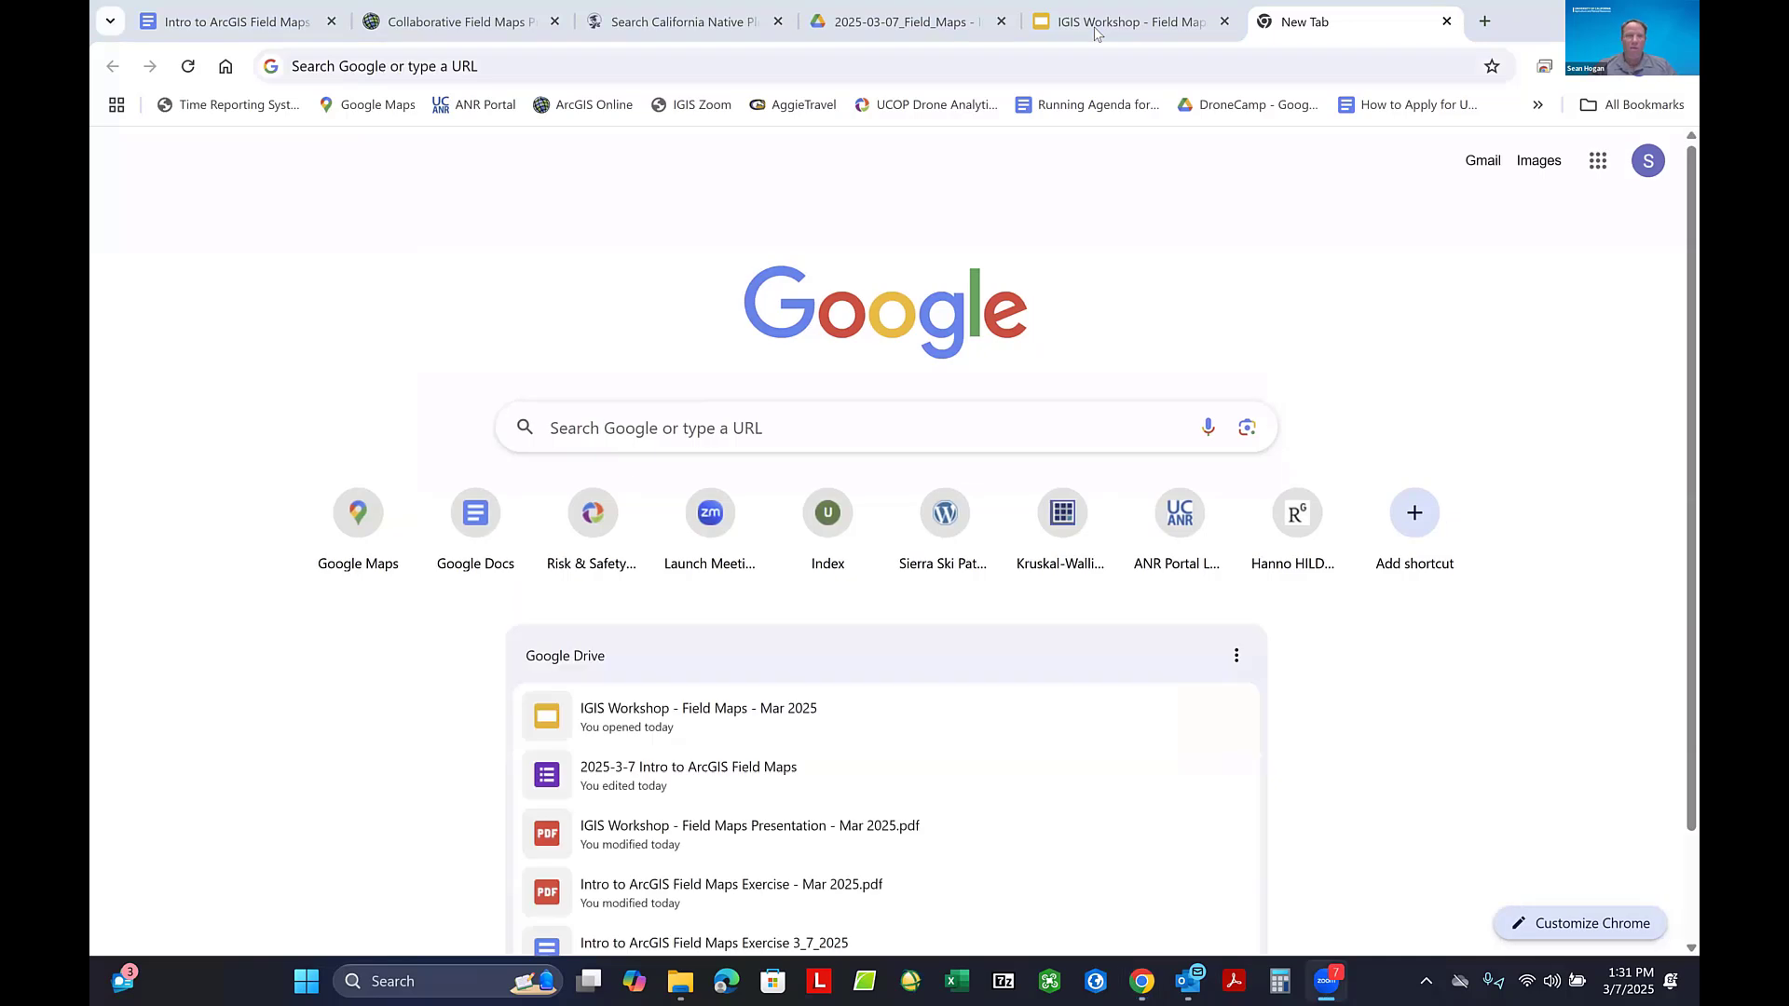
# - Search for "arcgis online login", open the ArcGIS Online sign-in result and dismiss the new-features notice on the content page
pyautogui.click(408, 71)
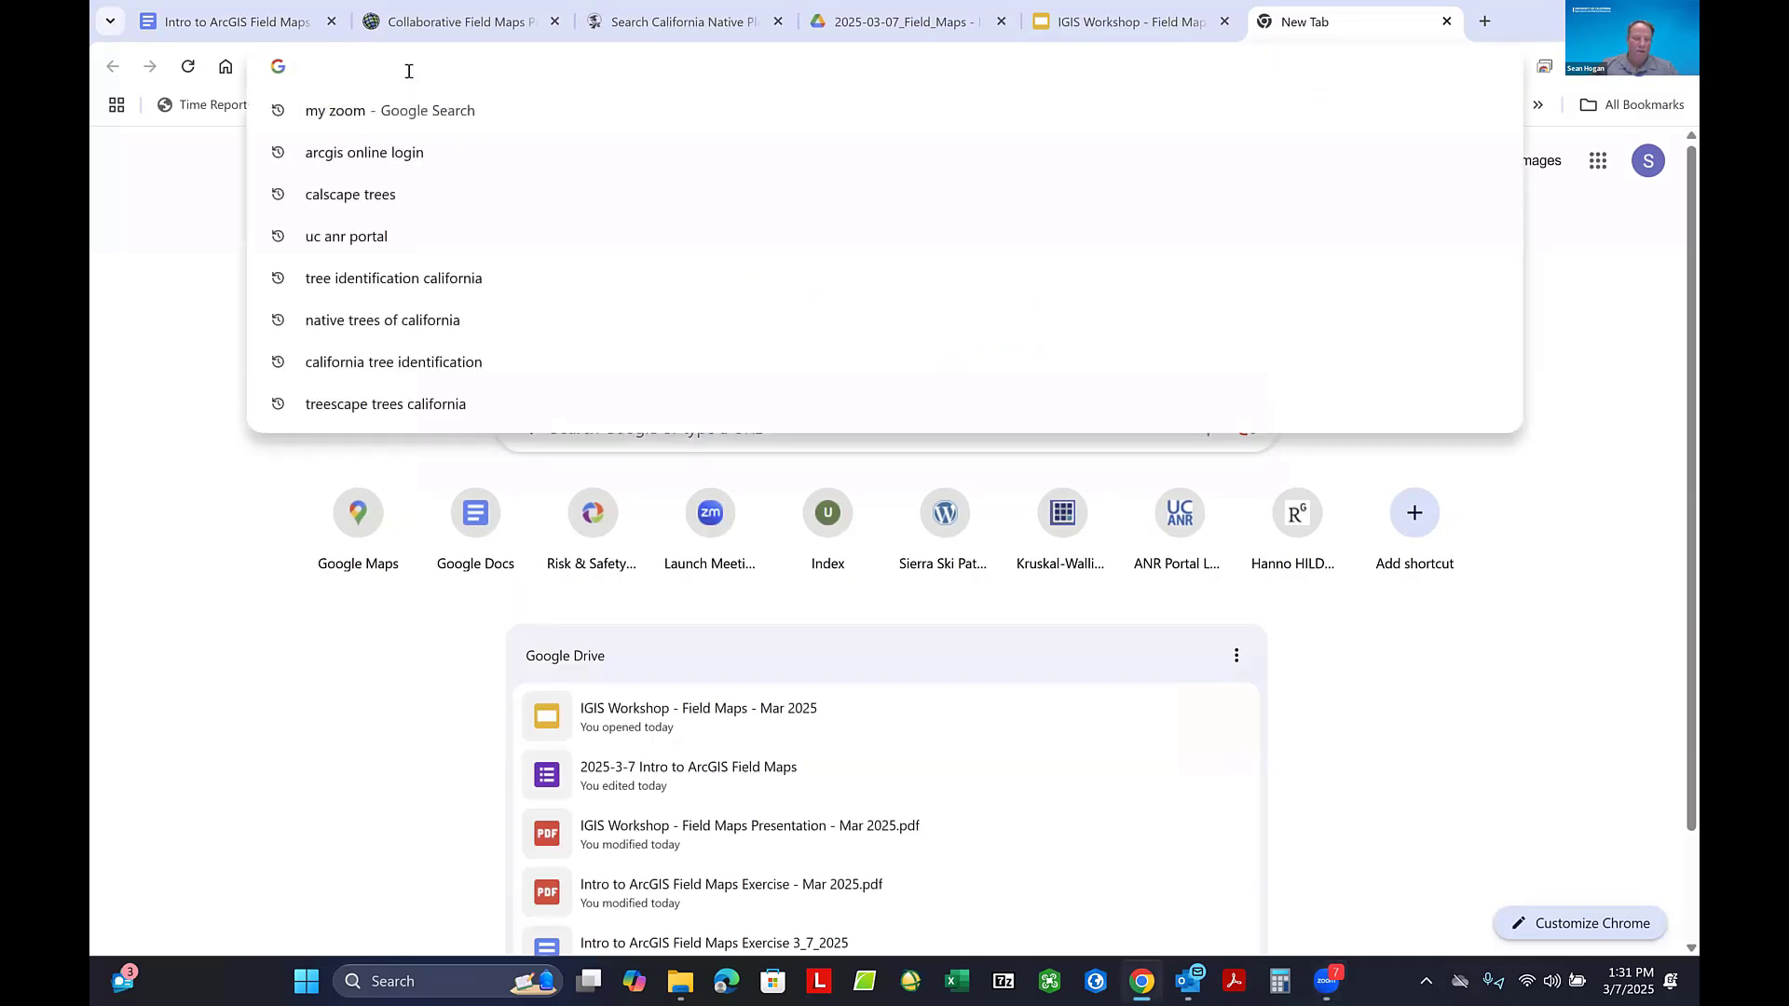
pyautogui.write('A')
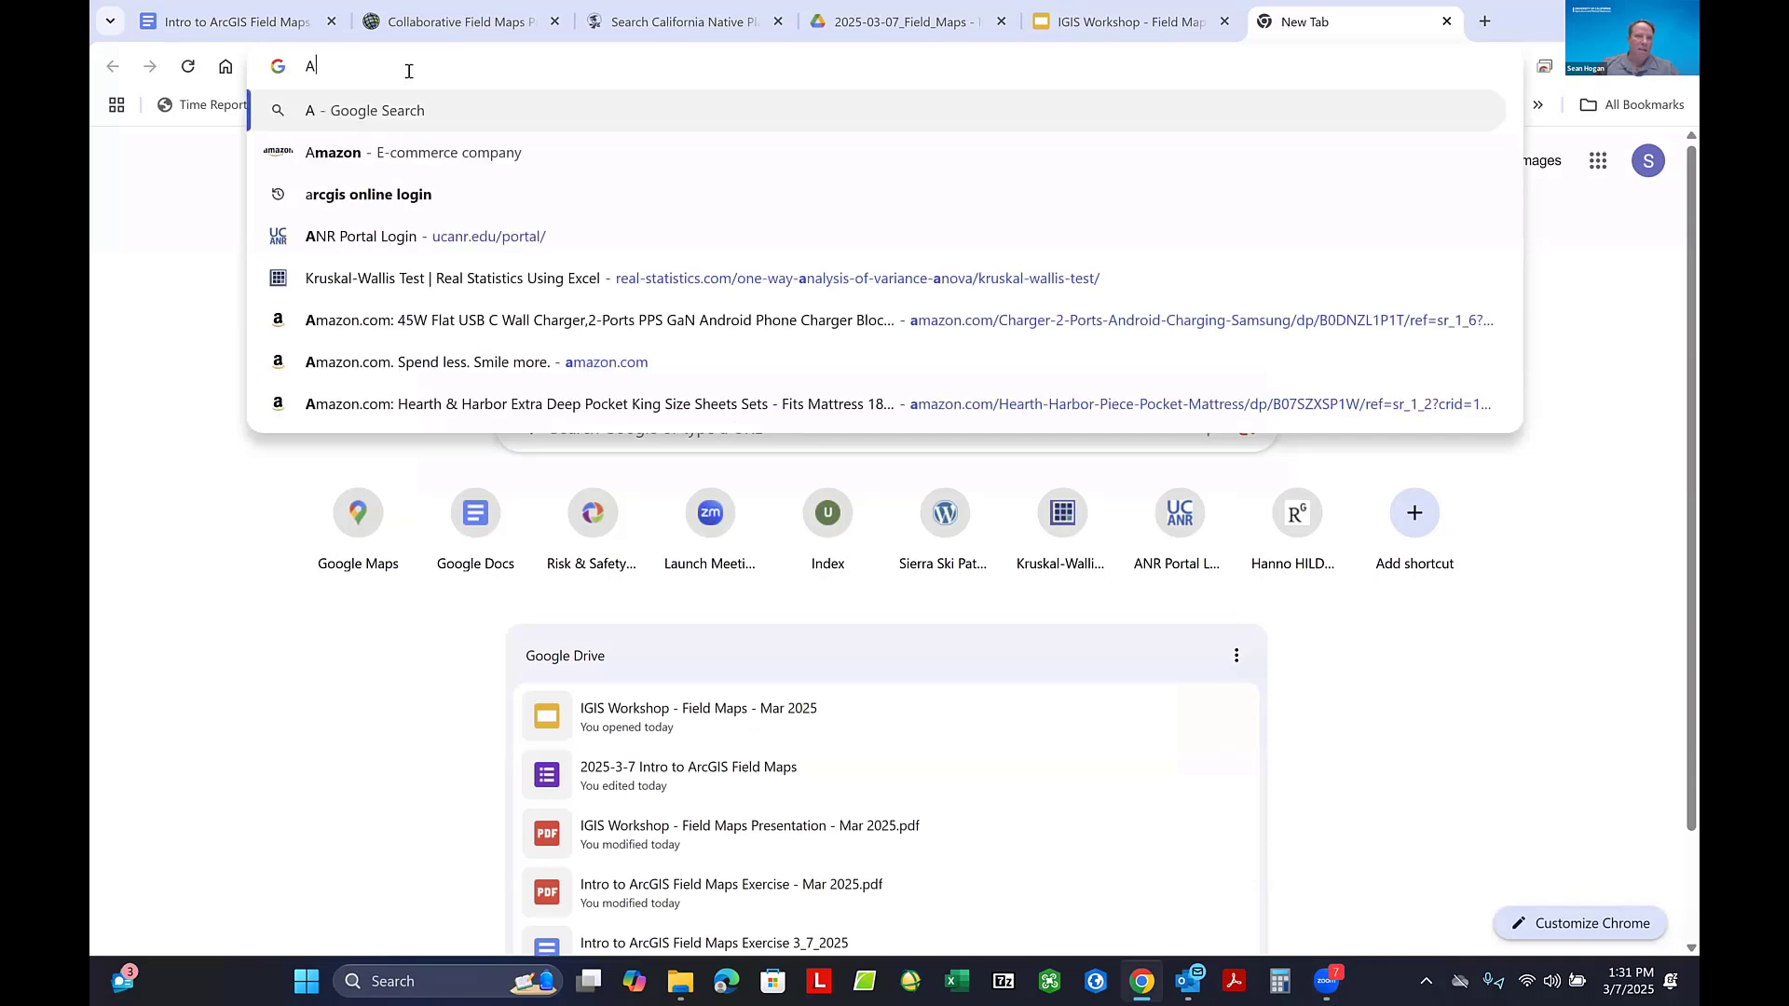
pyautogui.write('rc')
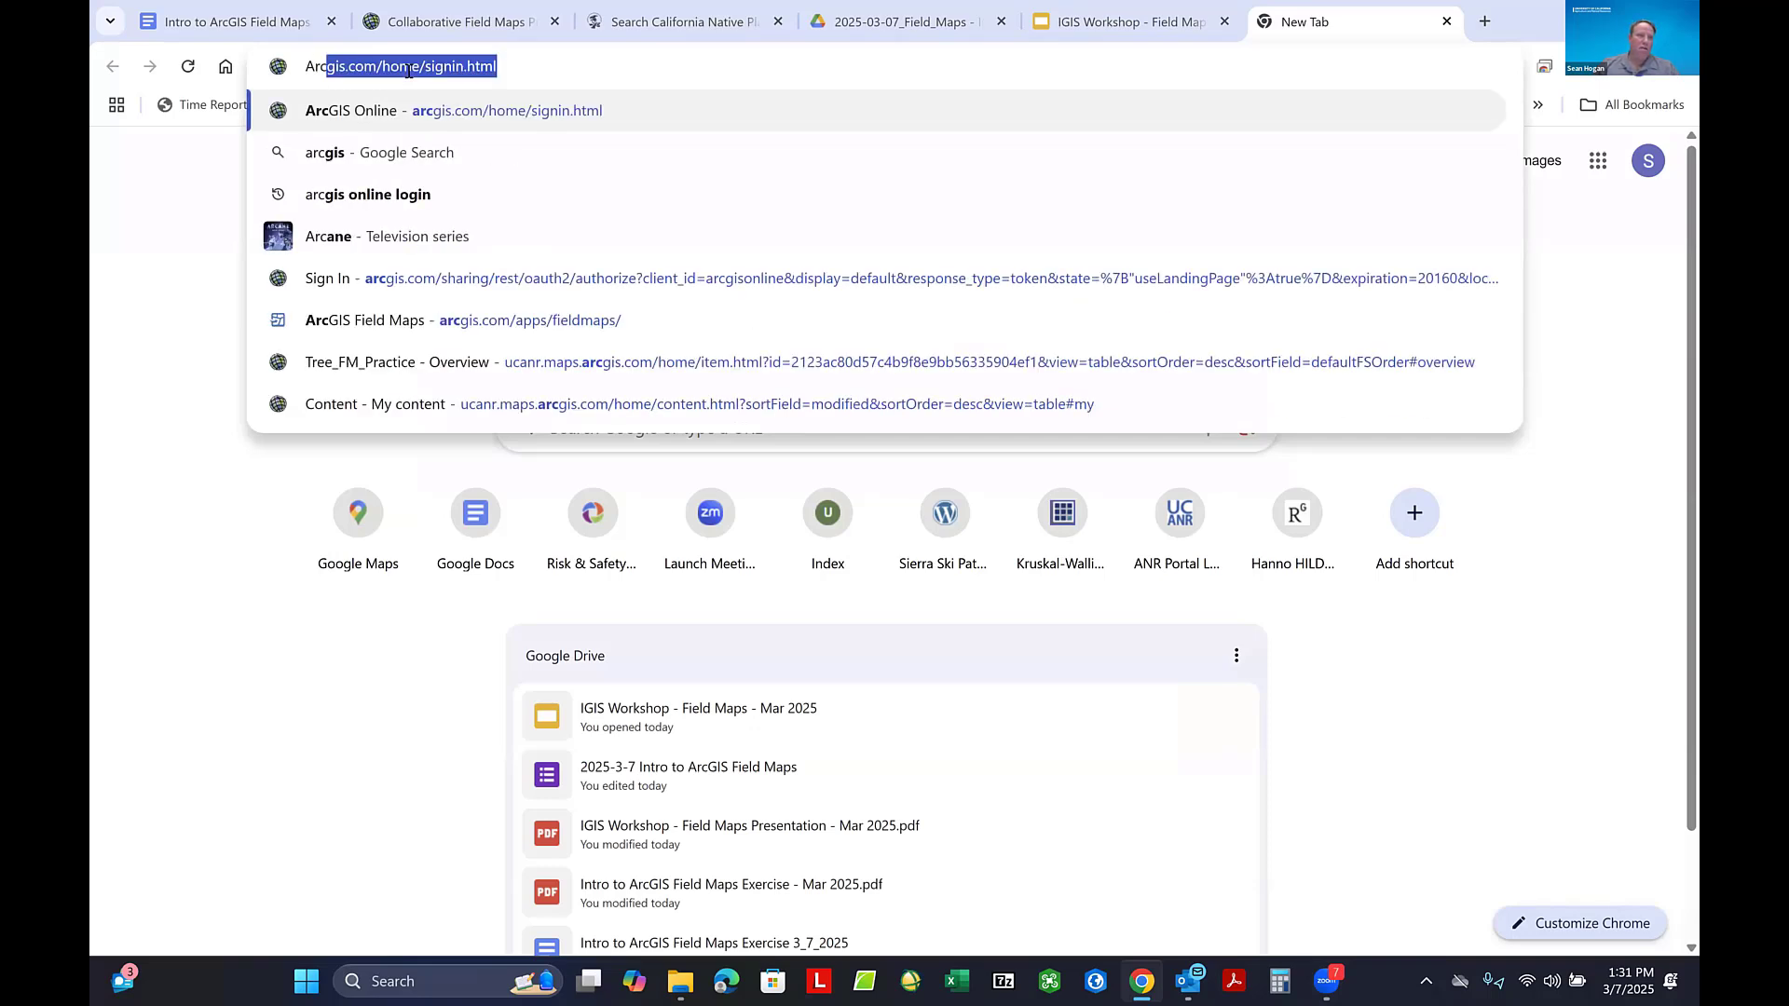
pyautogui.click(391, 200)
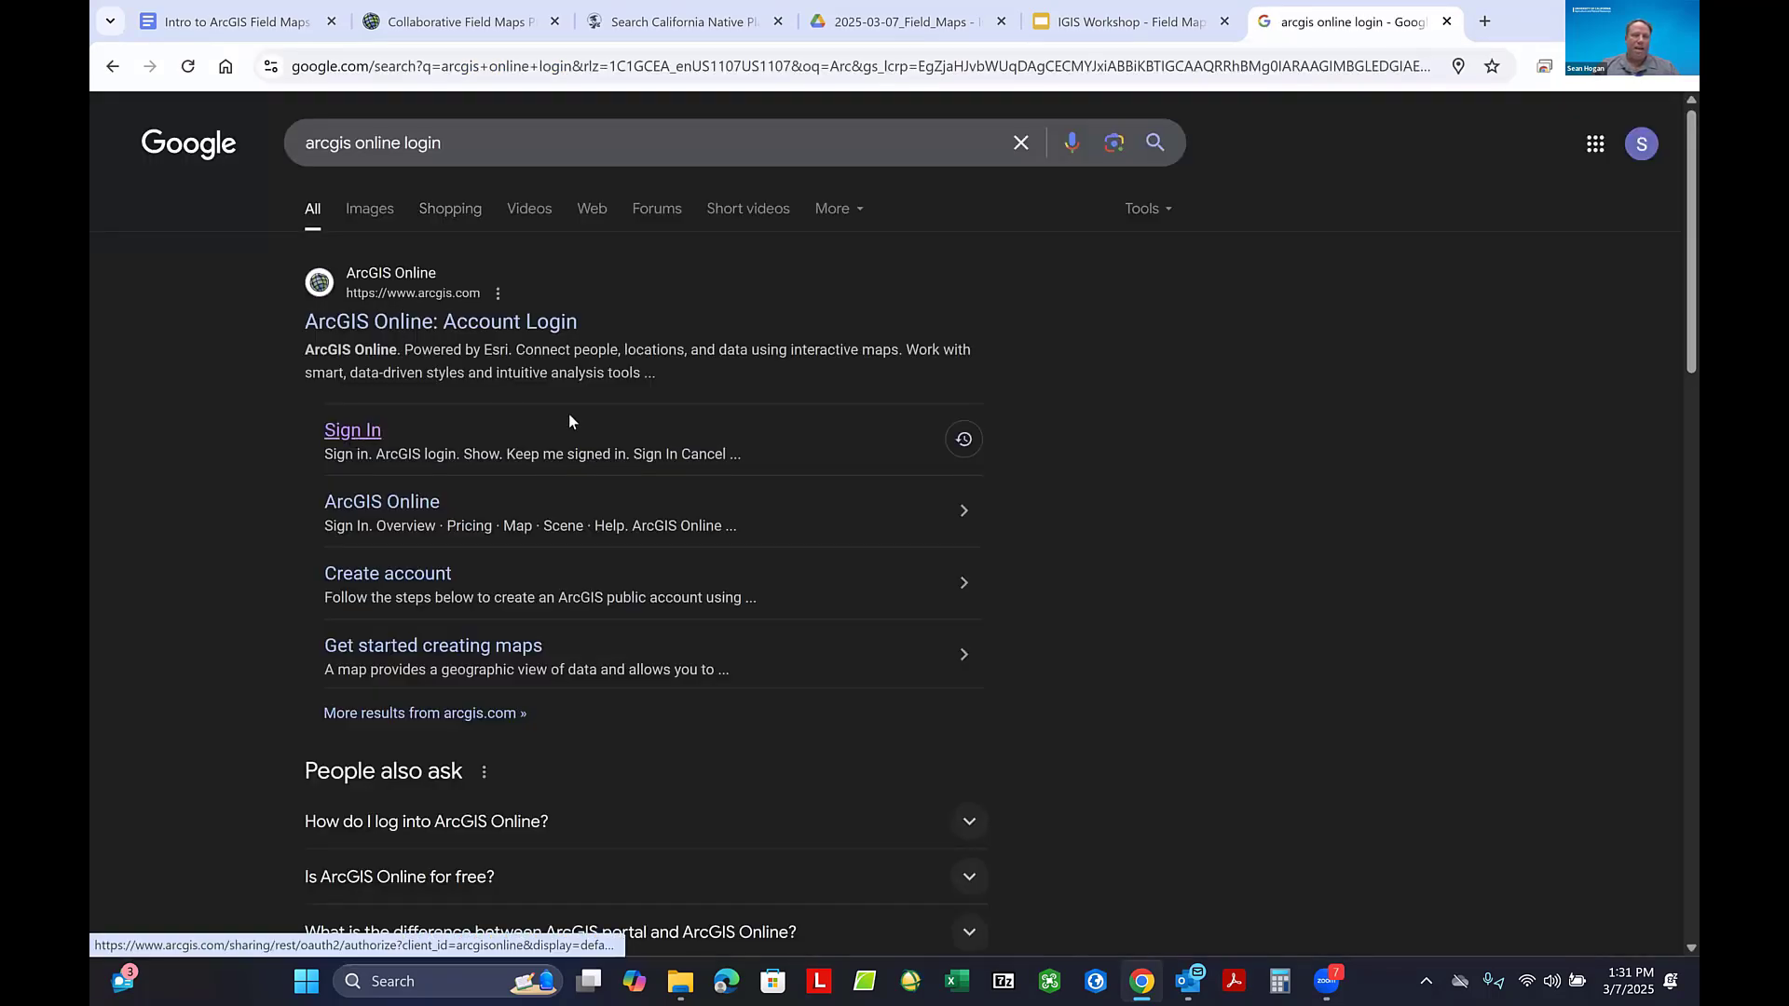
pyautogui.click(569, 419)
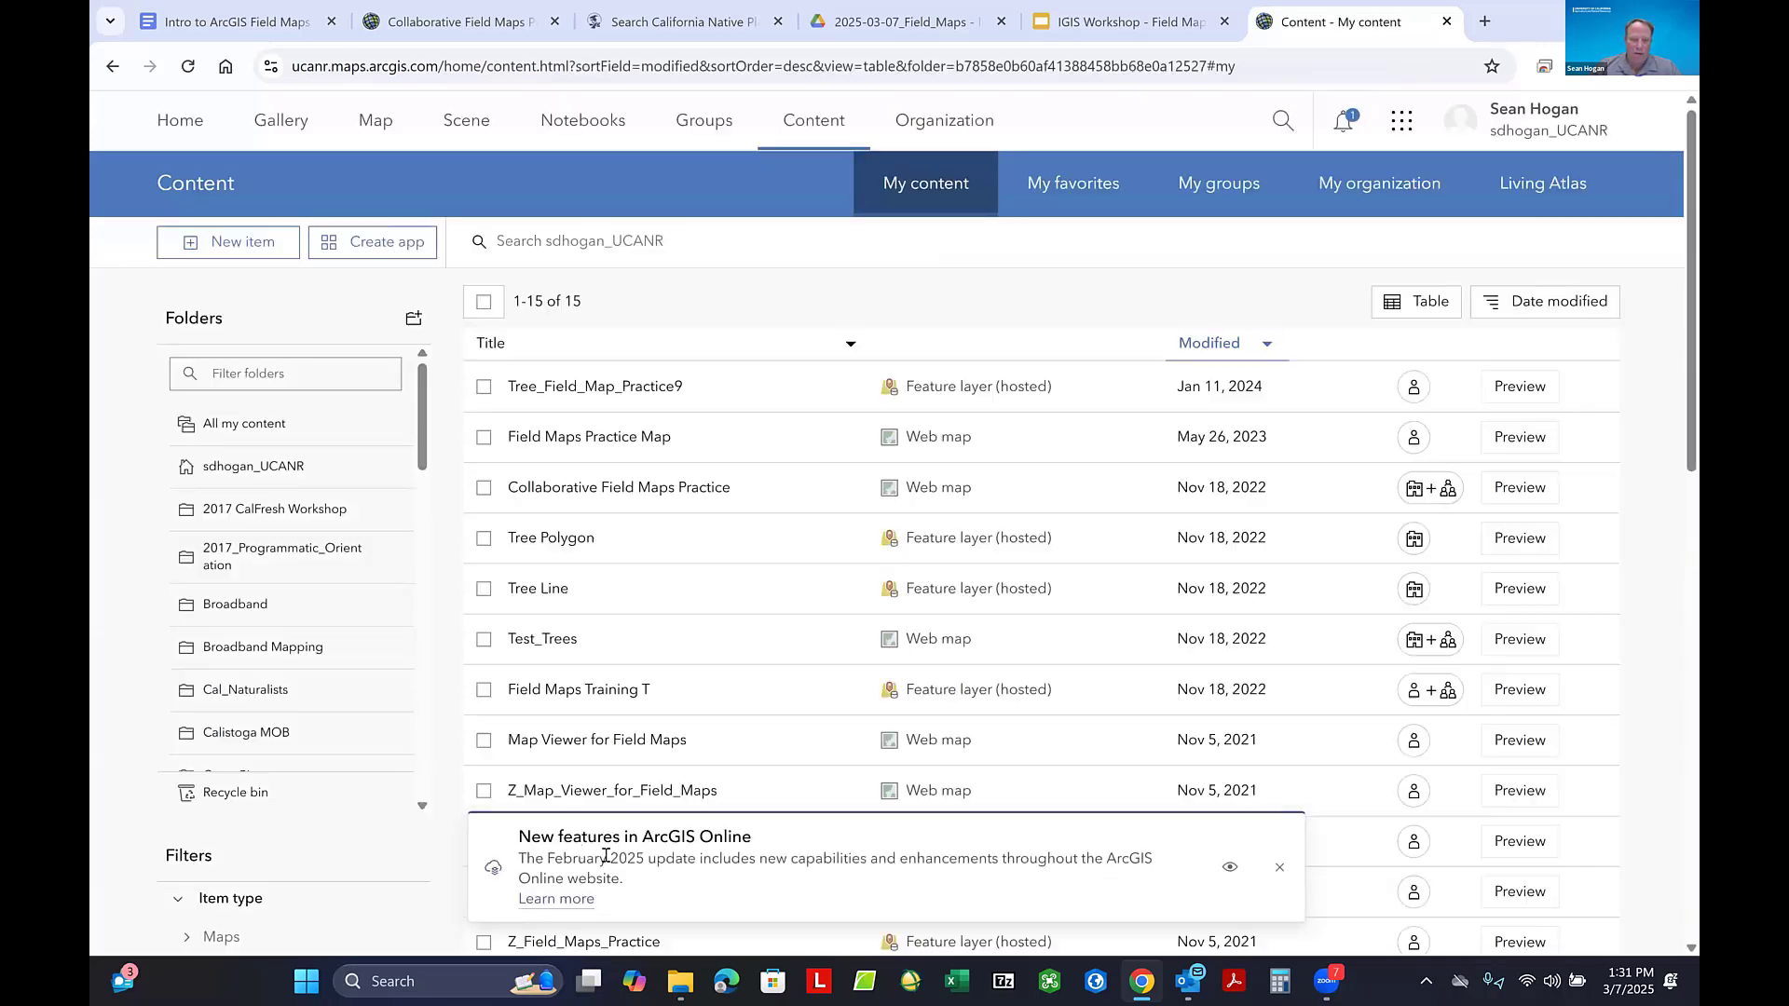
pyautogui.click(1280, 871)
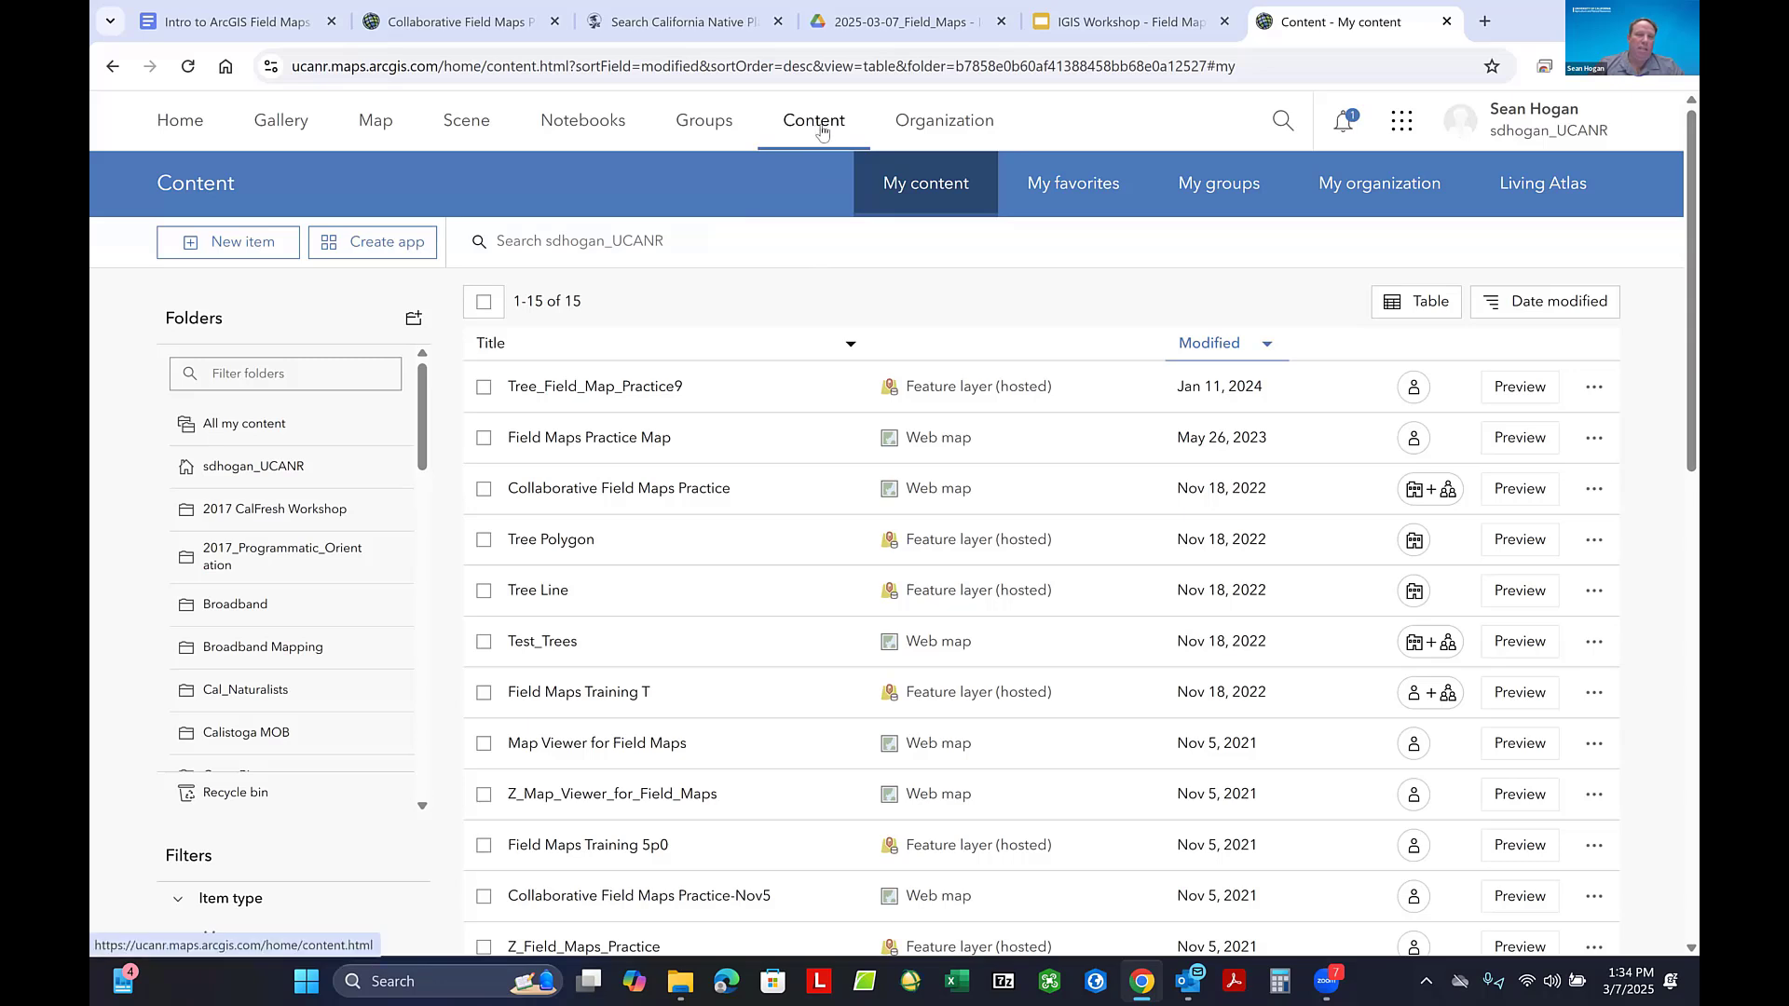
# - Visit the organization's home page, then browse its gallery and expand the Apps item-type filter to examine the app categories
pyautogui.click(179, 128)
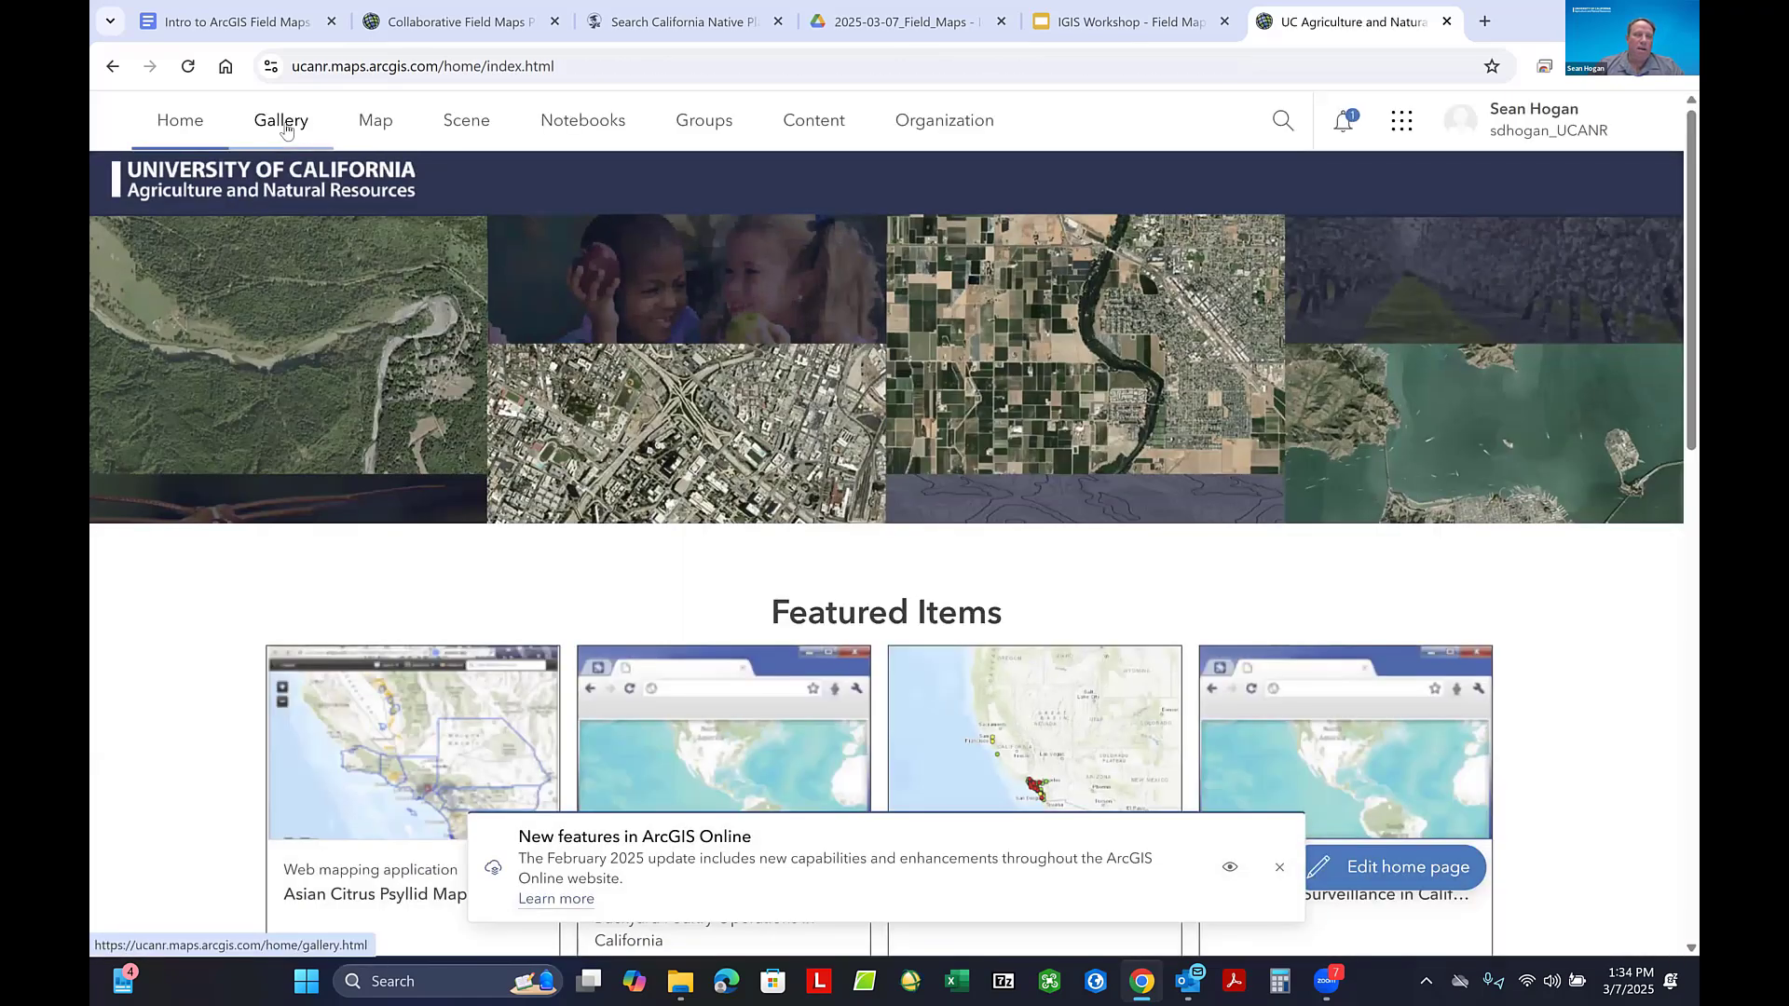
pyautogui.click(285, 127)
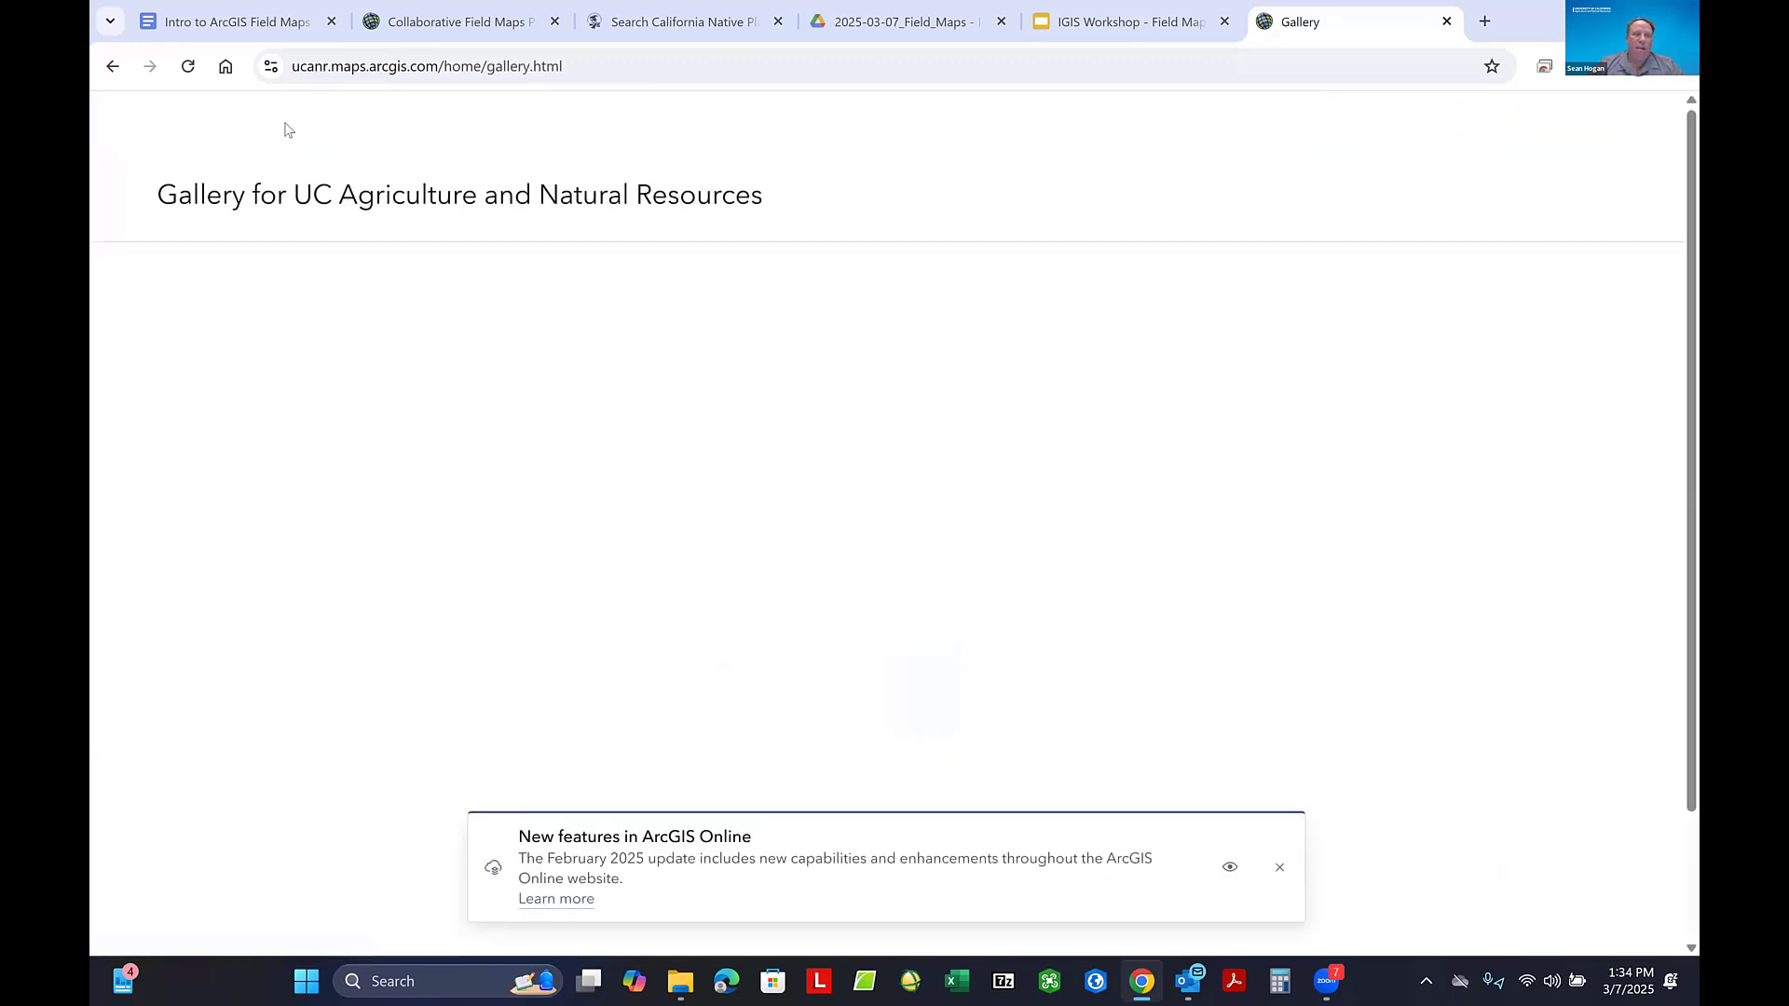
pyautogui.click(1279, 867)
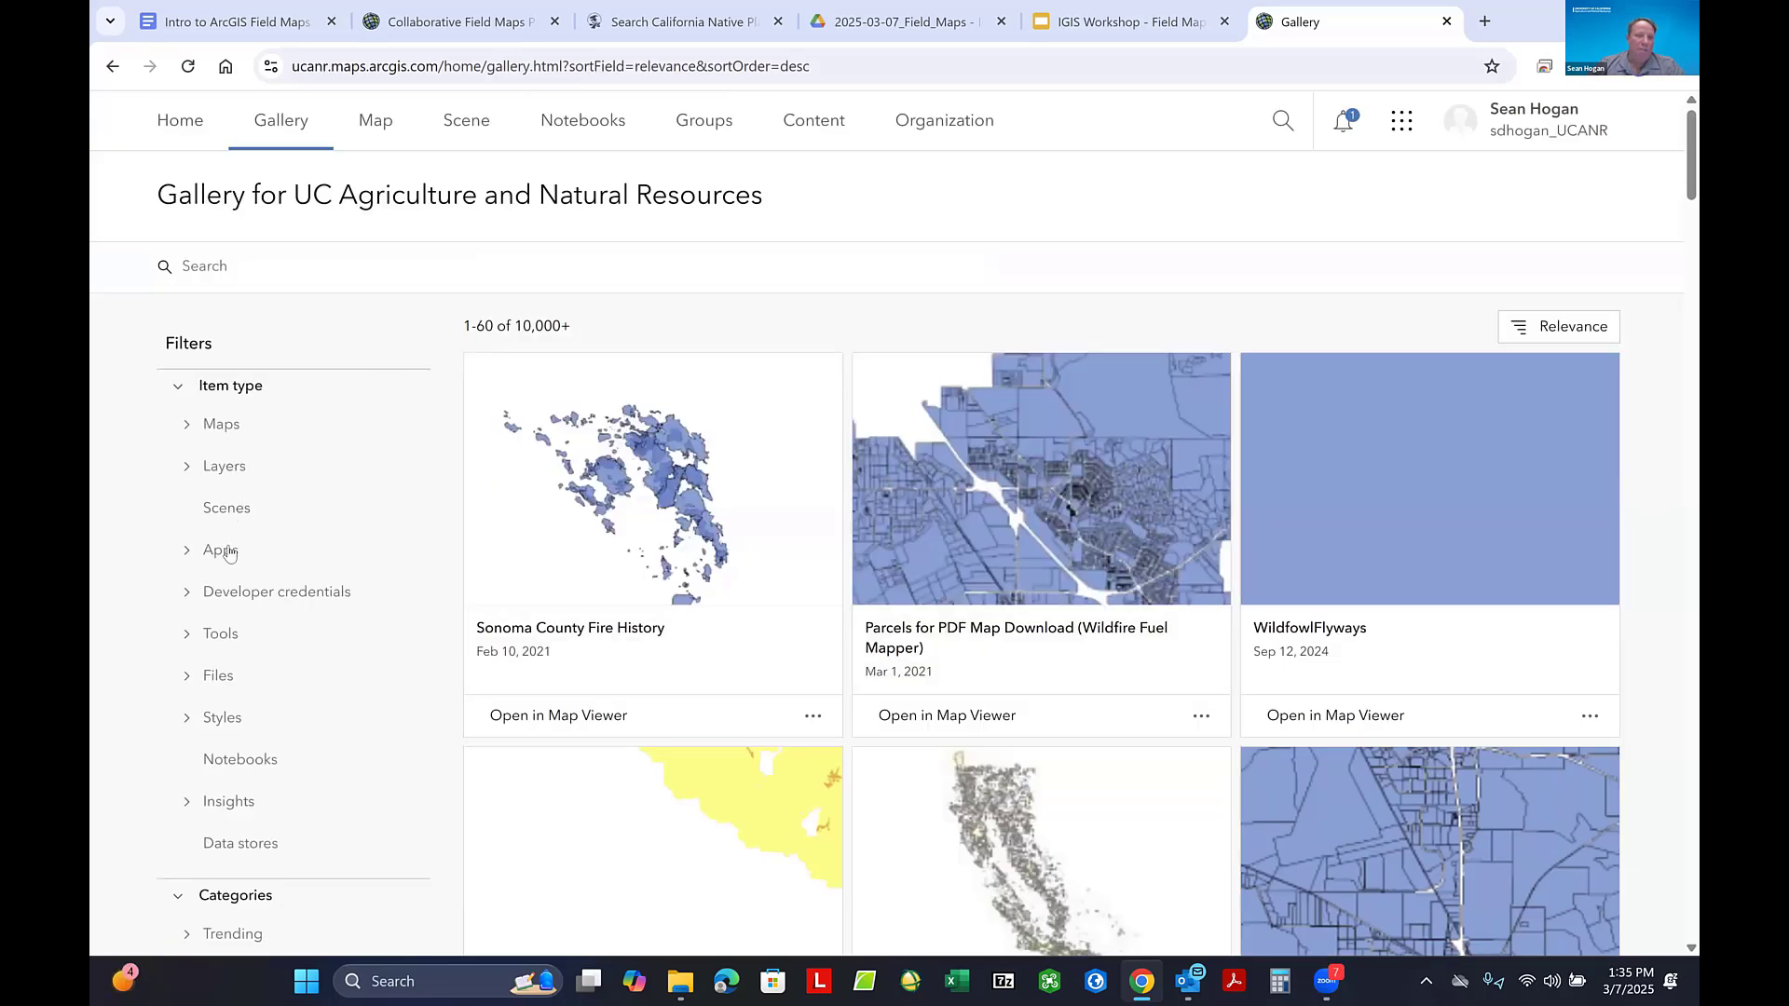
pyautogui.click(186, 557)
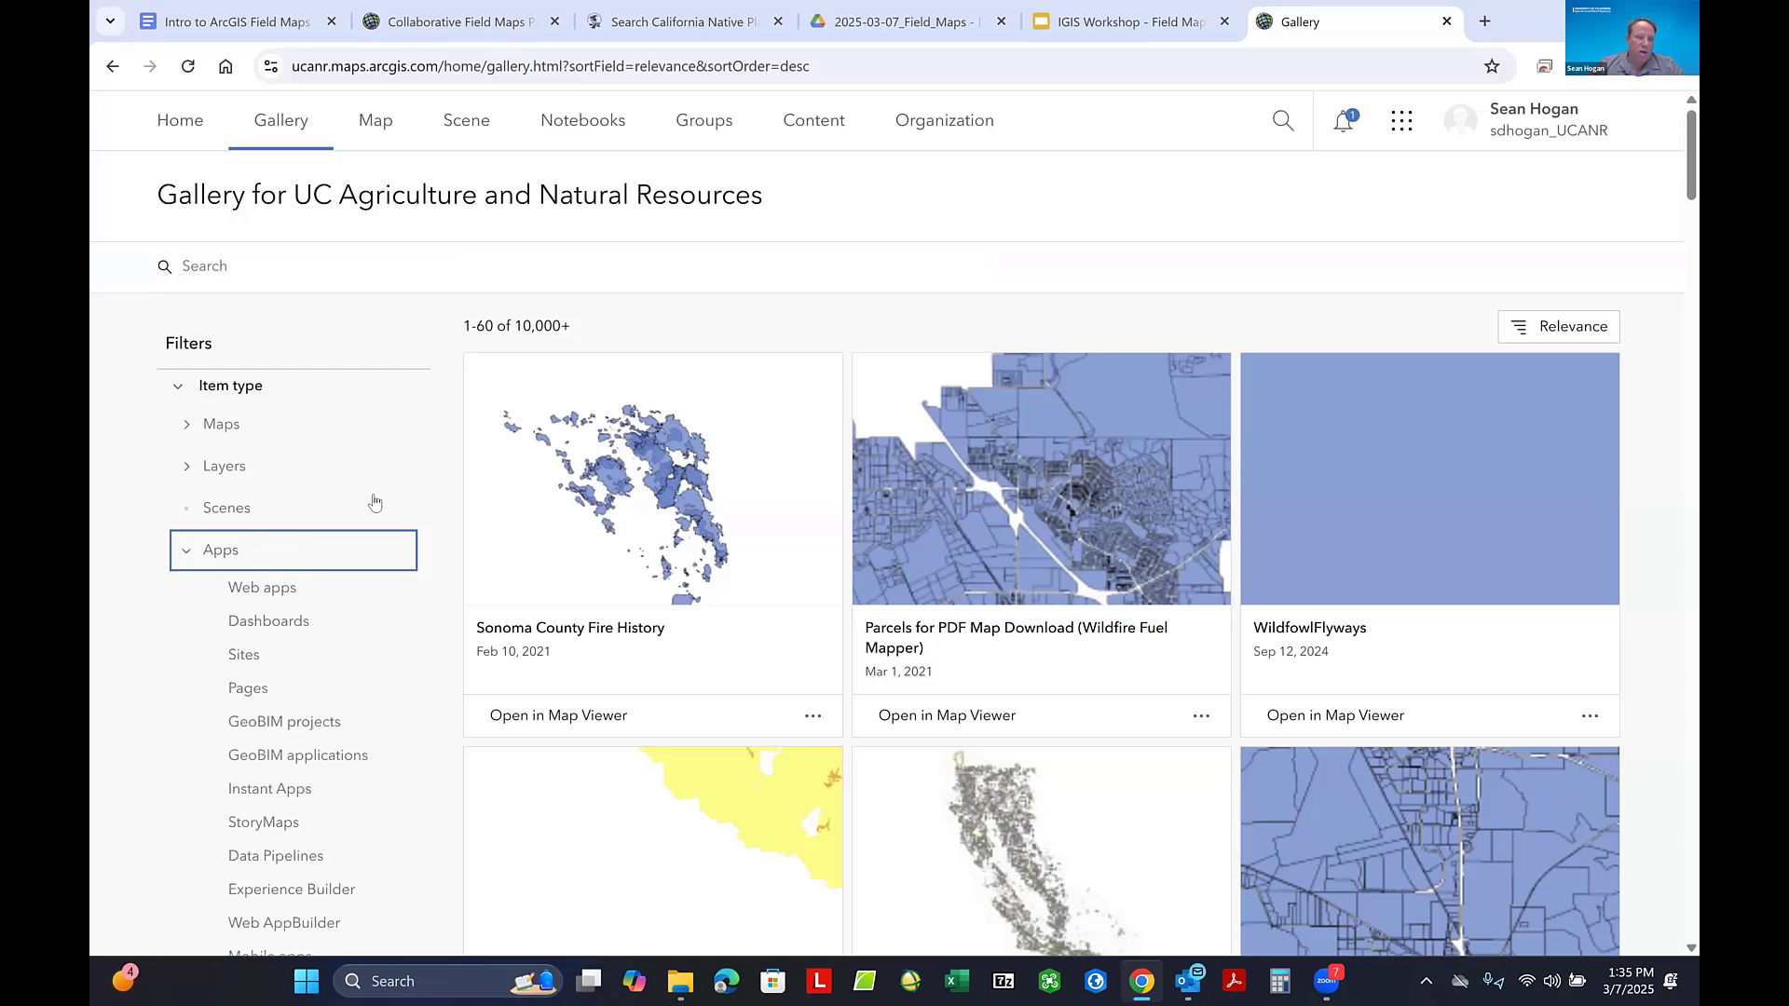
pyautogui.scroll(-1, 378, 503)
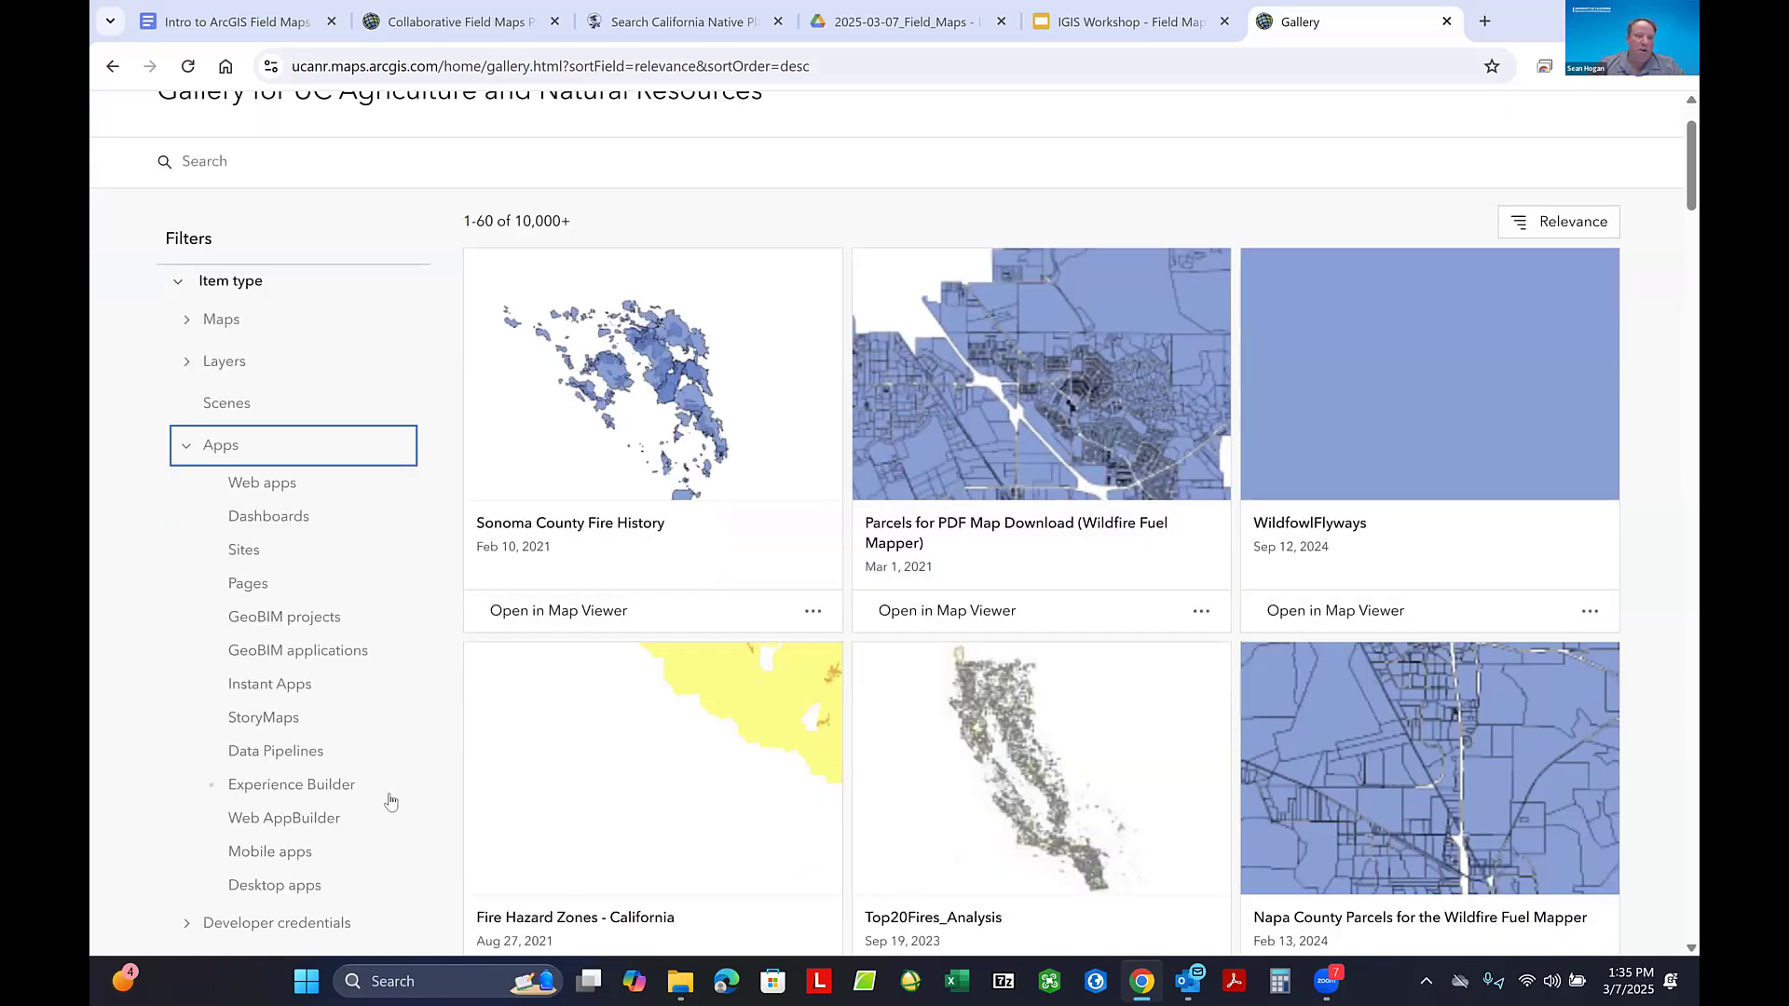
pyautogui.scroll(1, 388, 642)
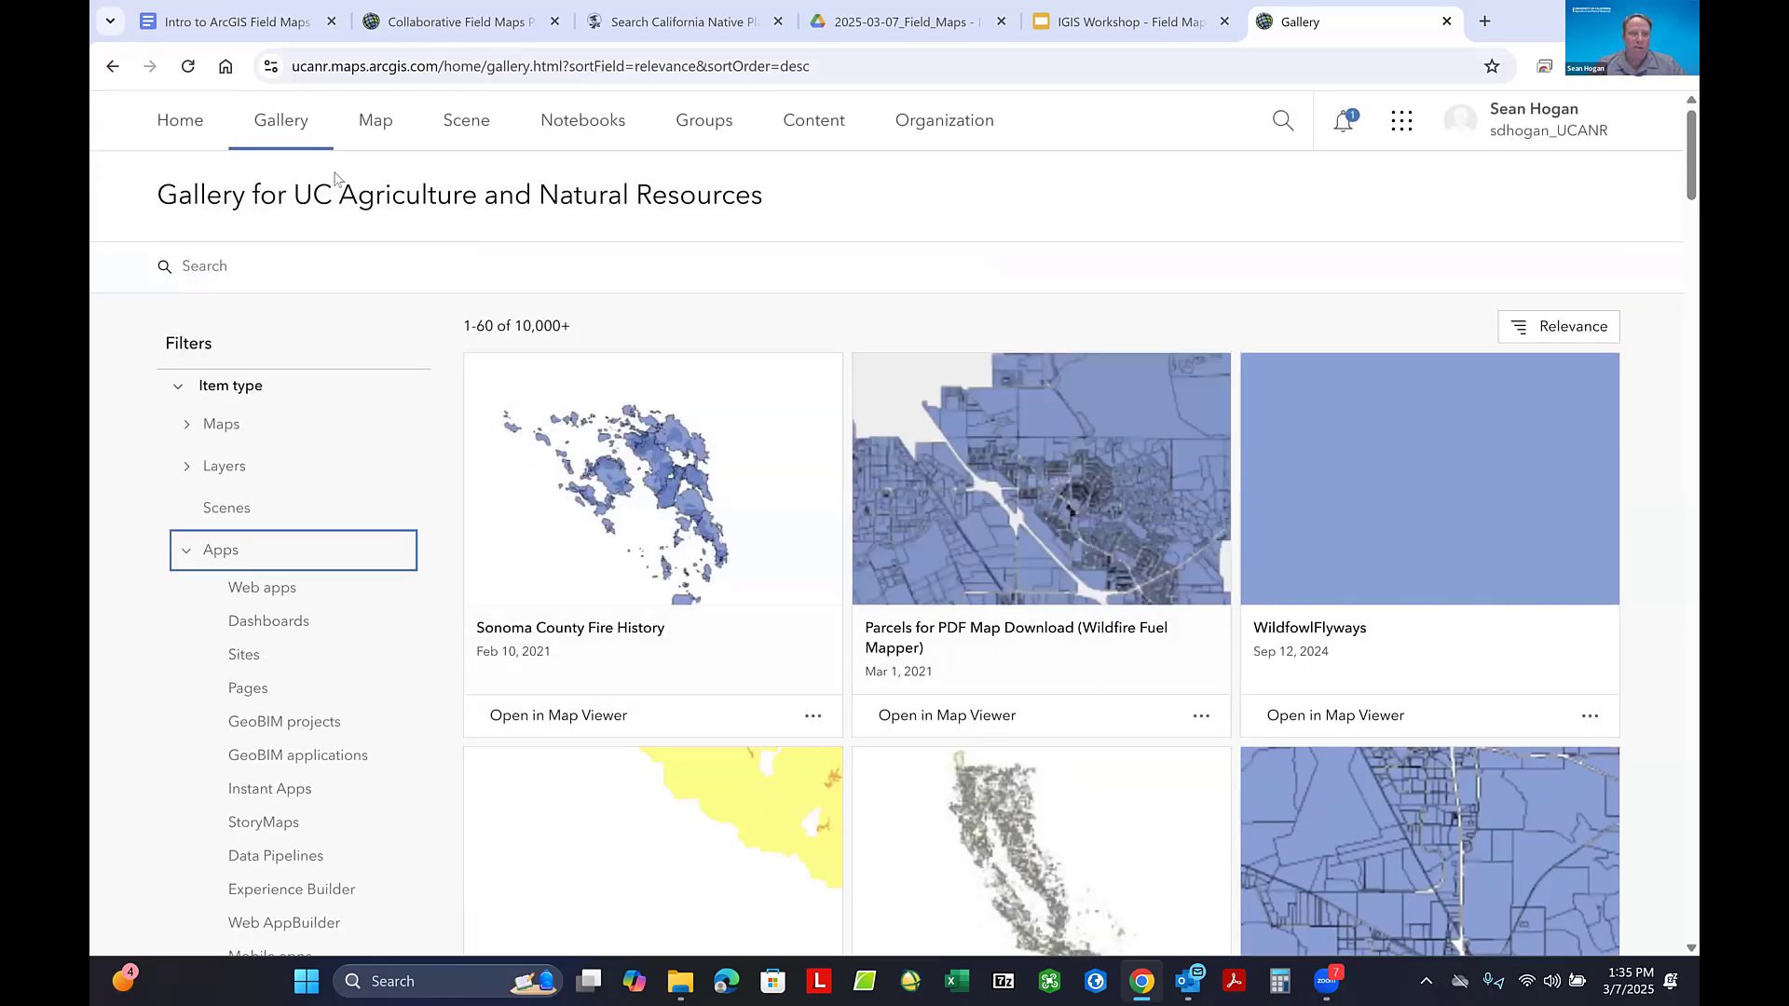
# - View a blank map in Map Viewer, then go from there to the Notebooks page
pyautogui.click(375, 123)
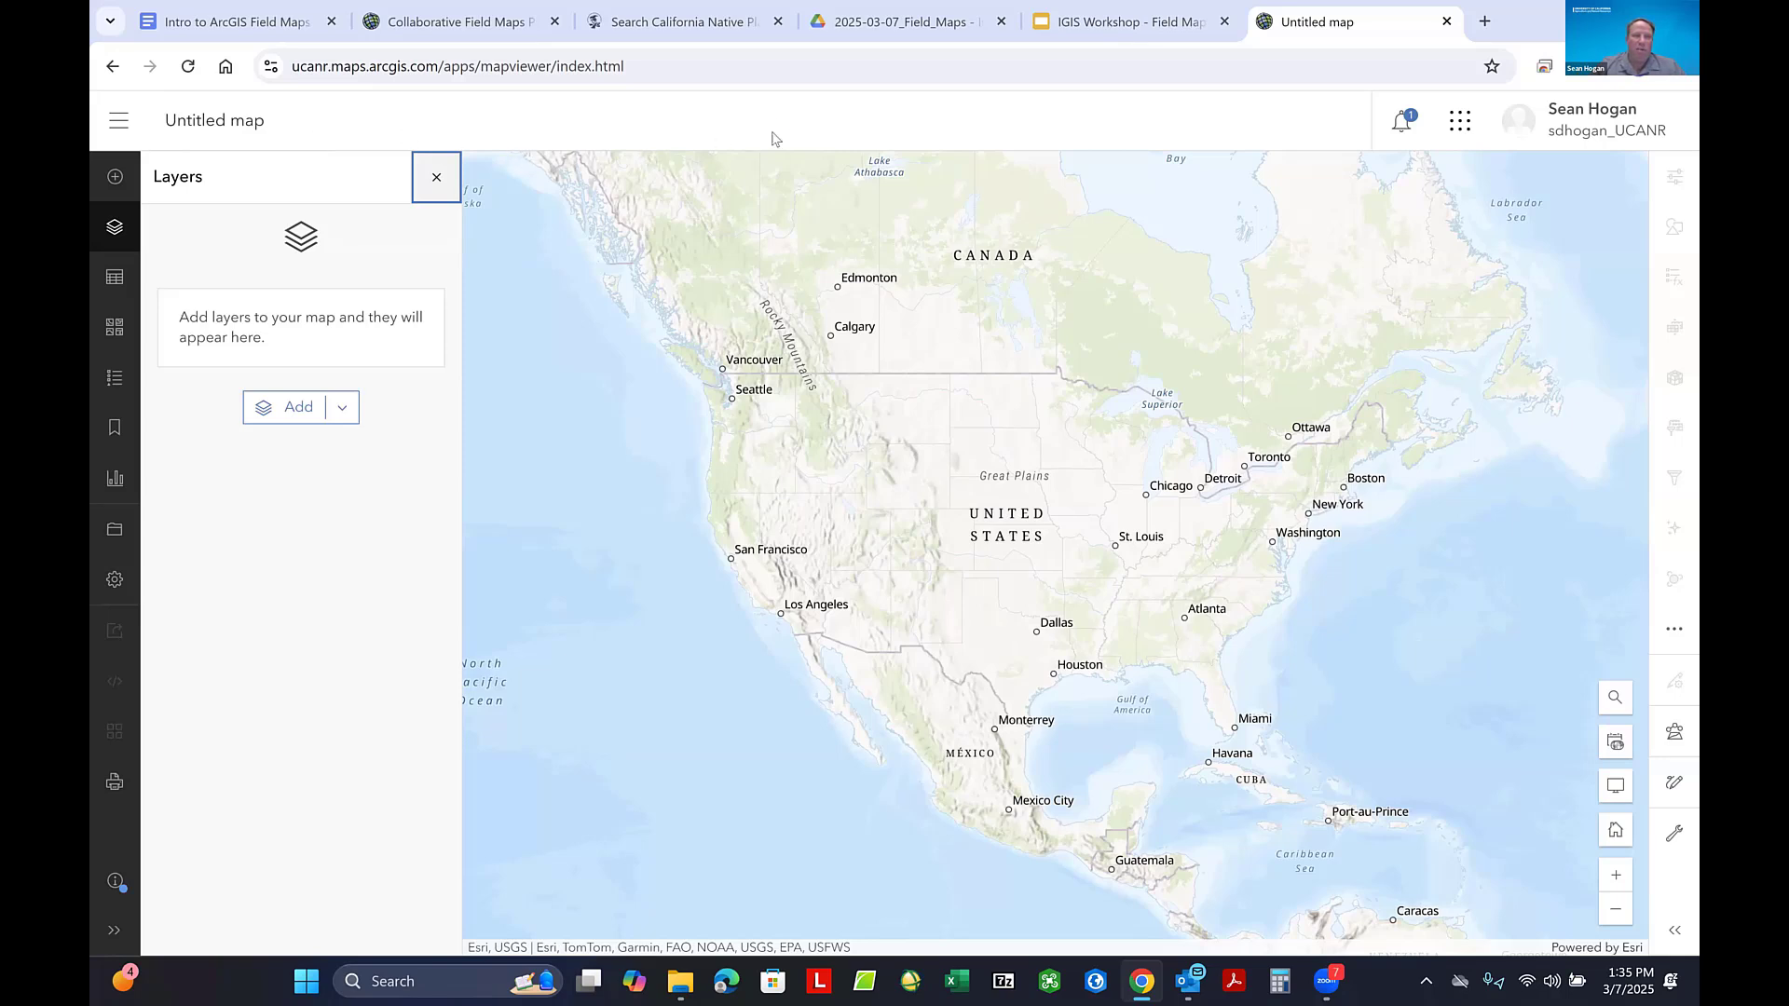
pyautogui.click(117, 126)
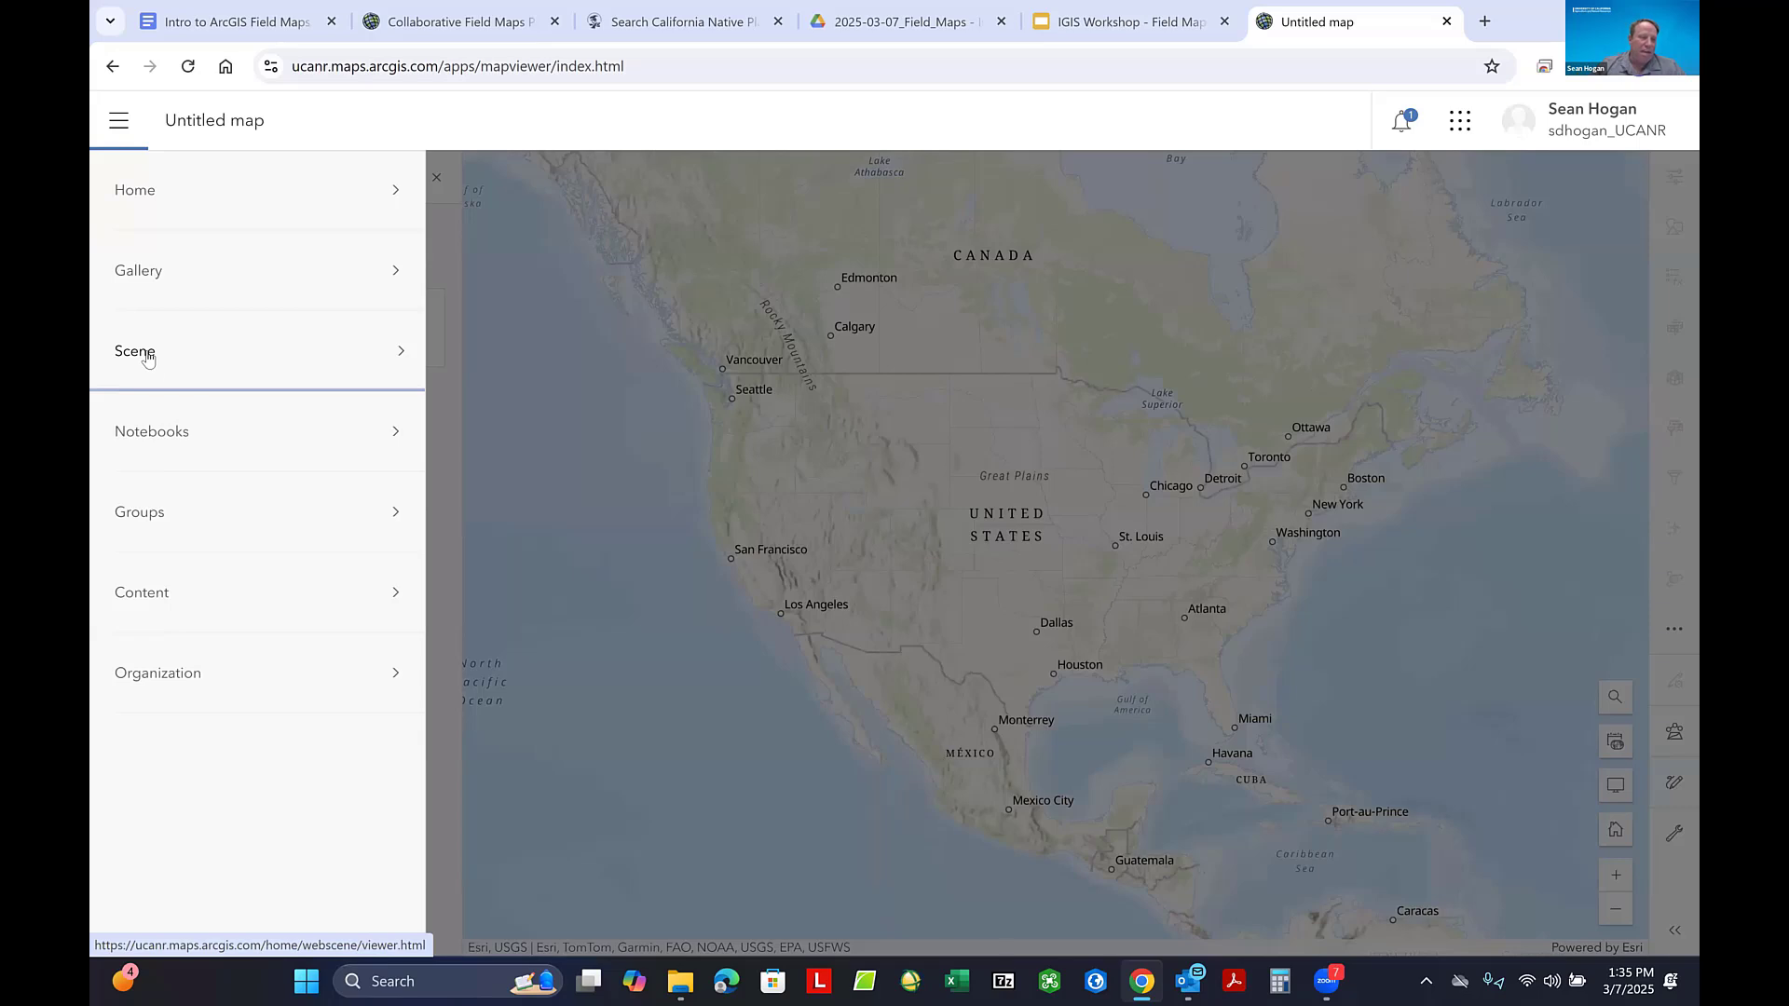
pyautogui.click(168, 434)
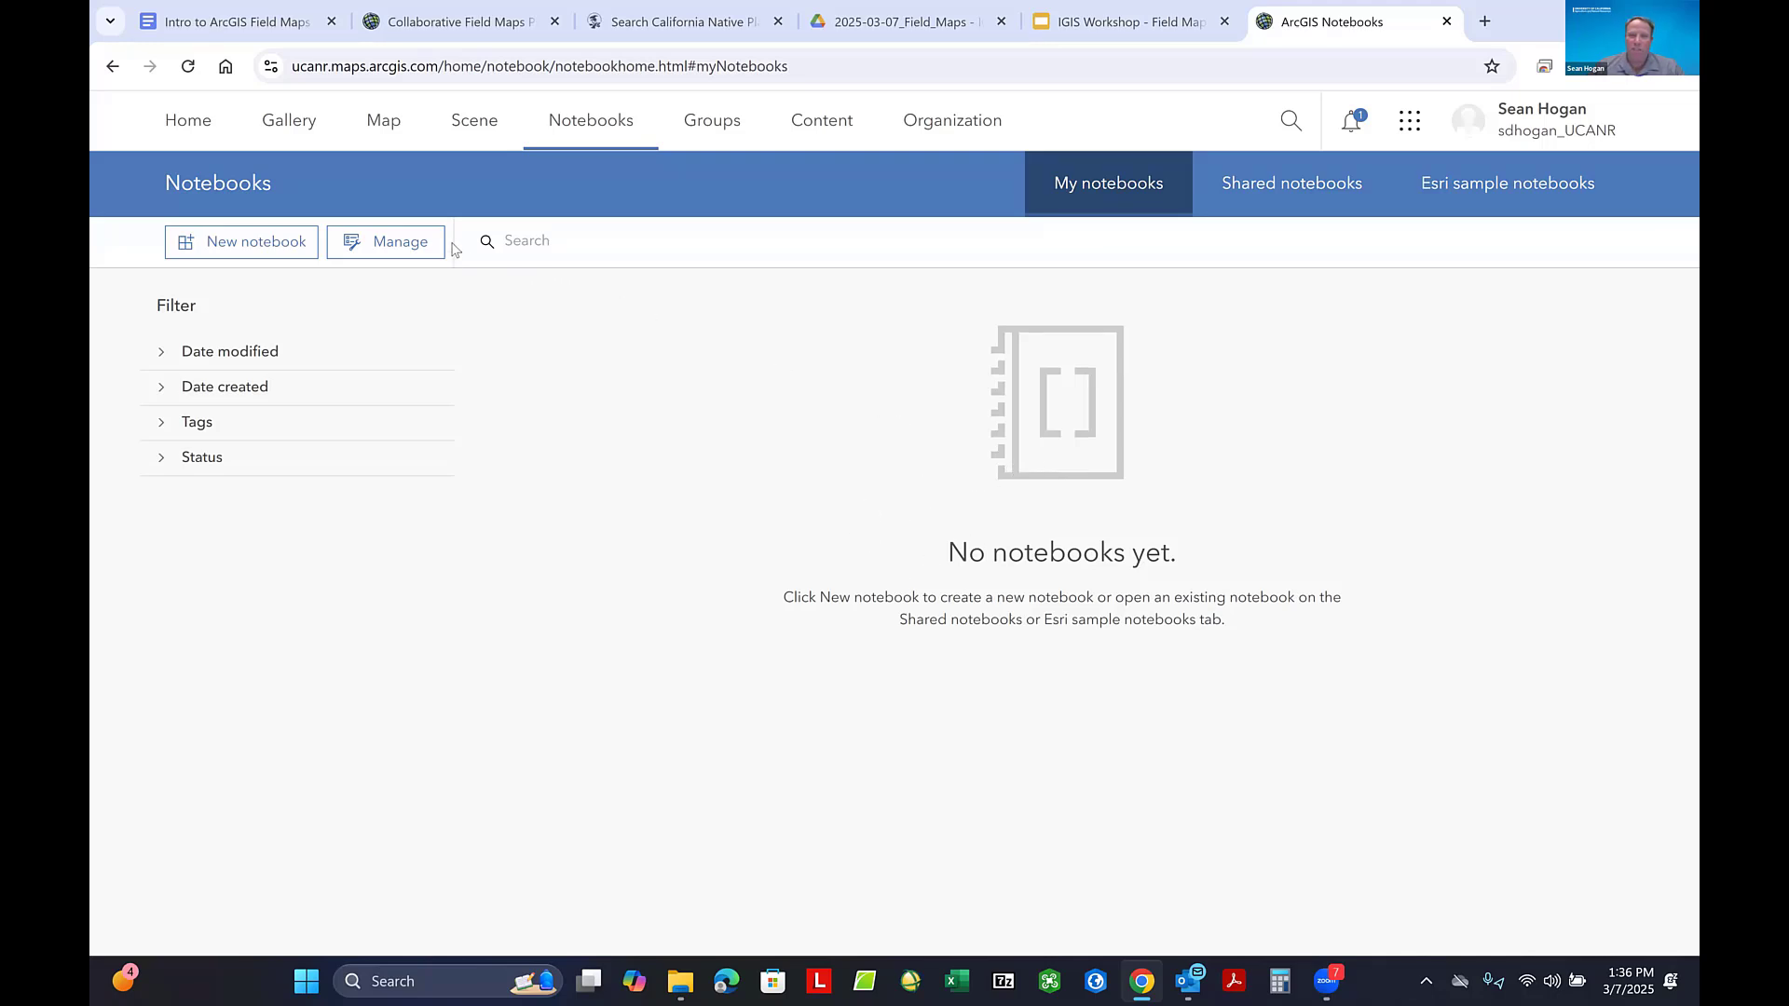
# - Open the Groups page, dismiss the new-features notice and look through the list of own groups
pyautogui.click(713, 127)
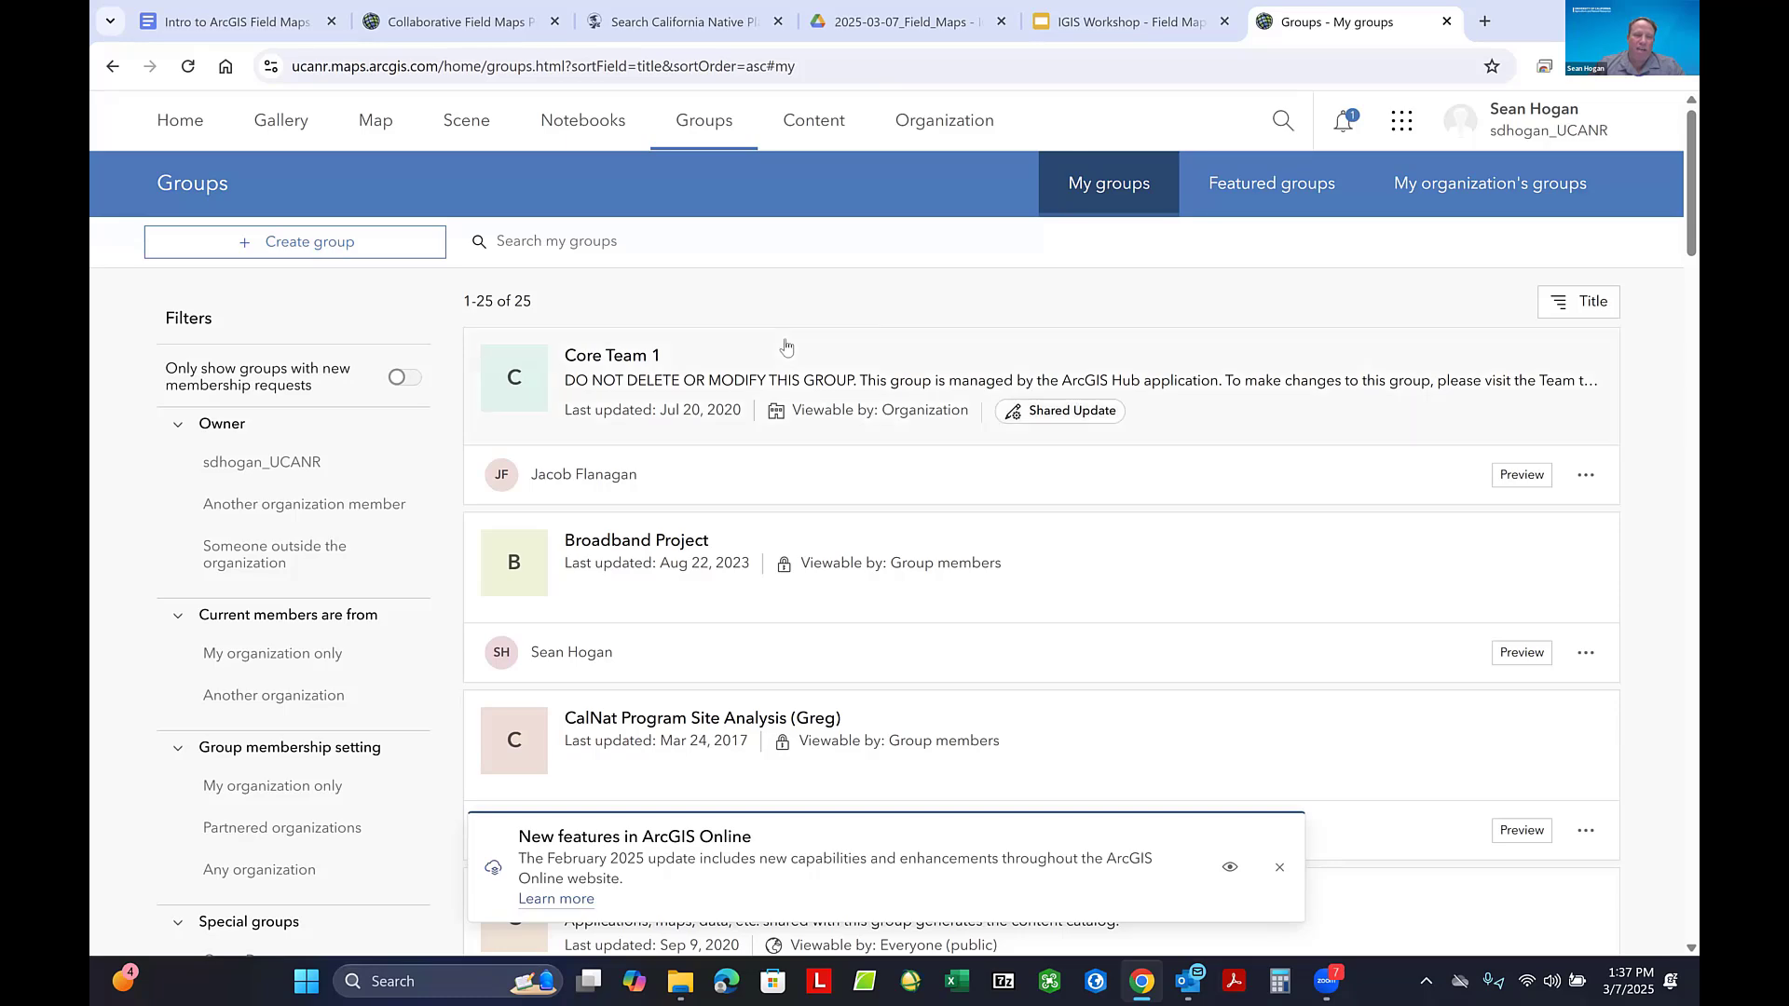
pyautogui.scroll(-1, 764, 366)
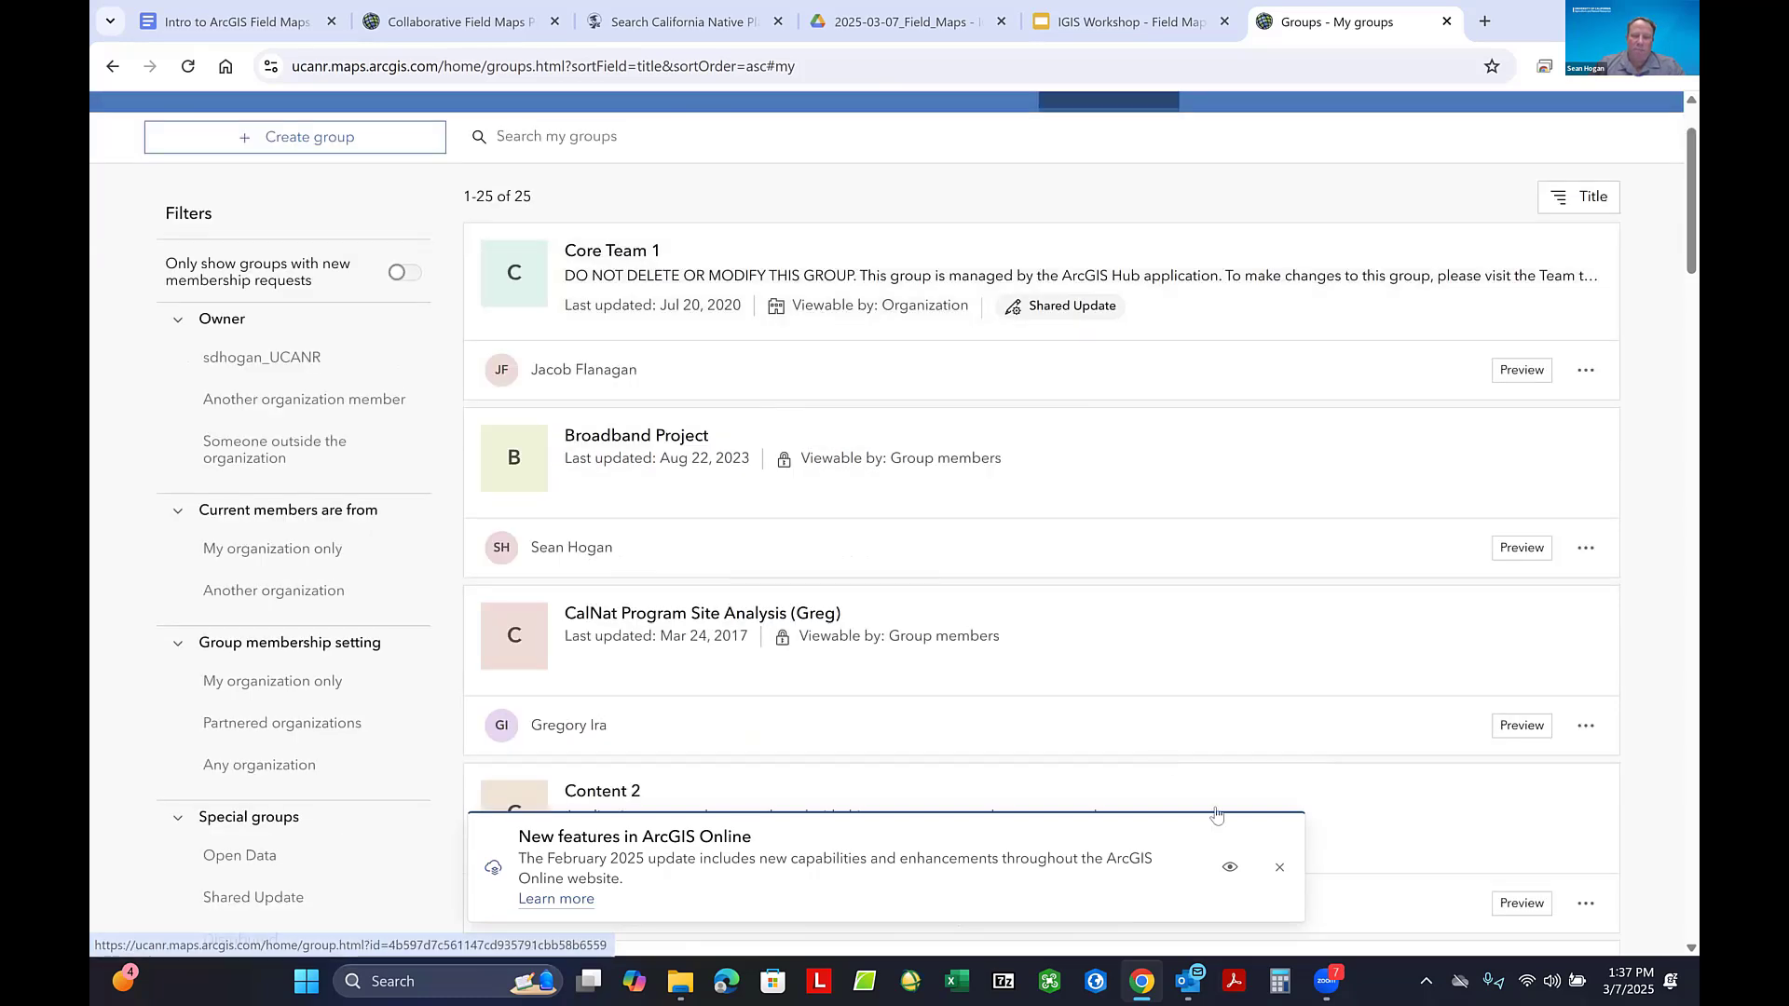
pyautogui.click(1275, 869)
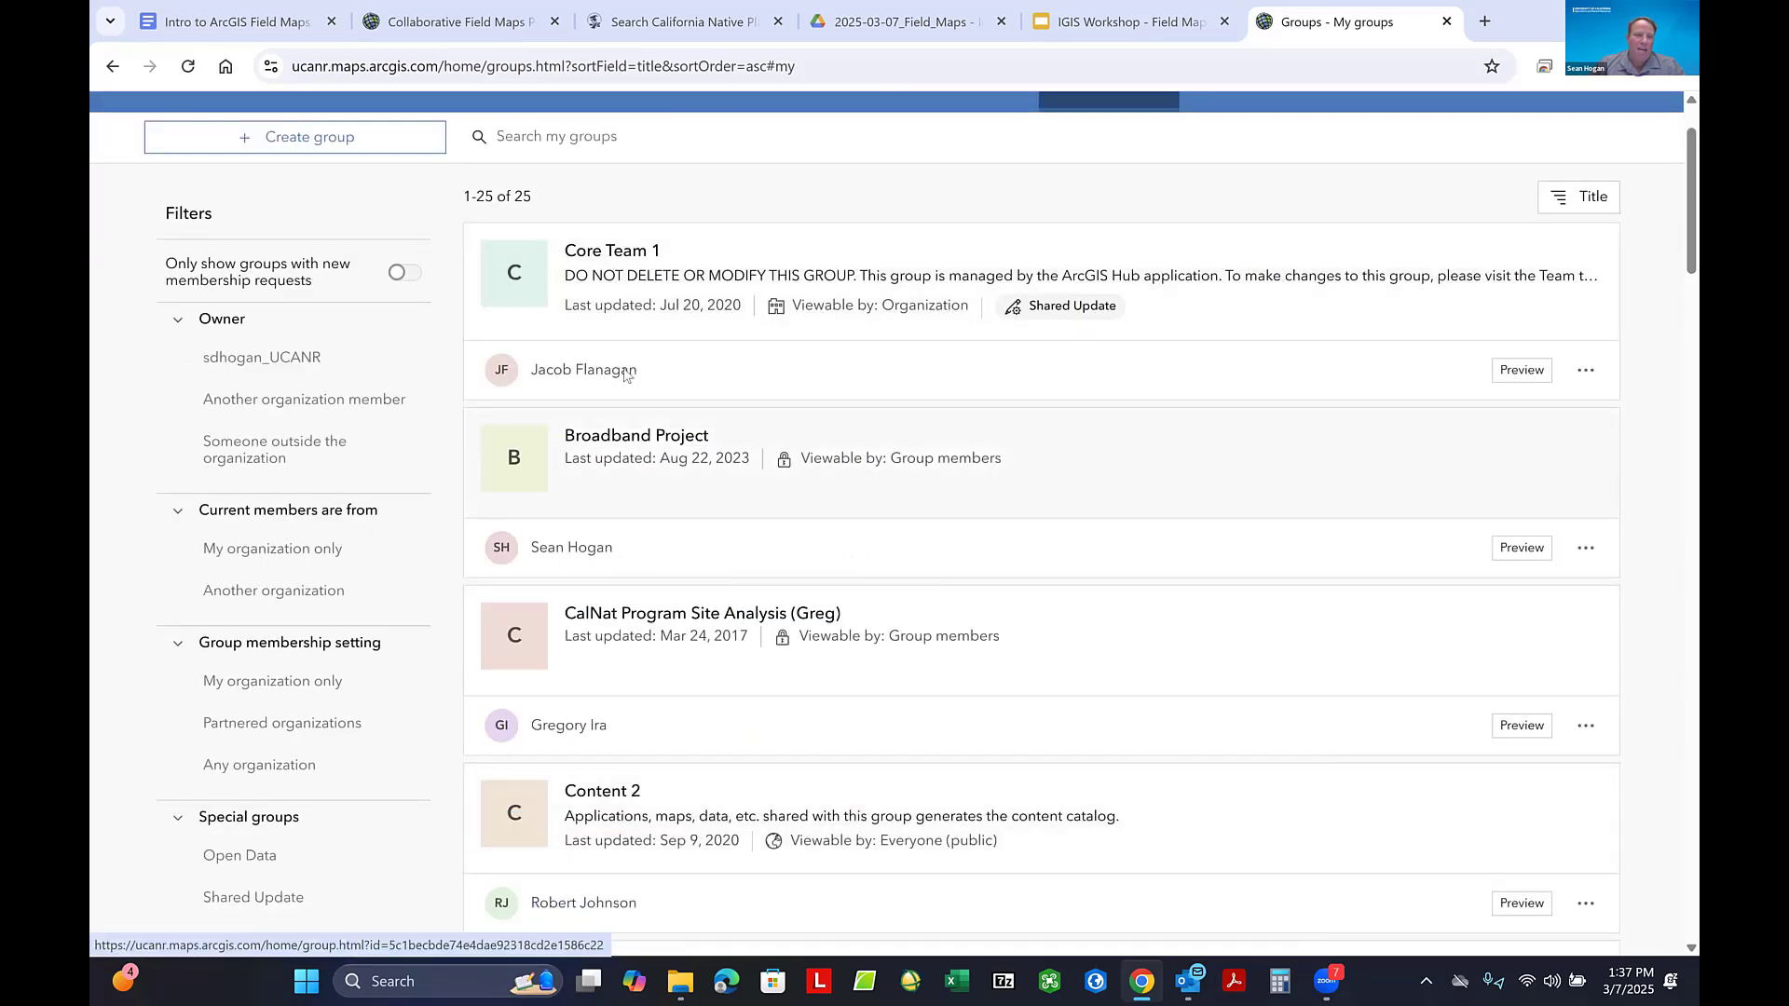
pyautogui.scroll(1, 680, 452)
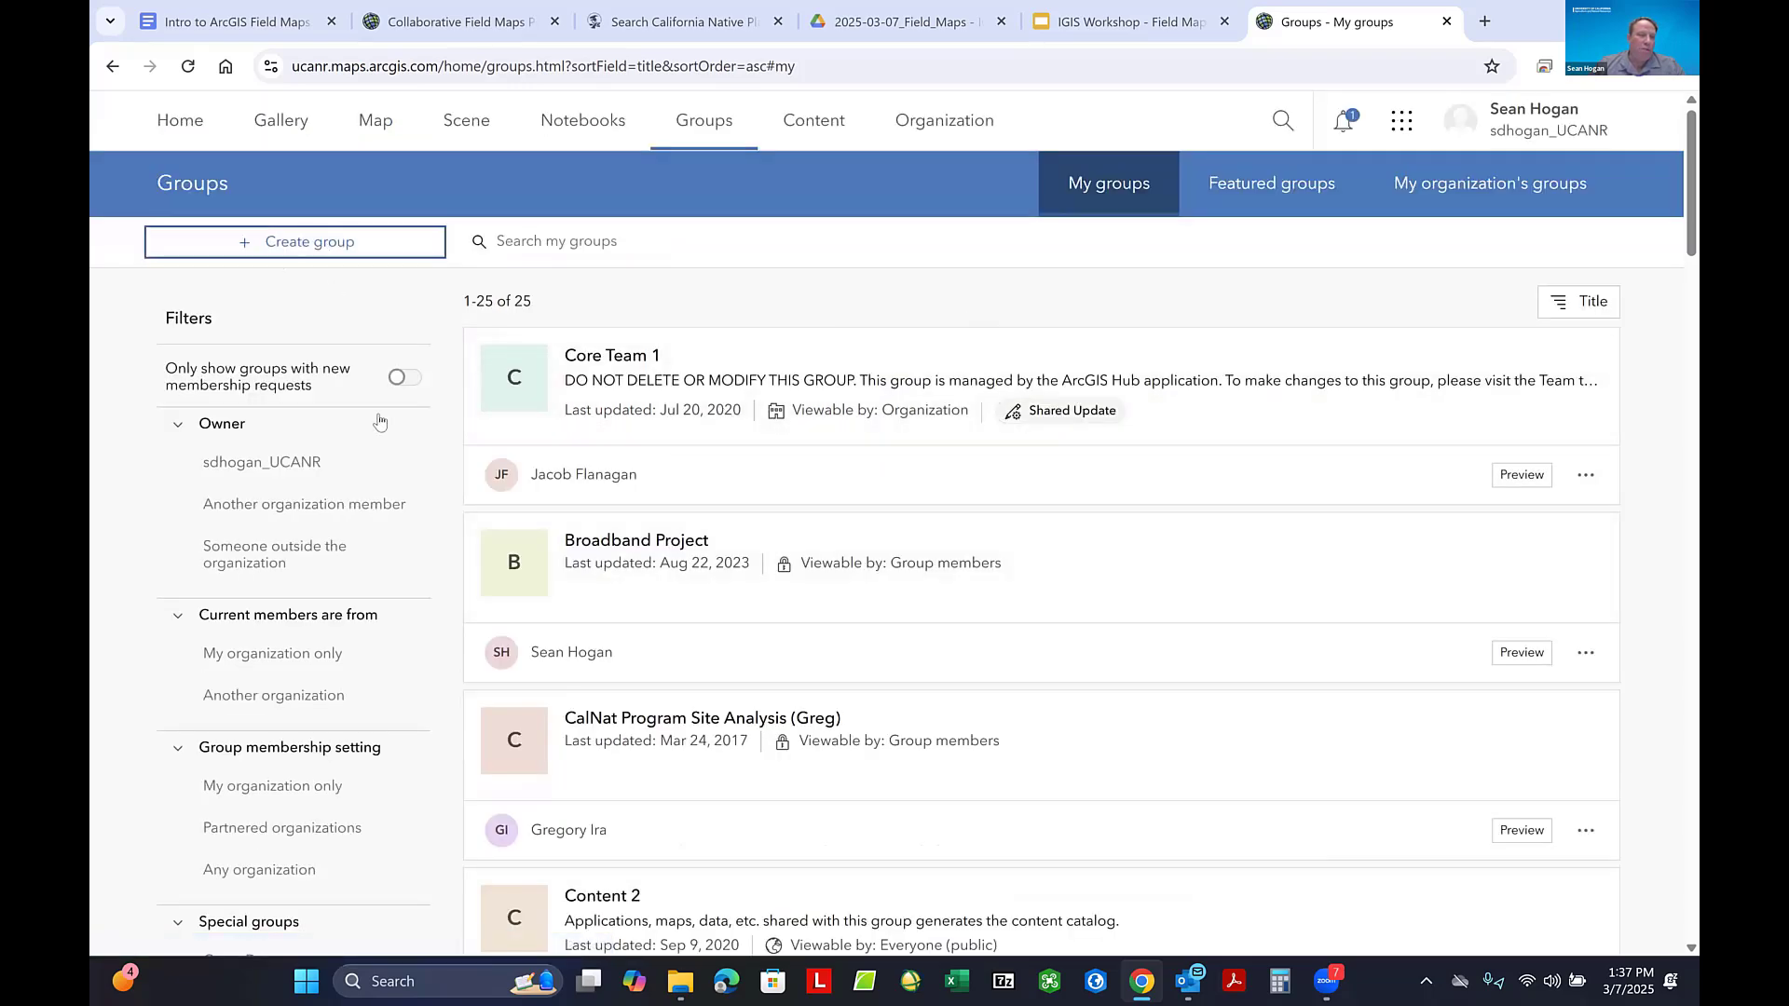
pyautogui.scroll(-15, 618, 508)
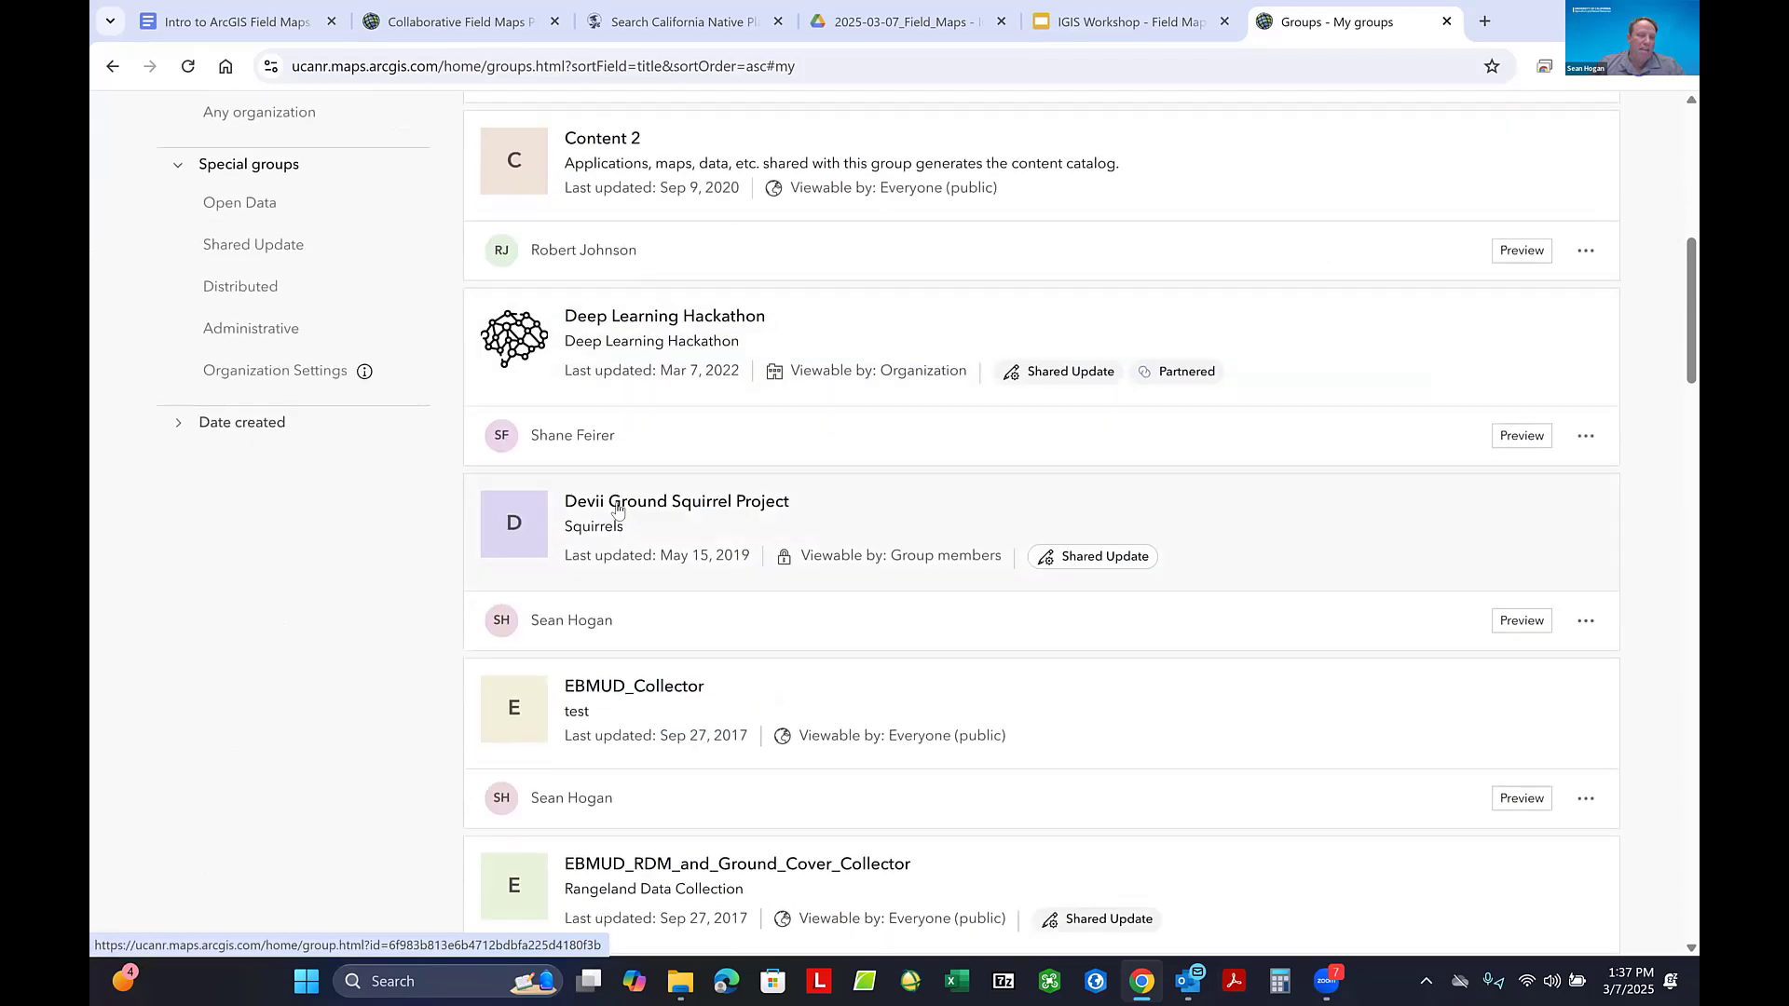
pyautogui.scroll(15, 618, 508)
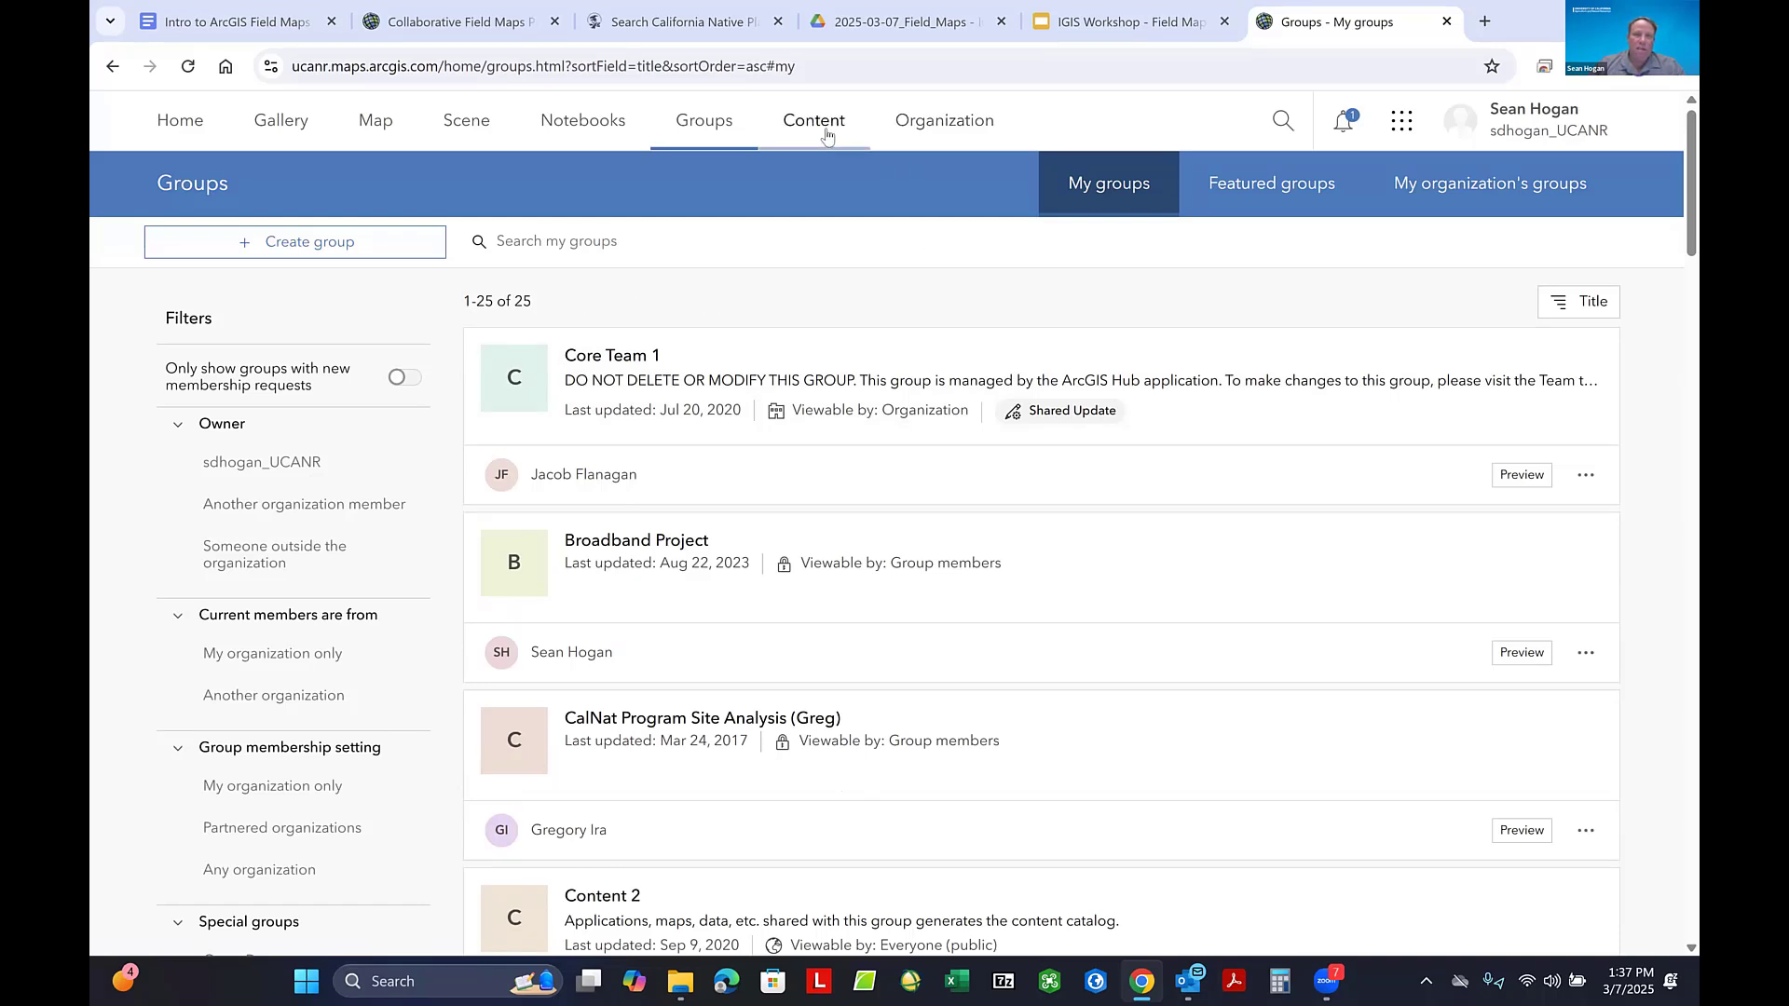
# - Open the organization overview, acknowledge the license notice and review the credits, members and add-on licenses
pyautogui.click(931, 121)
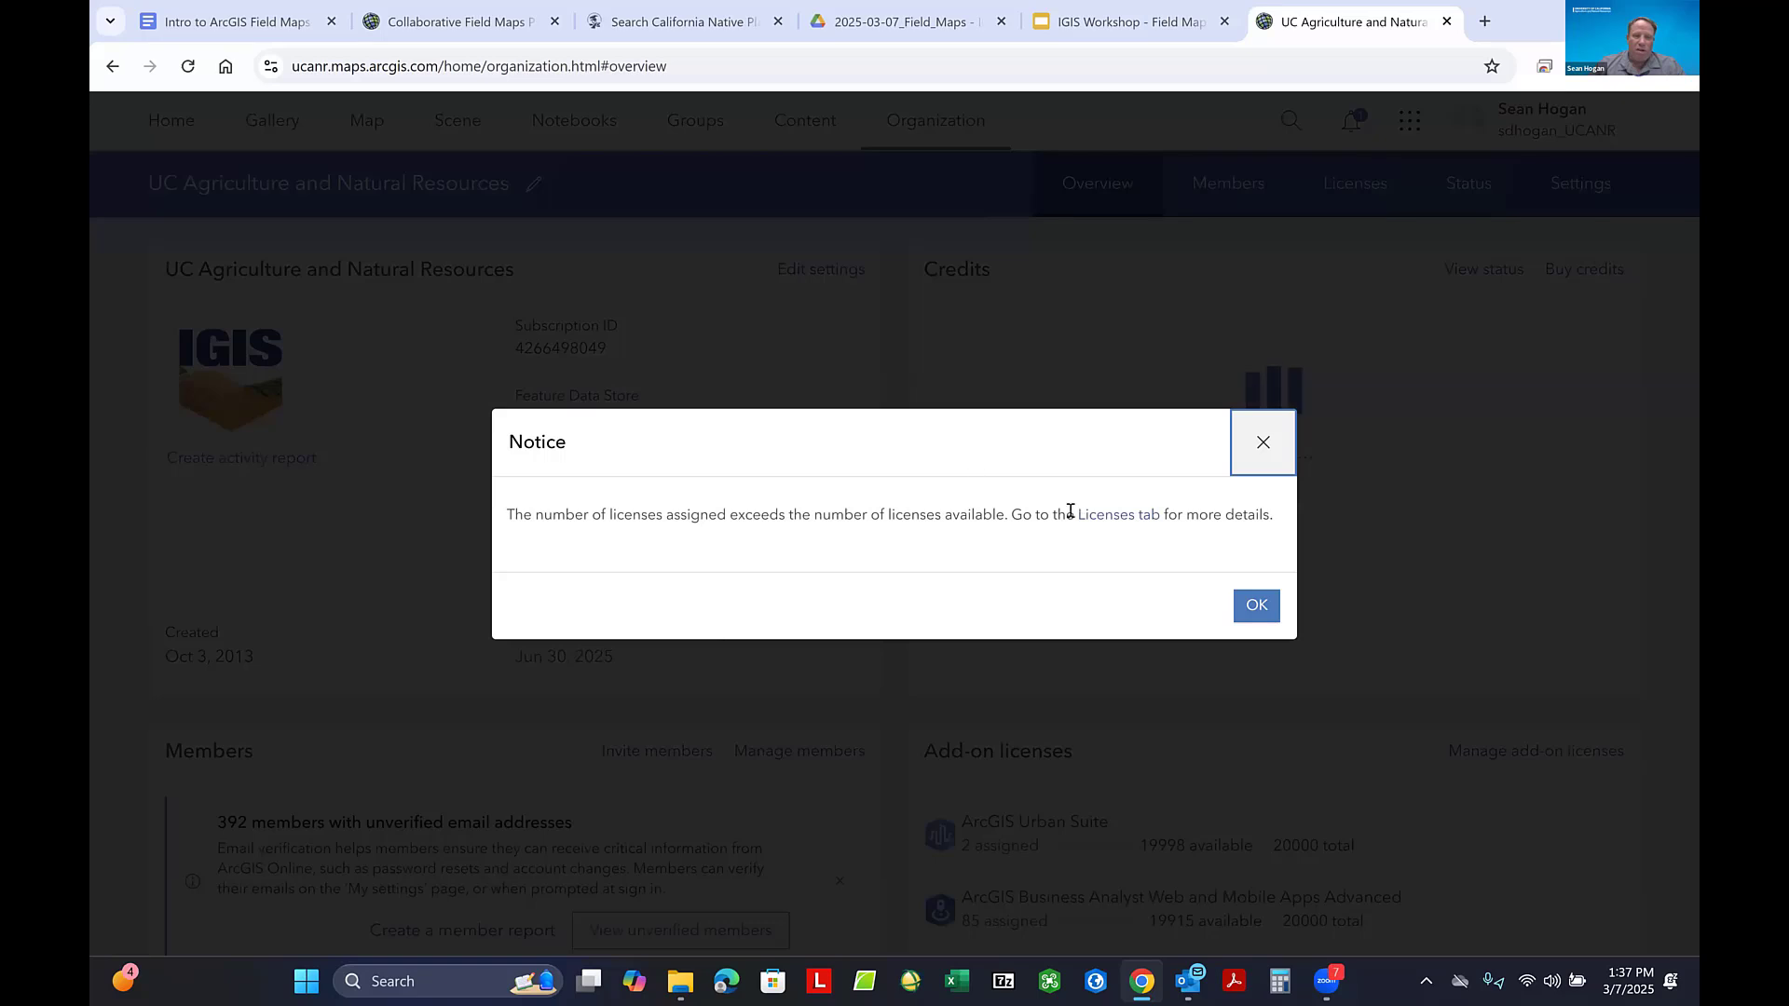
pyautogui.click(1255, 606)
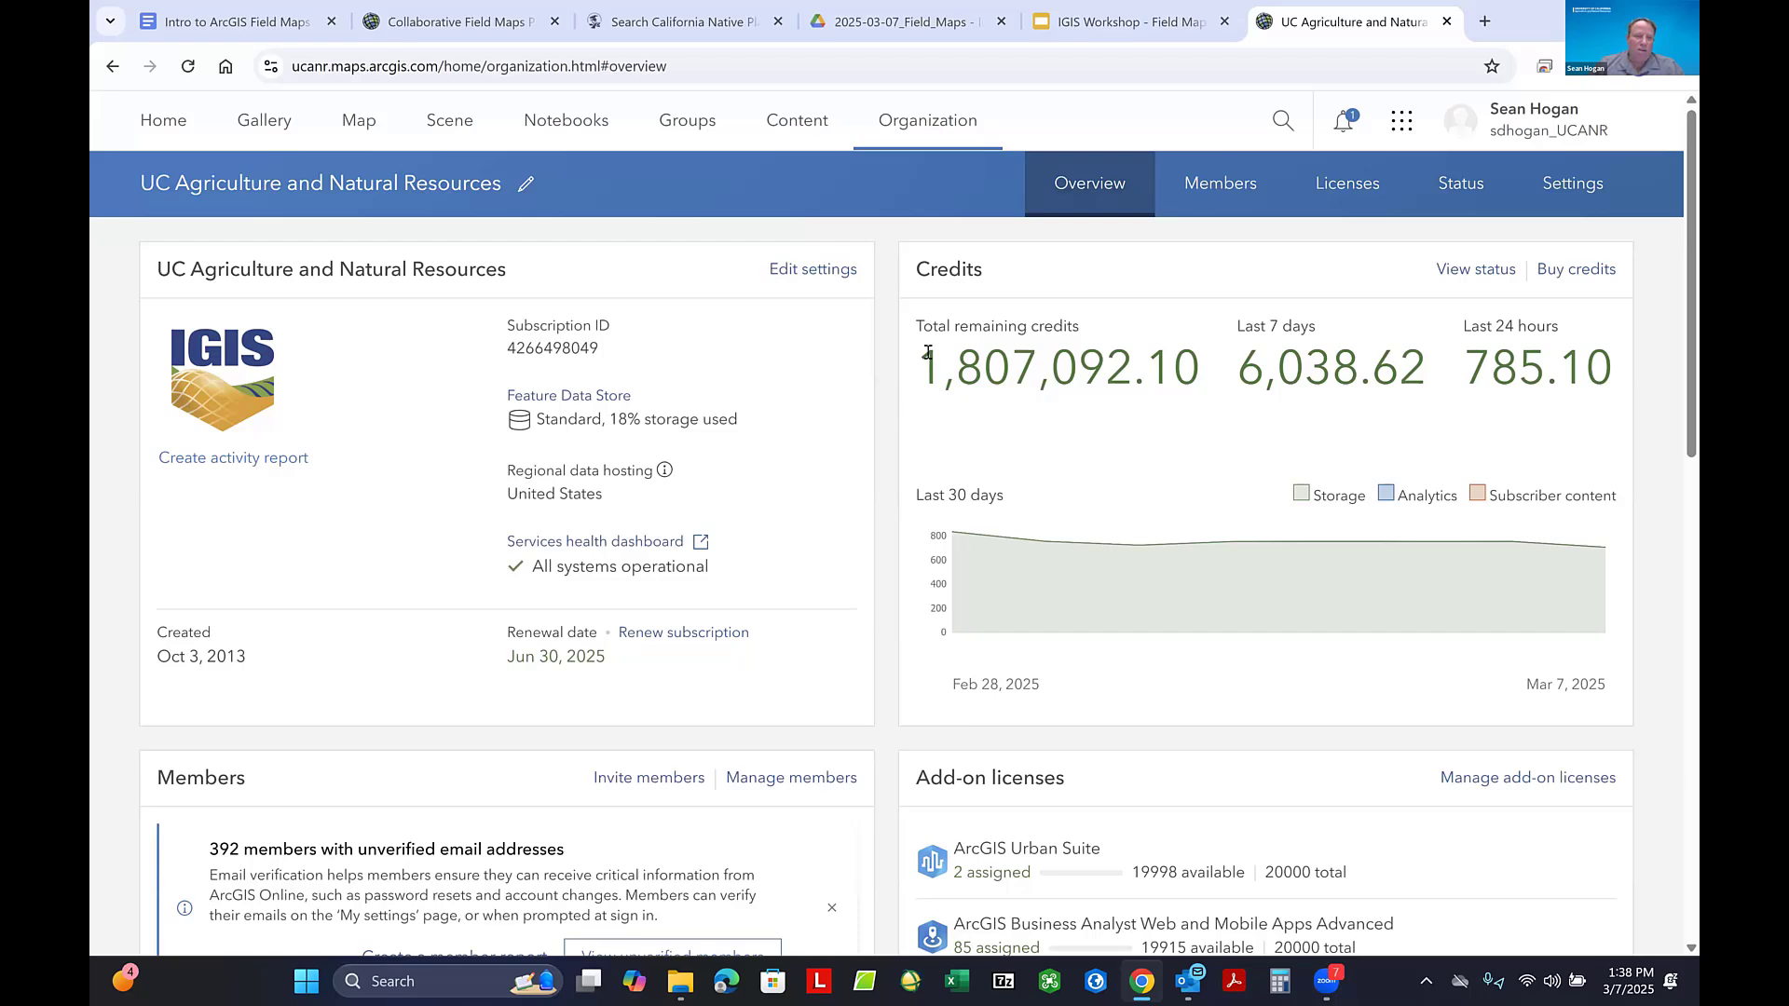
pyautogui.scroll(-3, 926, 455)
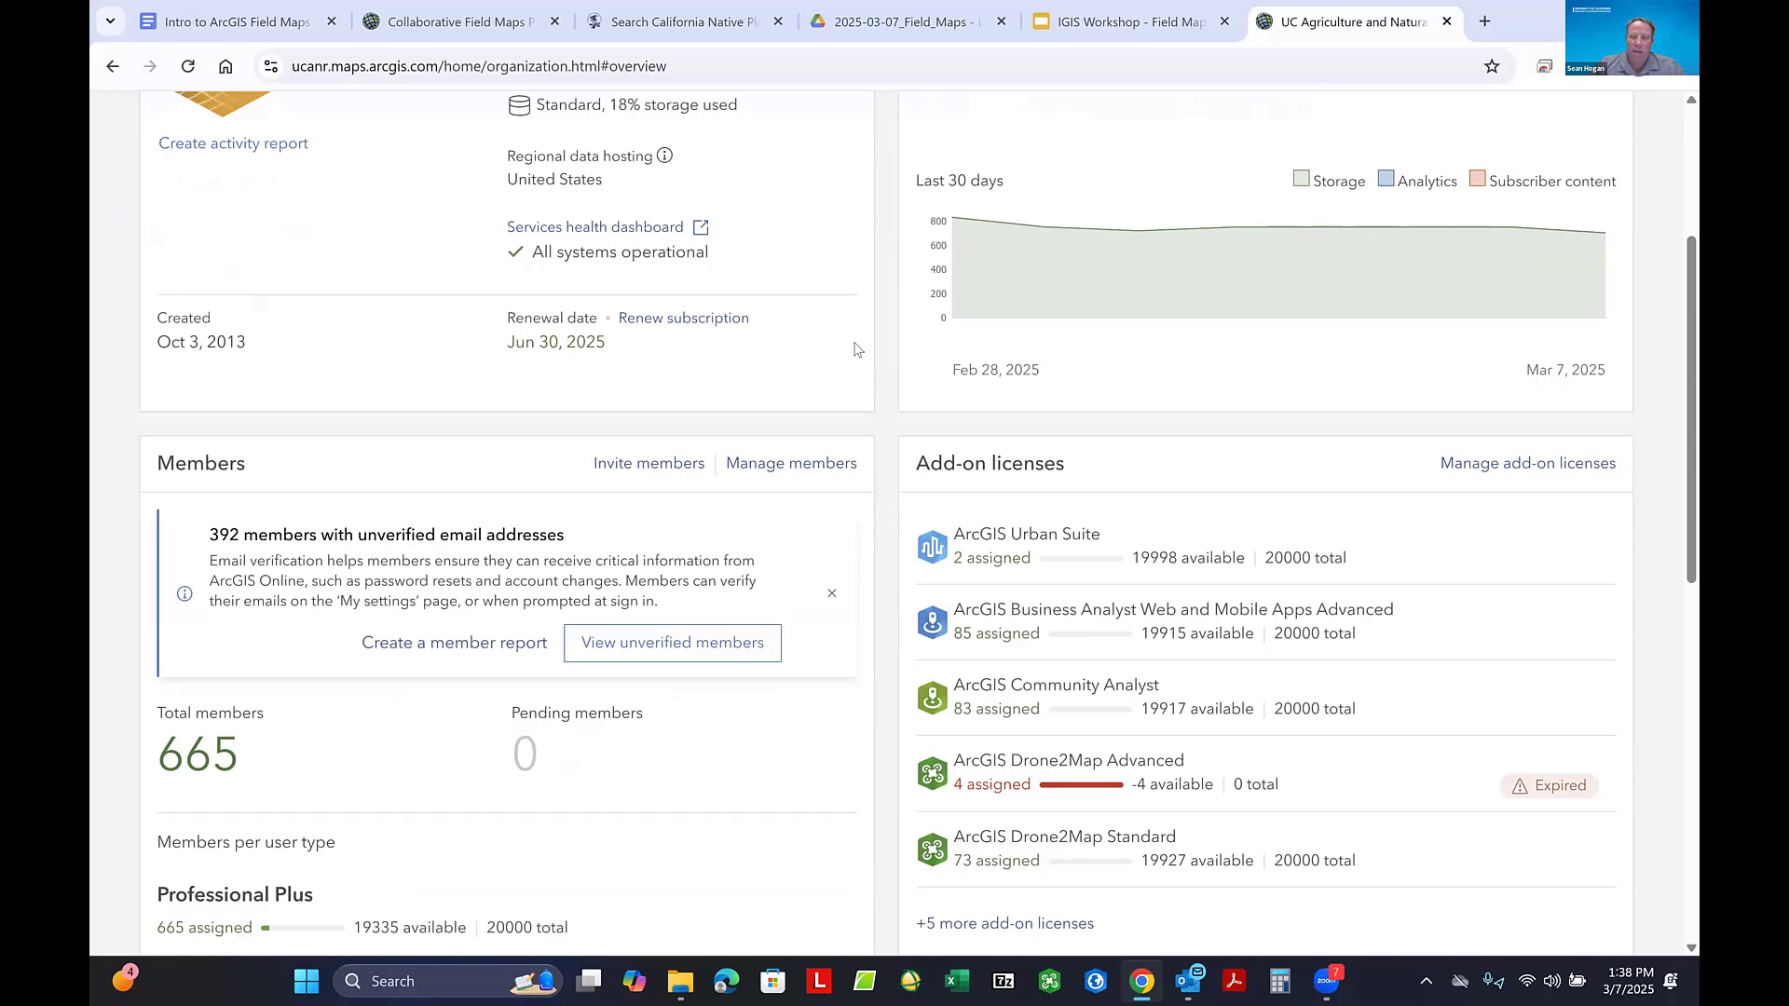
pyautogui.scroll(1, 855, 350)
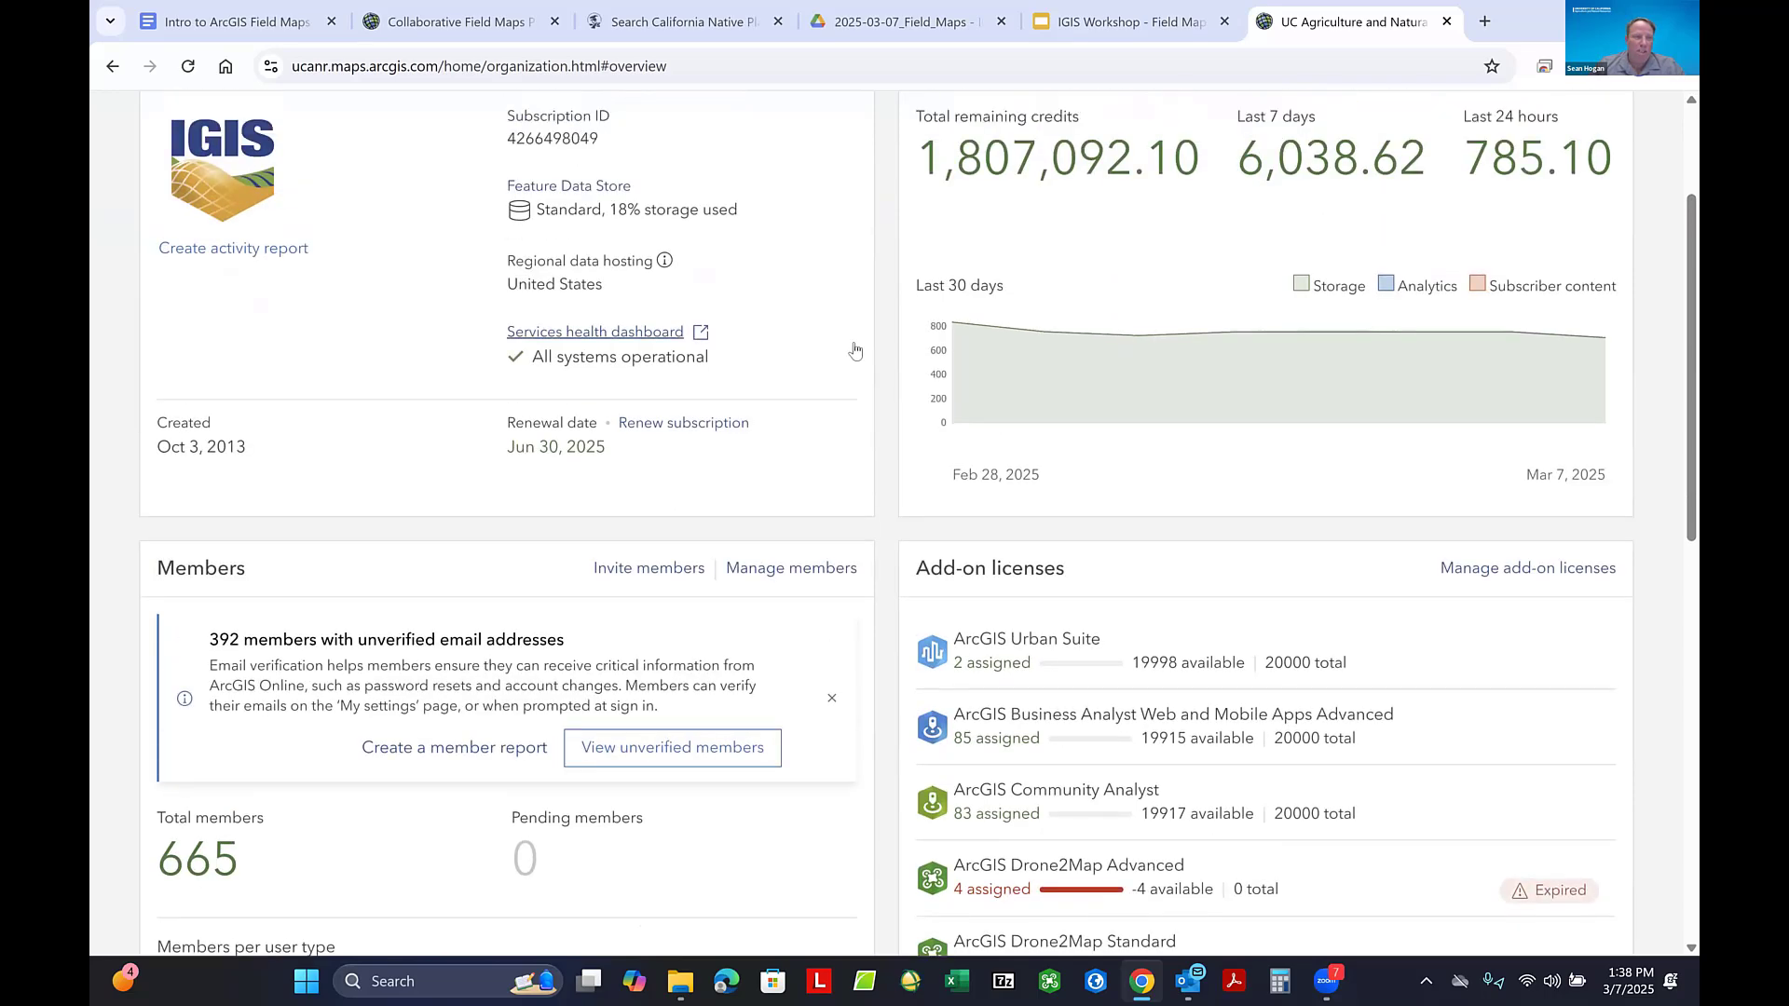
pyautogui.scroll(1, 865, 361)
pyautogui.scroll(2, 865, 361)
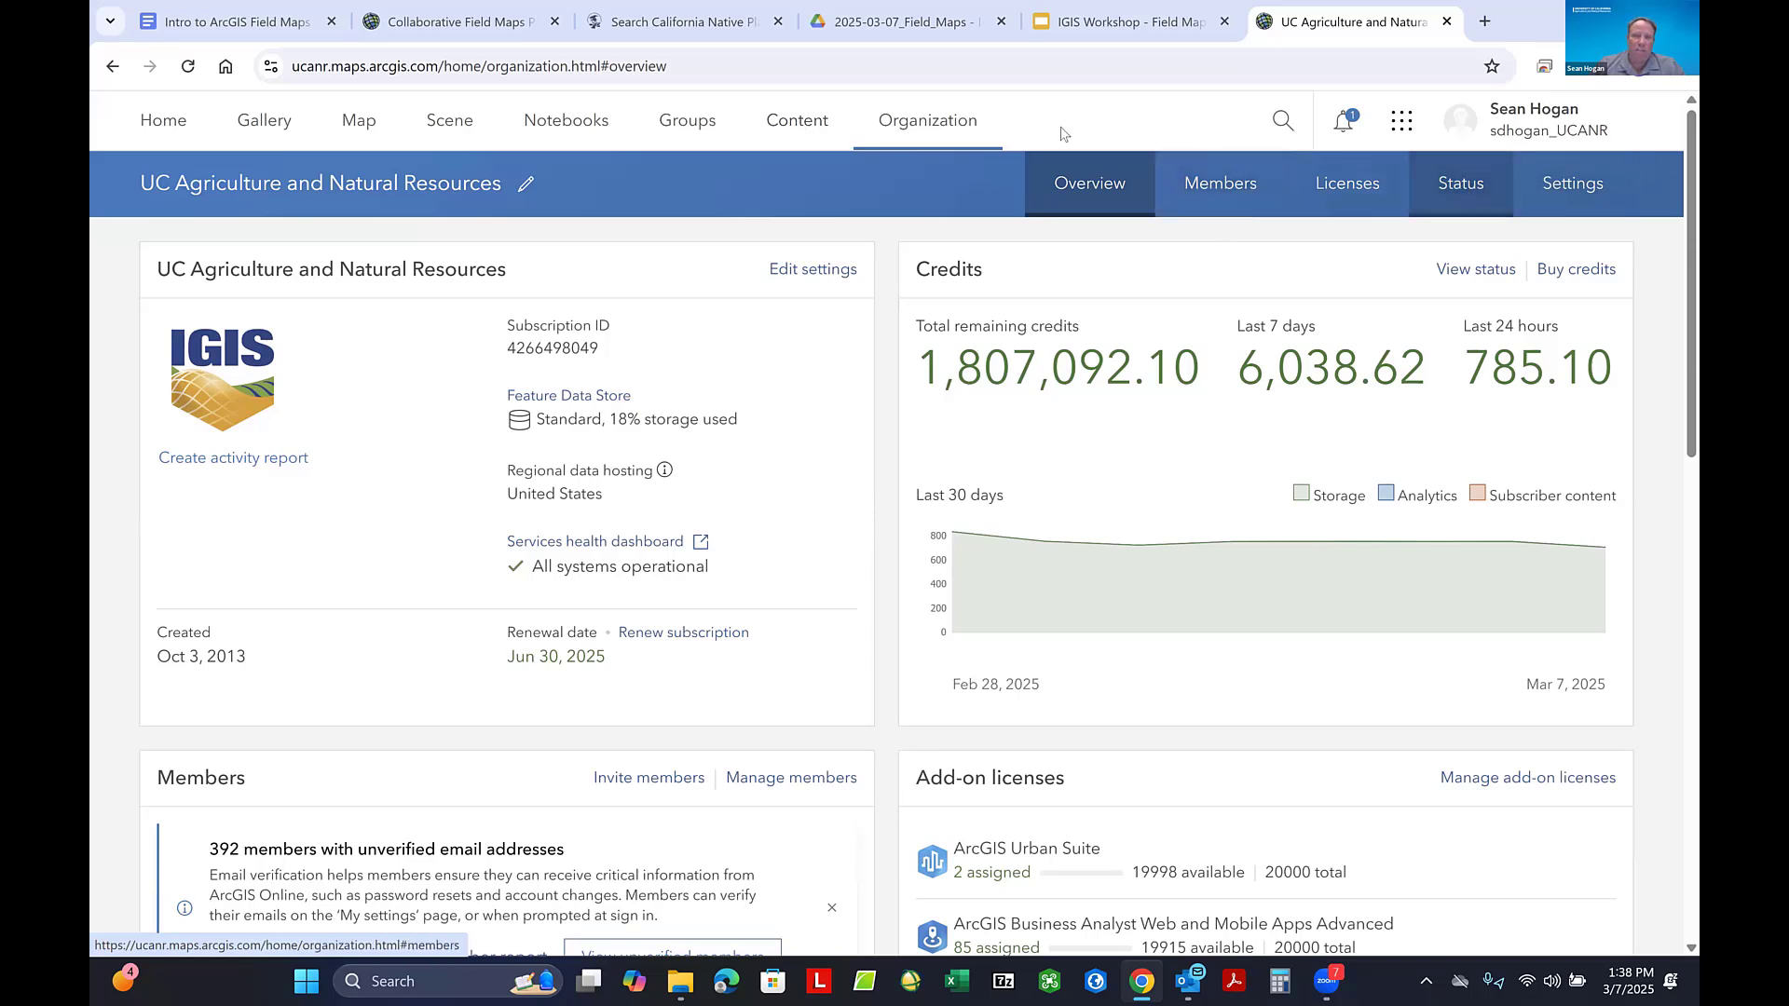
# - Return to the content page, dismiss the new-features notice and look through the folder list past Field Maps Training
pyautogui.click(790, 127)
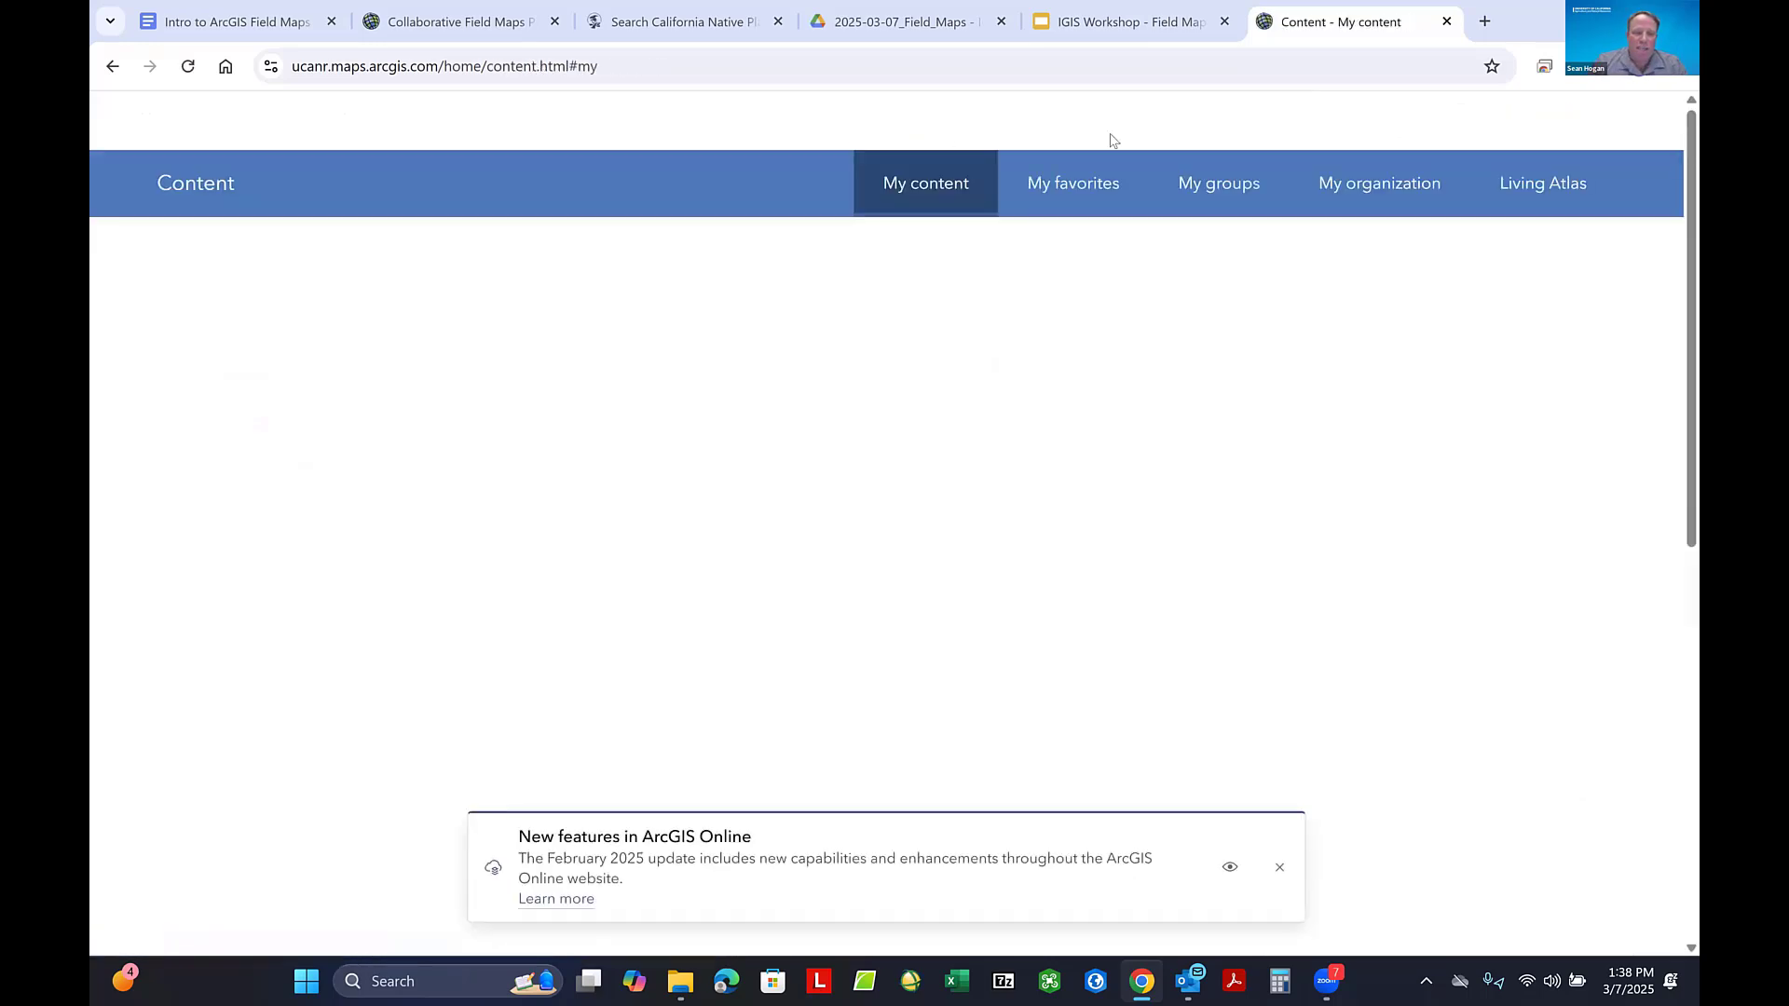
pyautogui.click(1277, 869)
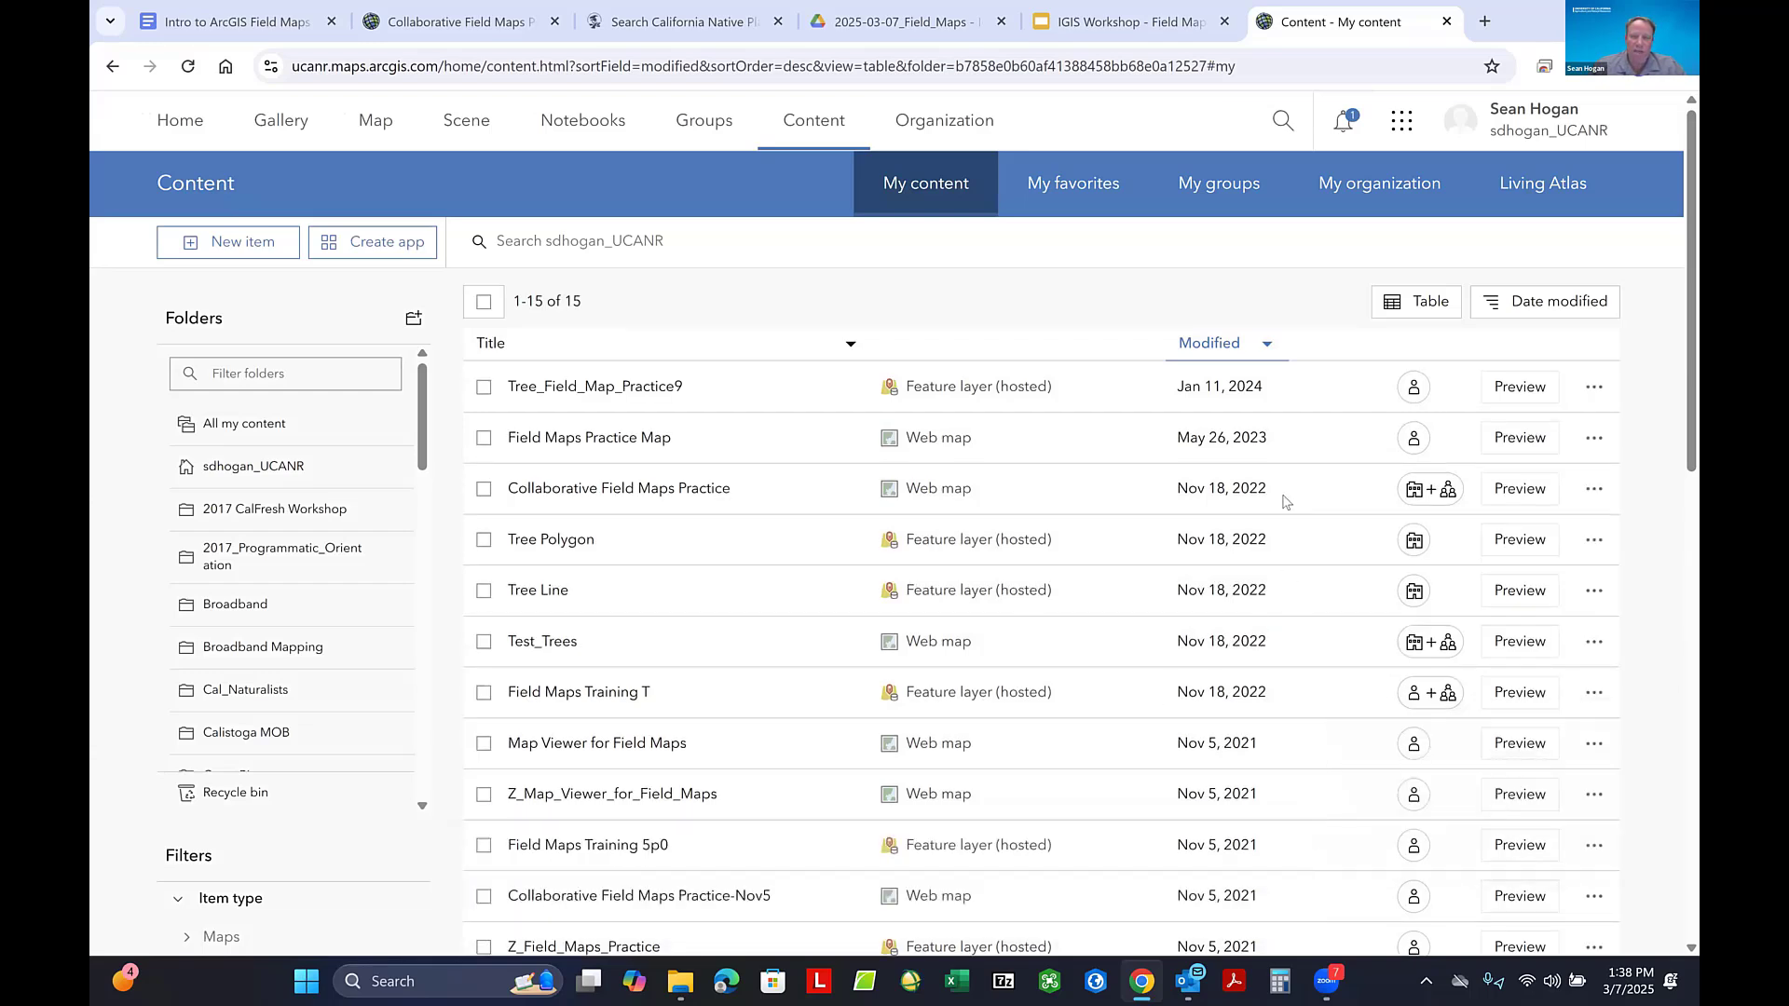
pyautogui.click(1415, 541)
pyautogui.scroll(-1, 424, 394)
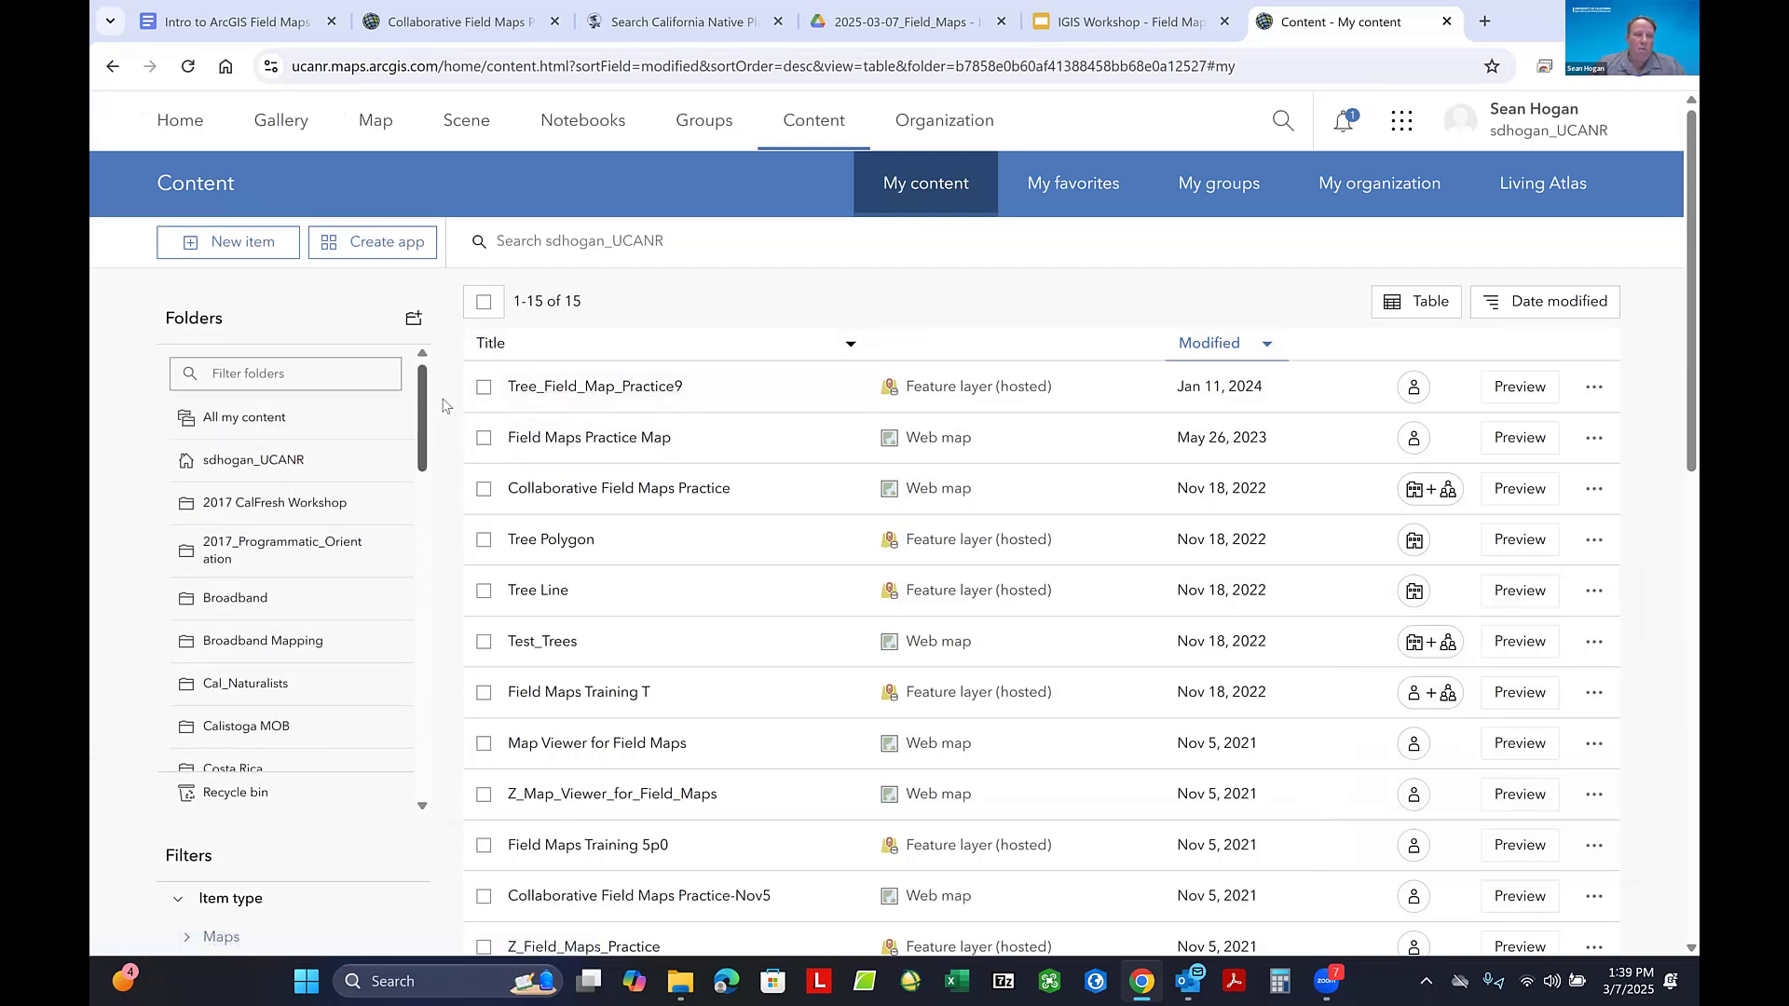
pyautogui.scroll(1, 442, 402)
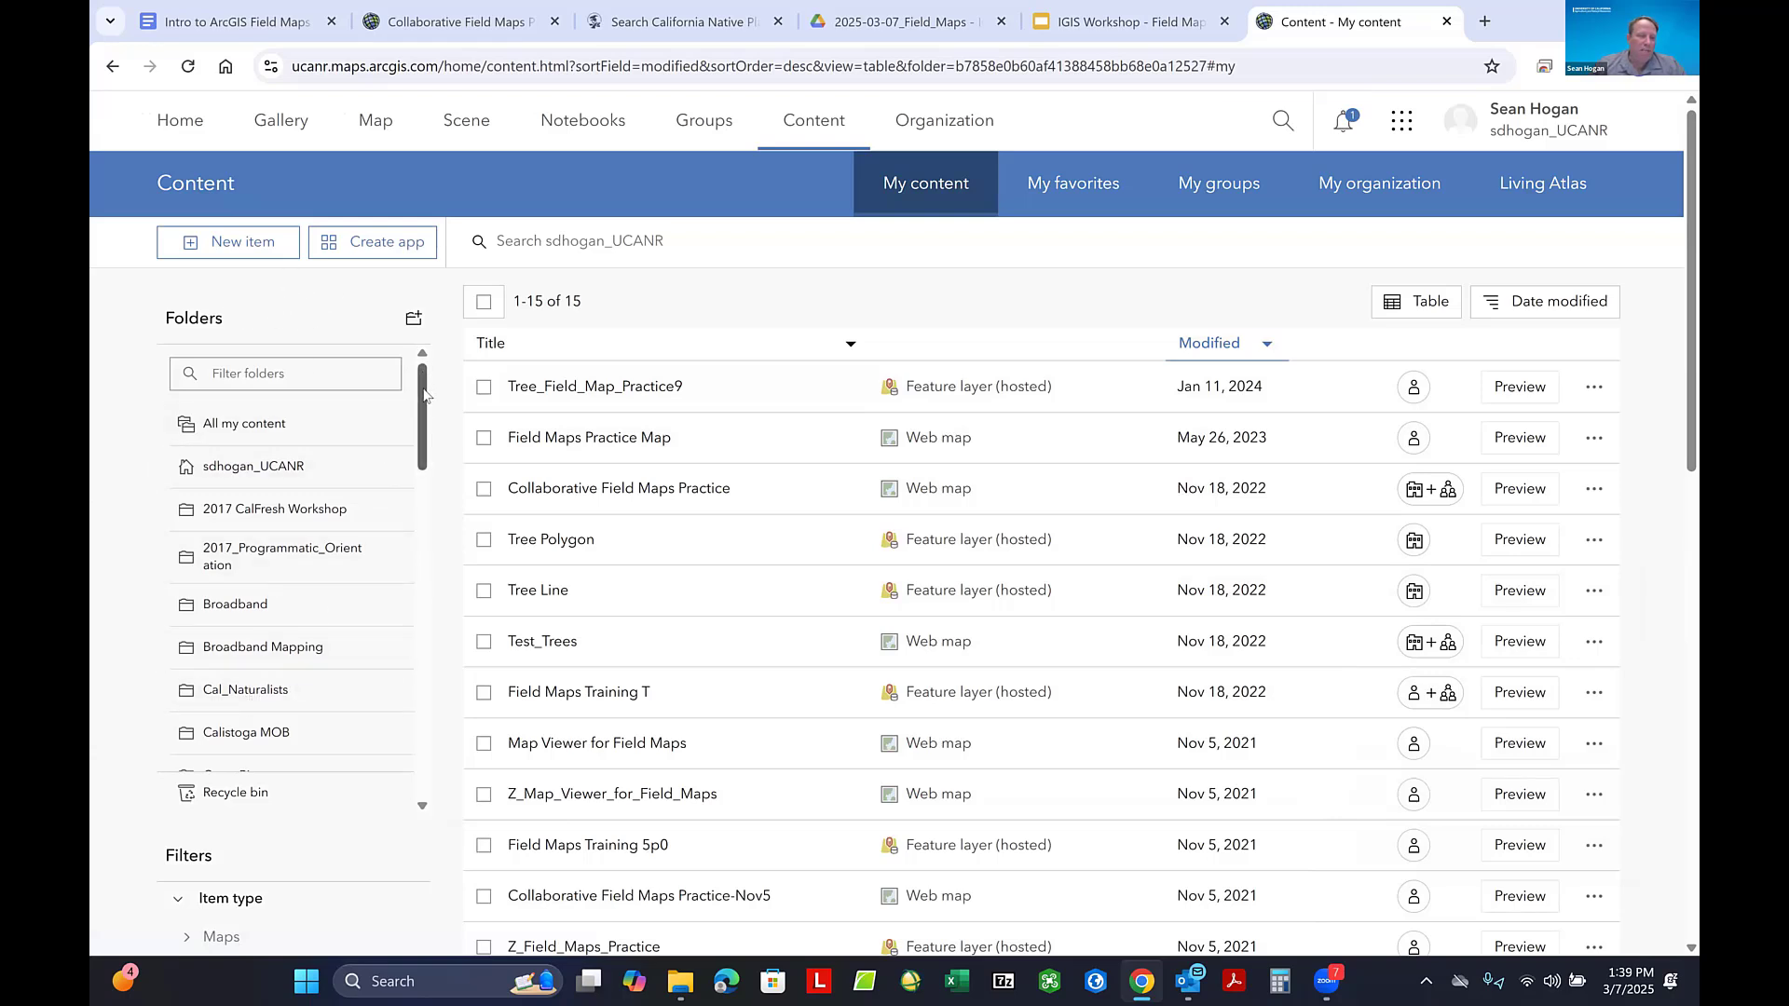
pyautogui.moveTo(423, 394); pyautogui.dragTo(428, 473)
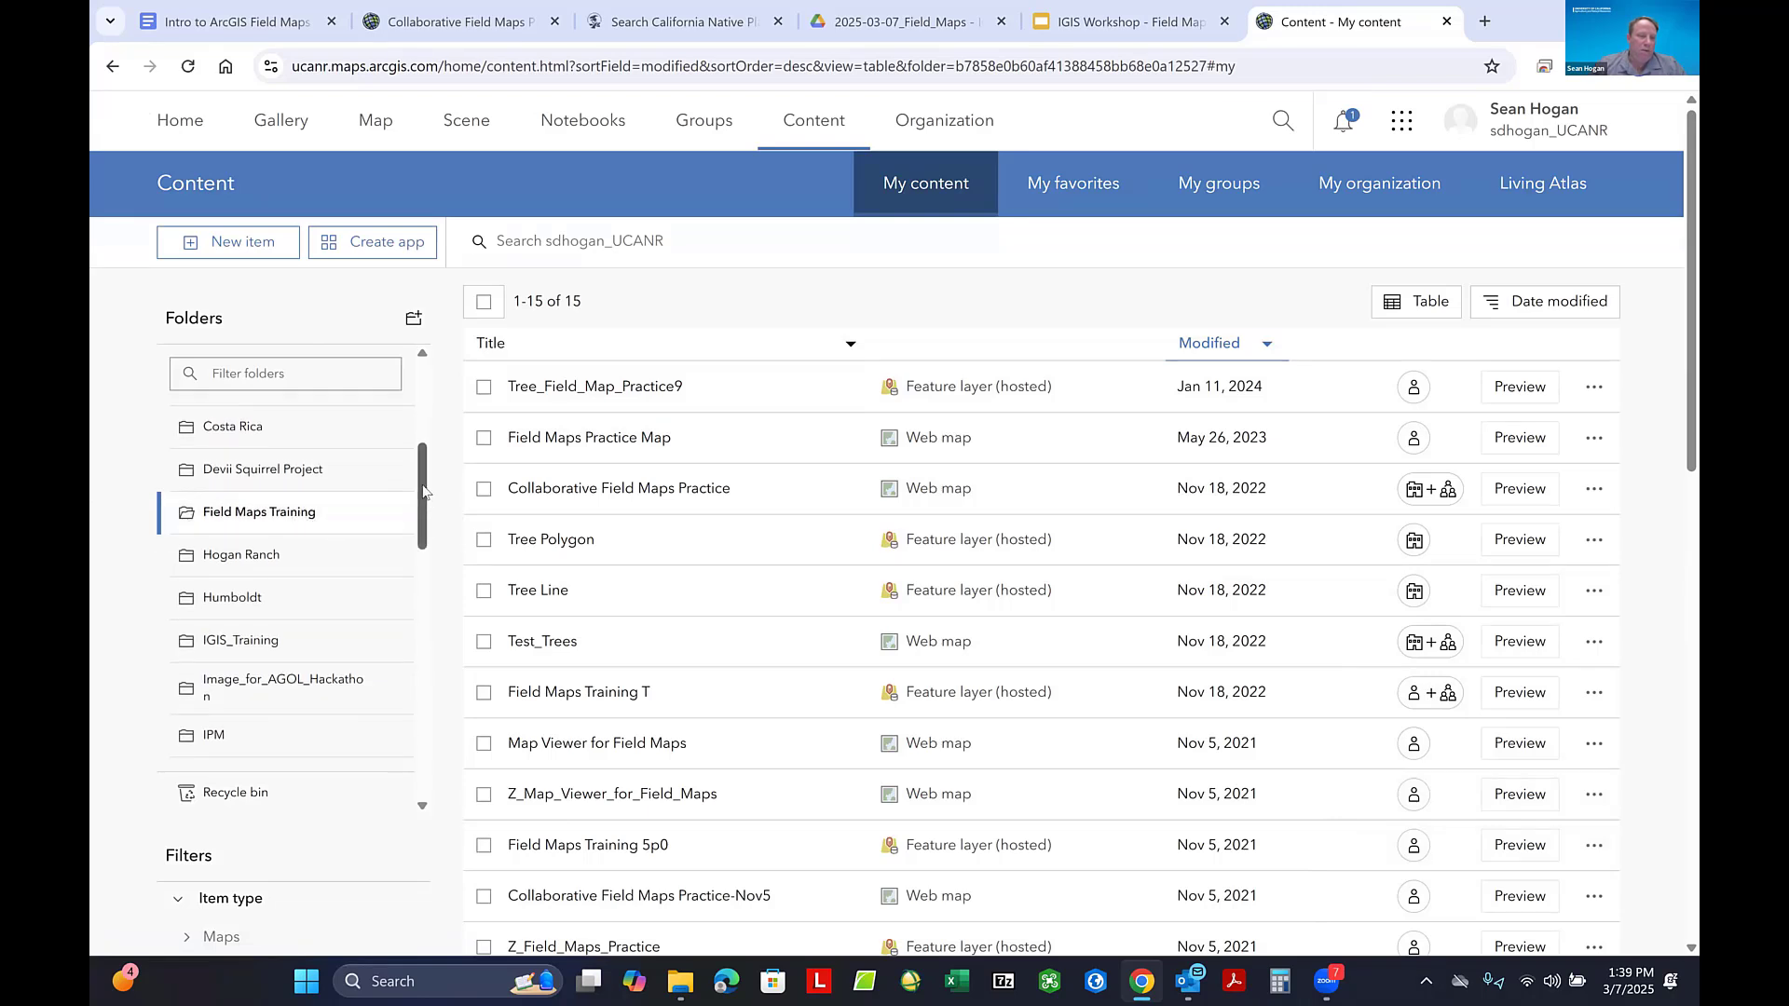
pyautogui.moveTo(424, 491); pyautogui.dragTo(419, 389)
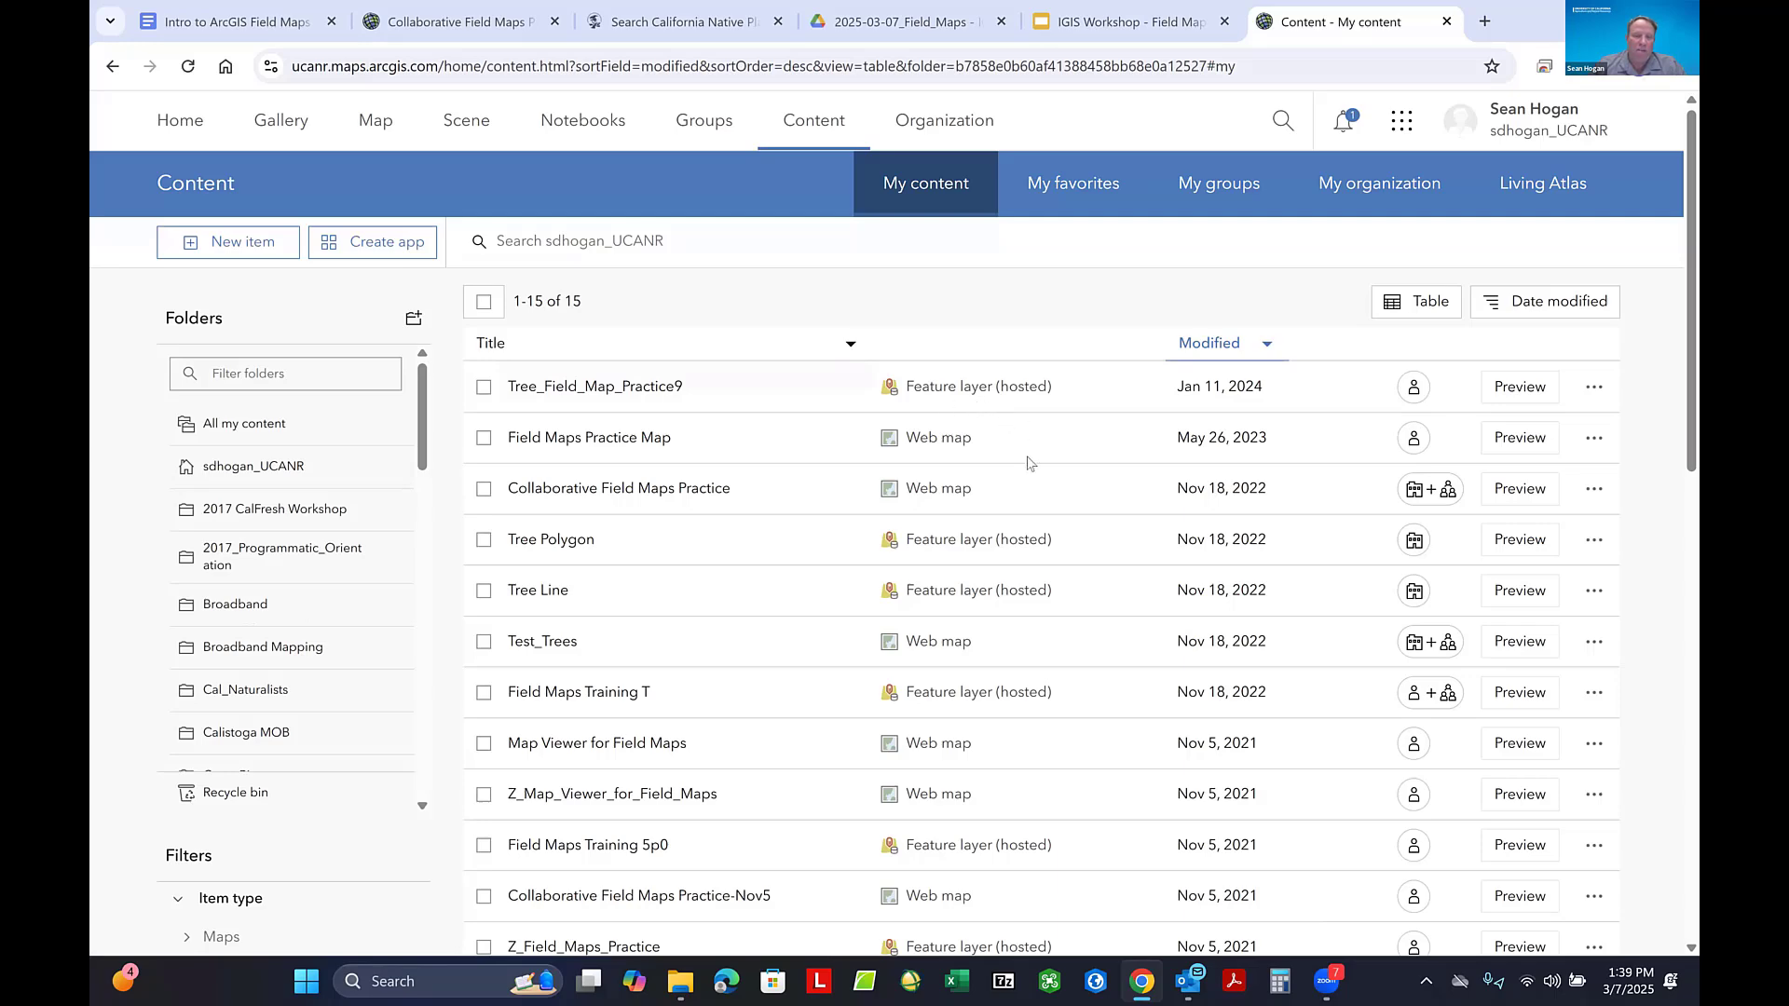
# - Look through the web maps and hosted feature layers listed in the Field Maps Training folder
pyautogui.scroll(-2, 1013, 468)
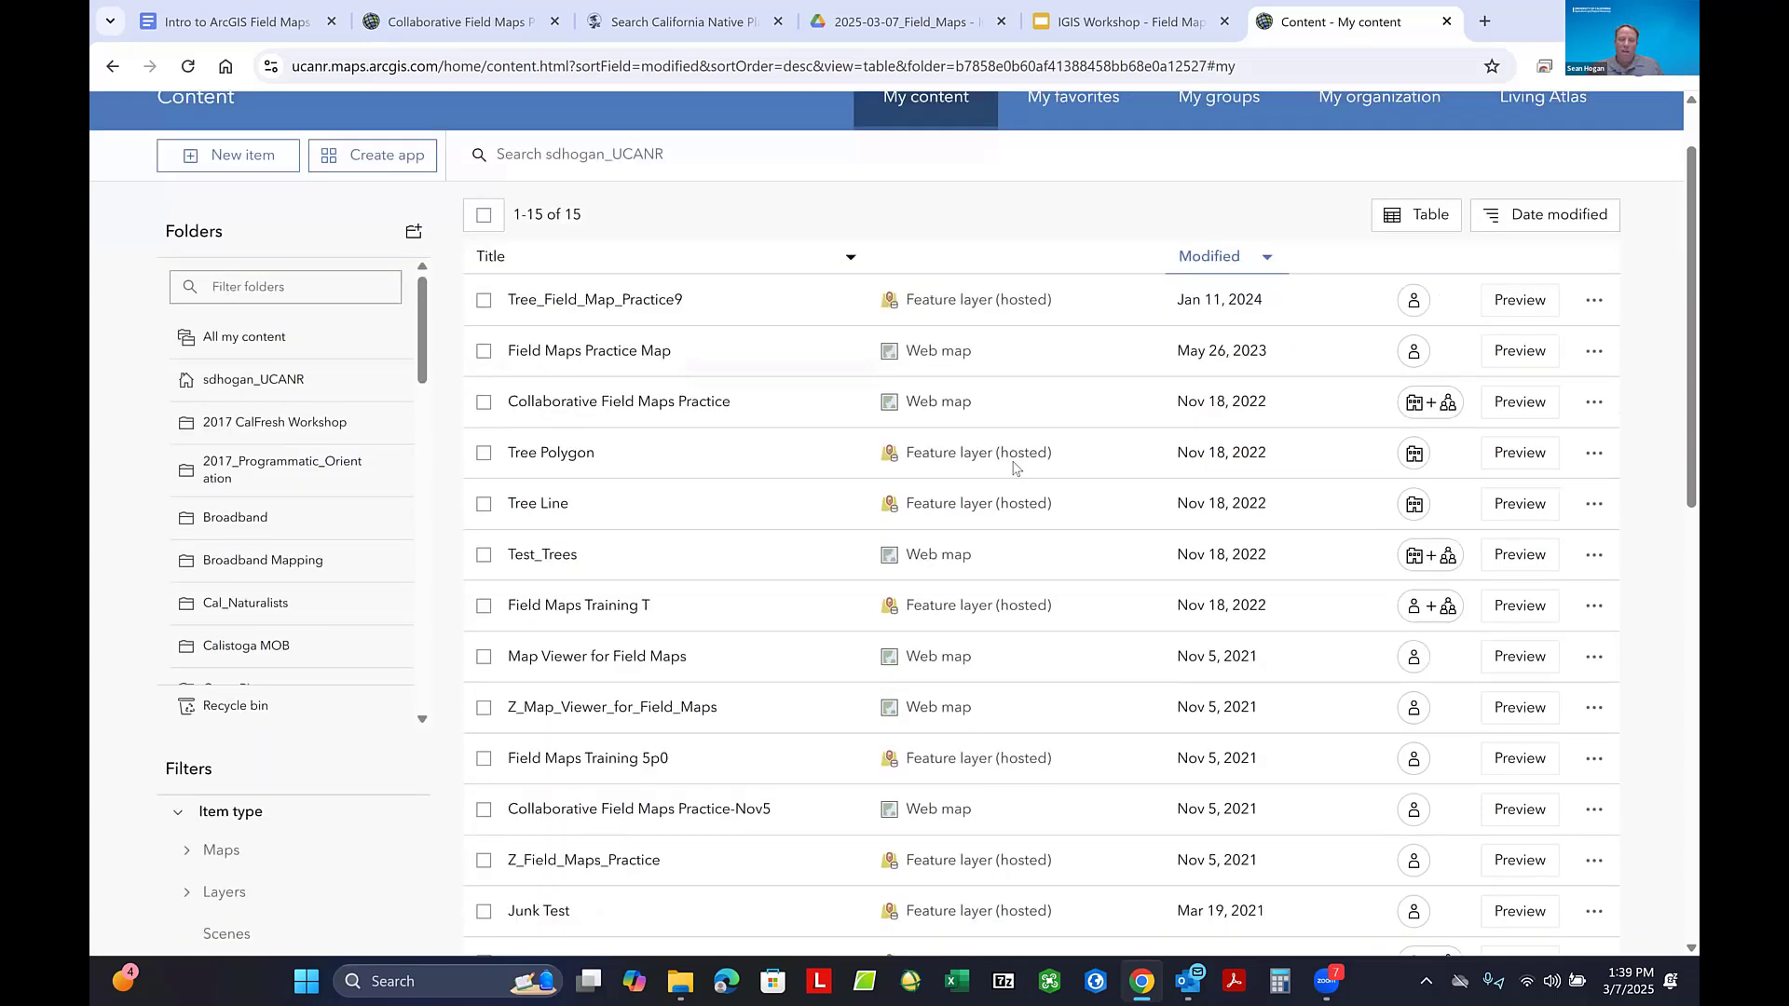
pyautogui.scroll(-1, 1014, 467)
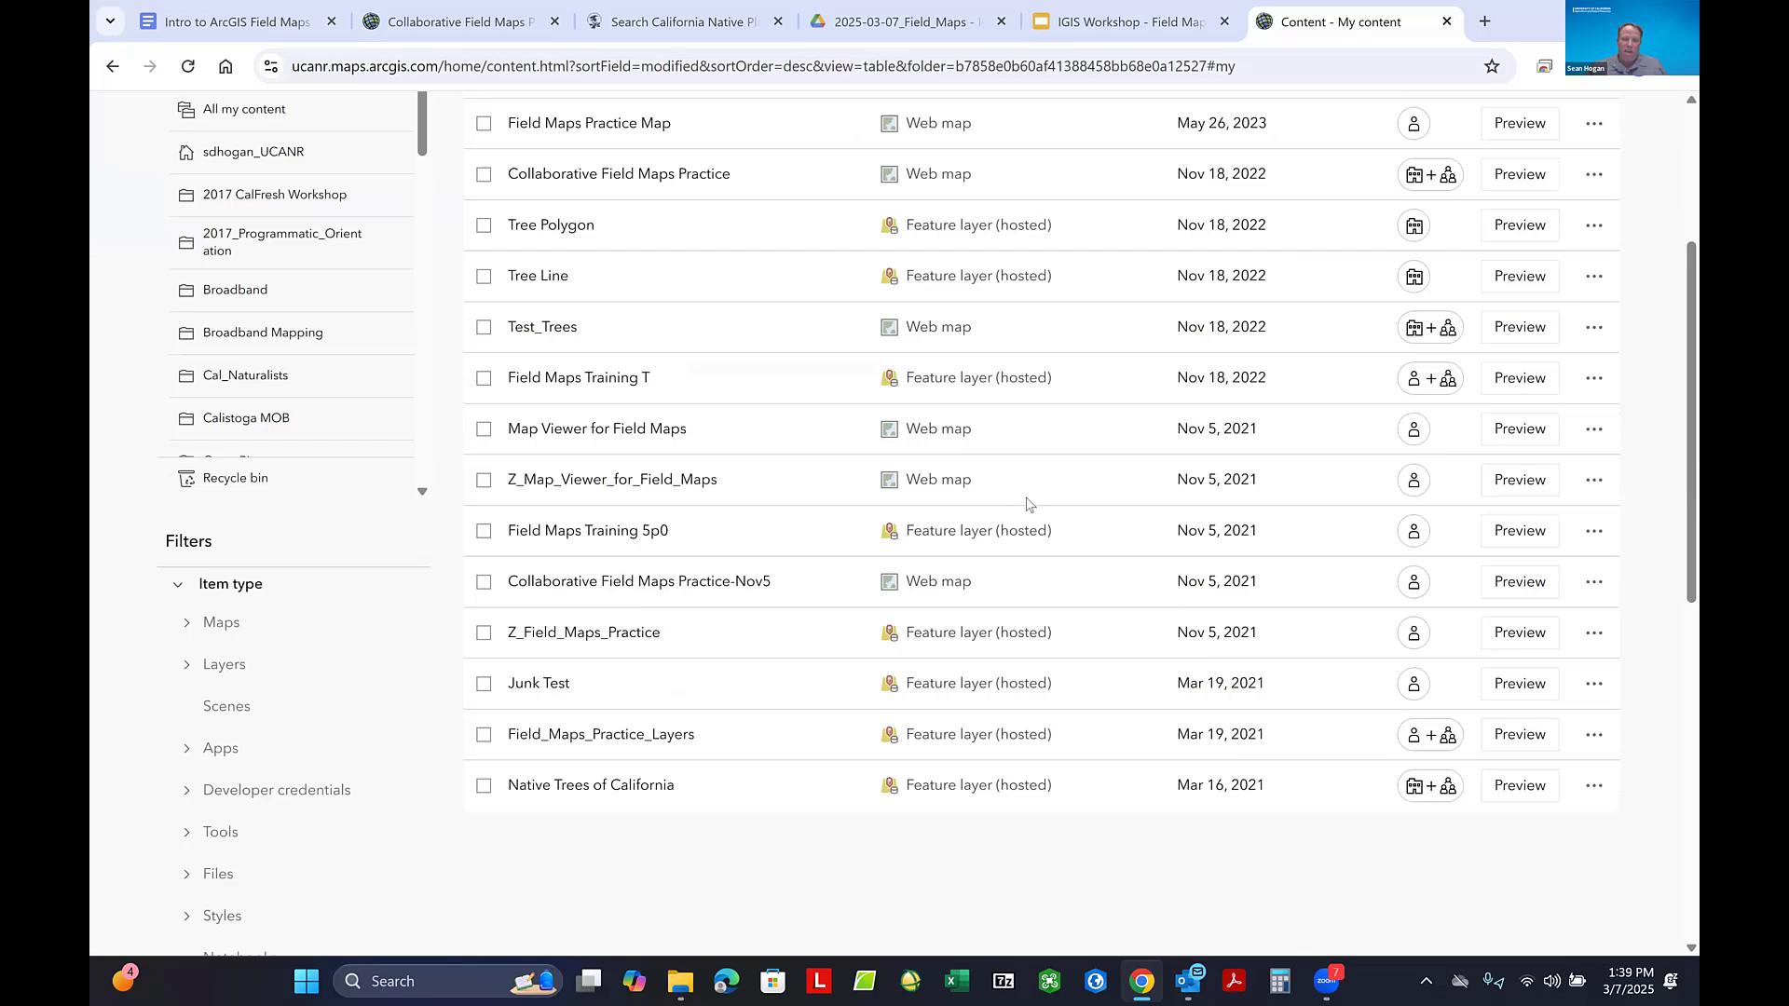
pyautogui.scroll(3, 1028, 504)
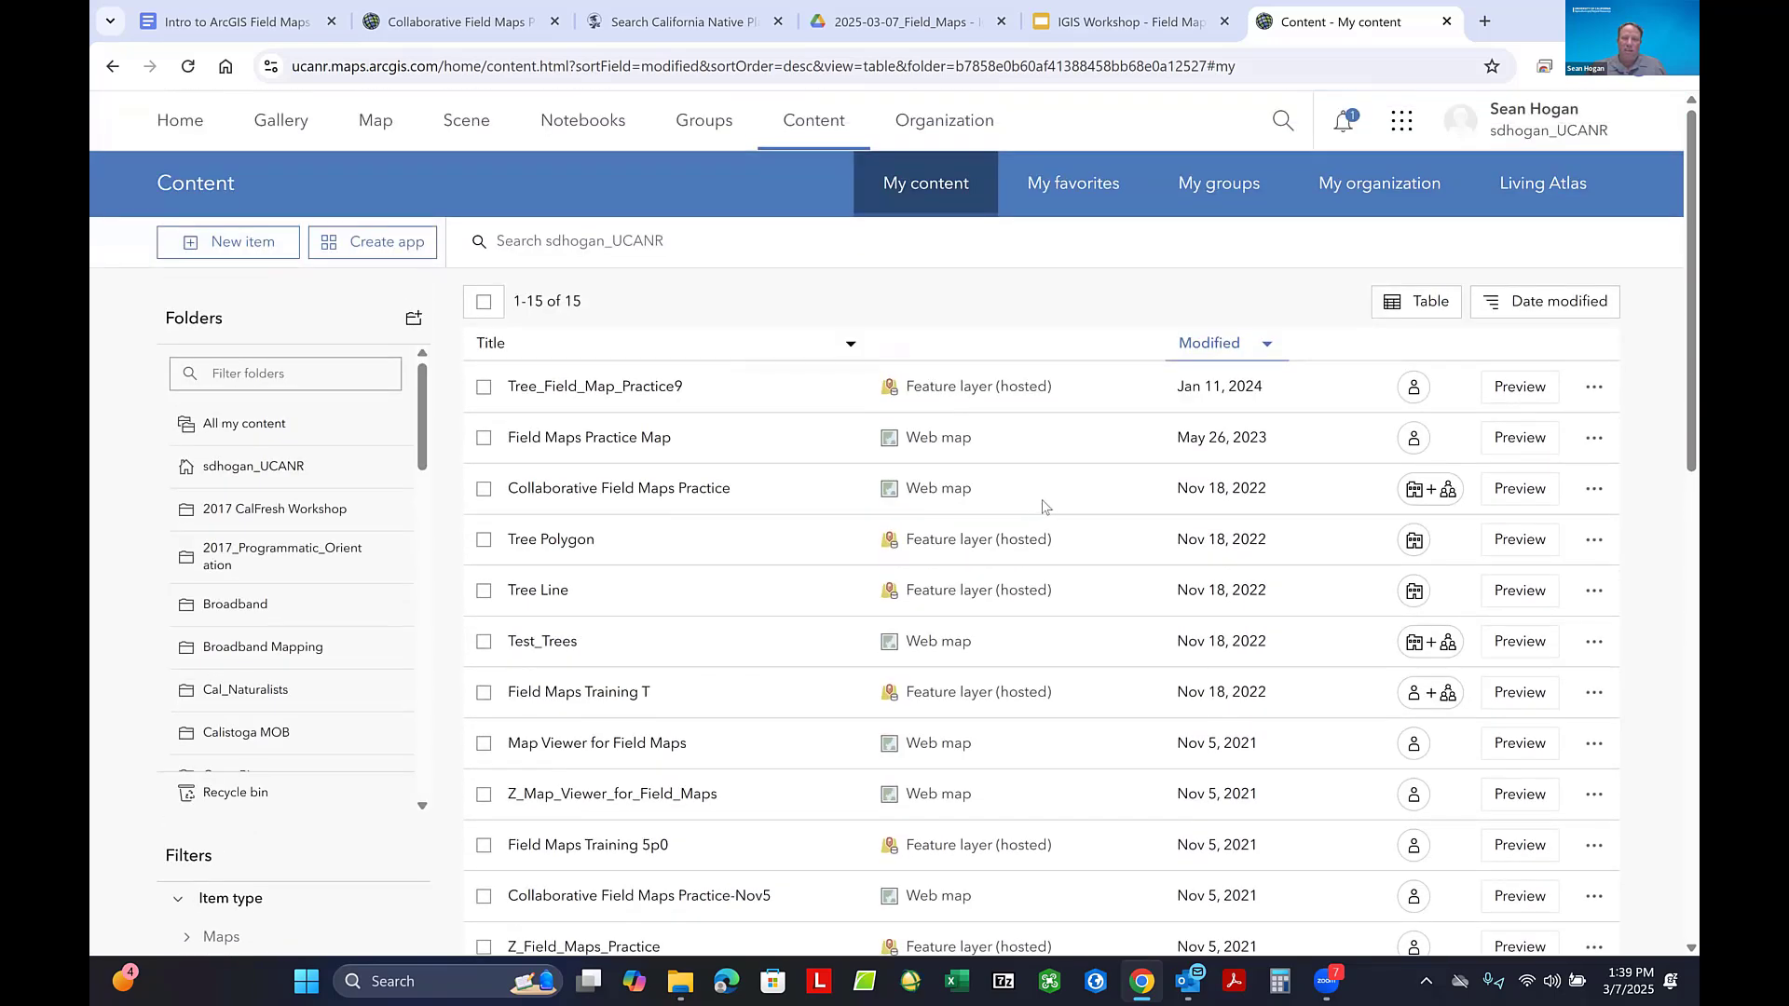
# - Check the modification dates and sharing levels of the older items further down the Field Maps Training folder
pyautogui.scroll(-4, 1021, 432)
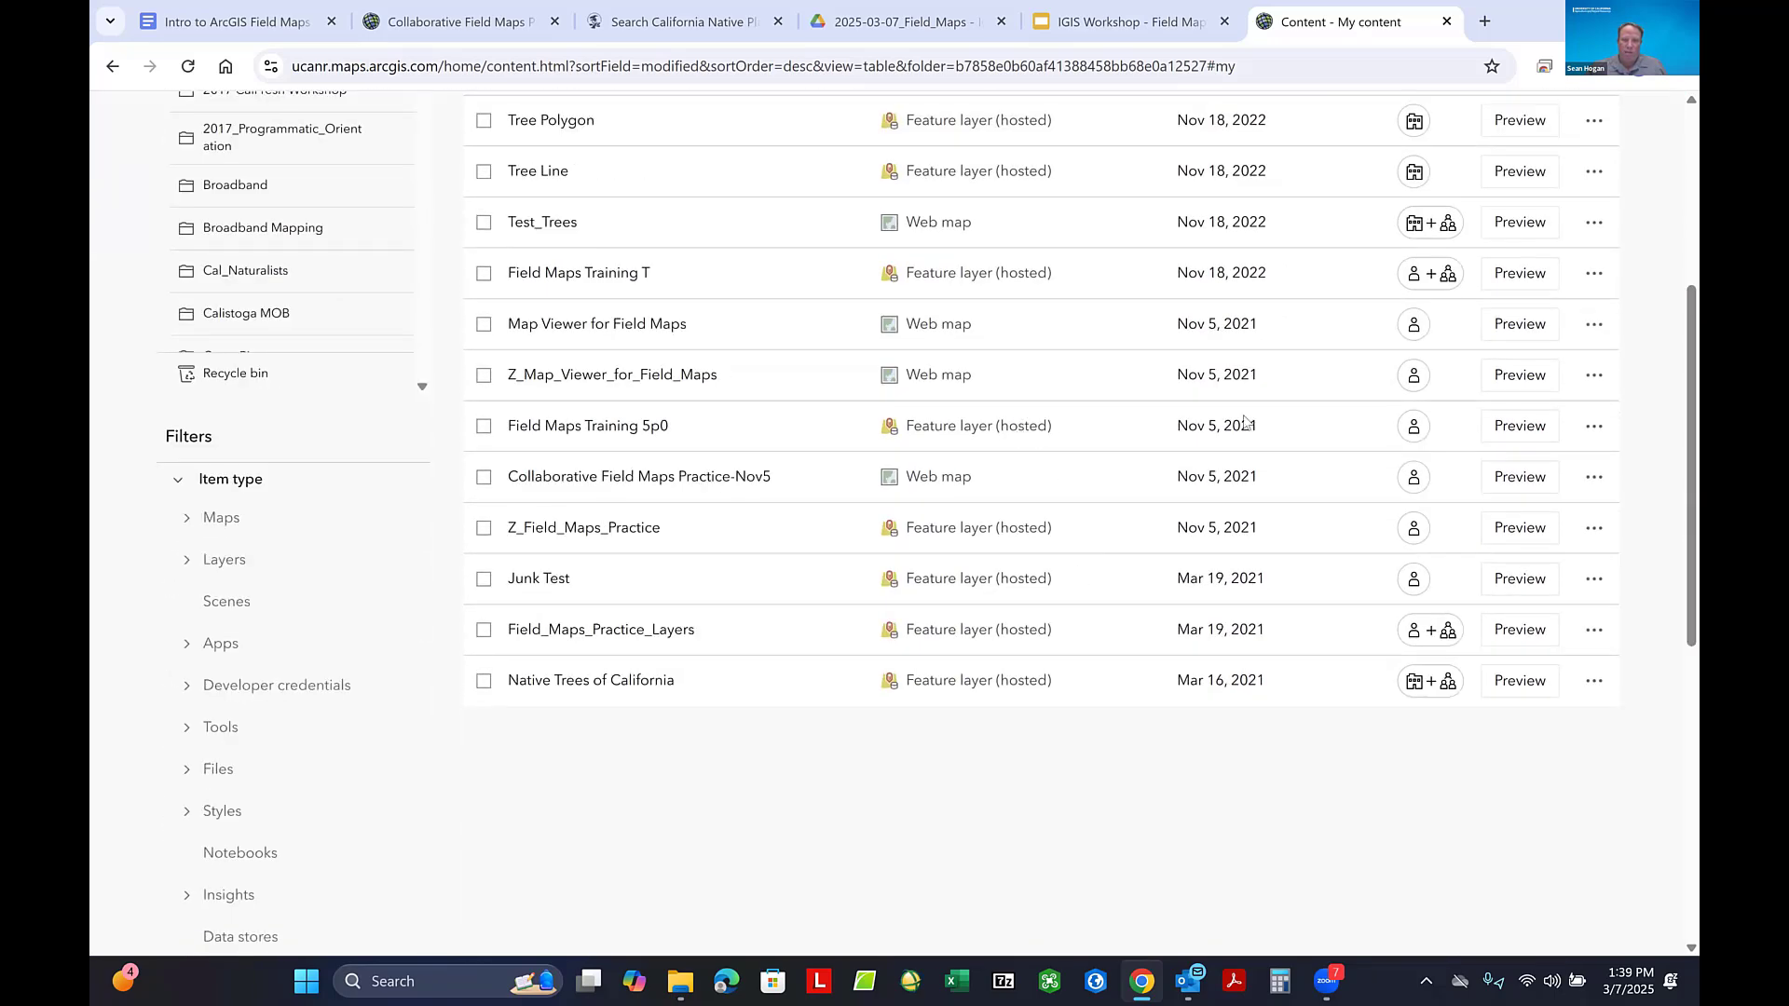
pyautogui.moveTo(1409, 315)
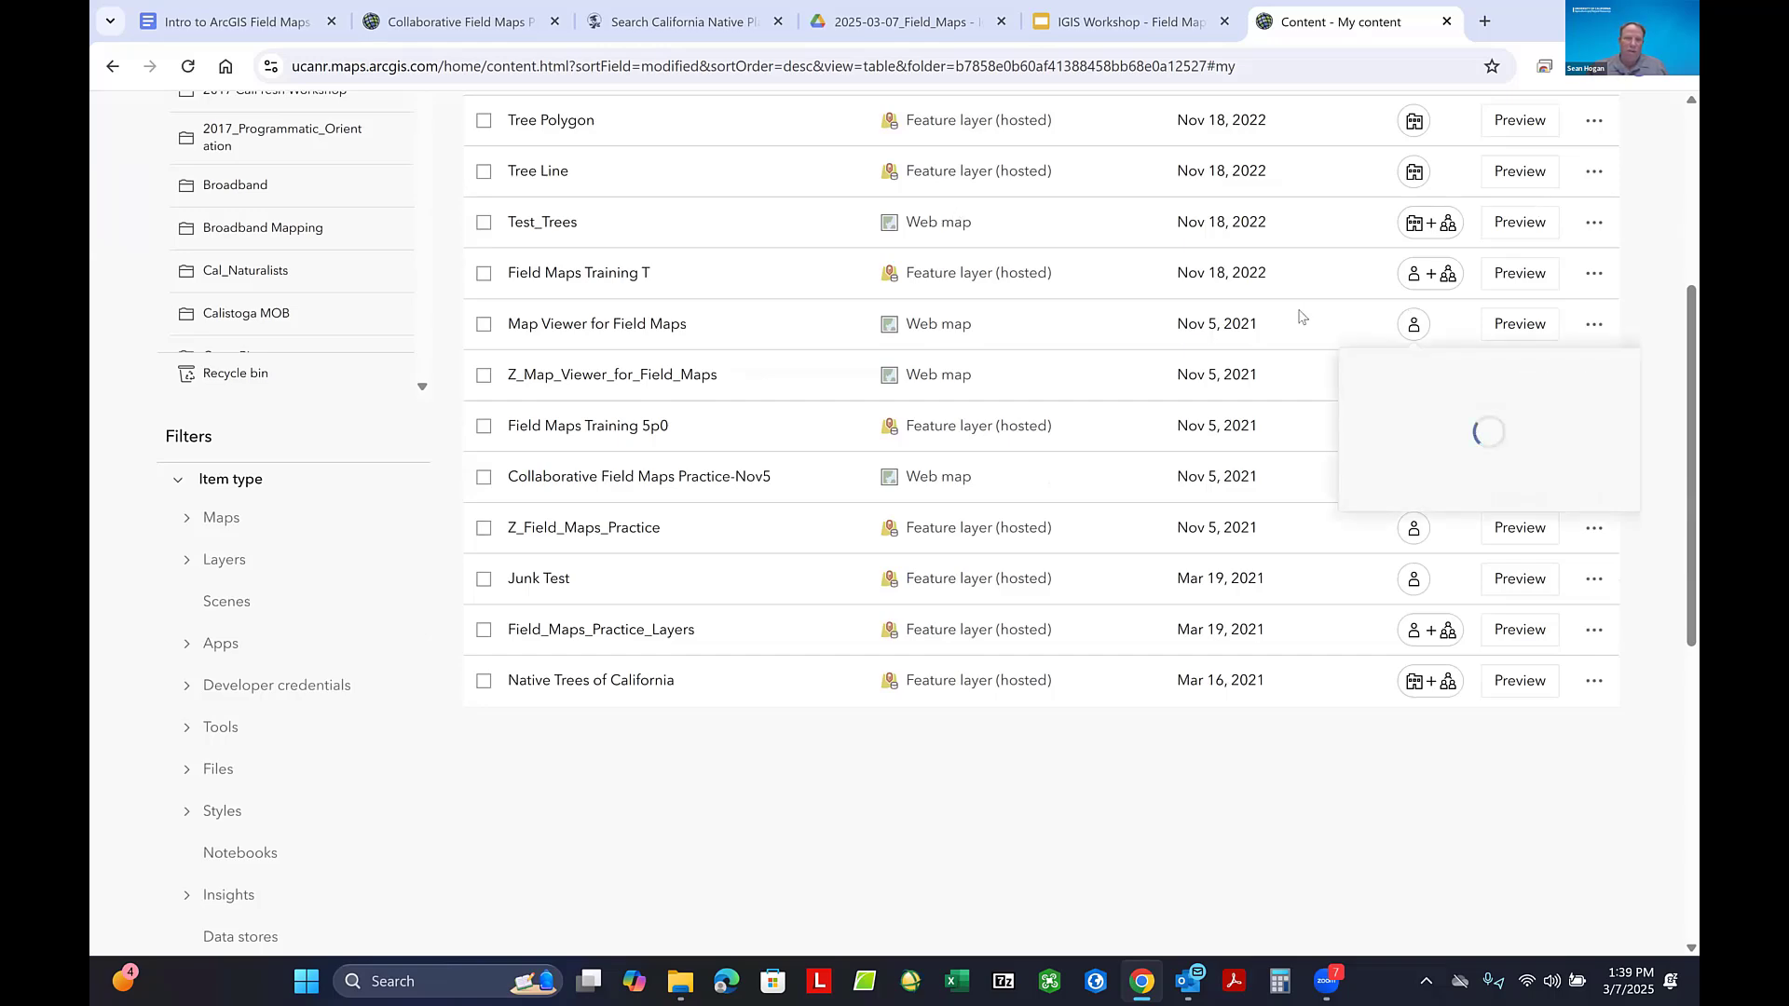
pyautogui.scroll(5, 1300, 316)
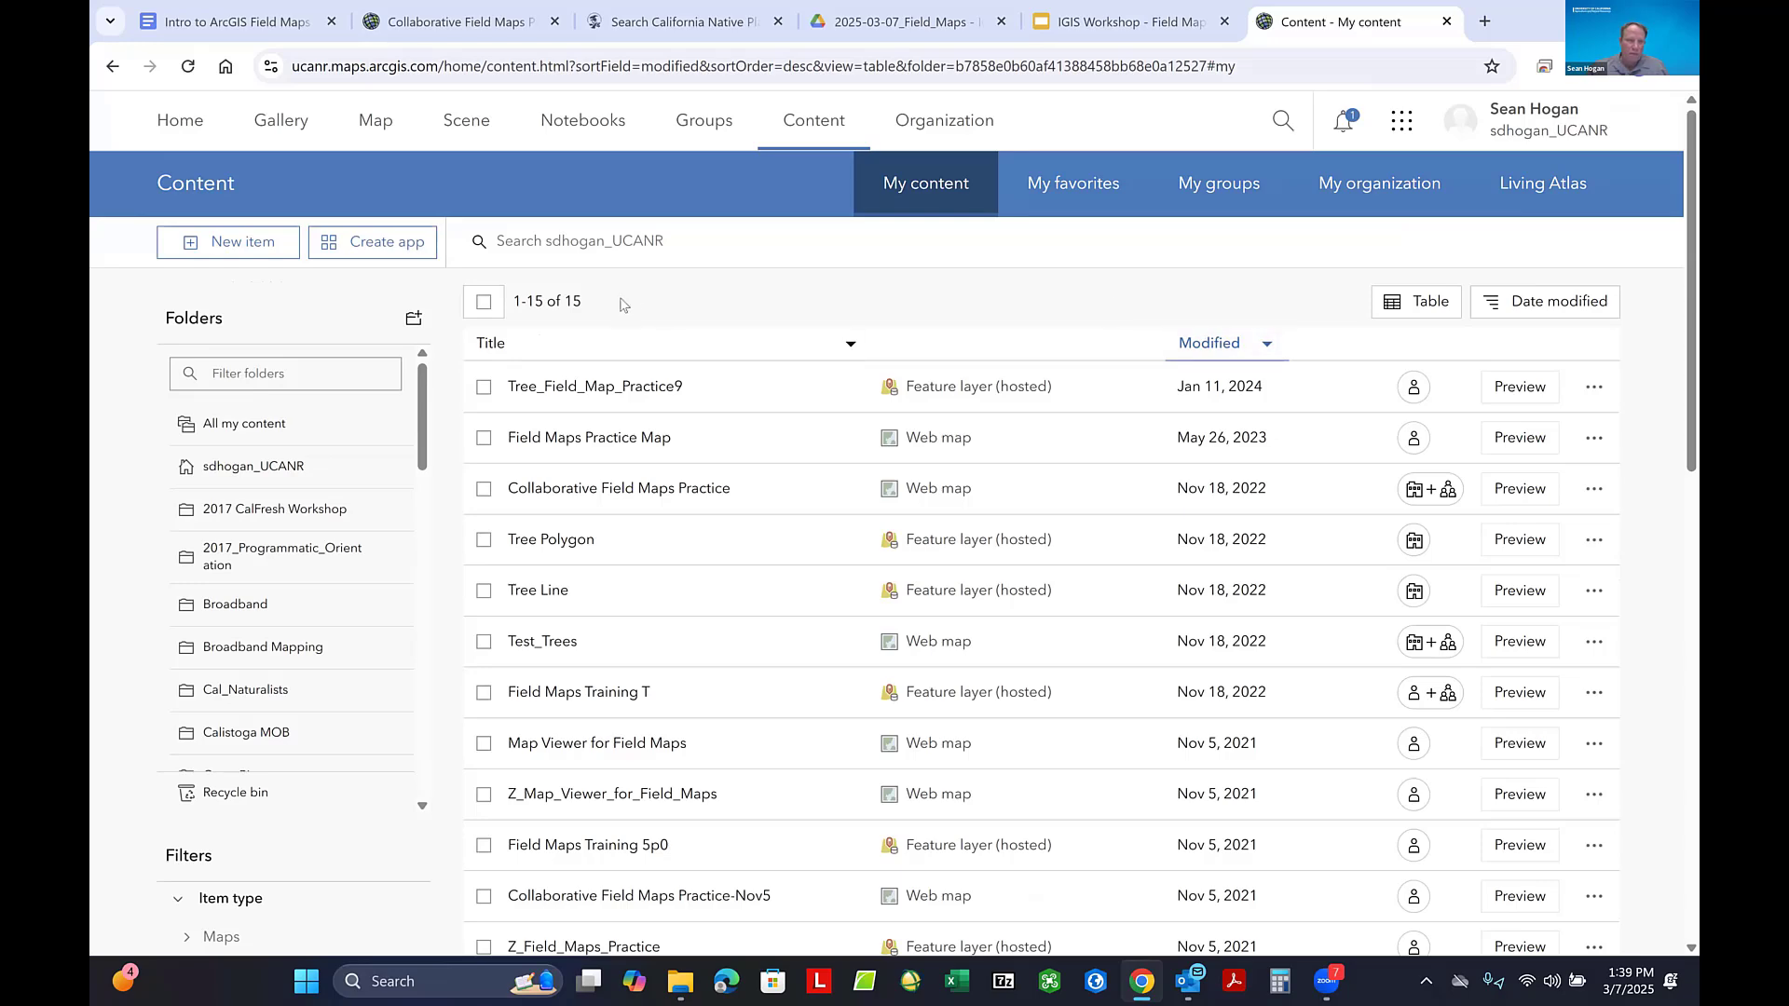
# - List all own content across every folder and look through the recently modified items and their types
pyautogui.click(294, 424)
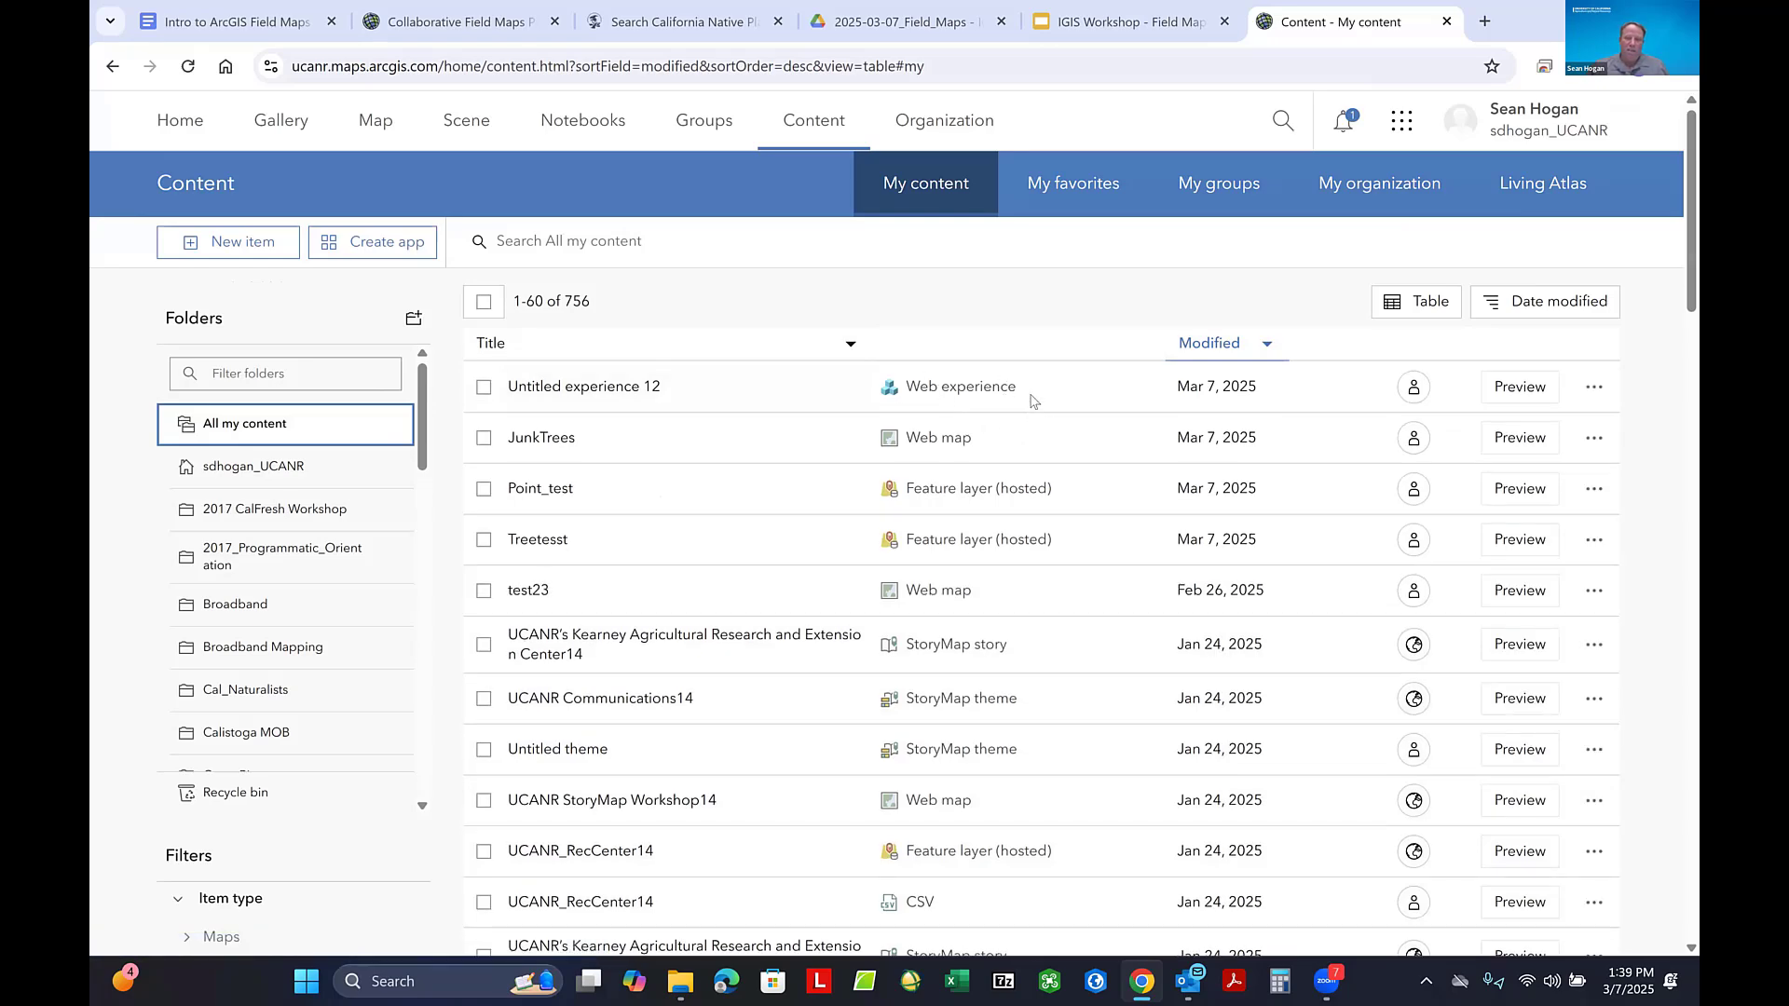
pyautogui.scroll(-2, 1025, 387)
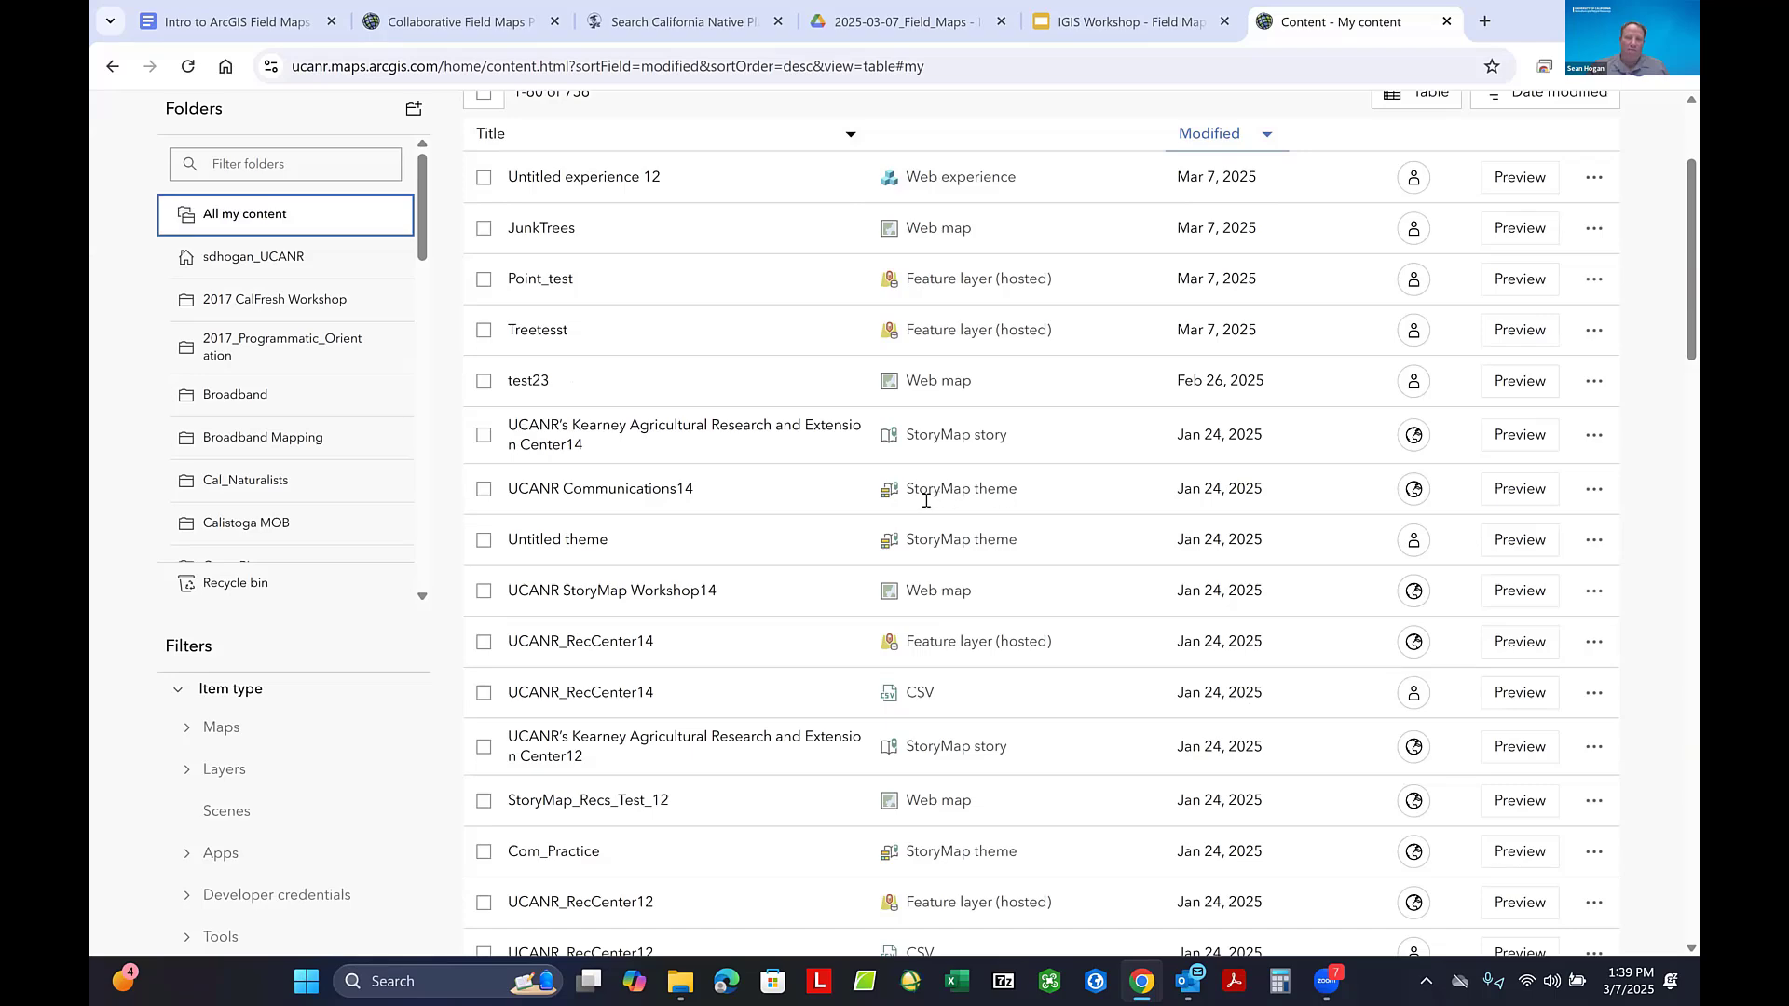
pyautogui.scroll(-2, 1026, 494)
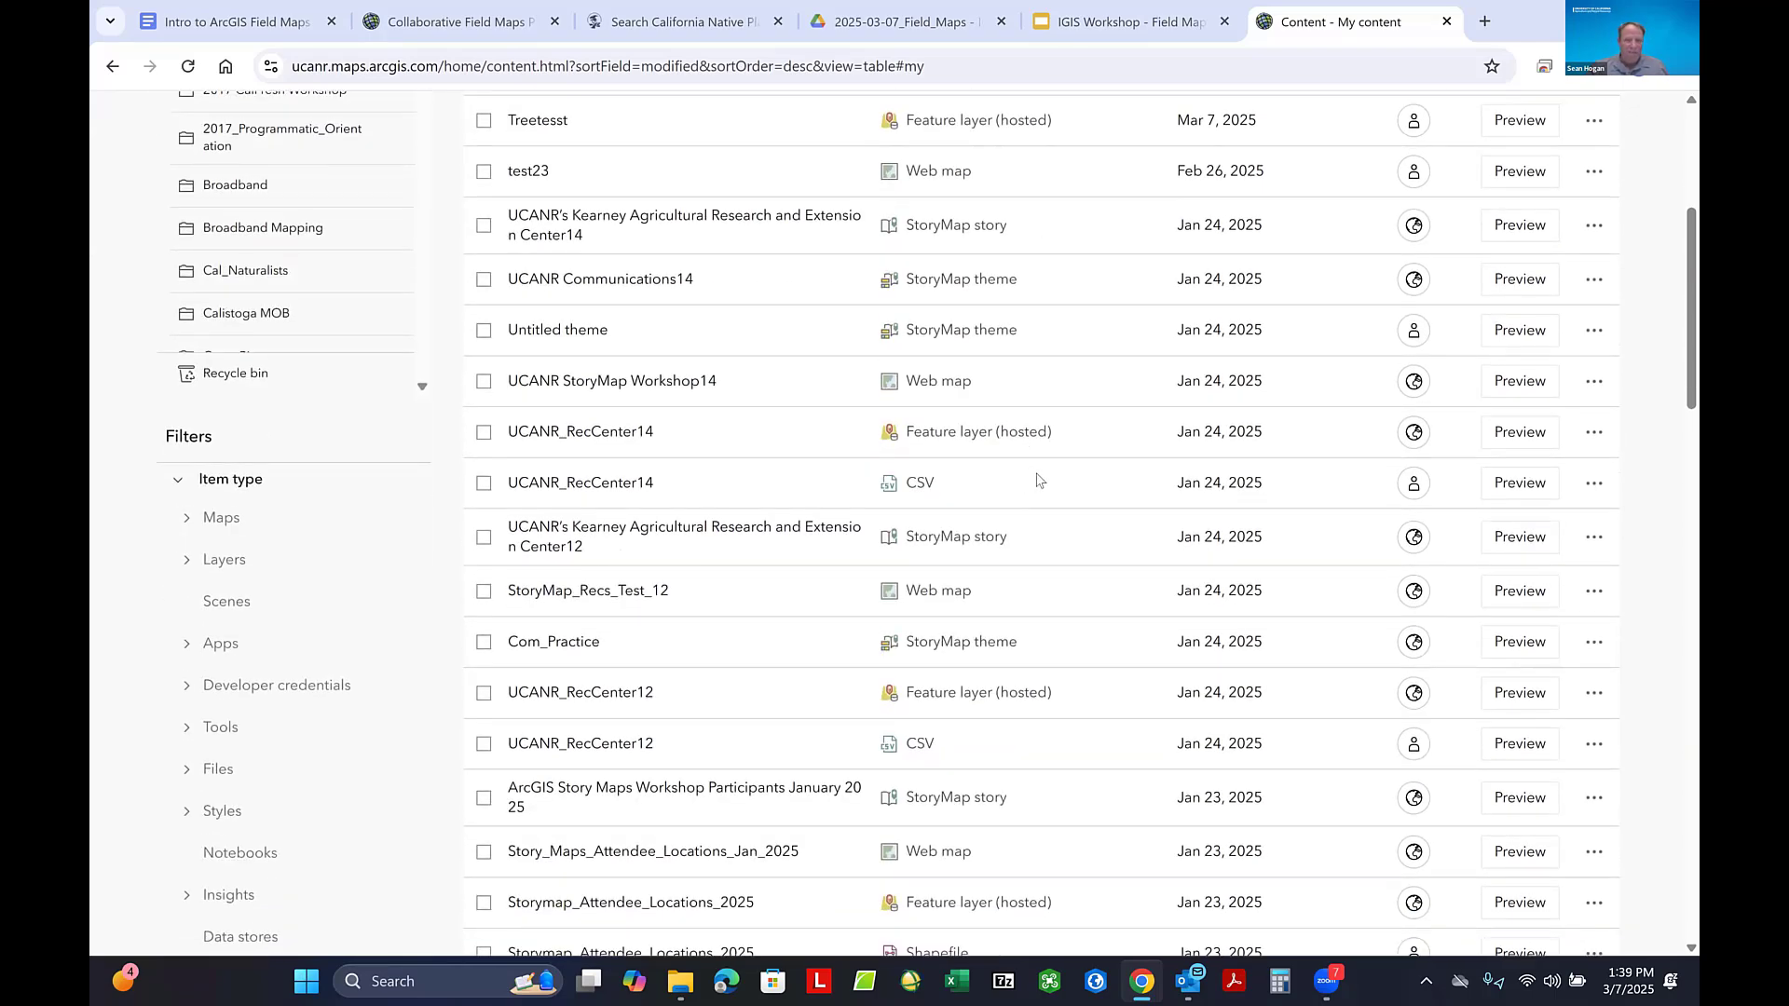
pyautogui.scroll(-4, 1037, 480)
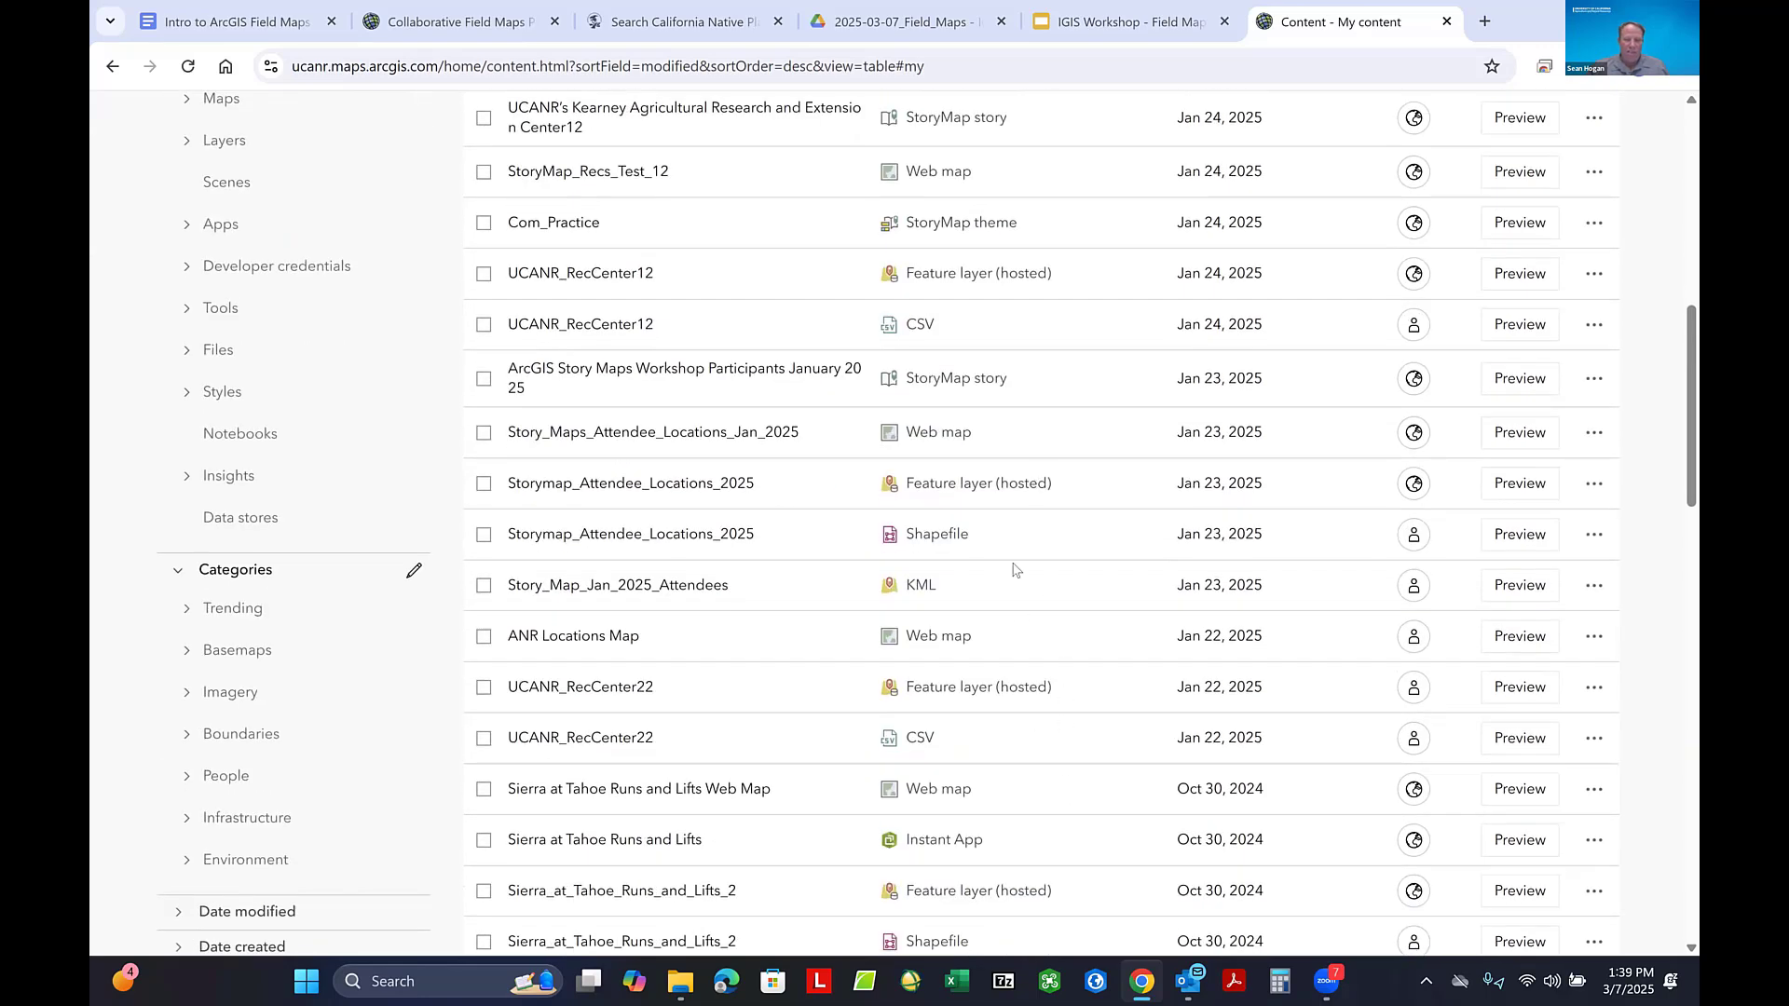
pyautogui.scroll(8, 1090, 771)
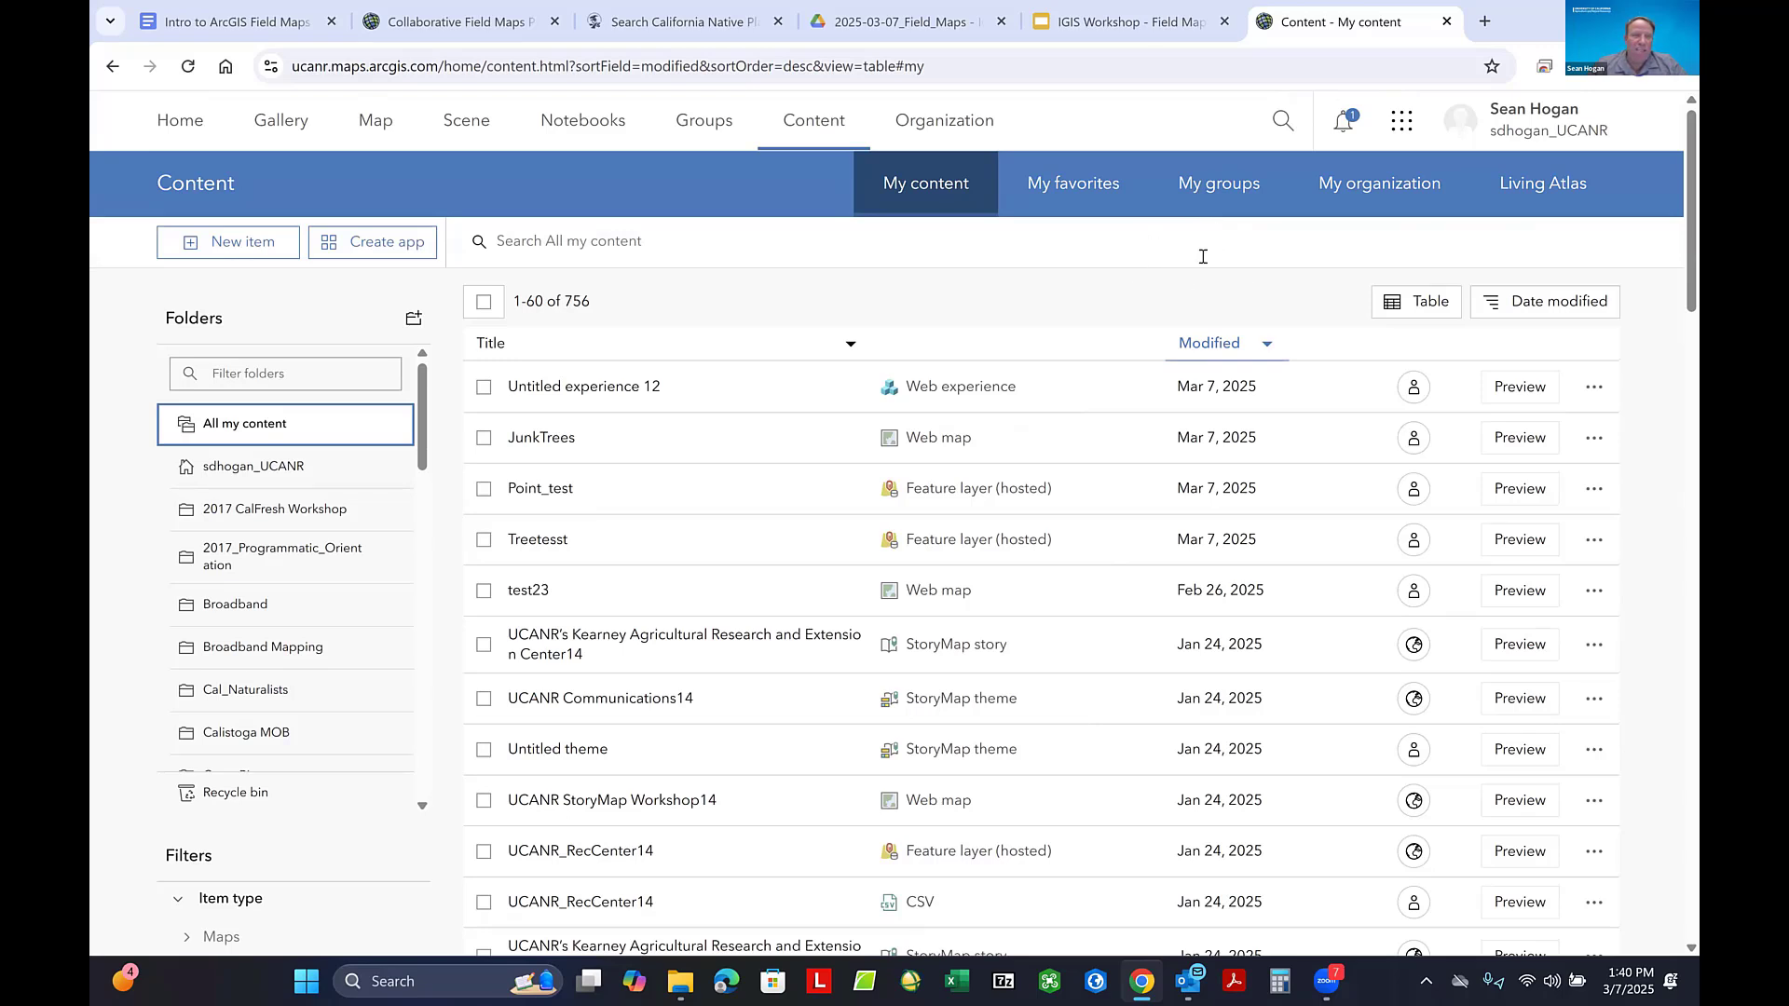
# - Open Experience Builder from the app launcher, view the recent experiences and return to the content page
pyautogui.click(1402, 121)
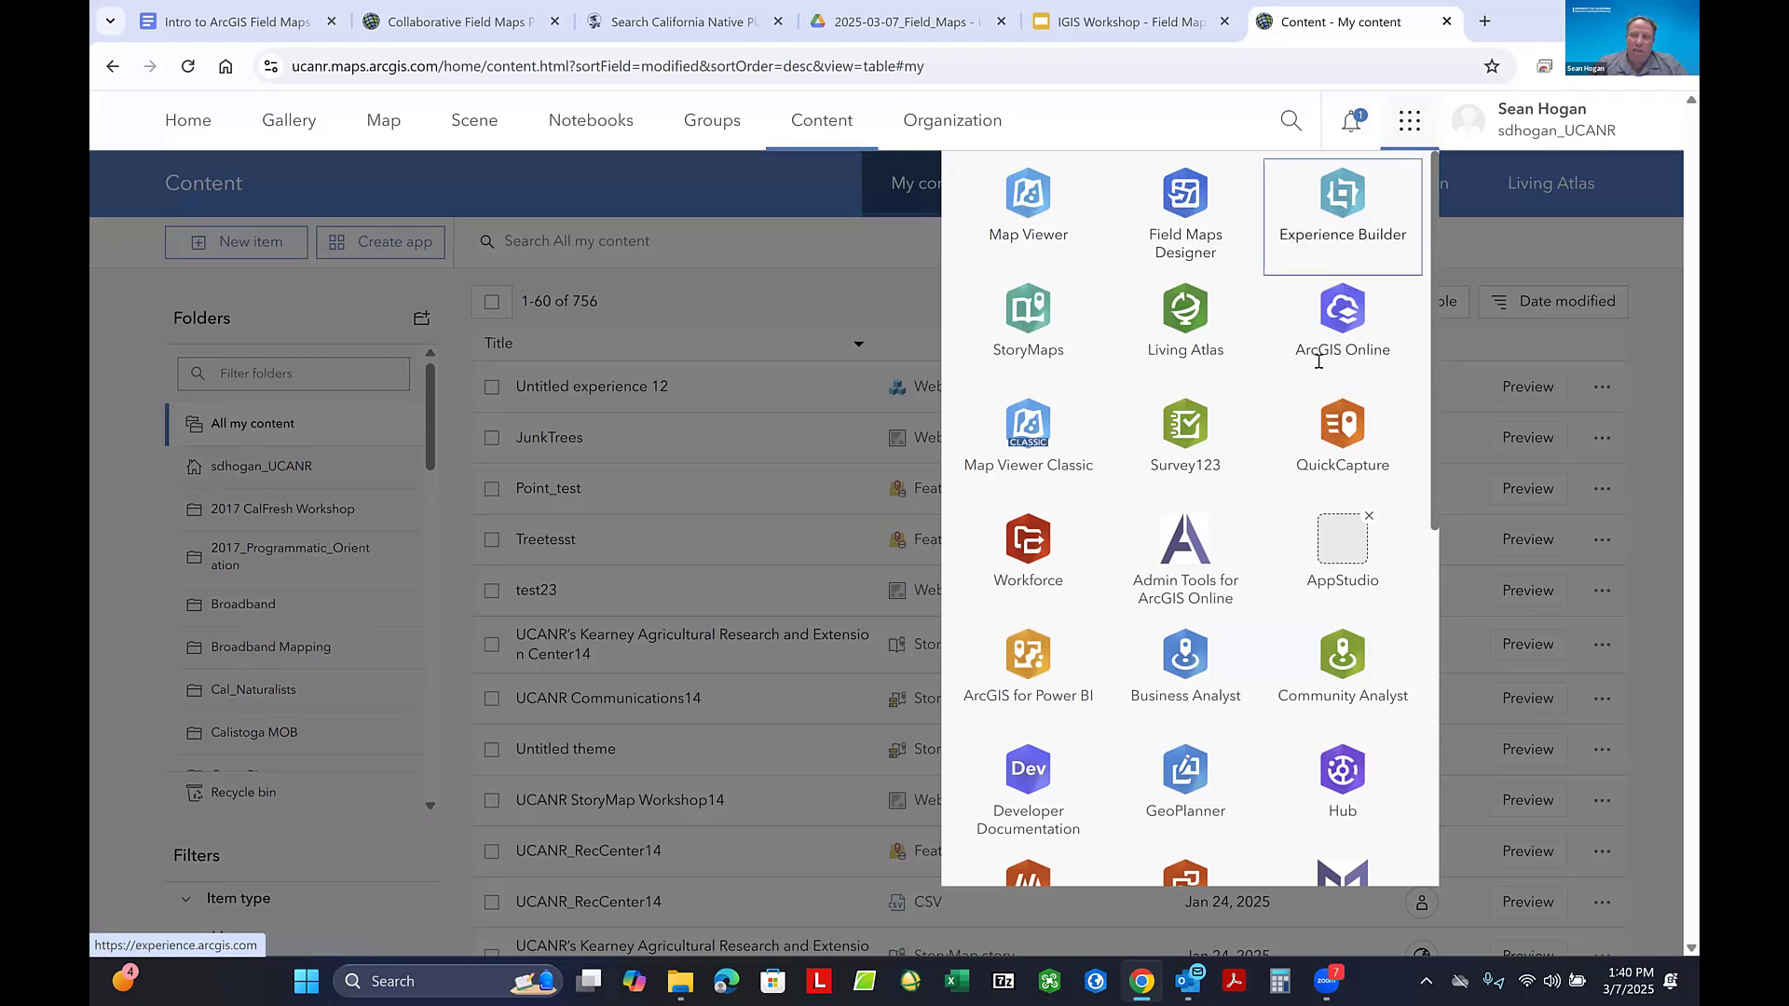
pyautogui.moveTo(1339, 236); pyautogui.dragTo(1300, 214)
pyautogui.click(1300, 215)
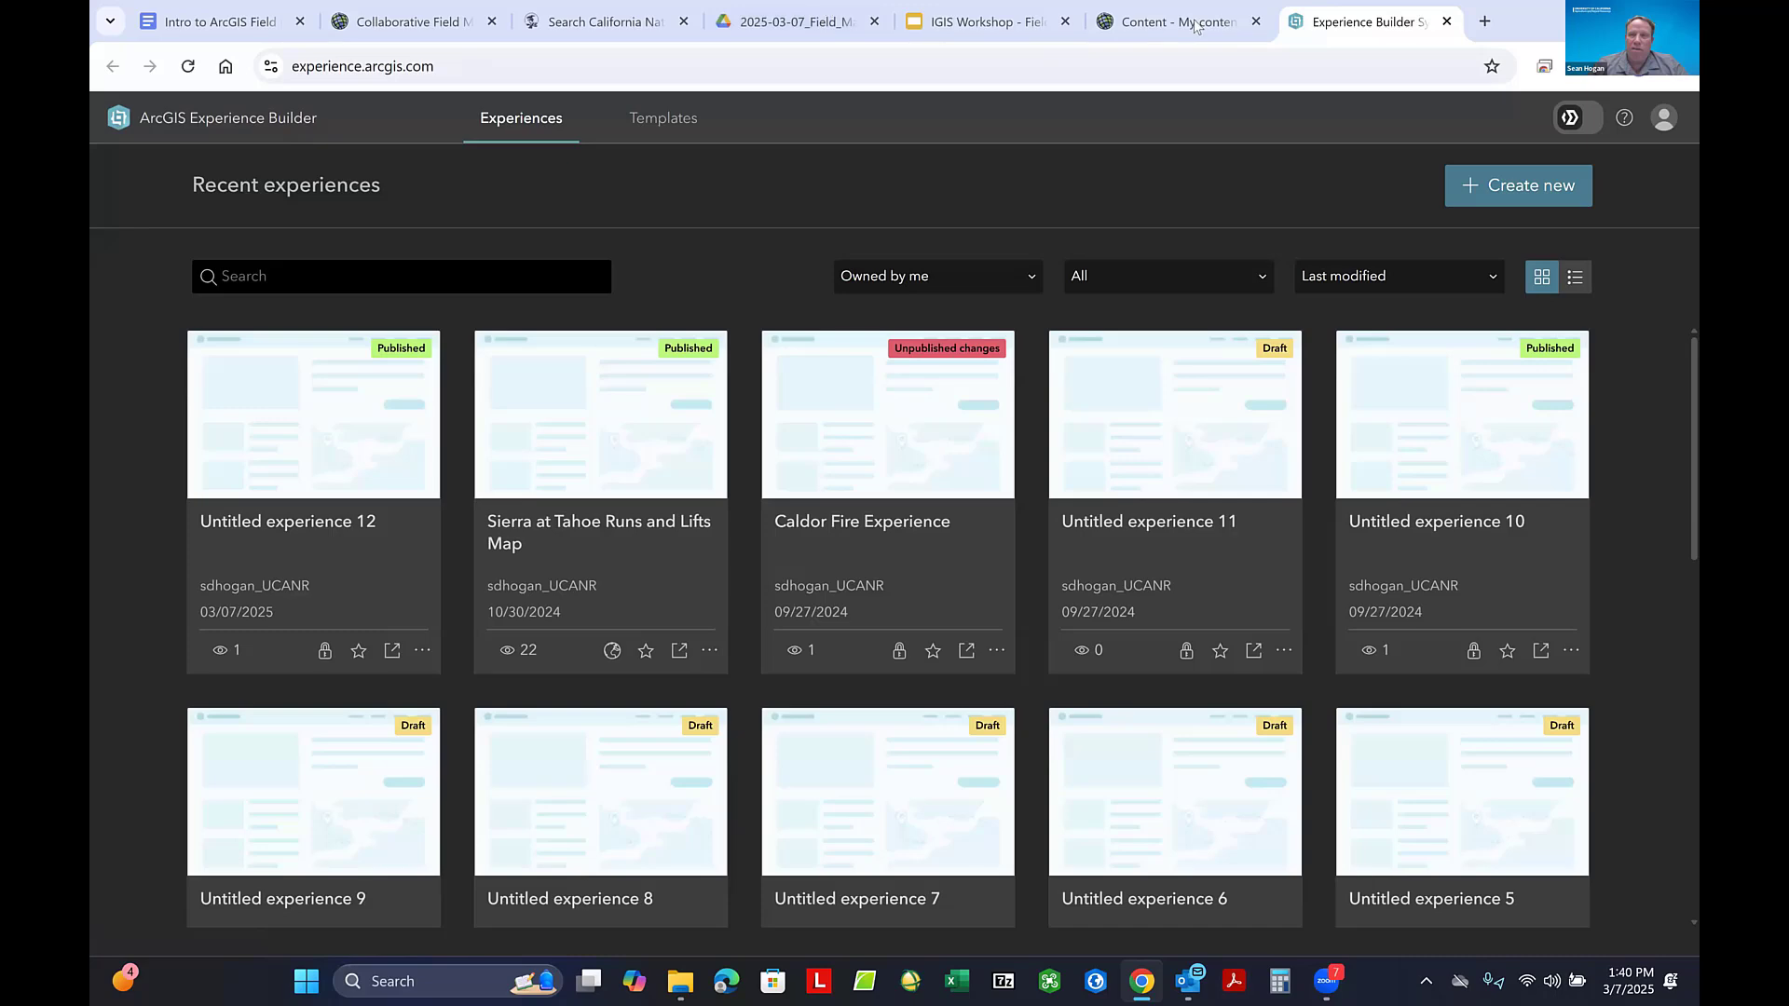
pyautogui.click(1446, 21)
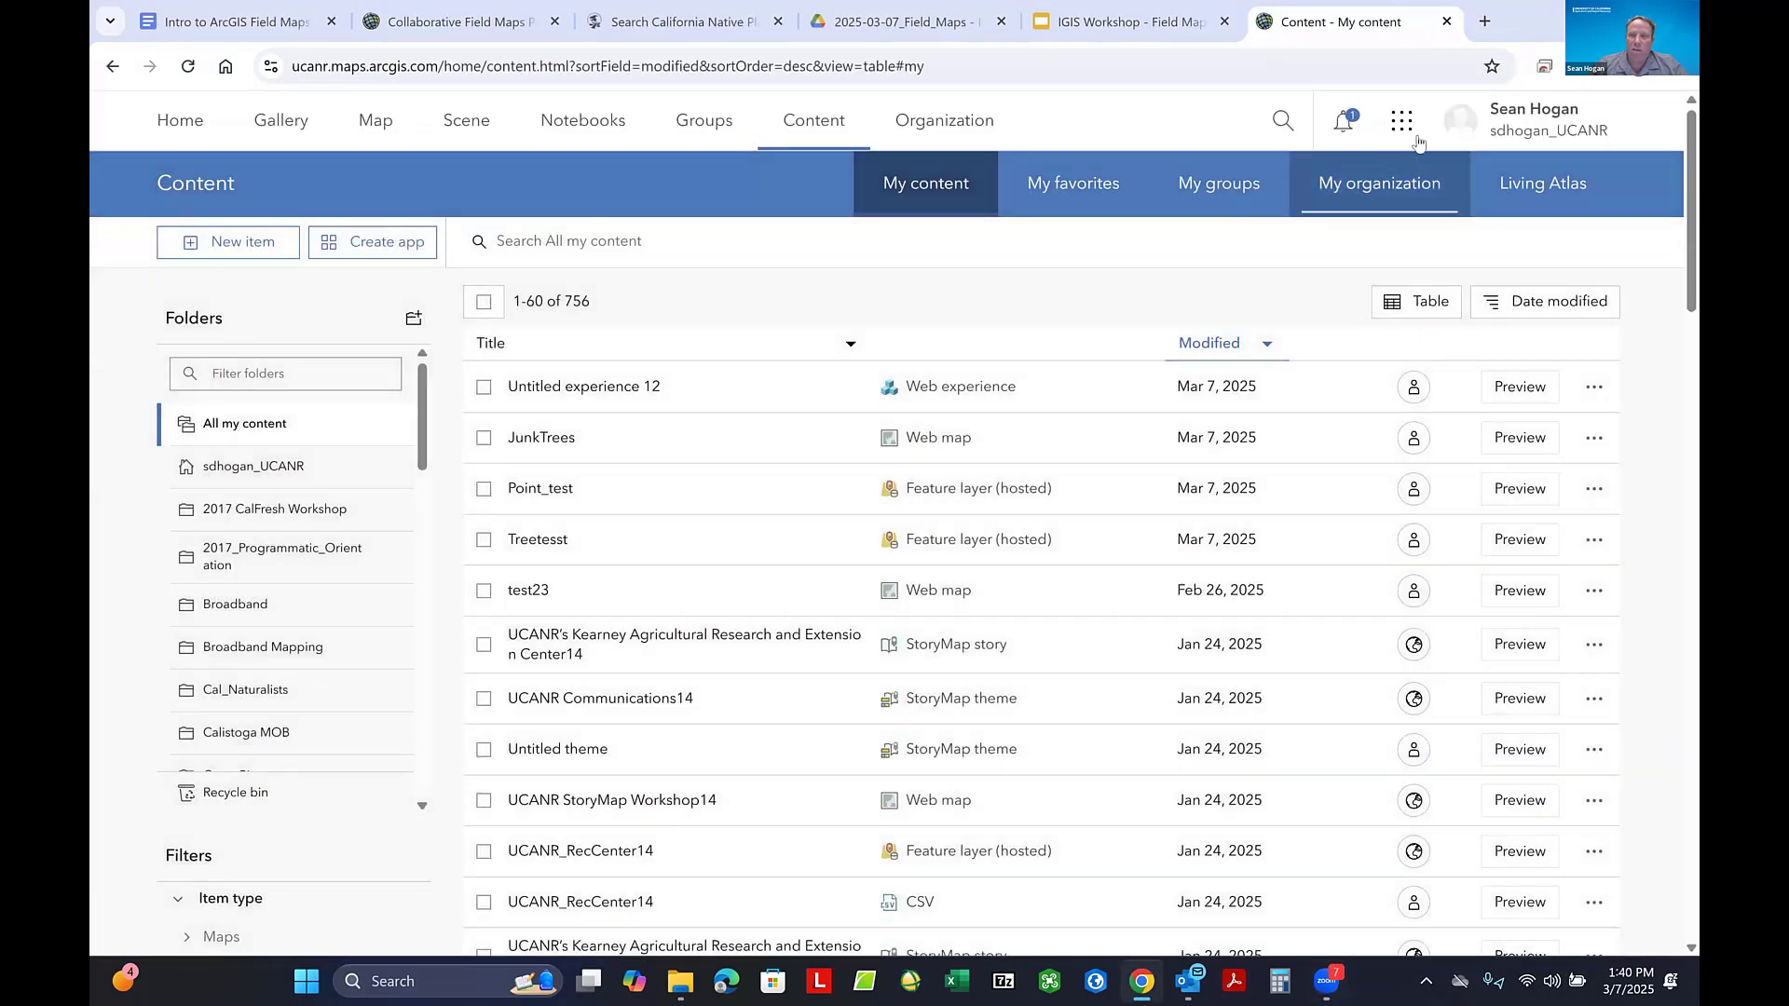
# - Rearrange the app launcher so Survey123 sits between StoryMaps and ArcGIS Online, with Living Atlas directly below it
pyautogui.click(1404, 122)
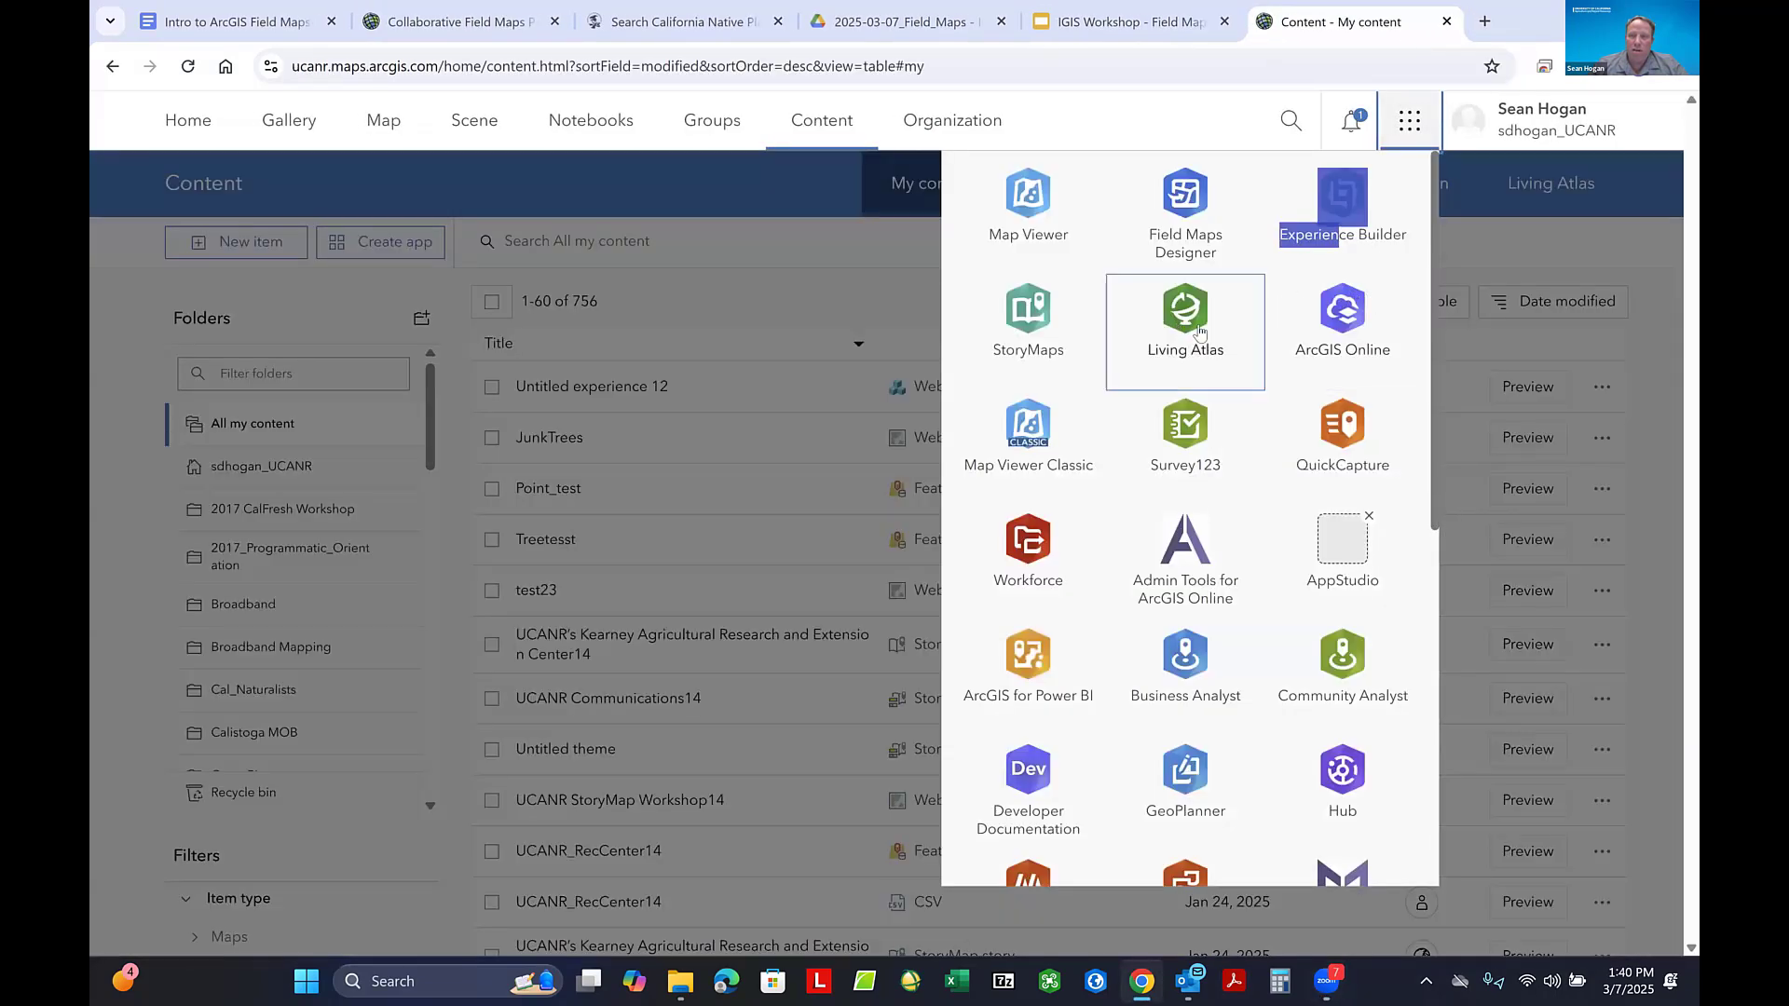
pyautogui.moveTo(1235, 359); pyautogui.dragTo(1183, 438)
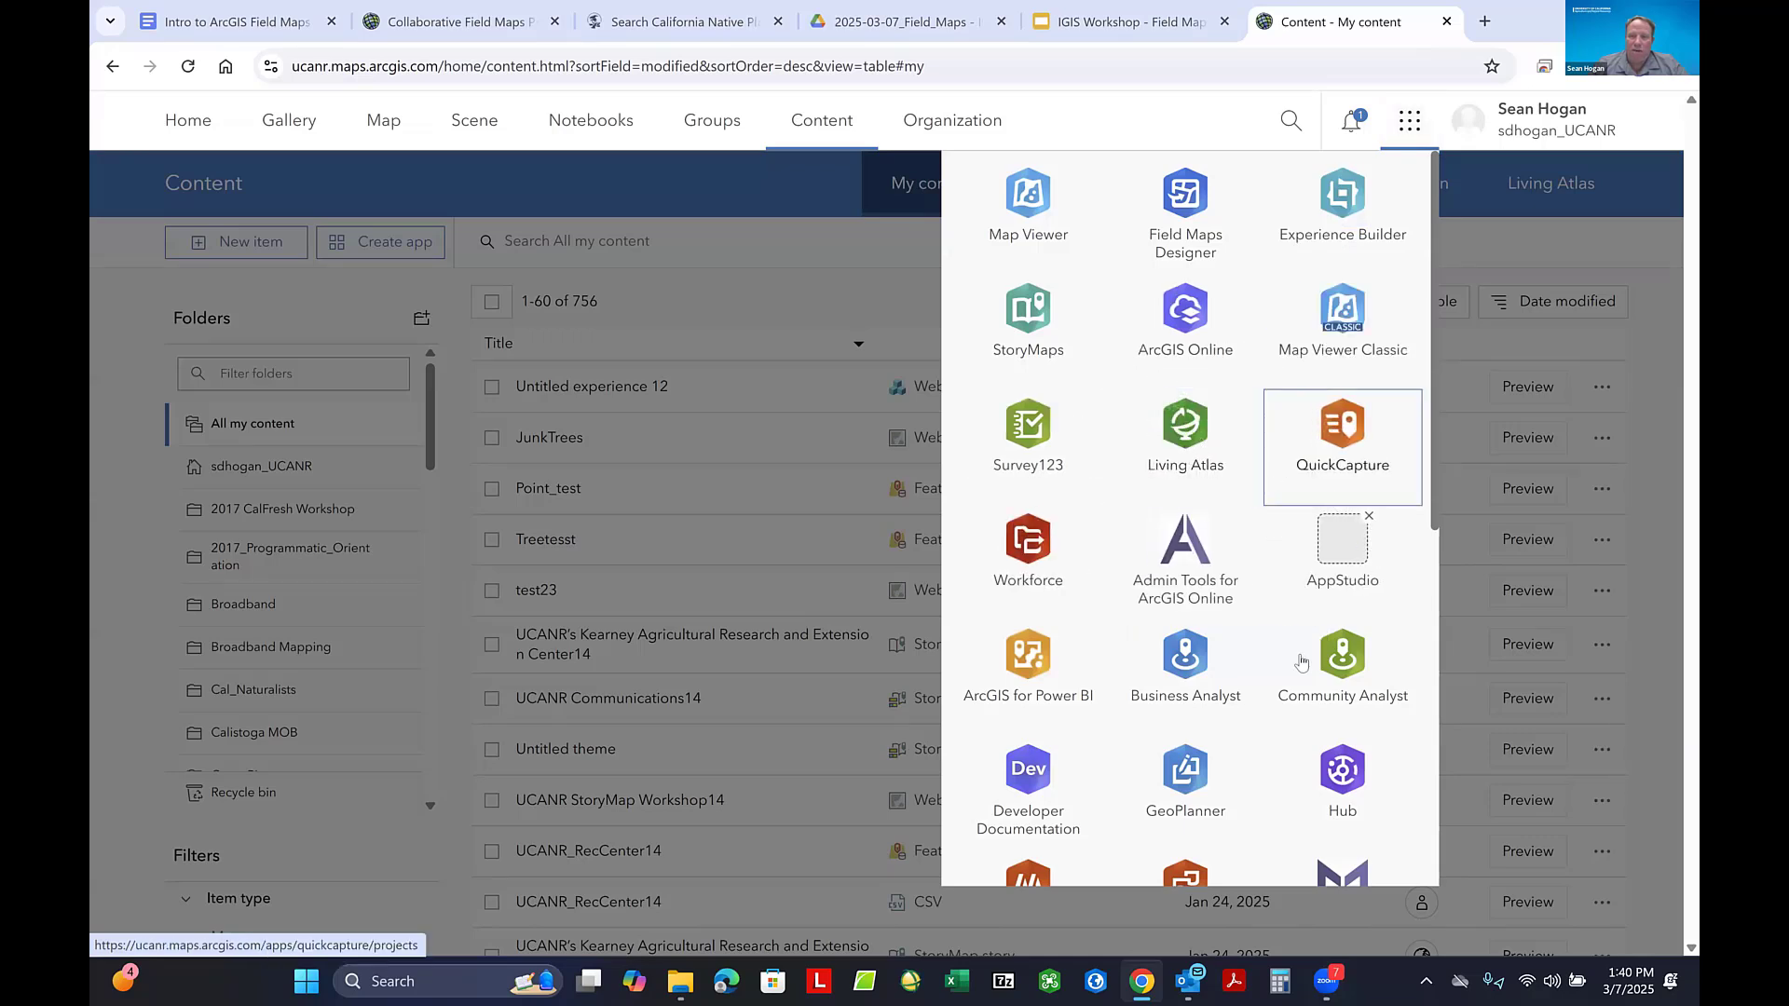
pyautogui.moveTo(1028, 431); pyautogui.dragTo(1184, 345)
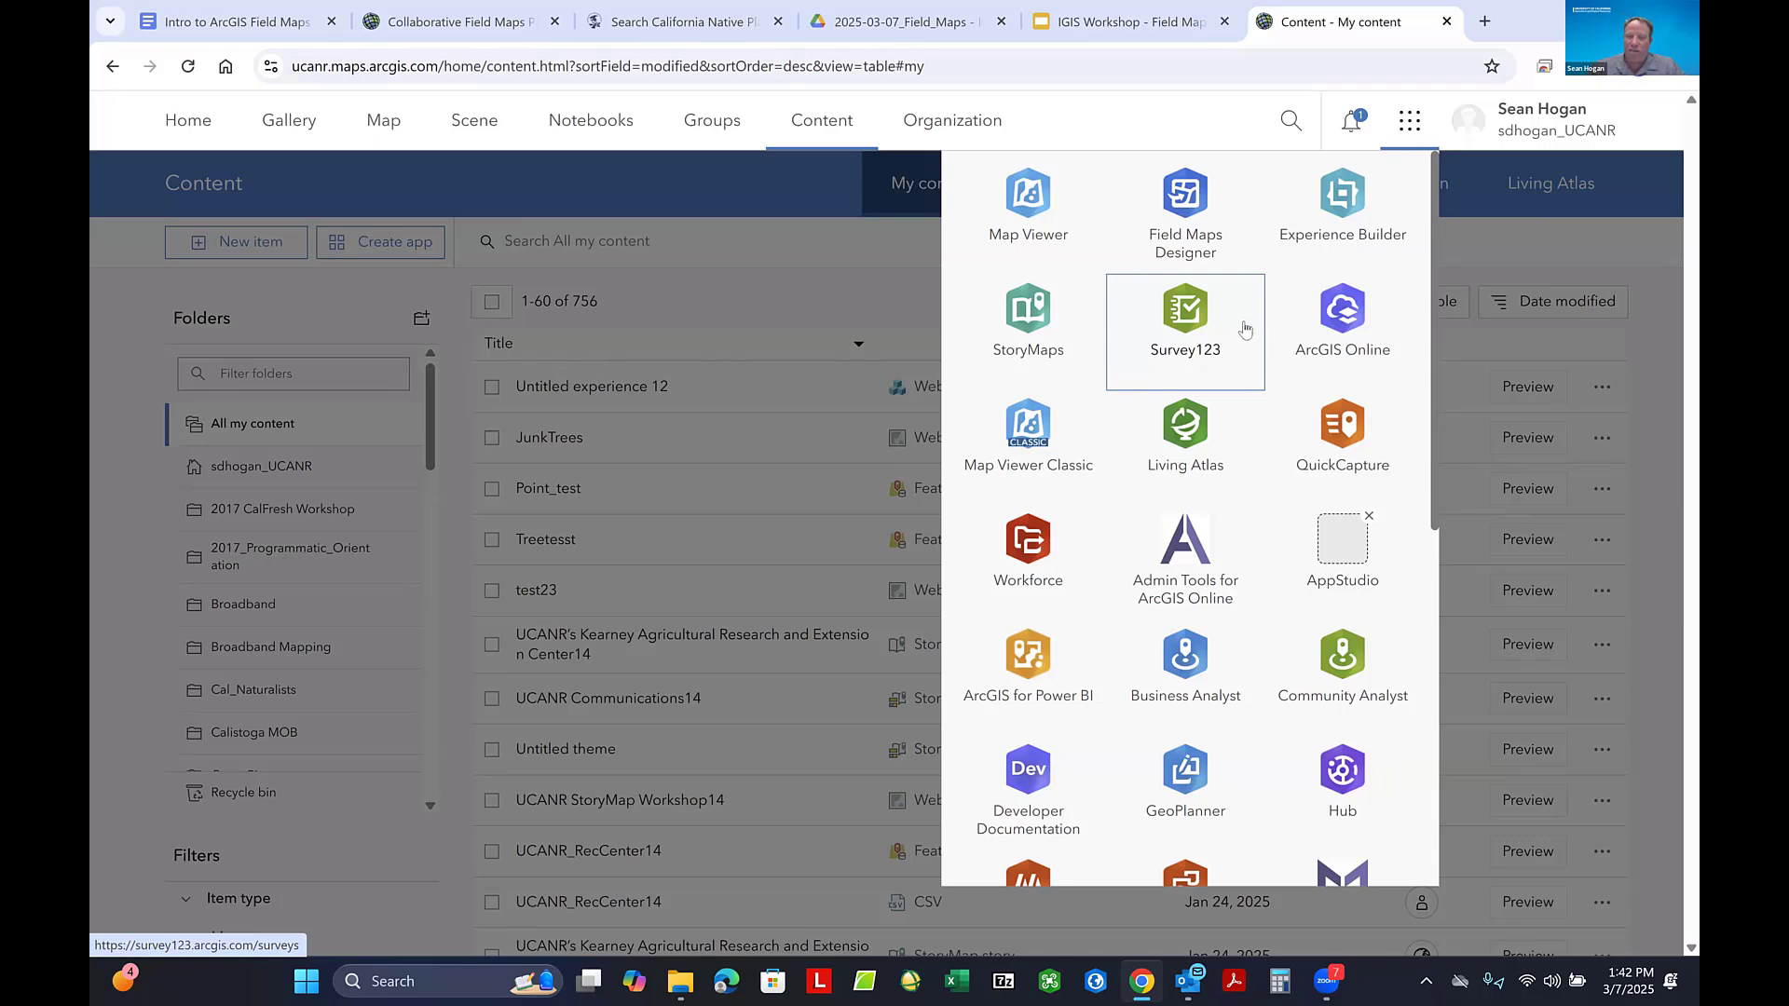
# - Look through the complete set of apps in the app launcher, down to Web Editor, and close it
pyautogui.scroll(-5, 1248, 401)
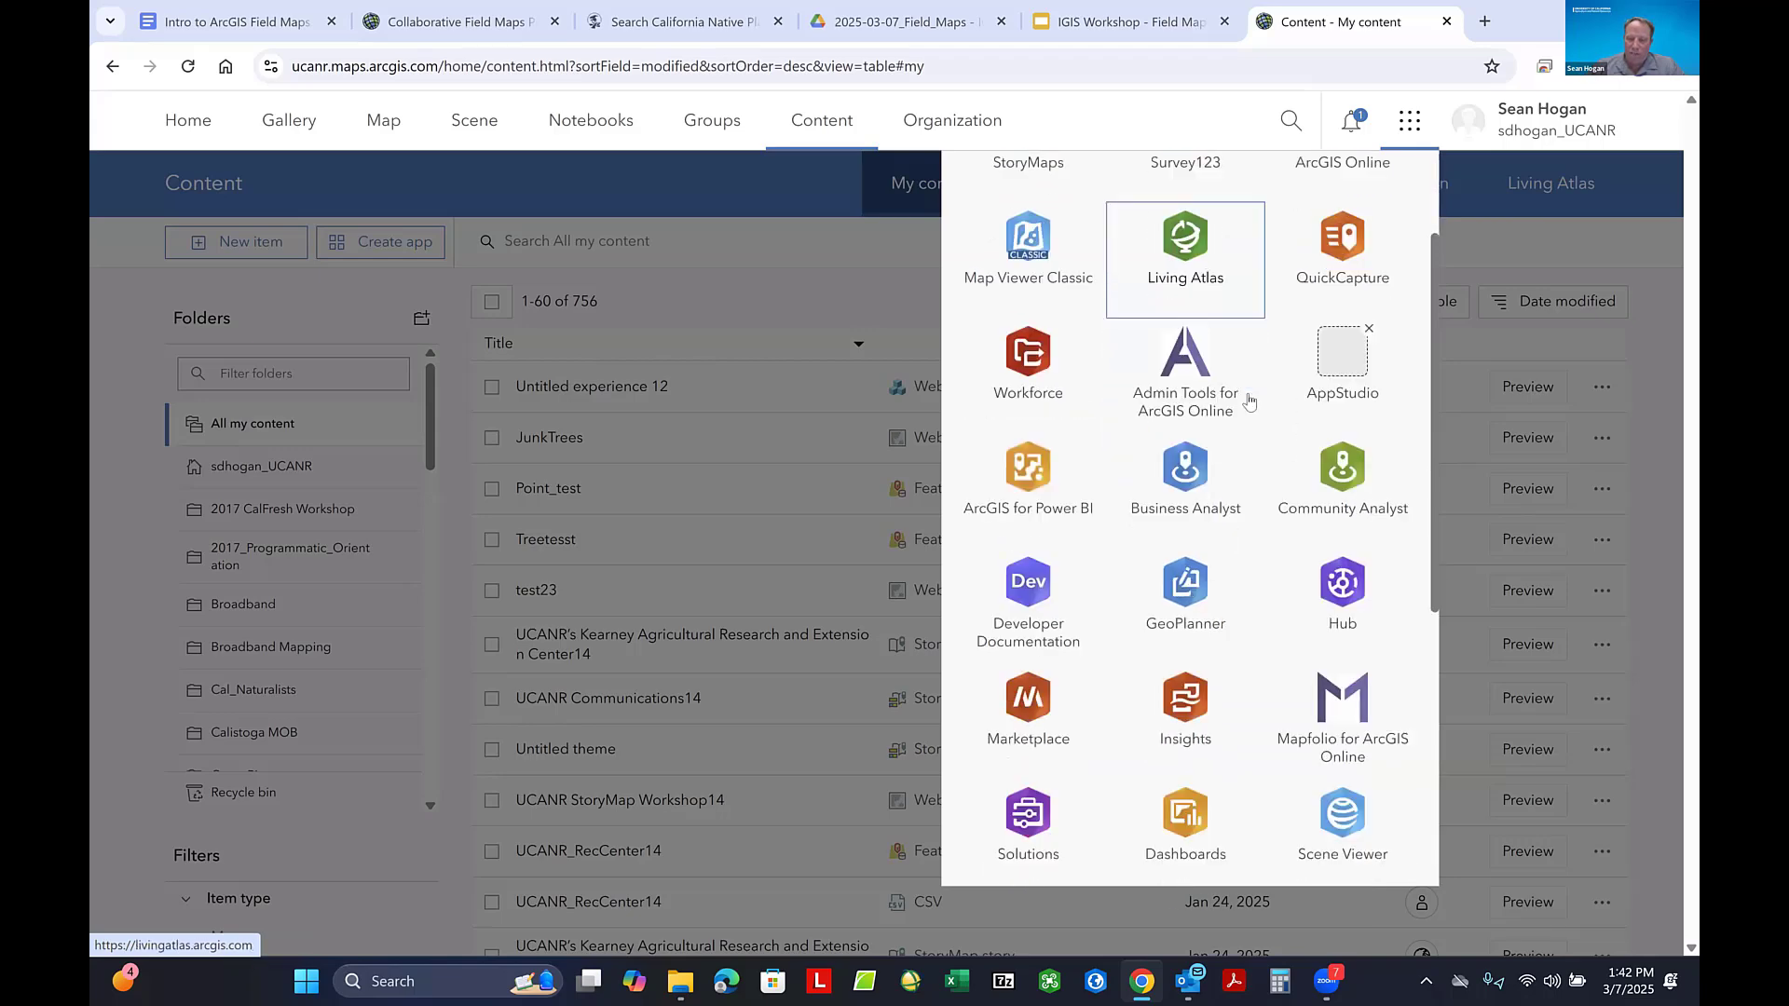
pyautogui.scroll(-3, 1249, 400)
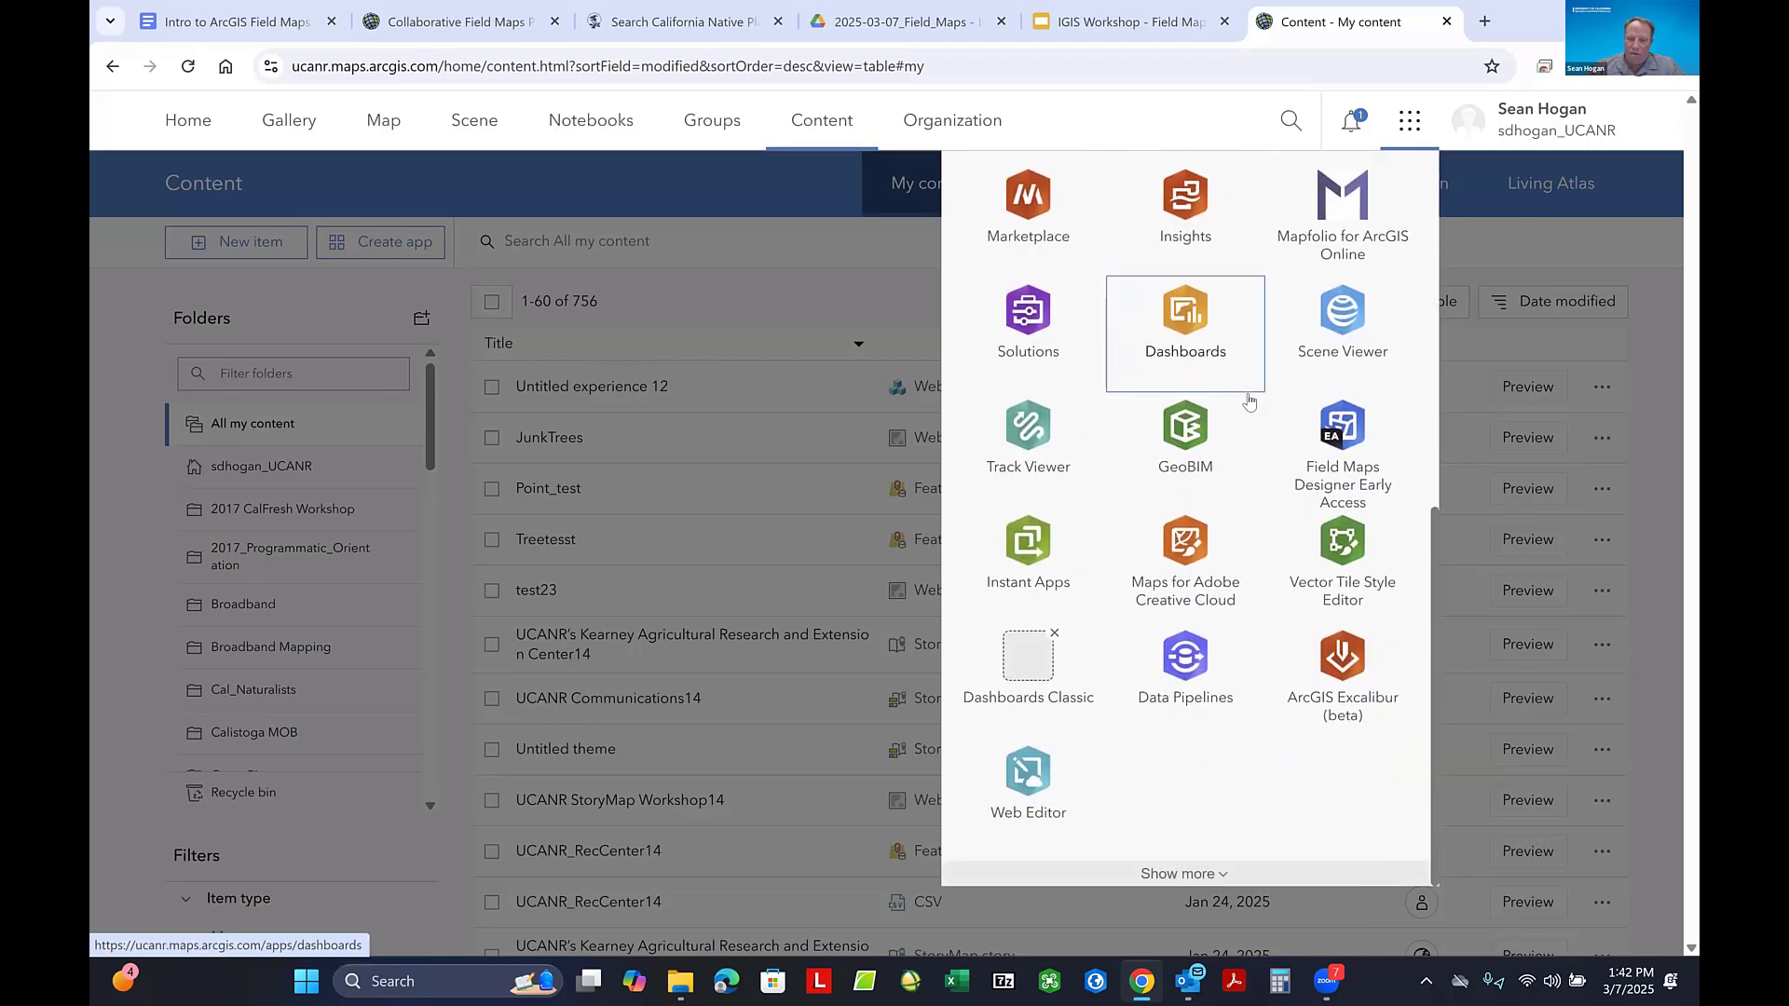
pyautogui.scroll(1, 1249, 401)
pyautogui.scroll(4, 1239, 414)
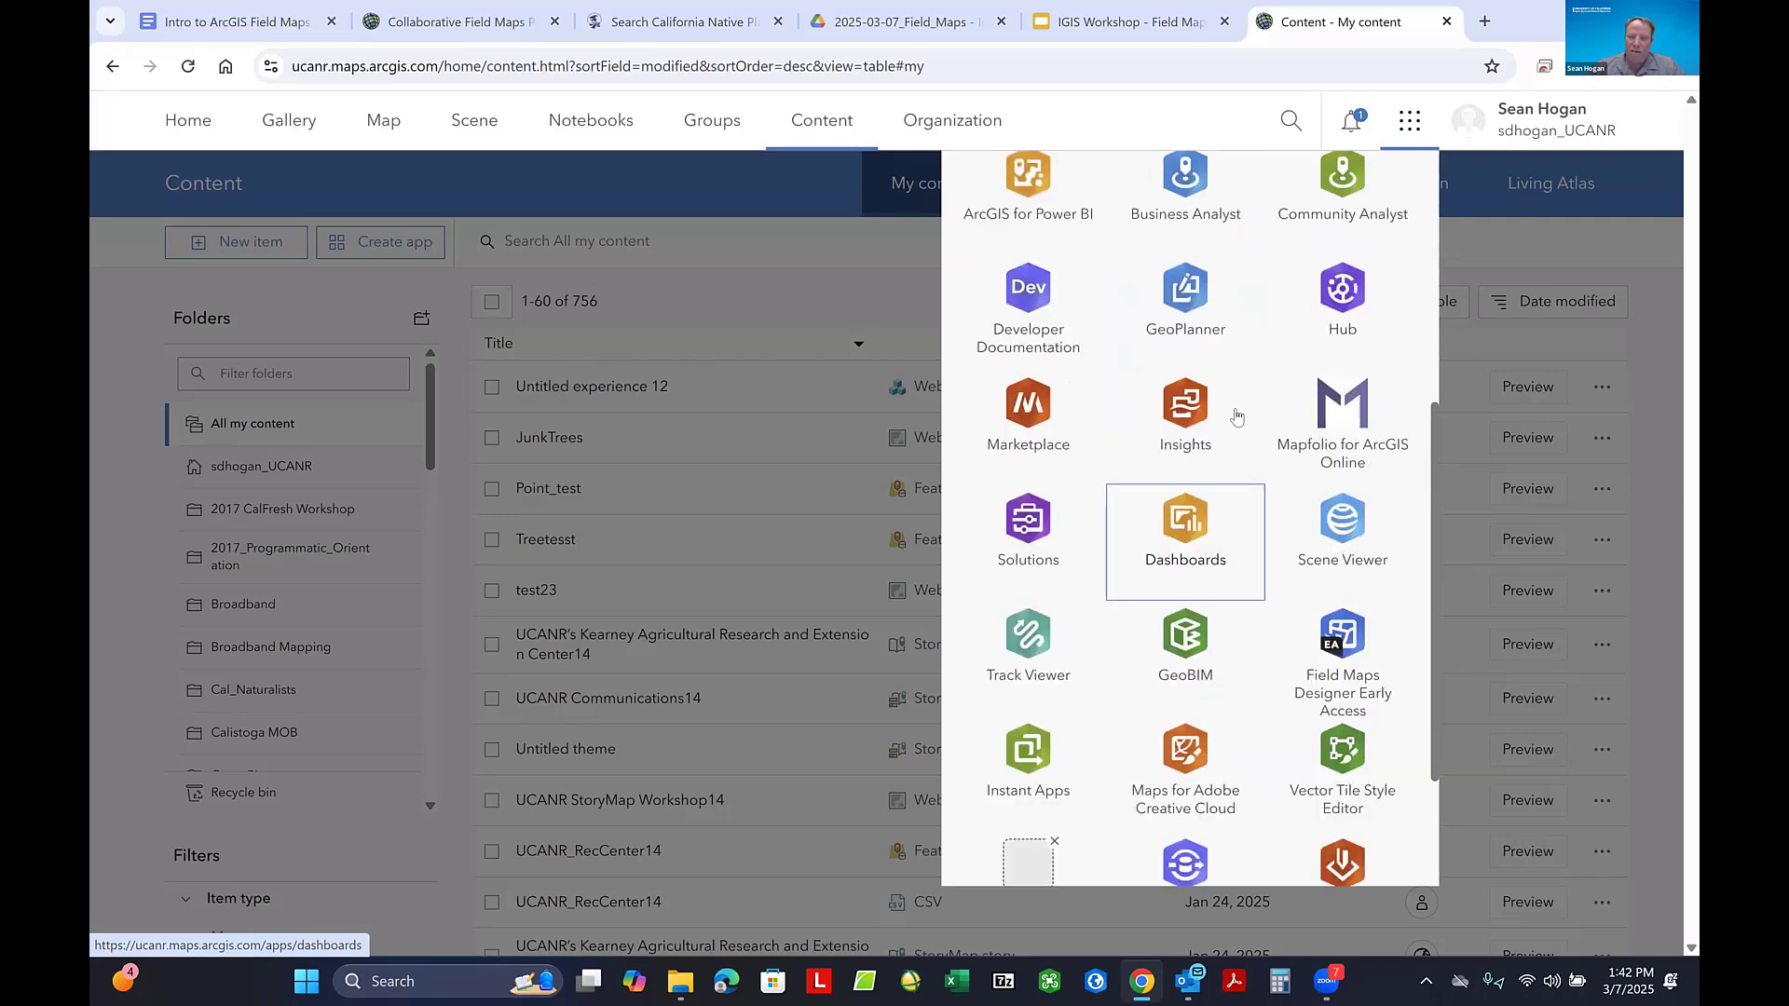
pyautogui.scroll(1, 1237, 415)
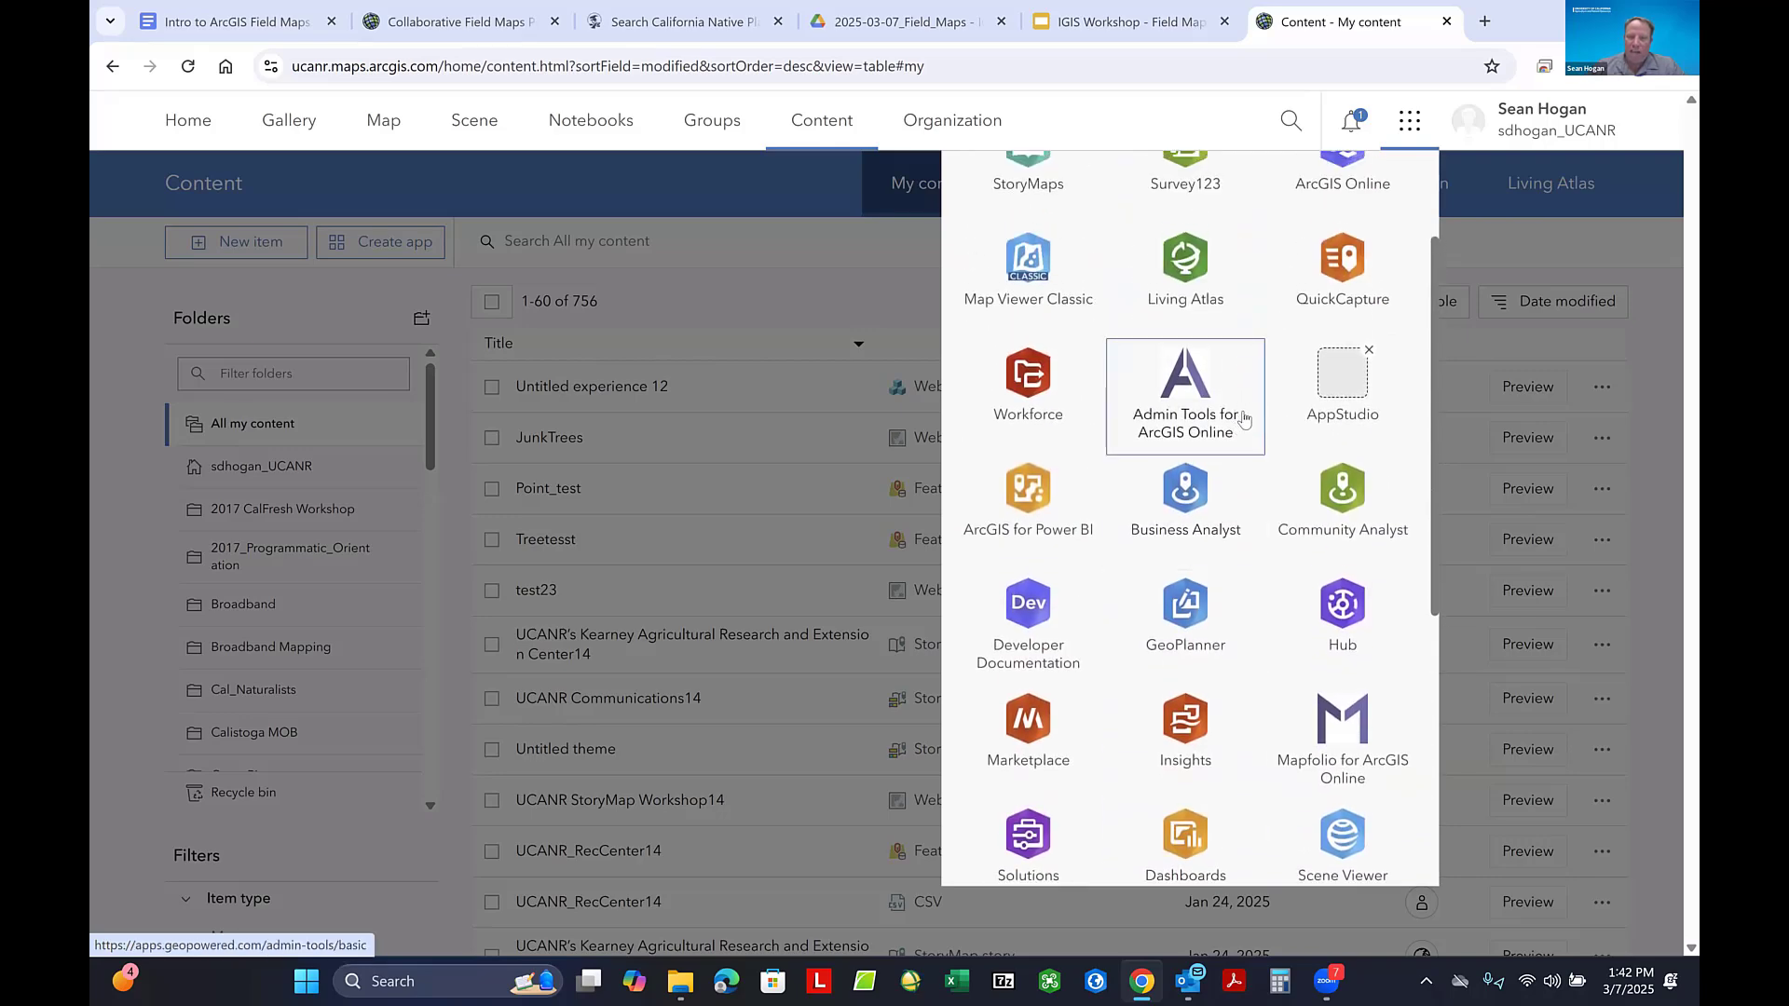
pyautogui.scroll(2, 1244, 419)
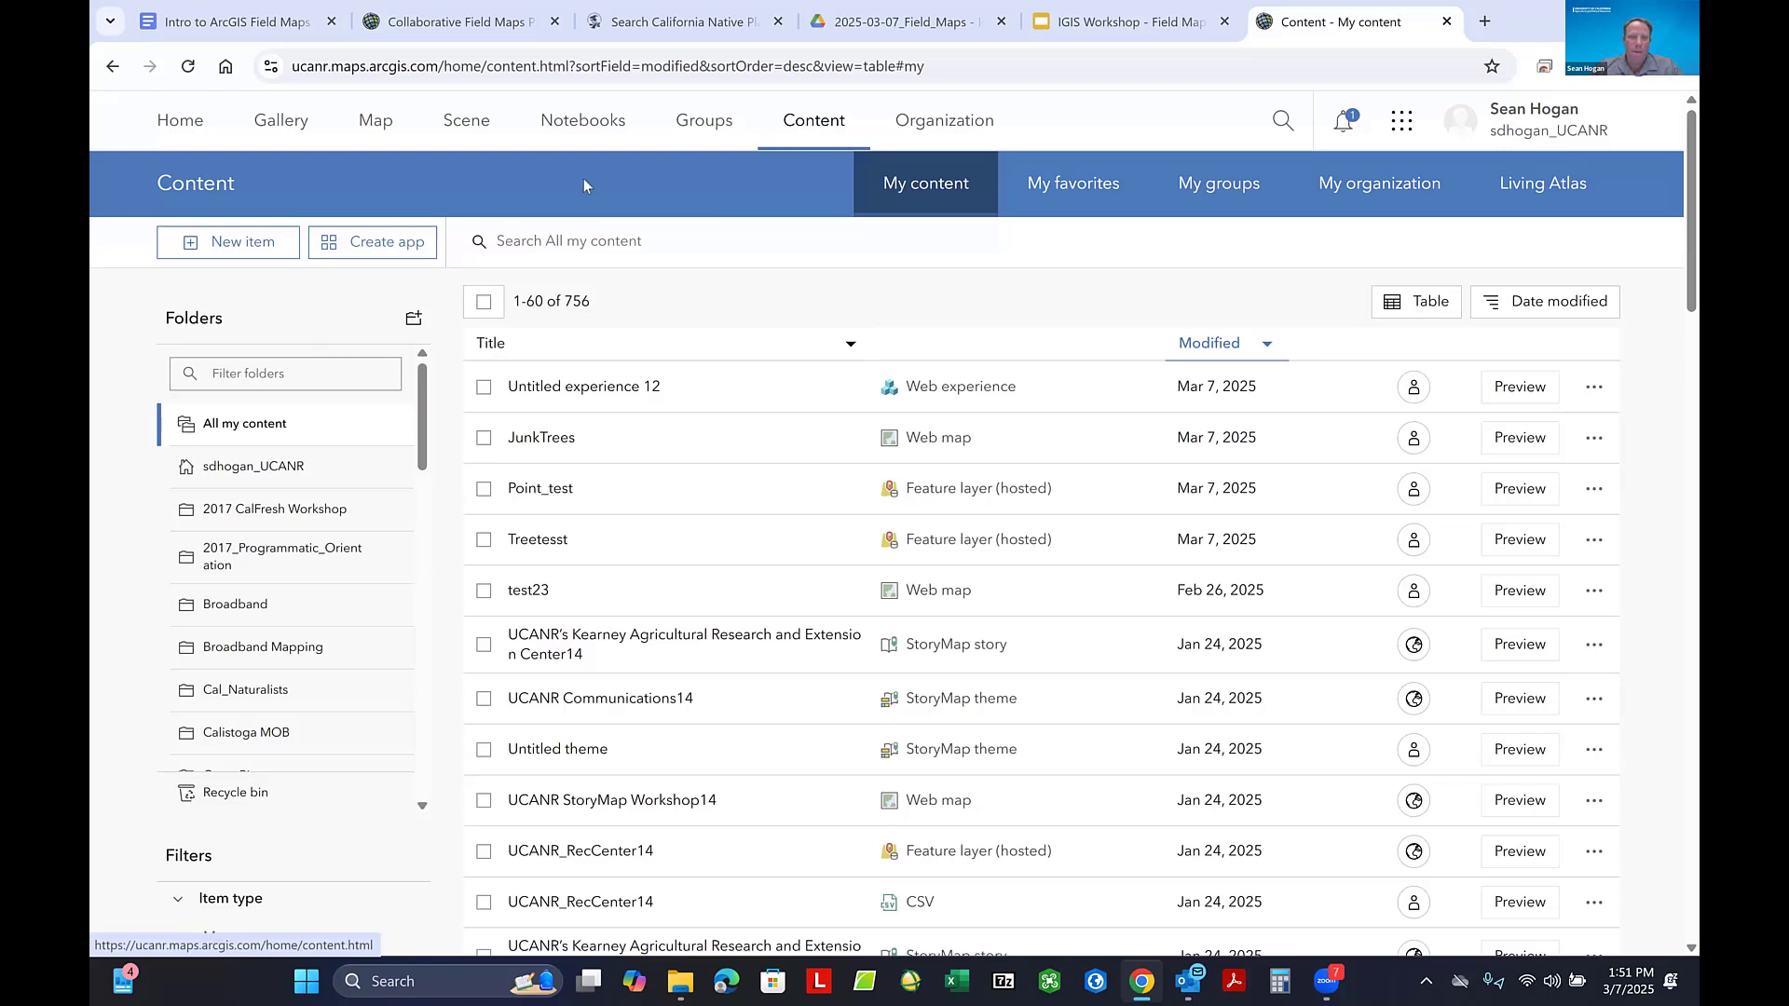
# - Start a new content item and look through the available upload sources and item types
pyautogui.click(230, 246)
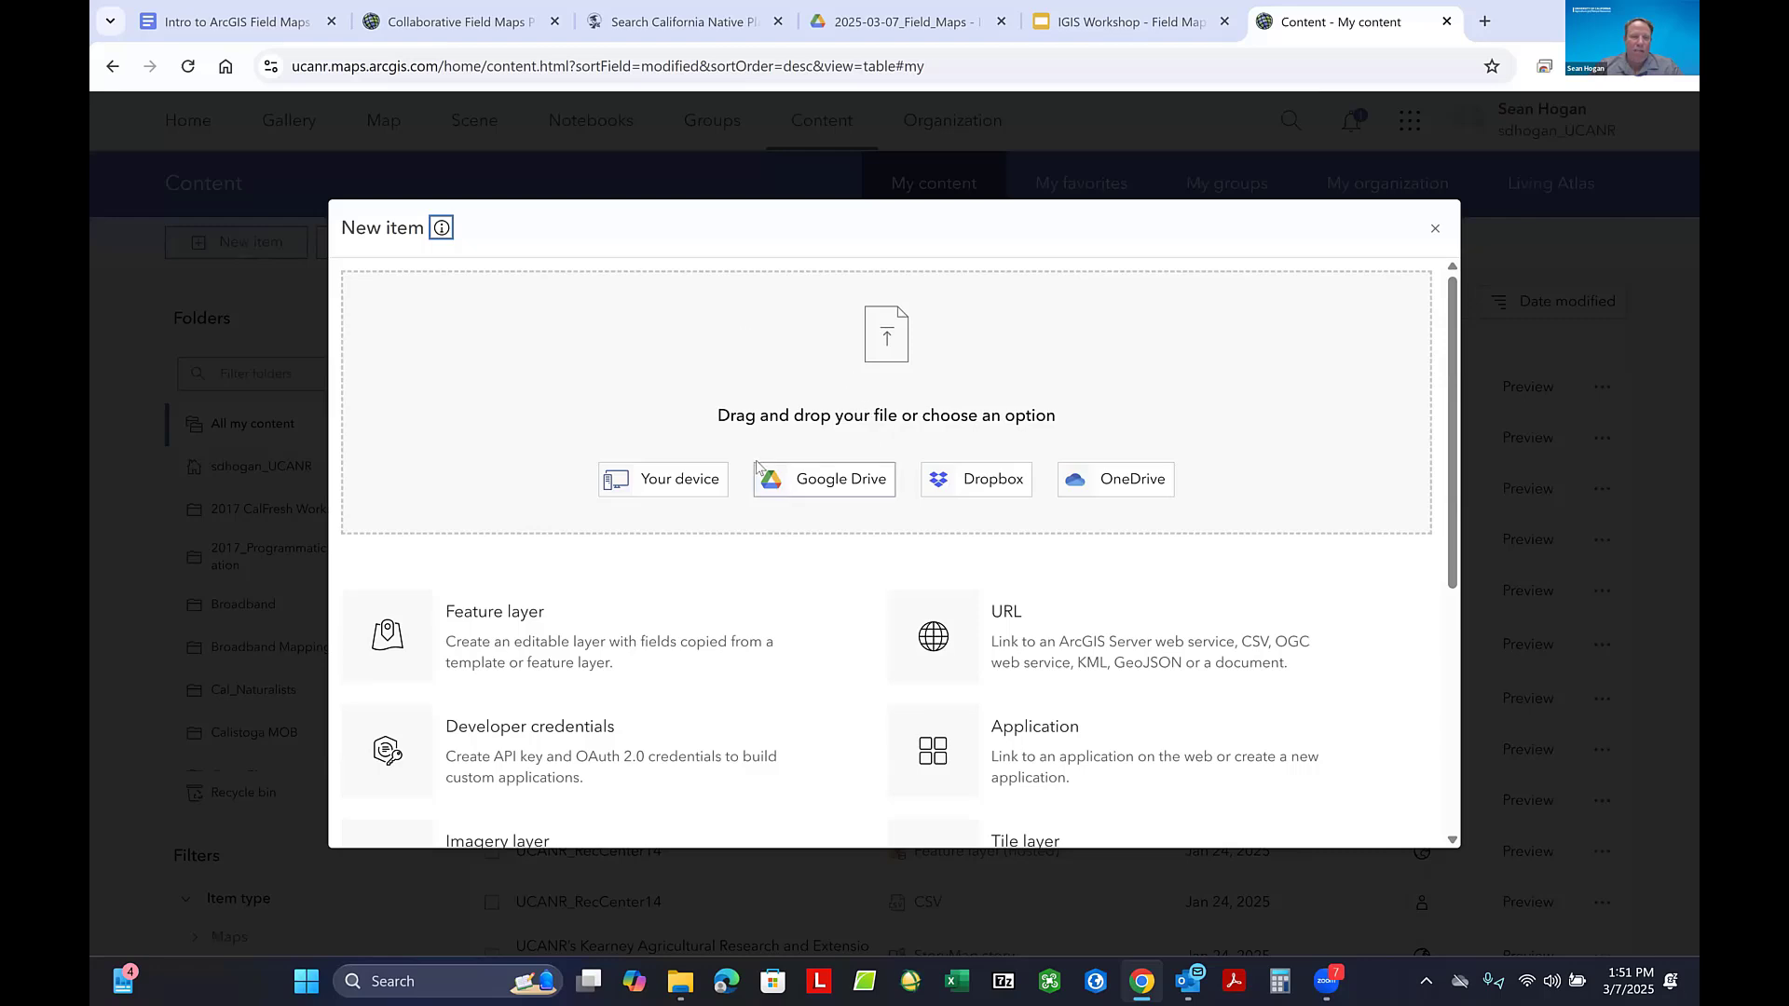
pyautogui.scroll(-3, 756, 461)
pyautogui.scroll(1, 708, 442)
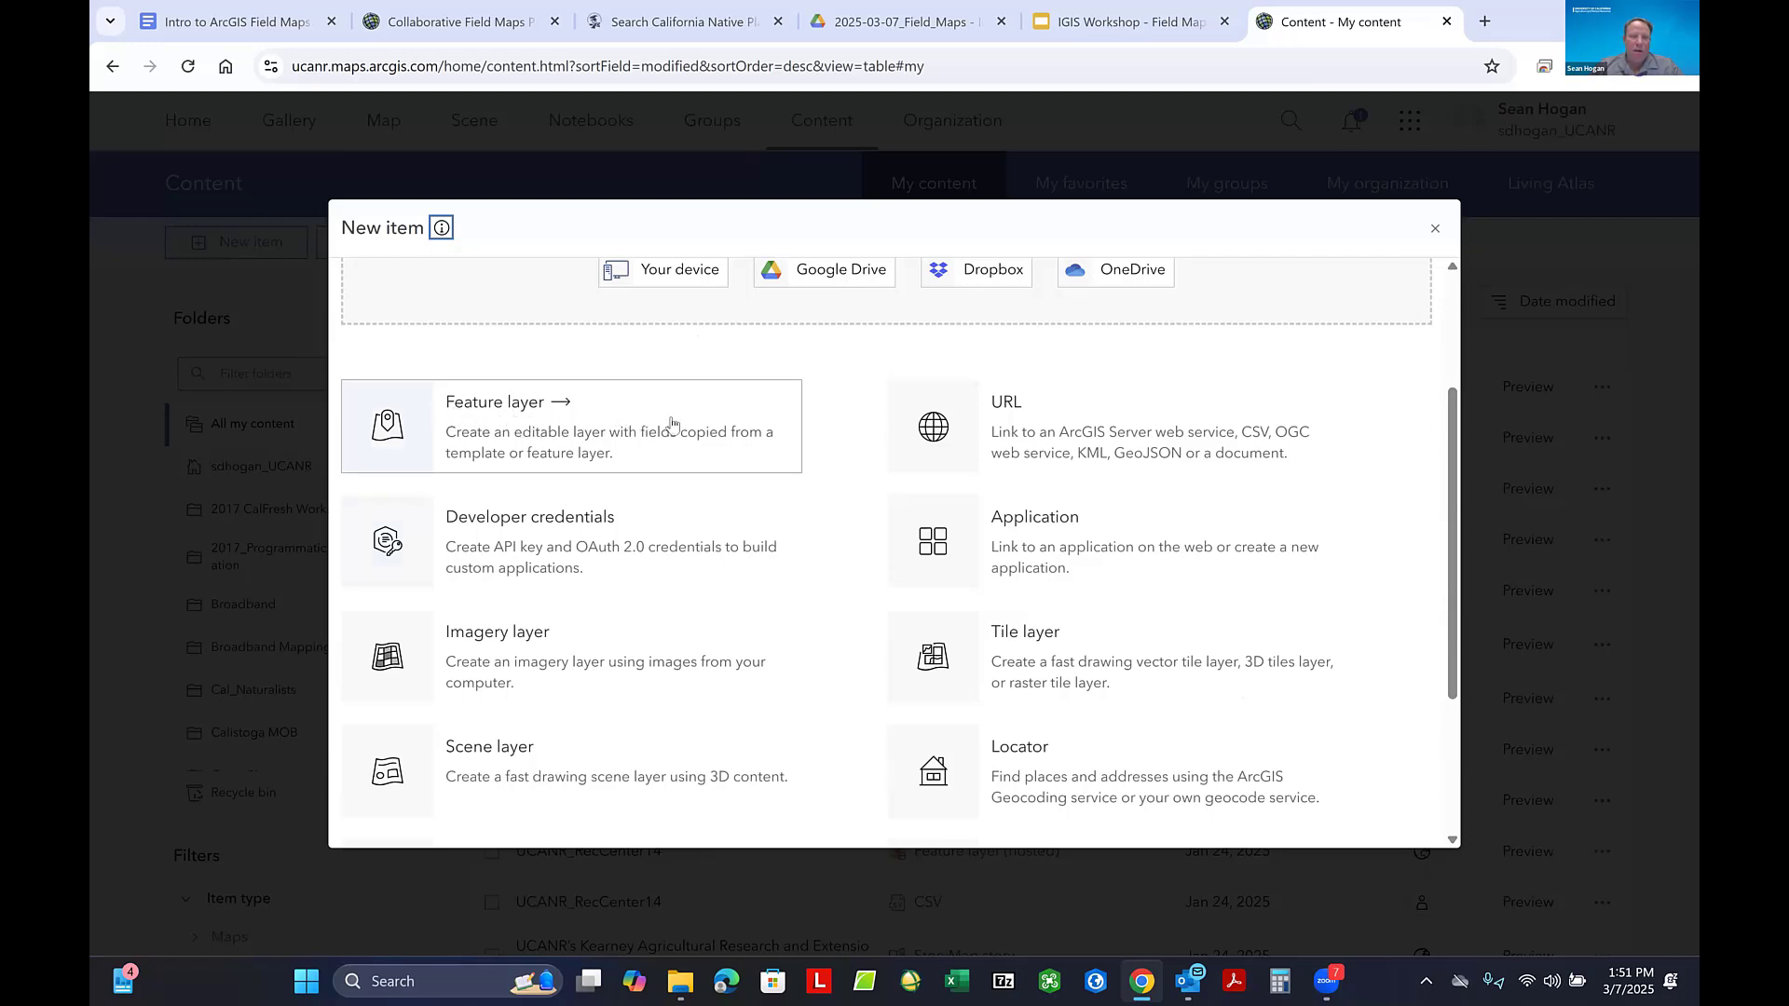
pyautogui.scroll(-3, 684, 422)
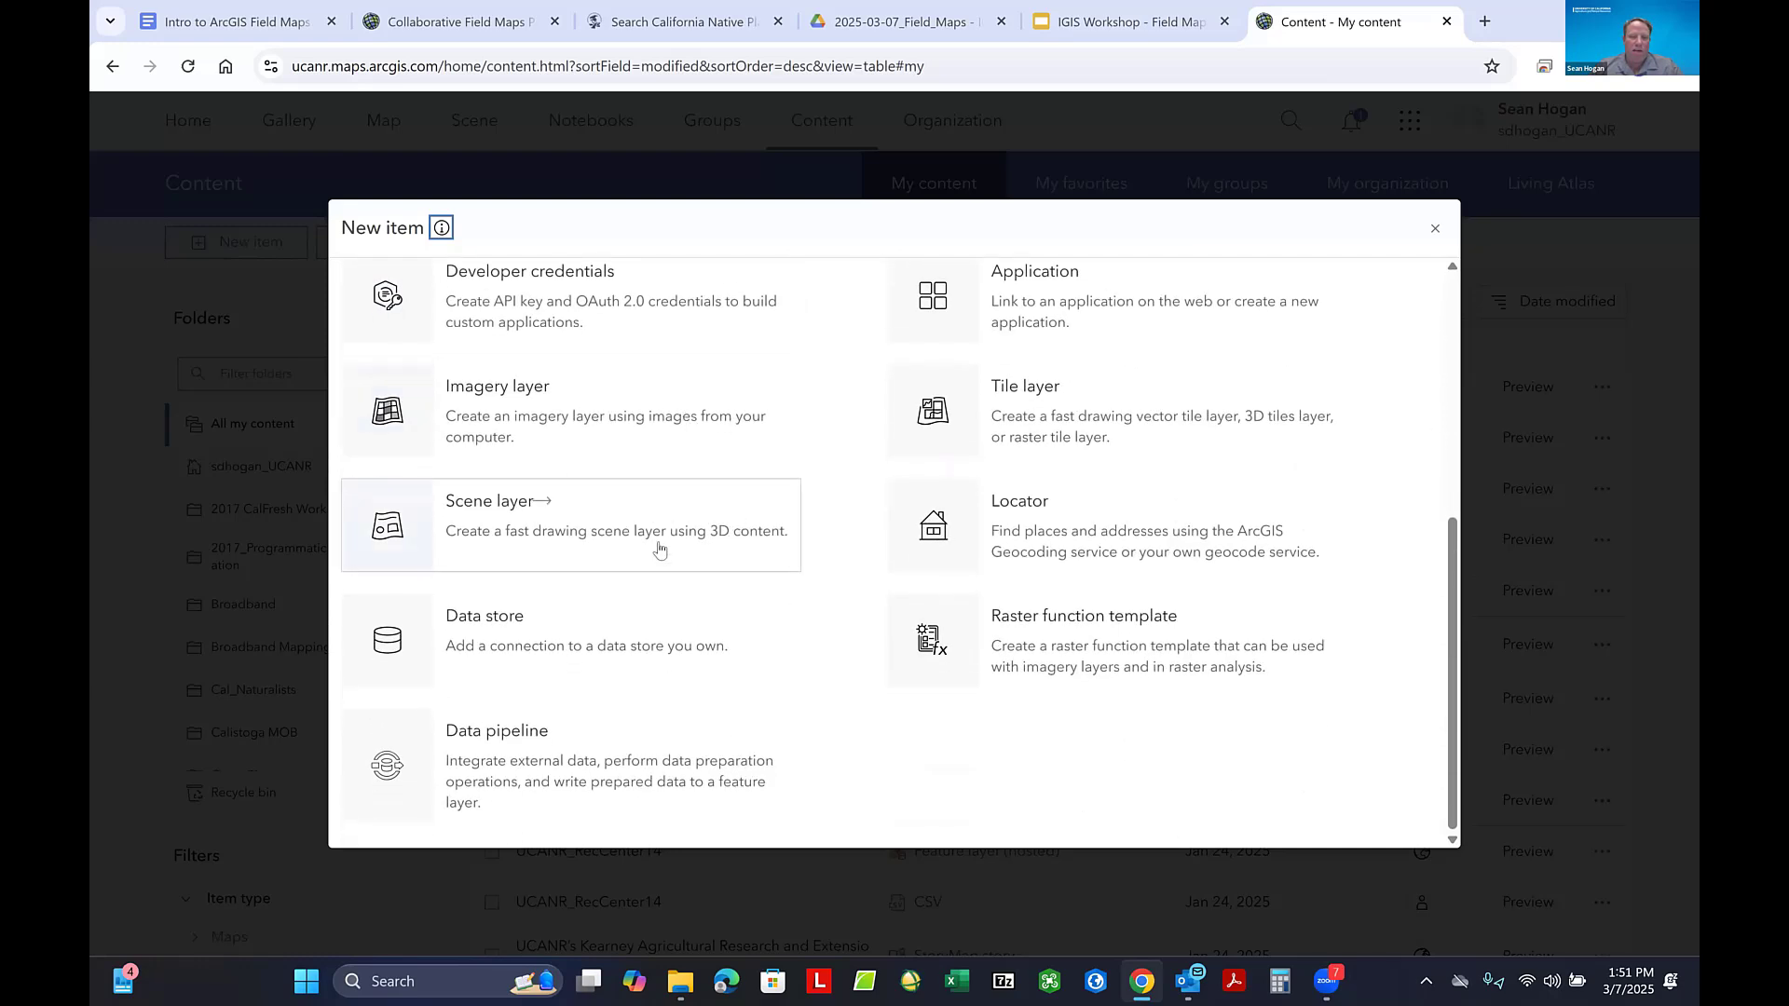
pyautogui.scroll(1, 663, 535)
pyautogui.scroll(1, 679, 533)
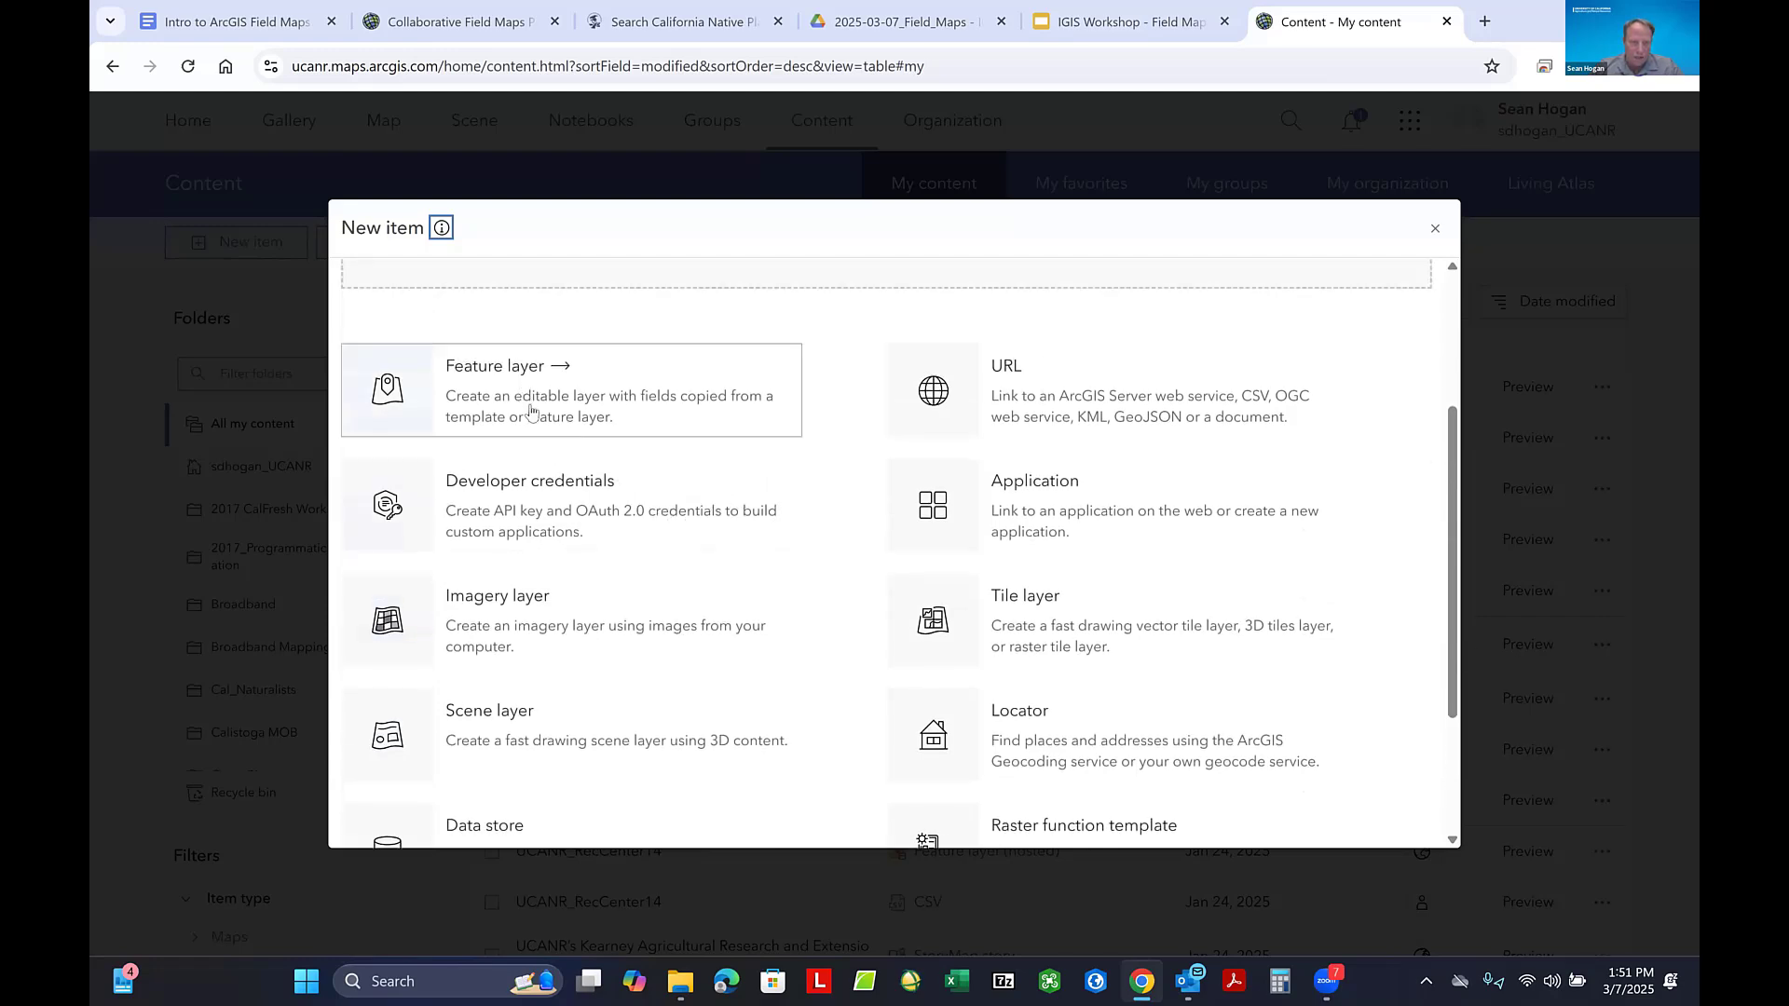
pyautogui.scroll(2, 632, 405)
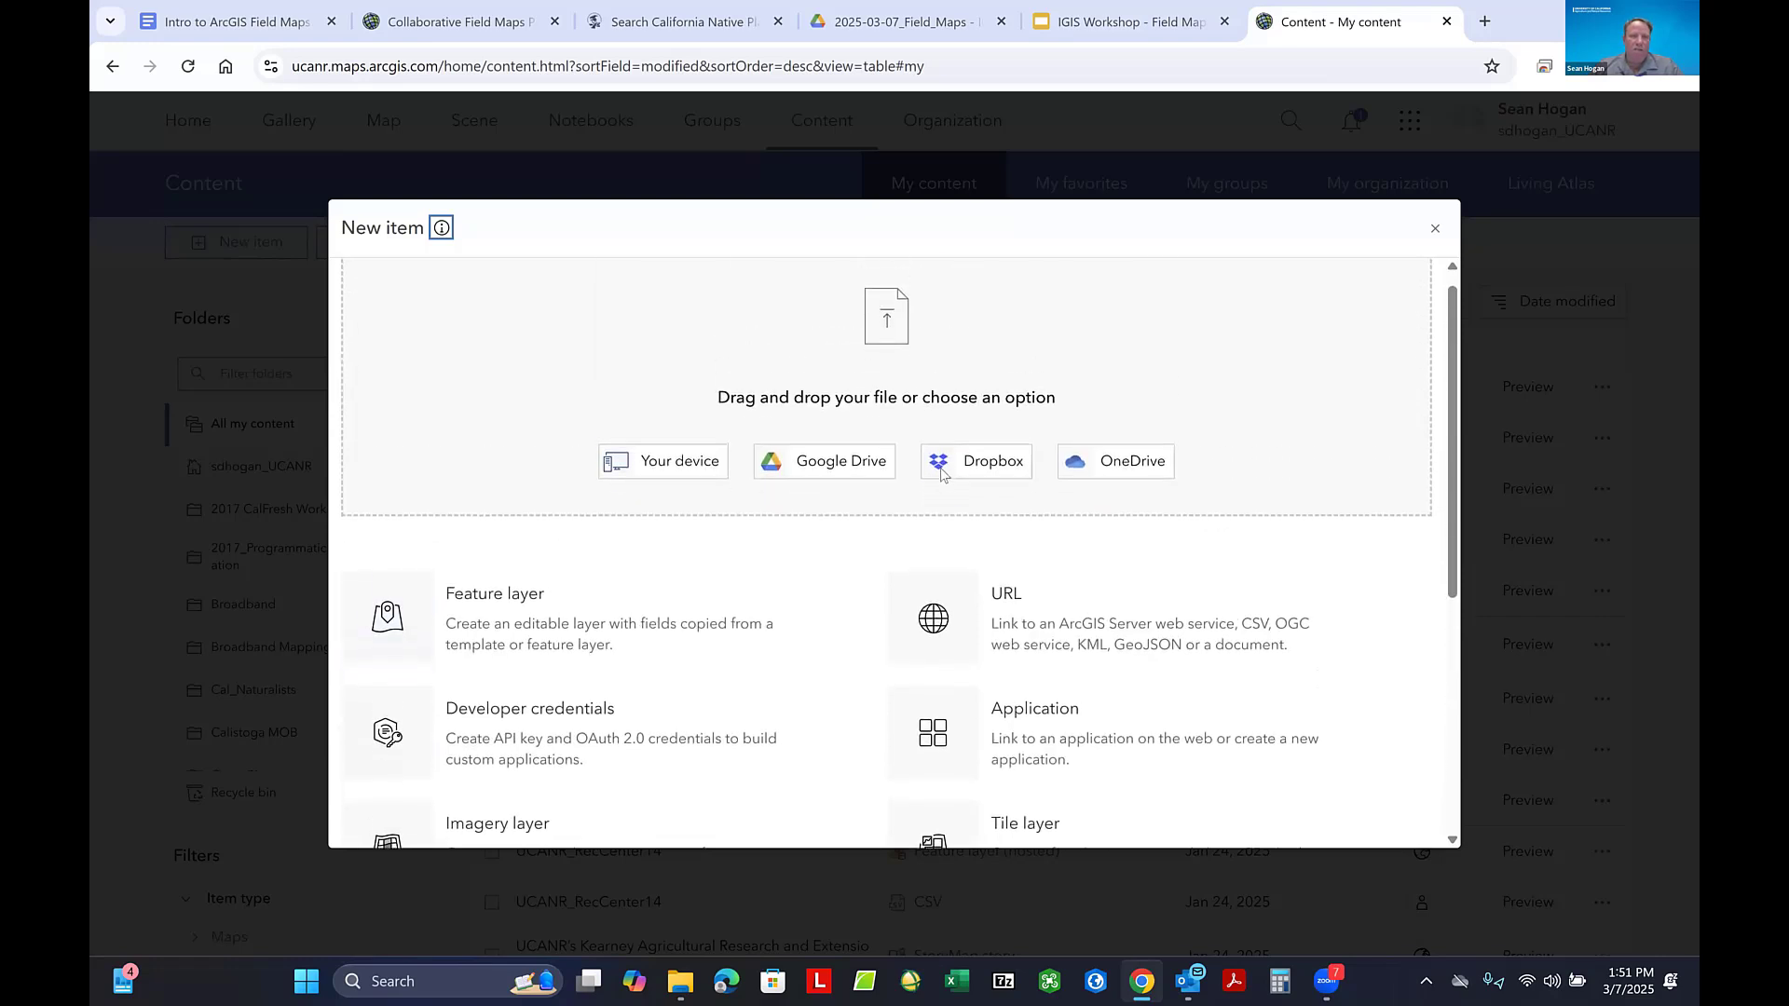
pyautogui.scroll(1, 932, 469)
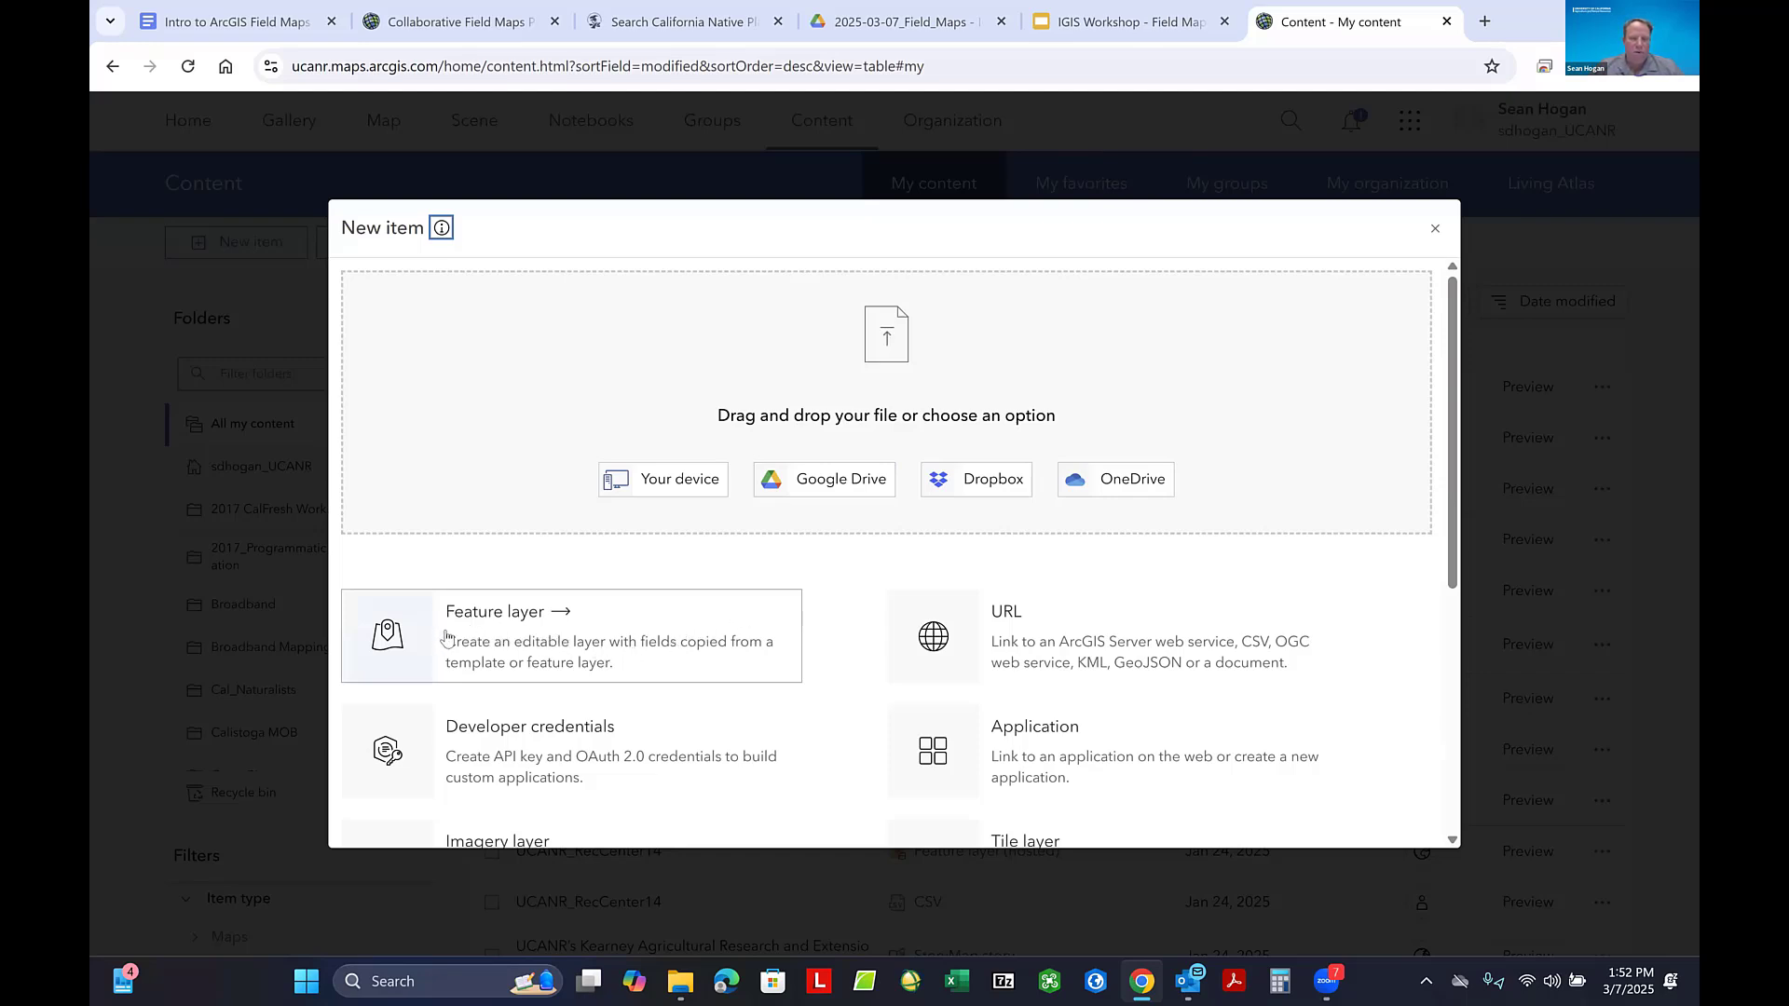
# - Choose to create a feature layer by defining your own layer, and name its point layer Tree Point 4
pyautogui.click(511, 632)
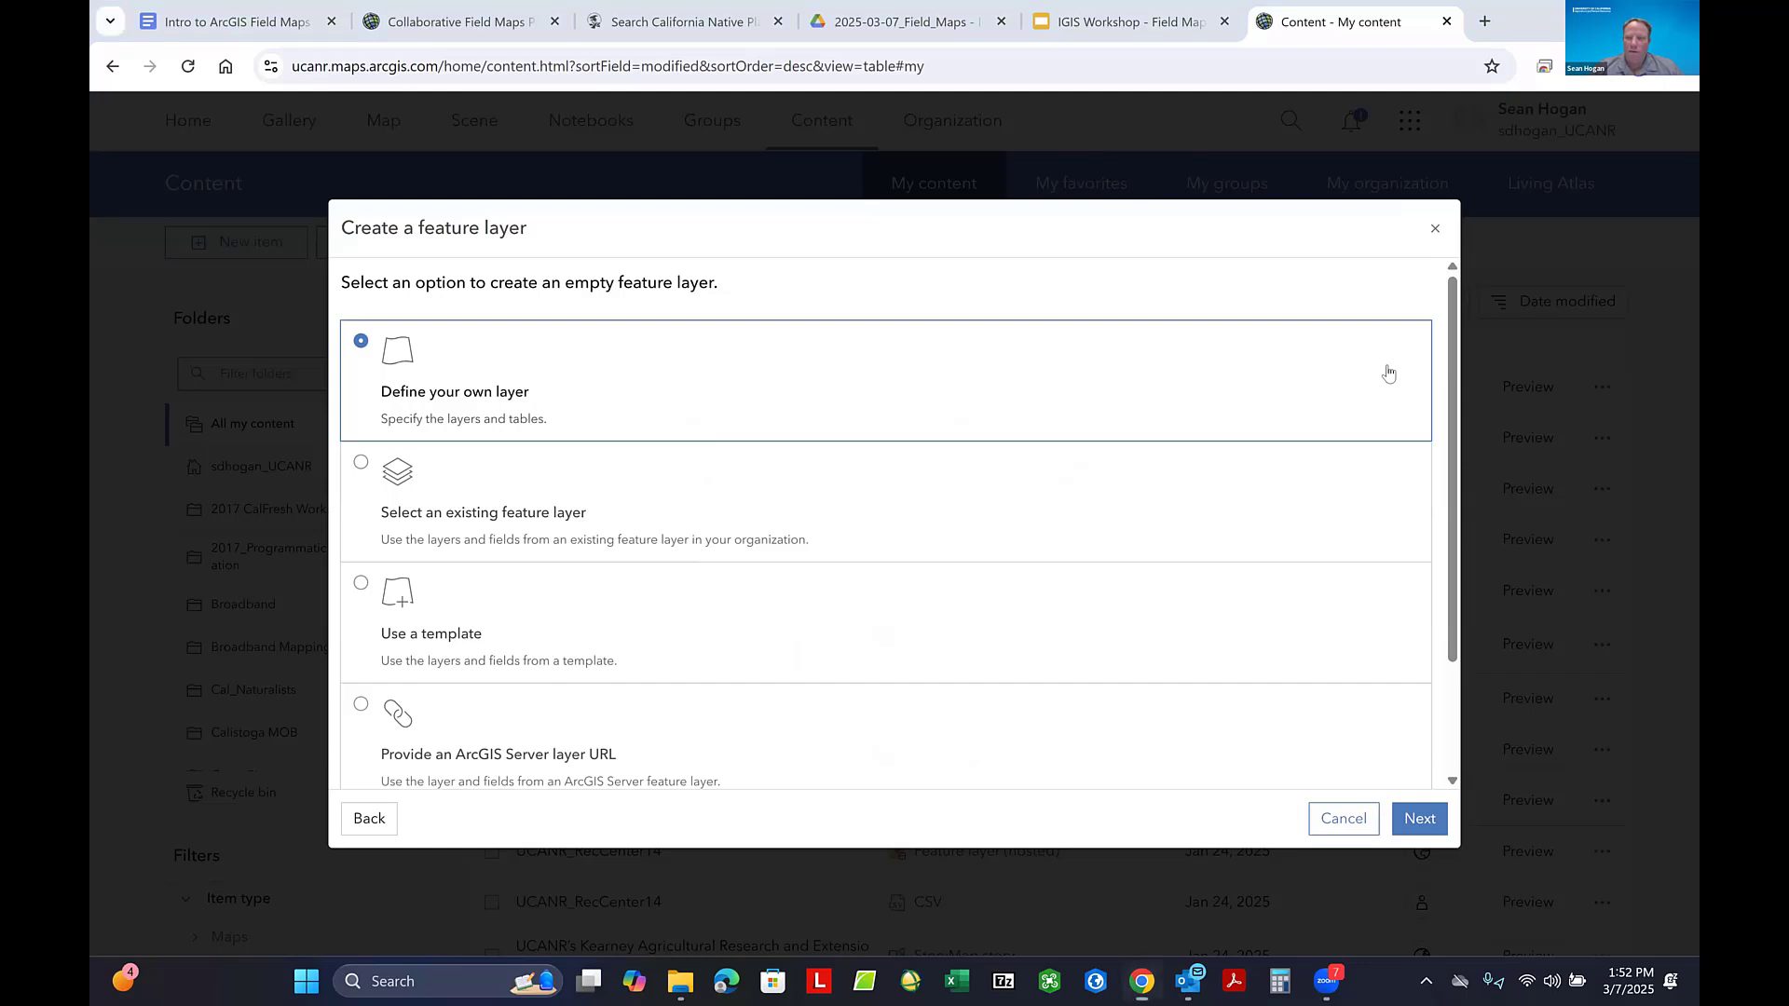
pyautogui.click(1419, 820)
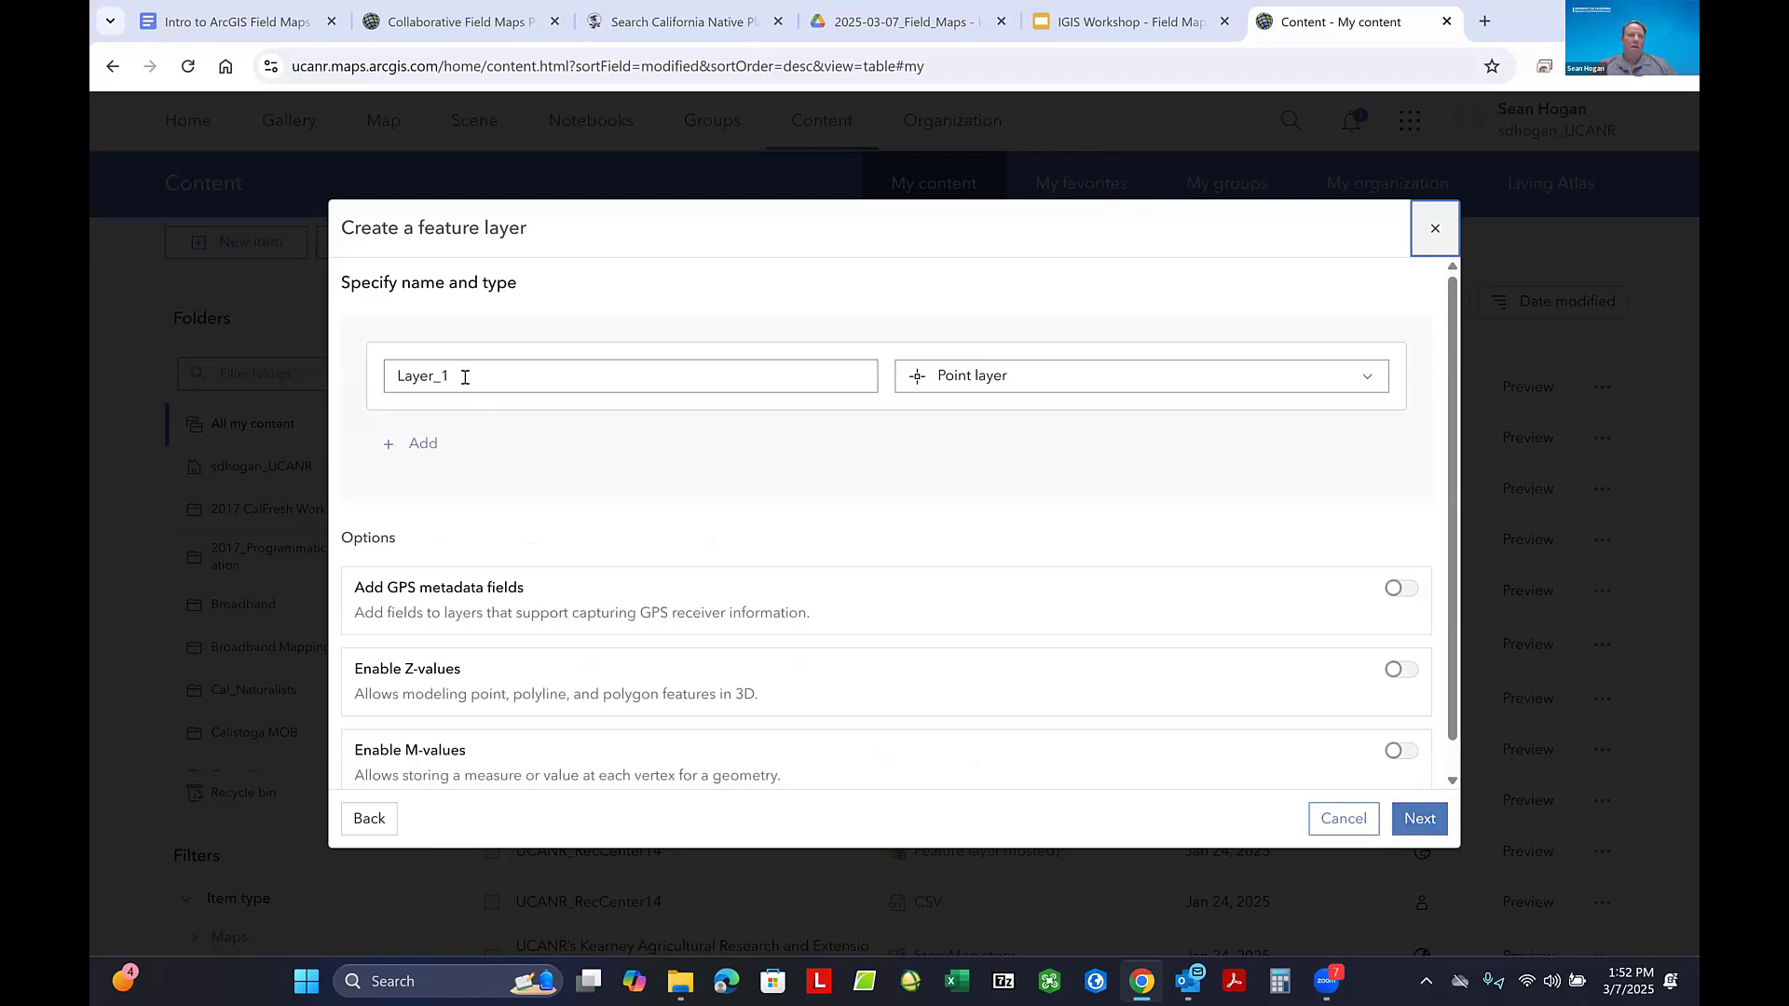
pyautogui.press('Tab')
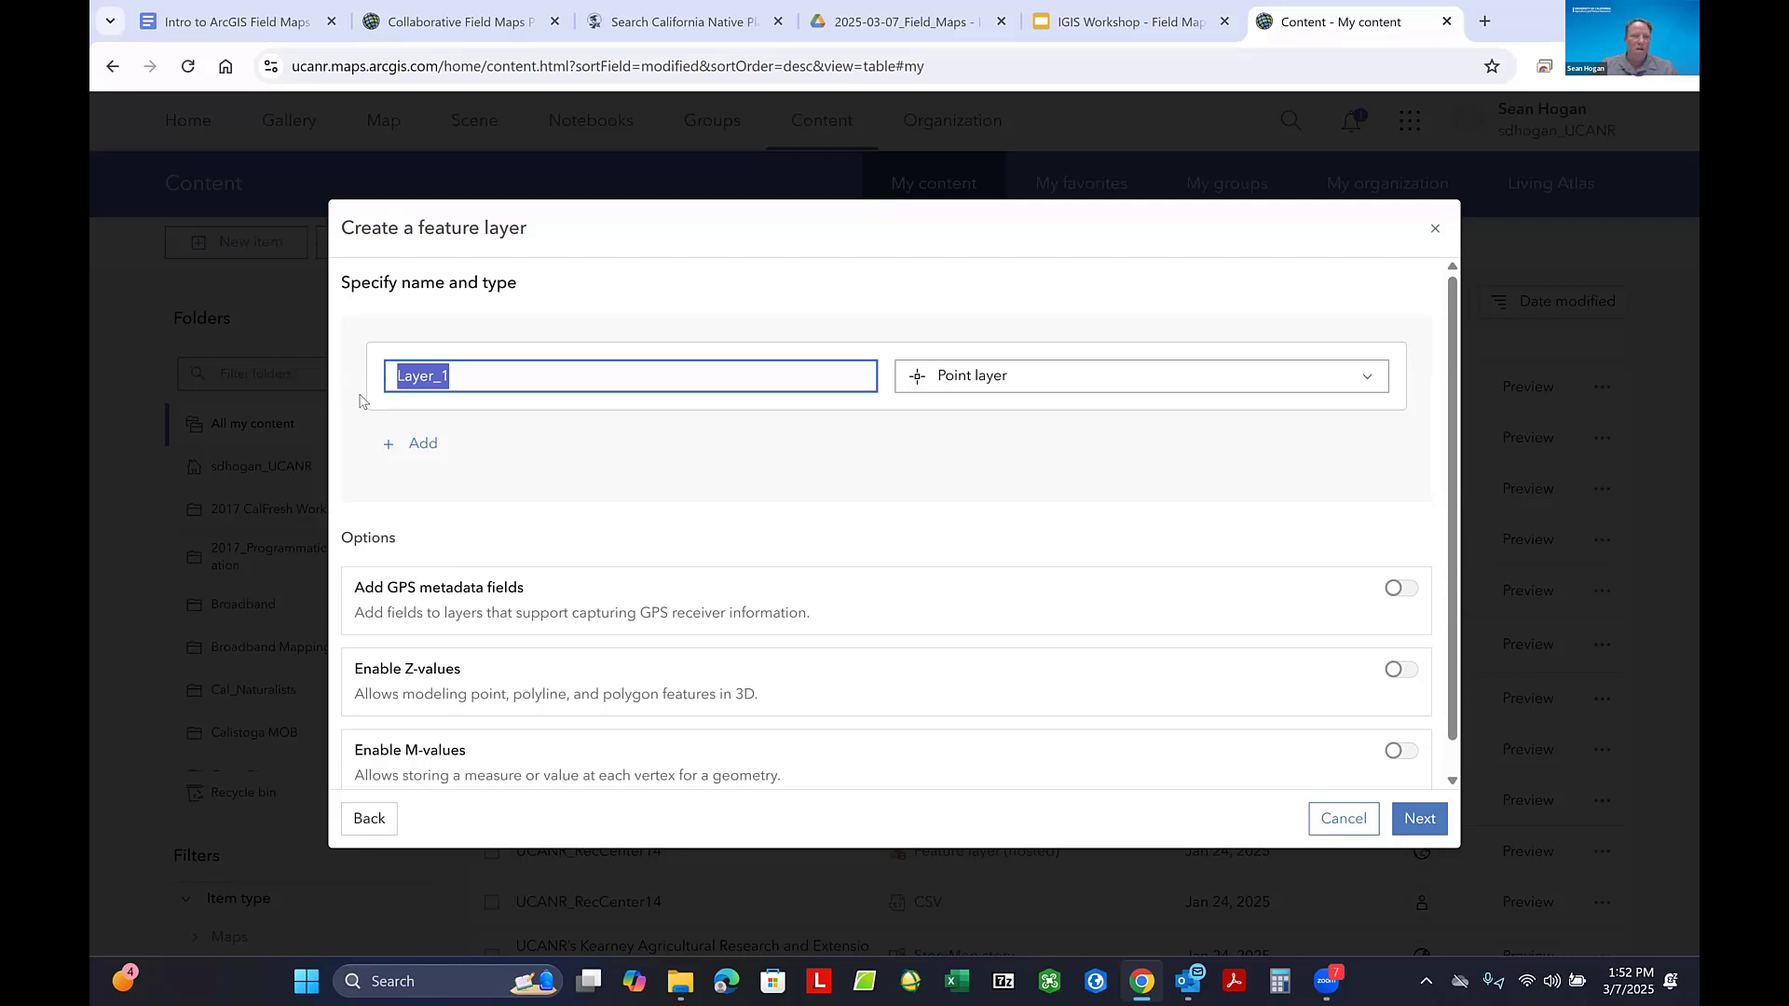
pyautogui.write('Tree Point')
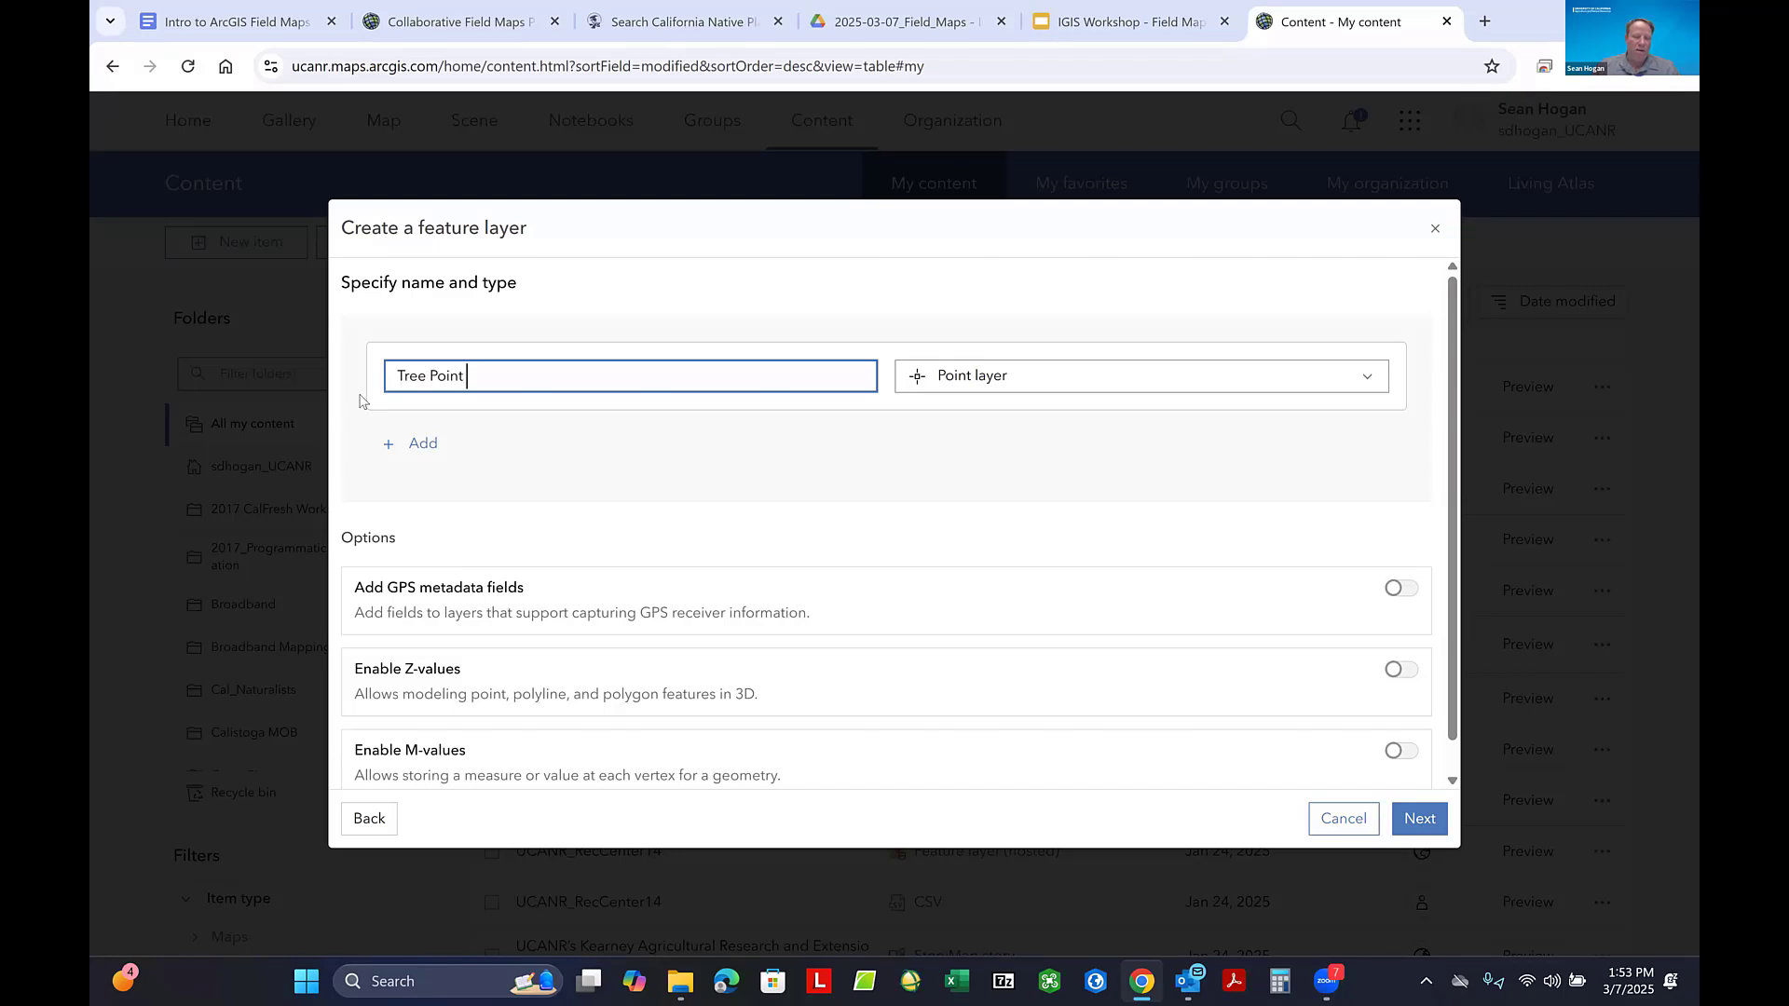
pyautogui.write('44')
pyautogui.hotkey('shift', 'Left')
pyautogui.press('BackSpace')
# - Enable Z-values for the Tree Point 4 layer and continue to the item details
pyautogui.click(1400, 670)
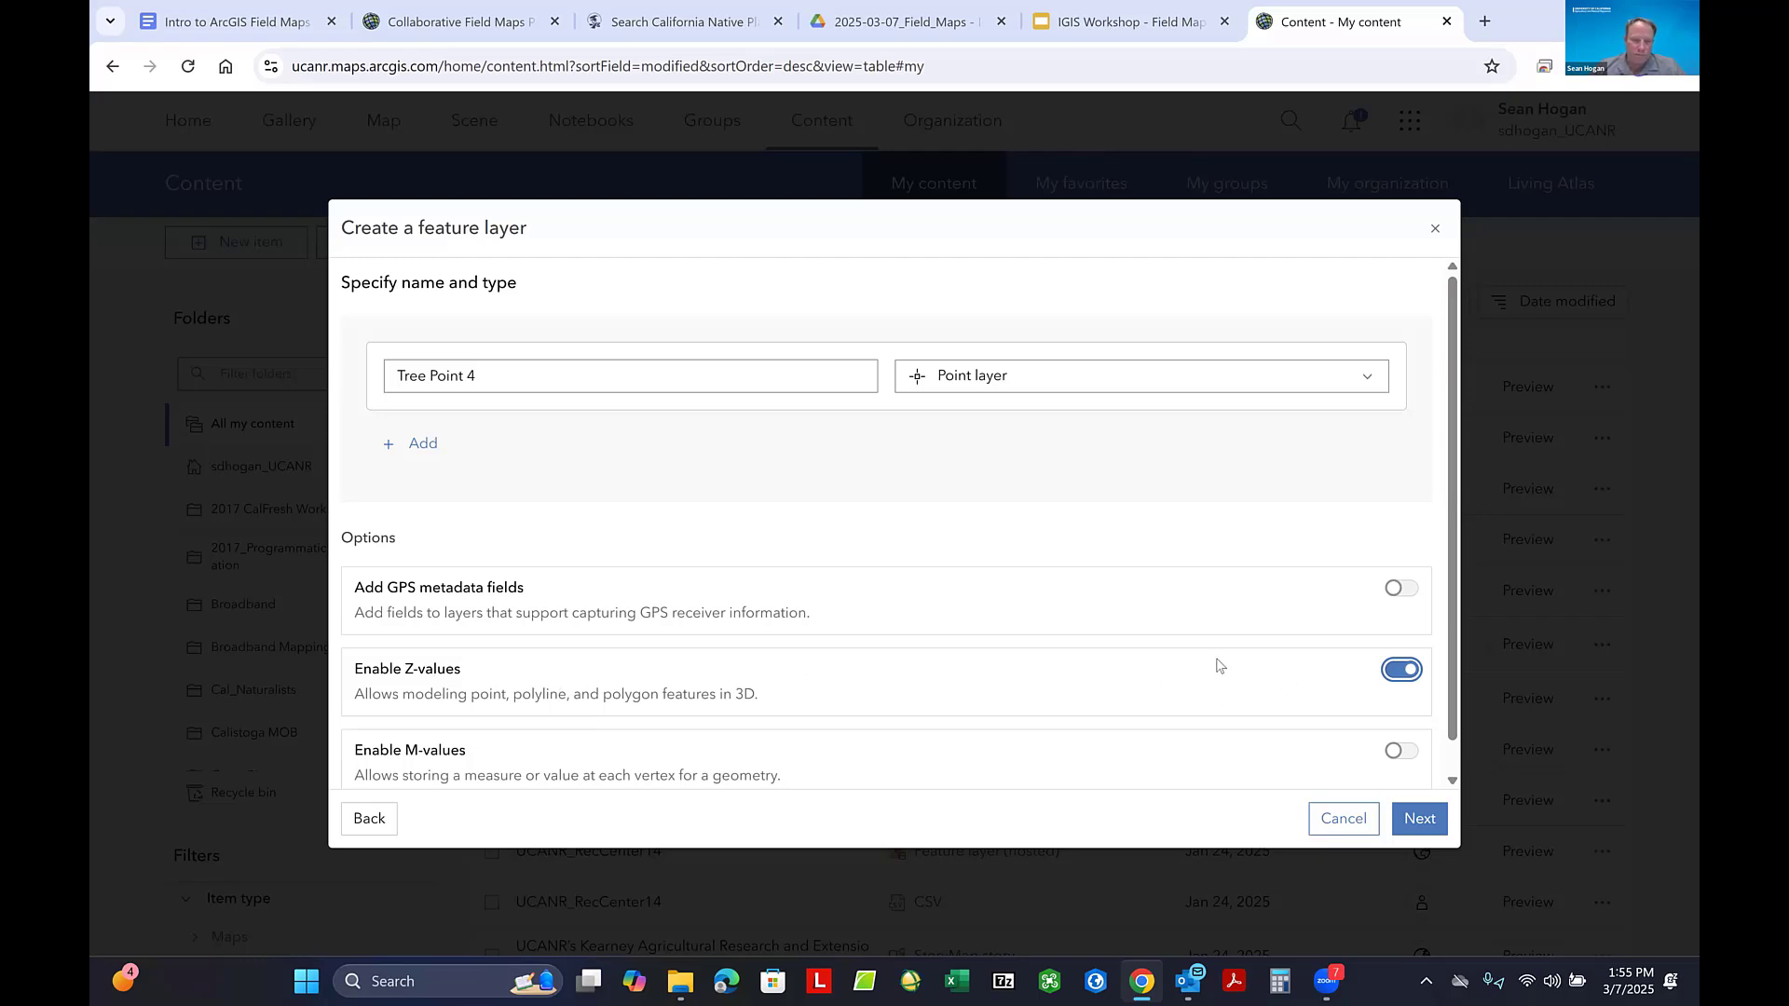
pyautogui.scroll(-1, 1071, 699)
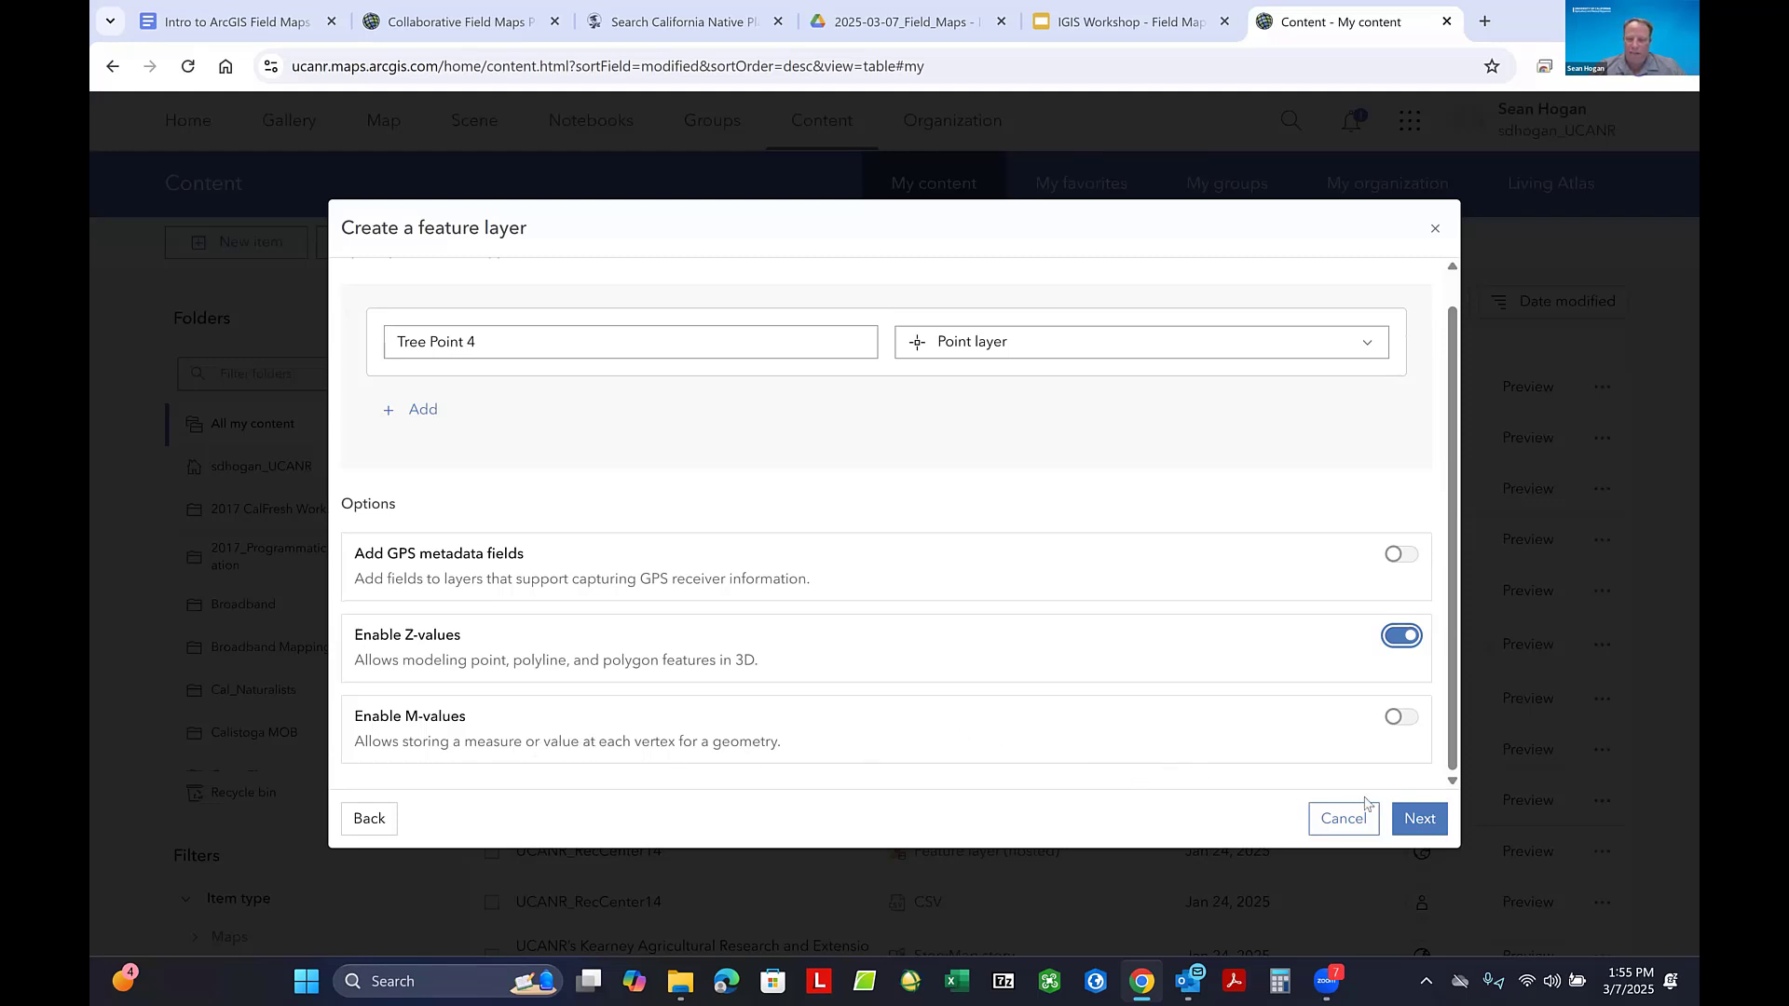
pyautogui.click(1420, 819)
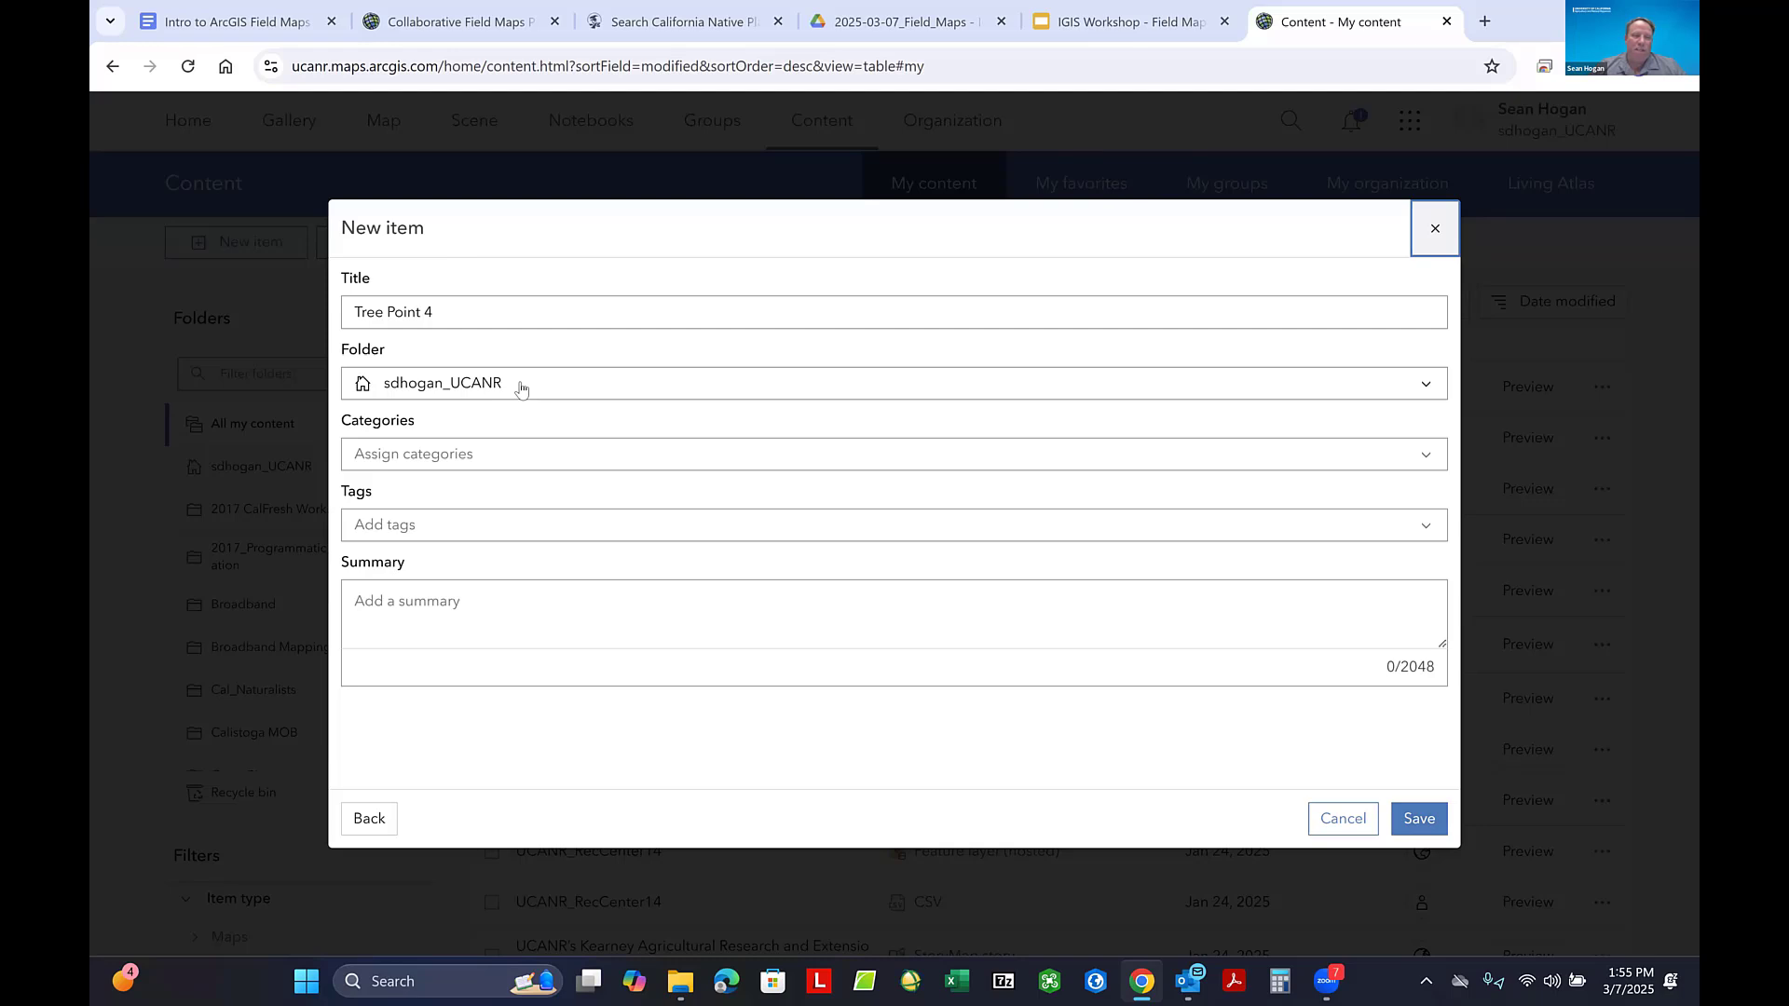
# - Set the Junk folder as the location for the Tree Point 4 item
pyautogui.click(520, 389)
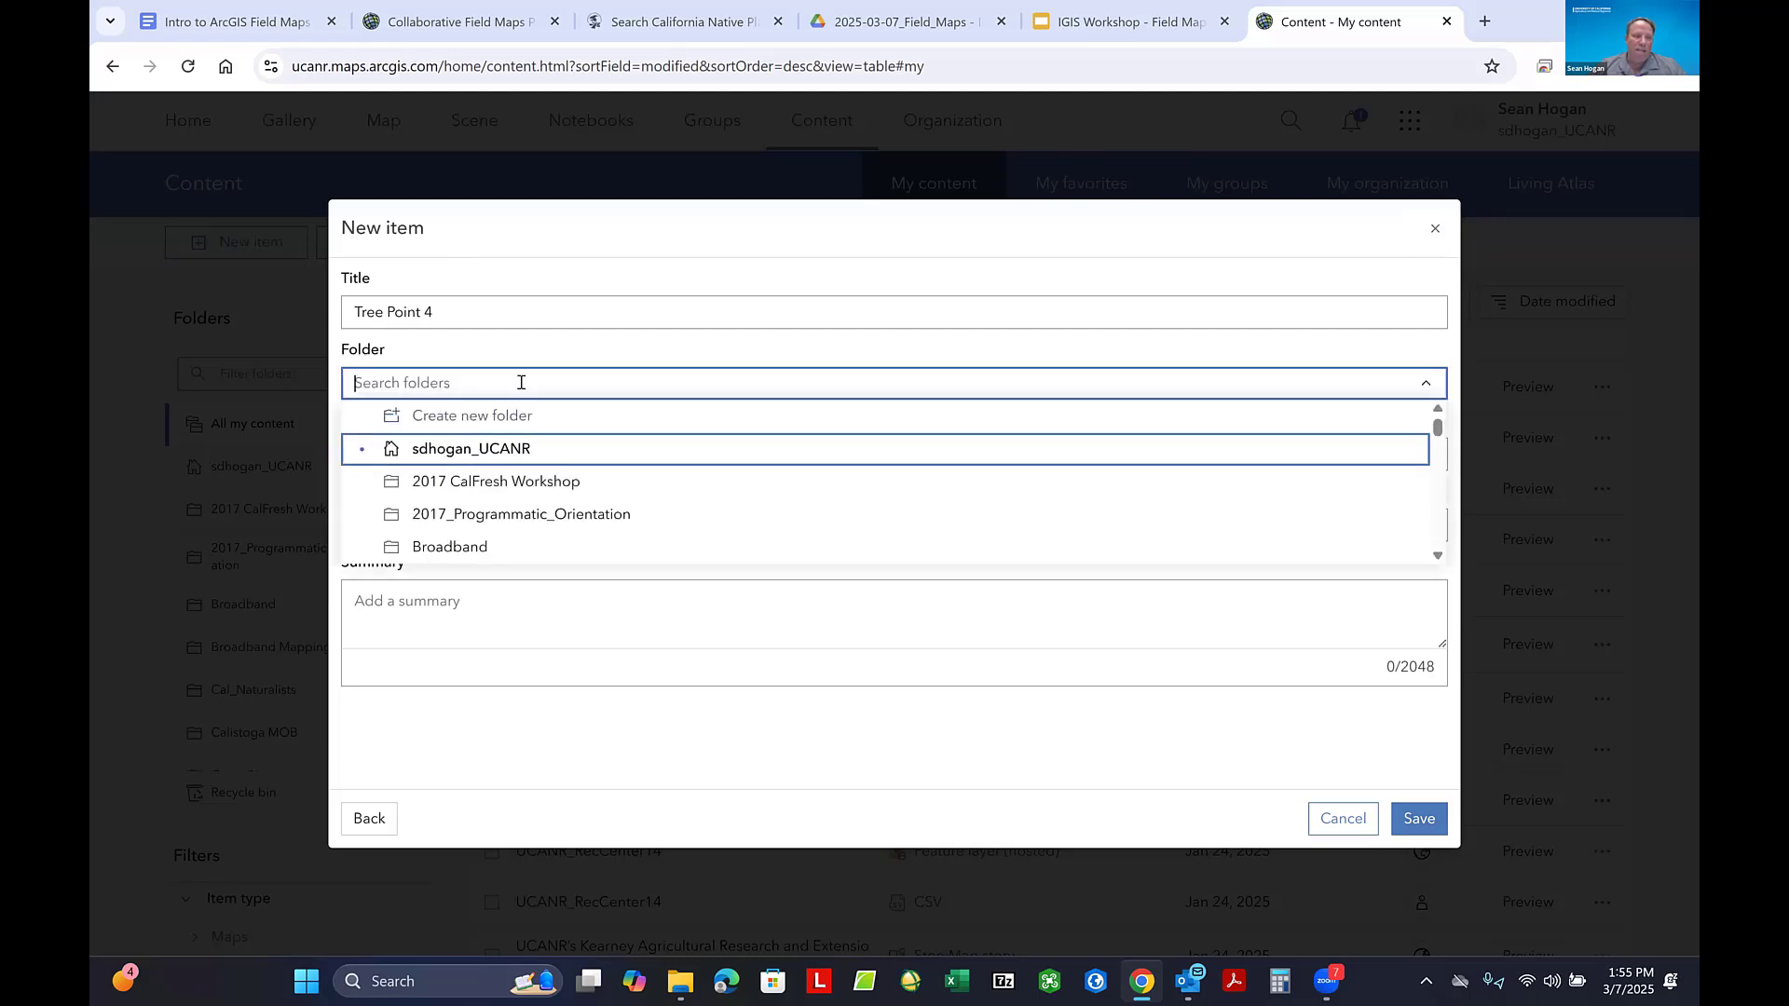
pyautogui.scroll(-1, 508, 518)
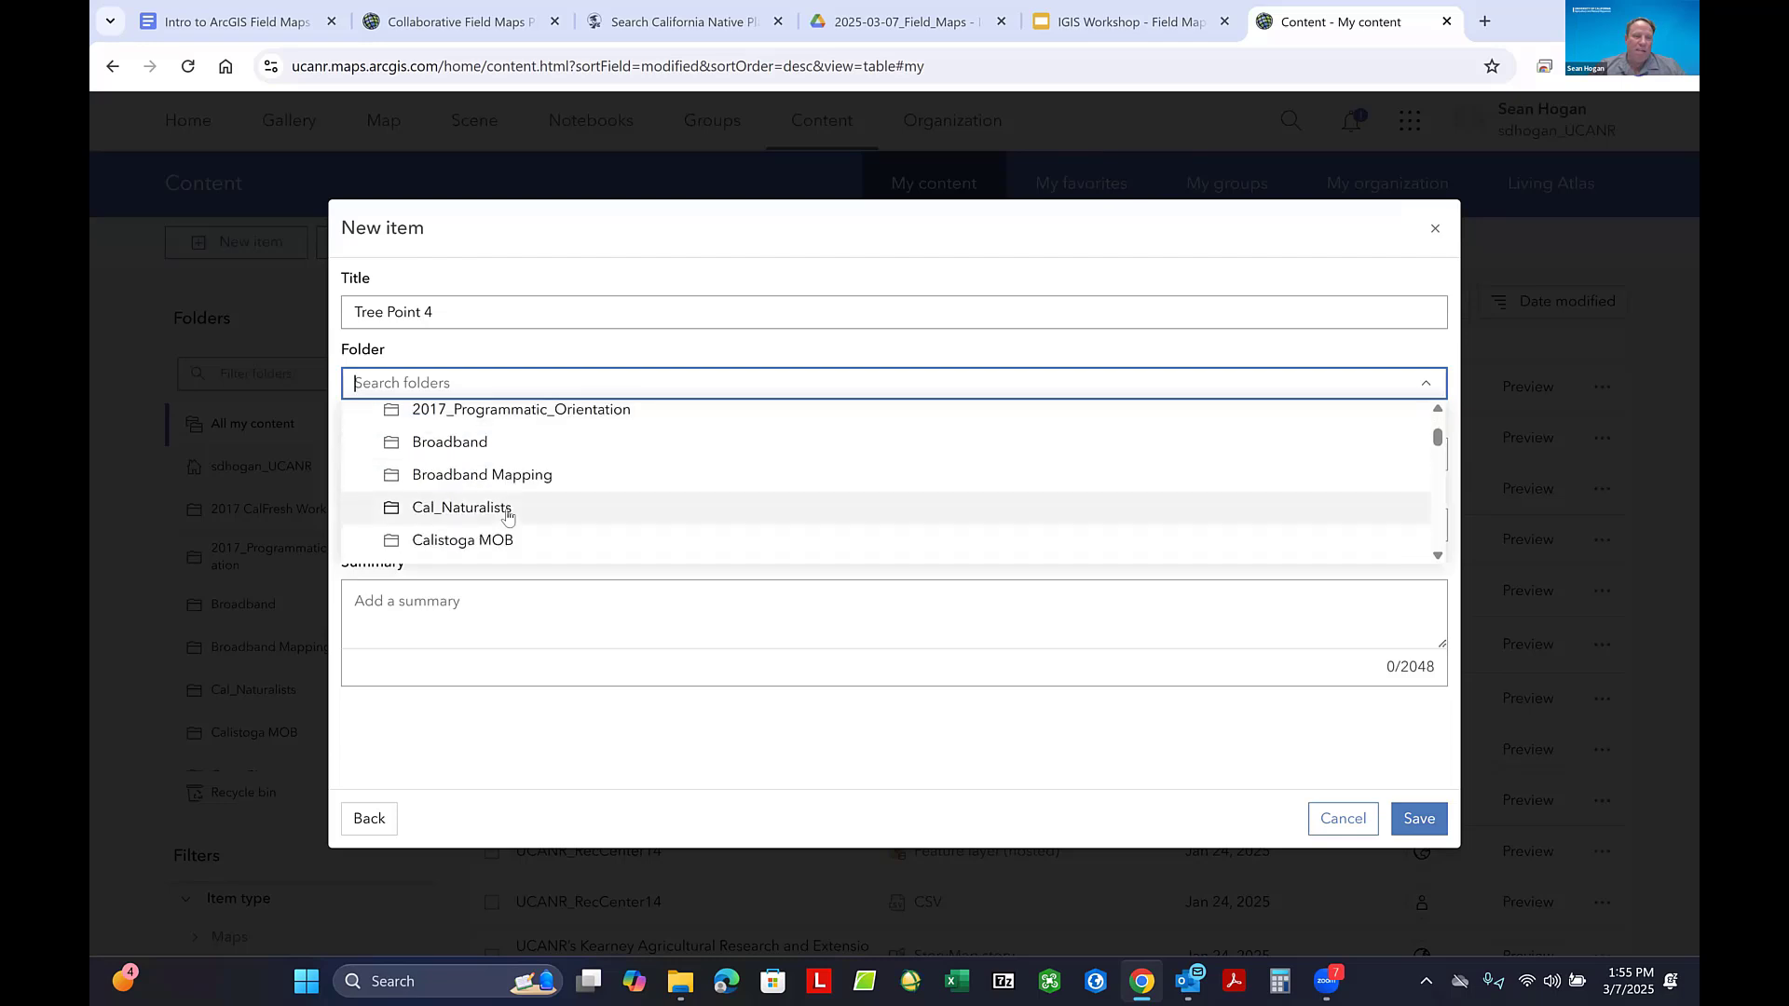
pyautogui.scroll(-2, 508, 518)
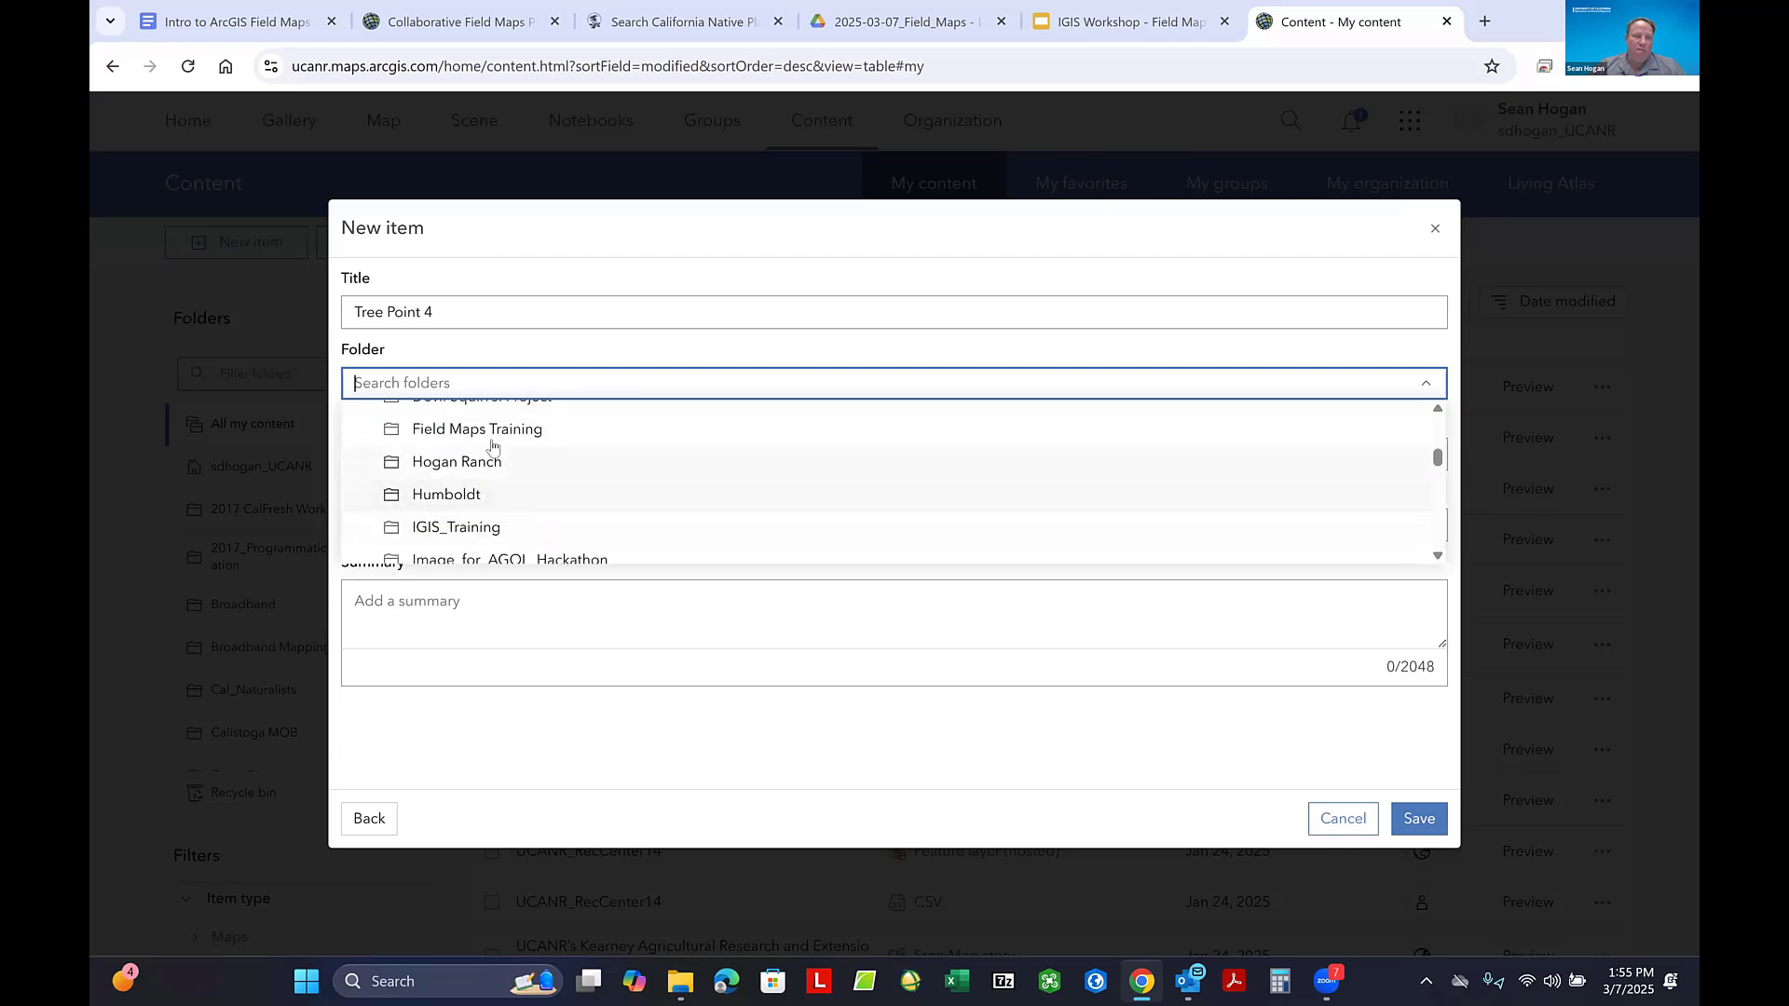
pyautogui.scroll(-1, 496, 440)
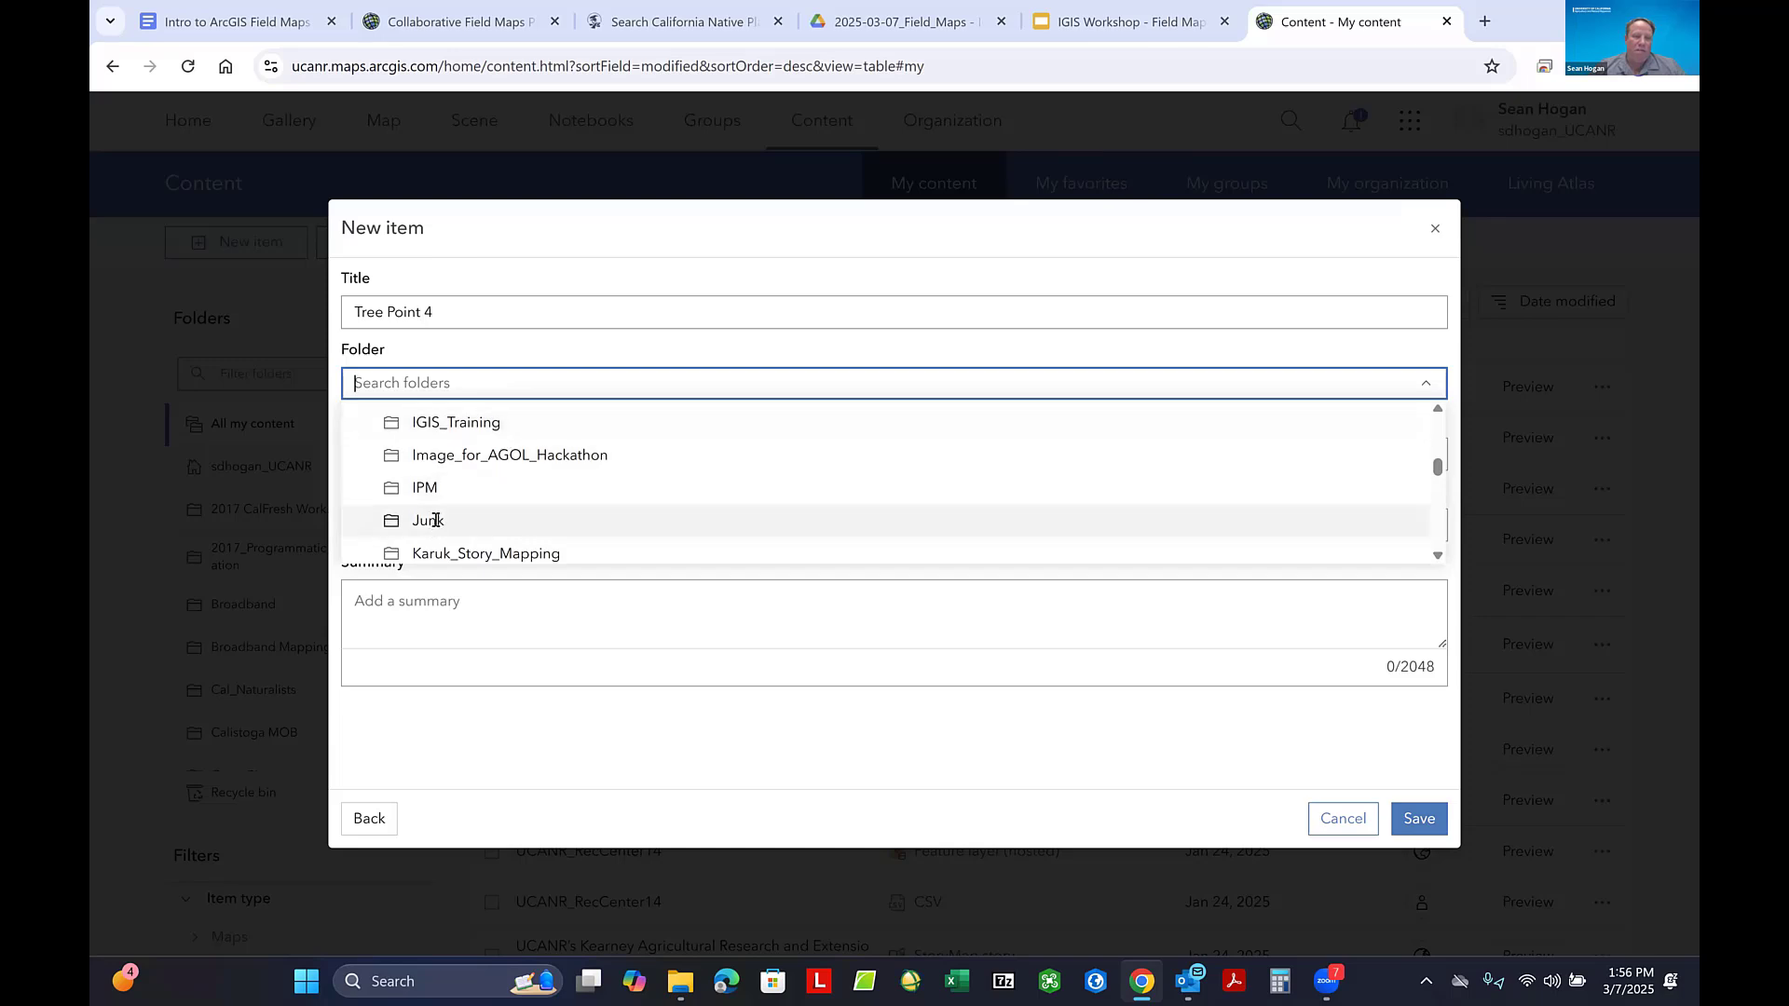
pyautogui.click(435, 528)
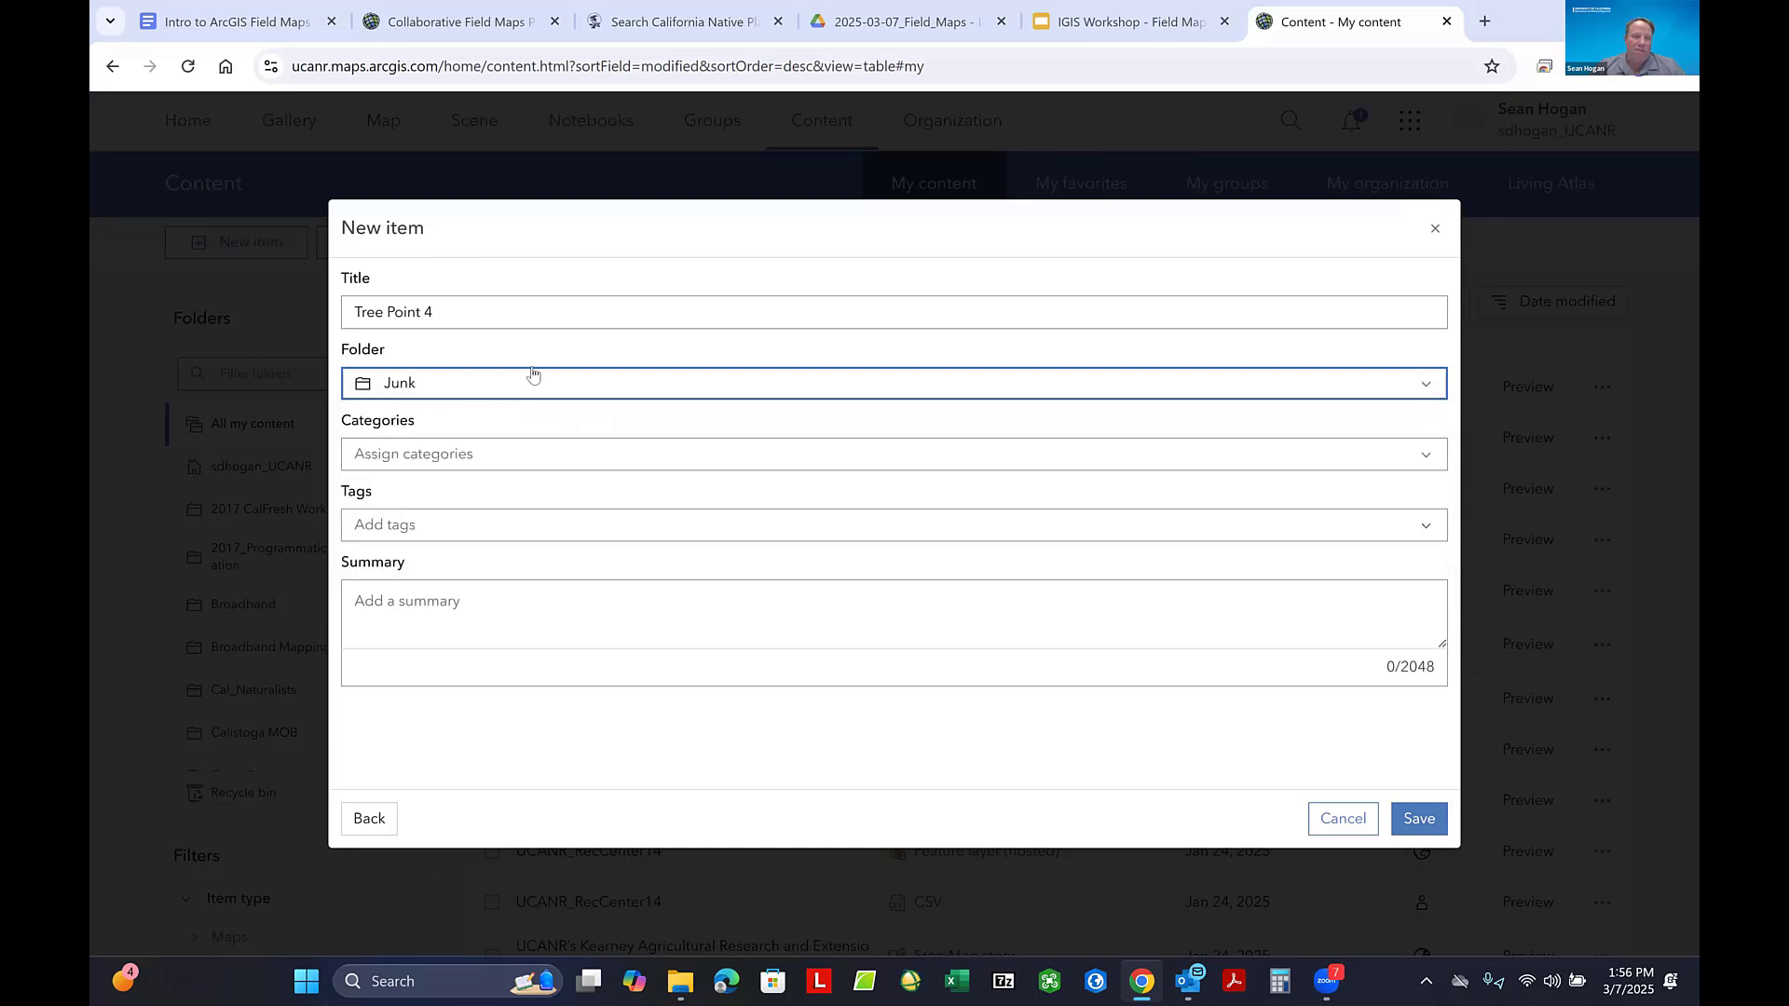
# - Add the tag Junk to the Tree Point 4 item
pyautogui.click(377, 526)
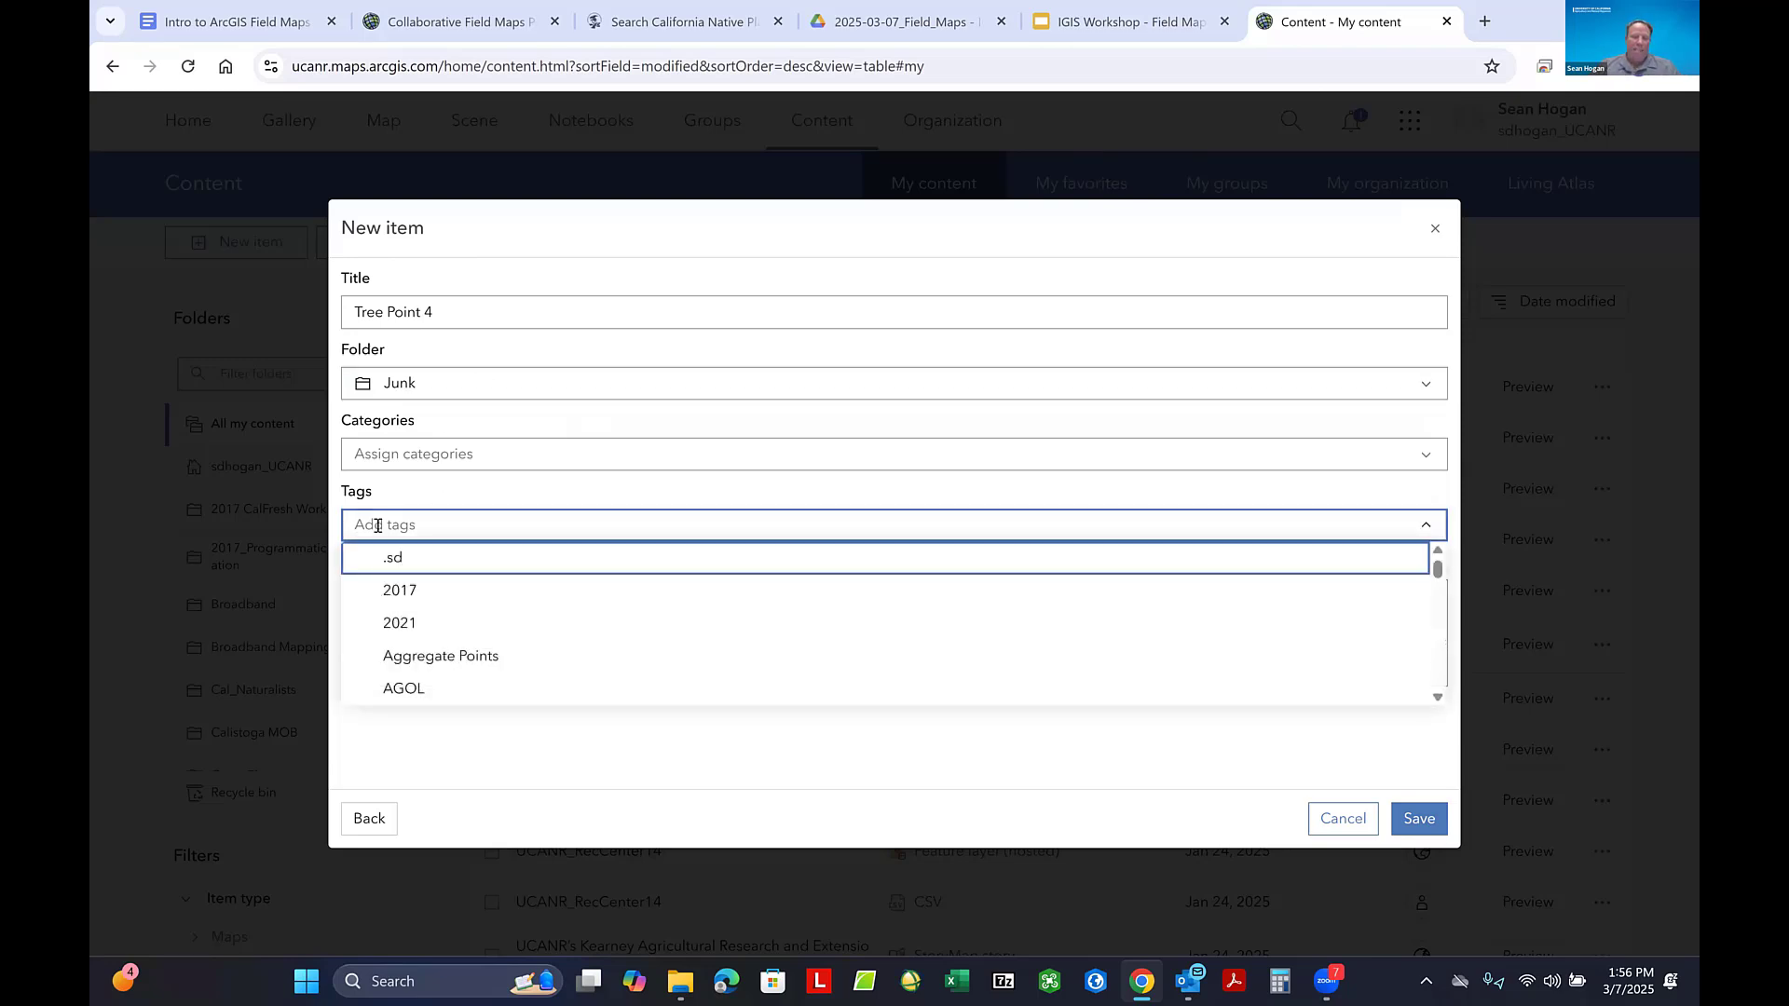
pyautogui.write('Junk')
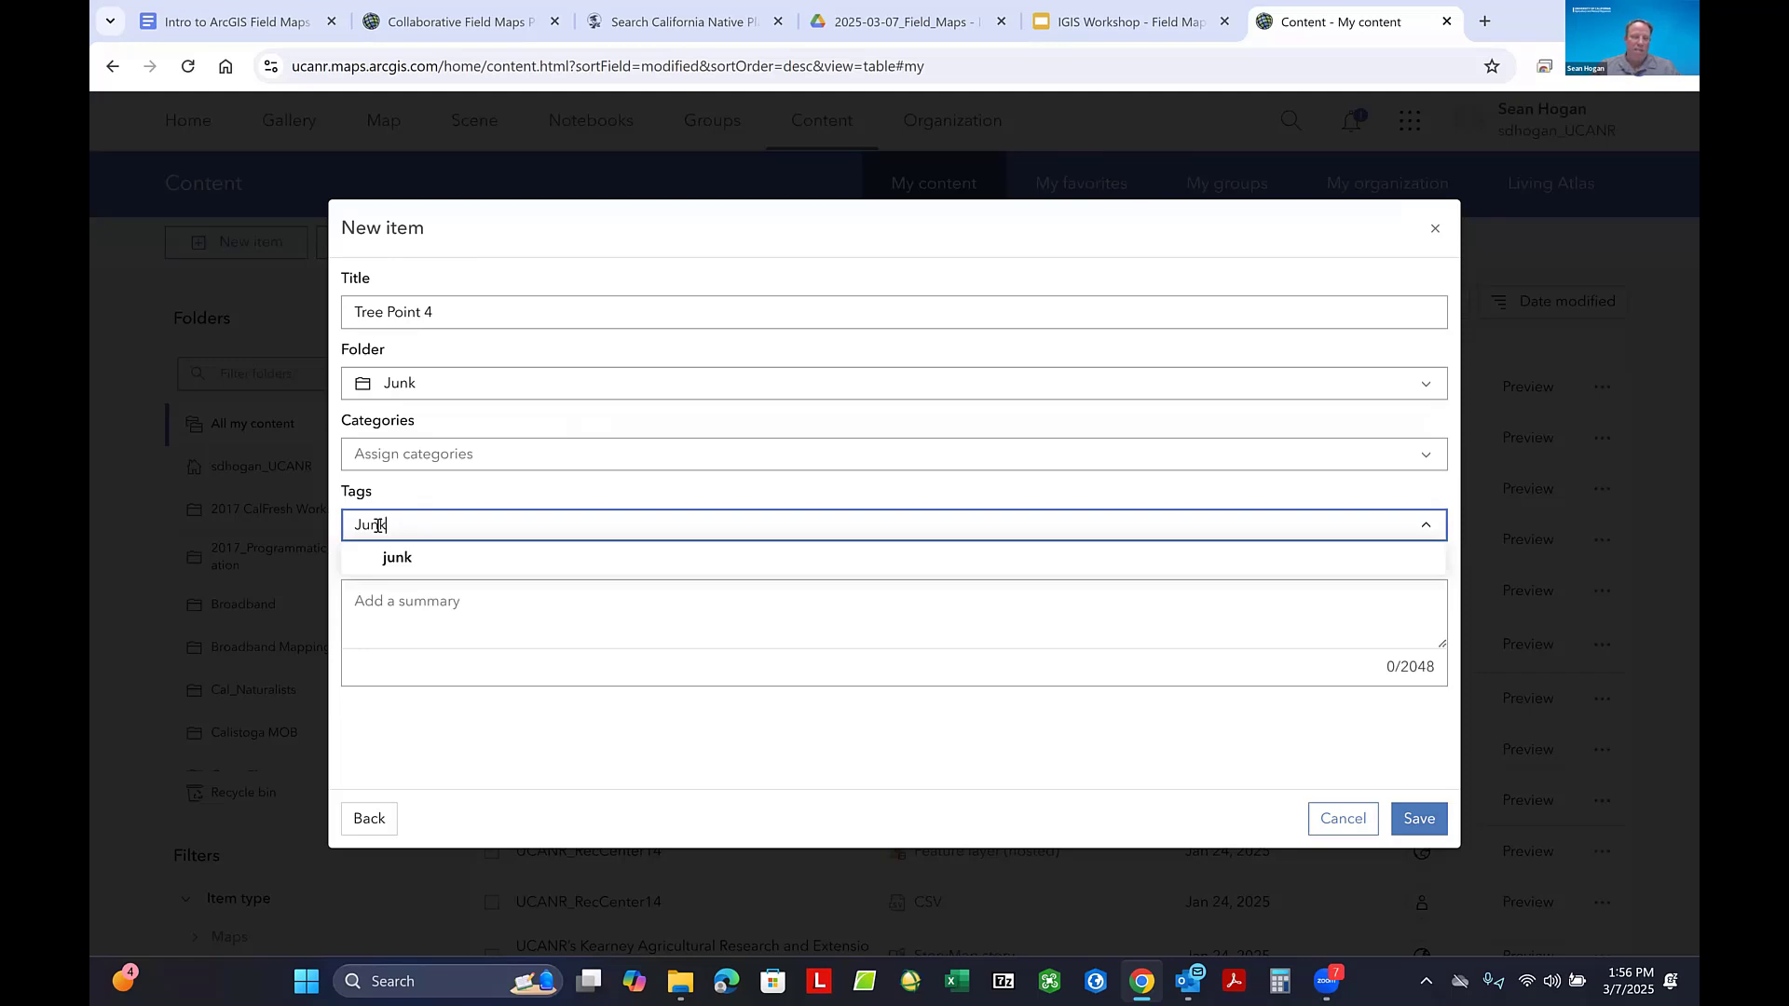
pyautogui.press('Return')
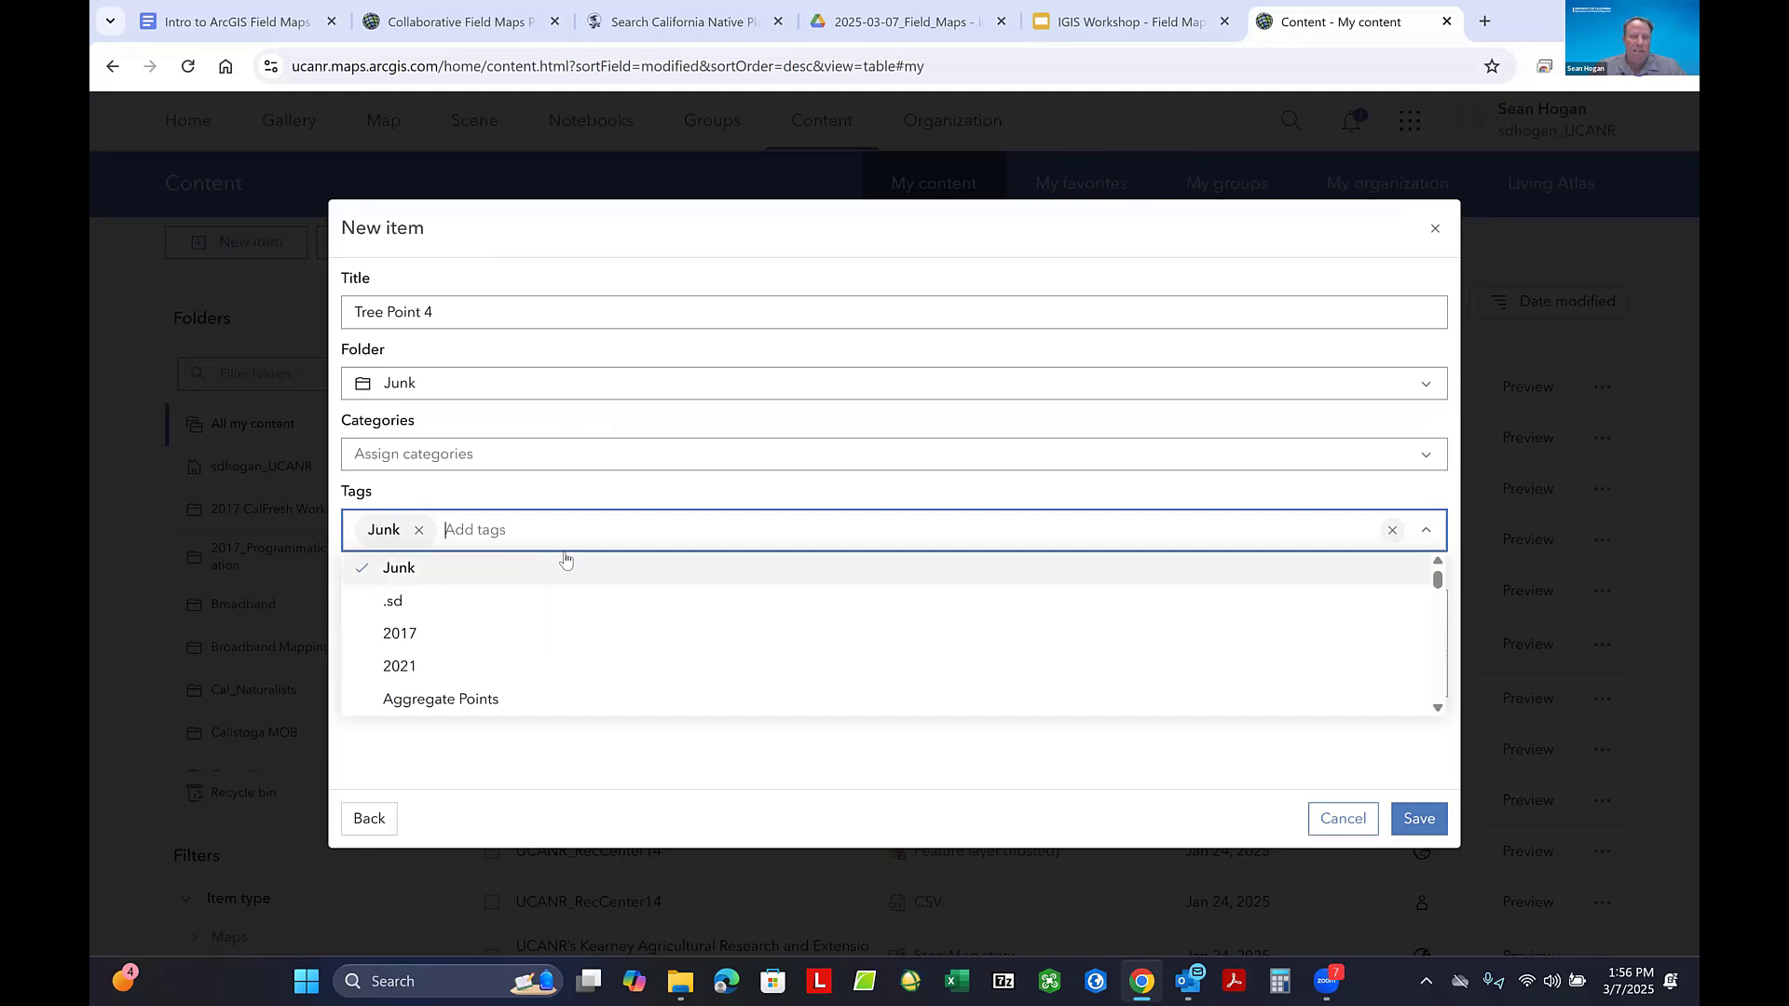
pyautogui.click(670, 495)
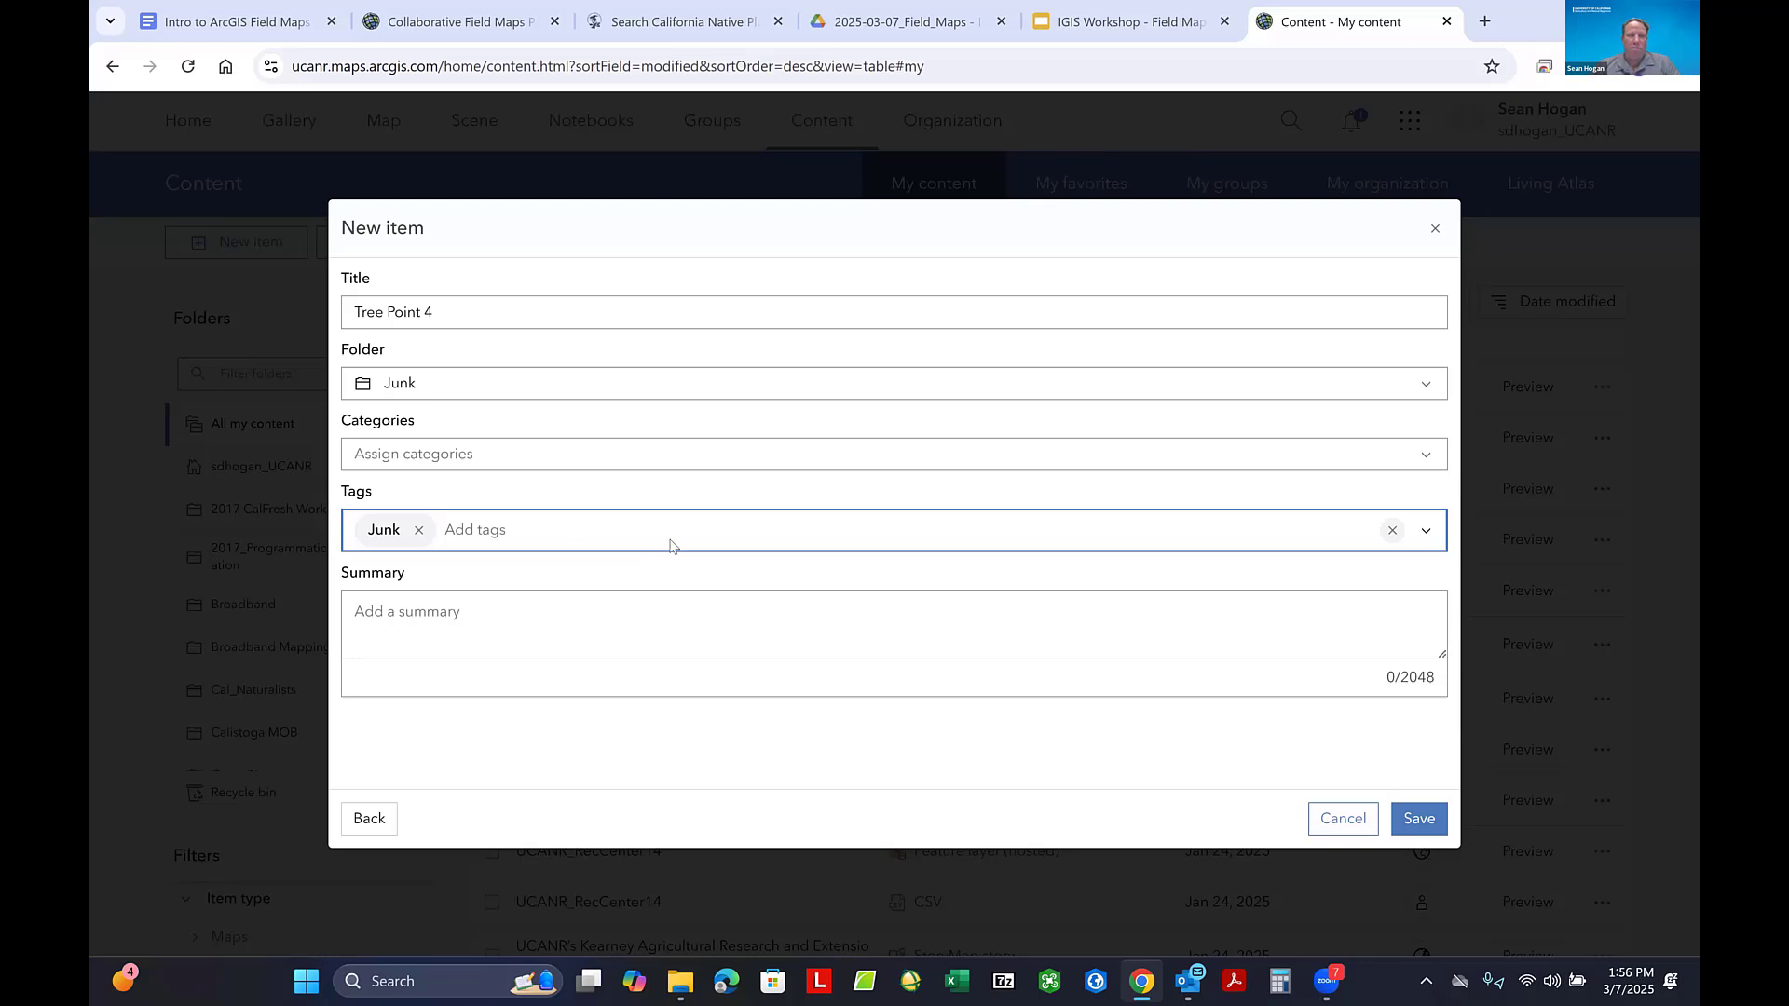
pyautogui.click(594, 534)
pyautogui.write('Tr')
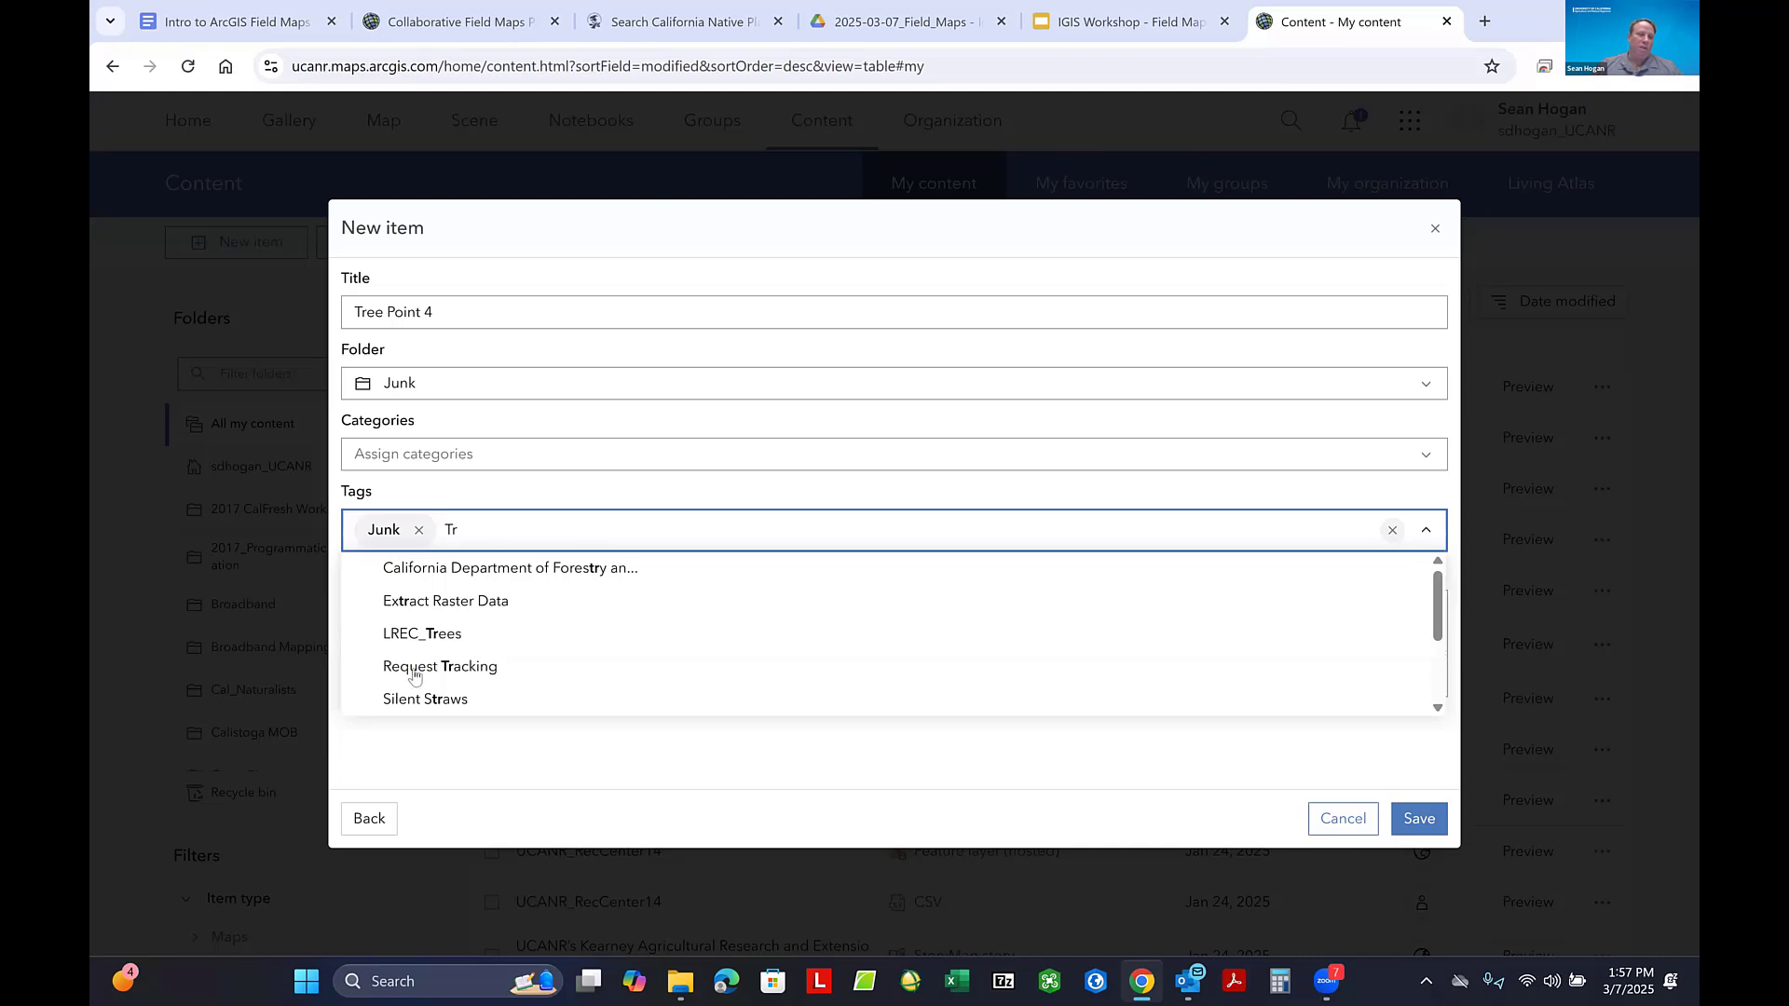
pyautogui.doubleClick(450, 529)
pyautogui.press('BackSpace')
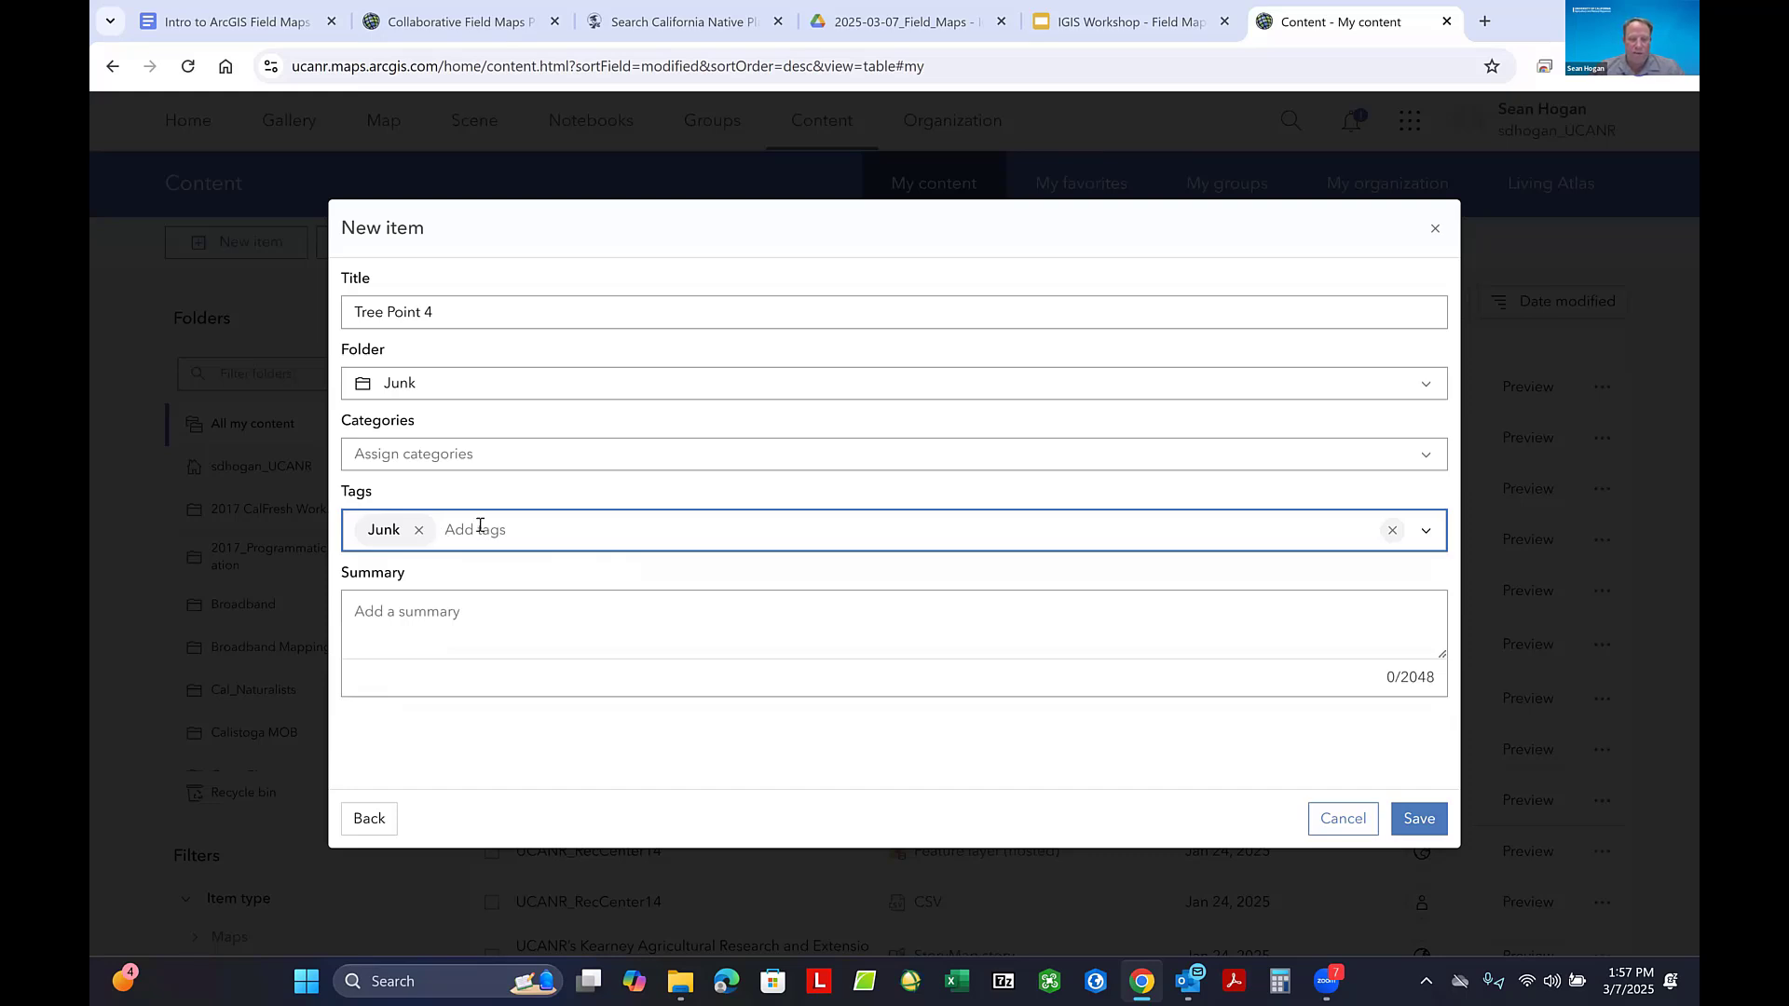
# - Save the Tree Point 4 feature layer and look over its overview page
pyautogui.click(1413, 826)
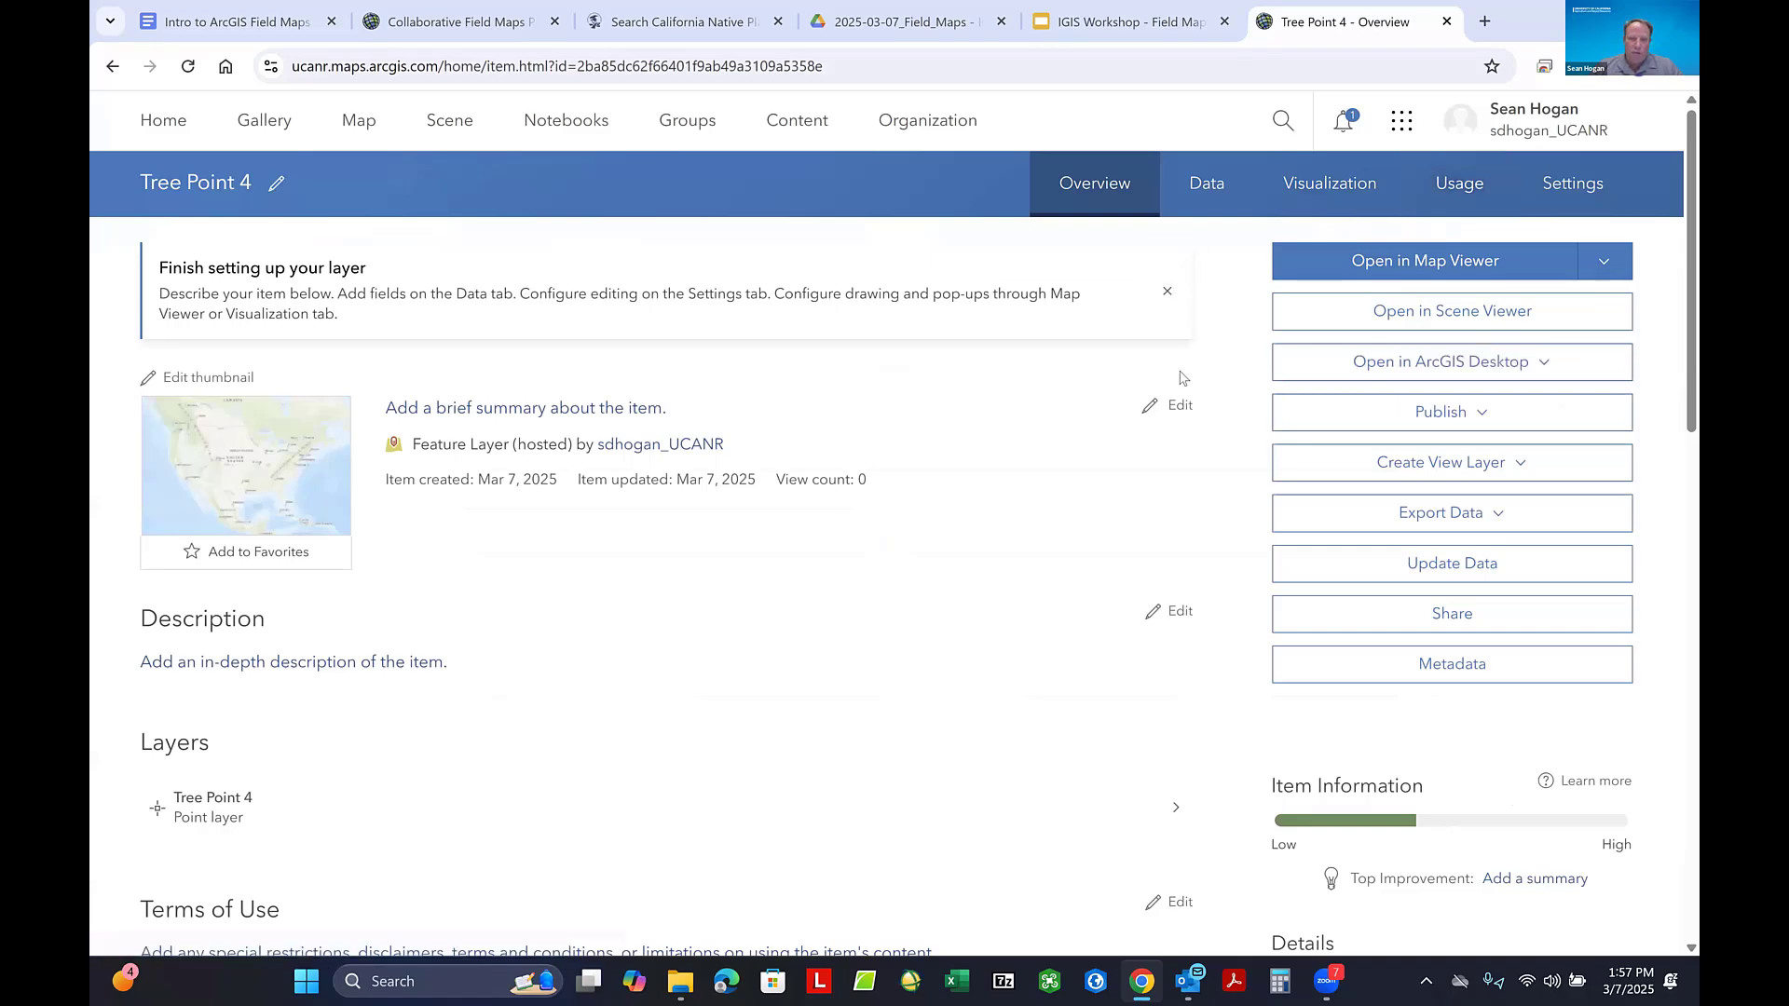
pyautogui.scroll(-3, 1236, 481)
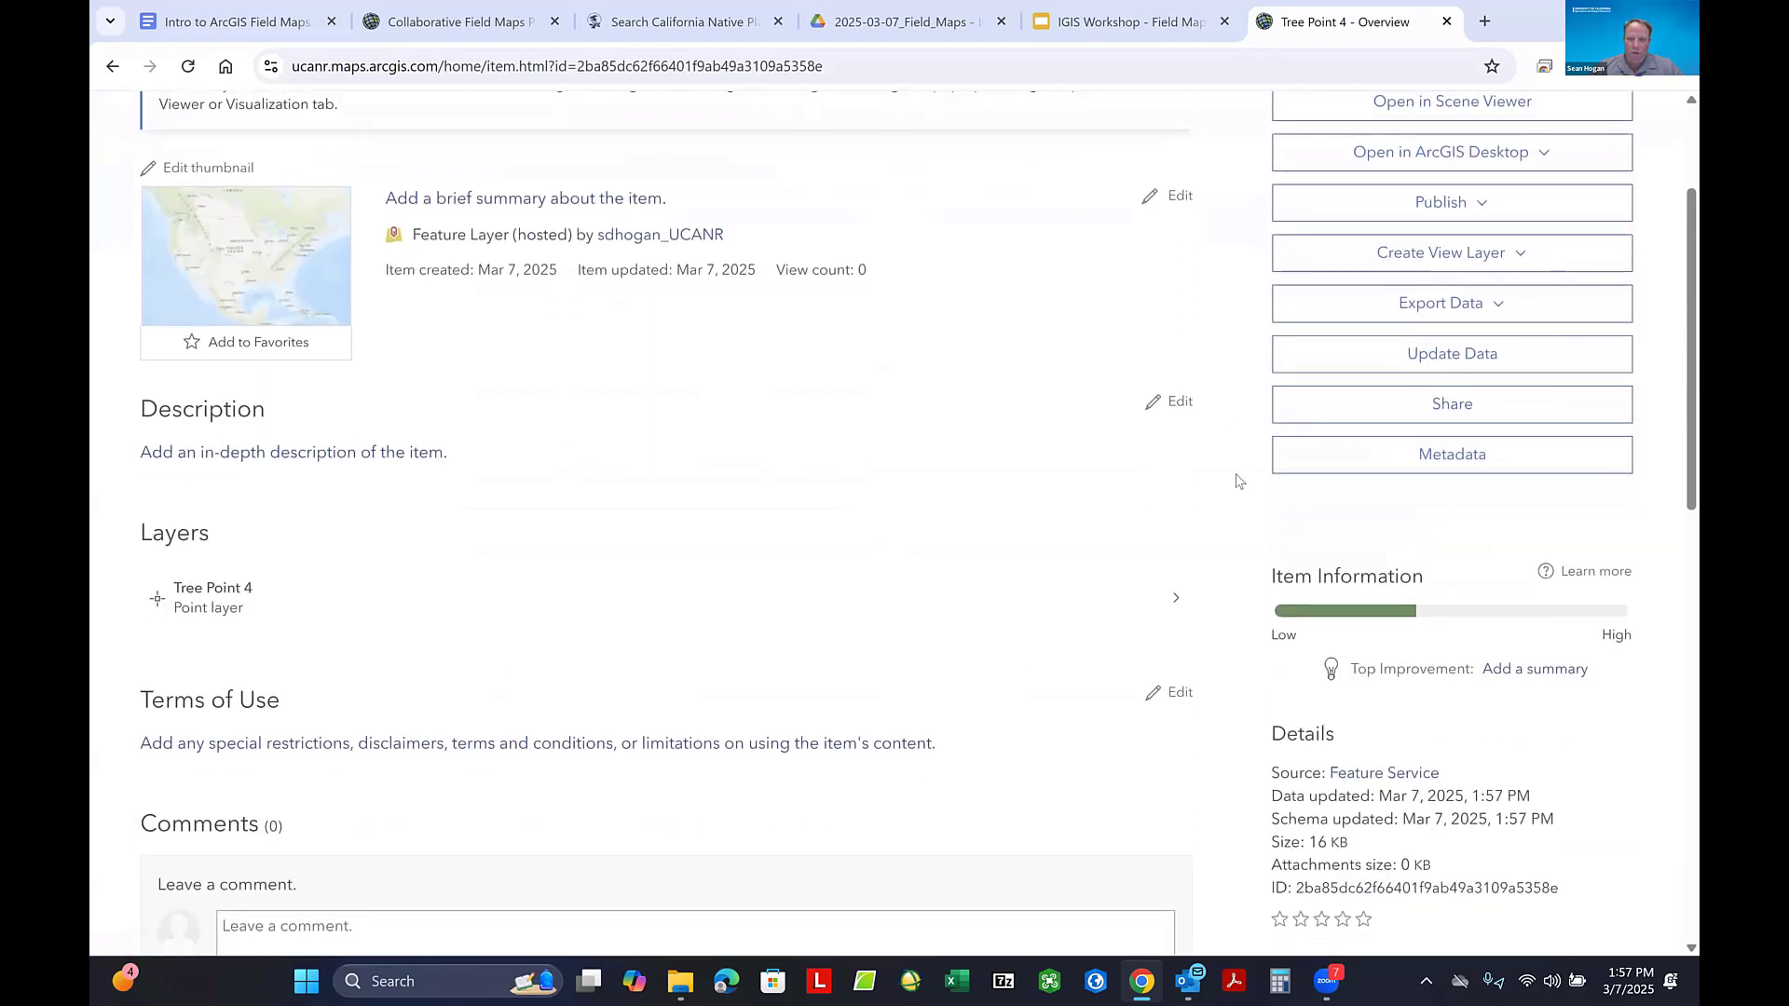
pyautogui.scroll(1, 1239, 476)
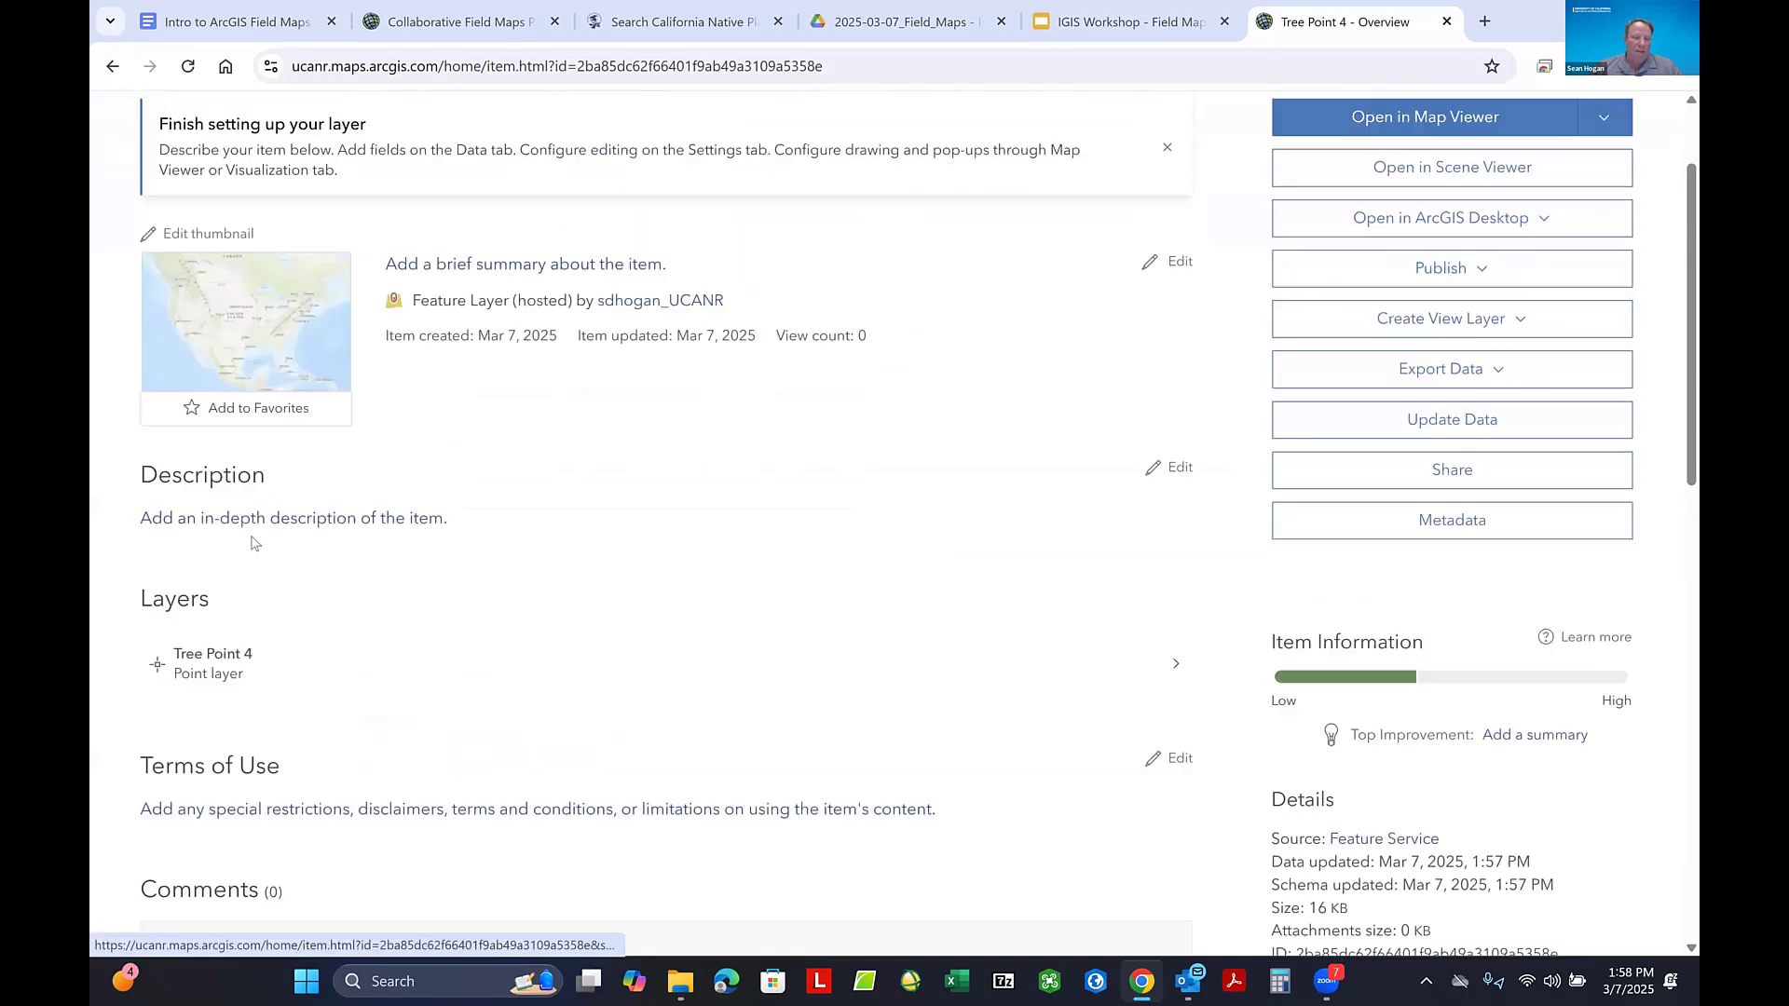
pyautogui.scroll(2, 224, 628)
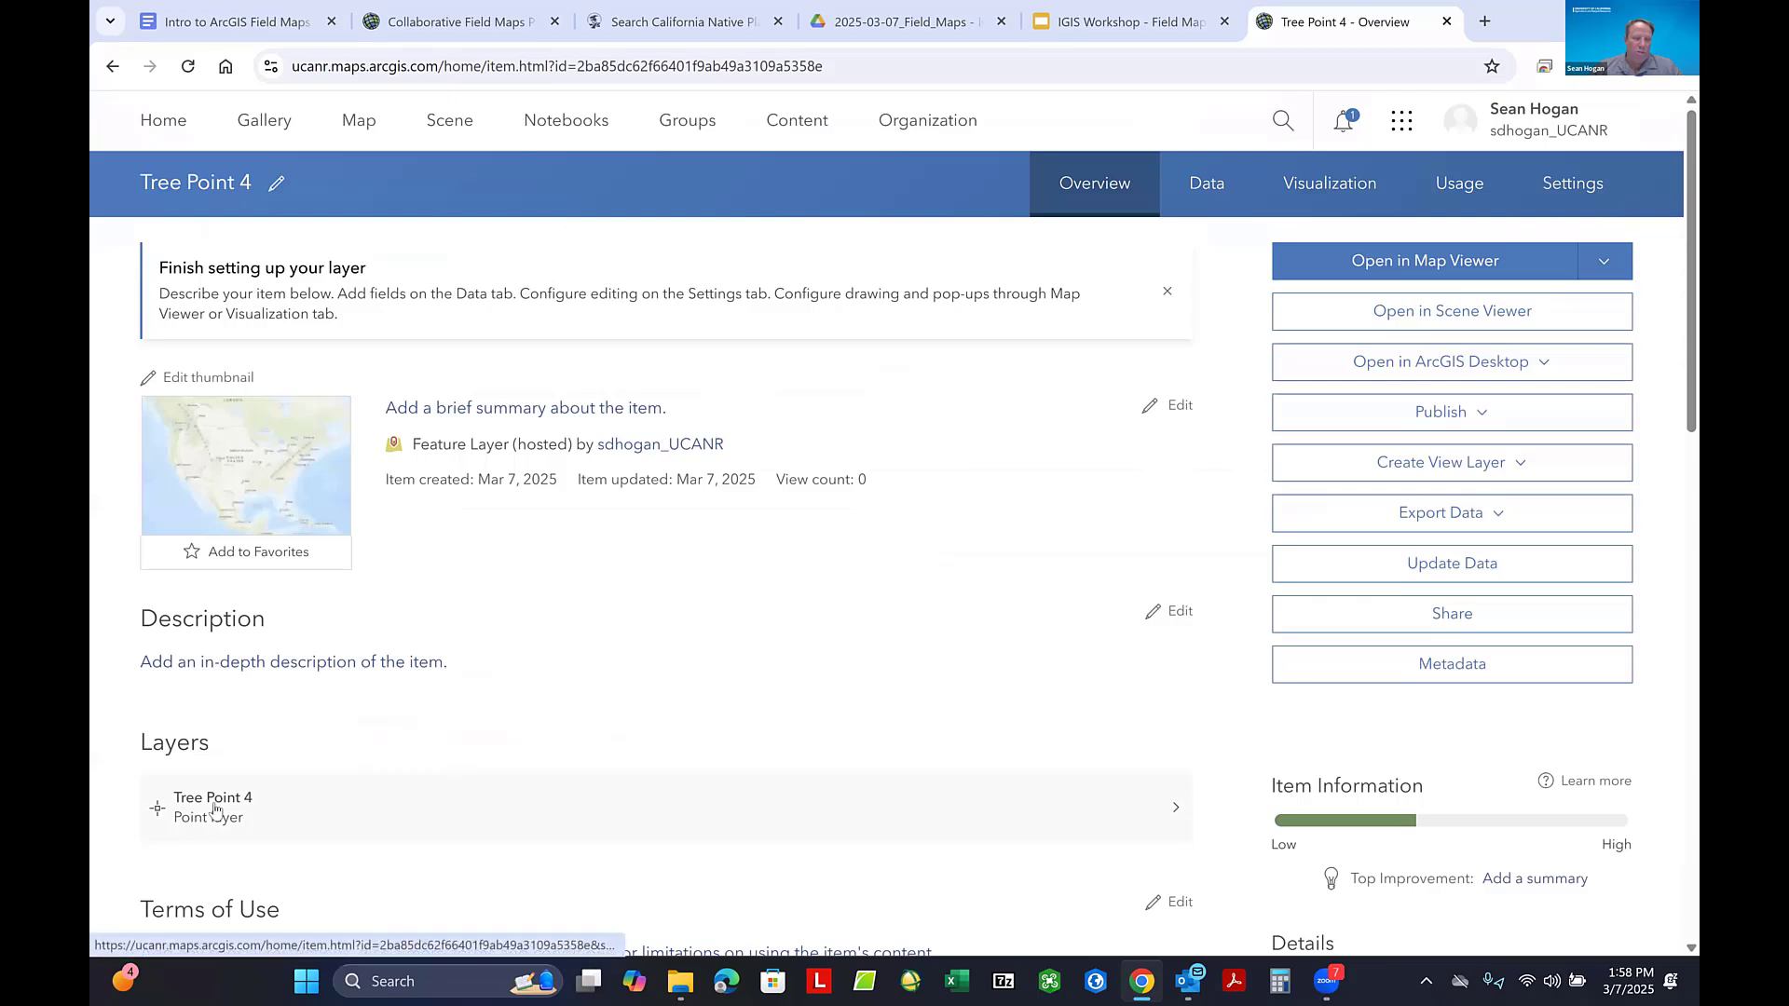
# - Examine the Tree Point 4 sublayer's details, attachments setting and geometry options, and return to the parent item's overview
pyautogui.click(214, 810)
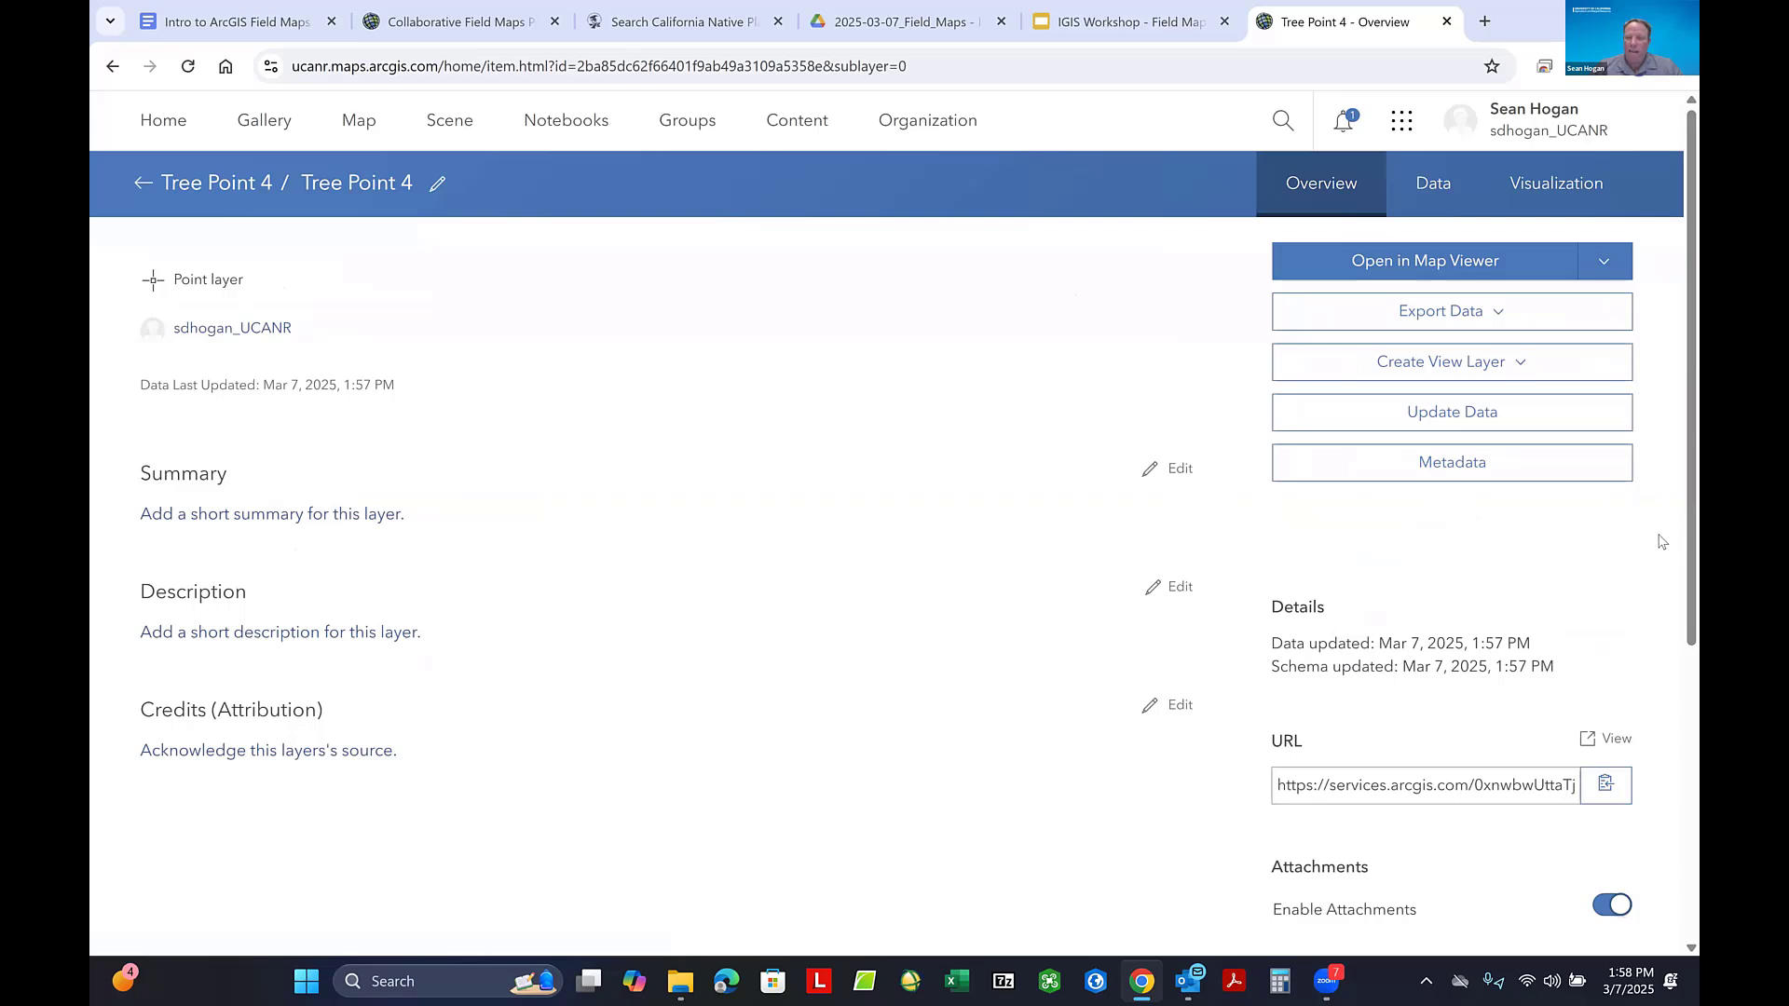
pyautogui.scroll(-1, 1661, 542)
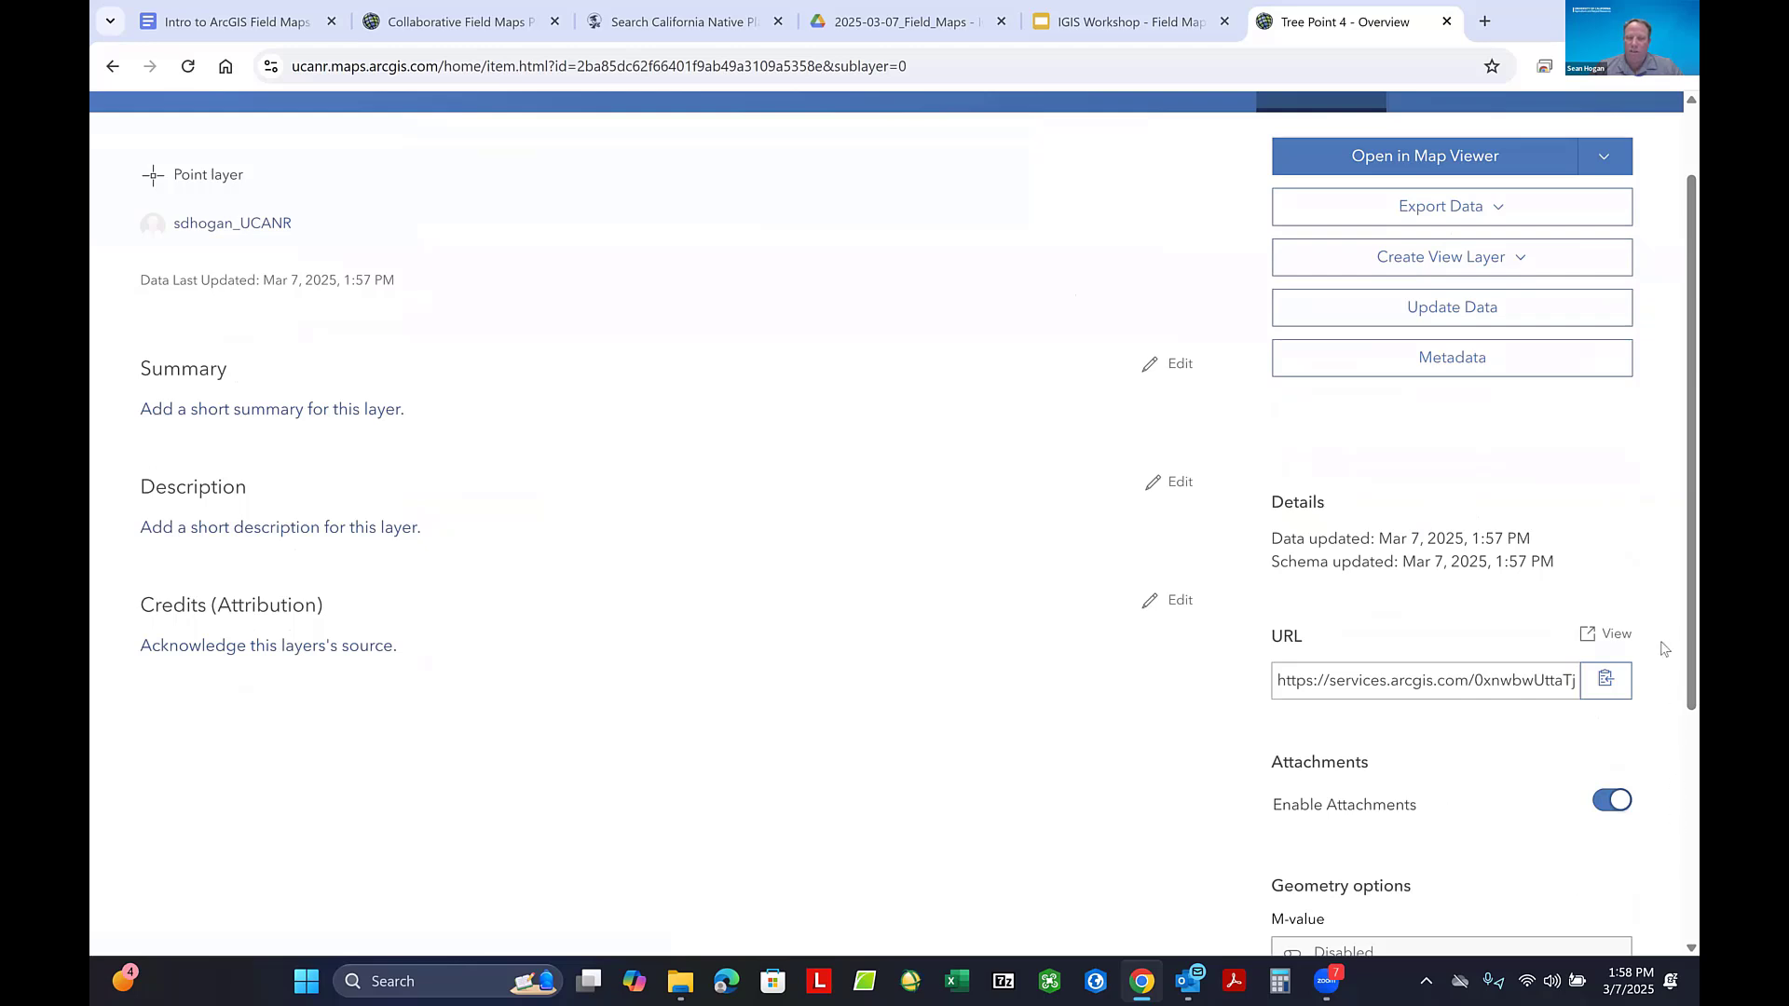
pyautogui.scroll(-2, 1673, 540)
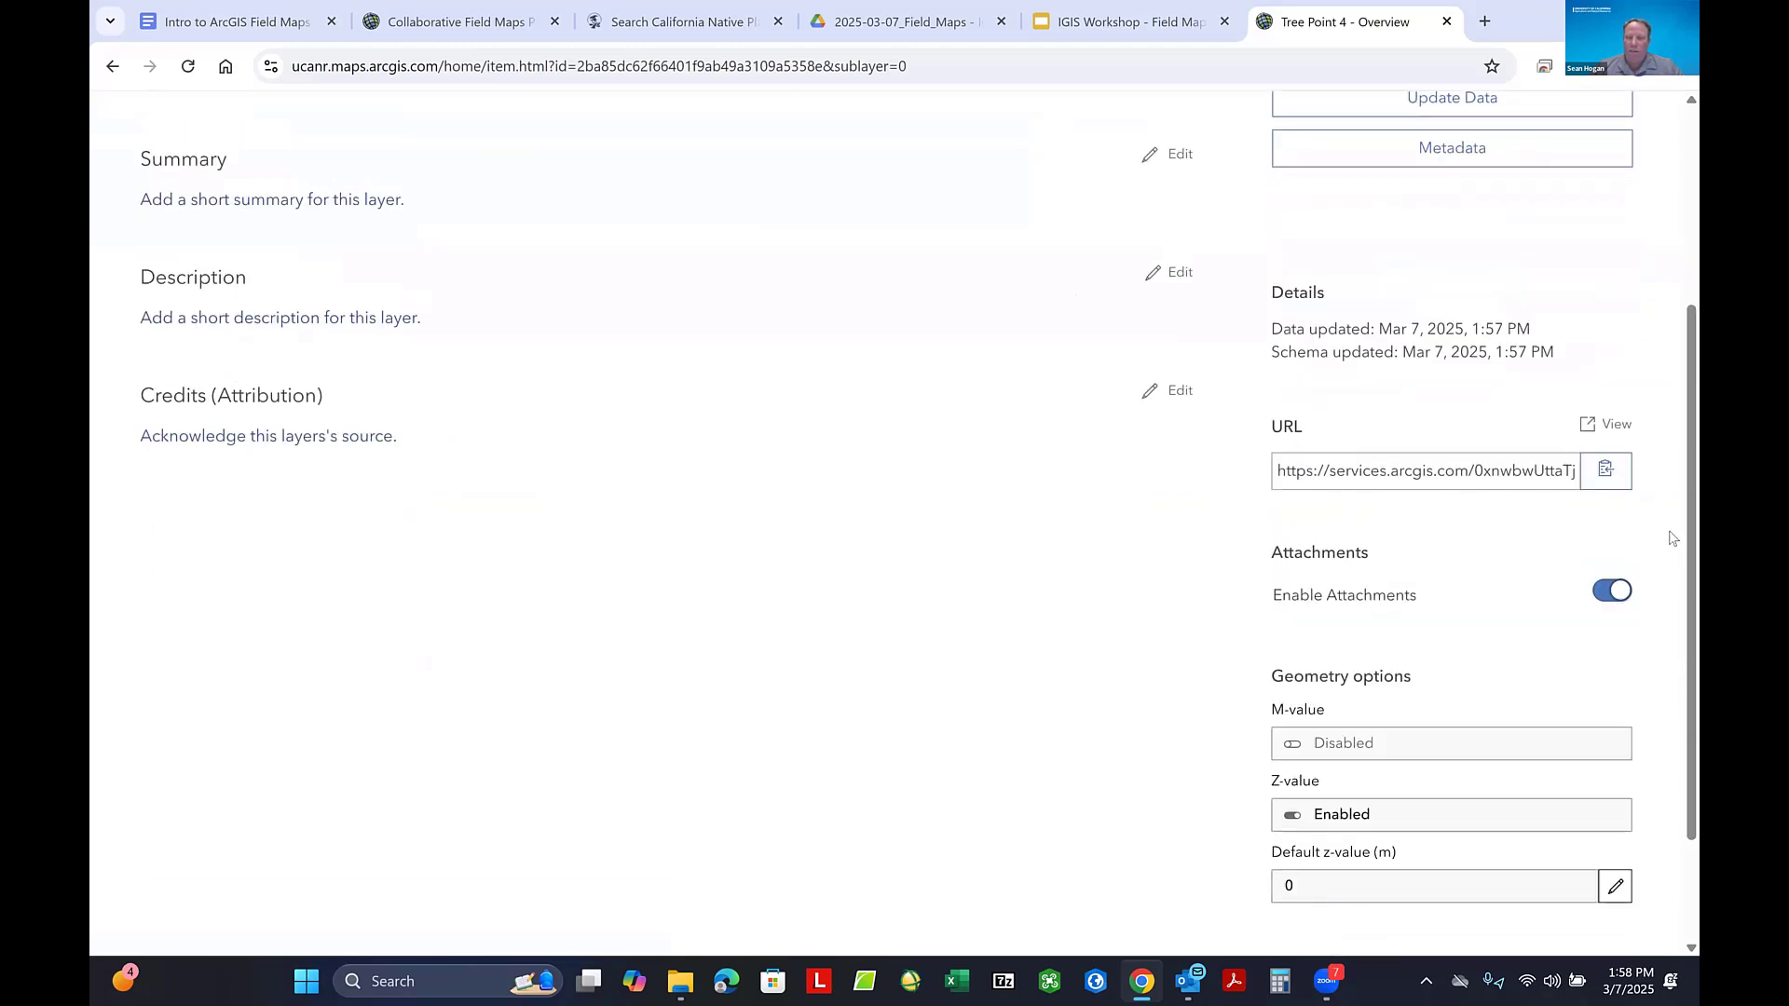
pyautogui.scroll(3, 1670, 540)
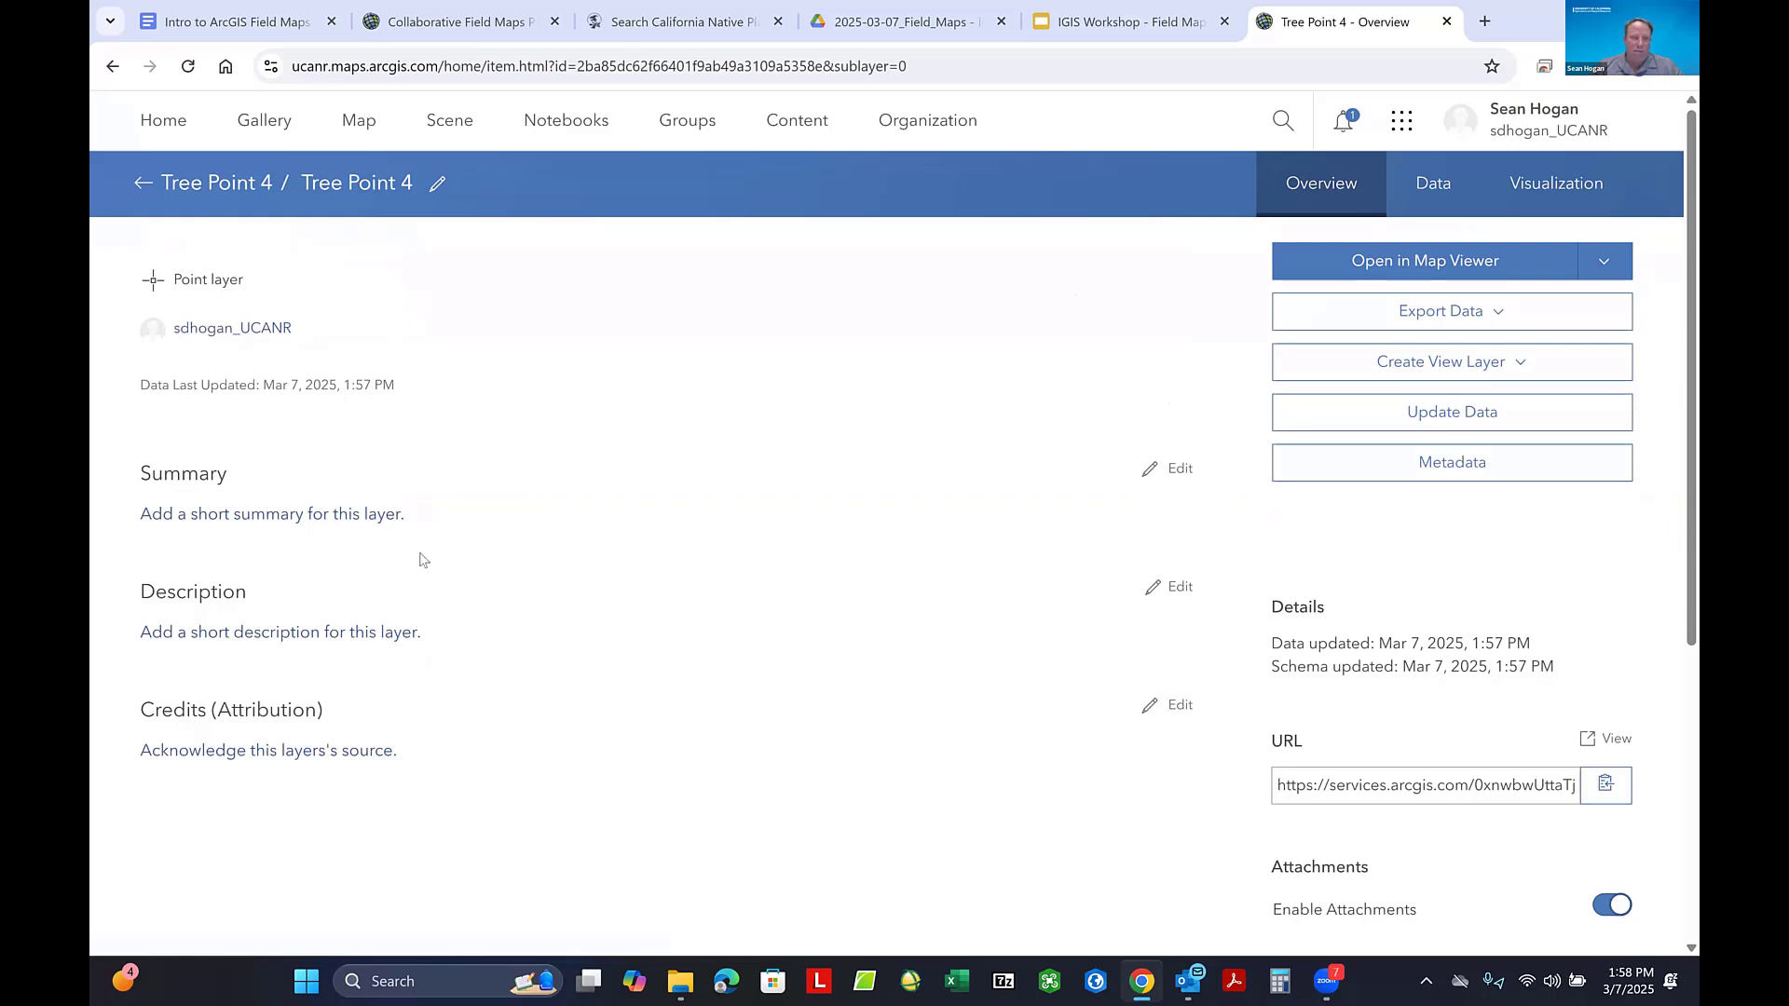
pyautogui.click(154, 183)
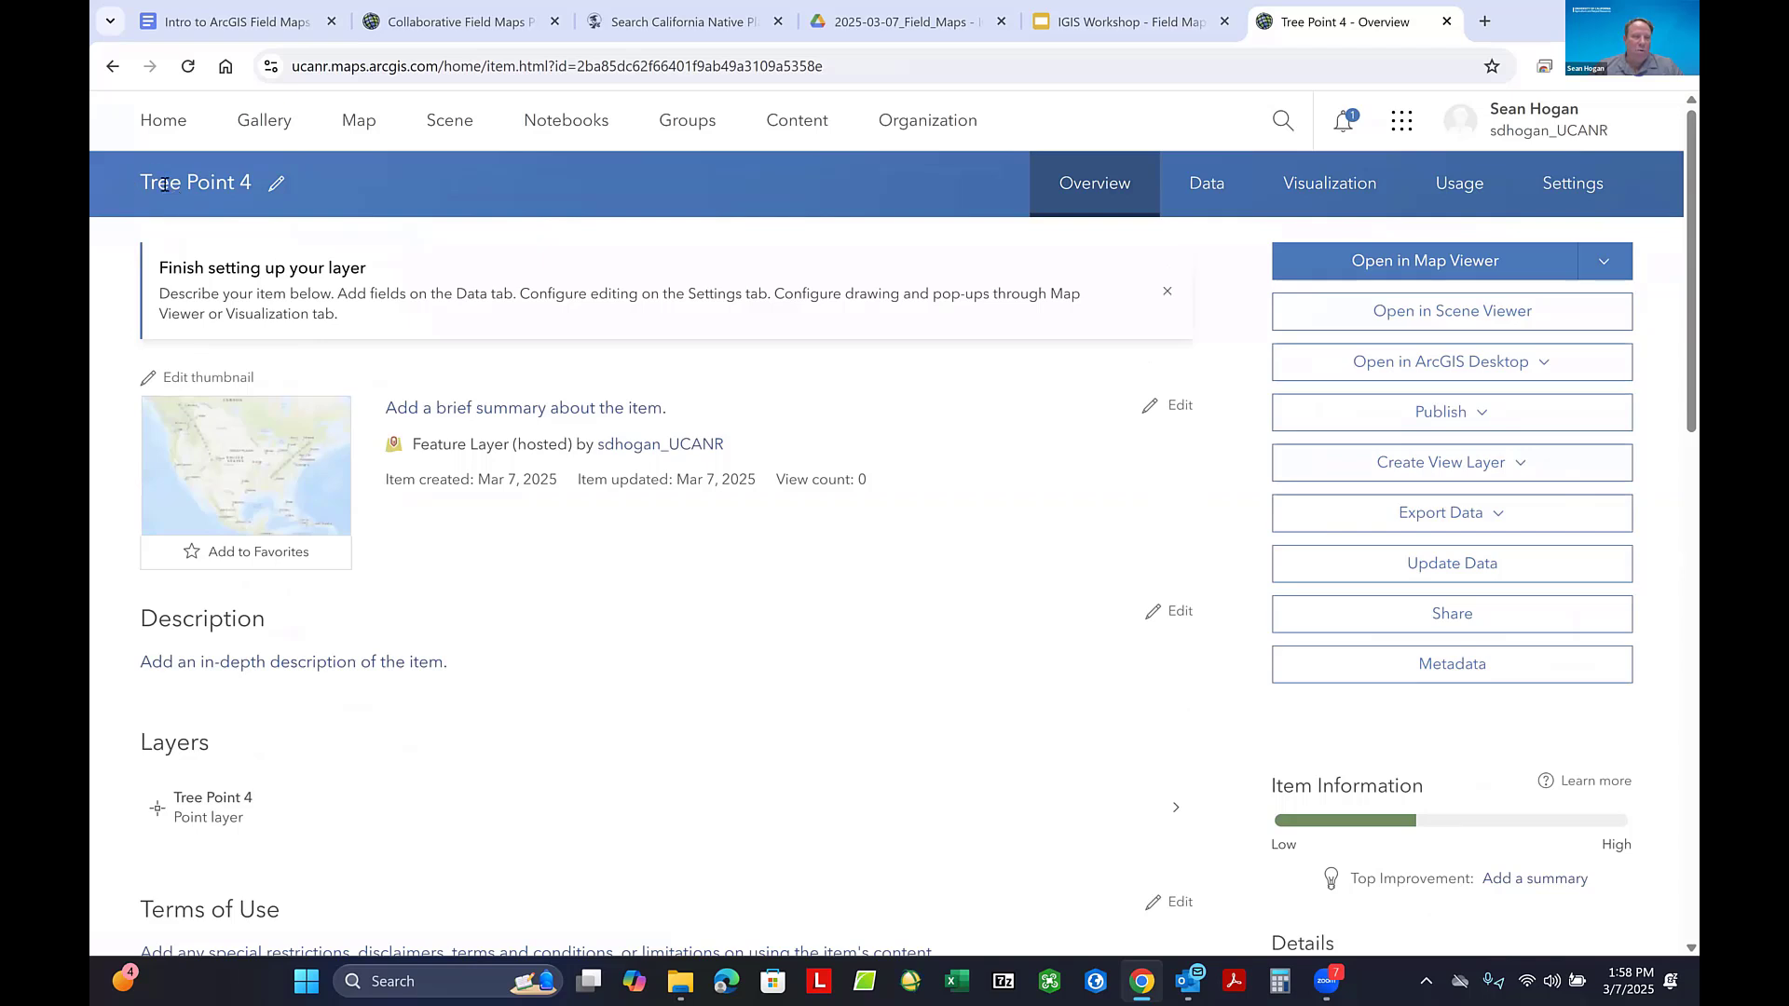
pyautogui.click(214, 807)
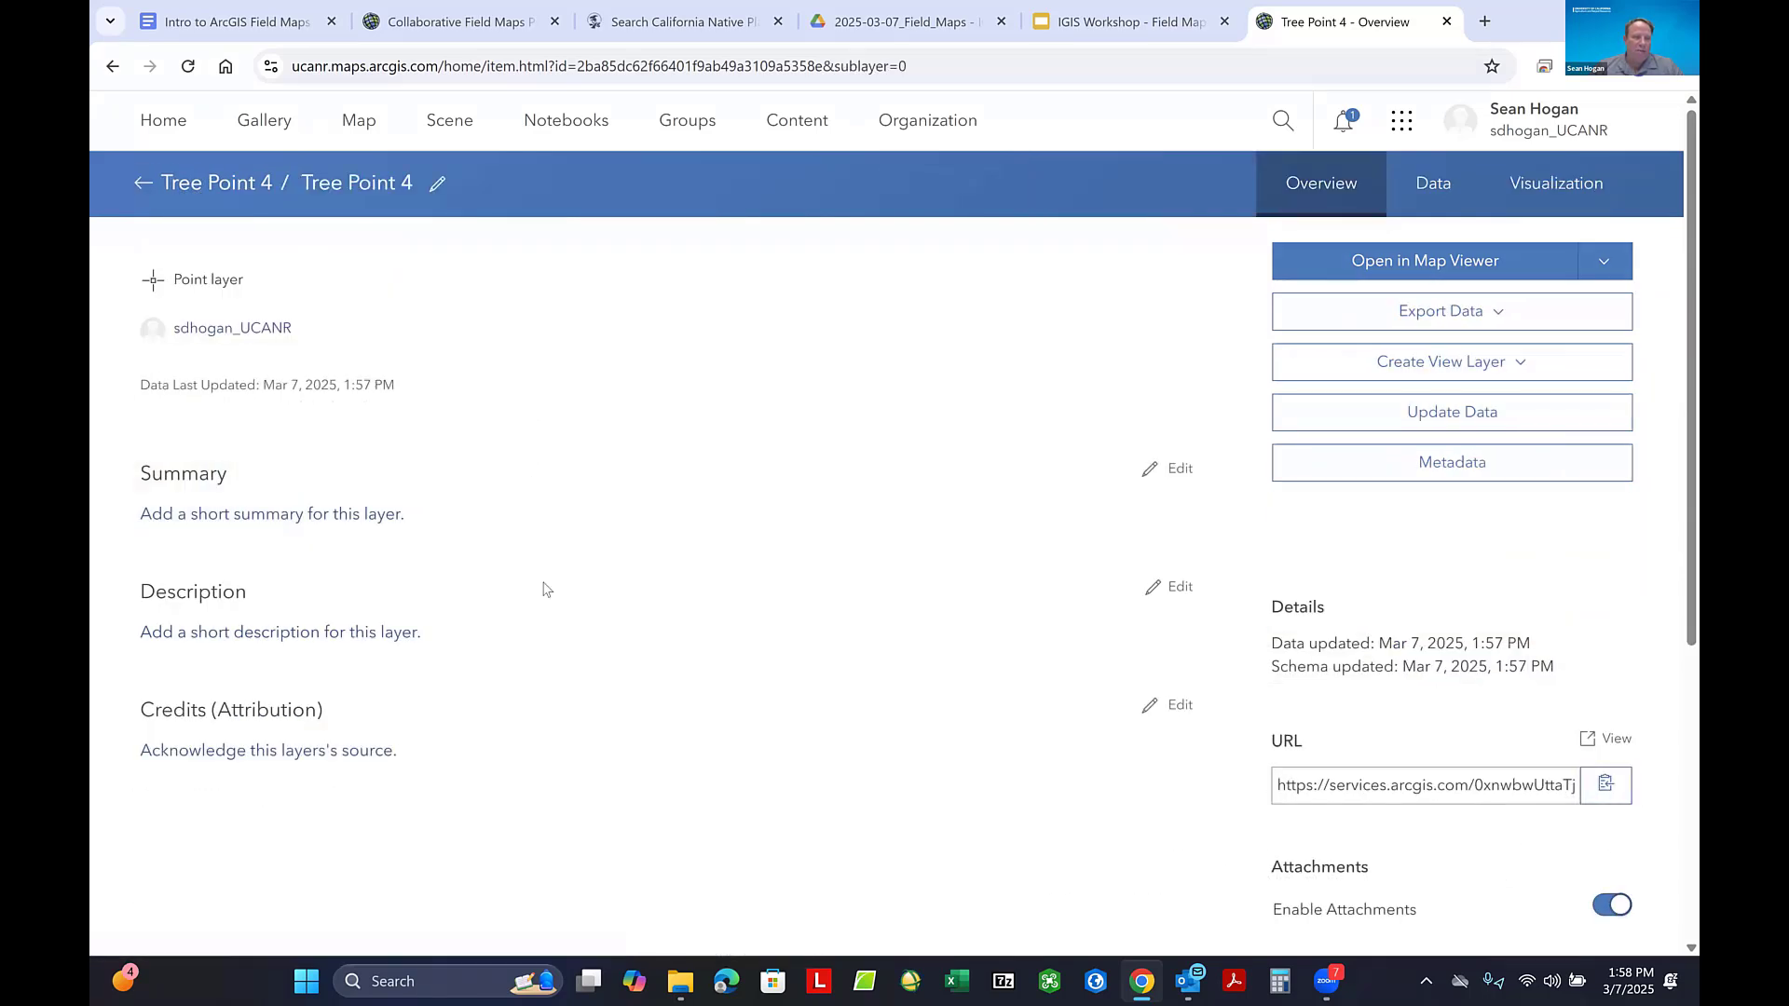
pyautogui.click(144, 186)
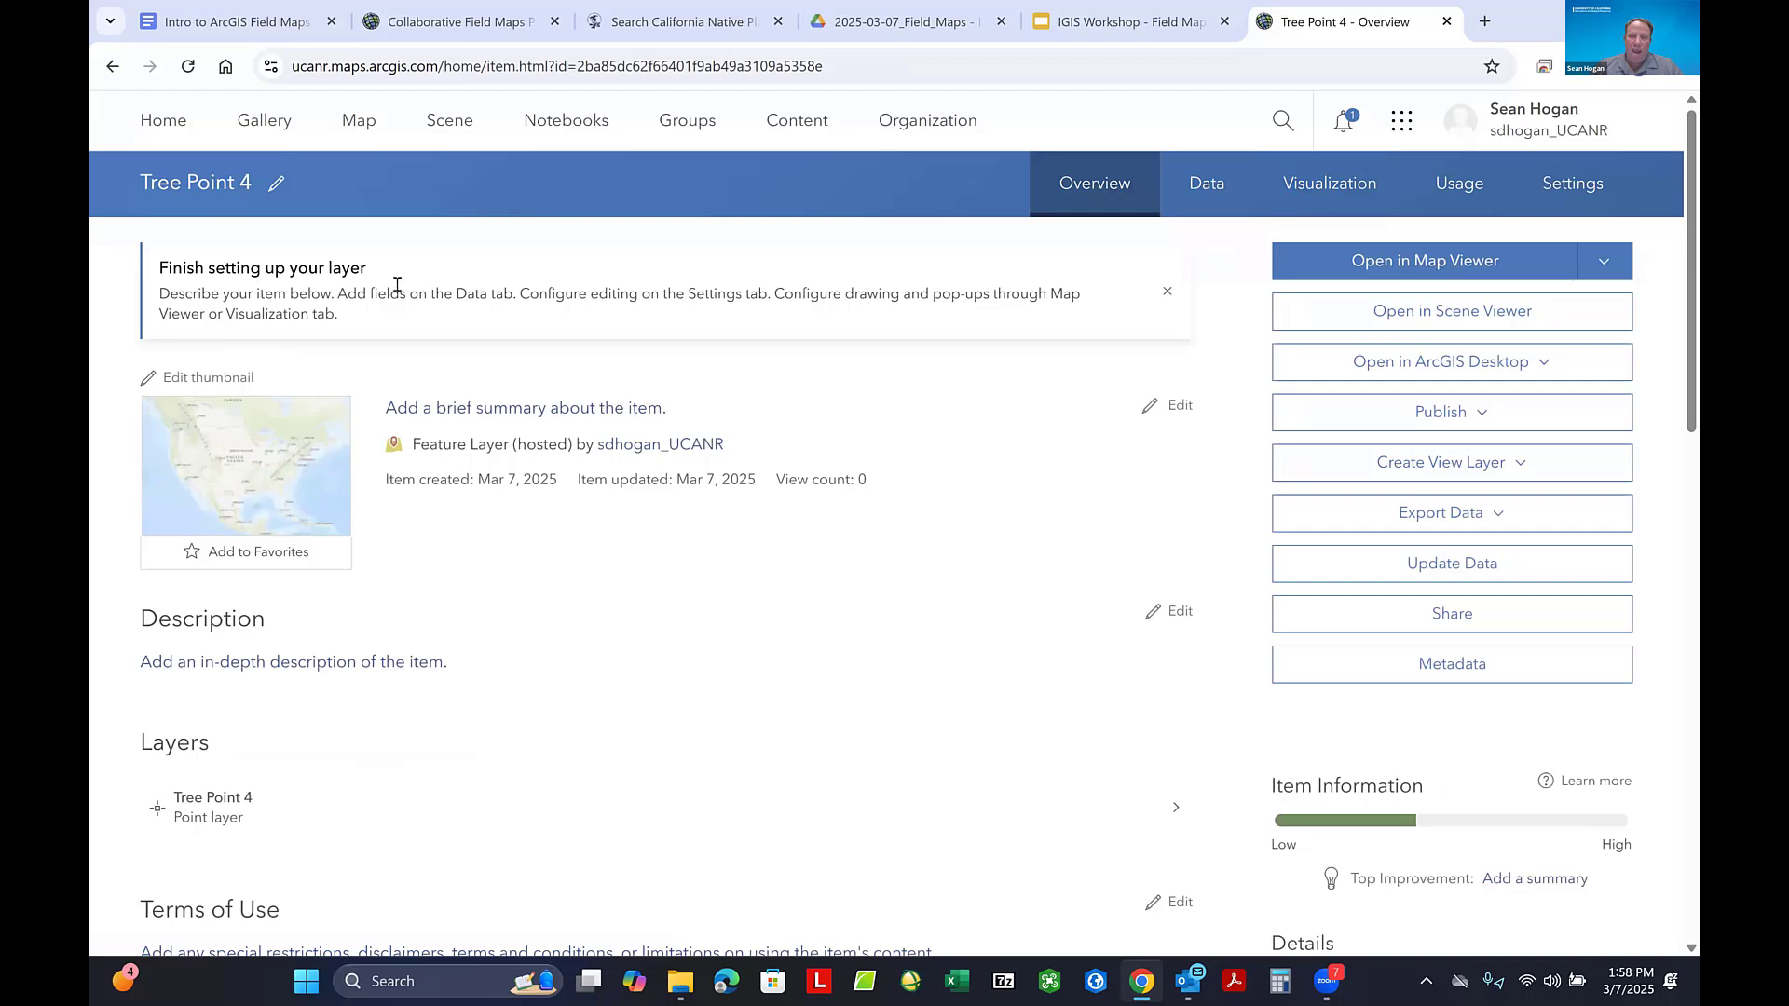
# - Enable Sync in the Tree Point 4 hosted feature layer's editing settings and save the change
pyautogui.click(1563, 190)
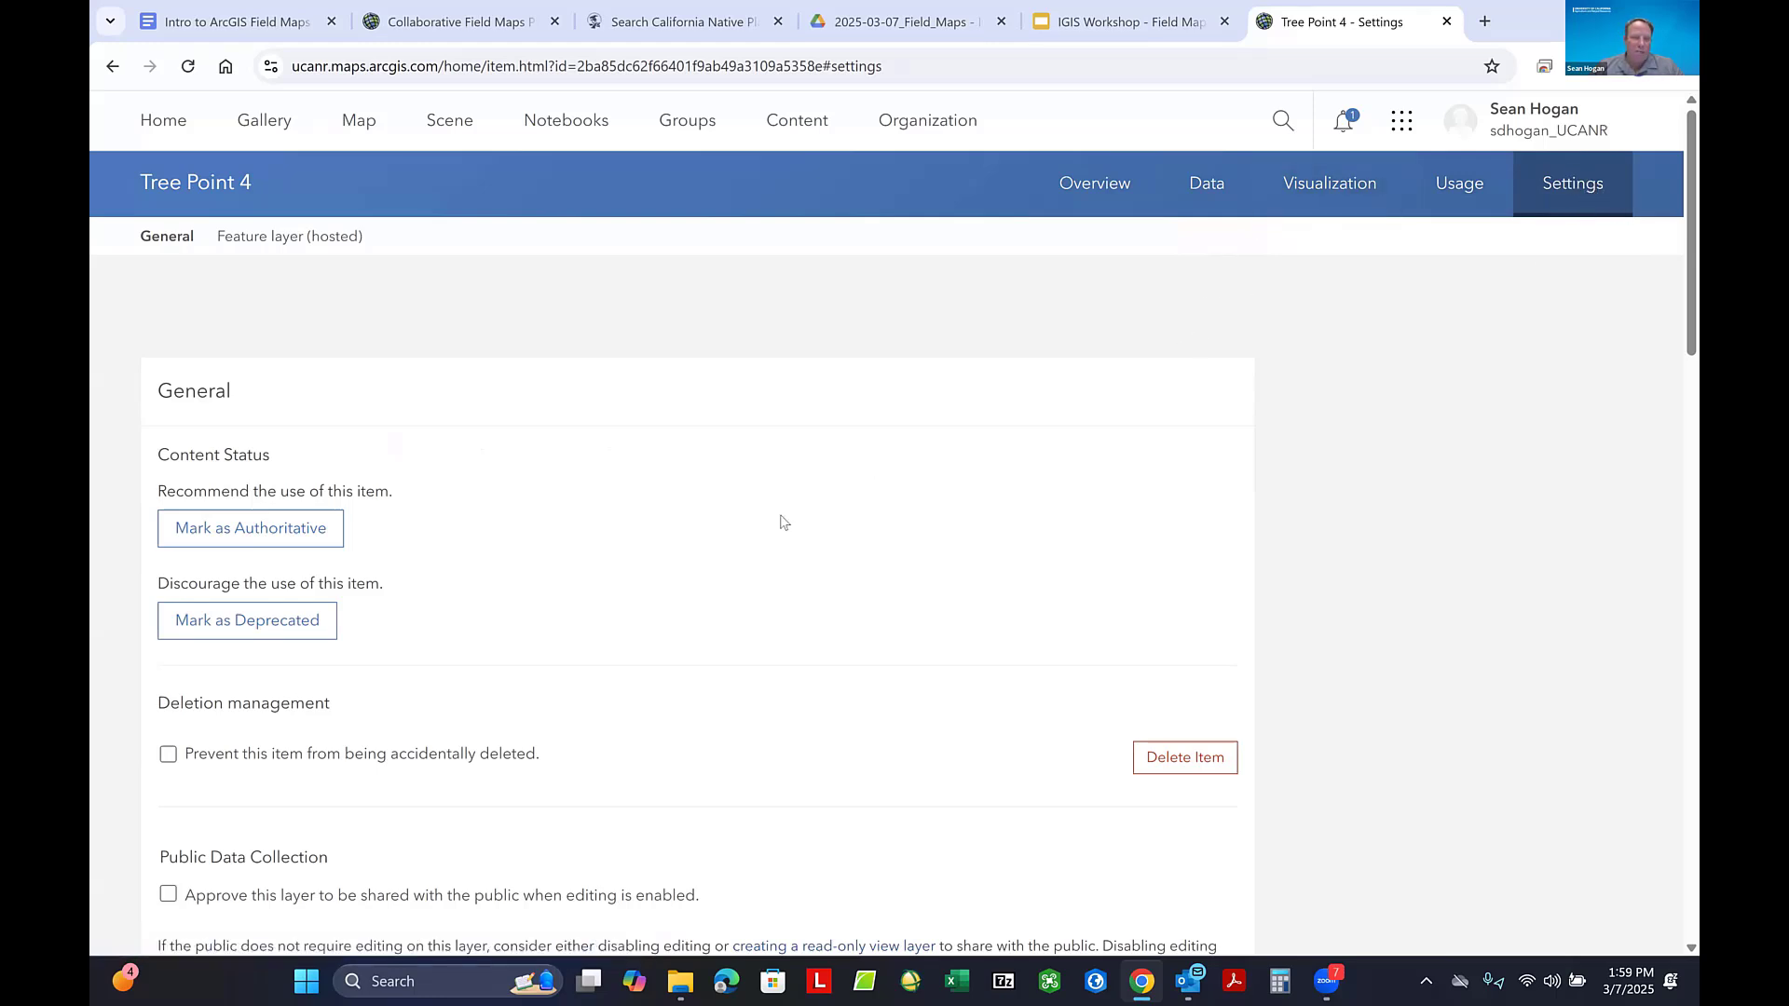
pyautogui.scroll(-1, 781, 522)
pyautogui.scroll(-8, 780, 522)
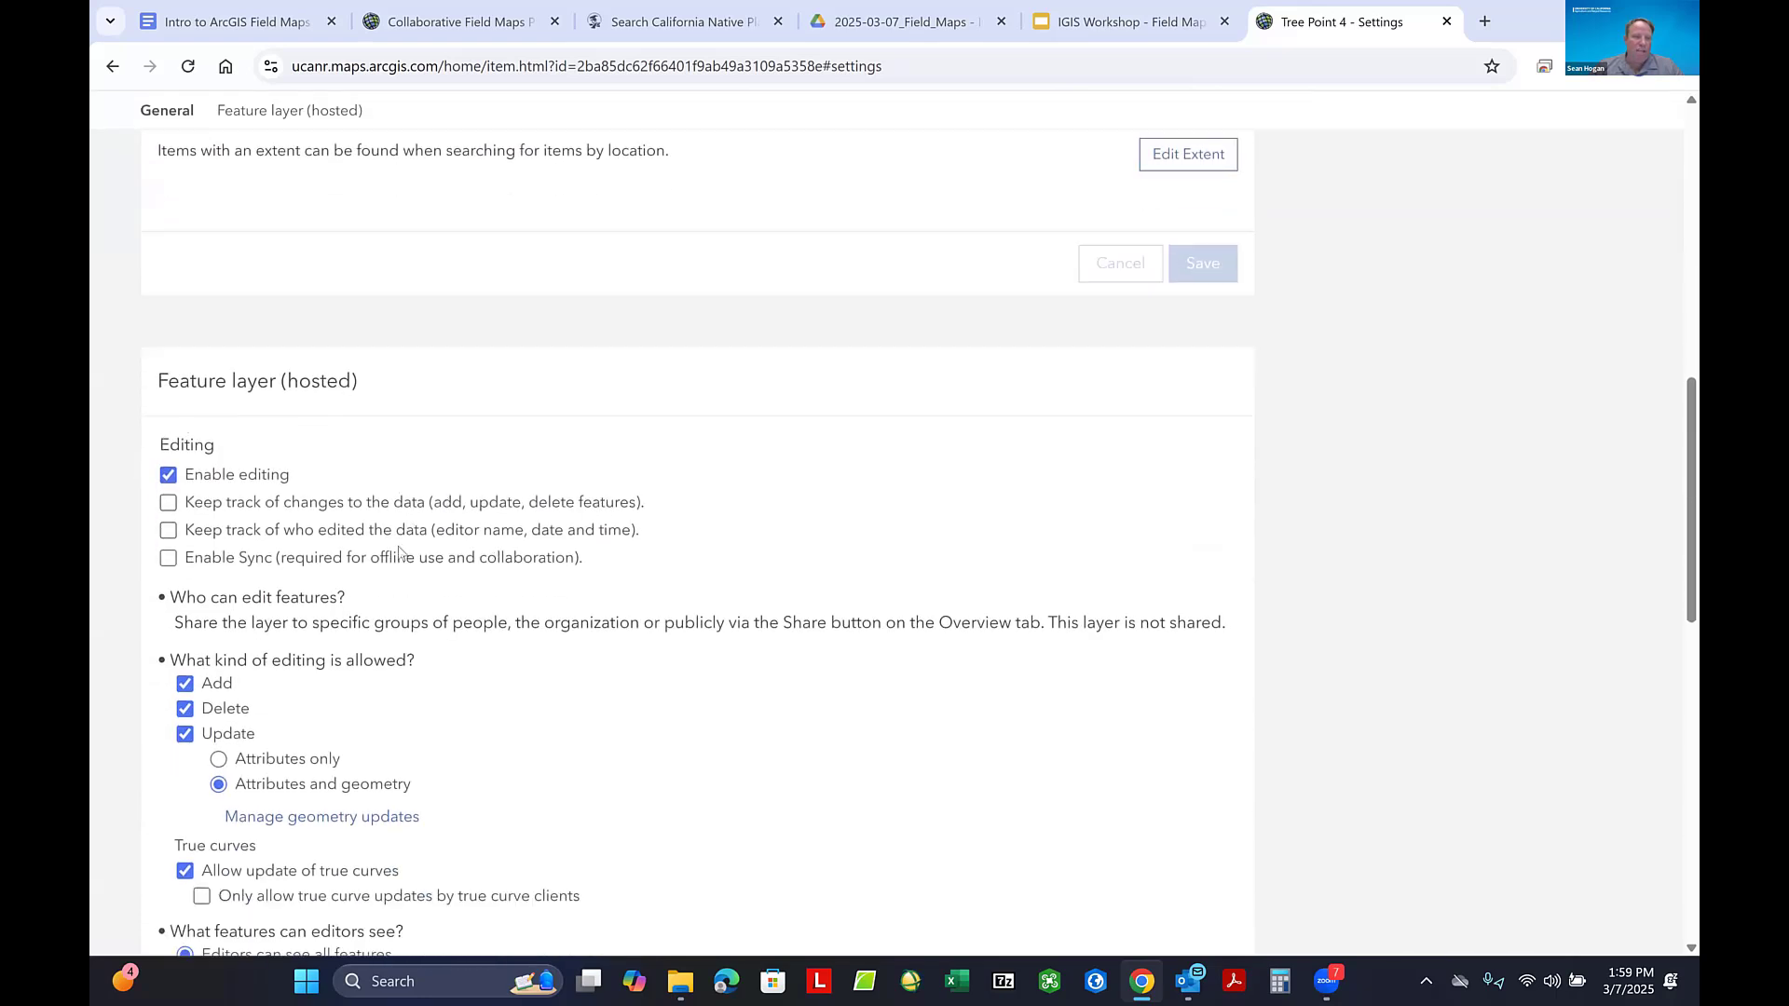
pyautogui.click(171, 559)
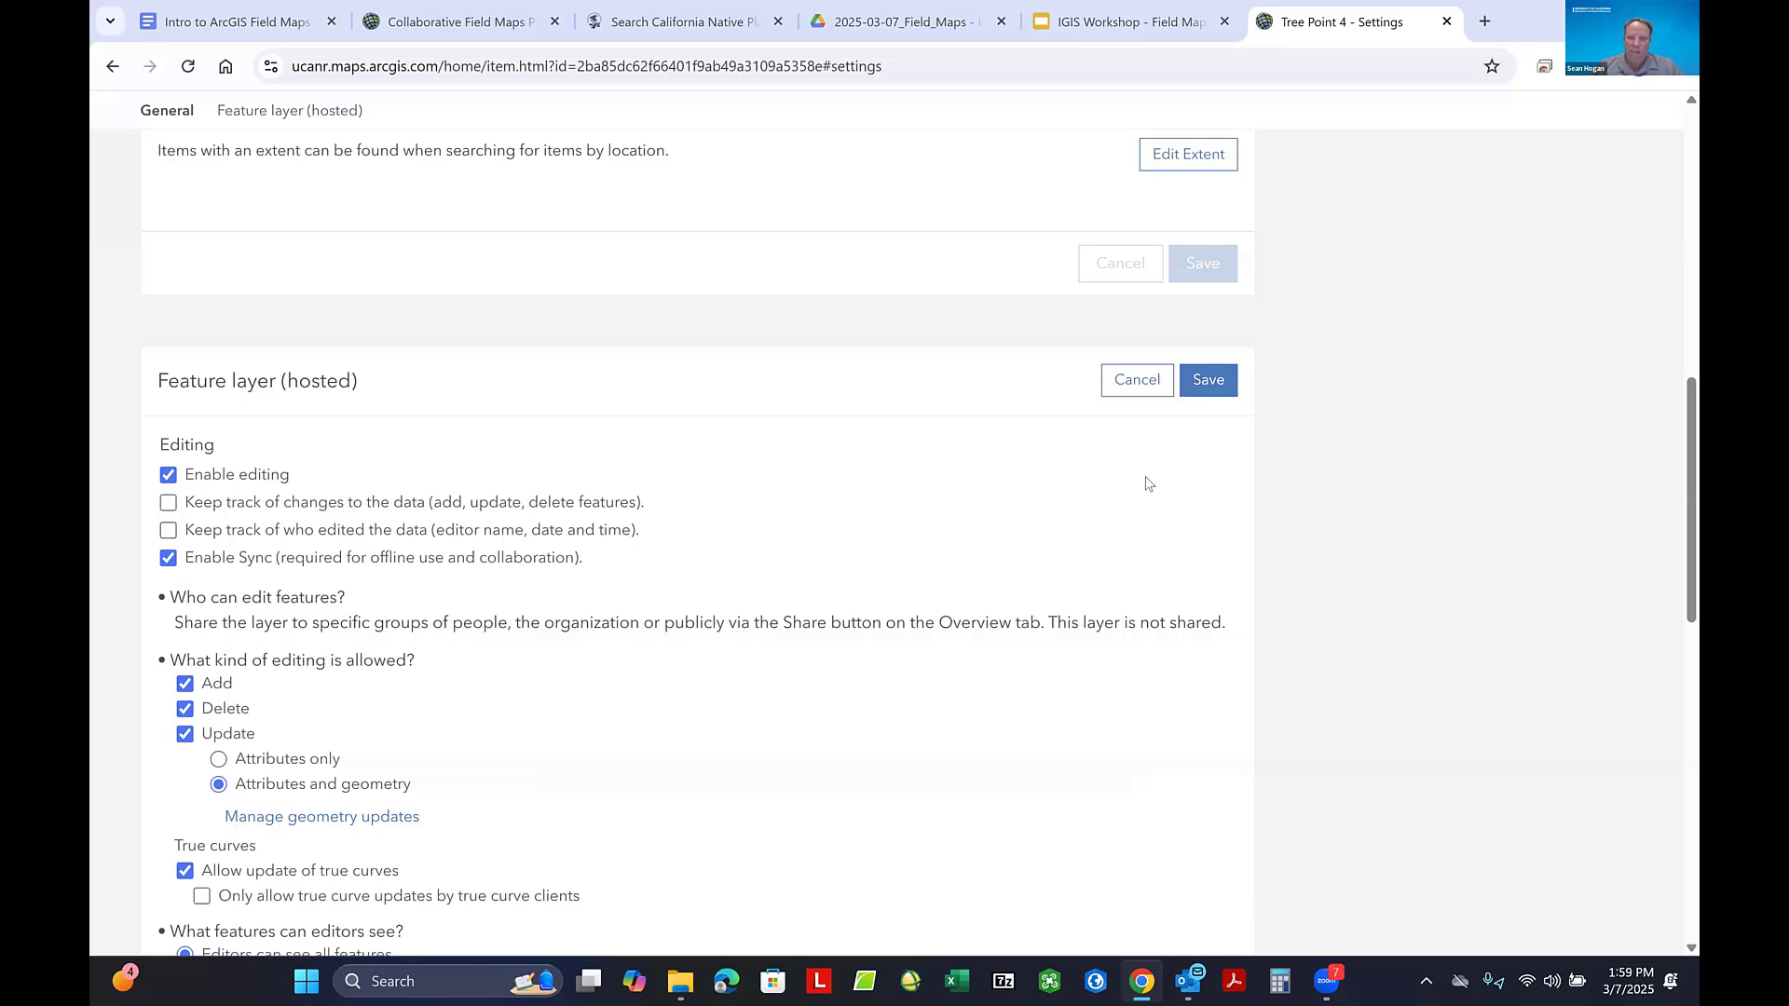
pyautogui.click(1212, 390)
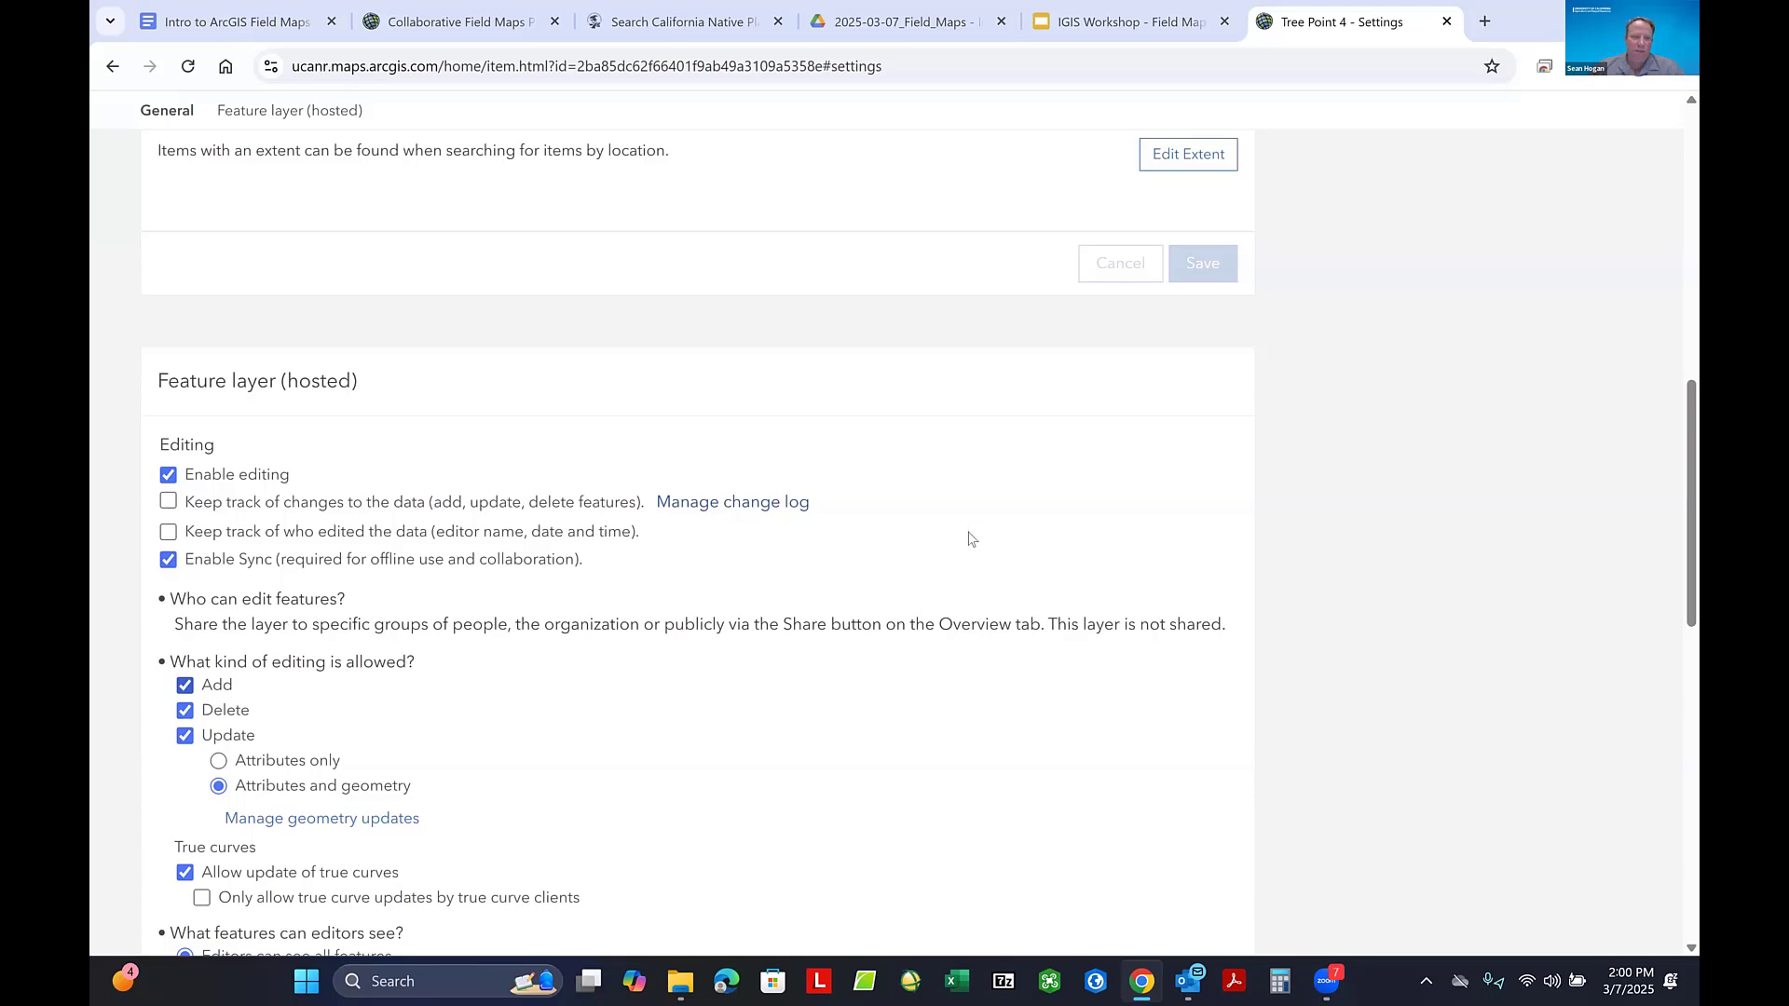
# - Return to the list of all my content and dismiss the new features notice
pyautogui.scroll(2, 824, 529)
pyautogui.scroll(8, 824, 529)
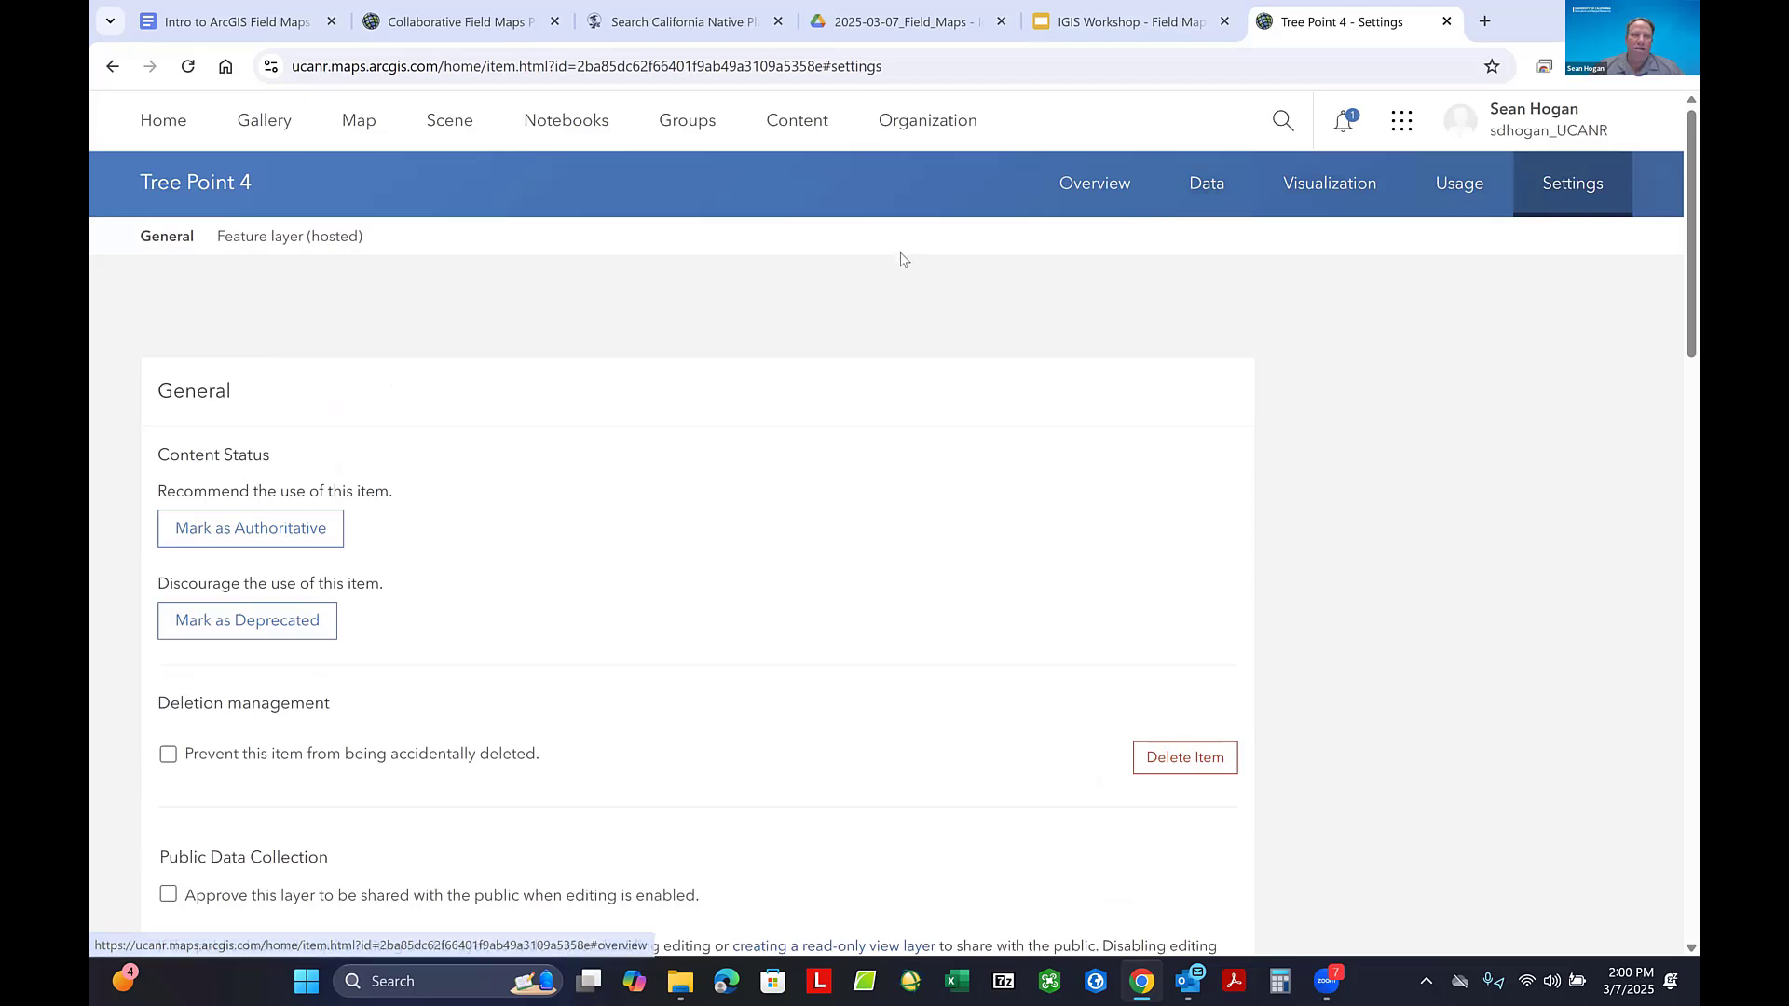
pyautogui.click(793, 123)
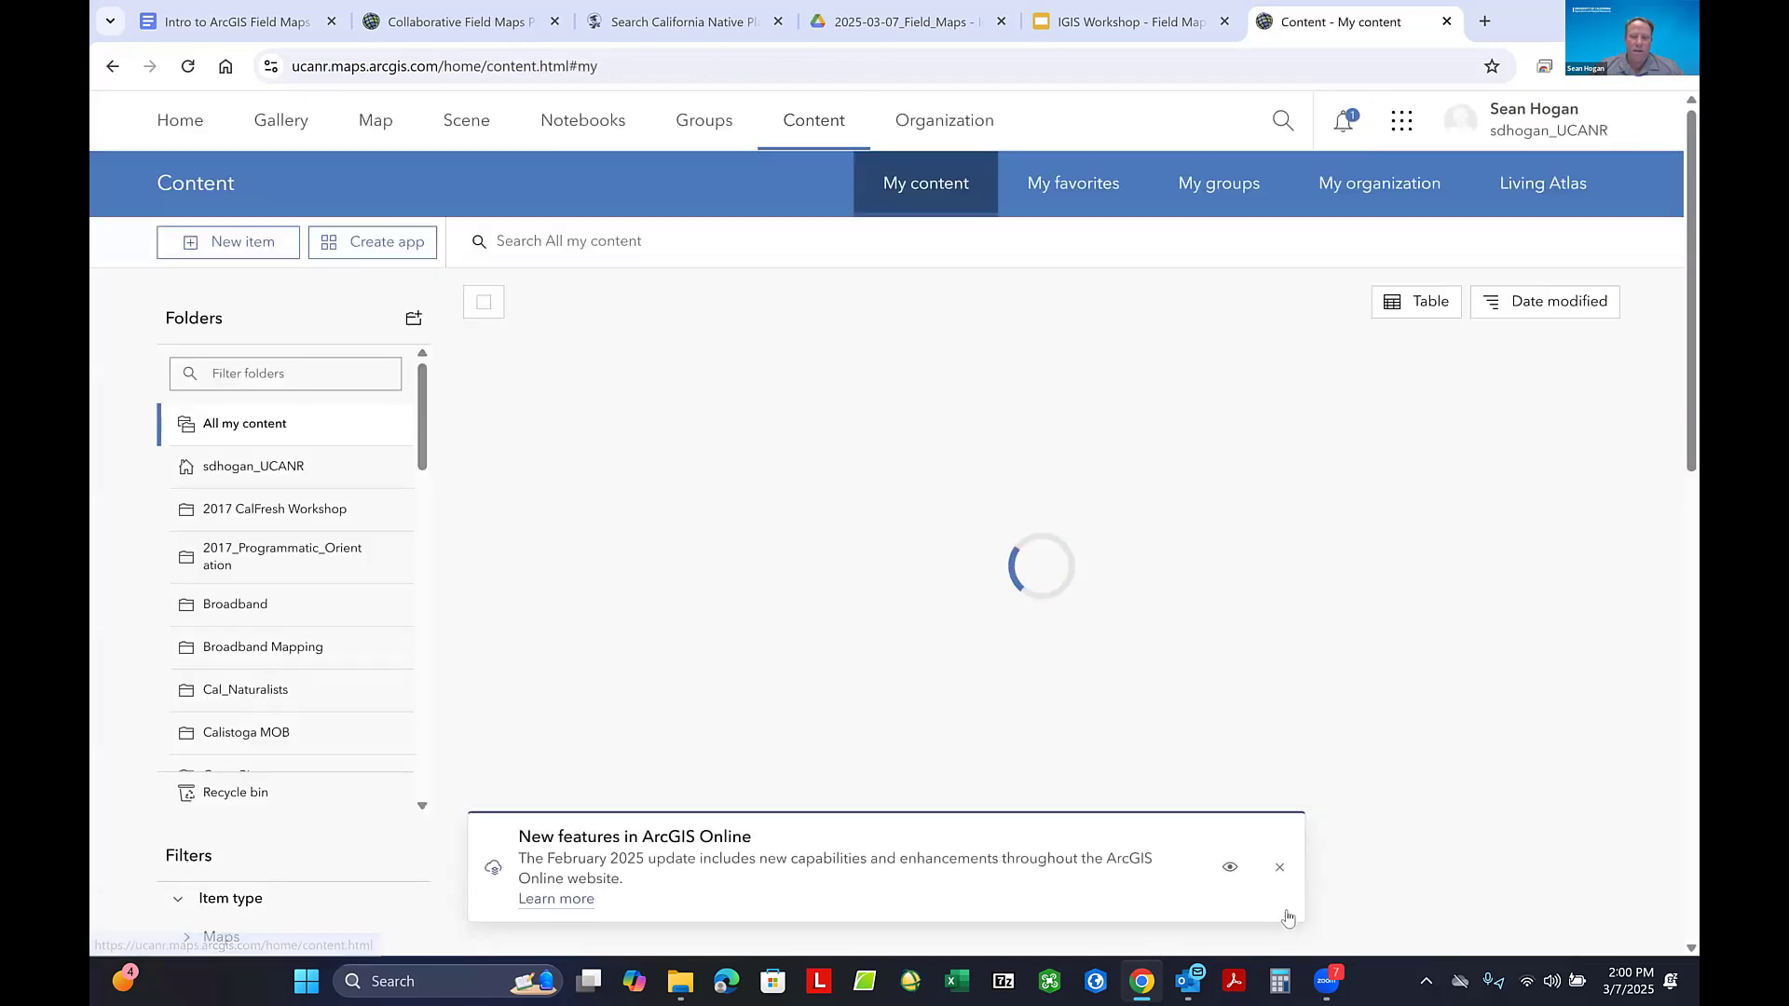
pyautogui.click(1279, 869)
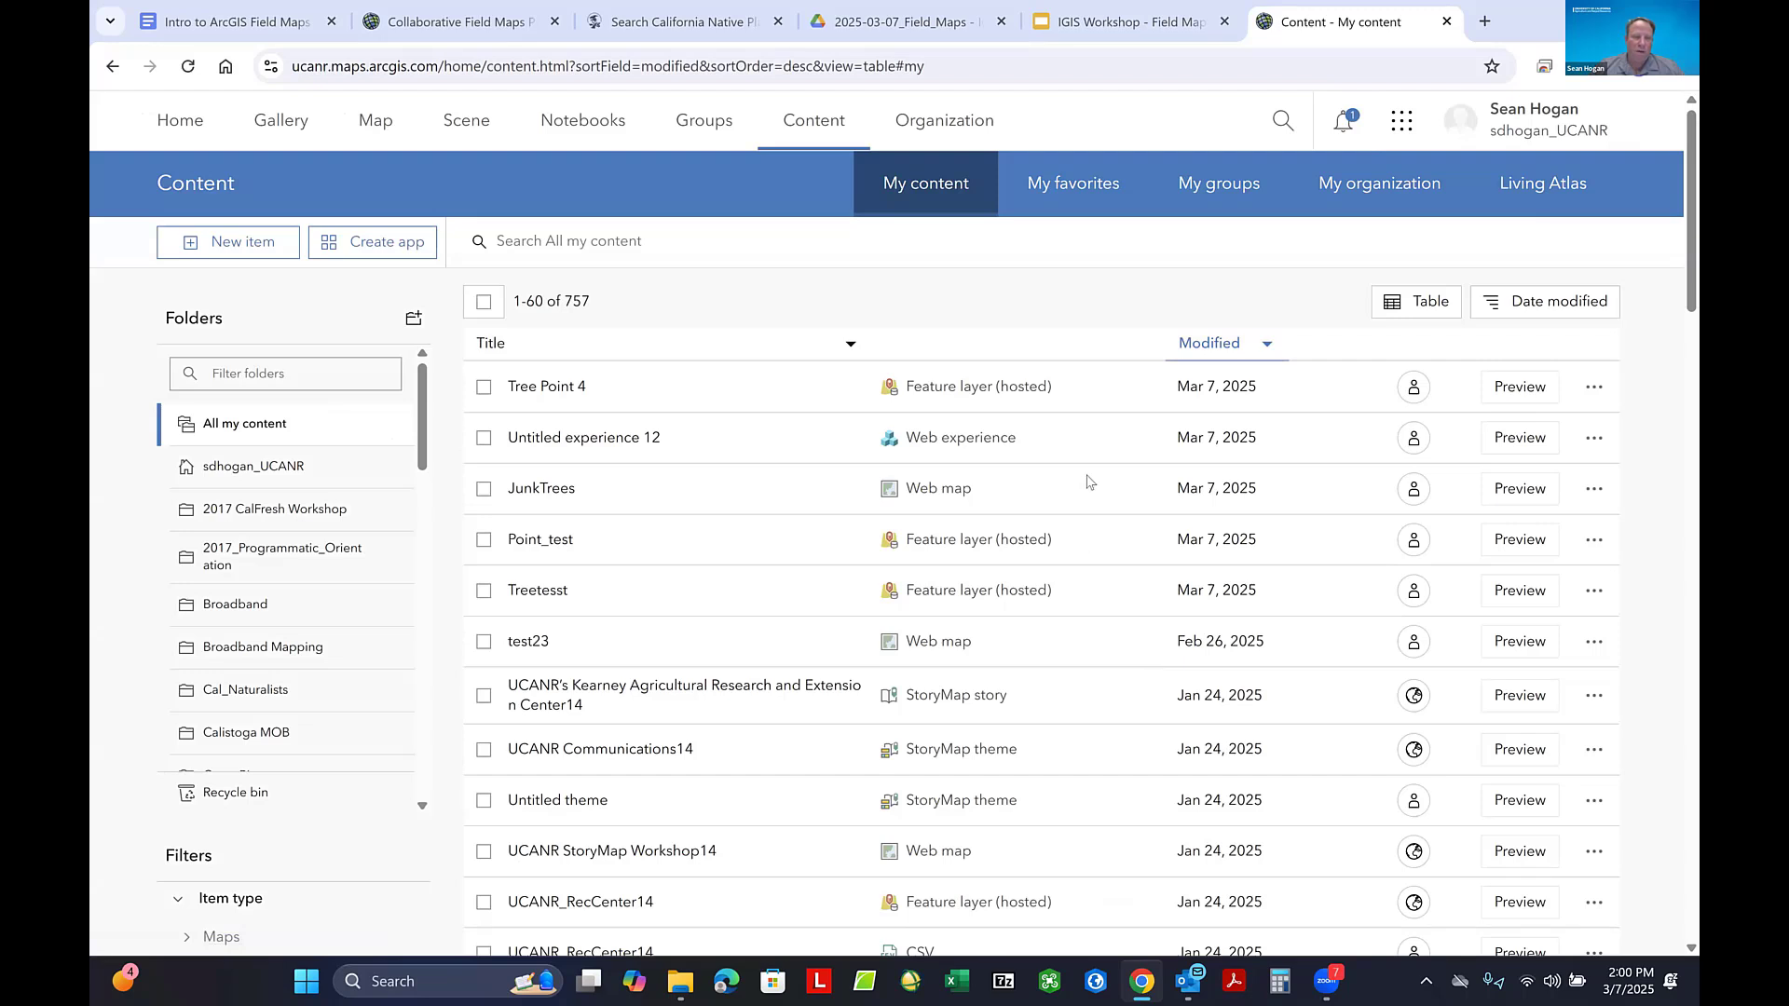
# - Start creating a new feature layer item in the content library, using the option to define your own layer
pyautogui.click(213, 245)
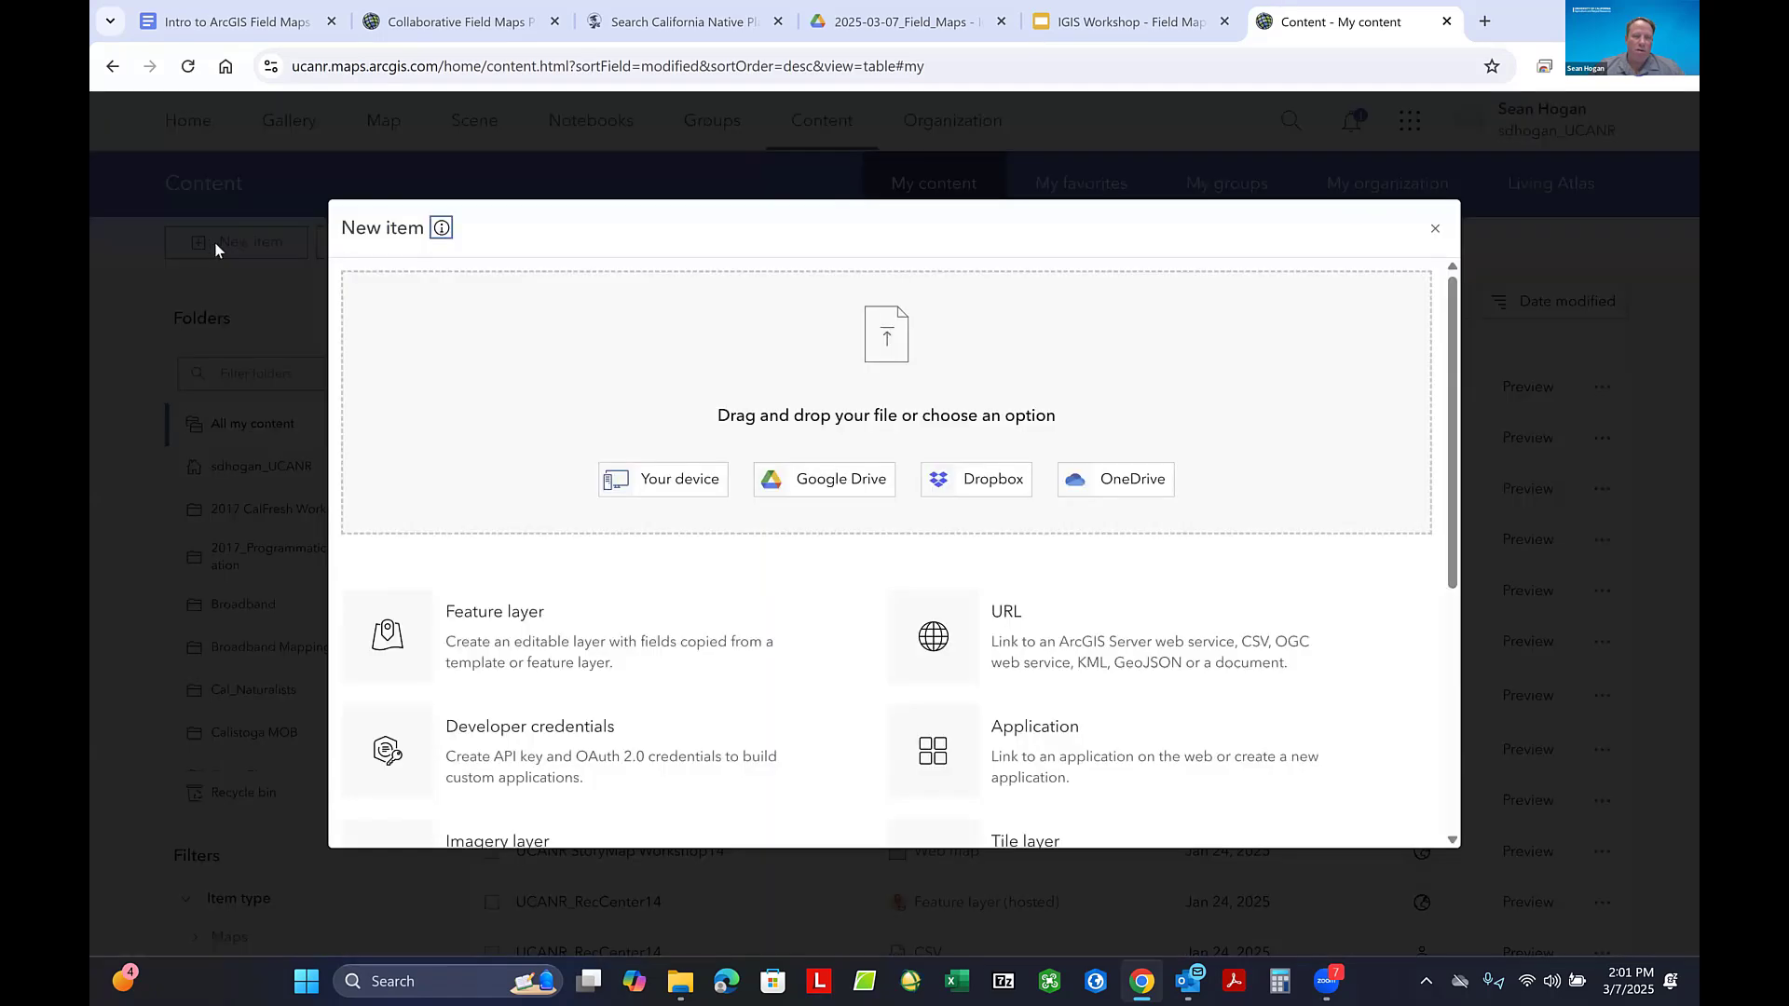
pyautogui.click(492, 626)
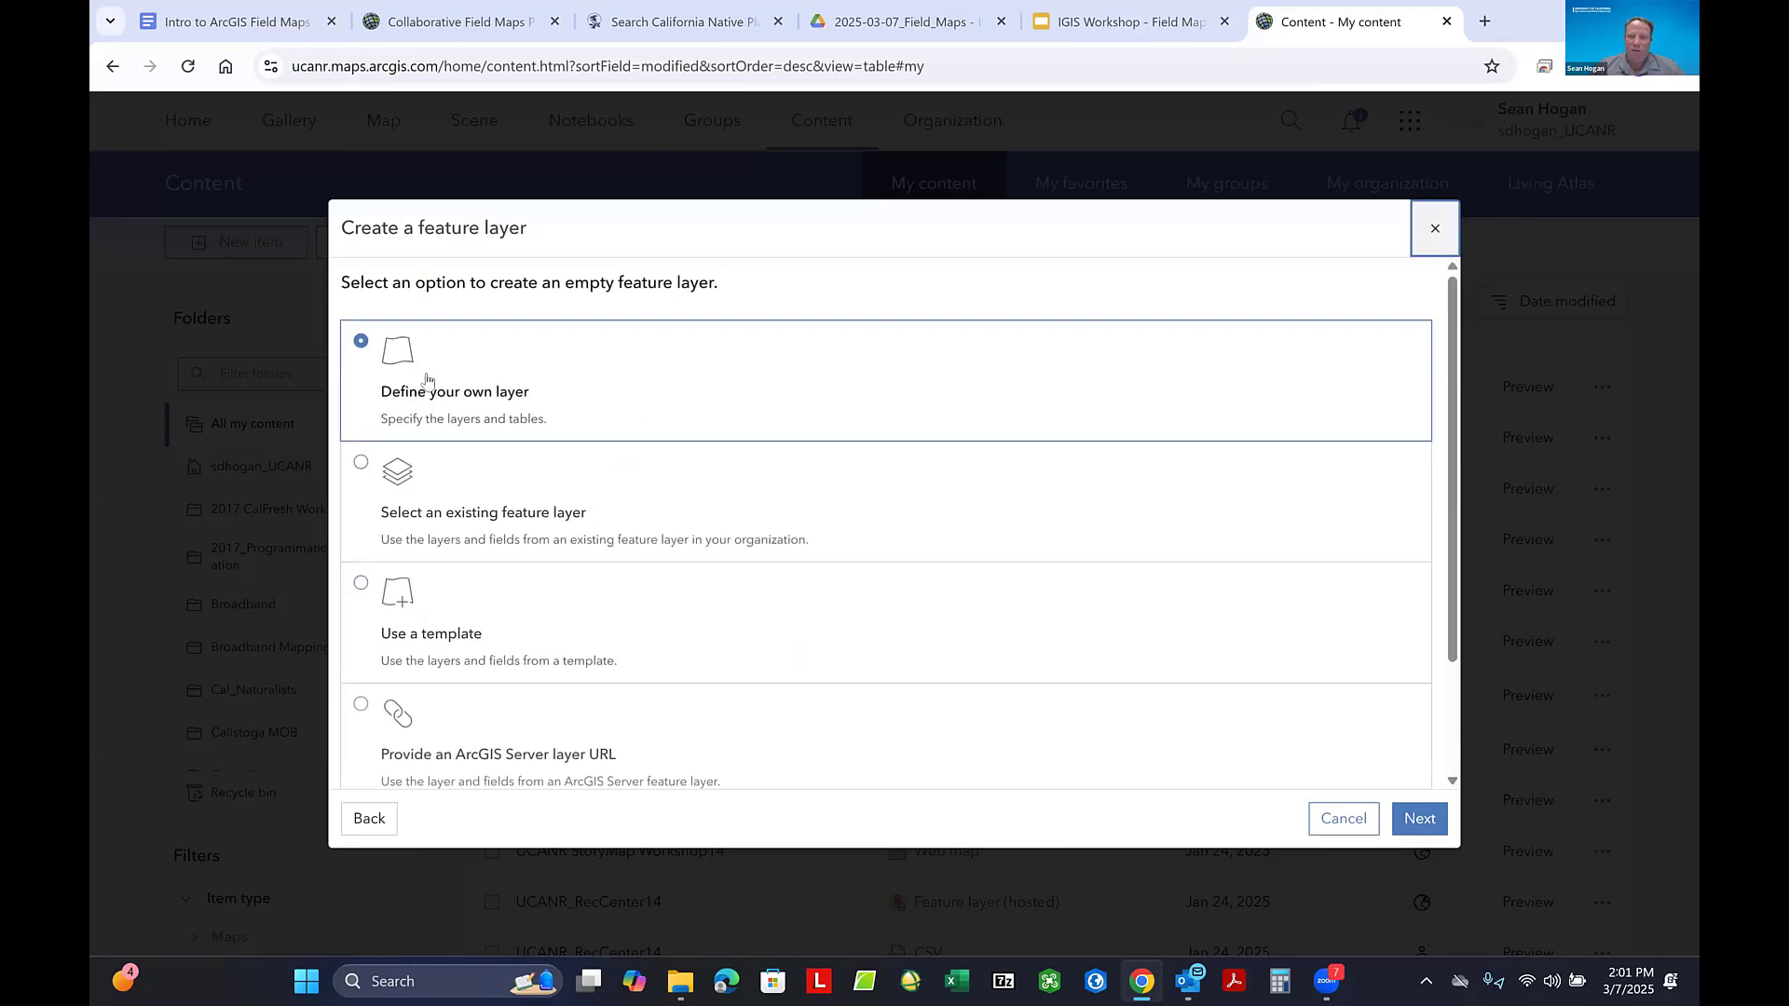
pyautogui.click(428, 378)
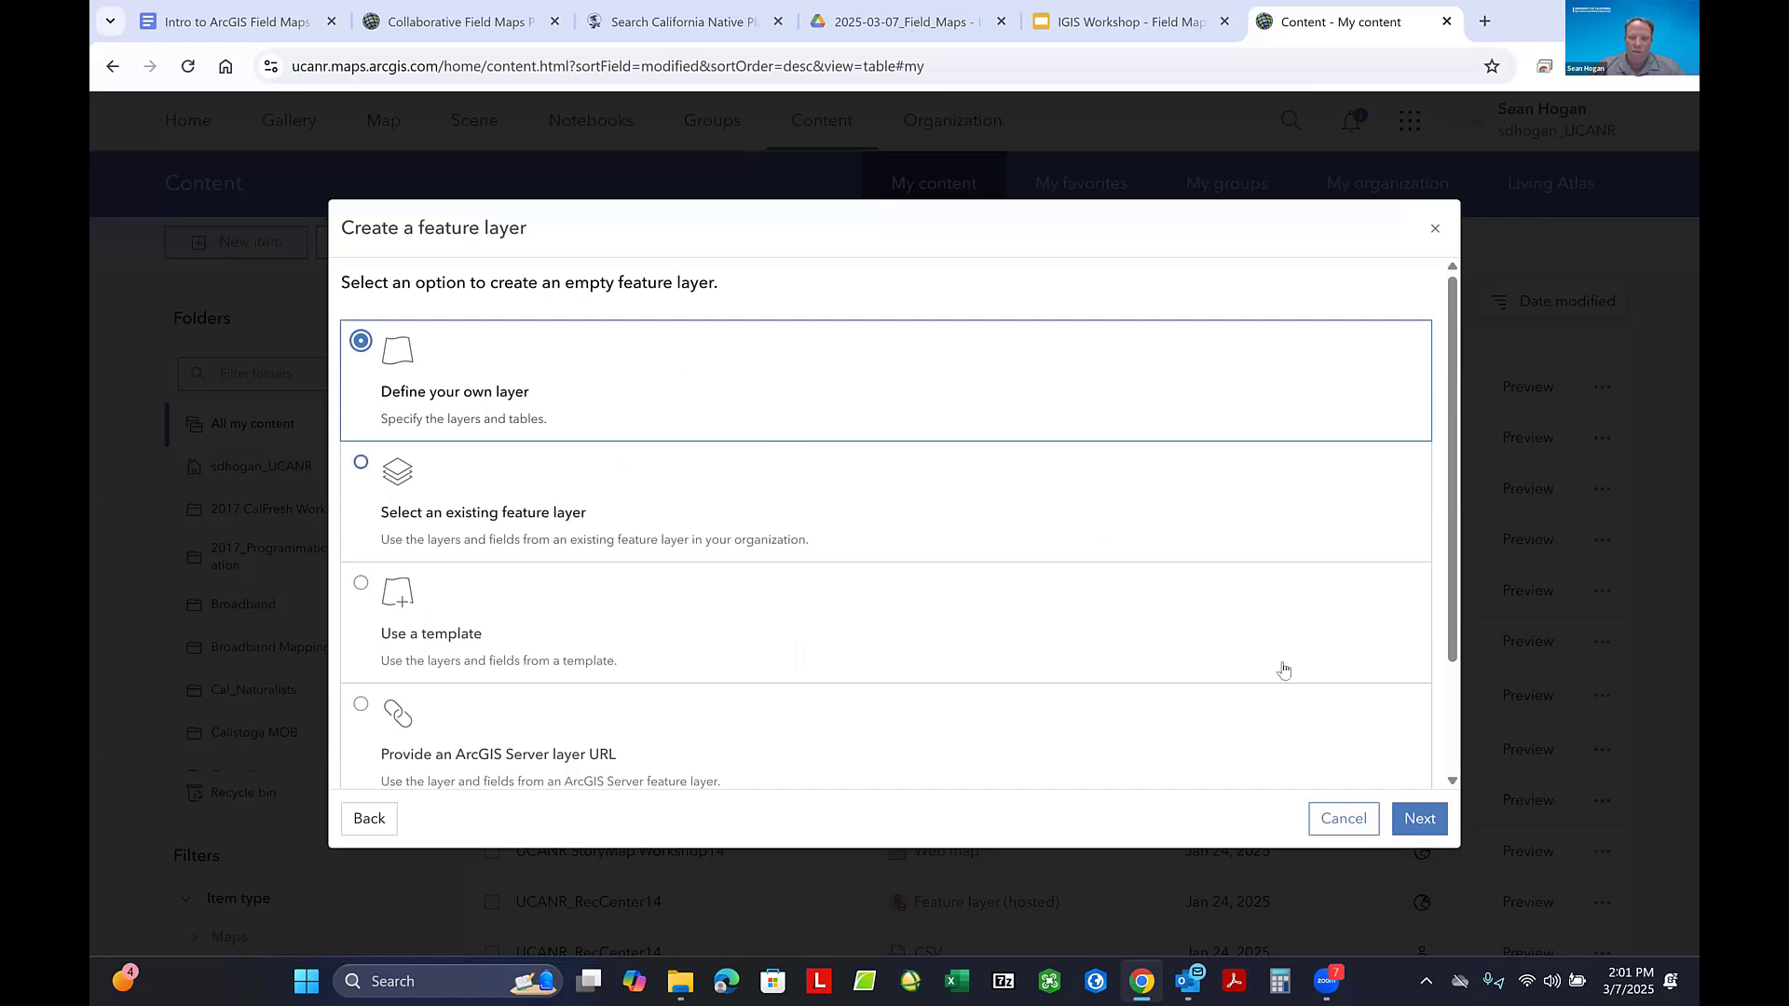
pyautogui.click(1415, 820)
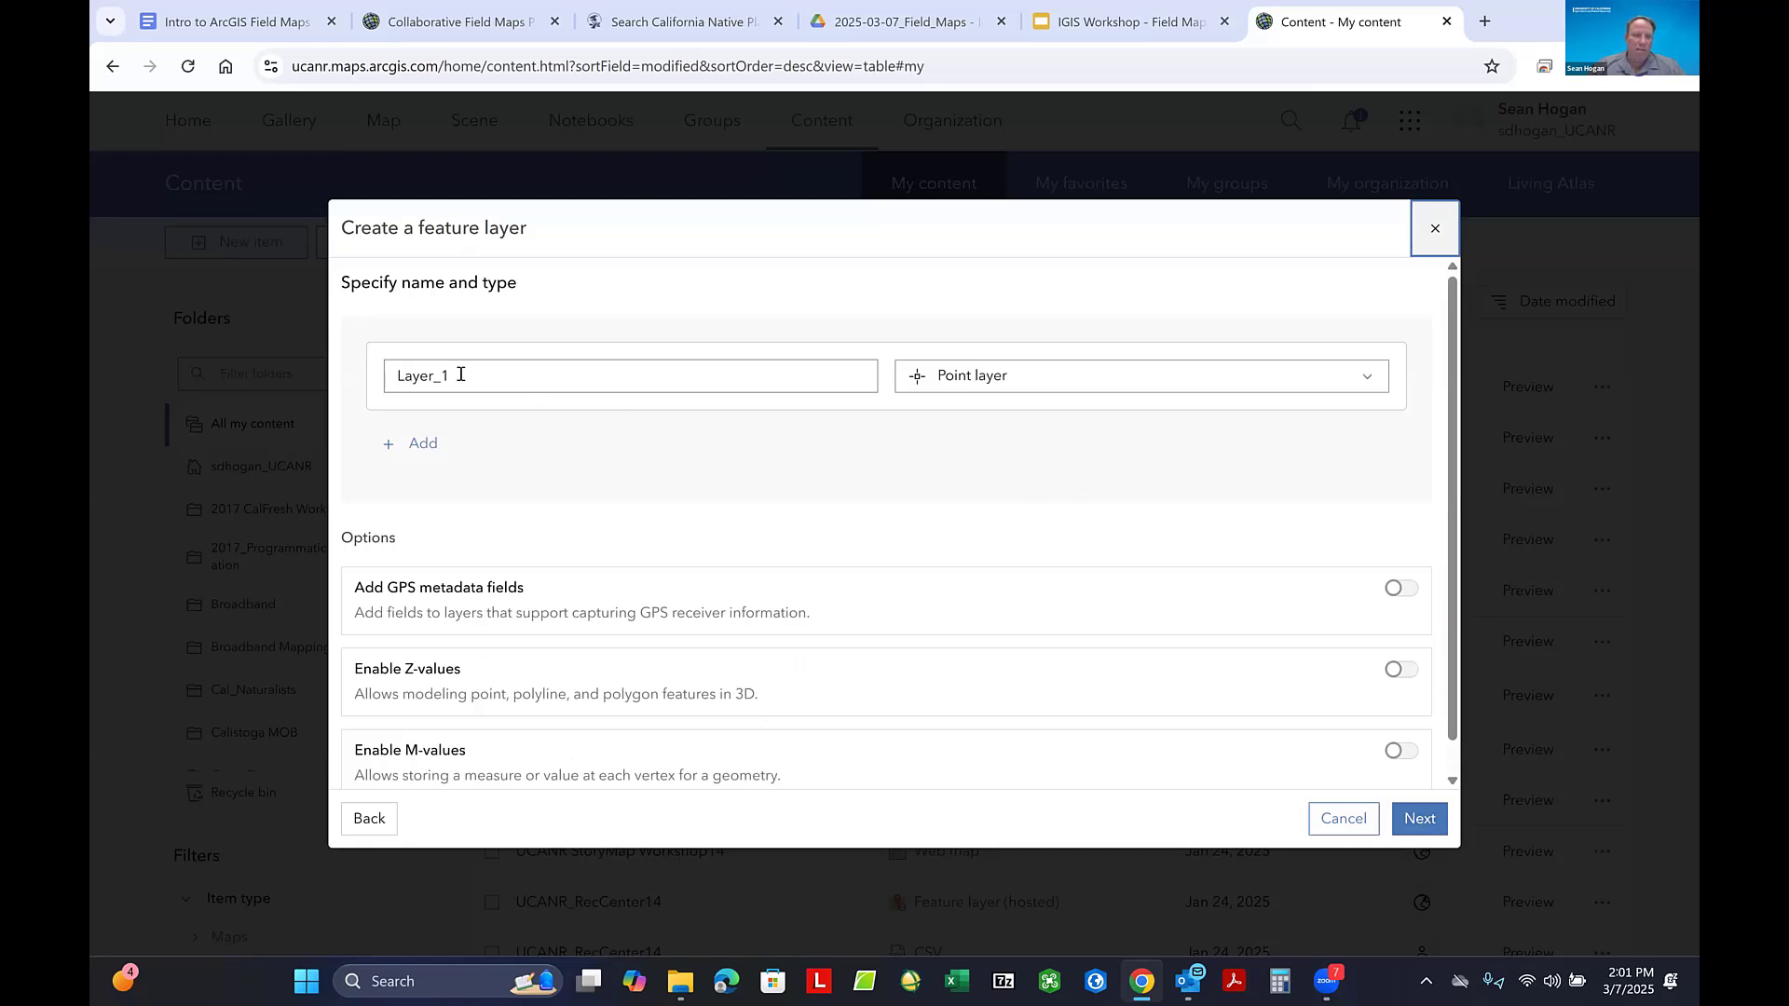
# - Name the new layer Tree Line 7 in place of the default layer name
pyautogui.doubleClick(397, 378)
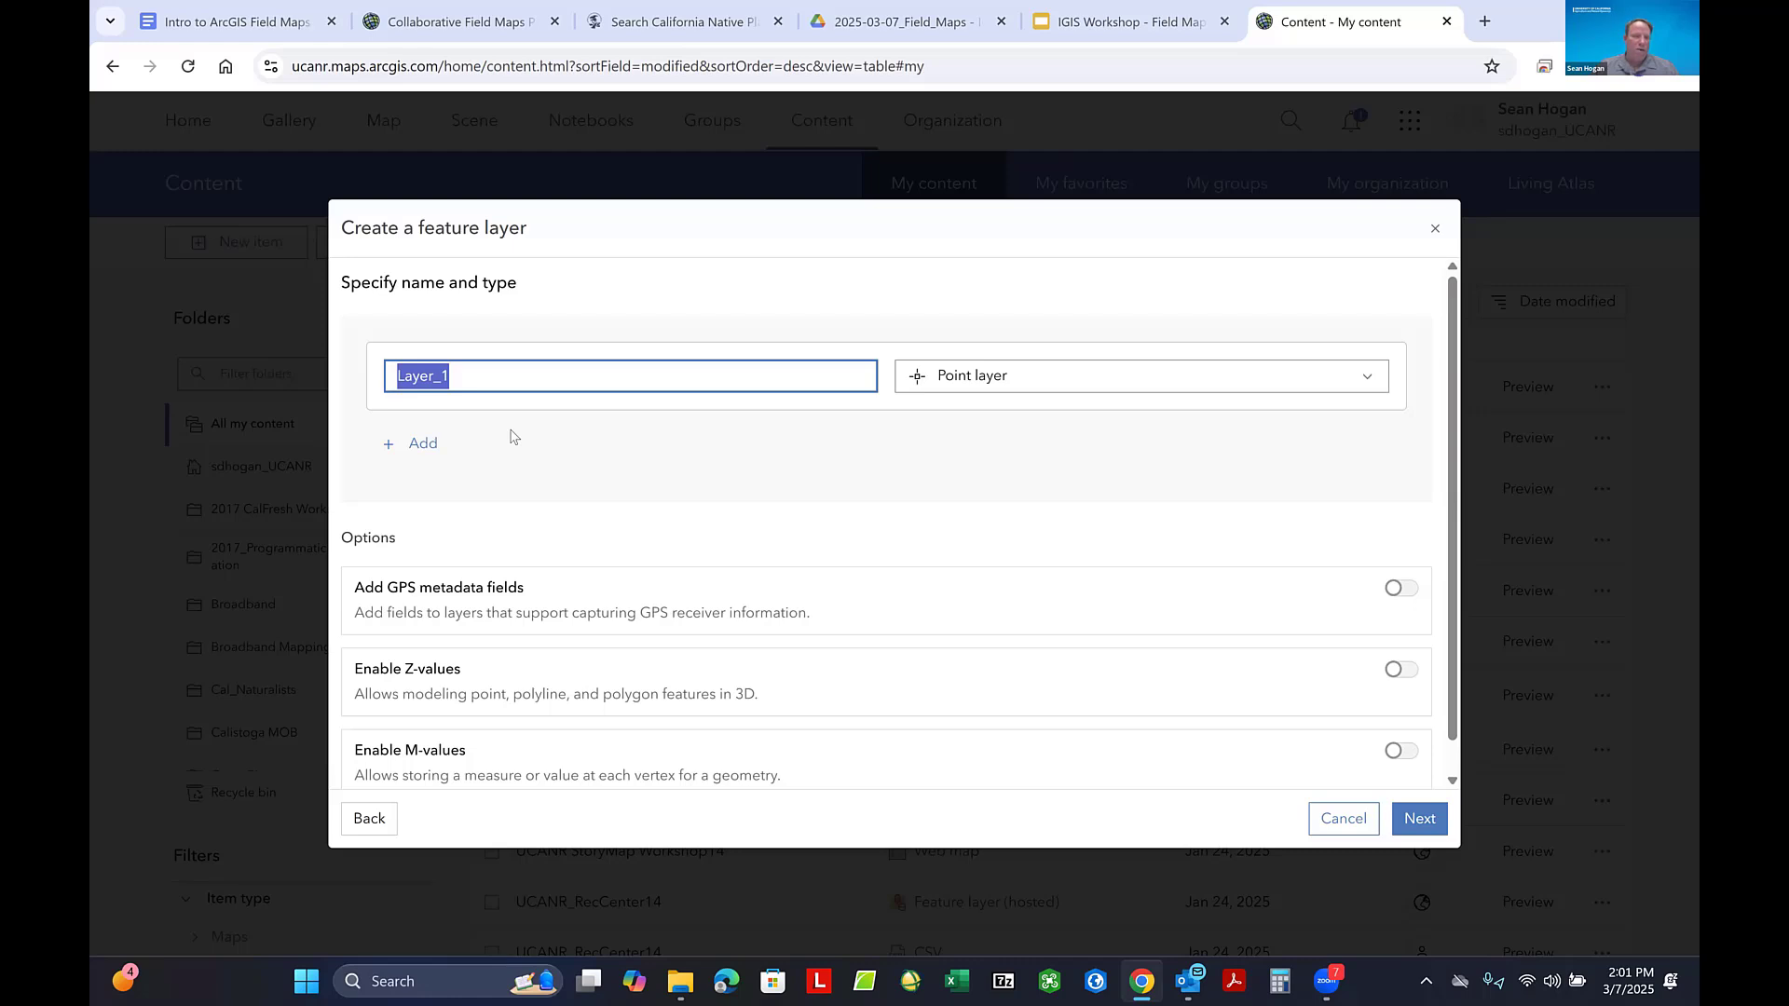
pyautogui.write('Tree')
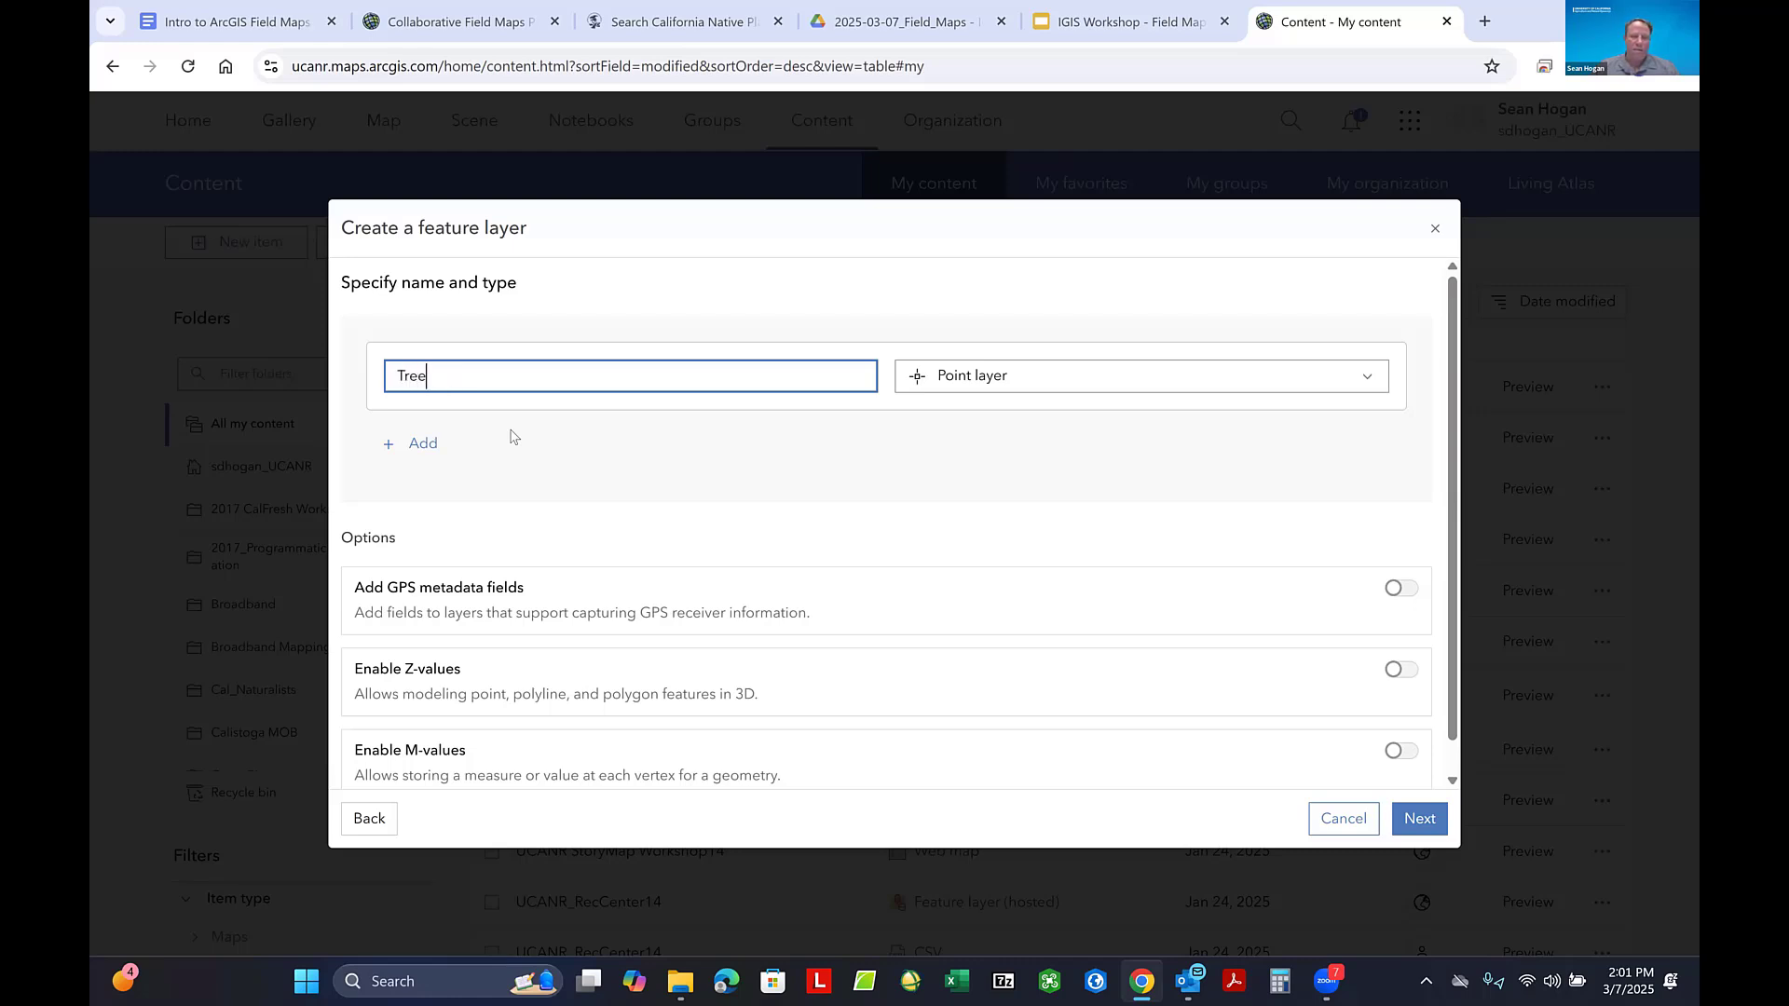
pyautogui.write('Line 77')
pyautogui.press('BackSpace')
# - Make Tree Line 7 a line layer with Z-values enabled and continue to the item details
pyautogui.click(1153, 380)
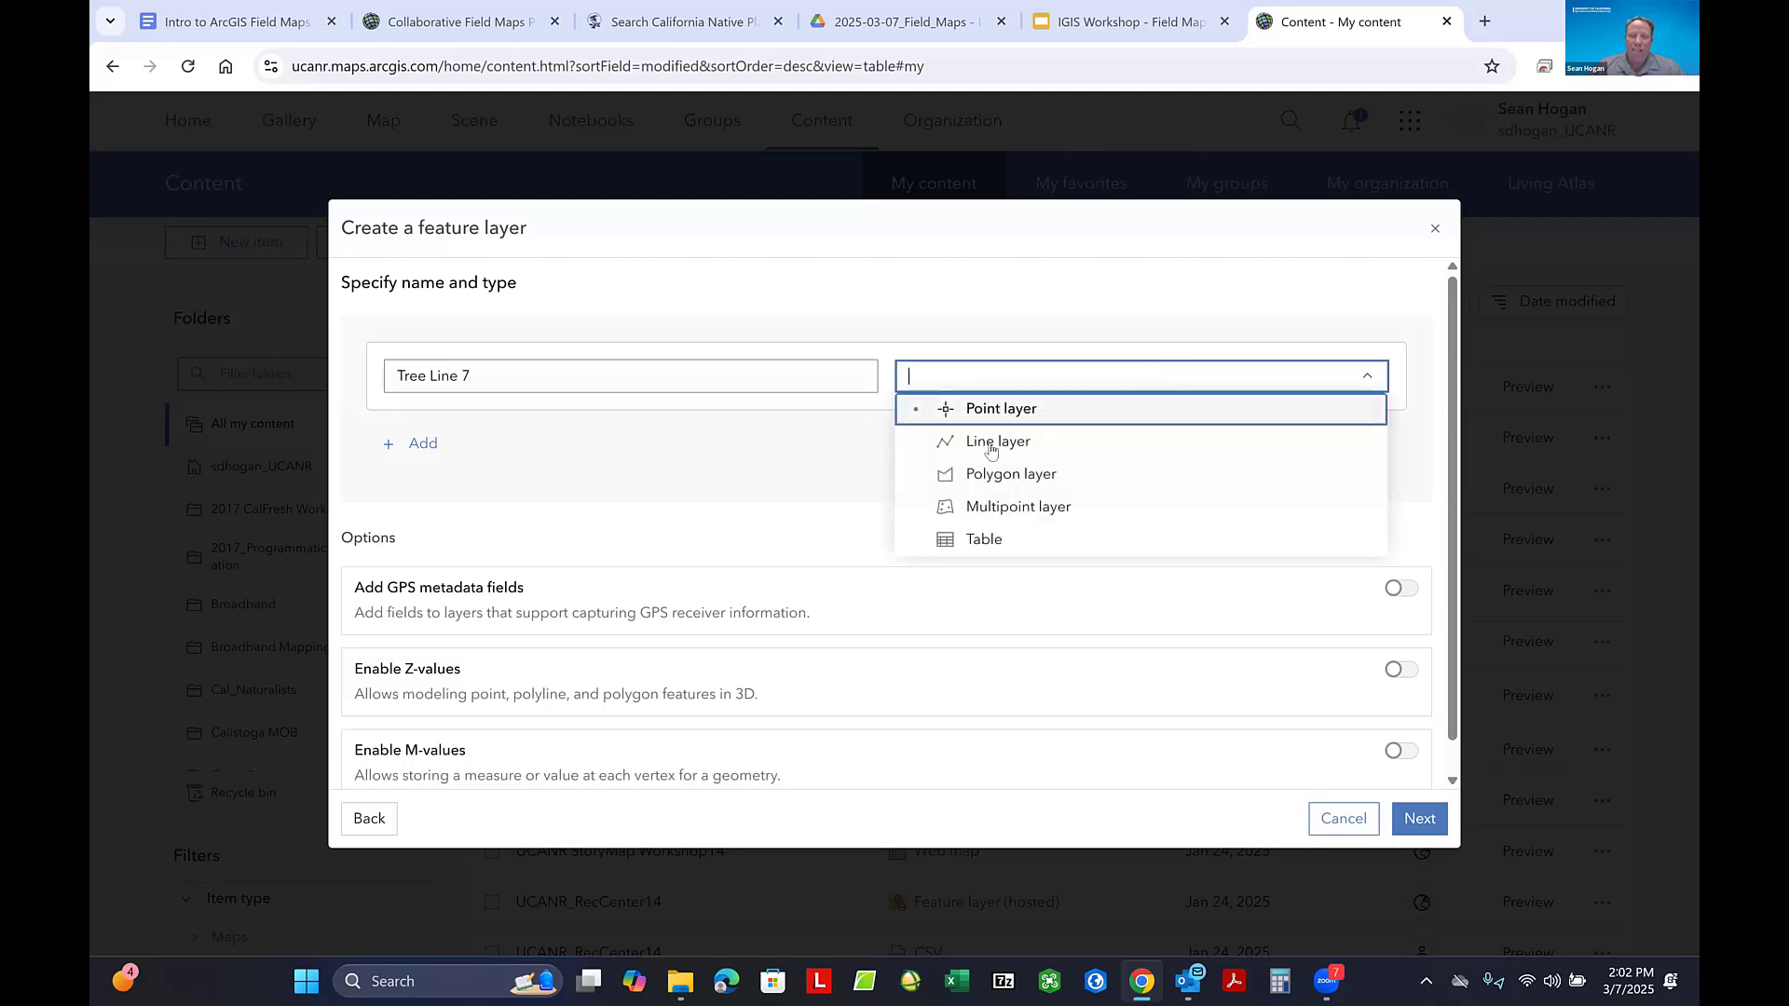
pyautogui.click(992, 443)
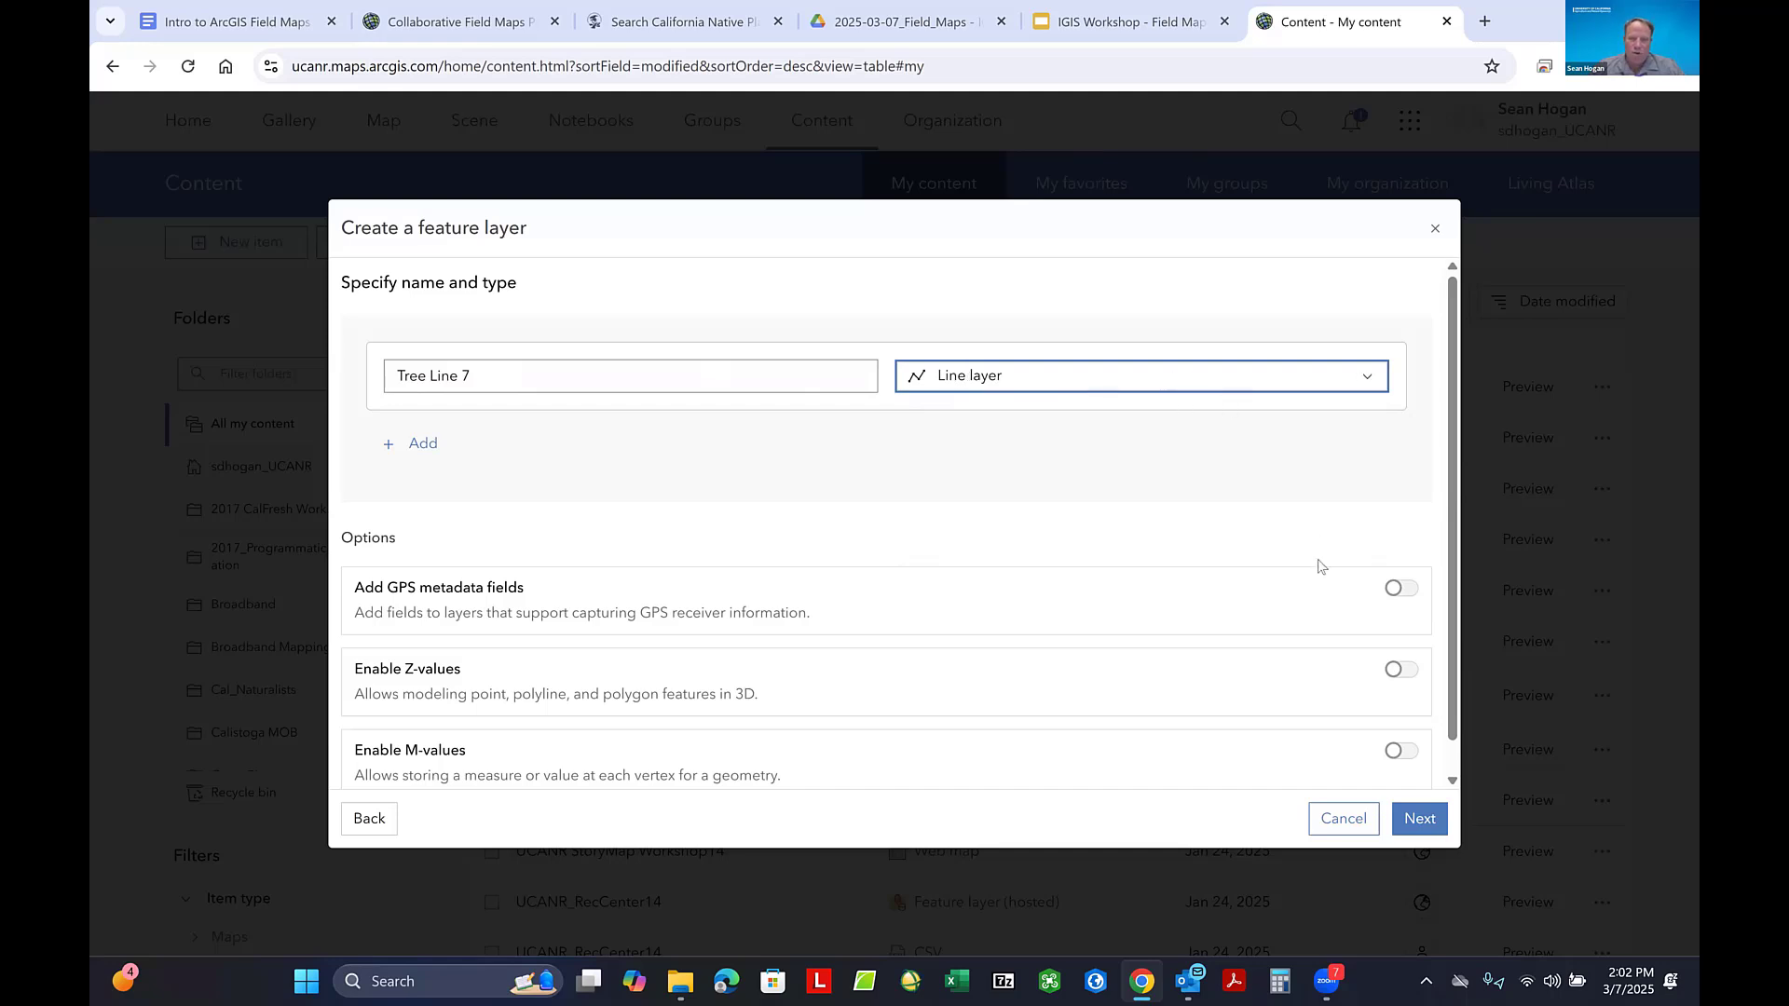
pyautogui.click(1400, 671)
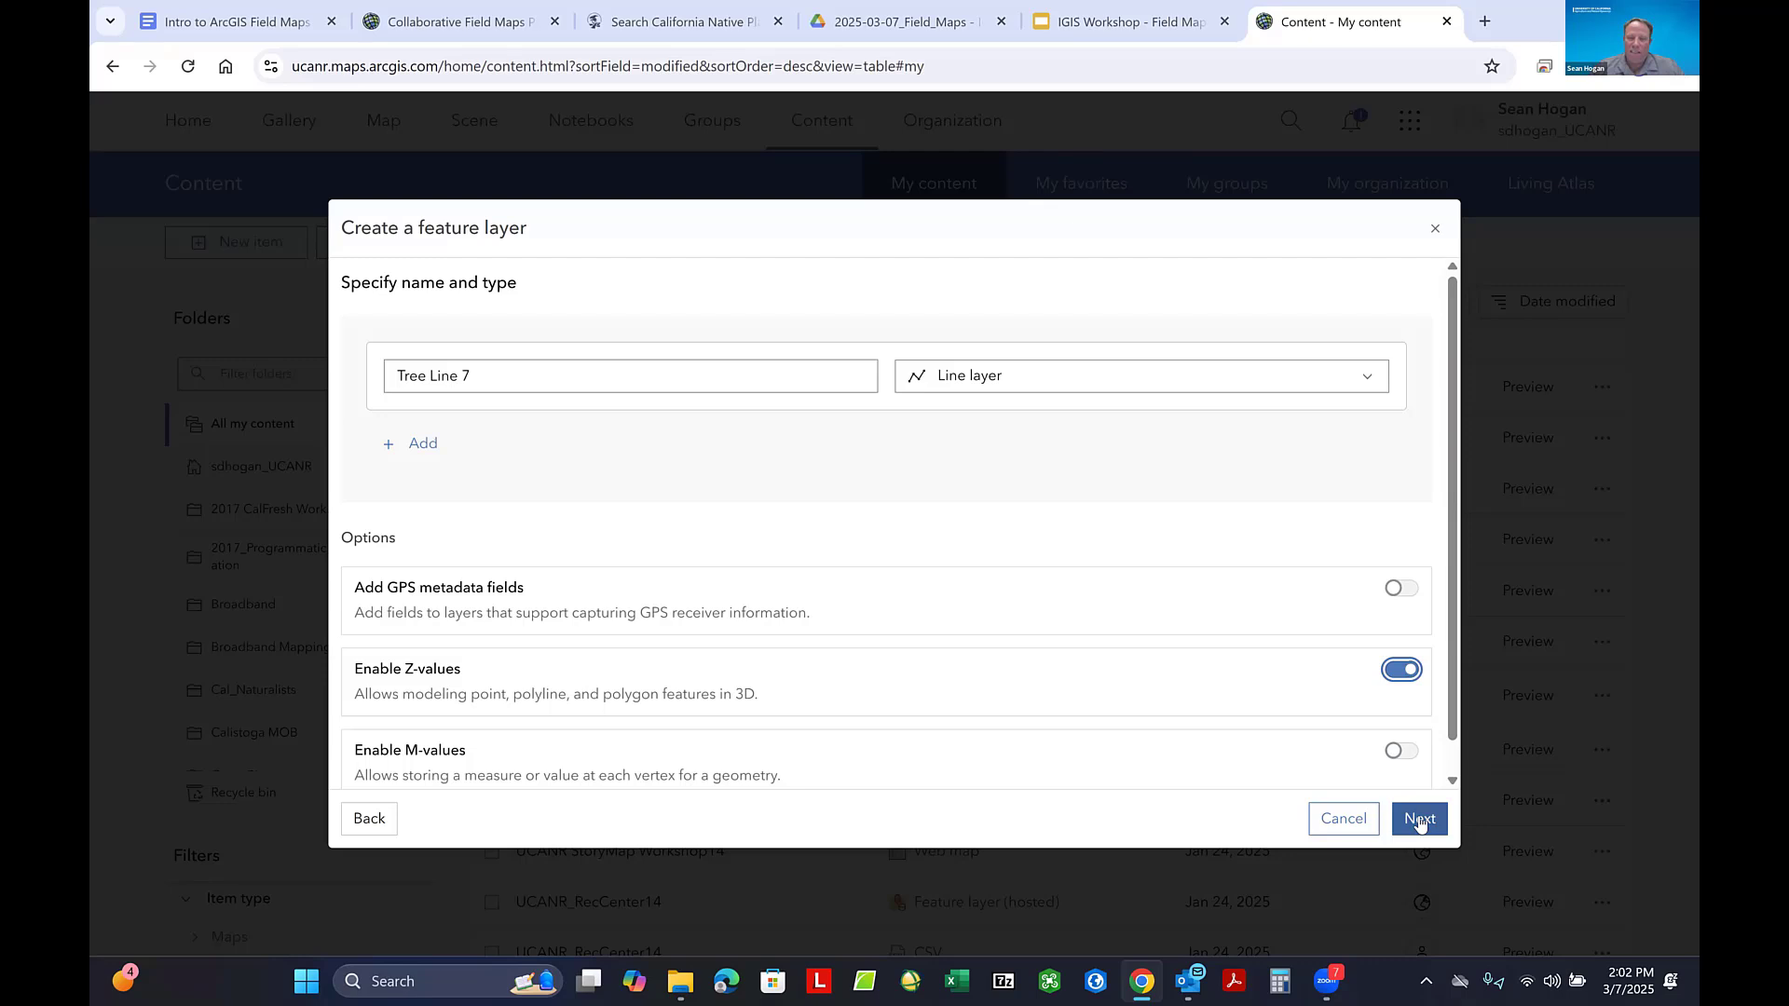
pyautogui.click(1419, 821)
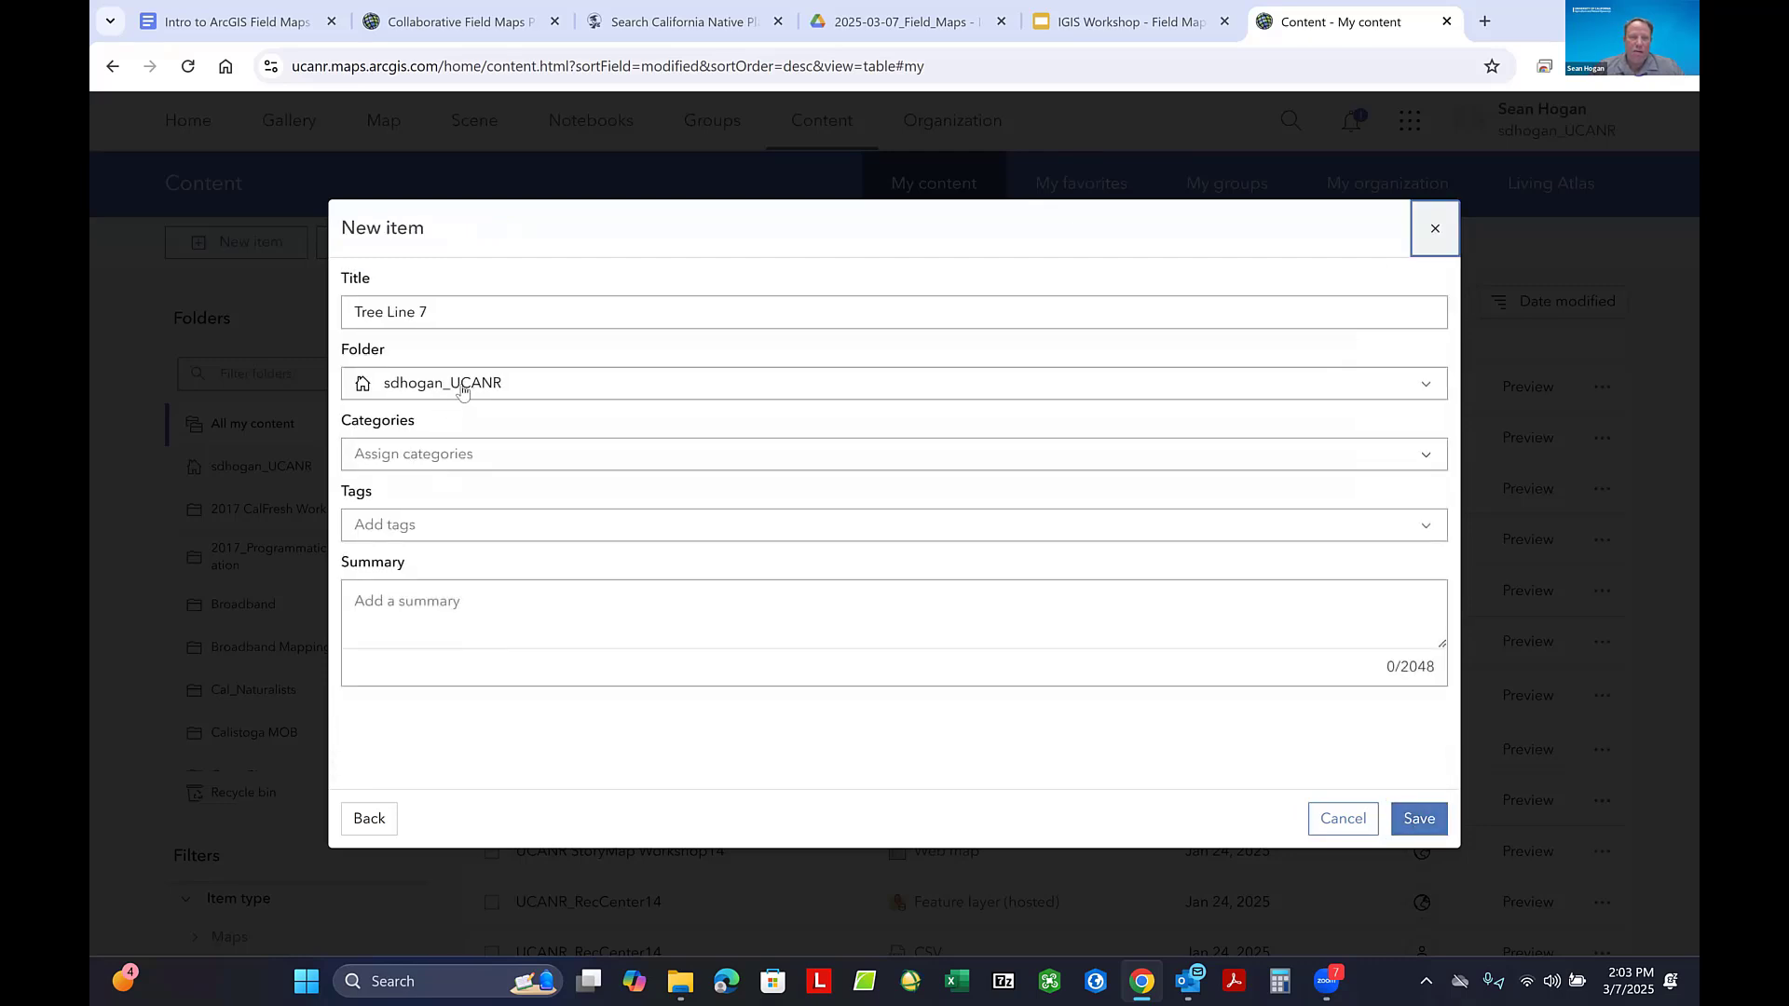
# - Choose the Junk folder as the storage location for the Tree Line 7 item
pyautogui.click(463, 383)
pyautogui.scroll(-10, 473, 456)
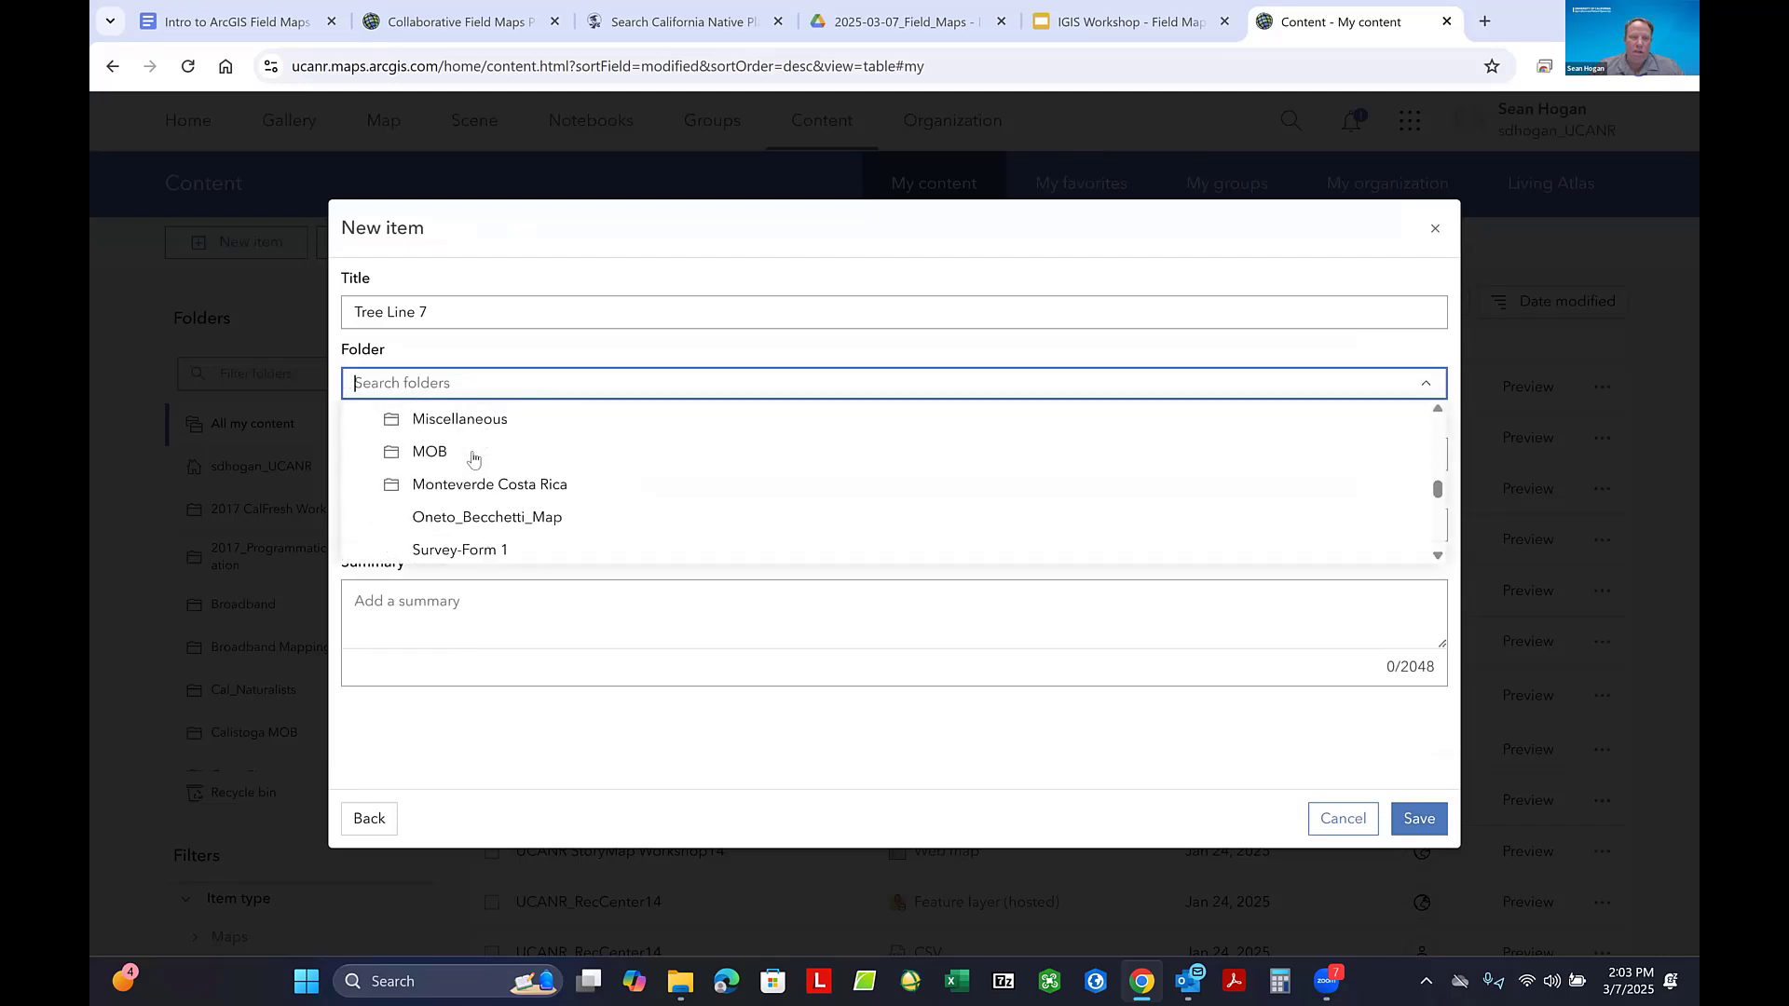
pyautogui.scroll(3, 471, 459)
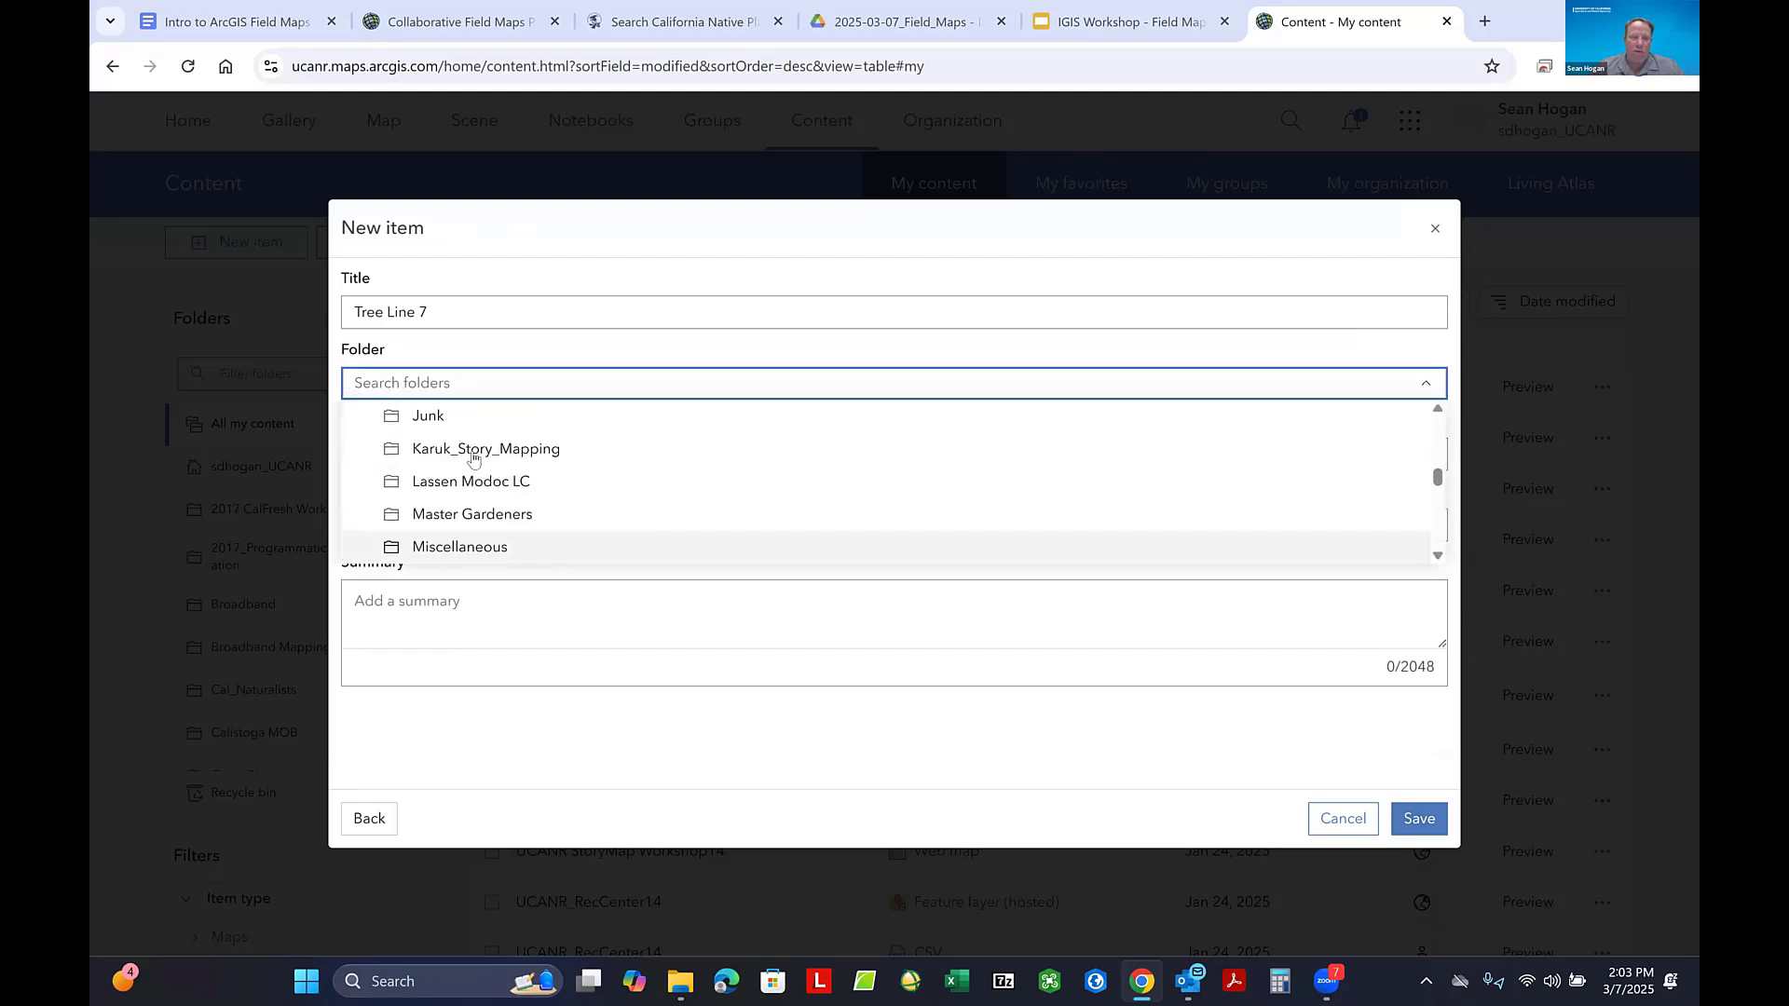
pyautogui.click(434, 410)
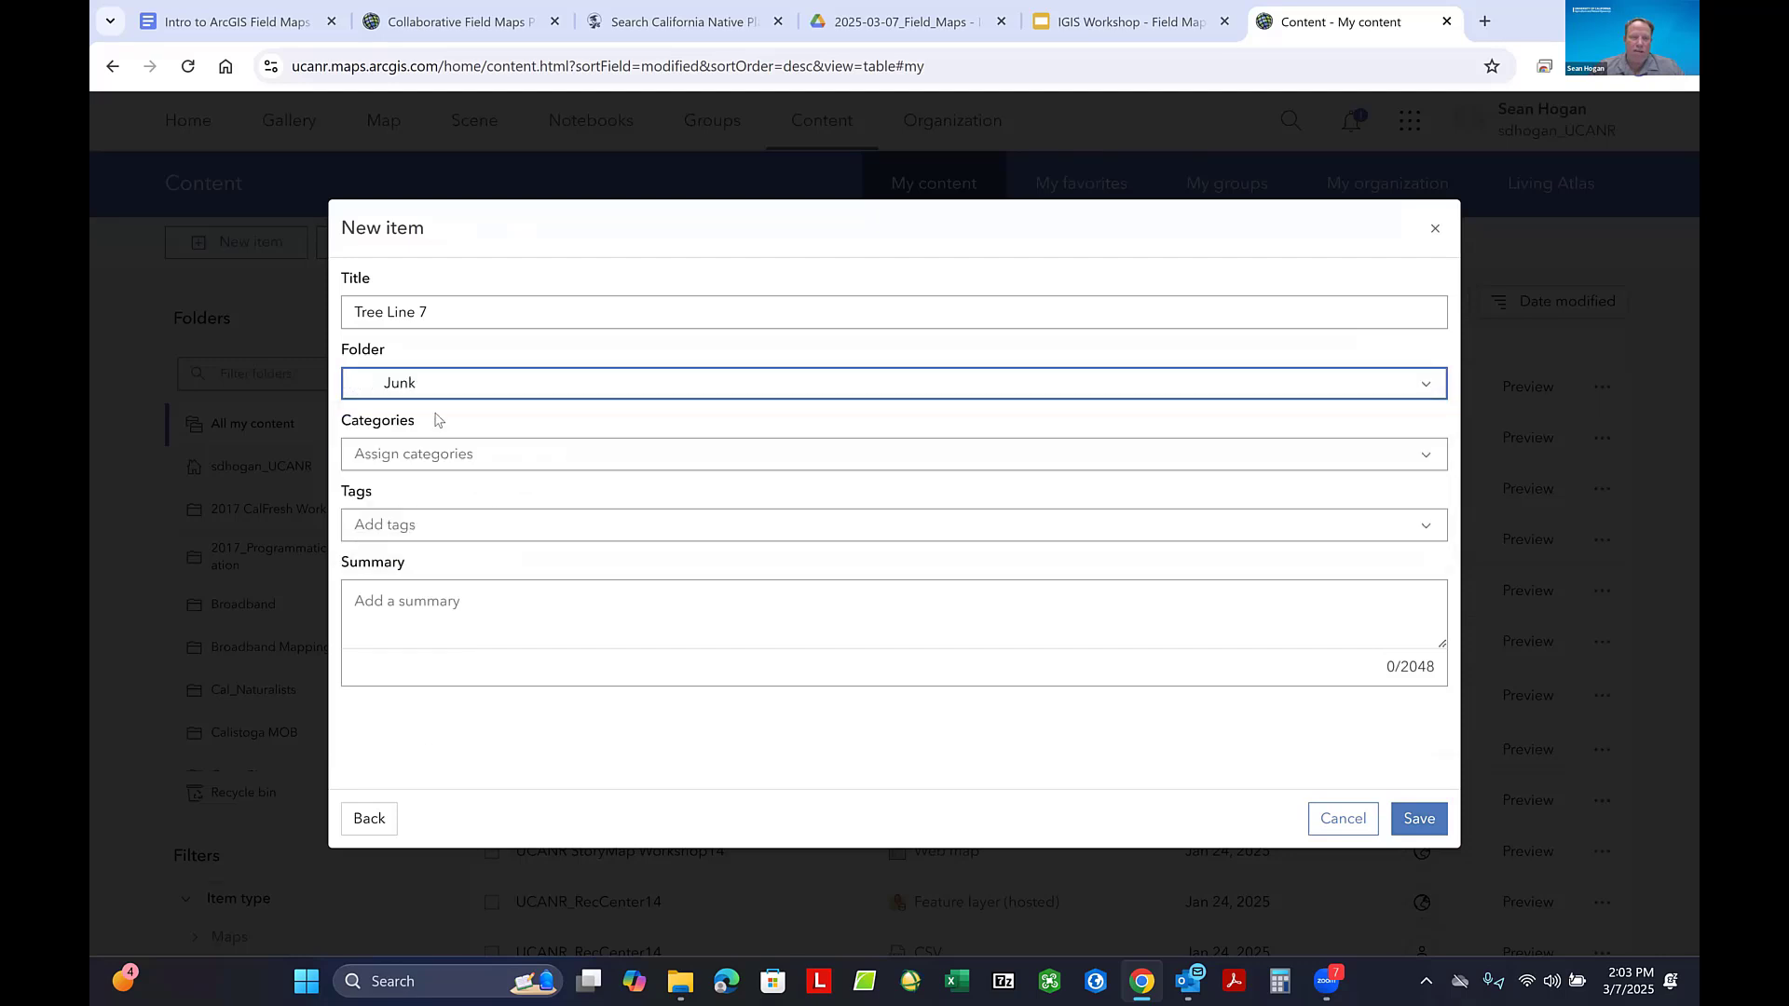
# - Add the tag Junk to the Tree Line 7 item and save the new feature layer
pyautogui.click(389, 527)
pyautogui.write('Jun')
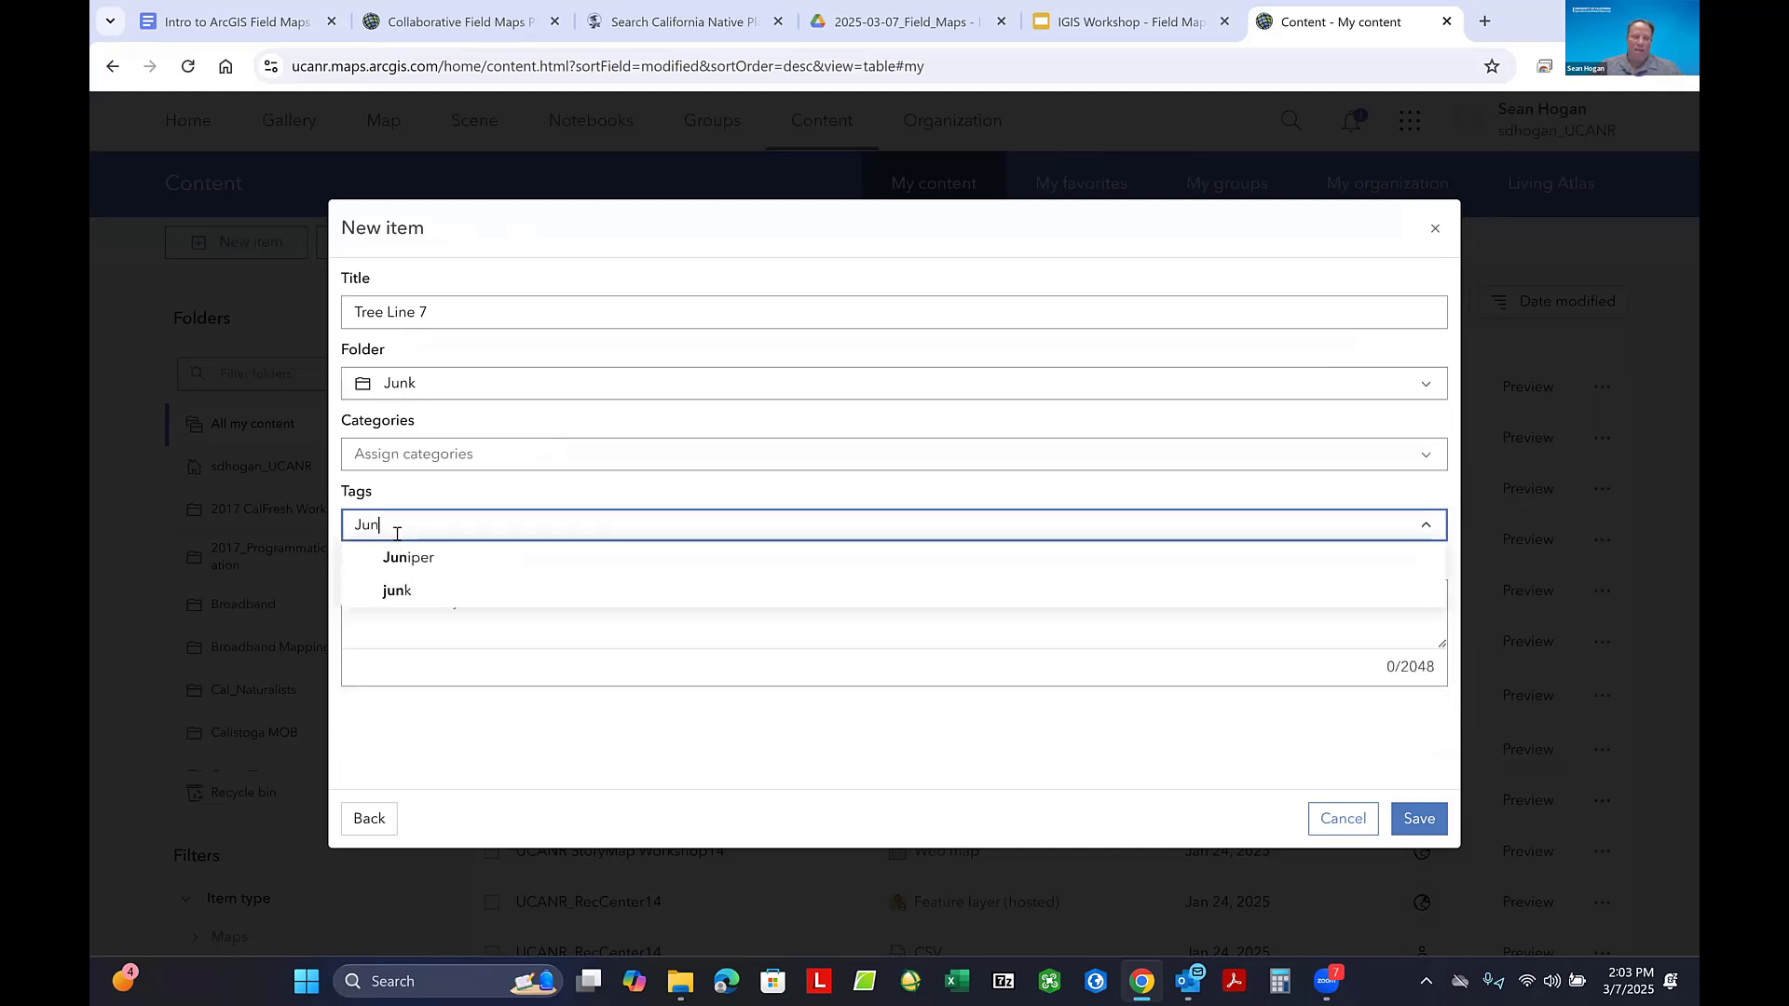
pyautogui.write('k')
pyautogui.press('Return')
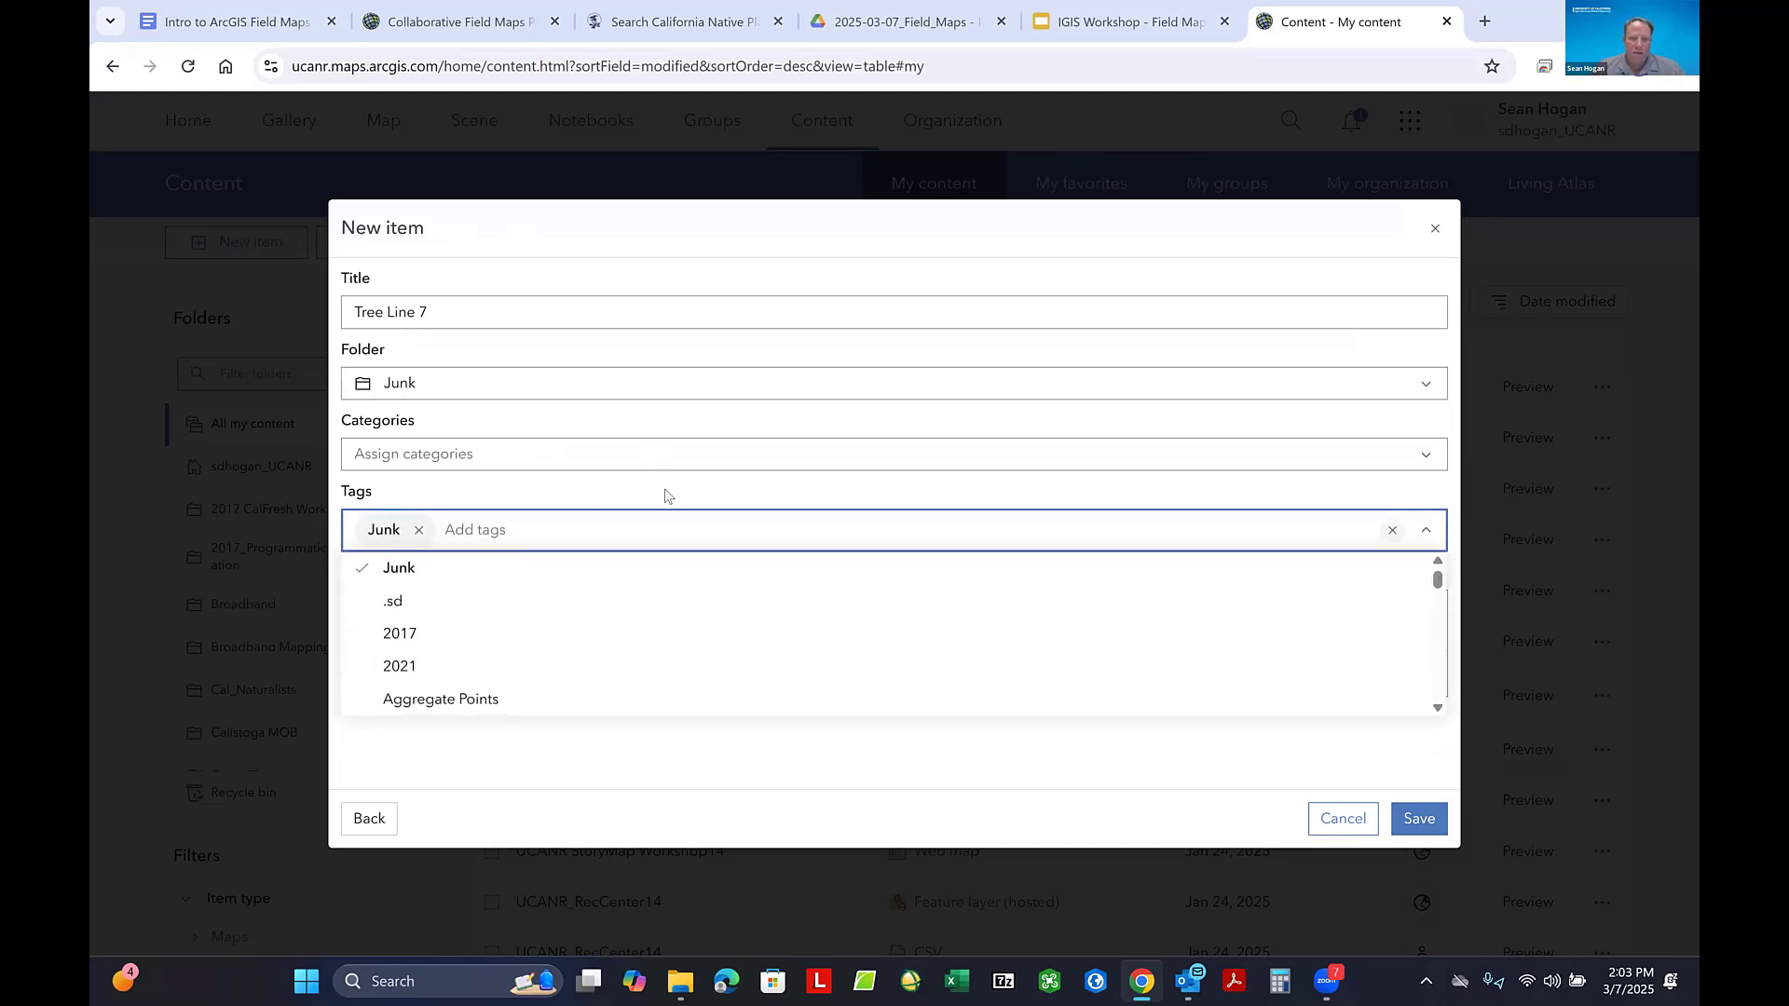
pyautogui.click(665, 490)
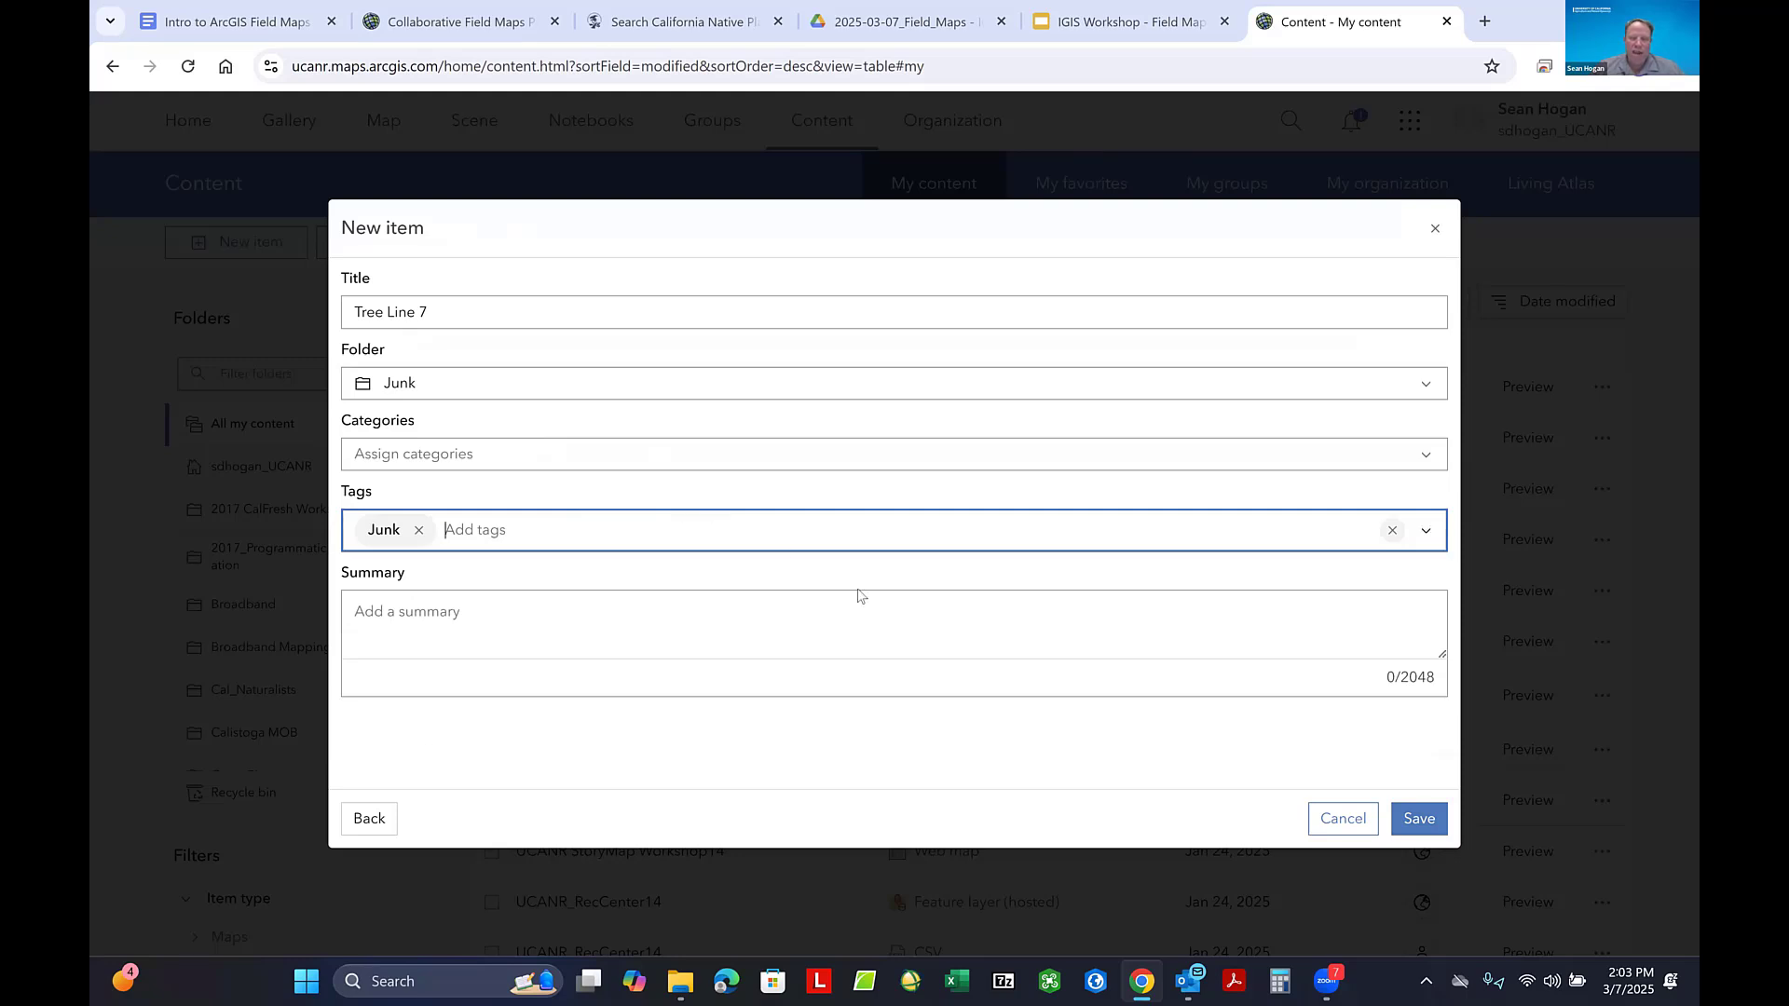
pyautogui.click(1418, 820)
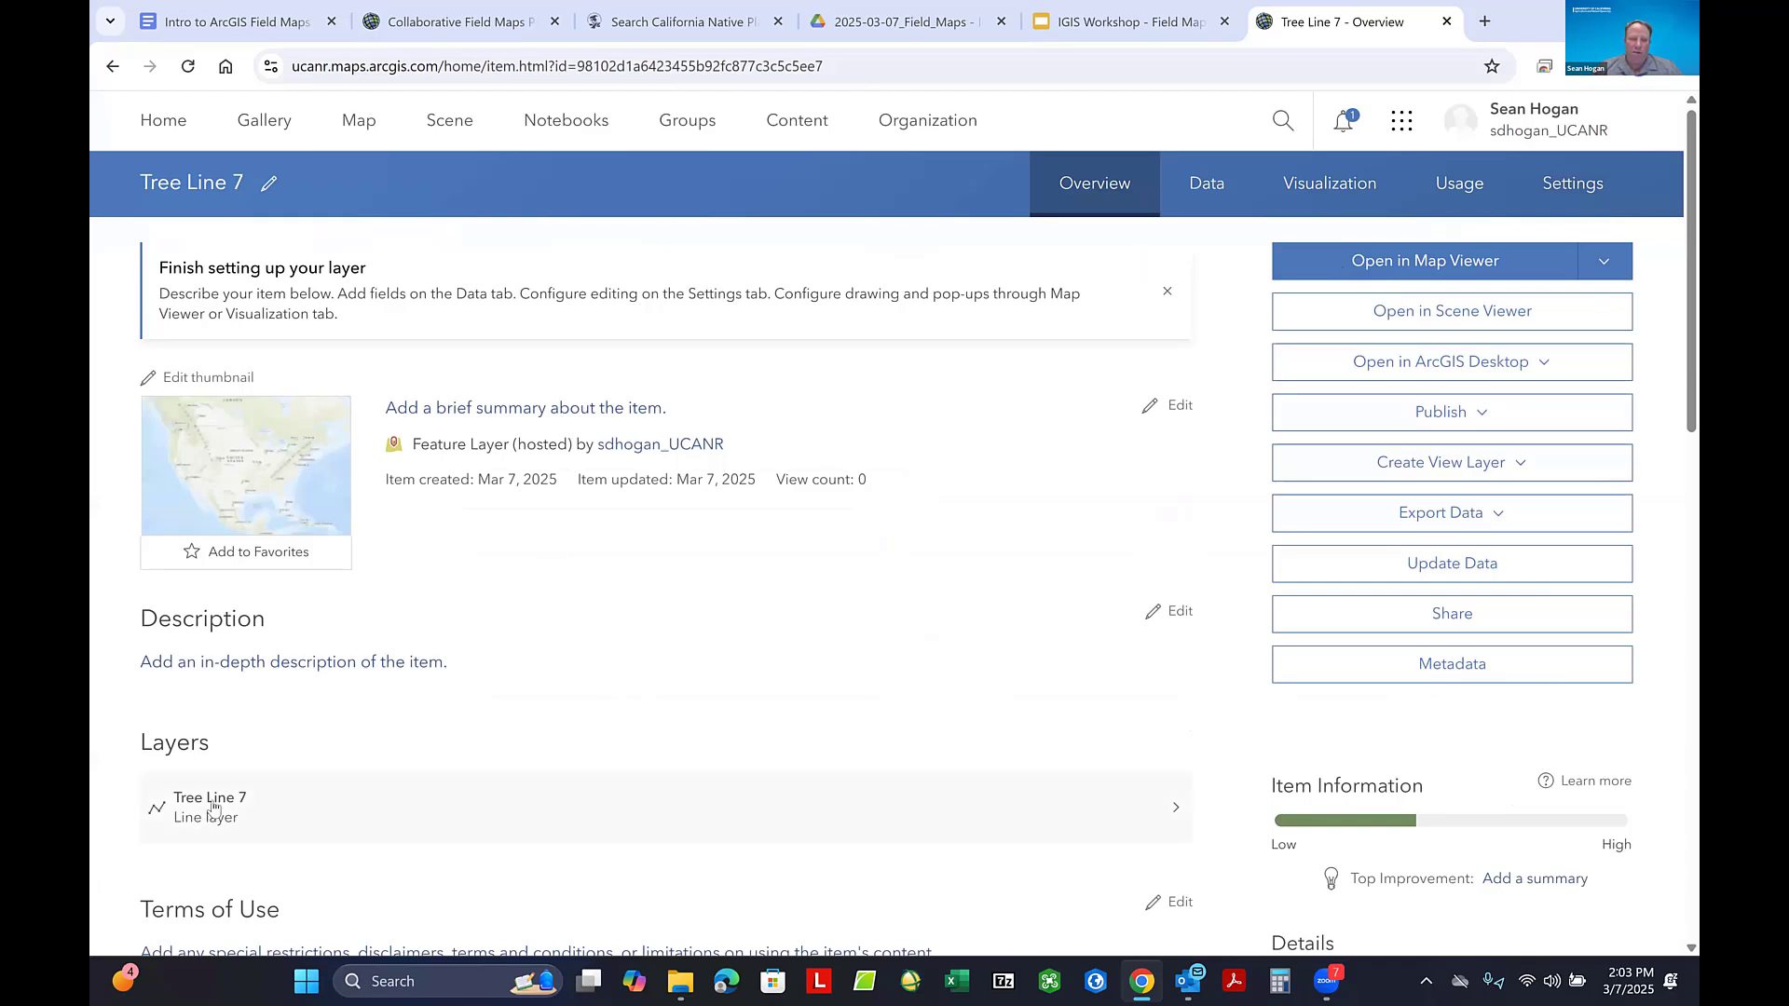
# - View the Tree Line 7 sublayer's overview page and return to the parent item
pyautogui.click(227, 801)
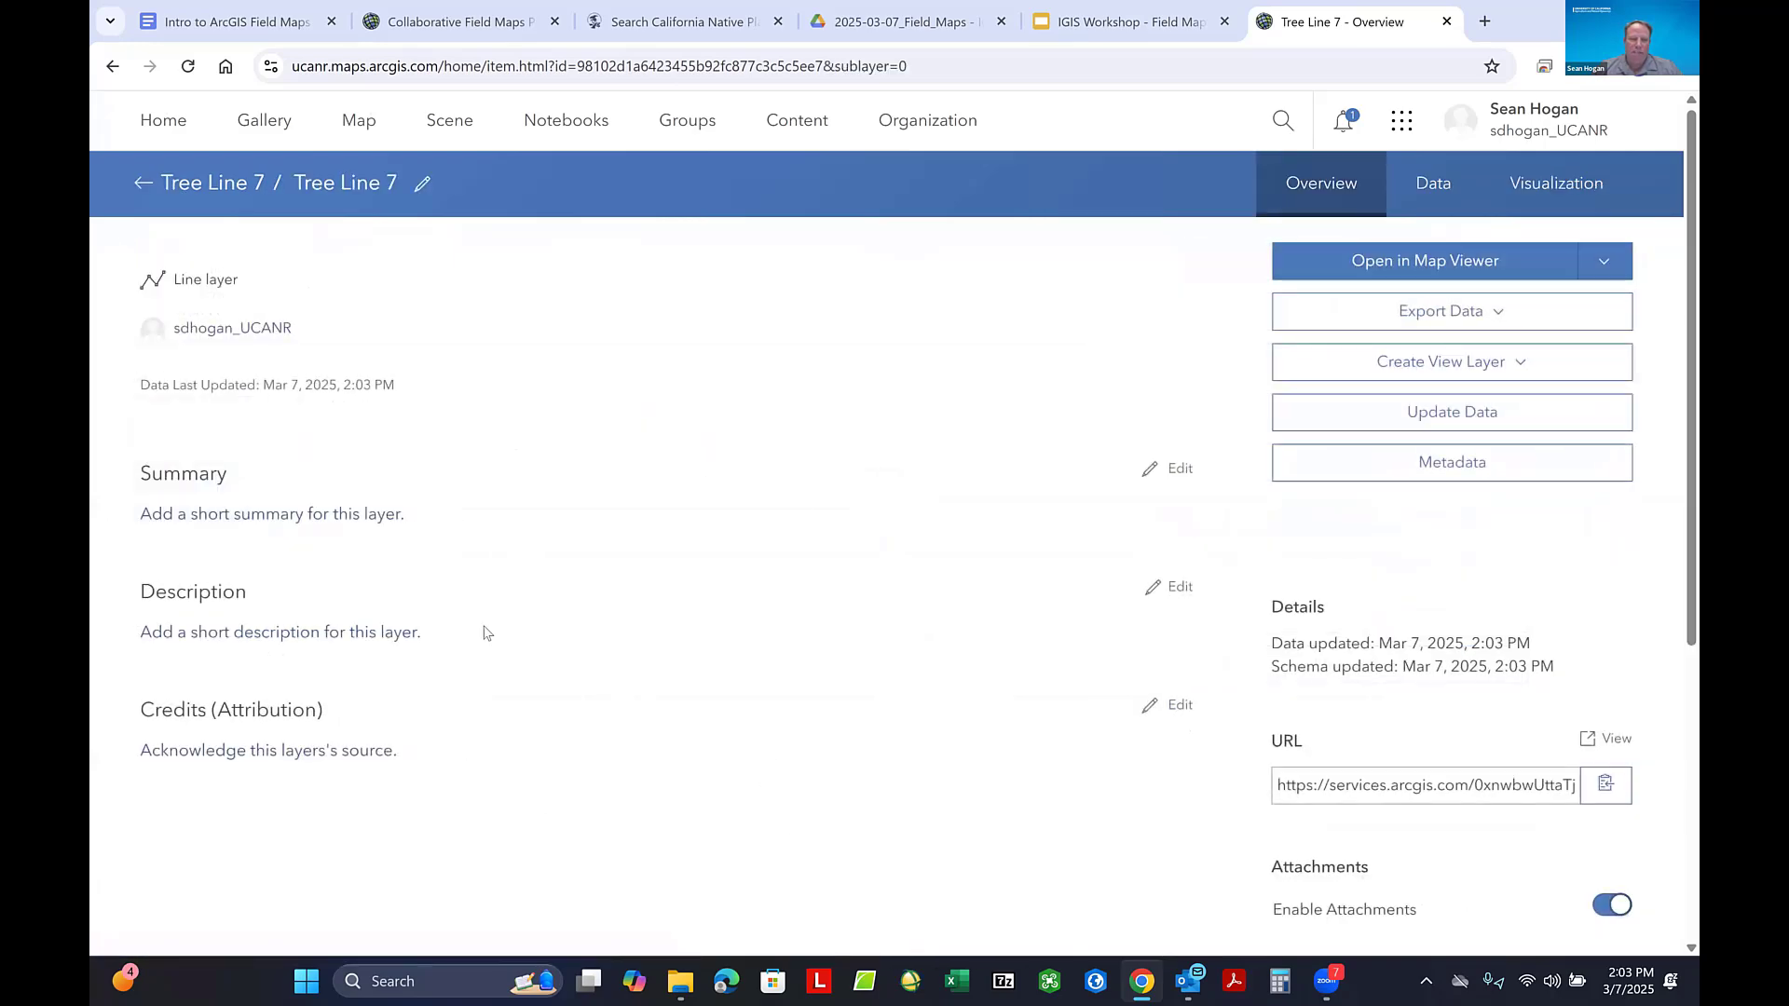
pyautogui.click(141, 184)
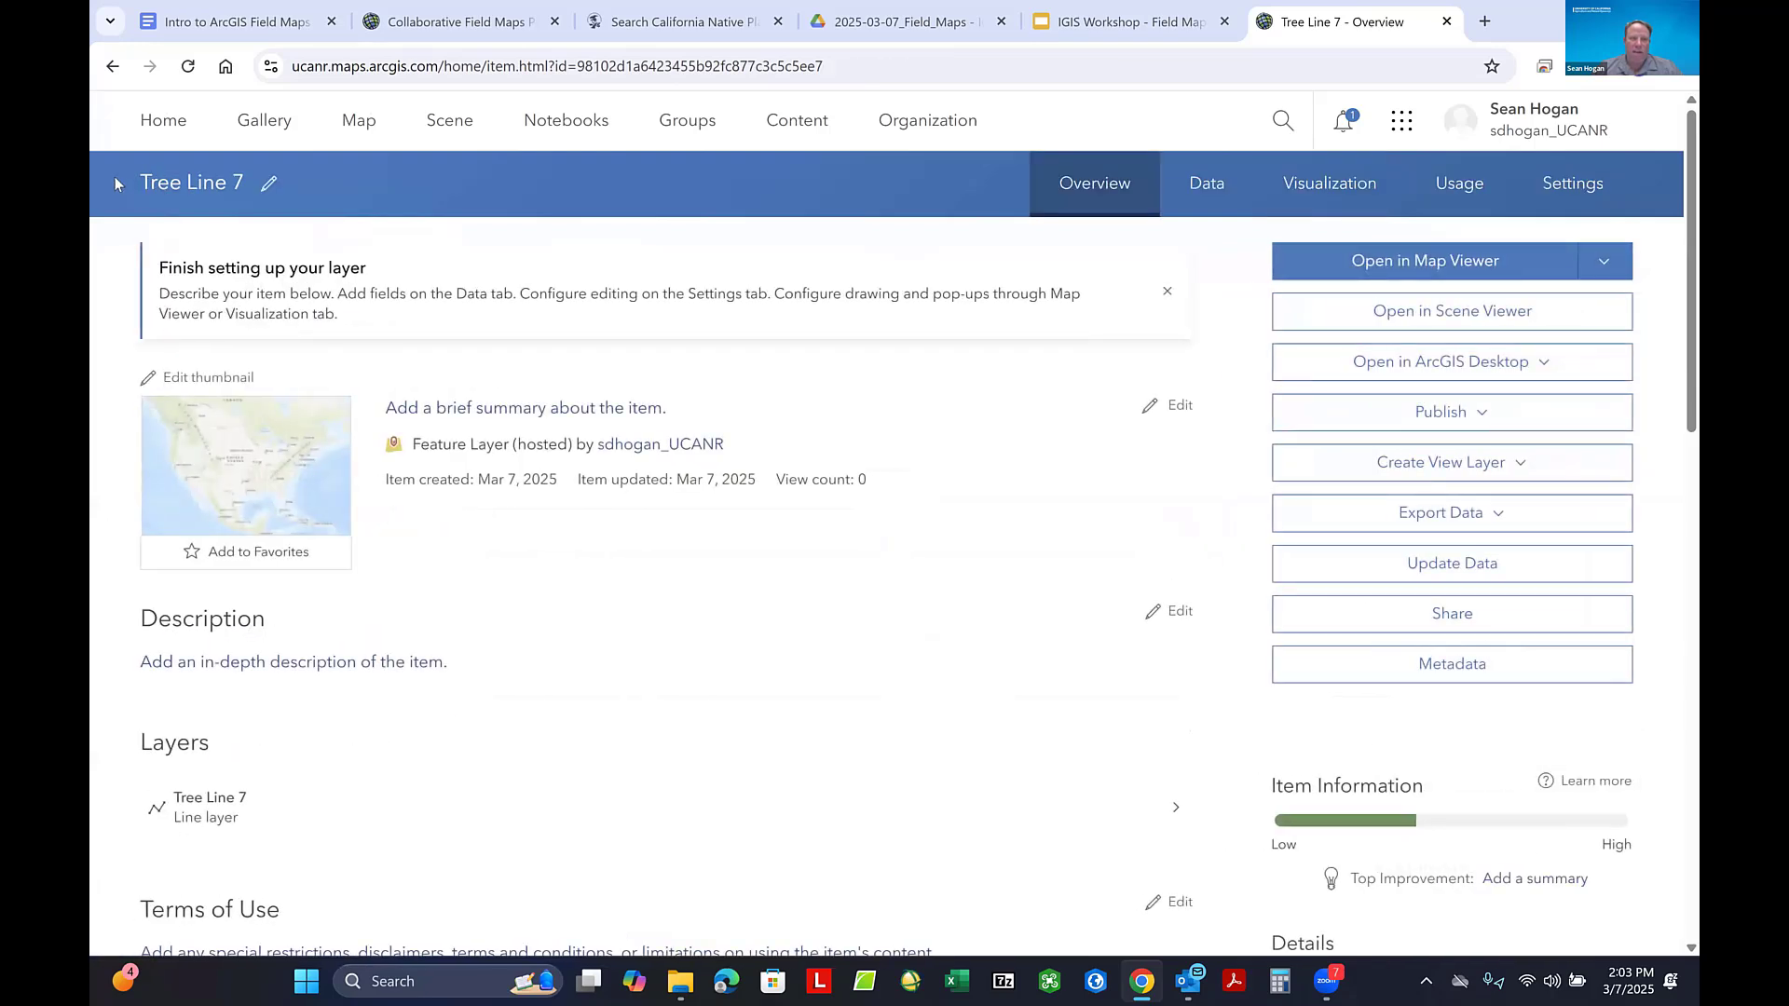
# - Enable Sync in the Tree Line 7 hosted feature layer's editing settings and save the change
pyautogui.click(1574, 186)
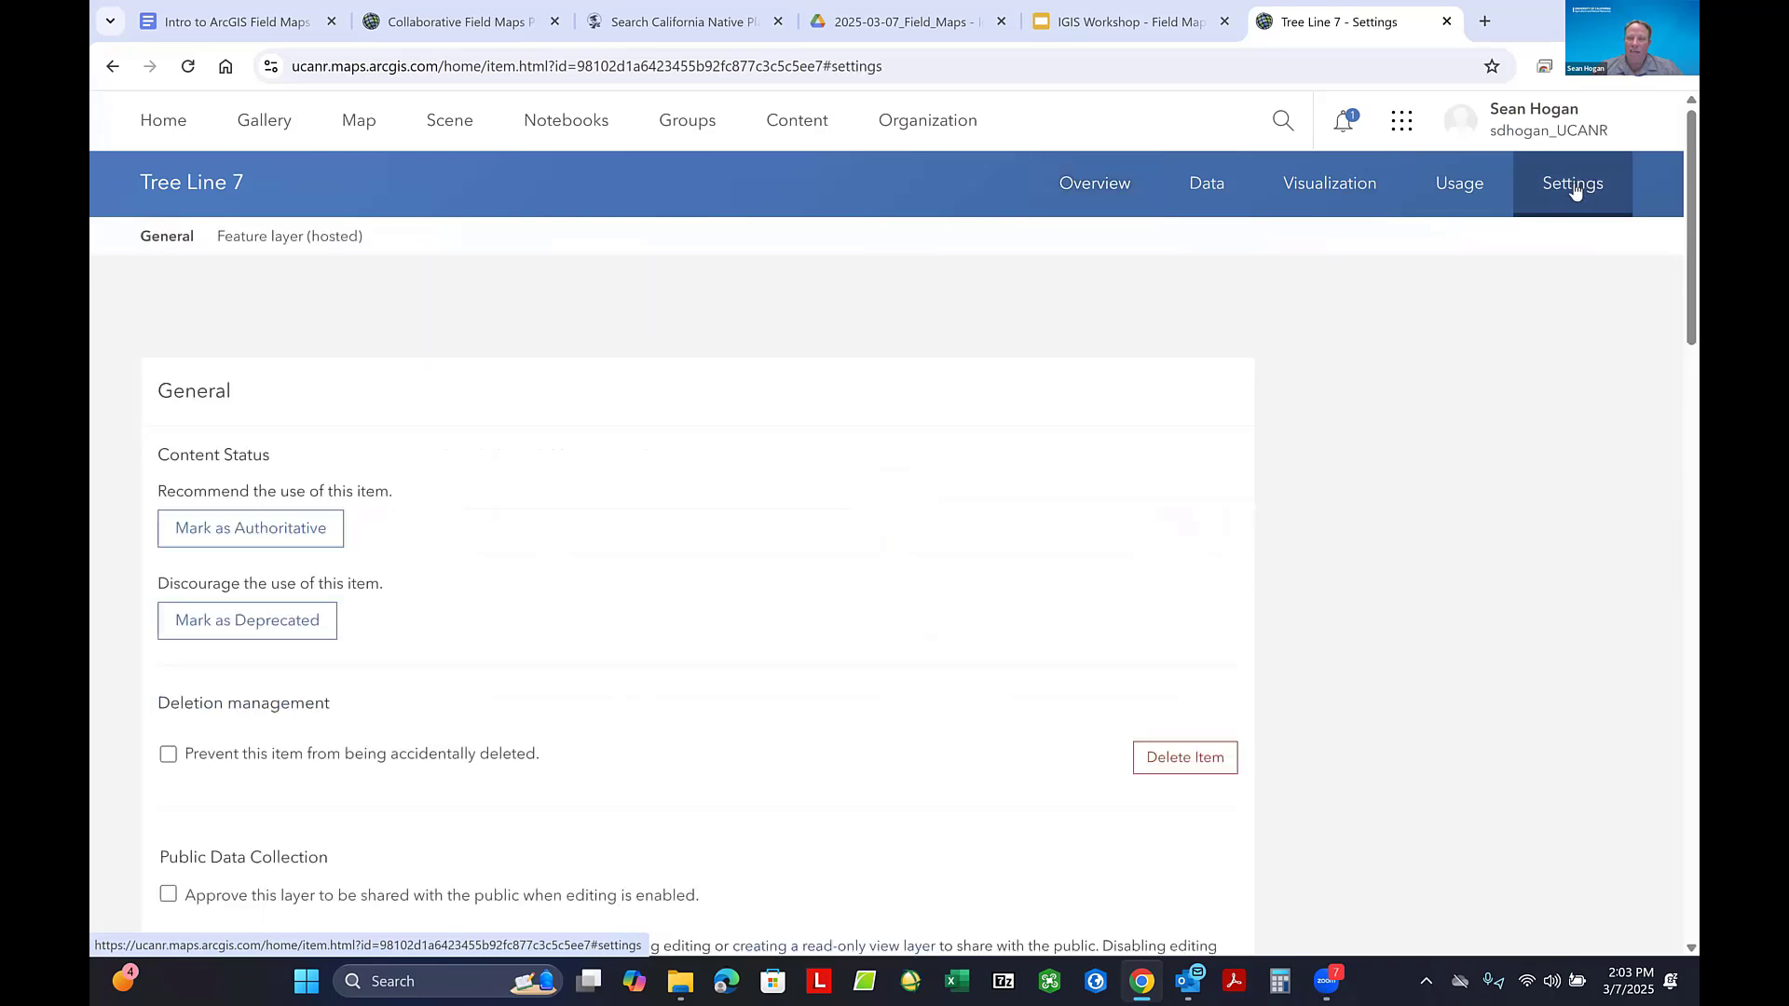
pyautogui.scroll(-6, 355, 489)
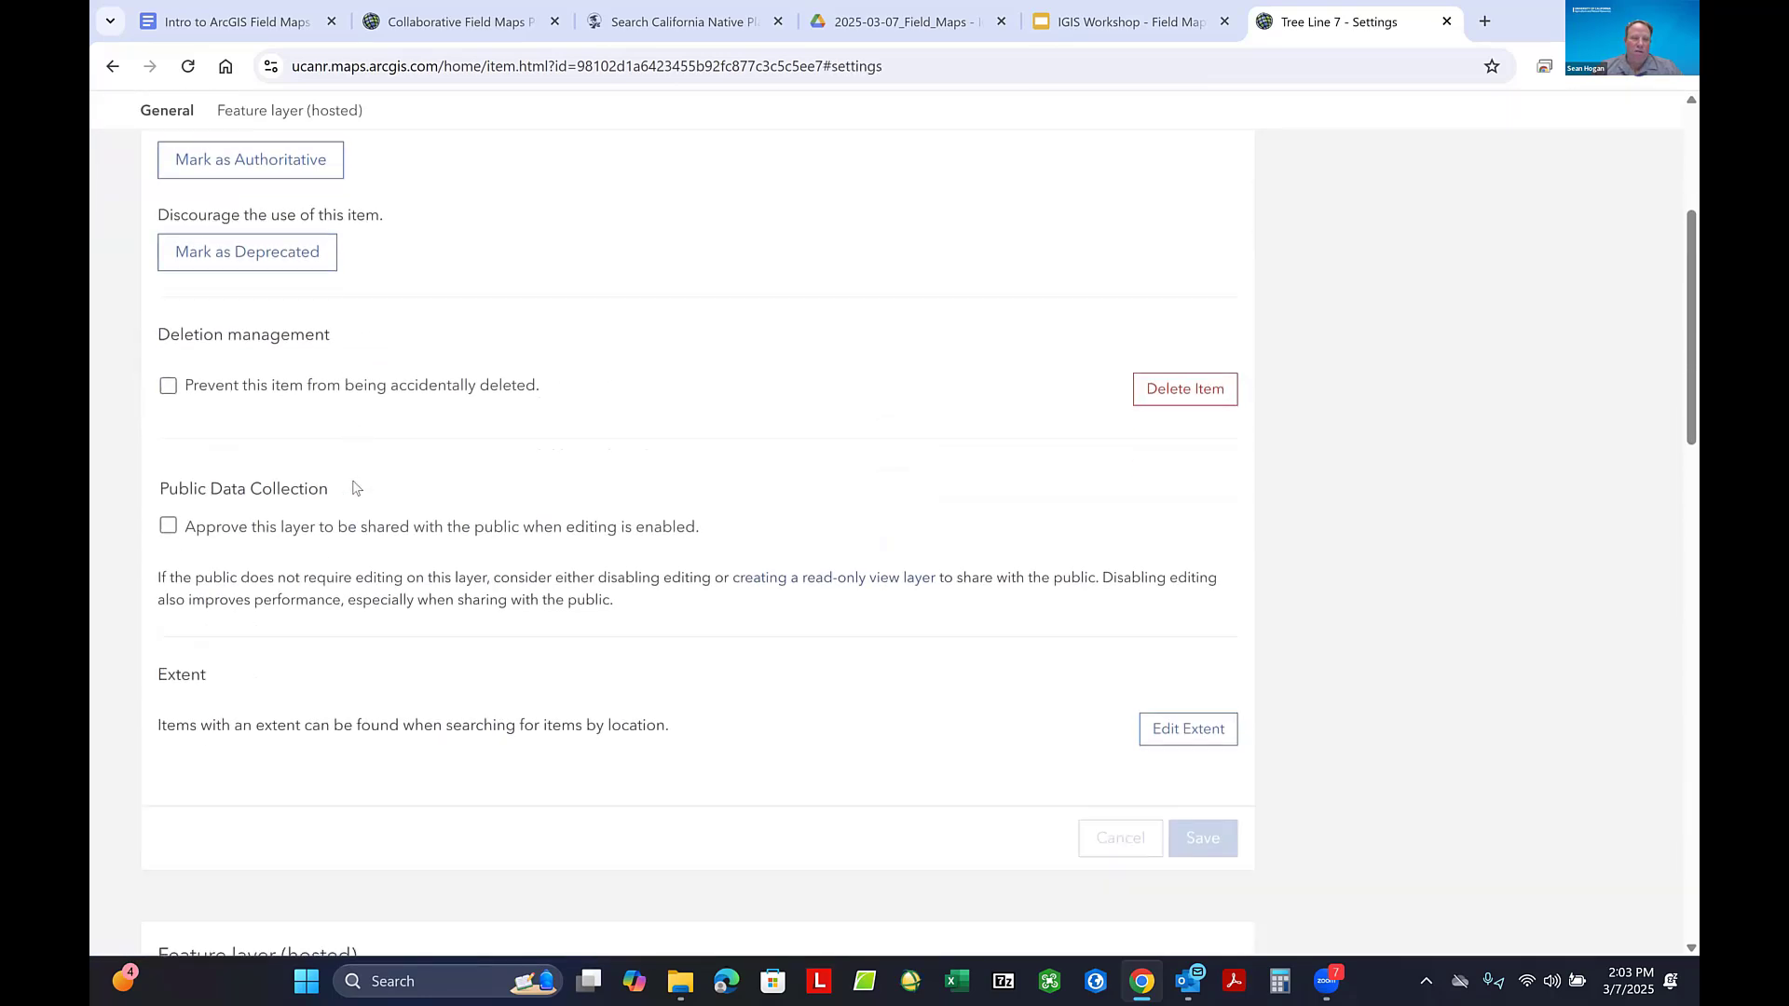
pyautogui.scroll(-2, 355, 489)
pyautogui.click(172, 664)
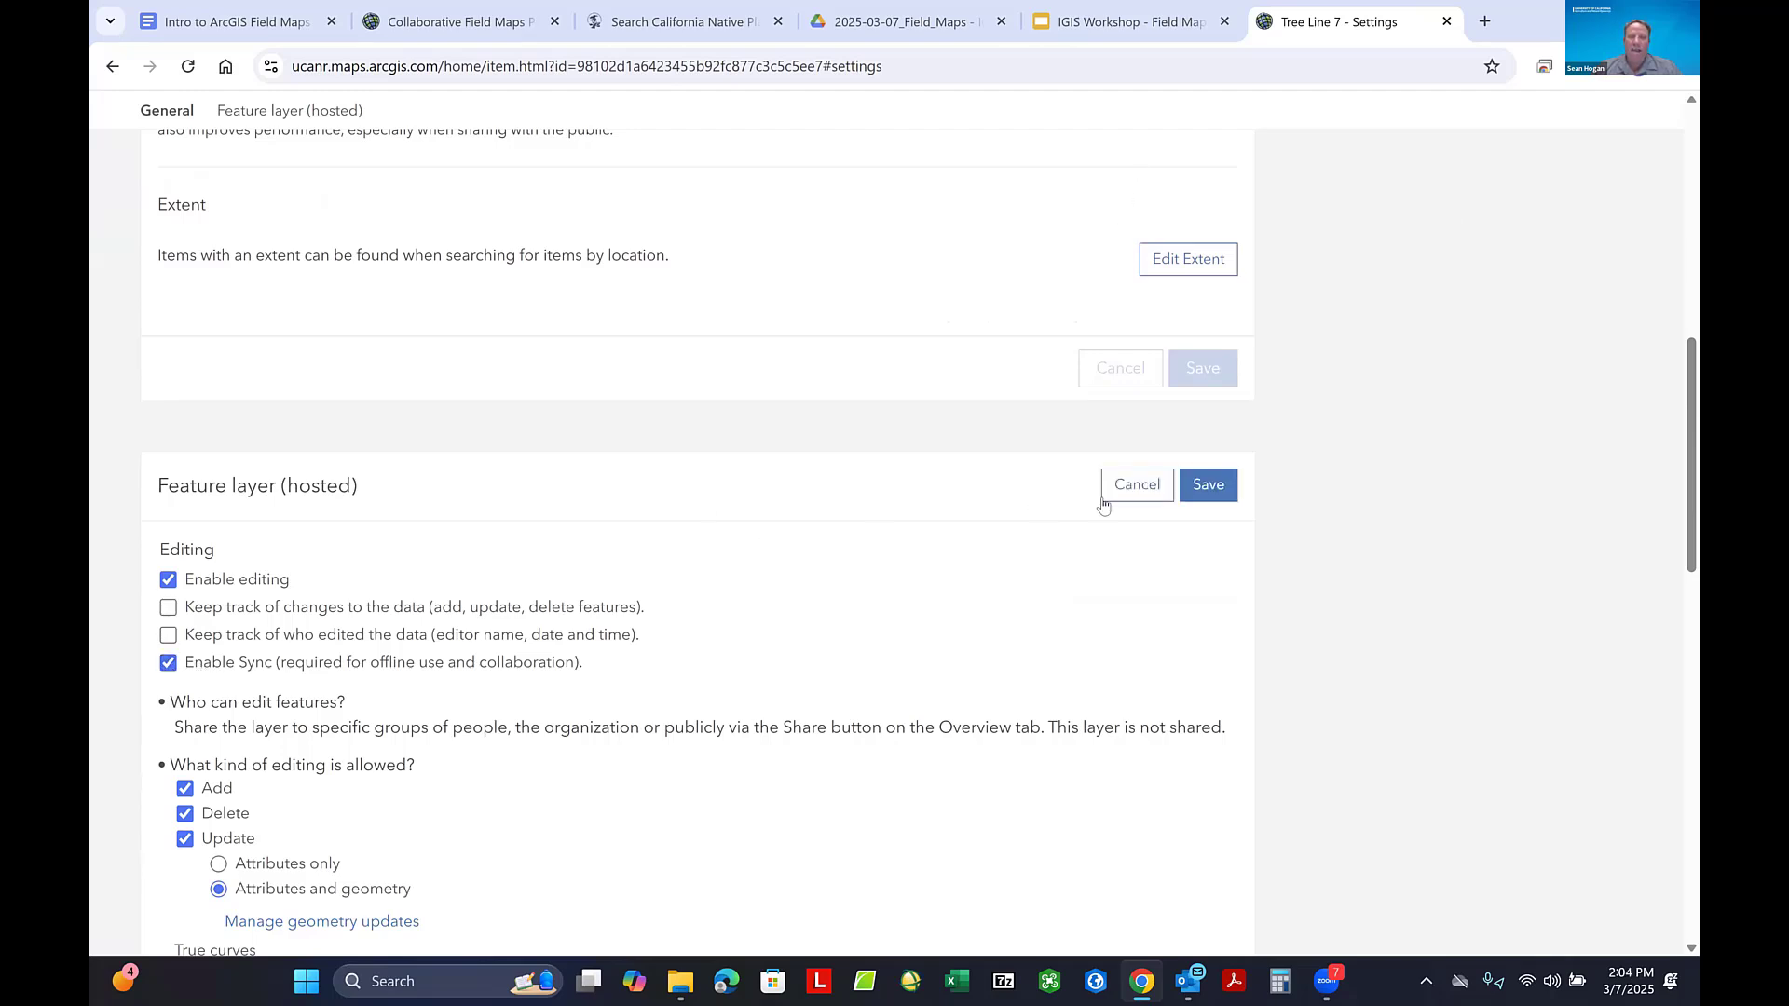
pyautogui.click(1214, 487)
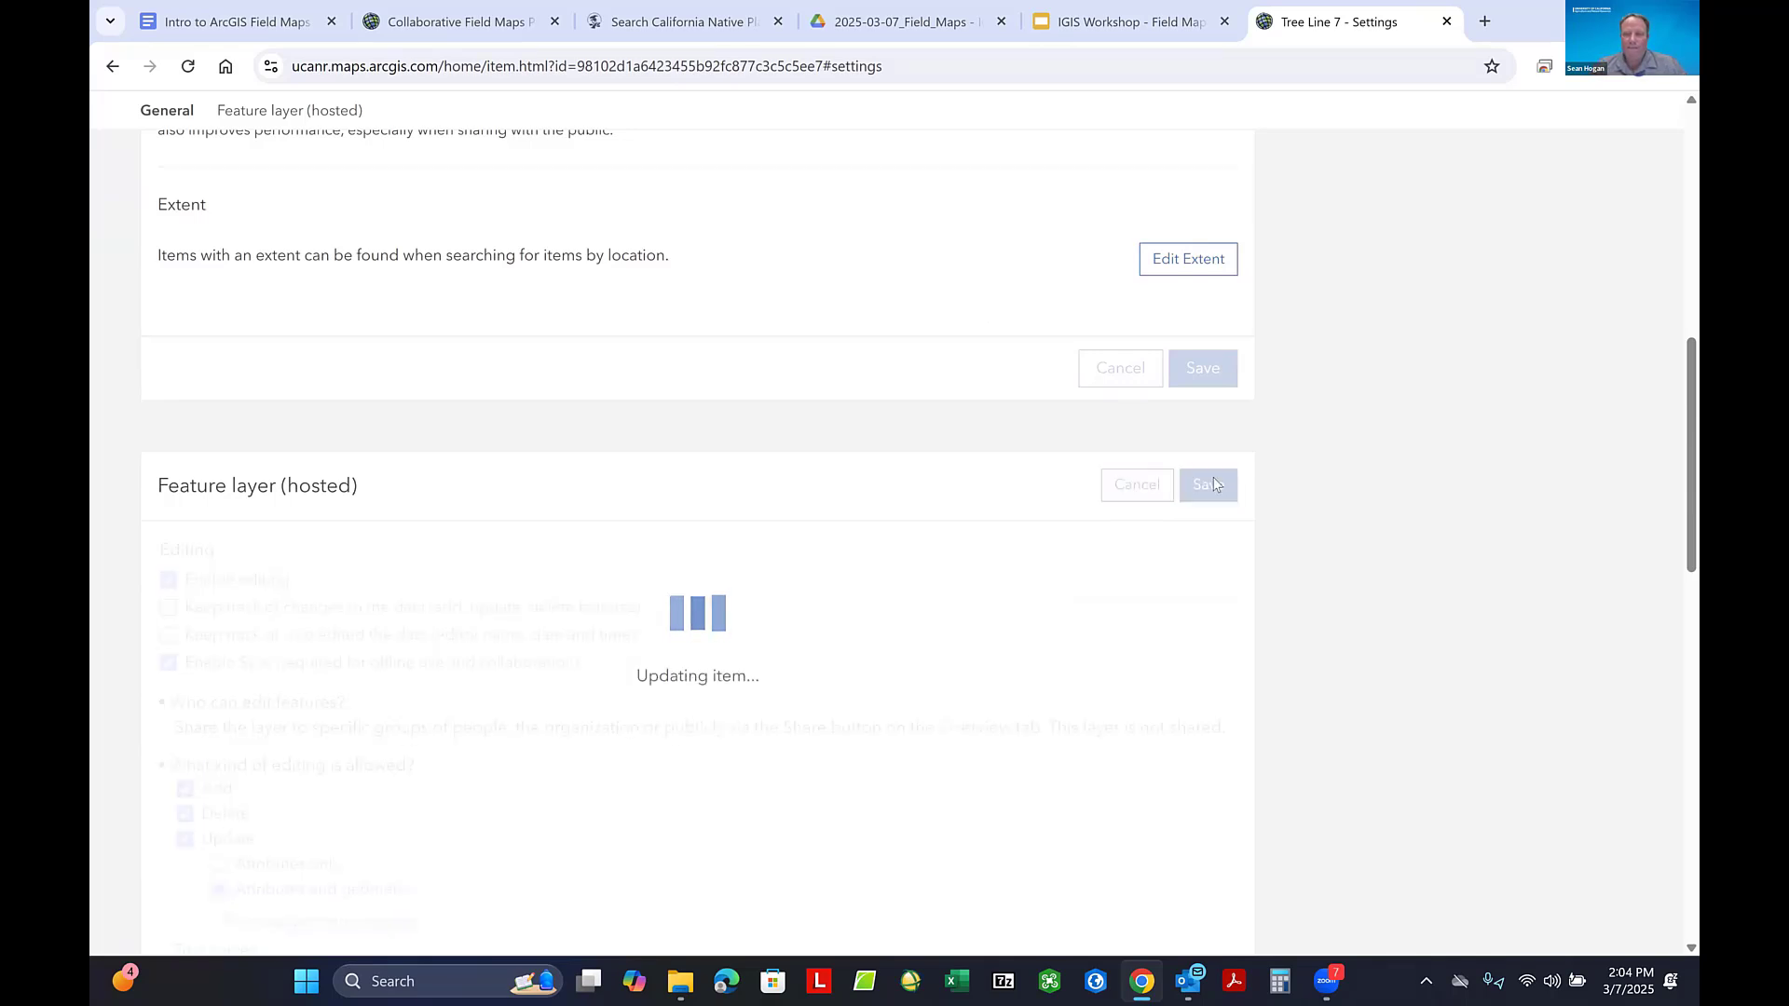
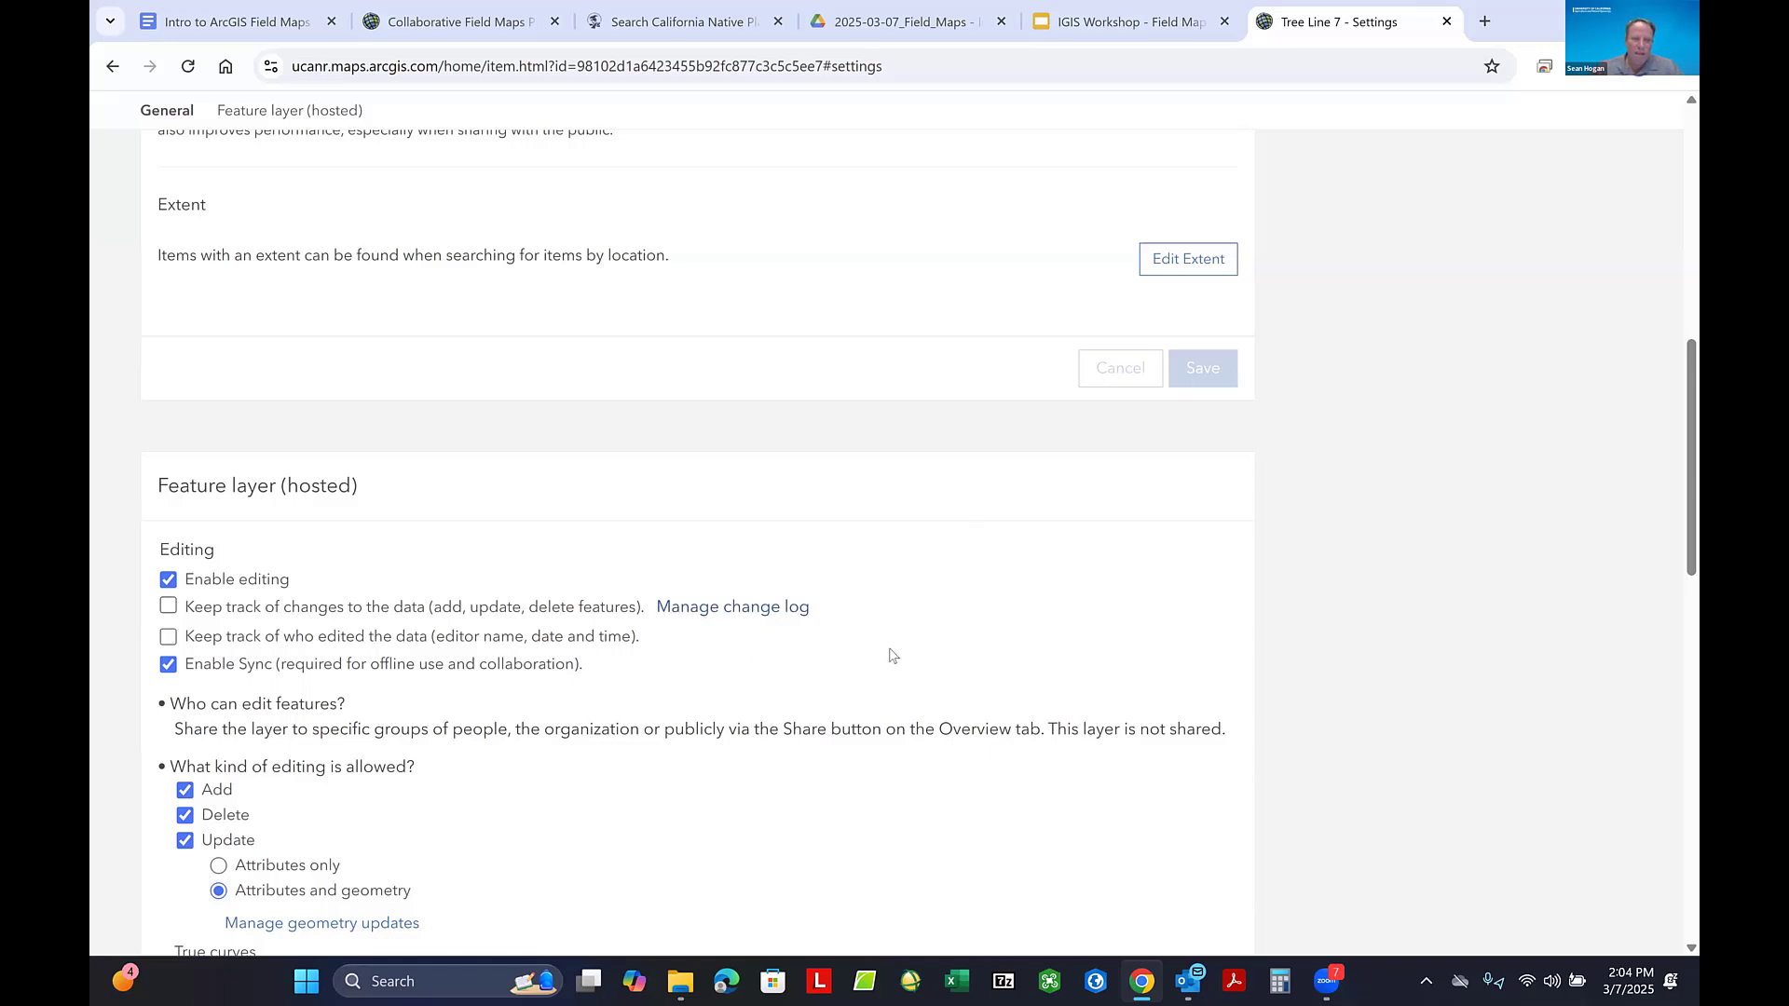
# - Leave the Tree Line 7 settings for the My content list and dismiss the new features notice
pyautogui.scroll(1, 893, 656)
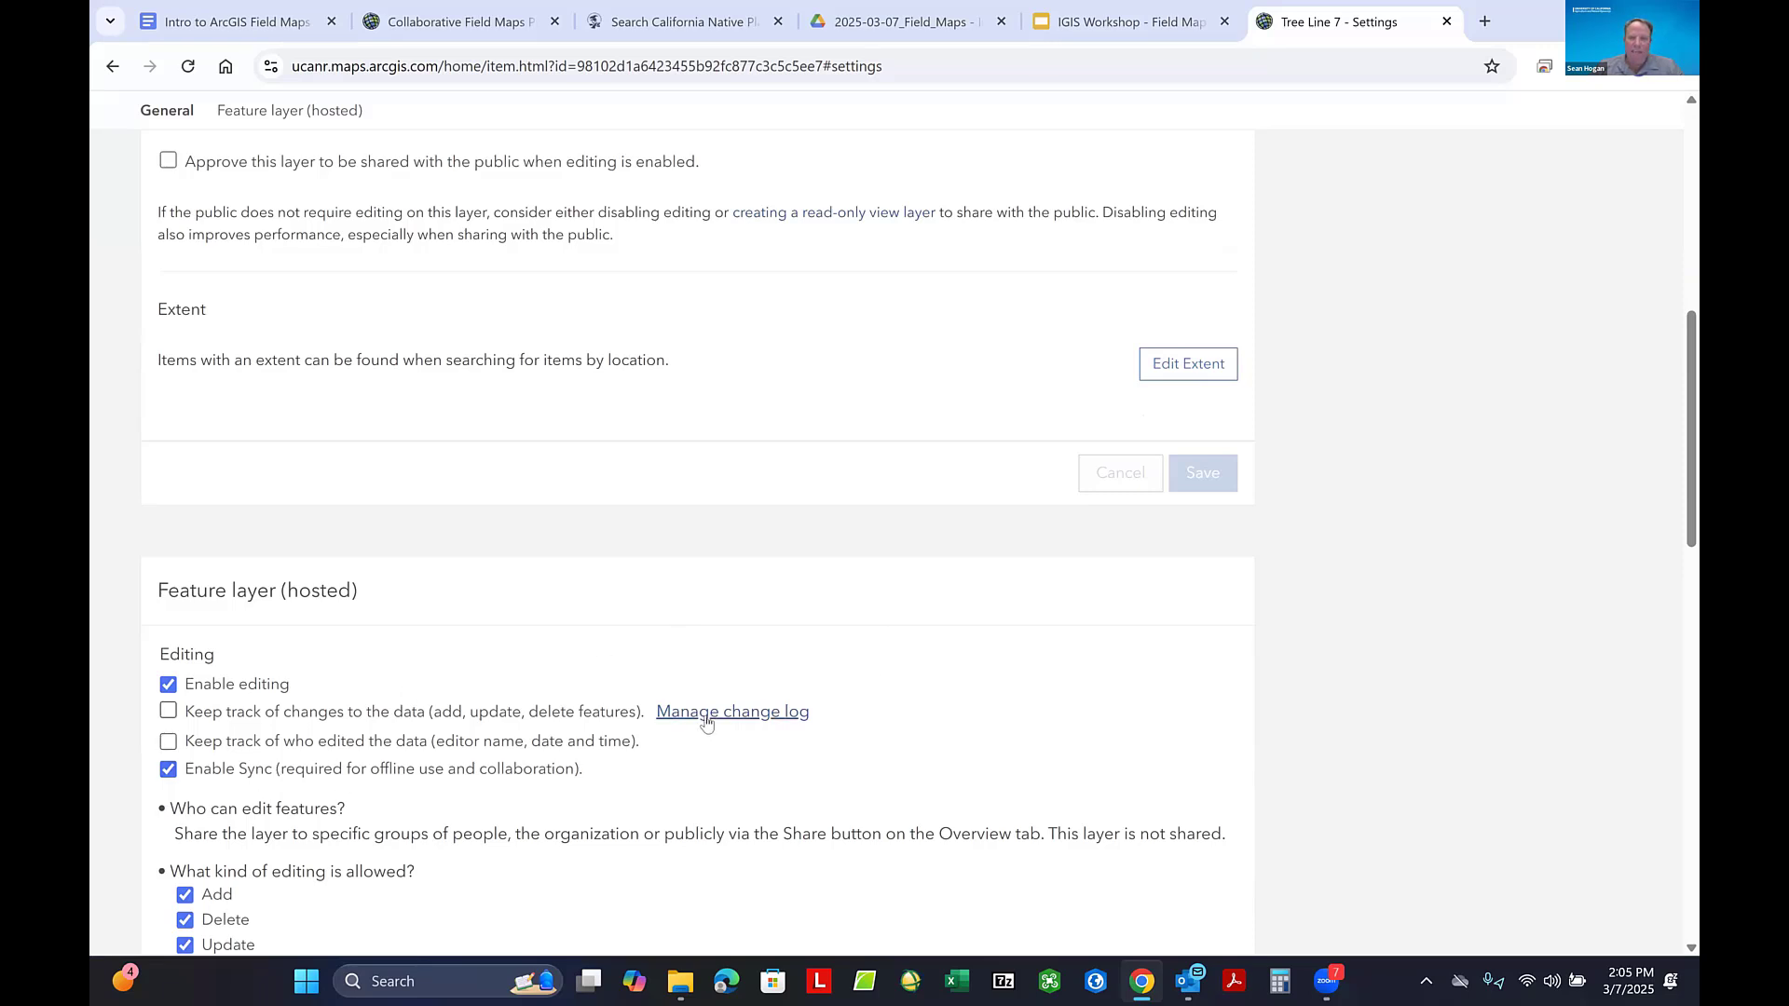
pyautogui.scroll(1, 711, 710)
pyautogui.scroll(4, 711, 710)
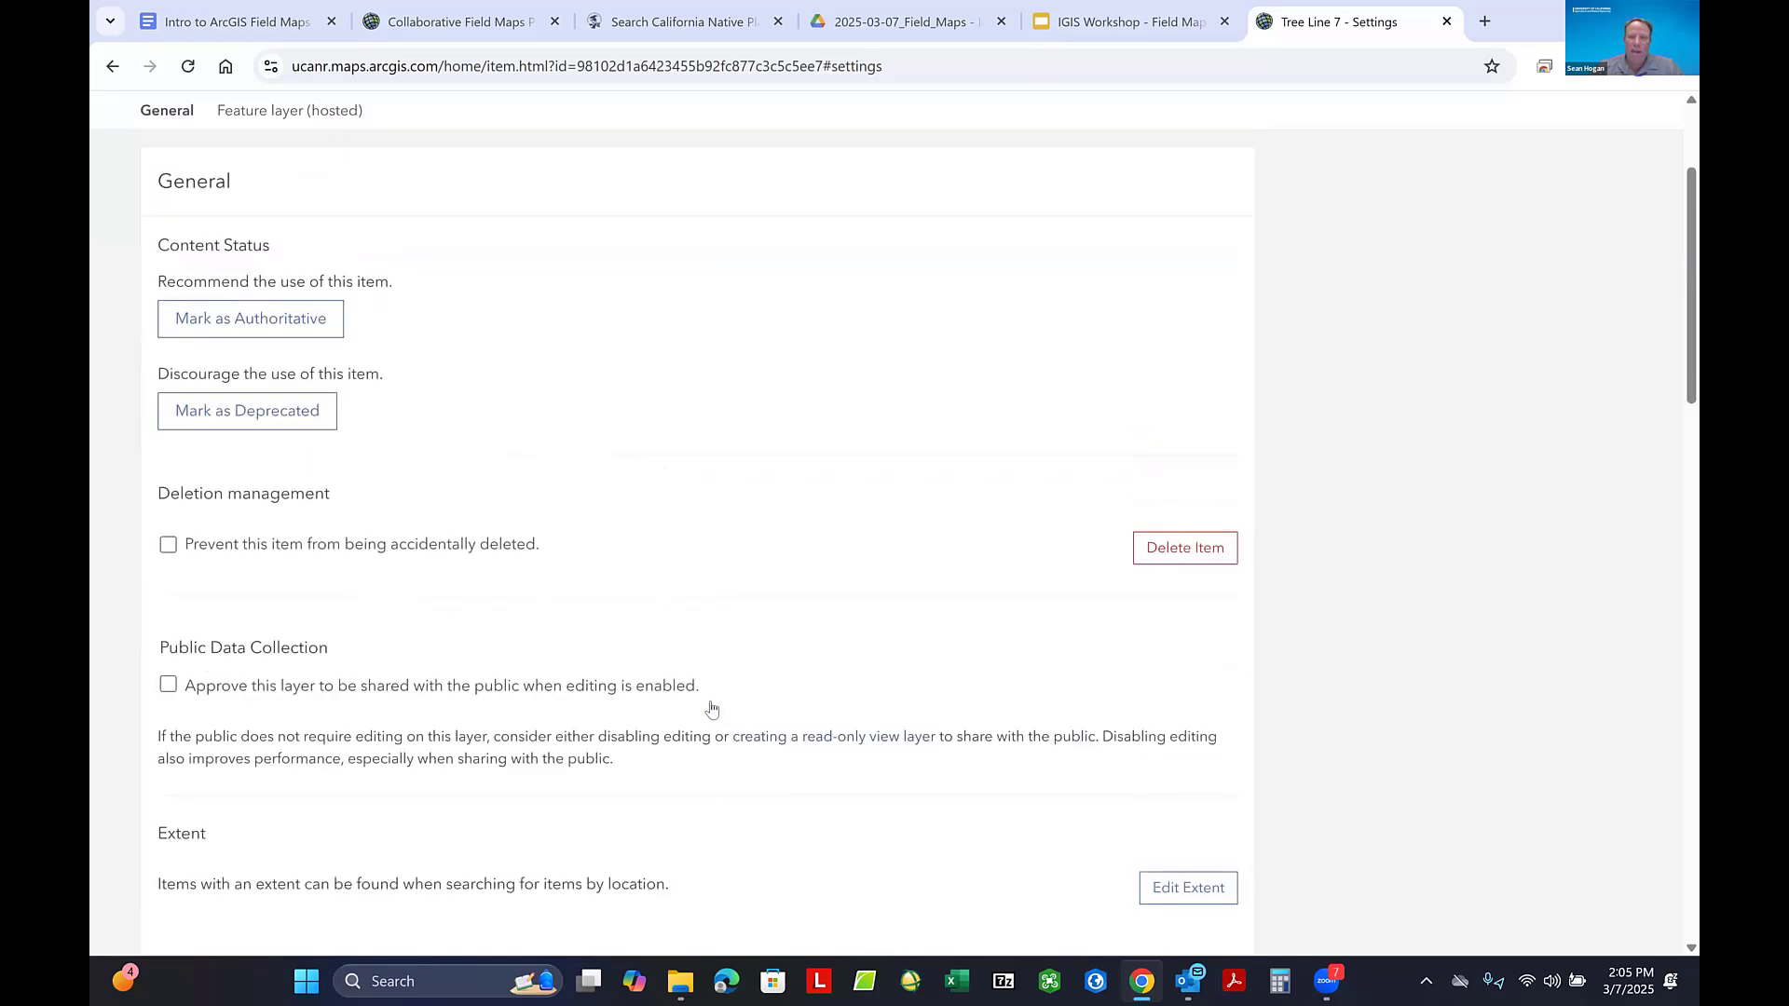
pyautogui.scroll(3, 711, 708)
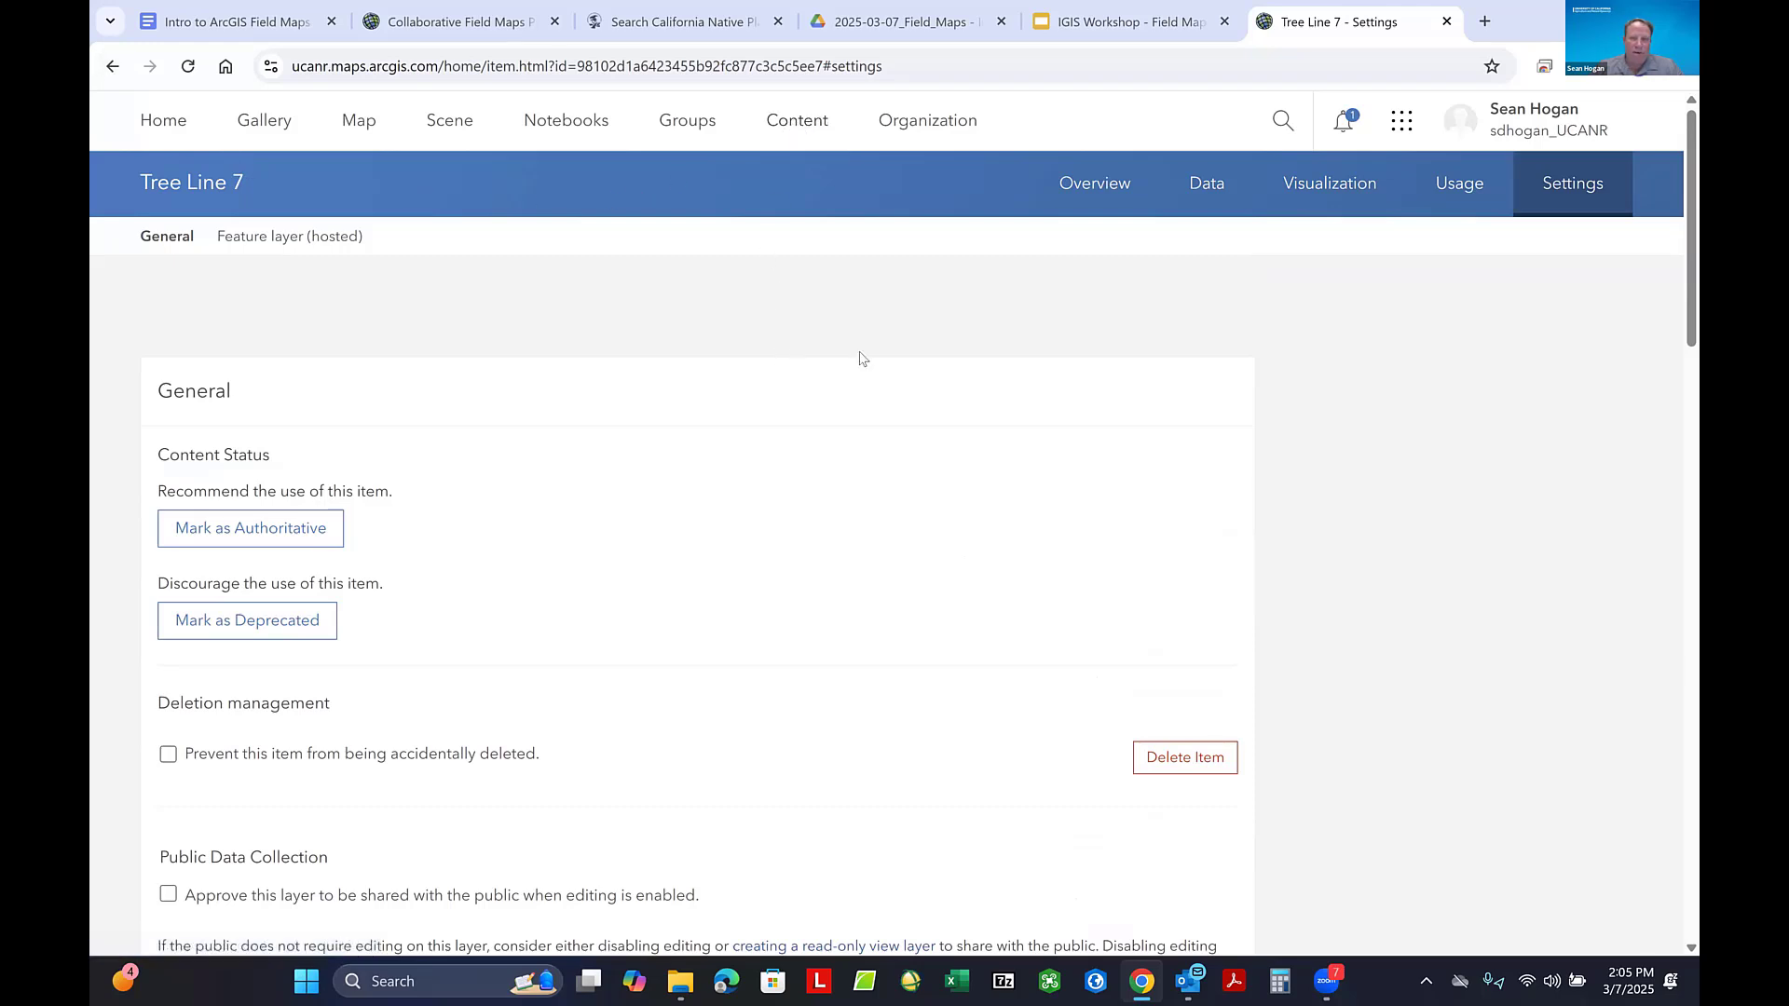
pyautogui.click(788, 128)
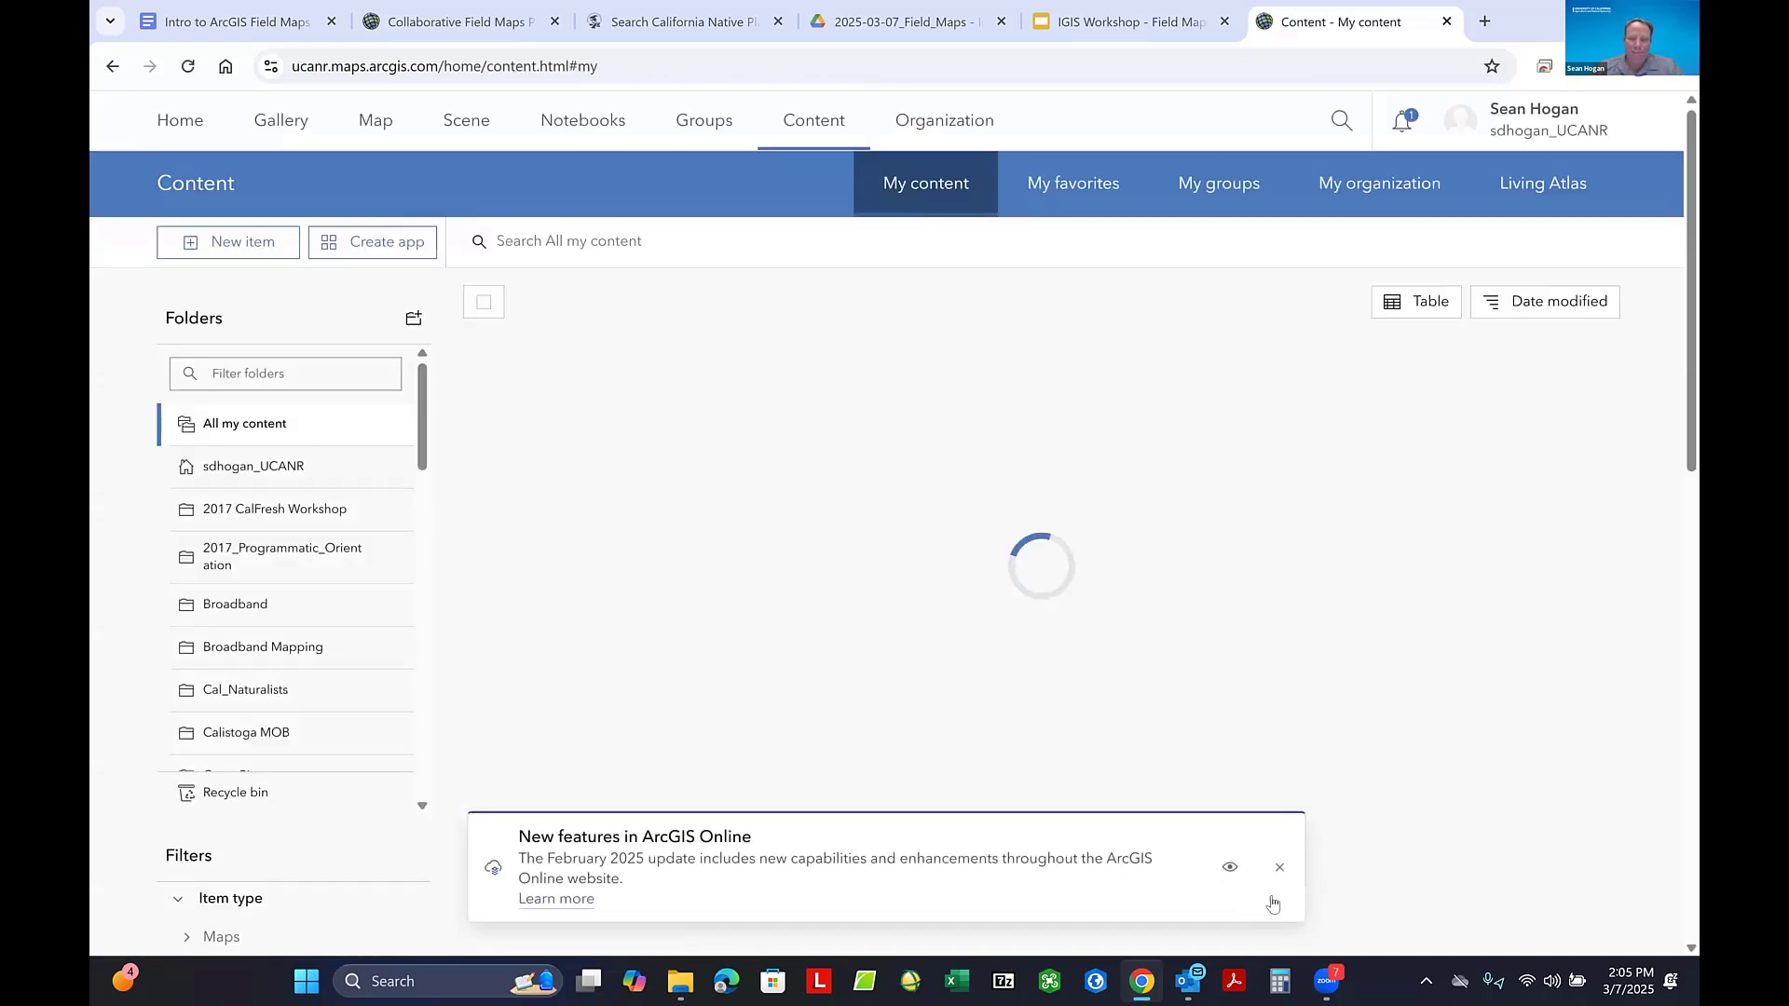
pyautogui.click(1278, 867)
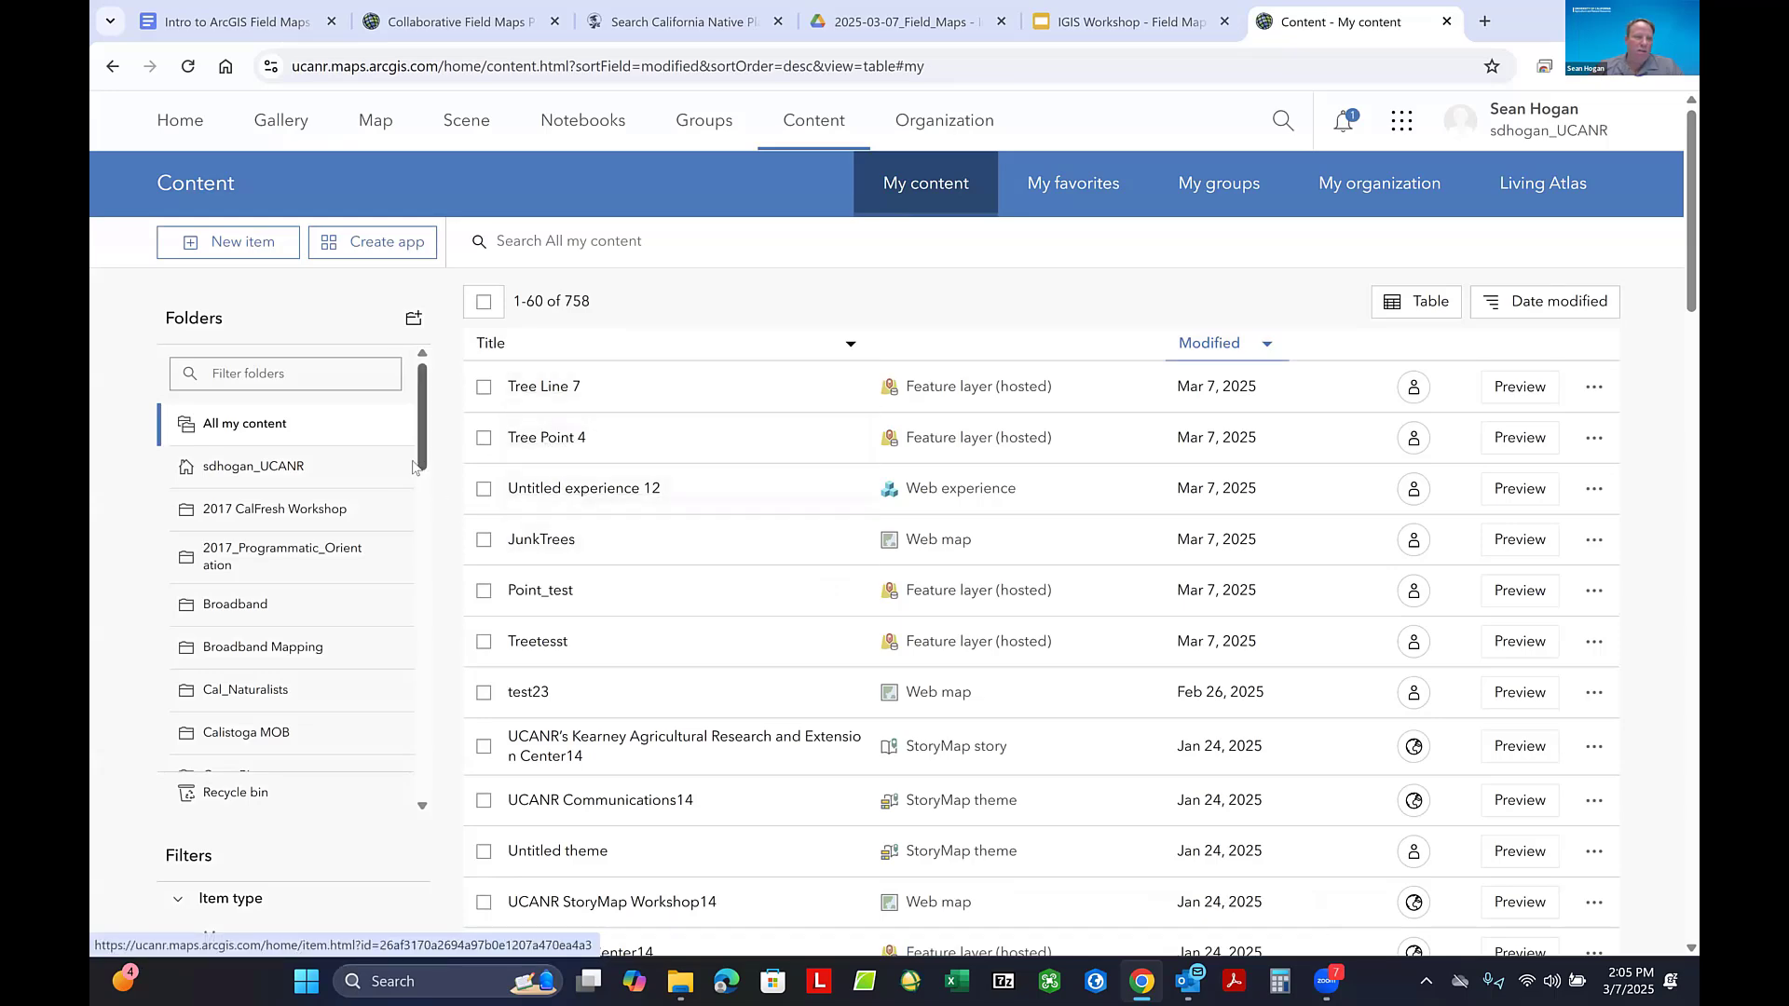
# - Start a new feature layer item with the Define your own layer option
pyautogui.click(223, 245)
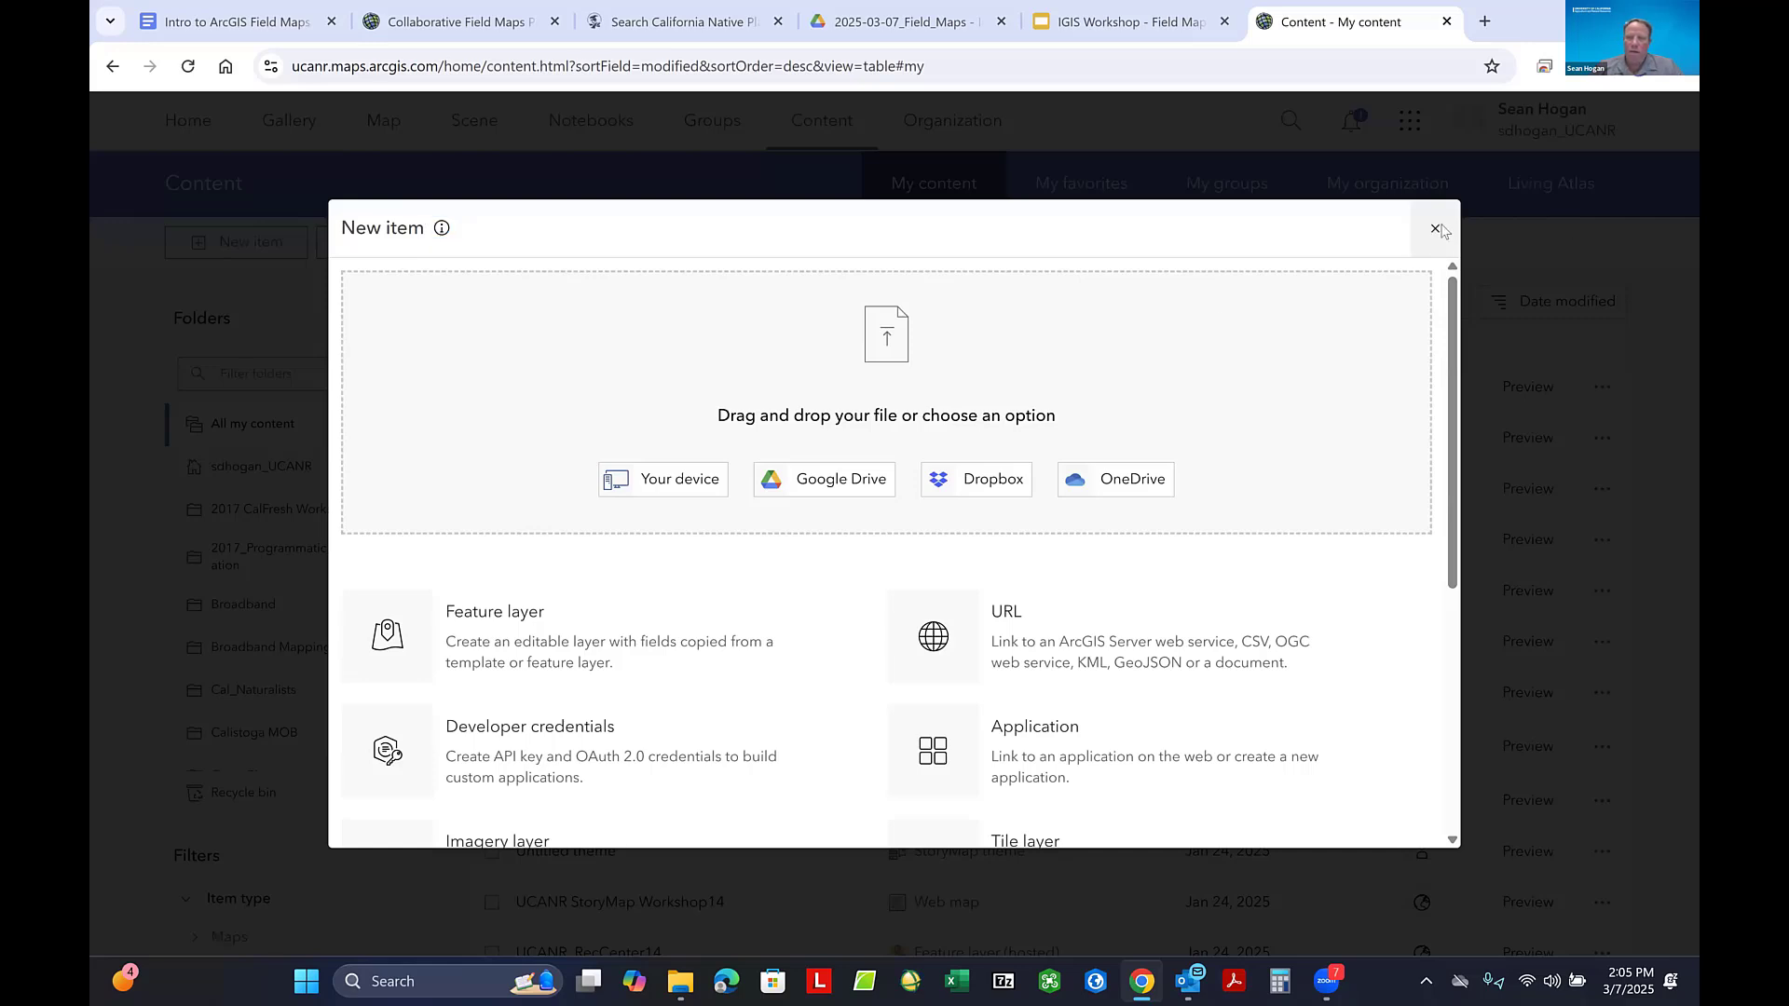
pyautogui.click(1435, 228)
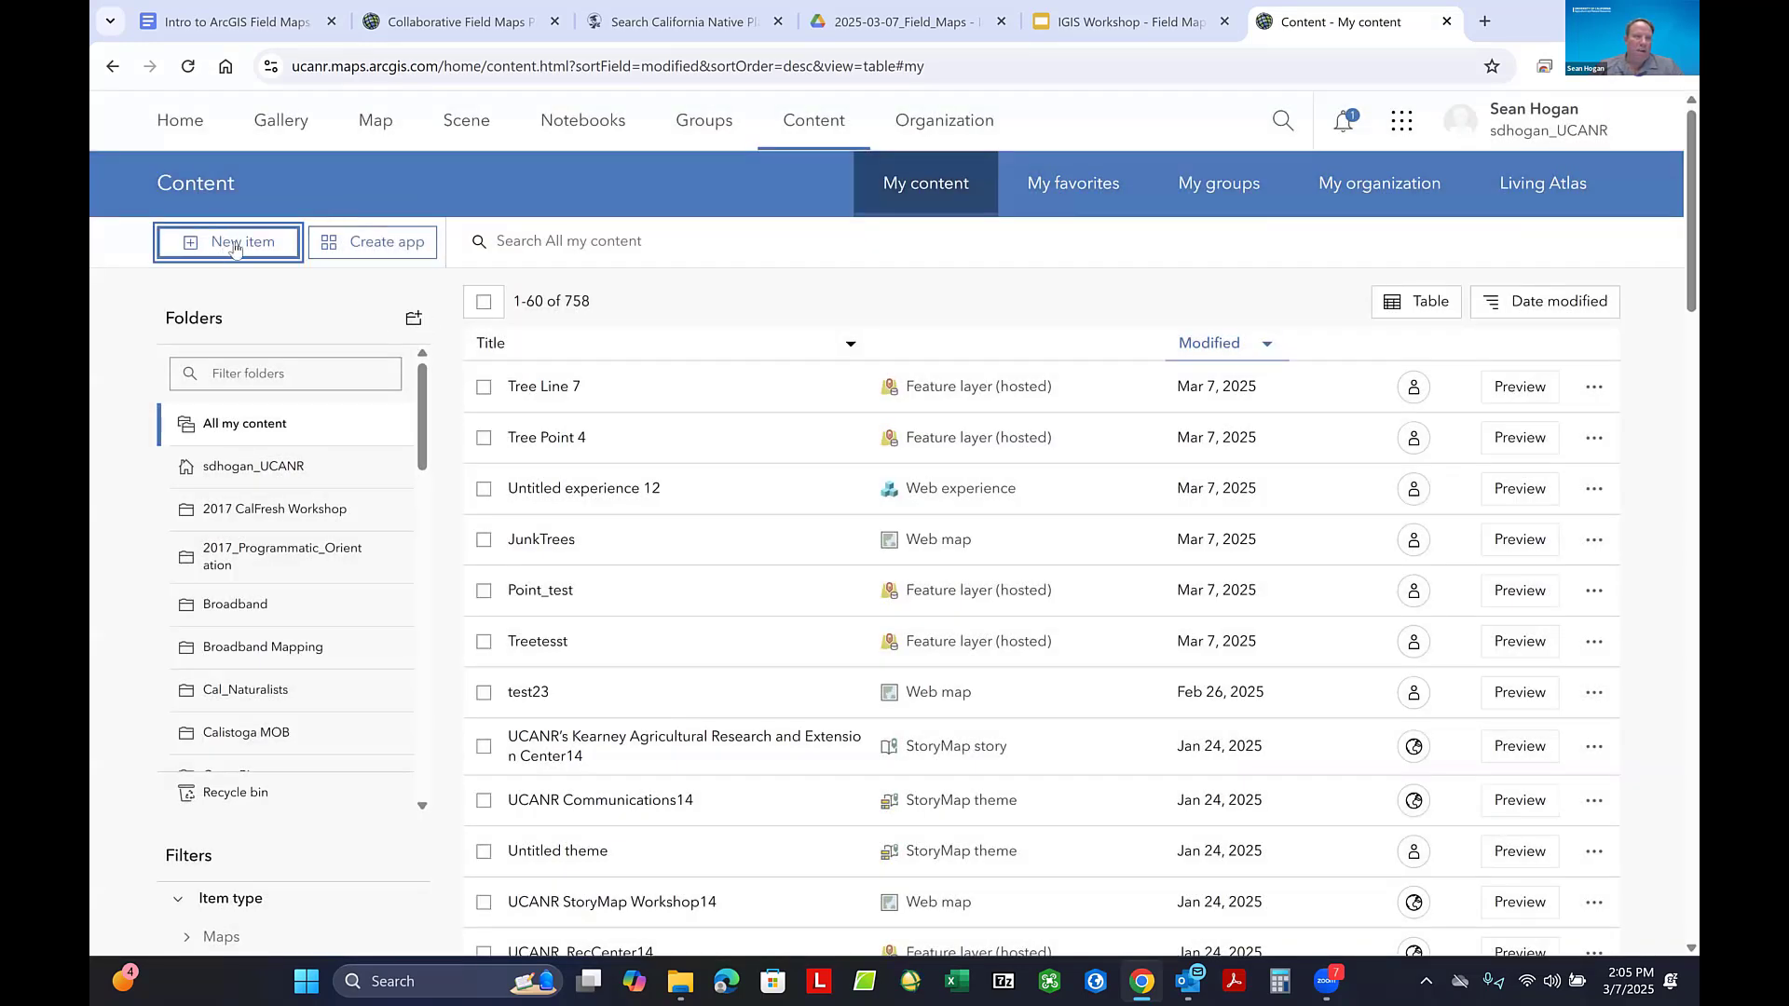
pyautogui.click(244, 249)
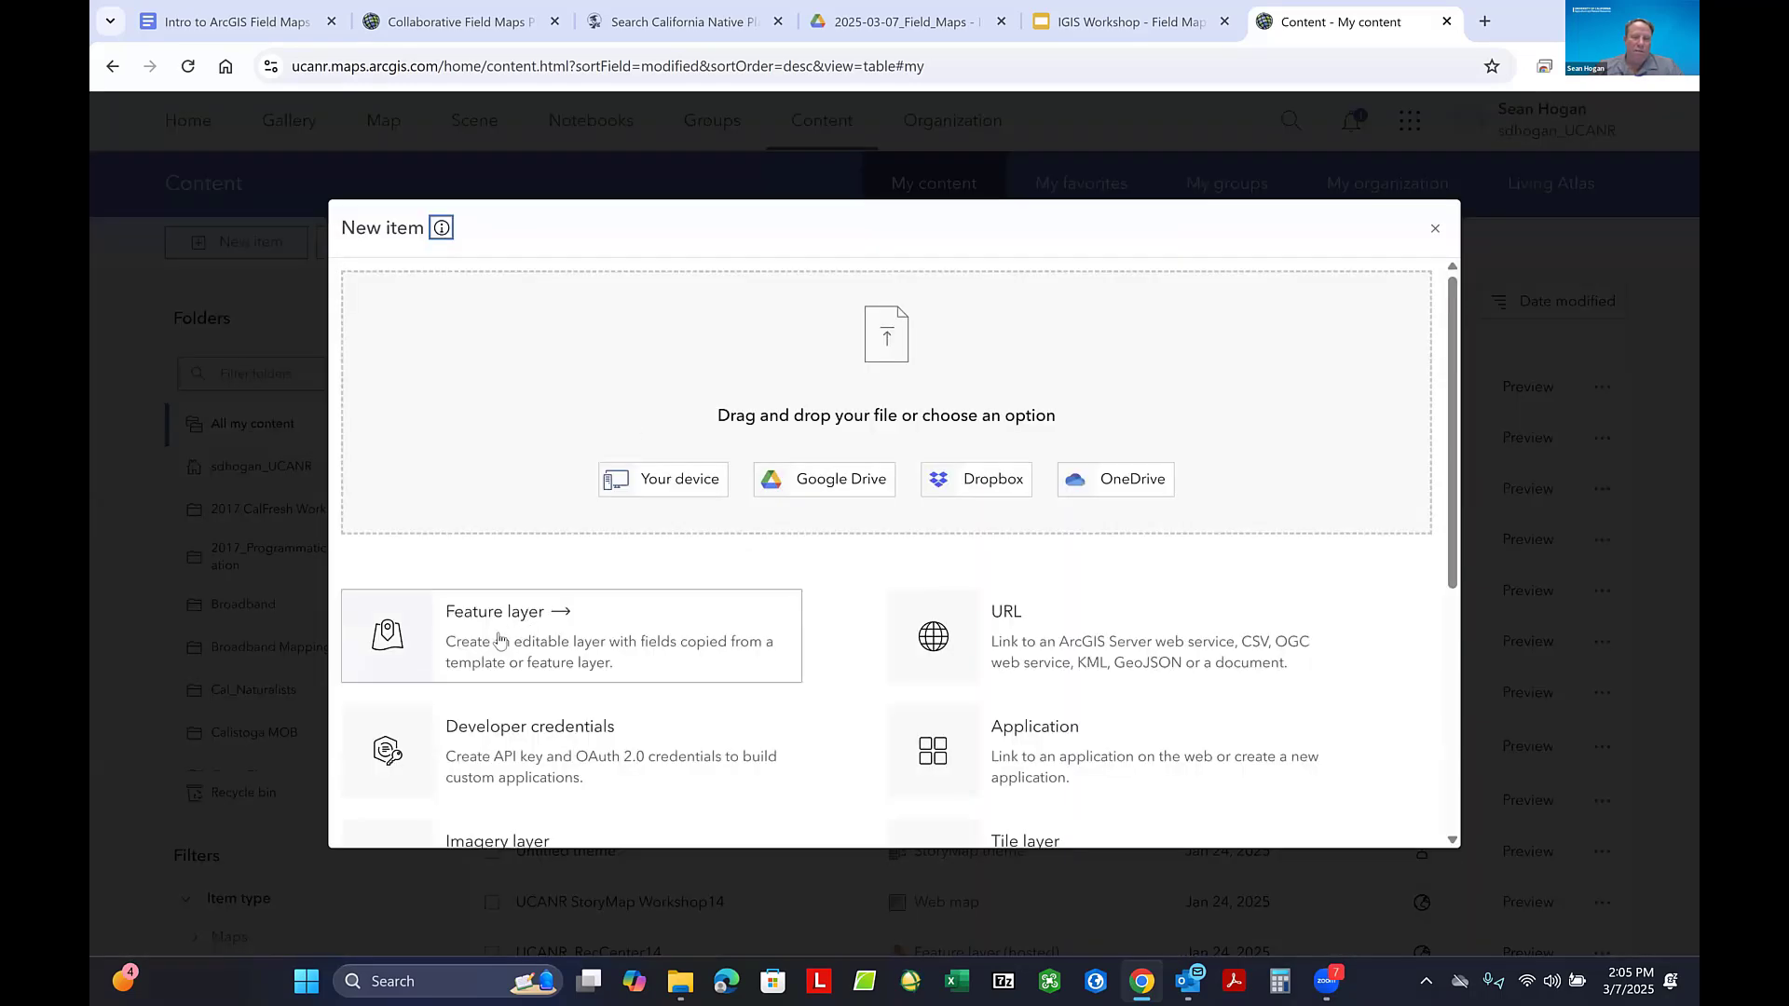
pyautogui.click(499, 640)
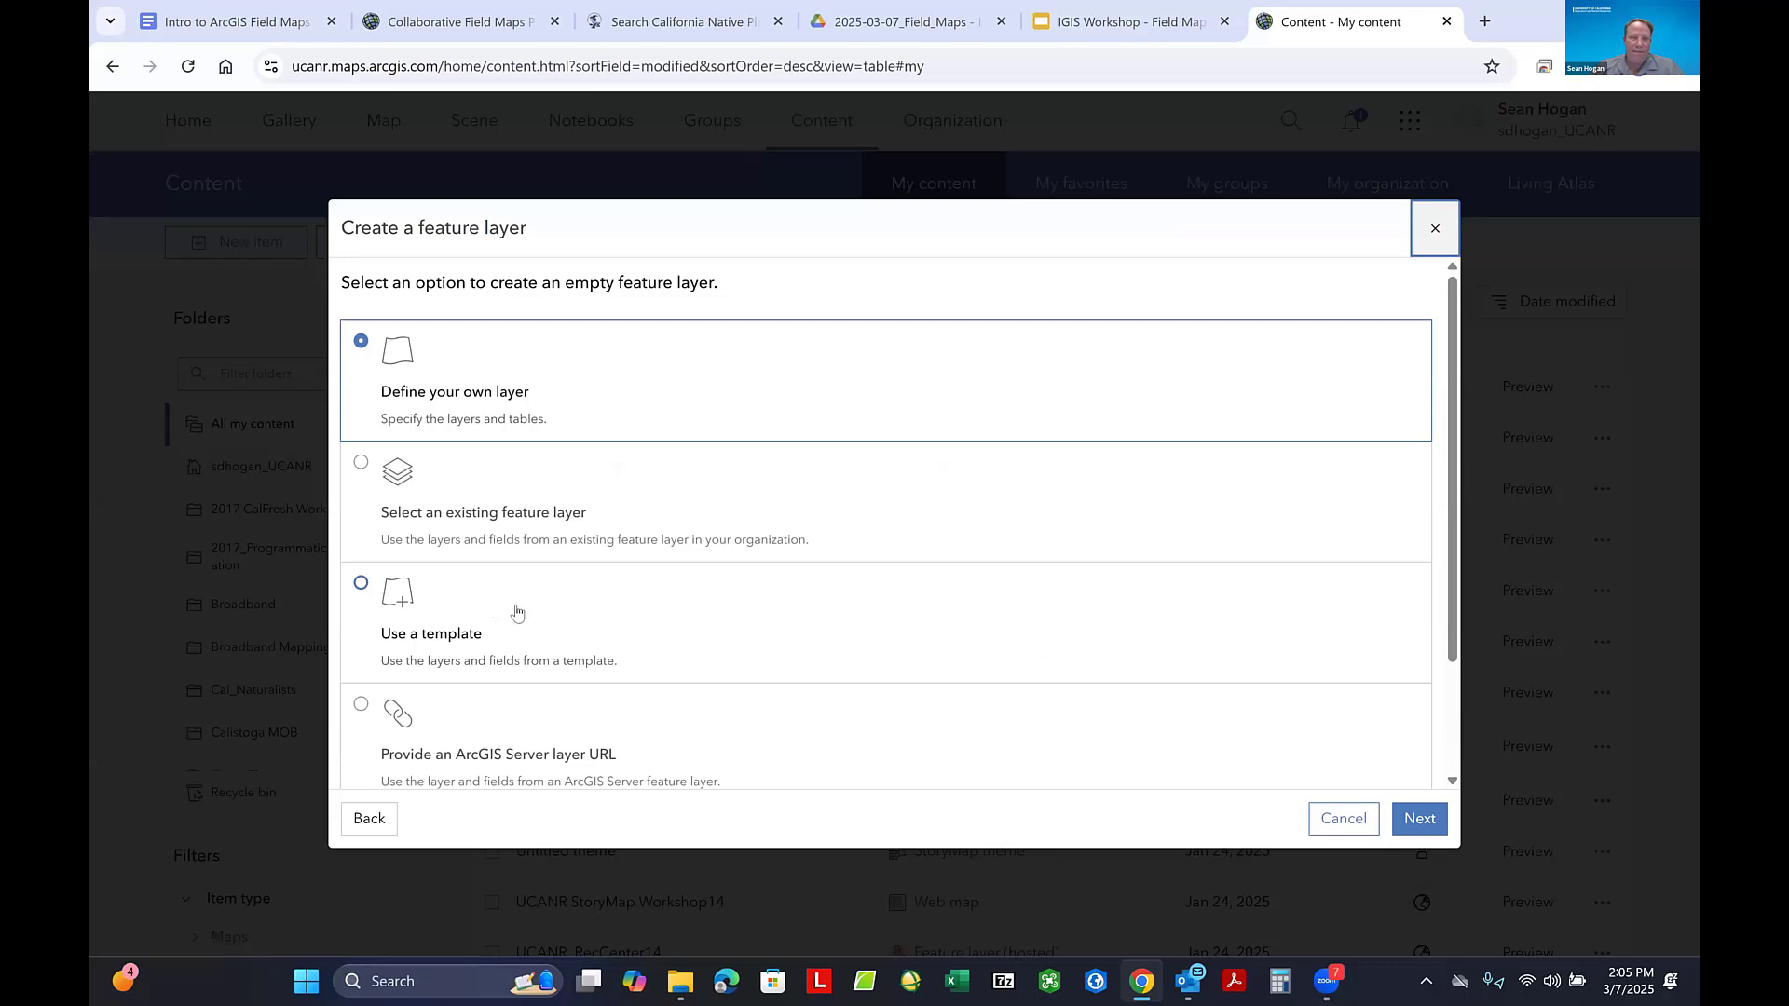
pyautogui.click(460, 398)
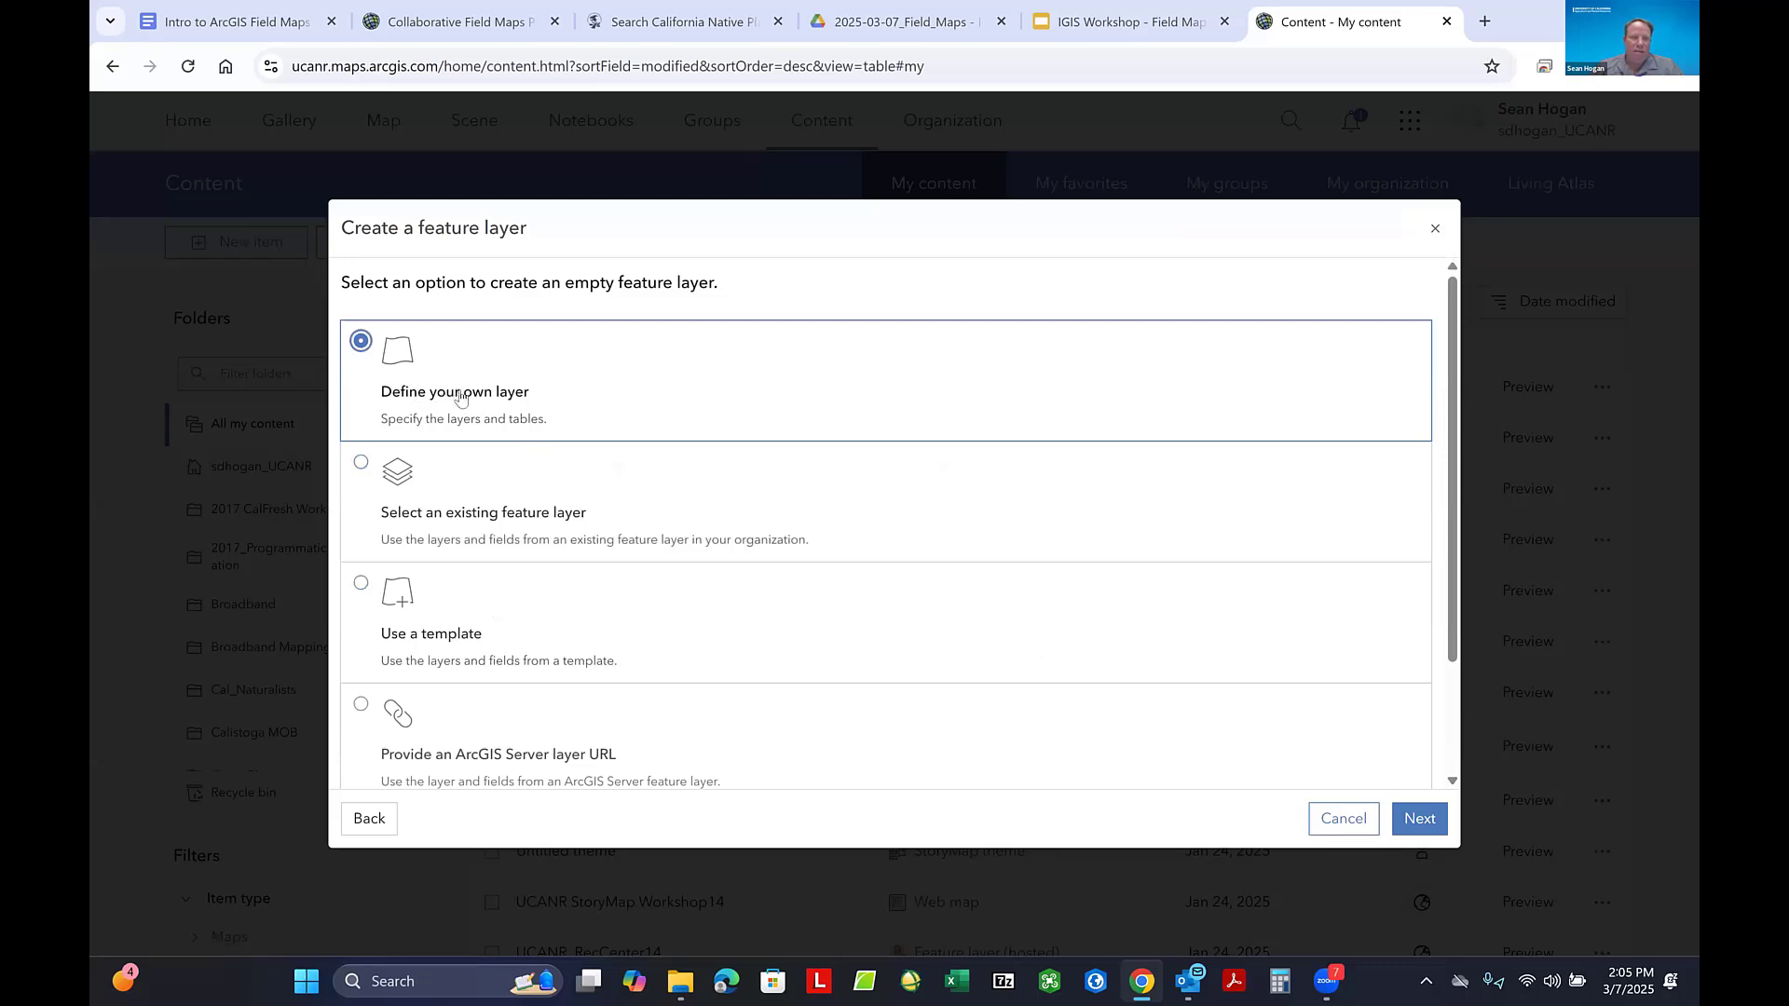
pyautogui.click(1420, 820)
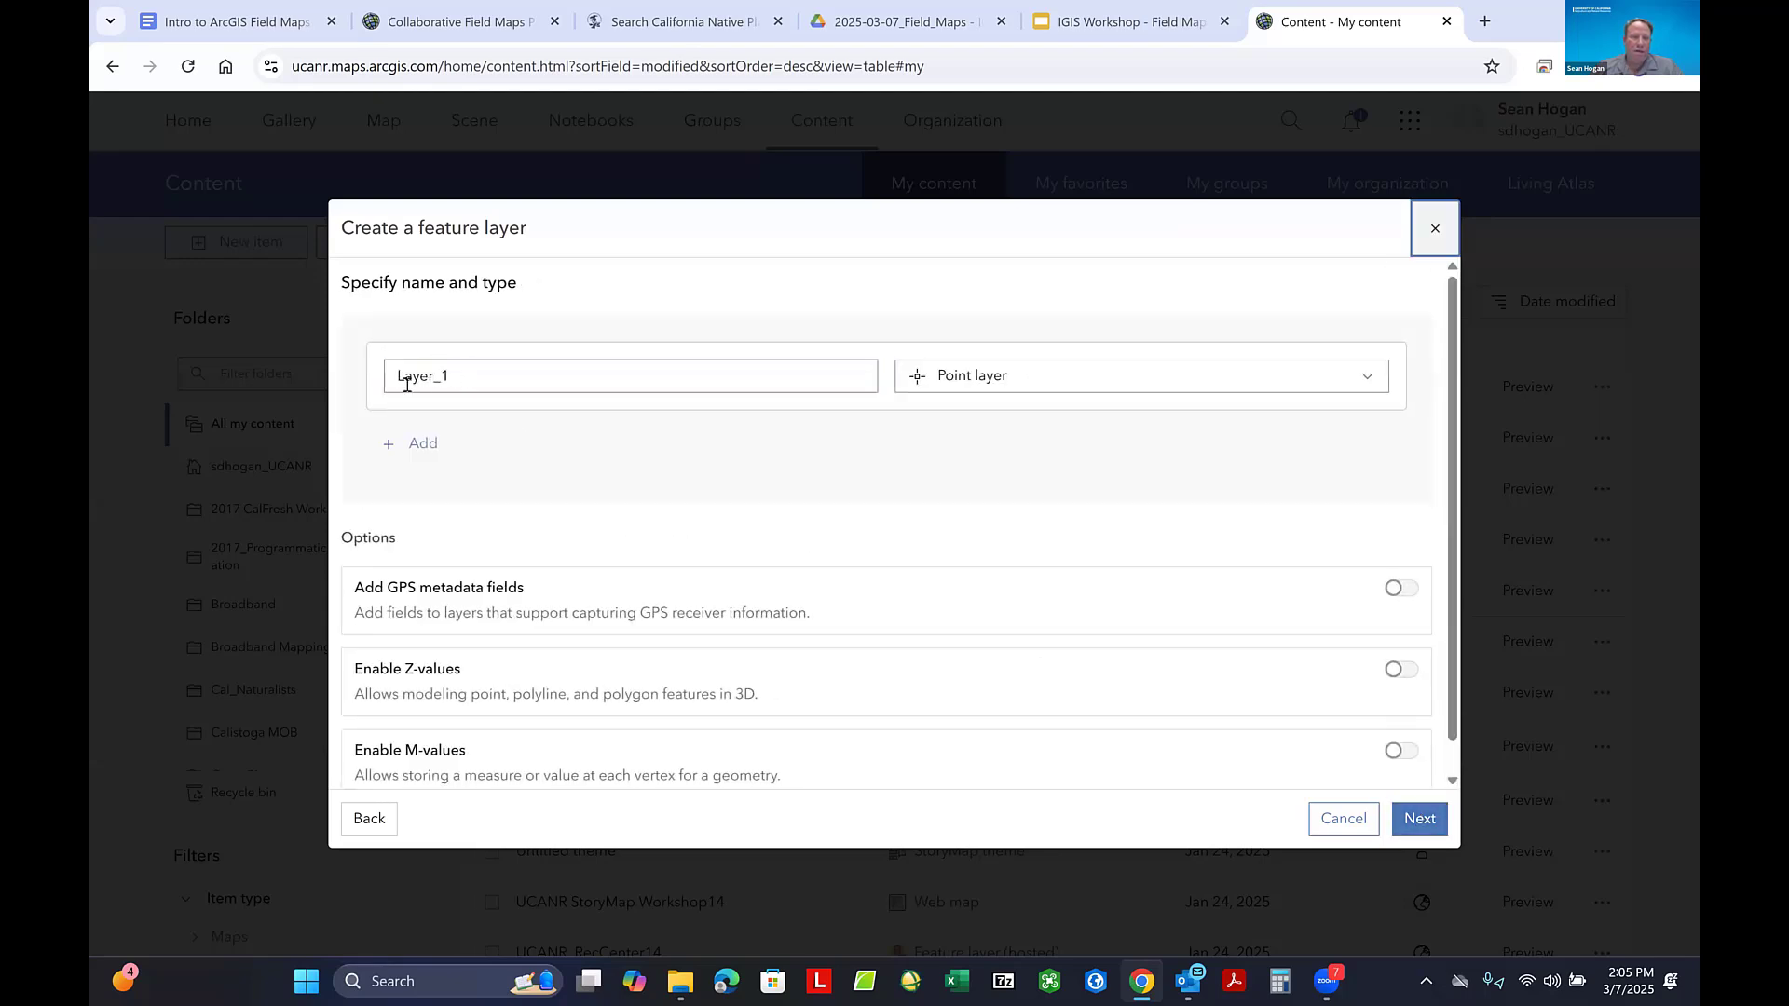
# - Name the new layer Tree Polygon 7, set its type to Polygon layer, and continue to the item details
pyautogui.doubleClick(407, 382)
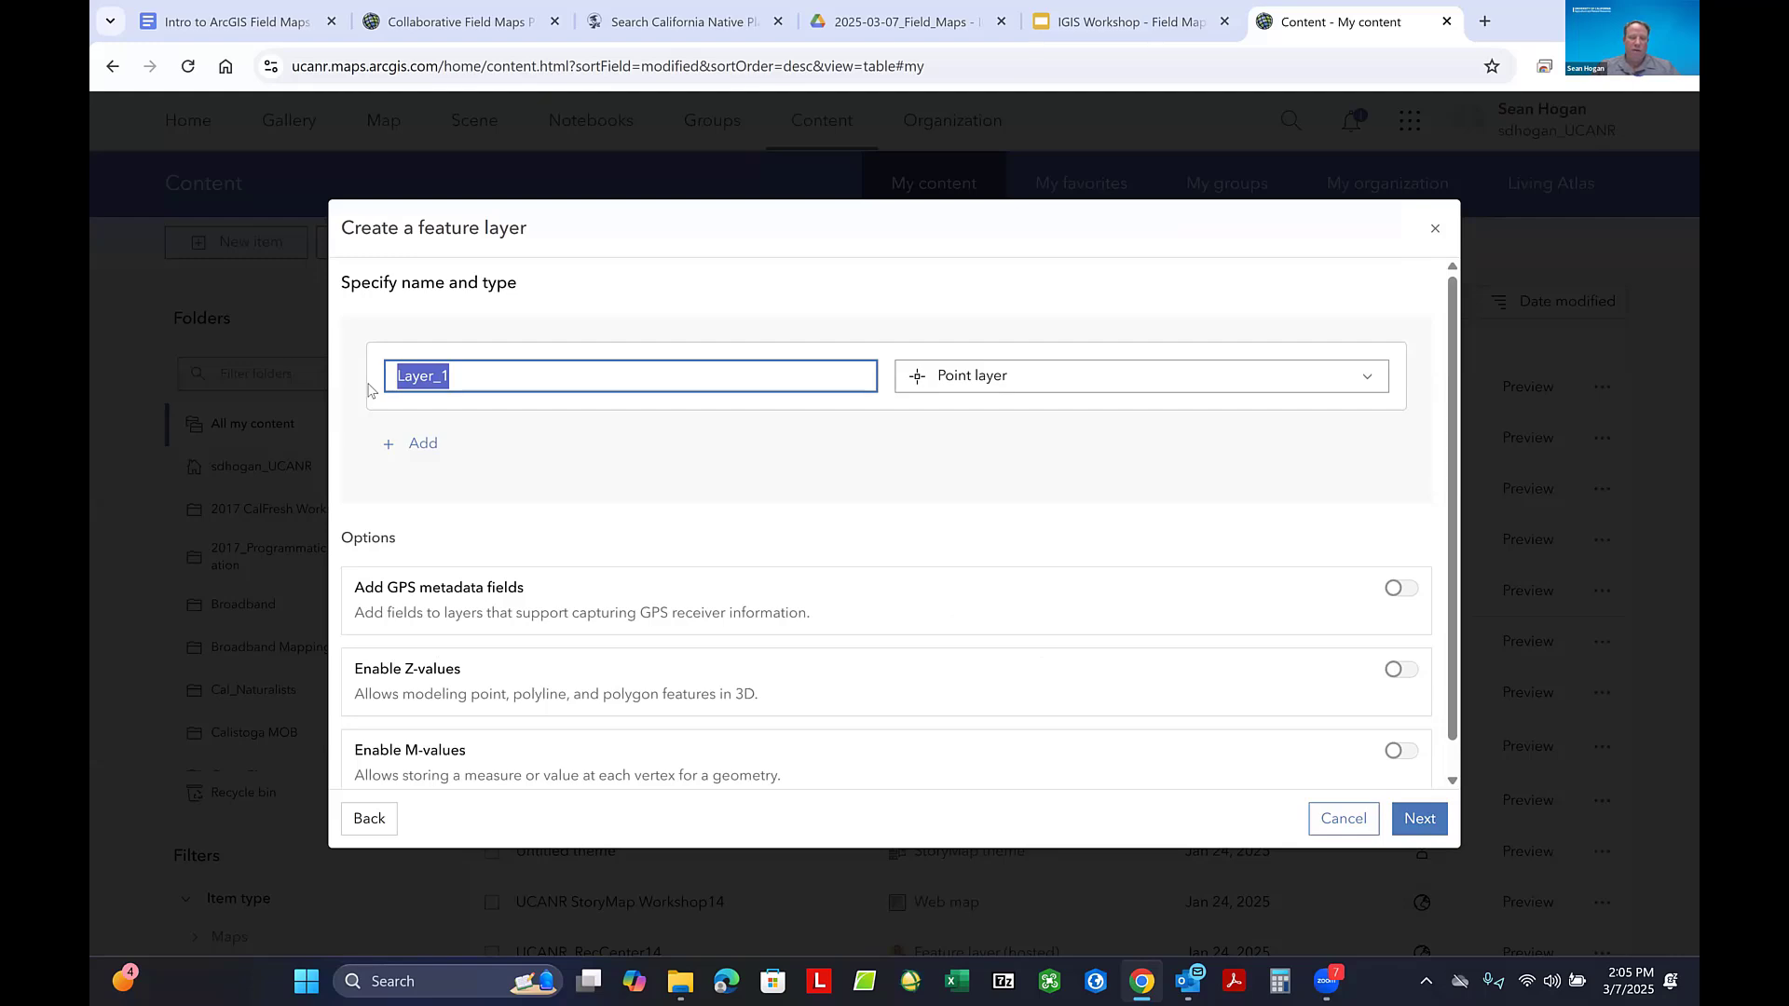
pyautogui.write('Tree')
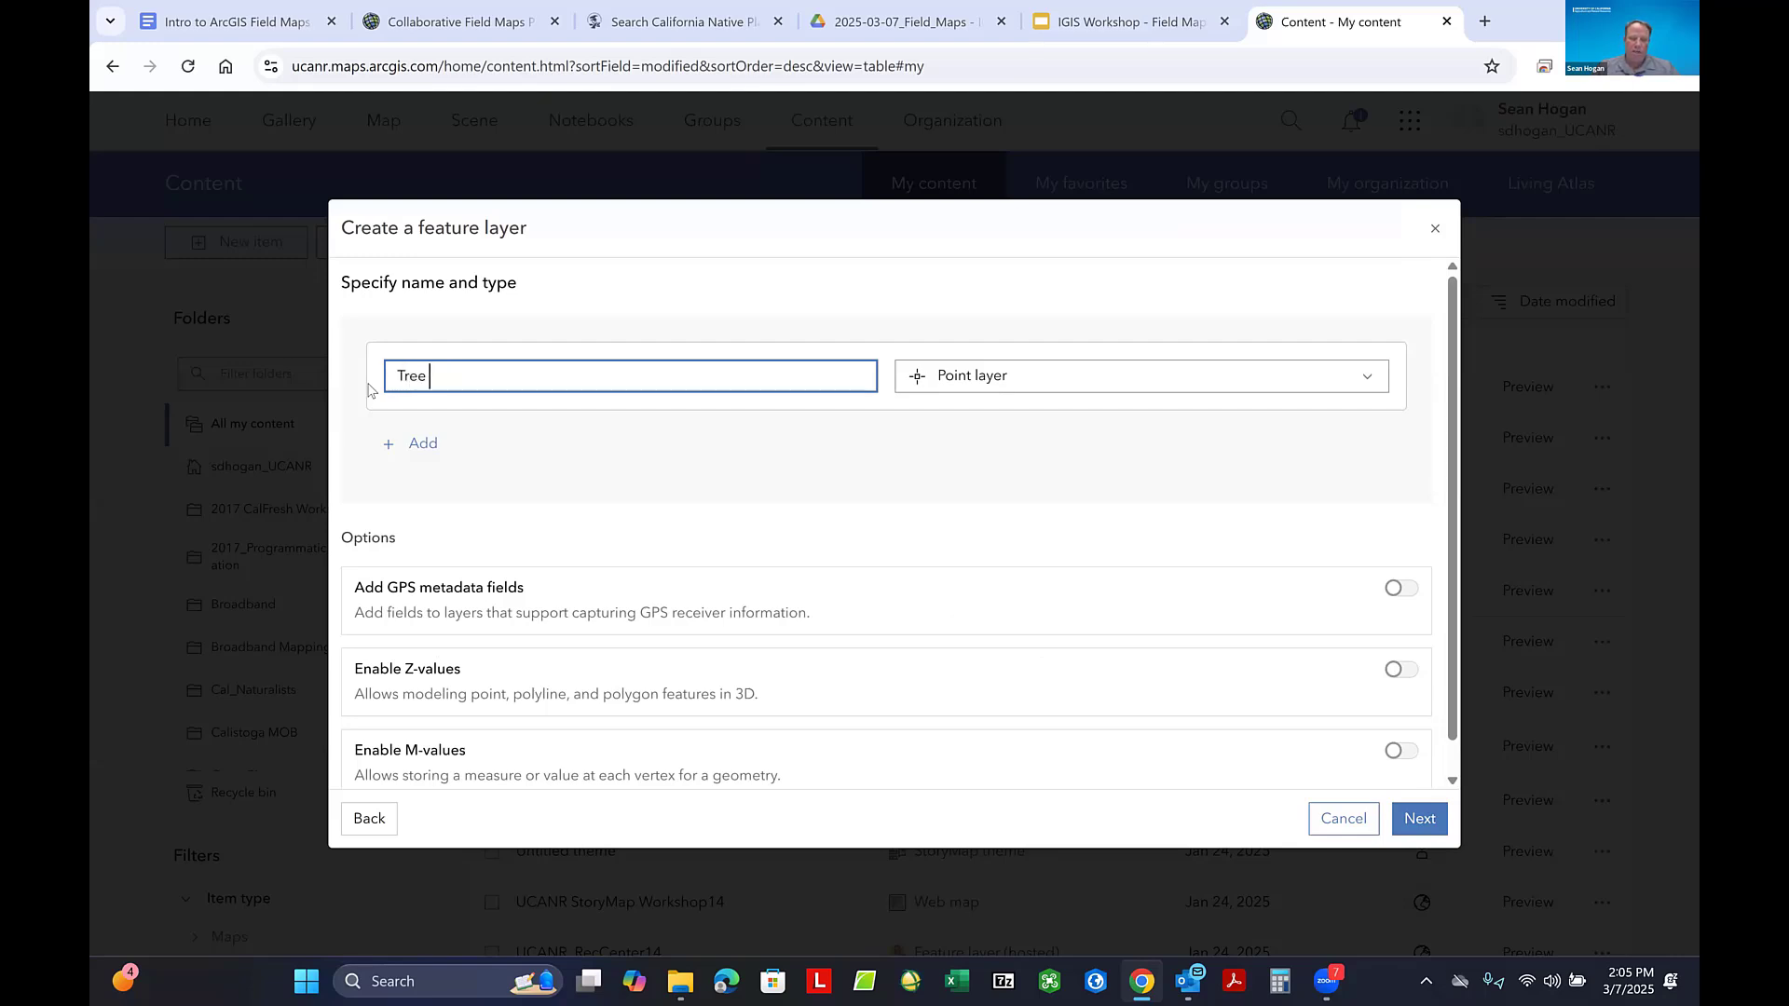
pyautogui.write(' Polygon 7')
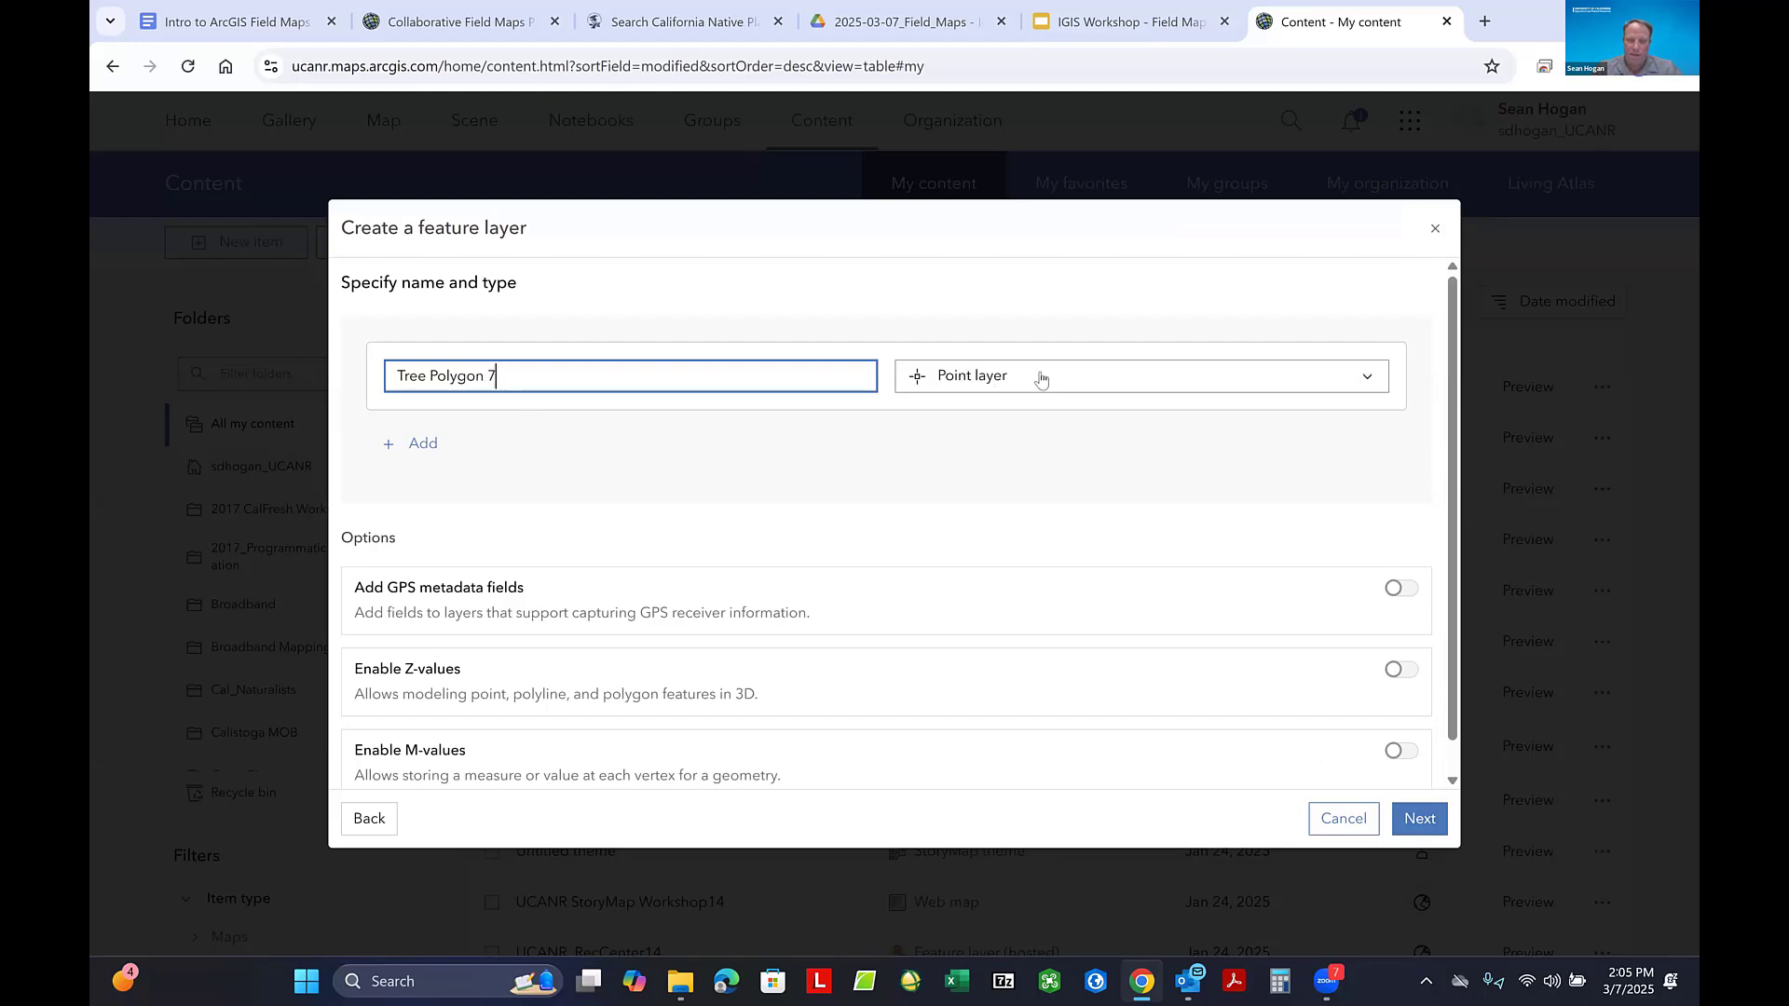
pyautogui.click(1039, 373)
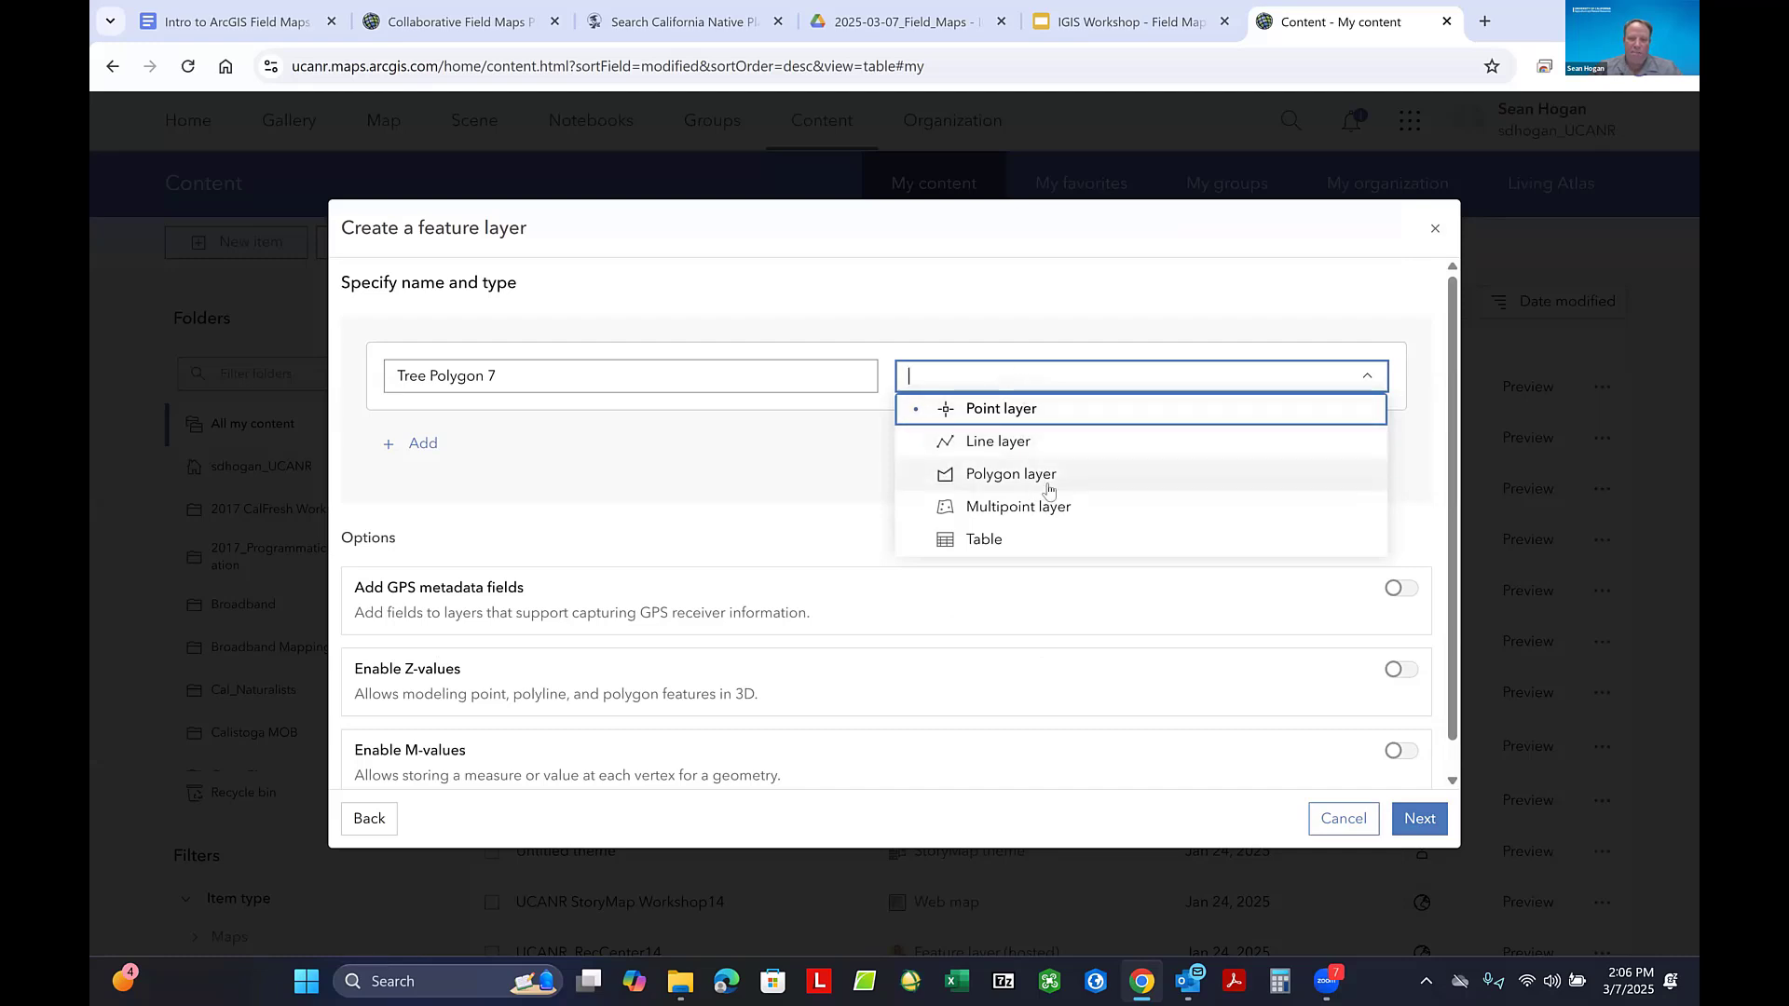
pyautogui.click(1048, 486)
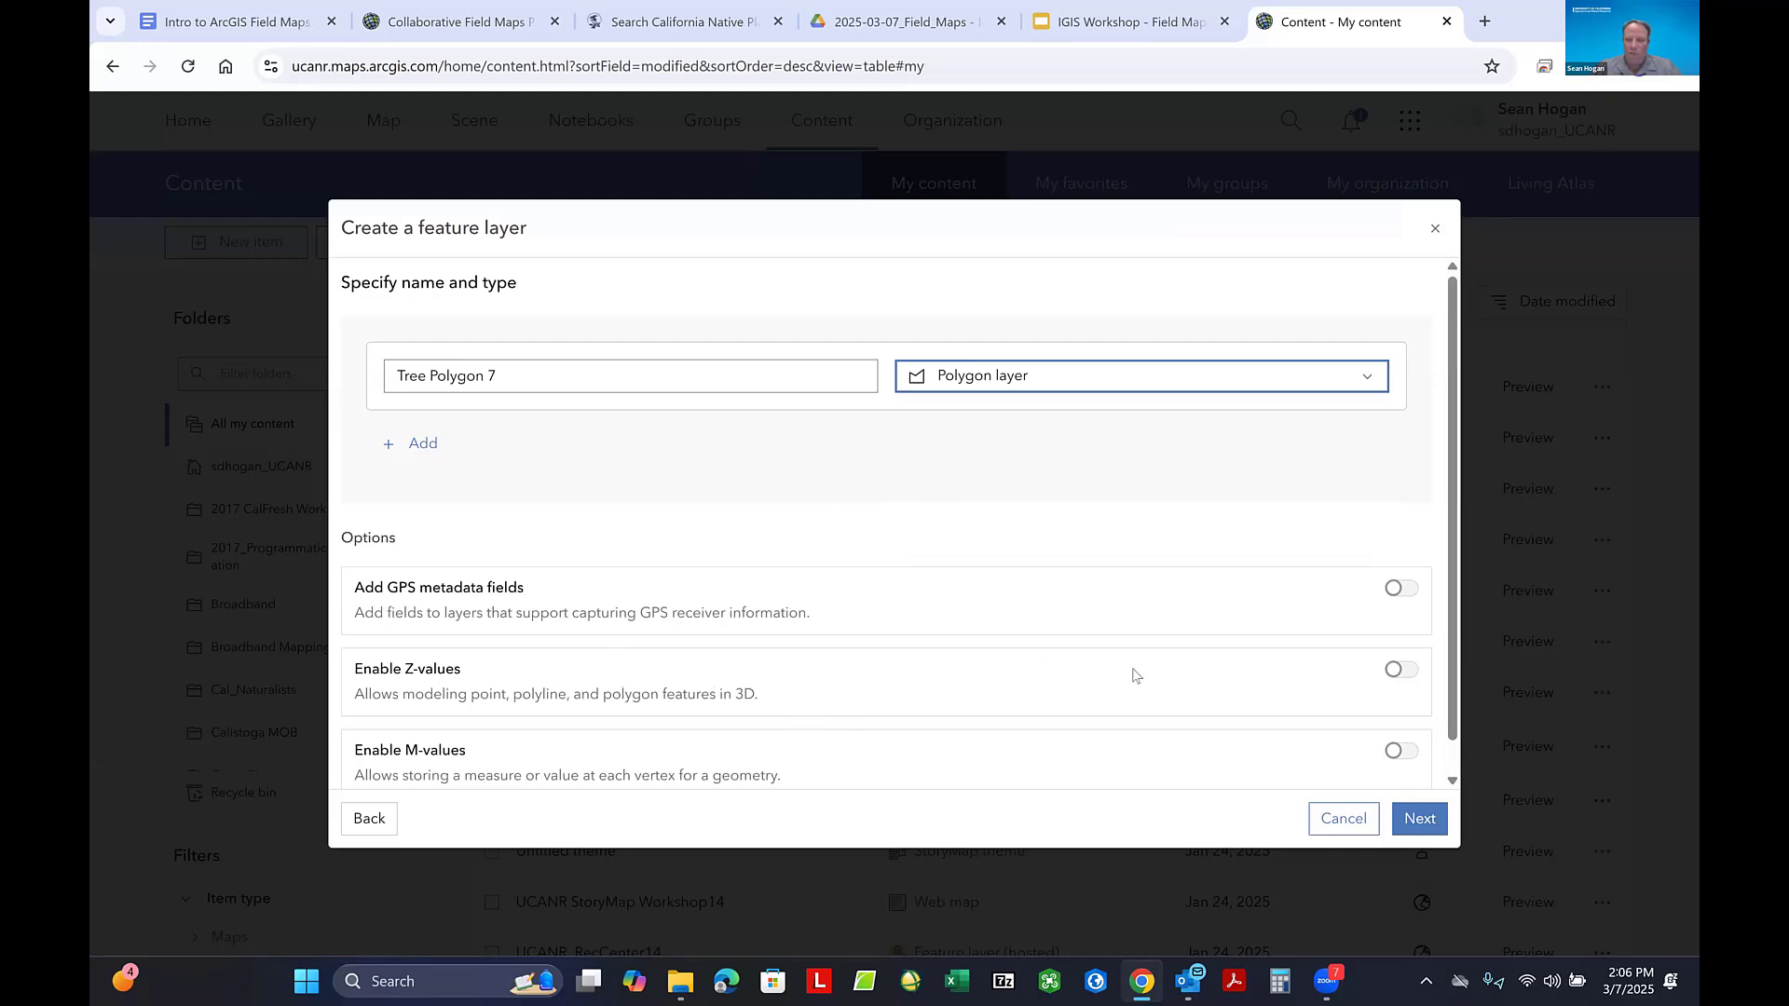
pyautogui.click(1419, 820)
pyautogui.click(1419, 820)
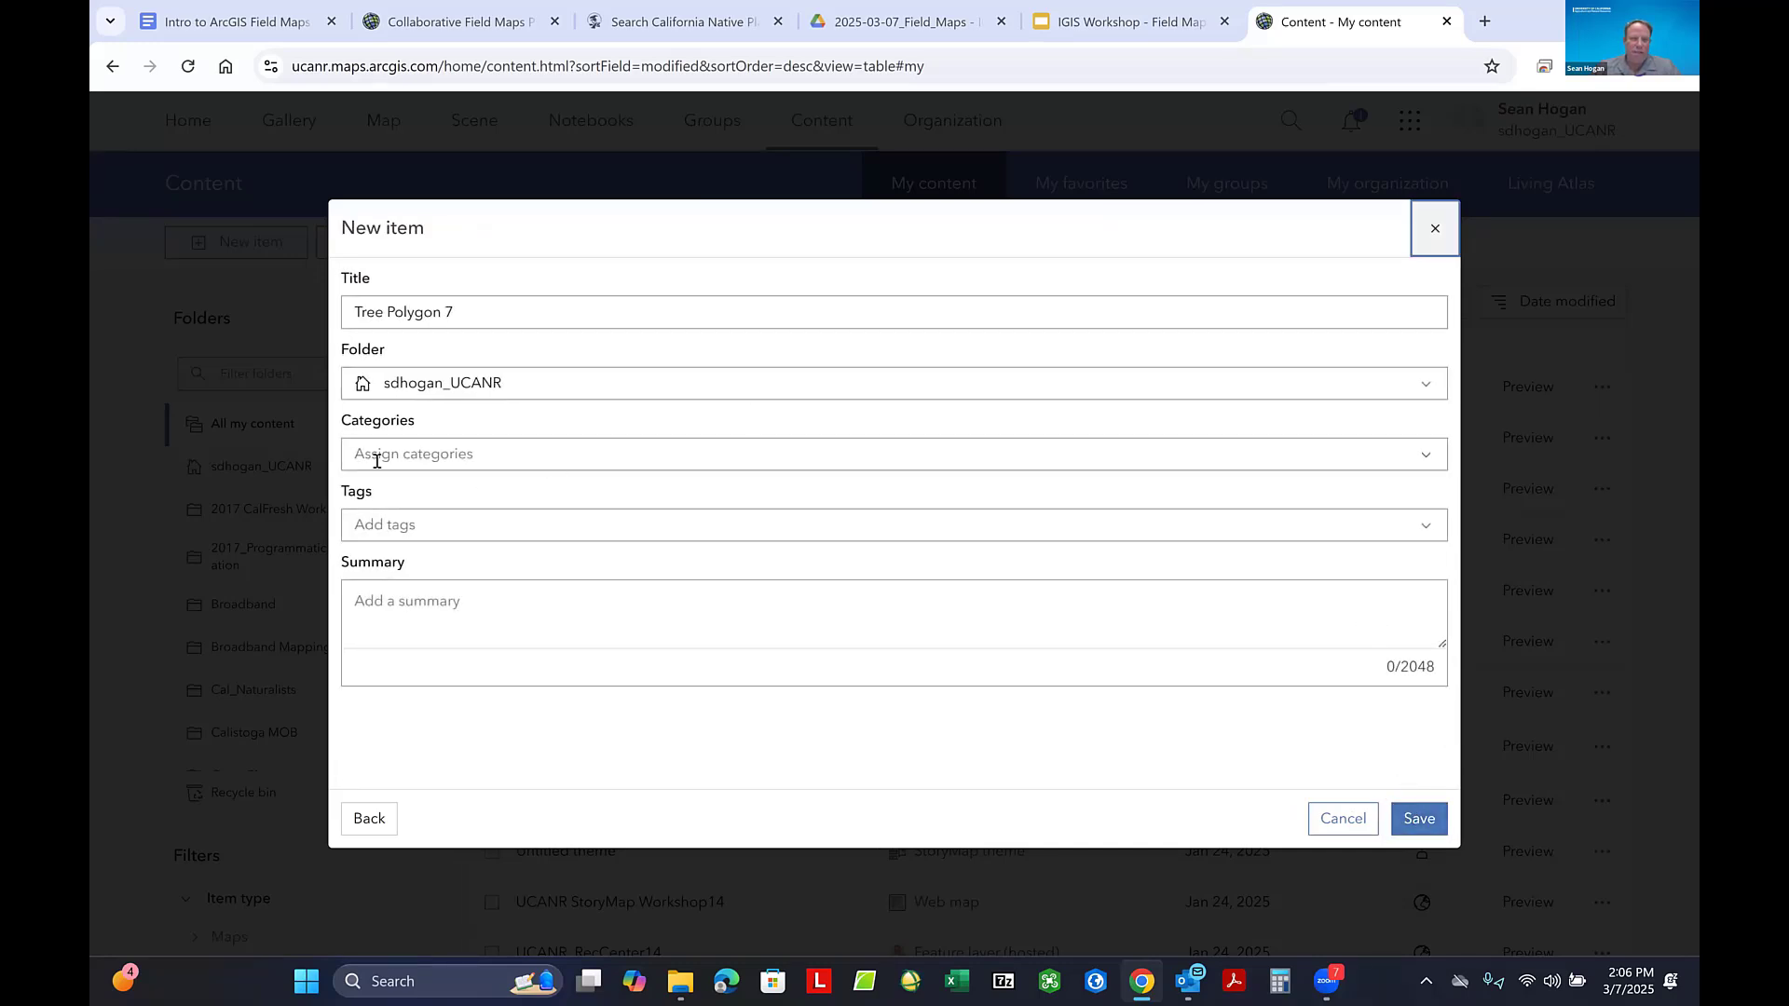
# - Add the tag Junk to the Tree Polygon 7 item
pyautogui.click(389, 524)
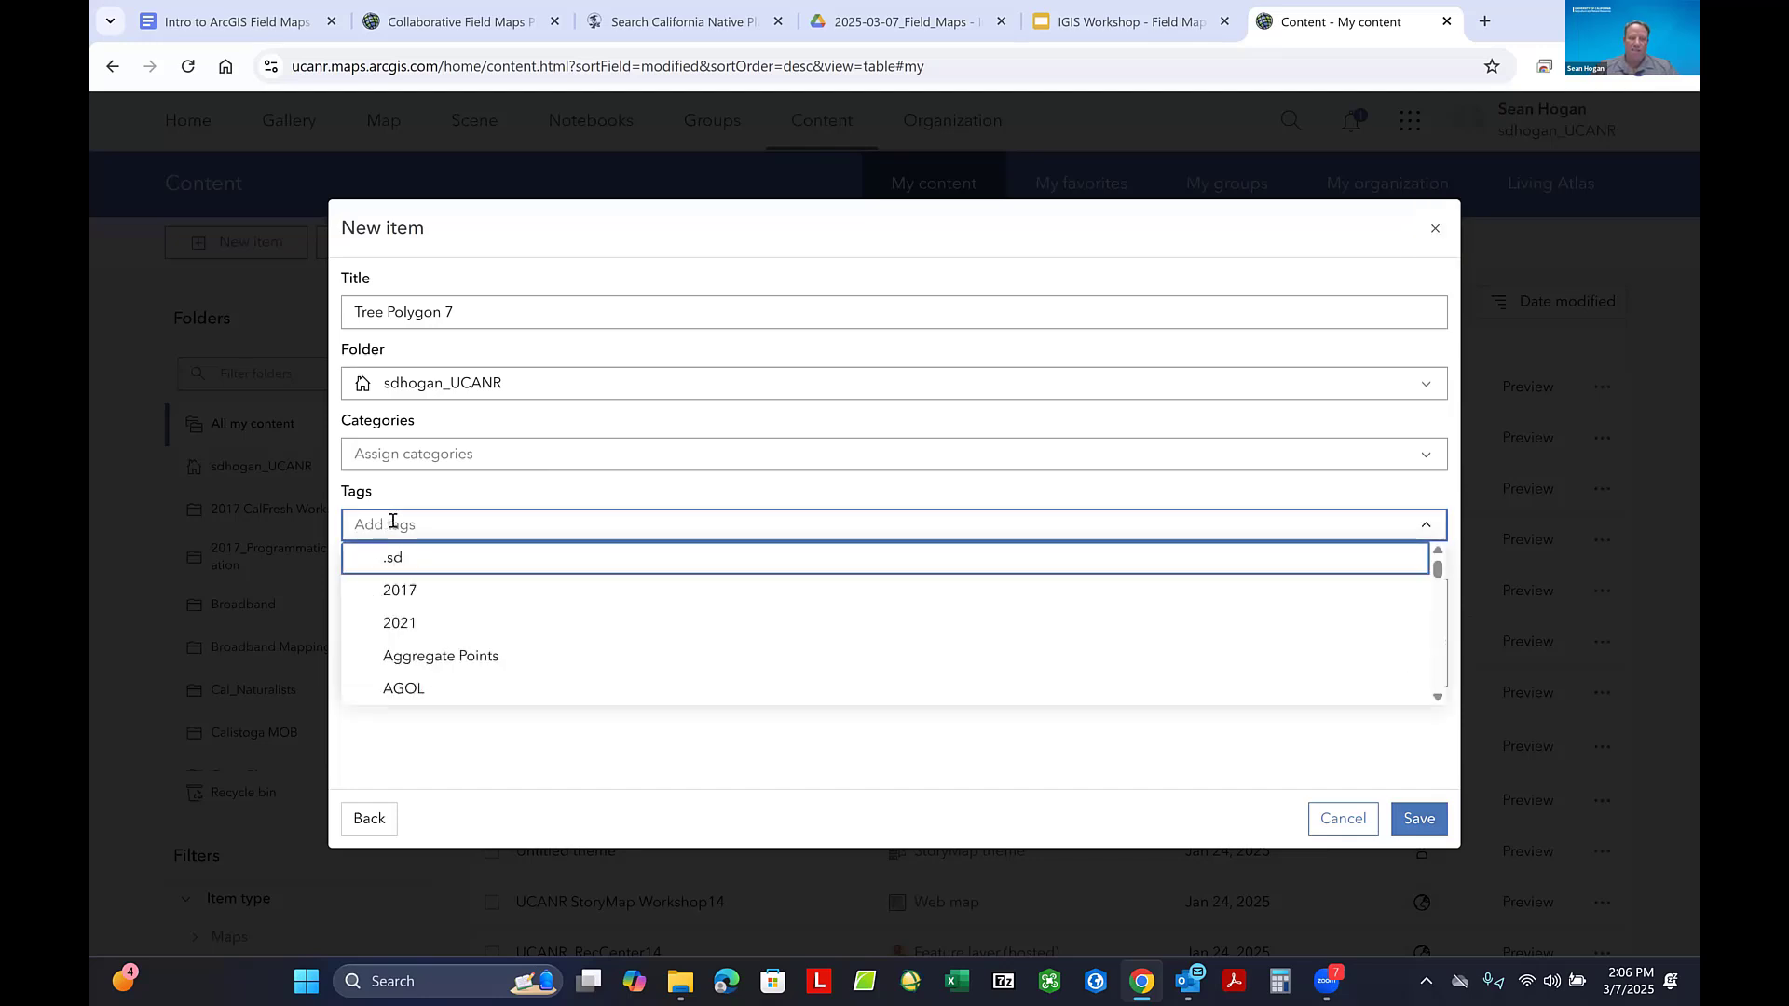
pyautogui.write('Junk')
pyautogui.press('Return')
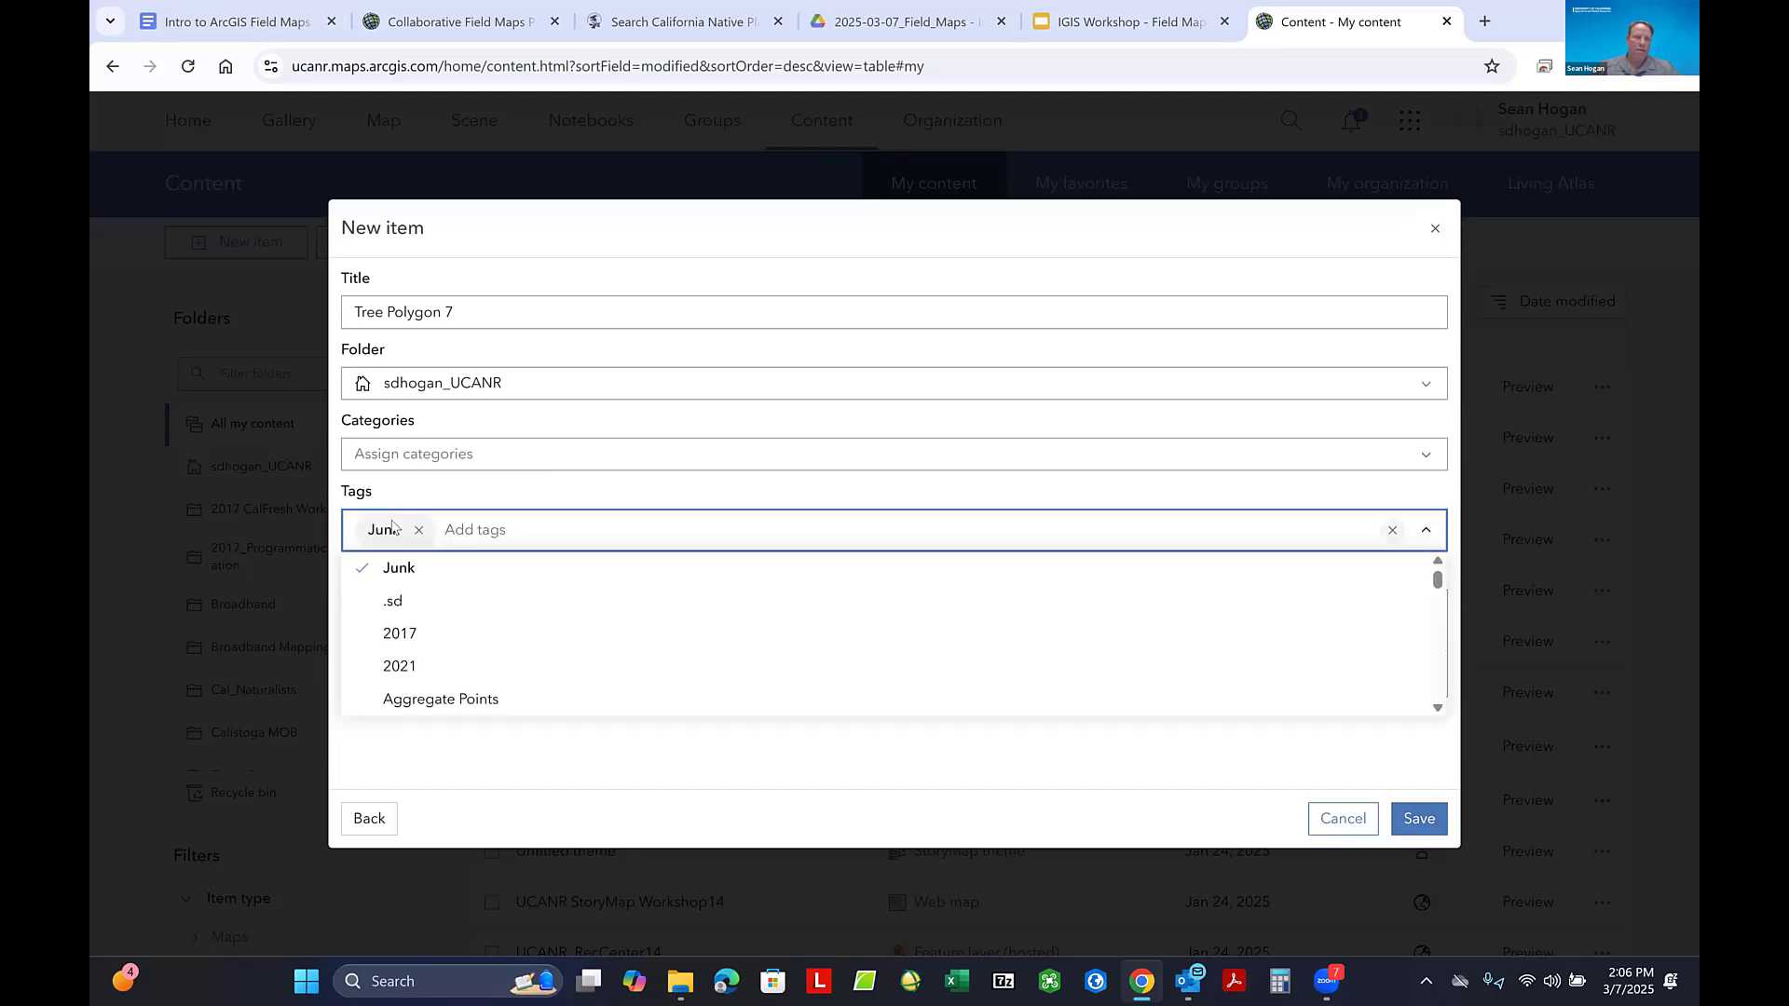
# - Choose the Junk folder for the Tree Polygon 7 item and save the new feature layer
pyautogui.click(454, 385)
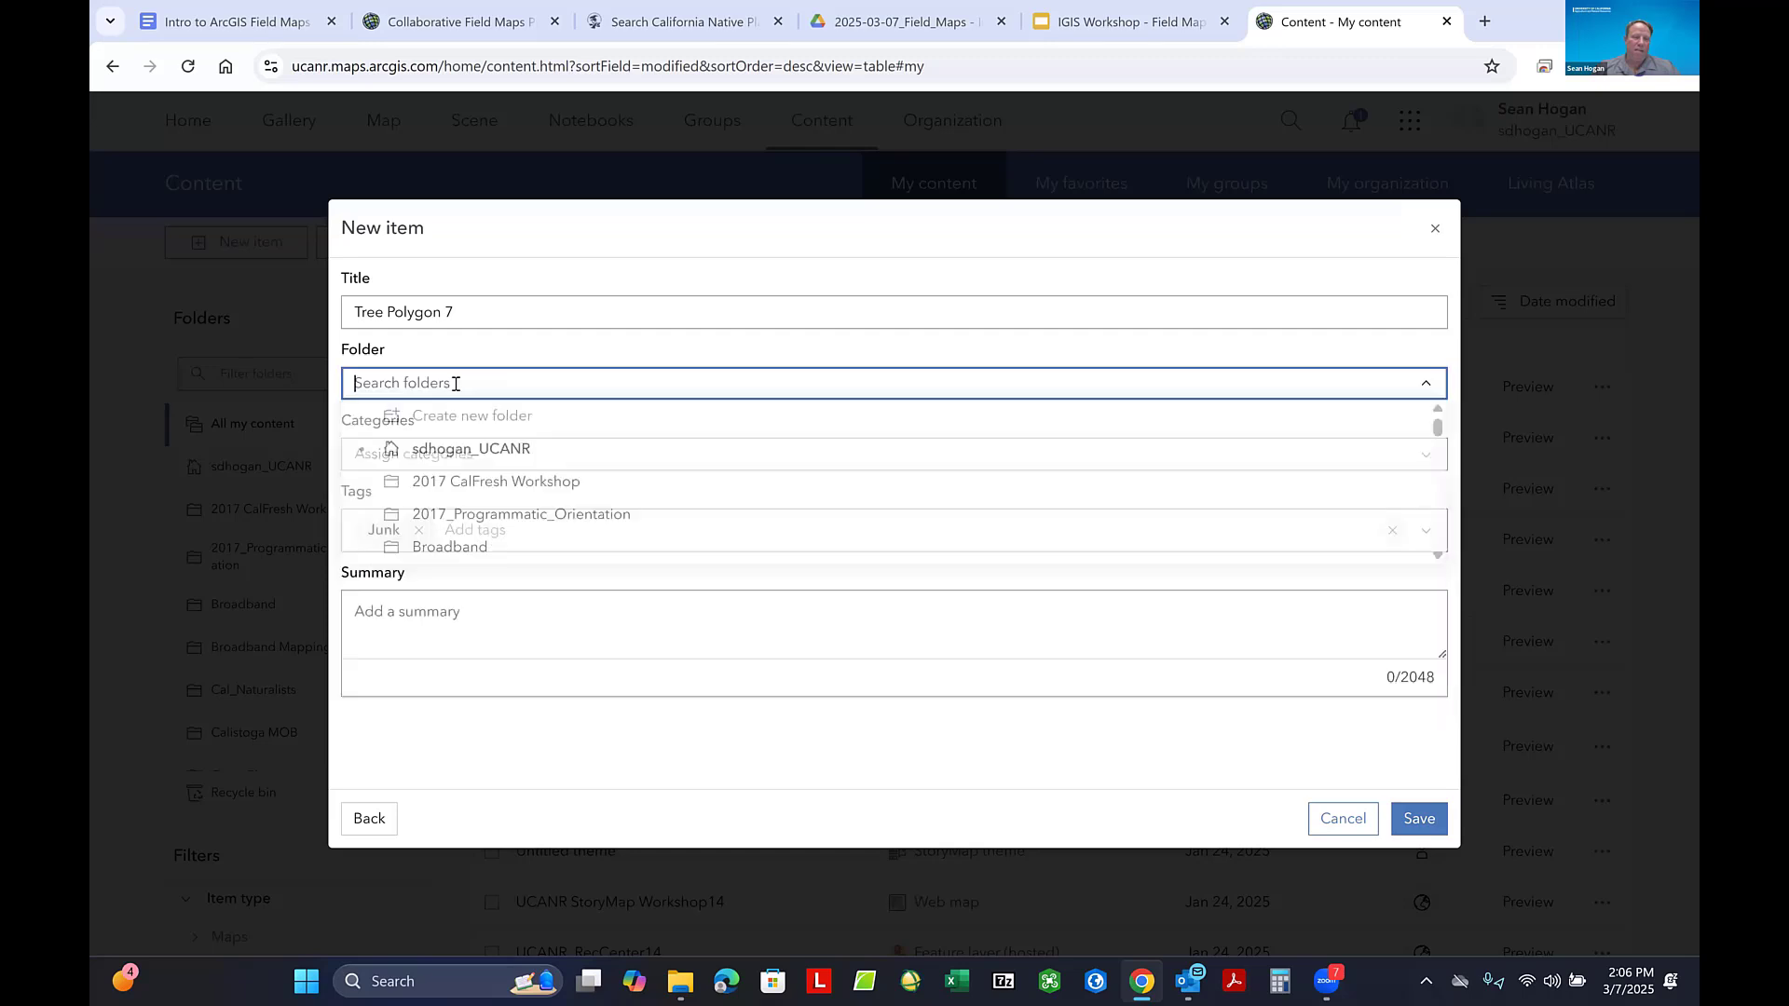
pyautogui.scroll(-5, 460, 488)
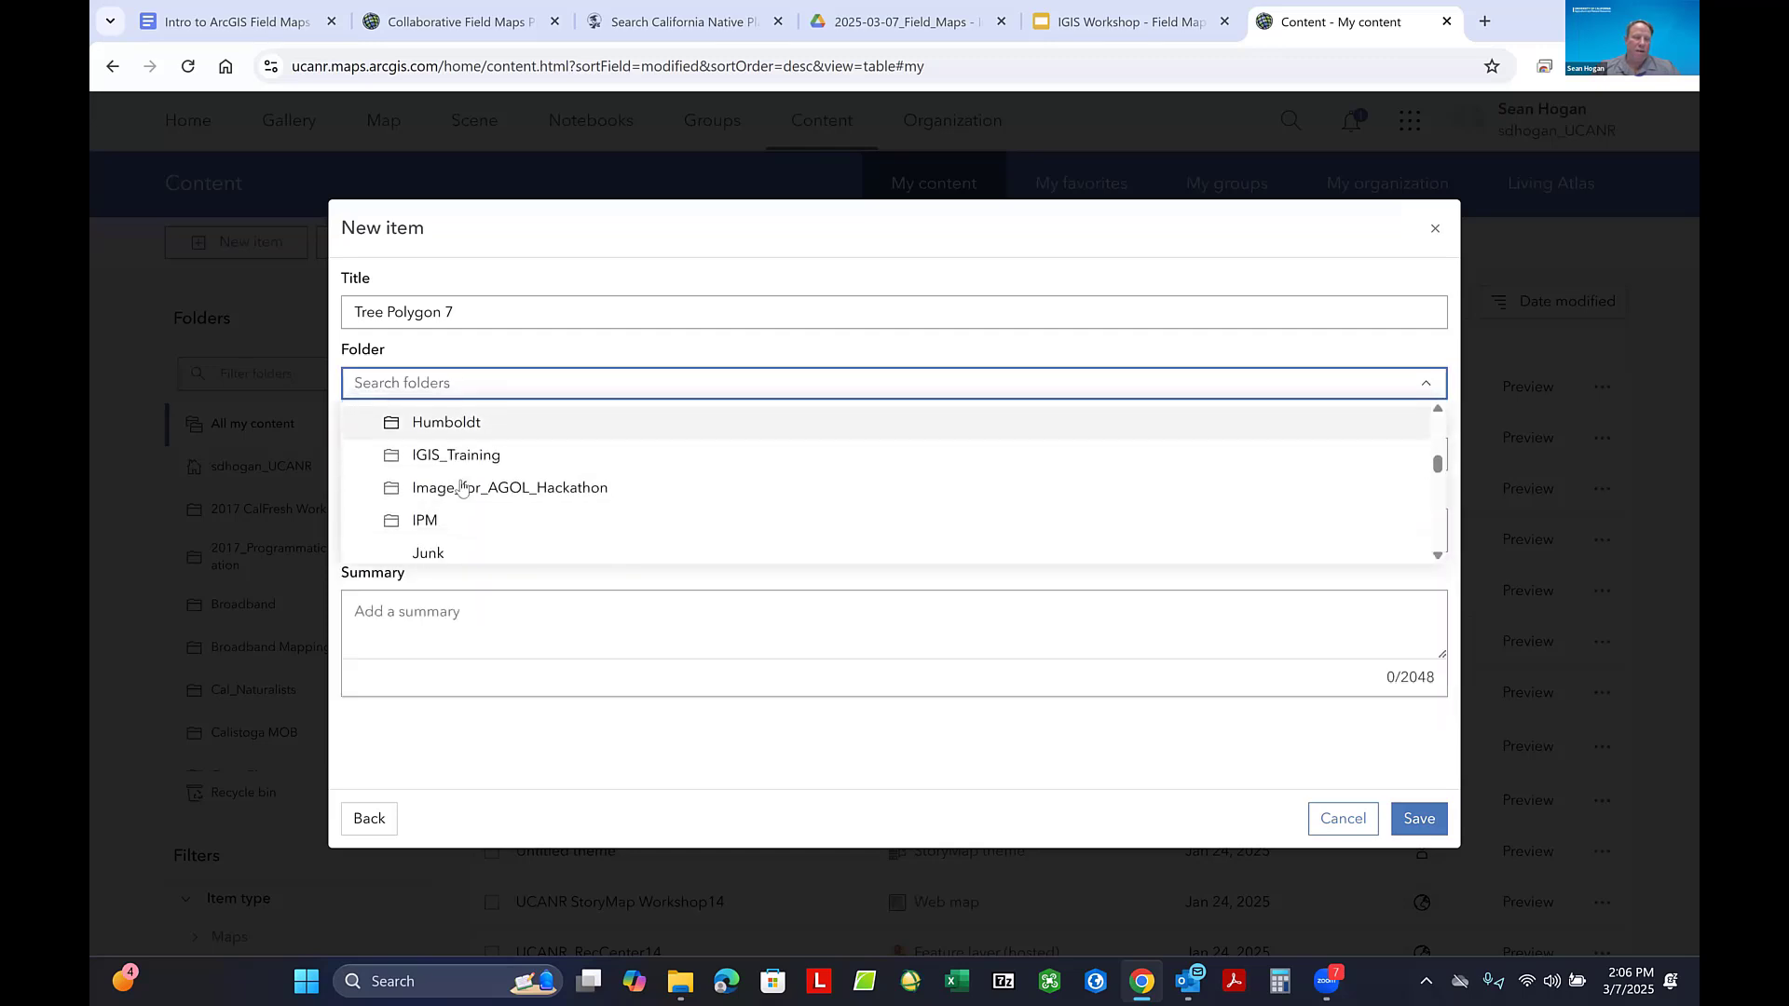
pyautogui.click(428, 522)
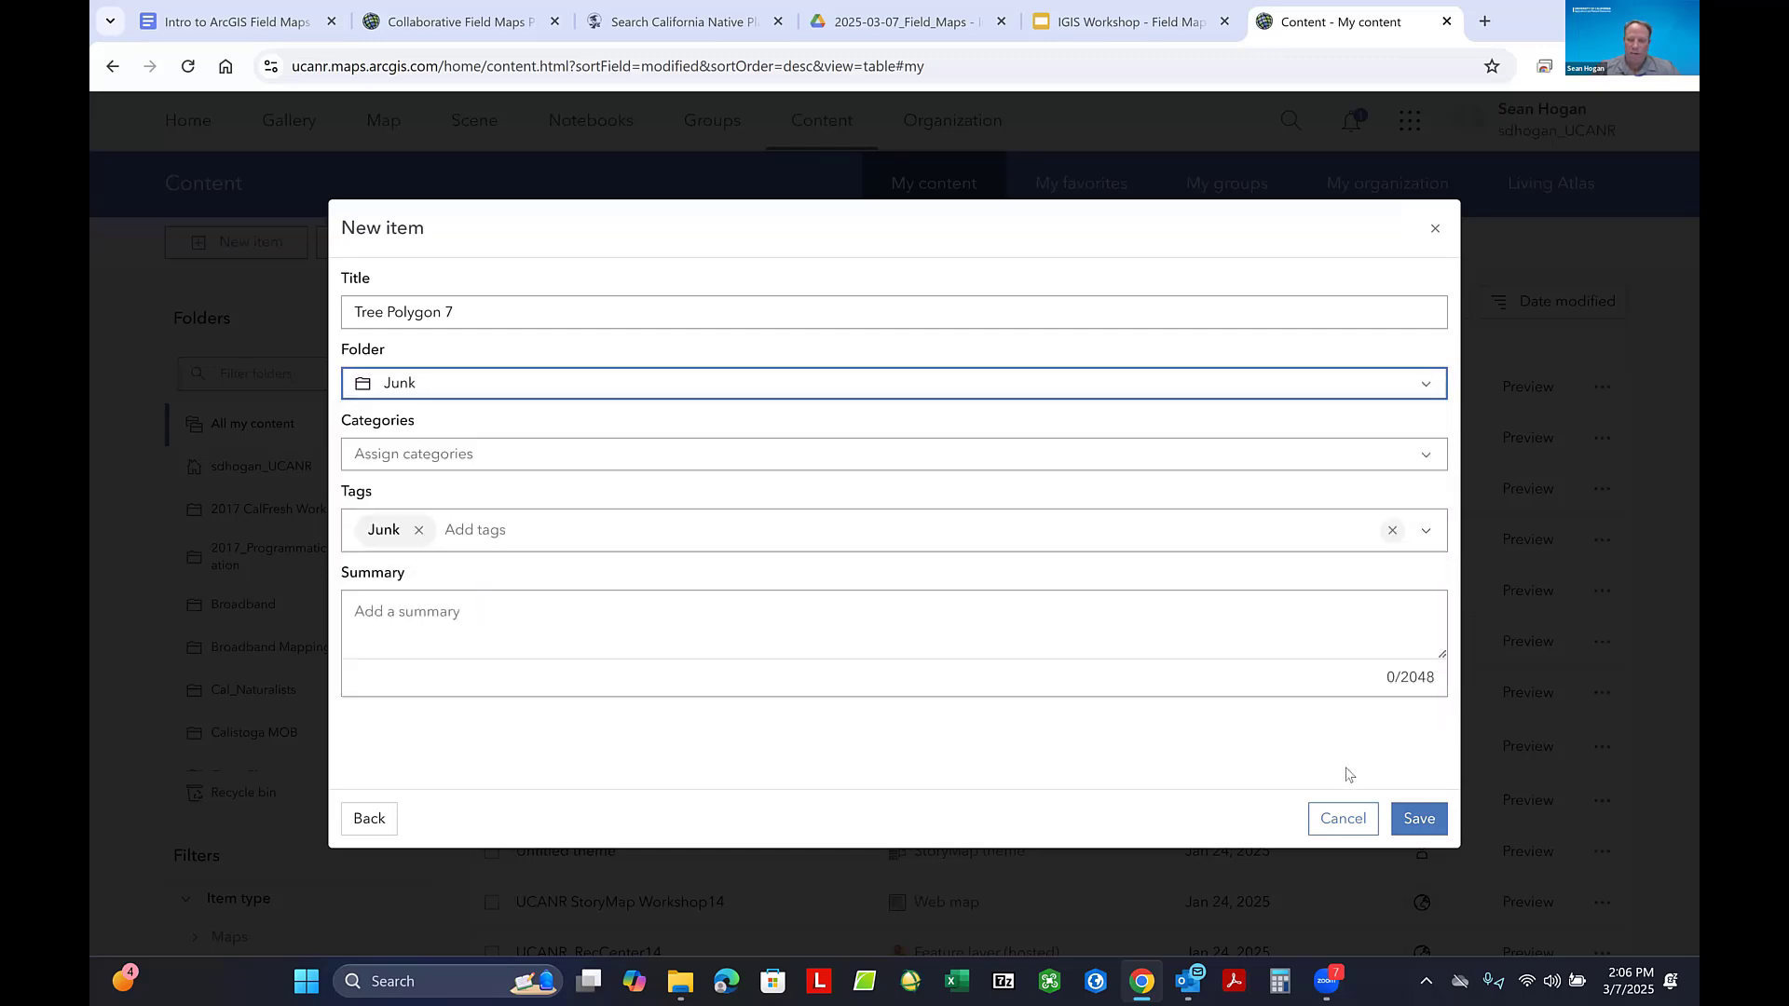
pyautogui.click(1417, 818)
pyautogui.click(1418, 818)
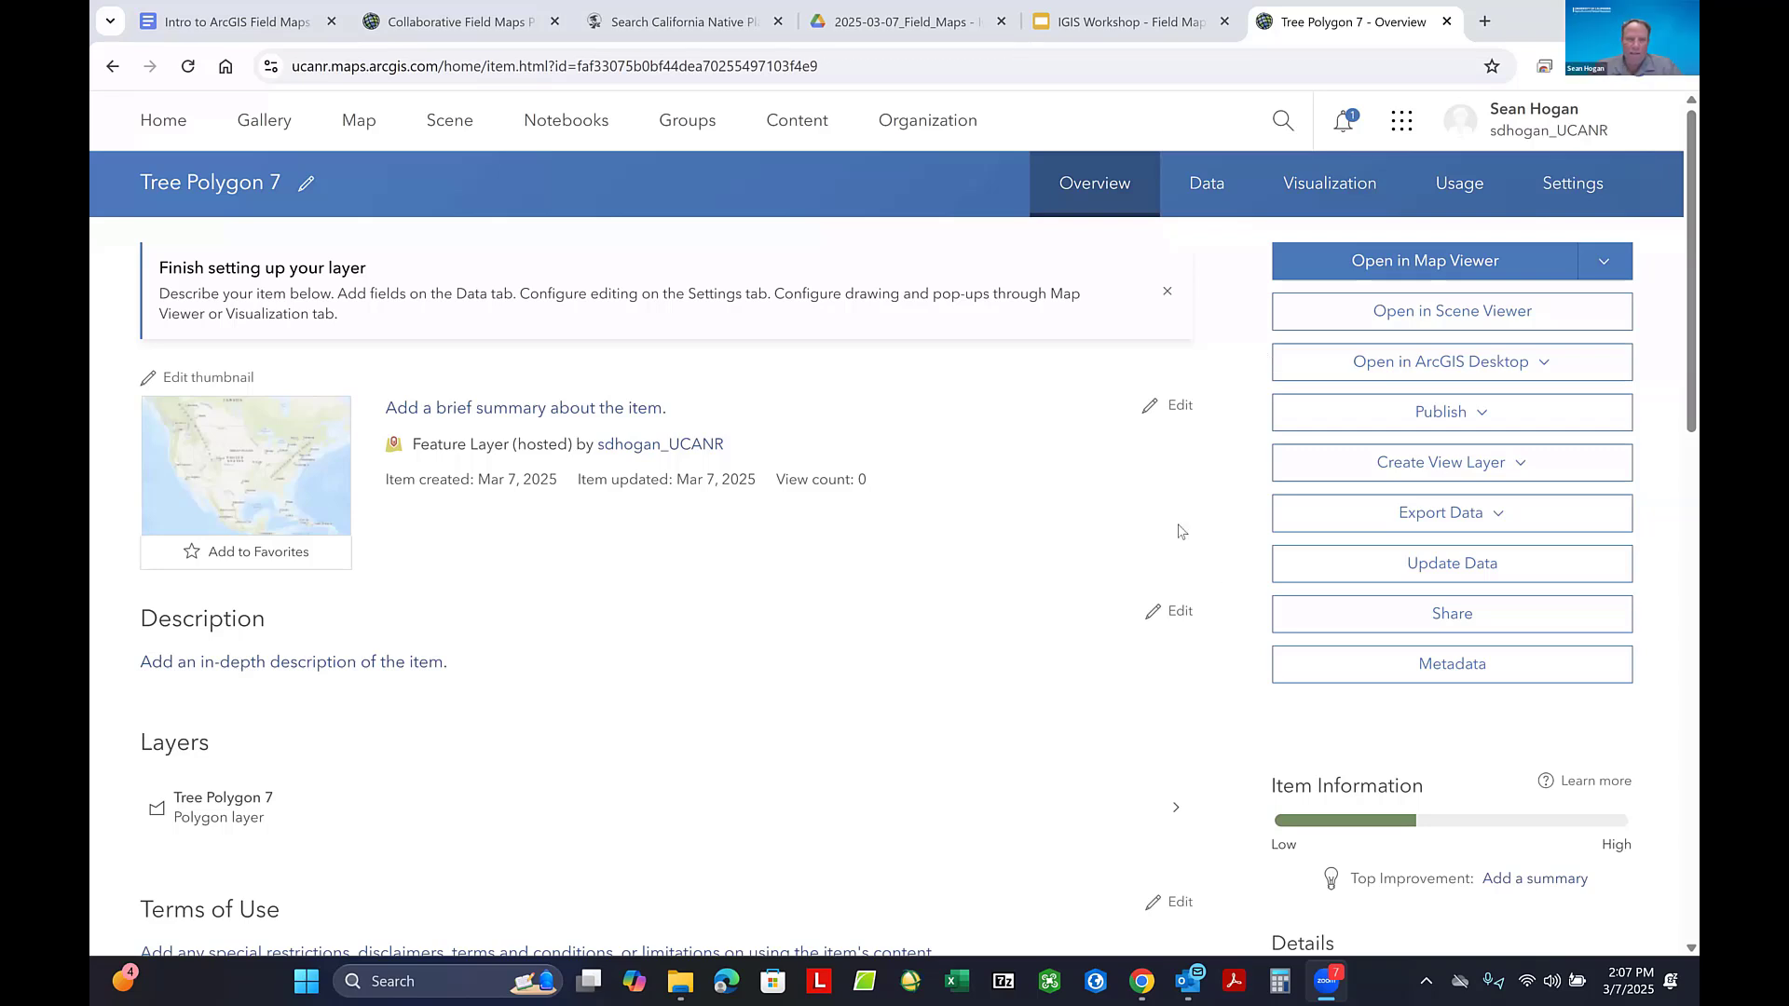
# - Return from the Tree Polygon 7 item page to the My content list and dismiss the new features notice
pyautogui.click(1439, 406)
pyautogui.click(807, 129)
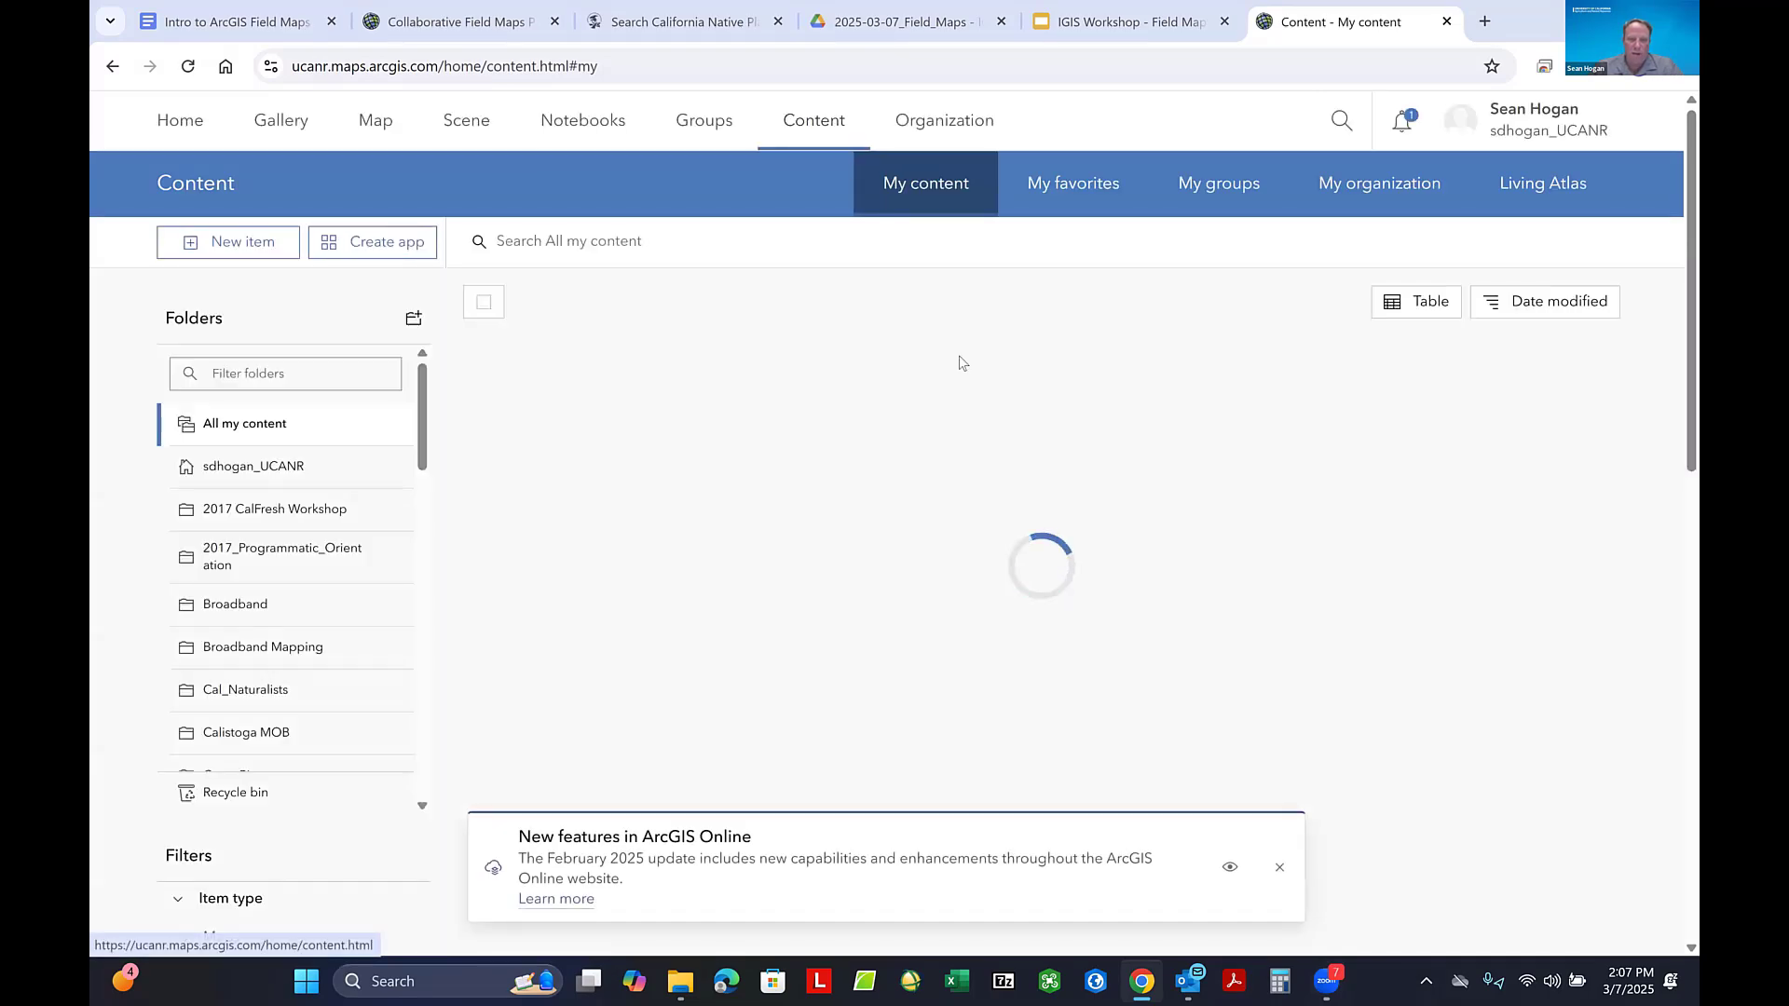
pyautogui.click(1279, 866)
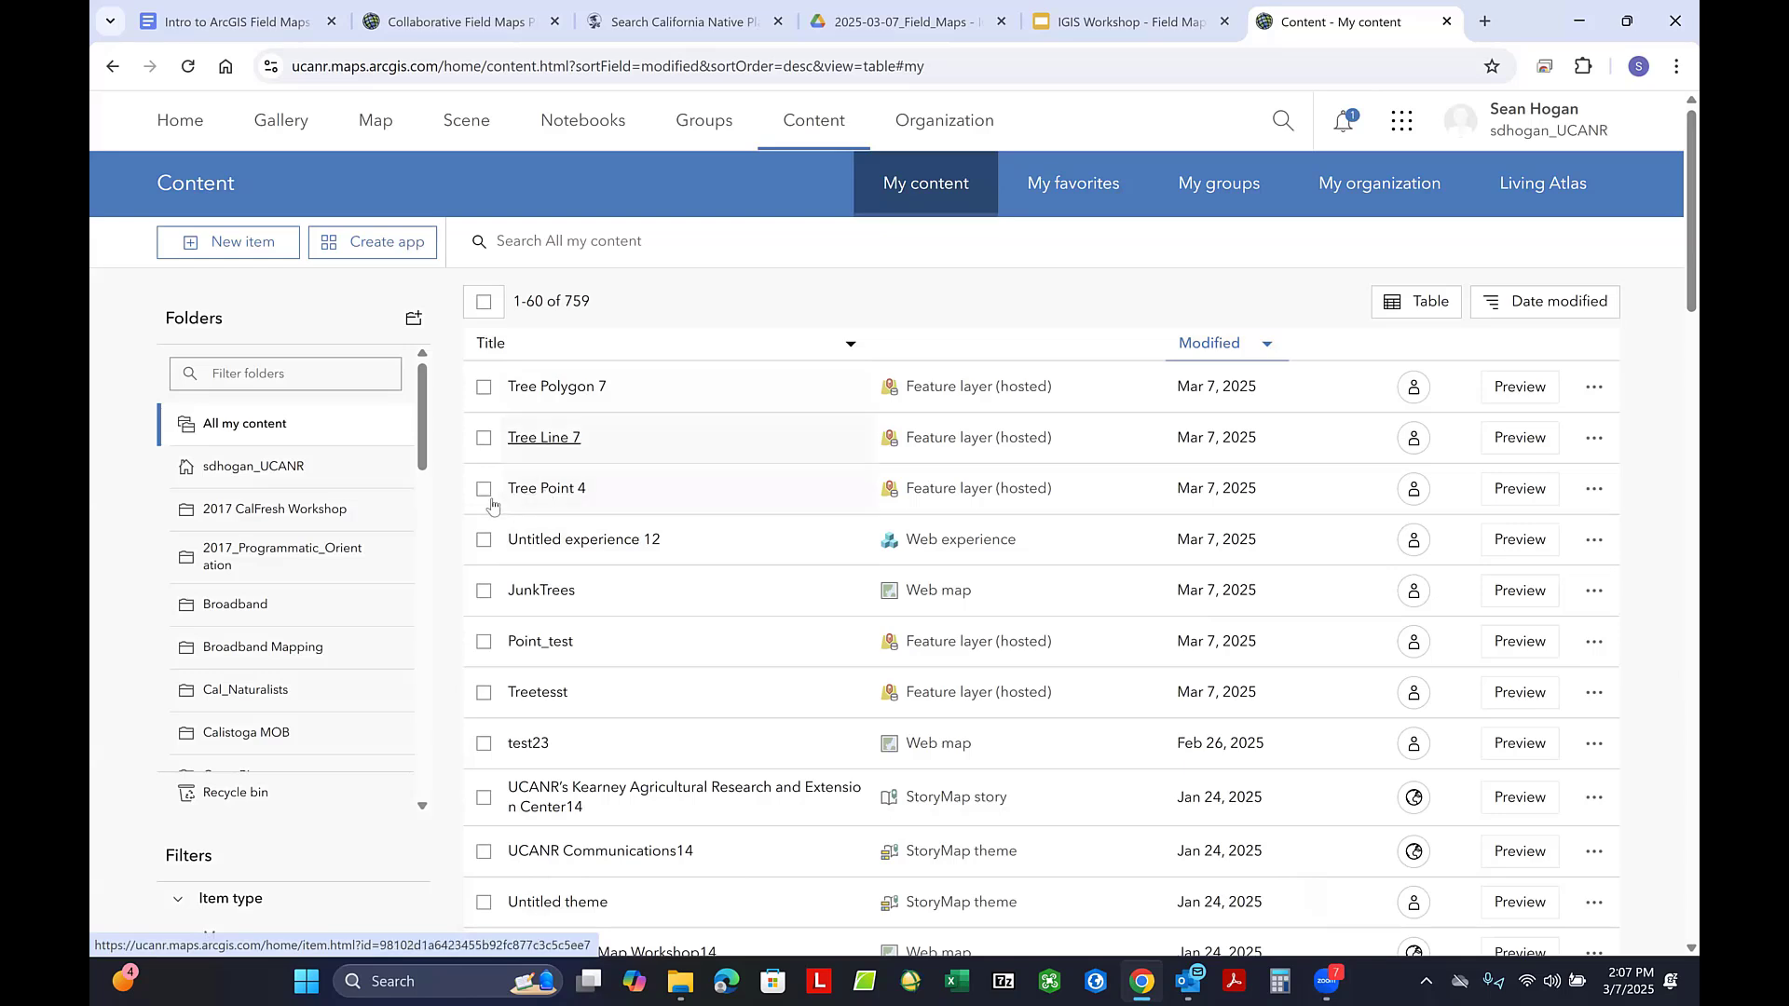
# - Review the Tree Point 4 item's general settings and return to the content list
pyautogui.click(564, 496)
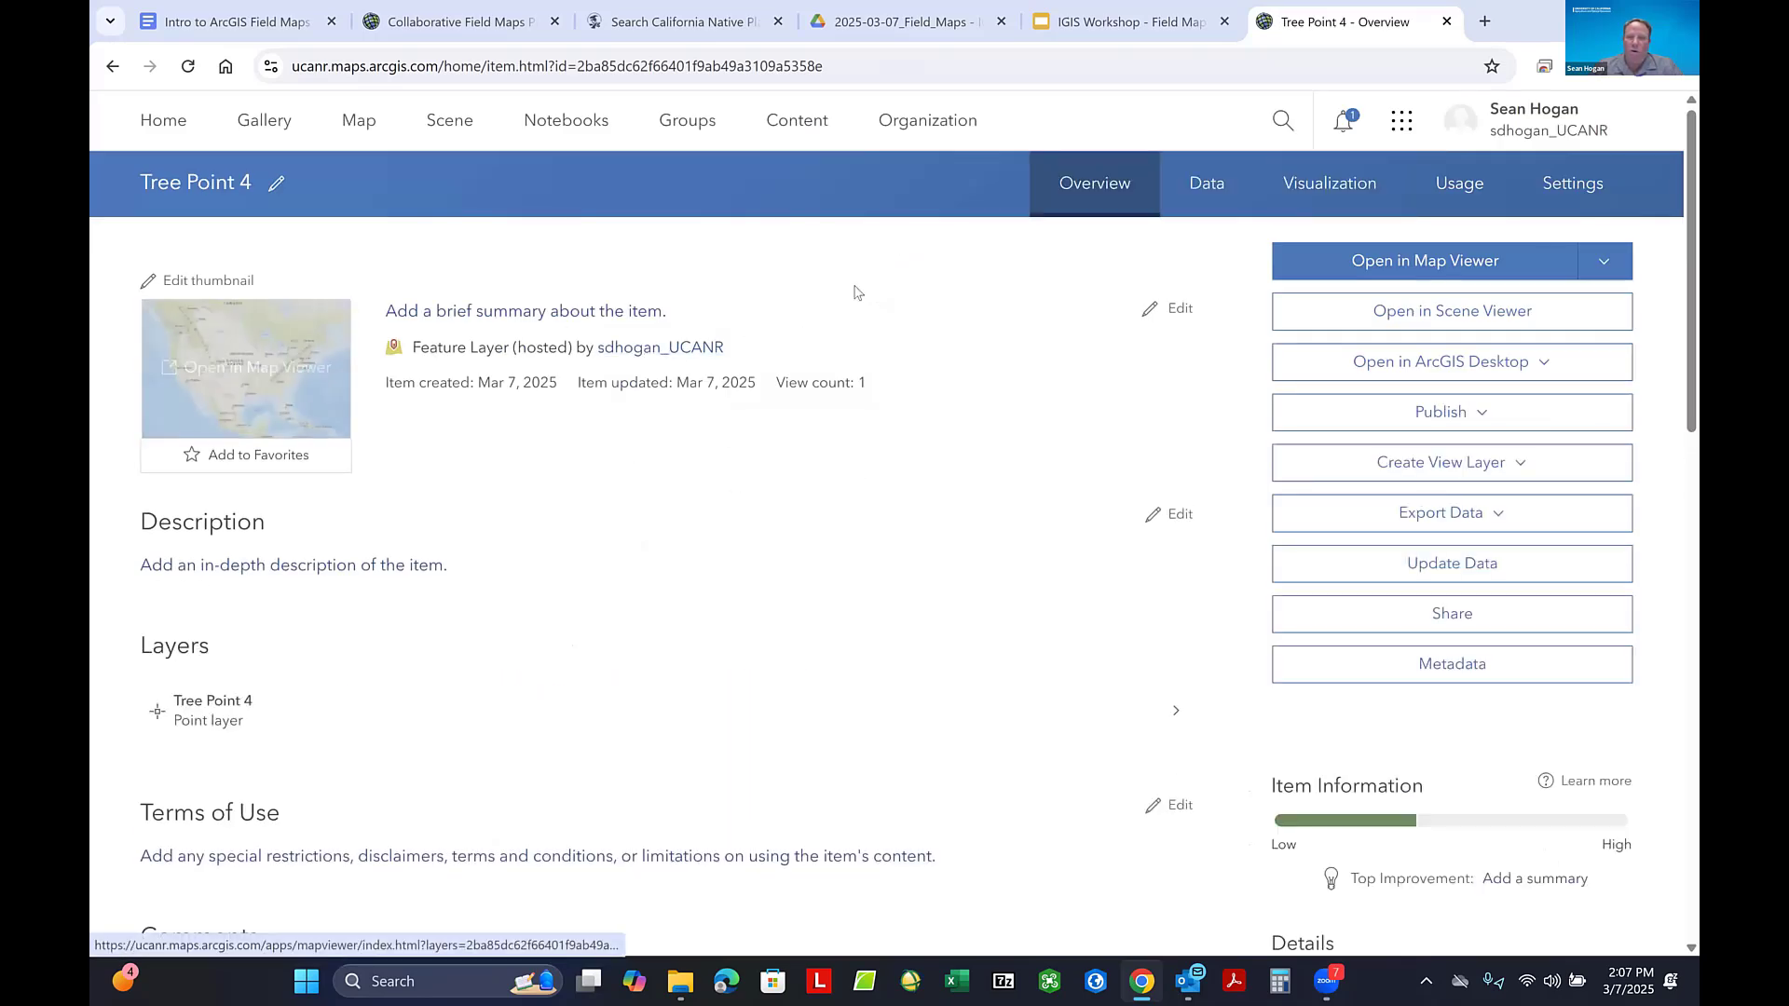
pyautogui.click(1584, 195)
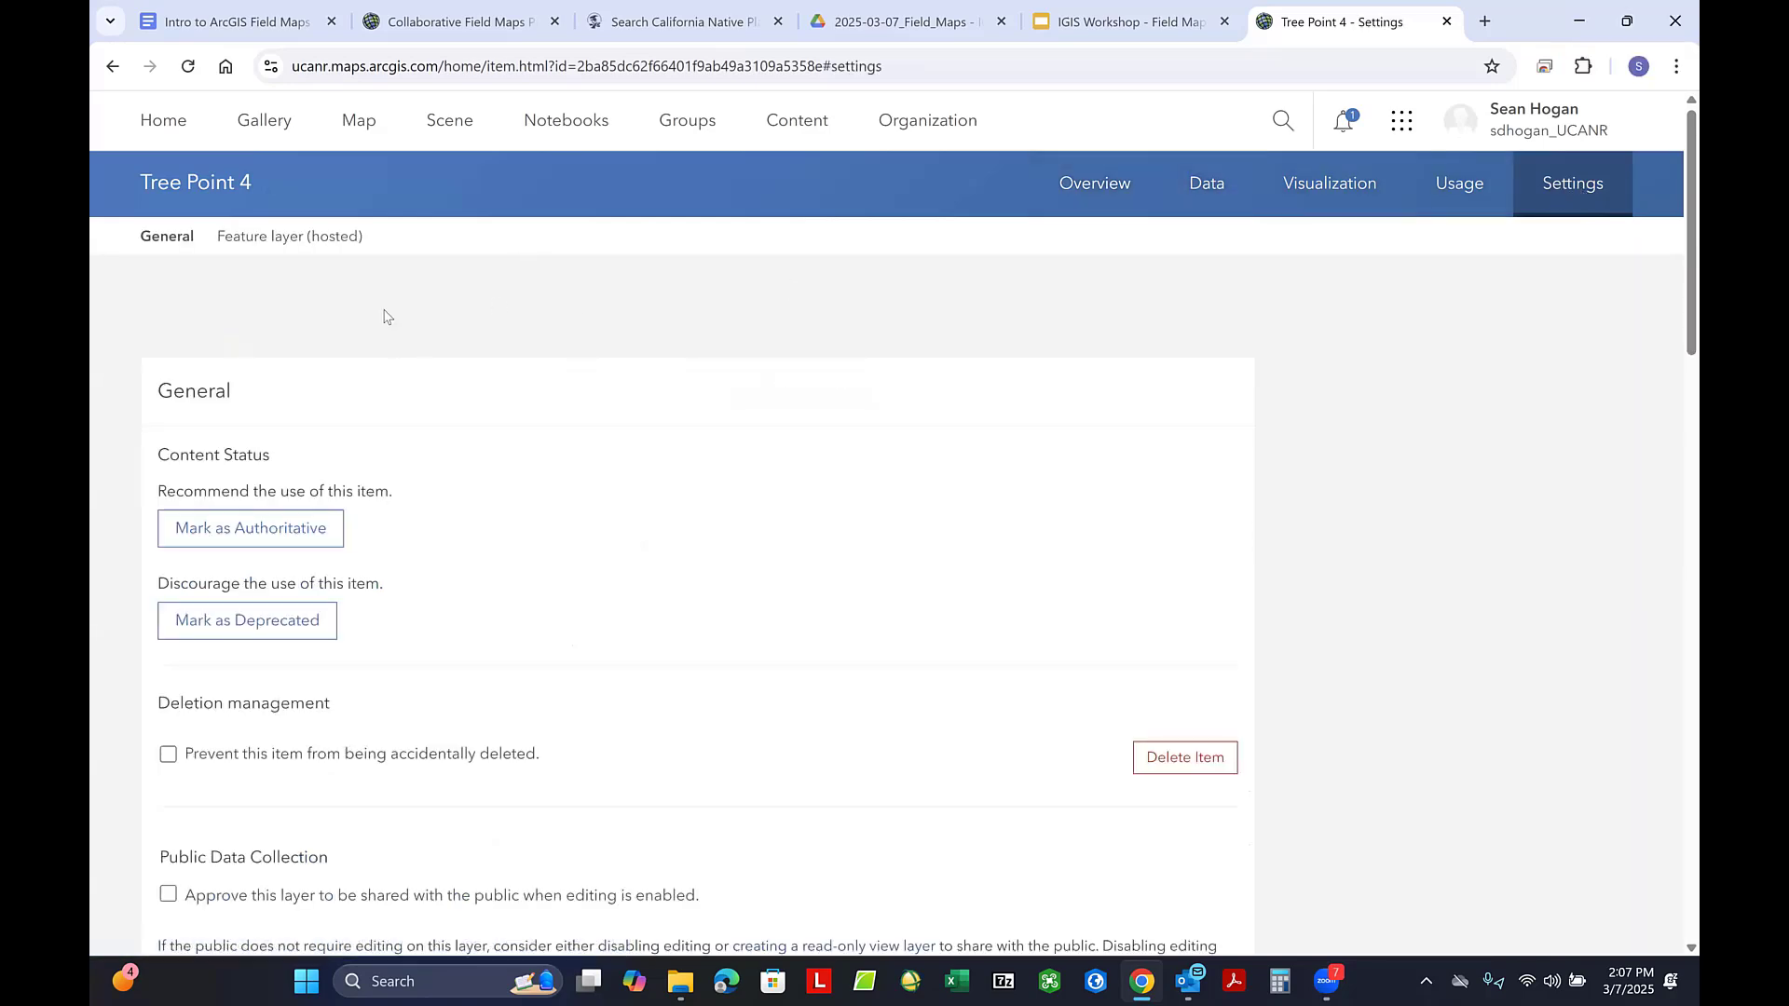
pyautogui.scroll(-3, 385, 312)
pyautogui.scroll(-1, 506, 376)
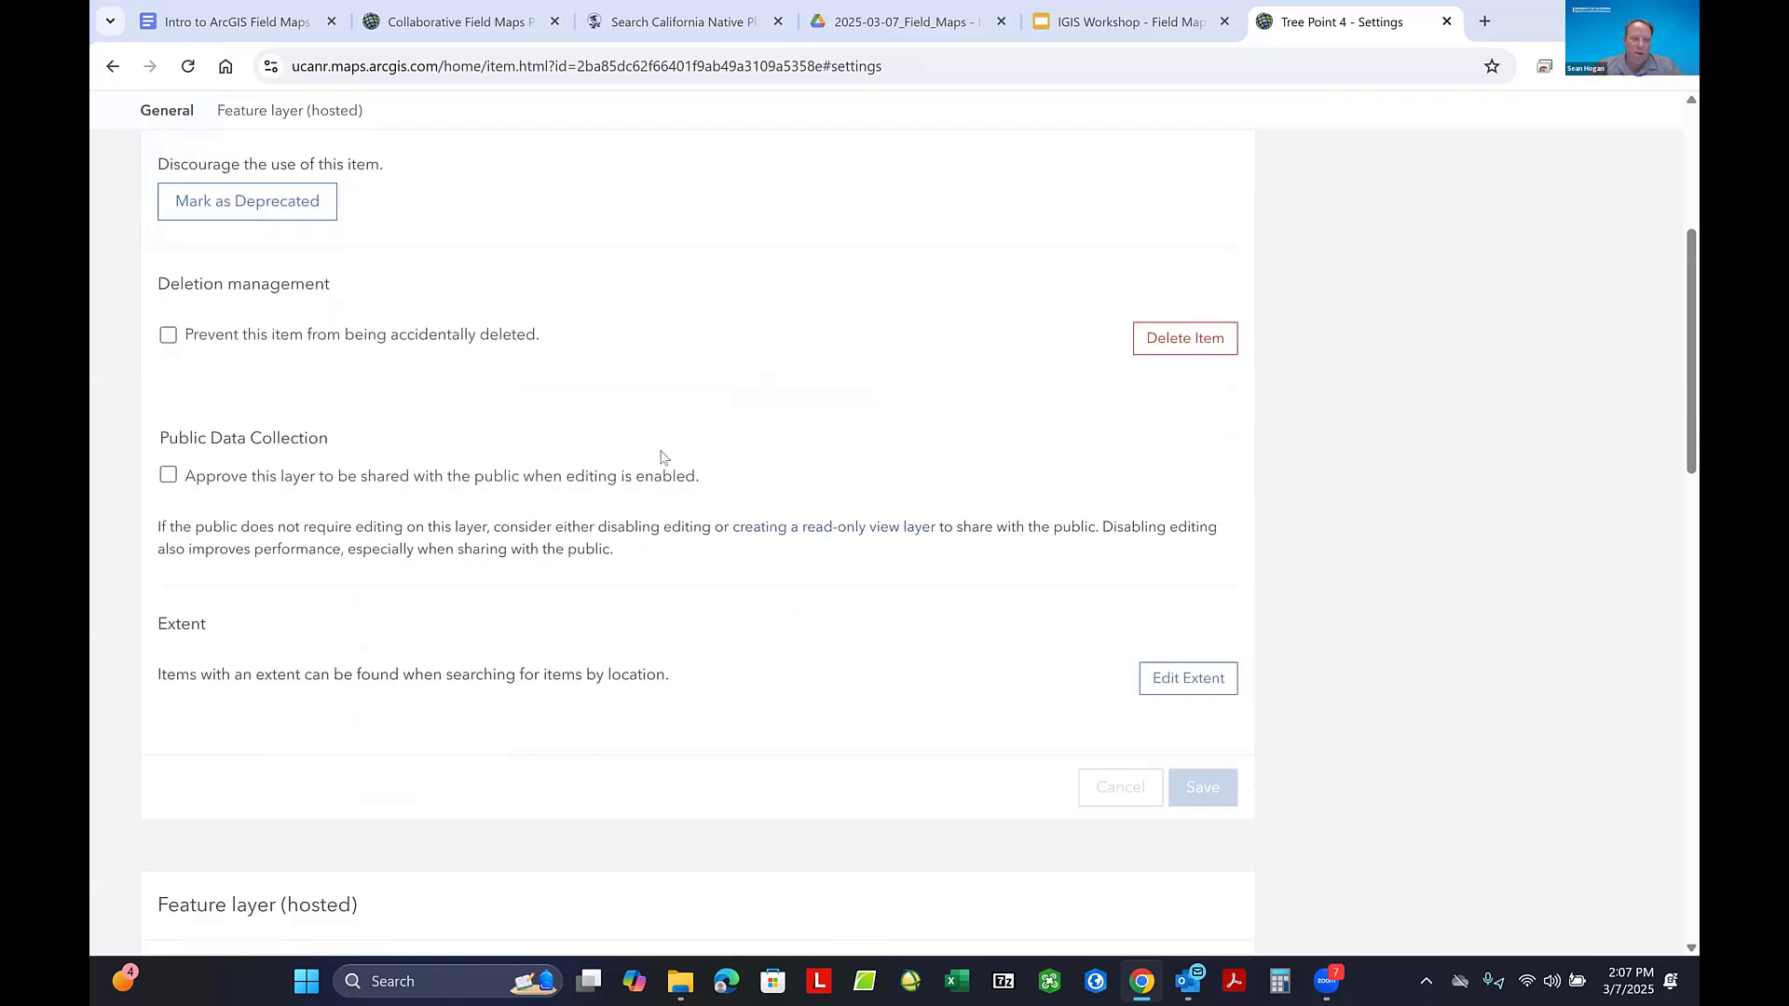
pyautogui.scroll(4, 822, 456)
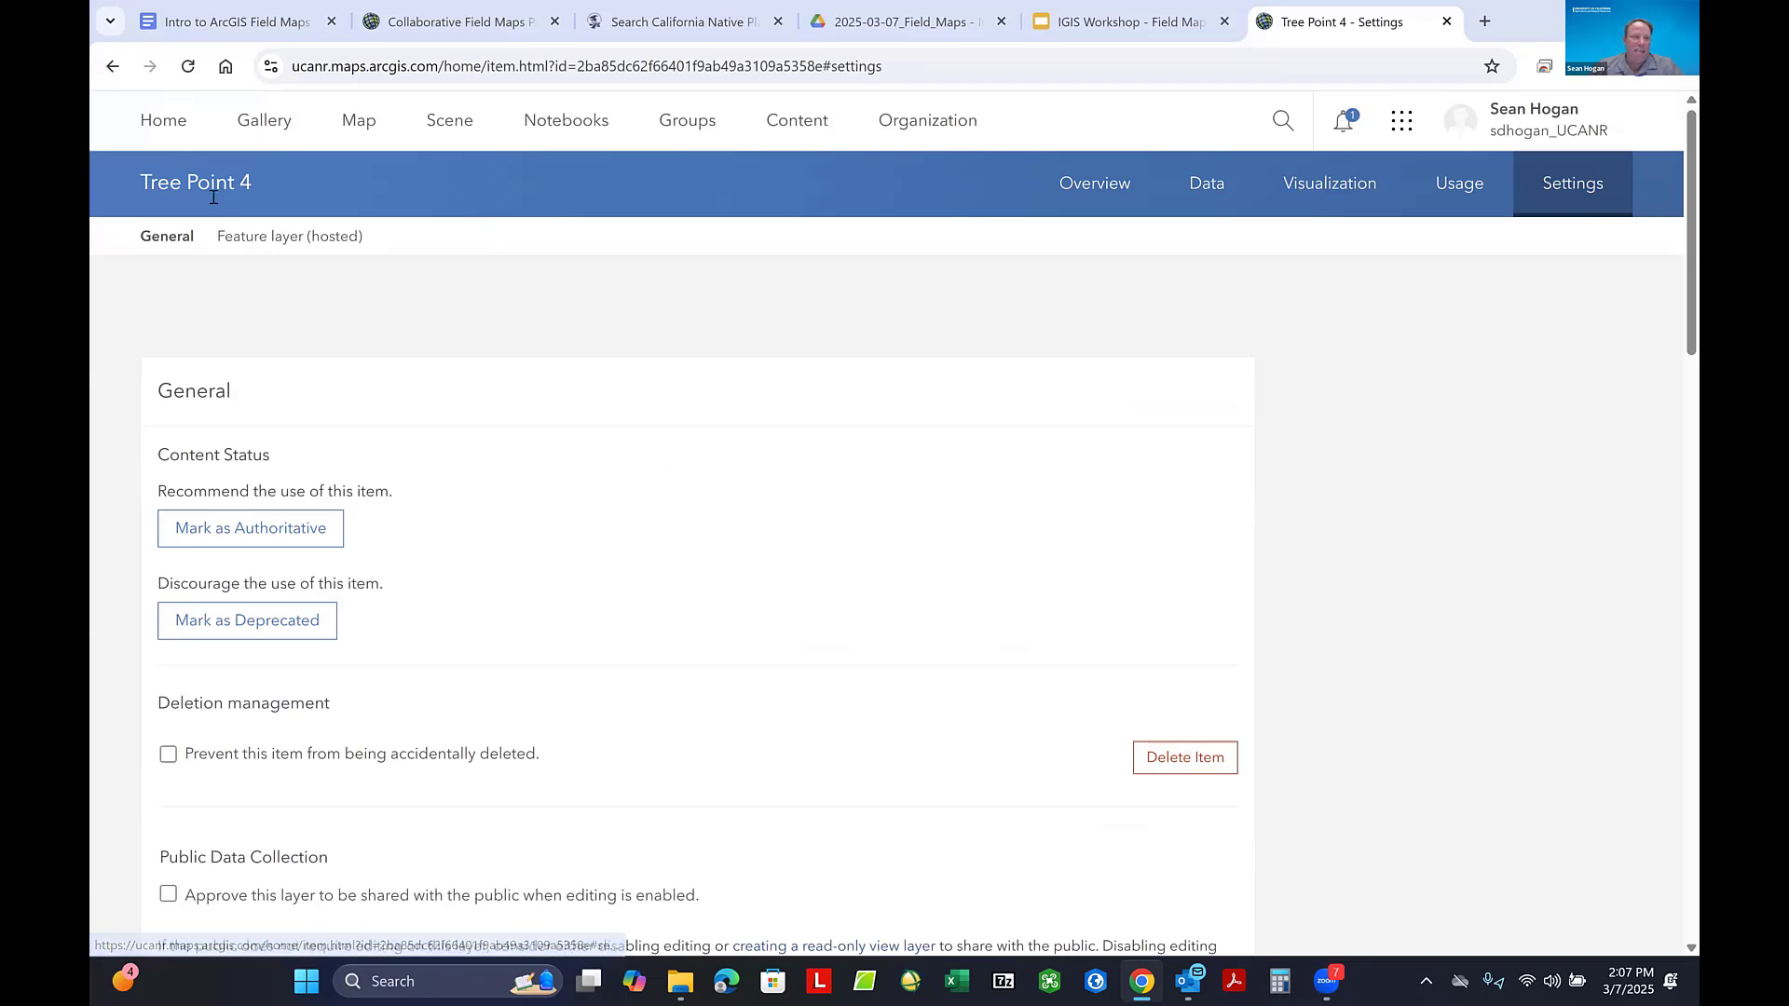
pyautogui.click(111, 65)
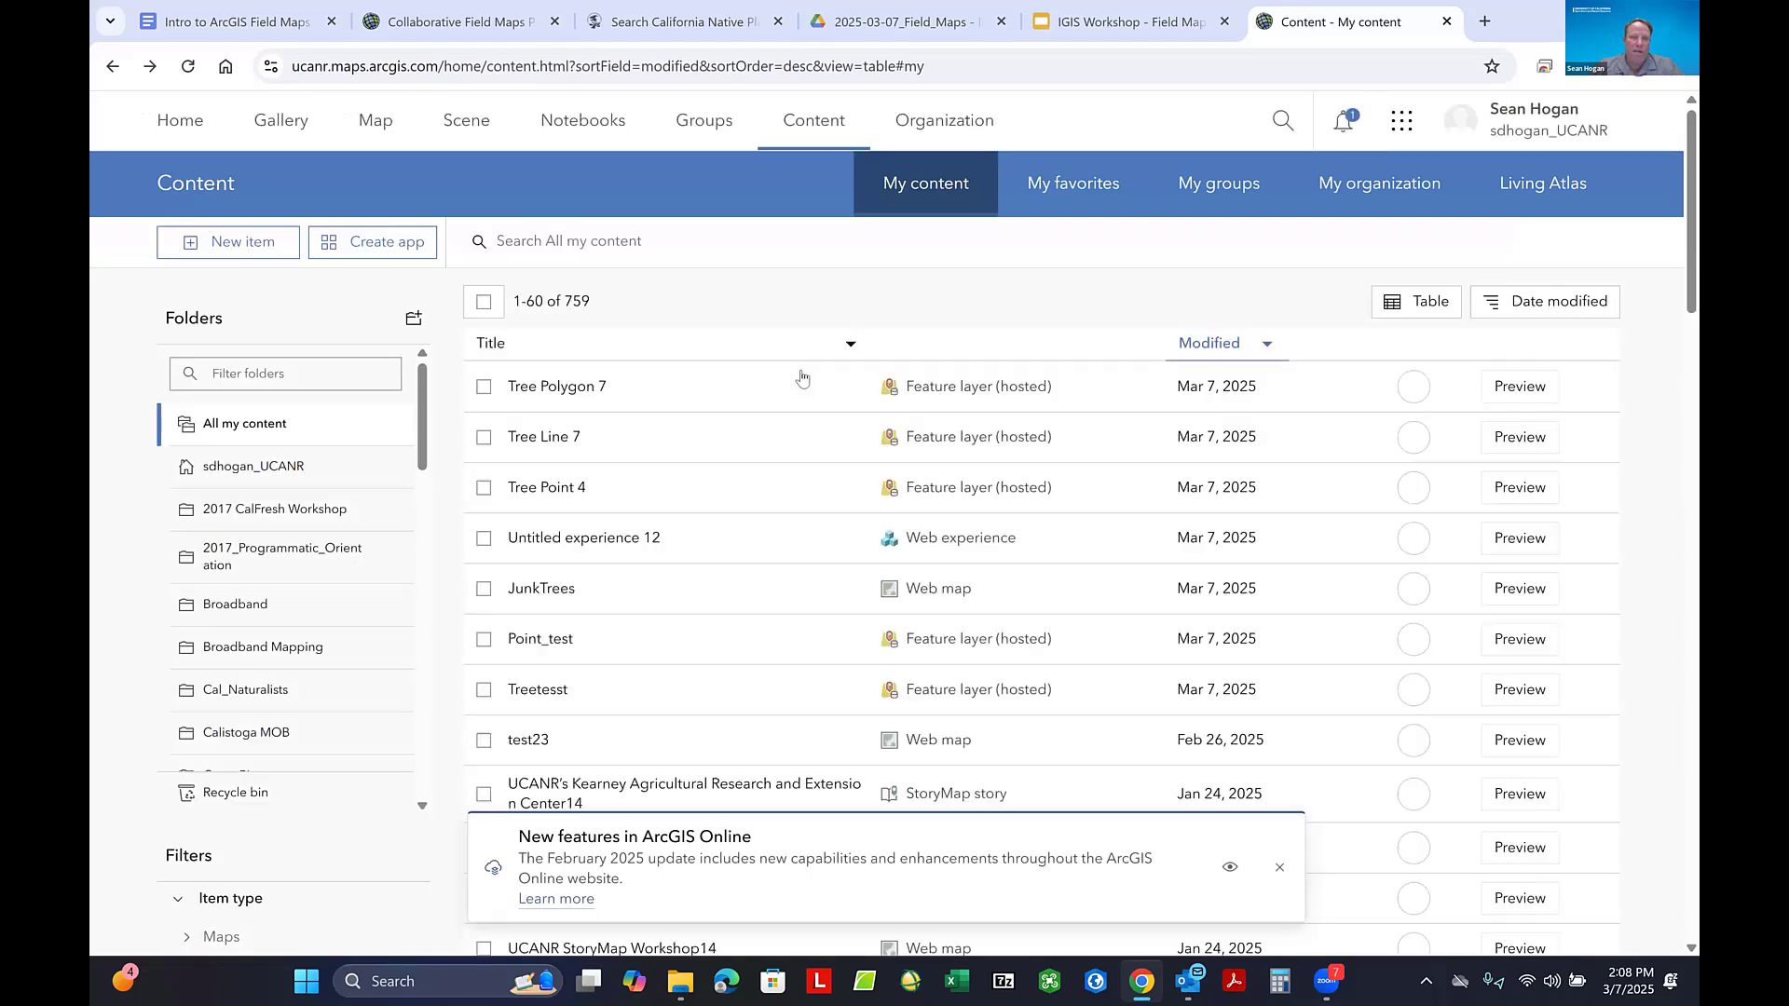
# - View the Tree Point 4 sublayer's overview page and go back through the parent item to the content list
pyautogui.click(536, 488)
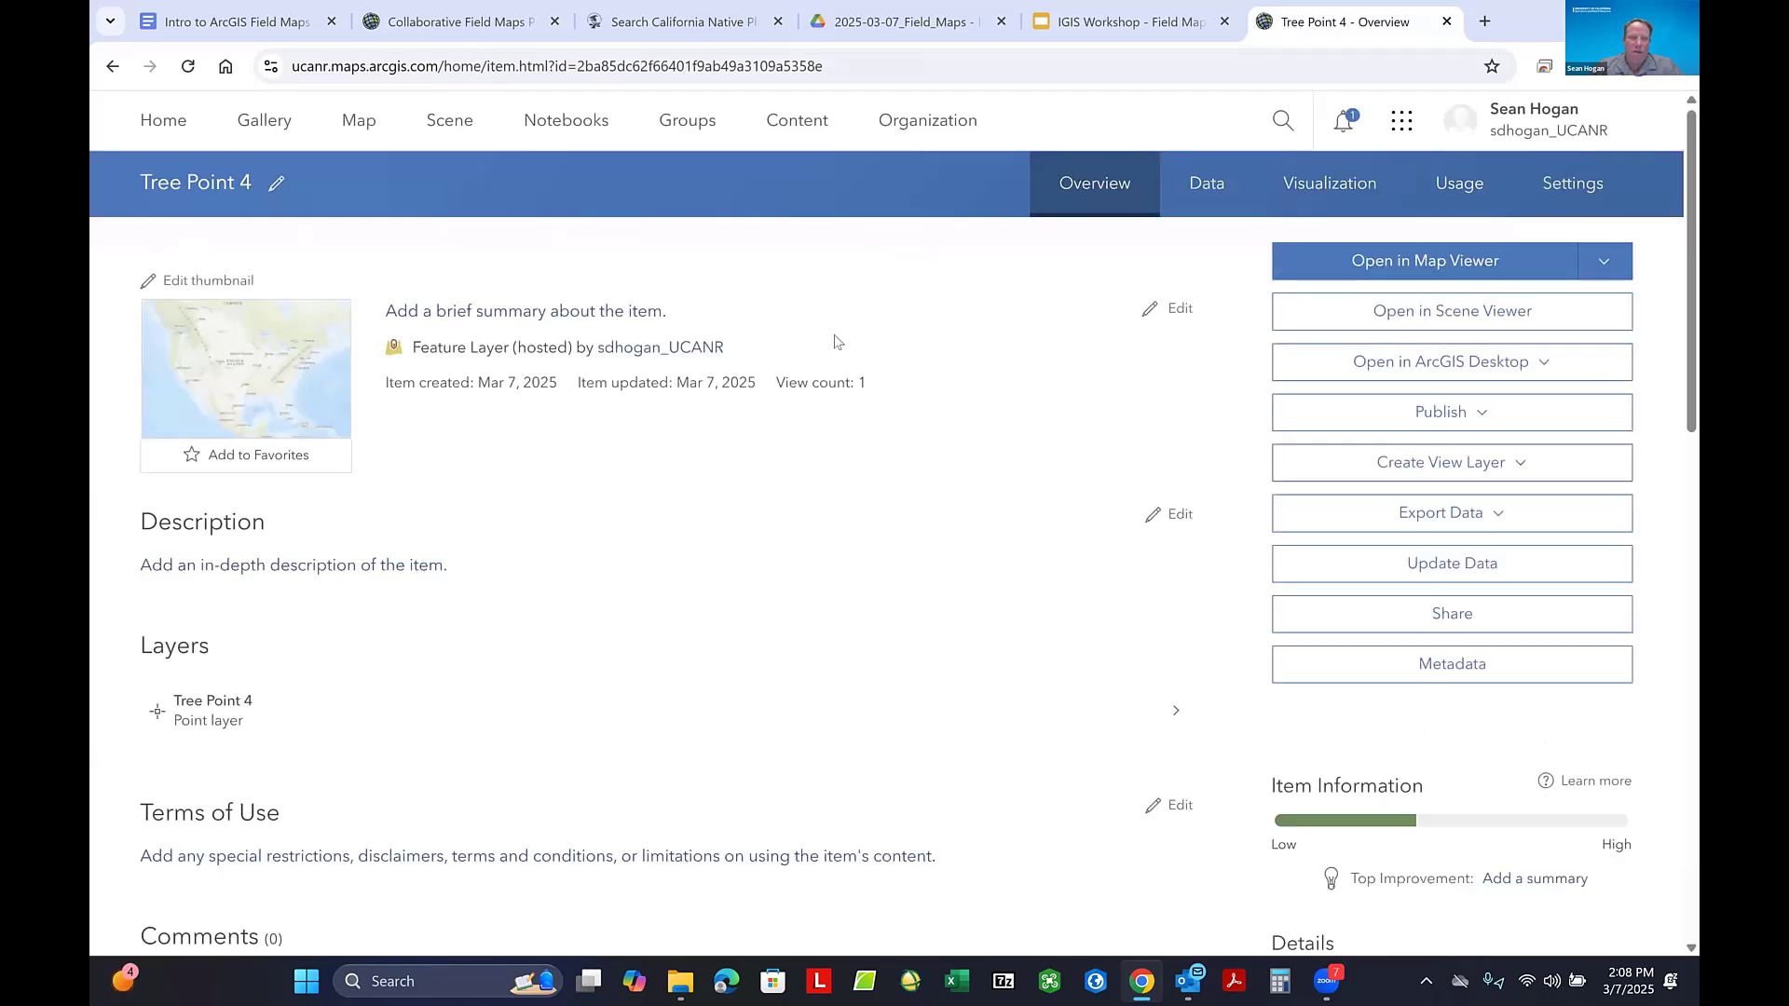
pyautogui.click(206, 717)
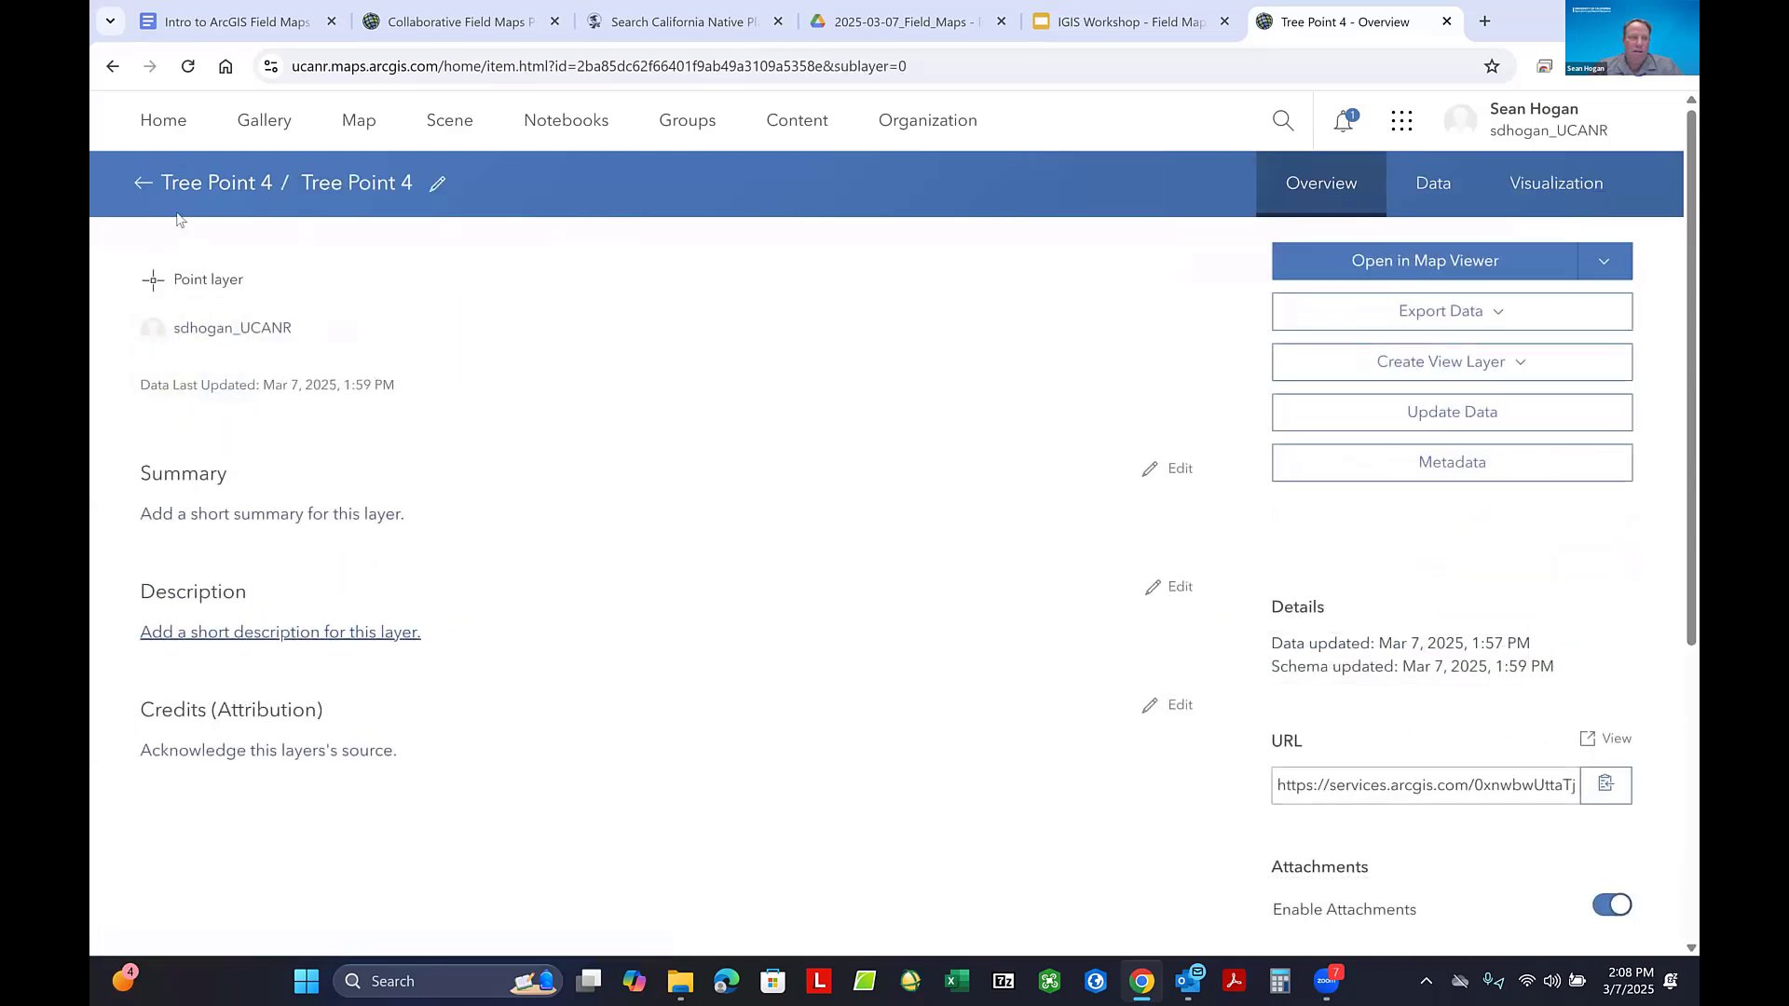
pyautogui.click(143, 182)
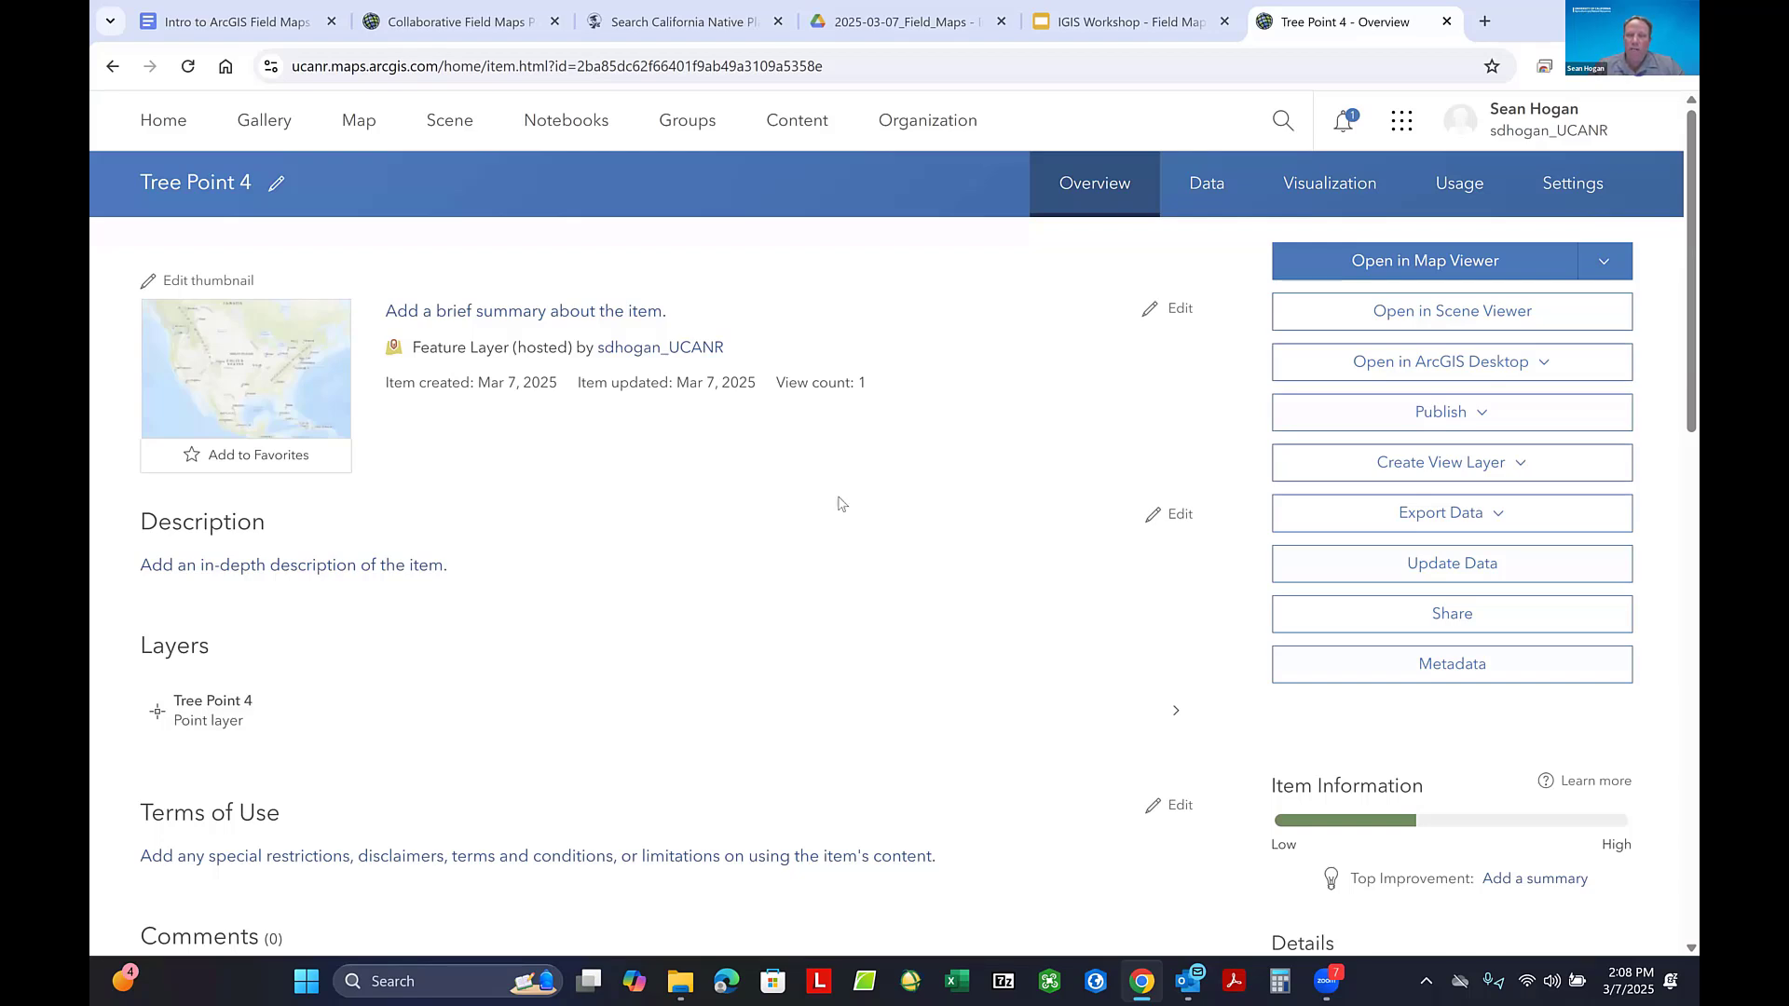
pyautogui.click(749, 444)
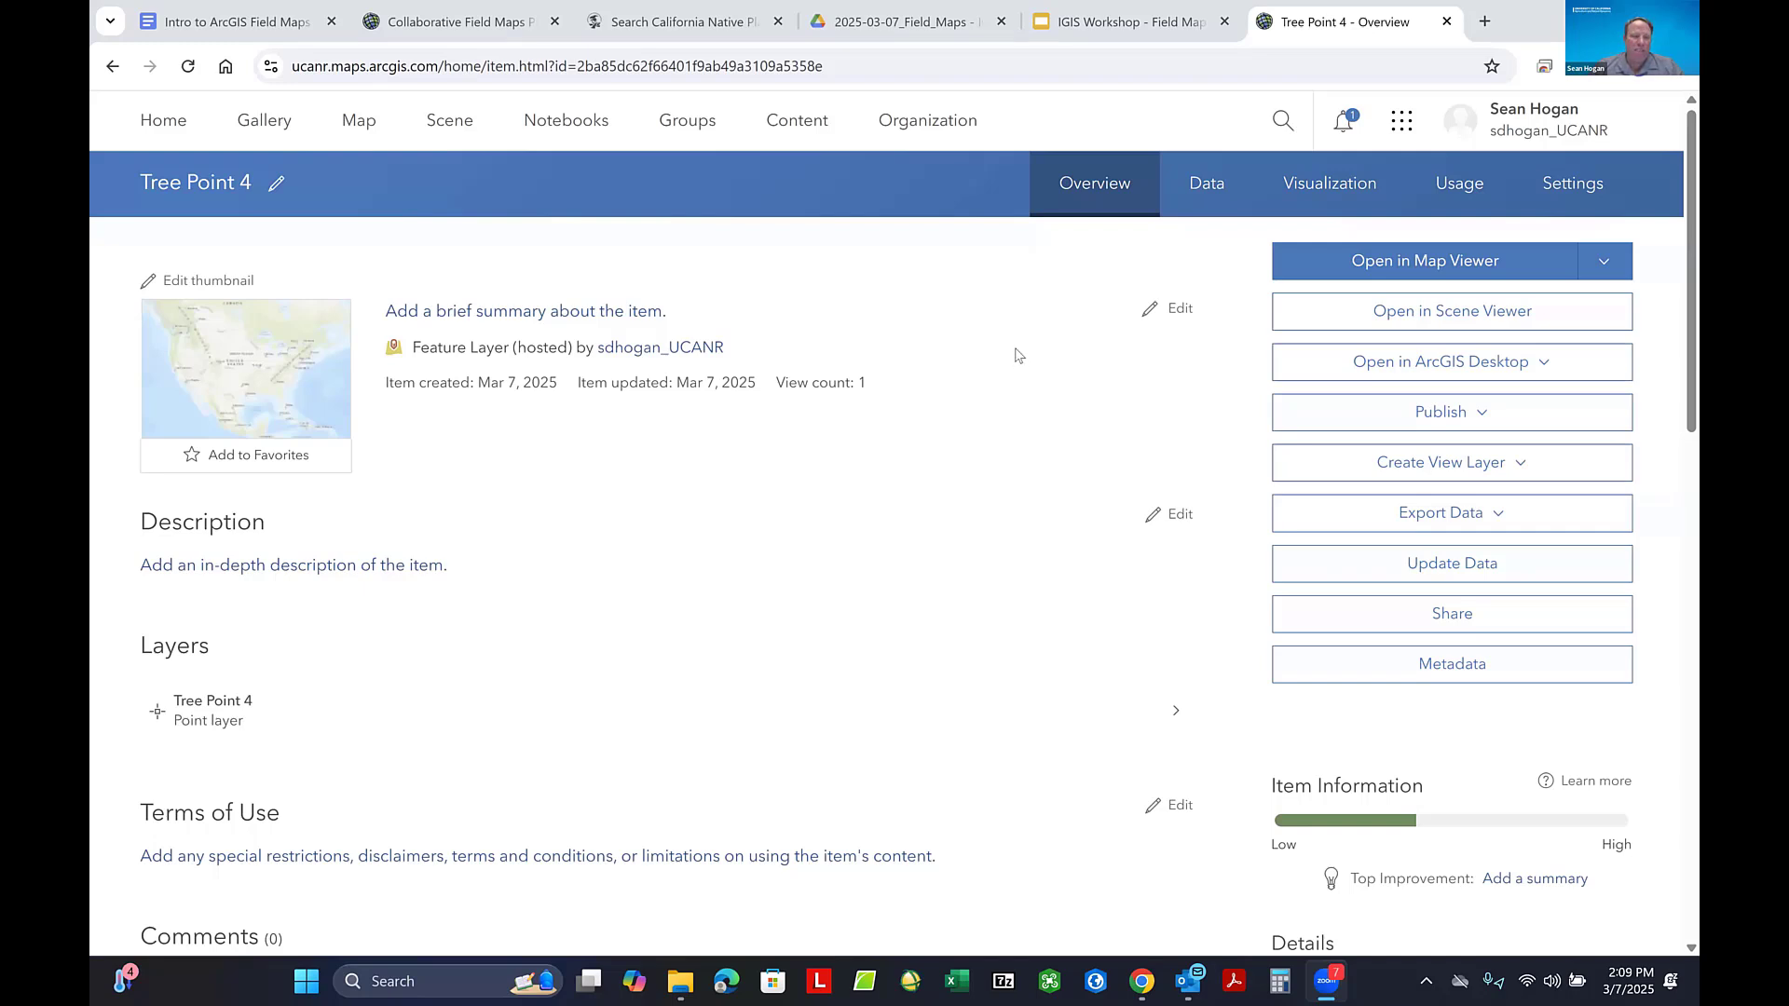
pyautogui.click(781, 133)
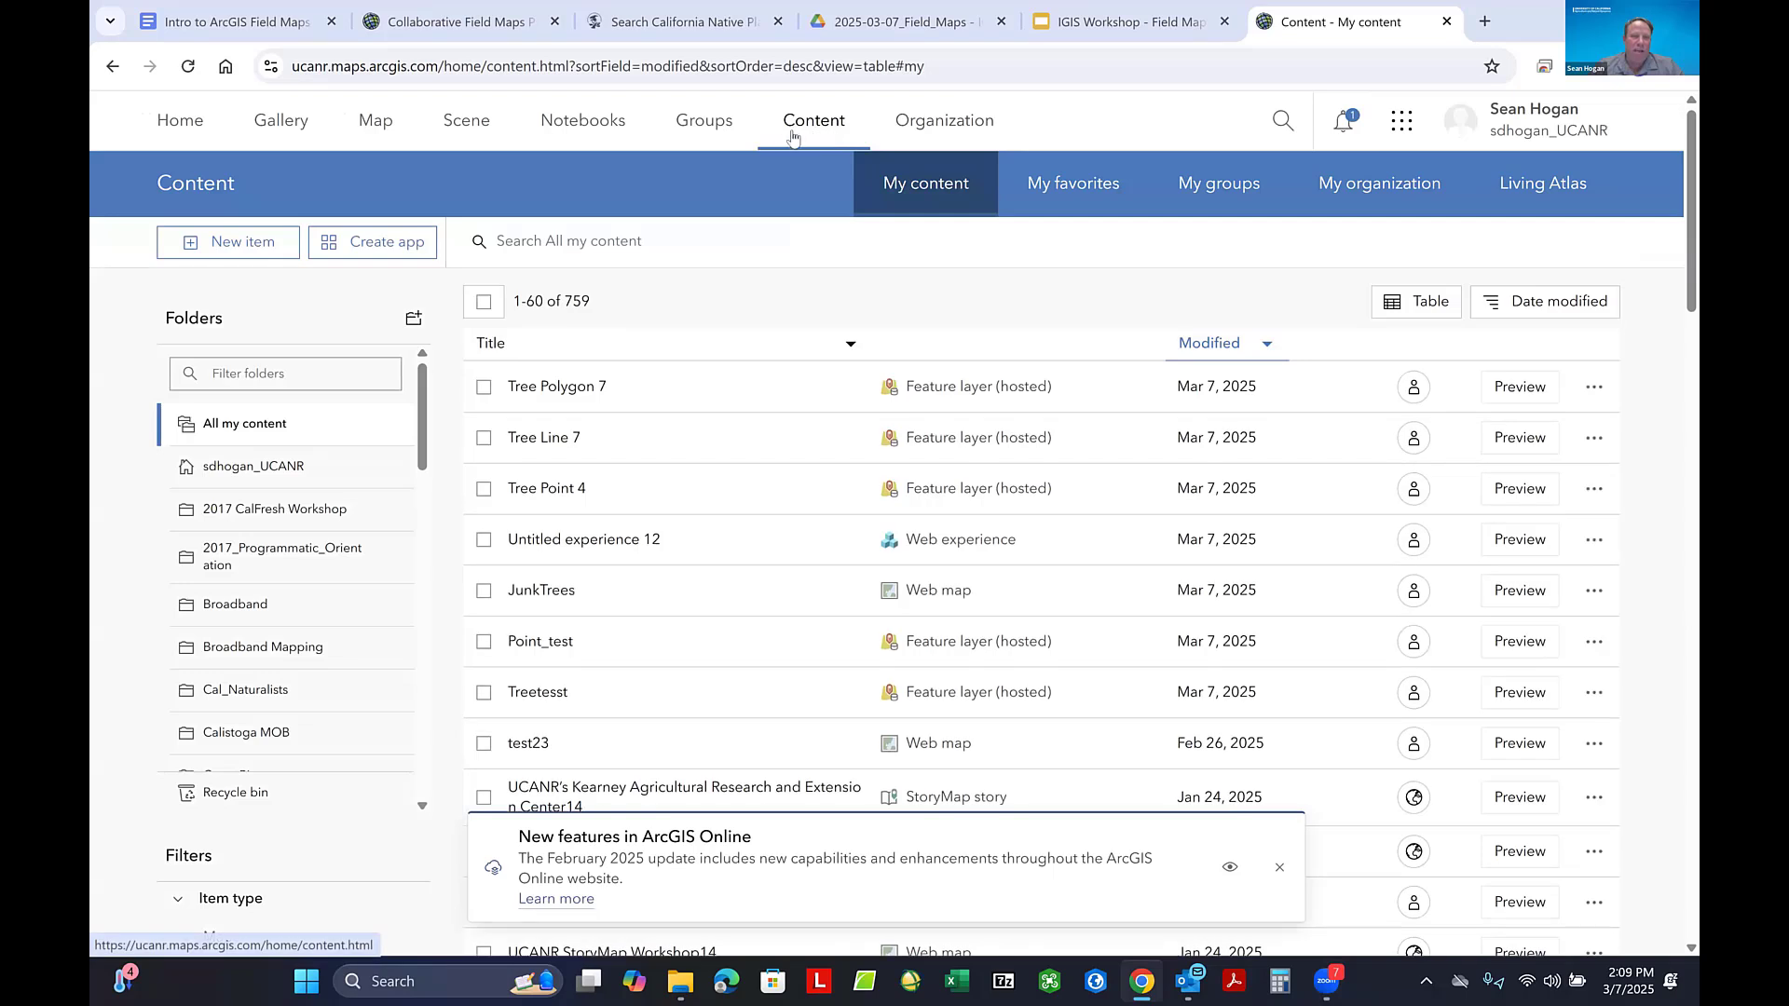
# - Open the Tree Point 4 item's point layer and display the field list of its data
pyautogui.click(548, 489)
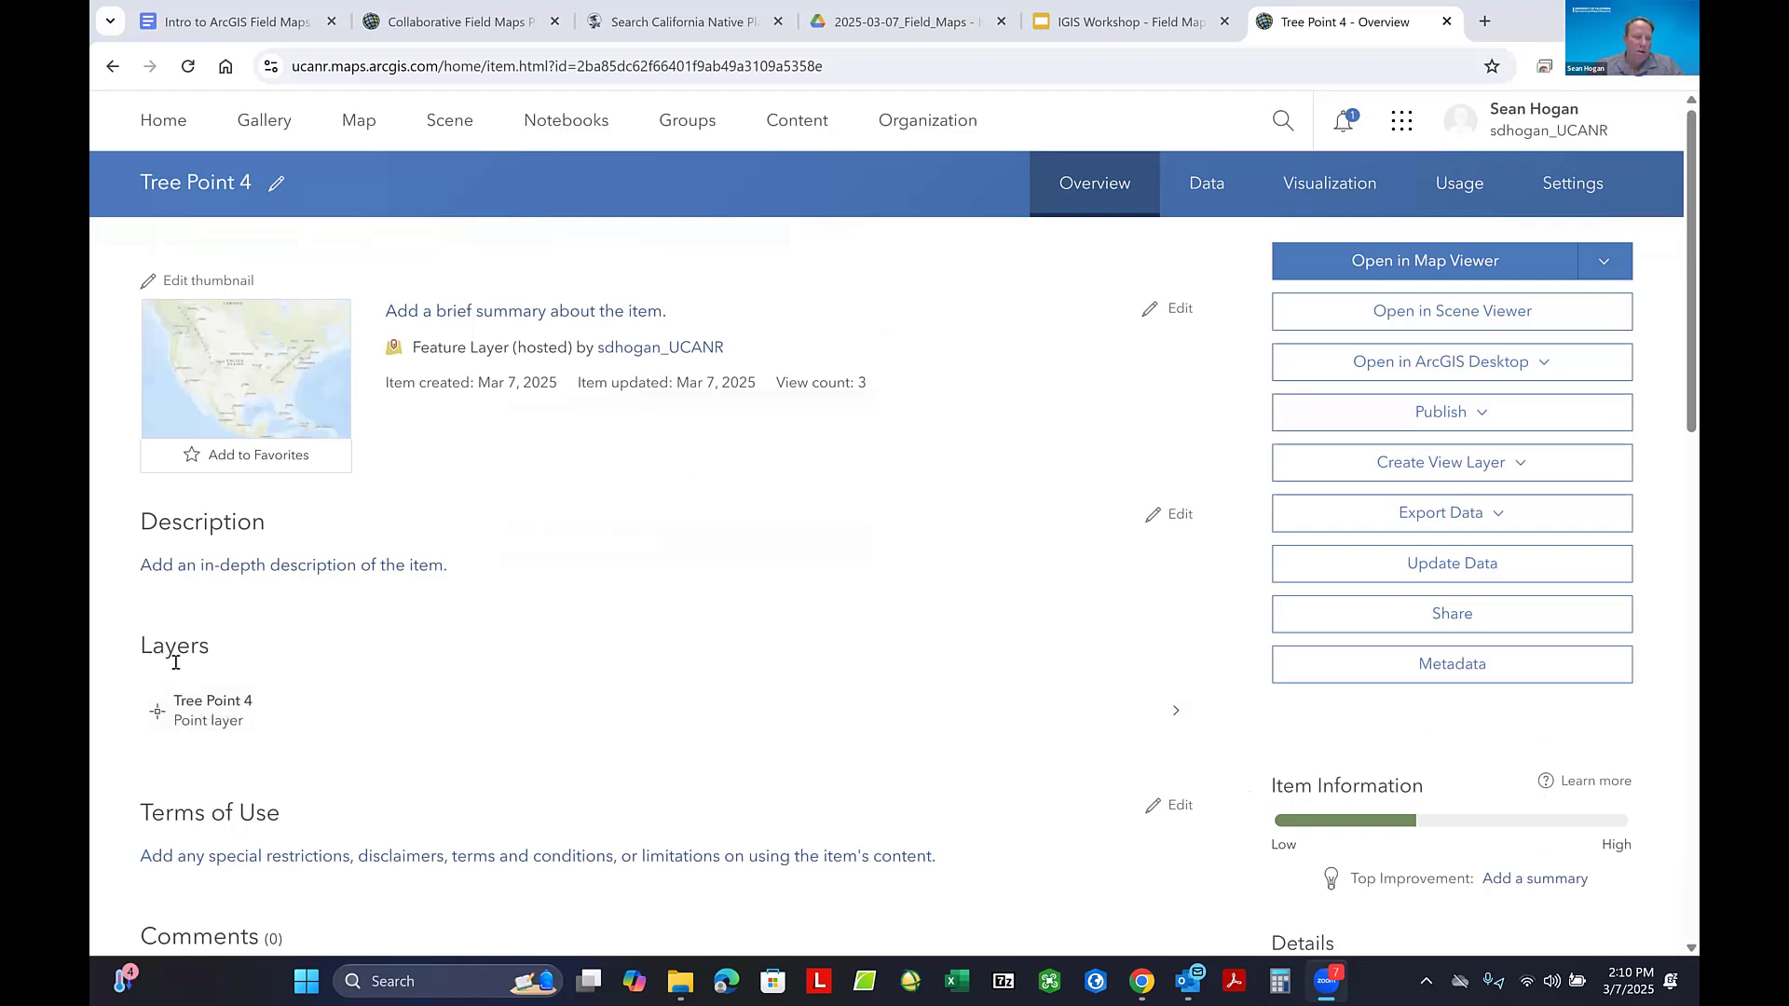
pyautogui.click(208, 713)
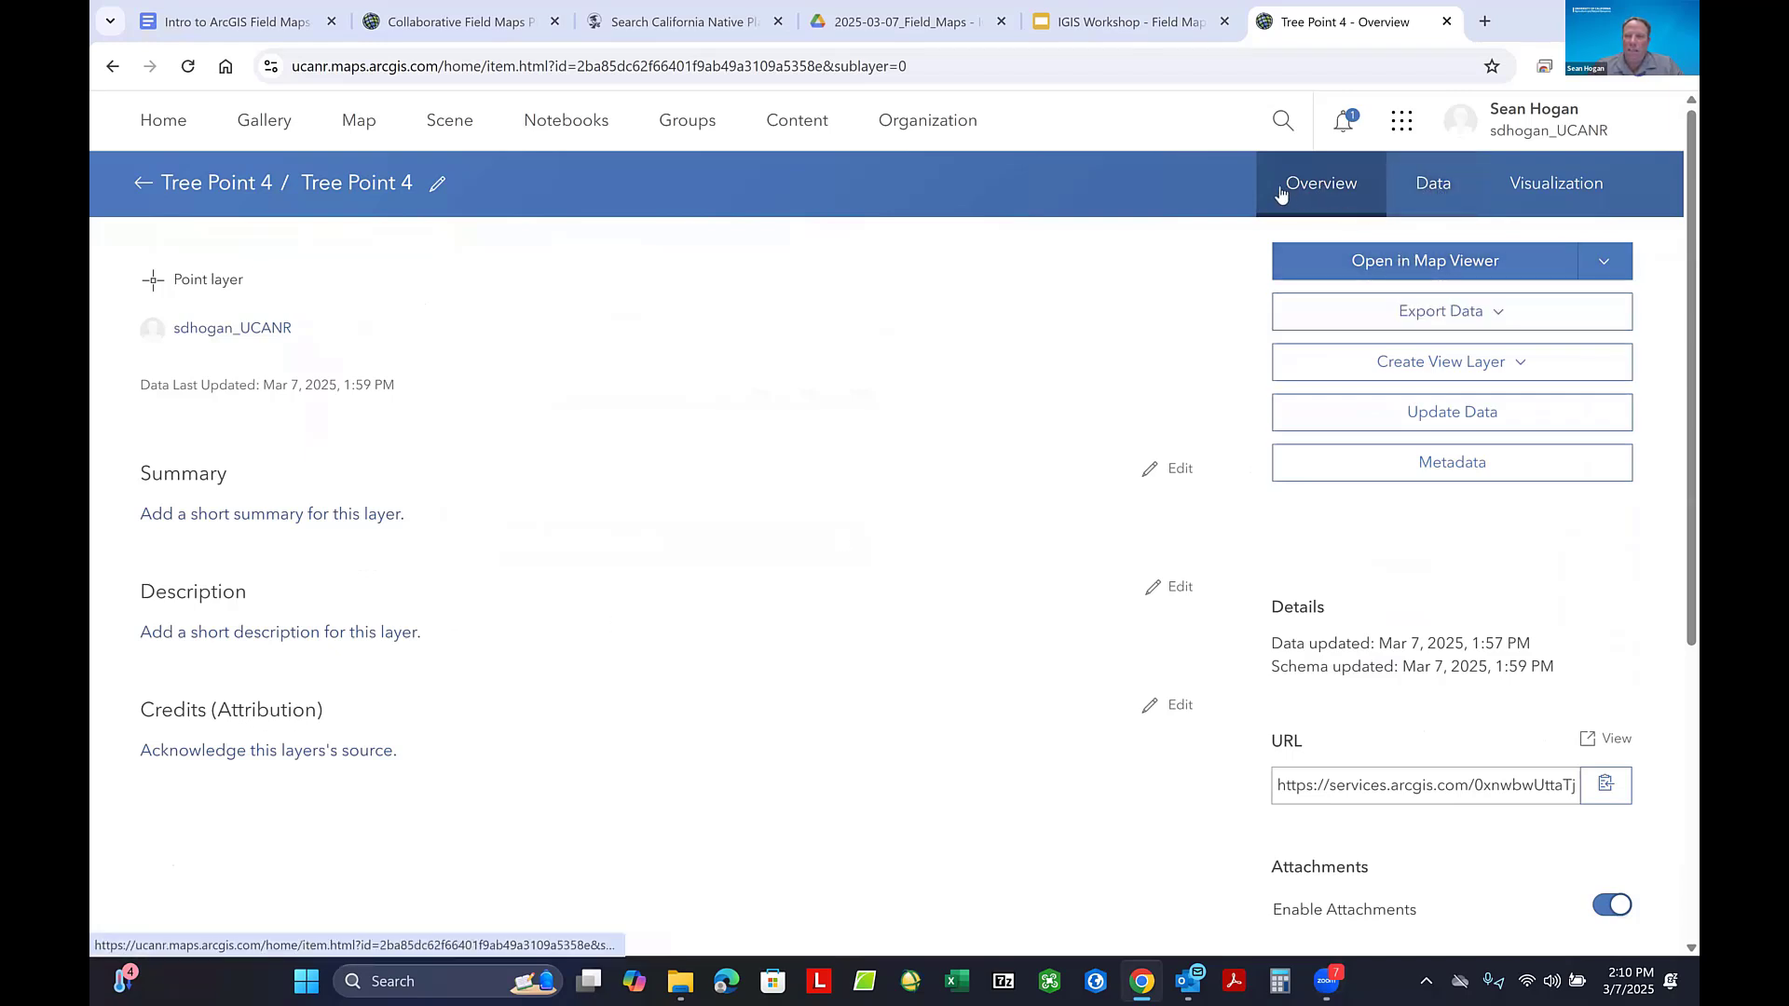
pyautogui.click(1435, 196)
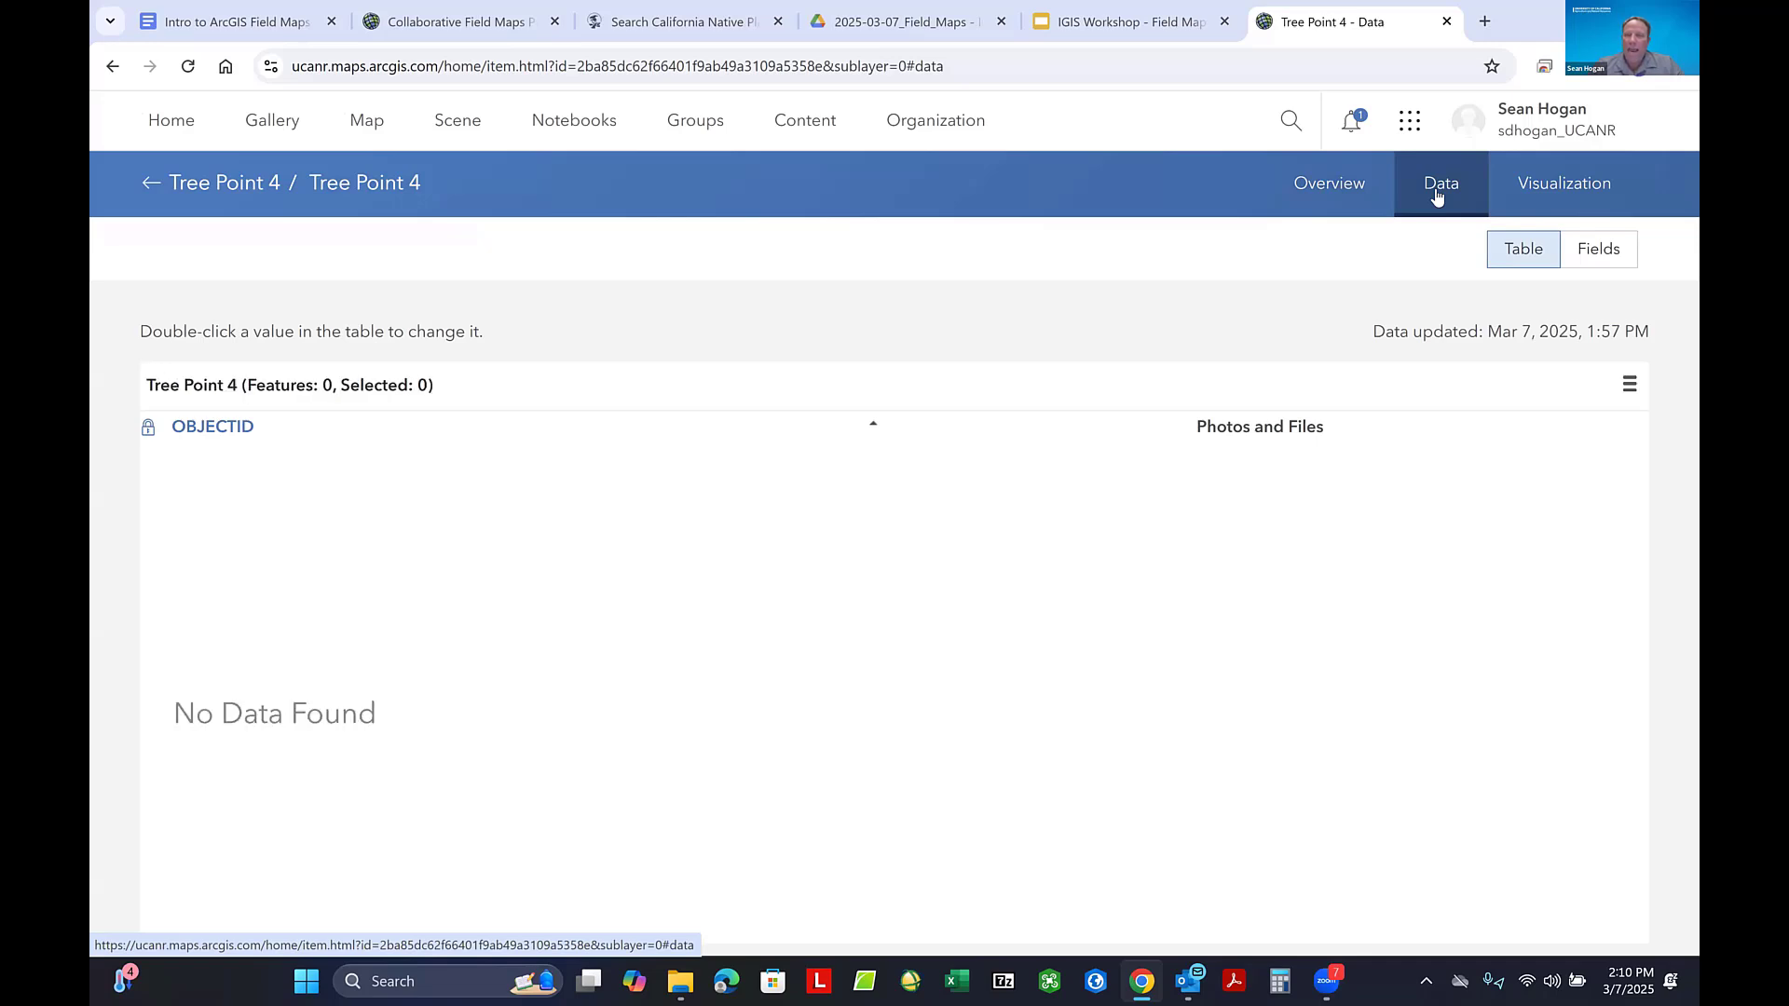
pyautogui.click(1599, 251)
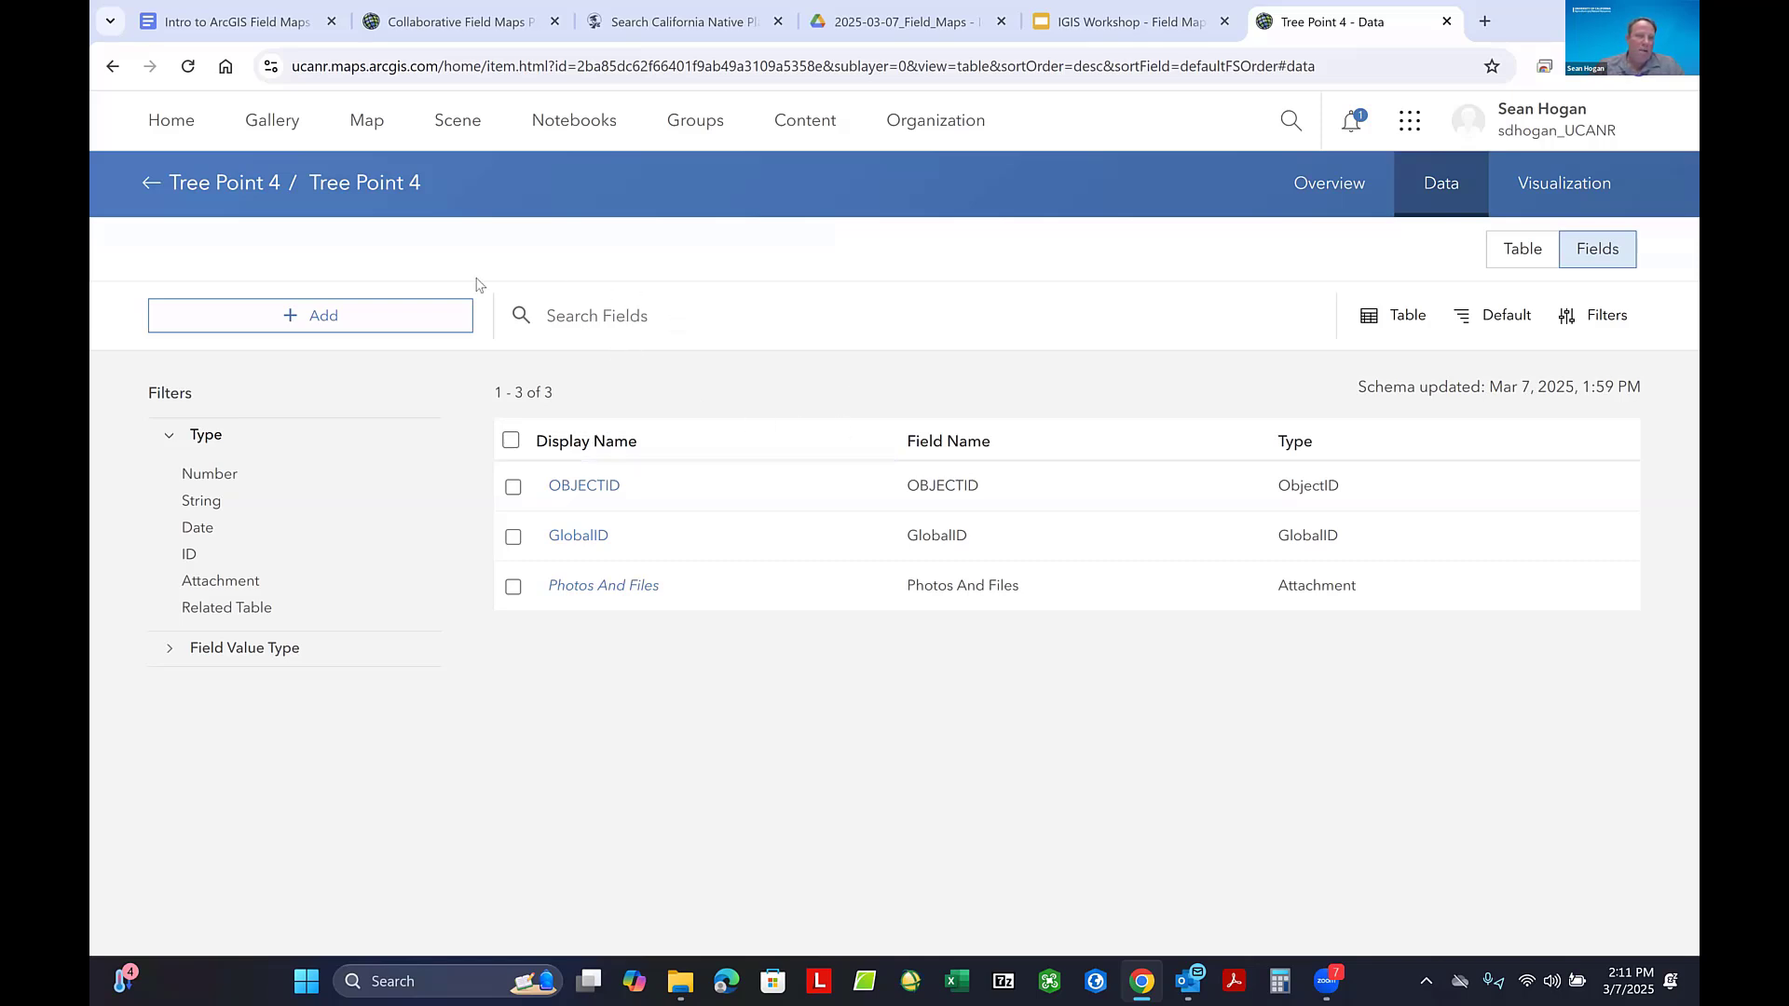
# - Start a new string field in Tree Point 4 with field name Tree_Type and display name Type of Tree
pyautogui.click(314, 321)
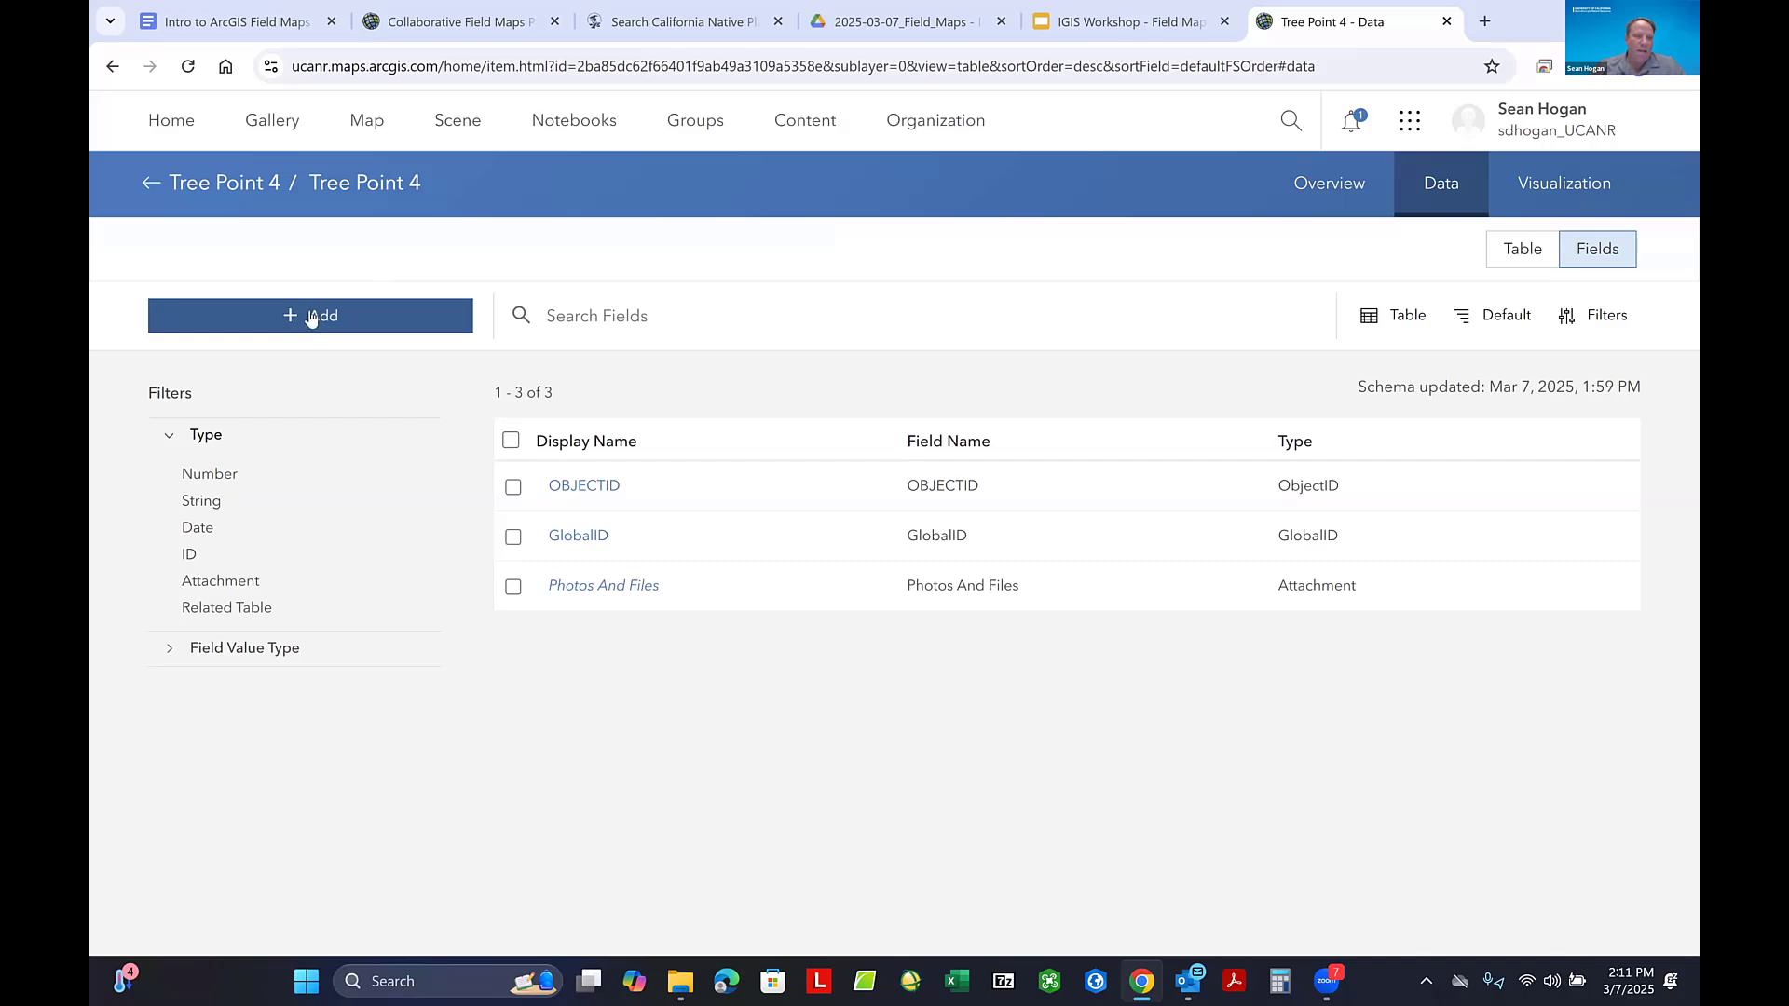
pyautogui.click(312, 318)
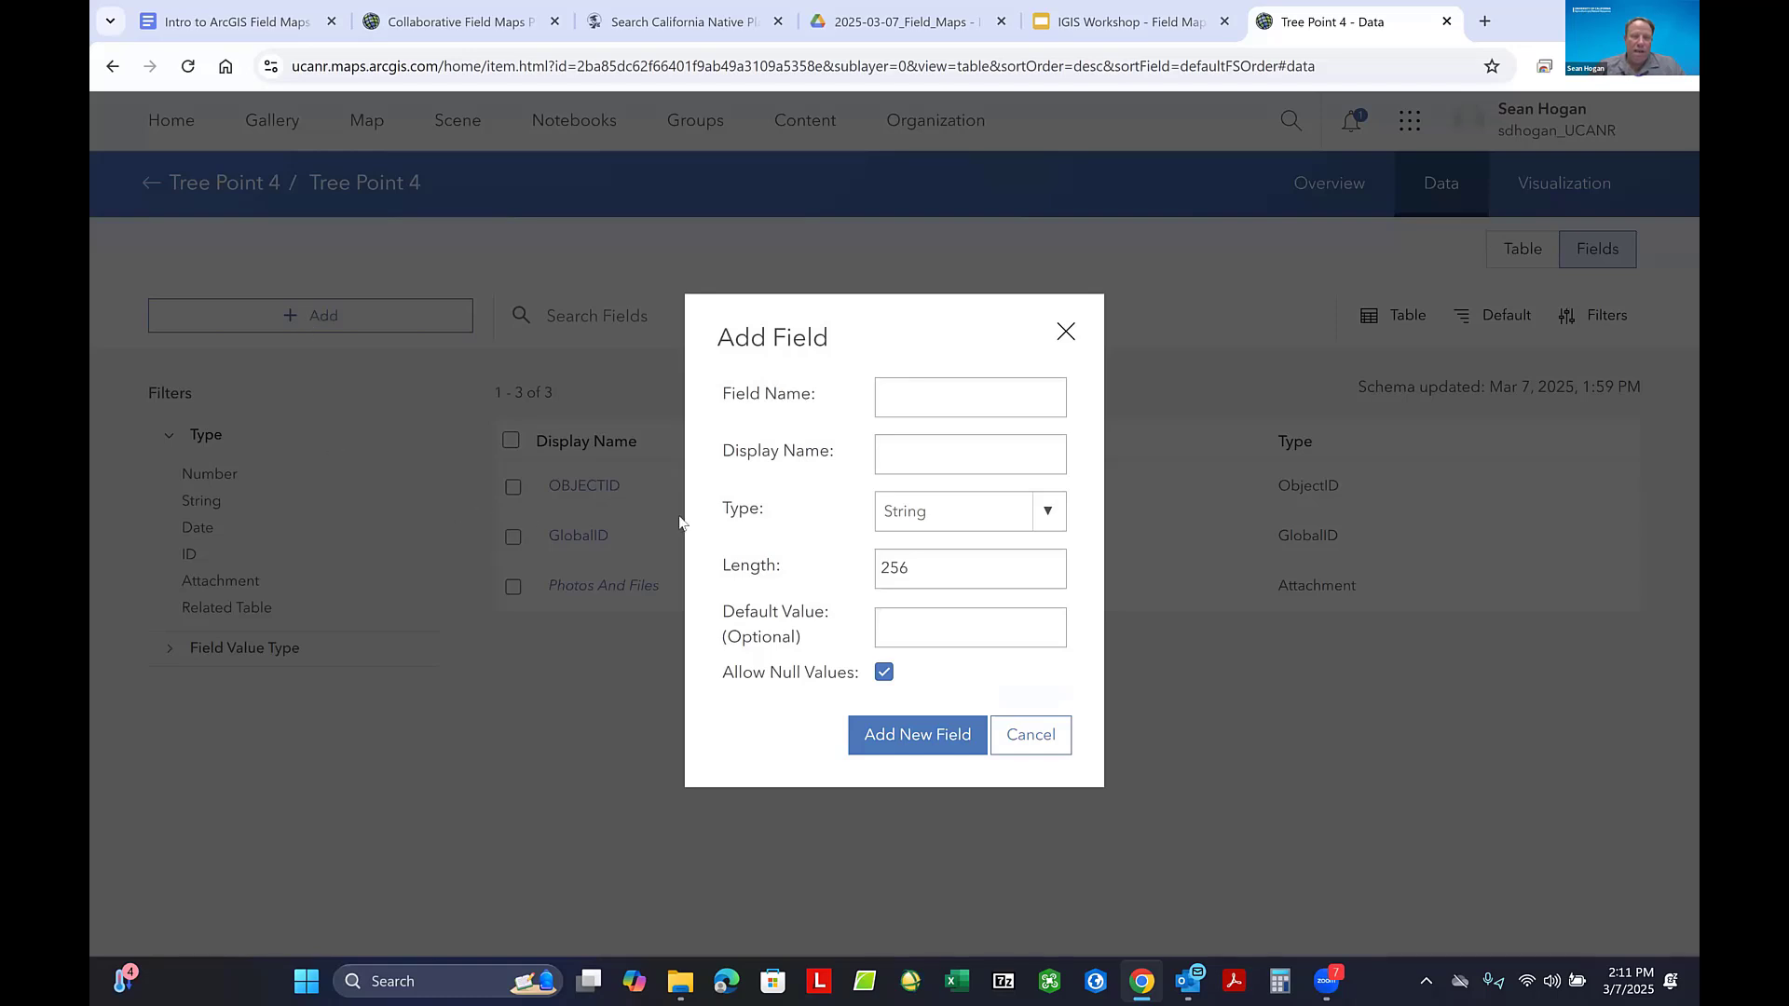
pyautogui.click(899, 395)
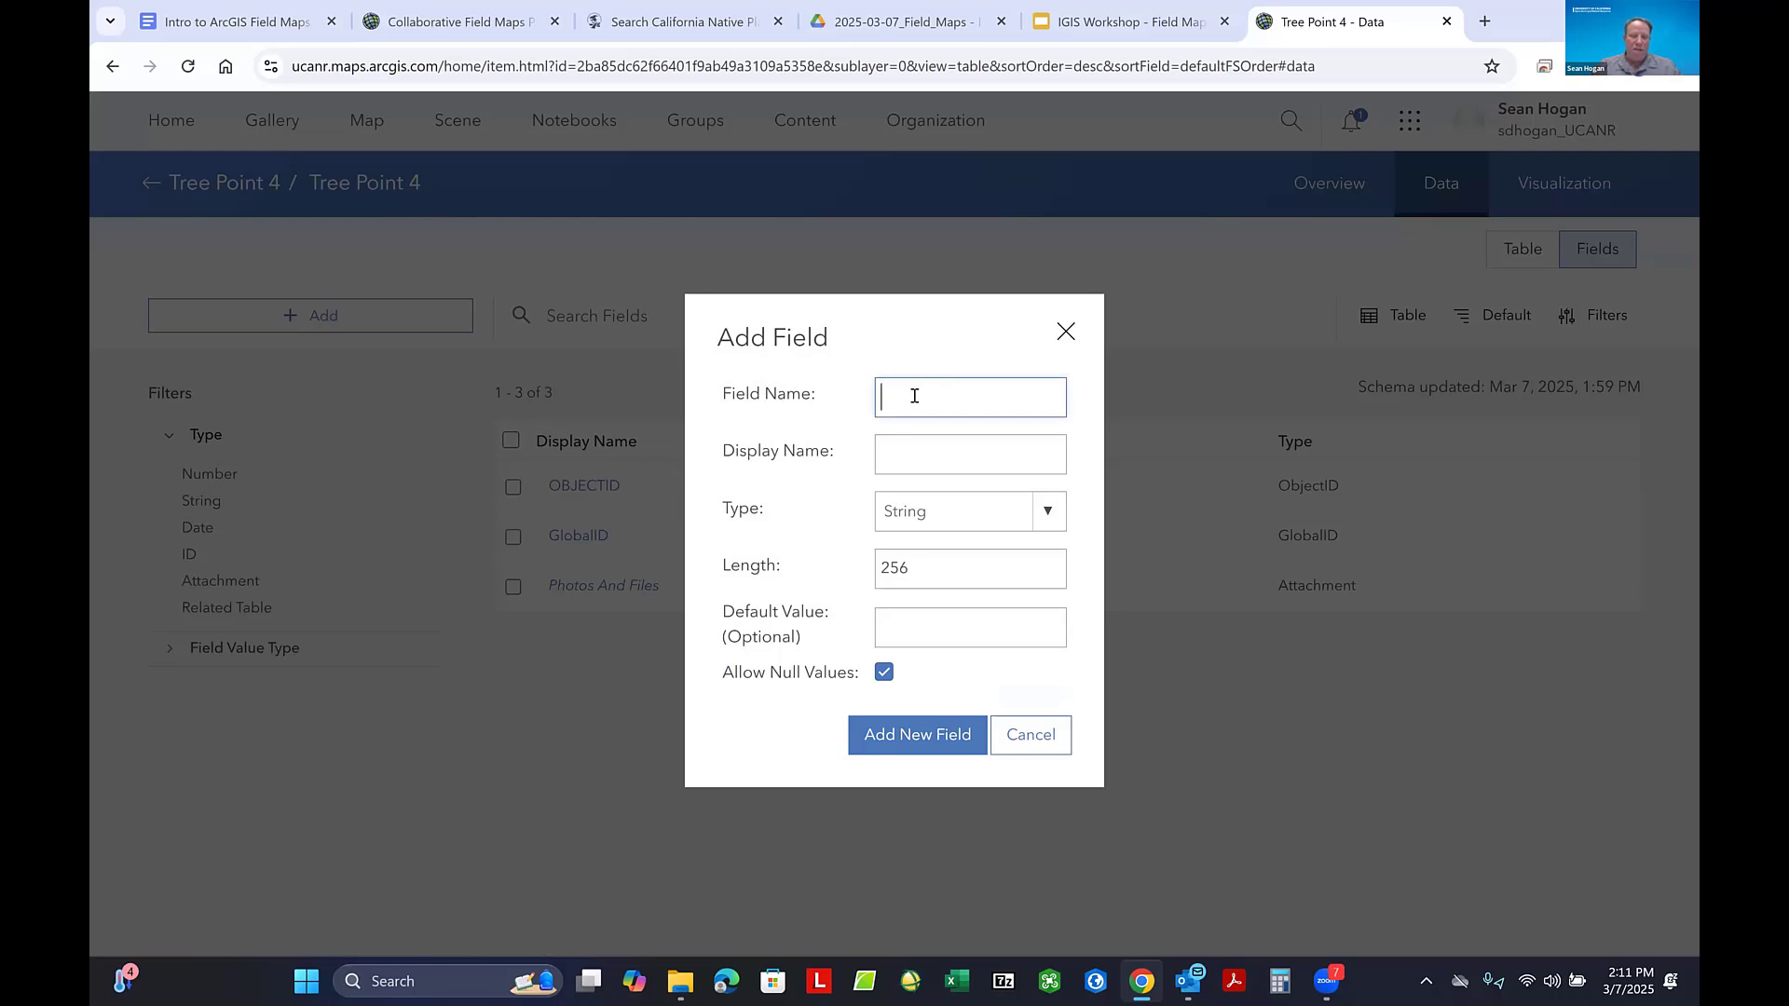
pyautogui.write('Tree_Type')
pyautogui.click(913, 452)
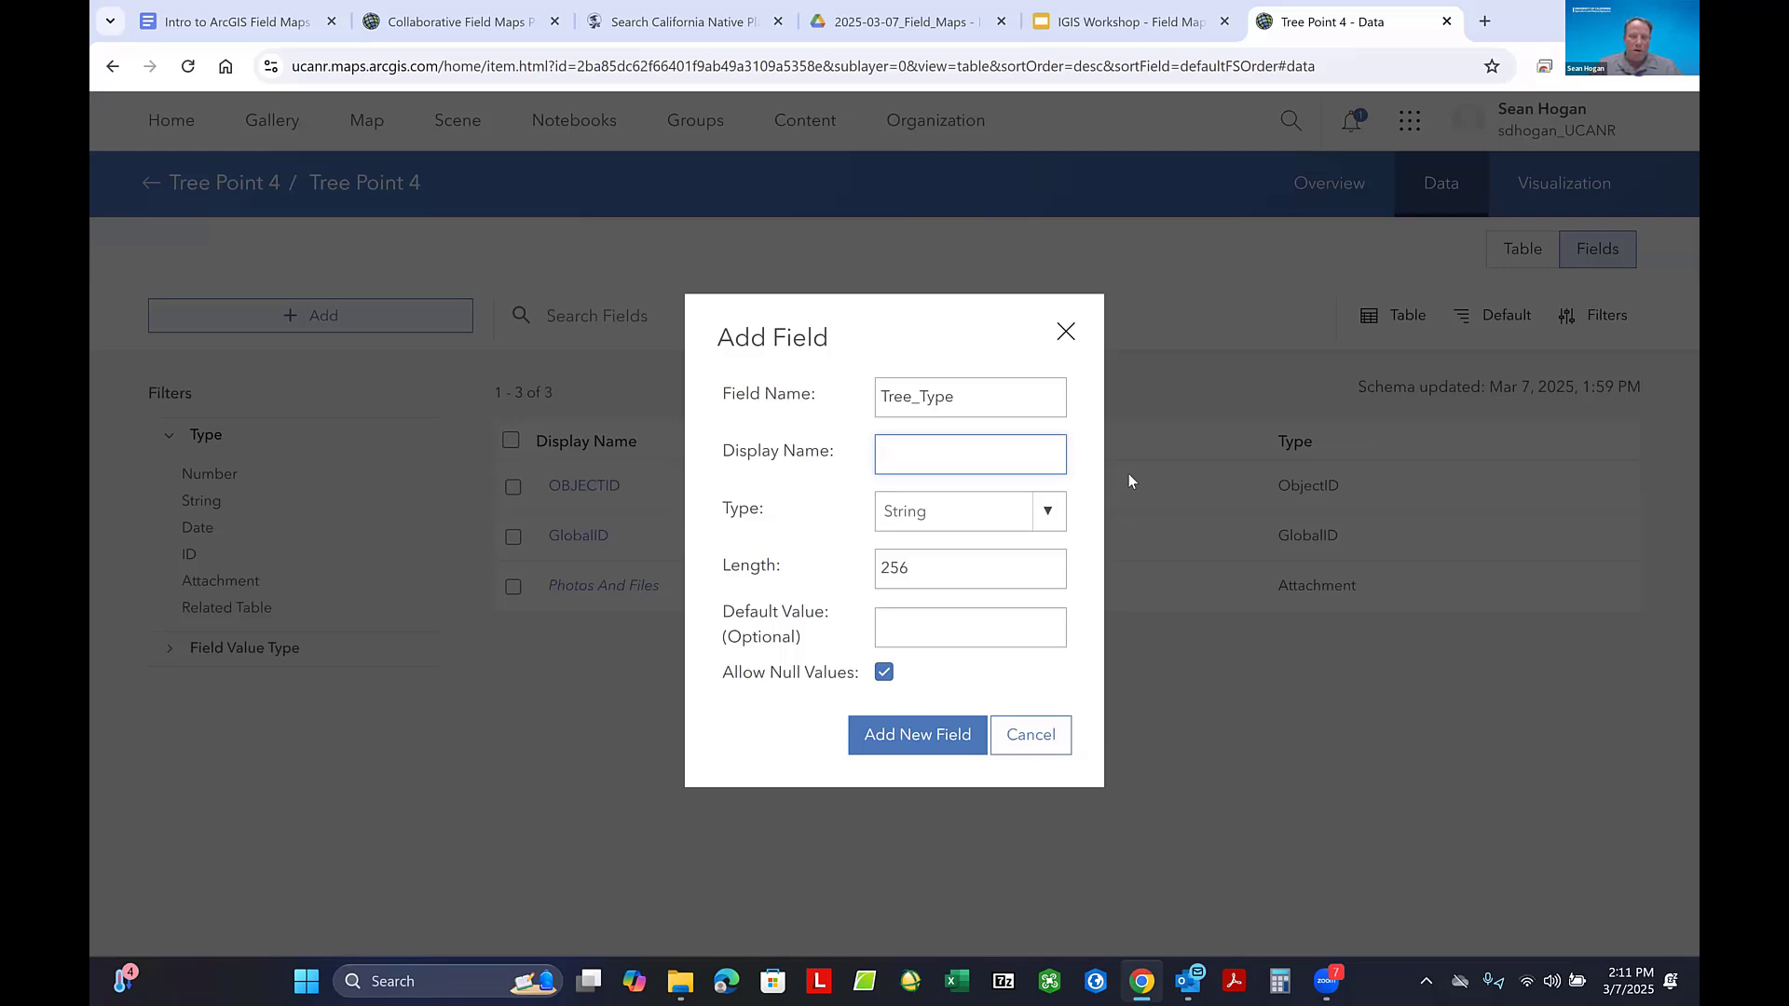
pyautogui.write('Type of Tree')
# - Set the Tree_Type field's length to 50 and add the field to the layer
pyautogui.moveTo(914, 569); pyautogui.dragTo(878, 569)
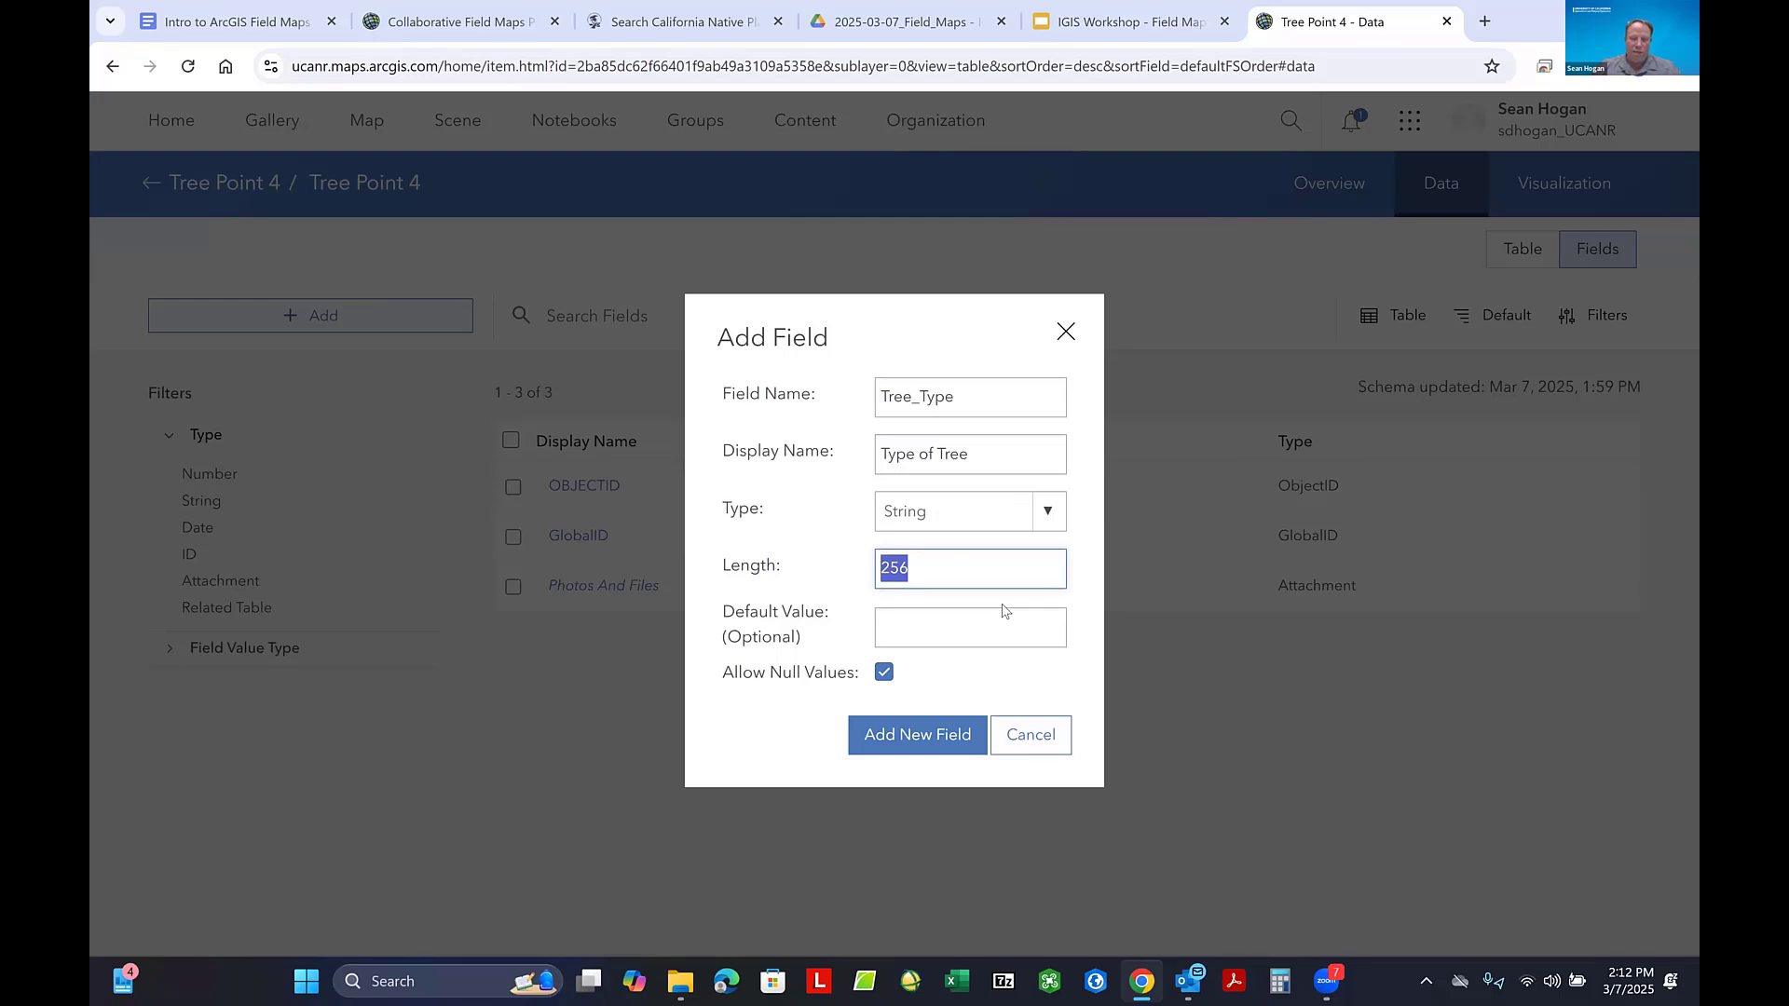
pyautogui.write('50')
pyautogui.click(908, 736)
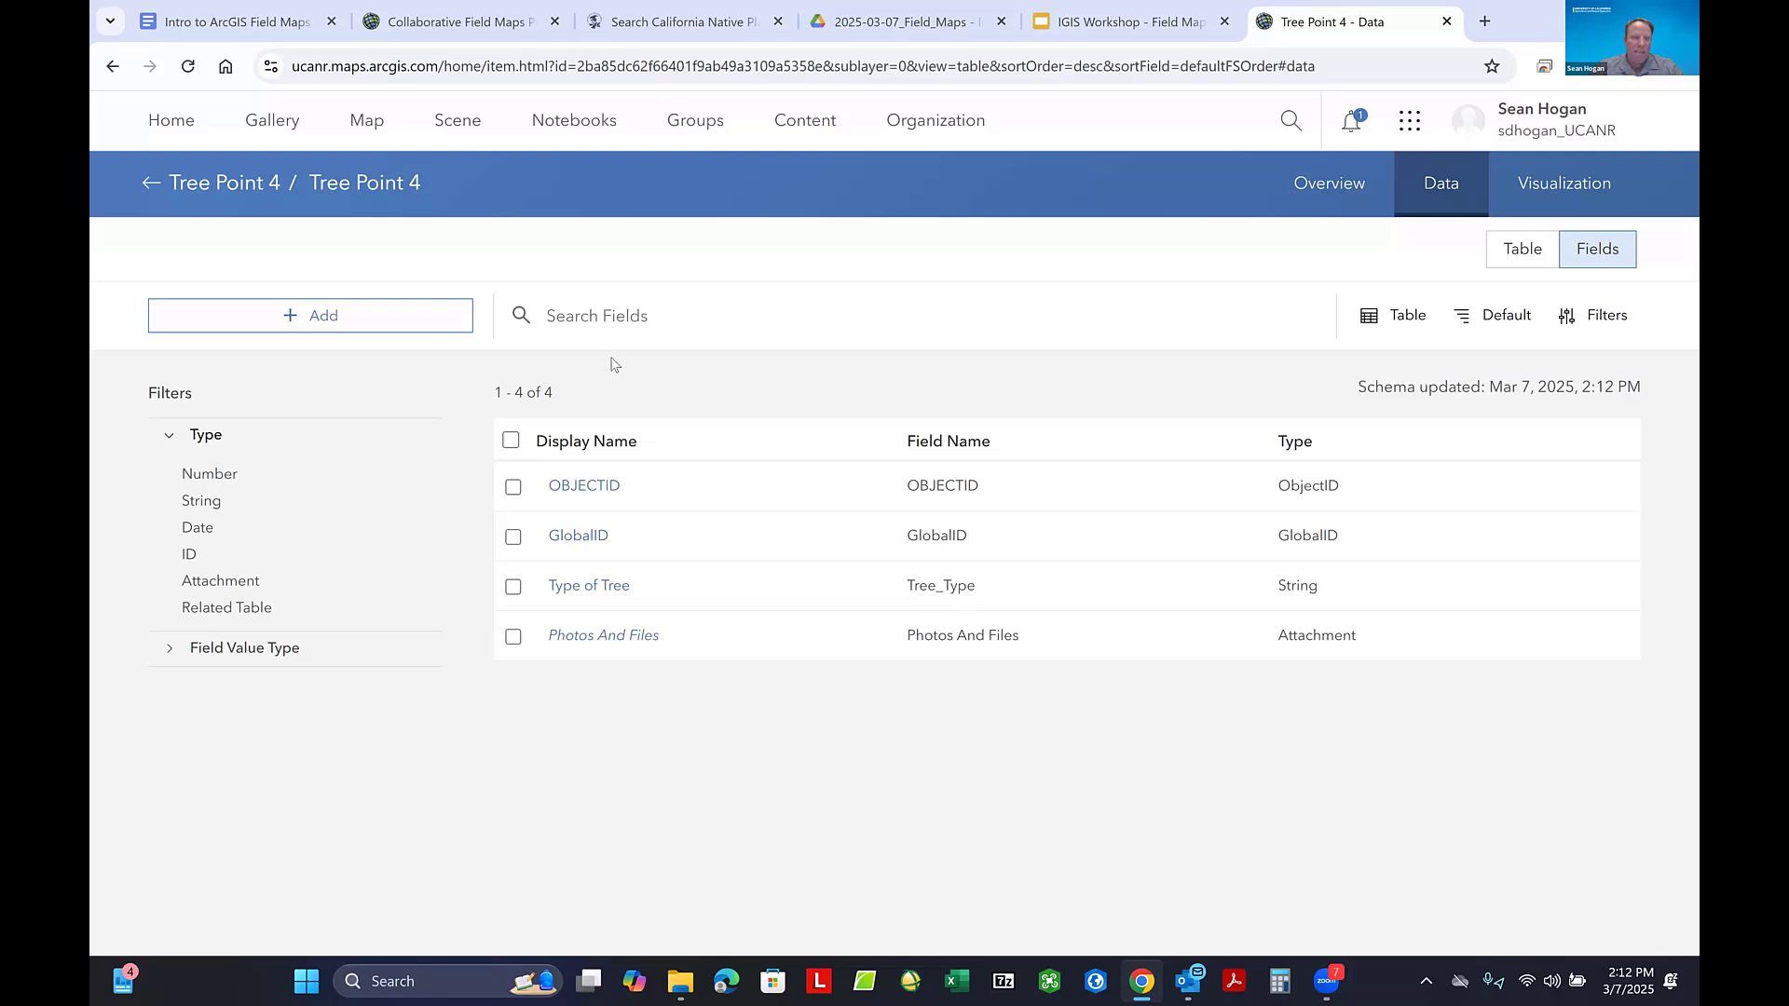
# - Start another string field with field name Other_Tree and display name Other Type of Tree
pyautogui.click(320, 318)
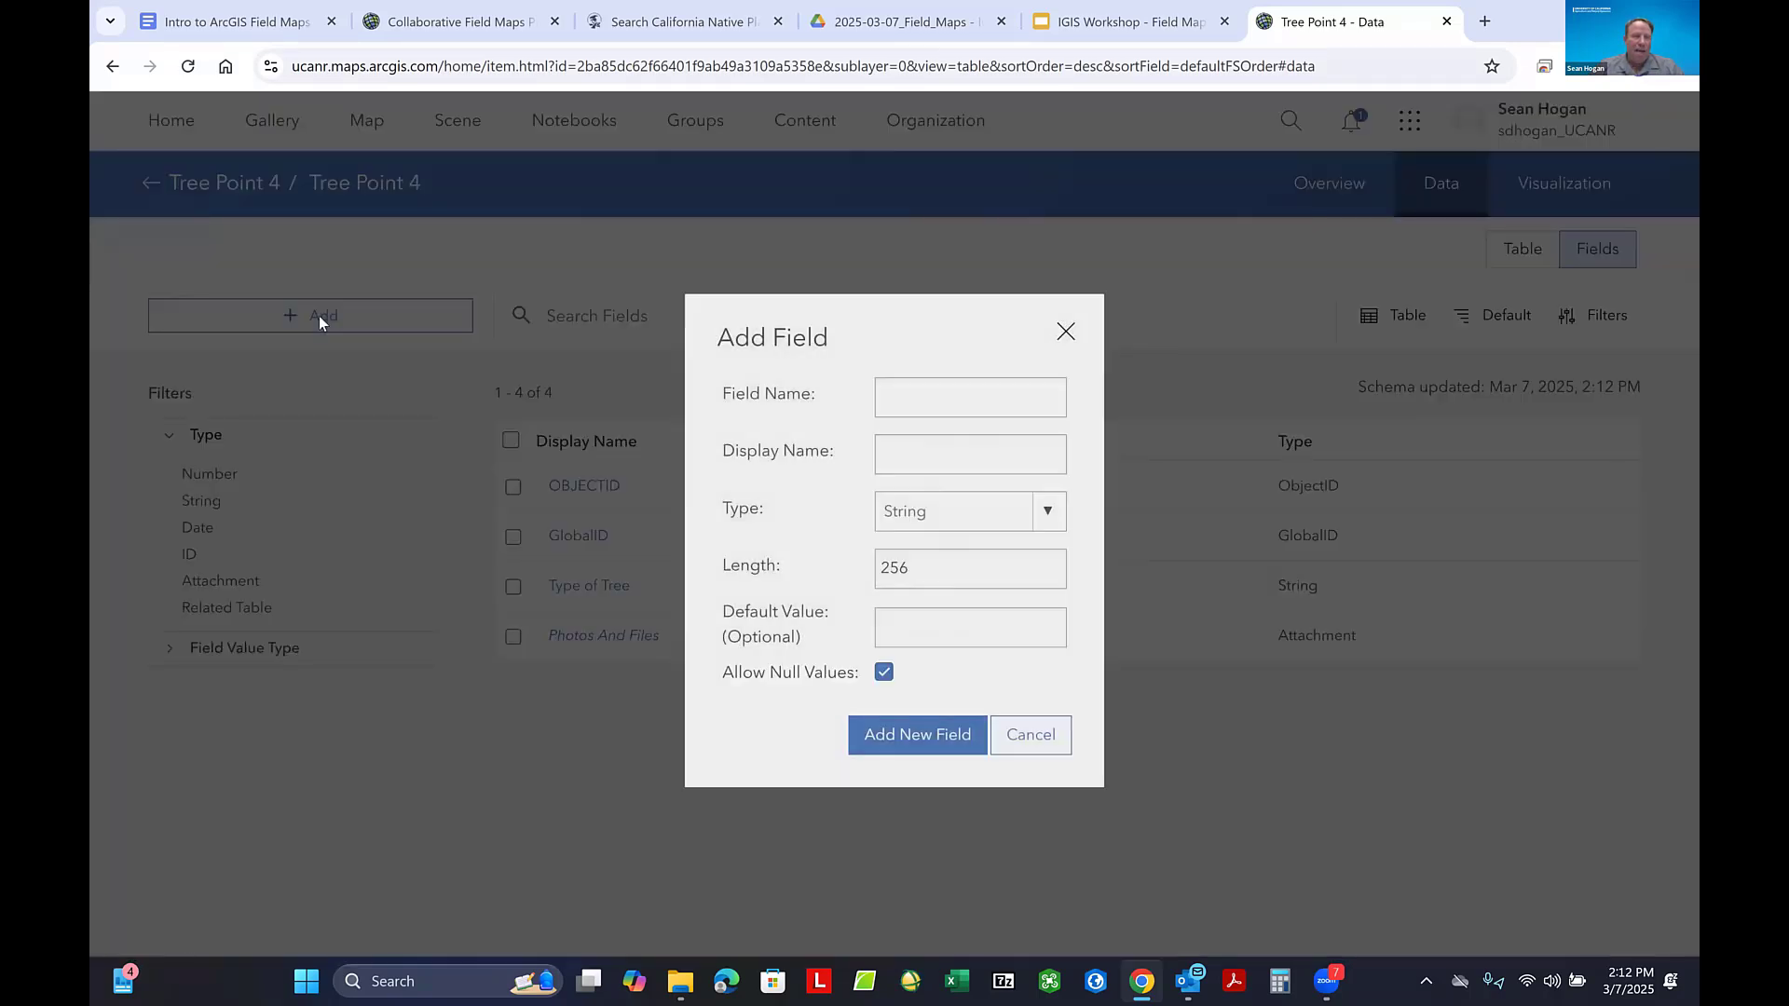
pyautogui.click(914, 402)
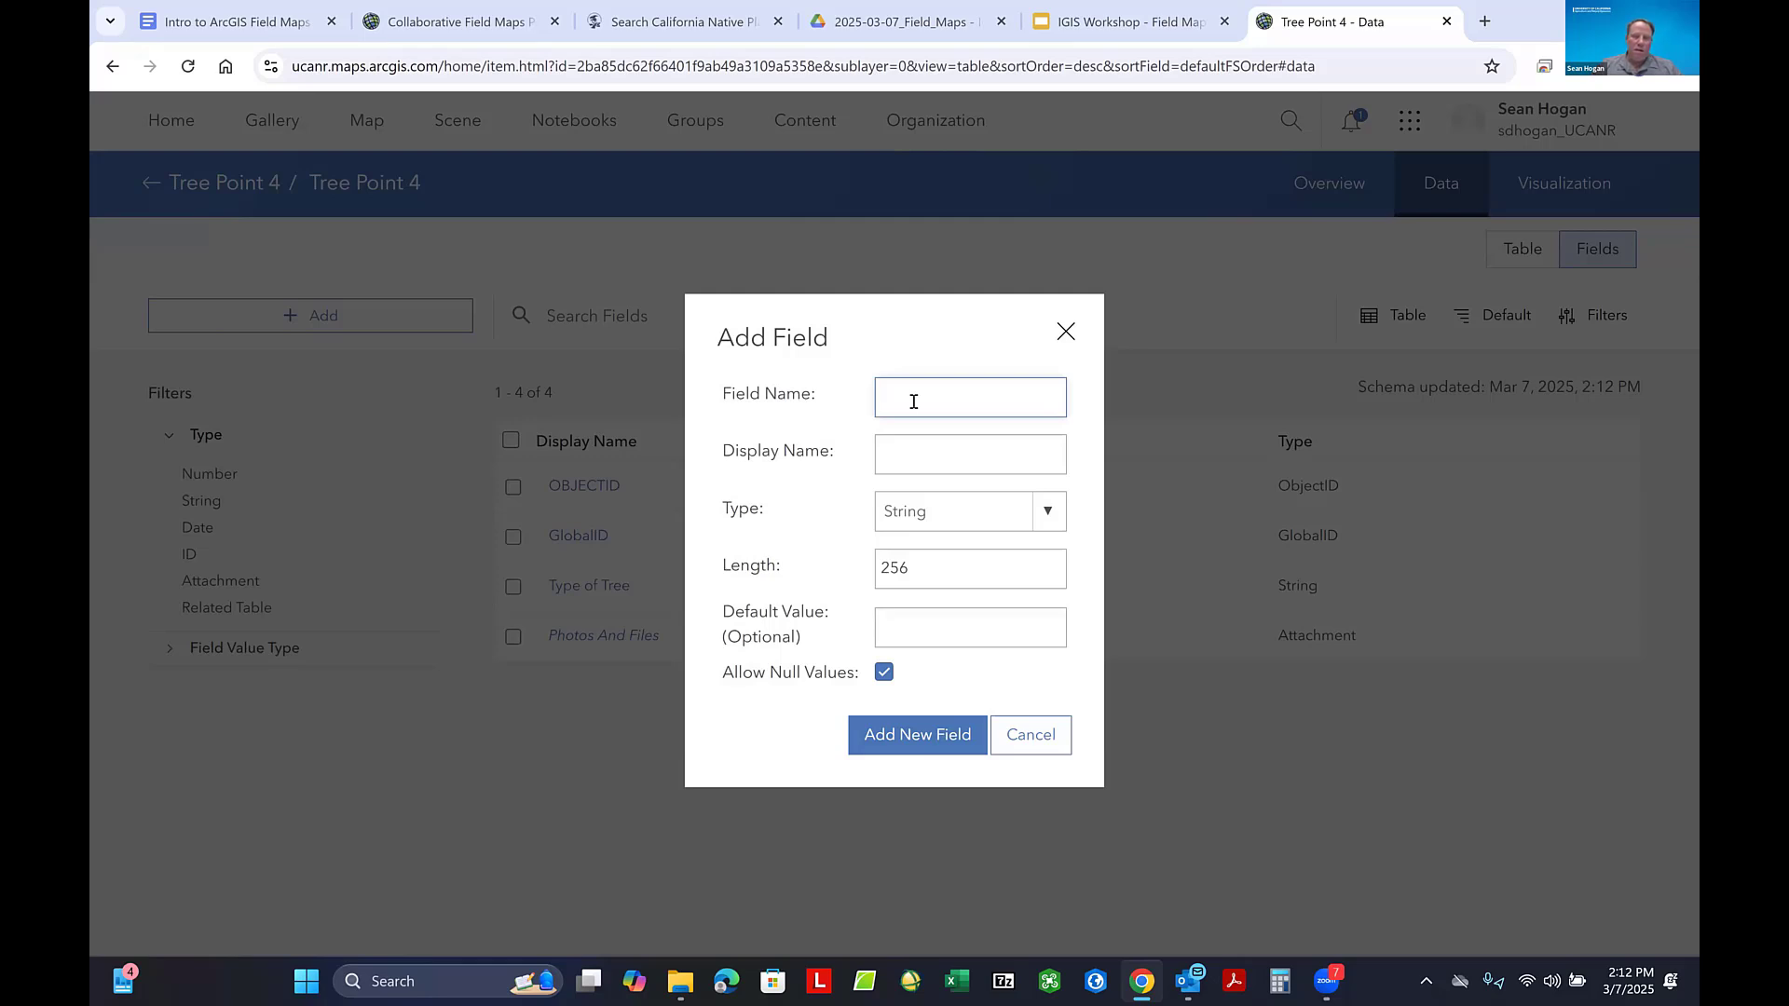
pyautogui.write('Other_Tree')
pyautogui.click(916, 453)
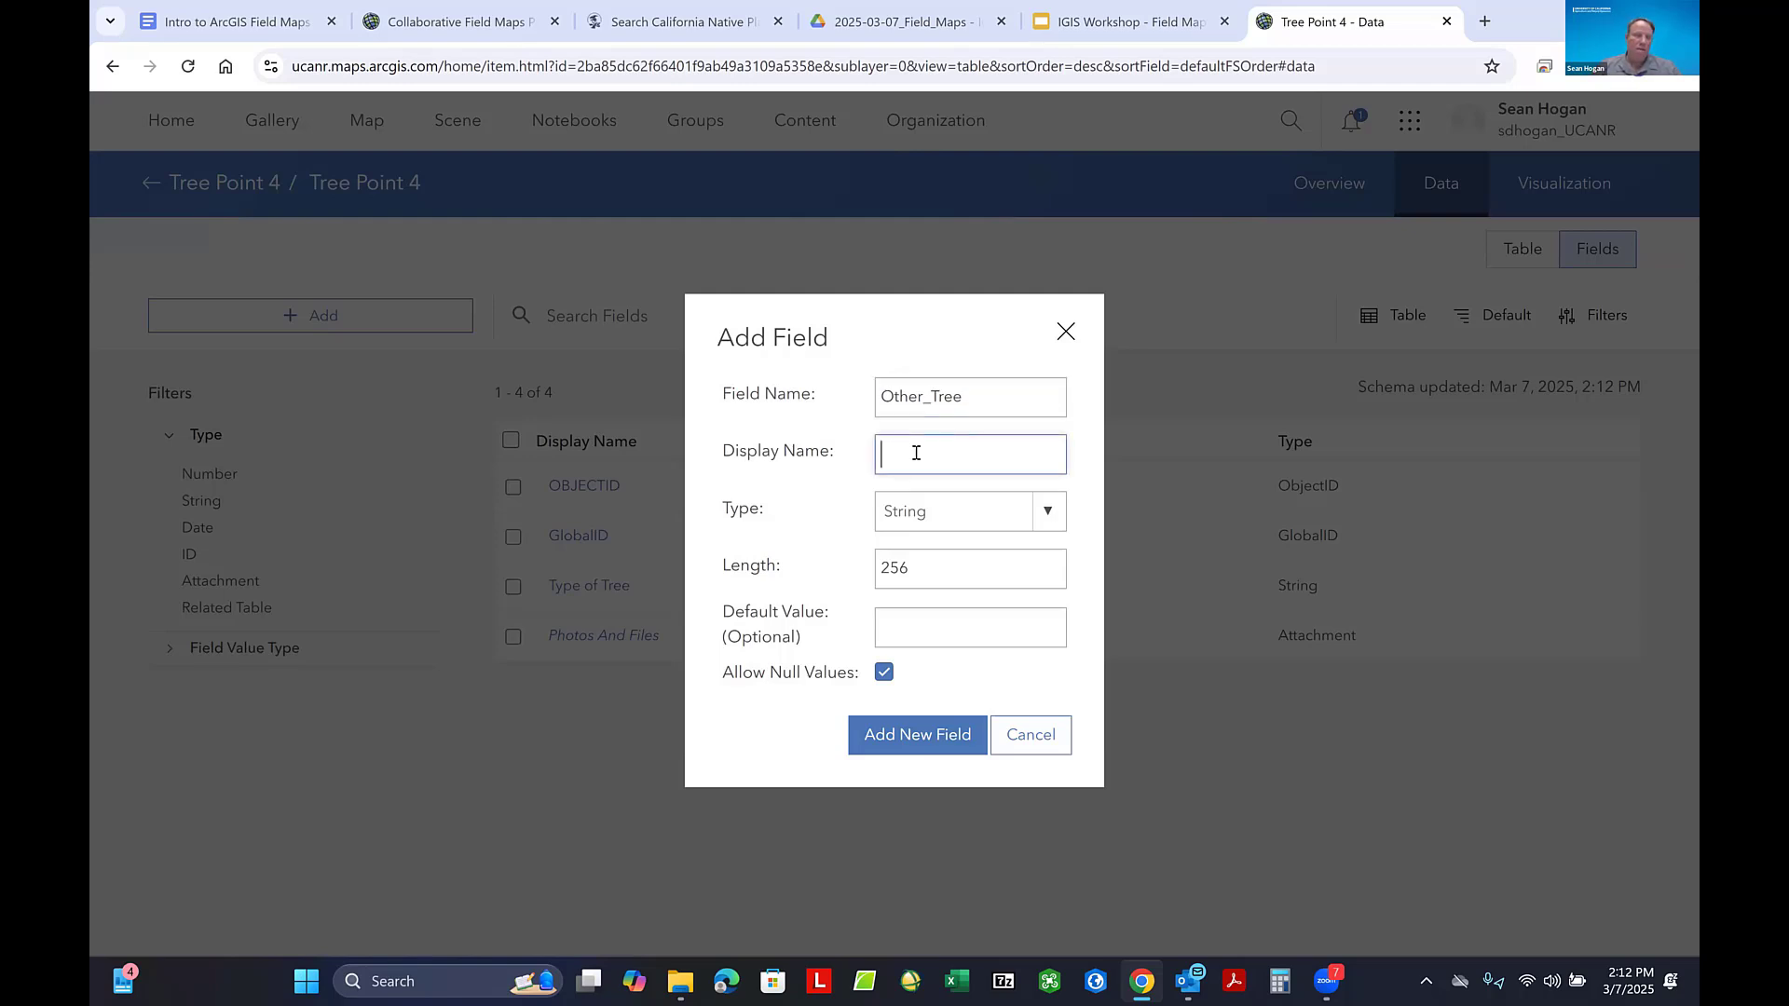
pyautogui.write('Other Type of Tree')
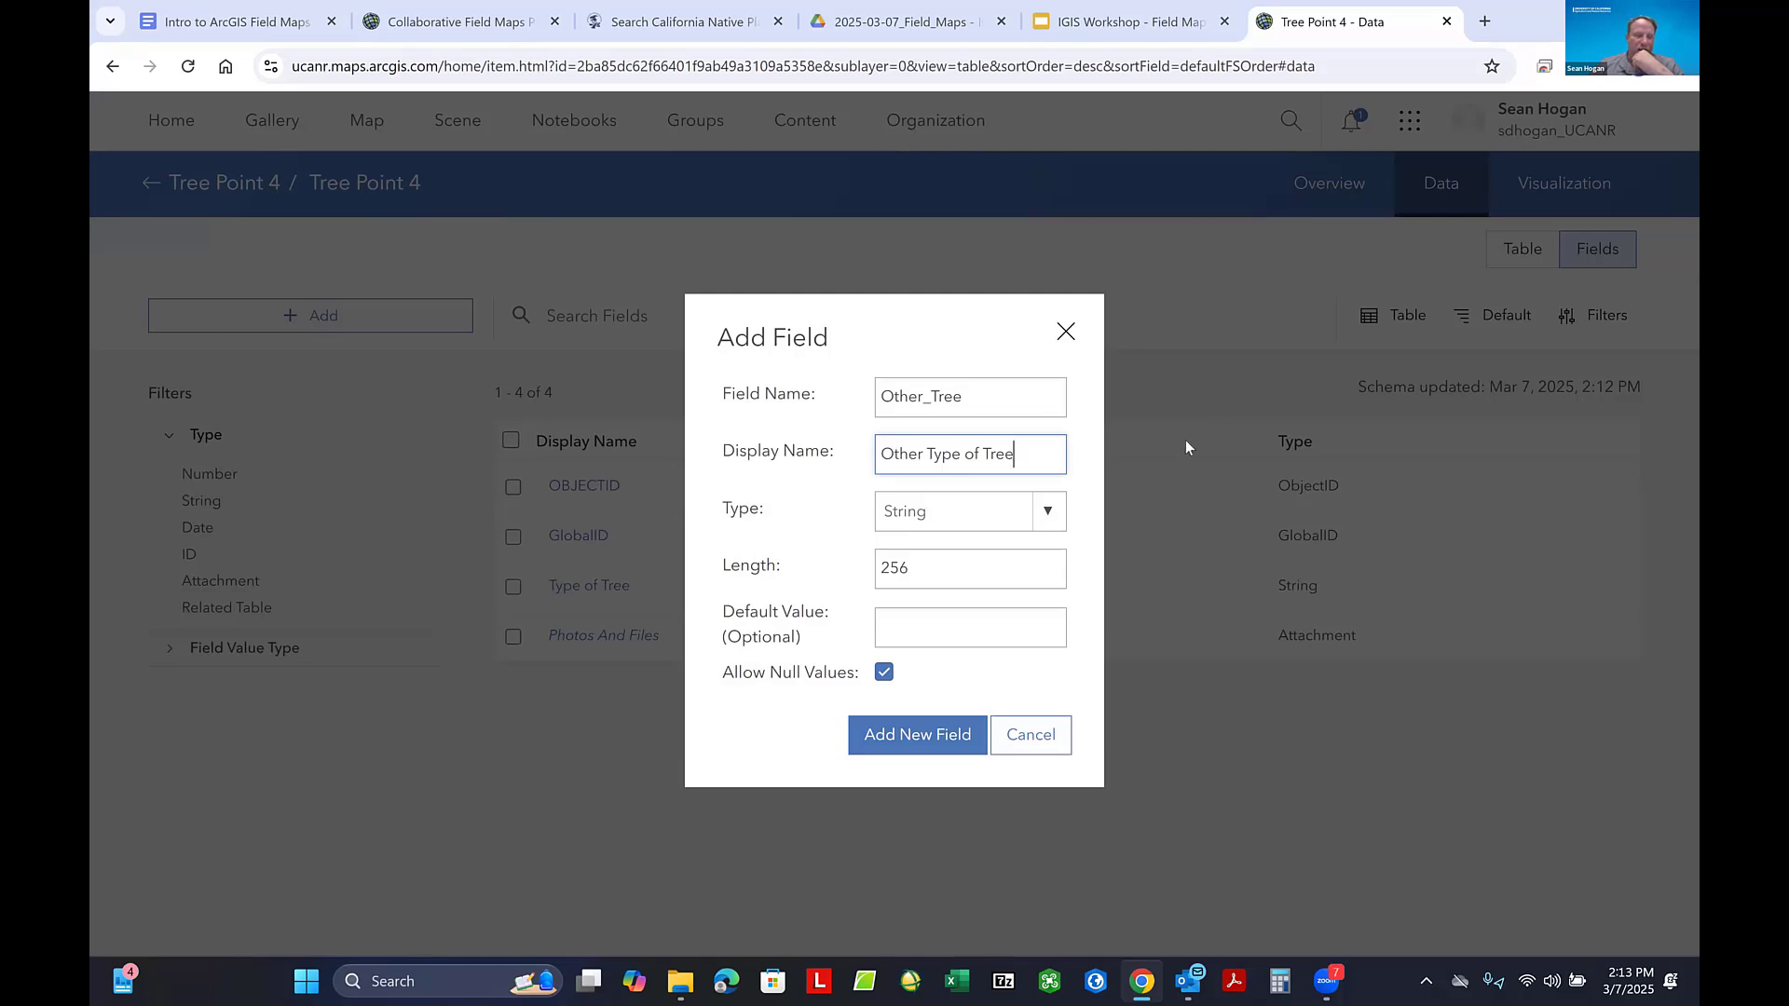
# - Move the Add Field dialog aside, set the Other_Tree field's length to 50 and add the field
pyautogui.moveTo(952, 324); pyautogui.dragTo(1410, 307)
pyautogui.moveTo(957, 266); pyautogui.dragTo(1204, 280)
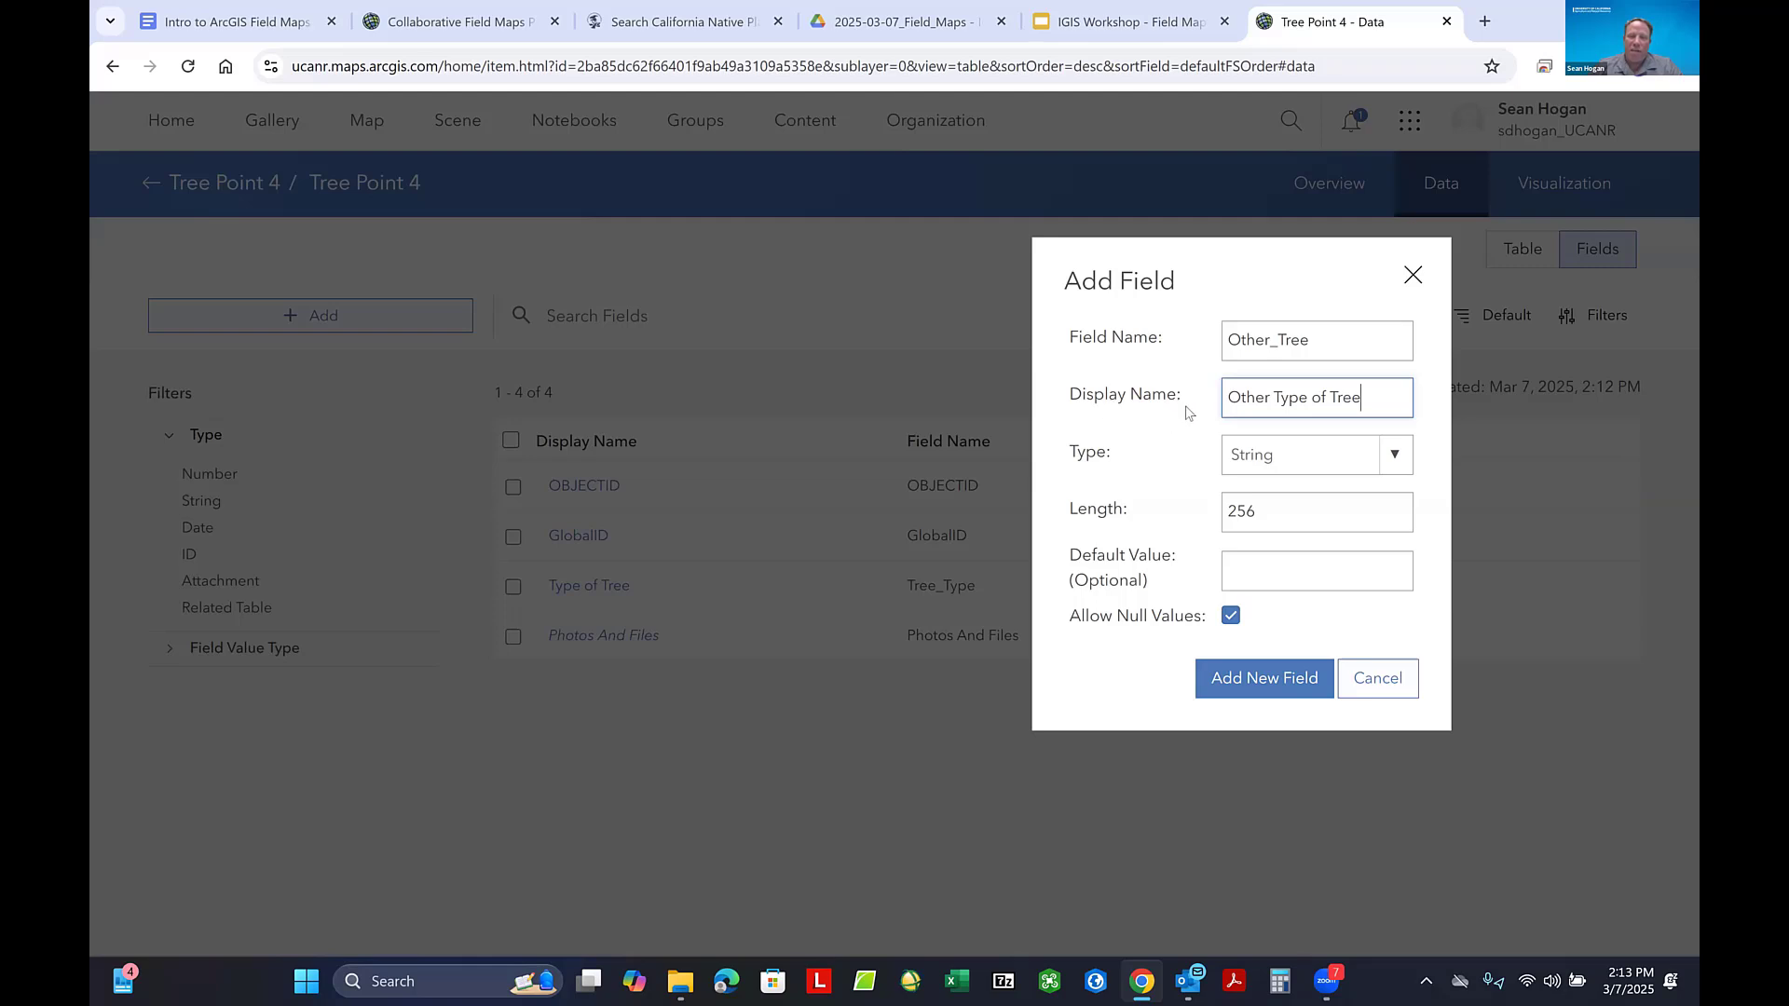
pyautogui.moveTo(1271, 510); pyautogui.dragTo(1223, 506)
pyautogui.write('50')
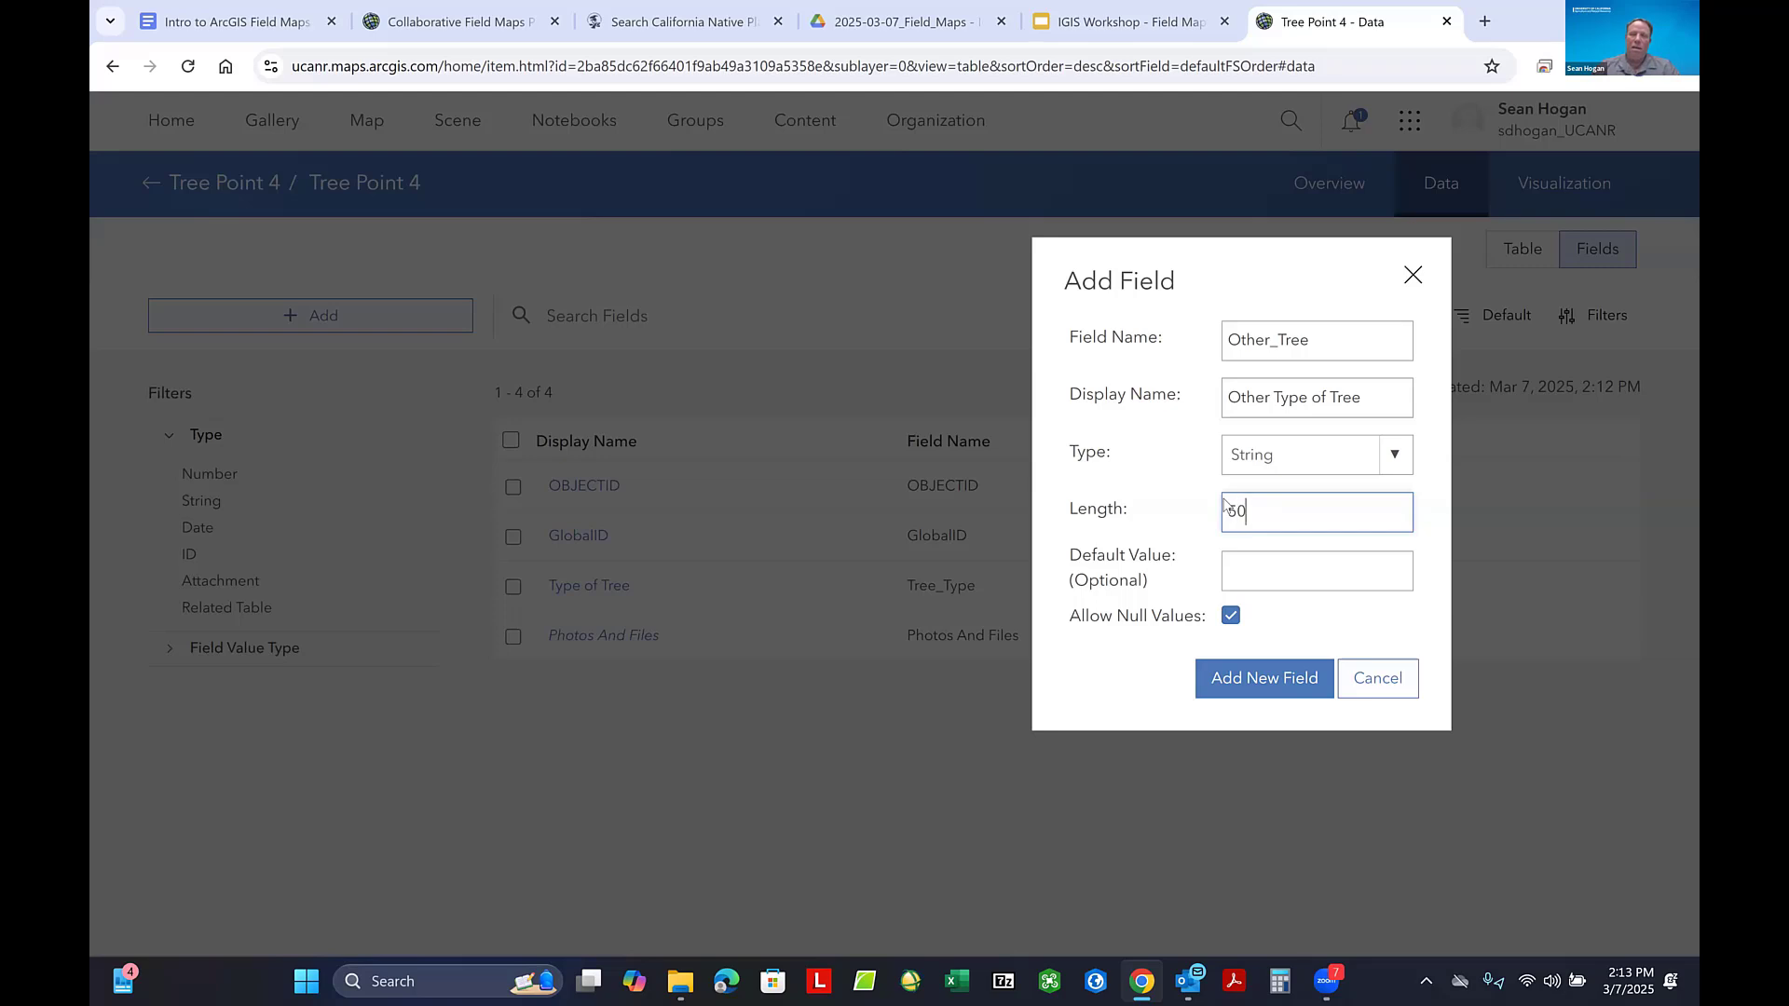
pyautogui.click(1260, 679)
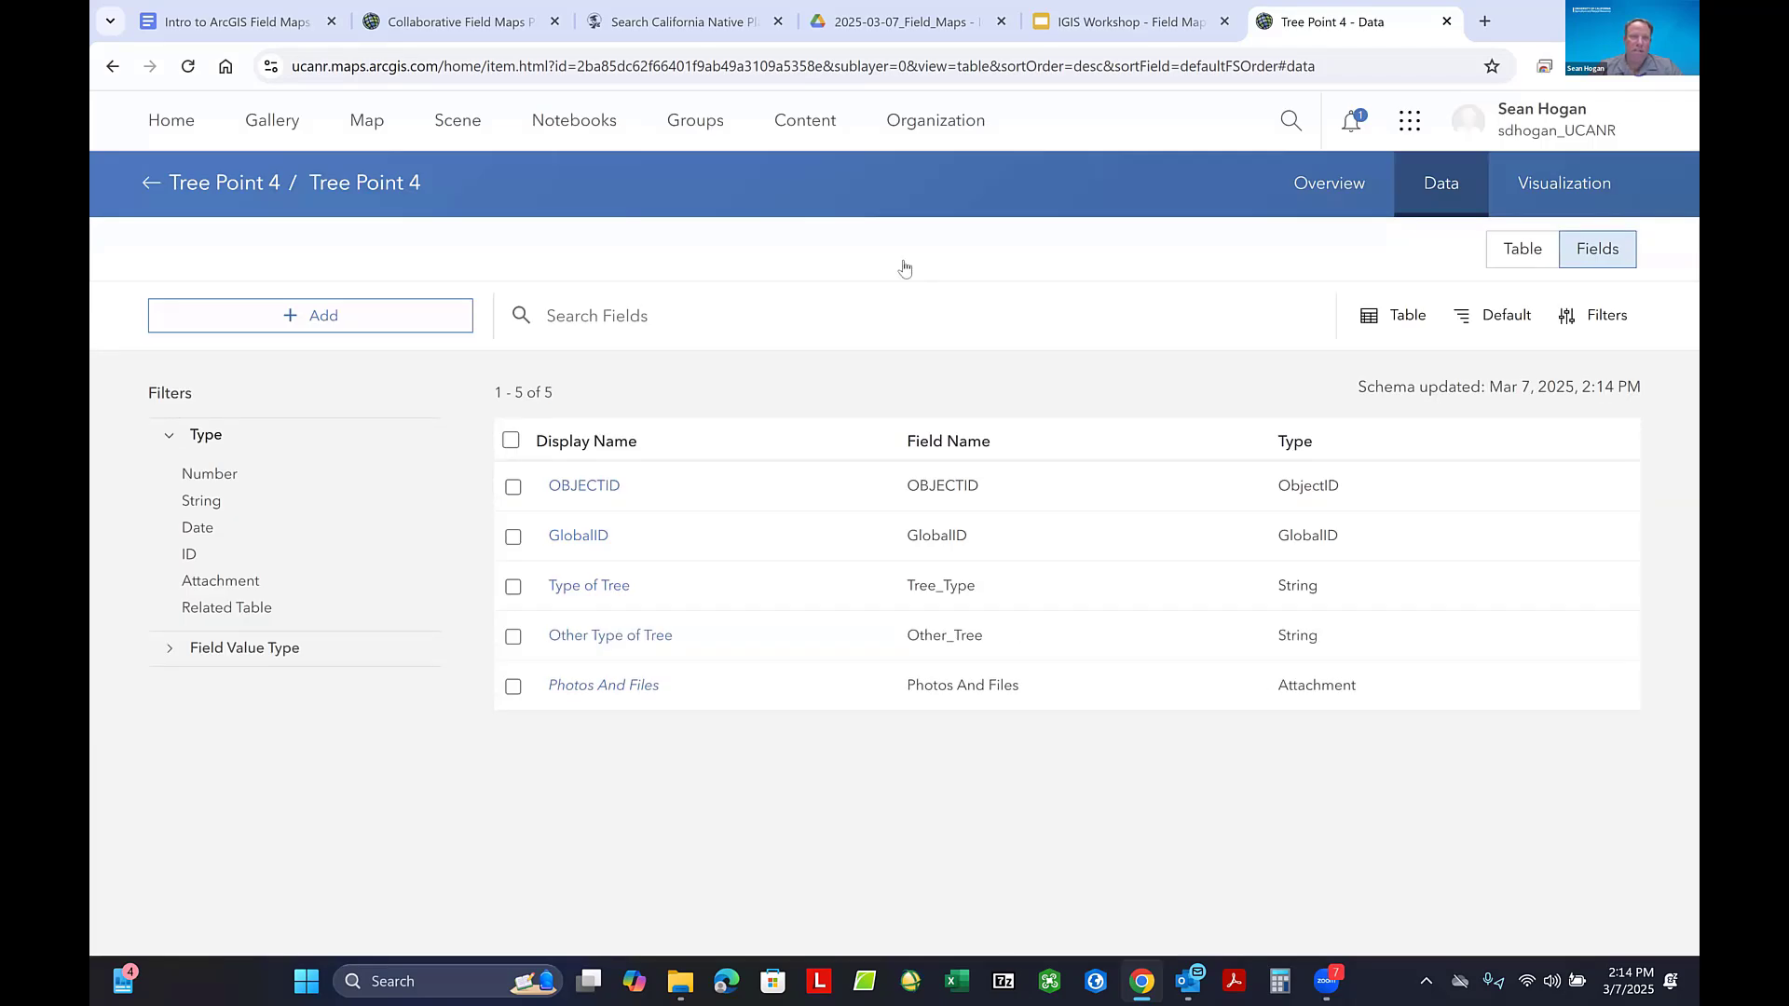
# - Add a string field with both field name and display name Comments, keeping the default length of 256
pyautogui.click(593, 99)
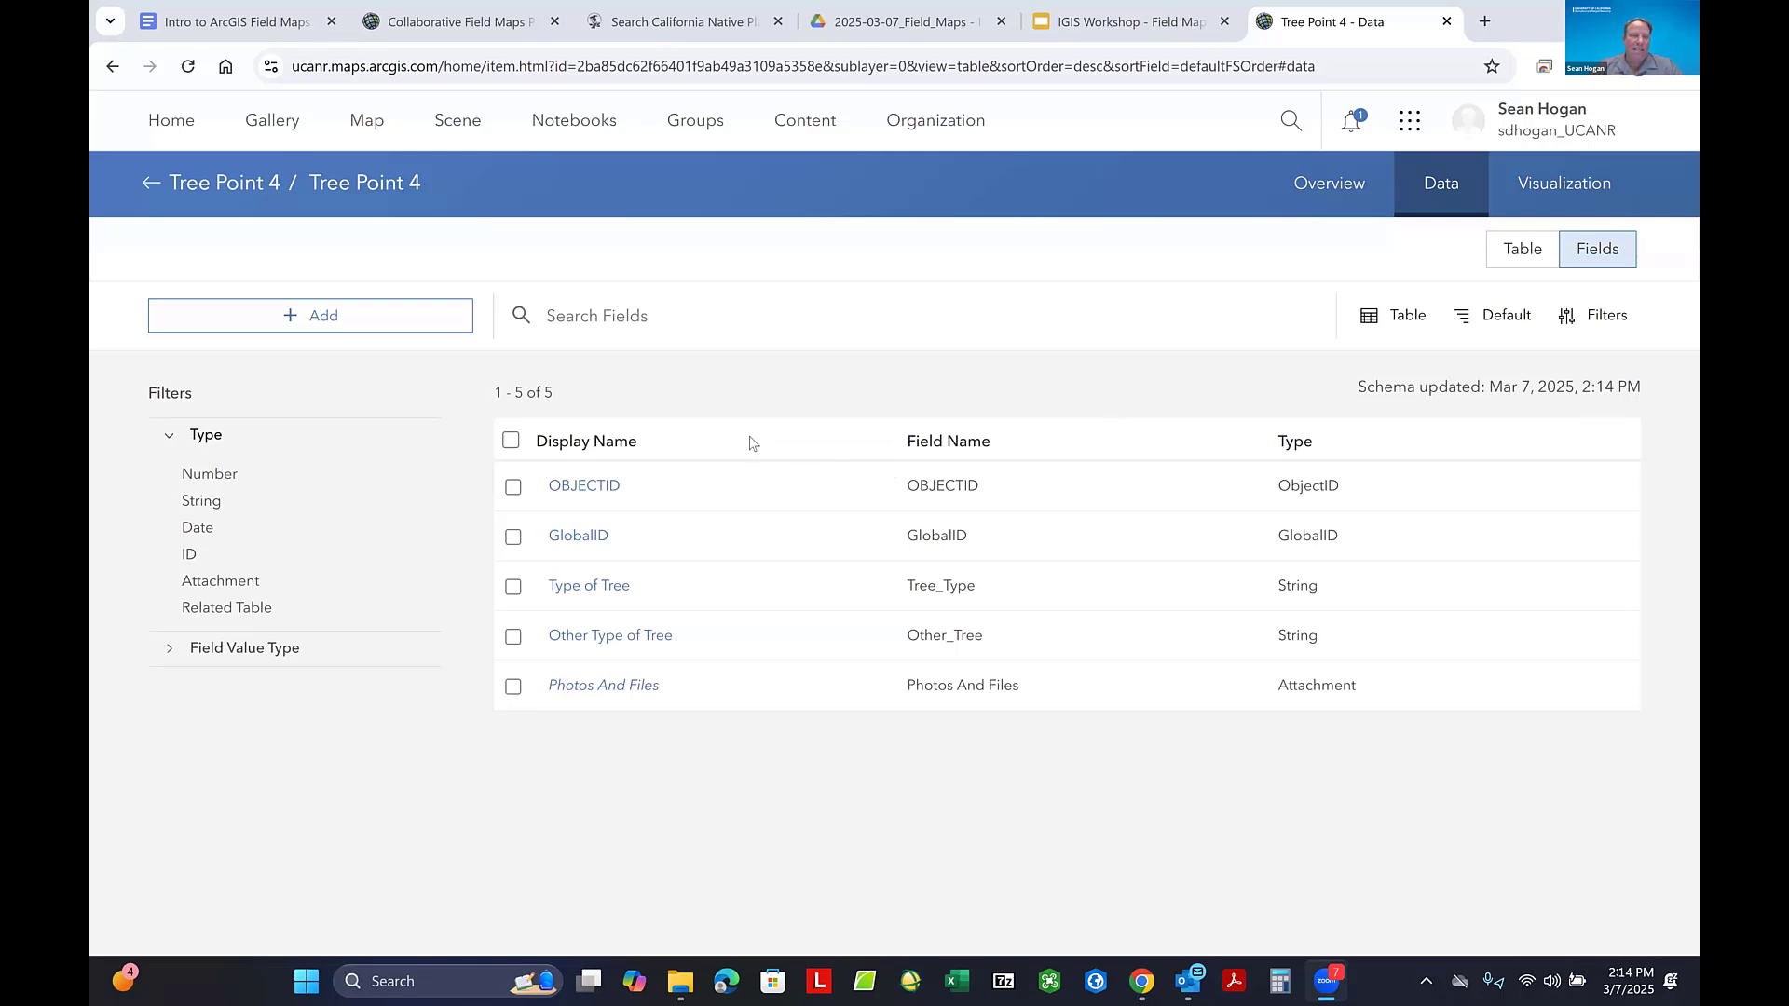
pyautogui.click(320, 320)
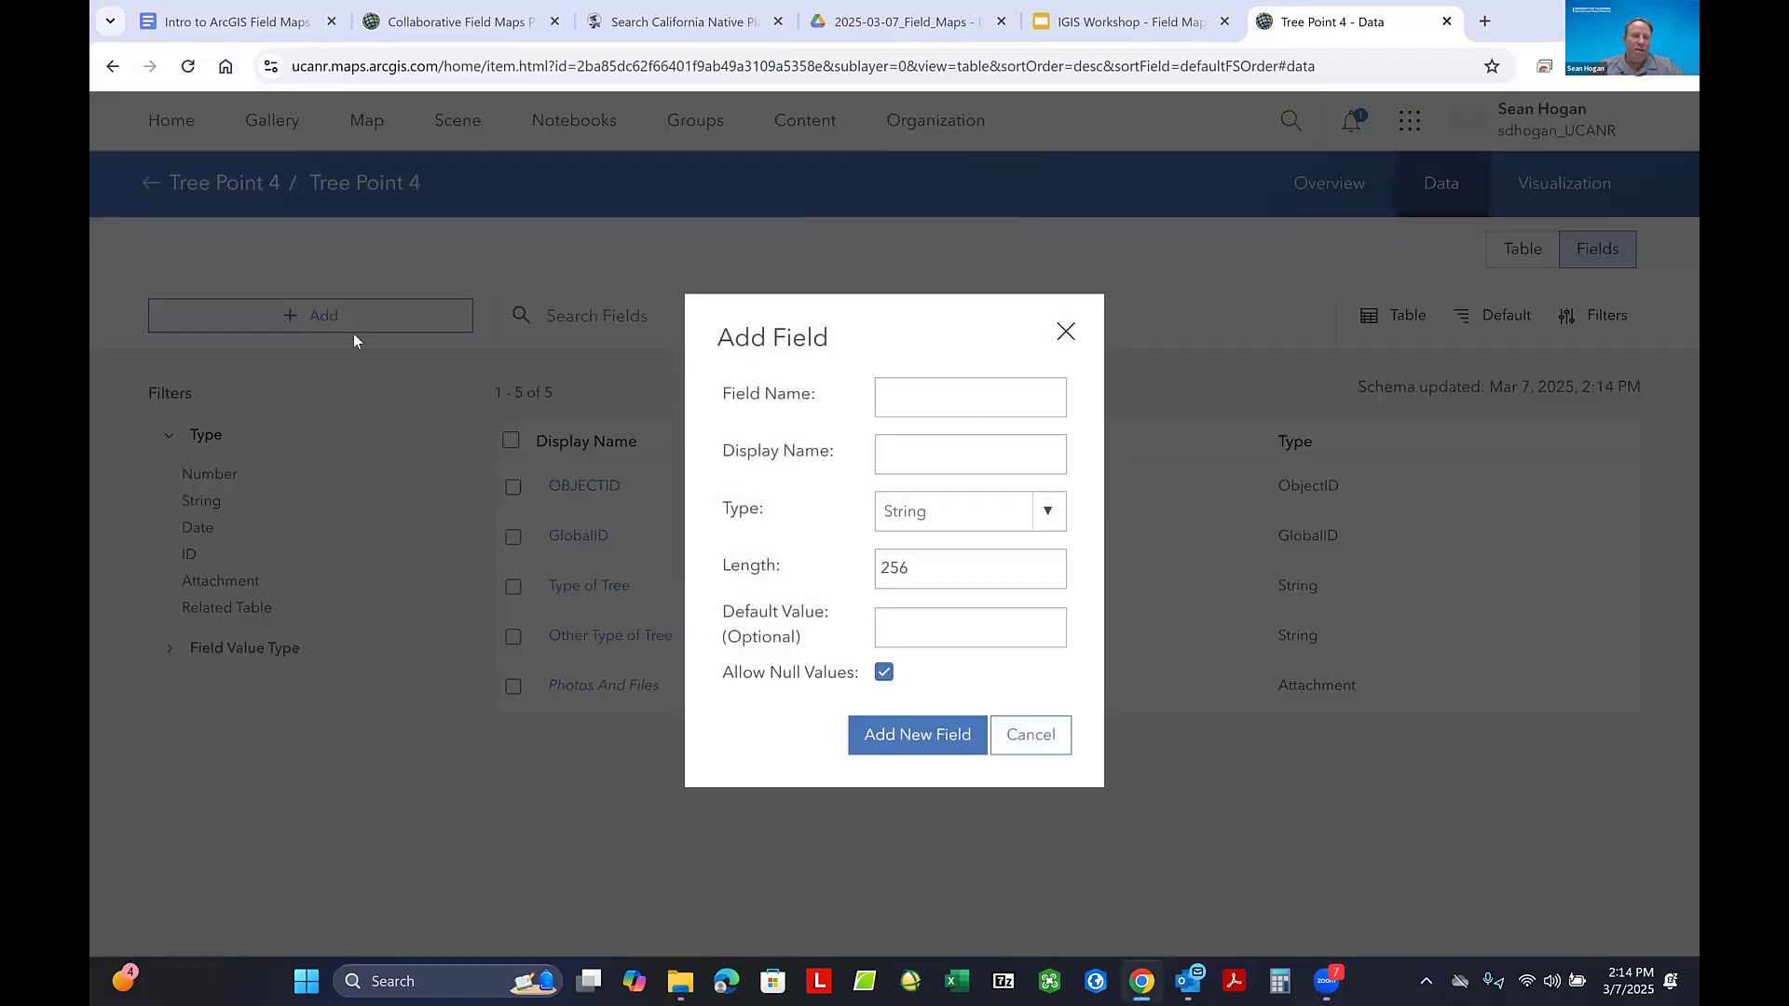
pyautogui.click(924, 400)
pyautogui.write('Comments')
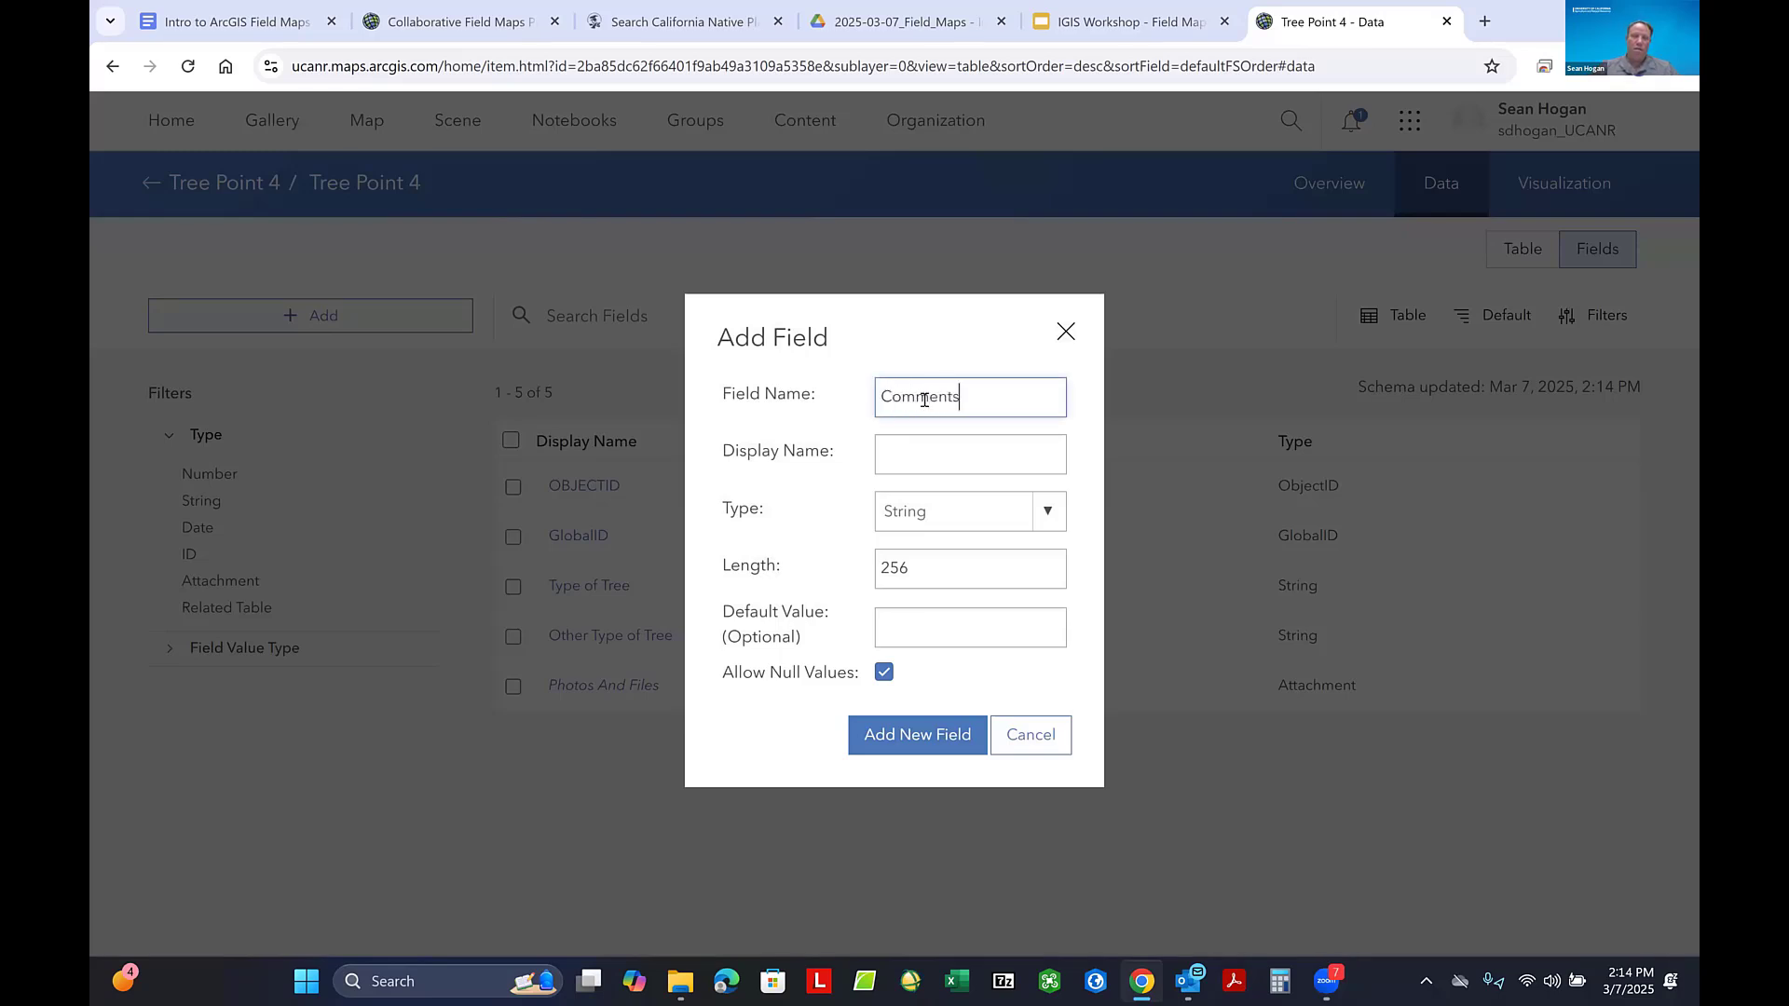
pyautogui.click(931, 451)
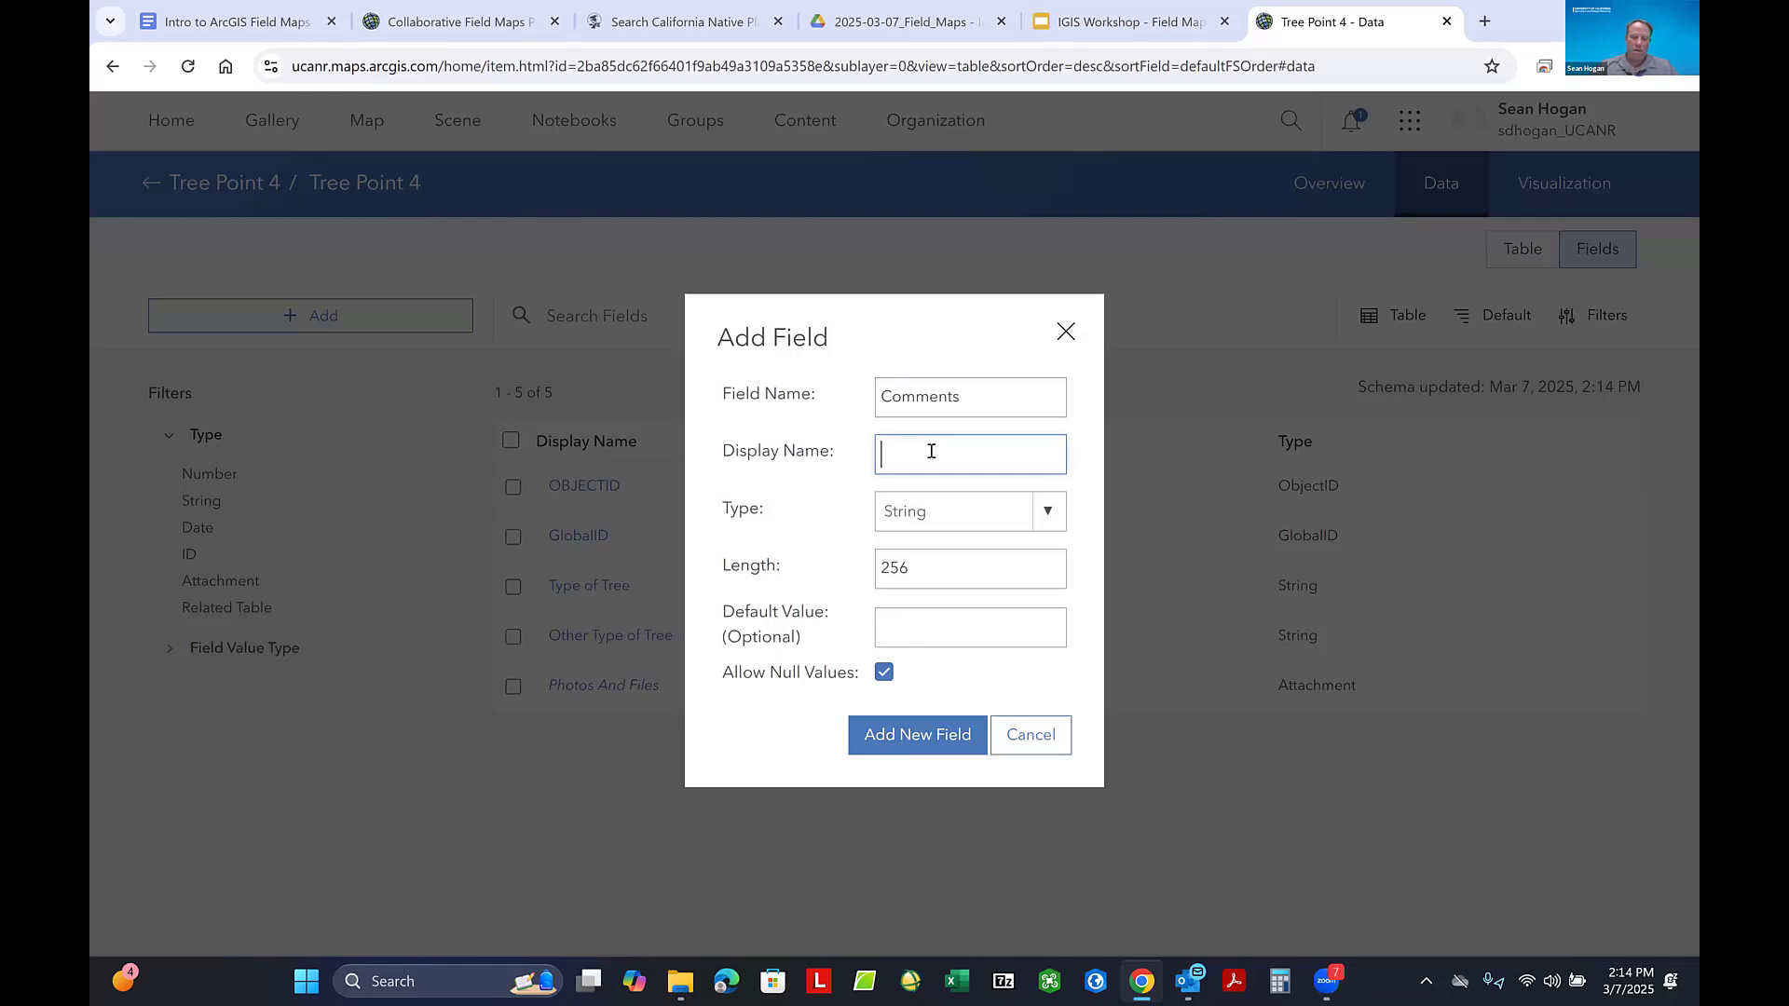
pyautogui.write('Comments')
pyautogui.click(928, 738)
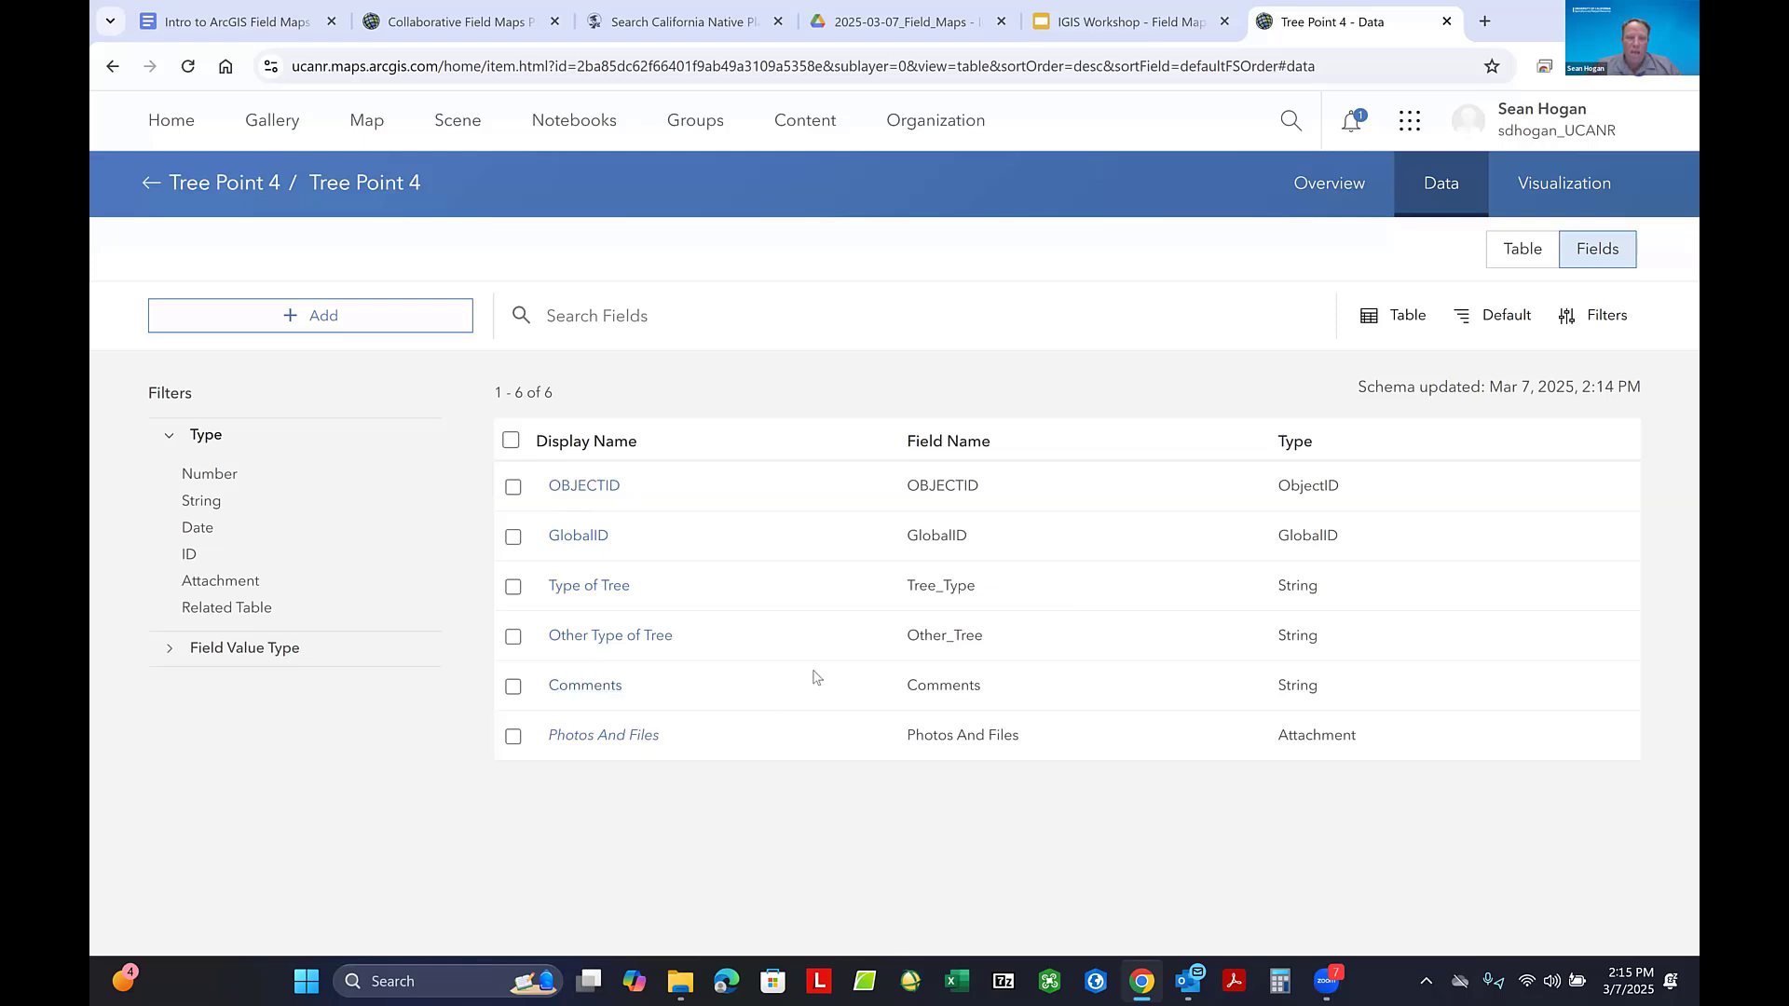
# - Create a list of values for the Type of Tree field, with Pine as the first label and code
pyautogui.click(582, 585)
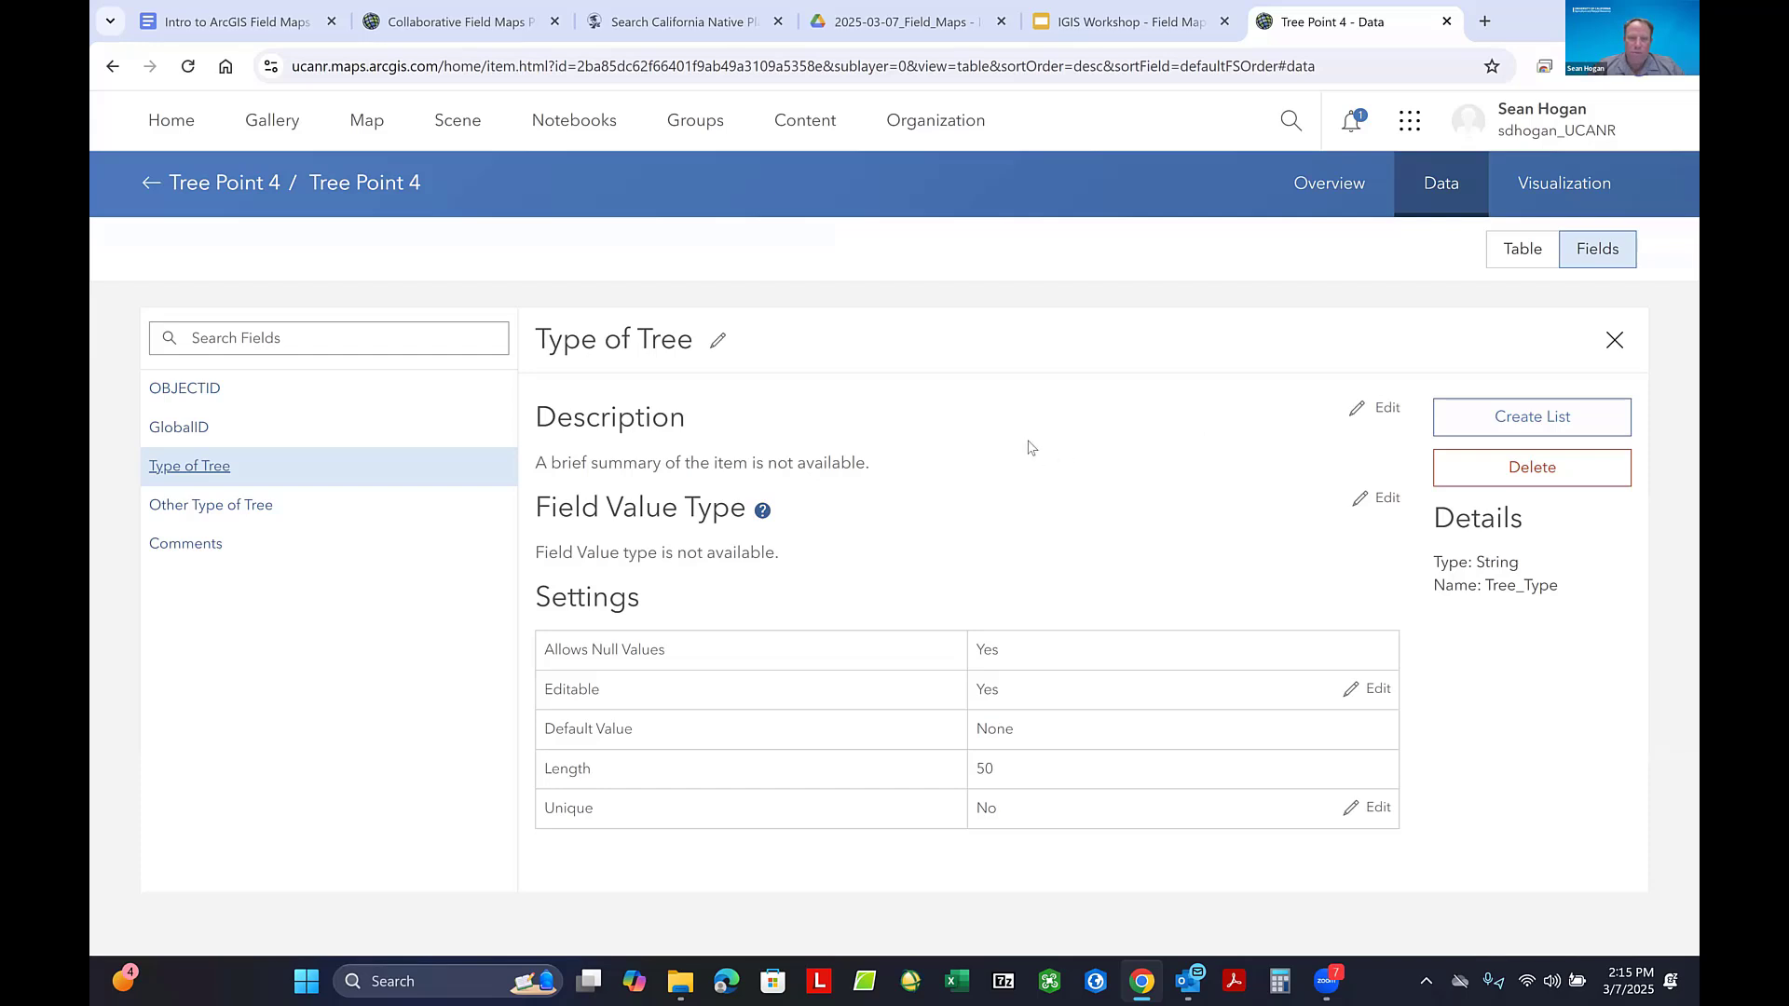
pyautogui.click(1555, 420)
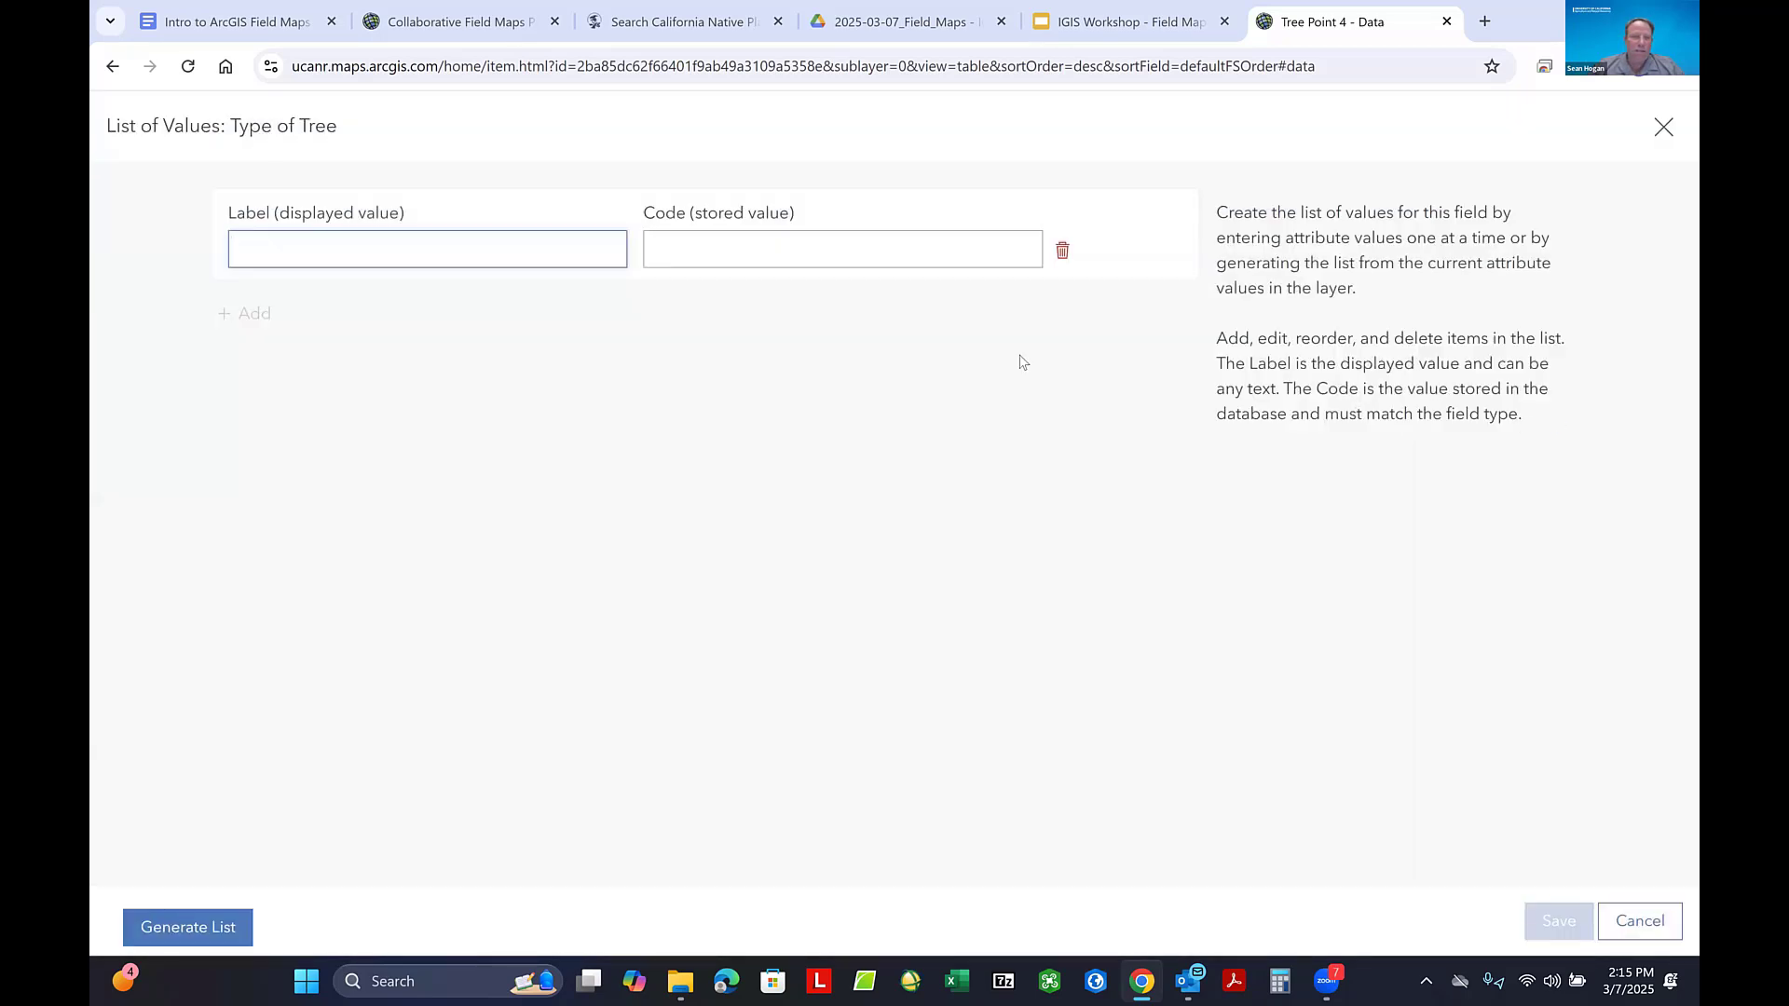
pyautogui.click(271, 252)
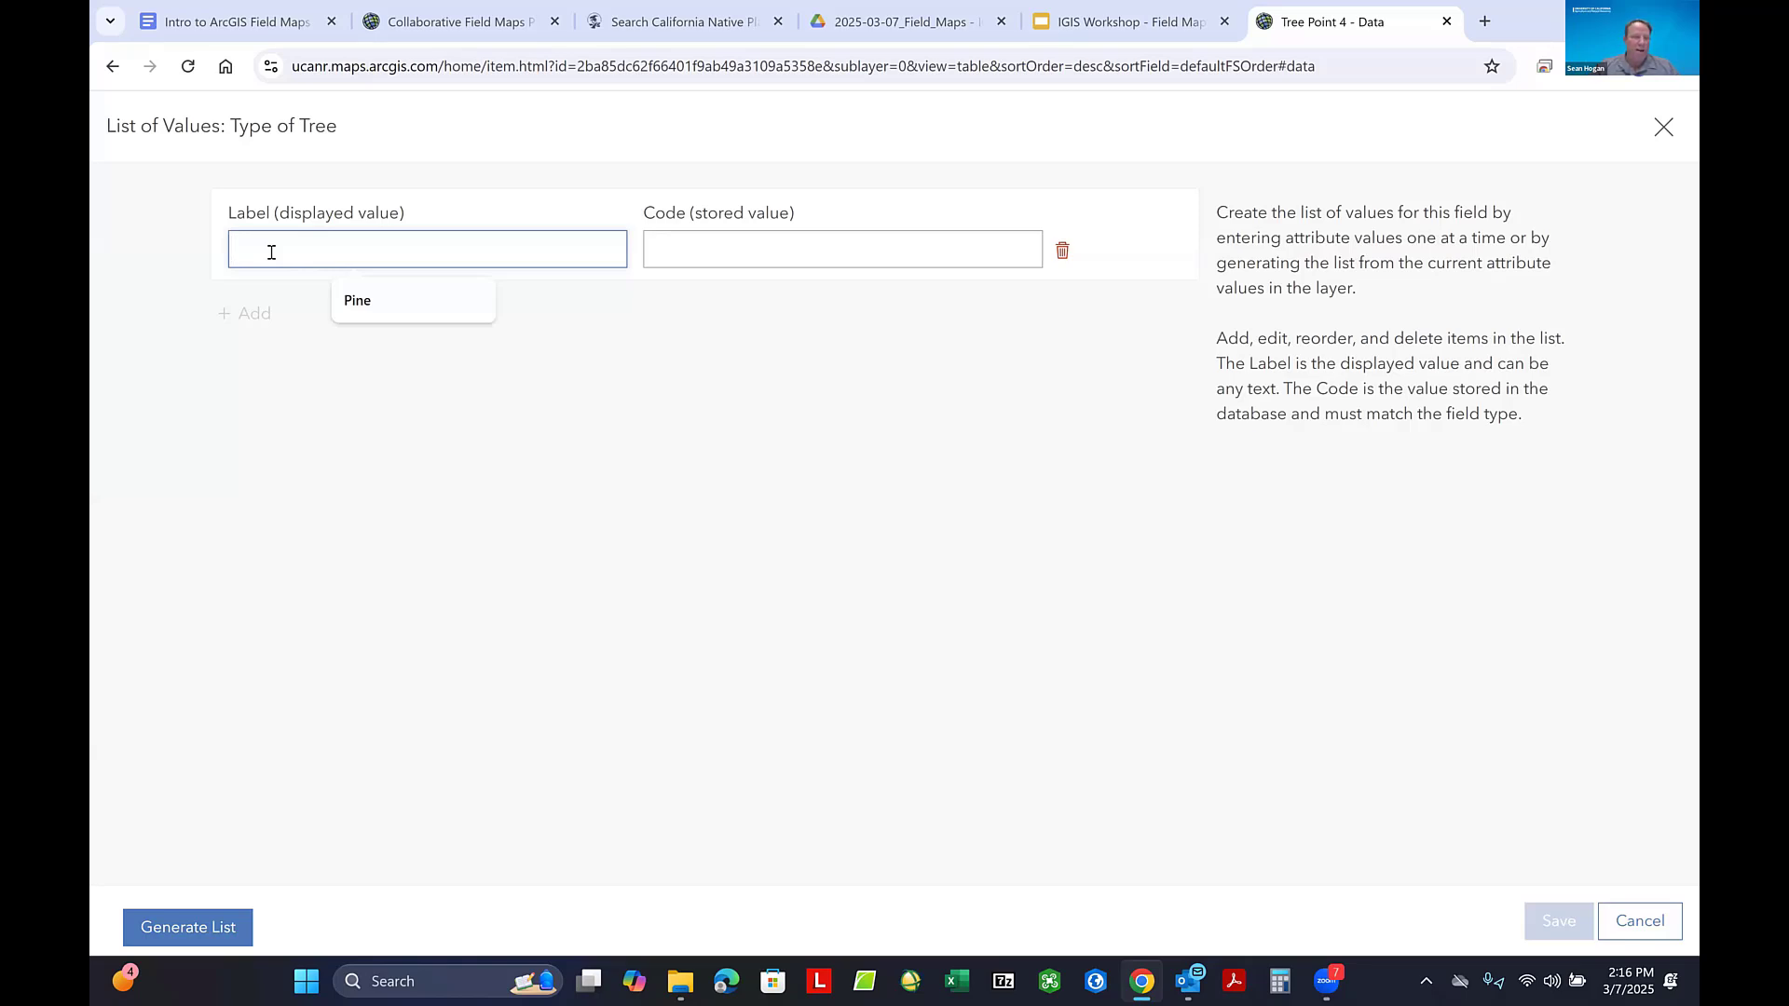
pyautogui.write('Pine')
pyautogui.press('Tab')
pyautogui.write('Pine')
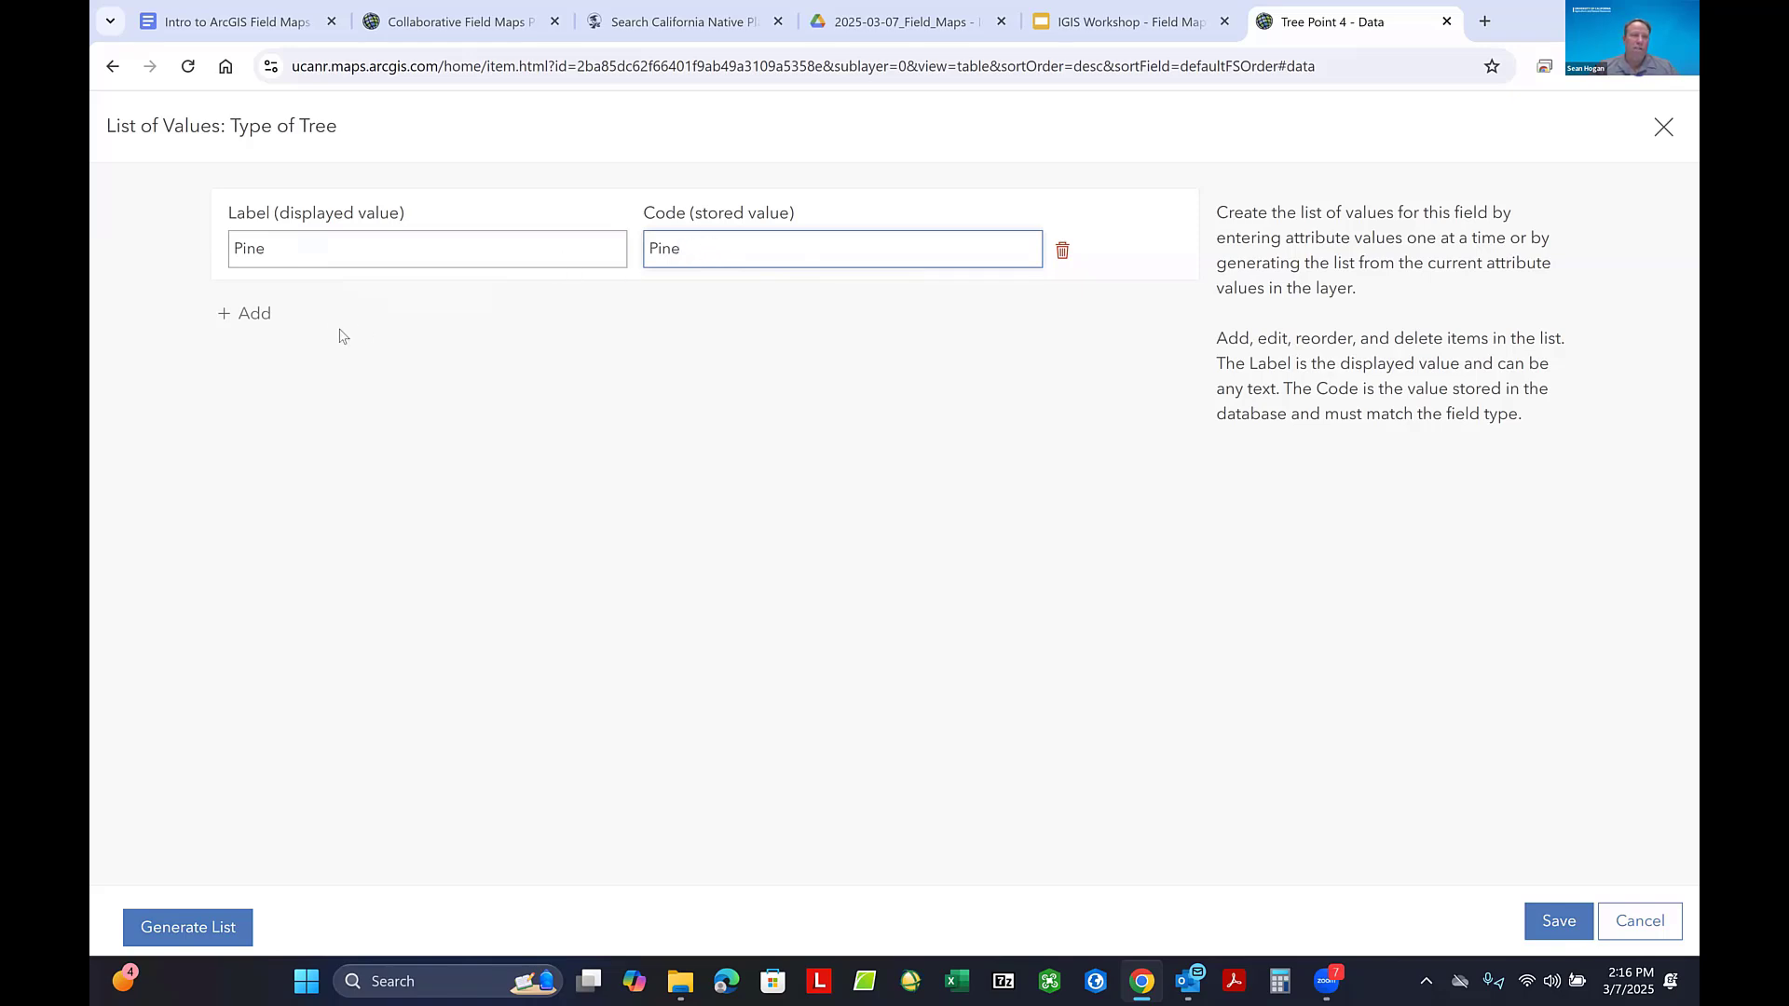
# - Add a second entry to the Type of Tree list with Oak as label and code
pyautogui.click(250, 315)
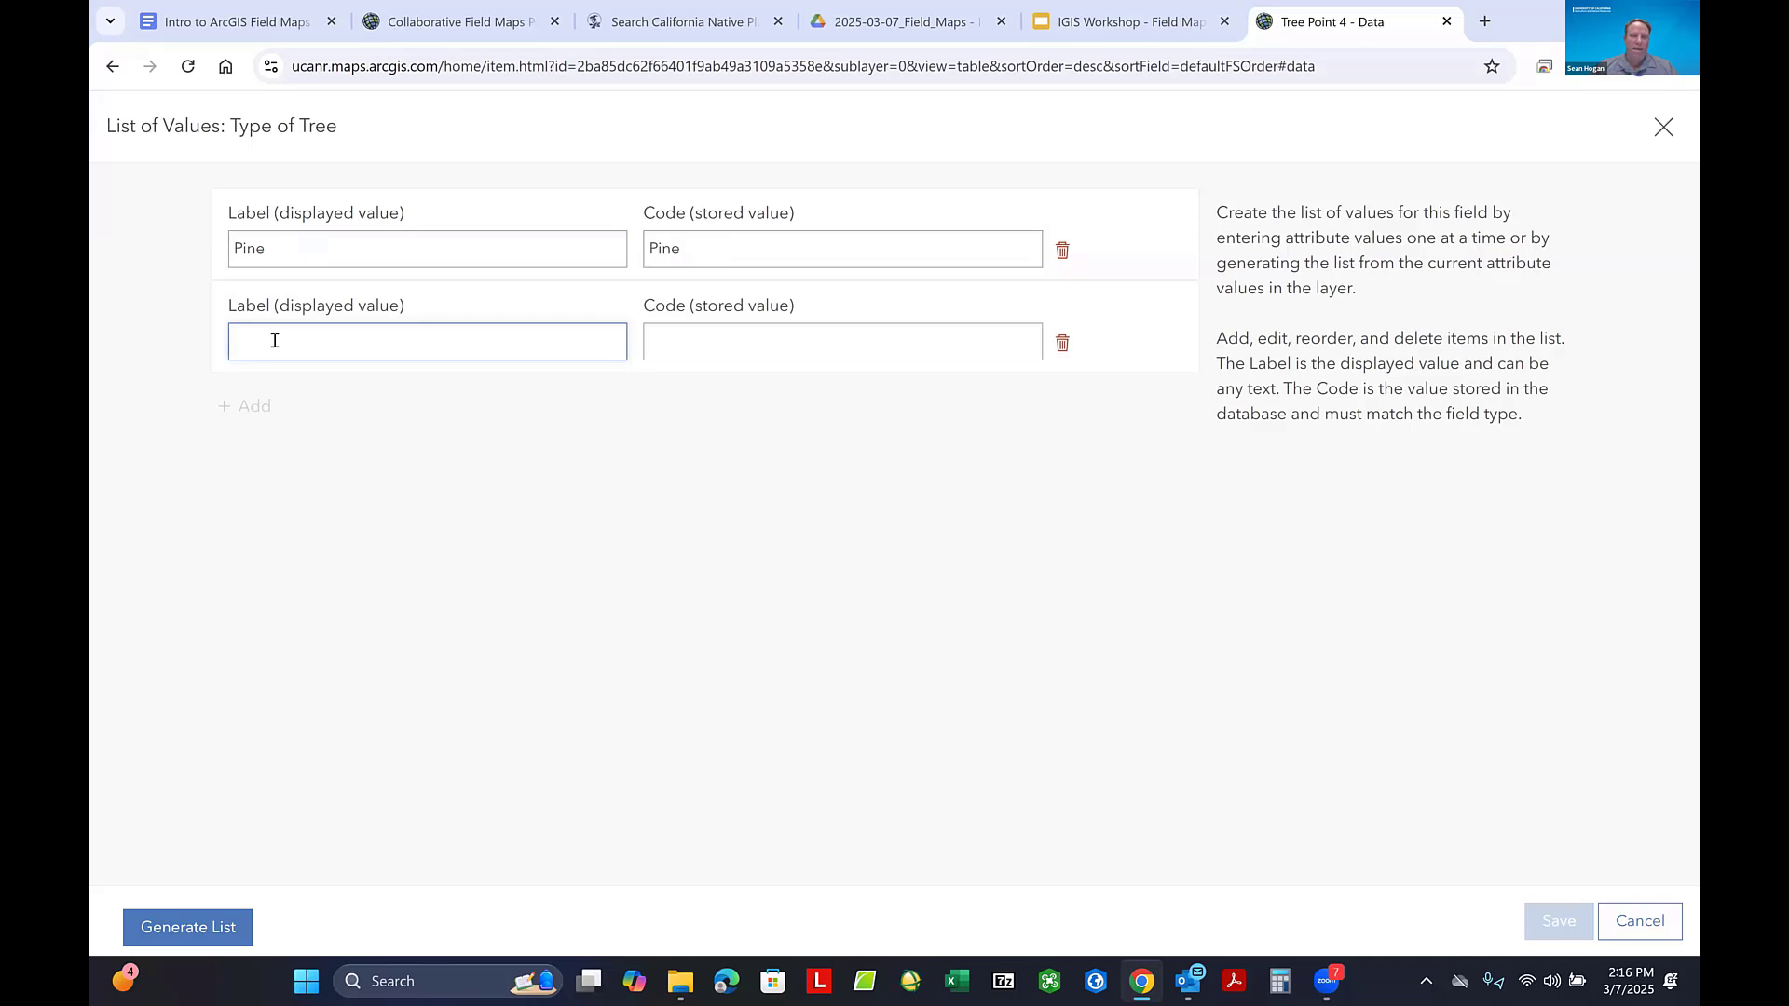
pyautogui.click(275, 341)
pyautogui.write('P')
pyautogui.press('BackSpace')
pyautogui.write('Oak')
pyautogui.press('Tab')
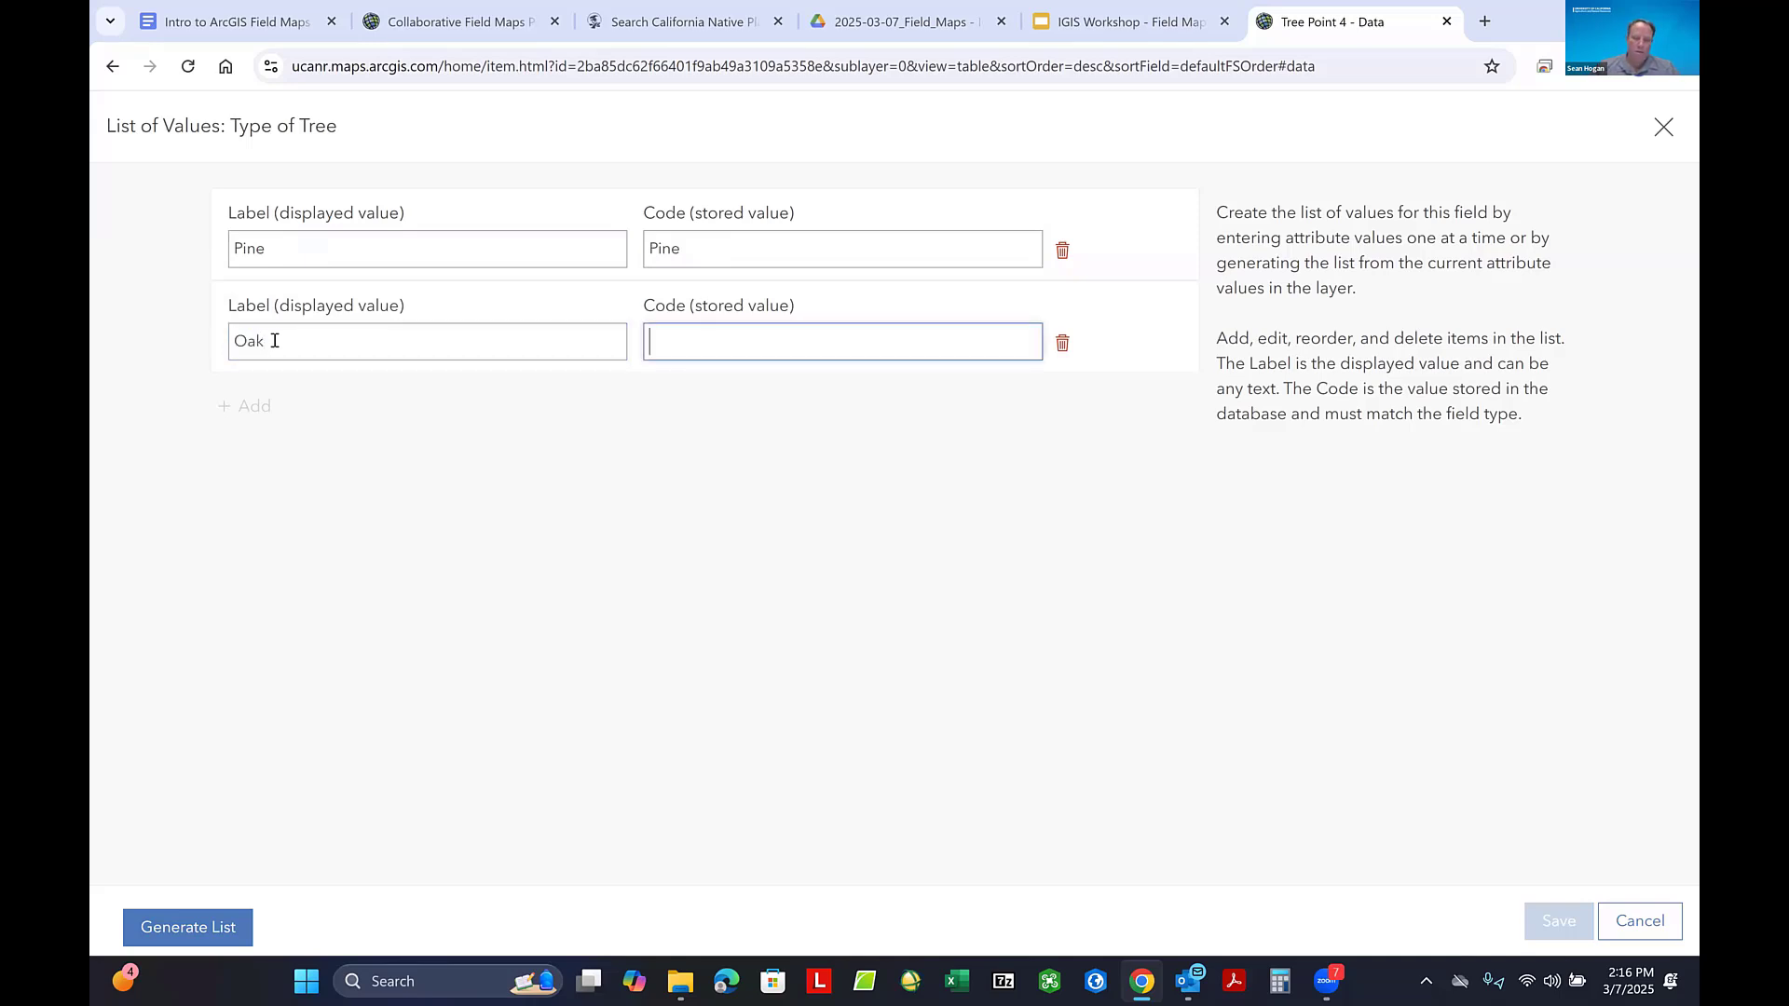
pyautogui.write('Oak')
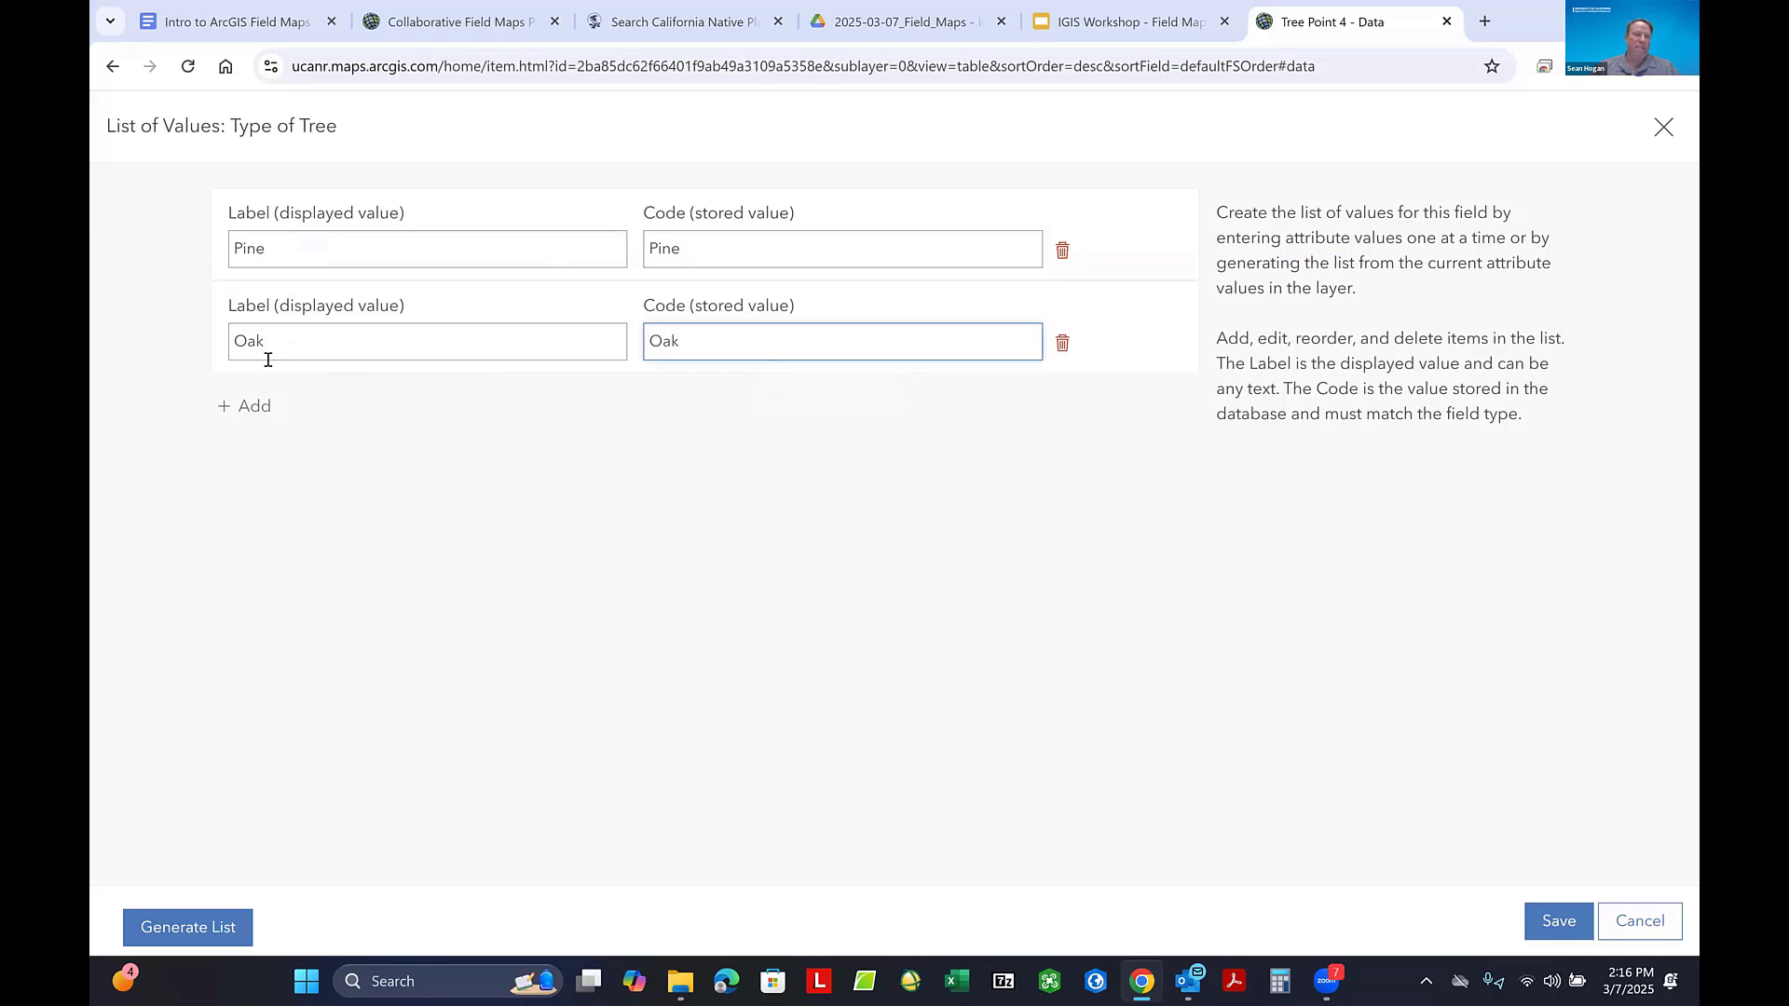
# - Add a third entry to the Type of Tree list with Alder as label and code
pyautogui.click(250, 406)
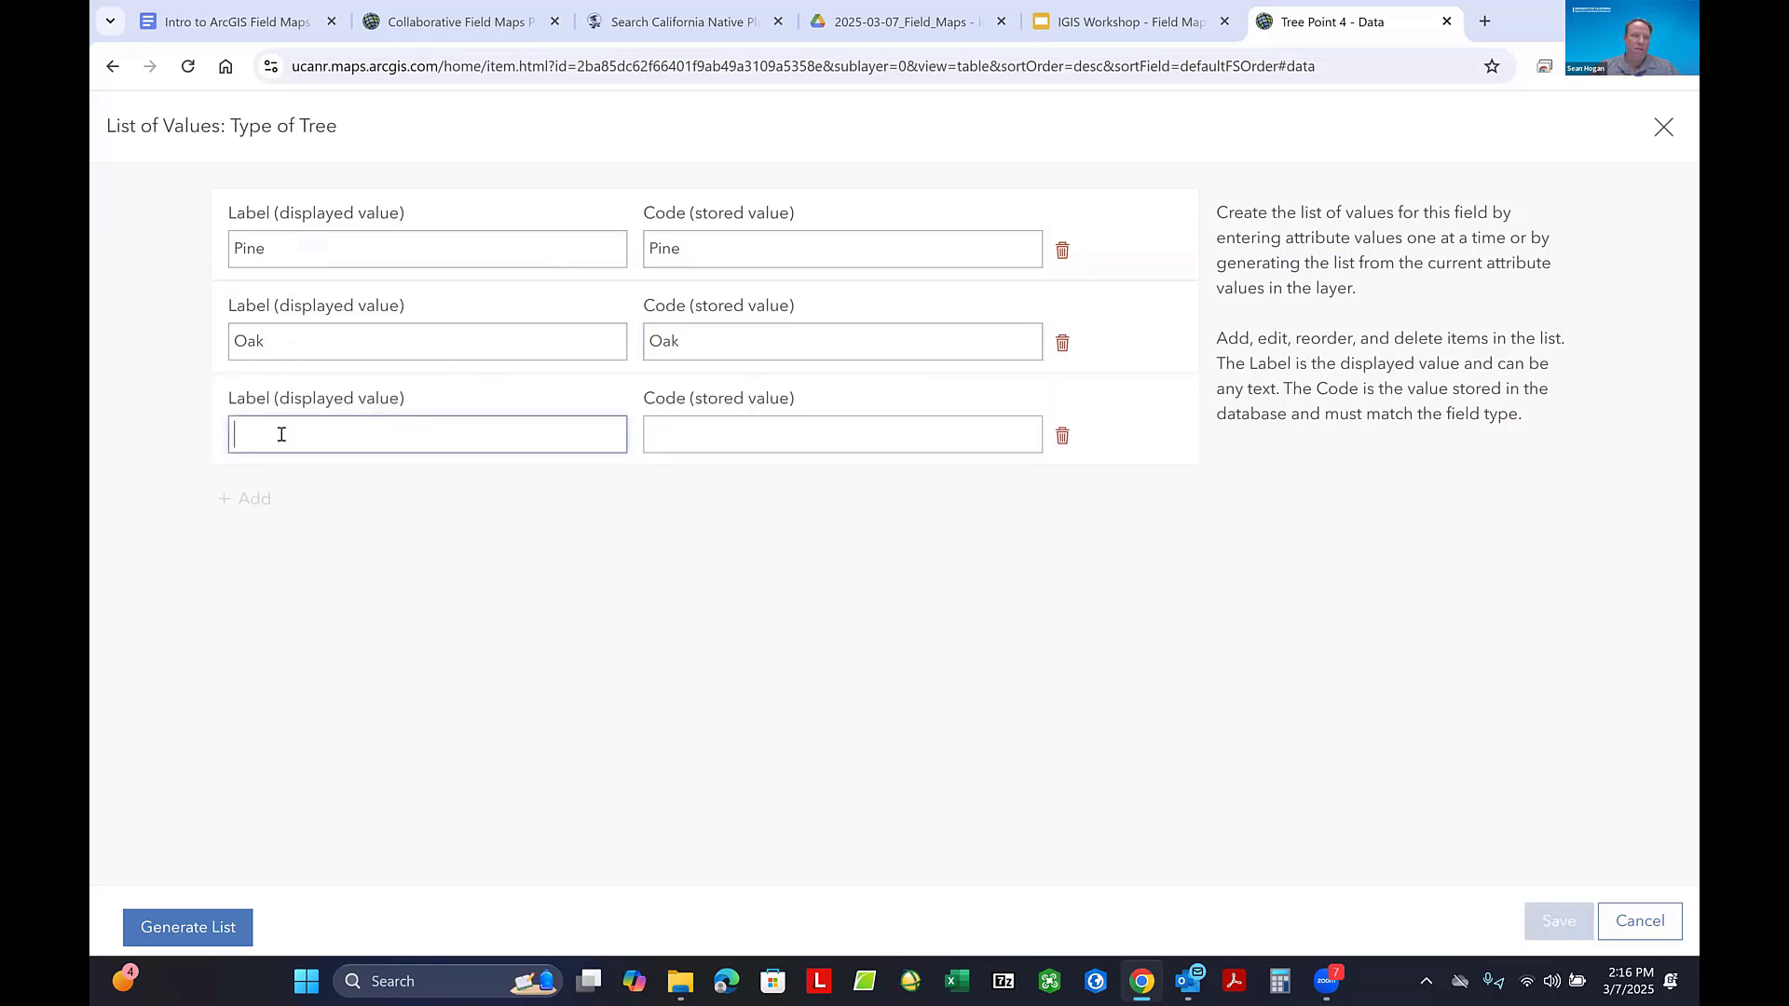
pyautogui.click(277, 433)
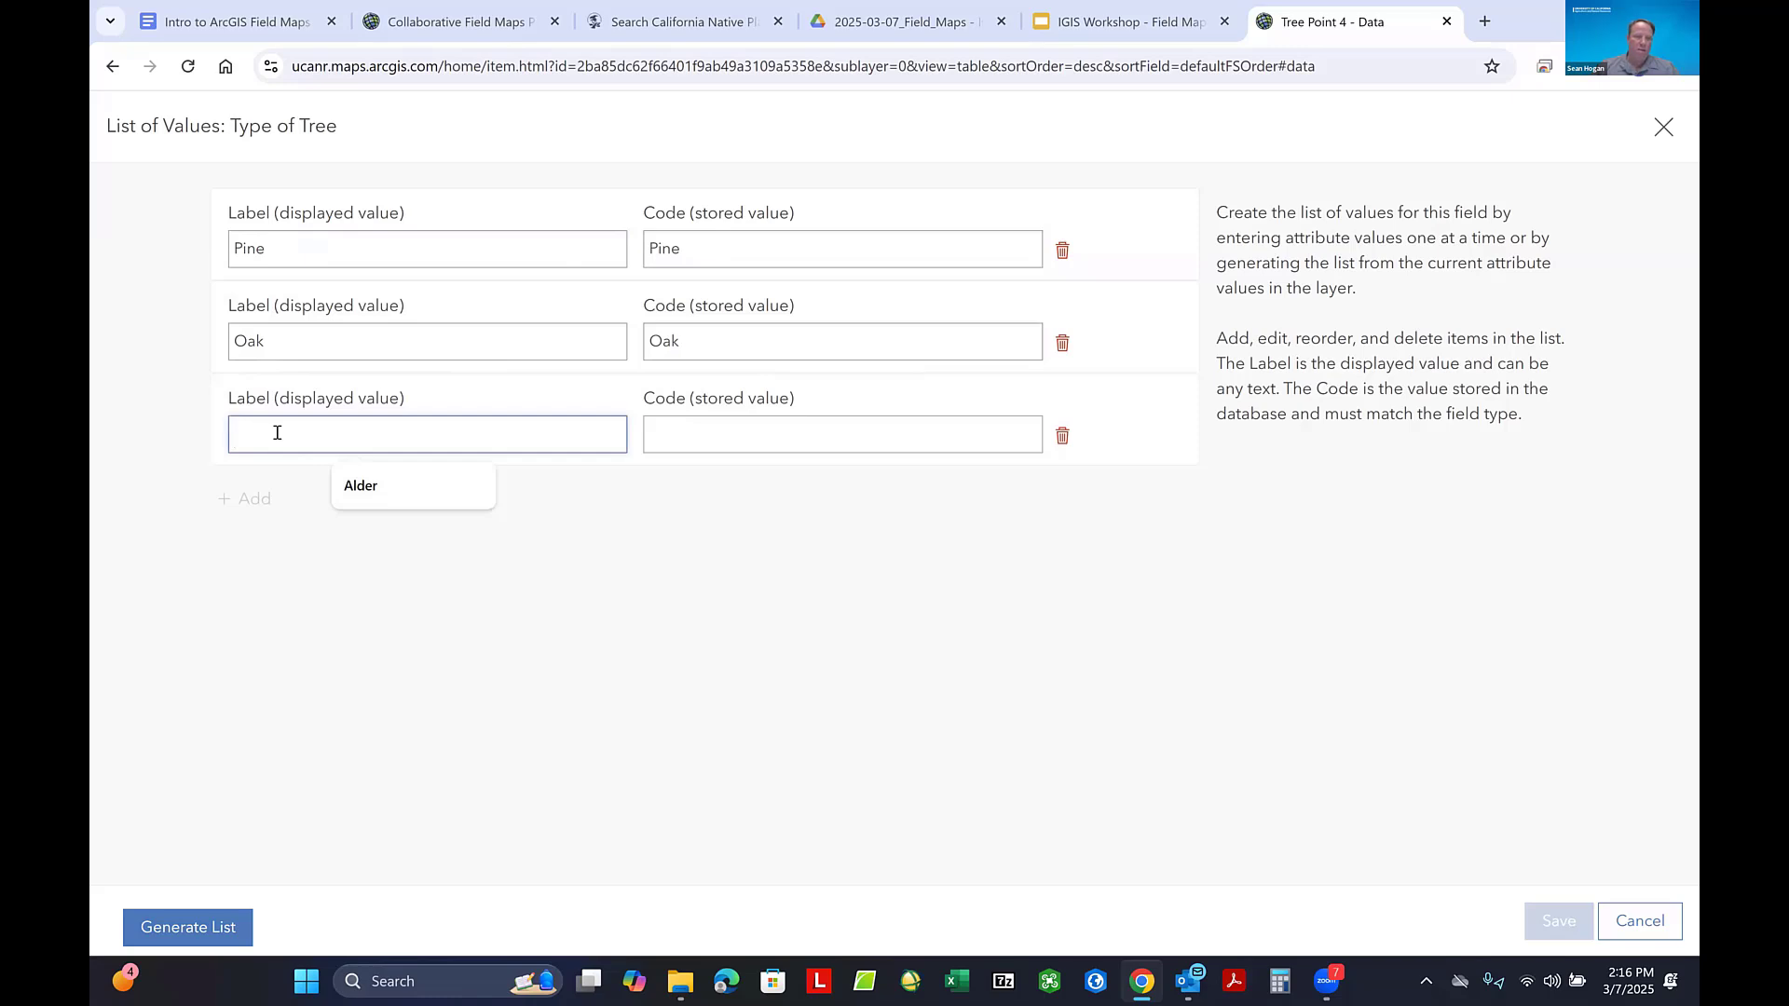
pyautogui.write('Alder')
pyautogui.press('Tab')
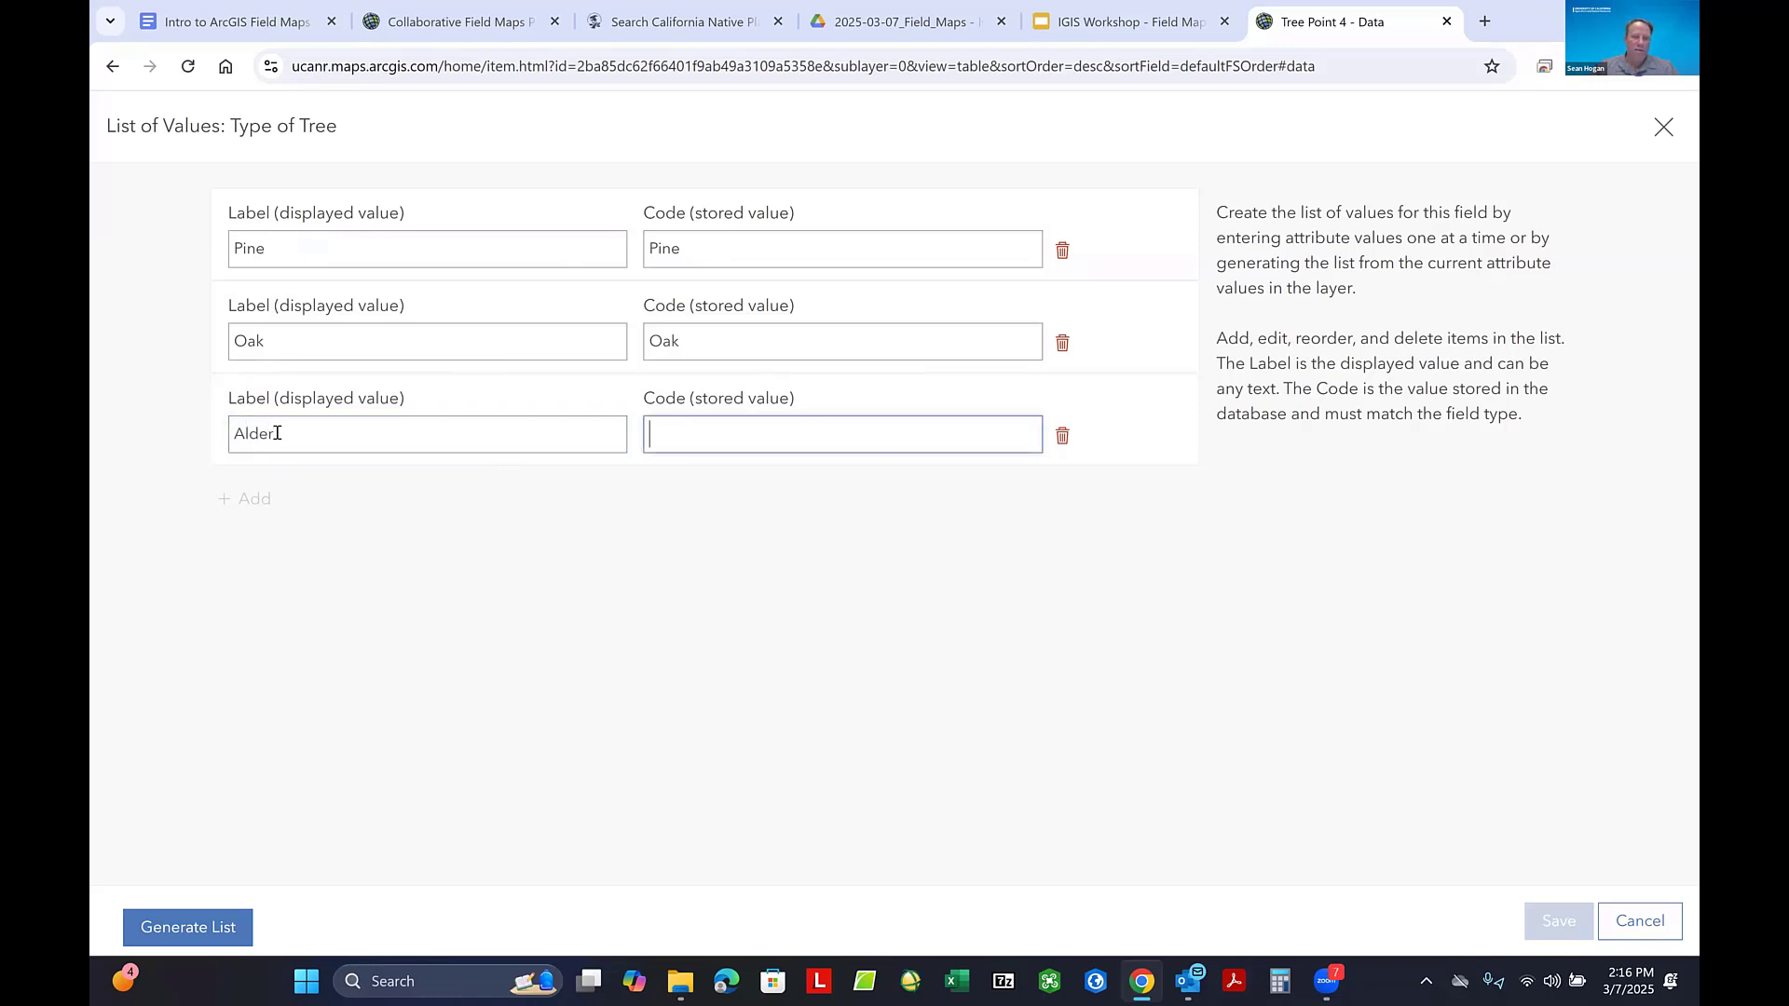
pyautogui.write('Ader')
pyautogui.press('BackSpace')
pyautogui.press('BackSpace')
pyautogui.press('BackSpace')
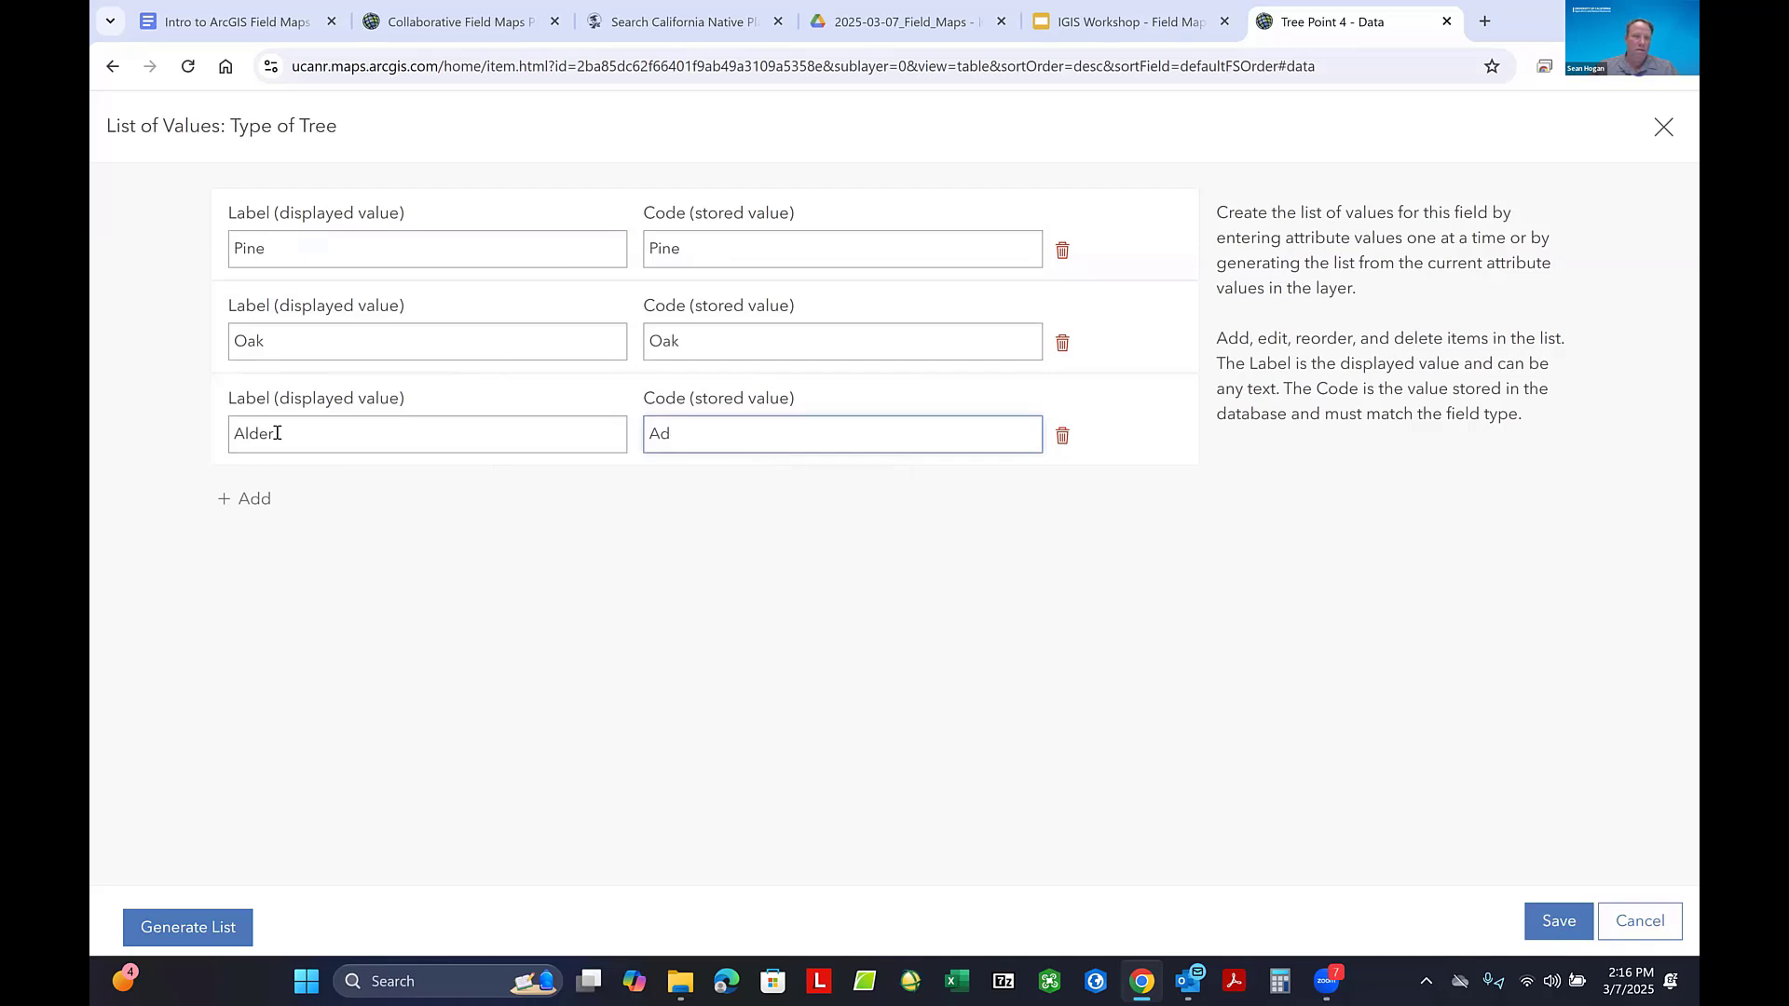
pyautogui.write('lder')
# - Add a fourth entry to the Type of Tree list with Cedar as label and code
pyautogui.press('Return')
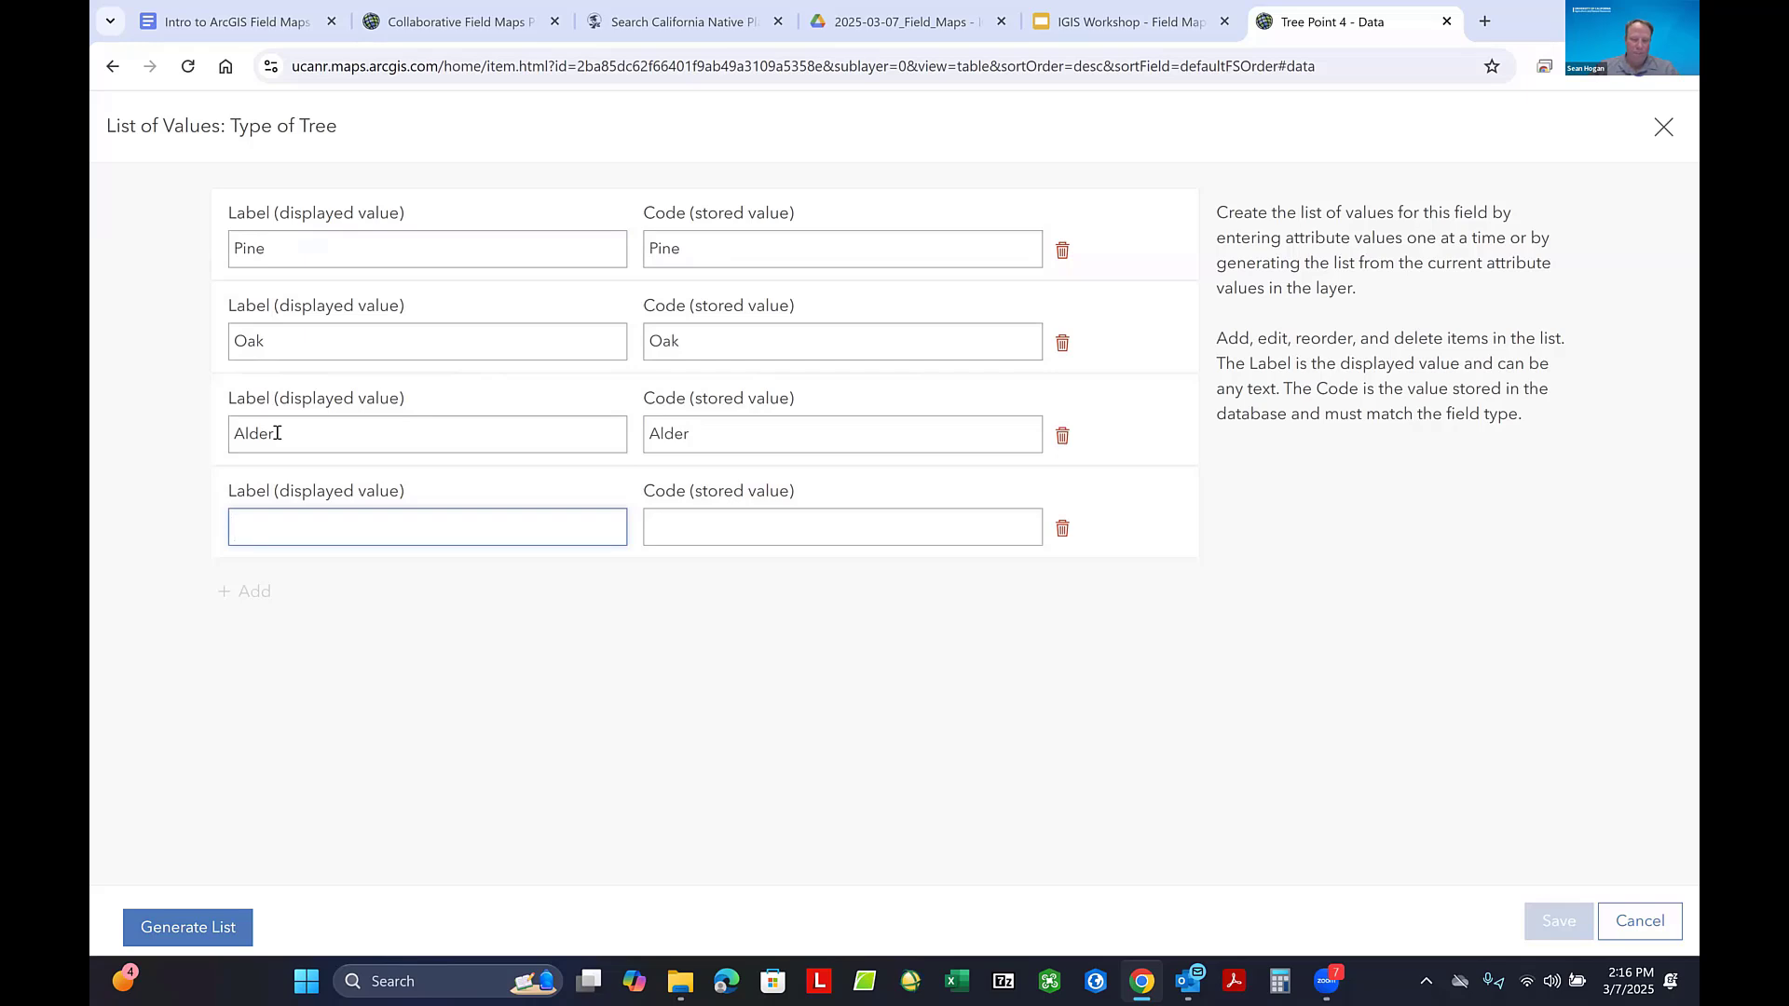
pyautogui.write('Ce')
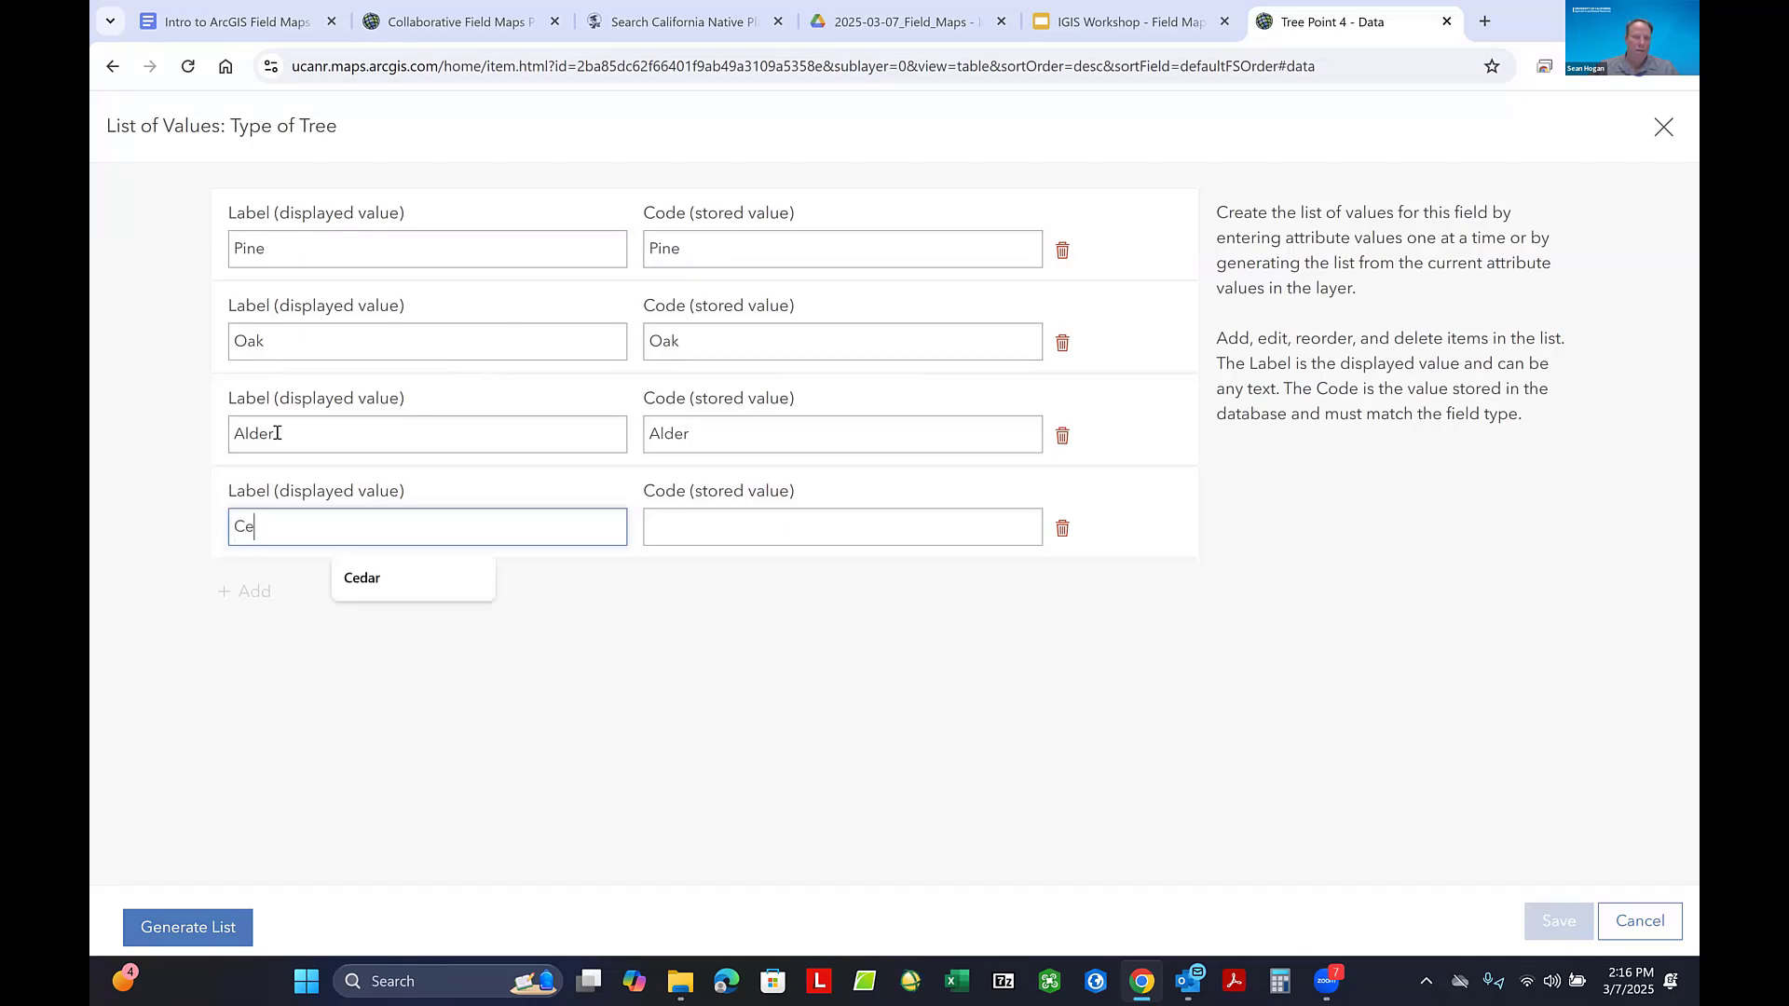
pyautogui.click(391, 585)
pyautogui.click(717, 525)
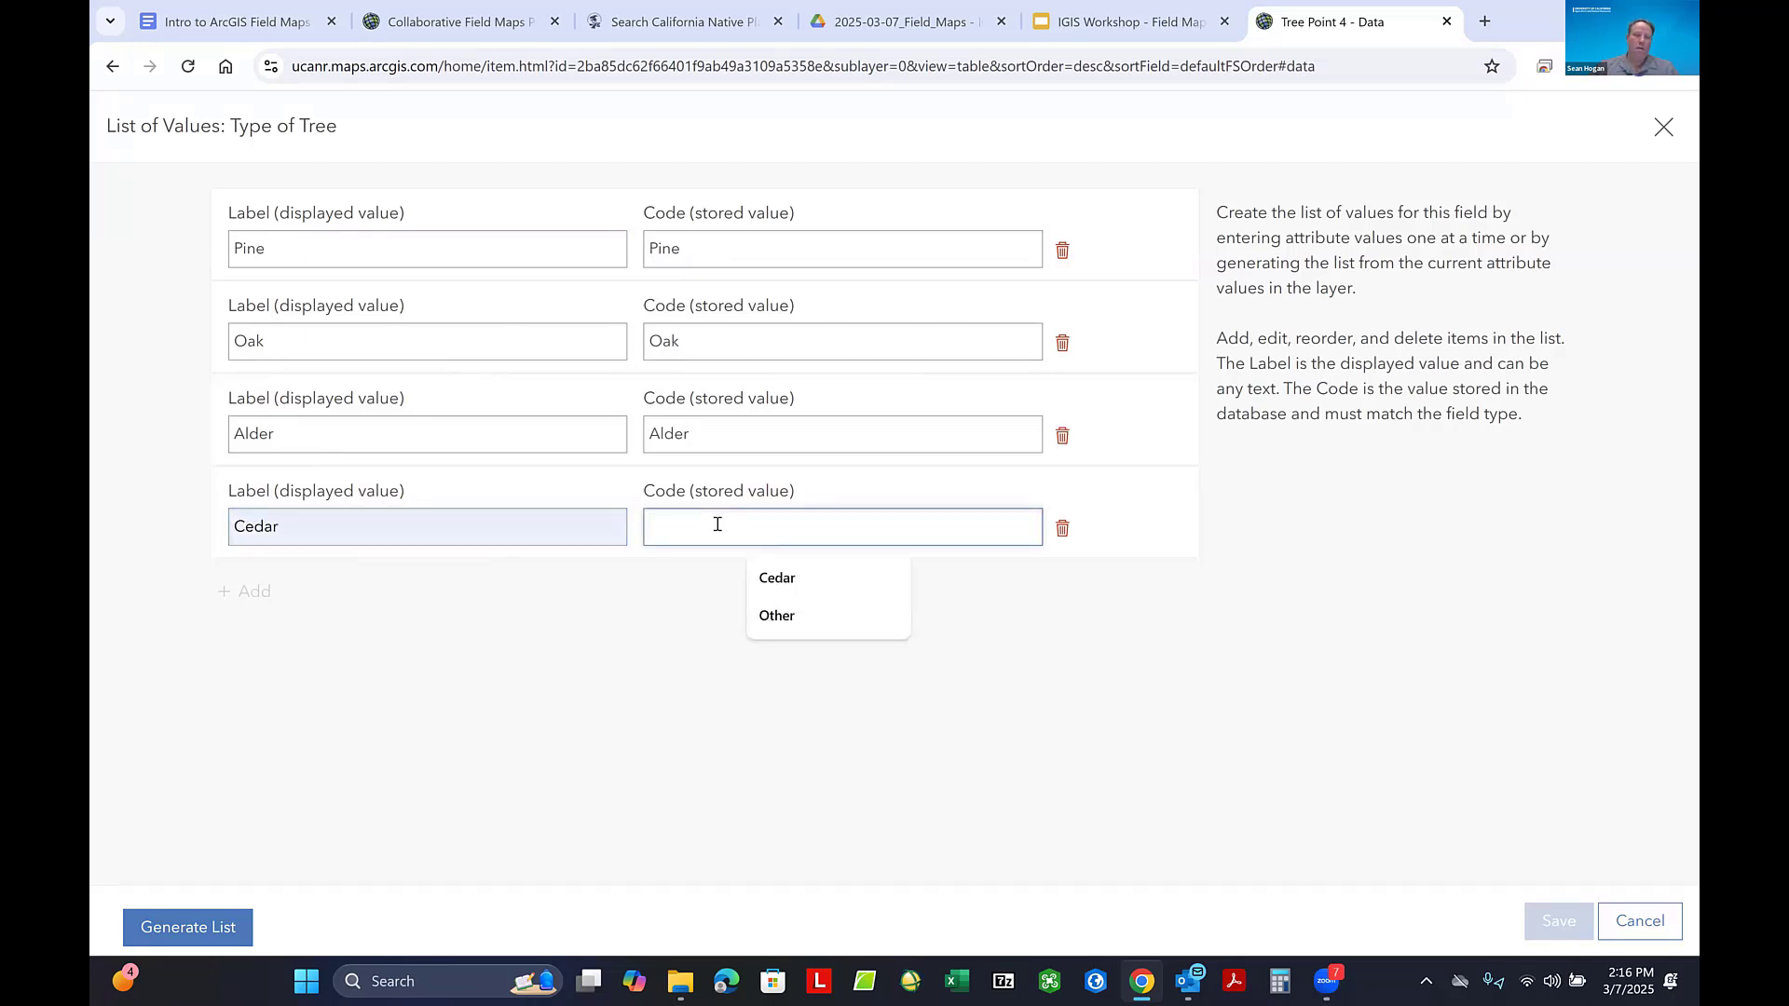
pyautogui.click(778, 579)
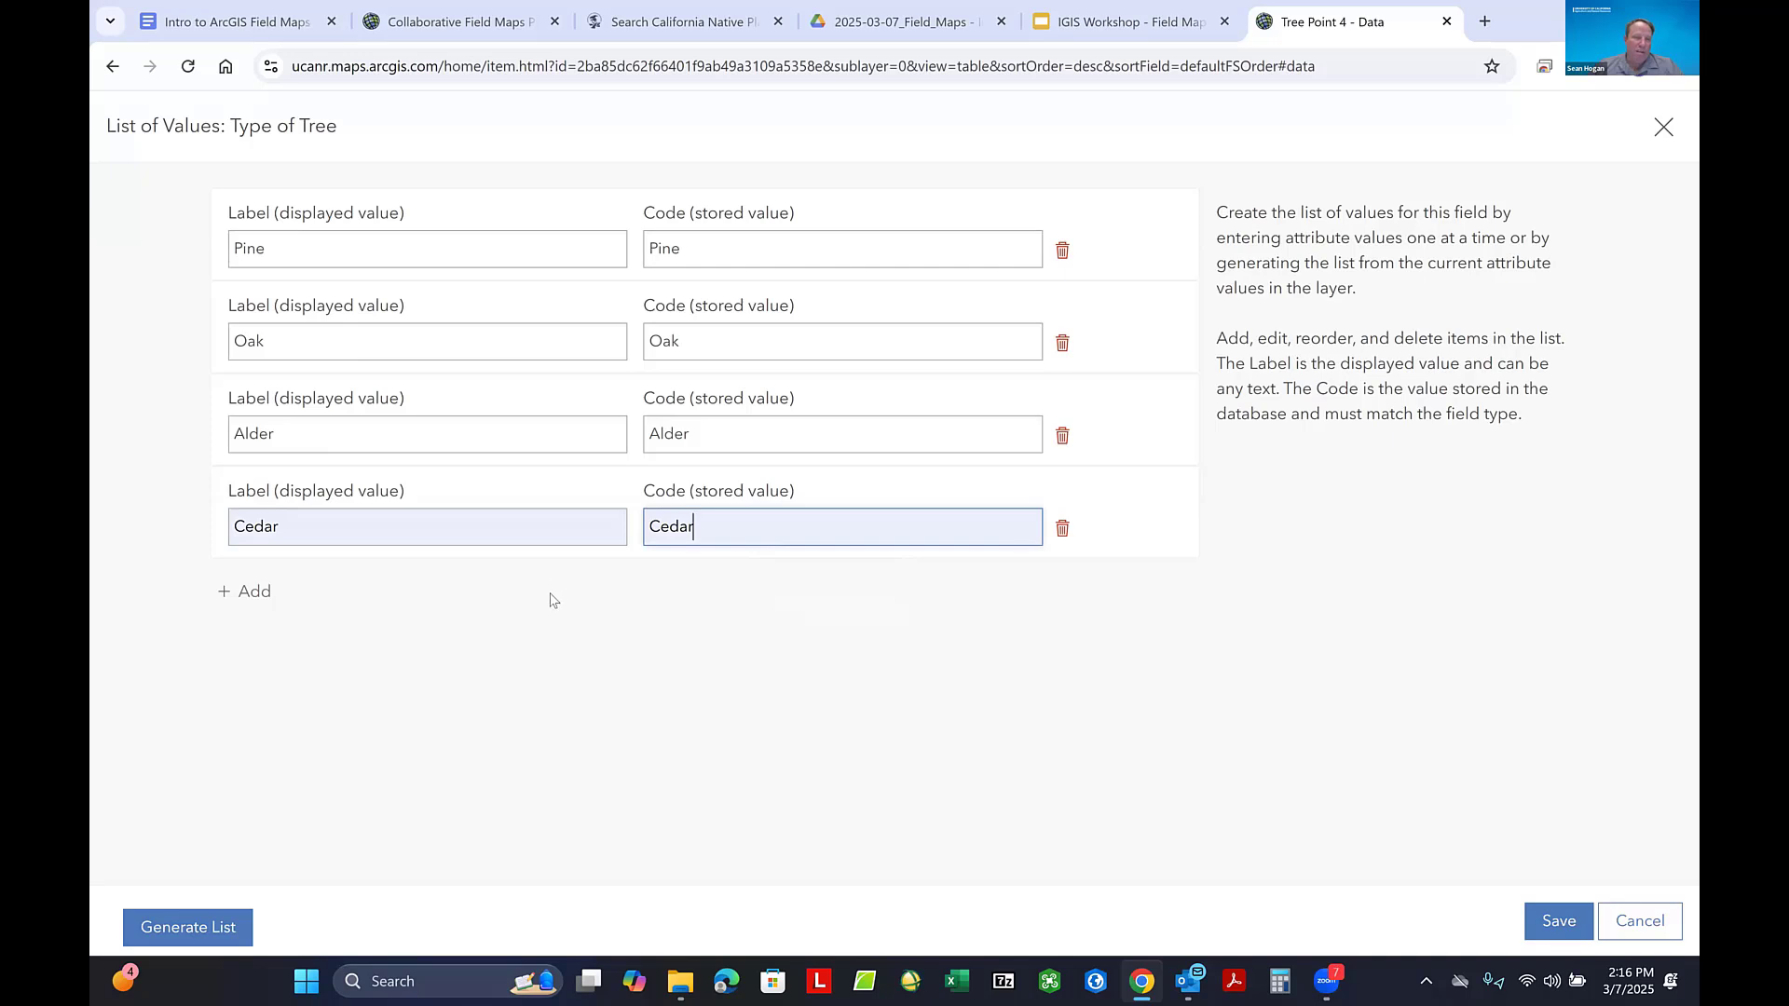
# - Add a fifth entry with Other as label and code, and save the Type of Tree list
pyautogui.click(255, 593)
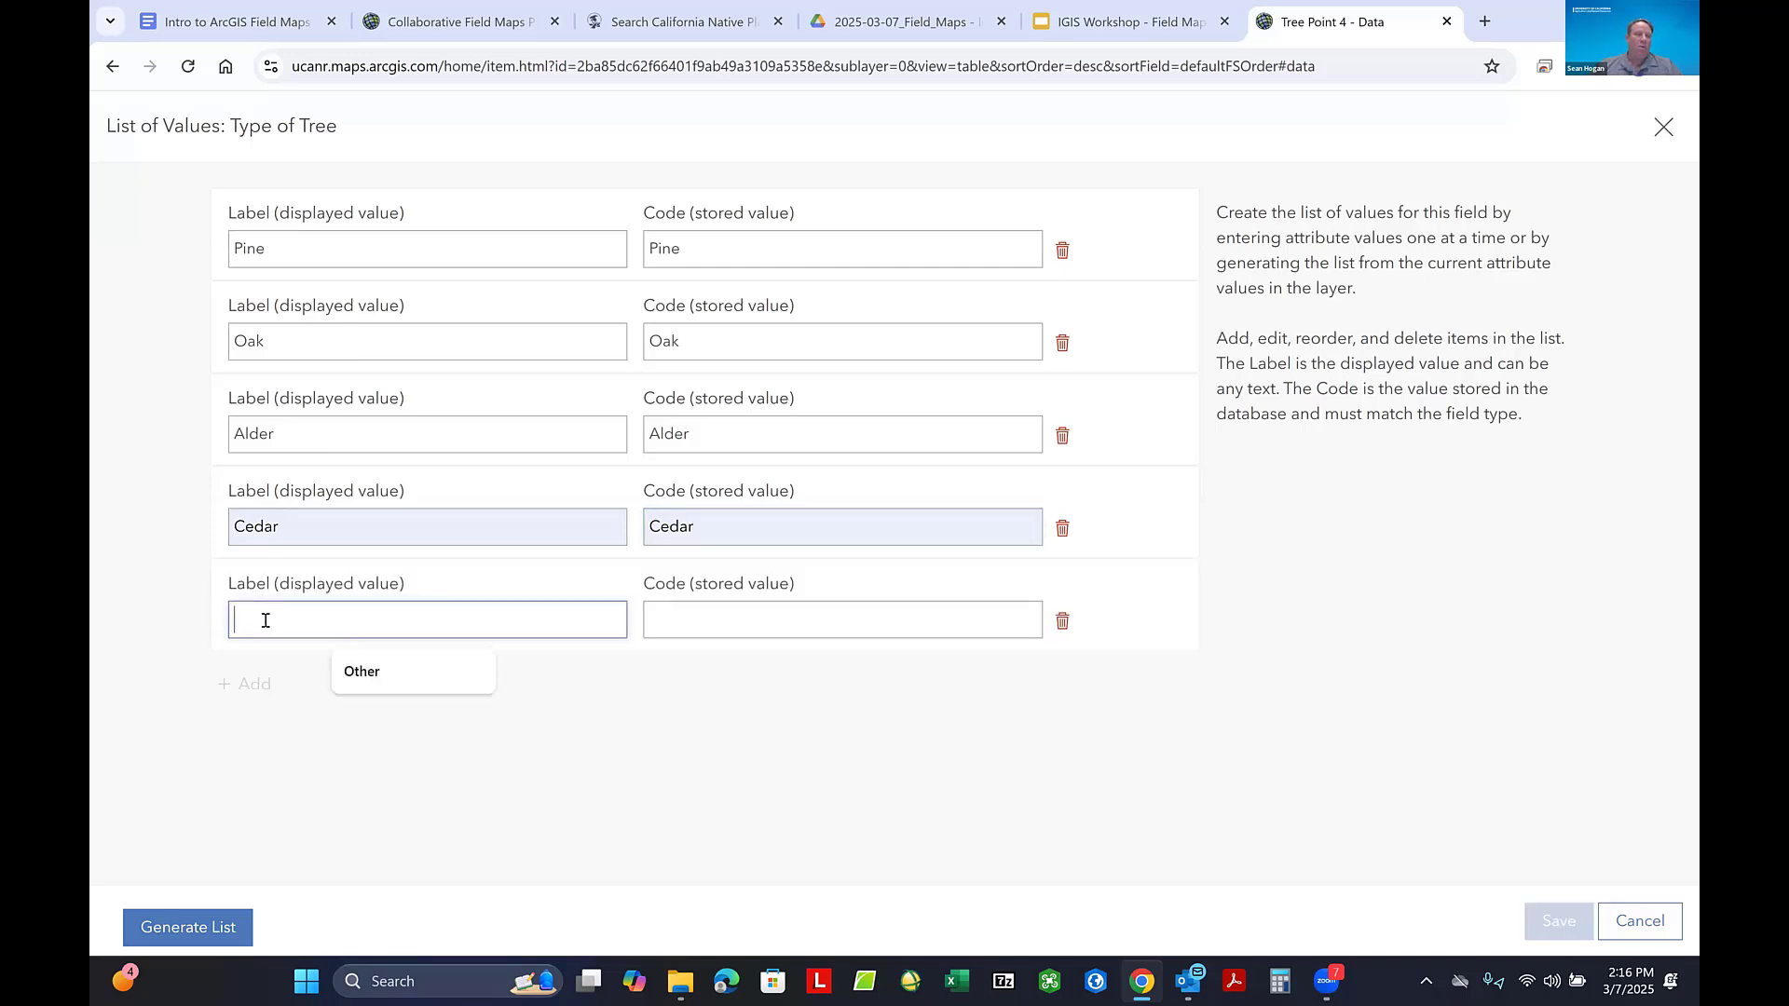
pyautogui.write('Other')
pyautogui.press('Tab')
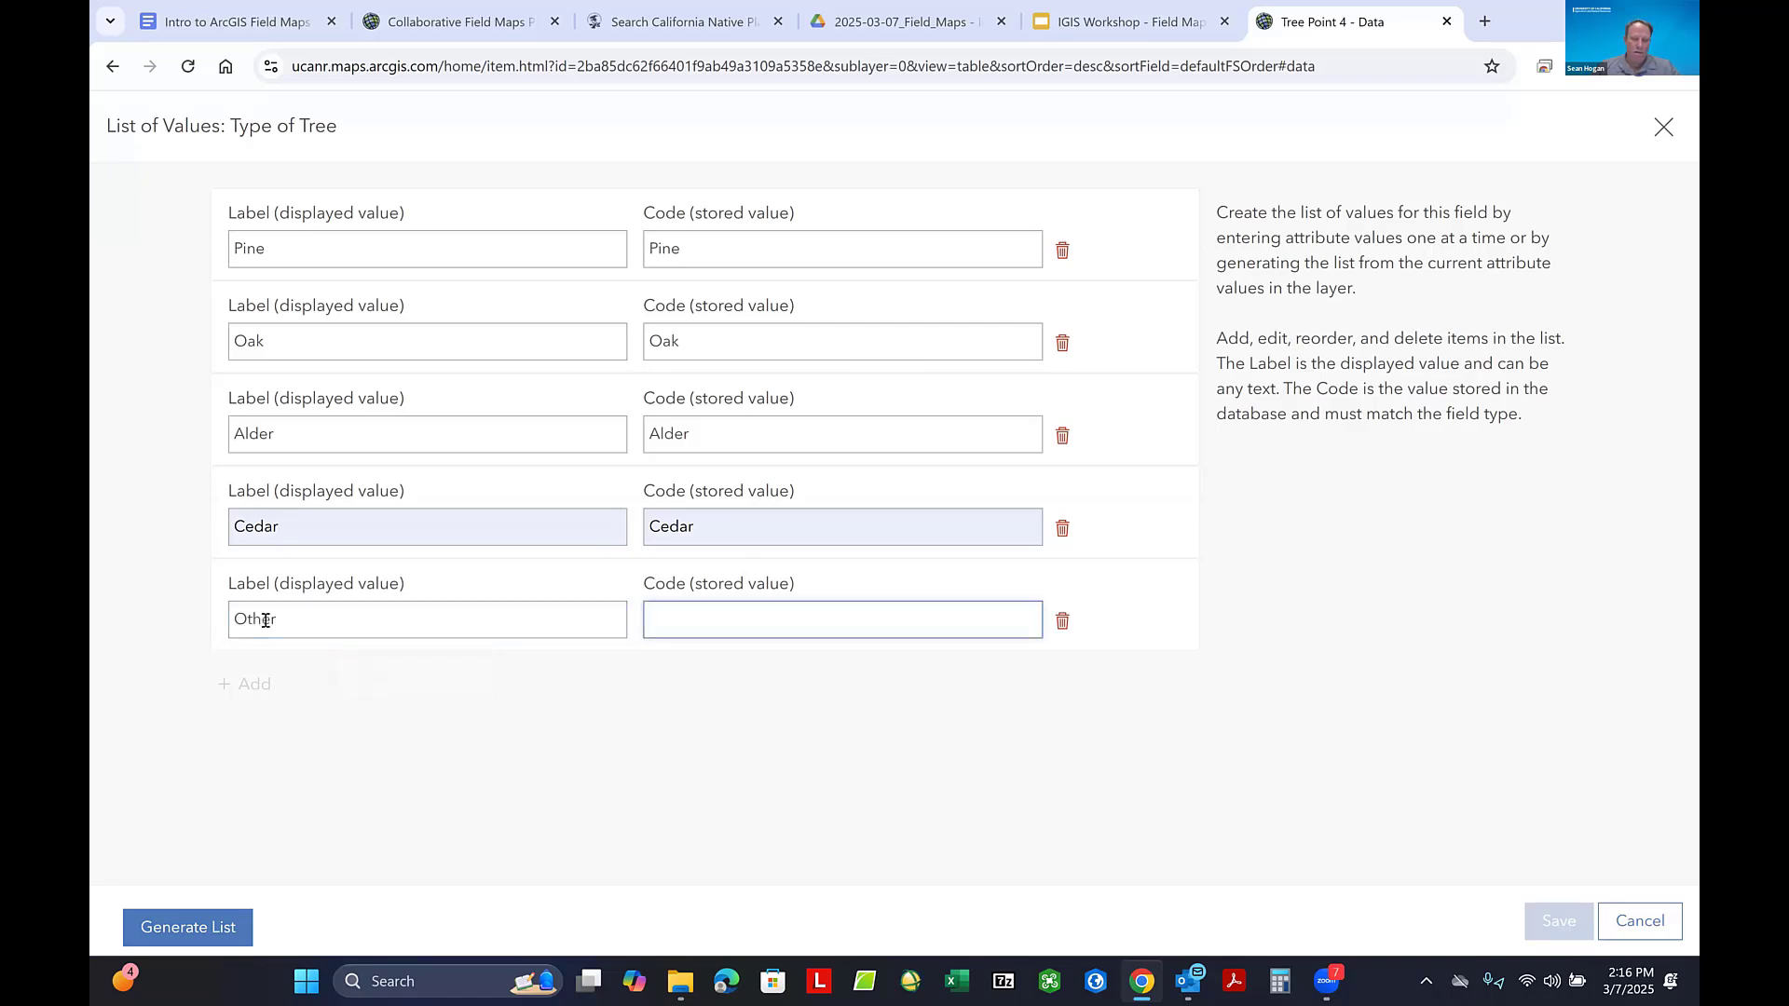
pyautogui.write('Other')
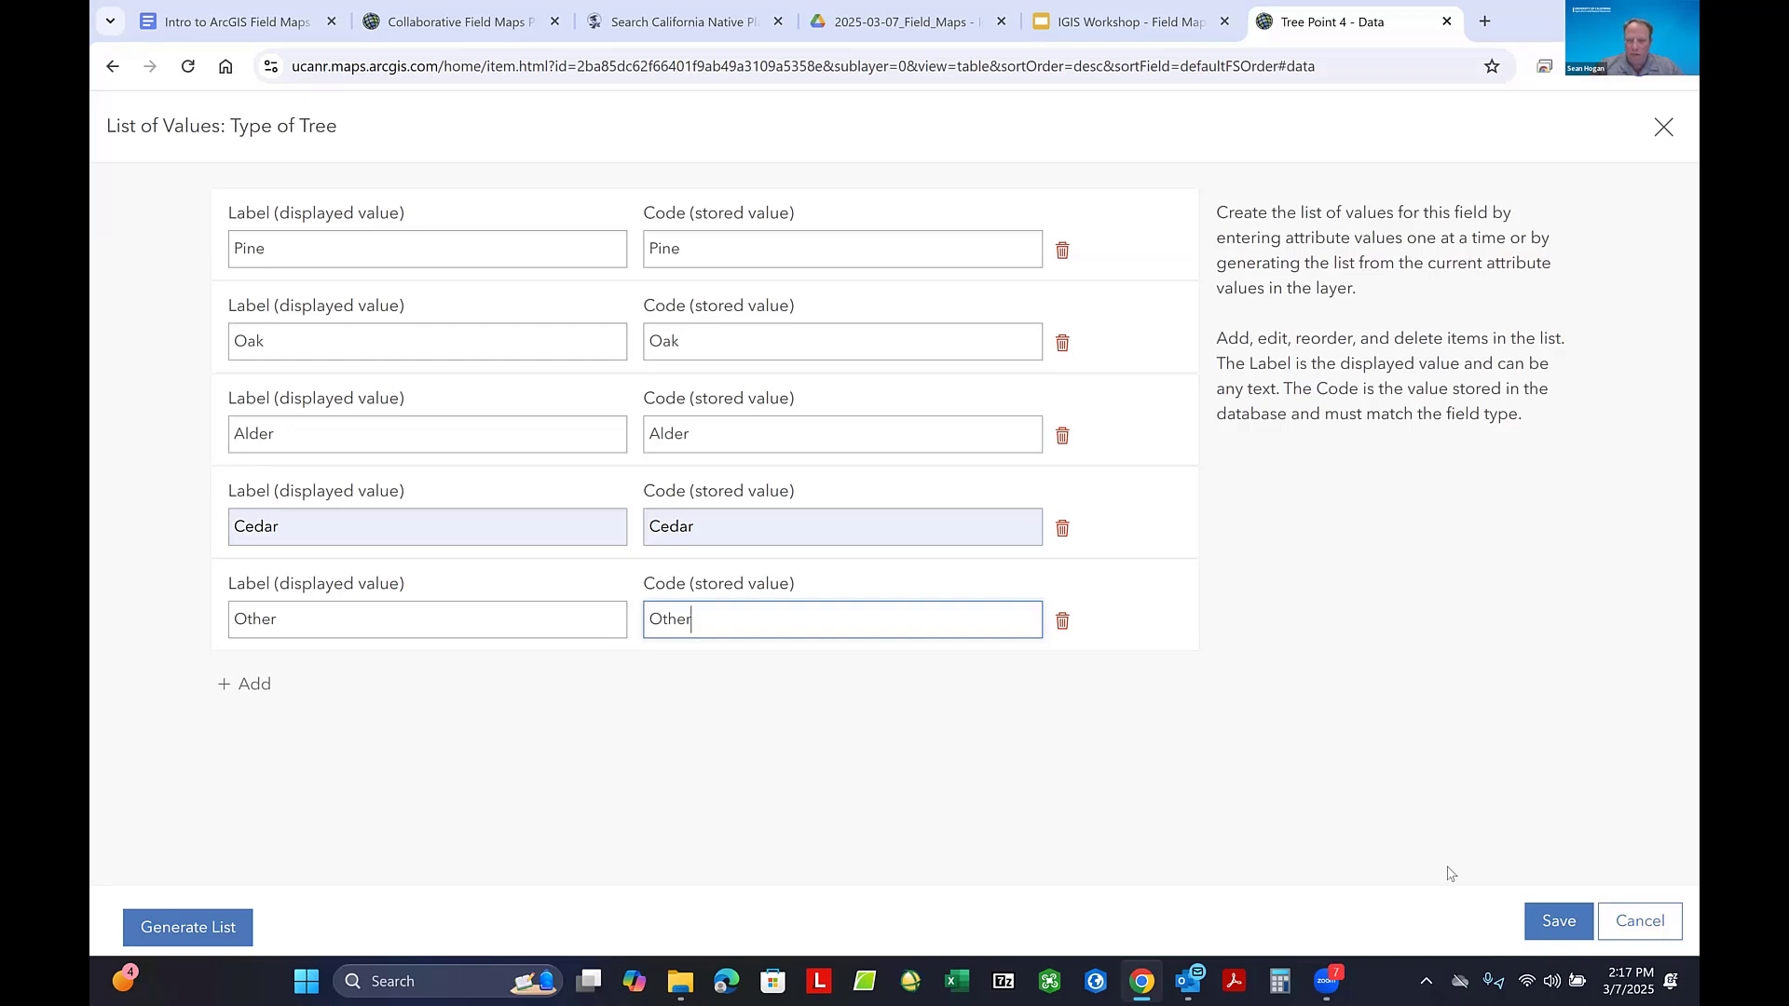
pyautogui.click(1553, 922)
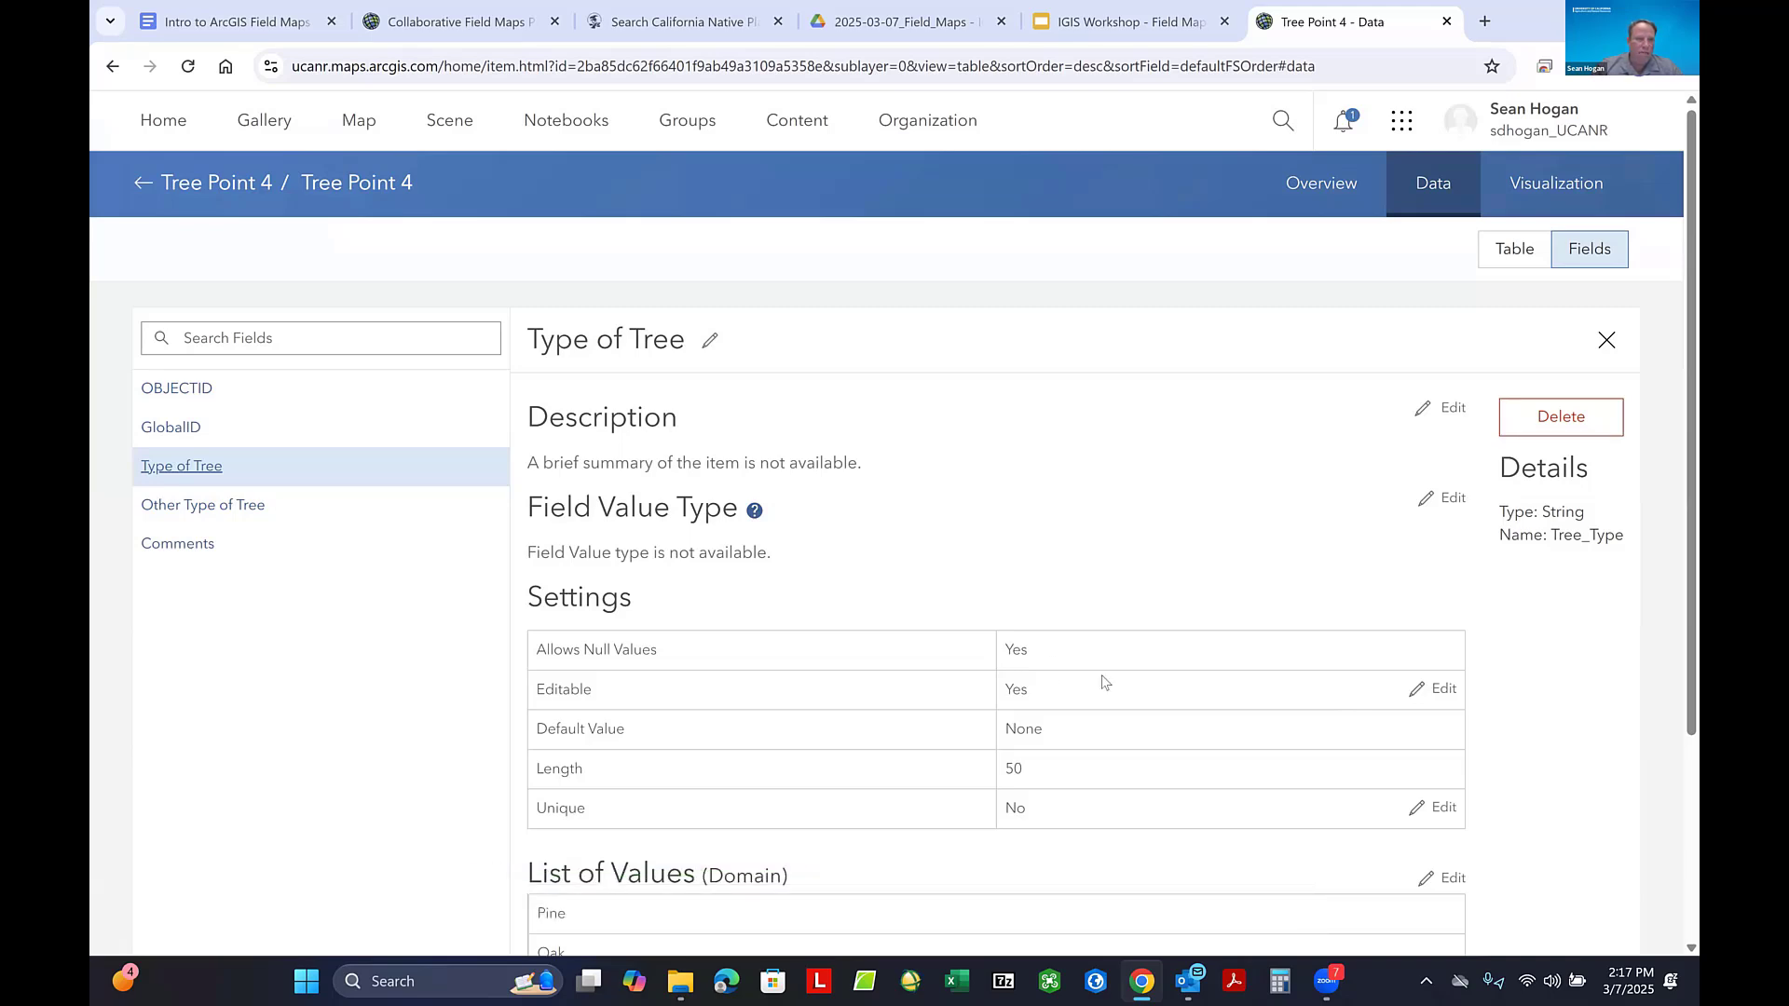
# - Reopen the Tree Point 4 sublayer's data and review its table columns and list of fields
pyautogui.click(145, 185)
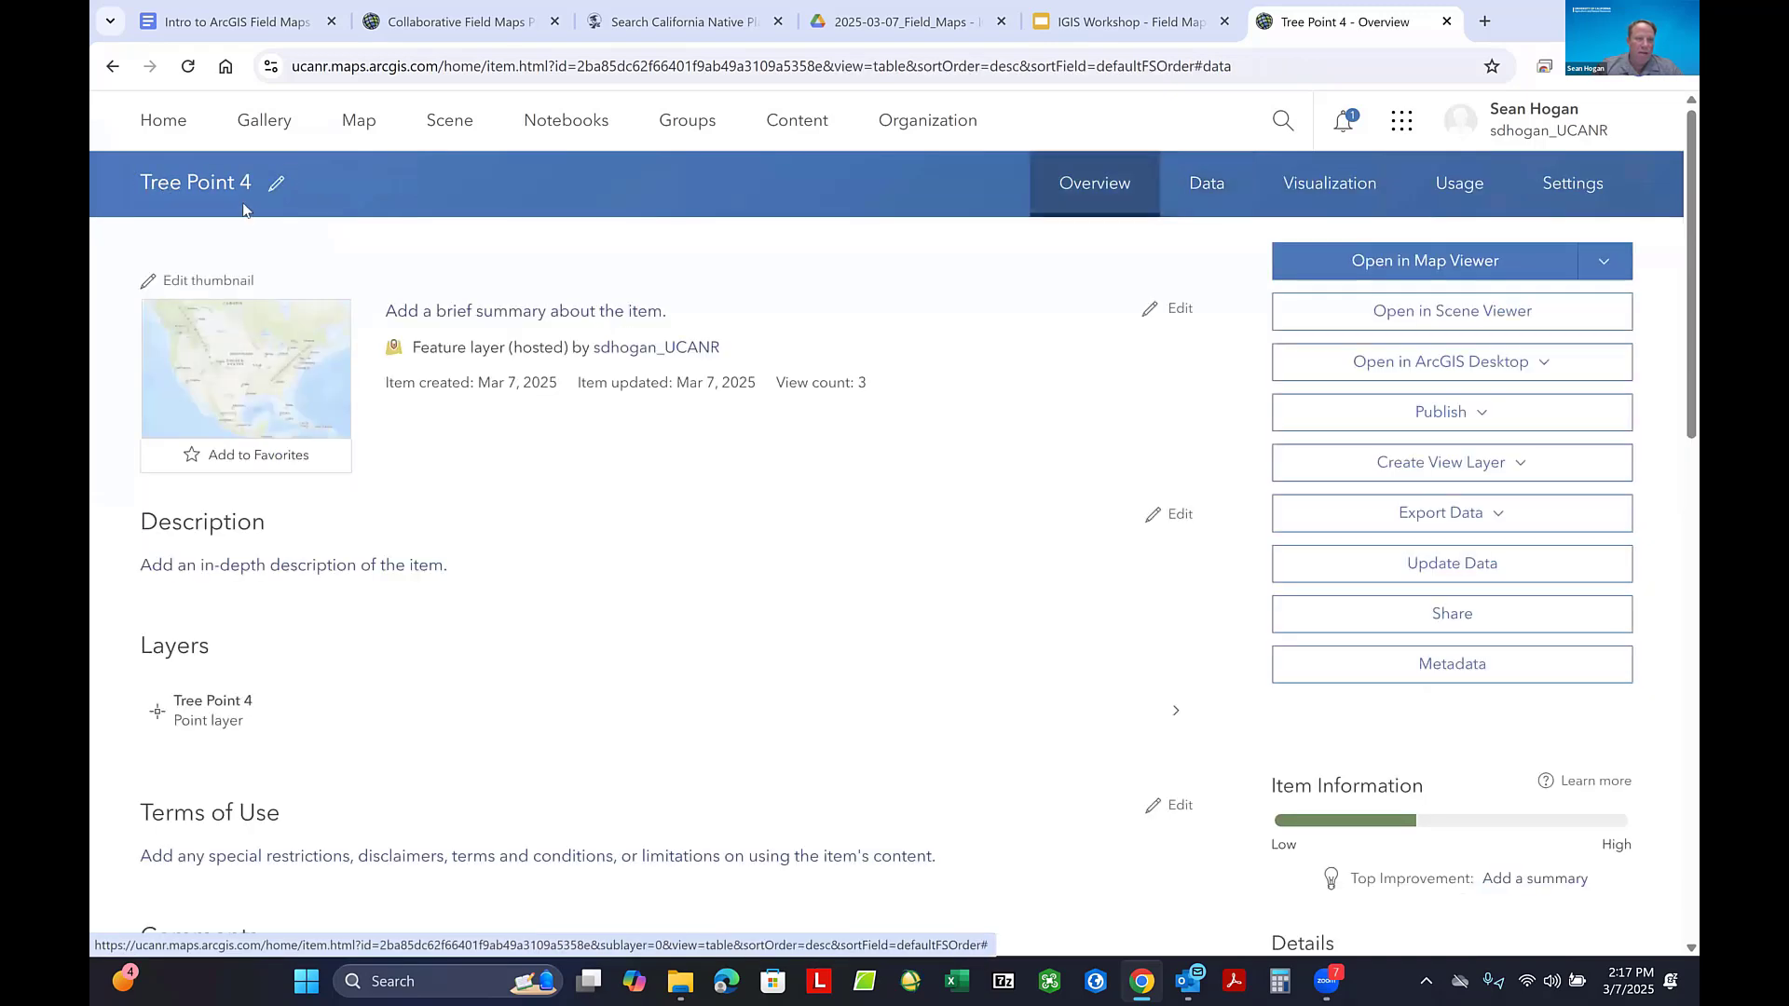
pyautogui.click(218, 706)
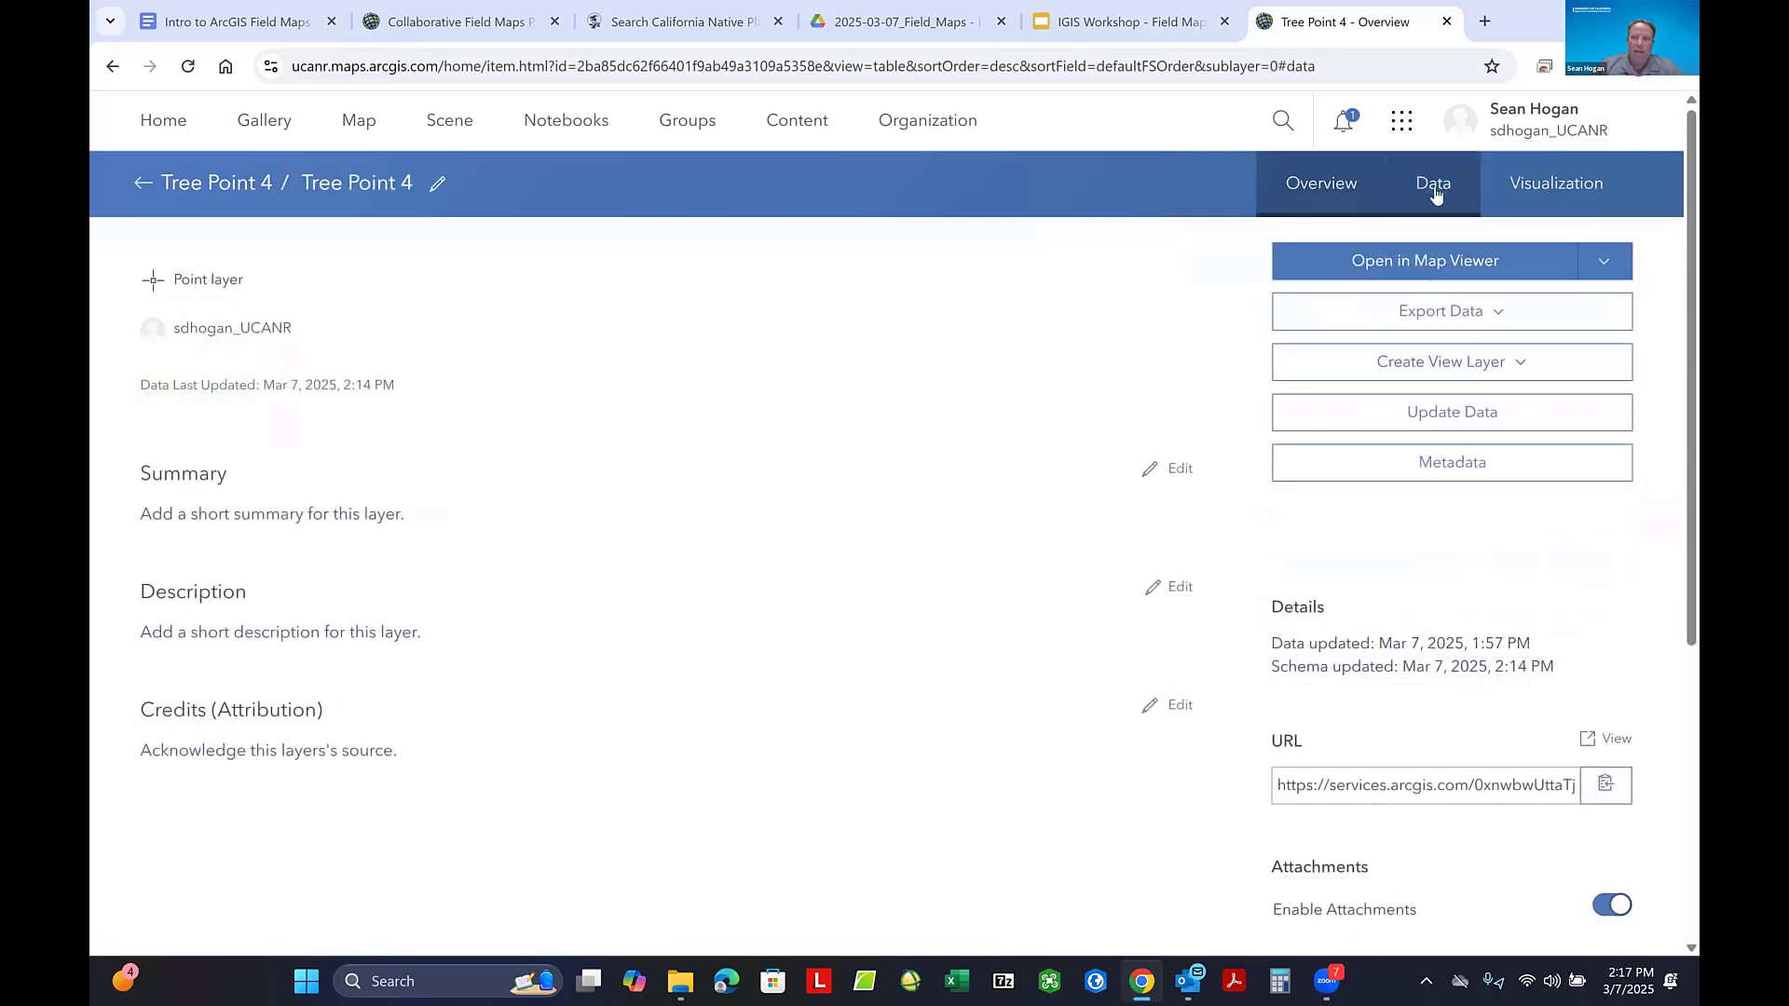
pyautogui.click(1434, 186)
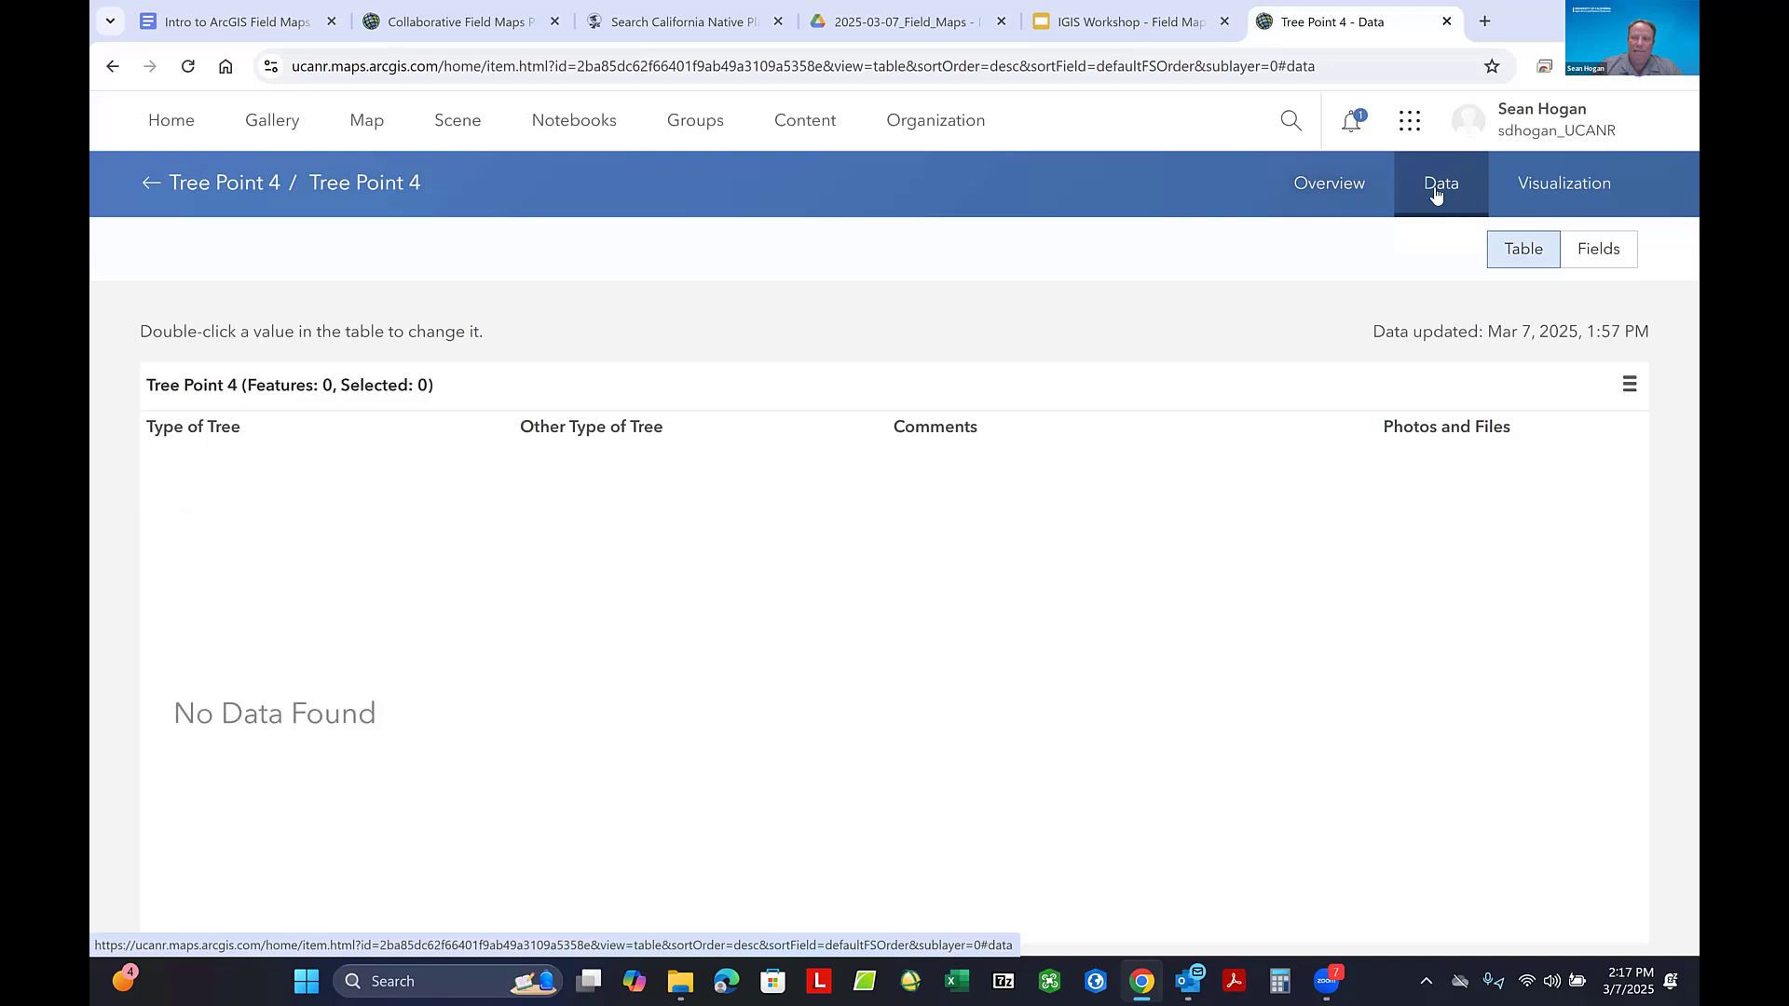
pyautogui.click(1607, 262)
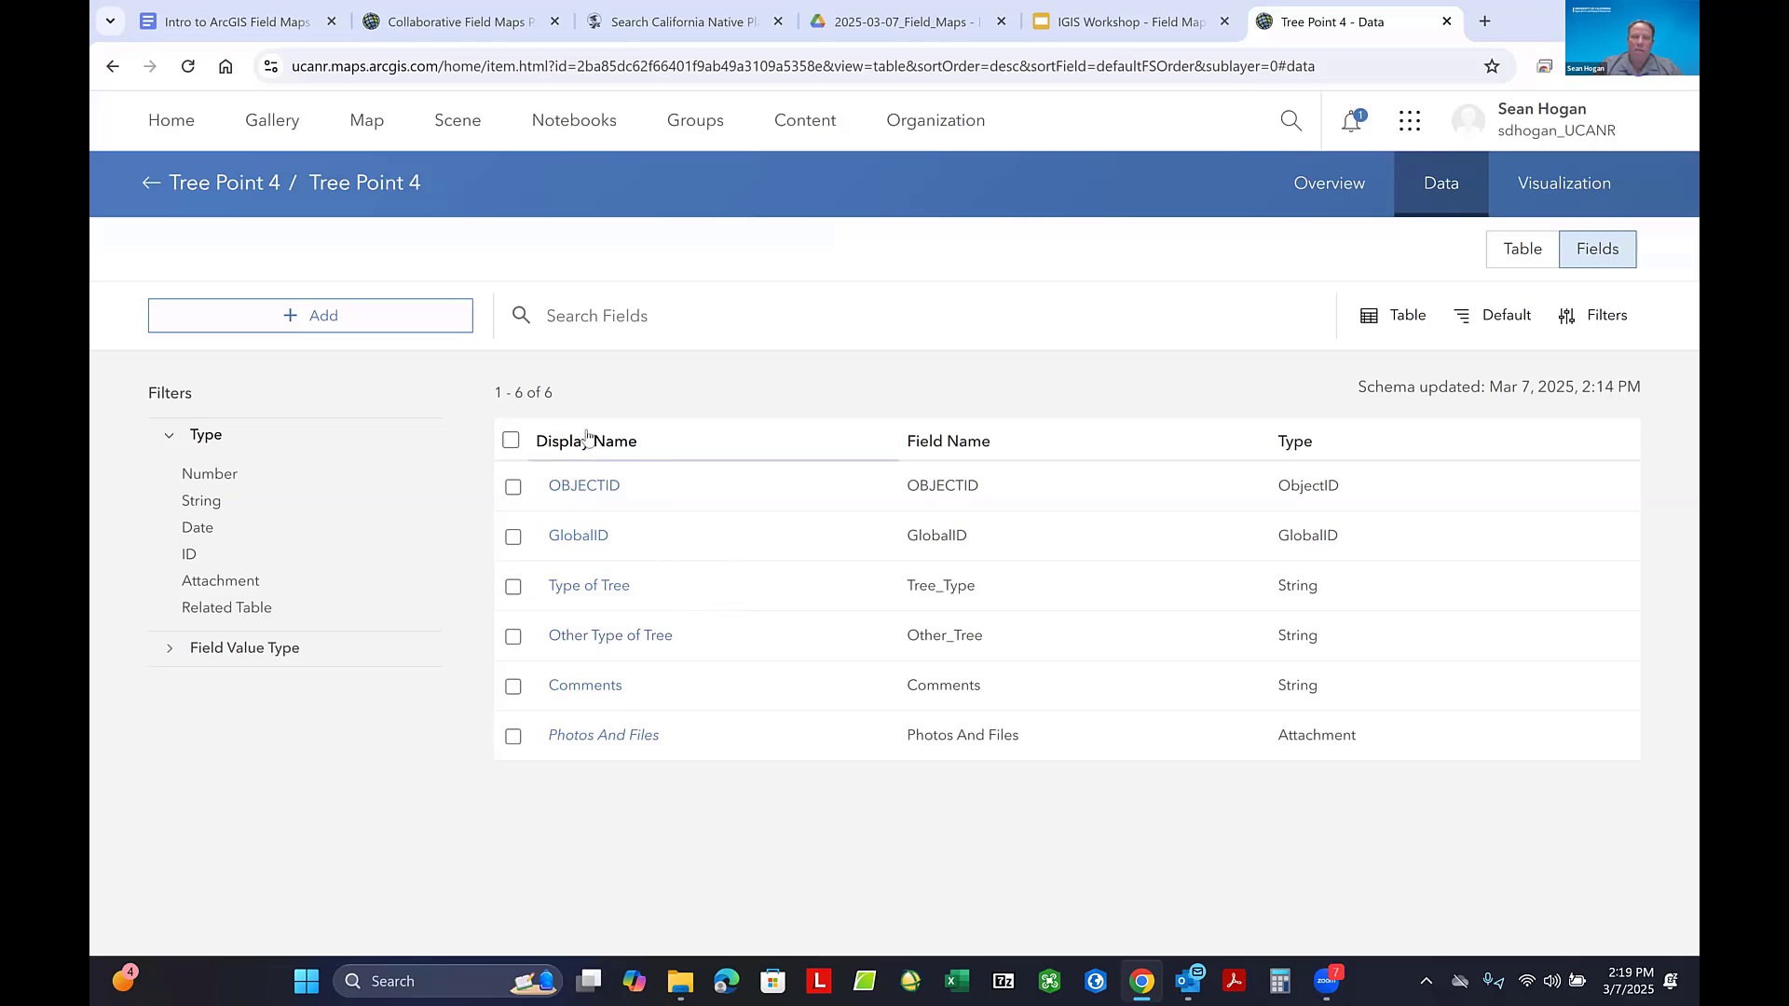
# - Start a new map in Map Viewer and add the Tree Point 4, Tree Line 7 and Tree Polygon 7 layers from My content
pyautogui.click(1410, 123)
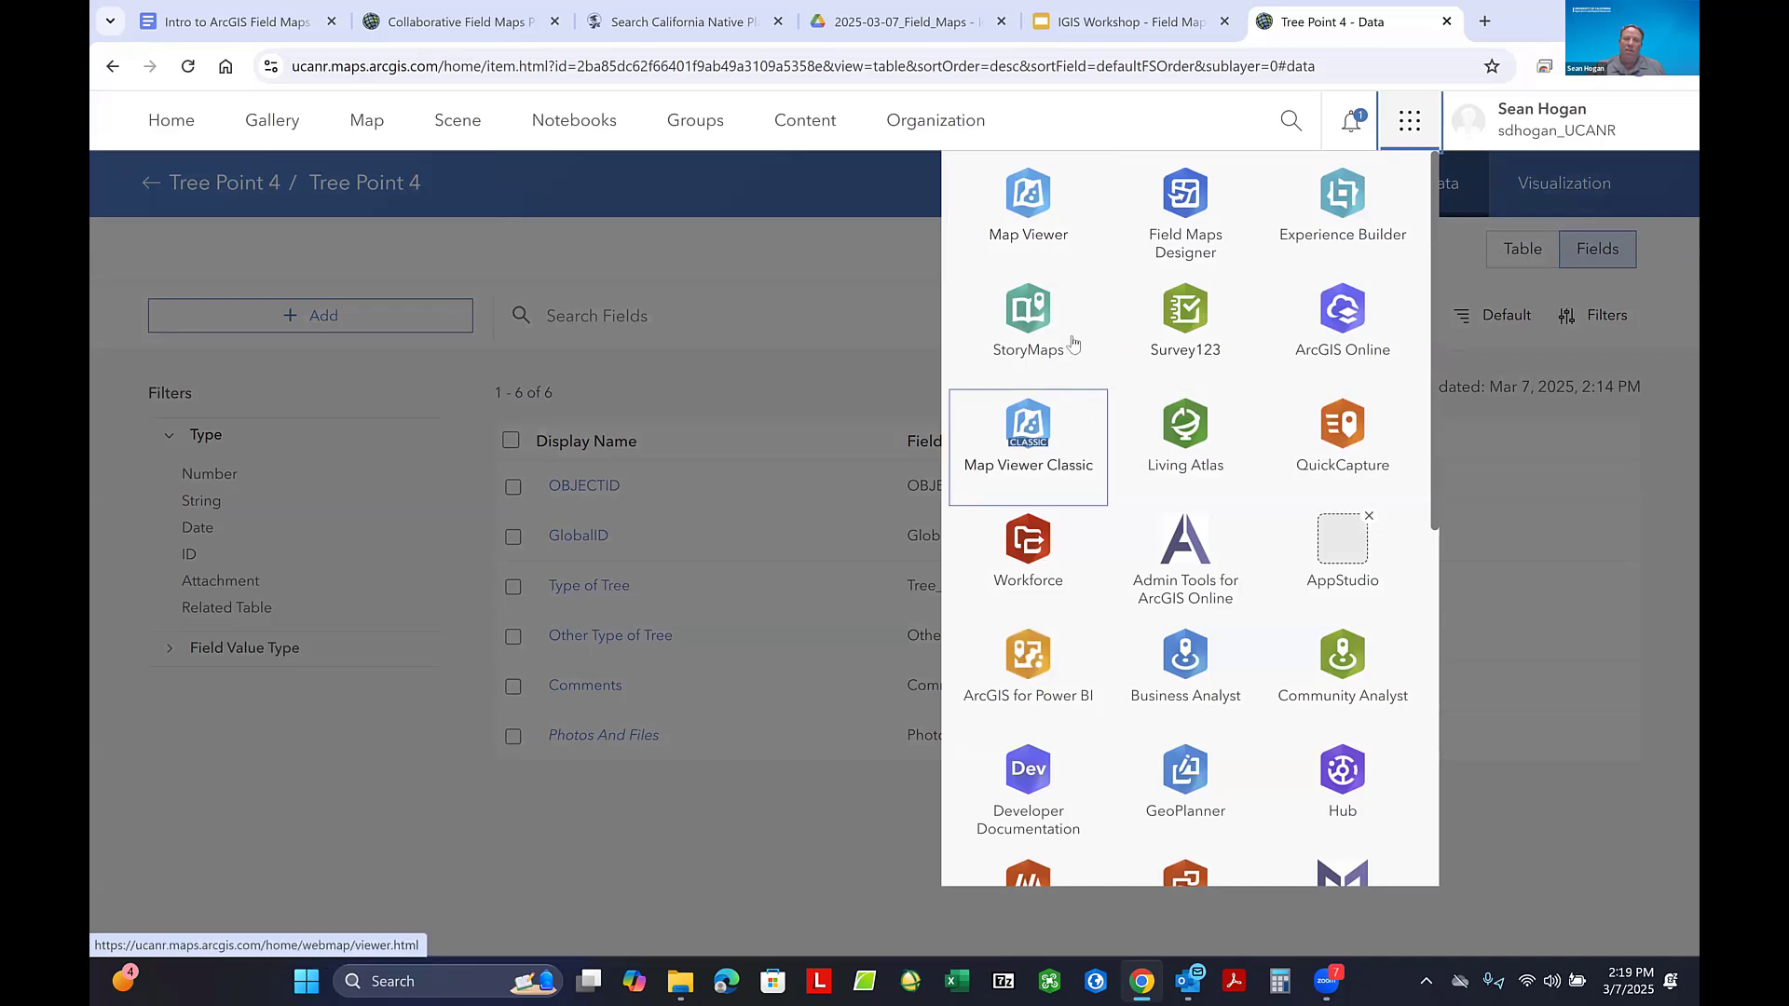
pyautogui.click(1032, 214)
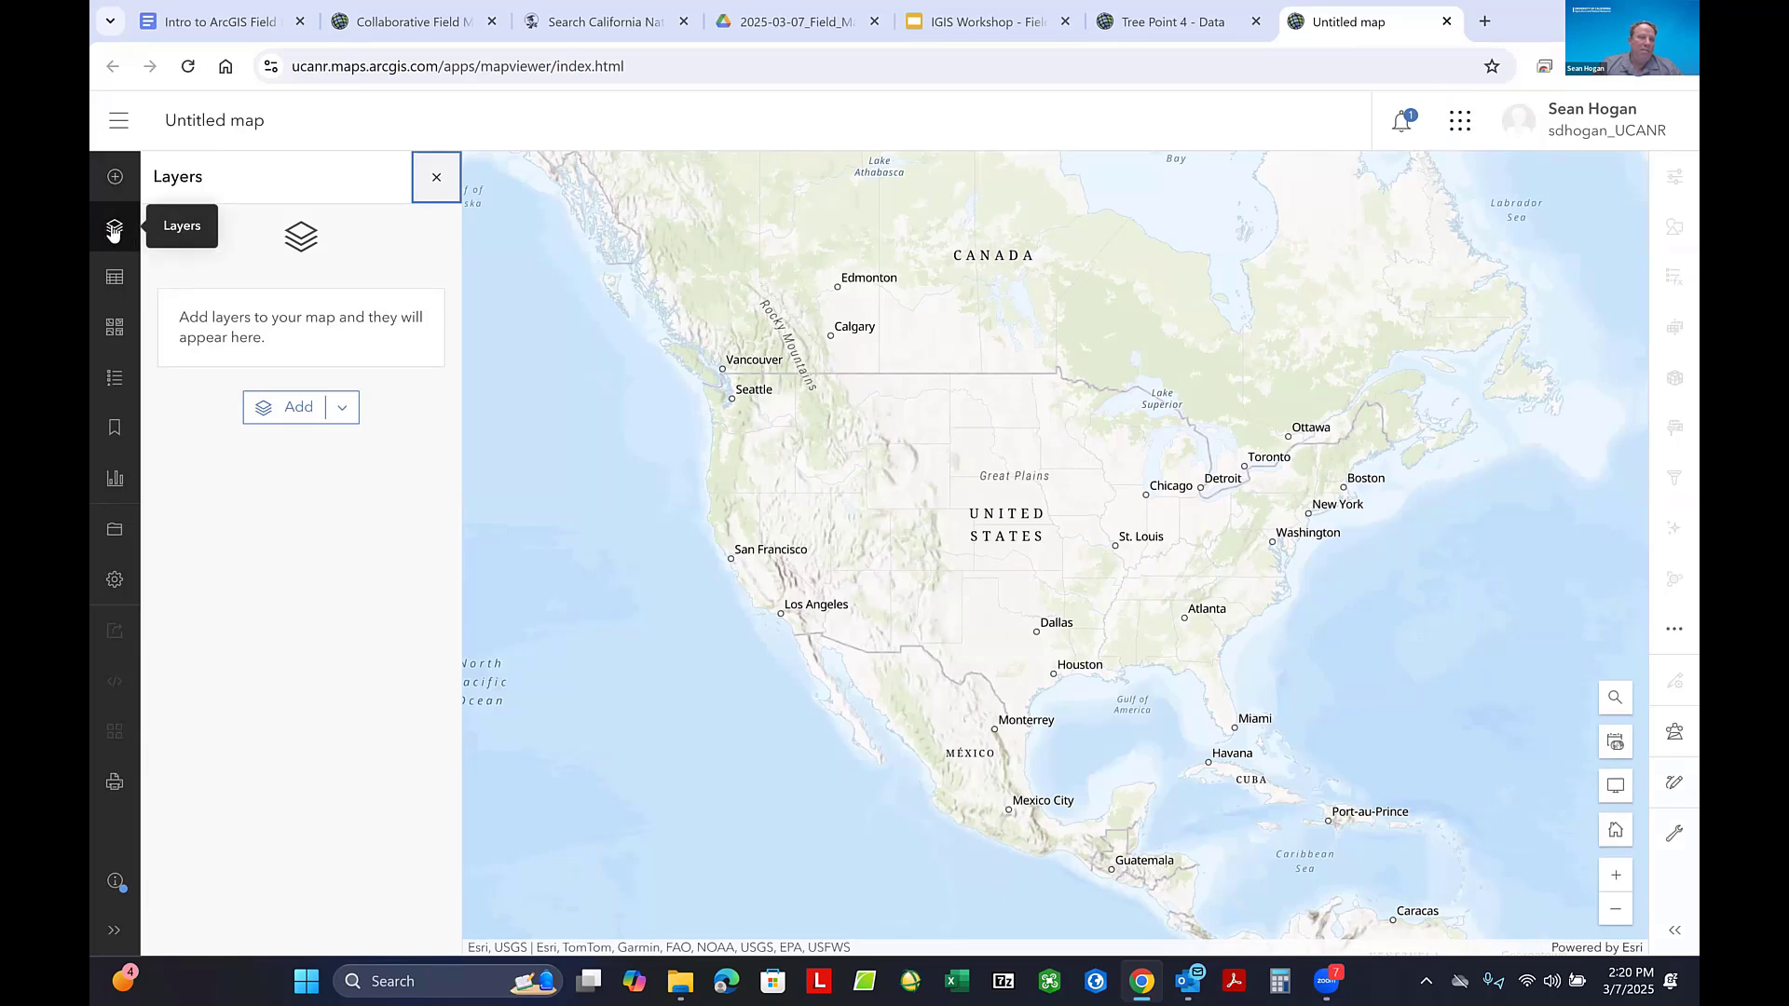
pyautogui.click(341, 410)
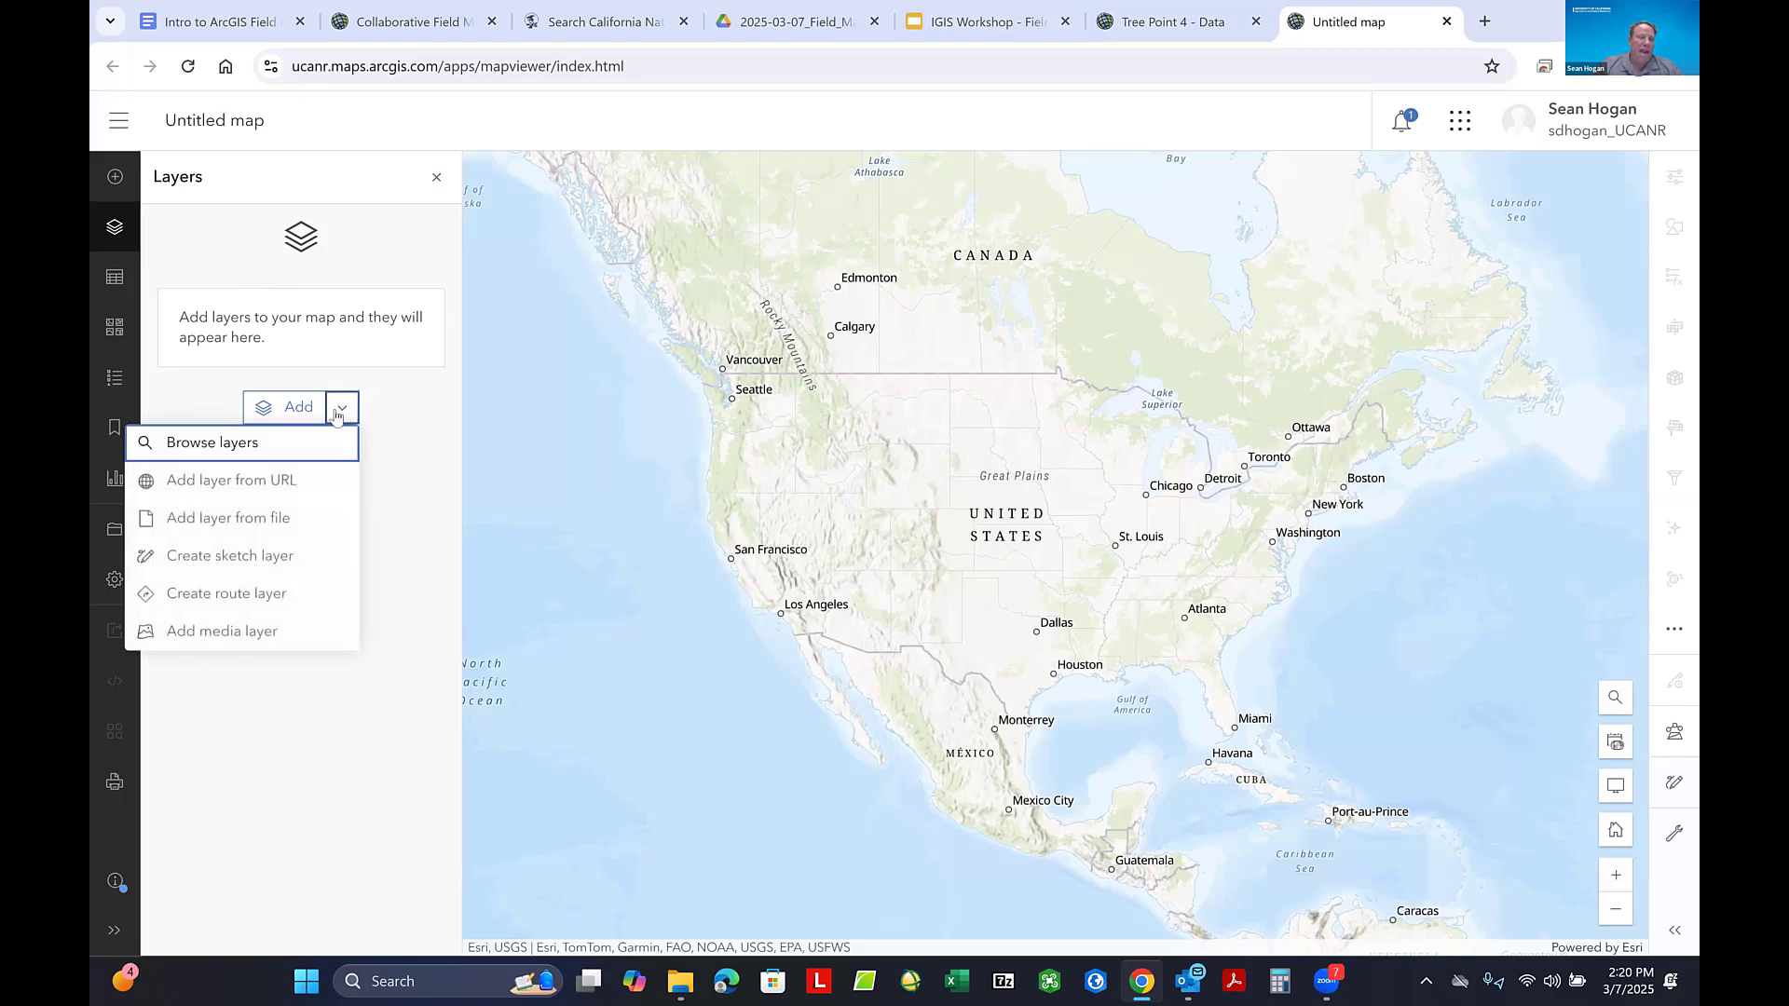
pyautogui.click(221, 446)
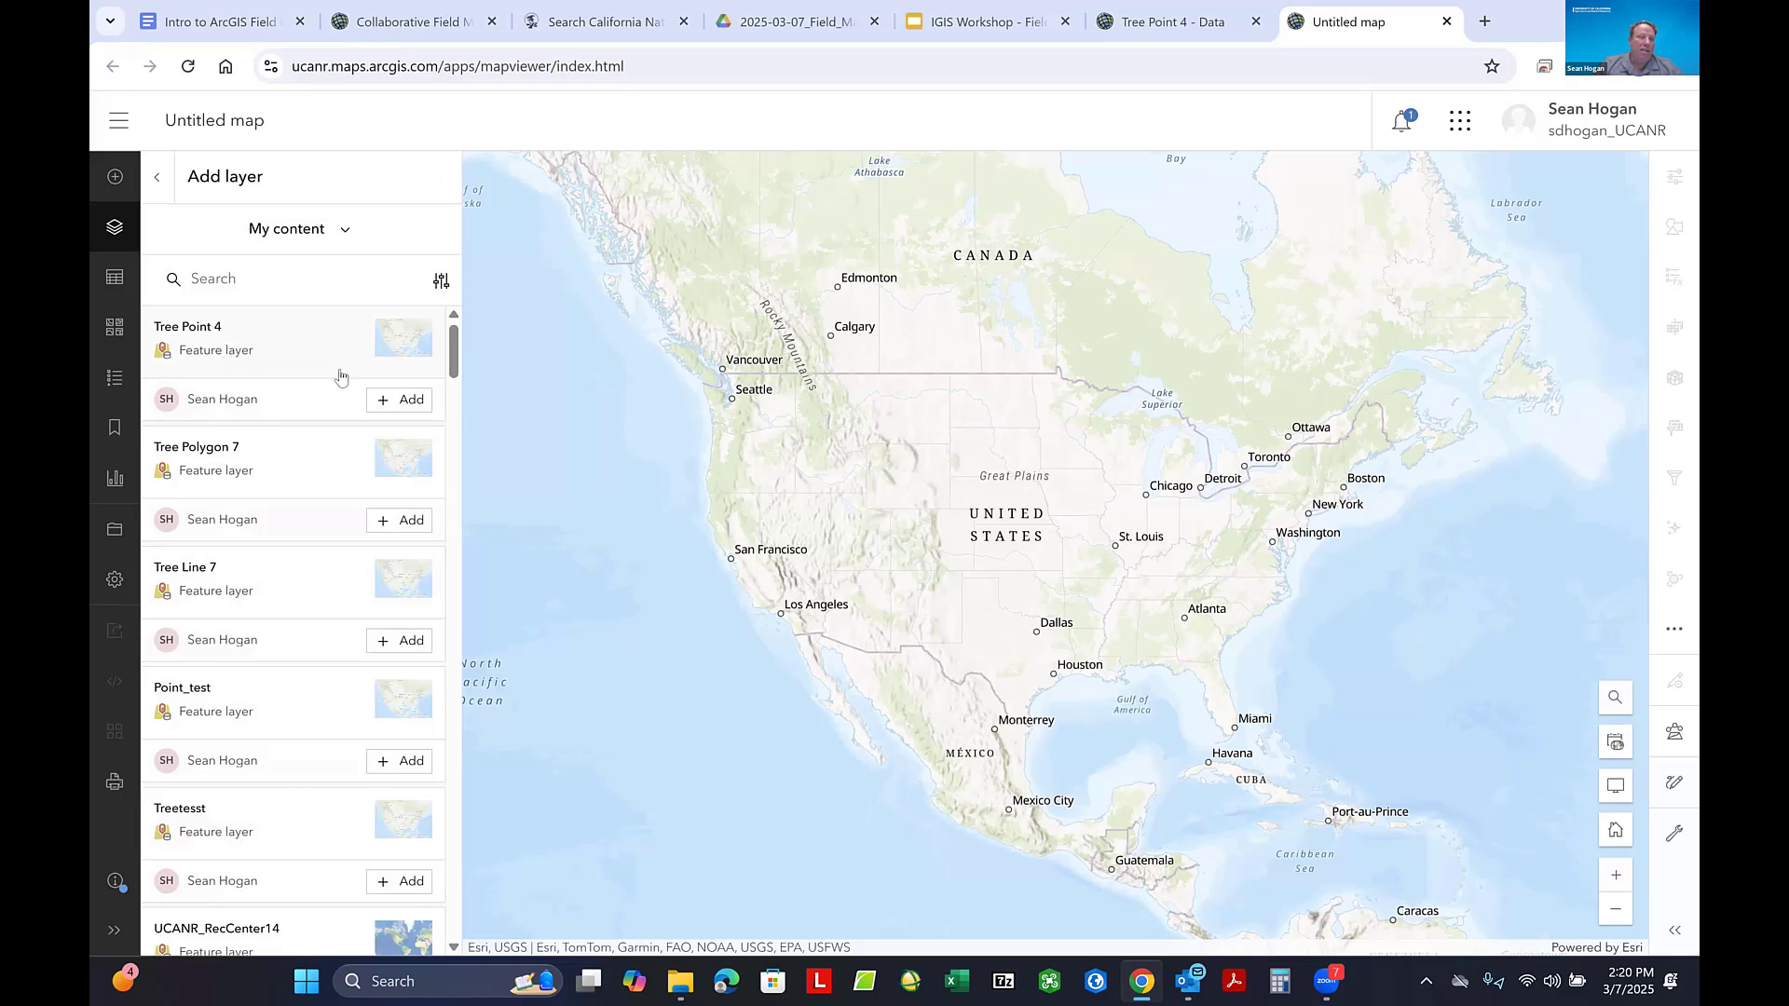
pyautogui.click(408, 402)
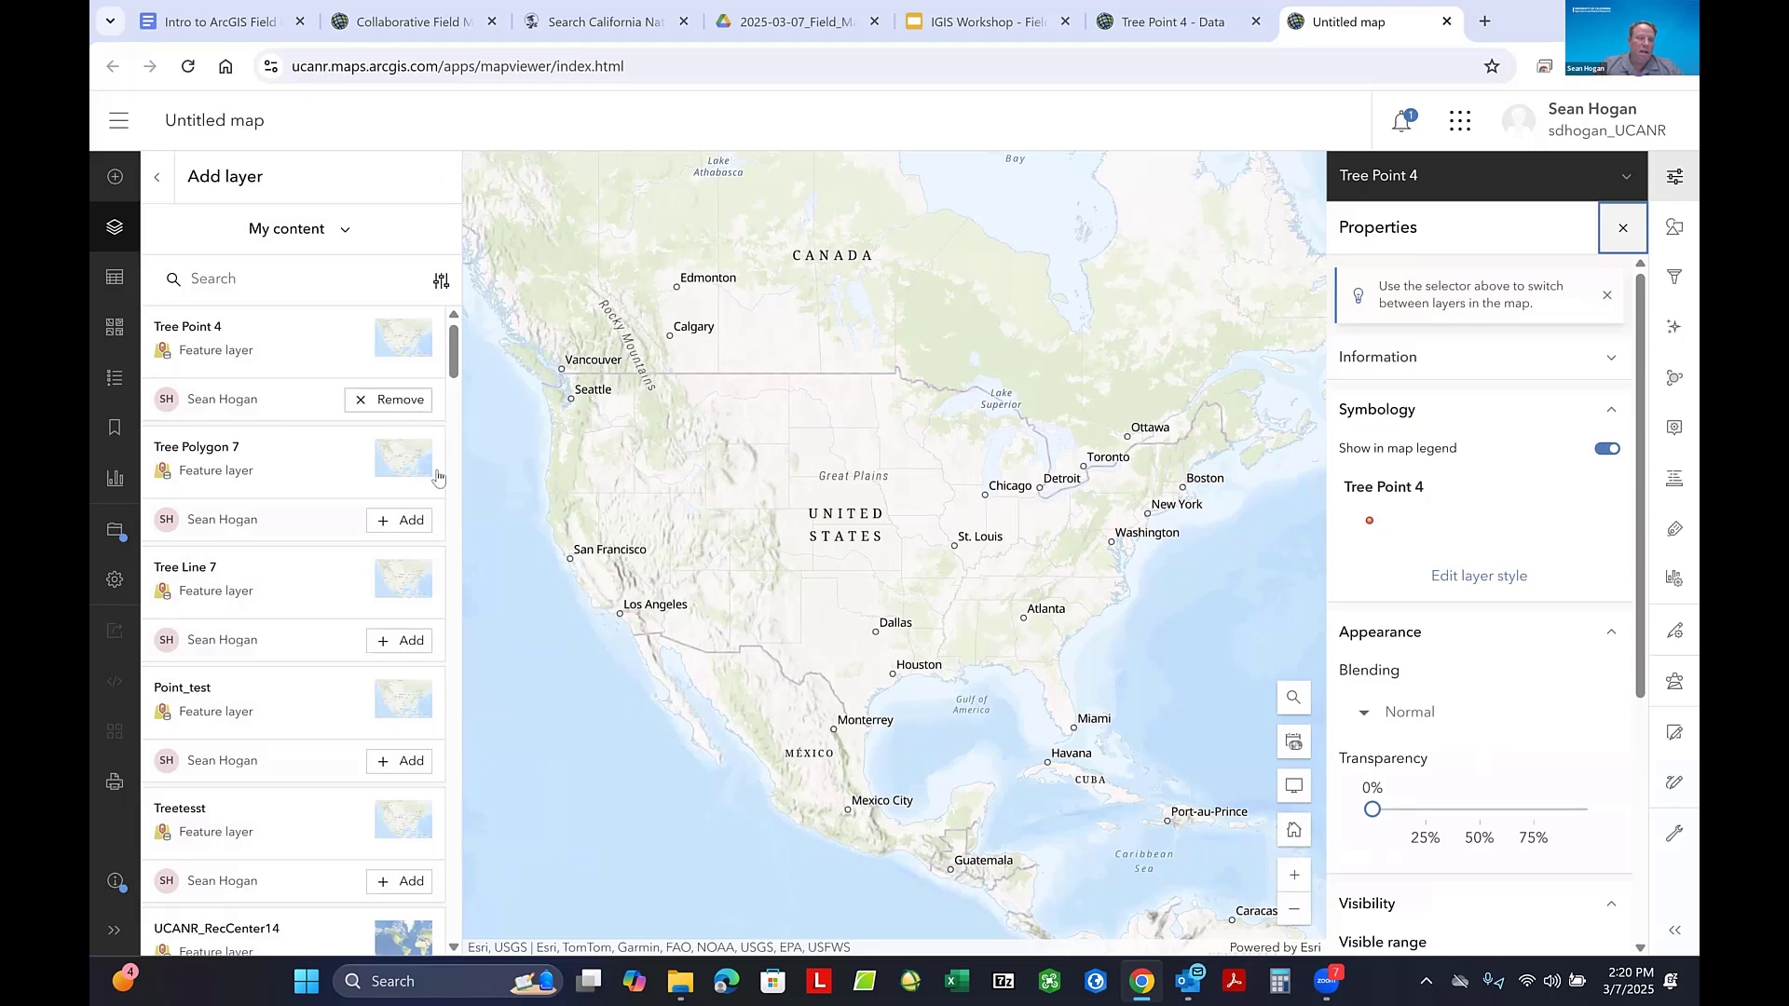
pyautogui.click(401, 641)
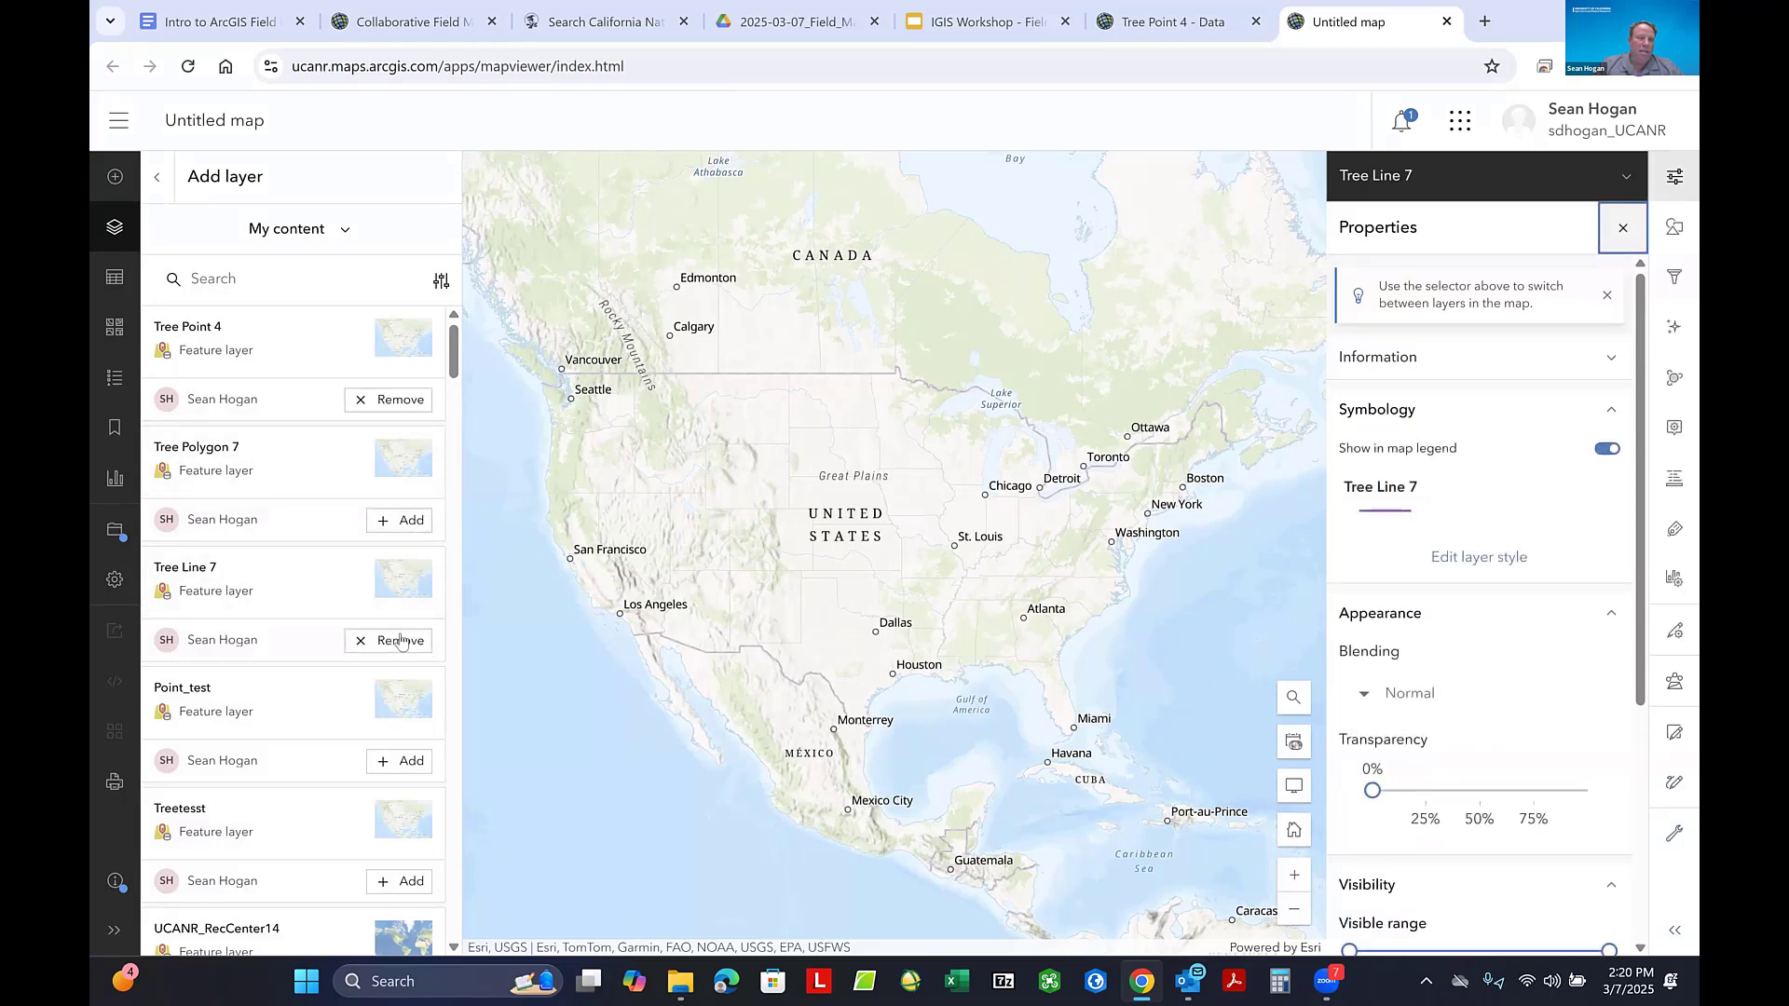
pyautogui.click(399, 524)
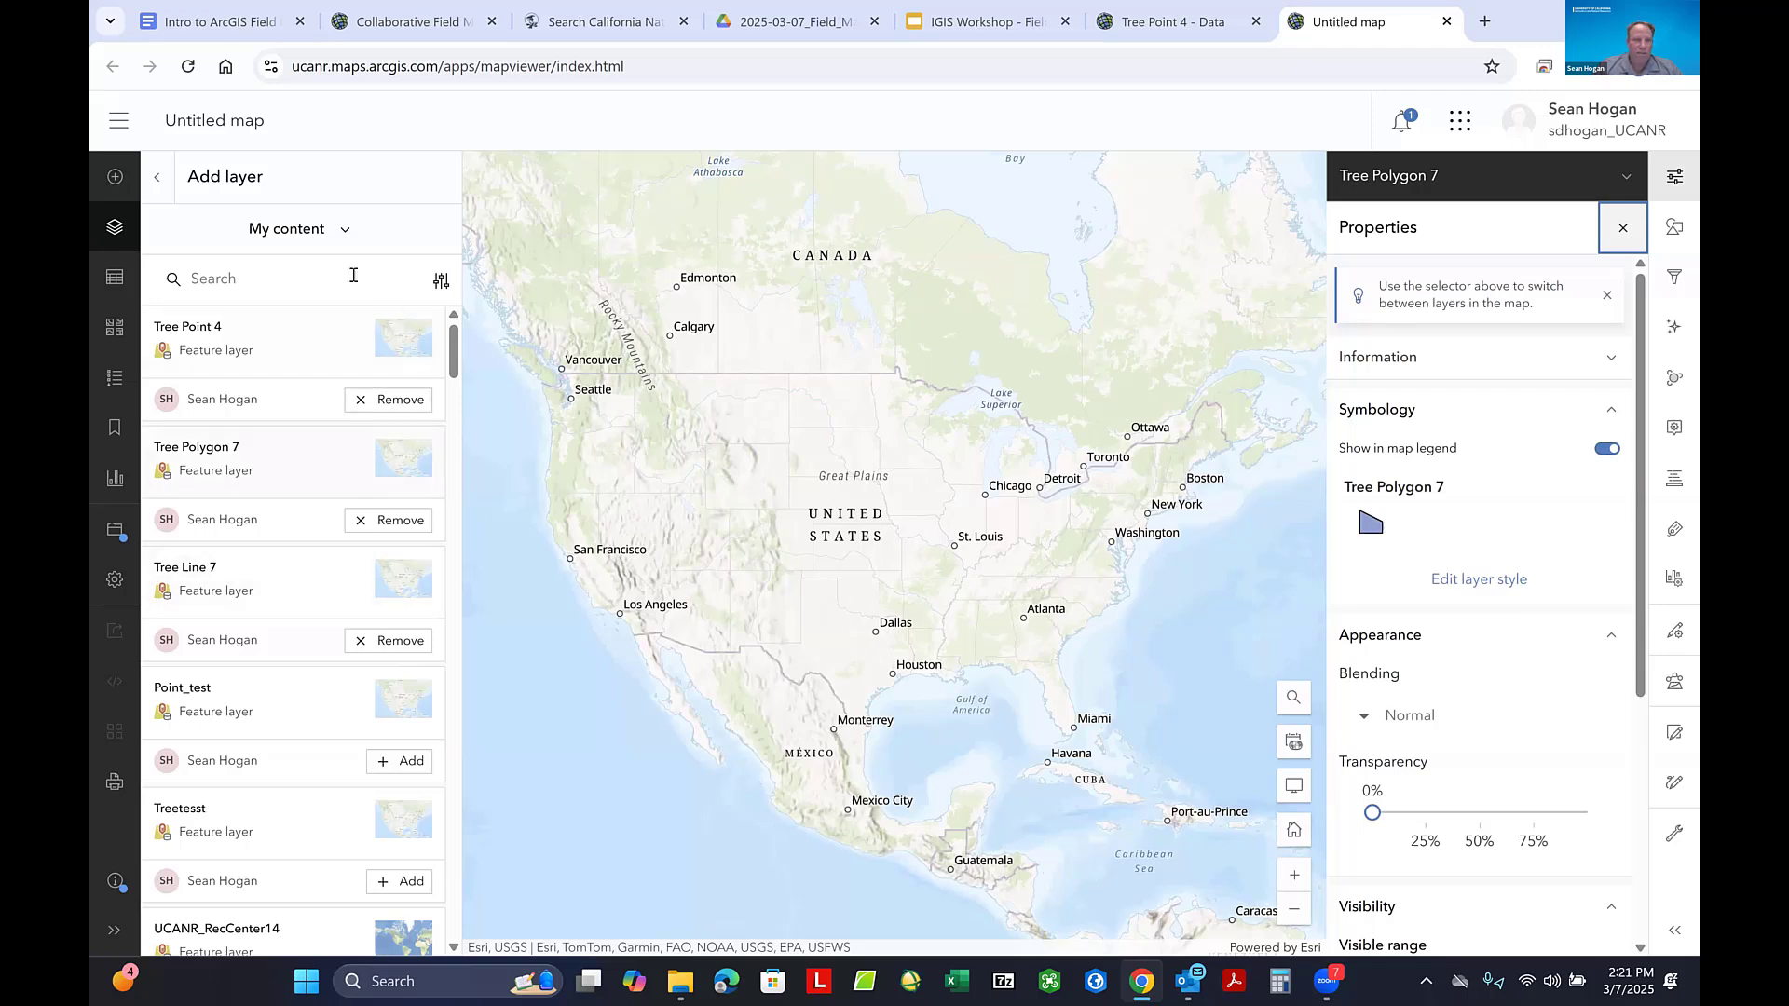
# - Reorder the map layers so Tree Point 4 is first, Tree Line 7 second and Tree Polygon 7 last
pyautogui.click(159, 179)
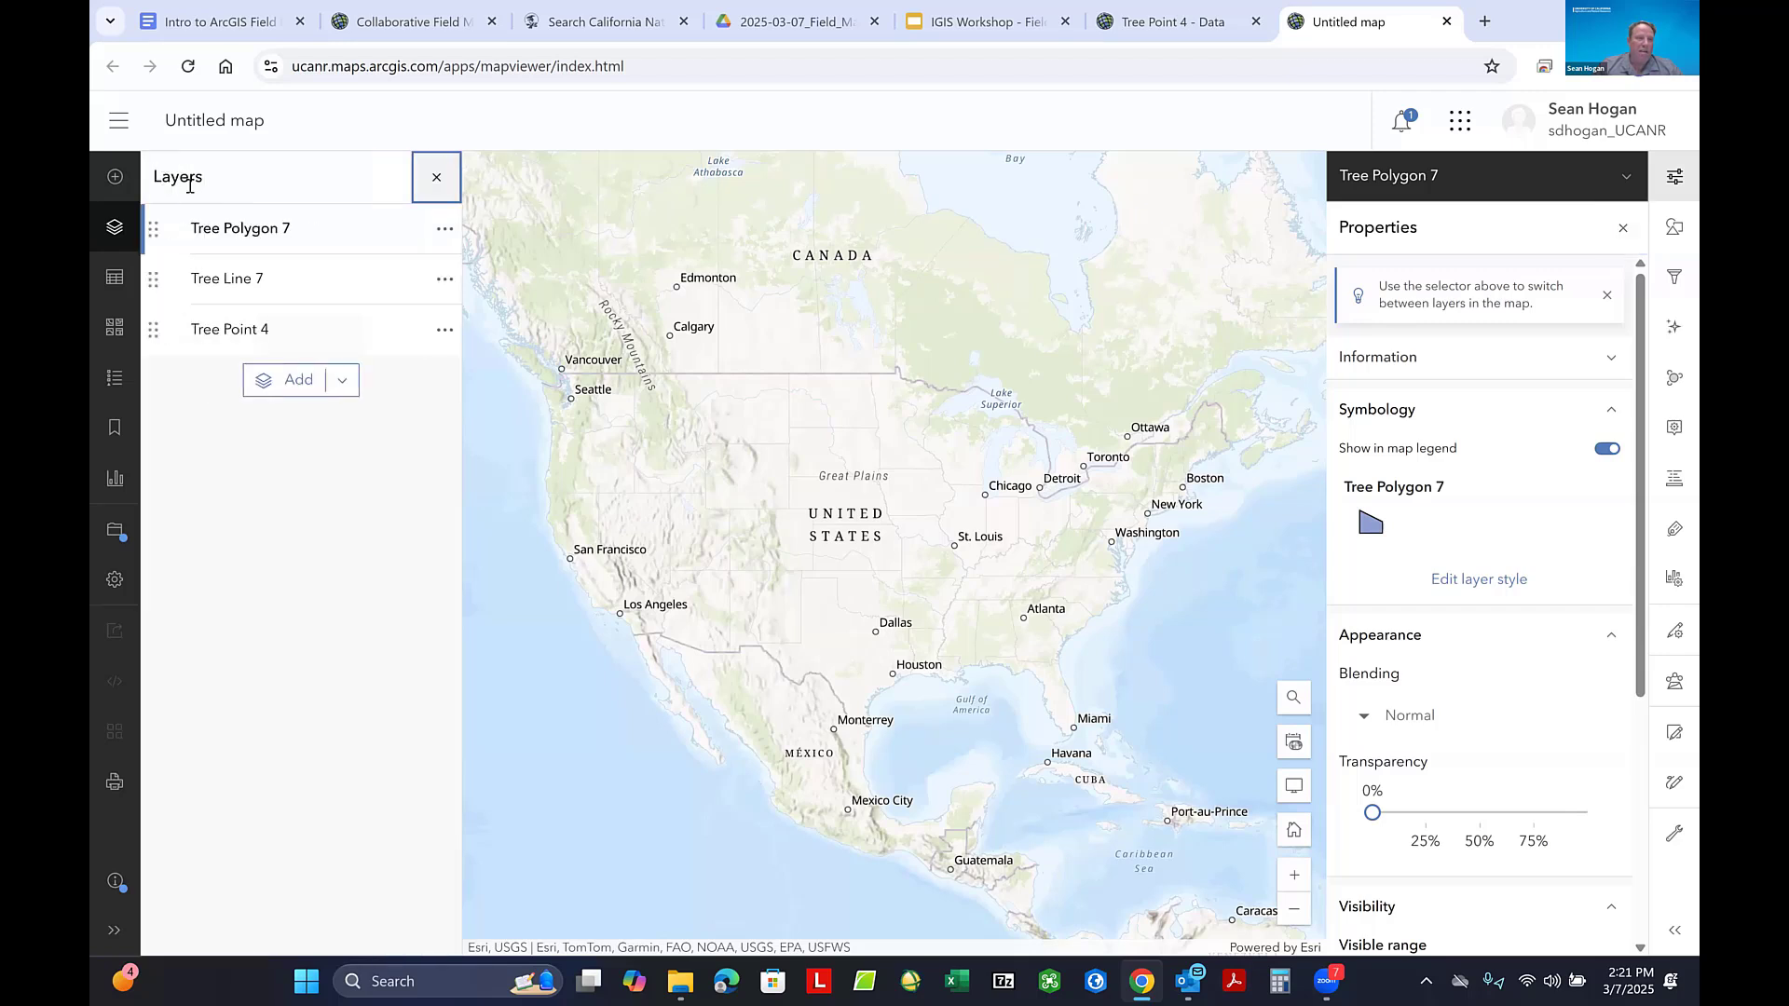
pyautogui.click(155, 330)
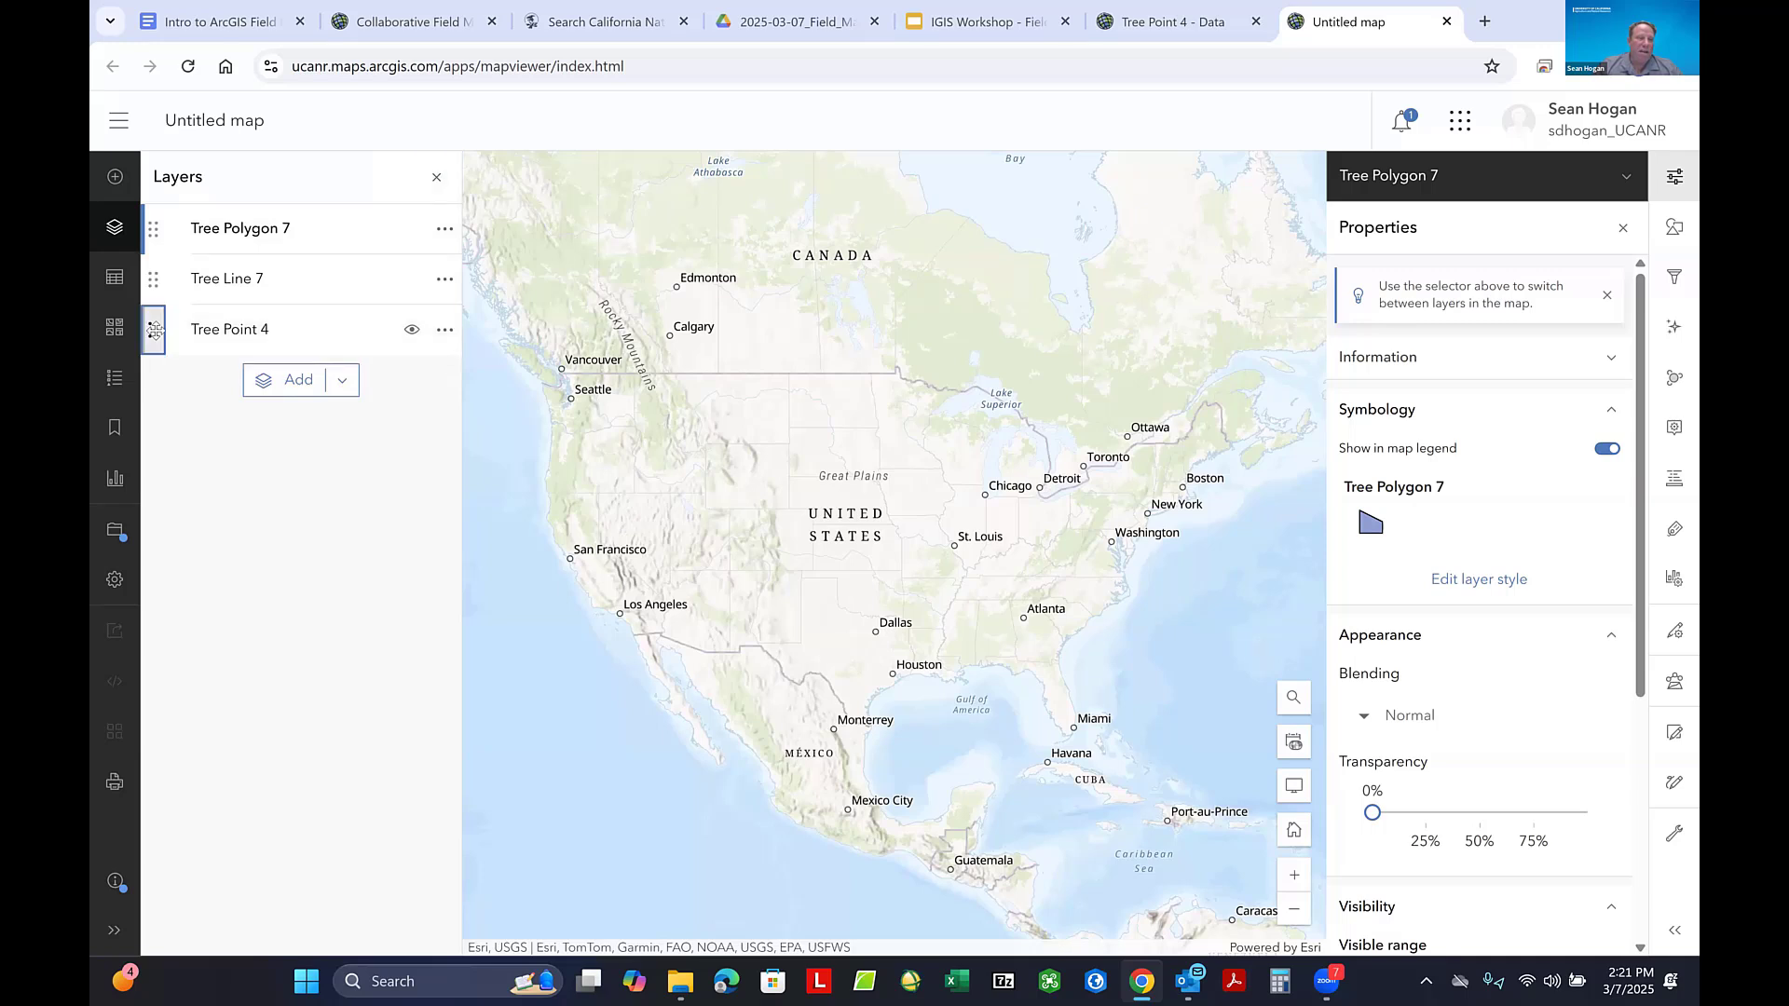
pyautogui.moveTo(155, 330); pyautogui.dragTo(161, 238)
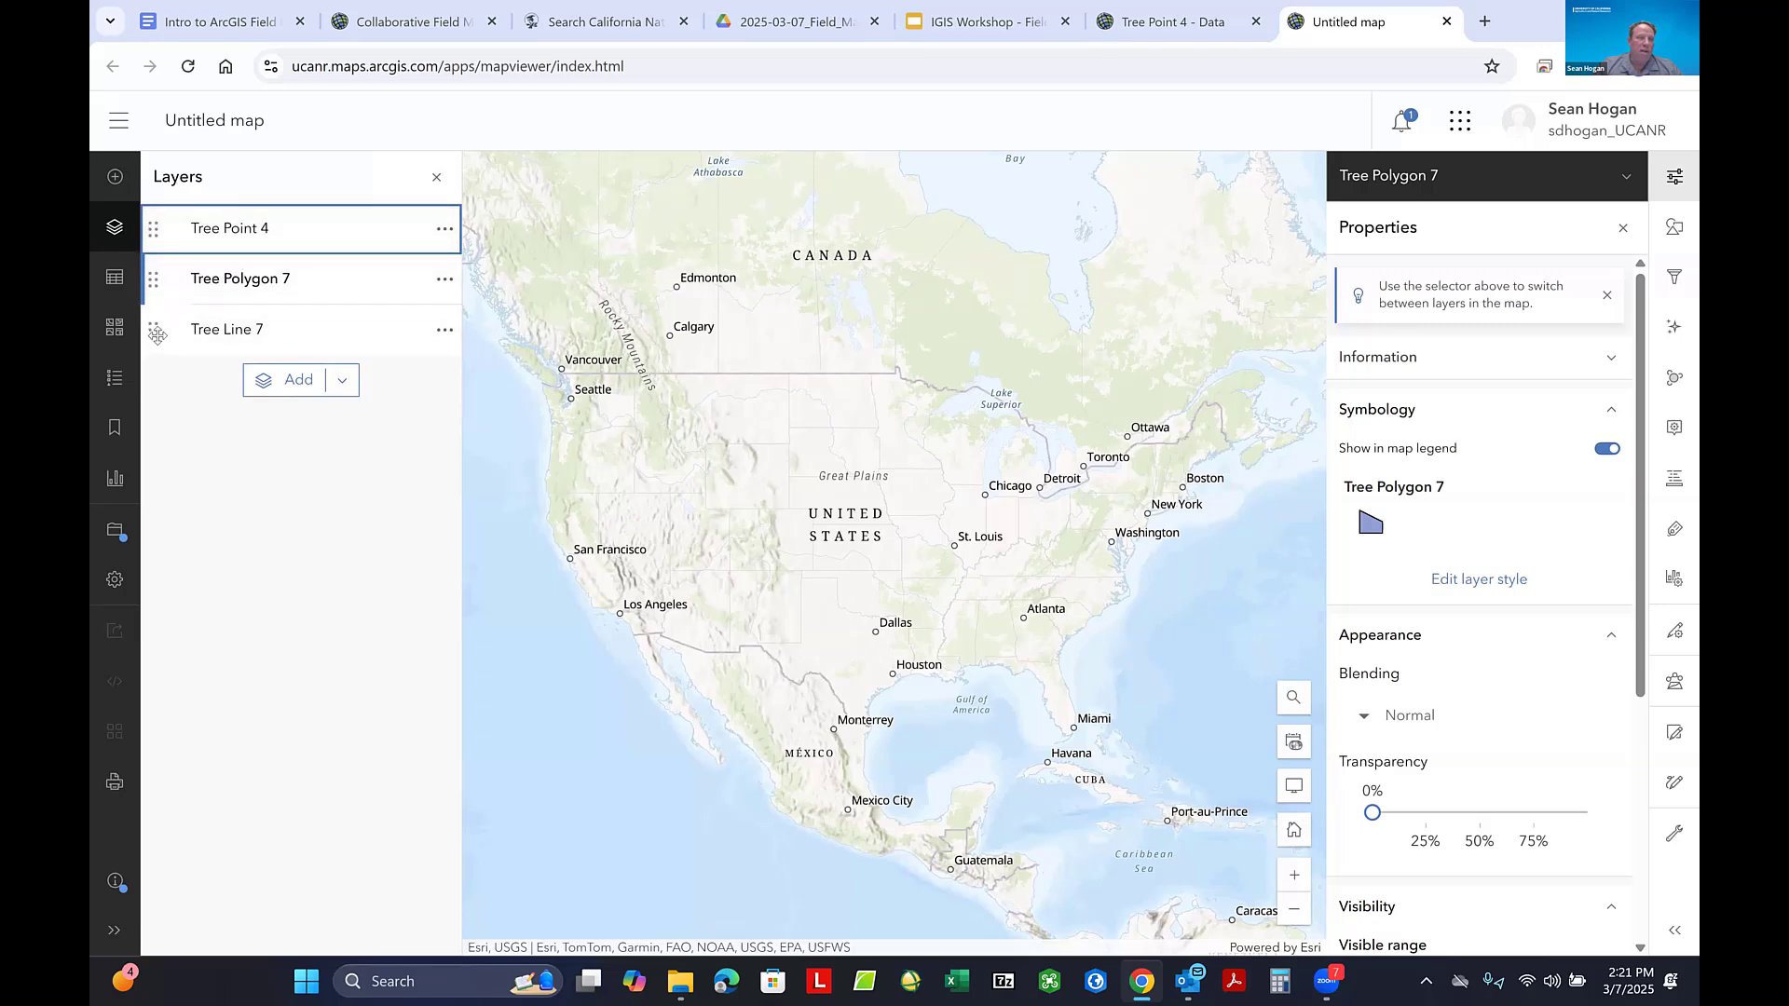
pyautogui.moveTo(155, 337); pyautogui.dragTo(161, 280)
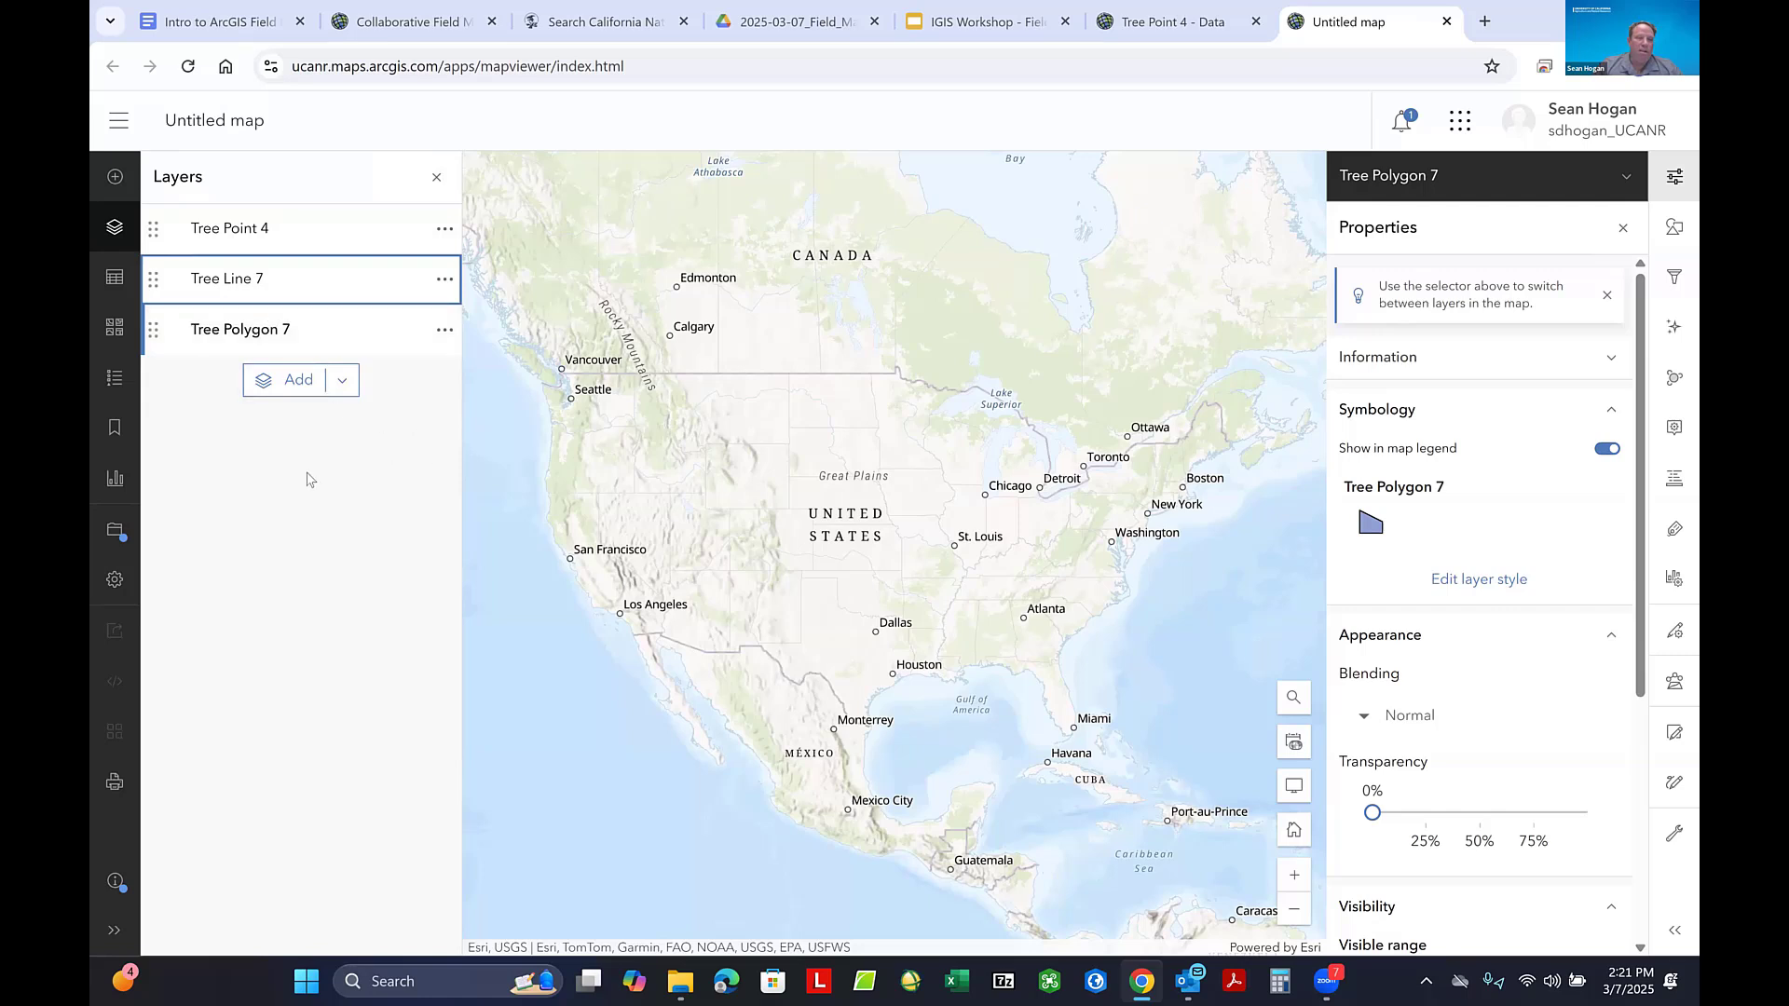
pyautogui.click(306, 508)
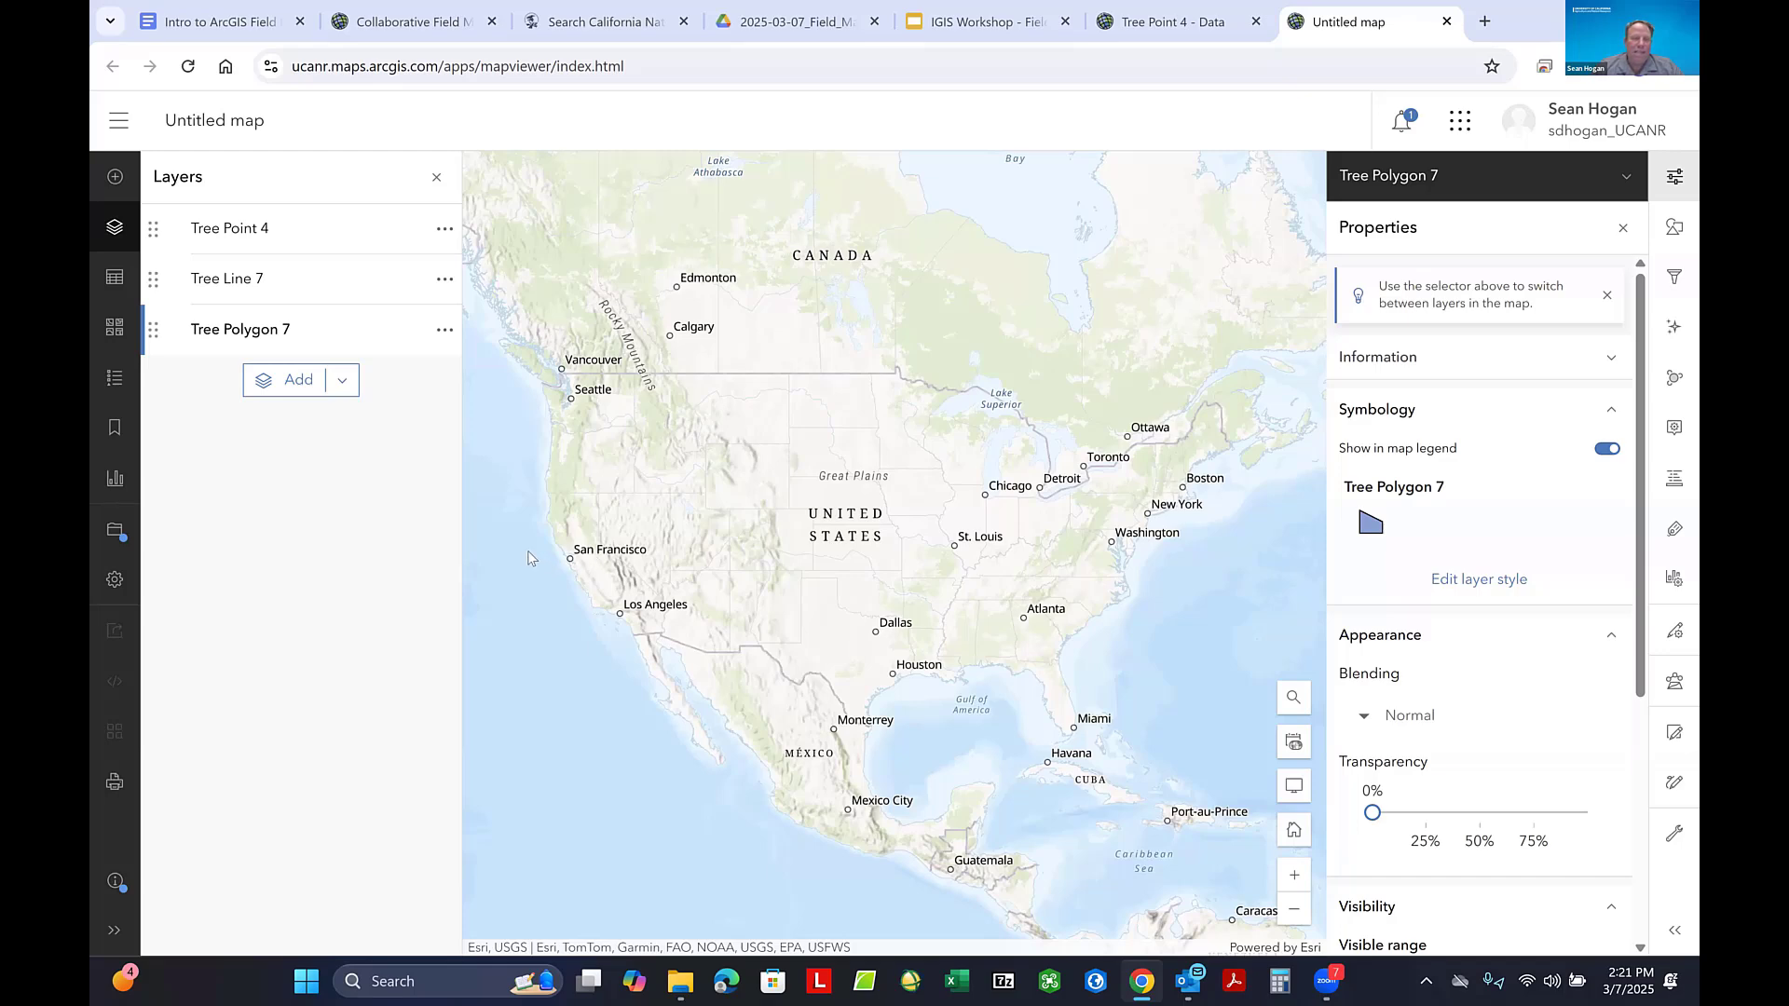
# - Change the map's basemap to Imagery Hybrid and close the basemap gallery
pyautogui.moveTo(646, 515); pyautogui.dragTo(762, 459)
pyautogui.scroll(1, 820, 498)
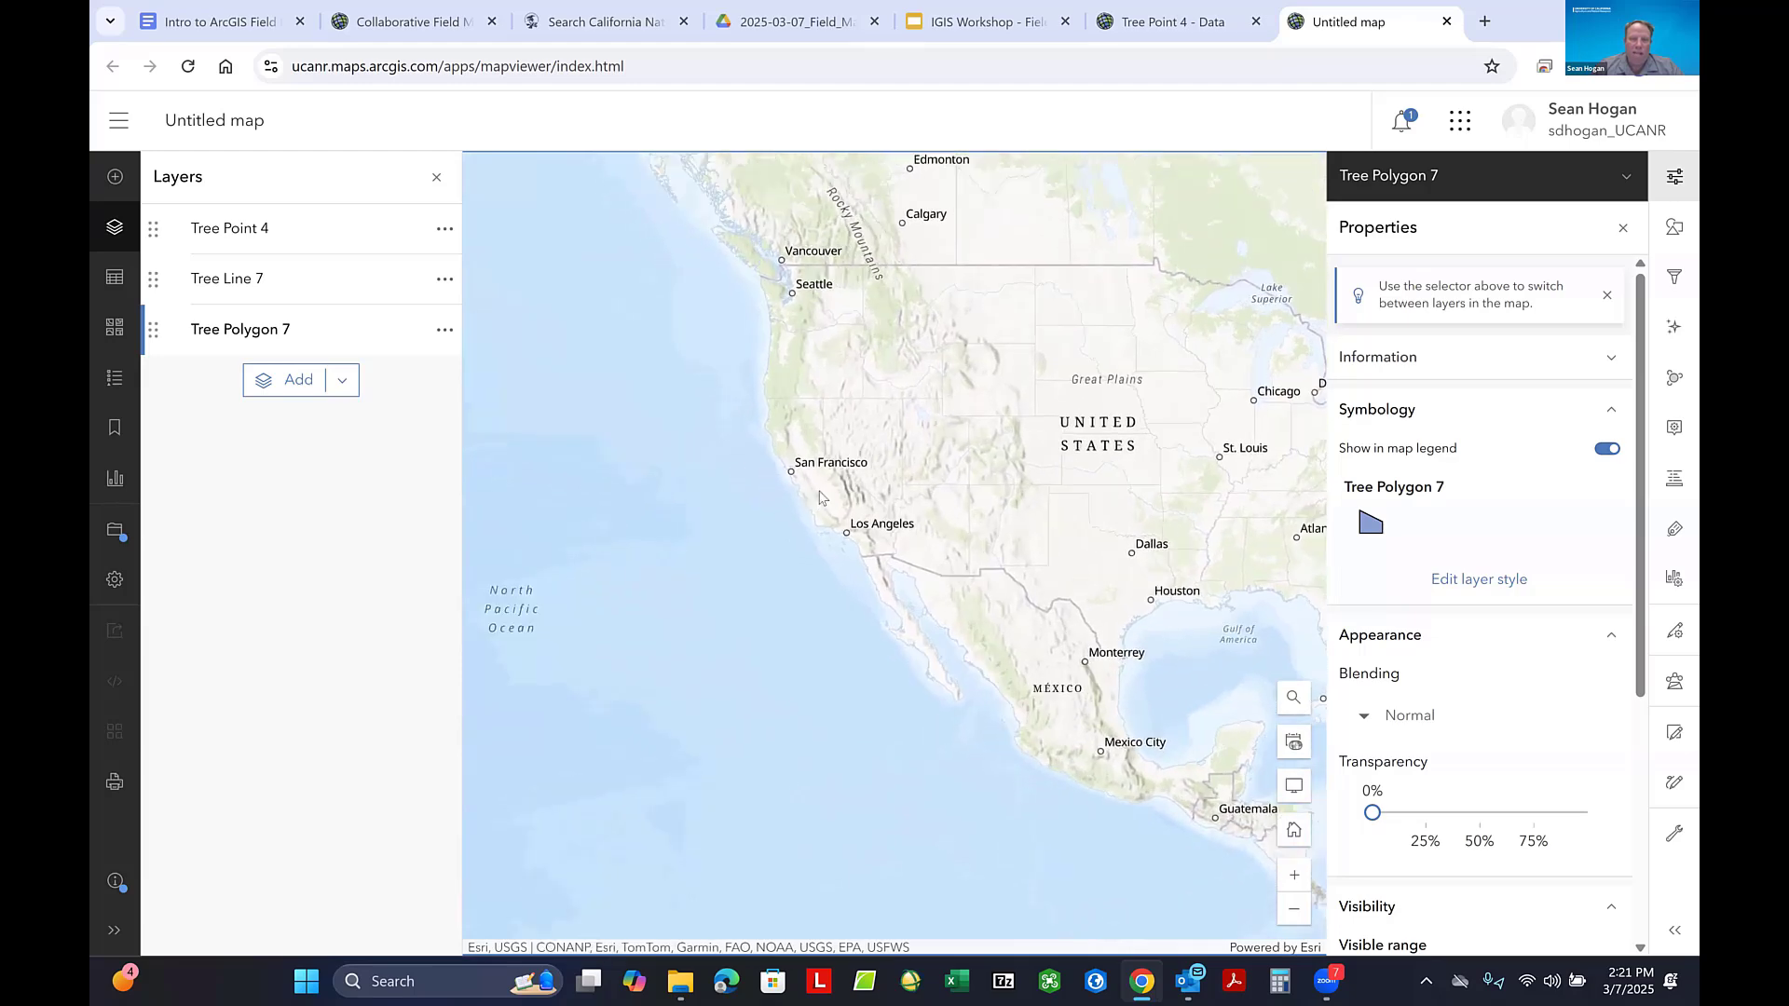
pyautogui.scroll(3, 820, 497)
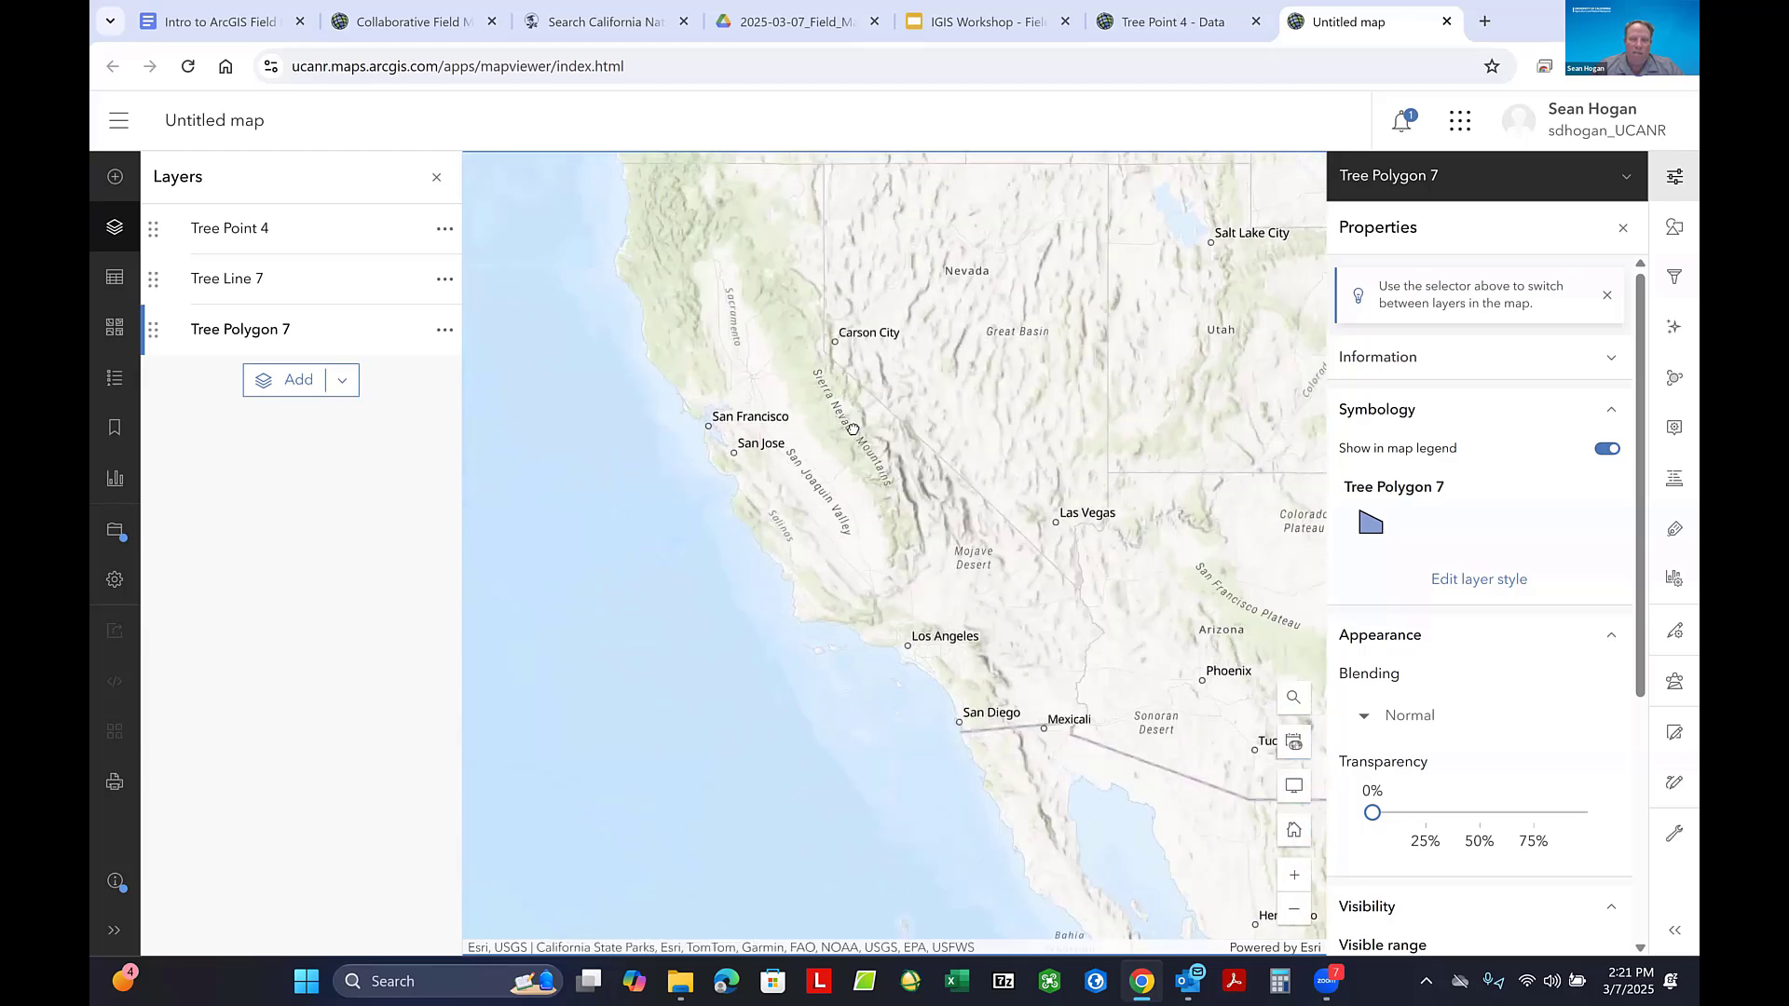
pyautogui.moveTo(853, 429); pyautogui.dragTo(865, 451)
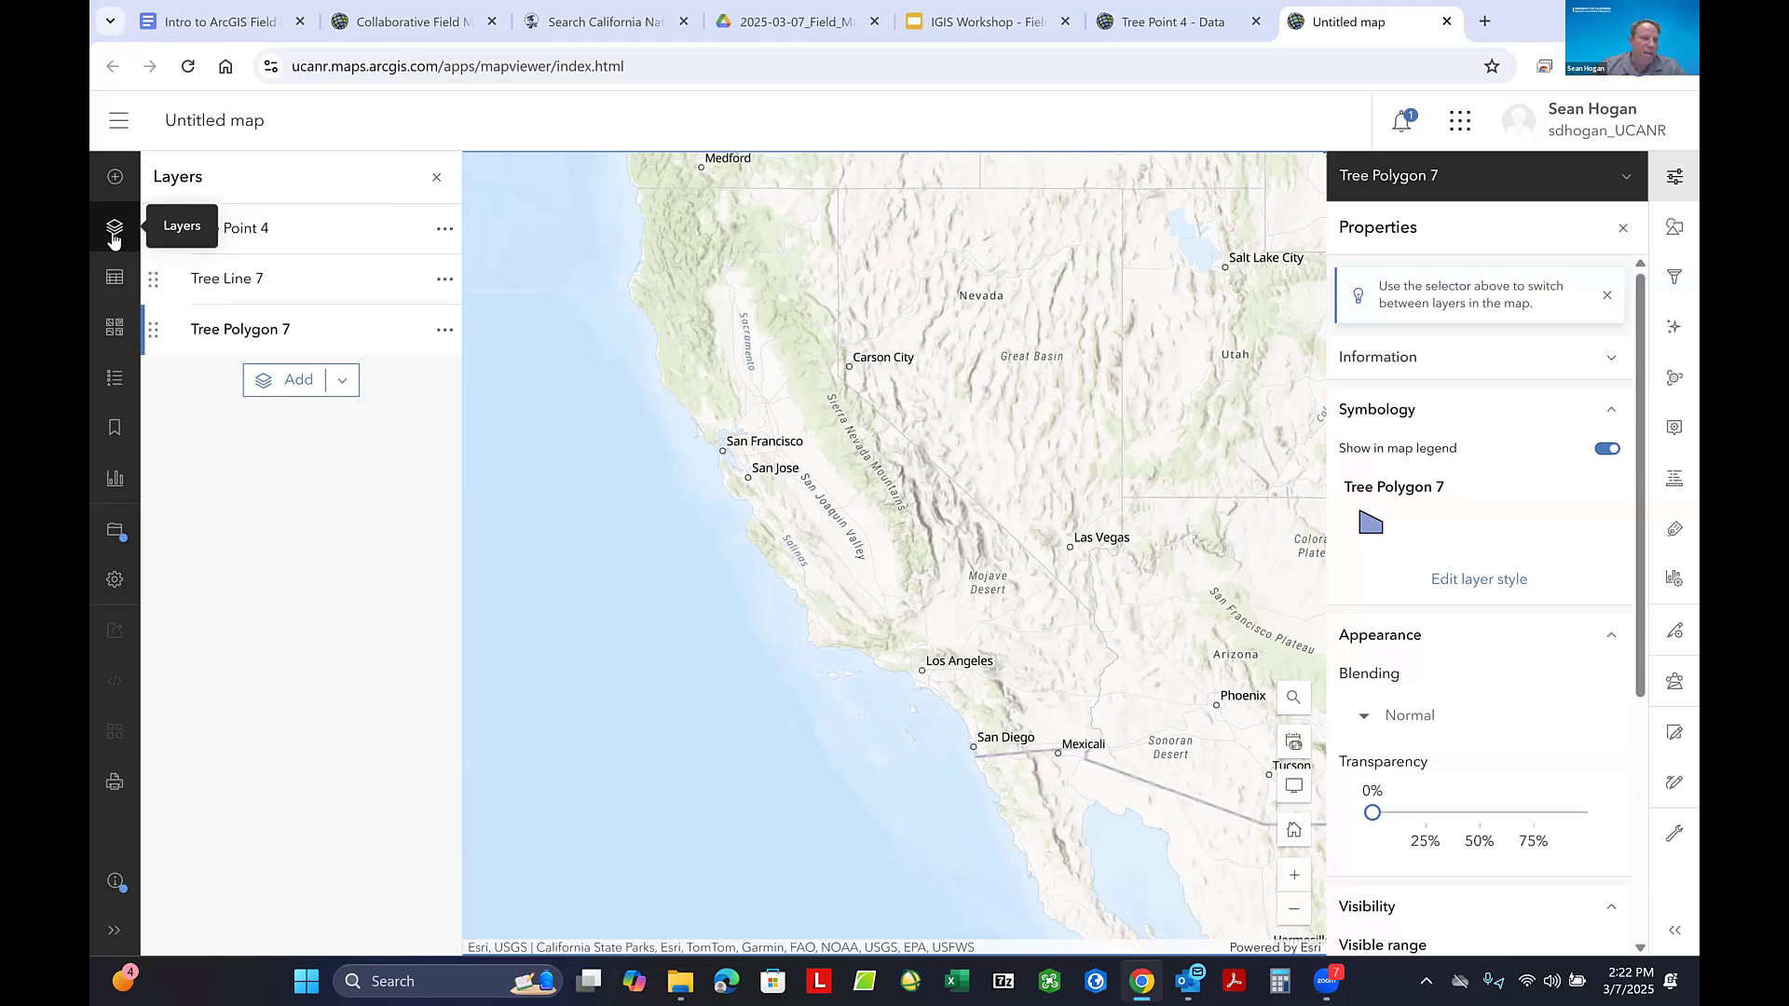
pyautogui.click(116, 327)
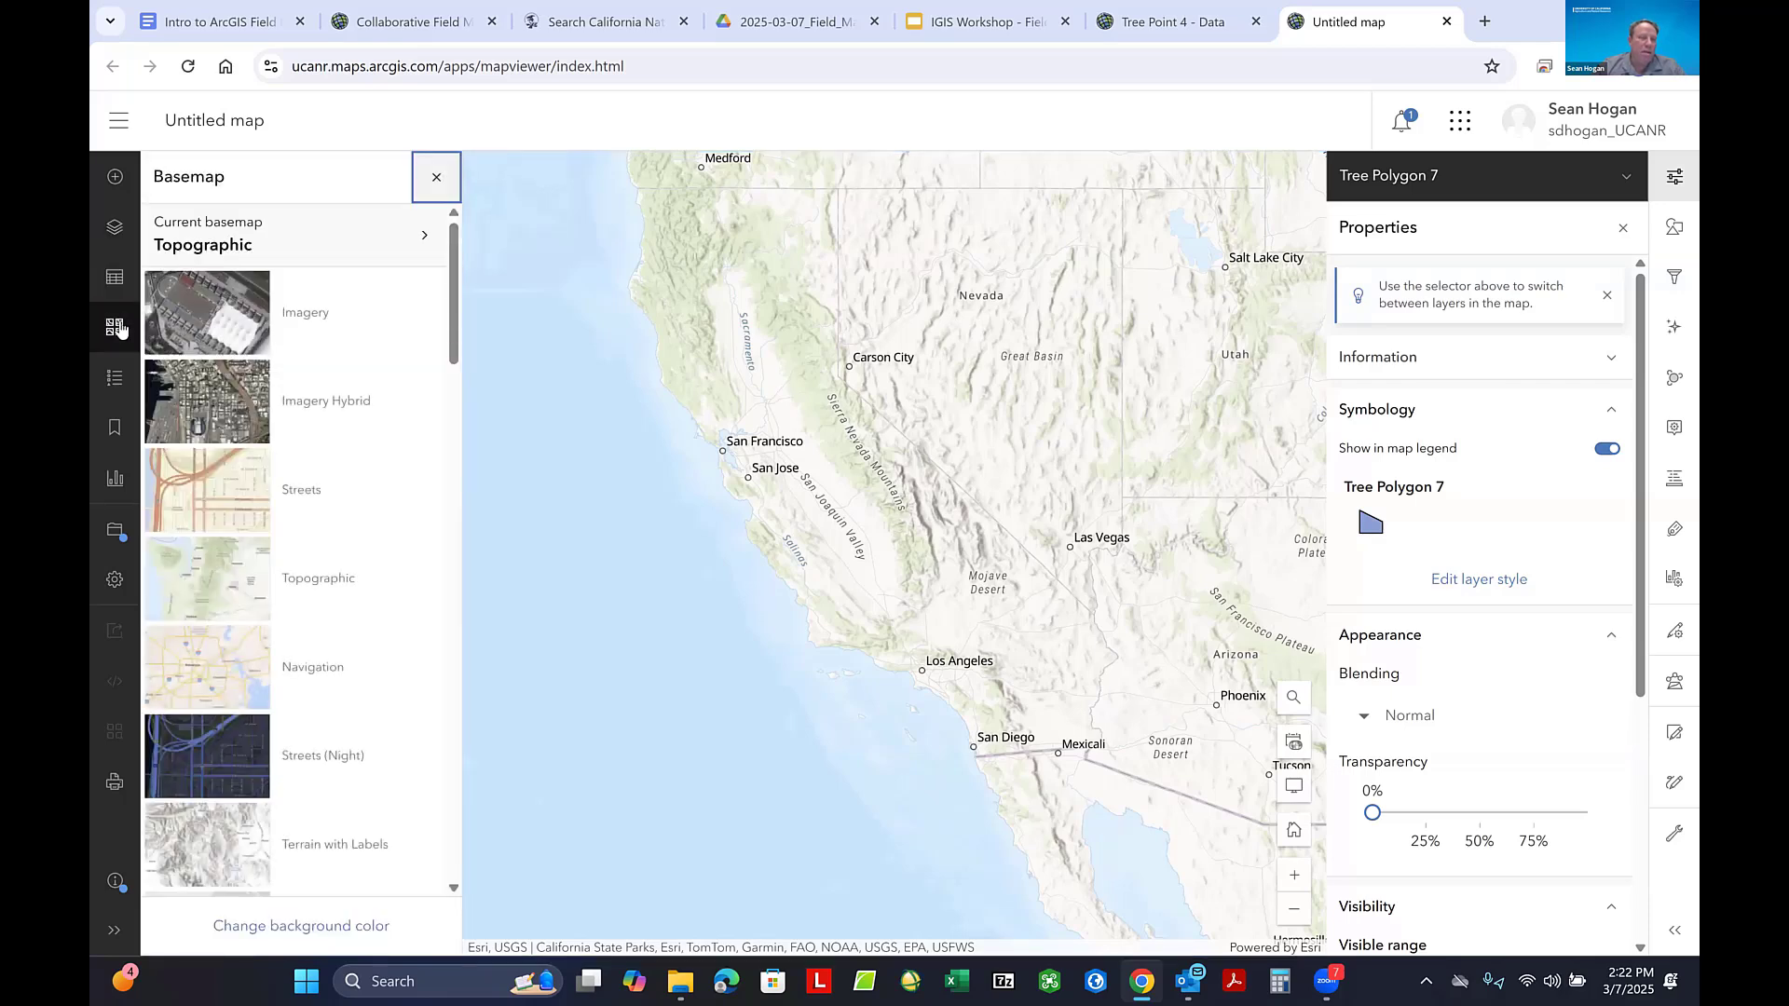
pyautogui.click(232, 404)
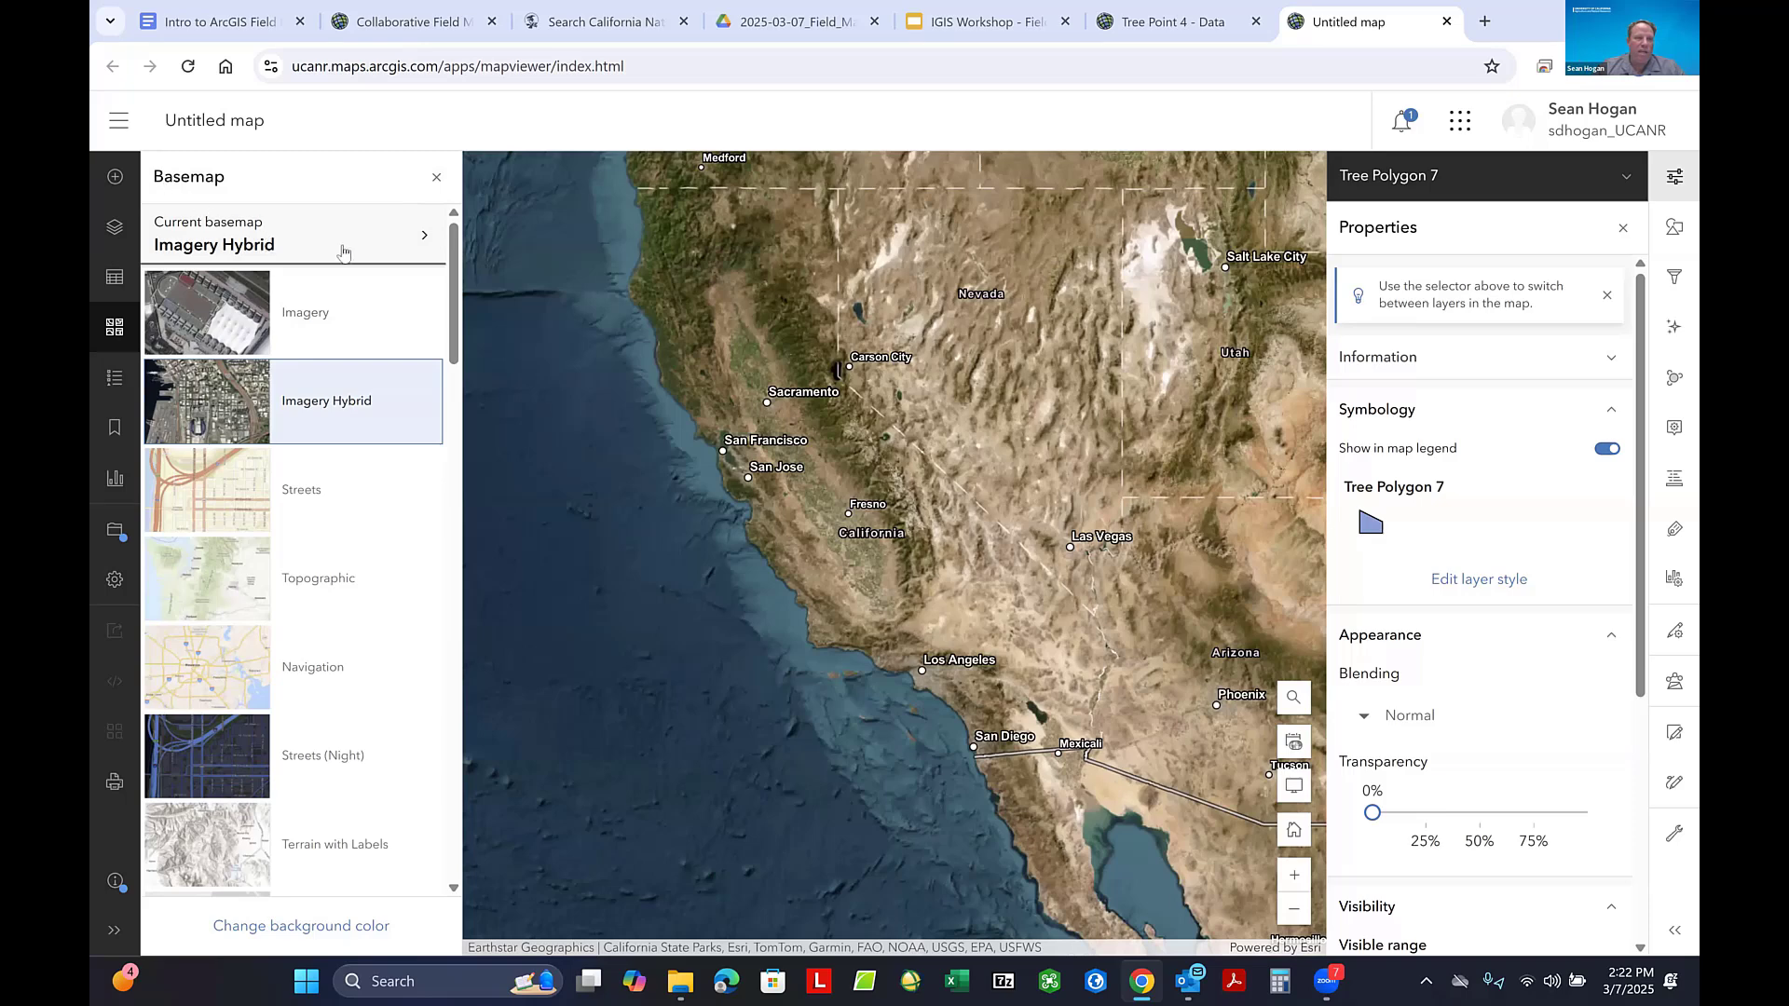
pyautogui.scroll(-6, 350, 347)
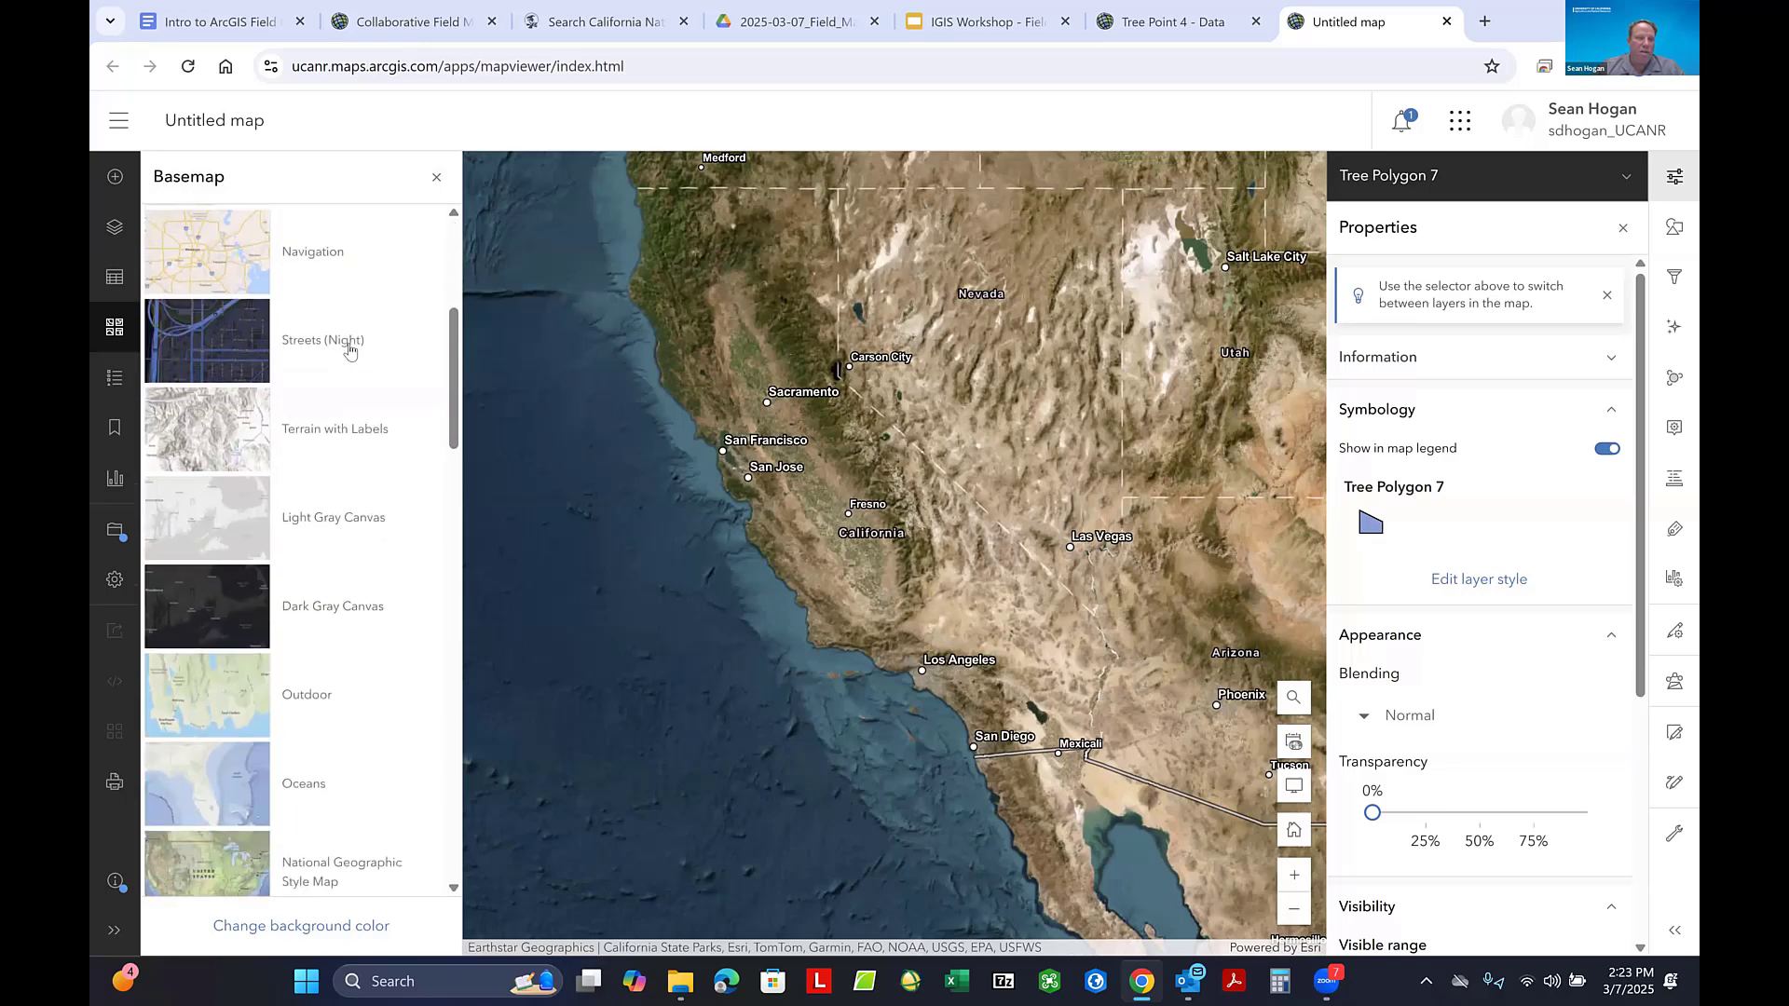
pyautogui.scroll(6, 351, 348)
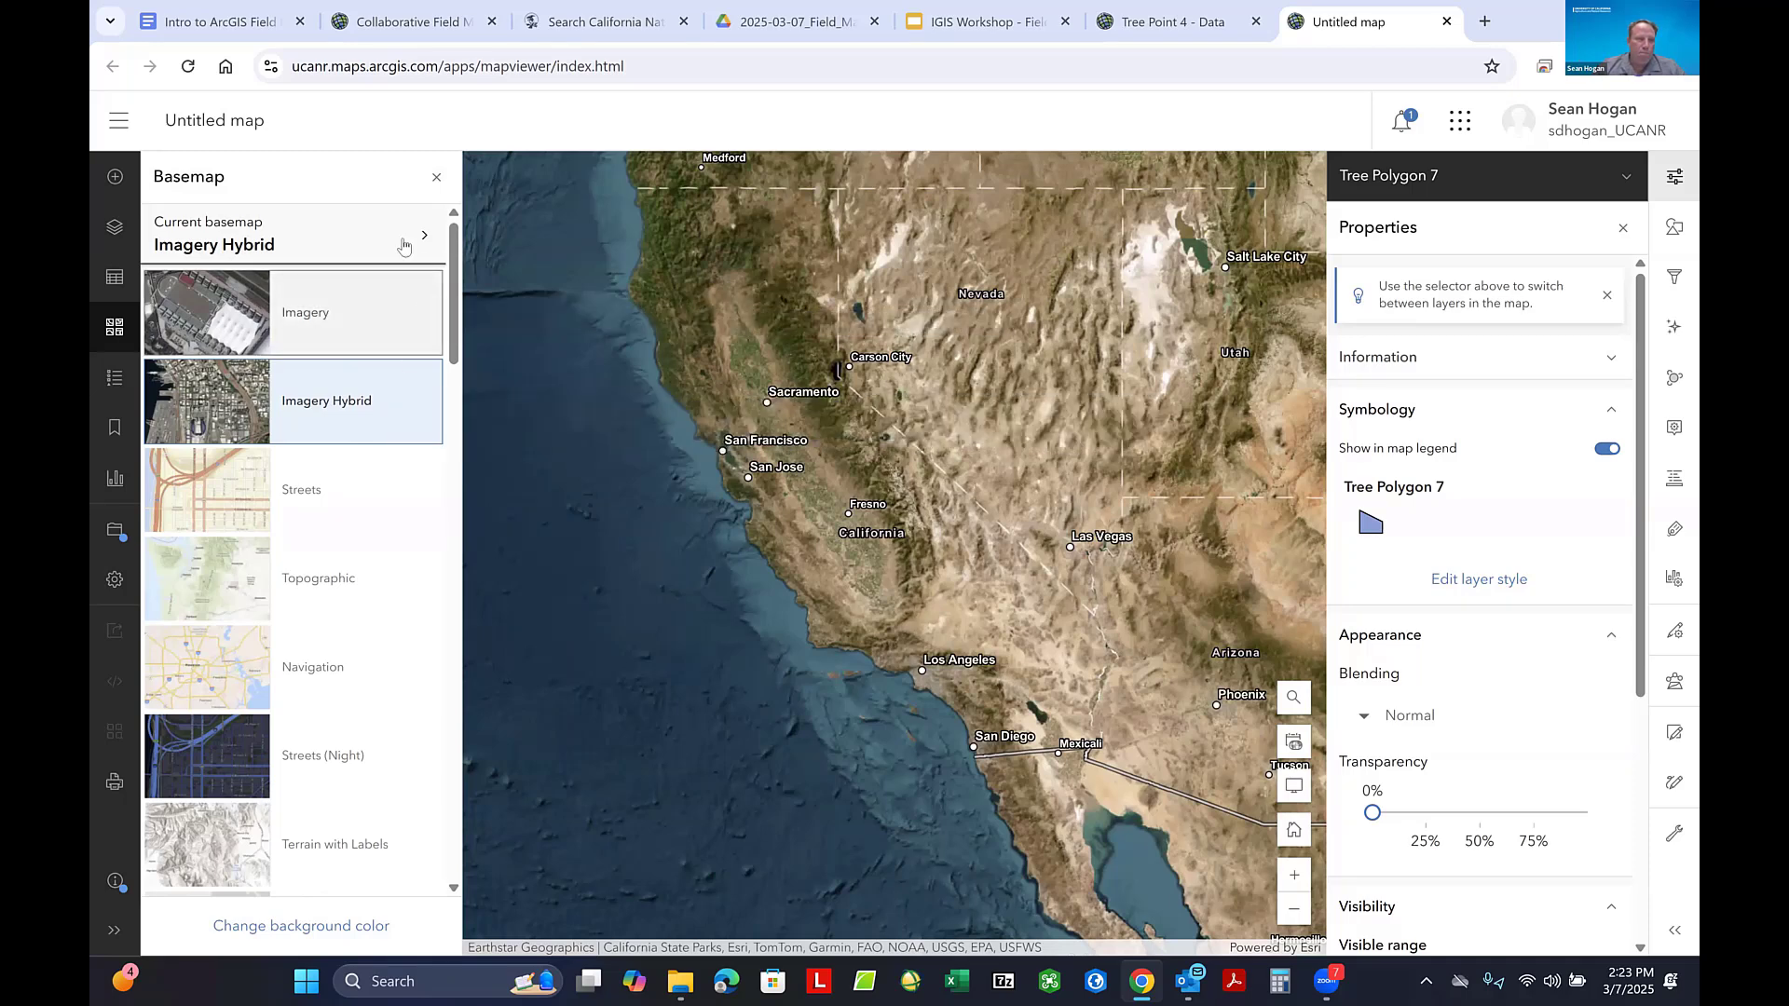
pyautogui.click(438, 179)
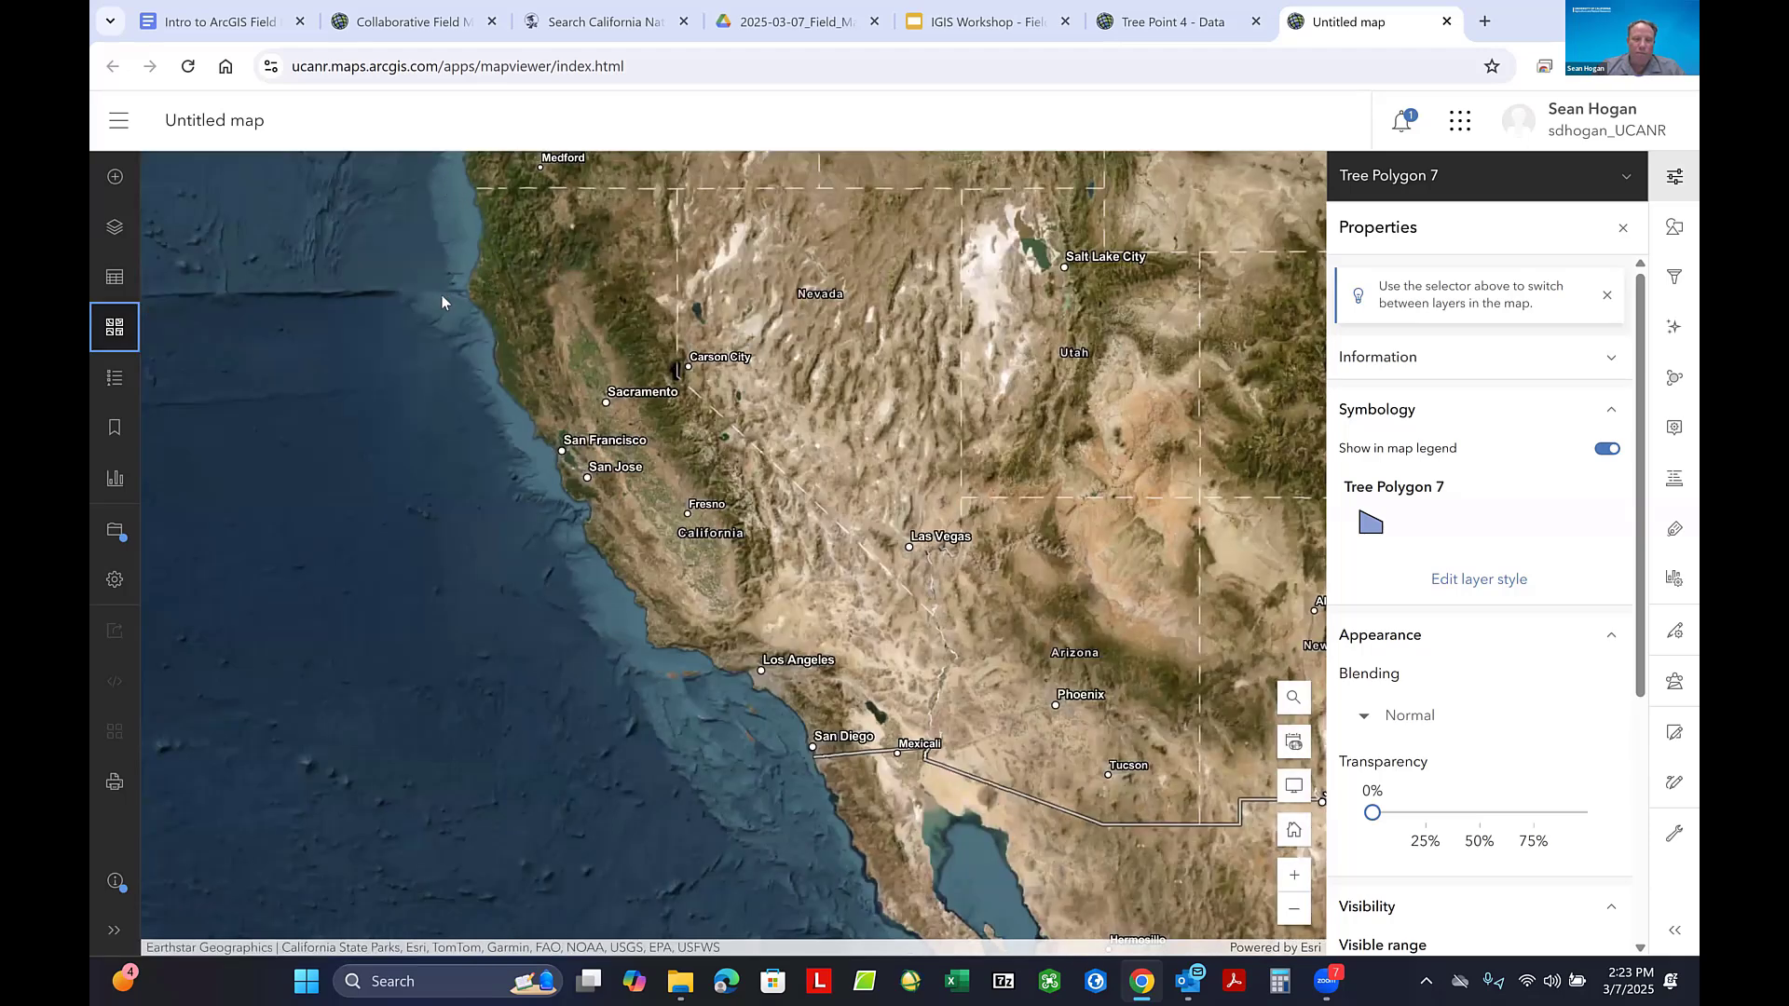
pyautogui.moveTo(462, 306); pyautogui.dragTo(508, 311)
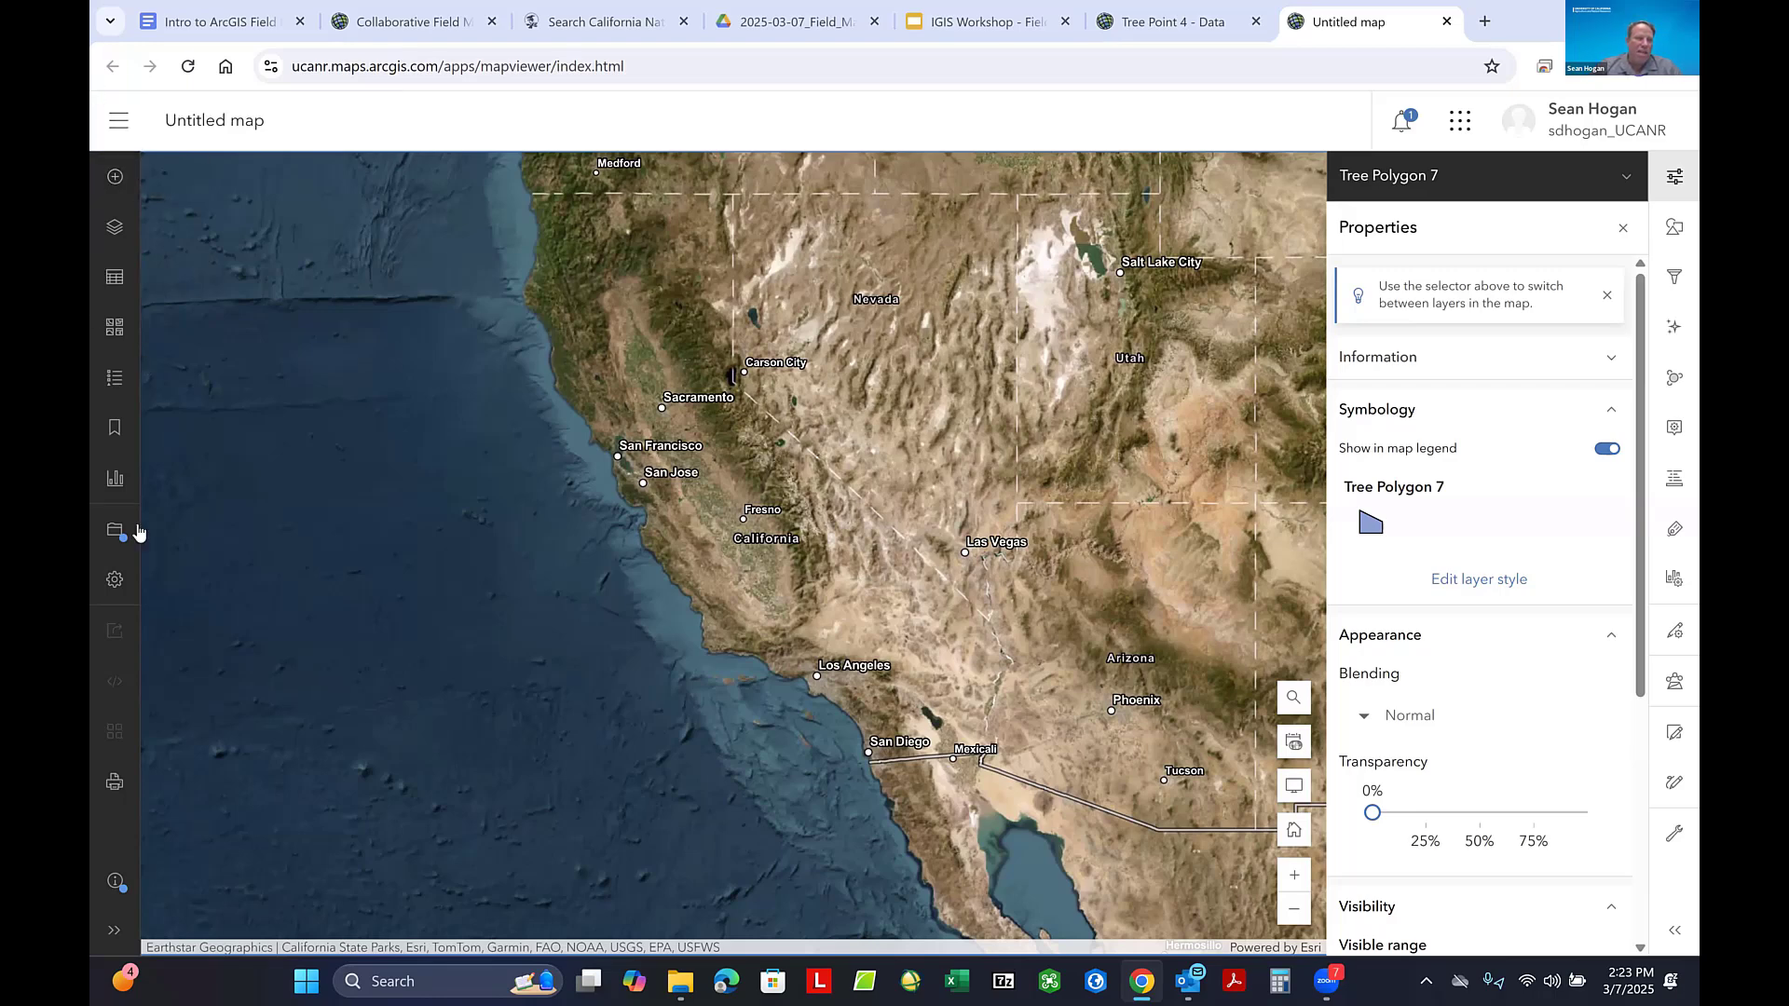
# - Show the map's layer list, followed by its bookmarks
pyautogui.click(127, 226)
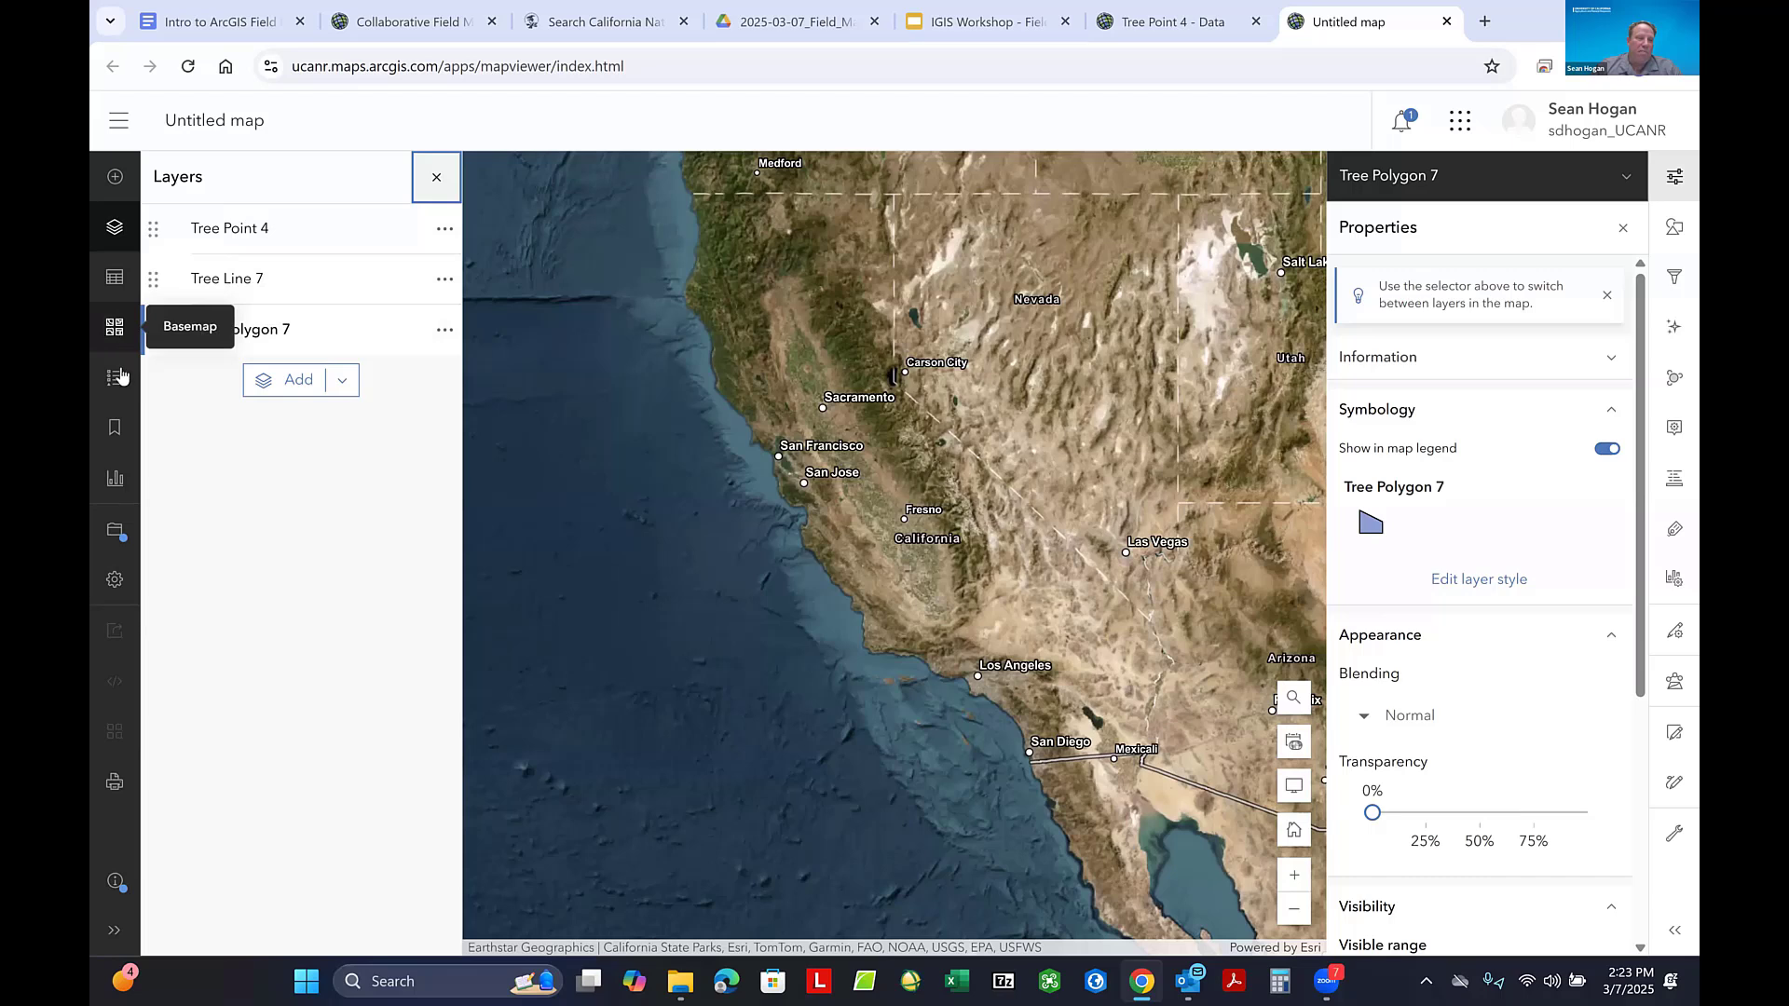
pyautogui.click(119, 426)
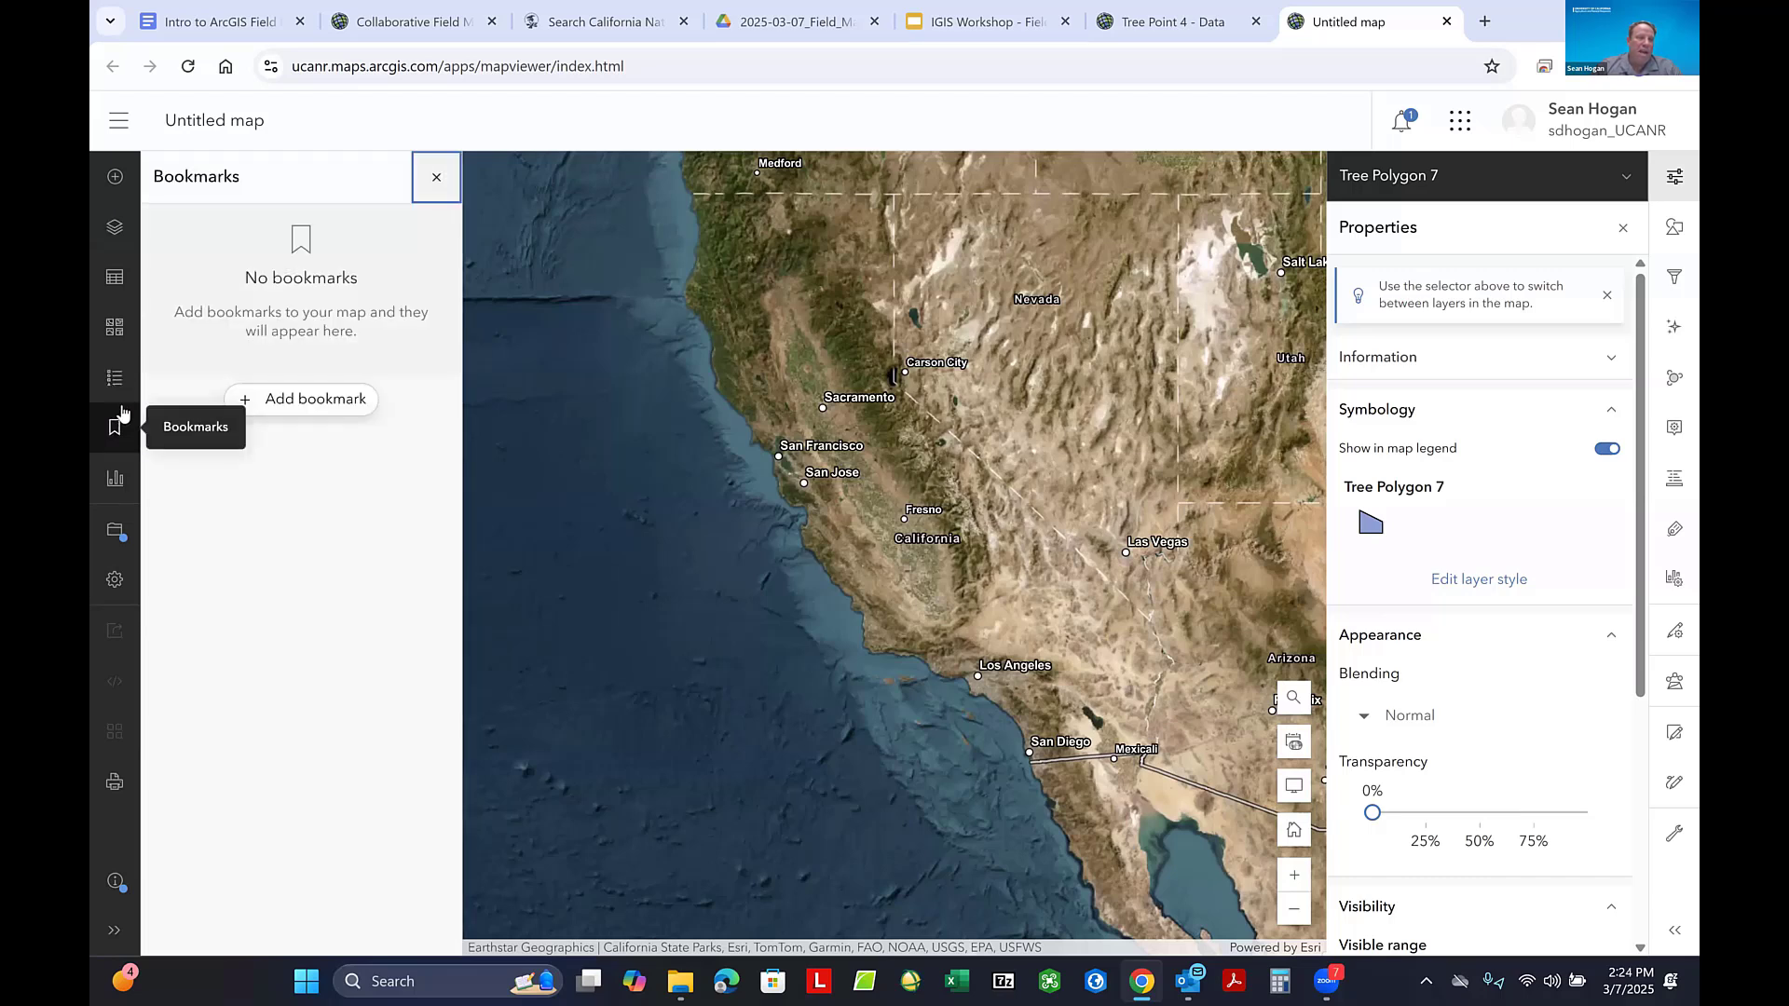
# - Start saving the map as a new item and title it Field Maps Workshop 7
pyautogui.click(115, 533)
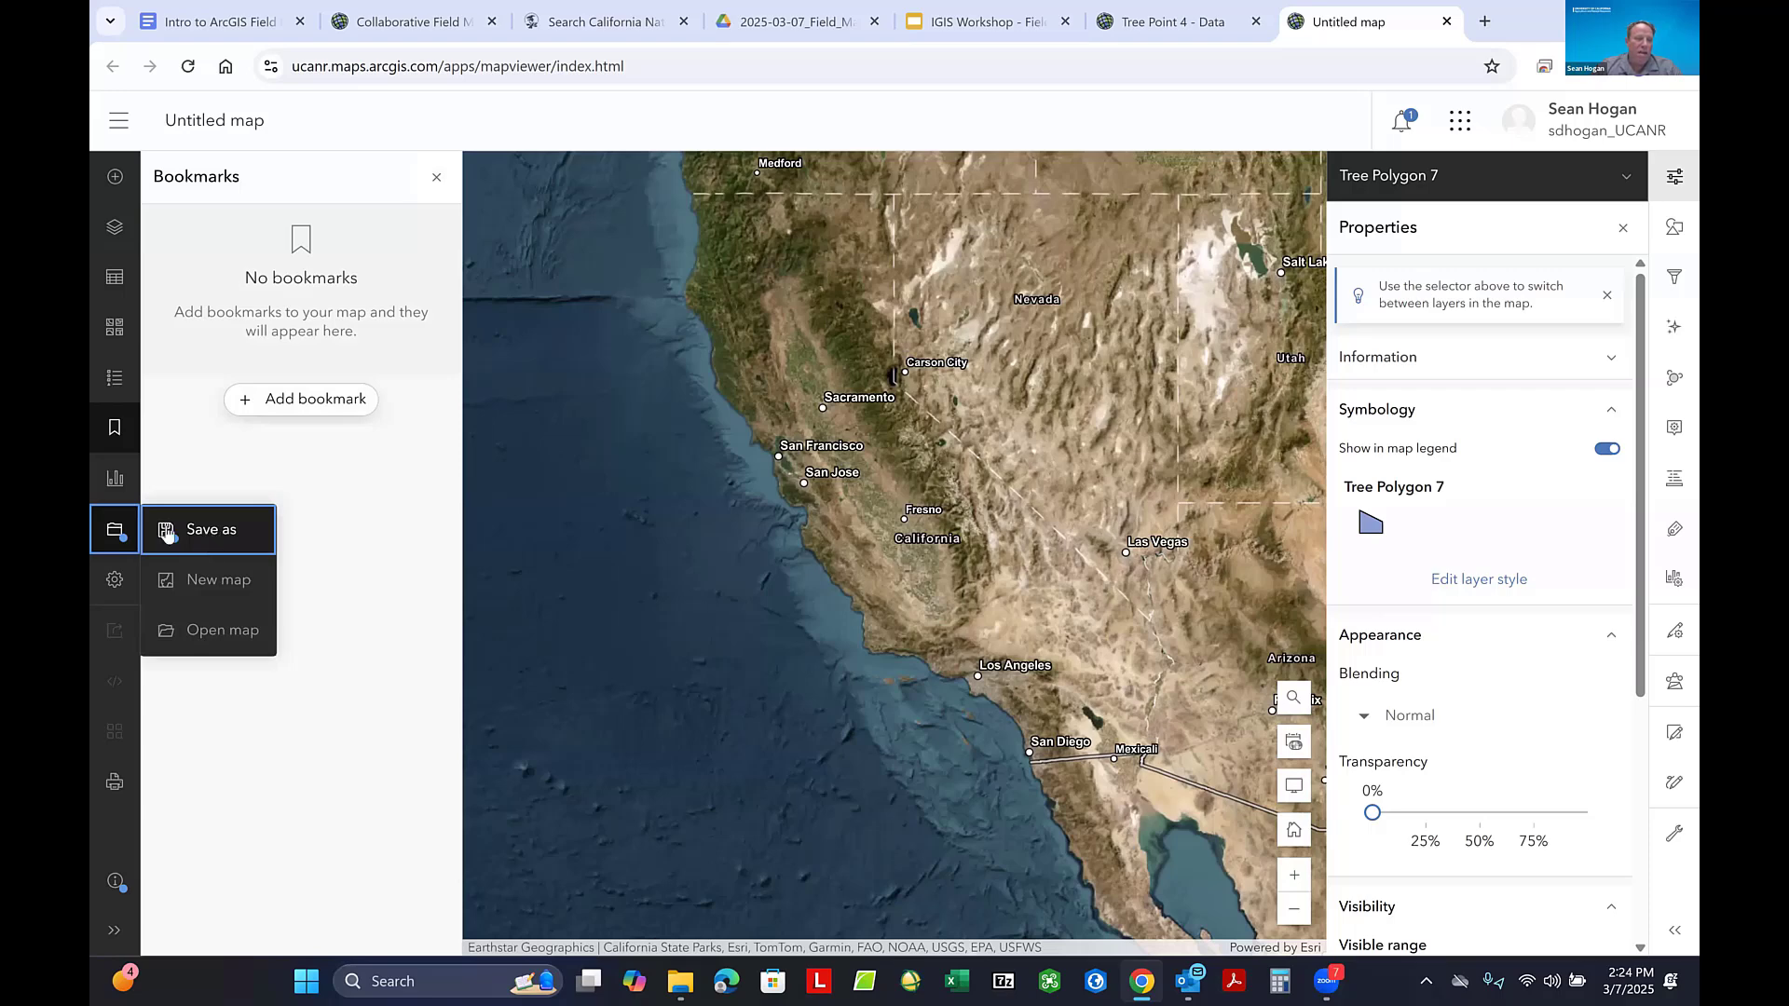
pyautogui.click(226, 531)
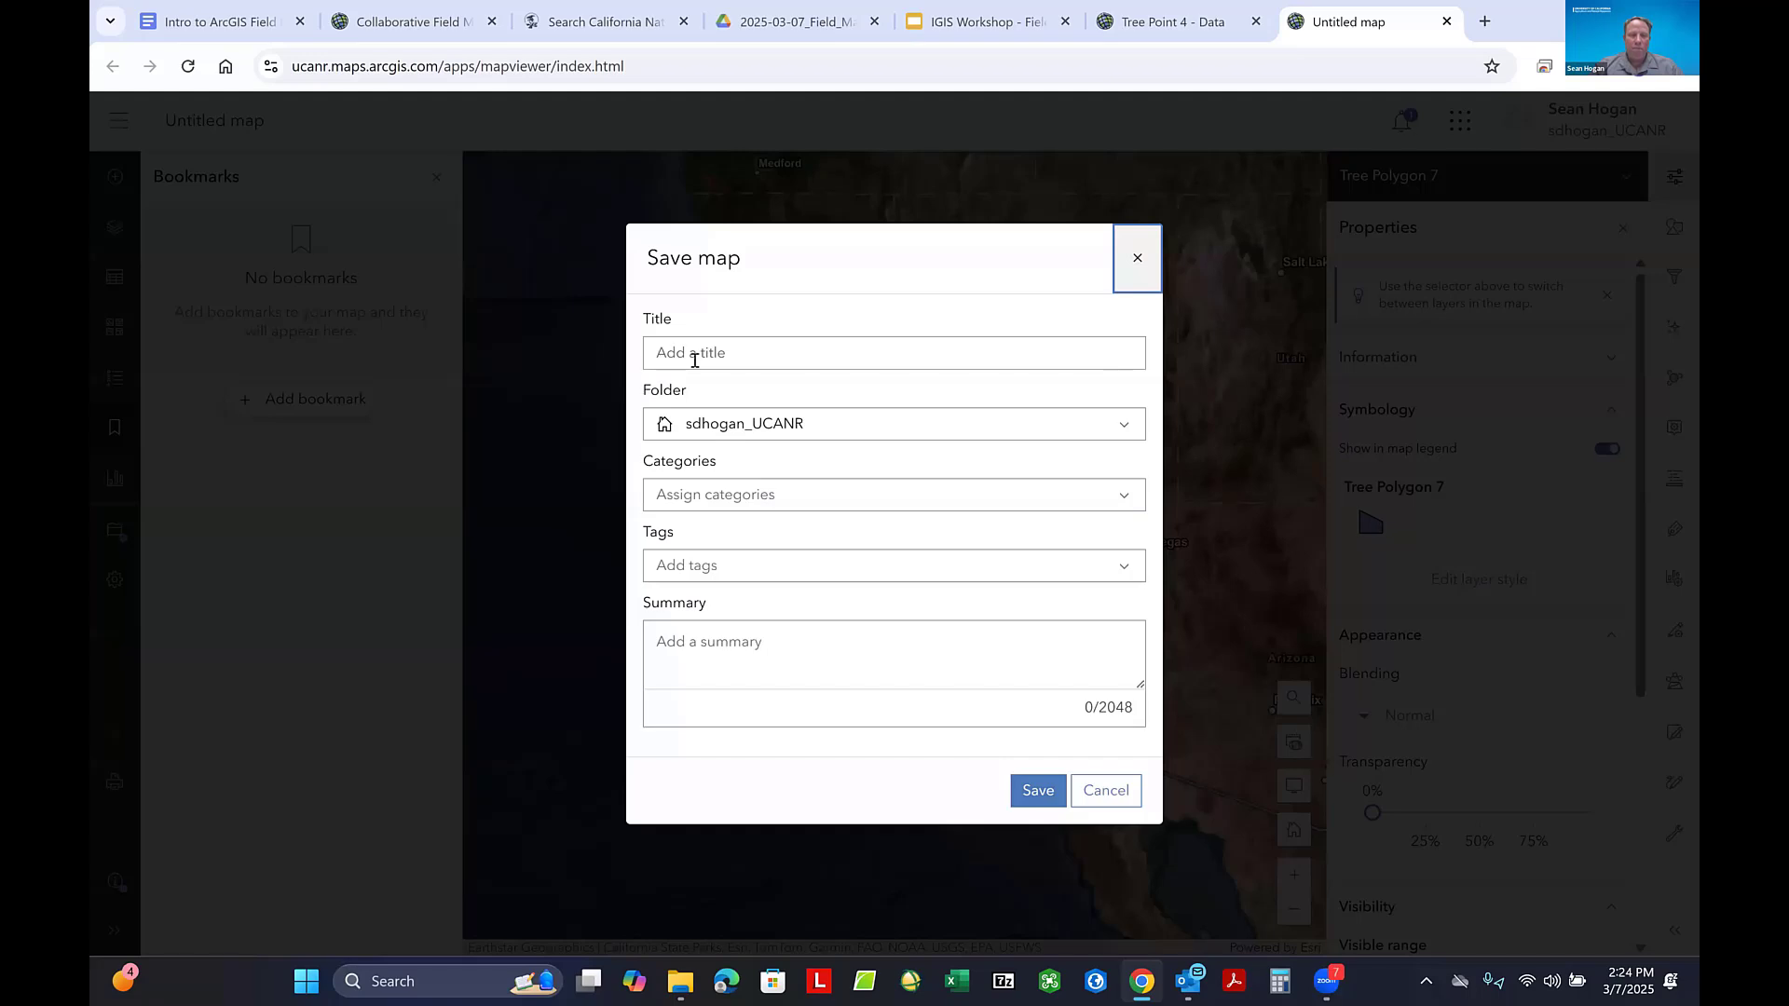
pyautogui.click(694, 359)
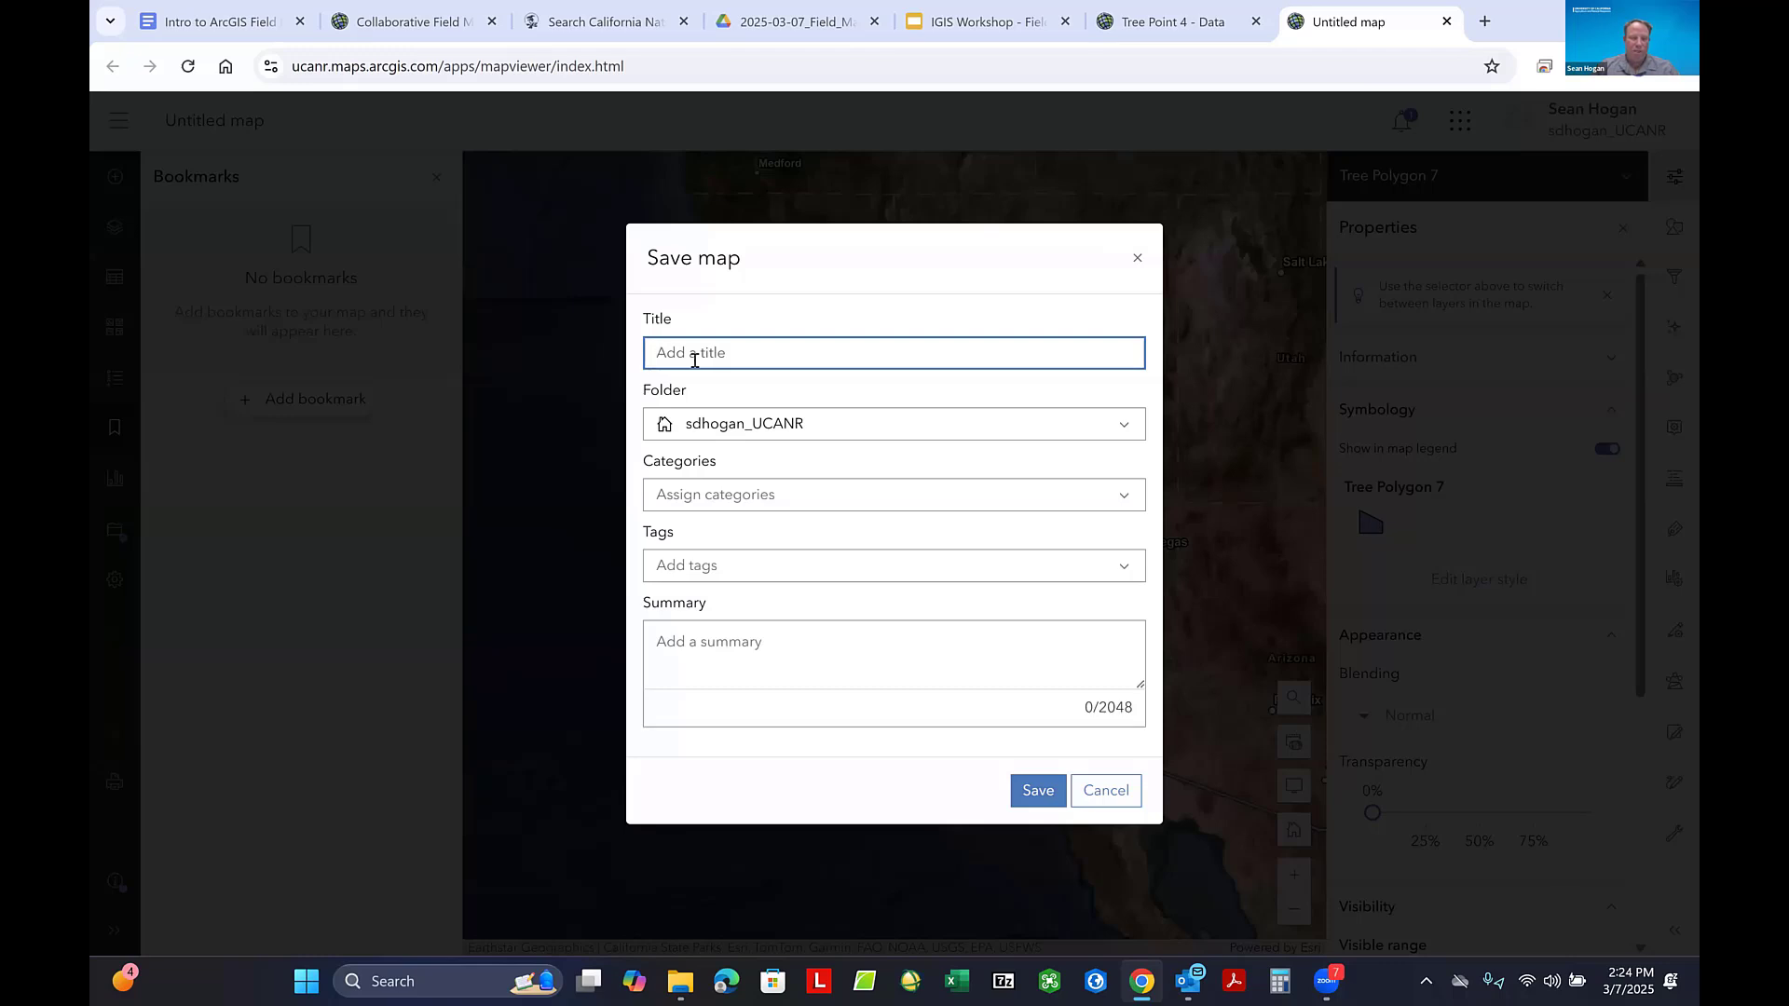
pyautogui.write('Field Maps Workshop 7')
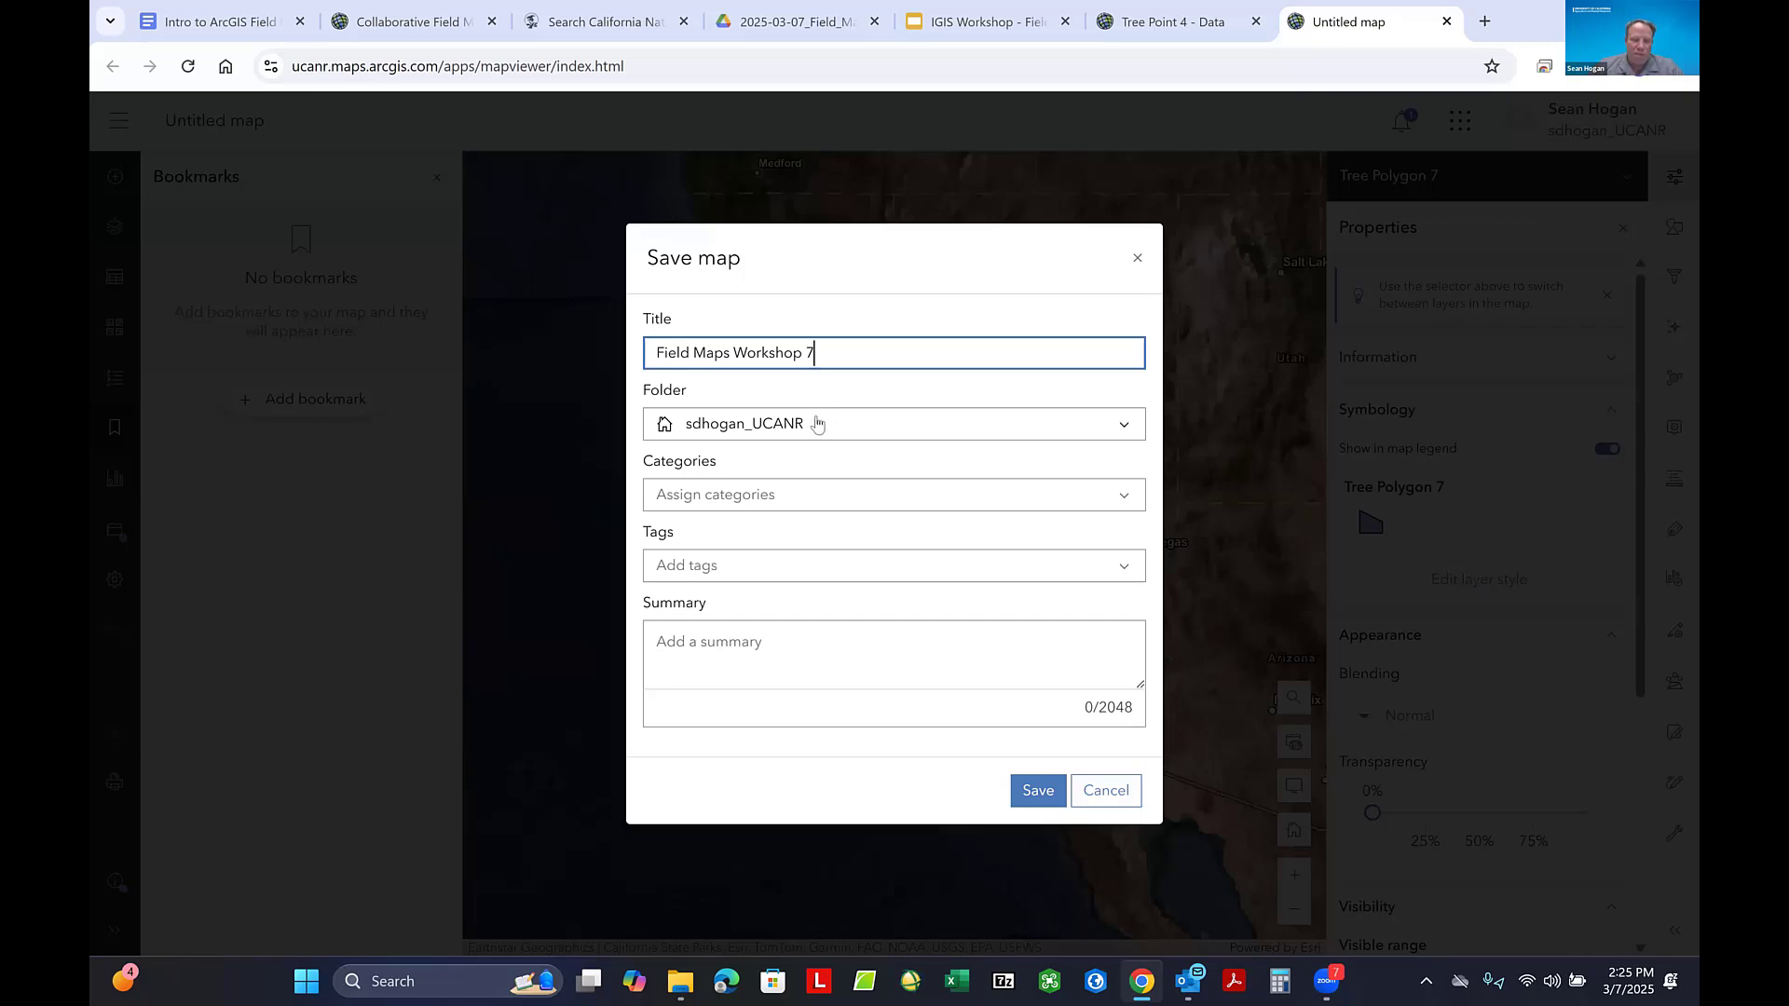
# - Choose the Junk folder, add the tag Junk and save the map
pyautogui.click(817, 424)
pyautogui.scroll(-5, 793, 519)
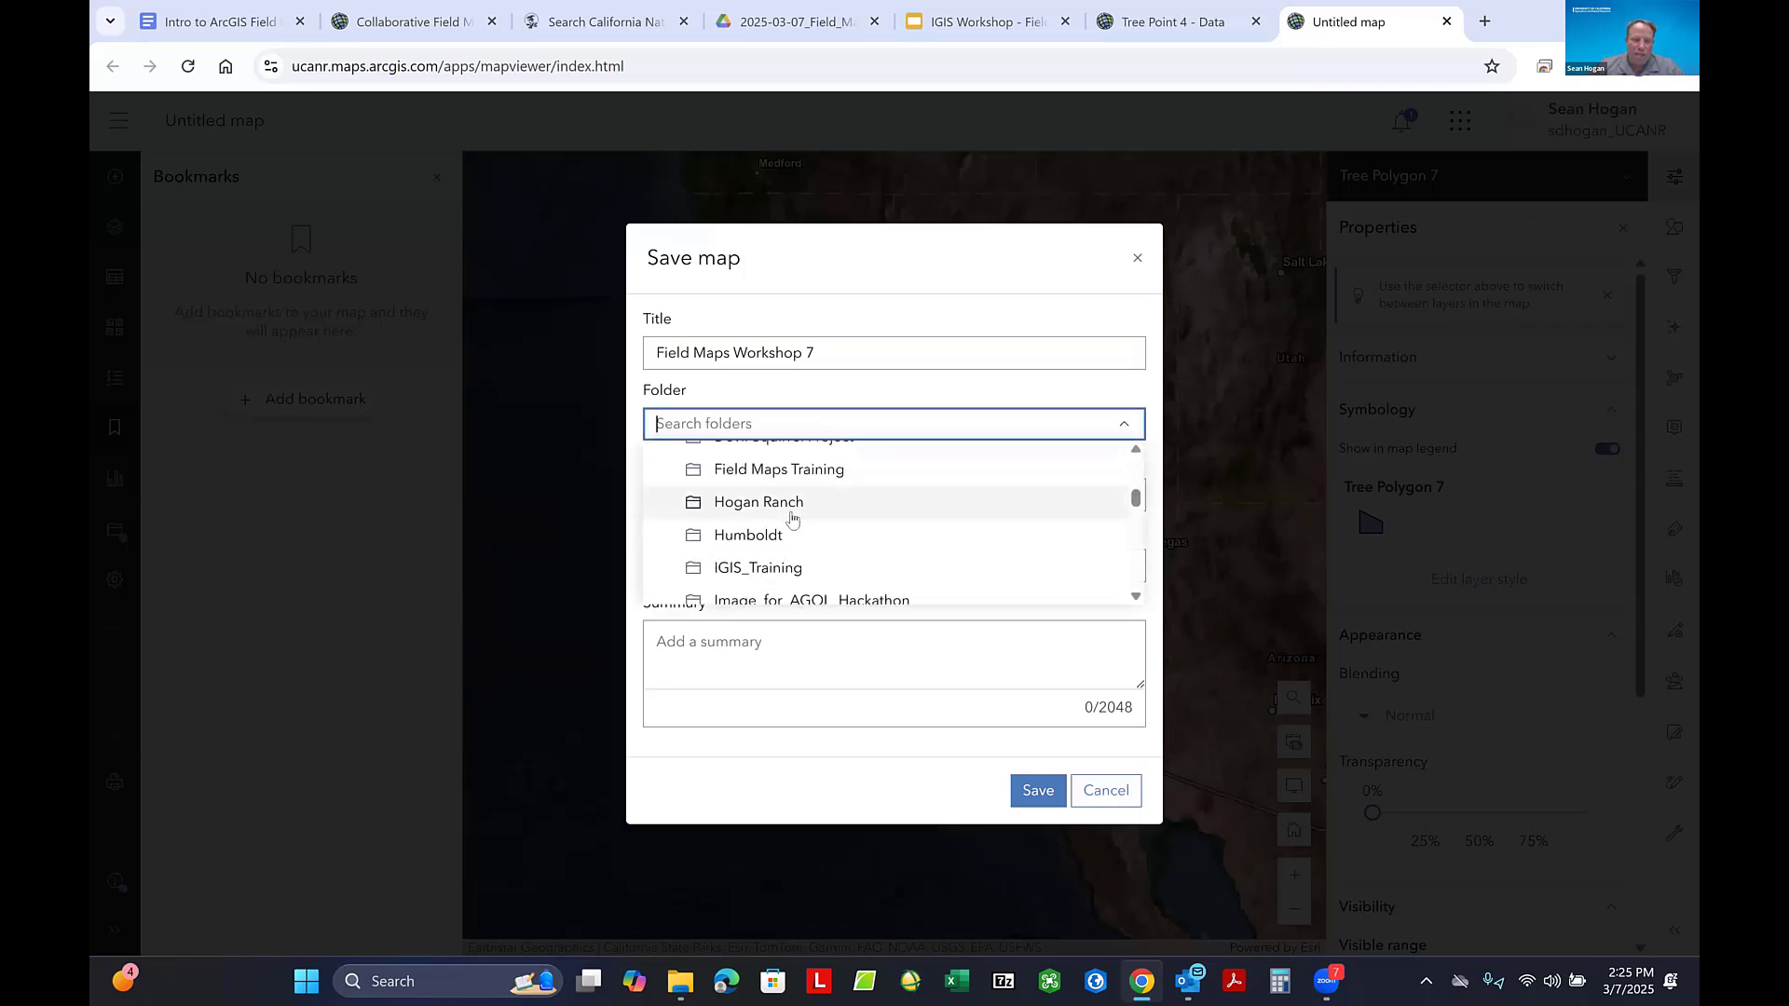
pyautogui.scroll(-1, 793, 519)
pyautogui.click(745, 565)
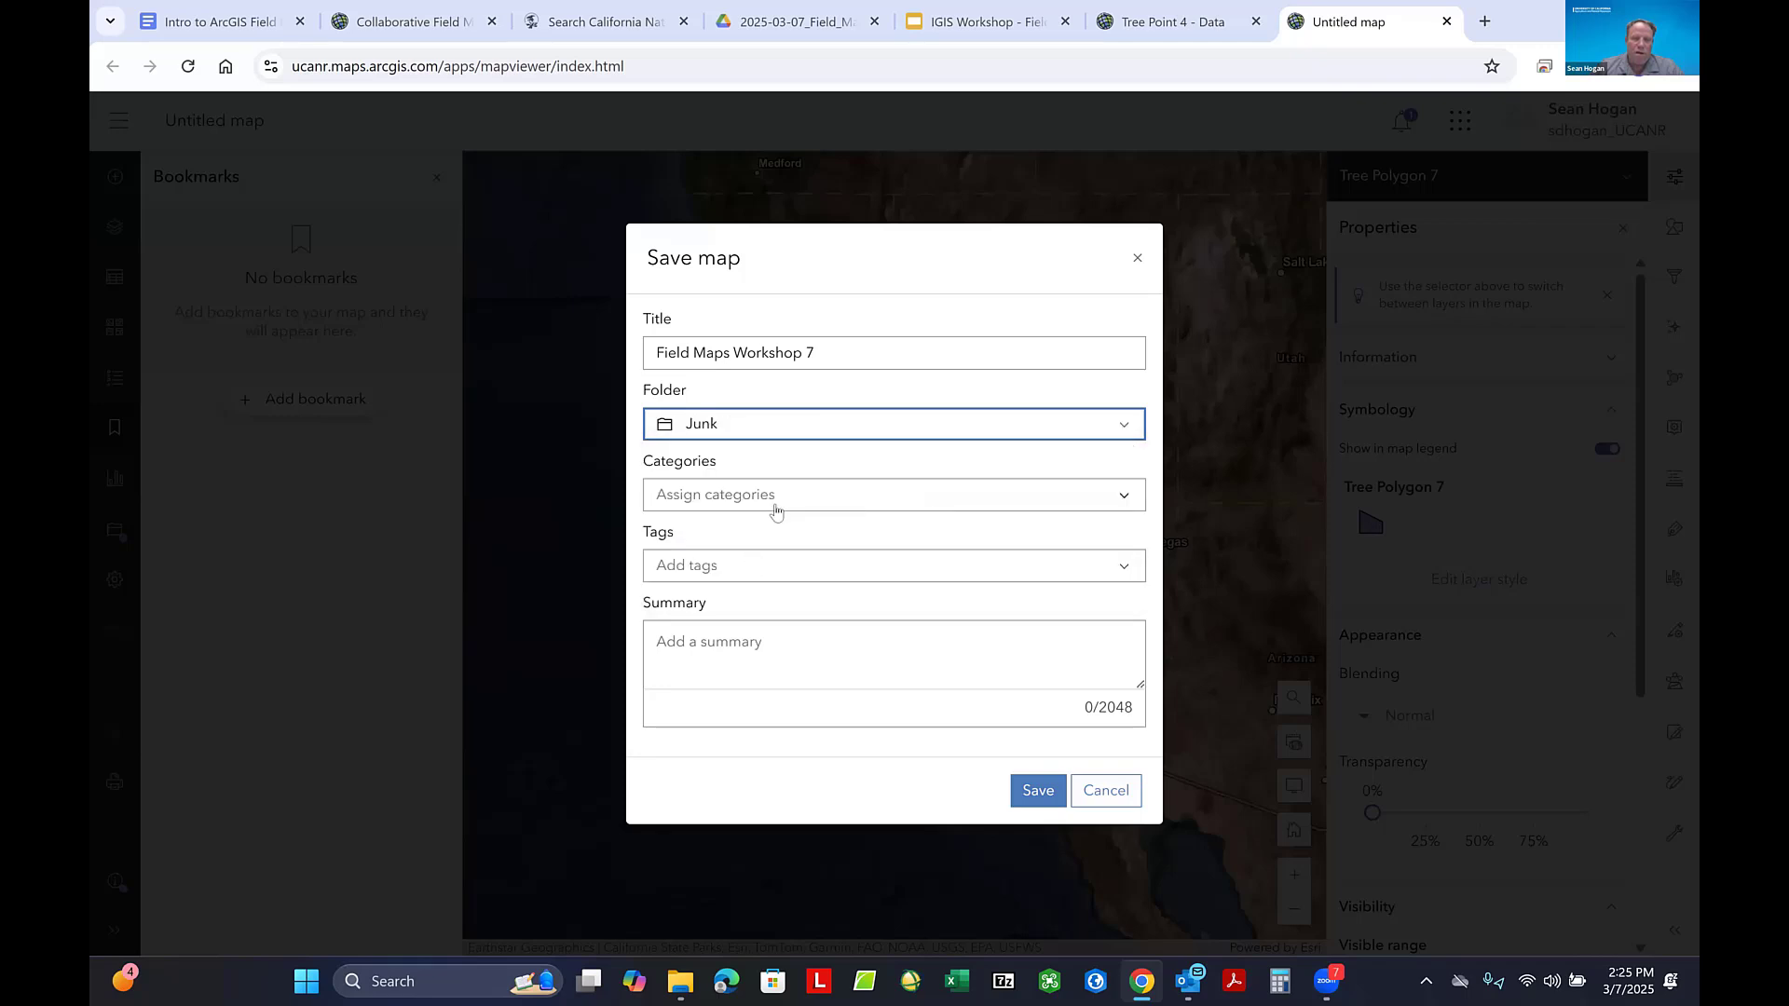
pyautogui.click(712, 568)
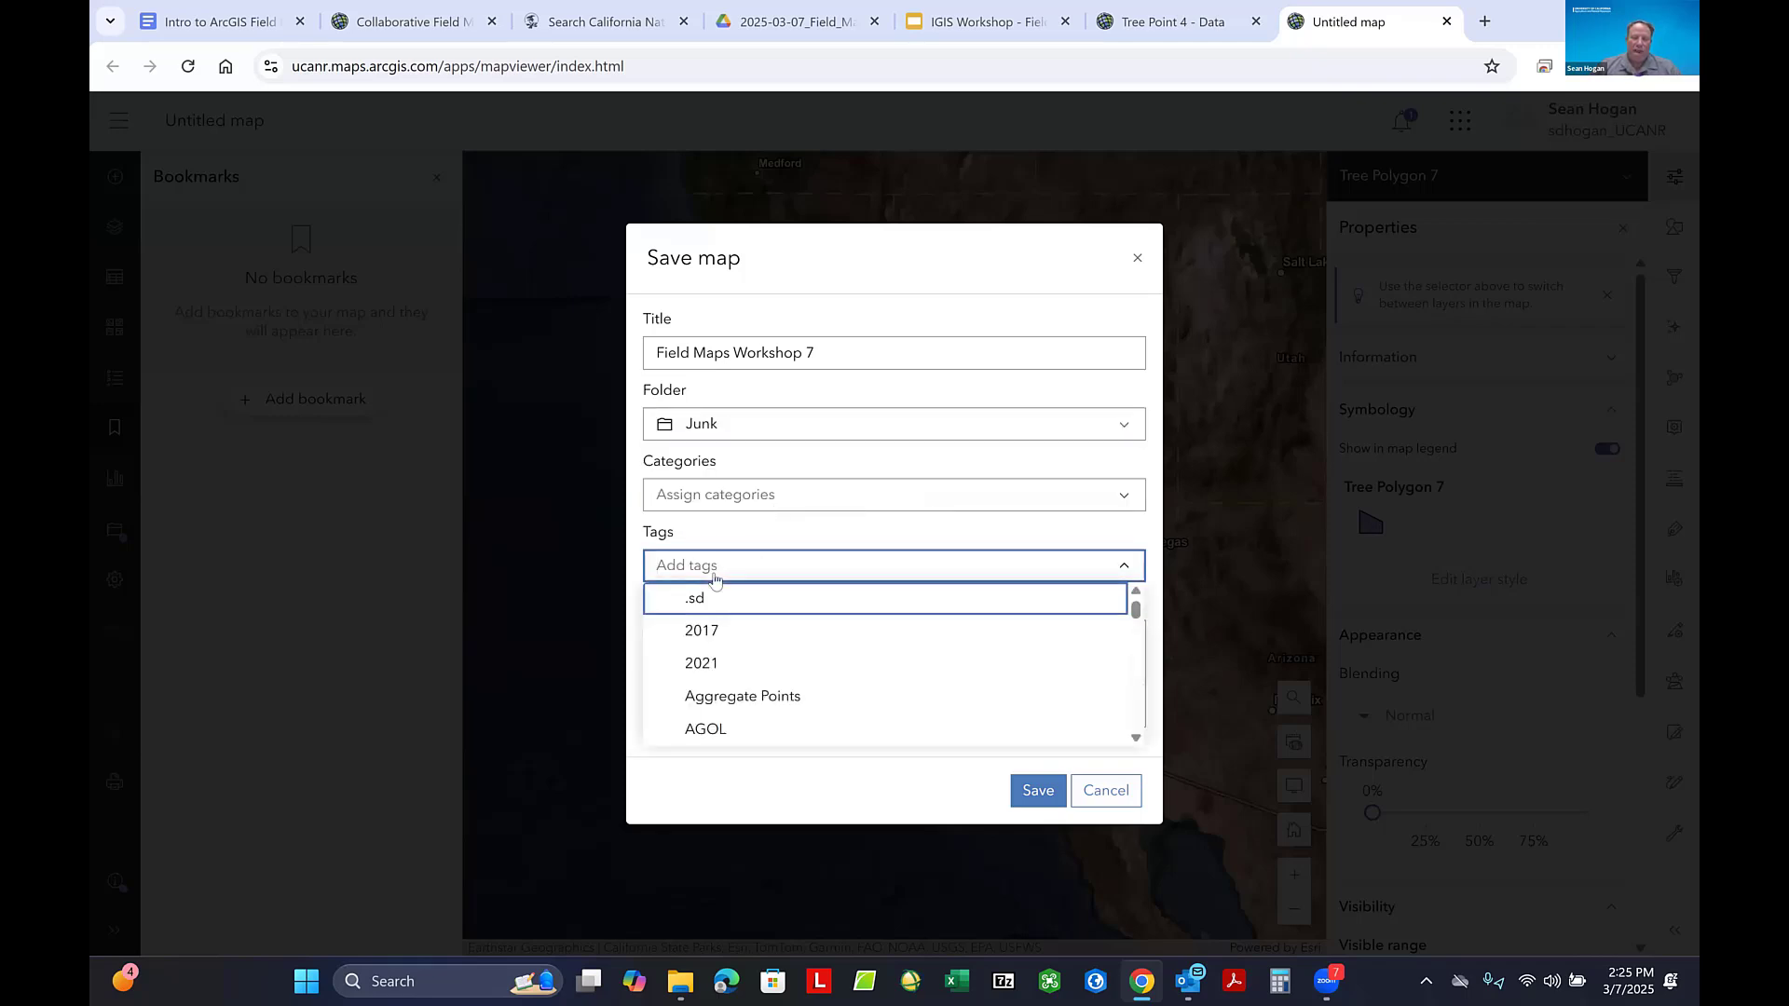
pyautogui.write('Junk')
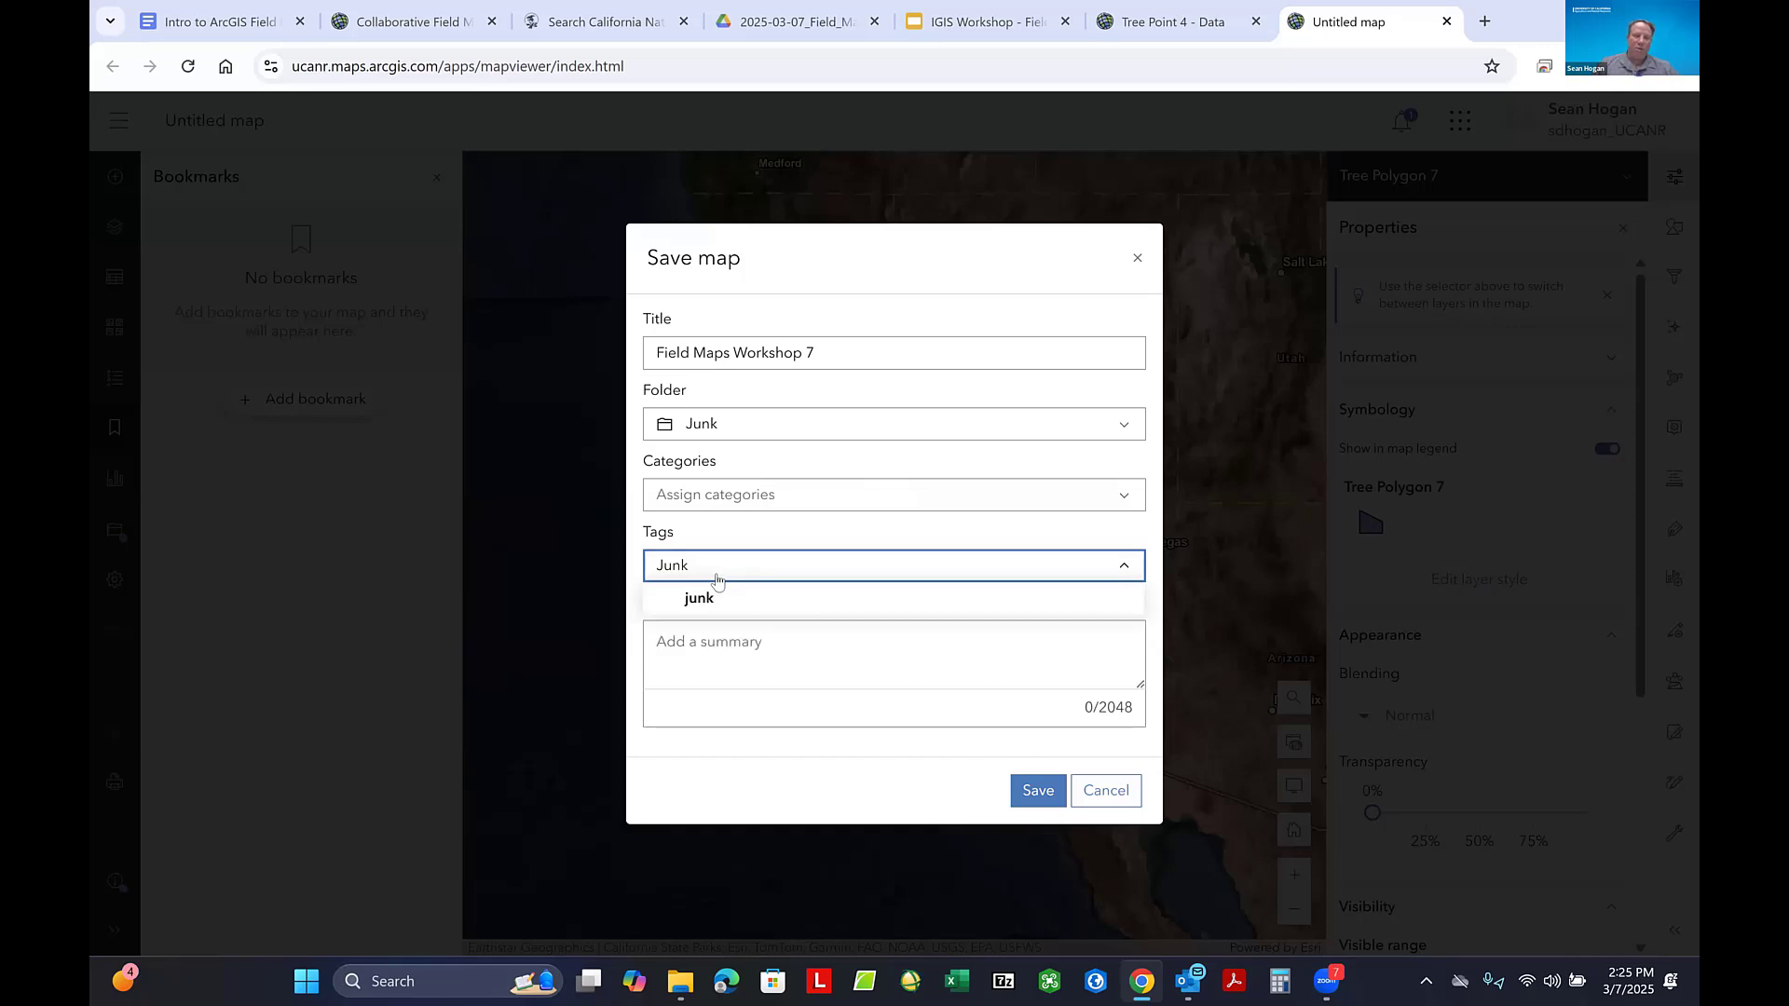
pyautogui.press('Return')
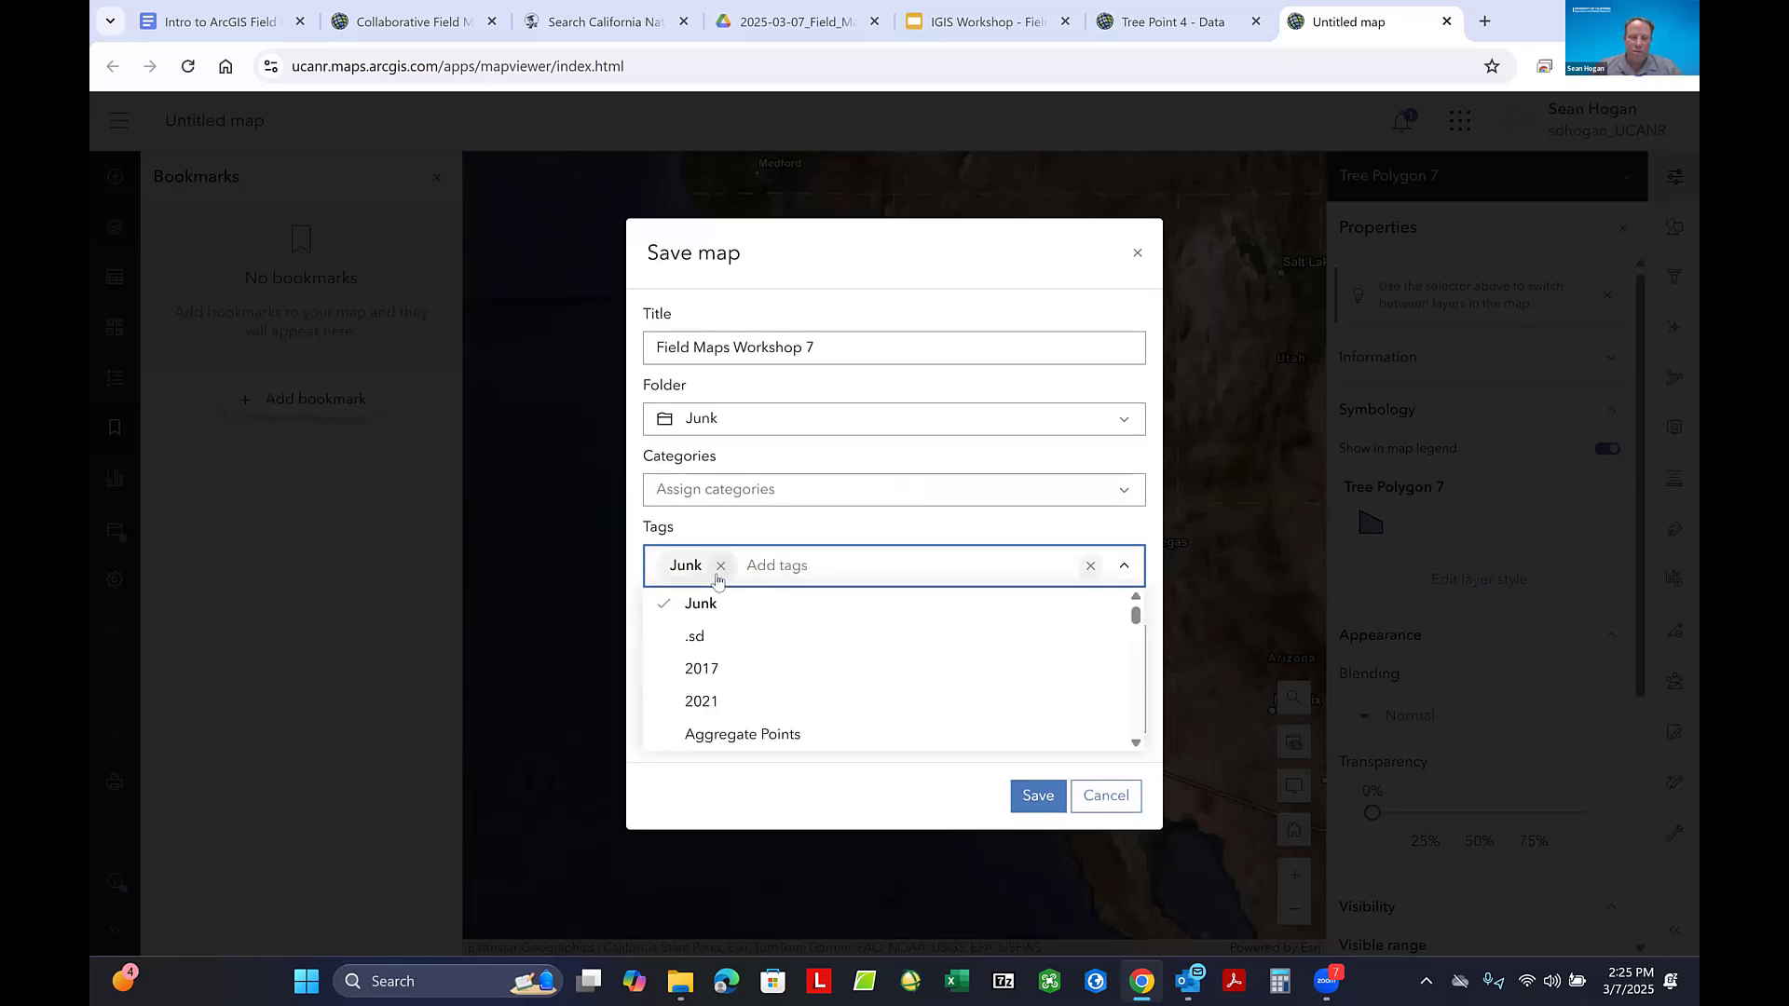
pyautogui.press('Escape')
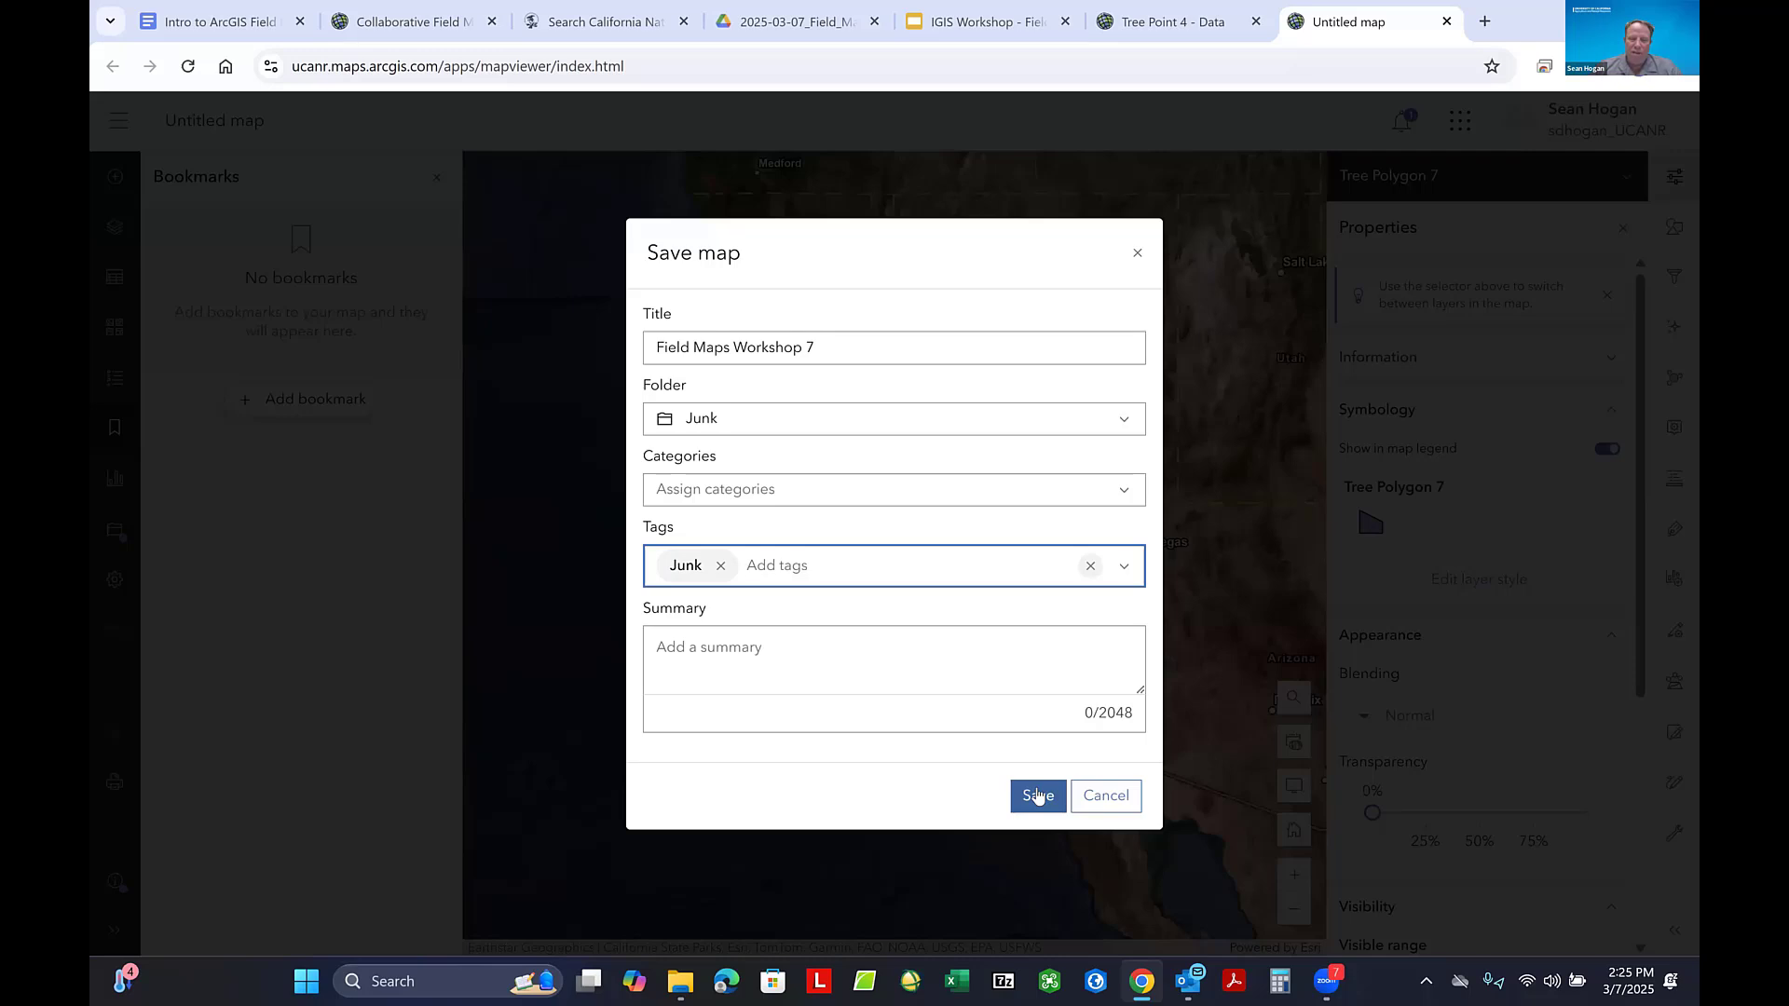
pyautogui.click(1038, 794)
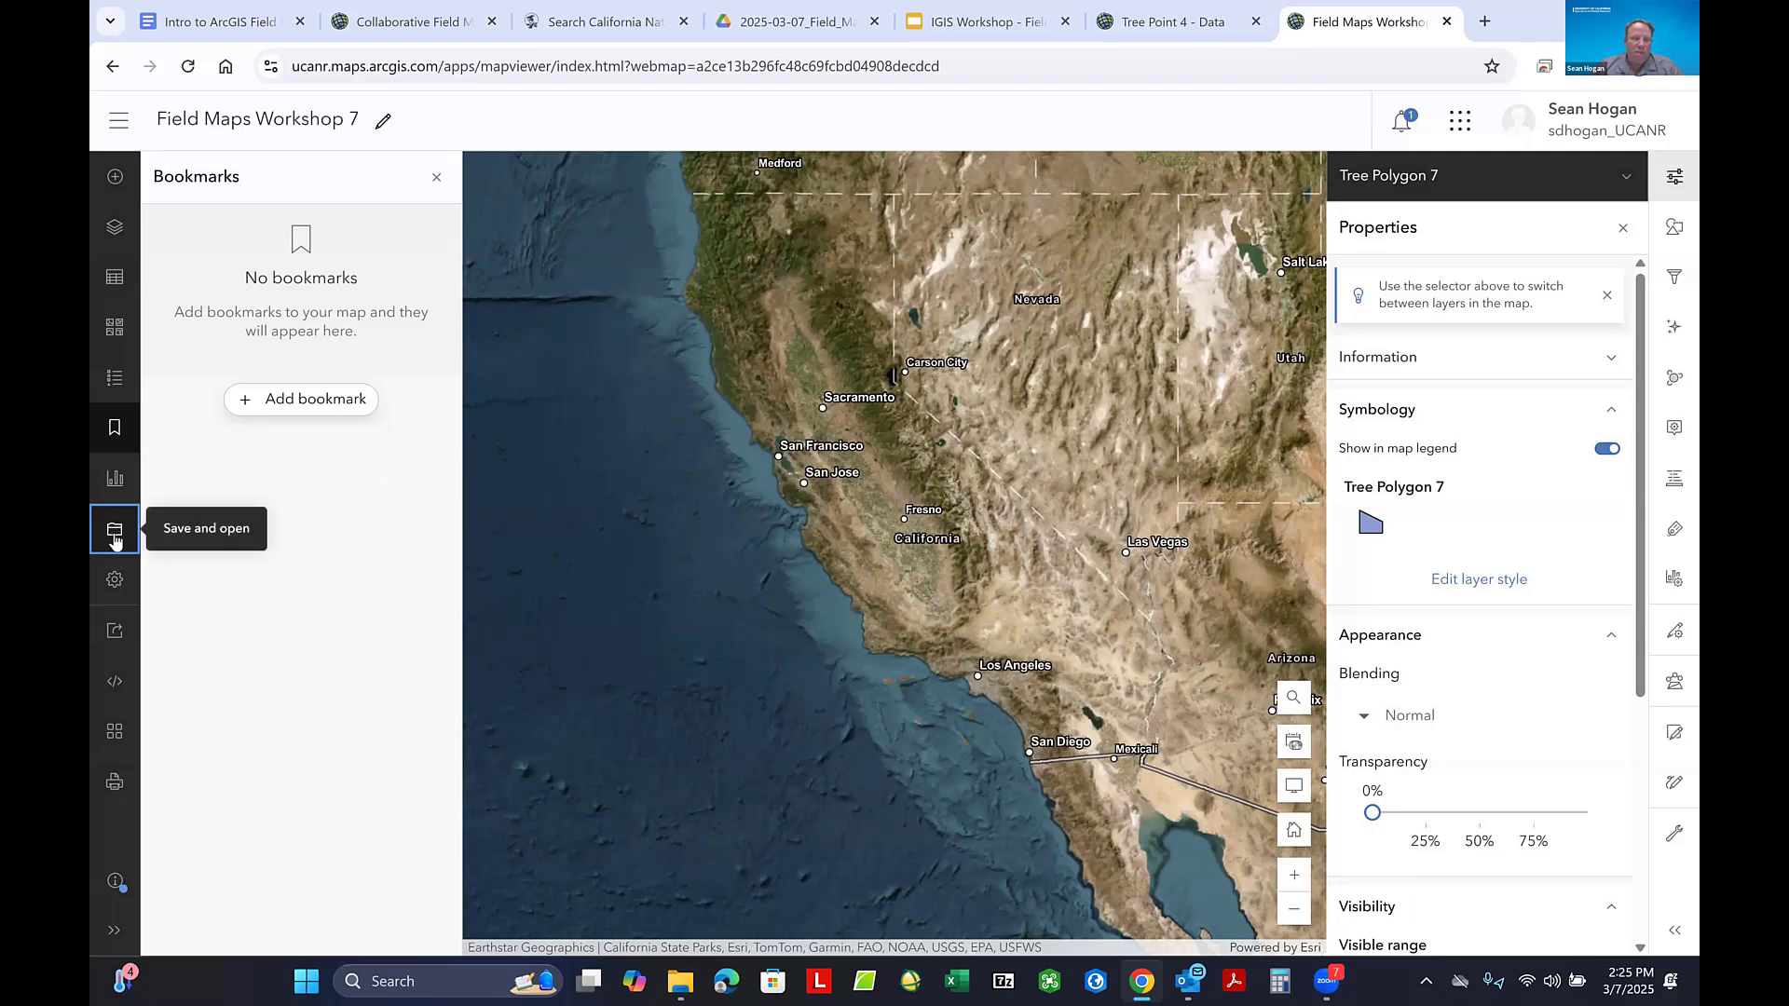
# - Open the symbol style settings of the Tree Point 4 layer's Location (single symbol) style
pyautogui.click(108, 231)
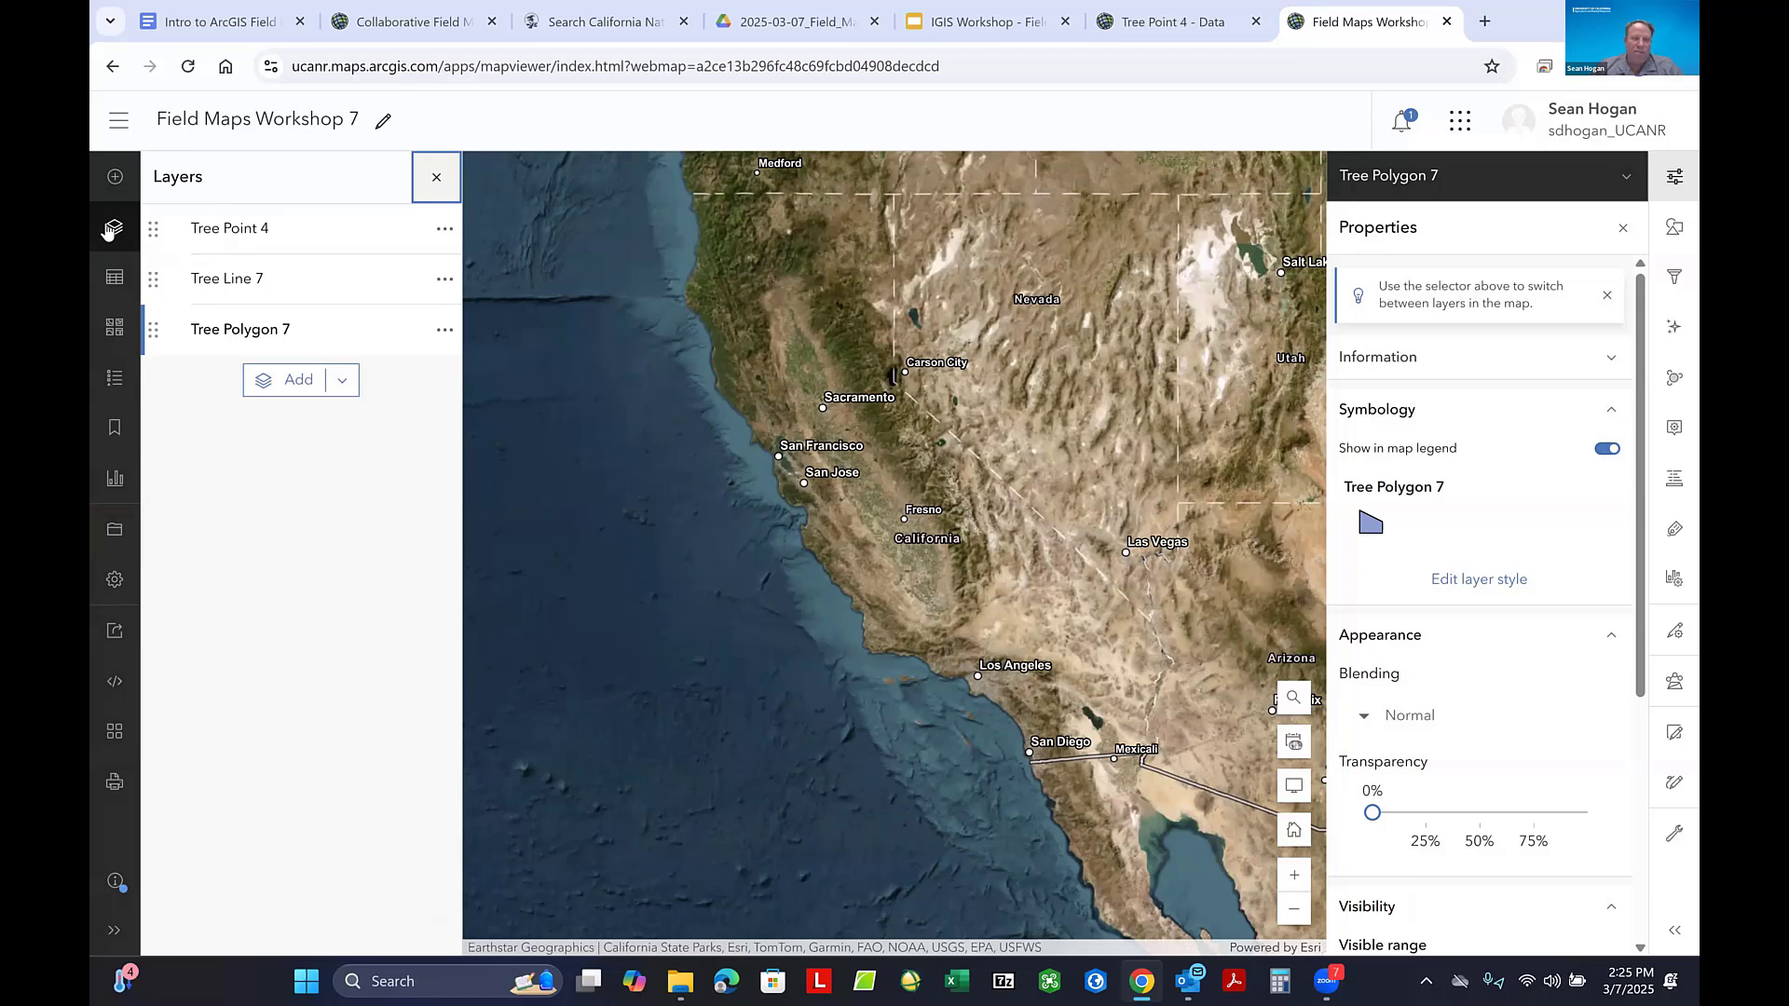
pyautogui.click(223, 238)
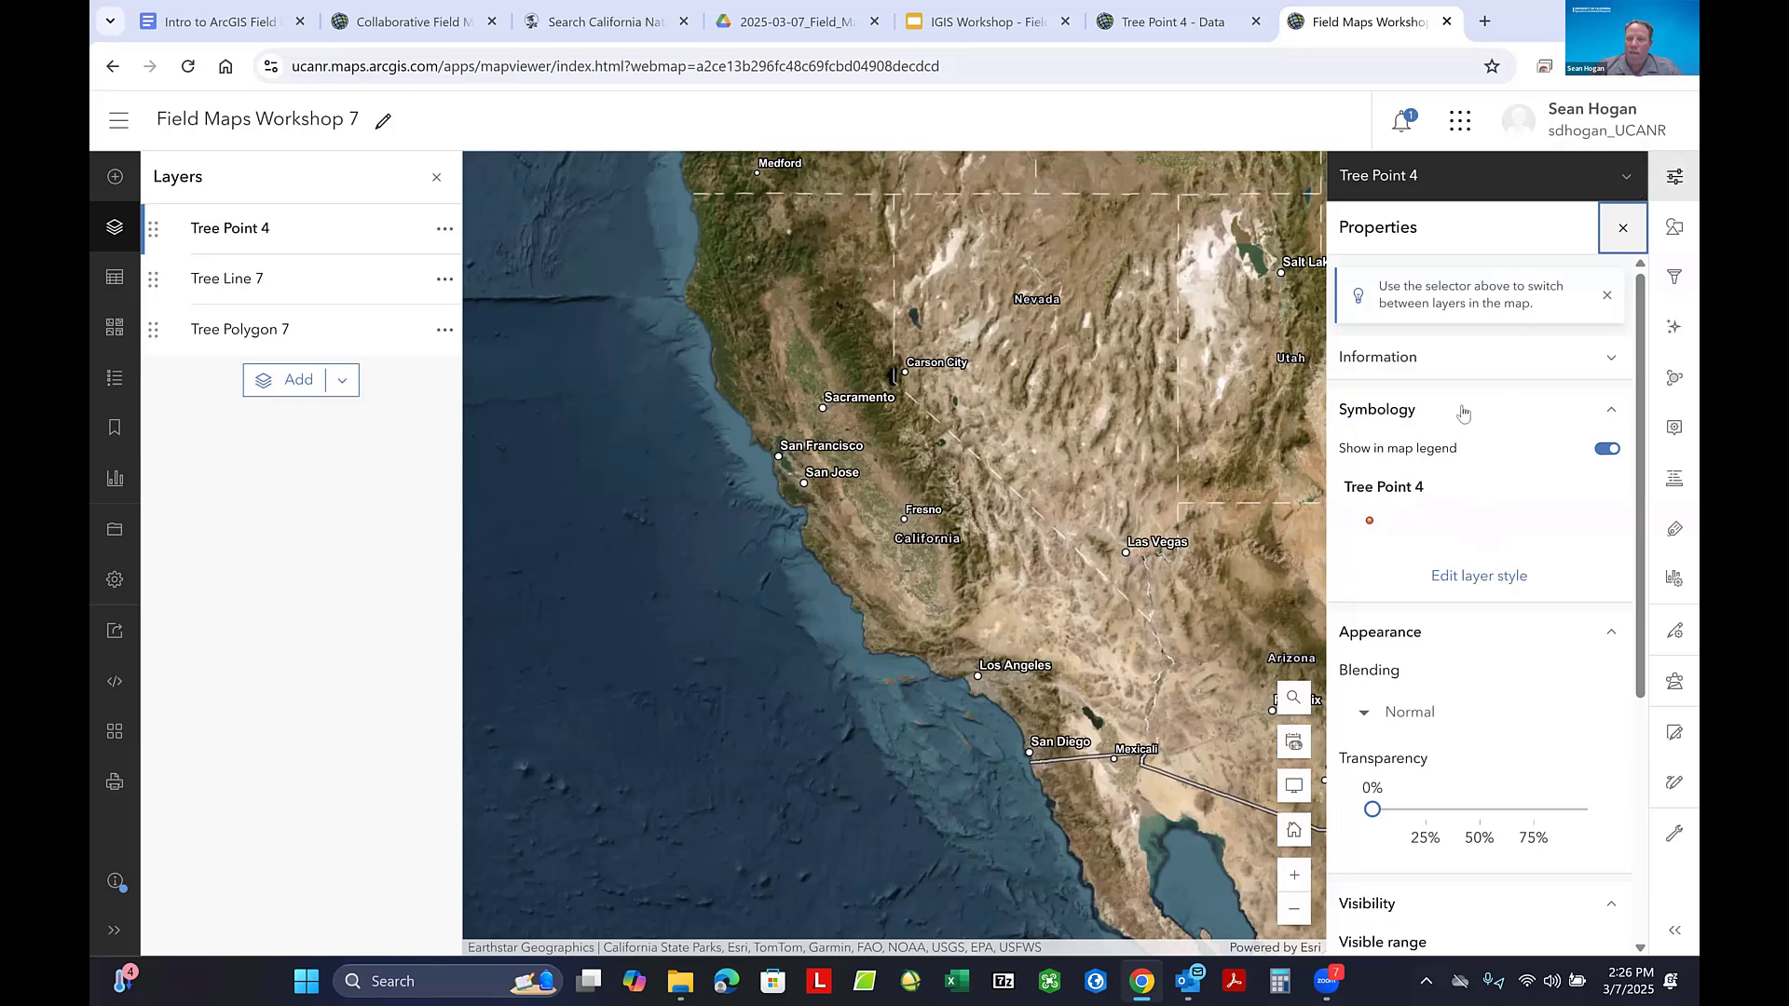
pyautogui.click(1491, 582)
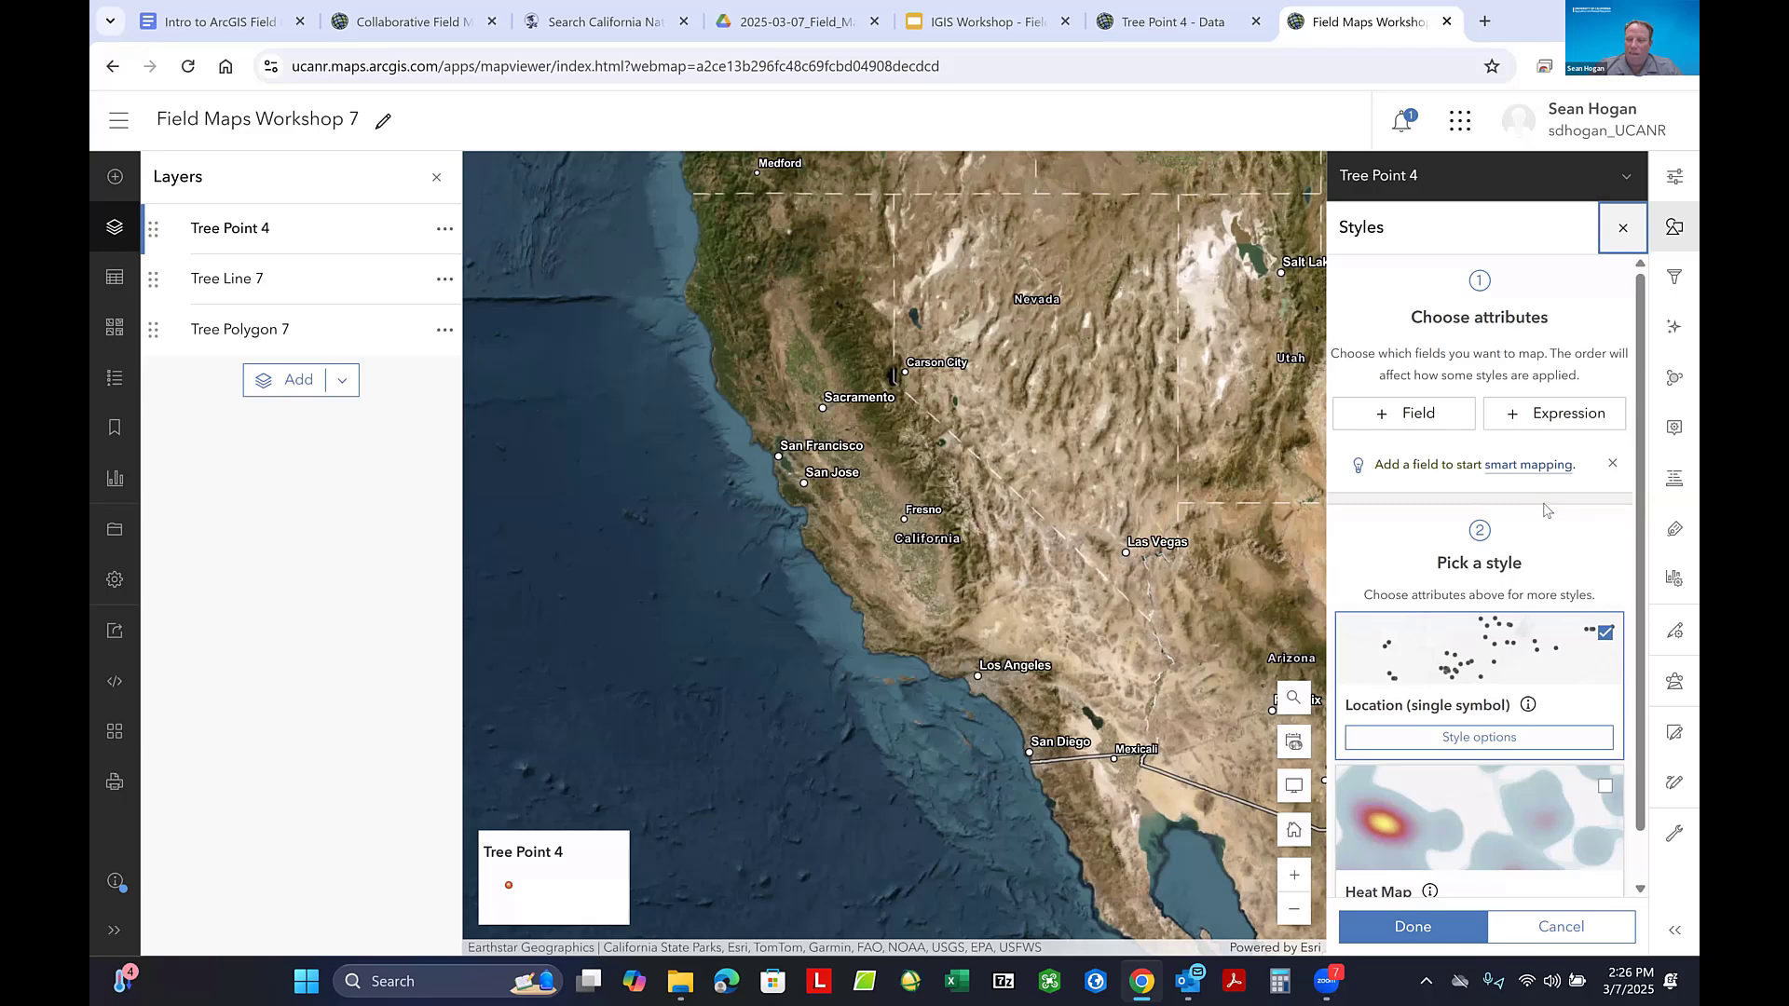
pyautogui.scroll(-1, 1544, 510)
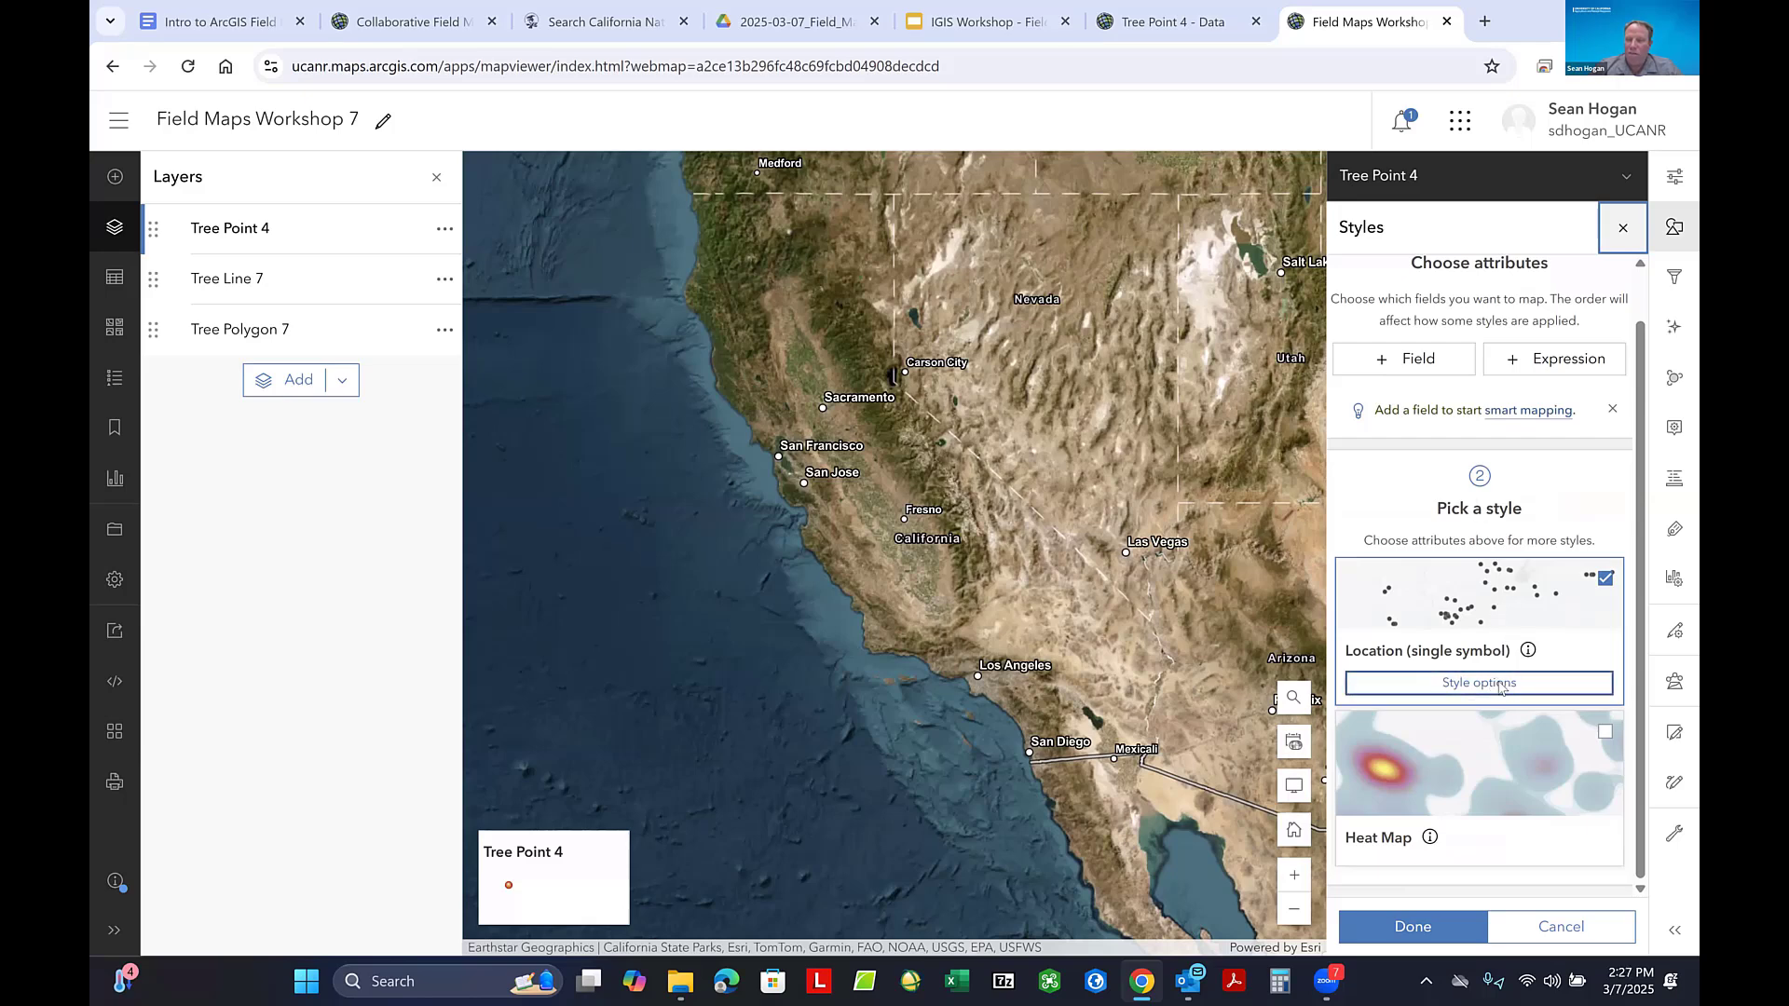
pyautogui.click(1500, 686)
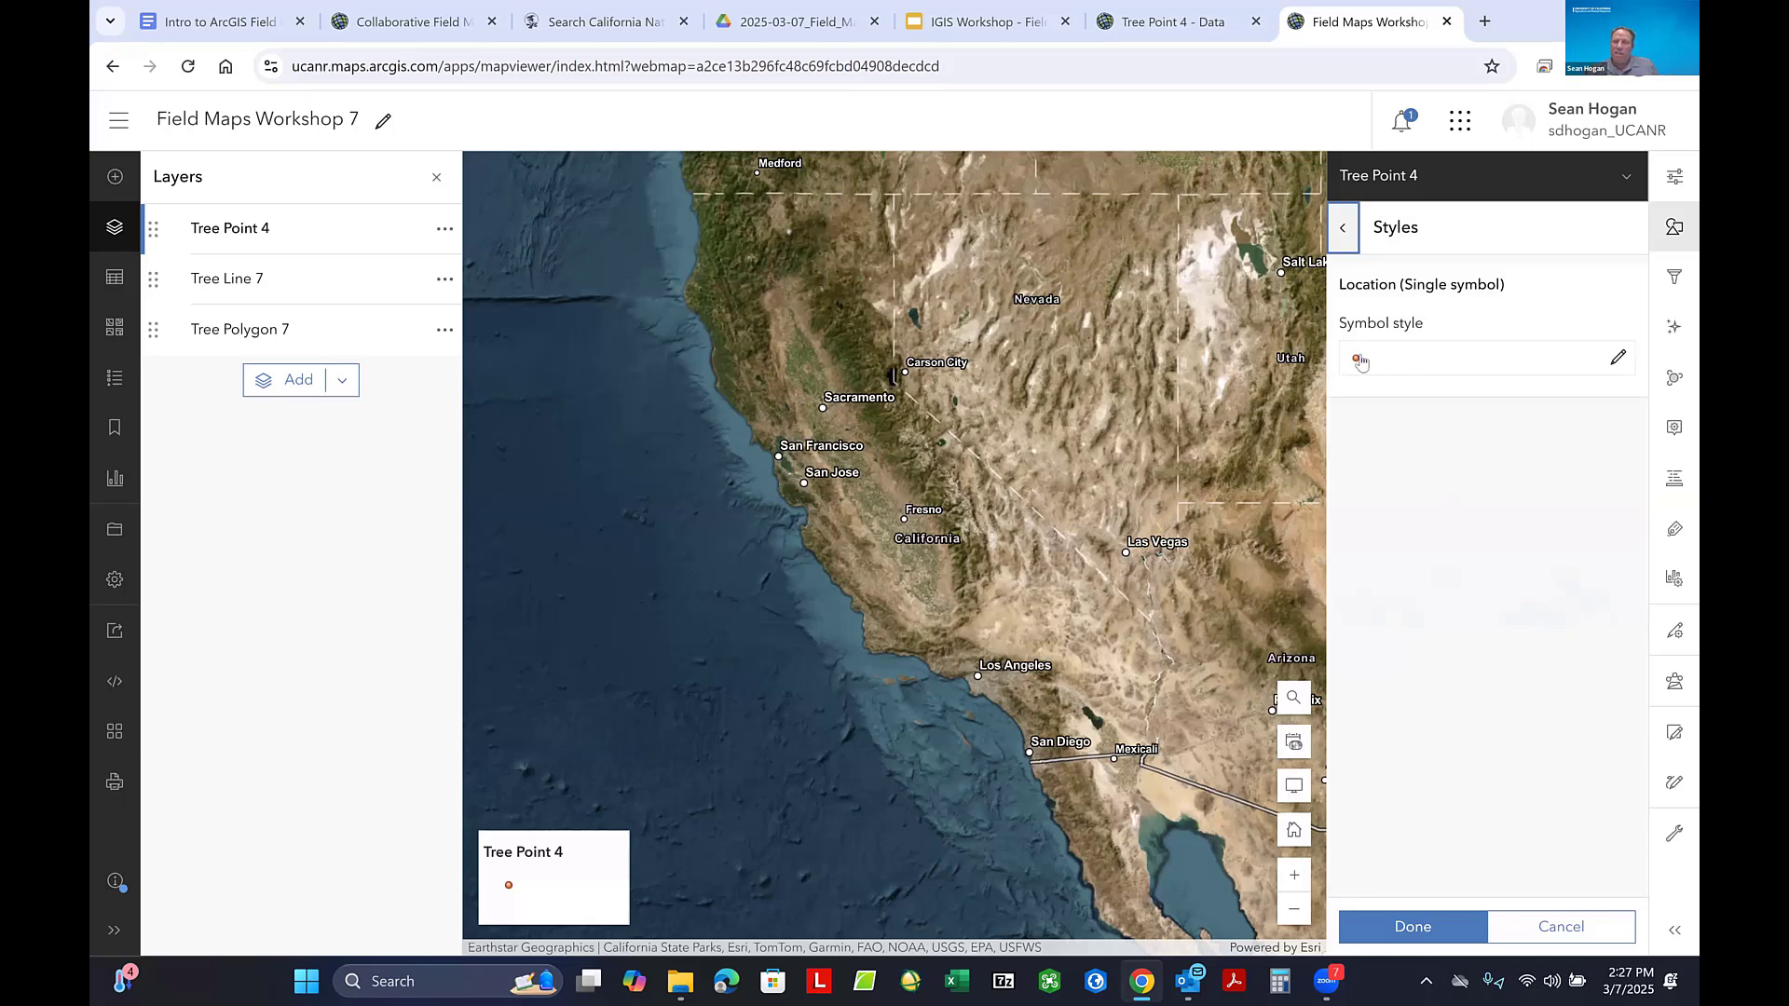
pyautogui.click(1618, 359)
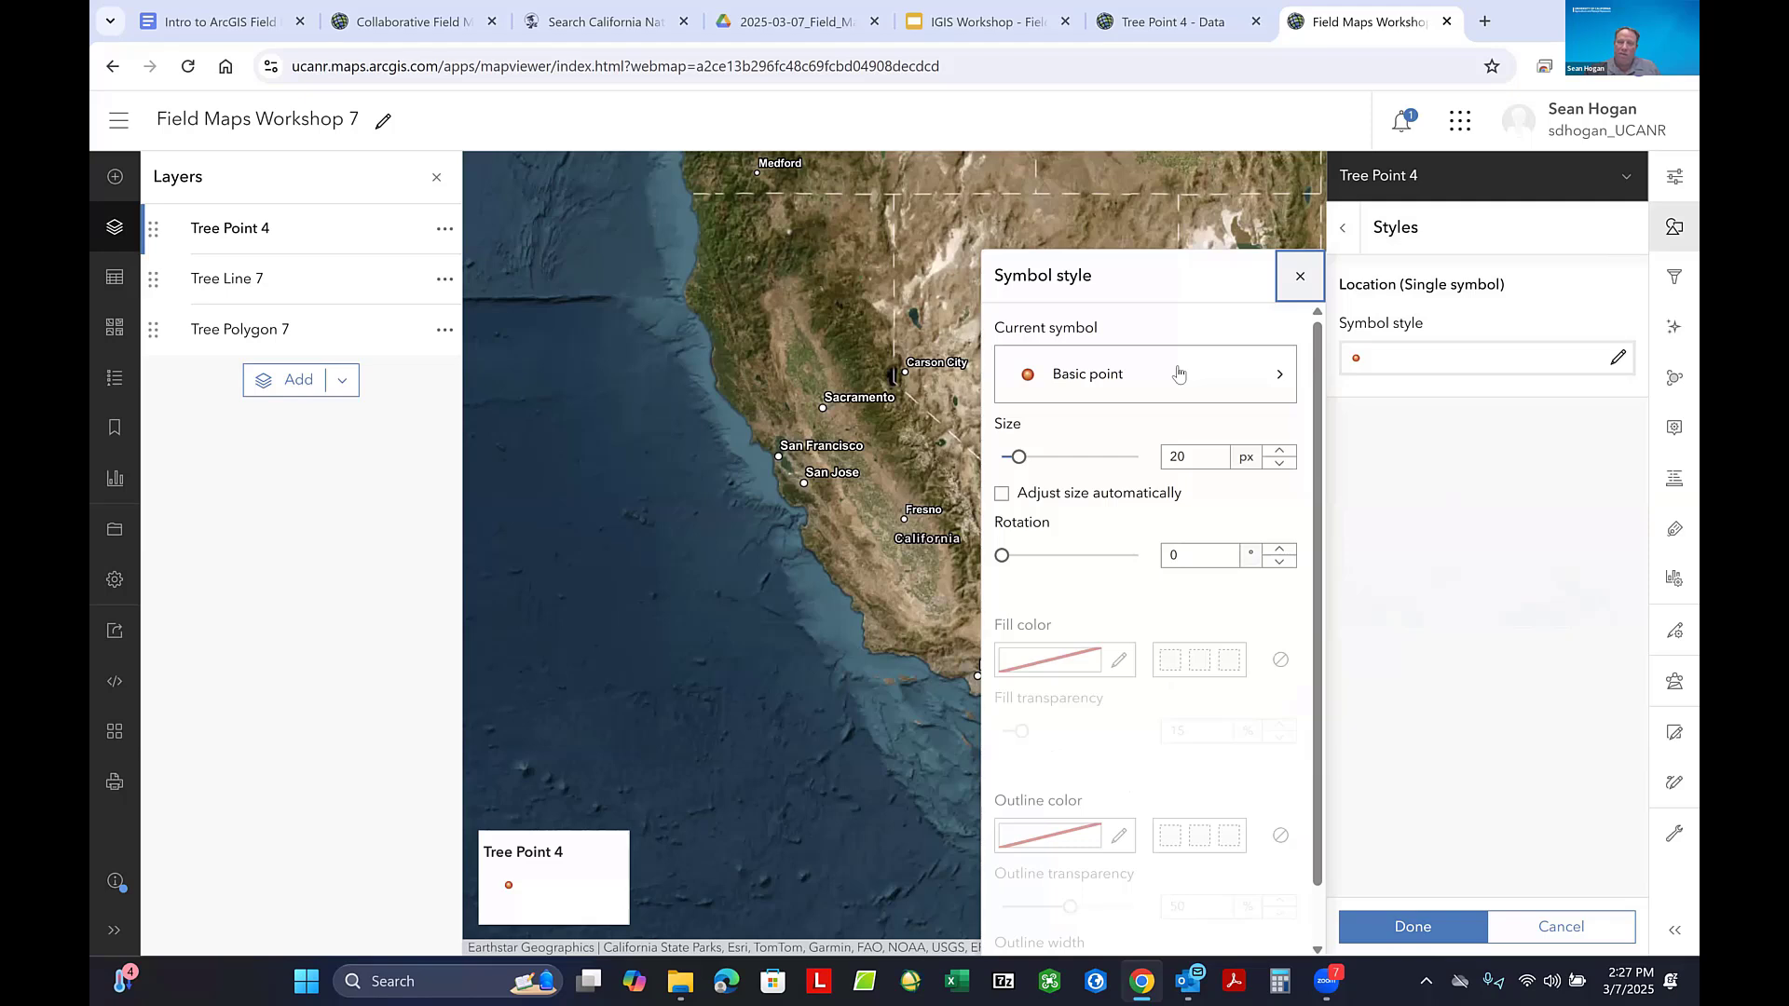
# - Browse the Firefly and Government symbol categories for the tree points, then return to the current symbol's settings
pyautogui.click(1276, 376)
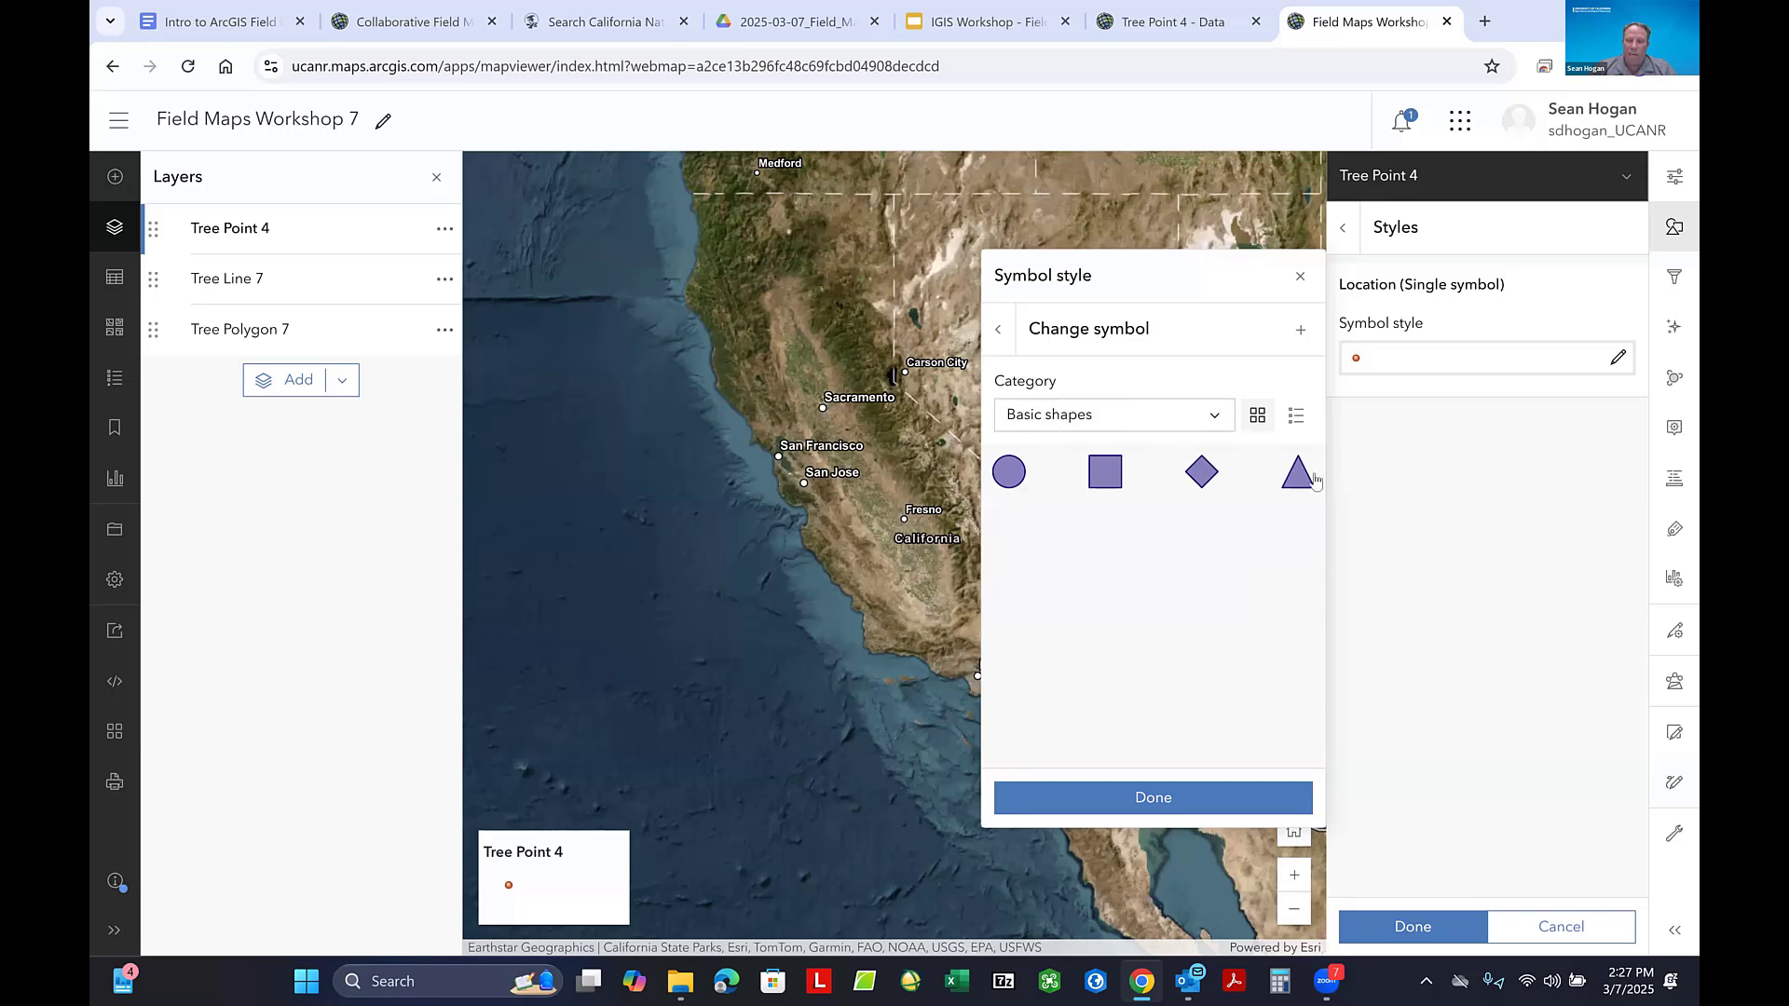
pyautogui.click(1219, 422)
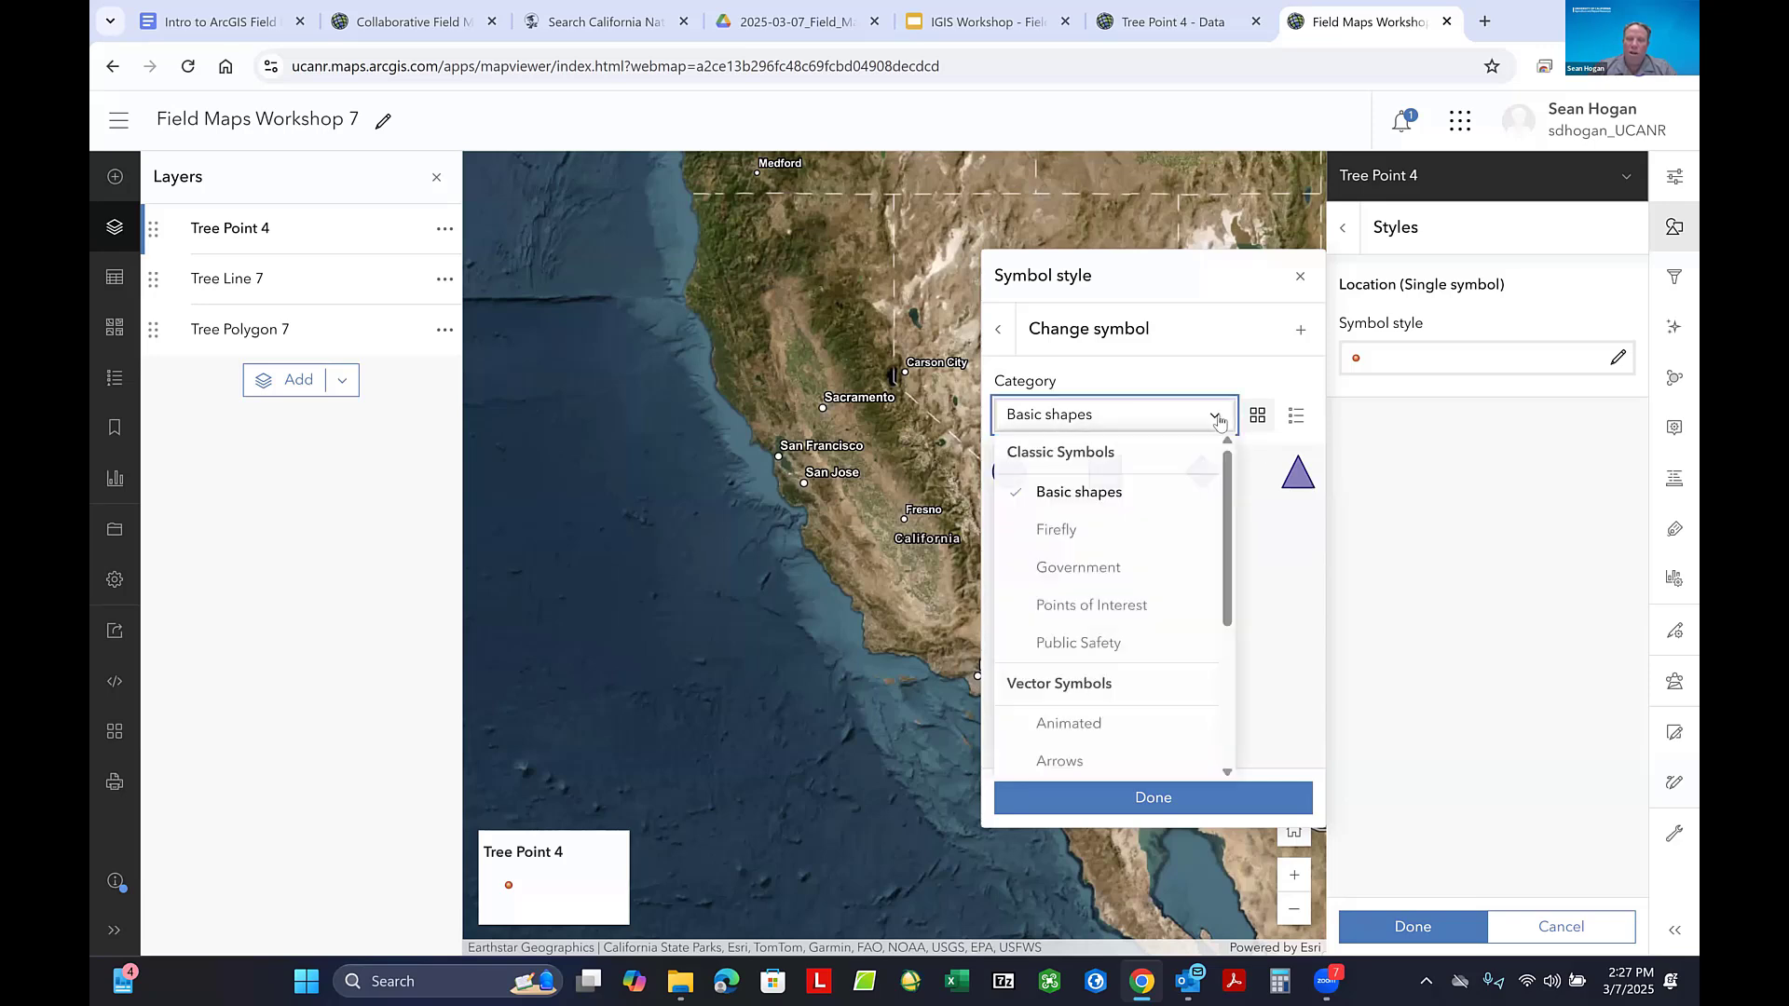
pyautogui.click(1082, 531)
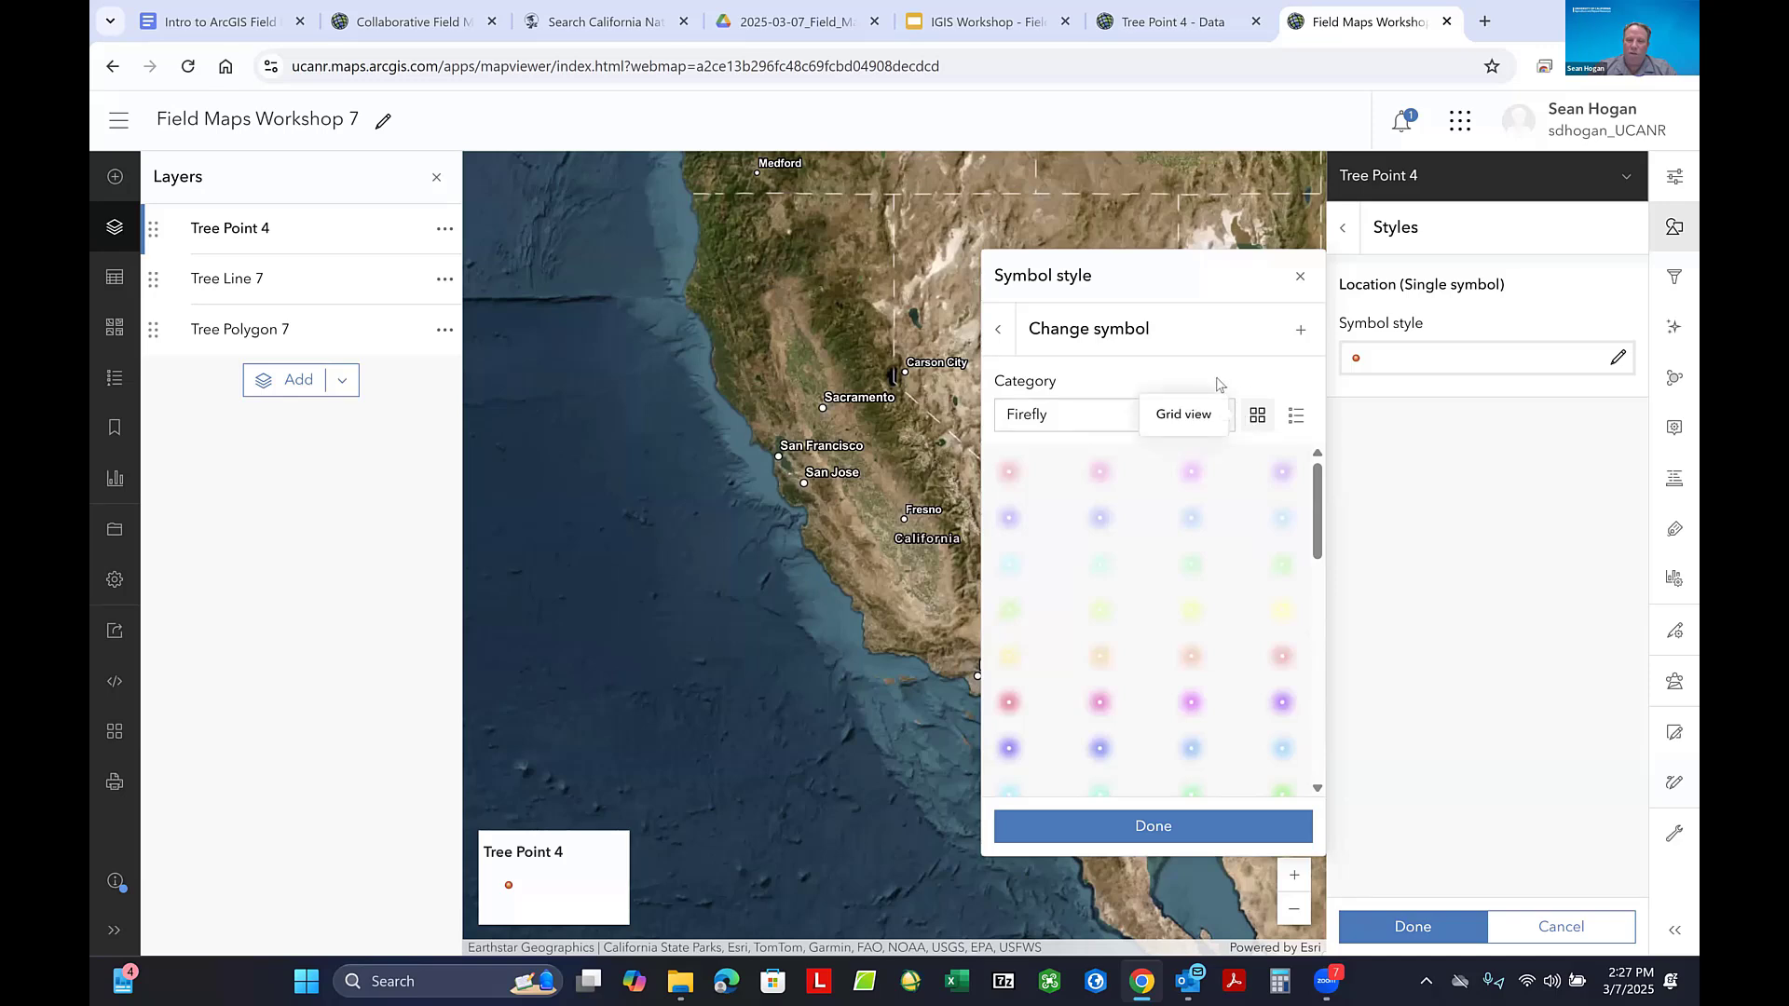
pyautogui.click(1218, 420)
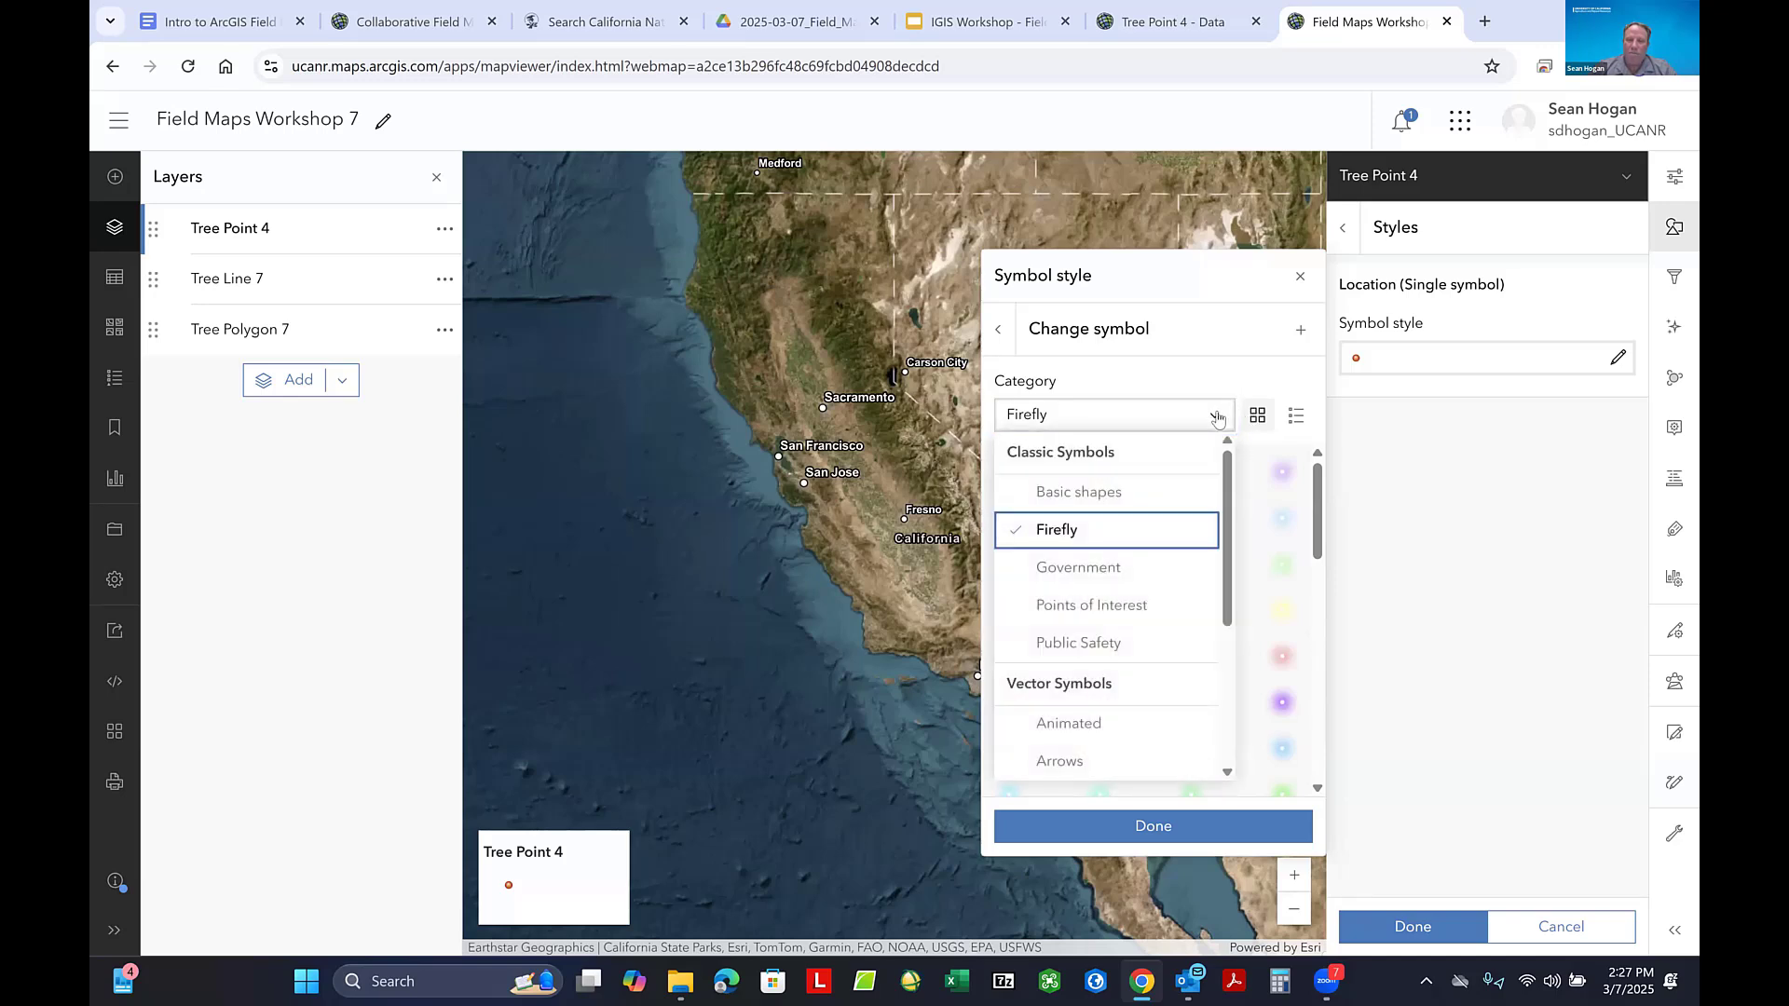
pyautogui.click(1112, 570)
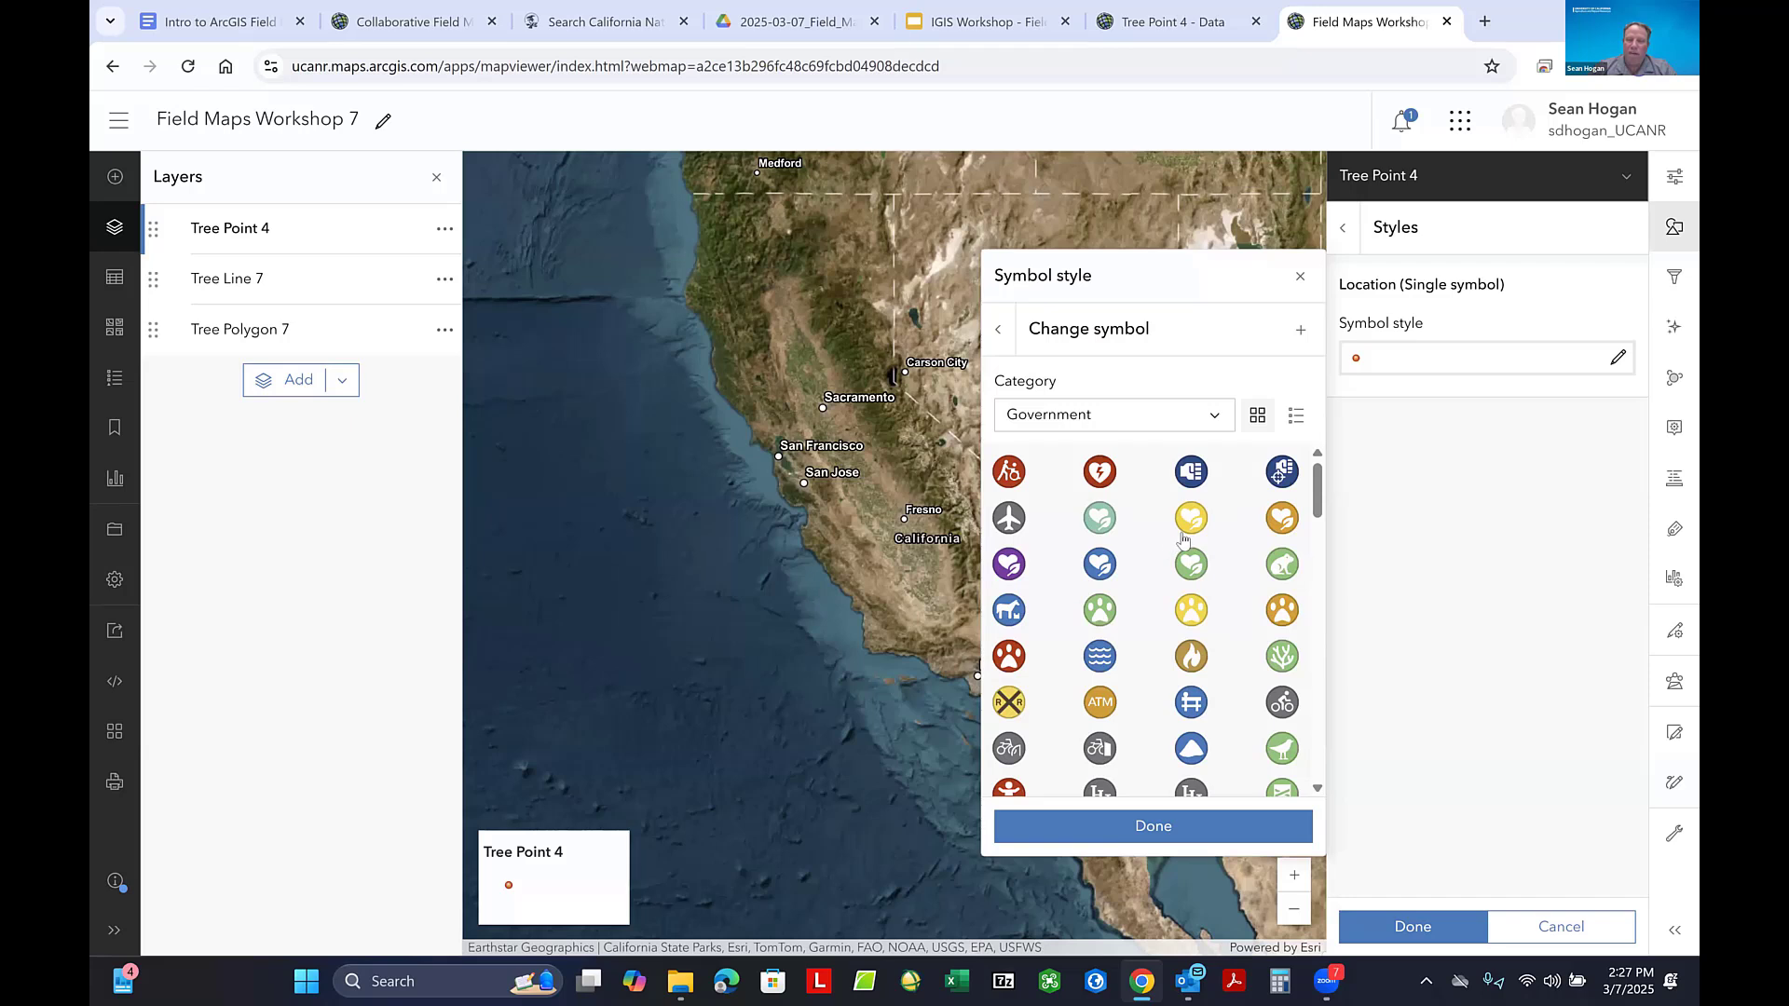
pyautogui.click(1216, 421)
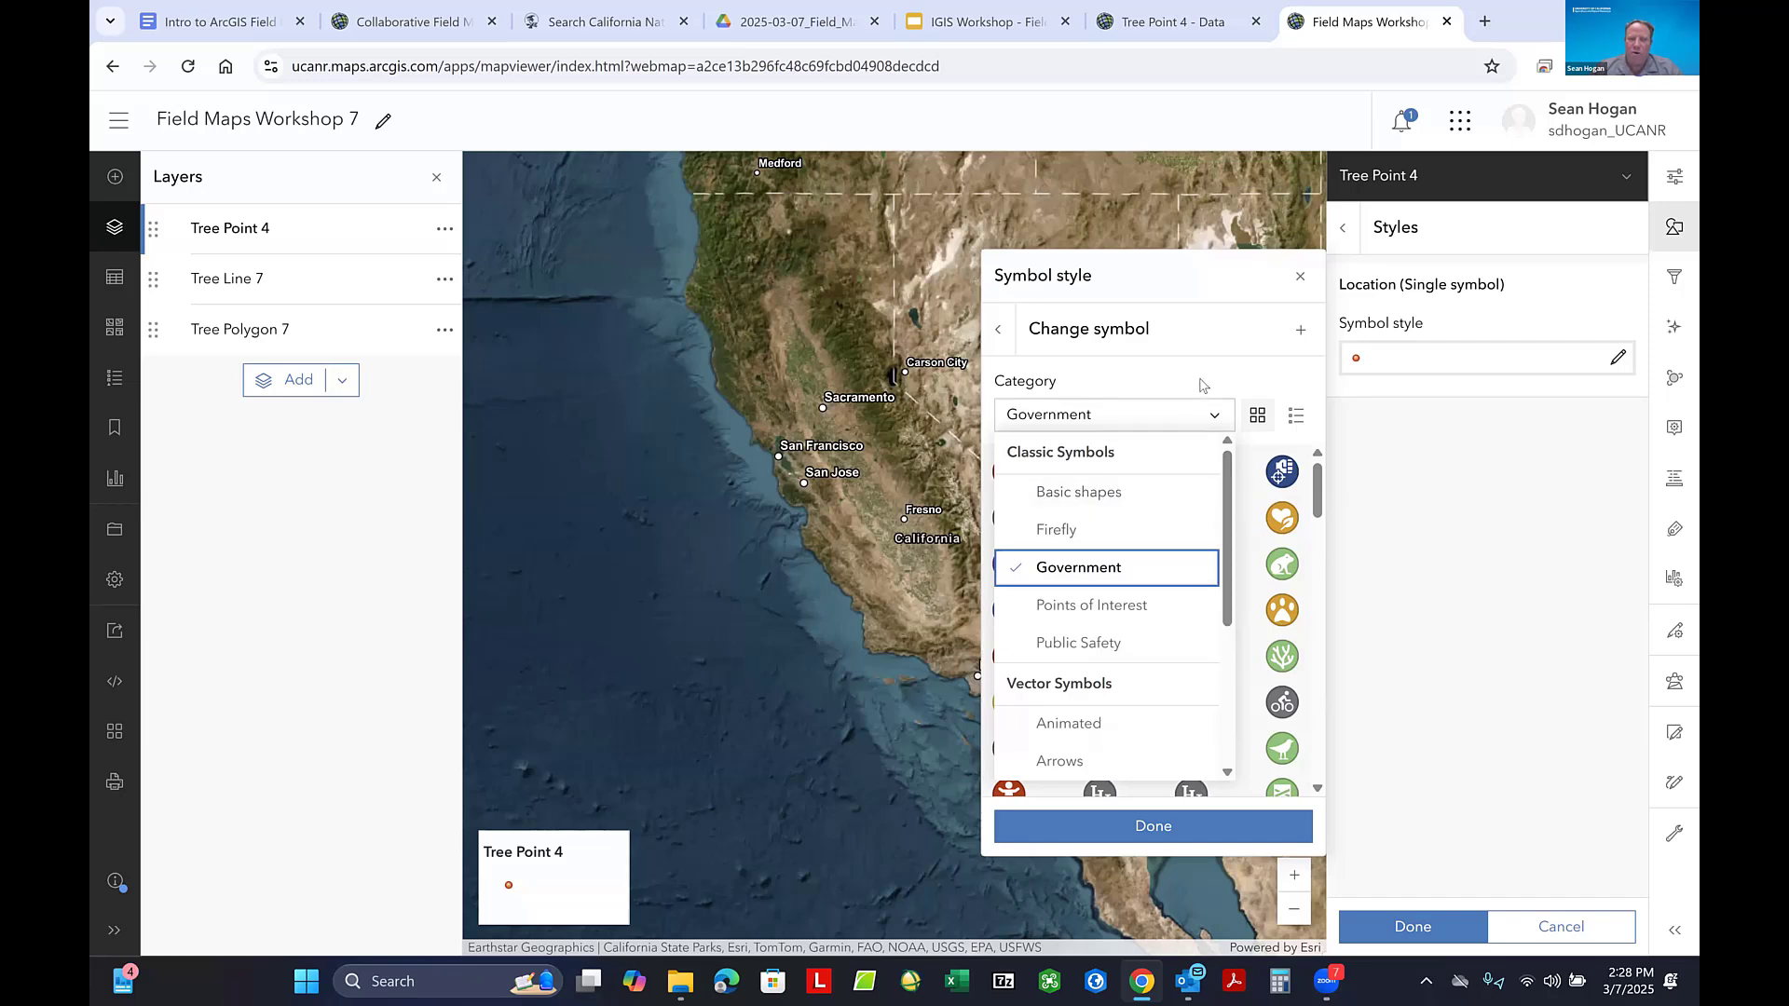
pyautogui.click(1153, 382)
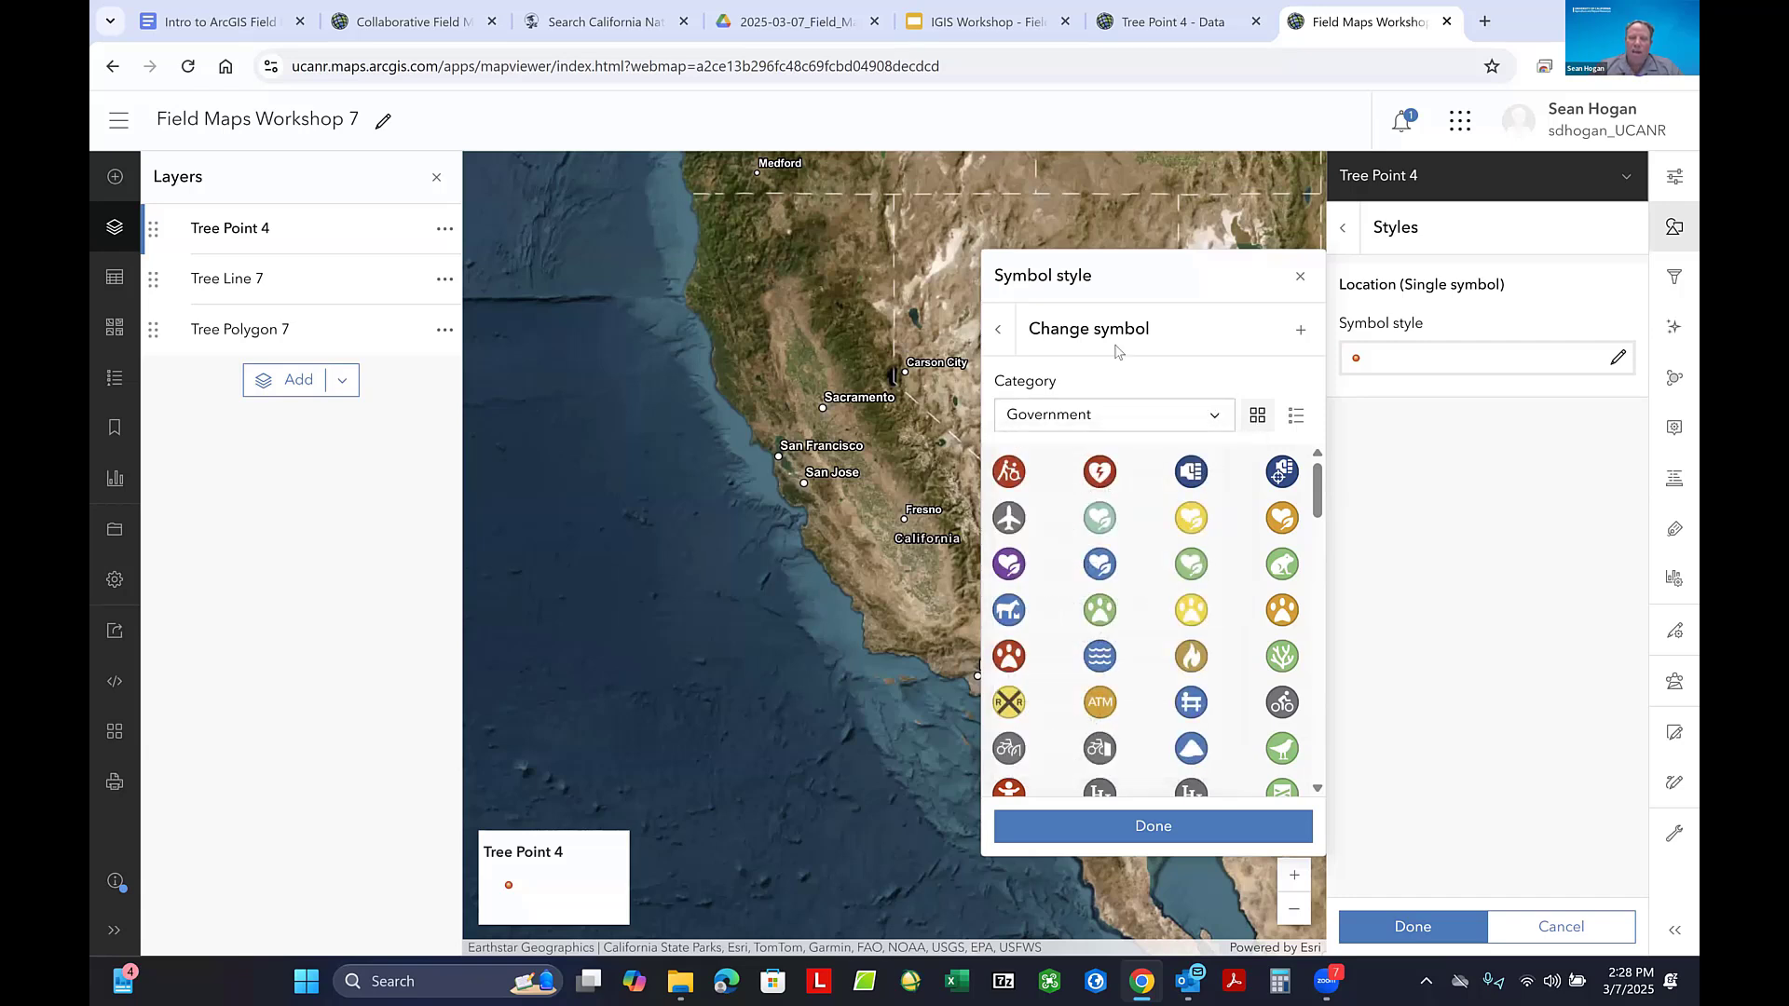
pyautogui.click(1000, 329)
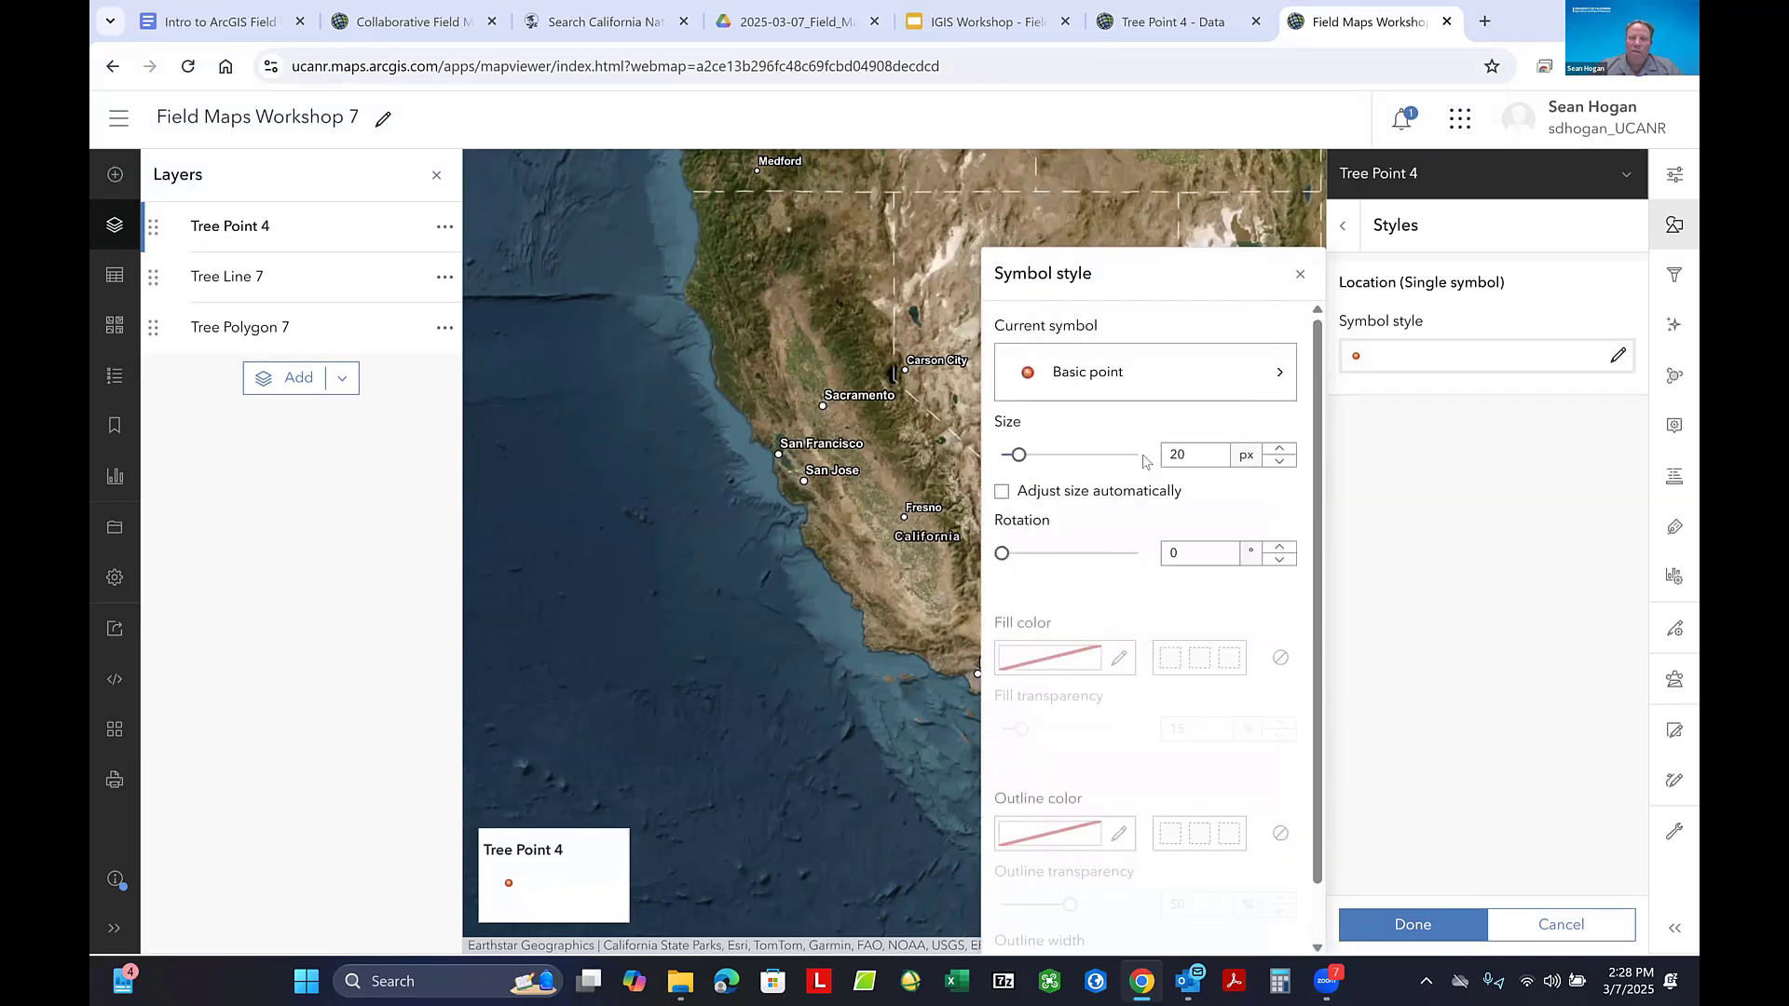
# - Set the Tree Point 4 symbol size to 30 px and finish styling the layer
pyautogui.click(1173, 454)
pyautogui.moveTo(1176, 455); pyautogui.dragTo(1173, 455)
pyautogui.write('3')
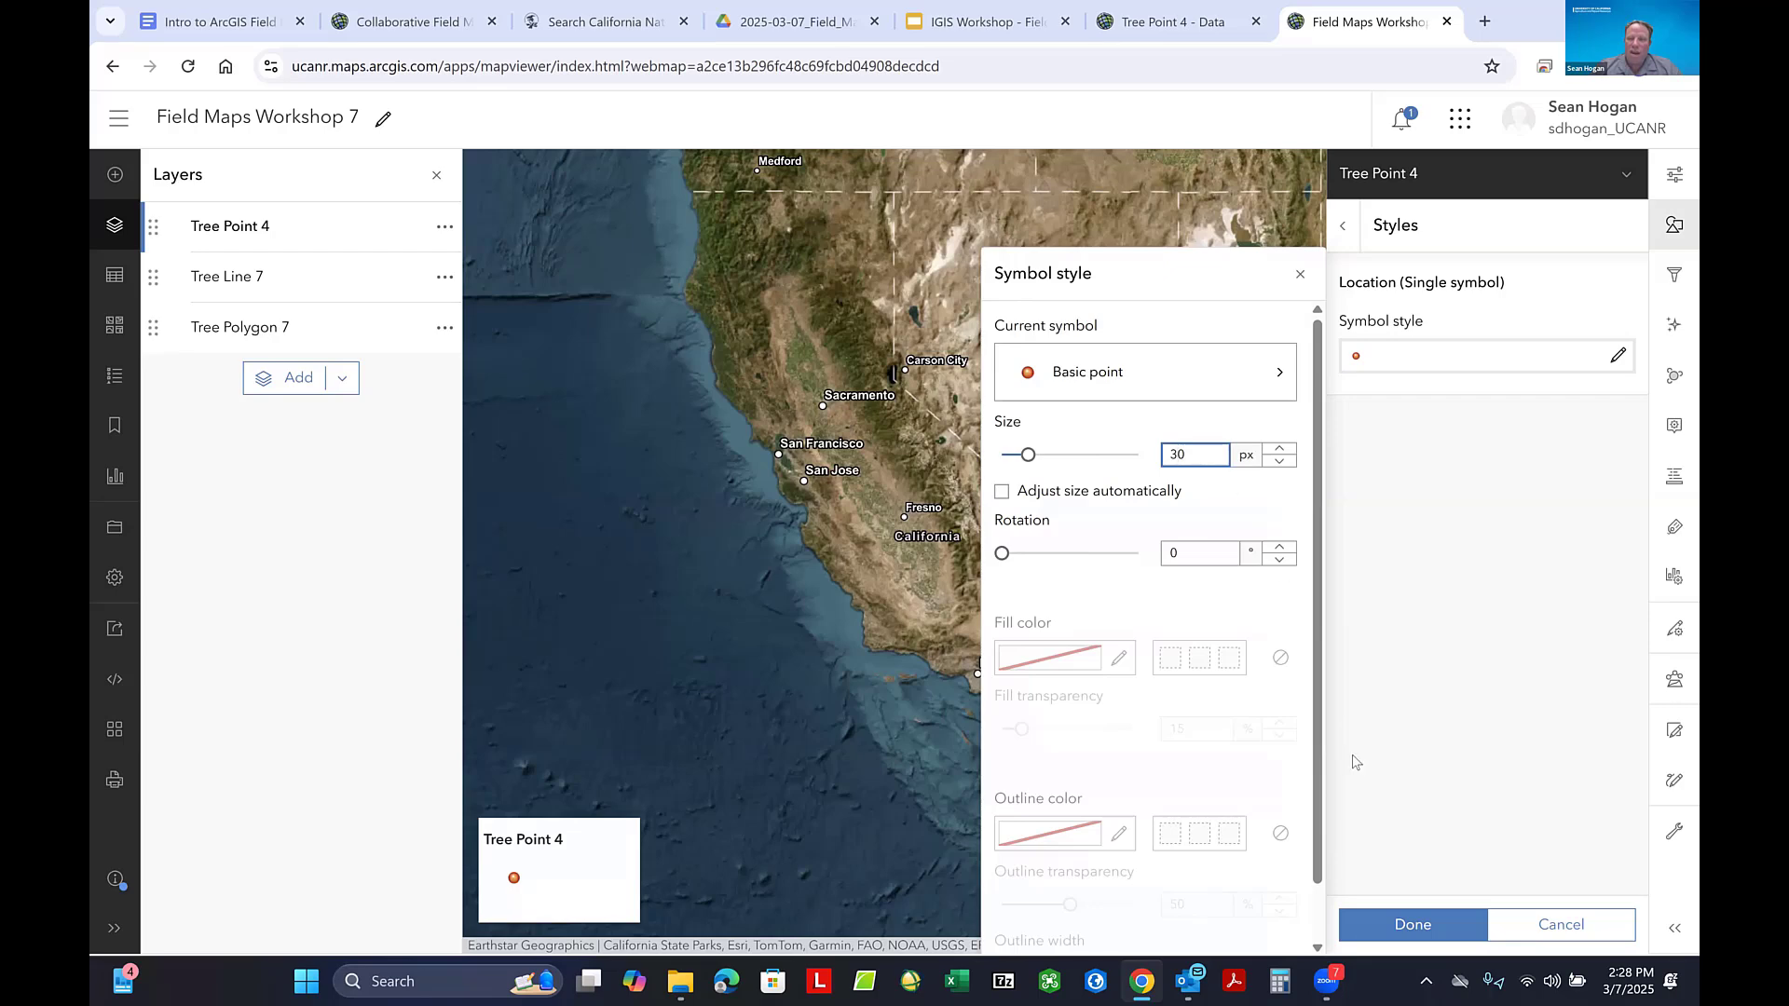
pyautogui.click(1413, 927)
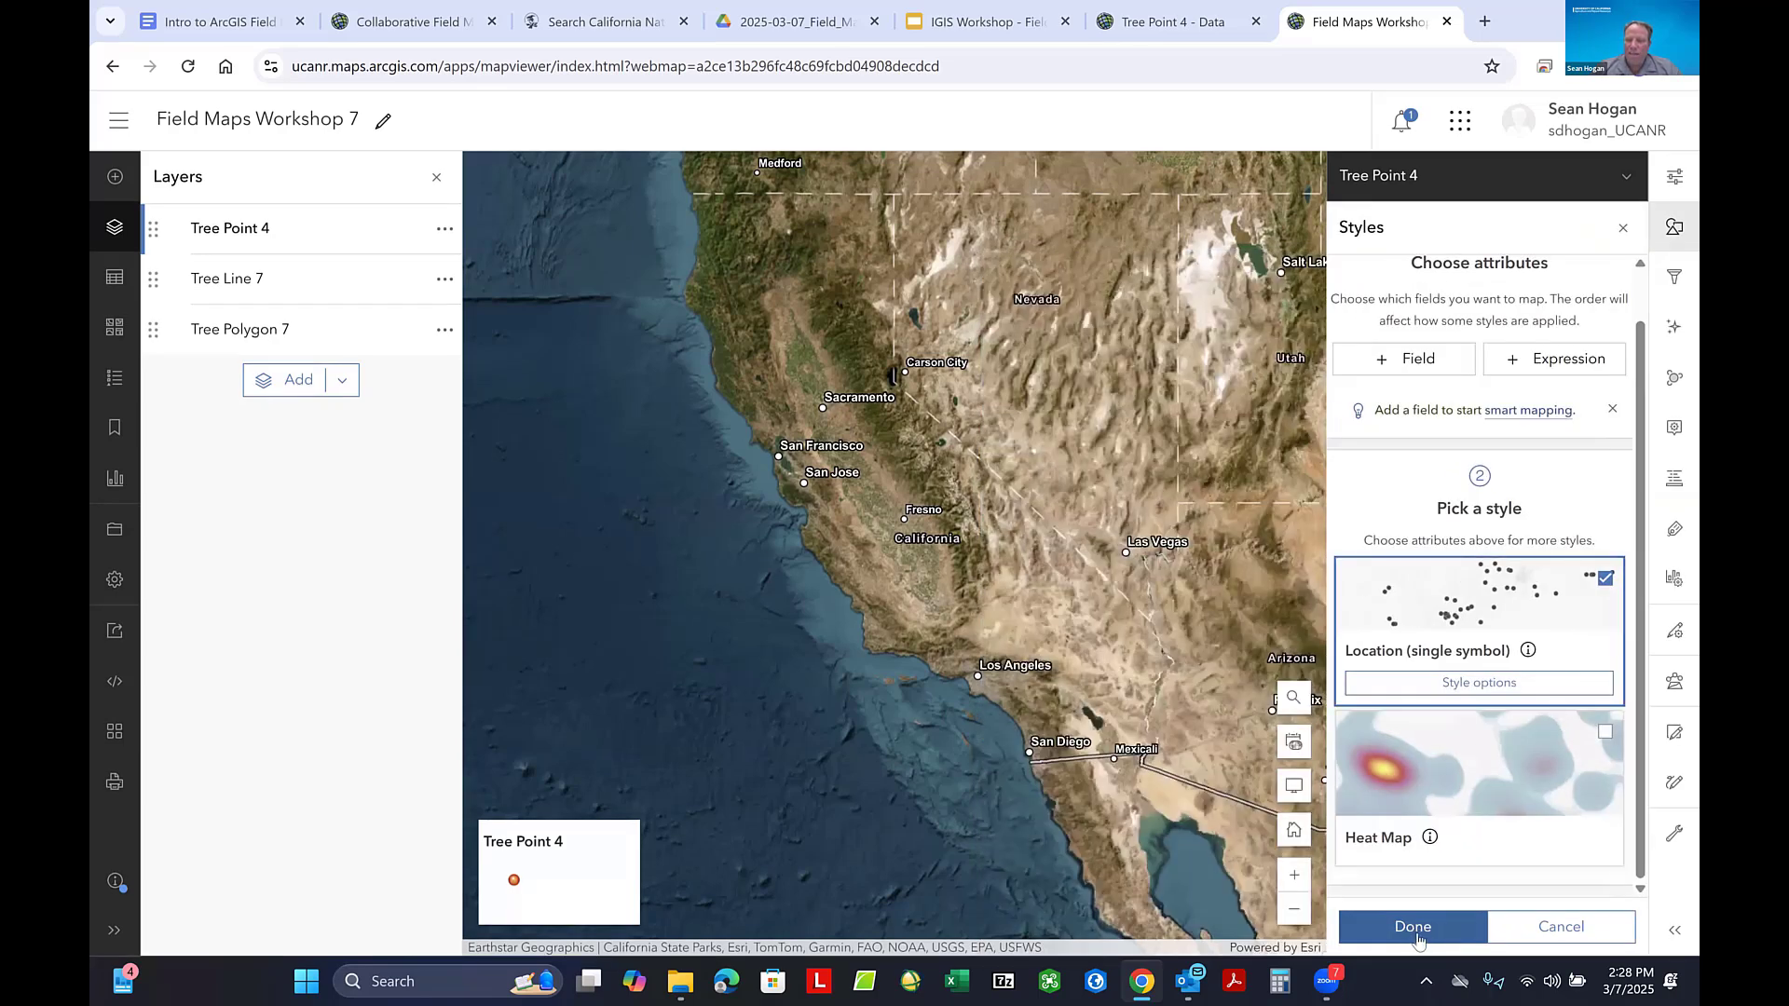
pyautogui.click(1415, 934)
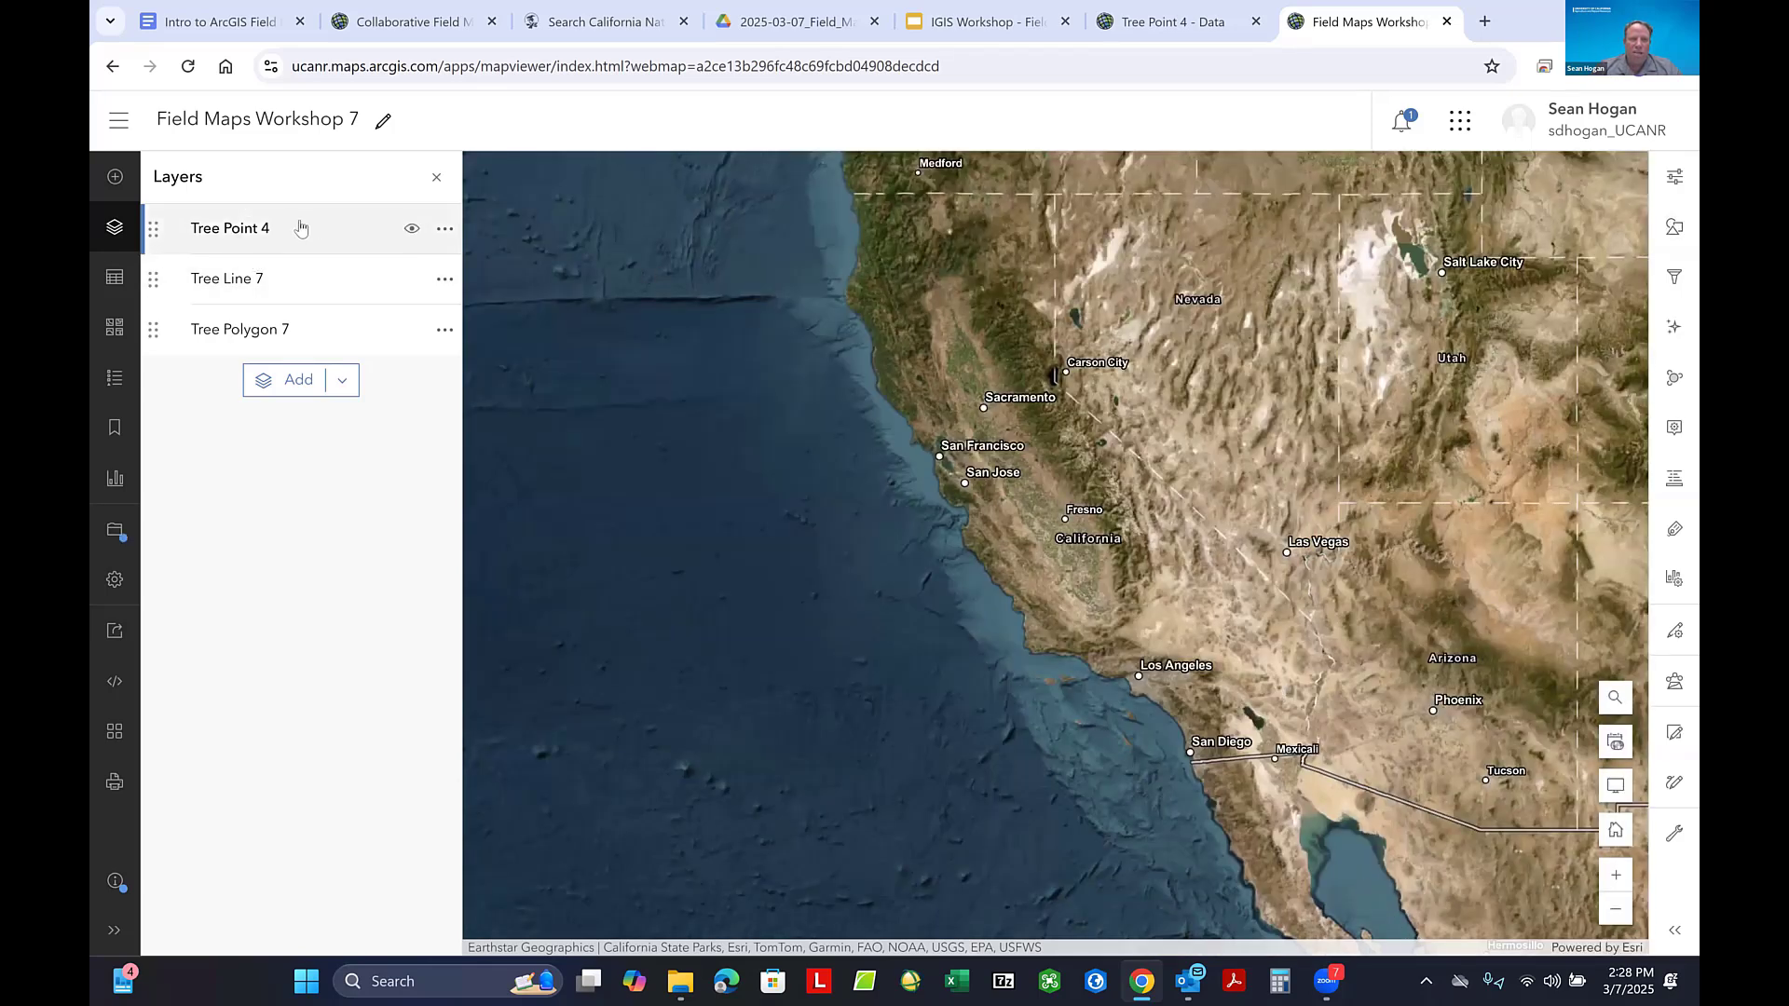
# - Select the Tree Point 4 layer and change its pop-up title to Tree Point
pyautogui.click(234, 240)
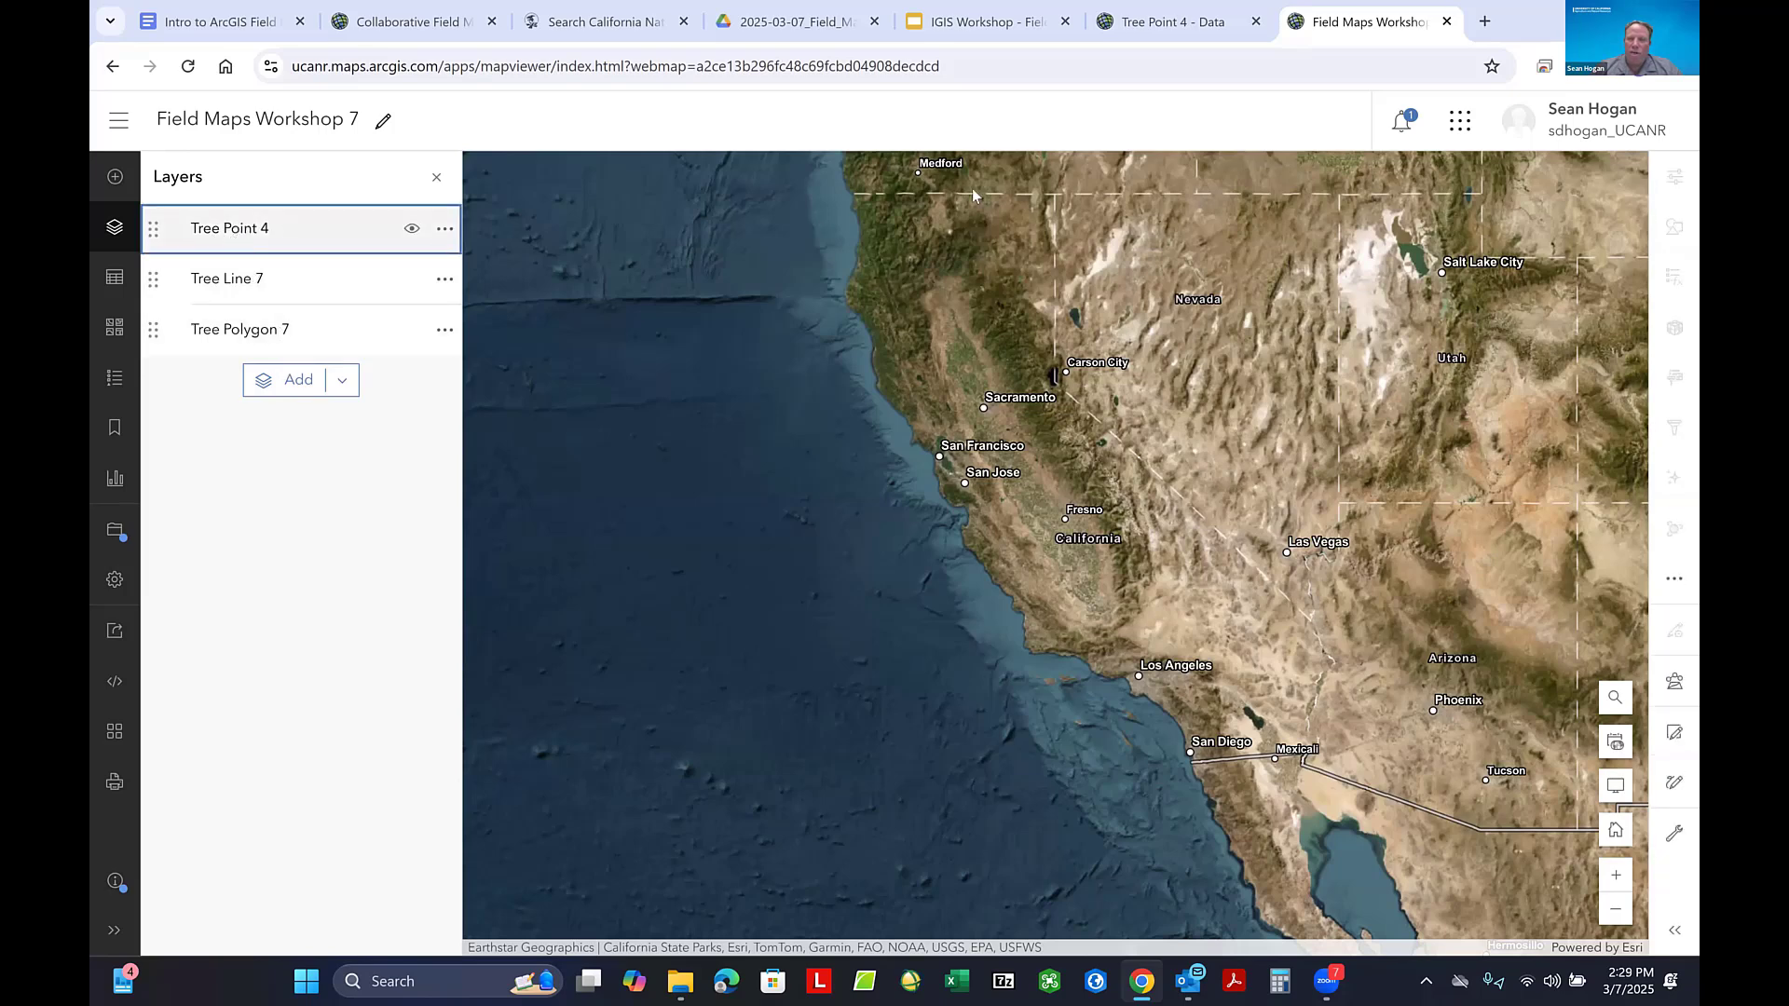
pyautogui.click(263, 235)
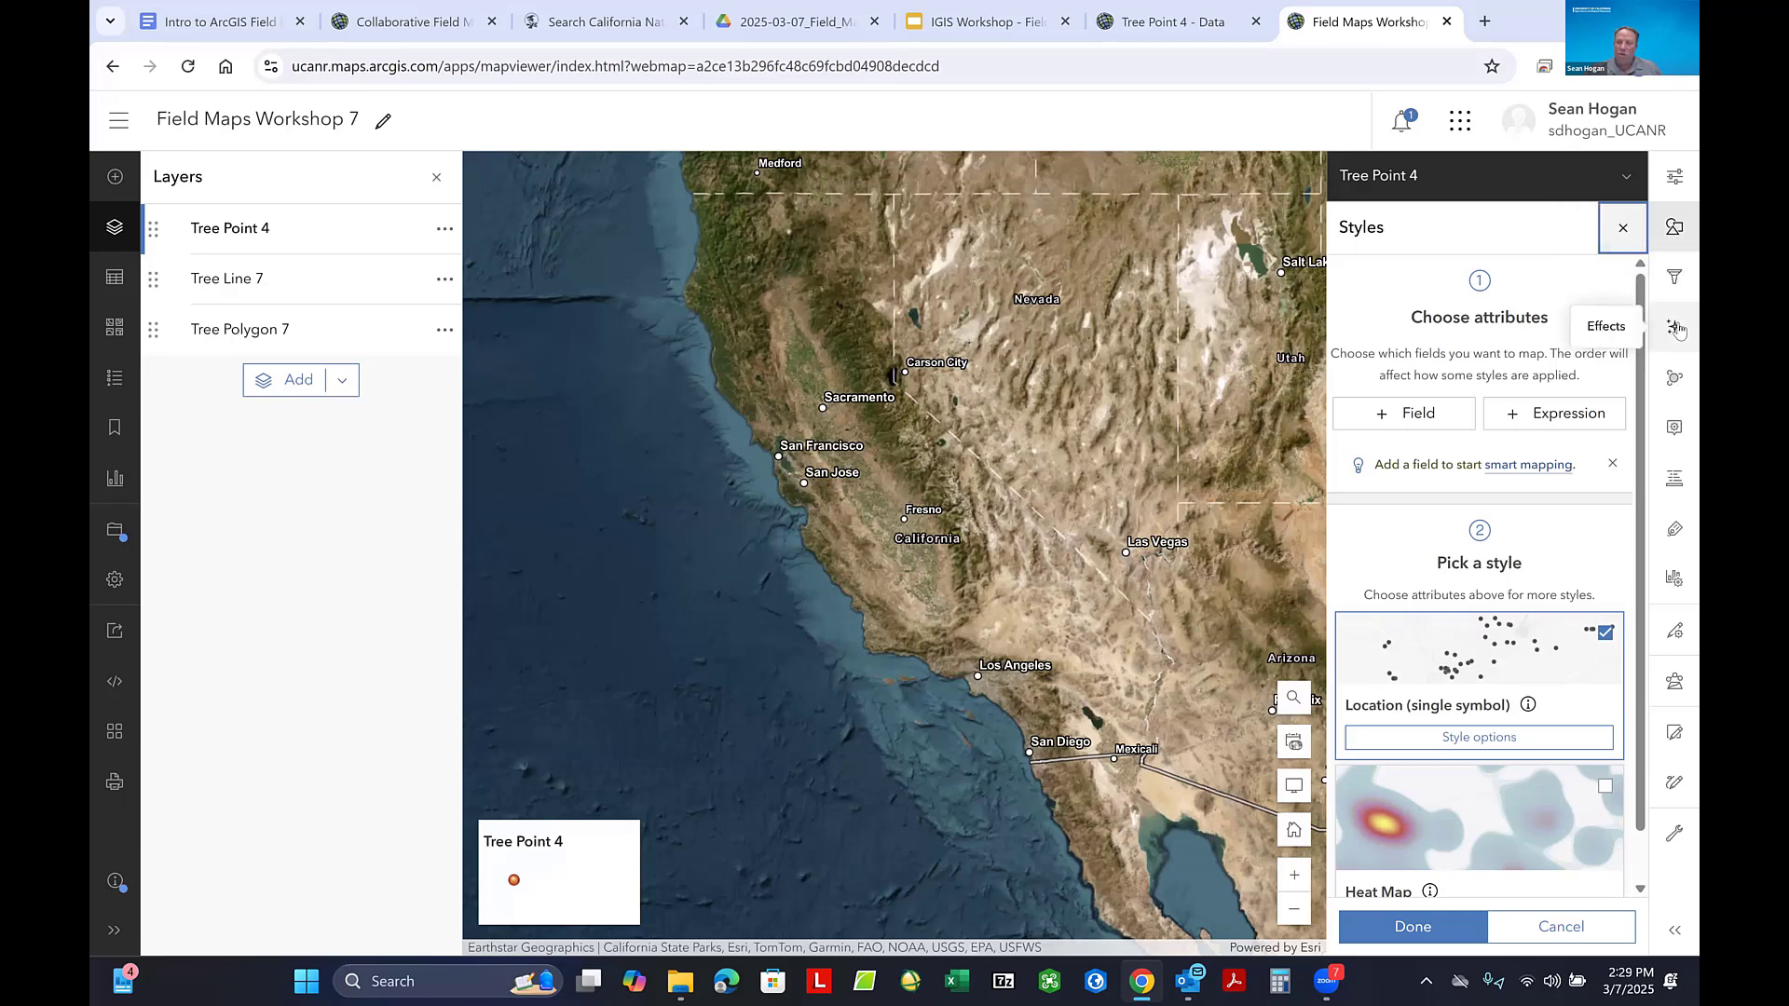
pyautogui.click(1673, 432)
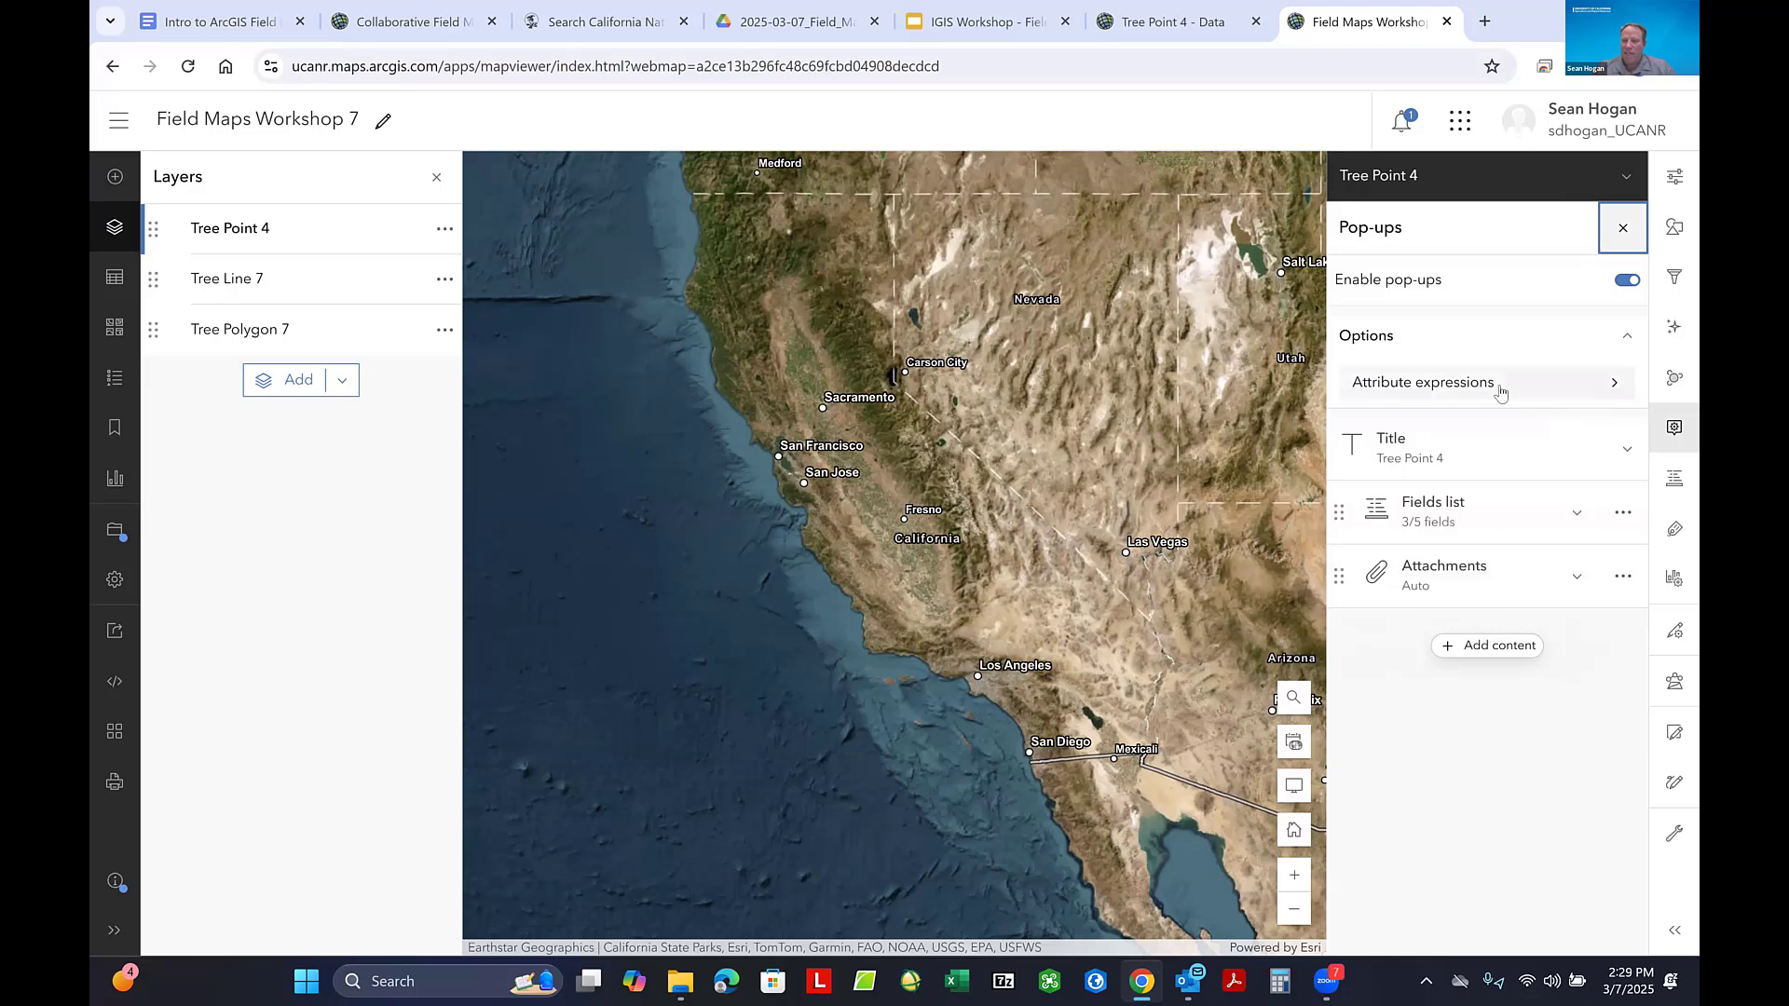
pyautogui.click(1620, 450)
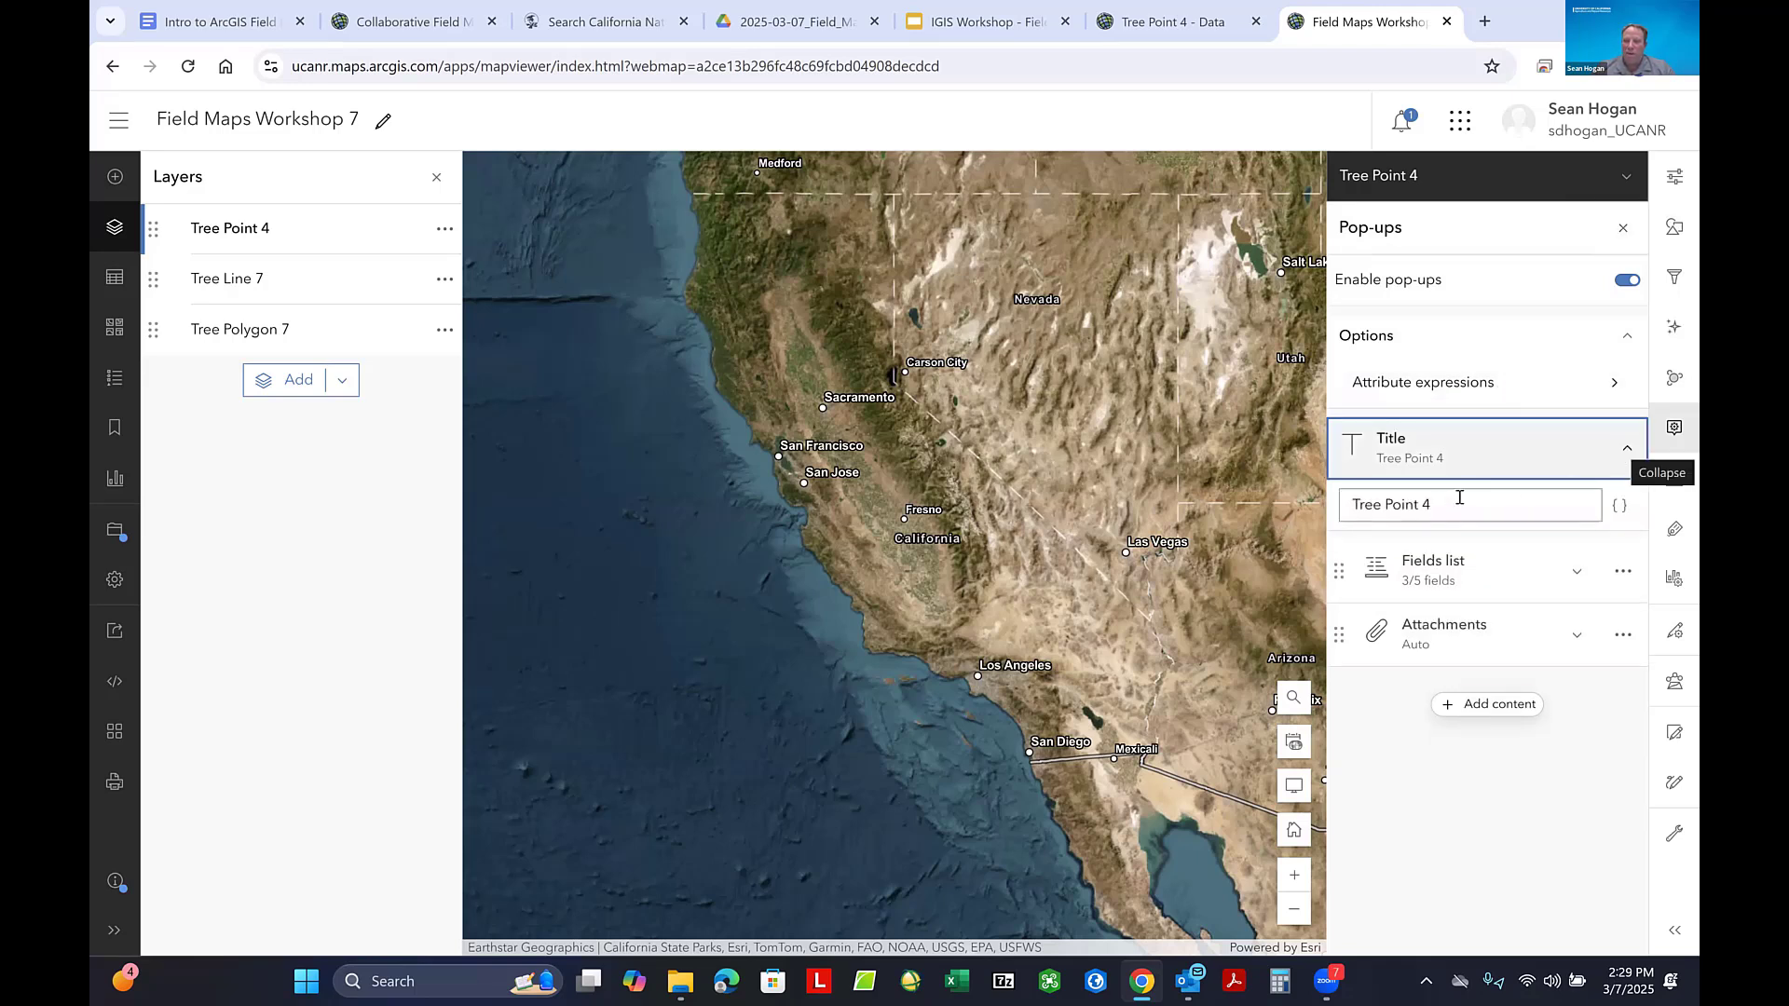
pyautogui.moveTo(1425, 504); pyautogui.dragTo(1449, 506)
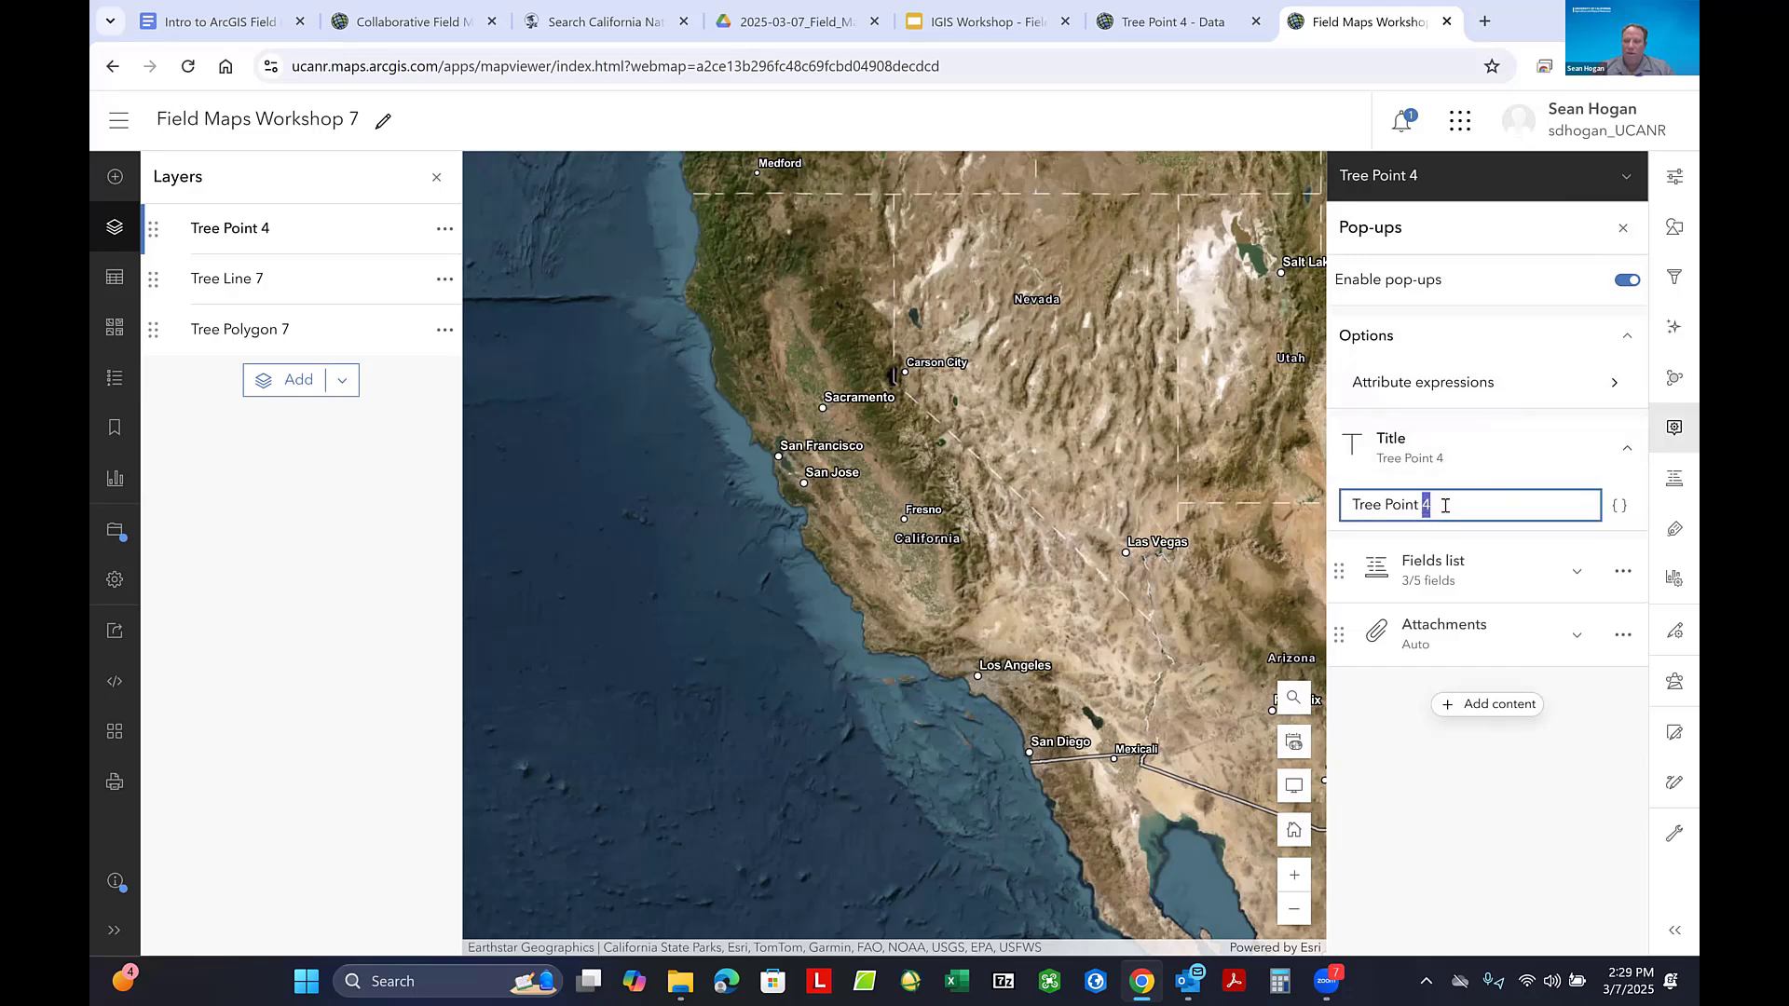
pyautogui.moveTo(1439, 503); pyautogui.dragTo(1418, 507)
pyautogui.press('BackSpace')
# - Expand the Tree Point 4 pop-up's fields list and show its title setting again
pyautogui.click(1497, 455)
pyautogui.click(1491, 509)
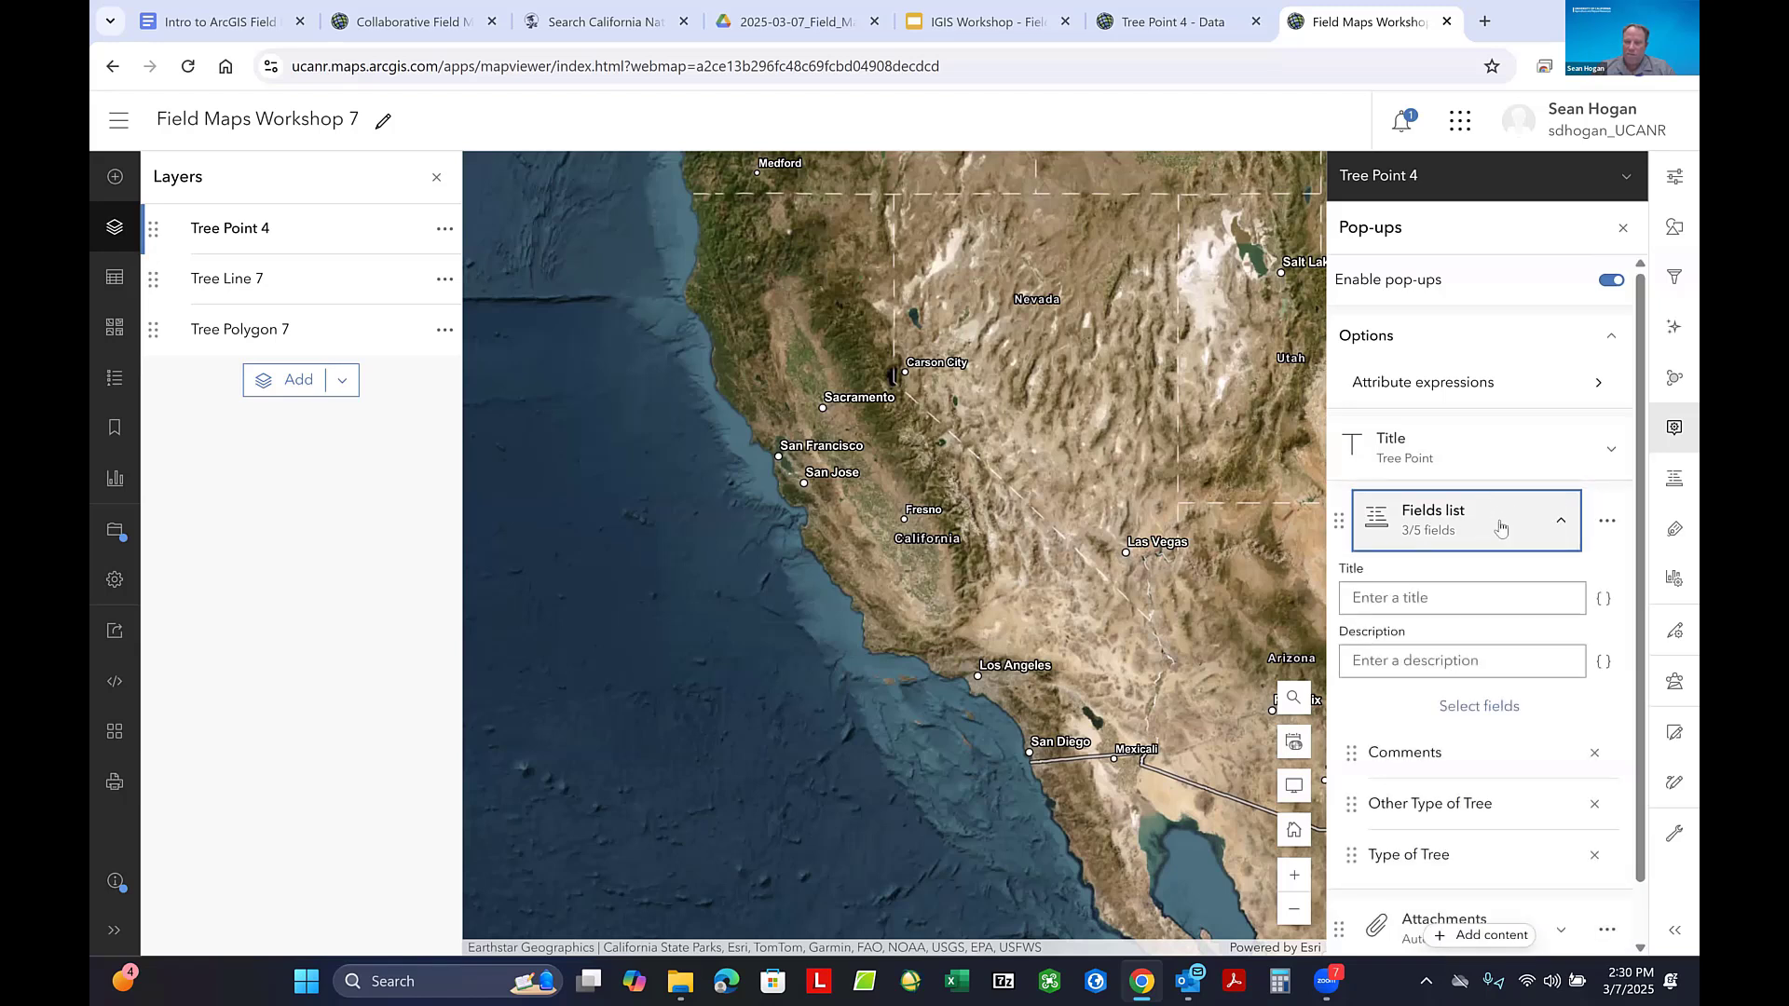
pyautogui.click(1517, 470)
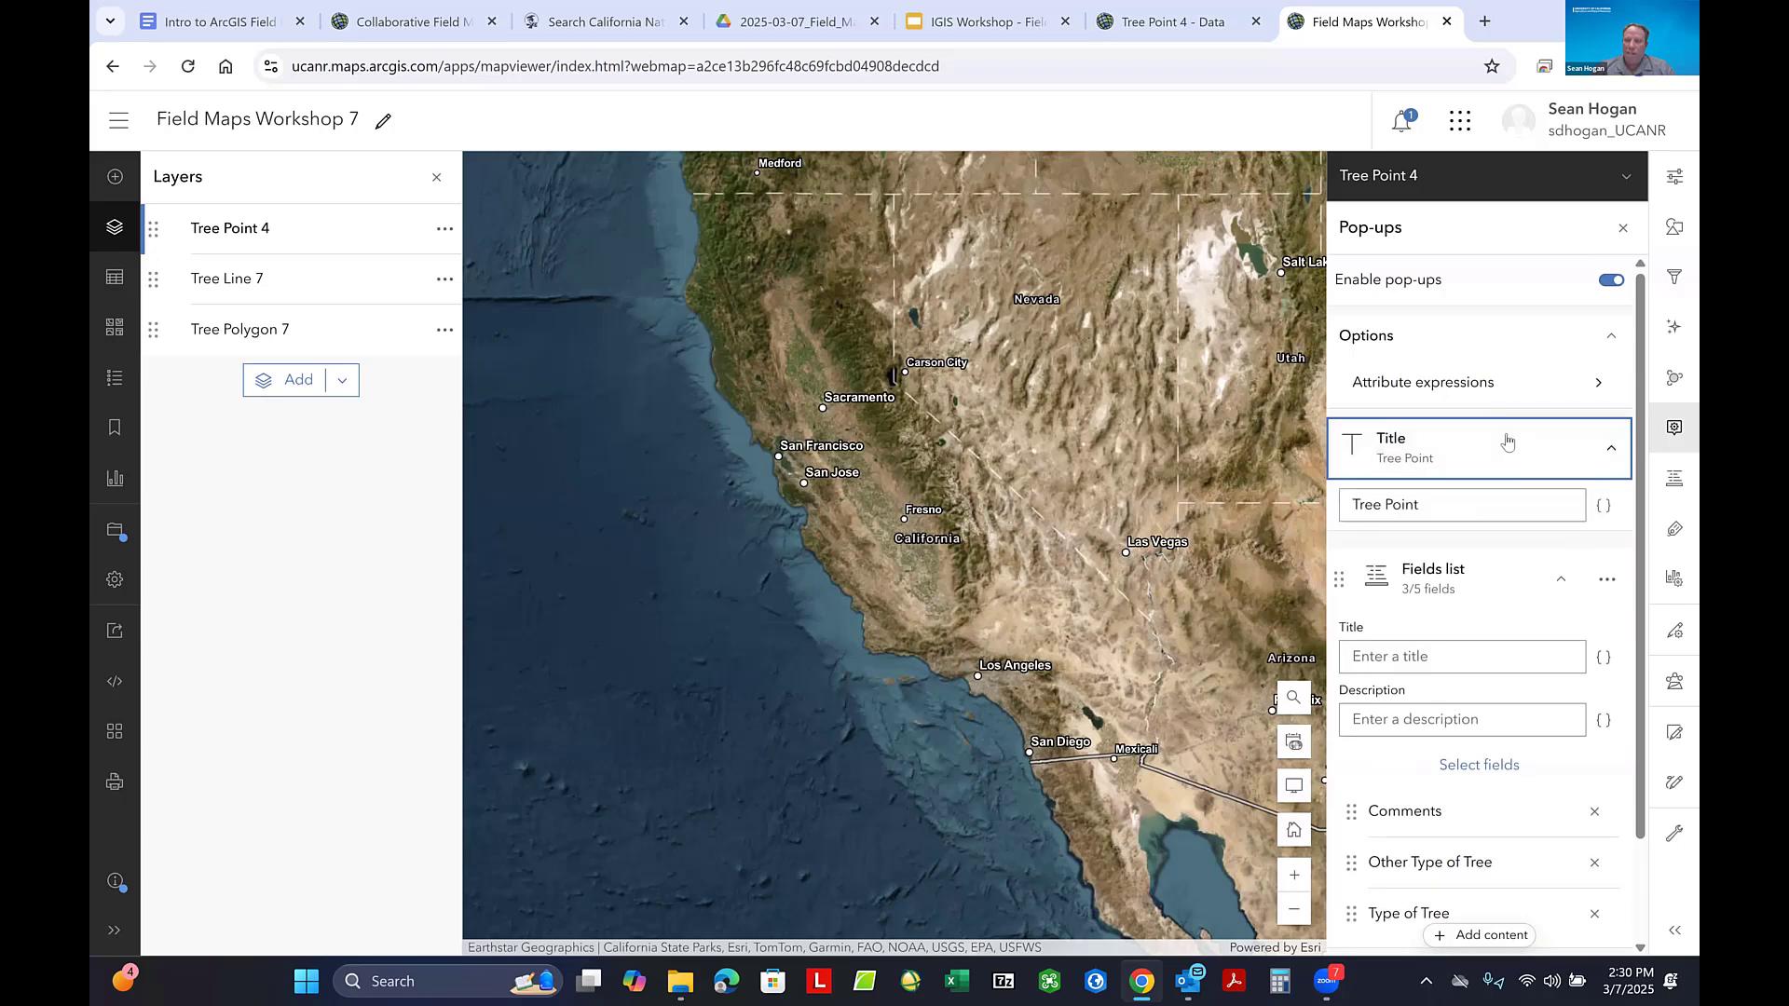
# - Collapse the Tree Point 4 pop-up's Options and Fields list sections and add a Text content block
pyautogui.scroll(-1, 1518, 480)
pyautogui.scroll(1, 1521, 482)
pyautogui.click(1610, 337)
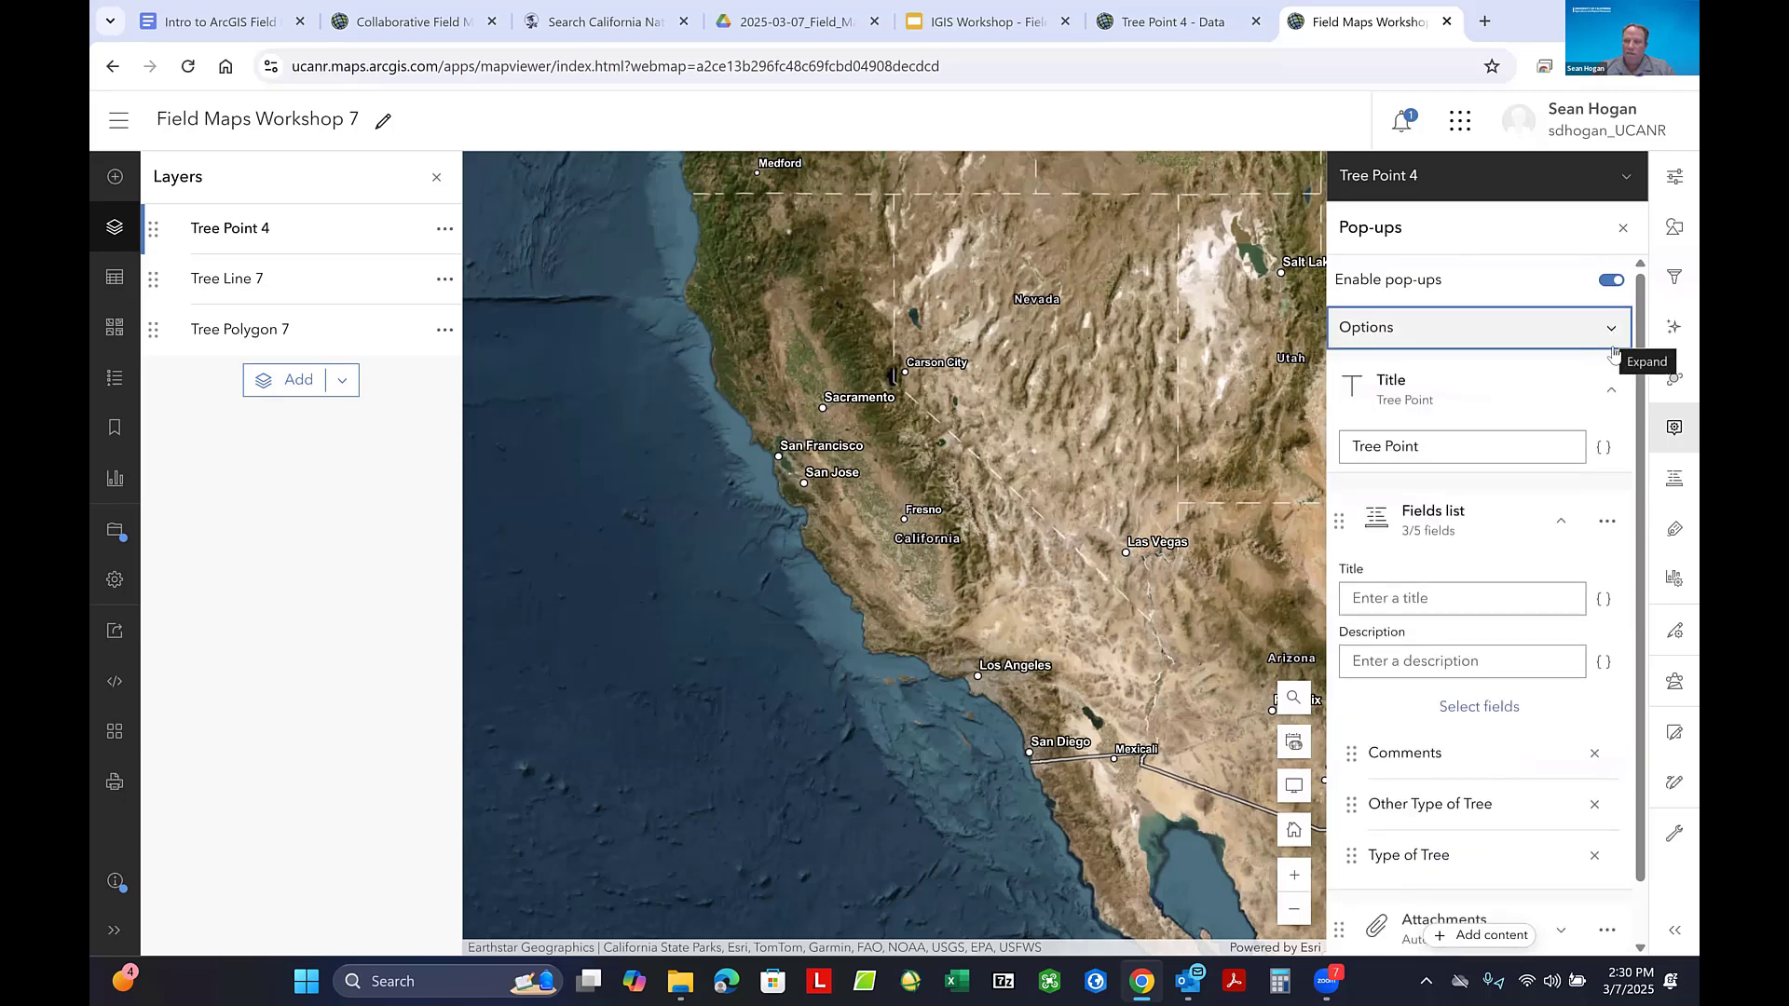
pyautogui.click(1562, 520)
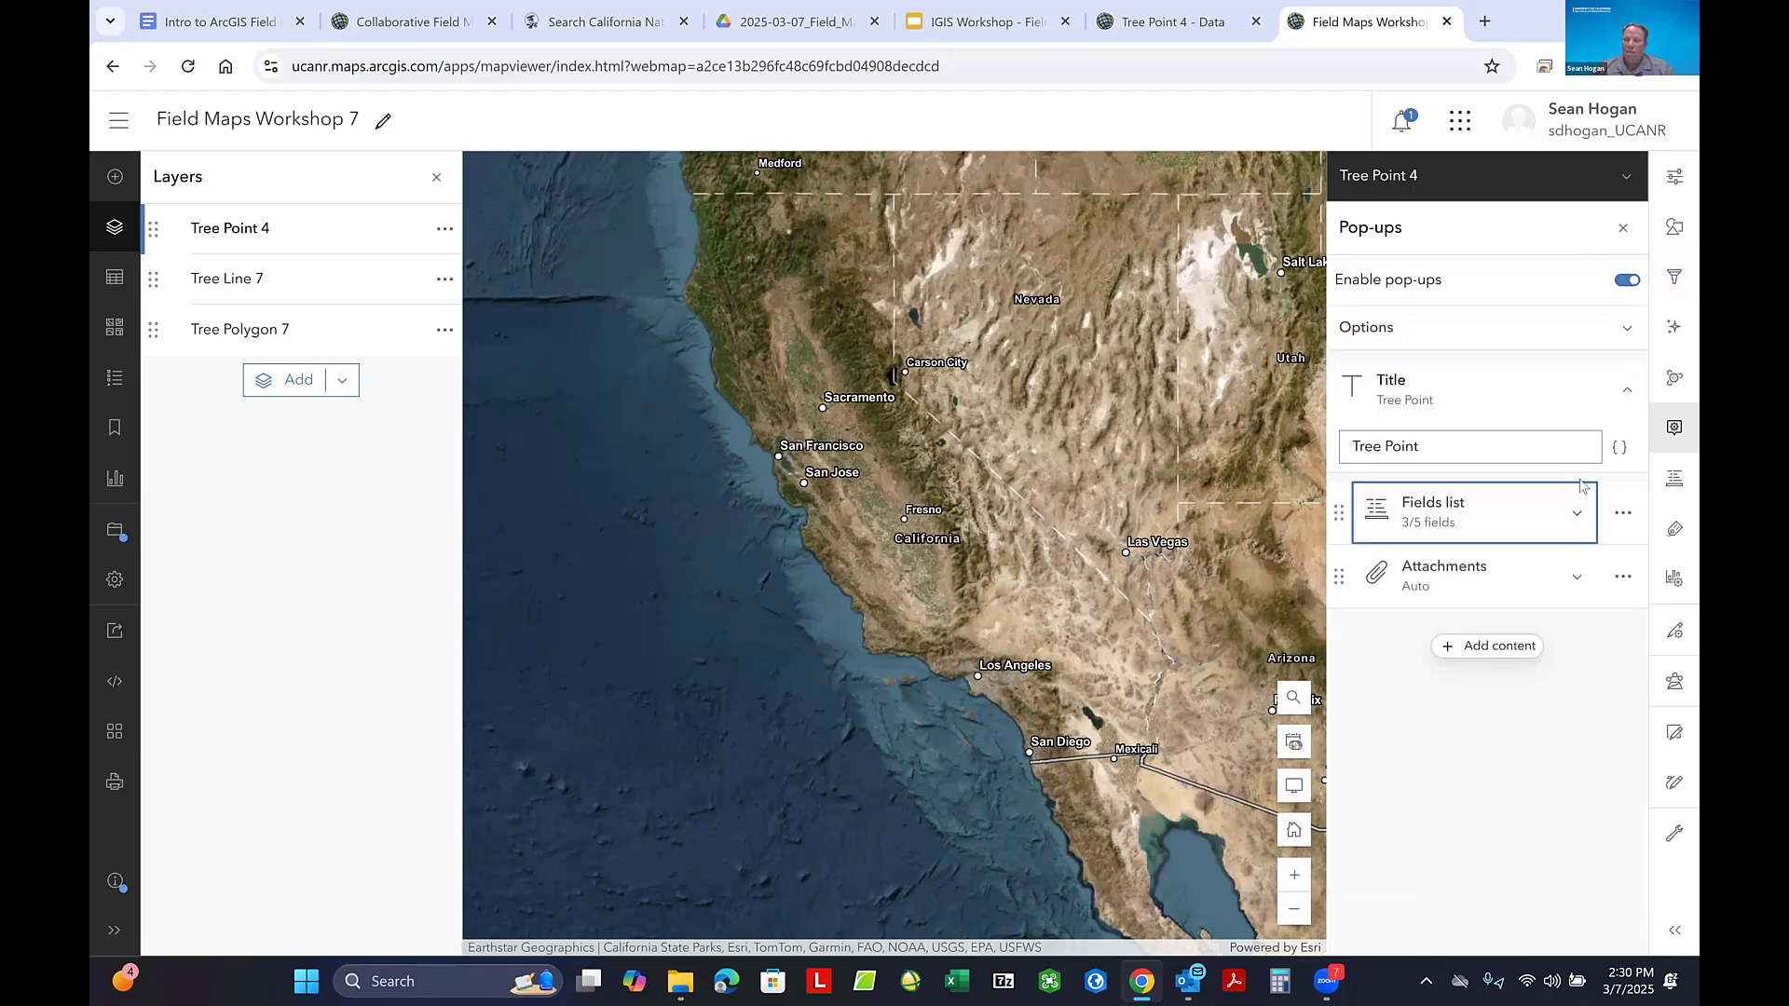
pyautogui.click(1494, 649)
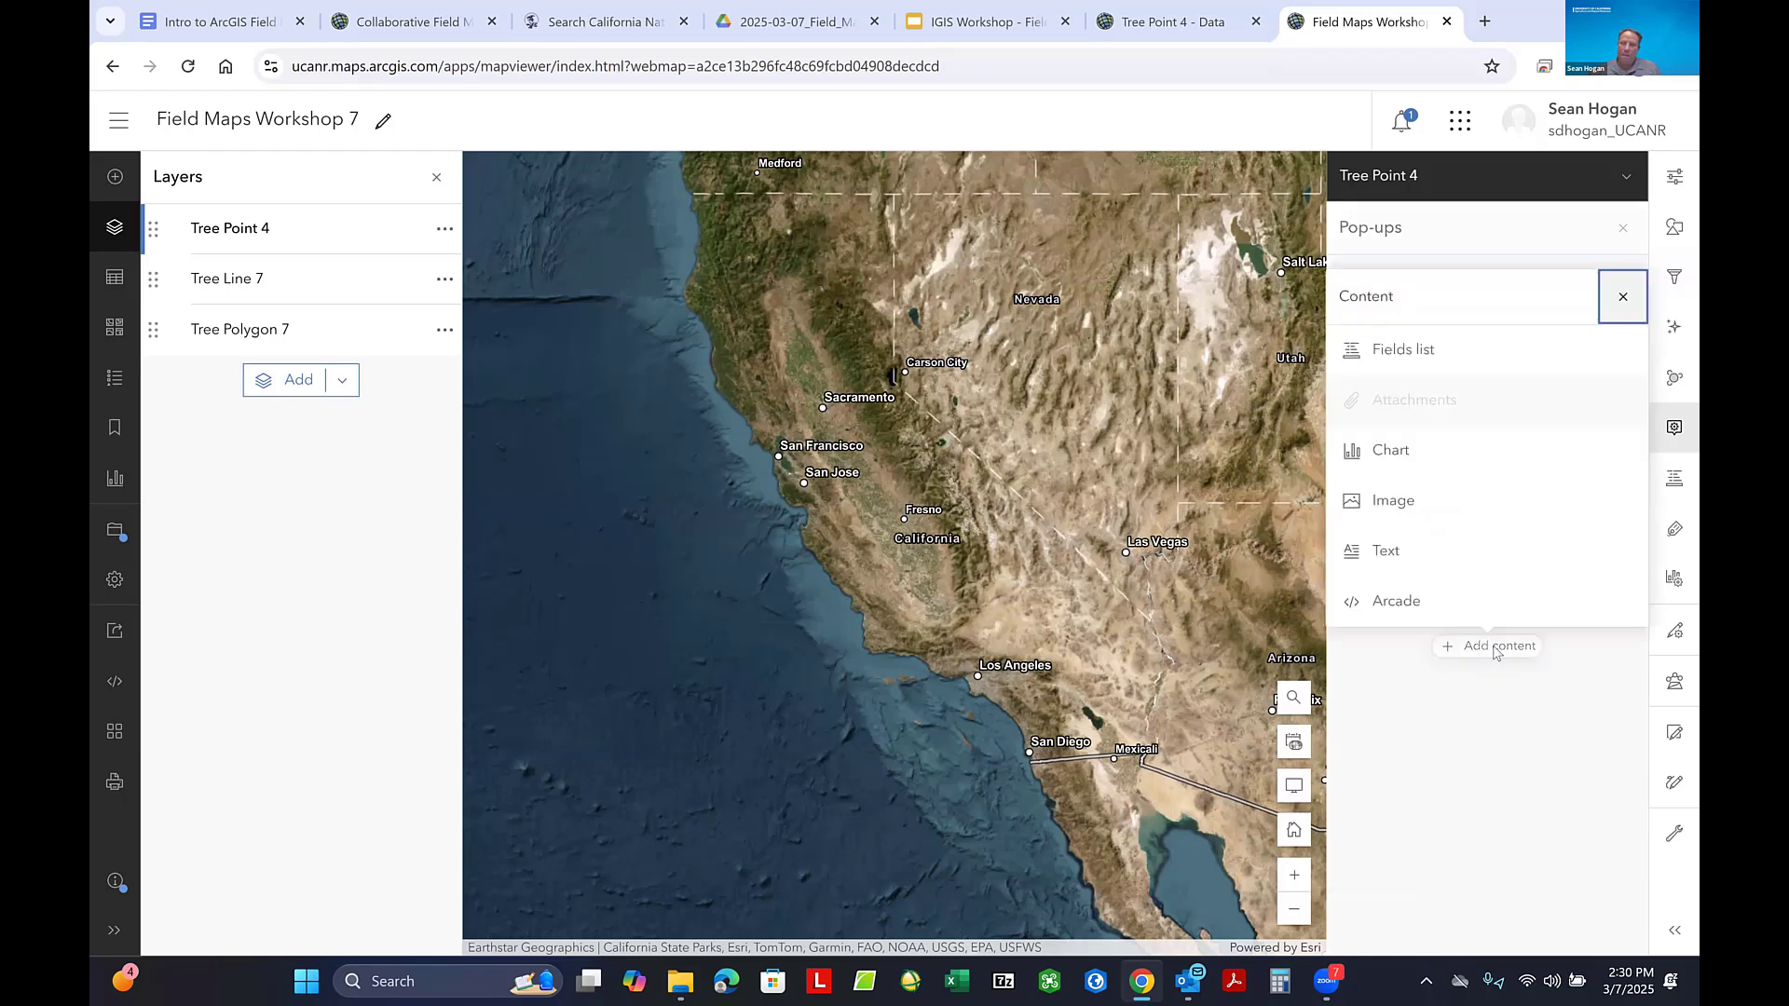
pyautogui.click(1388, 552)
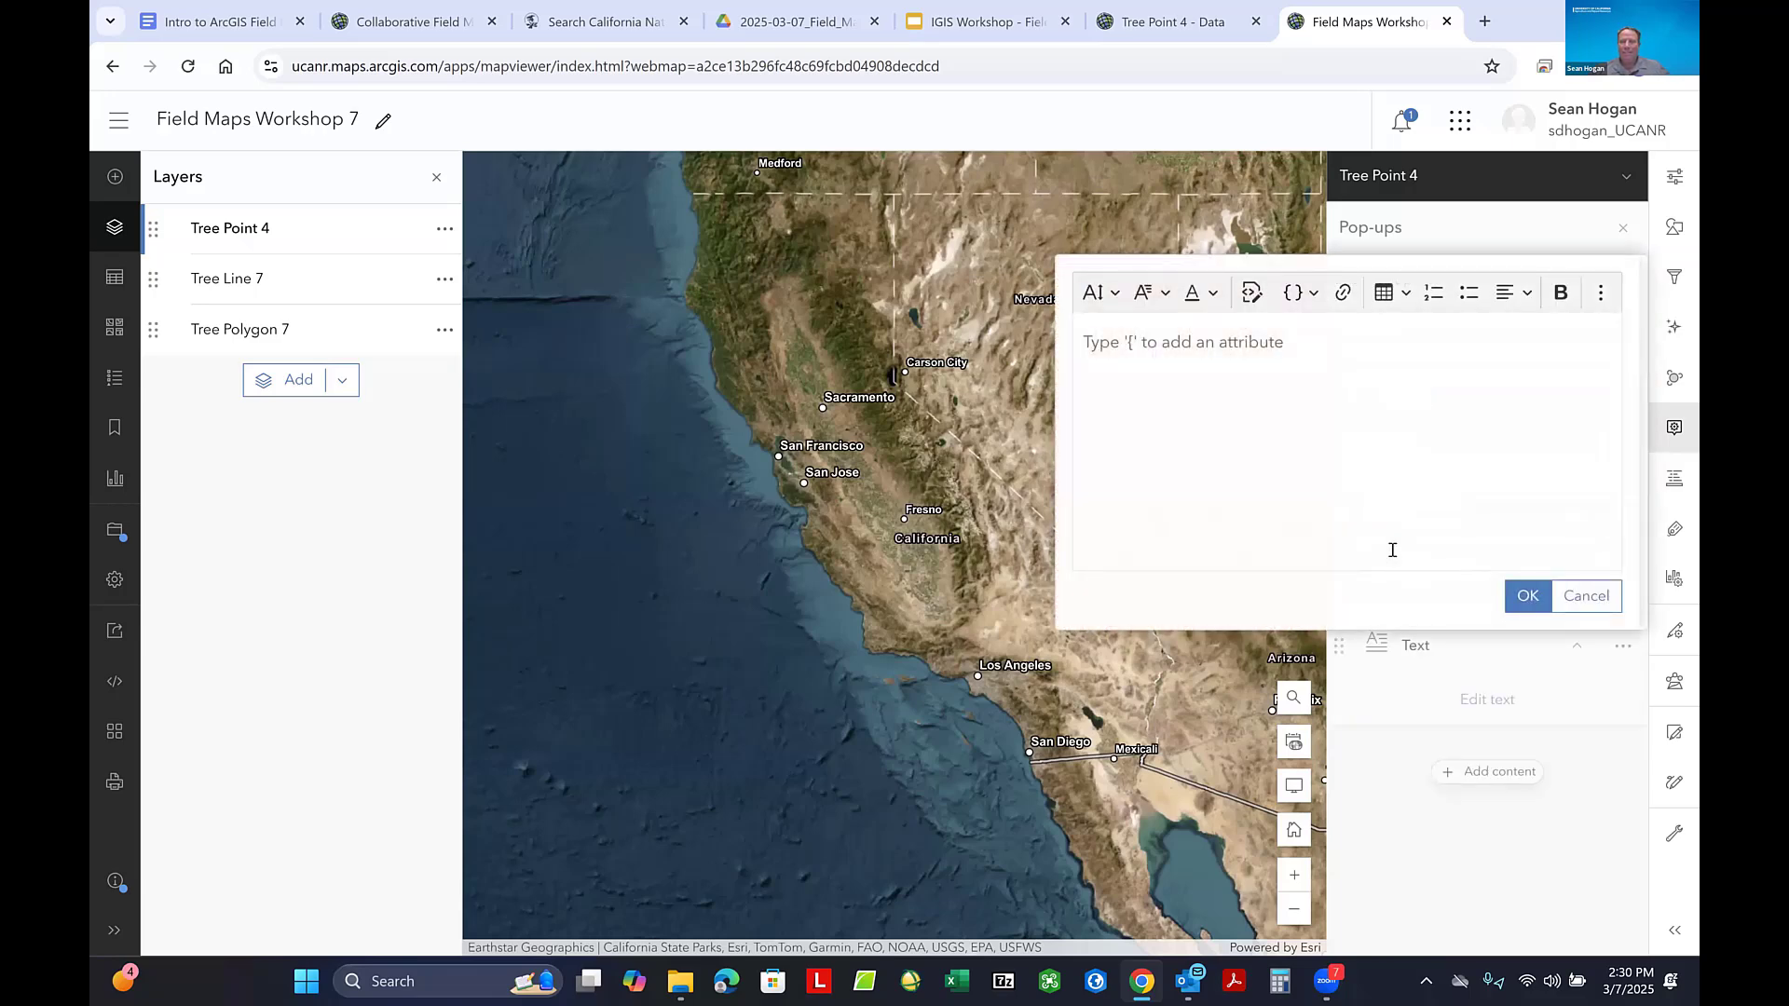
# - Enter "For more tree information Click Here" in the pop-up's new text block
pyautogui.click(1102, 346)
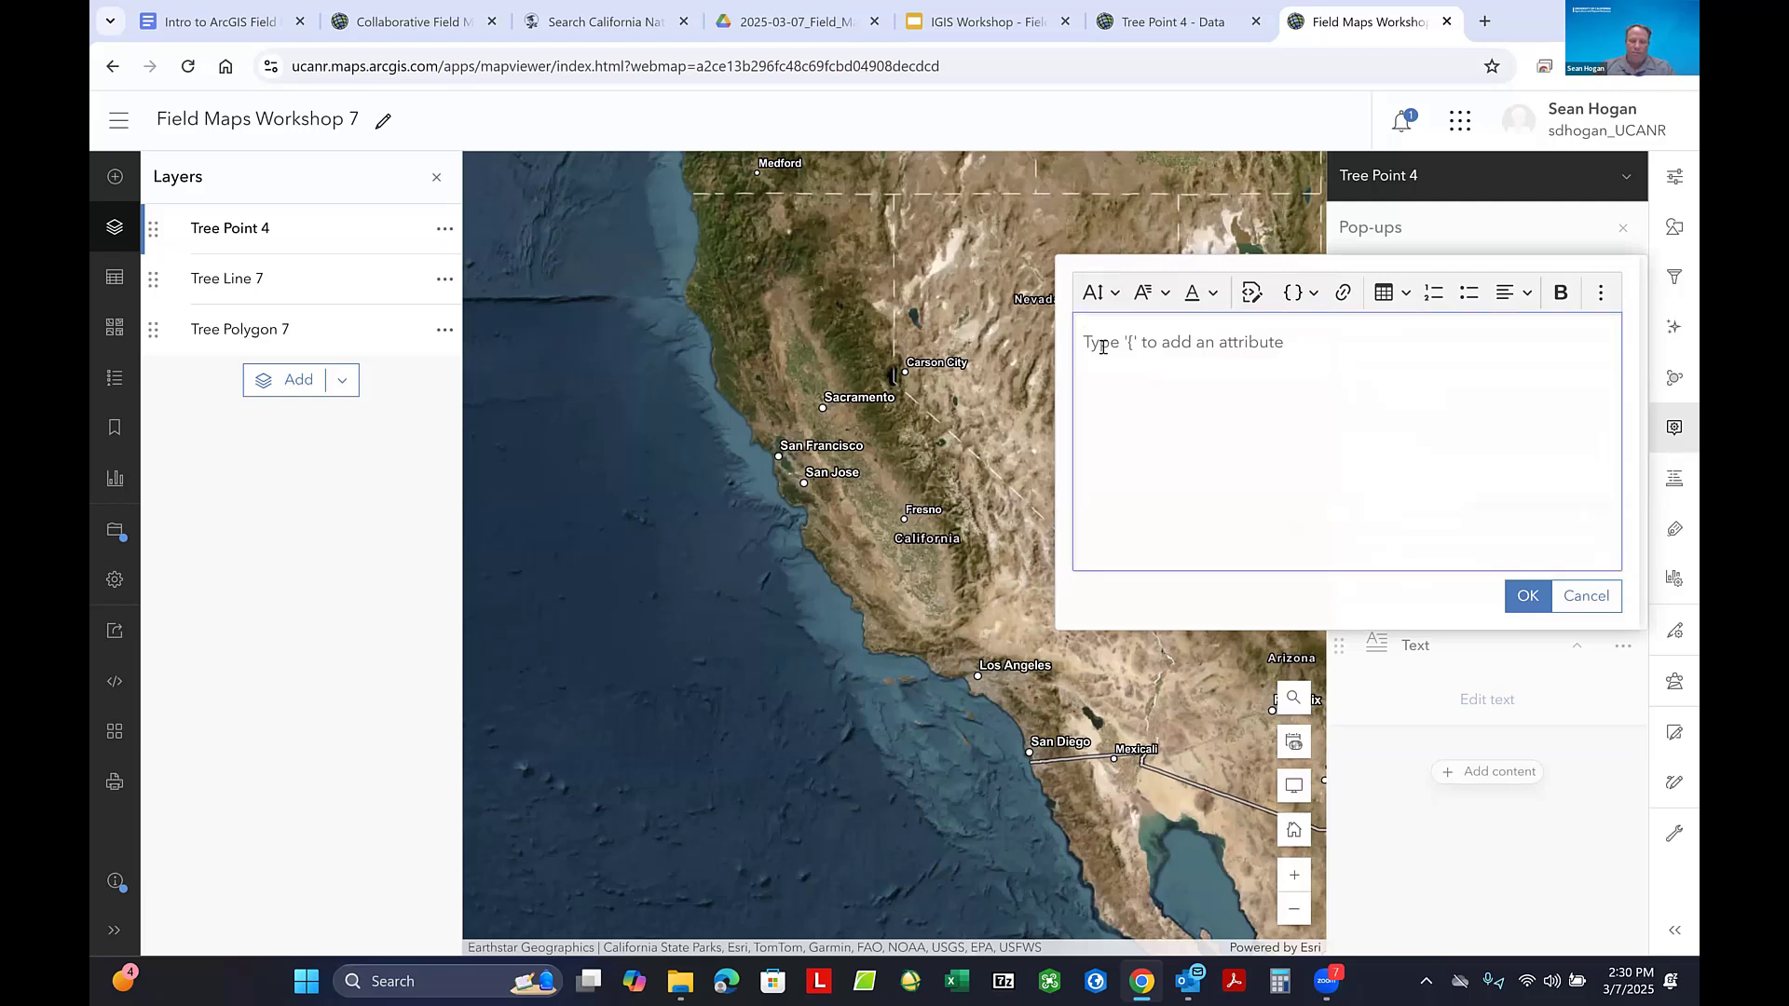
pyautogui.write('F')
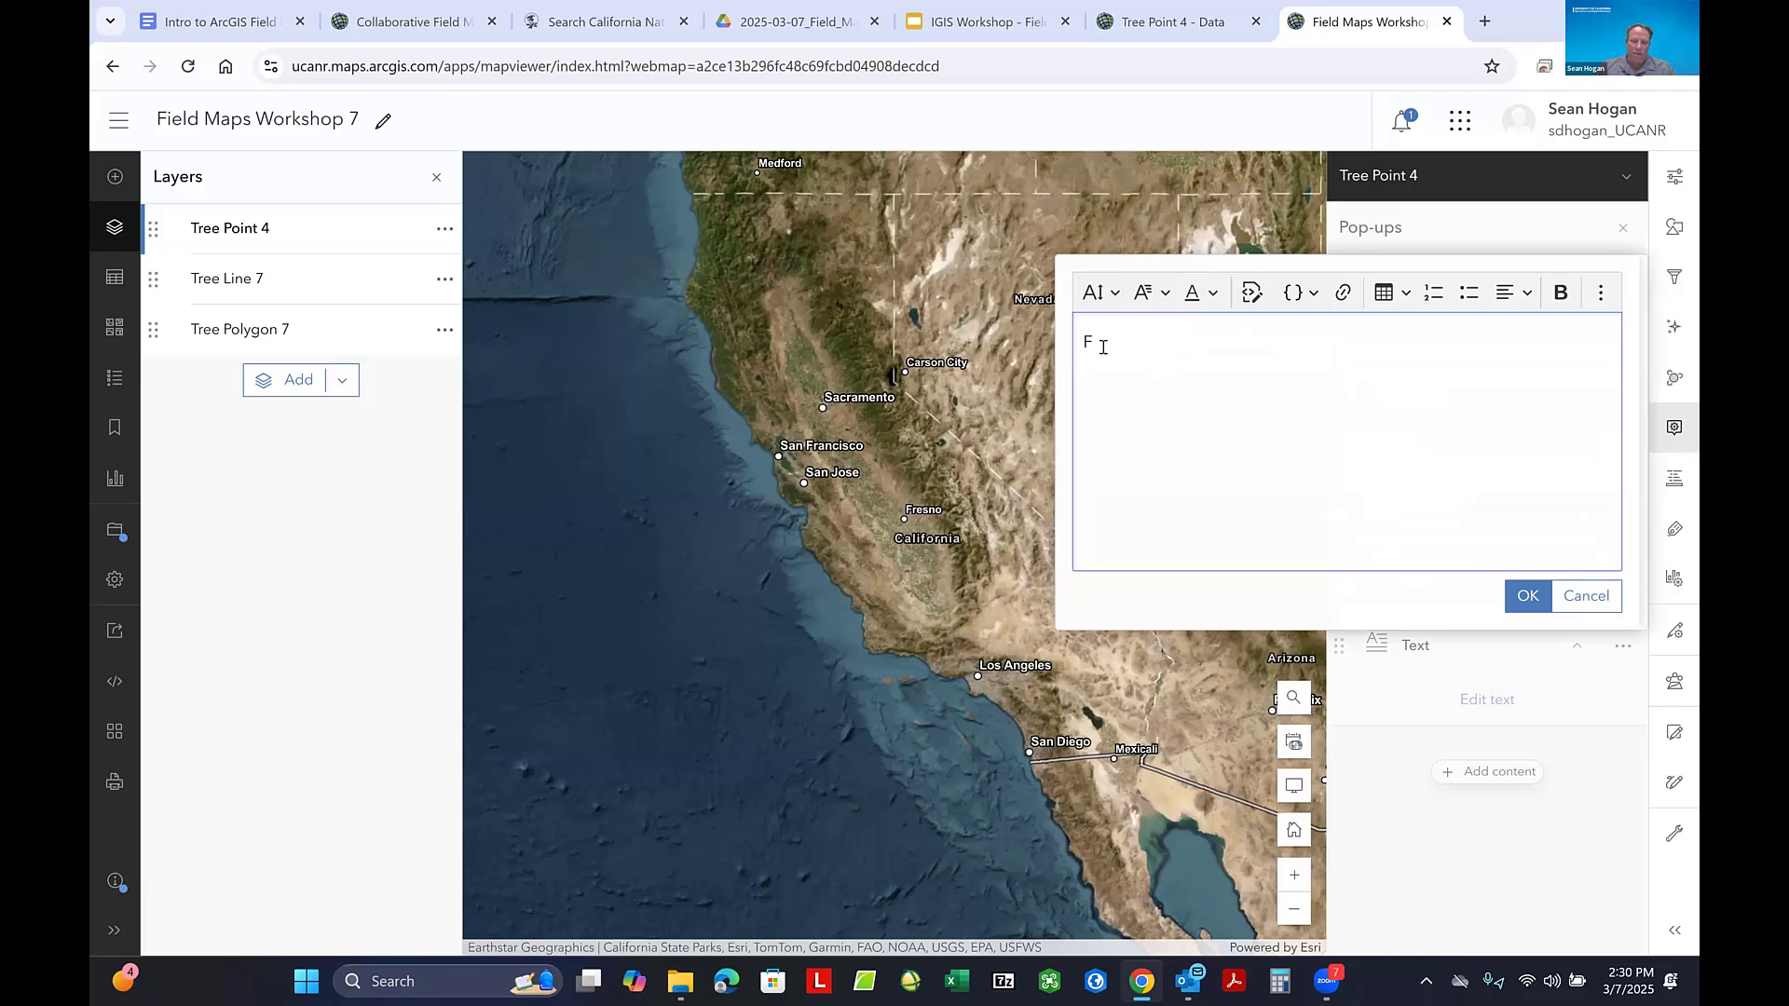
pyautogui.write('Dr more tree information')
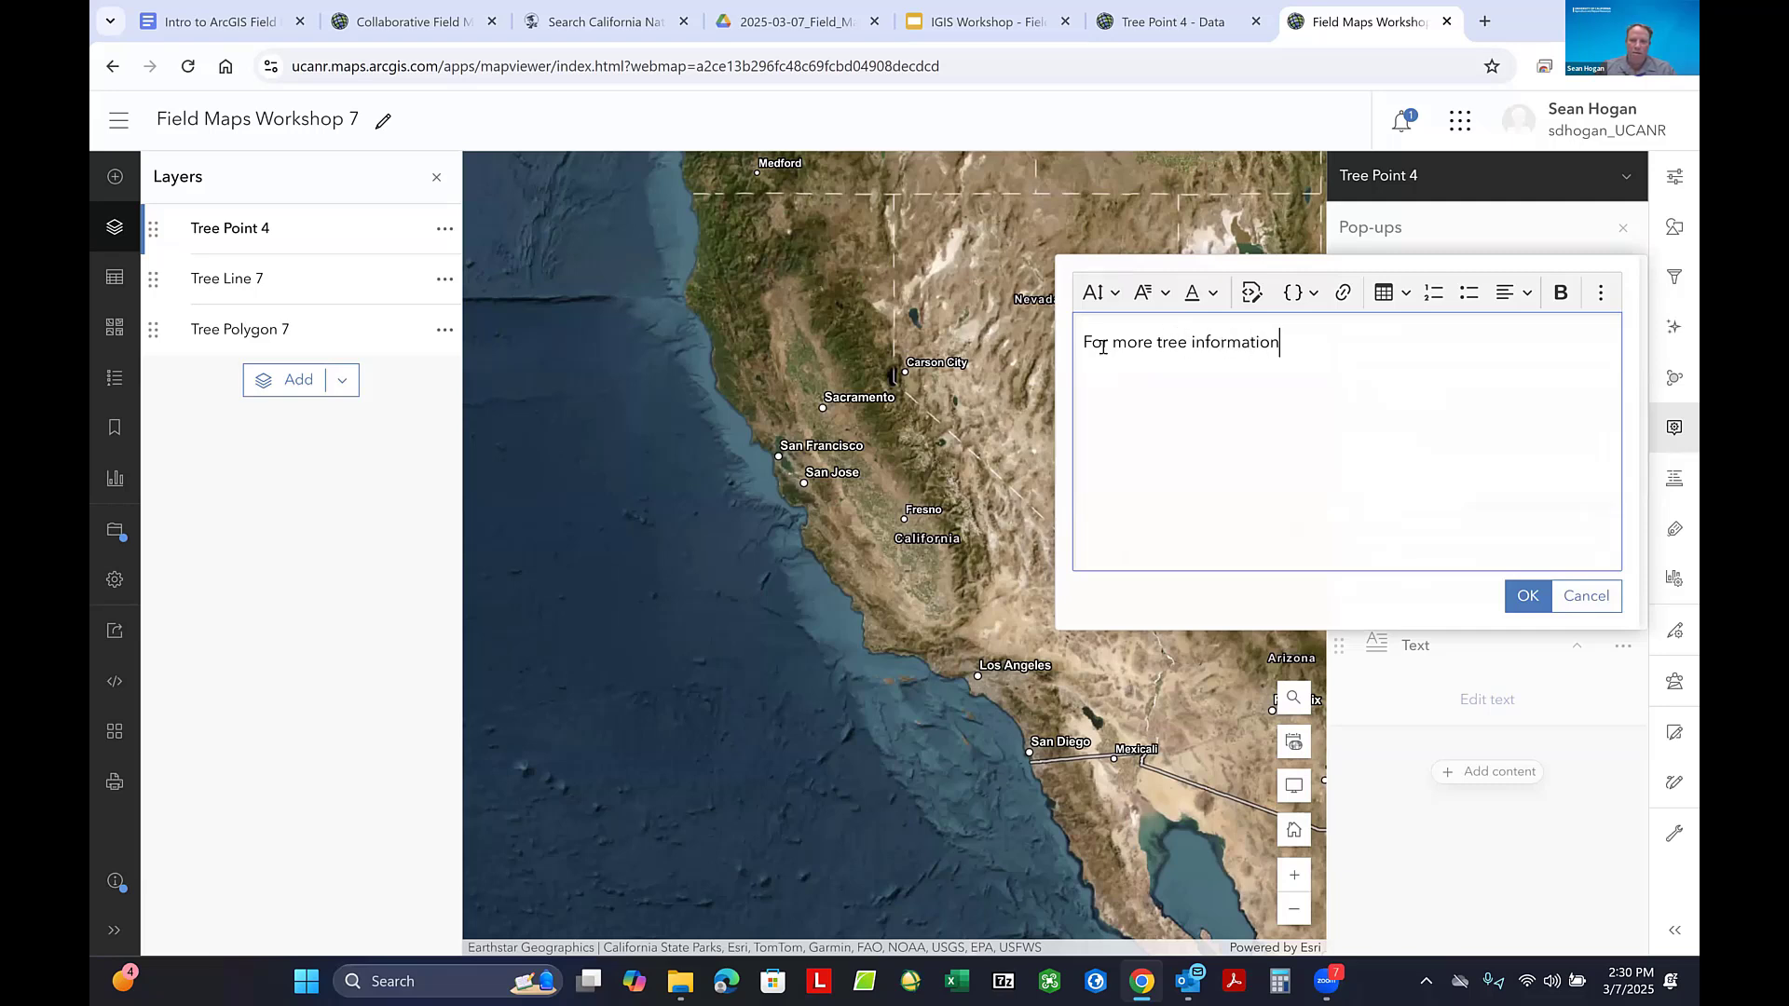
pyautogui.write(' Click Here')
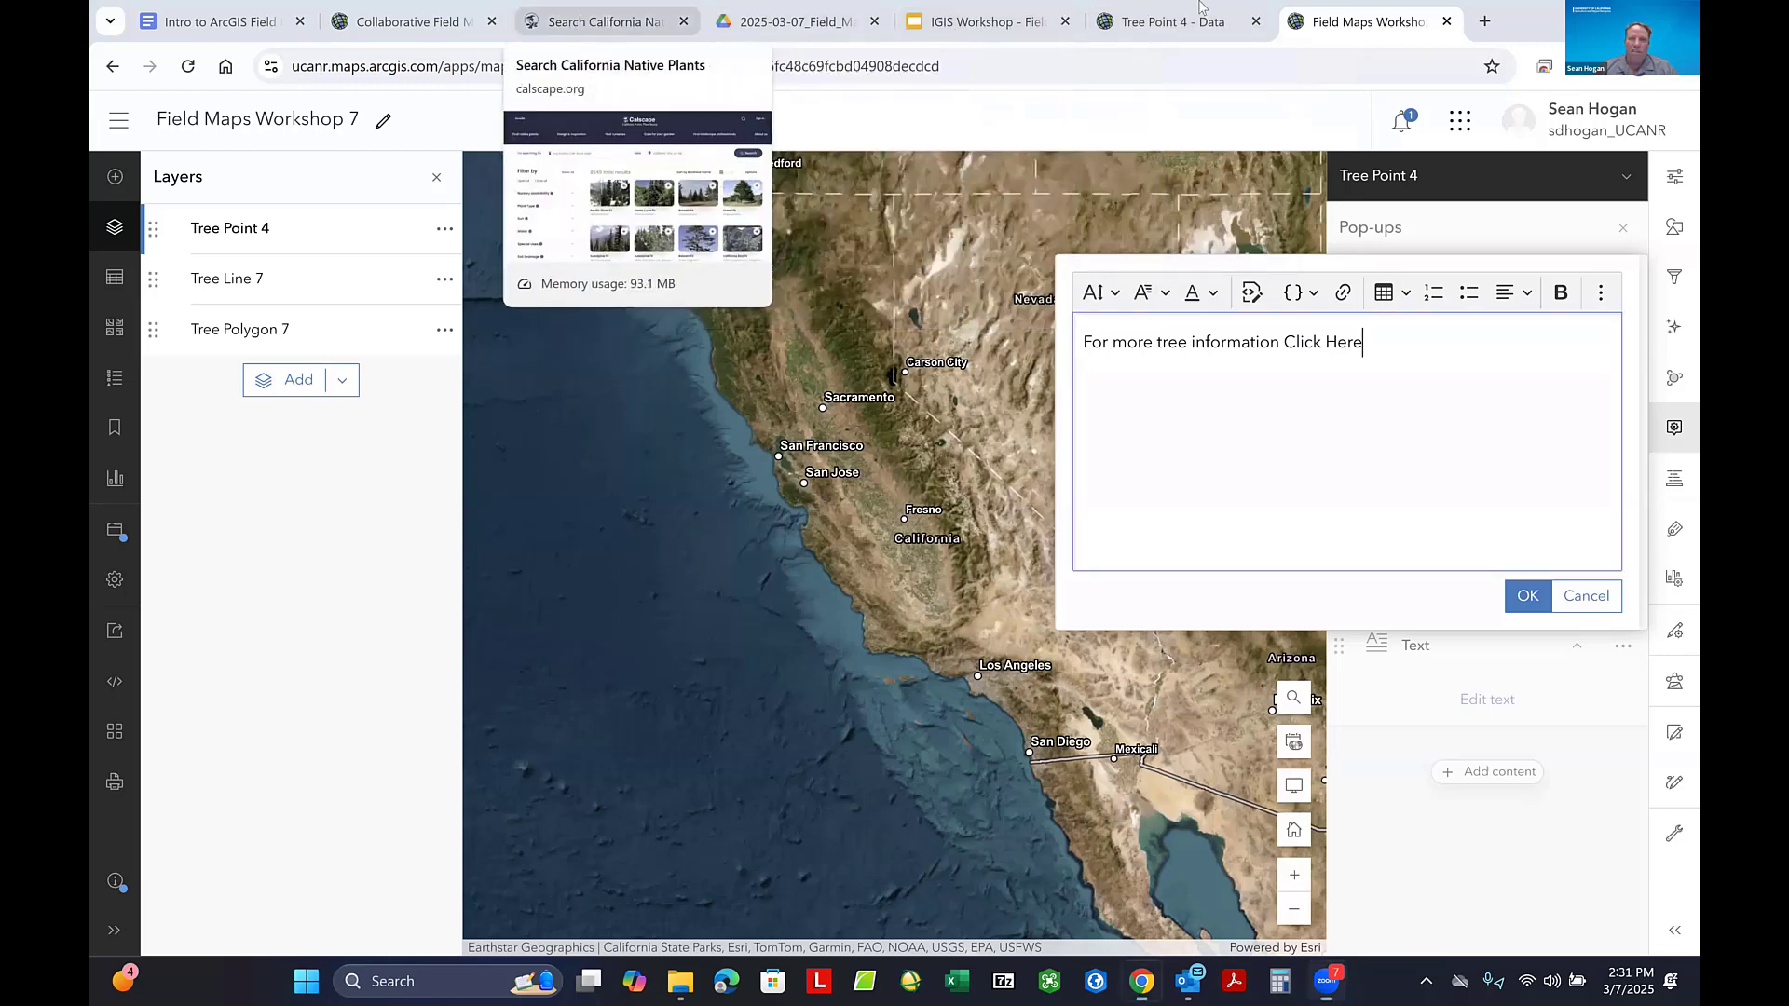
# - Copy the address of the Calscape native plants search page and return to the Field Maps Workshop 7 map
pyautogui.moveTo(606, 22); pyautogui.dragTo(1234, 54)
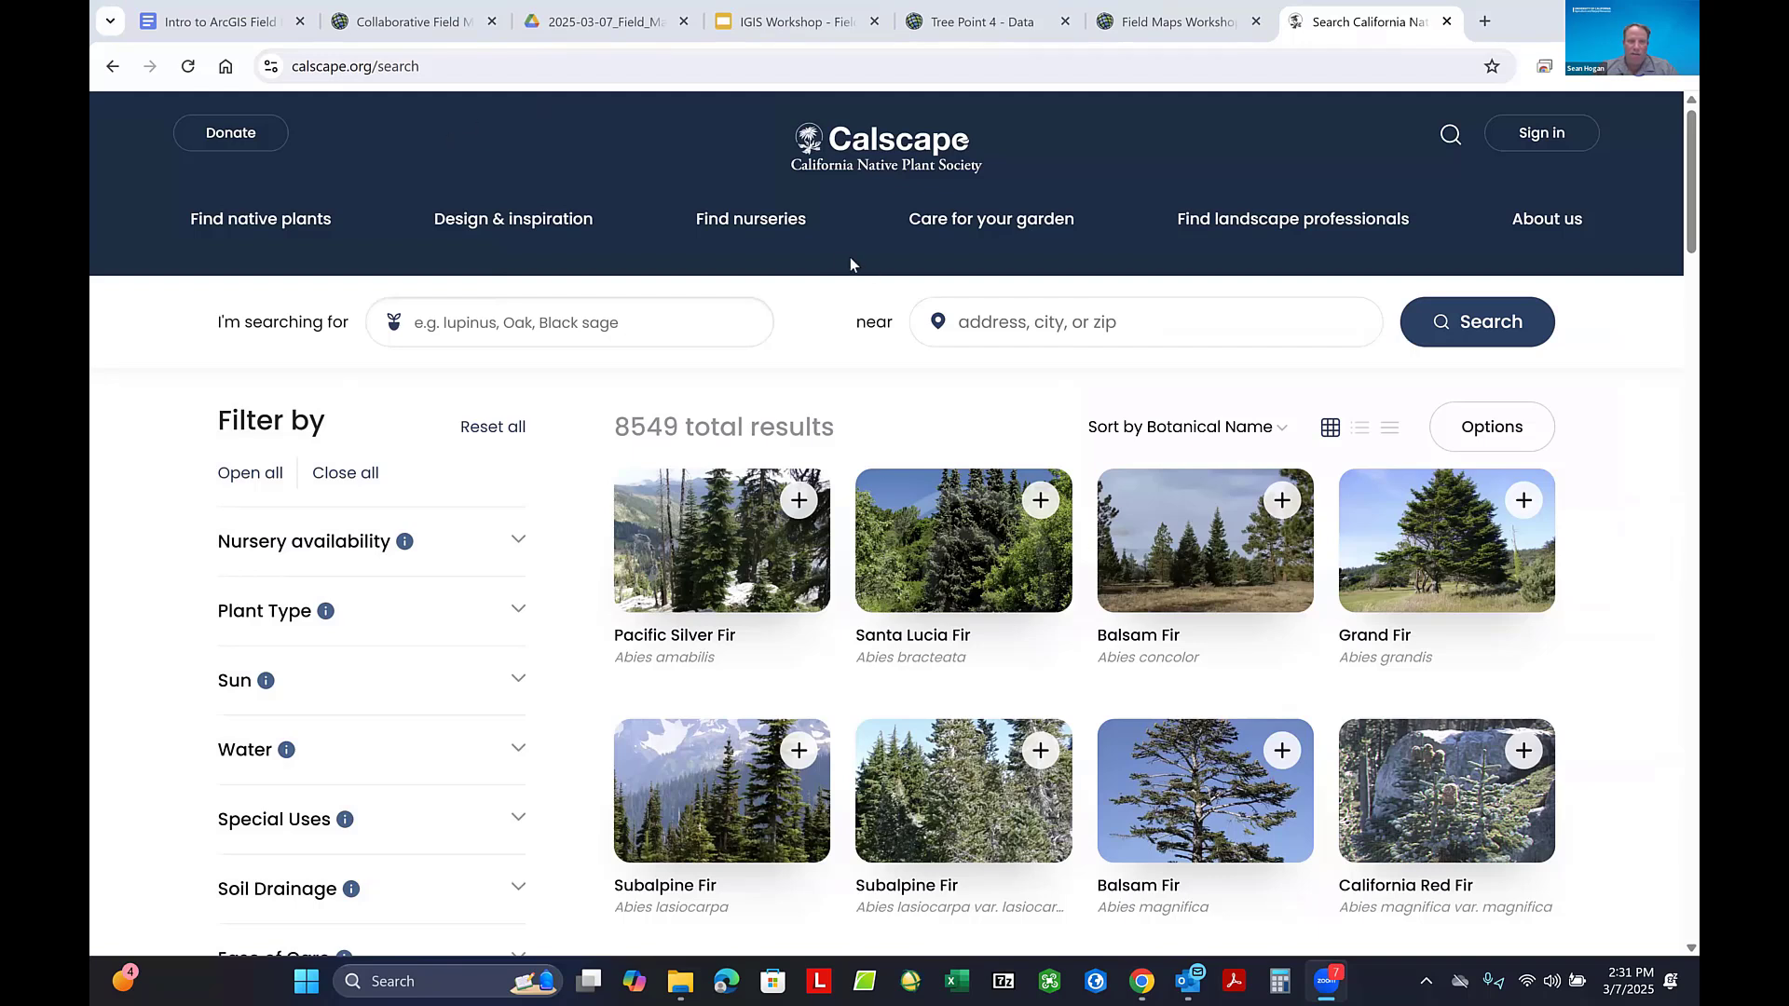
pyautogui.moveTo(433, 74); pyautogui.dragTo(247, 87)
pyautogui.hotkey('ctrl', 'c')
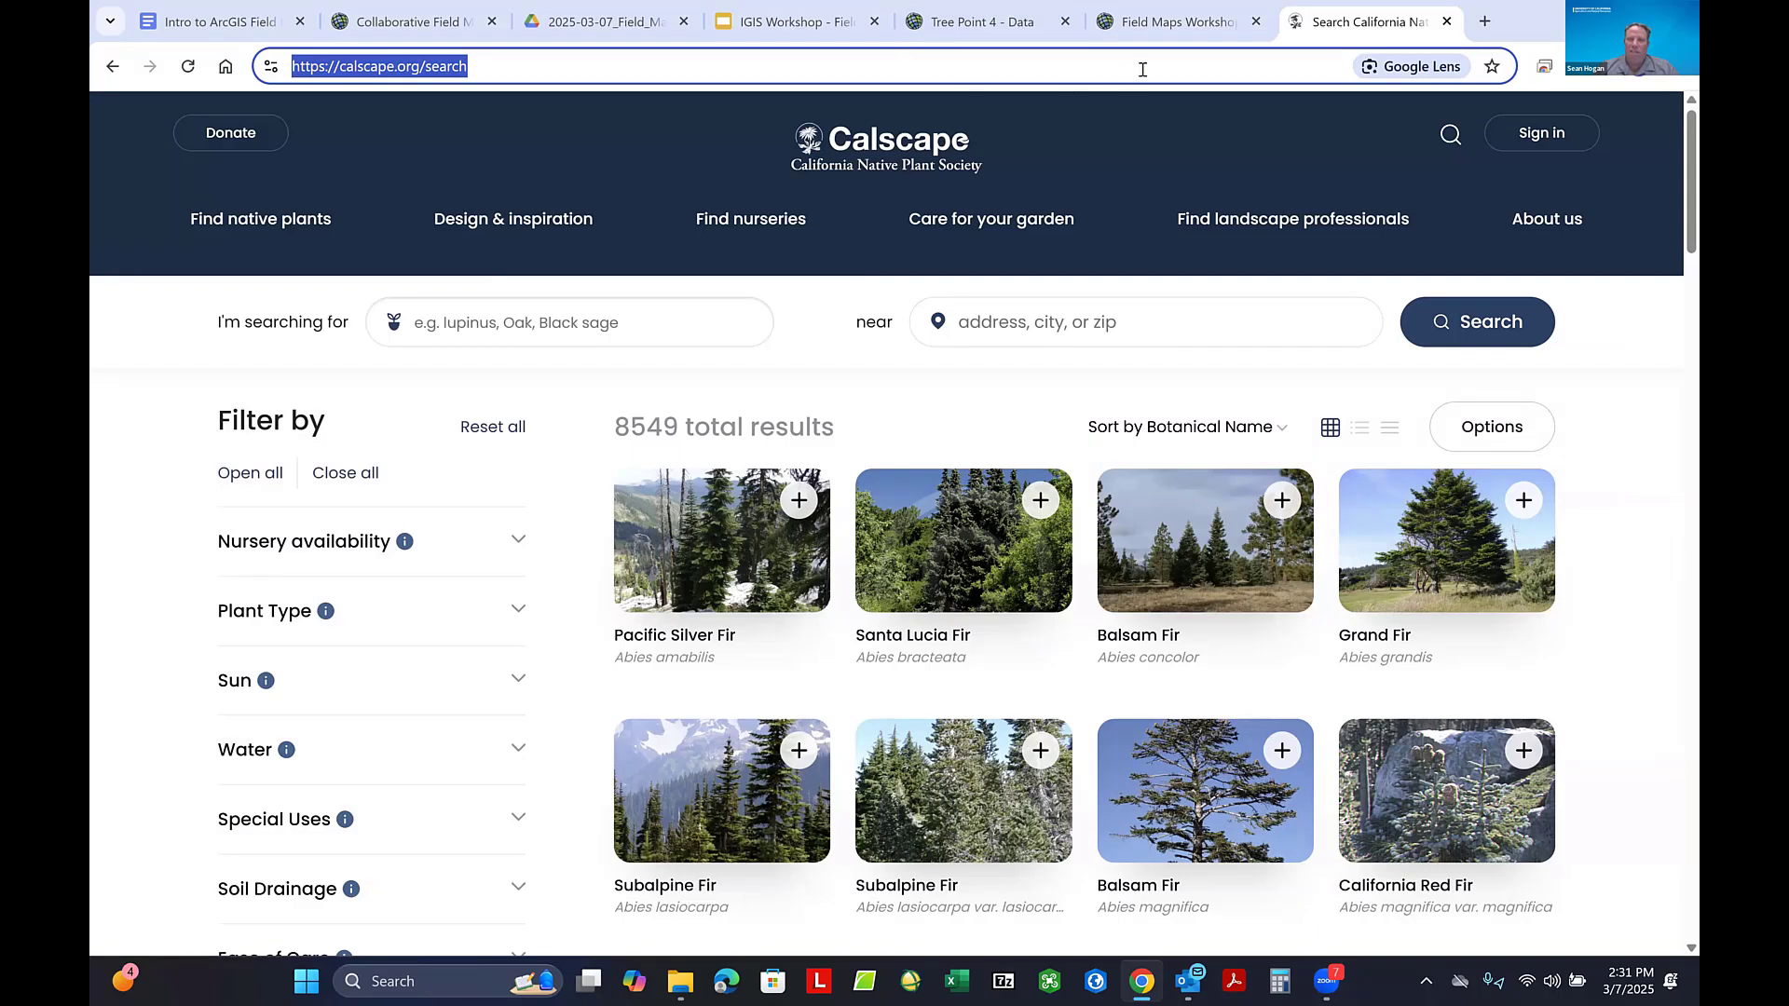
pyautogui.moveTo(1162, 28)
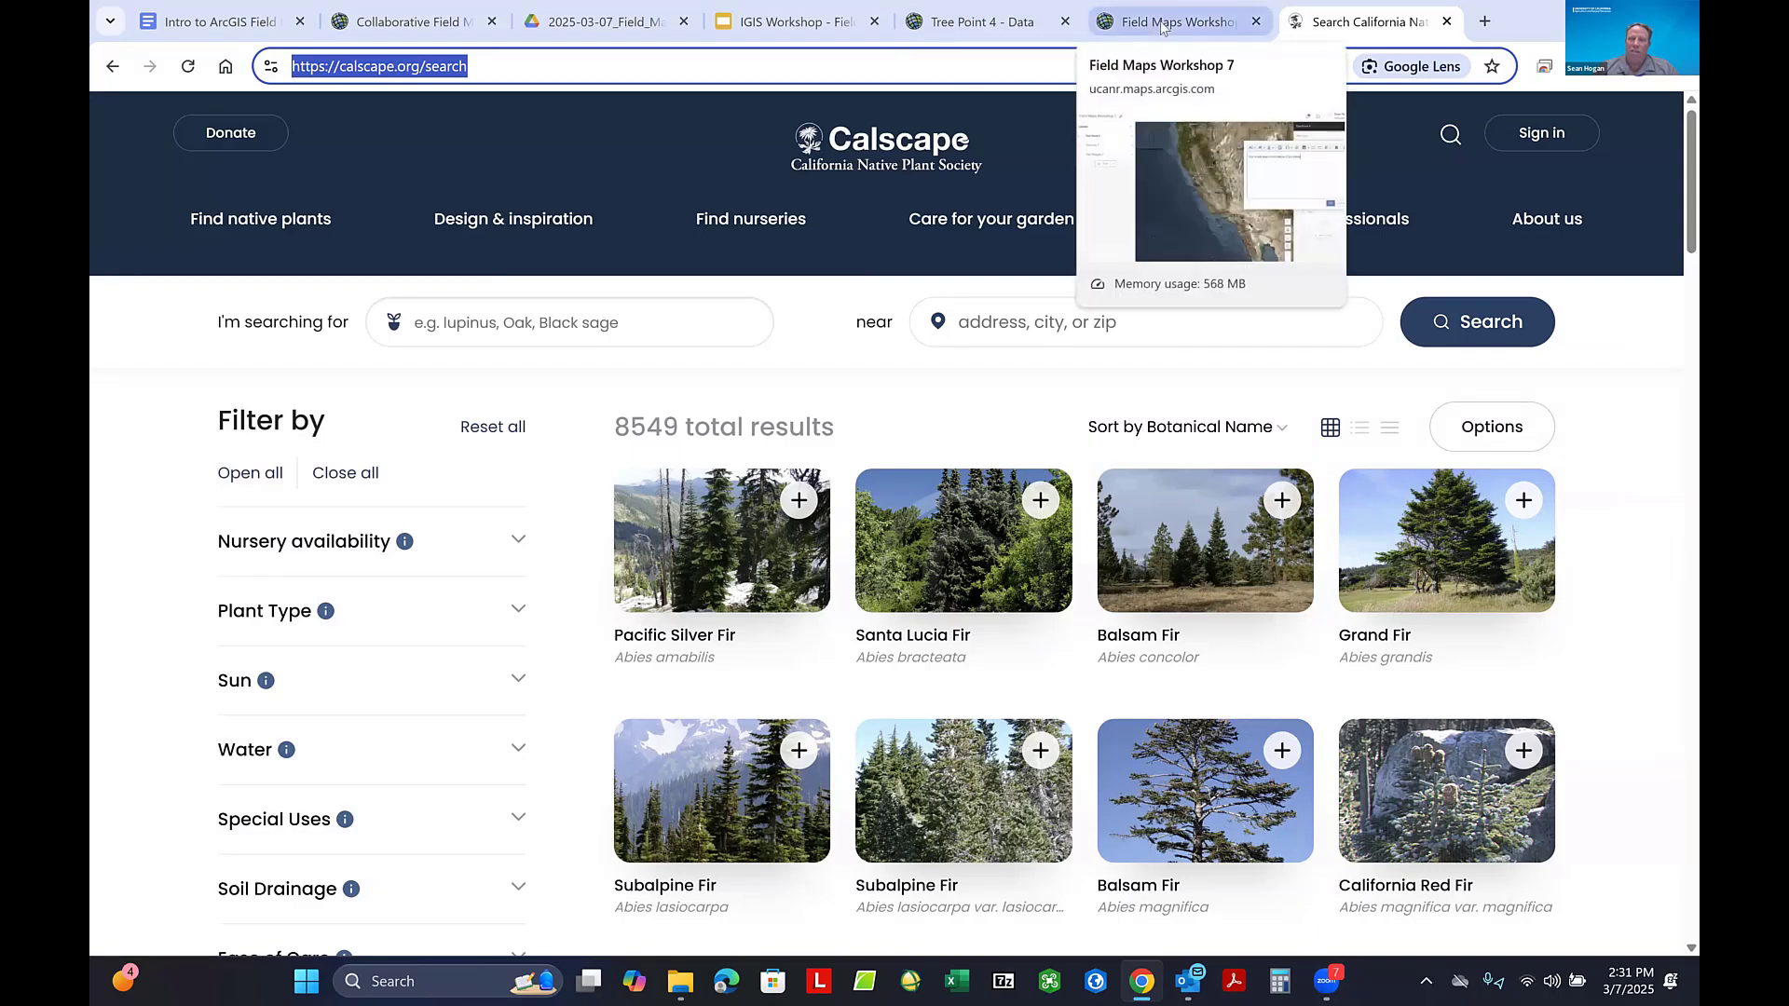
pyautogui.click(1162, 28)
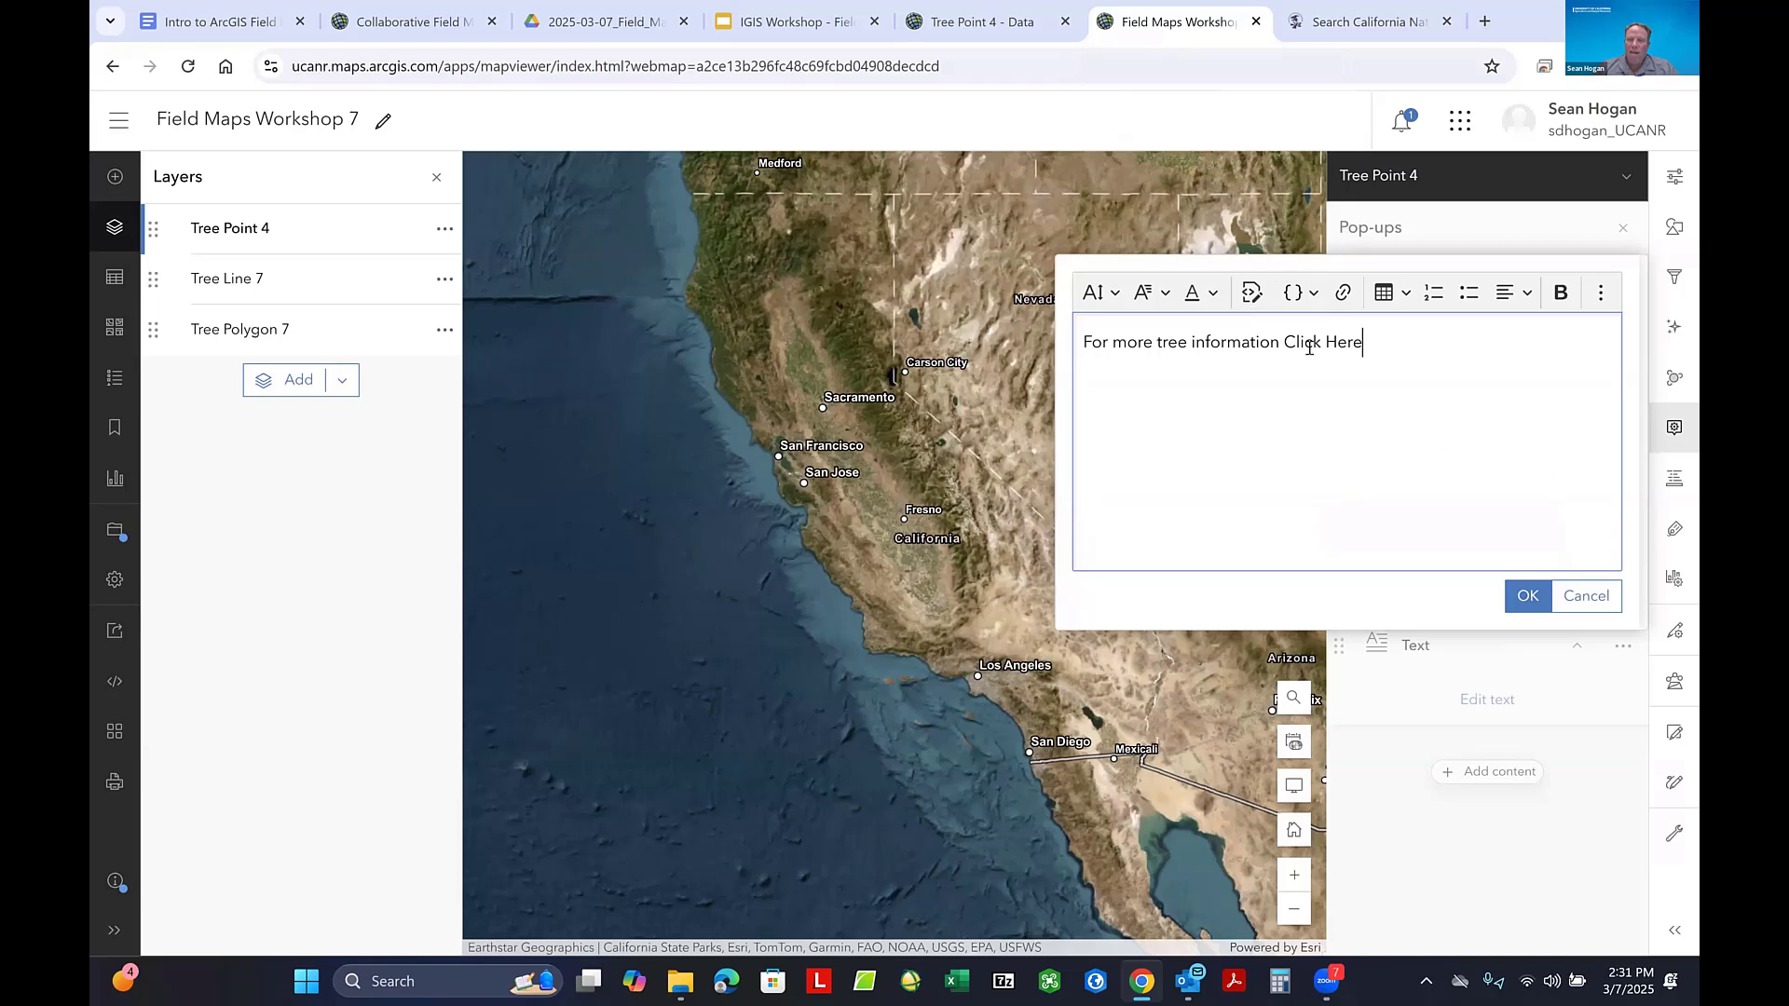
pyautogui.moveTo(1284, 342); pyautogui.dragTo(1362, 340)
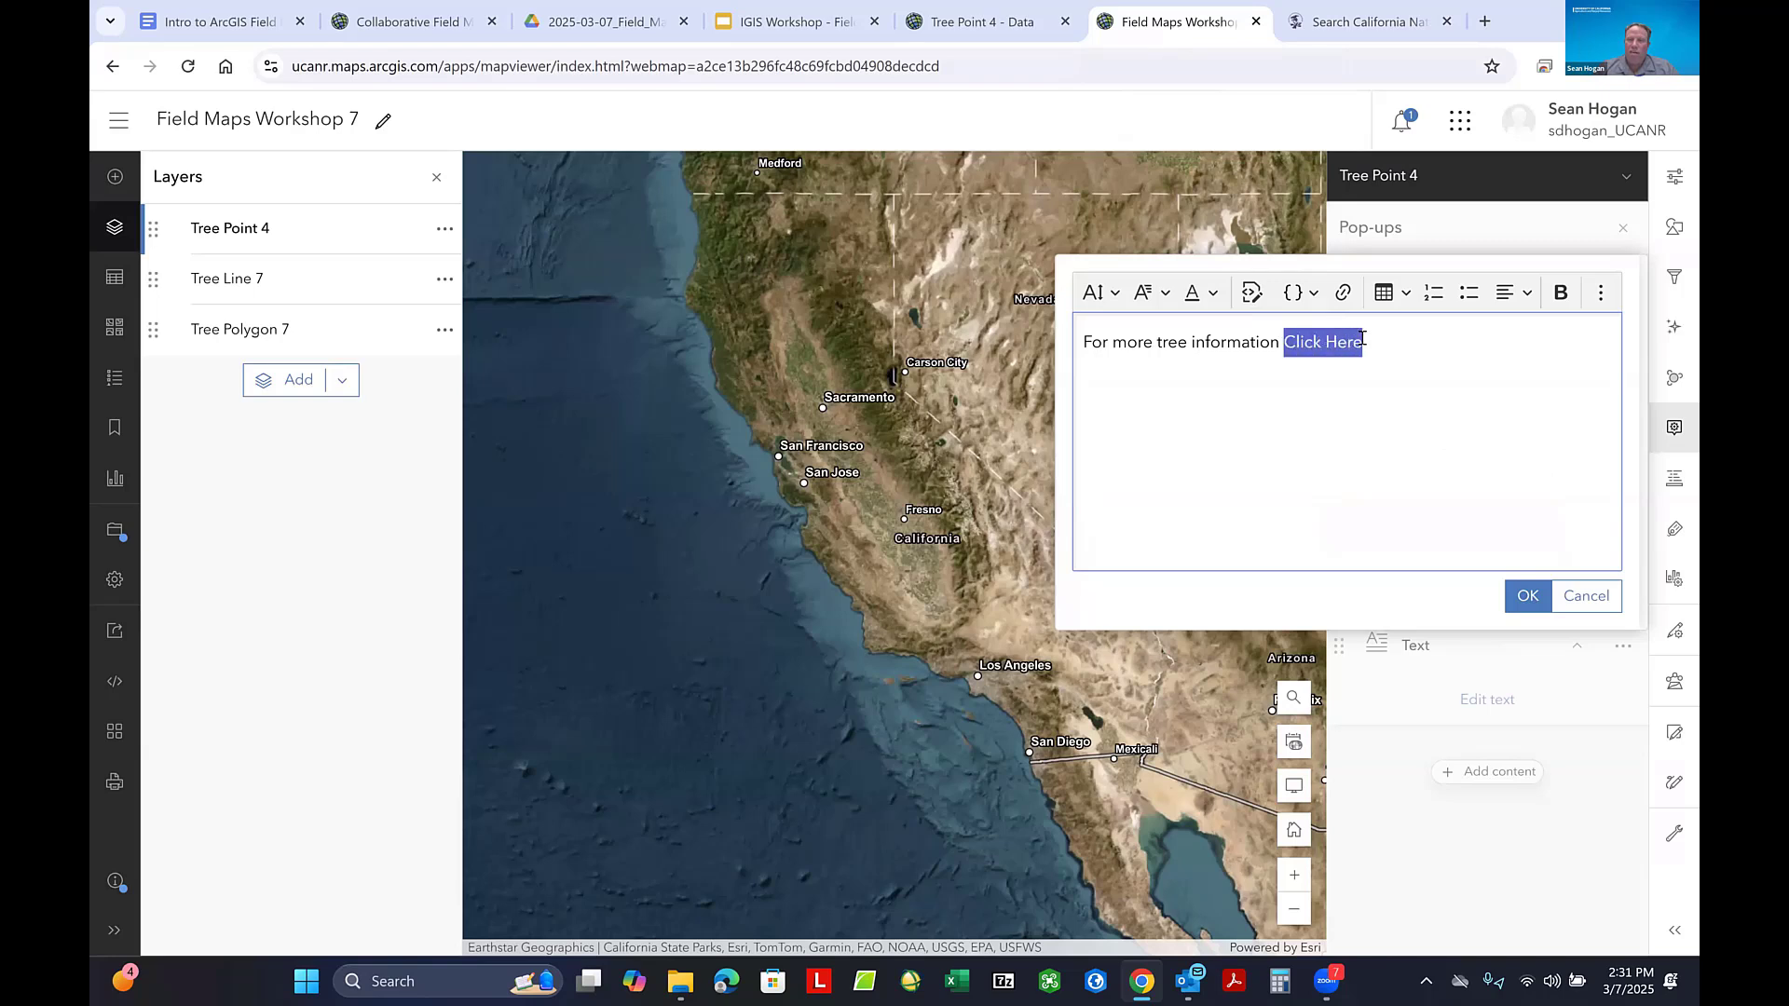
pyautogui.click(1344, 295)
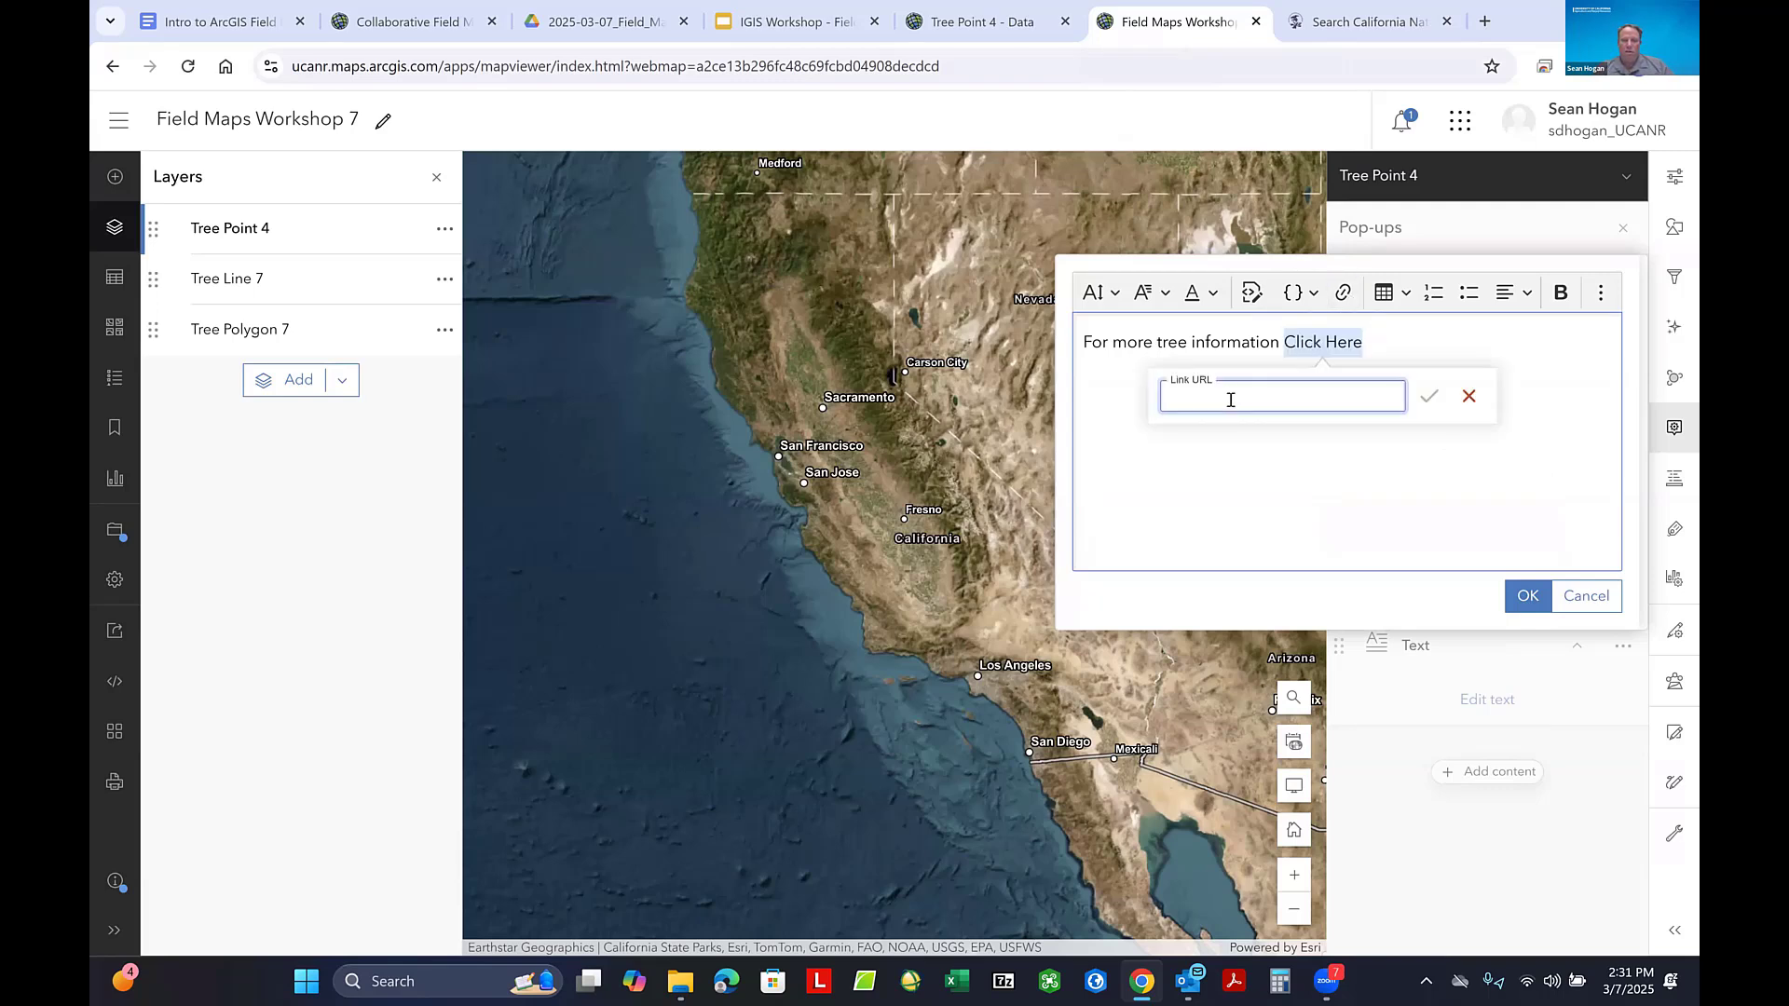
pyautogui.hotkey('ctrl', 'v')
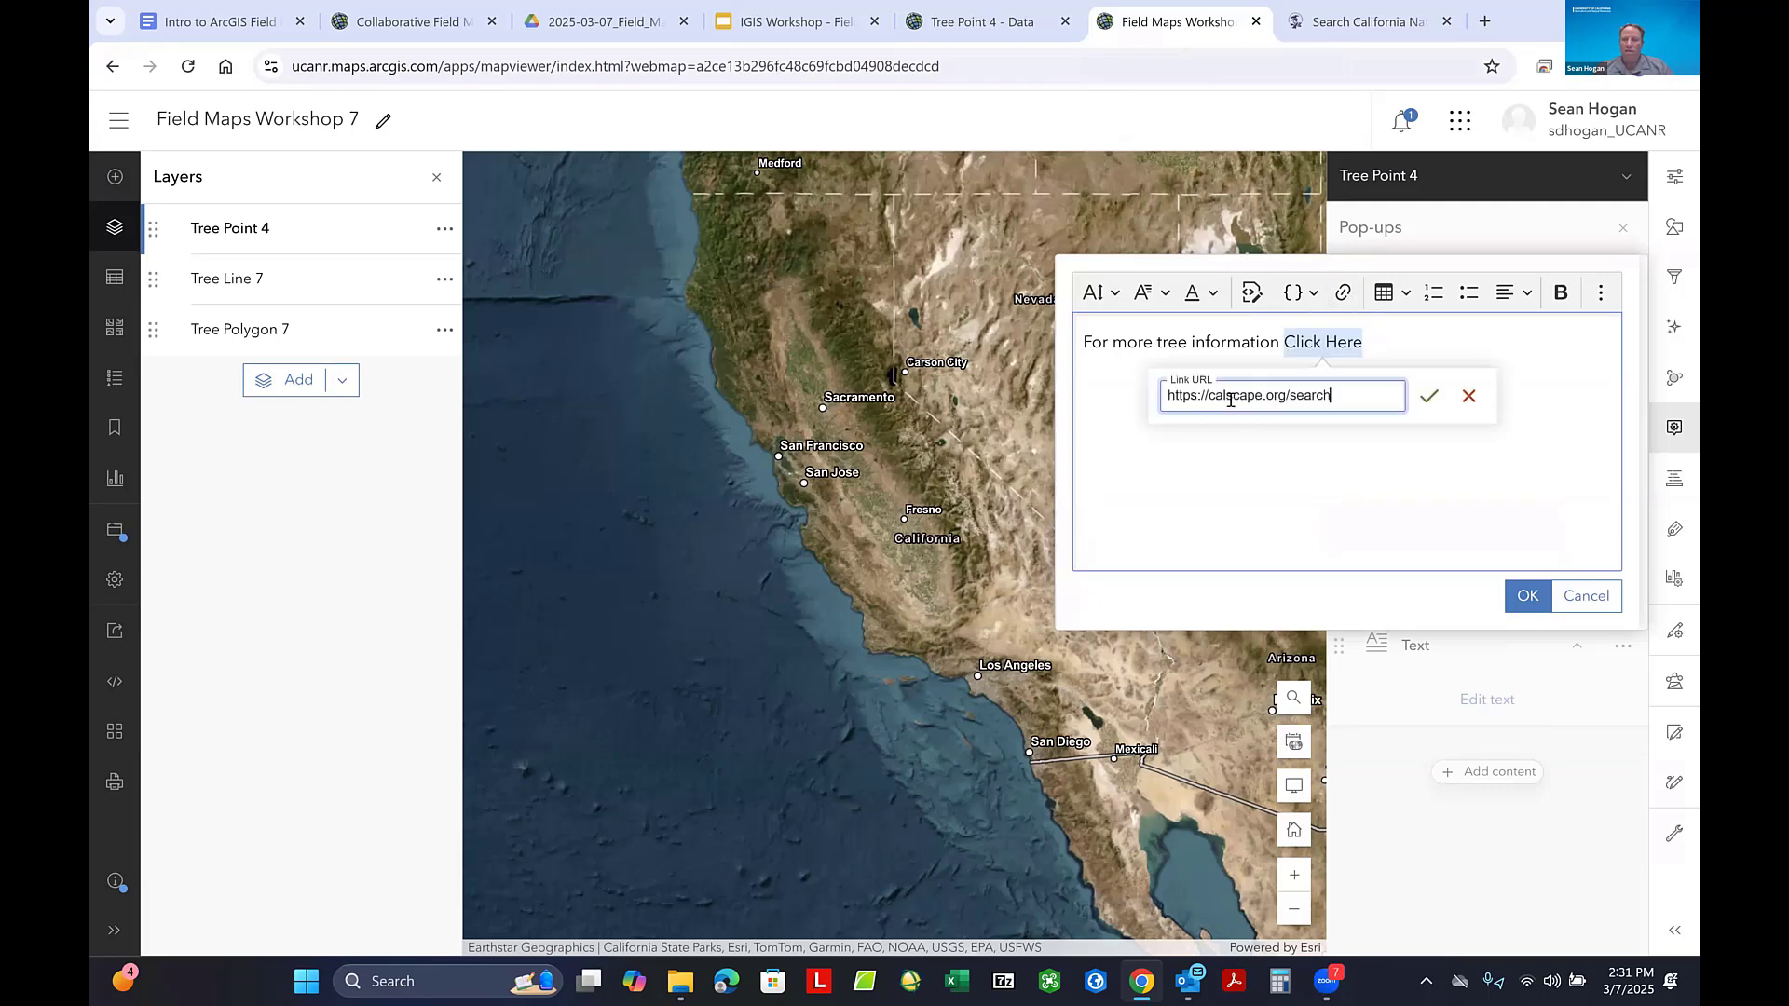
pyautogui.click(1430, 399)
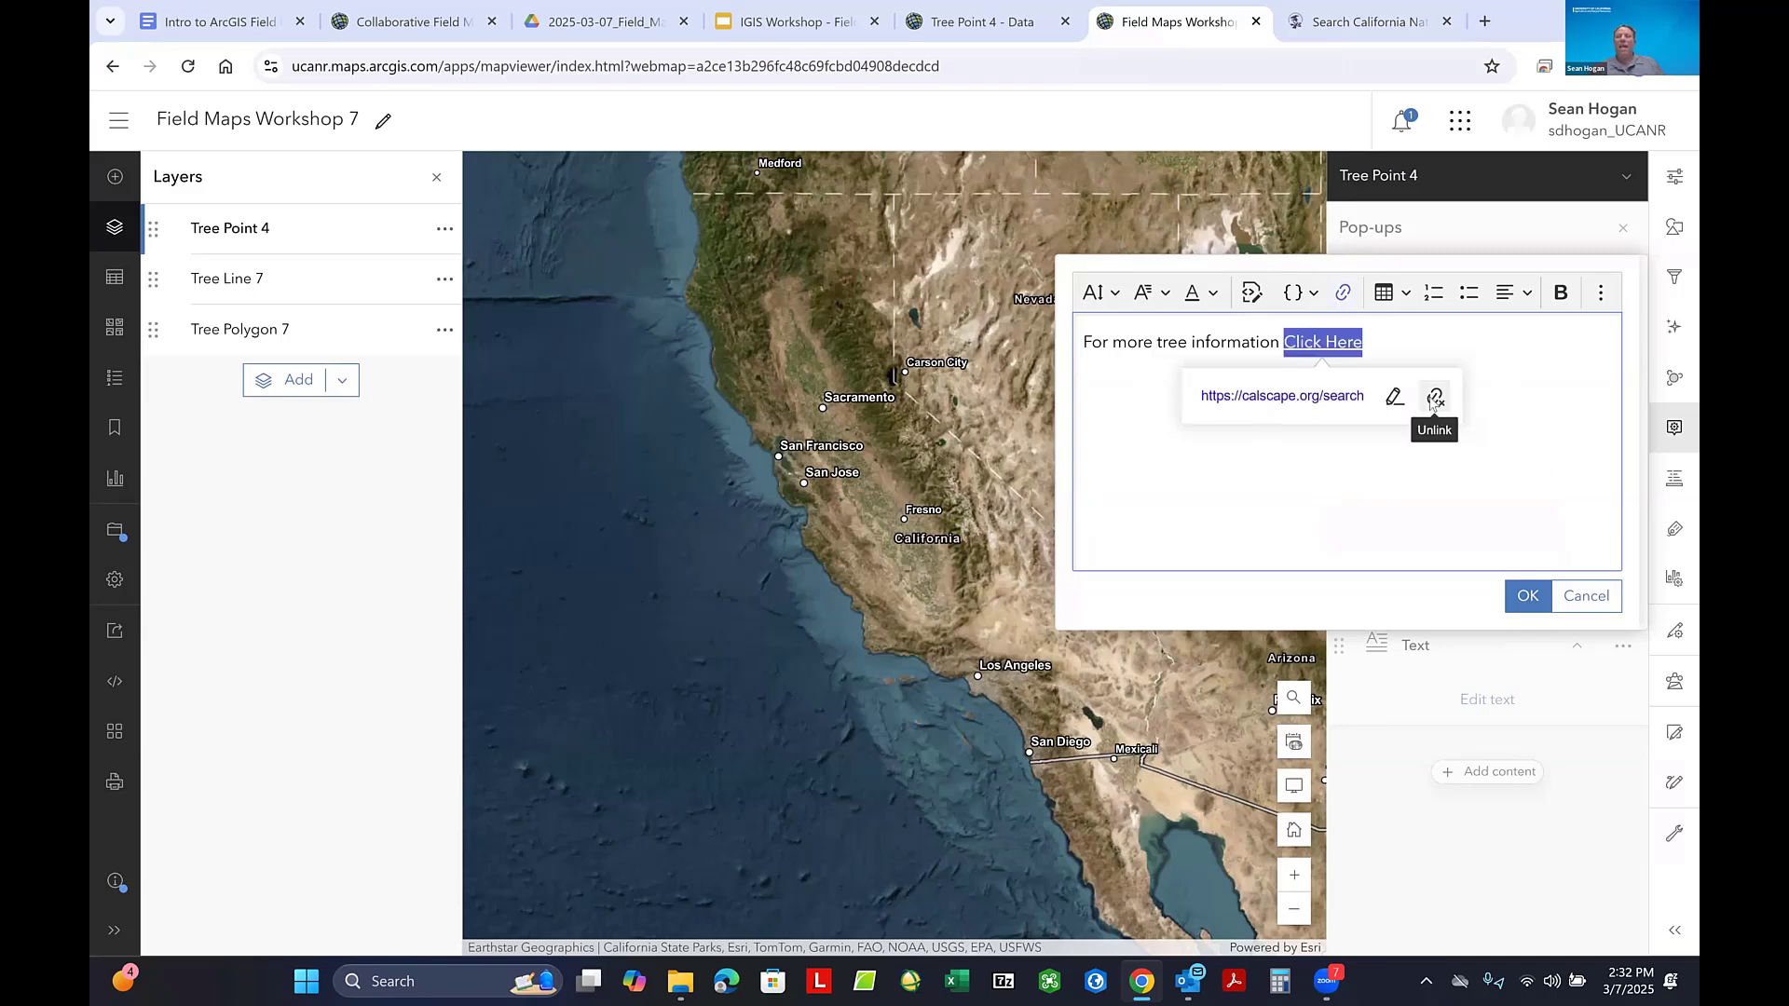
pyautogui.click(1526, 602)
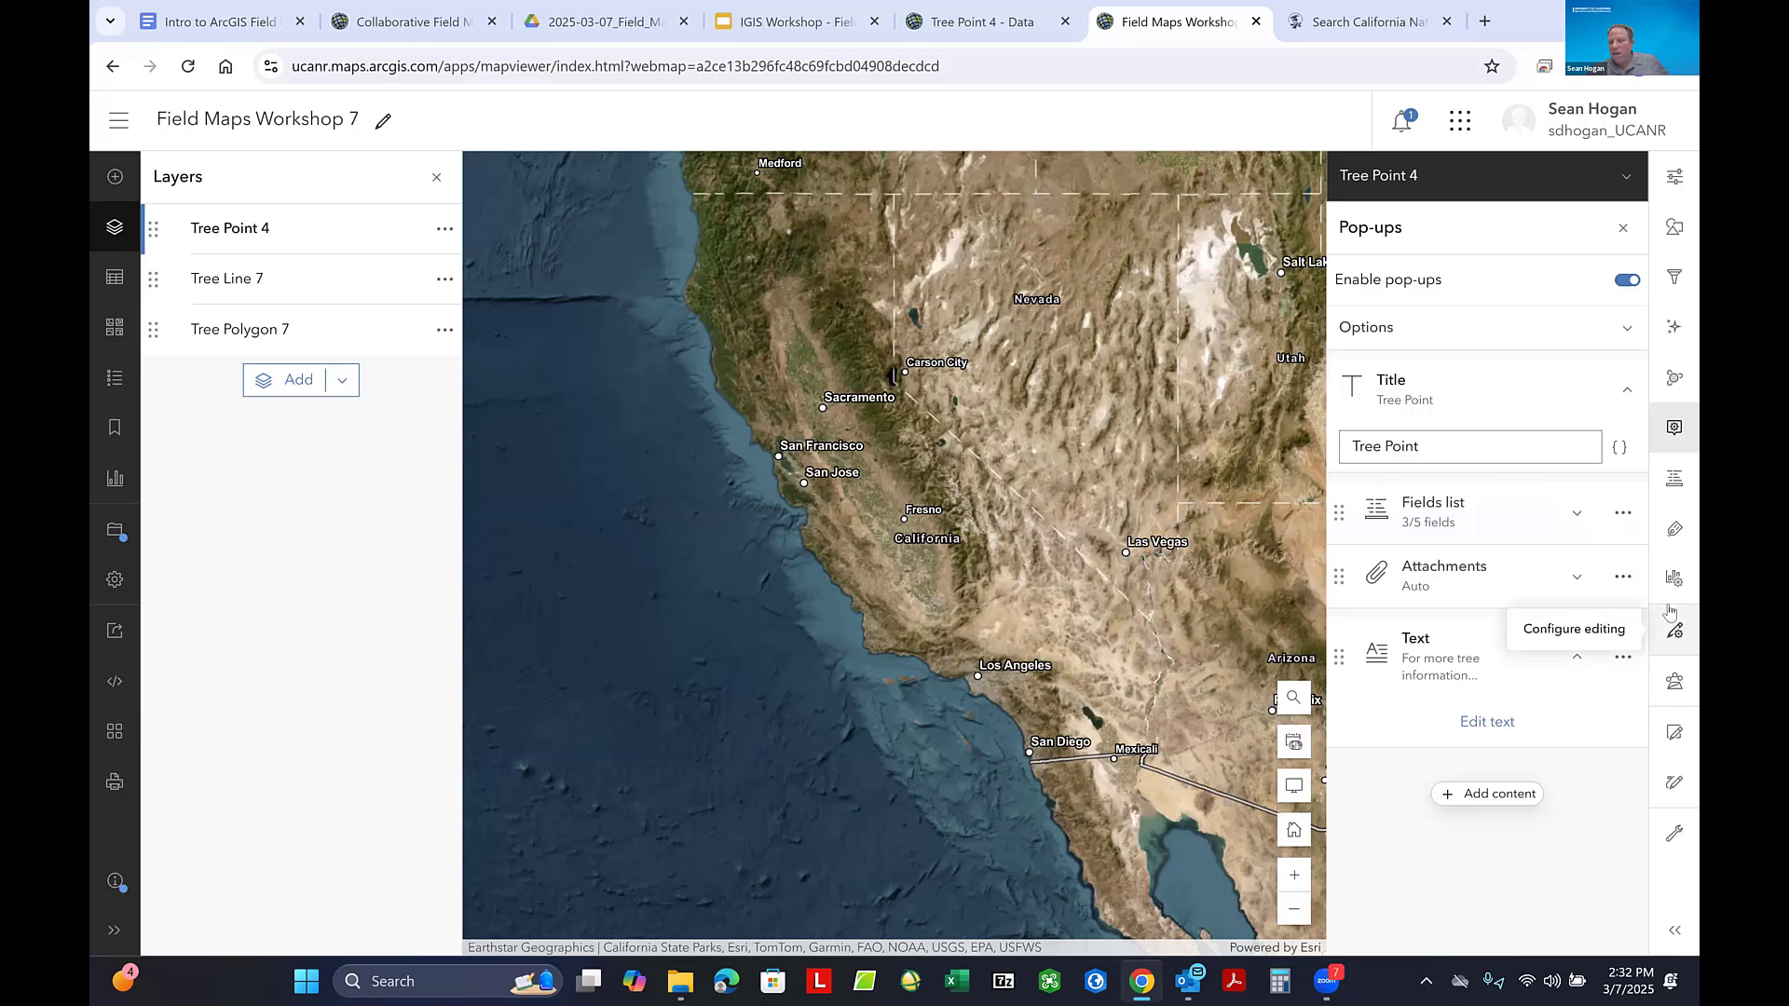
# - Open the map's feature editor and start creating a new Tree Point 4 feature
pyautogui.click(1676, 734)
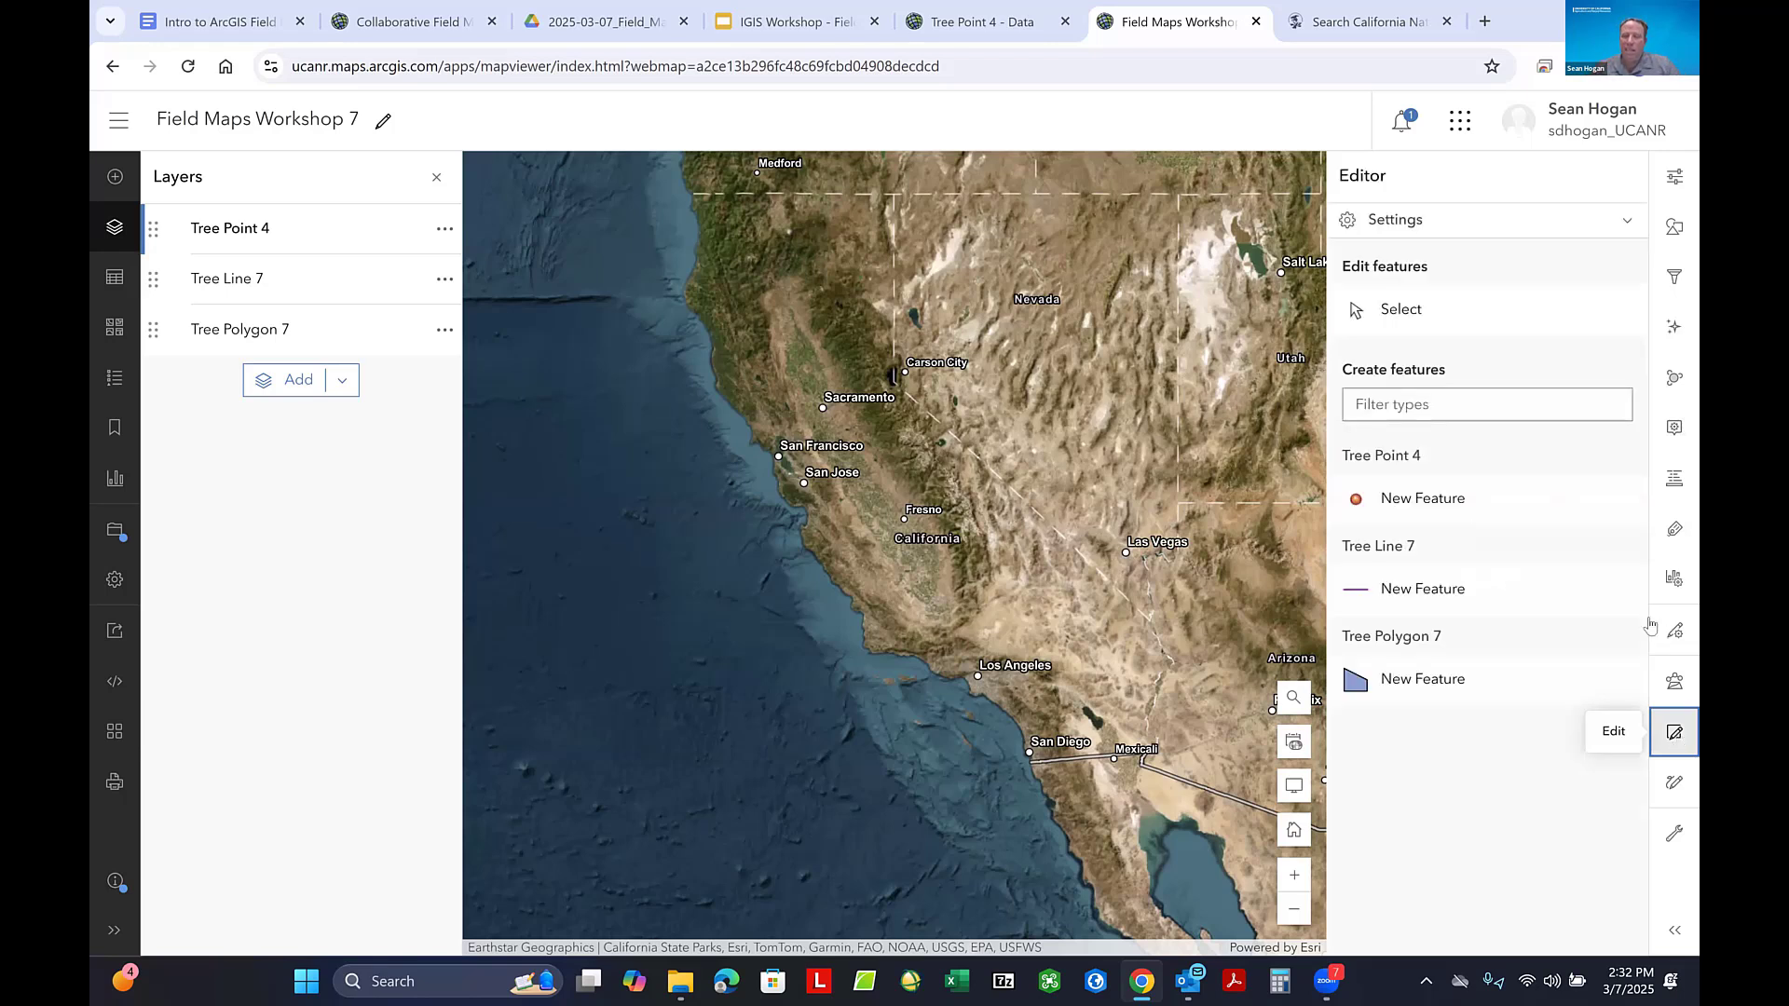
pyautogui.click(1447, 508)
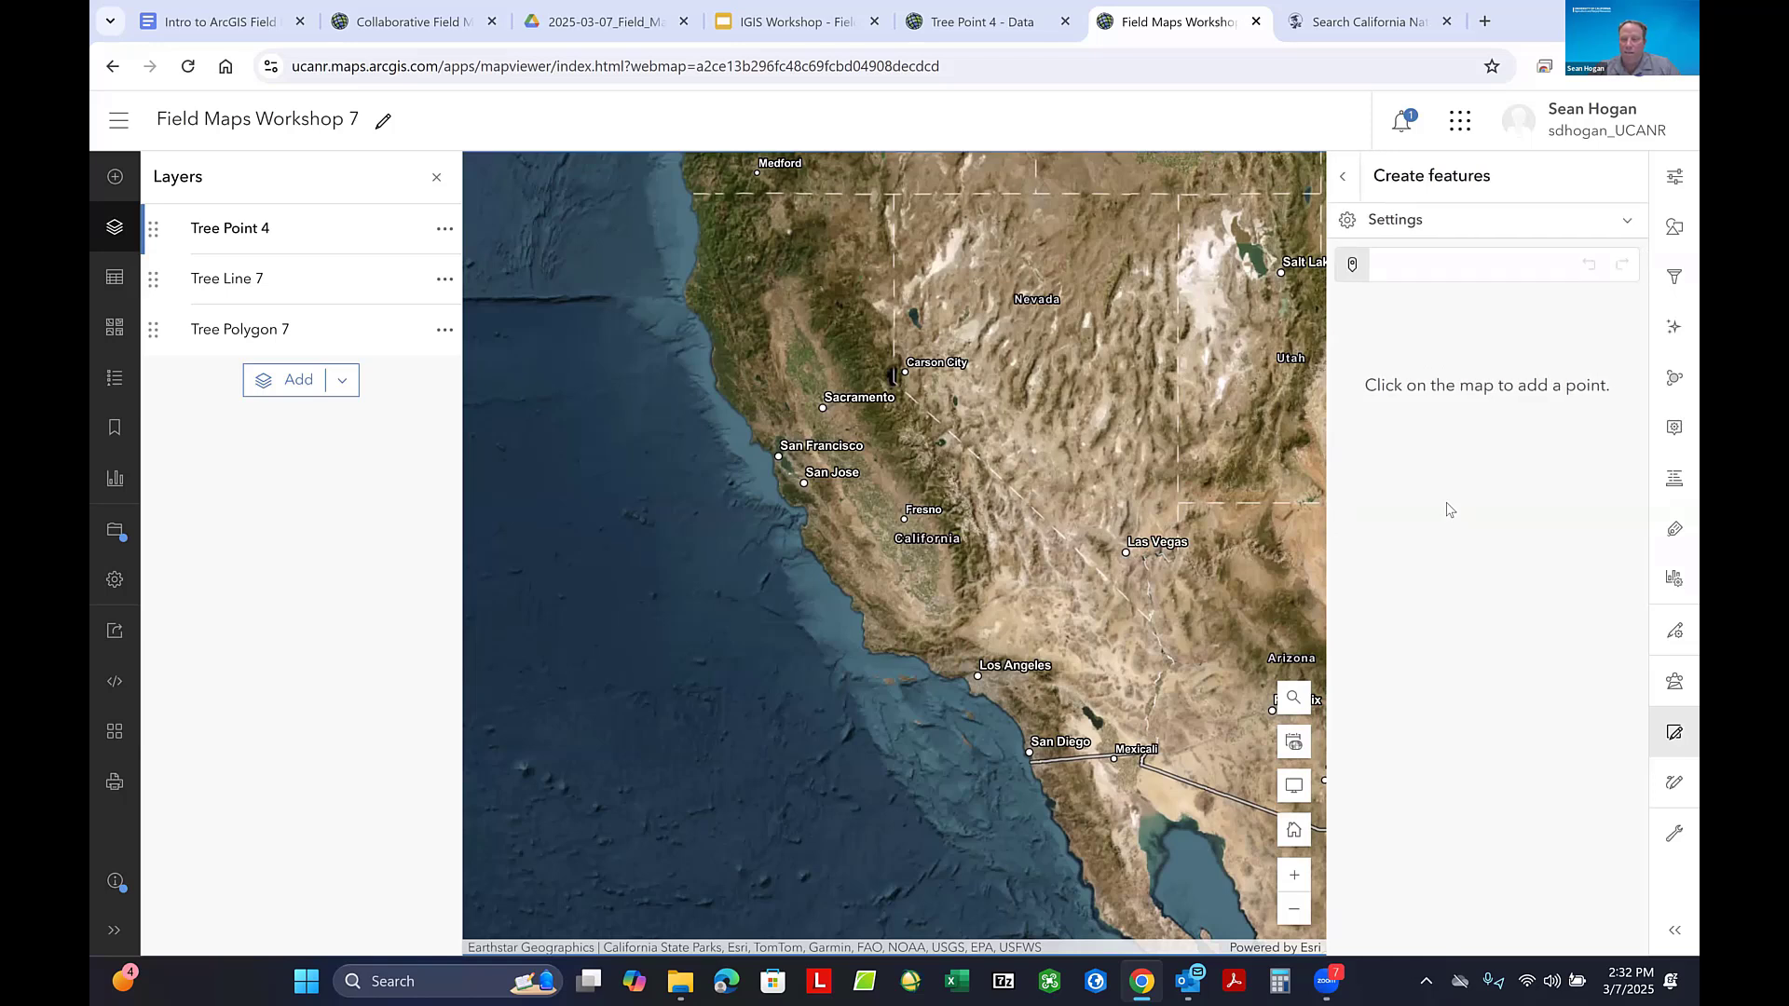
pyautogui.click(1218, 406)
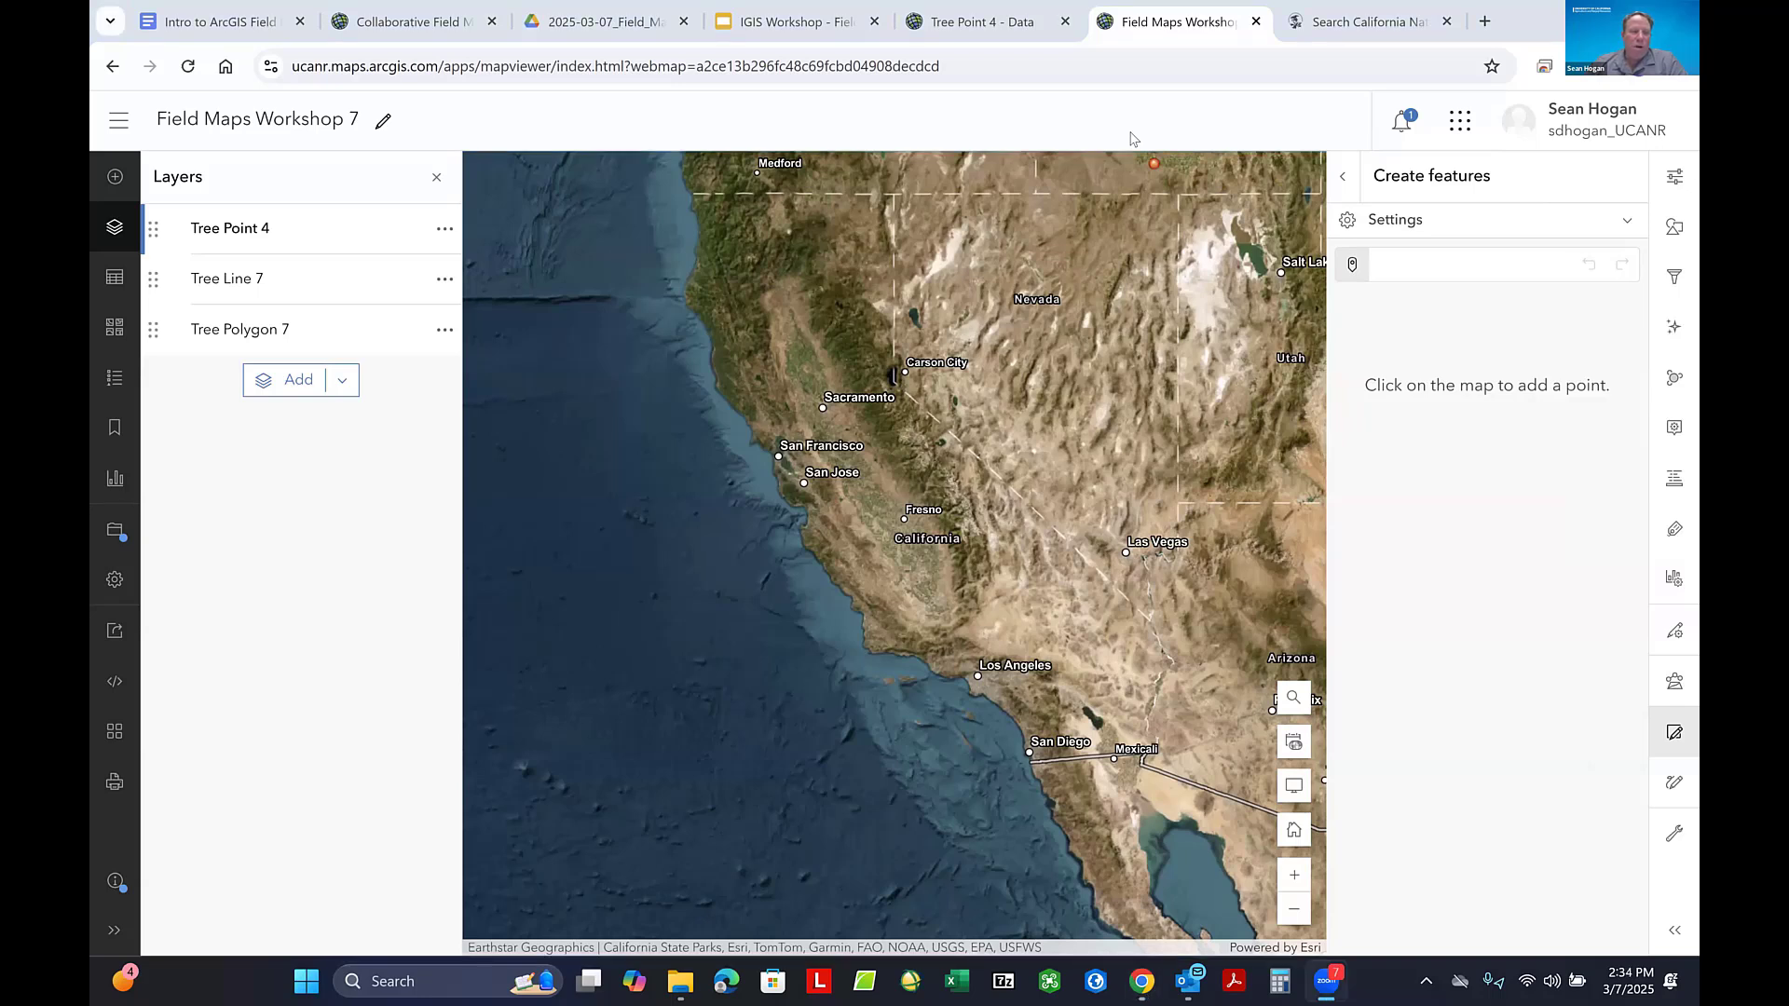
# - Save the Field Maps Workshop 7 map
pyautogui.click(115, 538)
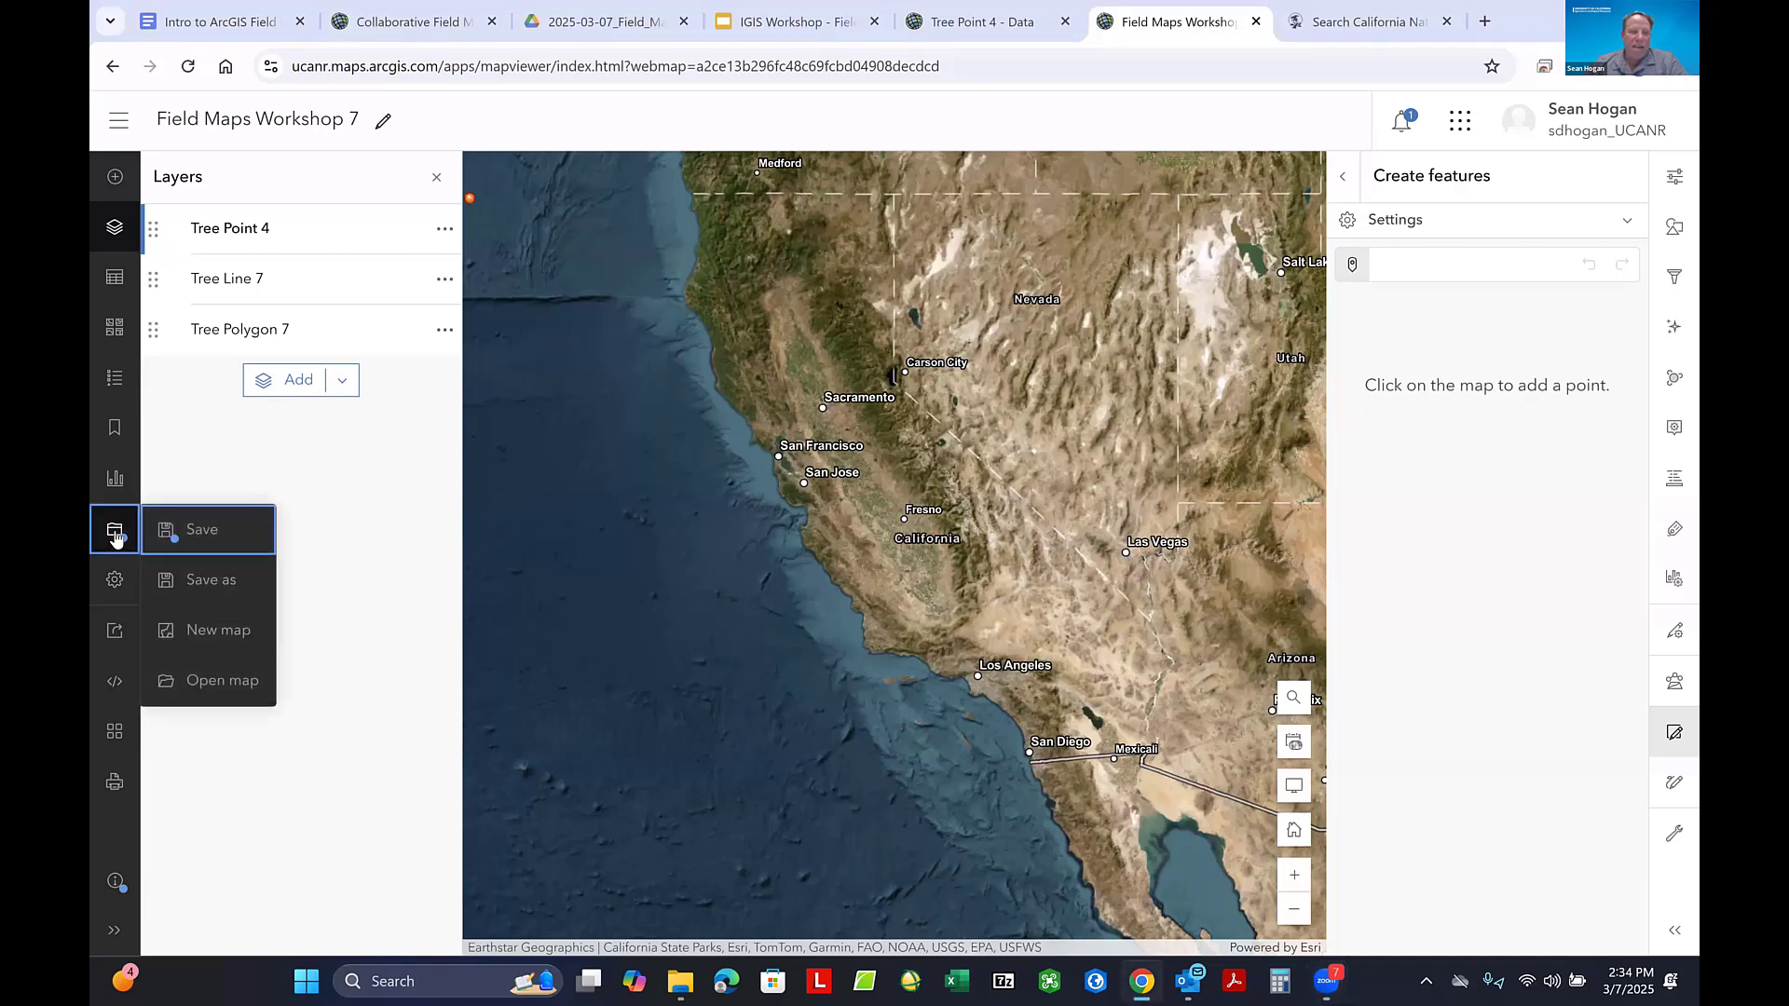
pyautogui.click(207, 531)
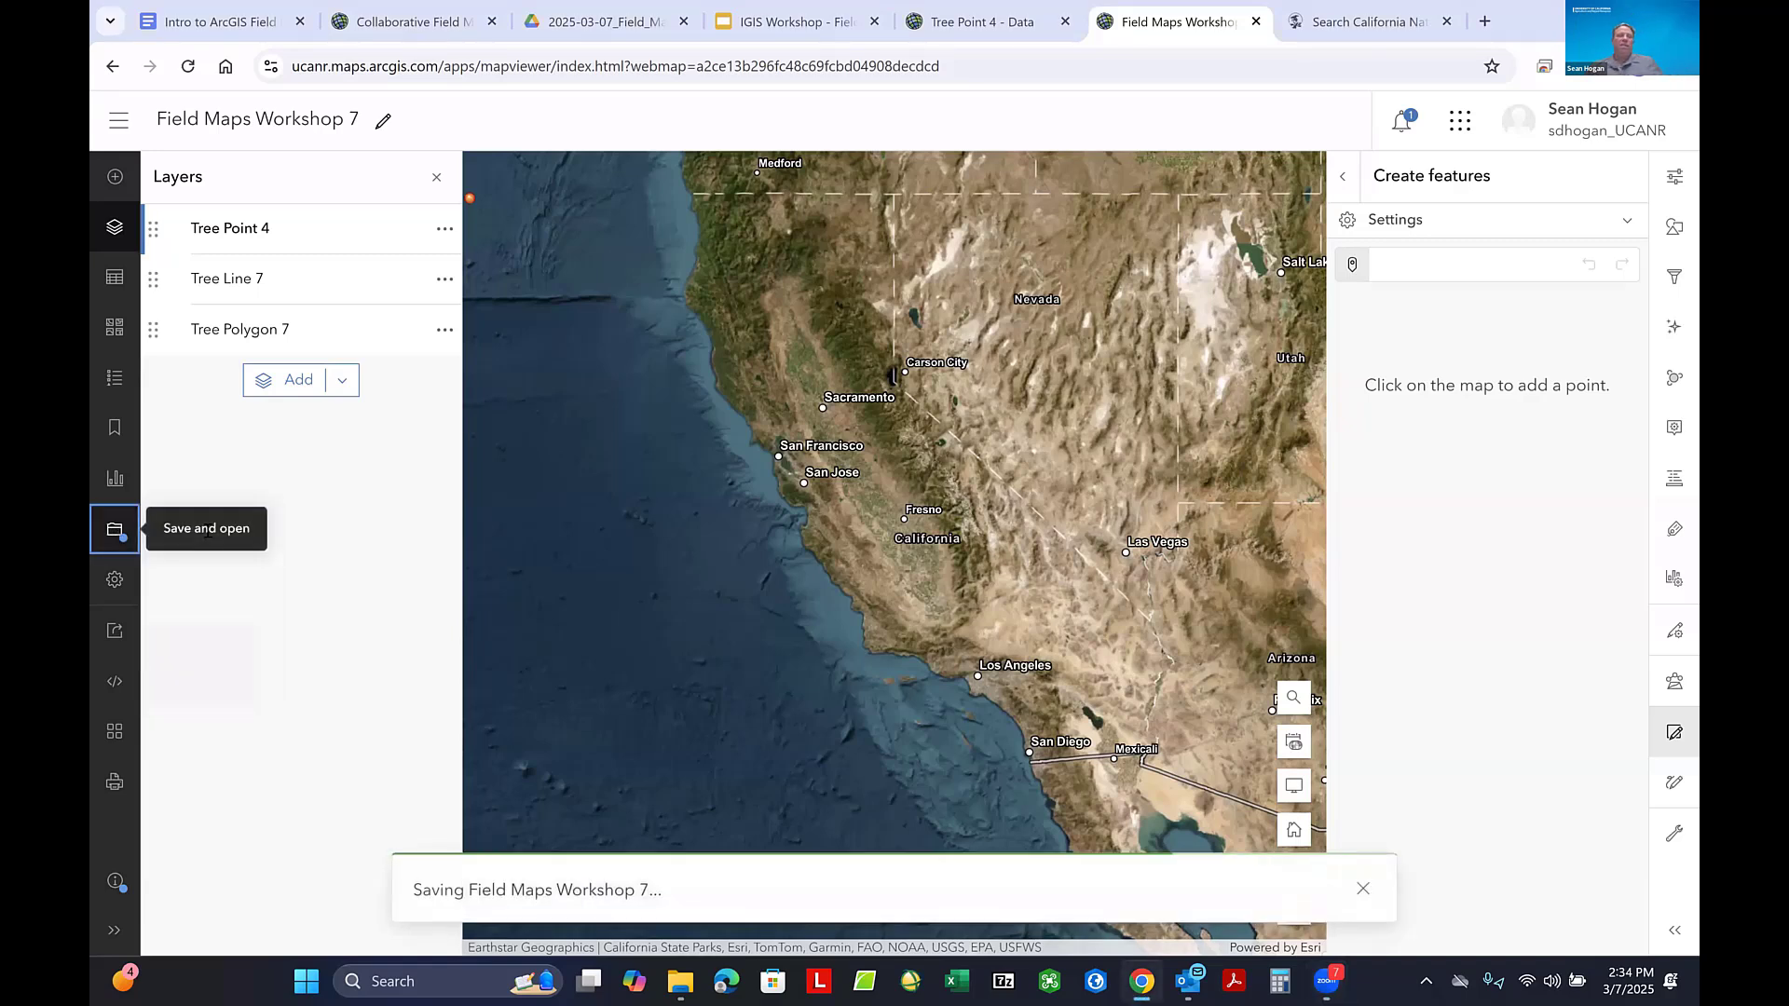
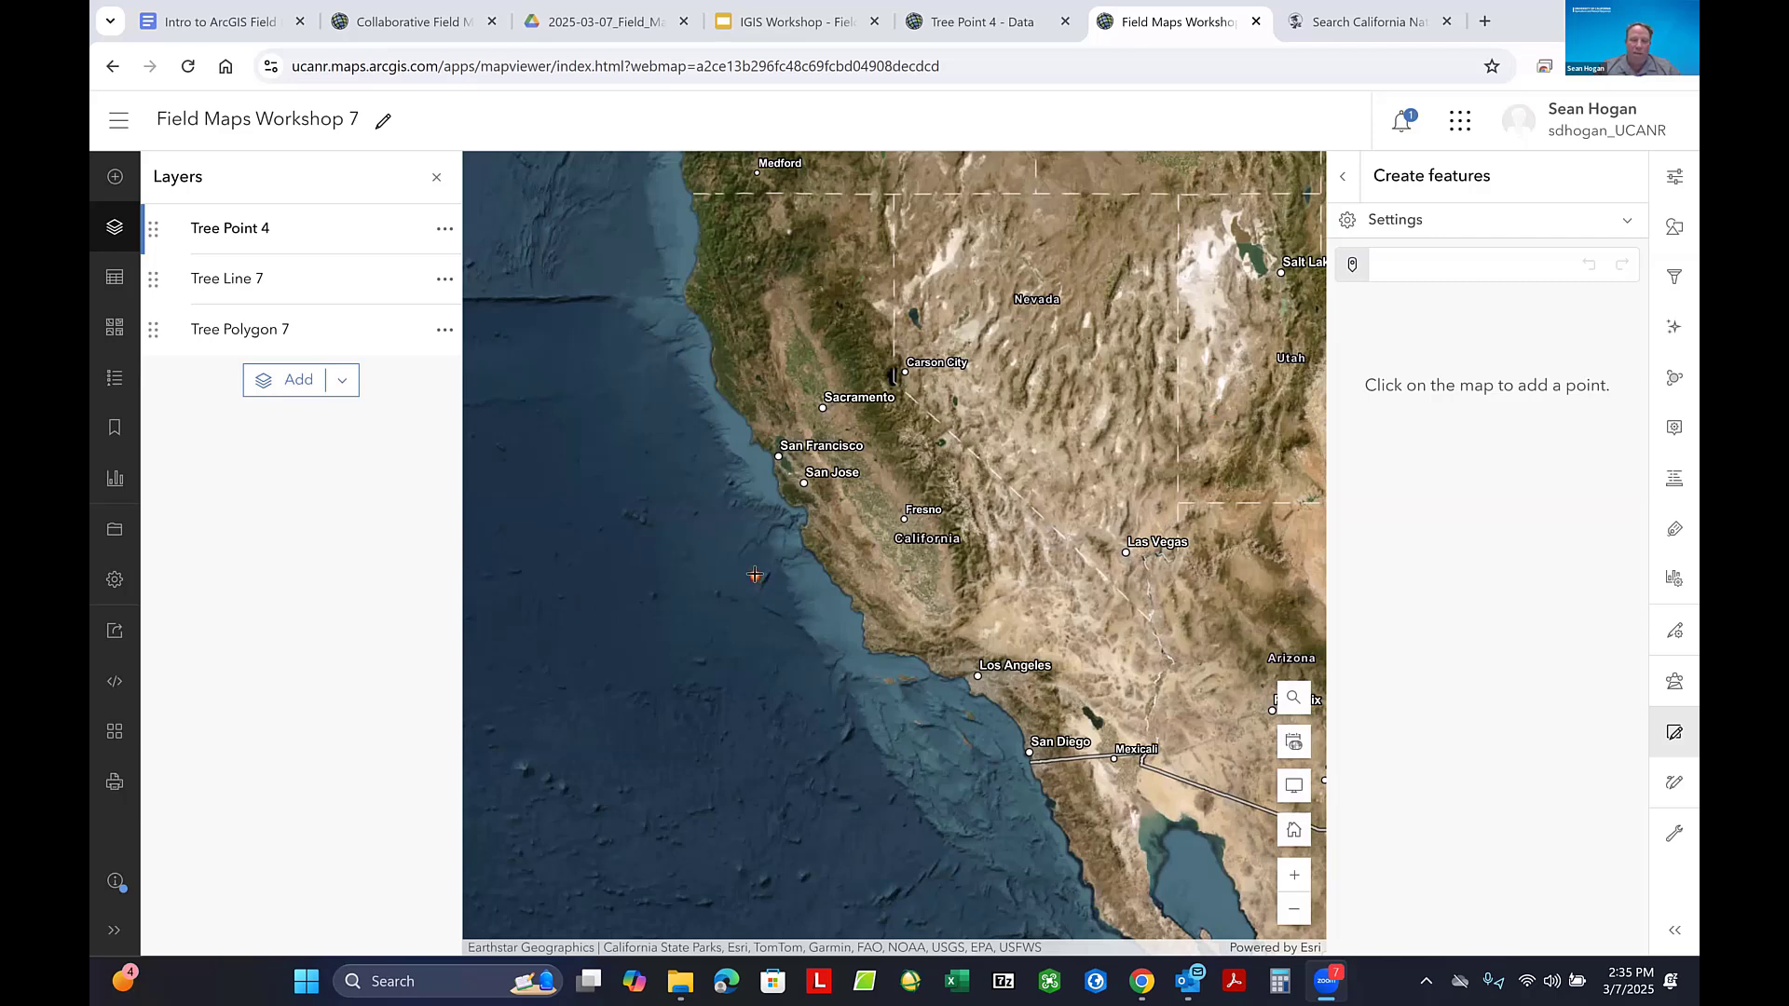
# - Find the Native Trees of California feature layer by searching own content for "Trees of Calif", add it to the map and save the map
pyautogui.click(476, 472)
pyautogui.click(116, 190)
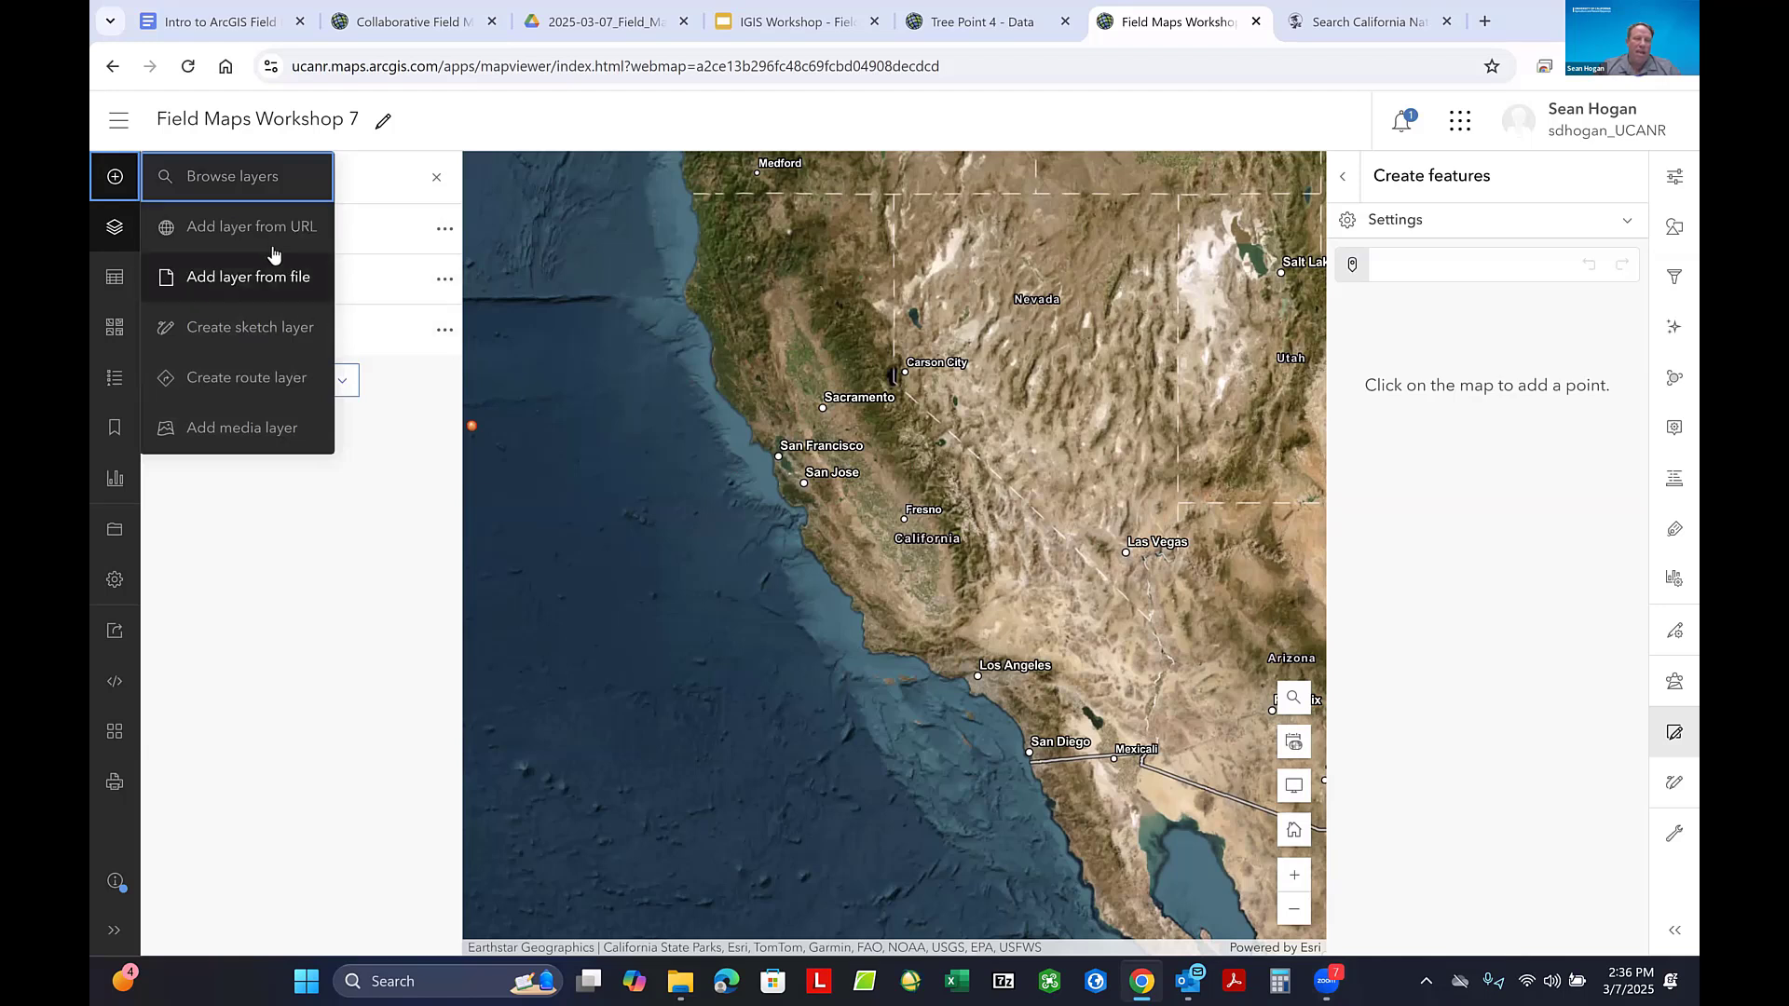
pyautogui.click(221, 178)
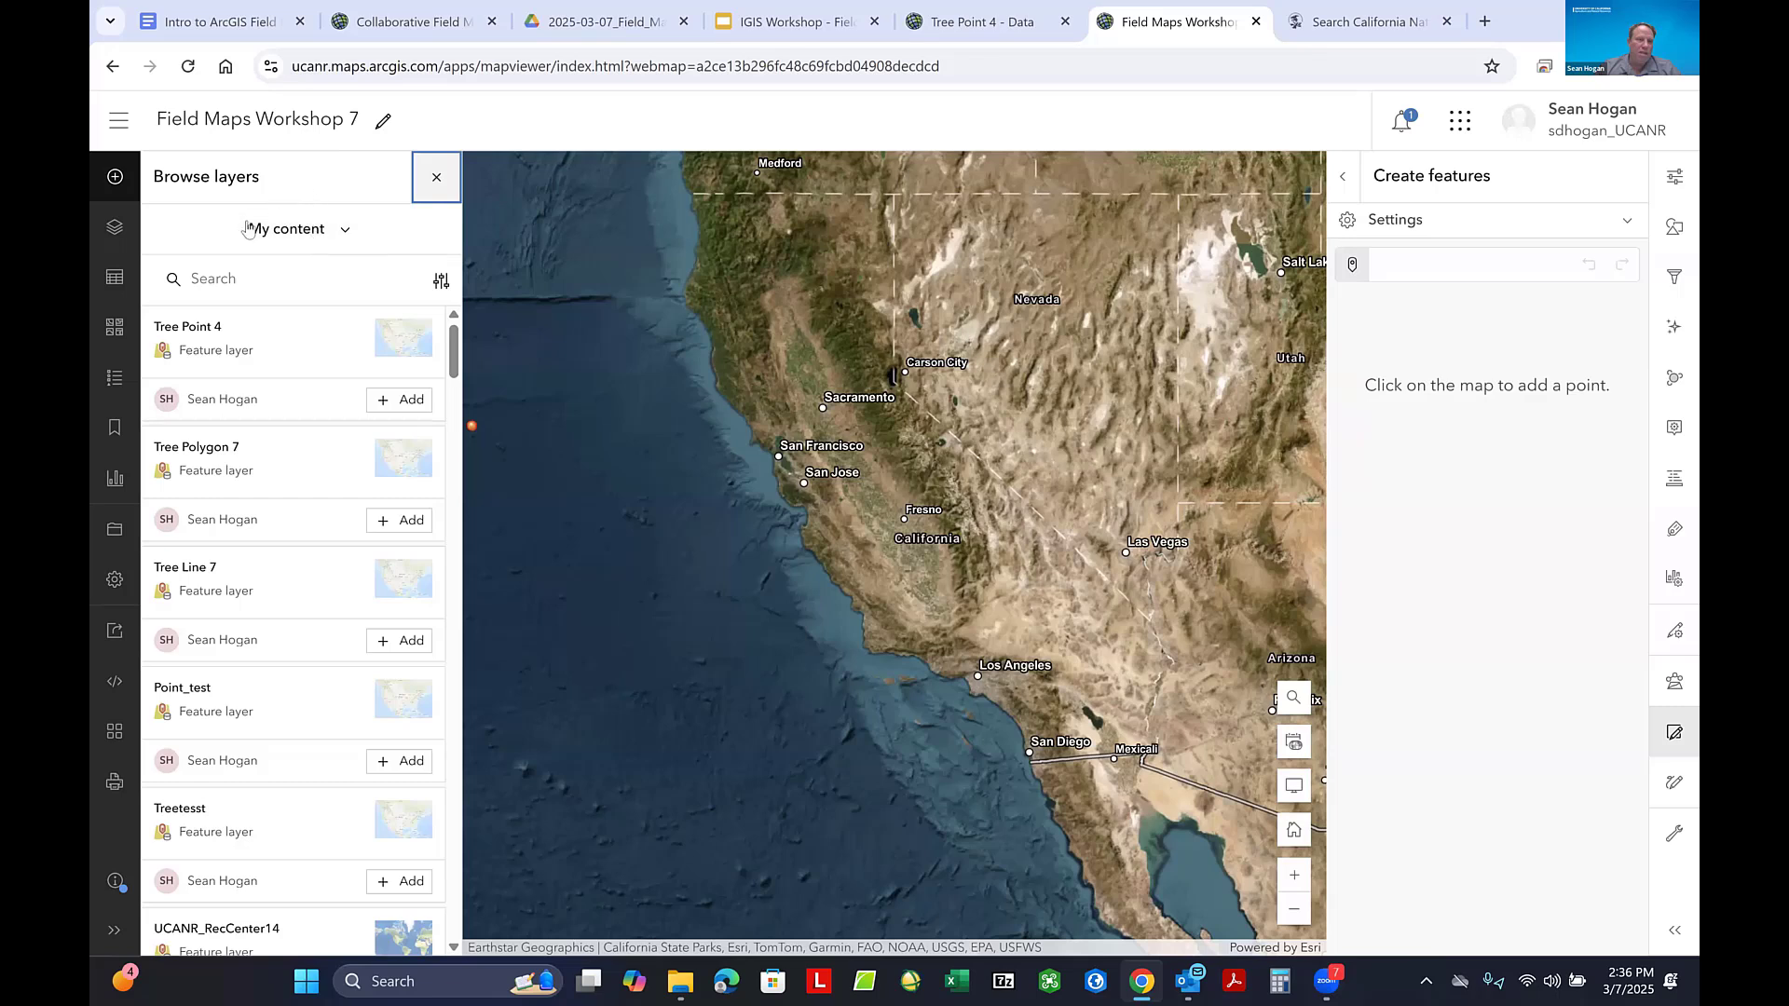
pyautogui.click(232, 271)
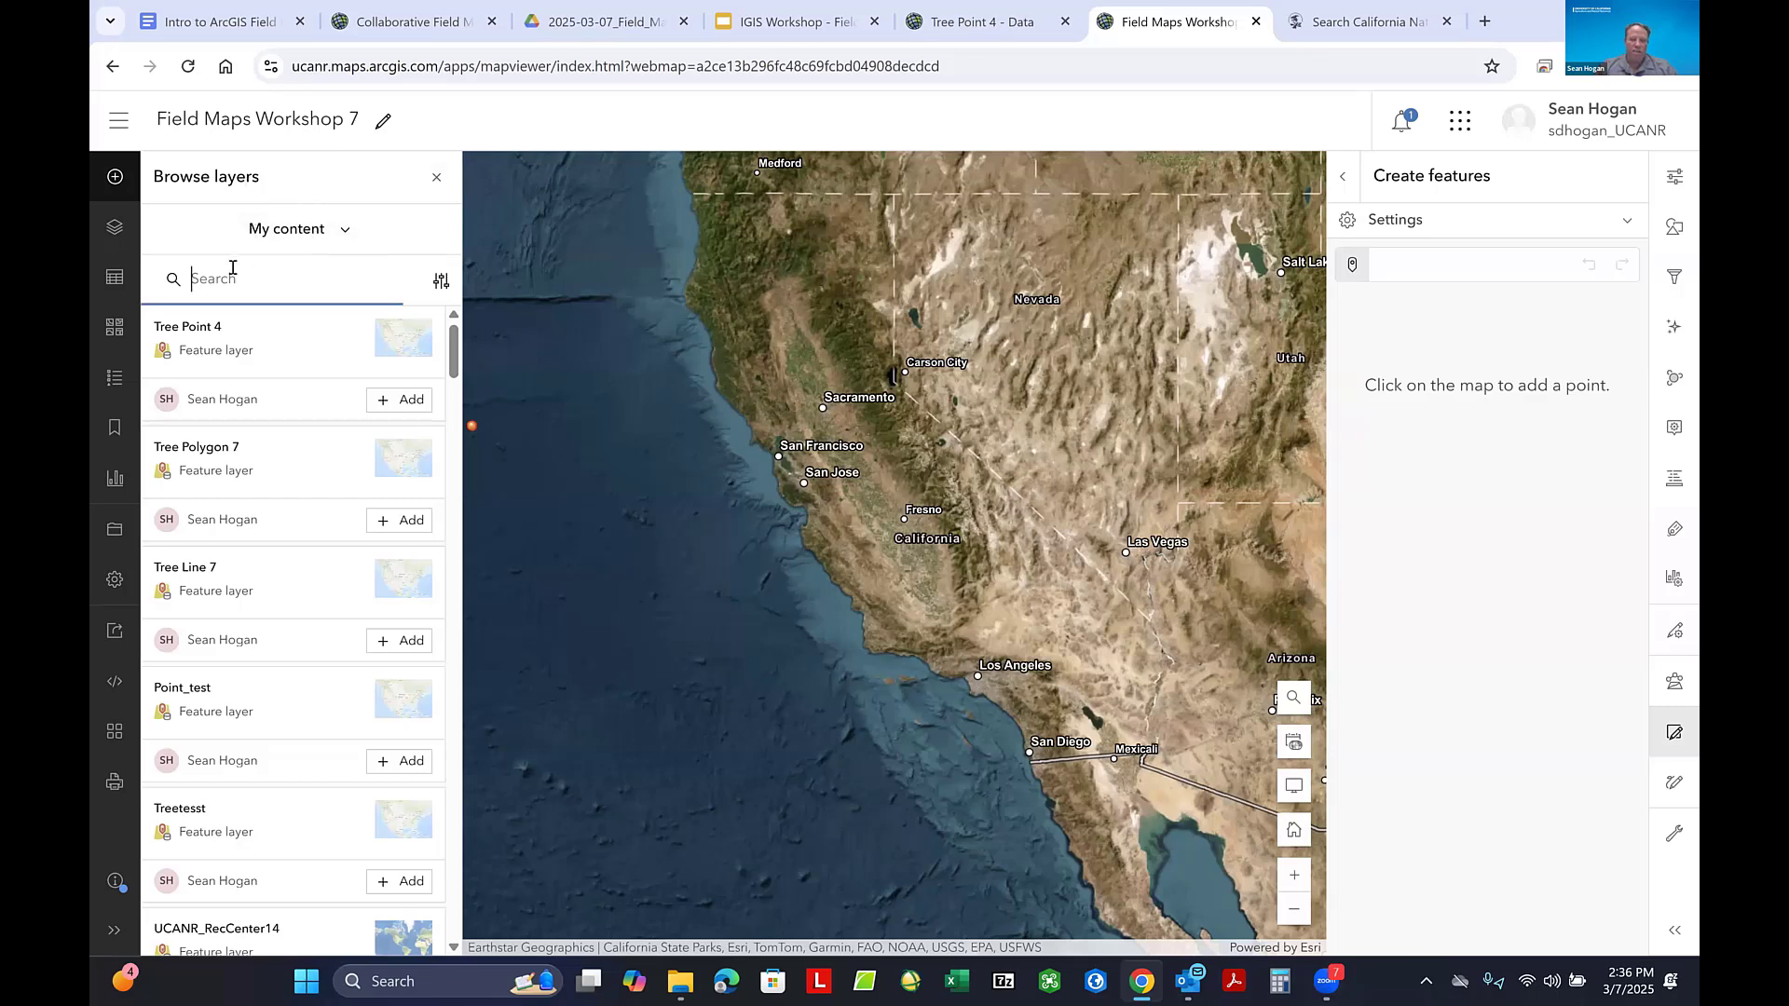
pyautogui.write('Trees of Calif')
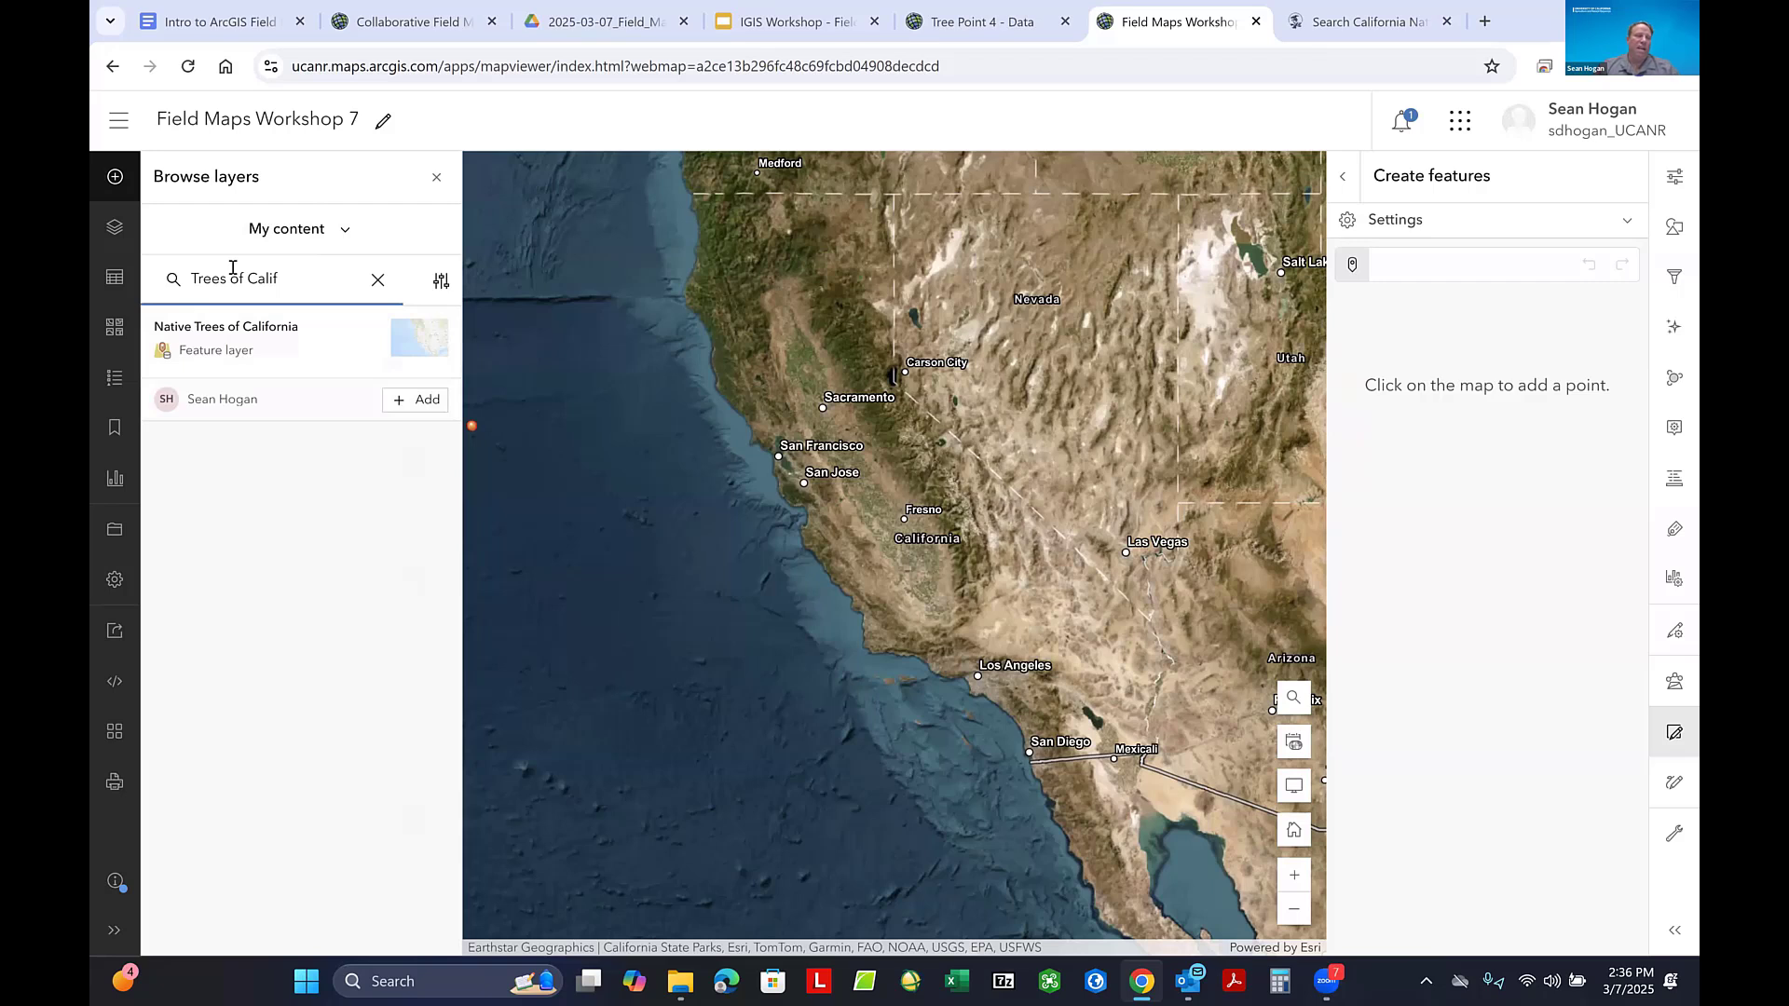
pyautogui.click(424, 400)
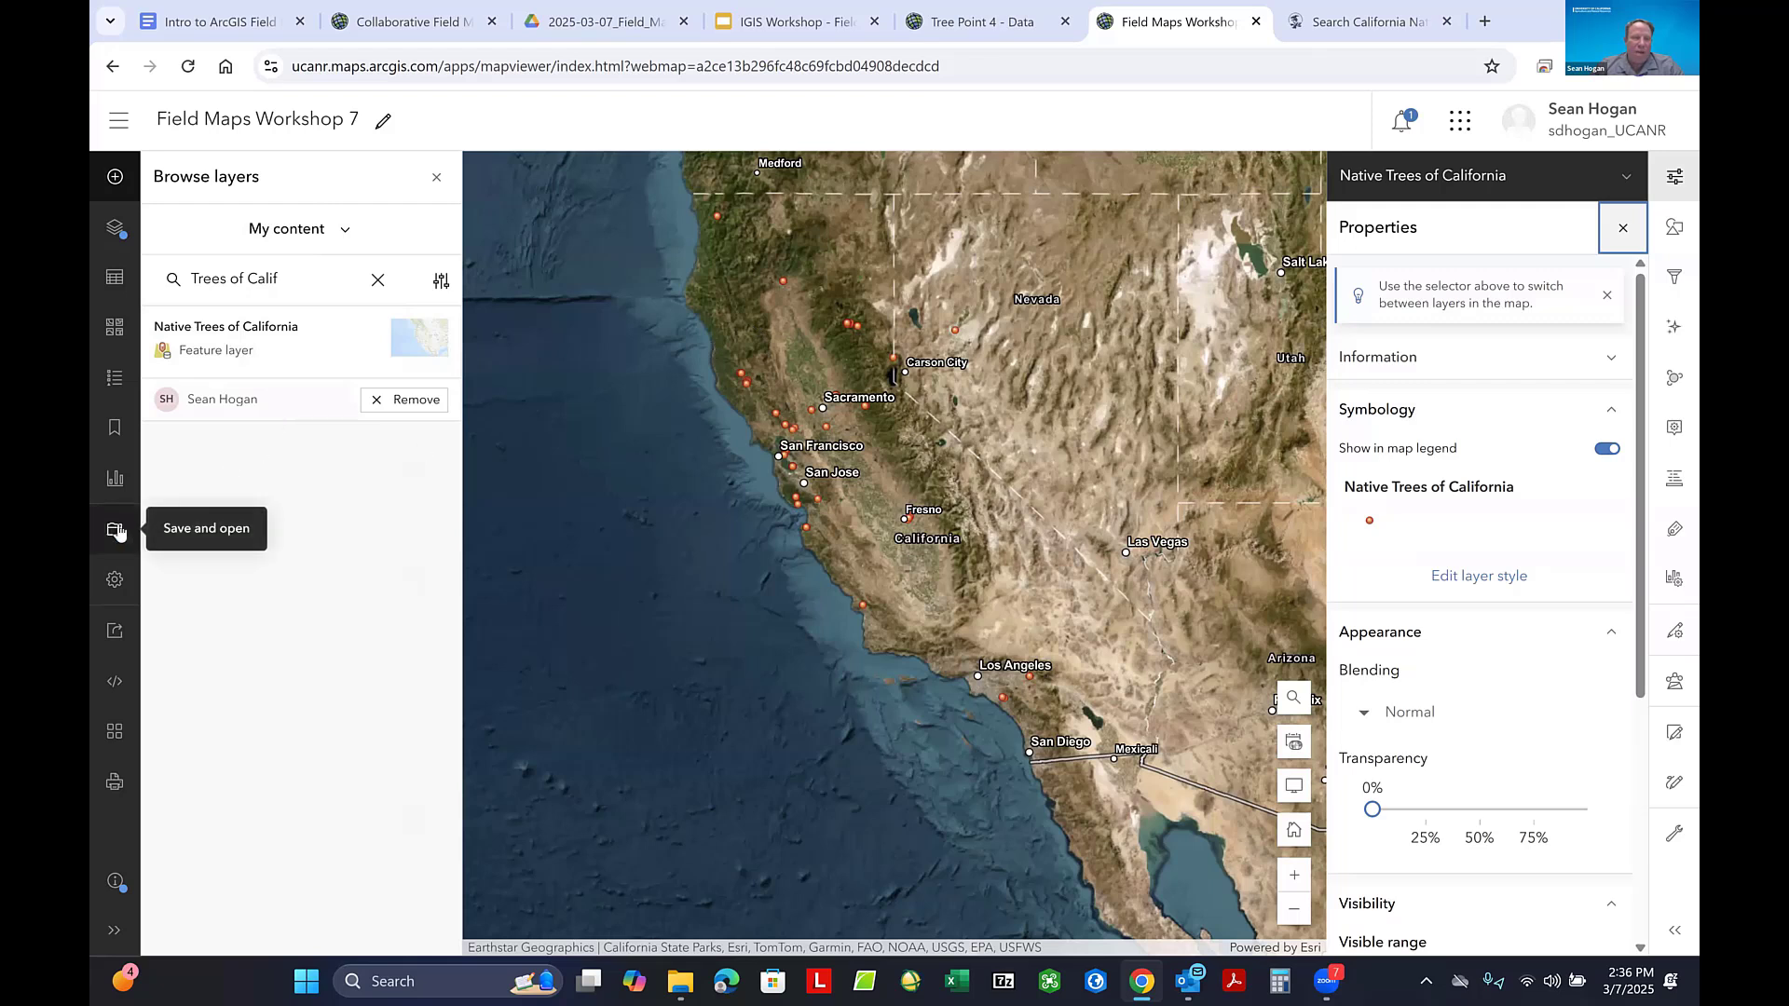
pyautogui.click(122, 533)
pyautogui.click(194, 534)
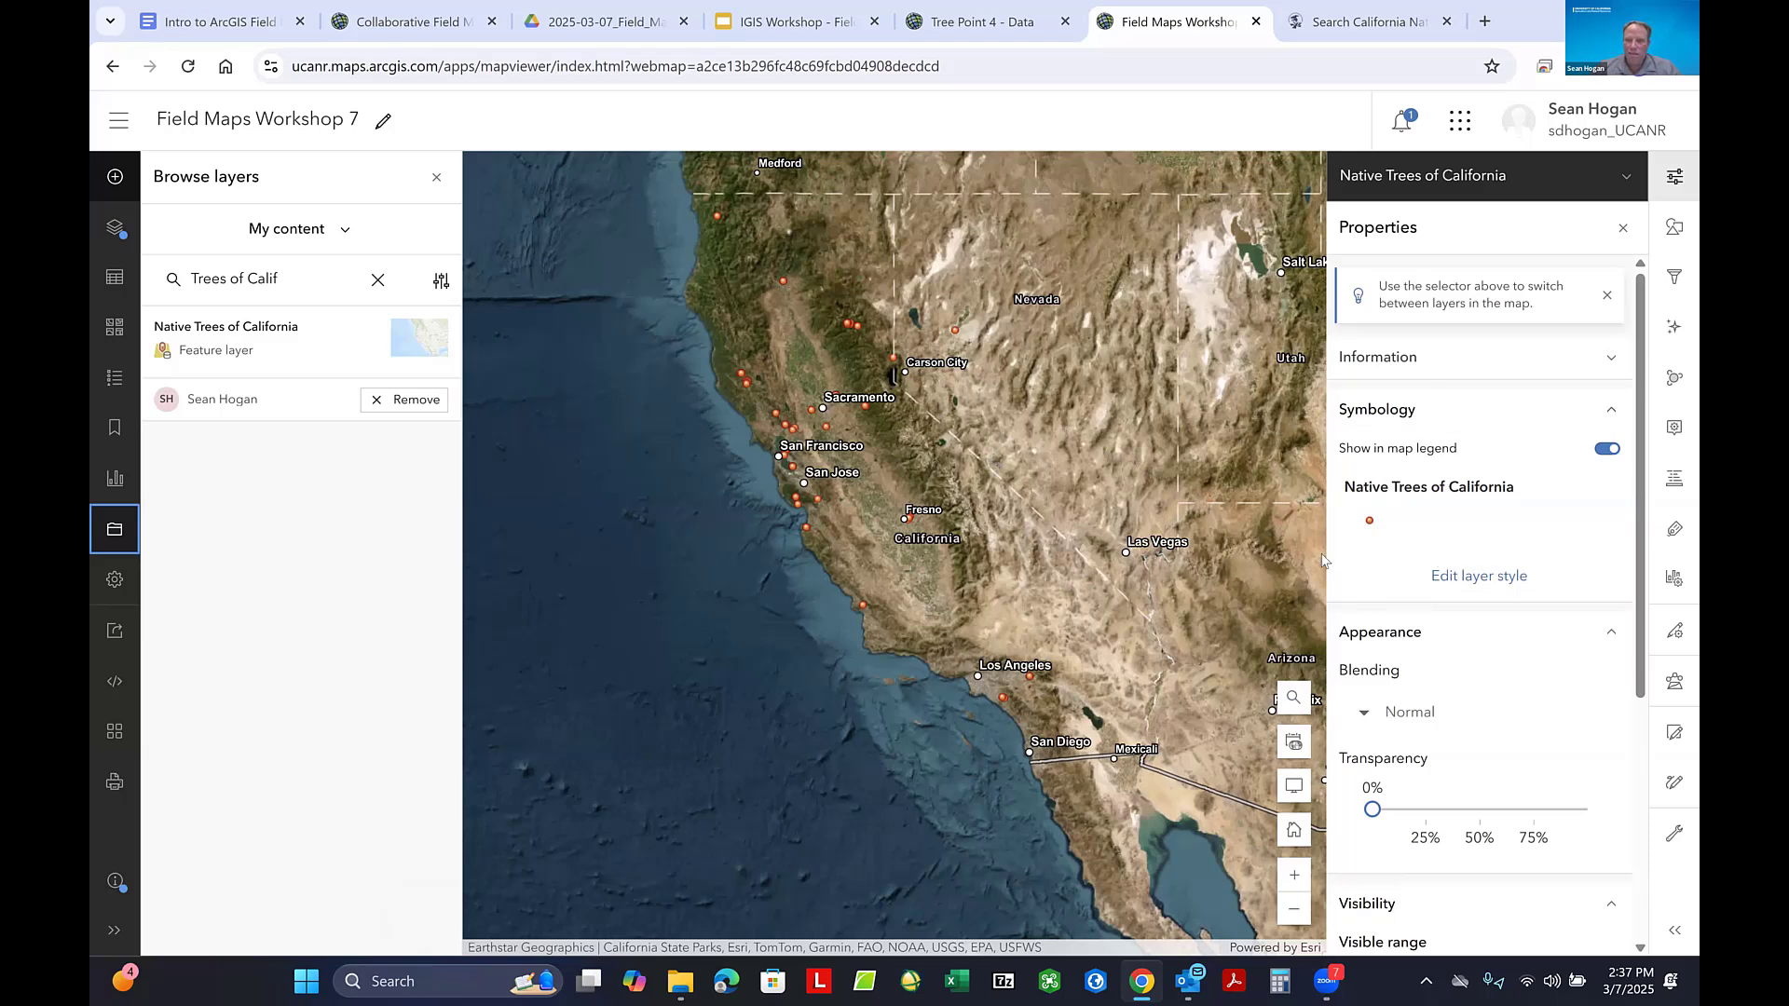
pyautogui.click(695, 203)
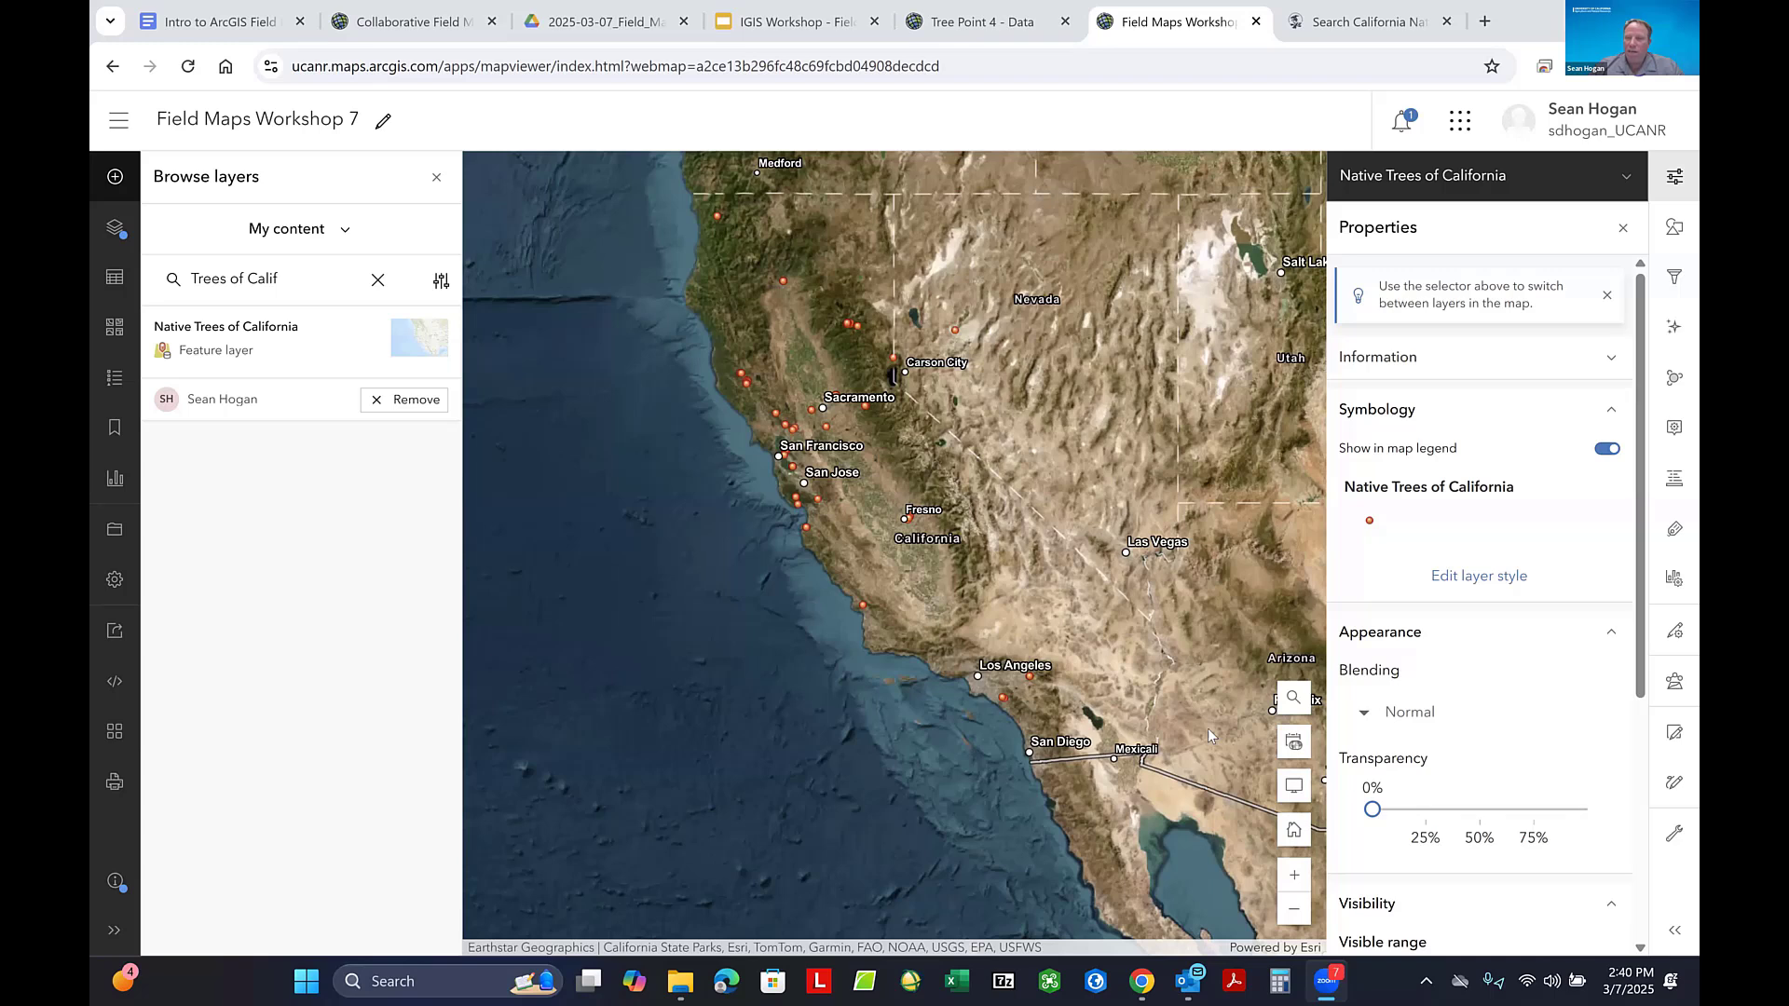
# - Clear the layer search, remove the Native Trees of California layer from the map and save the map
pyautogui.click(378, 280)
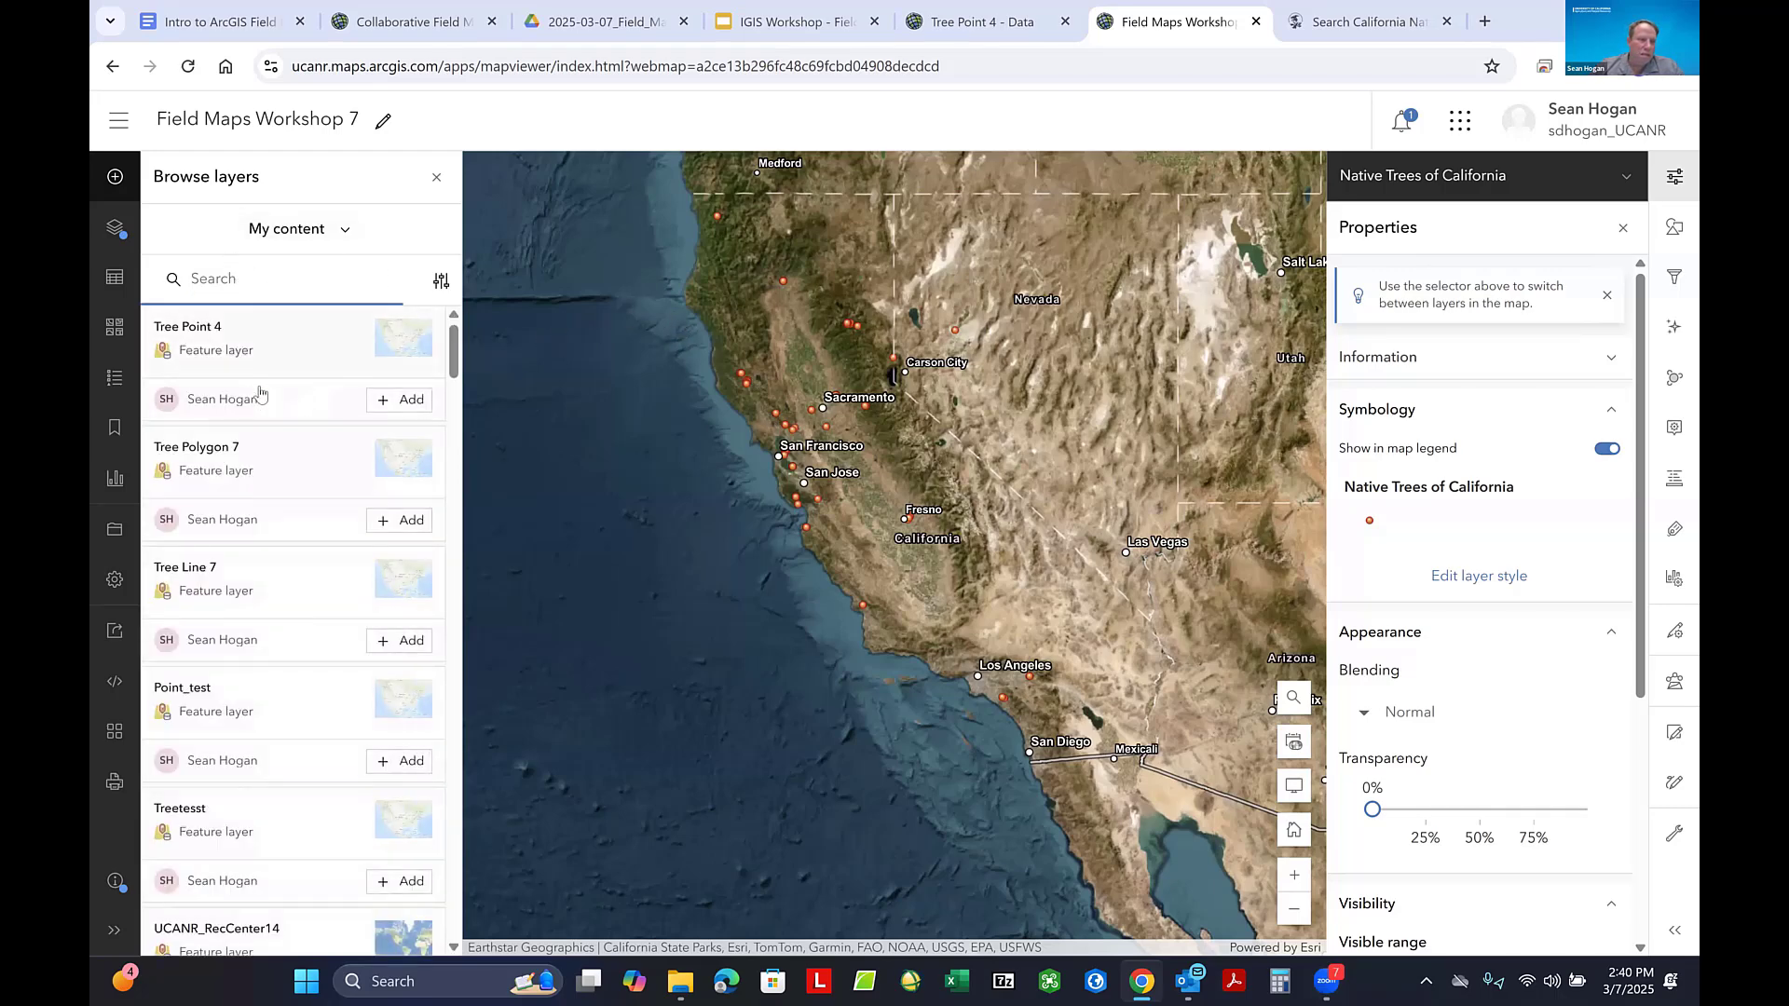
pyautogui.scroll(-2, 260, 419)
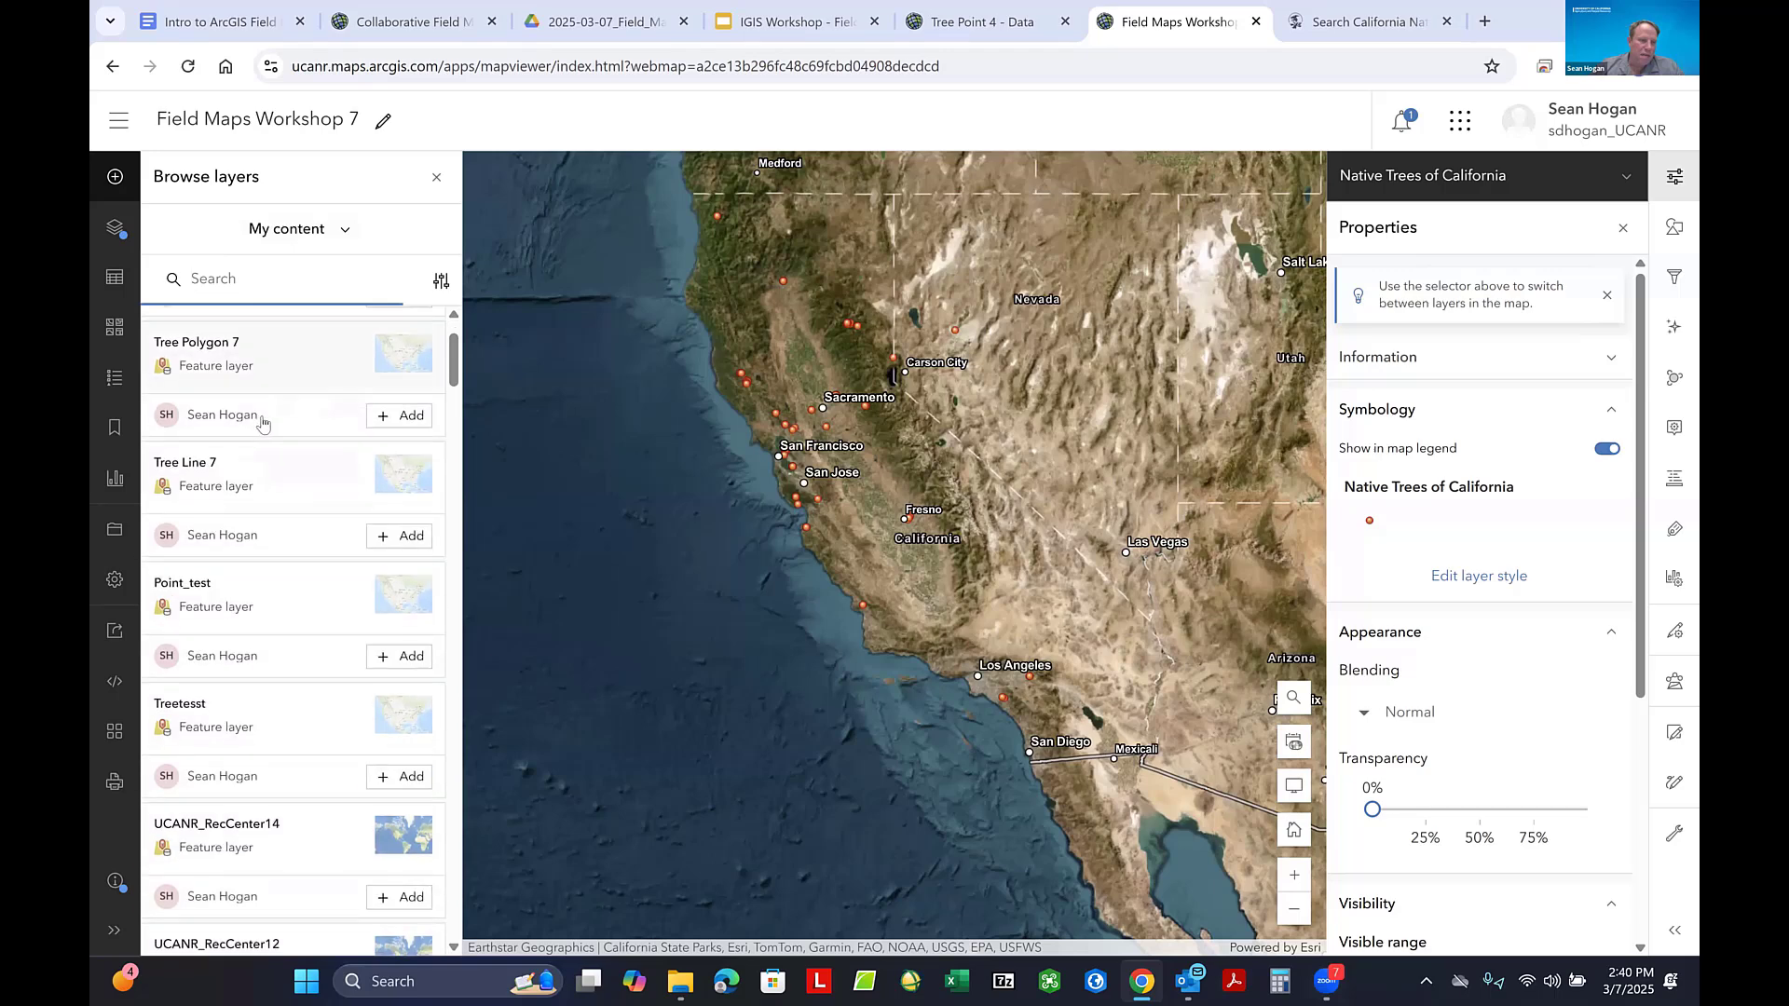
pyautogui.scroll(3, 286, 501)
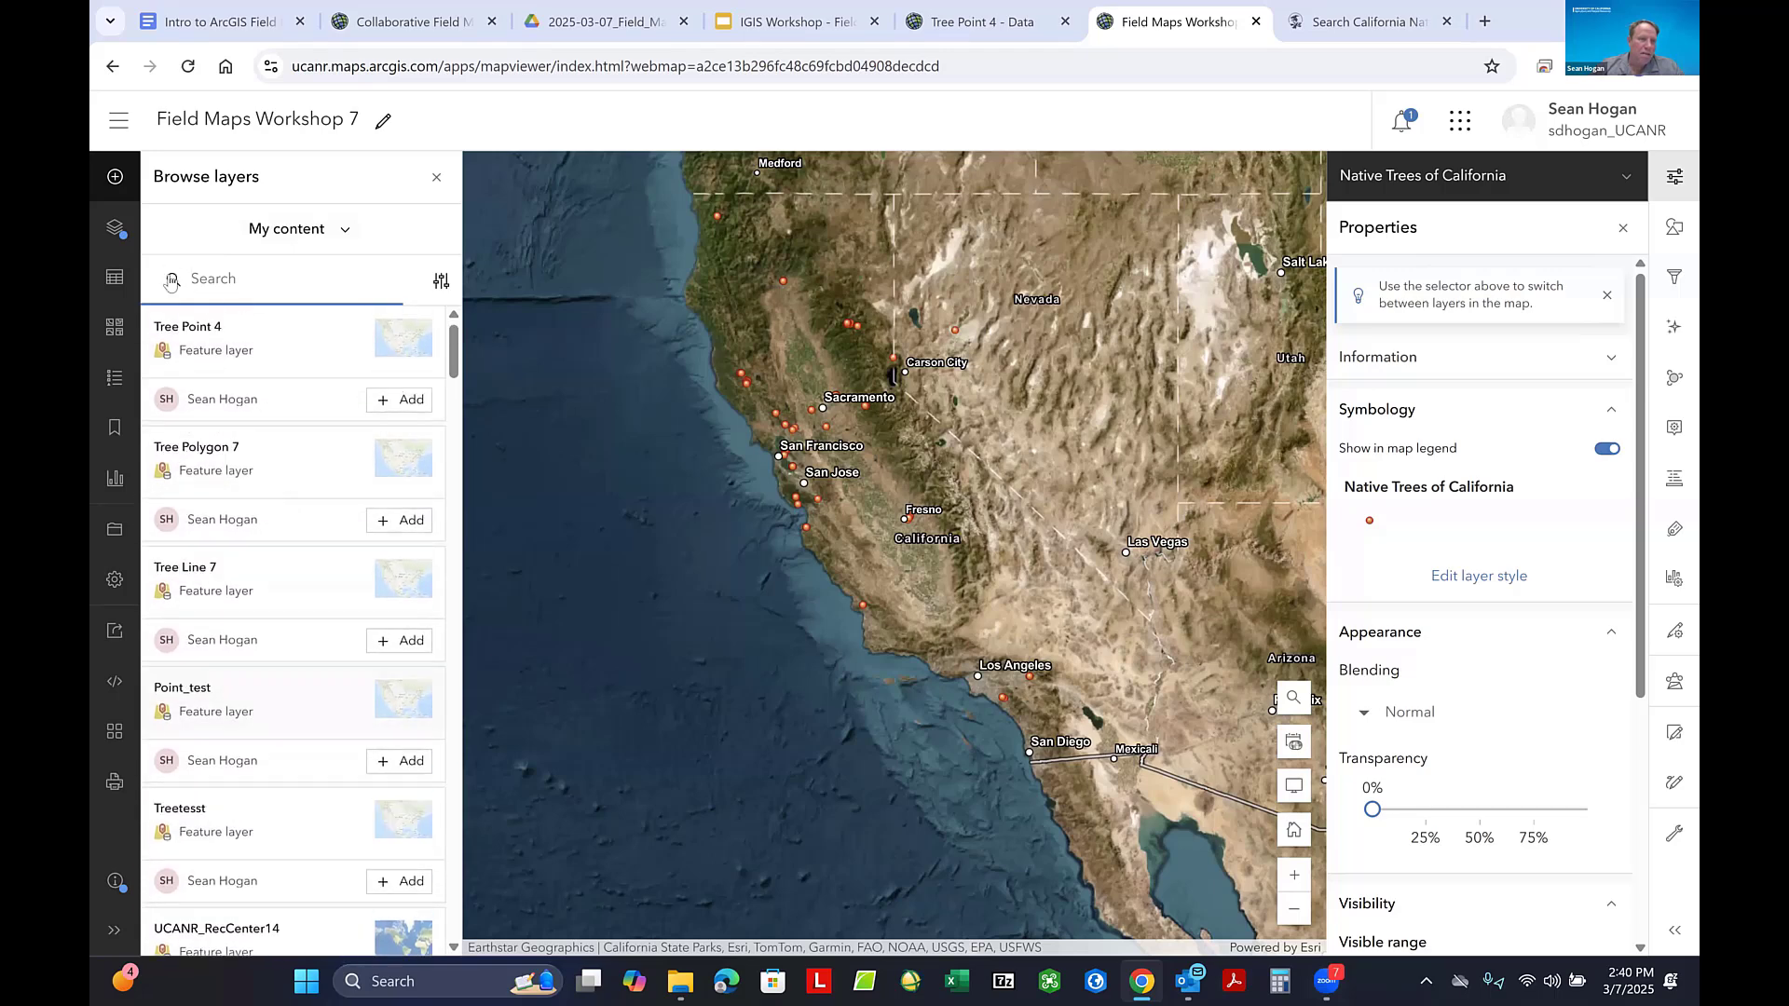
pyautogui.click(115, 227)
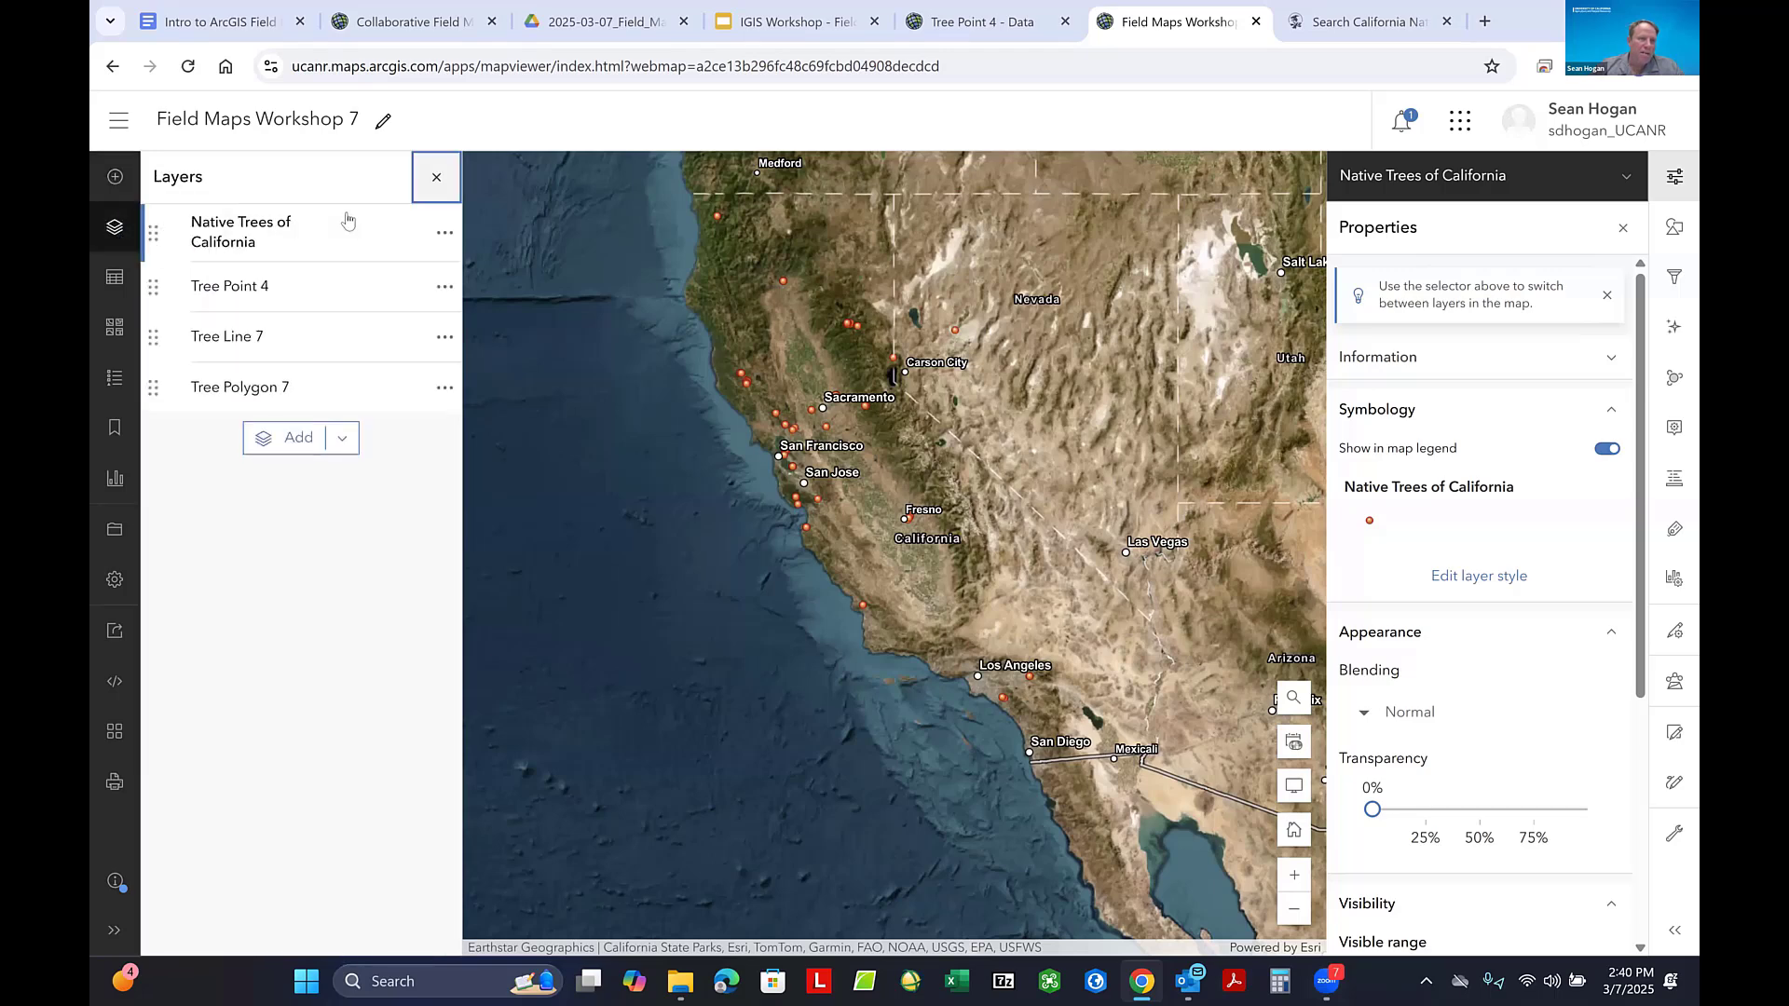
pyautogui.click(445, 232)
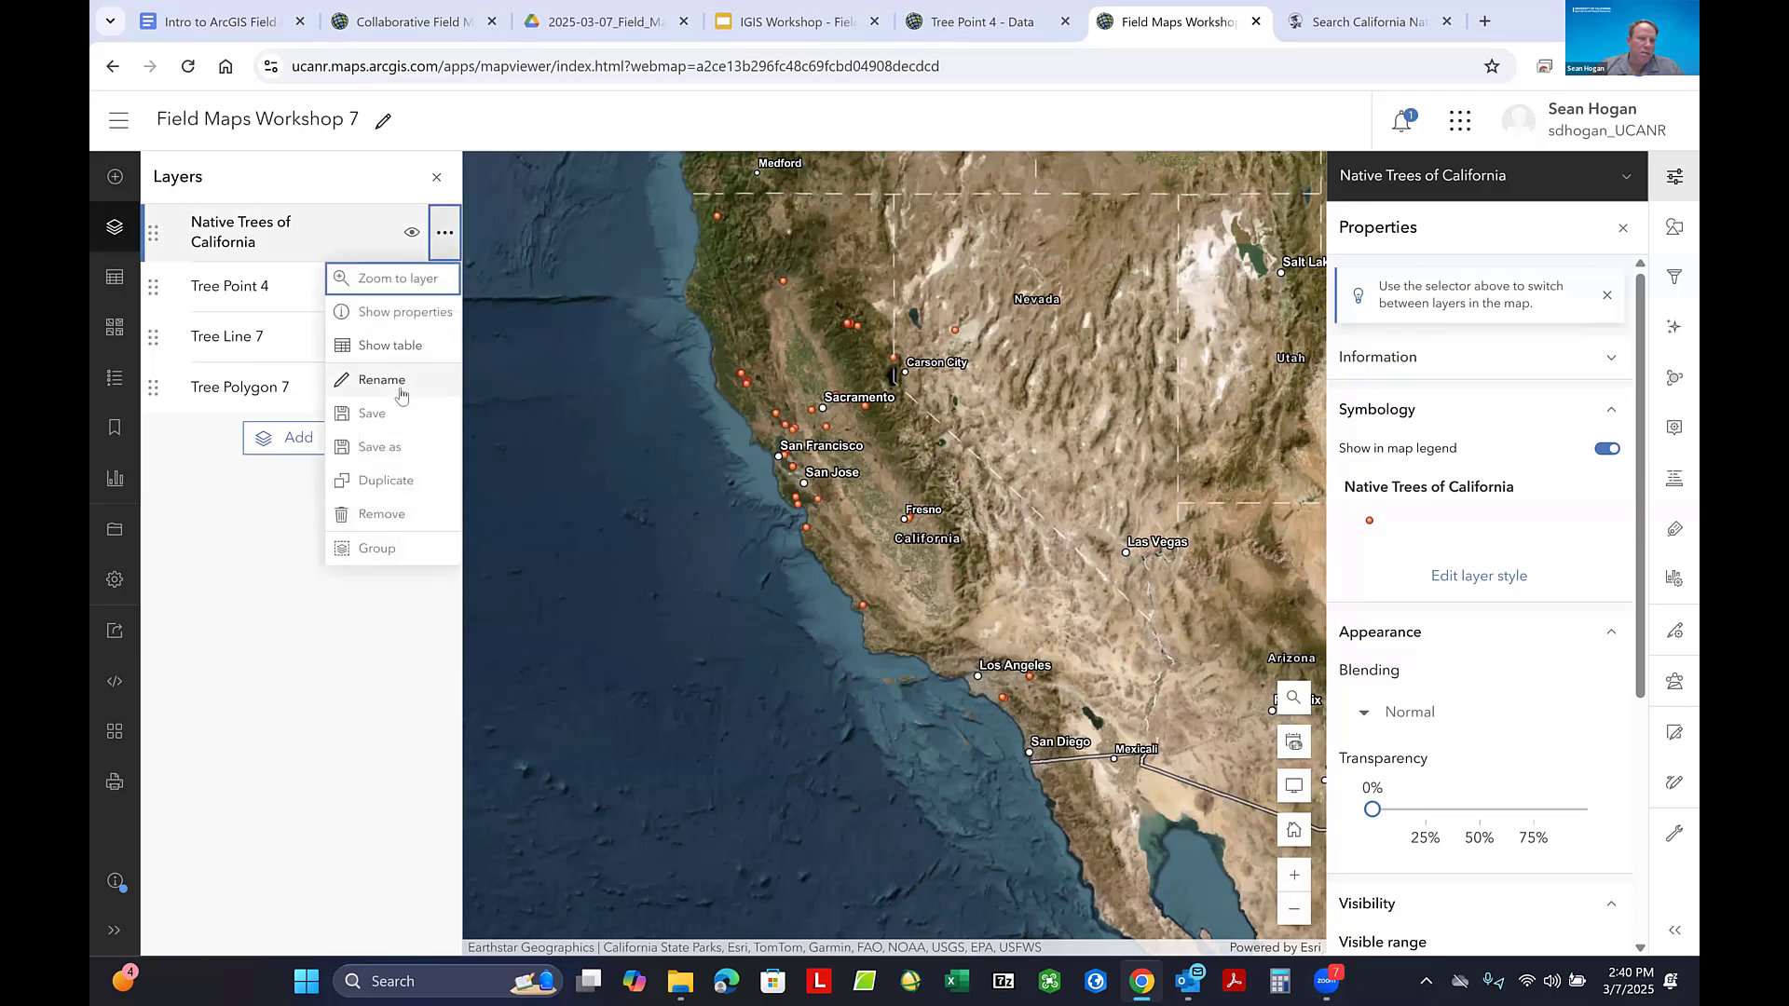
pyautogui.click(382, 515)
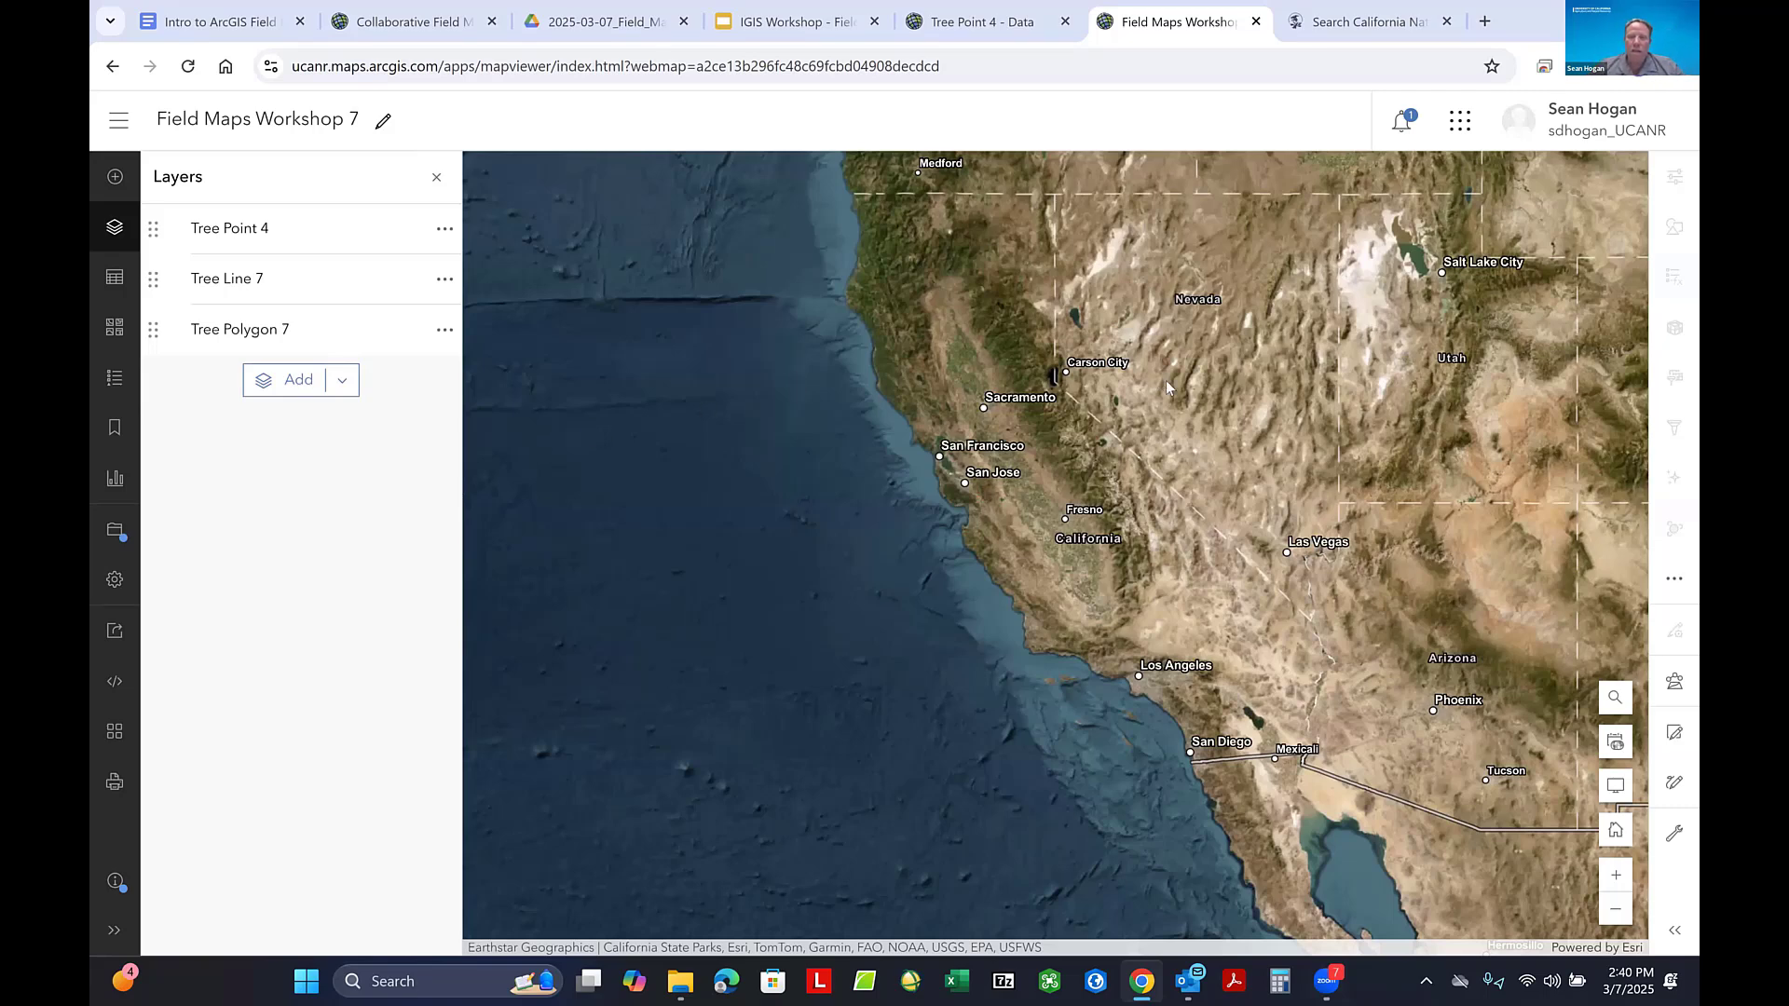
pyautogui.click(114, 529)
pyautogui.click(202, 530)
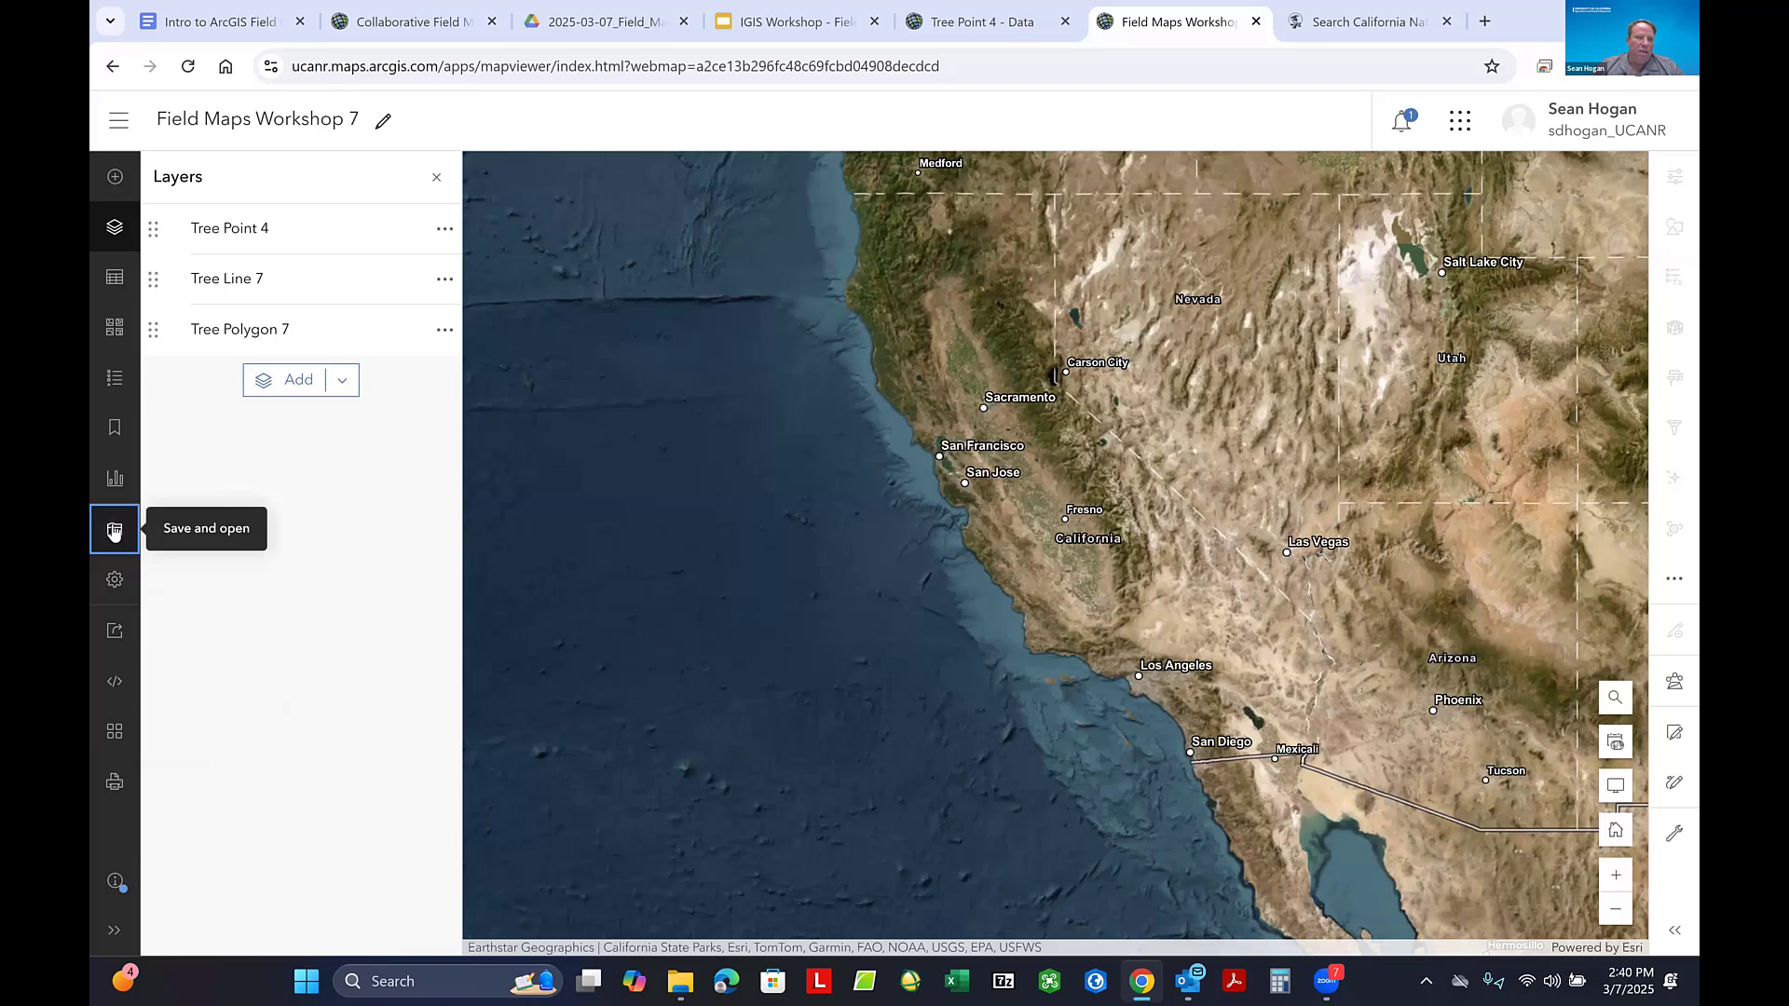
# - Examine the Field Maps Workshop 7 map's sharing levels and group sharing options without saving any change
pyautogui.click(117, 632)
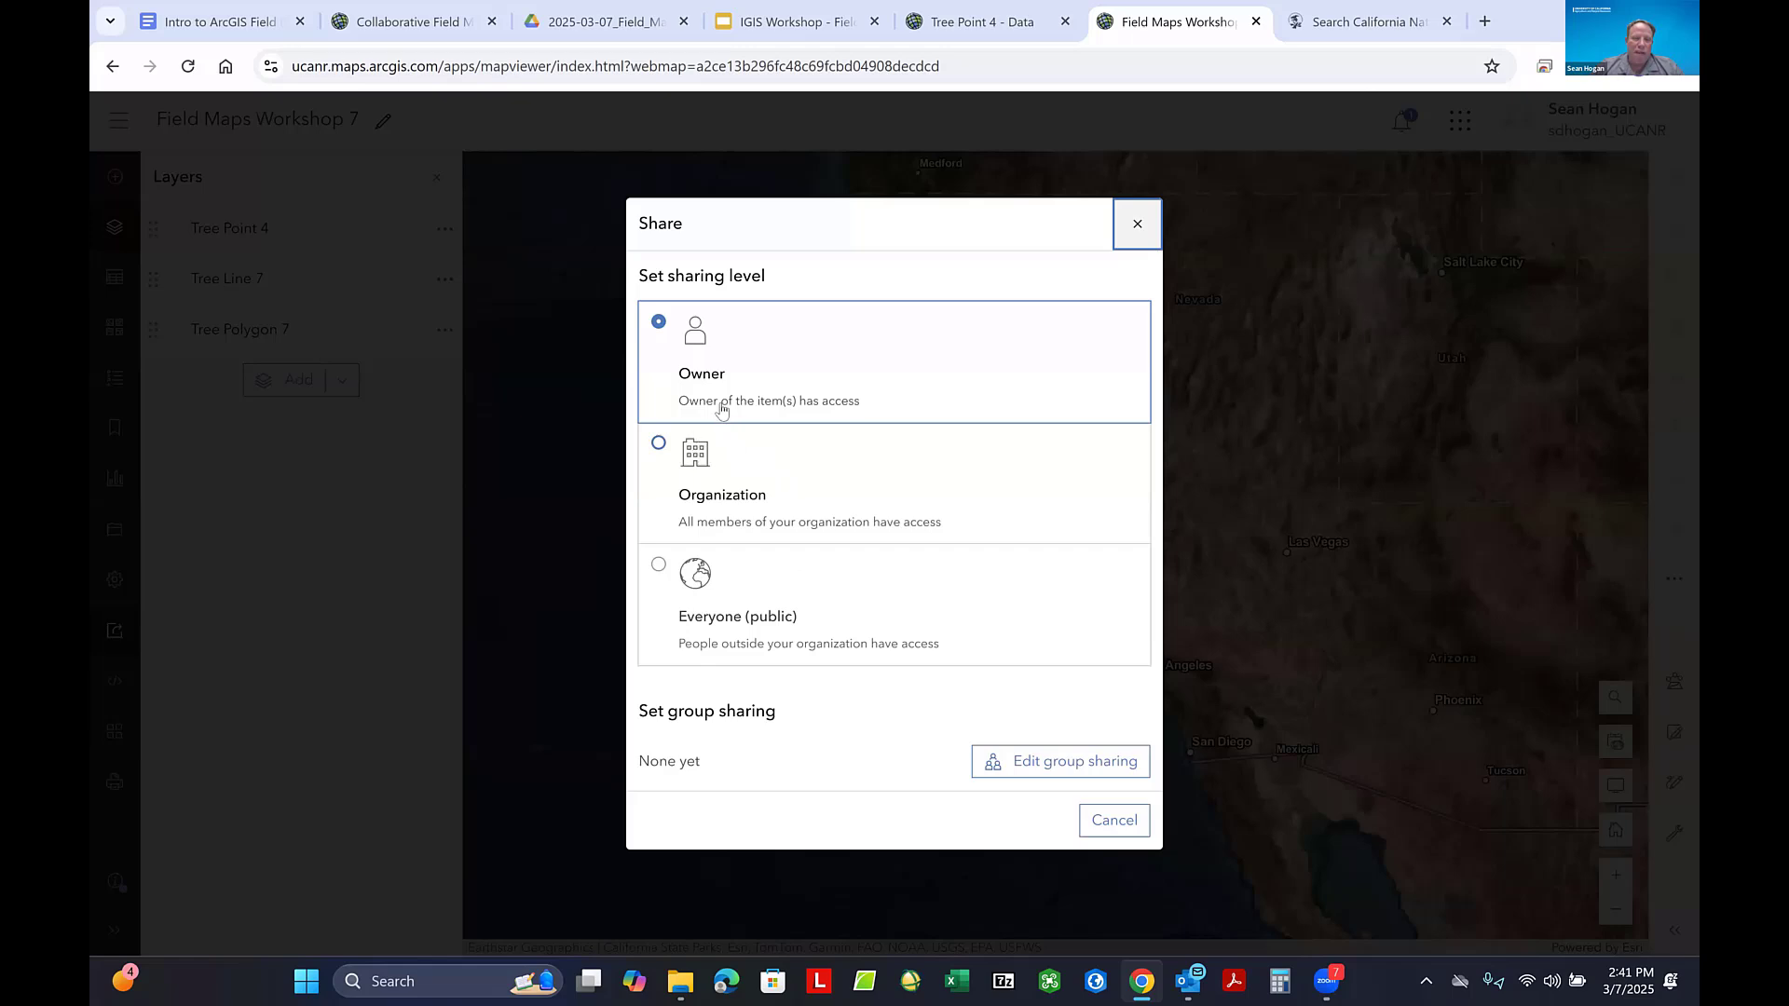
pyautogui.click(659, 446)
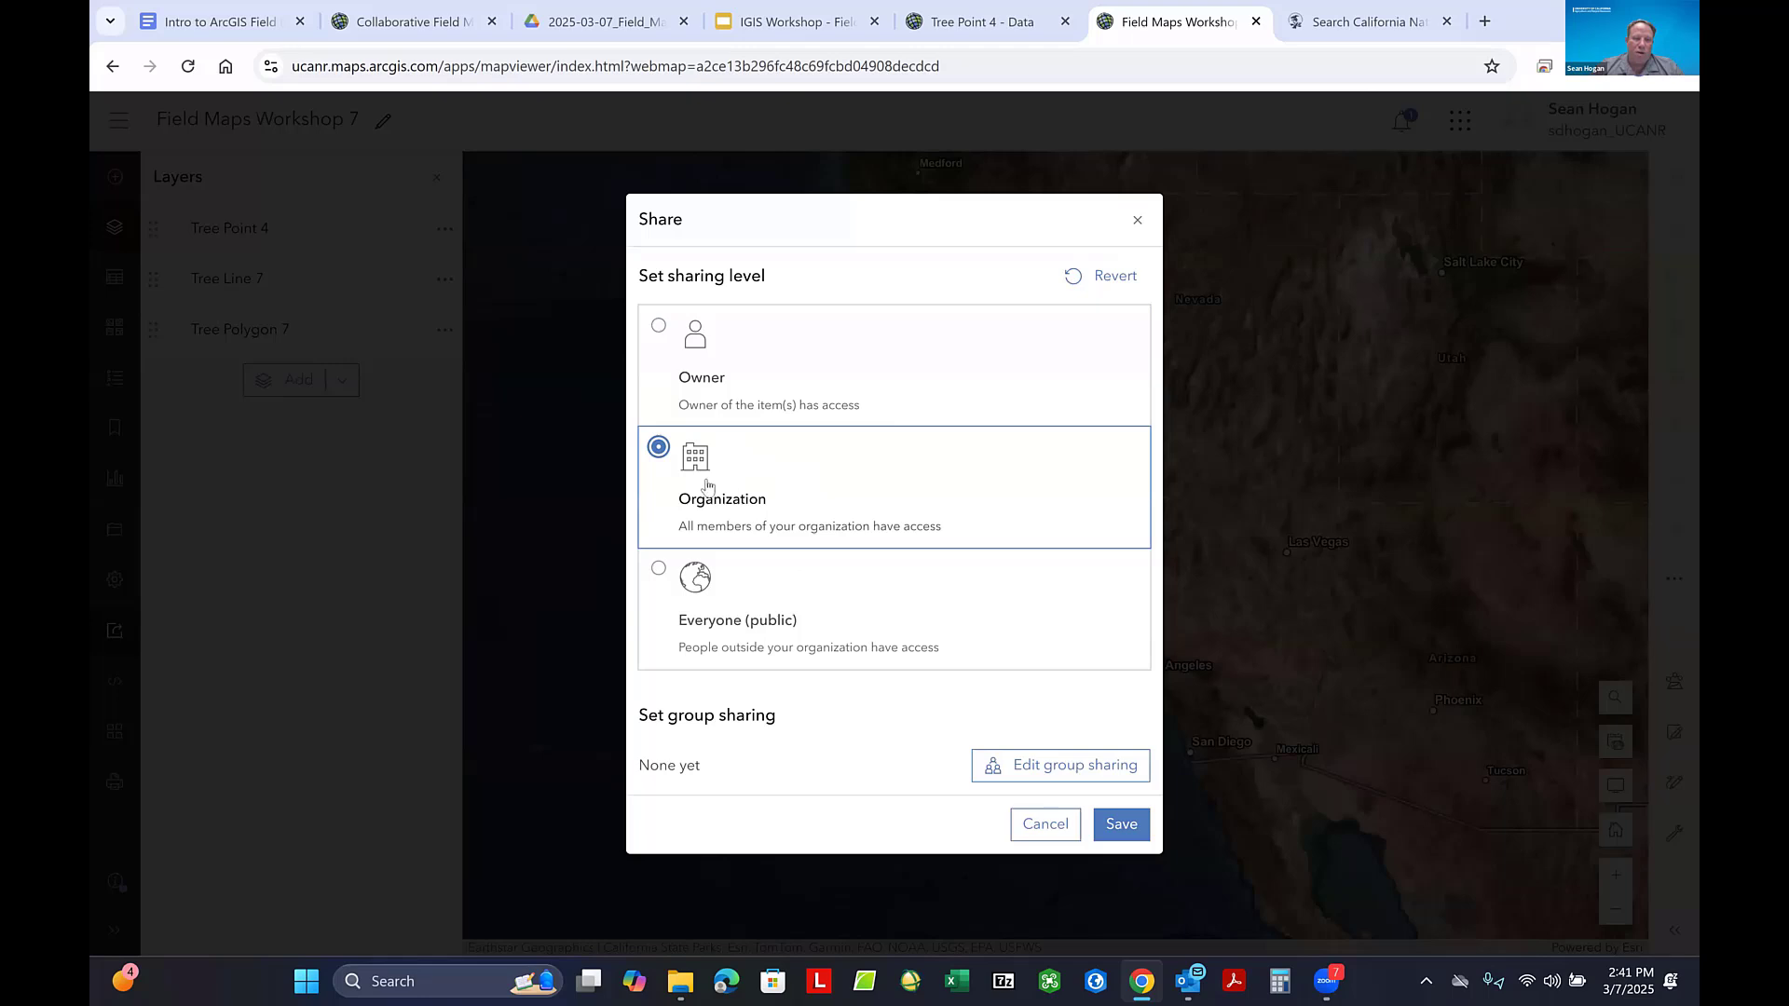
pyautogui.click(1079, 775)
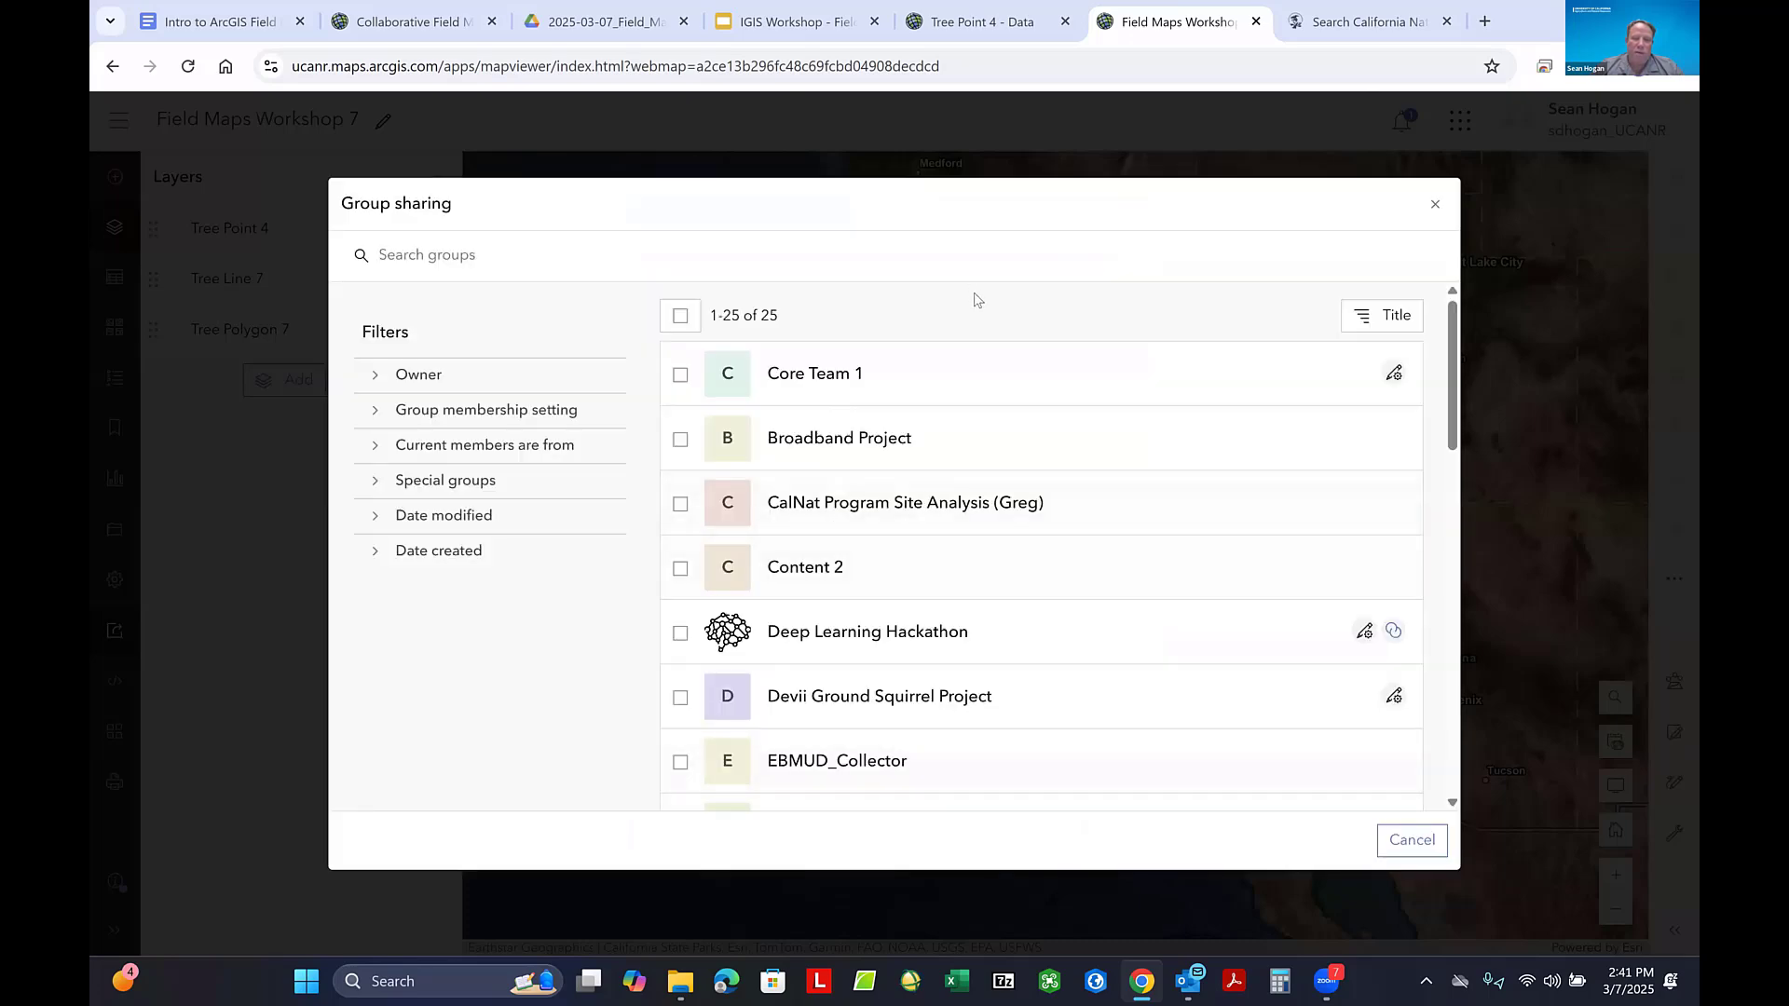
pyautogui.click(1434, 204)
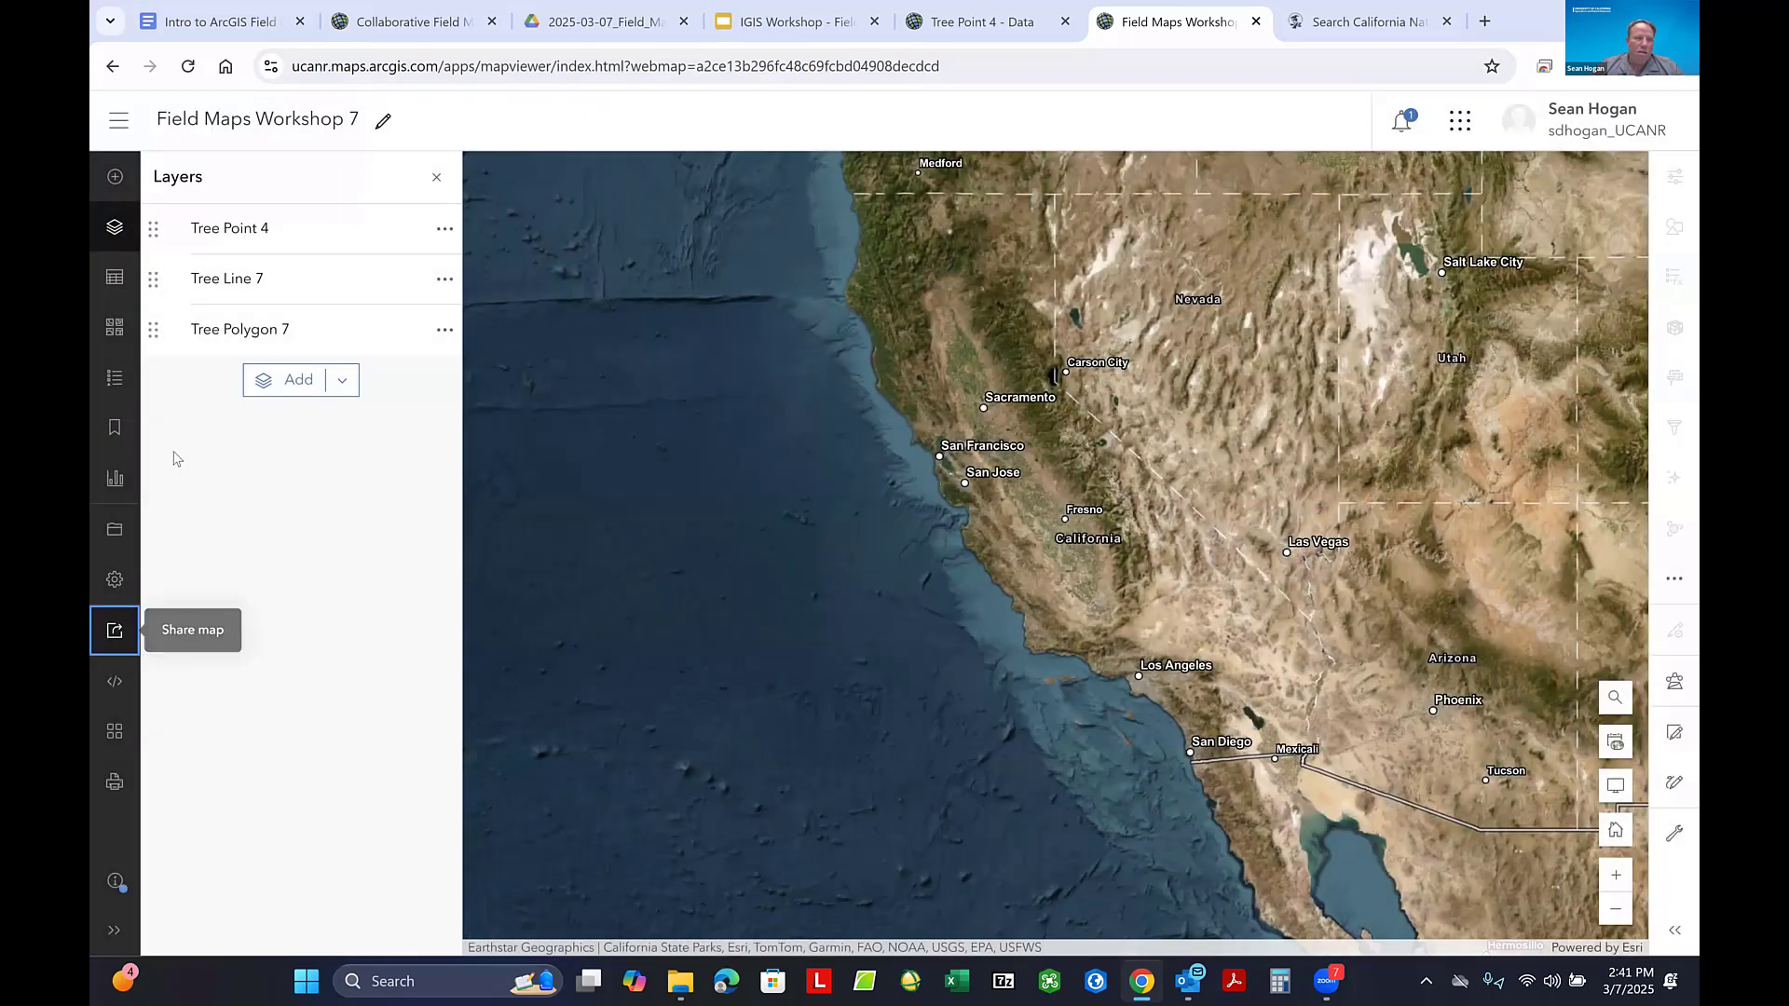
pyautogui.click(113, 630)
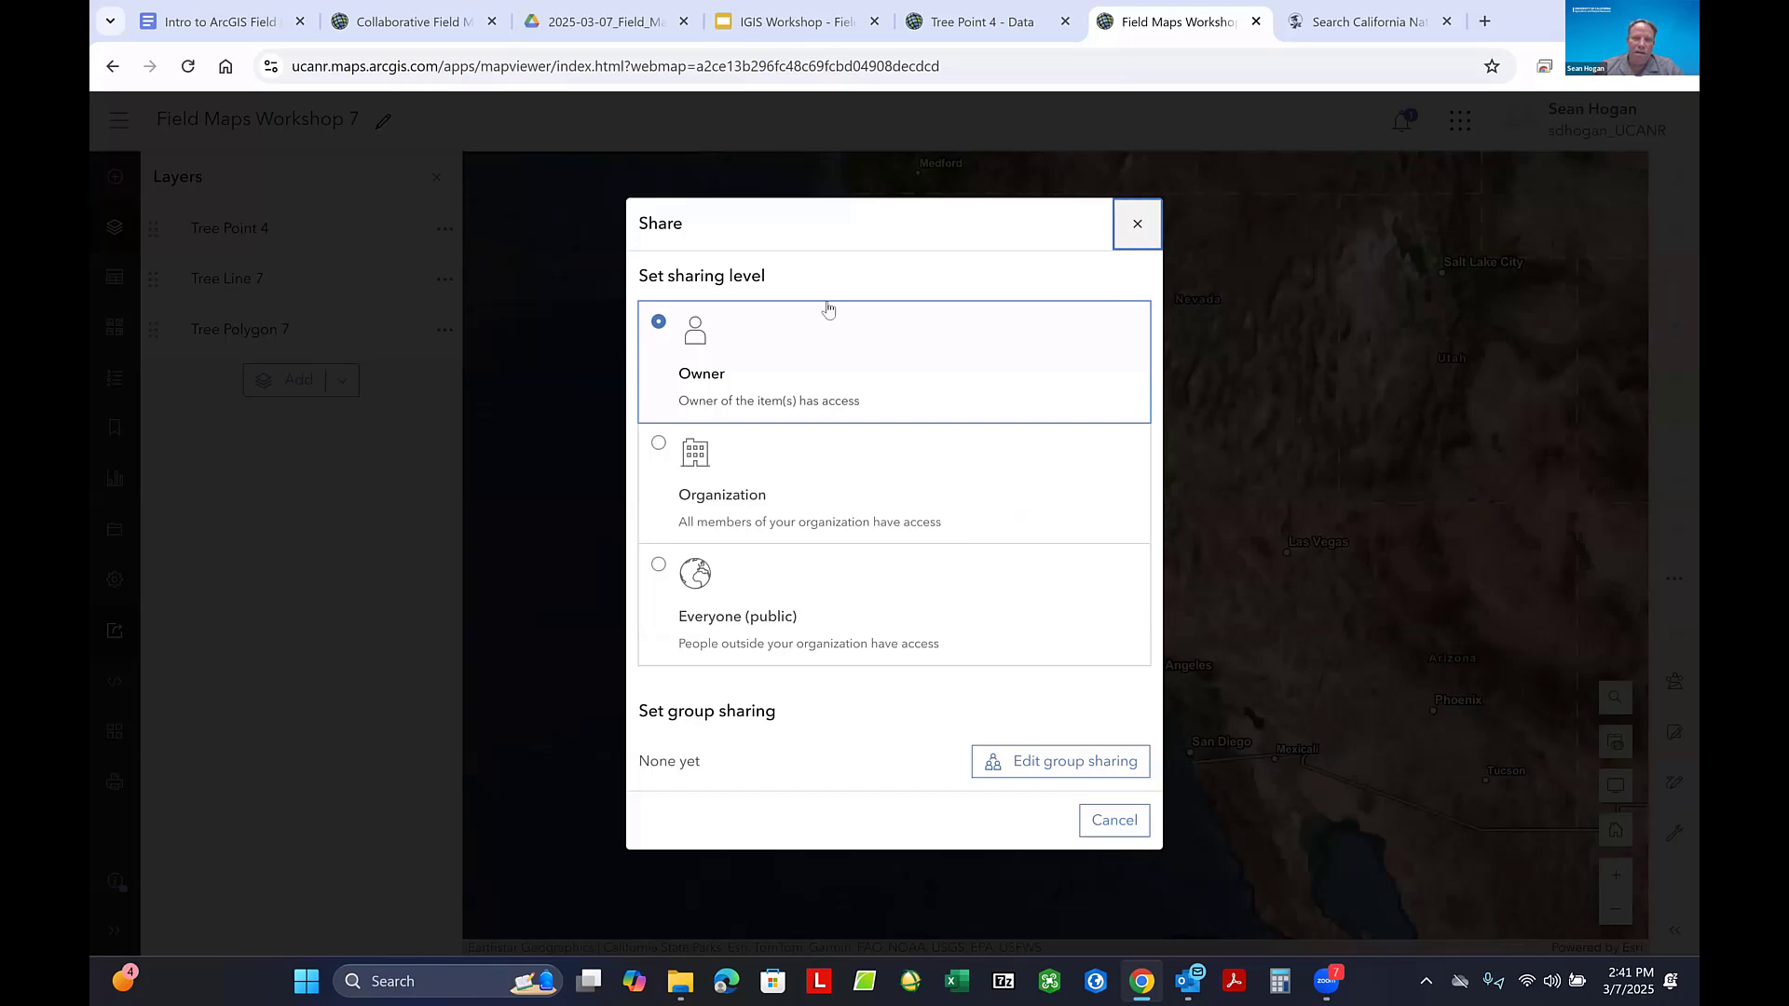
pyautogui.click(1138, 226)
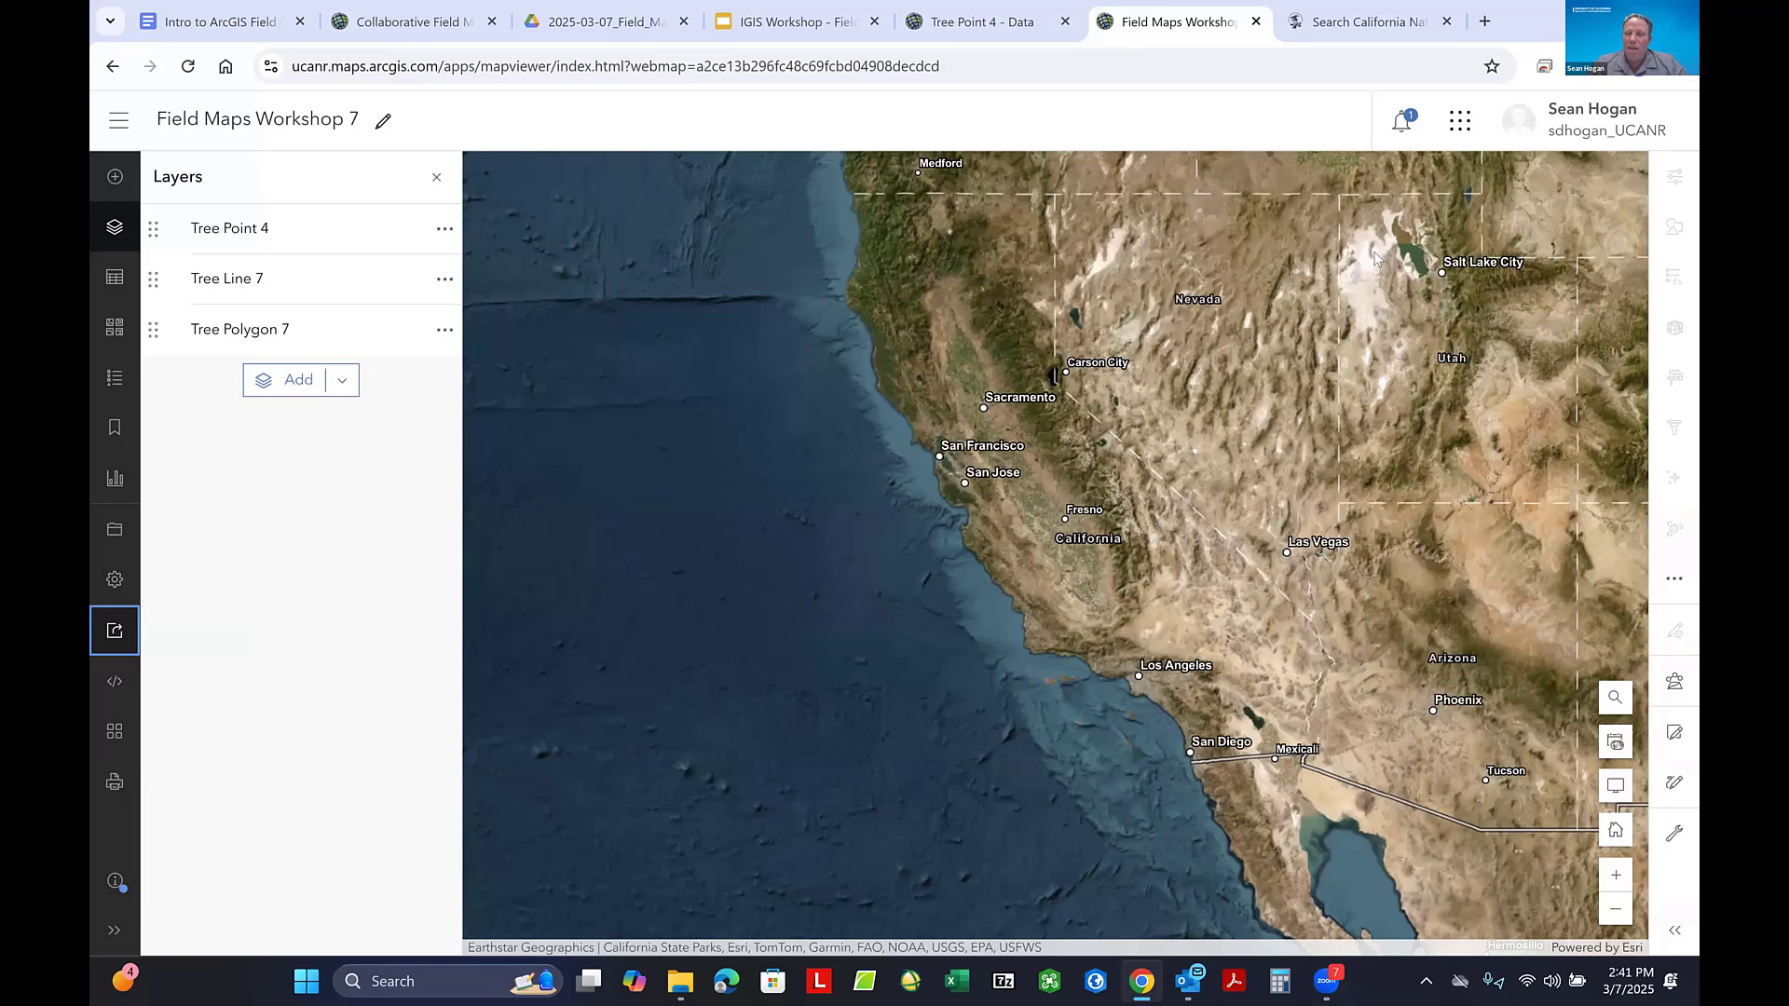
# - Switch to Field Maps Designer and open the Field Maps Workshop 7 map
pyautogui.click(1460, 119)
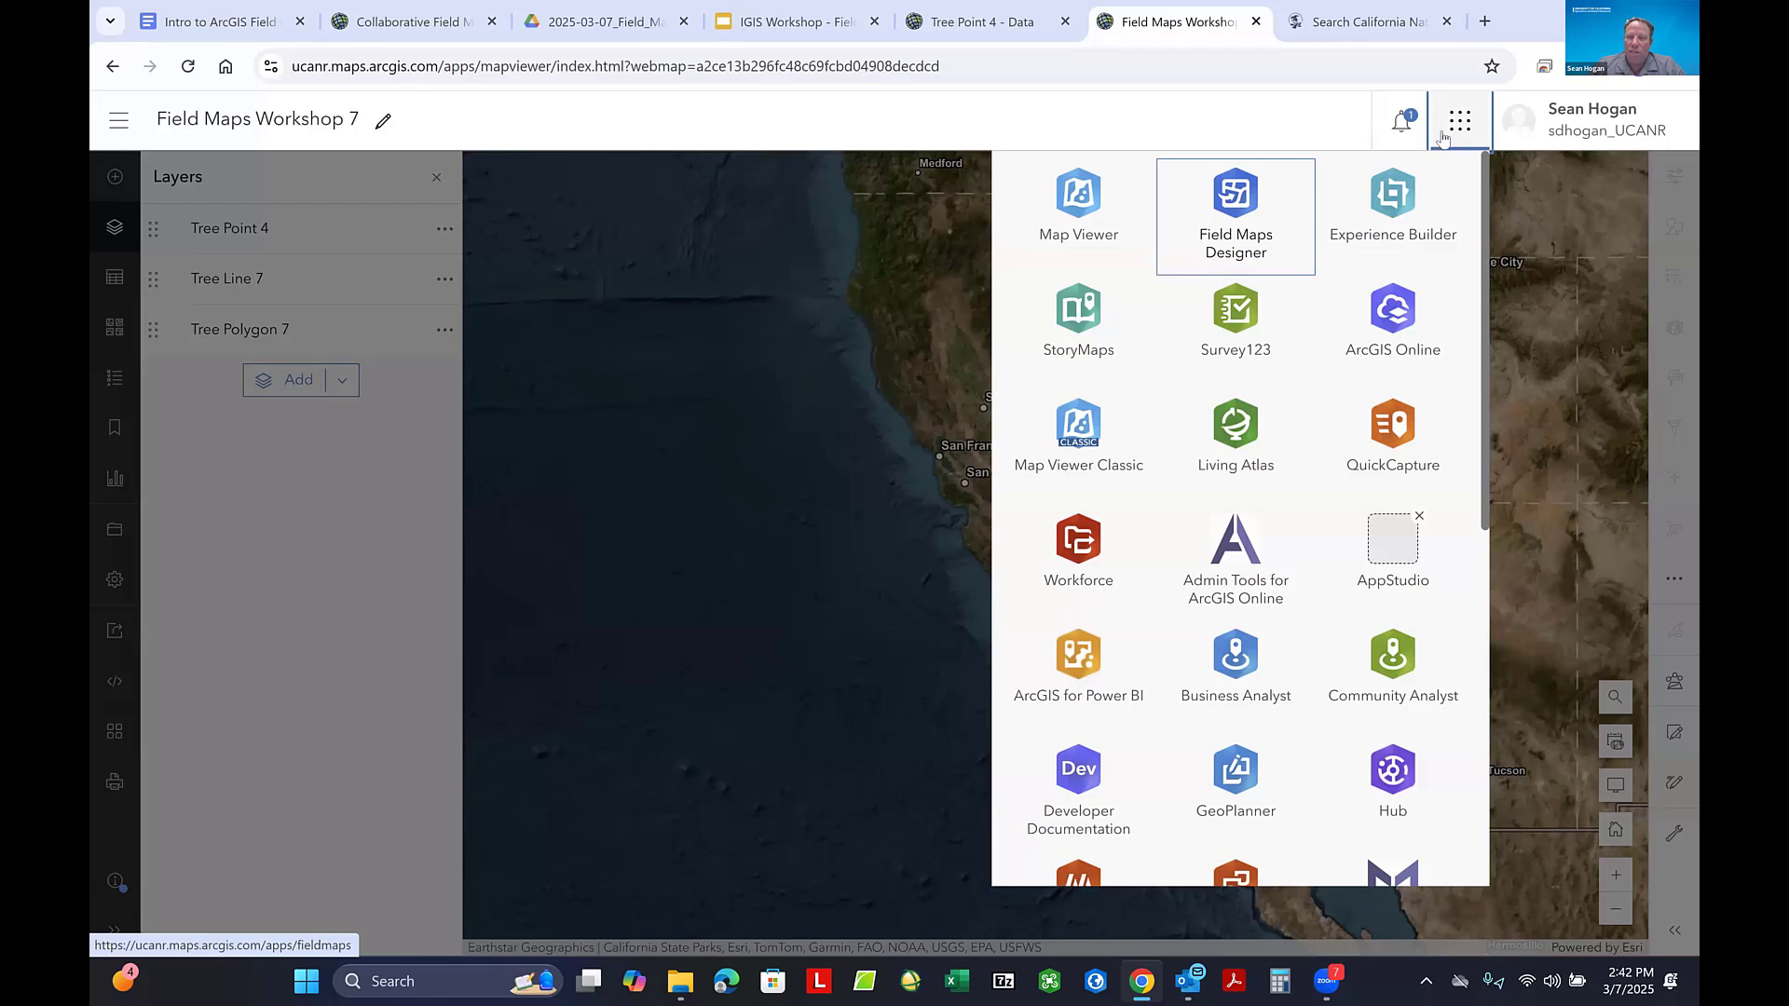
pyautogui.click(1234, 224)
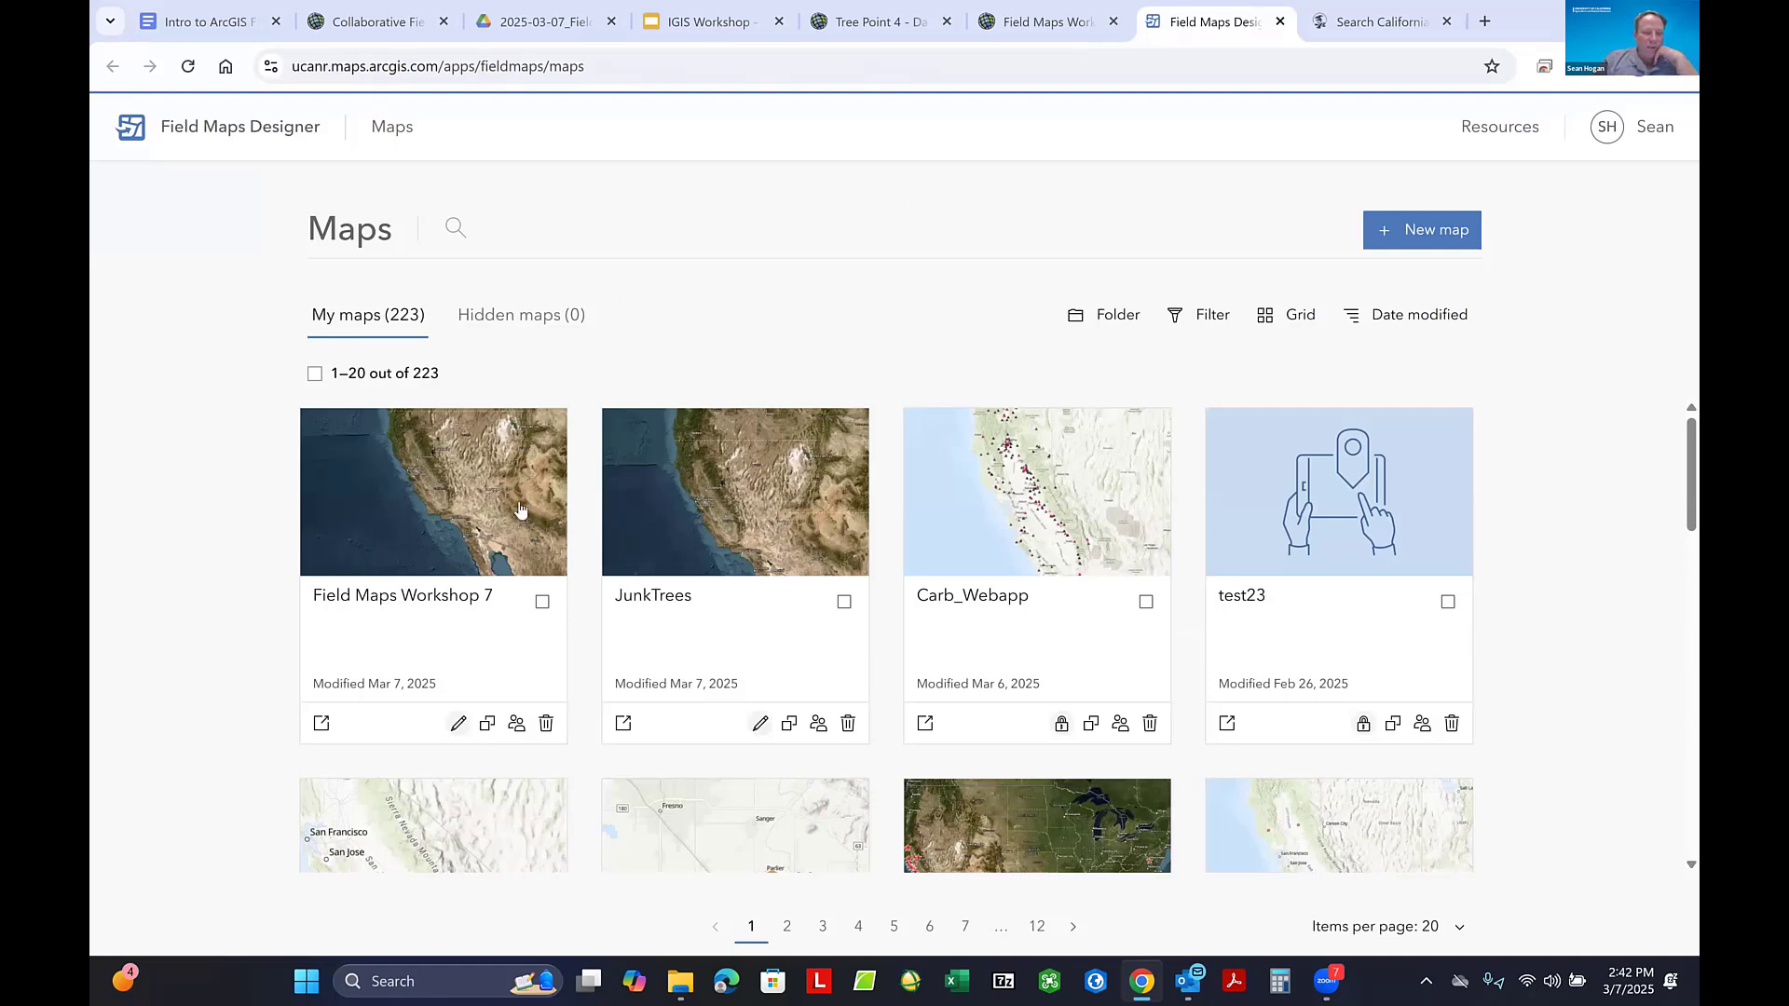
pyautogui.click(436, 479)
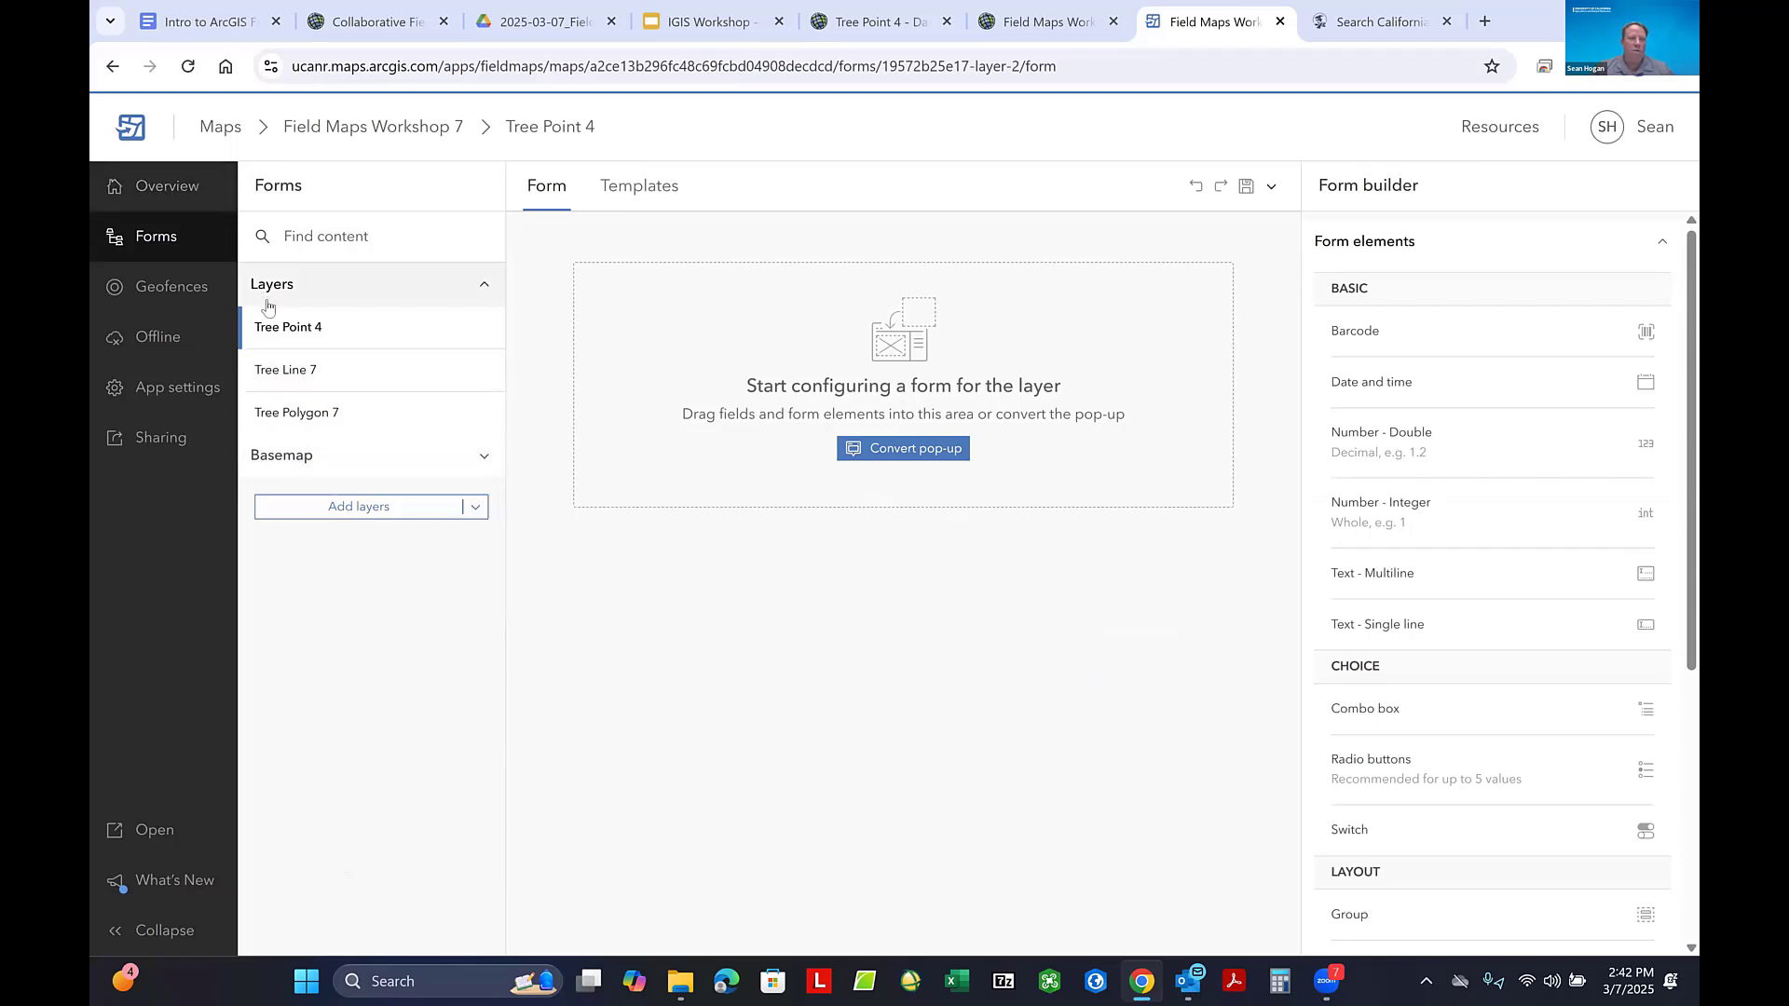
# - Review the map's sharing options and check whether its layers are ready for offline use
pyautogui.click(160, 441)
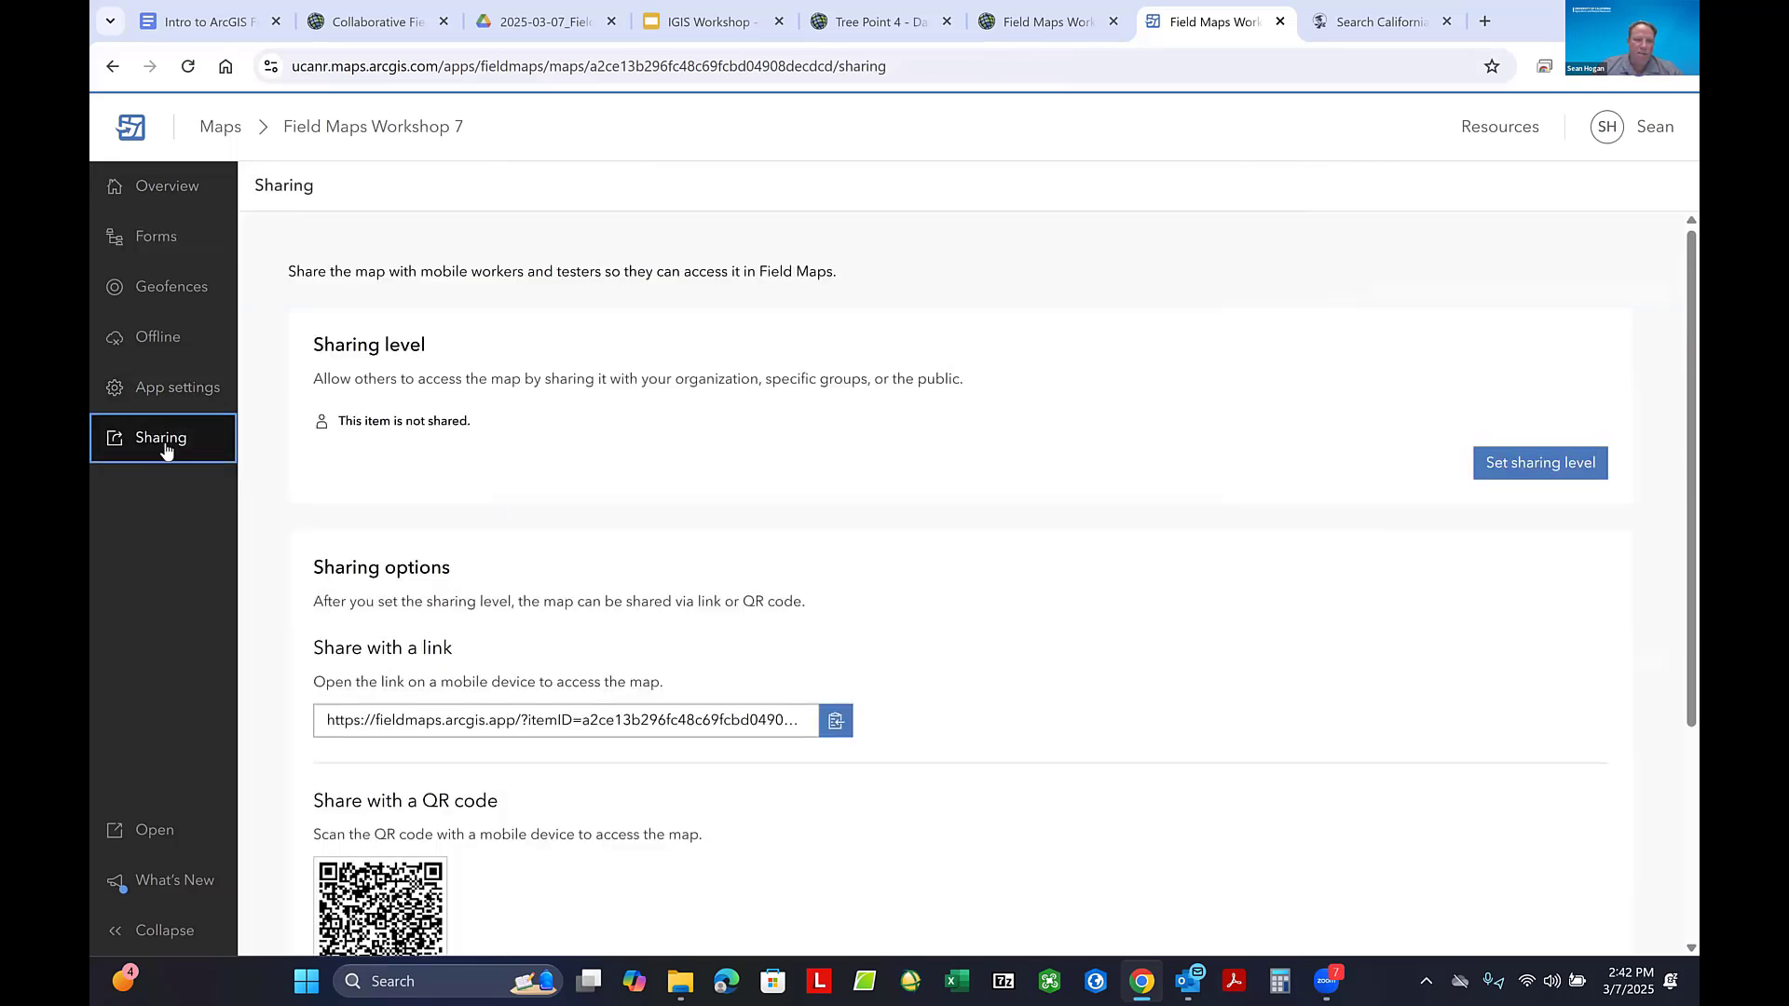
pyautogui.click(1534, 481)
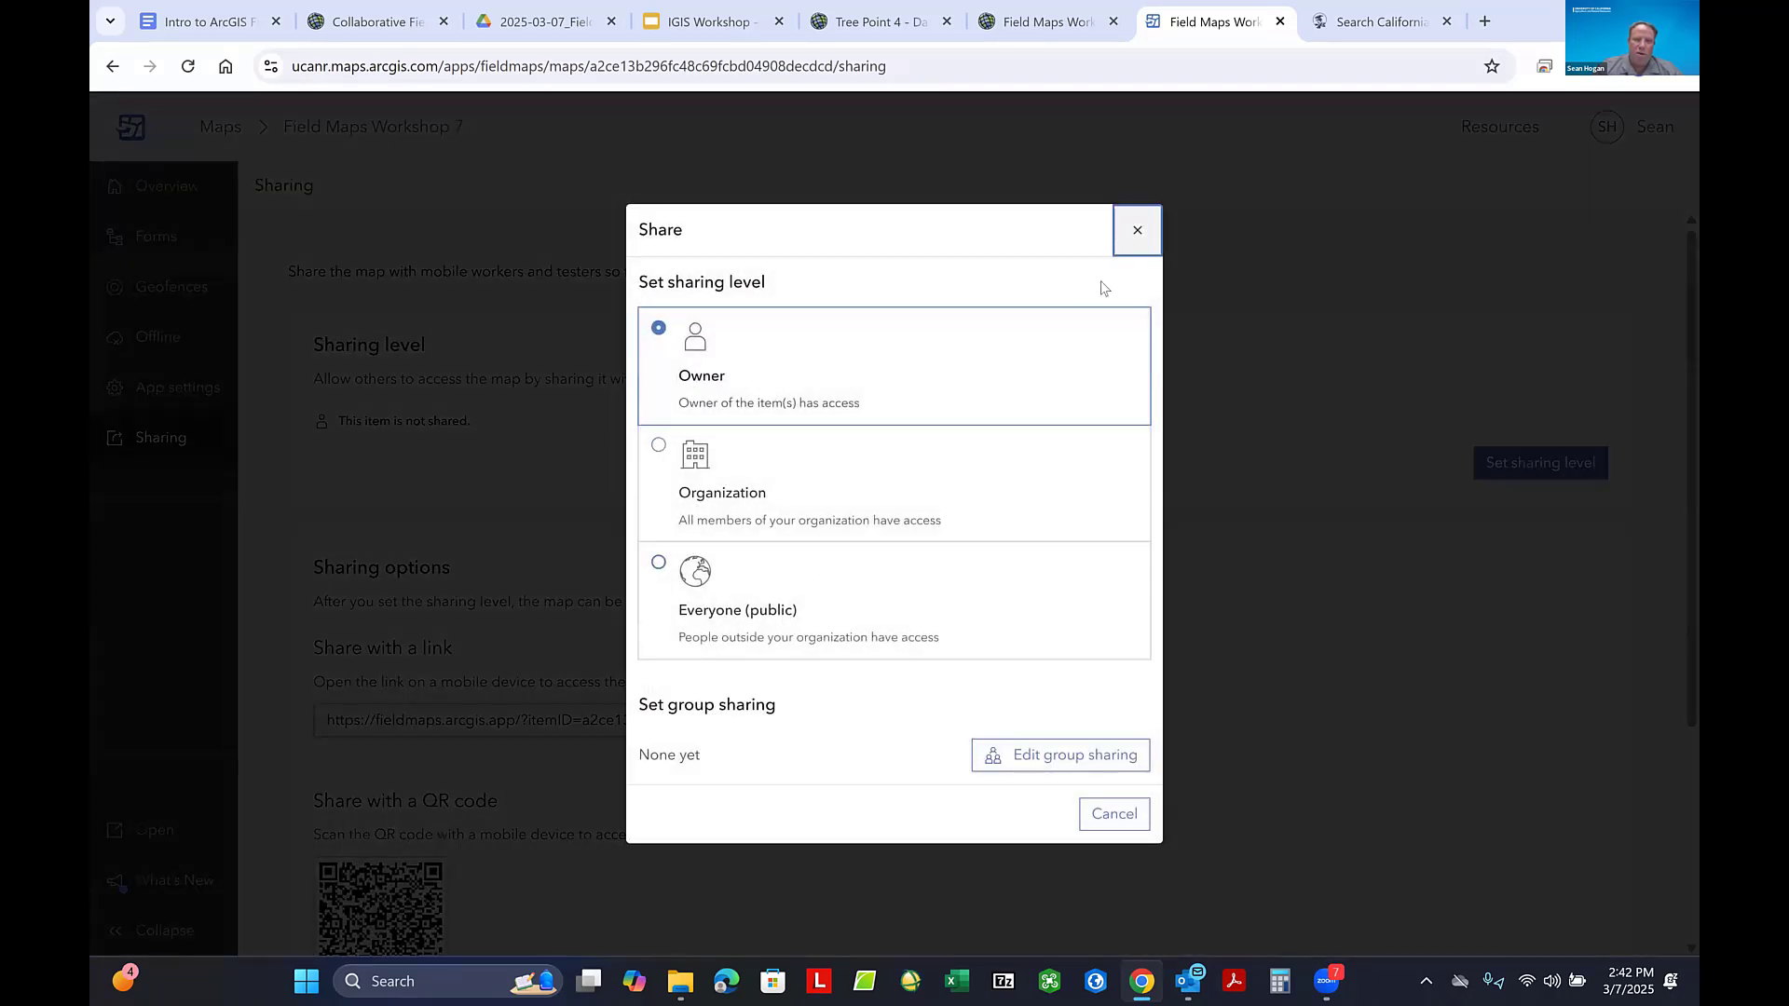
pyautogui.click(1139, 230)
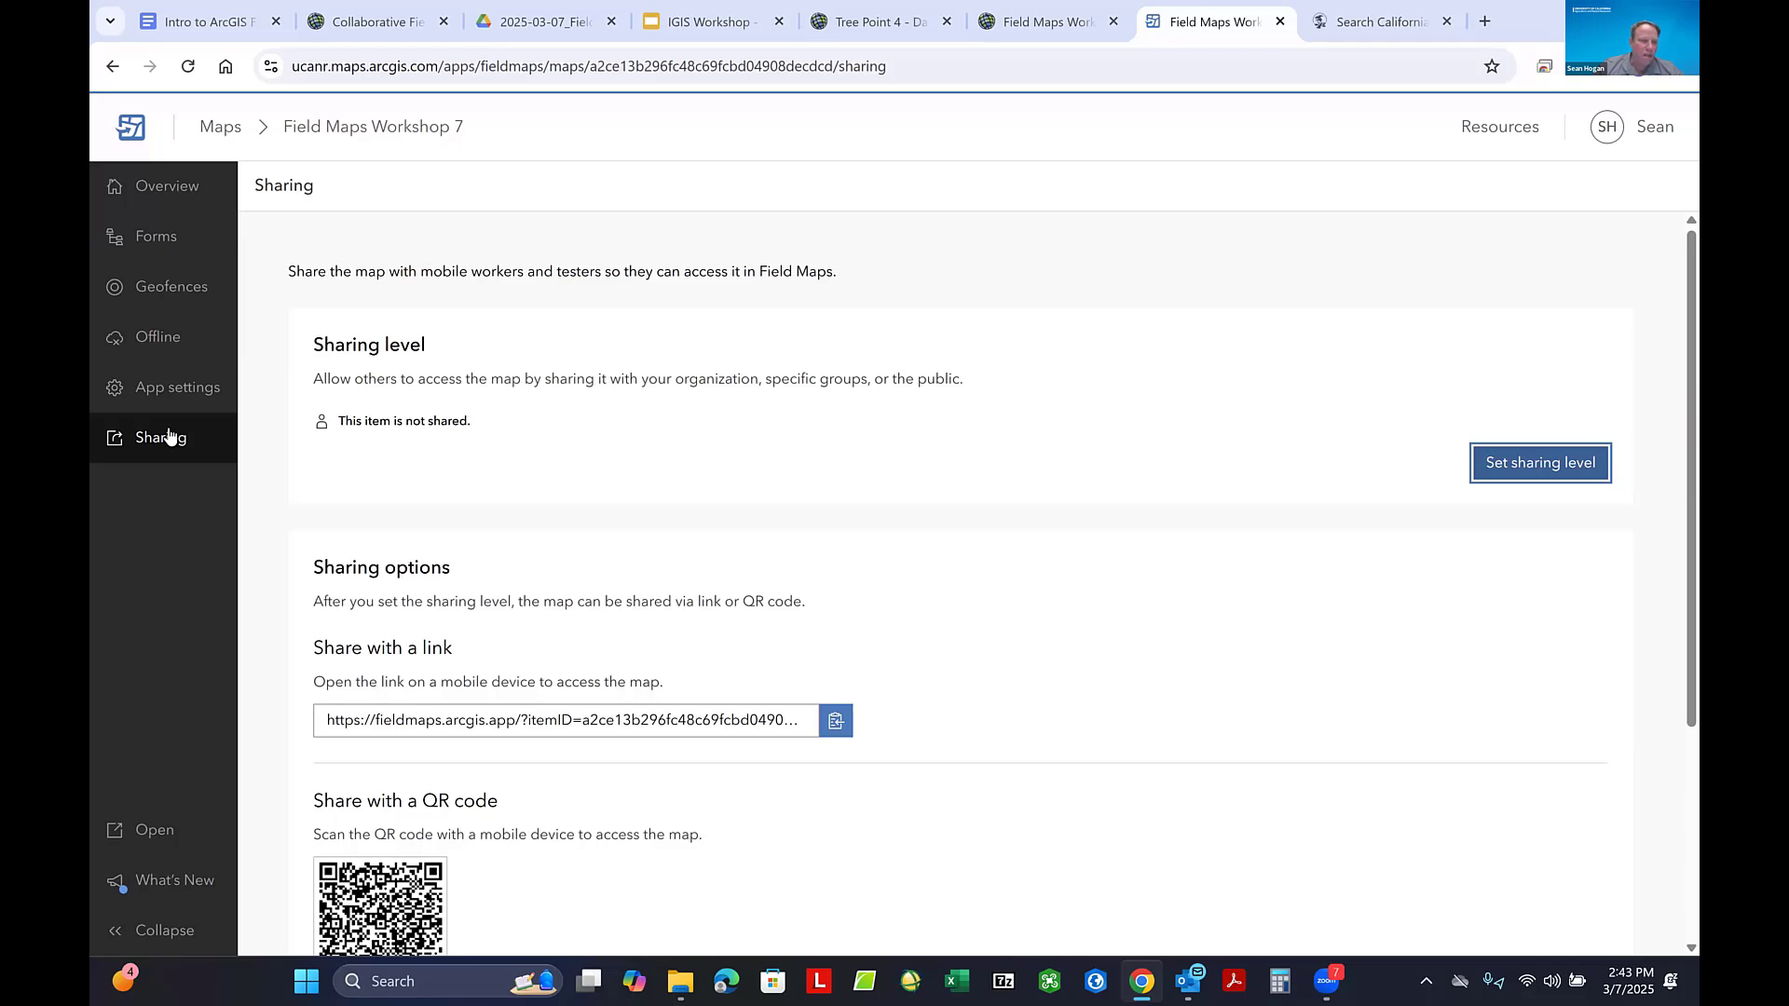
pyautogui.click(165, 343)
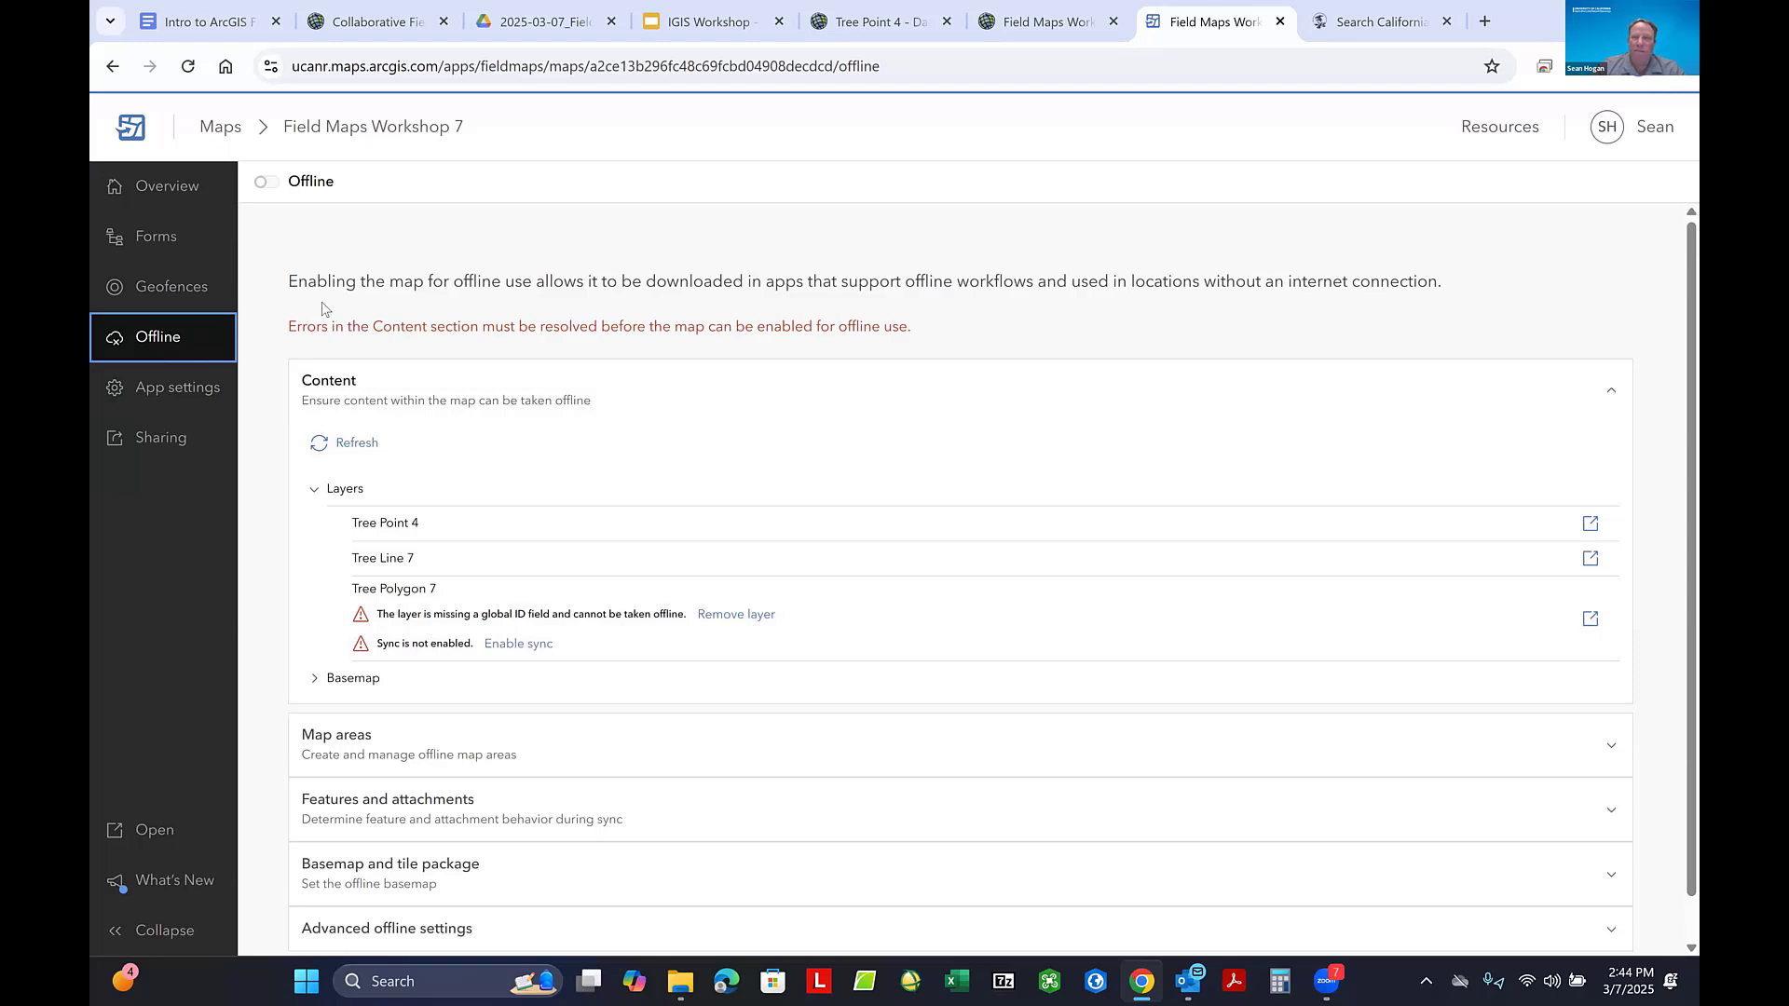
pyautogui.click(1101, 113)
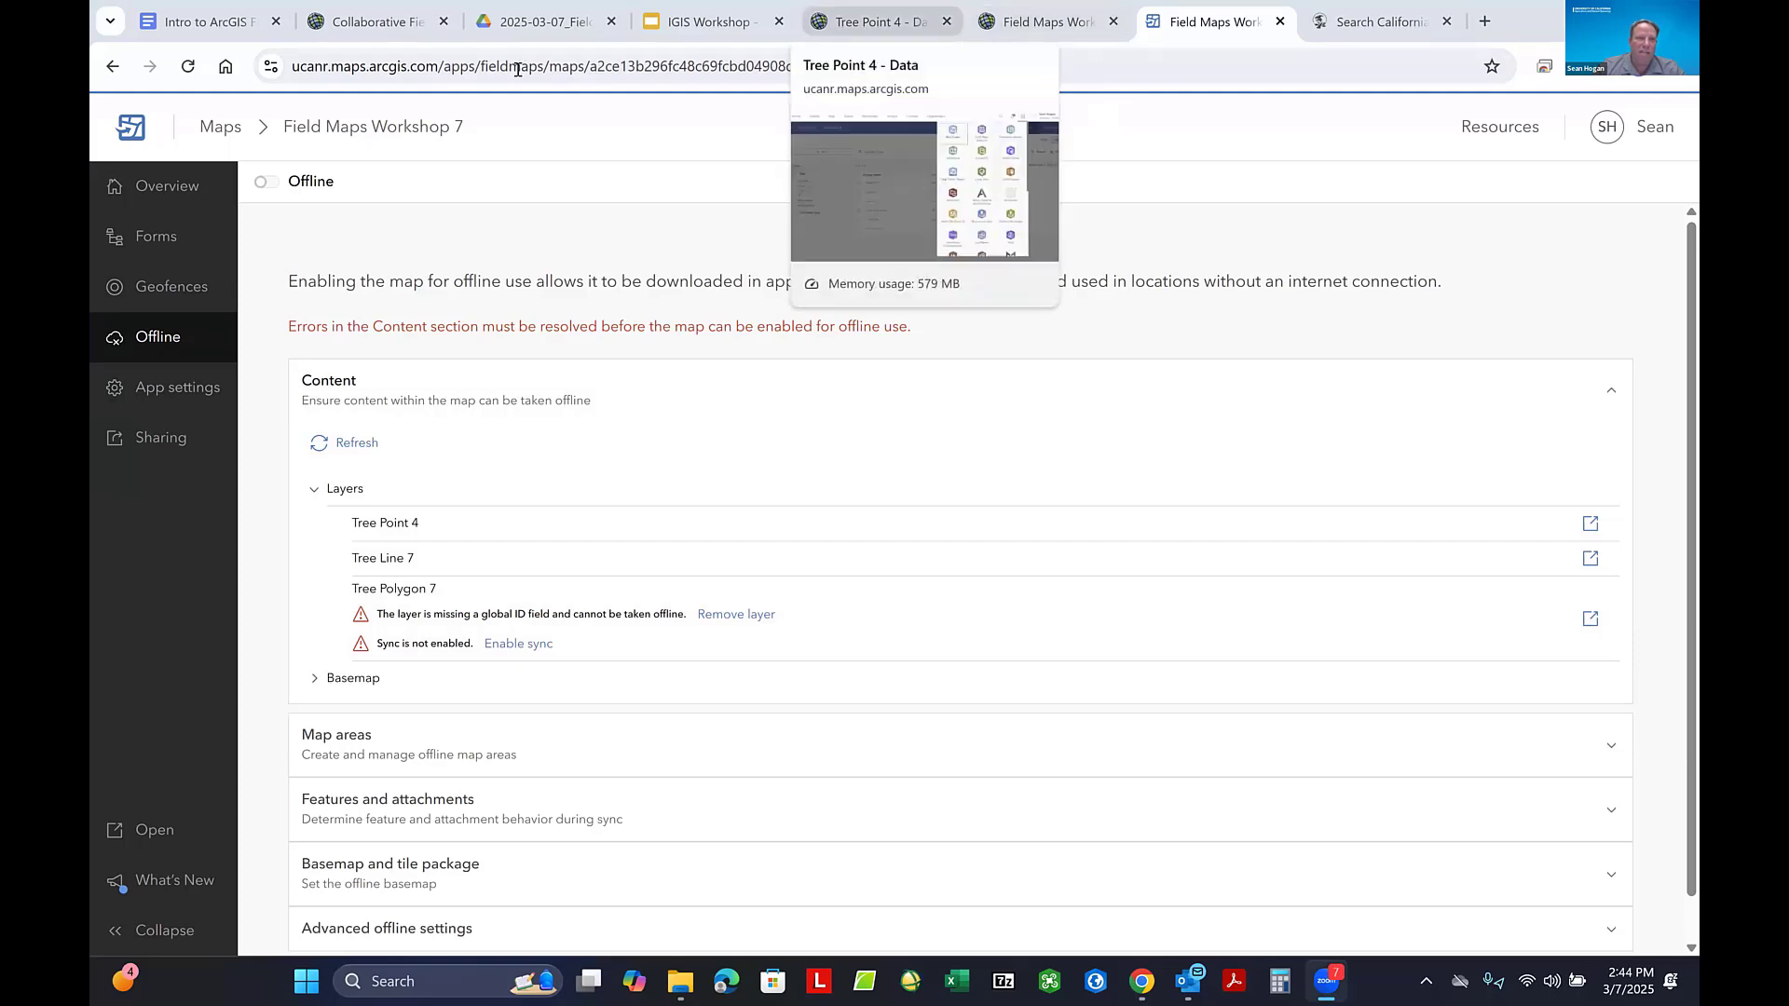
# - Switch to ArcGIS Online and open the Tree Polygon 7 hosted feature layer's item page from the owned content
pyautogui.click(381, 23)
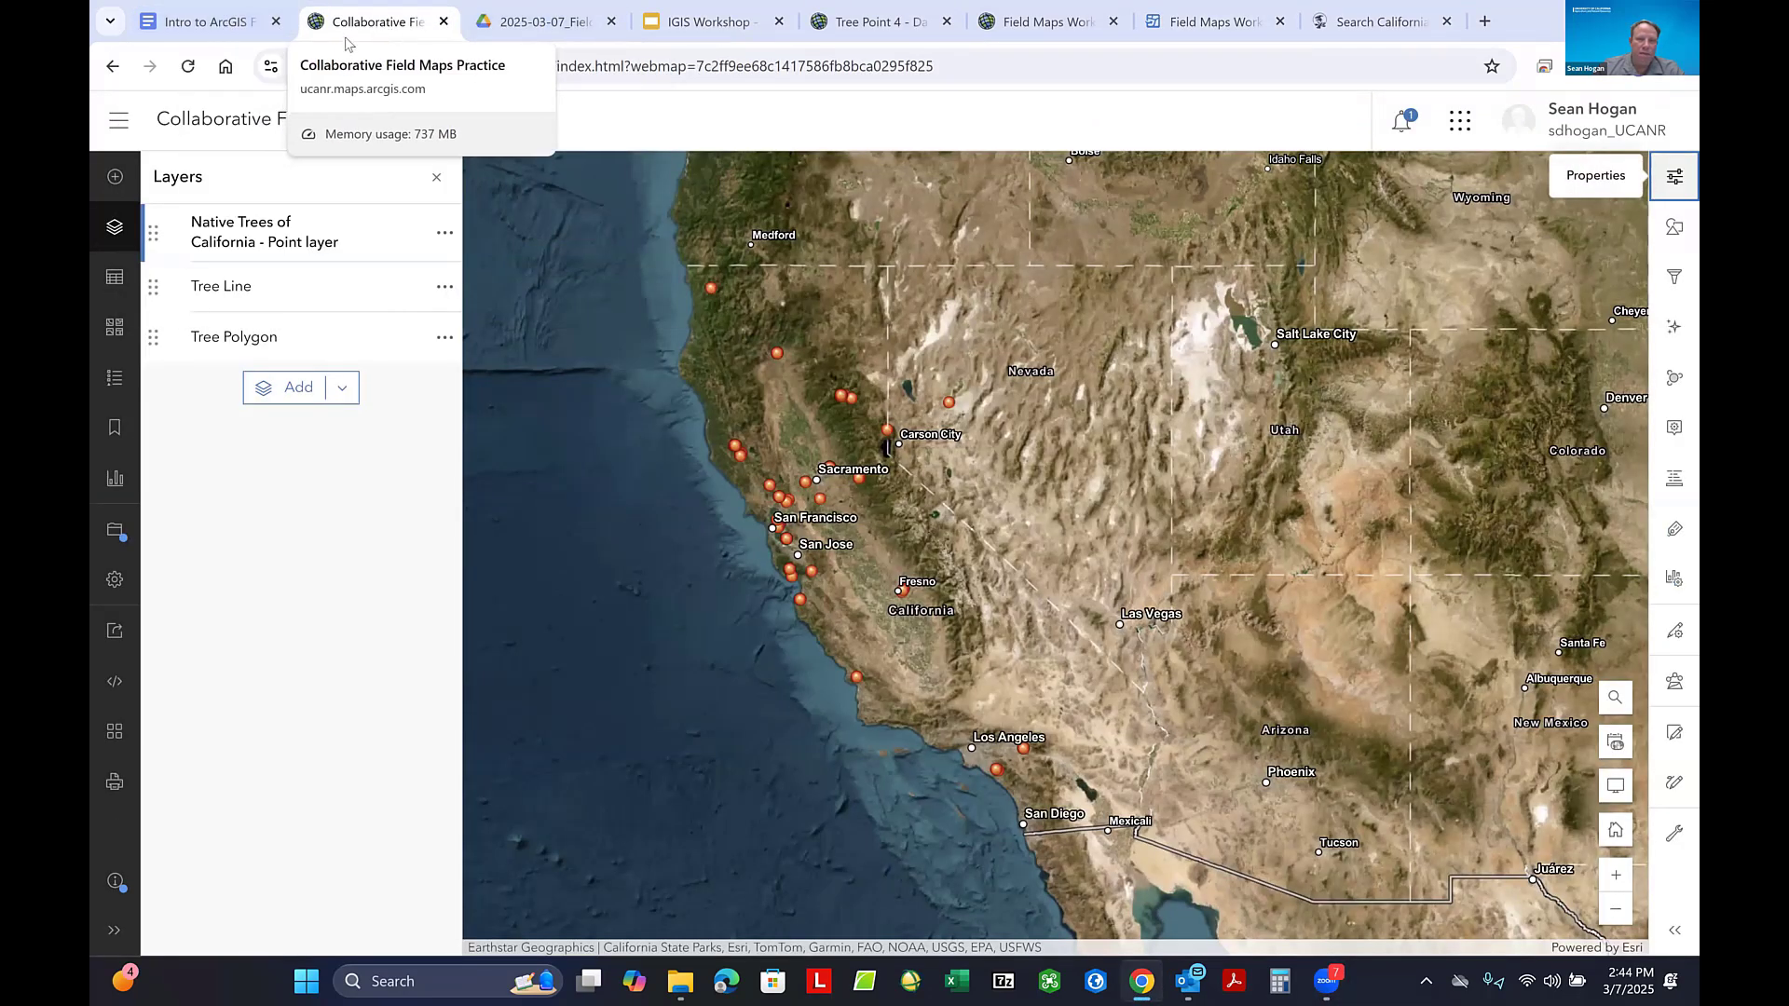
pyautogui.click(548, 23)
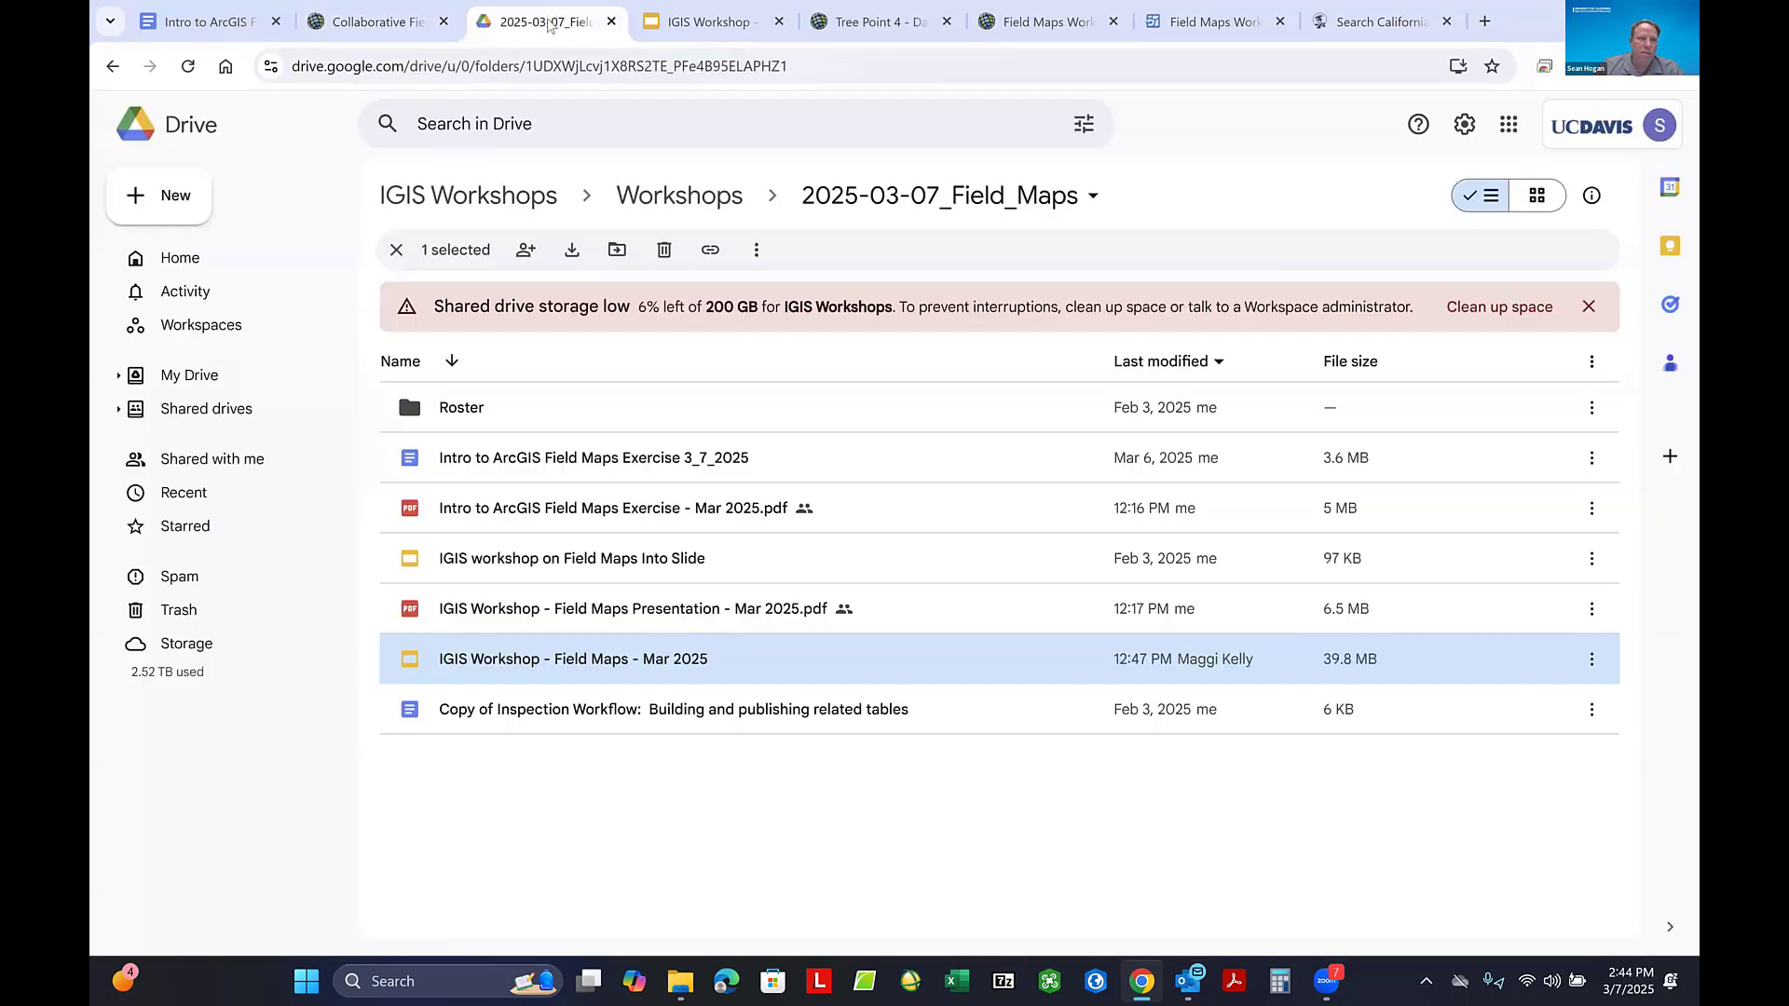
pyautogui.click(723, 22)
pyautogui.click(874, 31)
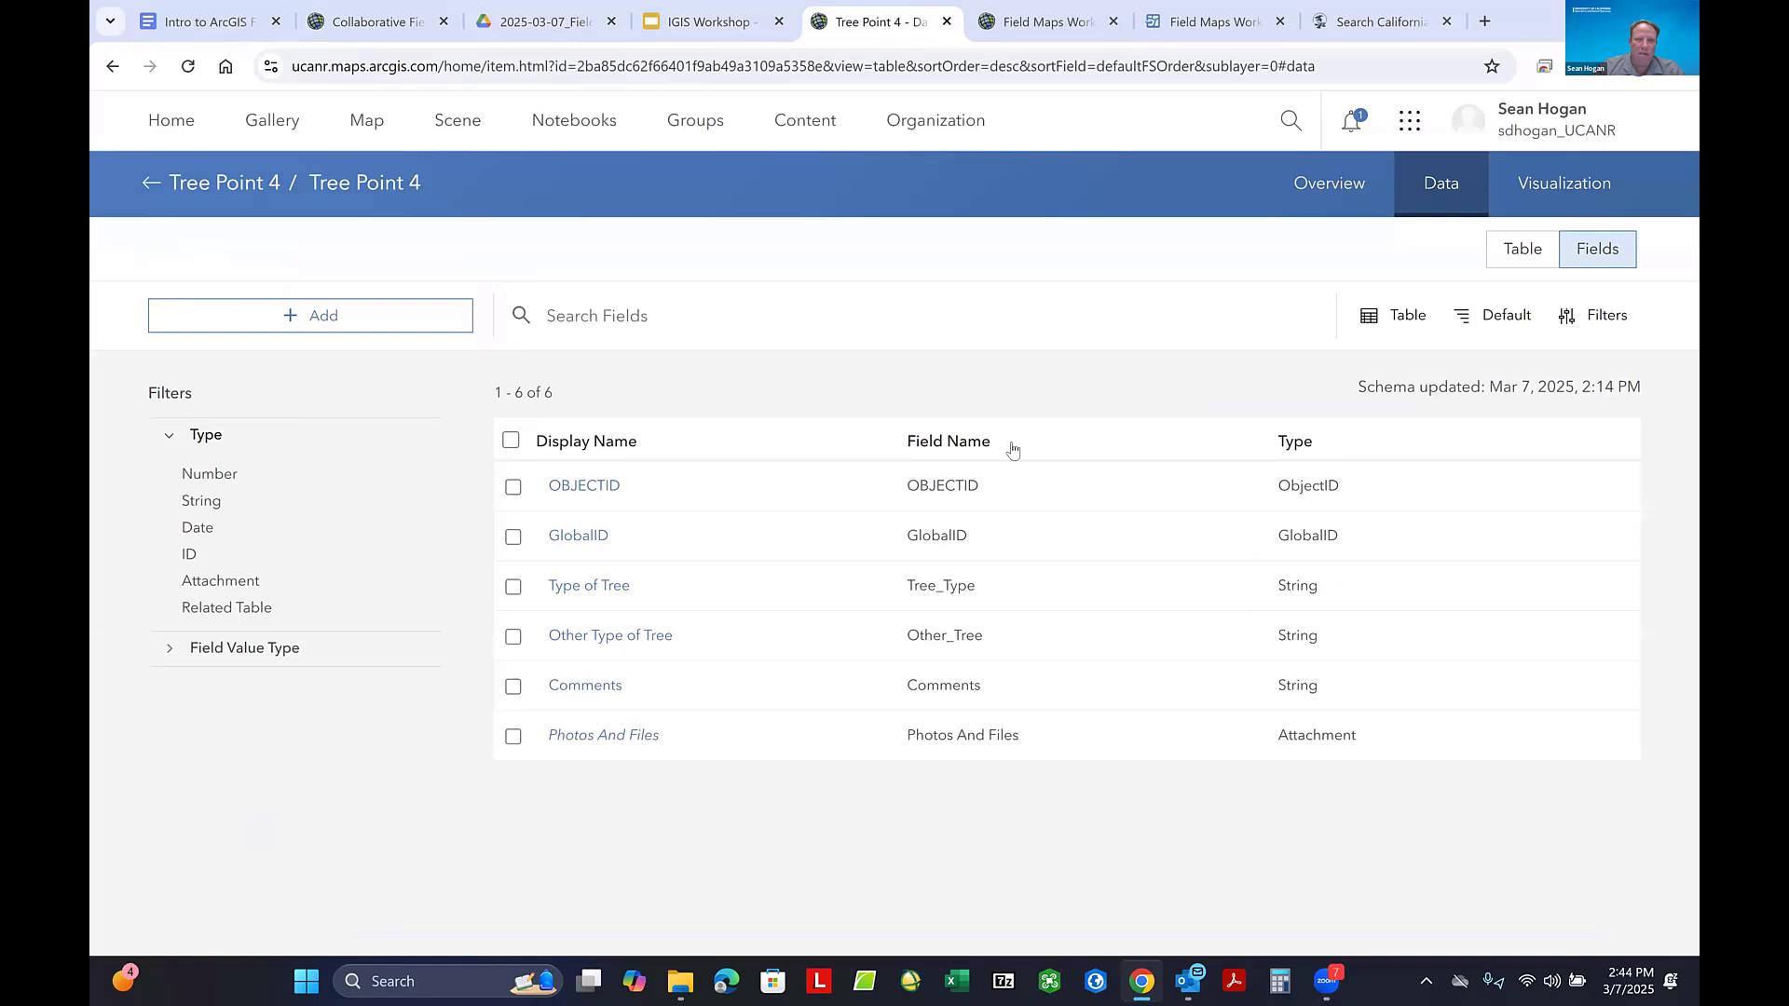
pyautogui.click(813, 128)
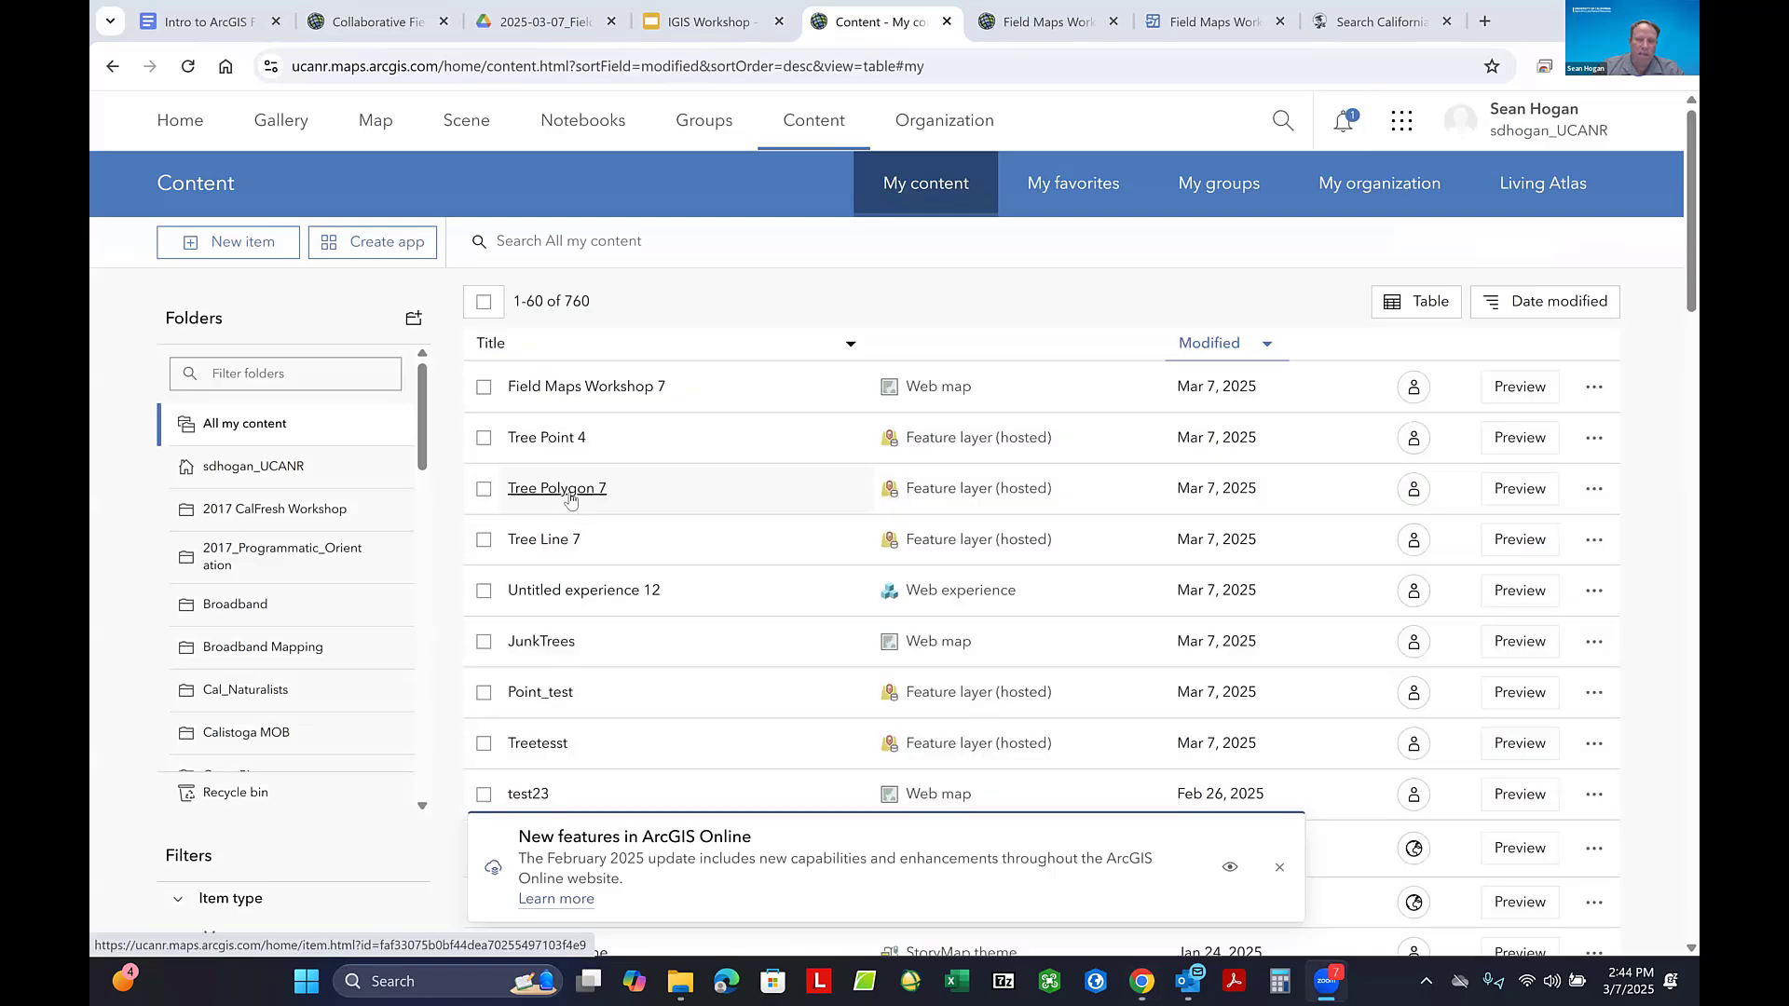
pyautogui.click(570, 497)
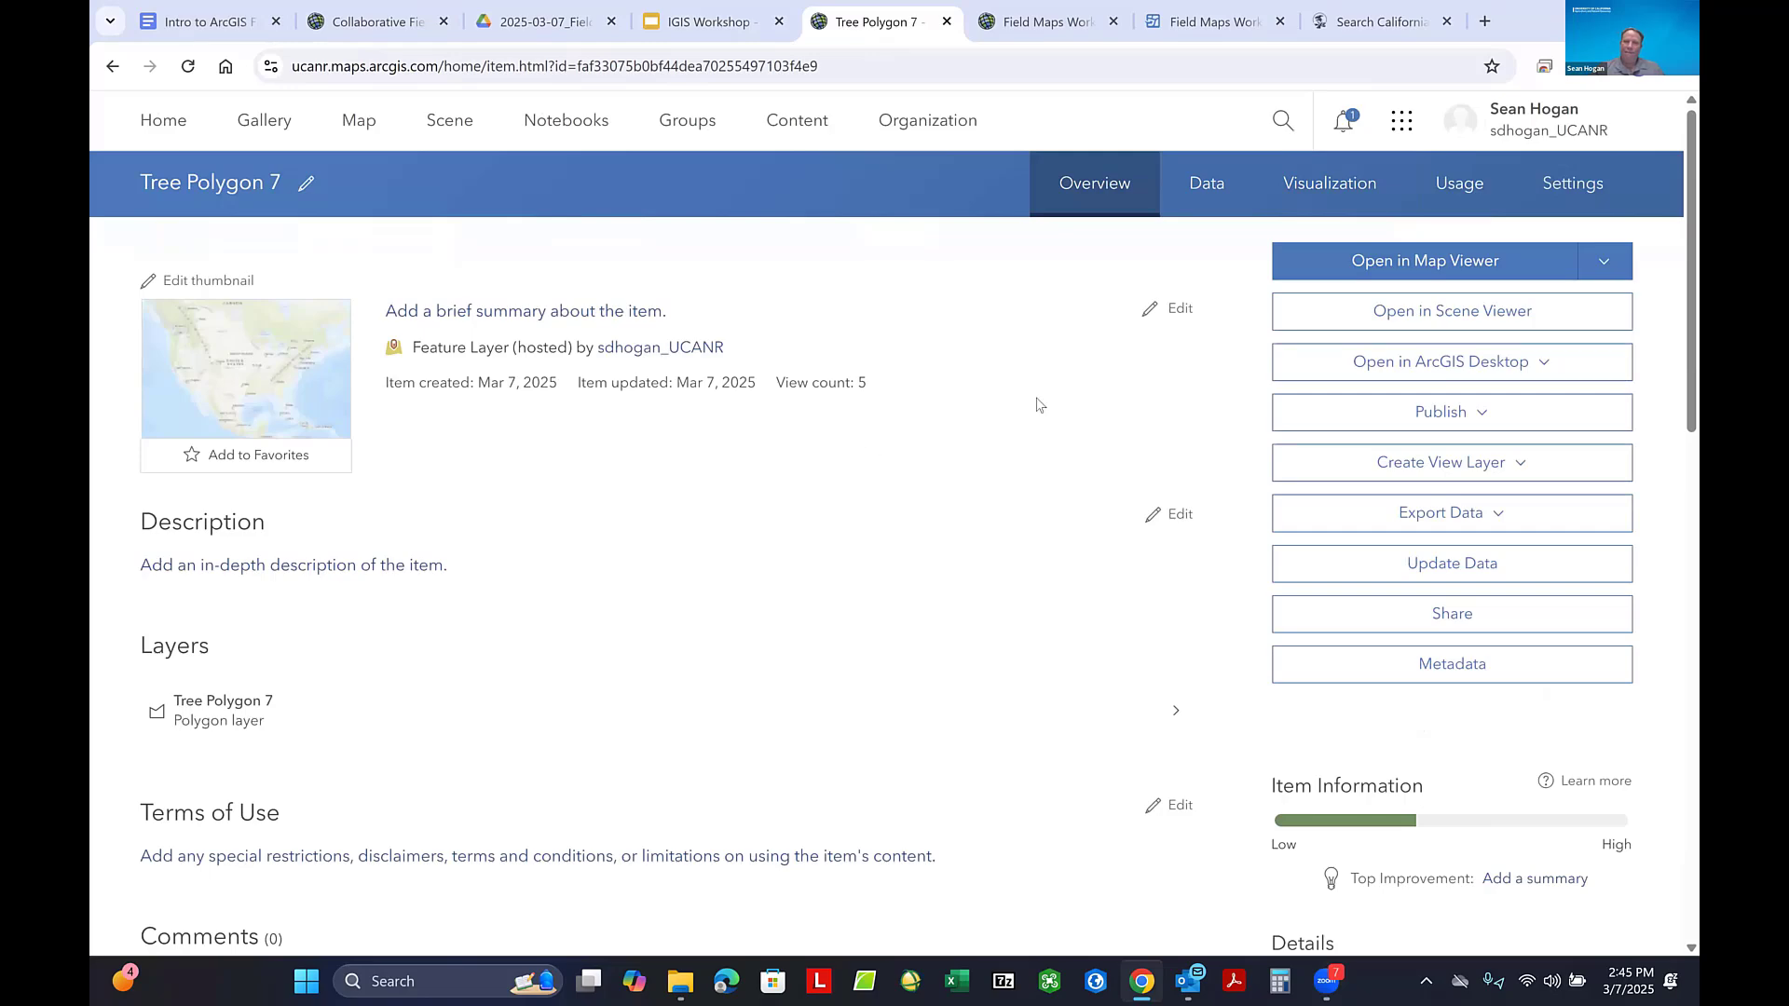
# - Enable sync in the Tree Polygon 7 layer's settings and save the change
pyautogui.click(1573, 183)
pyautogui.scroll(-8, 591, 388)
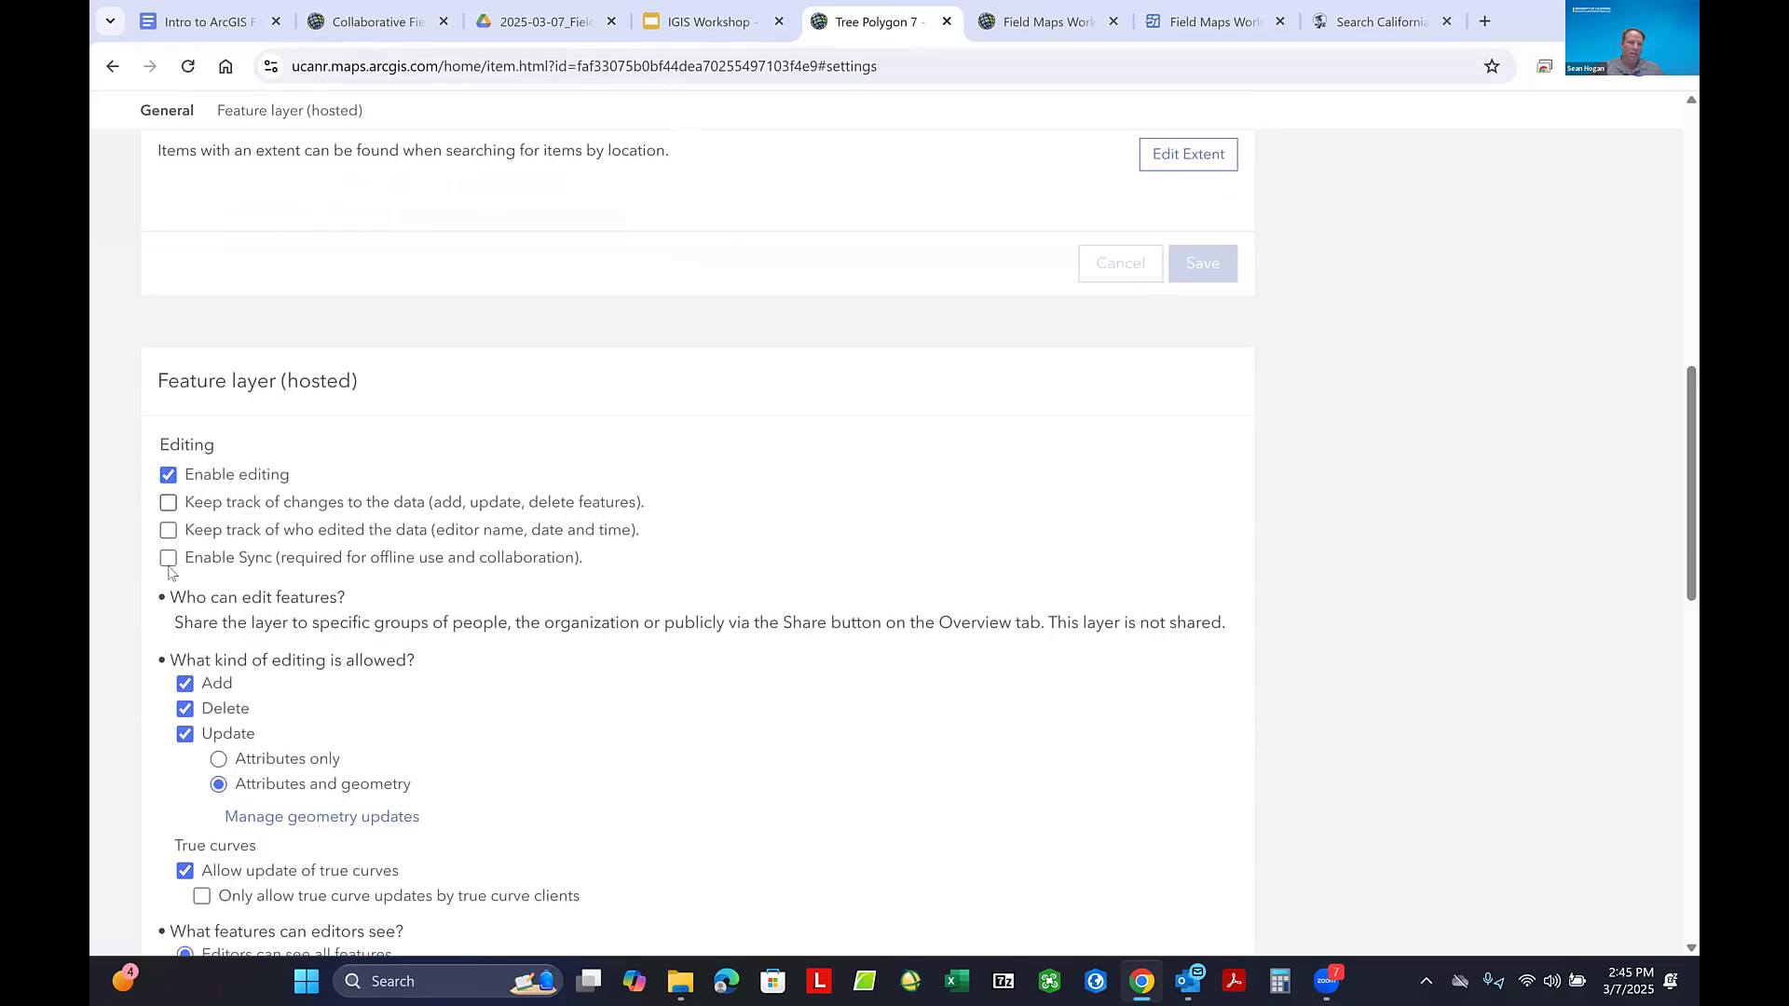
pyautogui.click(168, 559)
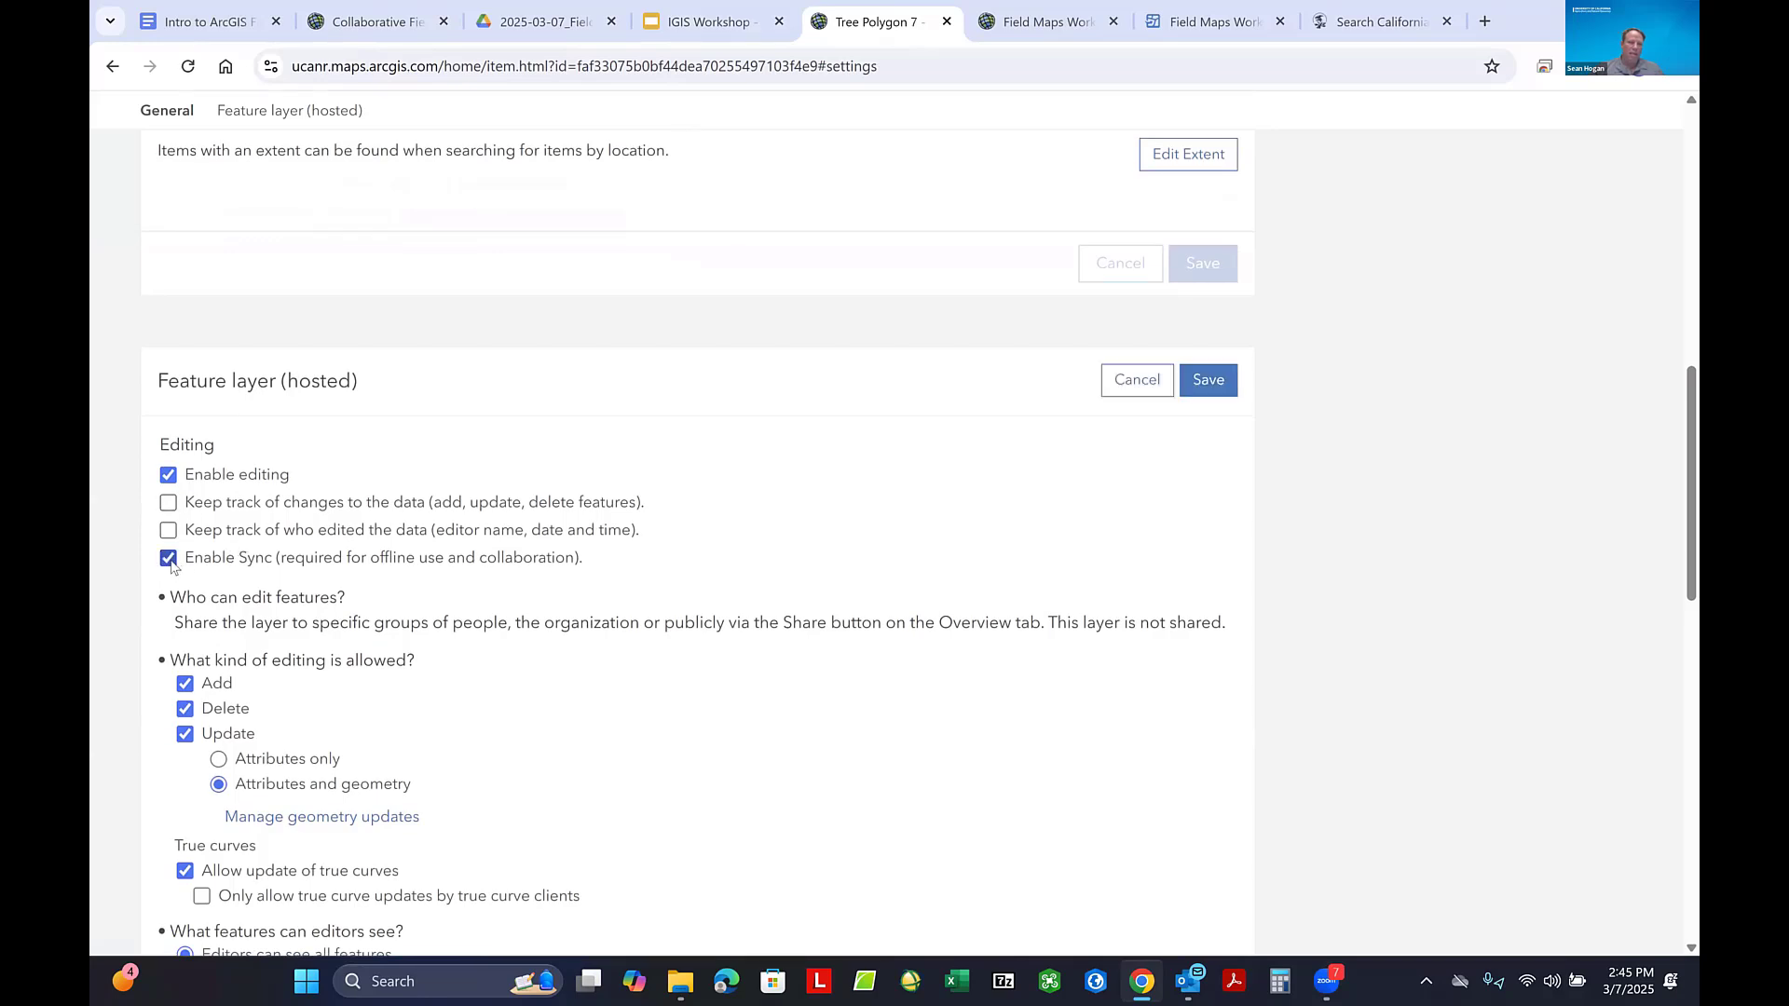
pyautogui.click(1214, 382)
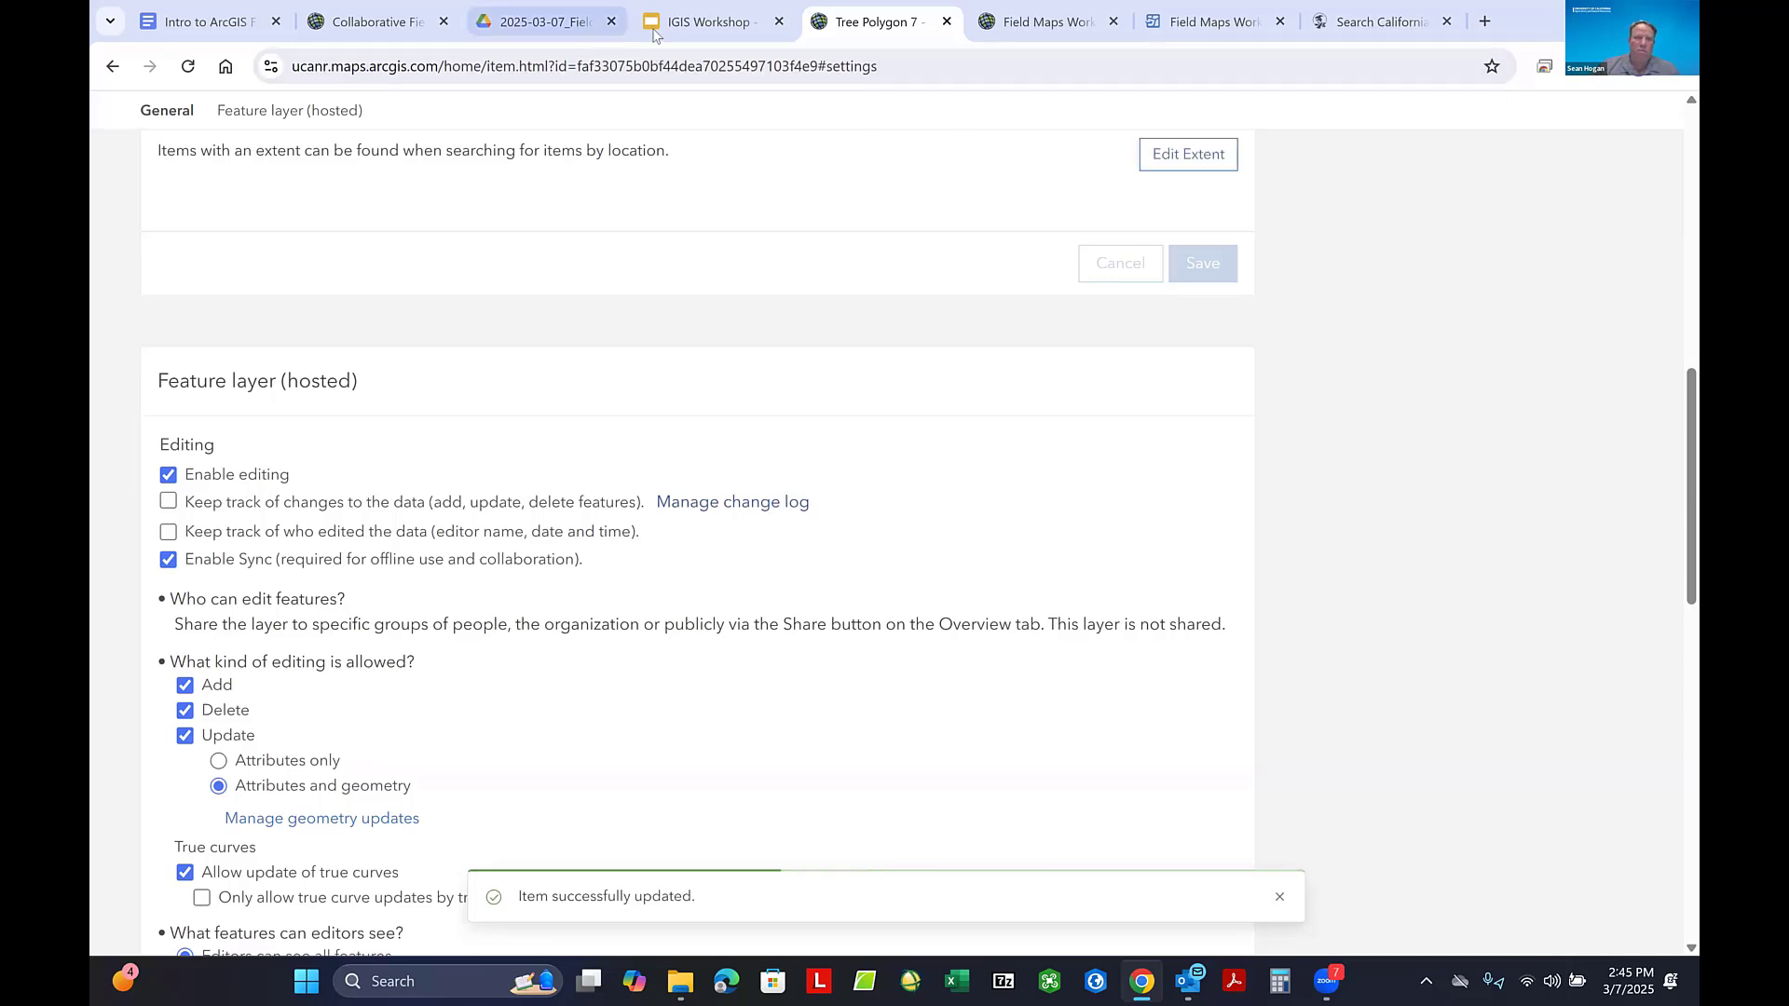
# - Return to Field Maps Designer, reload the Field Maps Workshop 7 offline page and enable the map for offline use
pyautogui.click(1200, 14)
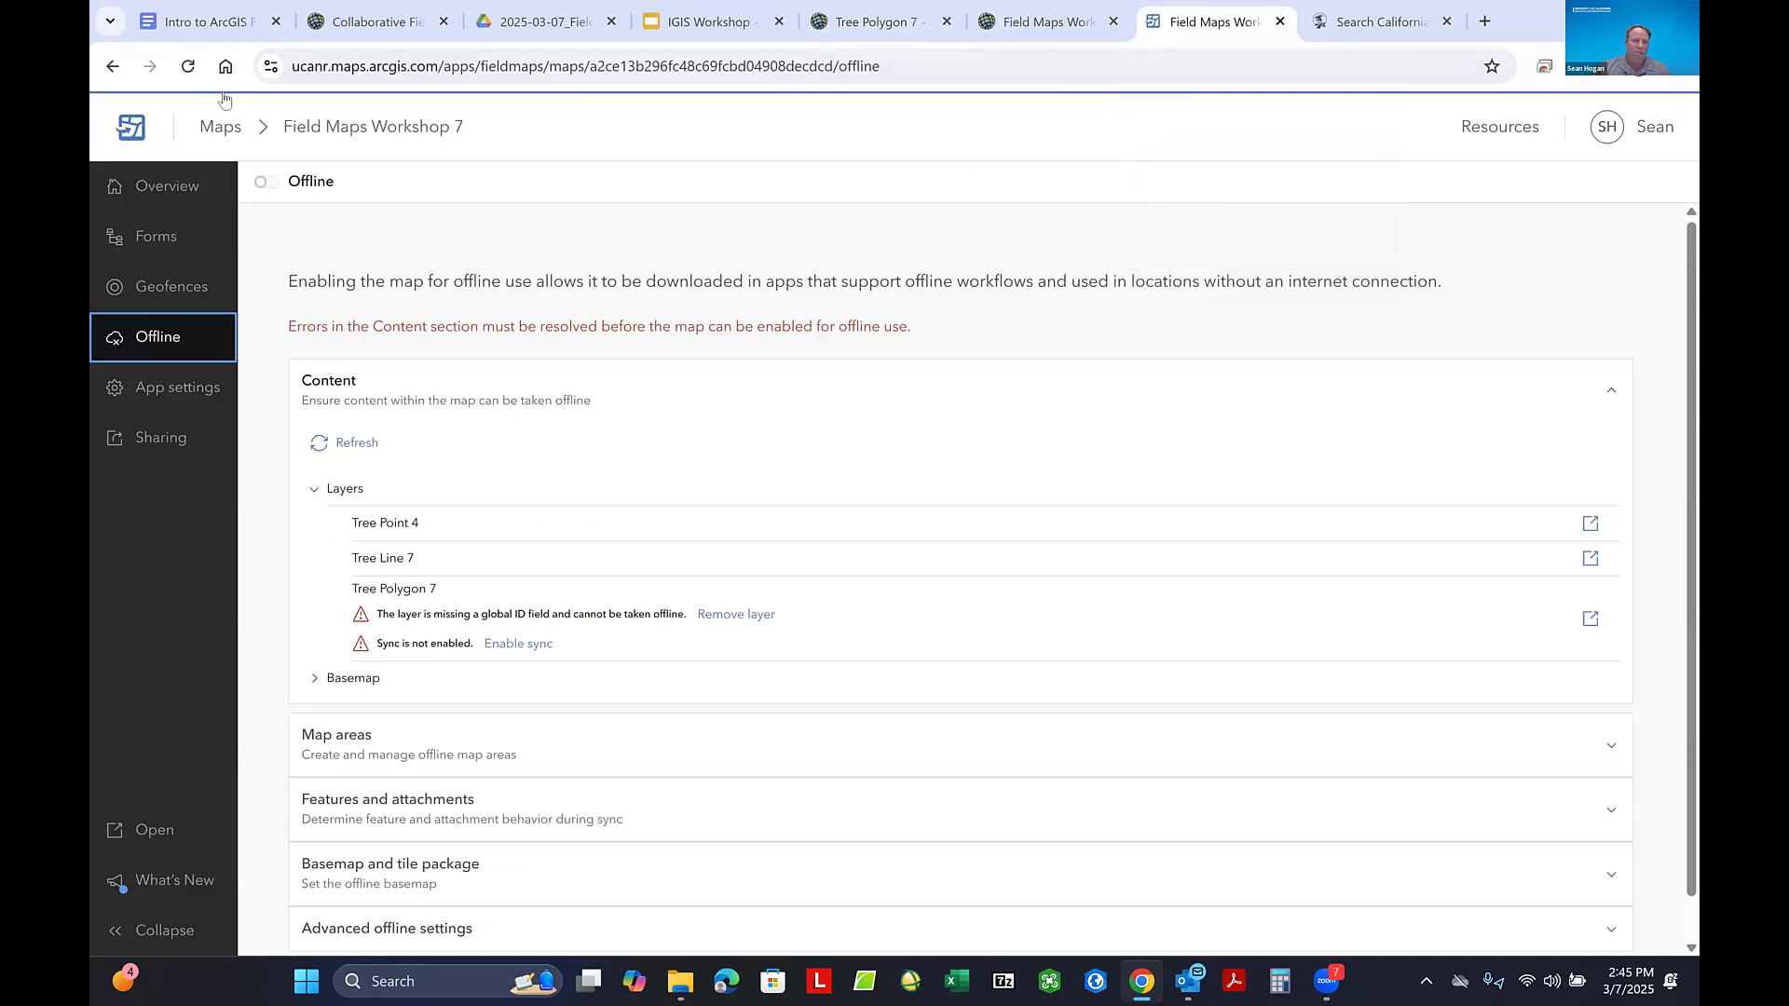
pyautogui.click(185, 70)
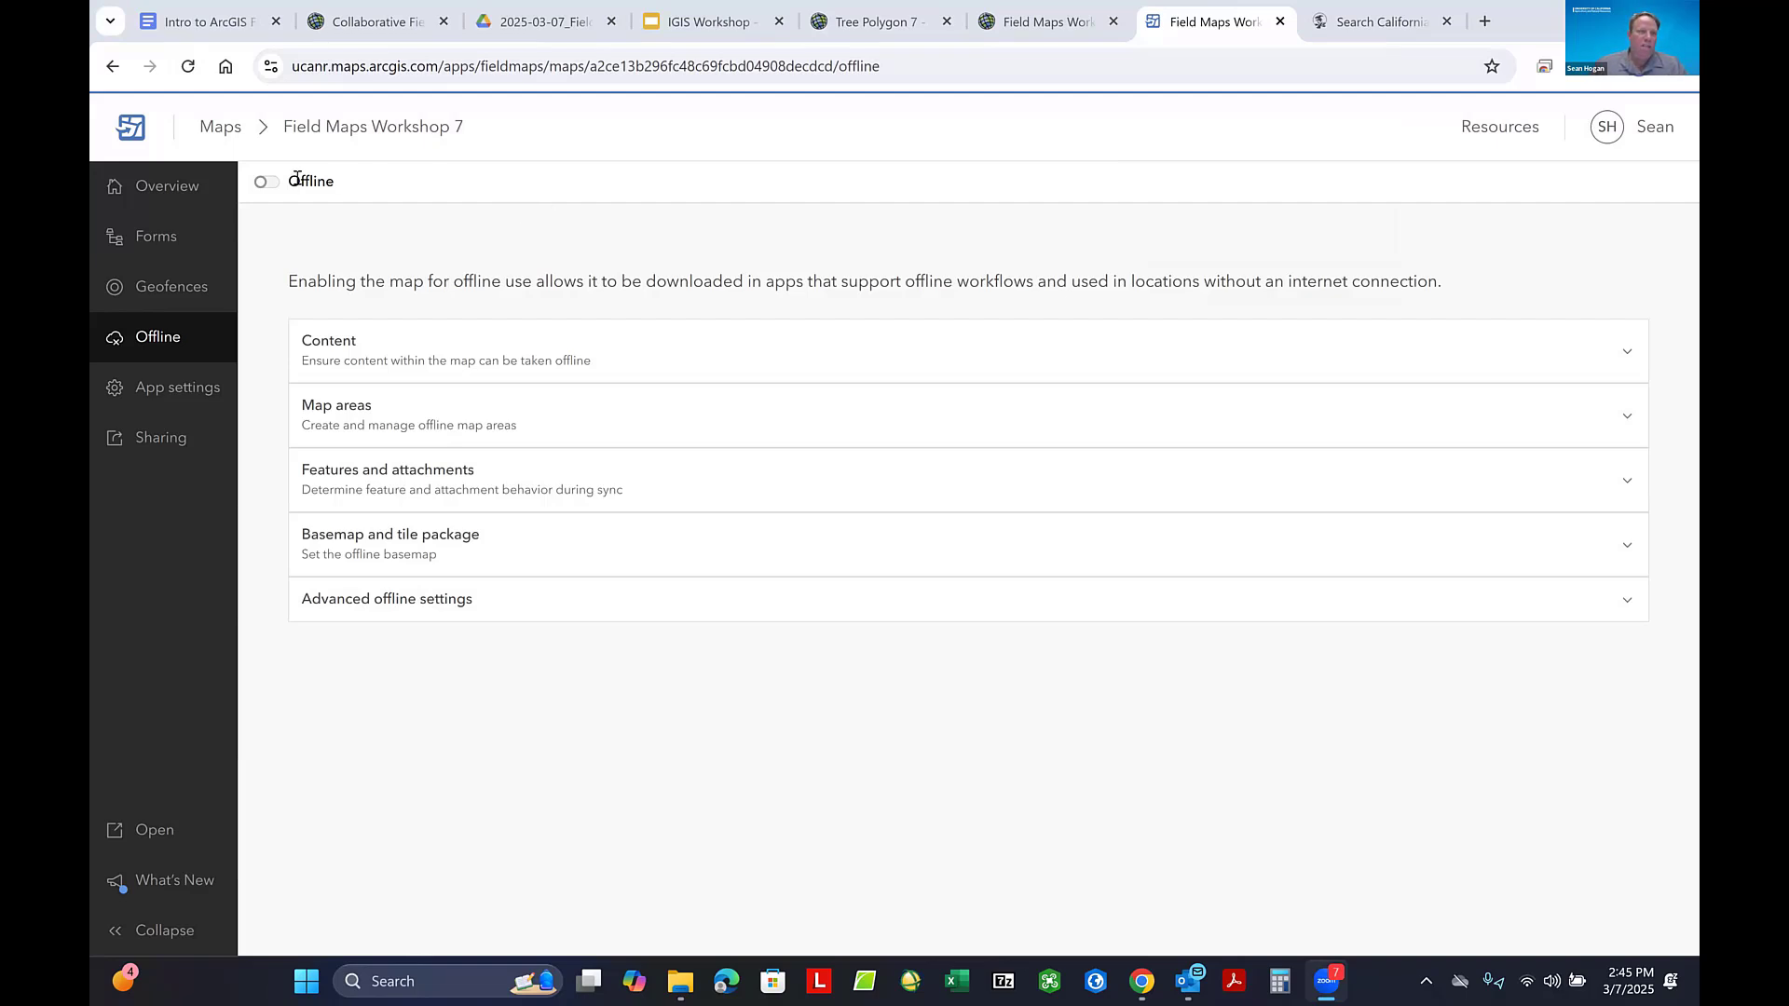
pyautogui.click(265, 182)
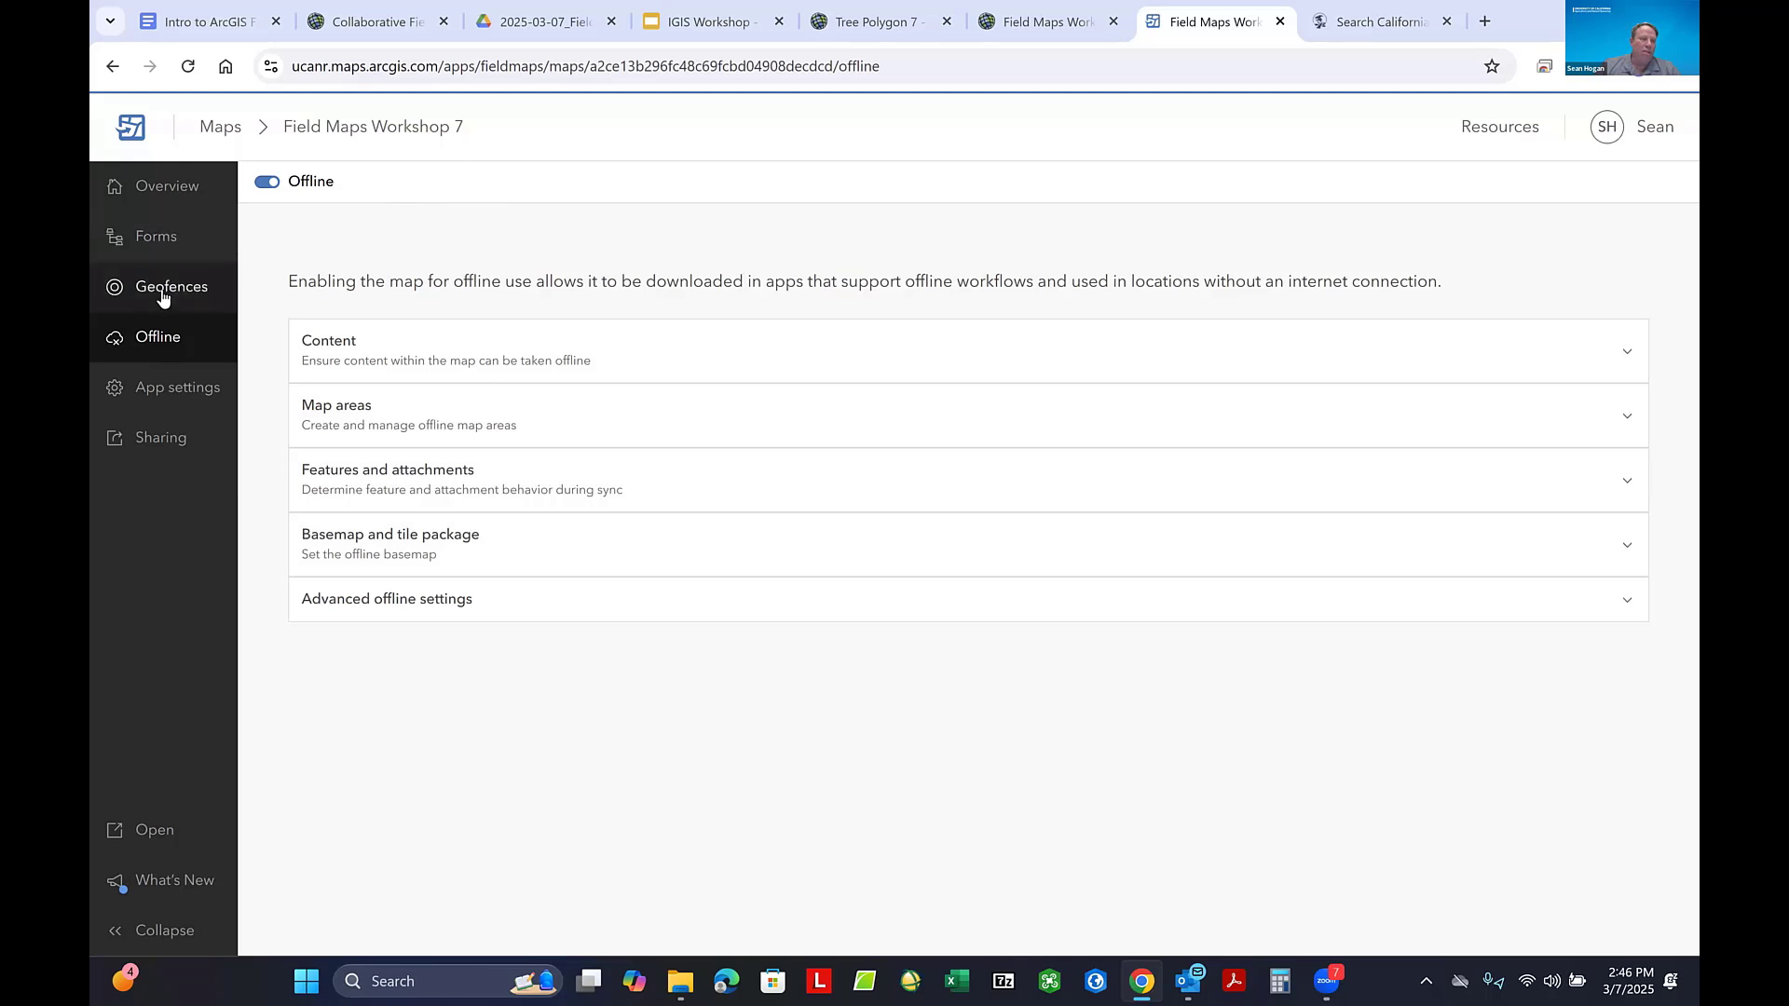
# - Build the Tree Point 4 form from the Type of Tree, Other Type of Tree and Comments fields, and review the Type of Tree properties
pyautogui.click(159, 242)
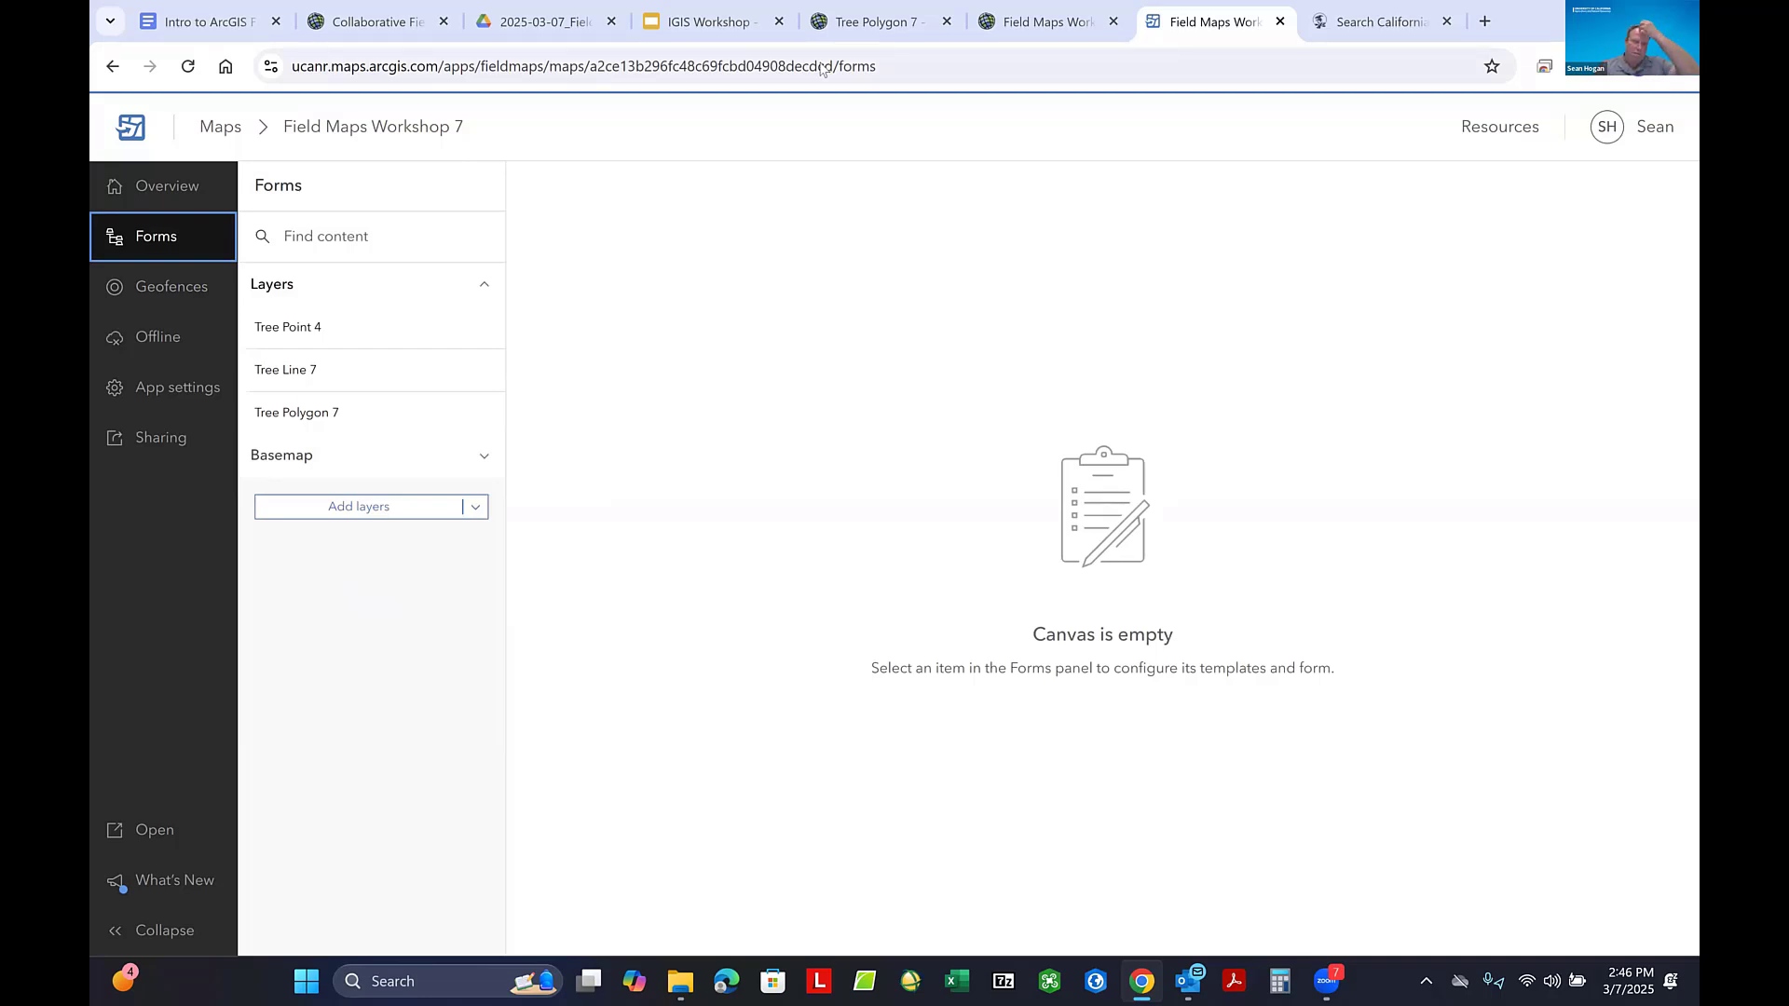
pyautogui.click(824, 70)
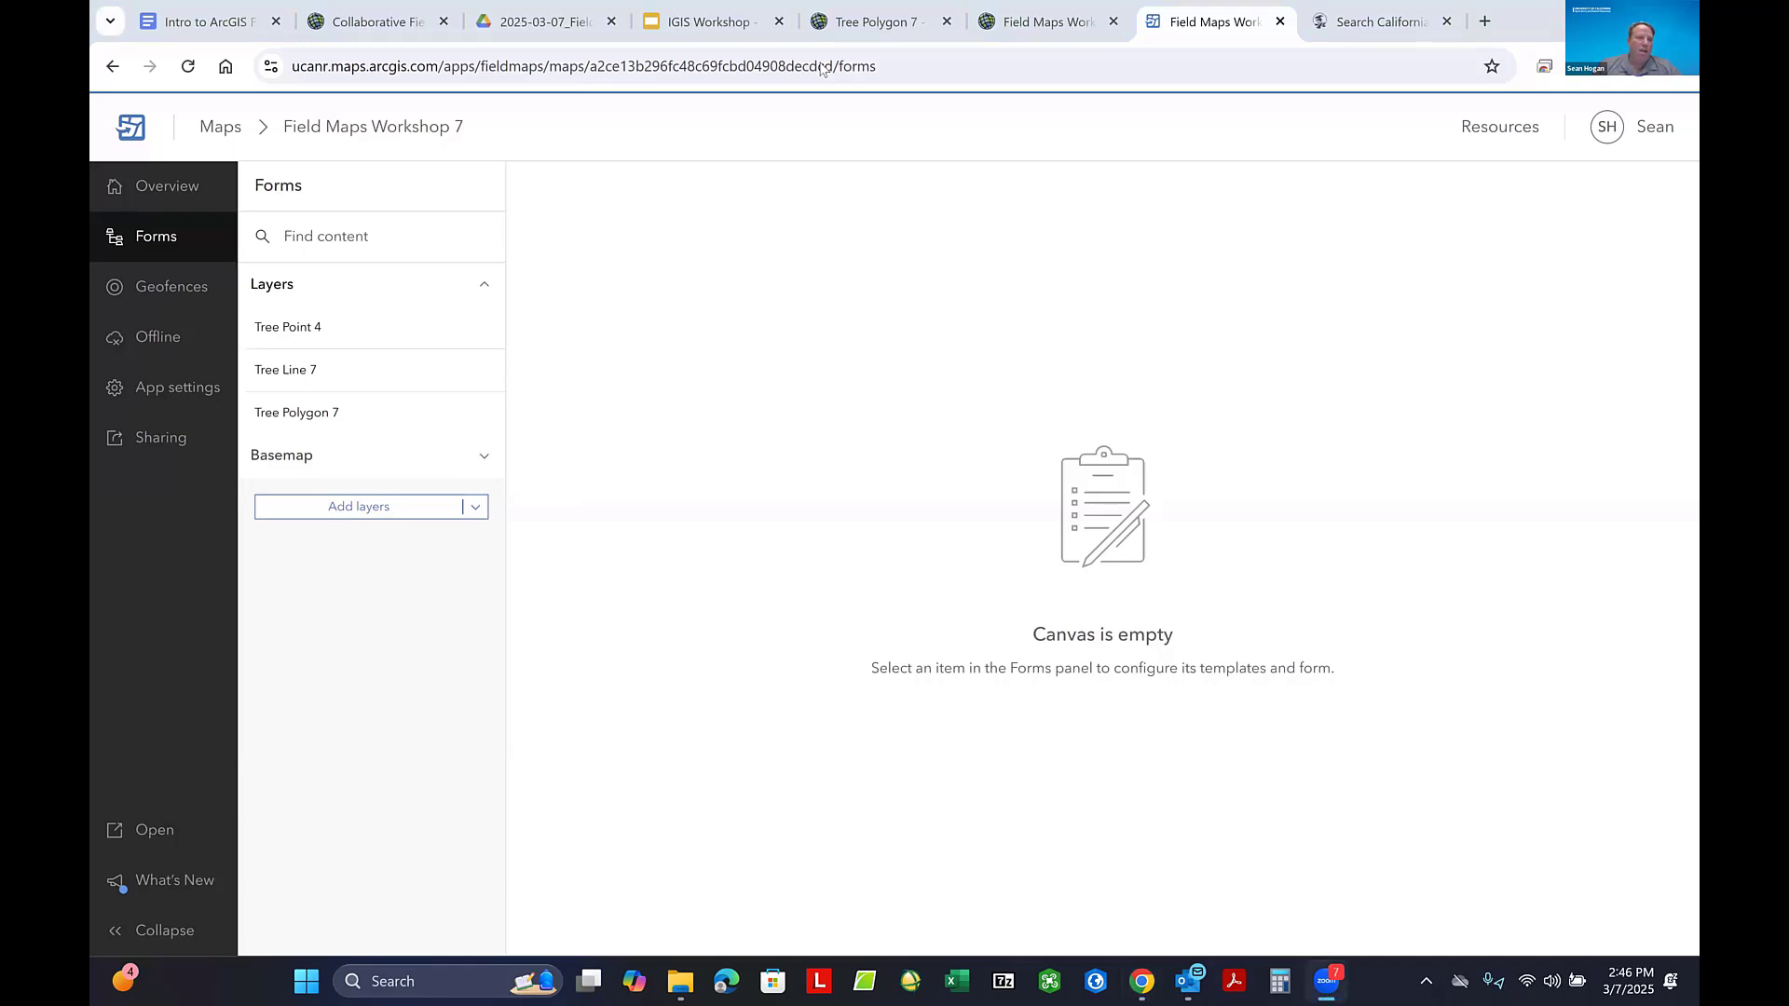
pyautogui.click(301, 334)
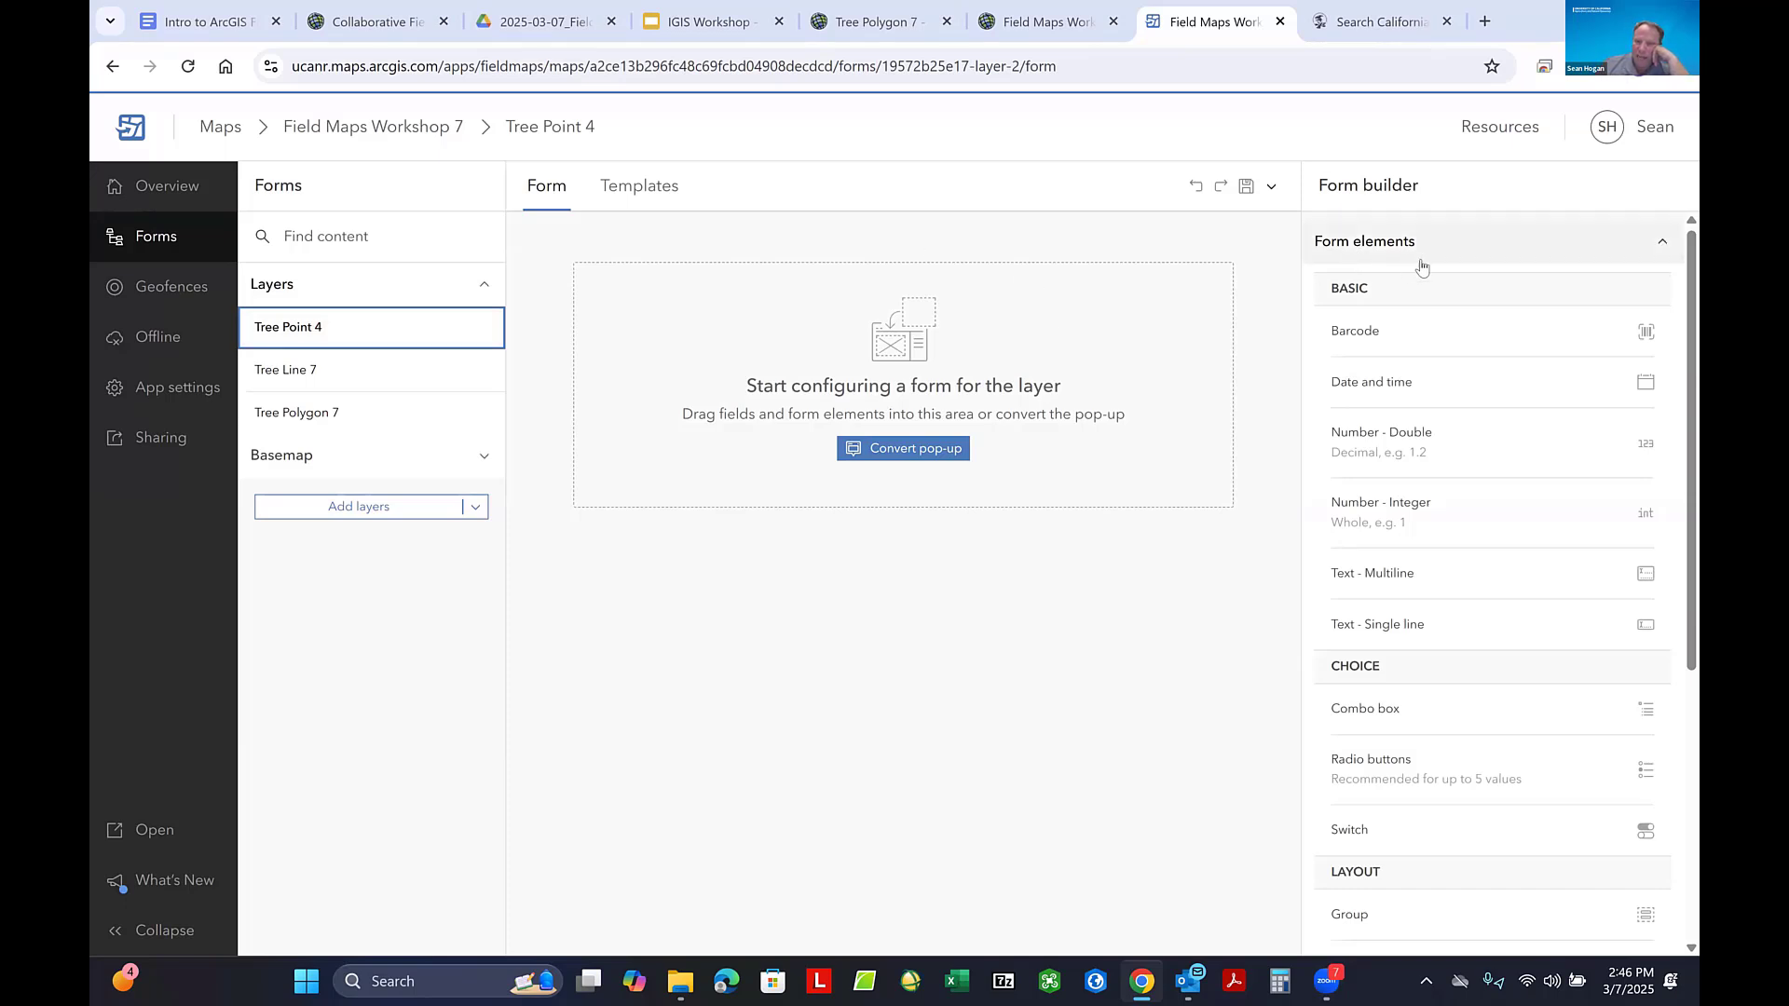
pyautogui.scroll(-2, 1411, 261)
pyautogui.scroll(-3, 1419, 257)
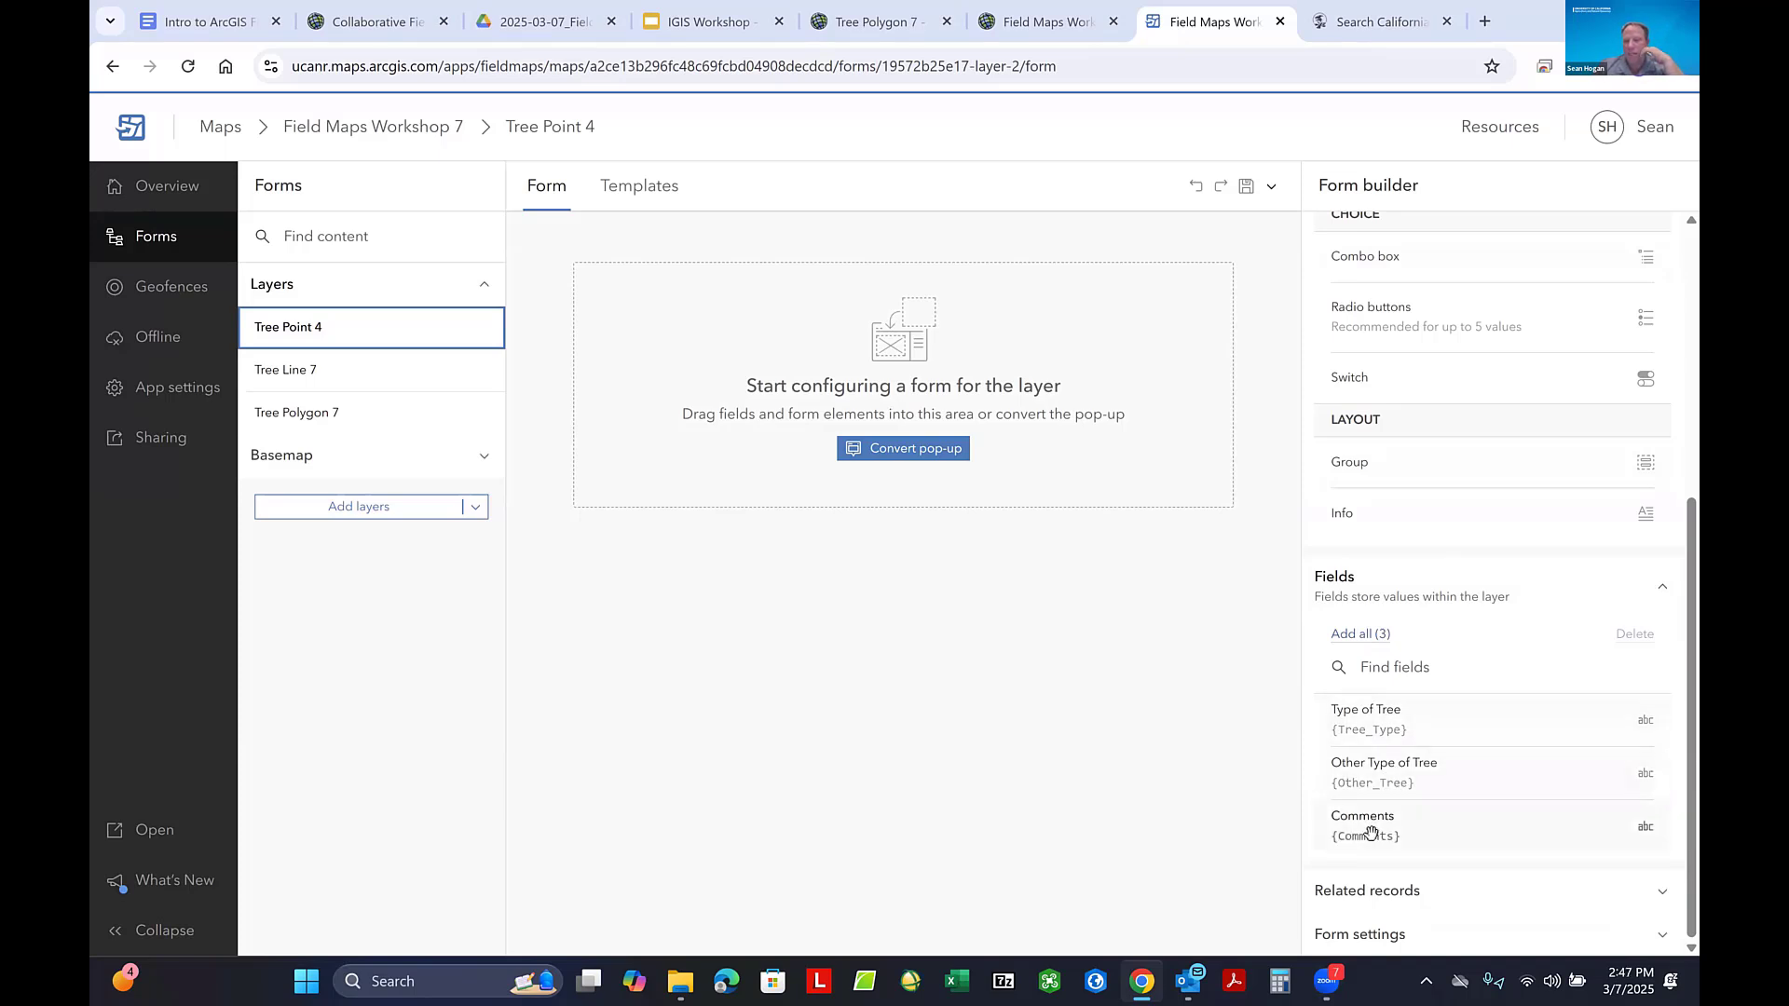
pyautogui.click(1373, 728)
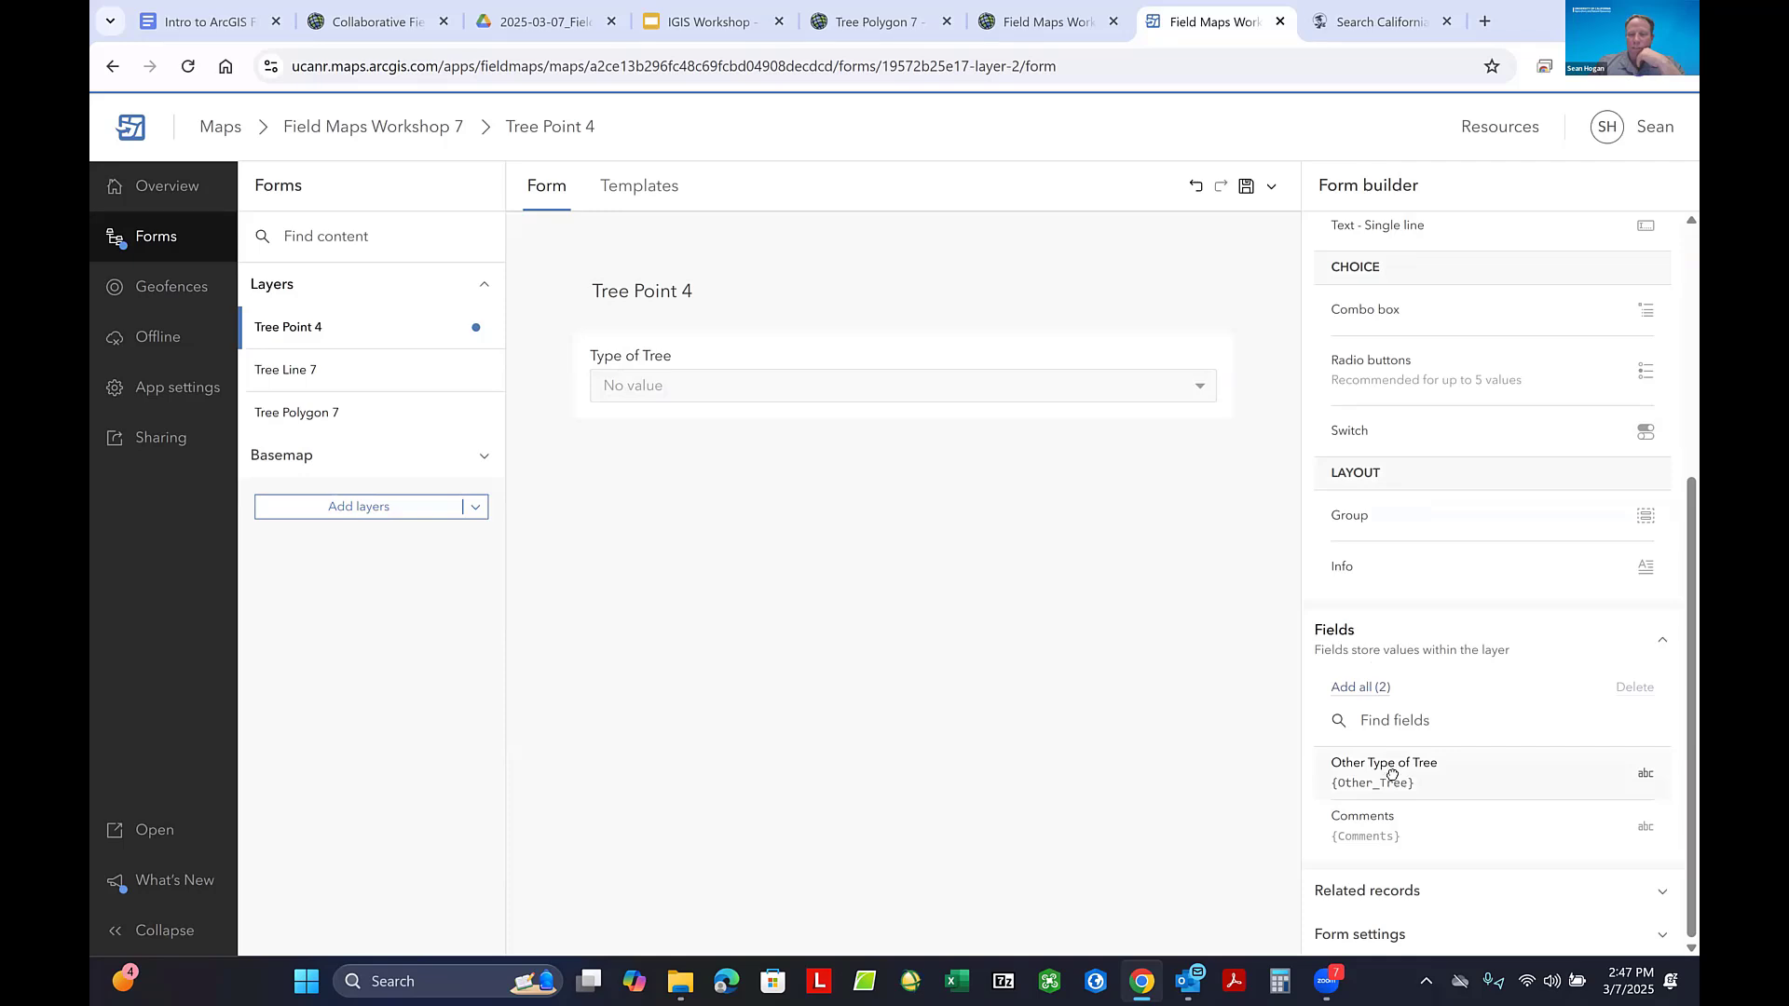
pyautogui.moveTo(1391, 773); pyautogui.dragTo(858, 578)
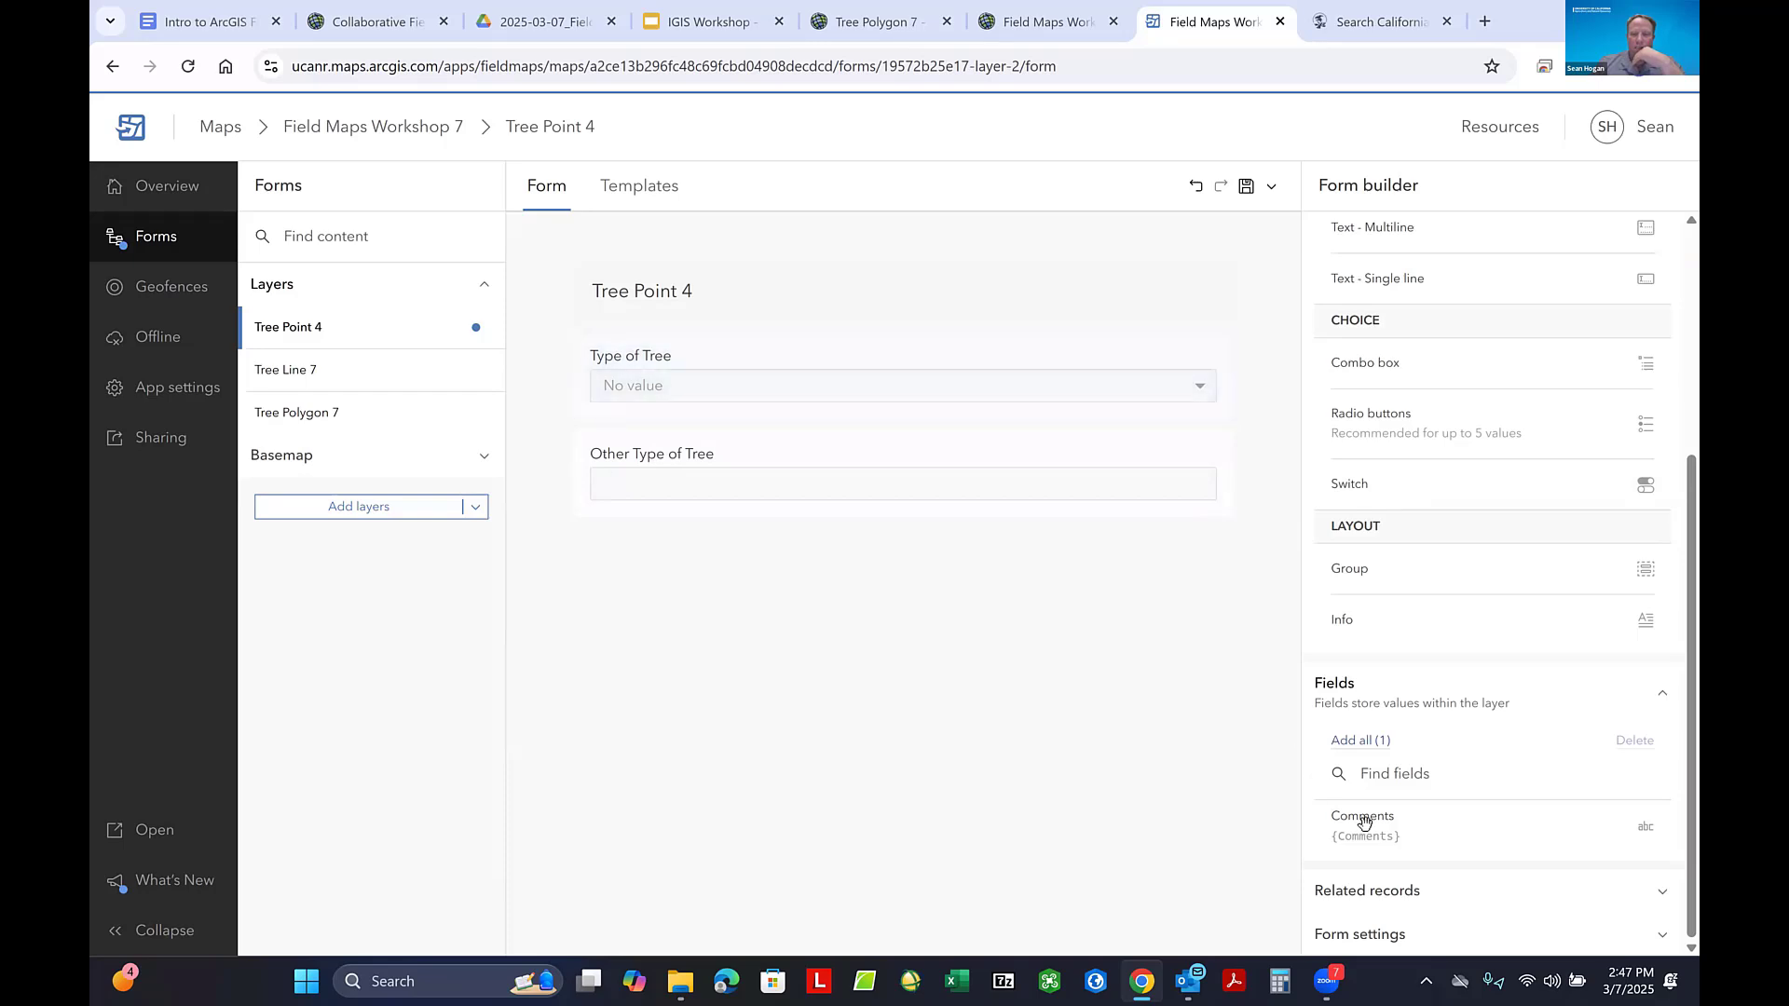
pyautogui.moveTo(1366, 828); pyautogui.dragTo(942, 719)
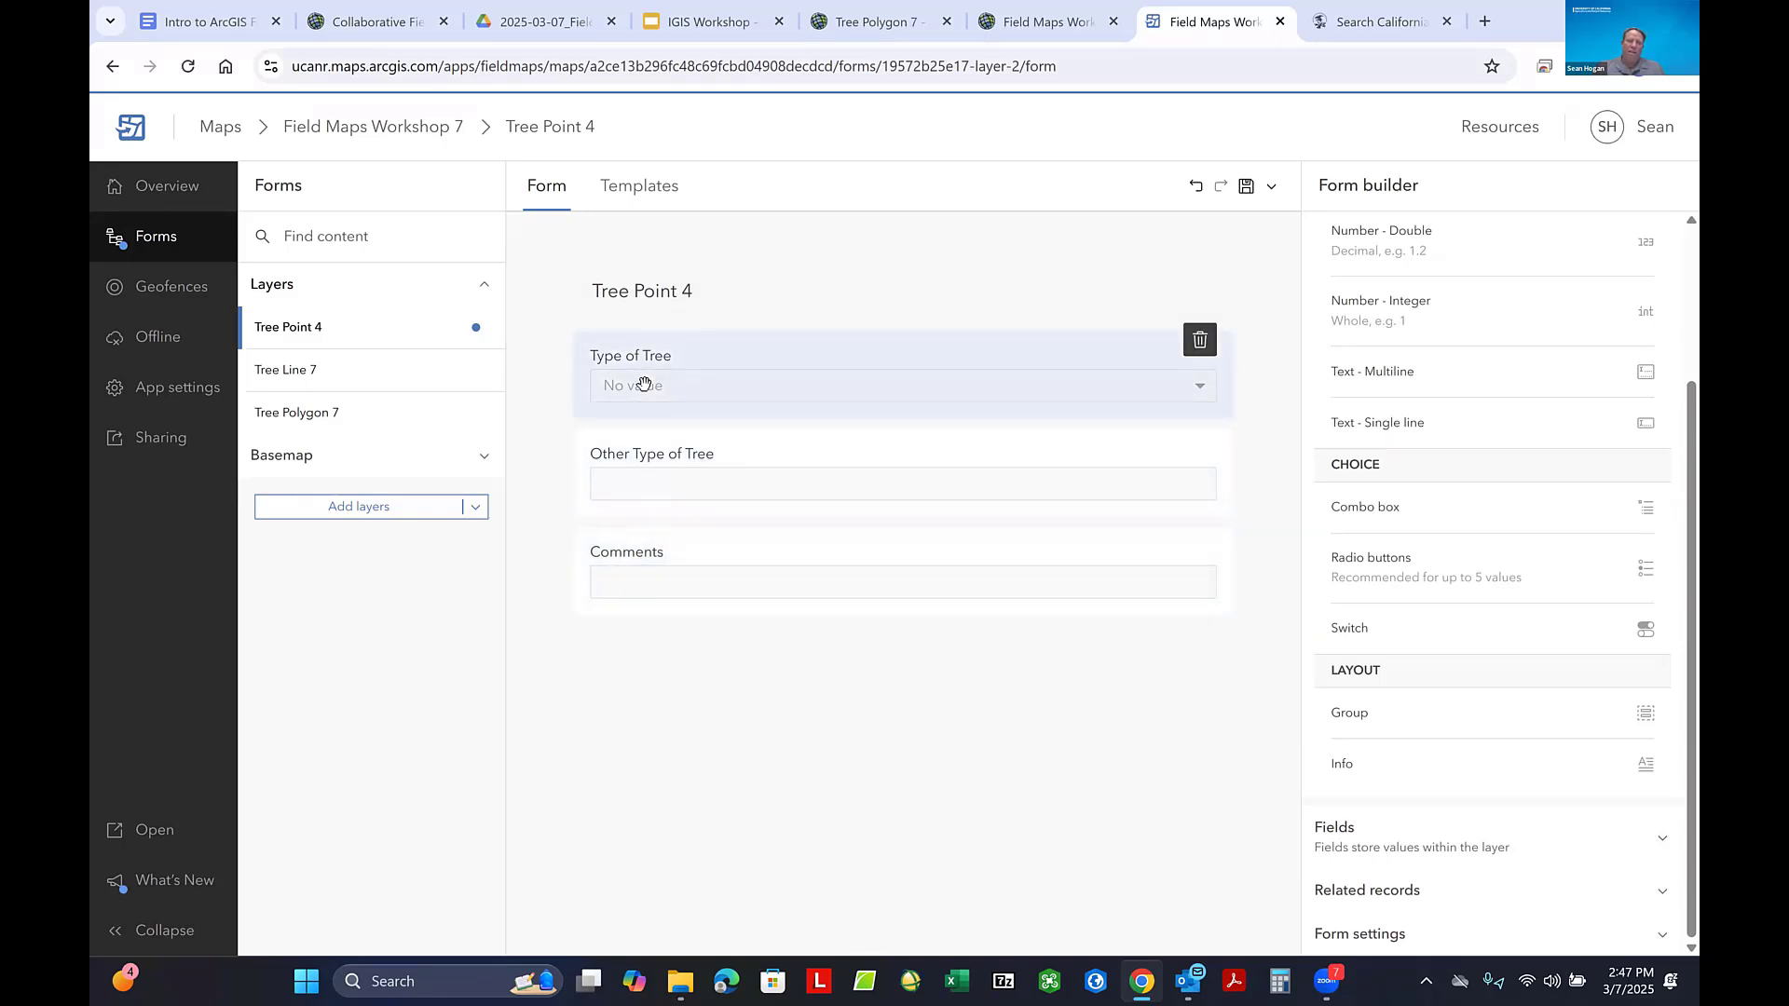
pyautogui.click(885, 391)
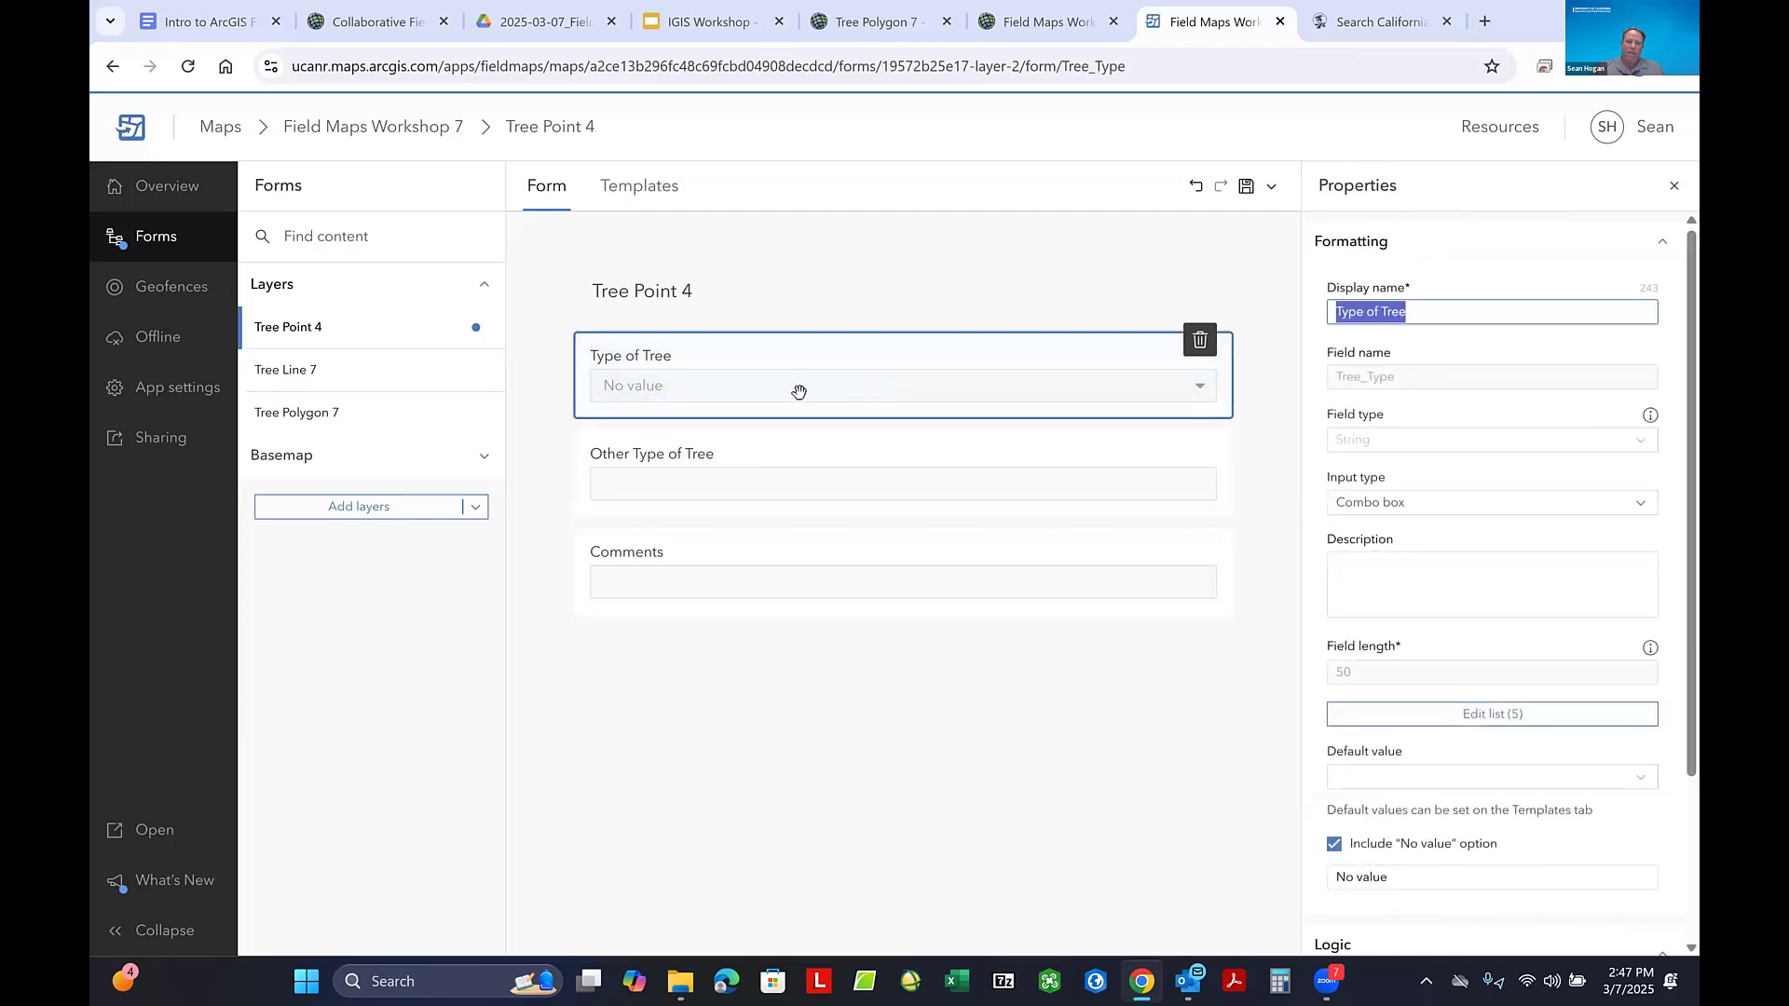
pyautogui.scroll(-3, 1501, 374)
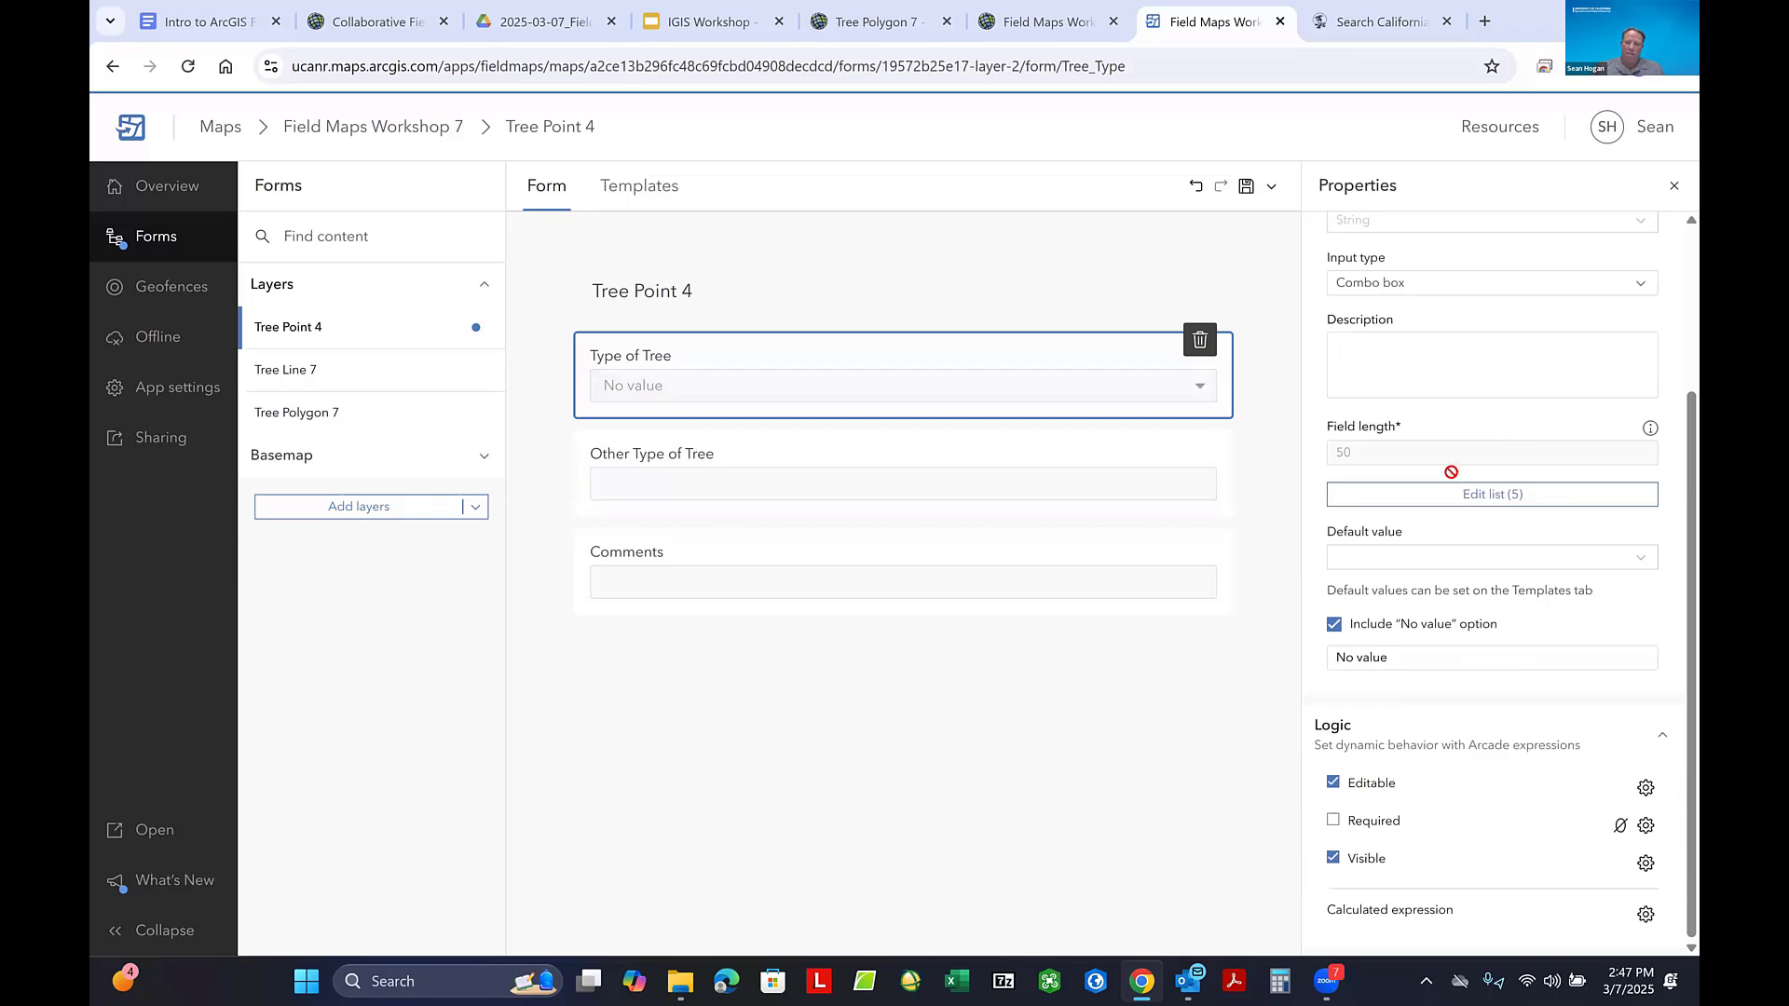
pyautogui.scroll(3, 1497, 428)
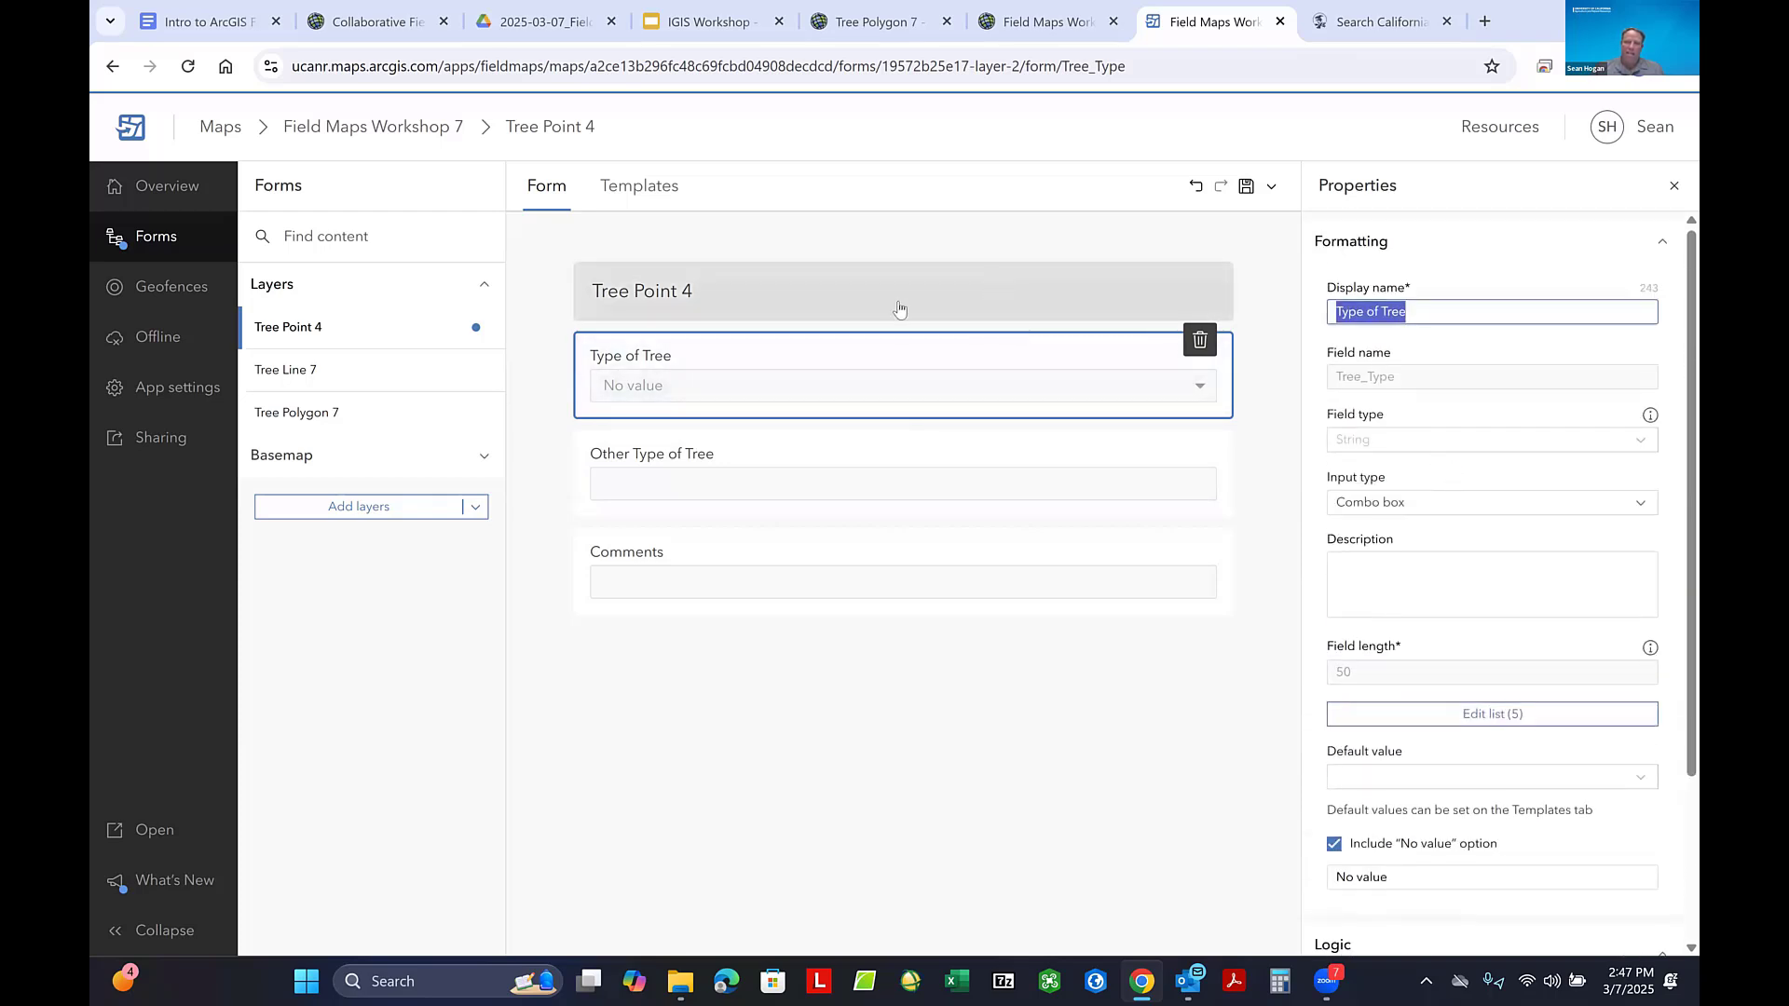
# - Give the Other Type of Tree element a visibility expression with the condition Tree_Type is Pine, and save the form to the map
pyautogui.click(774, 466)
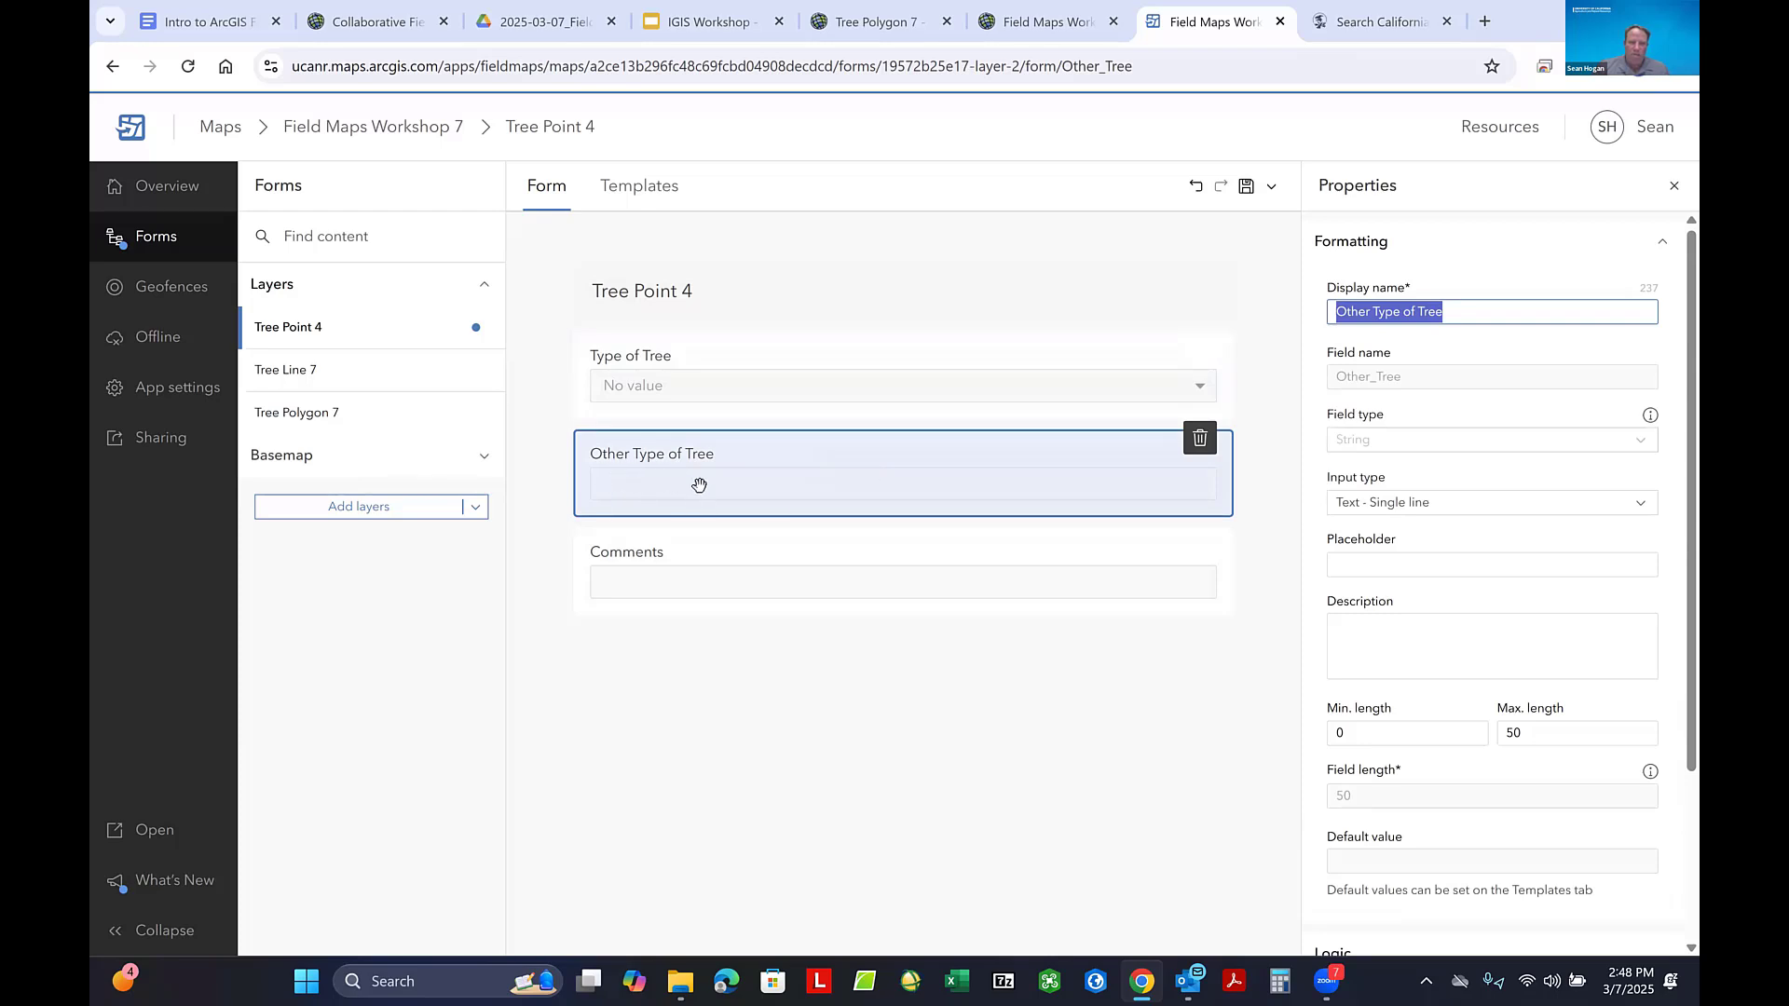
pyautogui.scroll(-3, 1514, 477)
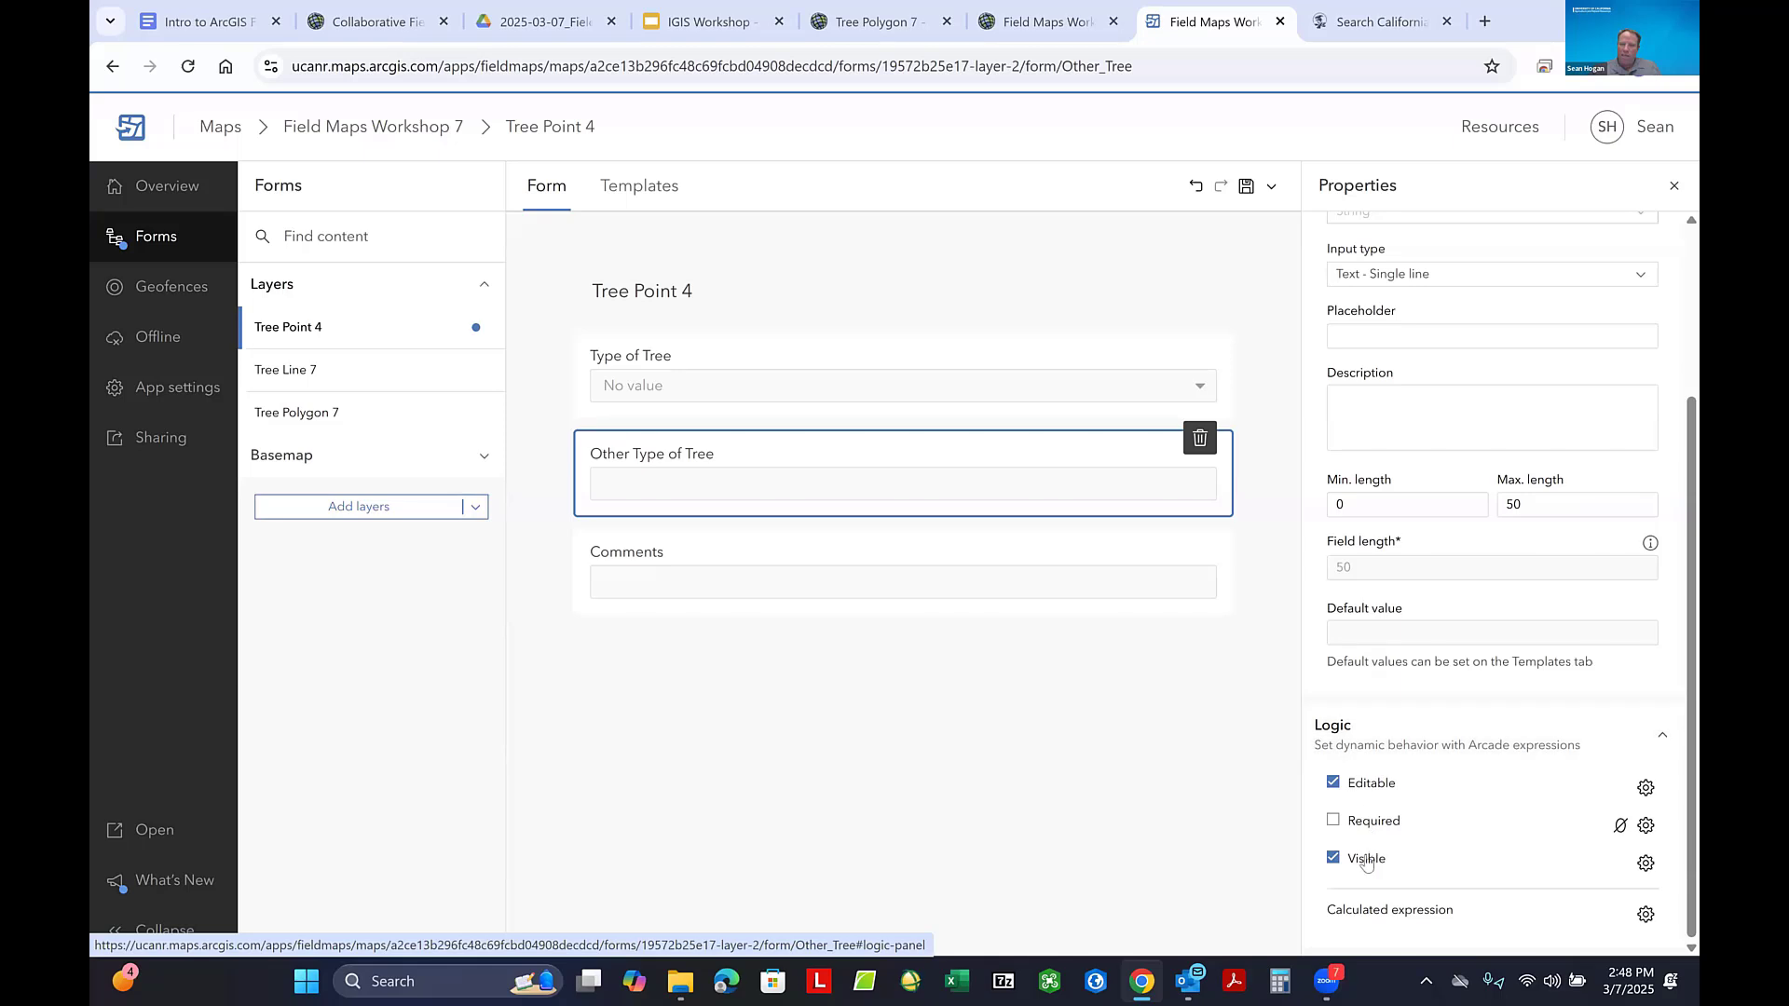
pyautogui.click(1646, 866)
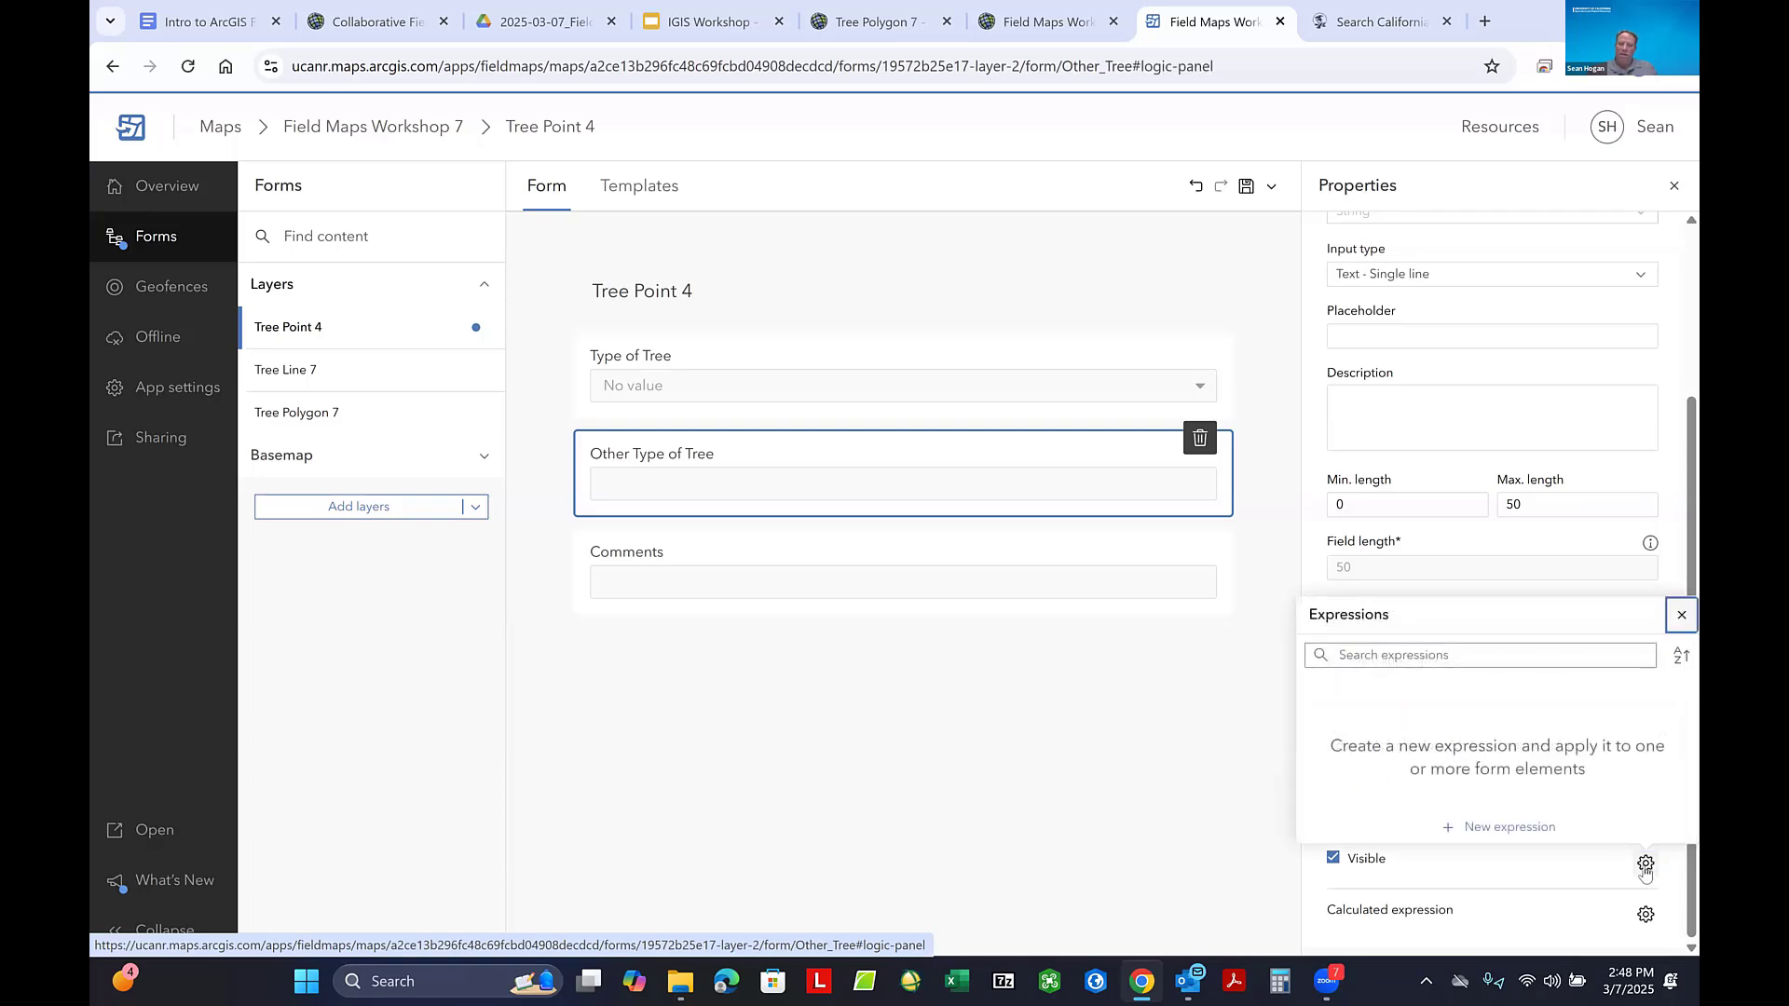
pyautogui.click(1516, 829)
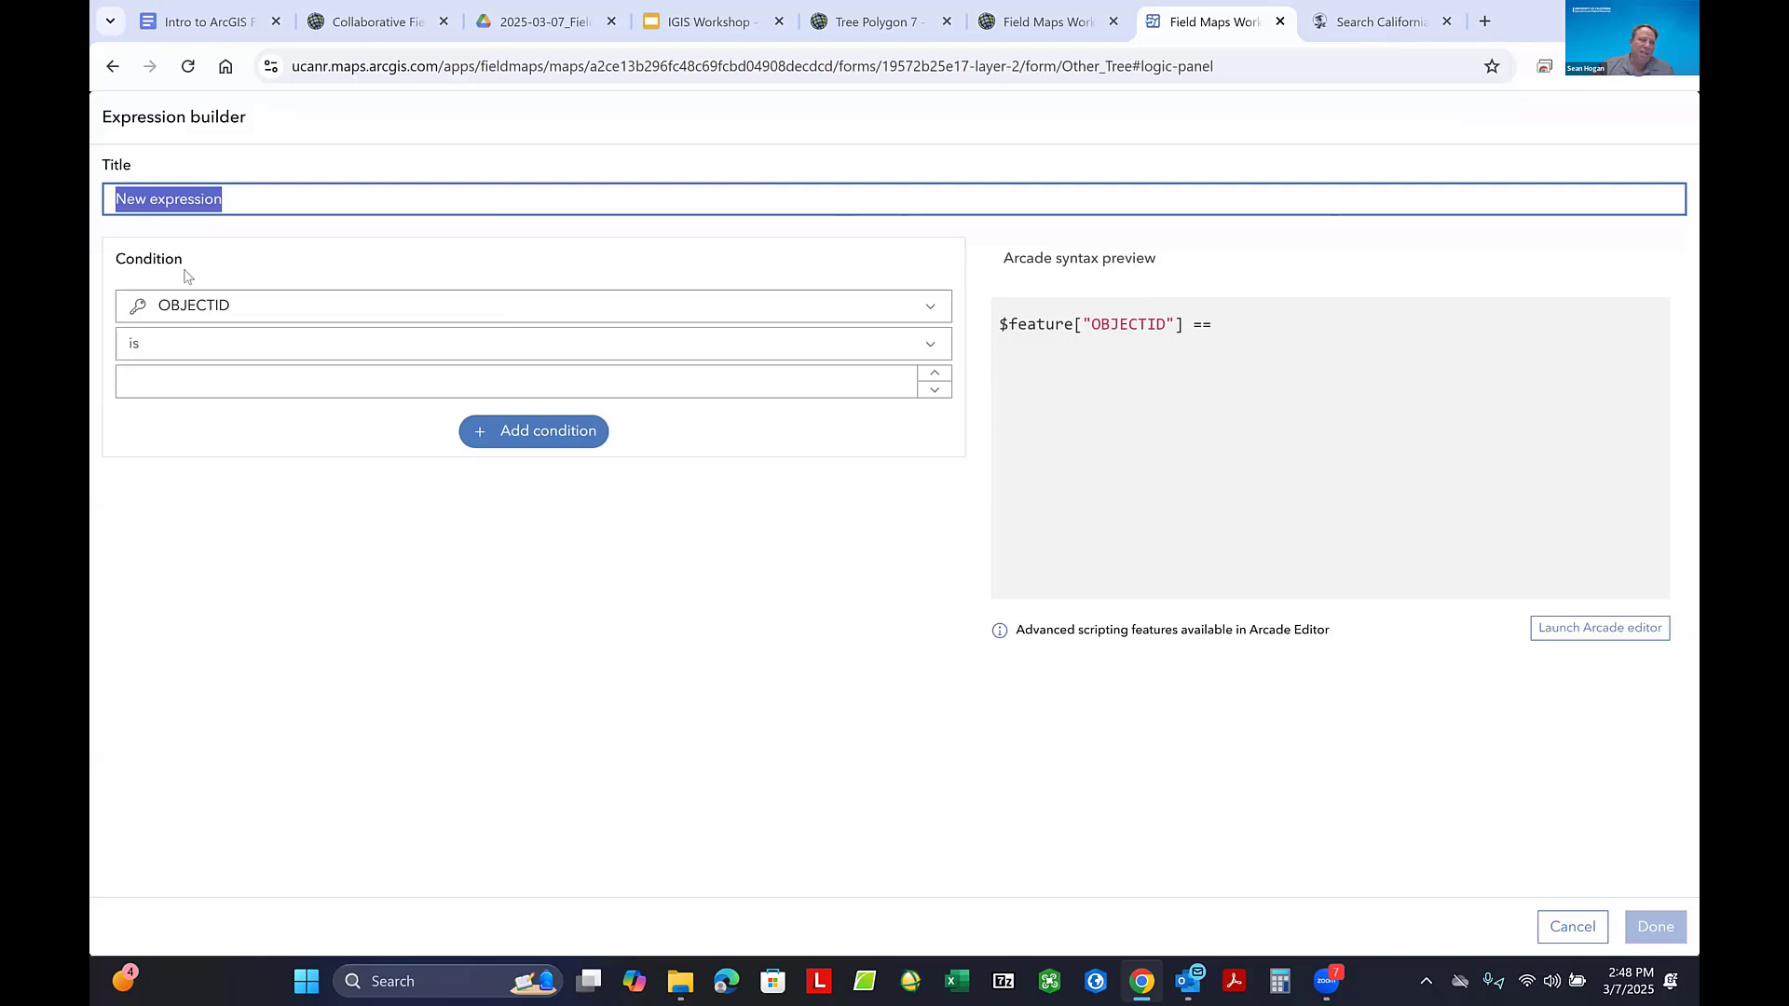
pyautogui.click(933, 311)
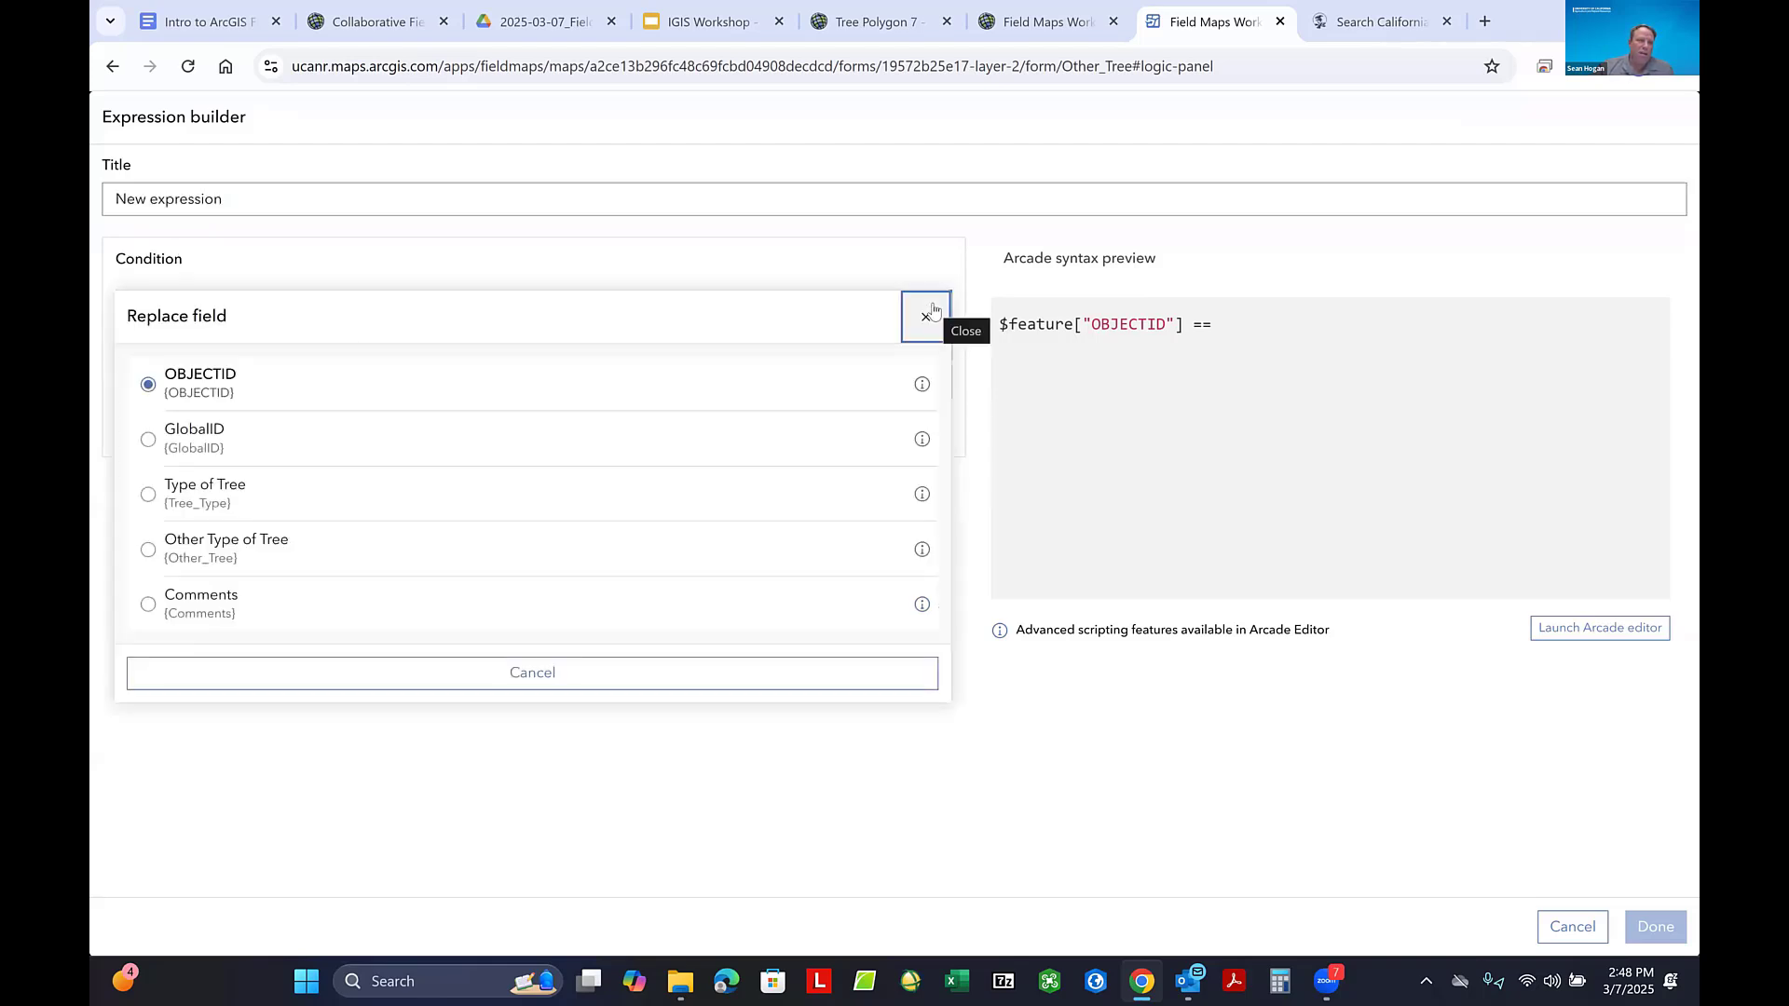
pyautogui.click(152, 498)
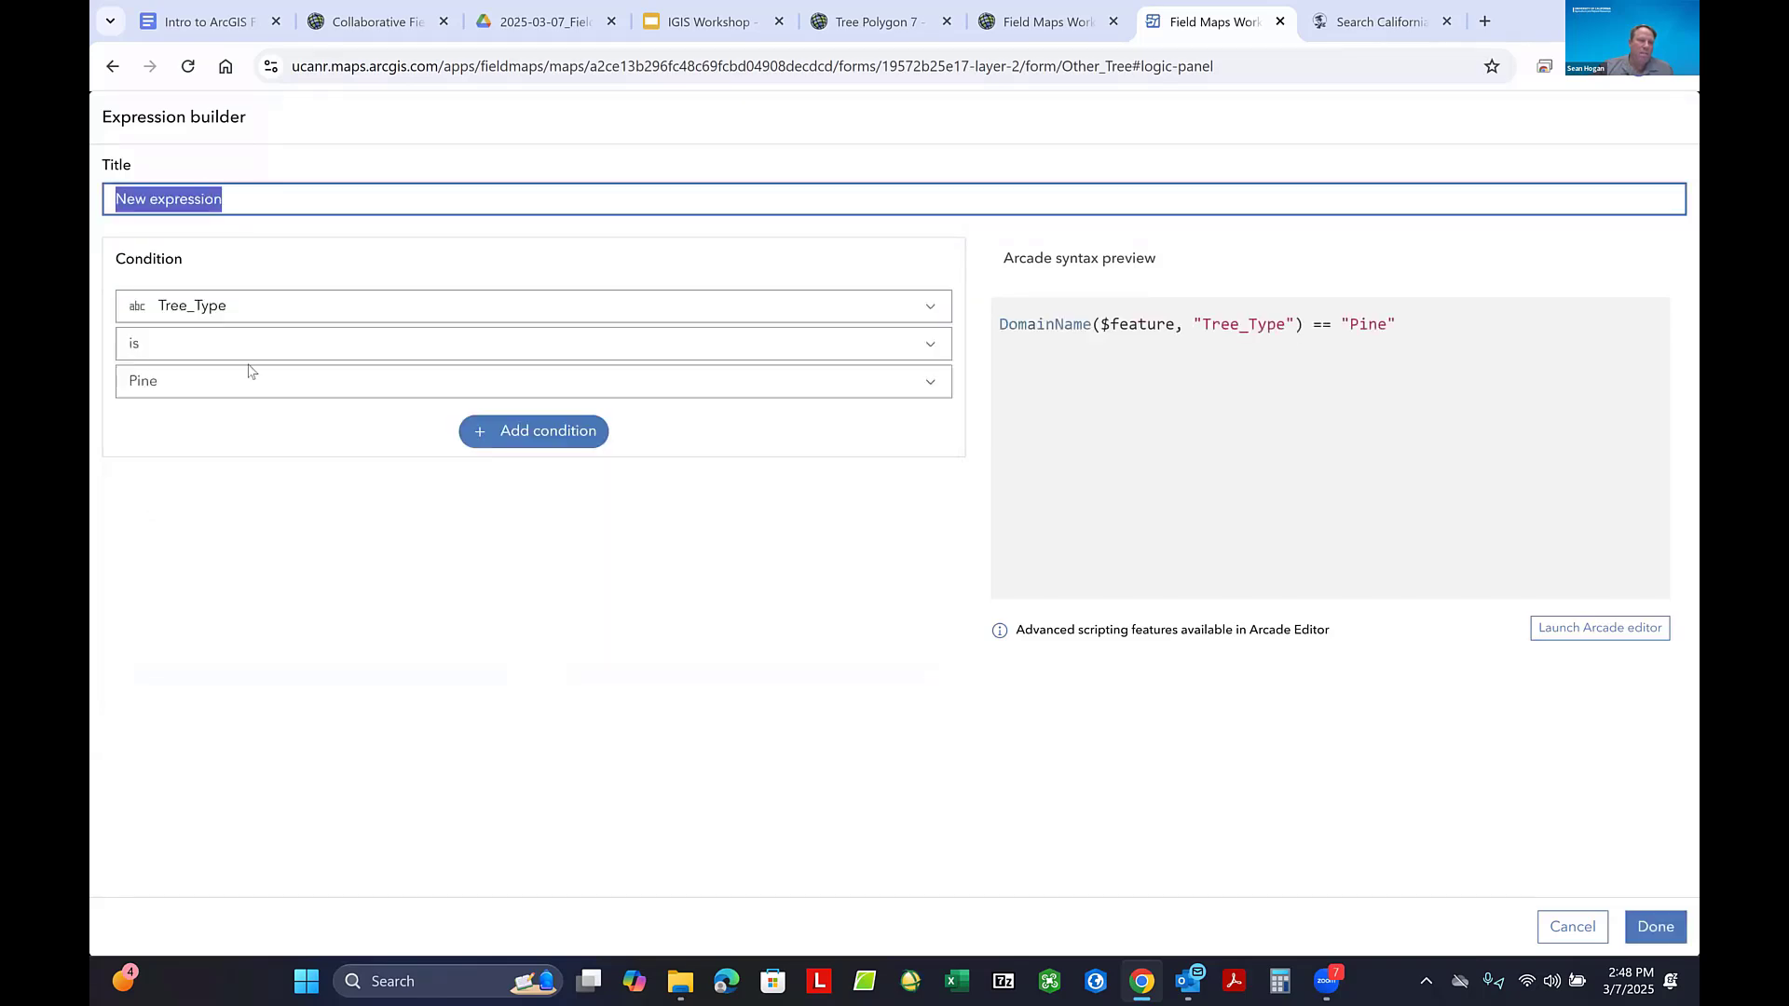
pyautogui.click(935, 385)
pyautogui.click(327, 581)
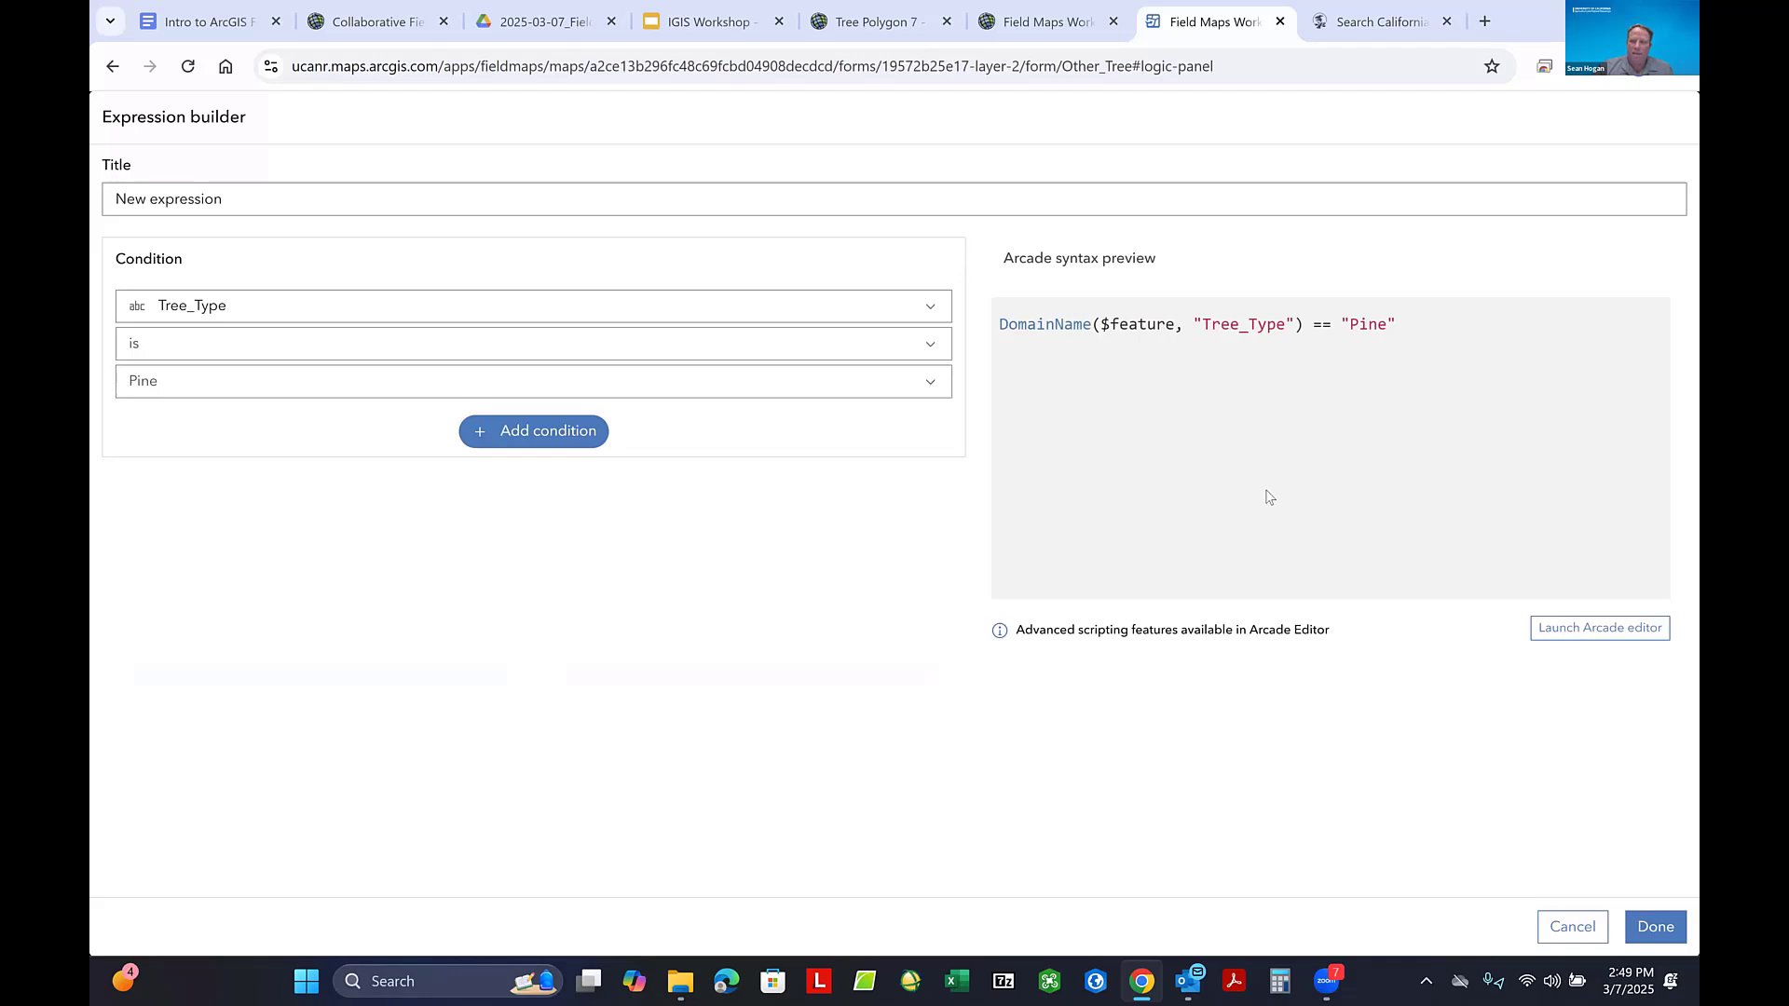
pyautogui.click(1657, 927)
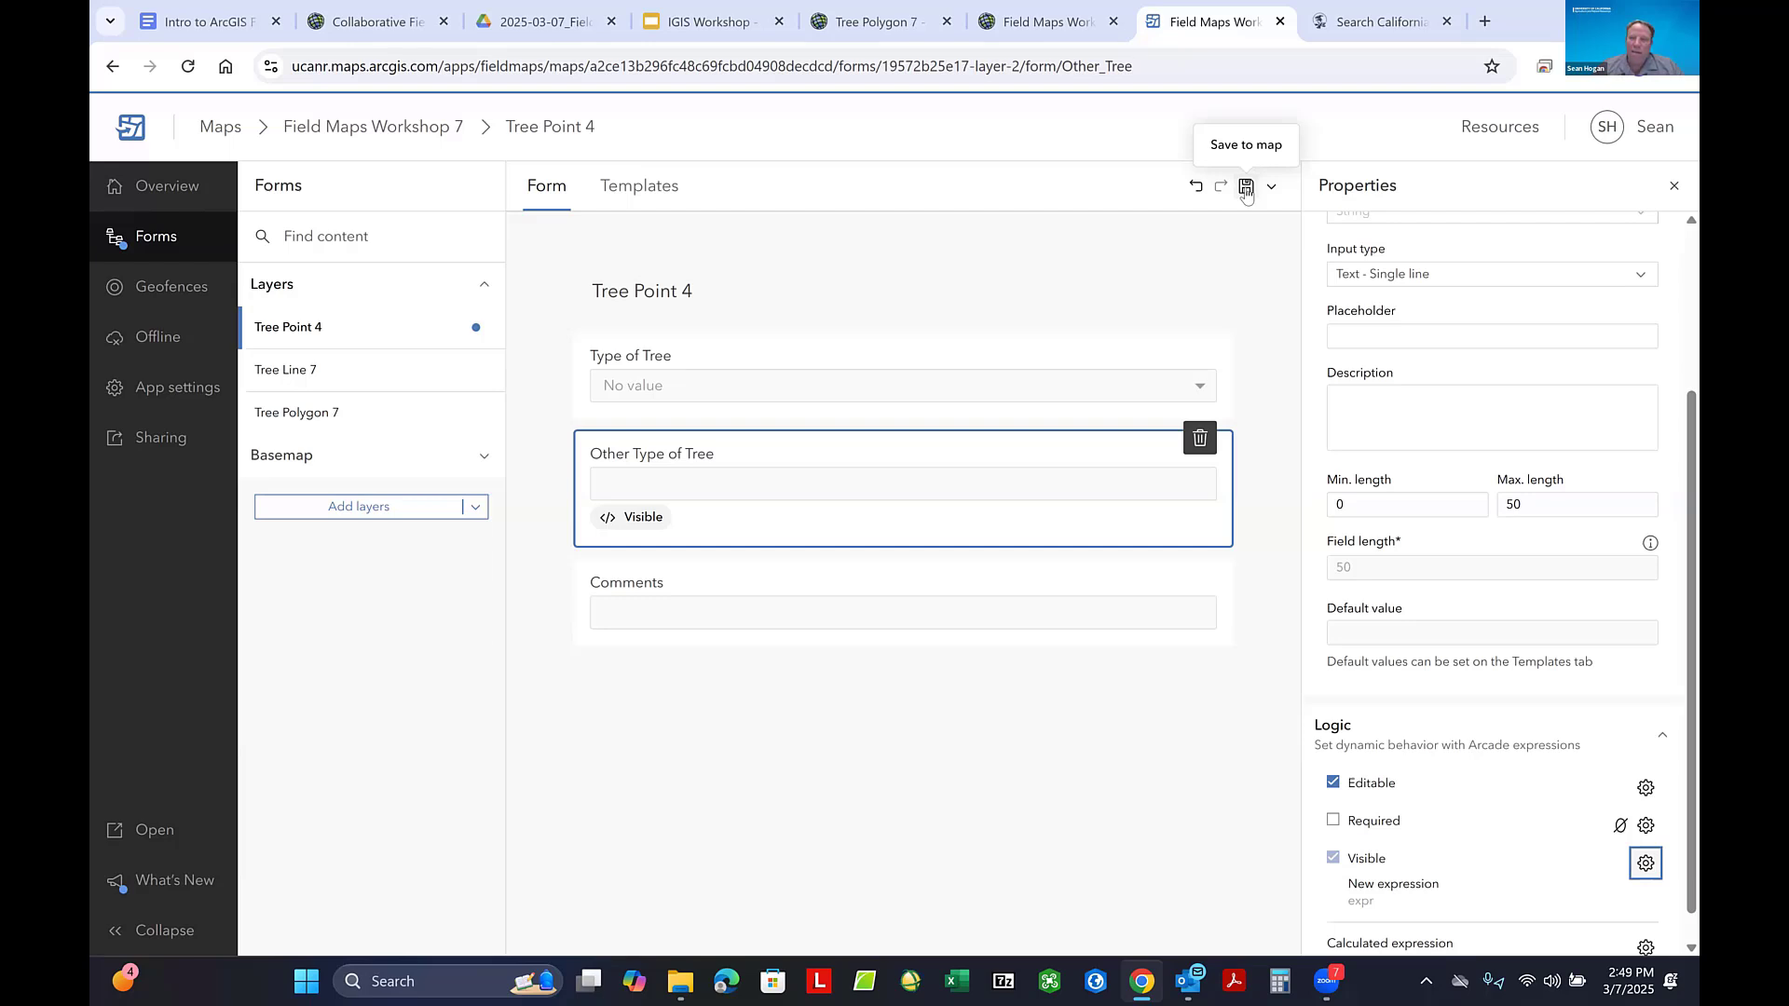
pyautogui.click(1246, 189)
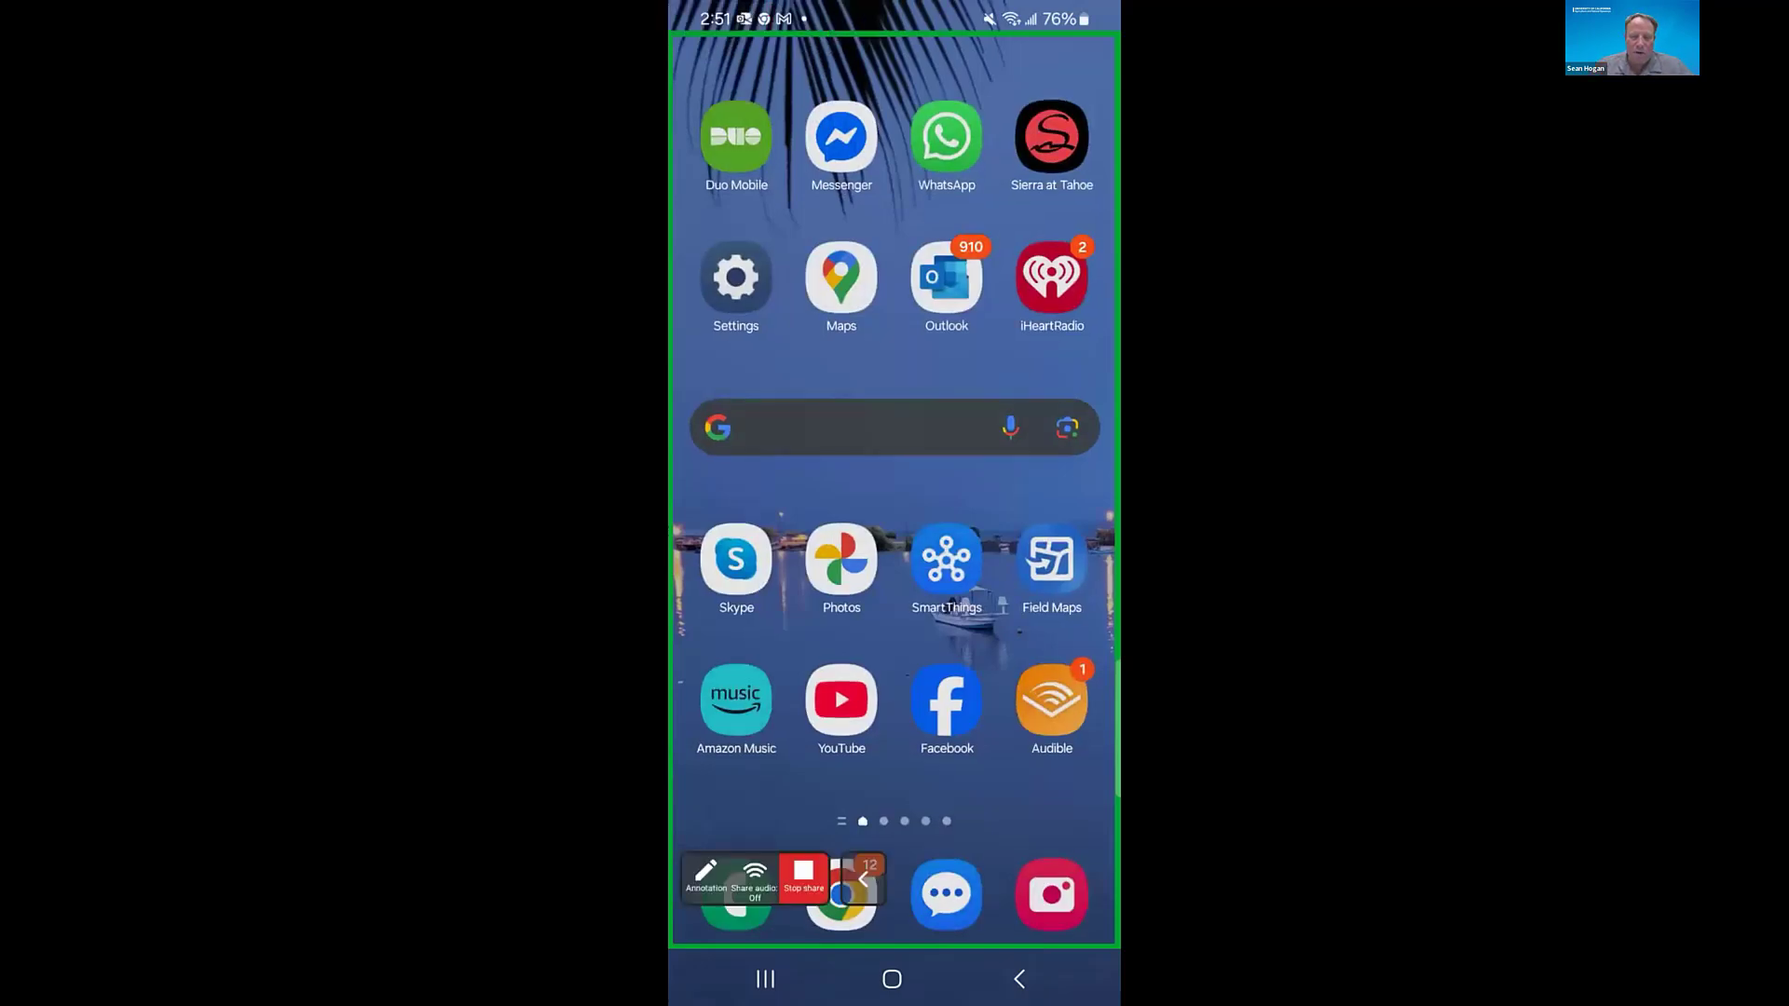
# - Switch to the Field Maps mobile app and leave the open map for the map list
pyautogui.click(864, 879)
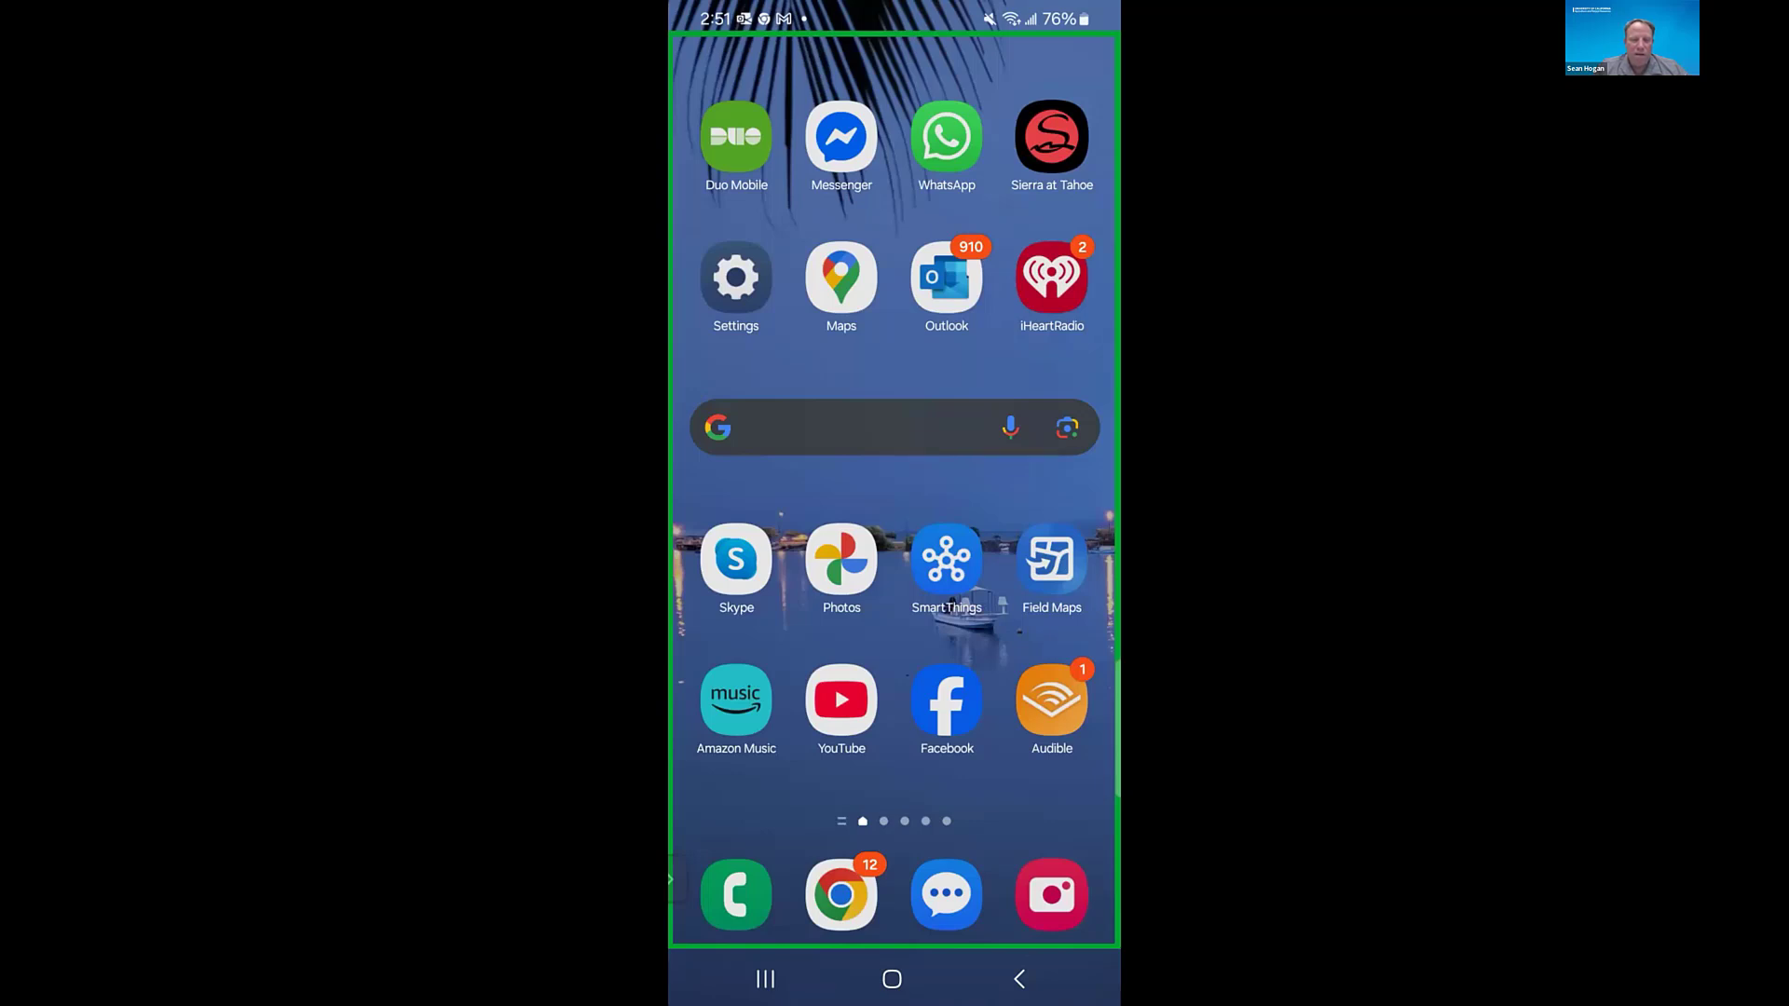
pyautogui.click(1051, 559)
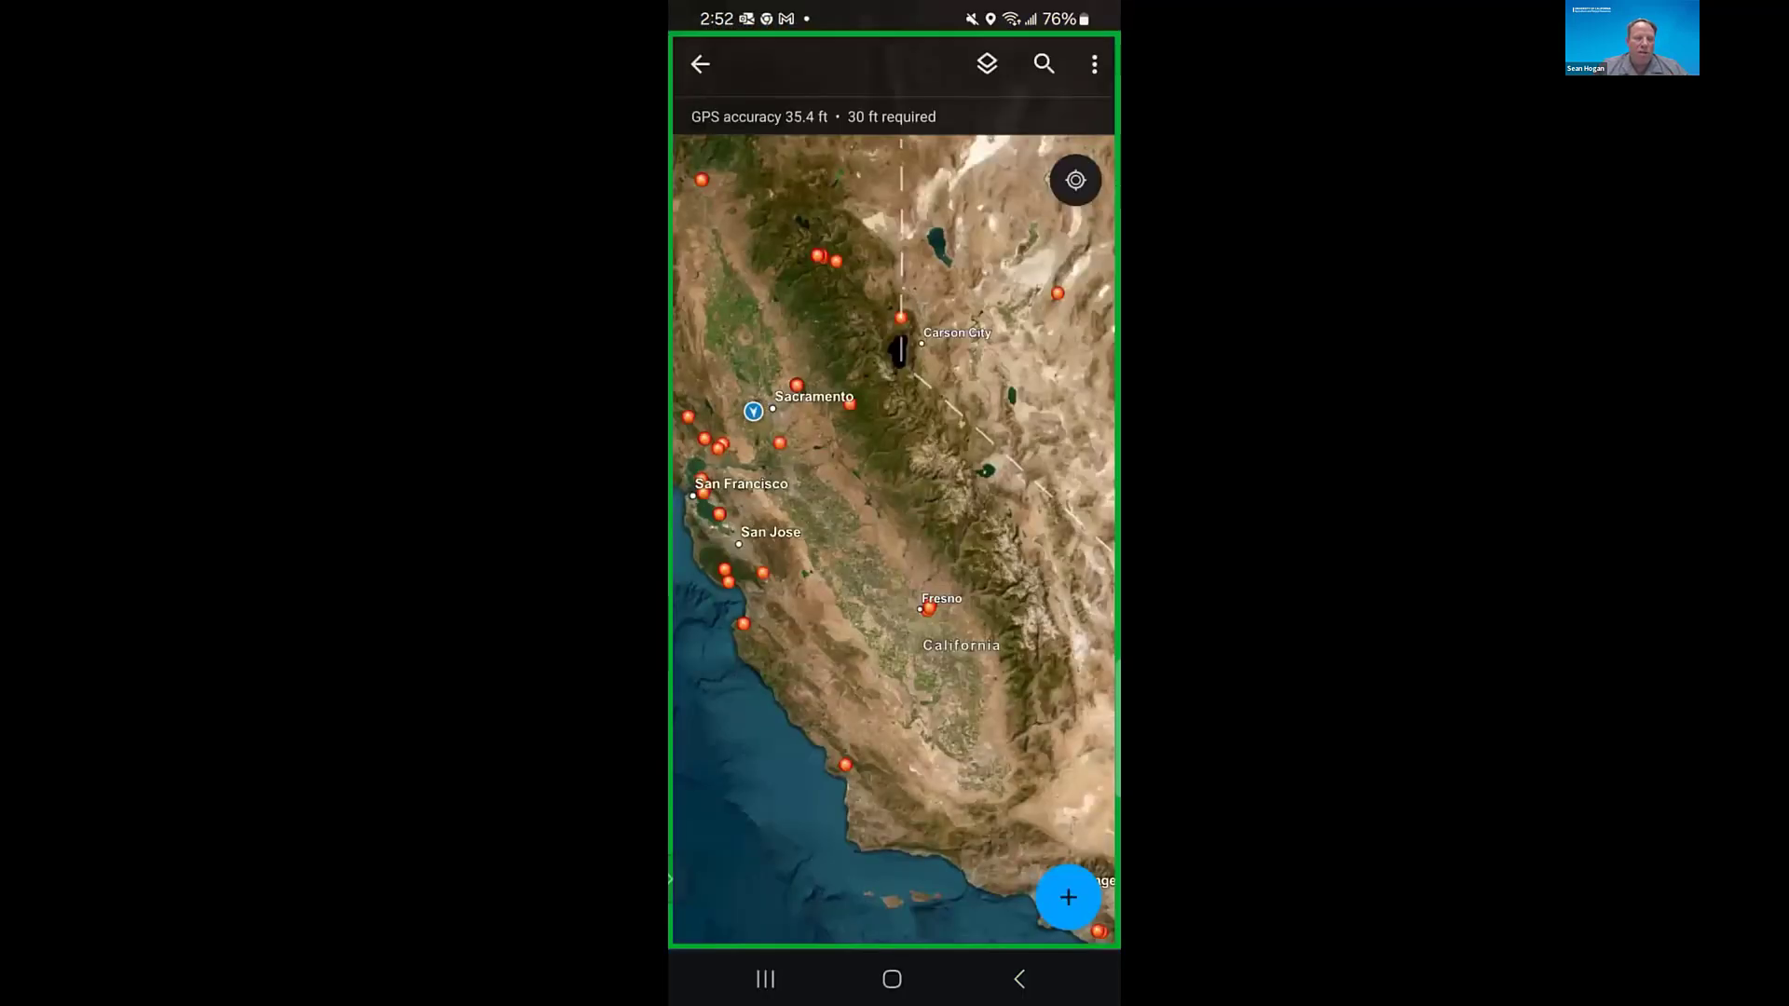
pyautogui.click(700, 64)
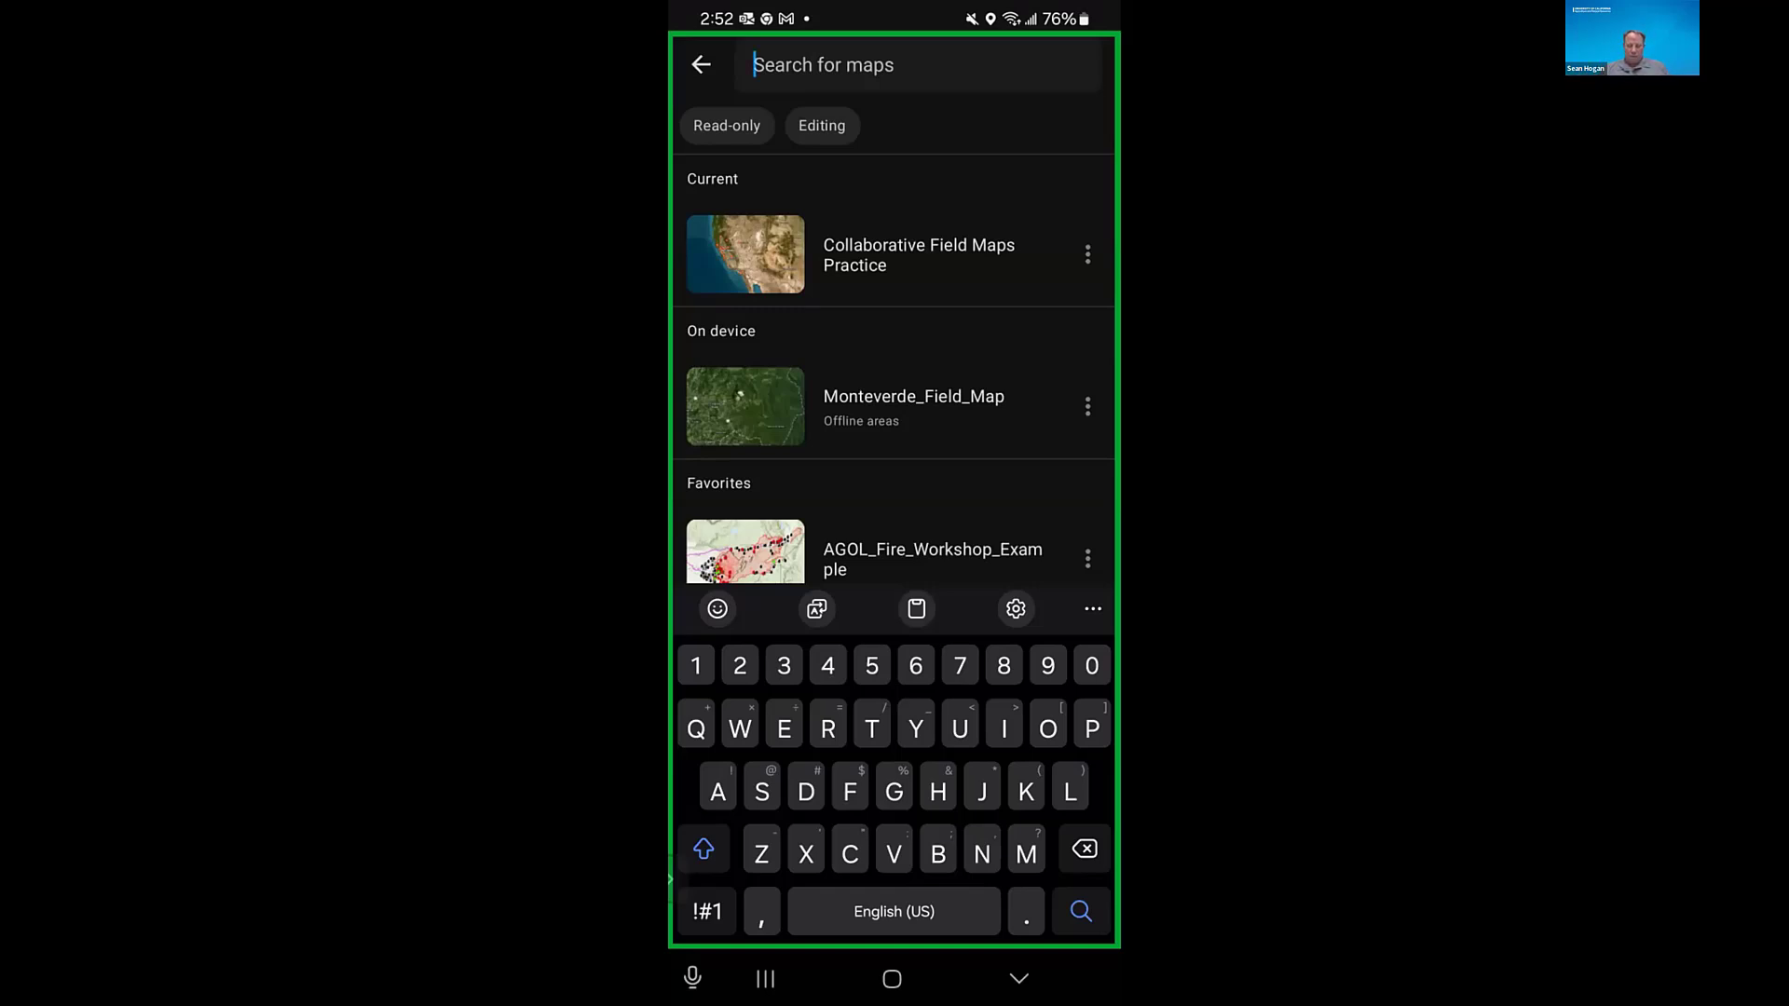
# - Search the map list for "Field maps wor"
pyautogui.write('F')
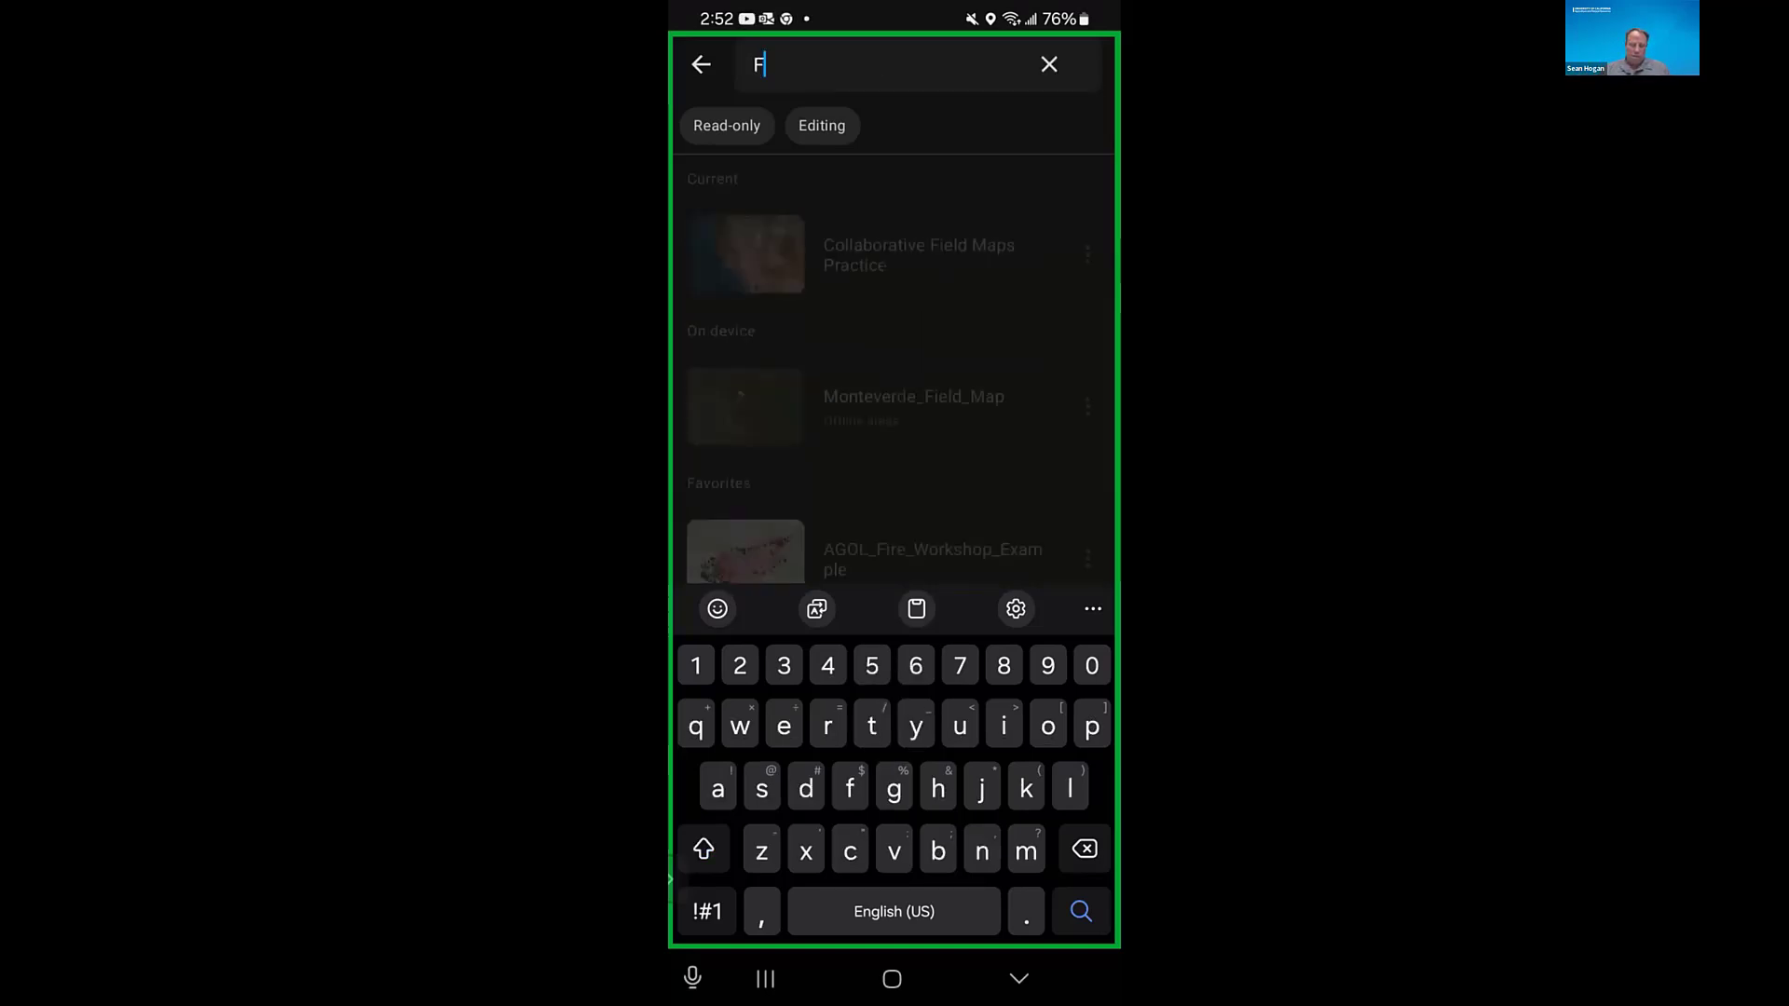
pyautogui.write('iel')
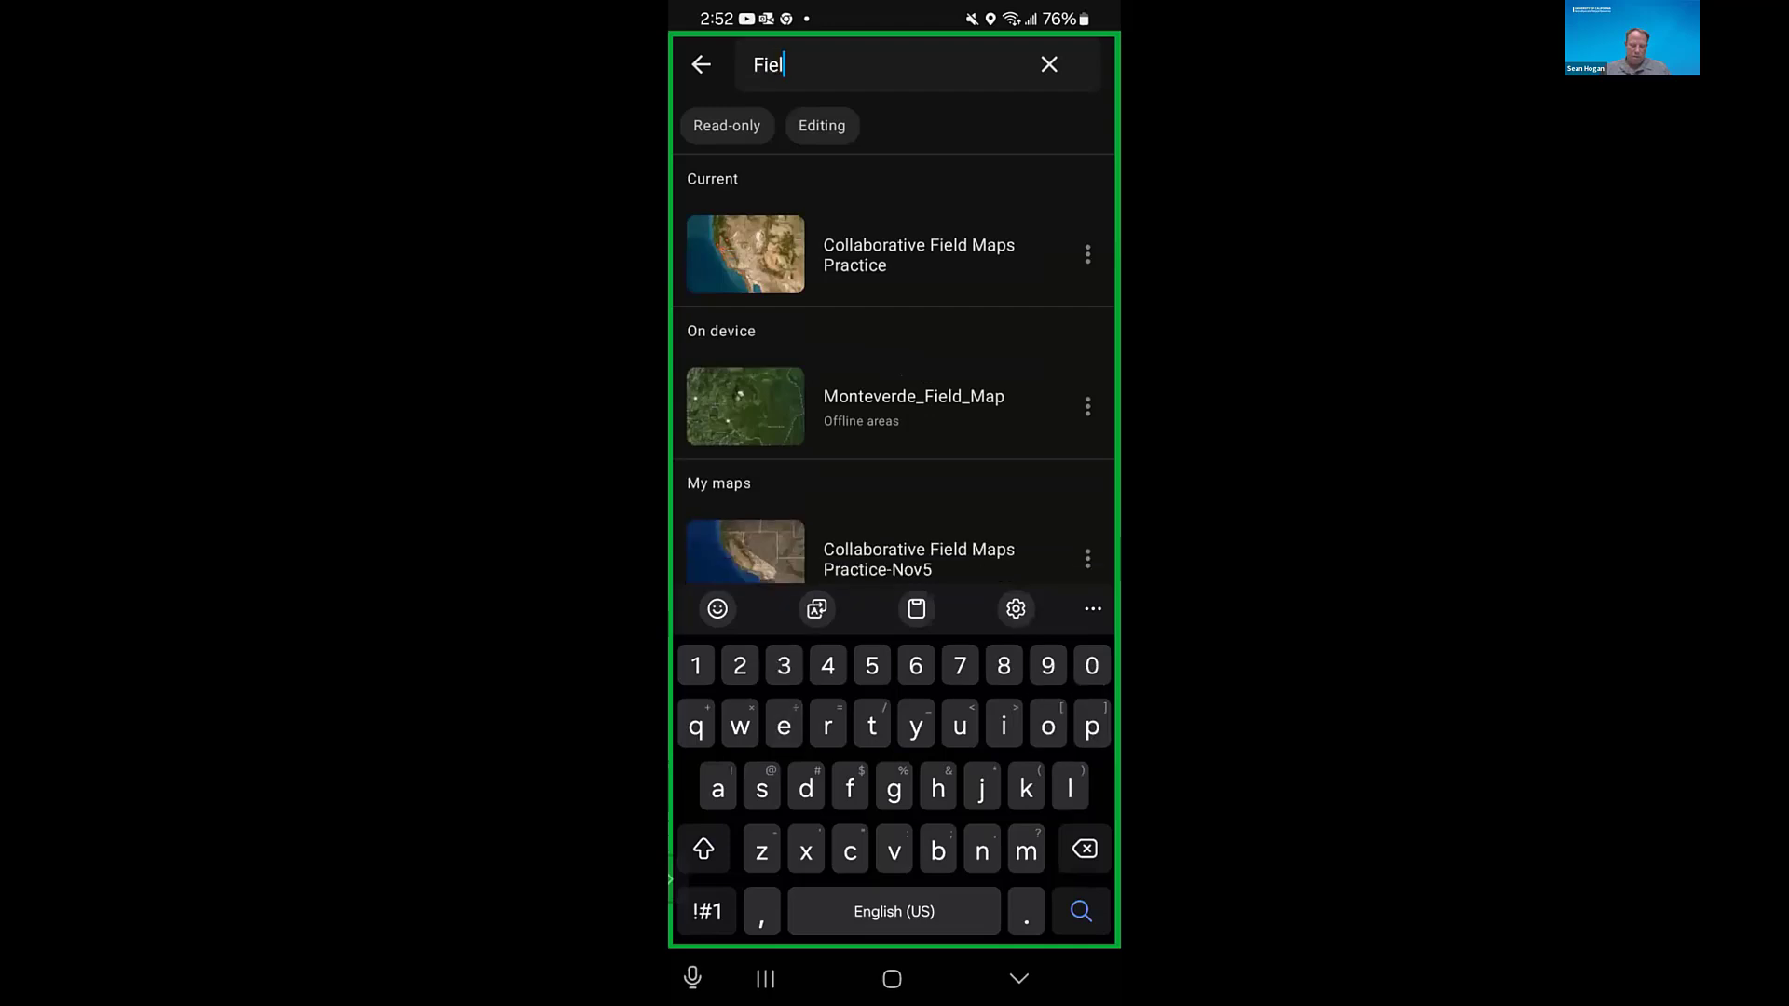
pyautogui.write('d m')
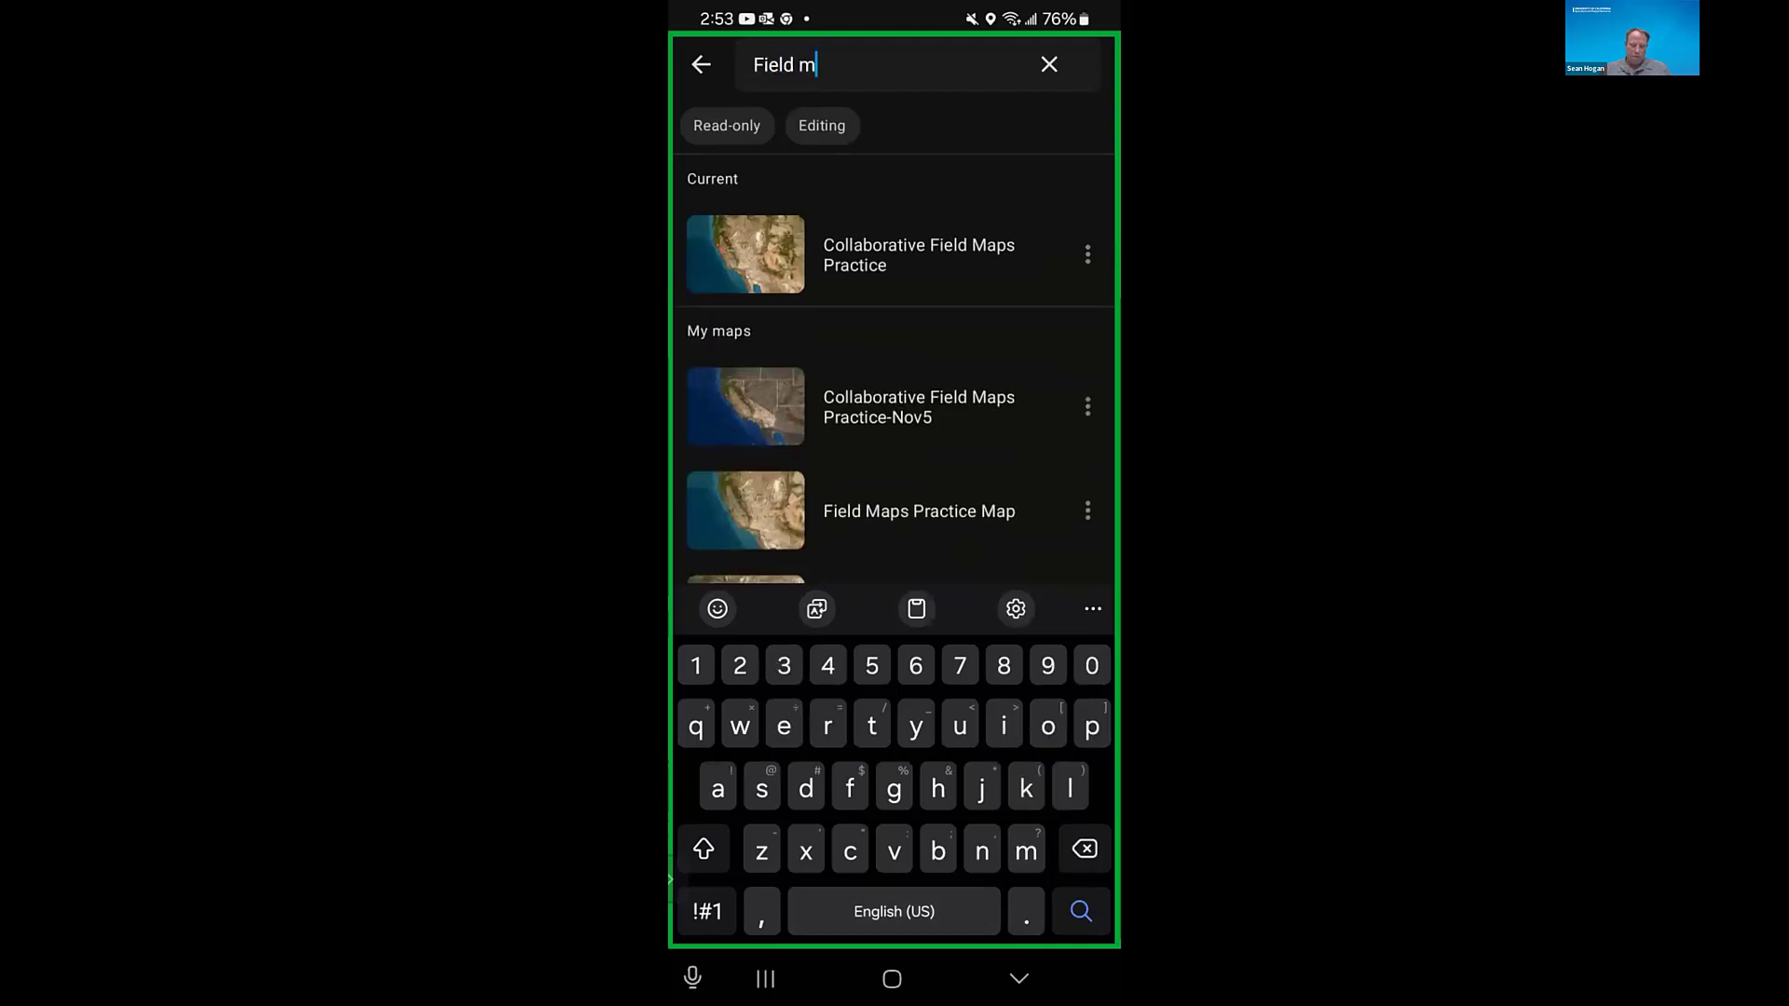
pyautogui.write('ap')
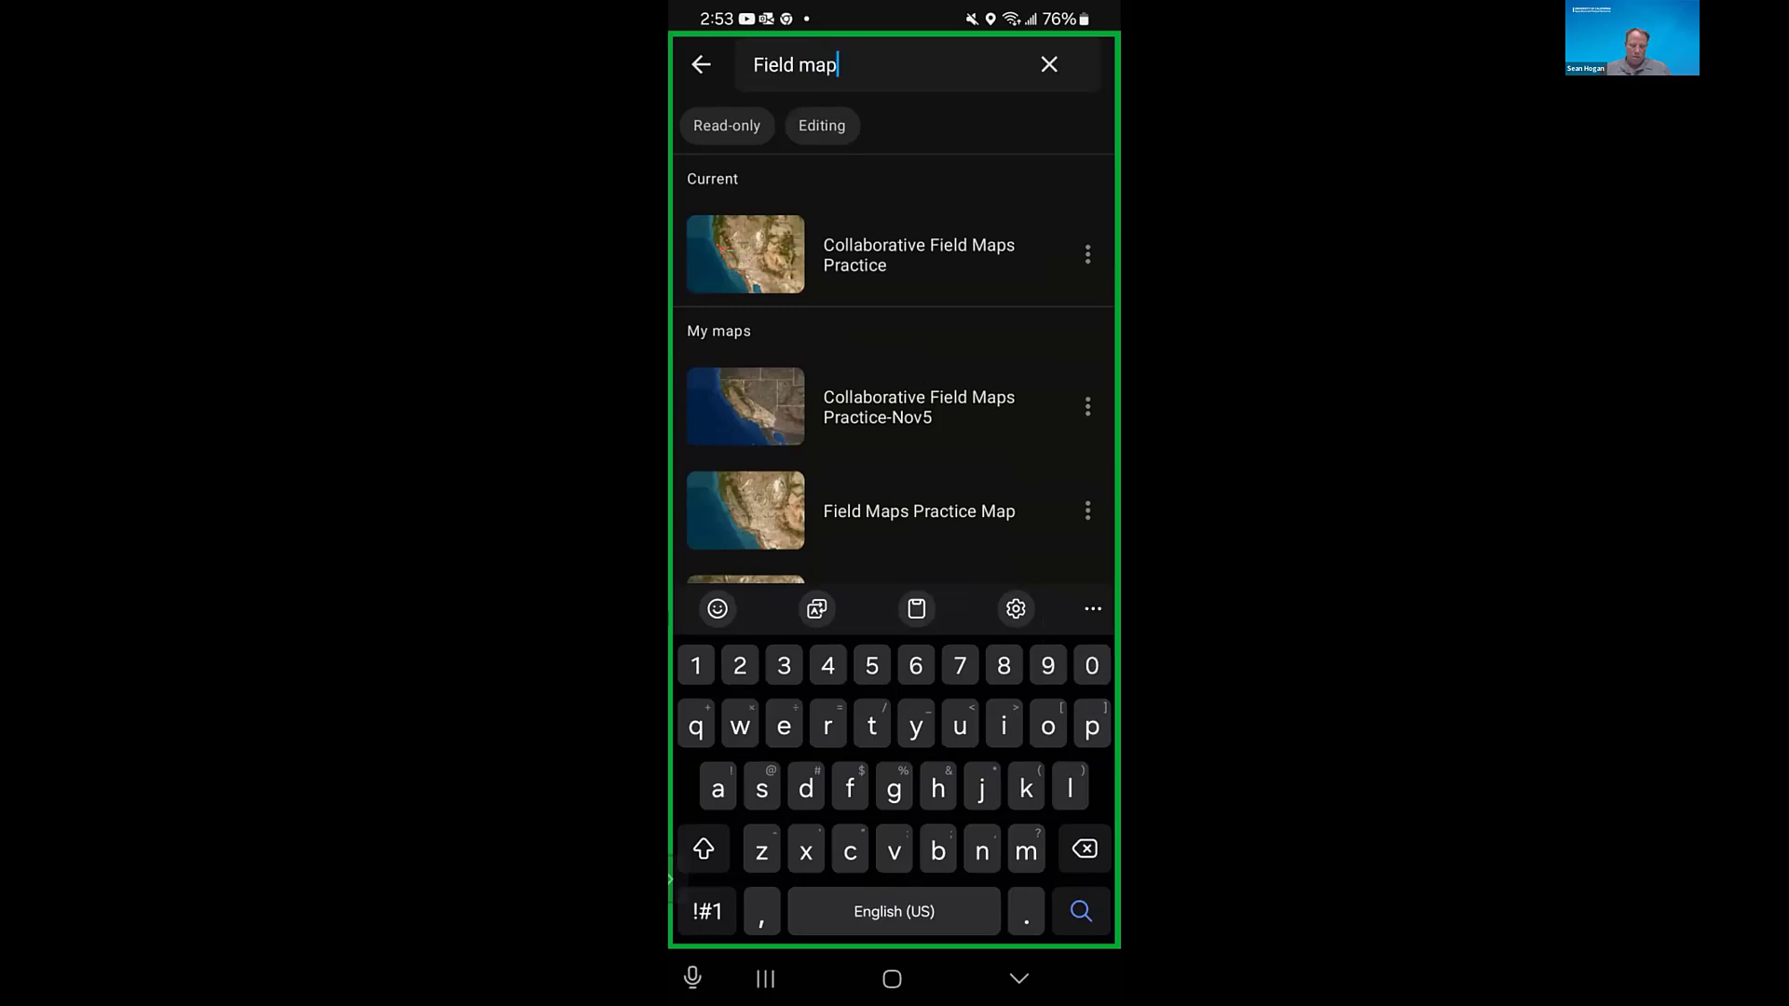
pyautogui.write('s ')
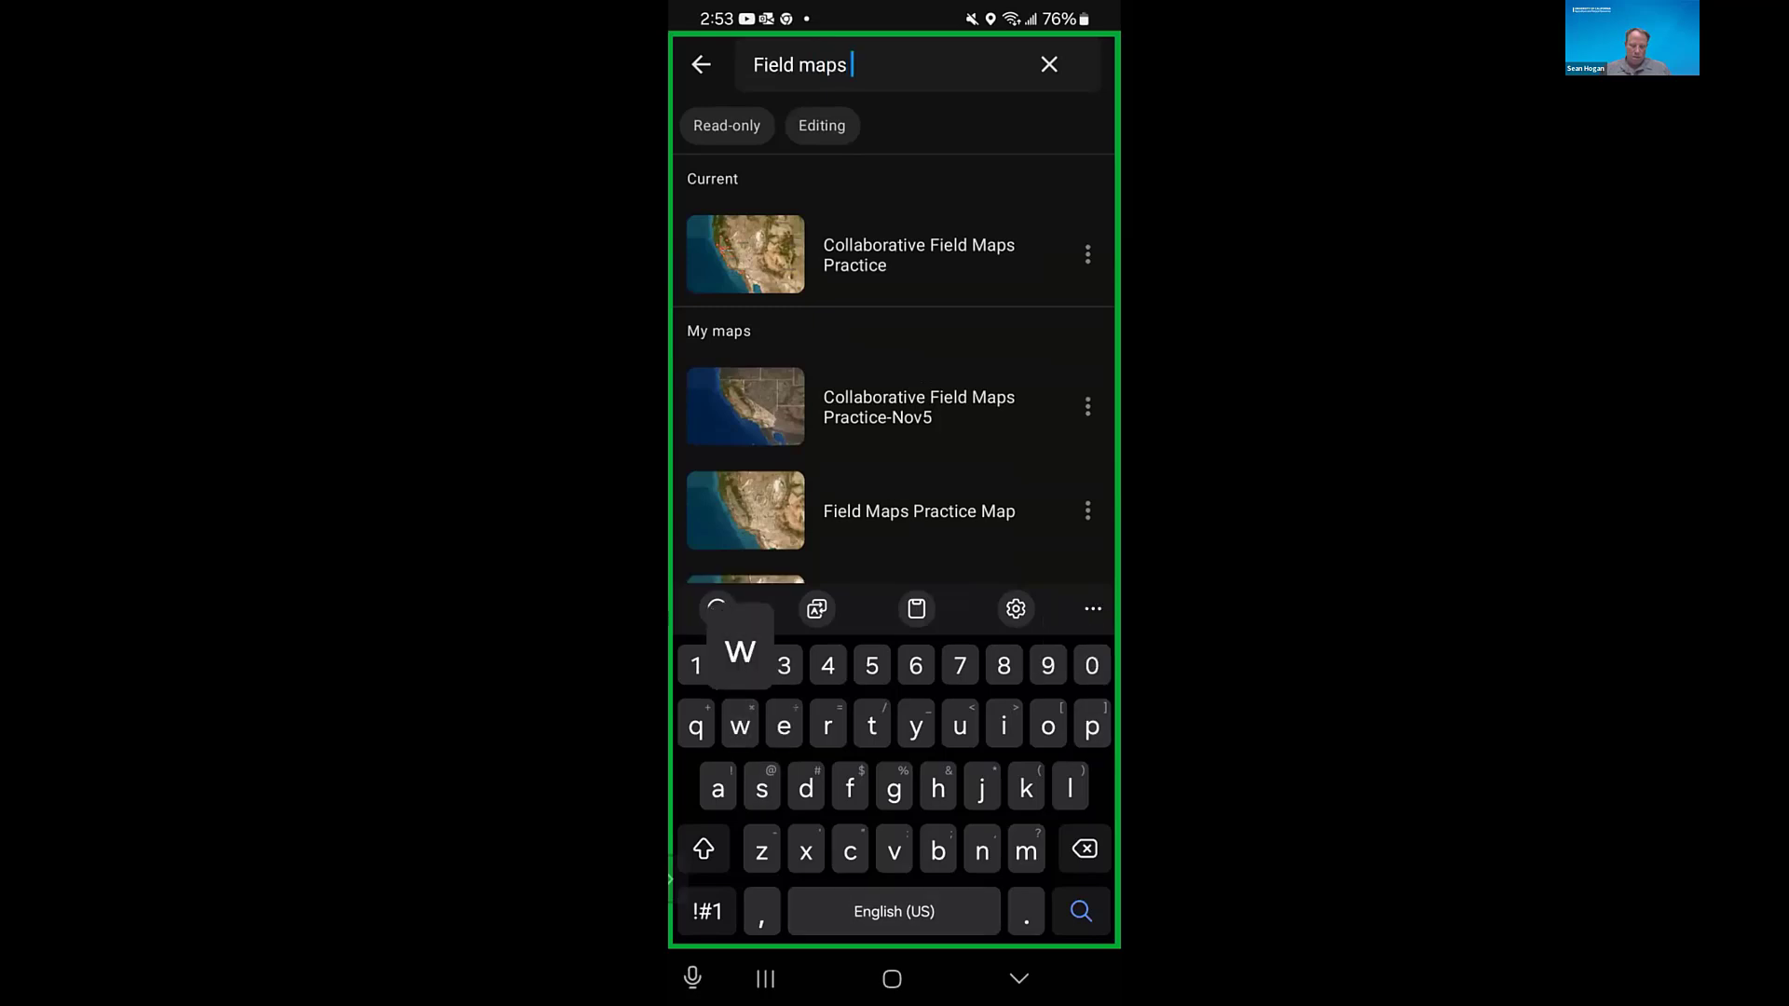
pyautogui.write('wor')
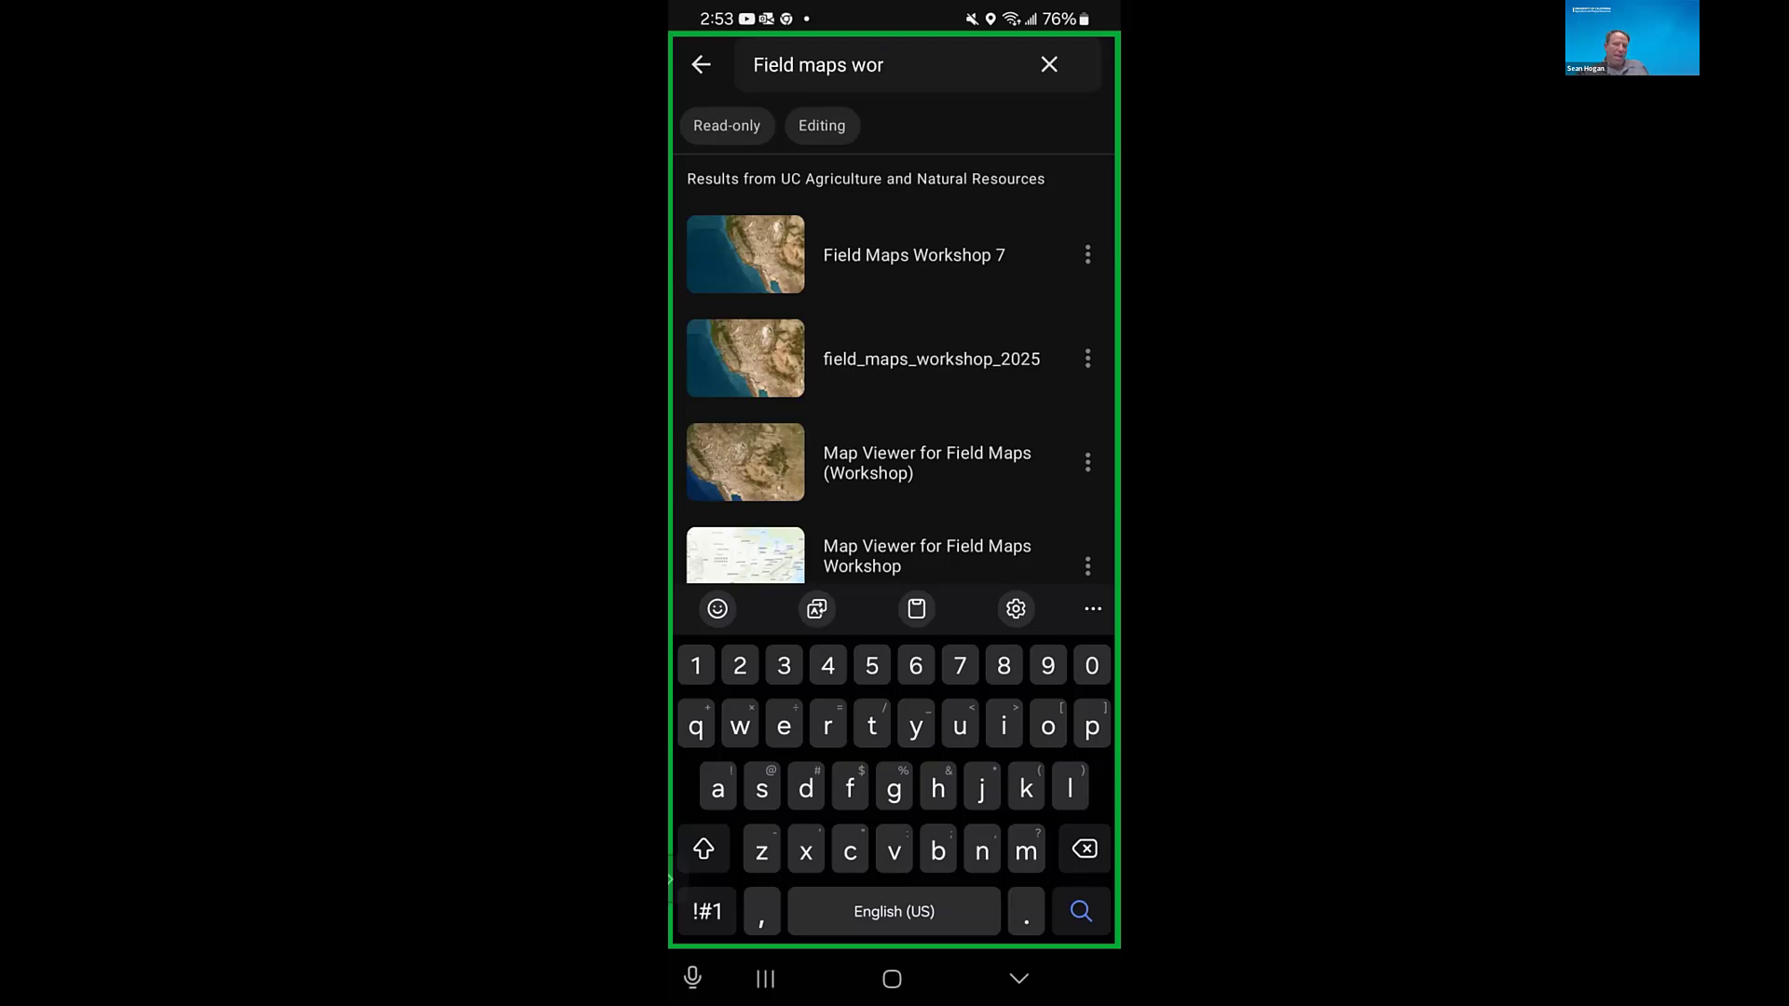
# - View the details of the Field Maps Workshop 7 map and close them
pyautogui.click(1087, 254)
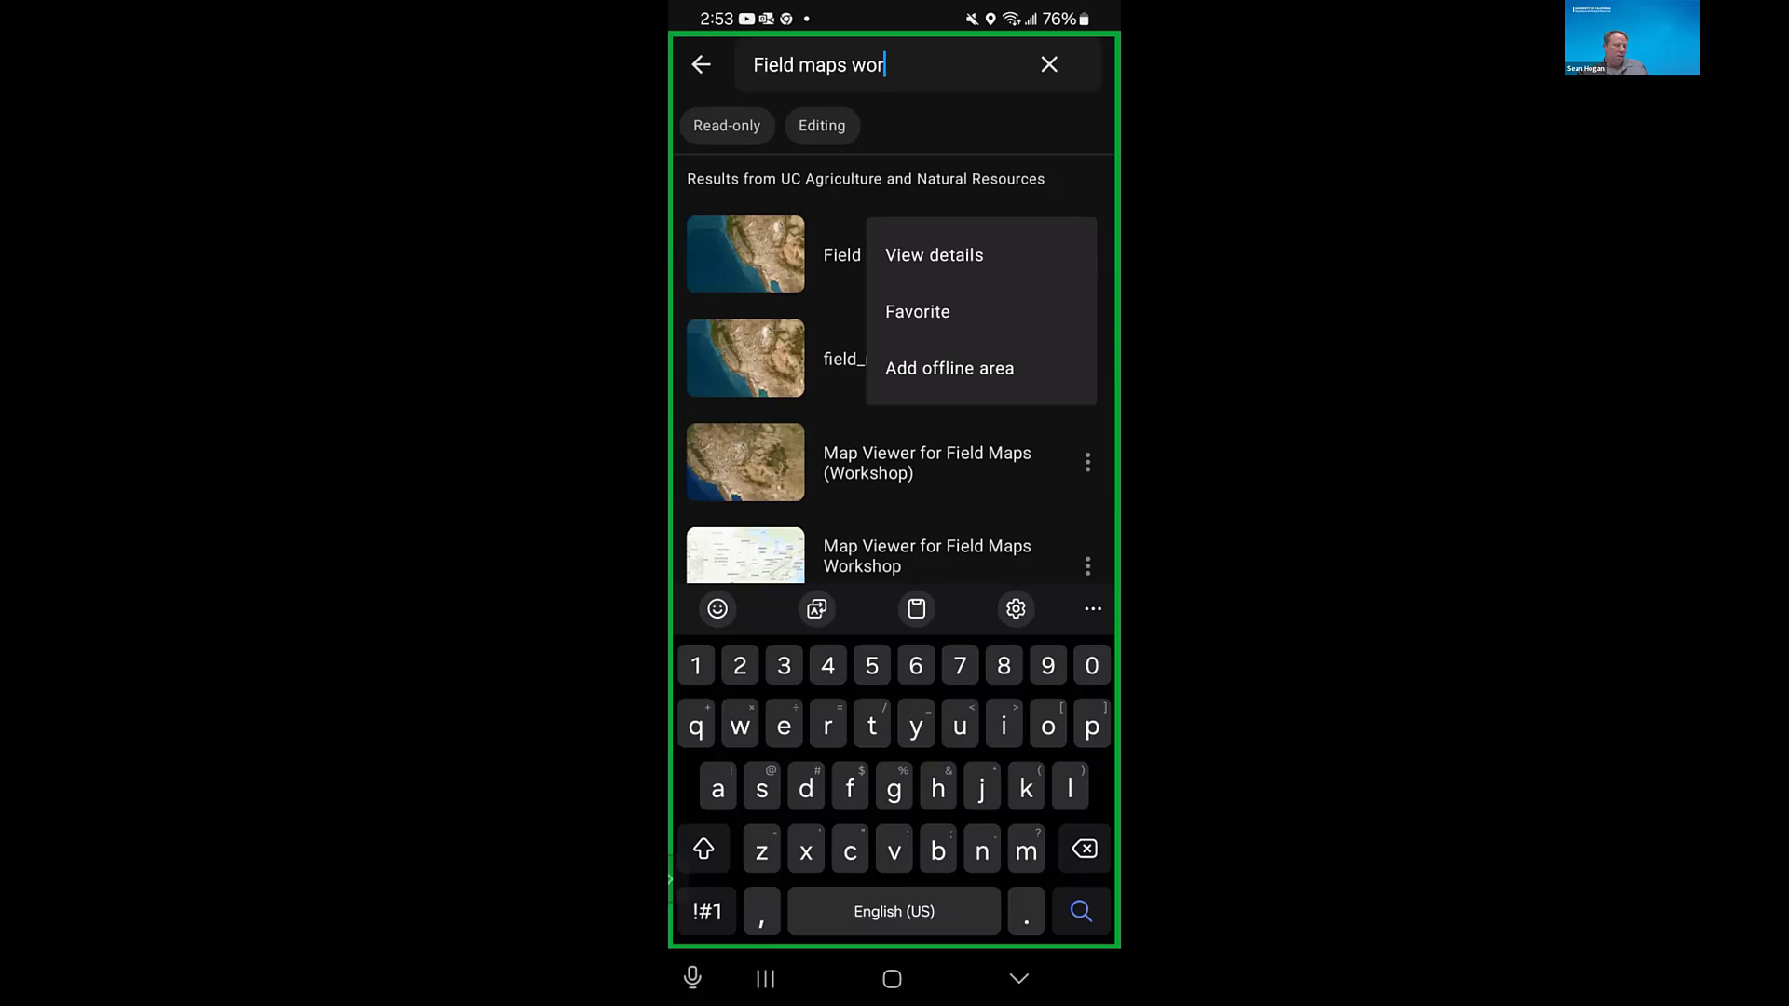
pyautogui.click(934, 255)
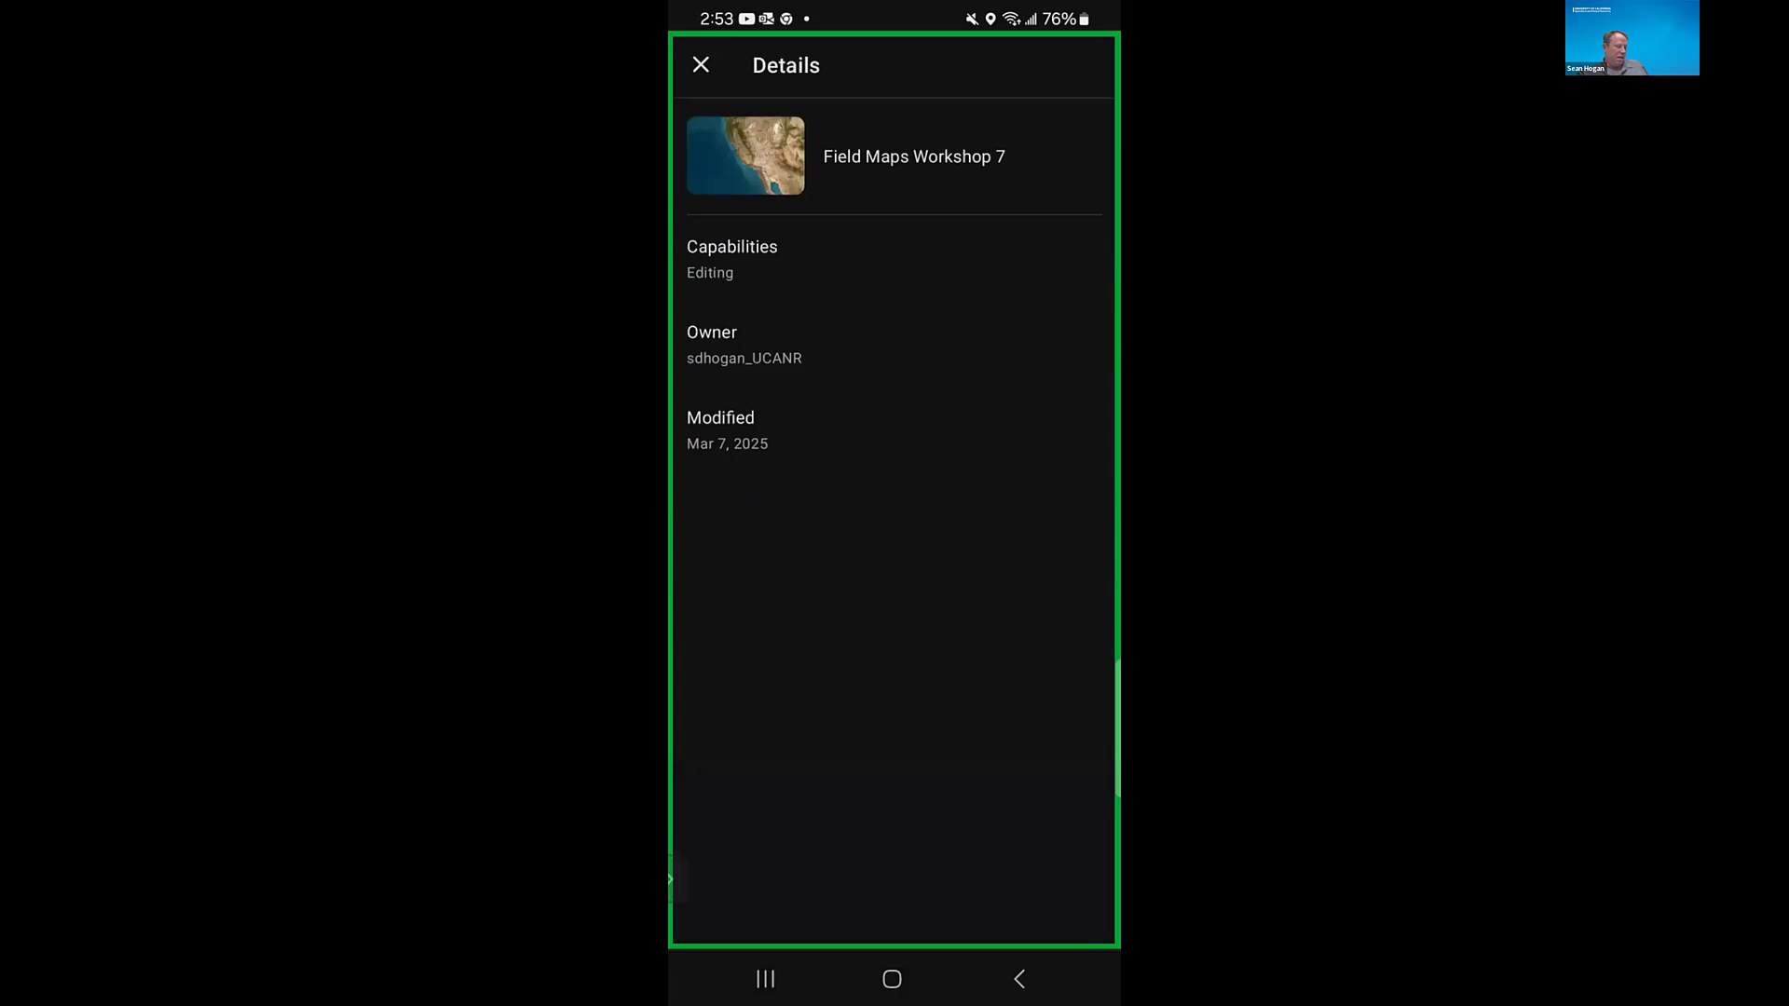
pyautogui.click(700, 64)
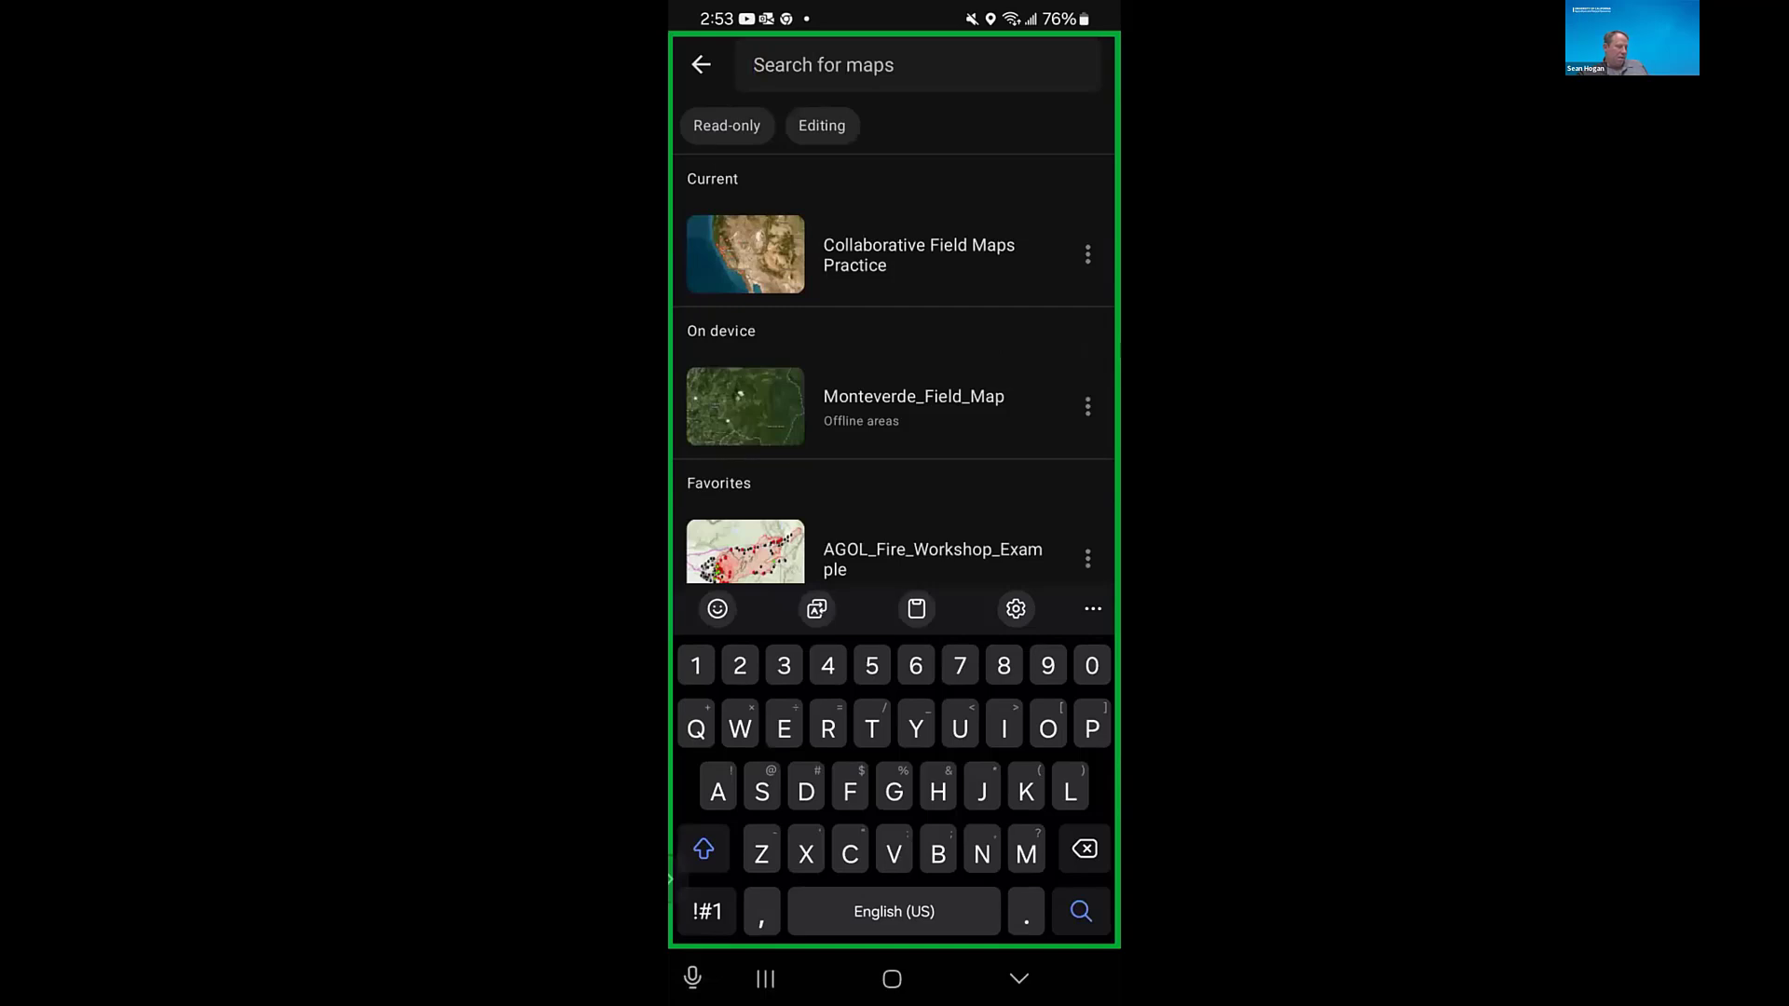
# - Search again for "Field maps wor" and mark the Field Maps Workshop 7 map as a favorite
pyautogui.click(824, 65)
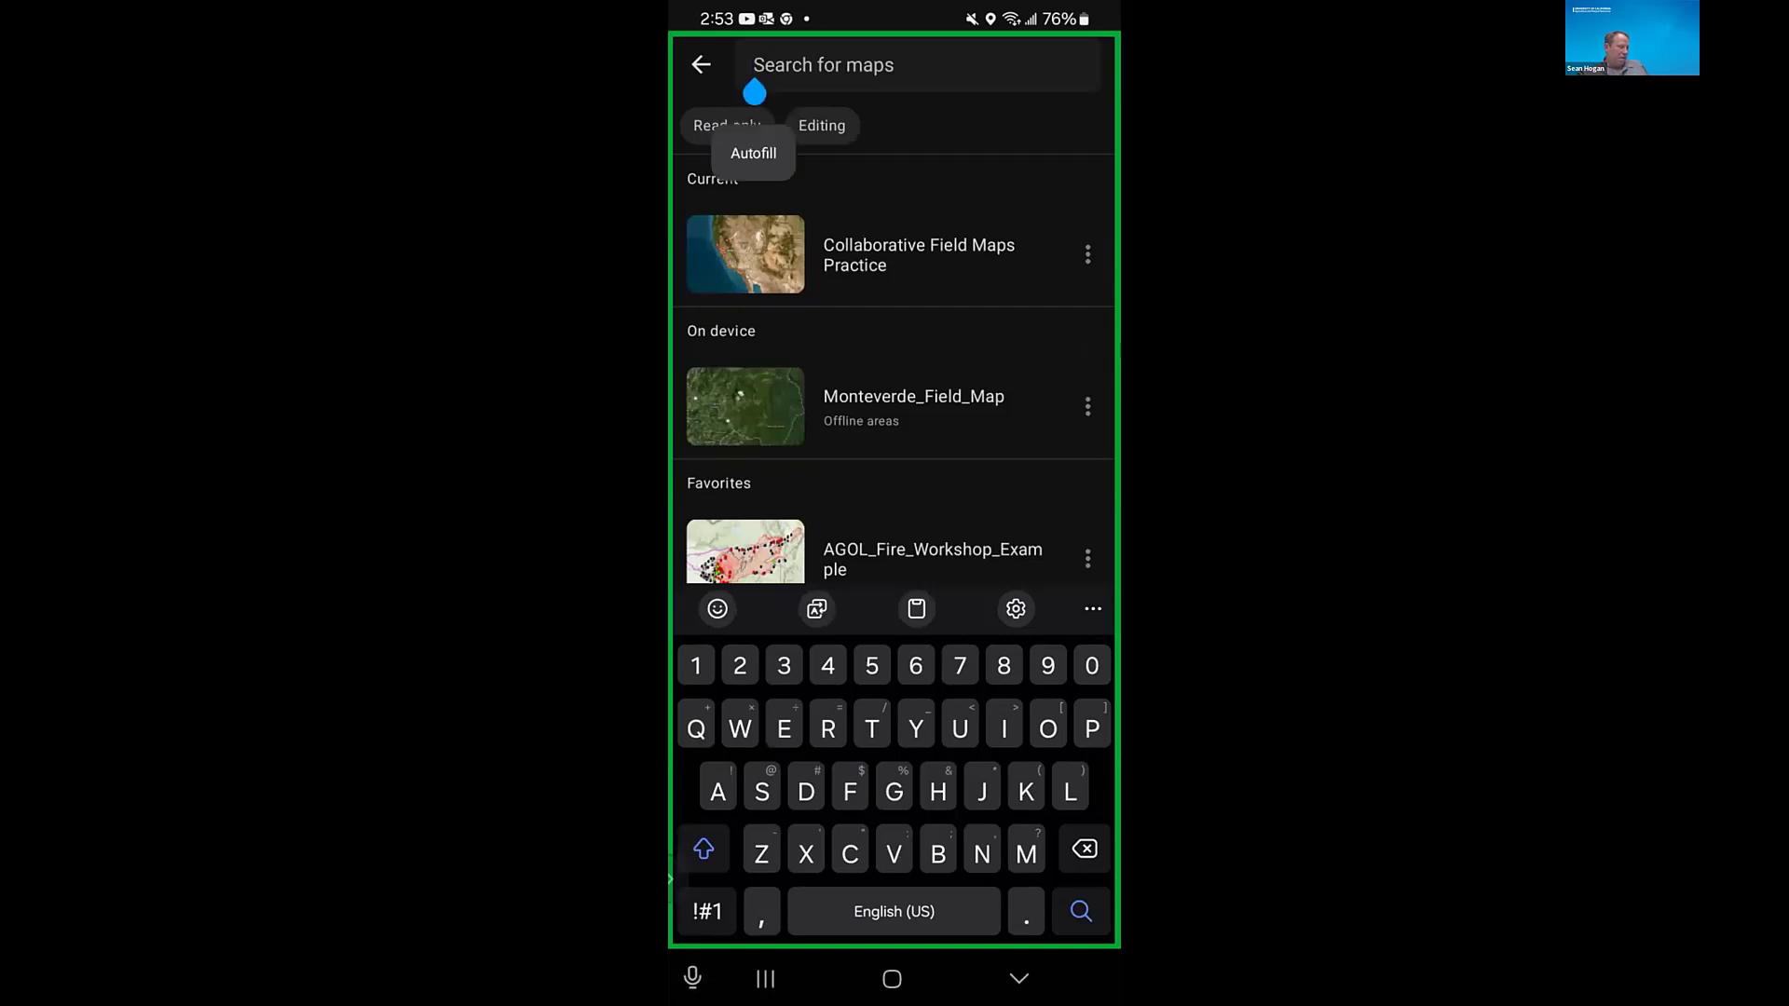
pyautogui.write('Field maps wor')
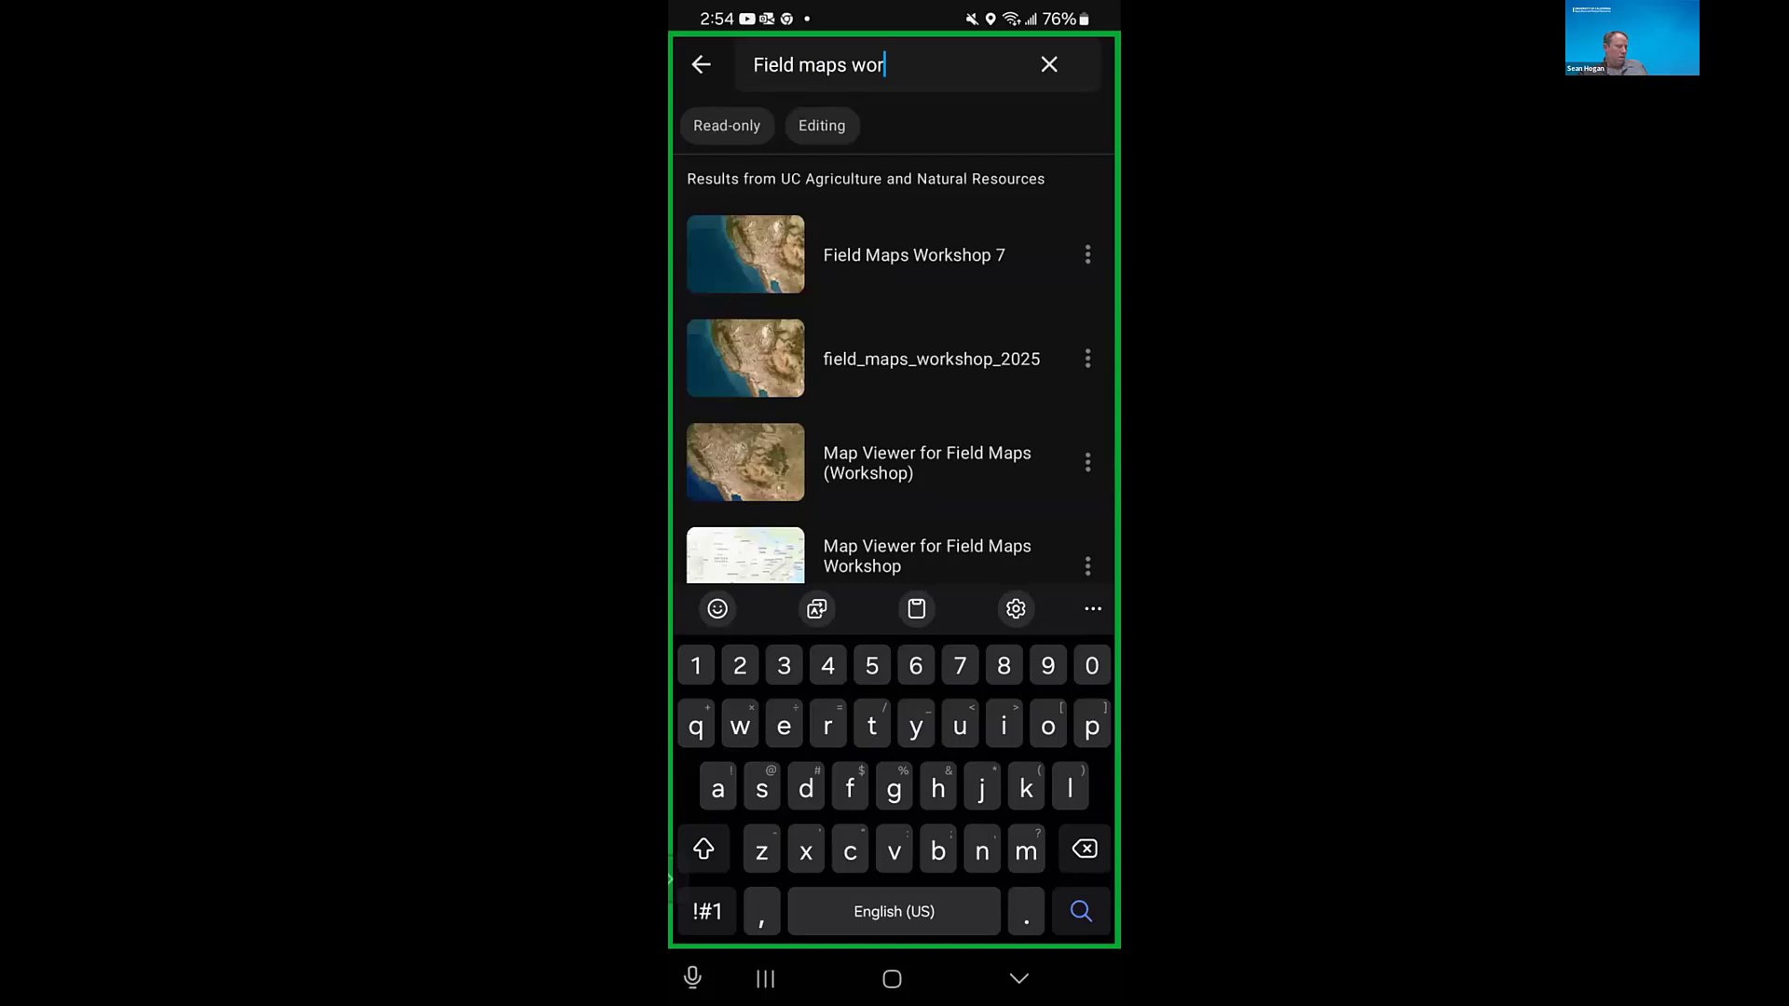
pyautogui.click(1088, 254)
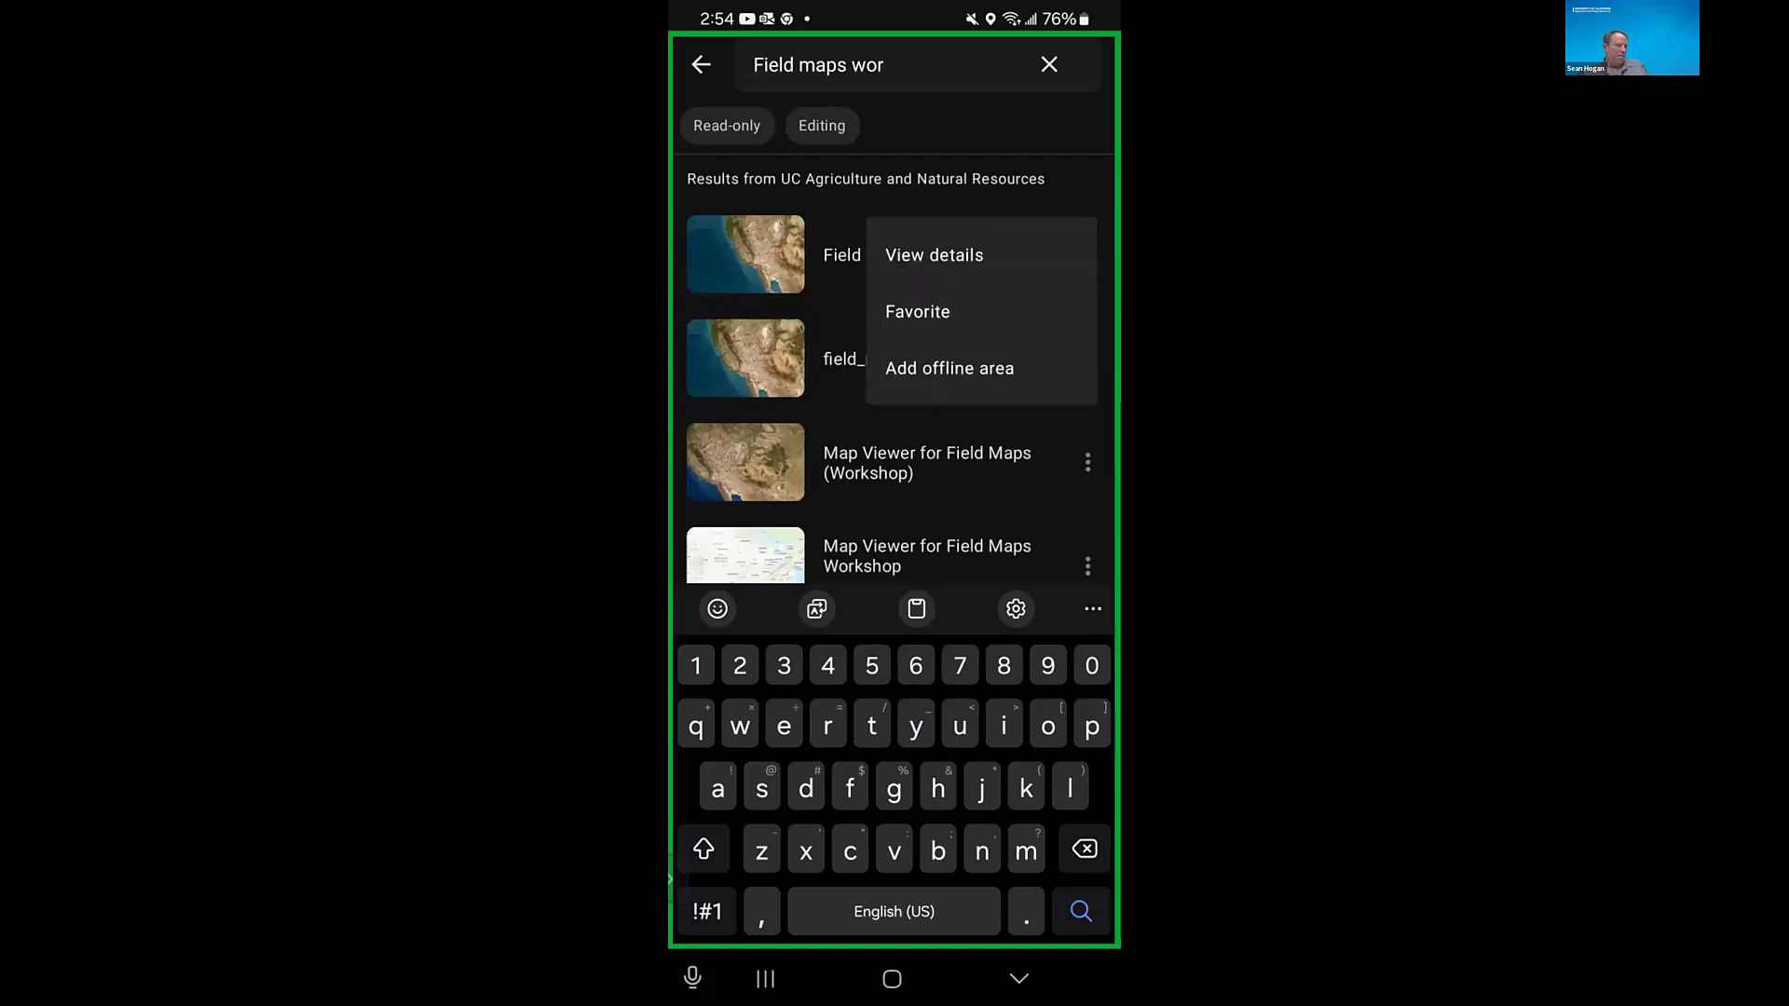
pyautogui.click(918, 312)
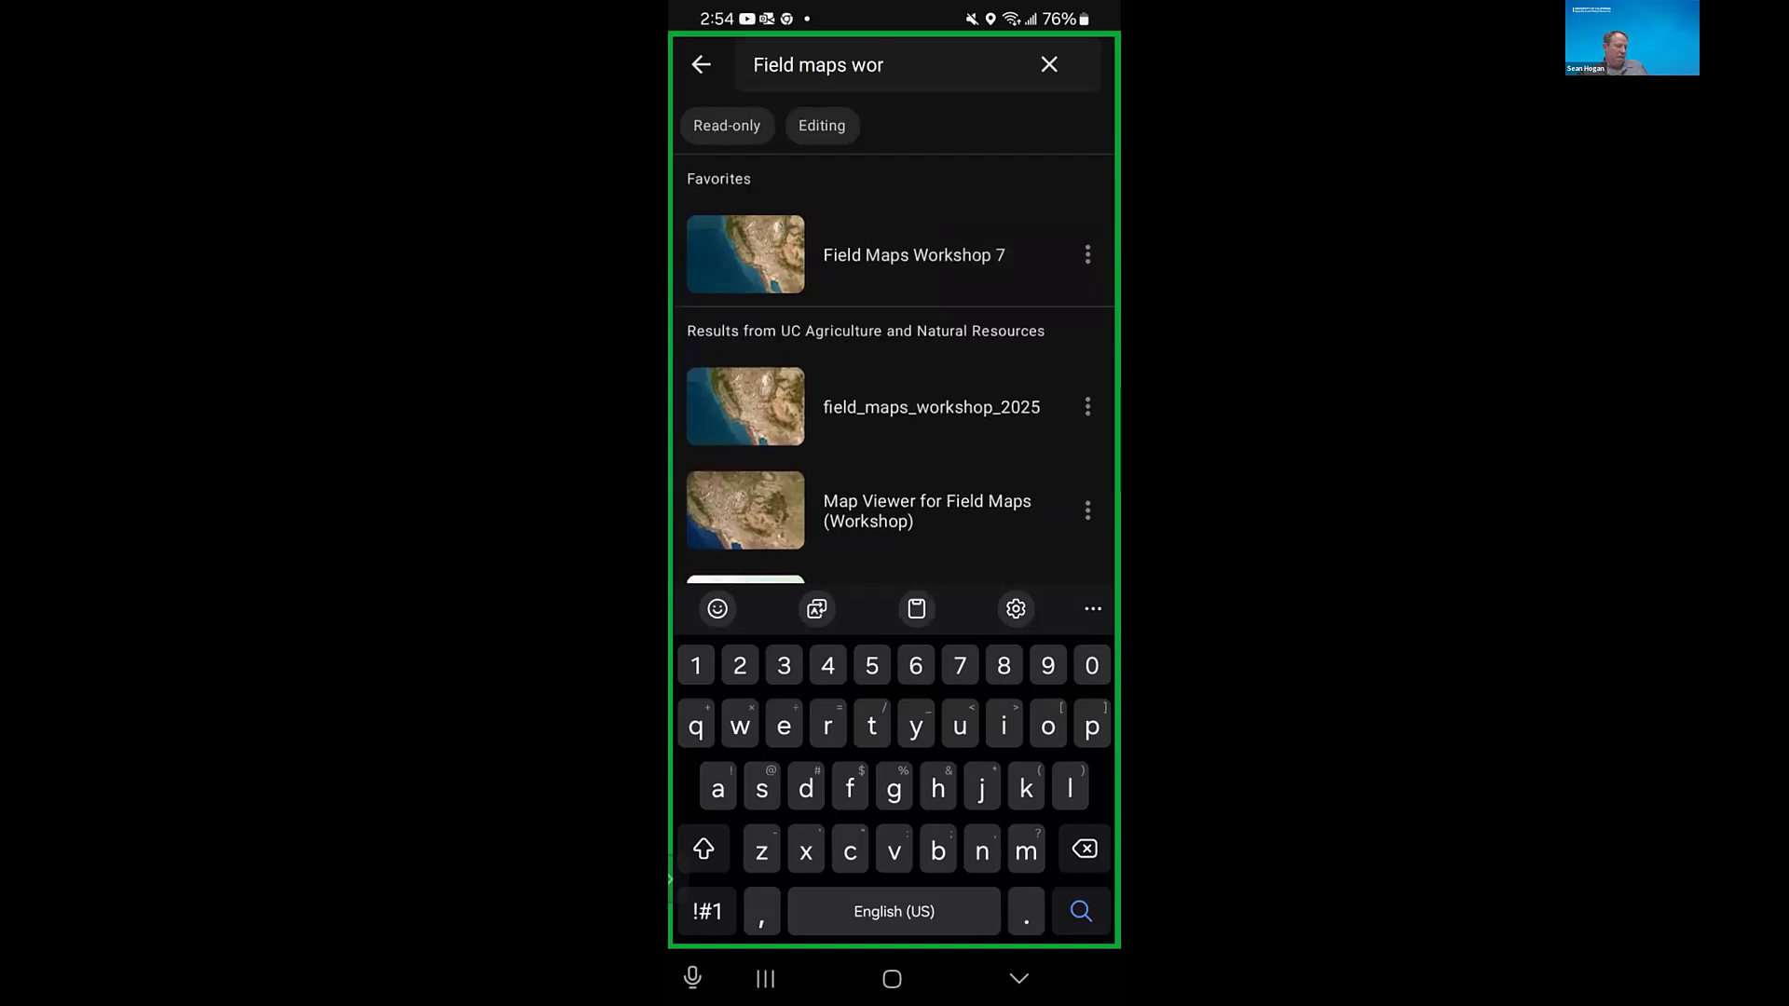
# - Preview adding an offline area to Field Maps Workshop 7, framing it near the current location in Davis, and leave without downloading it
pyautogui.click(1088, 254)
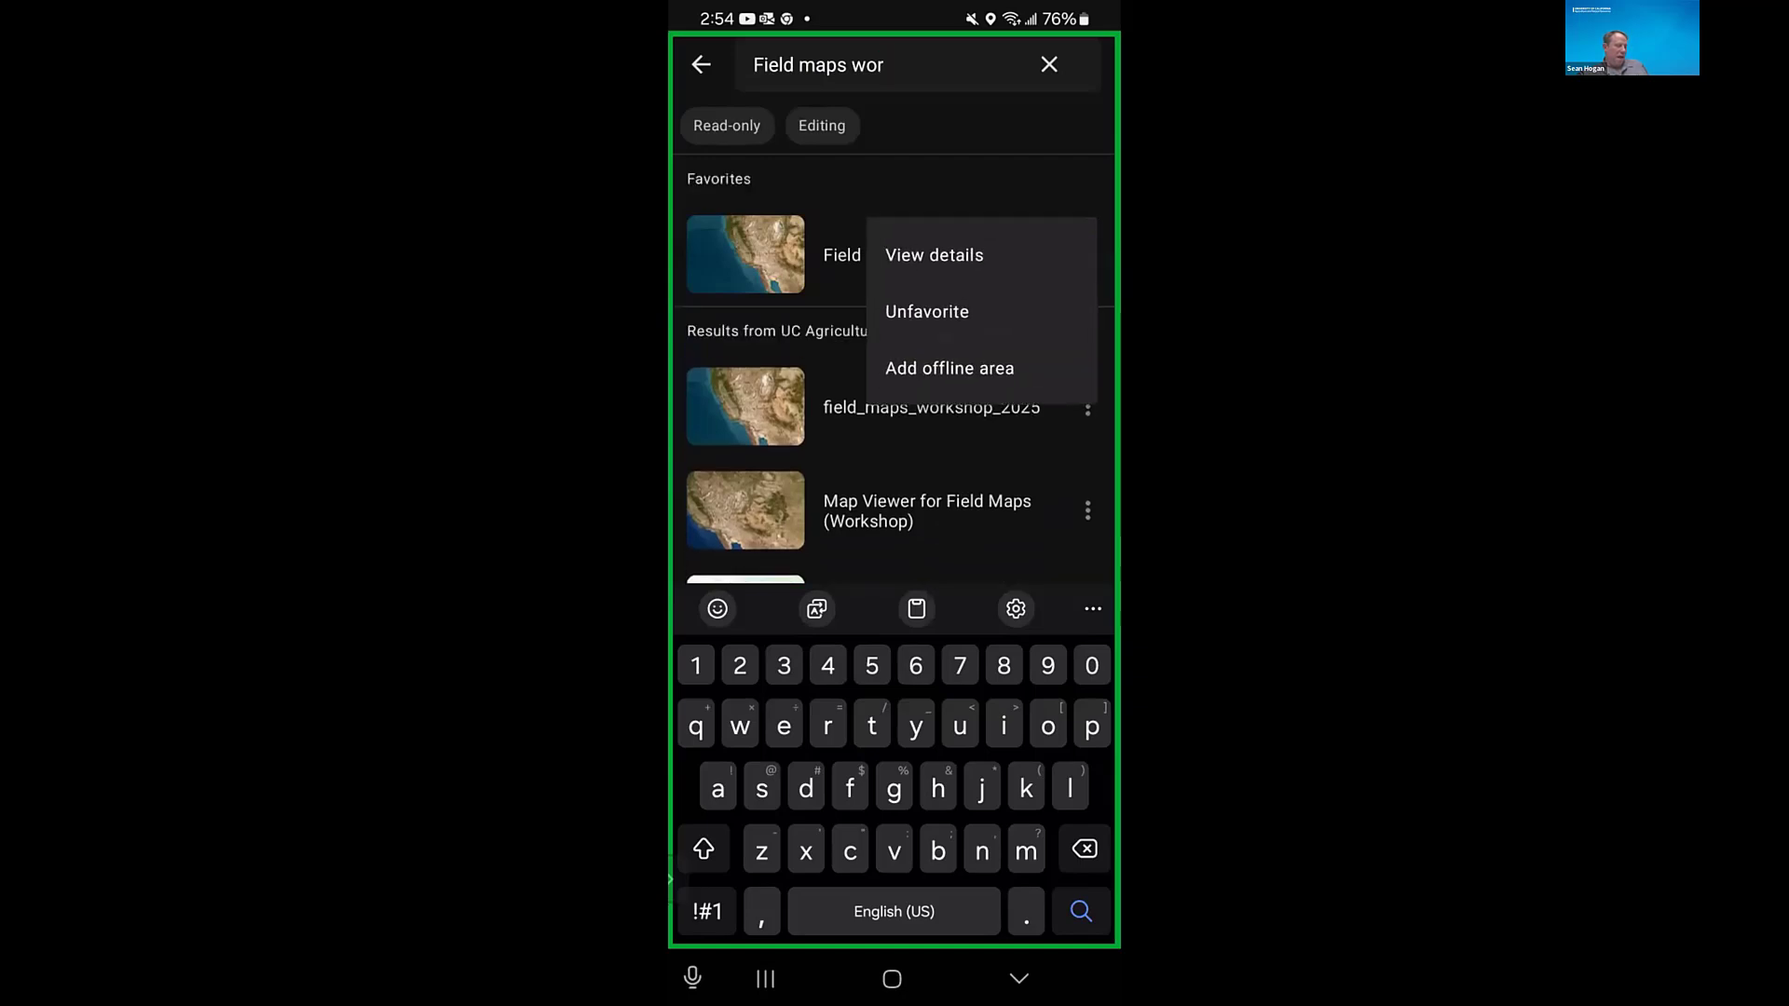
pyautogui.click(949, 368)
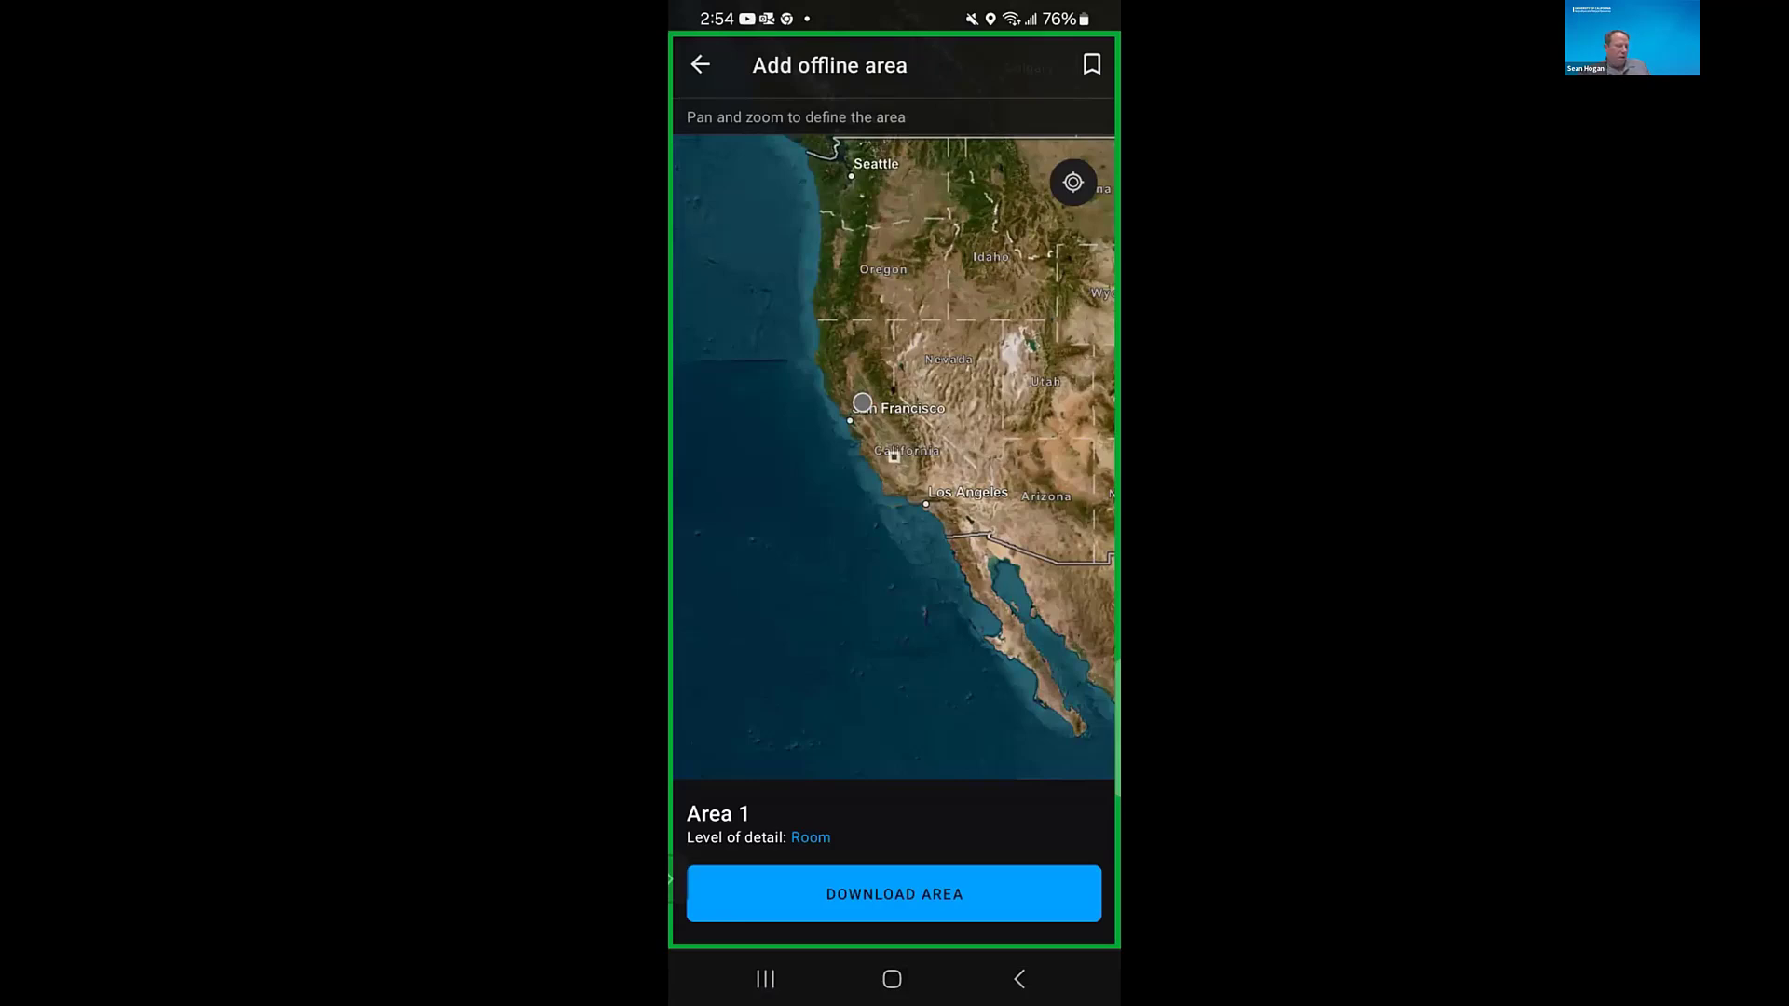
pyautogui.scroll(3, 862, 402)
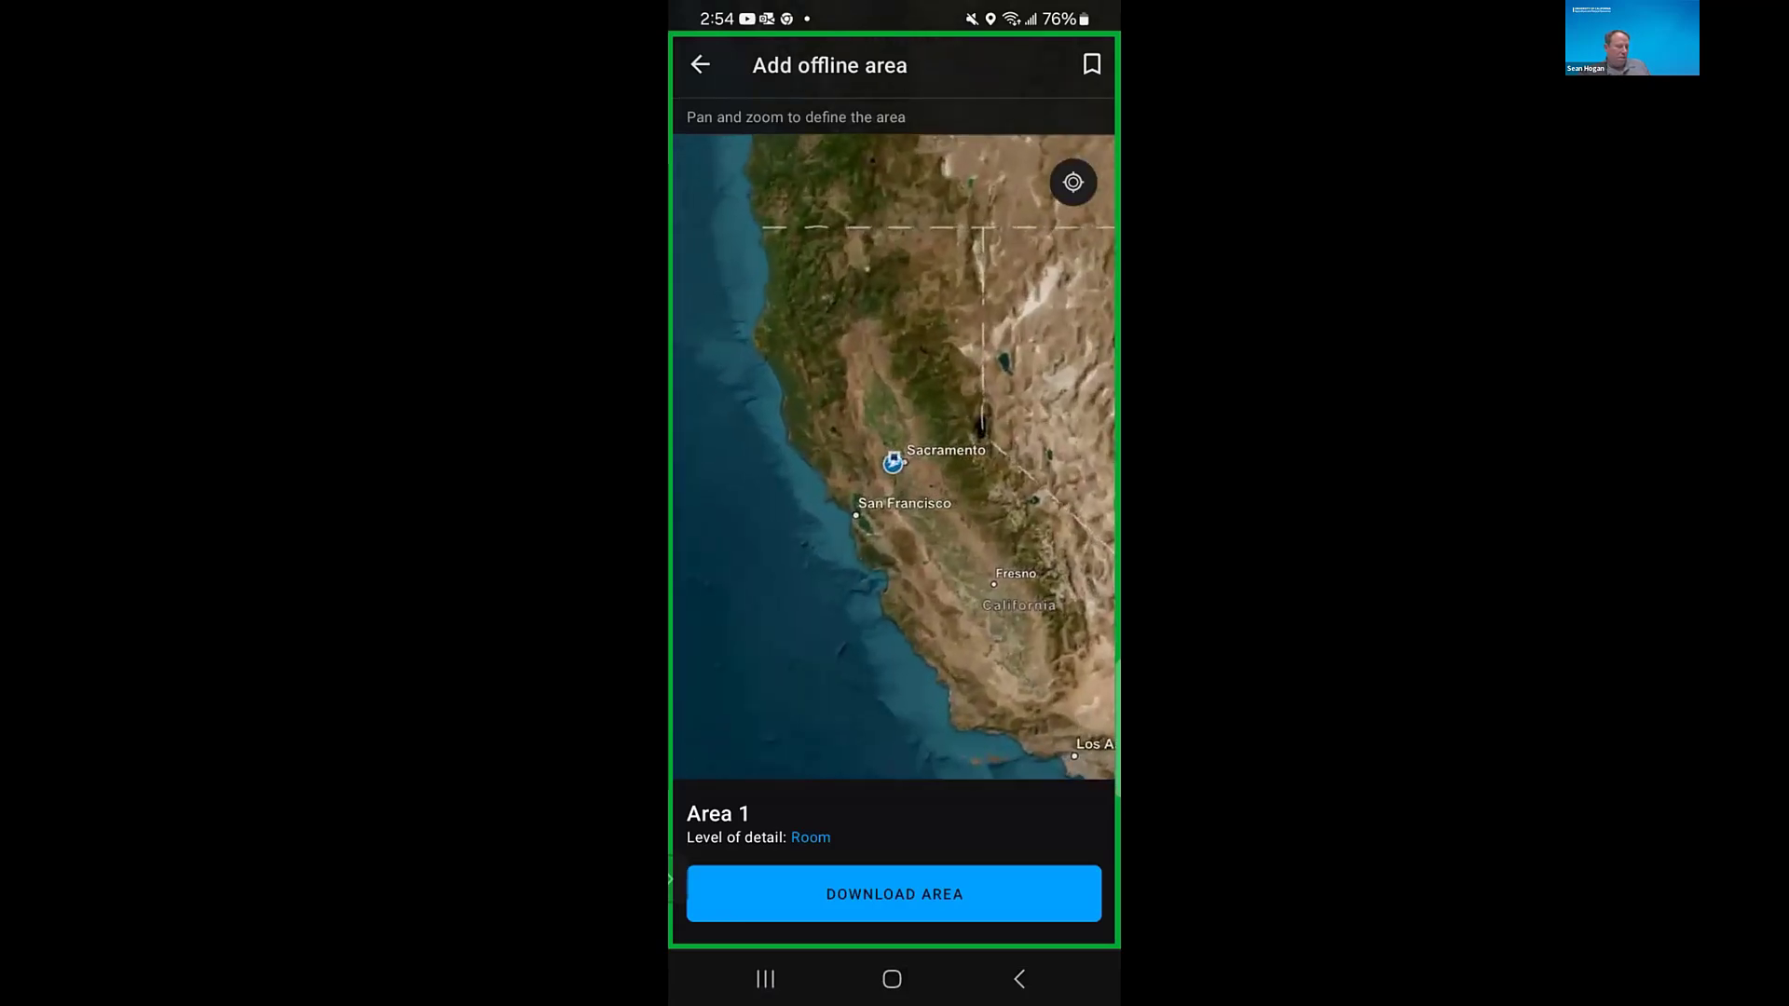
pyautogui.scroll(4, 892, 460)
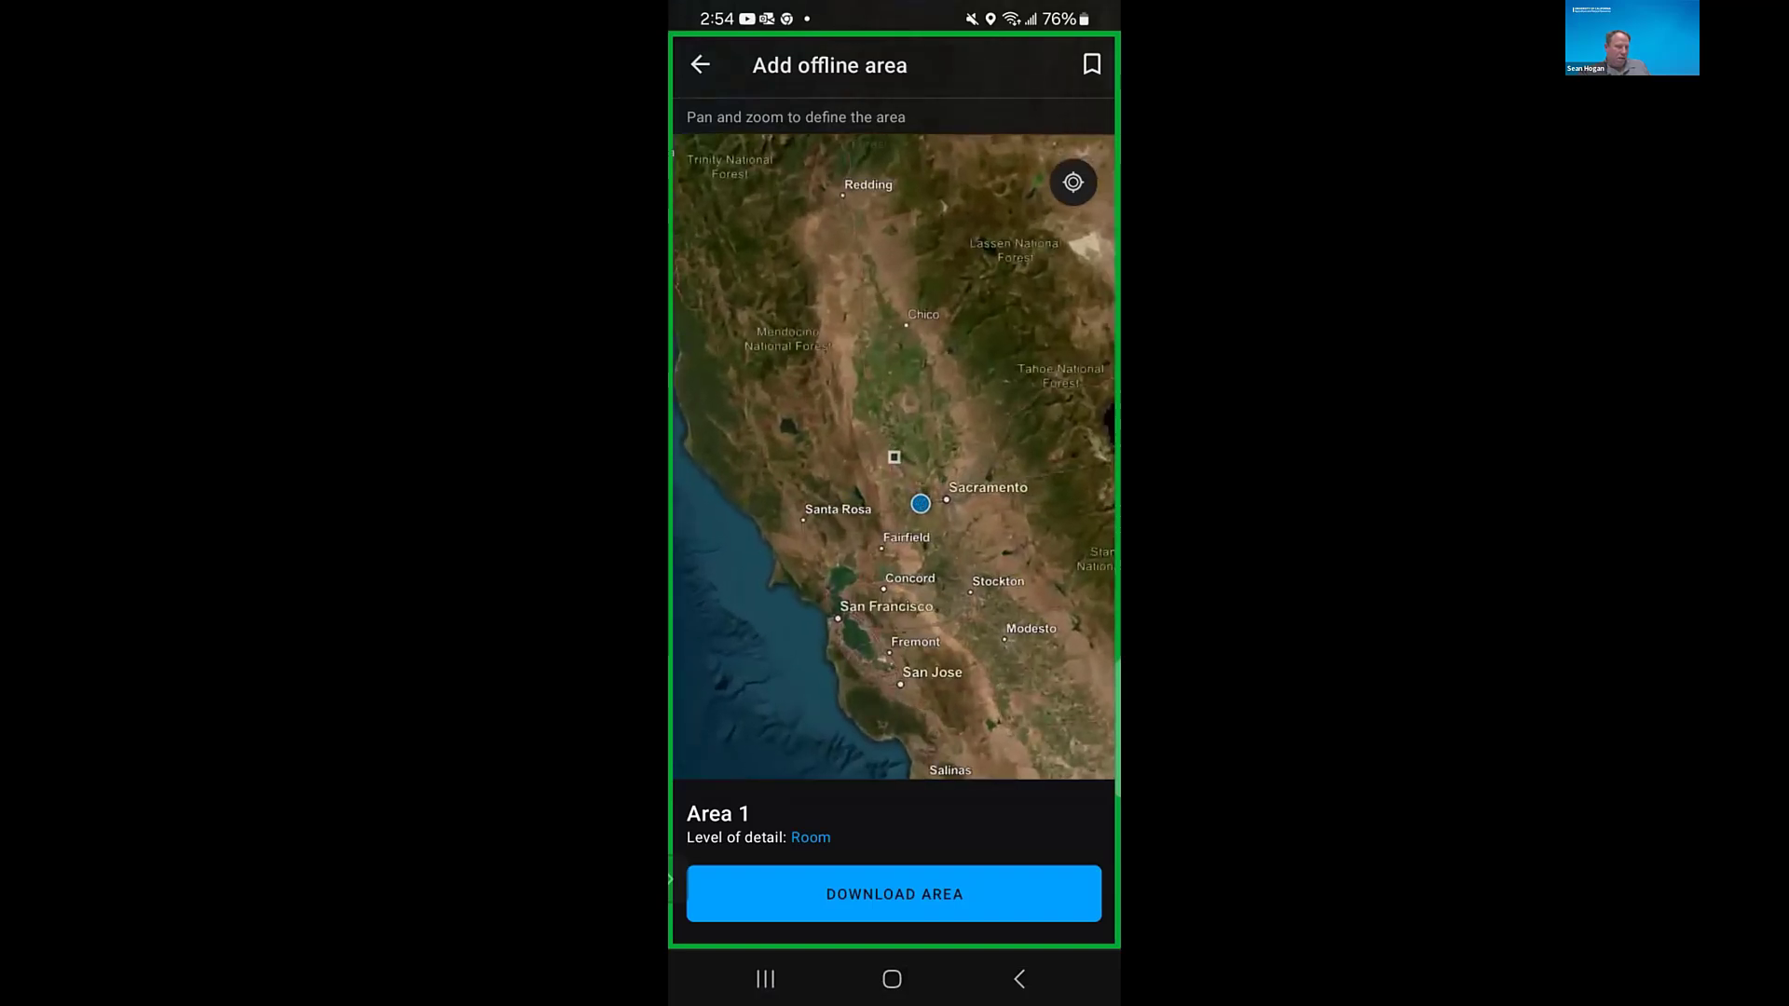
pyautogui.scroll(5, 894, 456)
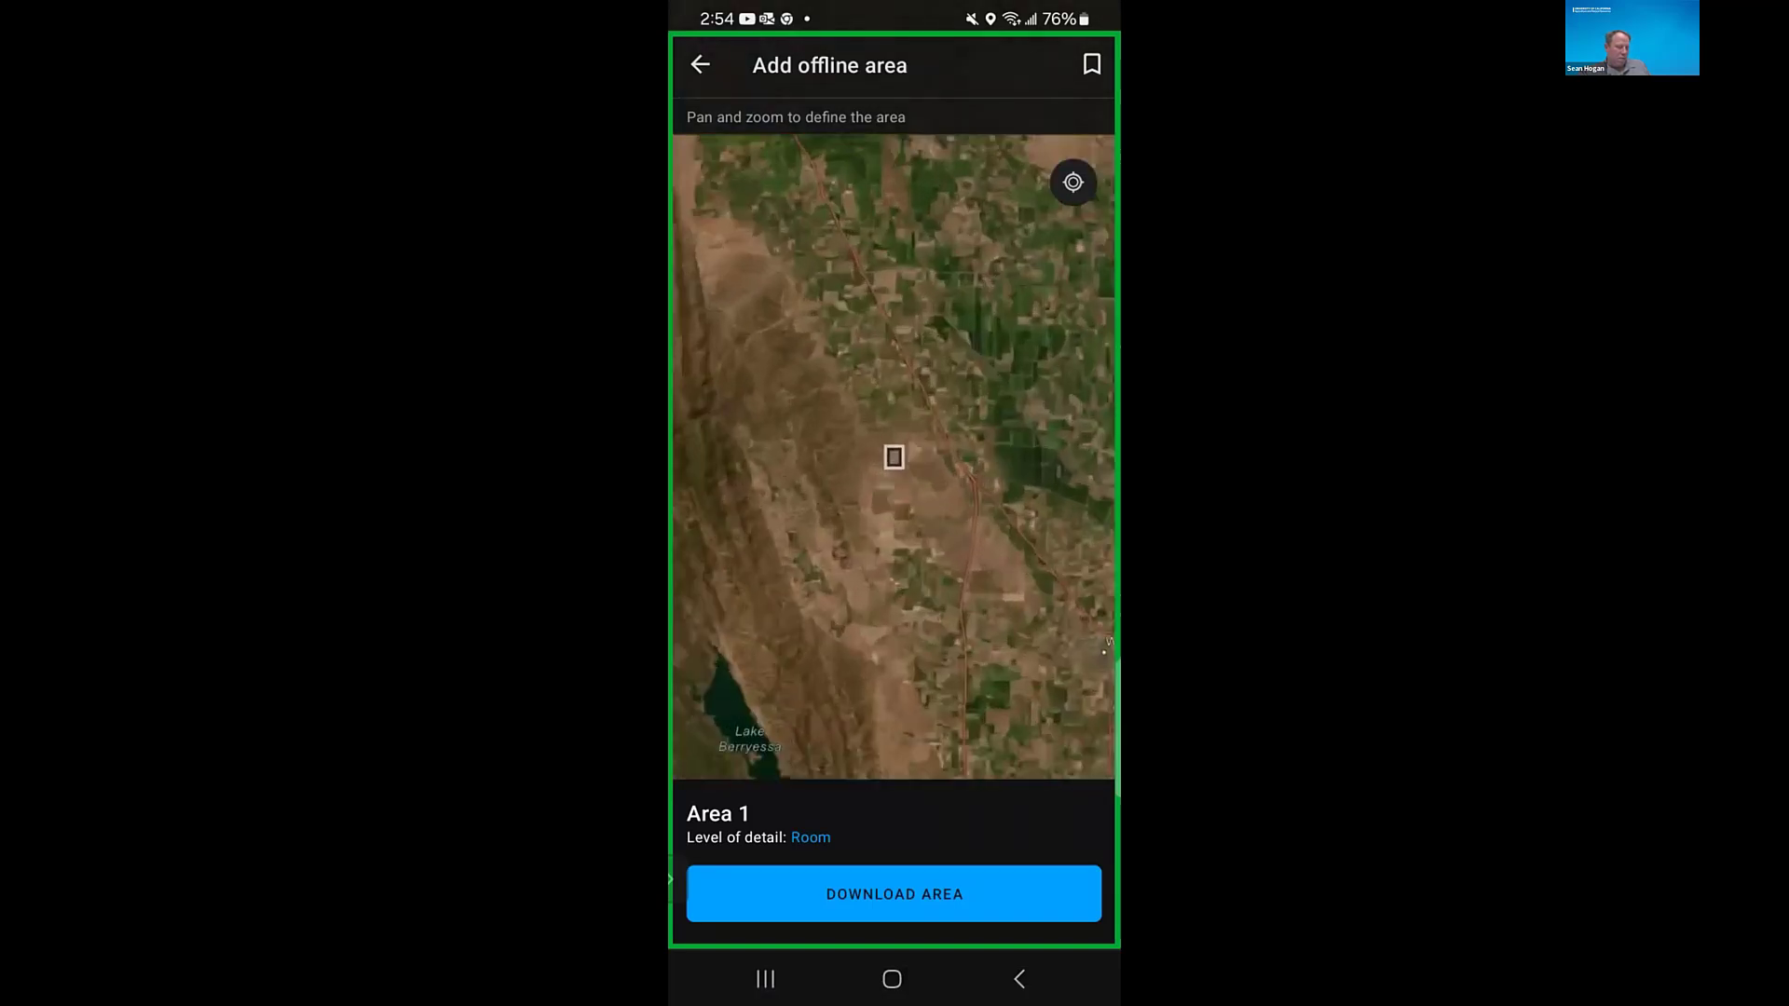
pyautogui.scroll(5, 894, 456)
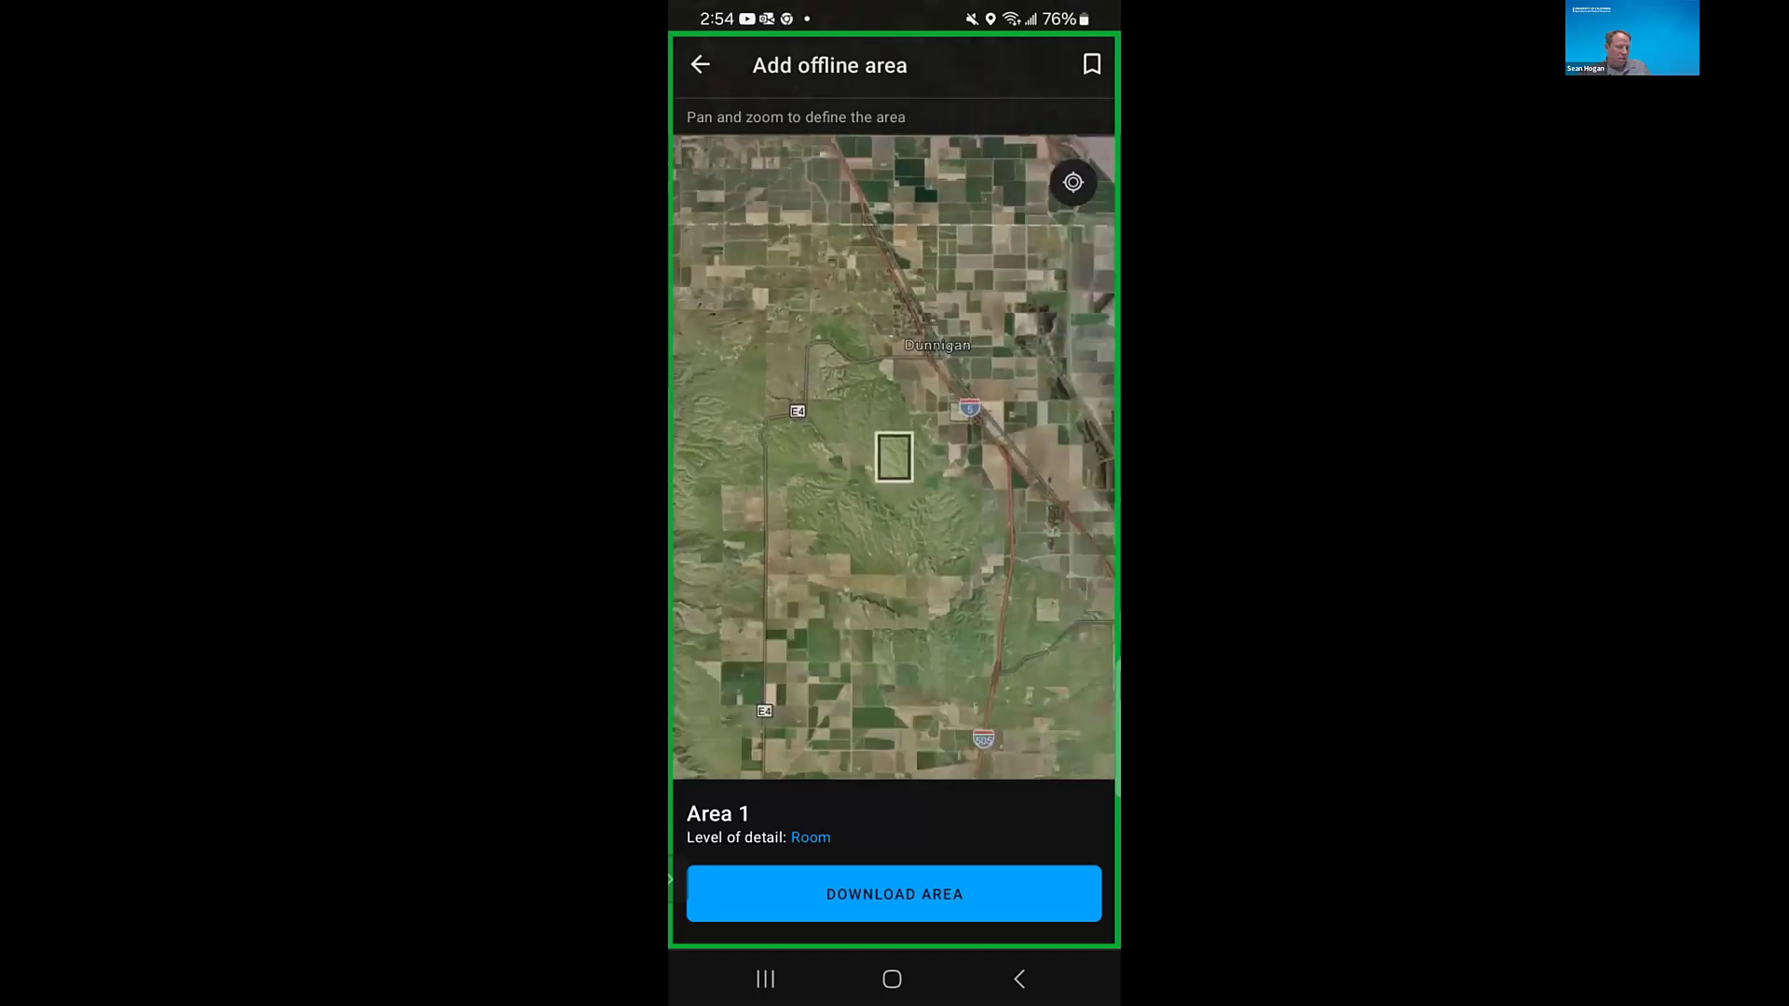
pyautogui.scroll(-3, 894, 456)
pyautogui.scroll(5, 894, 457)
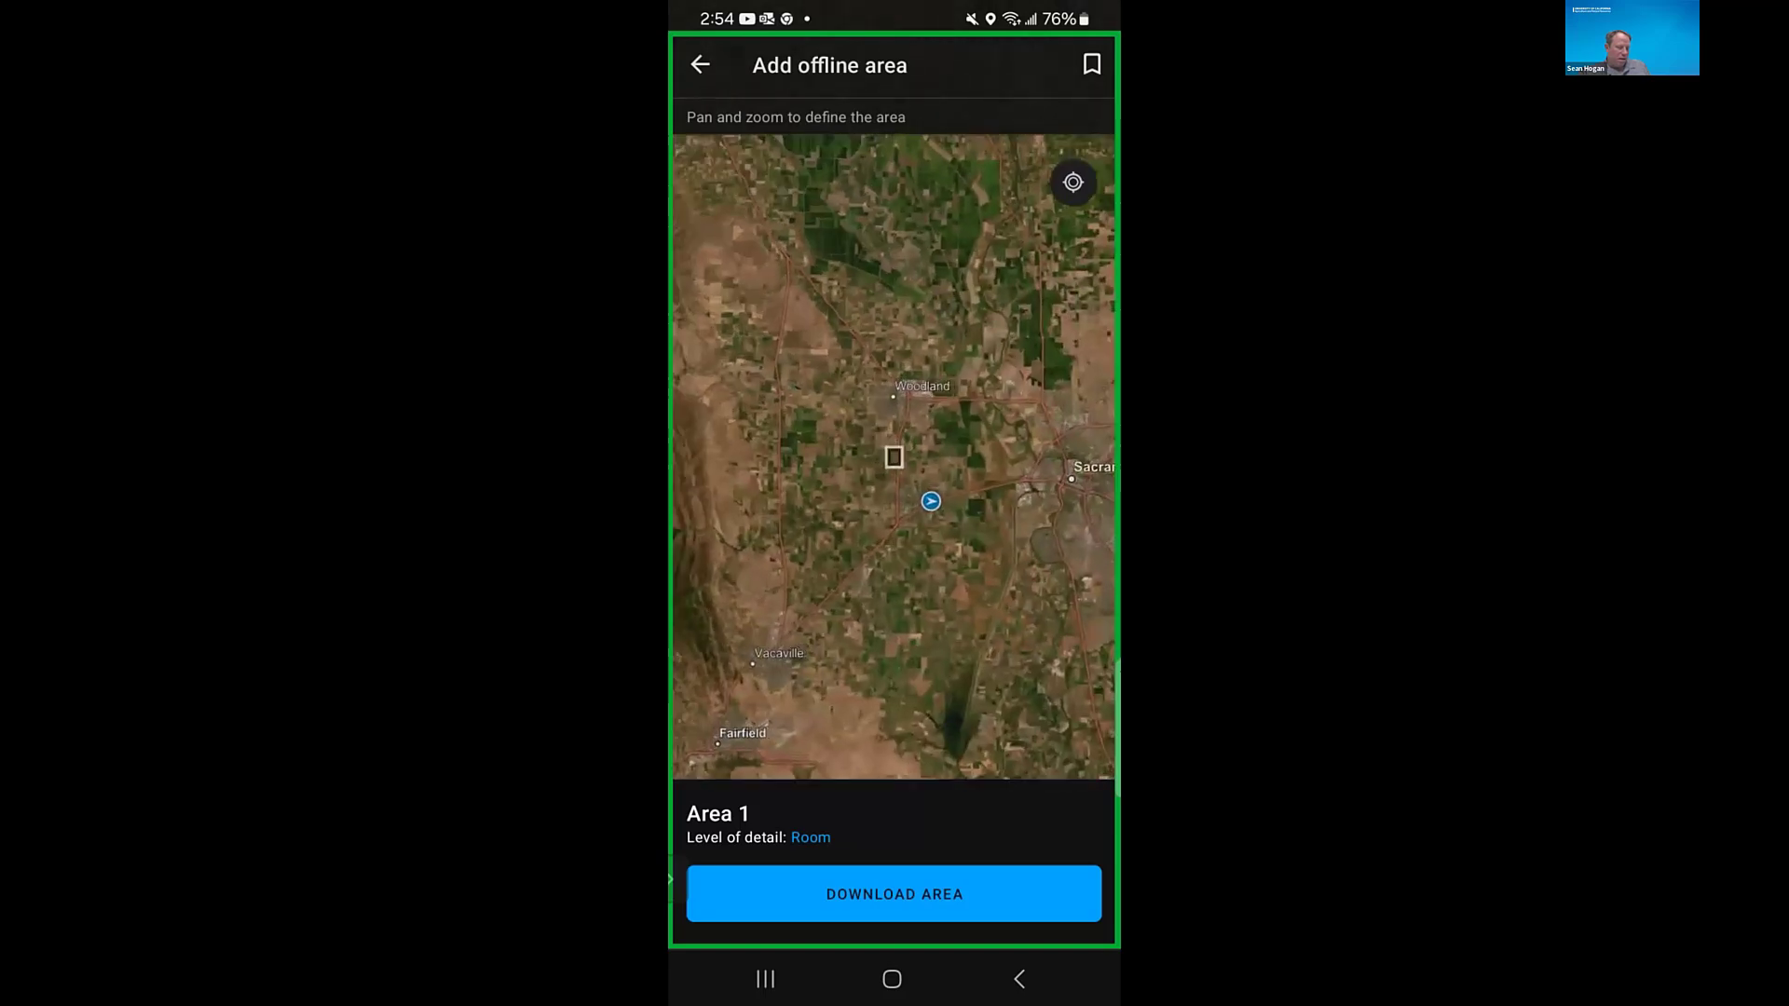
pyautogui.scroll(4, 893, 456)
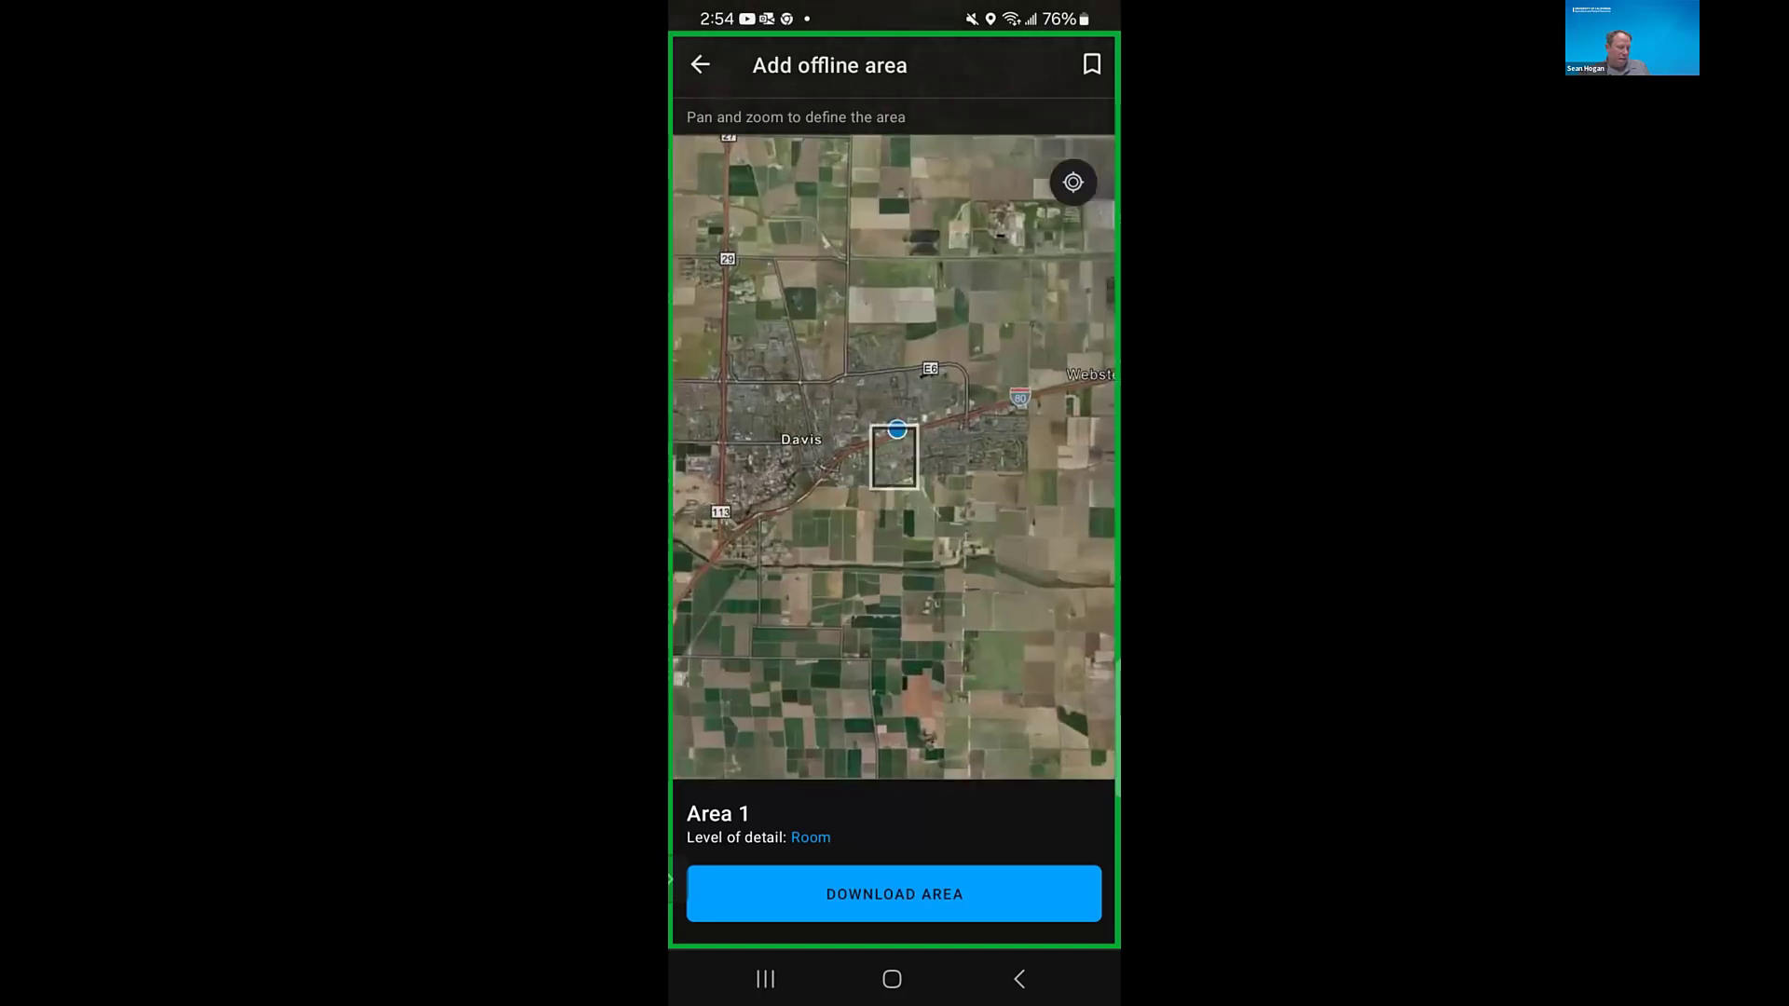
pyautogui.moveTo(907, 468); pyautogui.dragTo(897, 457)
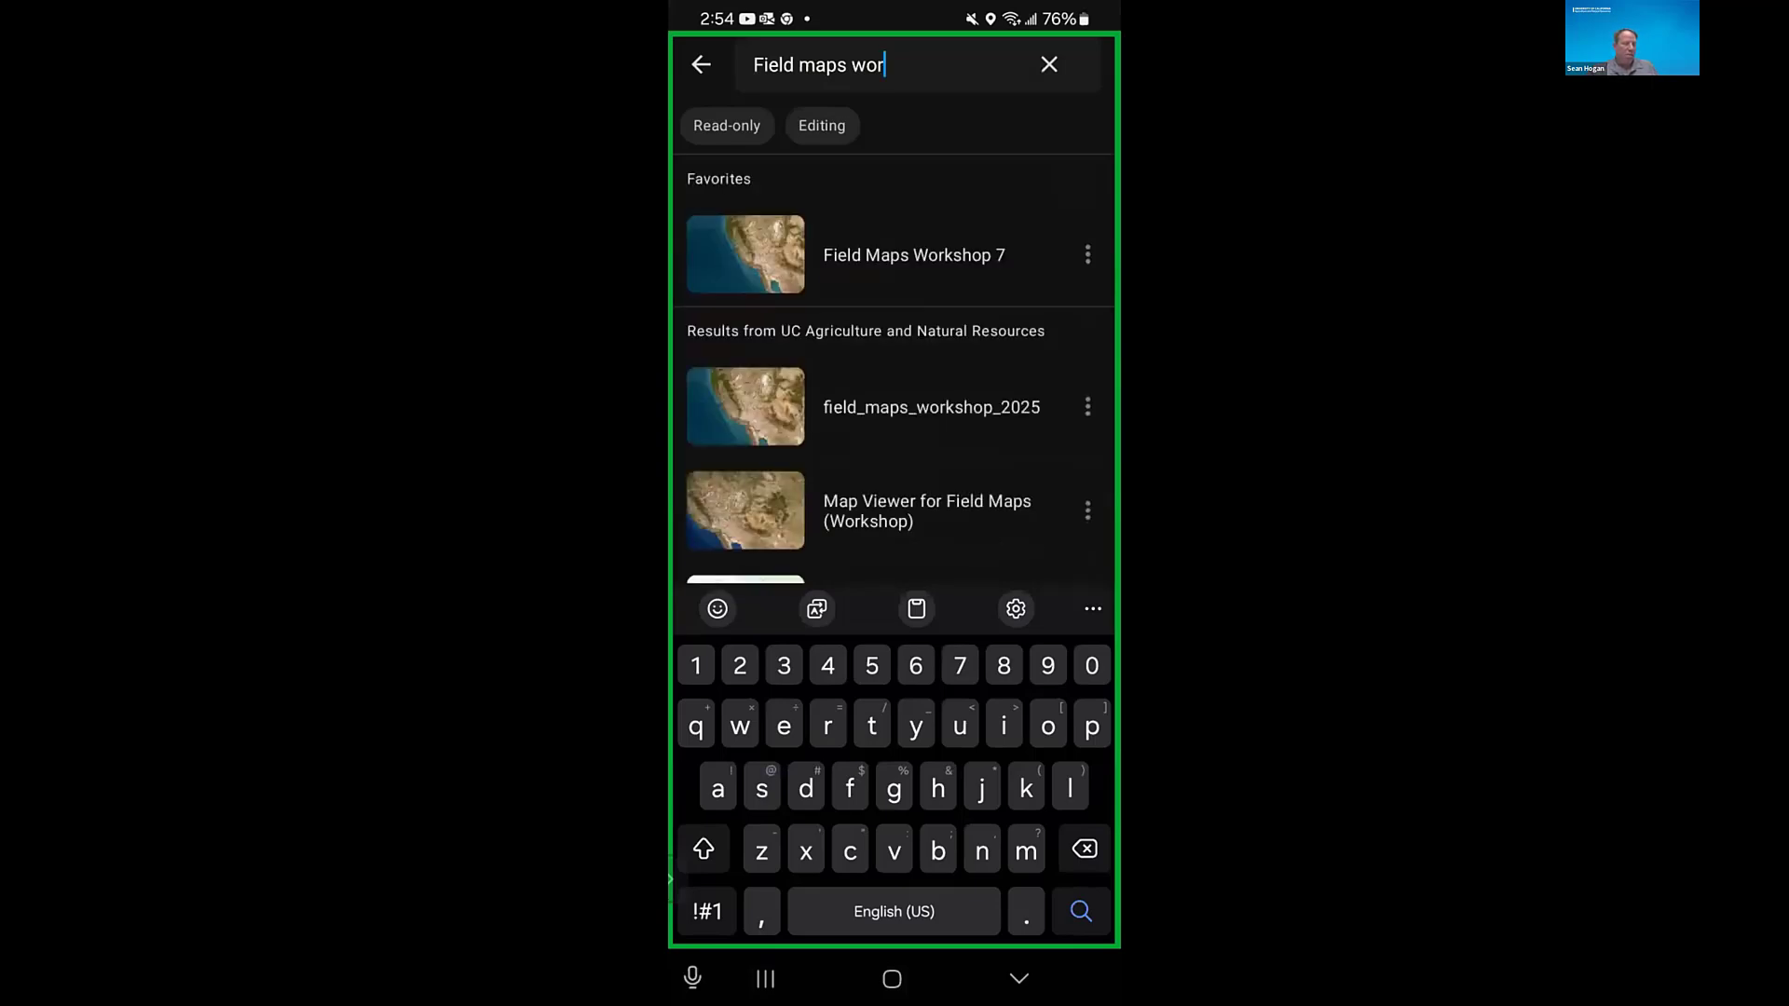
# - Open the Field Maps Workshop 7 map and review its map options and layer list
pyautogui.click(913, 255)
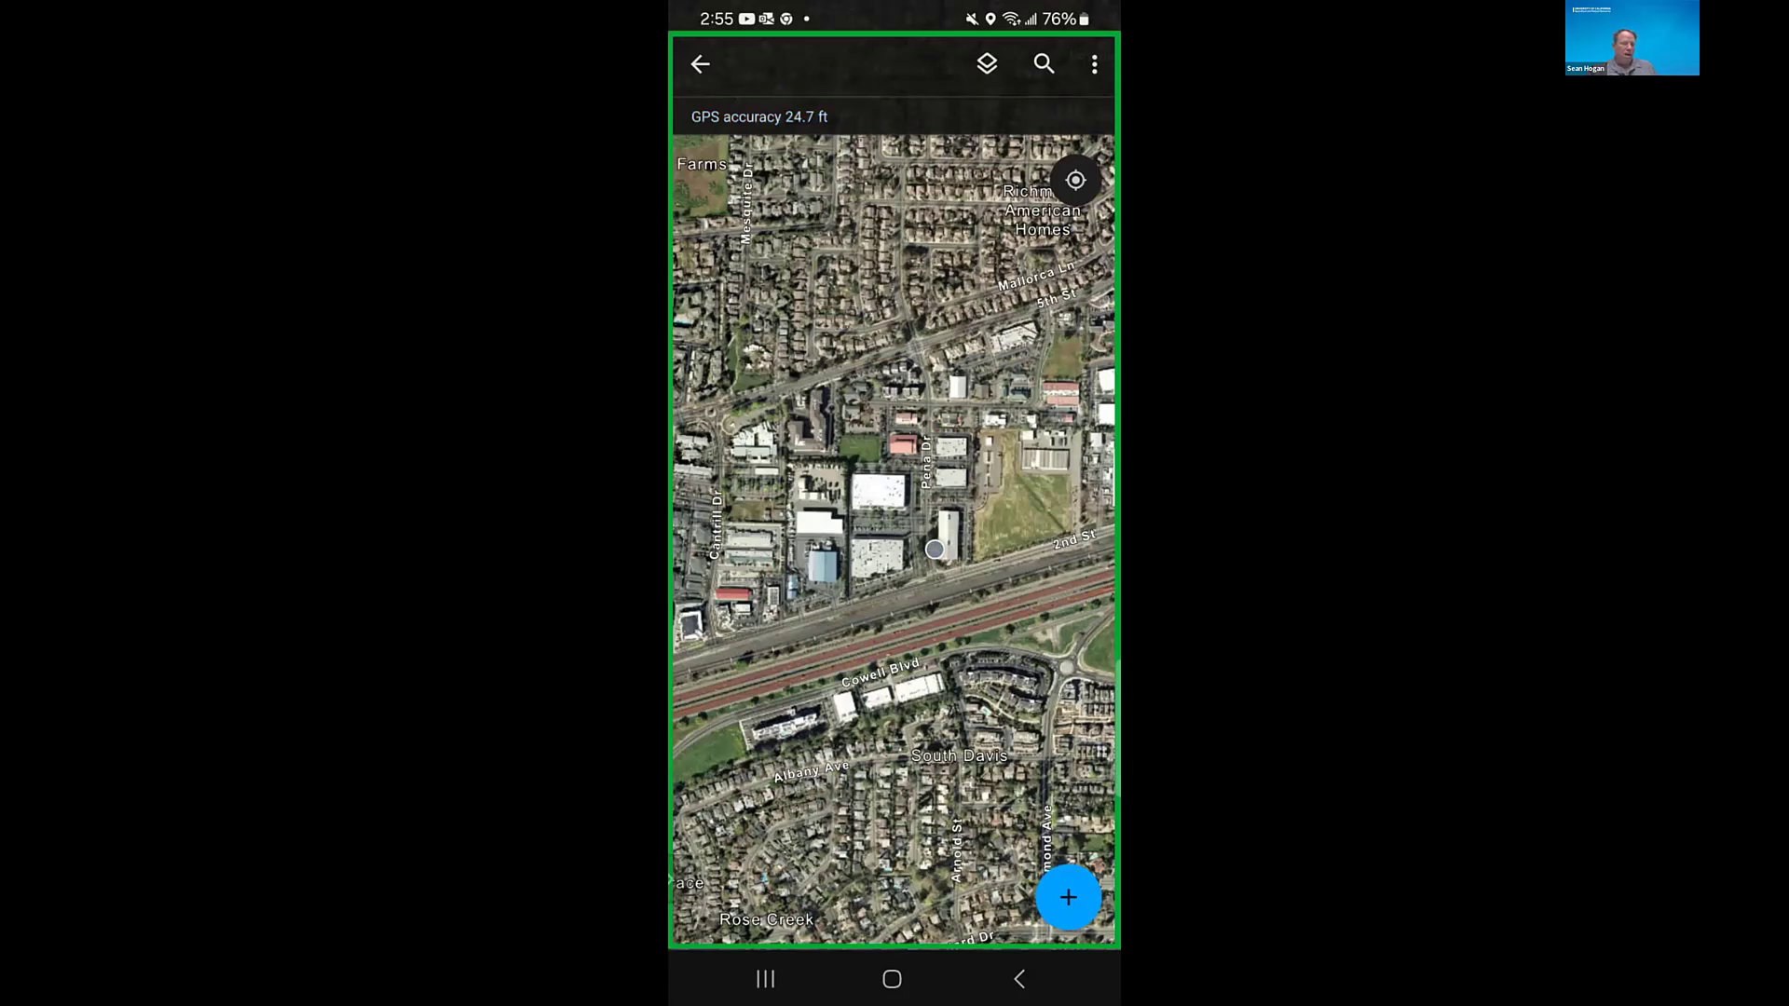
pyautogui.click(1094, 63)
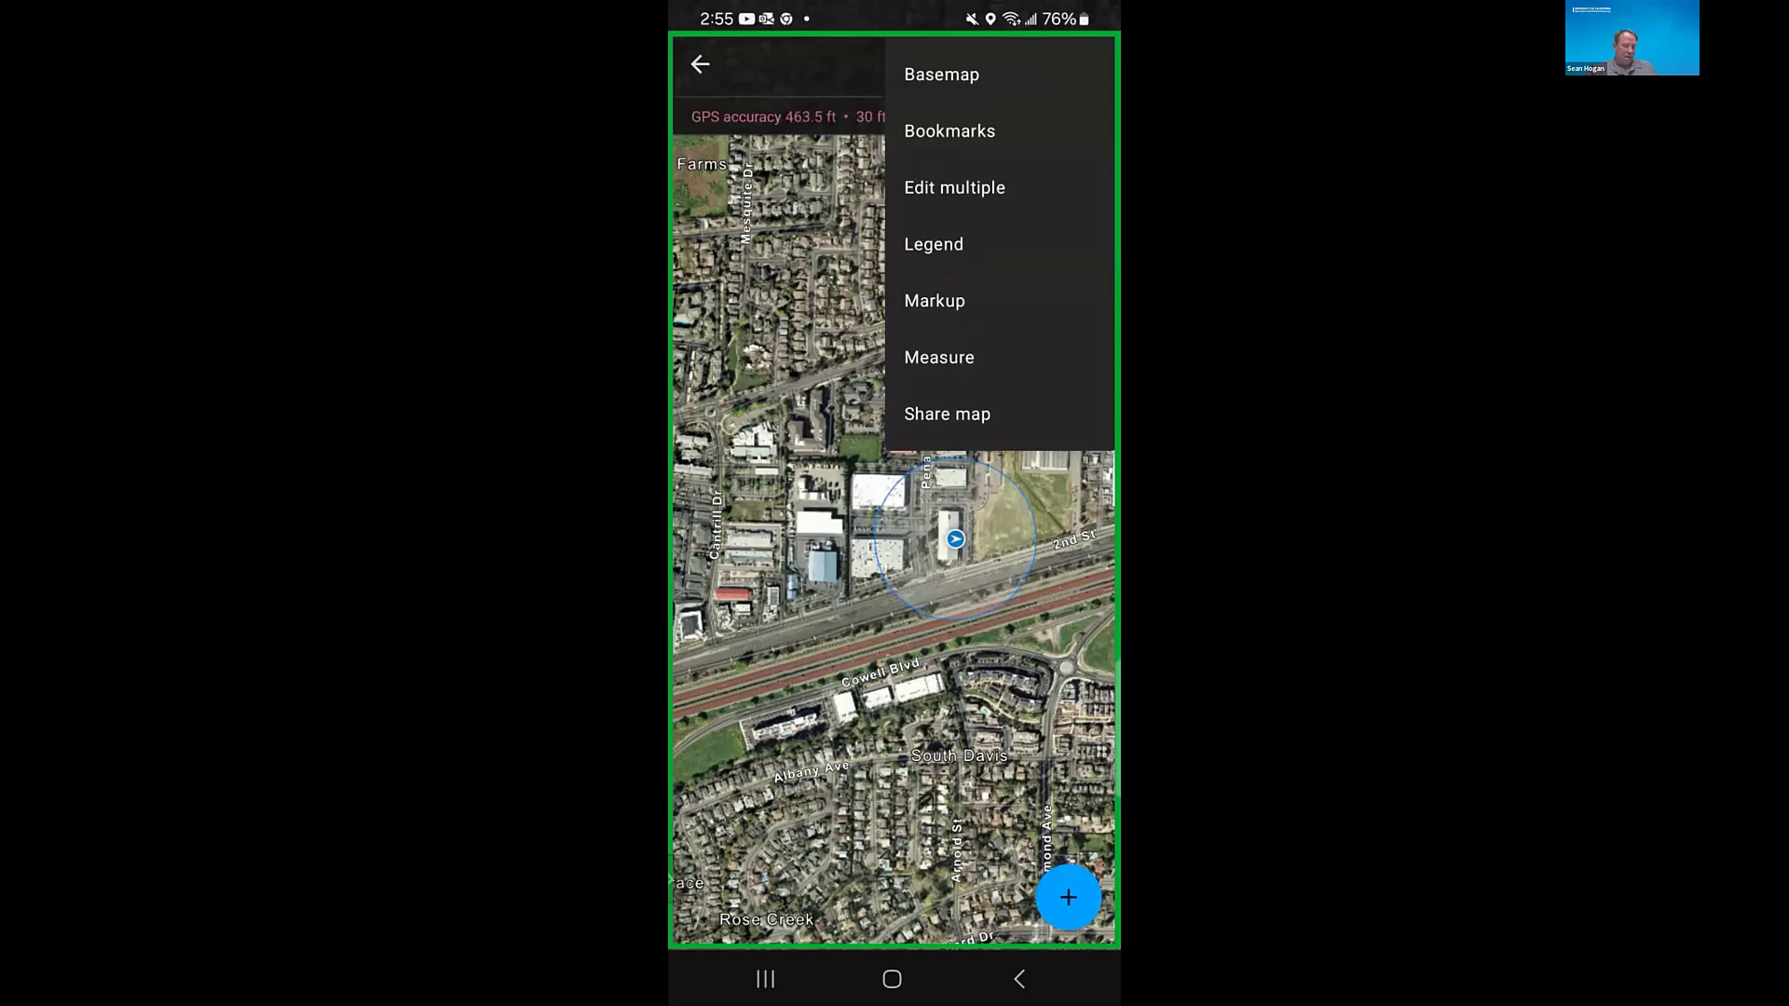
pyautogui.press('Escape')
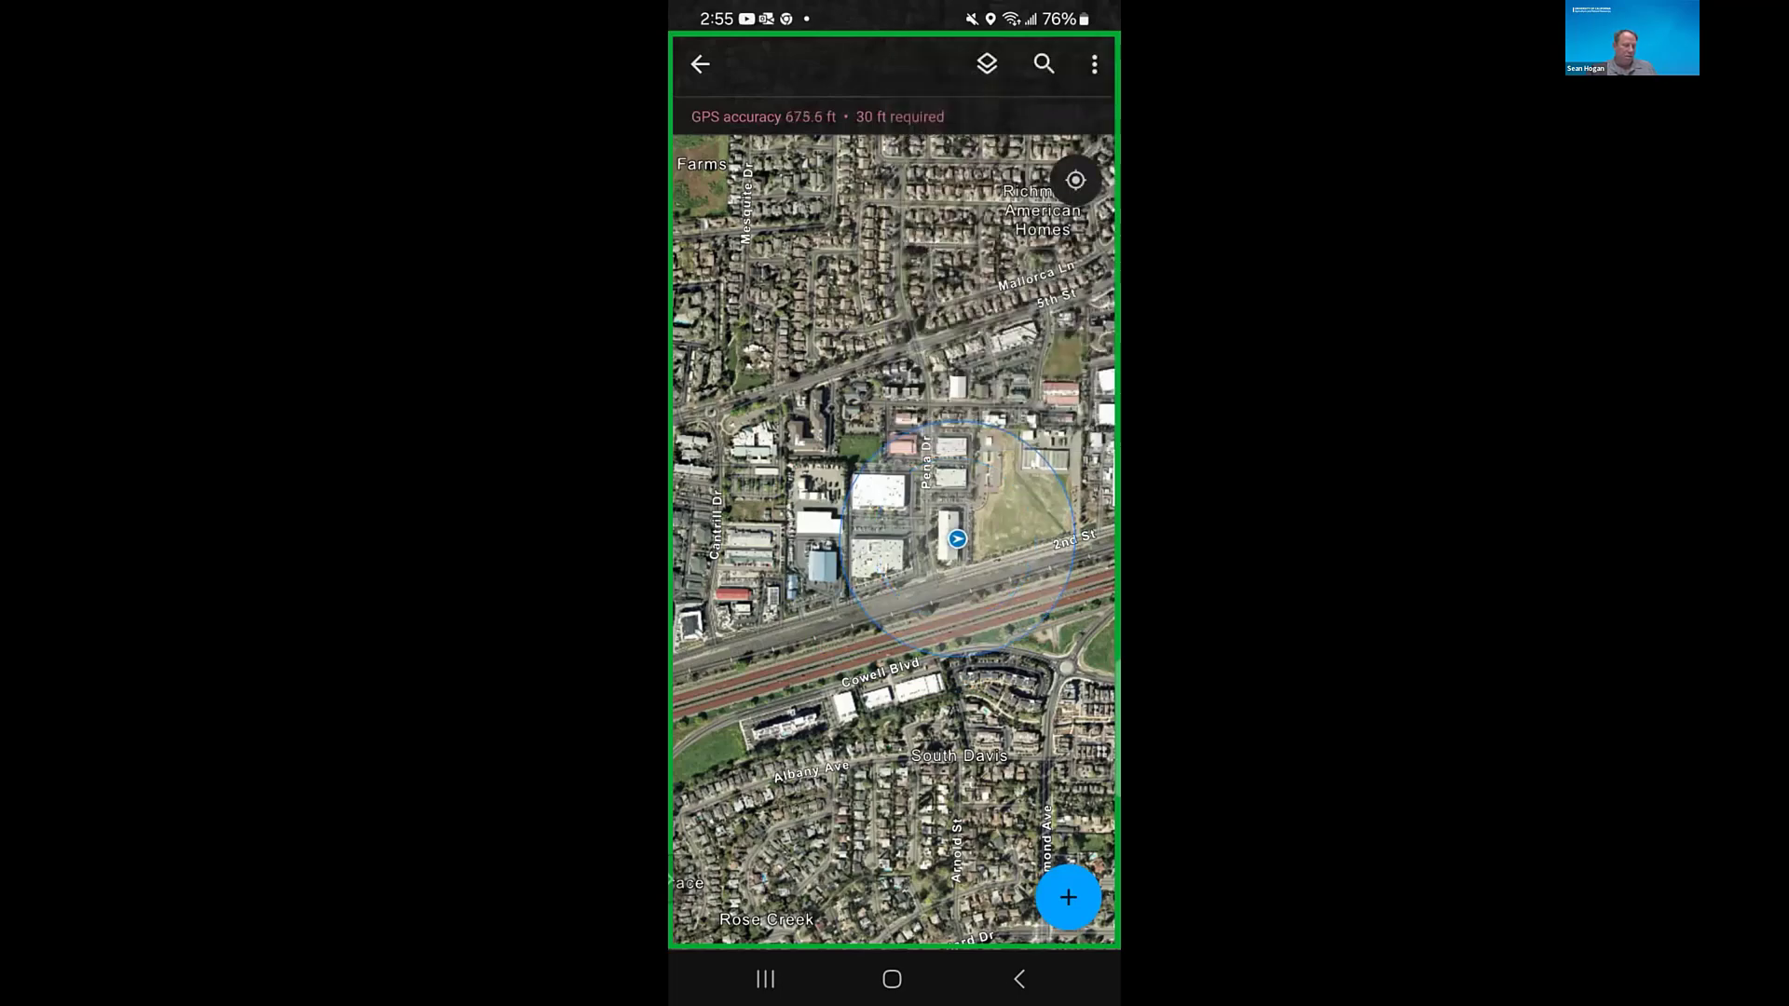
pyautogui.click(987, 63)
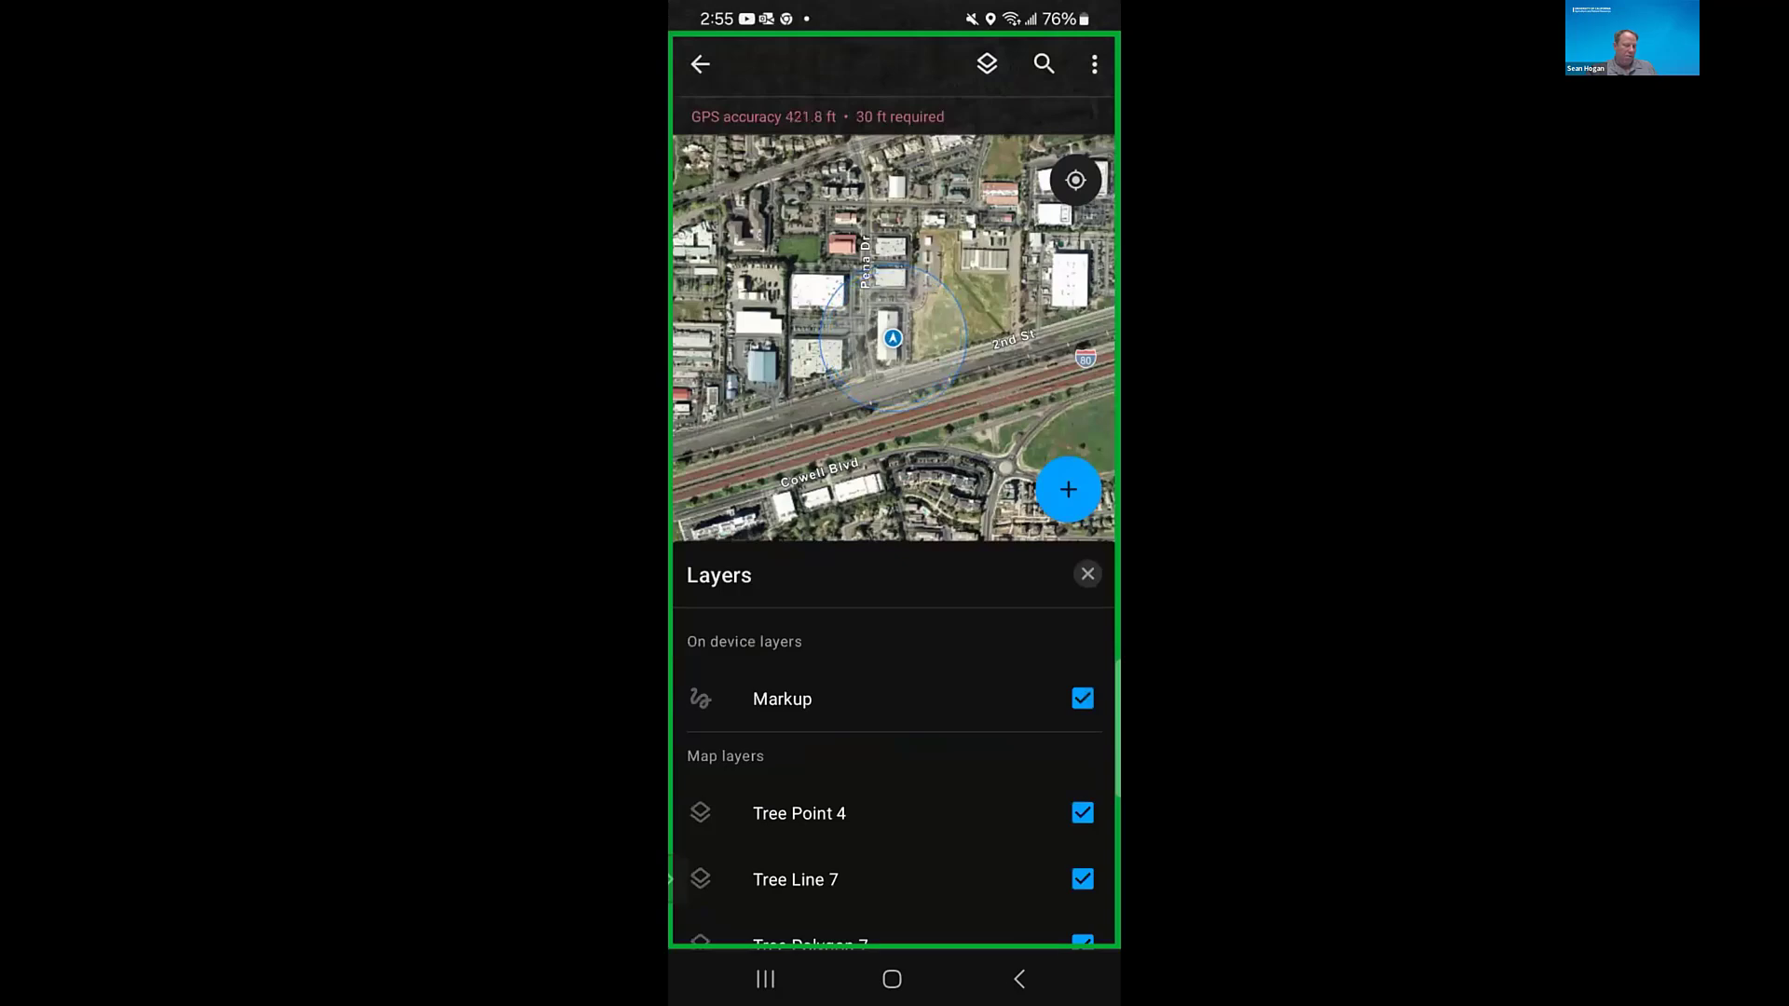
pyautogui.moveTo(894, 813); pyautogui.dragTo(894, 613)
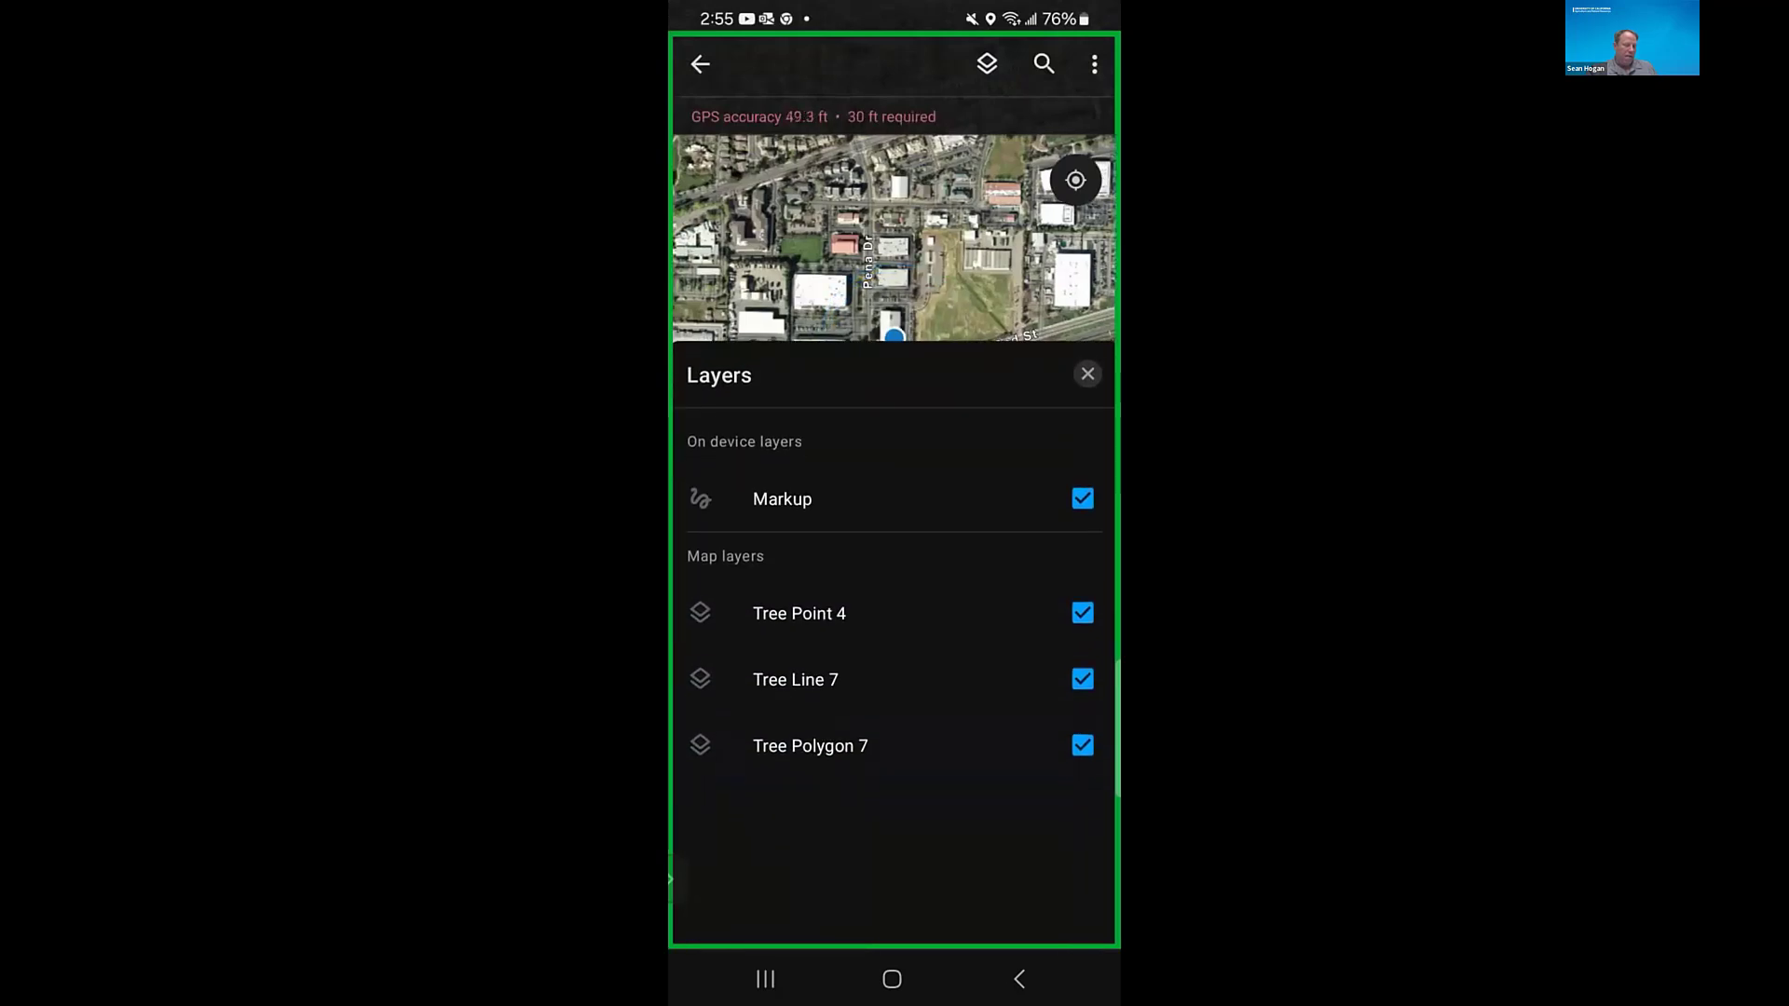
pyautogui.moveTo(894, 375); pyautogui.dragTo(895, 932)
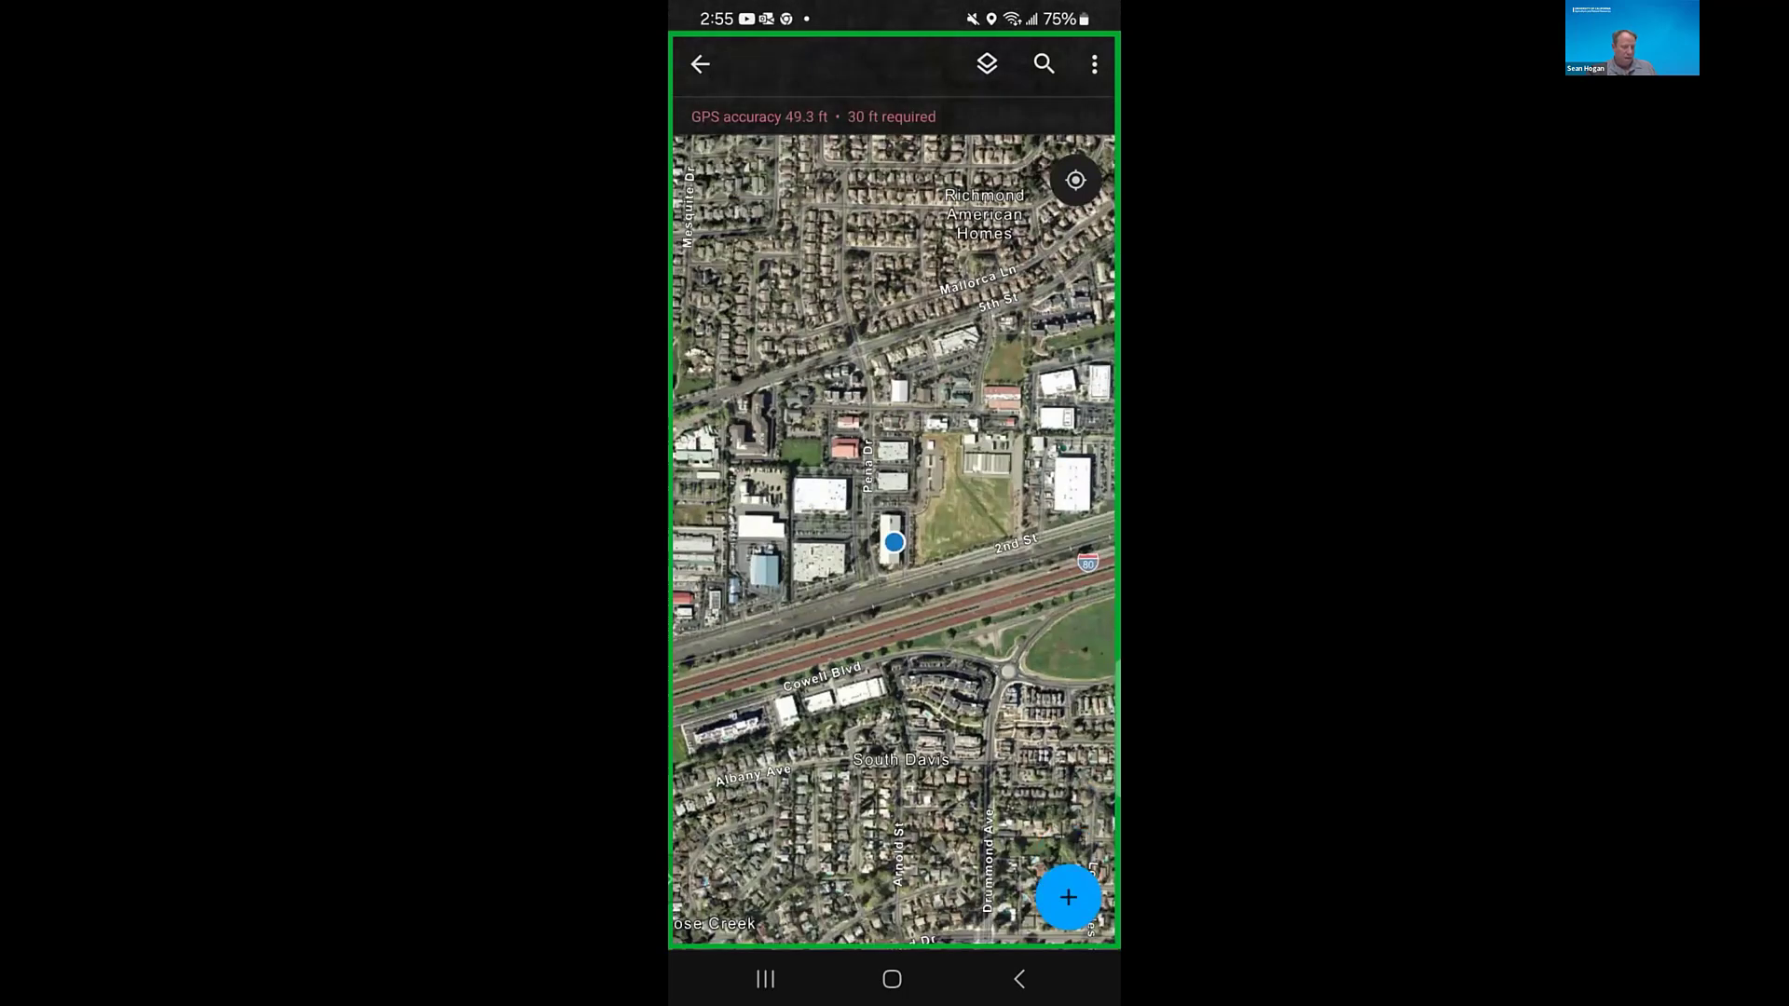
# - Leave the map, check the options offered for Field Maps Workshop 7, and return to the main Maps list
pyautogui.click(699, 64)
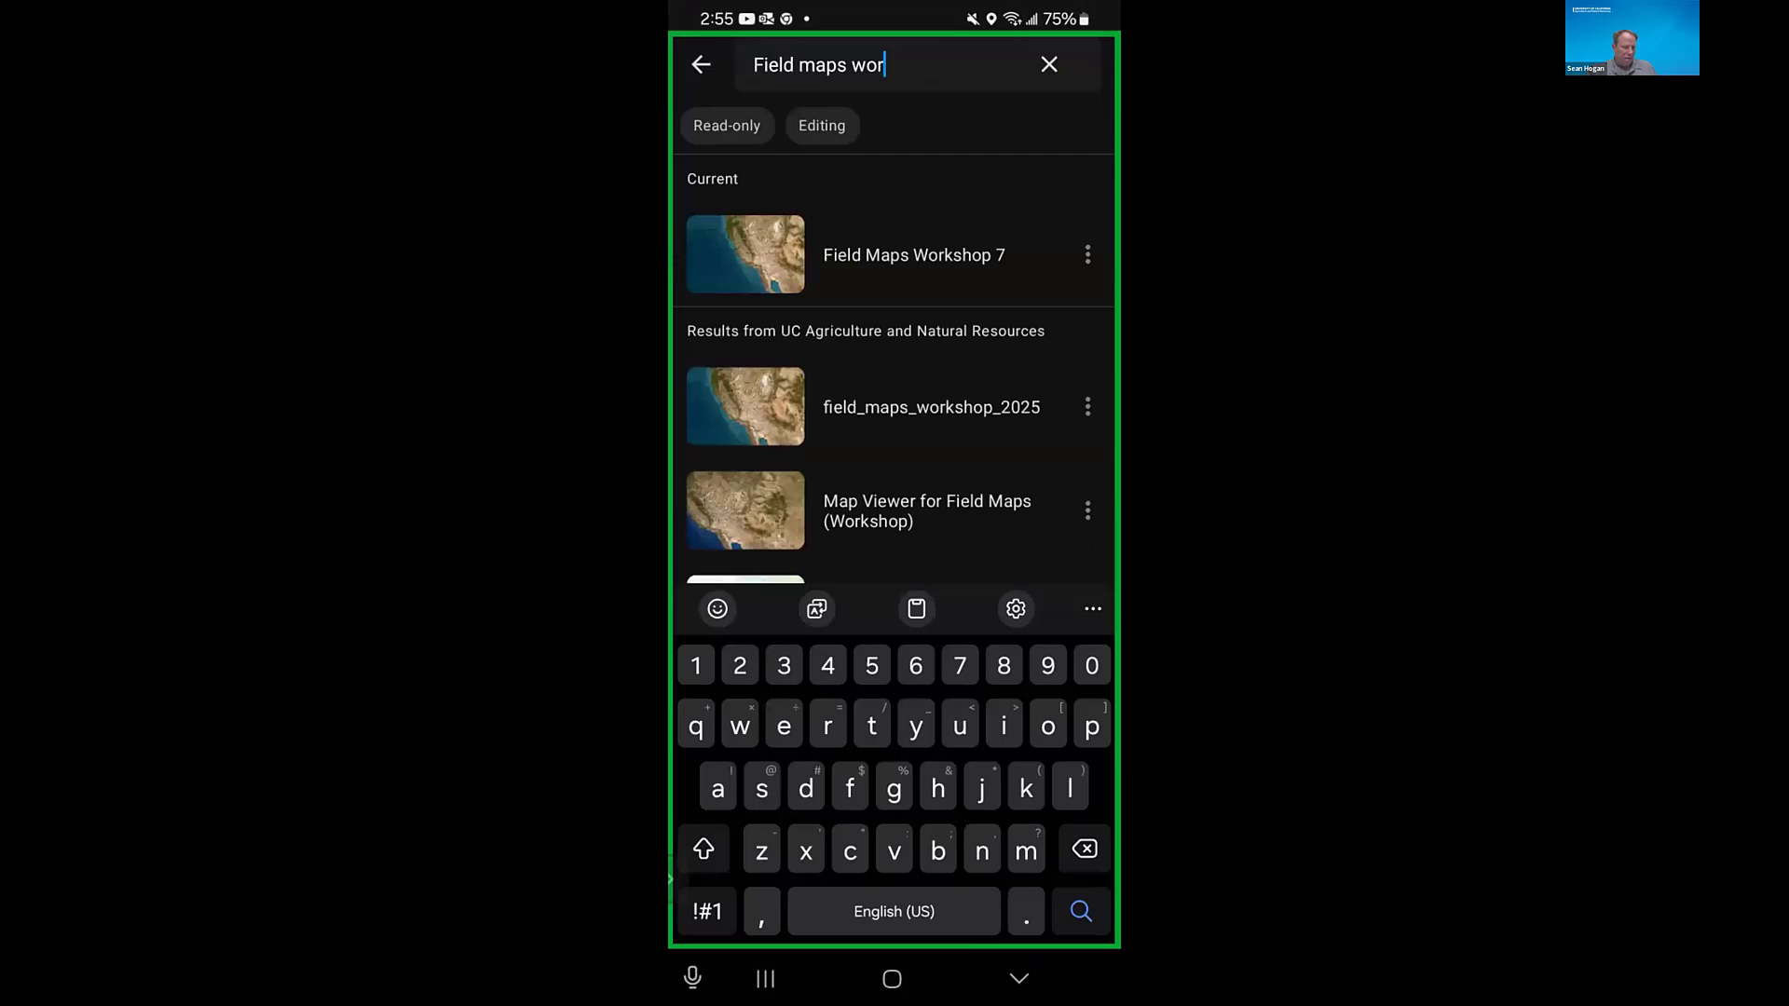
pyautogui.click(1087, 255)
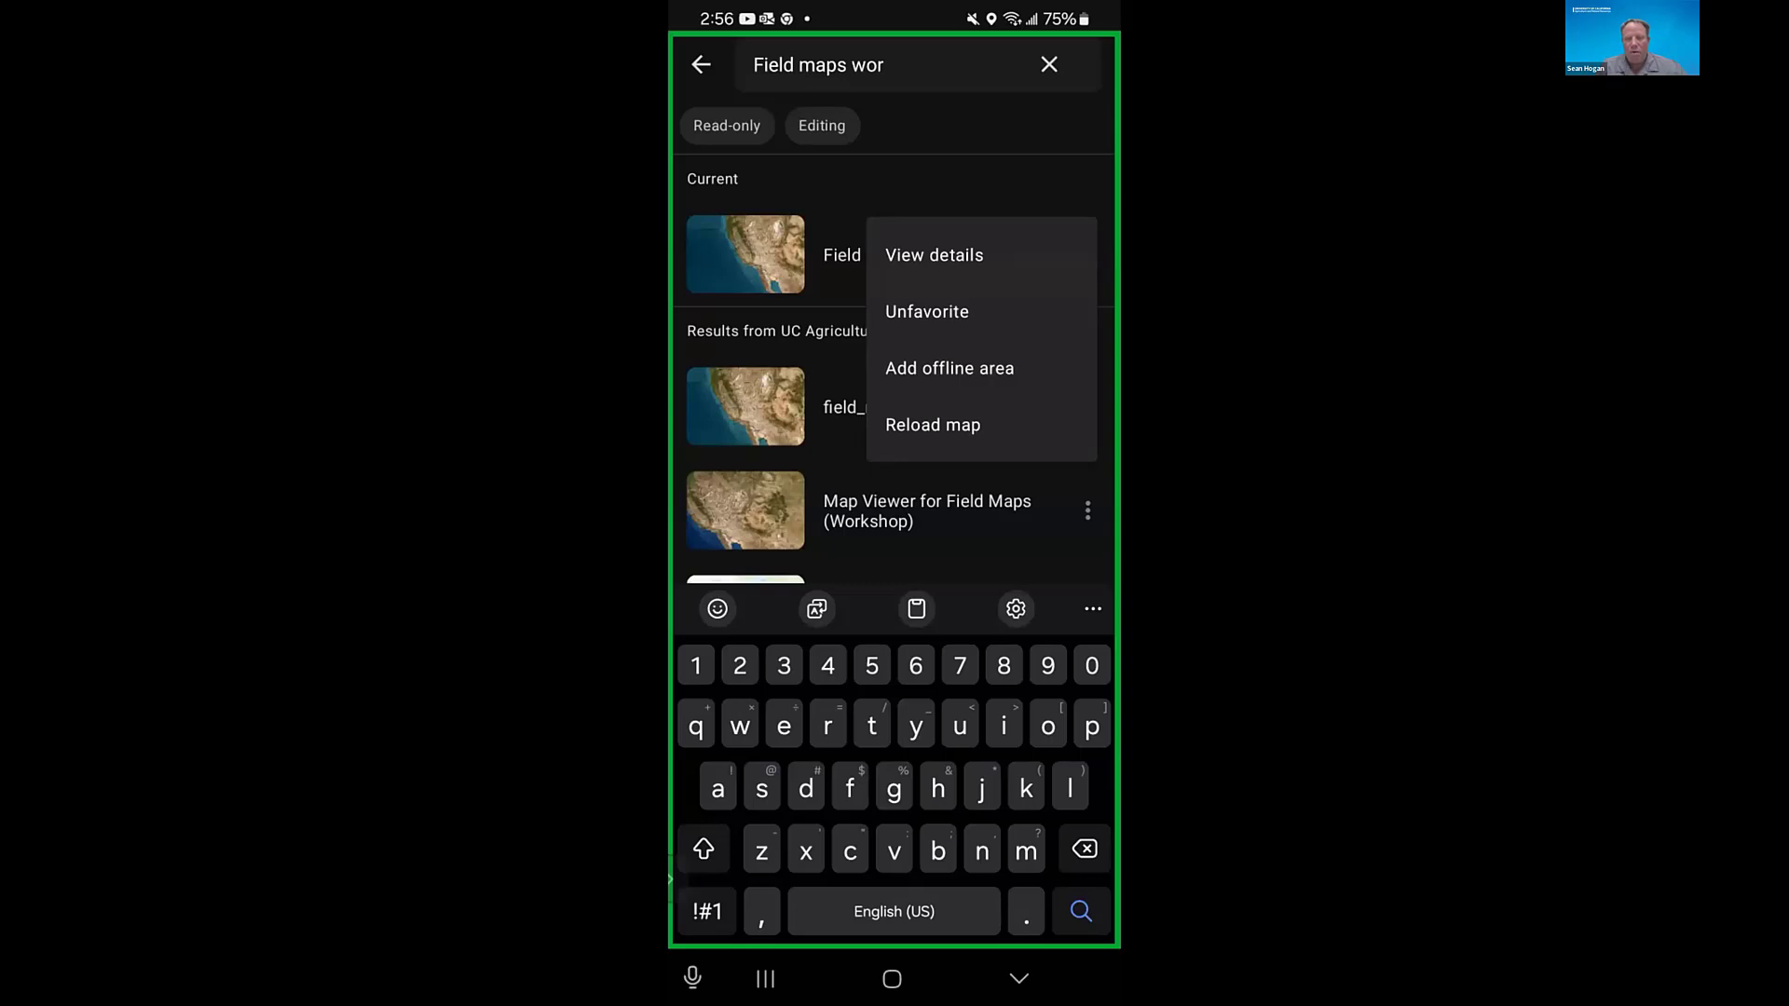
pyautogui.press('Escape')
pyautogui.press('Escape')
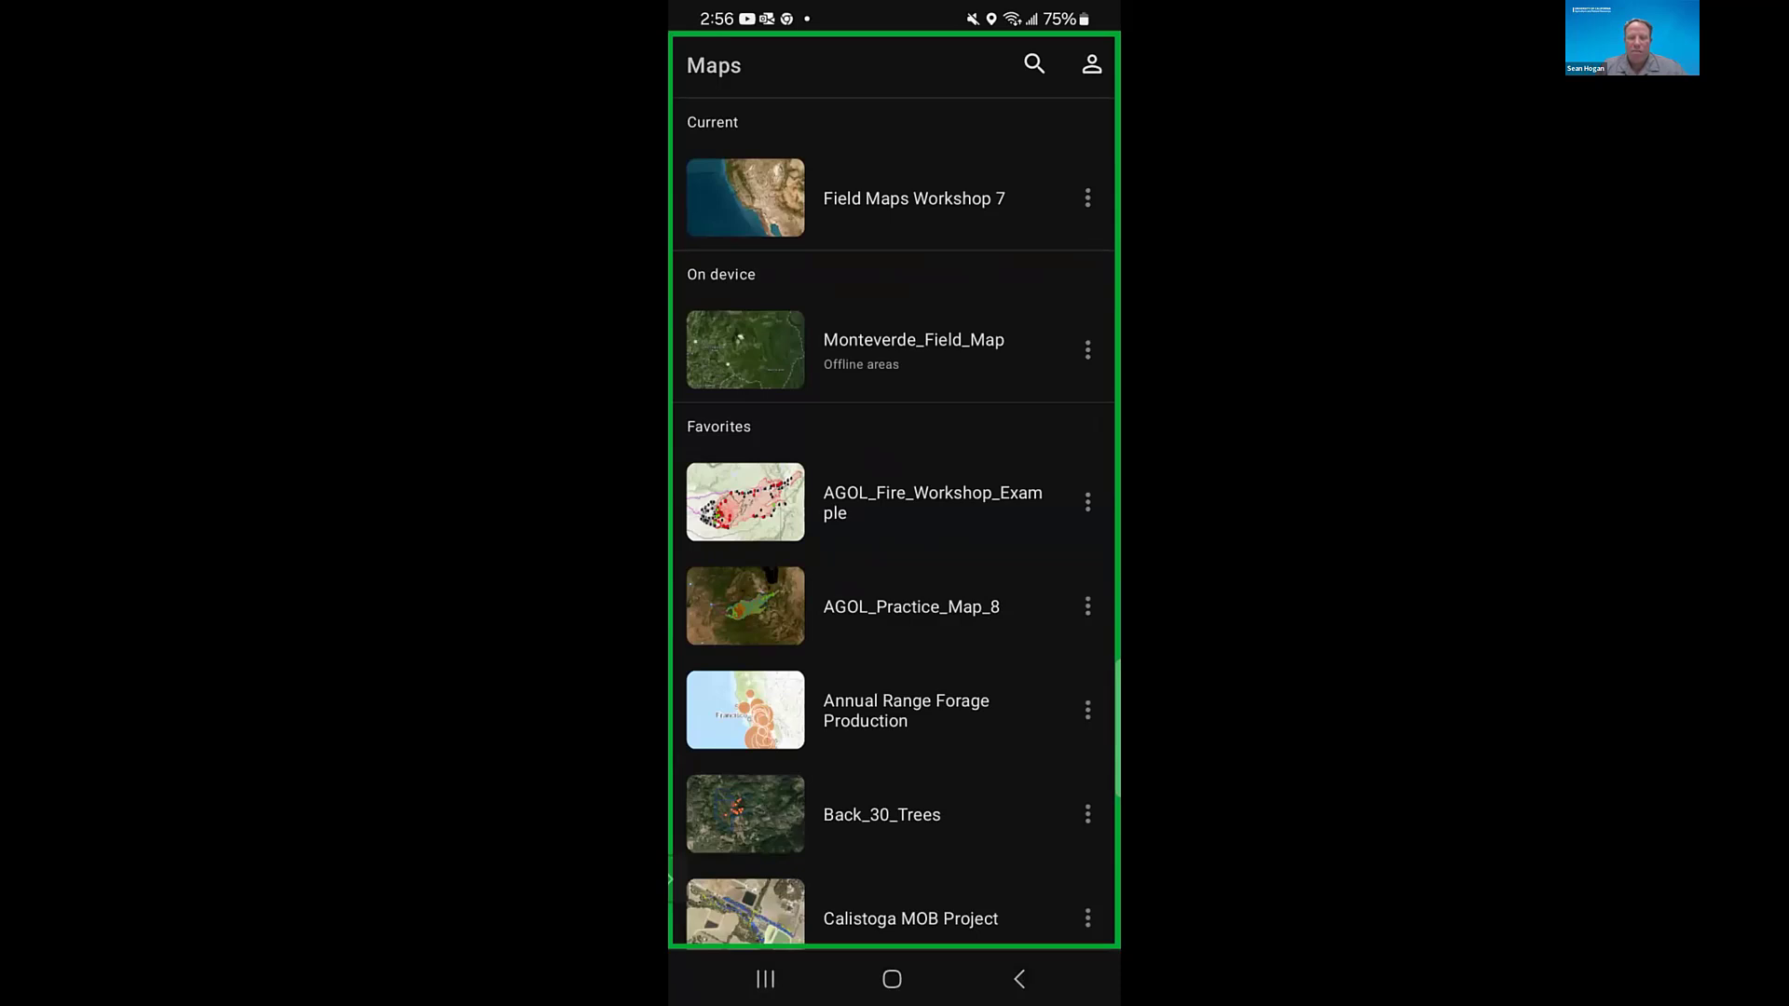
# - Open the collection settings of the user profile
pyautogui.click(1092, 65)
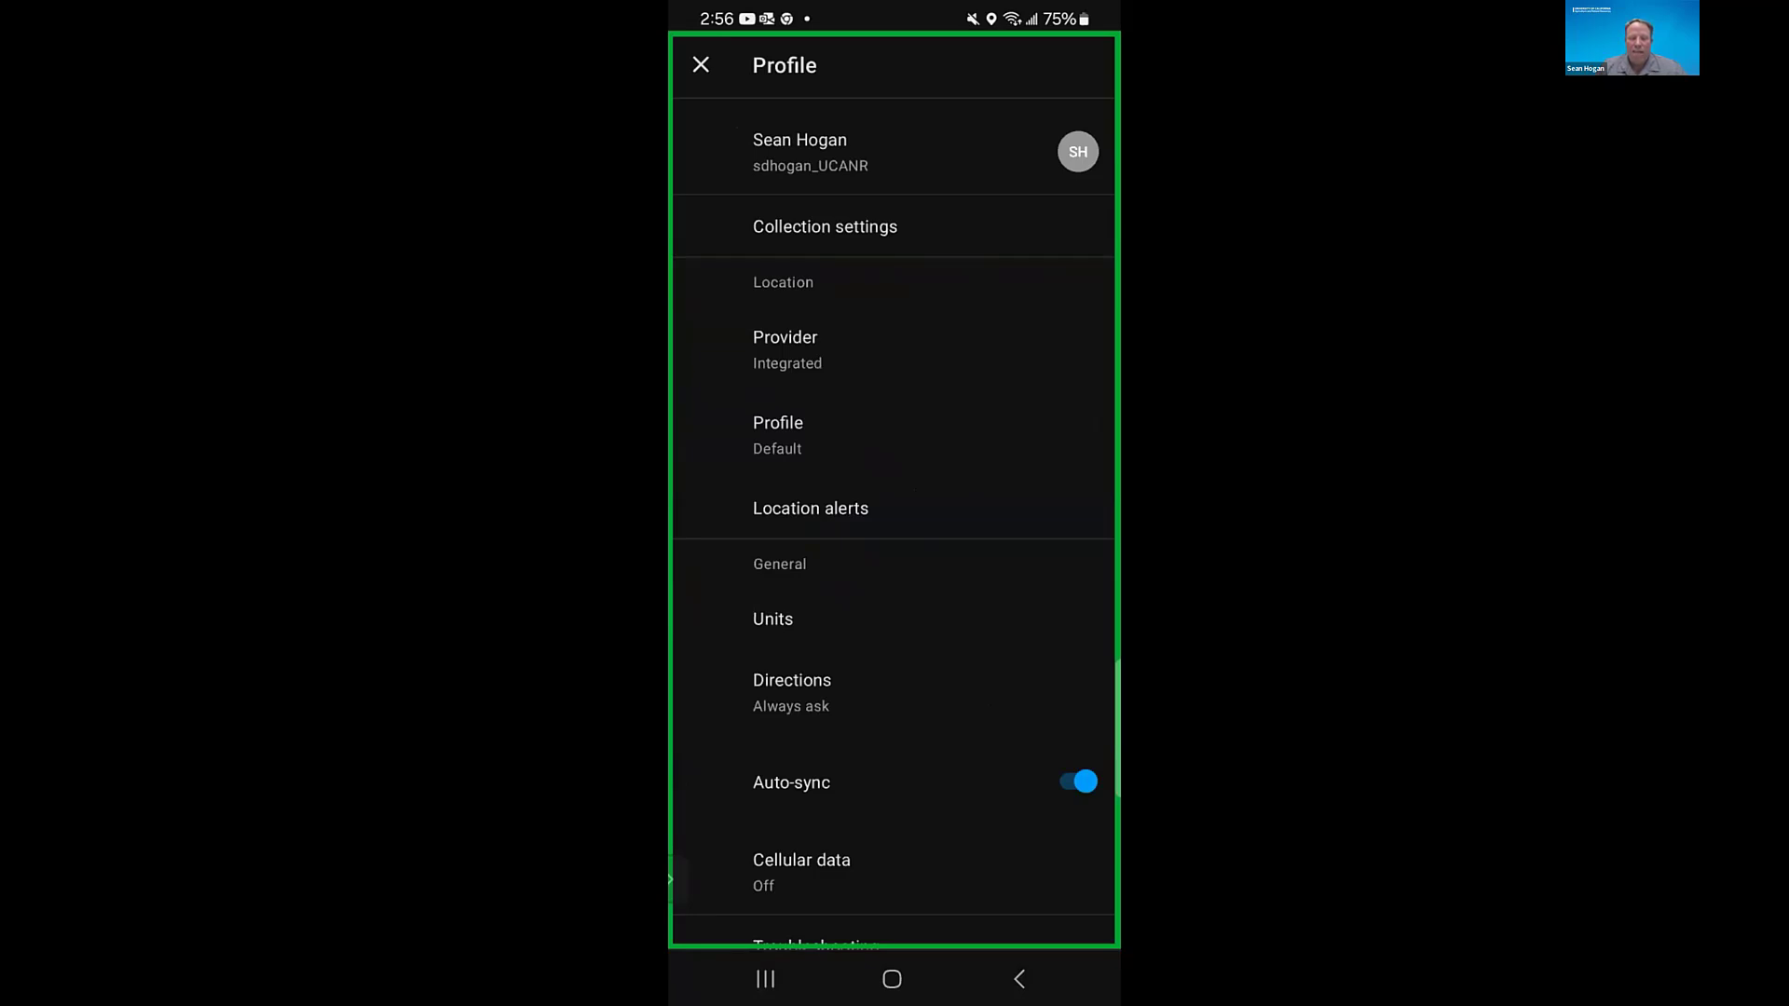
pyautogui.click(825, 226)
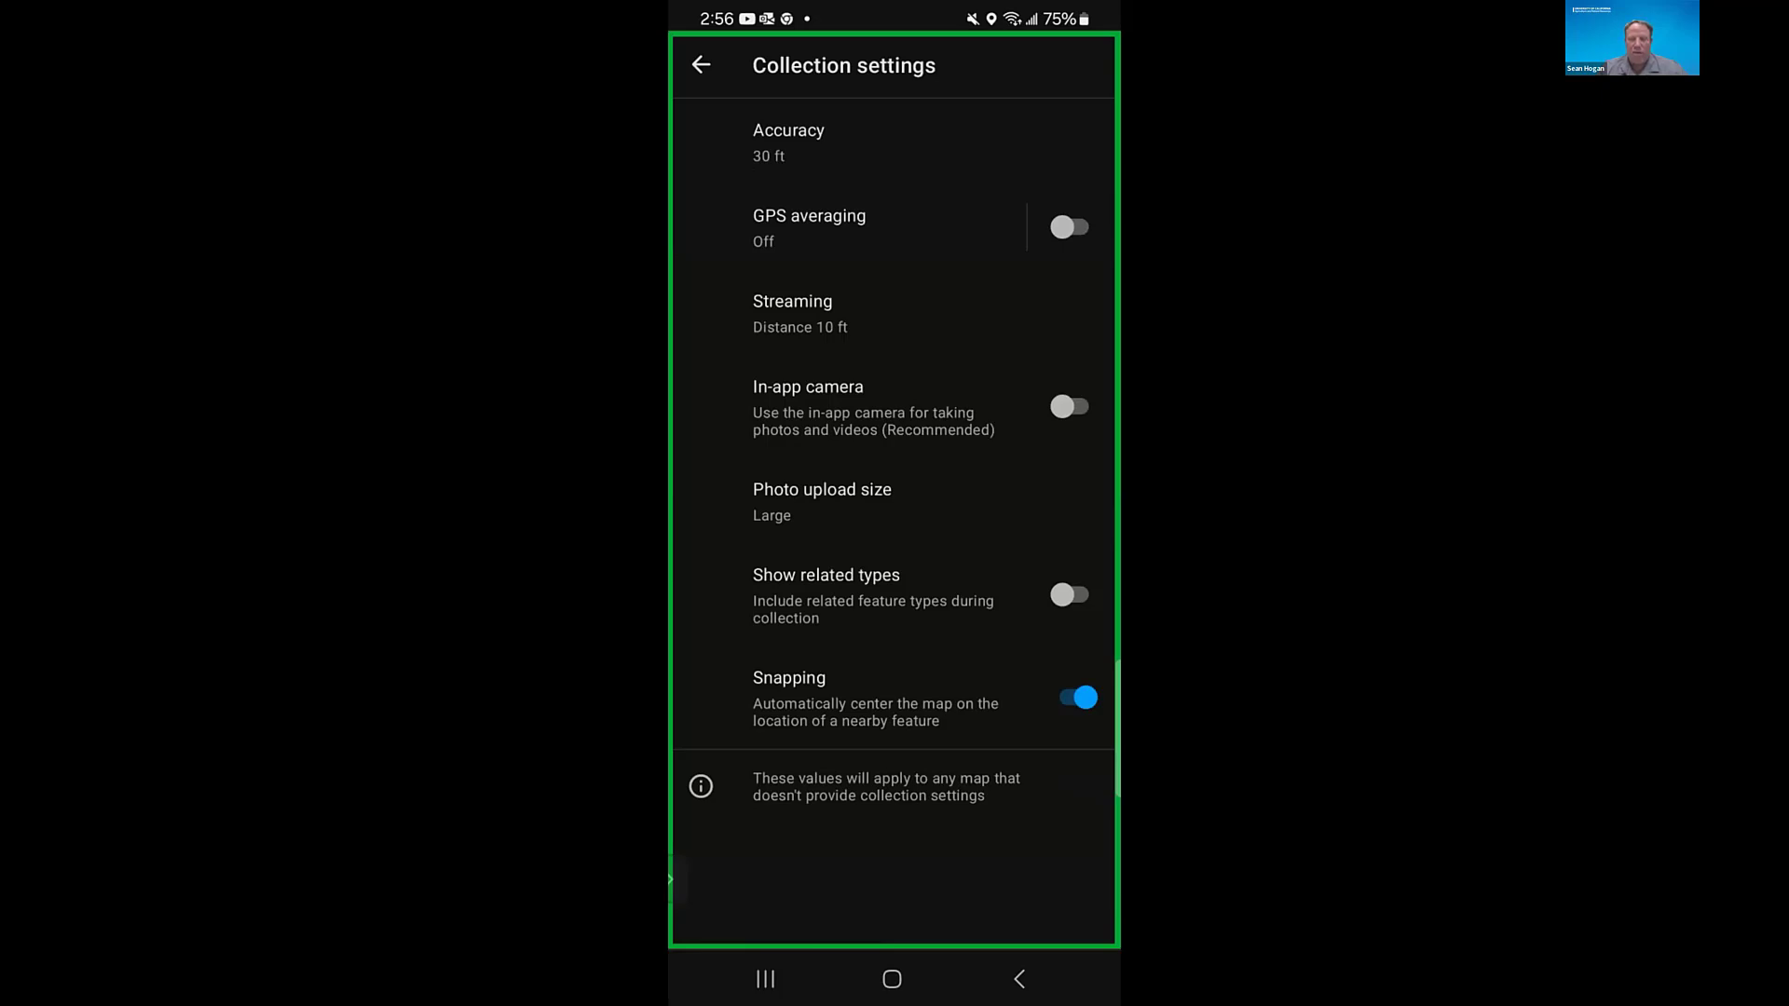
# - Leave the collection settings, review the remaining profile settings and the location providers, and return to the Maps list
pyautogui.click(701, 65)
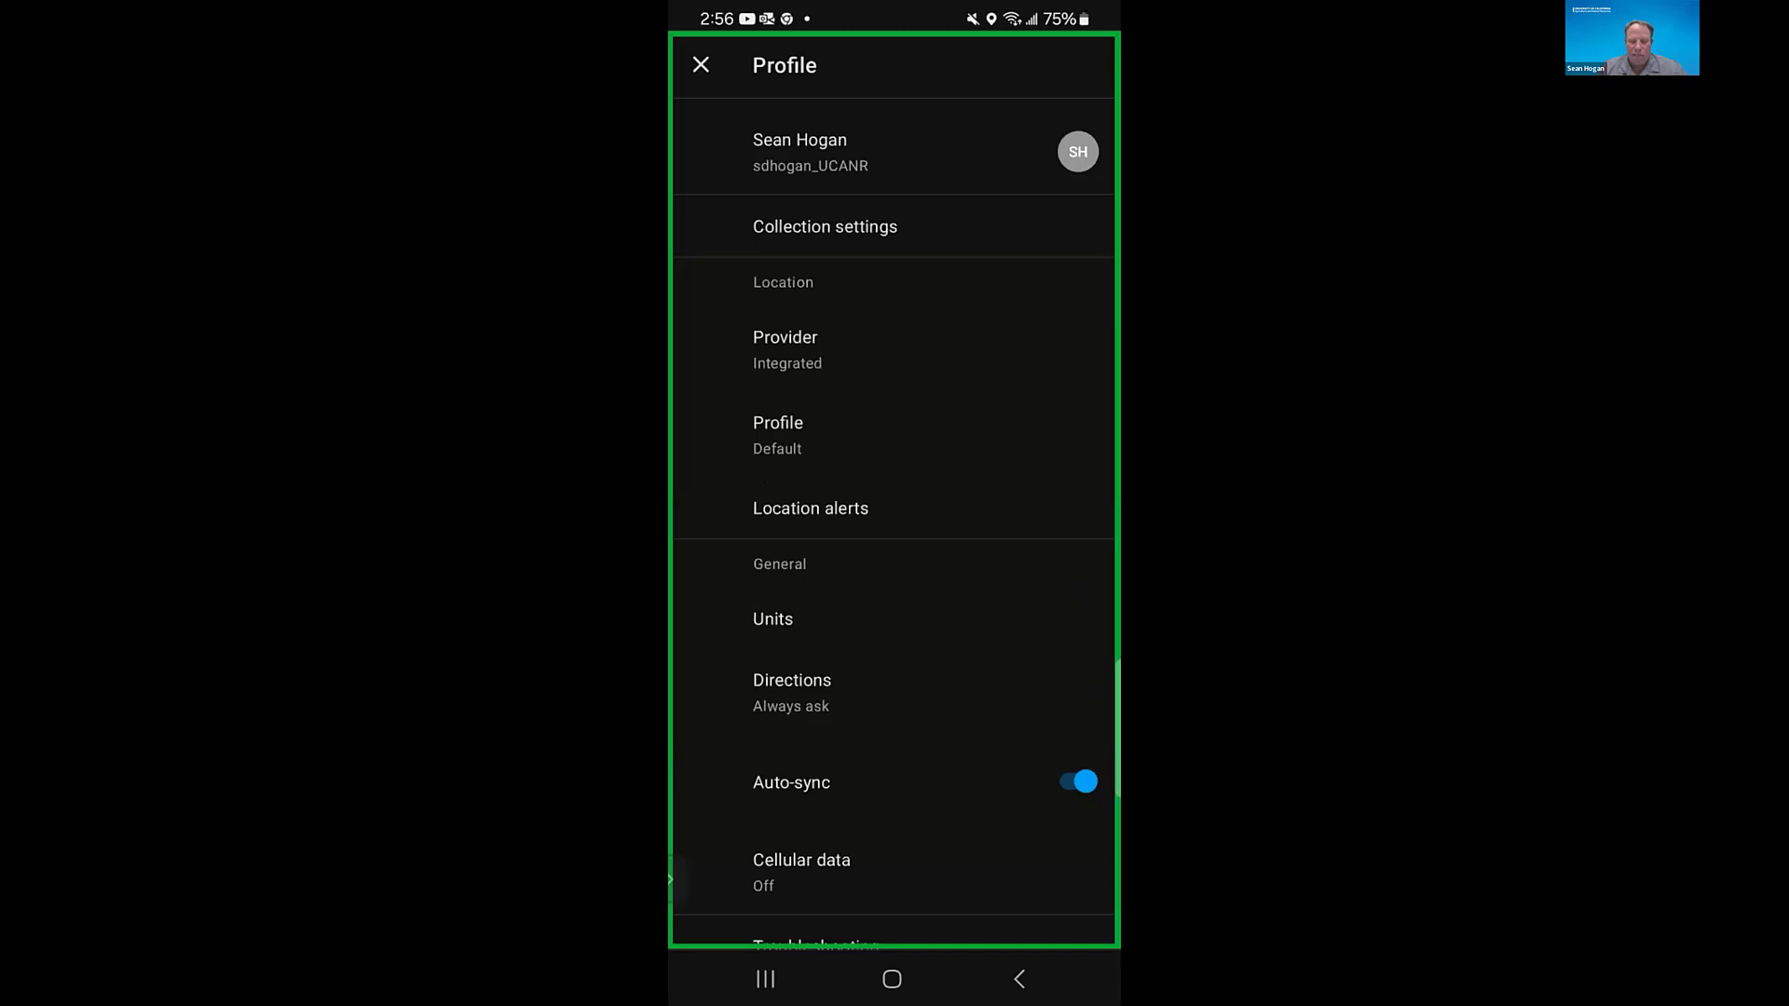
pyautogui.scroll(-2, 894, 512)
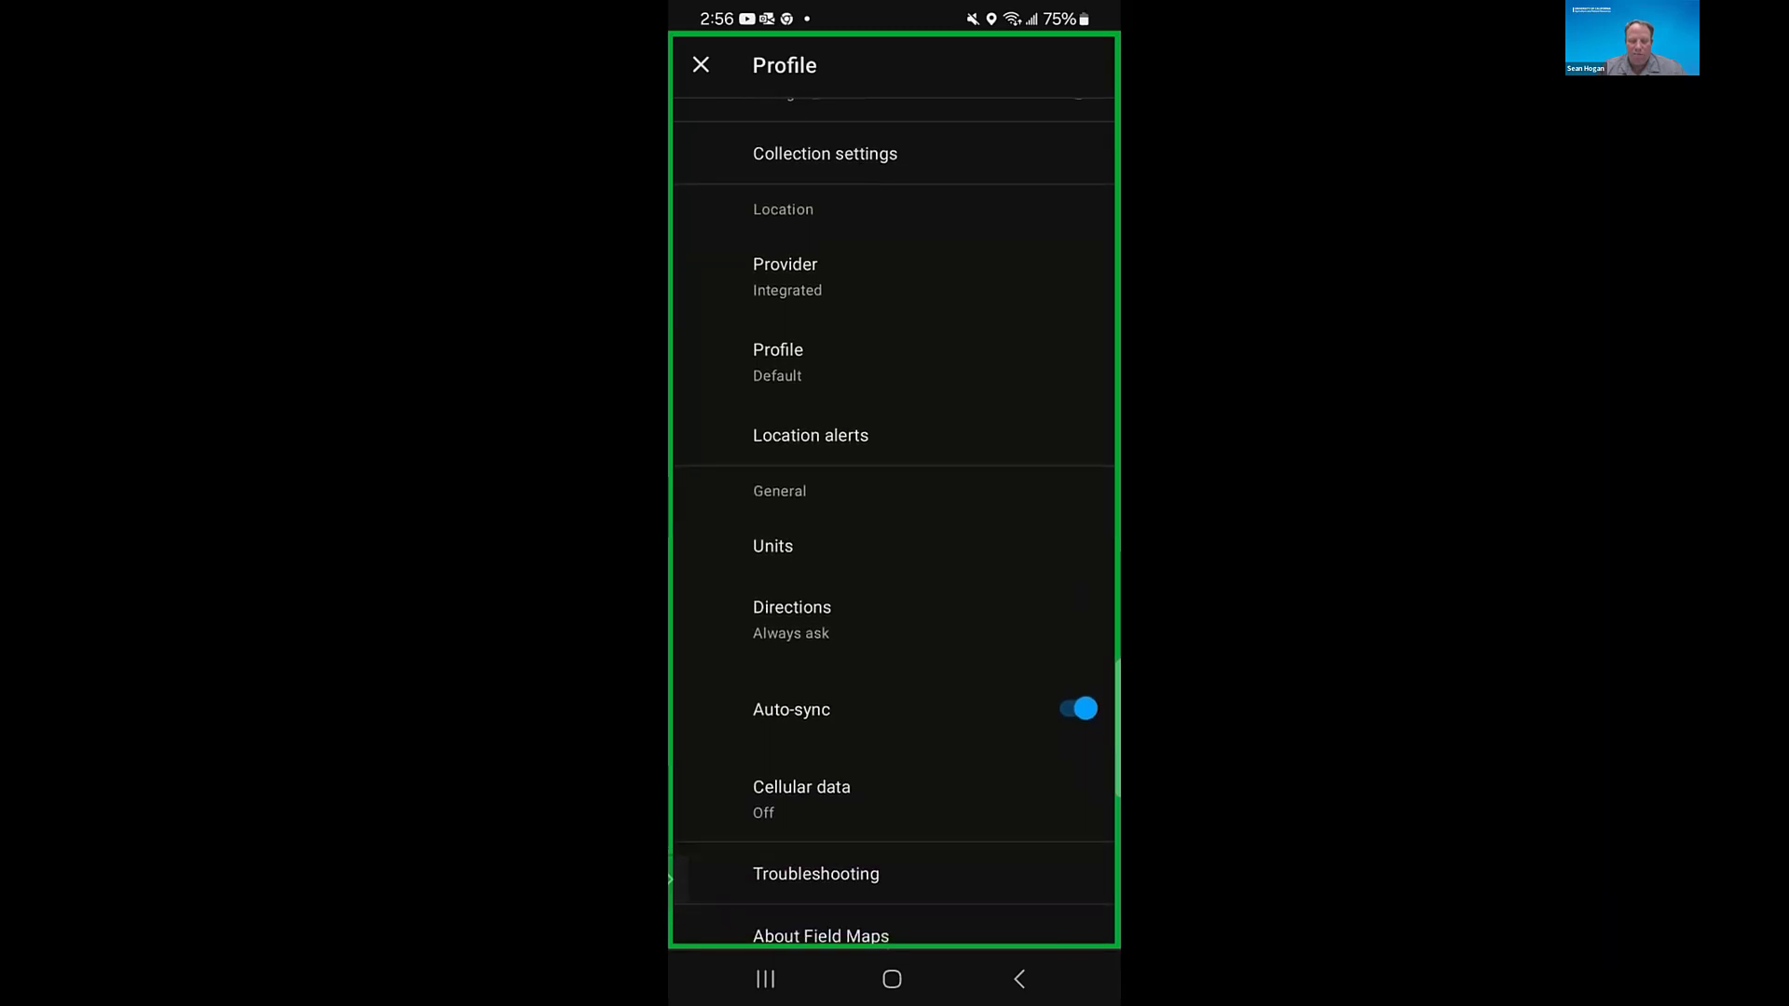
pyautogui.scroll(-2, 895, 512)
pyautogui.scroll(3, 894, 512)
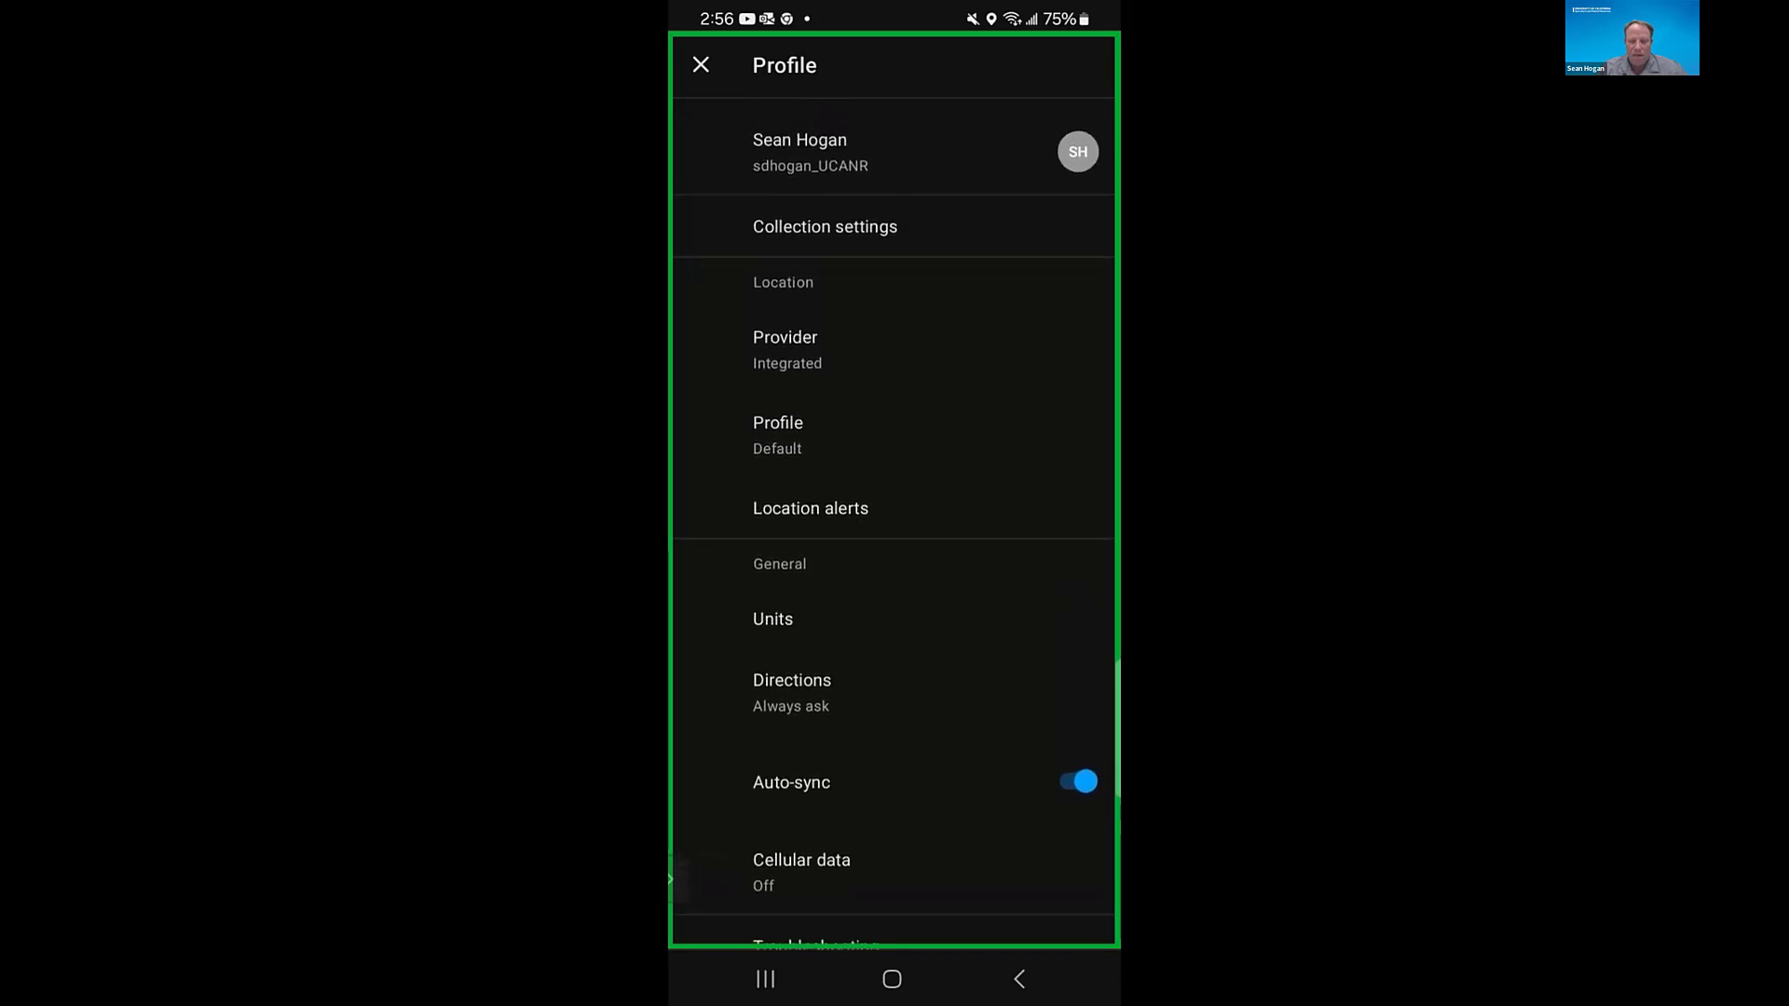
pyautogui.click(786, 350)
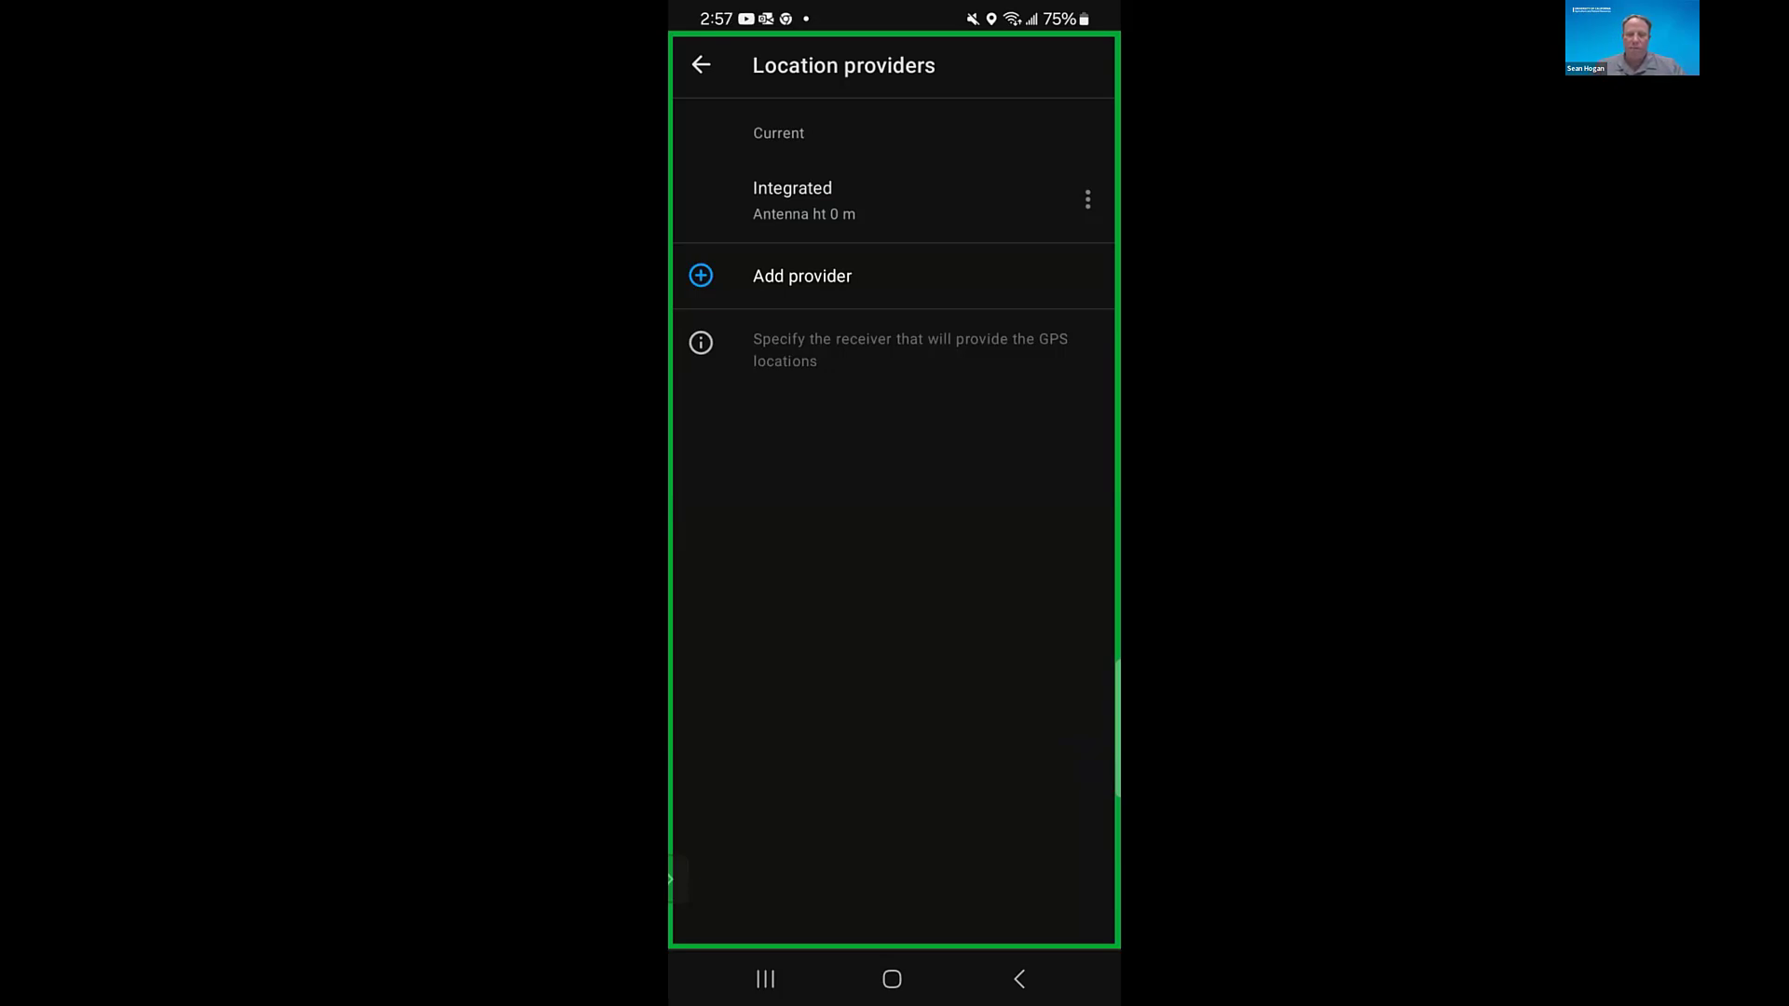
pyautogui.click(701, 64)
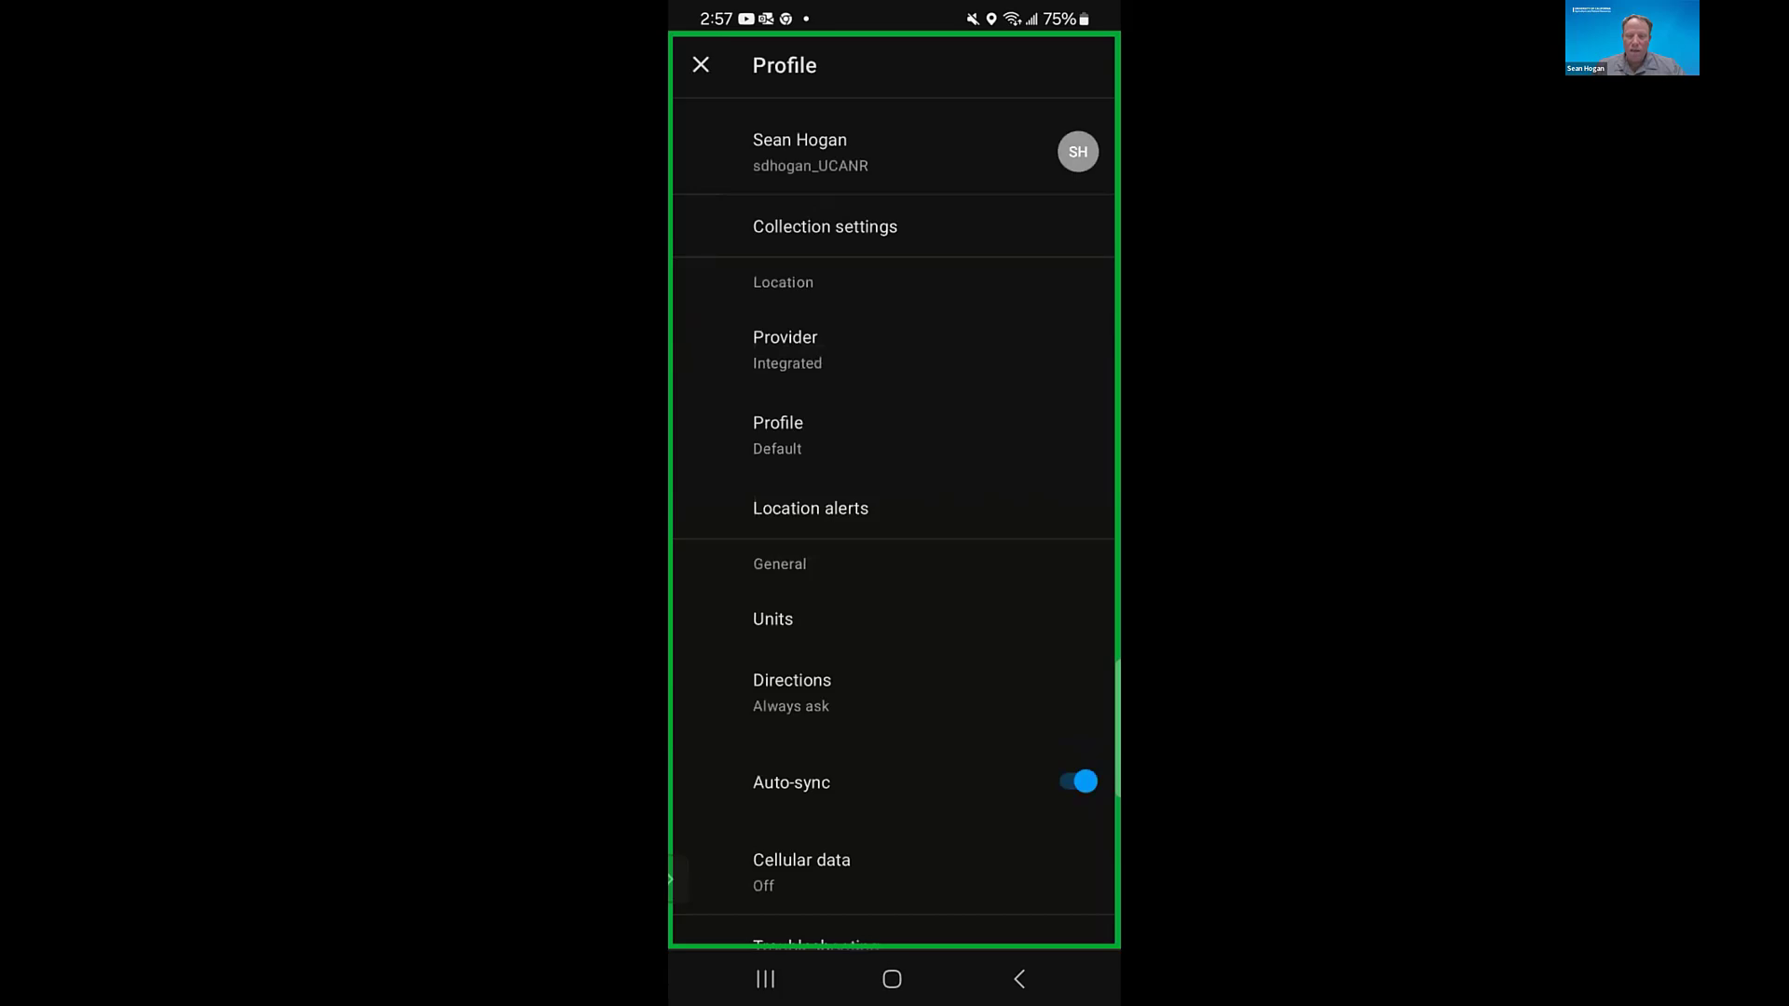
pyautogui.click(701, 65)
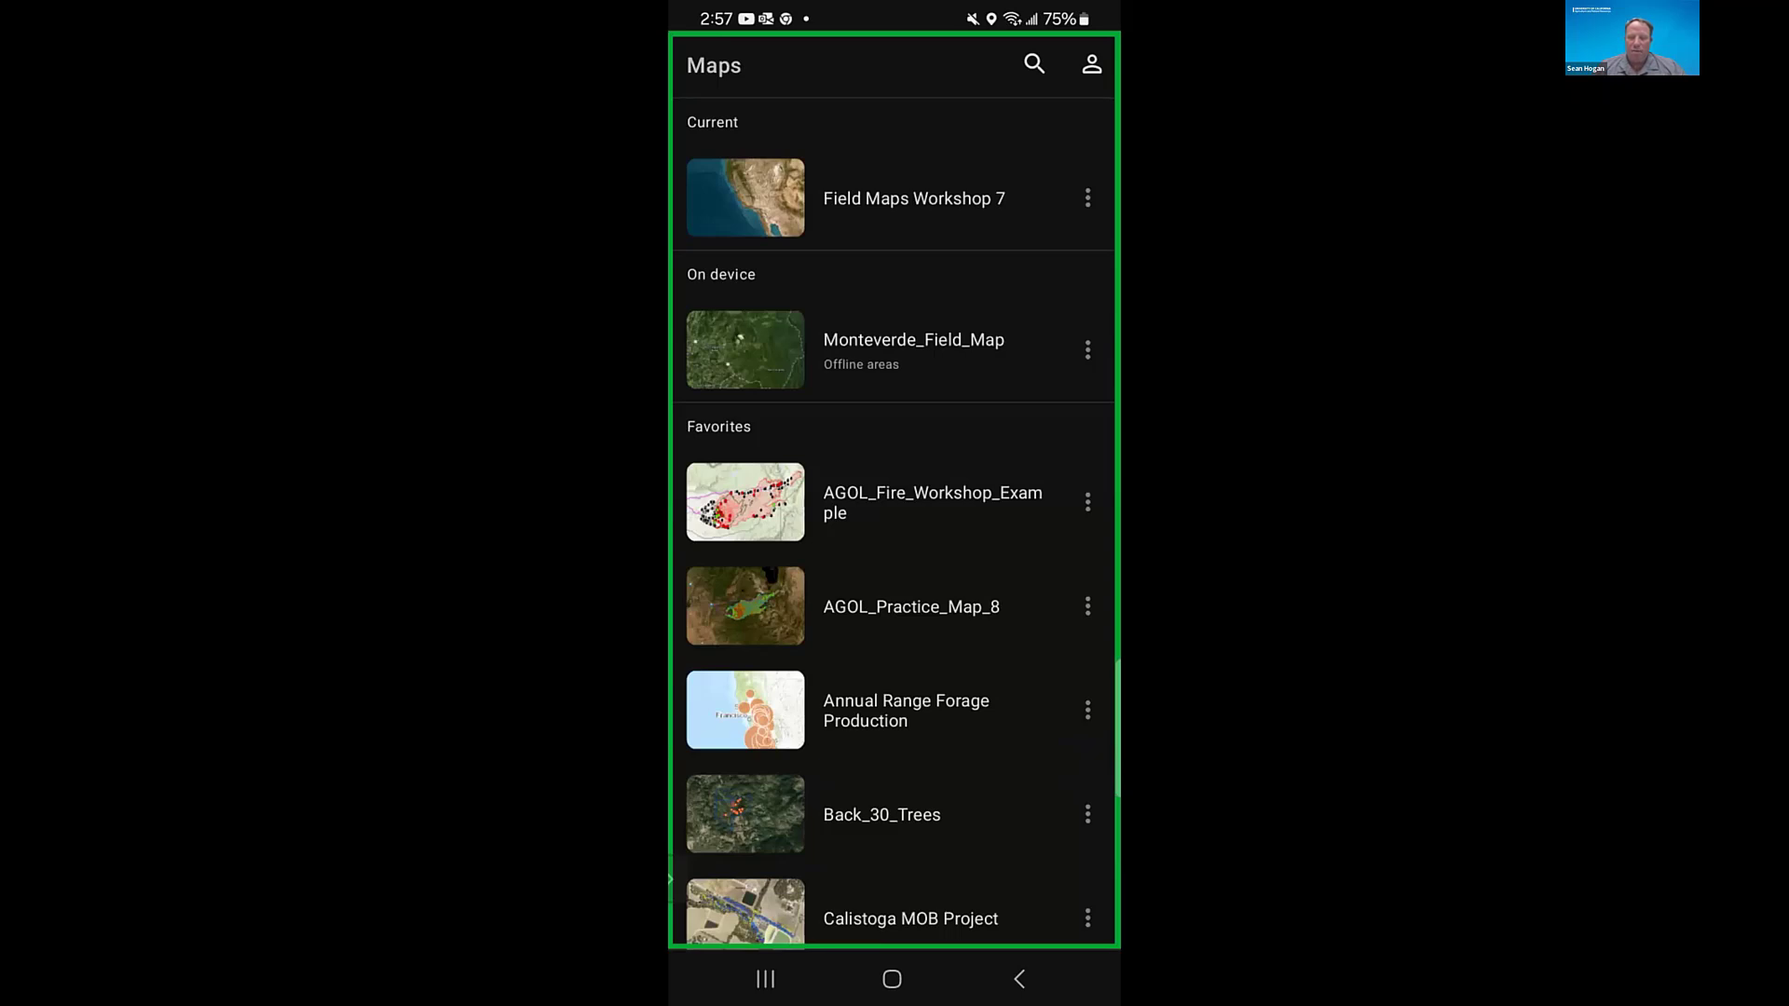
# - Search the maps for "Col" and open the Collaborative Field Maps Practice map
pyautogui.scroll(-1, 892, 522)
pyautogui.scroll(1, 893, 521)
pyautogui.scroll(-1, 892, 522)
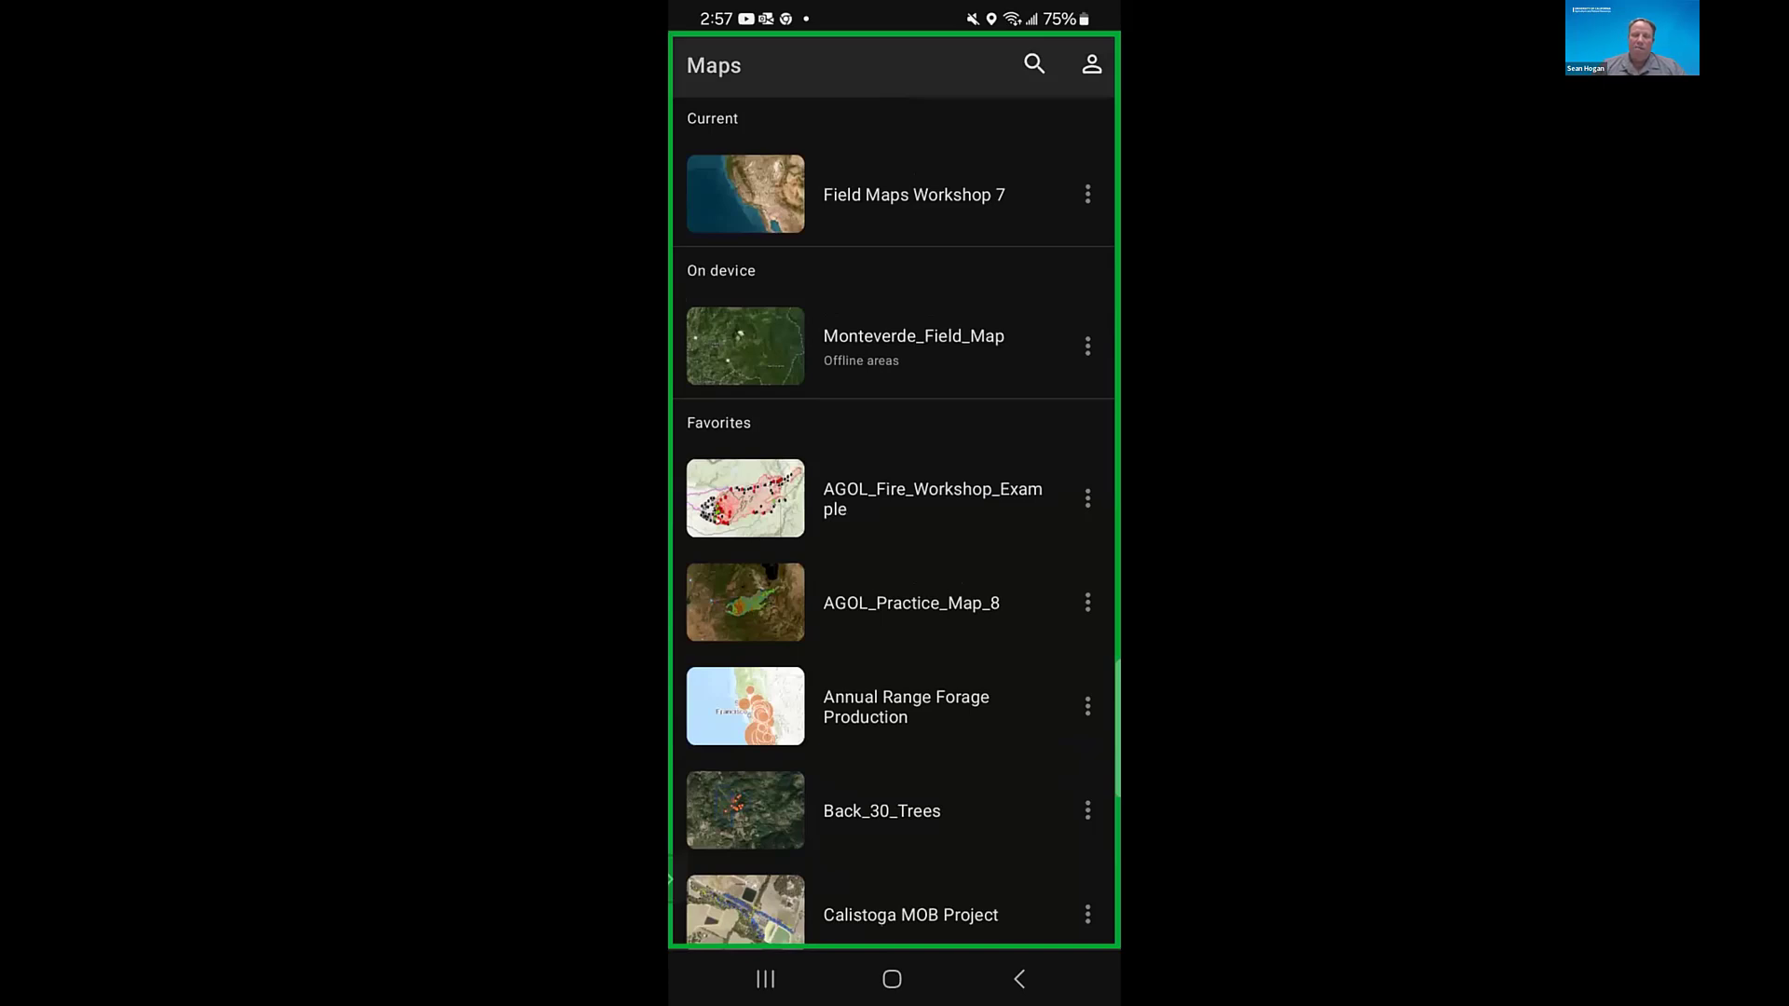
pyautogui.click(1034, 64)
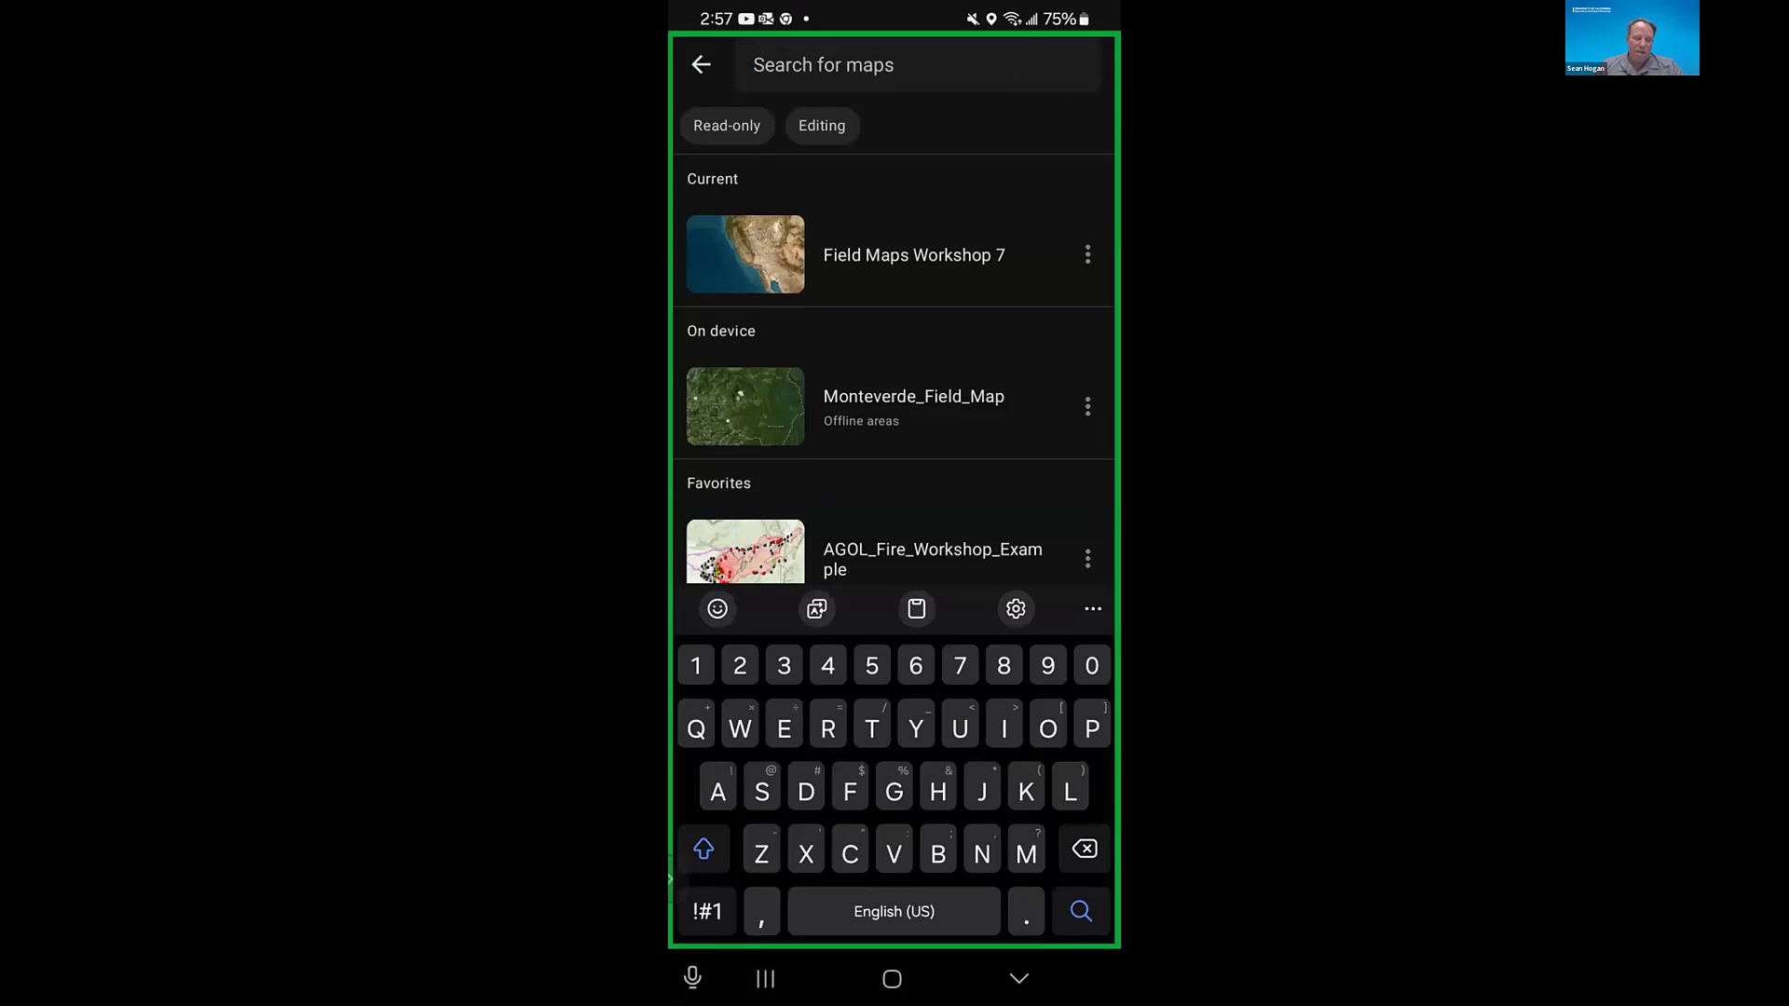
pyautogui.write('Col')
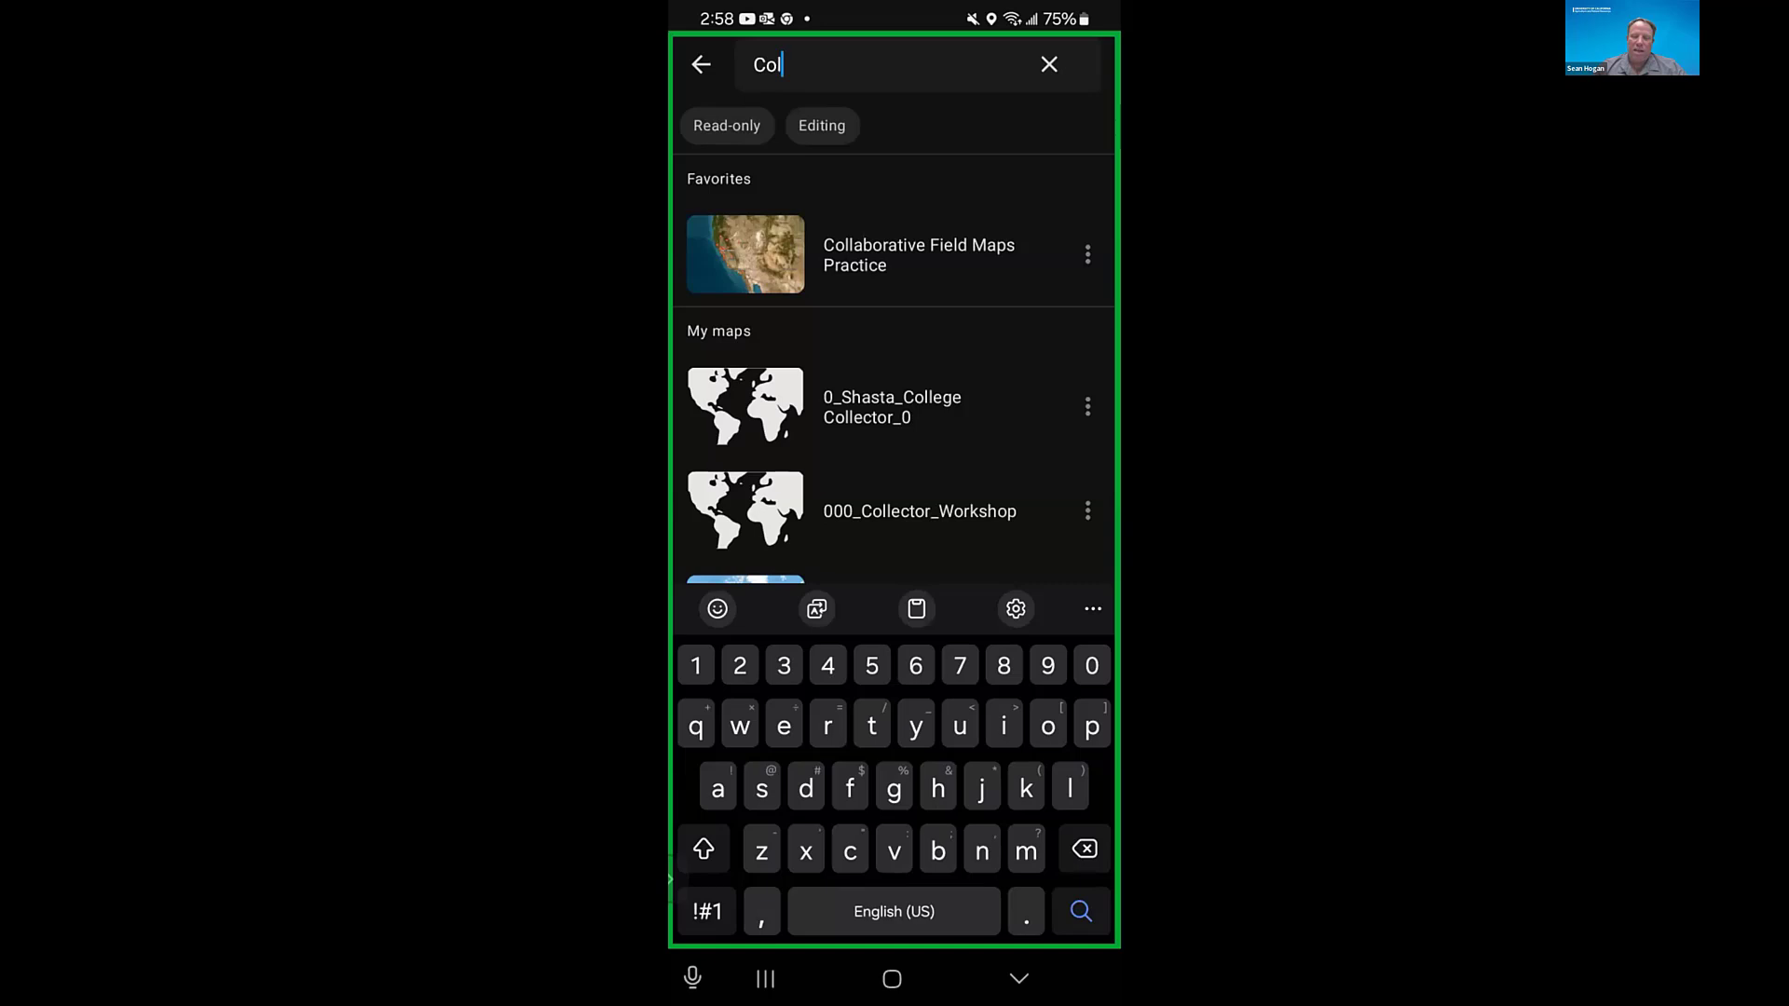
pyautogui.click(895, 254)
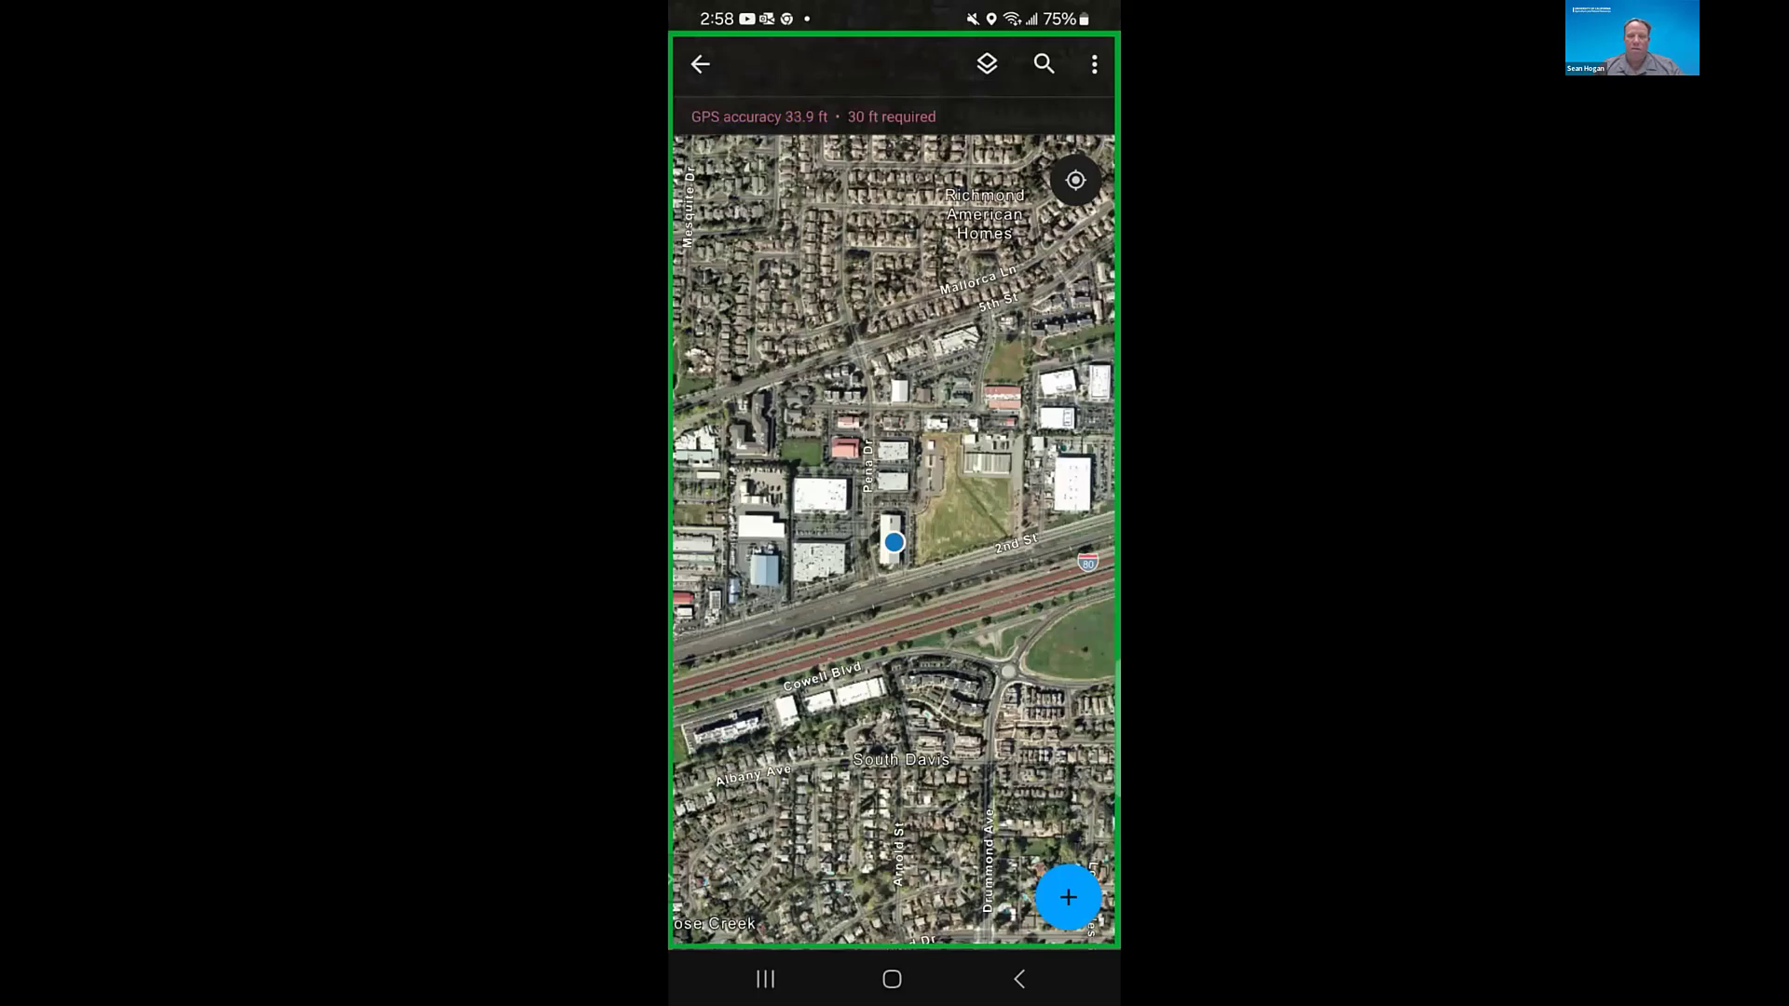
# - Survey the collected tree points across Northern California and list the features at the cluster northeast of Sacramento
pyautogui.scroll(-5, 894, 542)
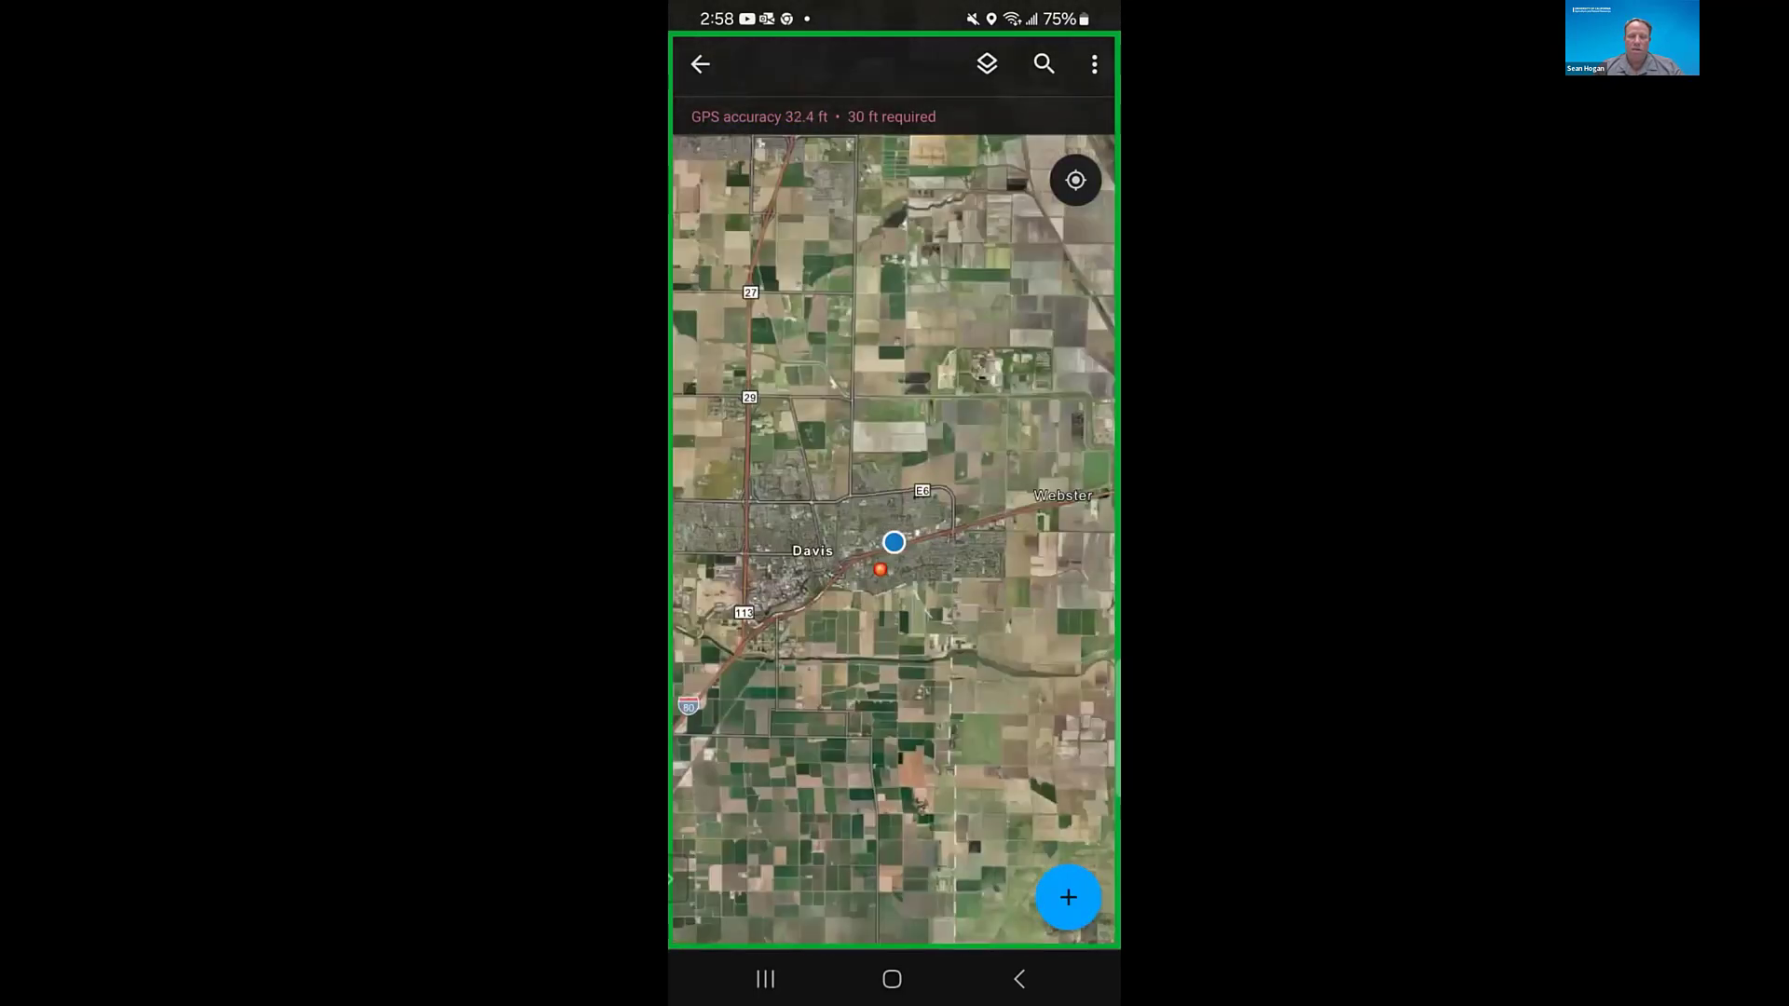
pyautogui.scroll(-4, 894, 542)
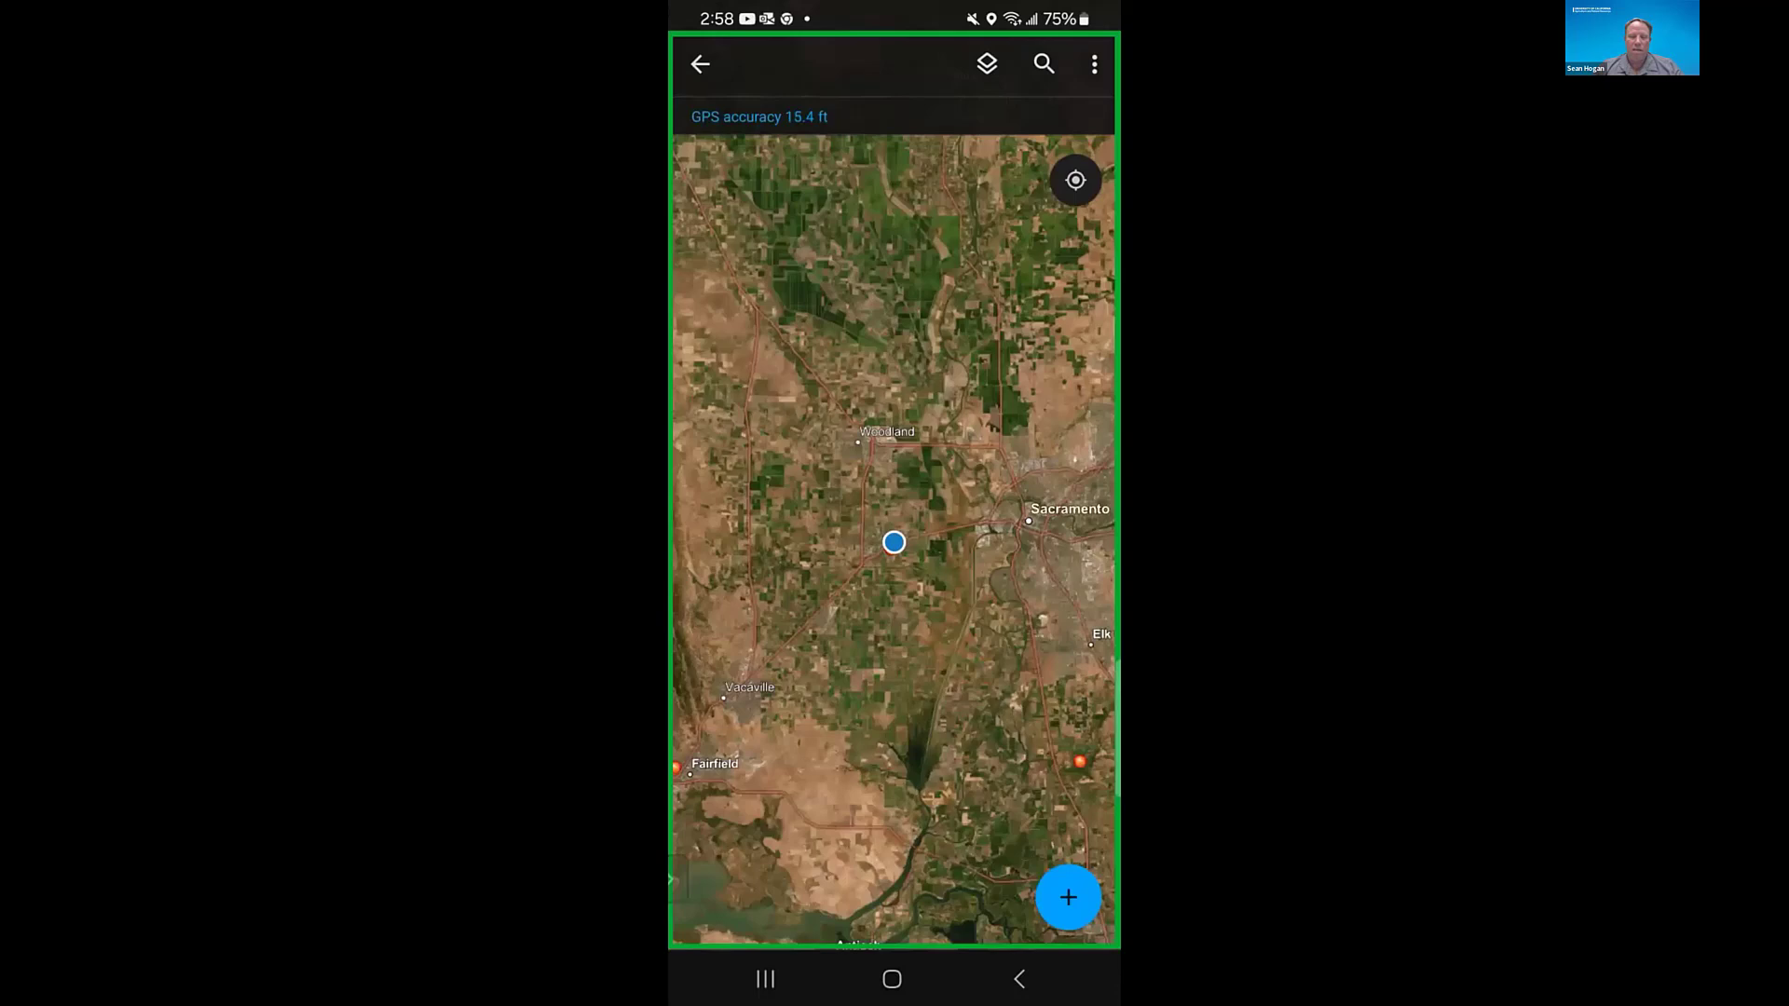
pyautogui.scroll(-3, 894, 543)
pyautogui.scroll(-3, 895, 543)
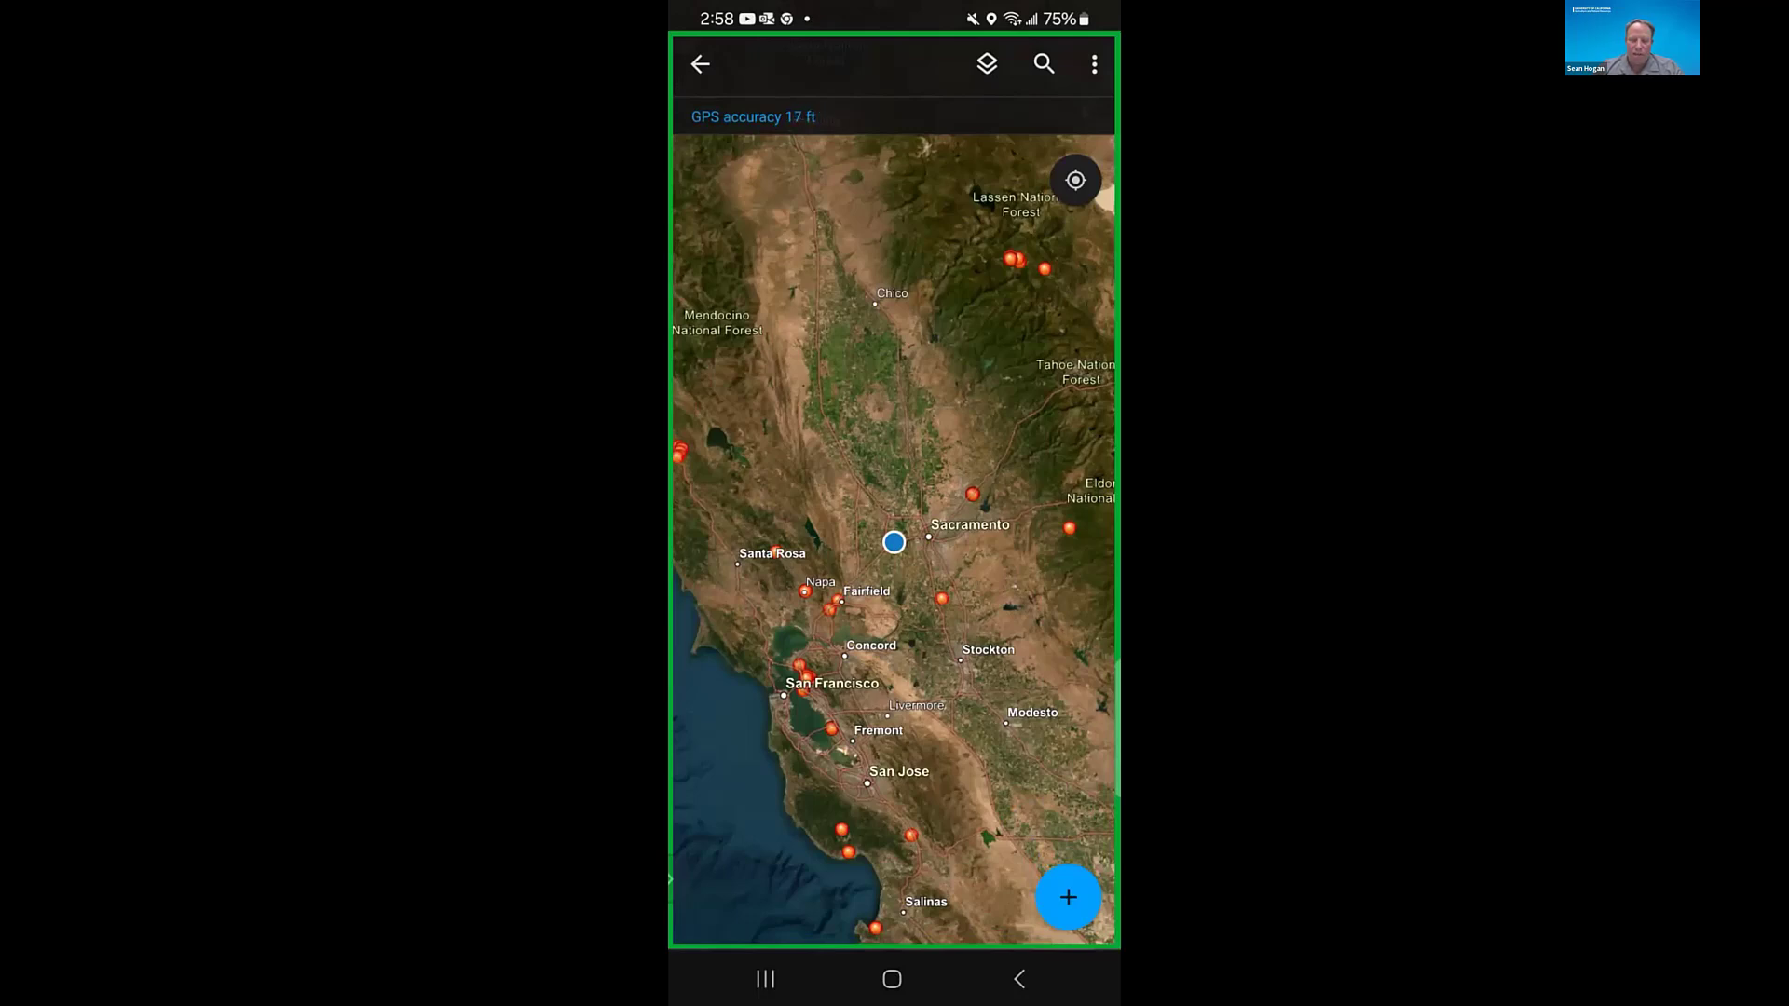
pyautogui.click(973, 495)
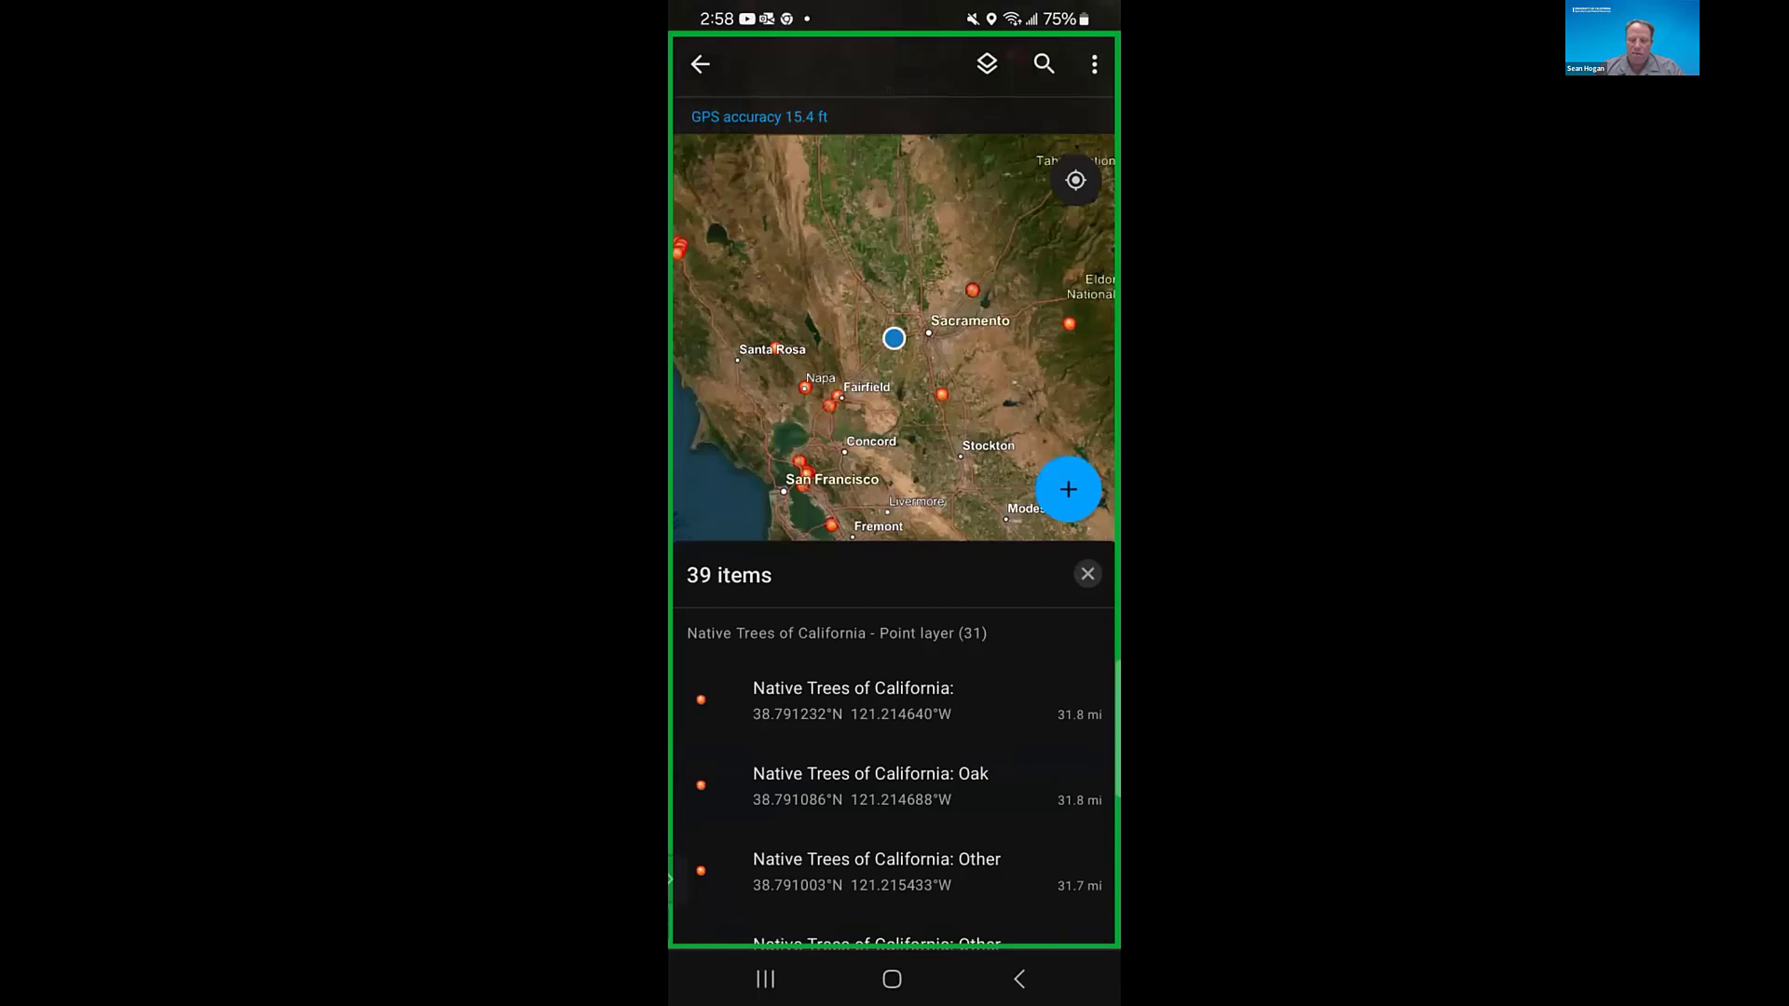
# - Locate the Sierra College tree points near Rocklin Rd and view the details of the Cypress point beside the parking lot
pyautogui.scroll(3, 895, 338)
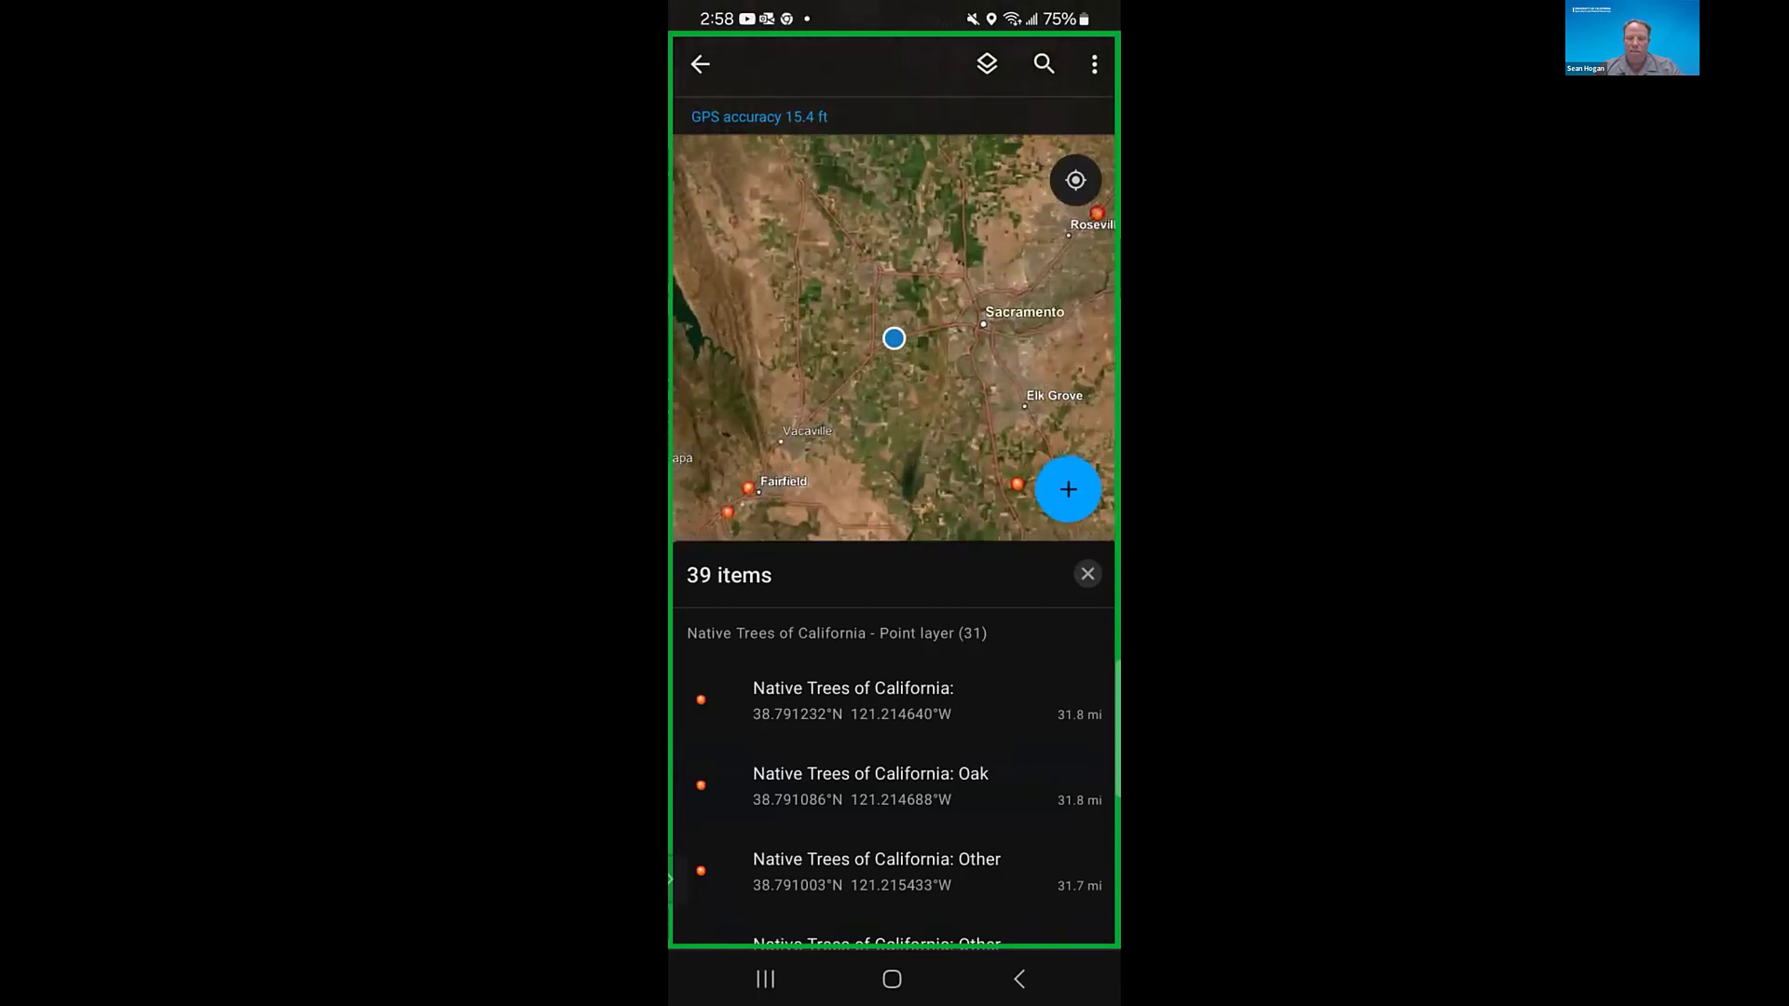
pyautogui.moveTo(969, 270); pyautogui.dragTo(814, 417)
pyautogui.scroll(3, 941, 368)
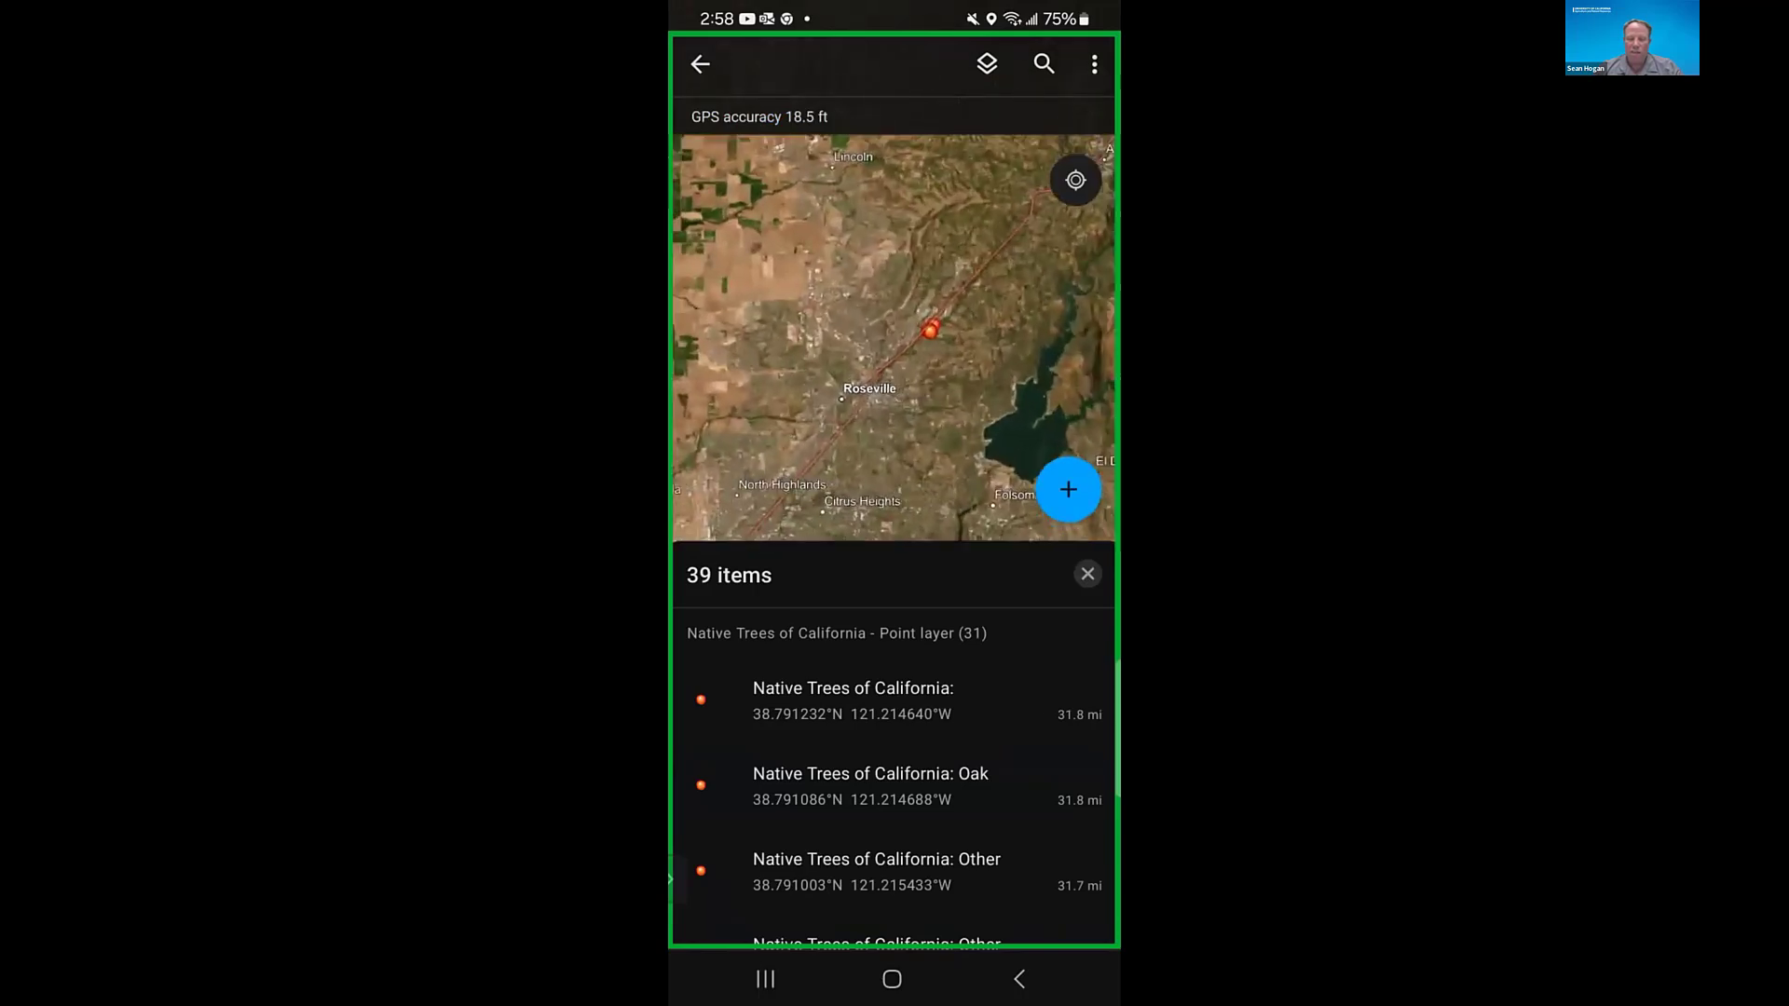
pyautogui.scroll(5, 932, 326)
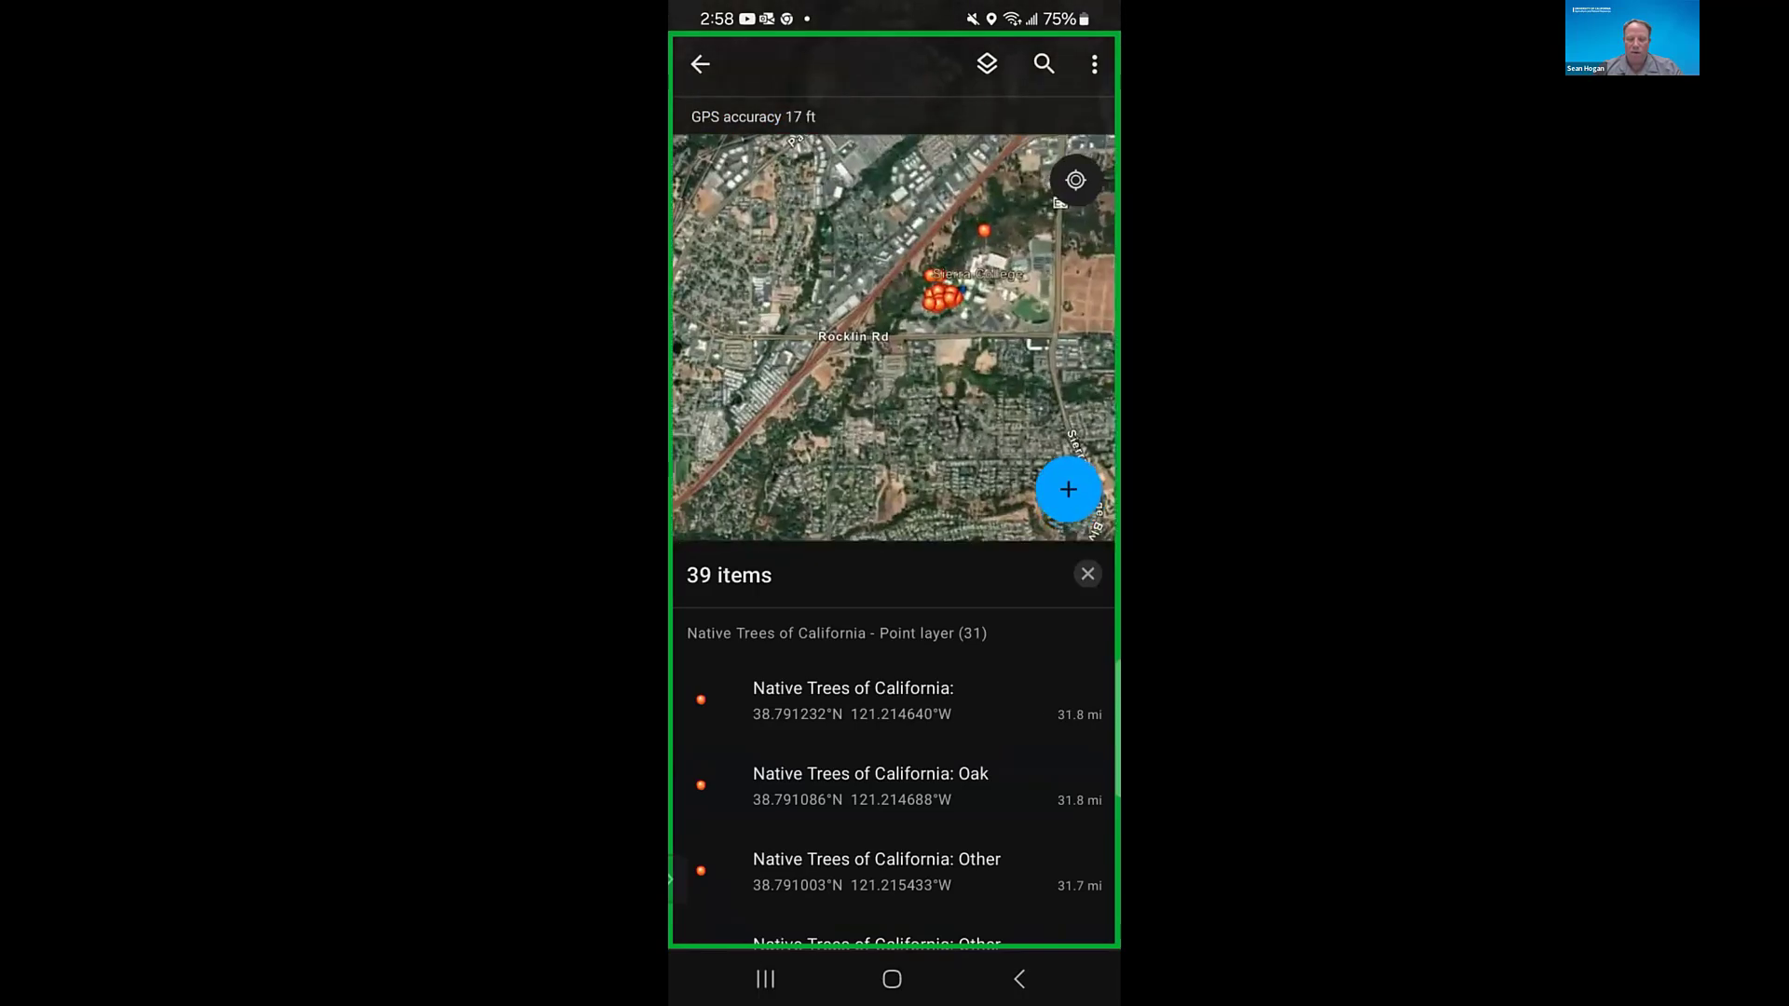
pyautogui.scroll(5, 941, 298)
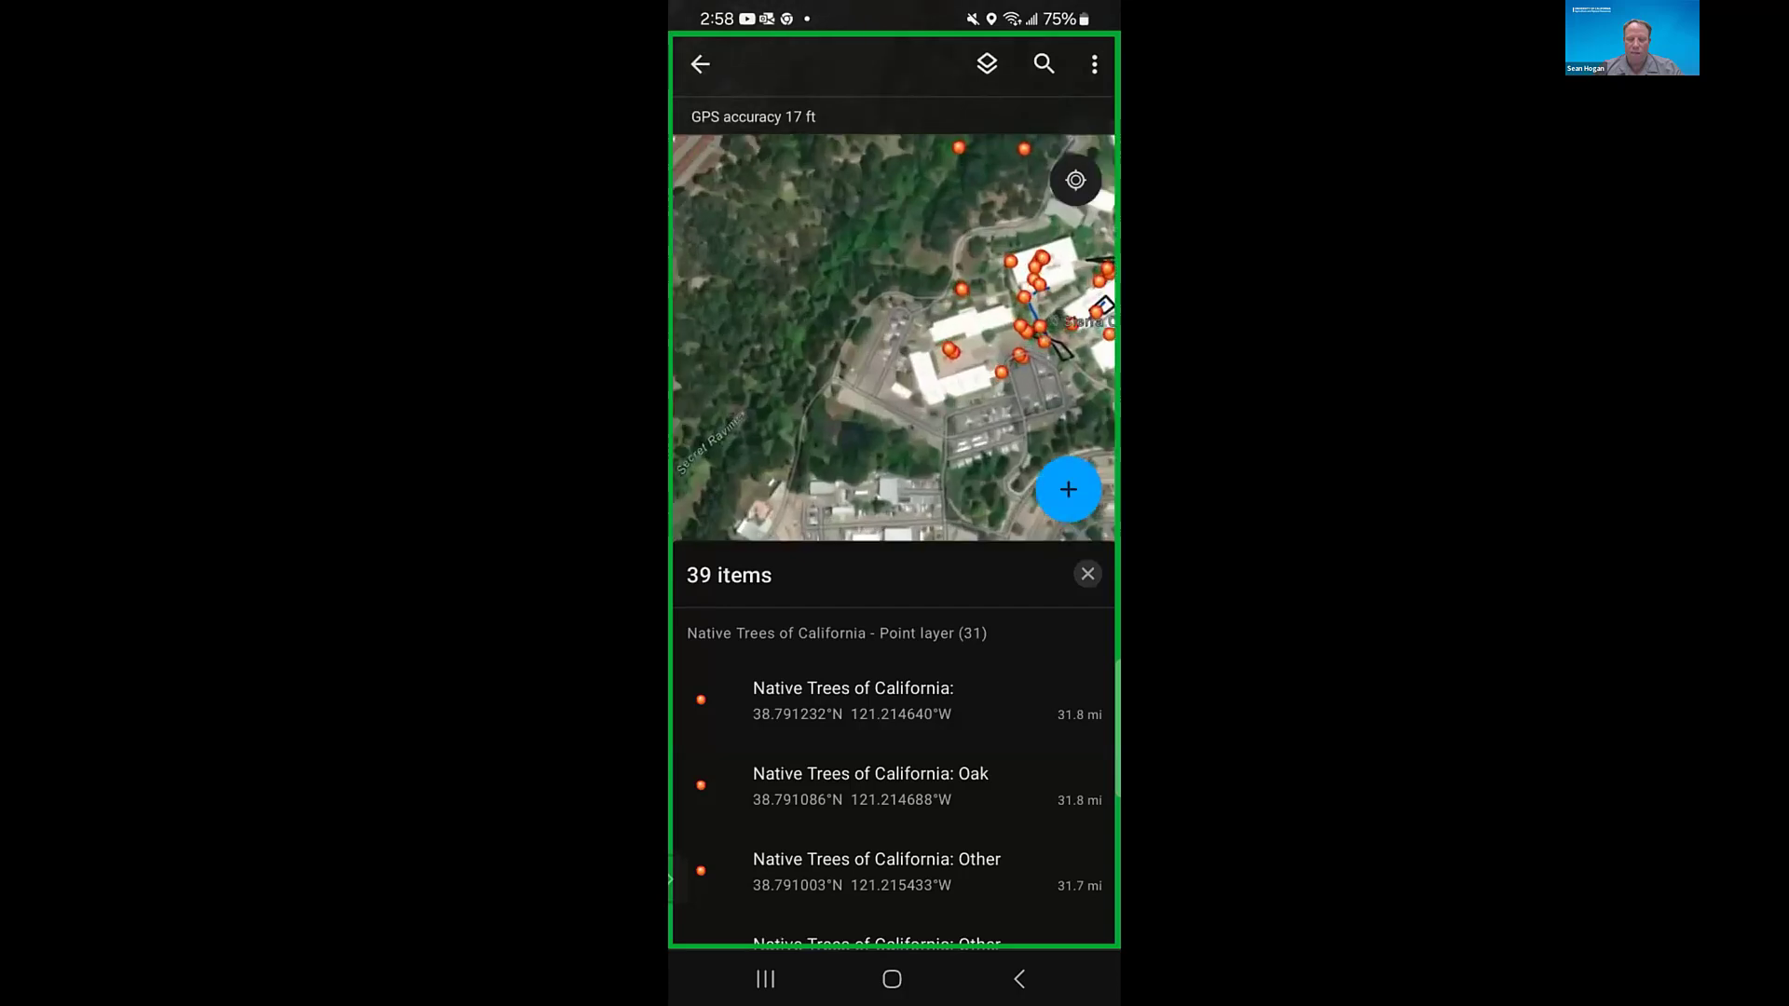
pyautogui.scroll(3, 969, 298)
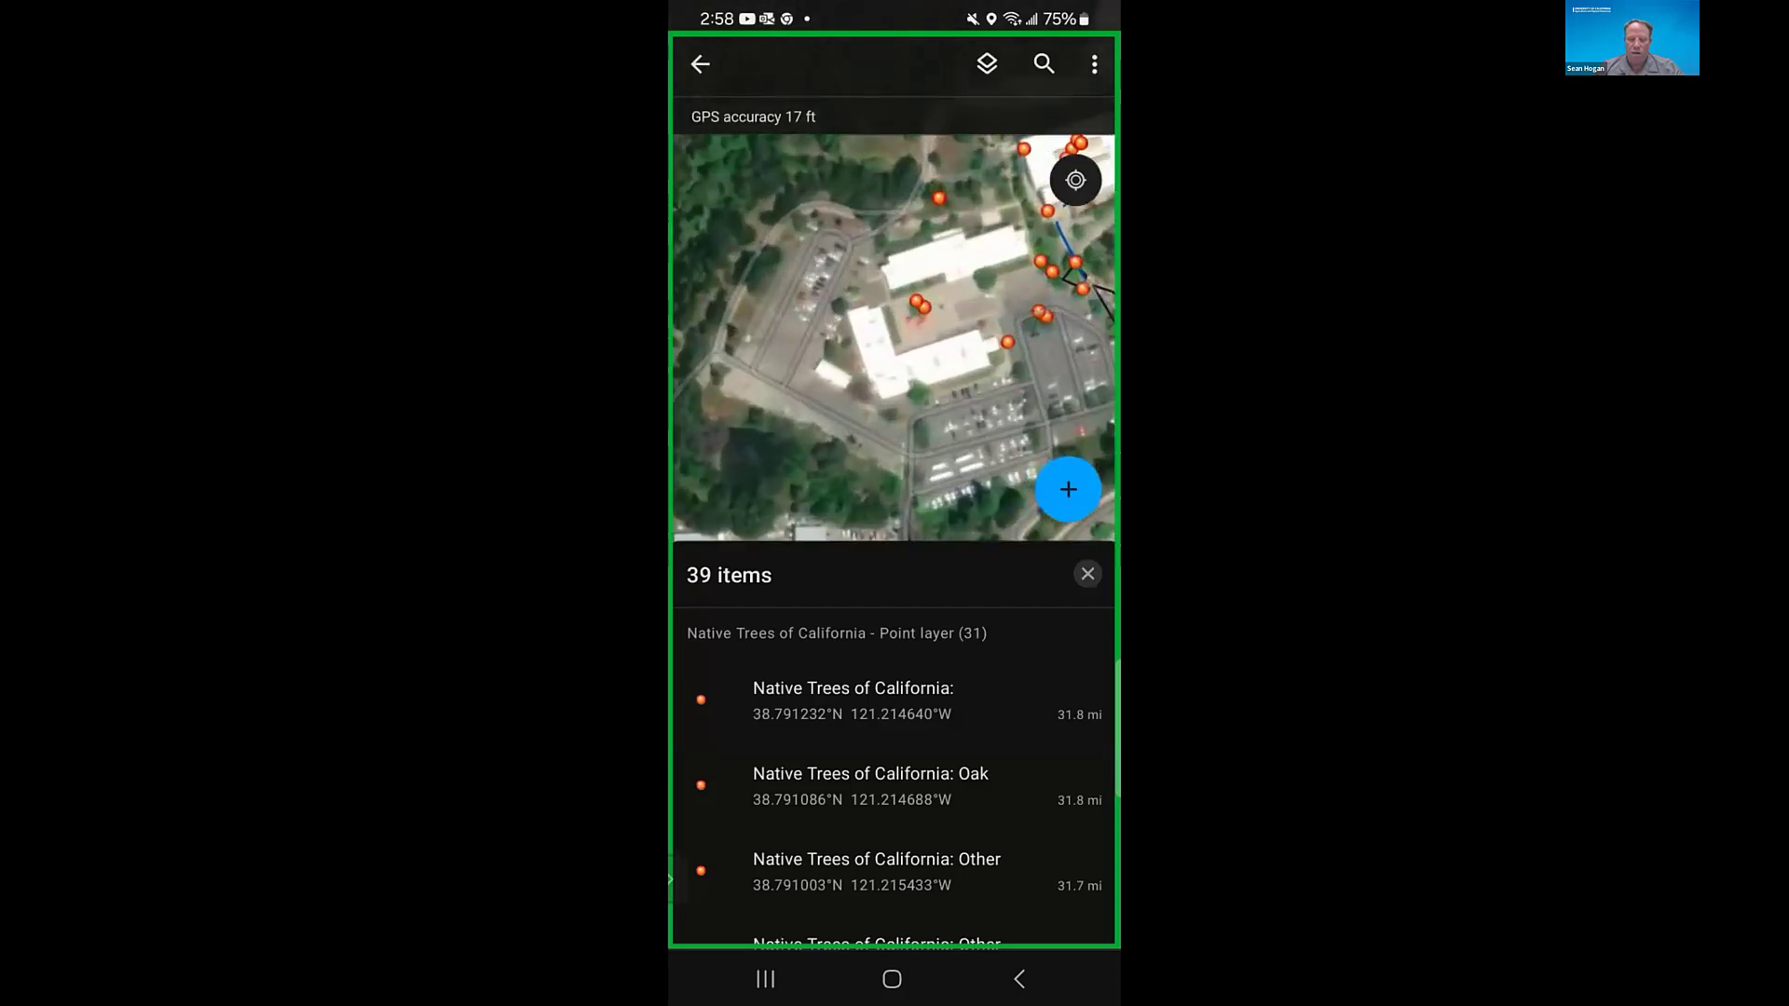
pyautogui.click(1007, 342)
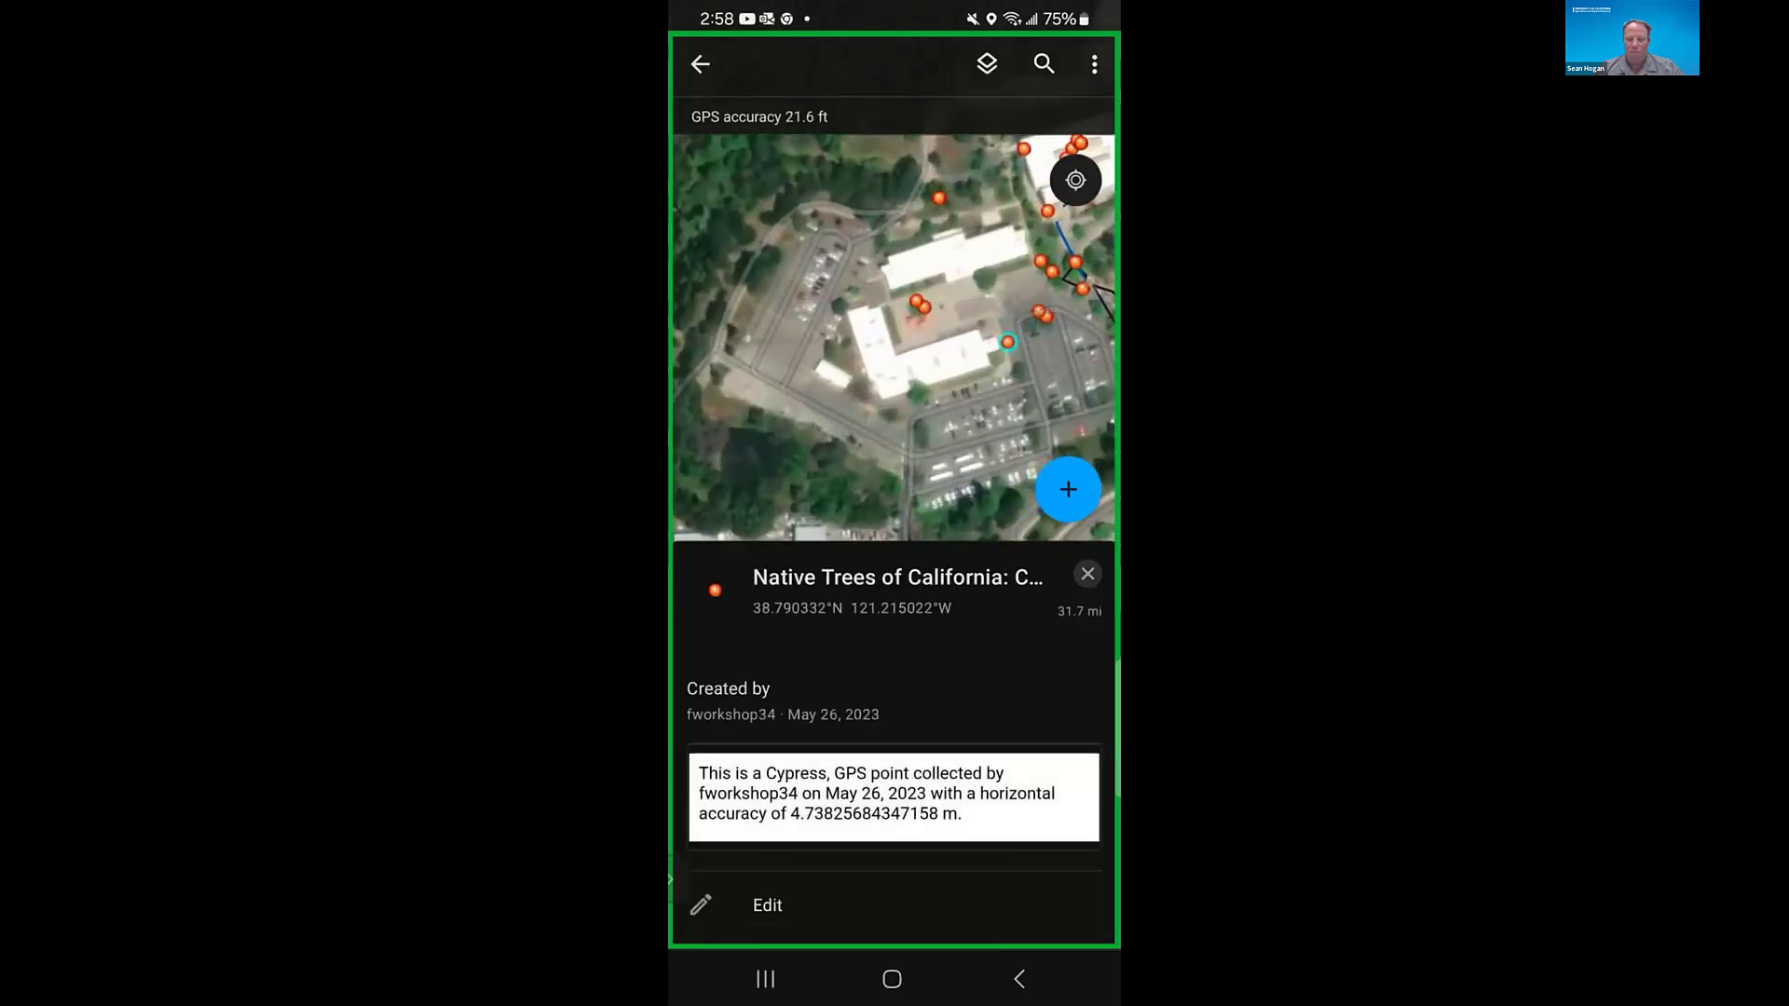
# - Review the Cypress point's editable form fields, leave without saving any edits, and close the point's details
pyautogui.click(755, 904)
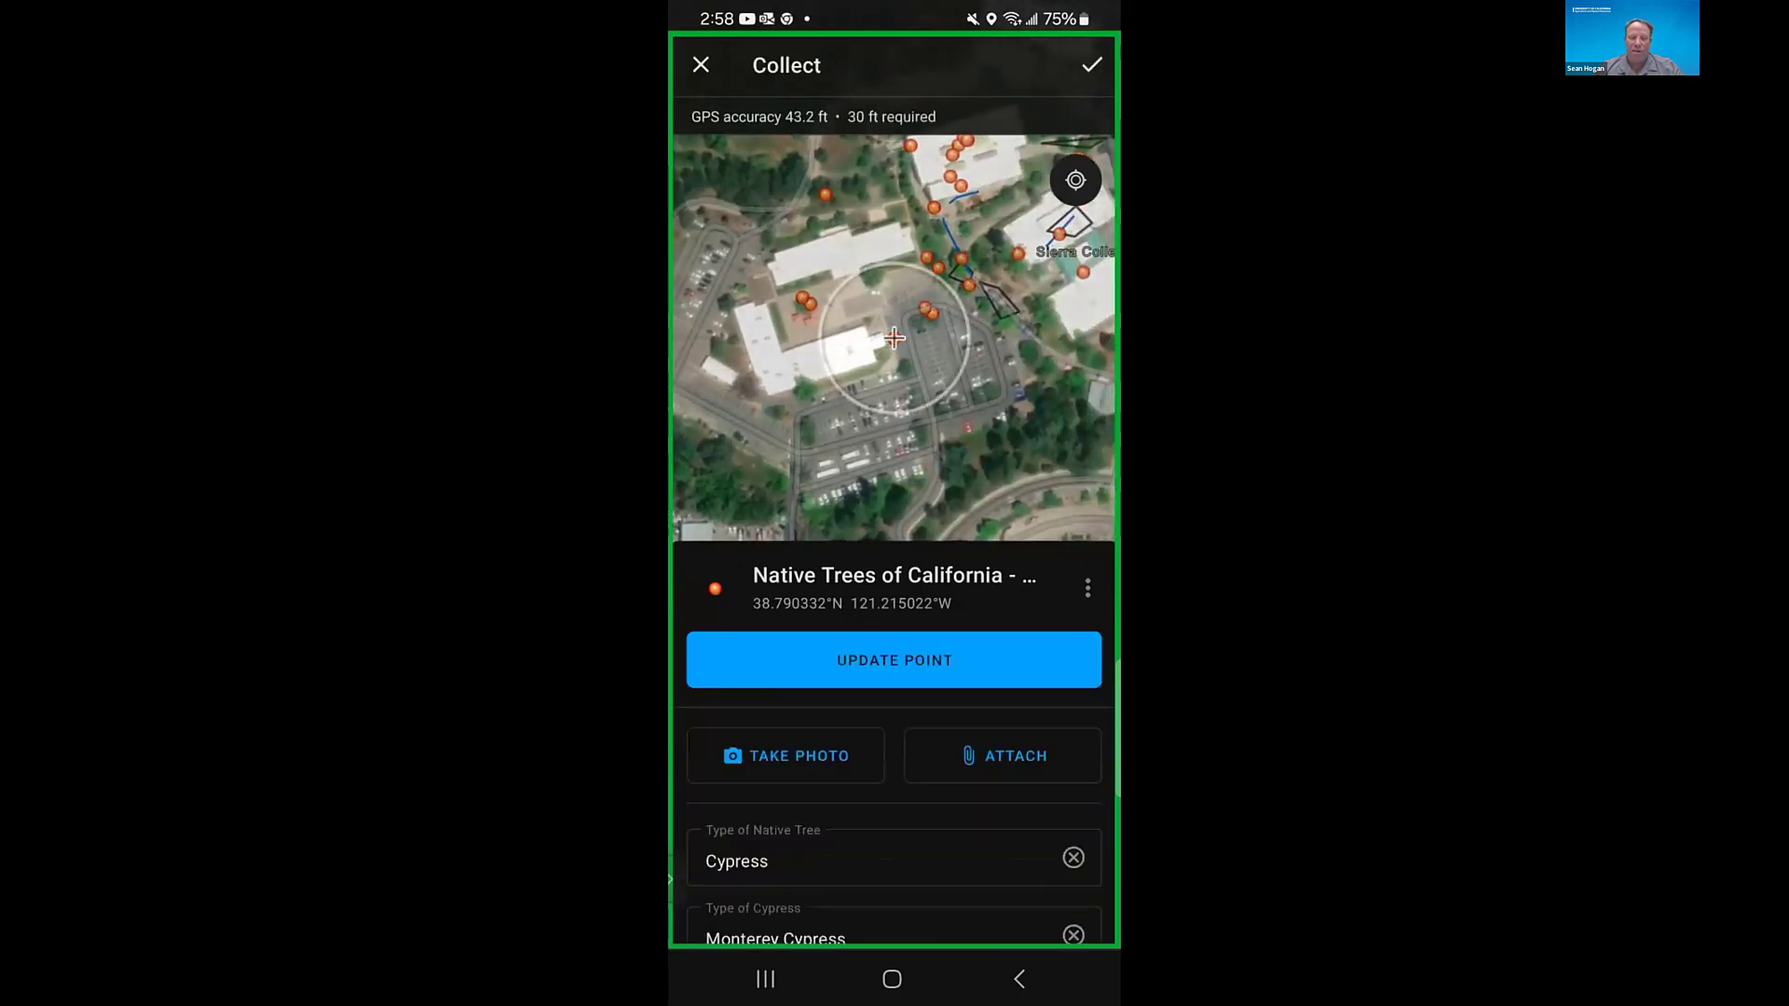
pyautogui.scroll(-1, 894, 746)
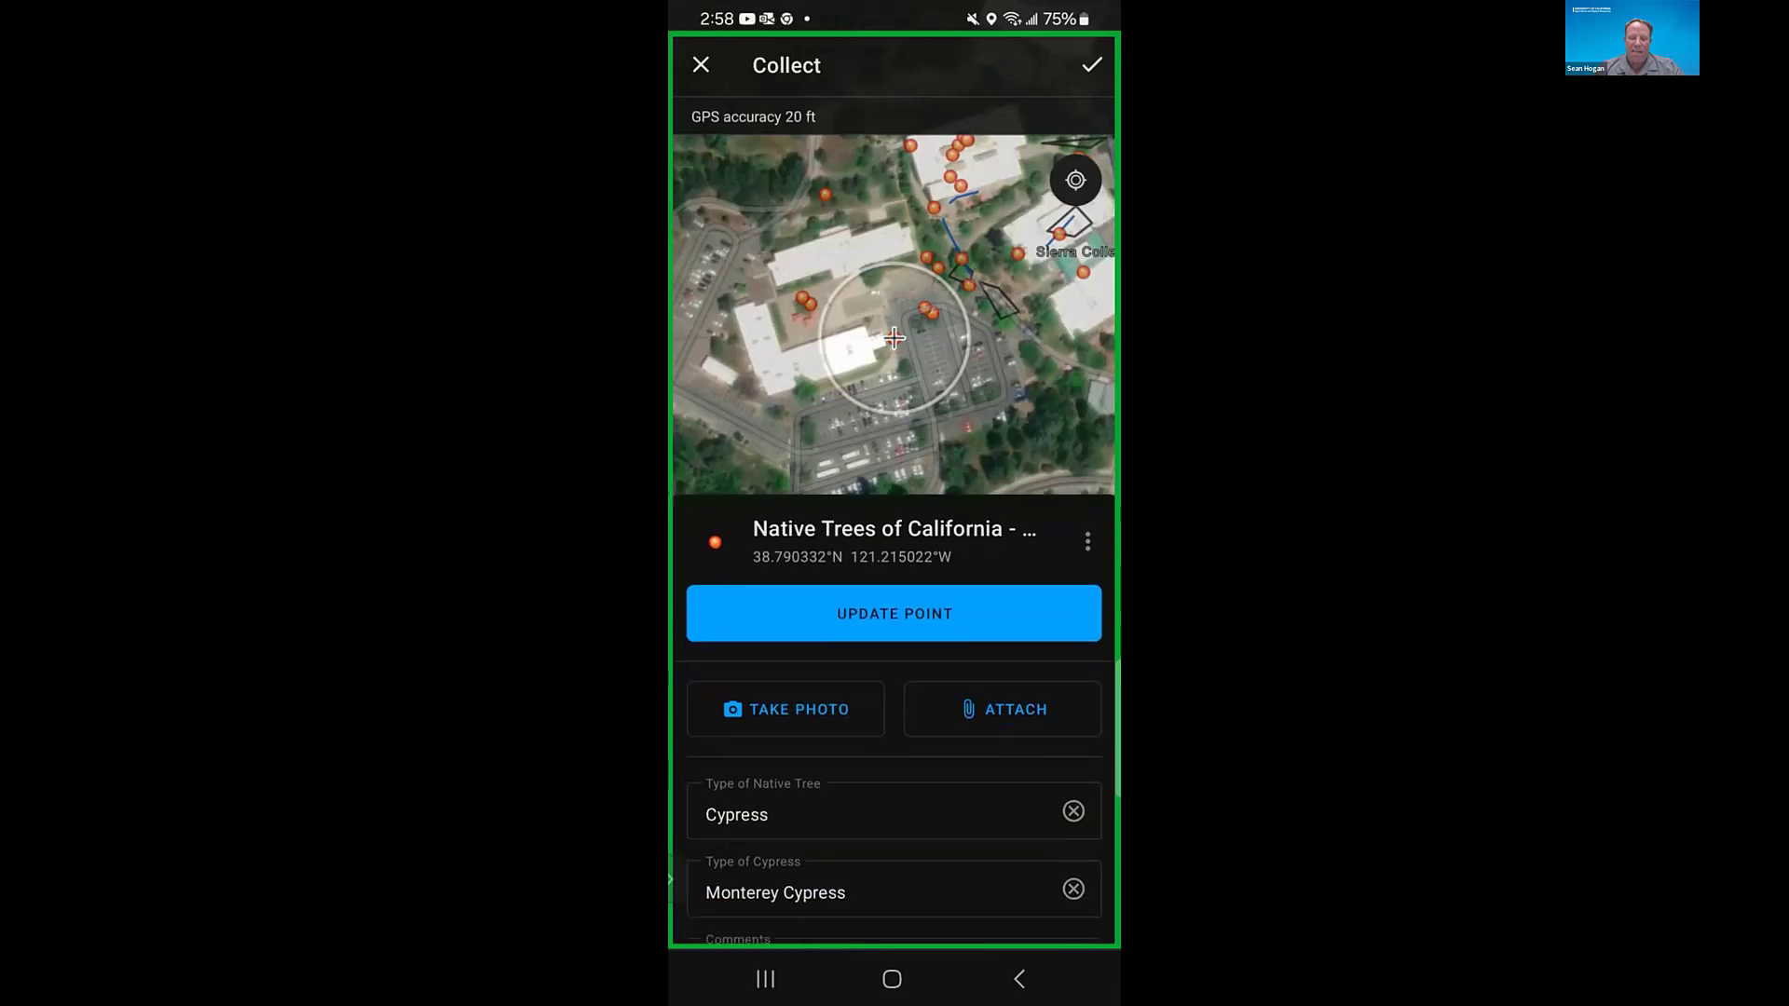
pyautogui.scroll(-3, 894, 745)
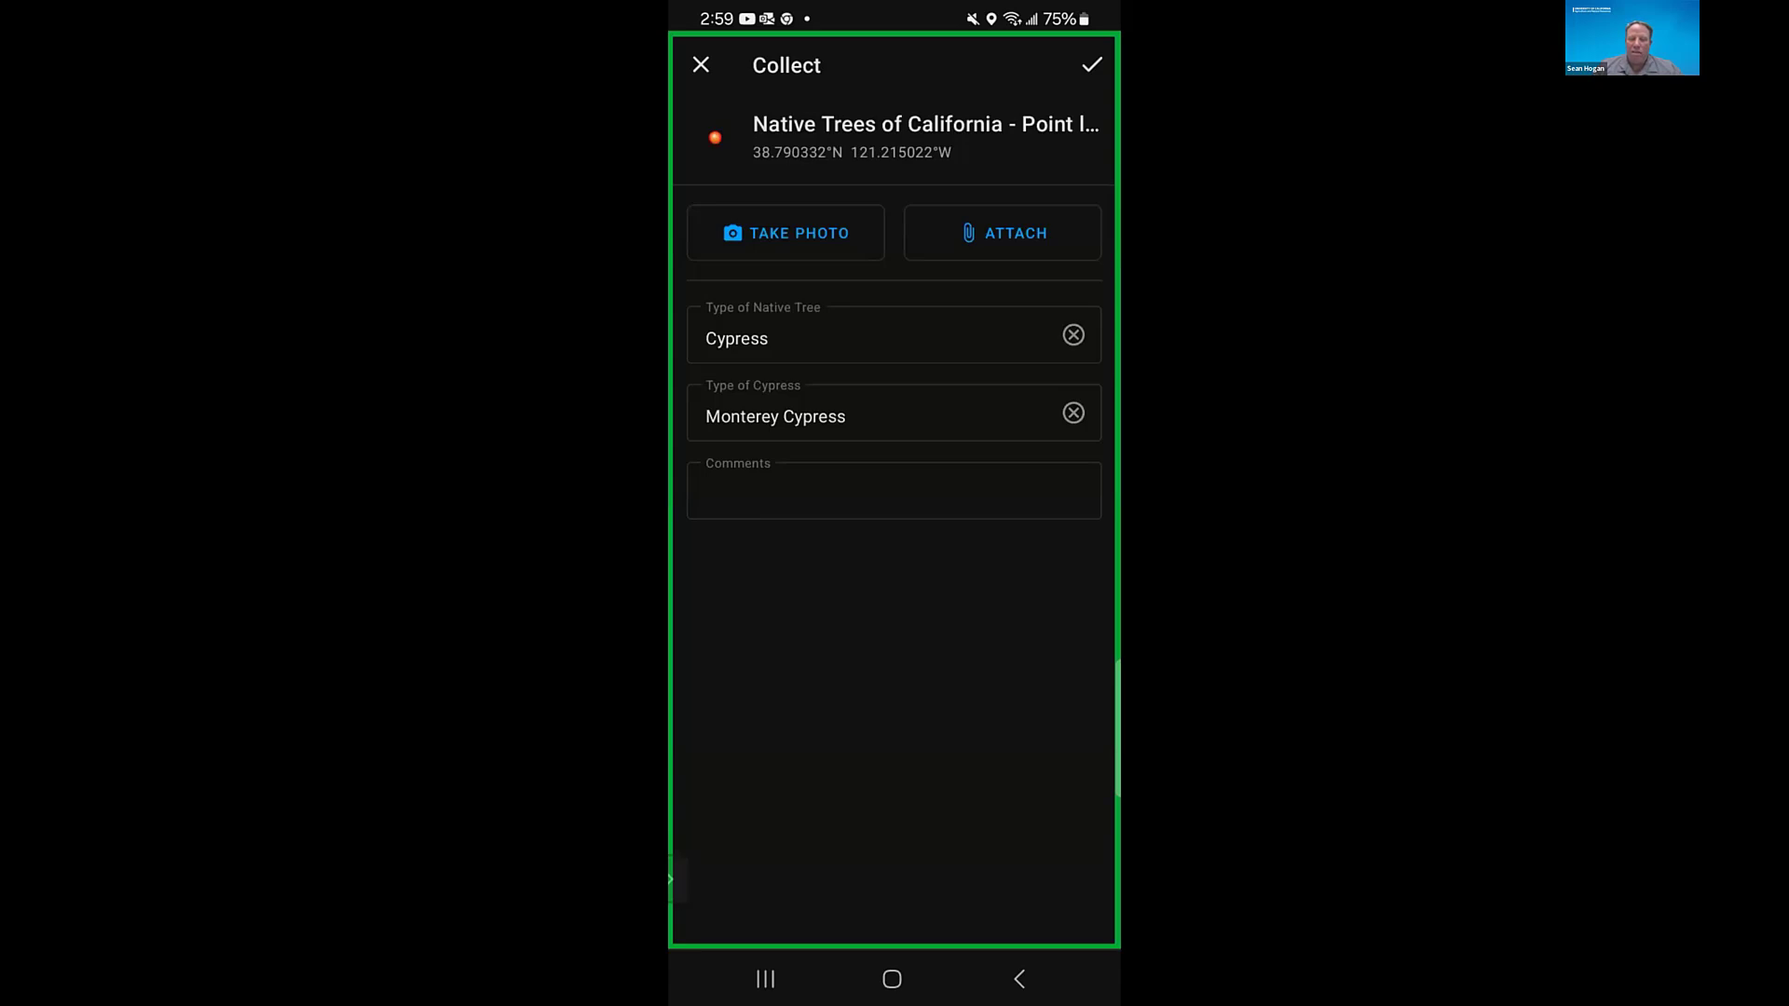
pyautogui.click(700, 64)
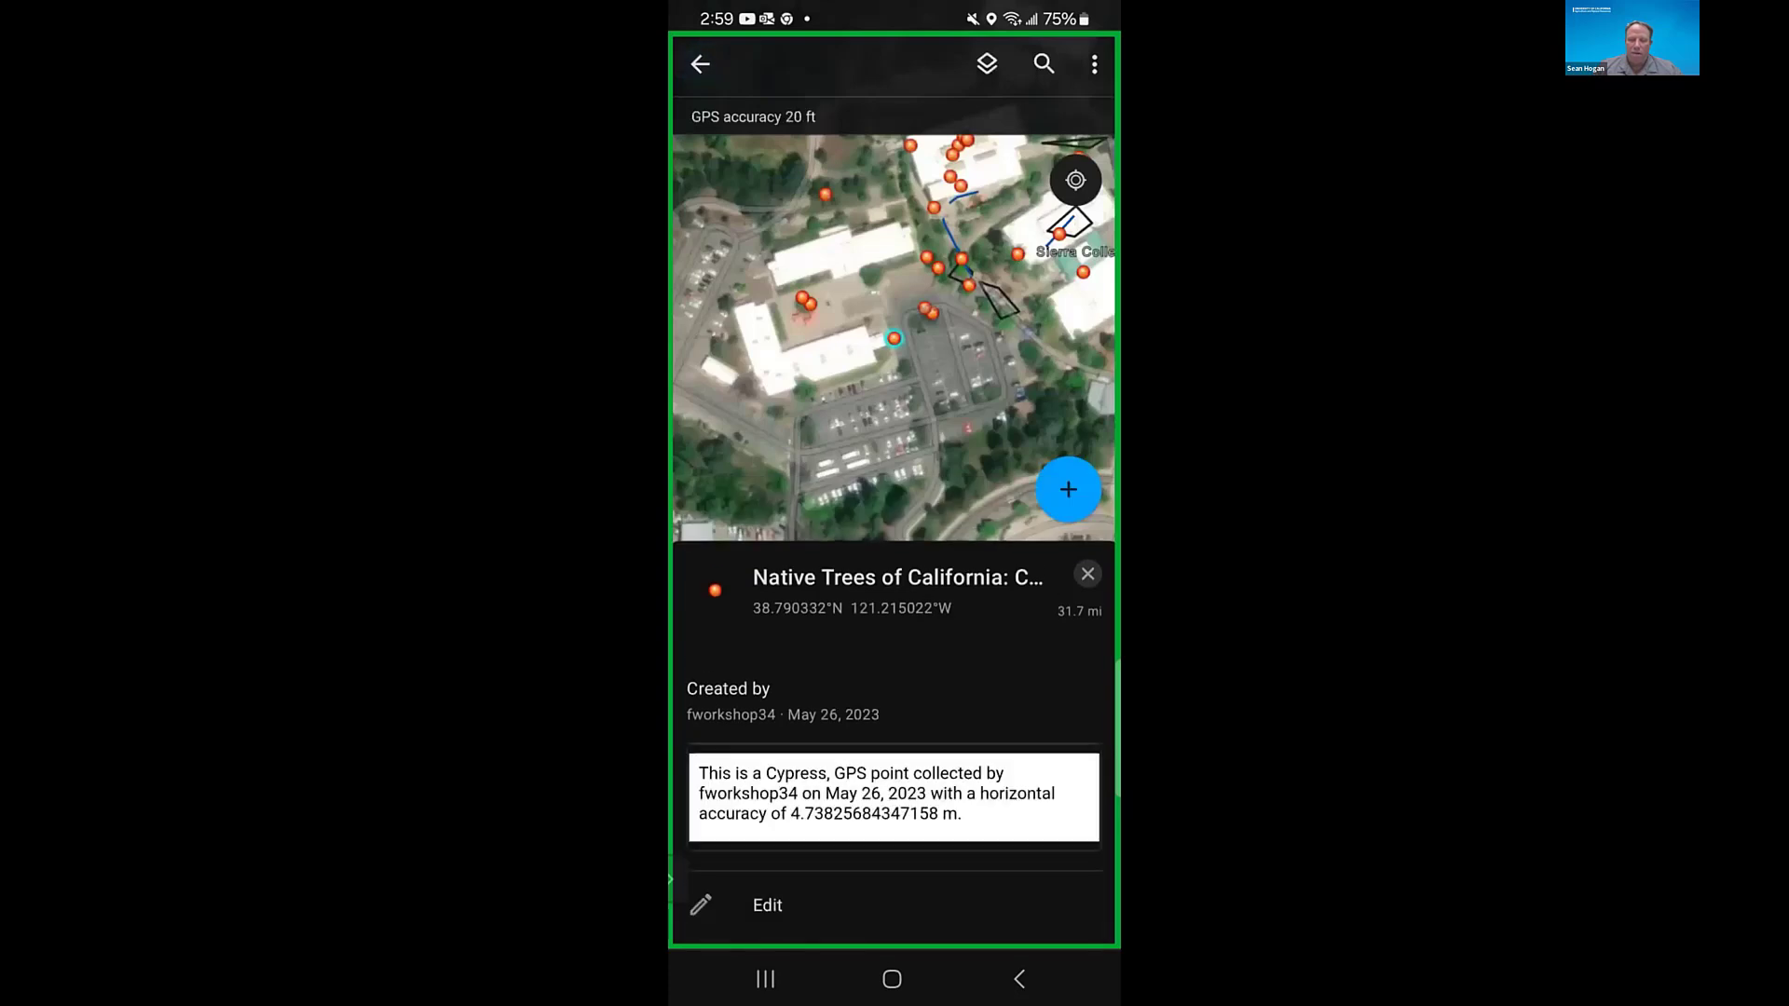
pyautogui.click(1087, 574)
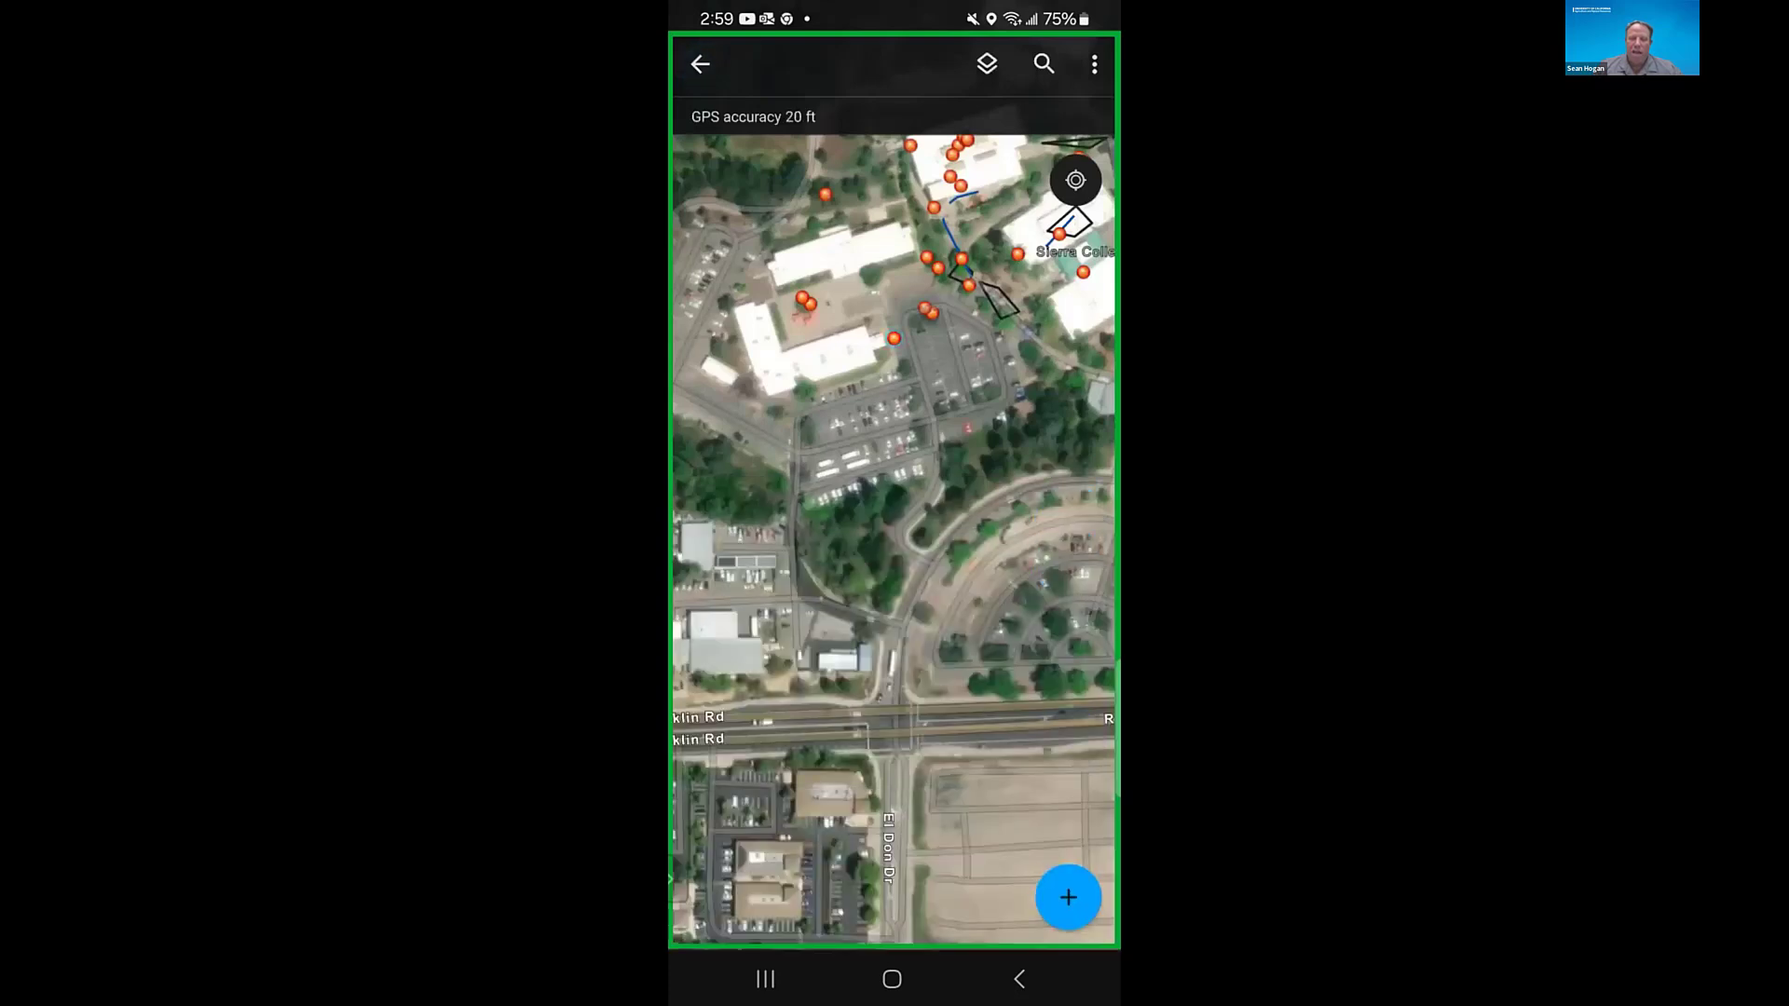
# - Return the map from the Rocklin area to the device's current location in Davis
pyautogui.scroll(-5, 893, 541)
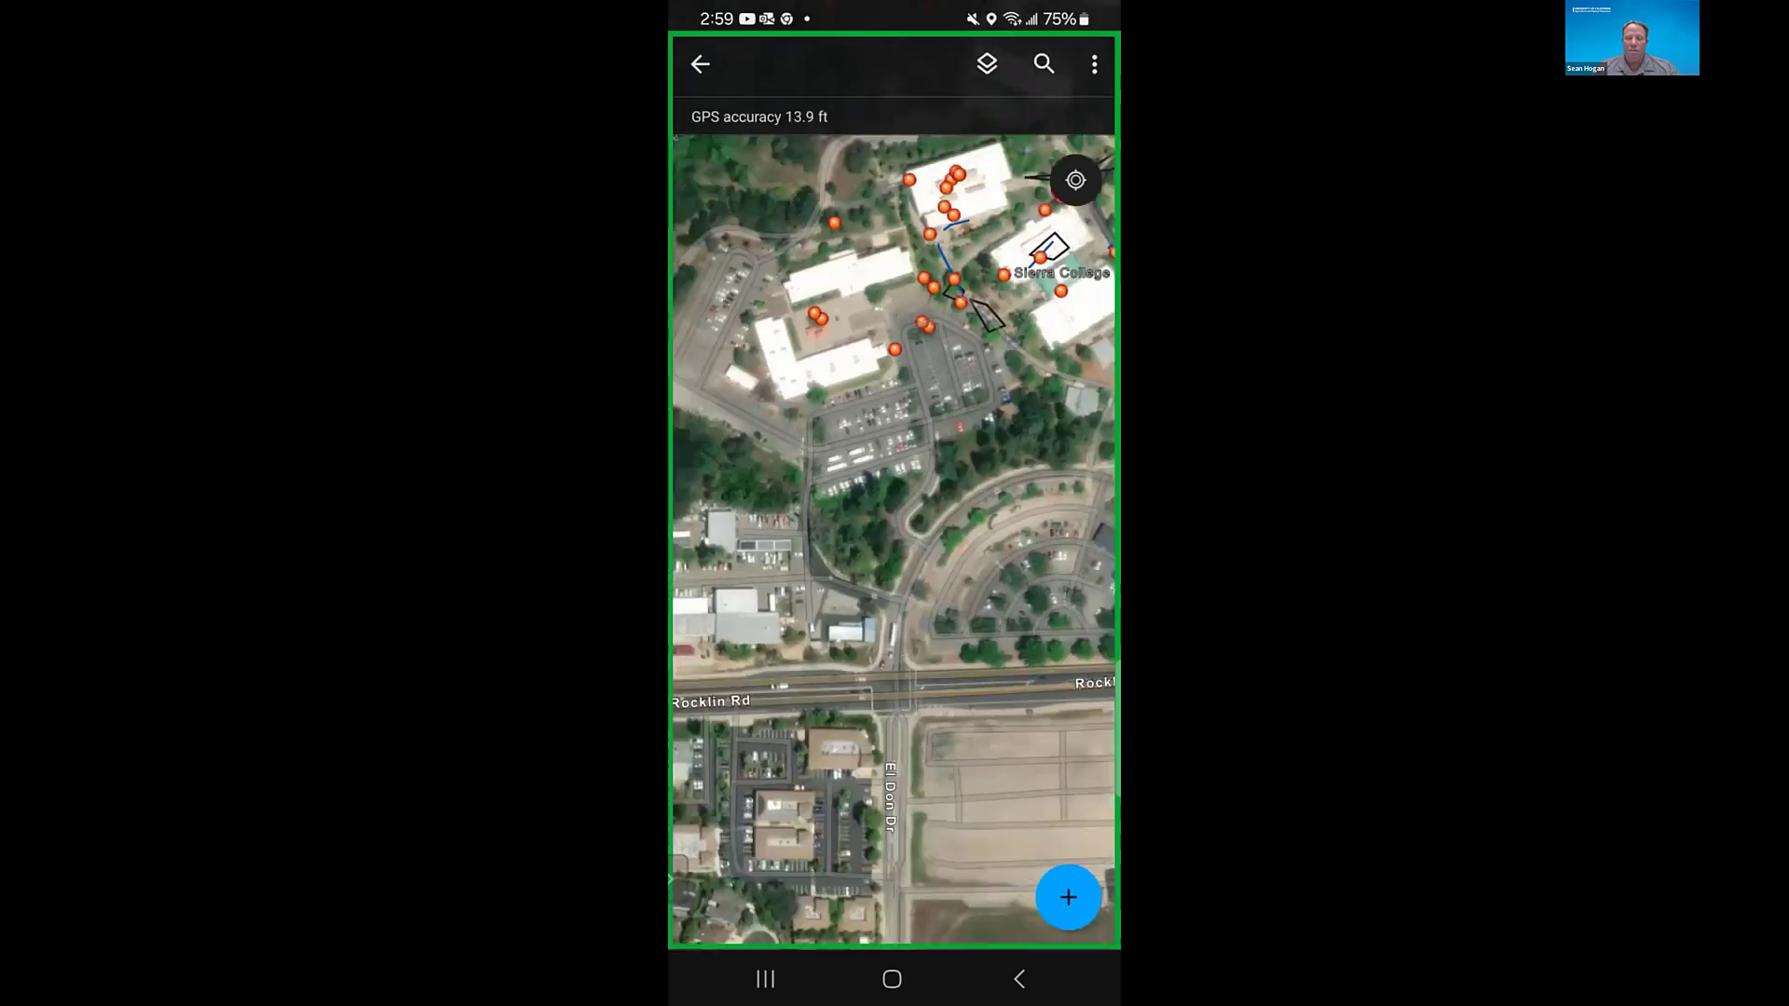
pyautogui.scroll(-5, 893, 540)
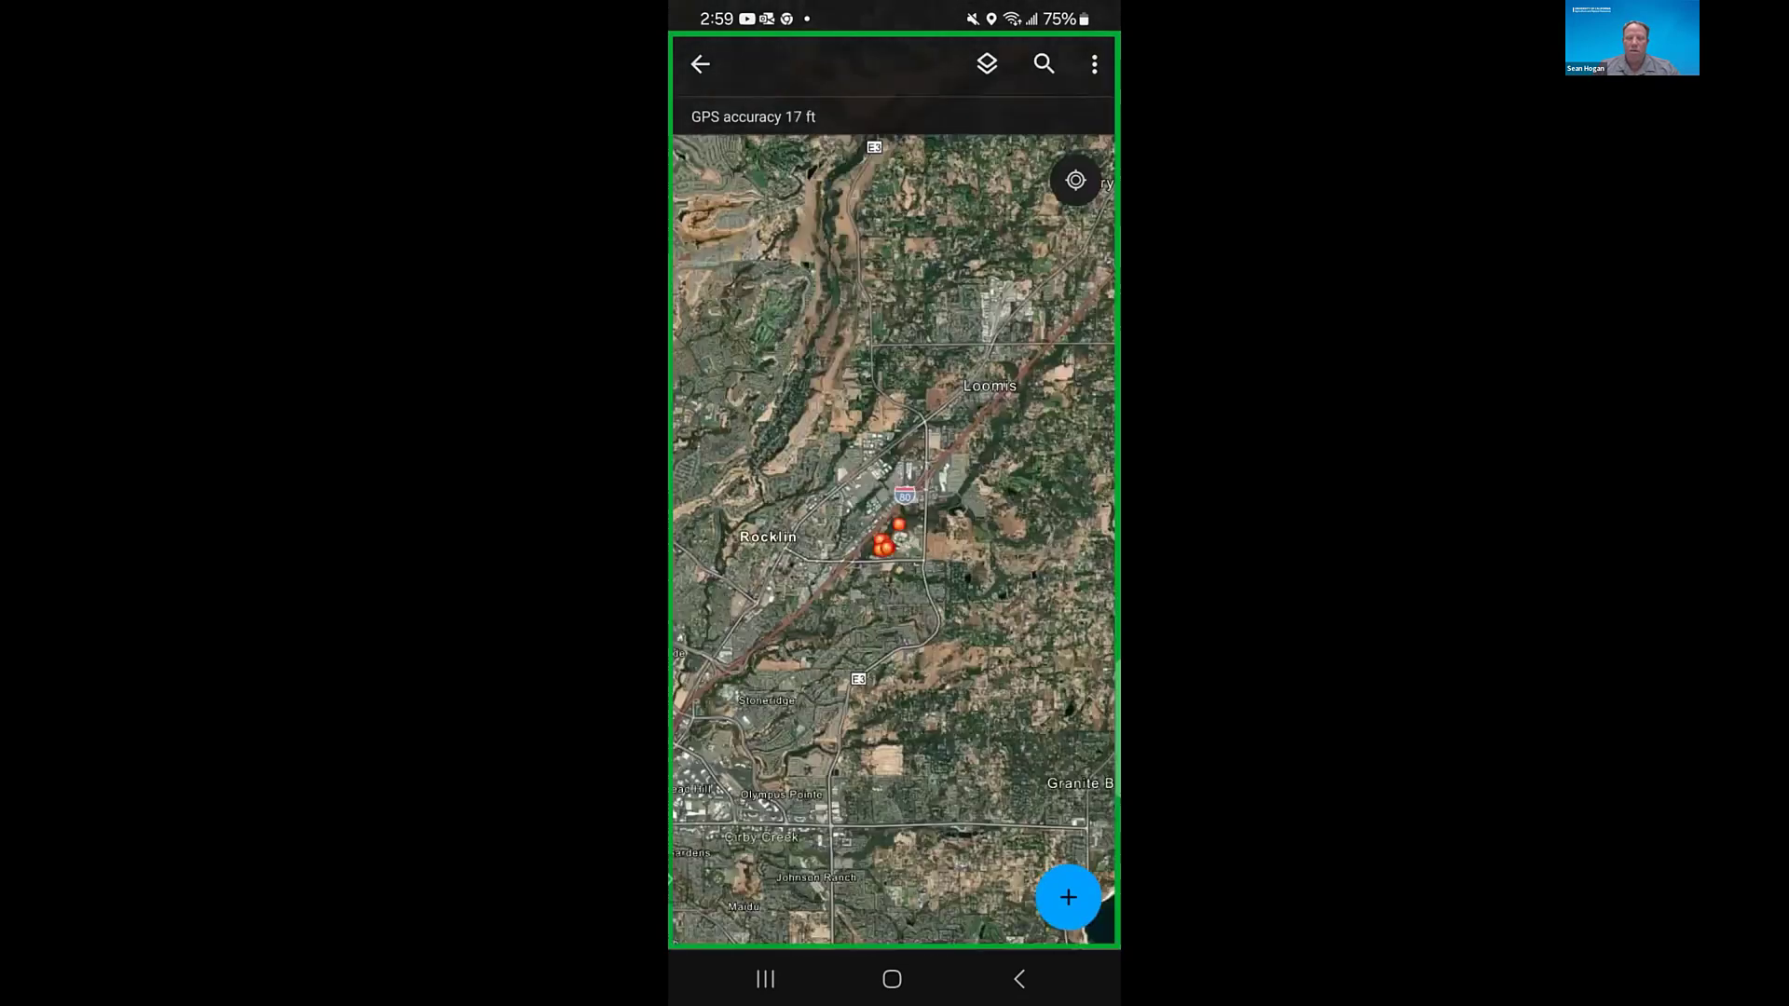
pyautogui.scroll(-1, 892, 541)
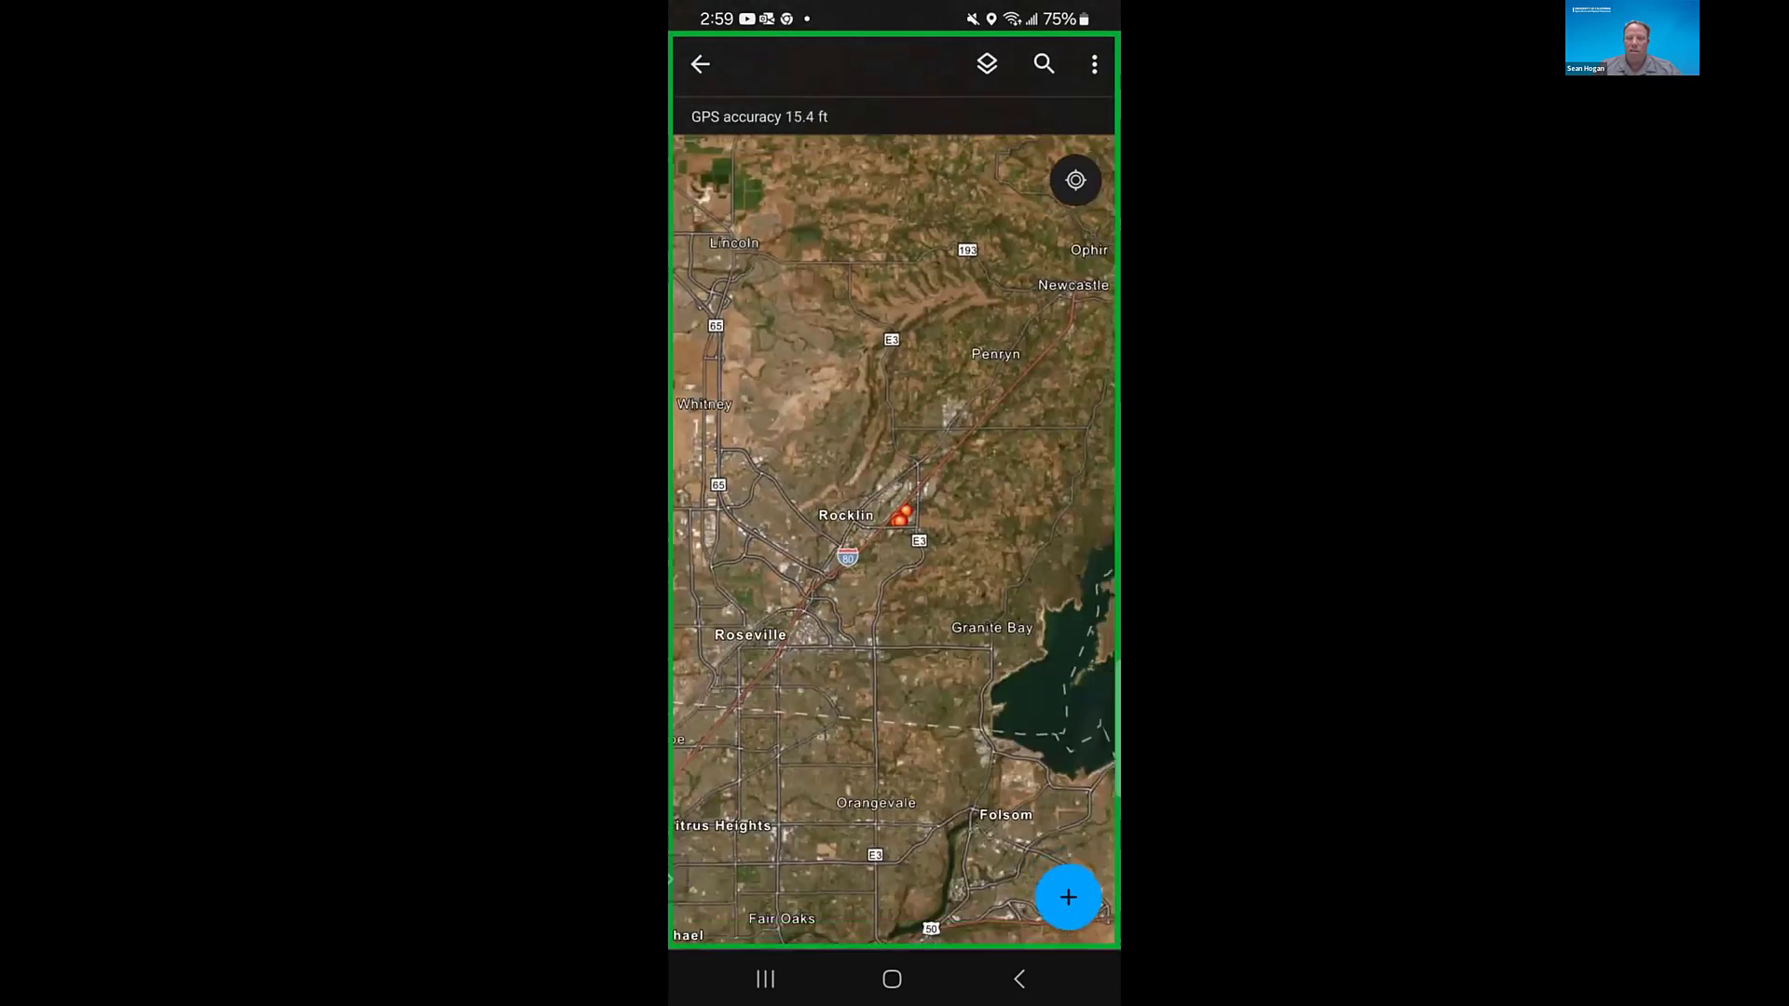
pyautogui.click(1075, 180)
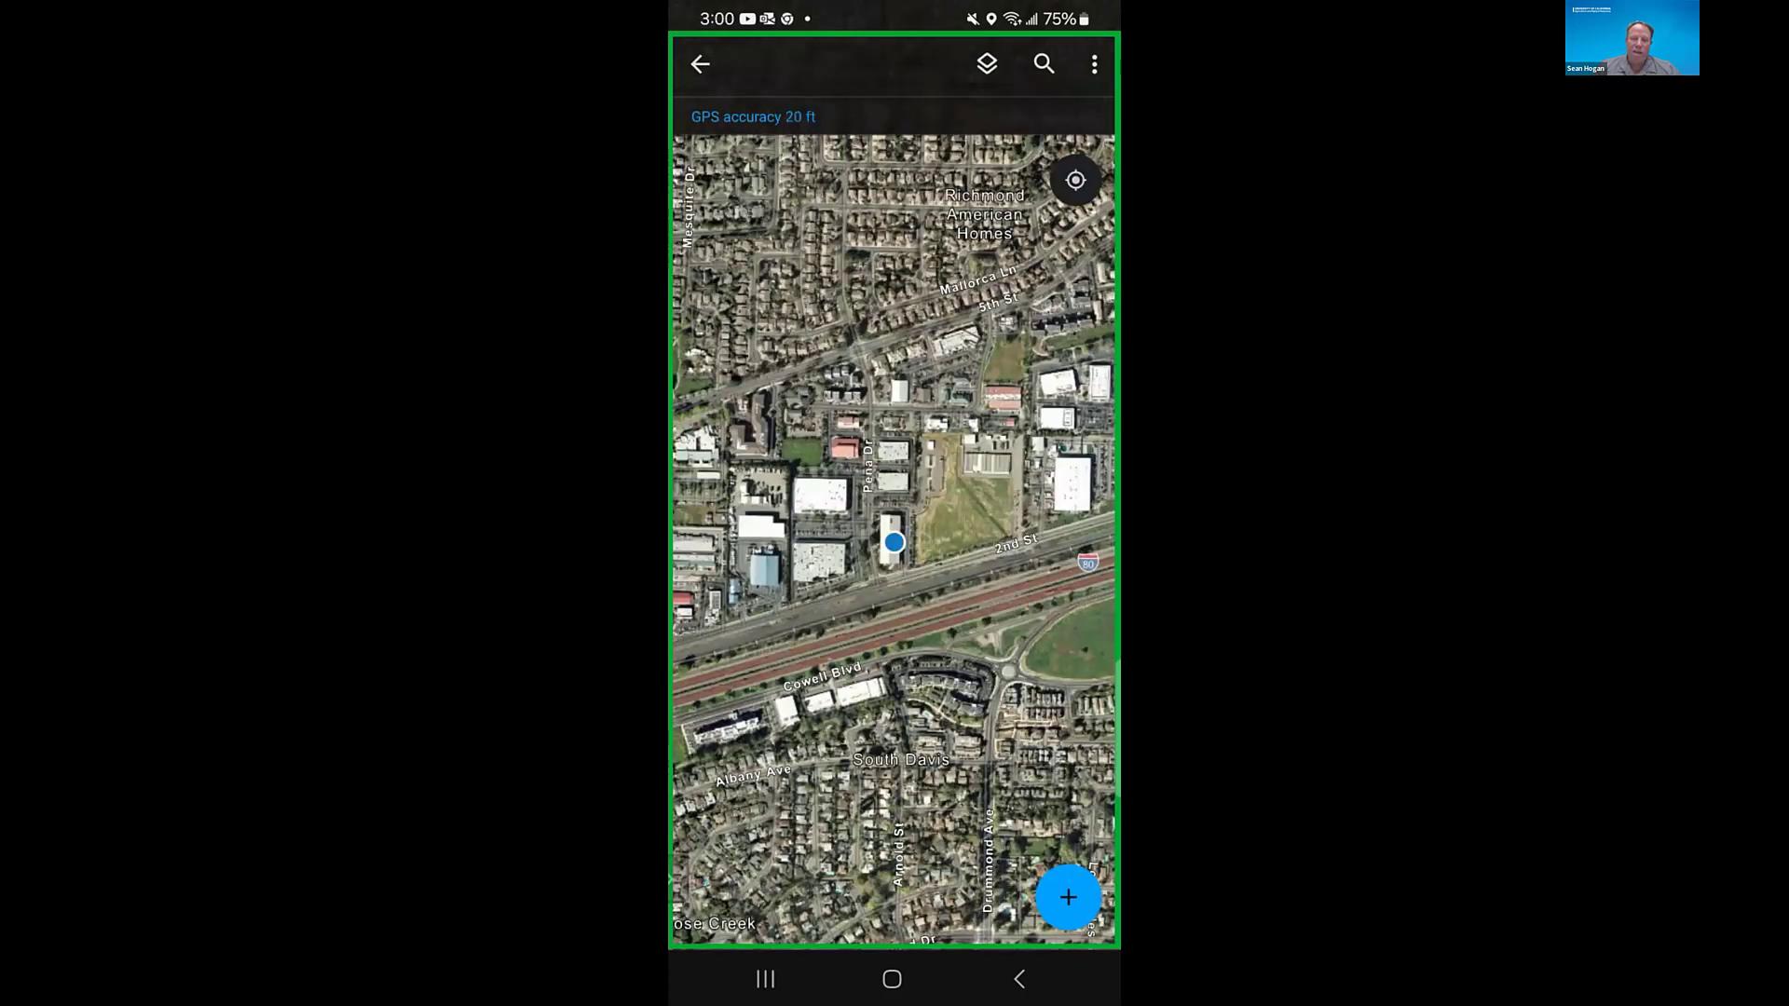
# - Review the point-editing and streaming options for a new Tree Line feature at the current location, and discard the feature
pyautogui.click(1068, 897)
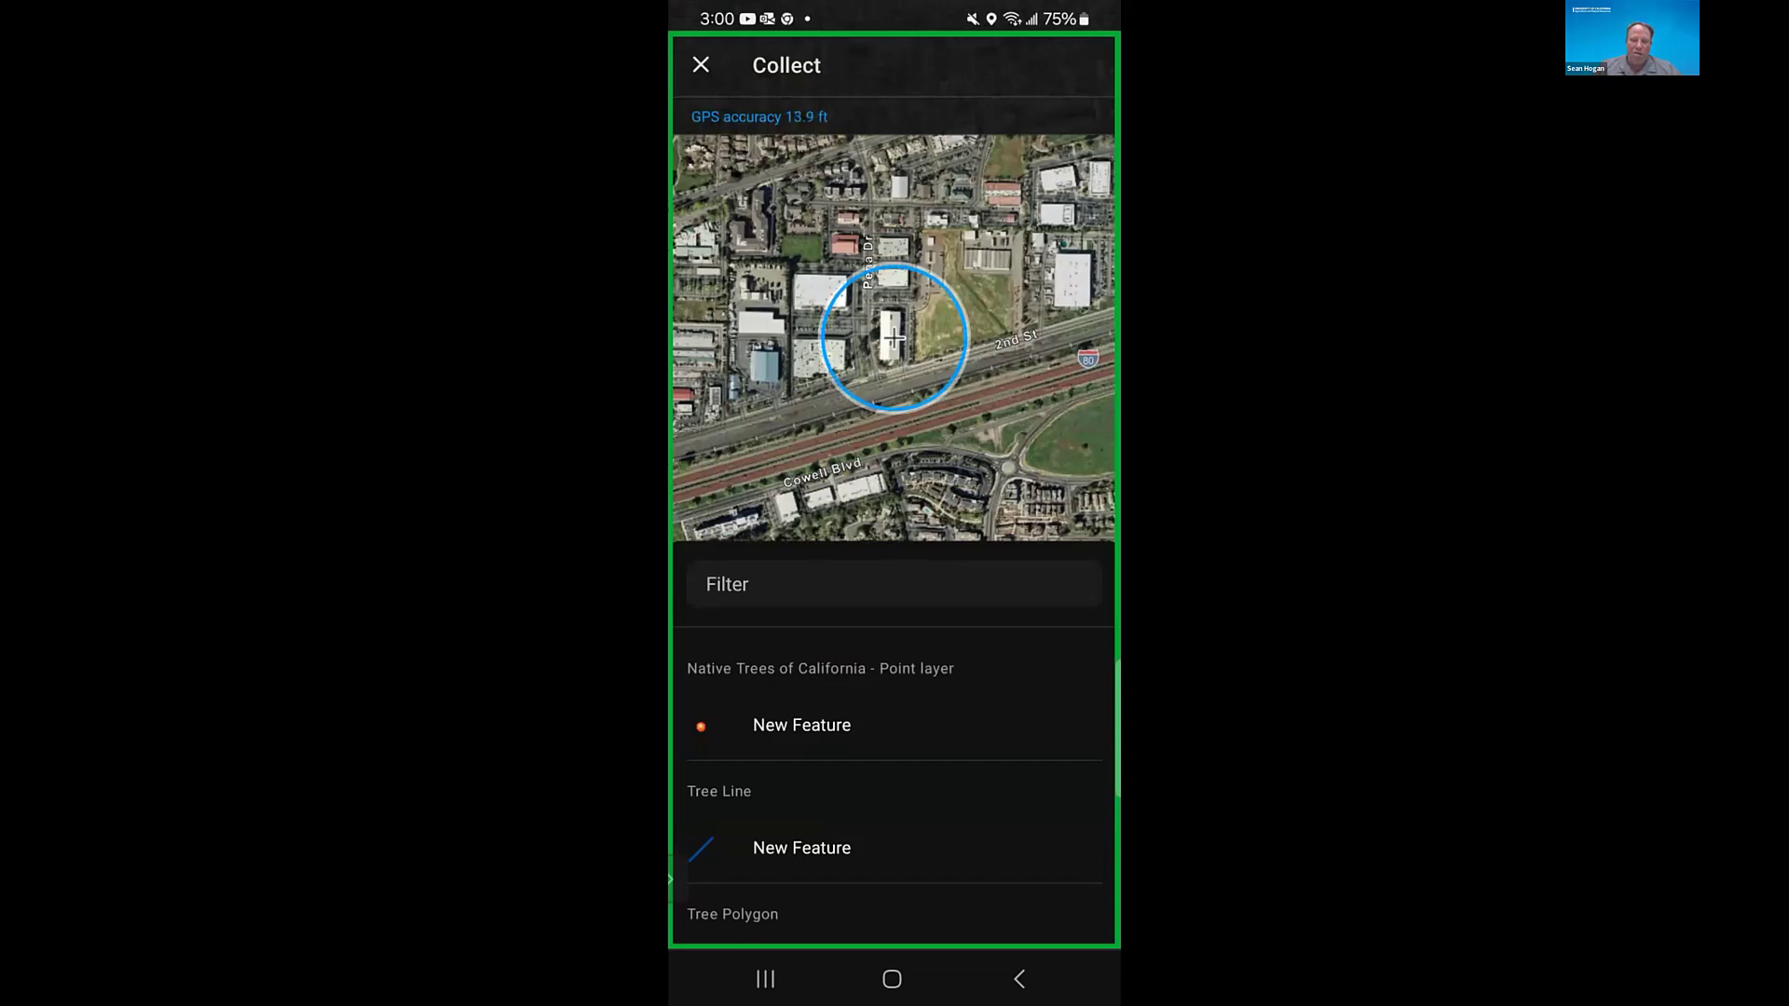
pyautogui.scroll(-1, 894, 746)
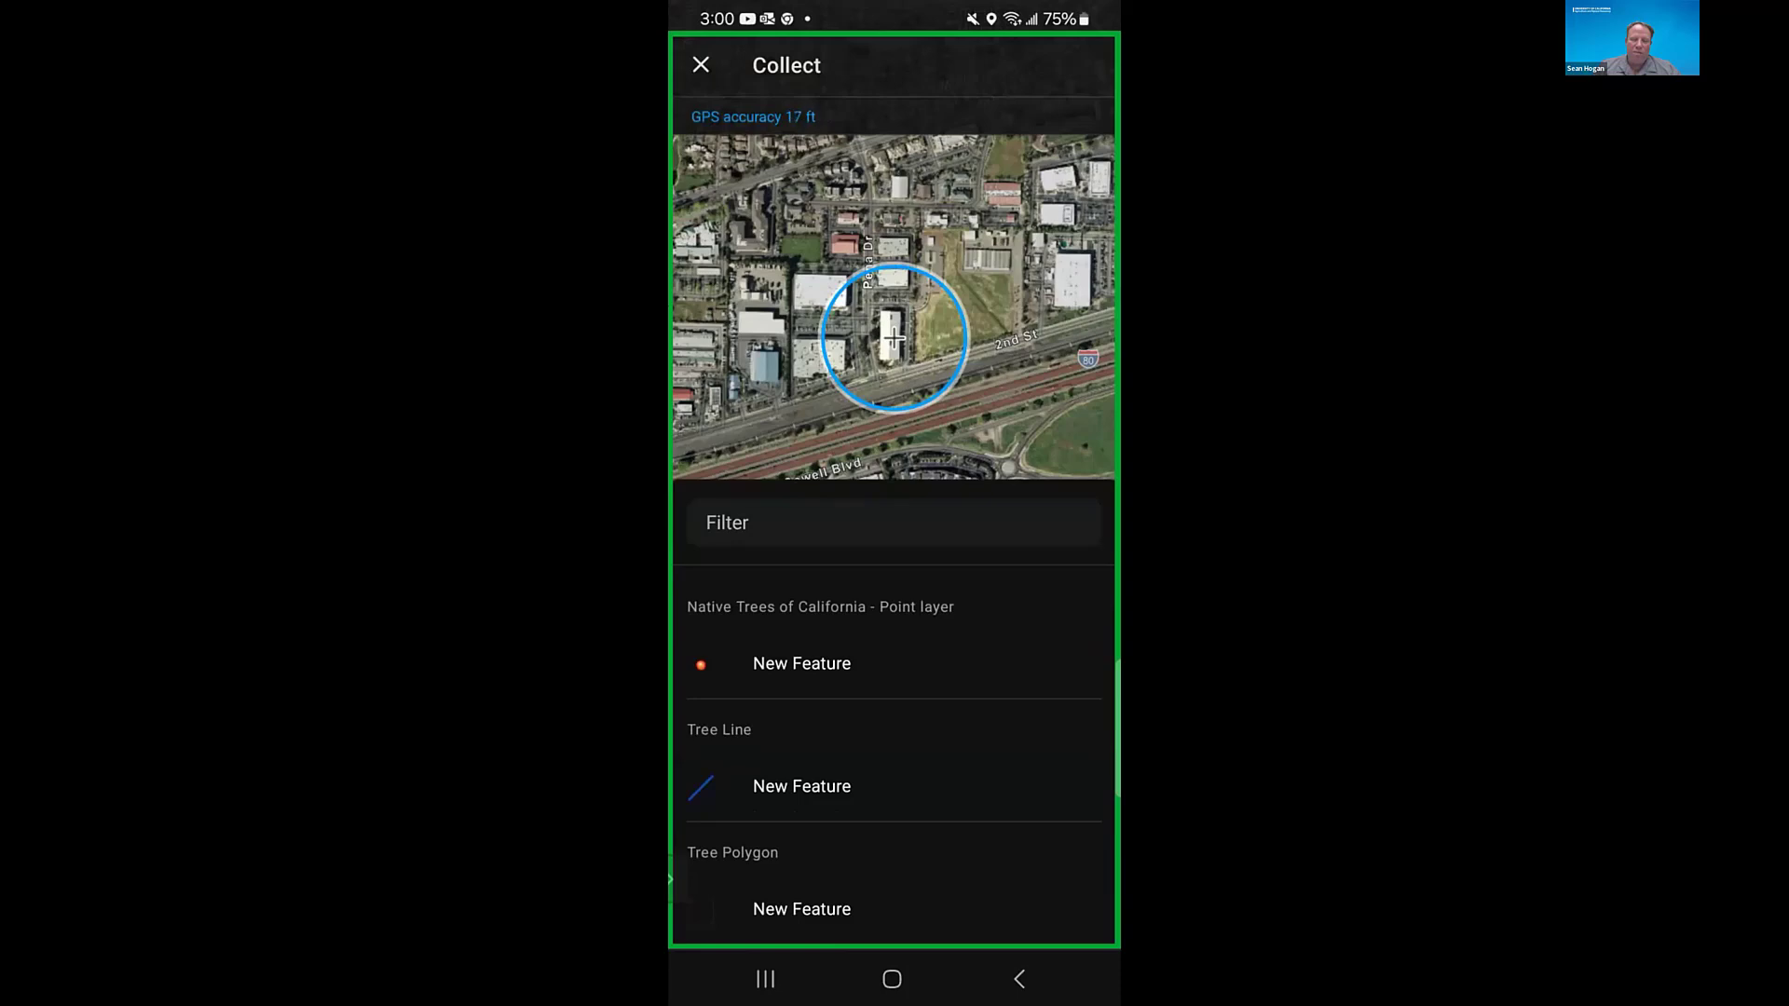
pyautogui.scroll(1, 894, 745)
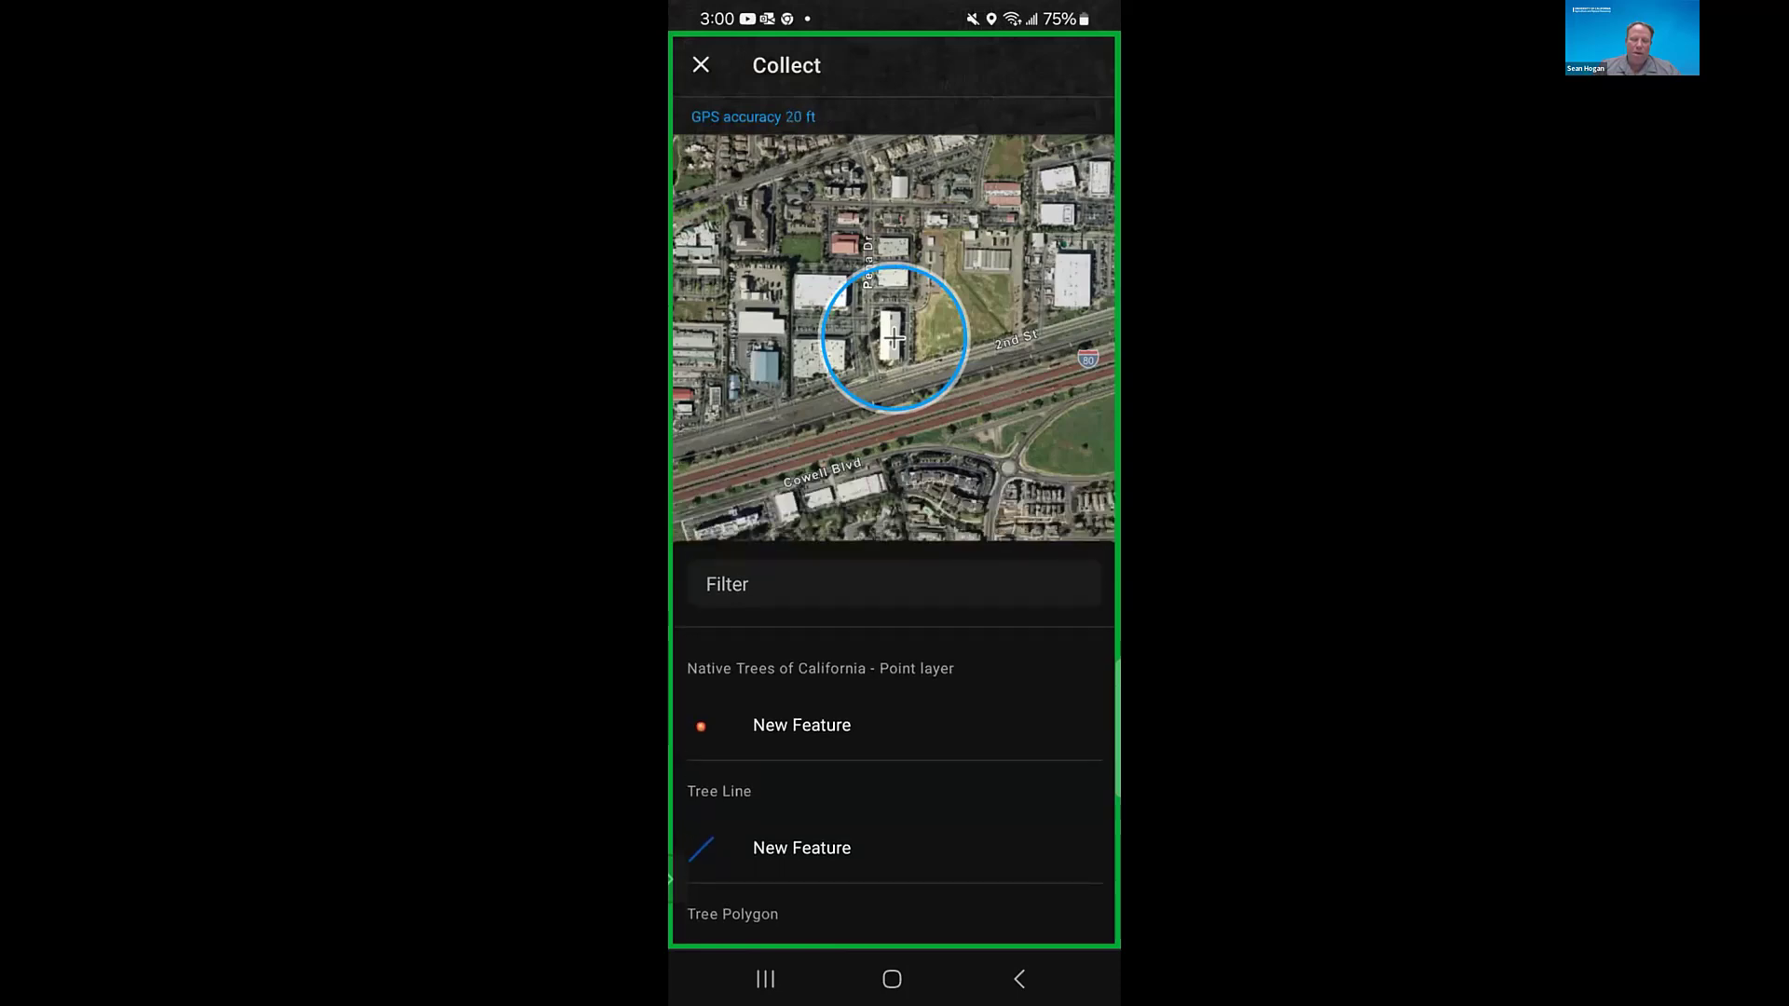
pyautogui.click(801, 848)
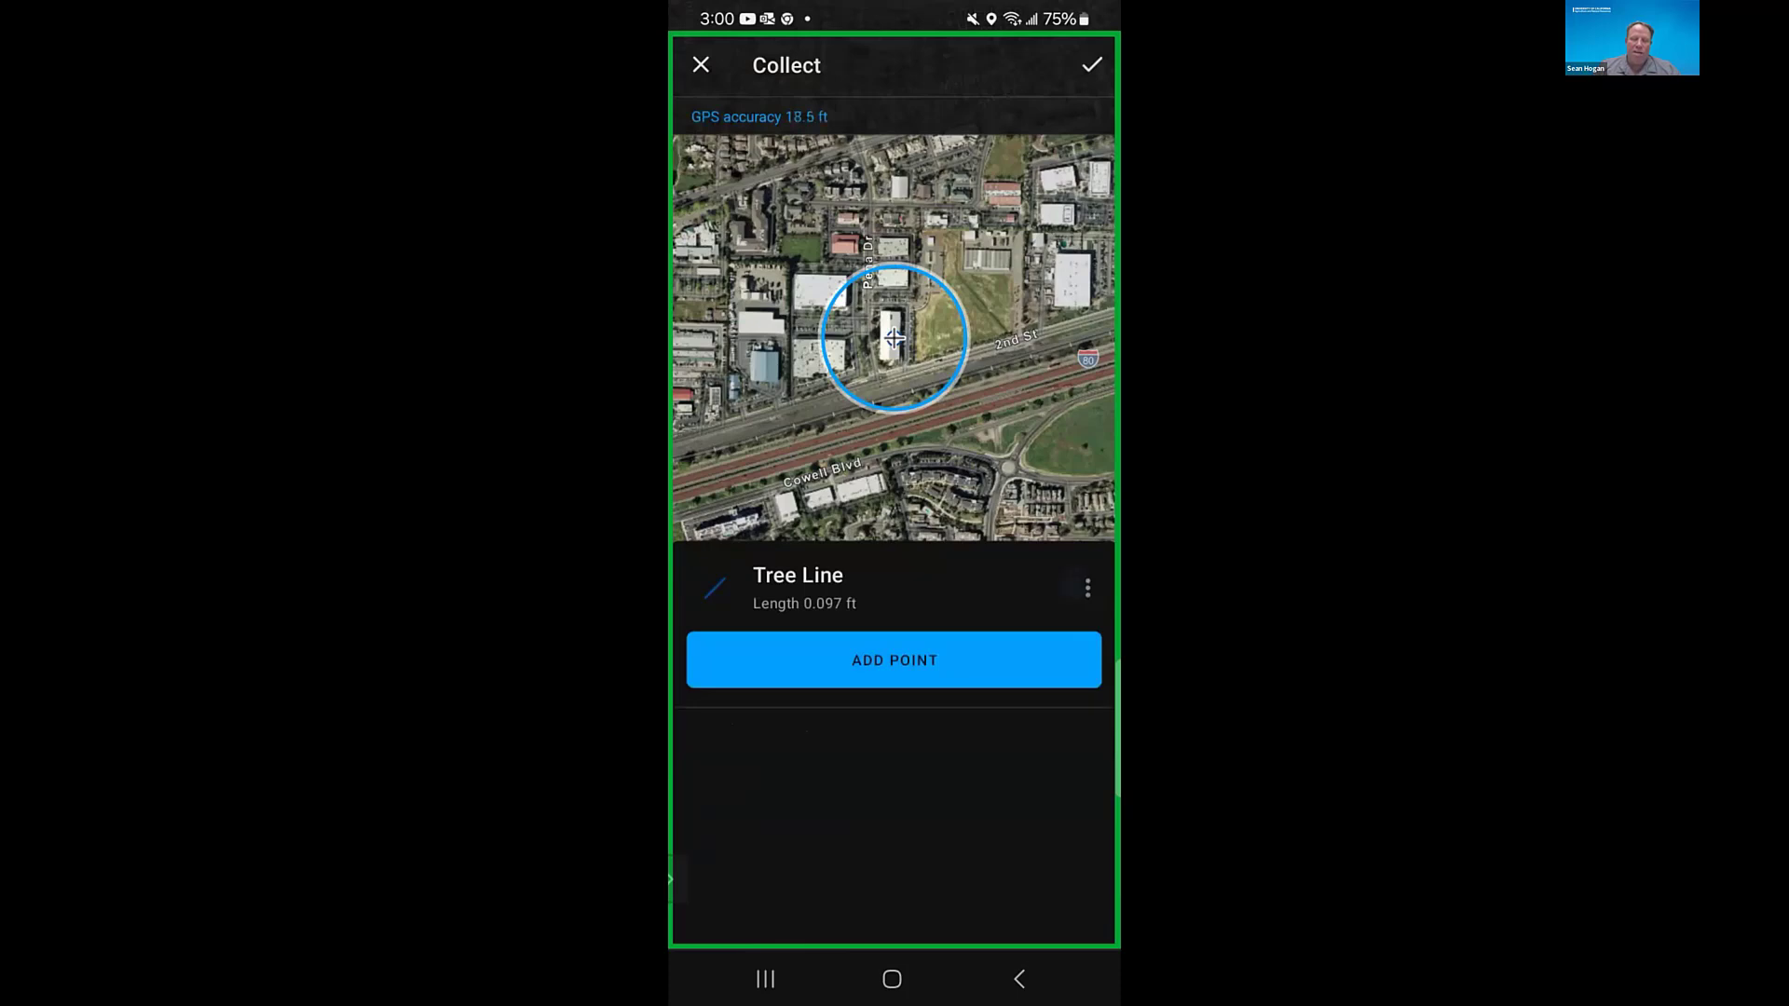
pyautogui.click(1087, 588)
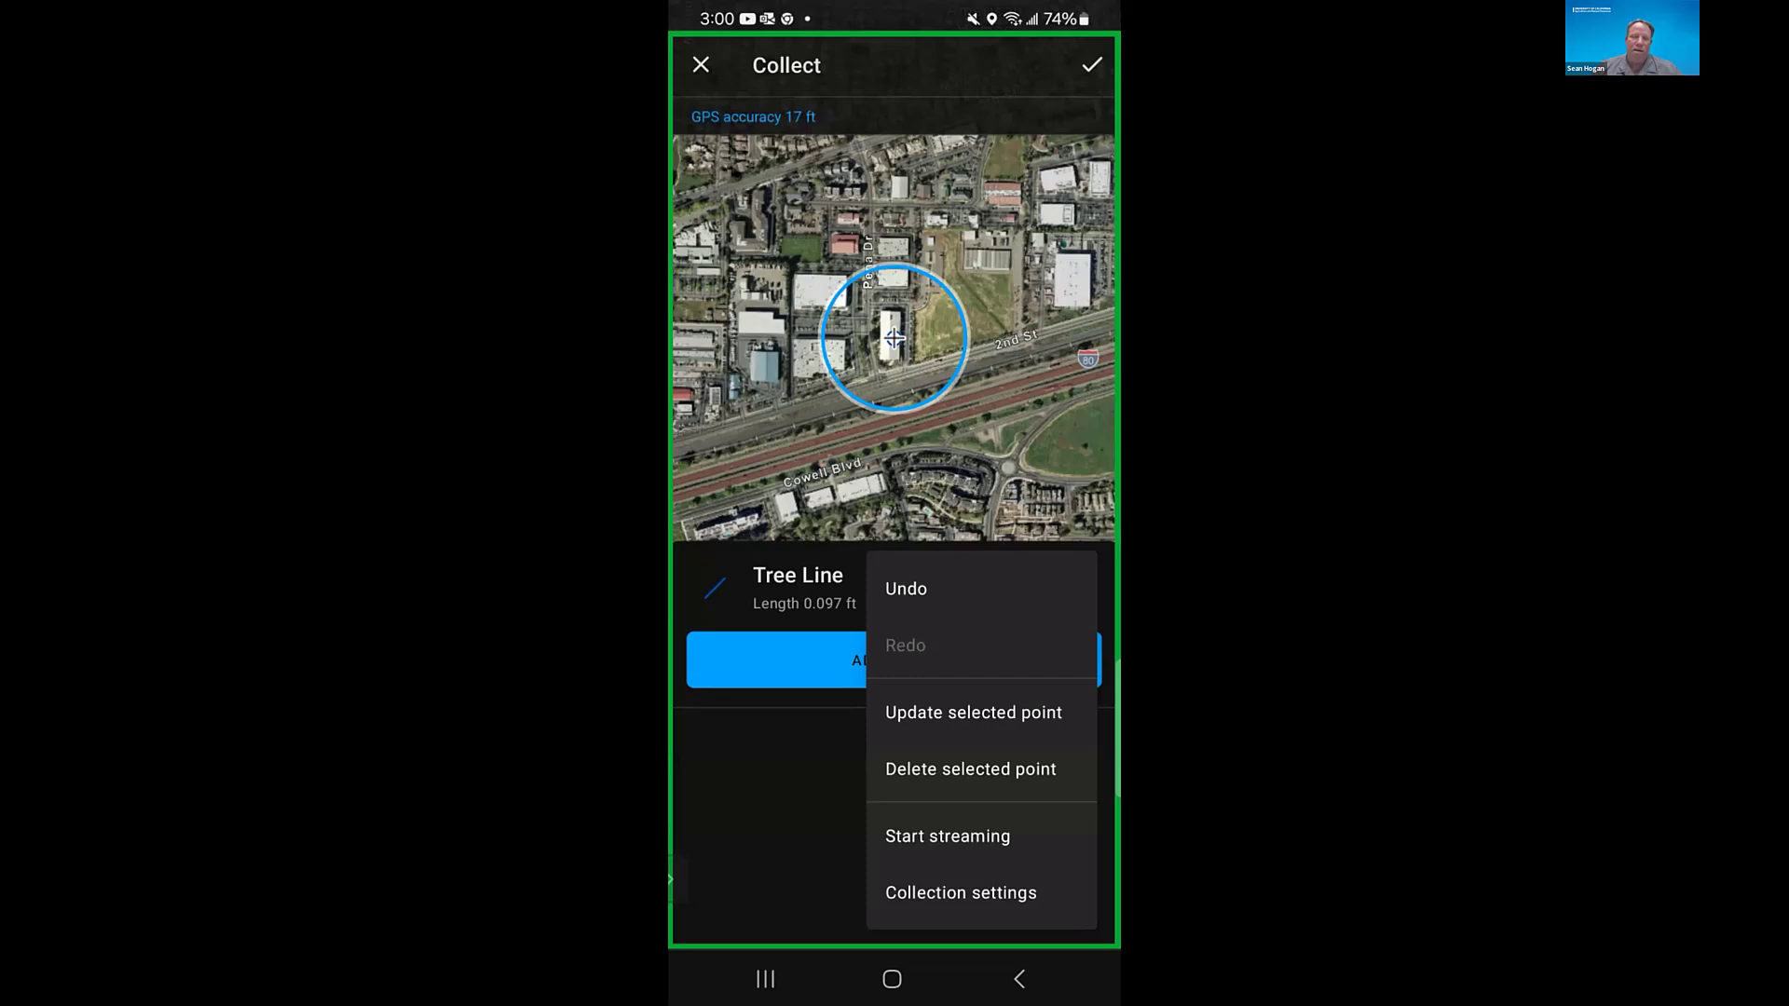
pyautogui.press('Escape')
pyautogui.click(701, 64)
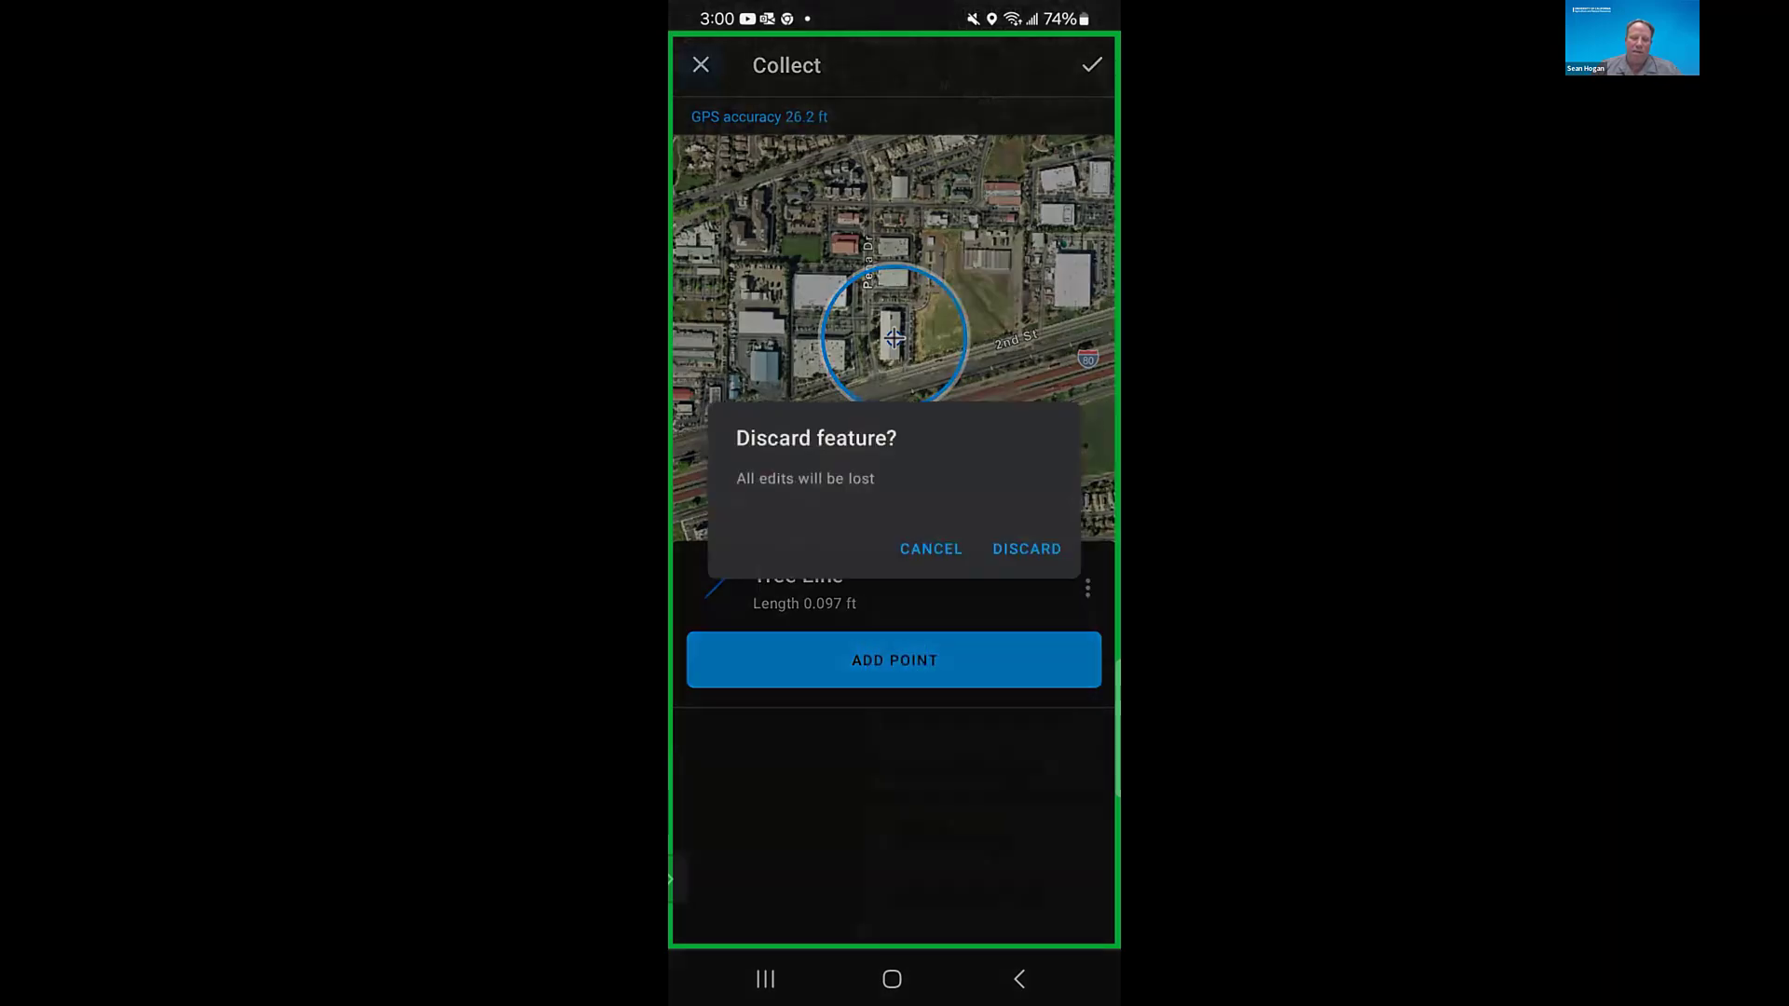
pyautogui.click(1027, 549)
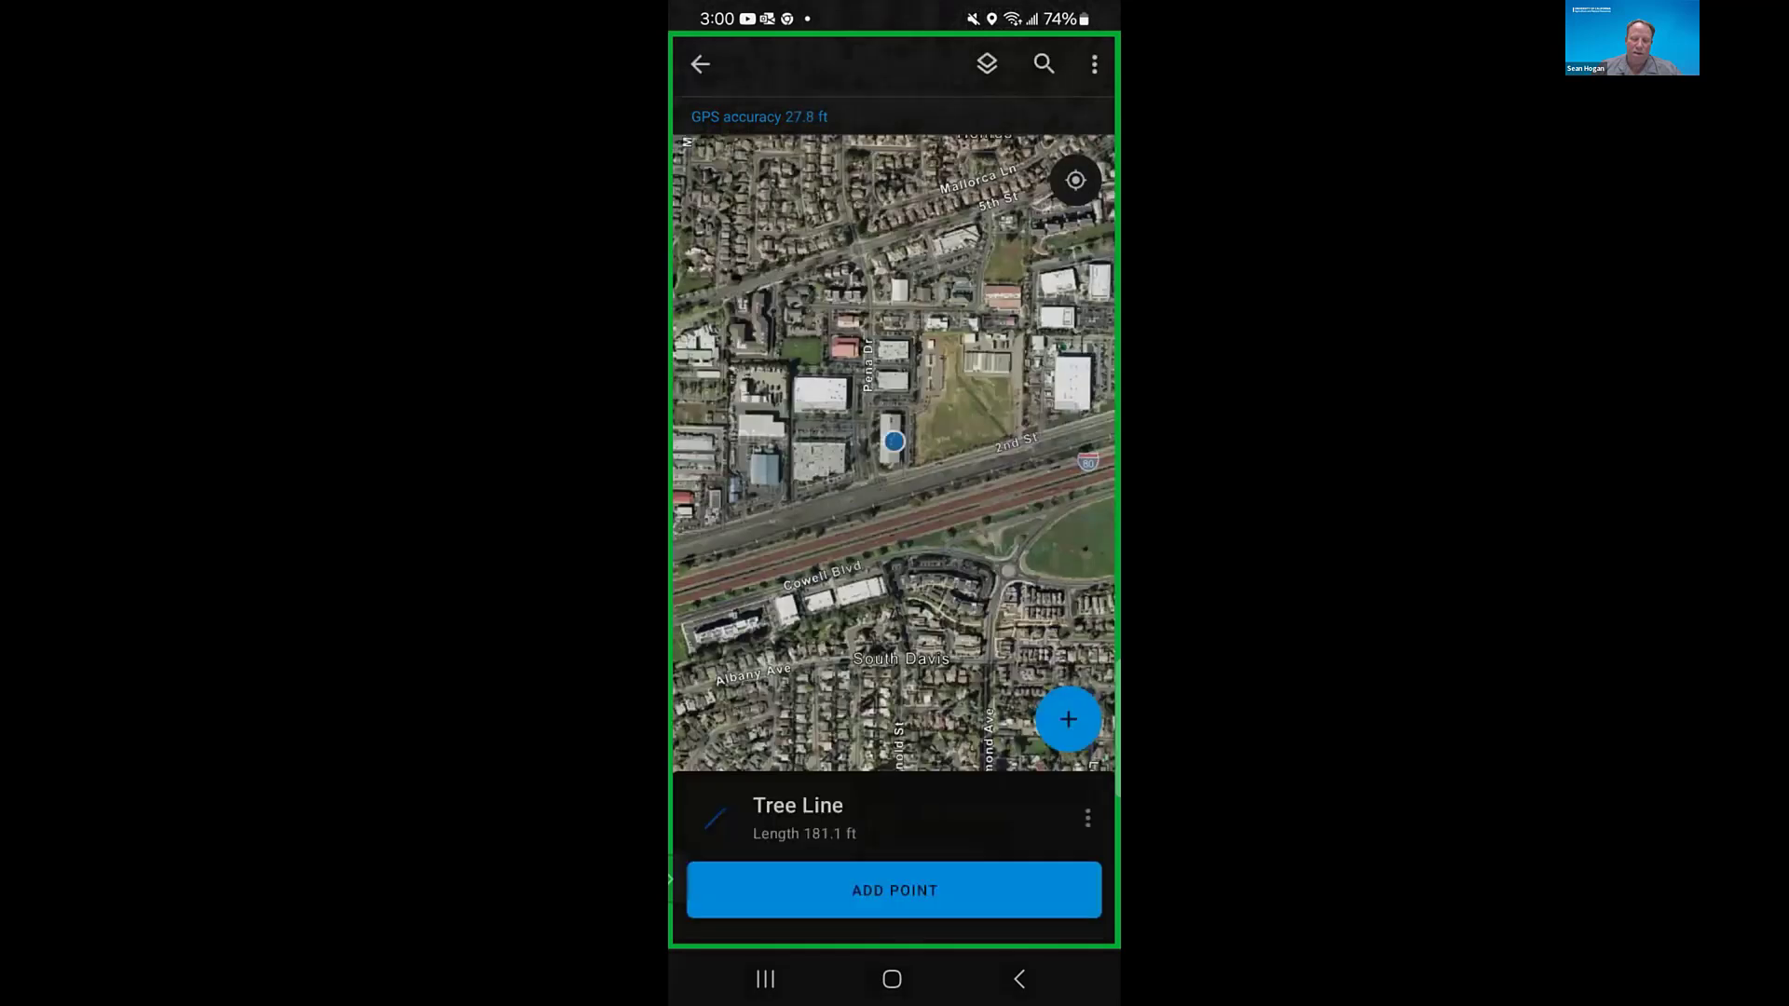
# - Sketch a new Tree Polygon of about 397,000 ft² from the device's location around the open field north of 2nd St
pyautogui.click(1067, 898)
pyautogui.moveTo(895, 726); pyautogui.dragTo(895, 280)
pyautogui.click(802, 520)
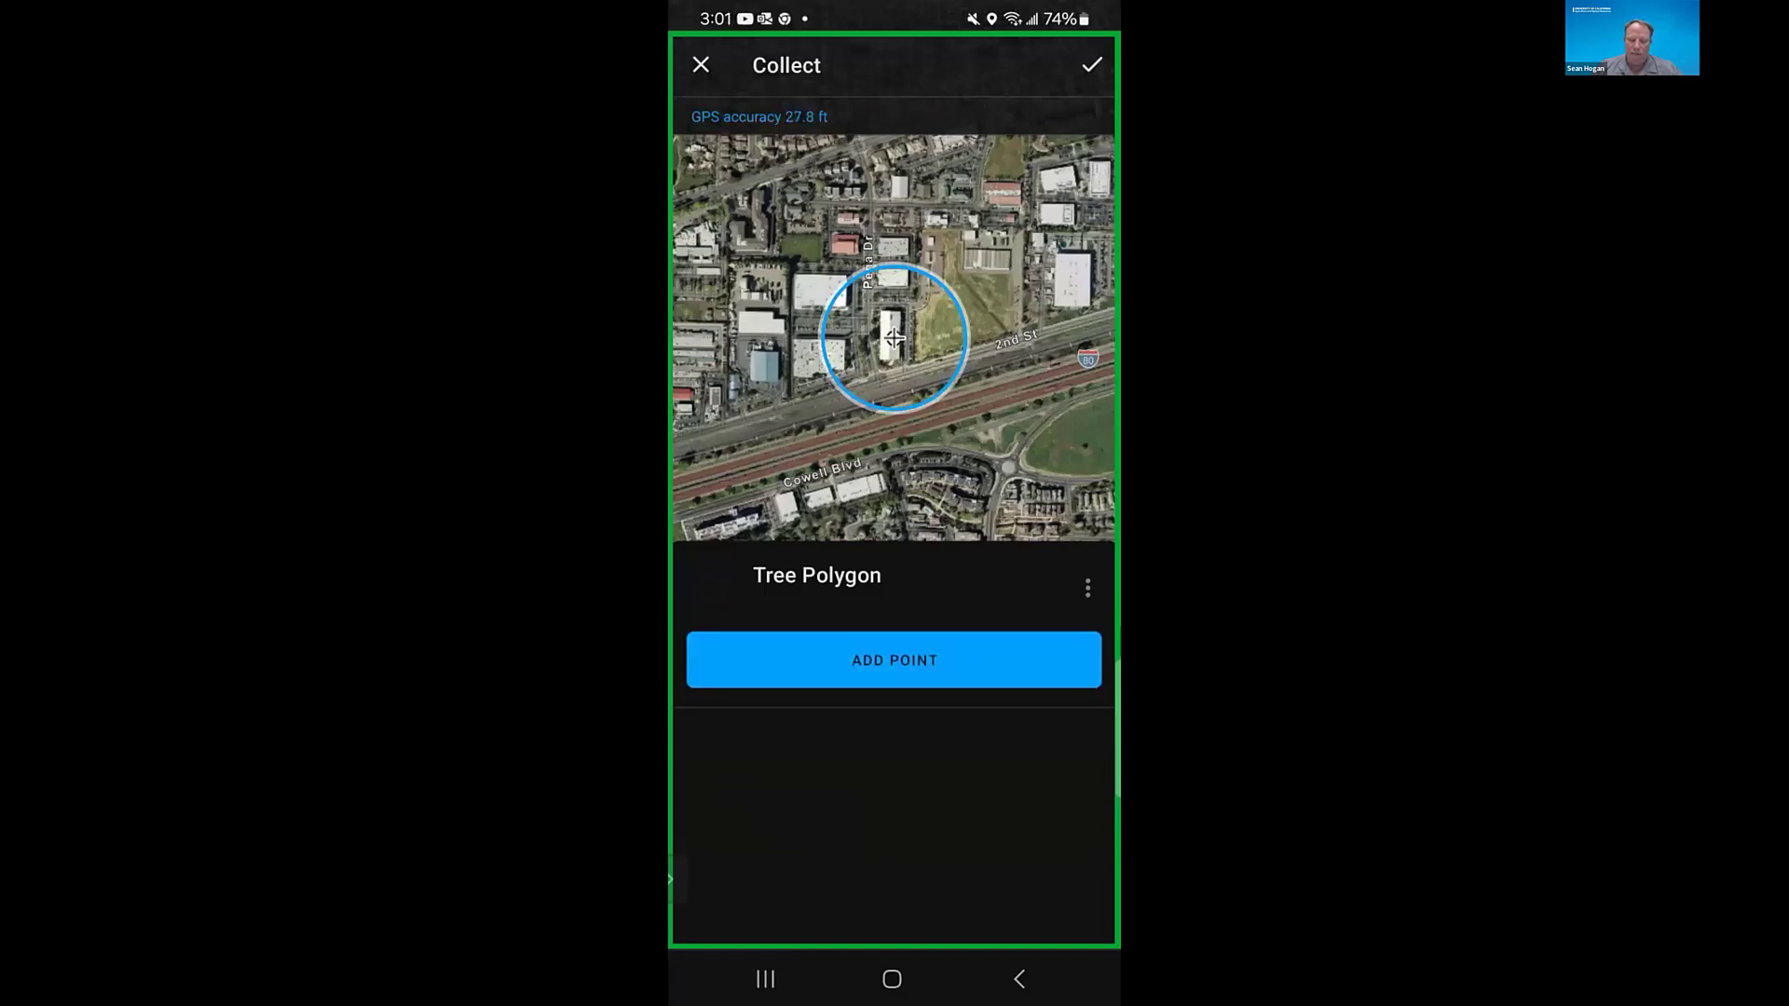
pyautogui.moveTo(894, 337); pyautogui.dragTo(771, 338)
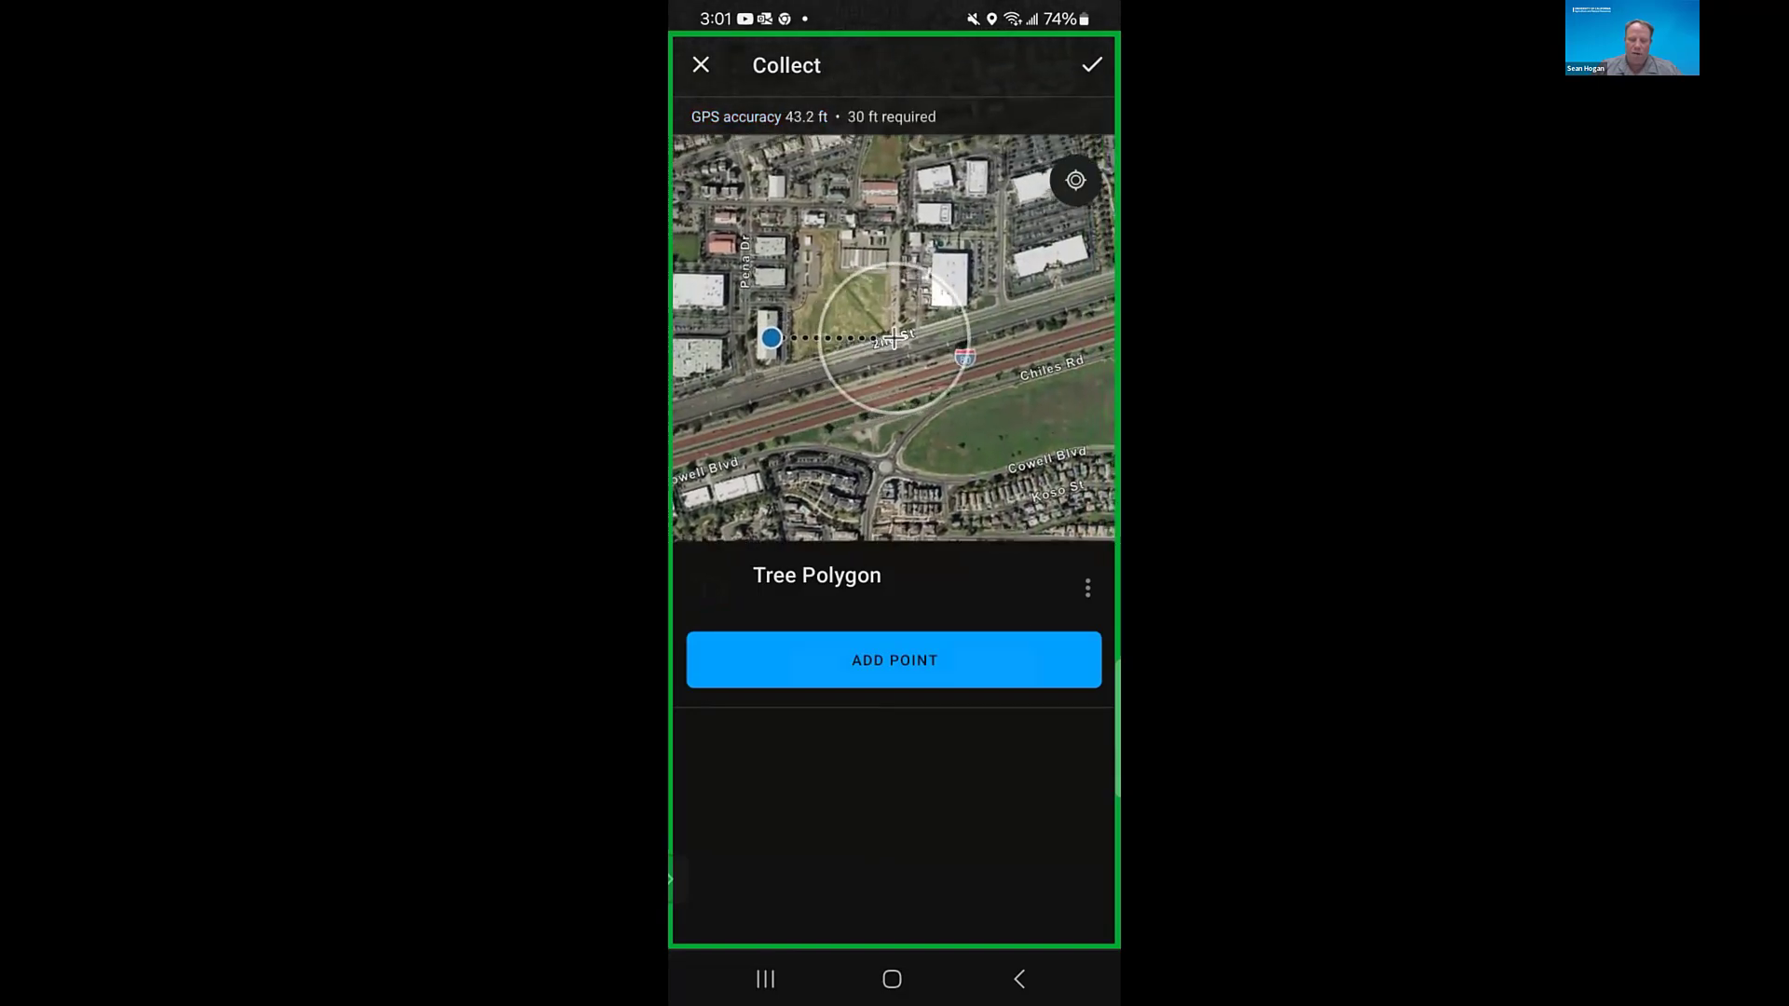
pyautogui.click(894, 661)
pyautogui.moveTo(895, 337); pyautogui.dragTo(888, 444)
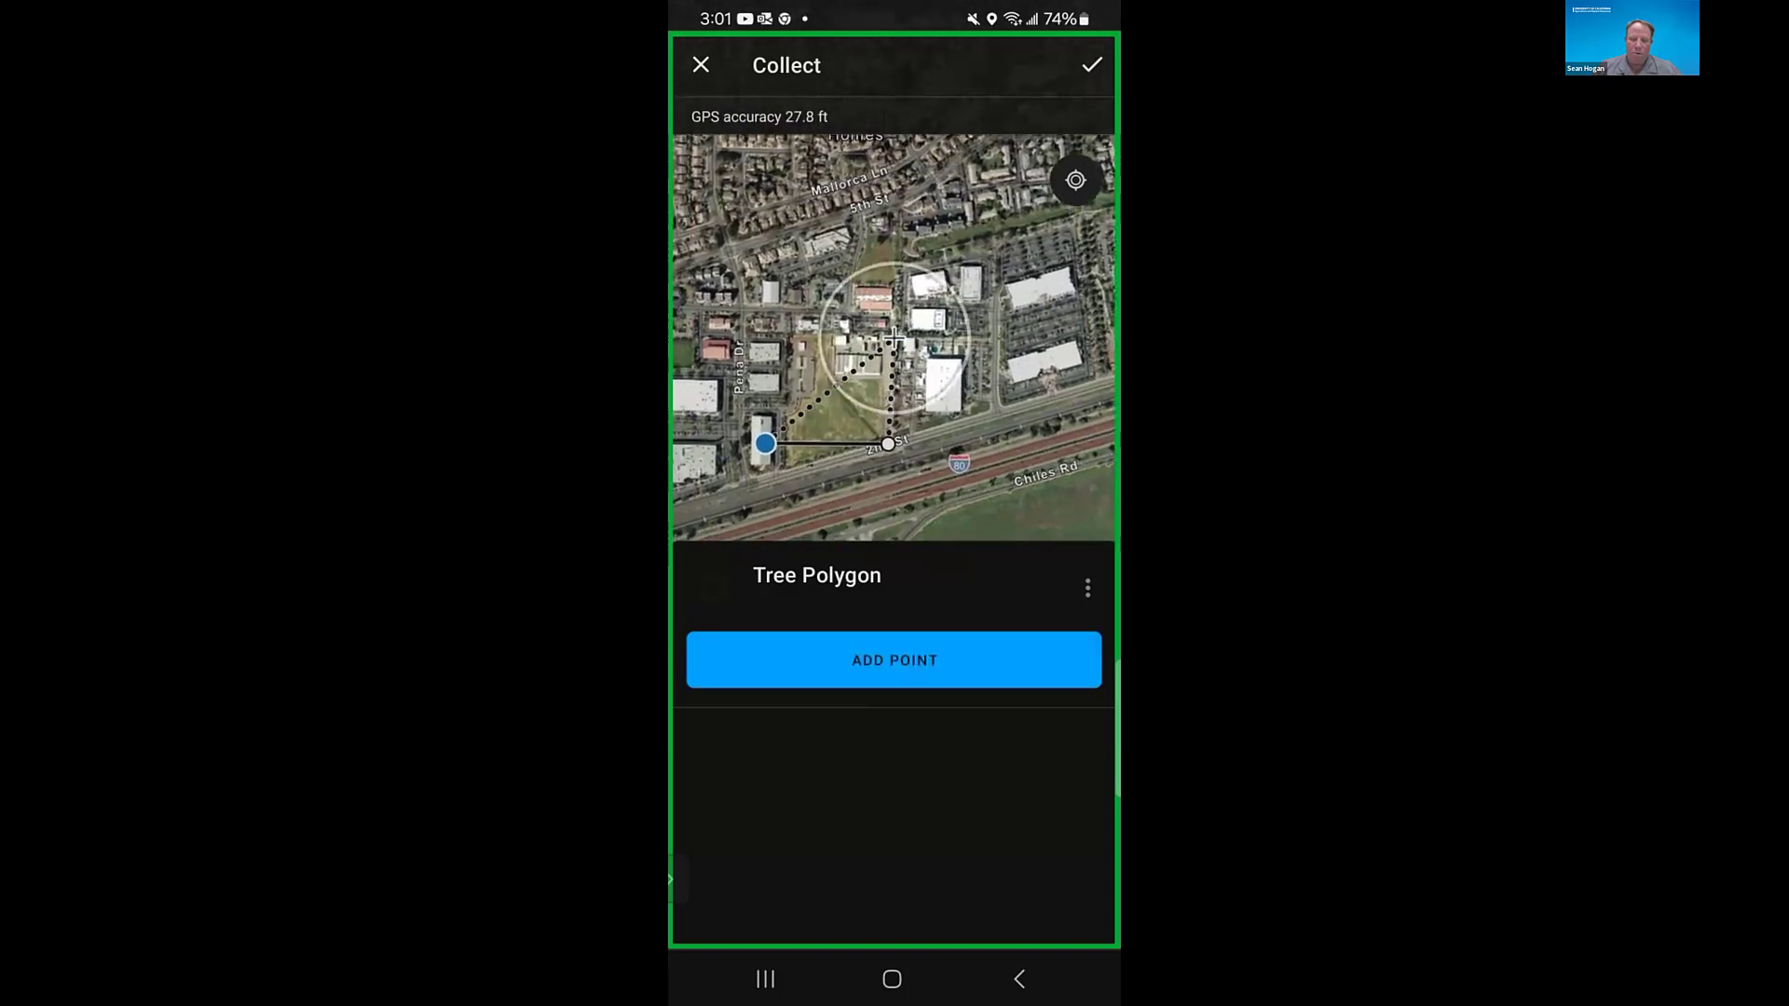
pyautogui.click(894, 660)
pyautogui.moveTo(894, 337); pyautogui.dragTo(996, 341)
pyautogui.click(894, 660)
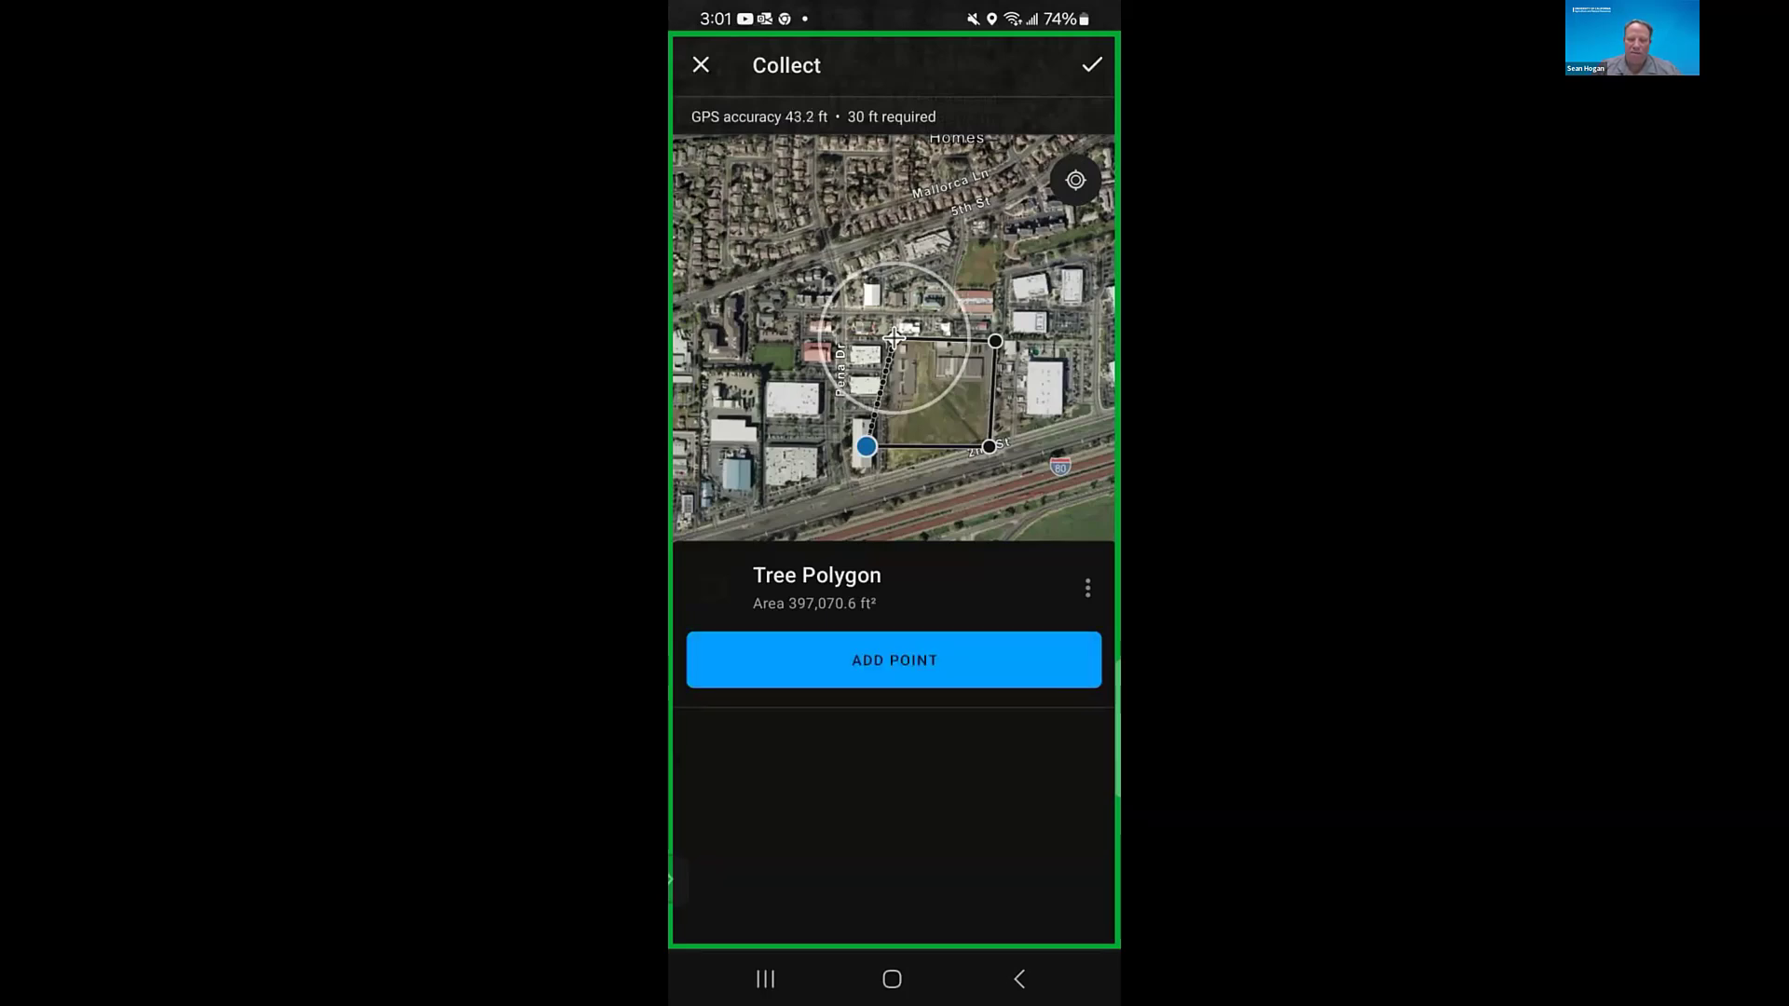
# - Review the point-editing and streaming options for the sketched Tree Polygon, and discard the feature
pyautogui.click(1087, 588)
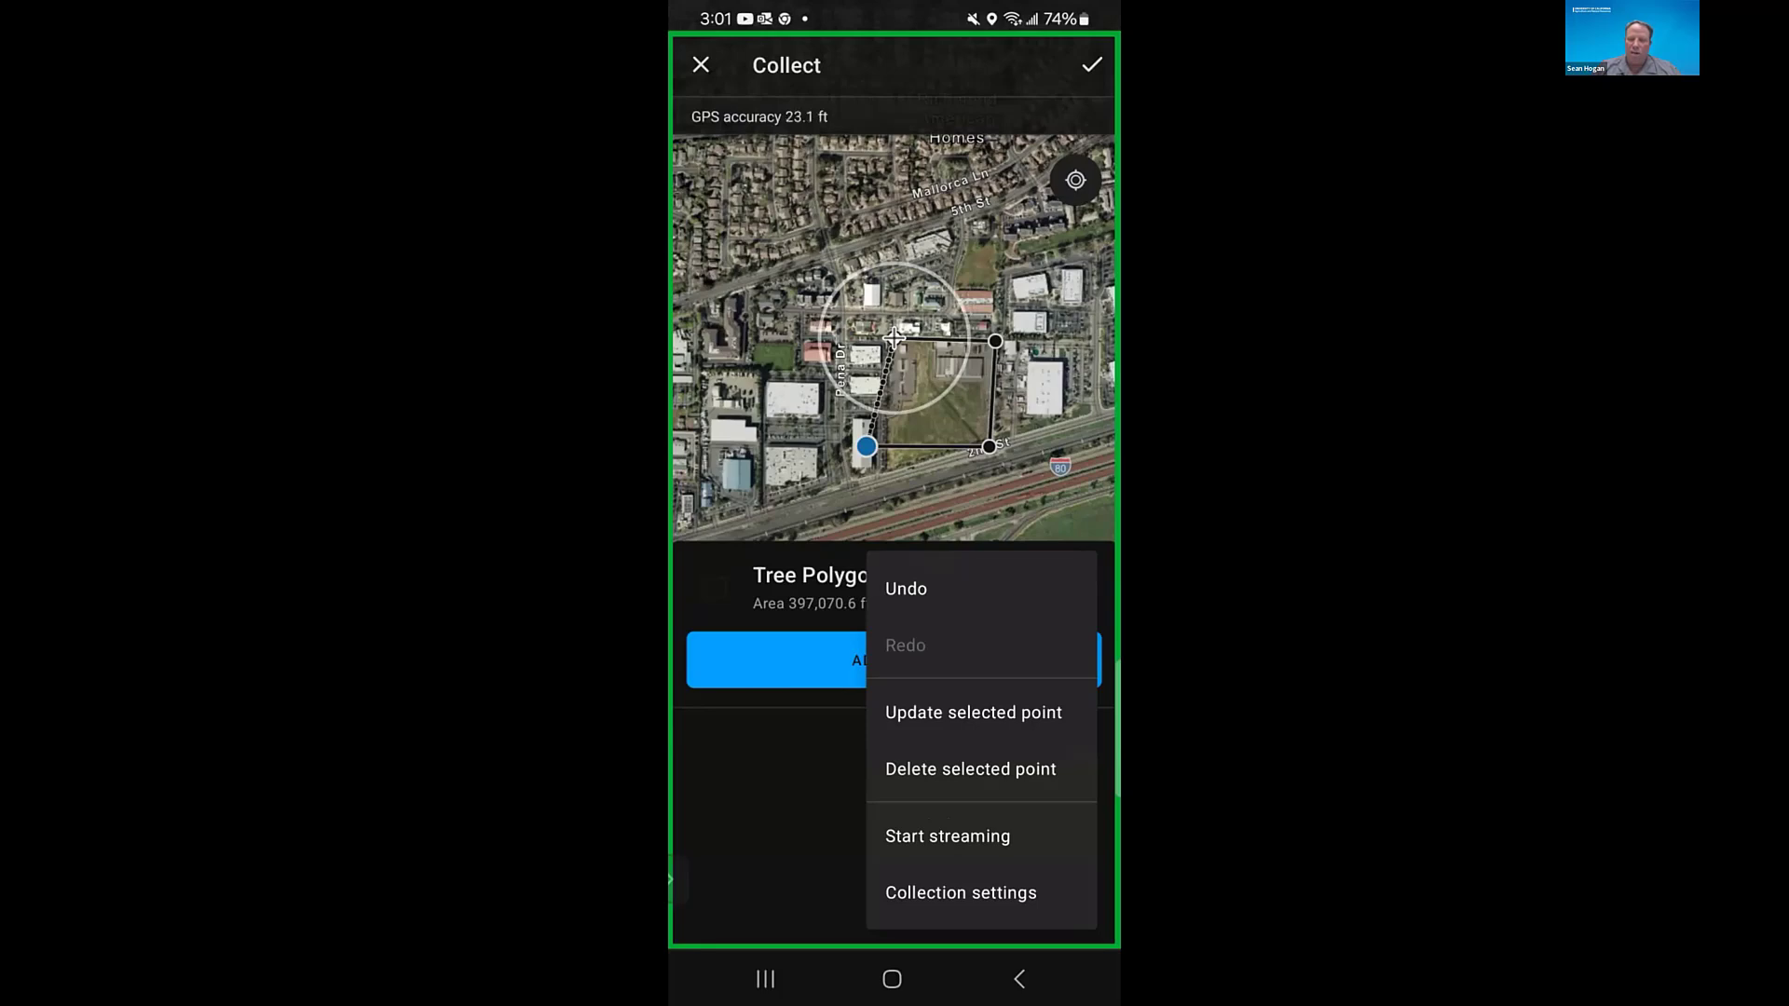
pyautogui.press('Escape')
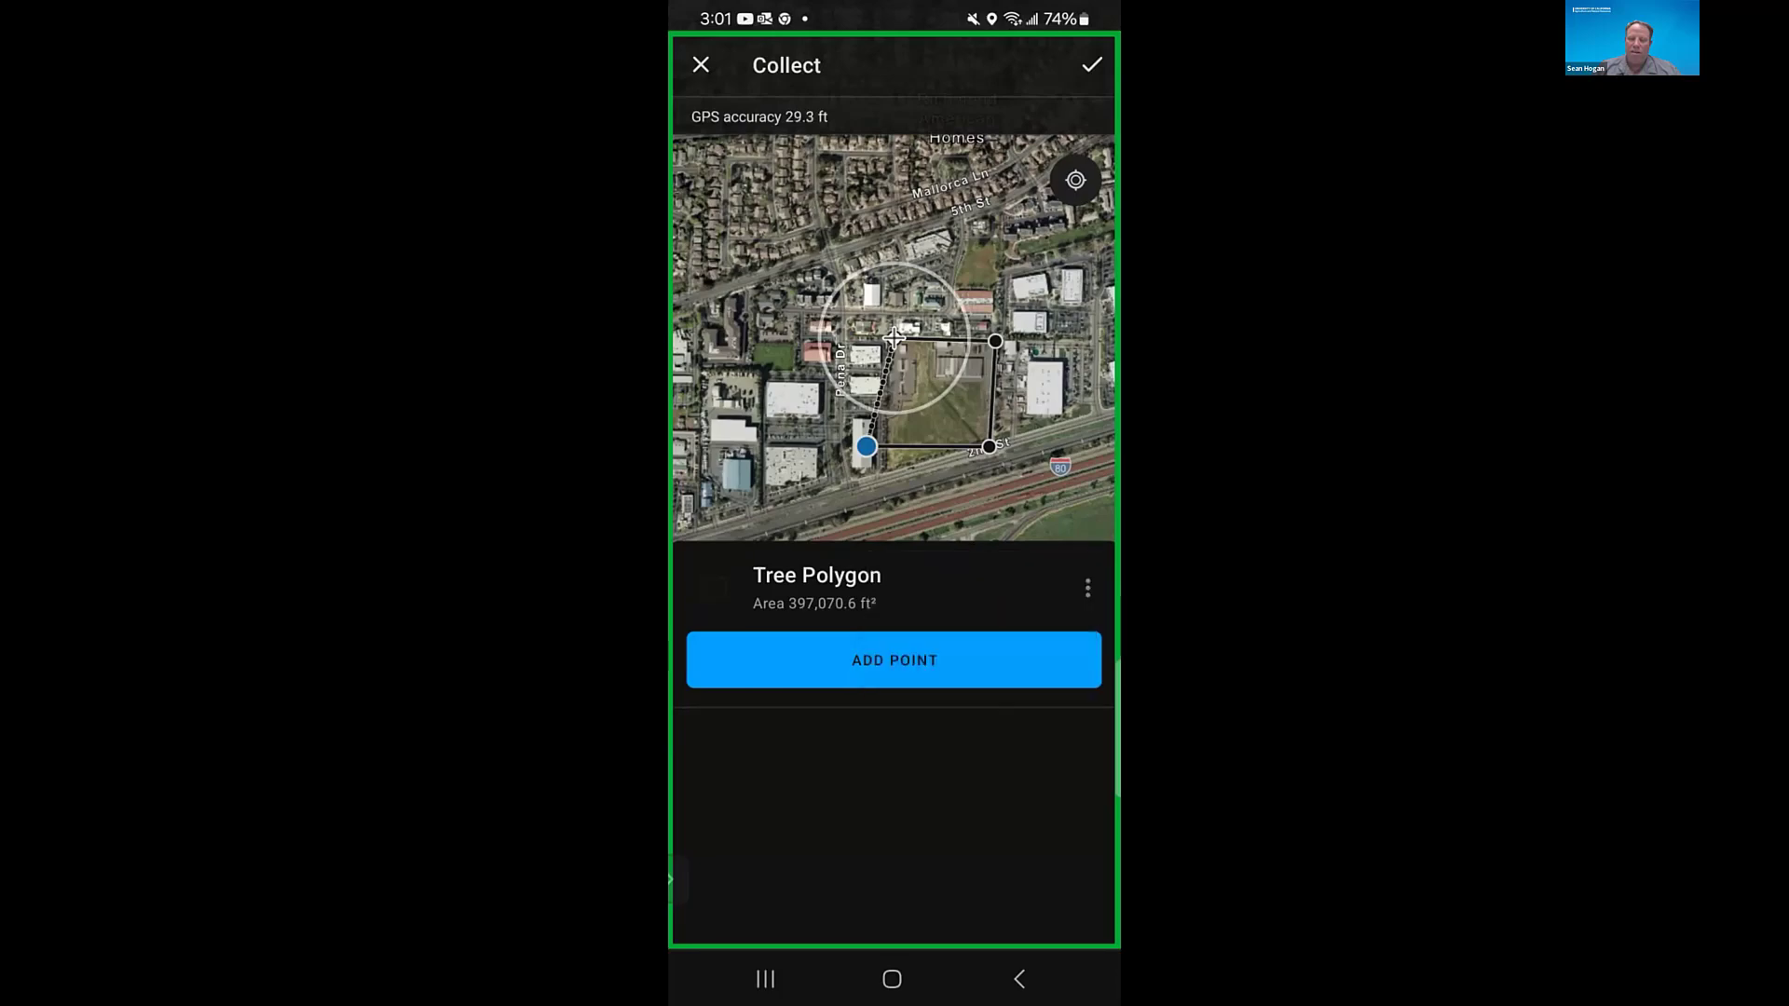
pyautogui.click(700, 64)
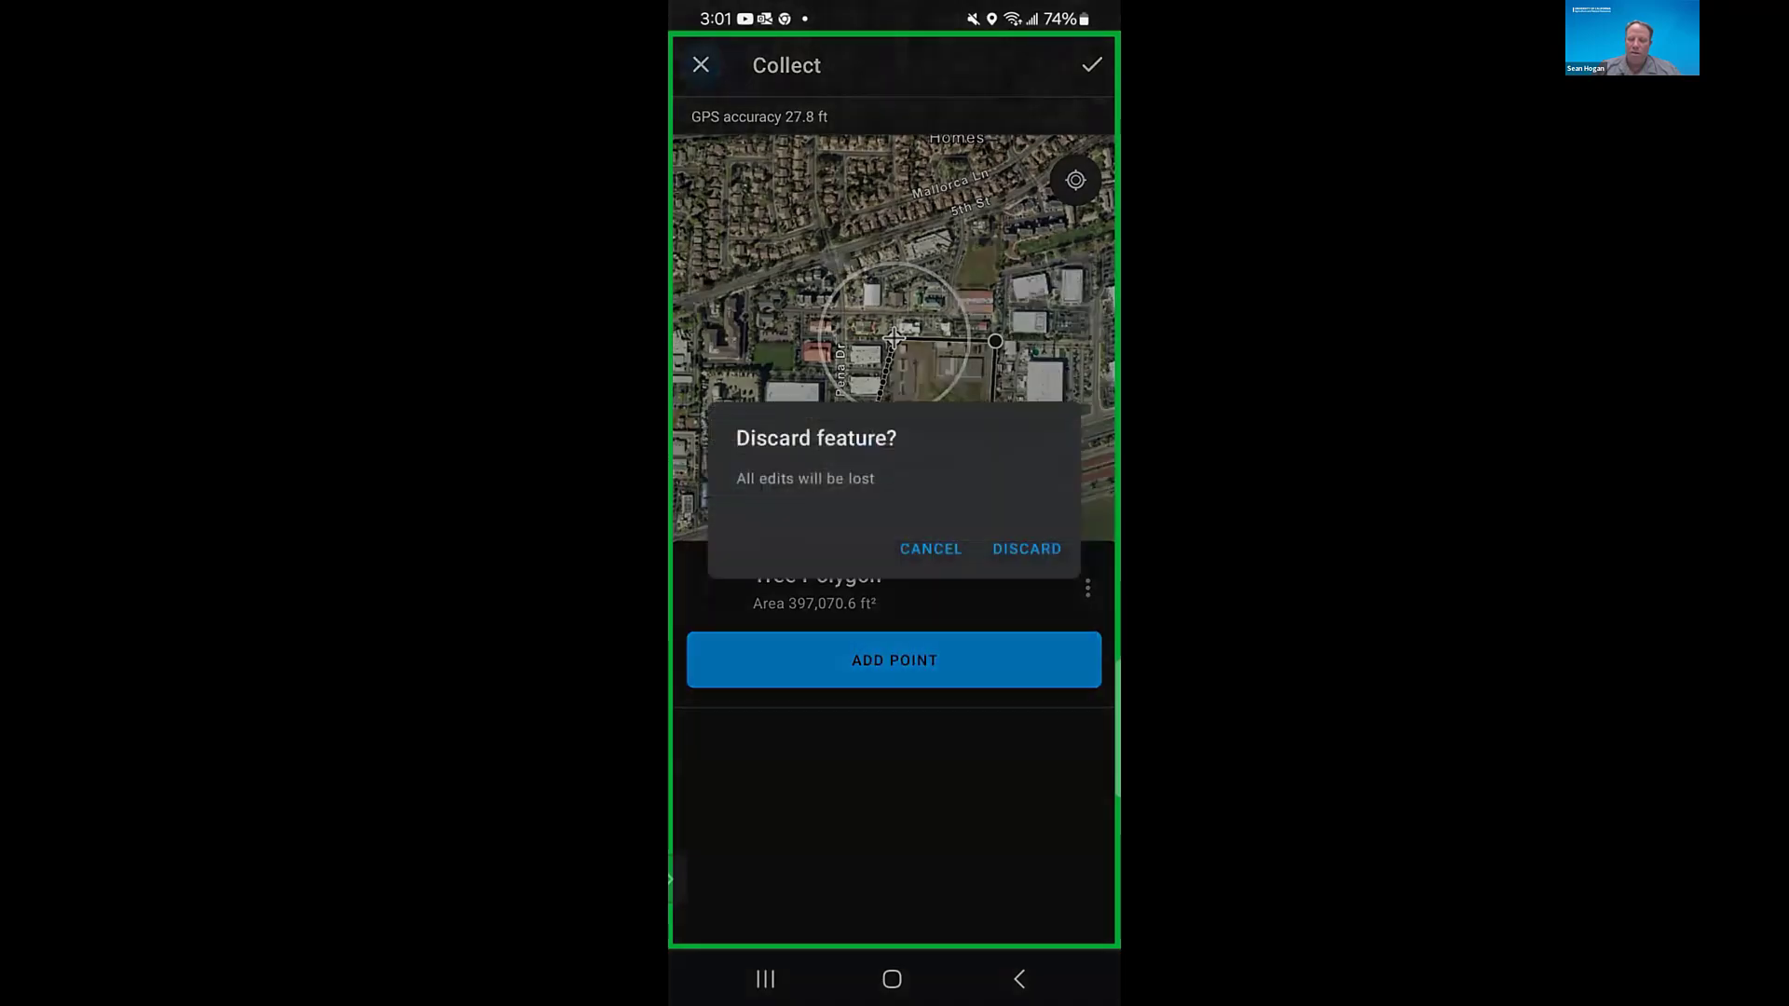
pyautogui.click(1026, 548)
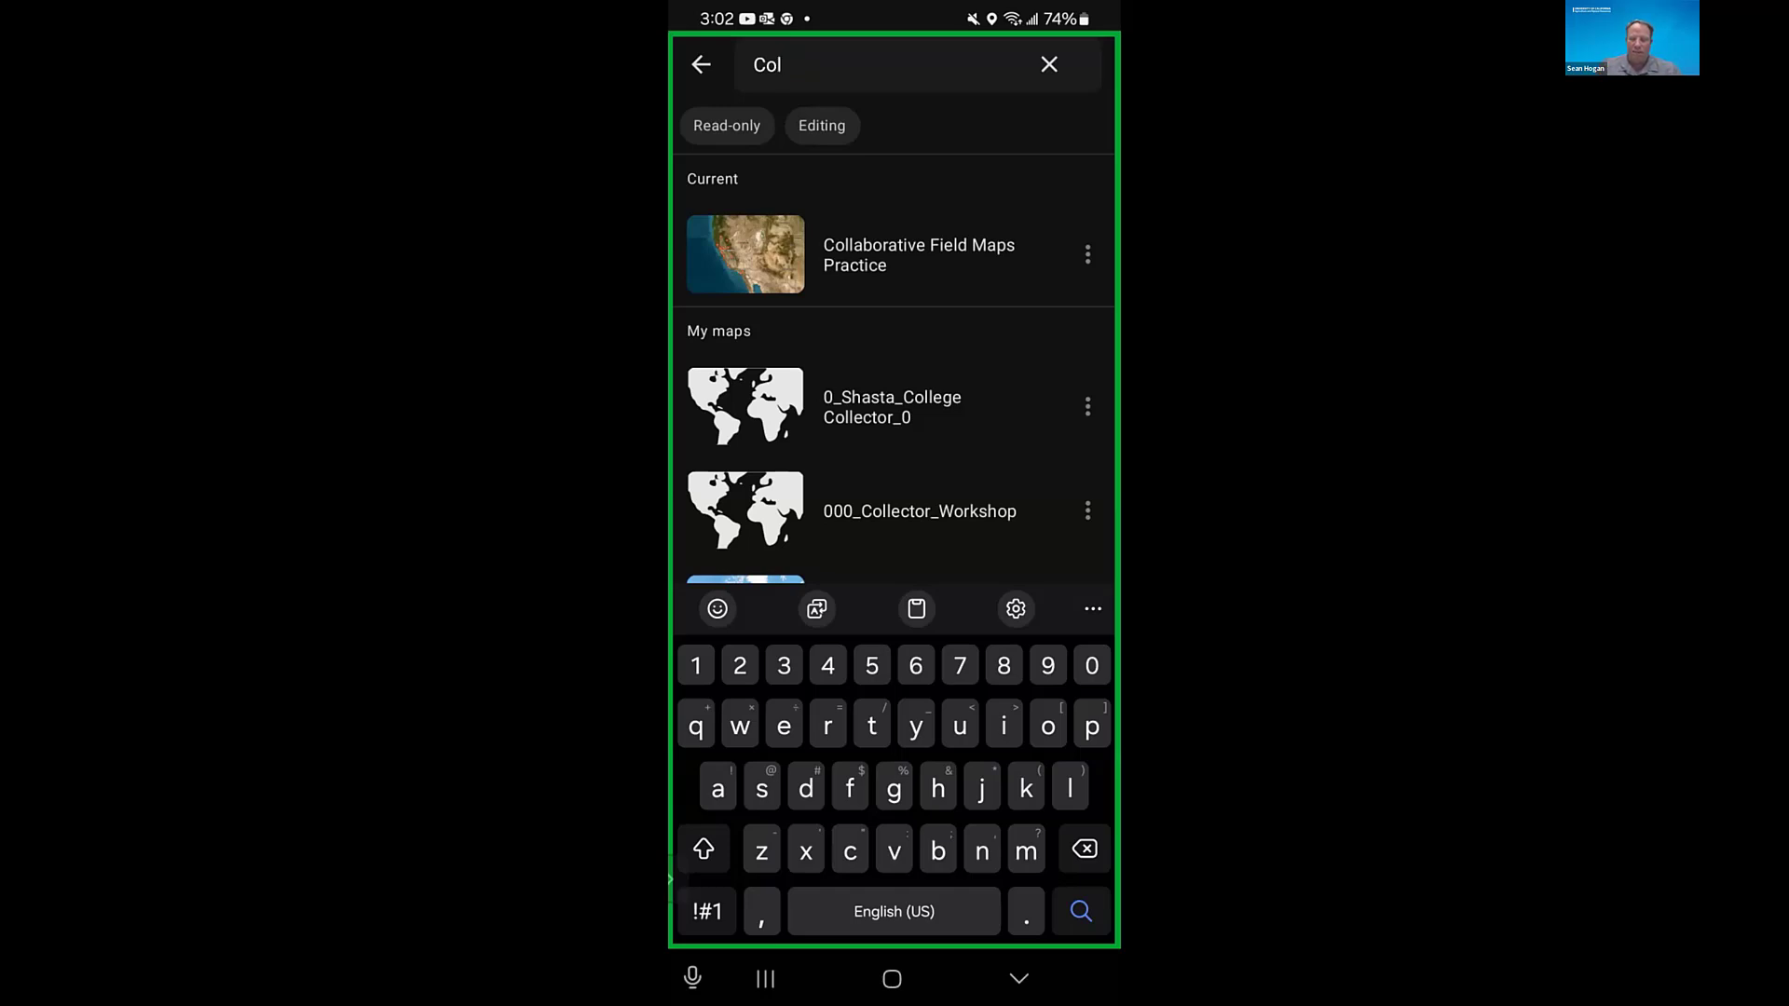
# - Reopen the Collaborative Field Maps Practice map and start a new Native Trees of California point at the device's current location
pyautogui.click(919, 255)
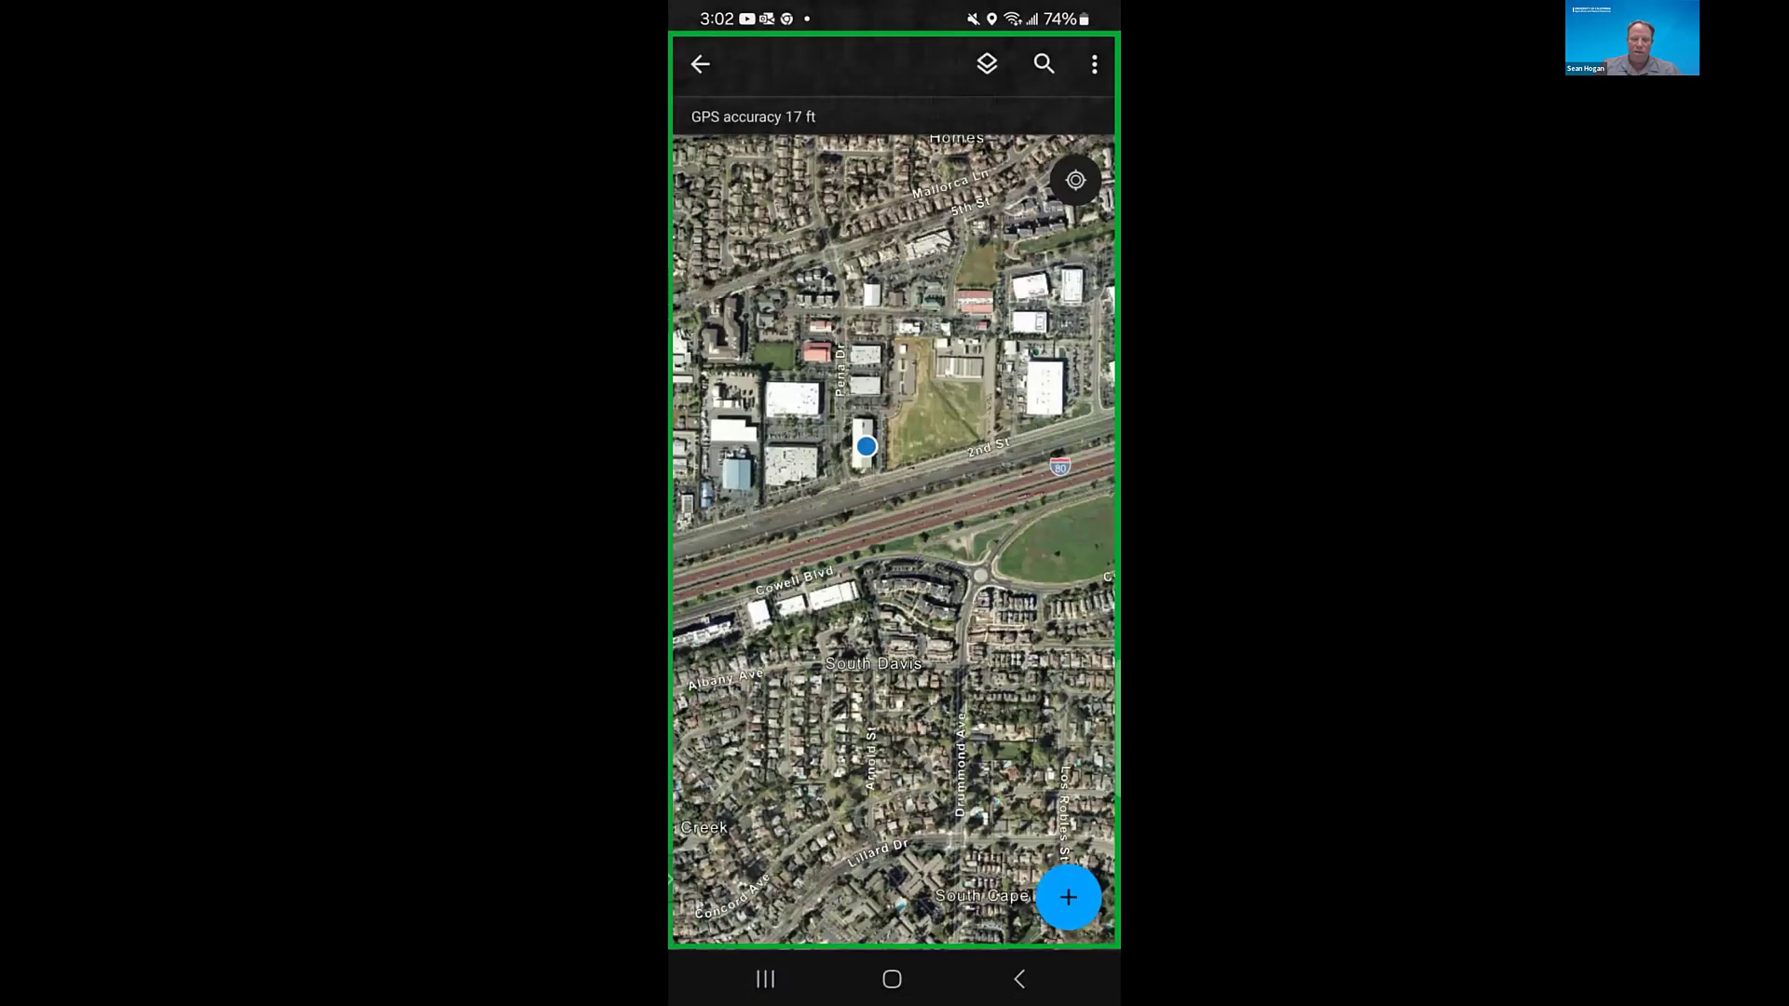
pyautogui.moveTo(894, 541); pyautogui.dragTo(830, 612)
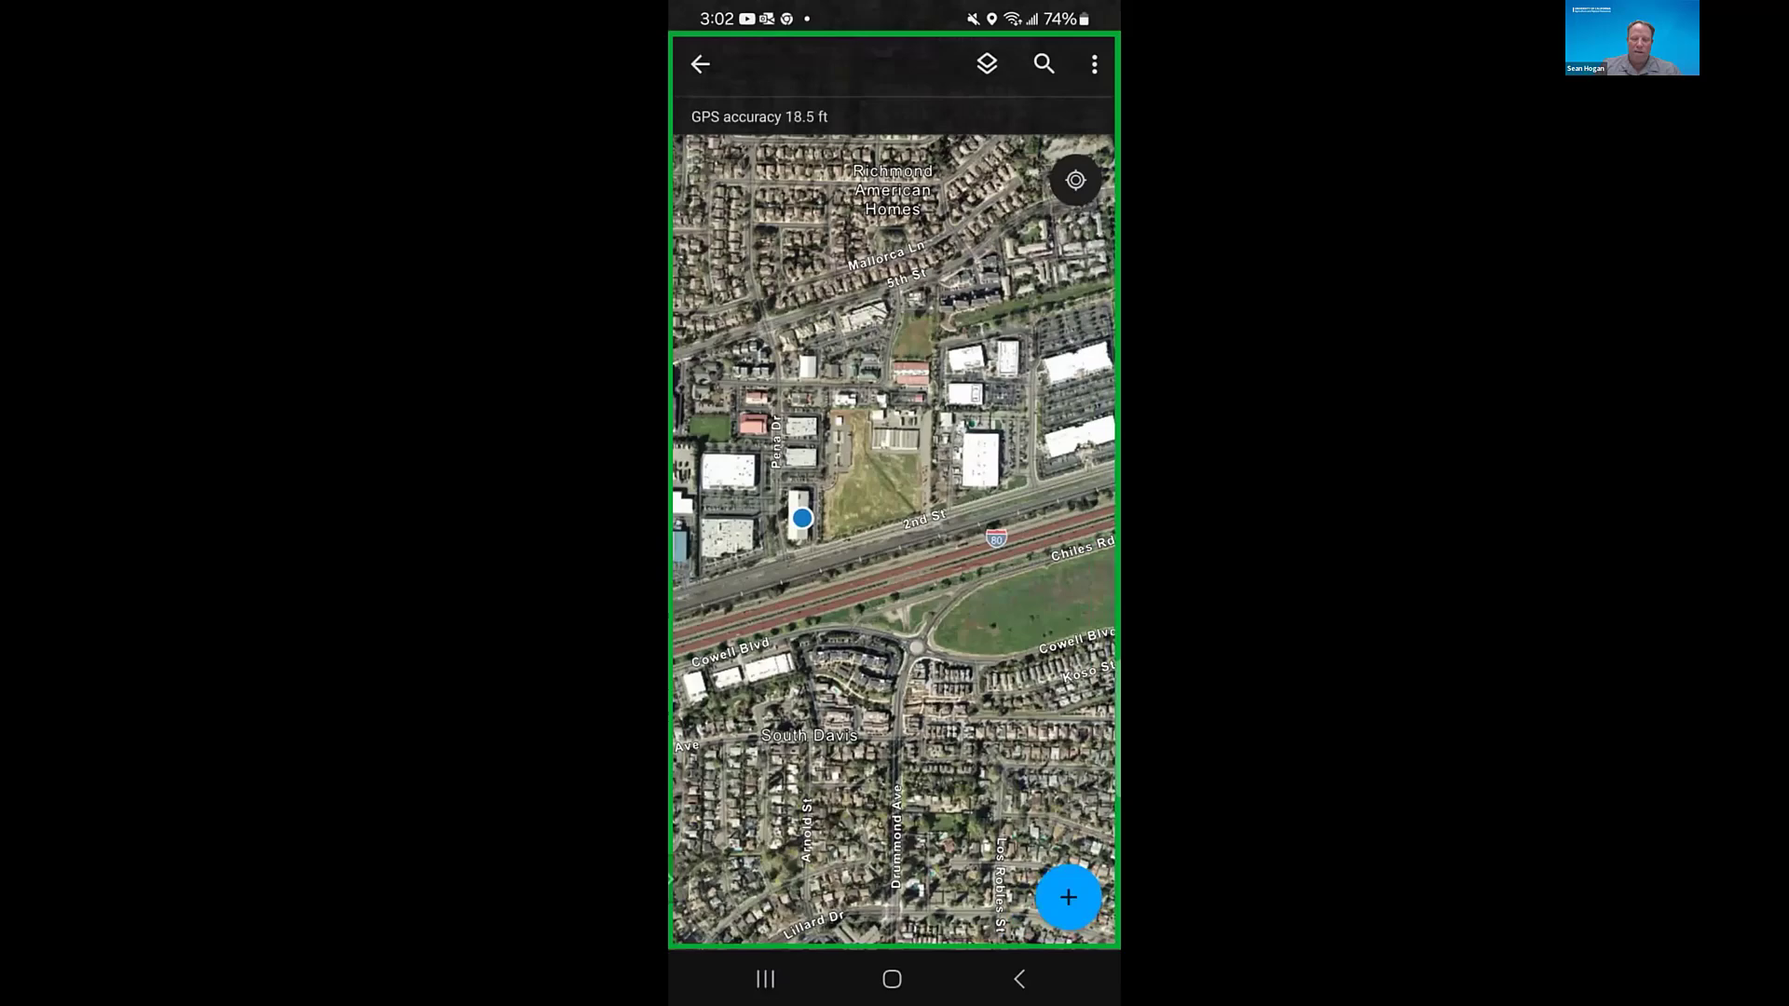
pyautogui.click(1067, 897)
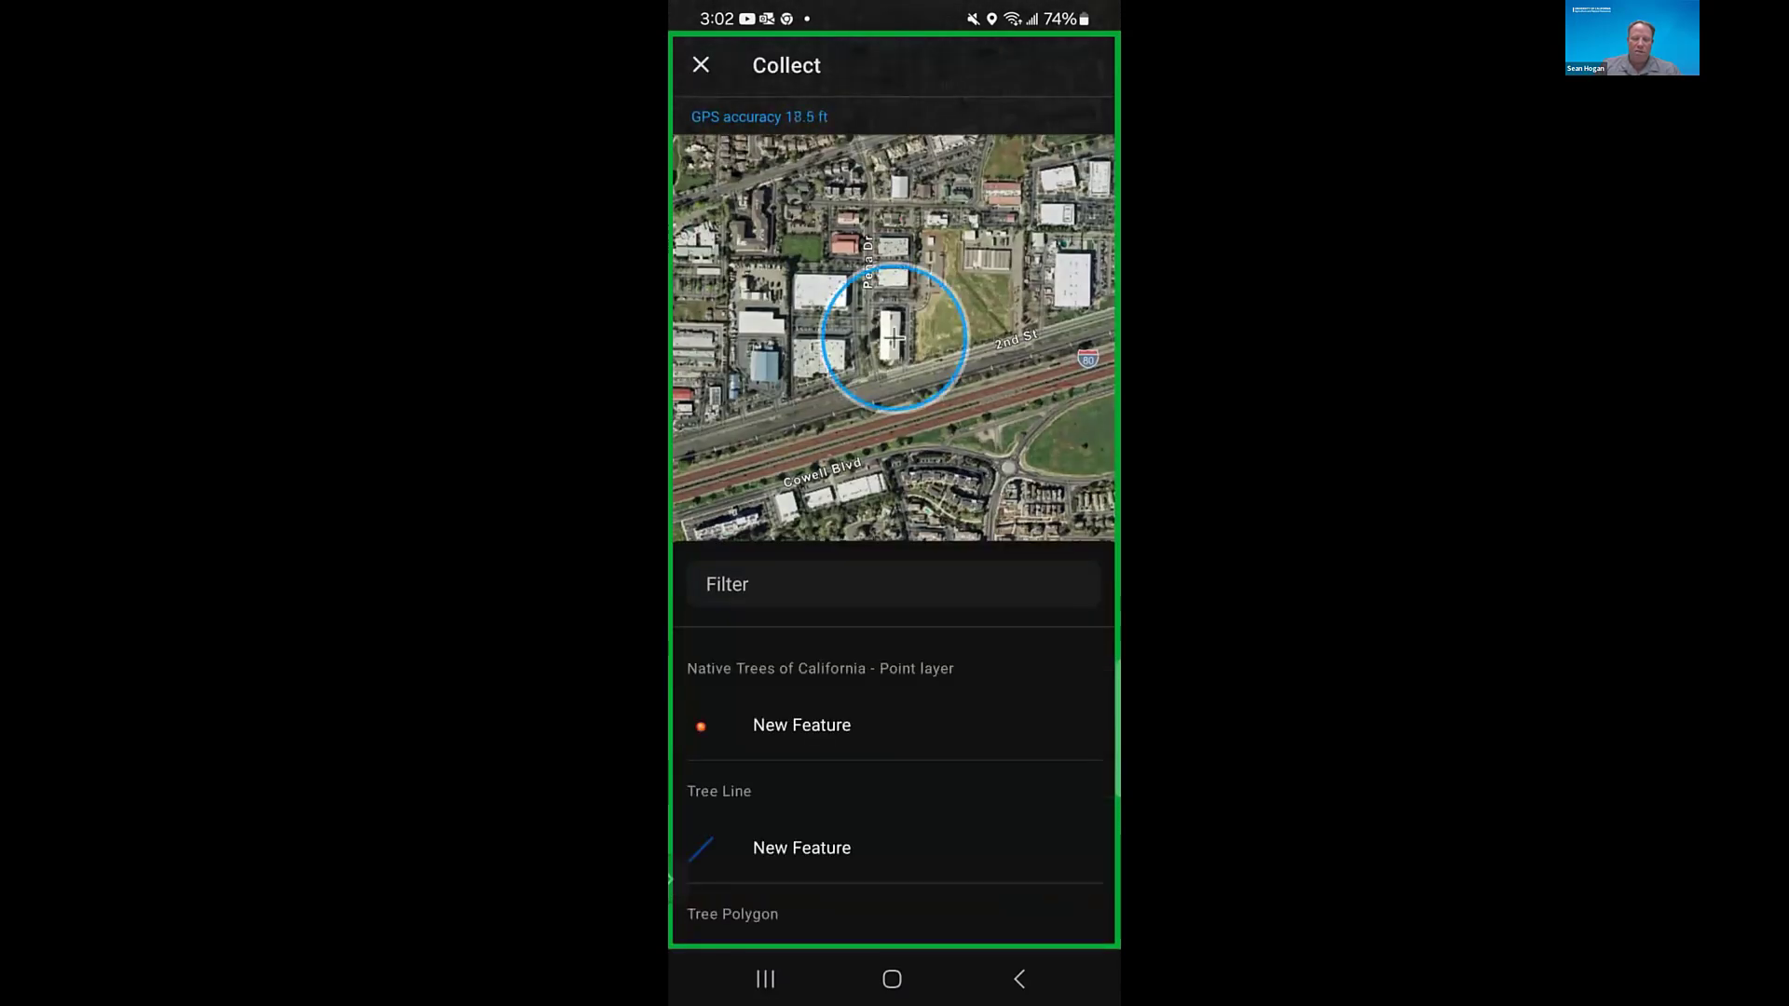
pyautogui.click(802, 725)
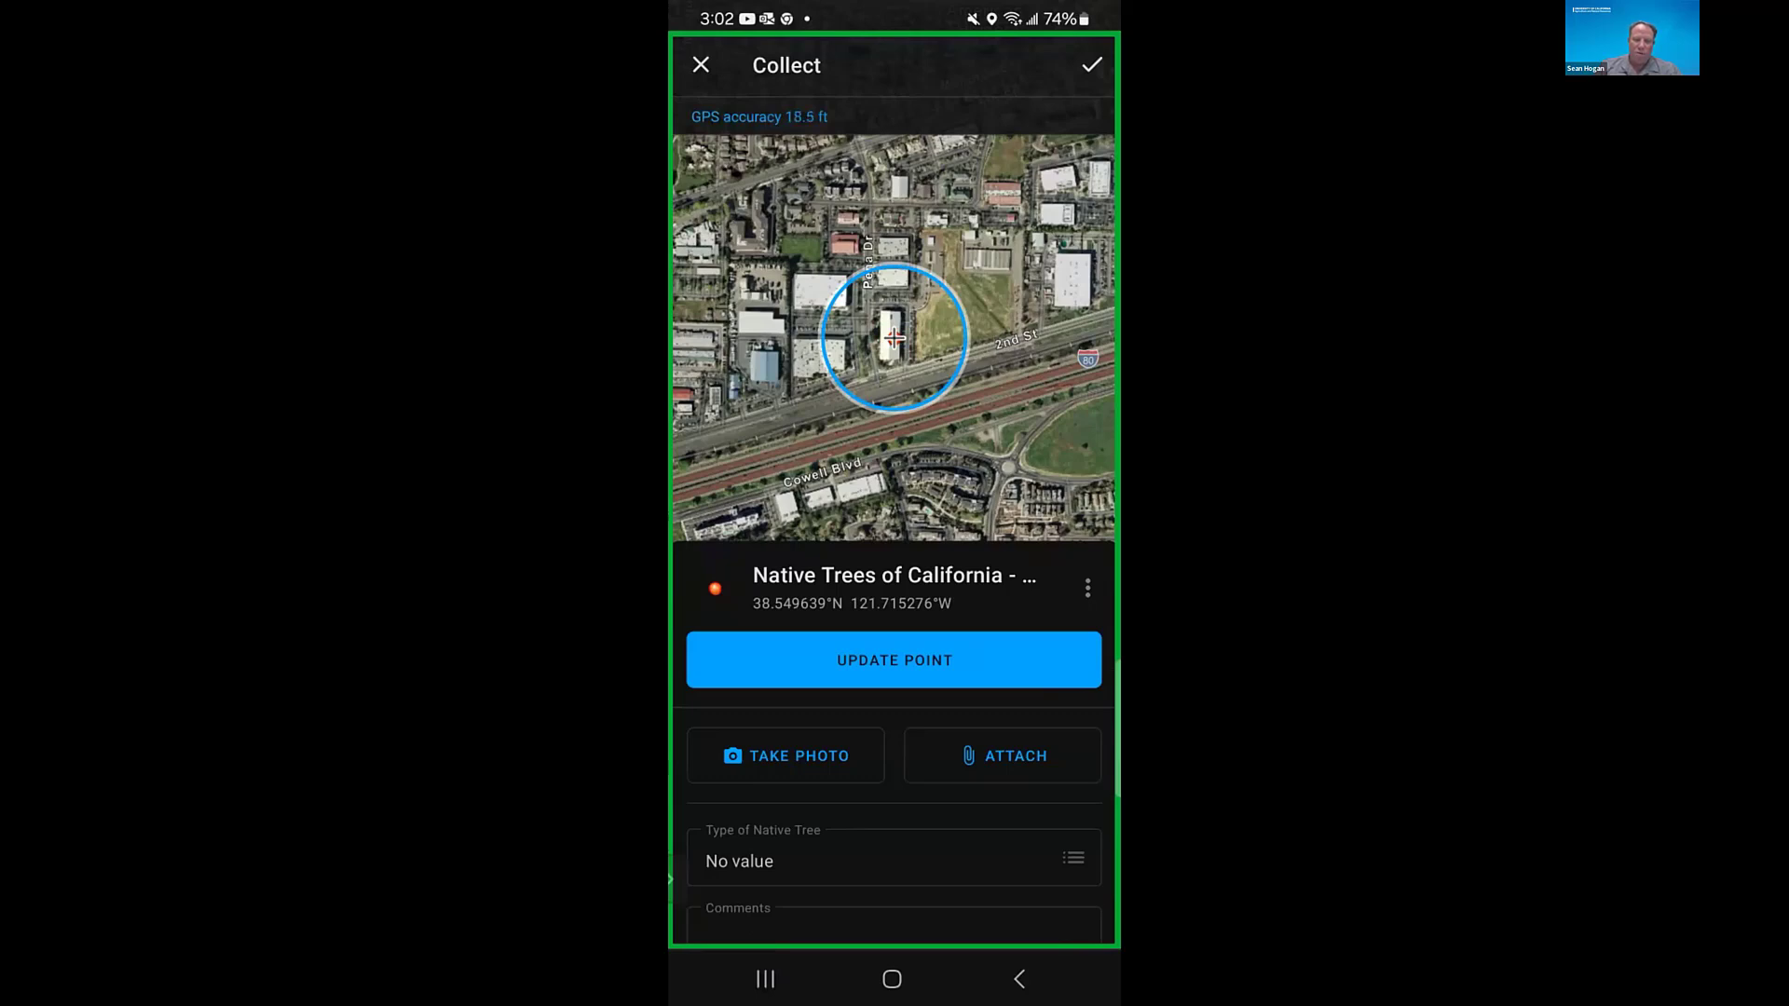
# - Take a photo with the front camera and attach it to the new Native Trees of California point
pyautogui.click(786, 756)
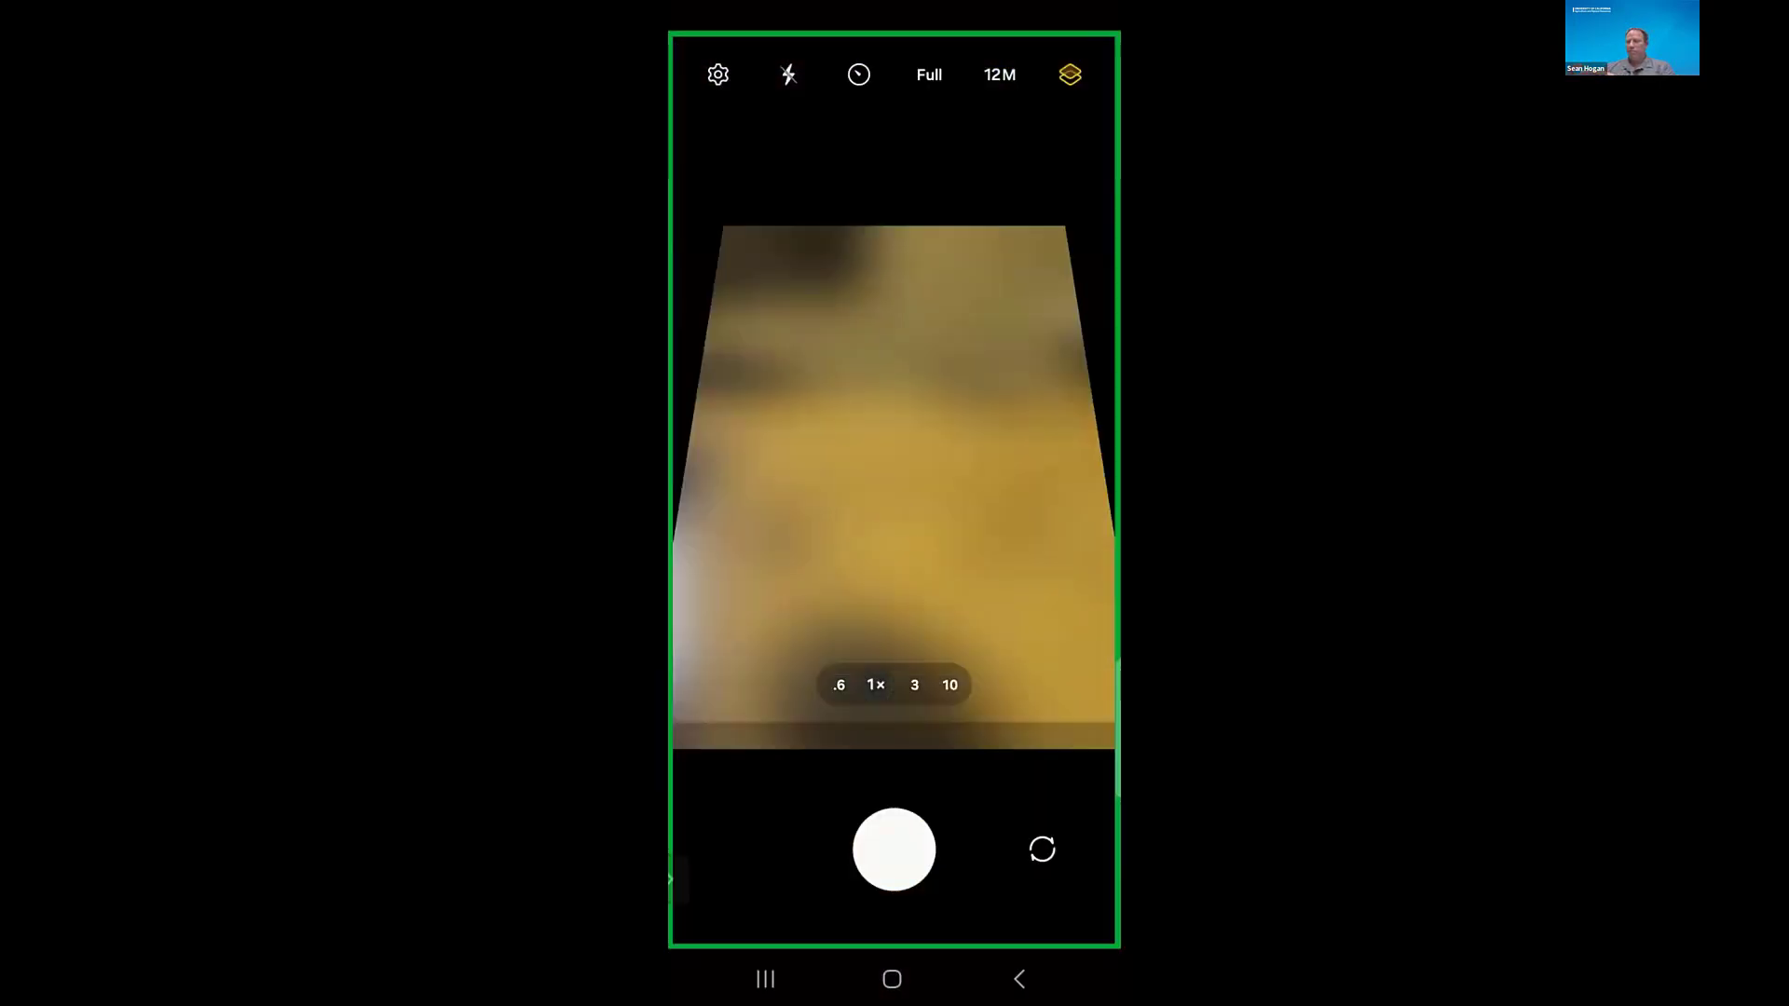
pyautogui.click(1043, 849)
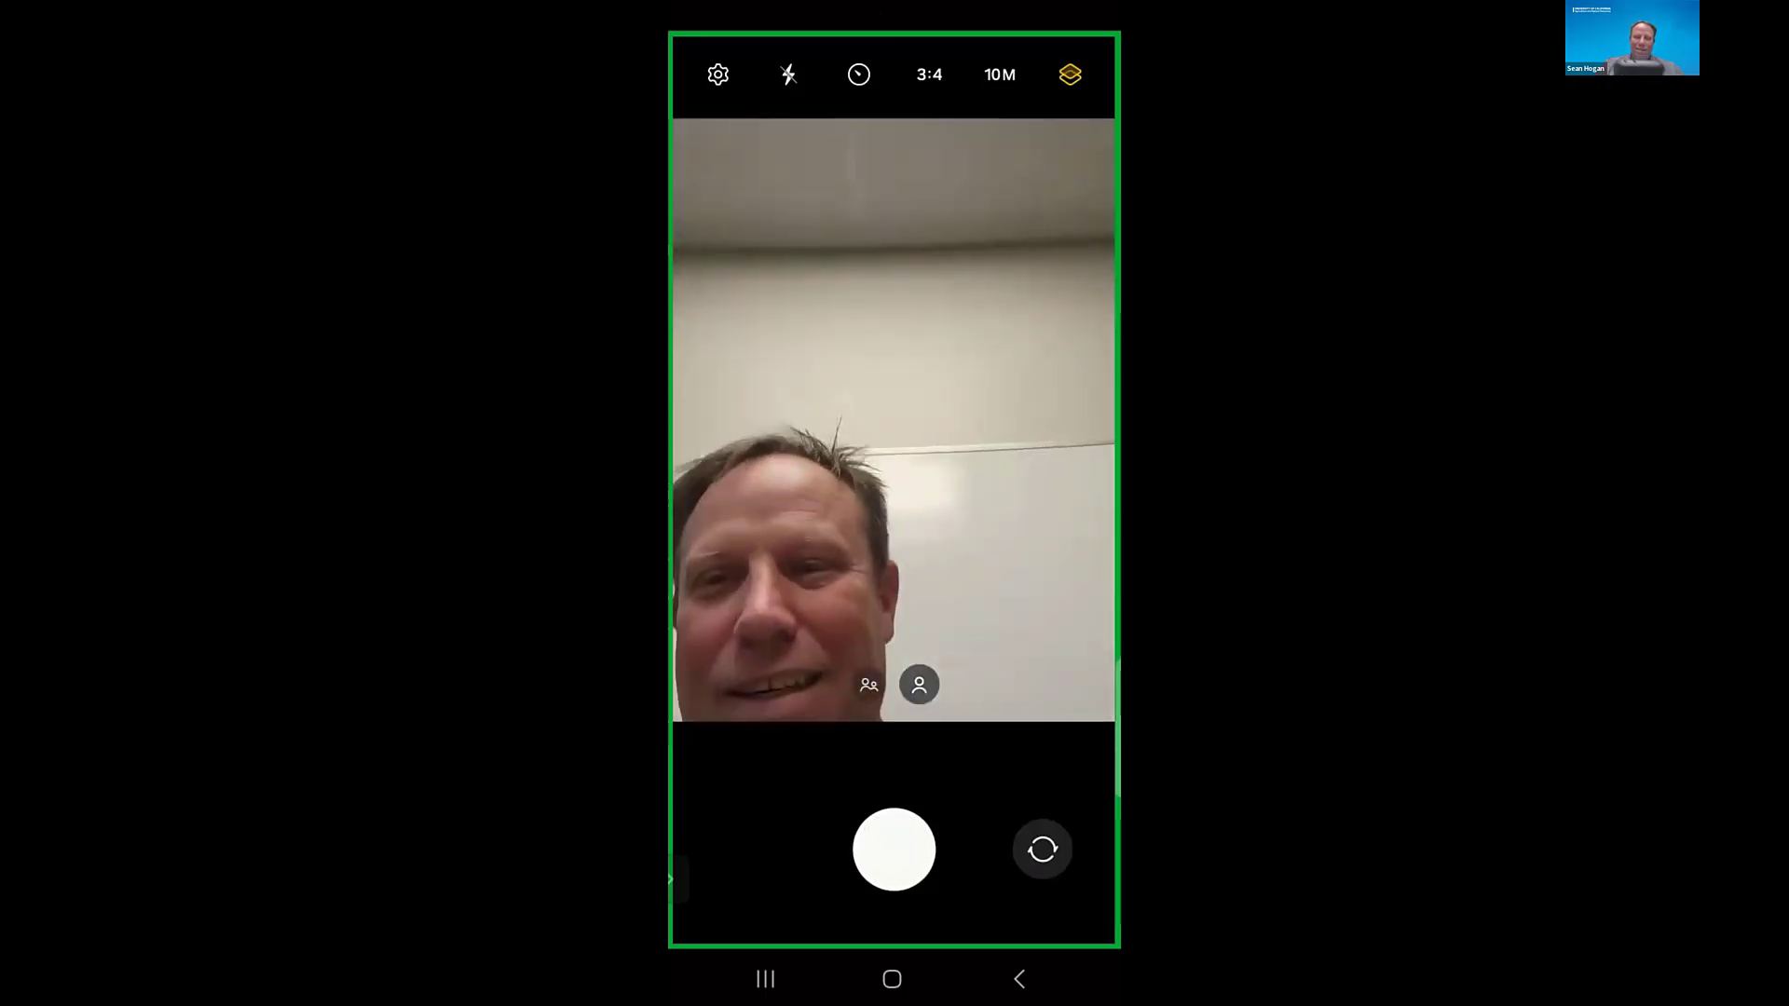
pyautogui.click(894, 848)
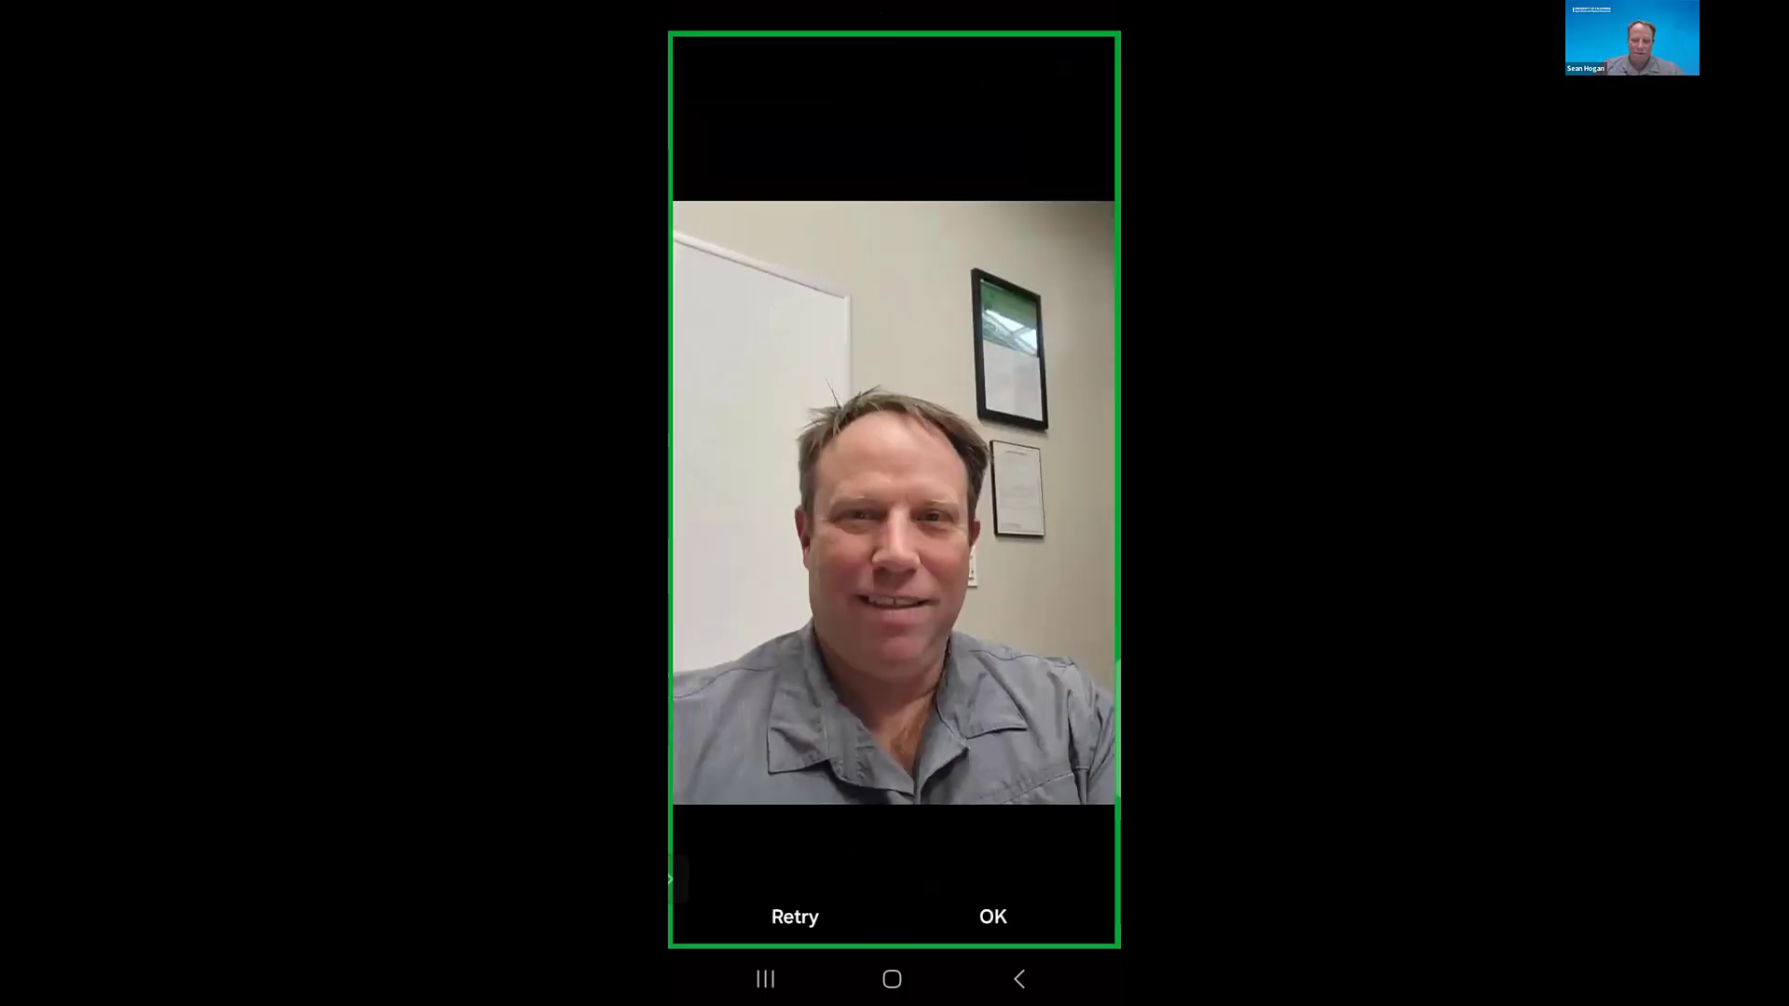
pyautogui.click(993, 917)
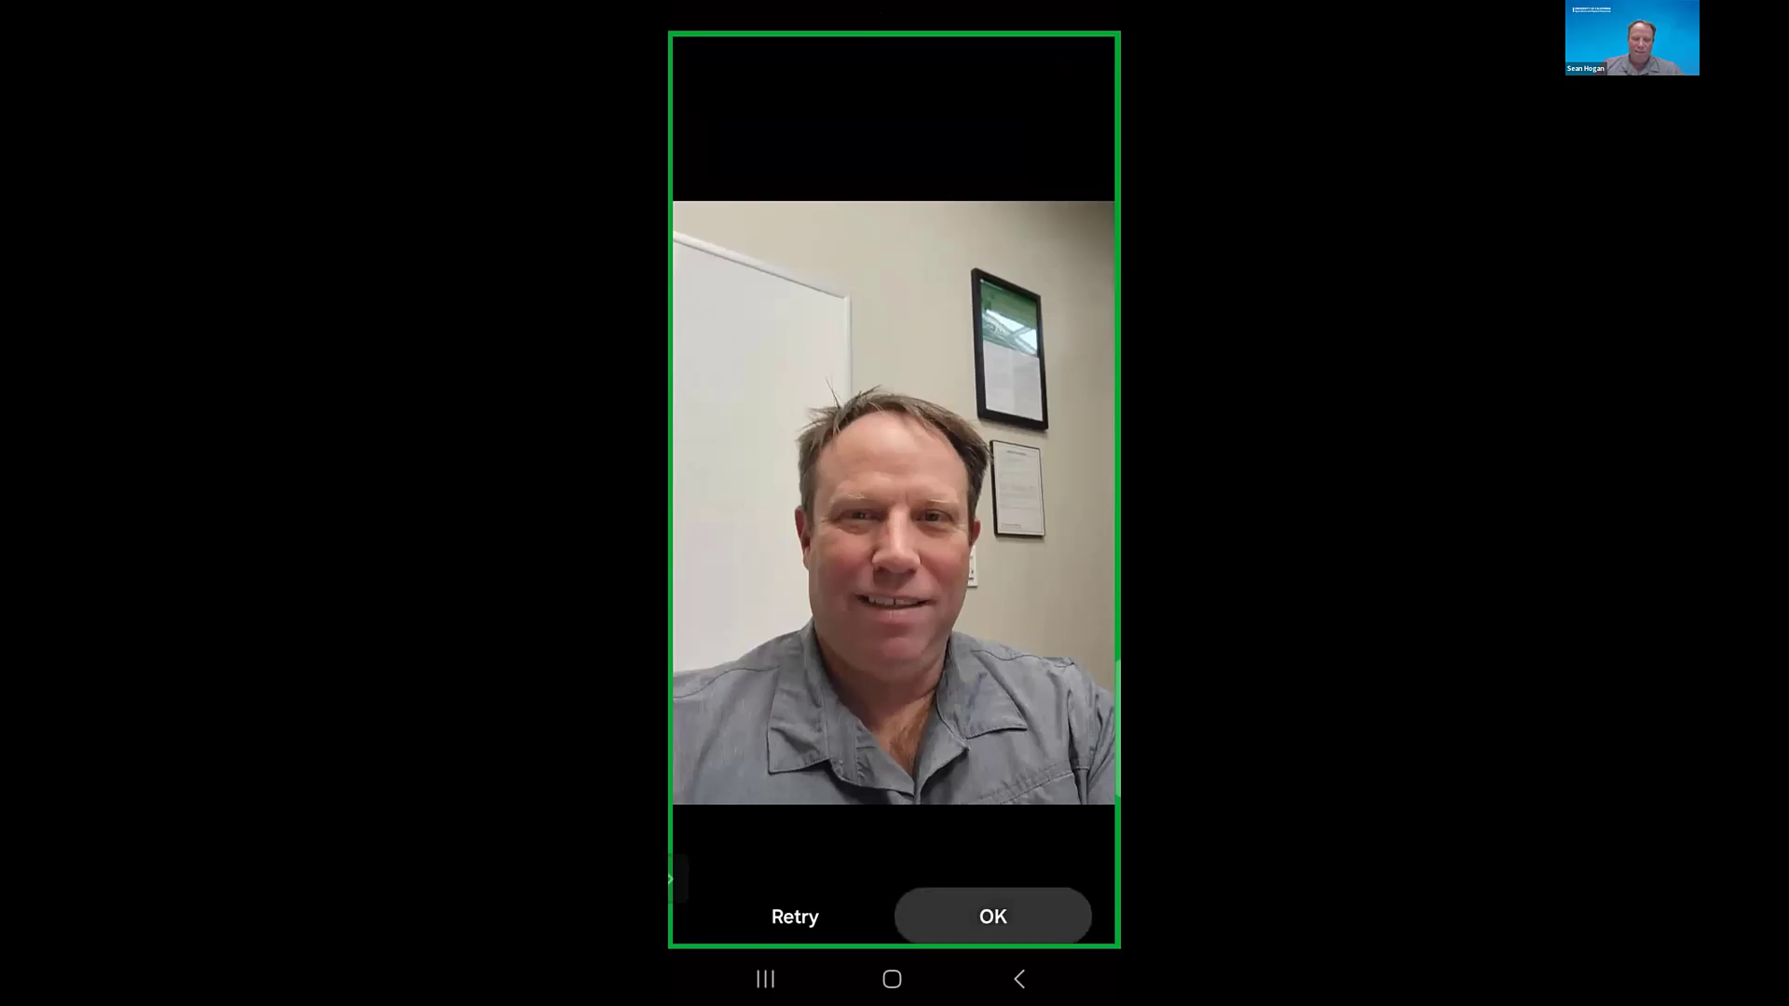
# - Set the new point's Type of Native Tree to Other
pyautogui.scroll(-4, 893, 745)
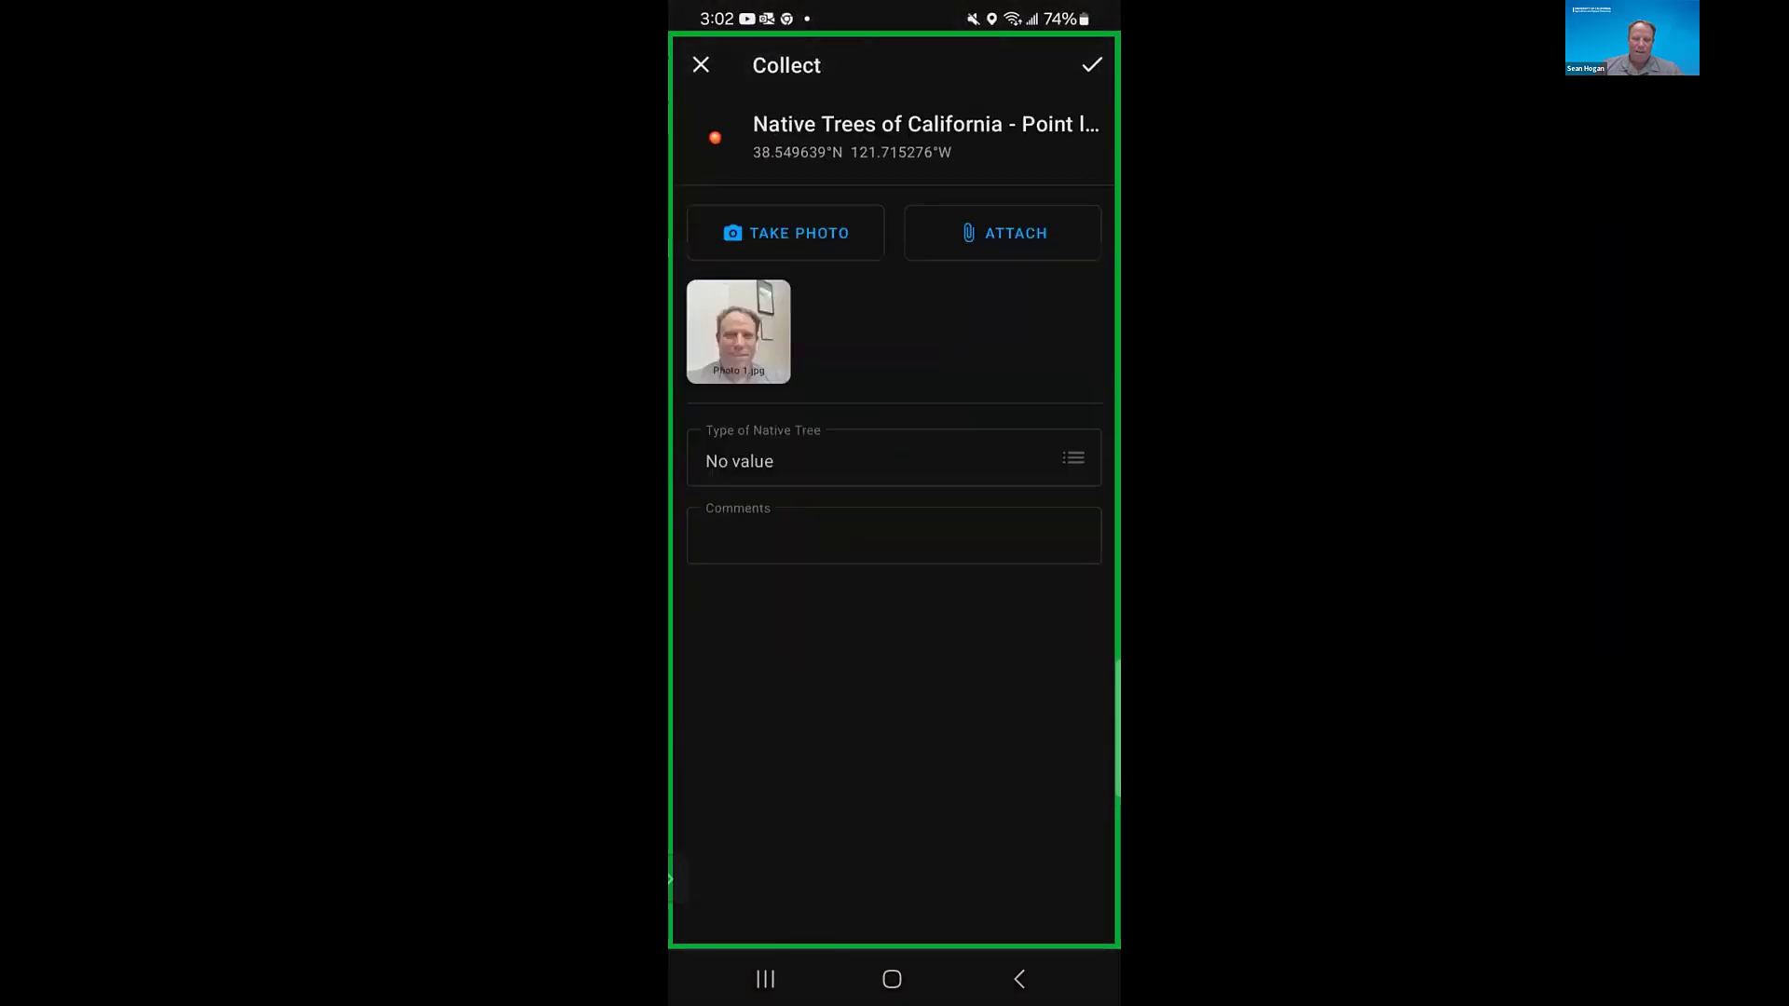
pyautogui.click(893, 457)
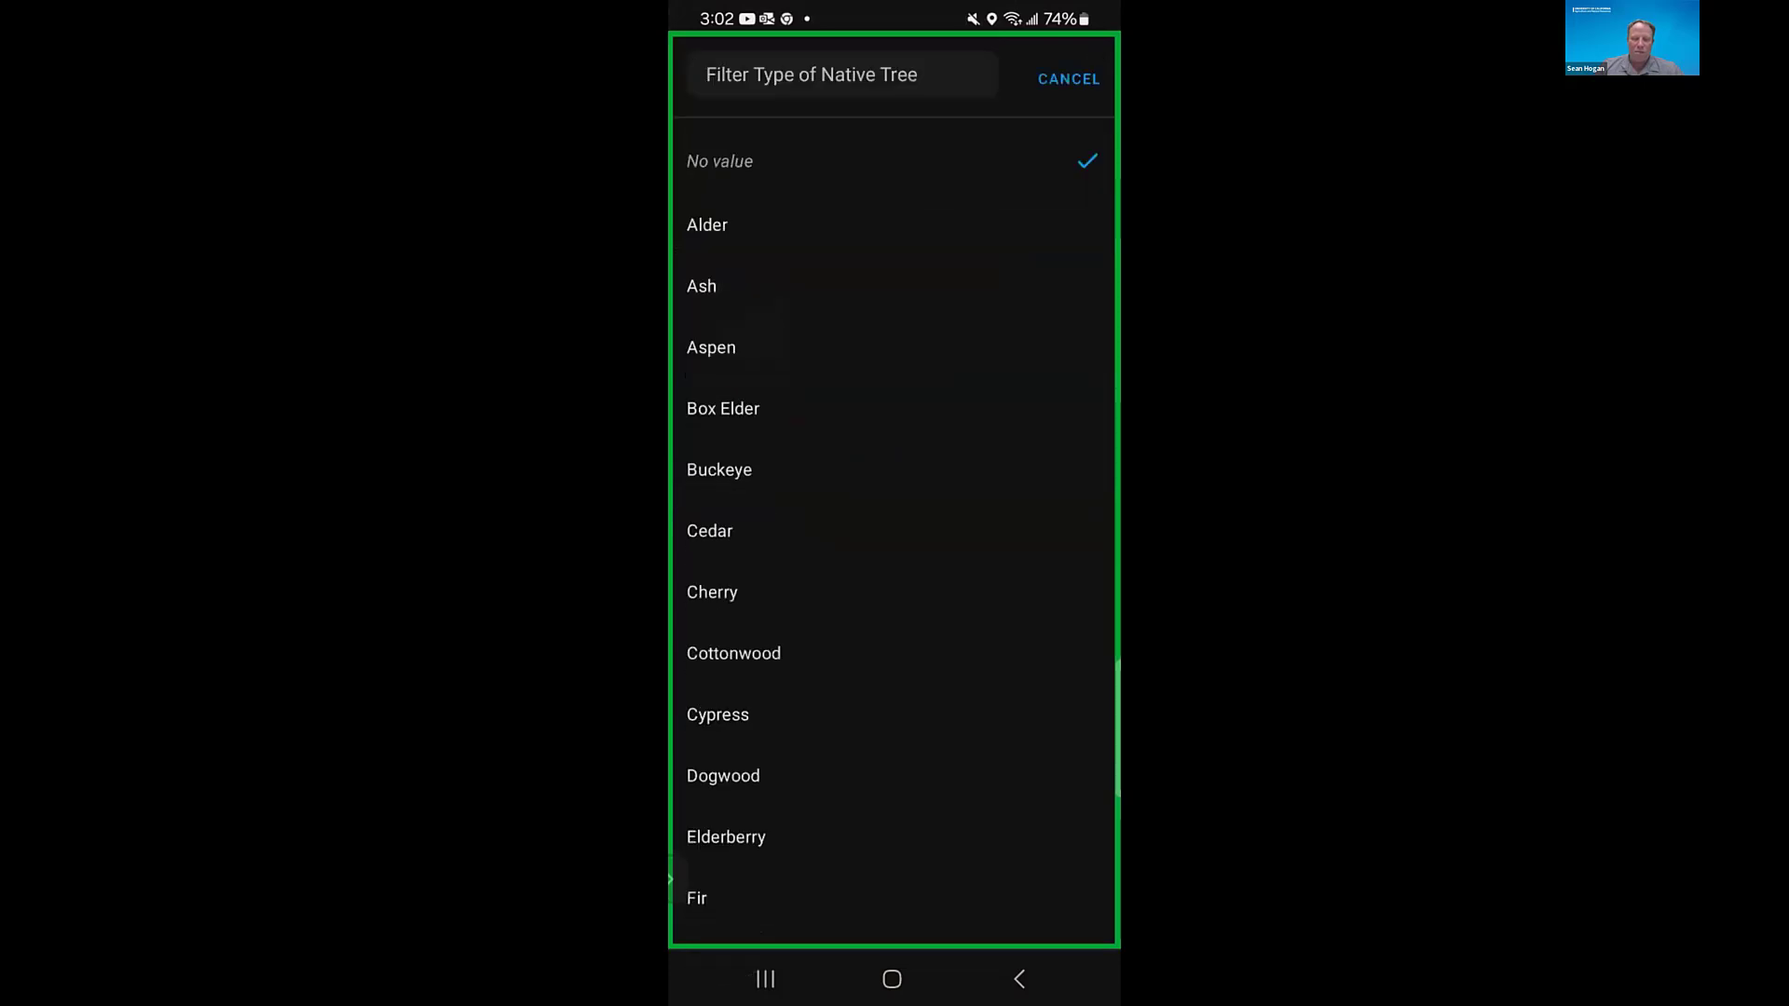
pyautogui.scroll(-2, 892, 559)
pyautogui.scroll(-6, 893, 541)
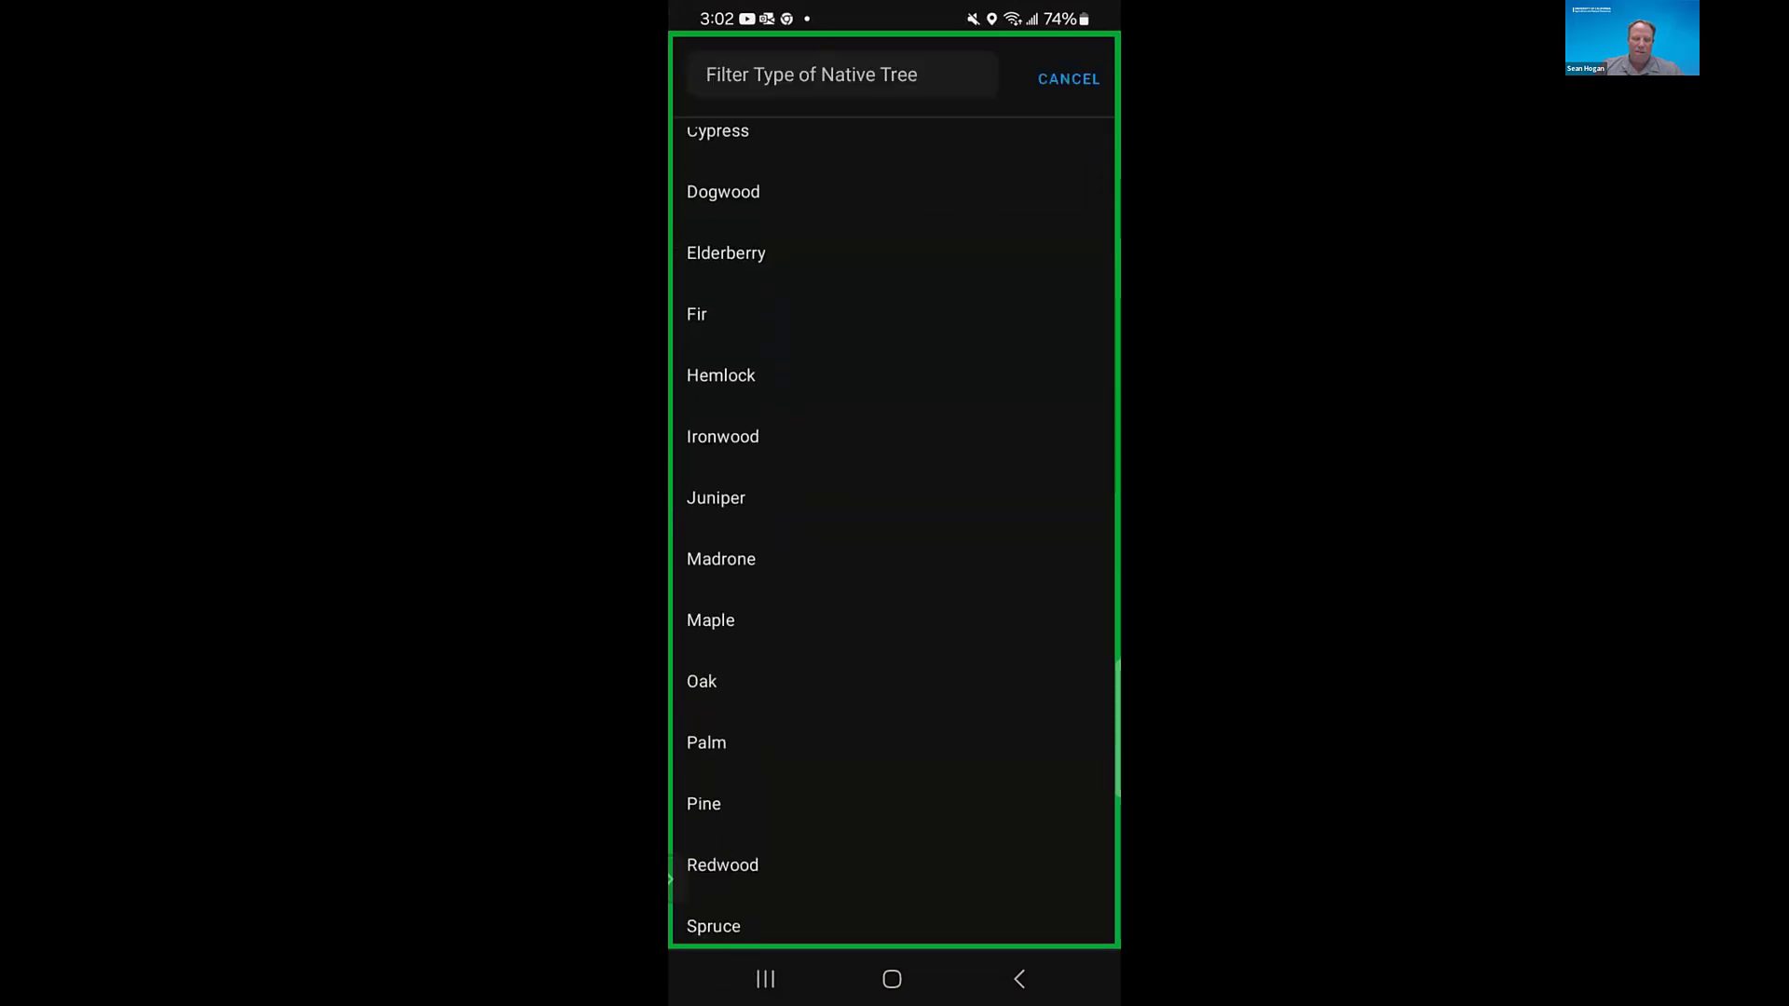
pyautogui.click(708, 911)
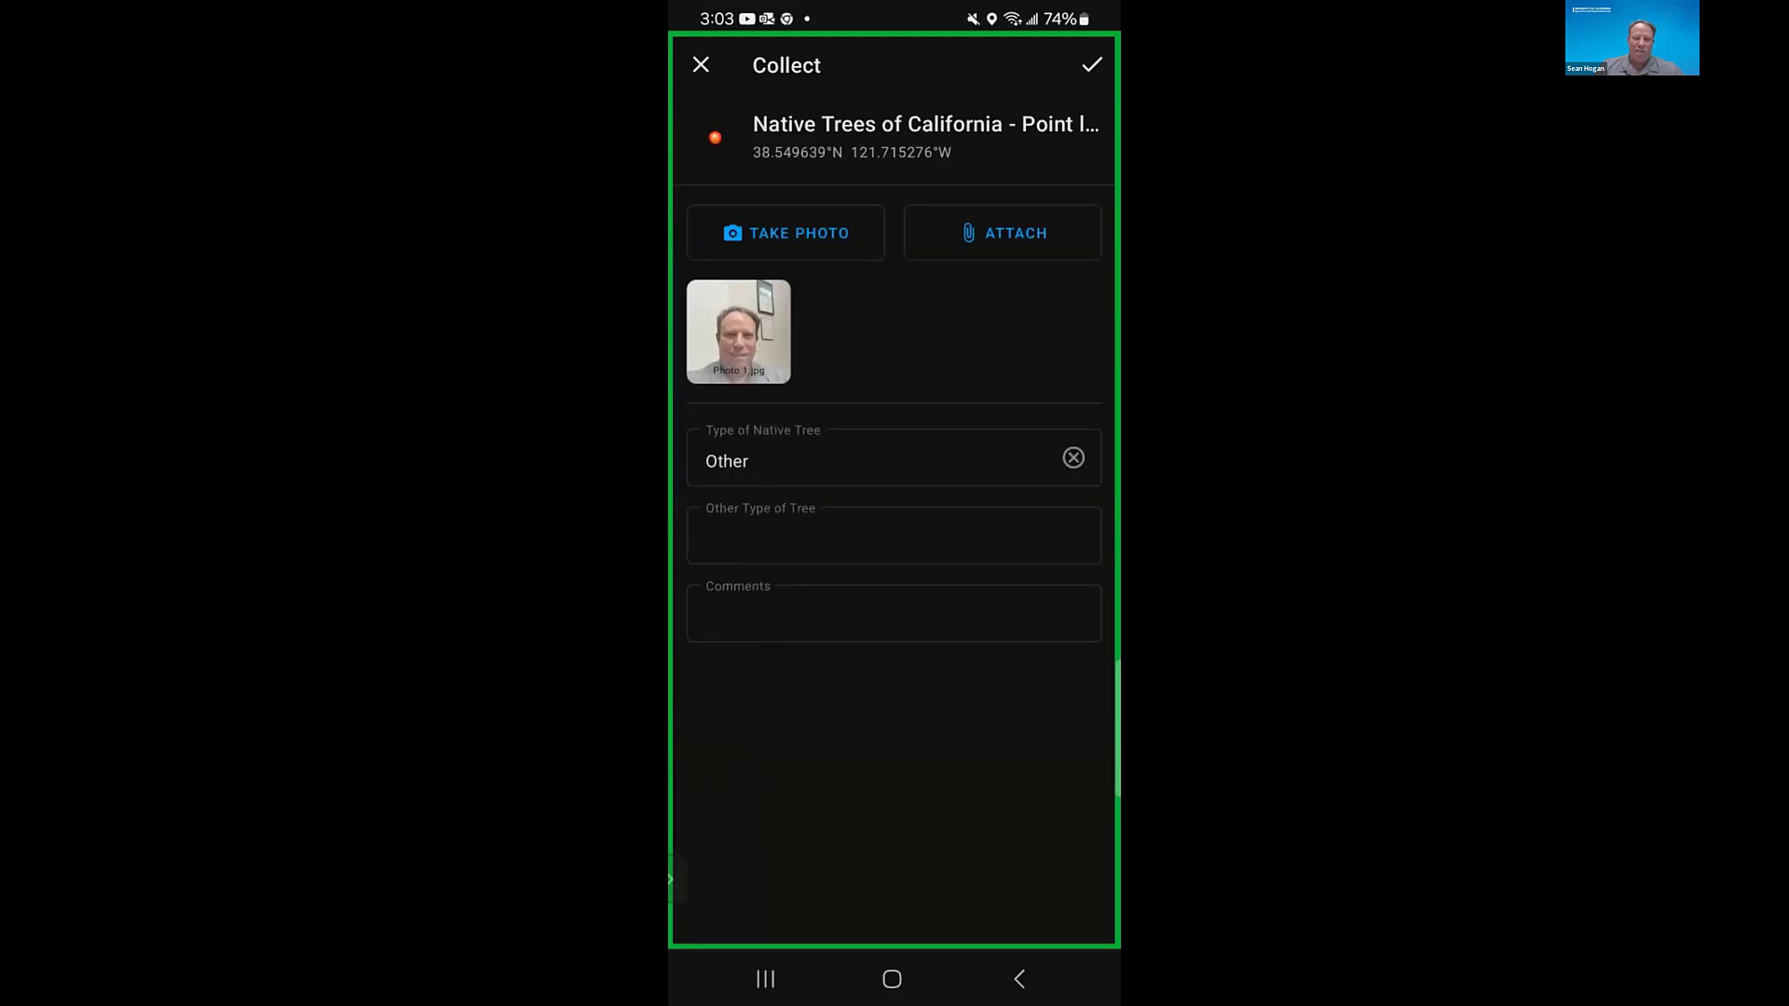
# - Enter the presenter's first name as the point's Other Type of Tree
pyautogui.click(892, 536)
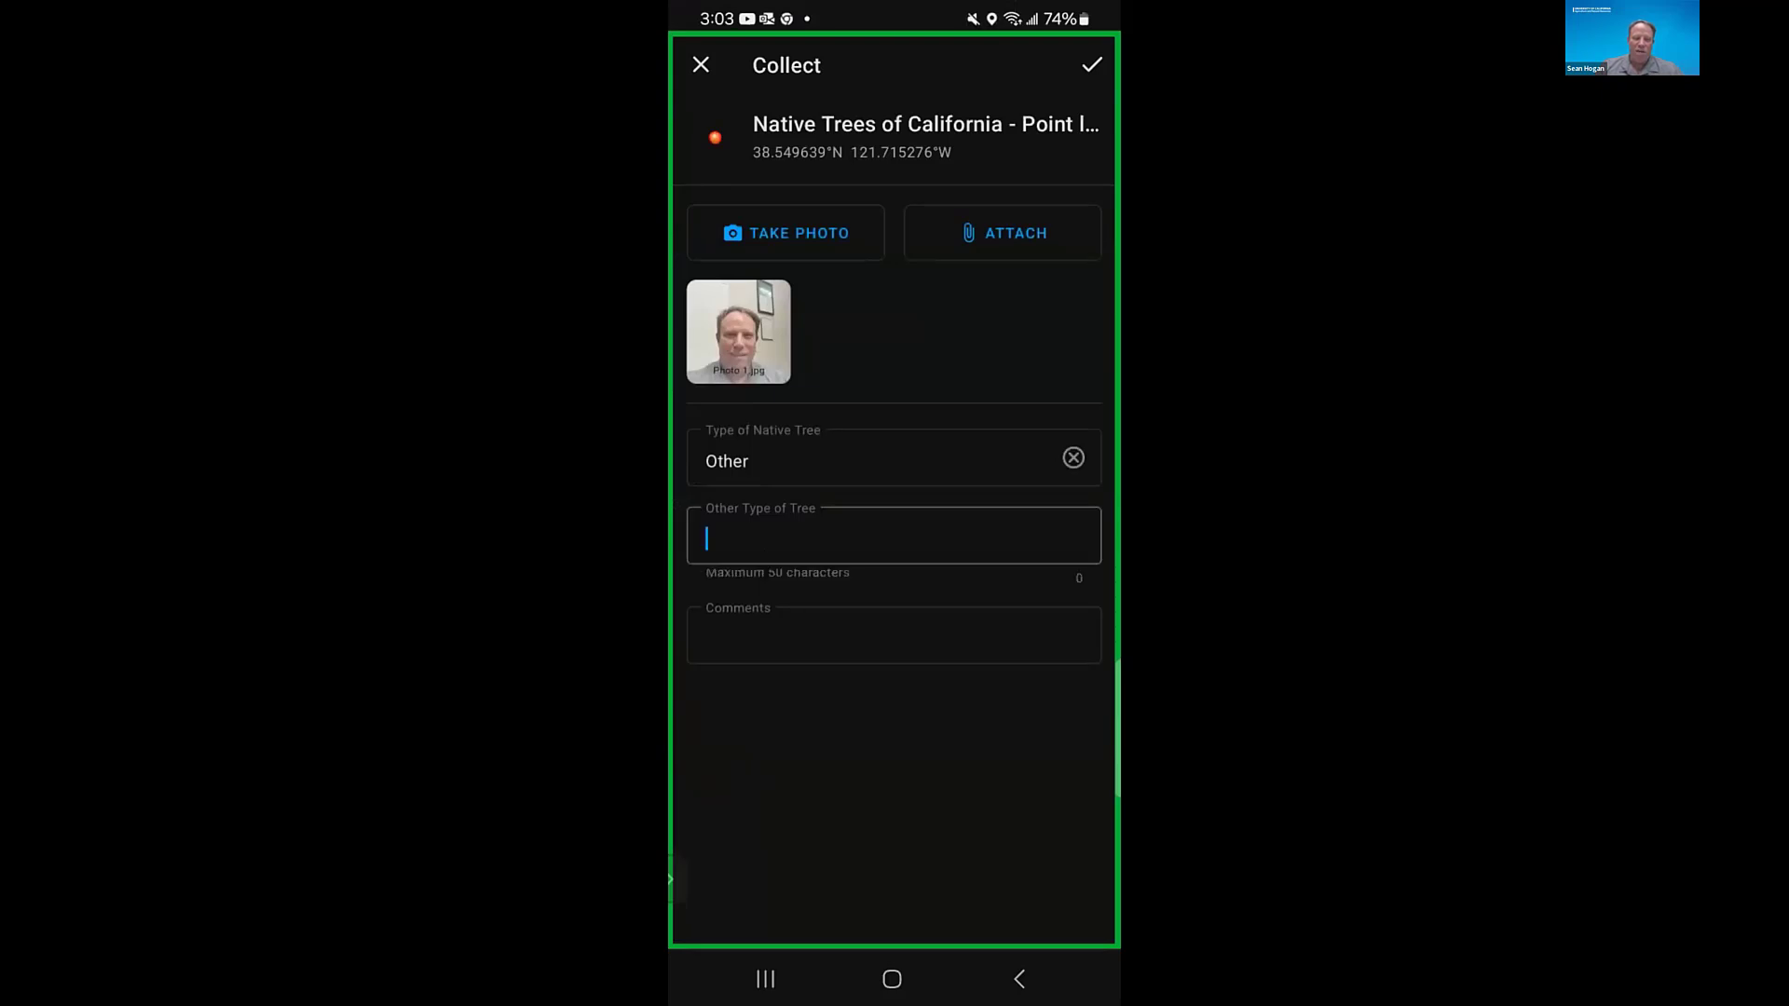
pyautogui.write('d')
pyautogui.press('BackSpace')
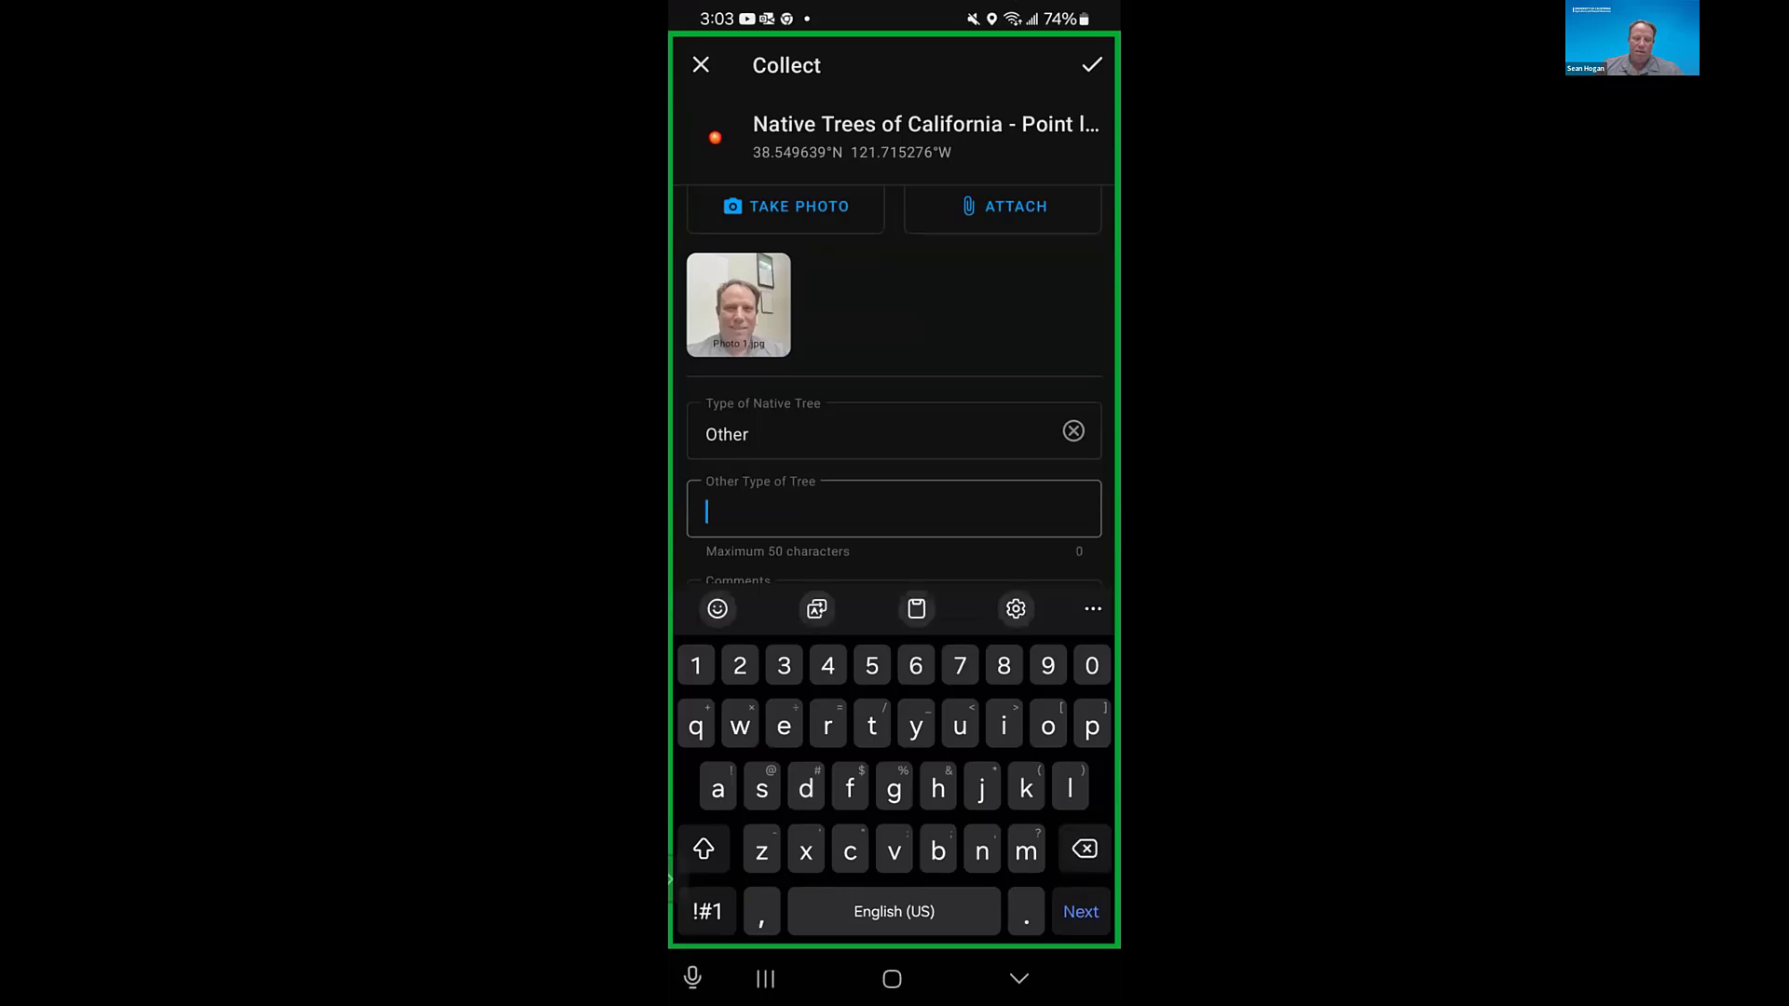
pyautogui.write('Dean')
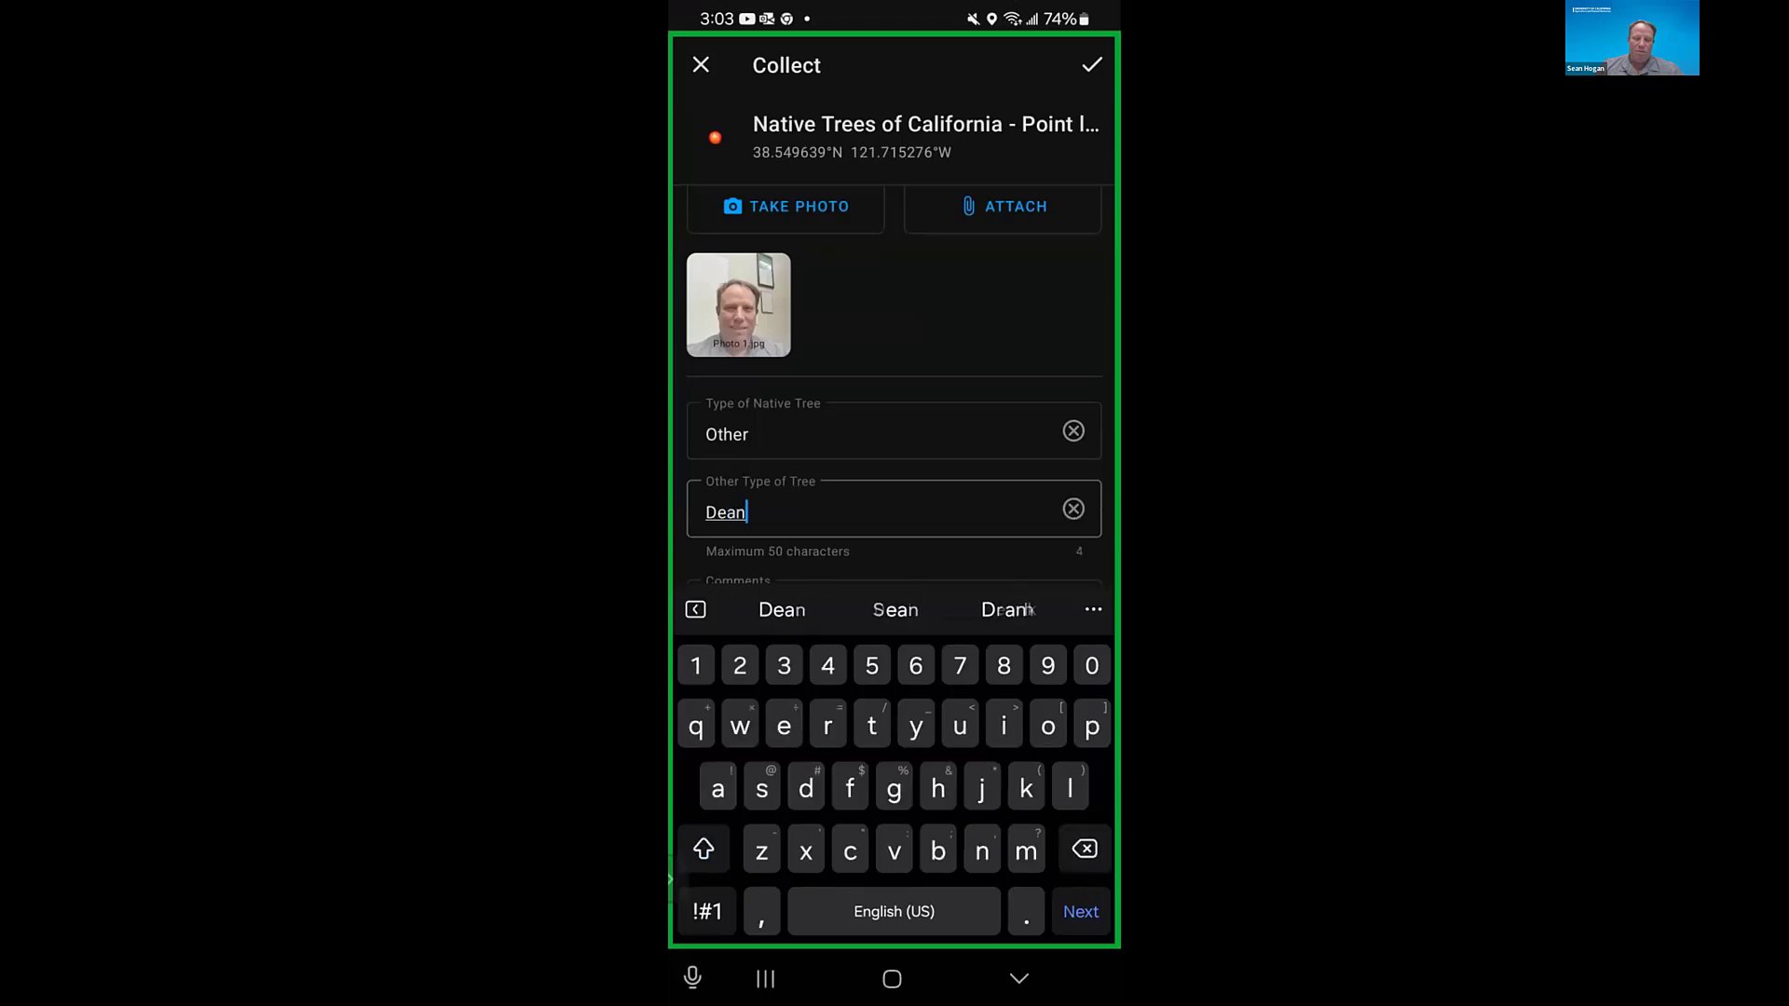
pyautogui.press('BackSpace')
pyautogui.press('BackSpace')
pyautogui.press('BackSpace')
pyautogui.press('BackSpace')
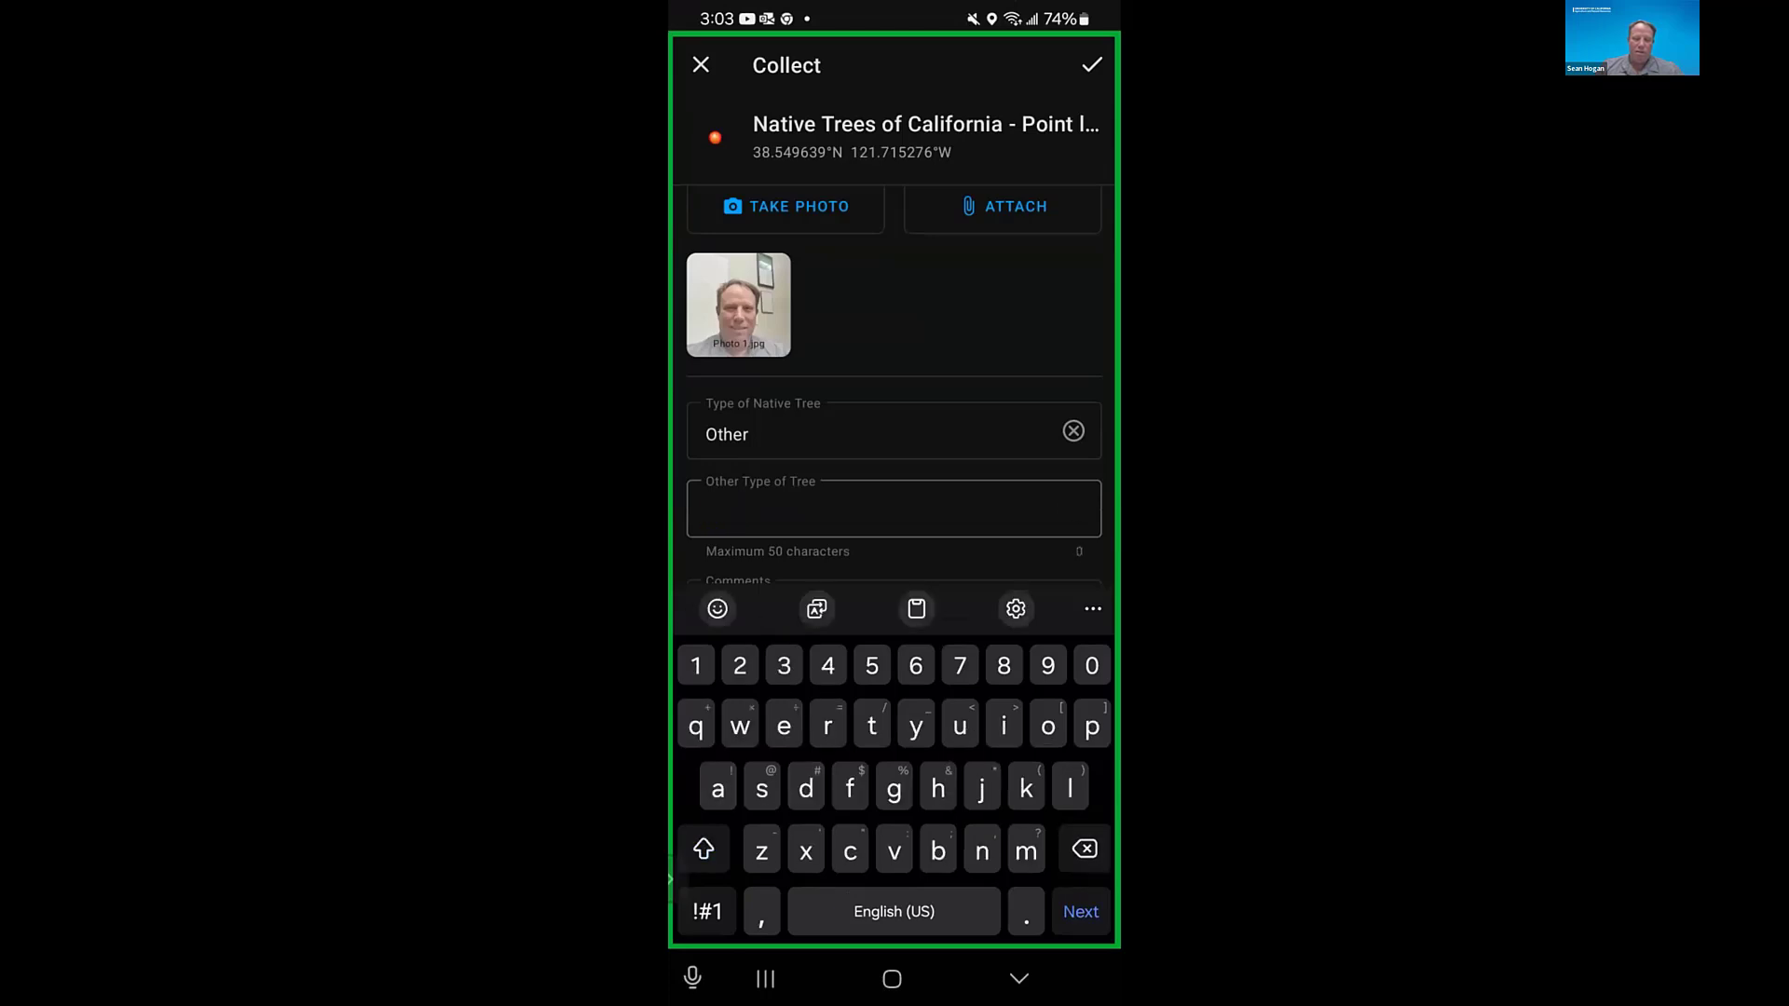
pyautogui.write('Se')
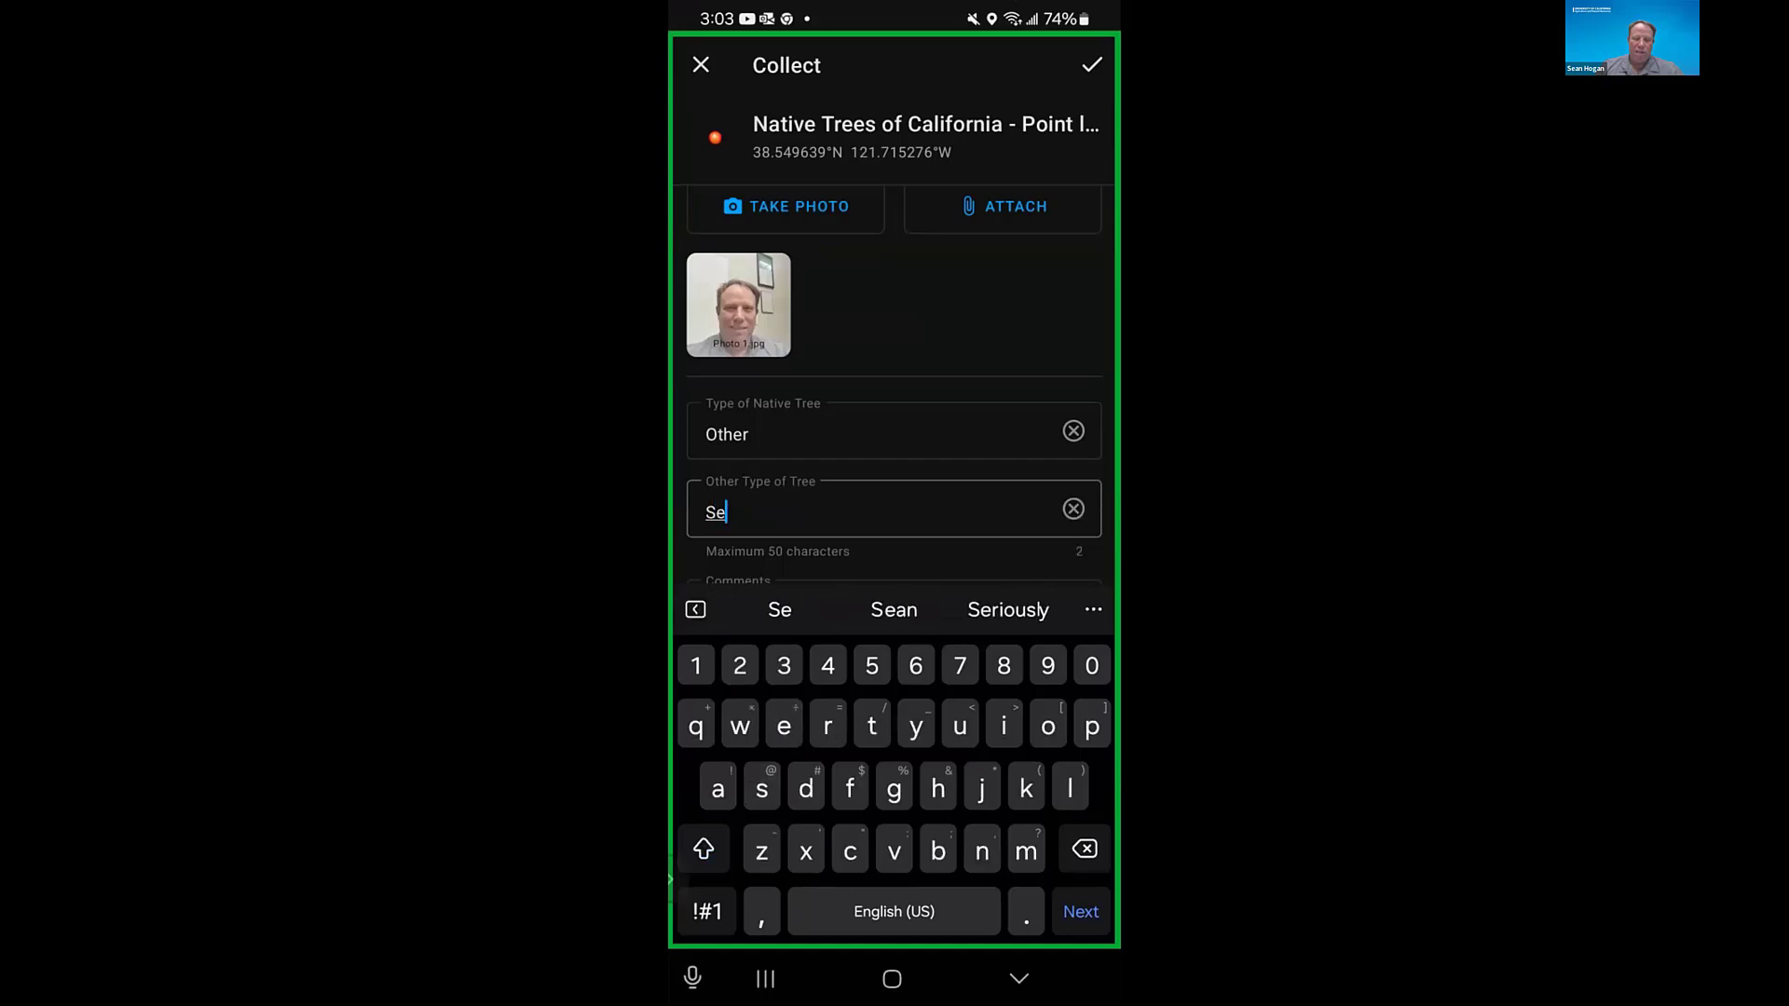
pyautogui.write('an')
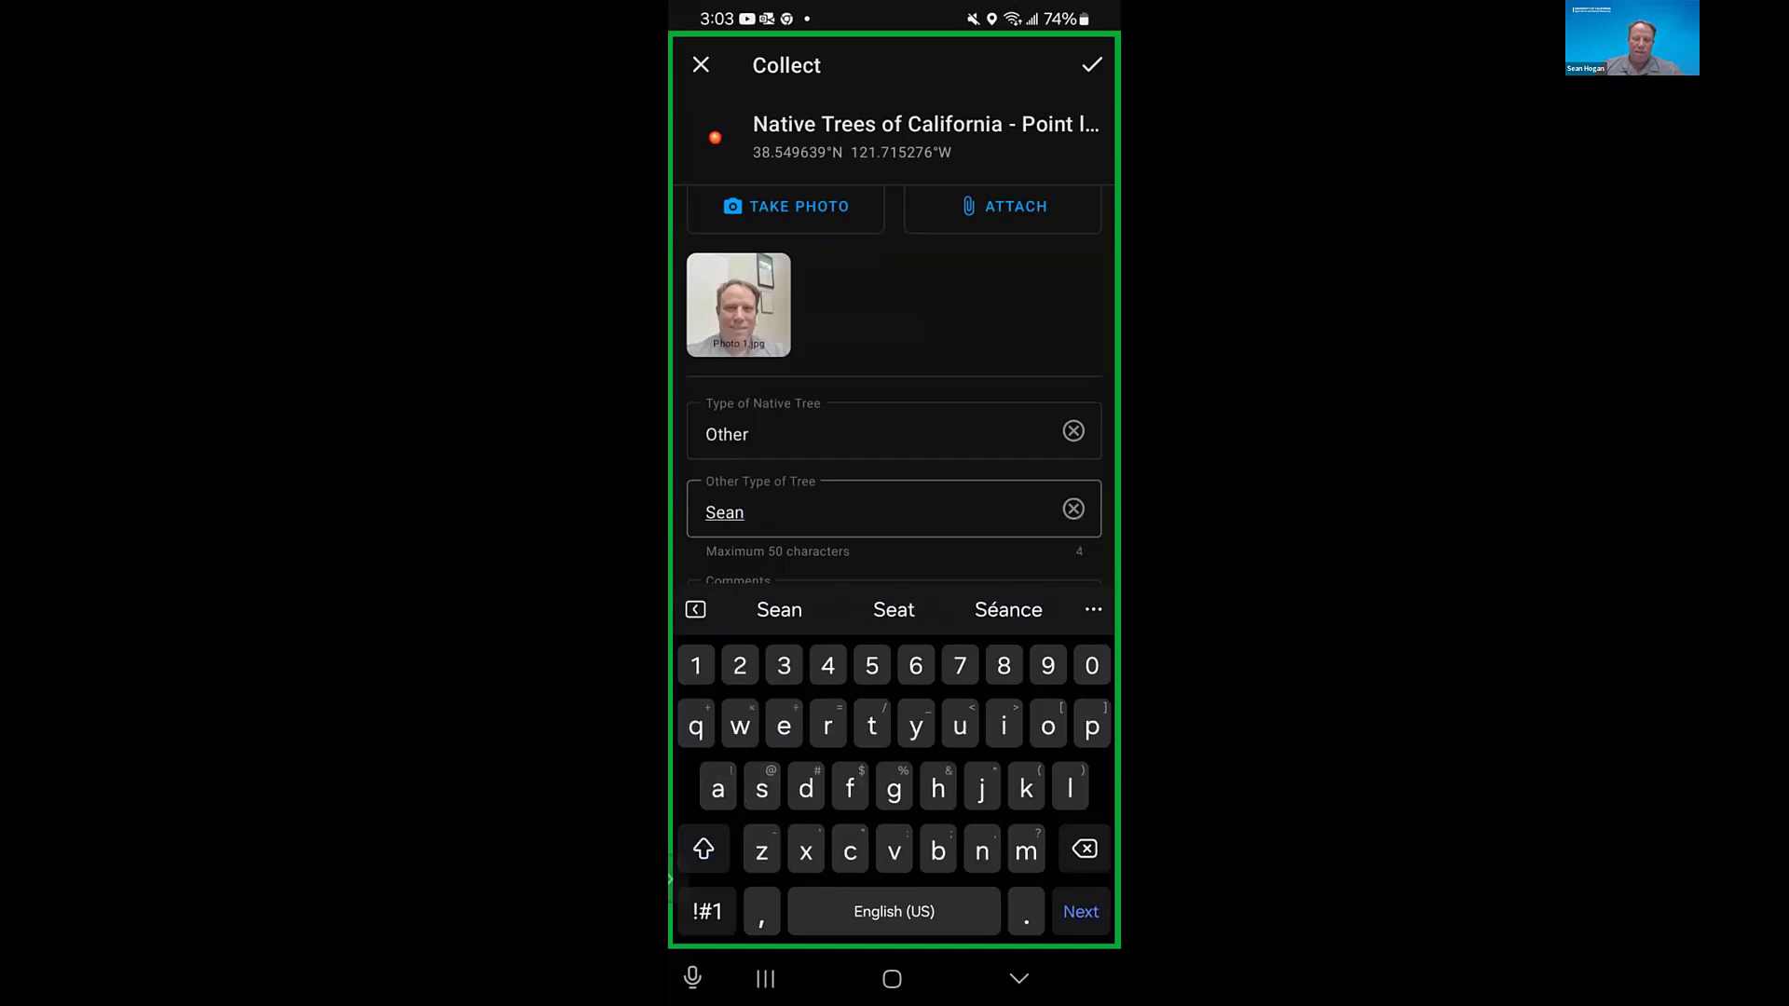
pyautogui.click(838, 520)
# - Enter ANR as the new tree point's comment, submit the point and close its details
pyautogui.click(892, 613)
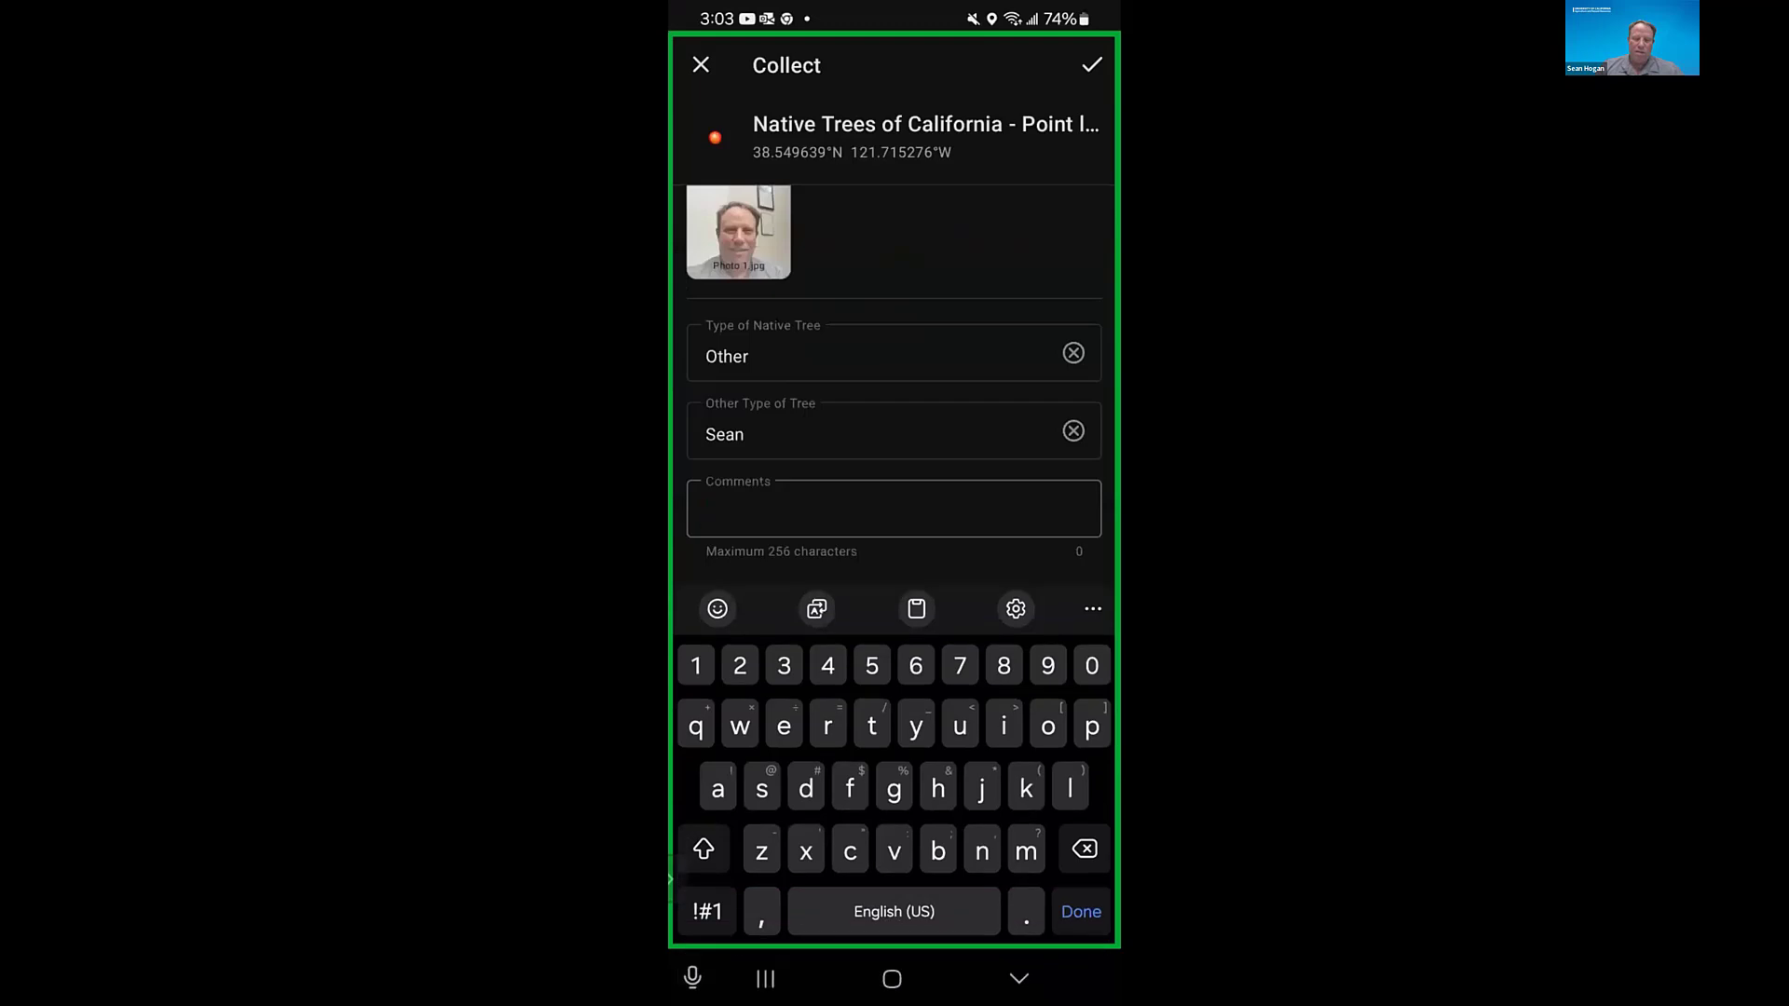
pyautogui.write('A')
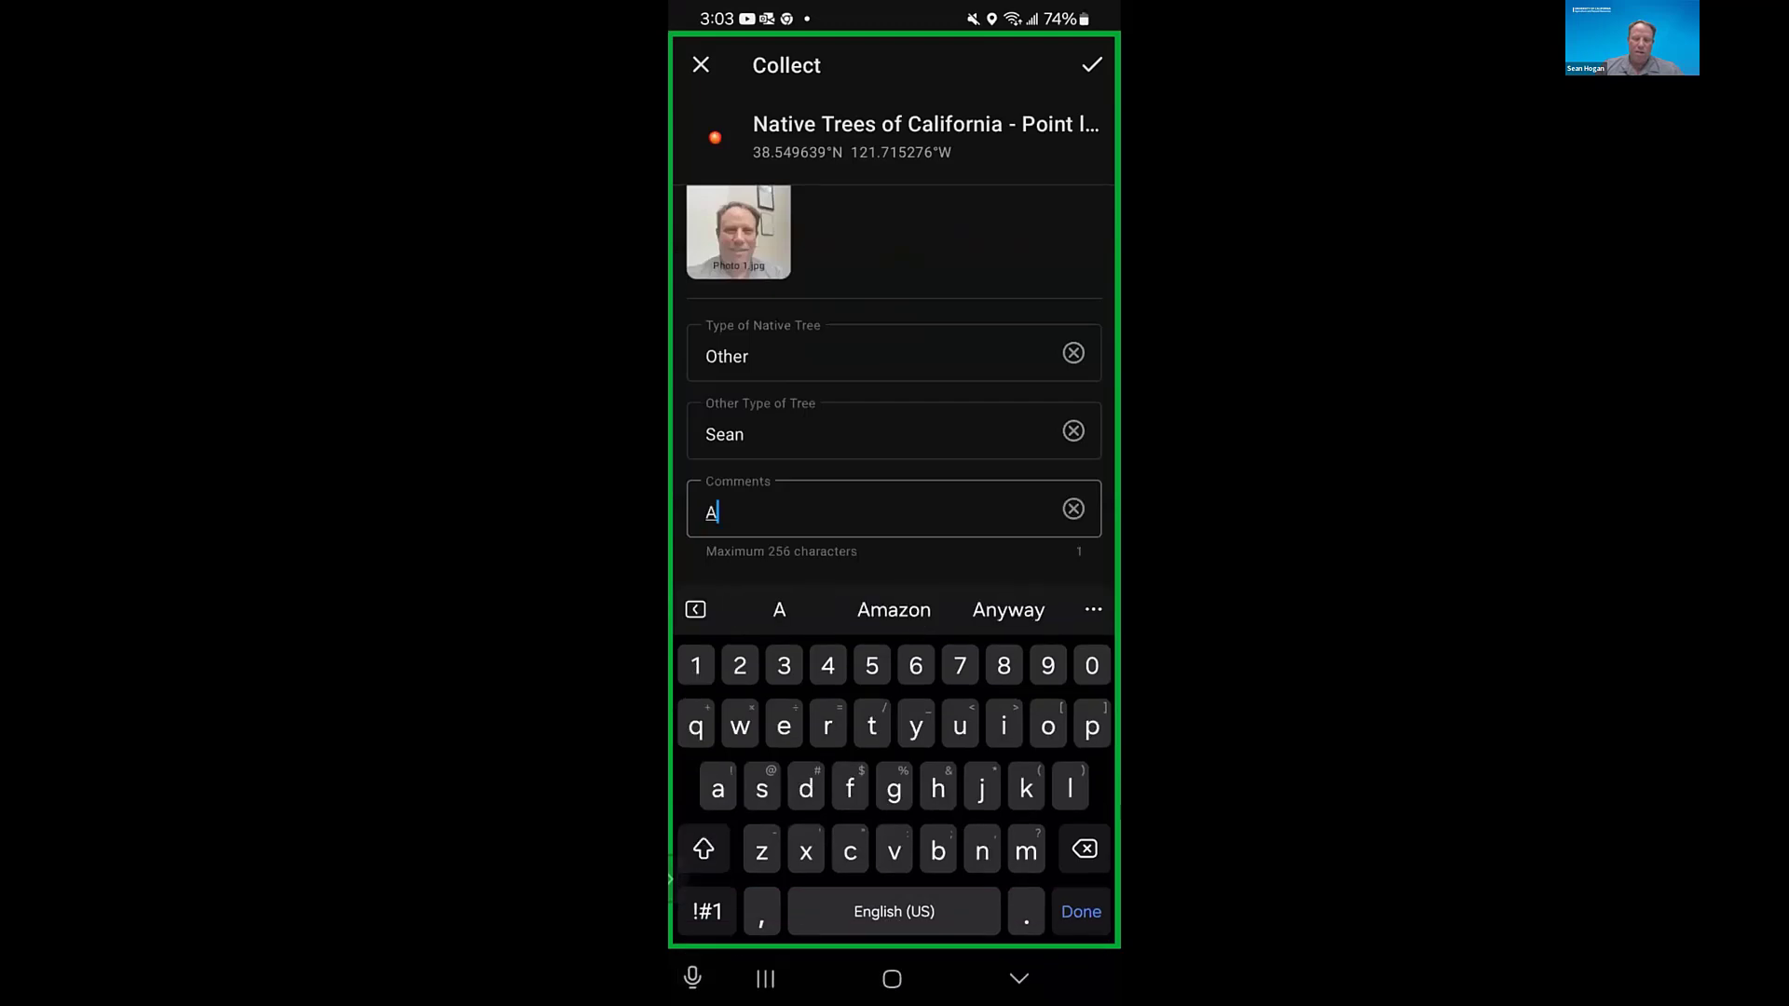
pyautogui.click(704, 849)
pyautogui.click(672, 878)
pyautogui.write('N')
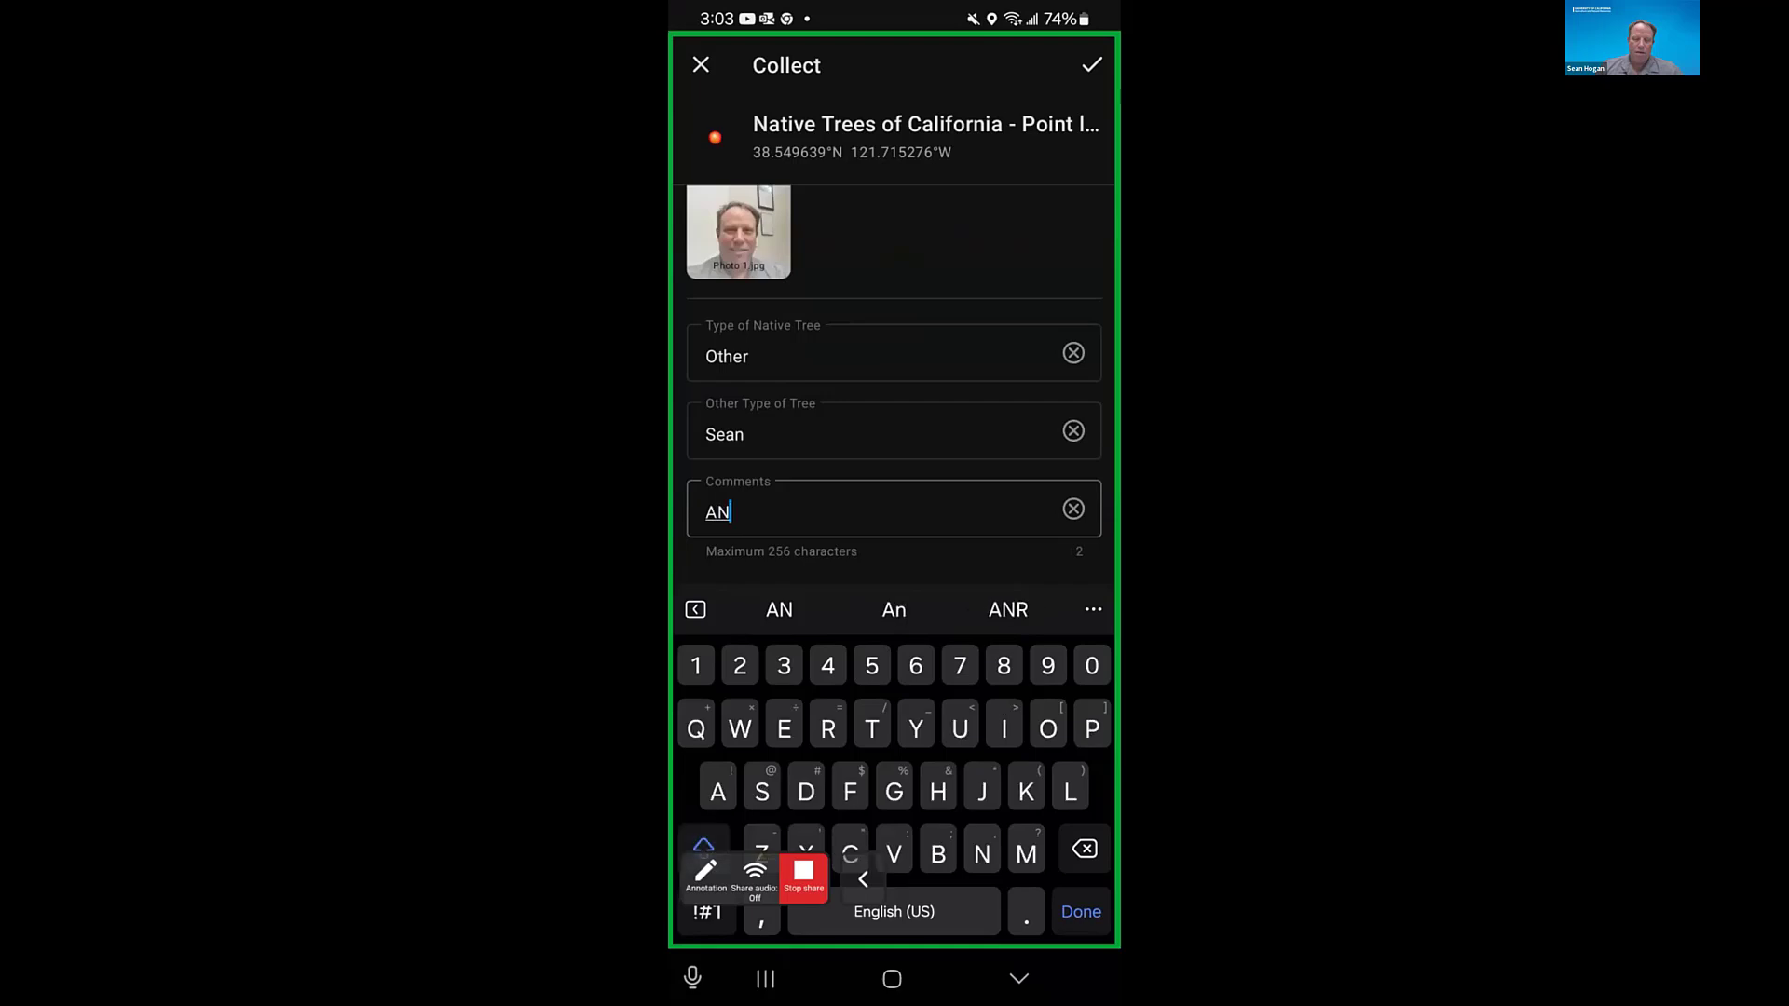
pyautogui.write('R')
pyautogui.press('Return')
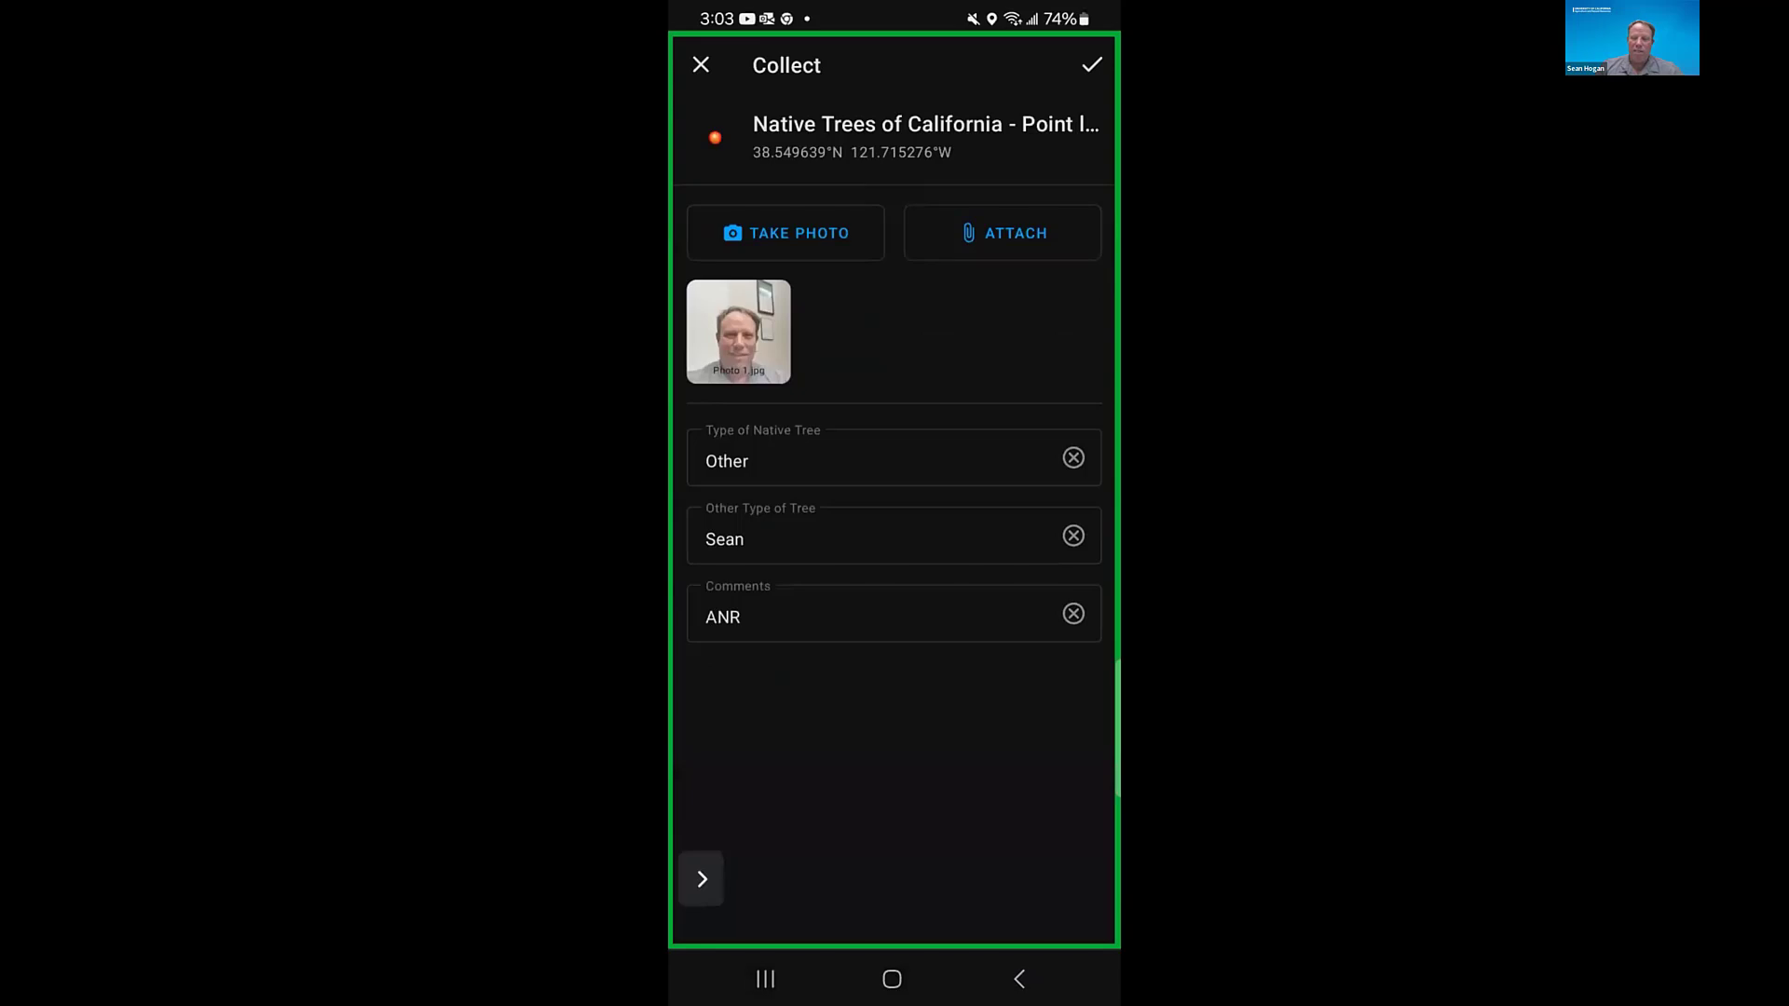
pyautogui.click(1092, 65)
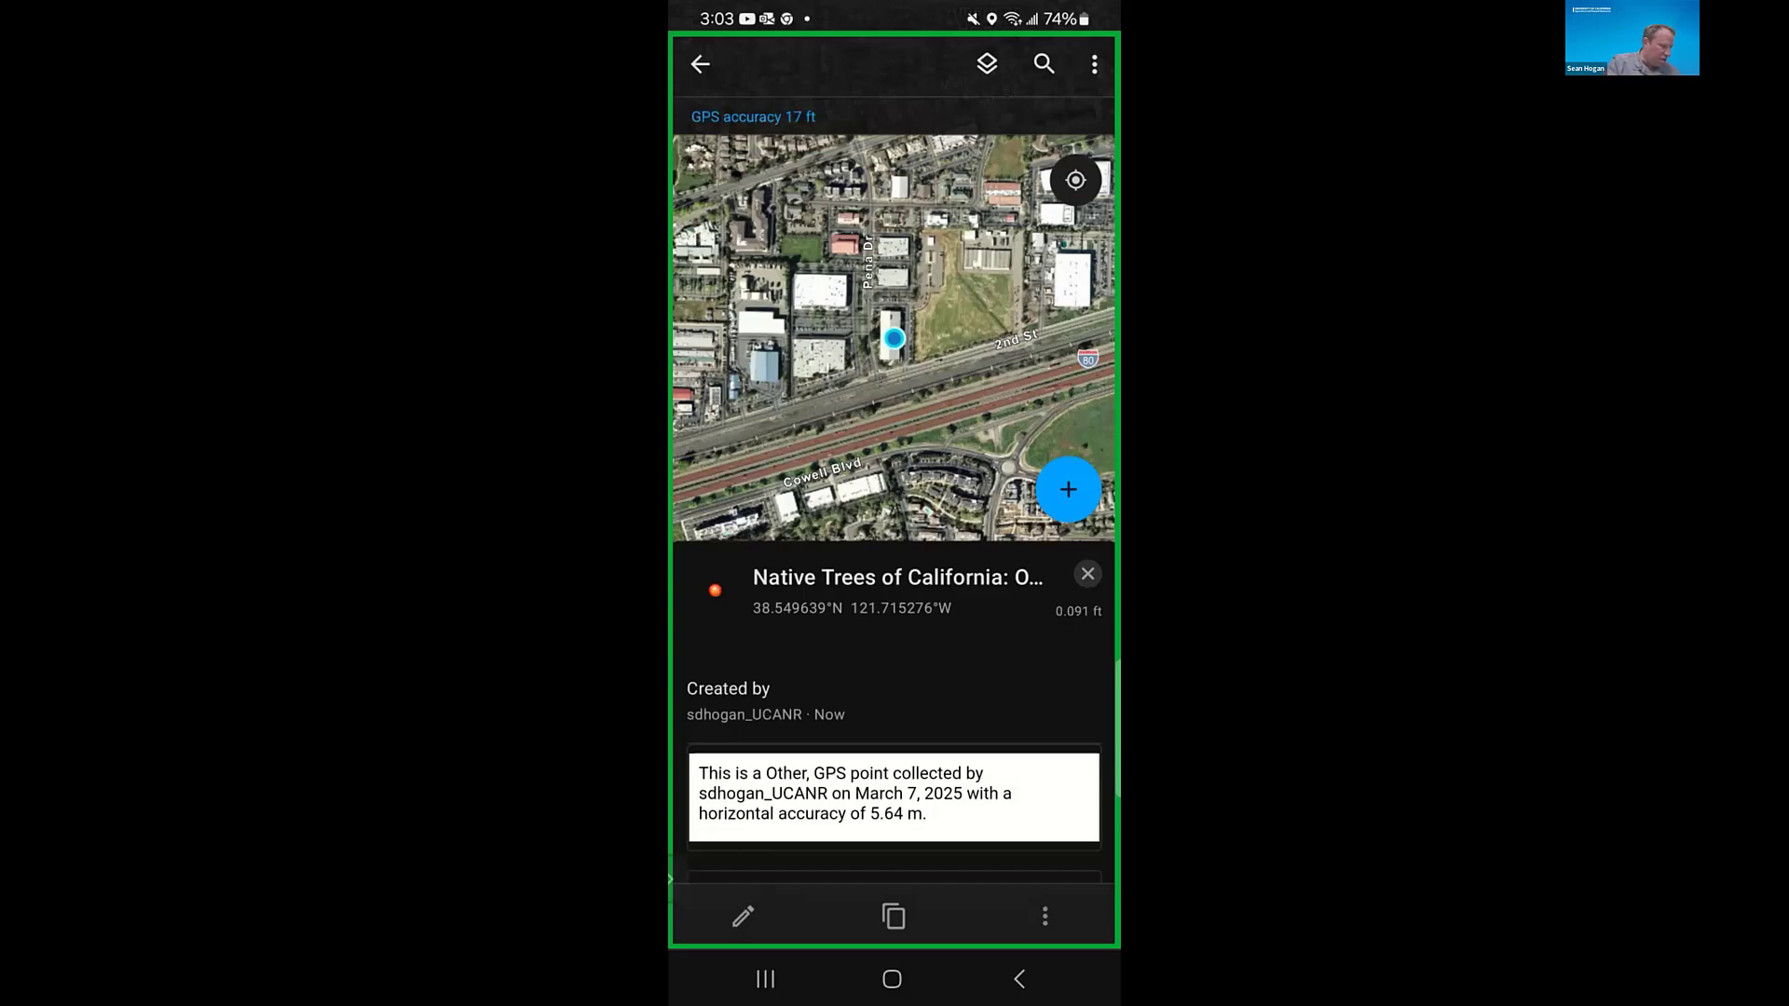
pyautogui.click(1019, 978)
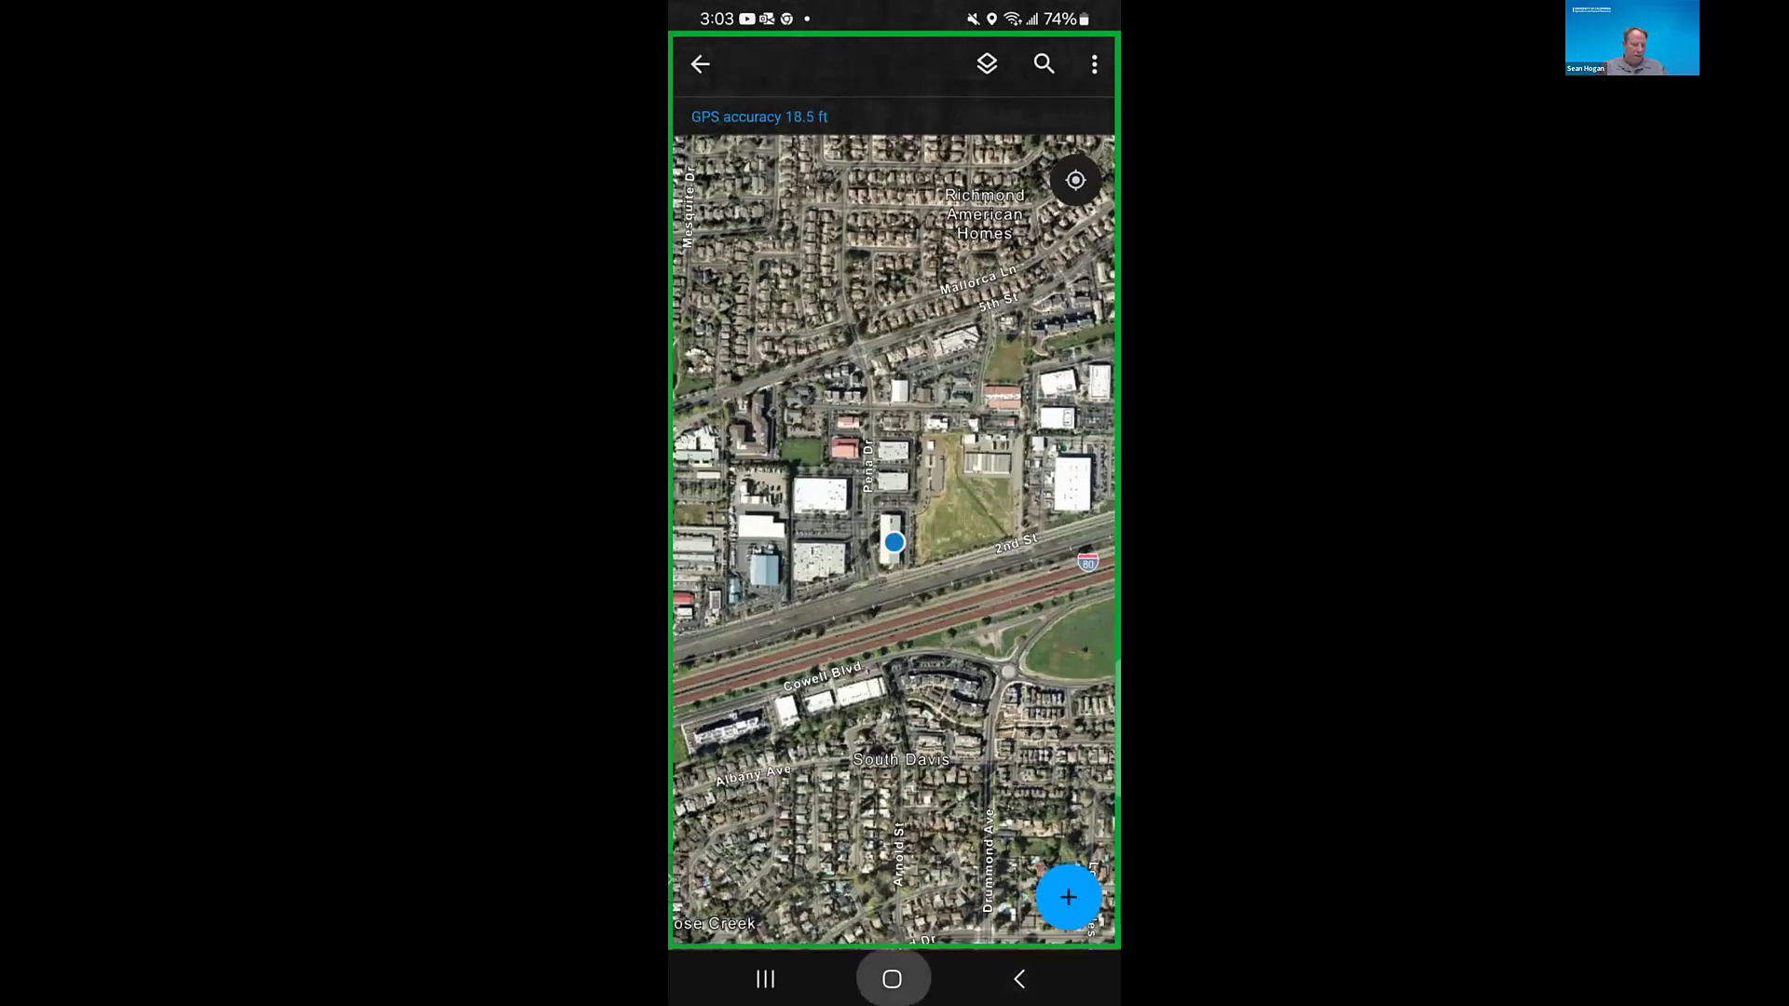
# - Leave Field Maps and switch to the running Zoom meeting on the phone
pyautogui.click(892, 979)
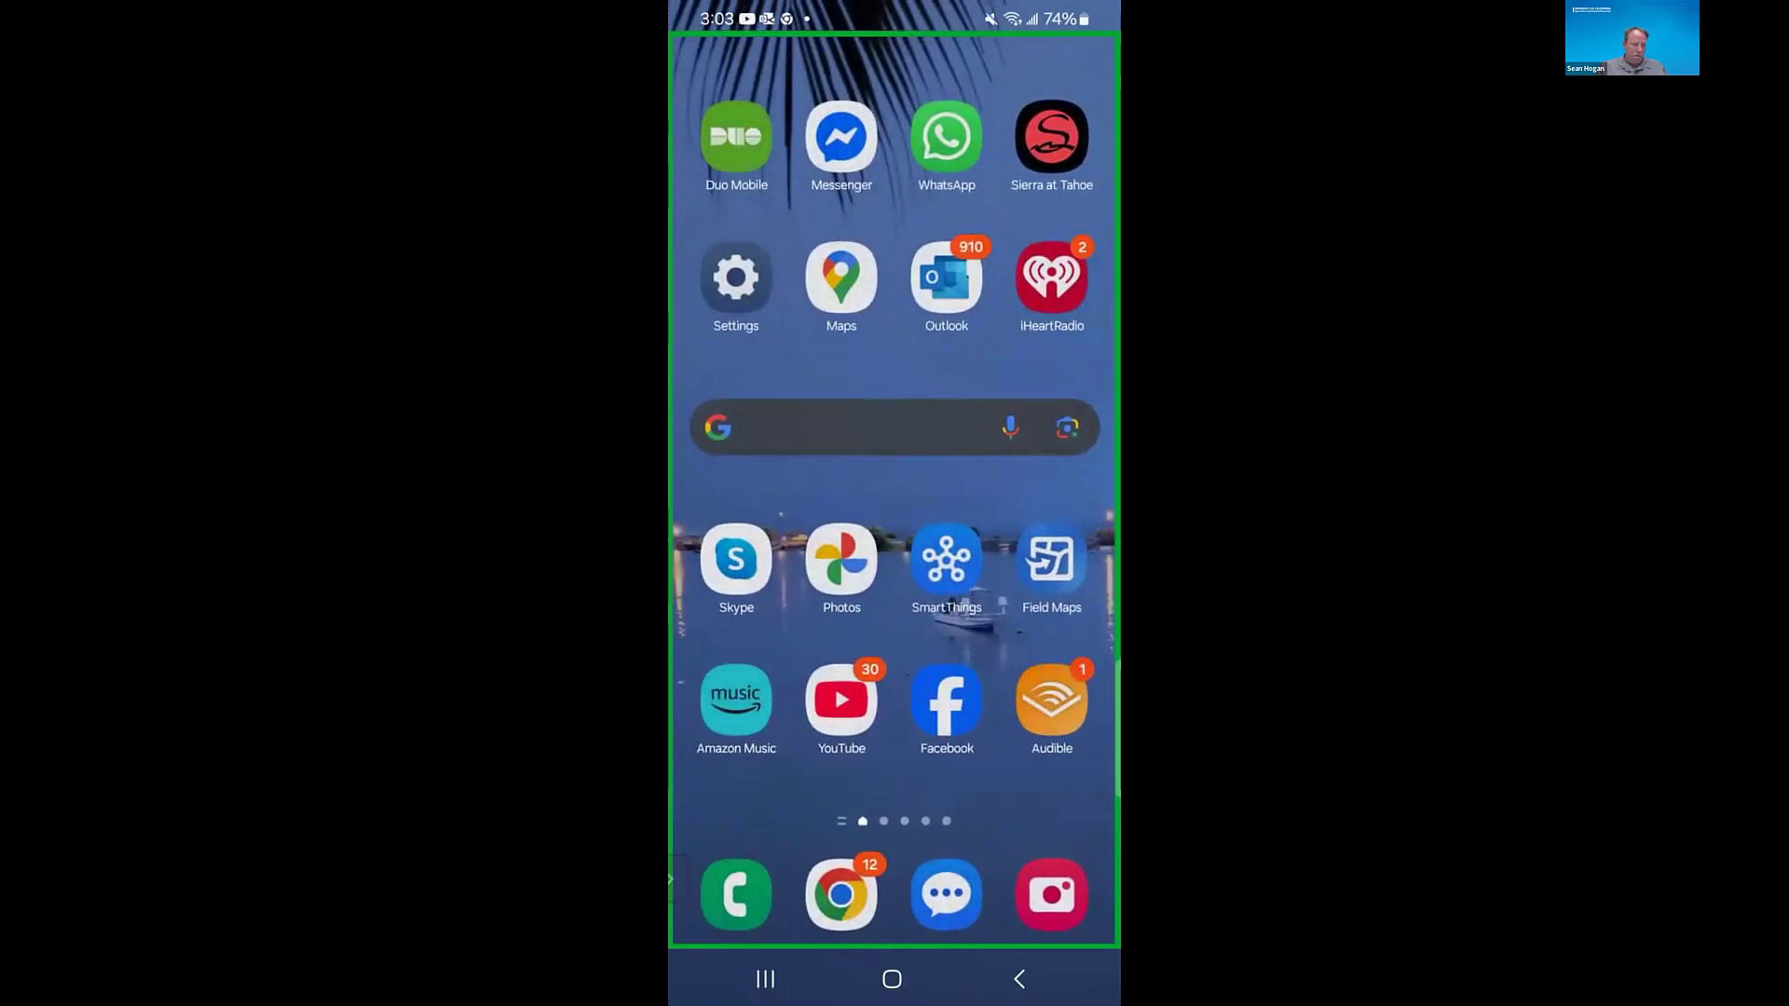
pyautogui.click(946, 559)
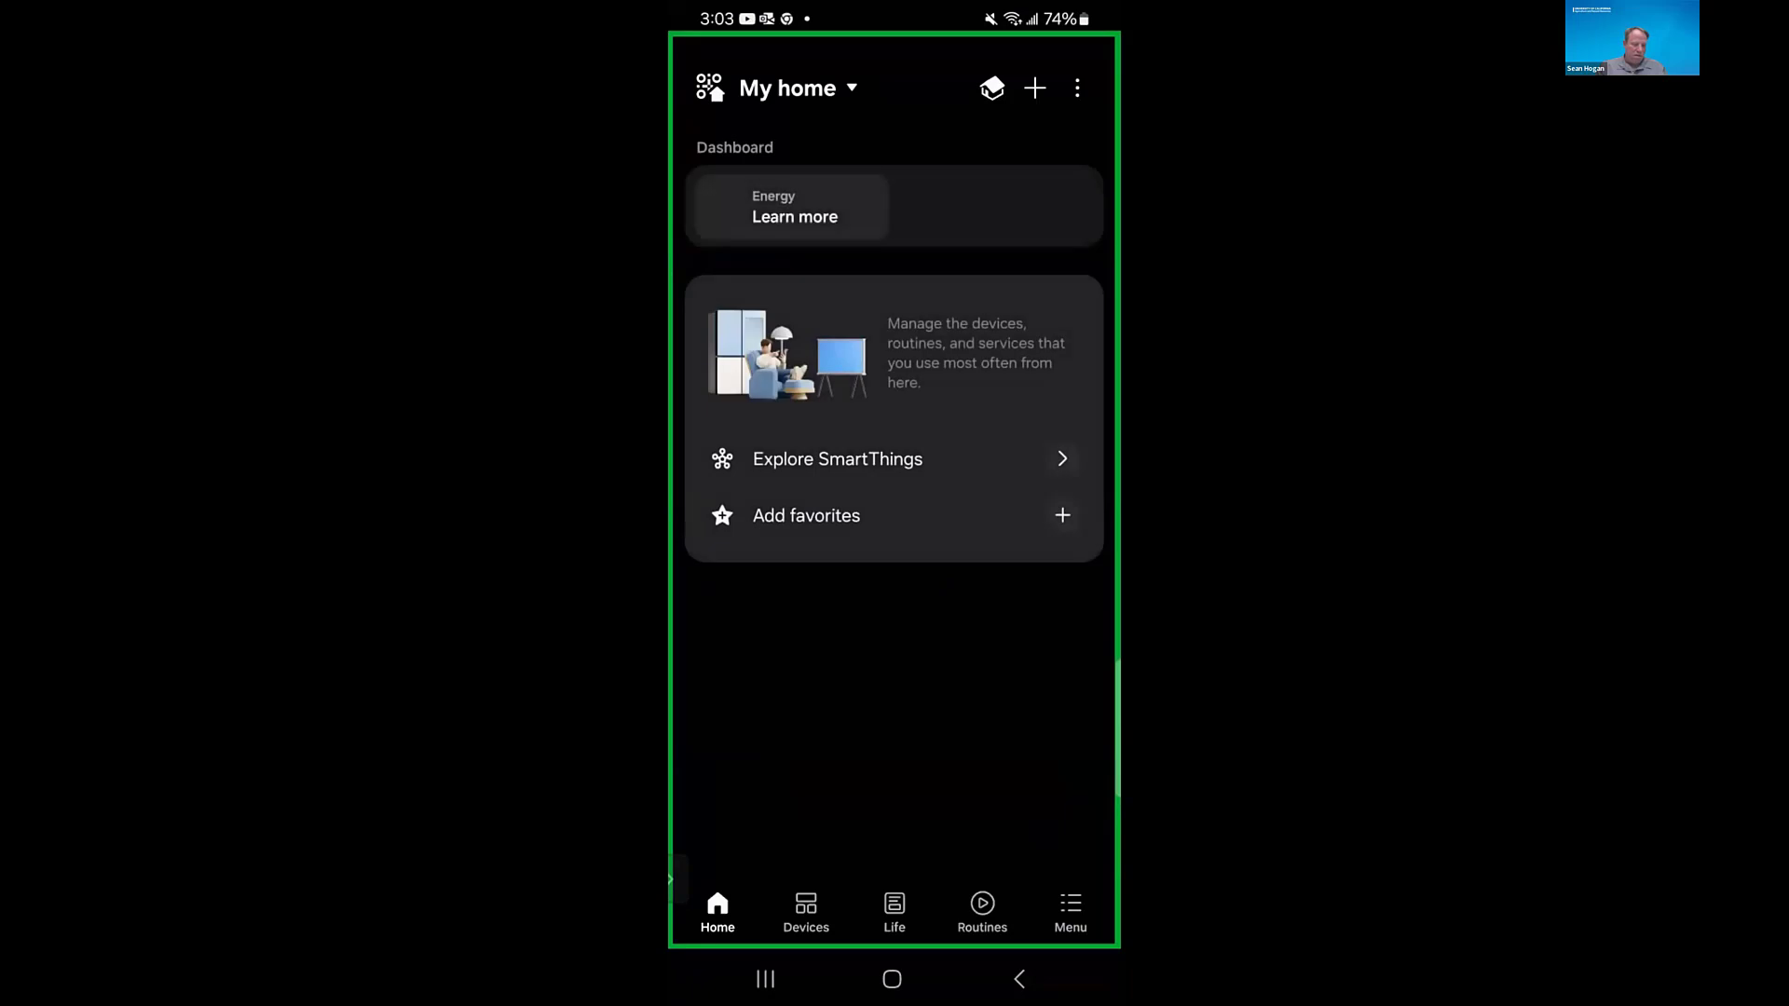
pyautogui.click(1019, 978)
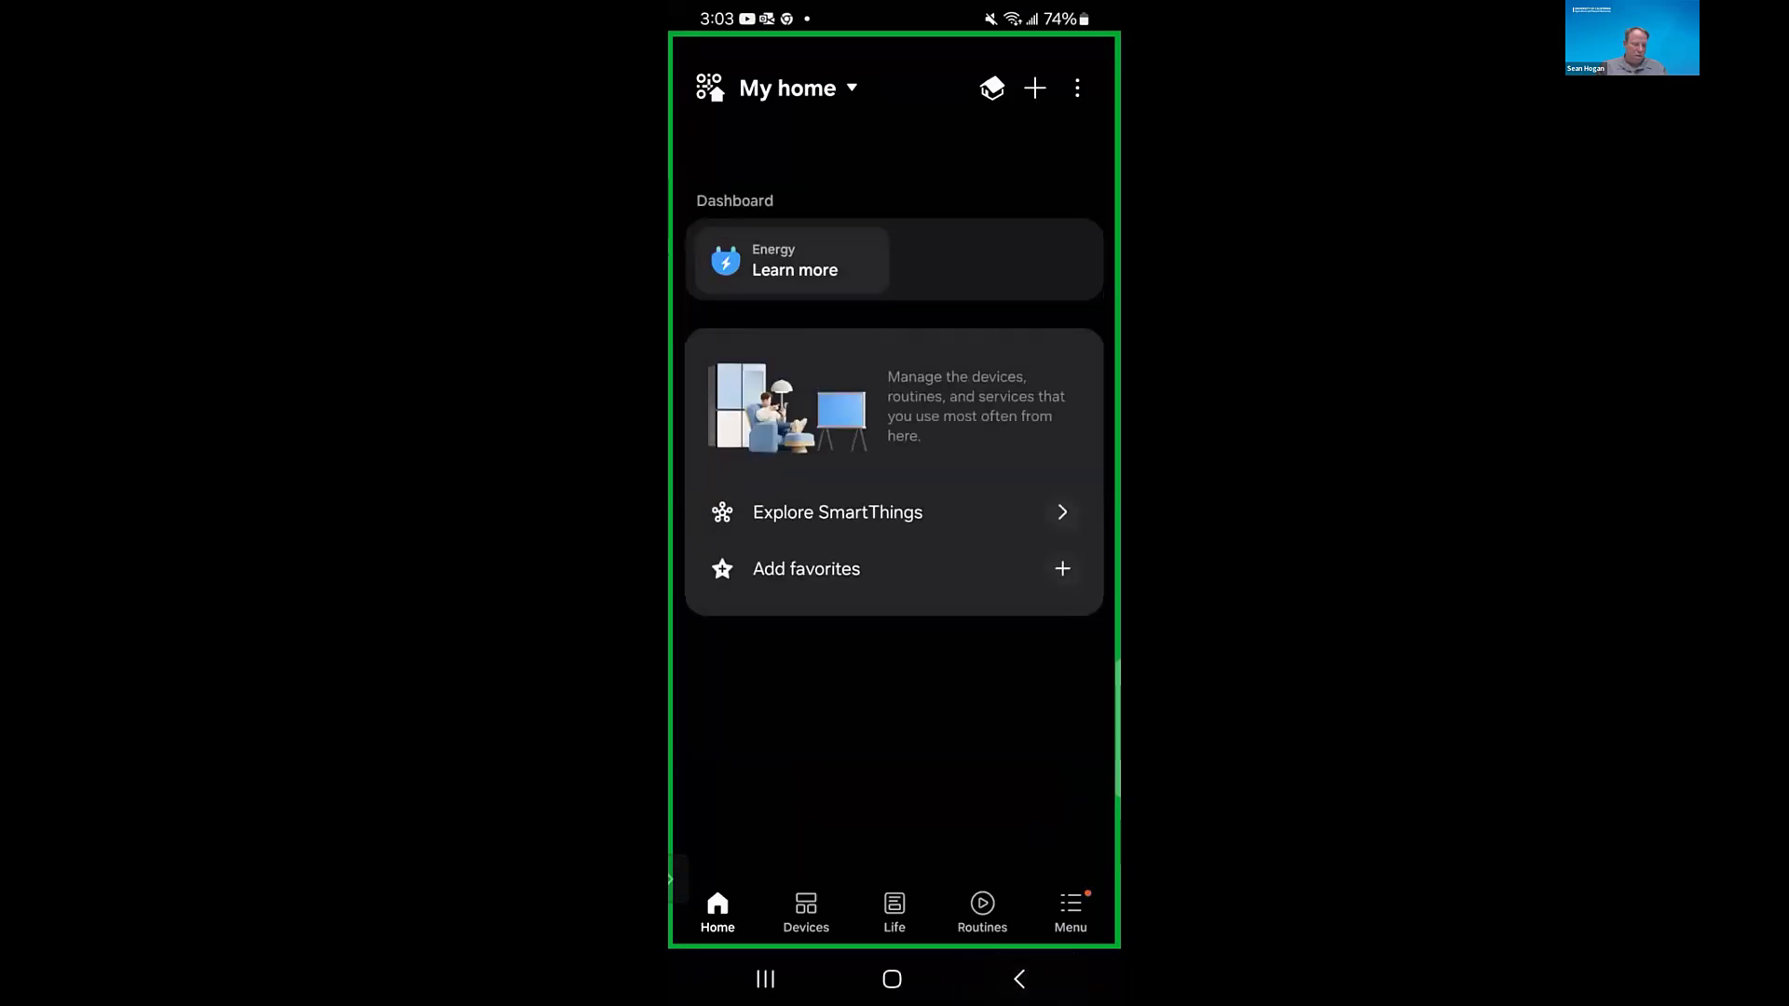
pyautogui.click(765, 978)
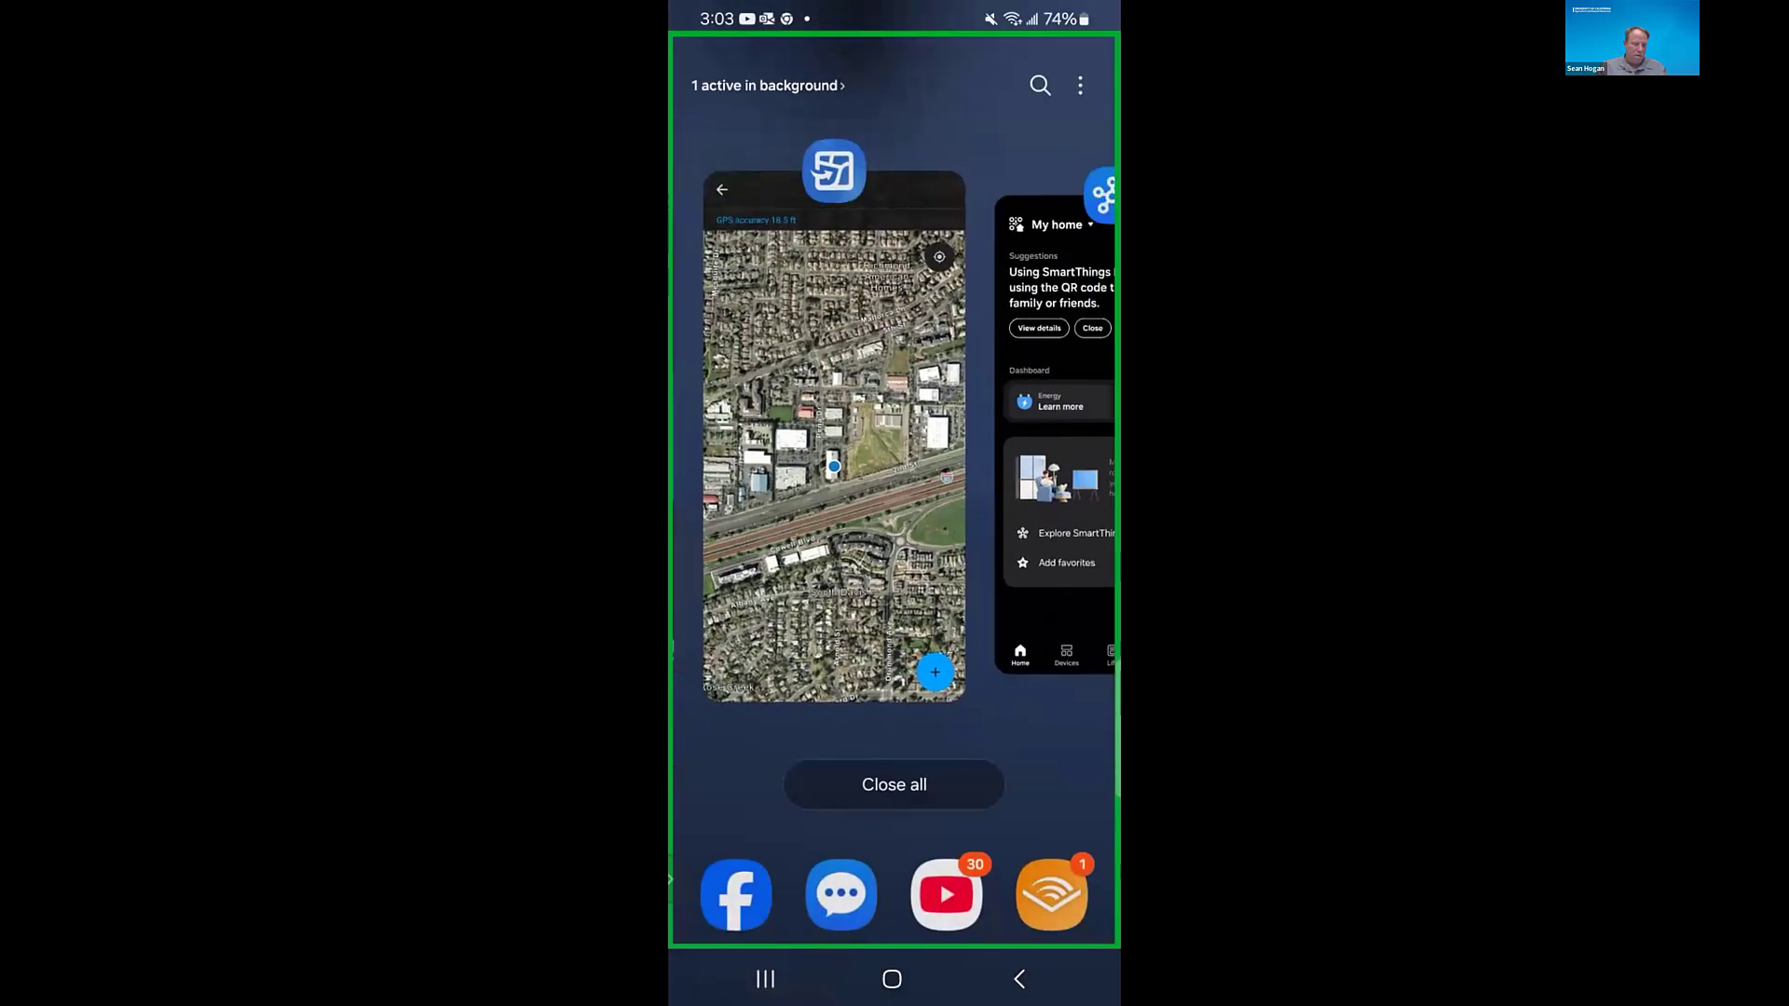
pyautogui.moveTo(853, 466); pyautogui.dragTo(1090, 465)
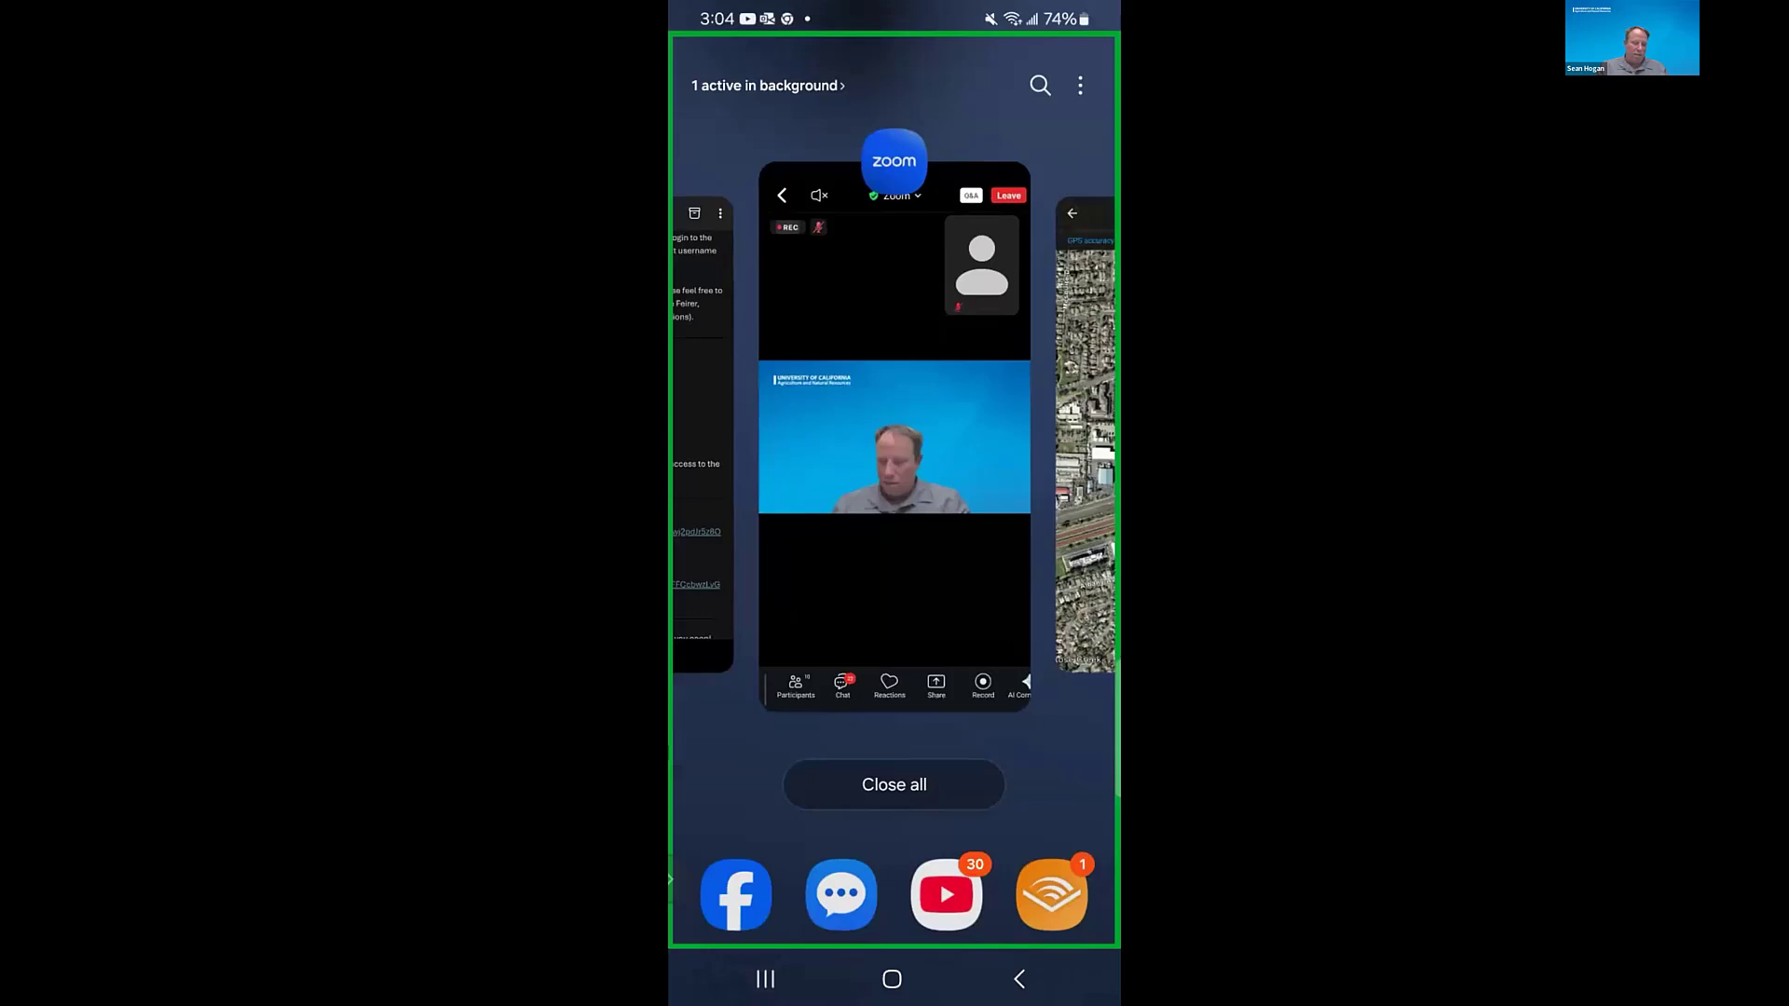
pyautogui.click(894, 438)
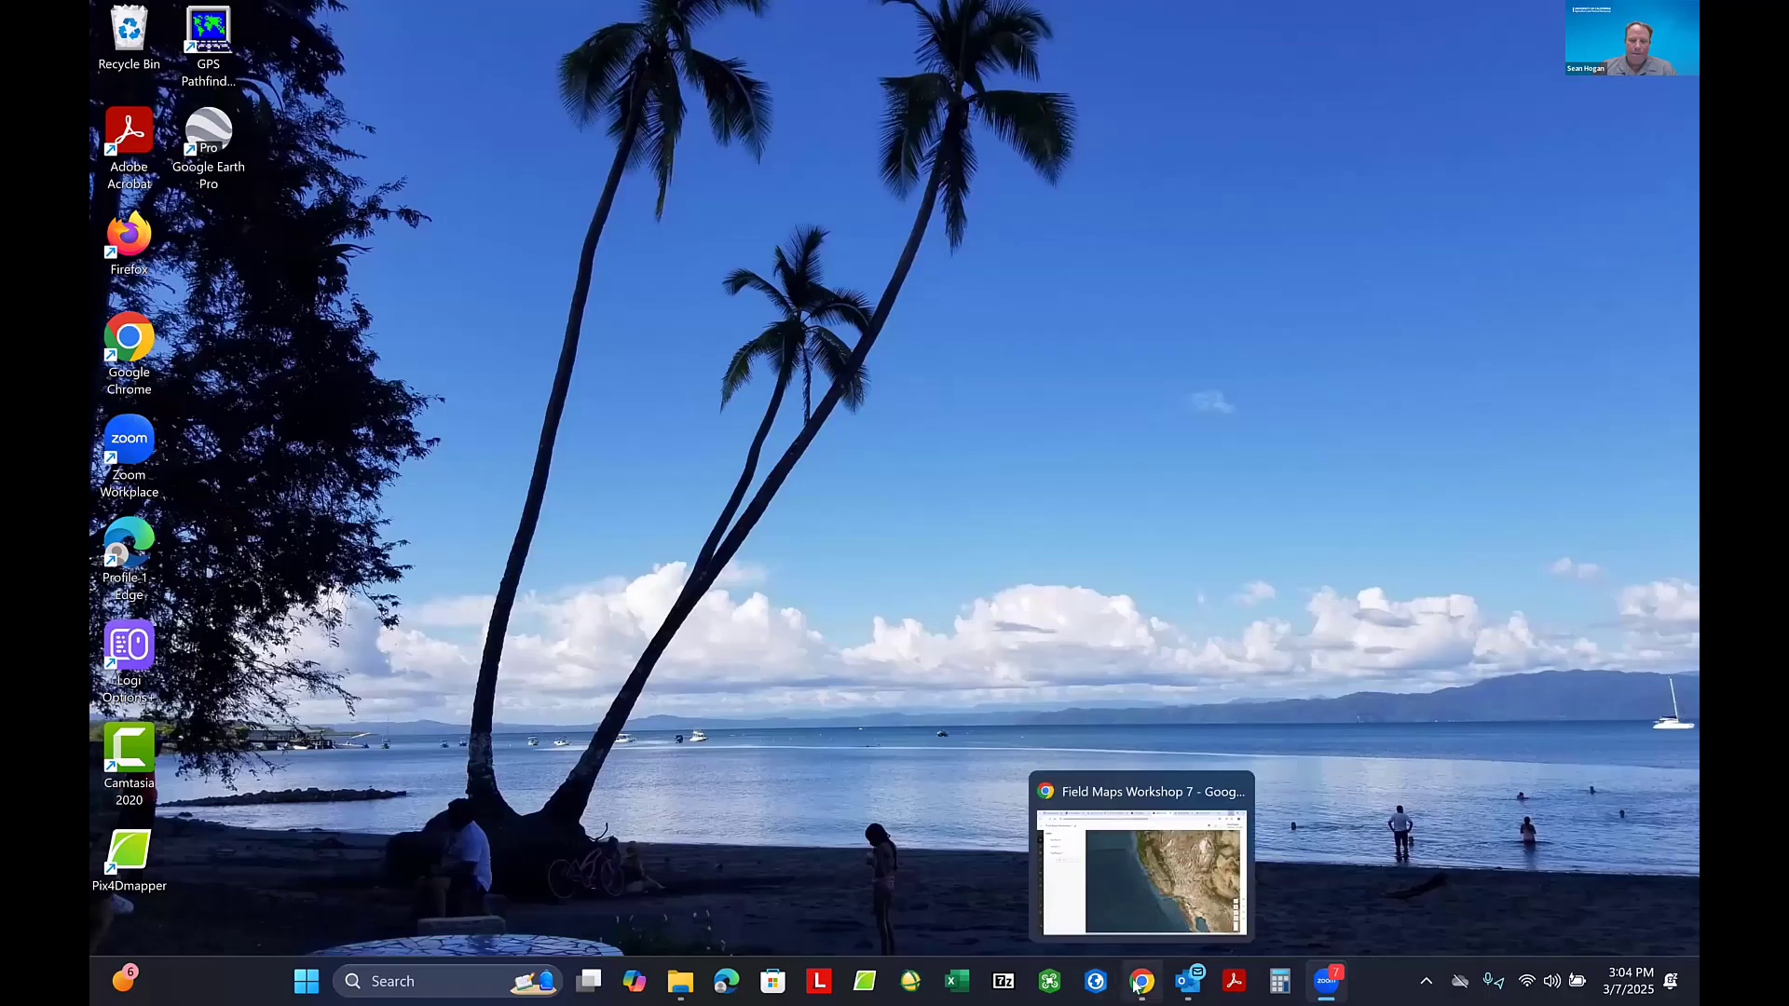
# - Switch to Chrome on the computer and inspect the submitted tree point near 2nd St in Davis on the Collaborative Field Maps Practice map
pyautogui.click(1137, 983)
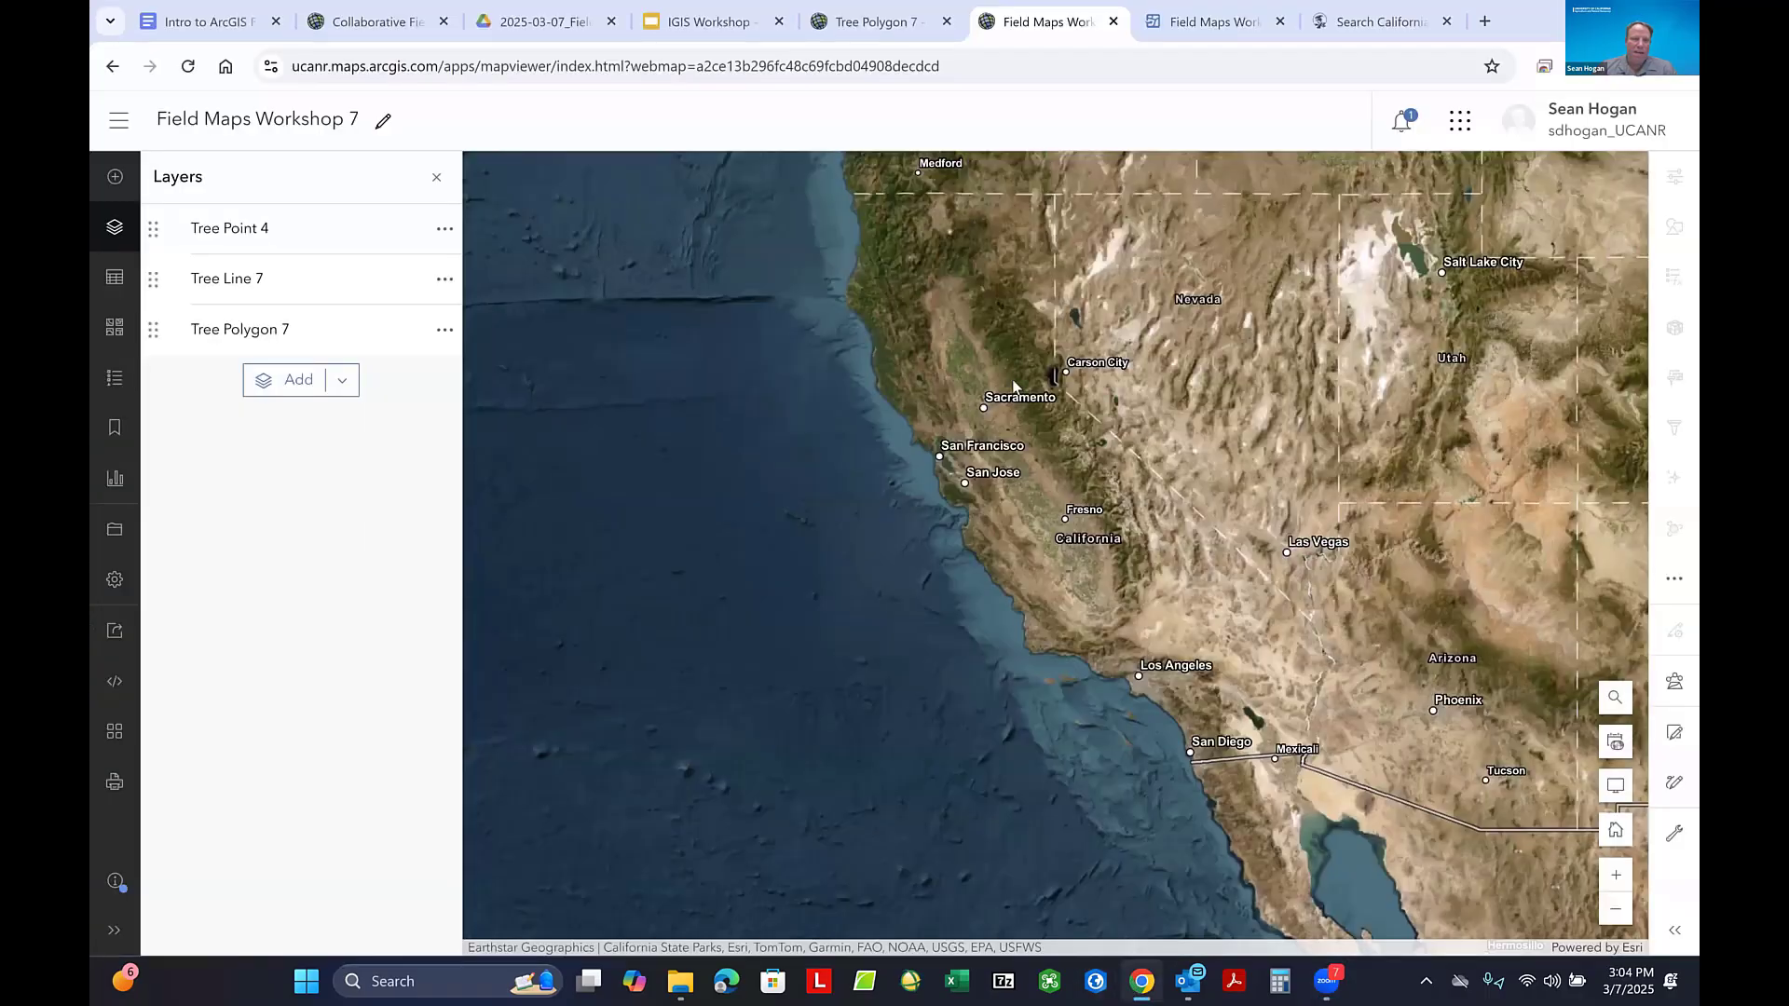
pyautogui.click(359, 24)
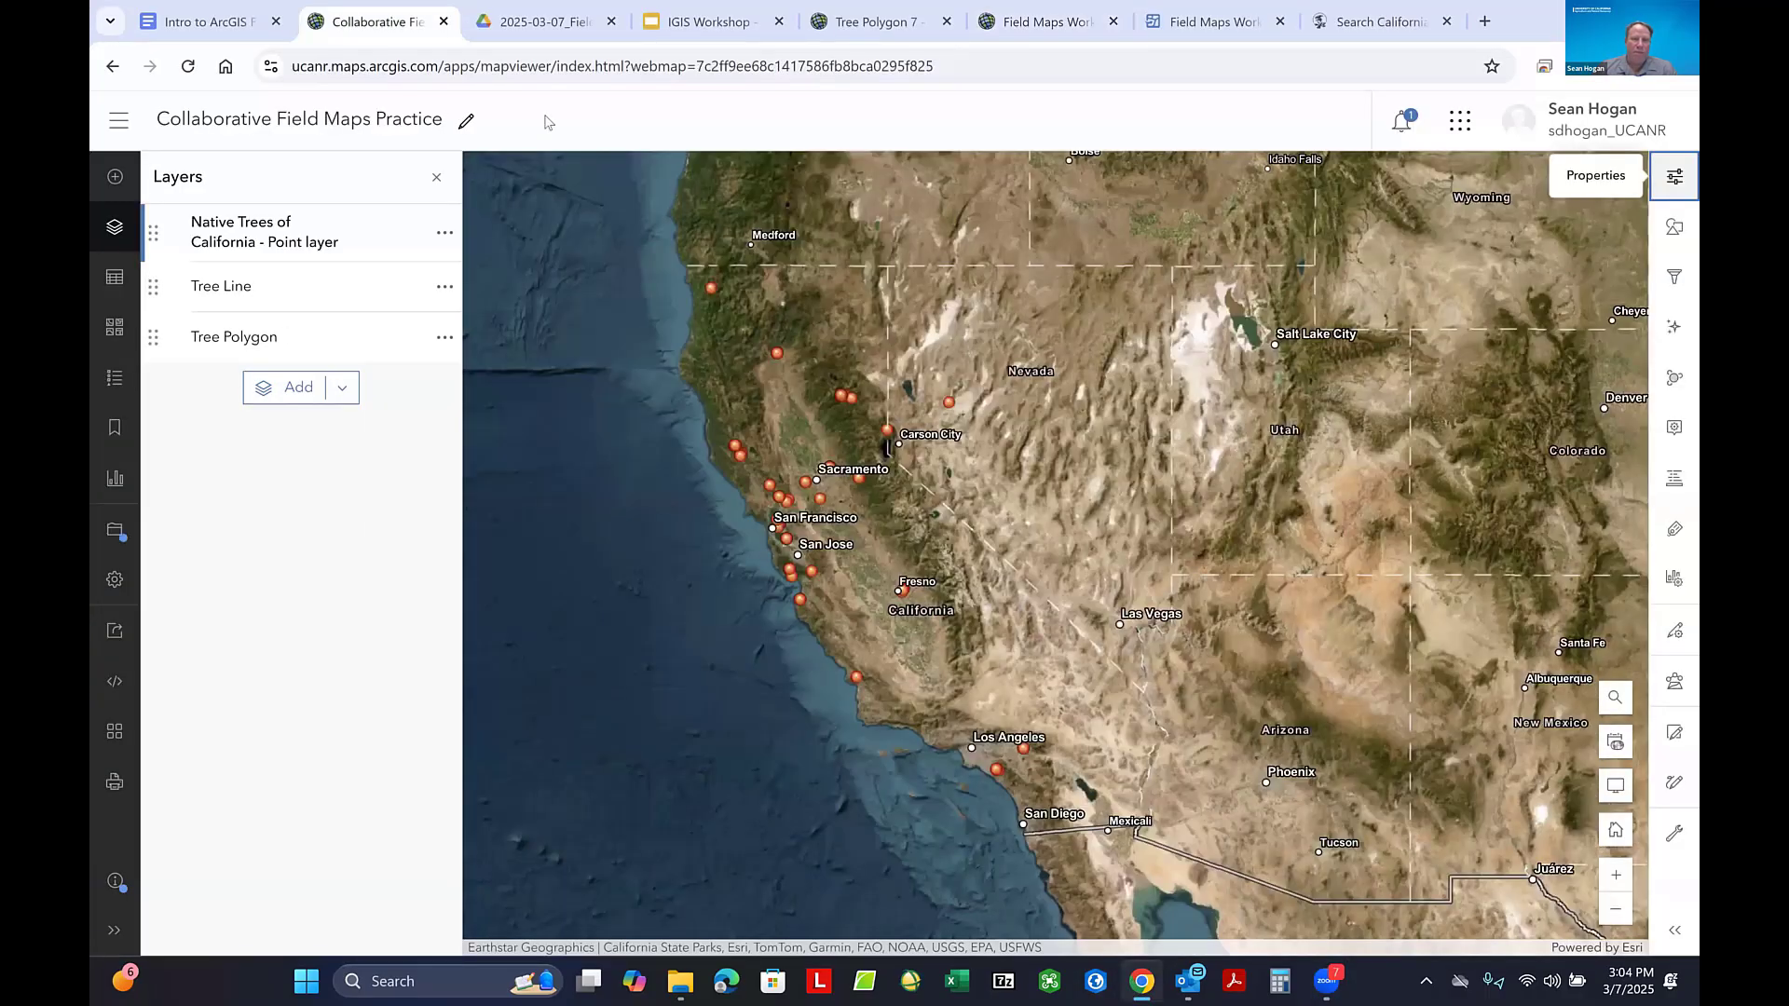
pyautogui.scroll(-2, 848, 477)
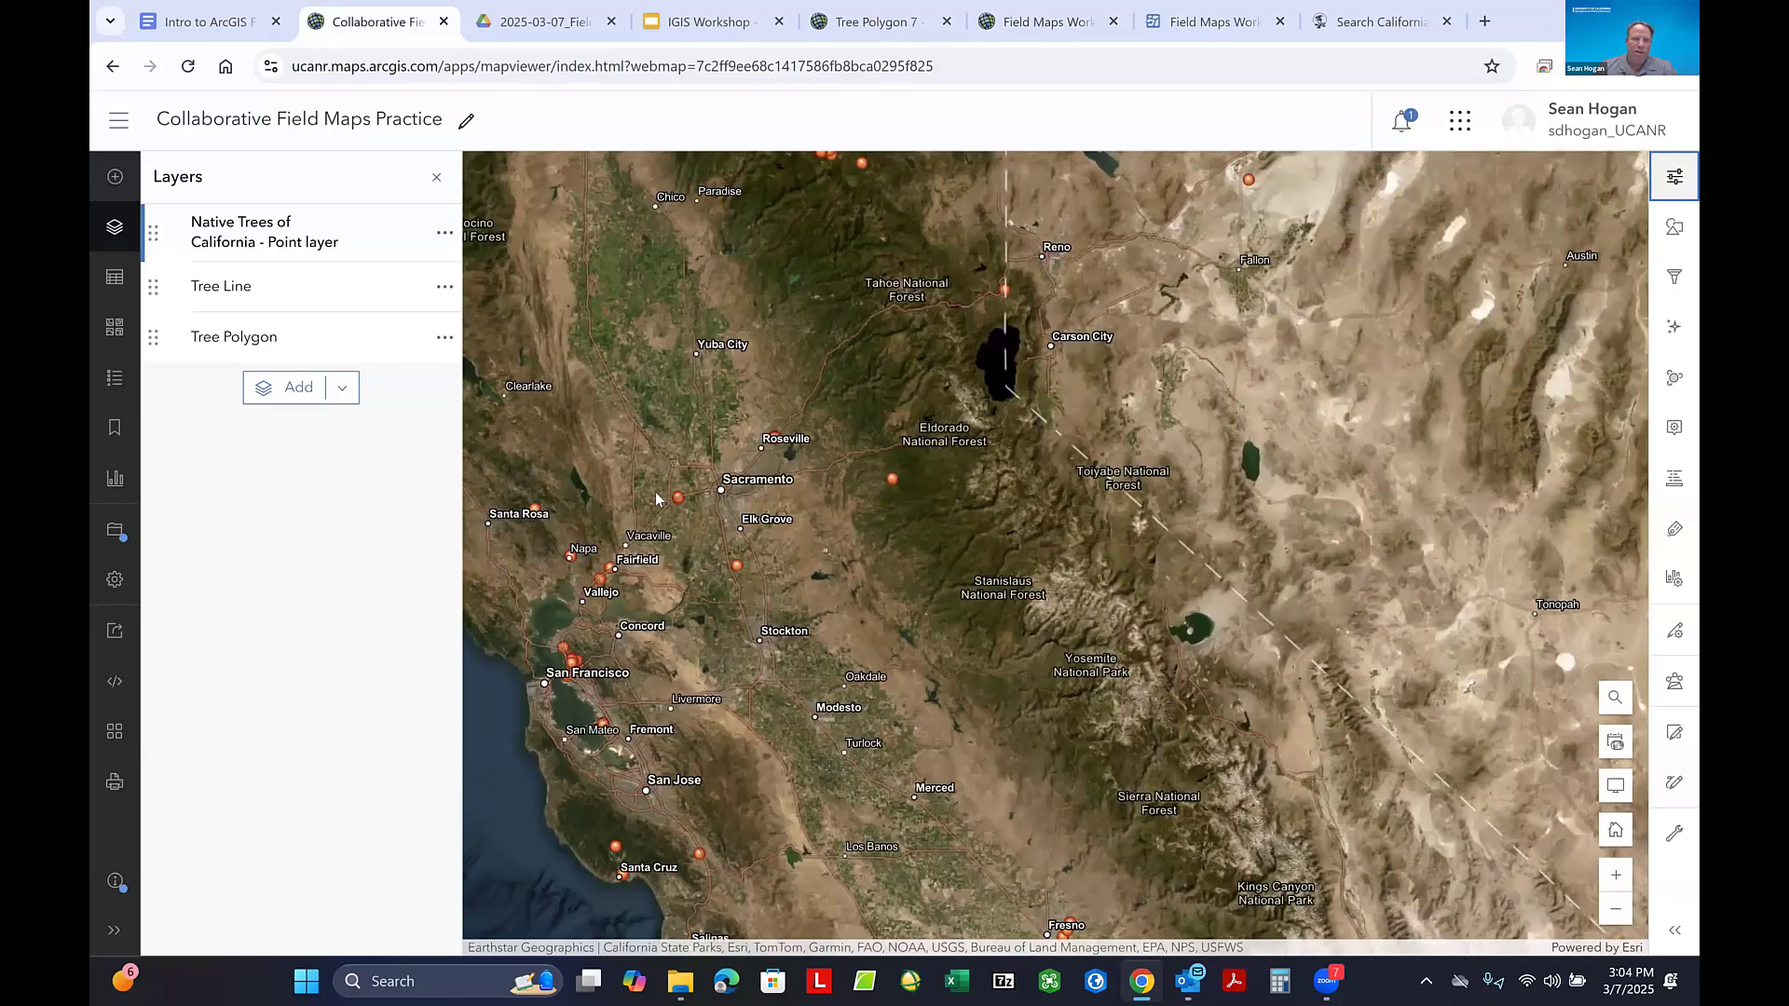
pyautogui.scroll(-3, 656, 503)
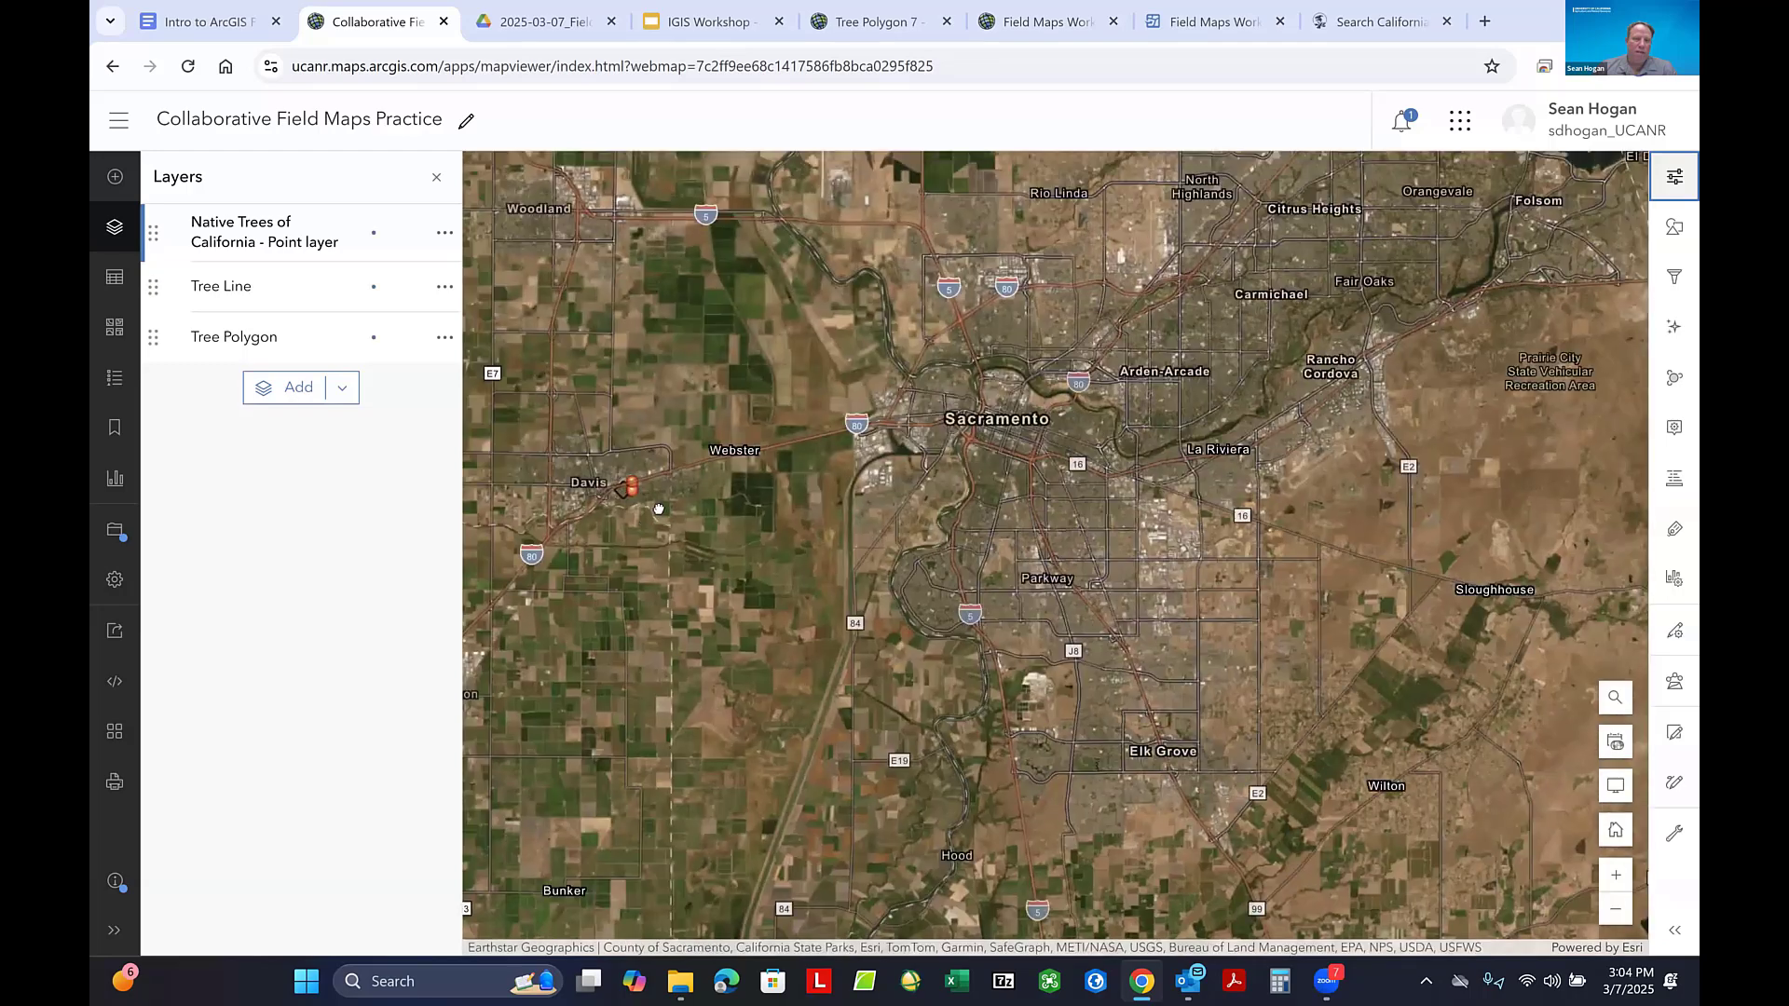
pyautogui.scroll(2, 659, 510)
pyautogui.scroll(2, 773, 470)
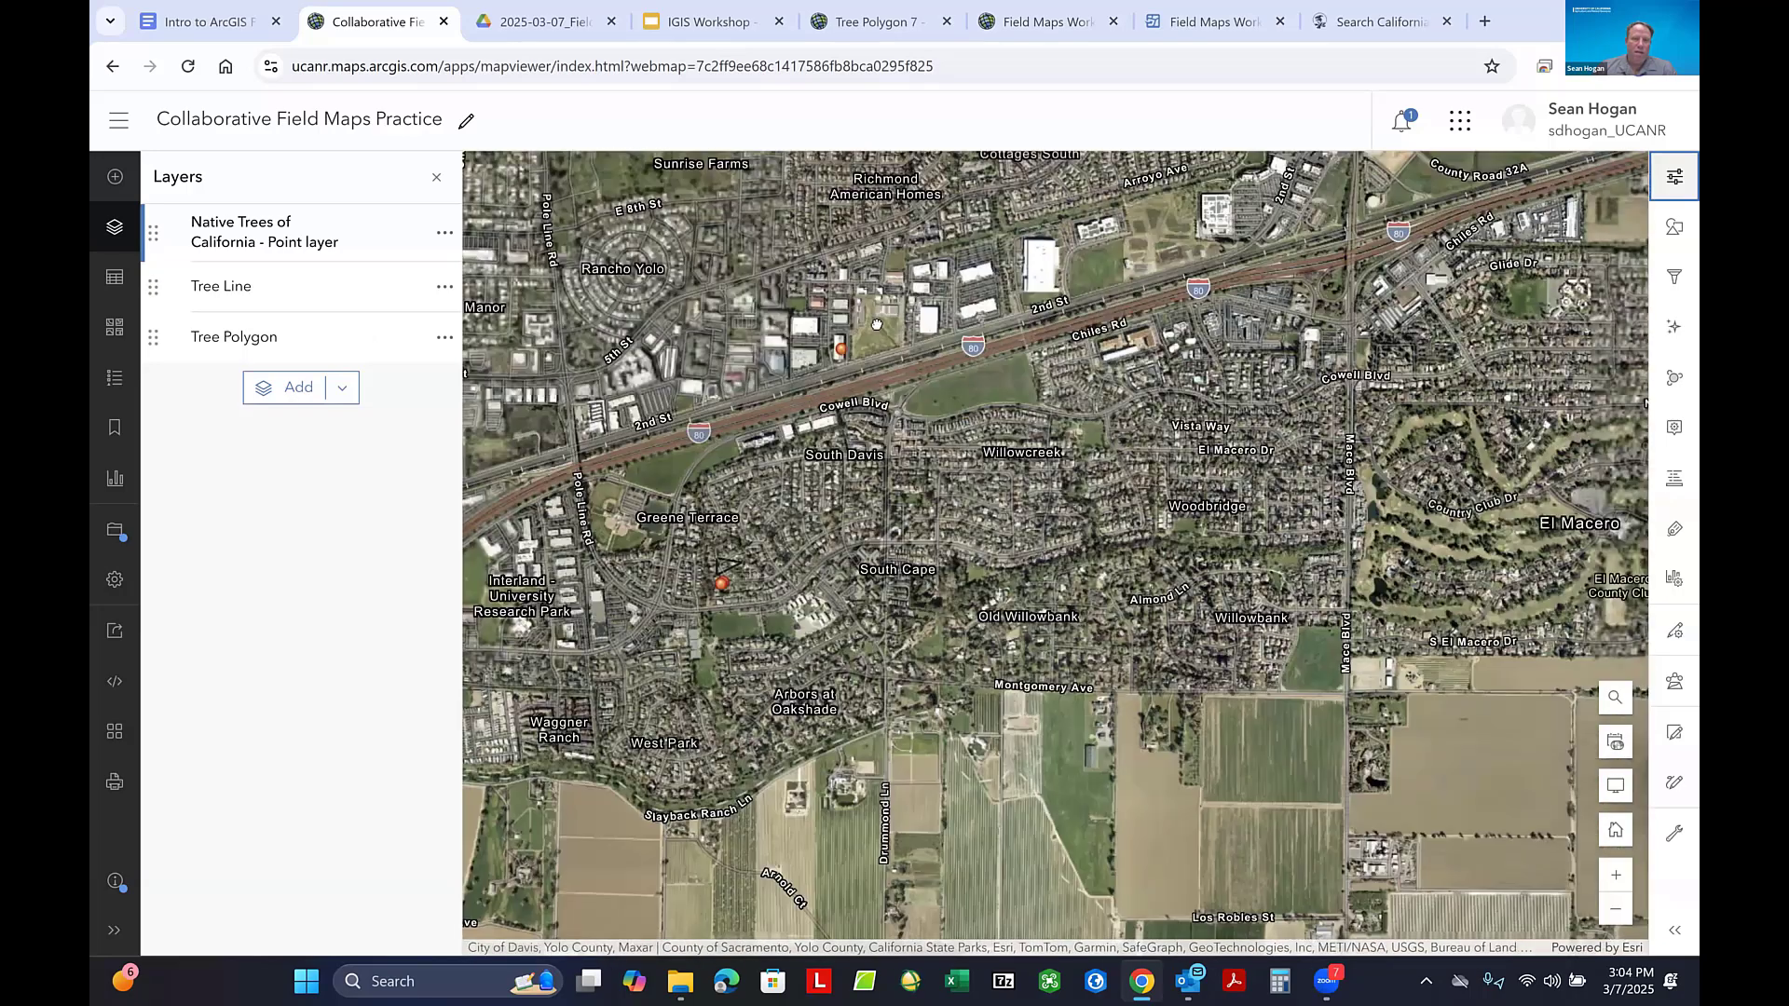
pyautogui.scroll(1, 802, 380)
pyautogui.click(805, 377)
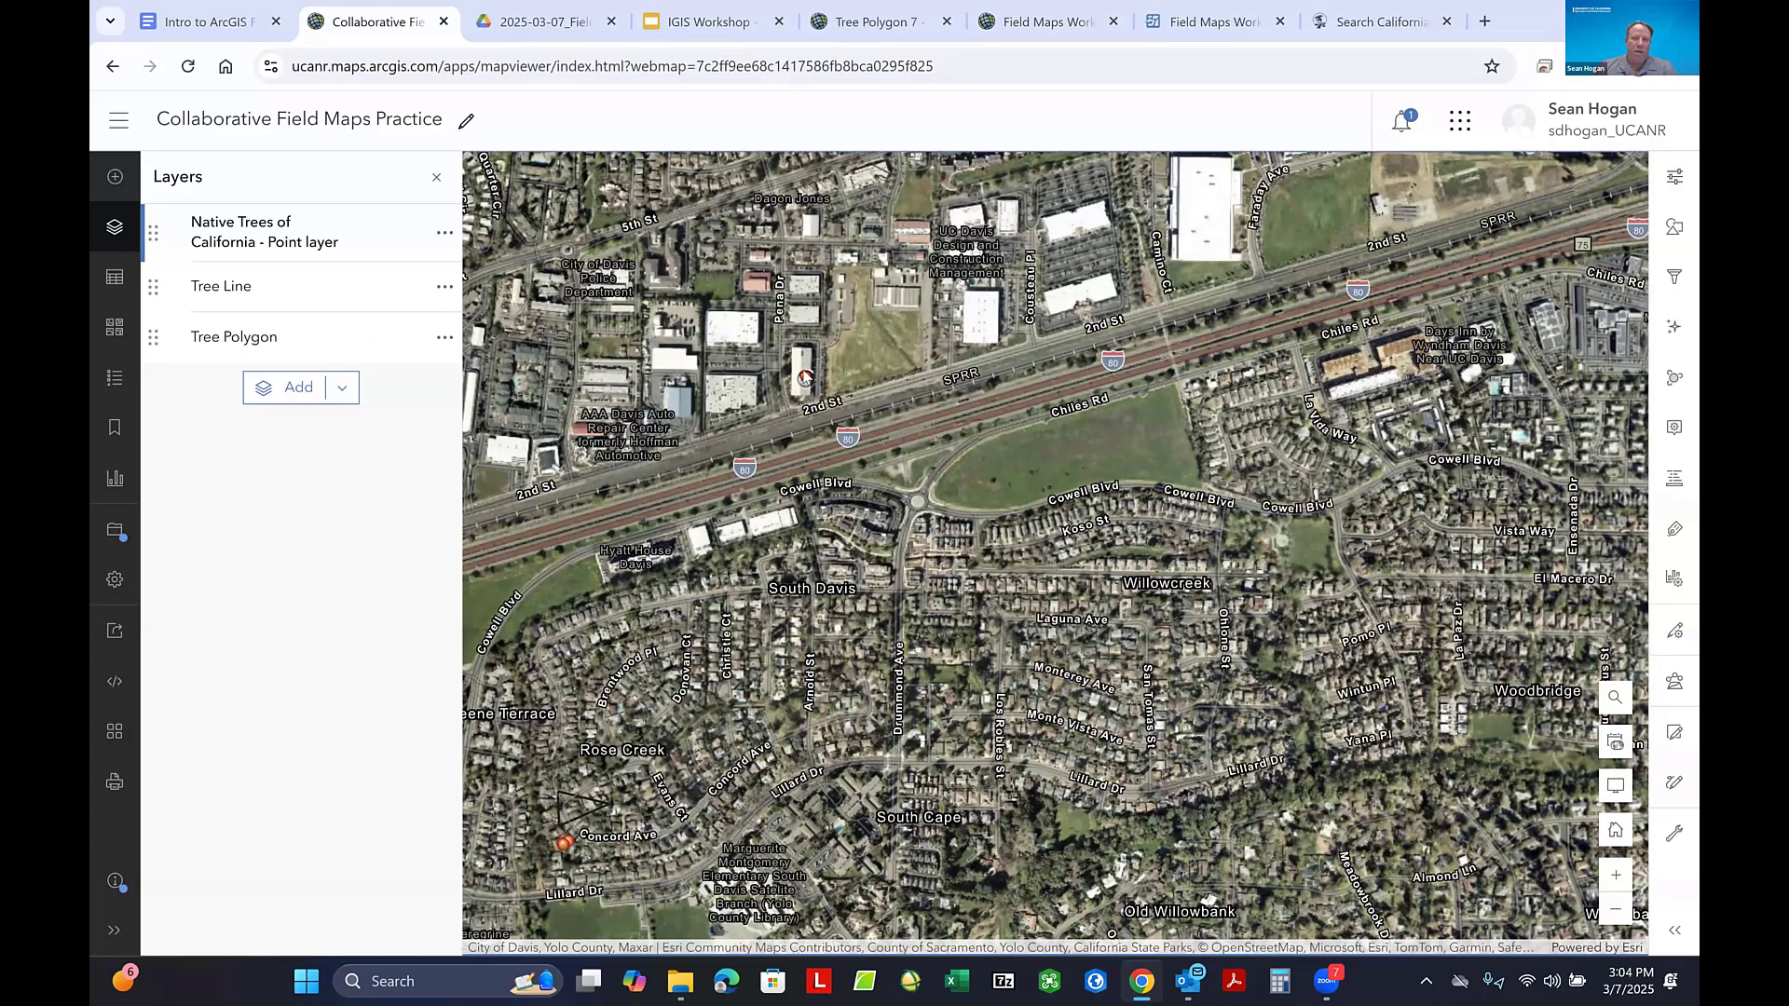
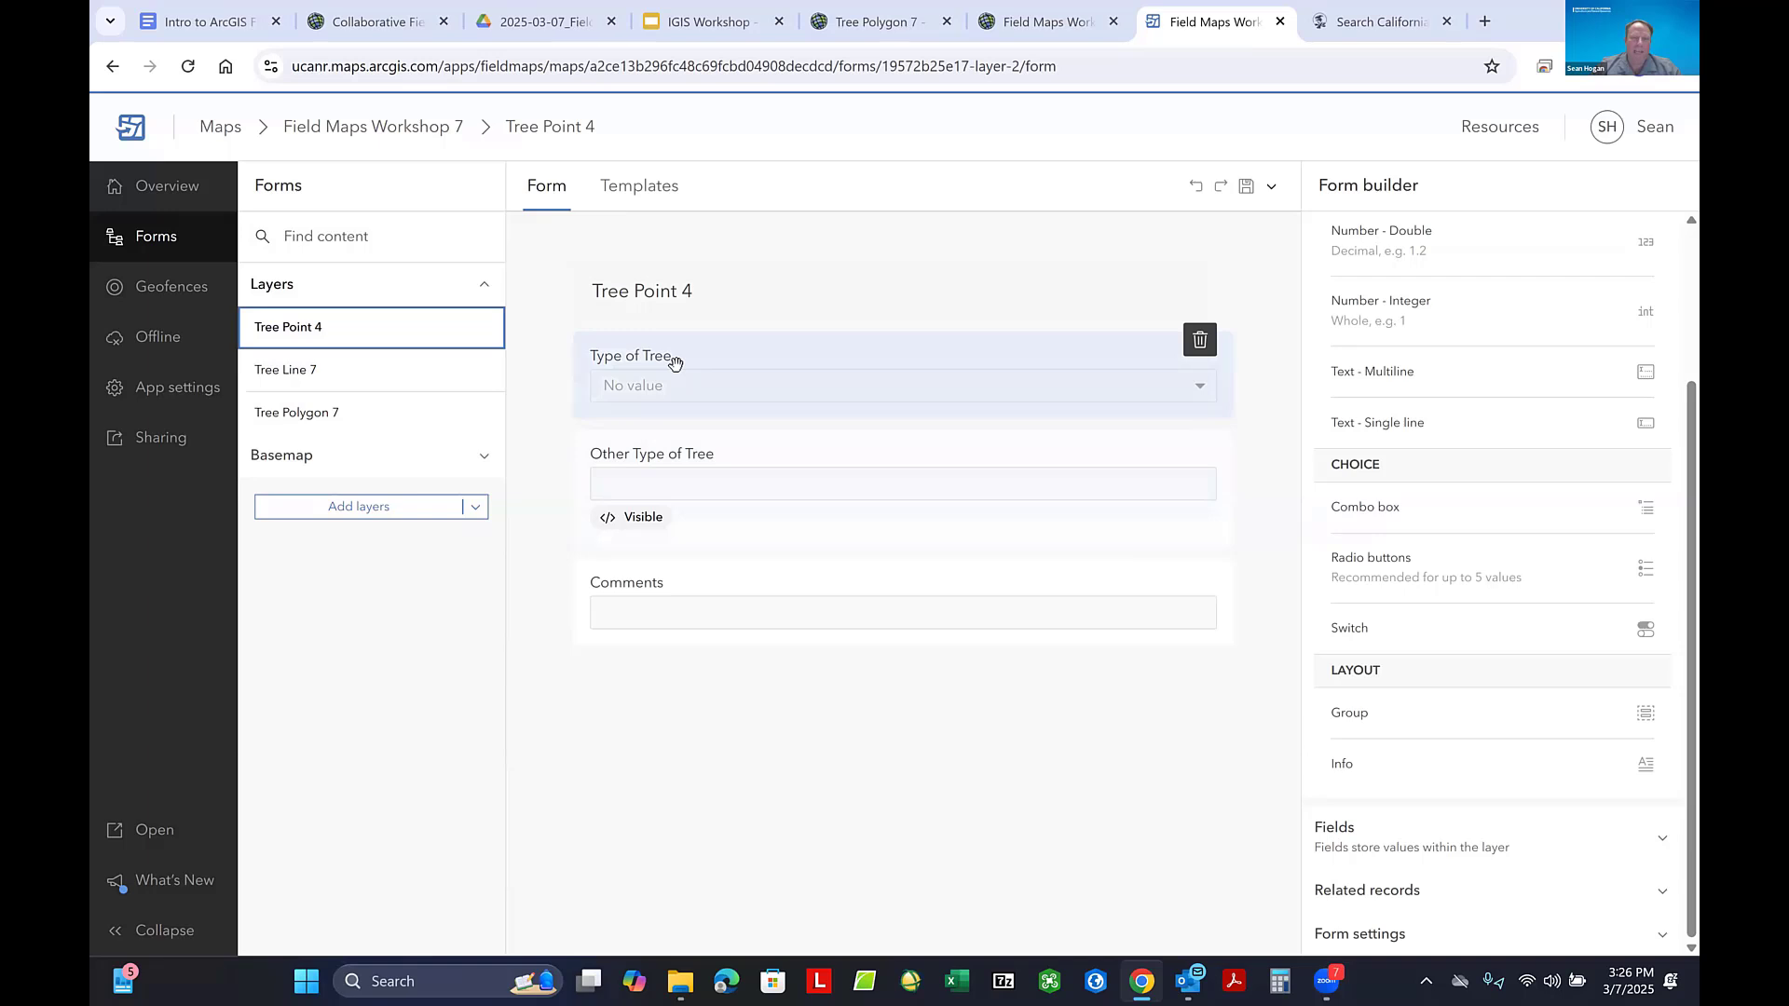
# - Delete the existing visibility expression from the Other Type of Tree field in the Tree Point 4 form
pyautogui.click(791, 490)
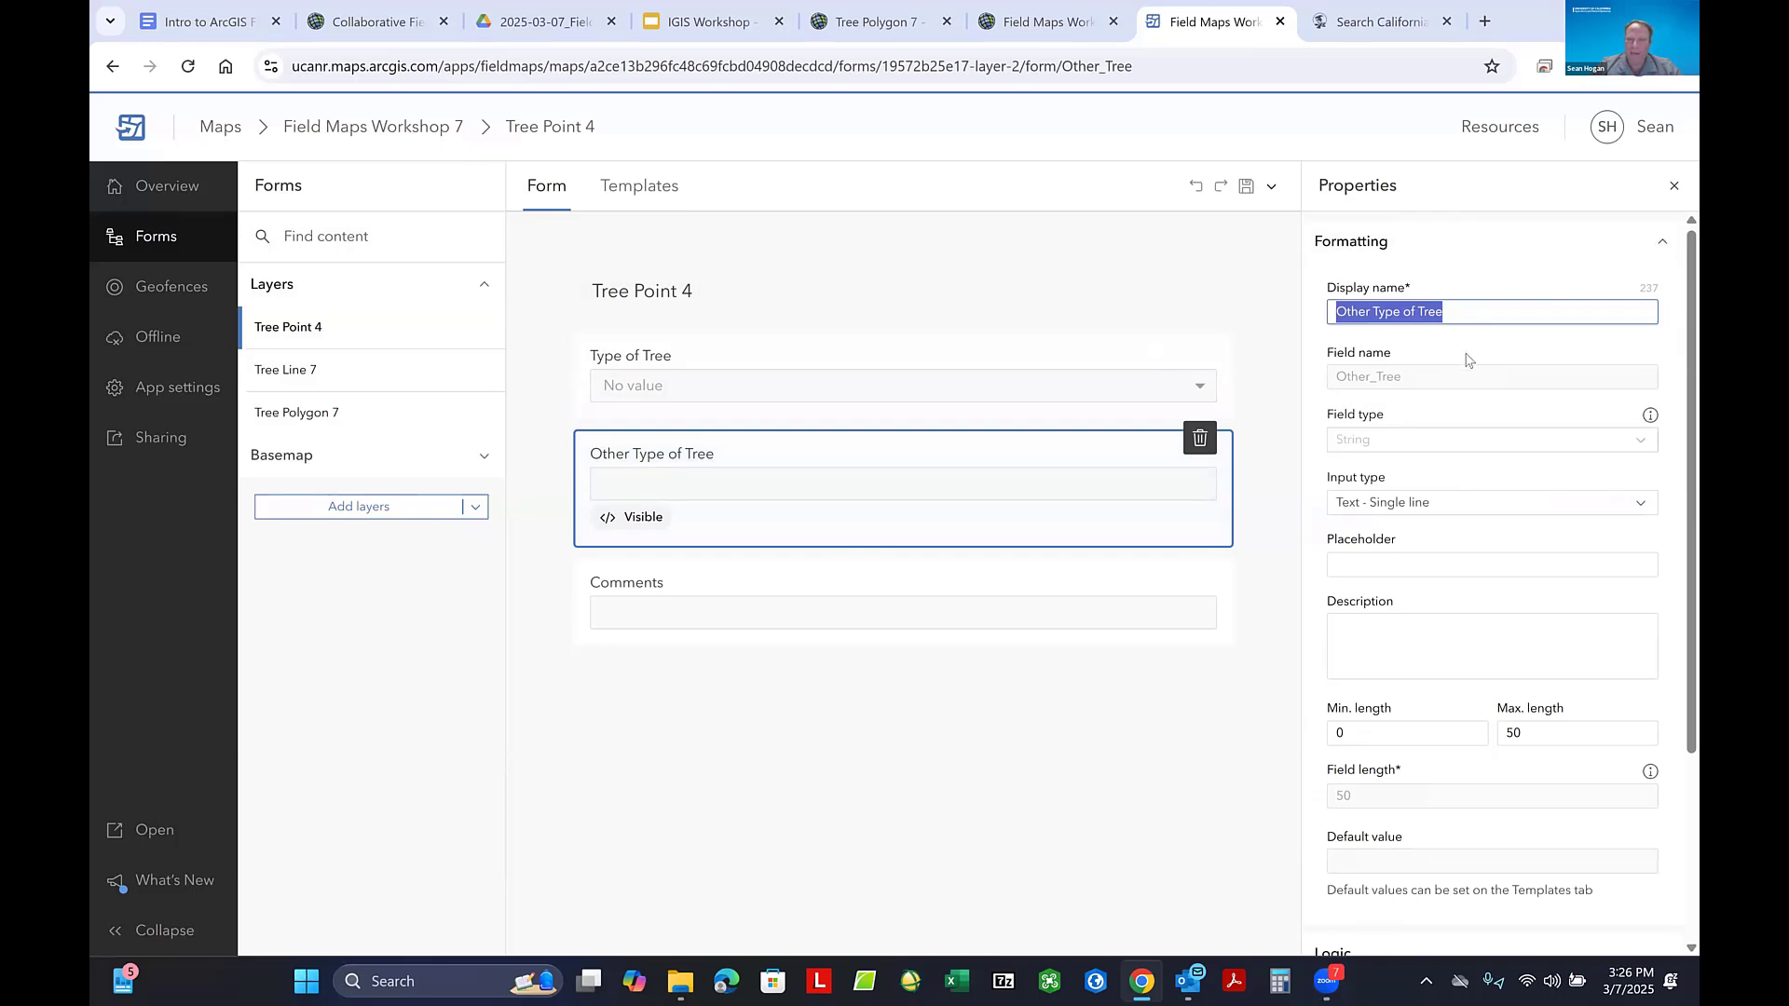
pyautogui.scroll(-3, 1495, 397)
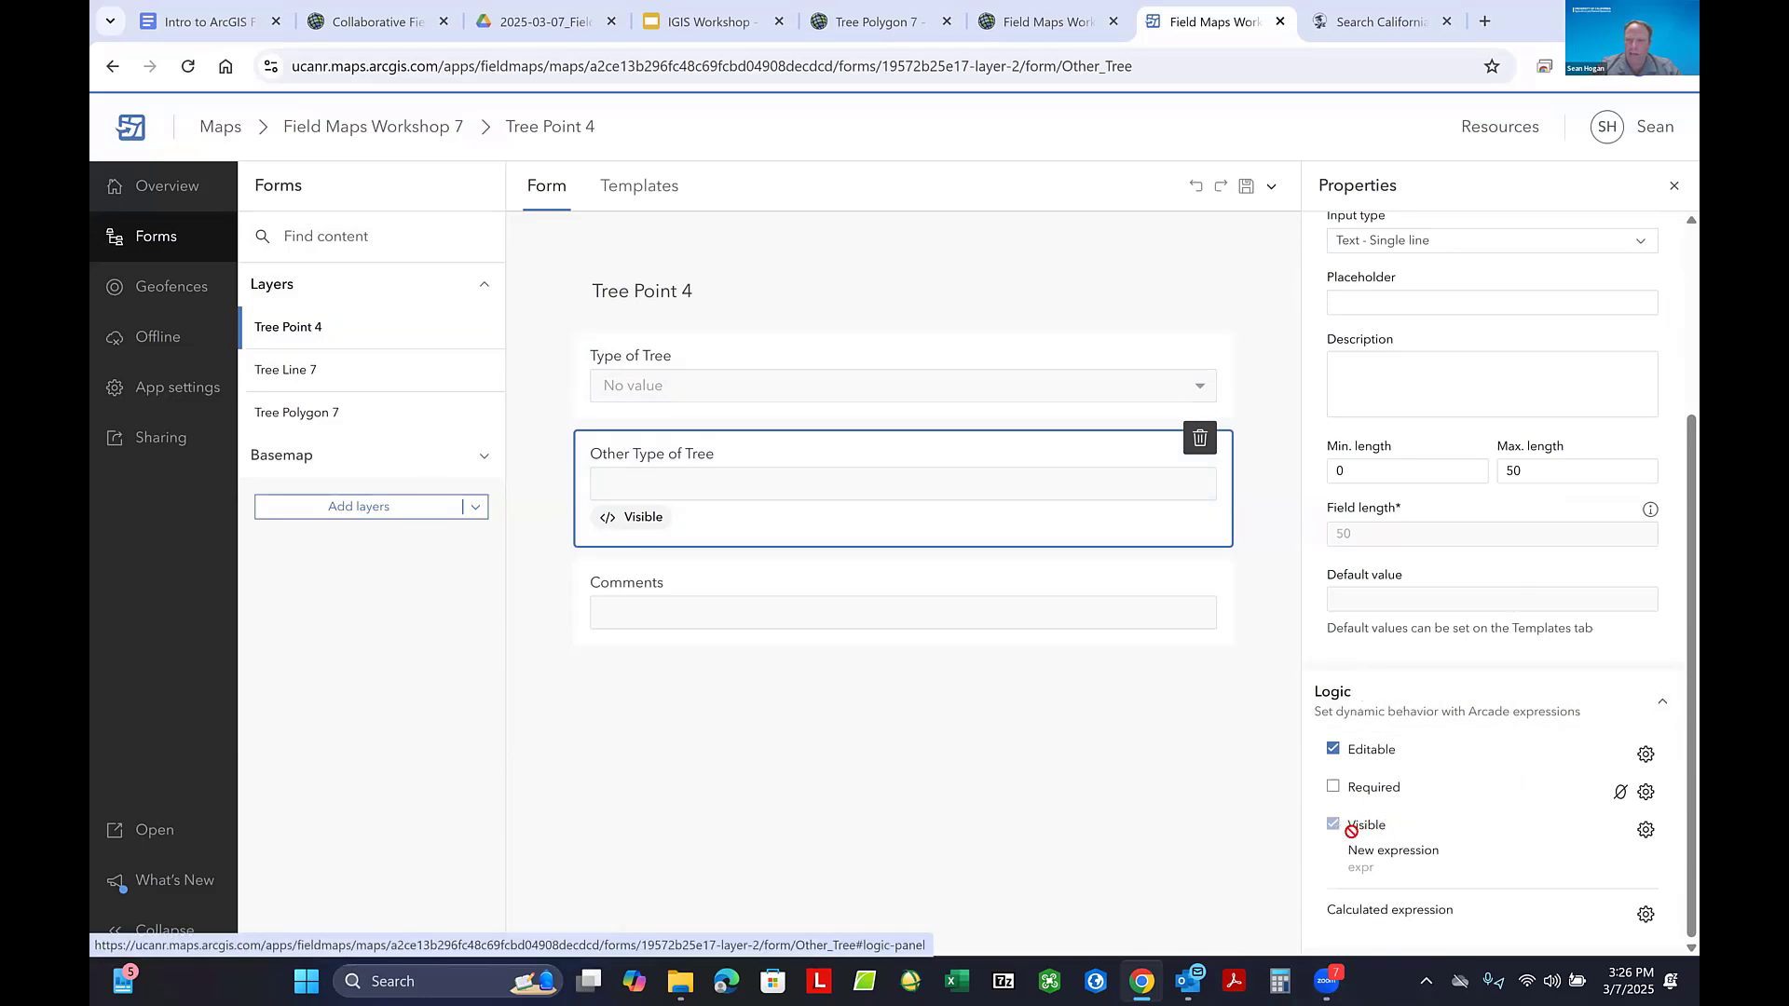
pyautogui.click(1646, 831)
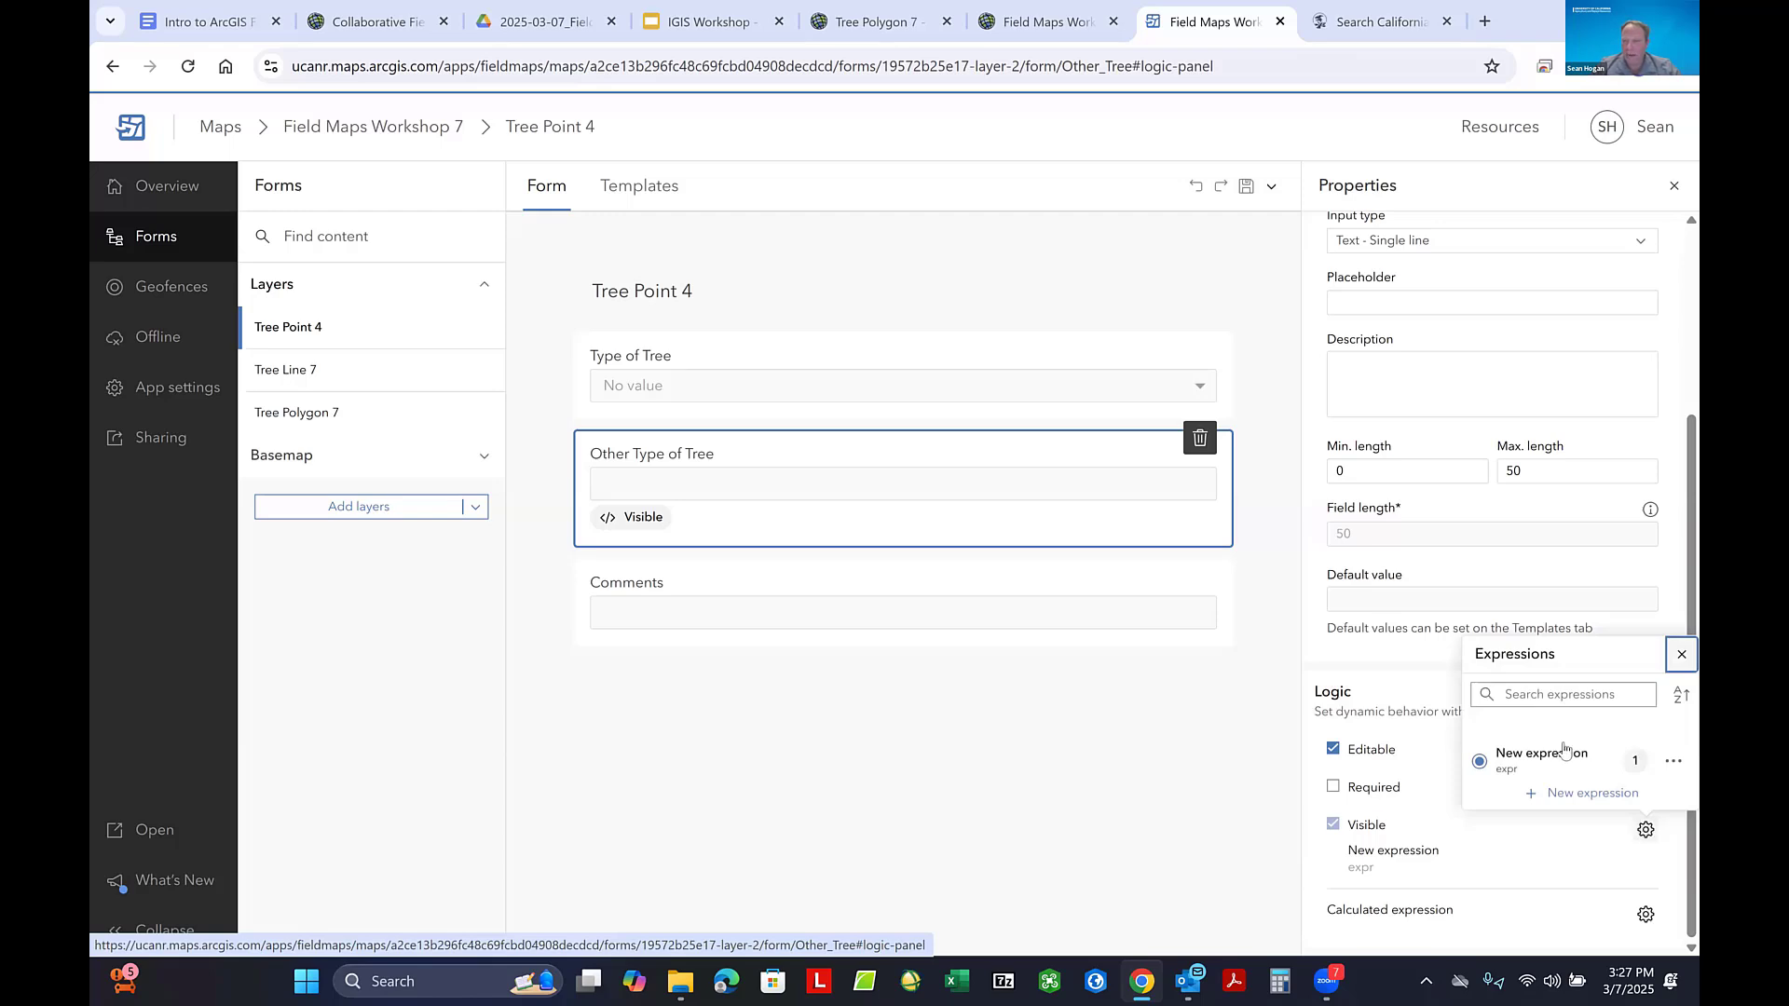
pyautogui.click(1675, 762)
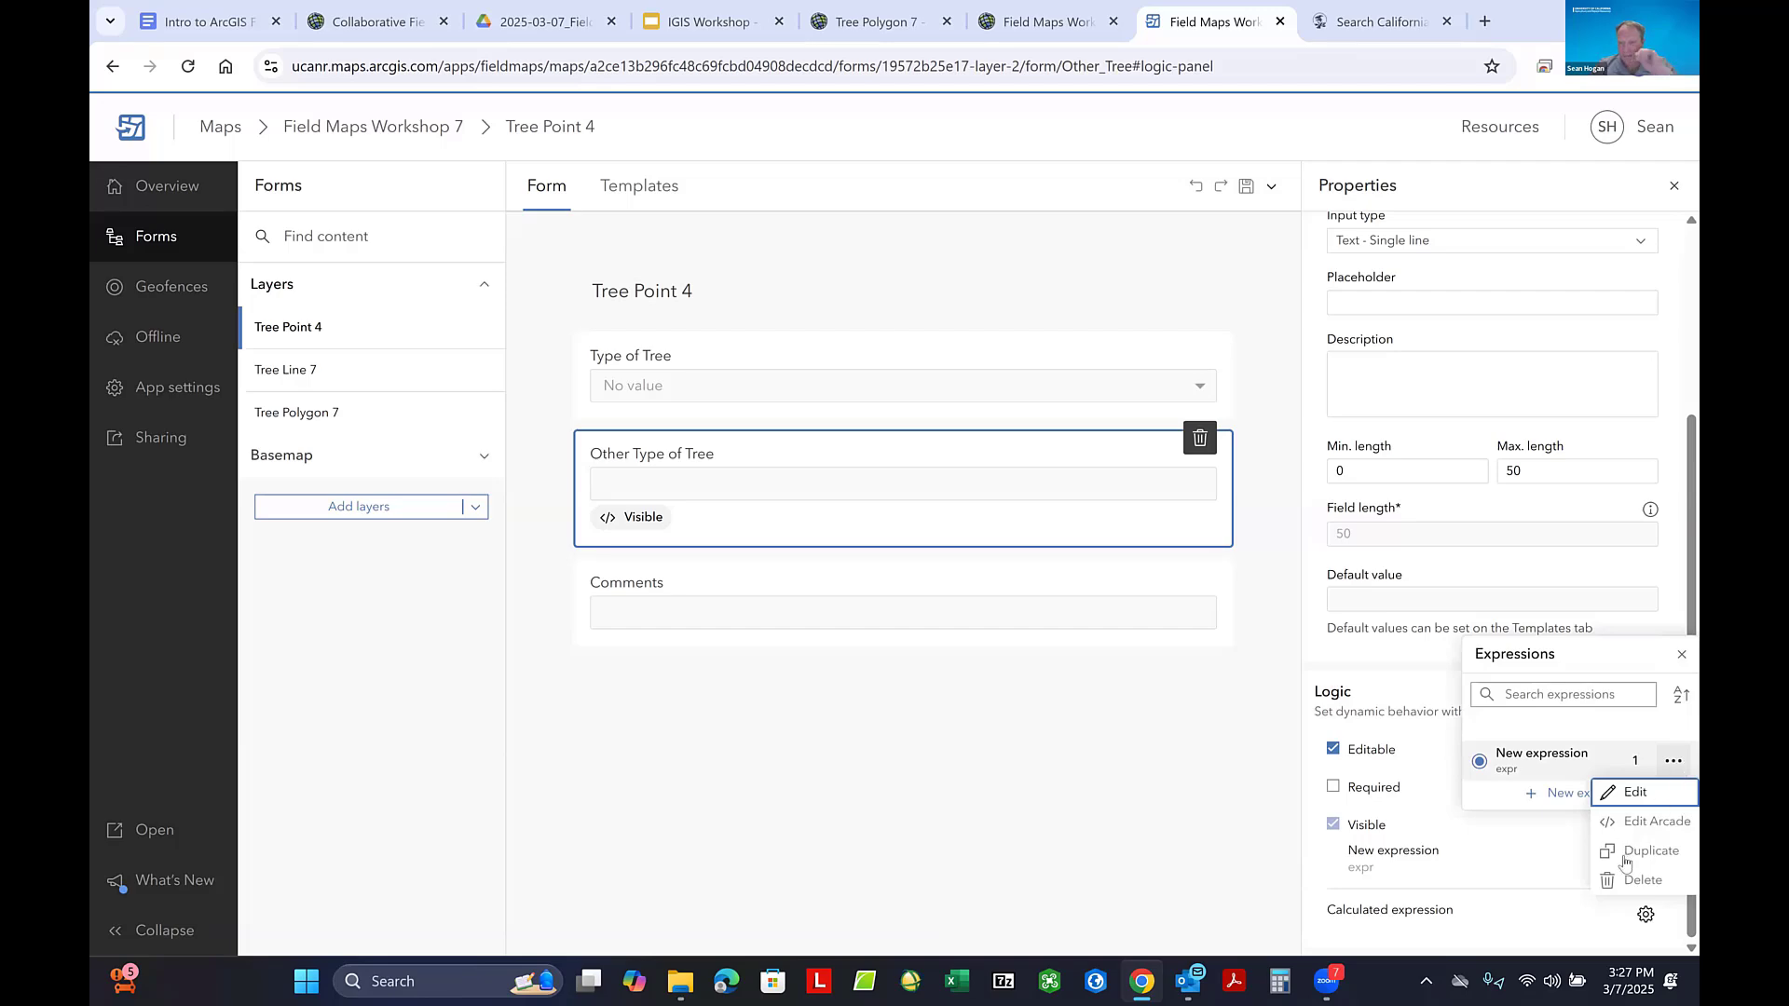
pyautogui.click(1643, 881)
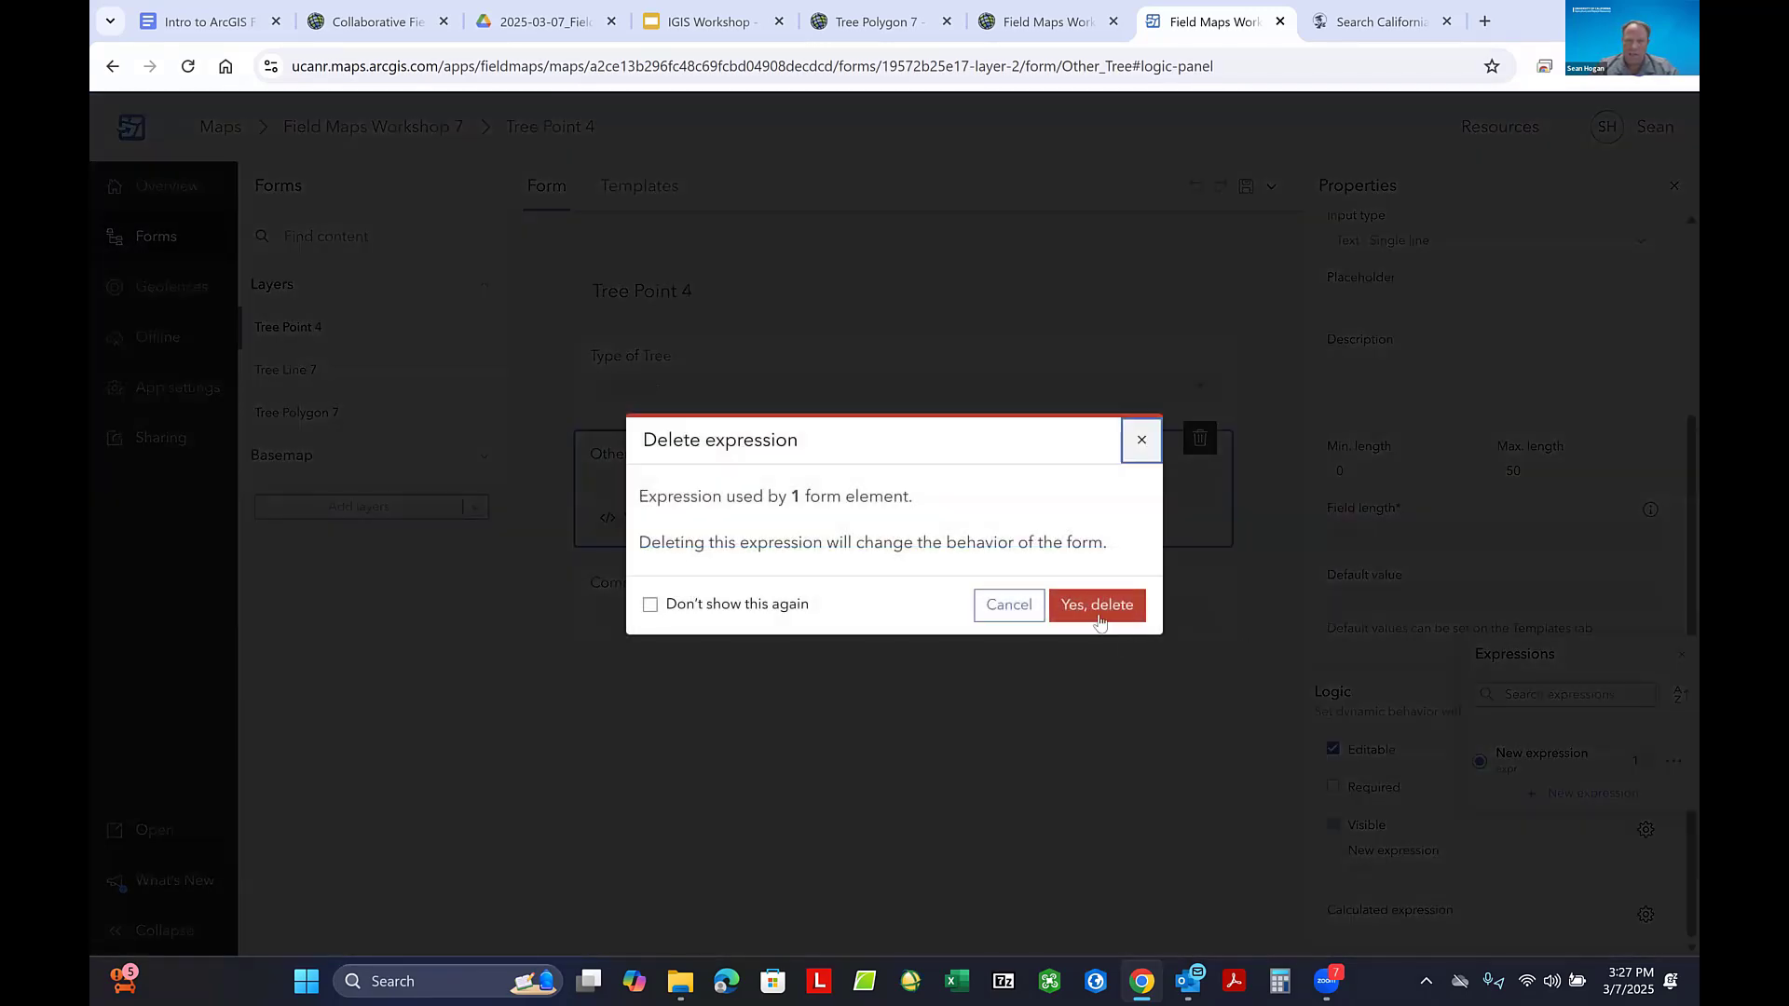
pyautogui.click(1100, 621)
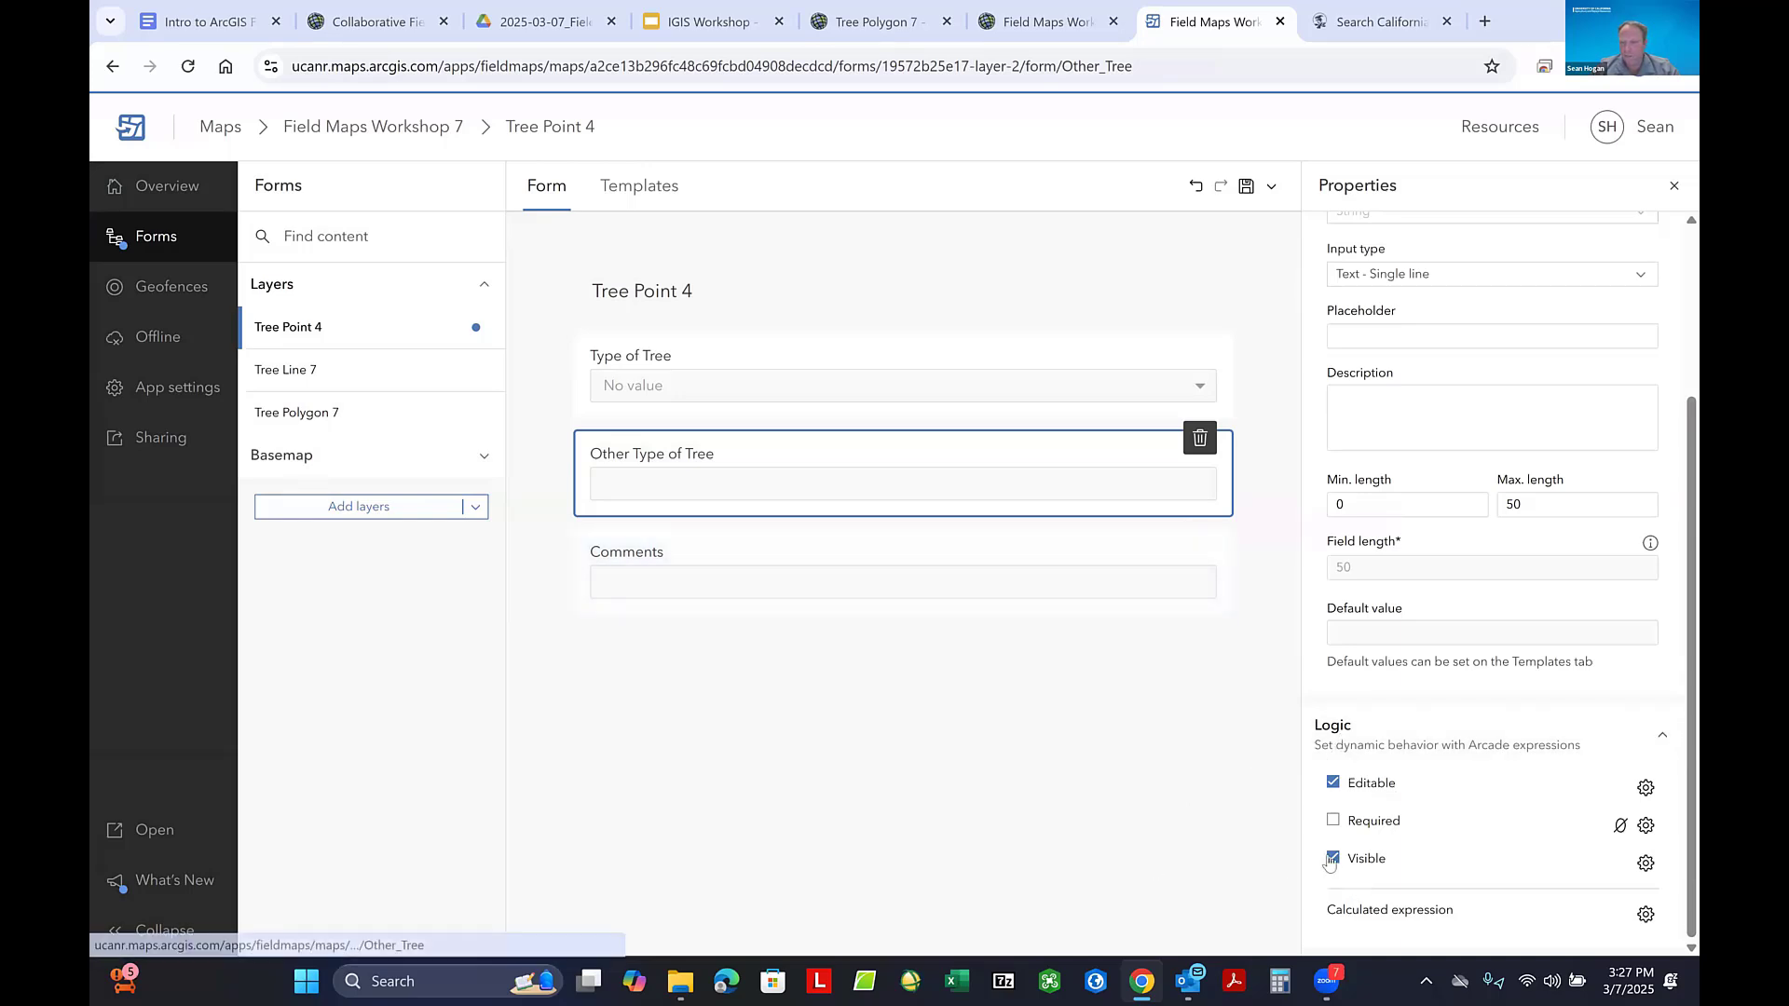
# - Create a new visibility expression for Other Type of Tree with the condition Tree_Type is Other, and deselect the field
pyautogui.click(1645, 865)
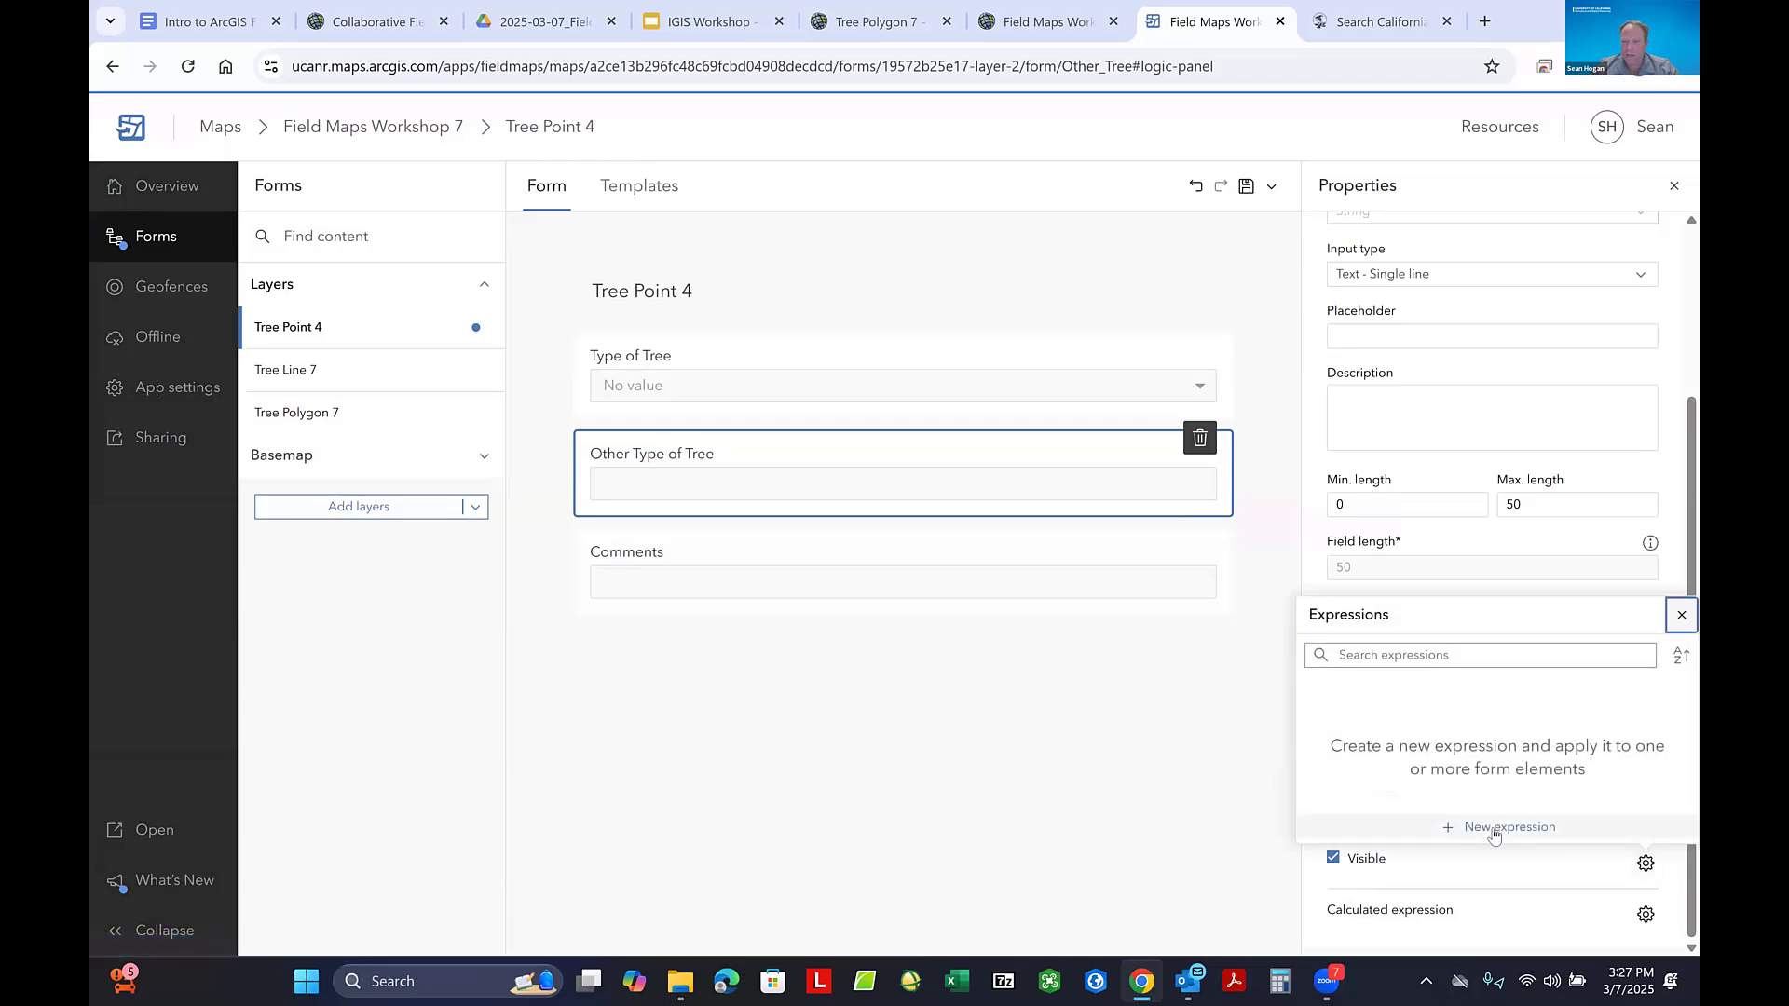
pyautogui.click(1494, 828)
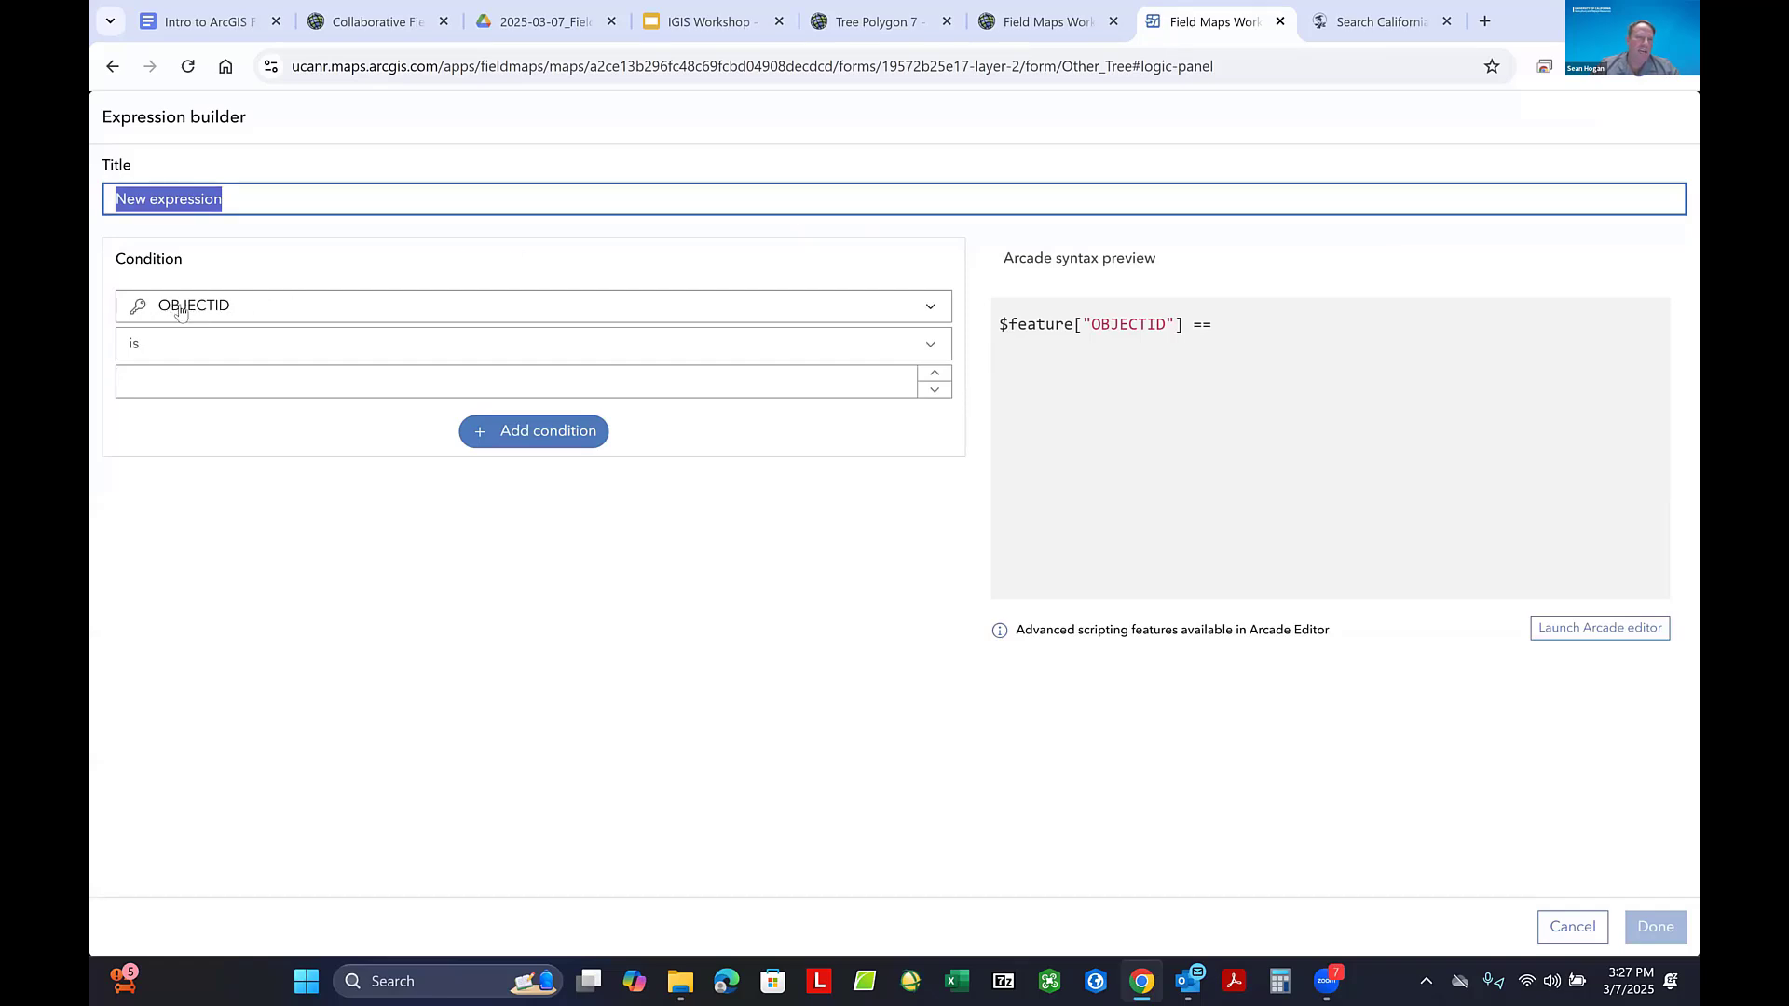
pyautogui.click(932, 309)
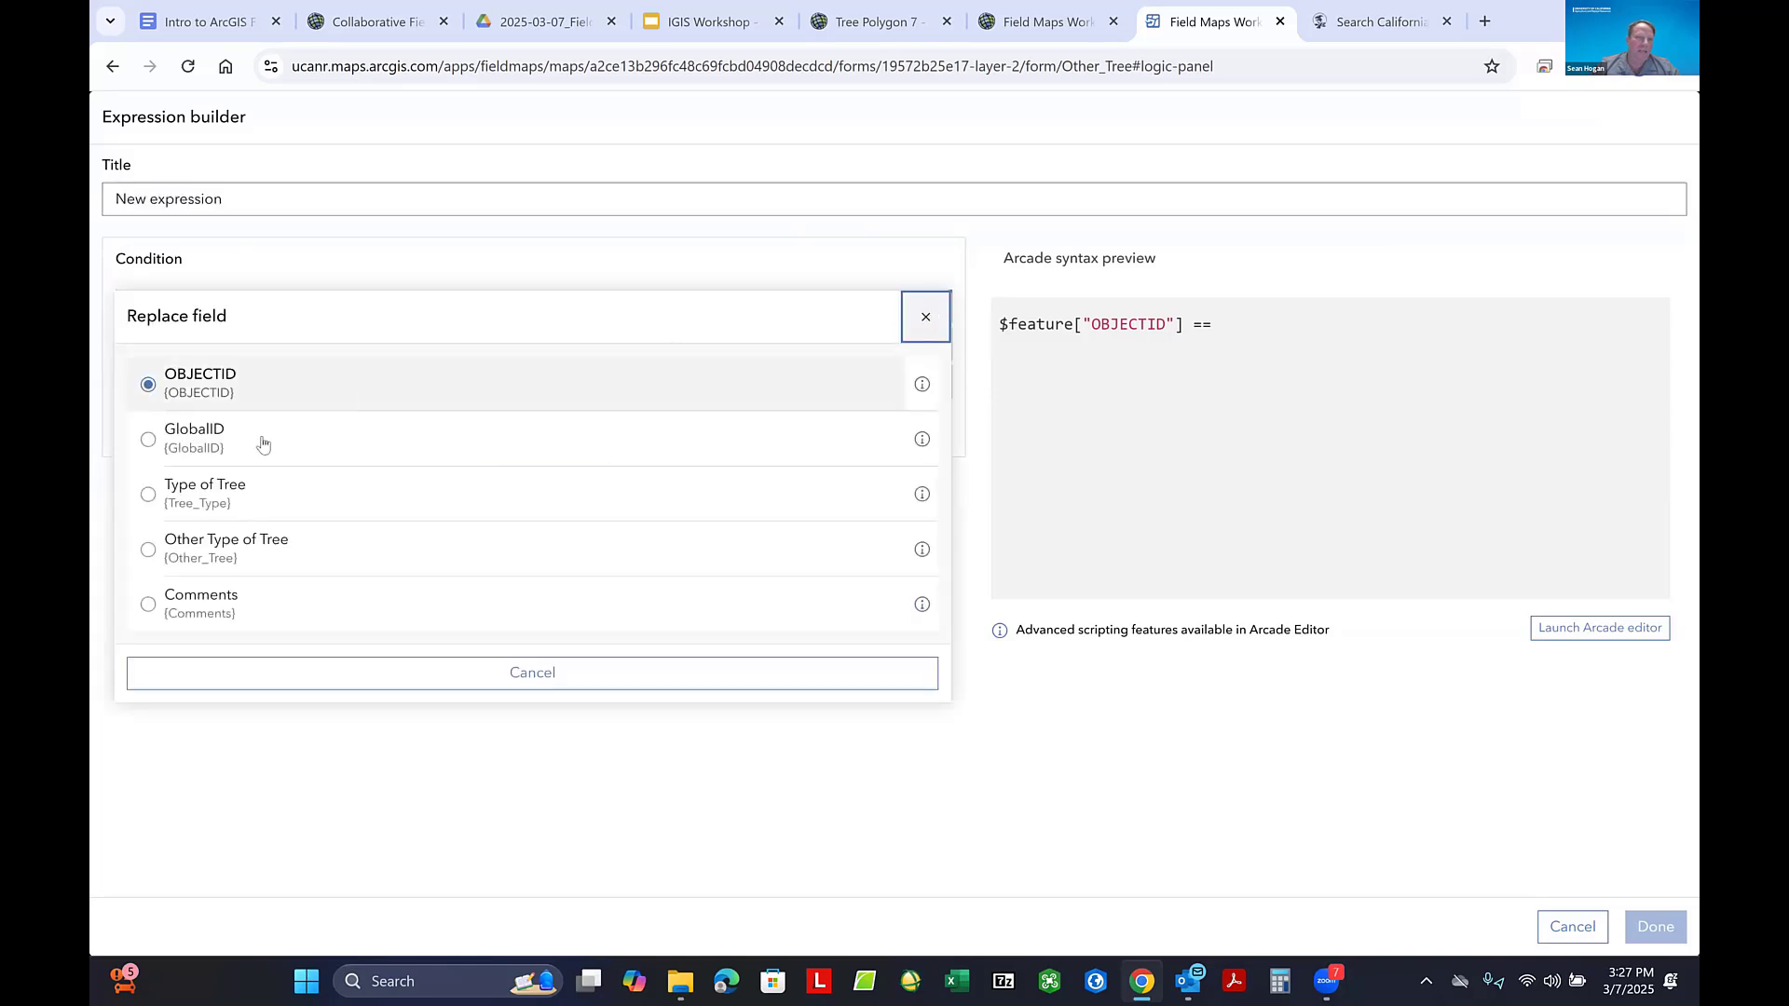
pyautogui.click(148, 497)
pyautogui.hotkey('shift', 'Tab')
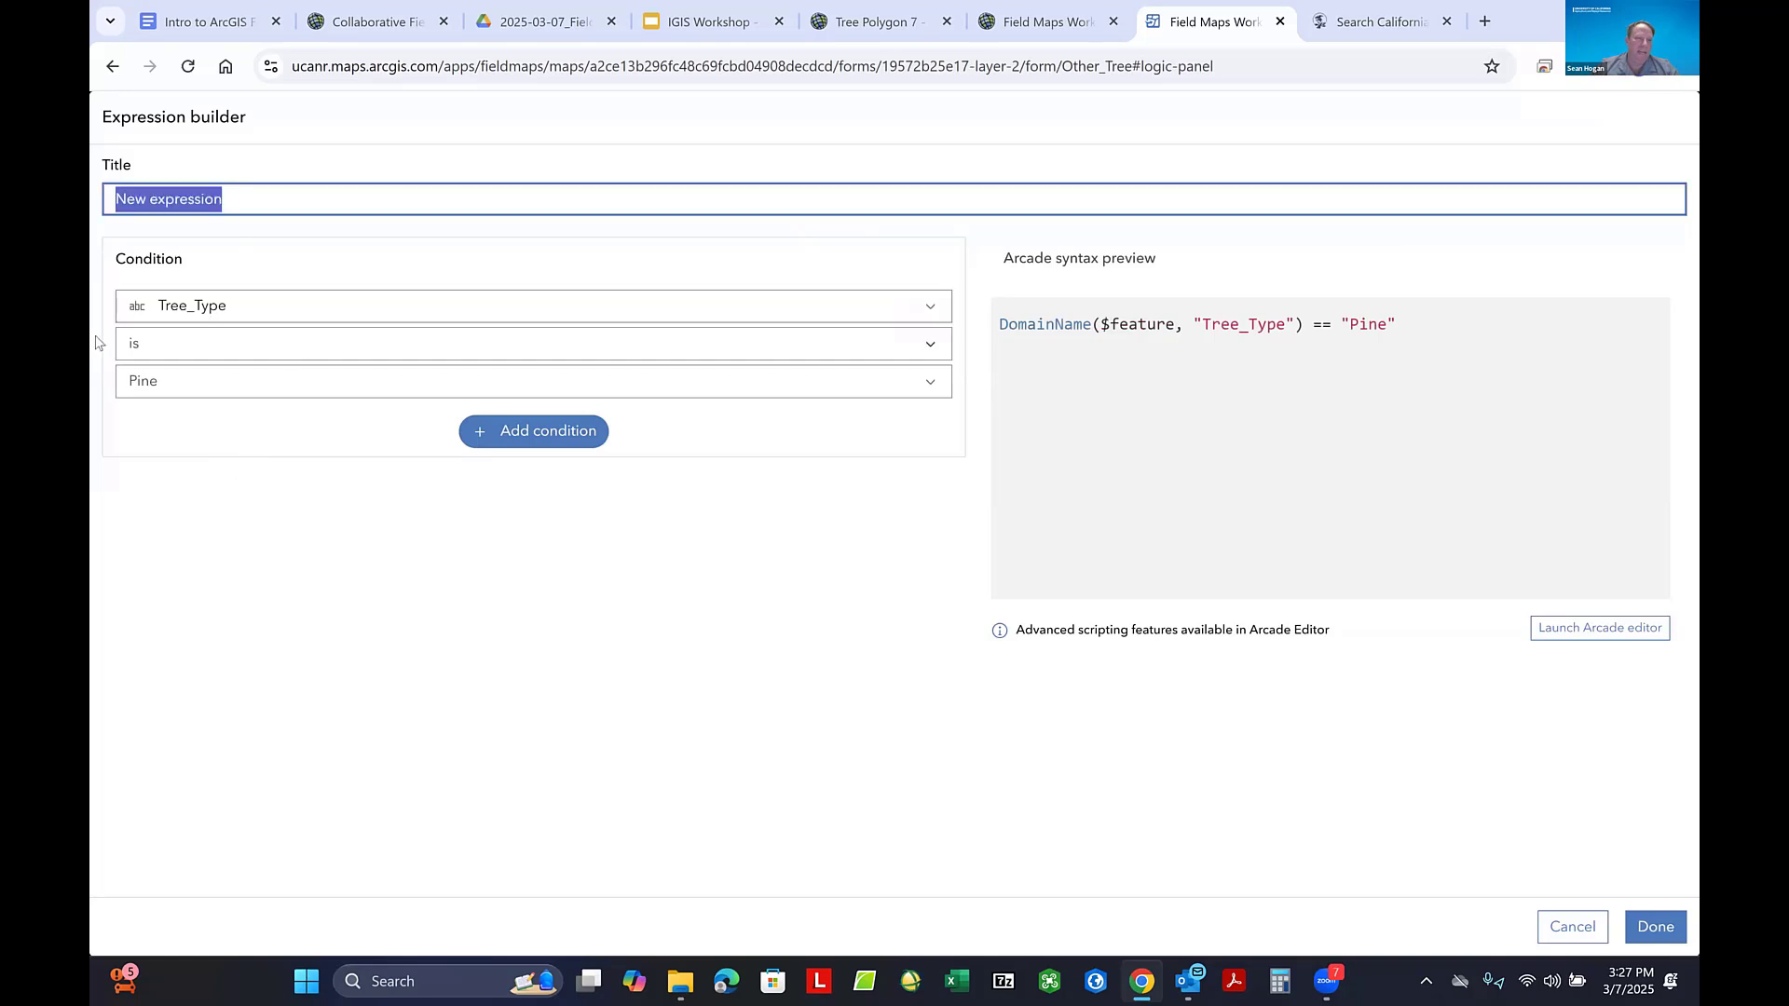
pyautogui.click(931, 385)
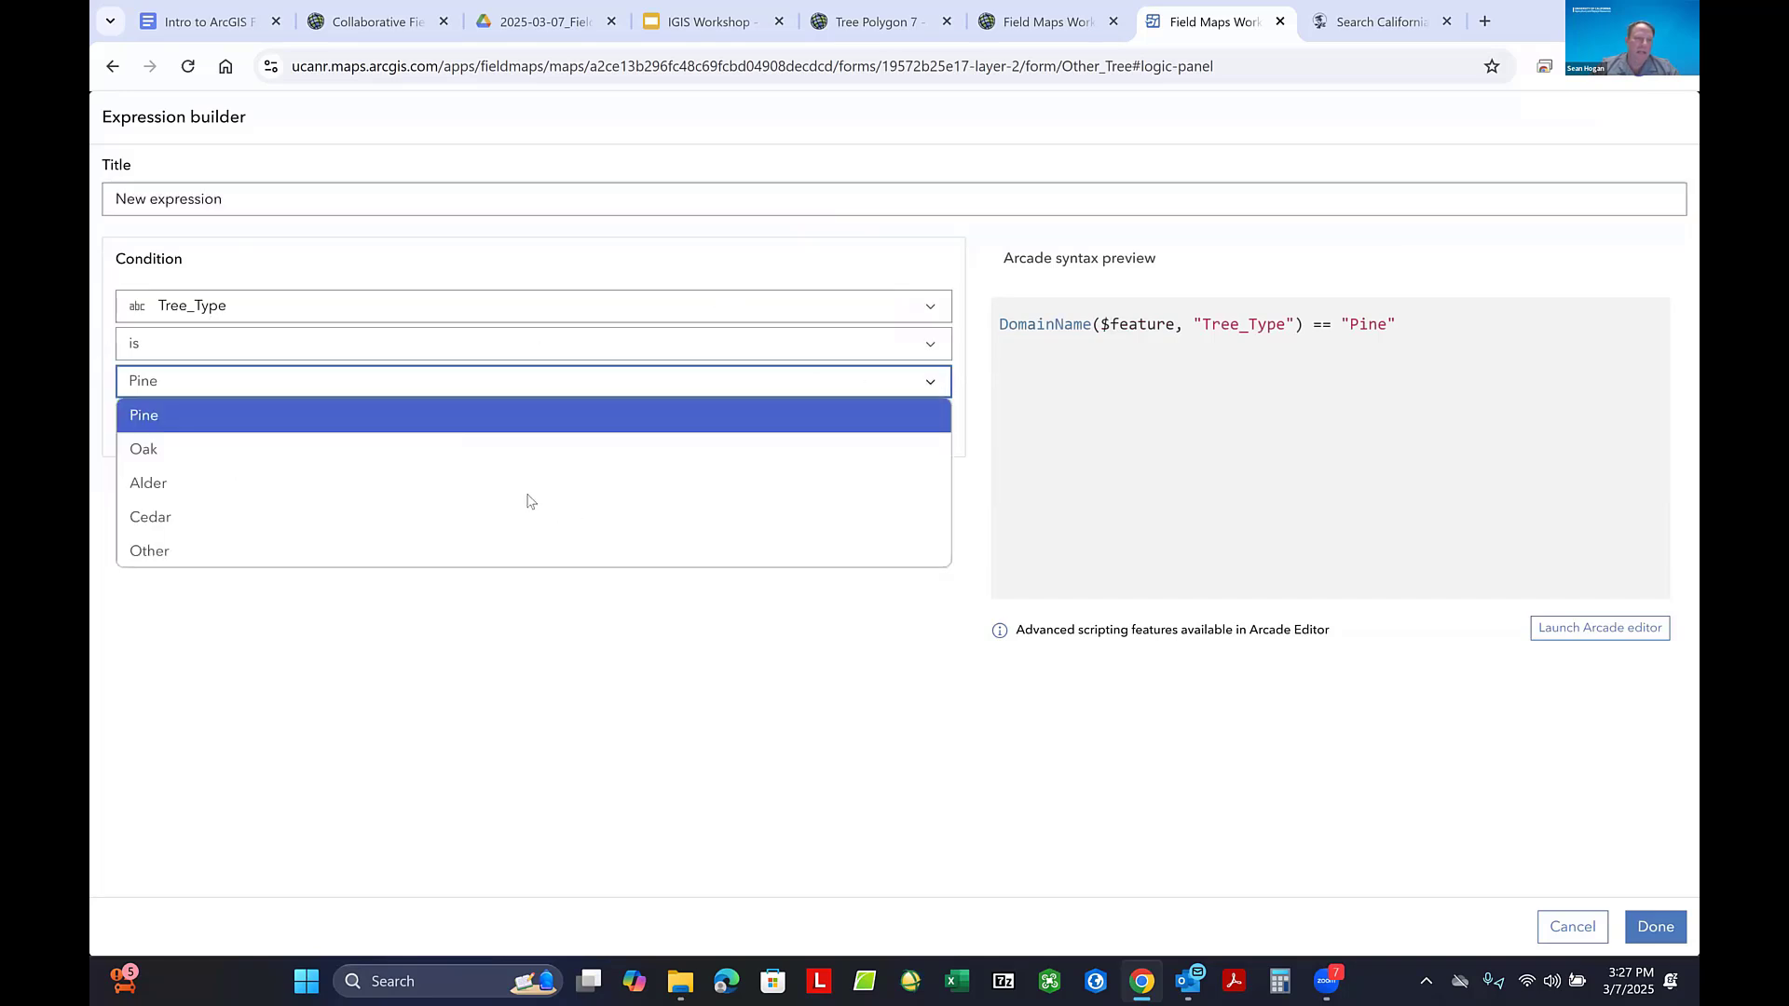
pyautogui.click(436, 551)
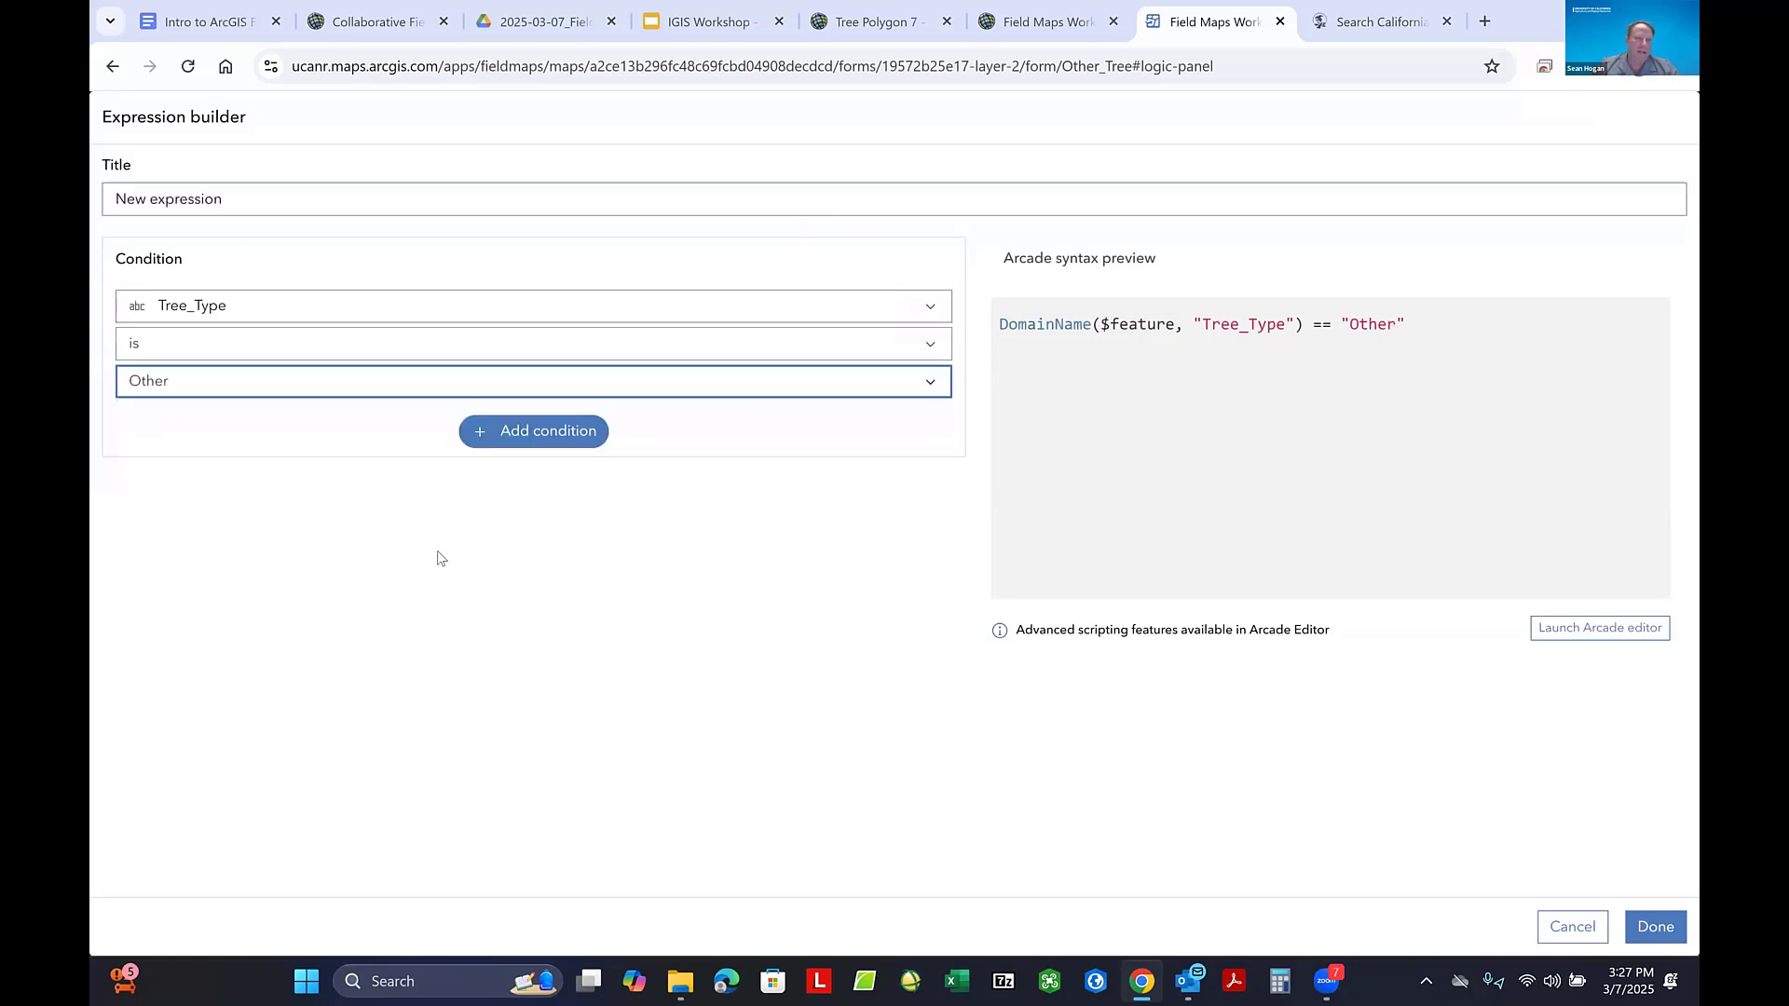
pyautogui.click(1651, 926)
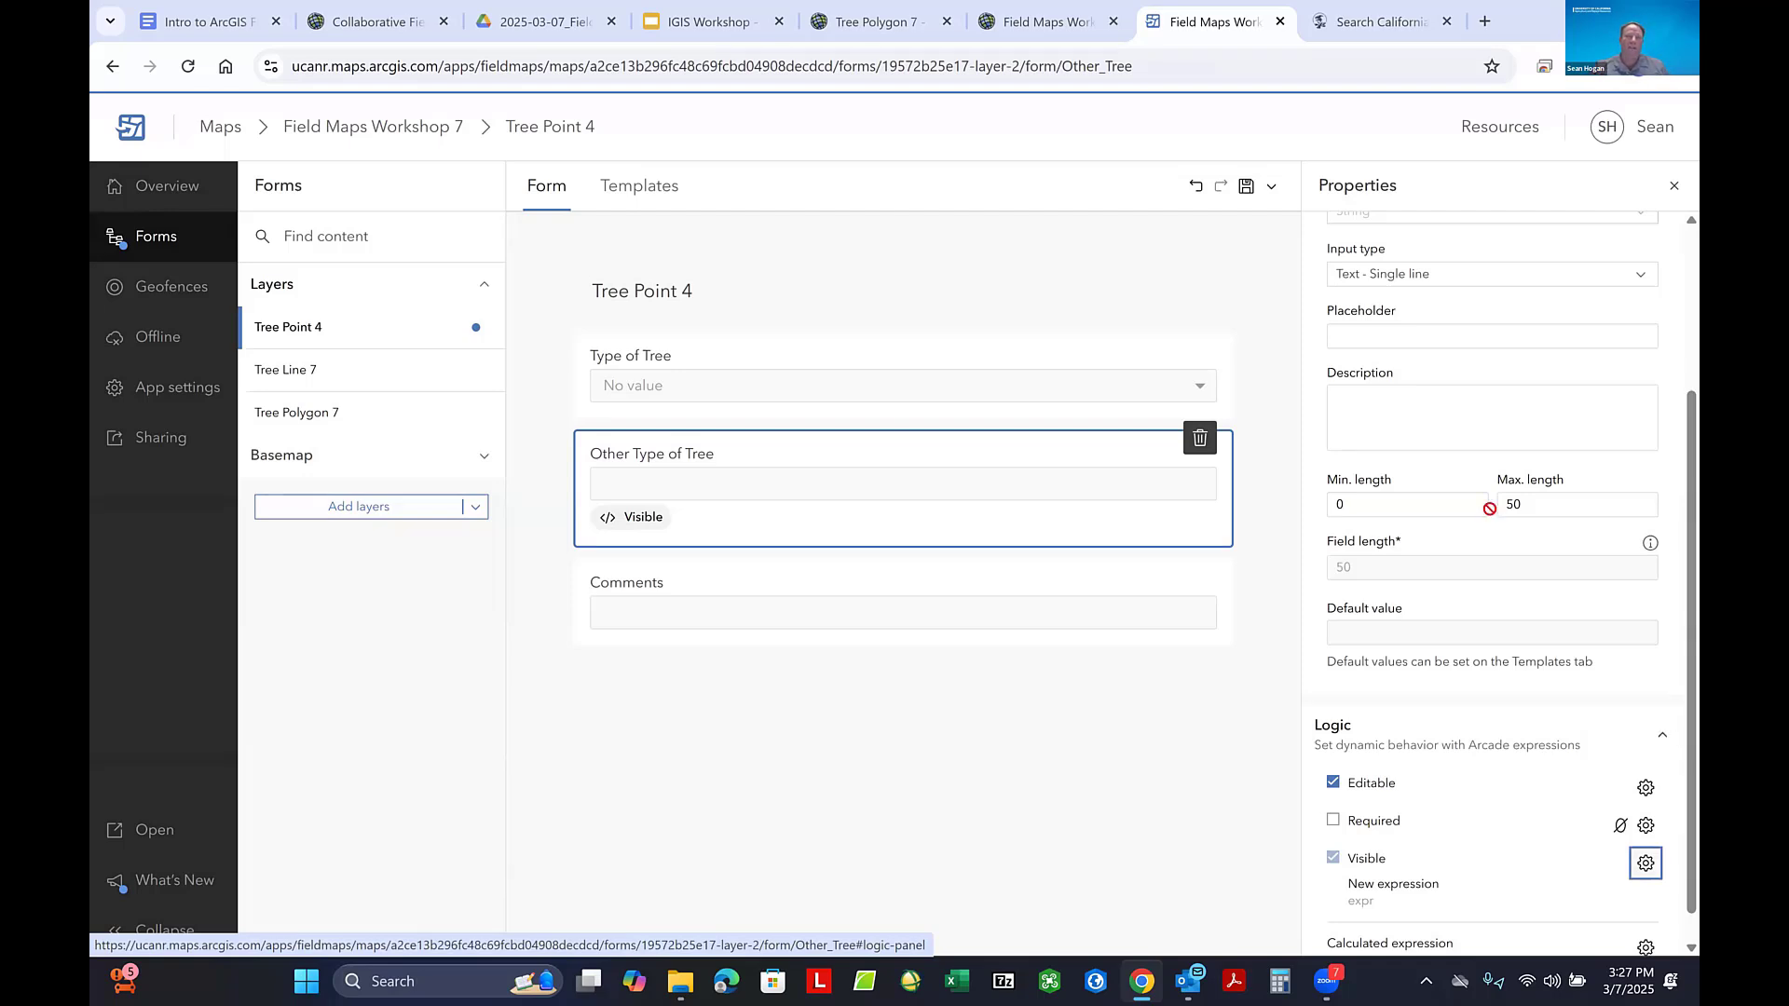
pyautogui.click(897, 262)
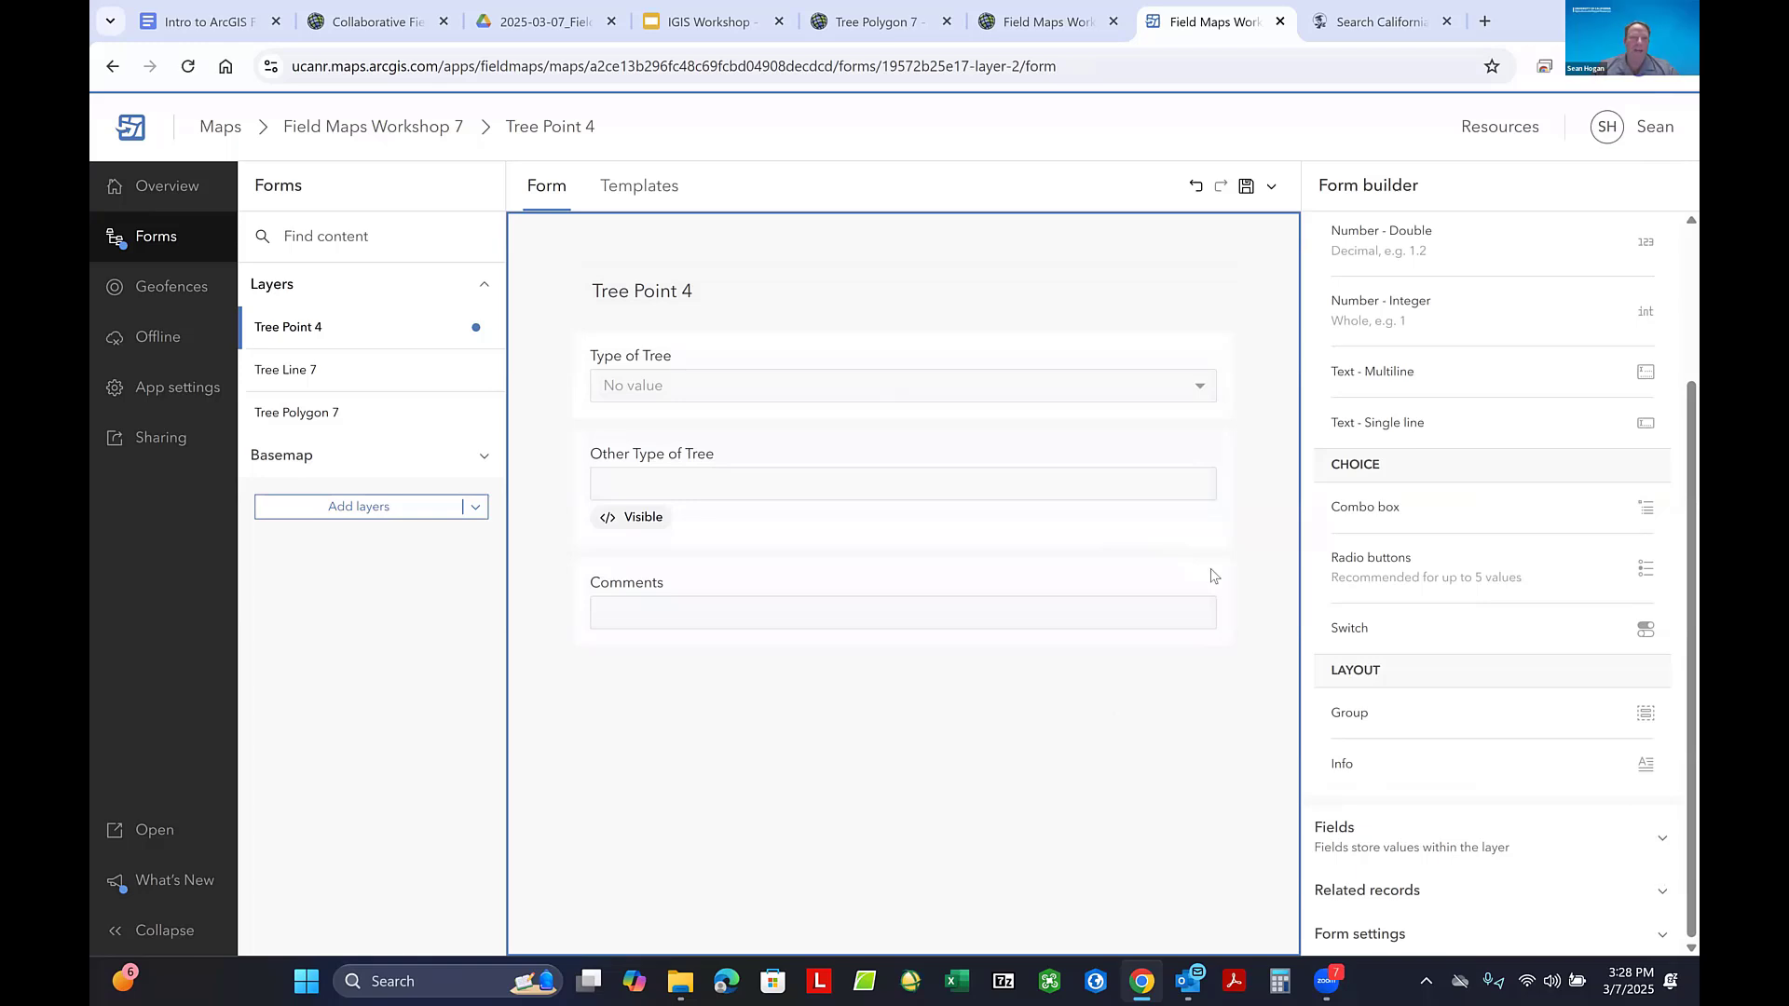
pyautogui.click(992, 113)
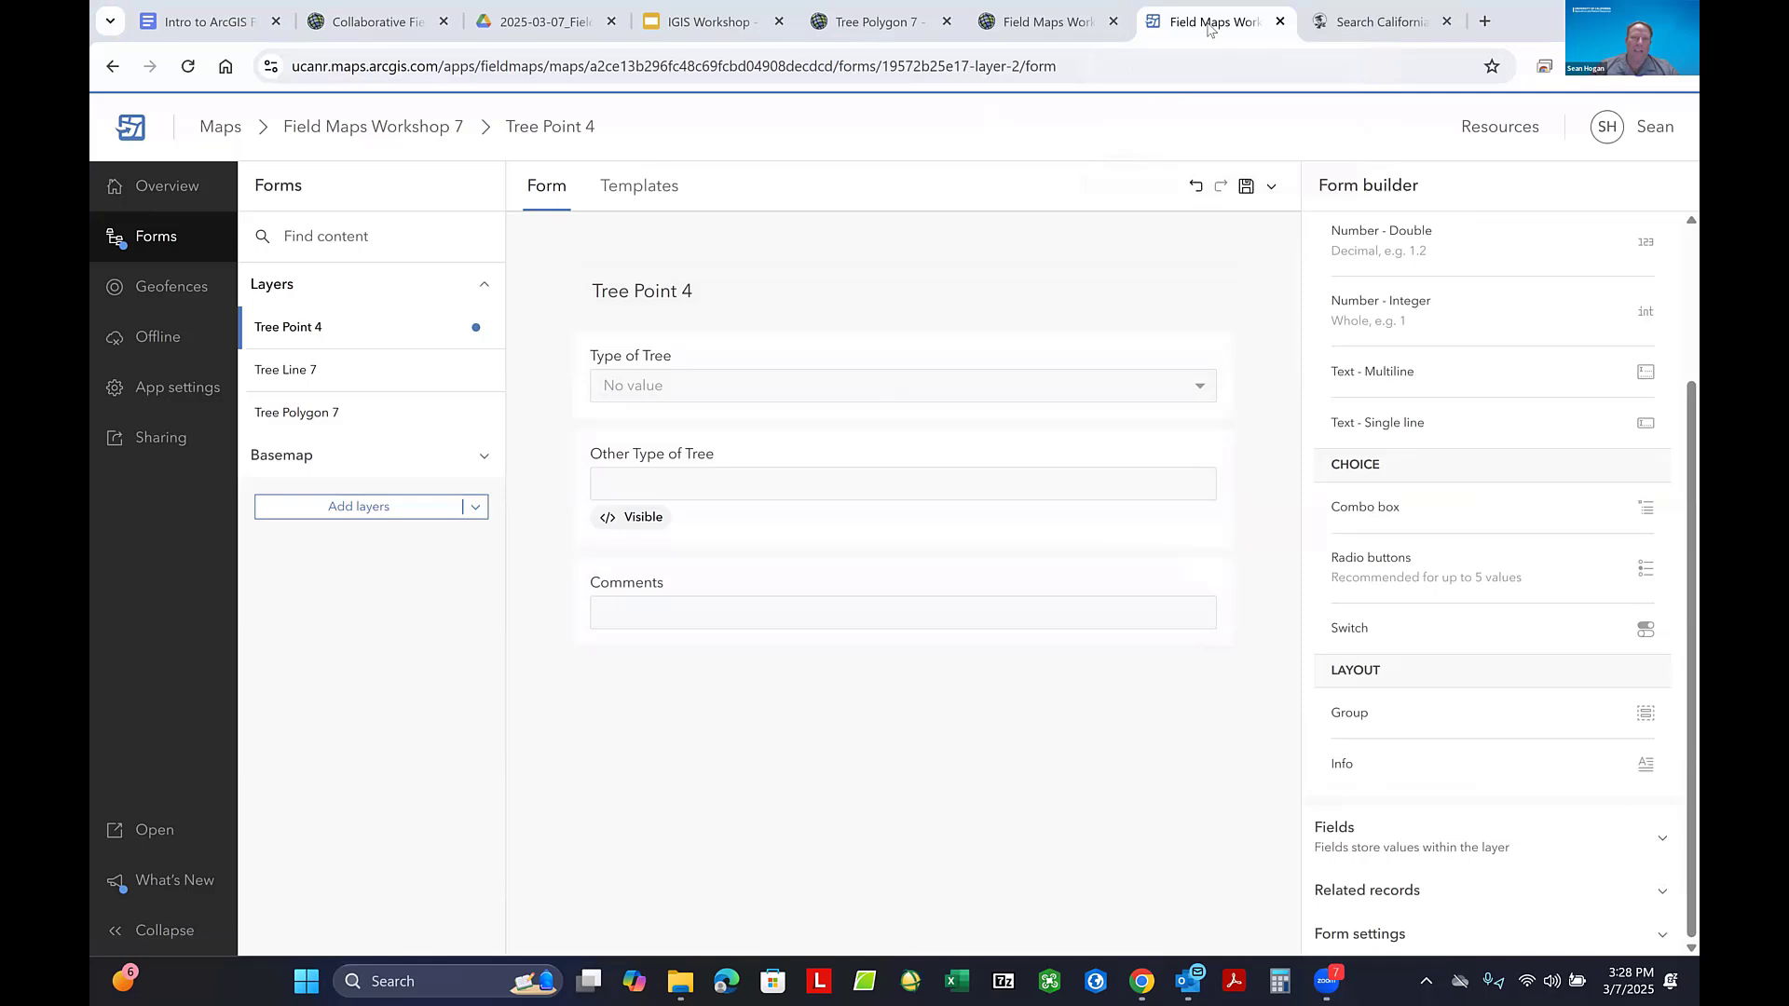
# - Return to the Collaborative Field Maps Practice map, close the tree point's pop-up and review the map's sharing level without changing it
pyautogui.click(370, 24)
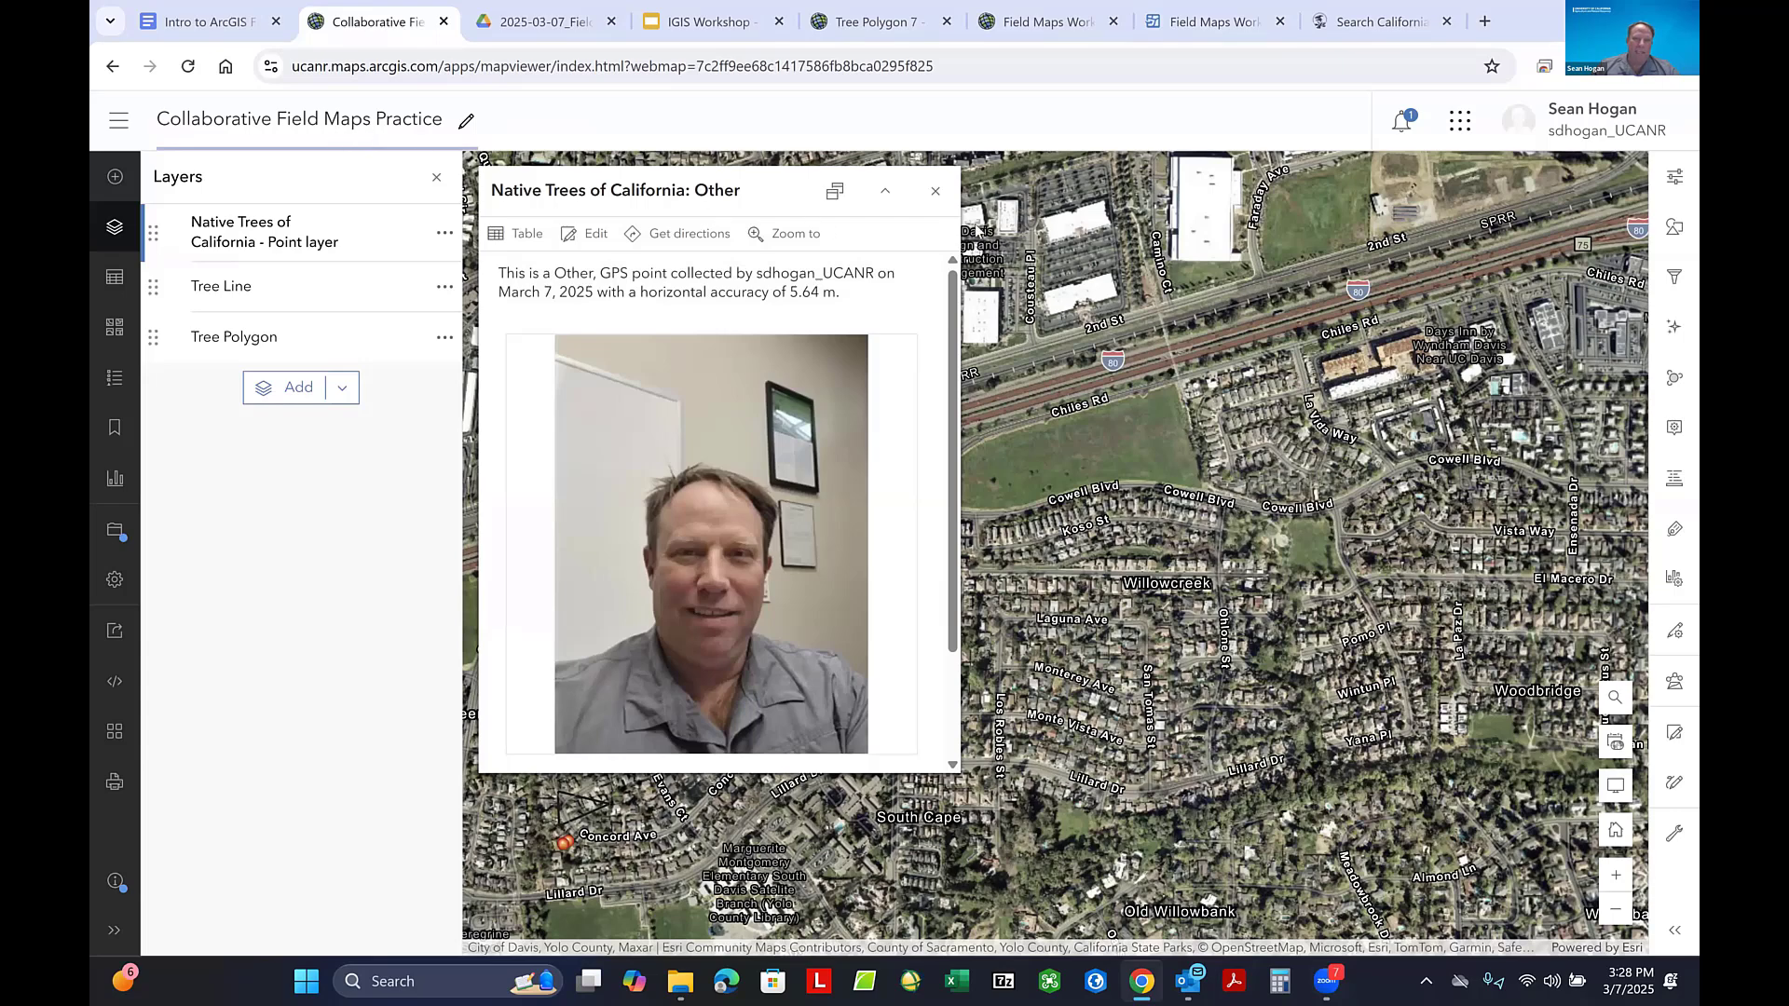
pyautogui.click(933, 184)
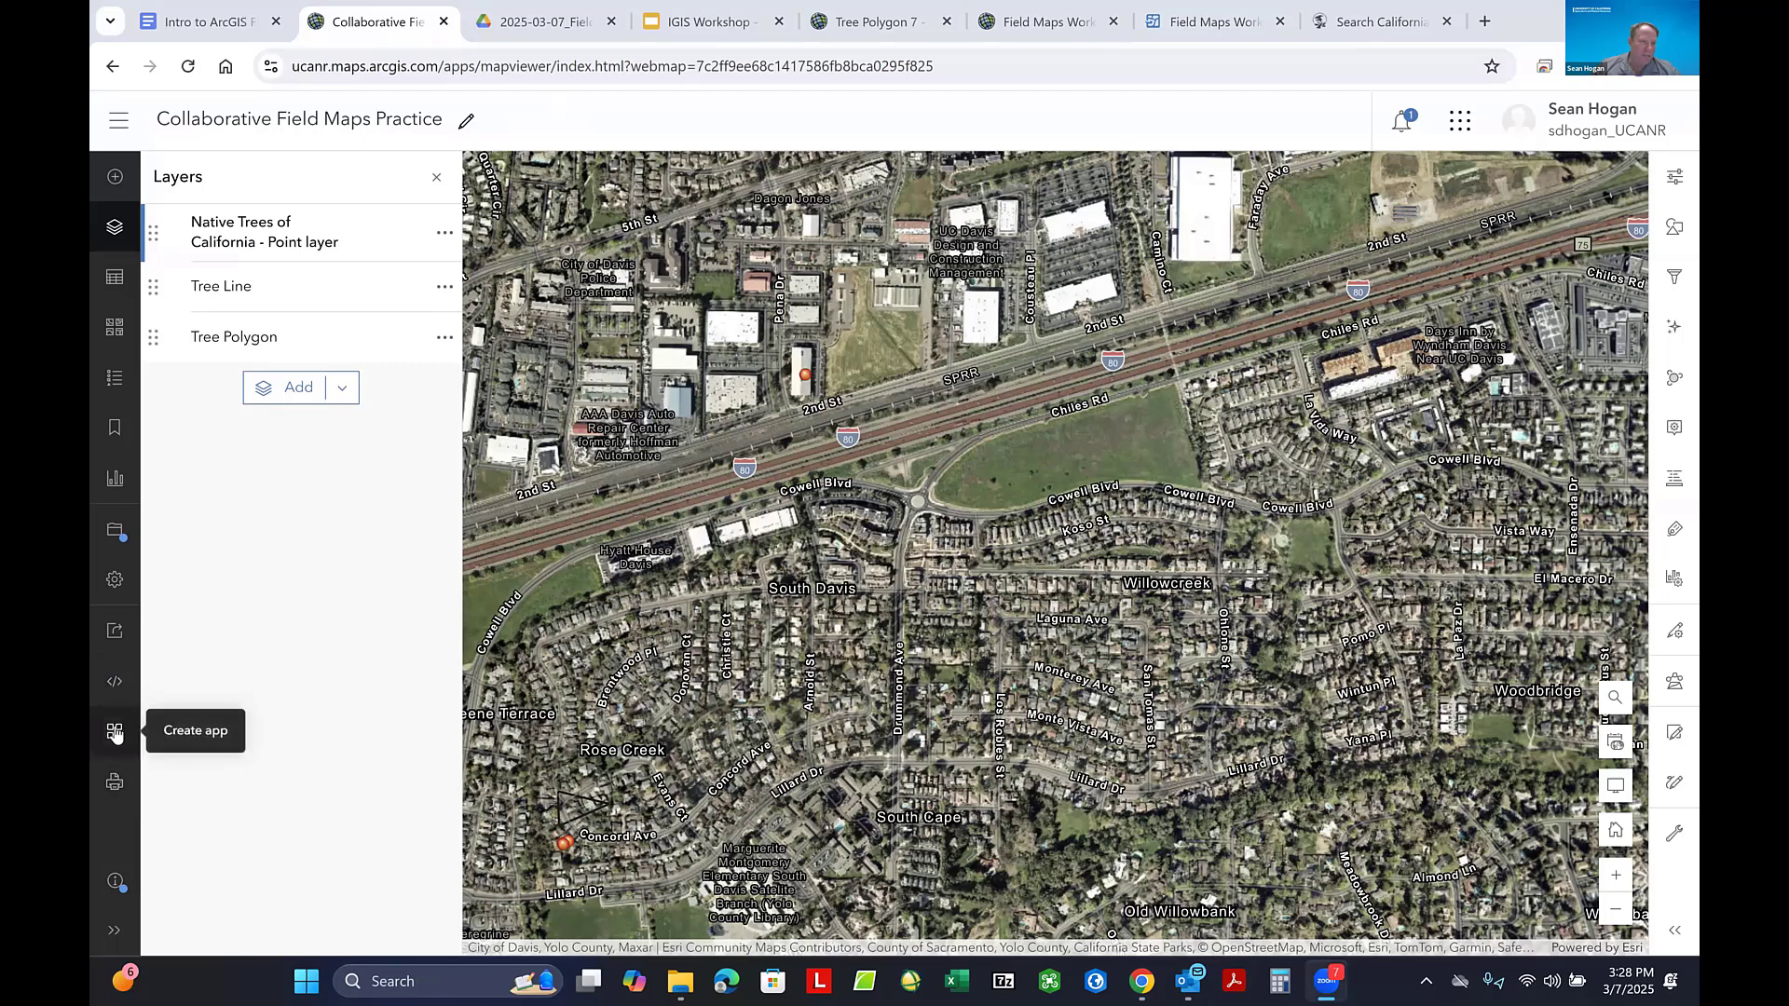
pyautogui.click(115, 639)
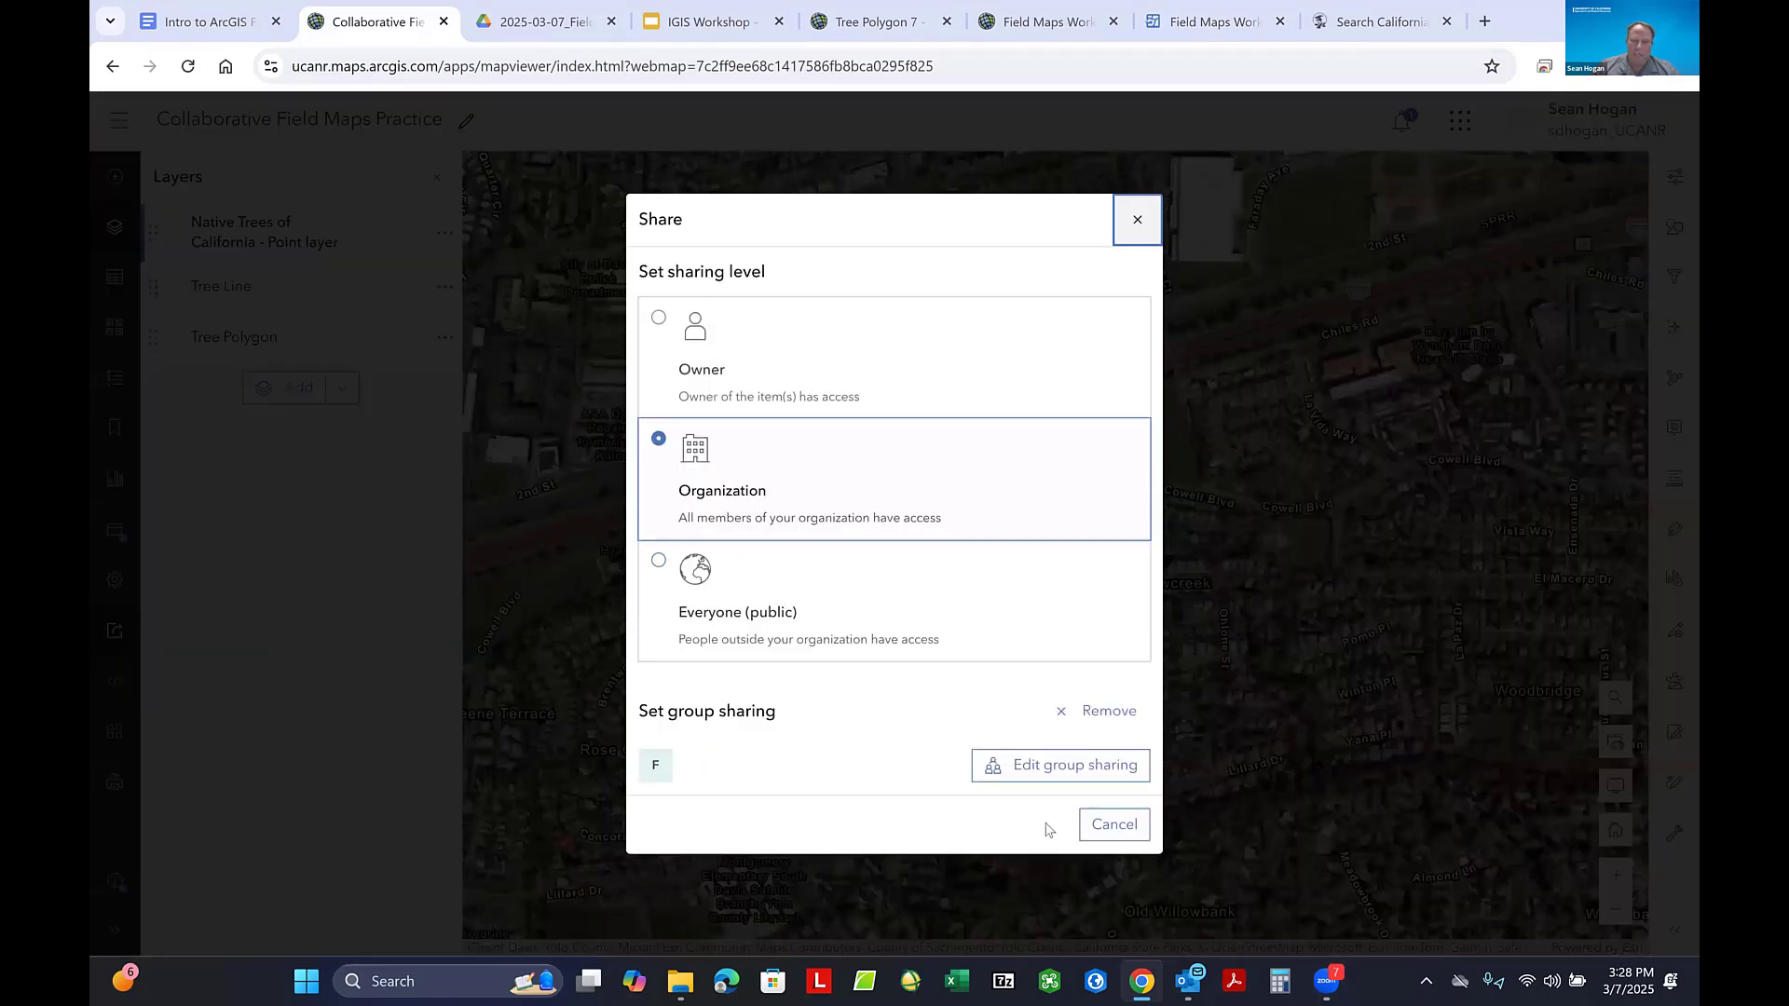
pyautogui.click(1108, 827)
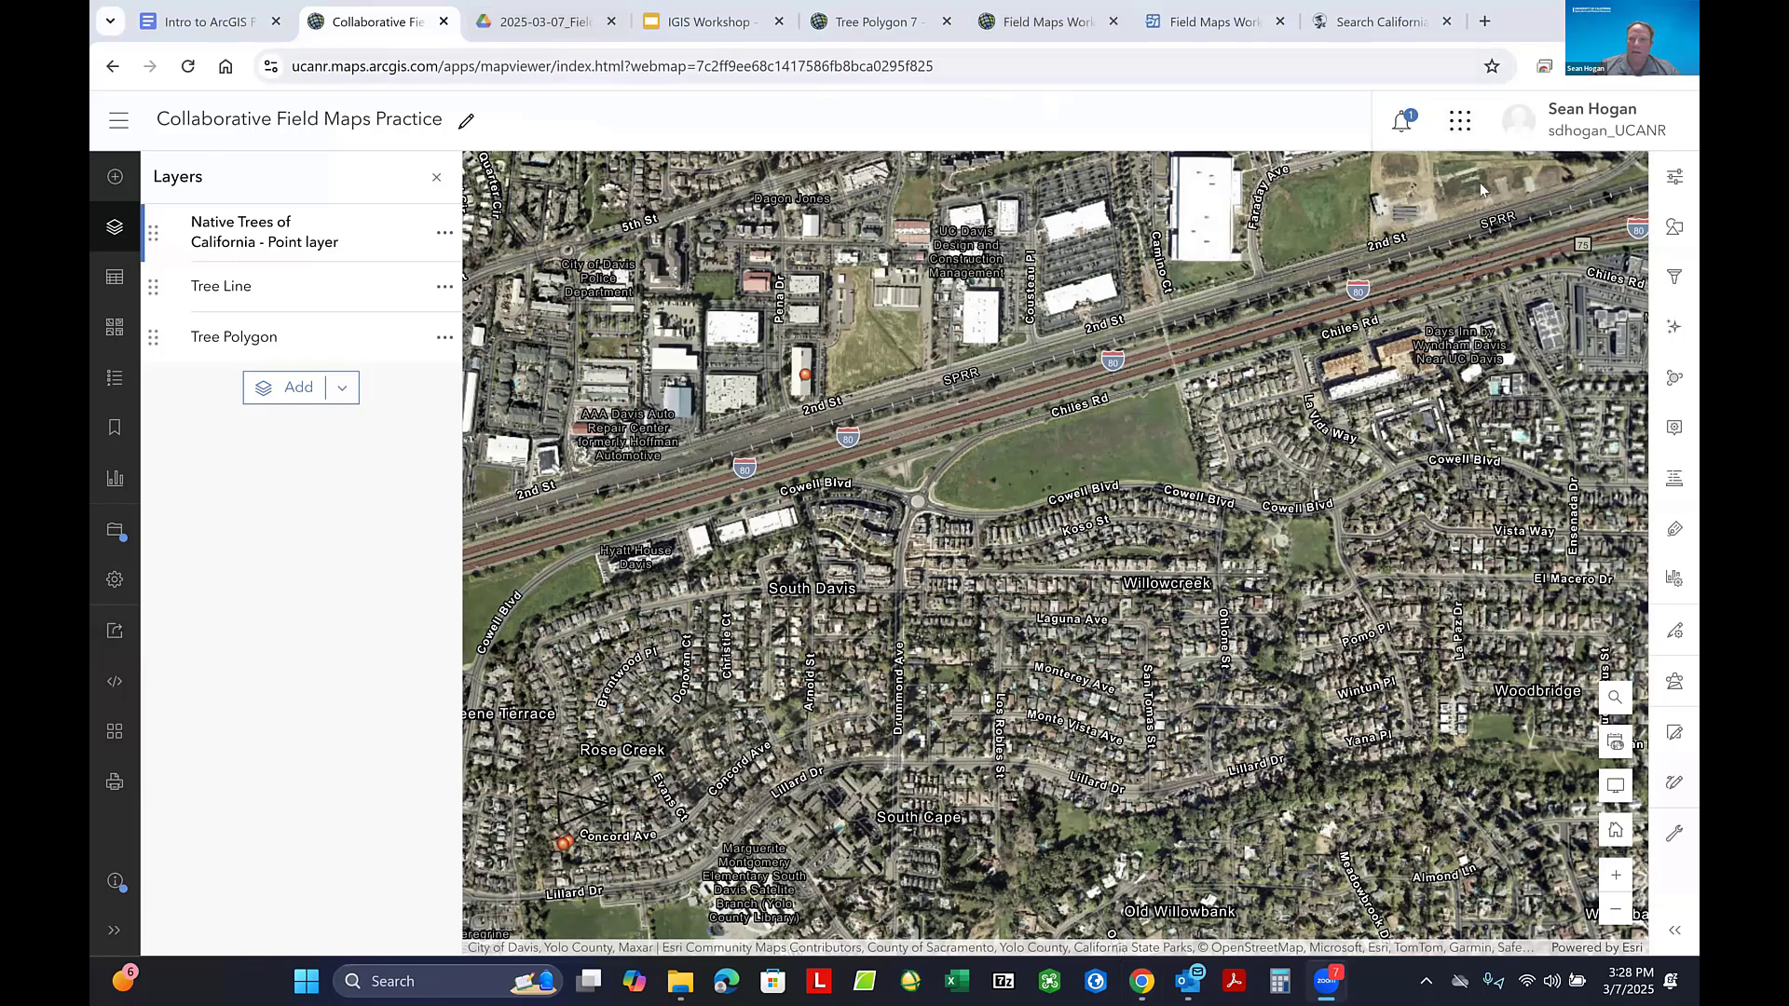
# - Open ArcGIS Online from the map and display the content of the whole organization
pyautogui.click(1458, 129)
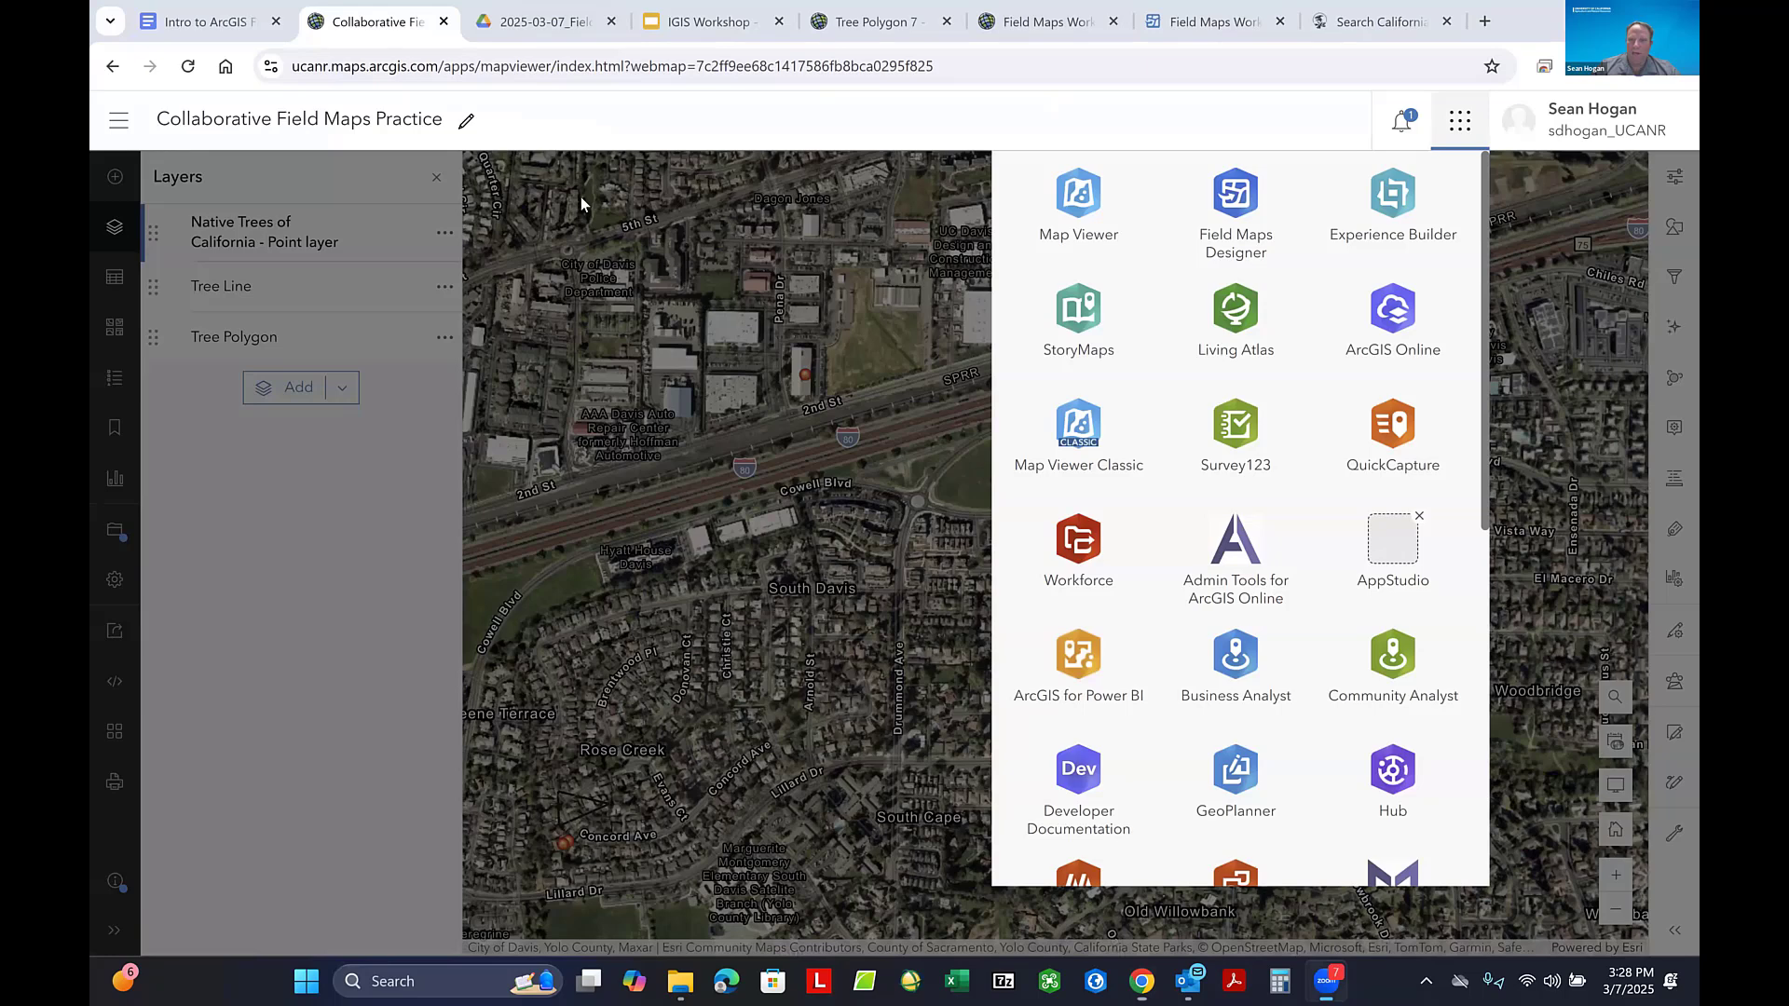
pyautogui.click(1414, 332)
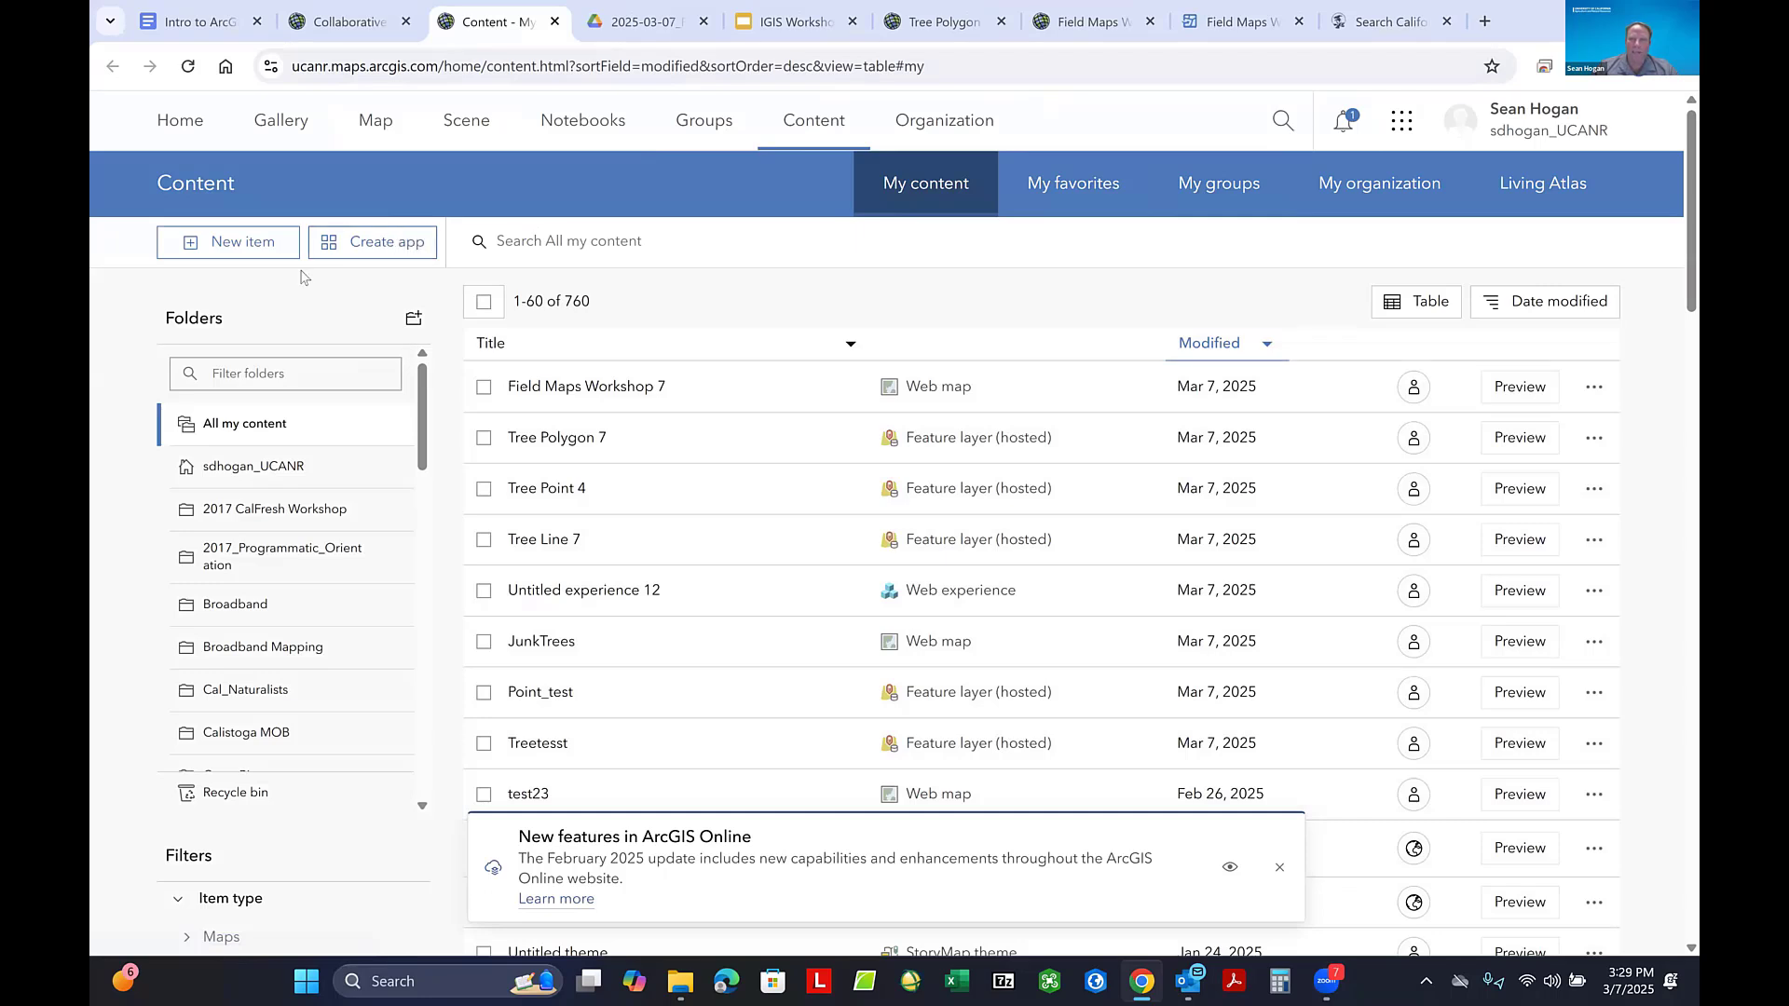
pyautogui.click(1396, 195)
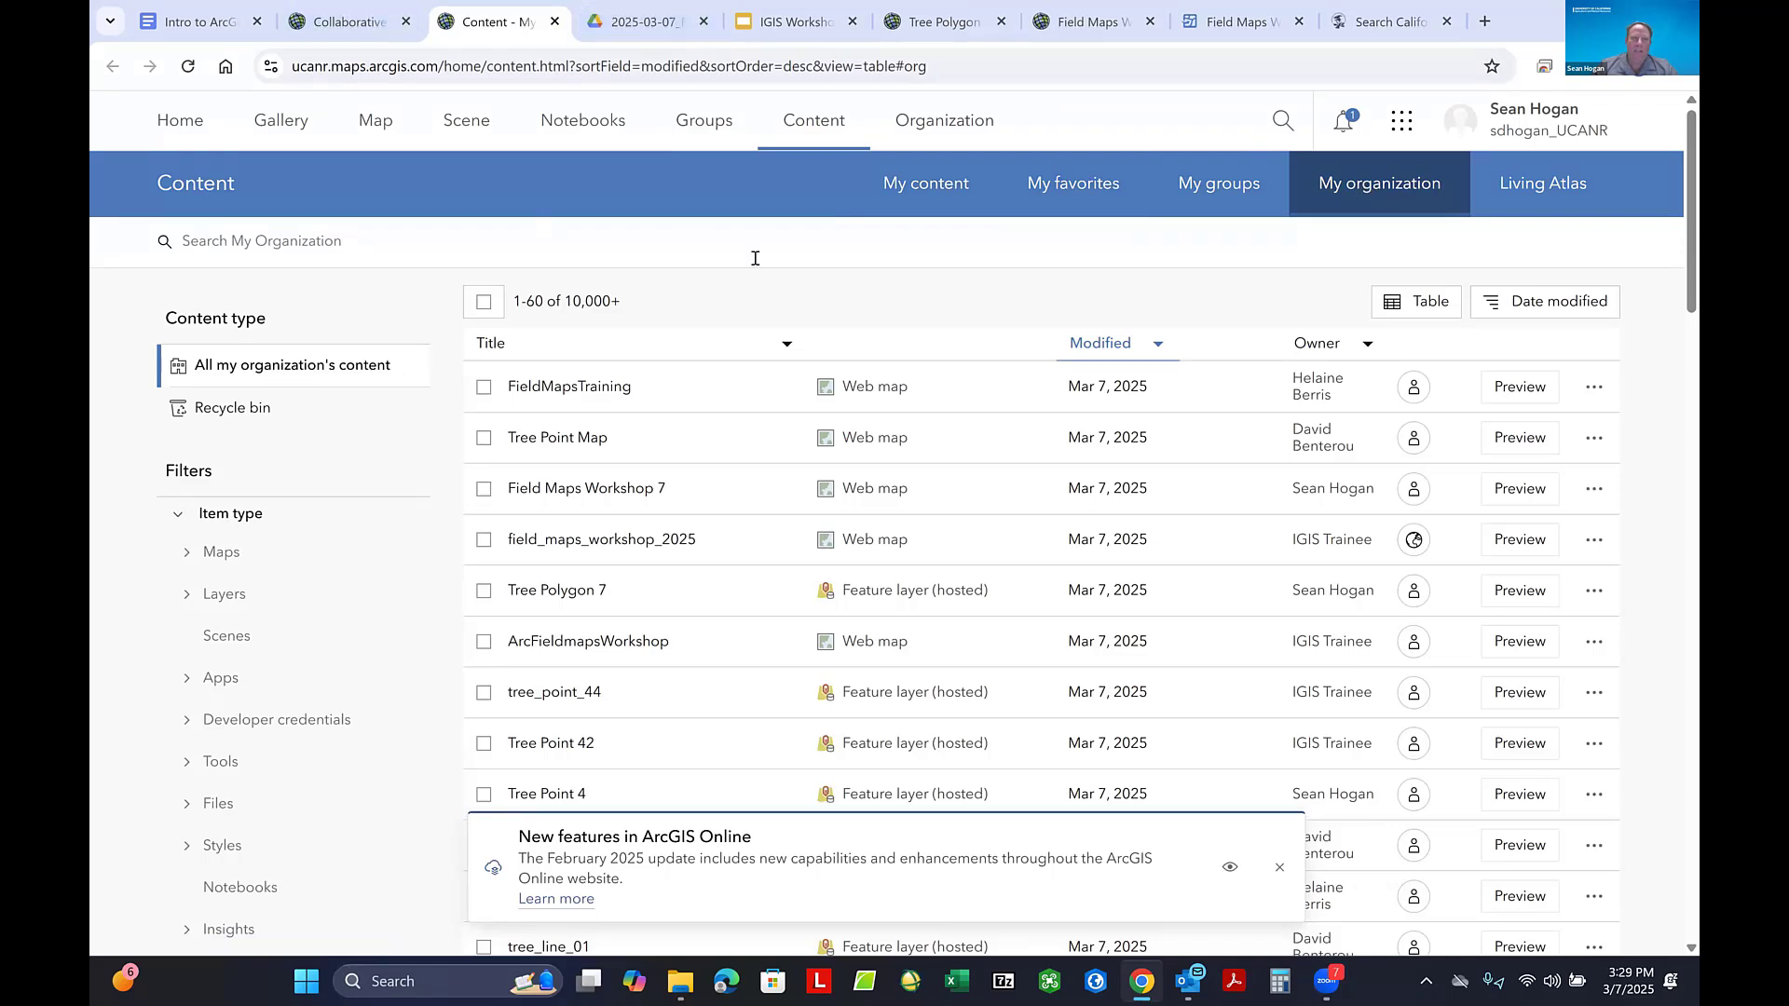
# - Search the organization's content for Collaborative and compare the results with the title of the open practice map
pyautogui.click(455, 240)
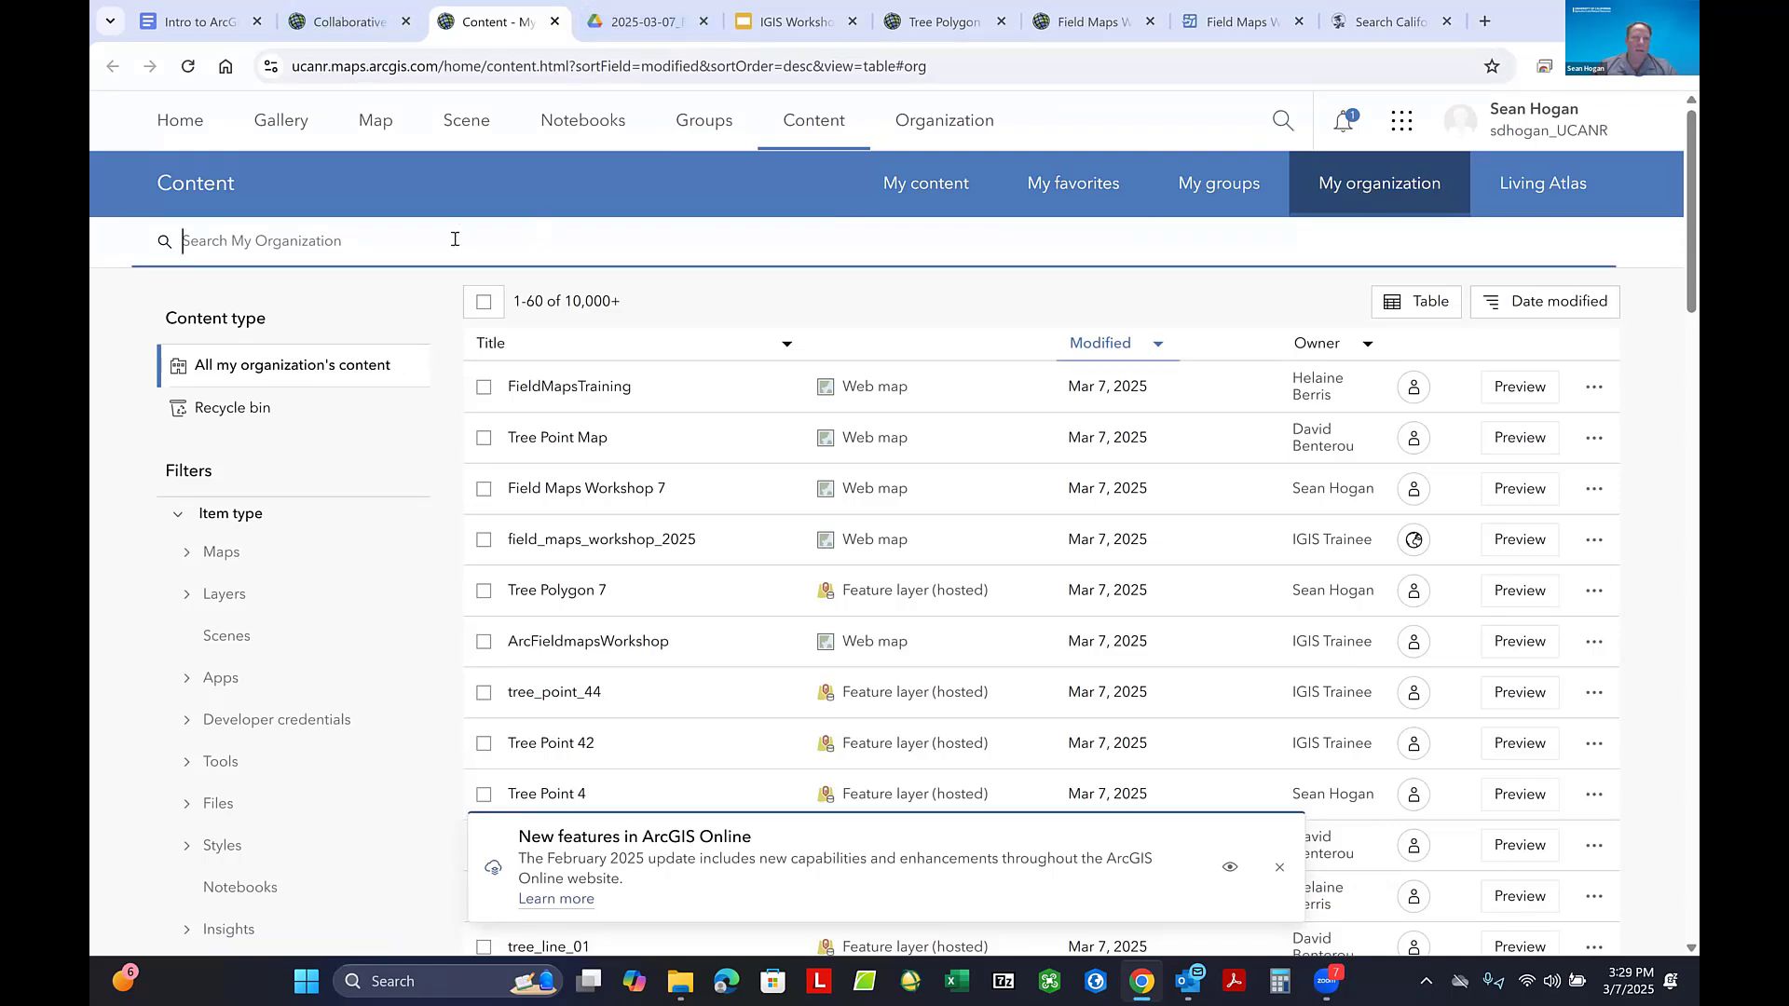
pyautogui.write('Co')
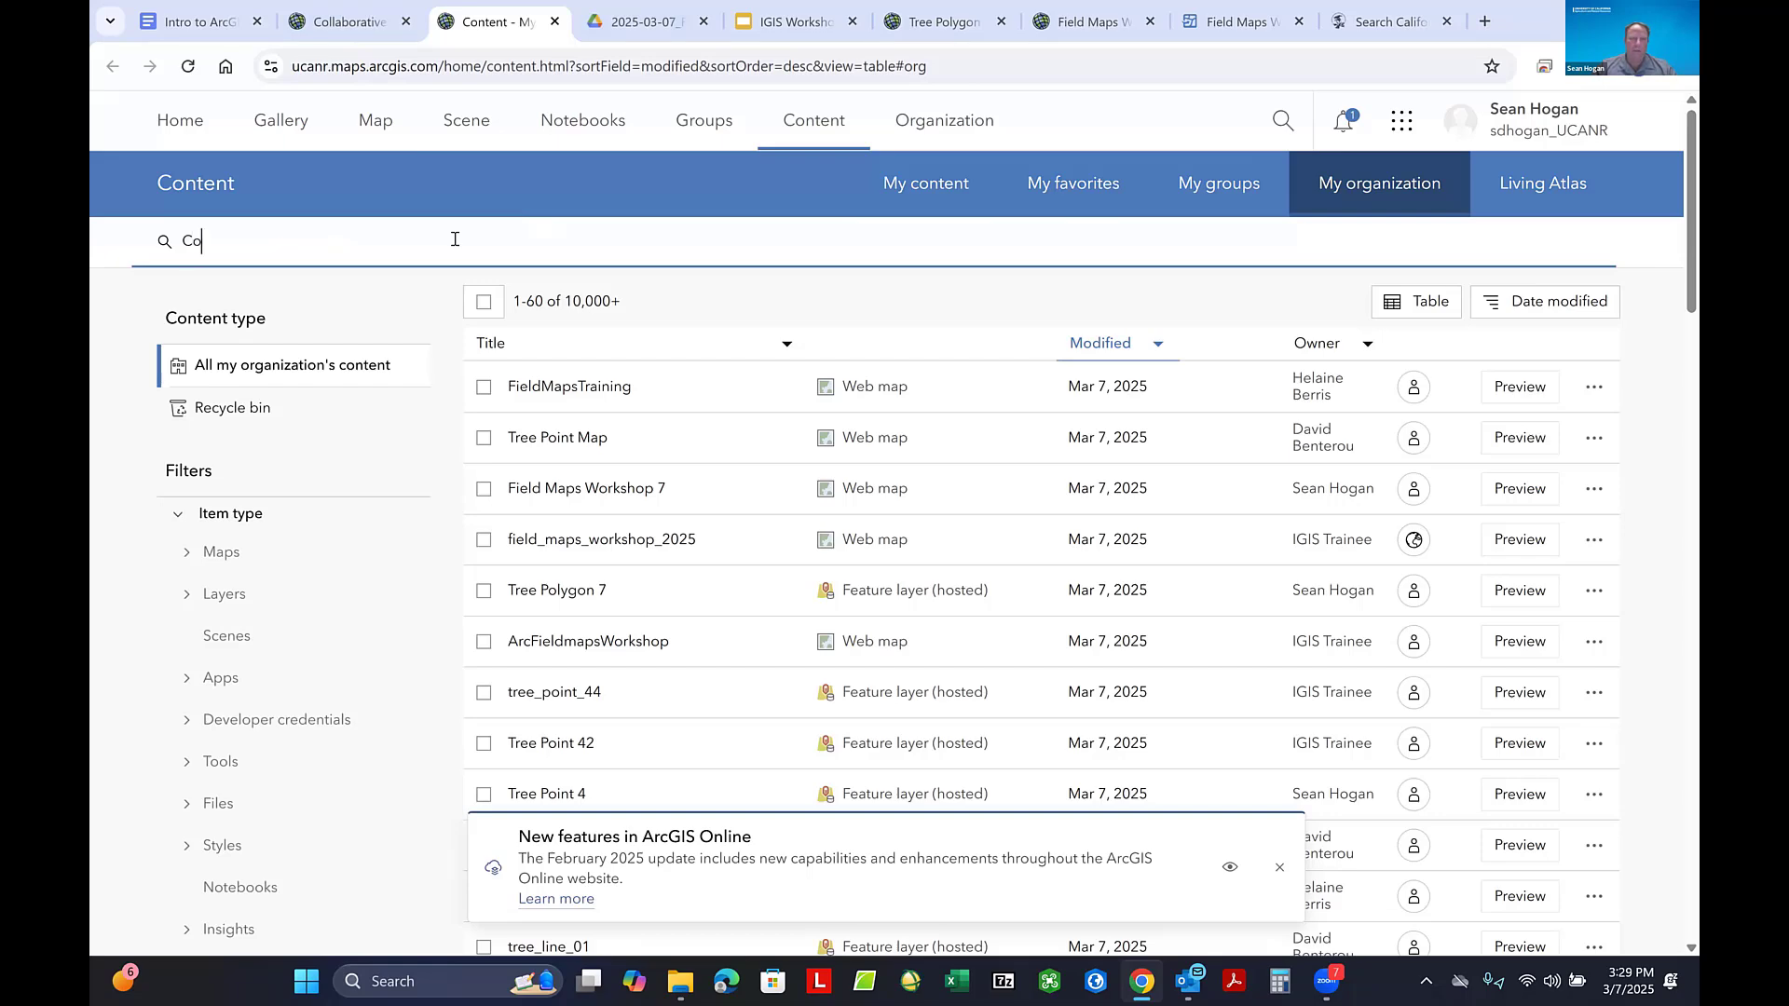
pyautogui.write('llaborative')
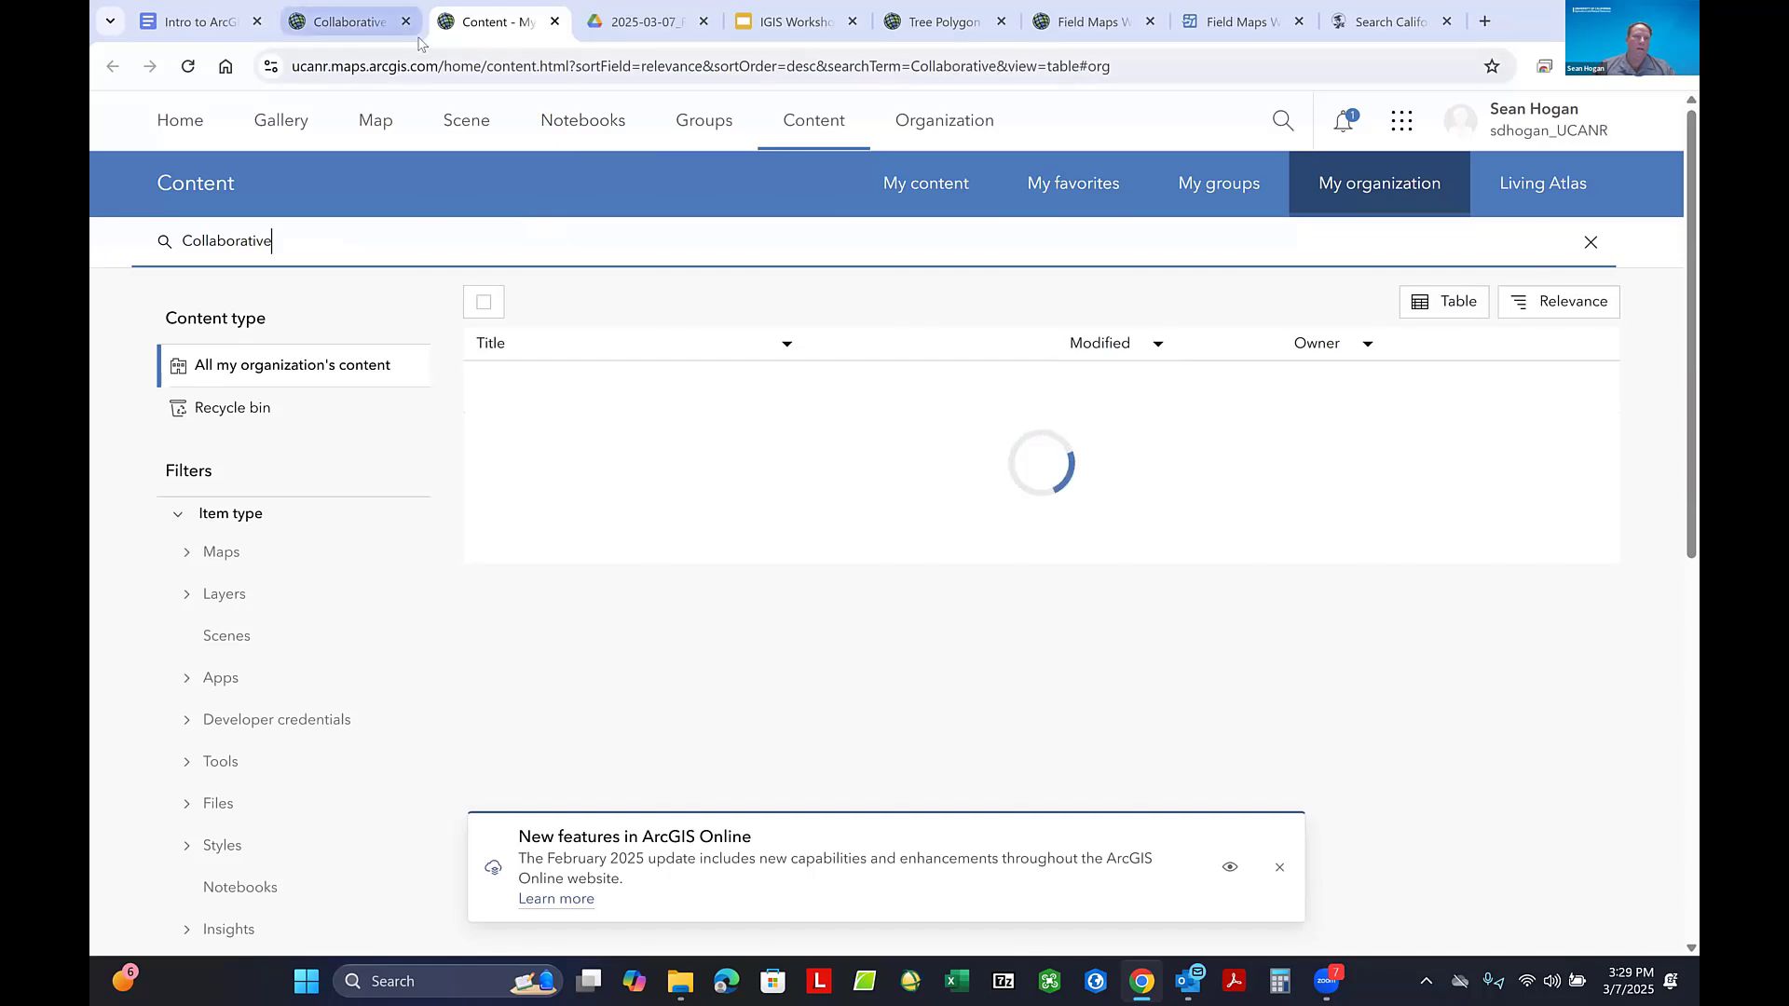
pyautogui.click(335, 30)
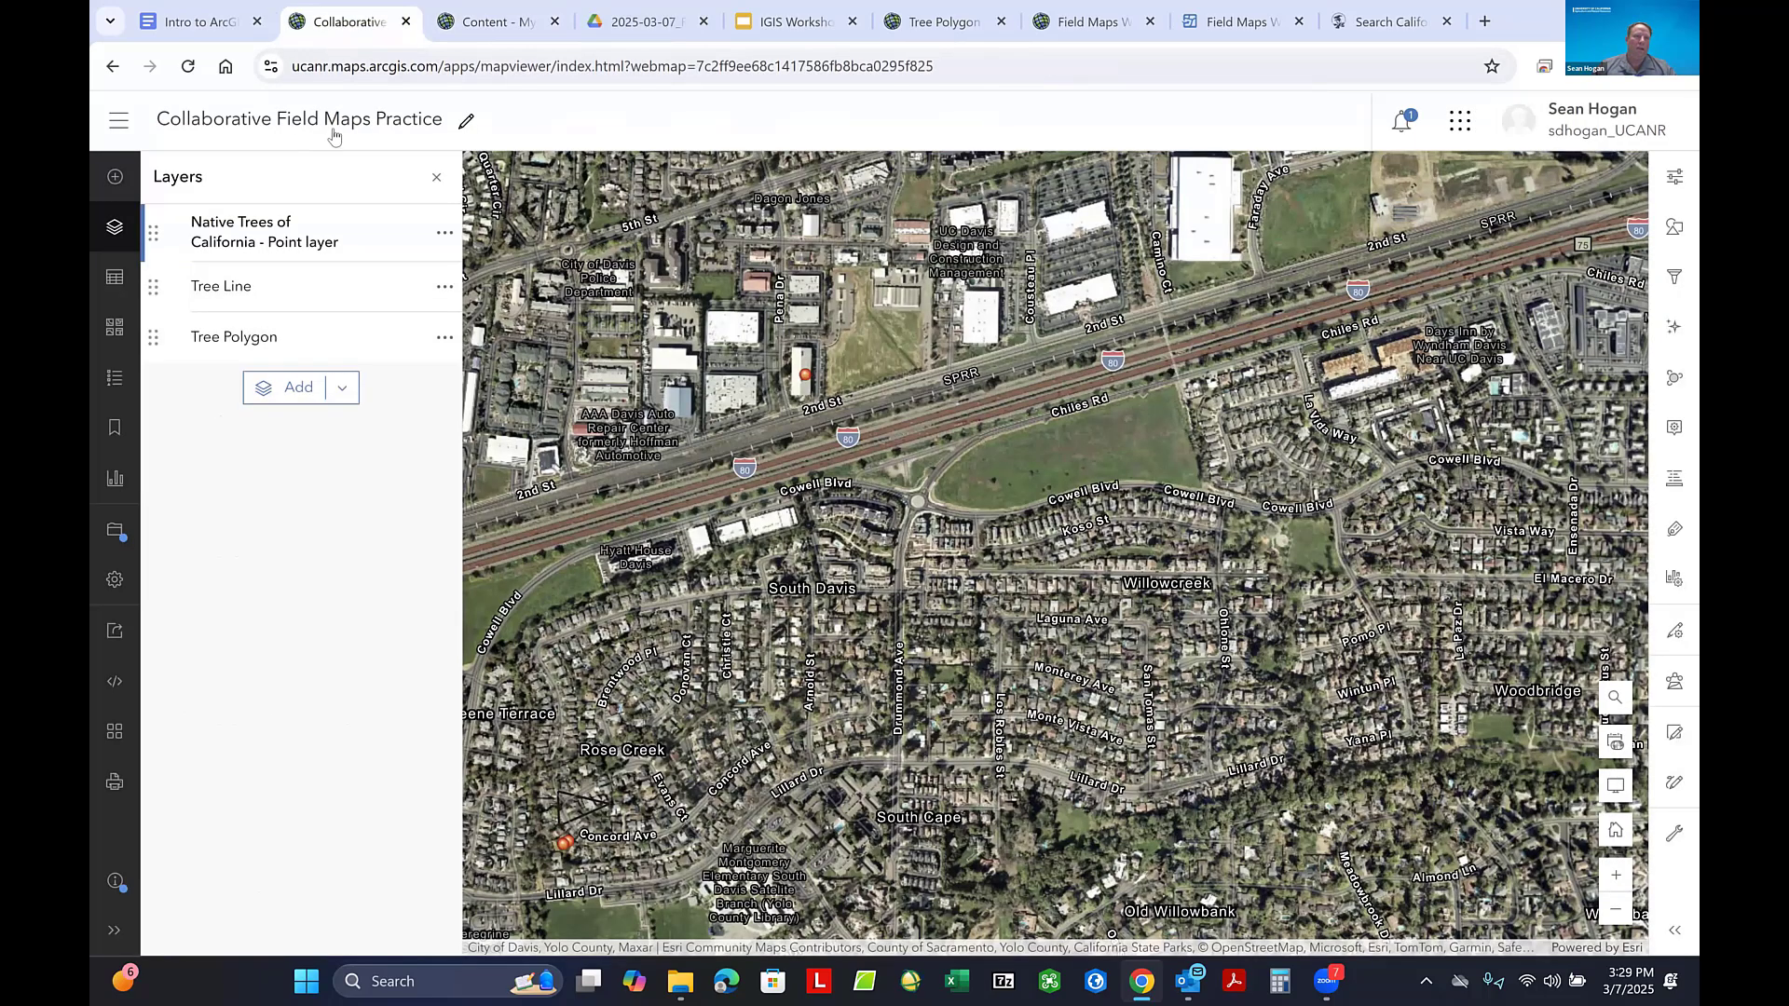
pyautogui.click(494, 30)
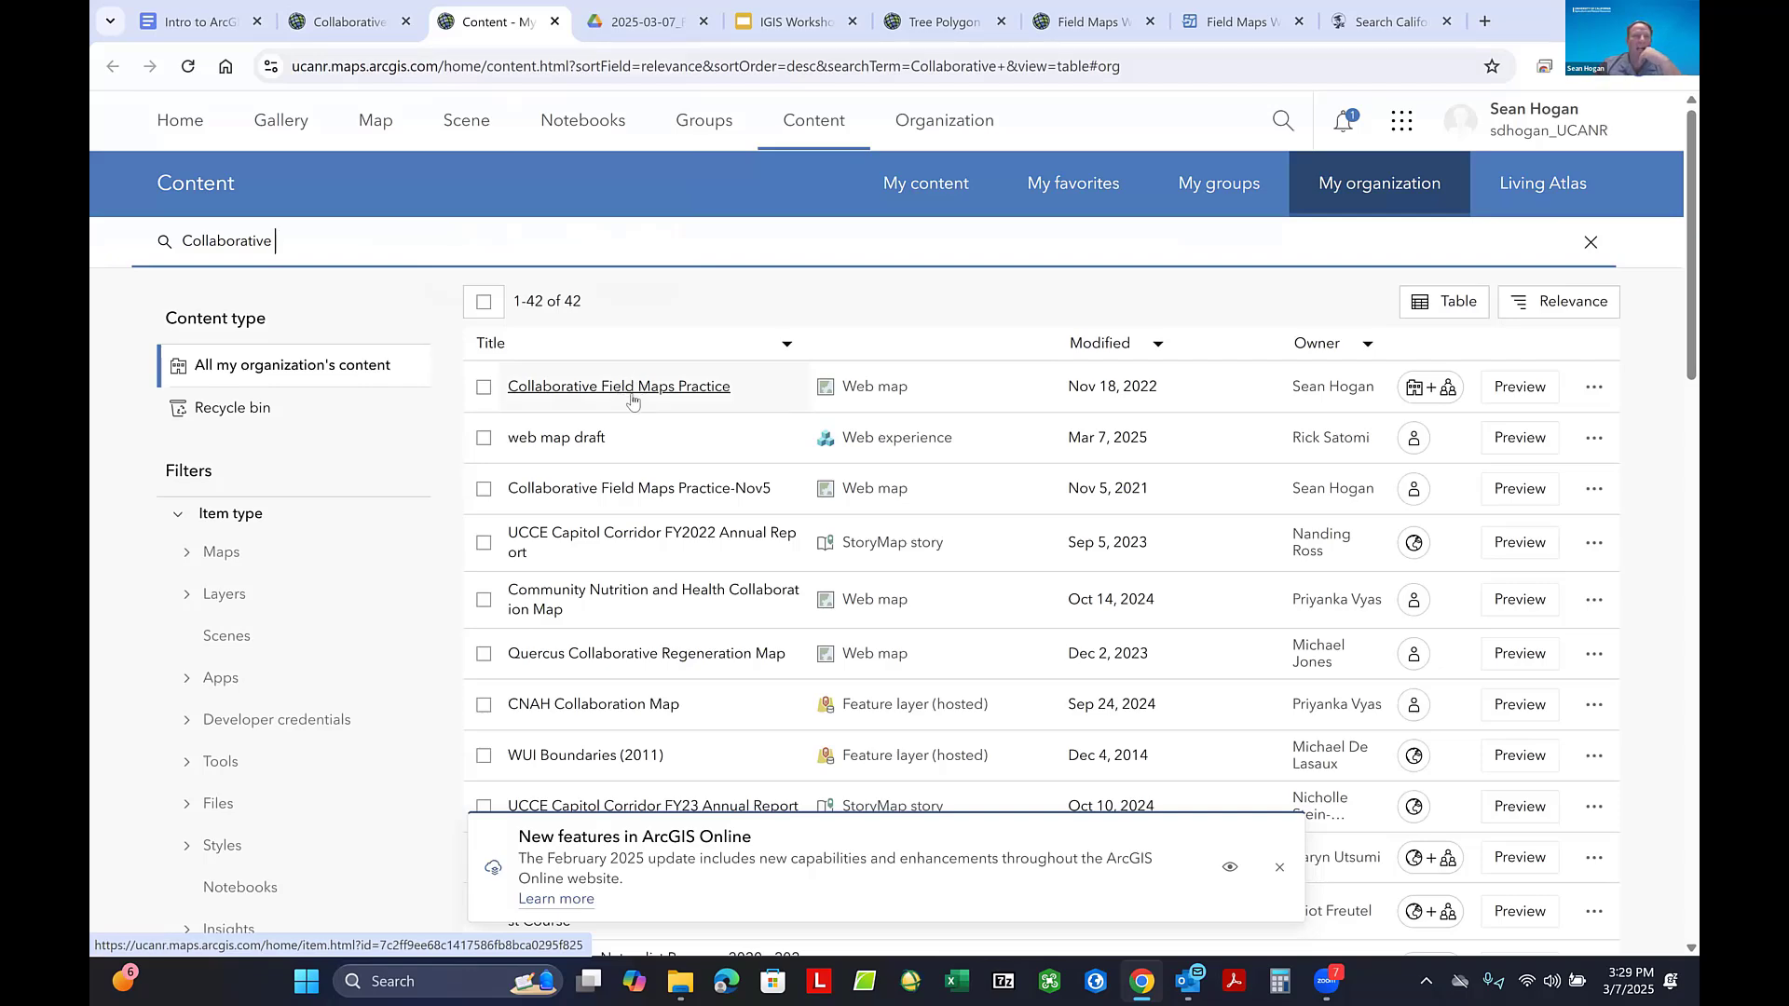
# - Return to the Collaborative Field Maps Practice map, survey the tree points across California and inspect the point southeast of Fresno
pyautogui.click(388, 11)
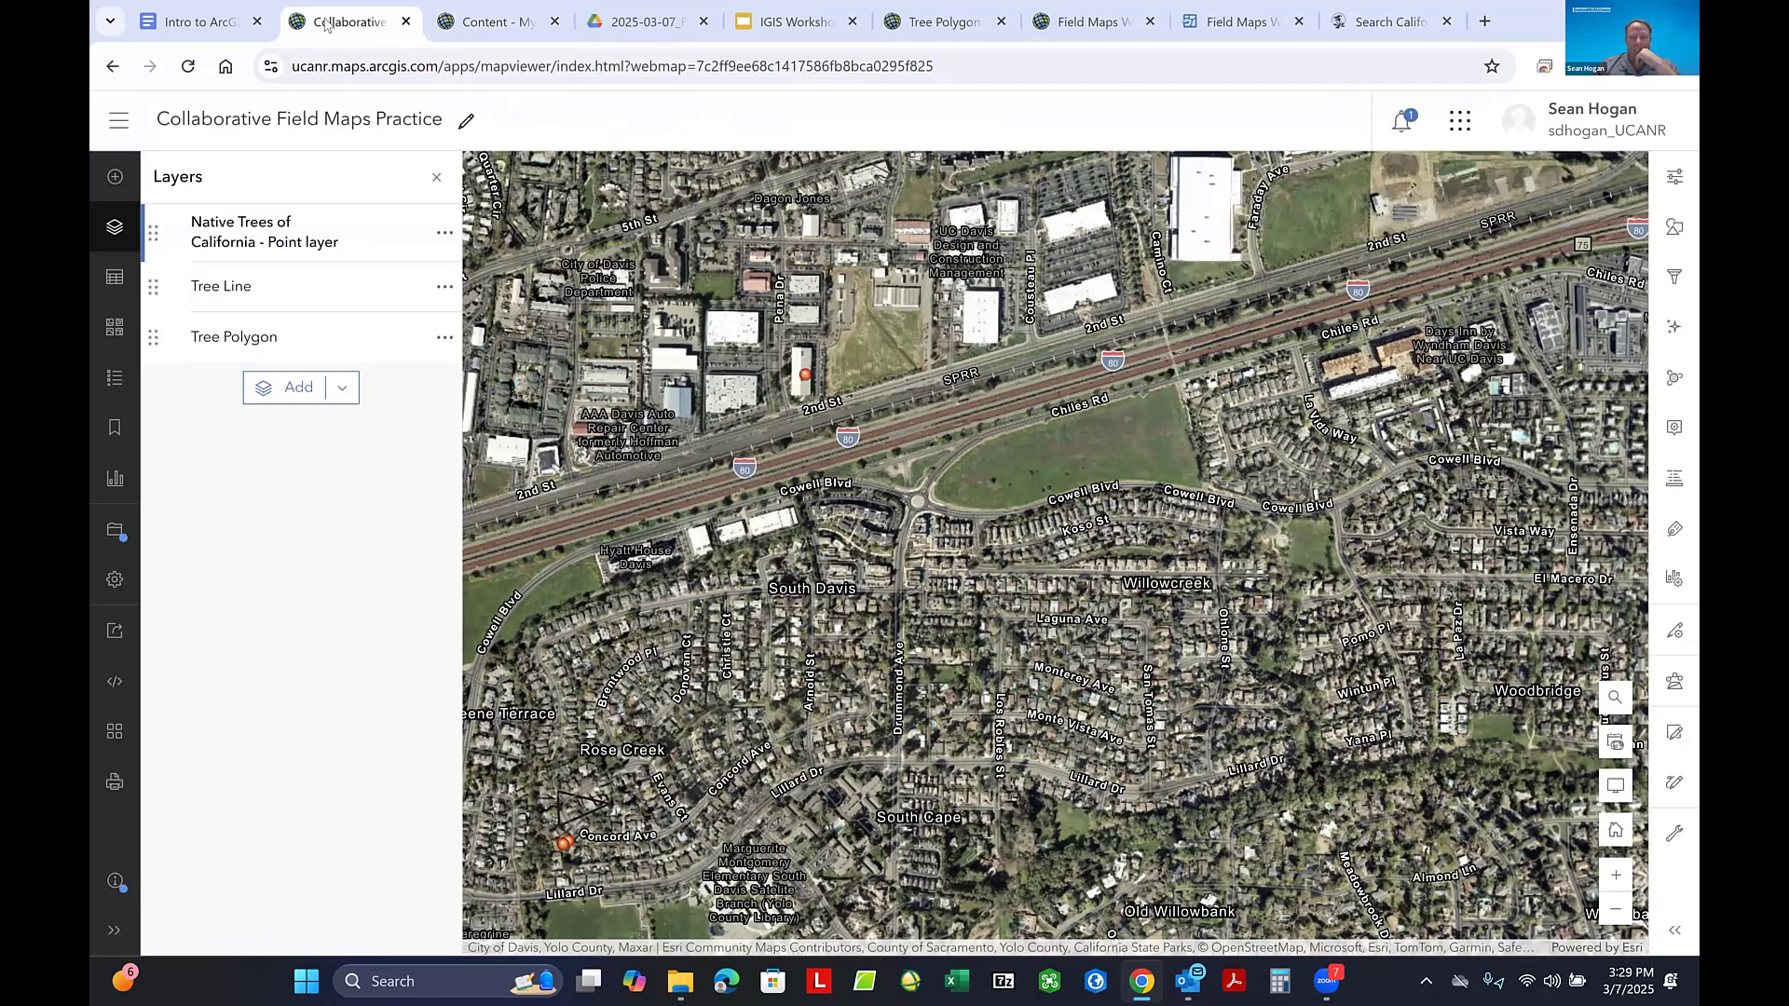
pyautogui.scroll(-4, 940, 431)
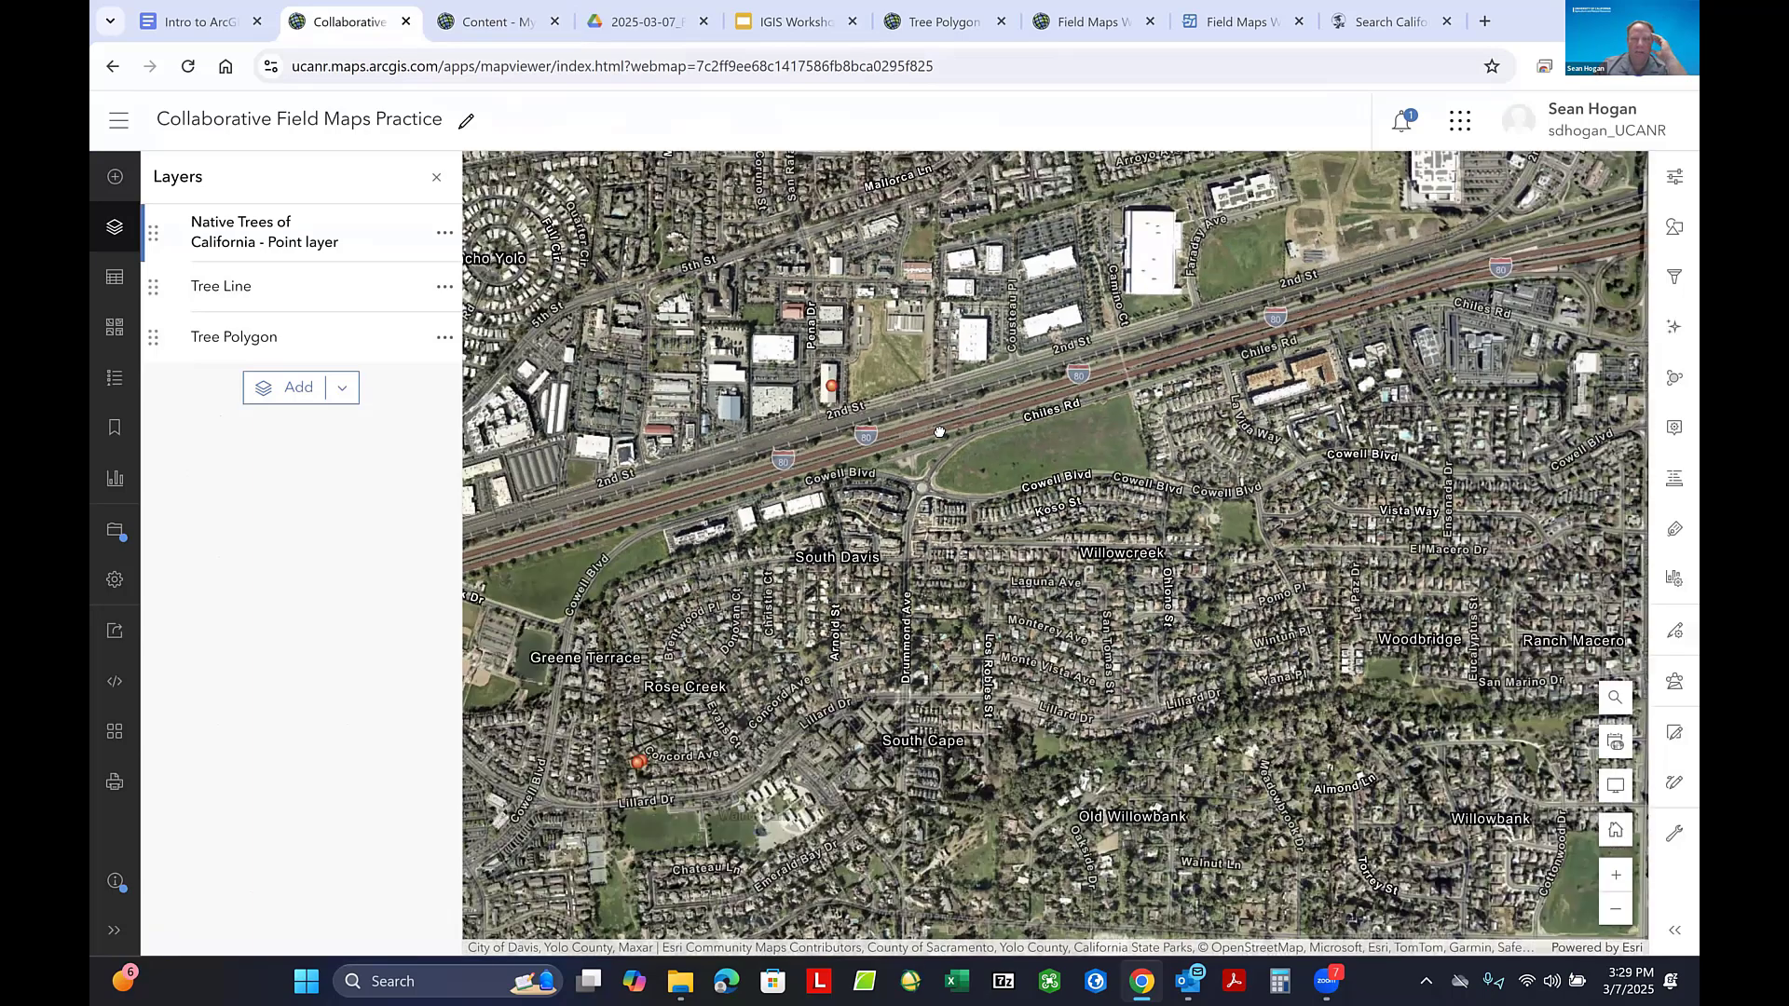
pyautogui.scroll(-5, 939, 431)
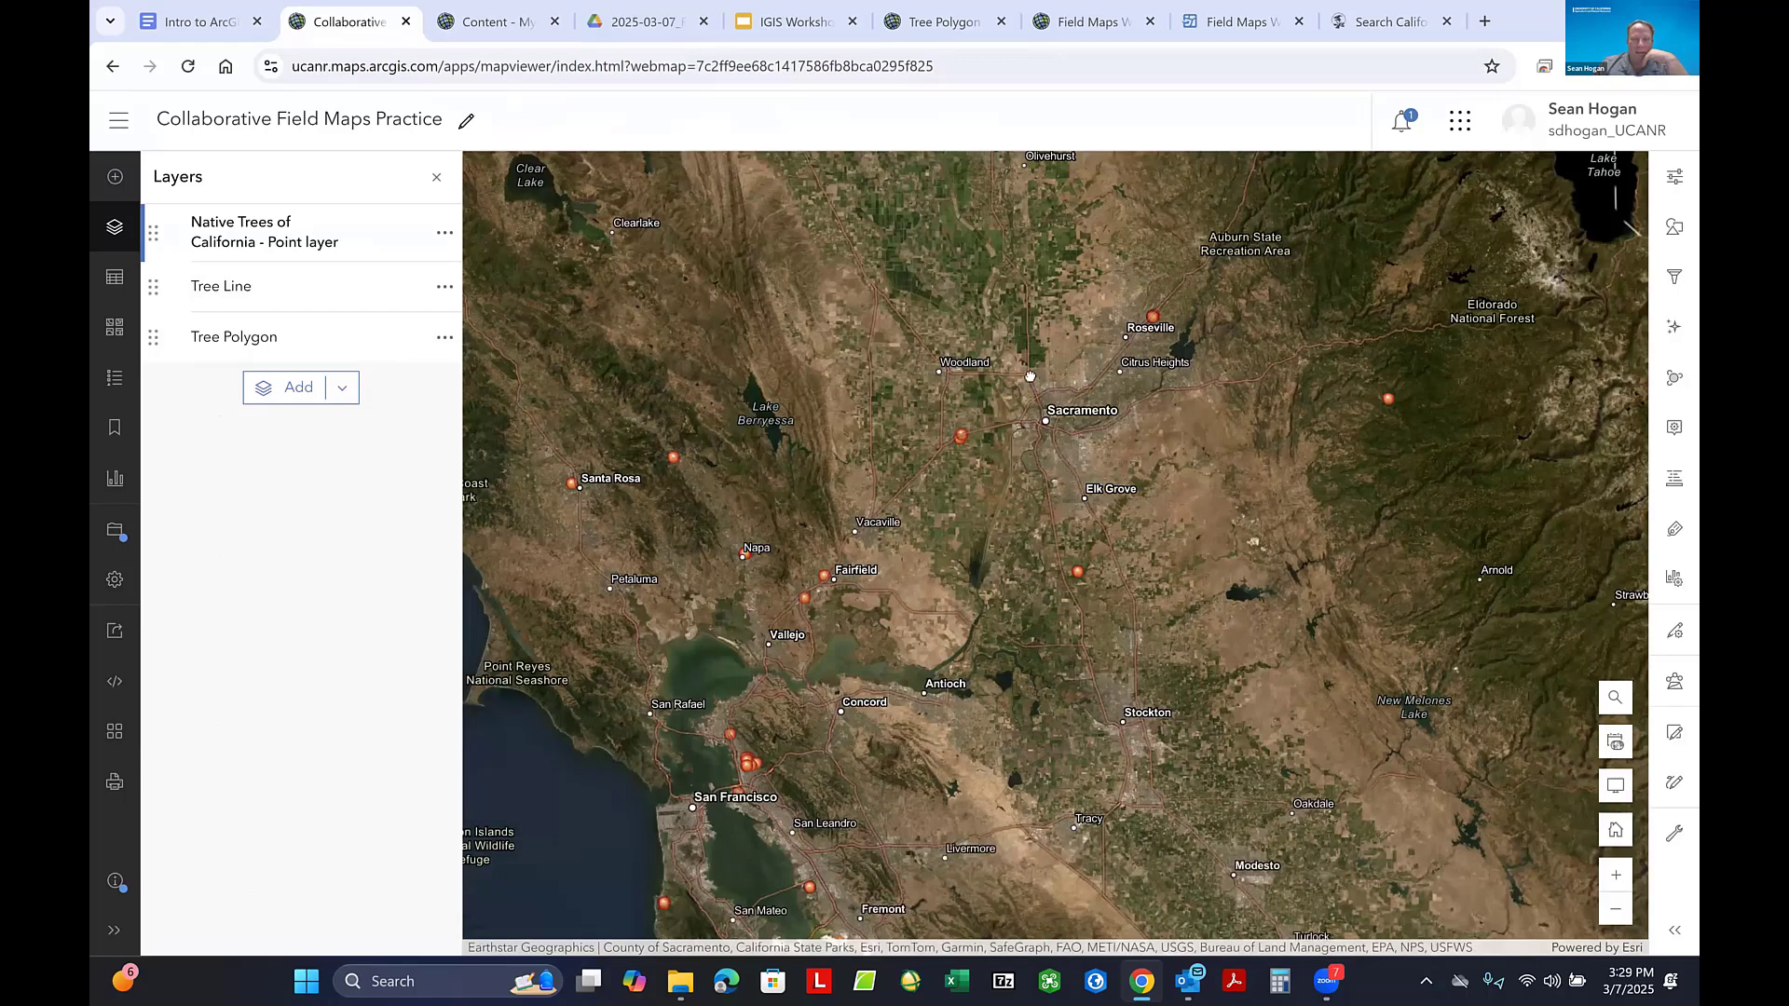
pyautogui.scroll(-2, 1031, 385)
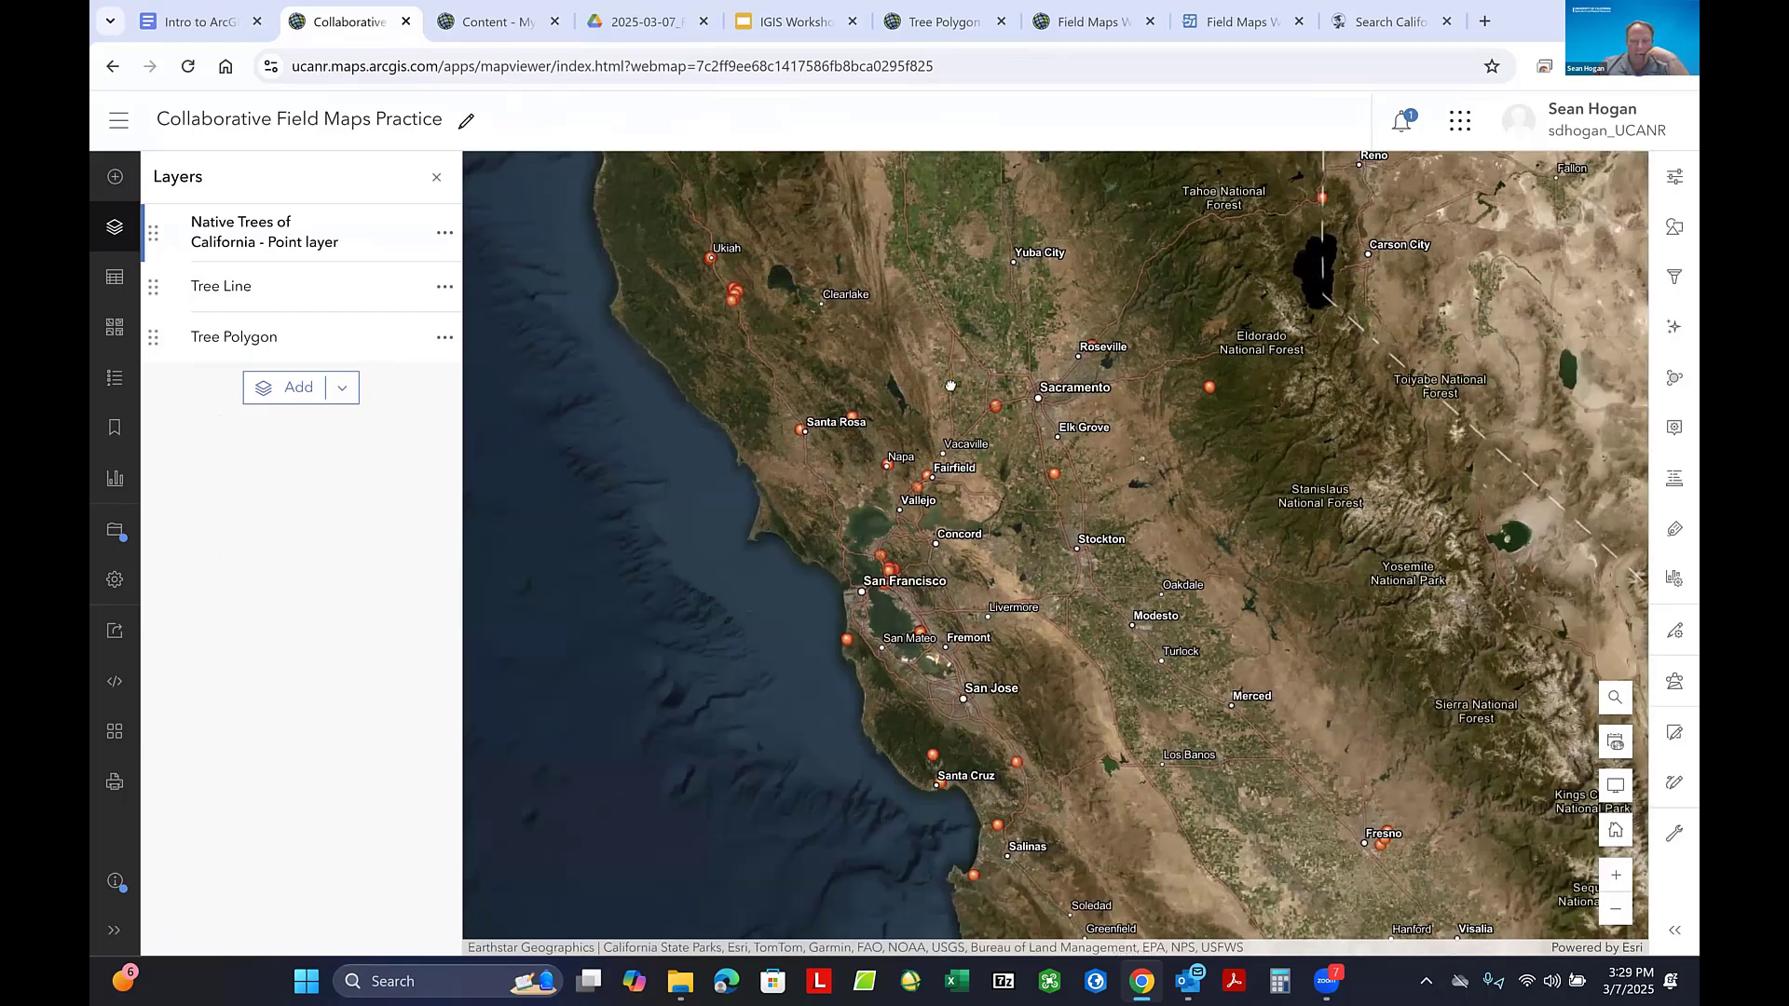
pyautogui.scroll(-3, 951, 386)
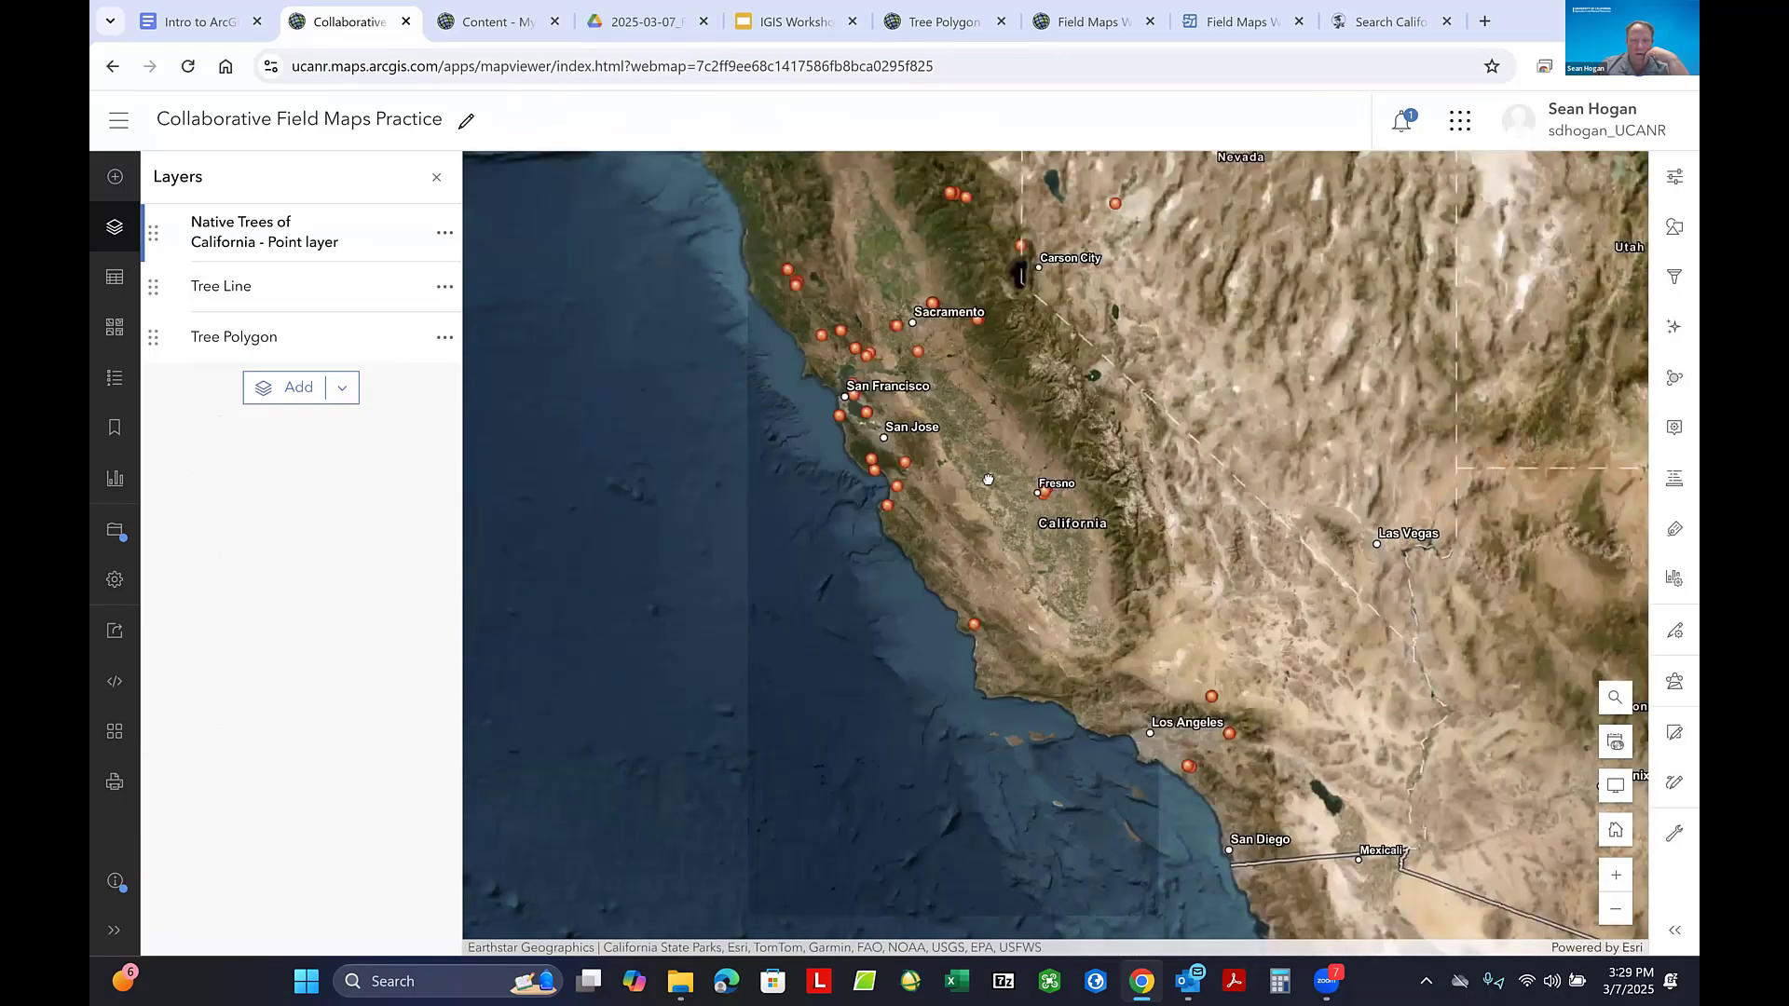
pyautogui.scroll(5, 989, 479)
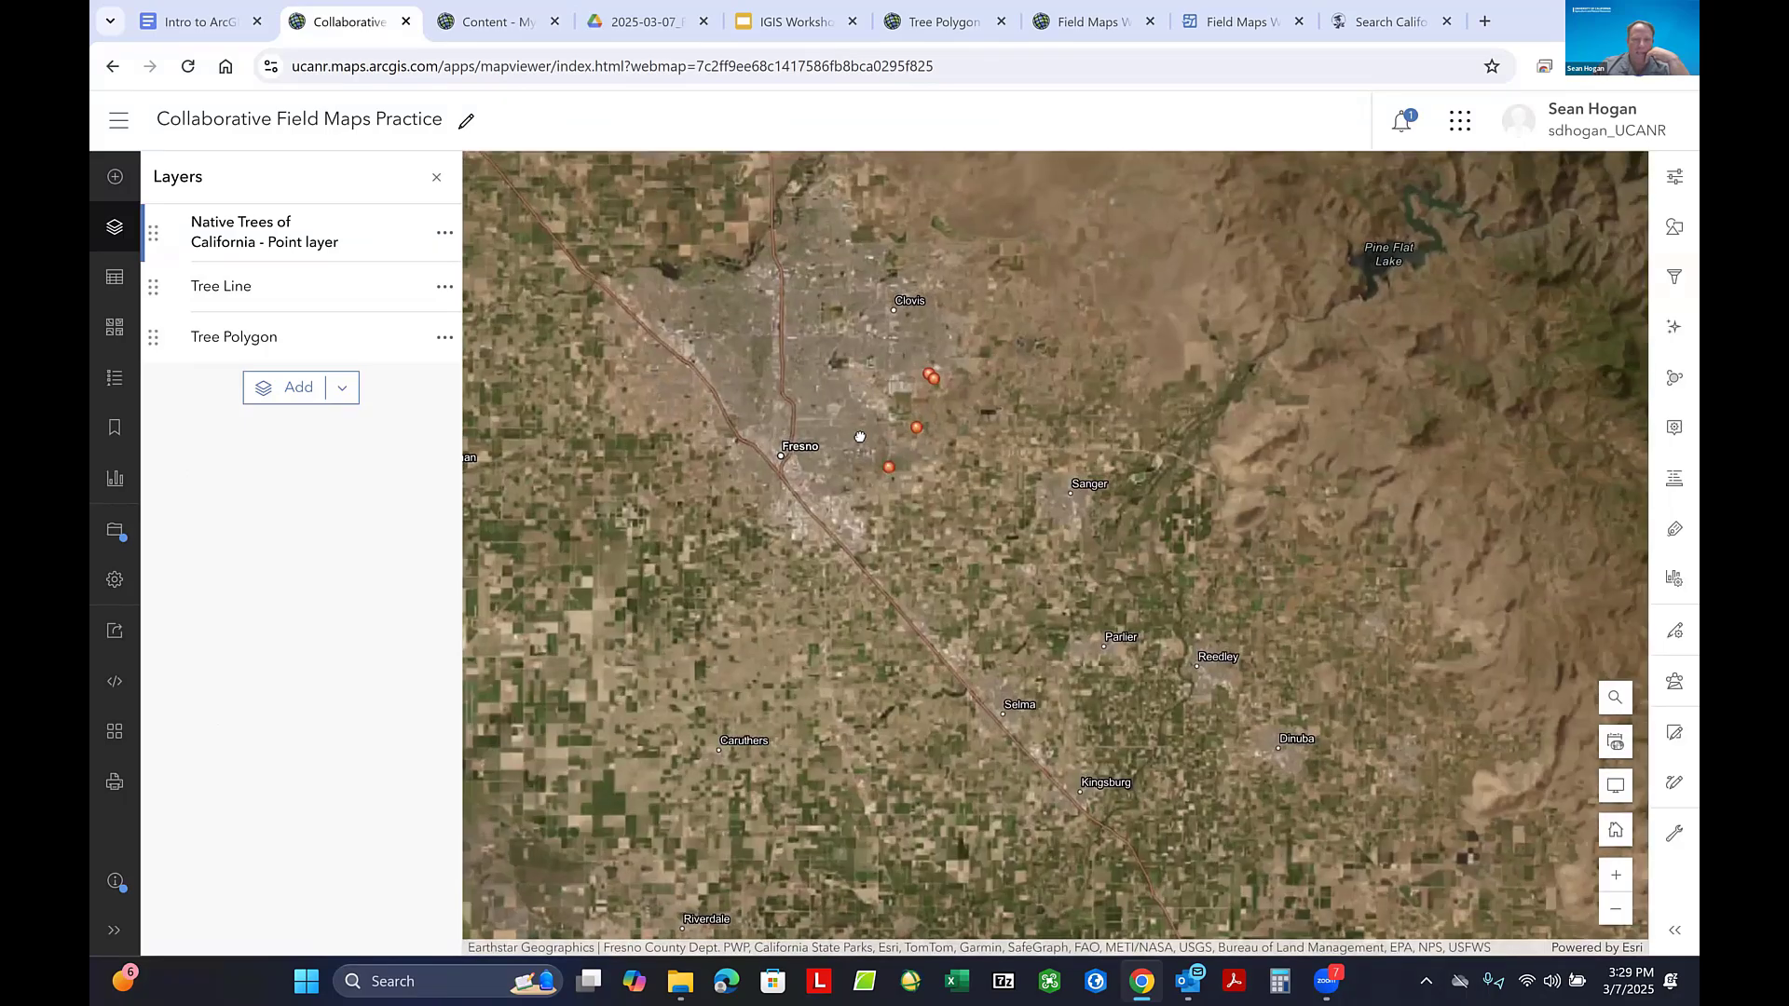
pyautogui.scroll(2, 860, 437)
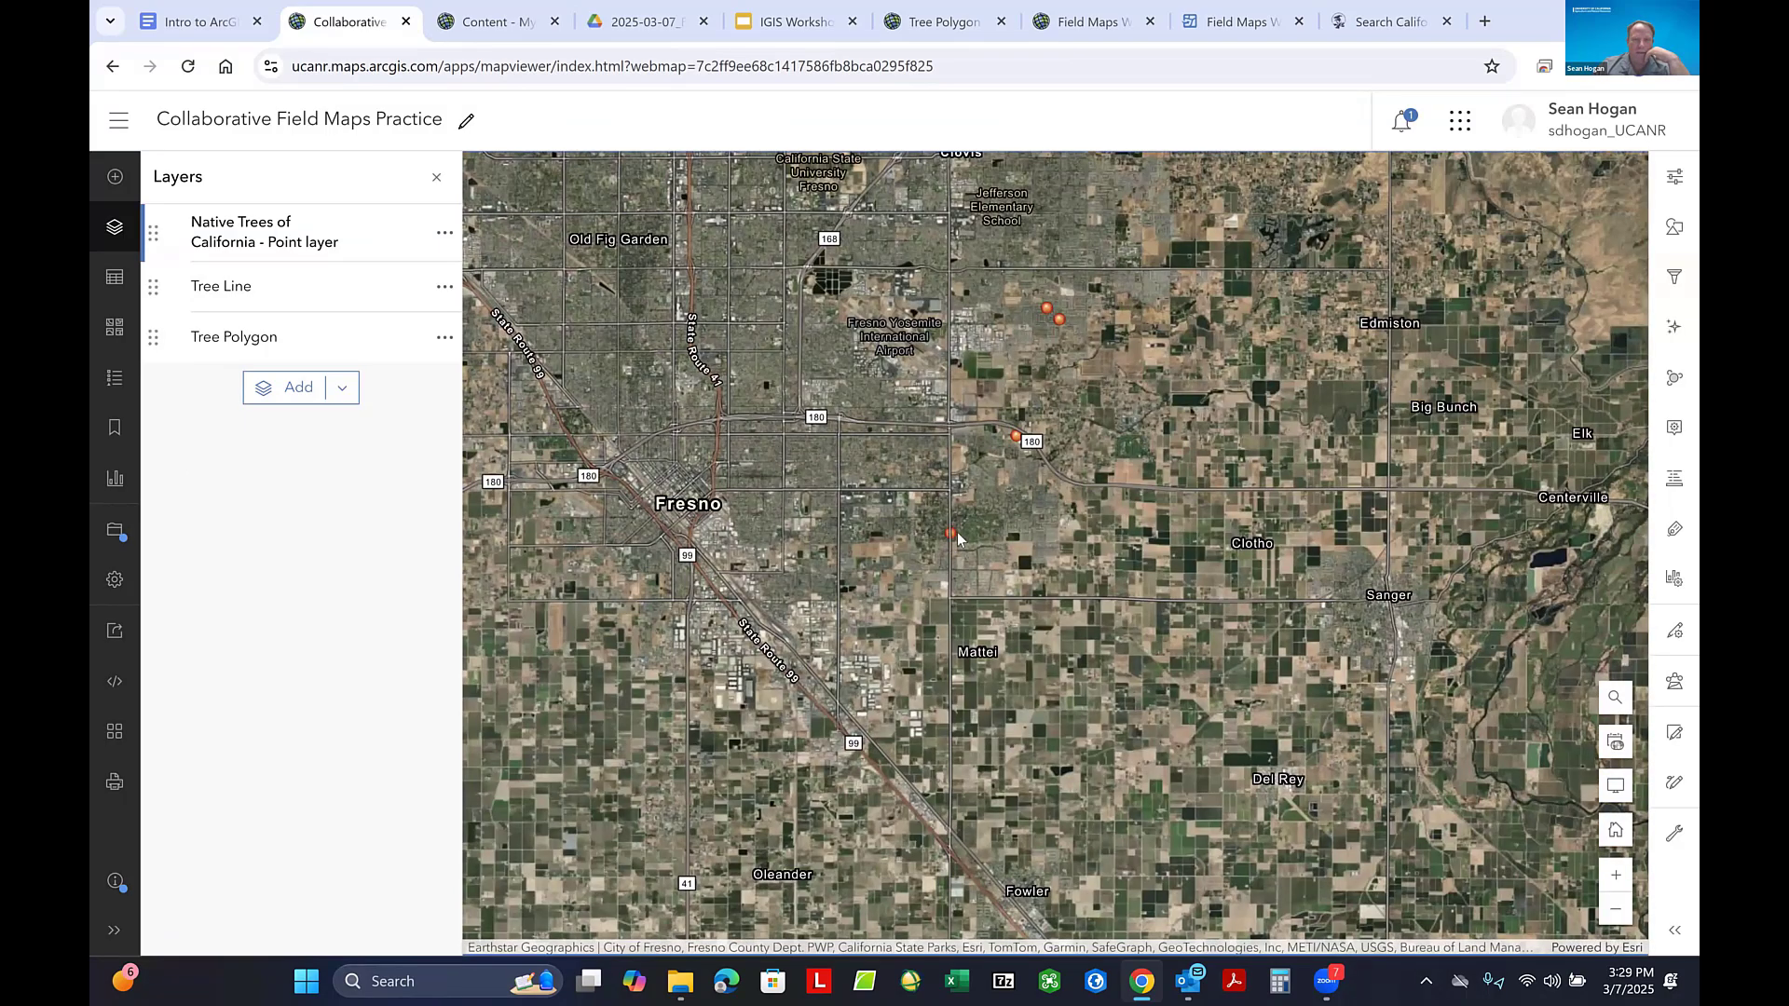
pyautogui.click(952, 535)
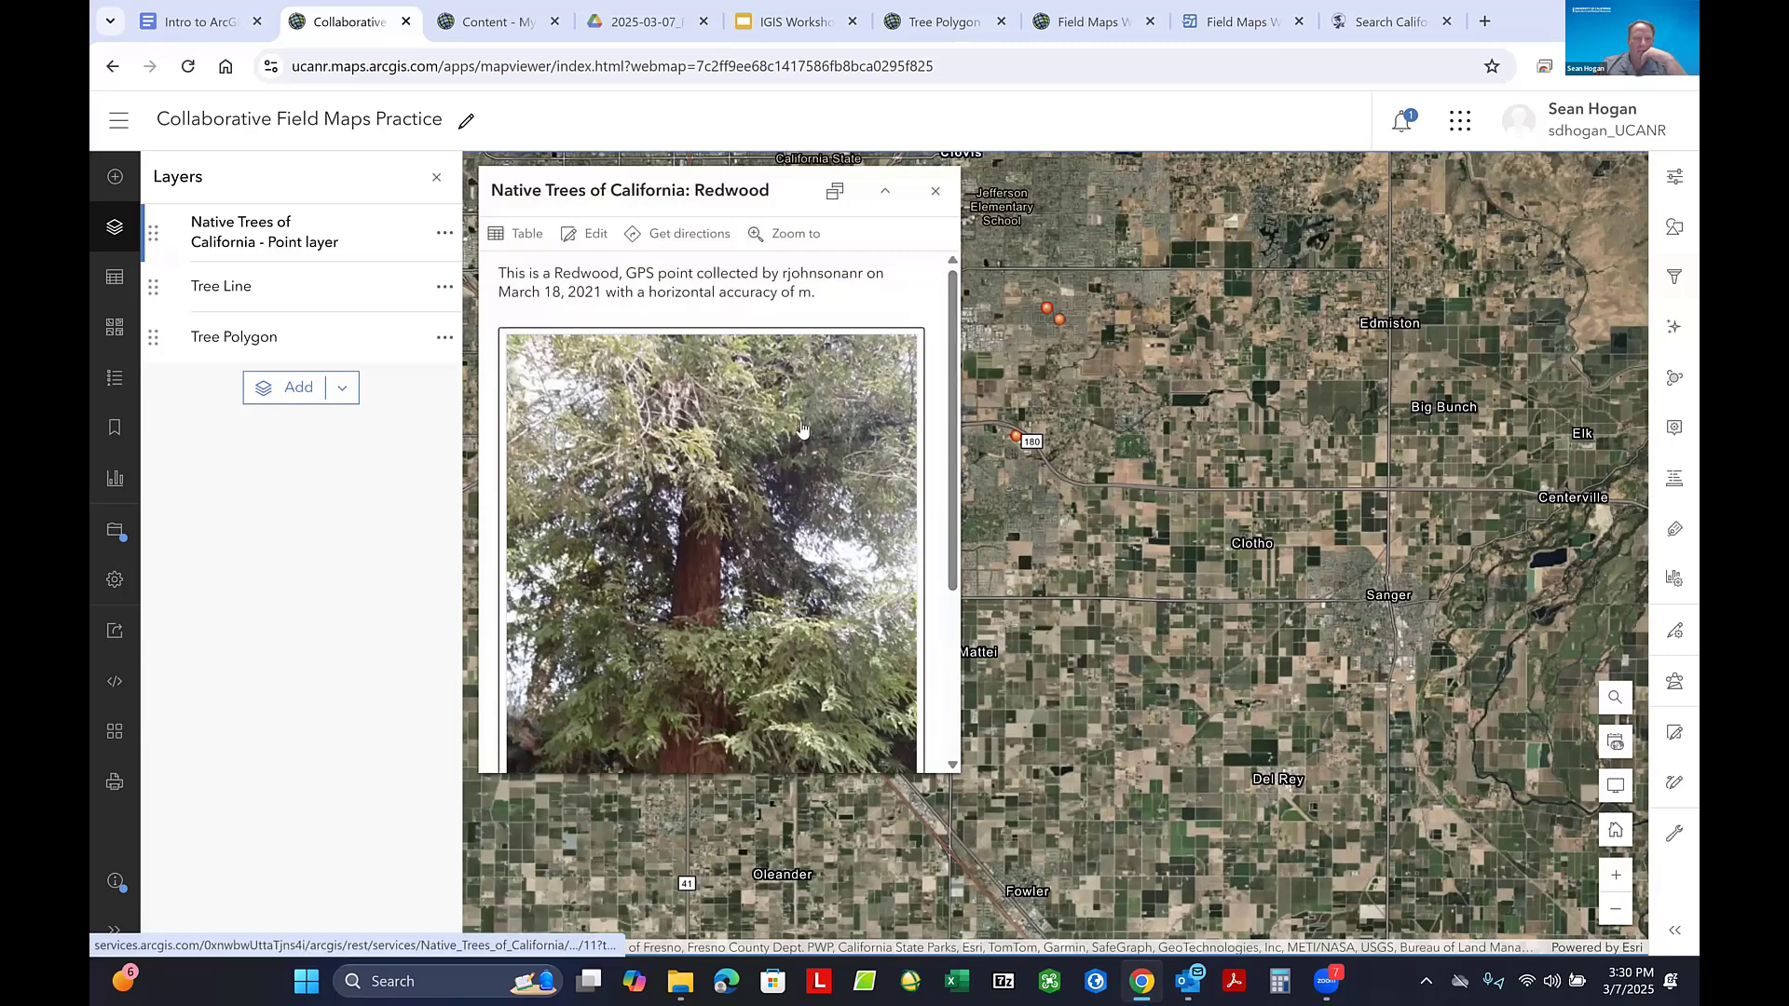
# - Read the Redwood point's pop-up, check its linked Calscape more-information page, and close both the page and the pop-up
pyautogui.scroll(-3, 778, 394)
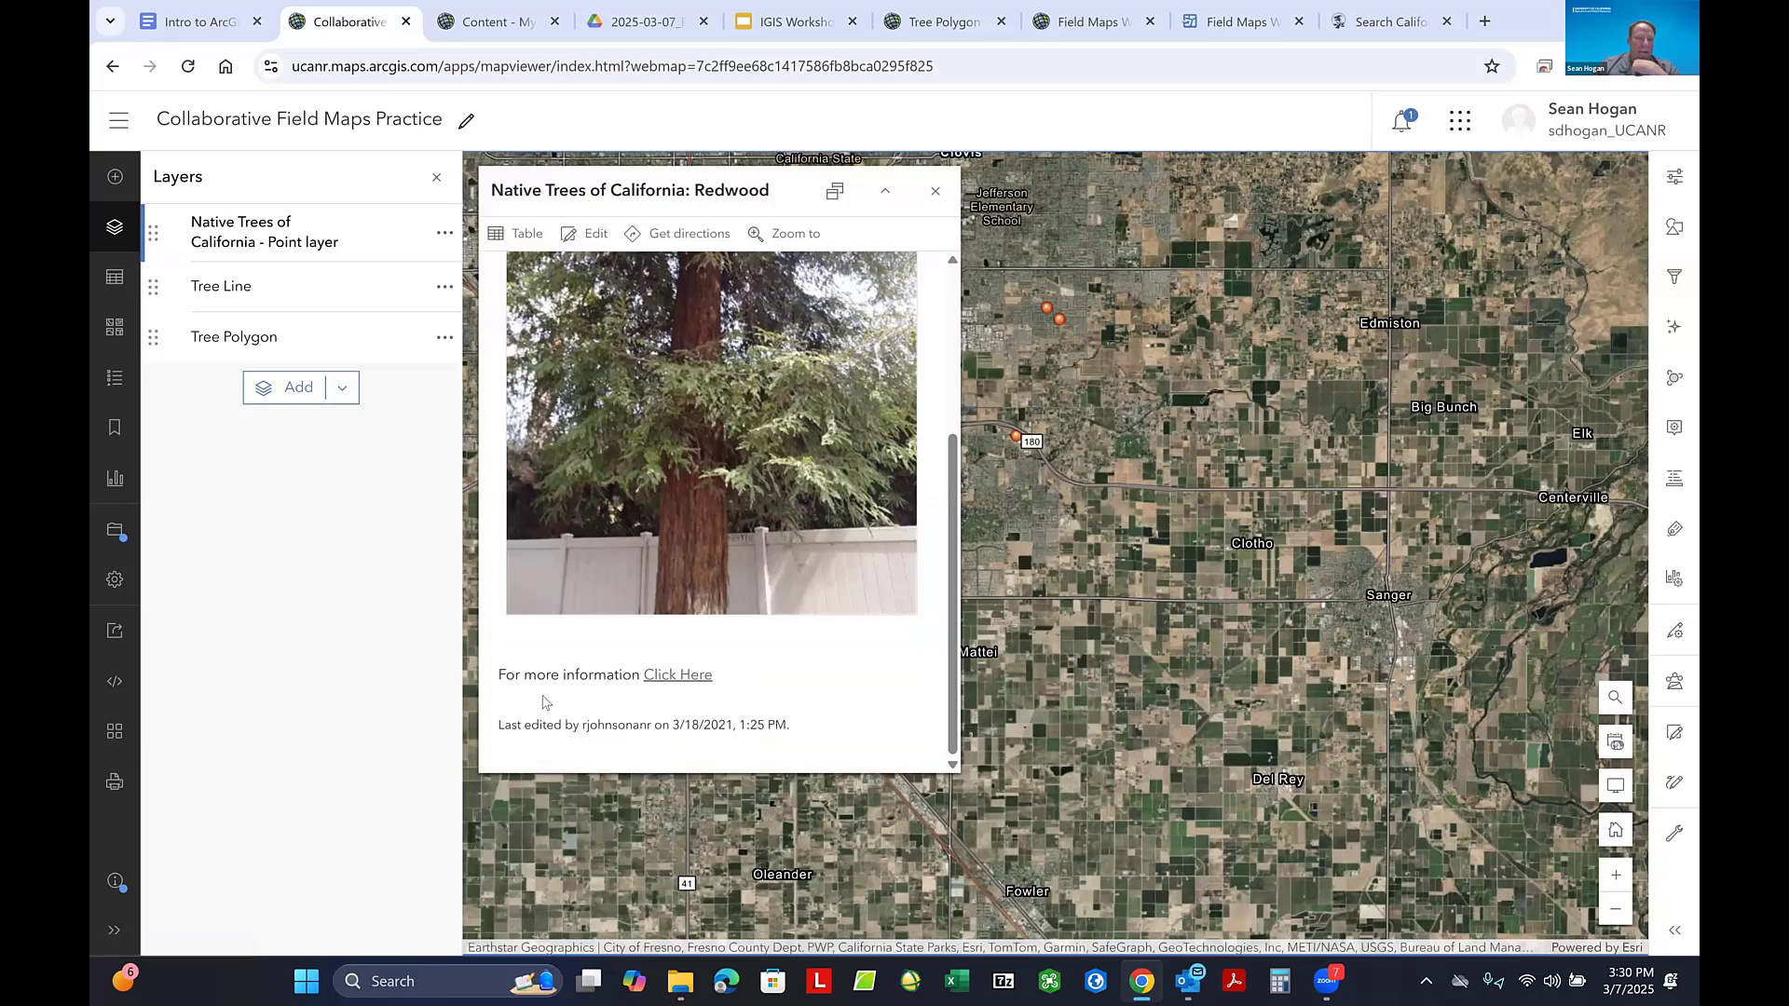
pyautogui.click(671, 675)
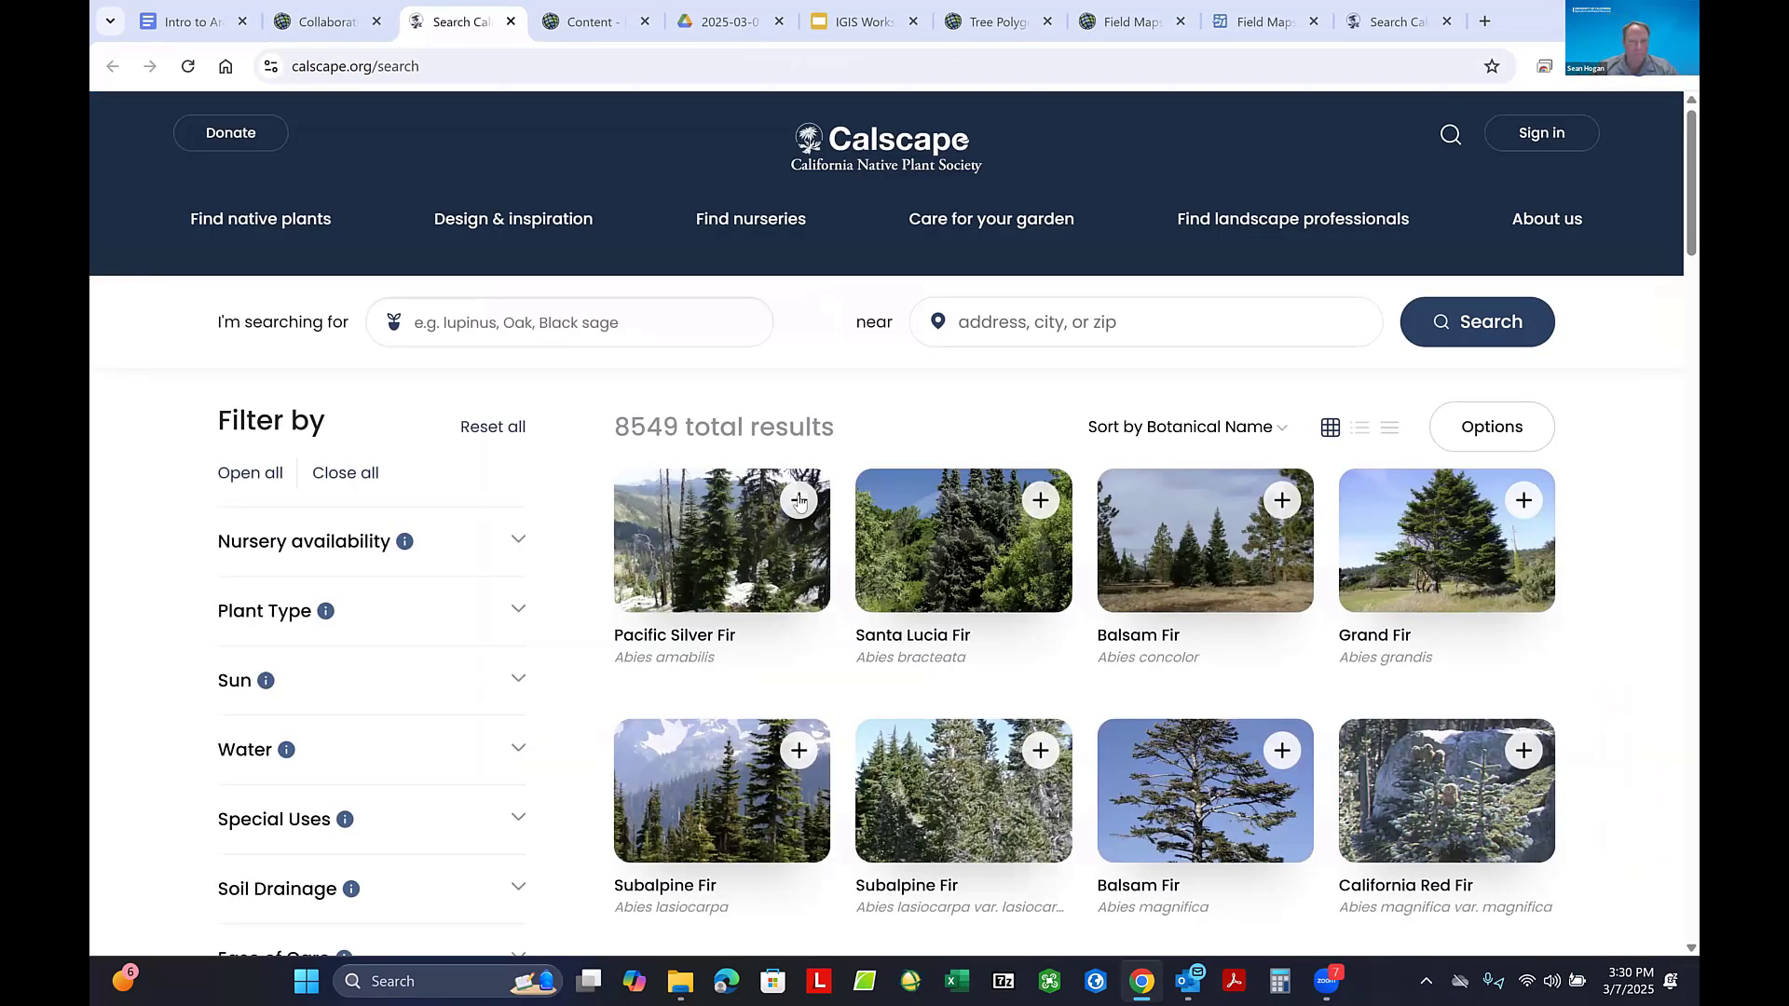
pyautogui.click(512, 21)
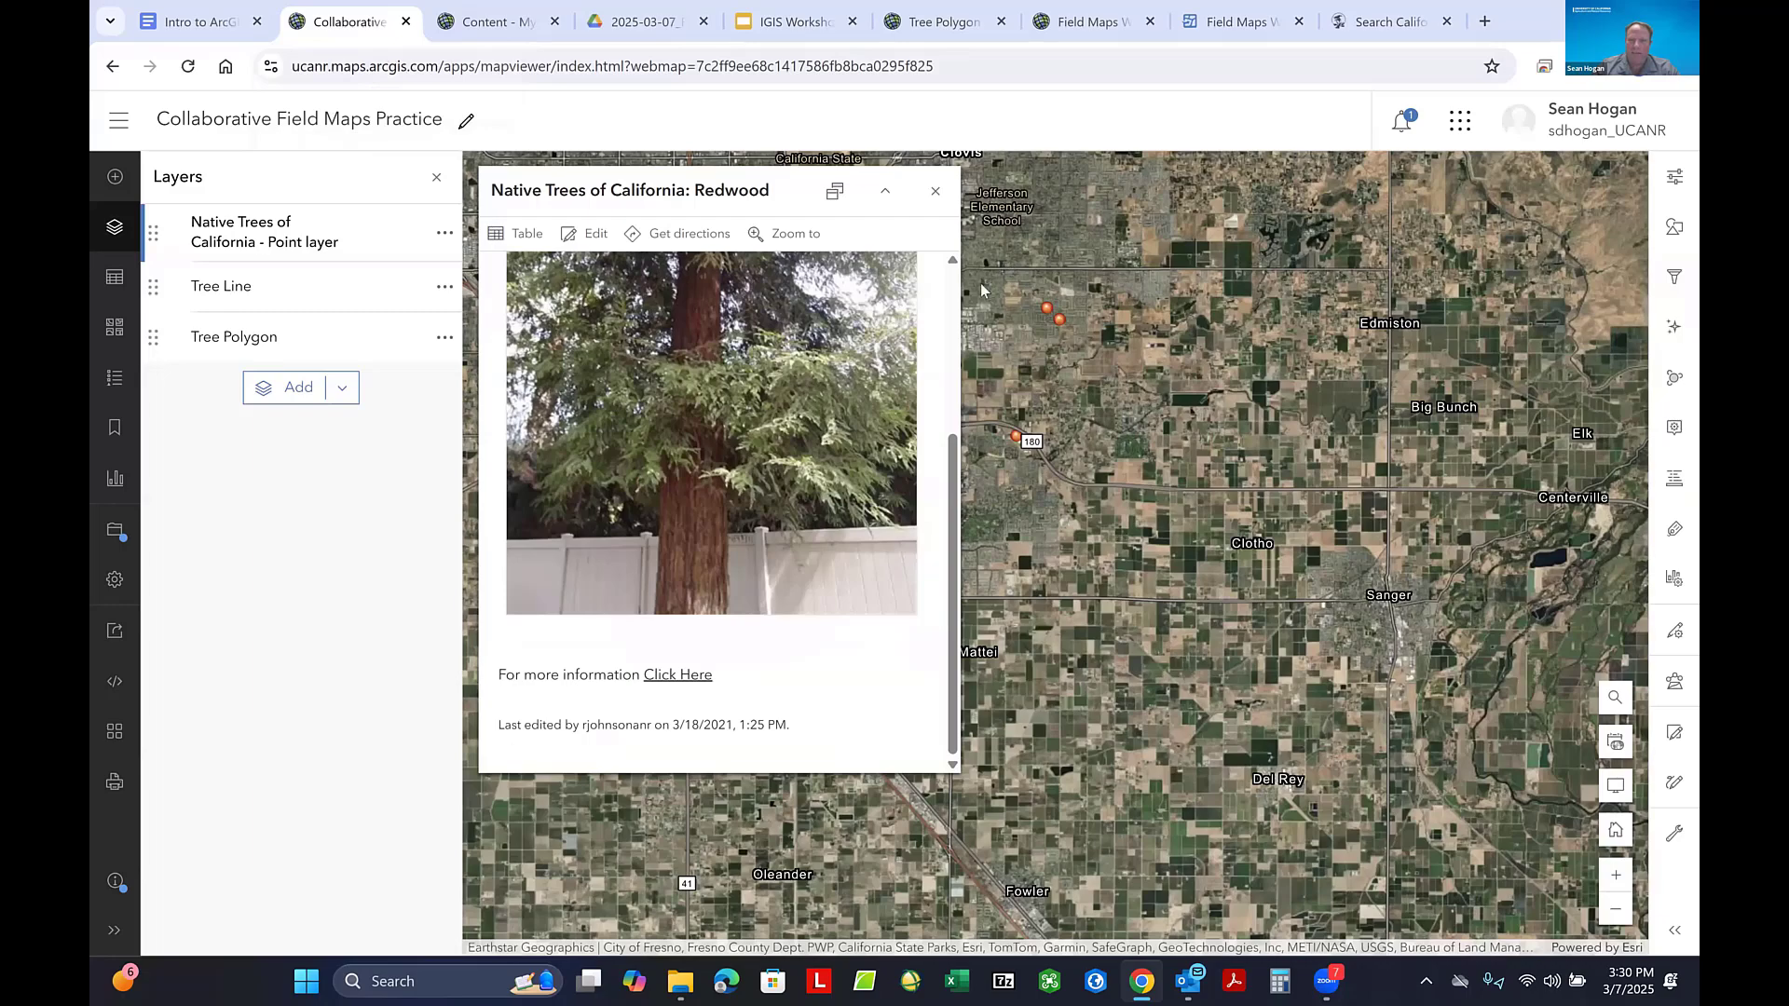
pyautogui.click(936, 192)
# - Survey the tree points across California and open the pop-up of the point near Greene Terrace in south Davis
pyautogui.scroll(-2, 1194, 380)
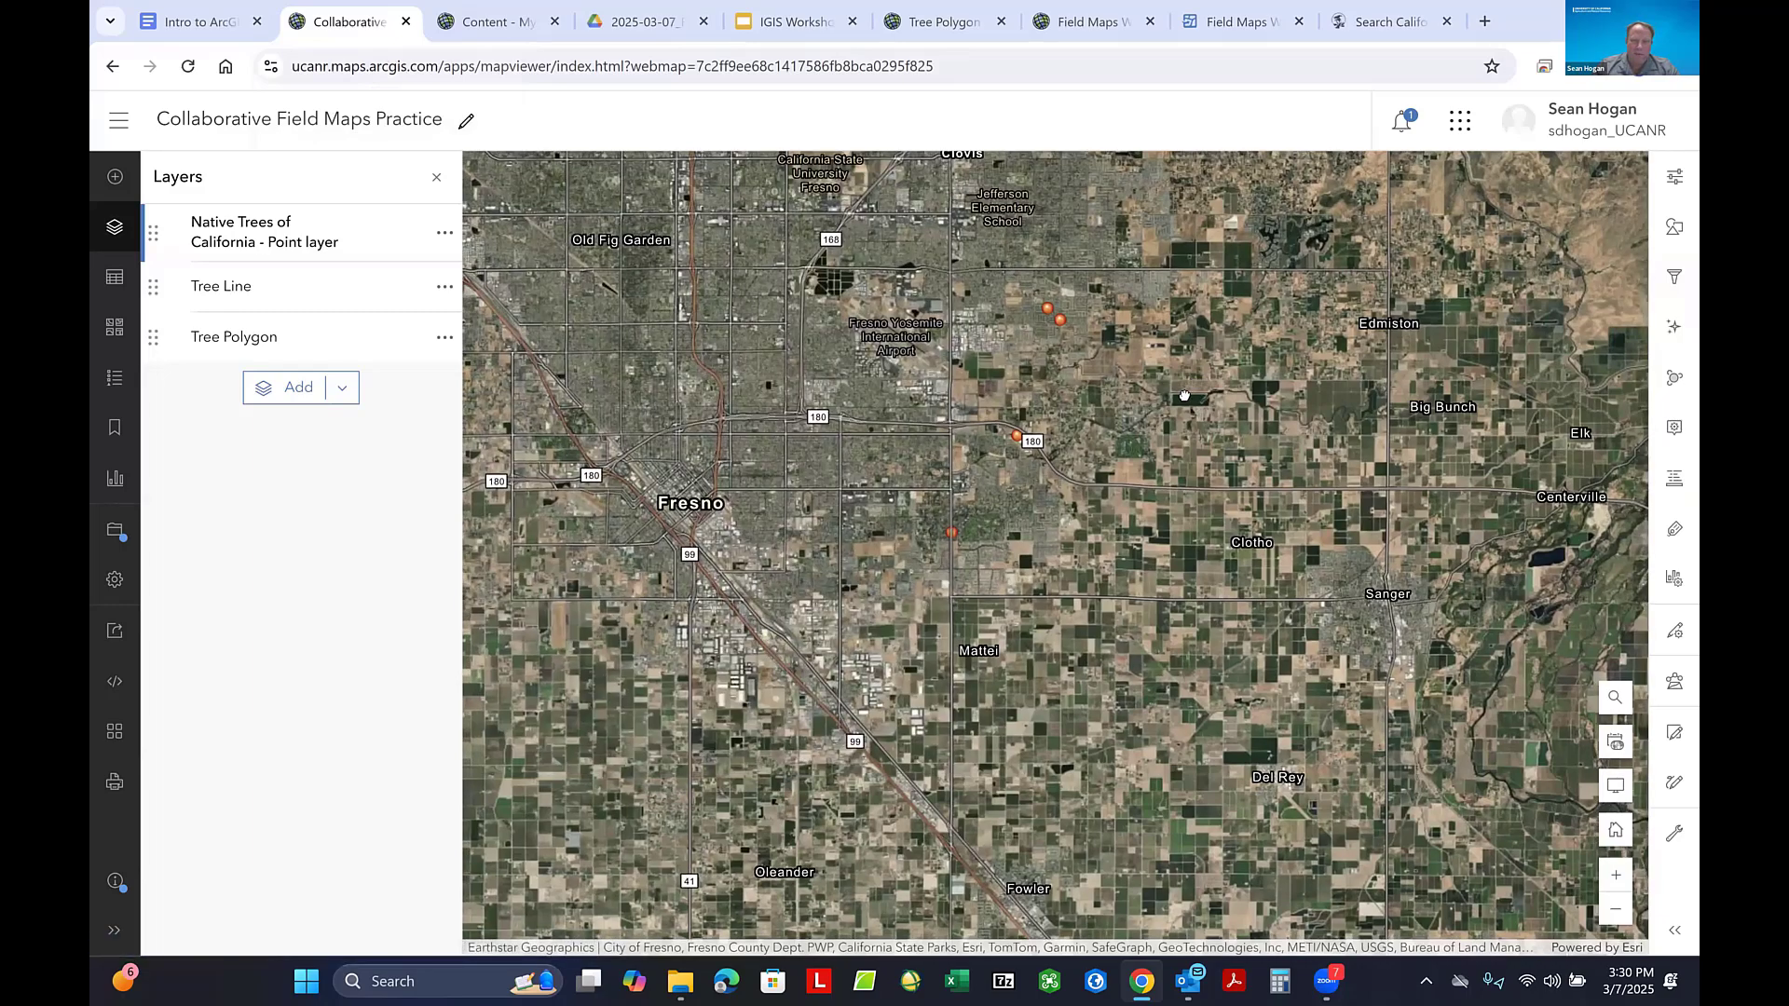
pyautogui.scroll(-1, 975, 558)
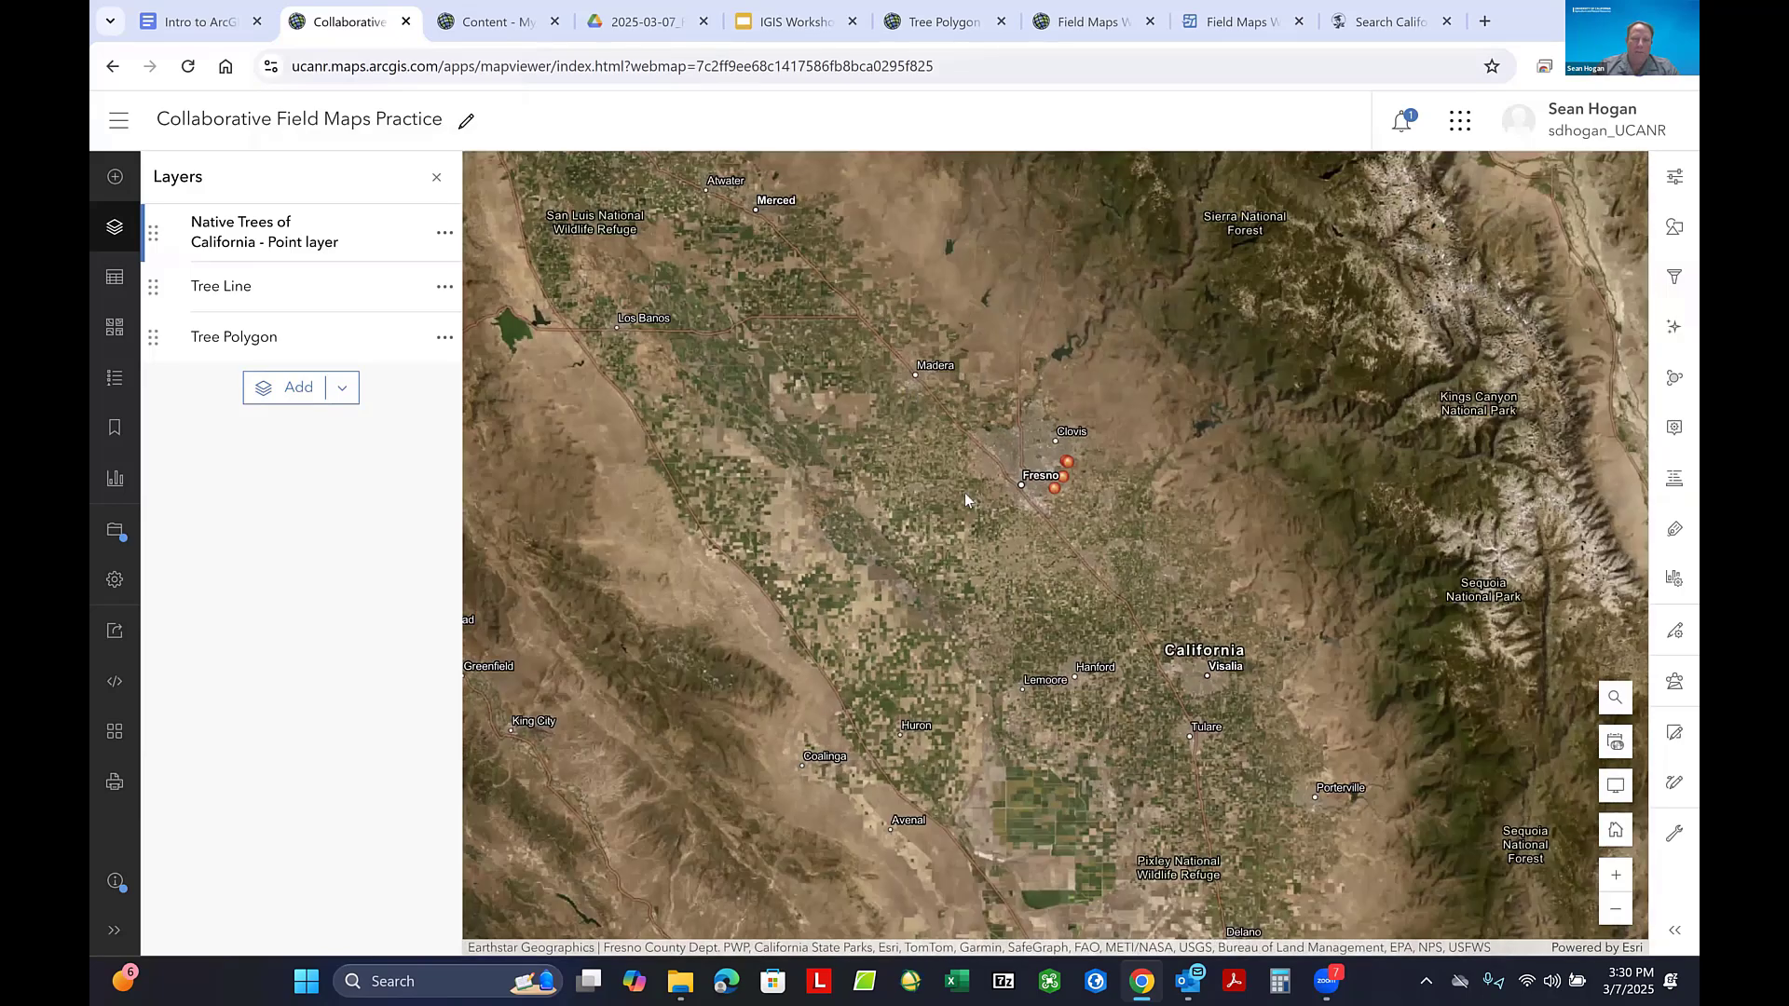
pyautogui.scroll(-2, 930, 490)
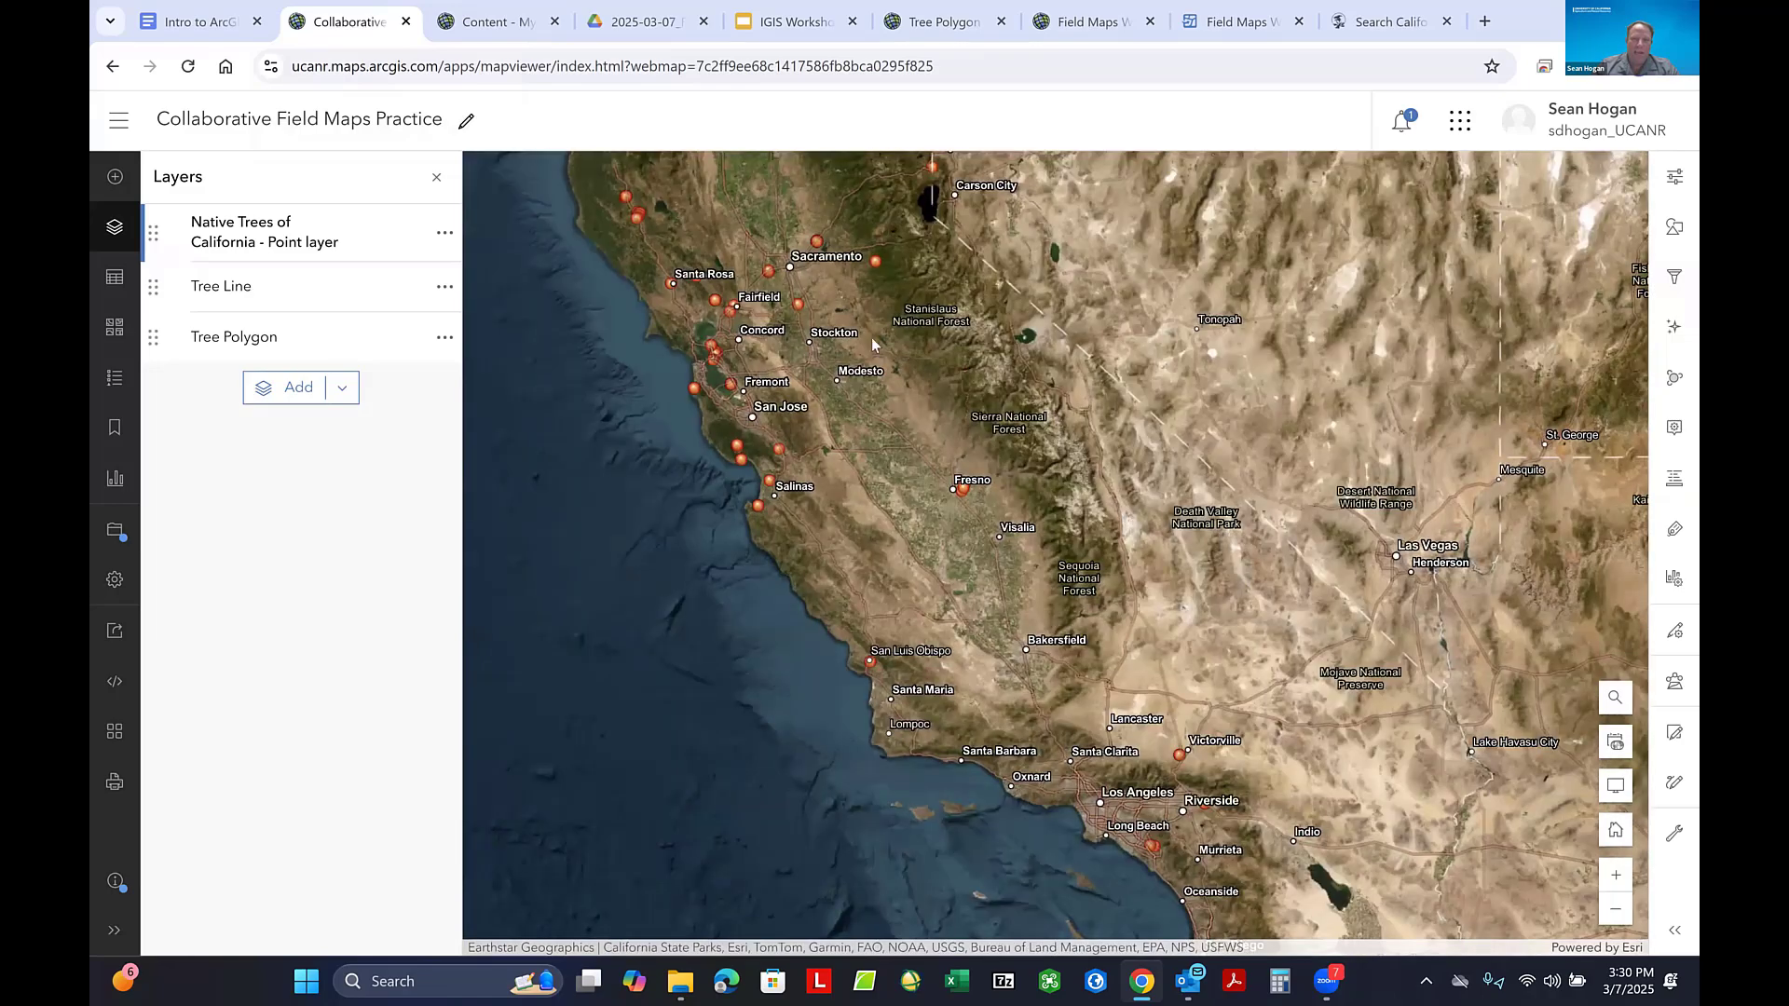
pyautogui.scroll(2, 785, 272)
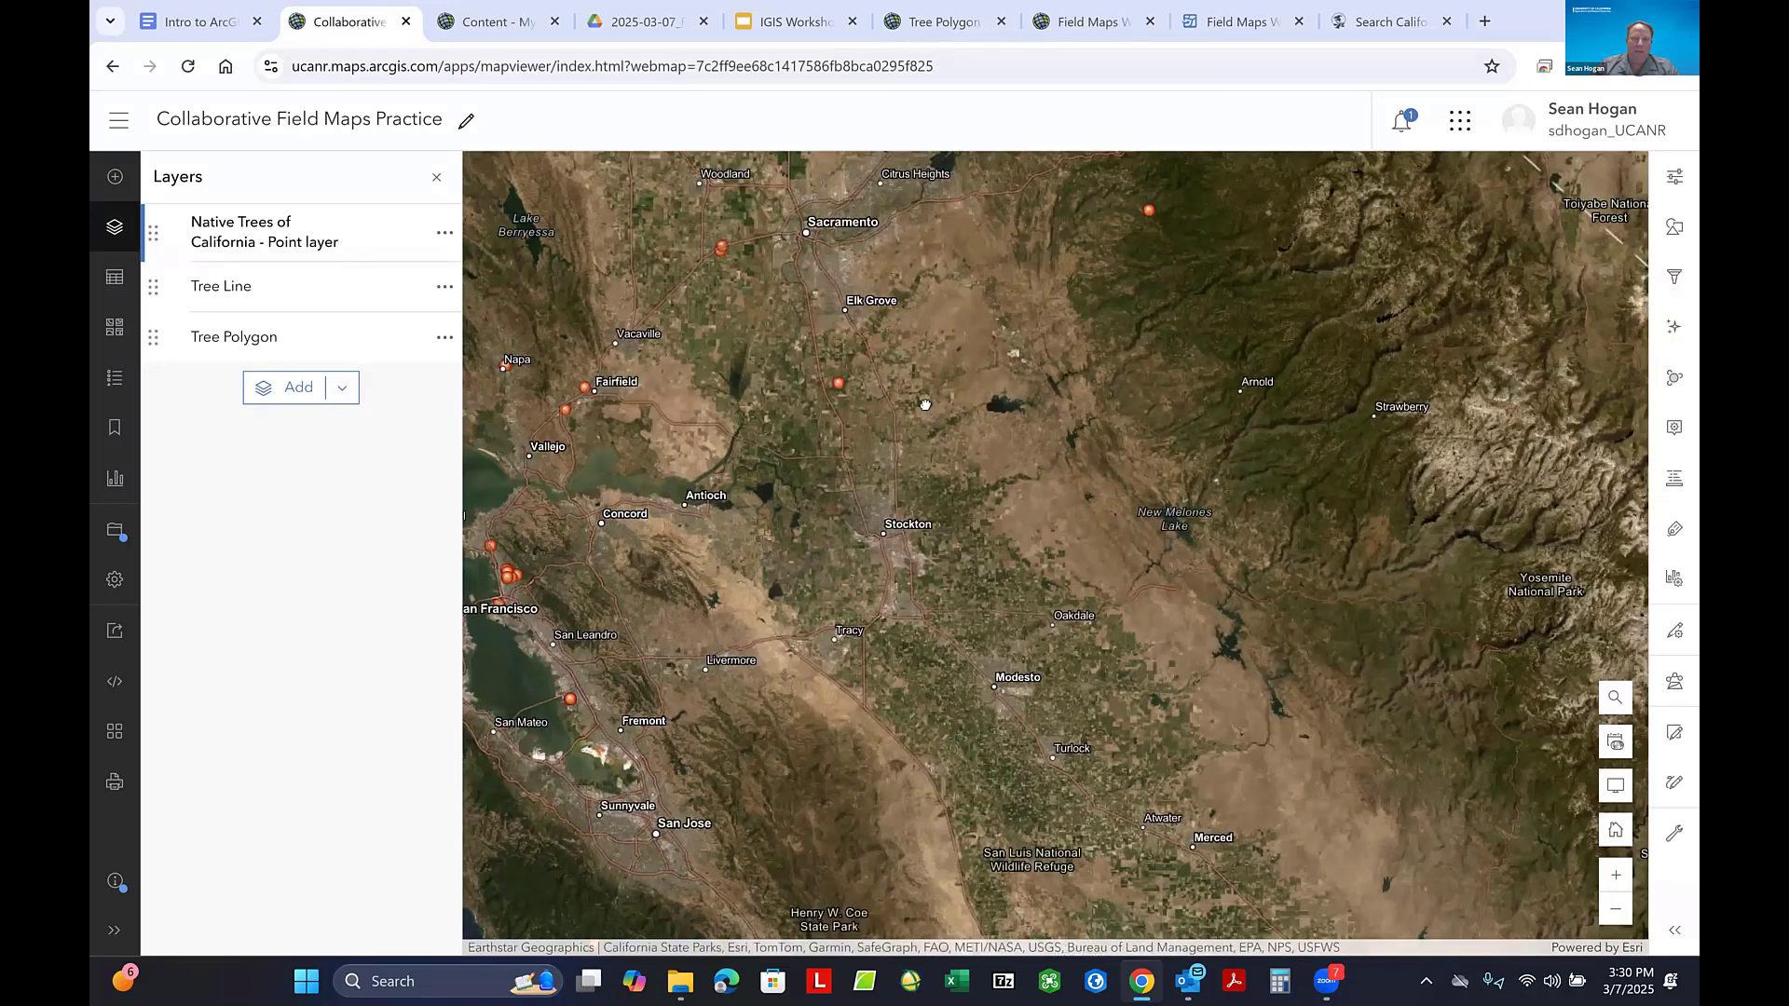
pyautogui.scroll(-1, 959, 344)
pyautogui.scroll(-1, 918, 422)
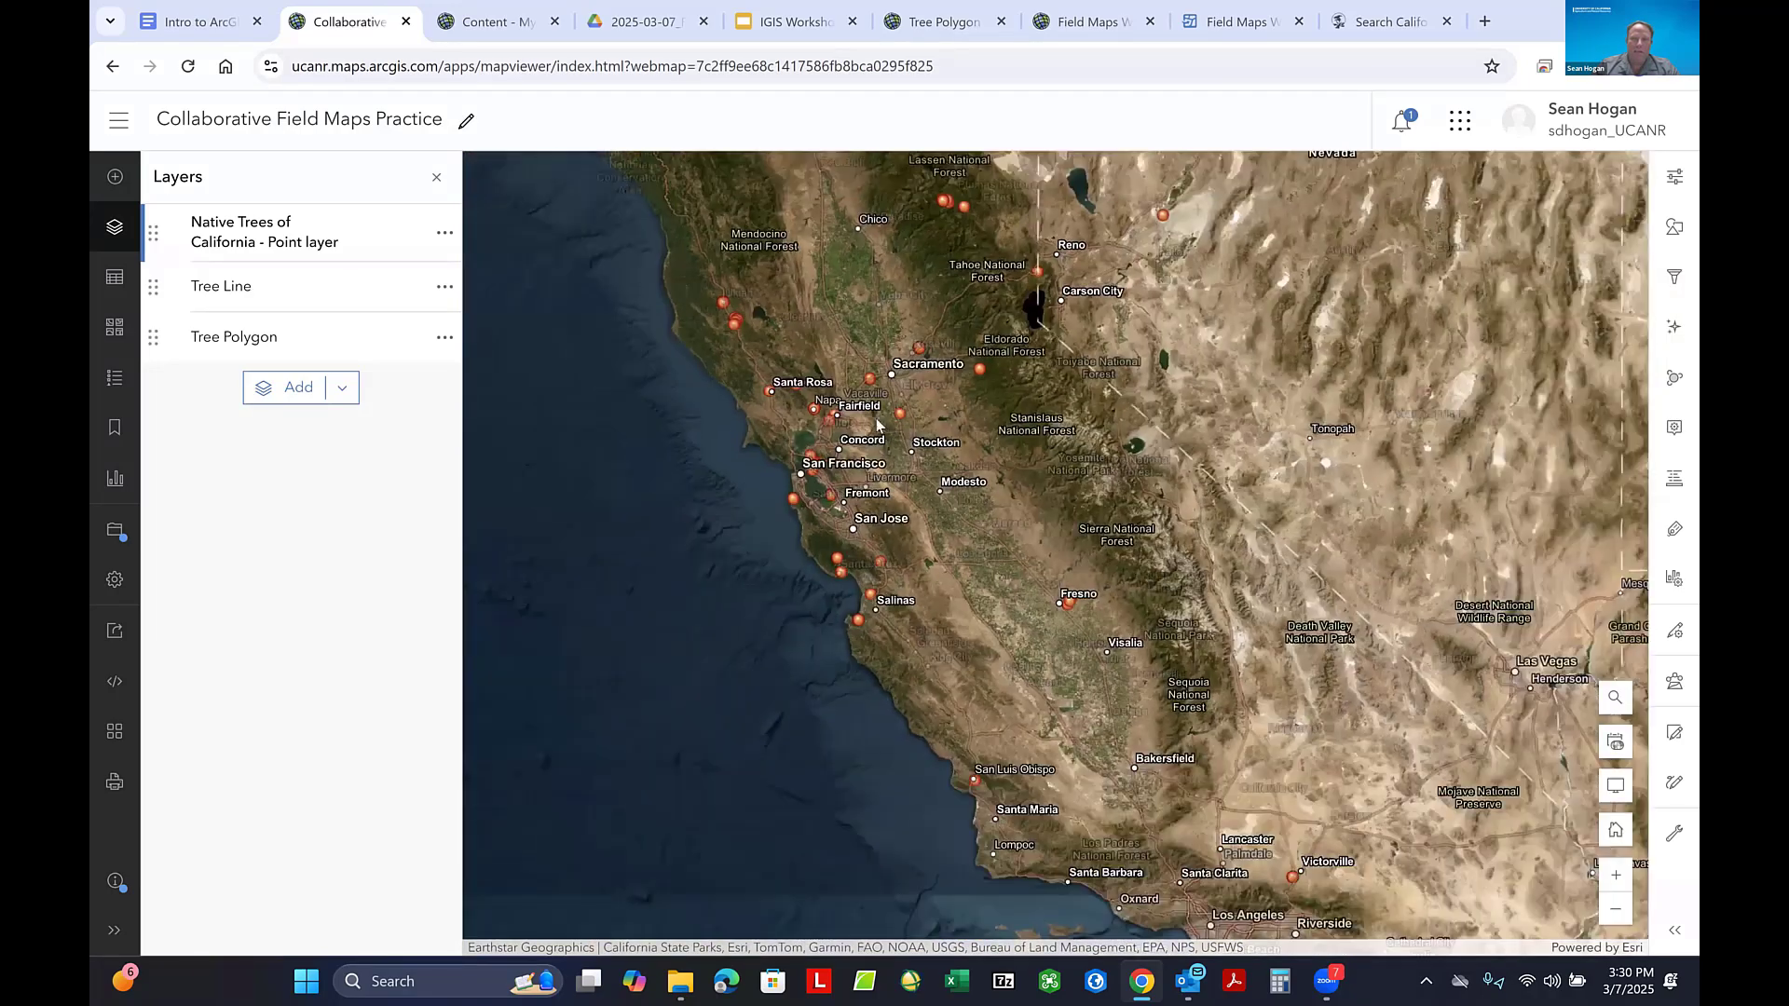
pyautogui.scroll(1, 877, 417)
pyautogui.scroll(4, 922, 299)
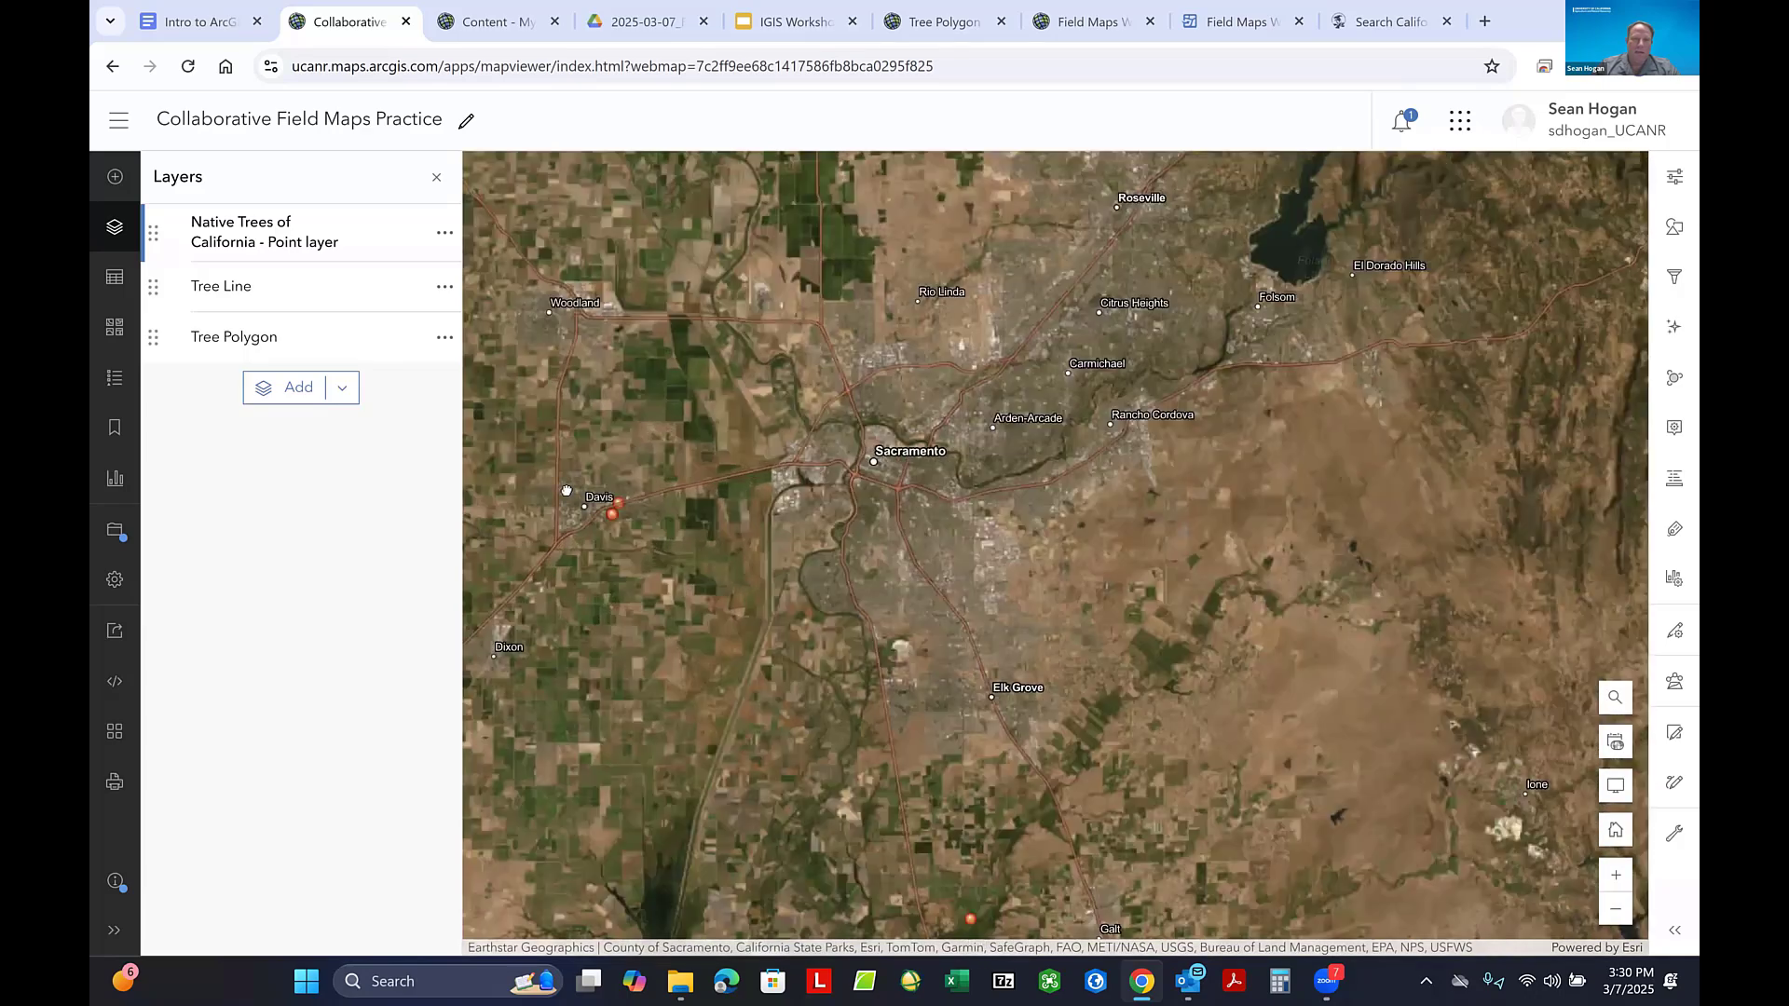
pyautogui.moveTo(567, 491); pyautogui.dragTo(736, 421)
pyautogui.scroll(5, 751, 425)
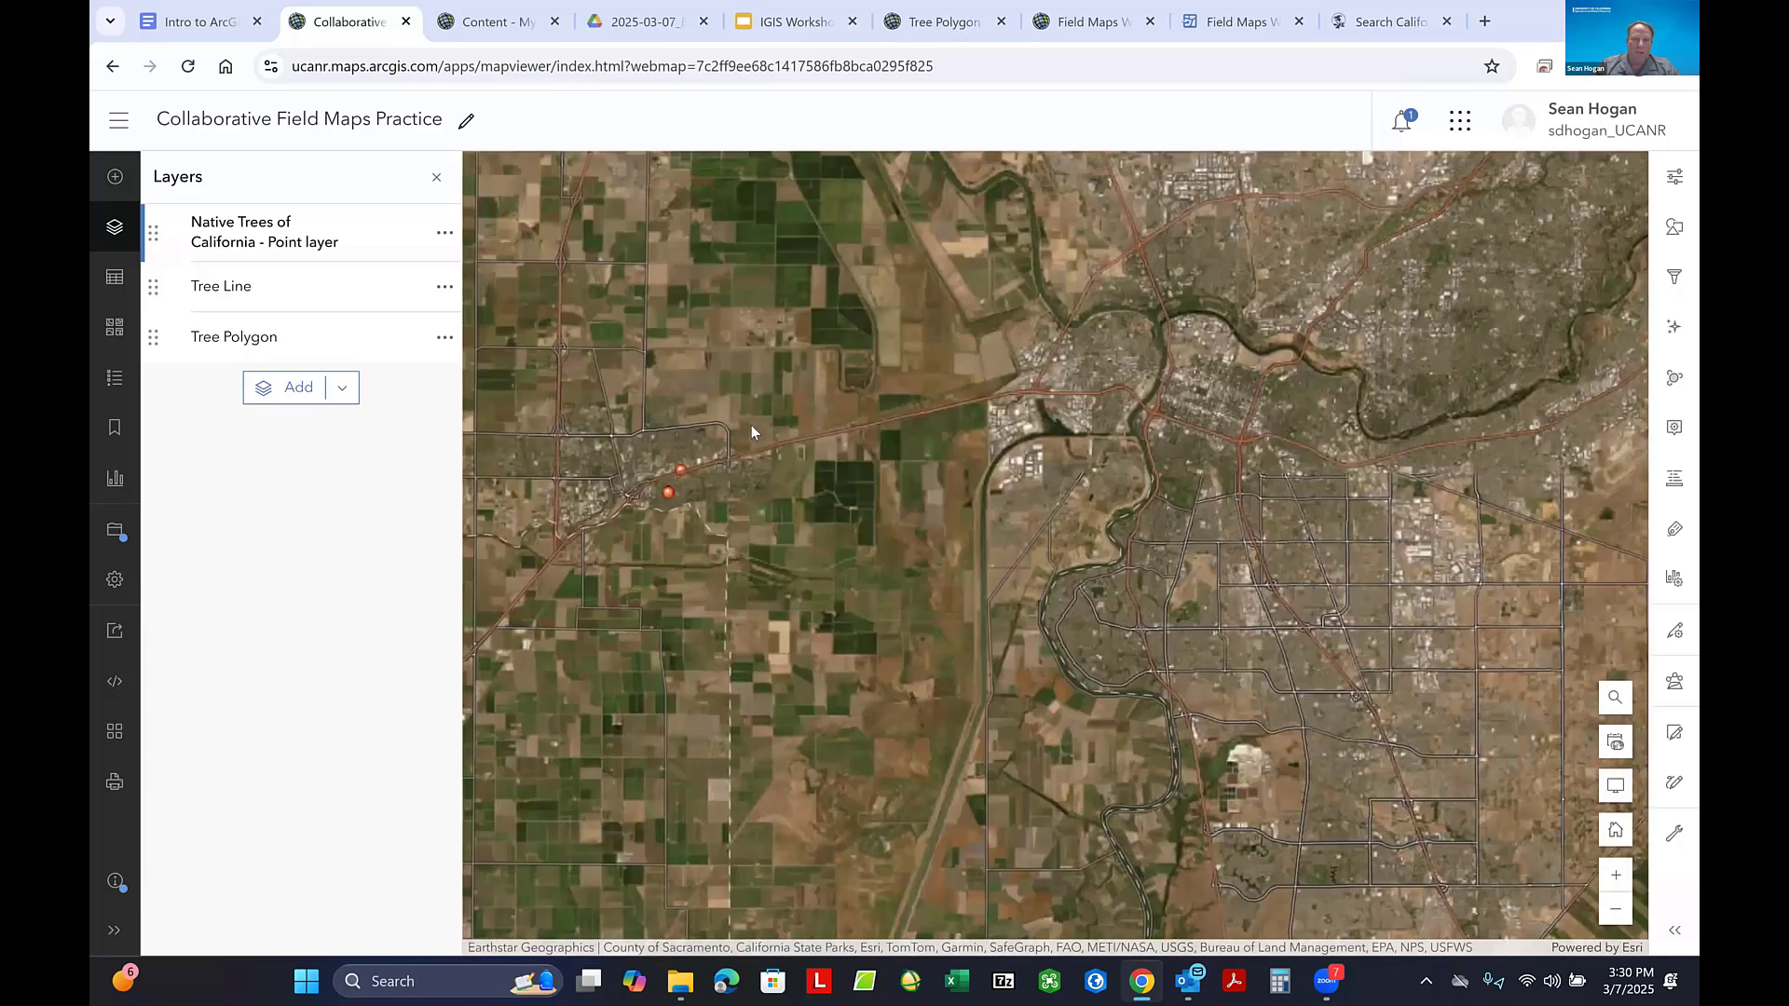
pyautogui.scroll(1, 937, 590)
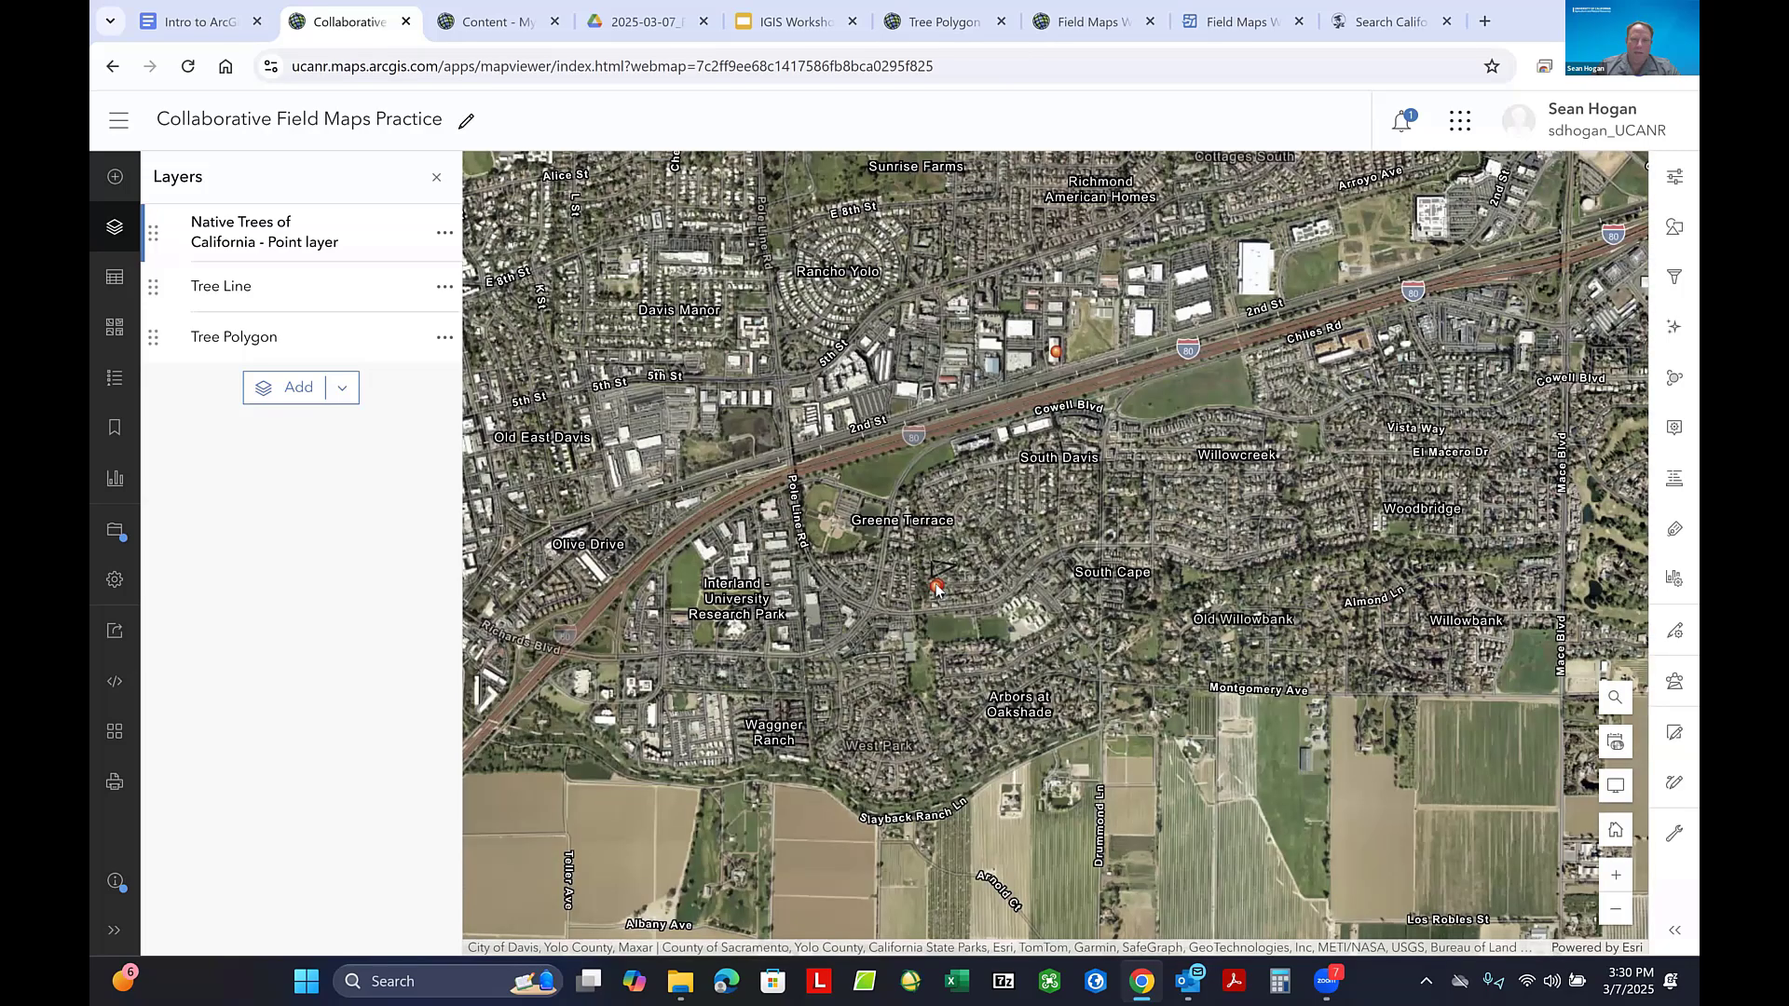
pyautogui.click(936, 587)
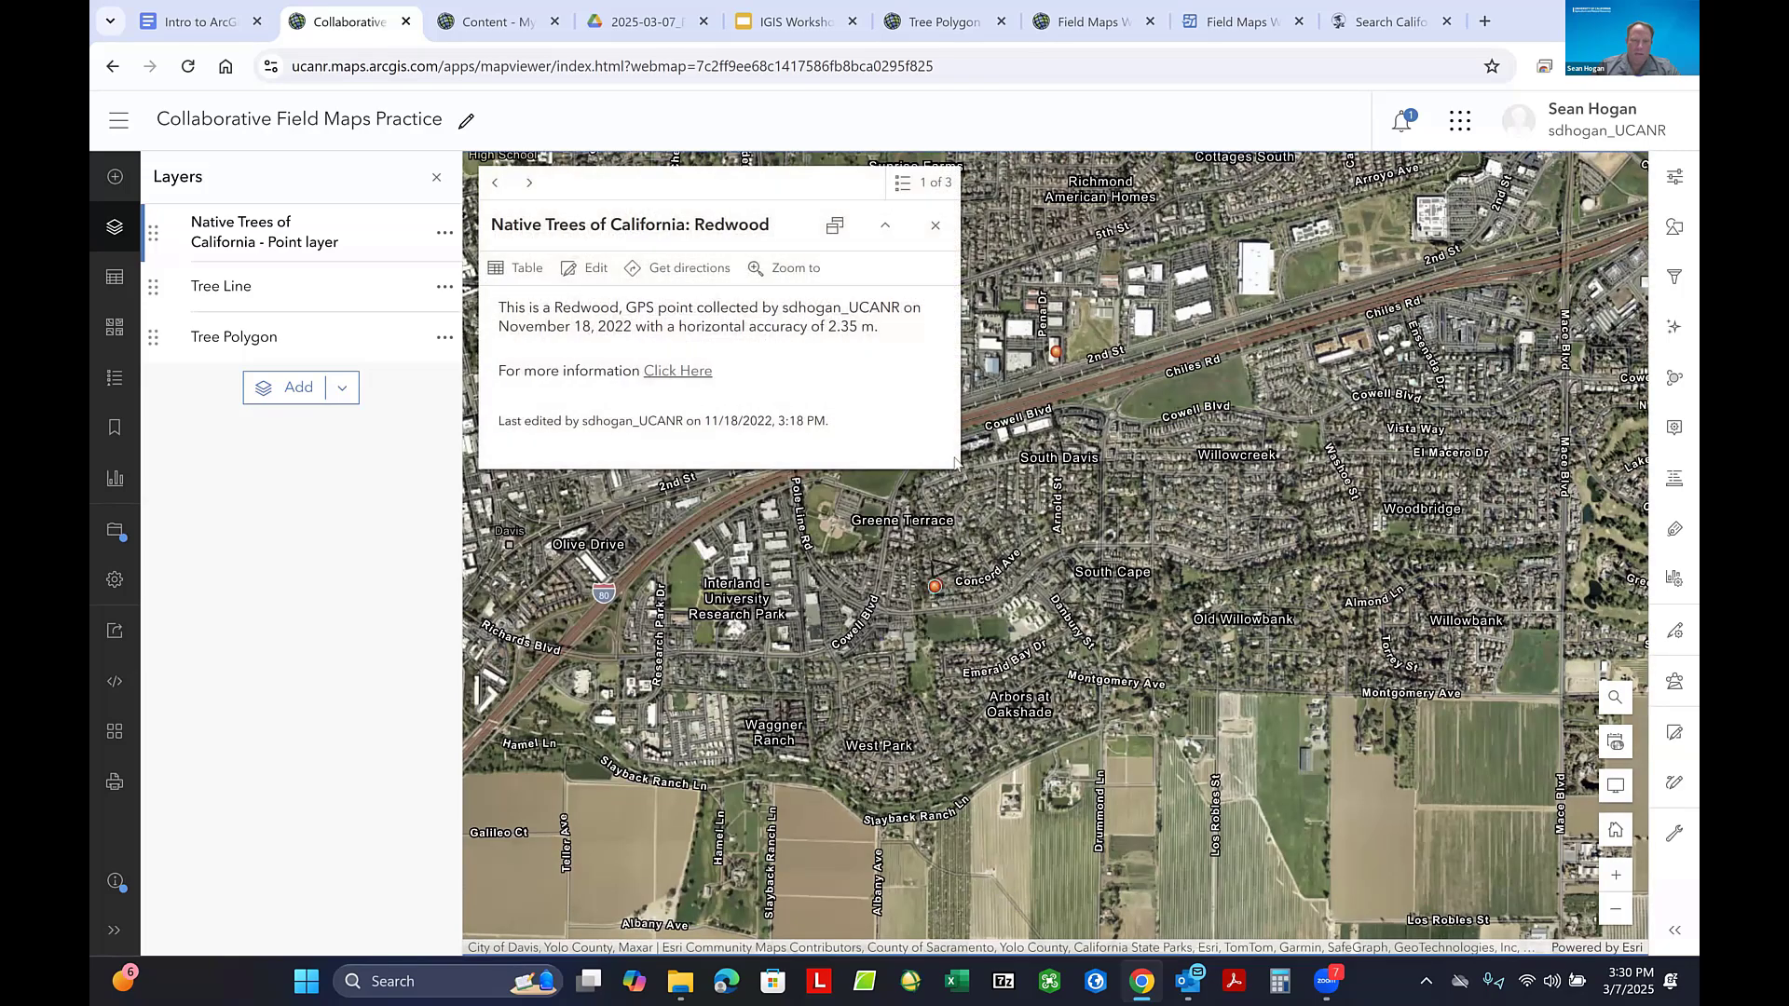
# - Browse the list of overlapping Redwood features at this point and display the details of the last one
pyautogui.click(928, 190)
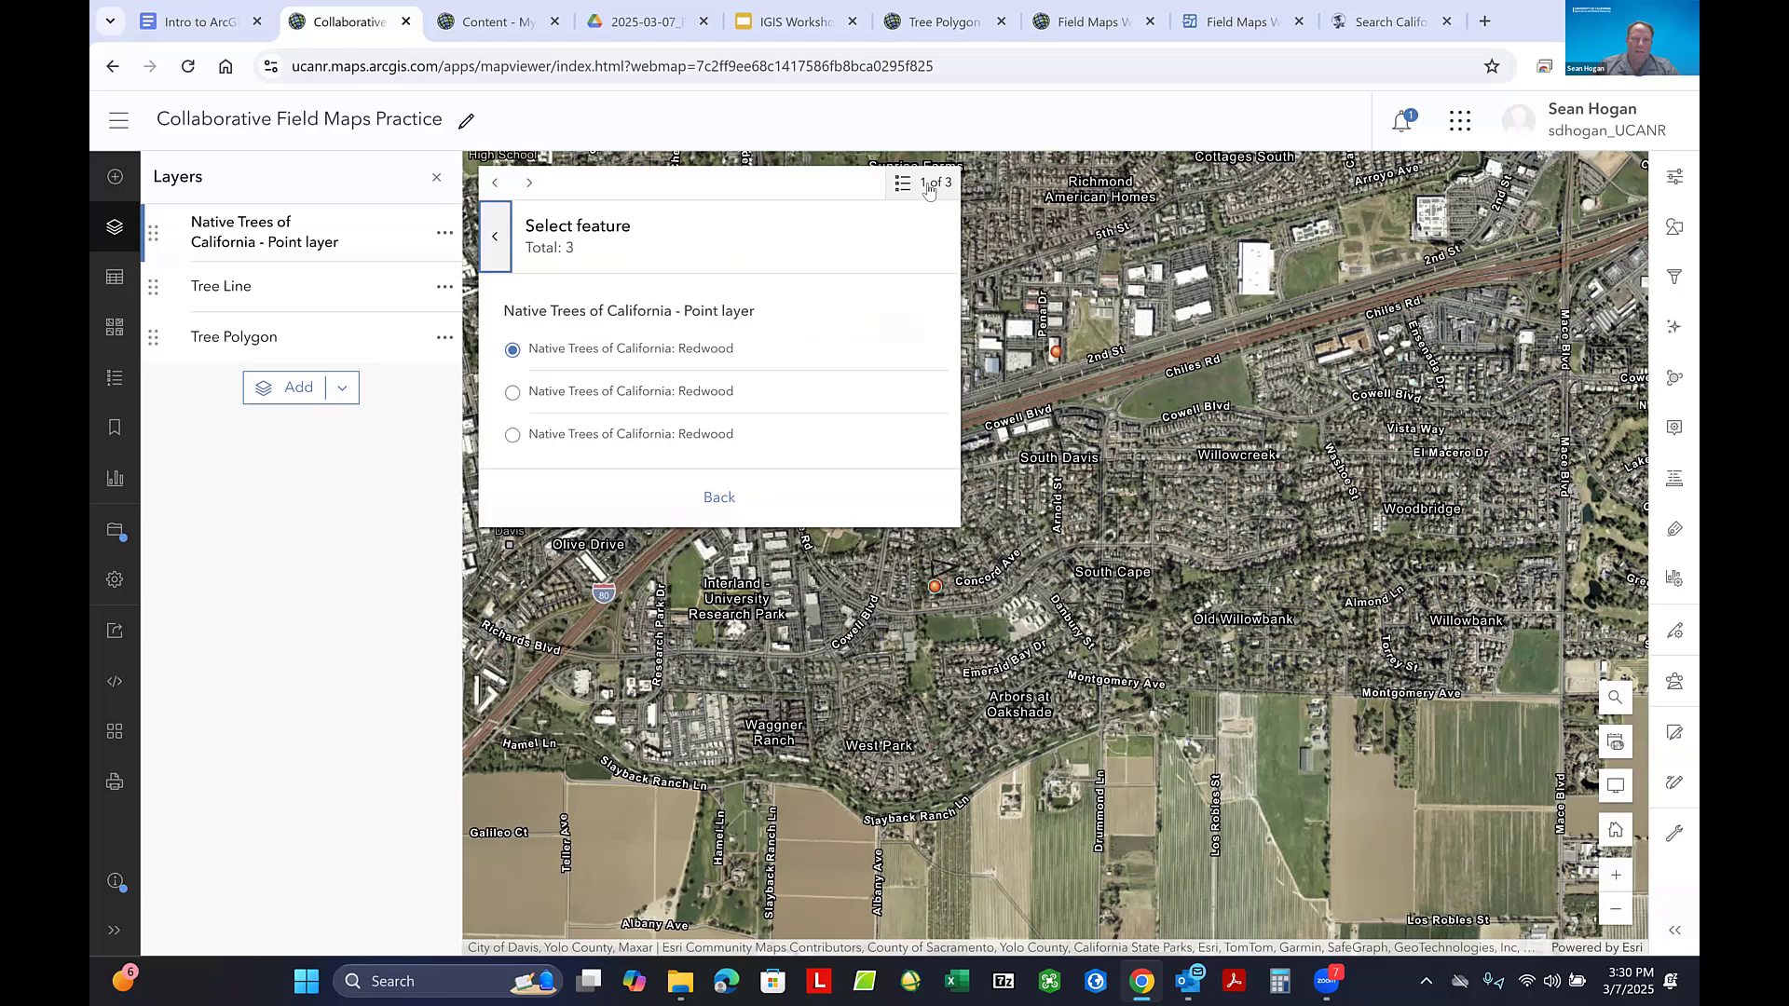
pyautogui.click(496, 183)
pyautogui.click(529, 185)
pyautogui.click(529, 185)
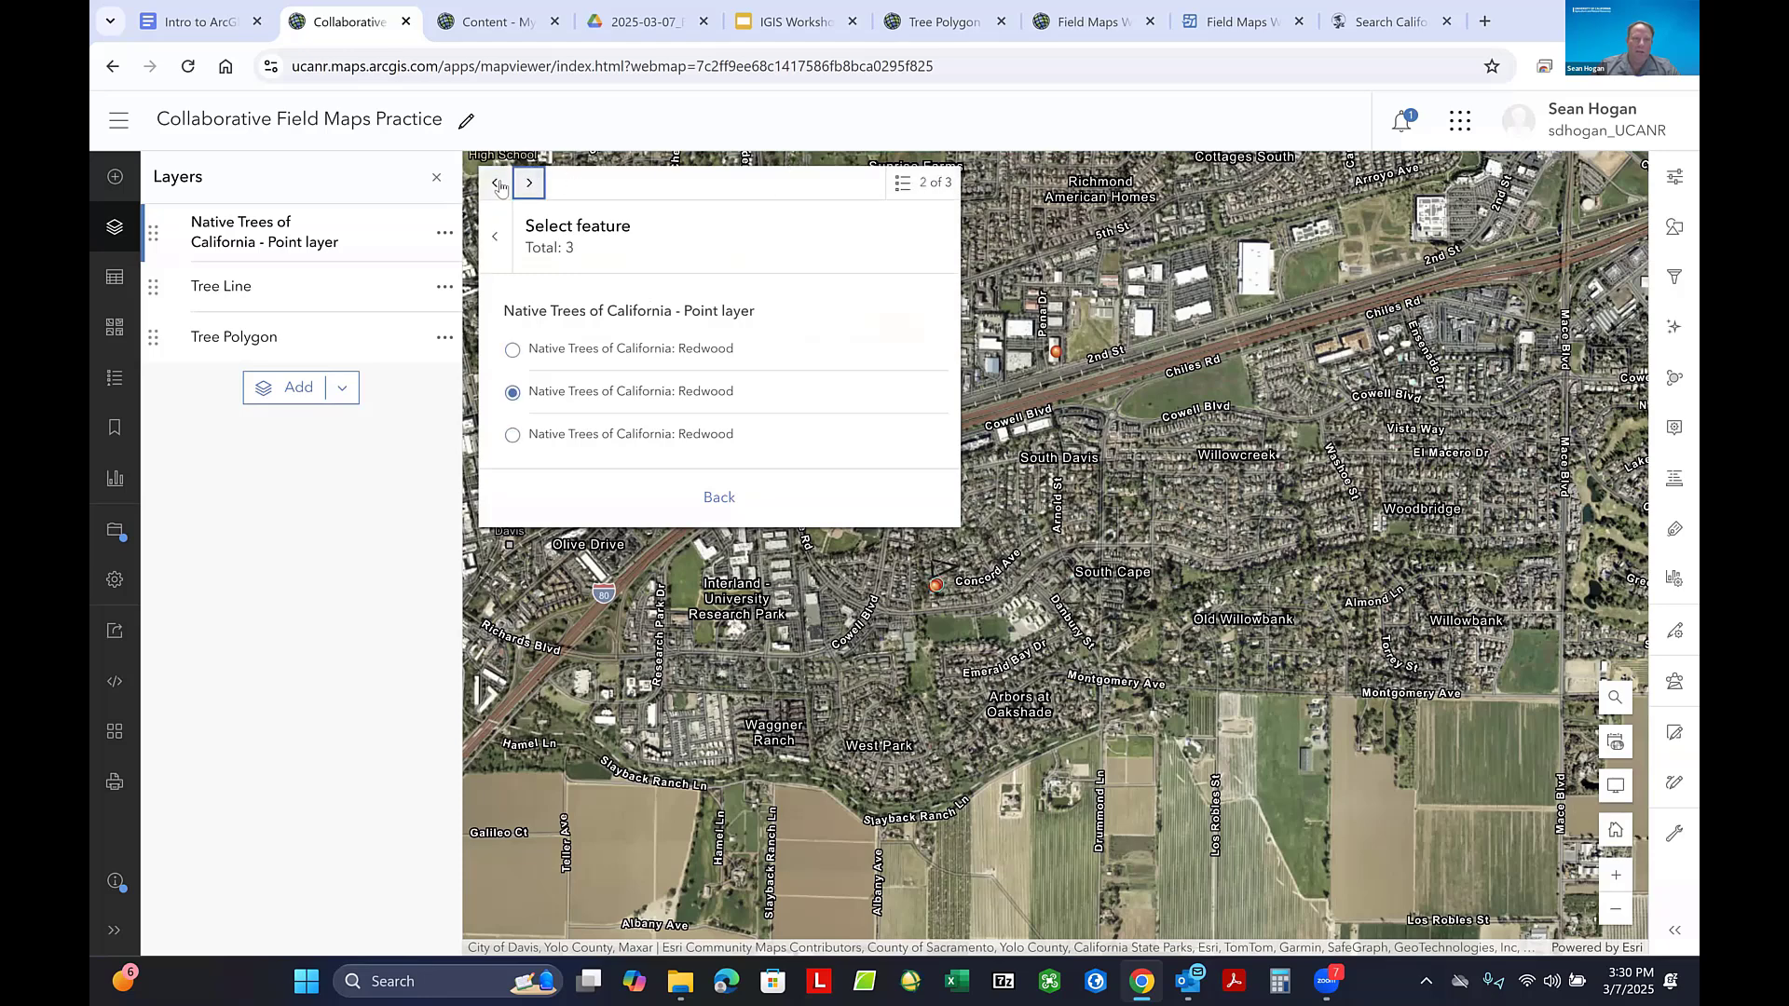
pyautogui.click(498, 185)
pyautogui.press('Return')
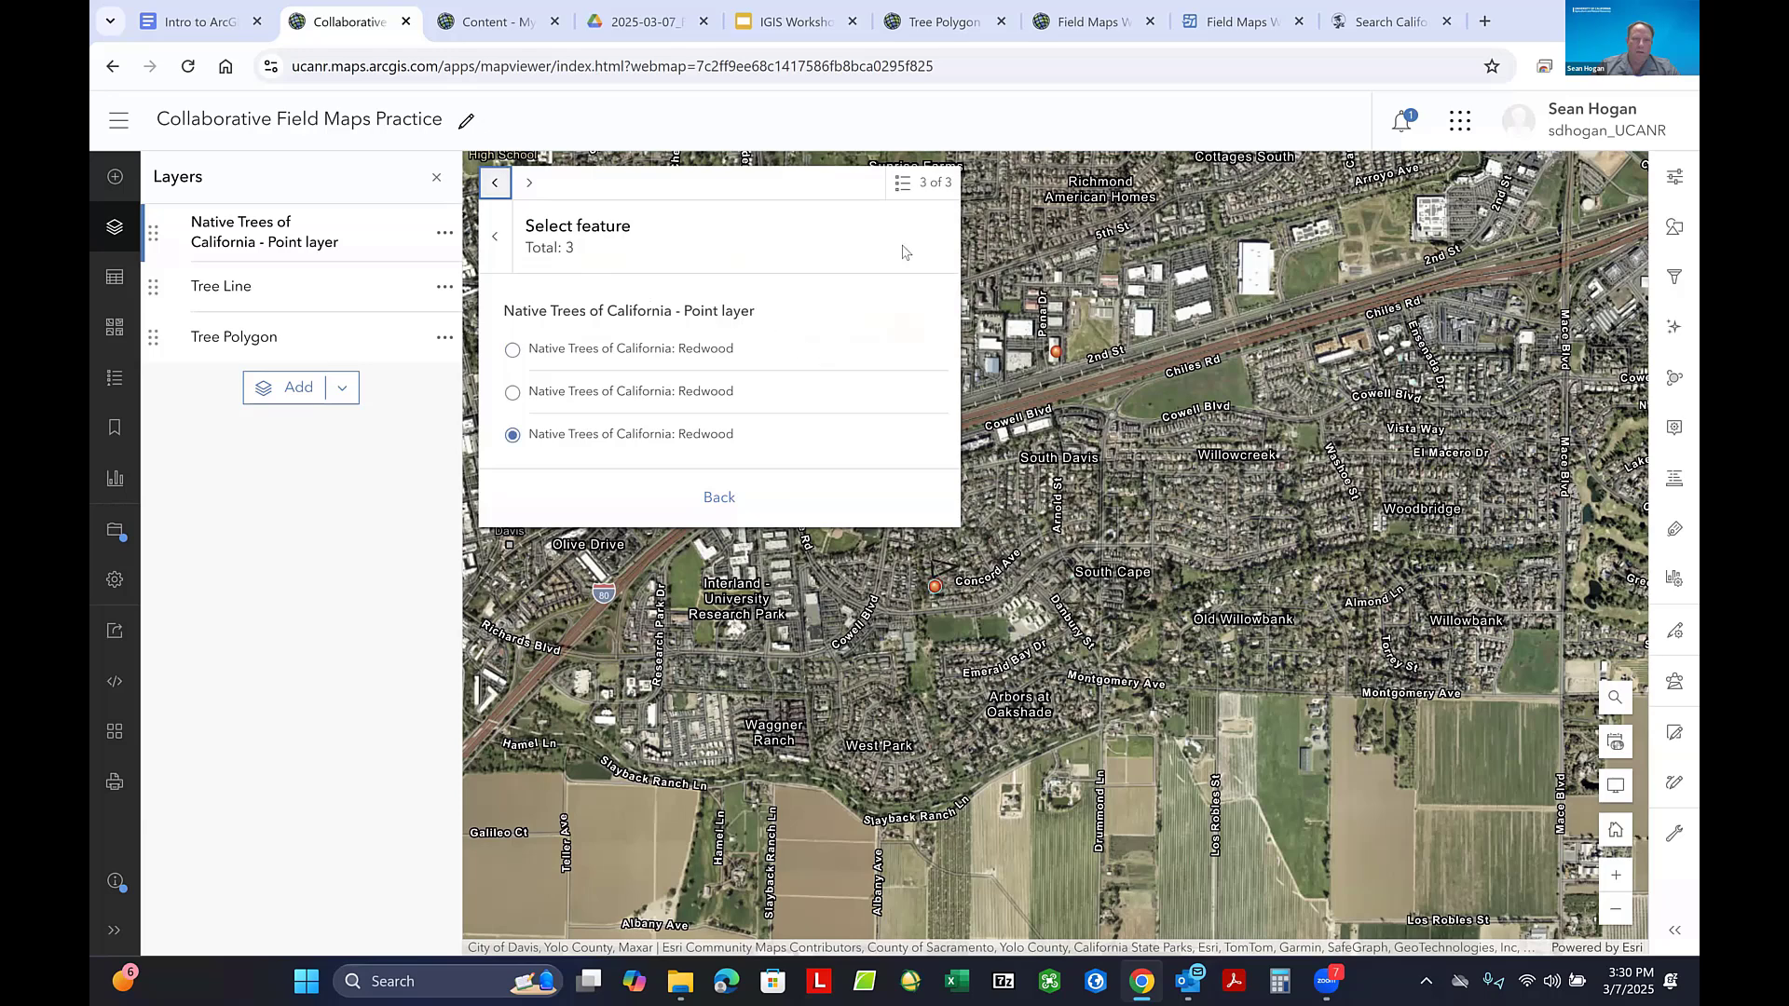
pyautogui.click(728, 503)
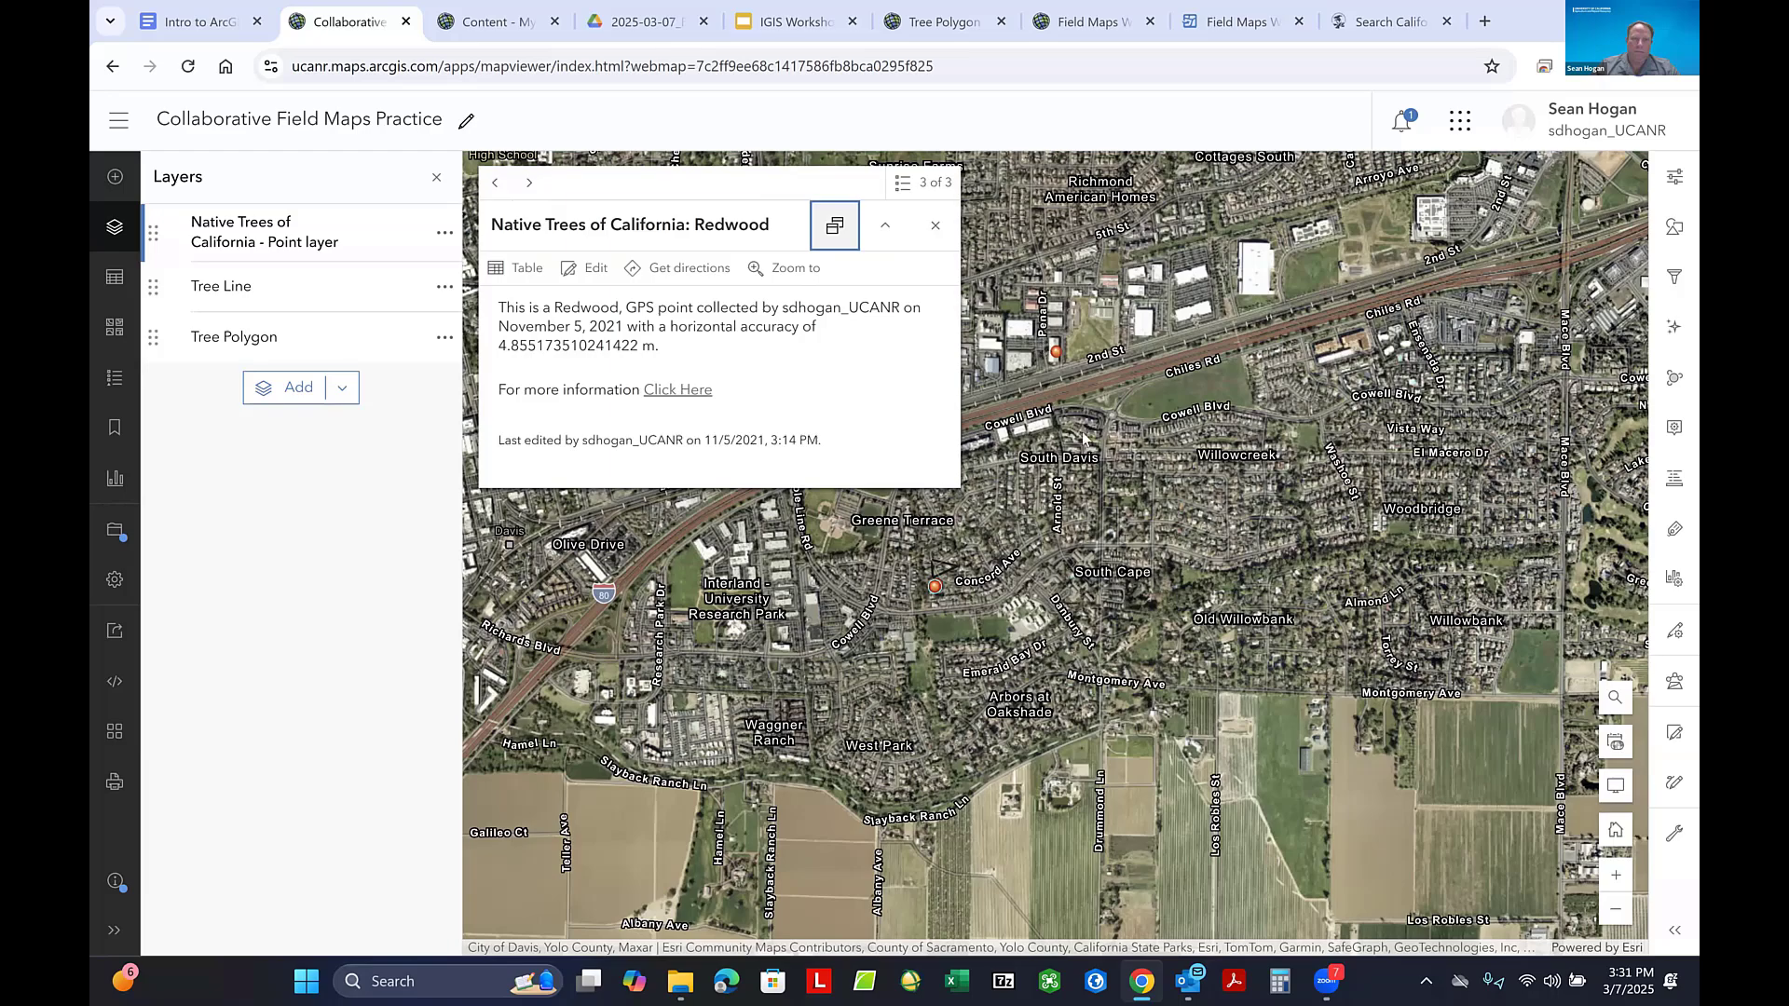
# - Close the Redwood pop-up and review the distribution of tree points across the whole state
pyautogui.click(1127, 474)
pyautogui.scroll(-1, 1202, 477)
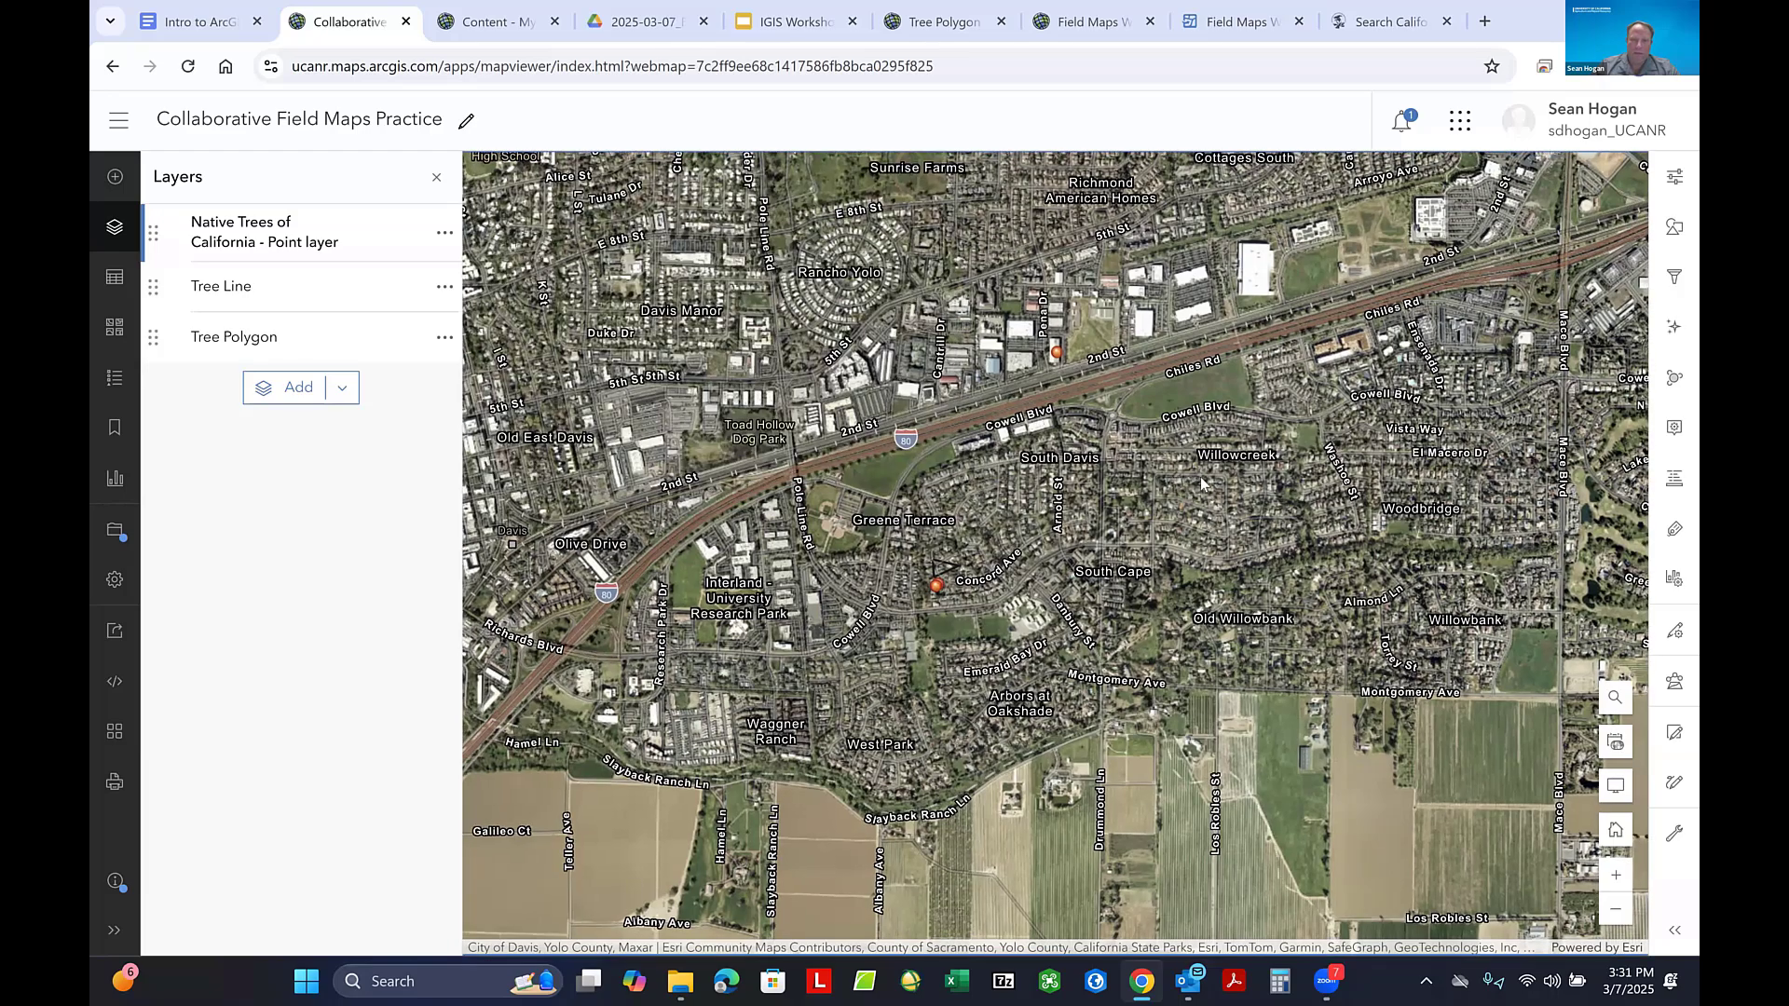
pyautogui.scroll(-4, 1194, 482)
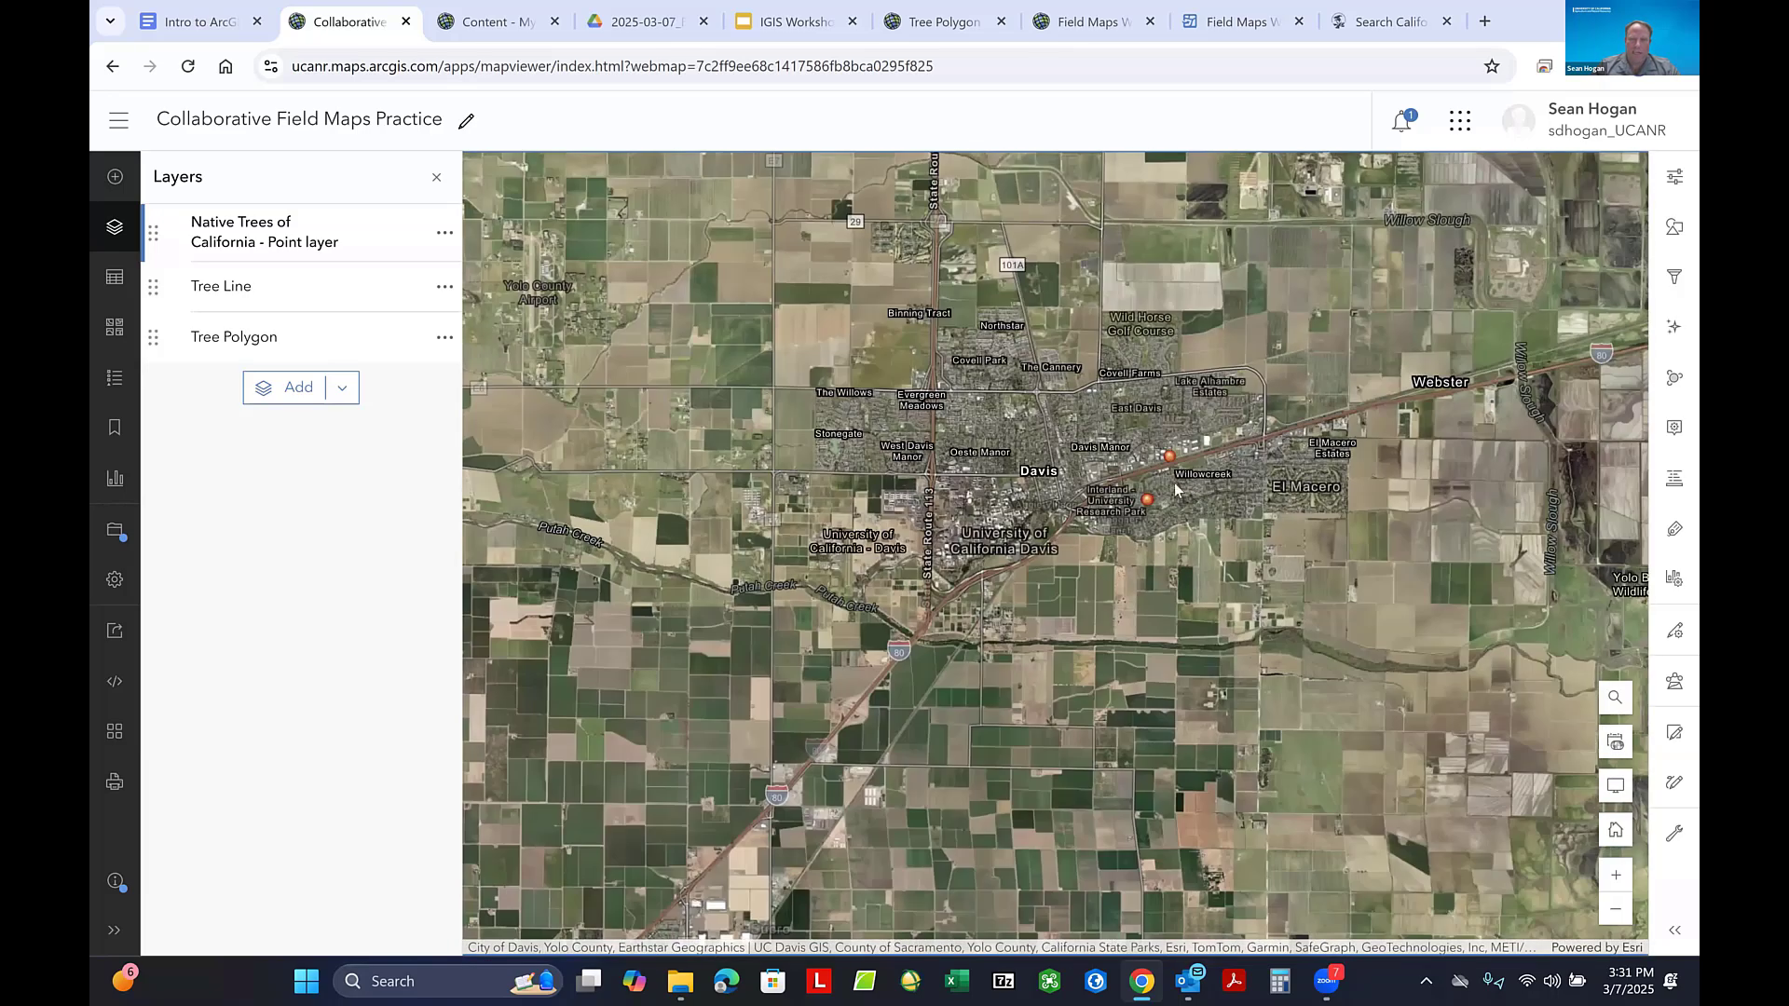
pyautogui.scroll(-3, 930, 424)
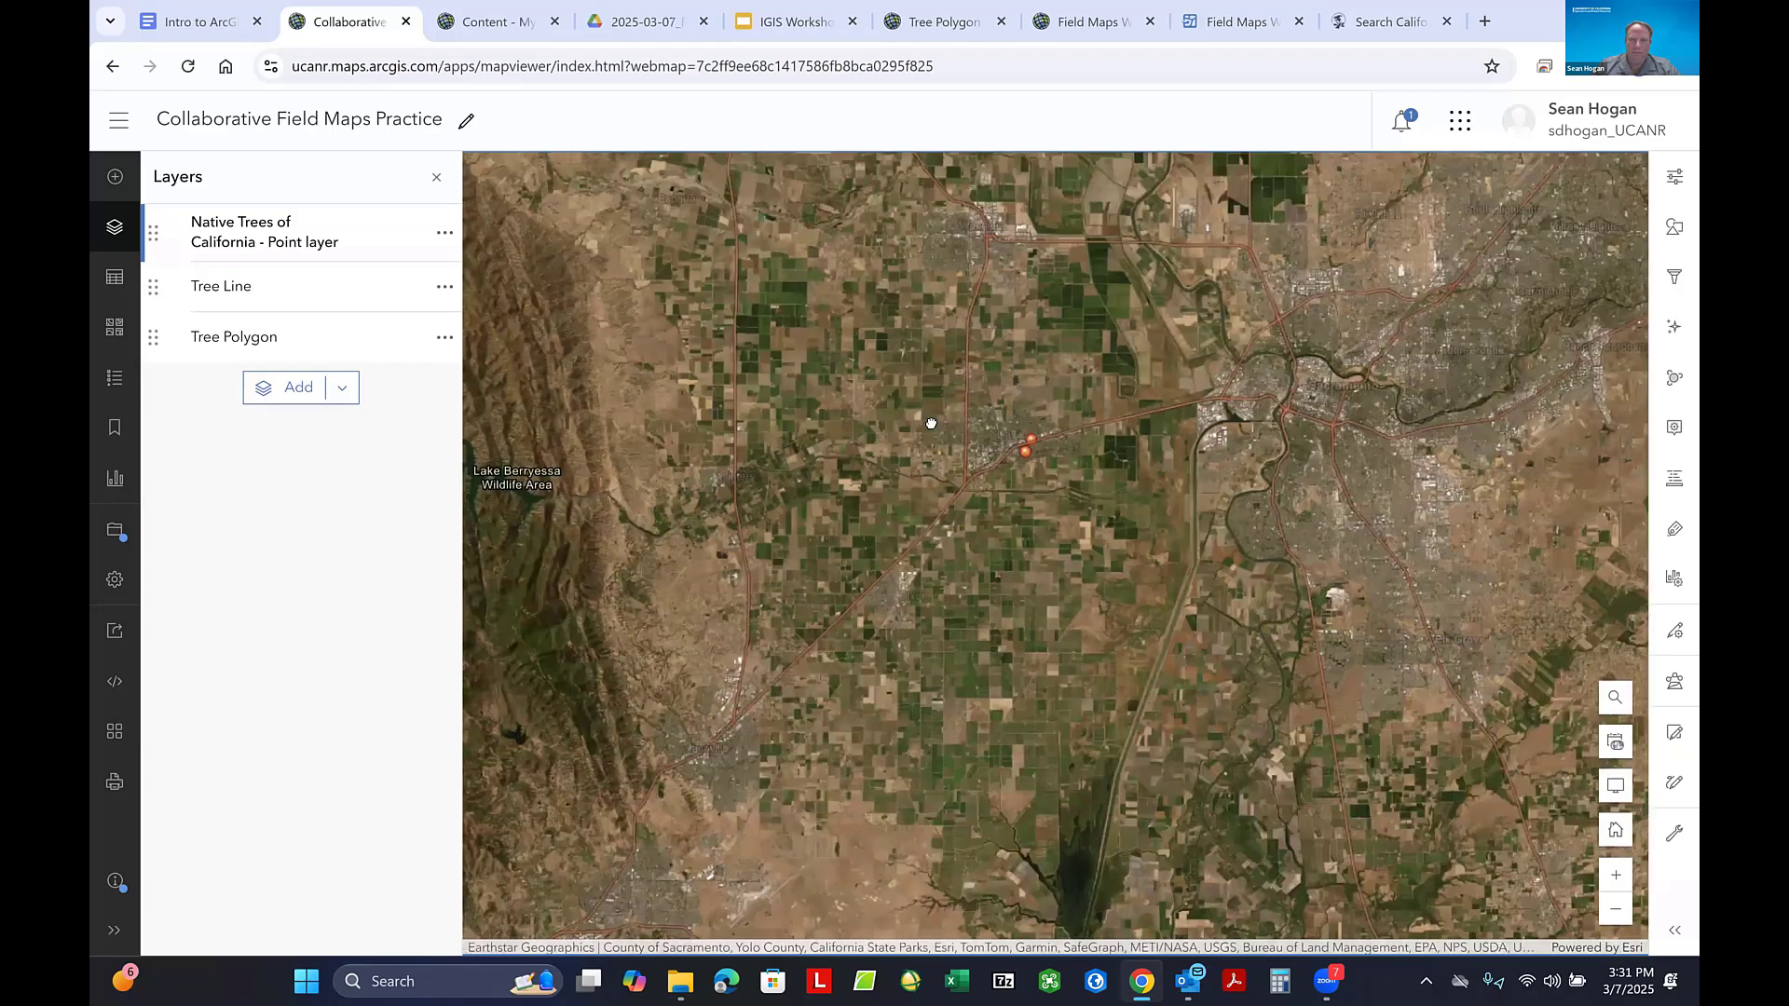
pyautogui.scroll(-3, 930, 430)
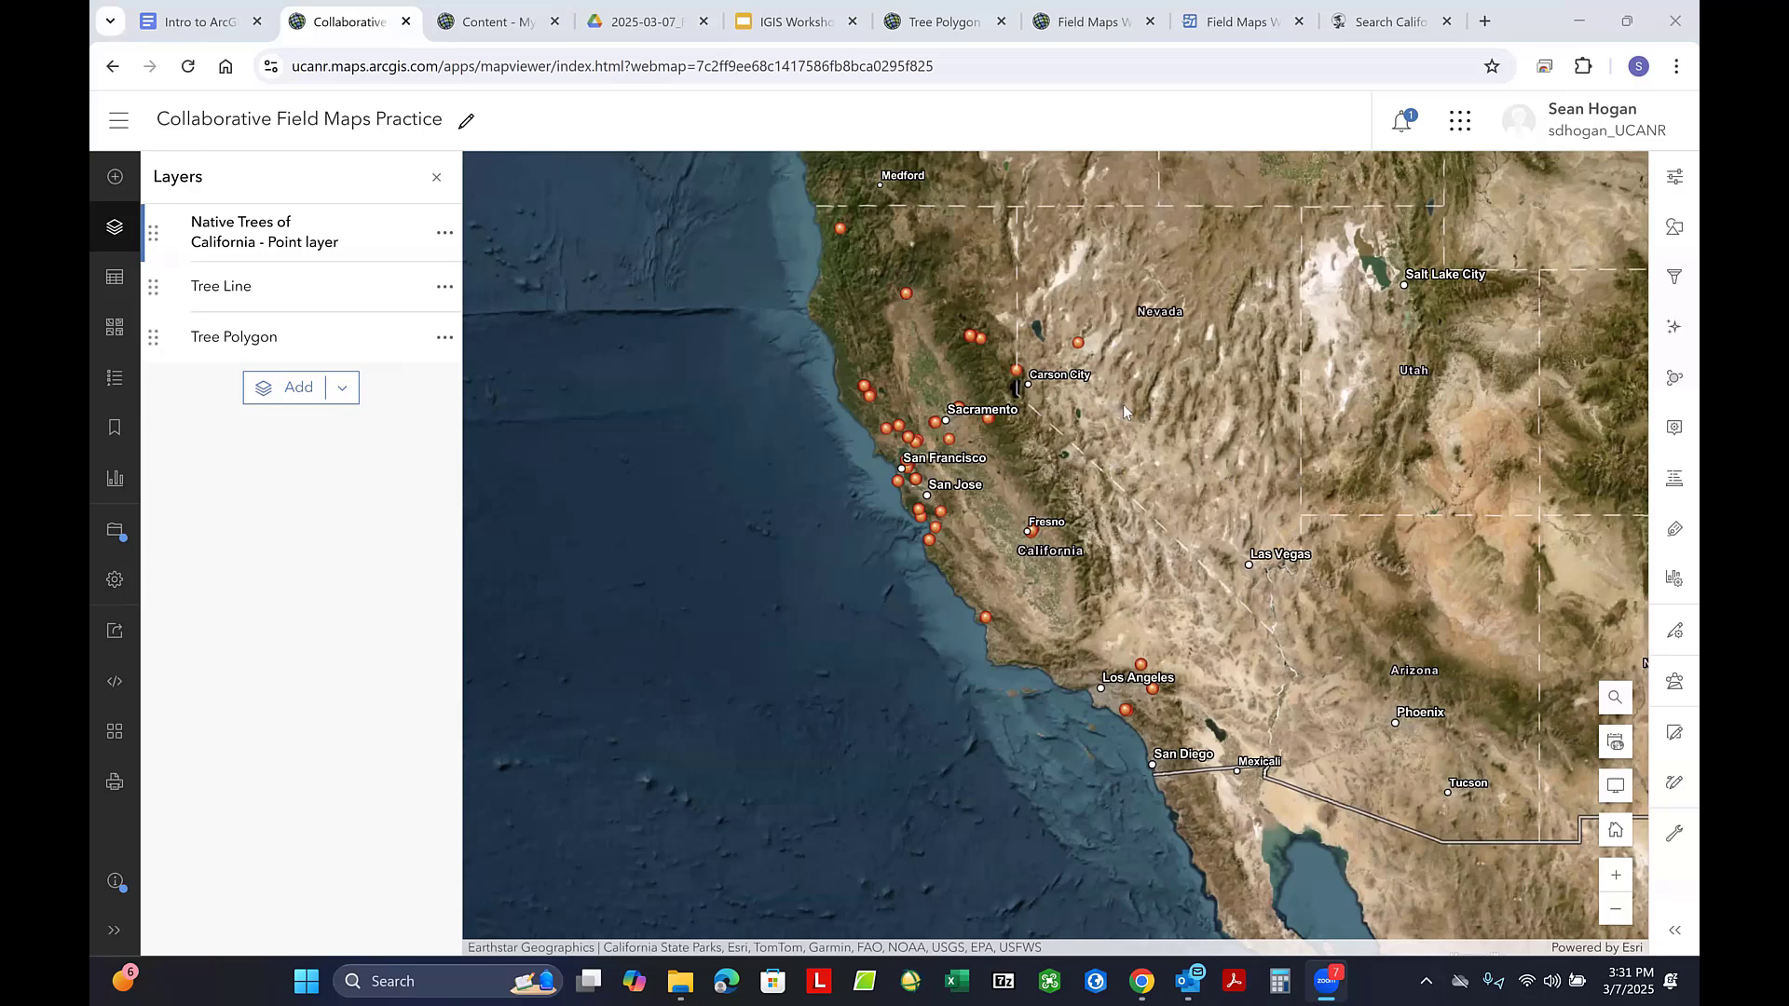
pyautogui.scroll(2, 1122, 405)
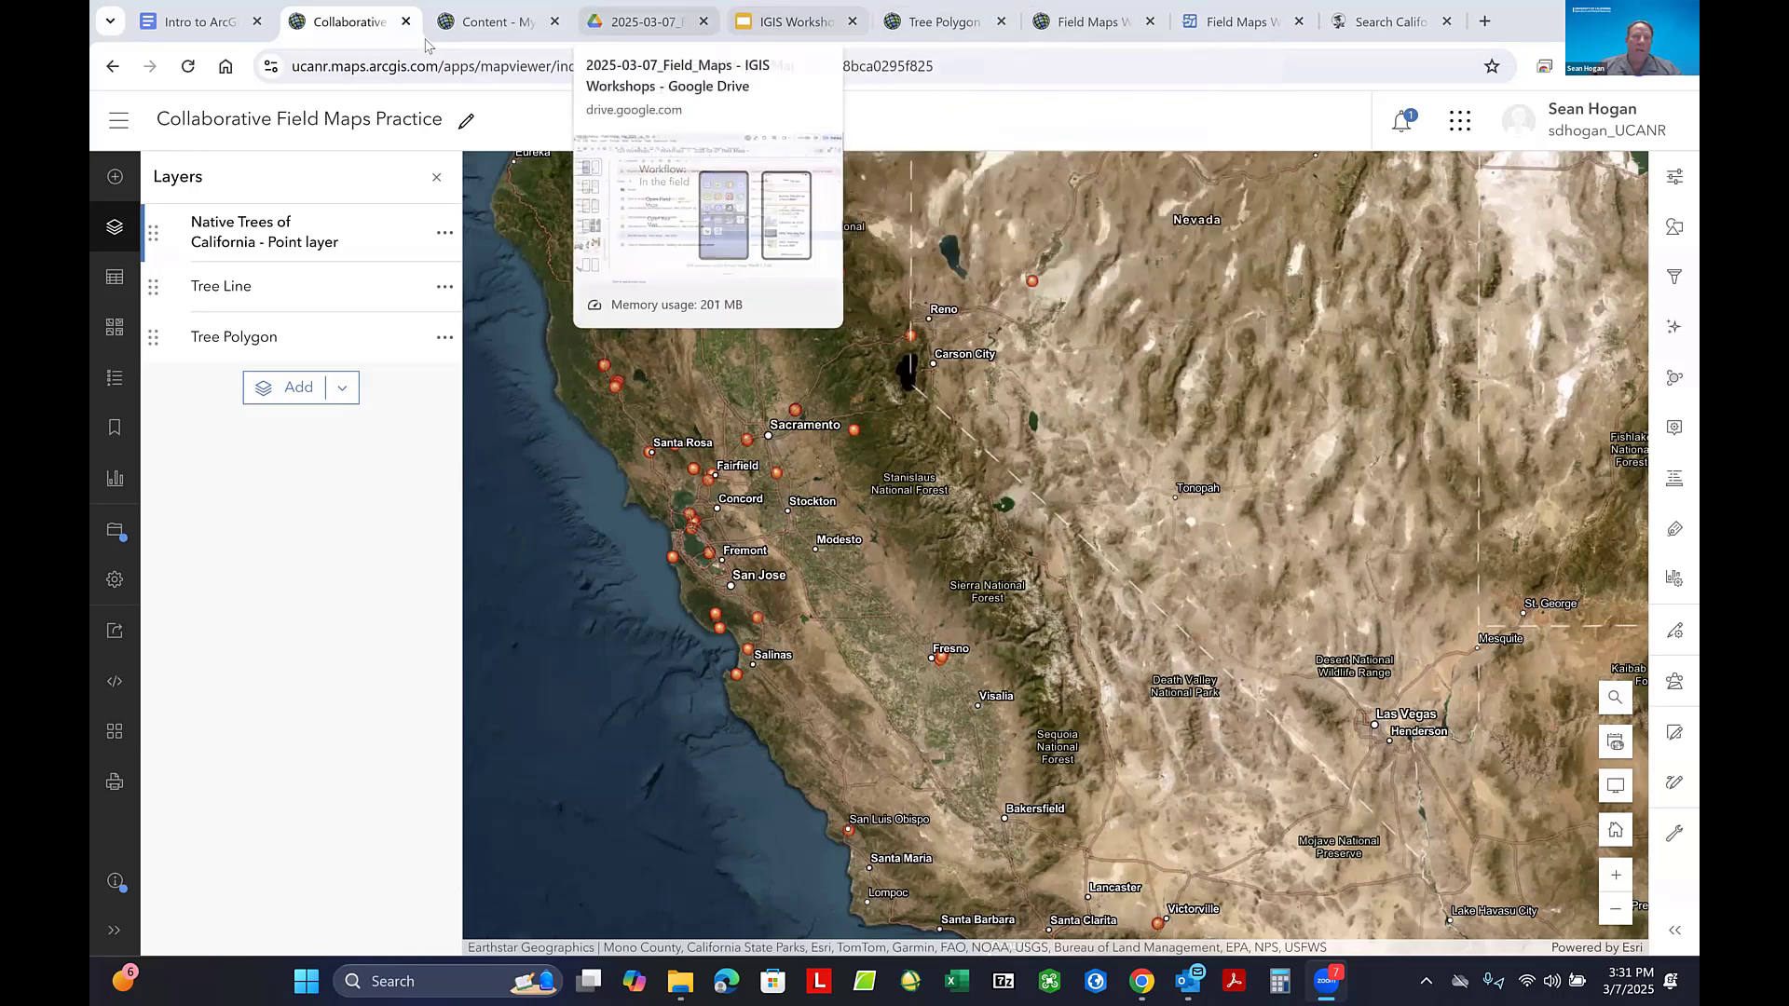
# - Switch to the ArcGIS Online content page, clear the Collaborative search and list only the signed-in account's own content
pyautogui.click(499, 27)
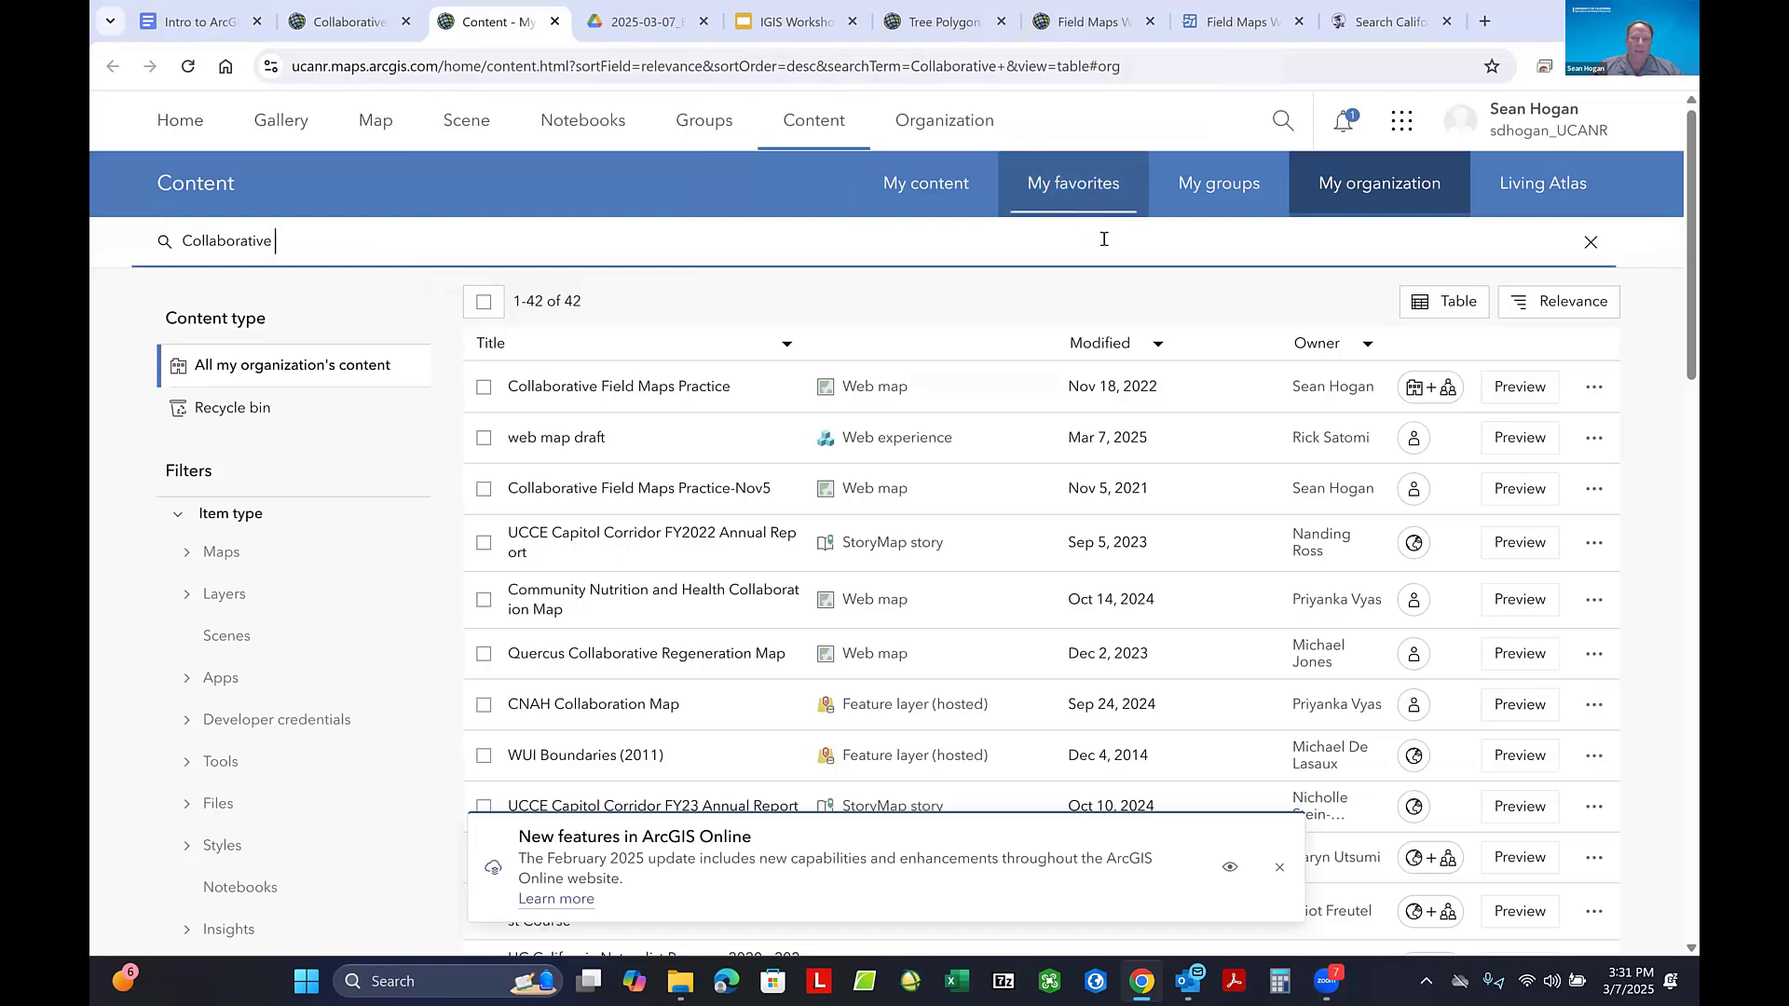
pyautogui.click(815, 123)
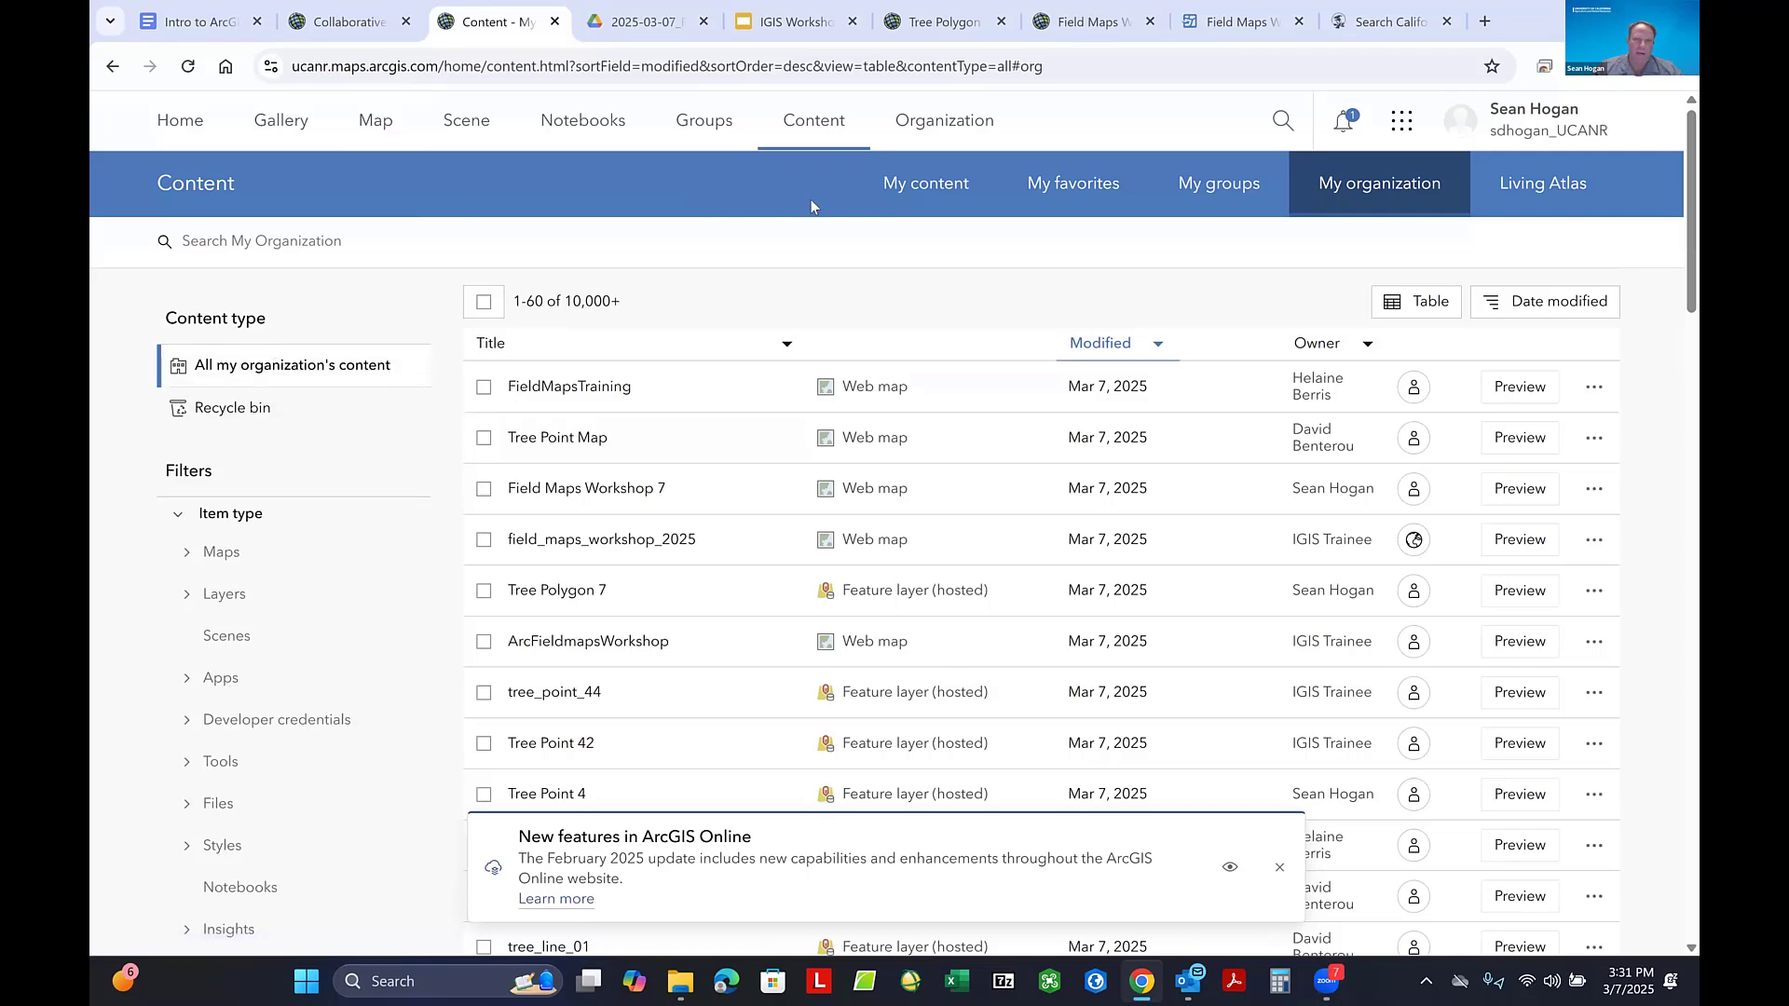
pyautogui.click(926, 182)
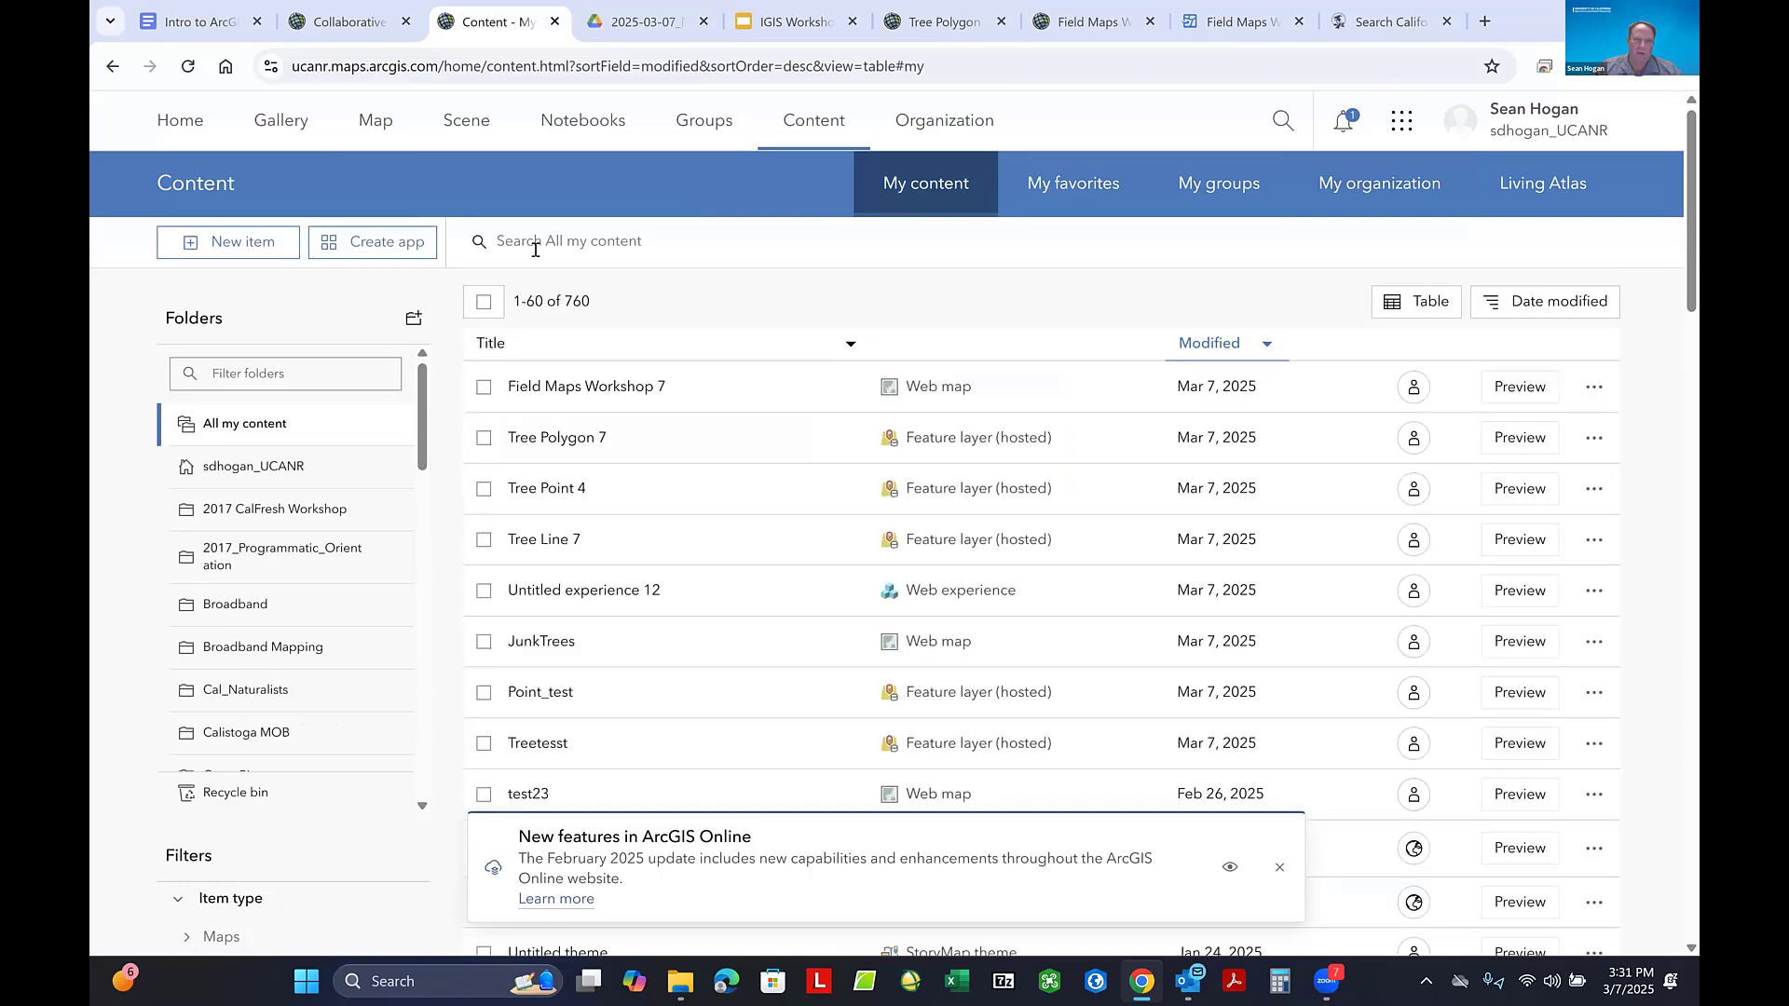
# - Open the Tree Polygon 7 hosted feature layer and examine the fields of its polygon sublayer
pyautogui.click(577, 438)
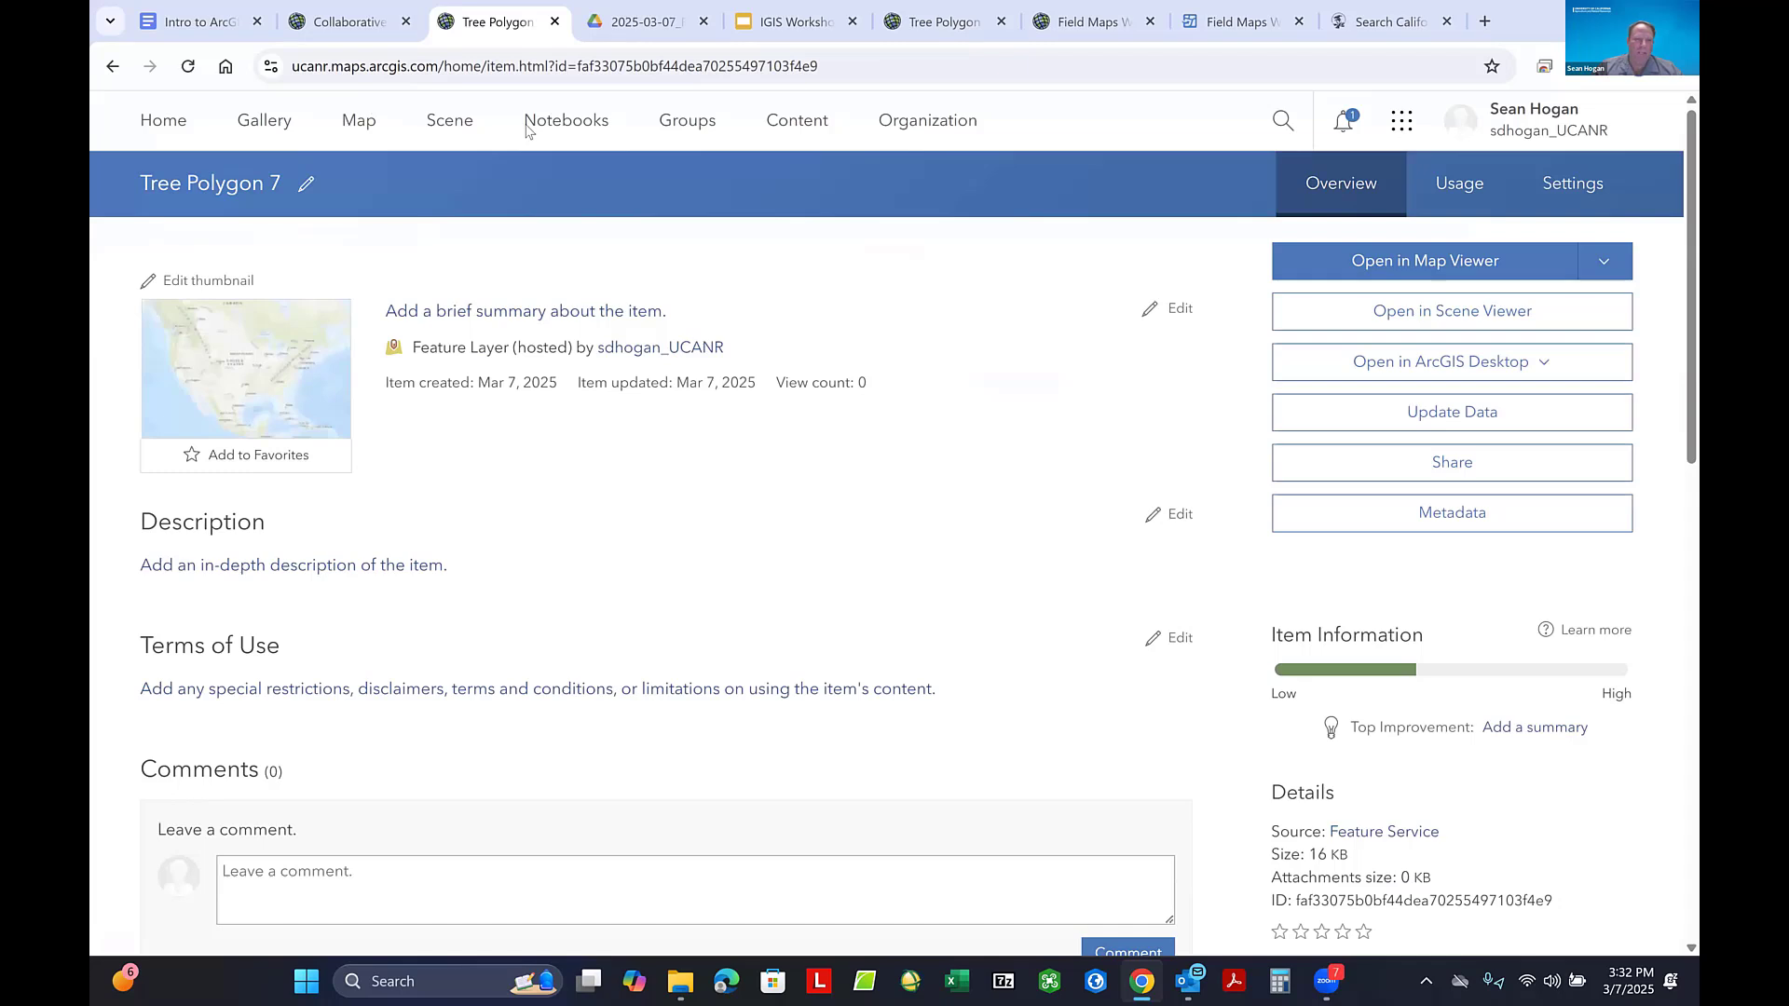
pyautogui.click(202, 720)
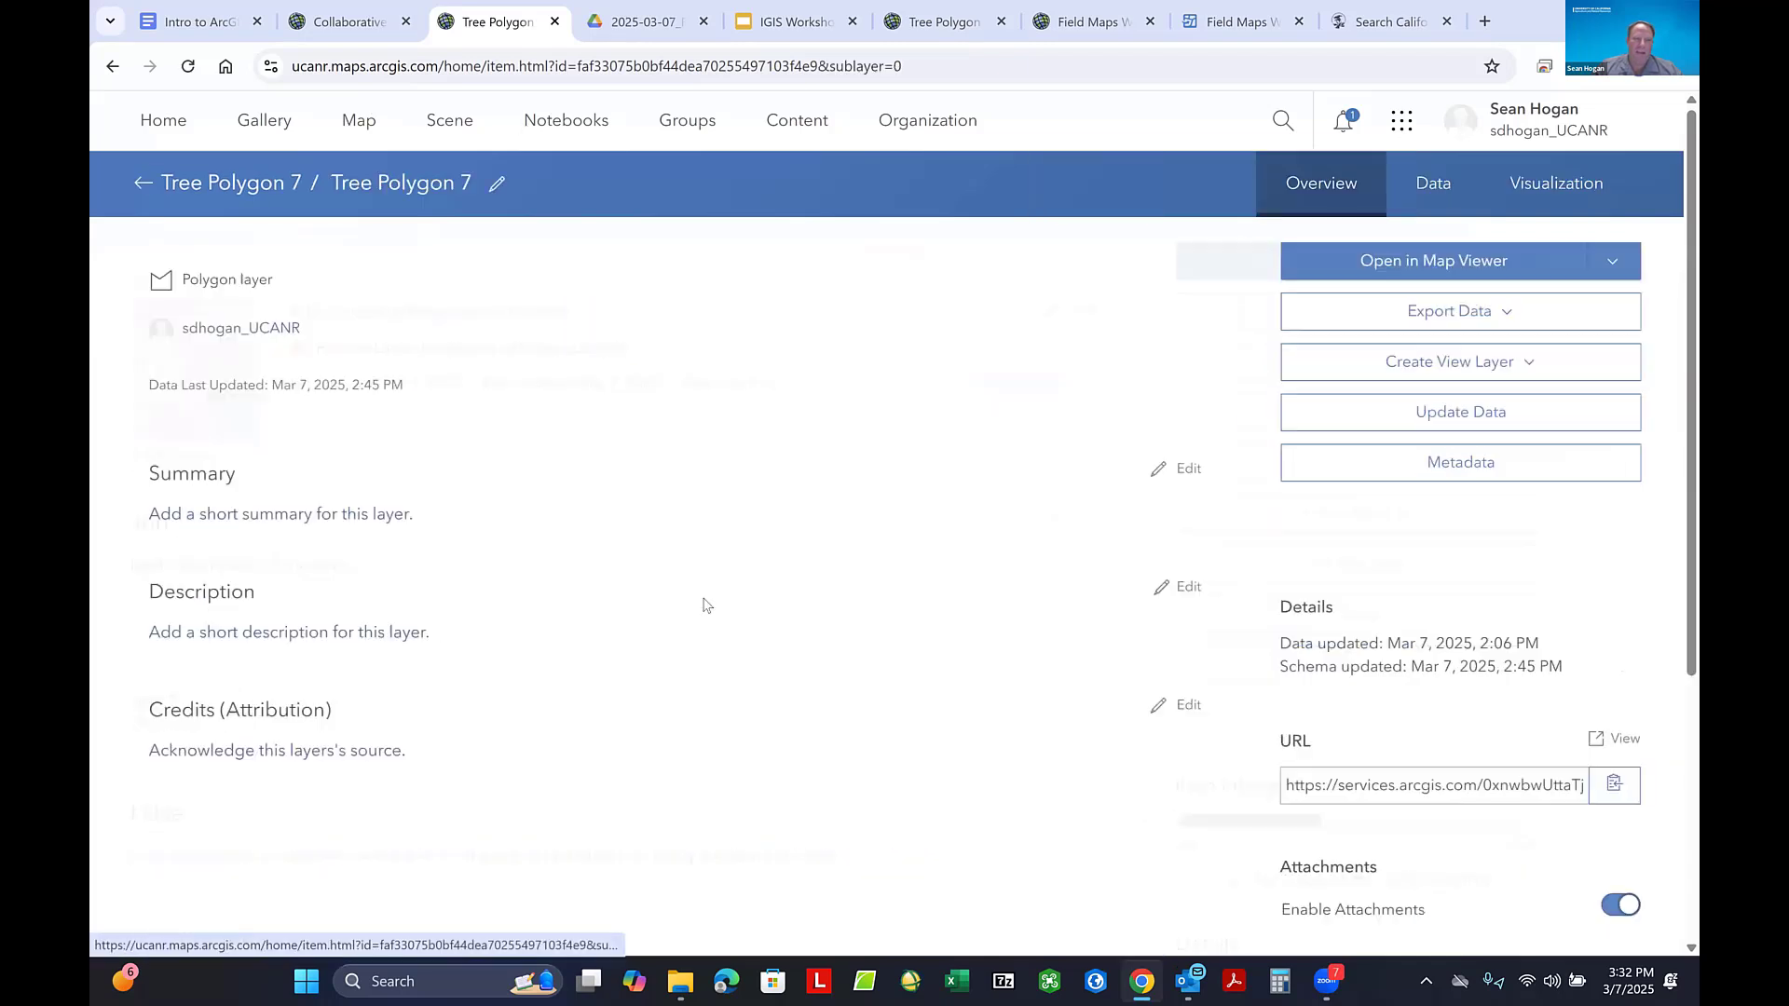
pyautogui.click(1440, 182)
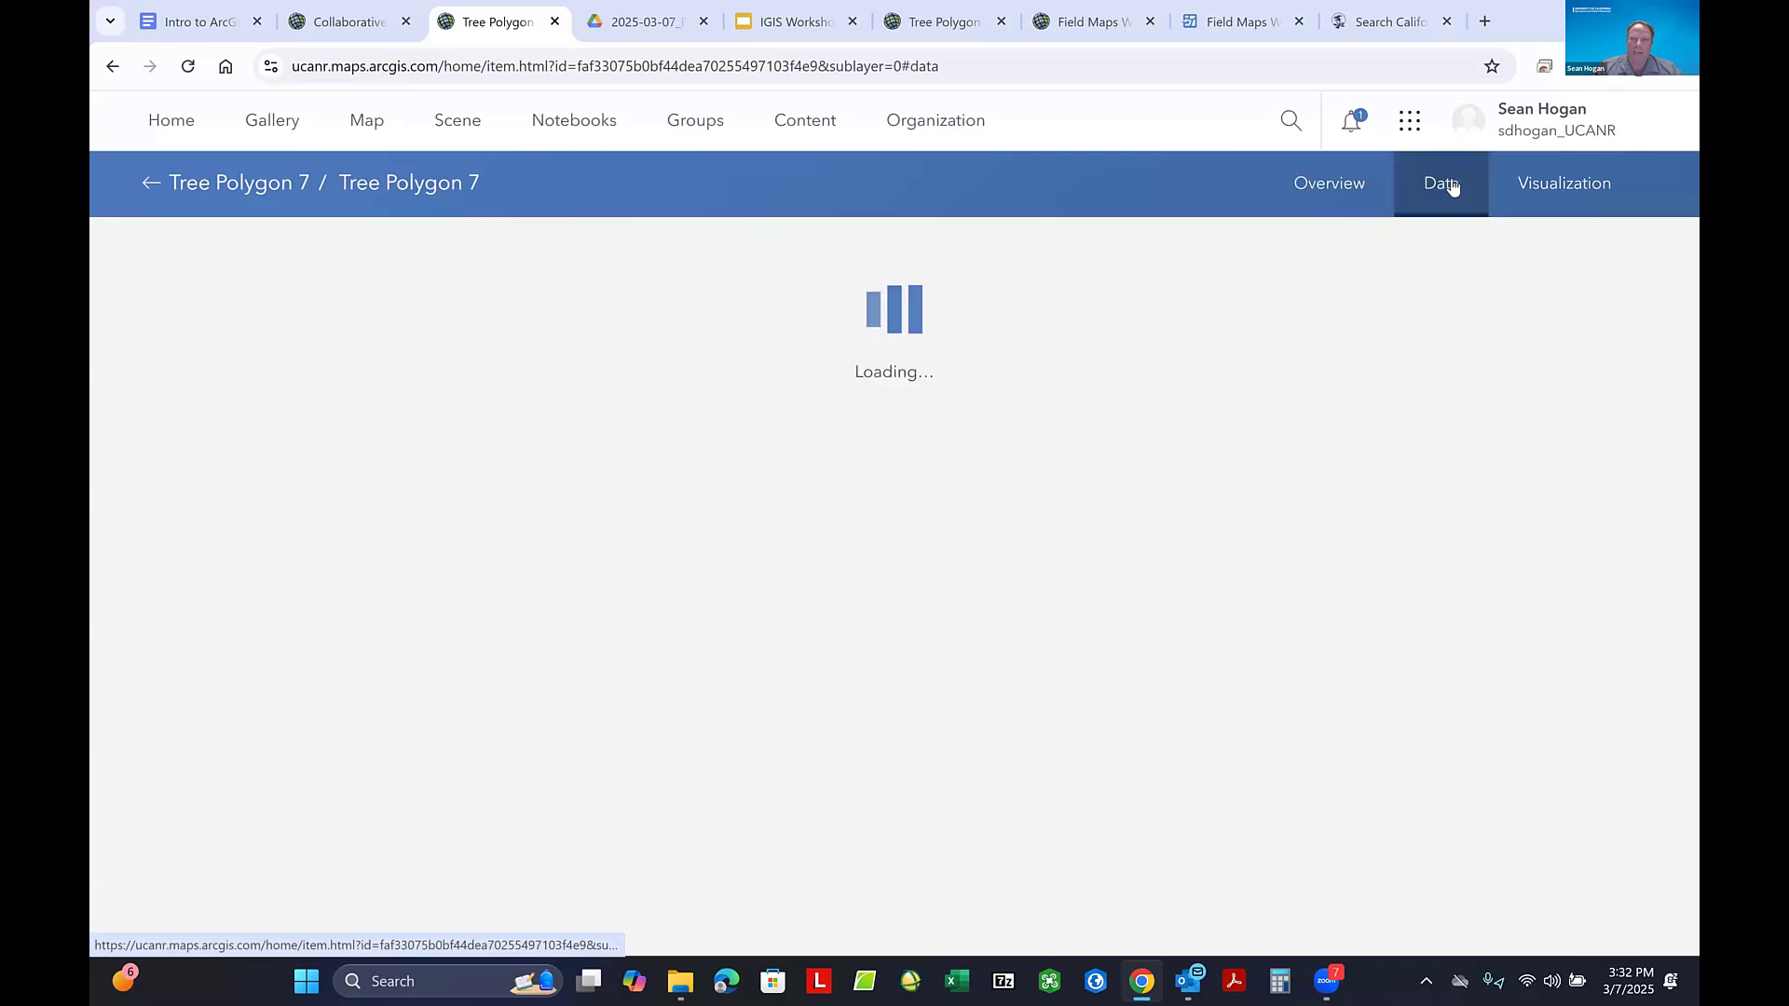
pyautogui.click(1589, 258)
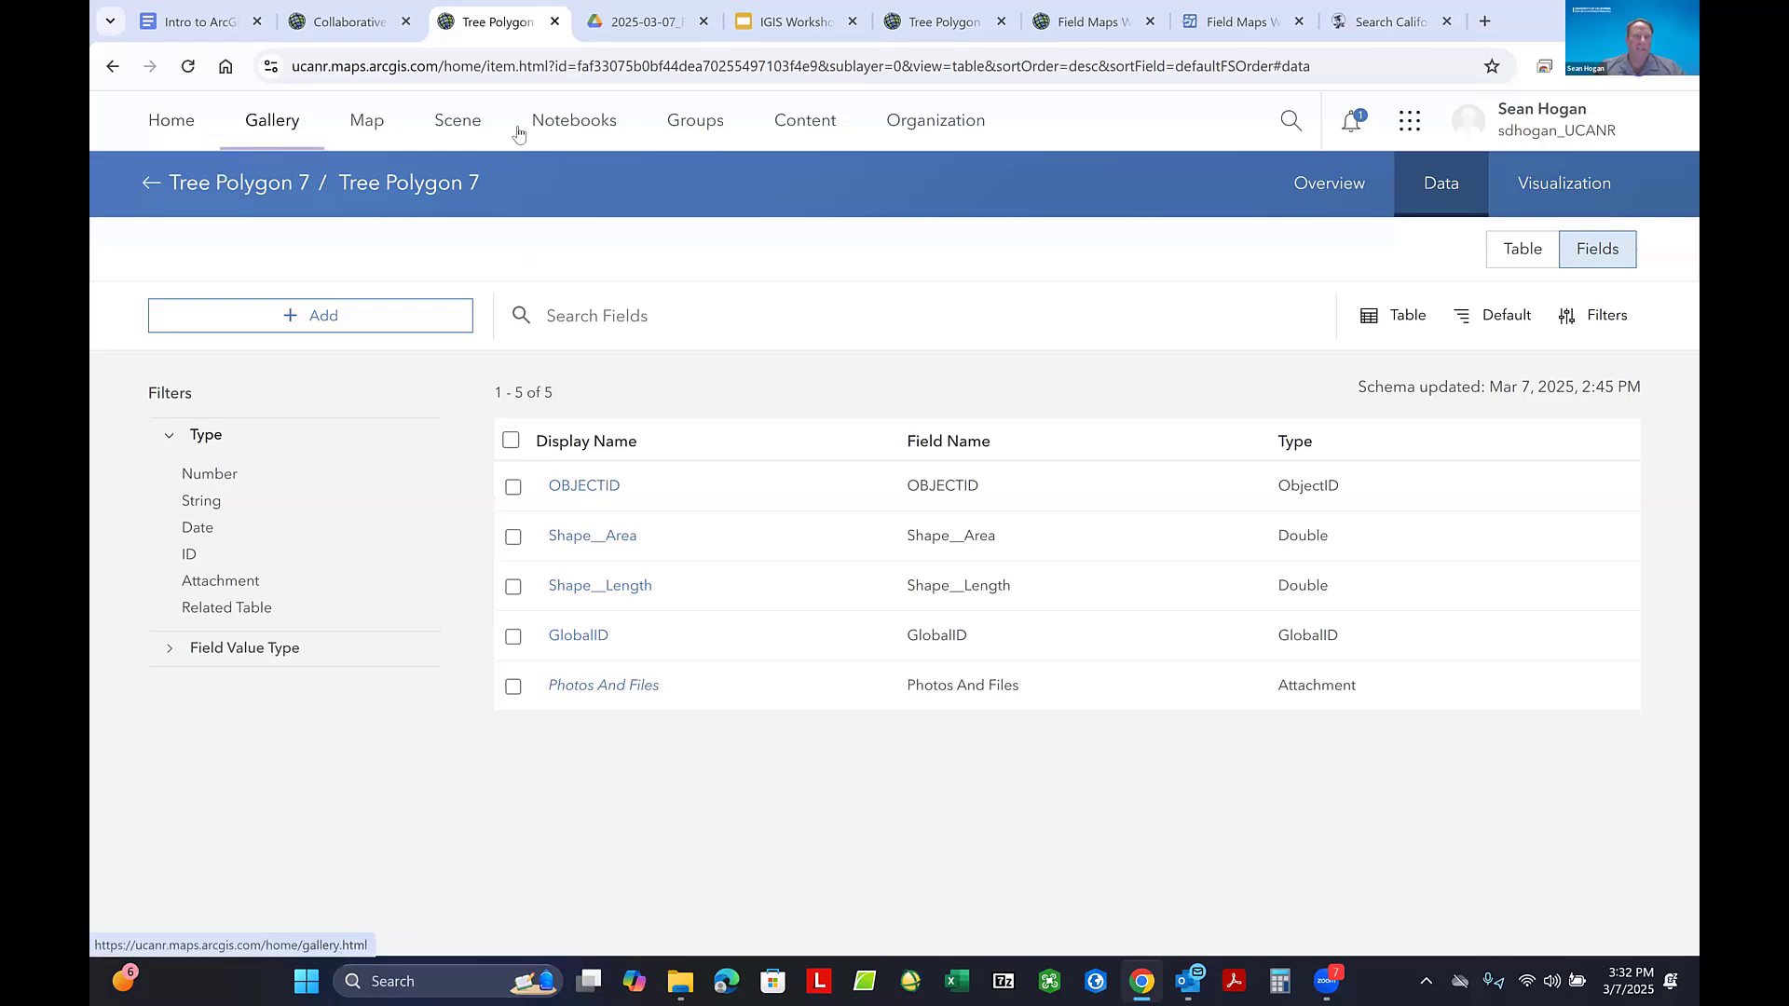
# - Return to the list of own content and dismiss the New features in ArcGIS Online notice
pyautogui.click(802, 130)
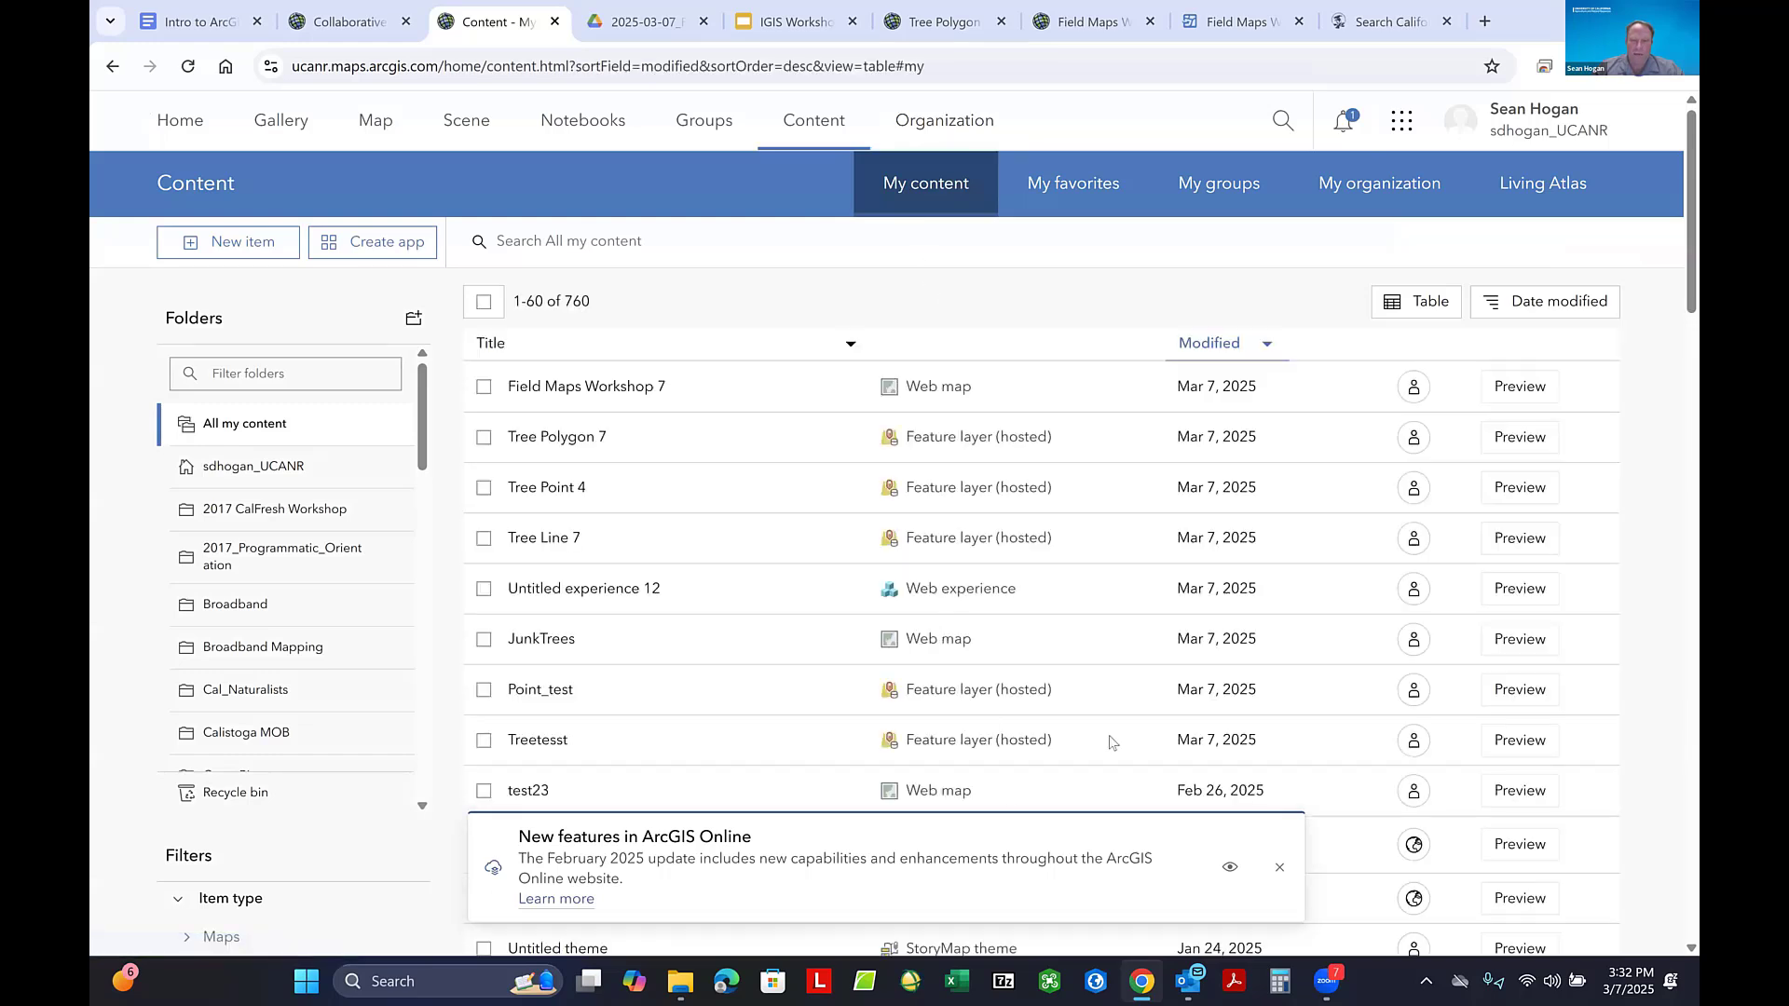
pyautogui.click(1278, 869)
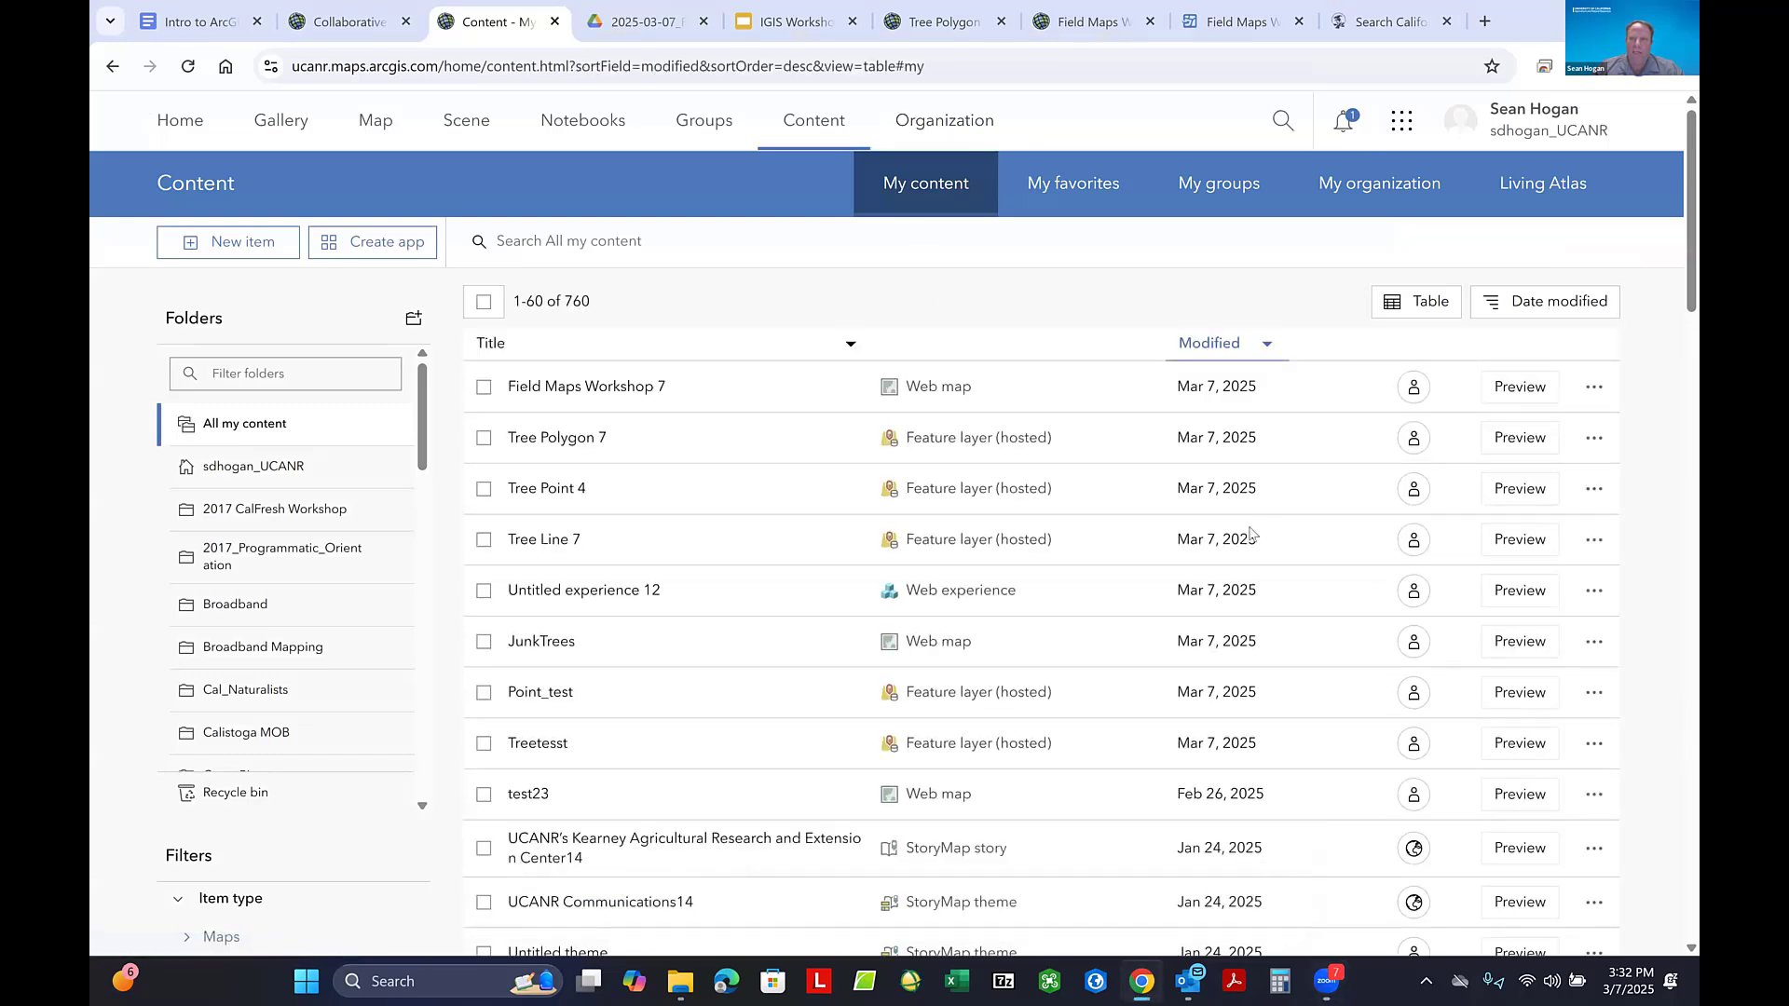
pyautogui.click(1406, 125)
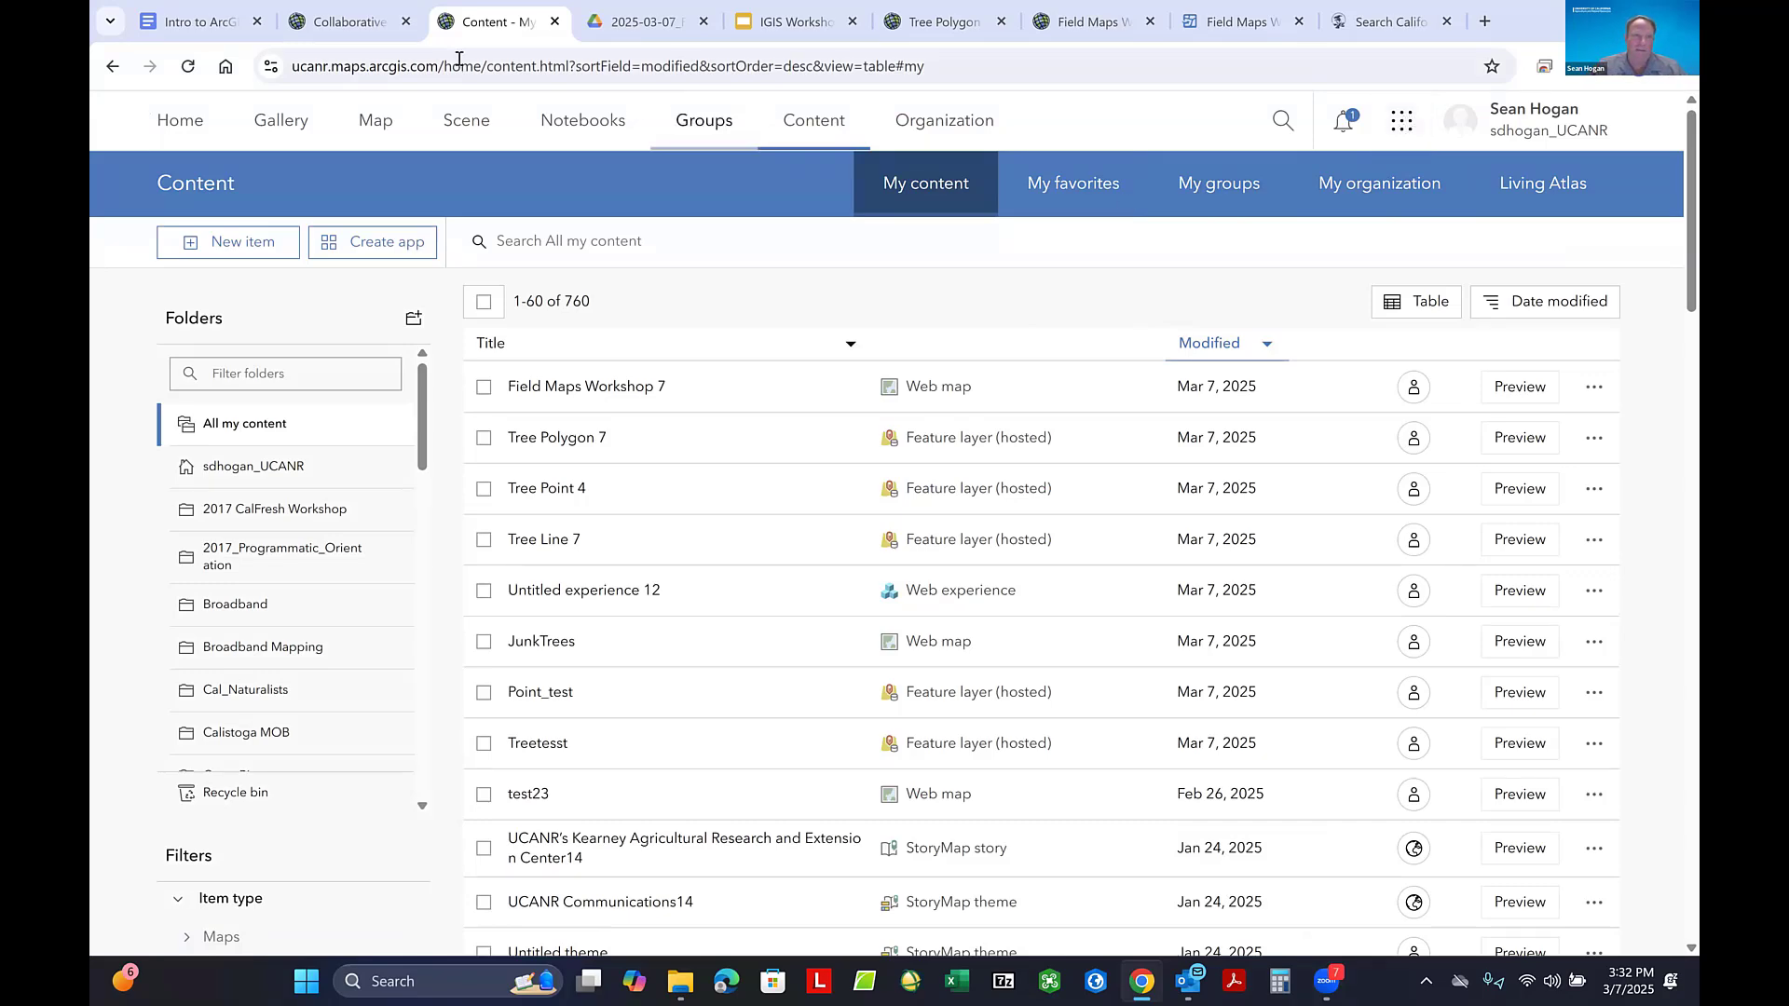
# - Launch ArcGIS Experience Builder from the Collaborative Field Maps Practice map and start a new experience, showing the template choices
pyautogui.click(345, 22)
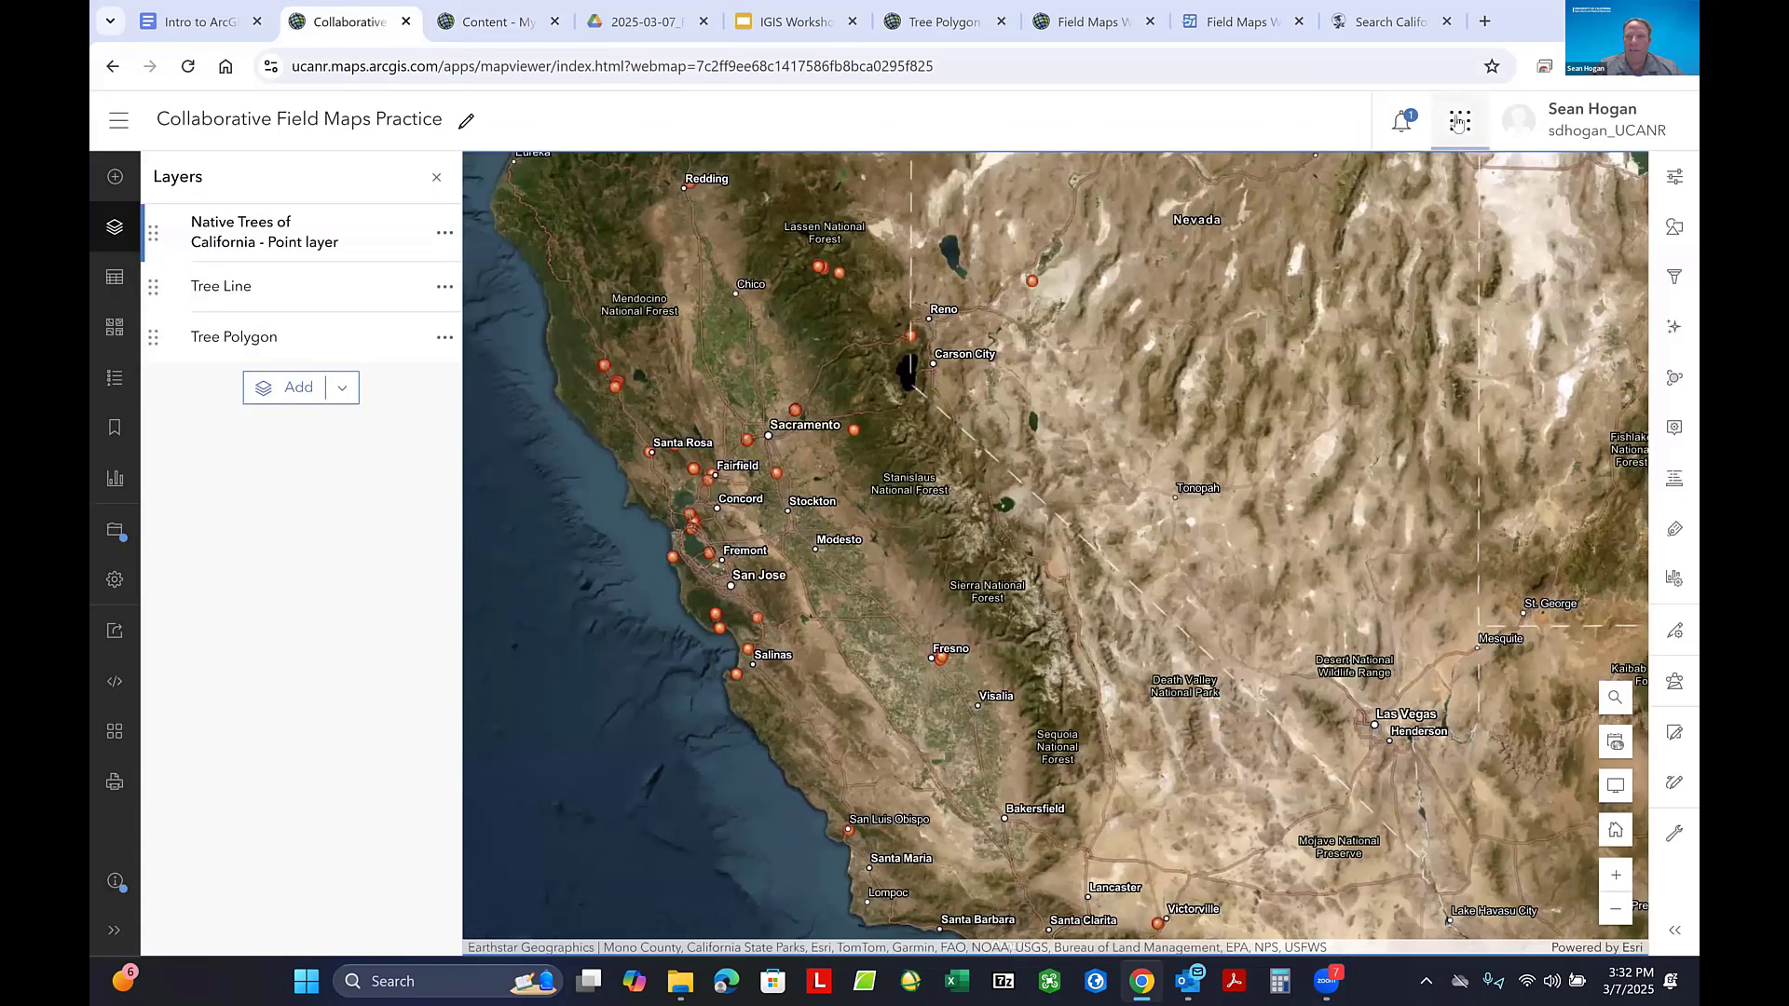
pyautogui.click(1460, 122)
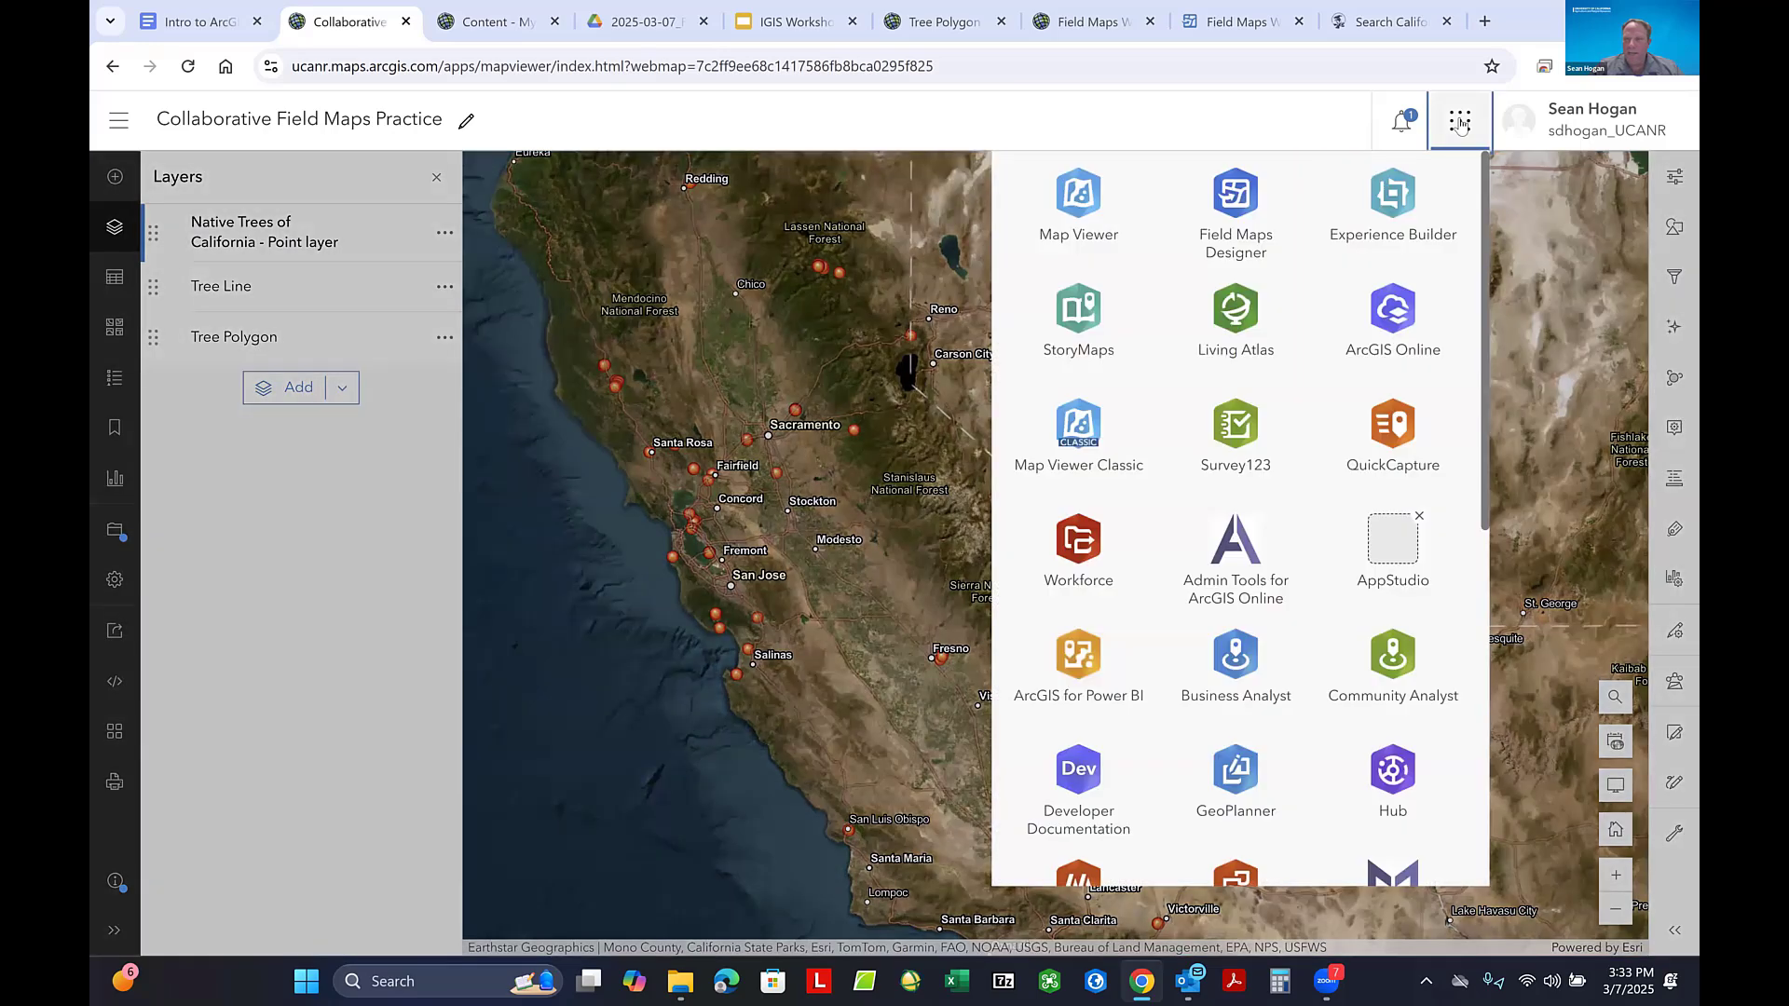
pyautogui.click(1402, 200)
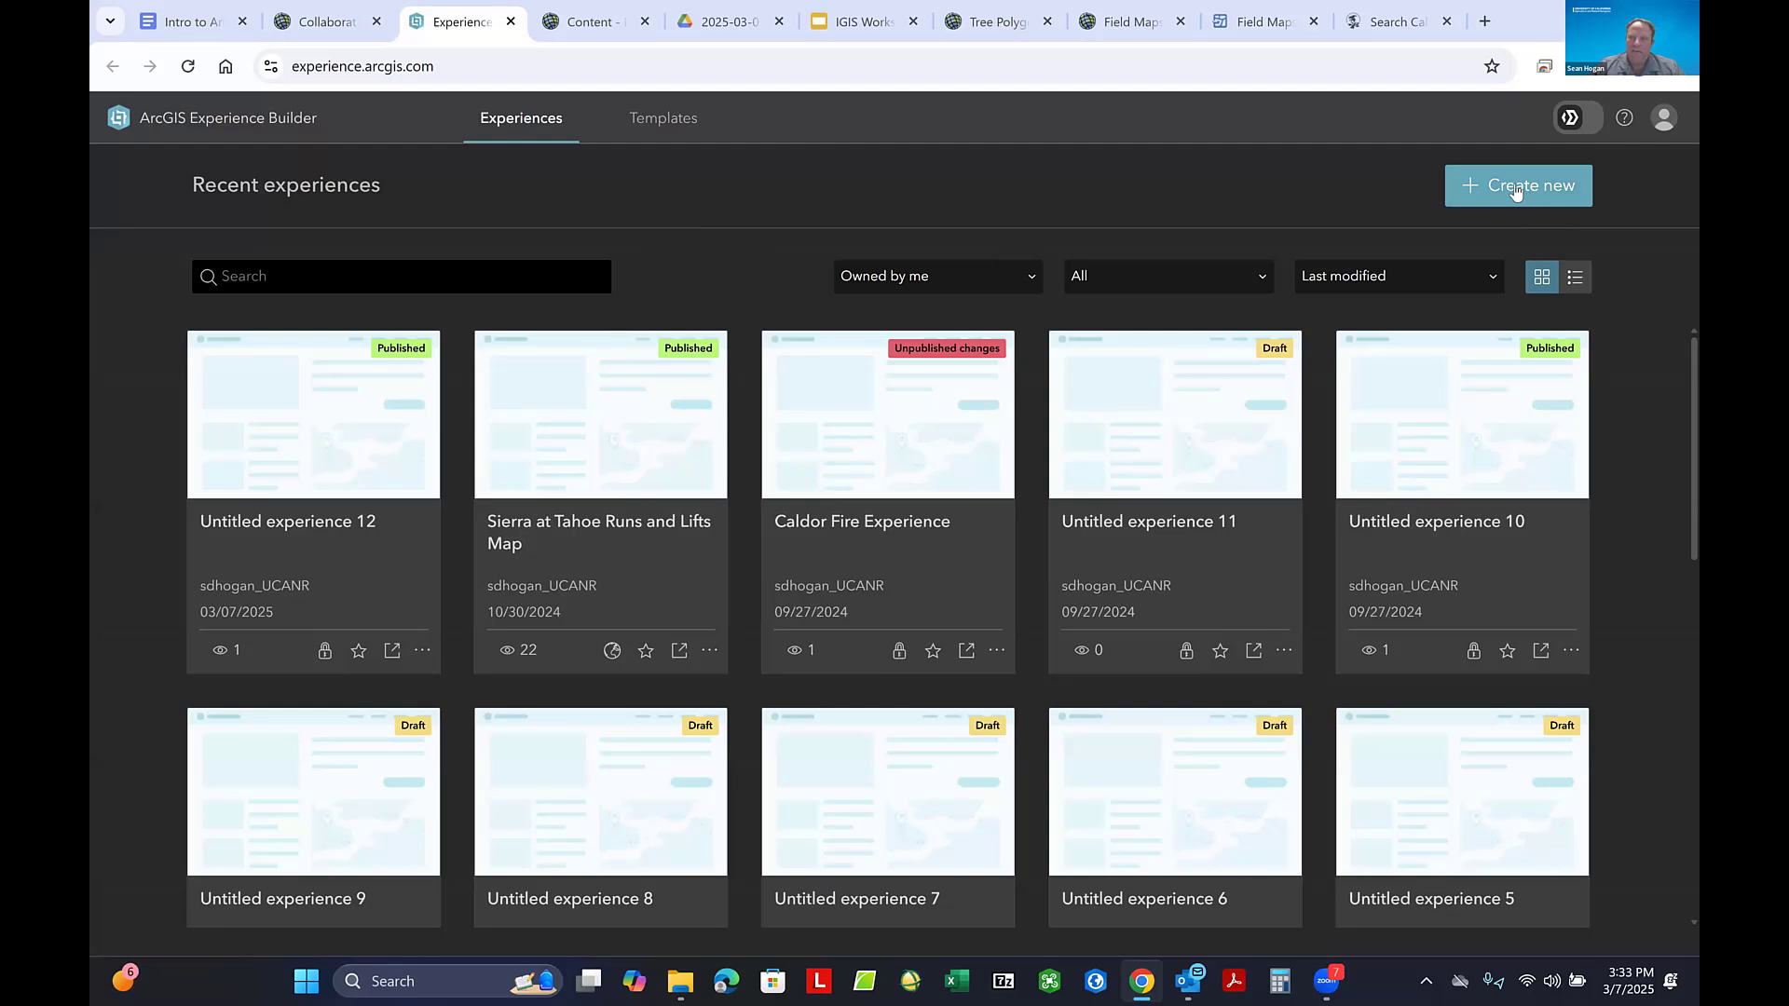
pyautogui.click(1516, 190)
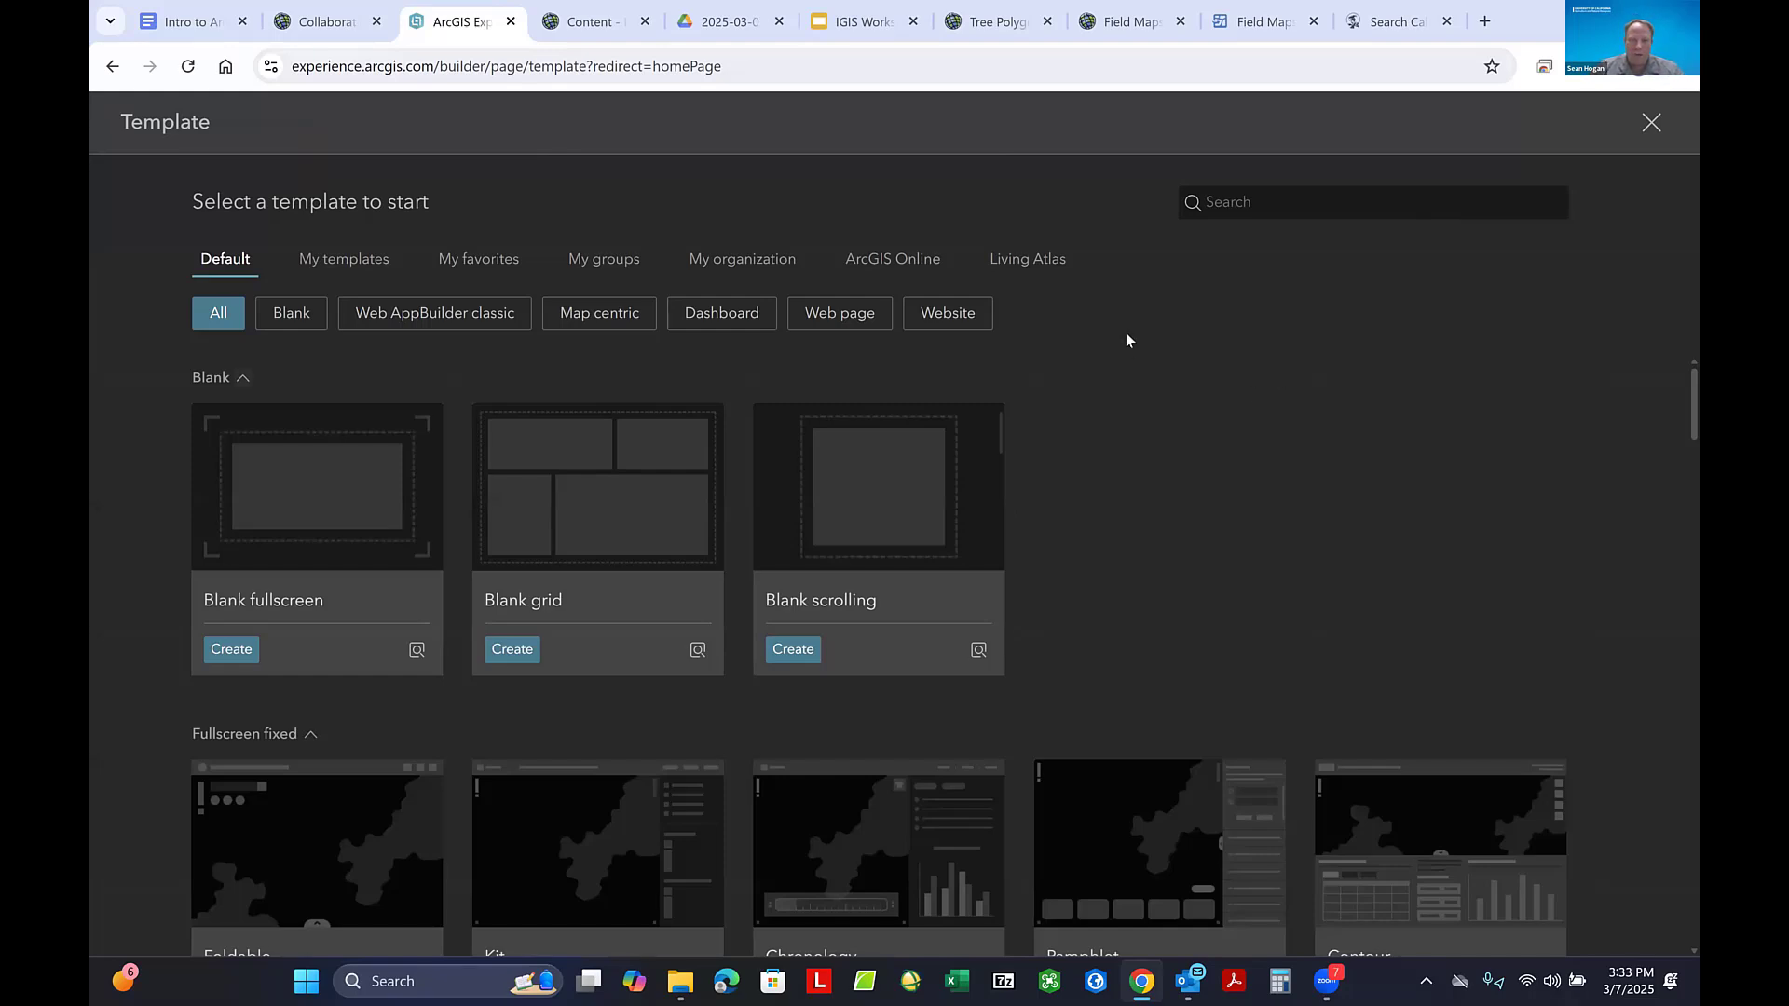
# - Look through the default experience templates and create a new experience from the Blank fullscreen template
pyautogui.scroll(-15, 1095, 499)
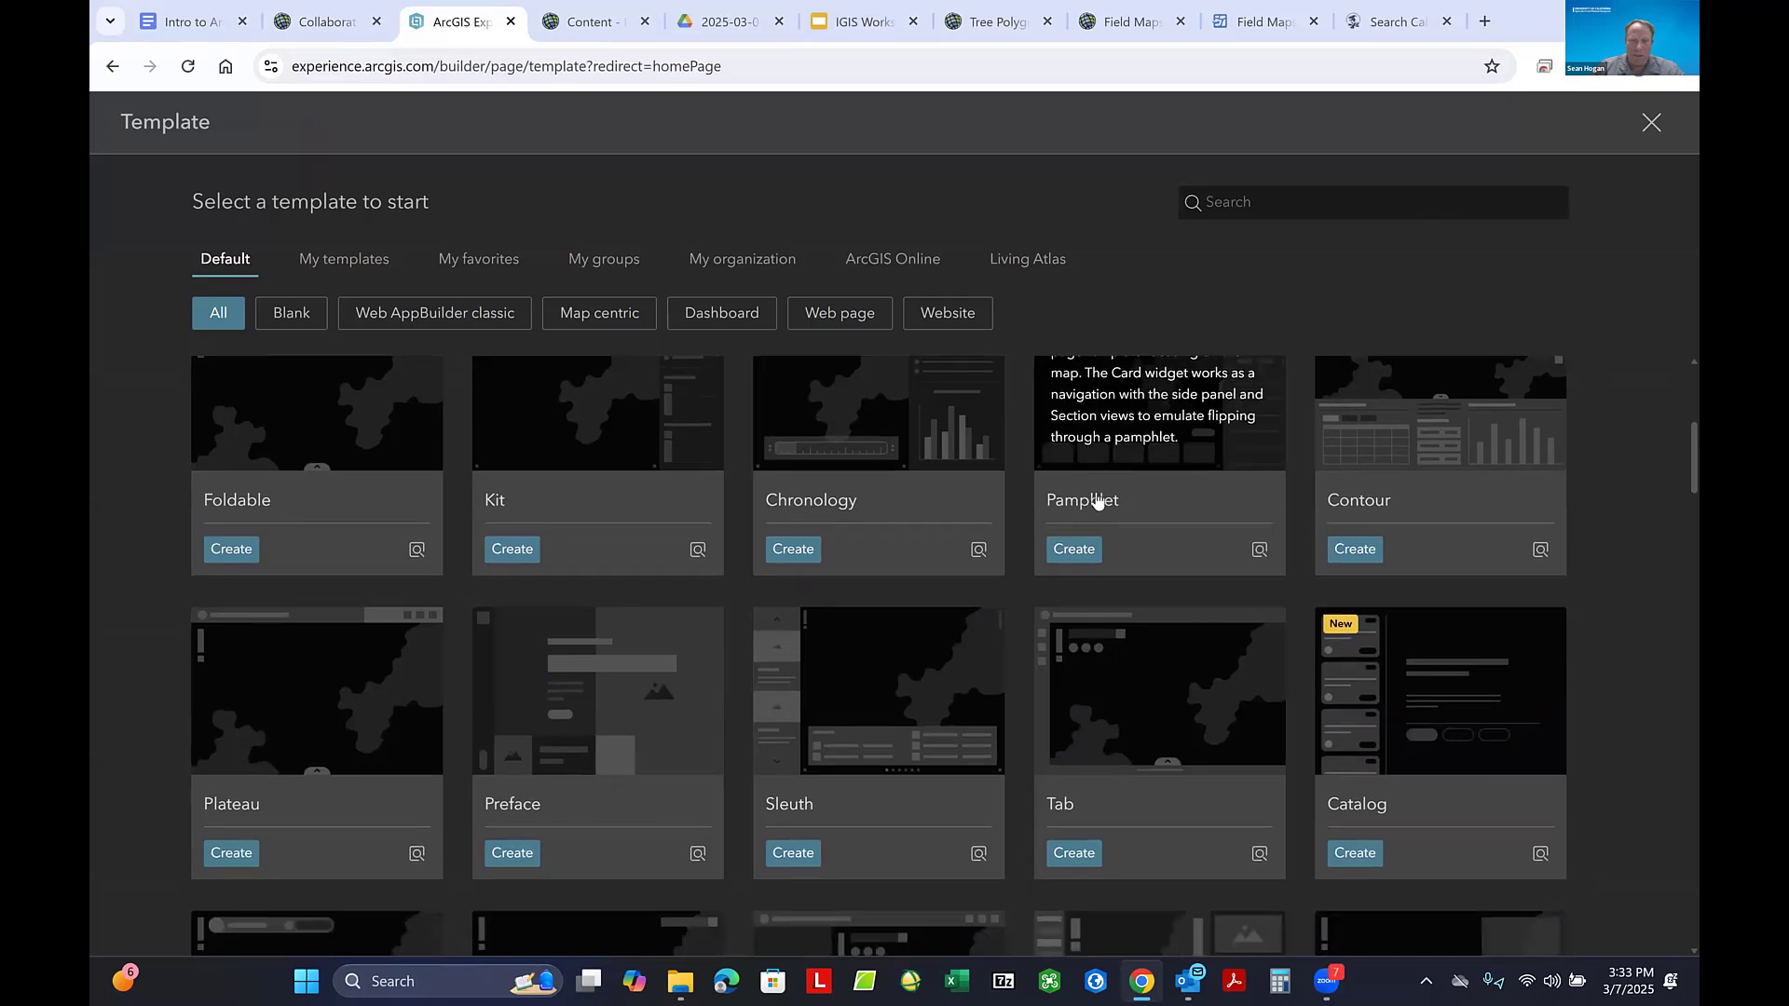
pyautogui.scroll(-10, 1096, 499)
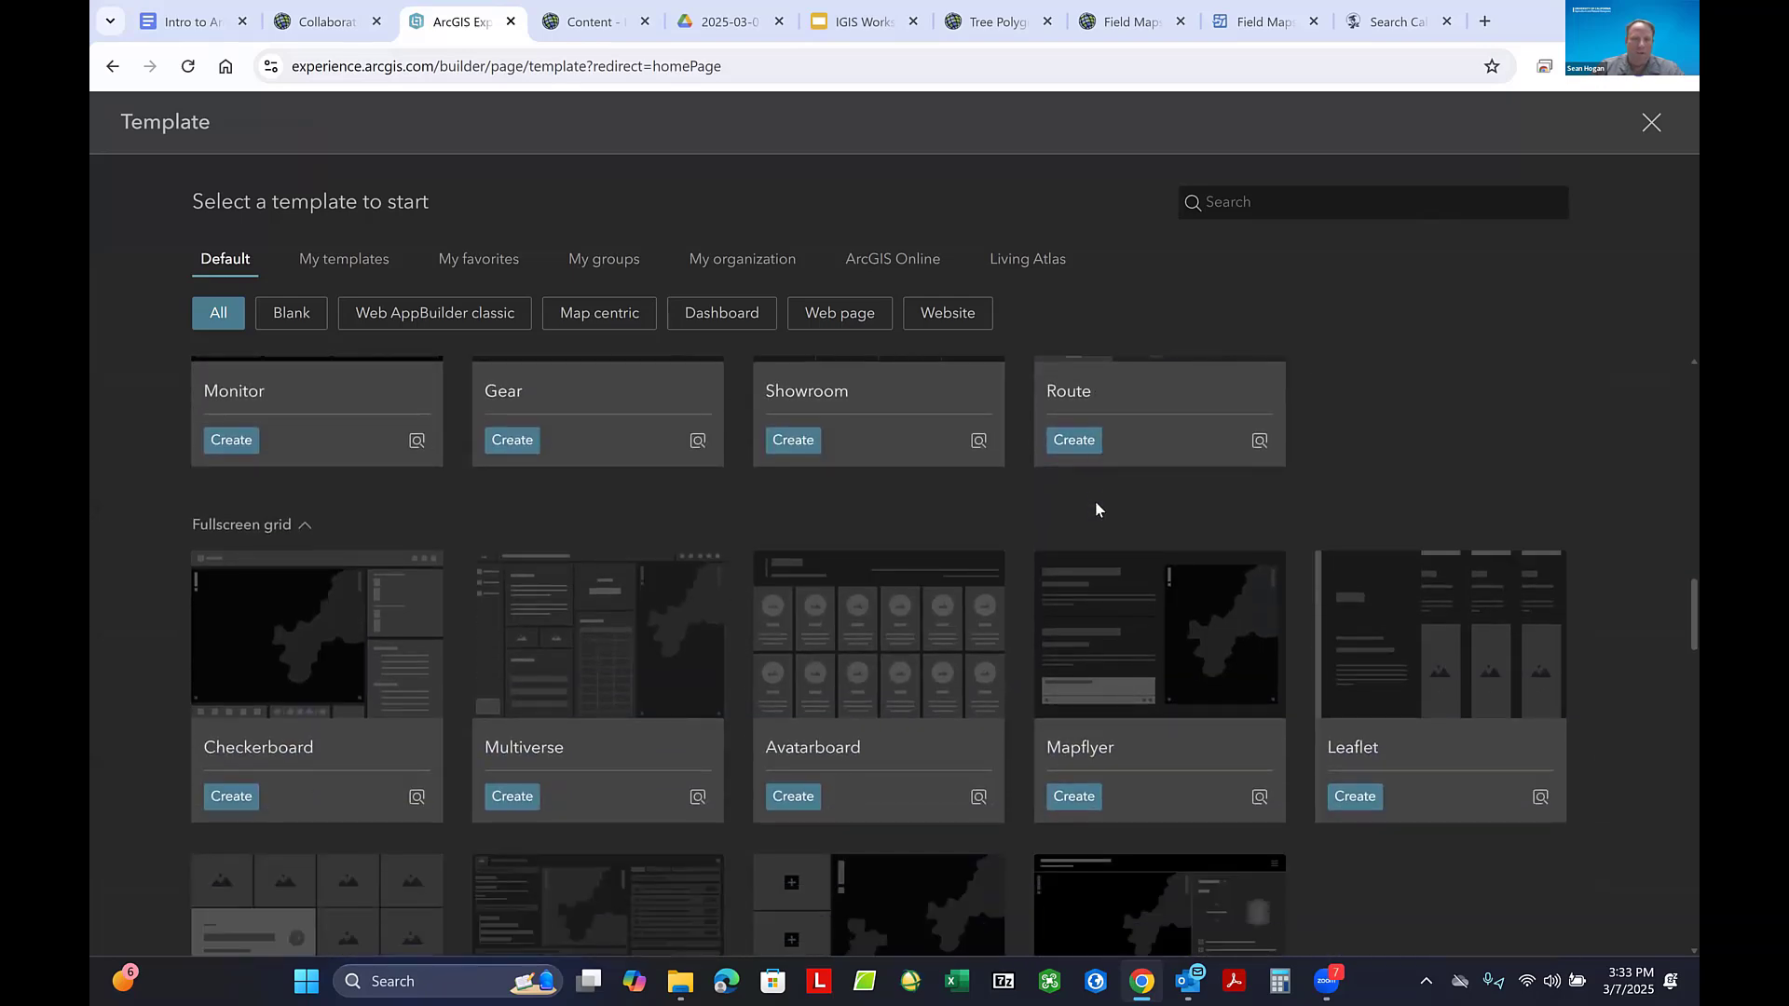
pyautogui.scroll(12, 1118, 518)
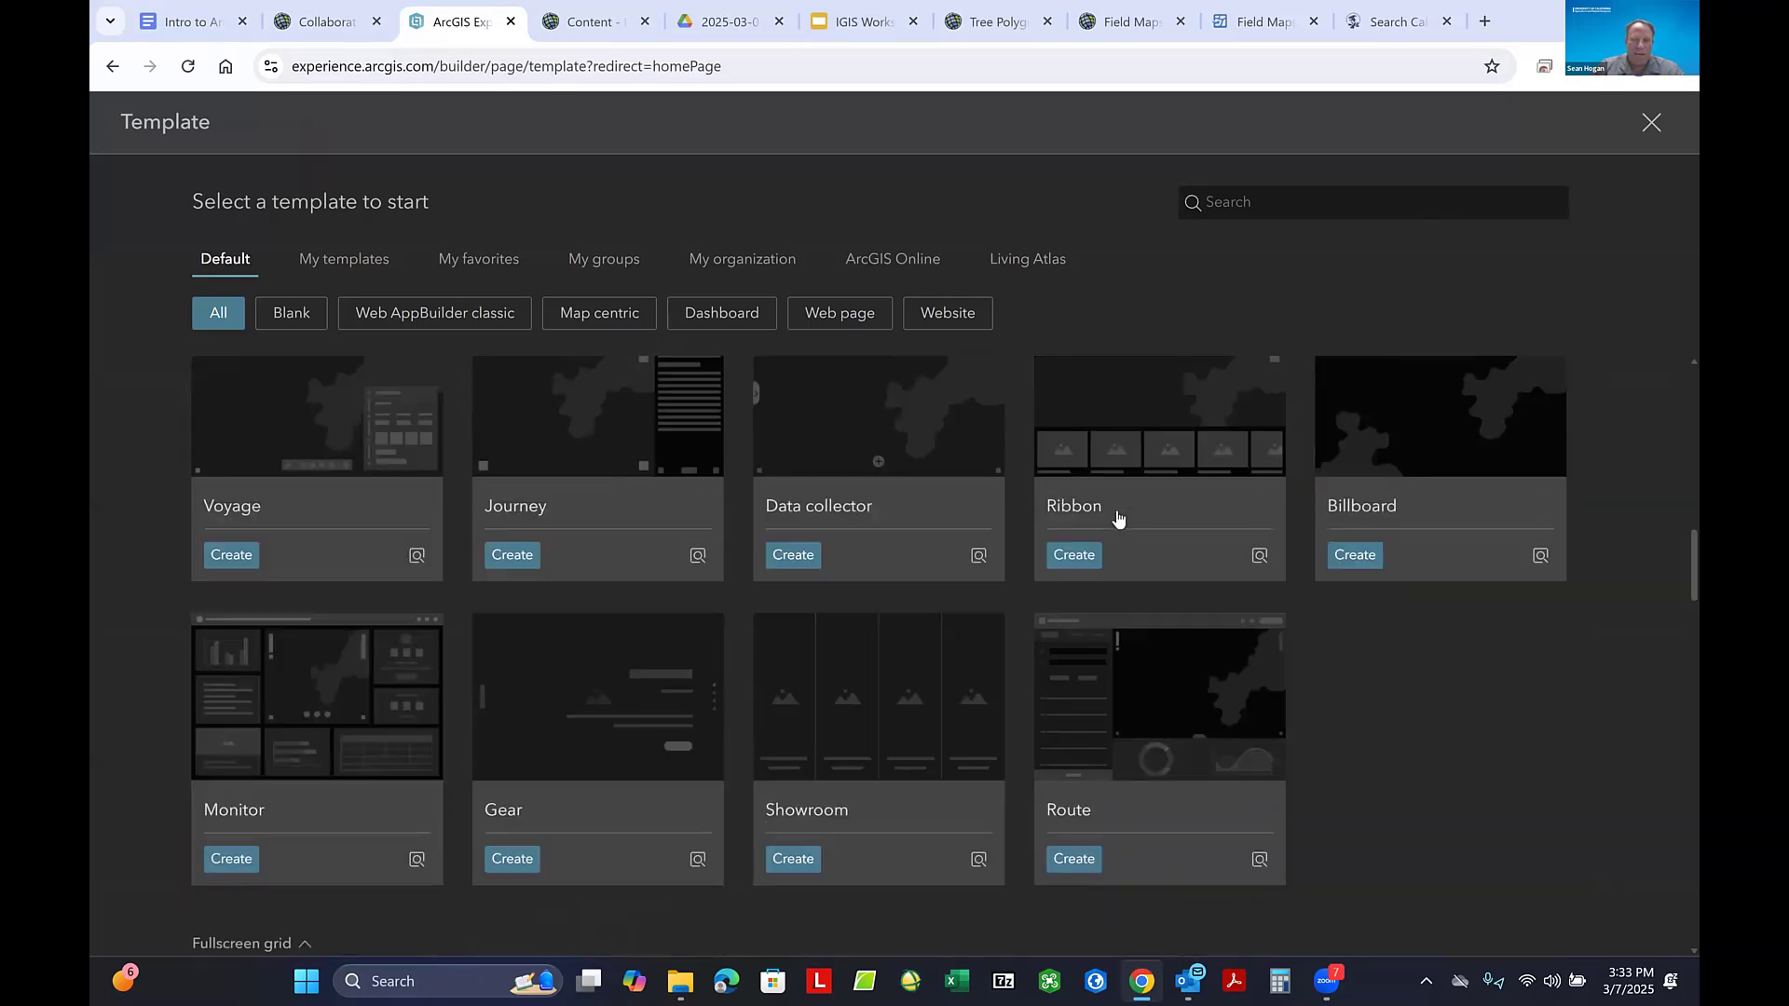
pyautogui.scroll(6, 1118, 519)
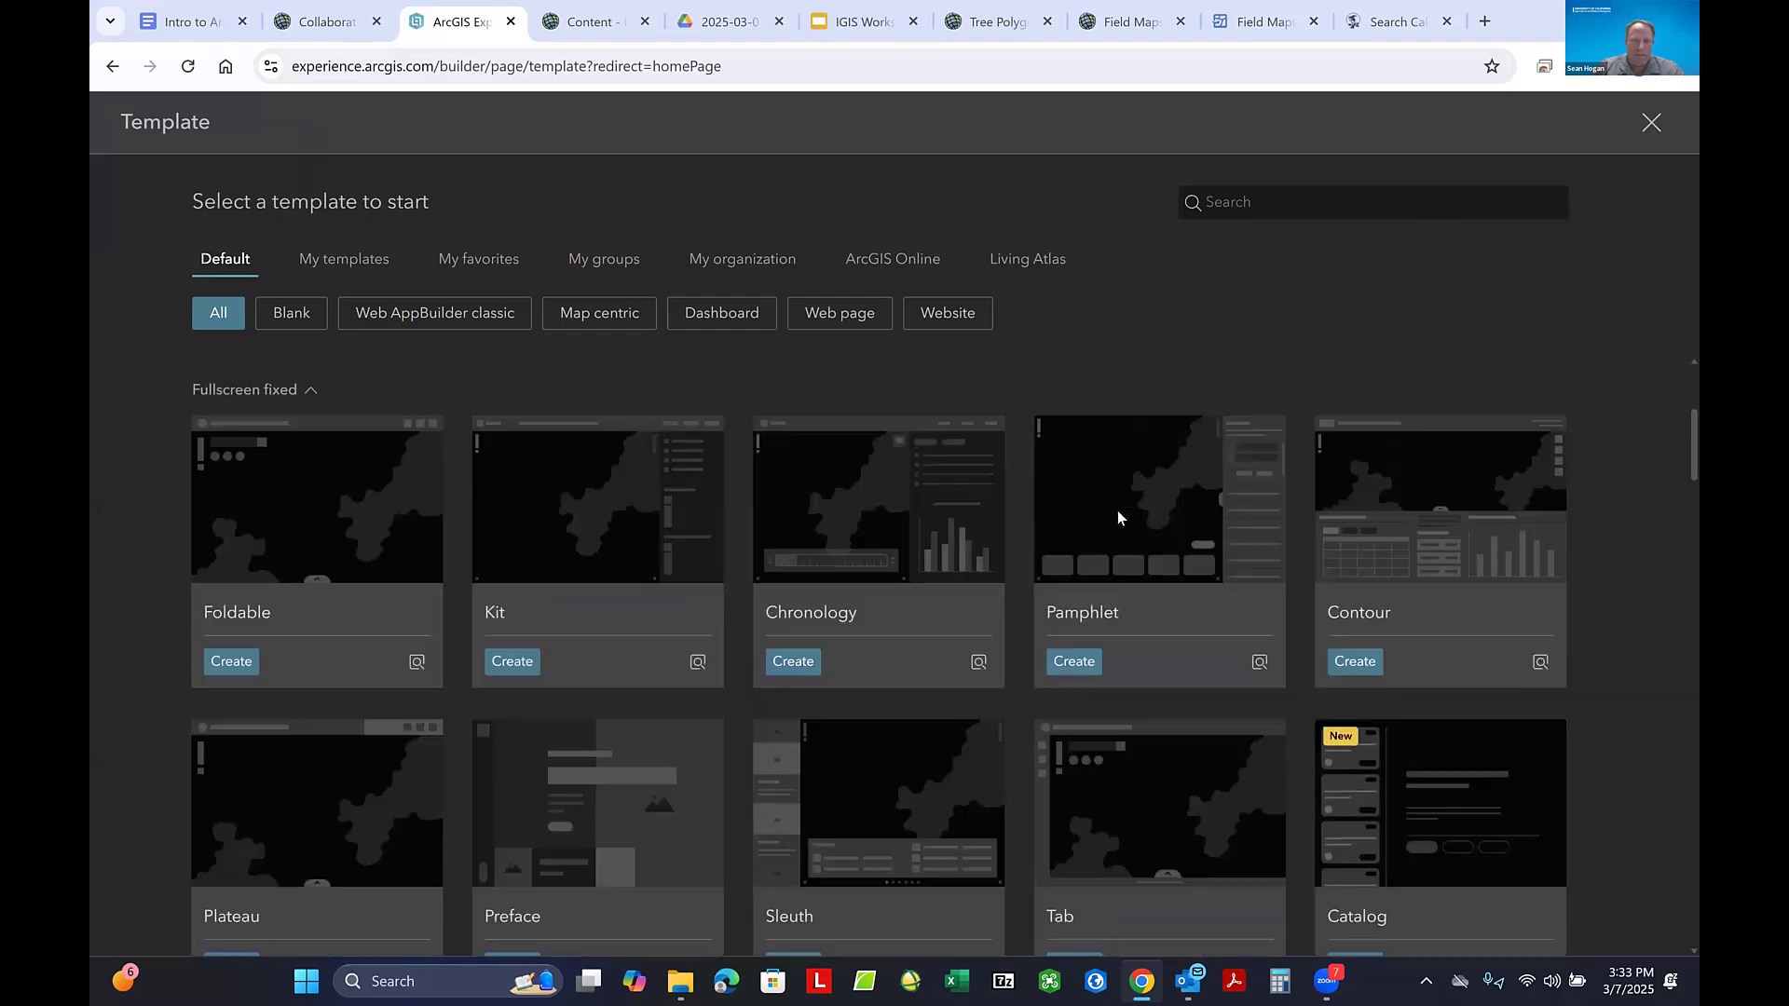
pyautogui.scroll(1, 1118, 518)
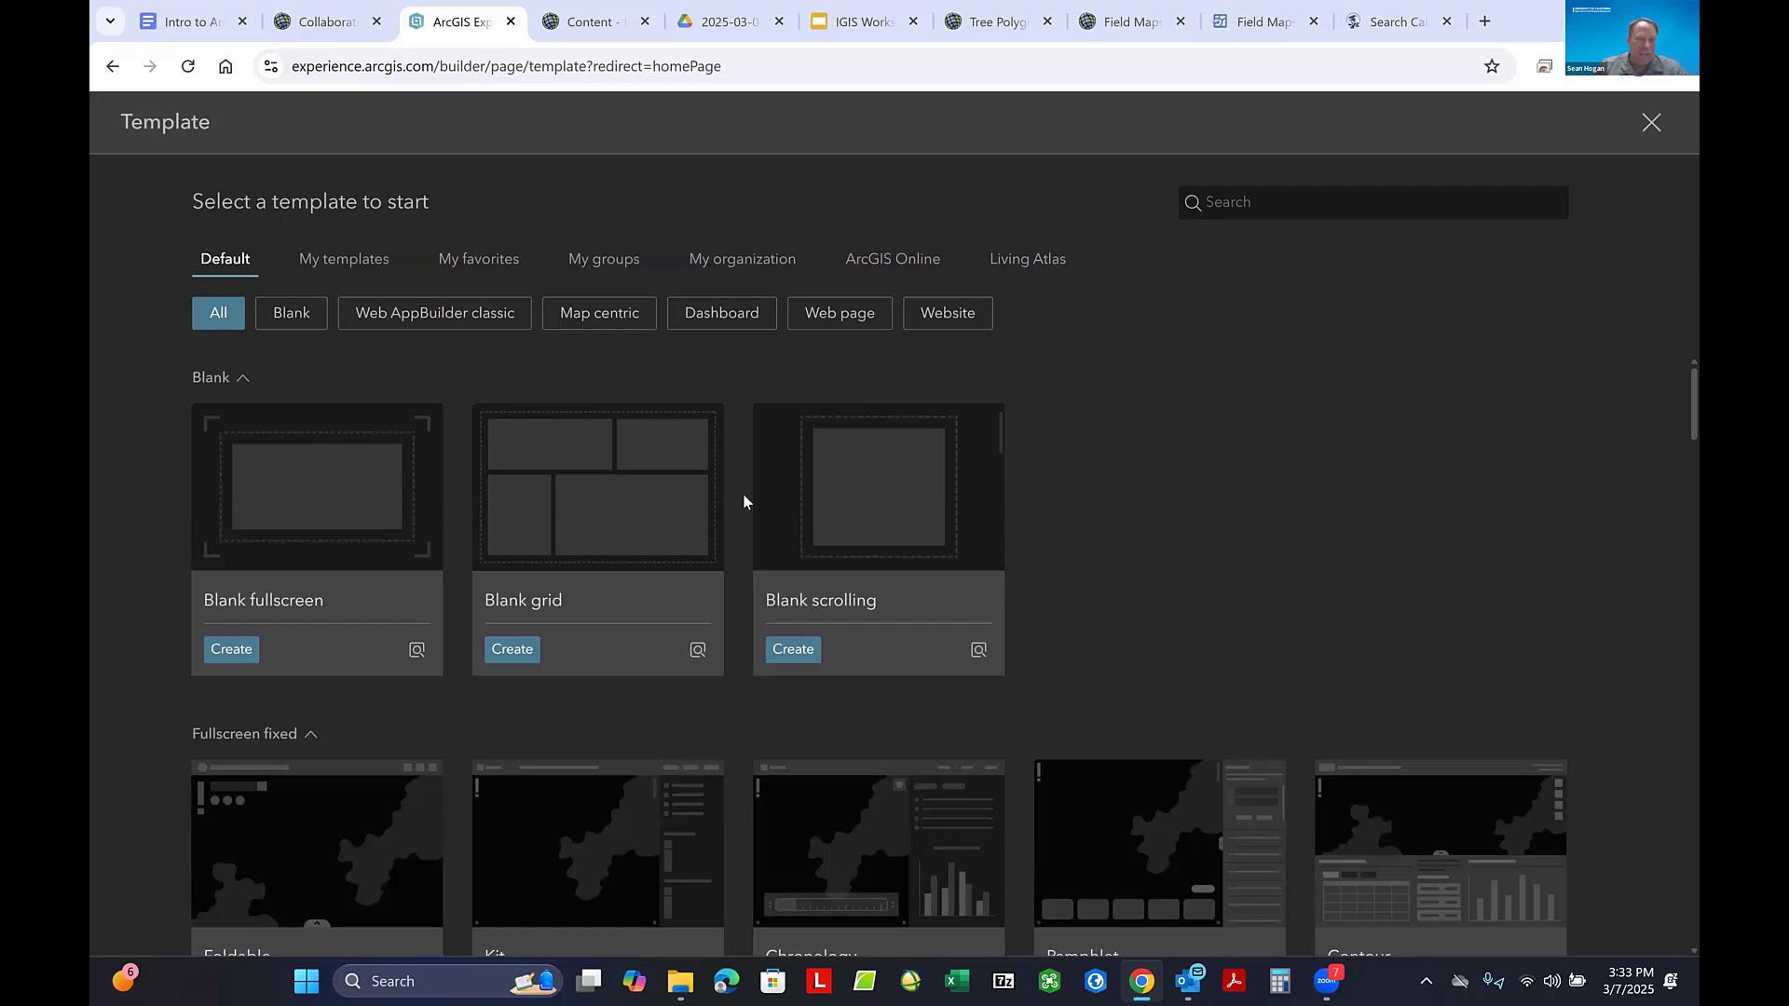
pyautogui.moveTo(298, 509)
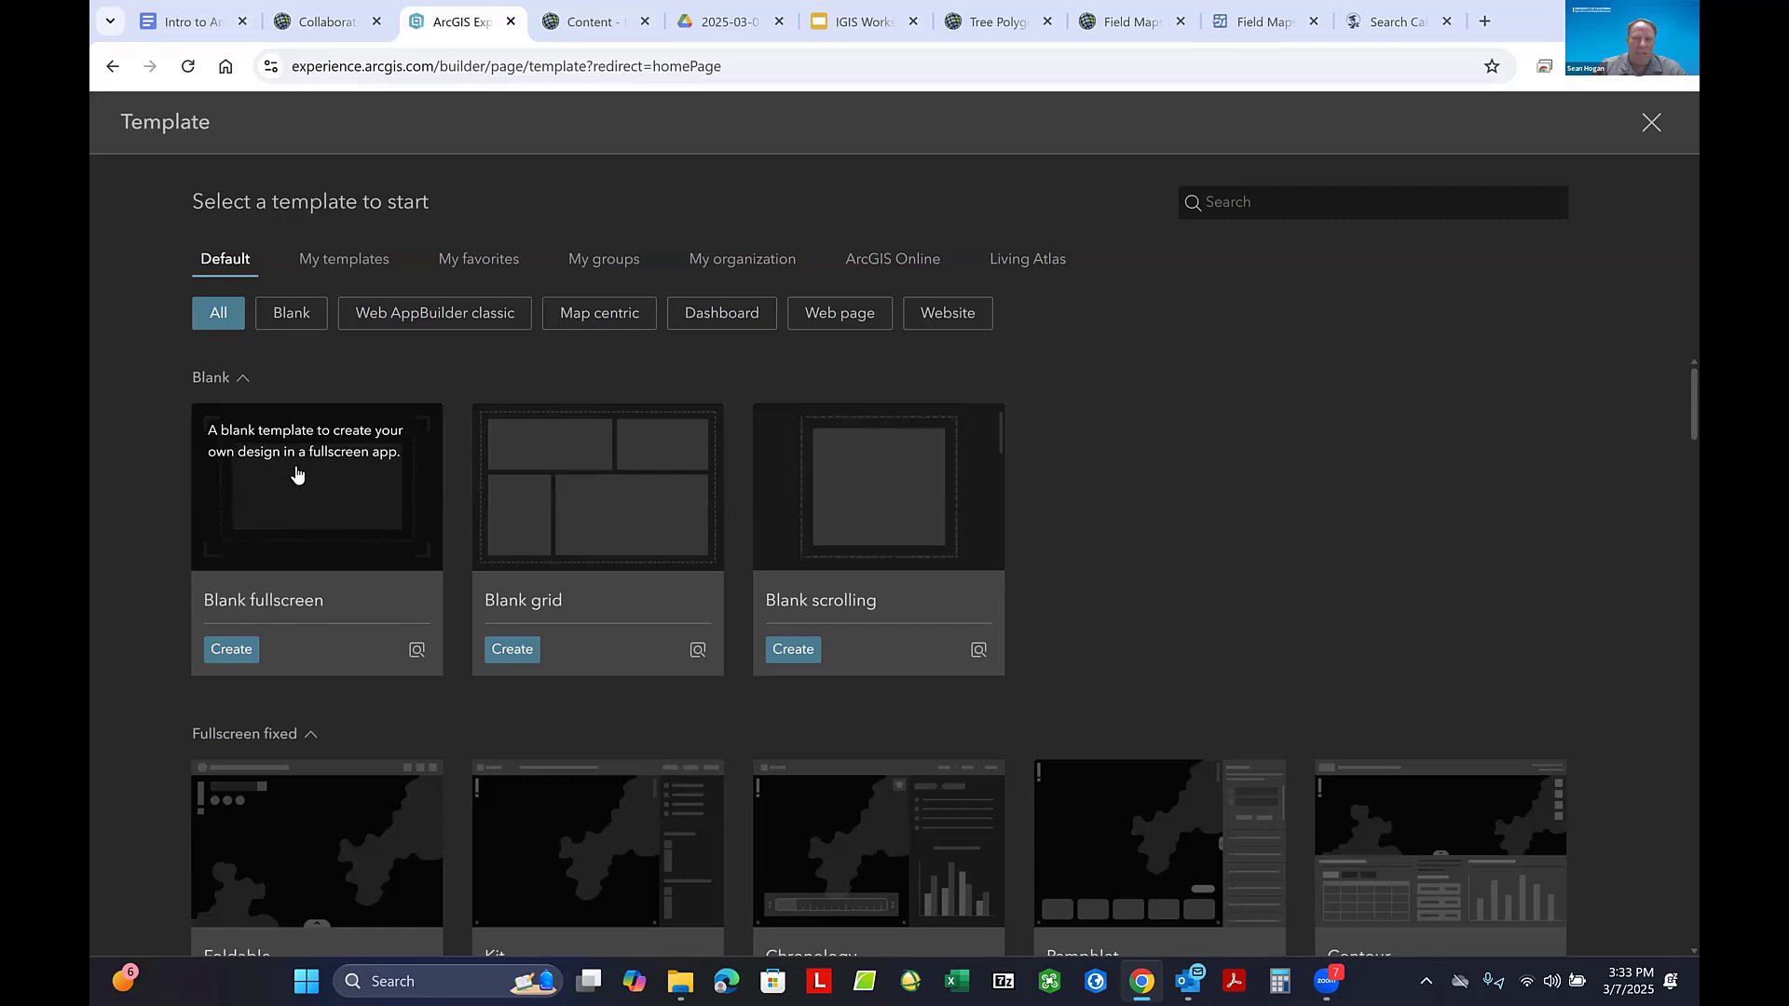
pyautogui.click(232, 650)
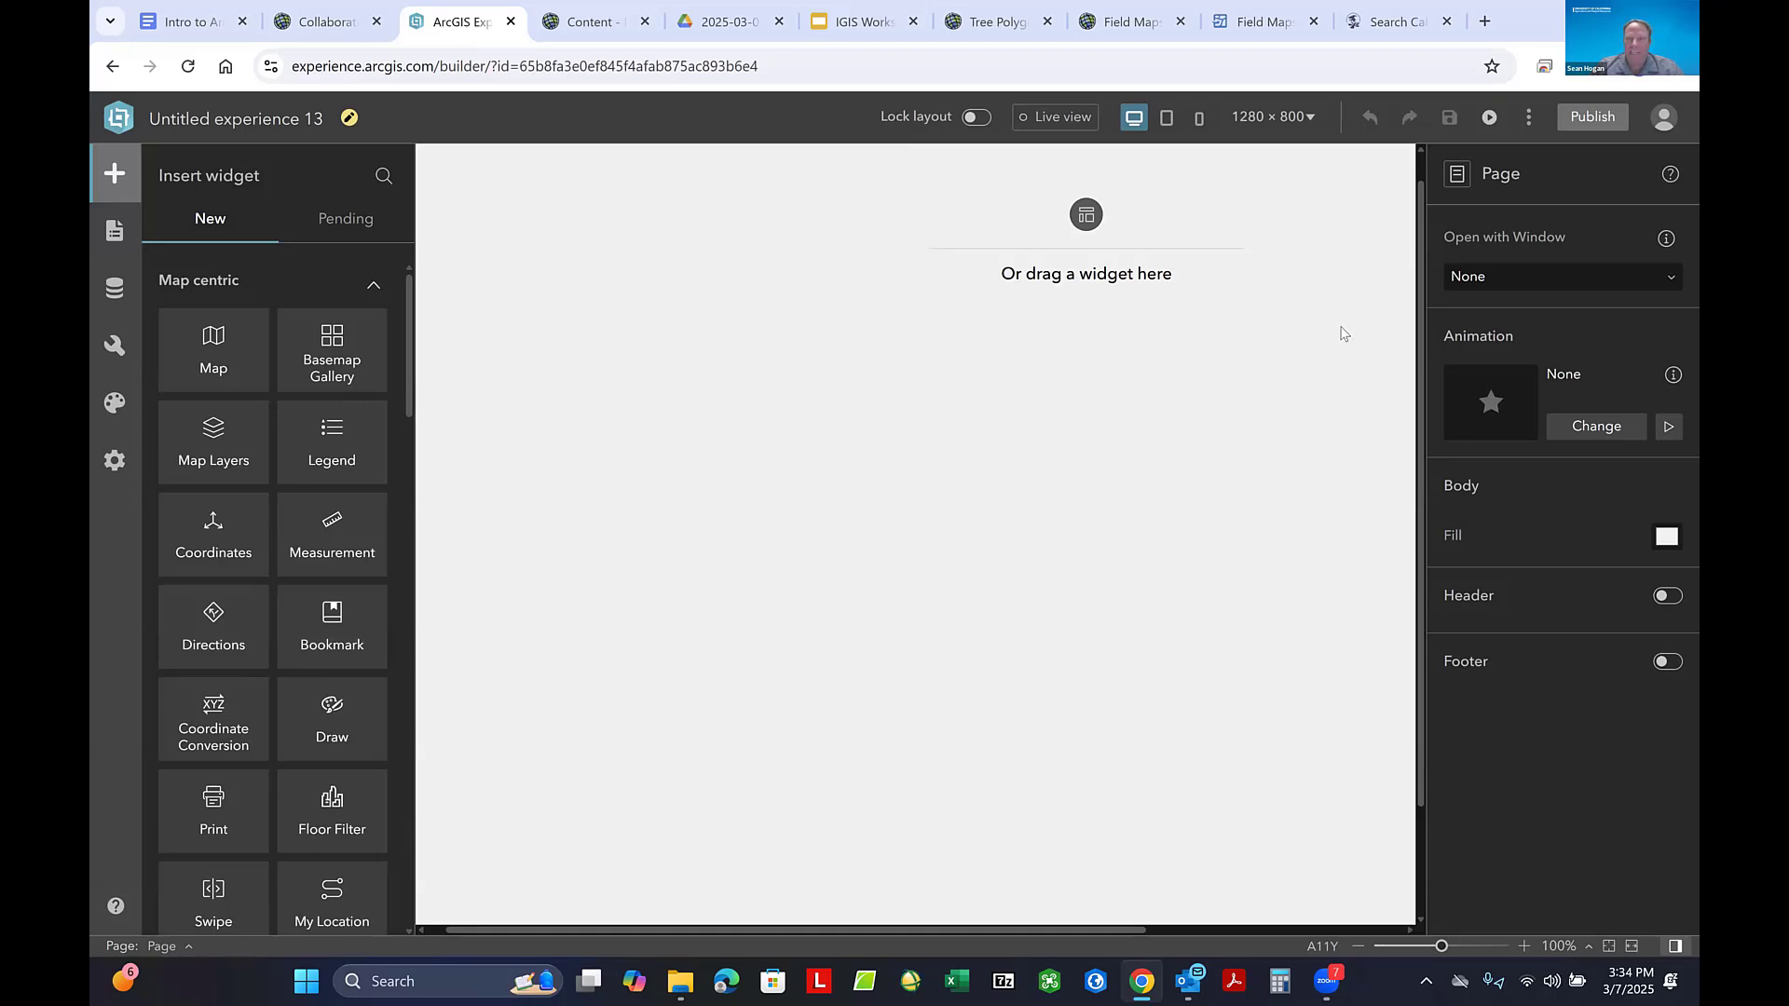
pyautogui.click(114, 908)
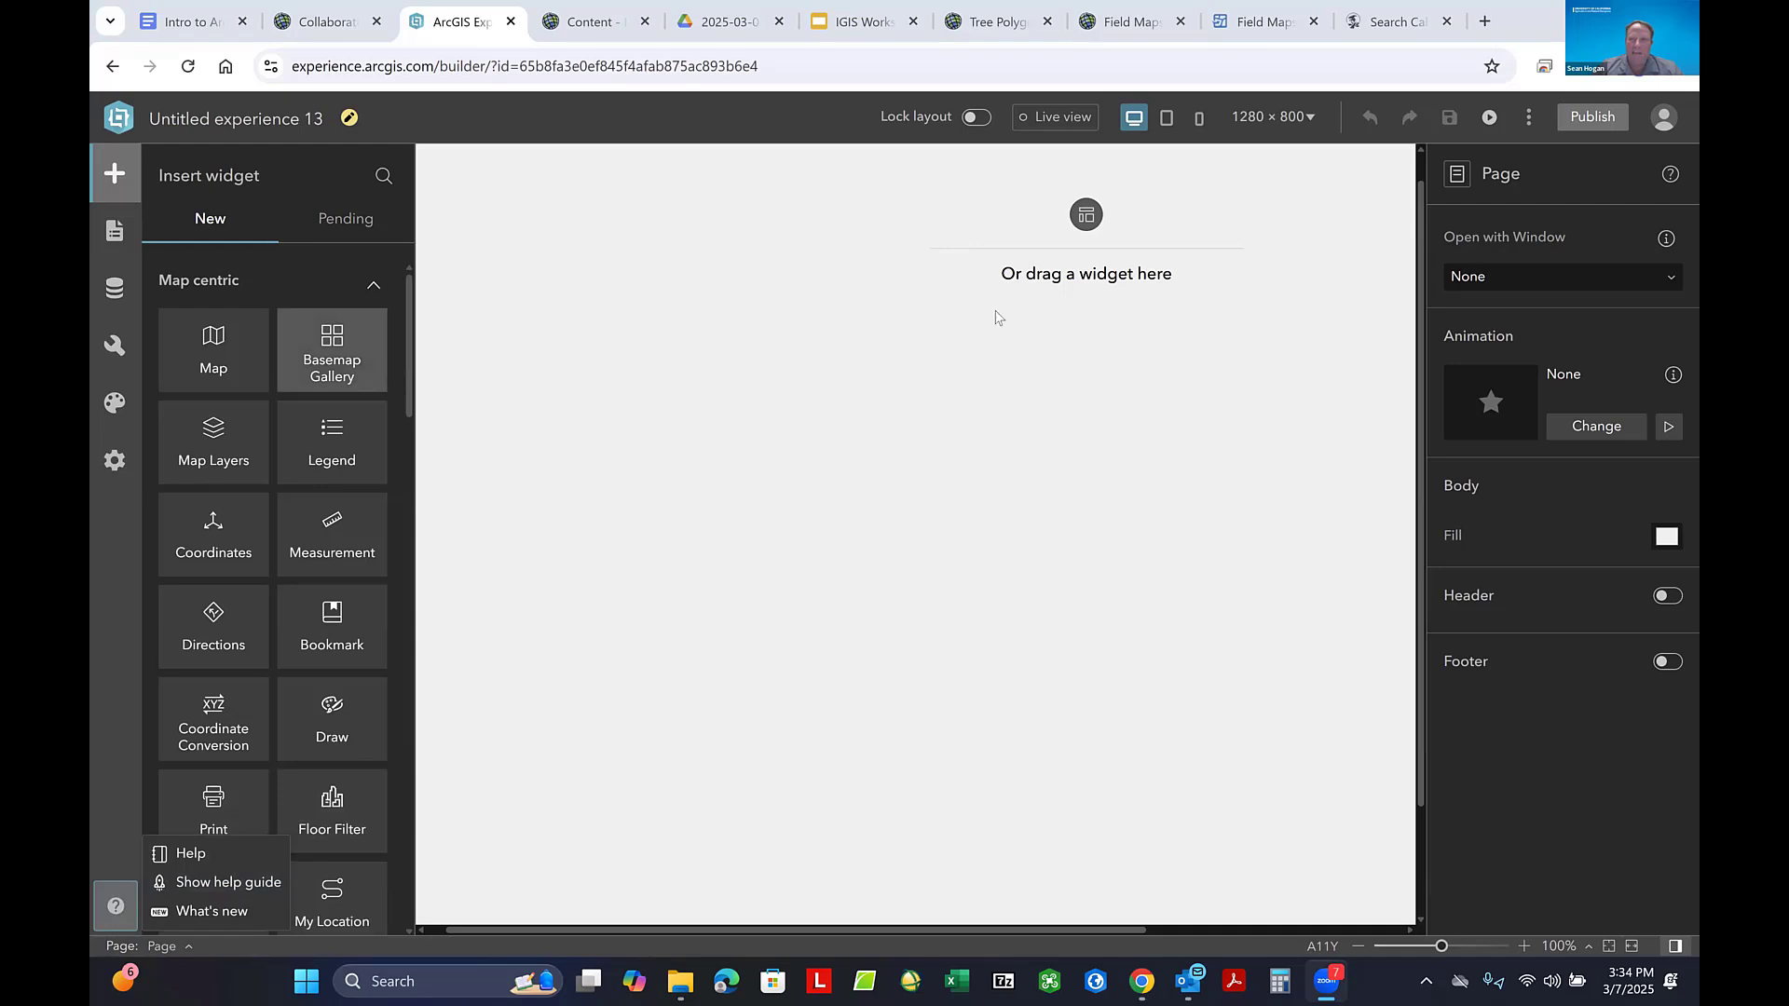
pyautogui.moveTo(1605, 159); pyautogui.dragTo(1558, 210)
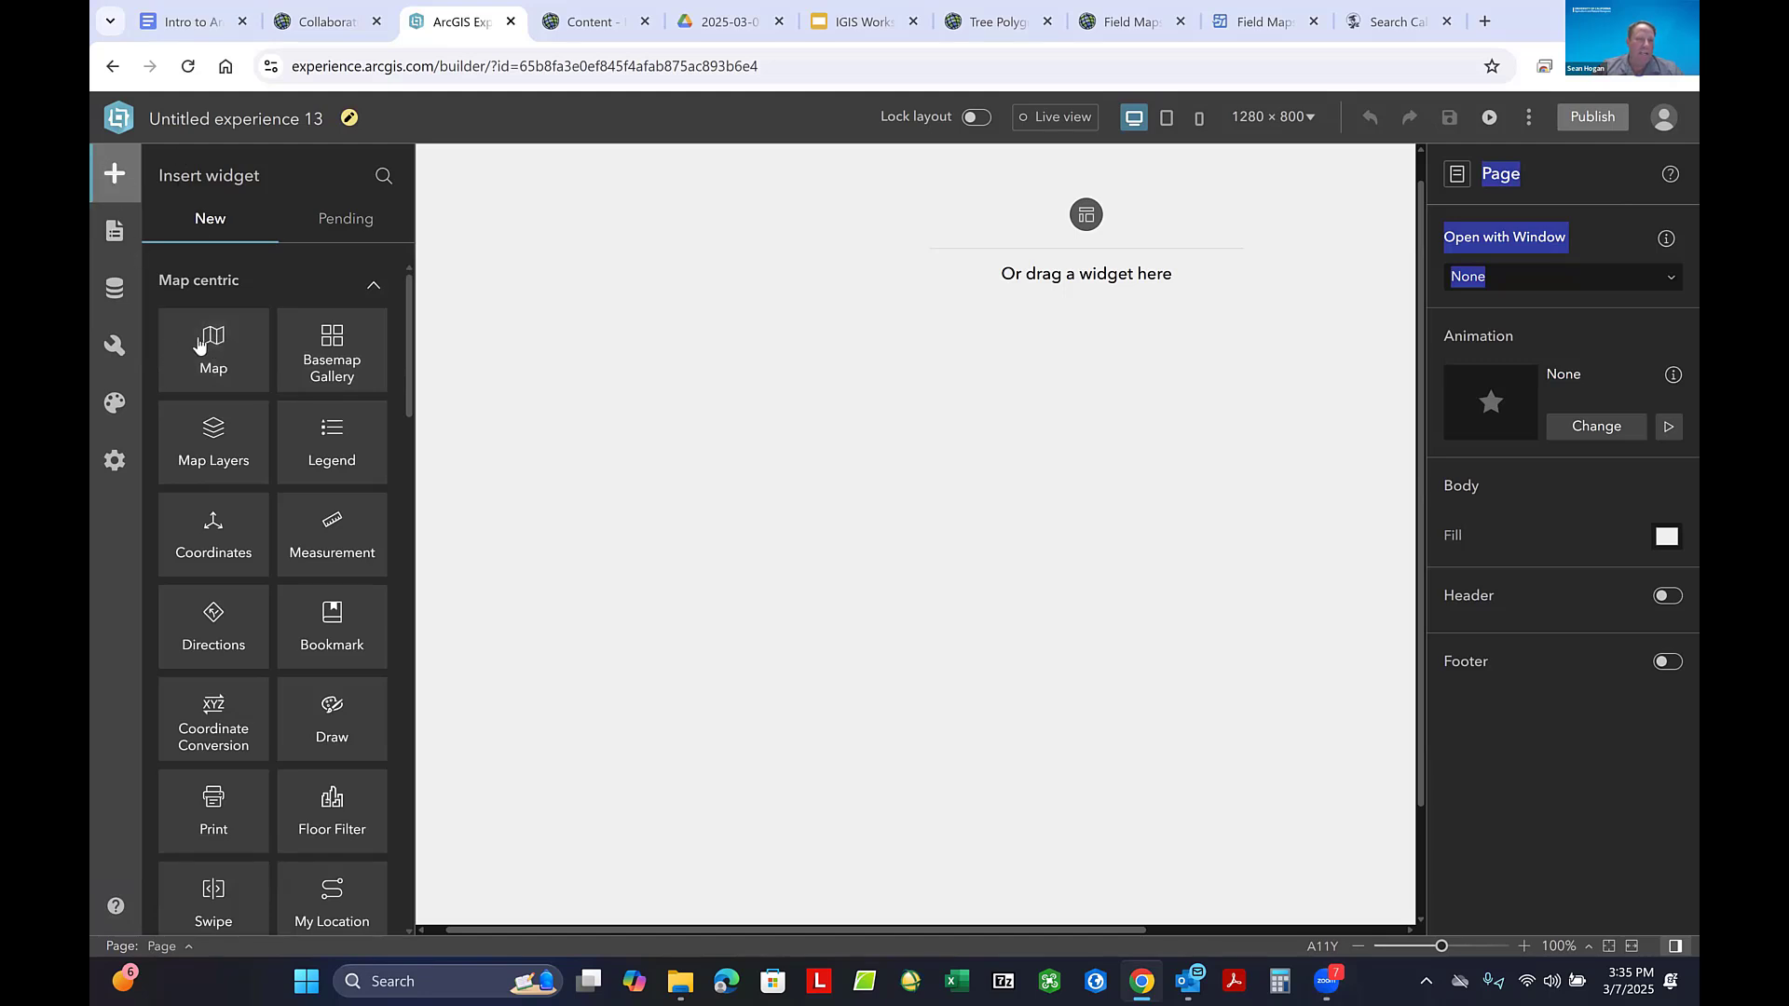
# - Add a Map widget to the blank page and stretch it to cover the whole page
pyautogui.moveTo(213, 337); pyautogui.dragTo(742, 469)
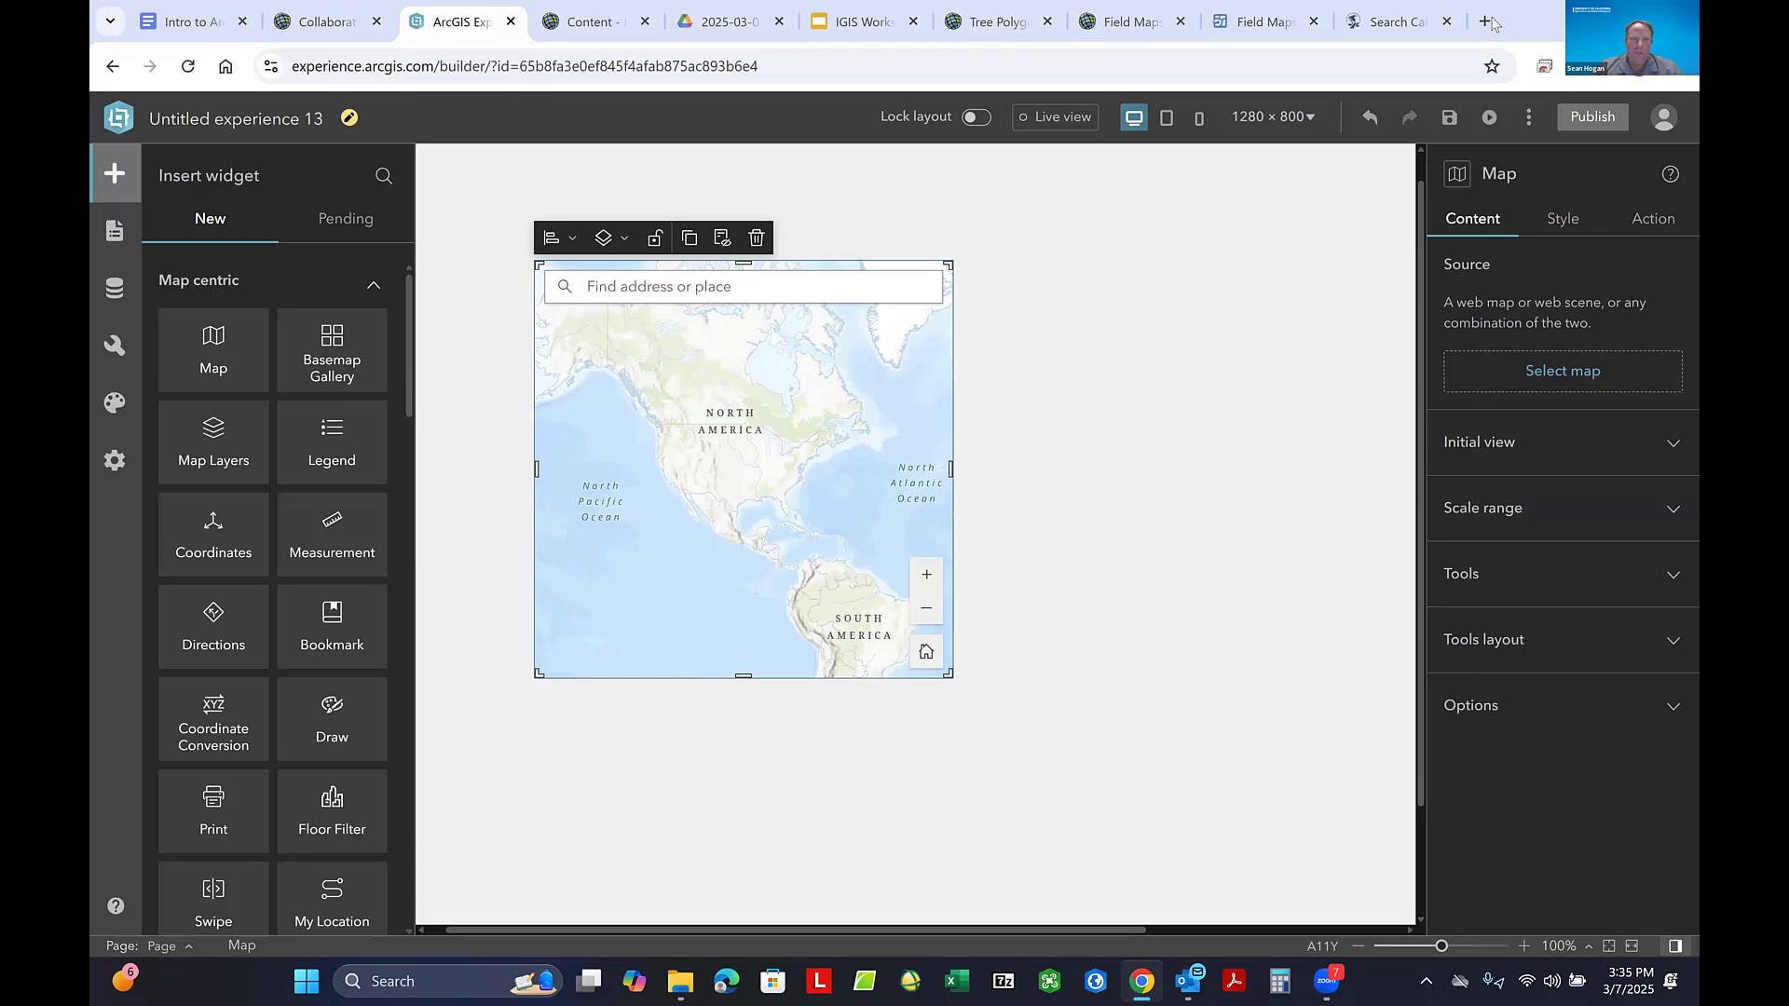
pyautogui.moveTo(539, 265); pyautogui.dragTo(401, 125)
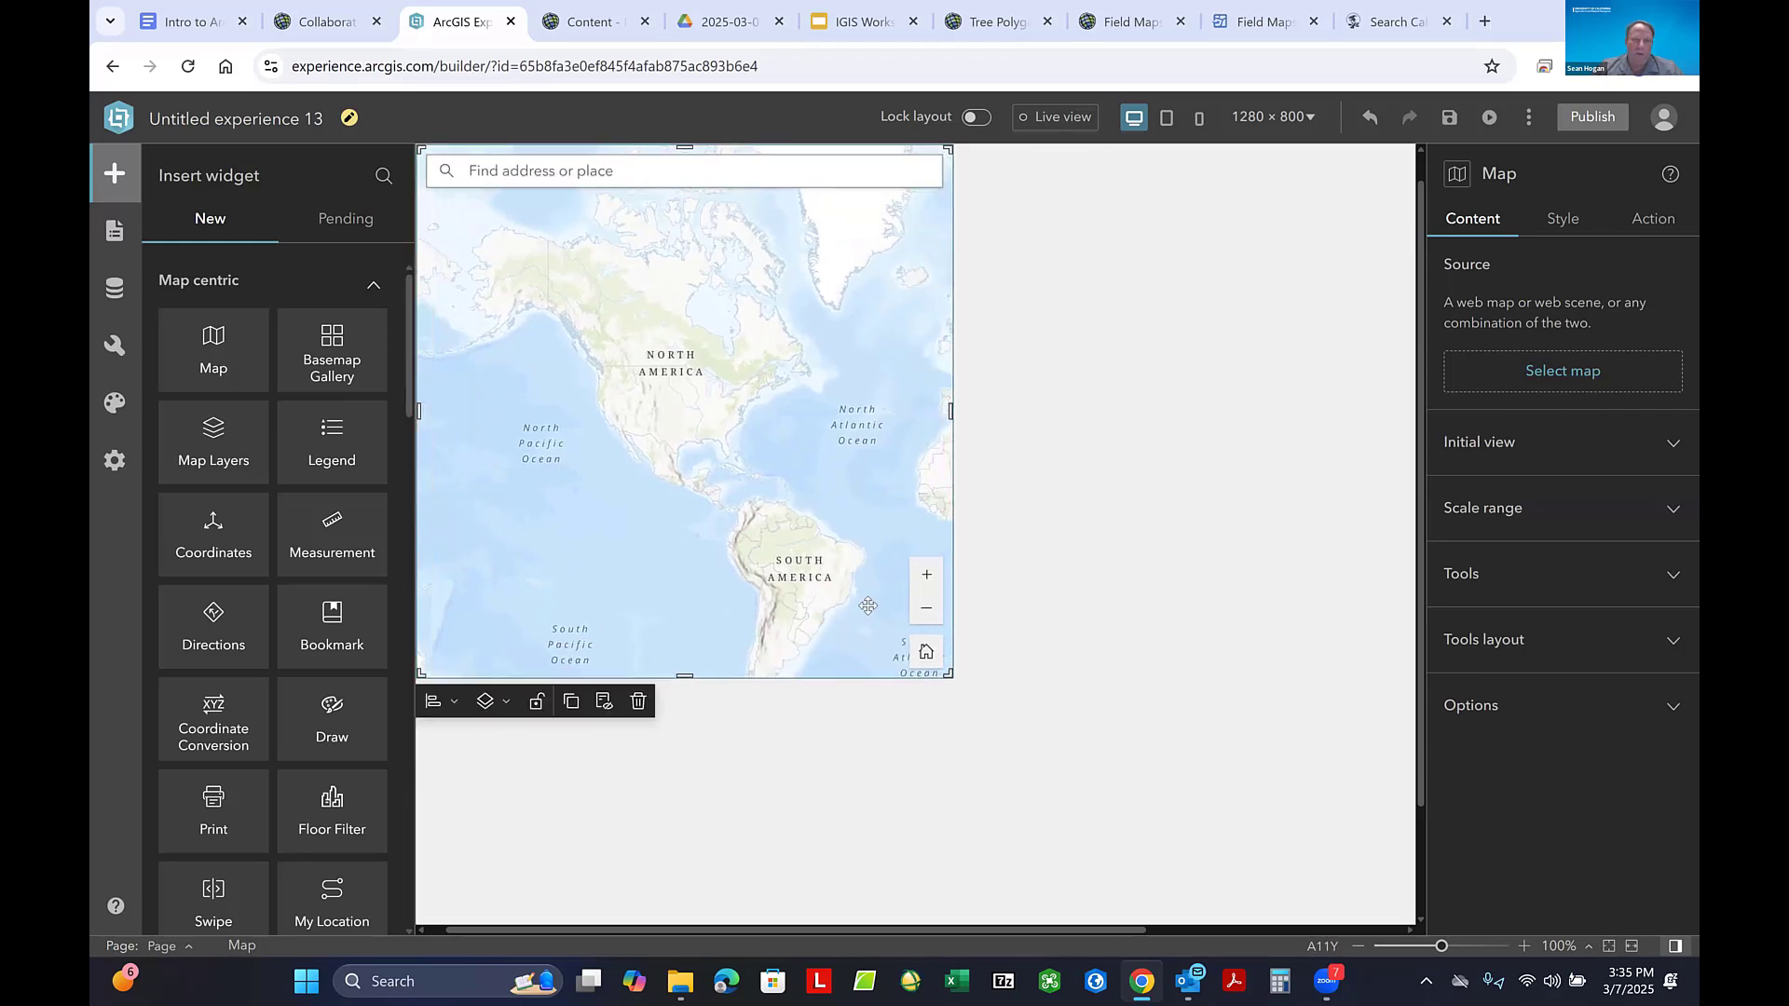
pyautogui.moveTo(950, 677); pyautogui.dragTo(1417, 943)
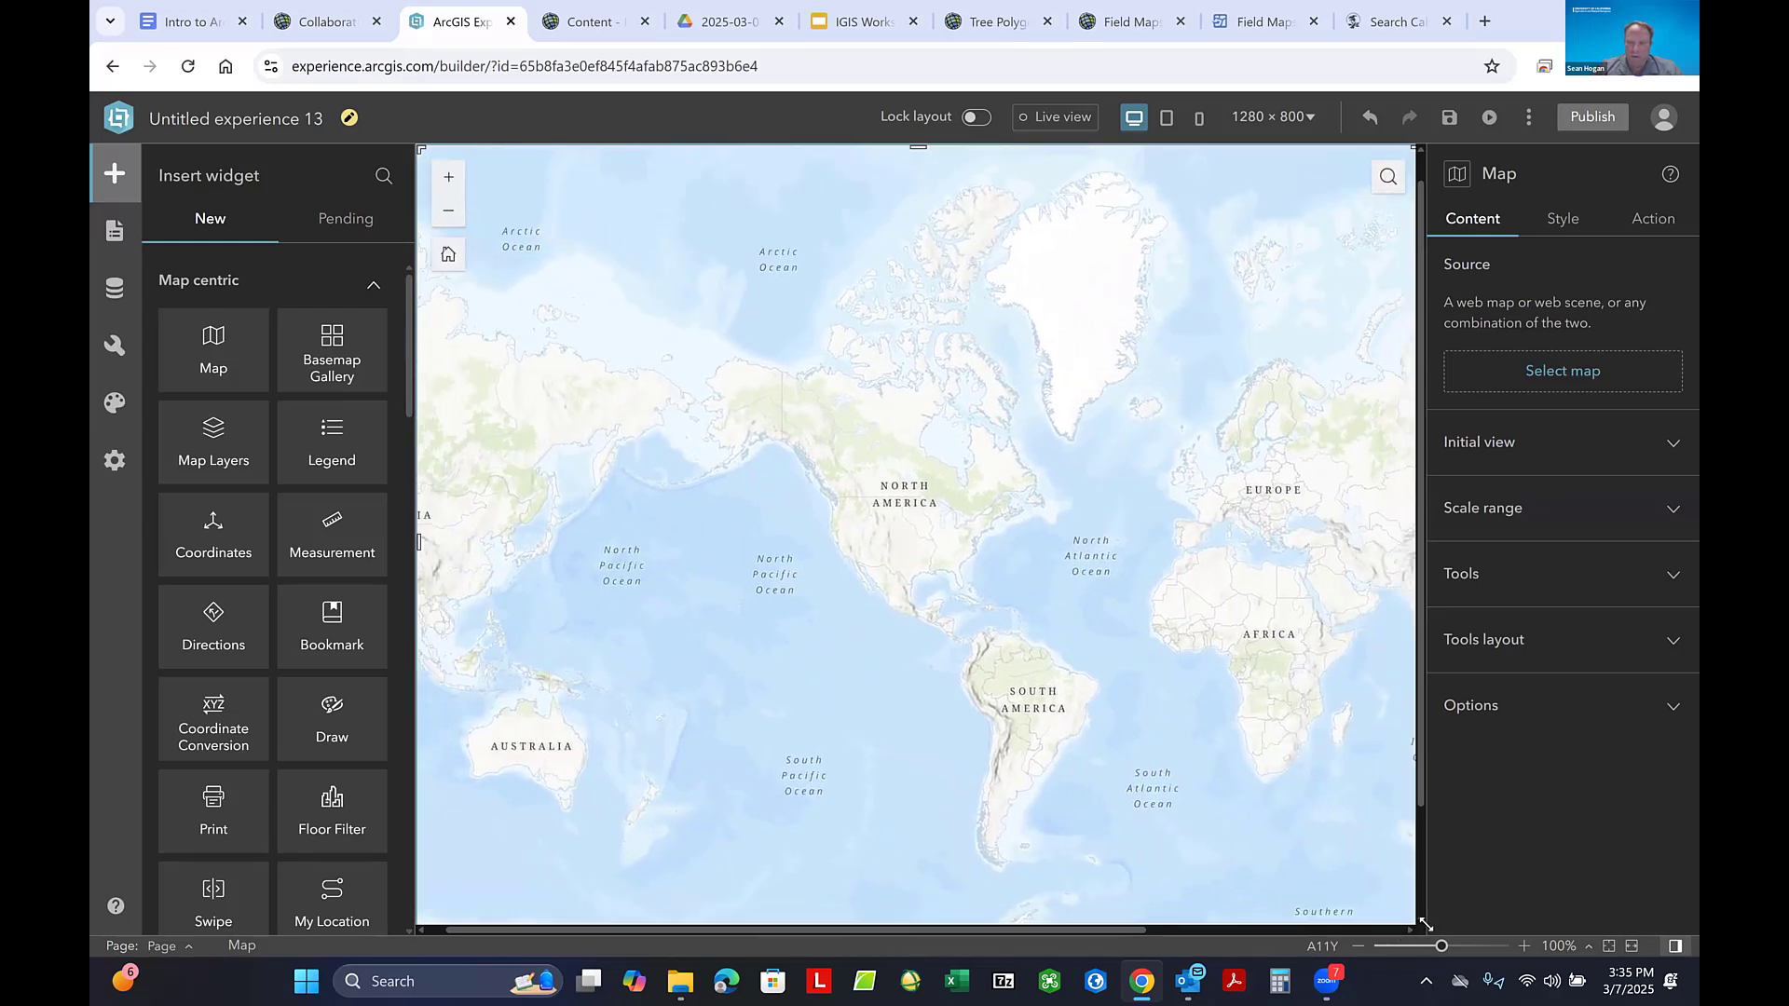
pyautogui.scroll(-1, 1228, 647)
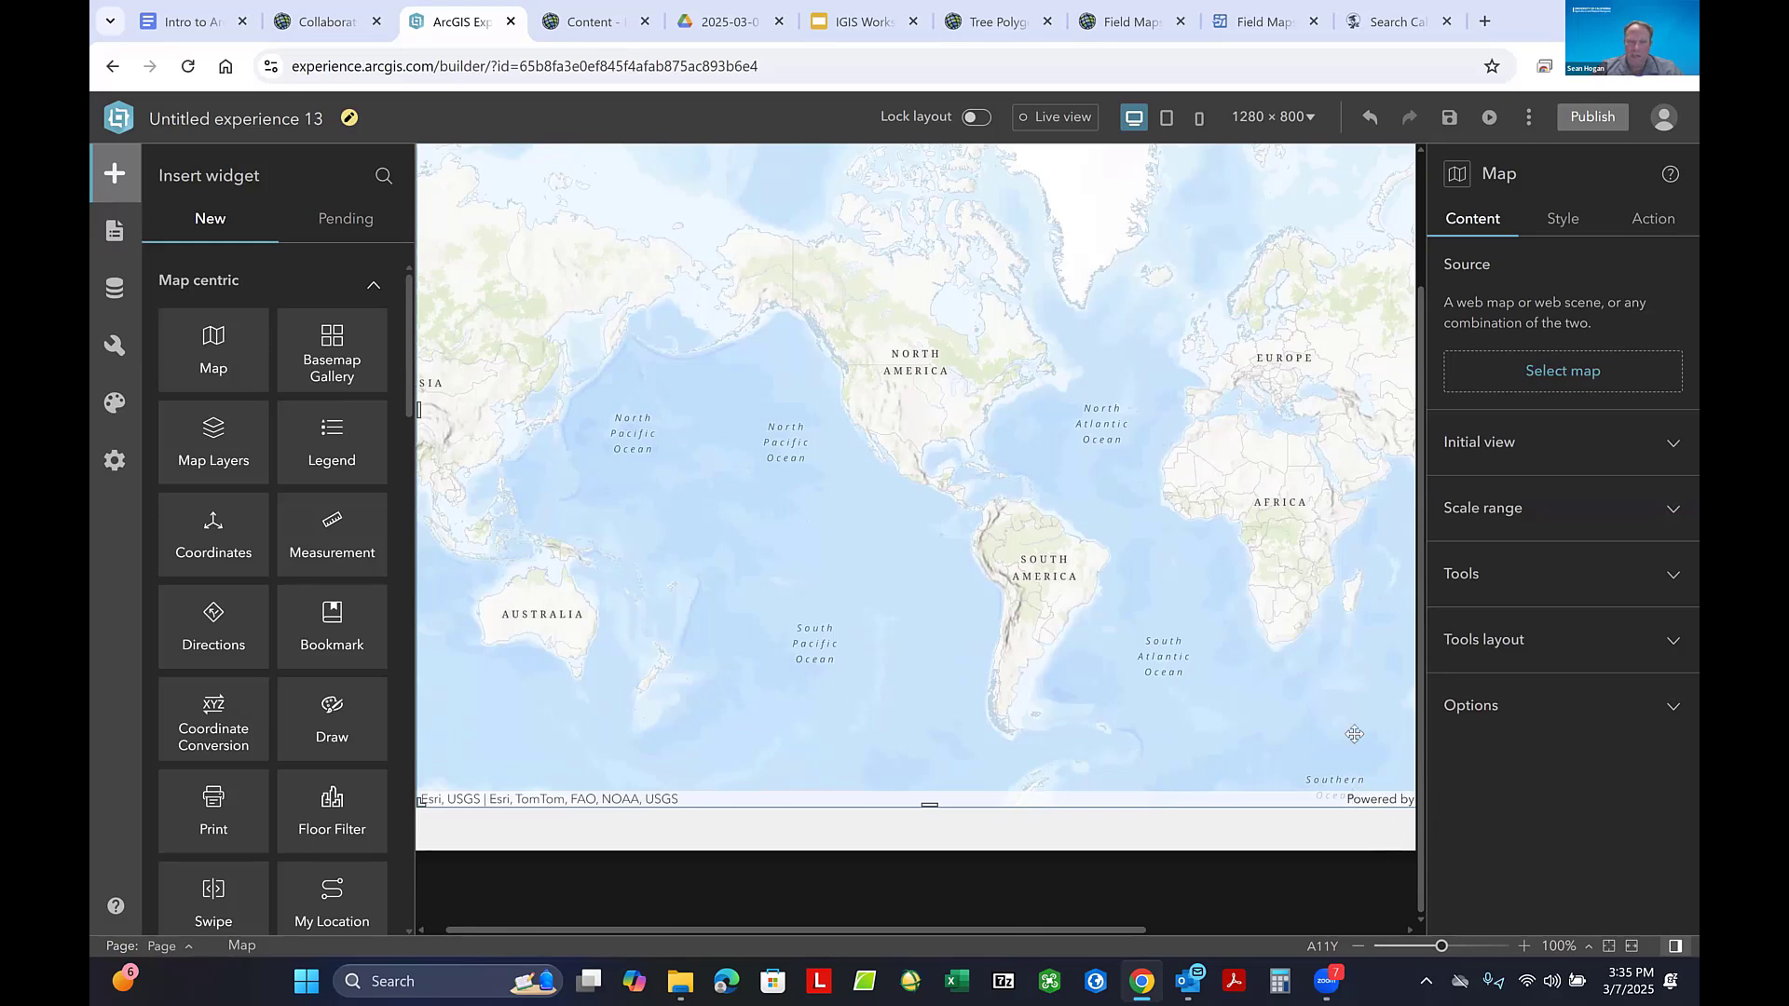
pyautogui.moveTo(1038, 644); pyautogui.dragTo(1104, 708)
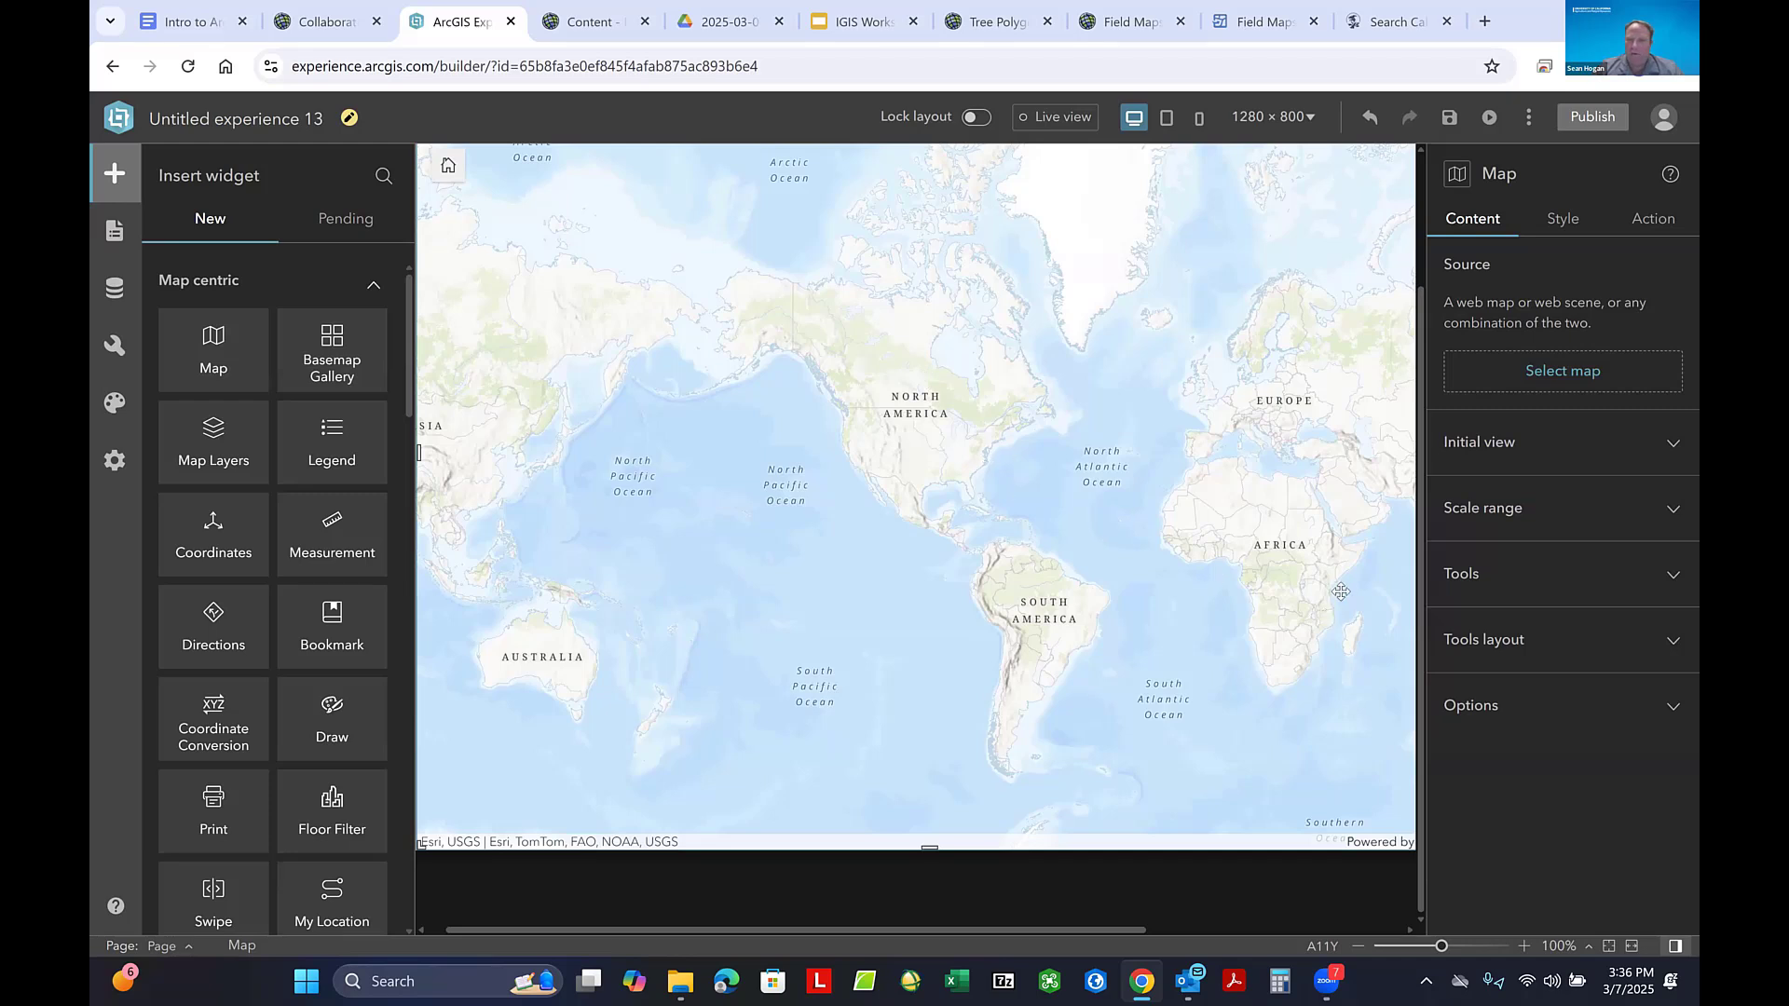
# - Try to find Collaborative Field Maps Practice among the data already available to the Map widget
pyautogui.click(1574, 383)
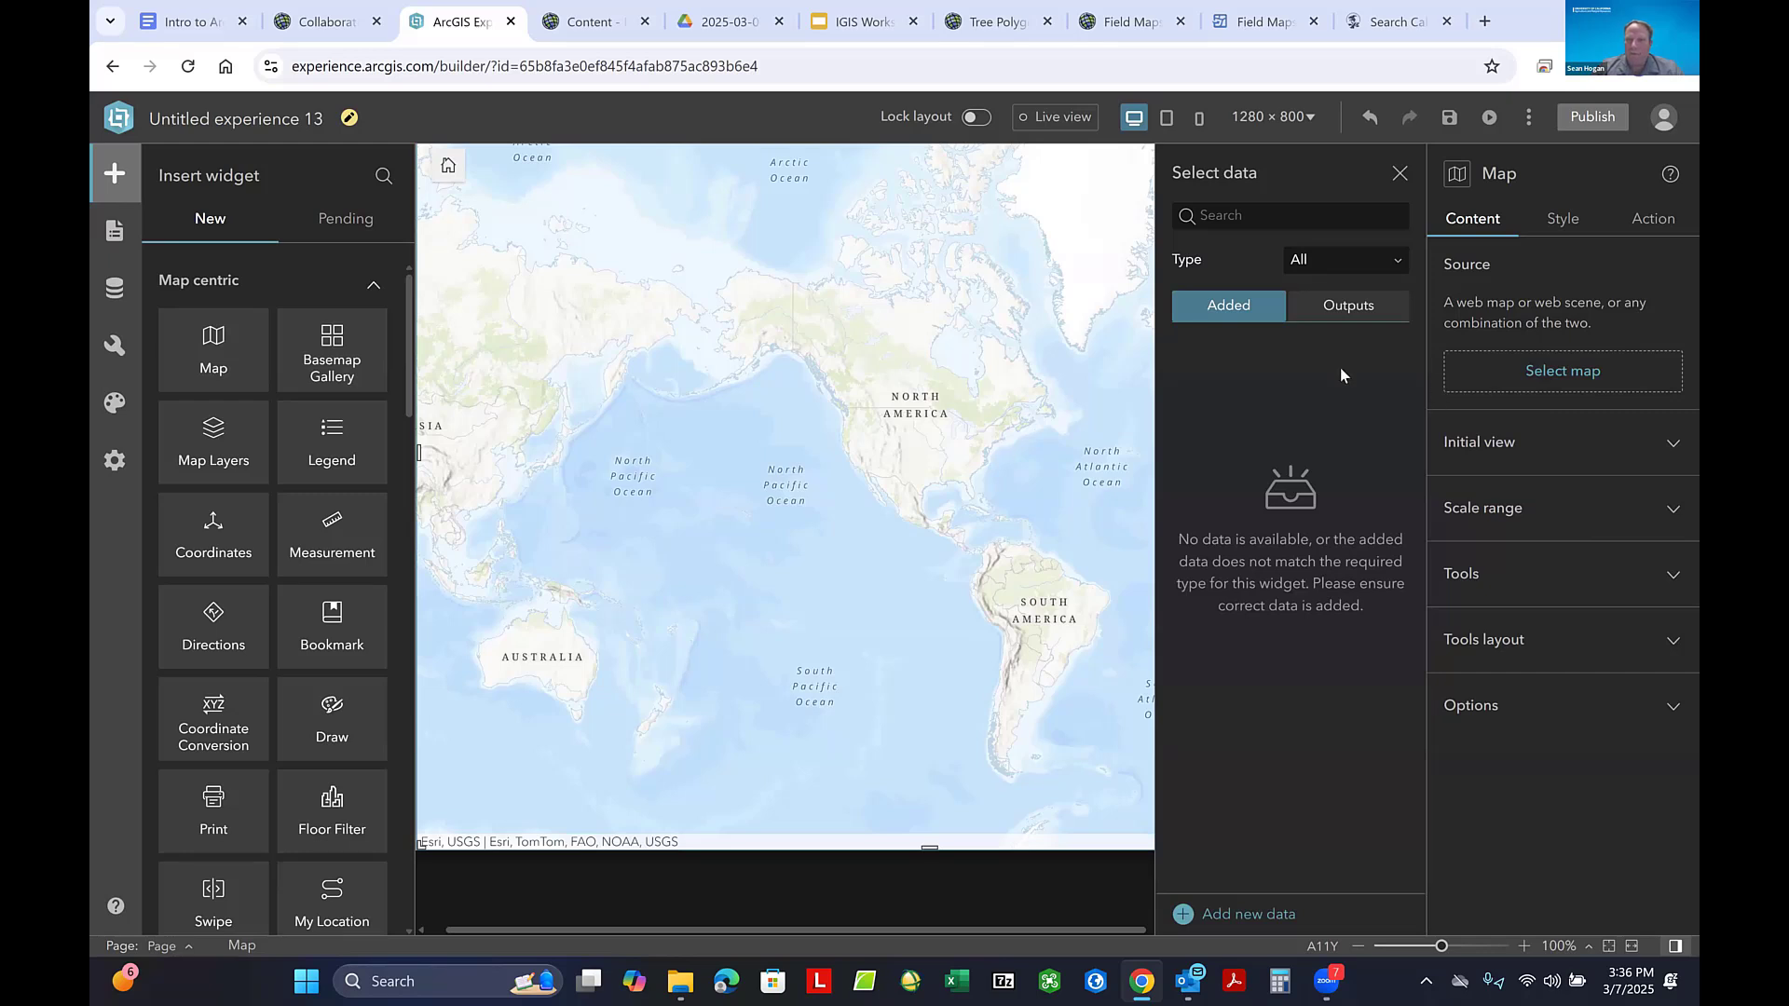
pyautogui.click(1242, 217)
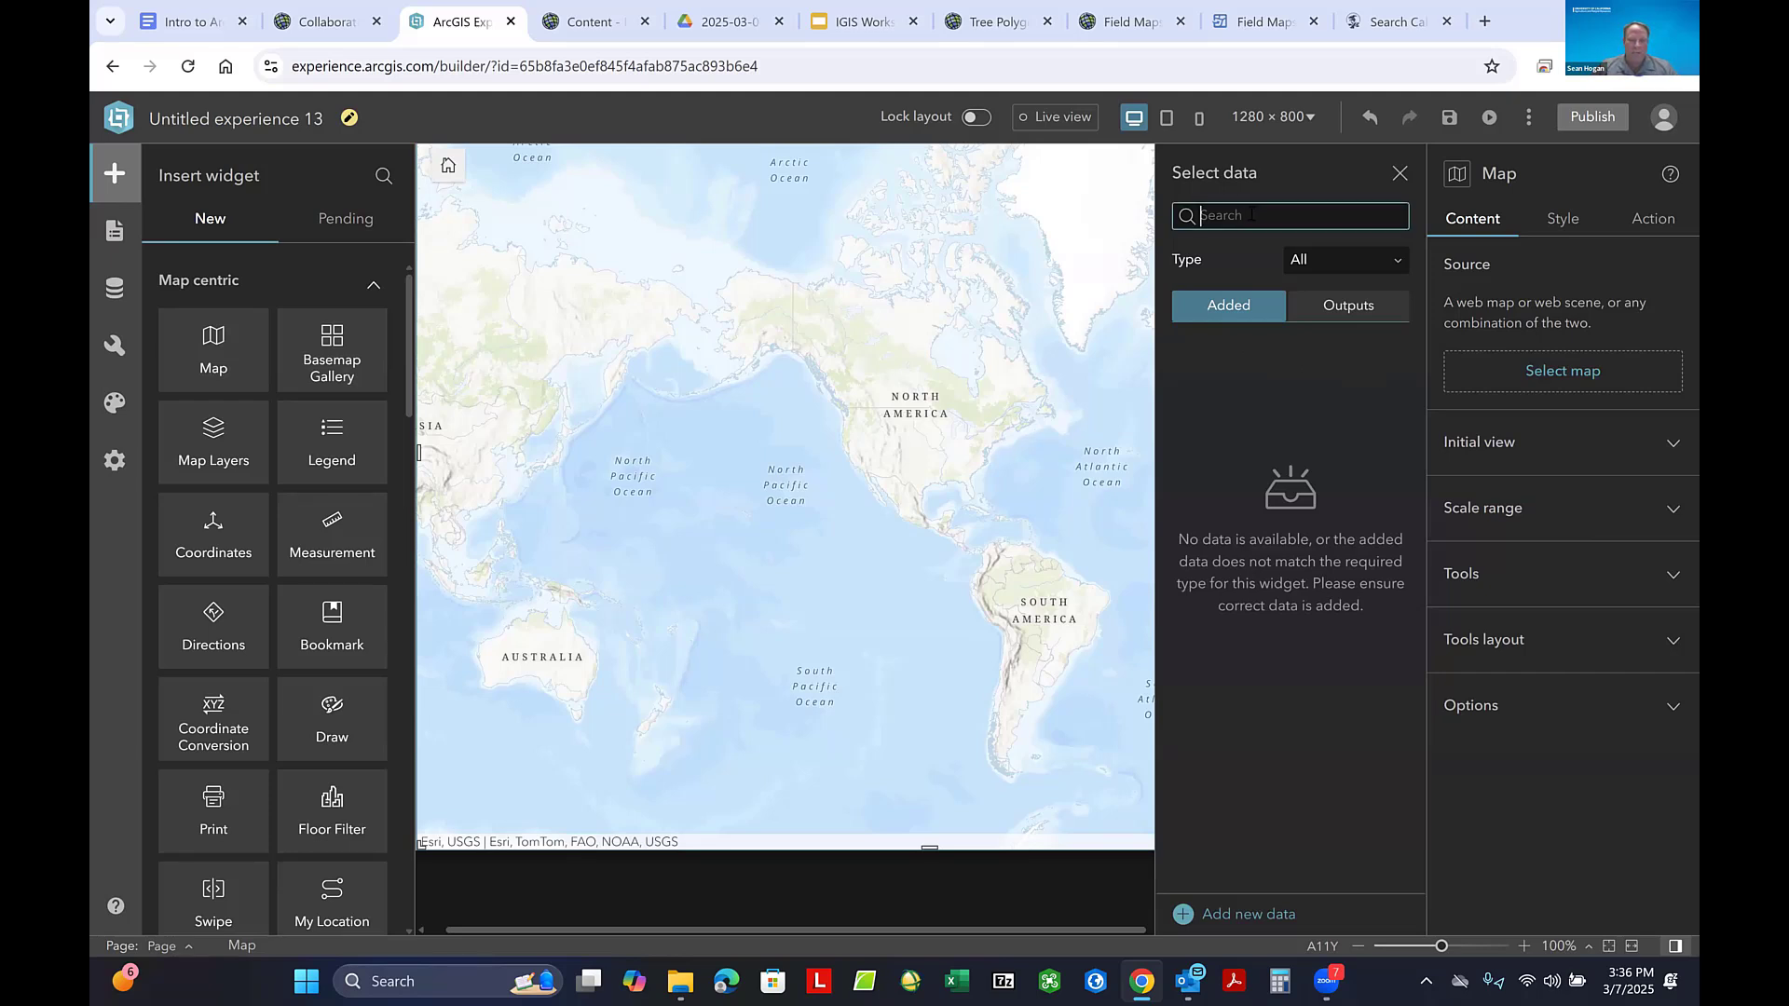
pyautogui.write('Collaborative')
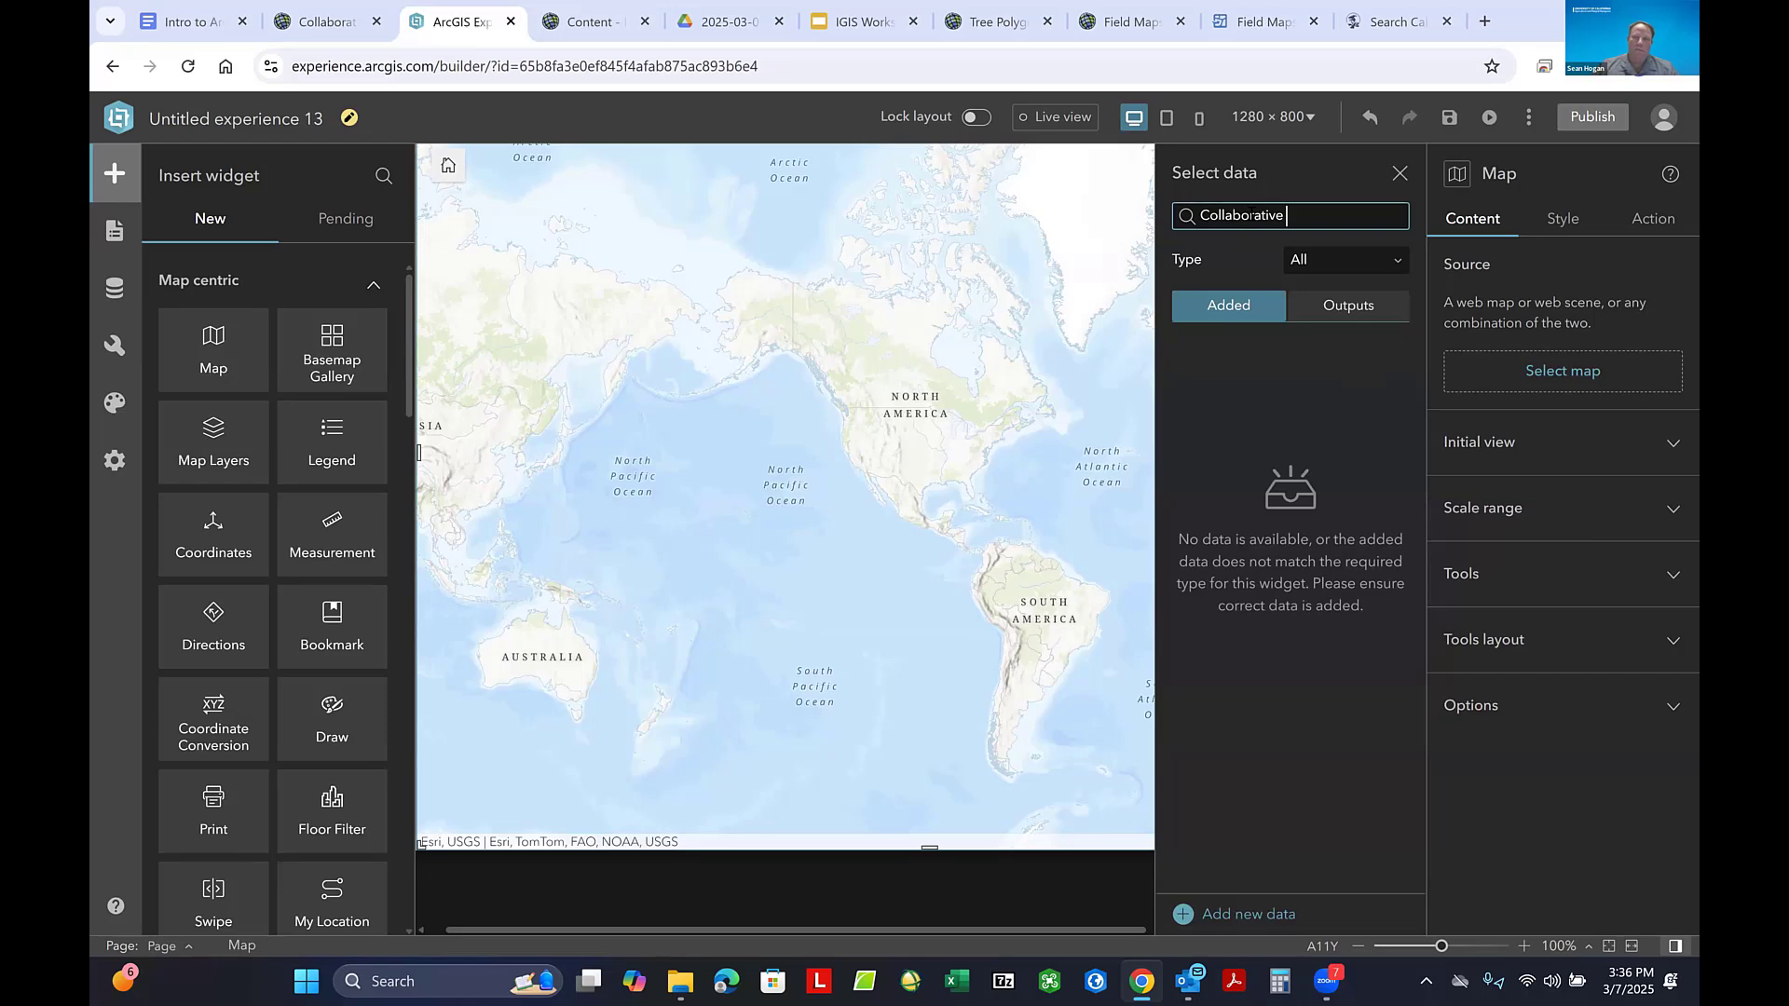
pyautogui.click(315, 20)
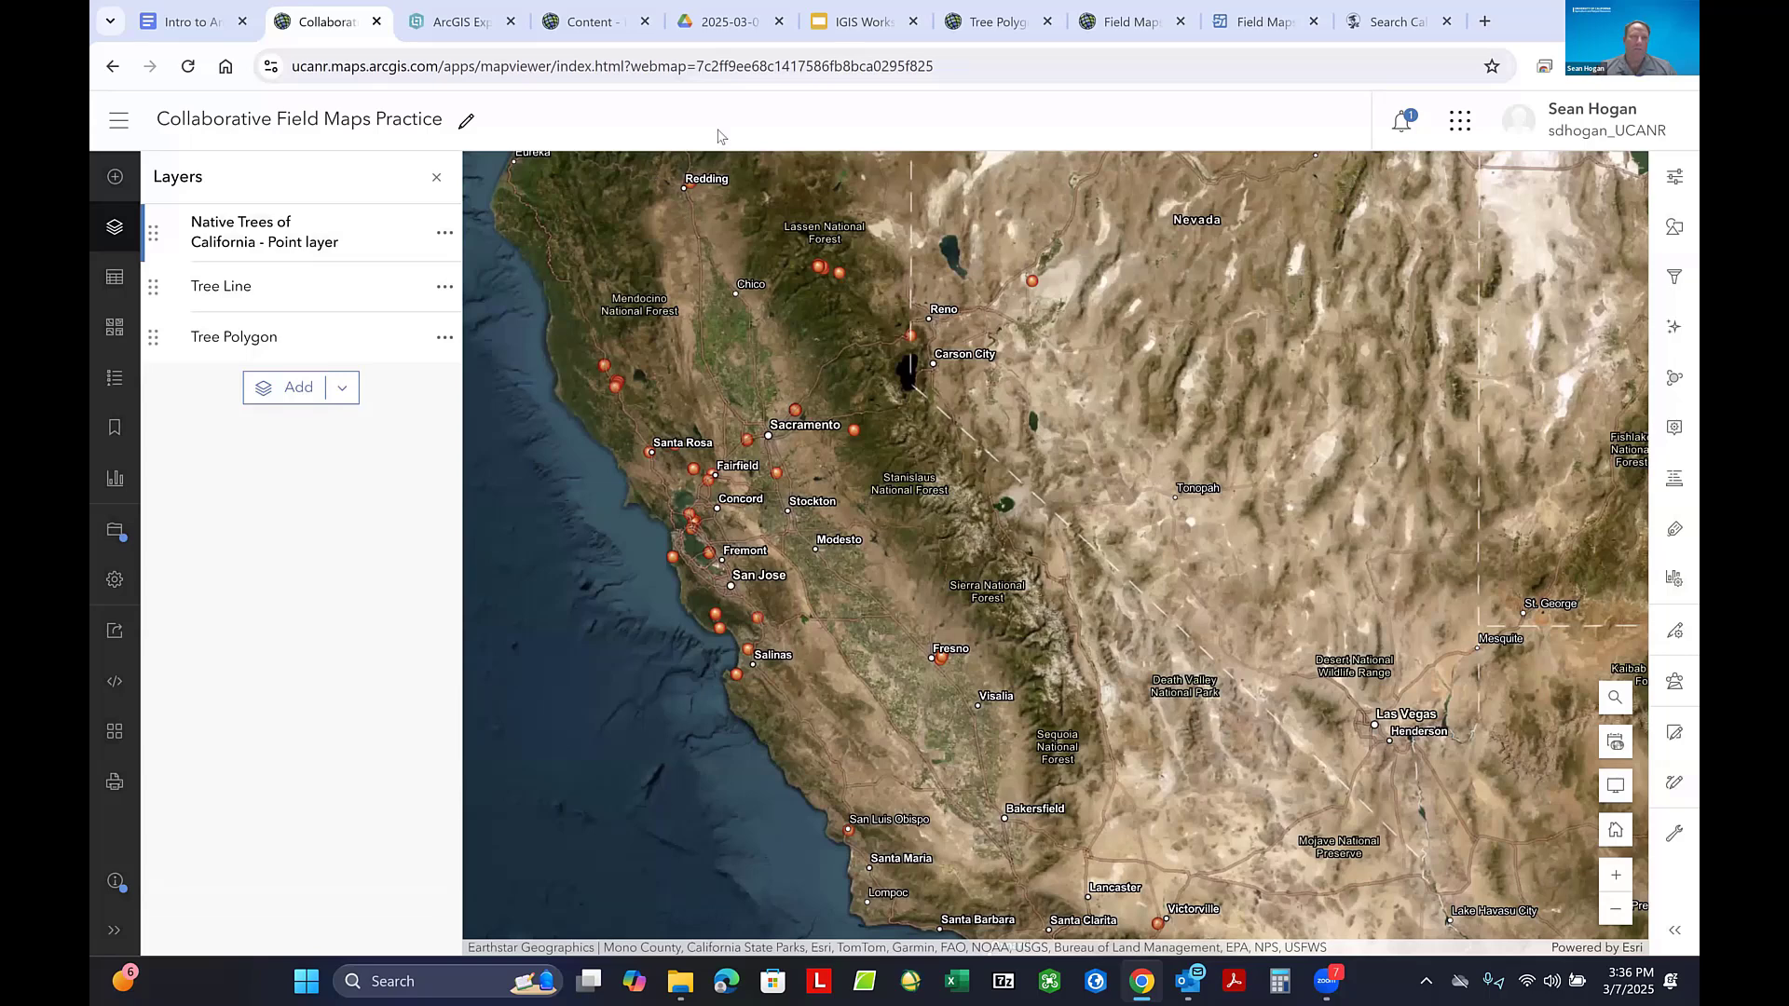
pyautogui.click(471, 31)
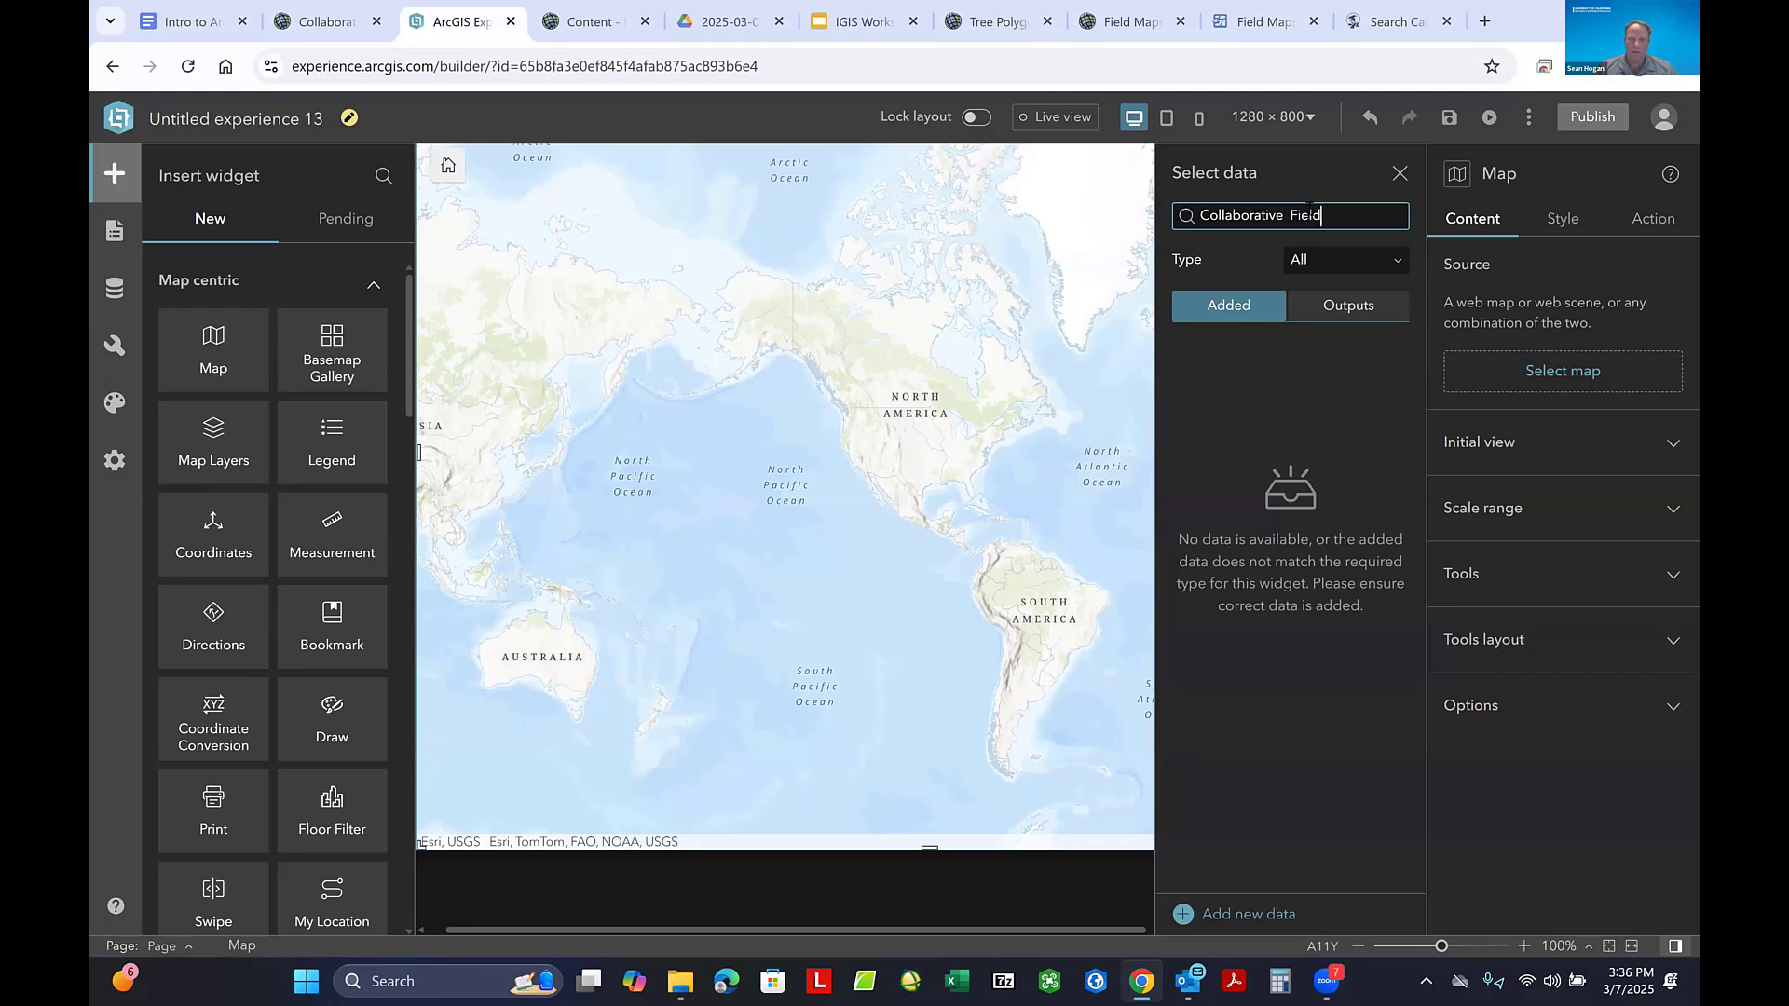
pyautogui.write('Field Maps Practice')
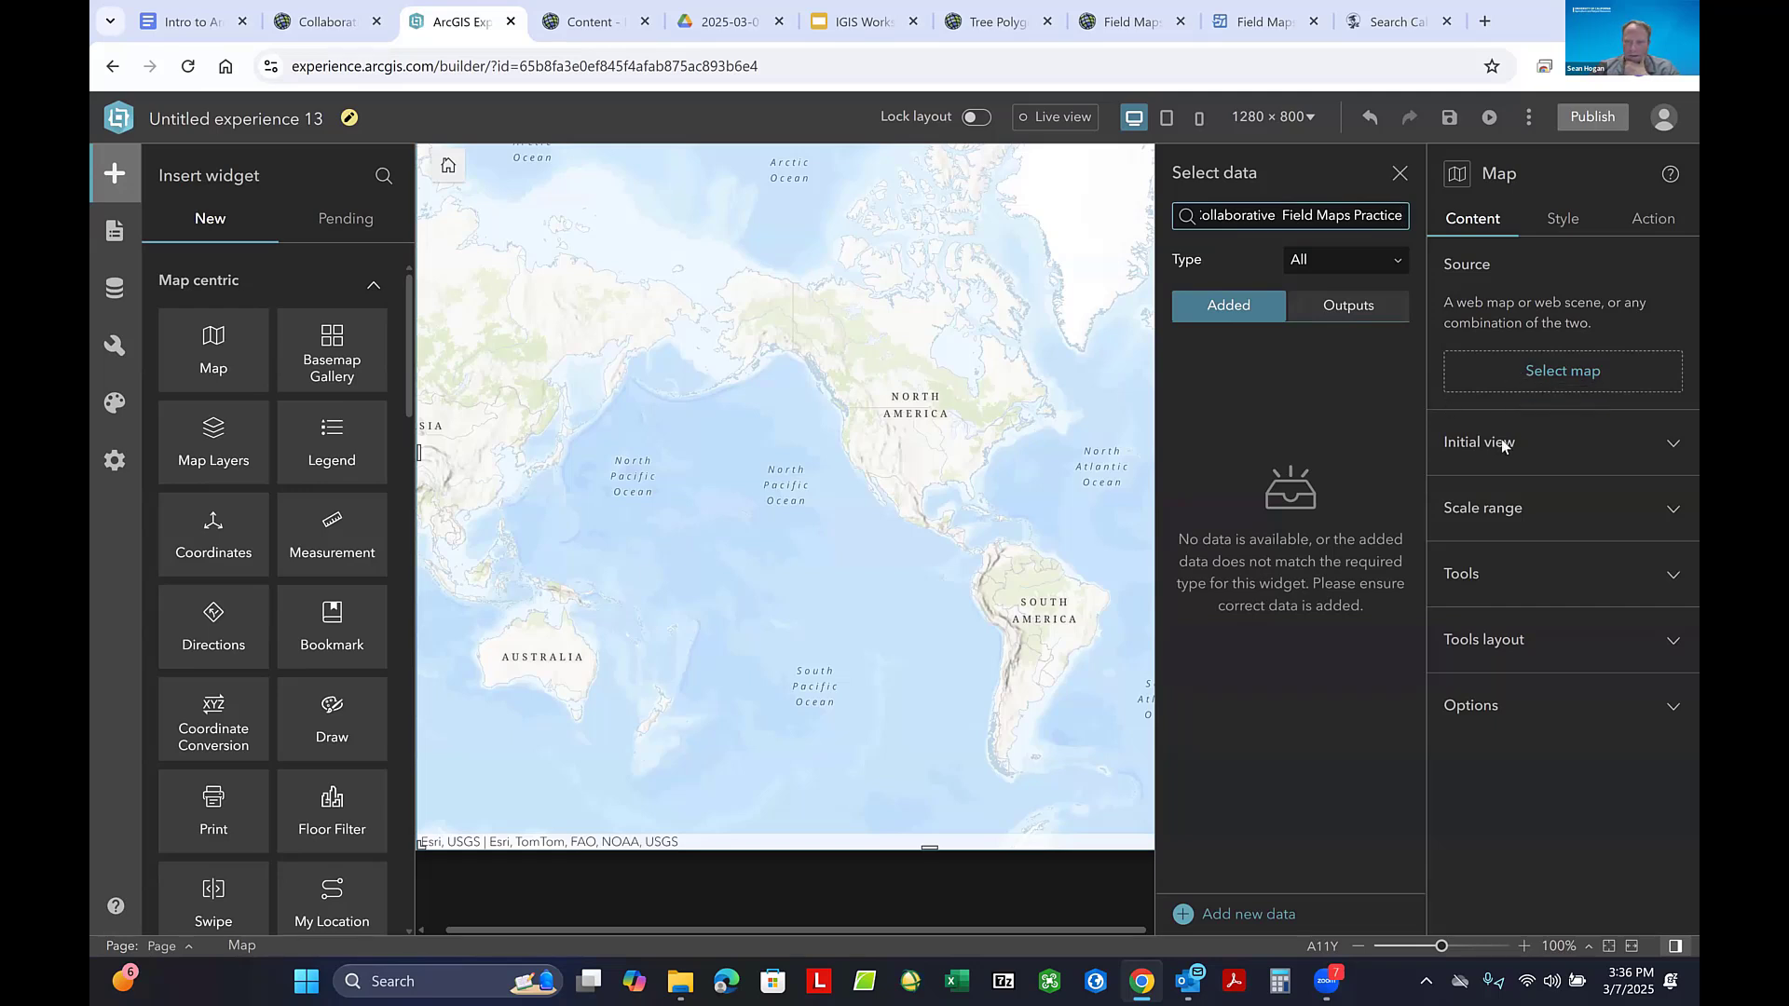
pyautogui.click(1540, 375)
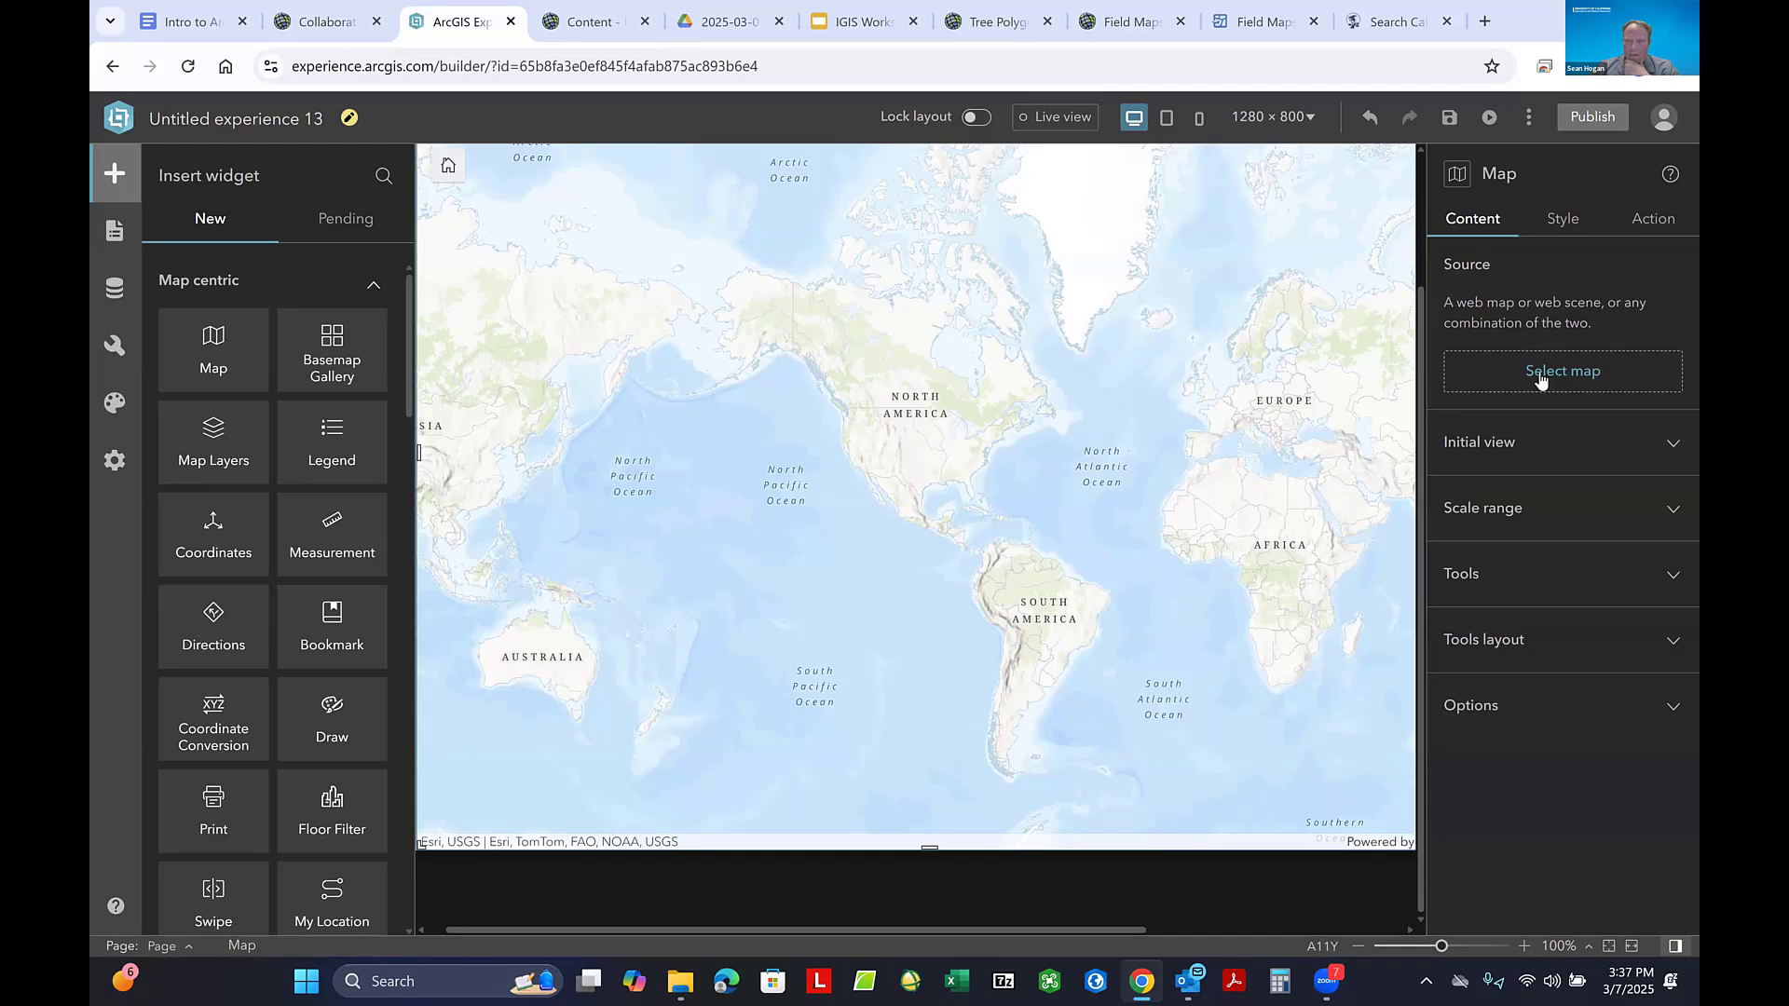
pyautogui.click(1540, 376)
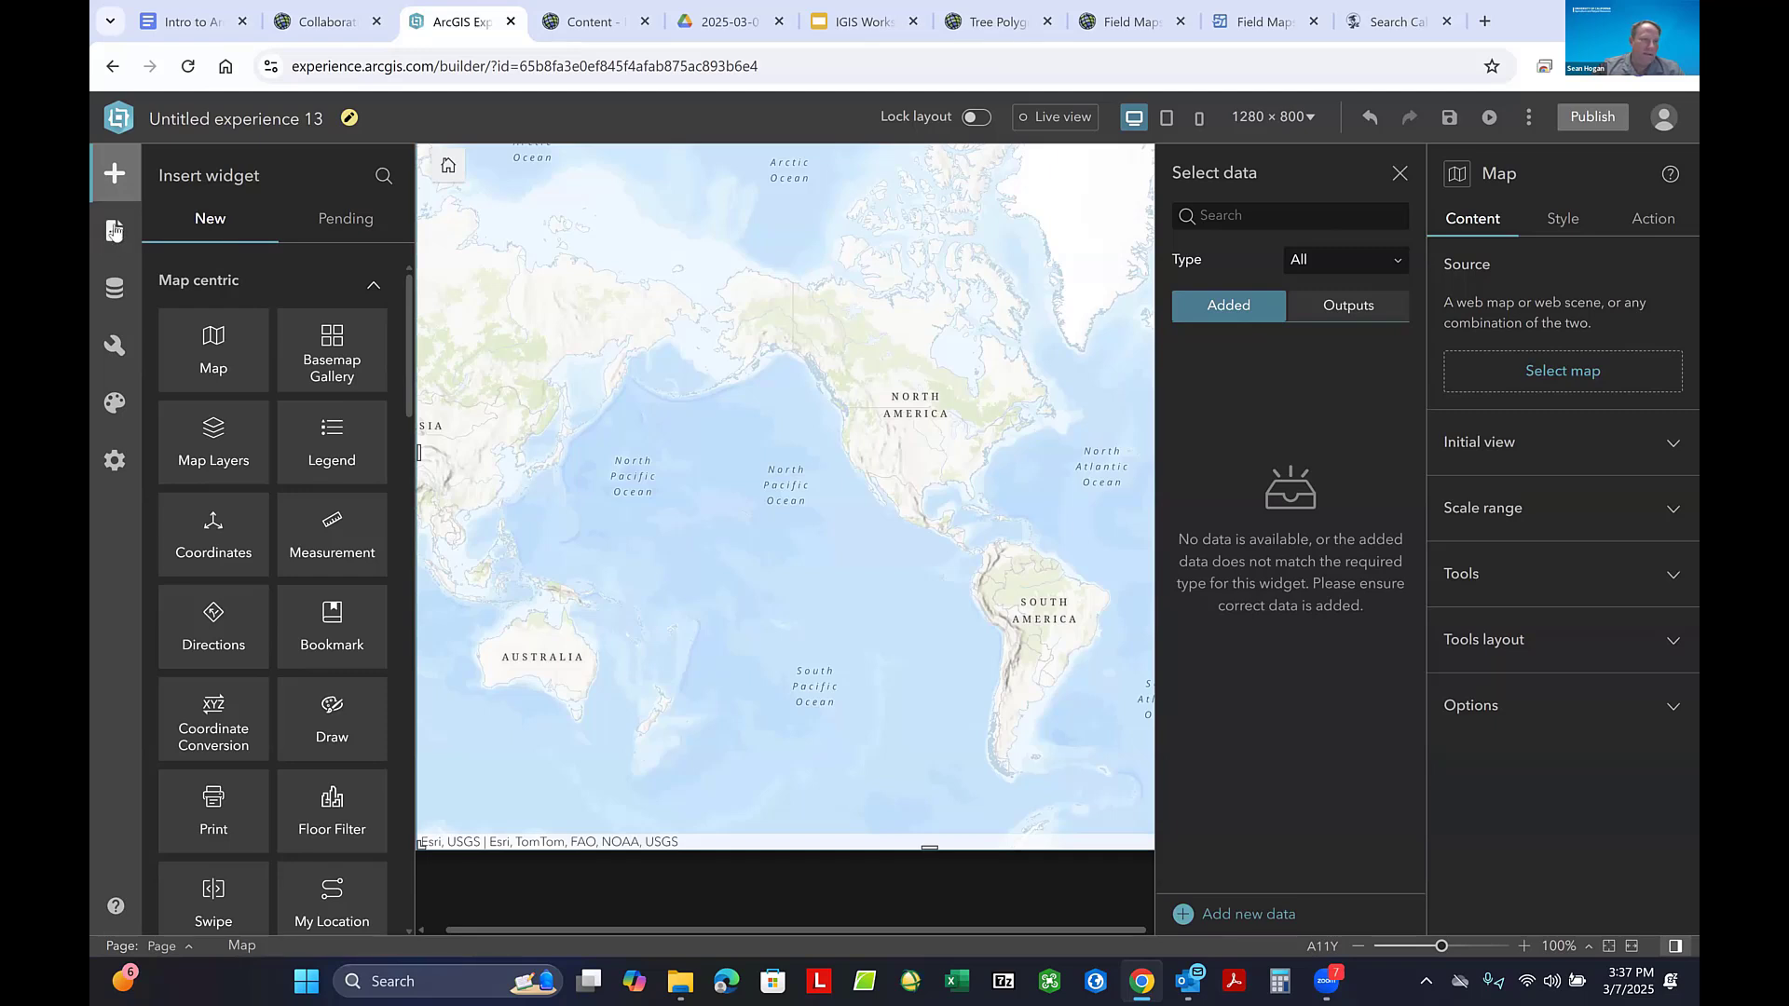
# - Add the organization's Collaborative Field Maps Practice web map to the experience's data, searching for "Collaborative Field M"
pyautogui.click(115, 175)
pyautogui.click(115, 175)
pyautogui.click(115, 290)
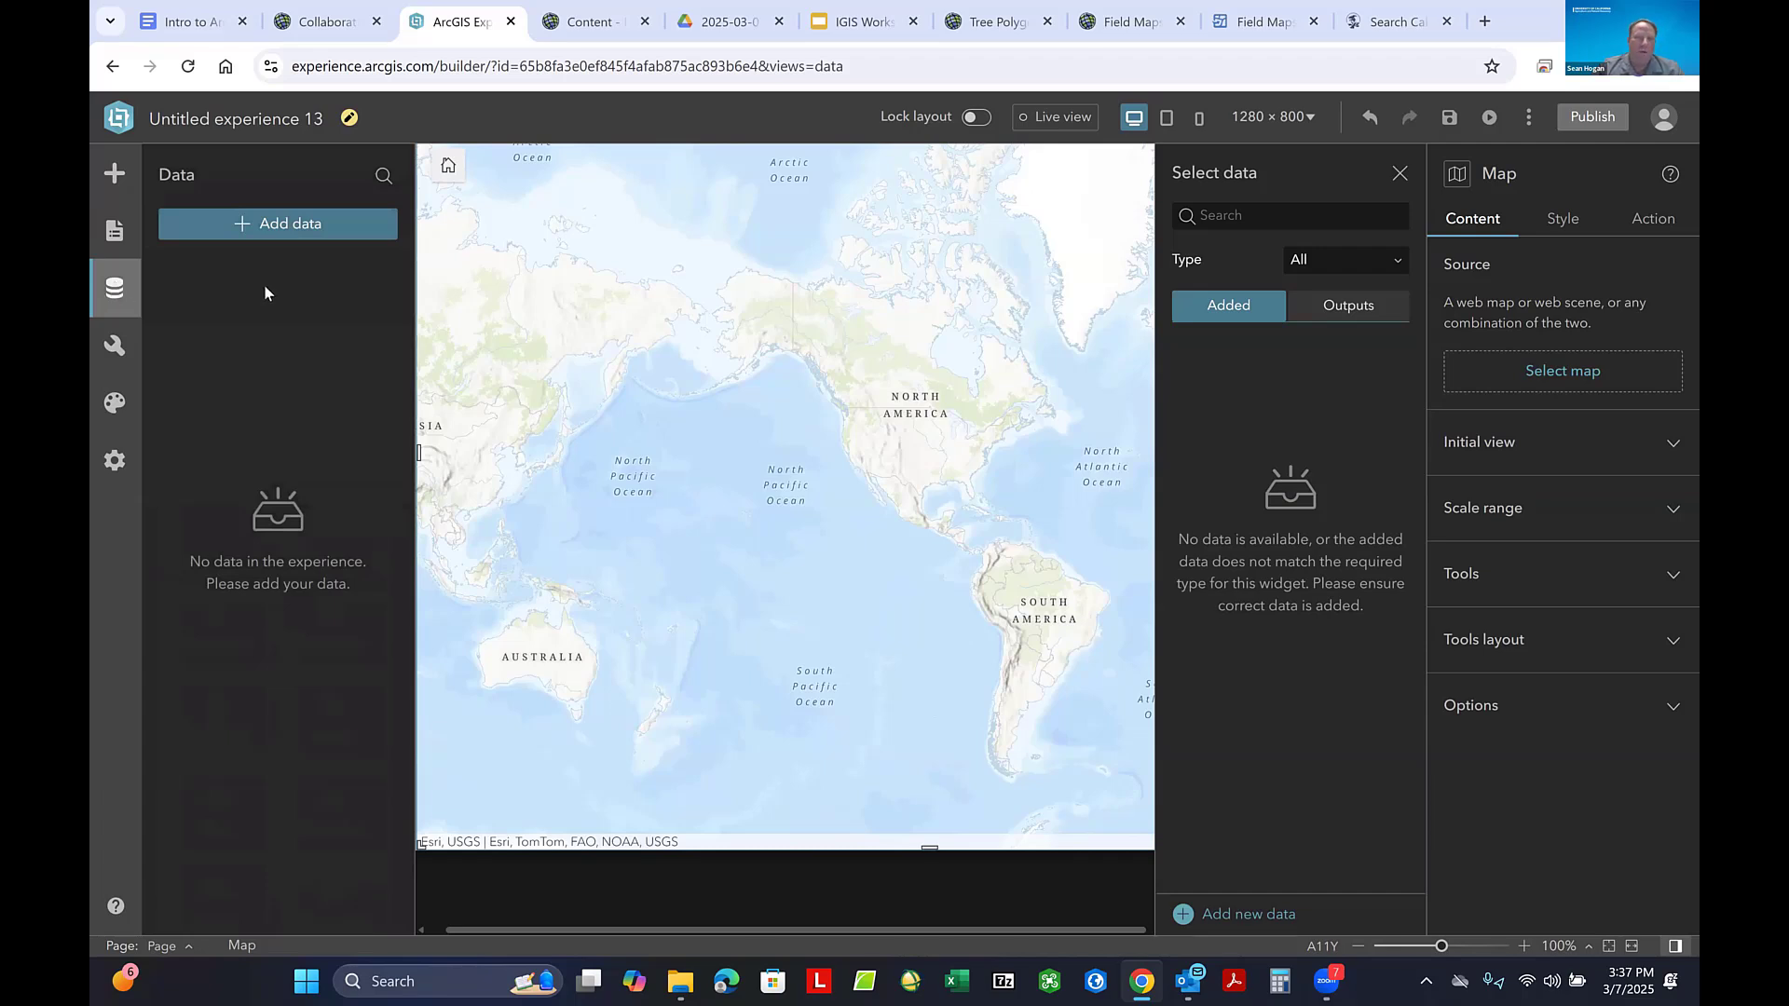
pyautogui.click(282, 222)
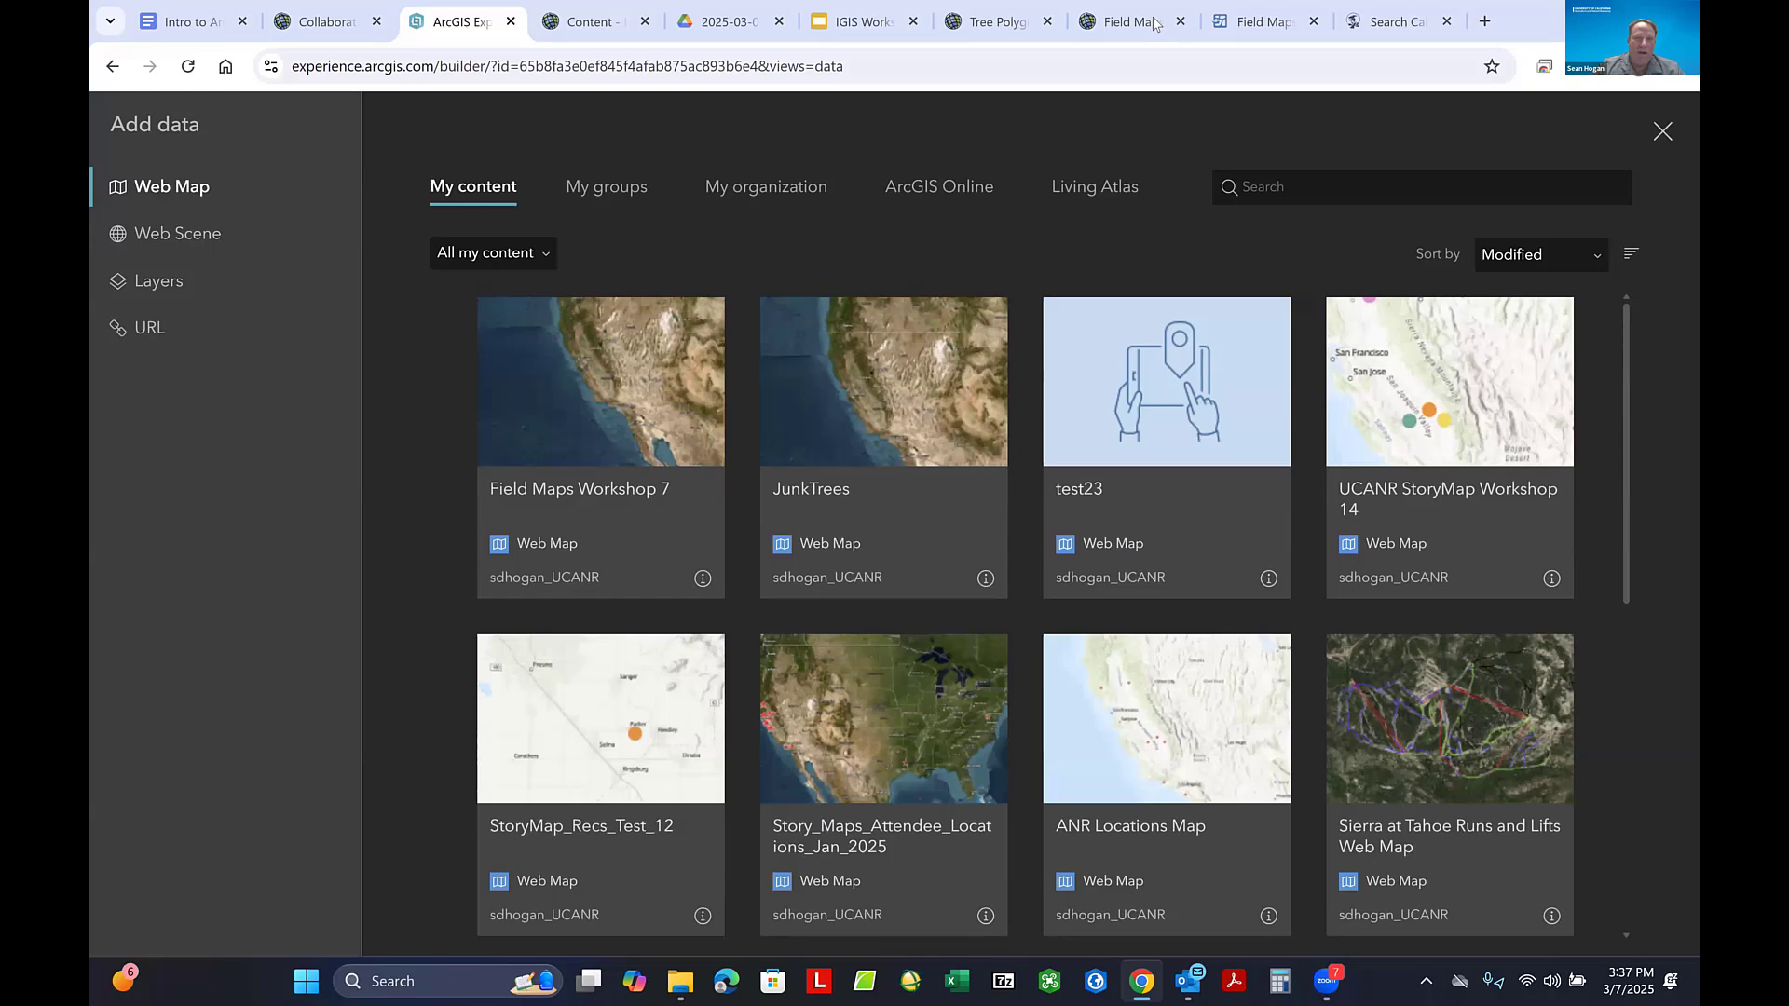
pyautogui.click(745, 199)
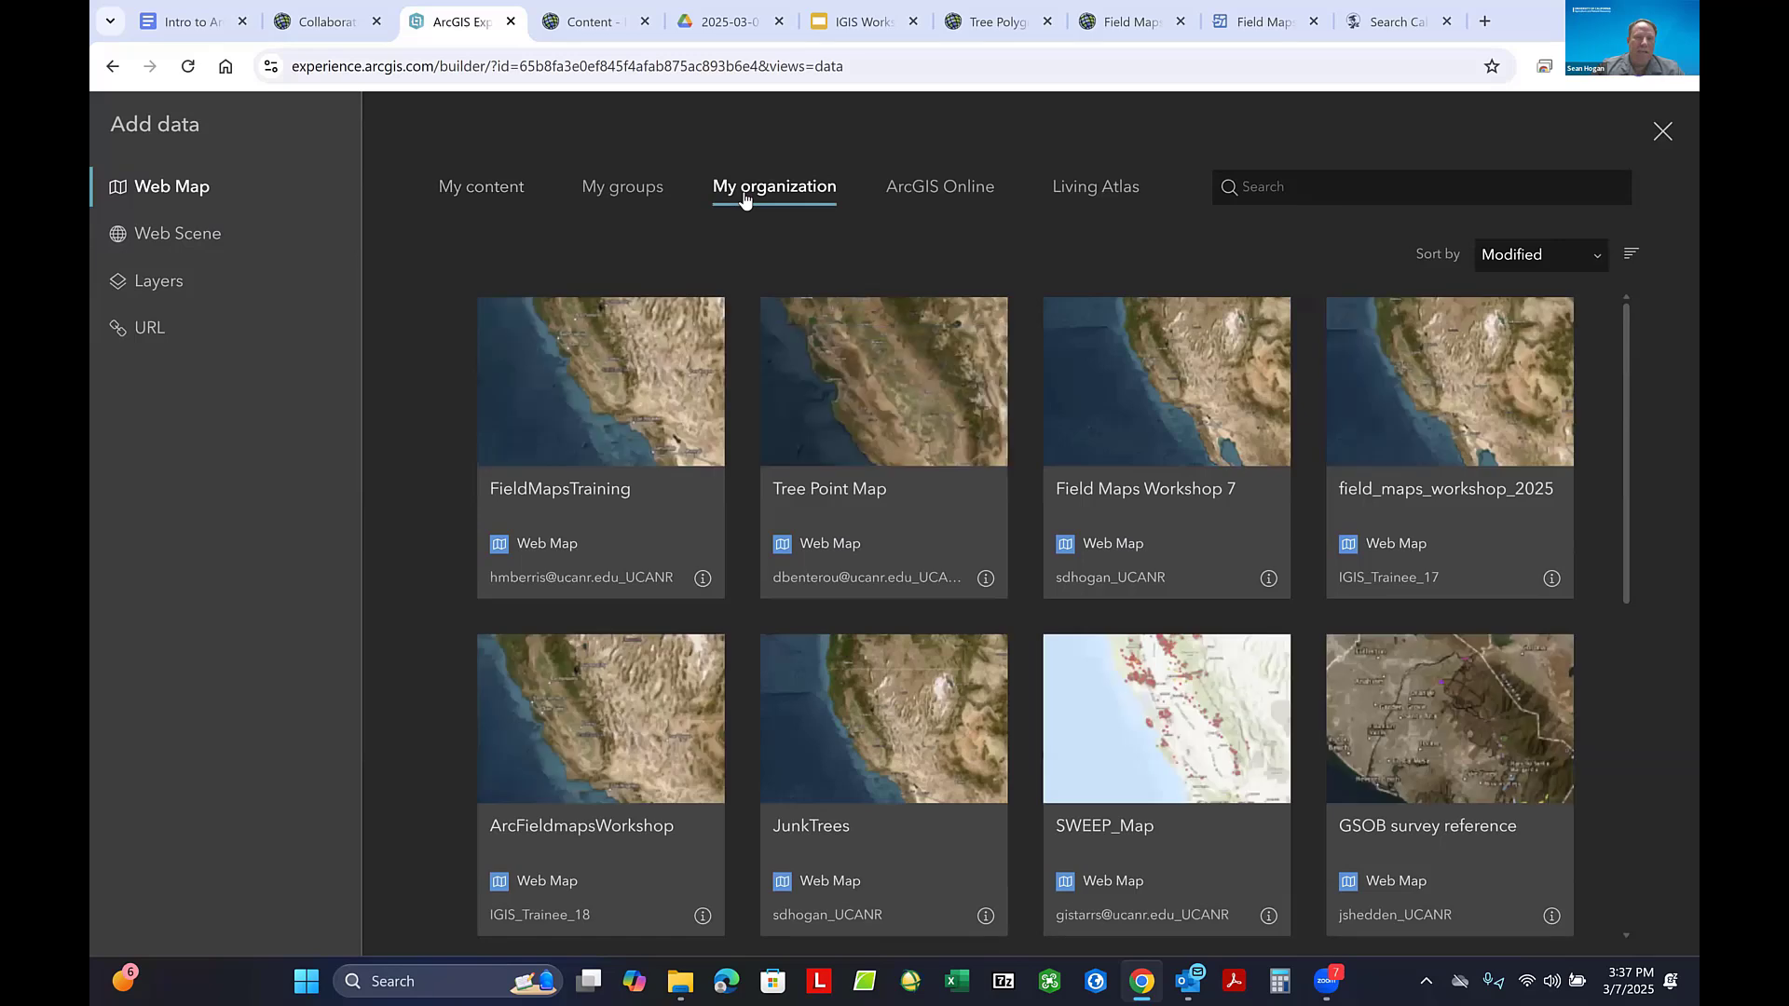
pyautogui.click(1308, 188)
pyautogui.write('C')
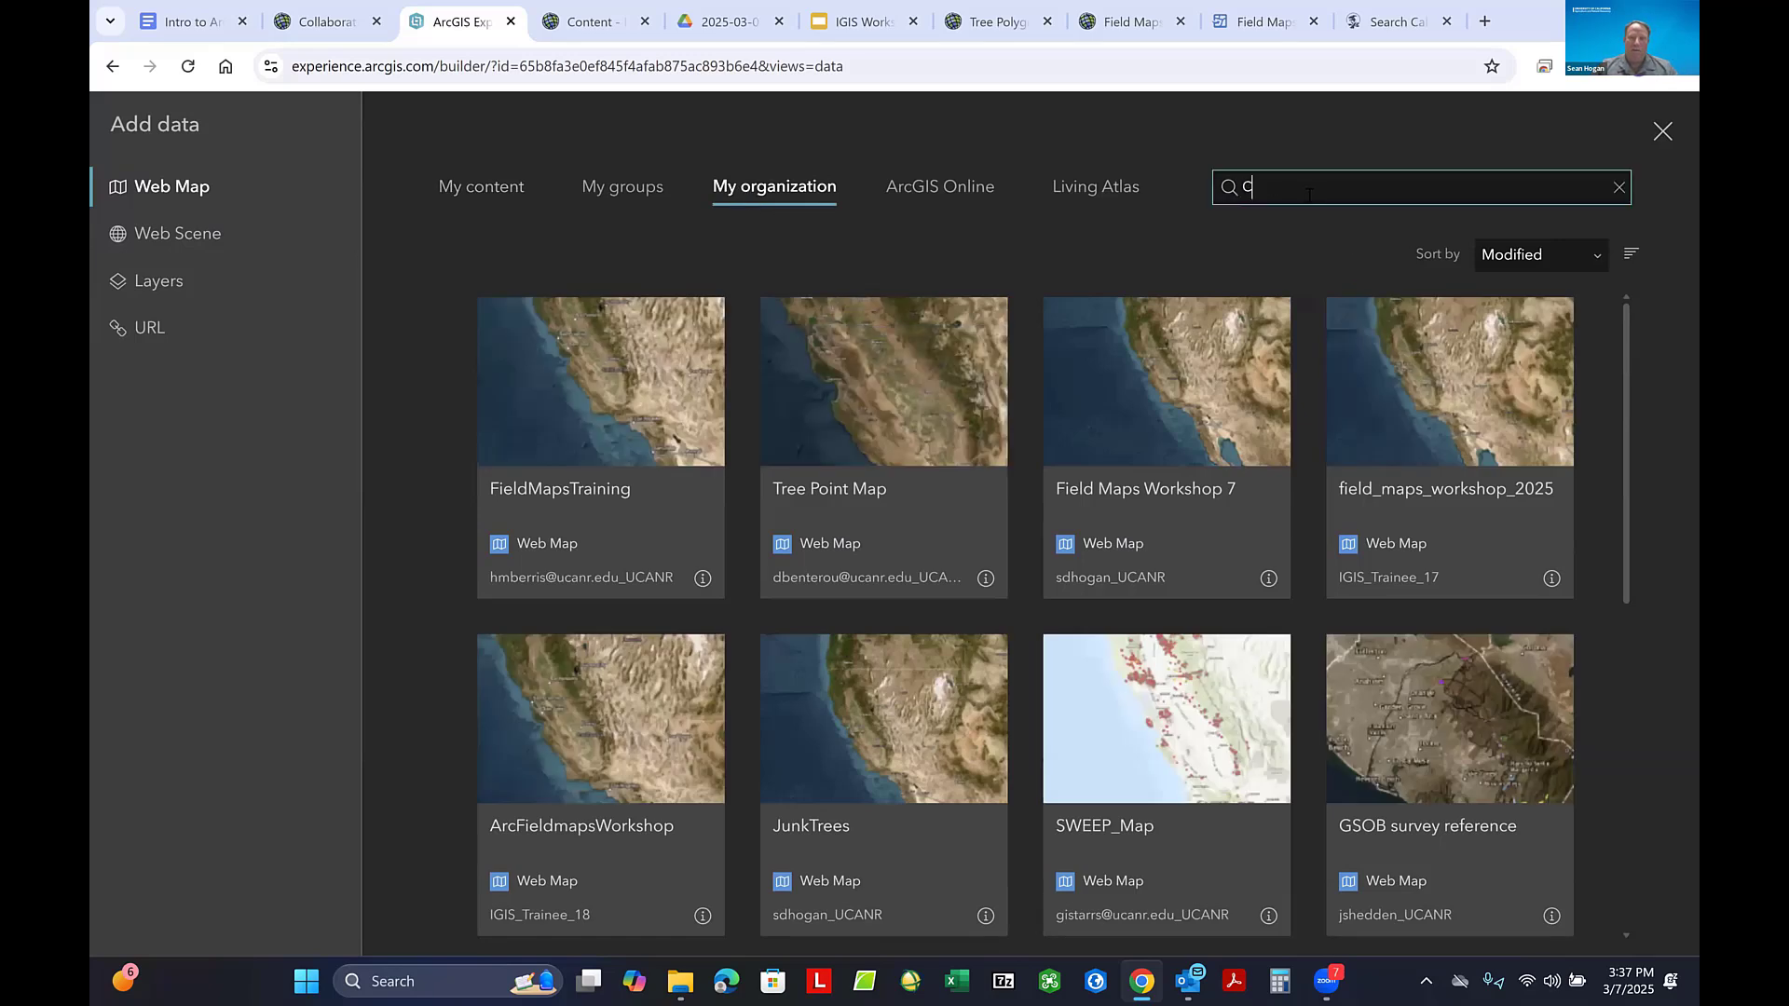
pyautogui.write('ollaborative Field M')
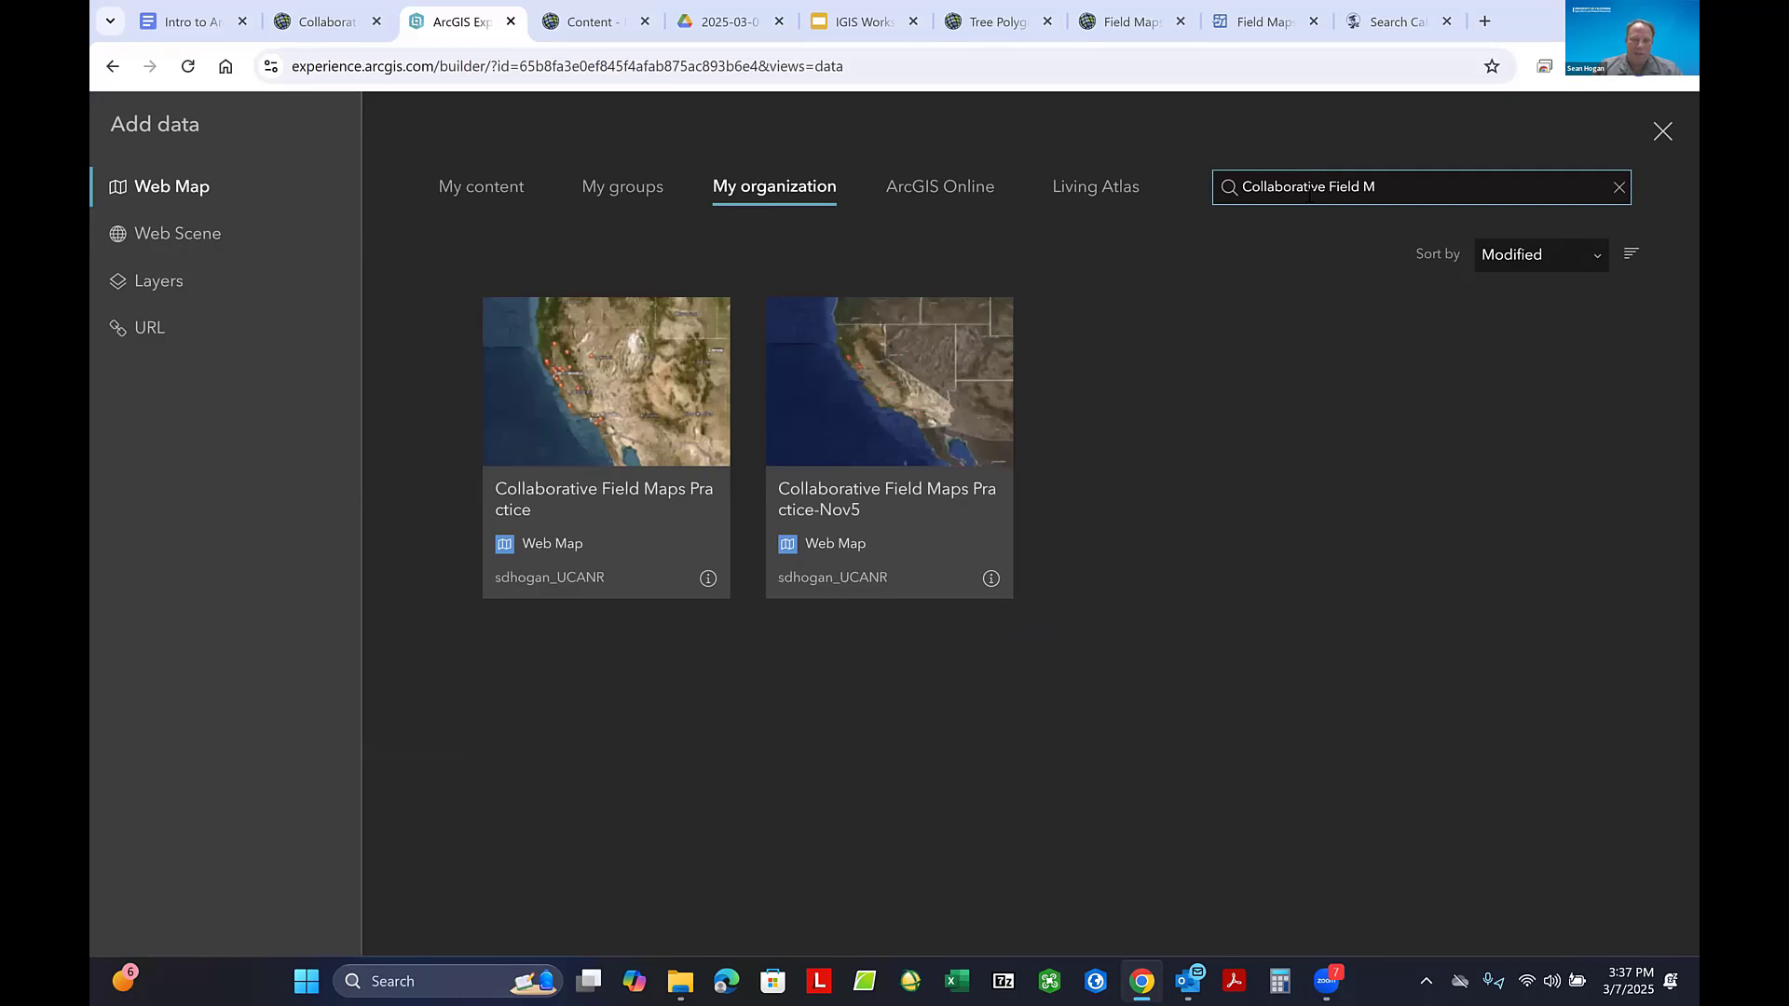
pyautogui.click(614, 414)
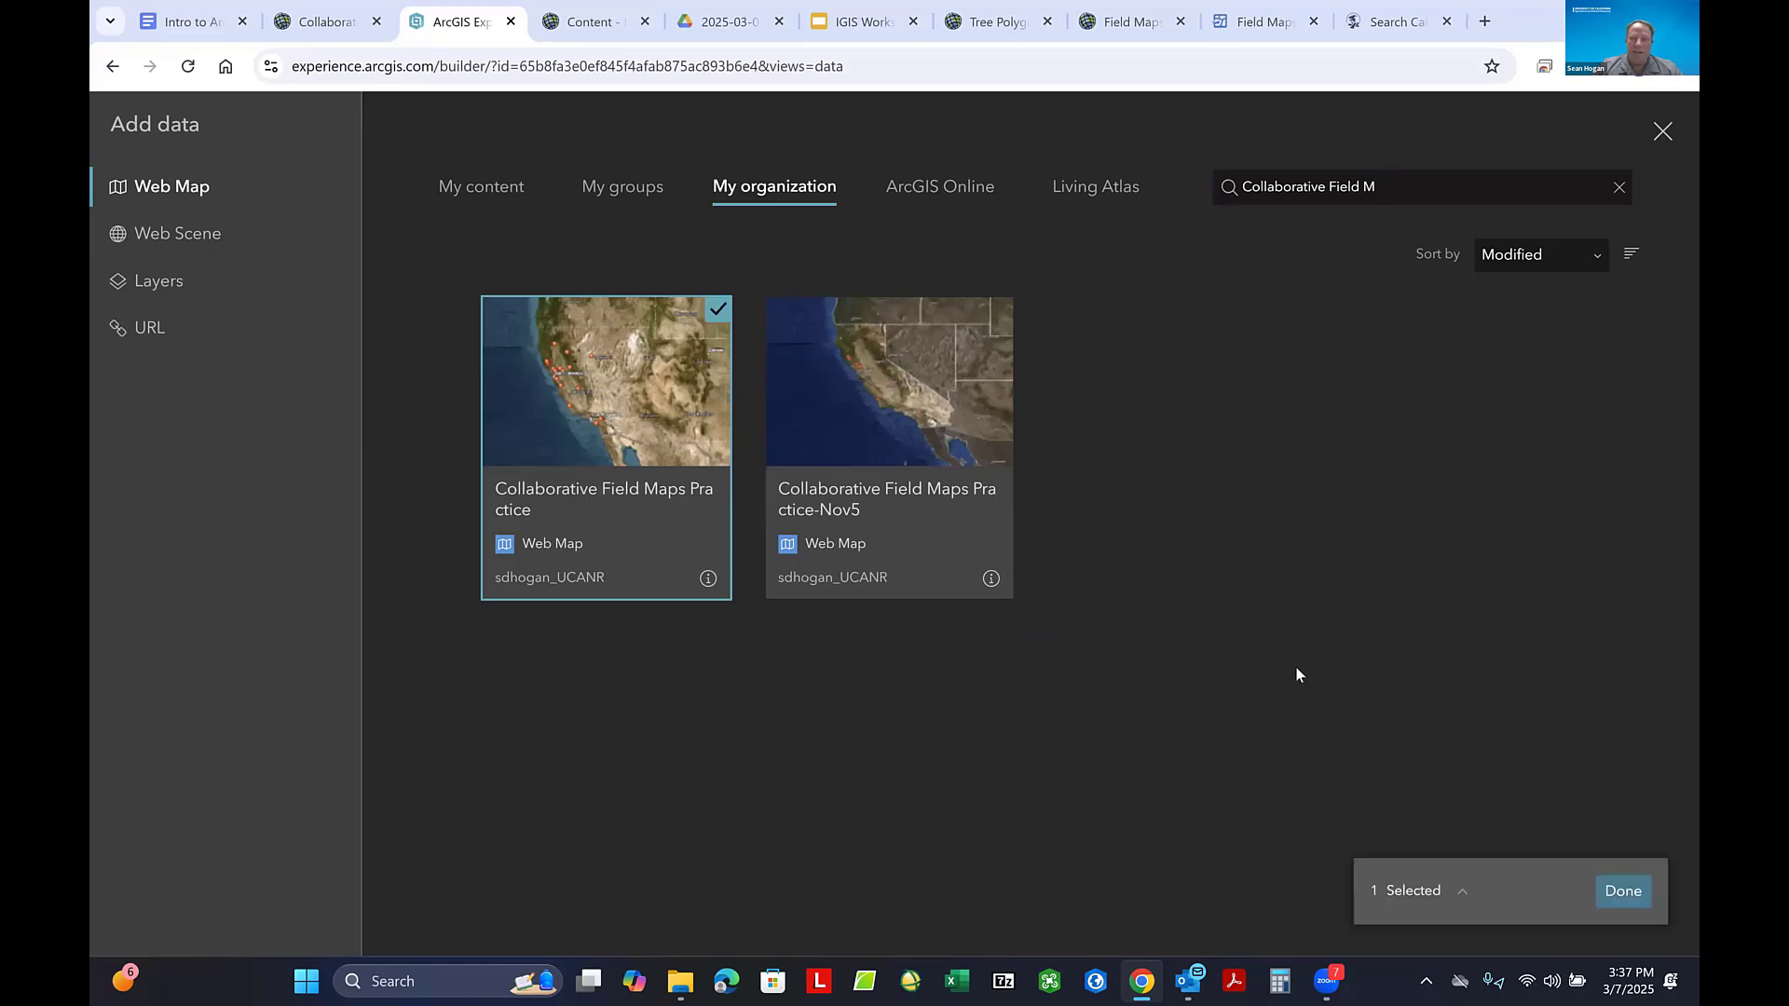
pyautogui.click(1623, 893)
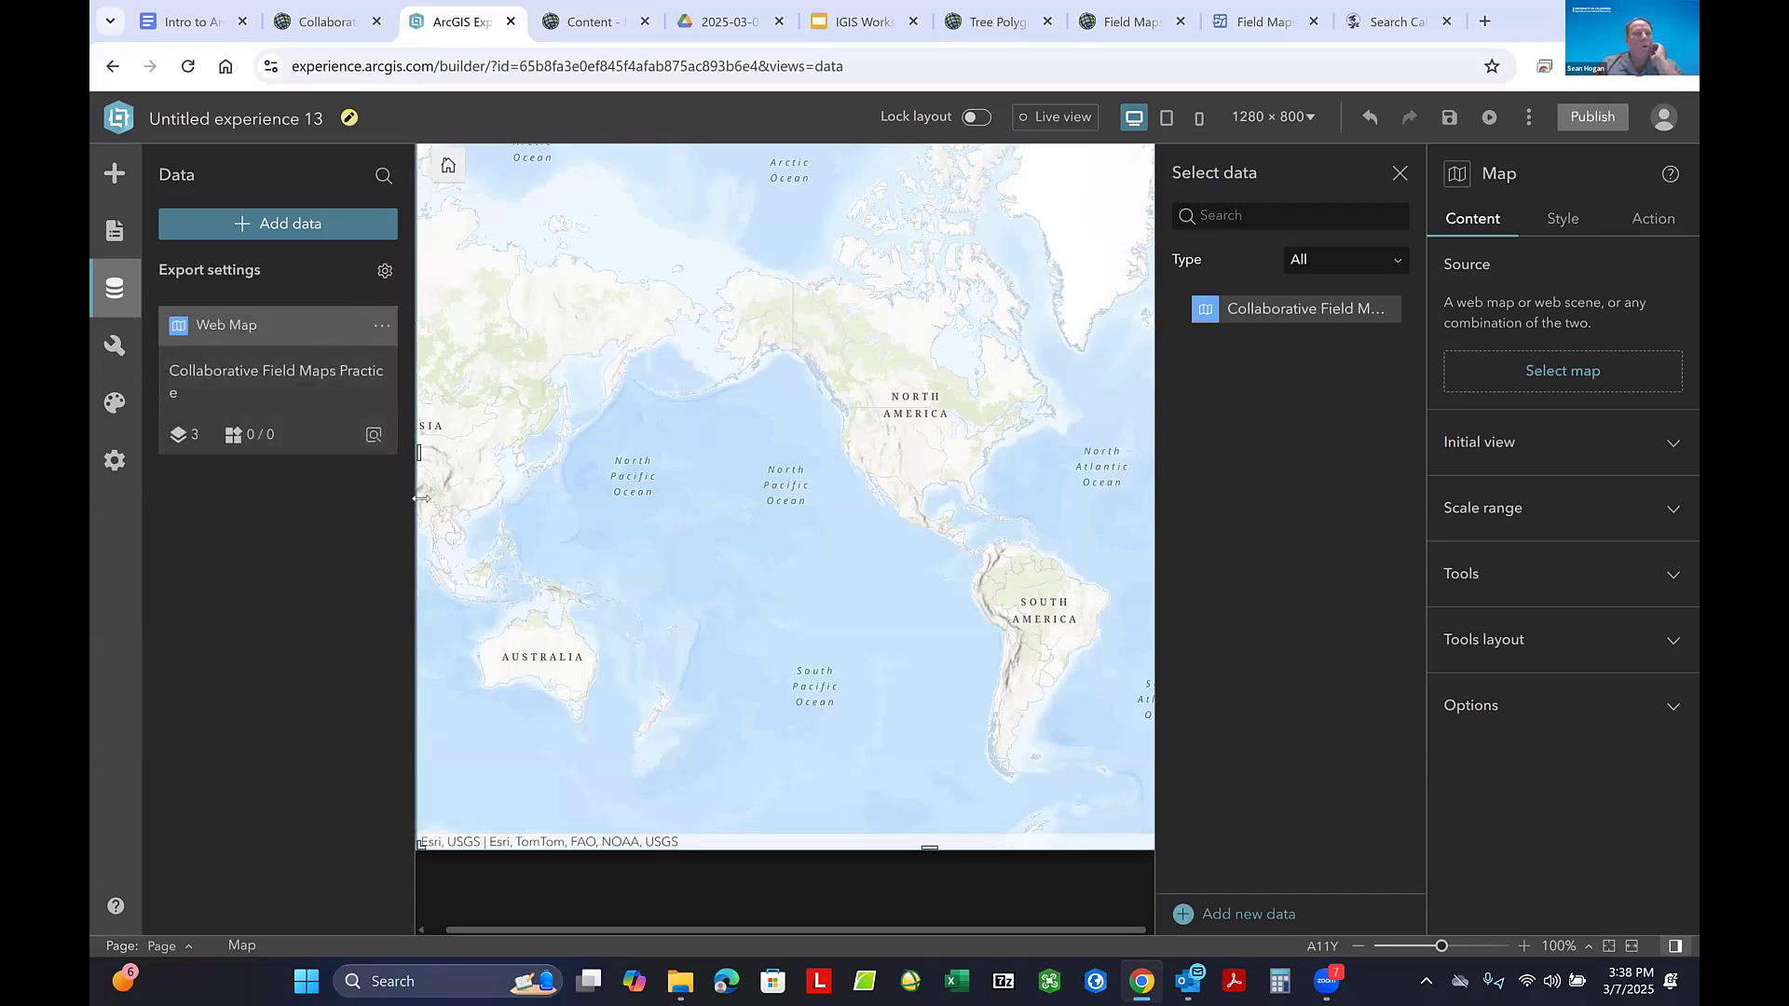
# - Set the Collaborative Field Maps Practice web map as the Map widget's source and close the data selection
pyautogui.click(114, 174)
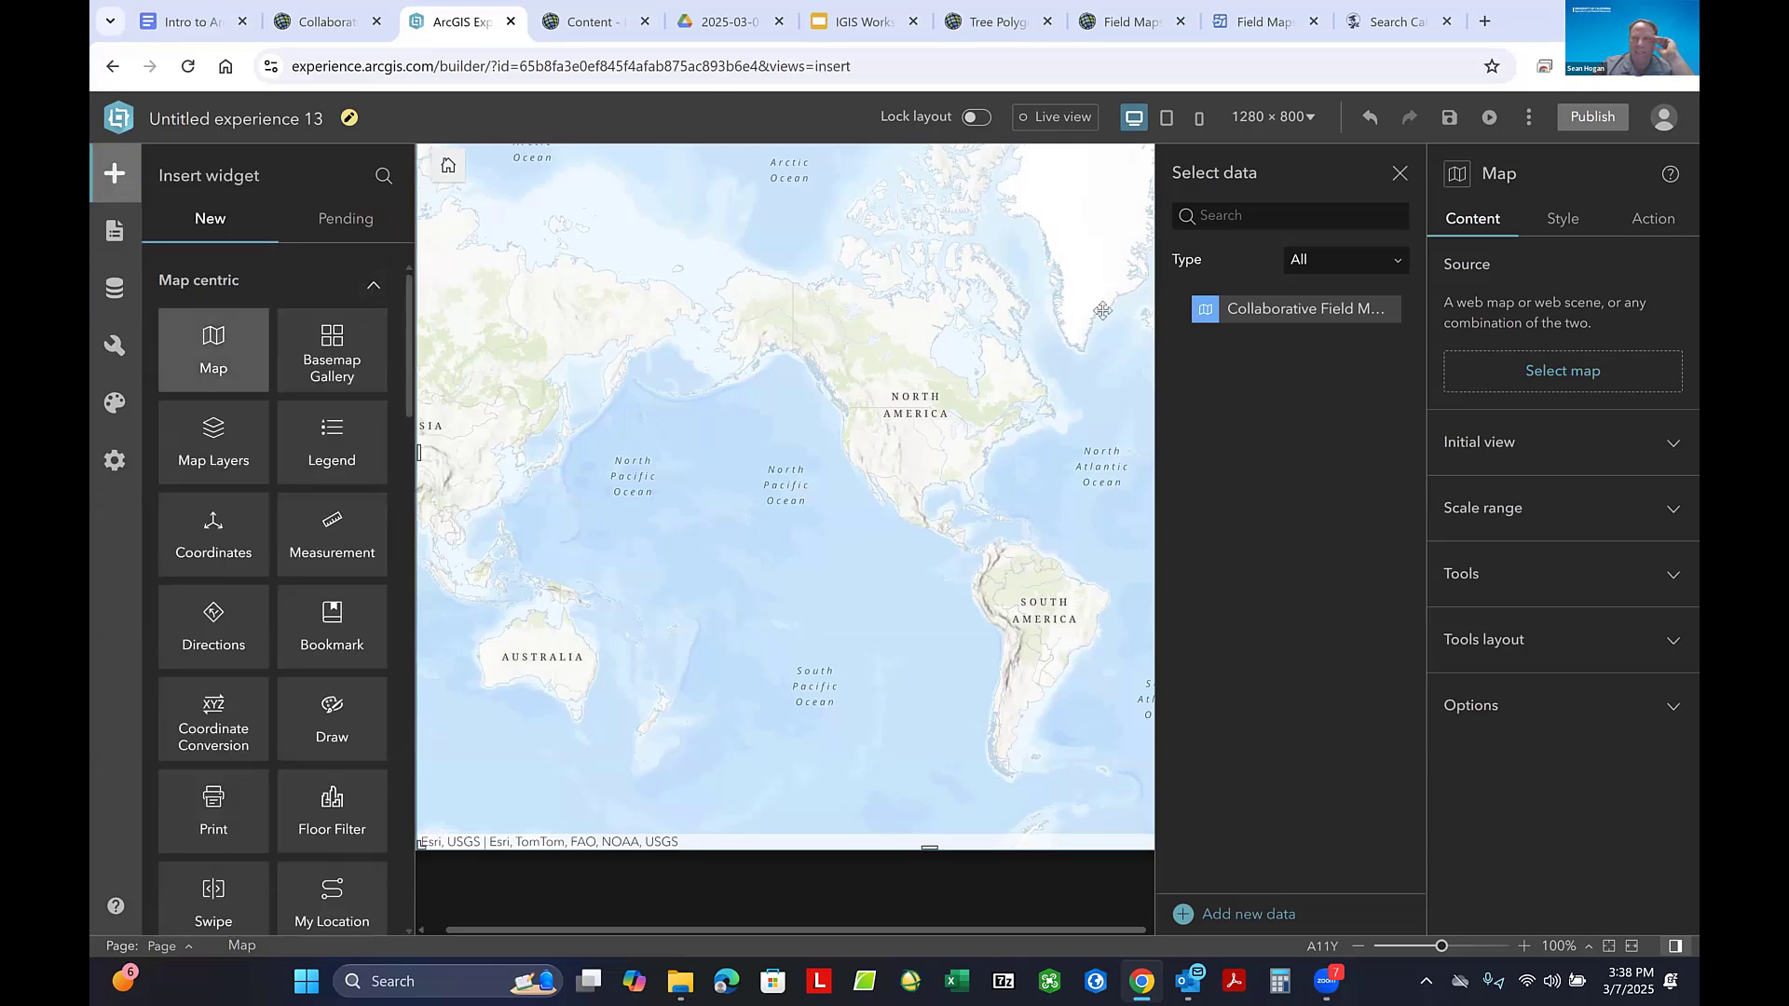
pyautogui.click(1579, 377)
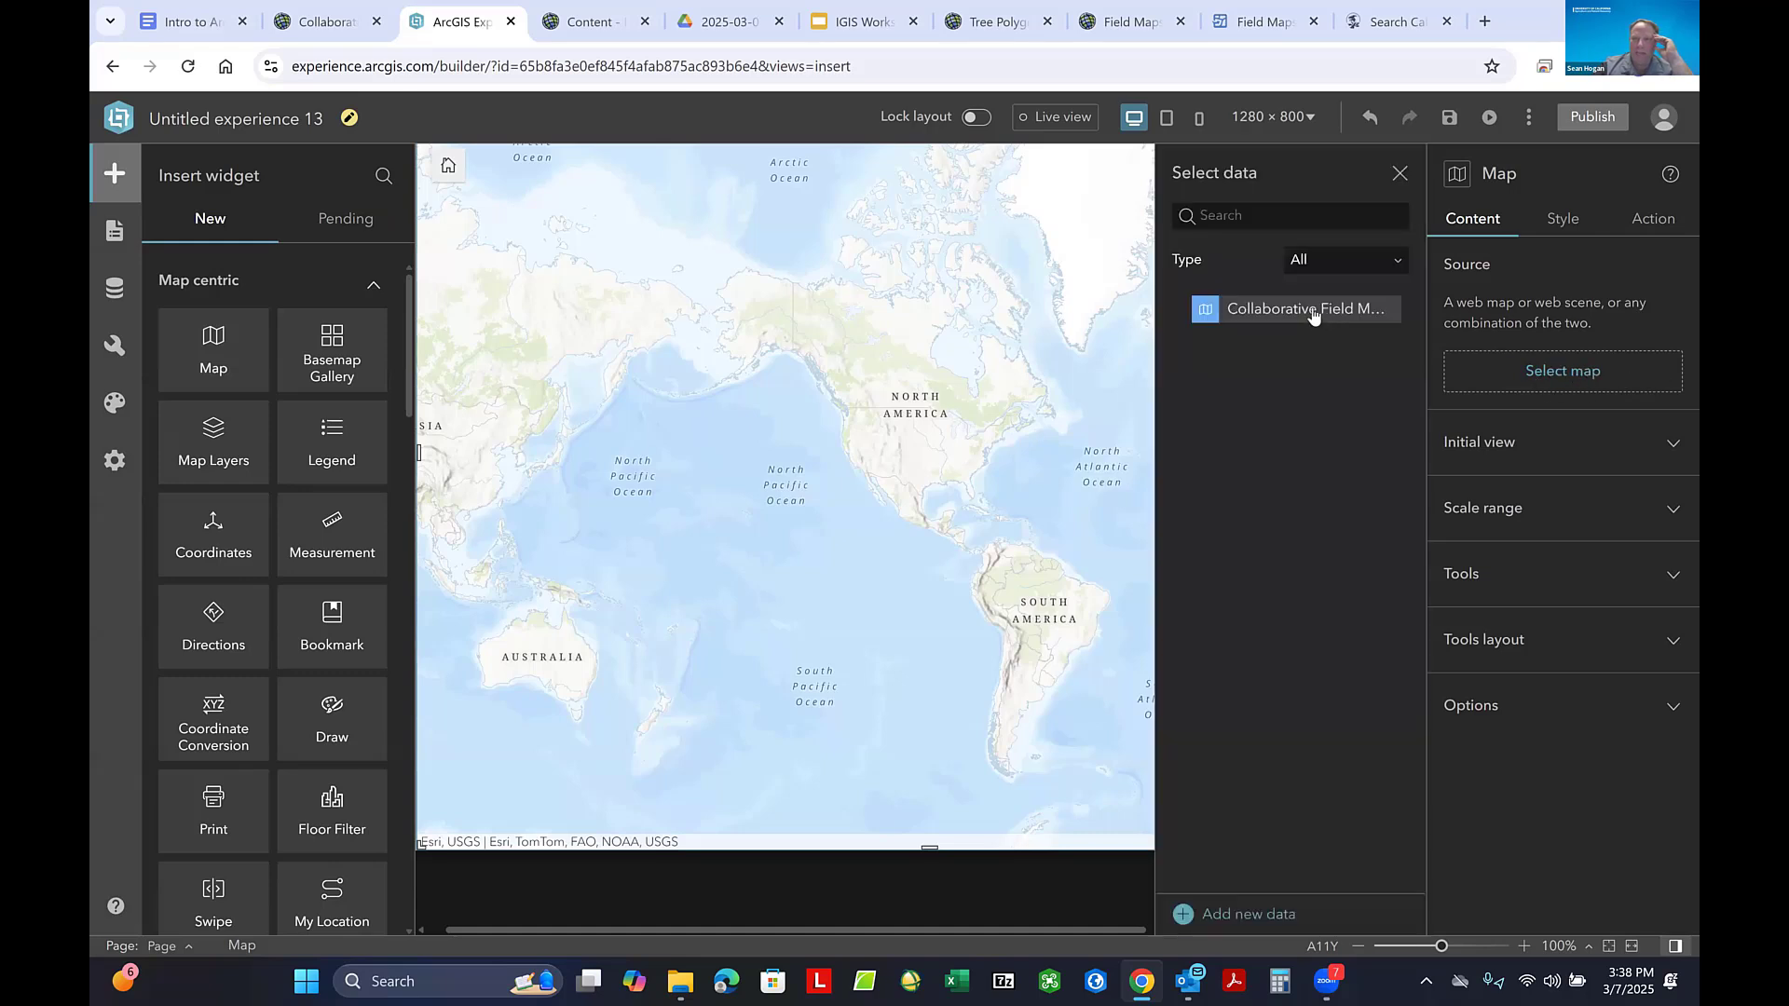
pyautogui.click(1323, 307)
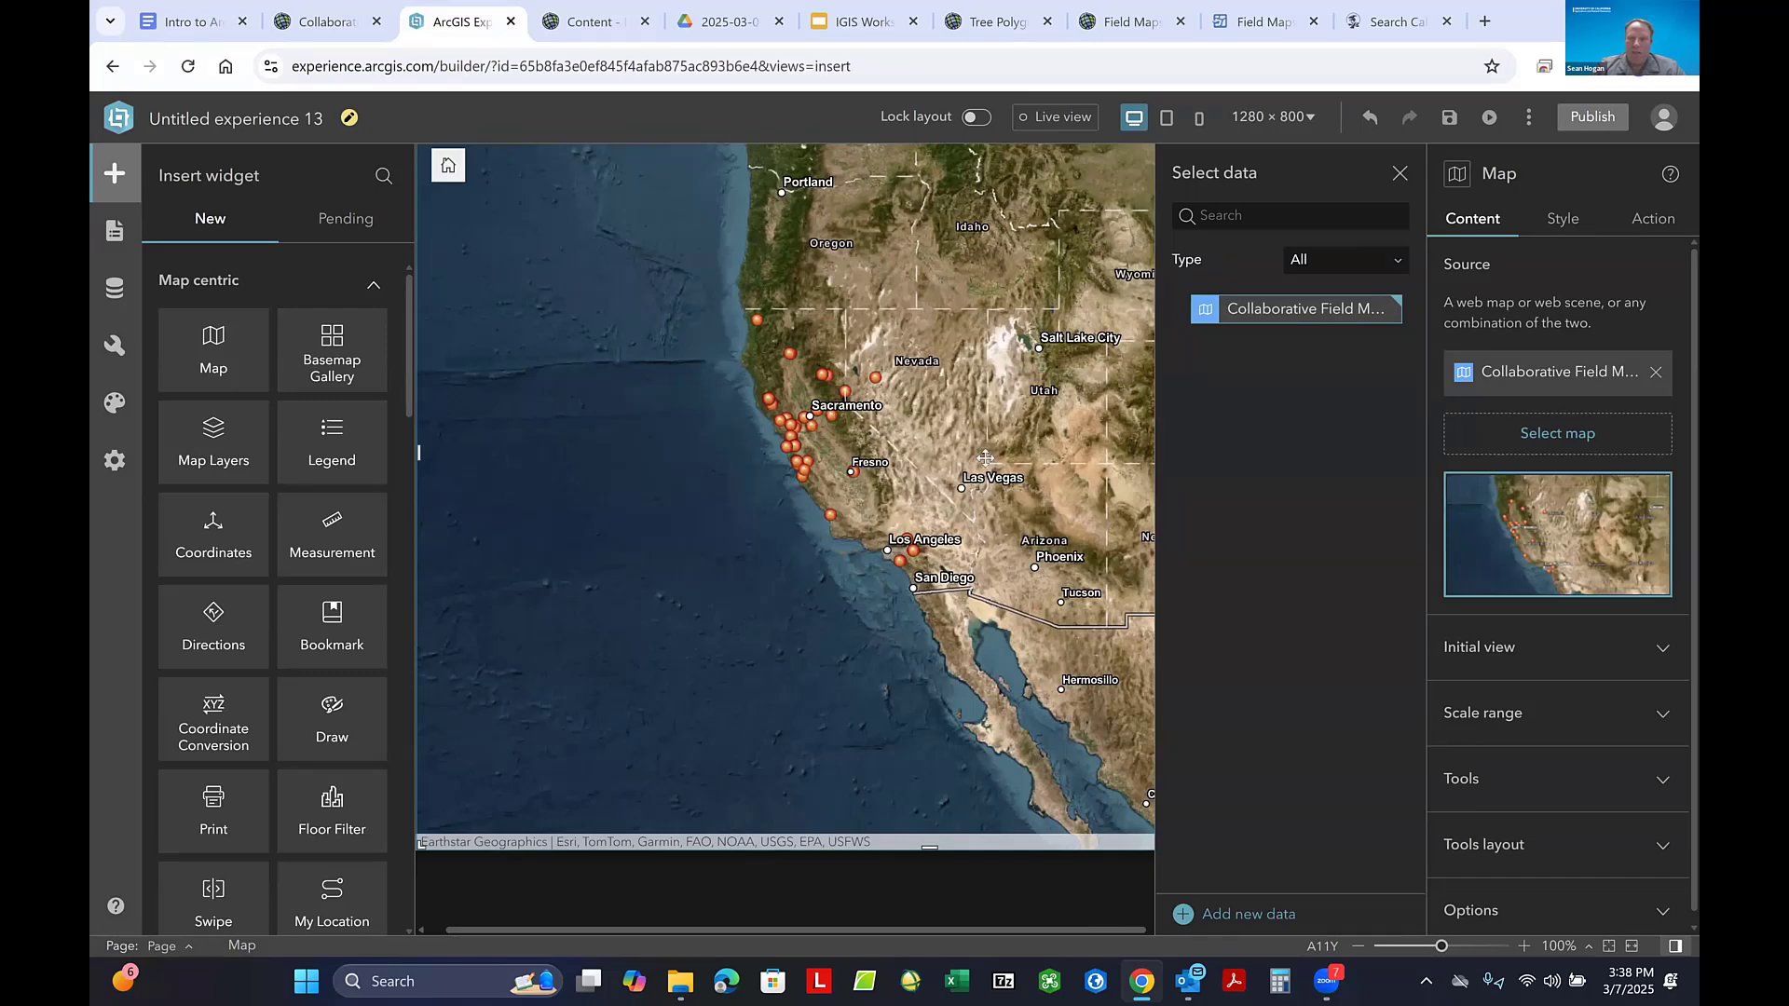
pyautogui.click(1551, 545)
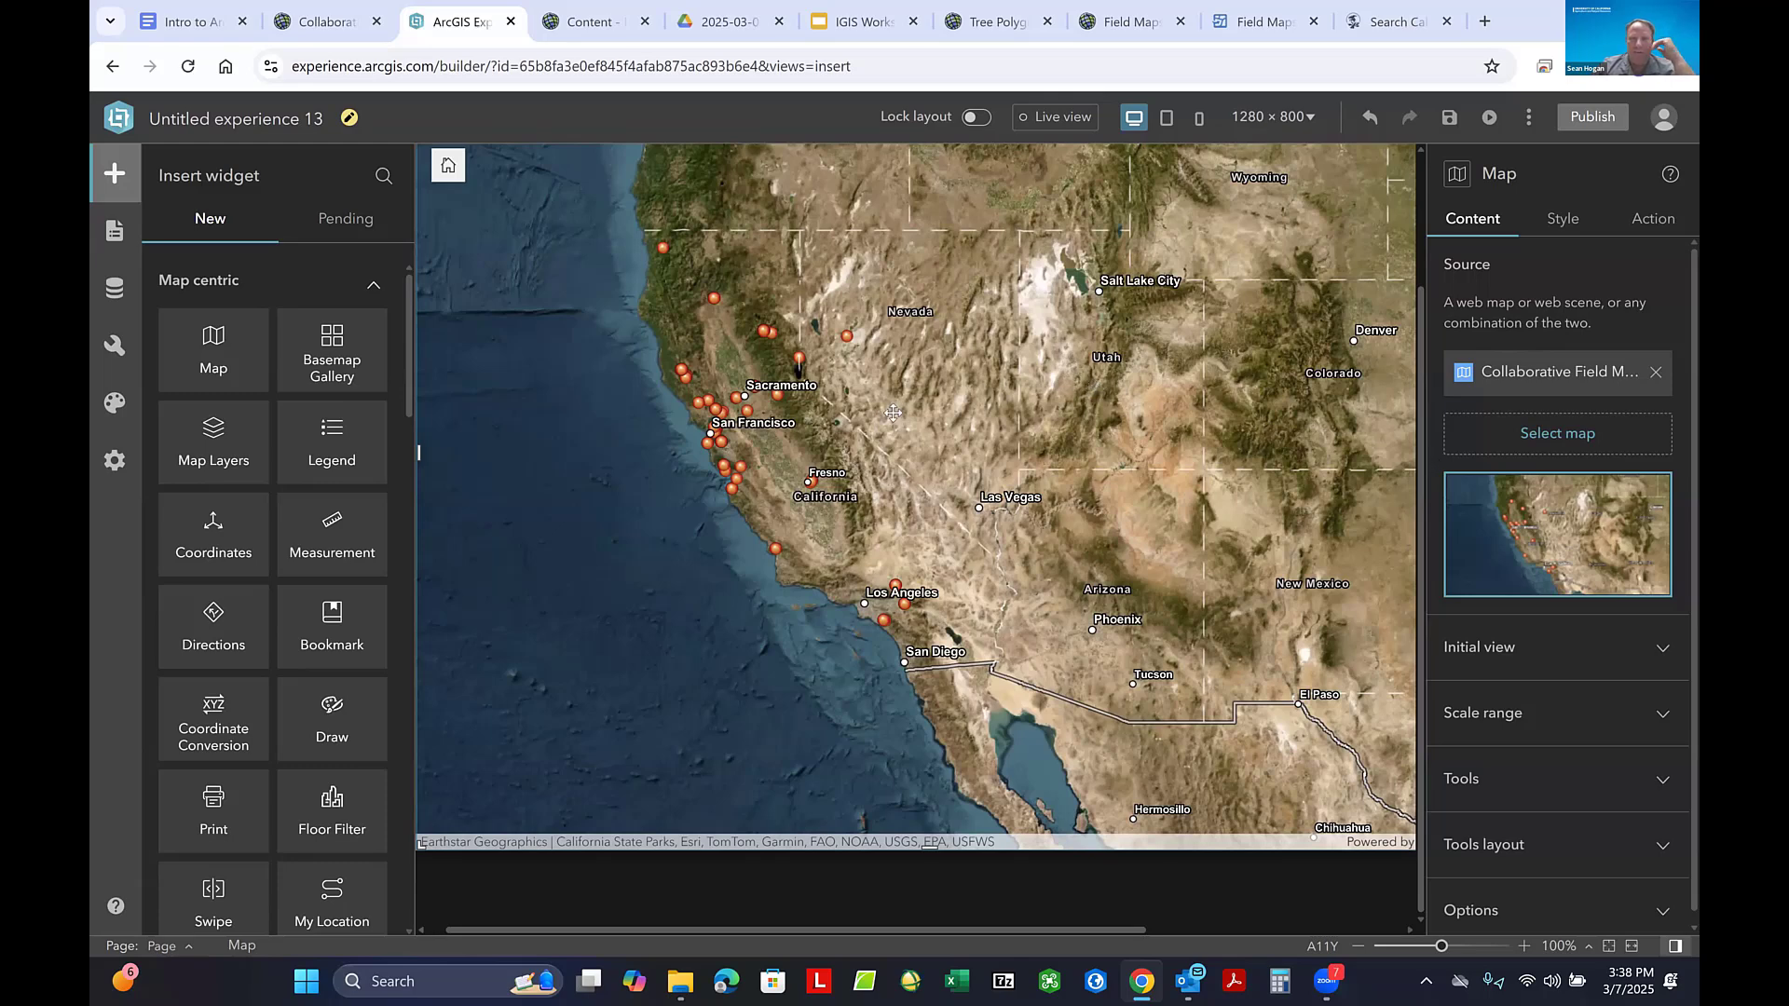
pyautogui.moveTo(854, 410)
pyautogui.mouseDown()
pyautogui.moveTo(923, 413)
pyautogui.moveTo(838, 386)
pyautogui.moveTo(851, 404)
pyautogui.mouseUp()
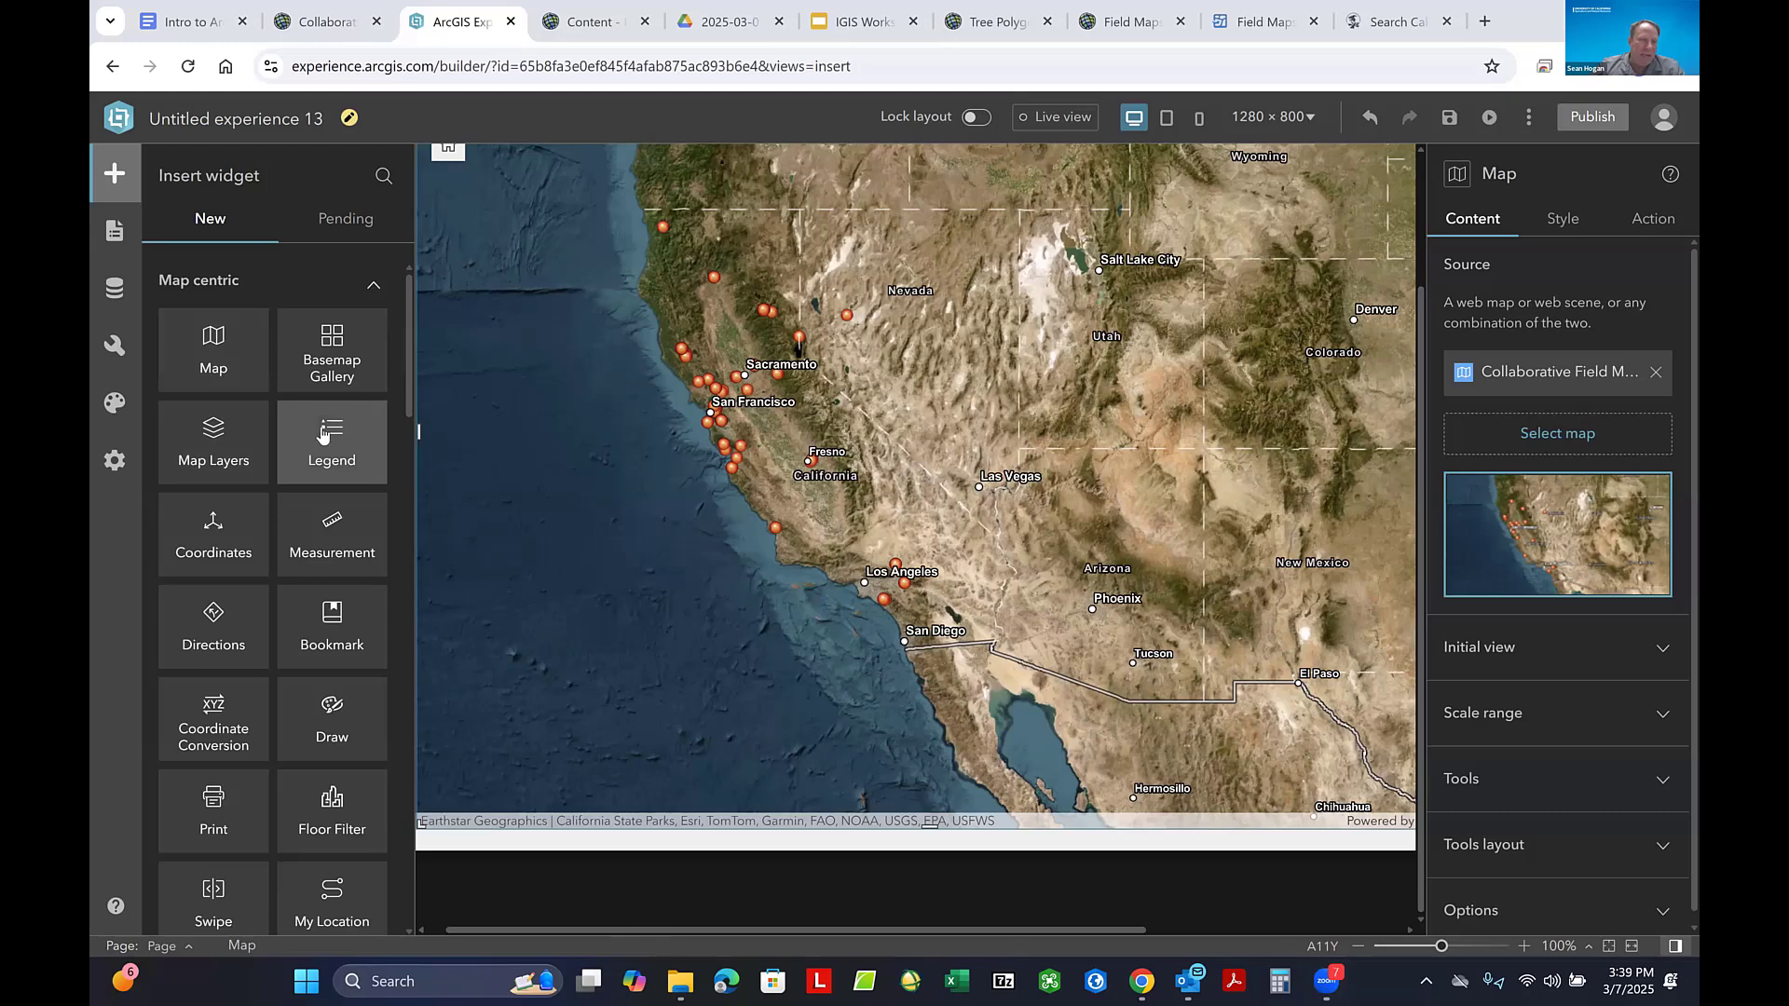
pyautogui.scroll(-5, 321, 433)
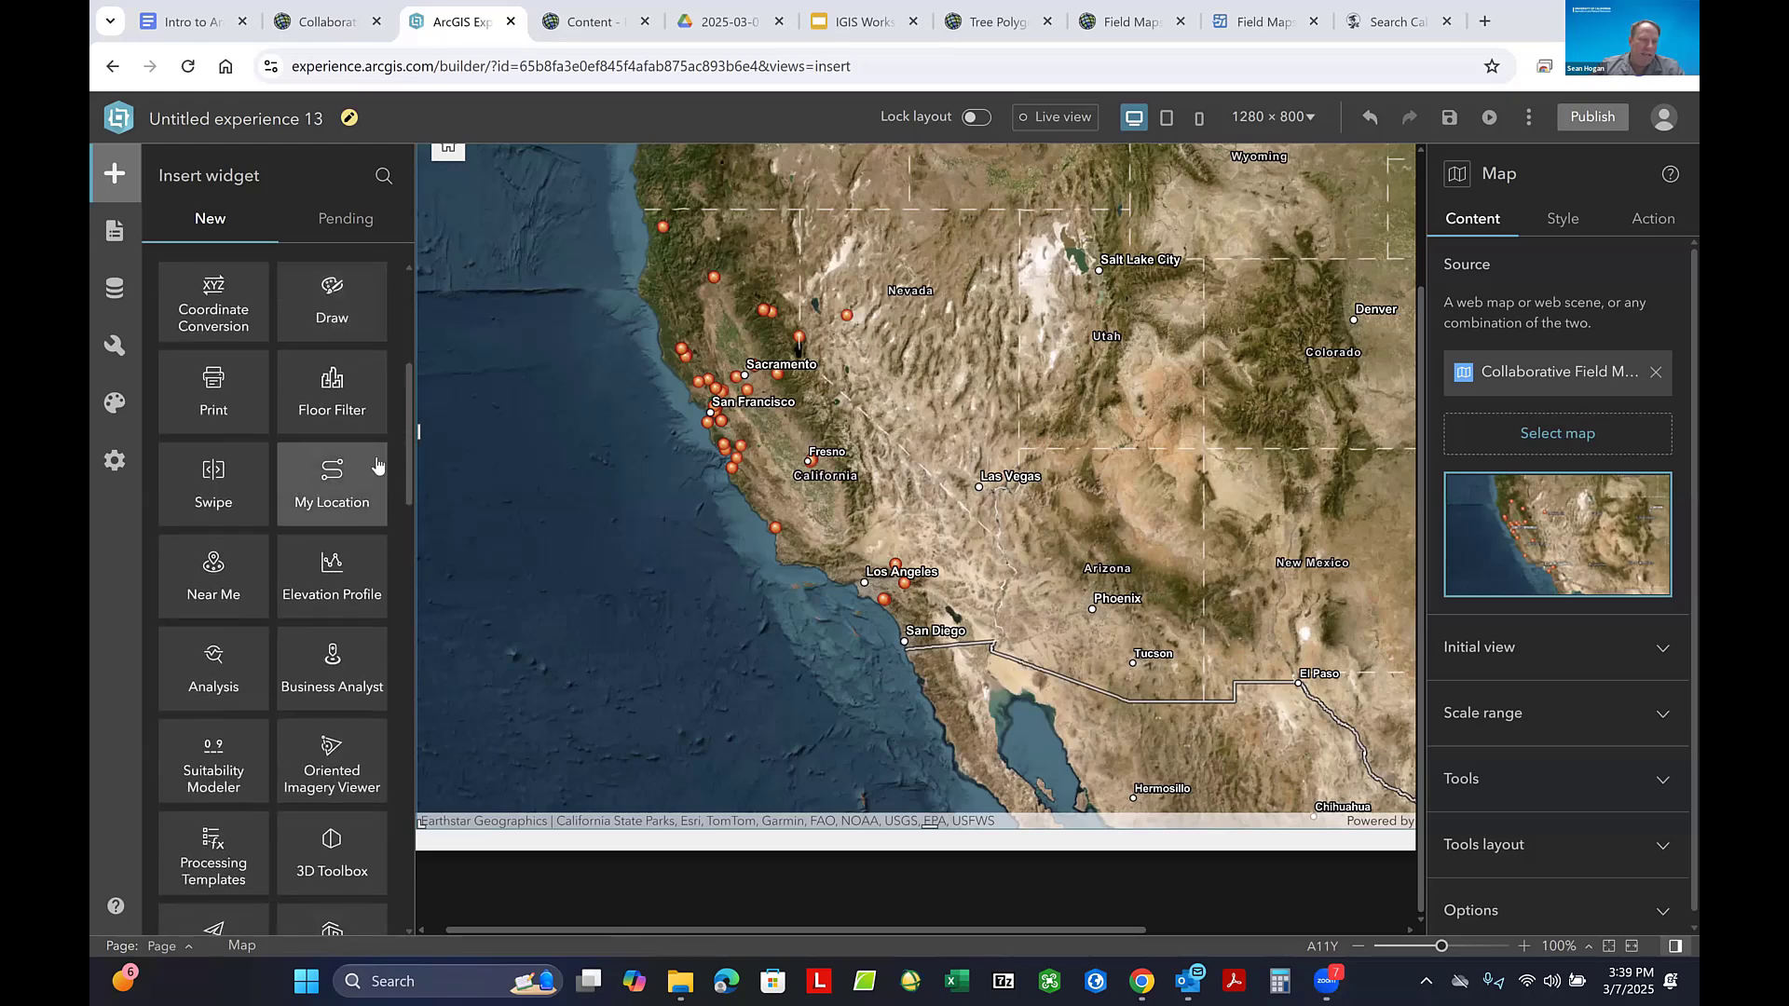
pyautogui.moveTo(353, 468); pyautogui.dragTo(1237, 398)
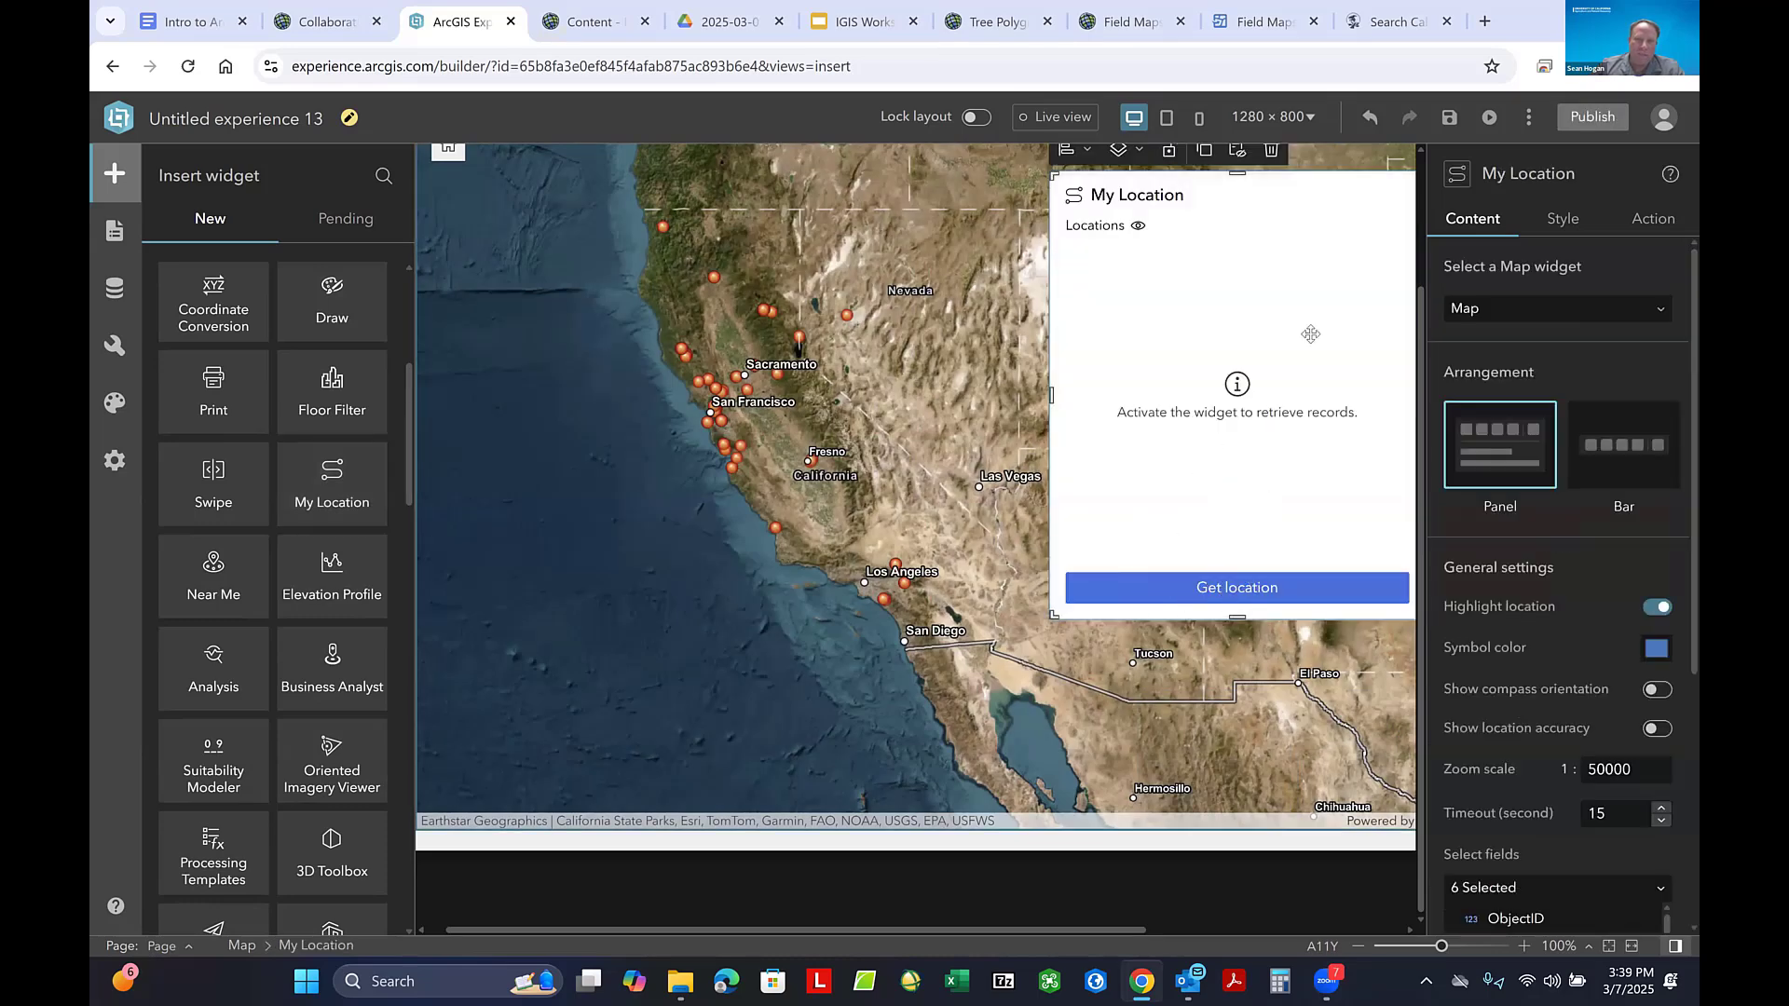
pyautogui.moveTo(1291, 276); pyautogui.dragTo(1163, 337)
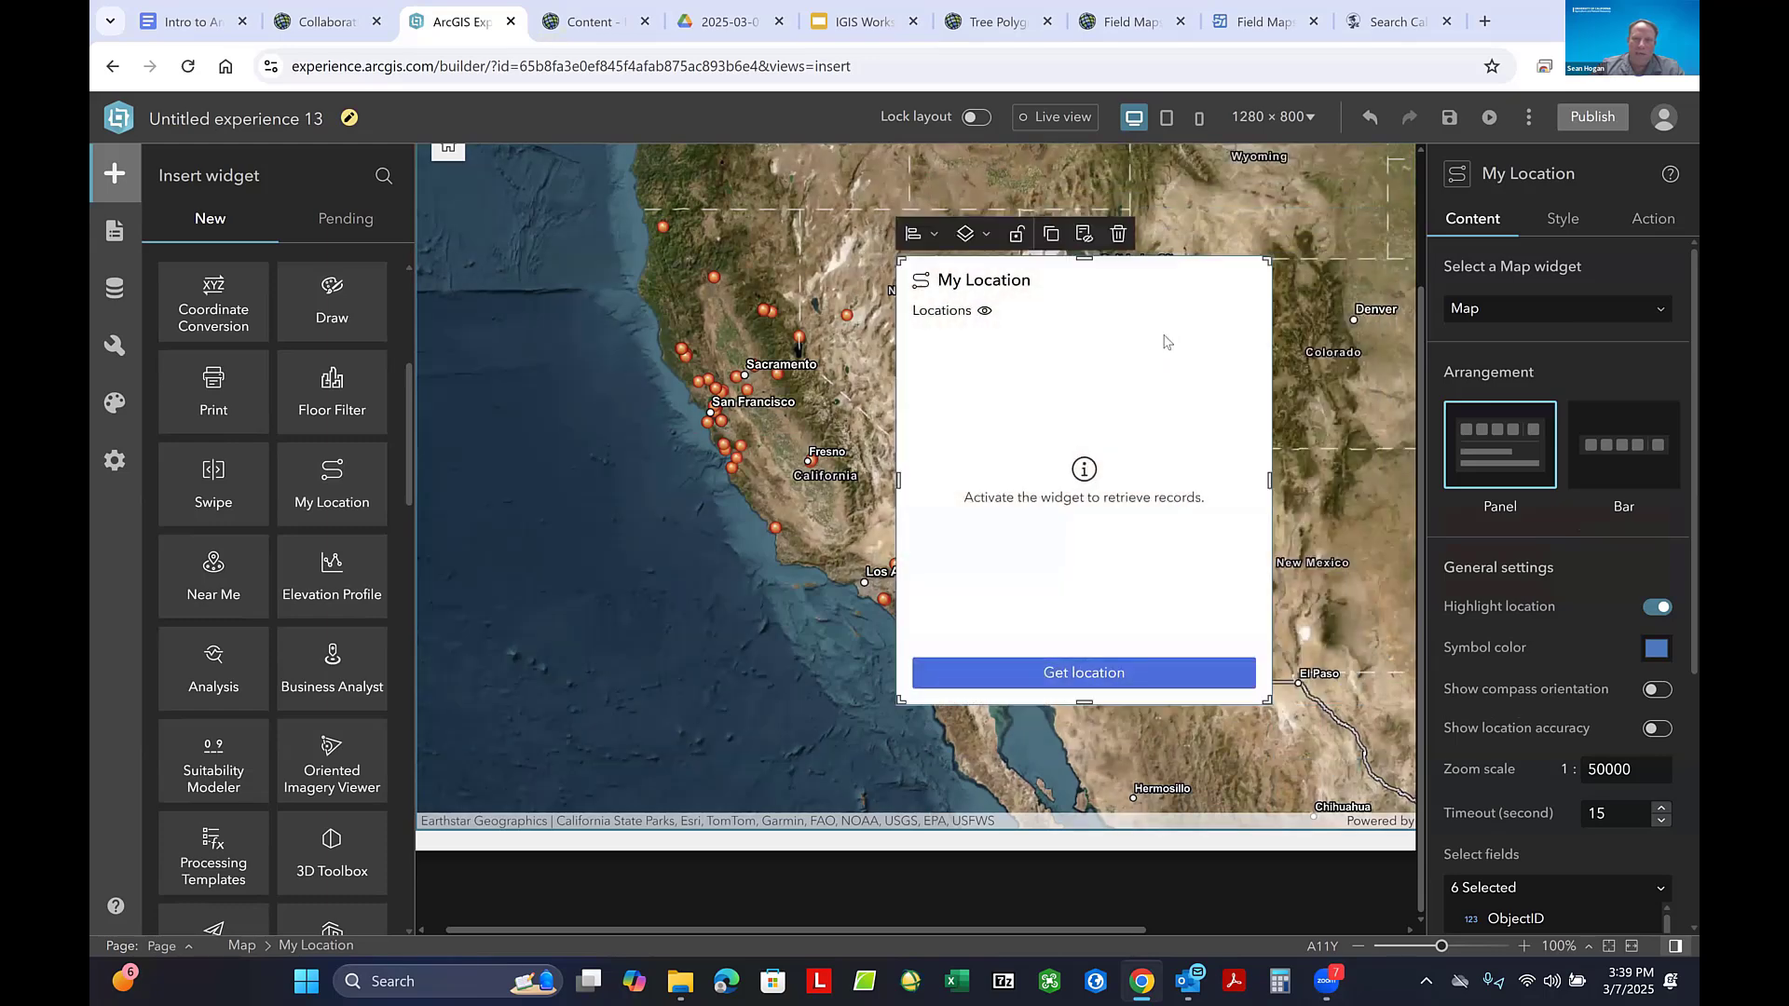
pyautogui.rightClick(1166, 339)
pyautogui.click(1121, 235)
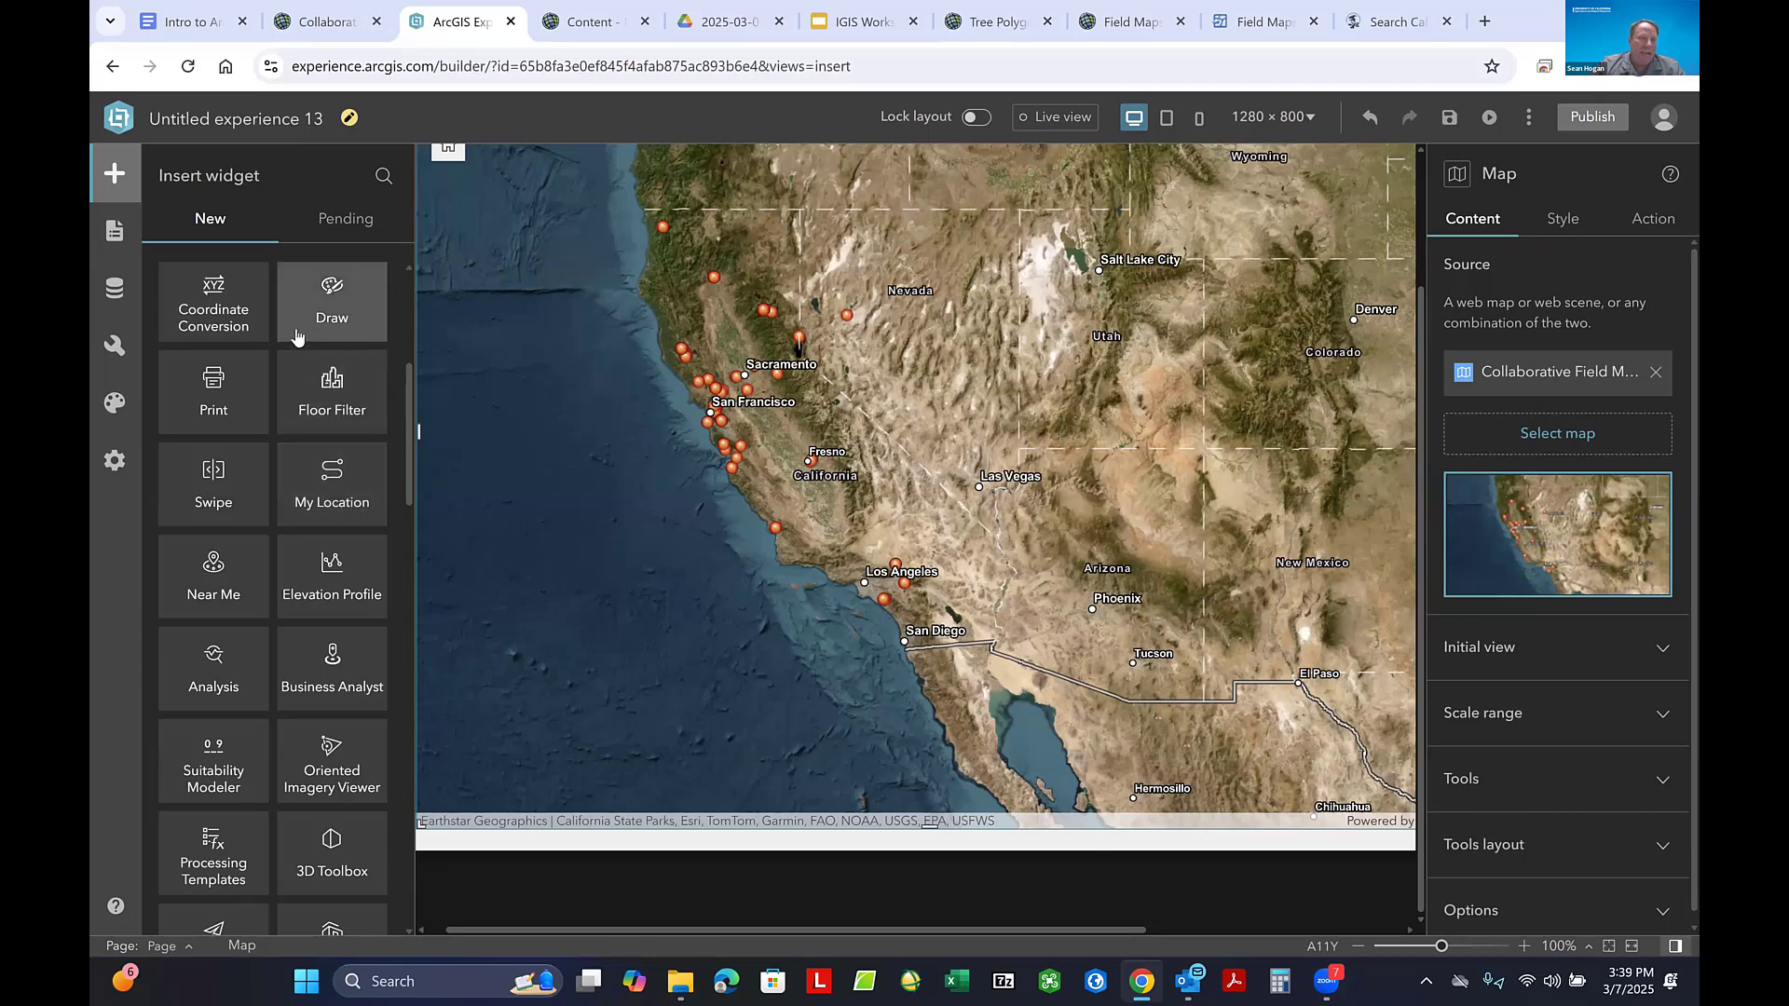
# - Add a Legend widget to the map's lower-left corner and shrink it to fit closely around the three layer entries
pyautogui.scroll(5, 224, 419)
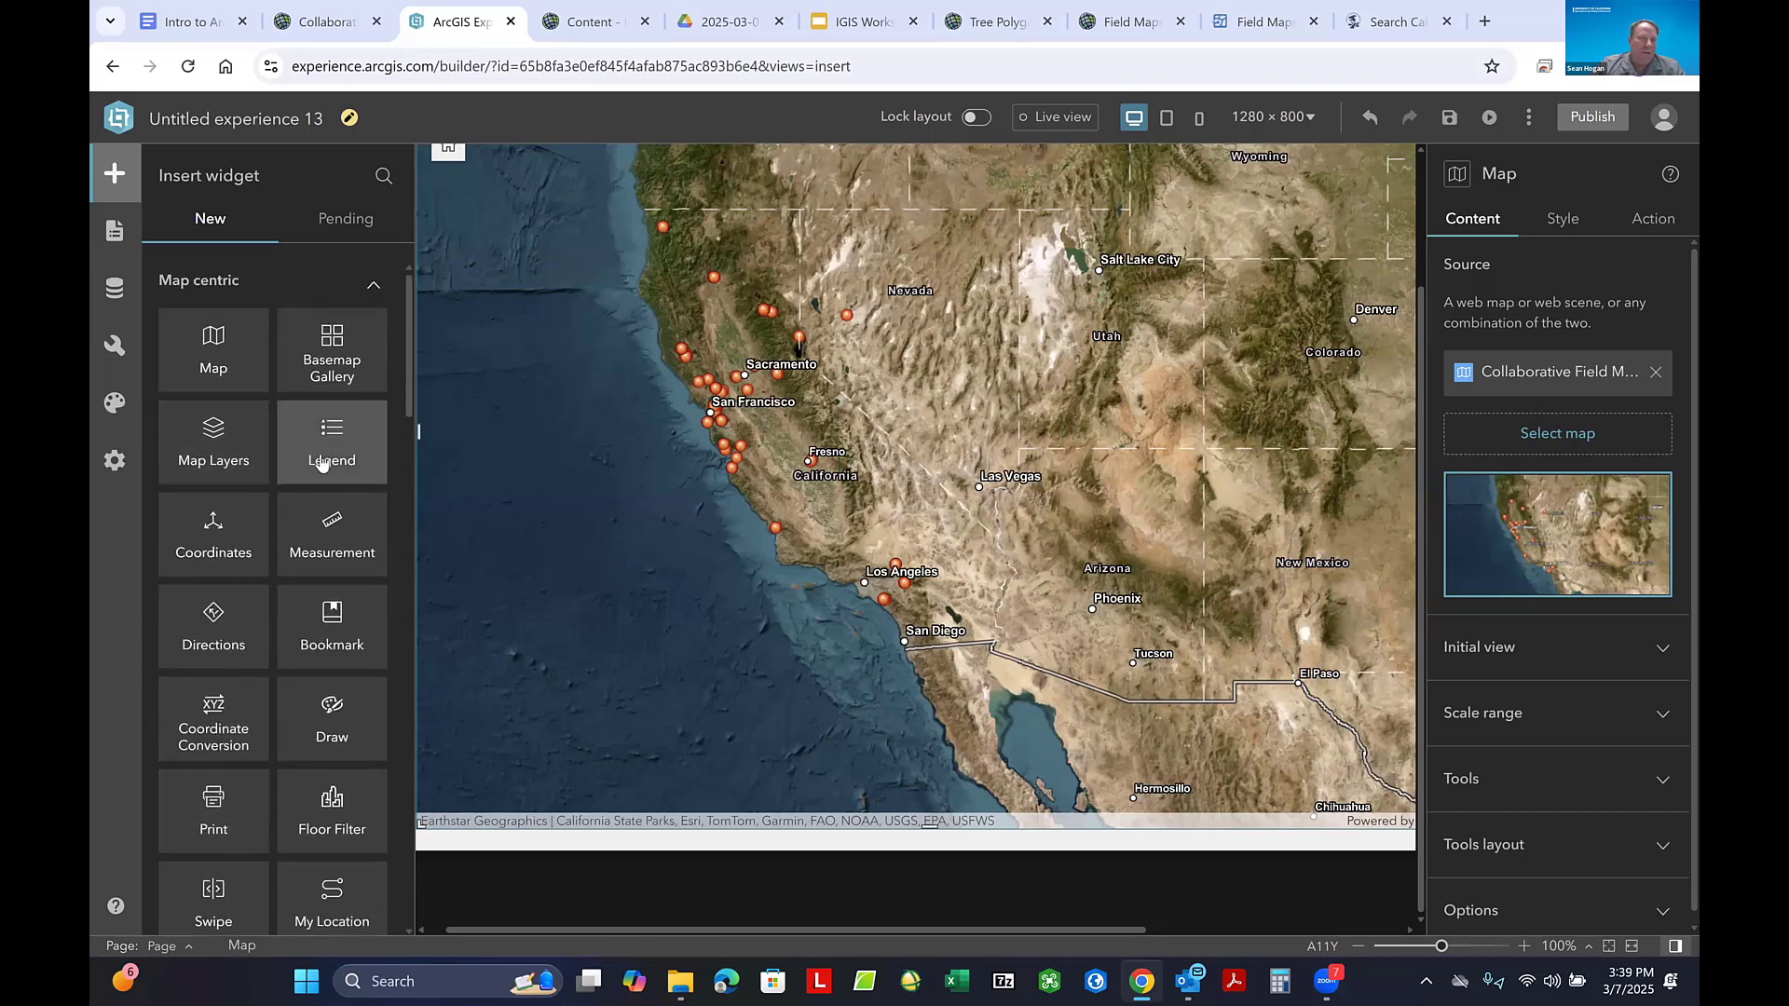
pyautogui.moveTo(321, 463); pyautogui.dragTo(361, 465)
pyautogui.moveTo(536, 627); pyautogui.dragTo(645, 589)
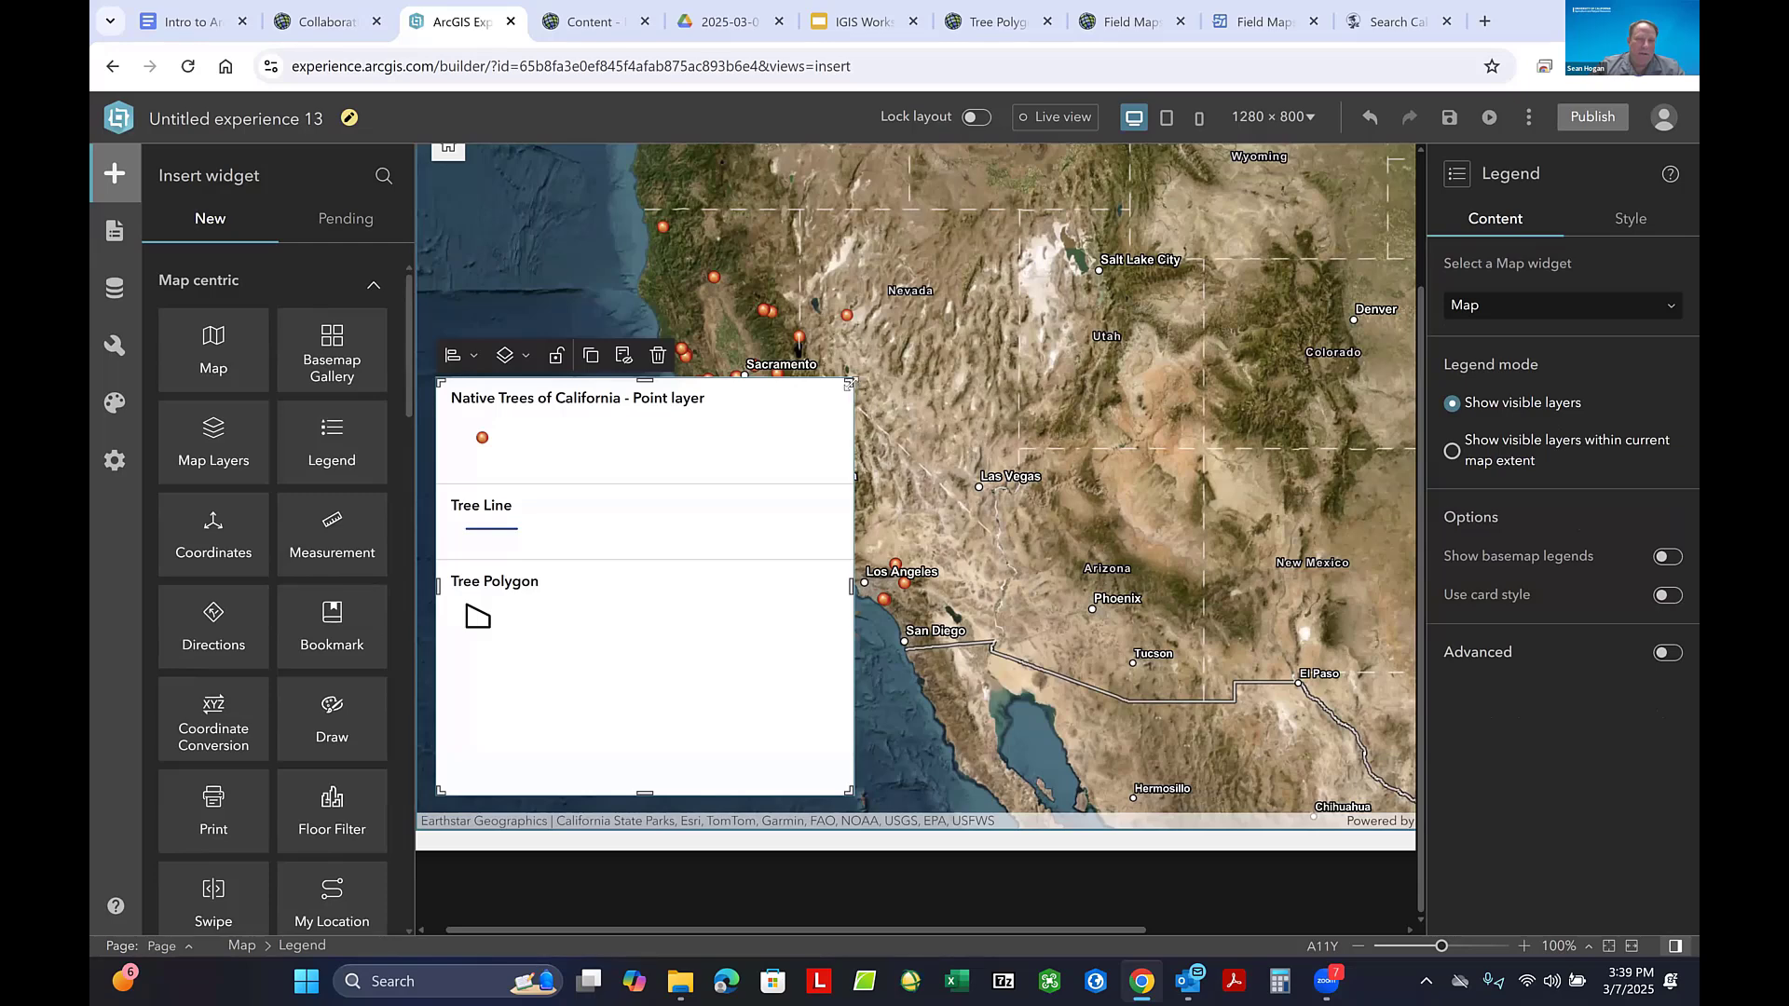
pyautogui.moveTo(850, 383); pyautogui.dragTo(643, 501)
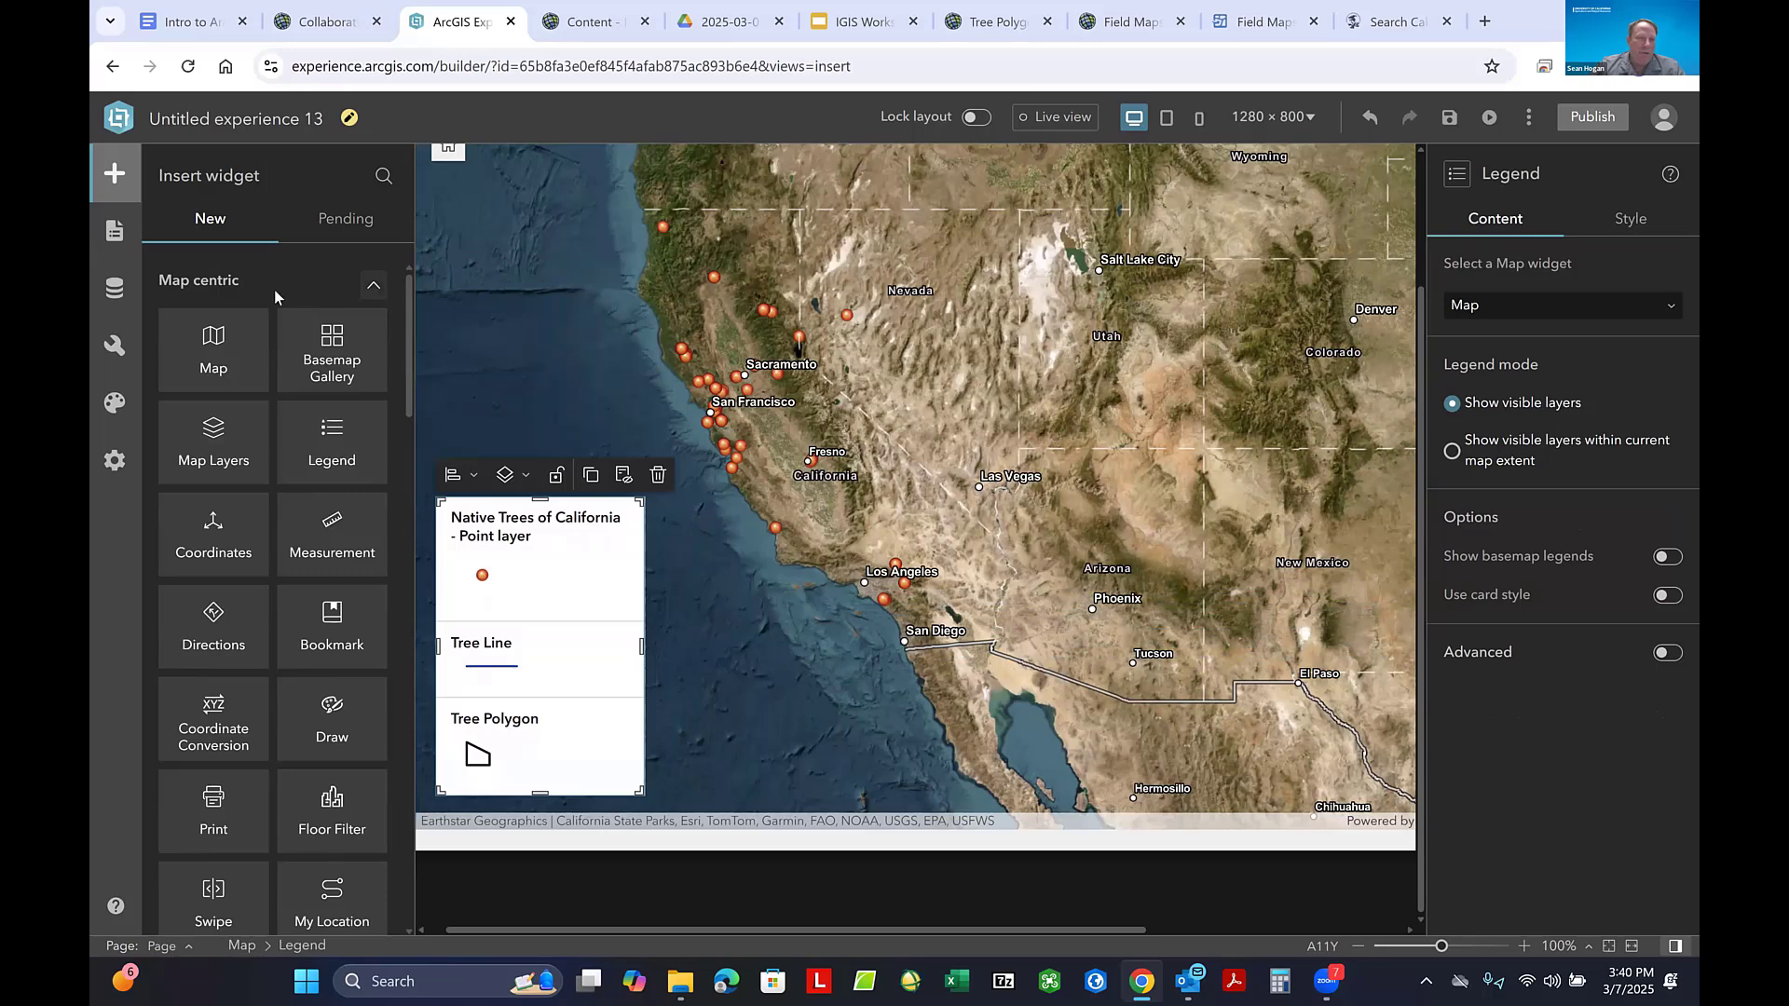
# - Add a Text widget over the upper middle of the map to hold the app title
pyautogui.scroll(-7, 245, 456)
pyautogui.scroll(-6, 249, 469)
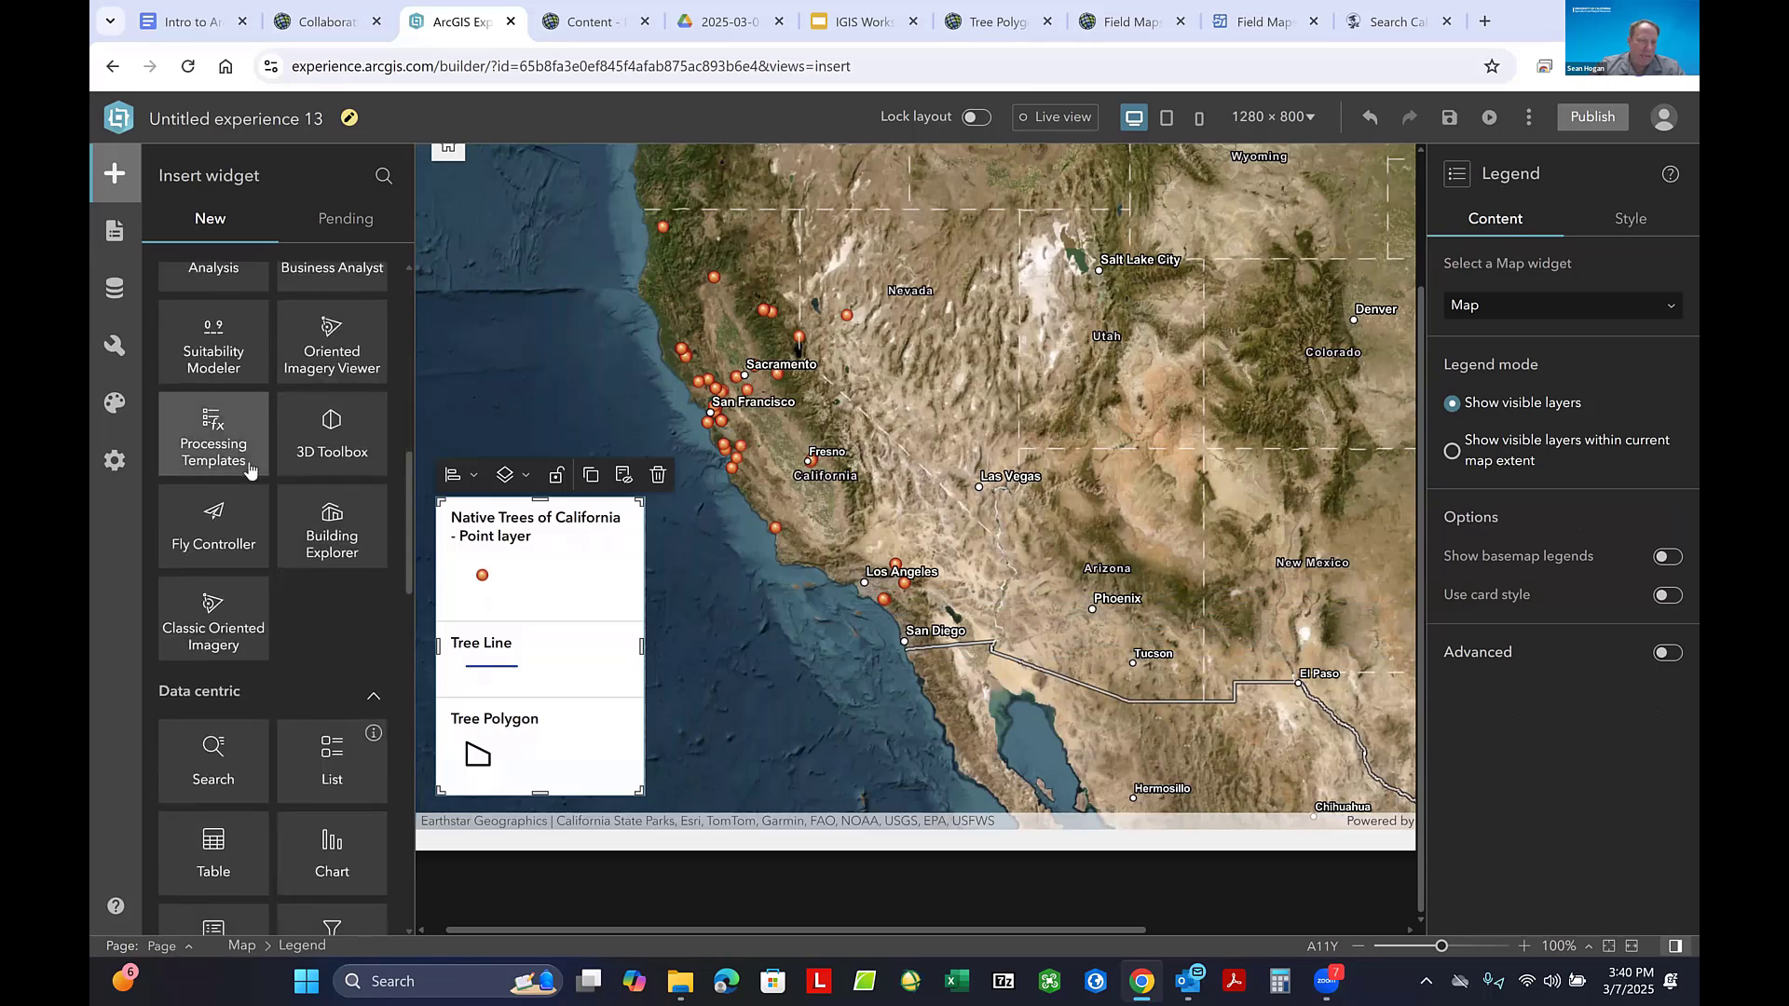
pyautogui.scroll(-4, 249, 469)
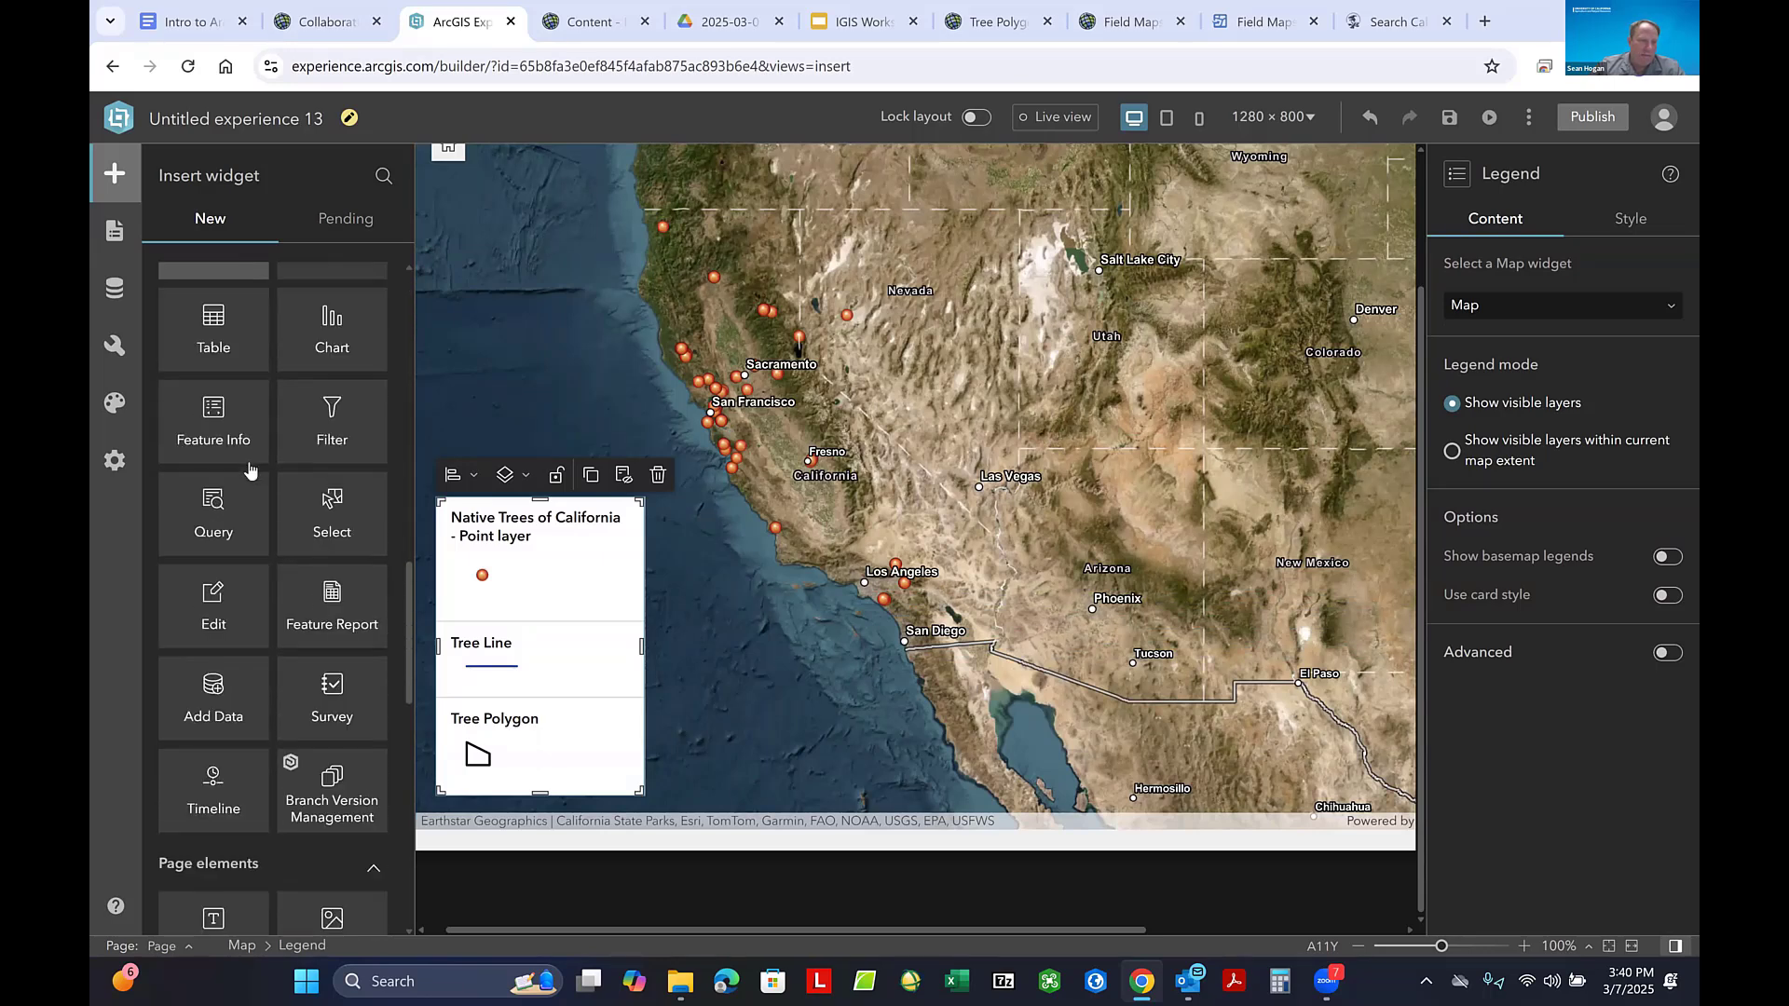
pyautogui.scroll(-1, 250, 471)
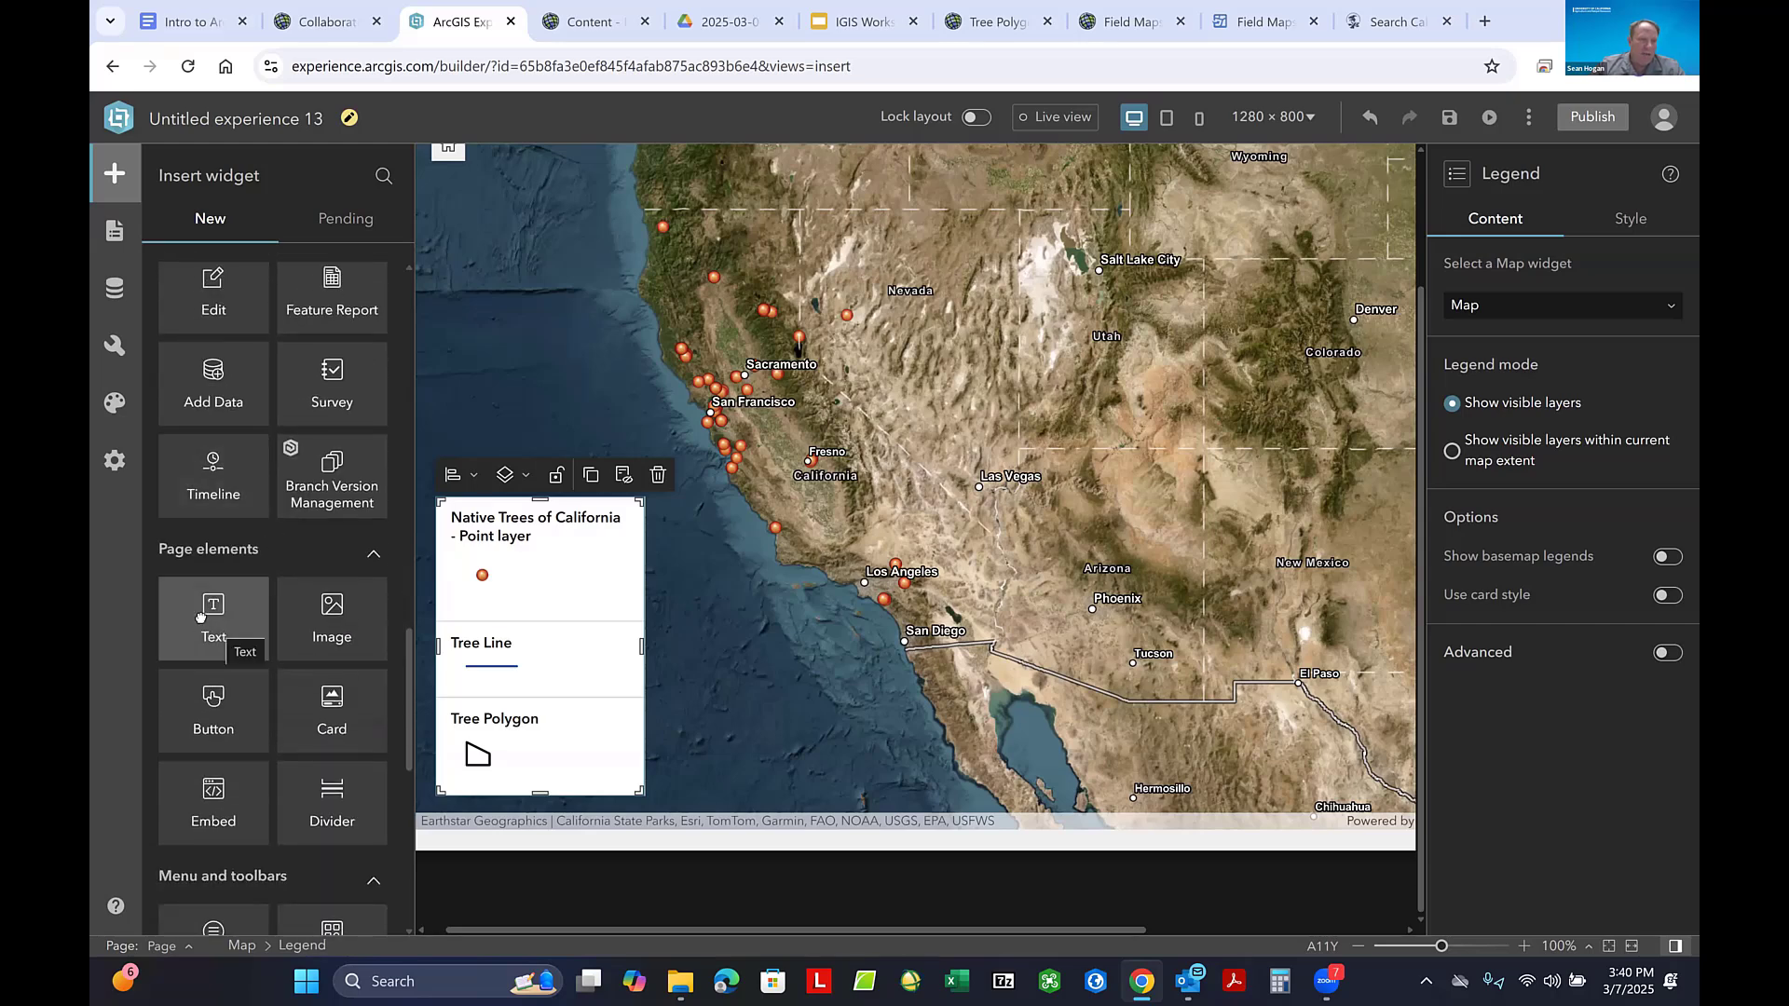
pyautogui.moveTo(215, 630); pyautogui.dragTo(927, 216)
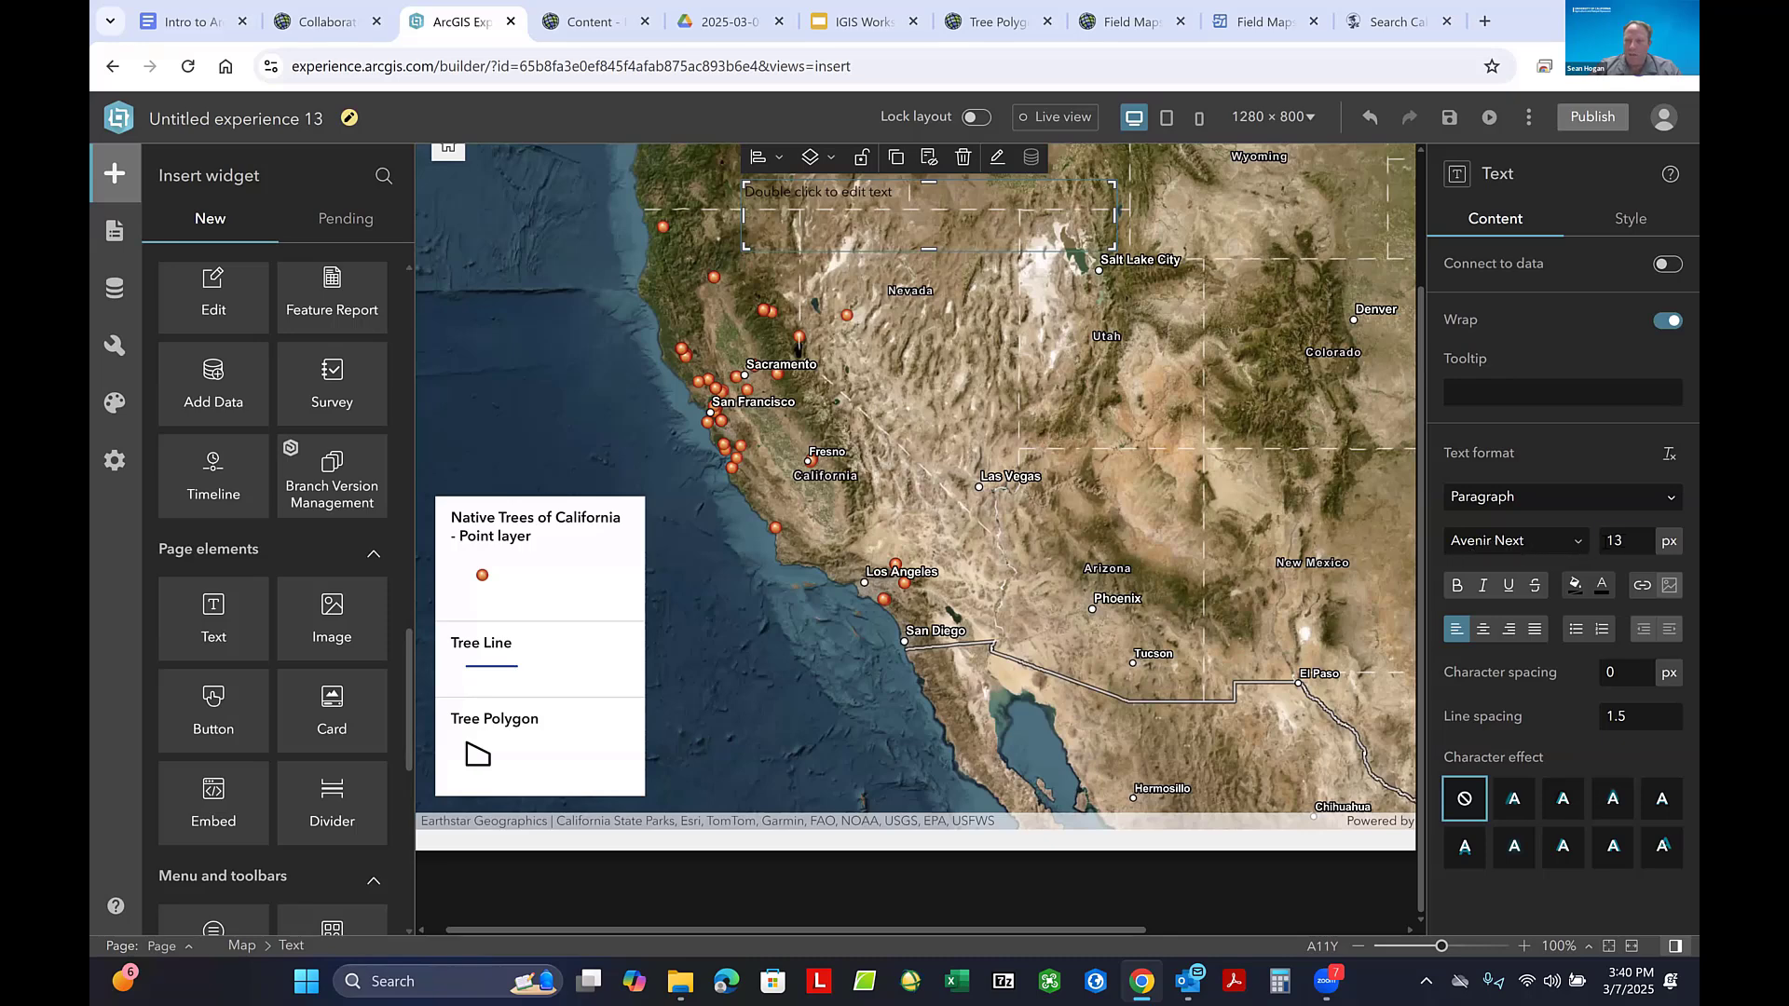
# - Set the text widget's font size to 30 px and its font color to white
pyautogui.doubleClick(1627, 542)
pyautogui.write('30')
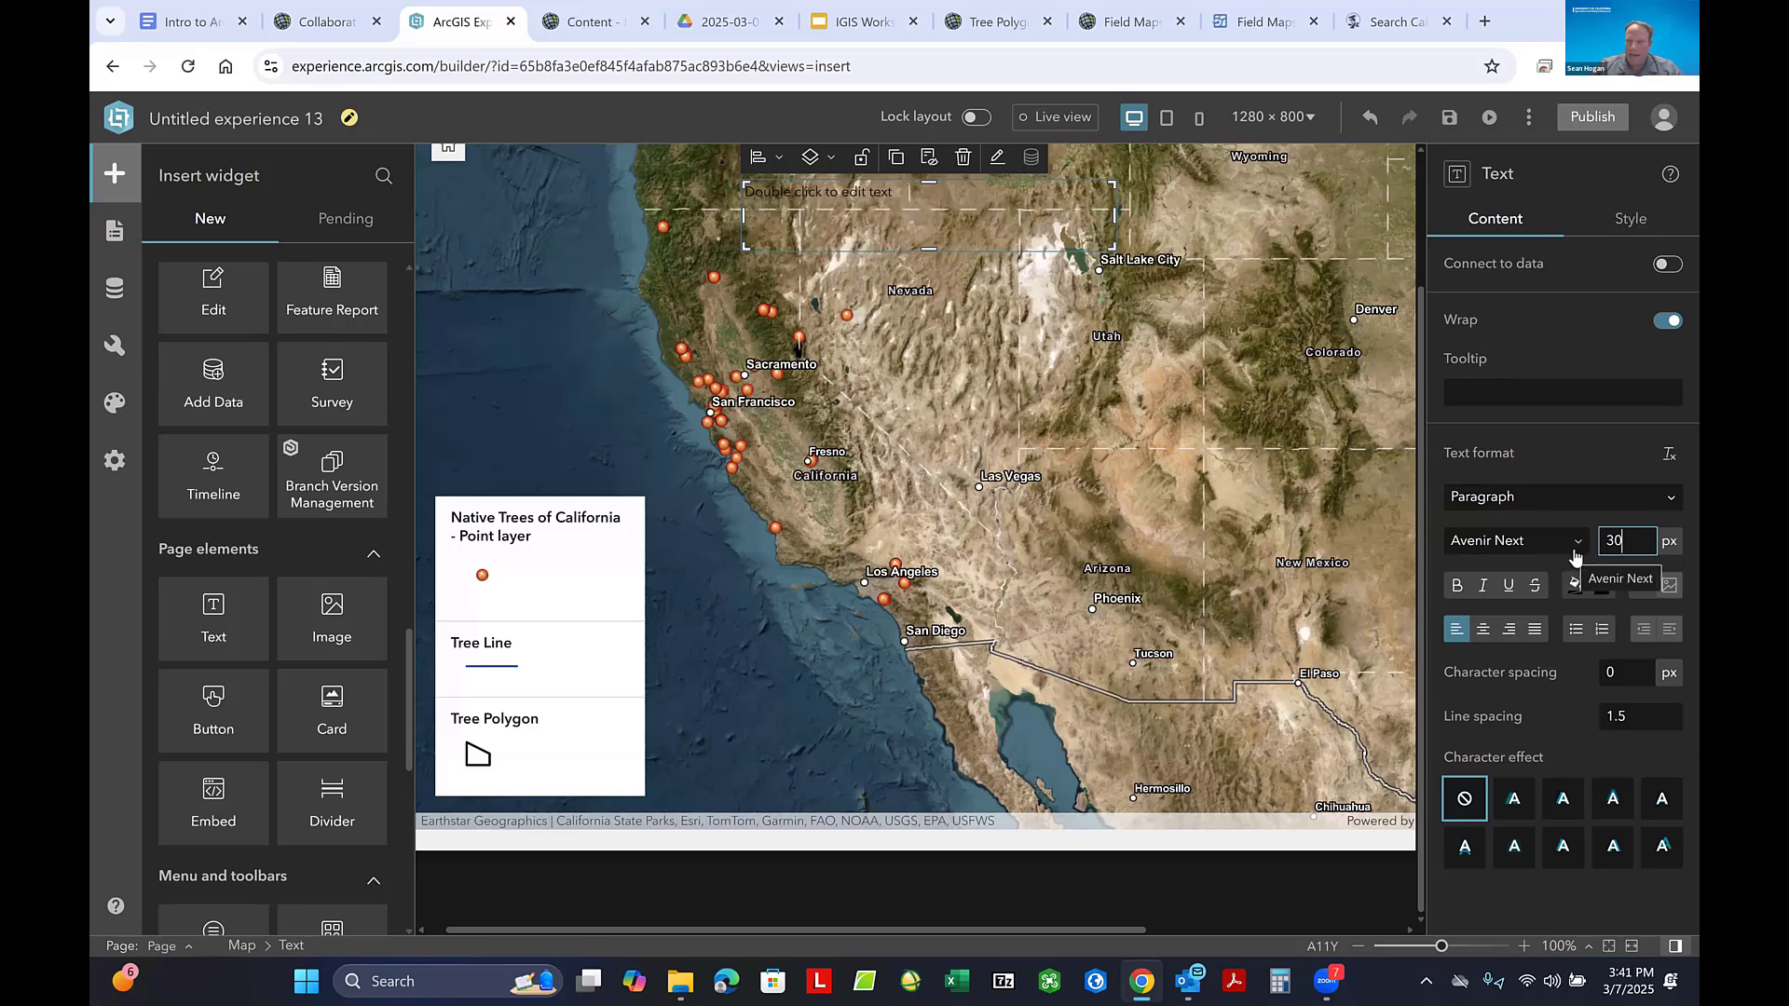
pyautogui.press('Return')
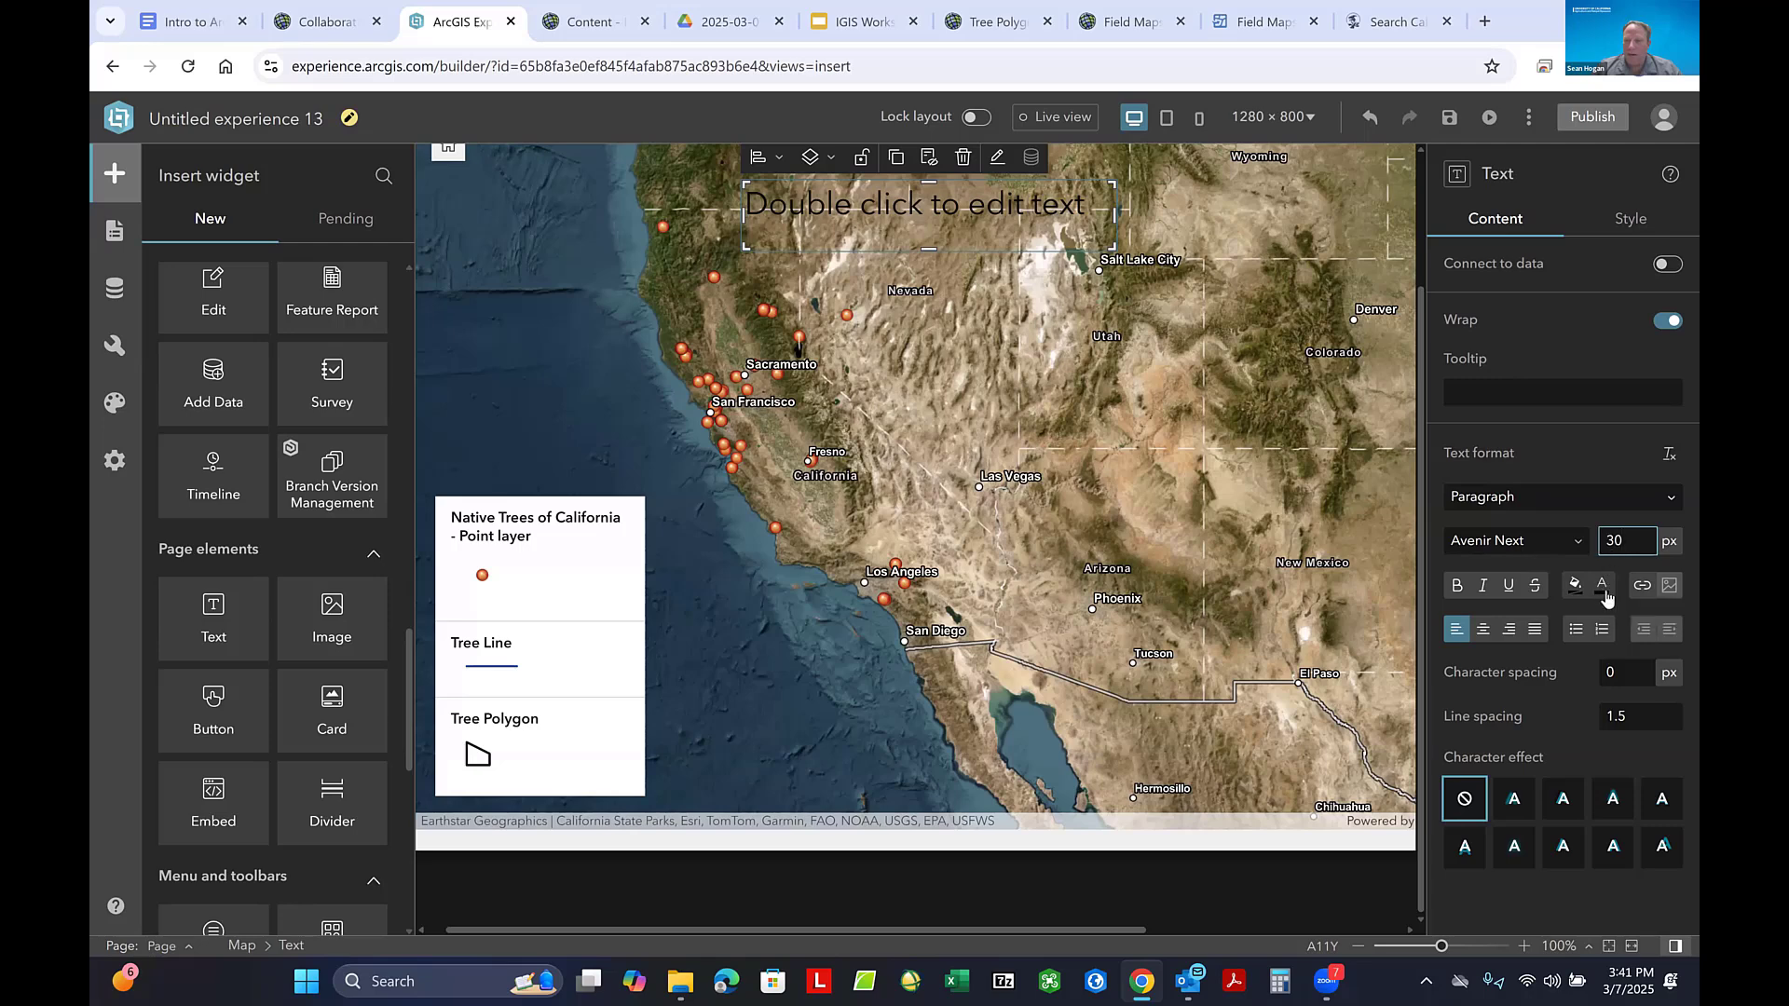
pyautogui.click(1603, 588)
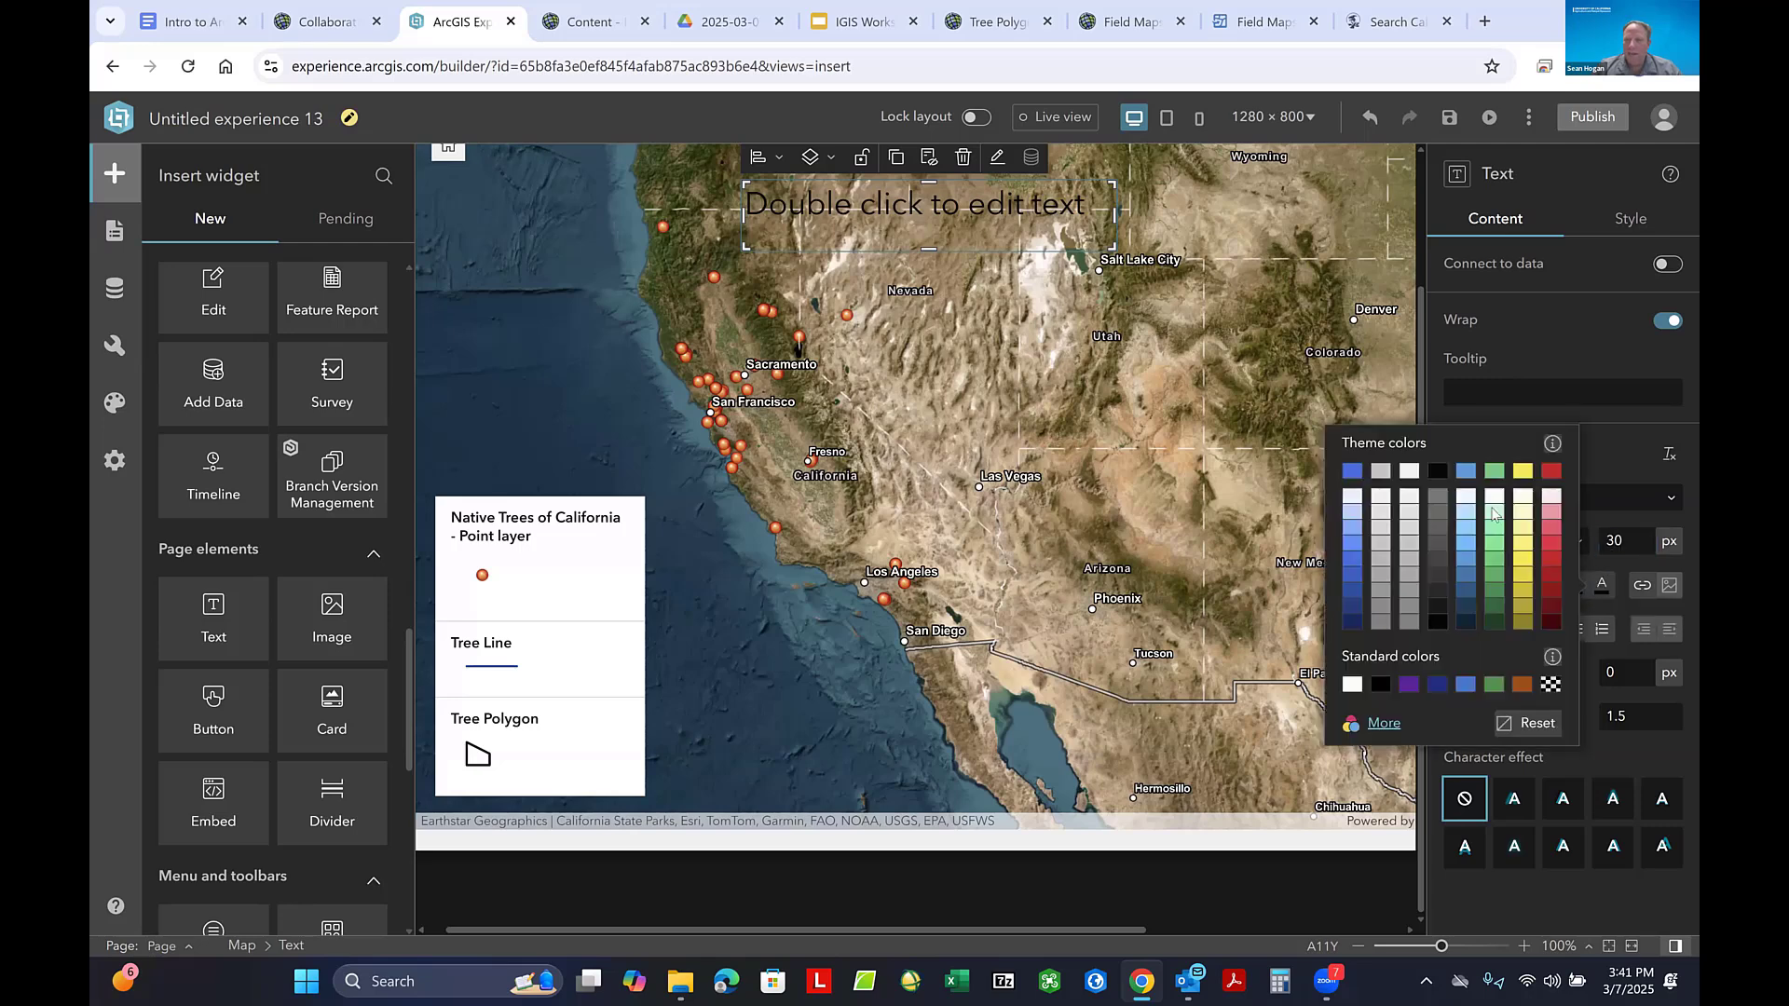
pyautogui.click(1415, 476)
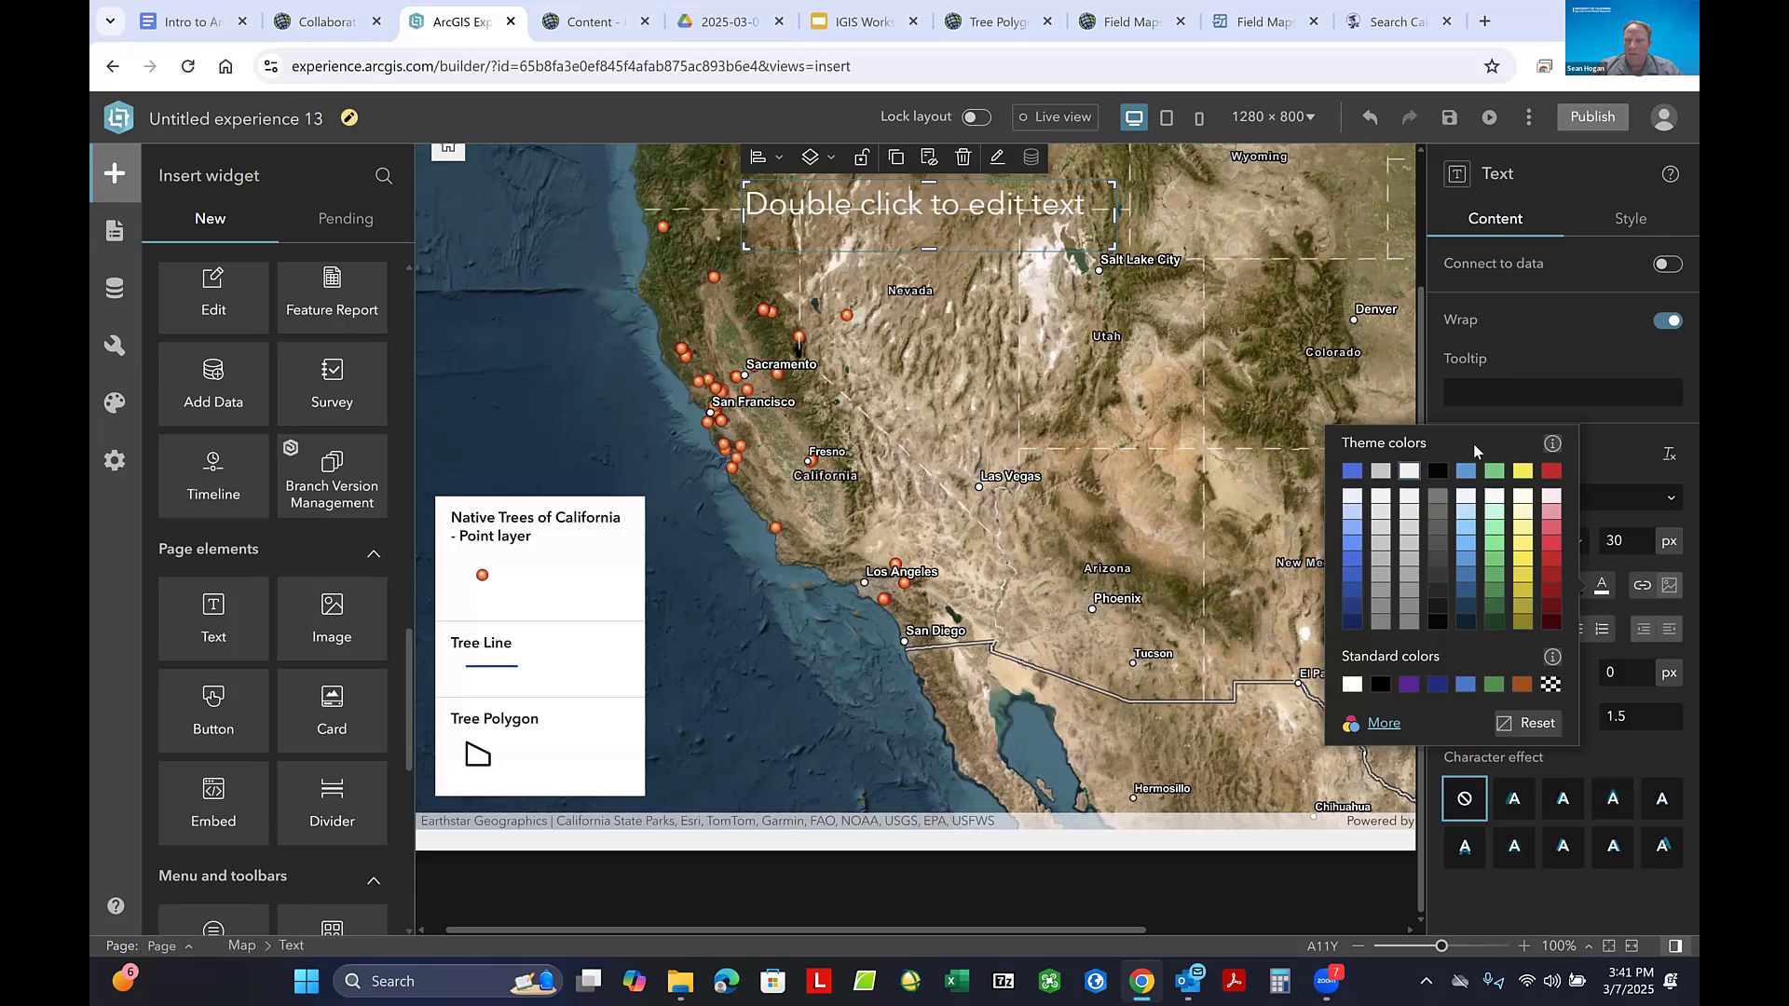
pyautogui.click(1602, 456)
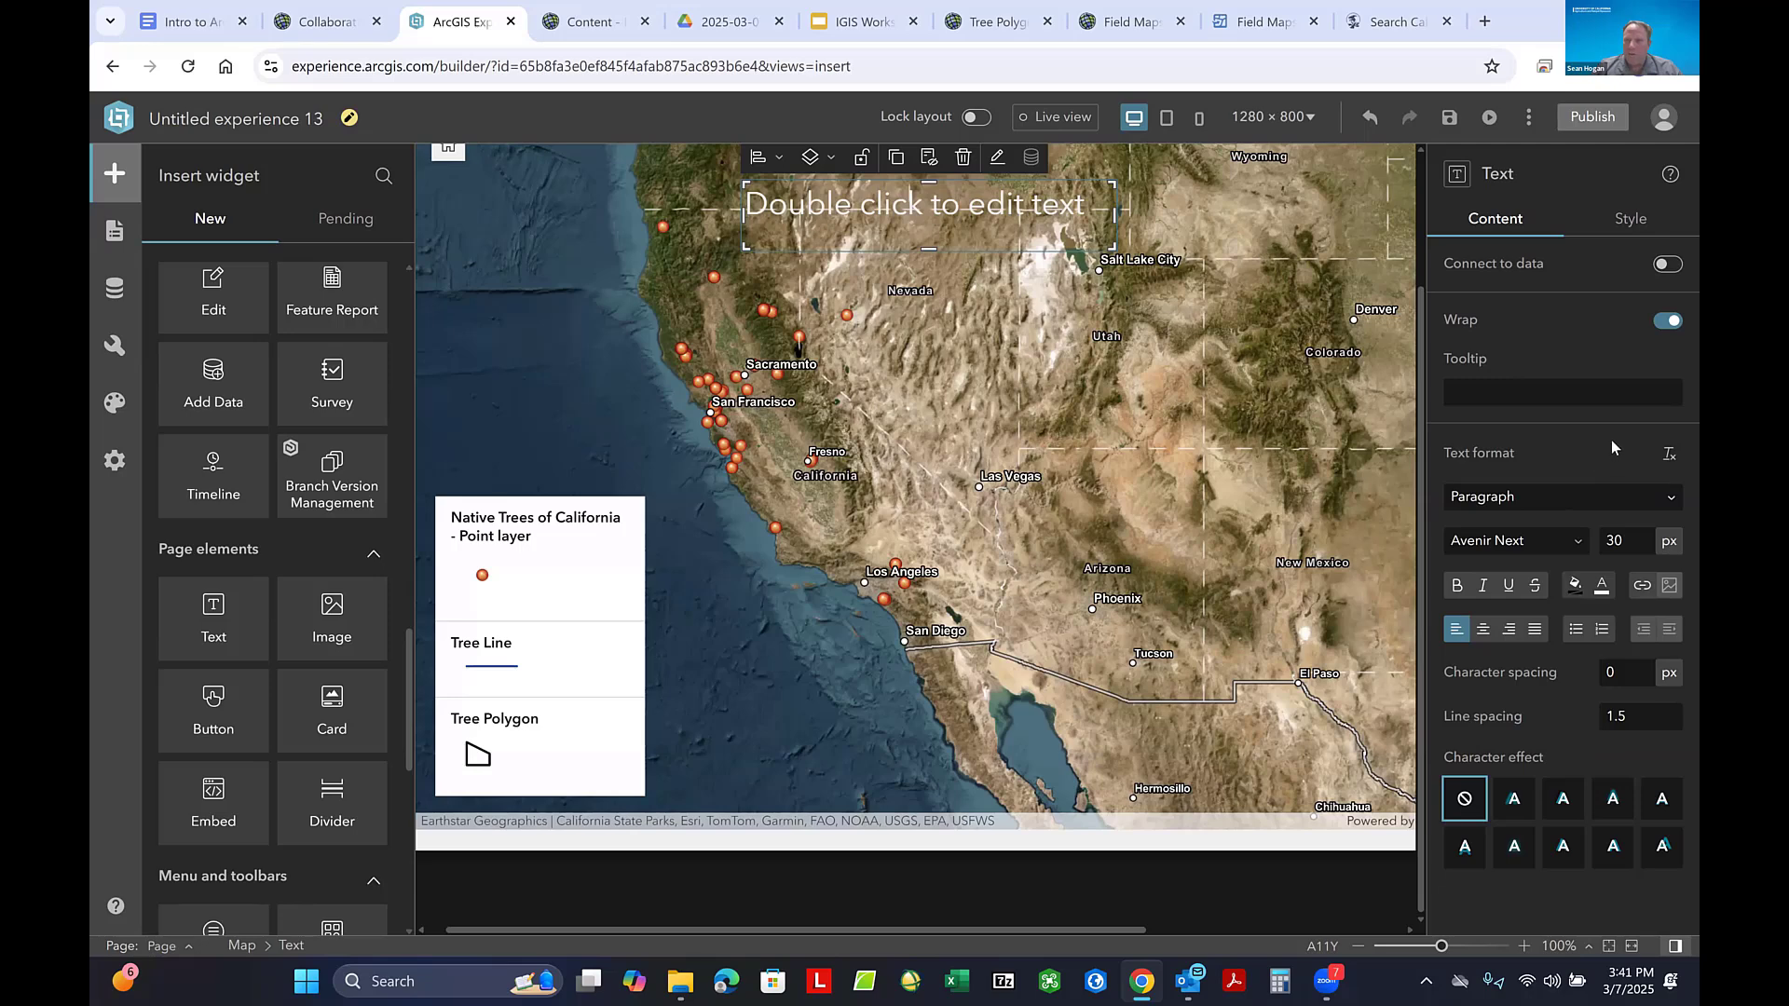
# - Give the text widget a custom background with a dark gray theme color fill, trying neighbouring dark shades first
pyautogui.click(1630, 224)
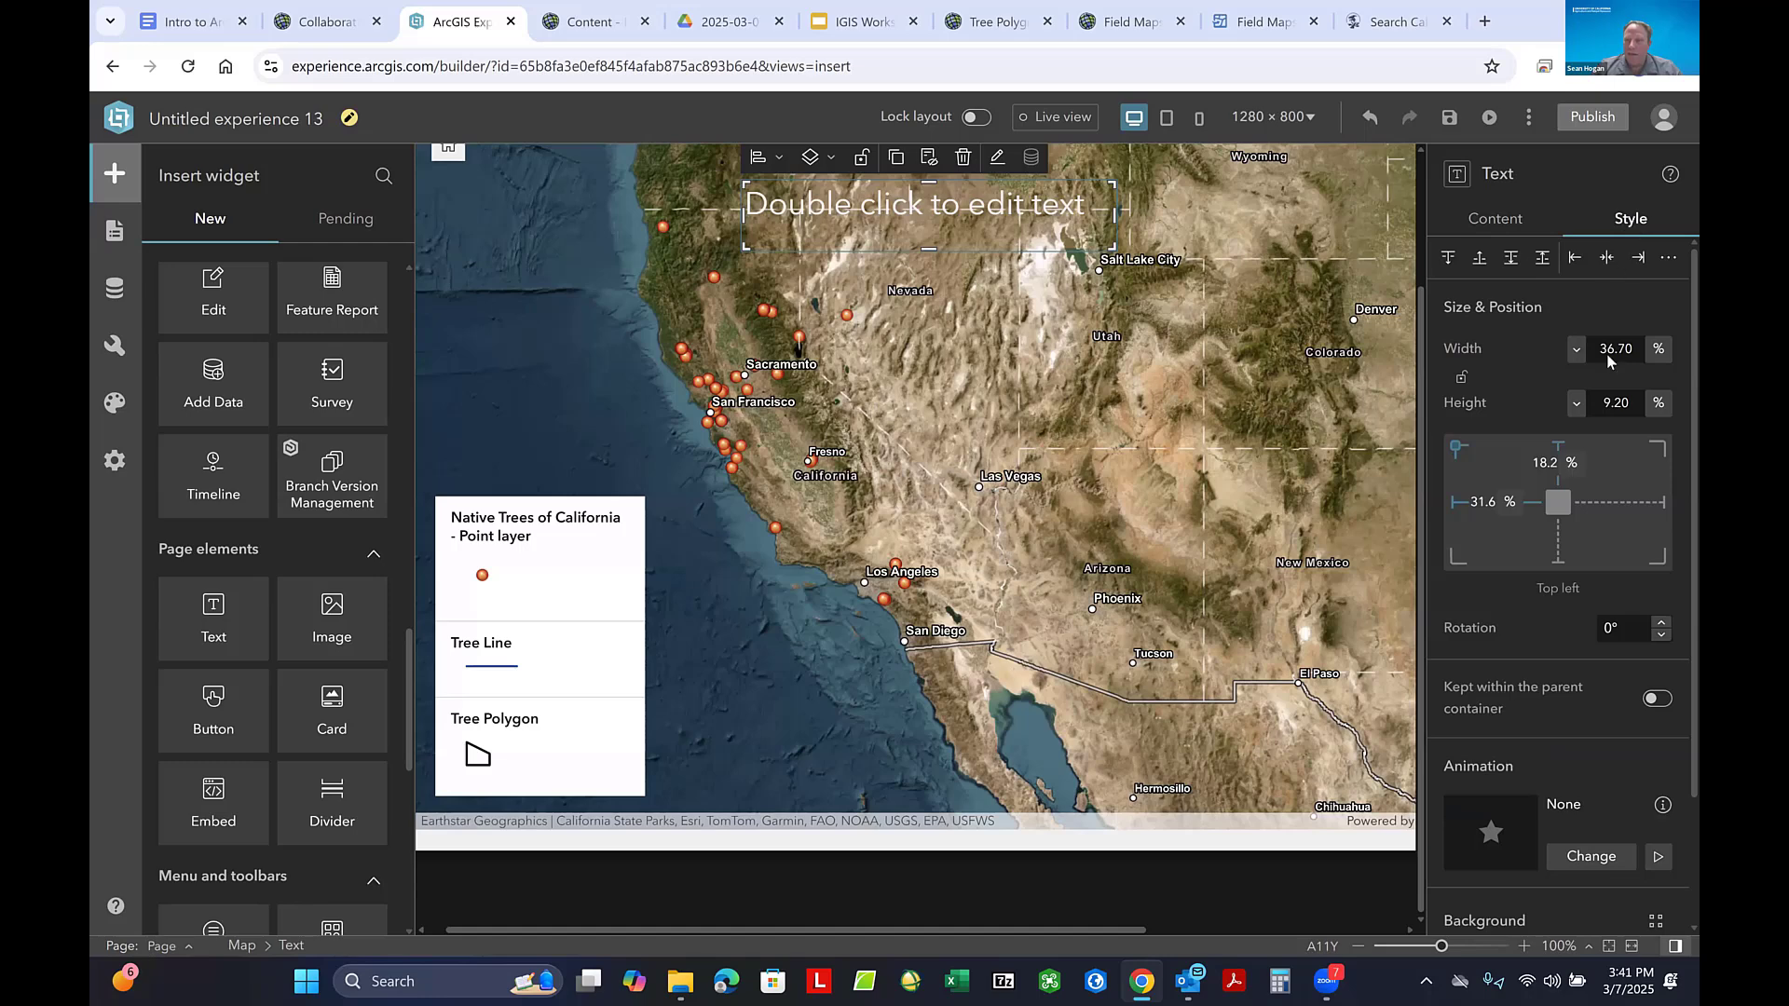
pyautogui.scroll(-2, 1587, 563)
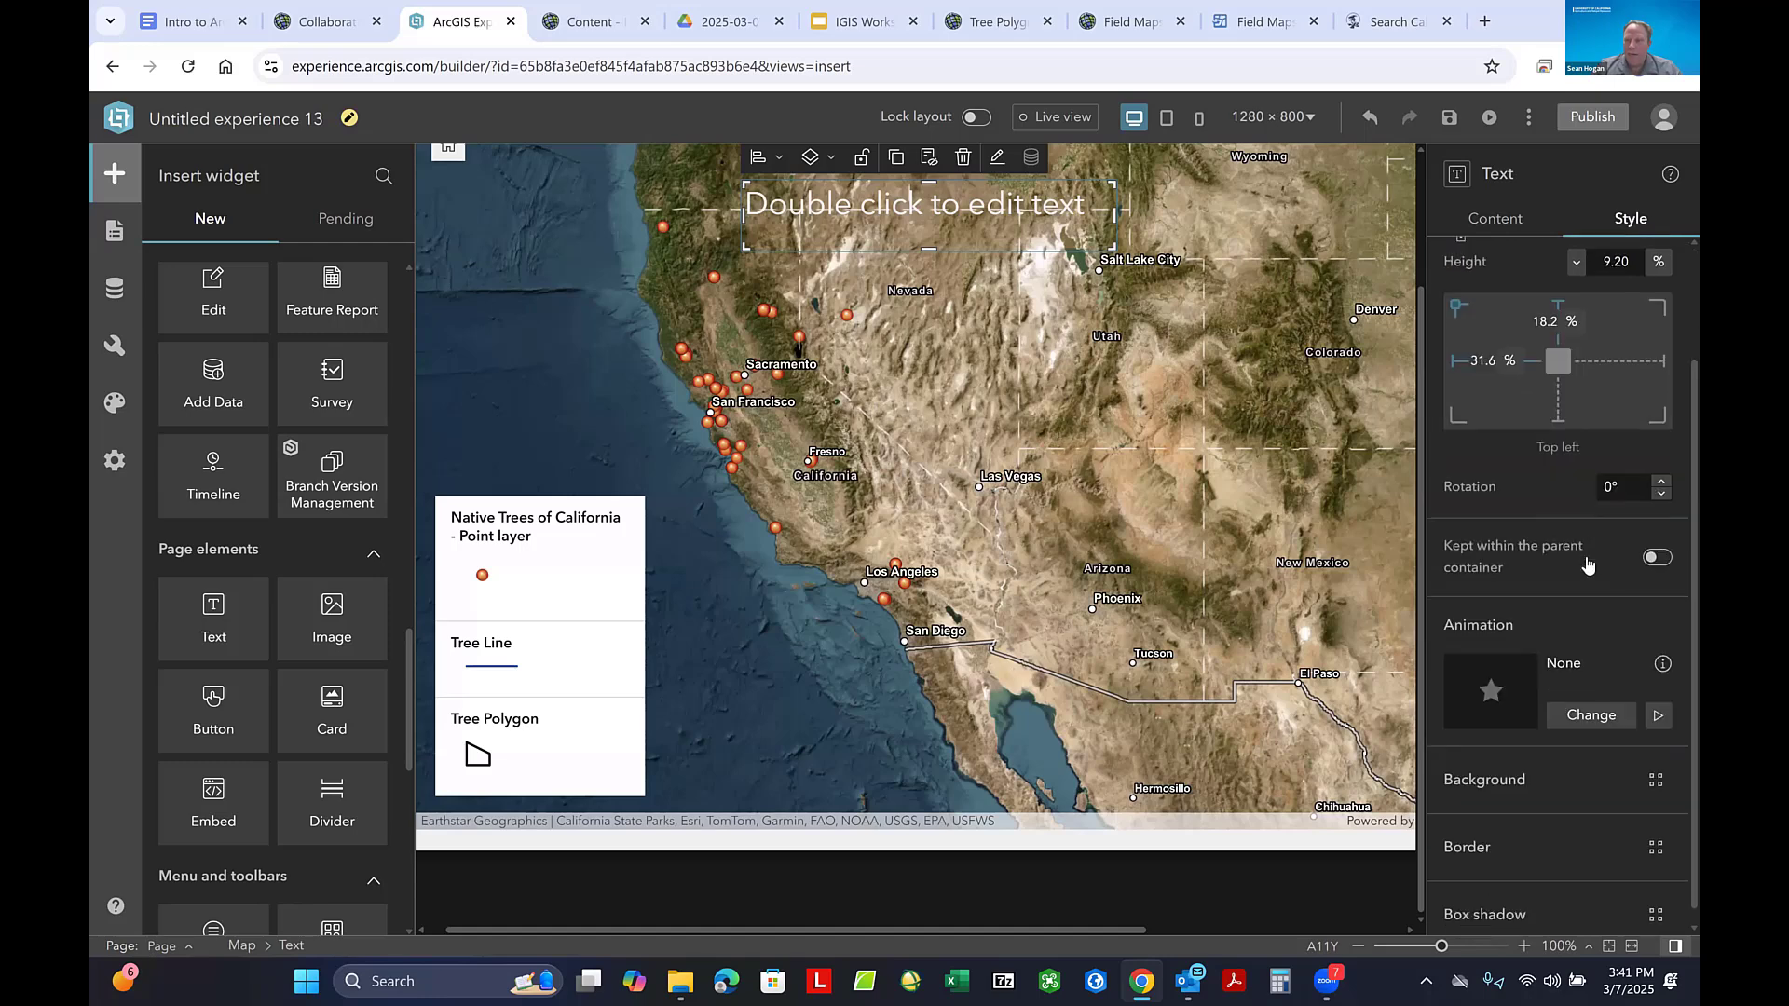
pyautogui.click(1656, 770)
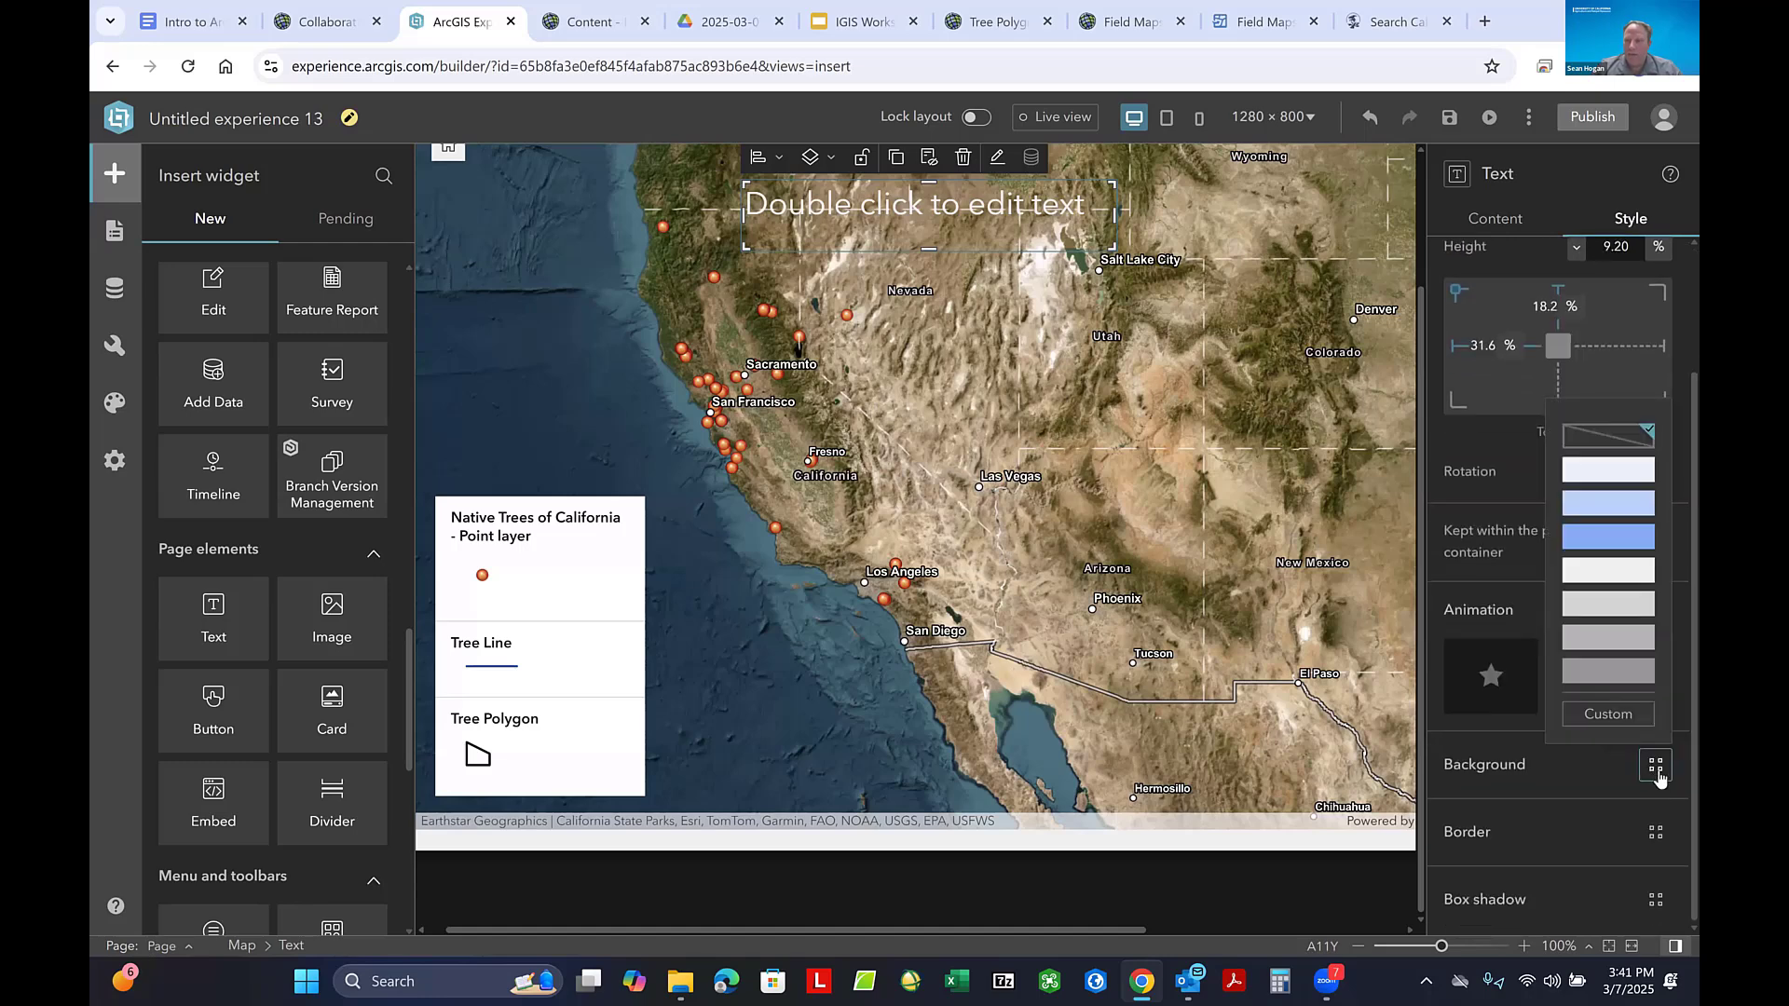
pyautogui.click(1611, 715)
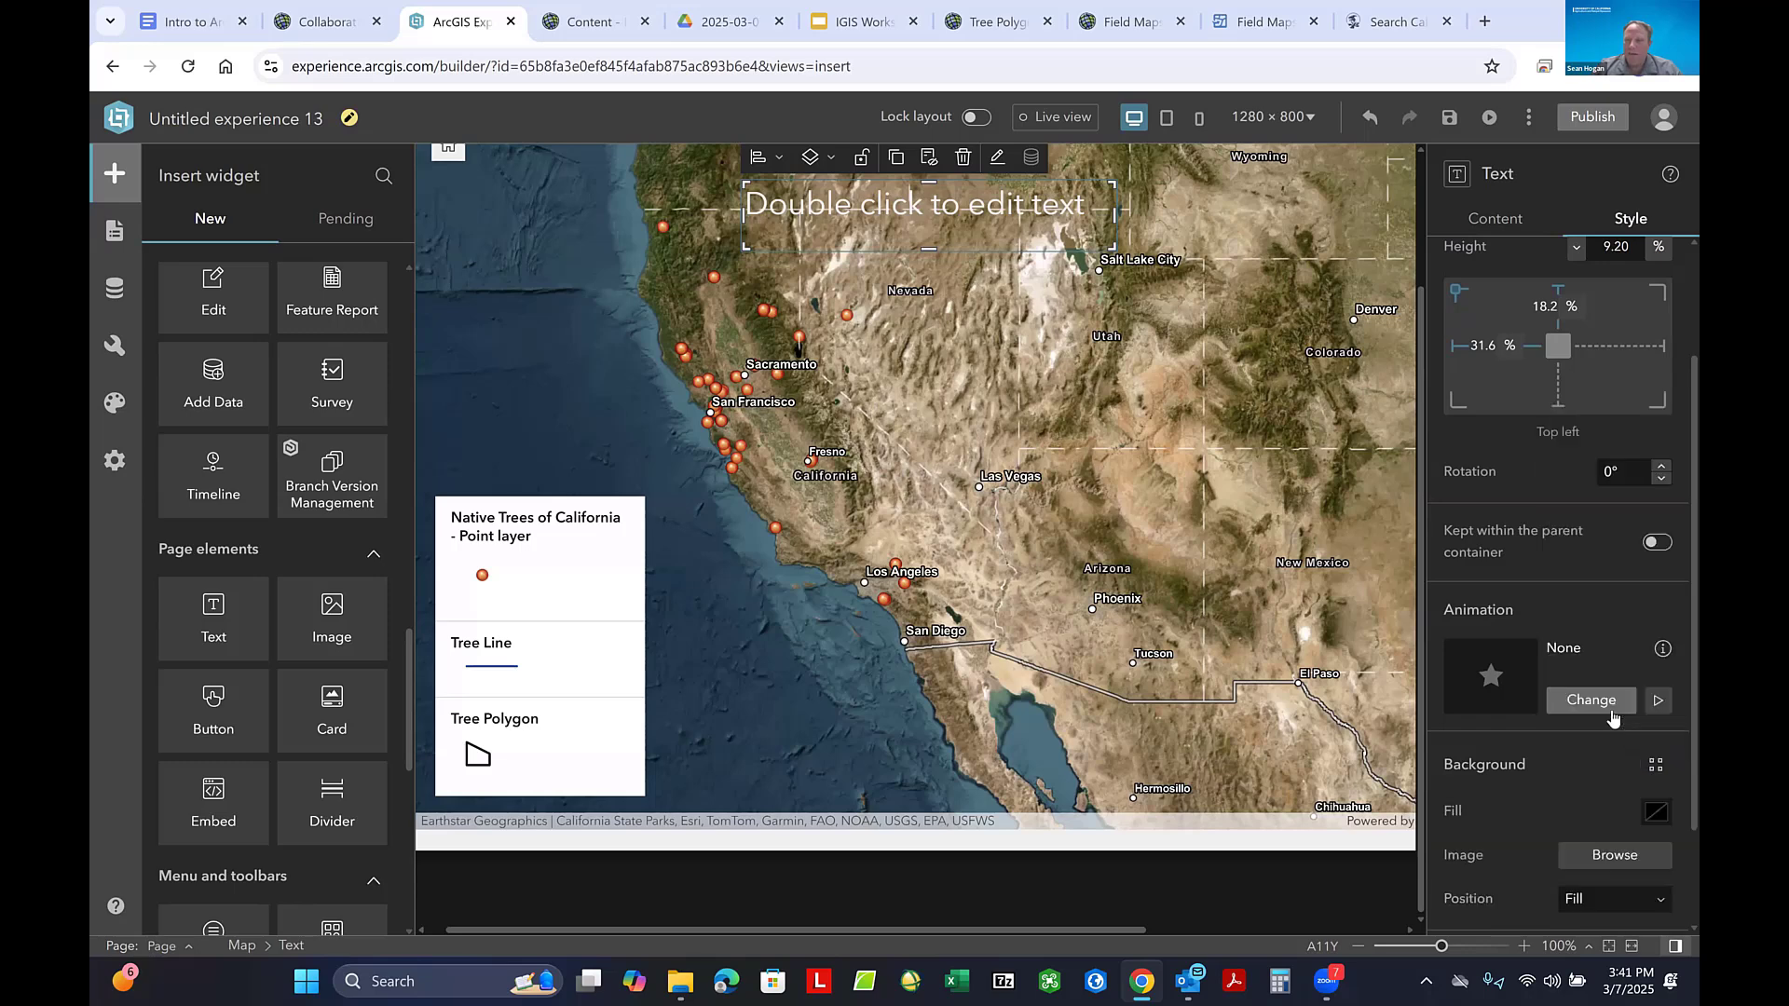
pyautogui.scroll(-1, 1624, 732)
pyautogui.scroll(-1, 1626, 736)
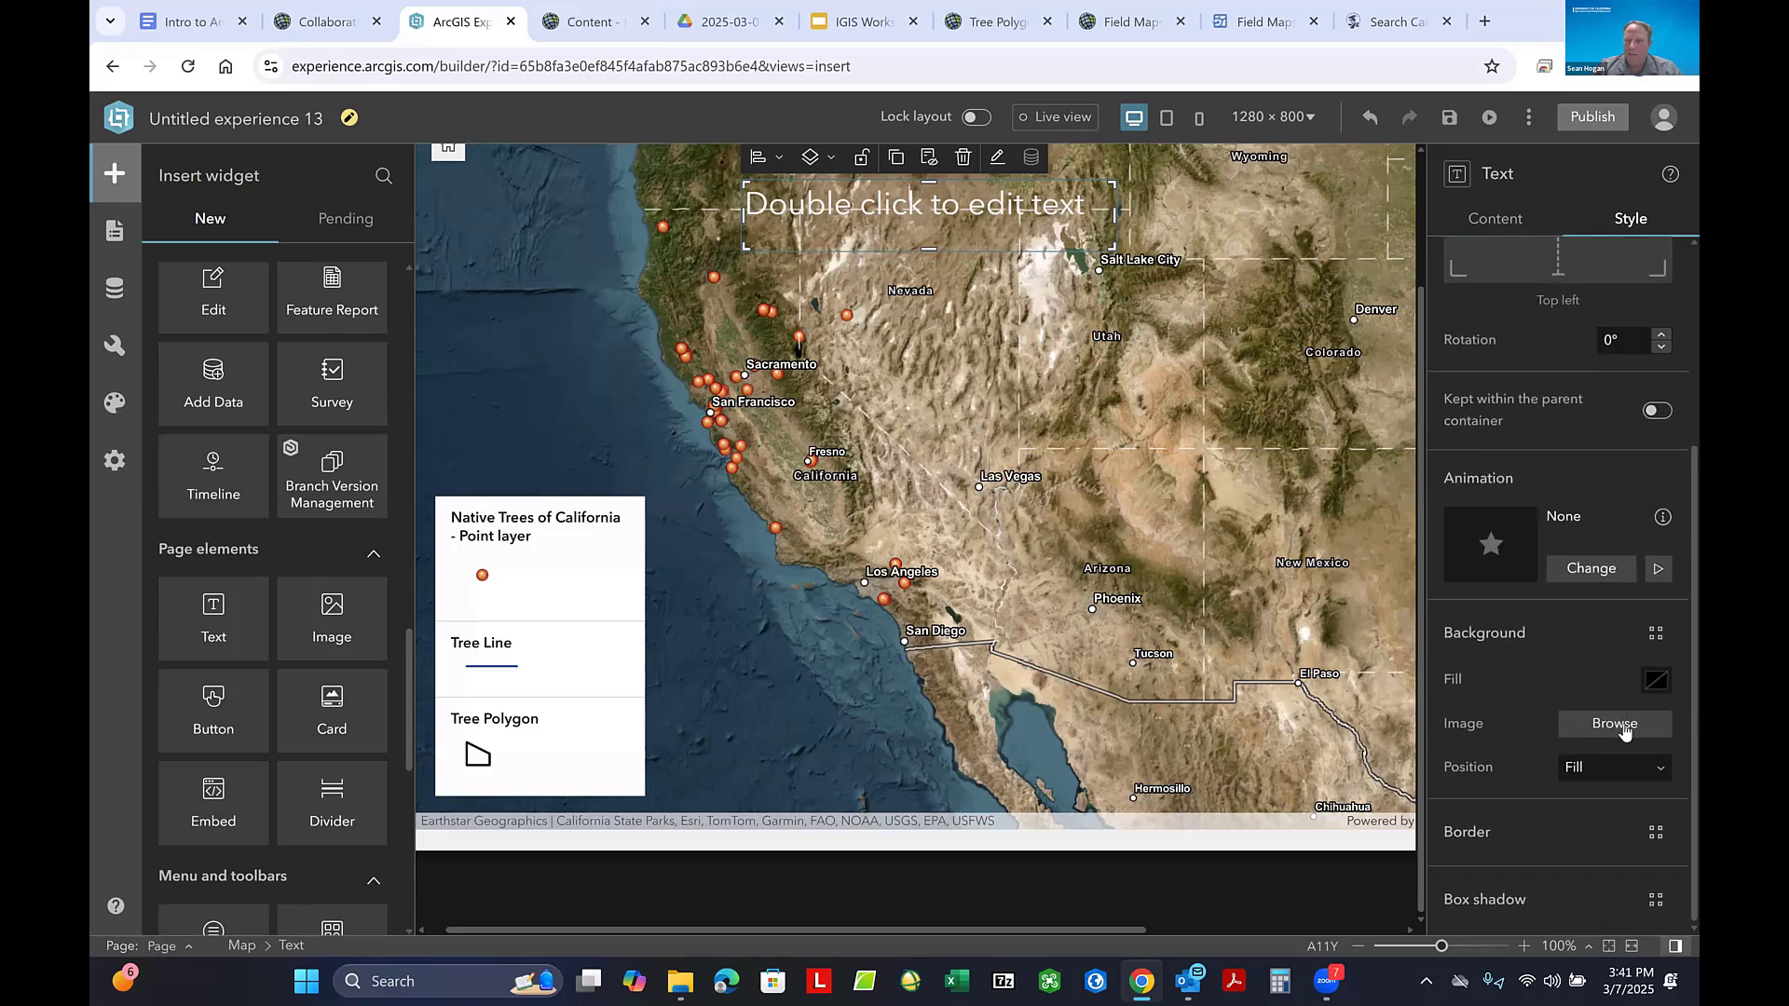
pyautogui.click(1658, 685)
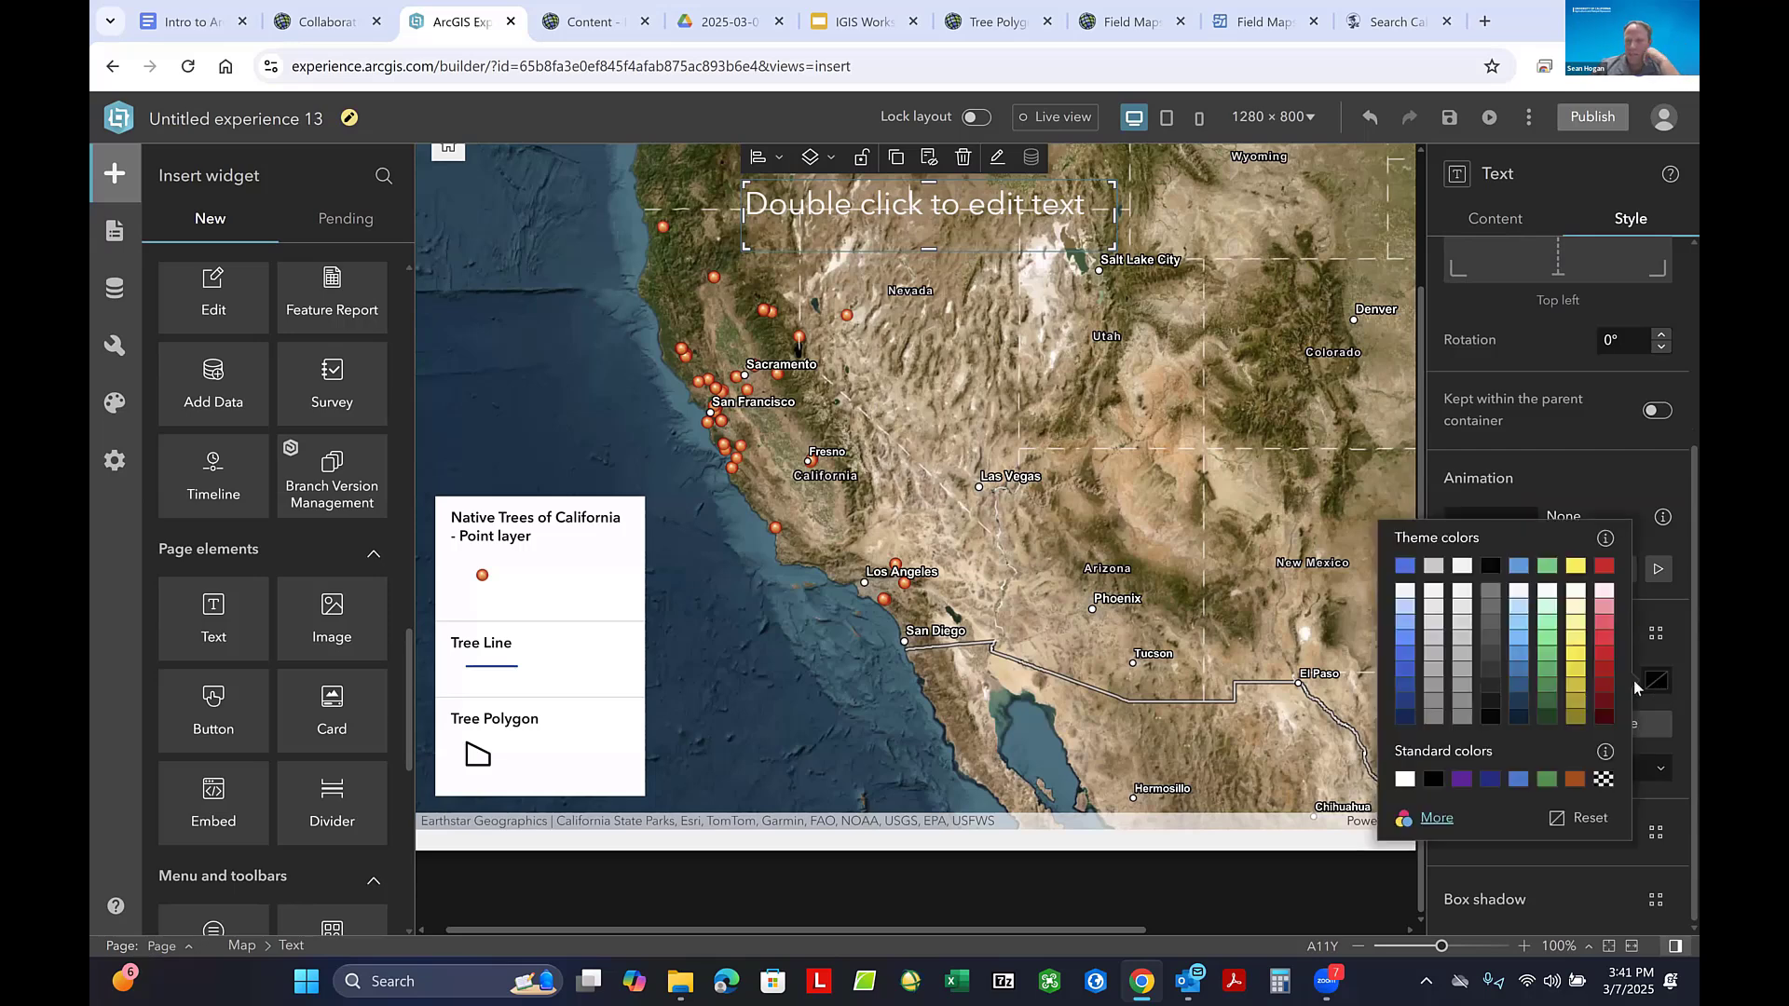
pyautogui.click(1491, 702)
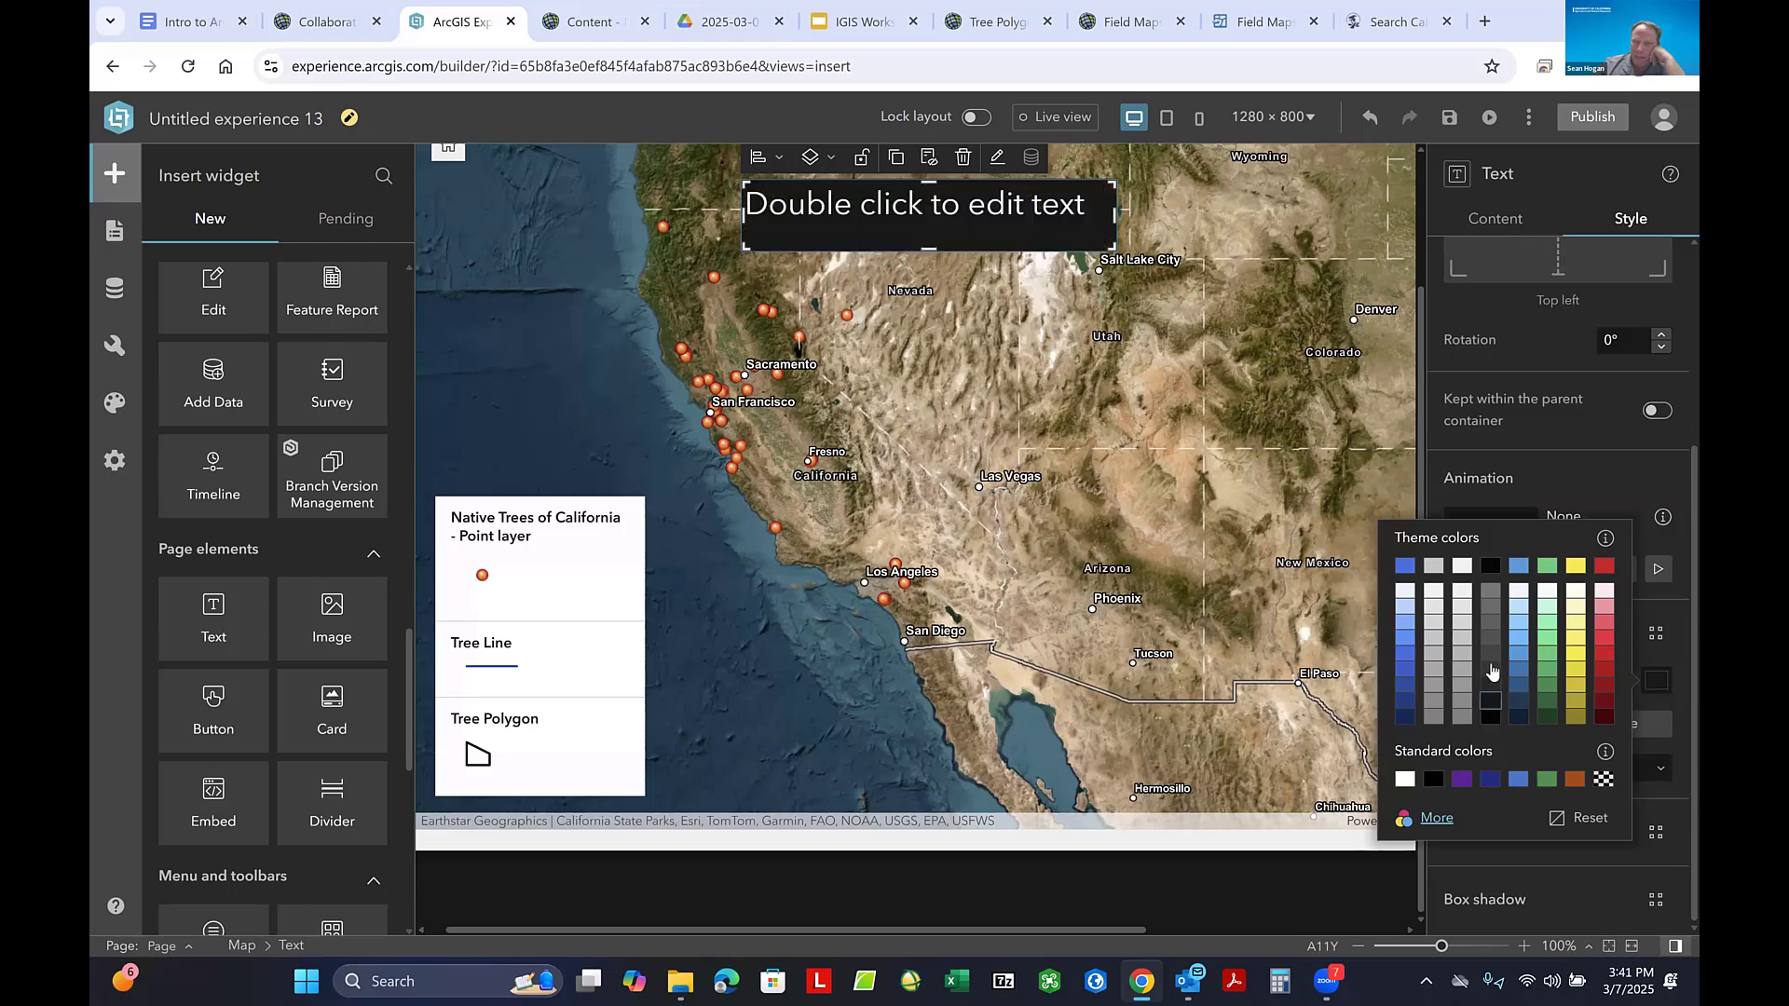
pyautogui.click(1491, 670)
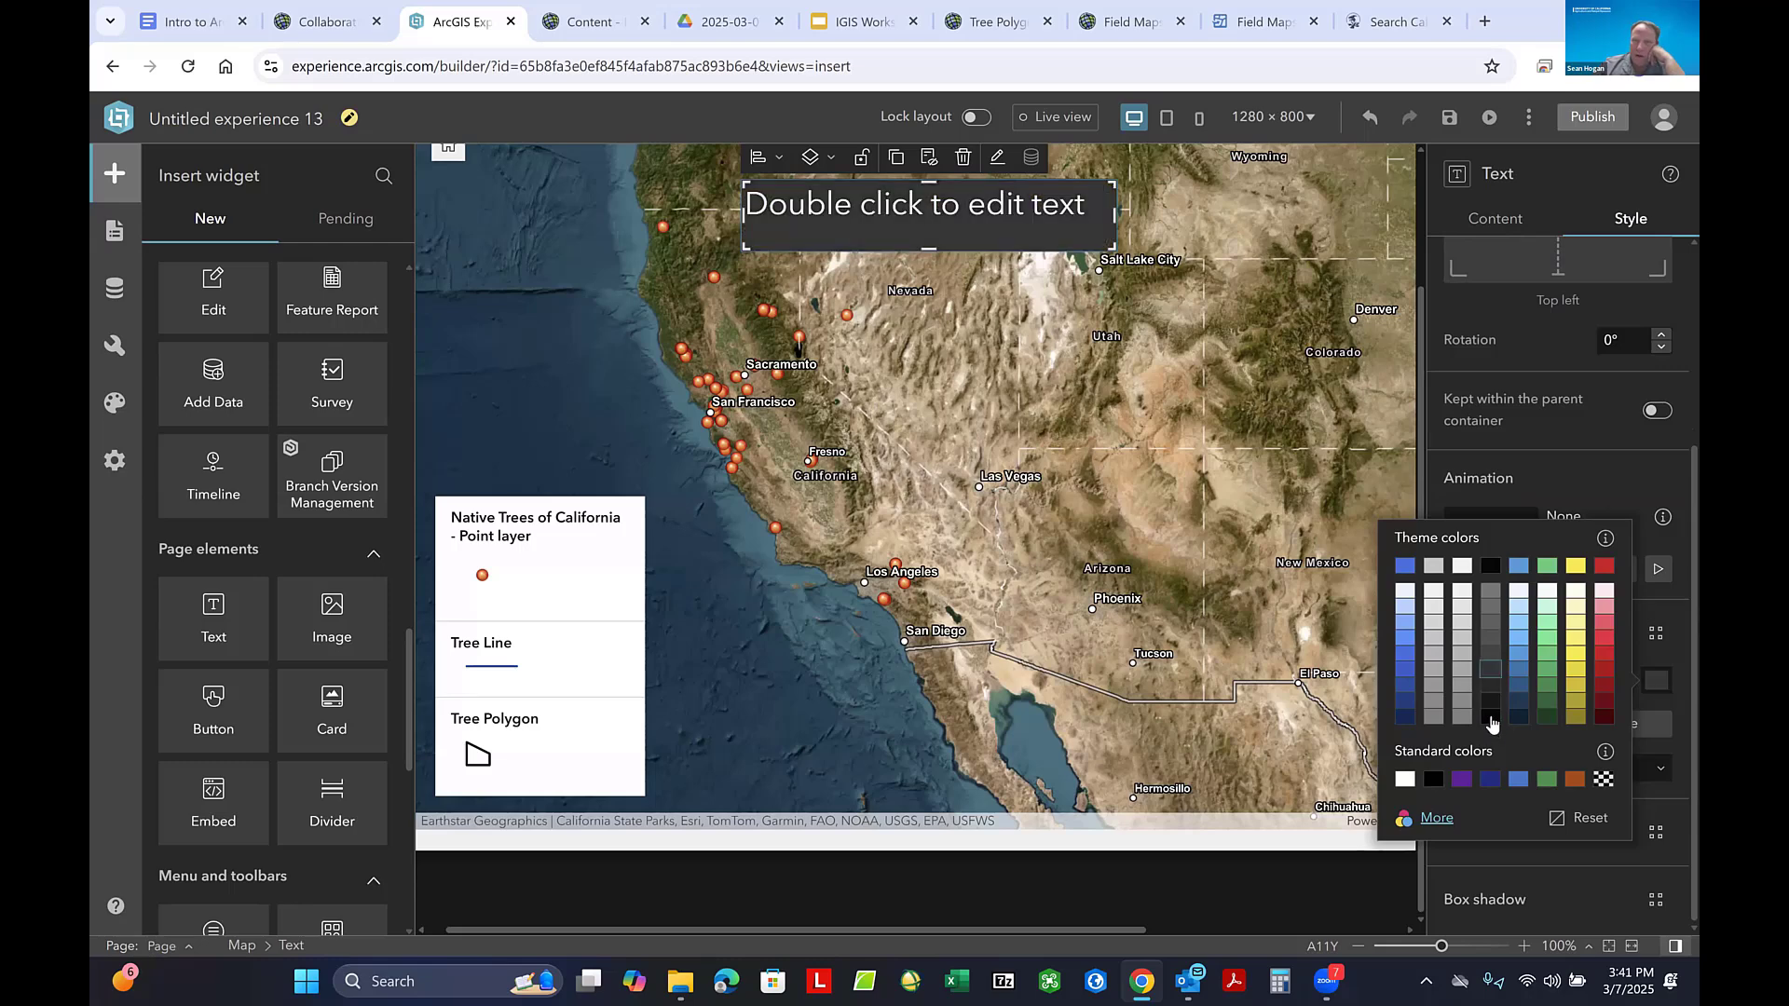
pyautogui.click(1491, 720)
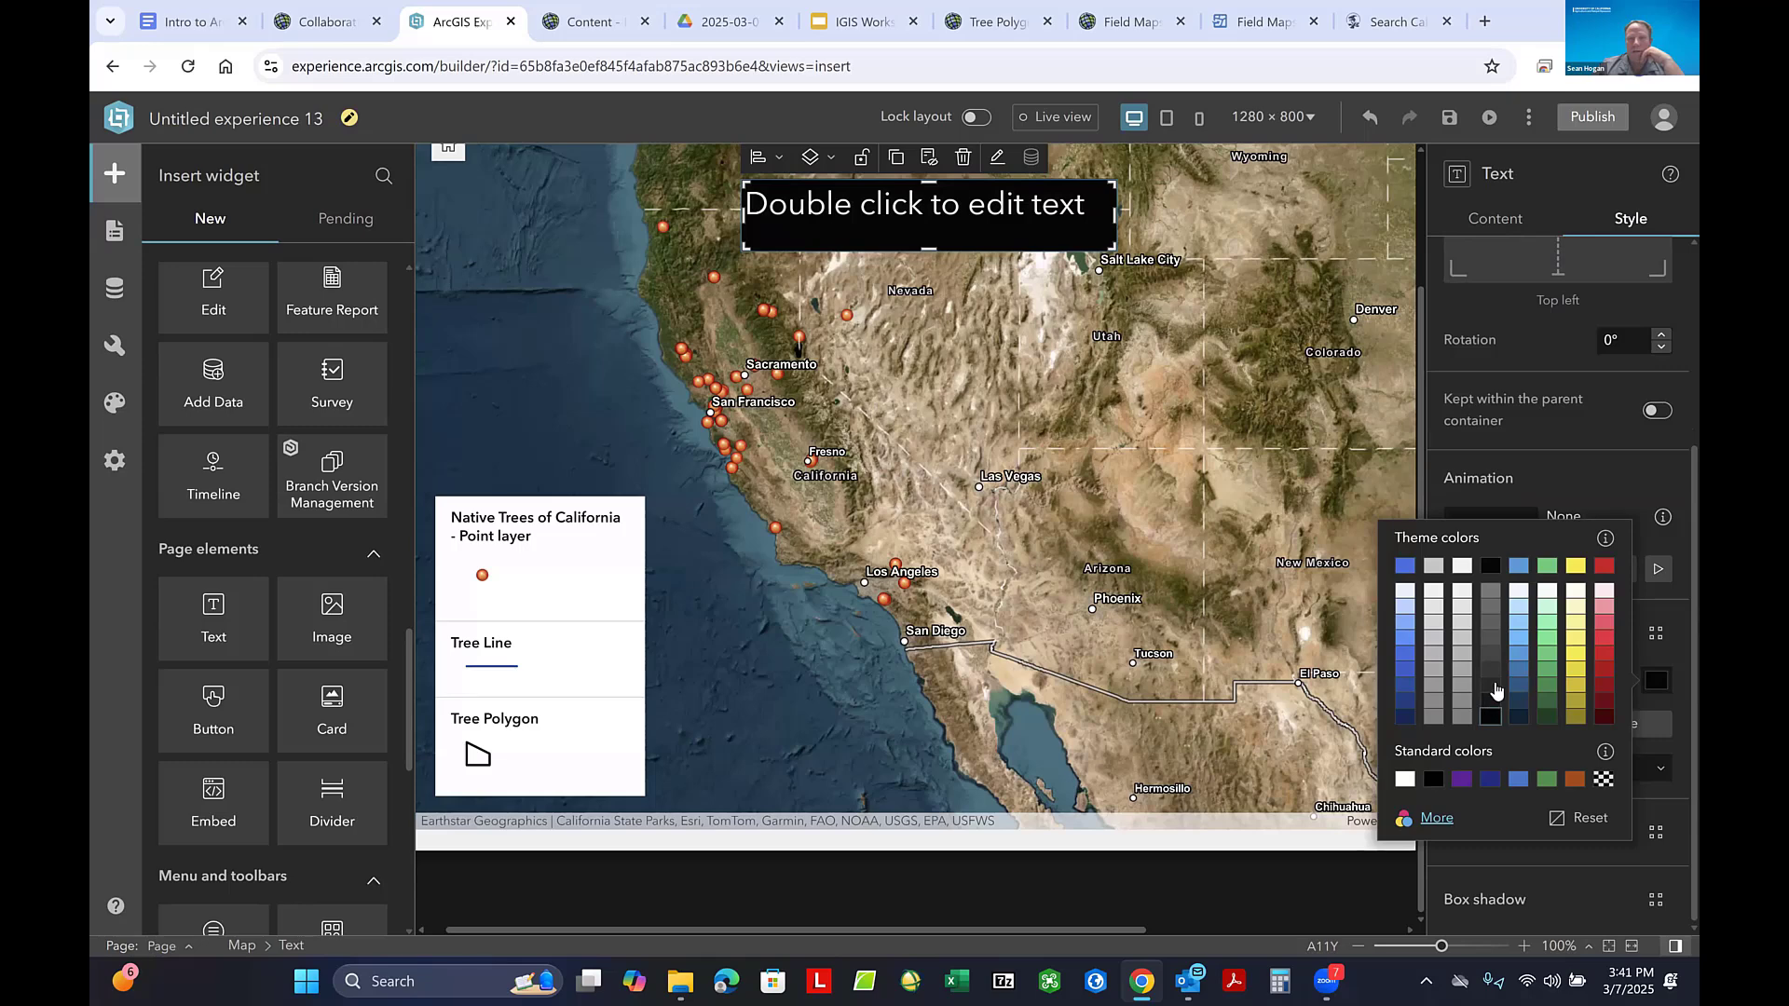
pyautogui.click(1492, 686)
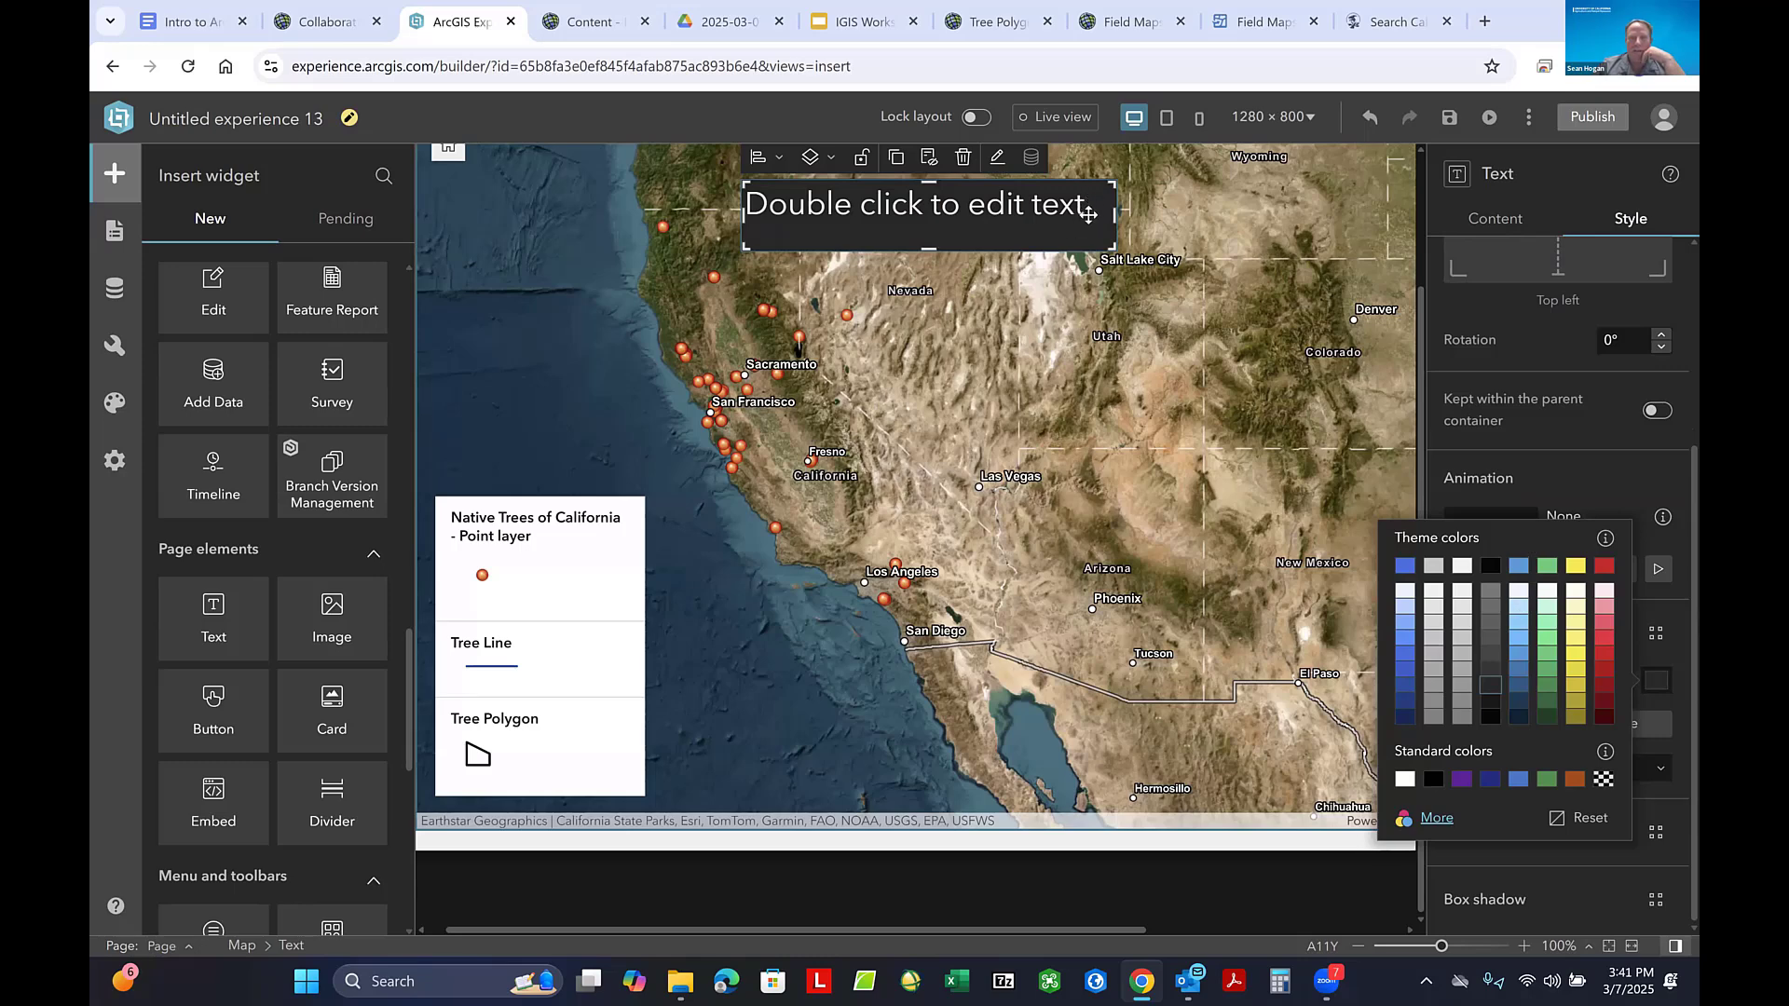
# - Replace the text widget's placeholder with the title "Native Trees of California"
pyautogui.doubleClick(1051, 205)
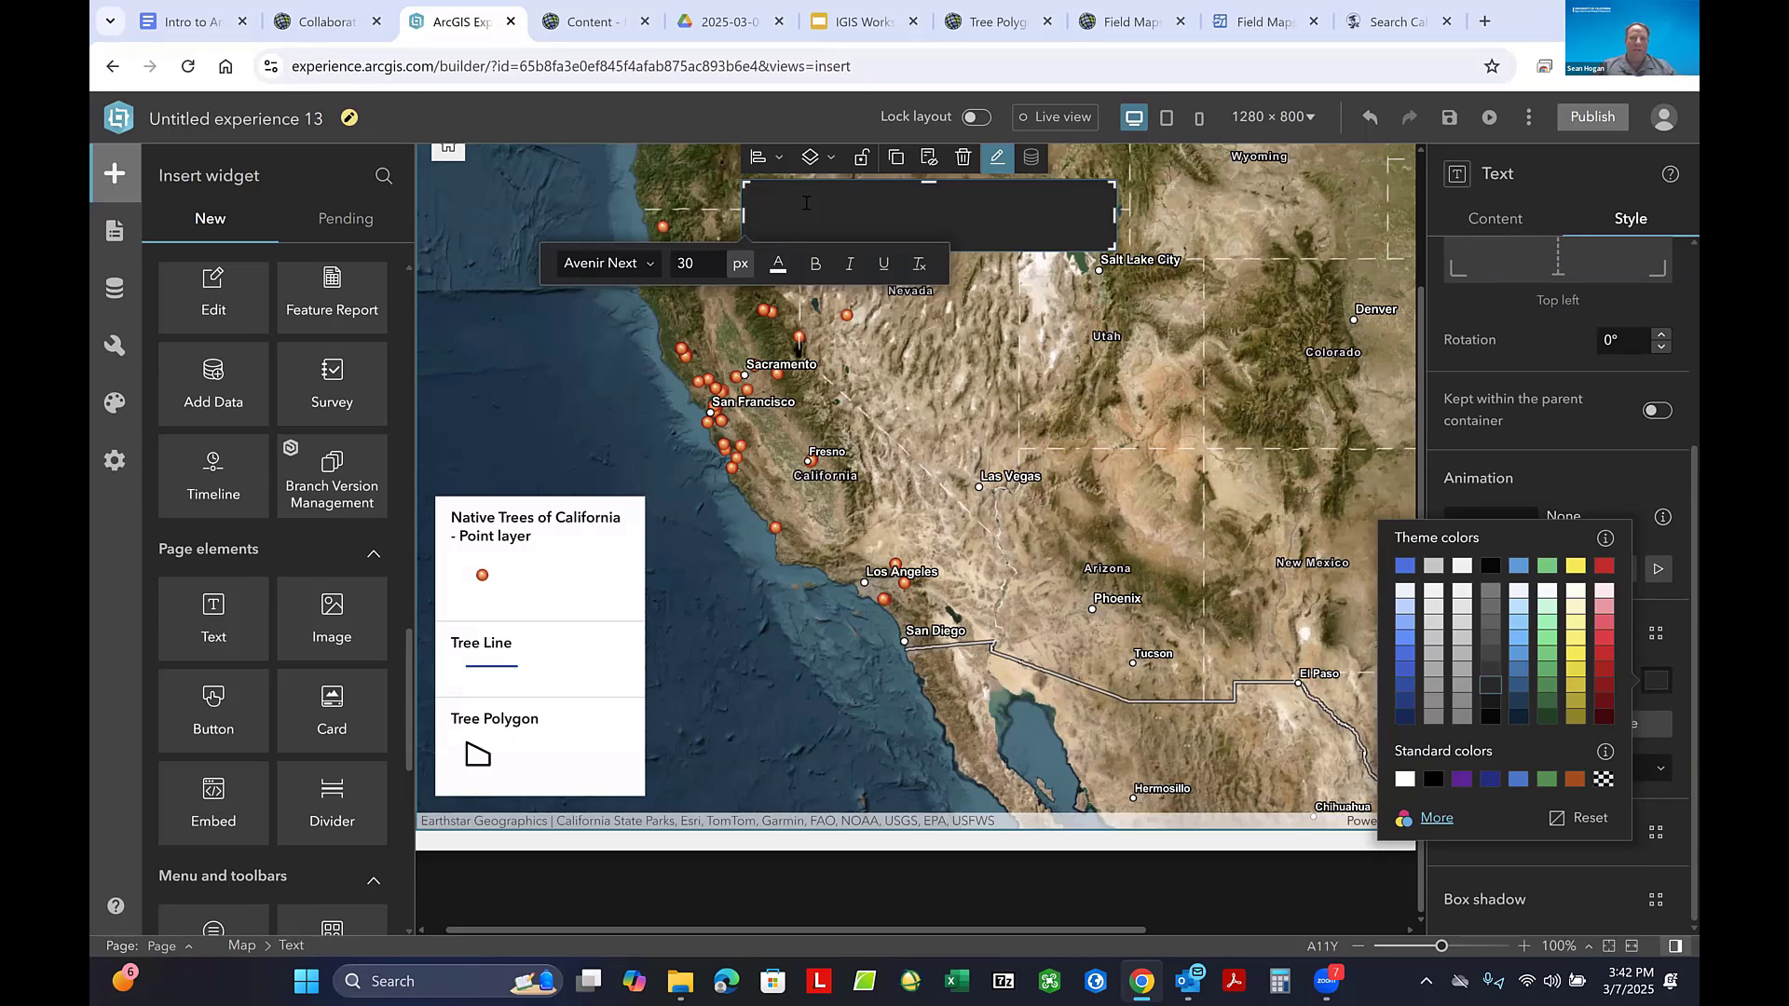
pyautogui.write('Na')
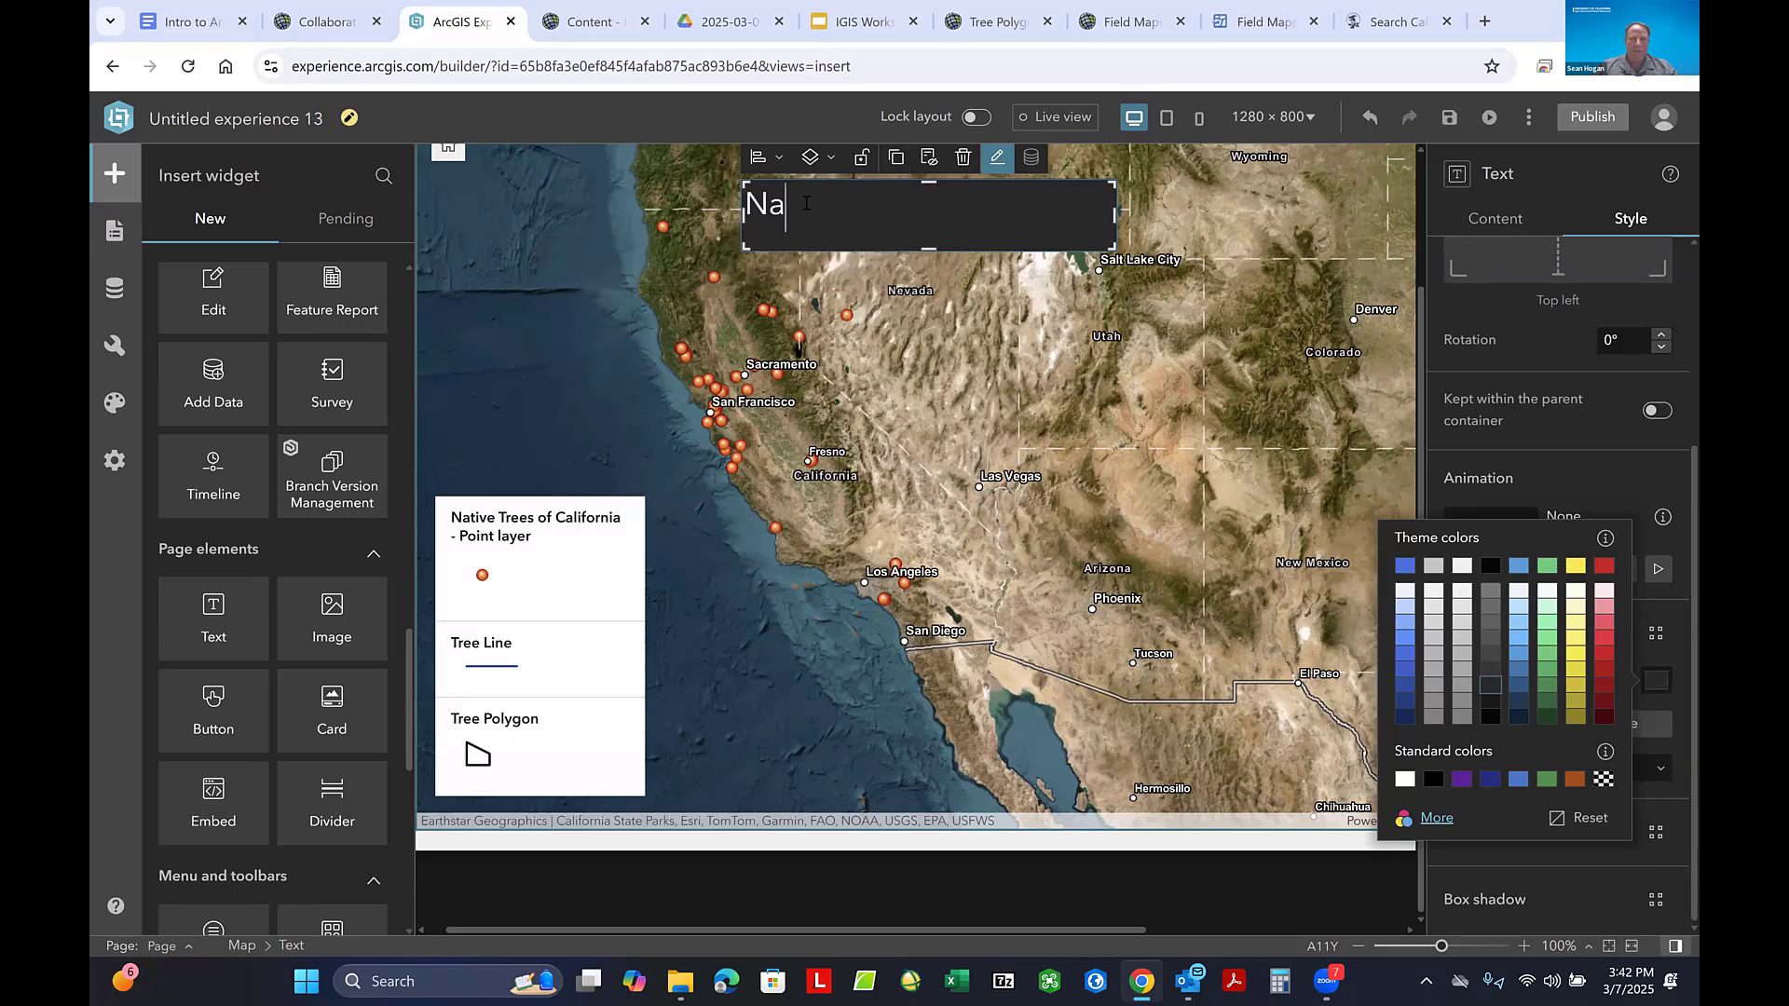
pyautogui.write('tive Trees of ')
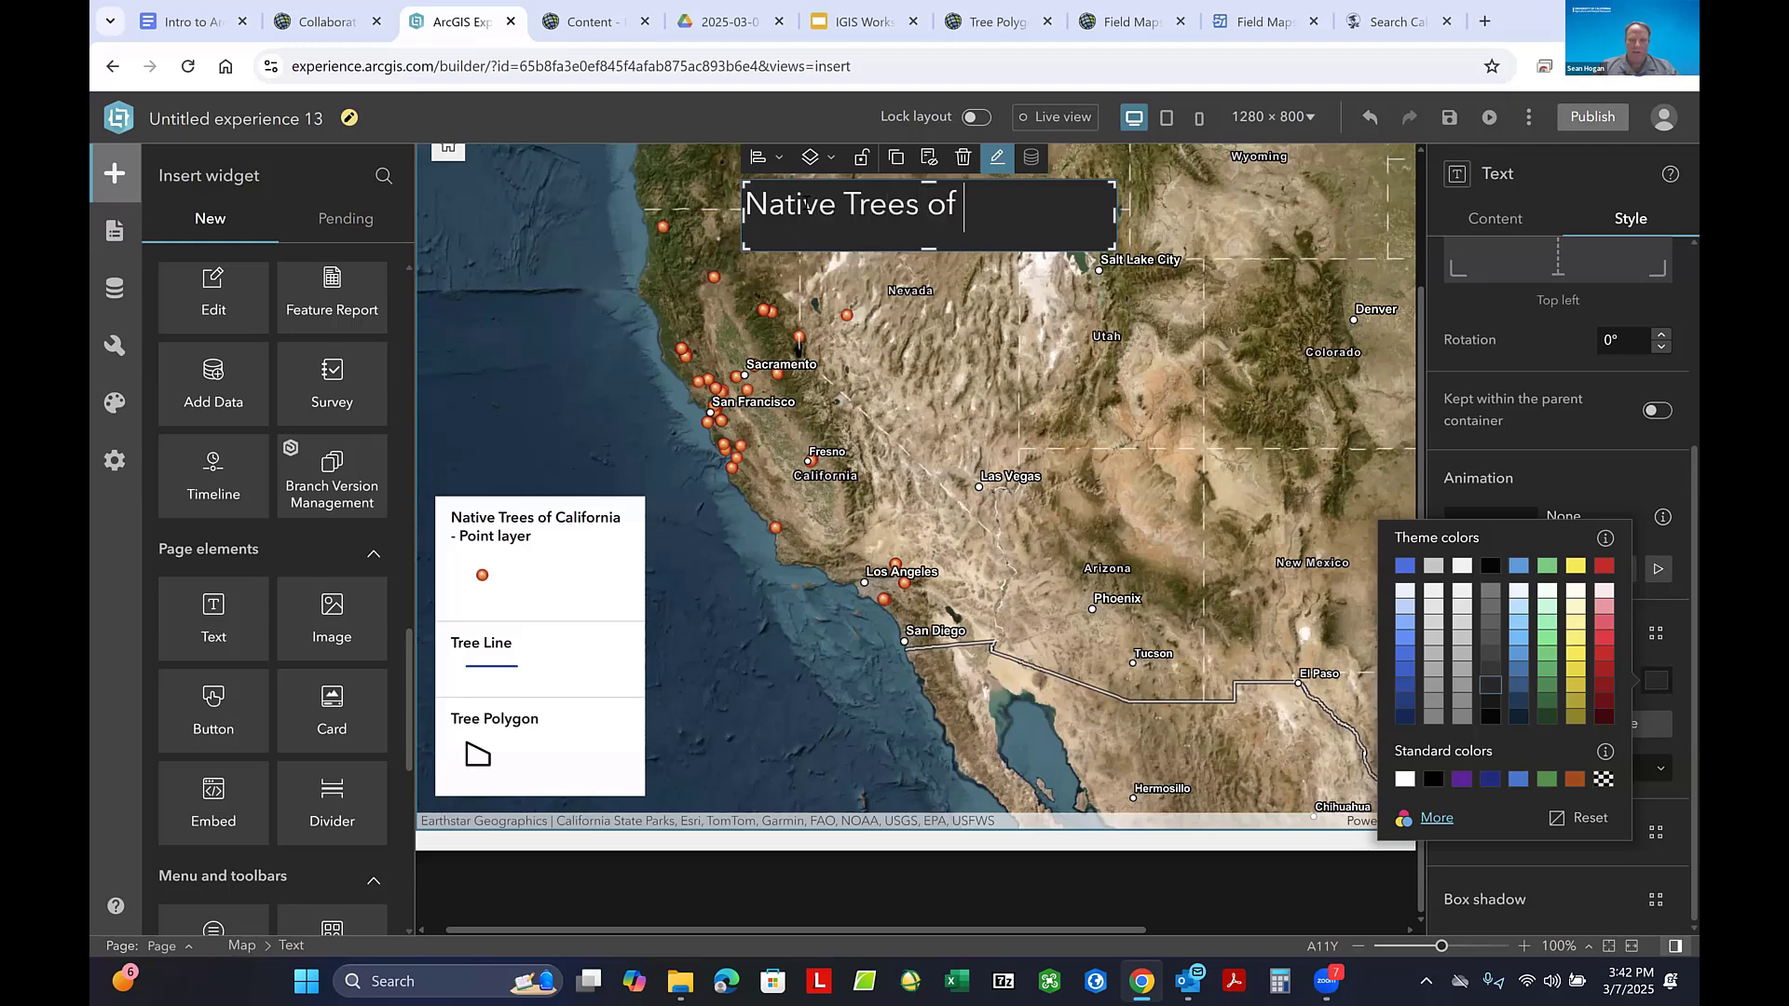
pyautogui.write('California')
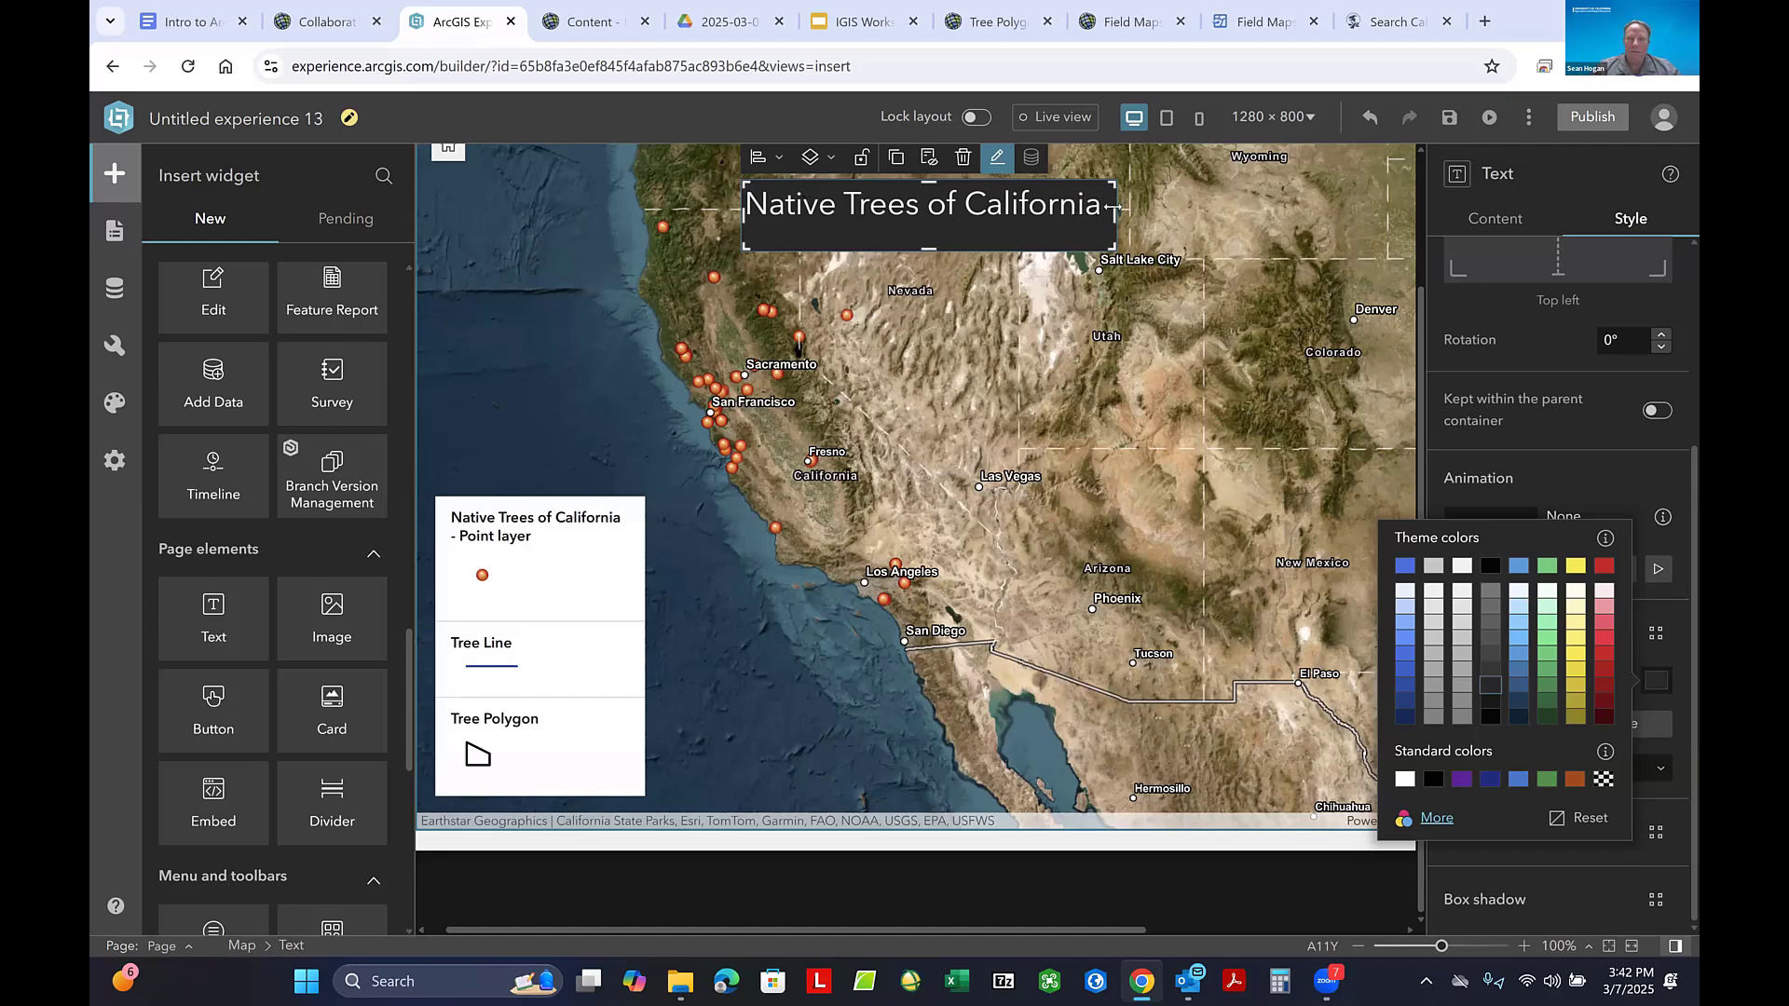
# - Widen the title's text box on both sides to about 46.8% width and return to its text format settings
pyautogui.moveTo(1144, 212); pyautogui.dragTo(1196, 211)
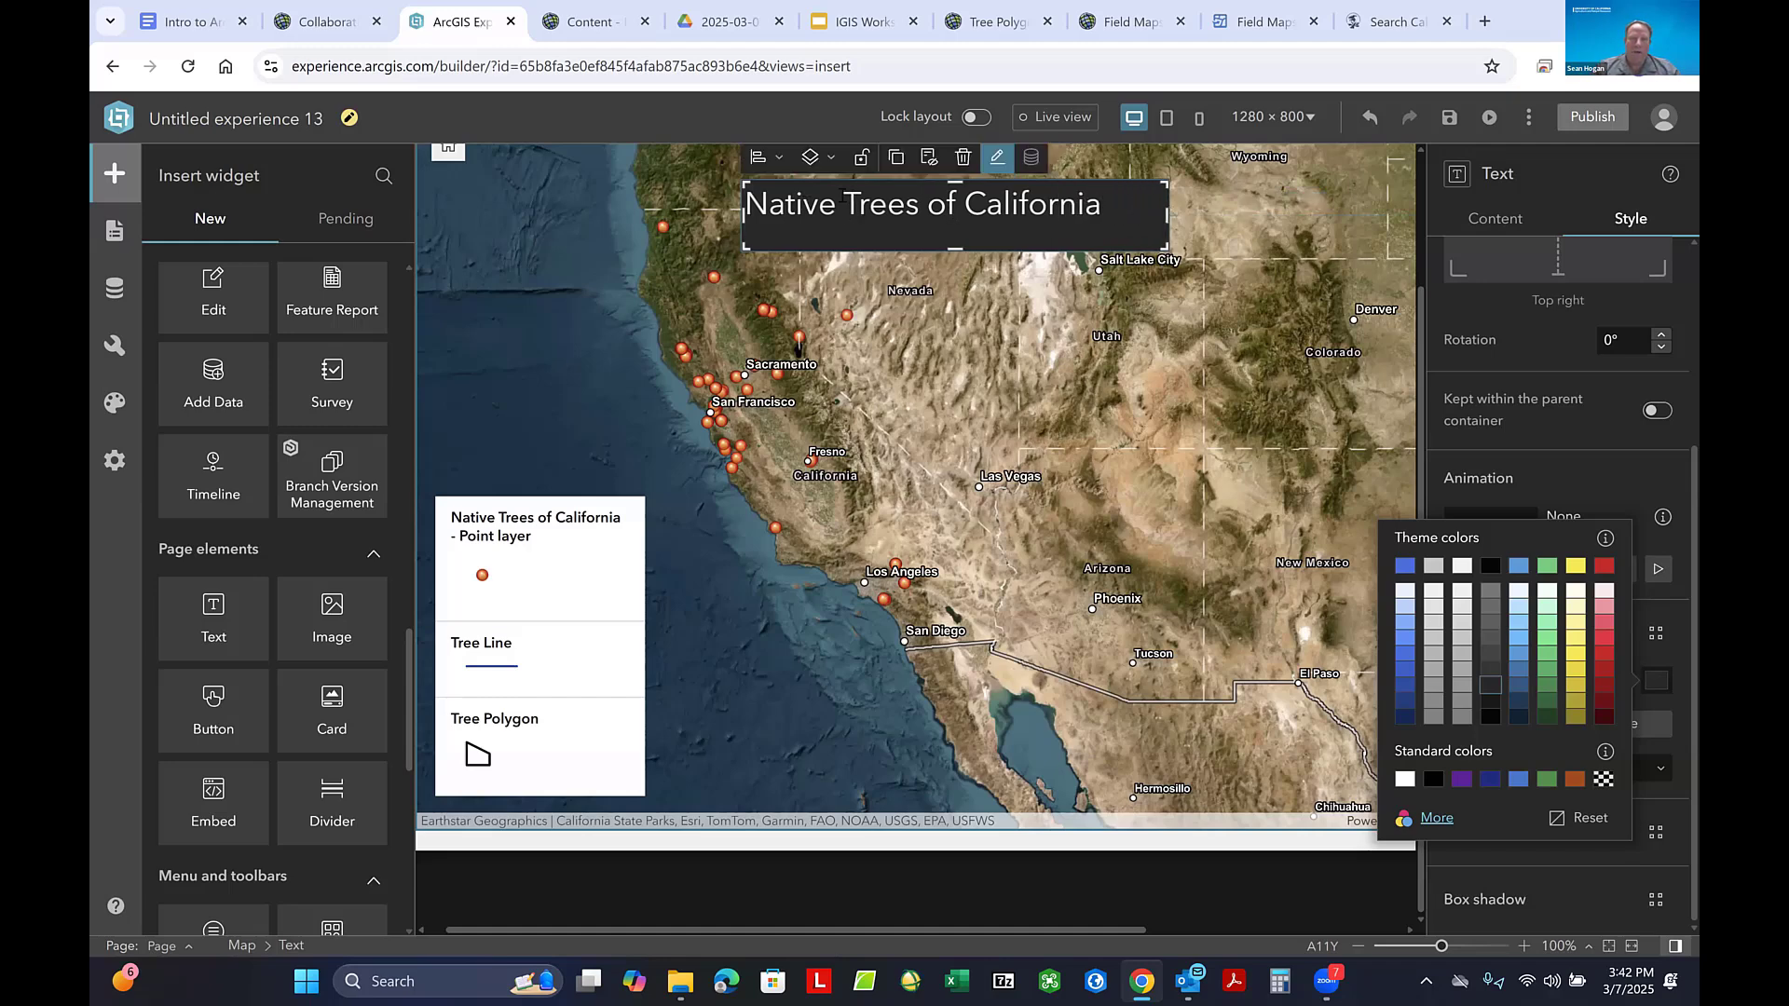
pyautogui.moveTo(738, 211); pyautogui.dragTo(688, 212)
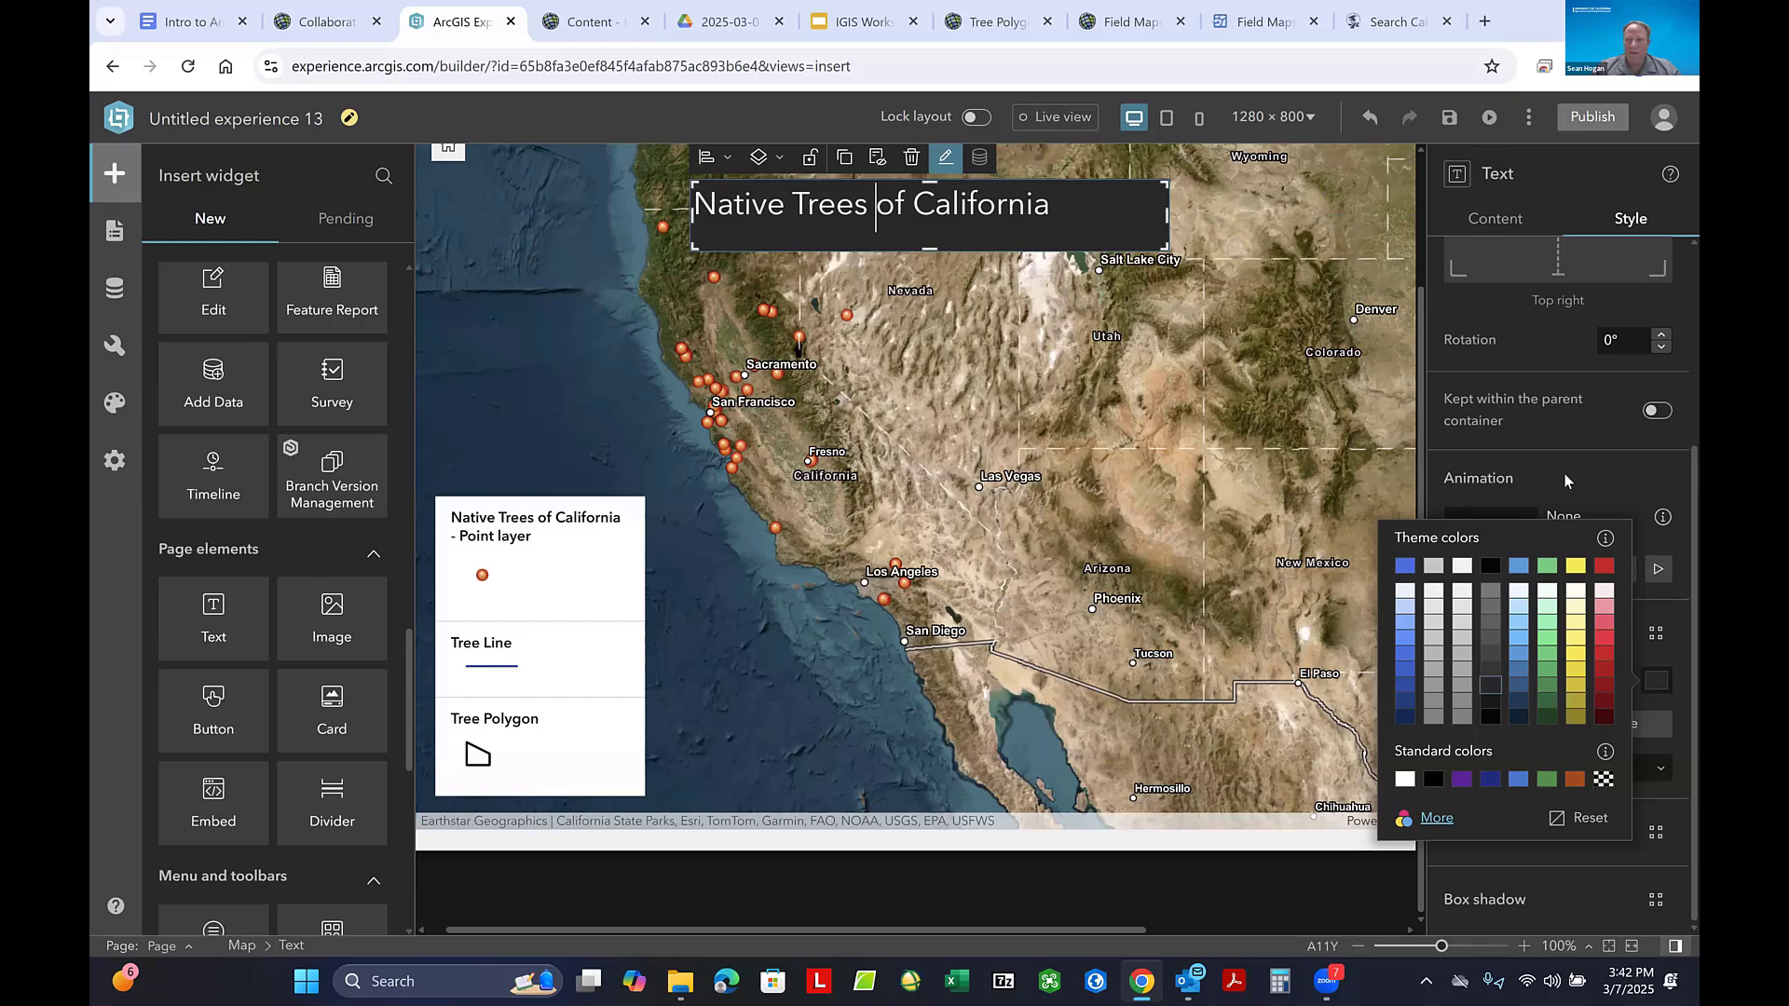
pyautogui.click(1631, 368)
pyautogui.scroll(3, 1524, 332)
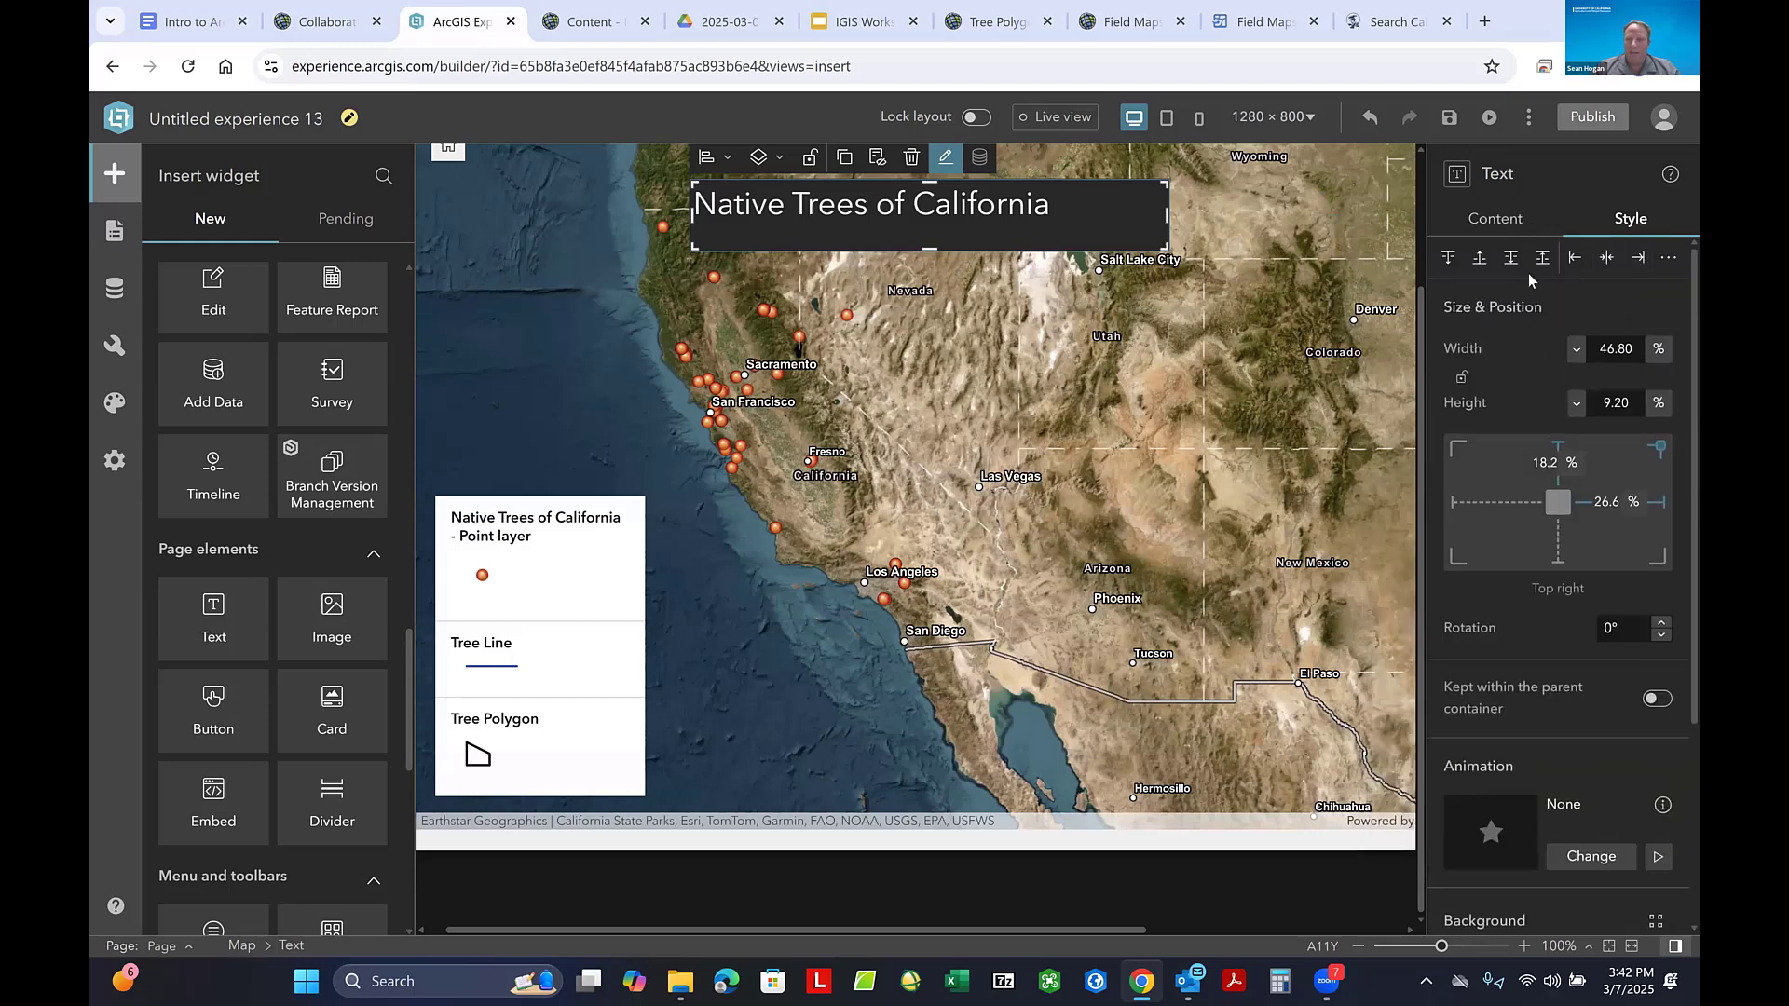
pyautogui.click(1493, 222)
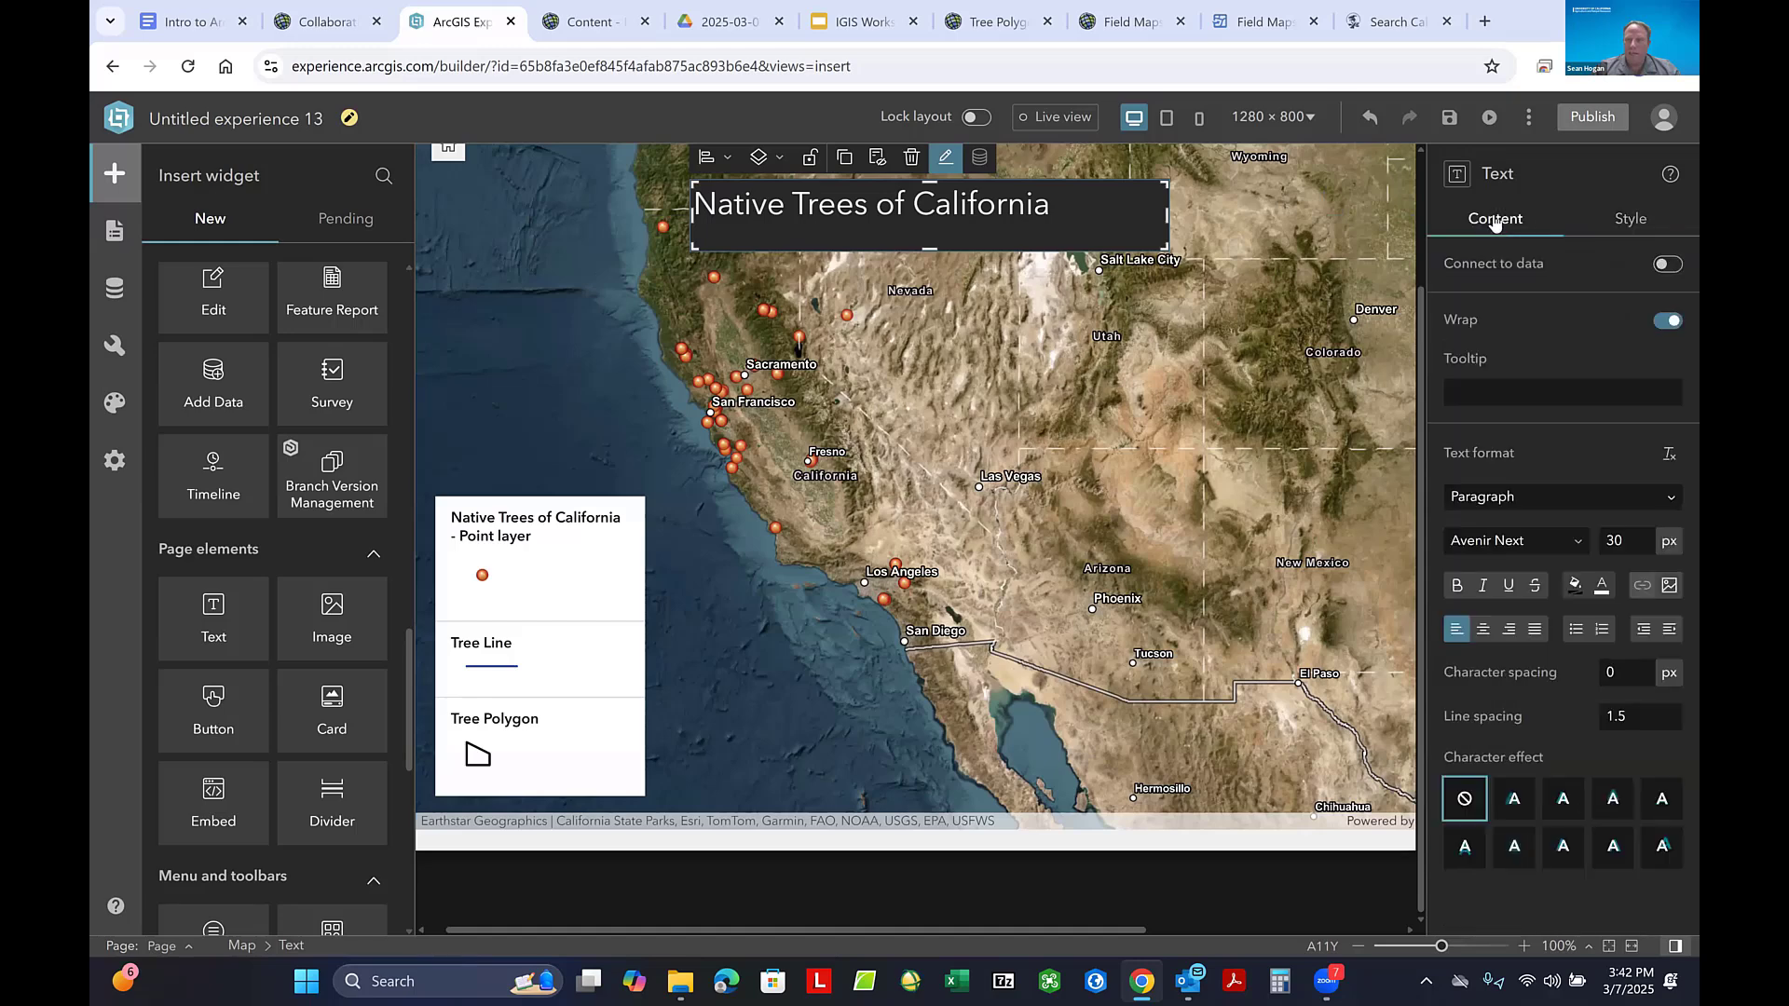
# - Center the title text, try two of the character effects, and set the effect back to none
pyautogui.click(1489, 631)
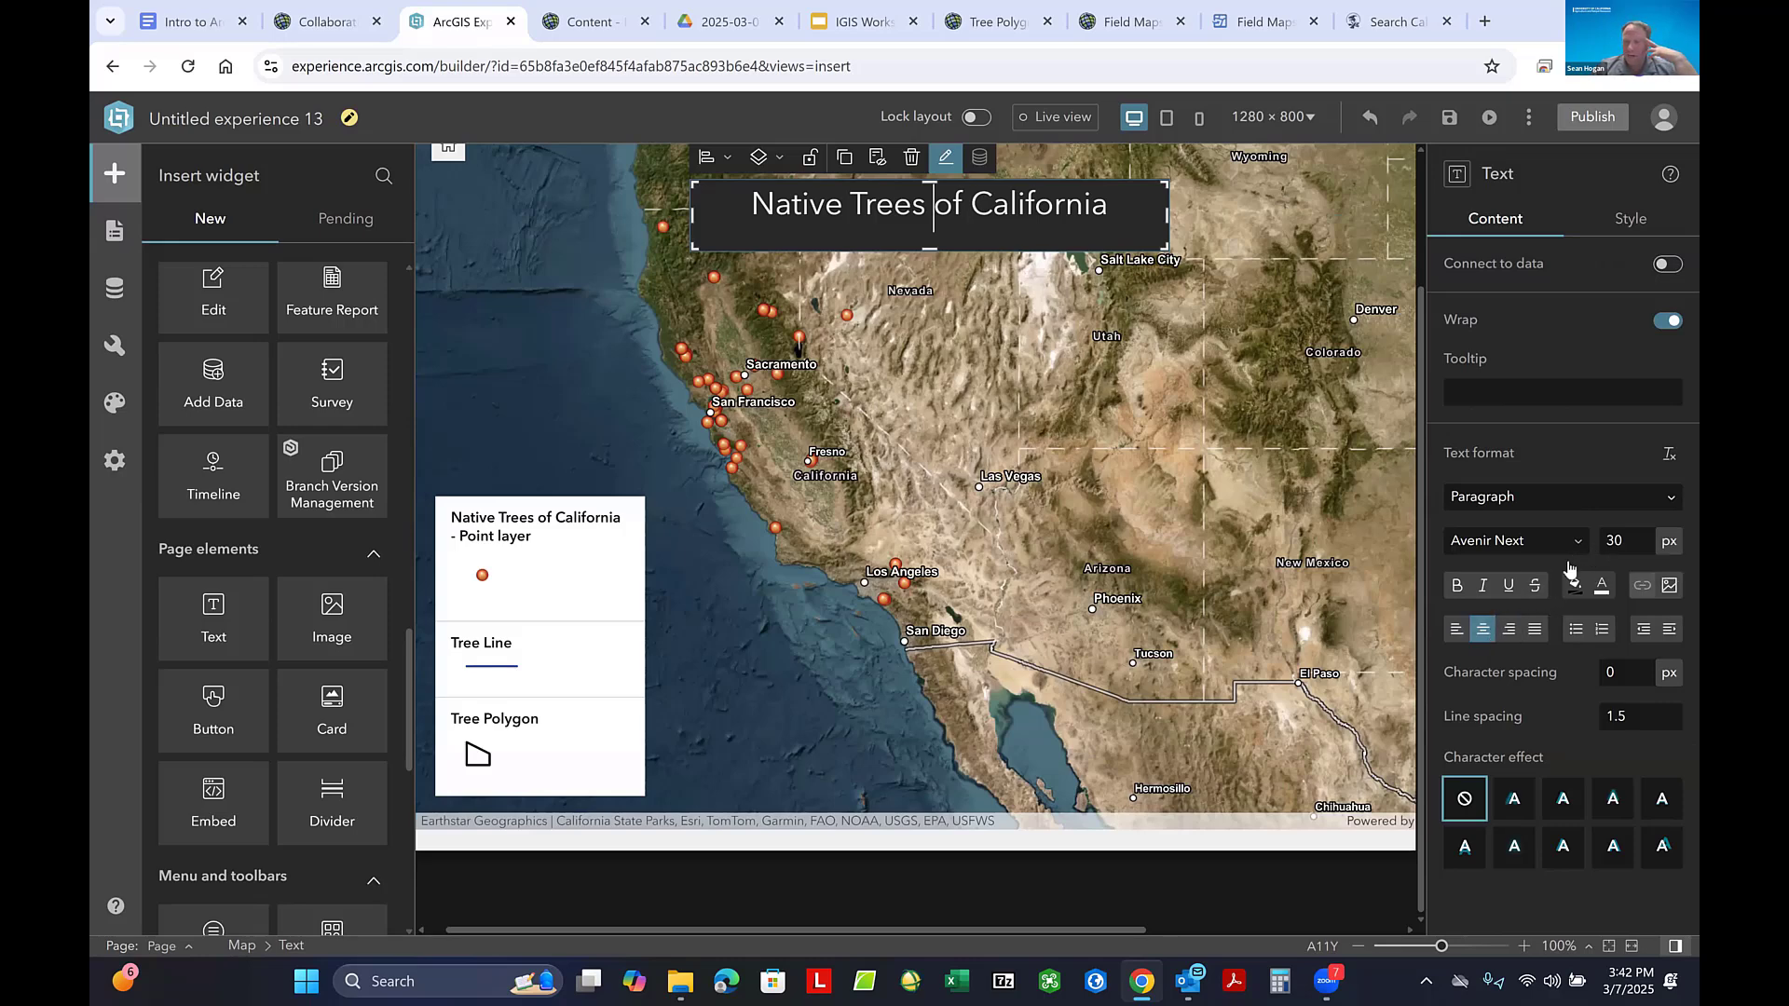
pyautogui.click(1517, 800)
pyautogui.click(1564, 800)
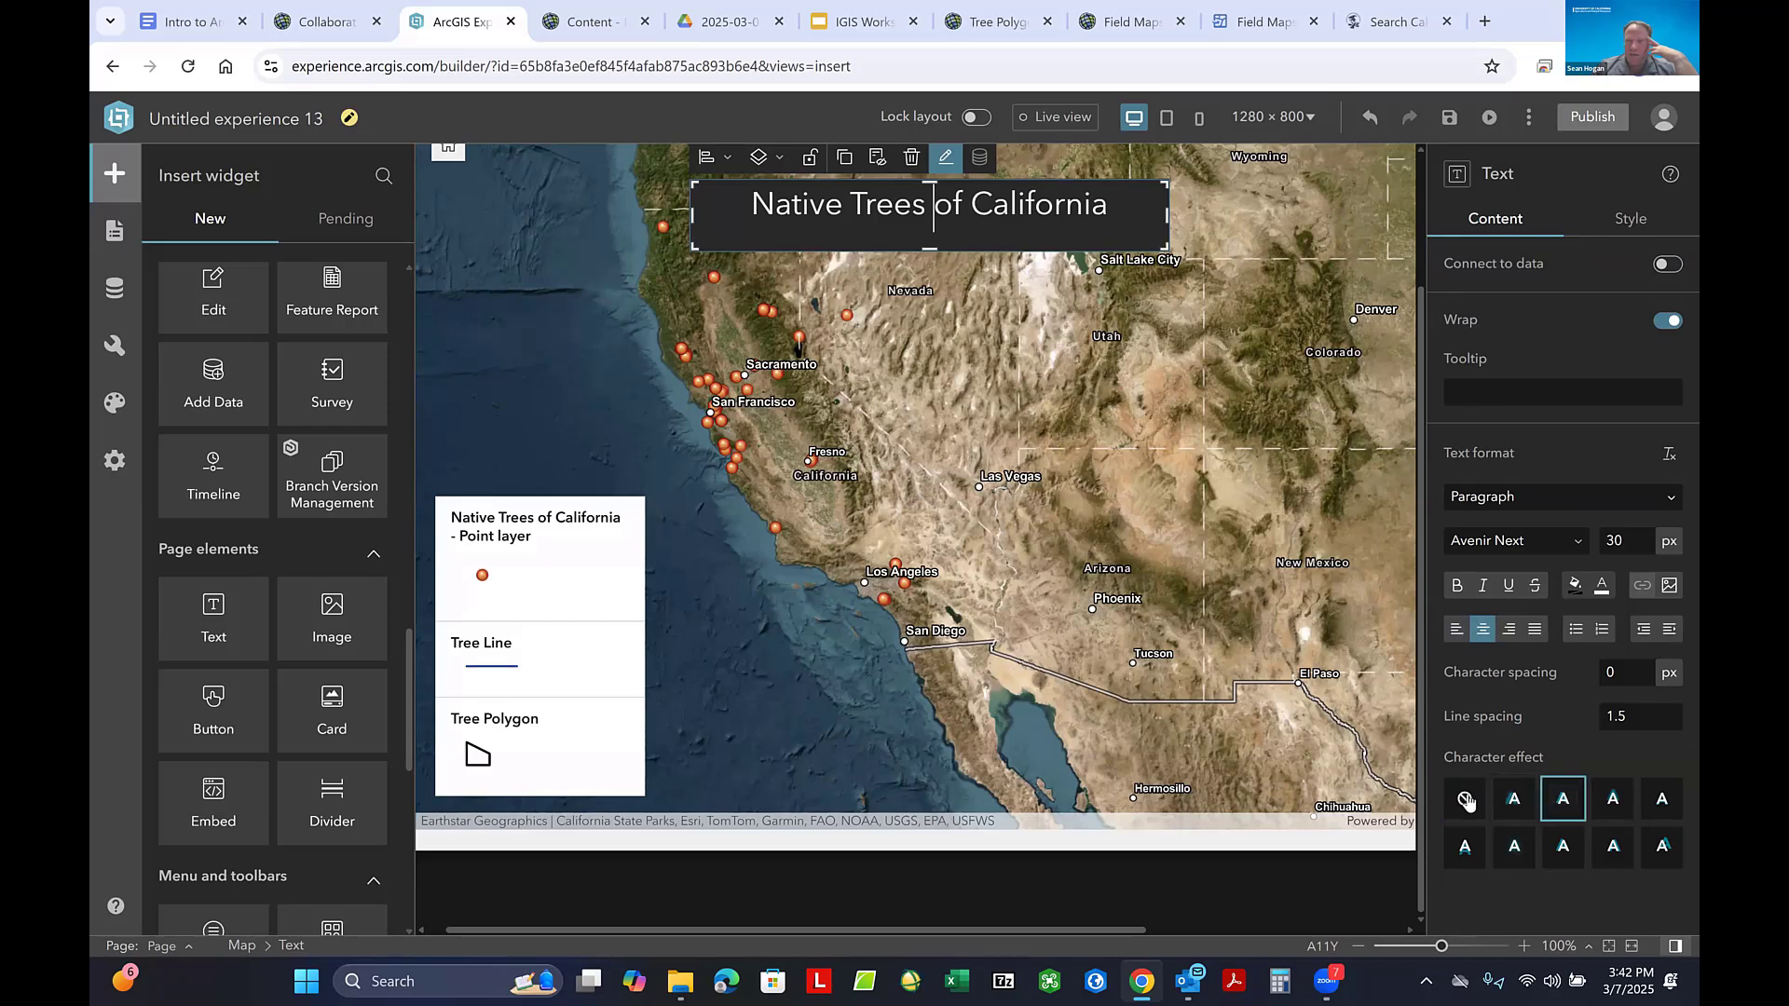
pyautogui.click(1466, 799)
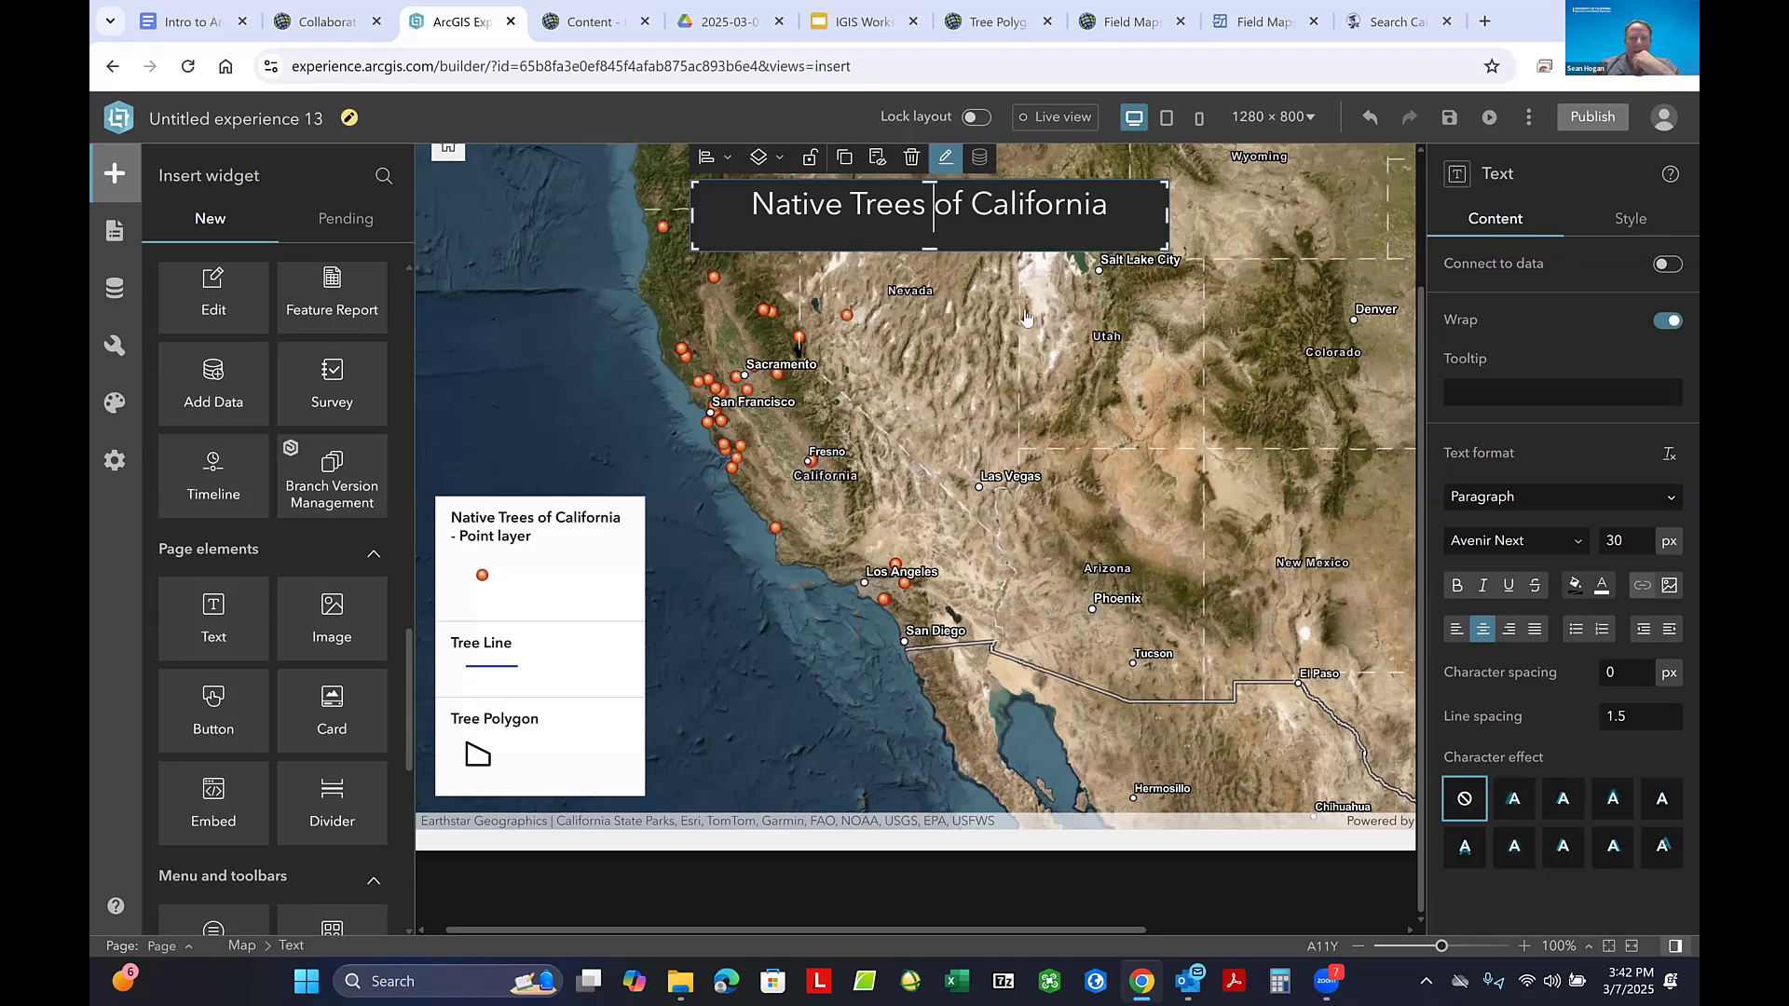
# - Shorten the title's text box from its lower edge so it fits closely around the single line of text
pyautogui.click(927, 247)
pyautogui.click(931, 250)
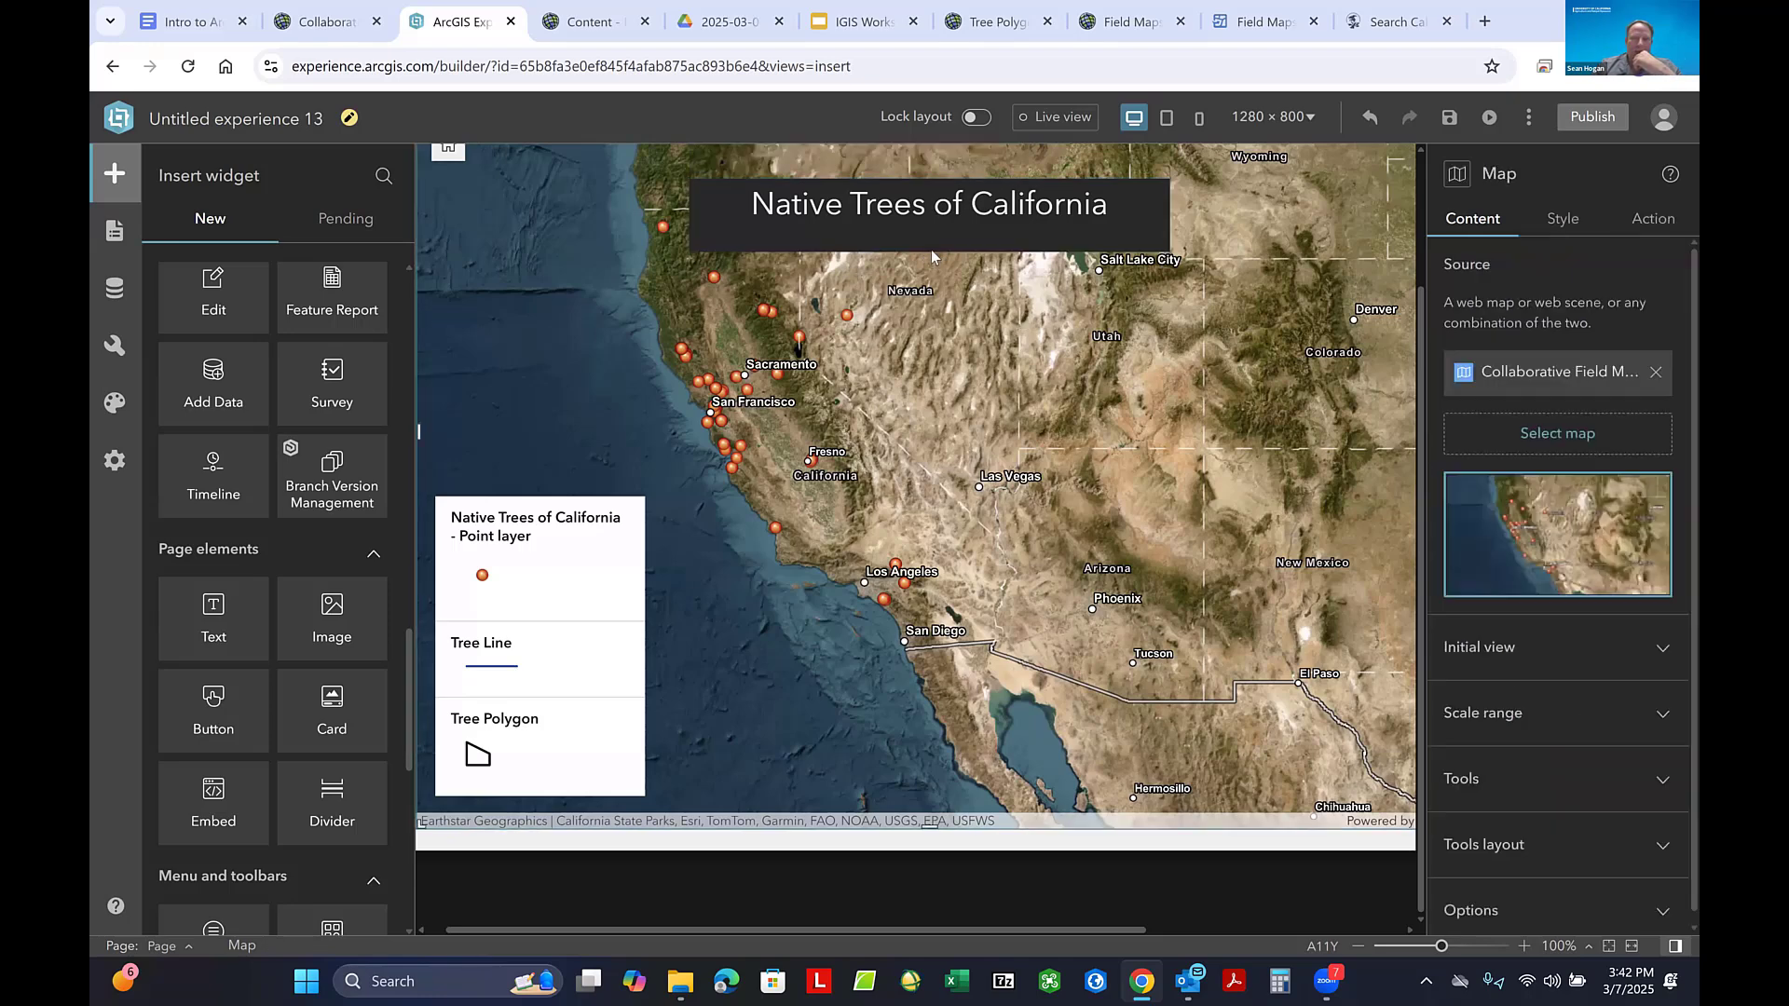
pyautogui.click(935, 244)
pyautogui.moveTo(929, 244); pyautogui.dragTo(931, 231)
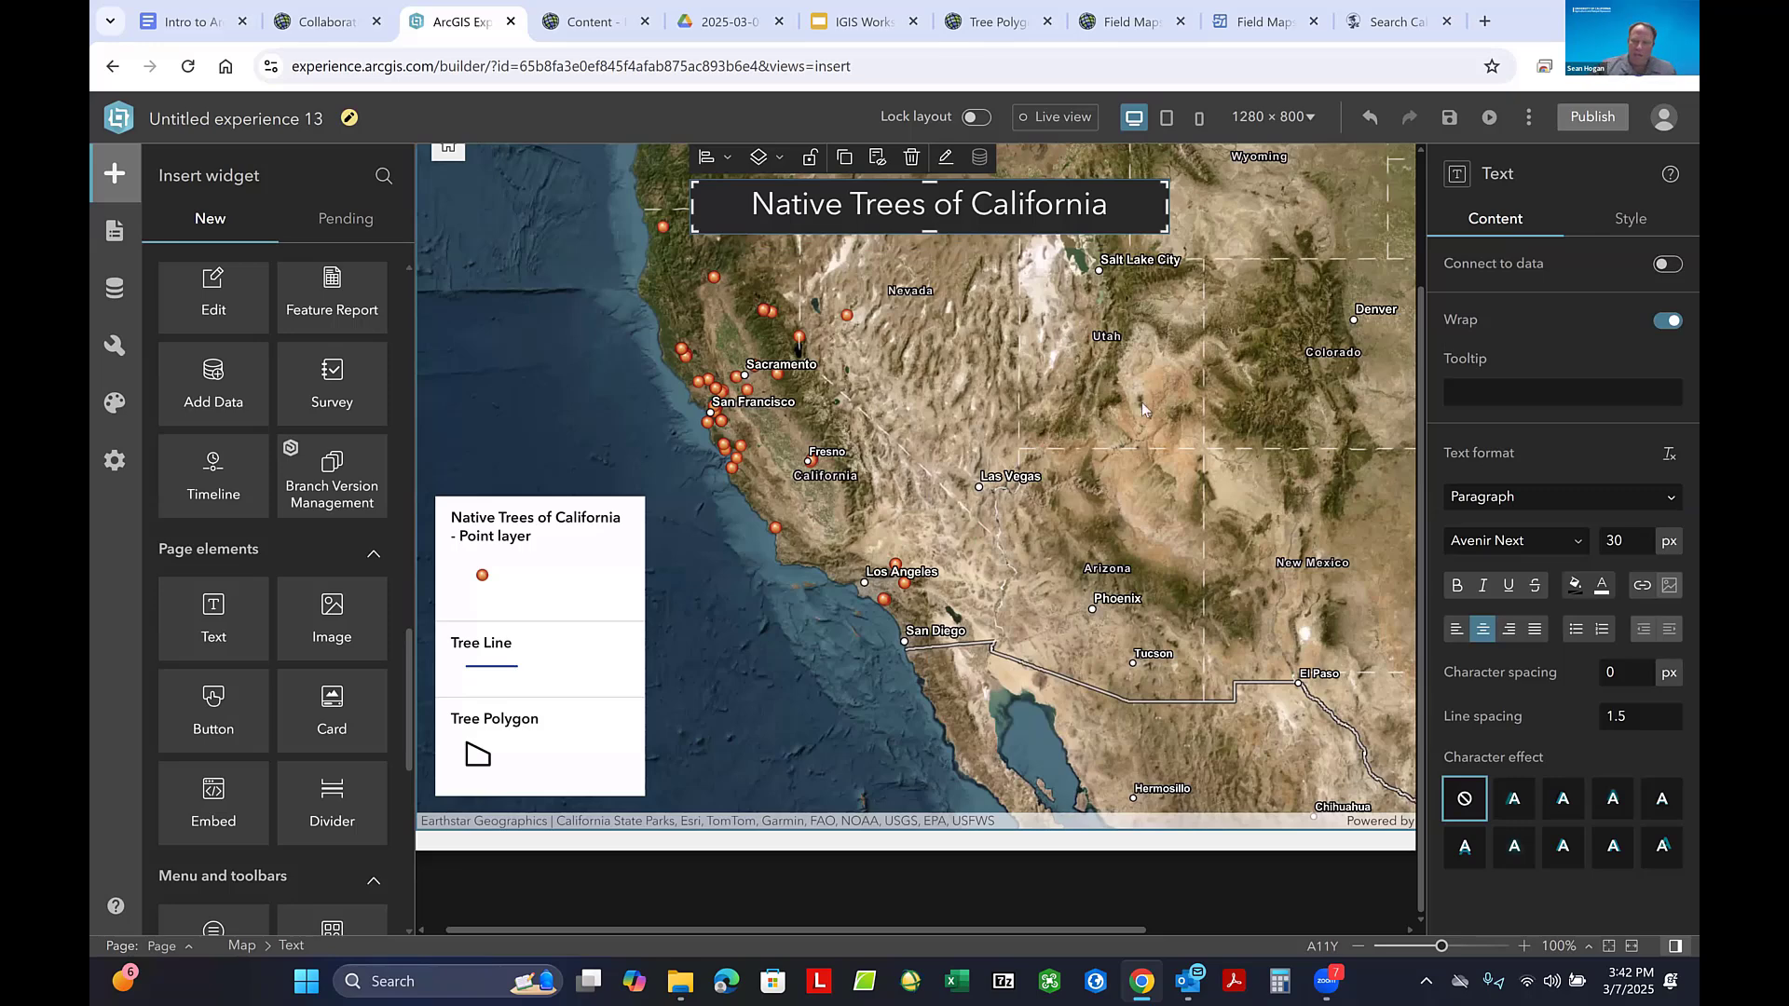
# - Check the legend widget's style options and enable its advanced font and background settings
pyautogui.click(577, 559)
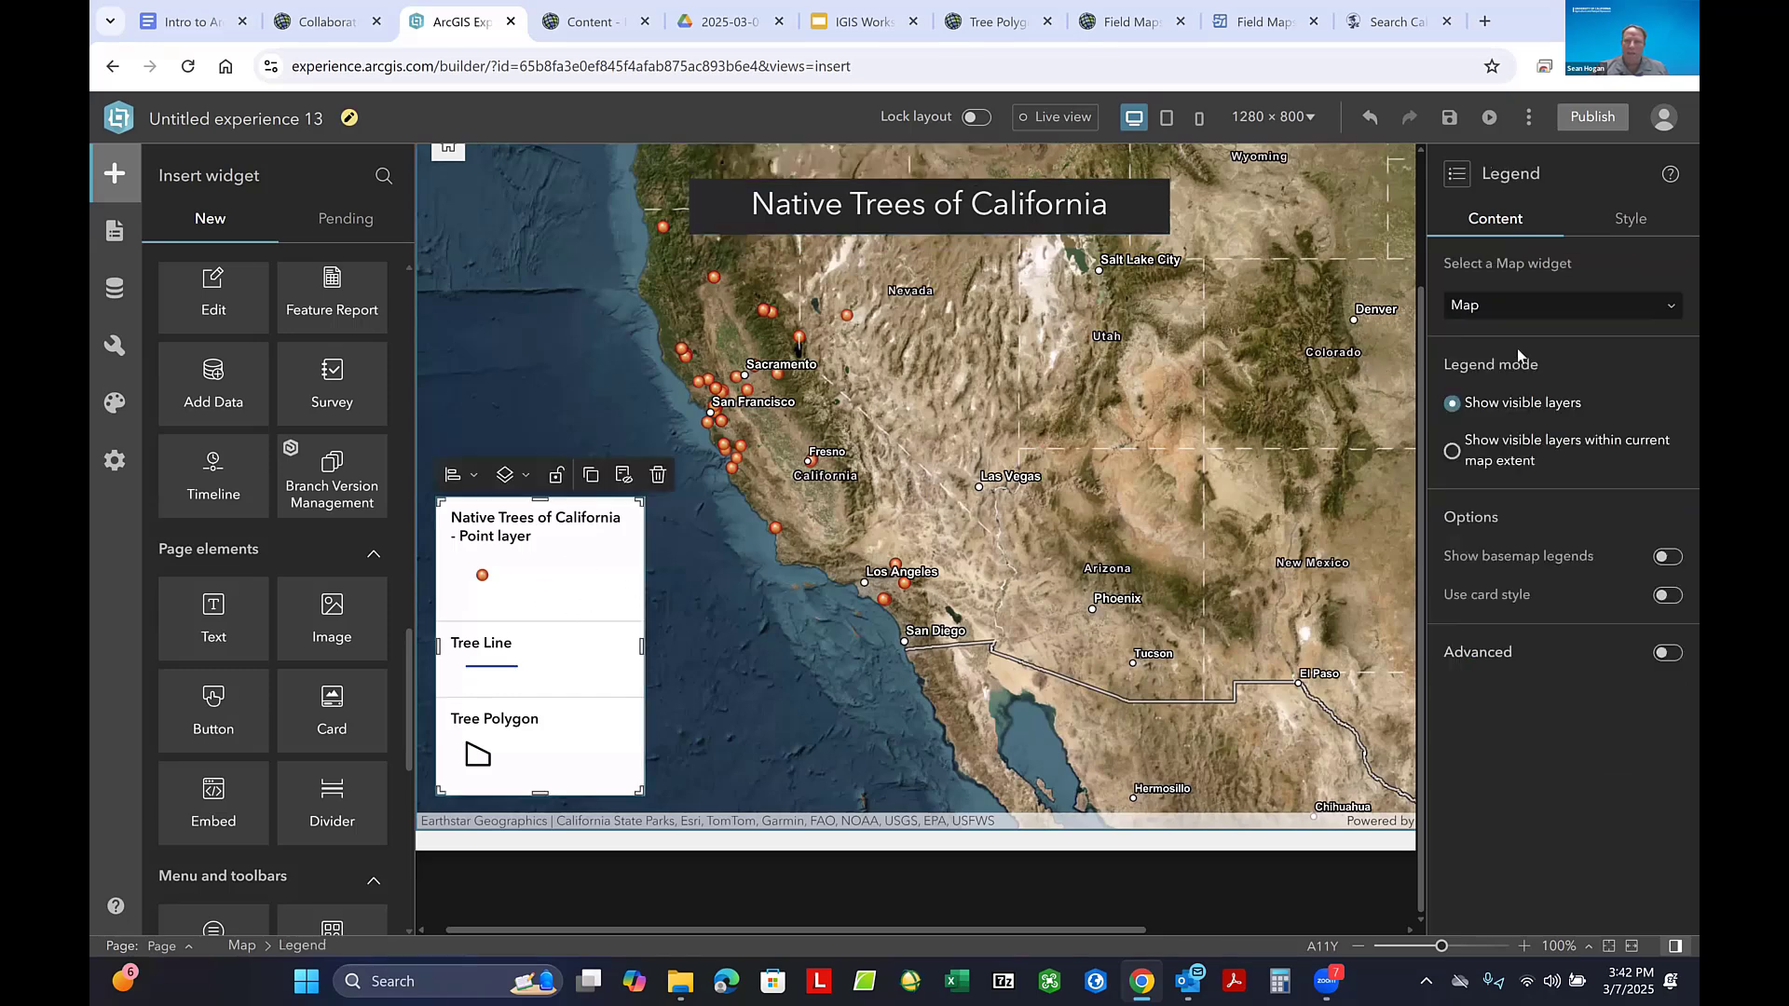
pyautogui.click(1630, 227)
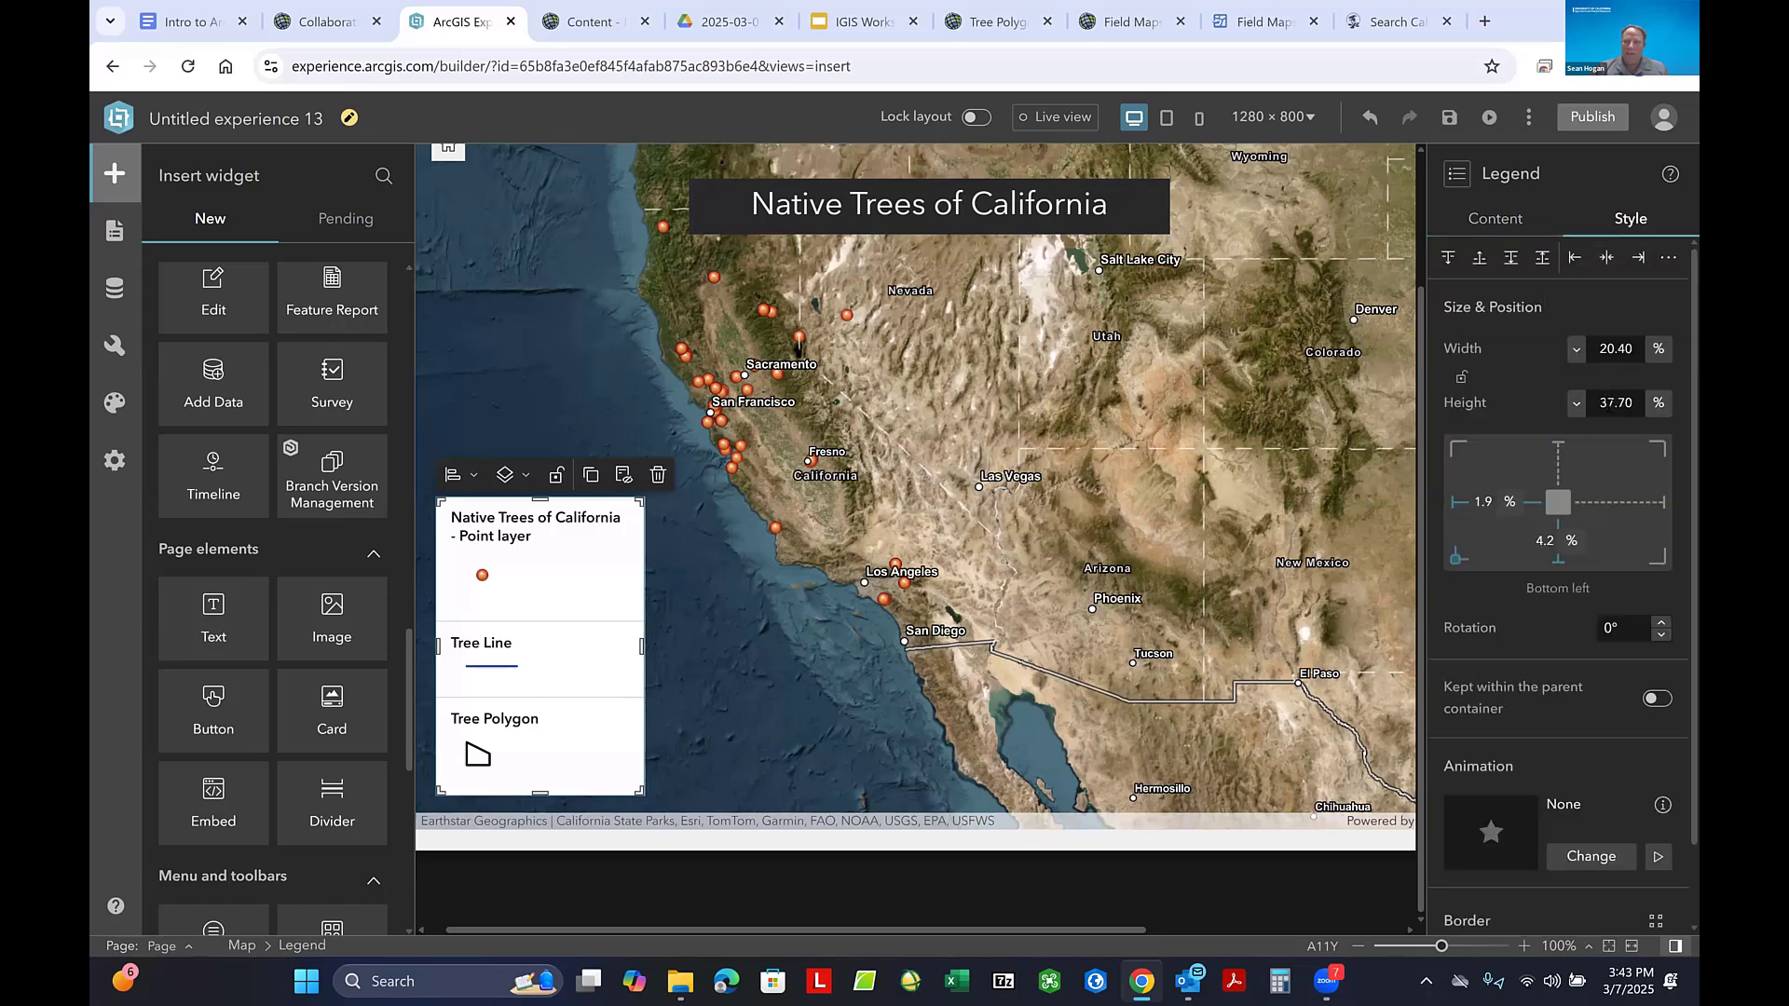
pyautogui.scroll(-1, 1611, 403)
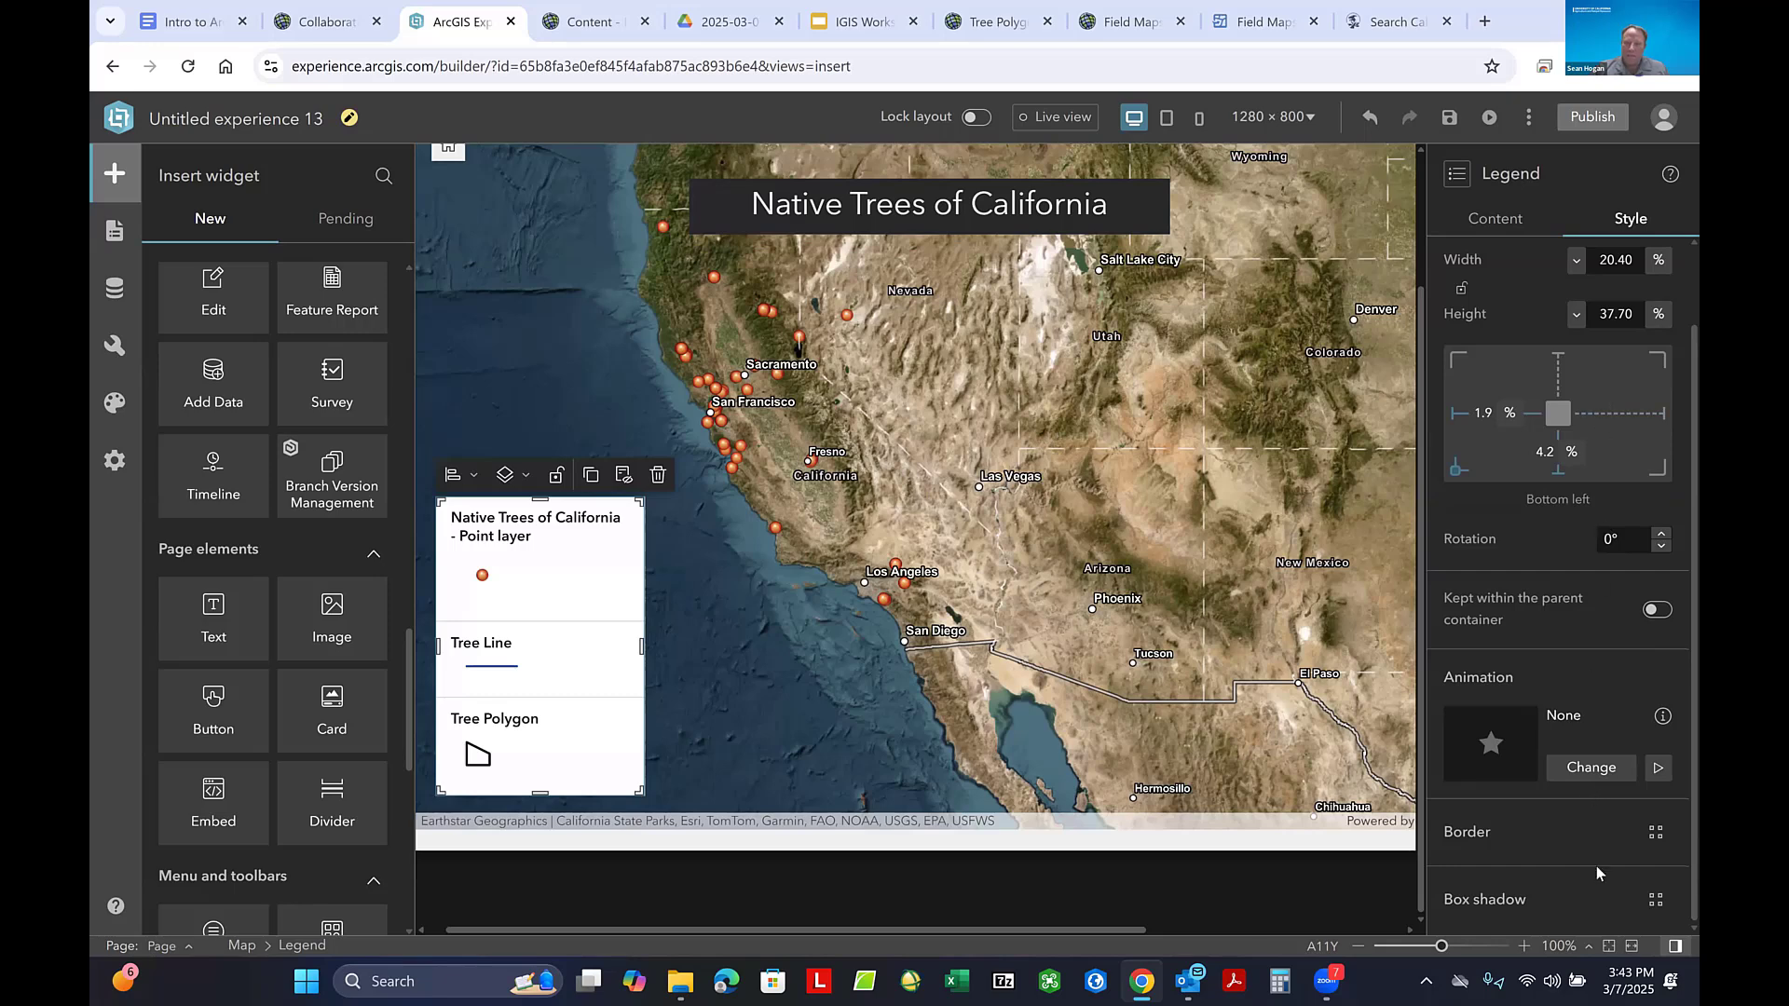
pyautogui.scroll(1, 1606, 663)
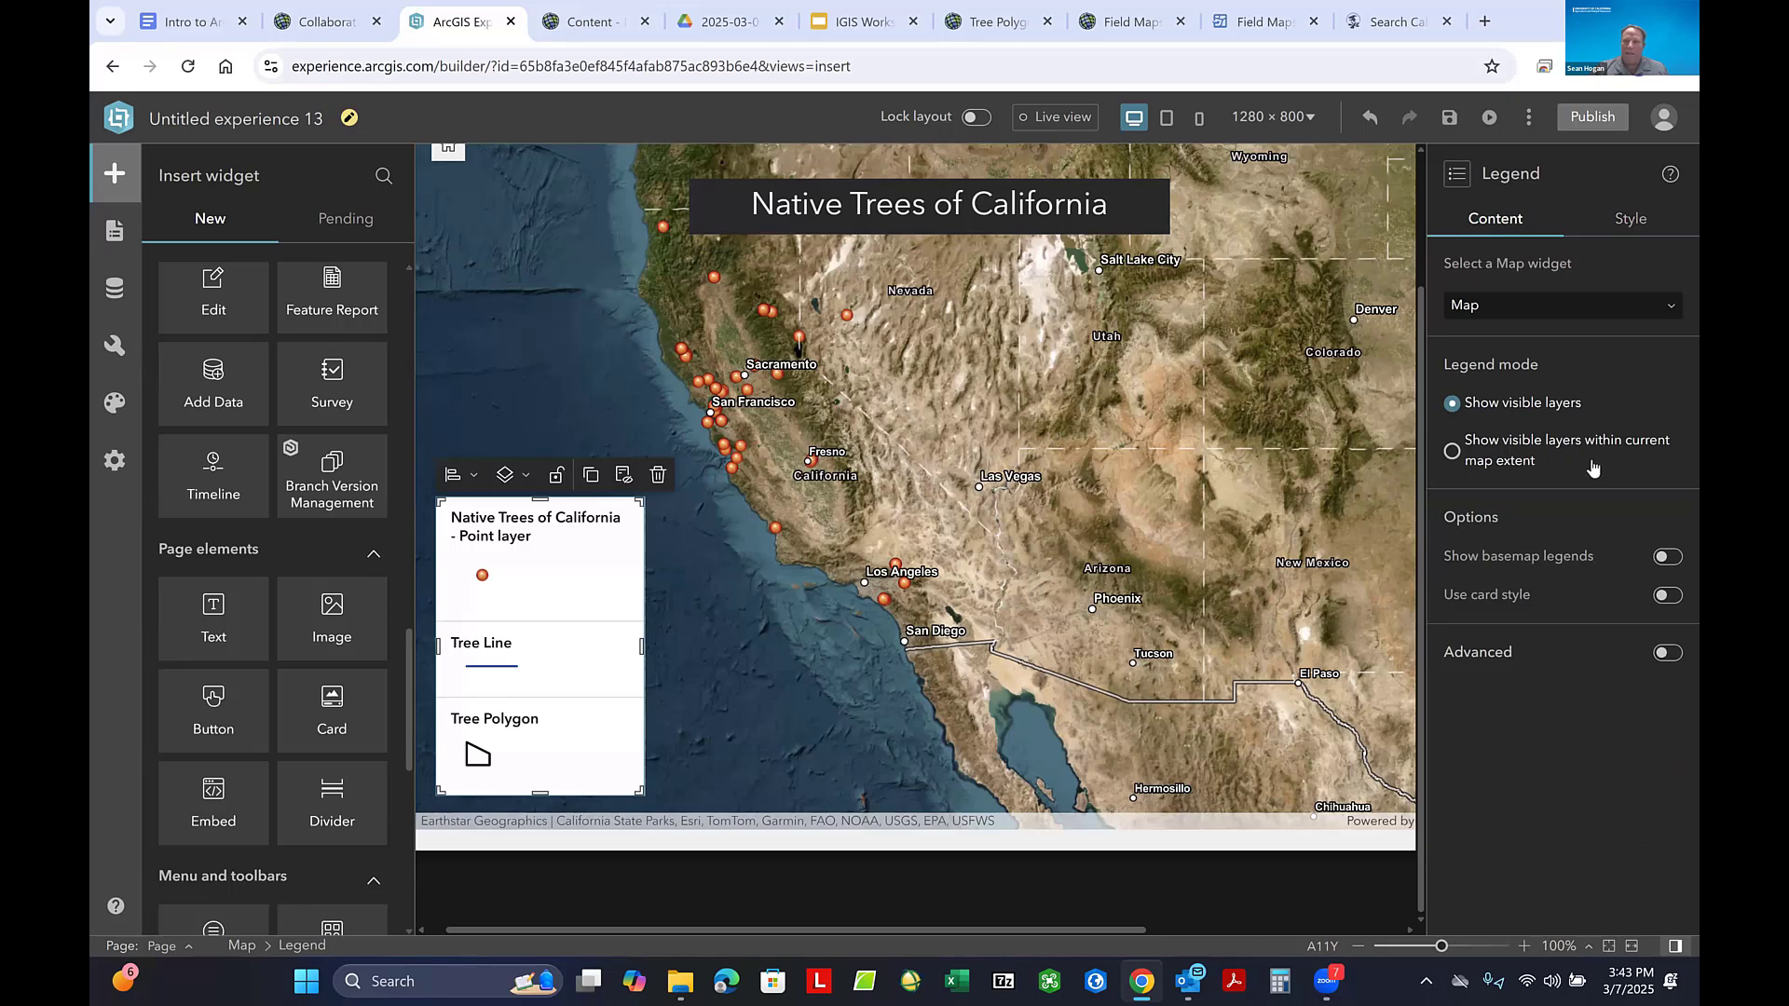
pyautogui.click(1668, 653)
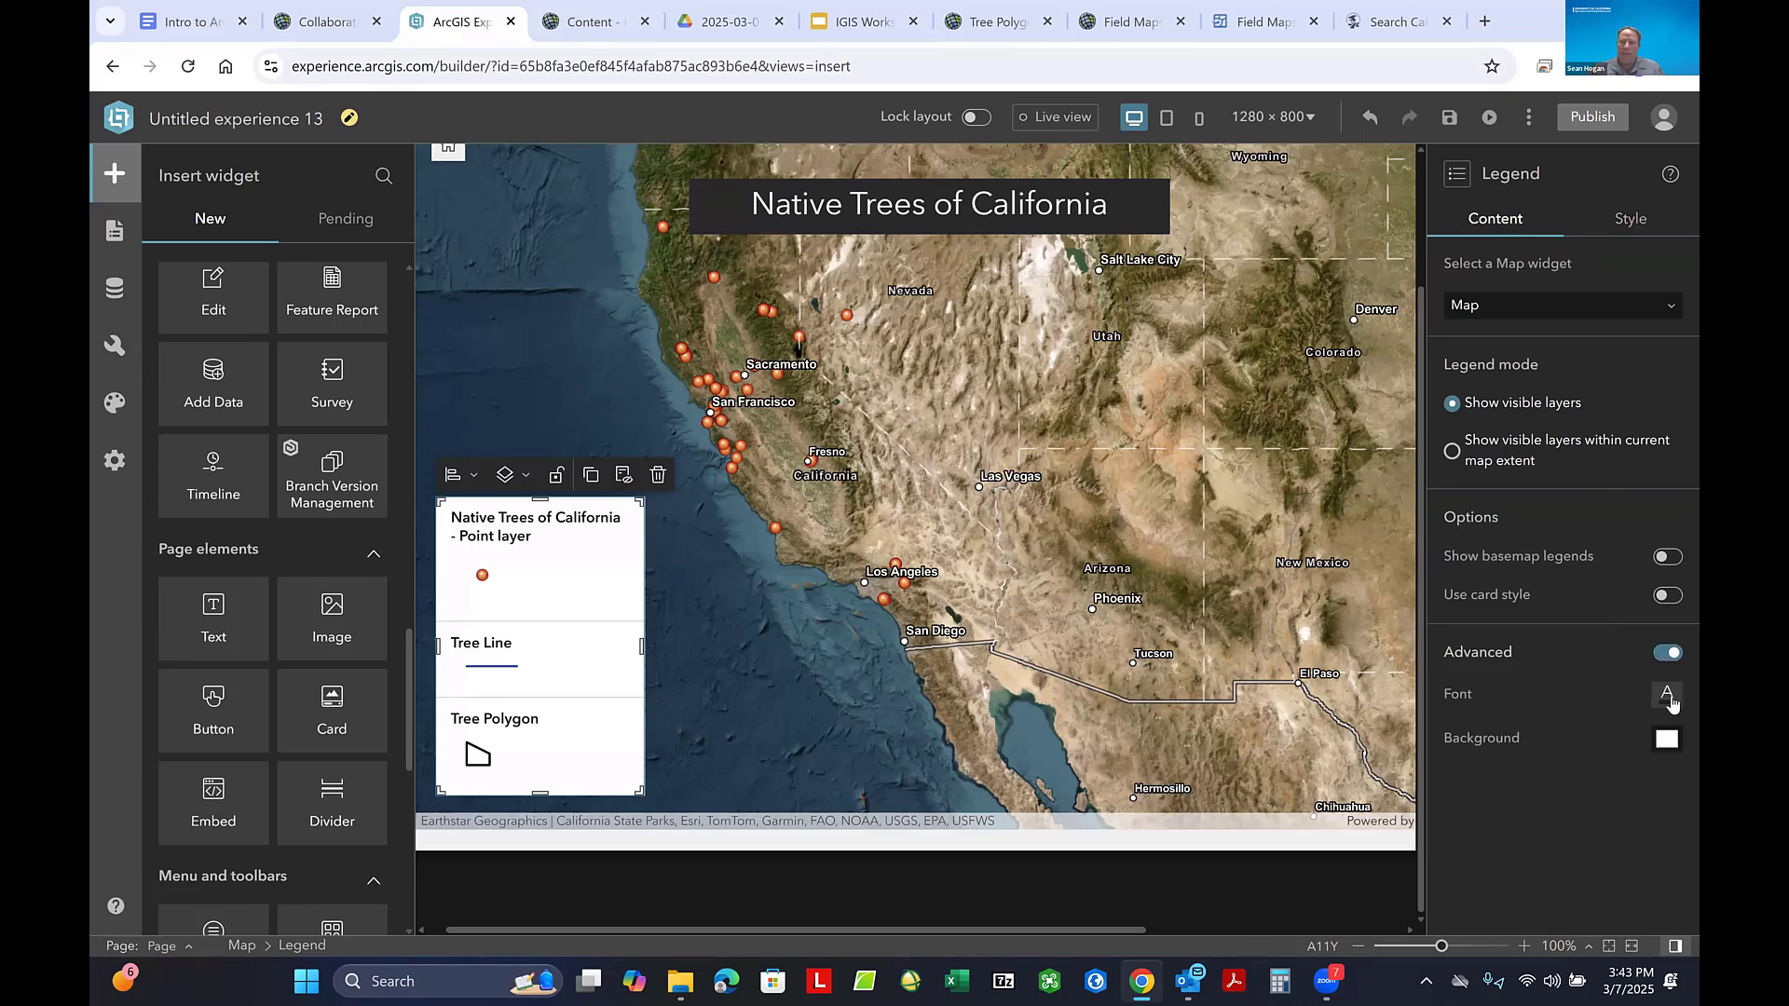
# - Try a near-white font color on a near-black background for the legend
pyautogui.click(1670, 694)
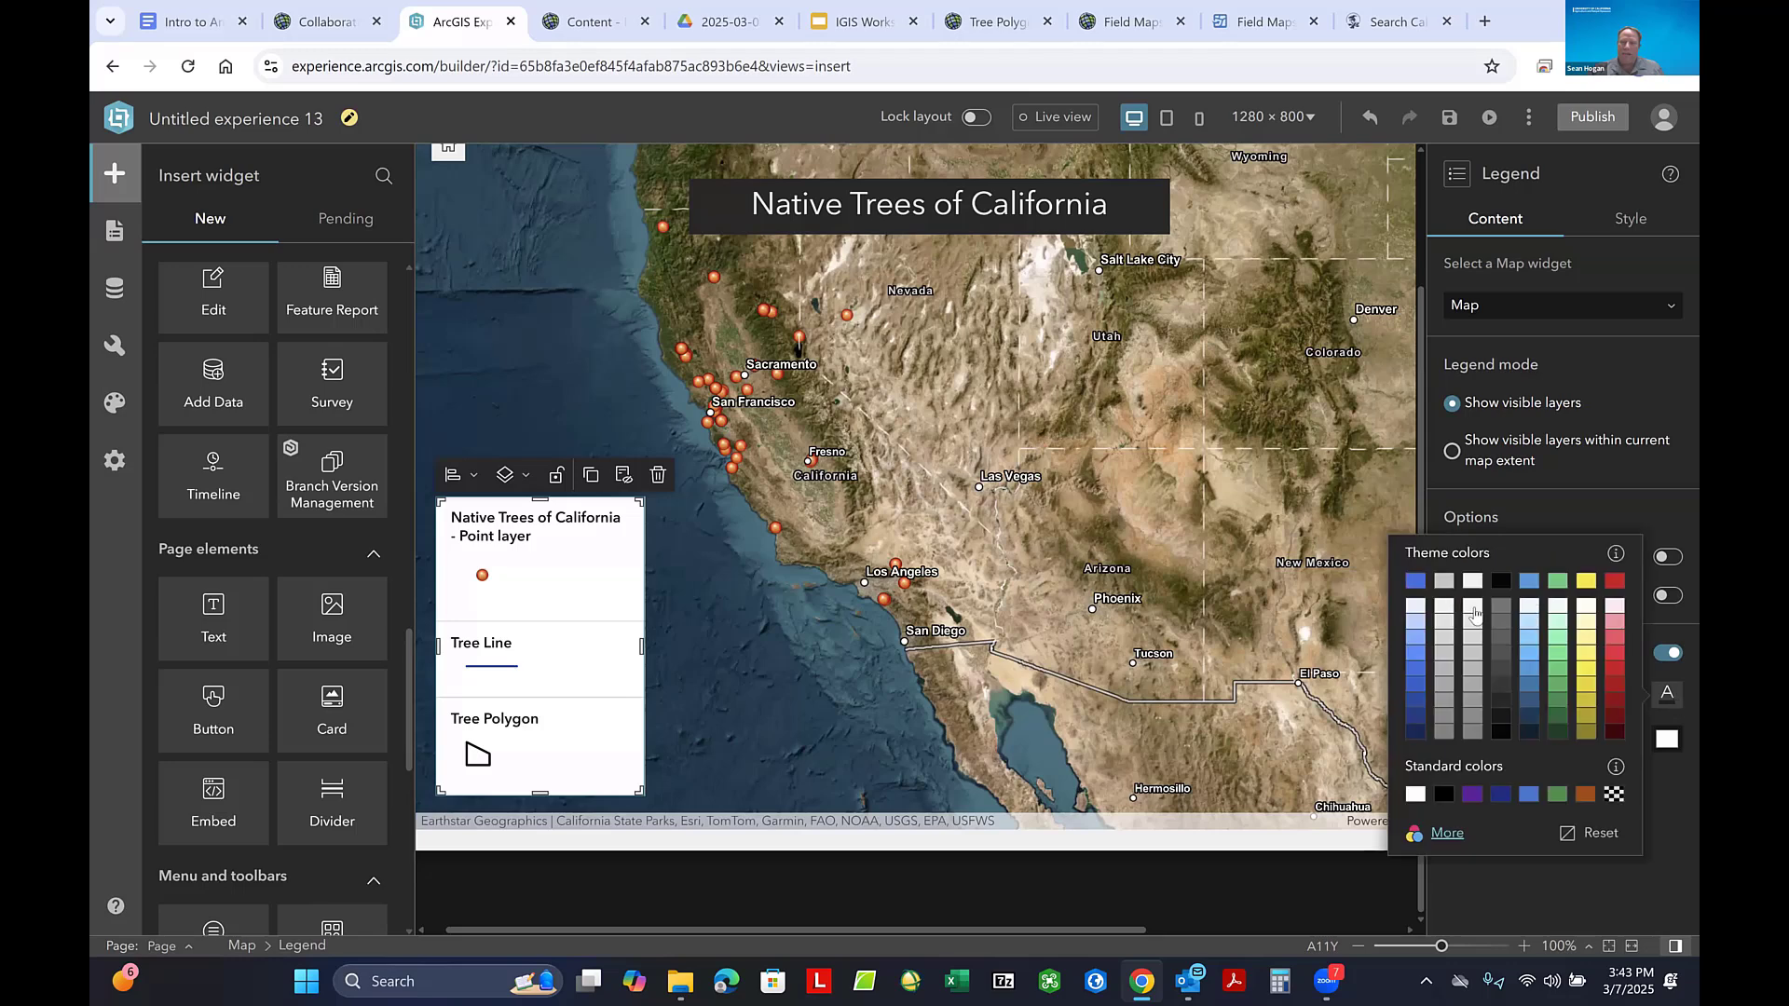
pyautogui.click(1666, 739)
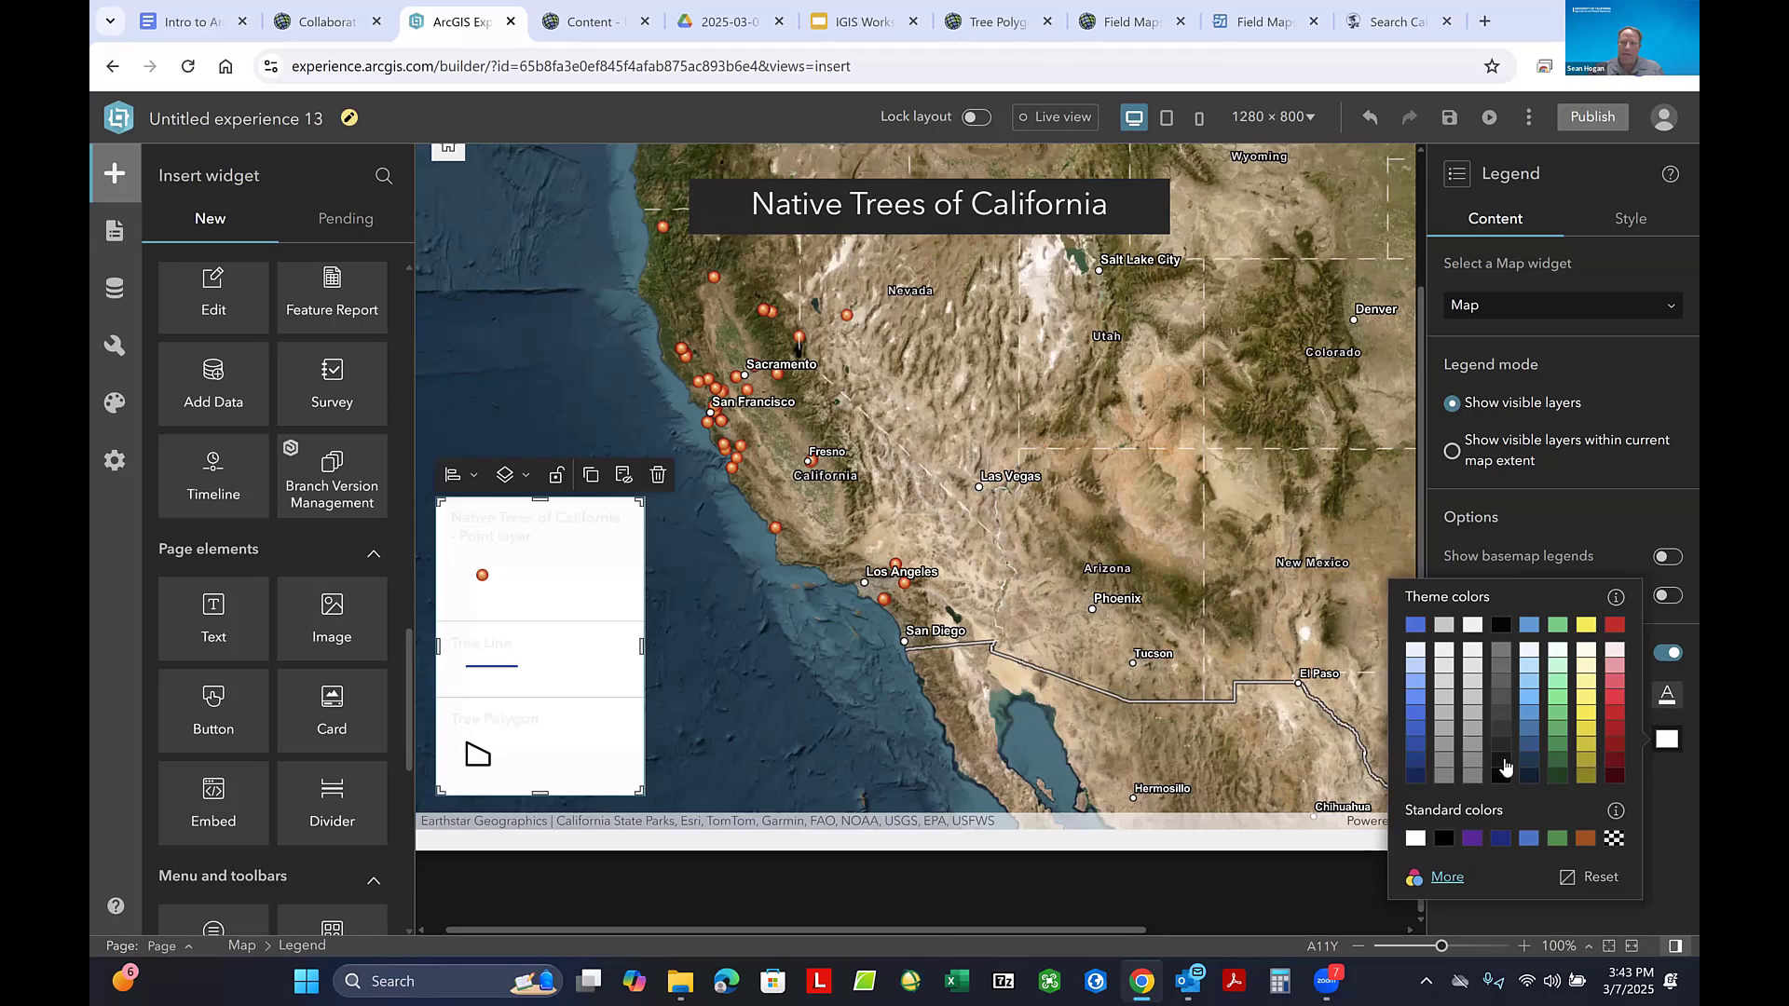
pyautogui.click(1502, 760)
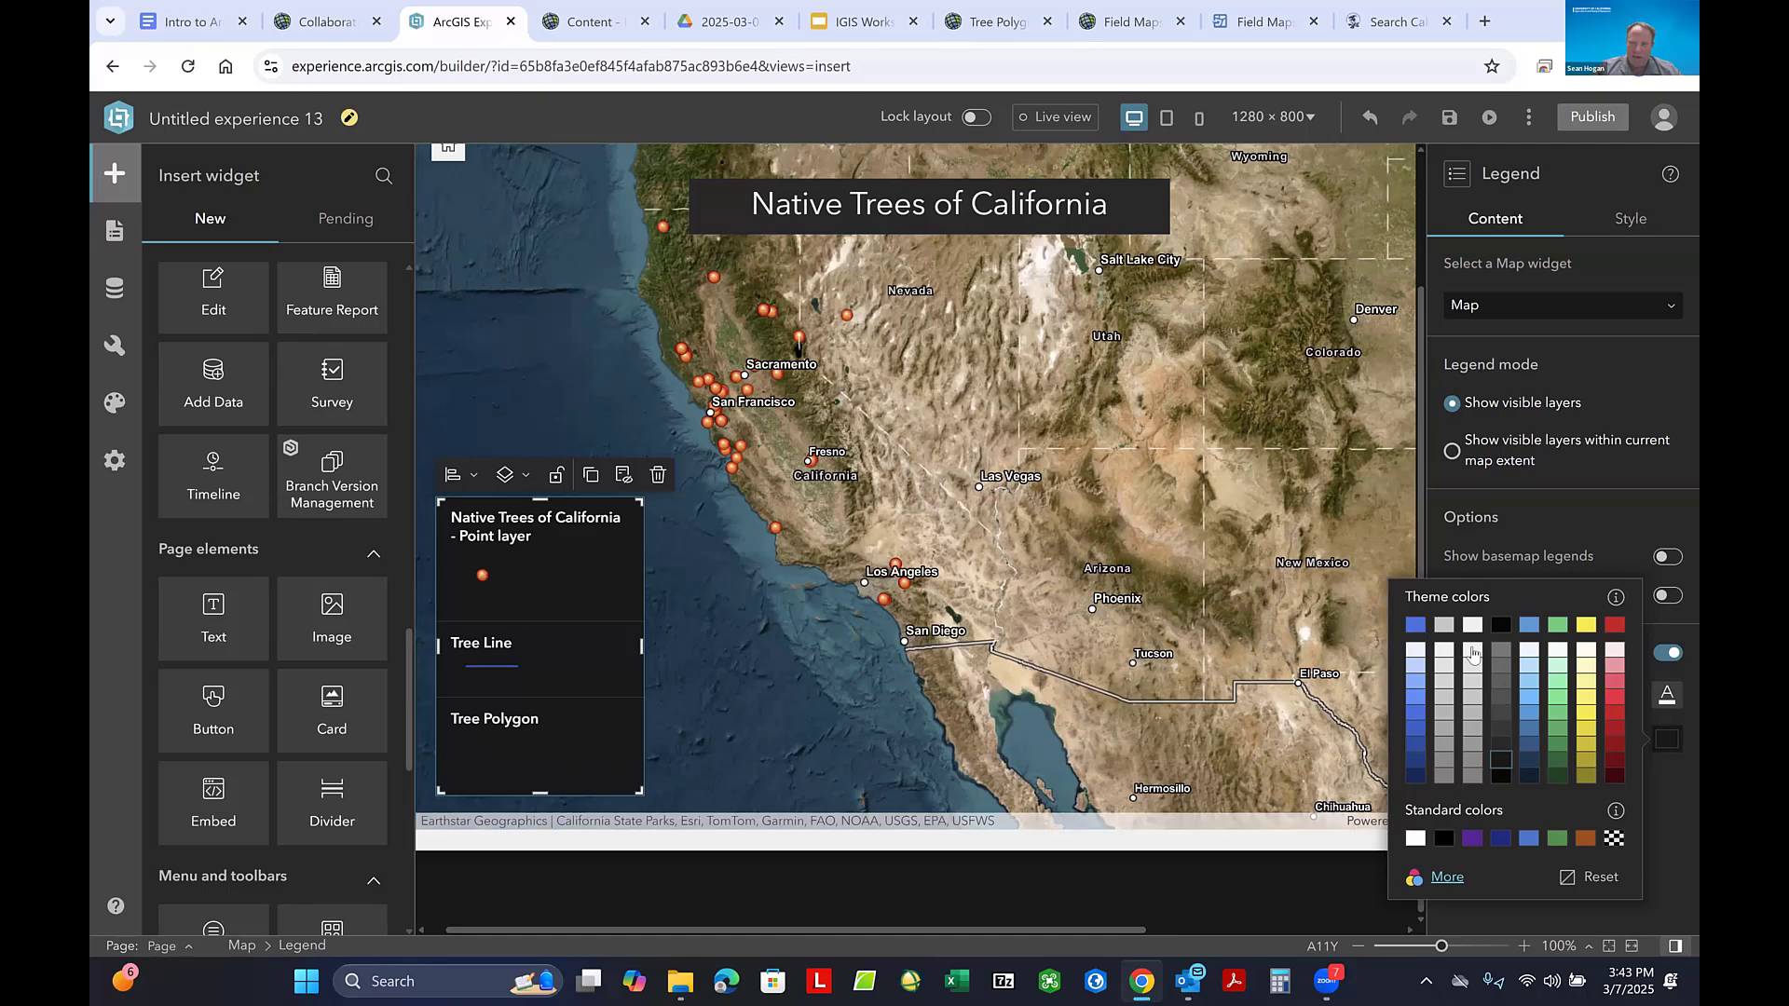
# - Set the legend's background to the lightest gray theme shade and its font color to black
pyautogui.click(1472, 652)
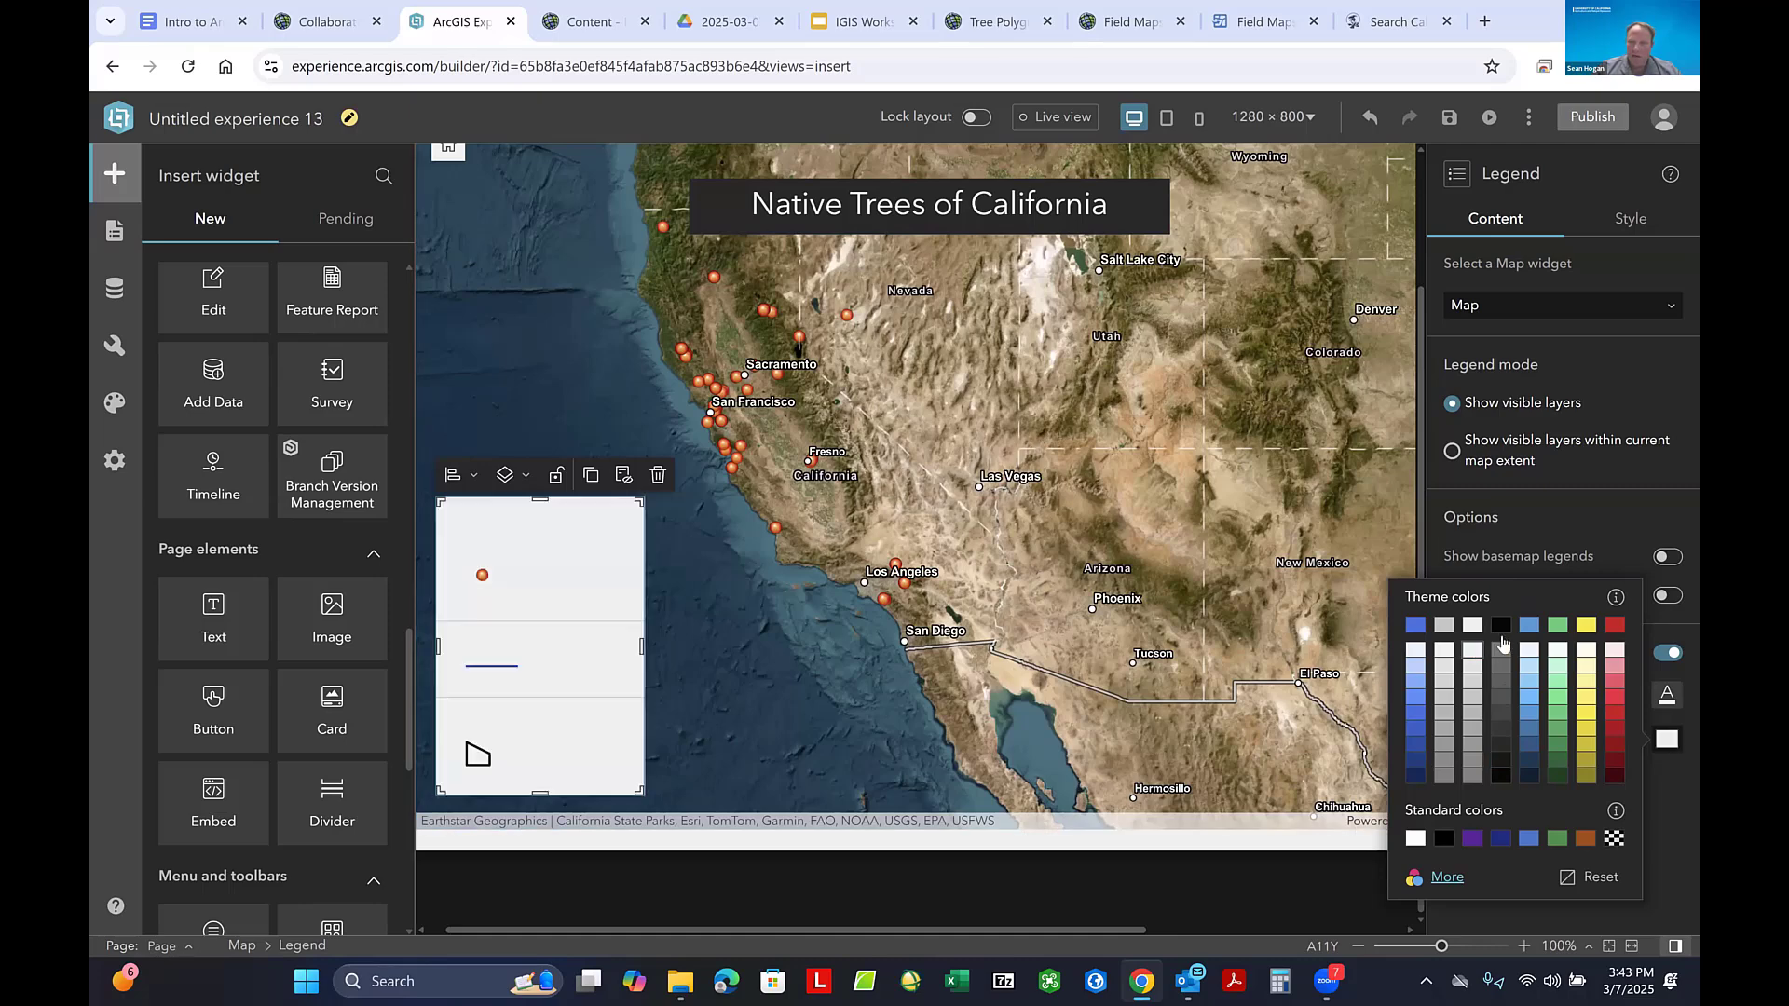
pyautogui.click(1668, 694)
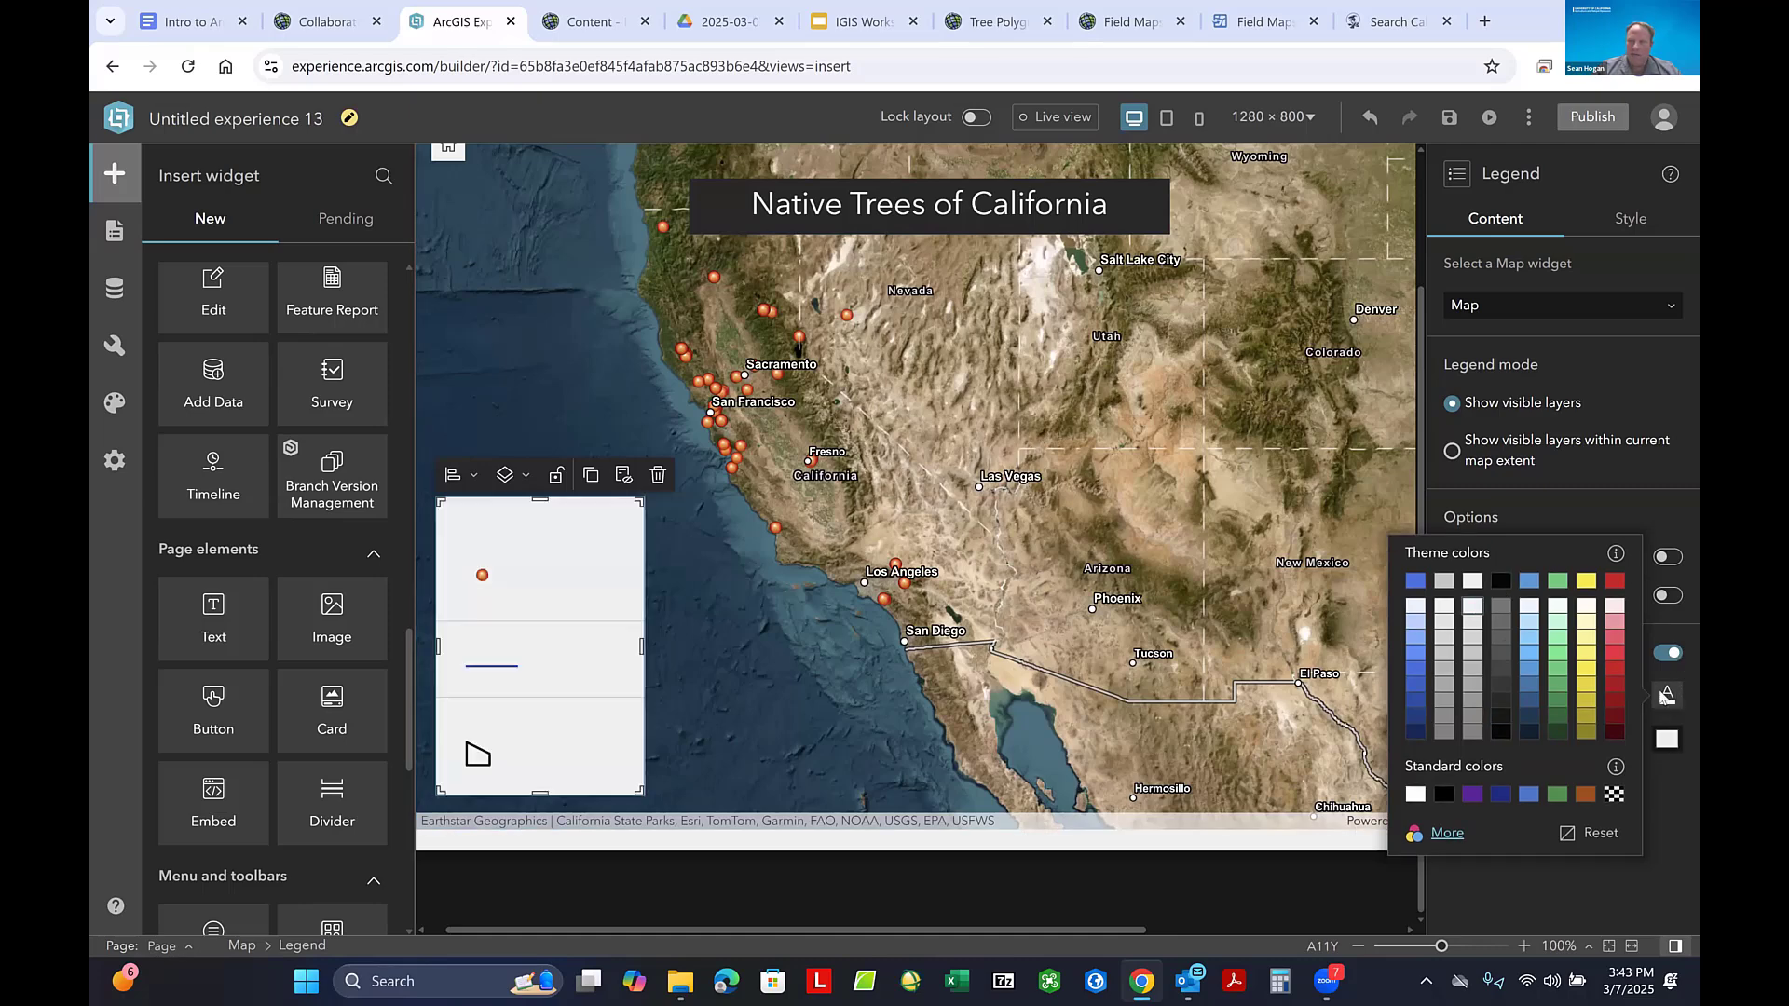
pyautogui.click(1500, 582)
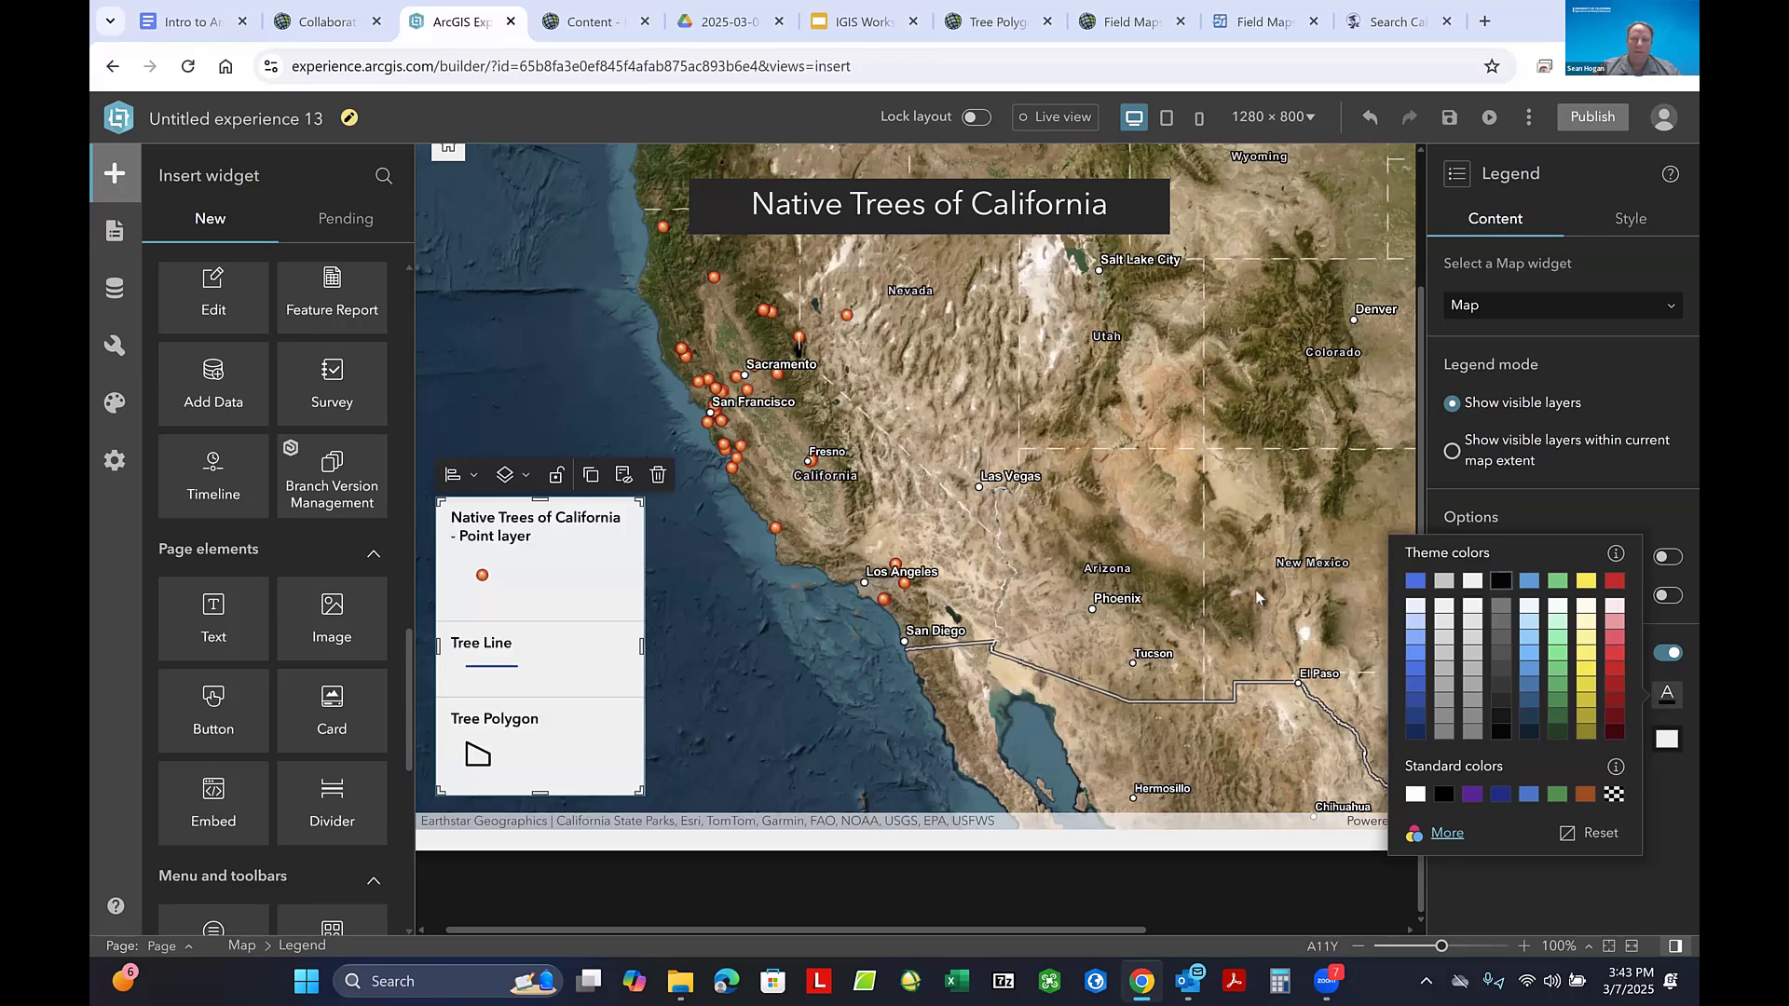
pyautogui.click(798, 662)
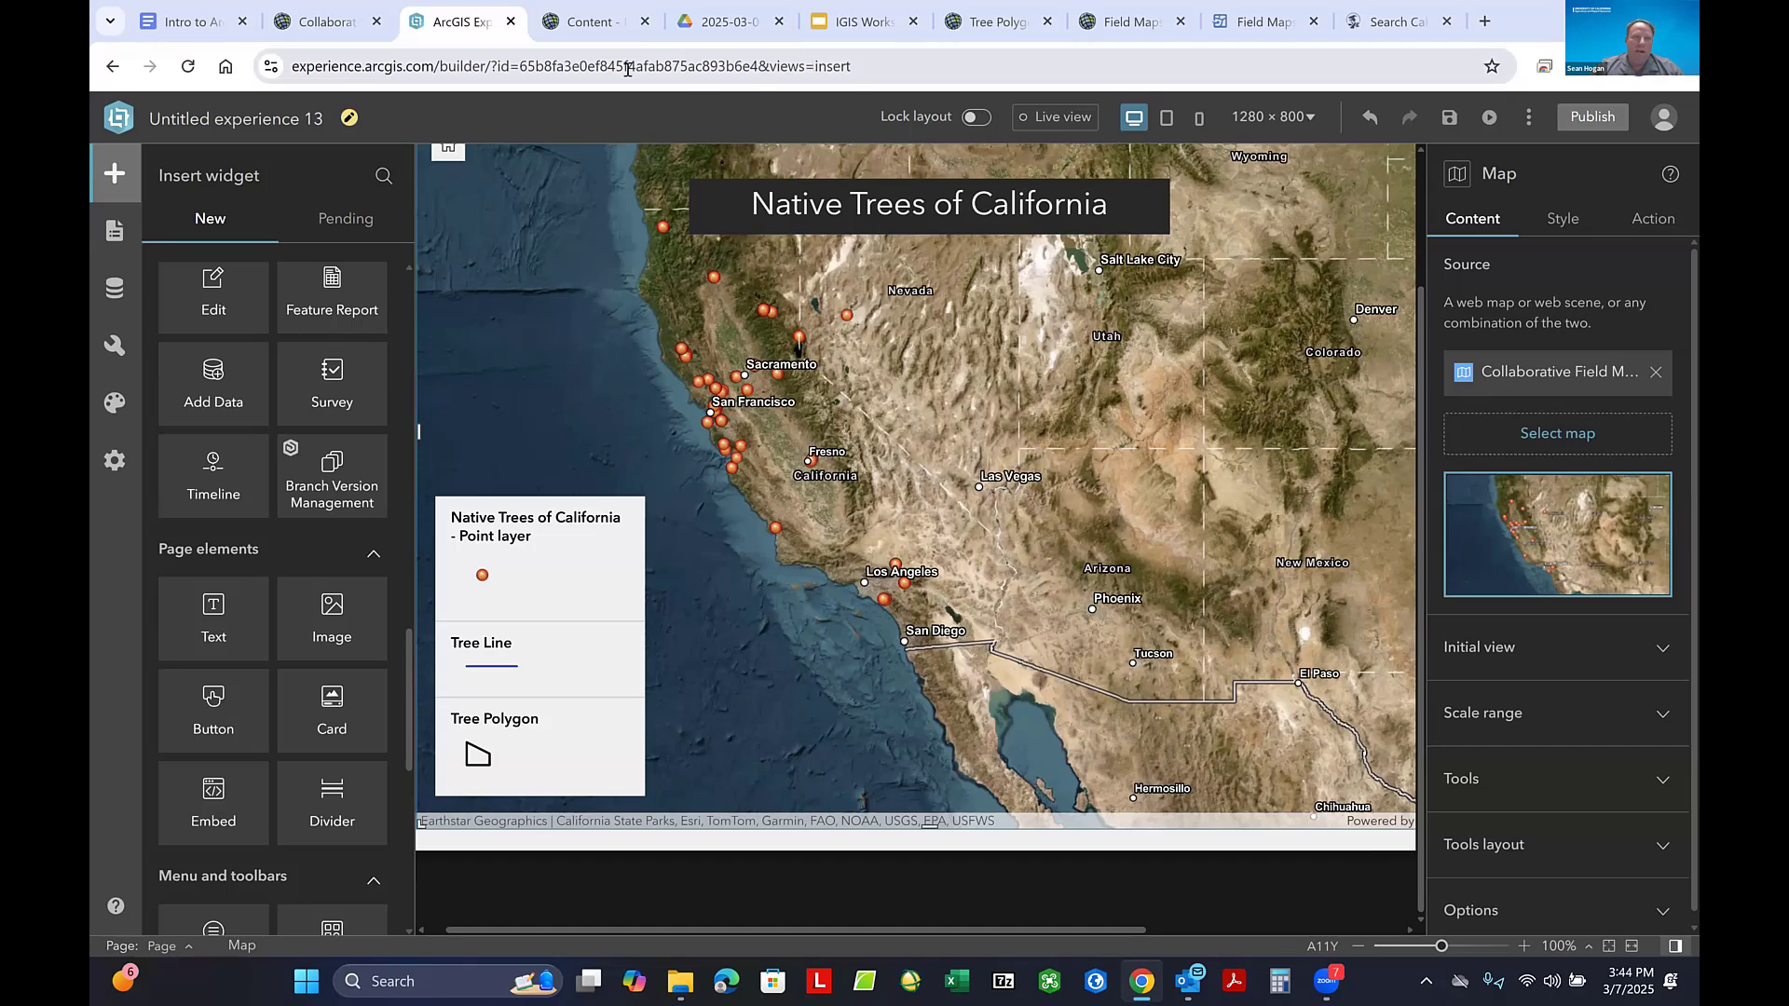
# - Review the Collaborative Field Maps Practice web map and the My content list, and return to the experience in Experience Builder
pyautogui.click(314, 22)
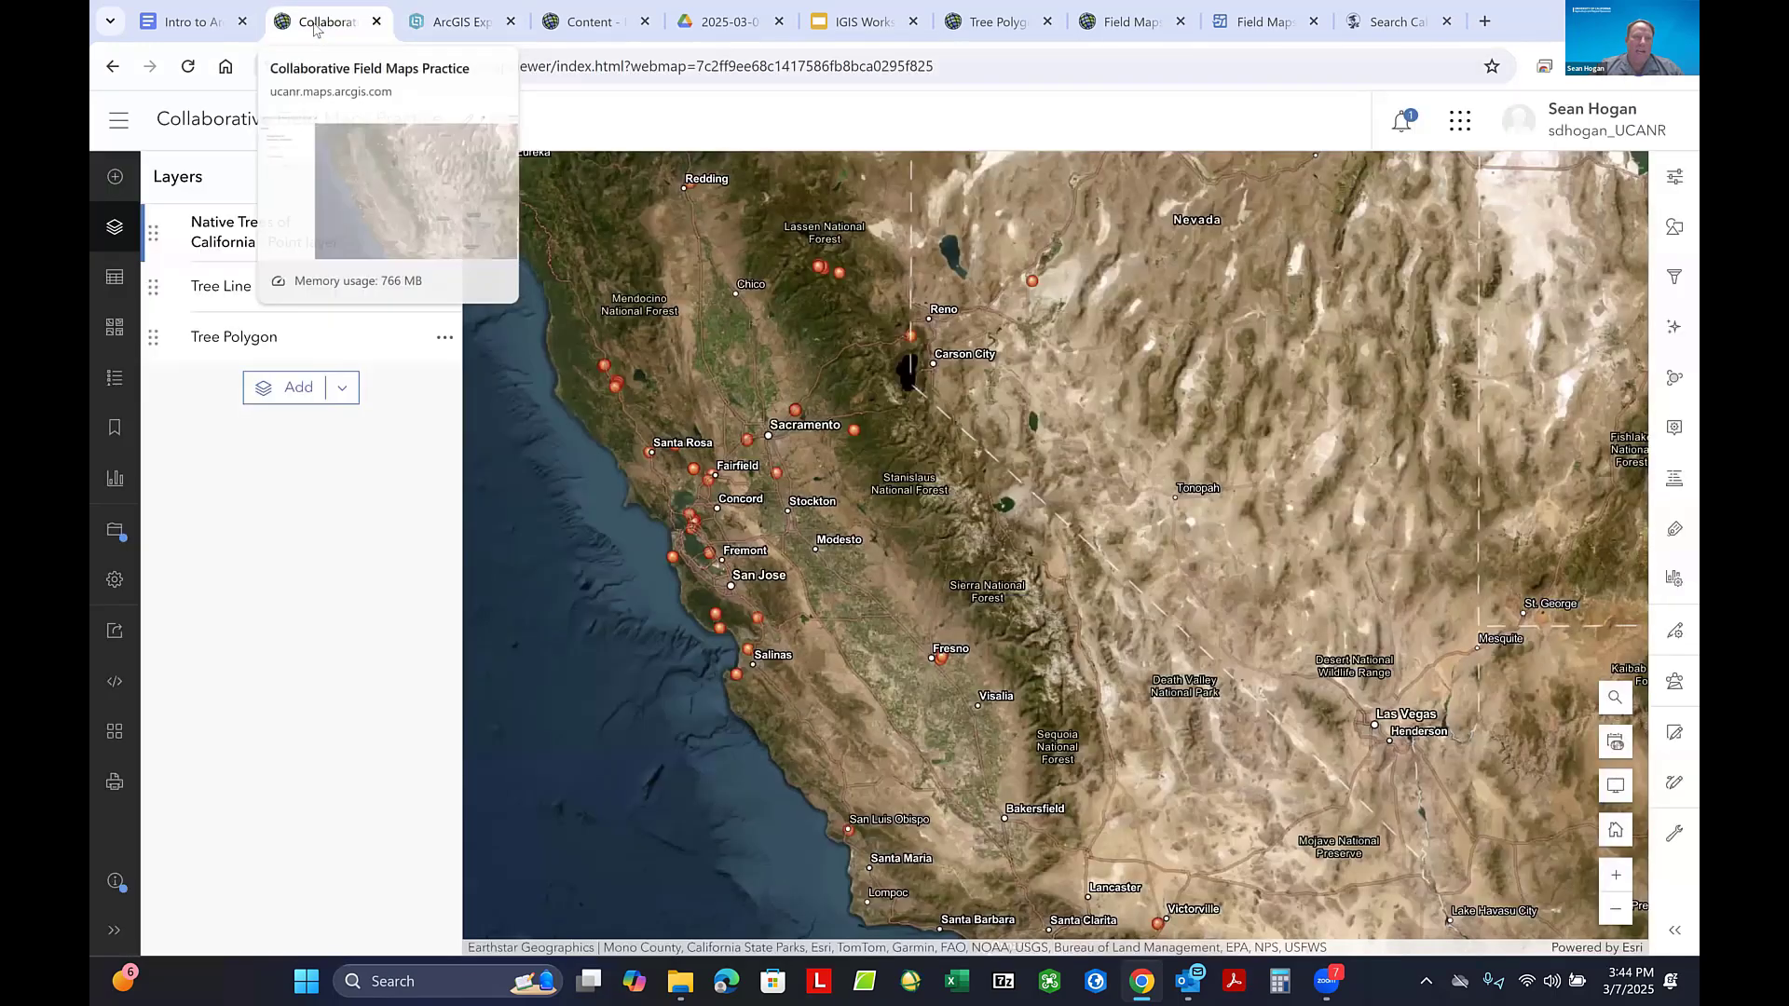
pyautogui.click(601, 37)
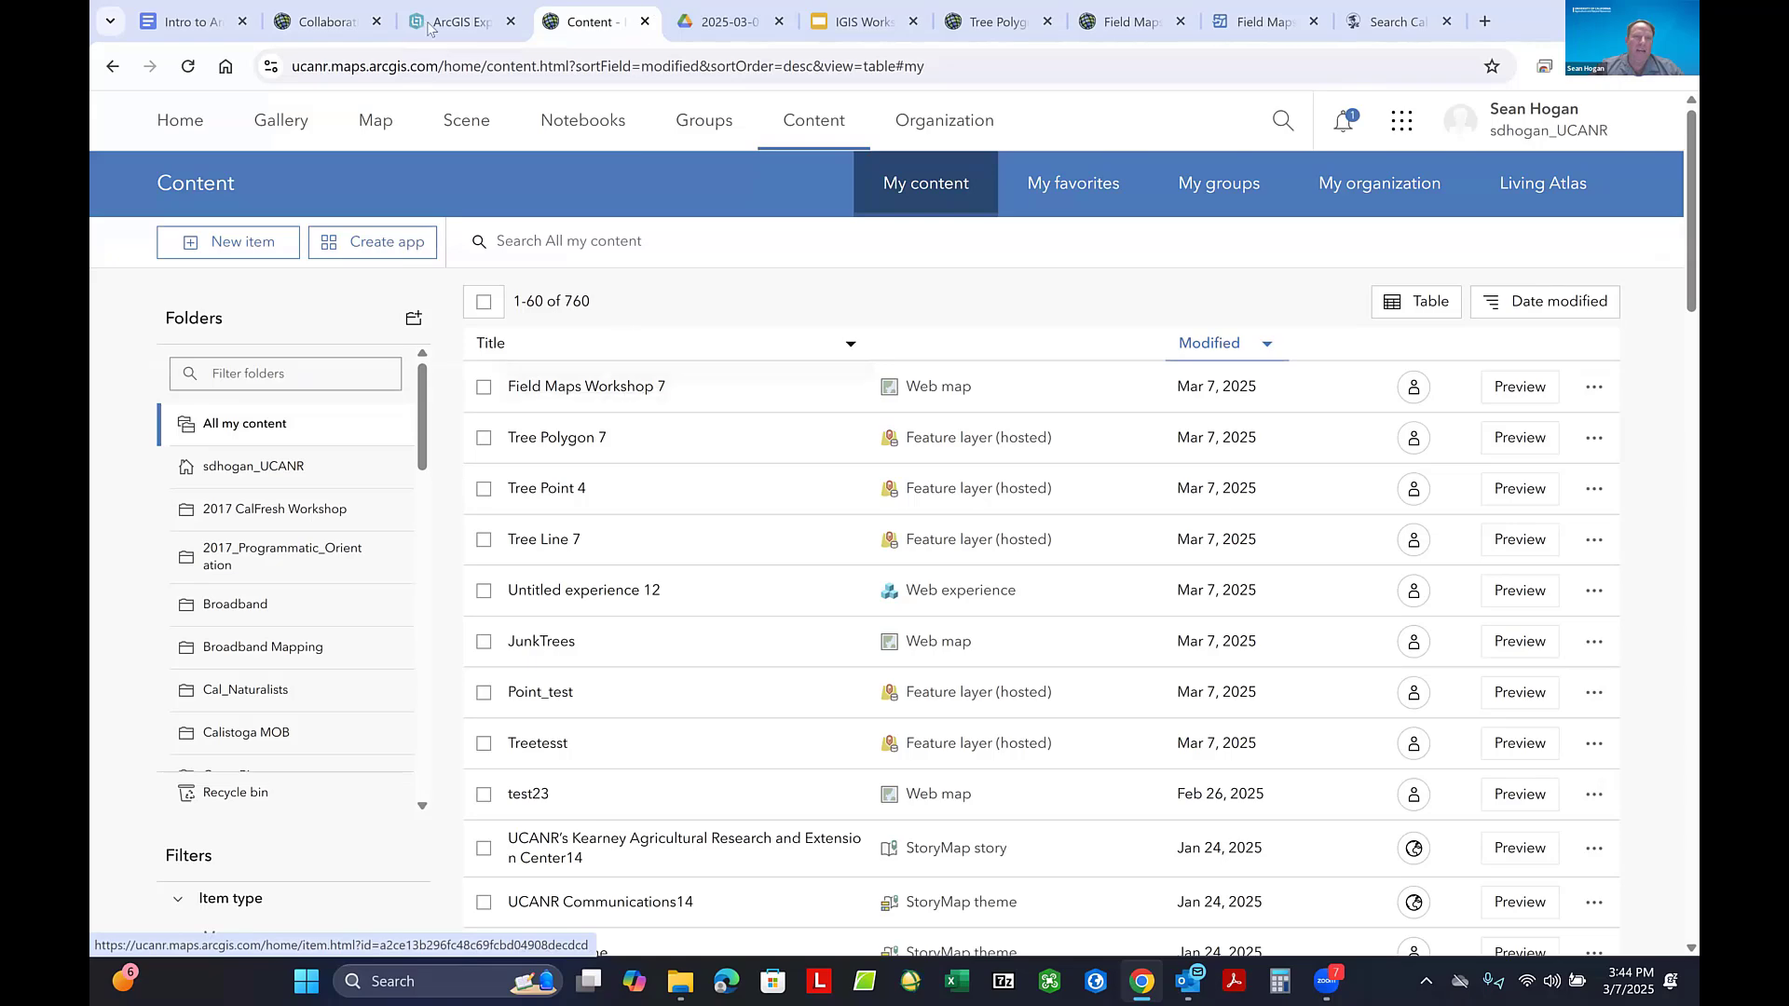
pyautogui.click(326, 18)
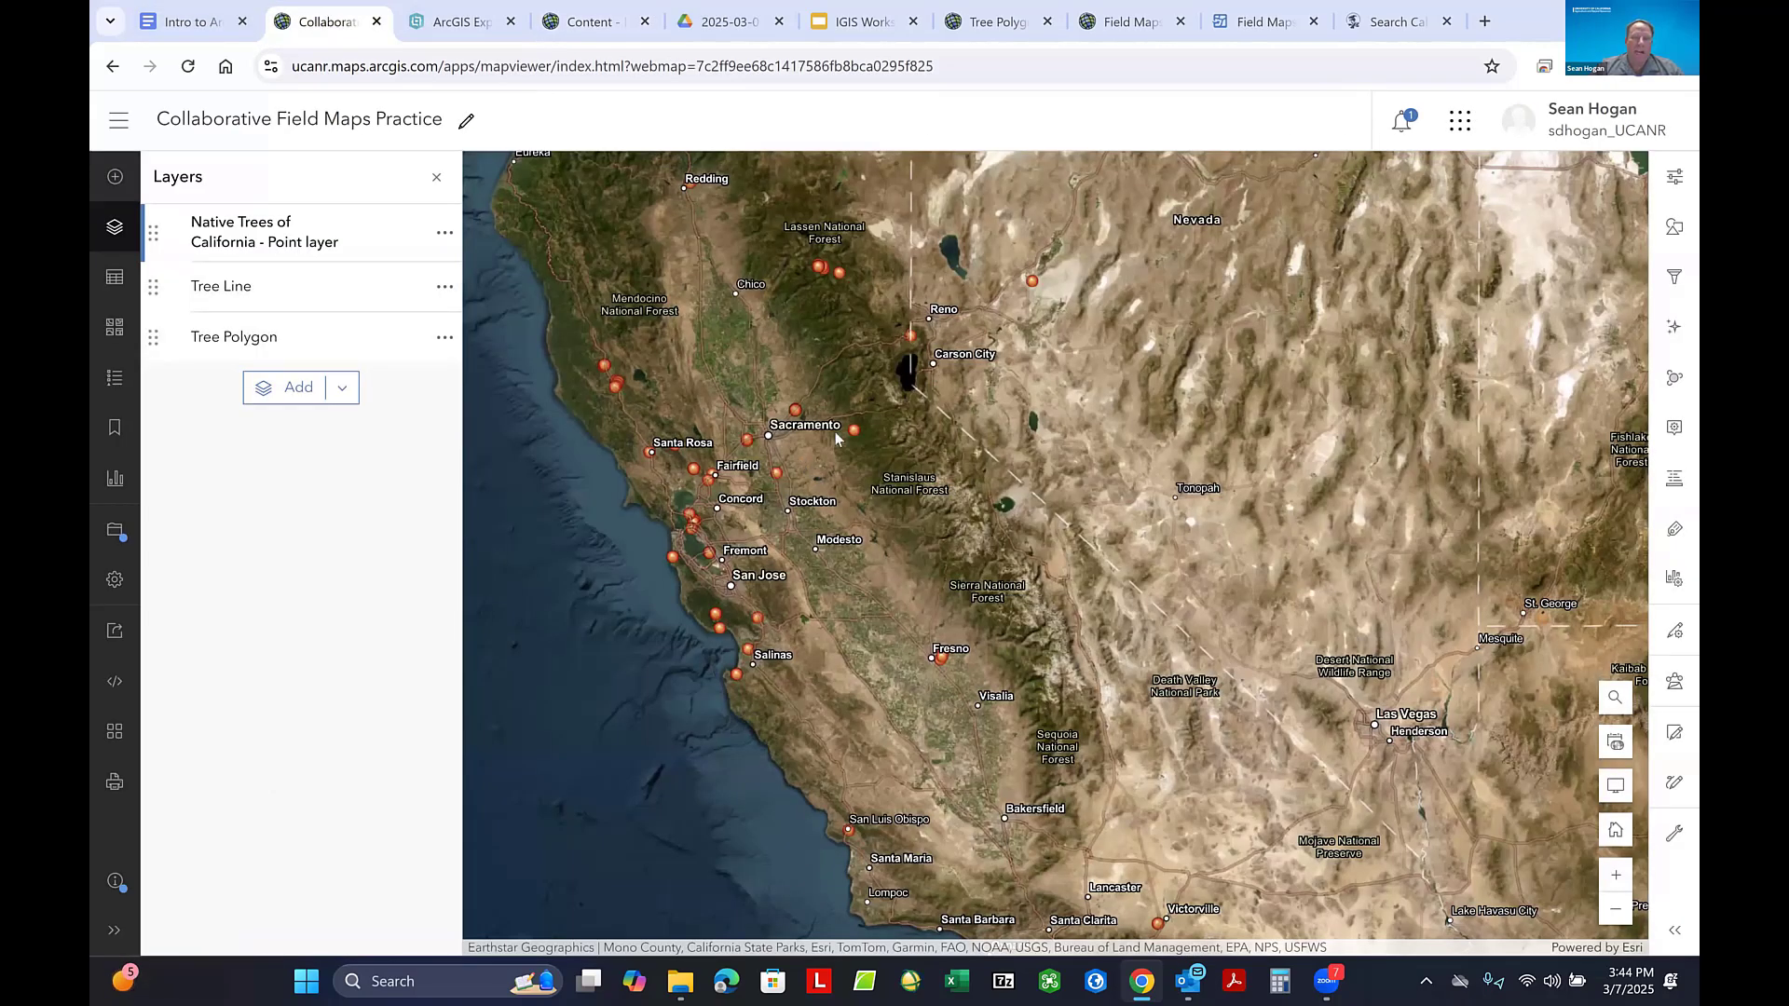
pyautogui.click(461, 26)
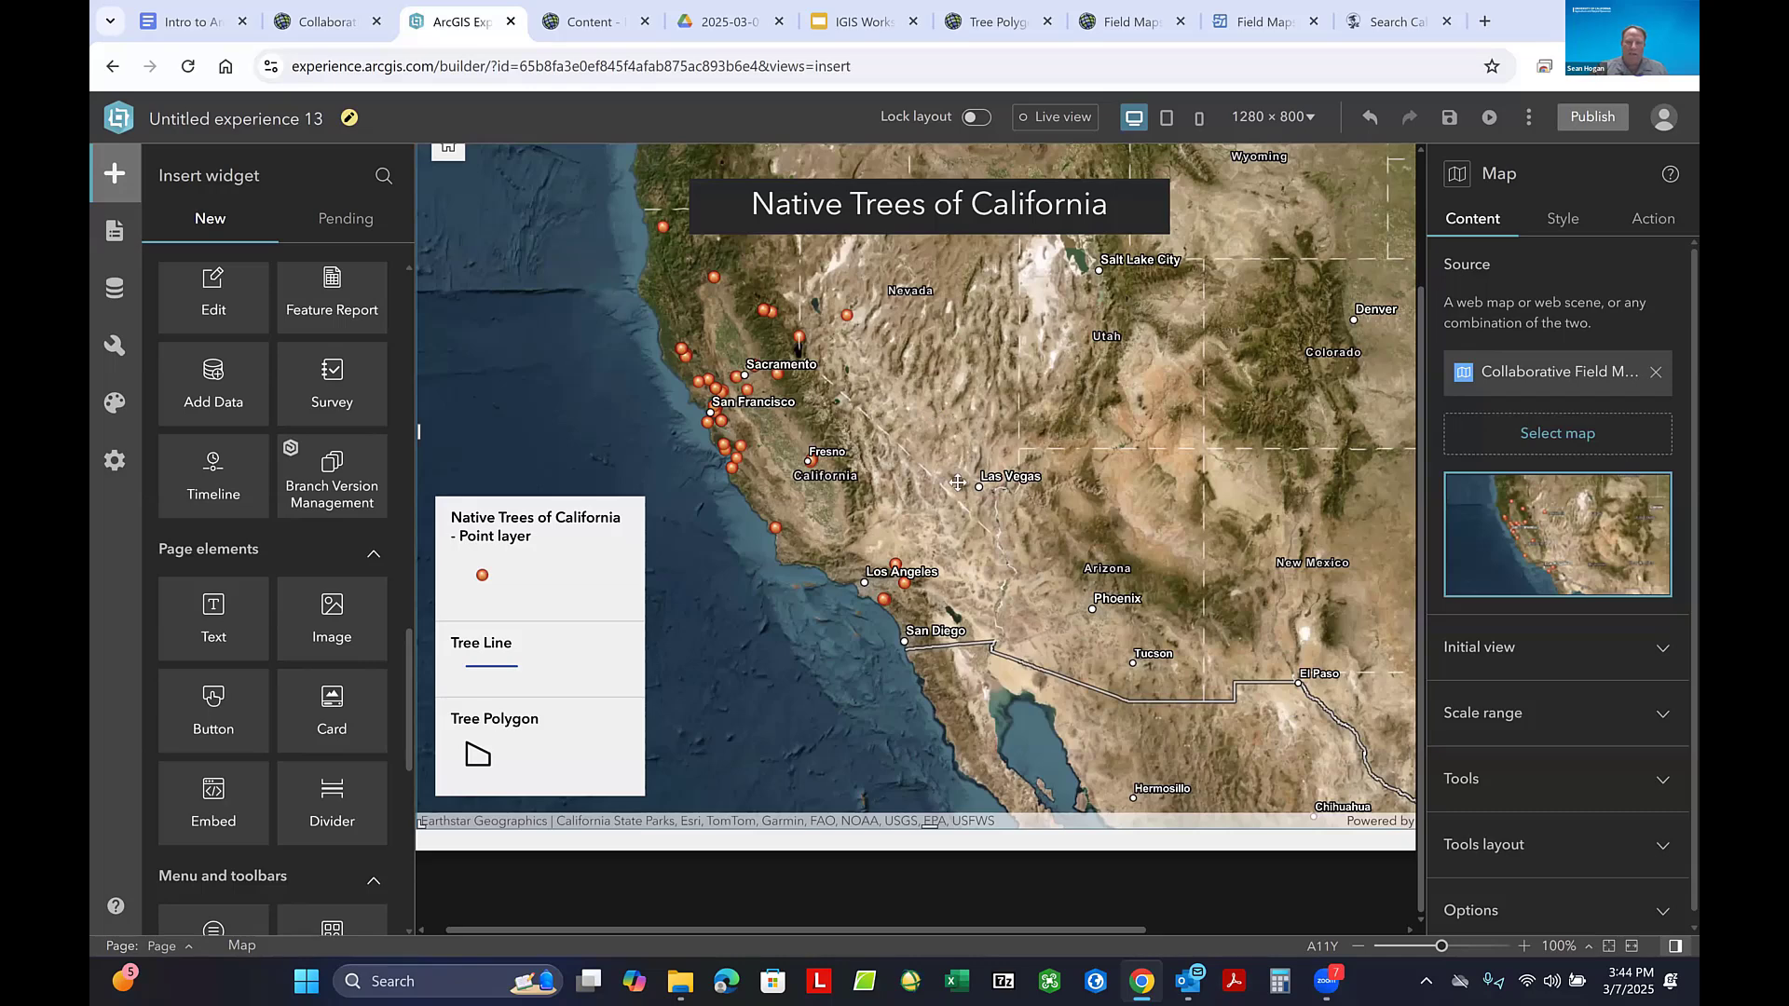
# - Save the experience and publish it
pyautogui.moveTo(919, 522)
pyautogui.mouseDown()
pyautogui.moveTo(933, 576)
pyautogui.moveTo(886, 538)
pyautogui.moveTo(884, 507)
pyautogui.moveTo(905, 503)
pyautogui.mouseUp()
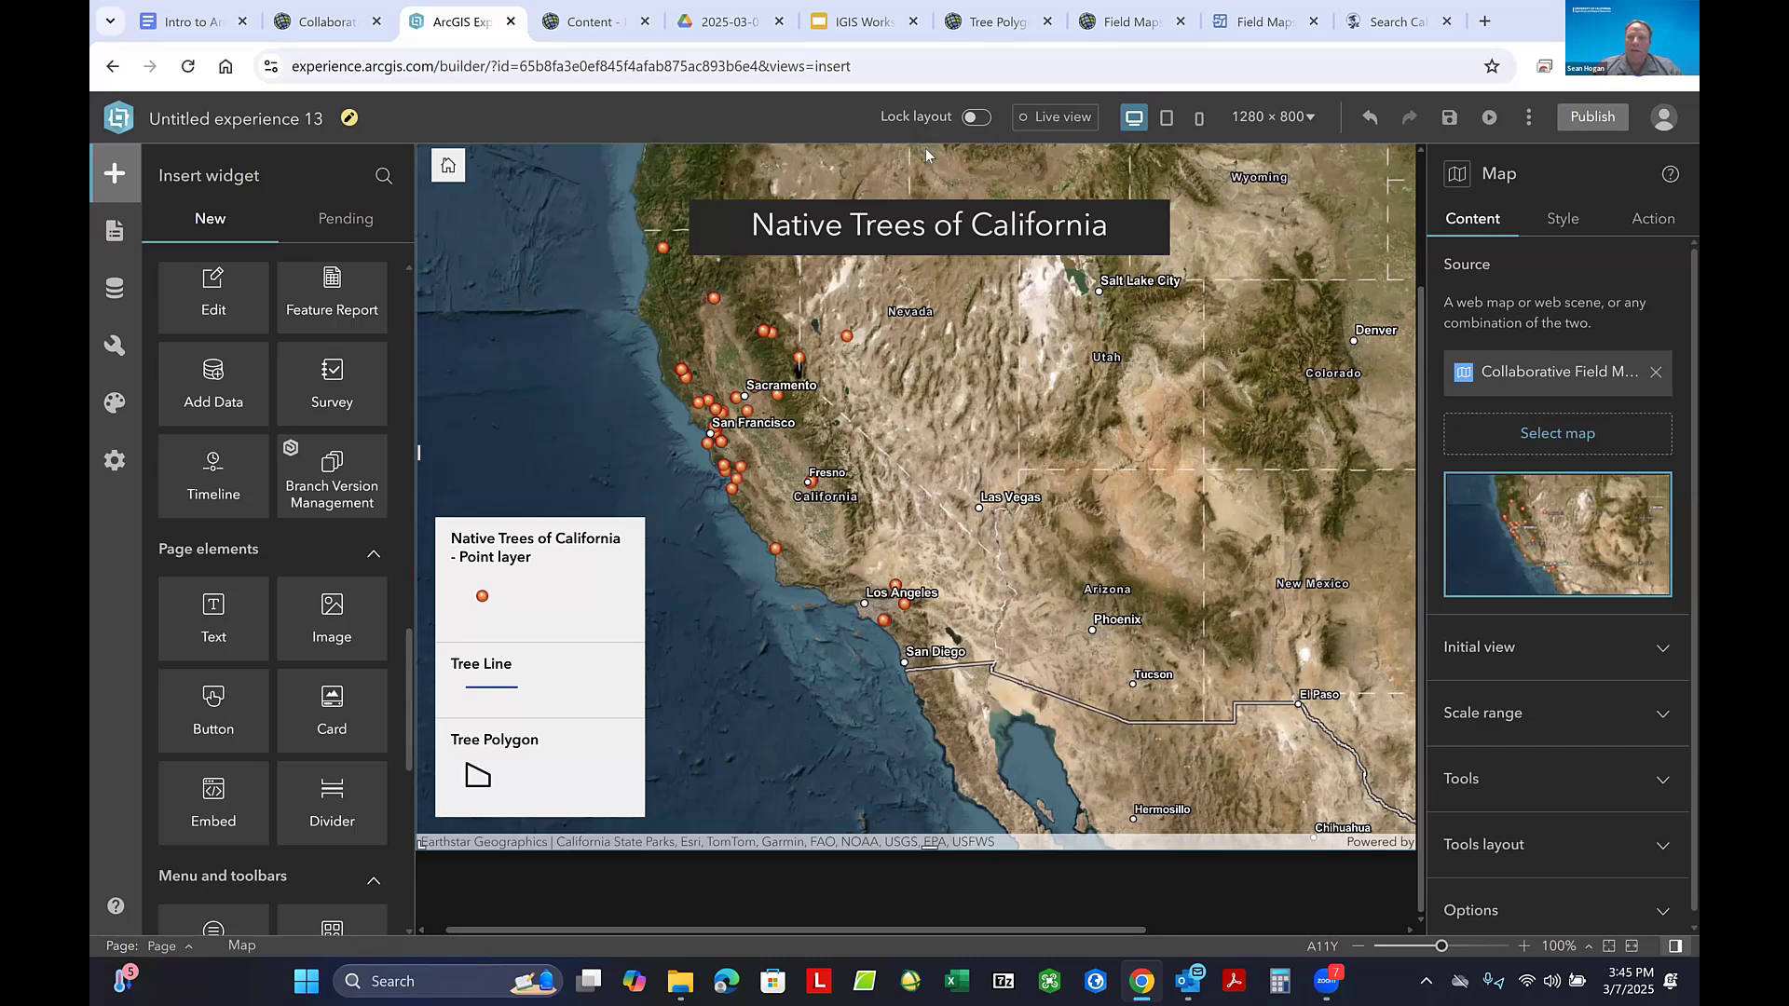
pyautogui.click(1451, 118)
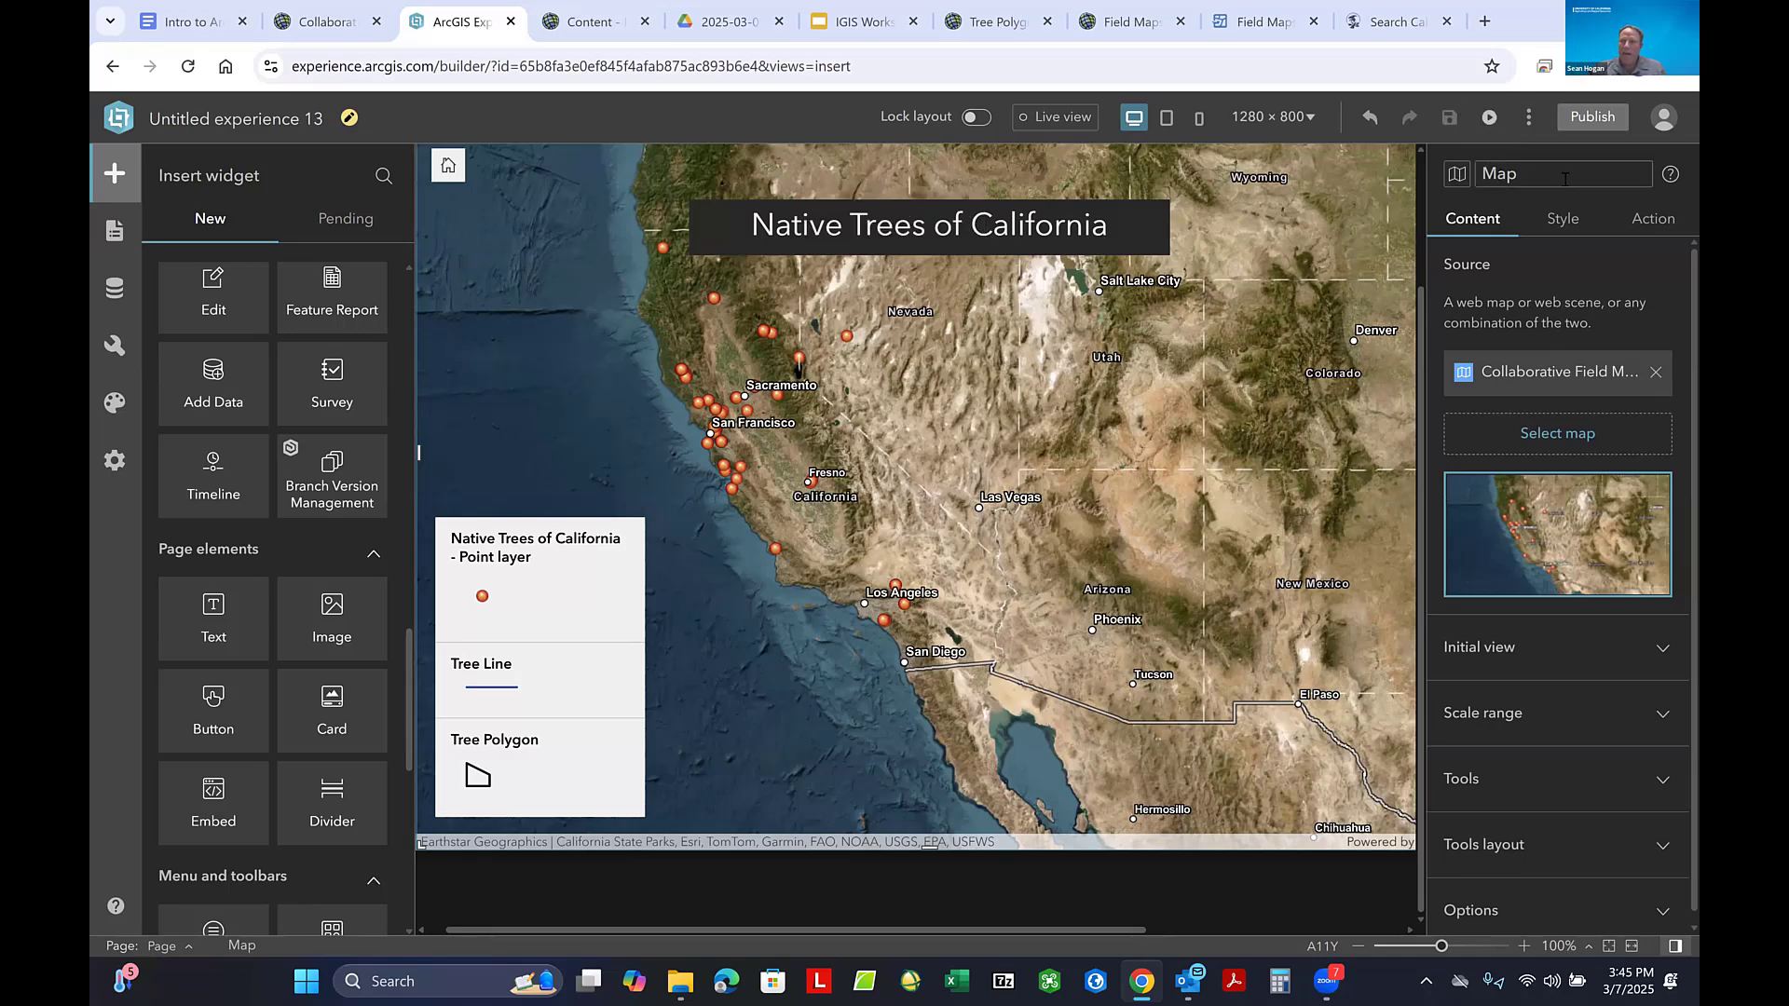
pyautogui.click(1574, 122)
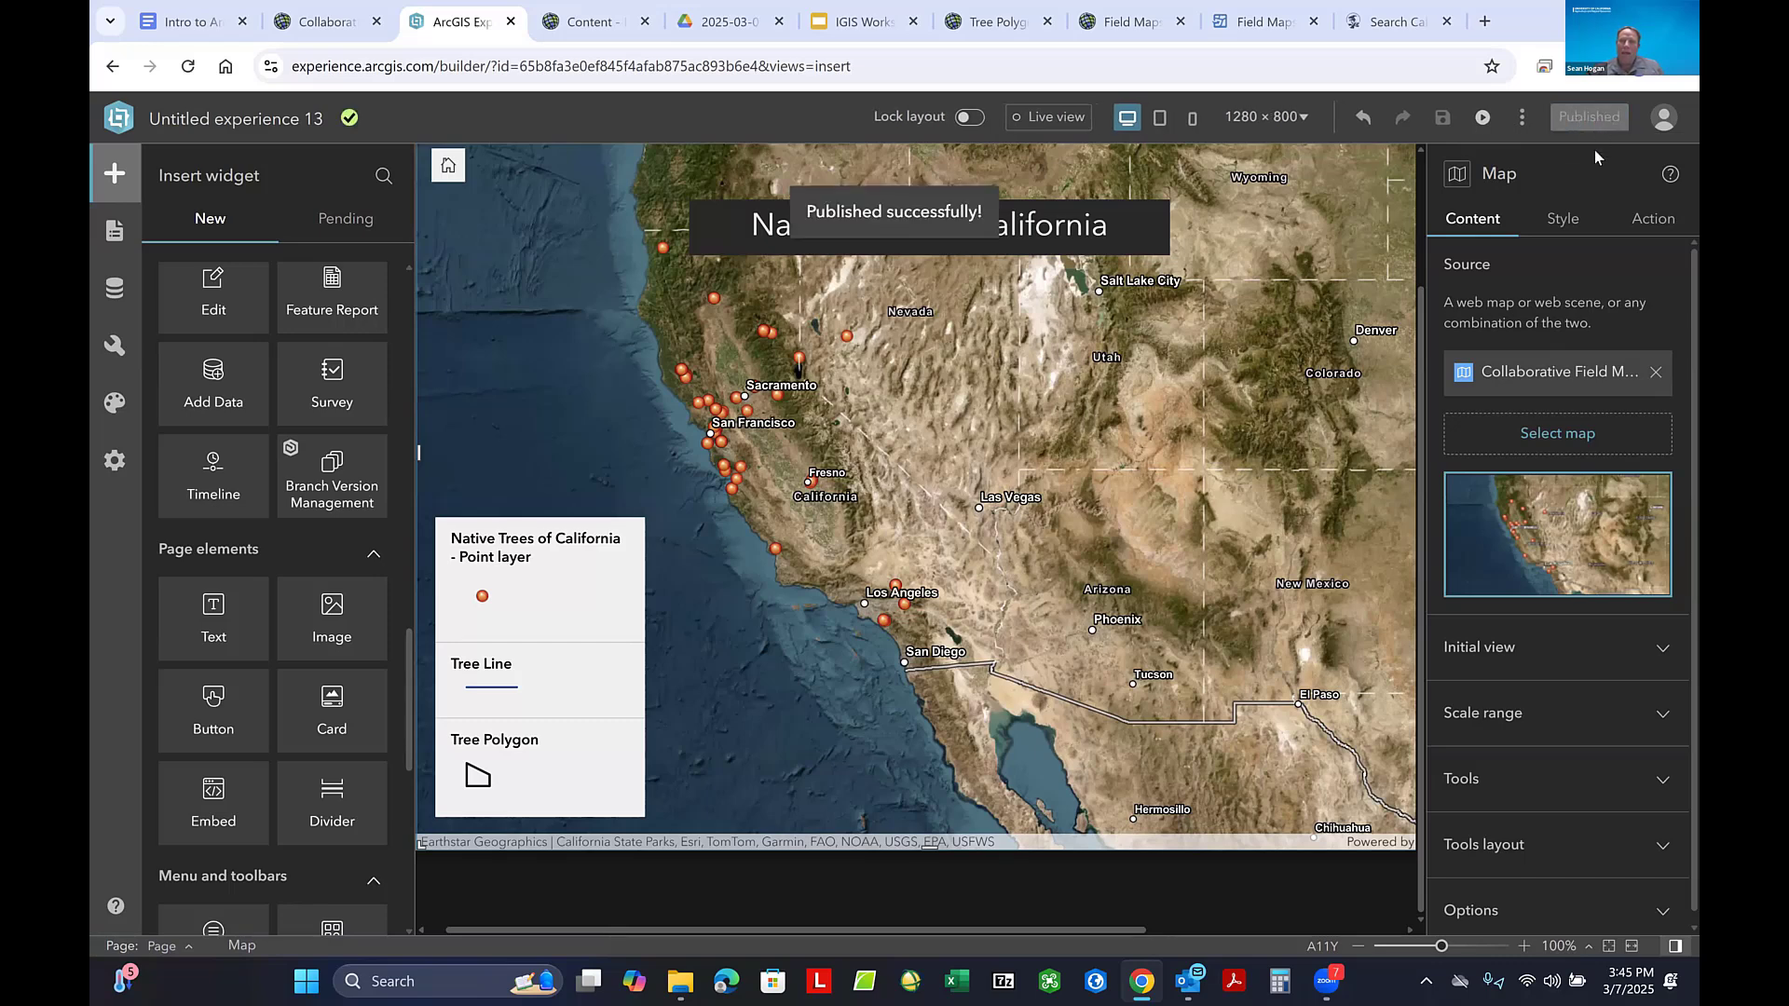
# - Open the sharing level settings for the published experience from its item page
pyautogui.click(1523, 119)
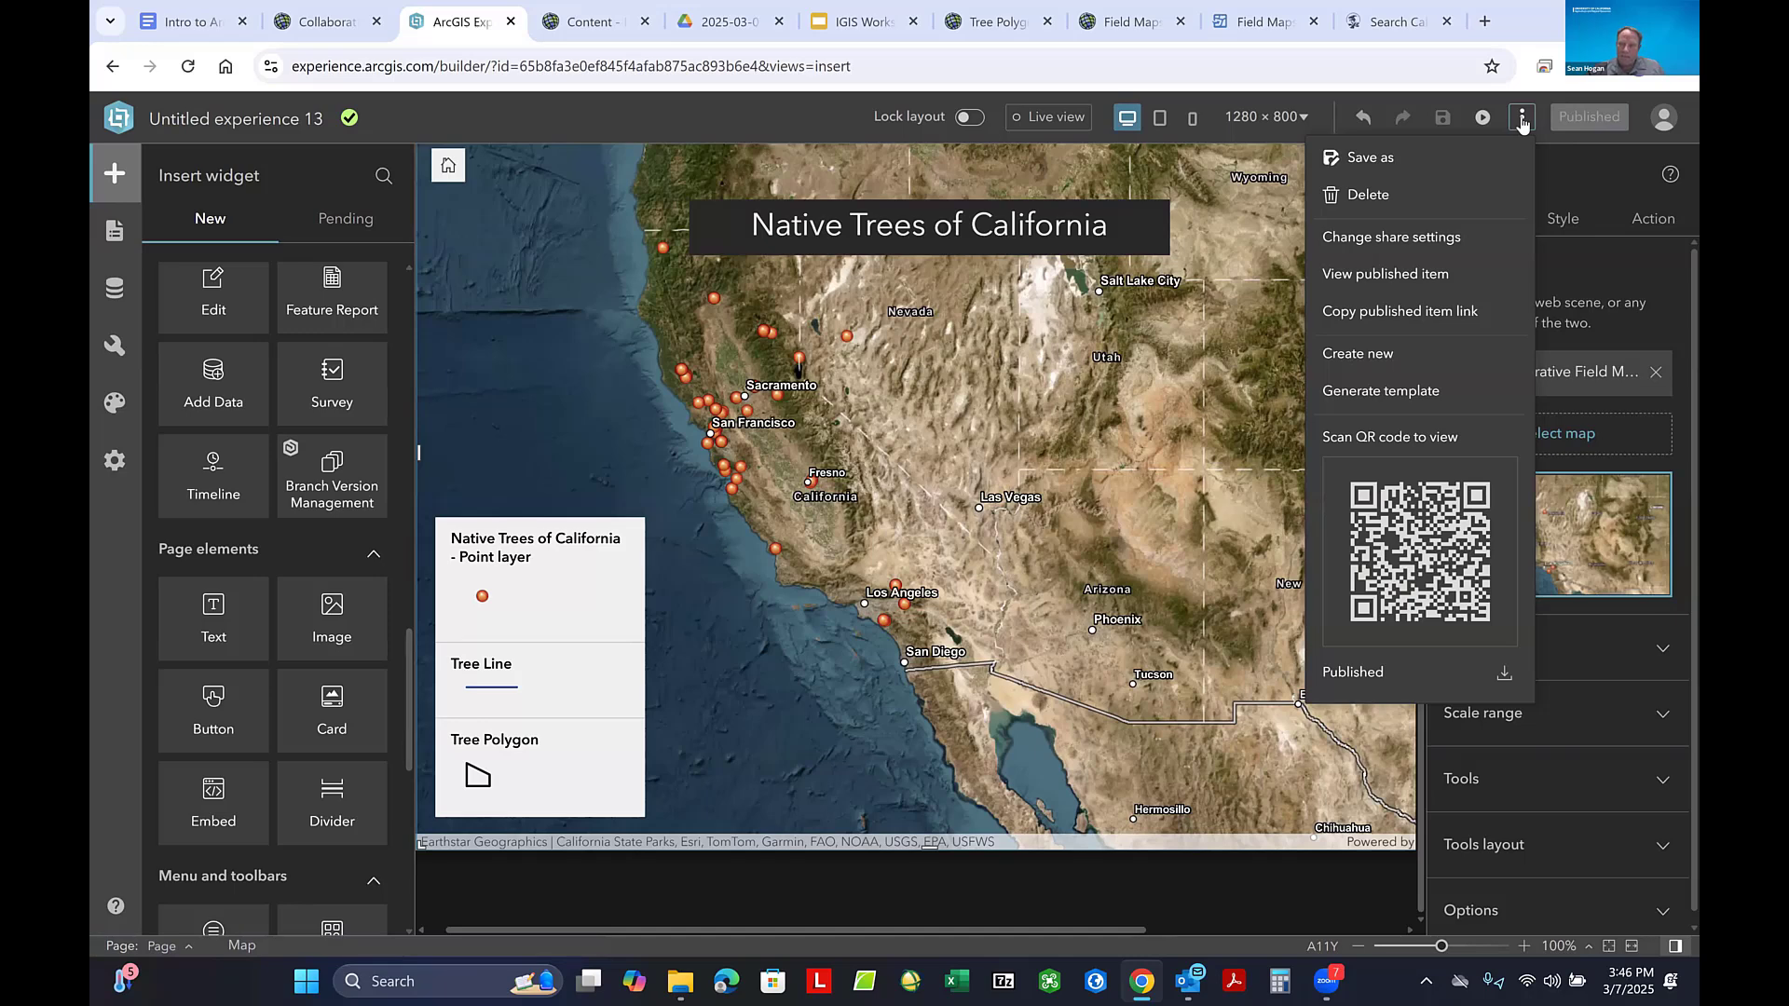
pyautogui.click(1412, 238)
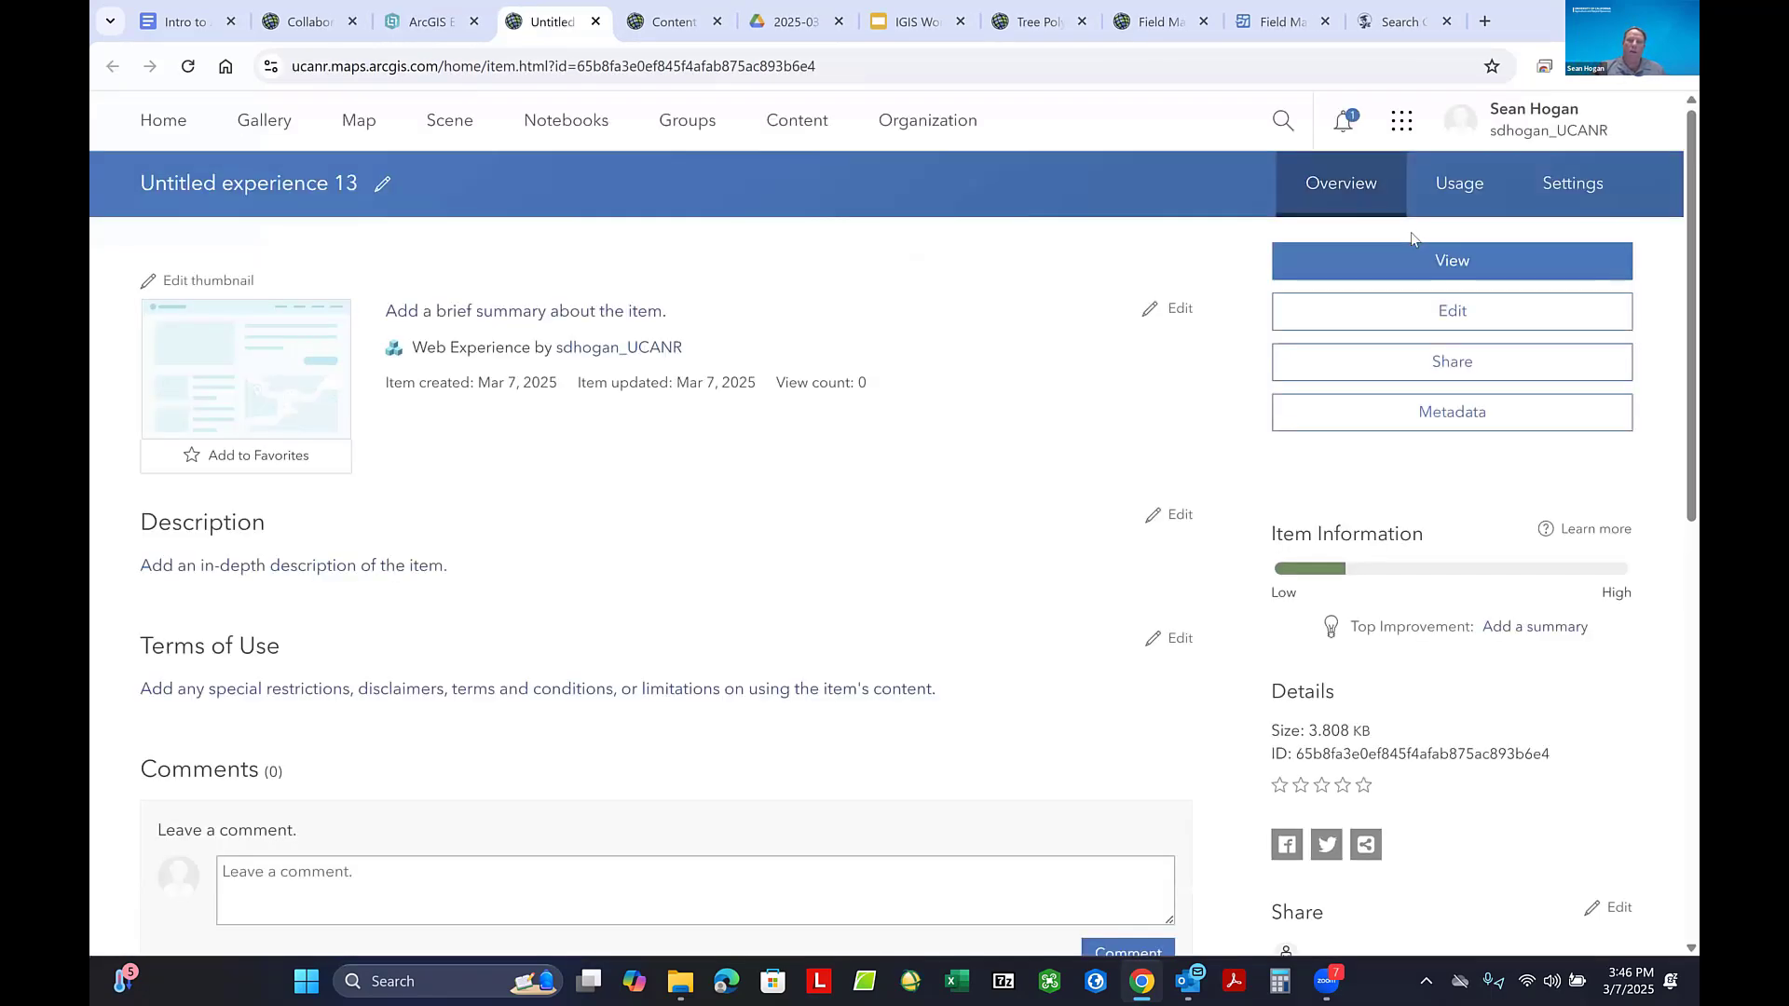
pyautogui.click(1563, 189)
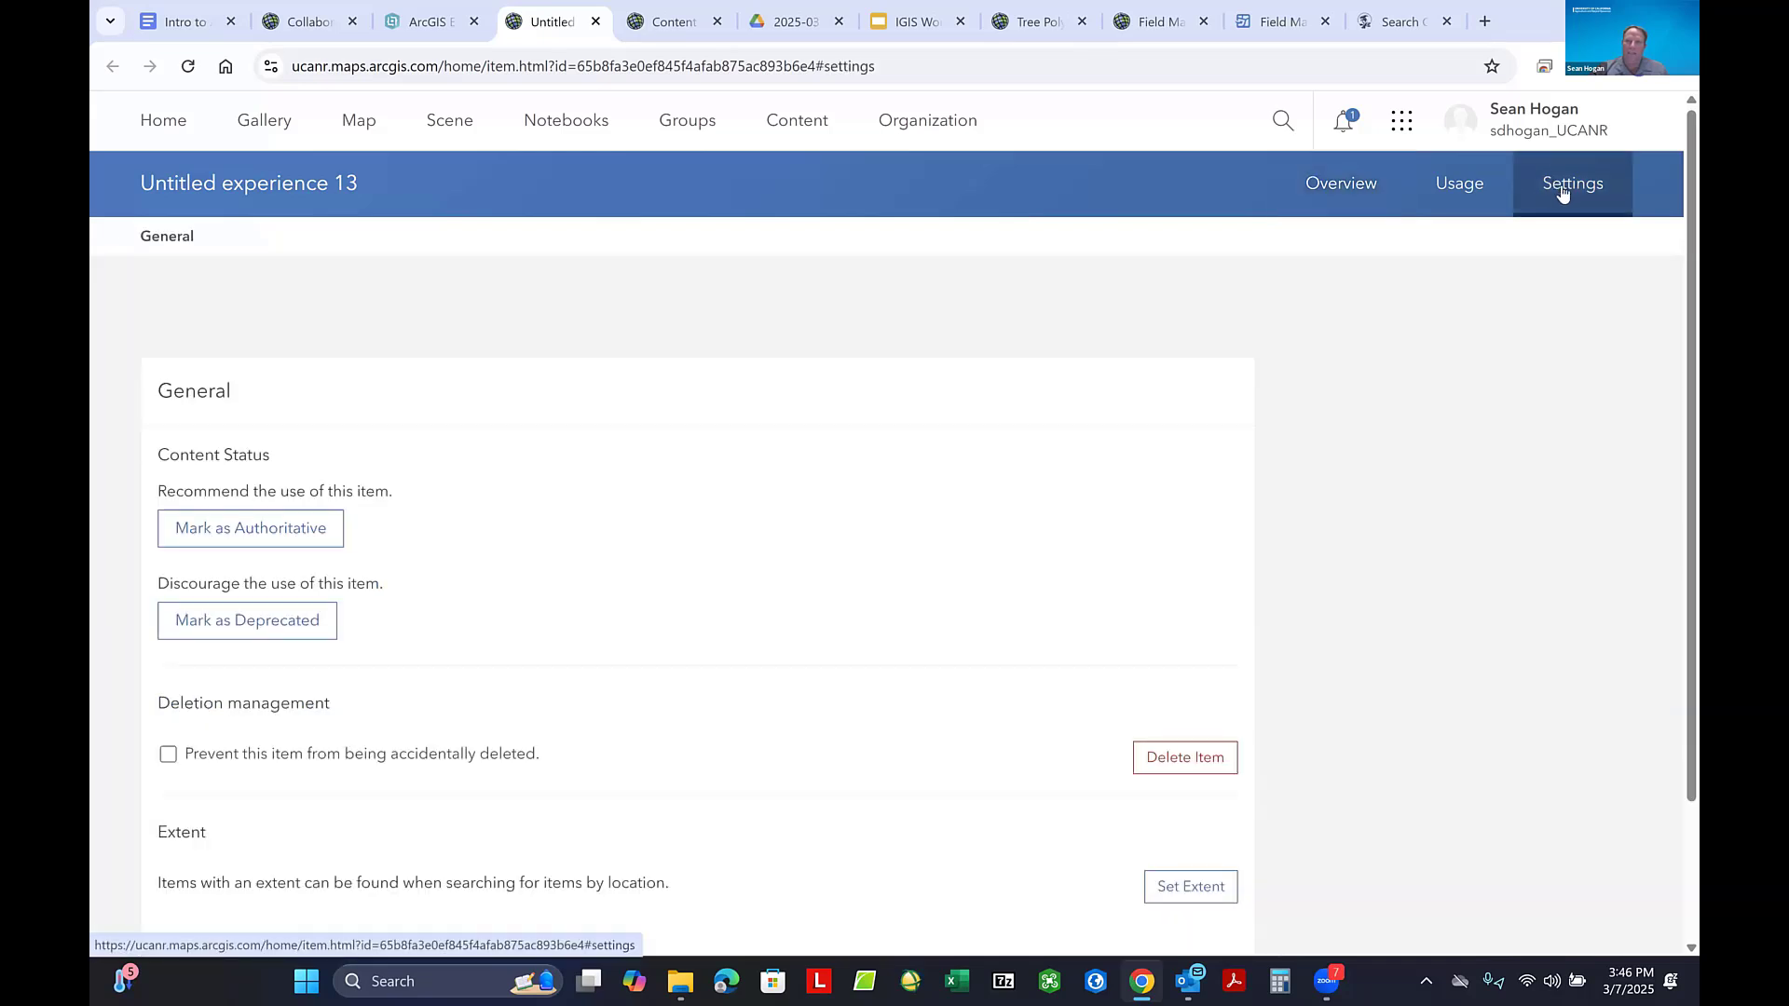
pyautogui.click(1334, 207)
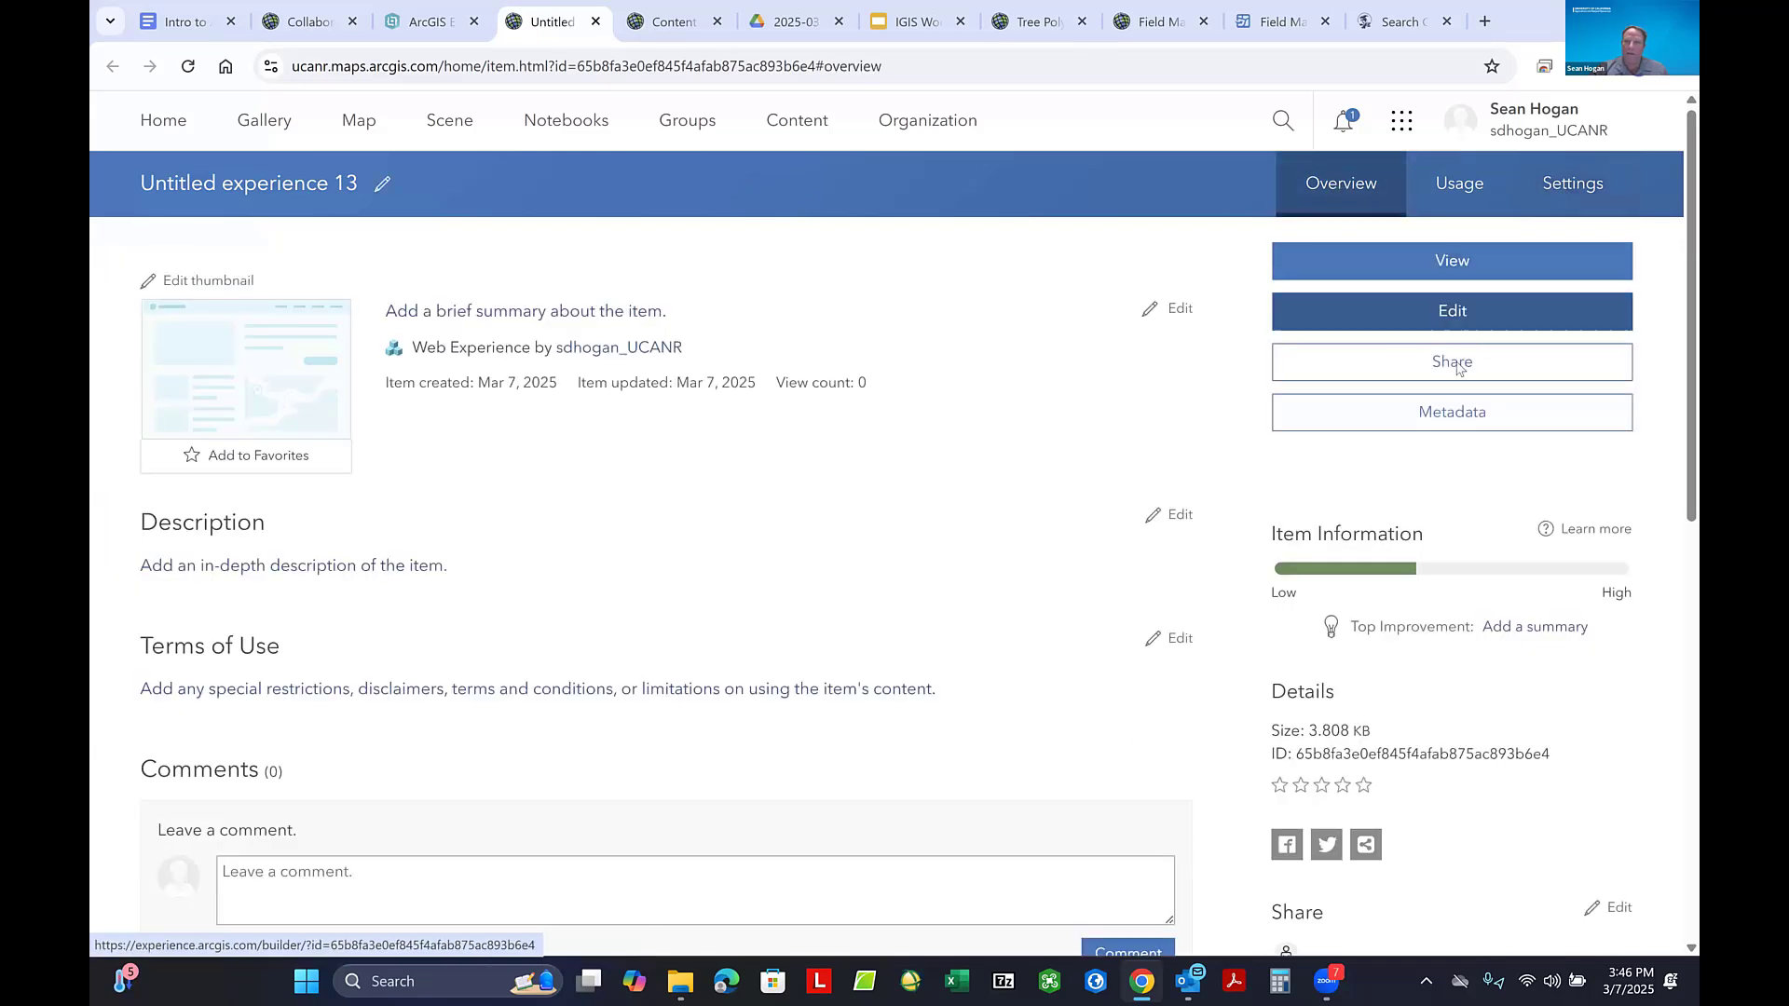
pyautogui.click(1452, 364)
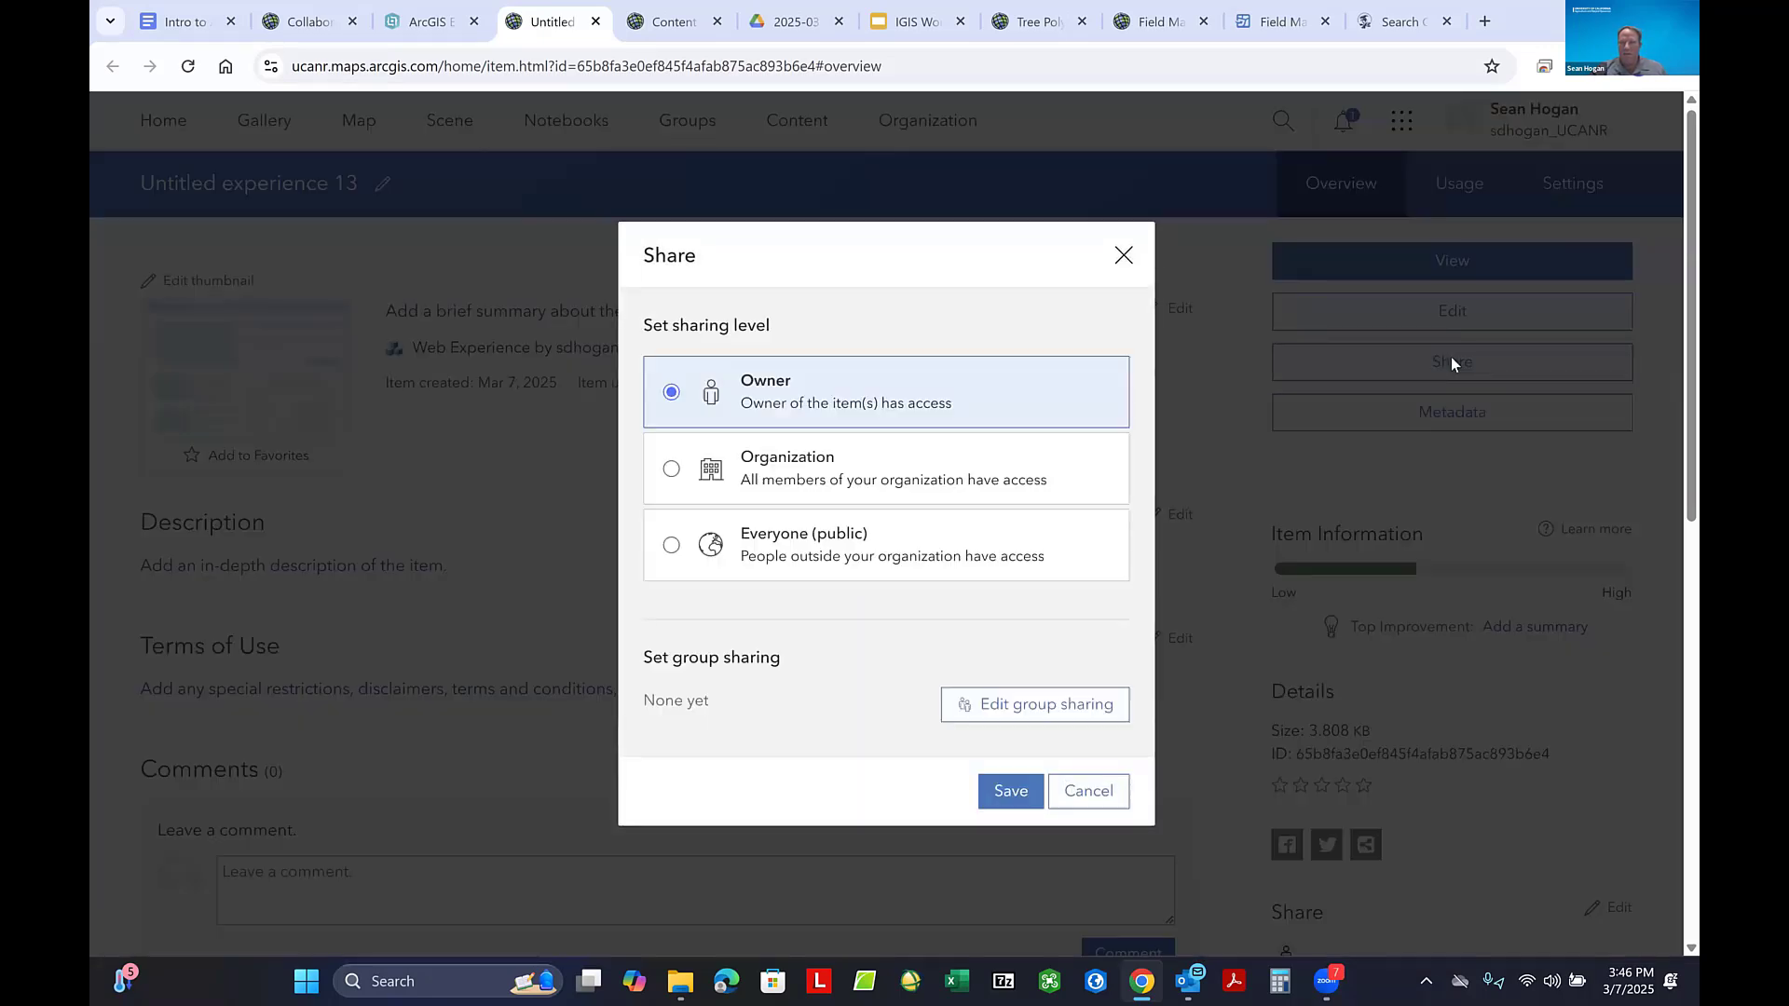
# - Share the experience with Everyone (public), updating the Collaborative Field Maps Practice web map's sharing as well, and return to the experience builder
pyautogui.click(672, 546)
pyautogui.scroll(-1, 937, 441)
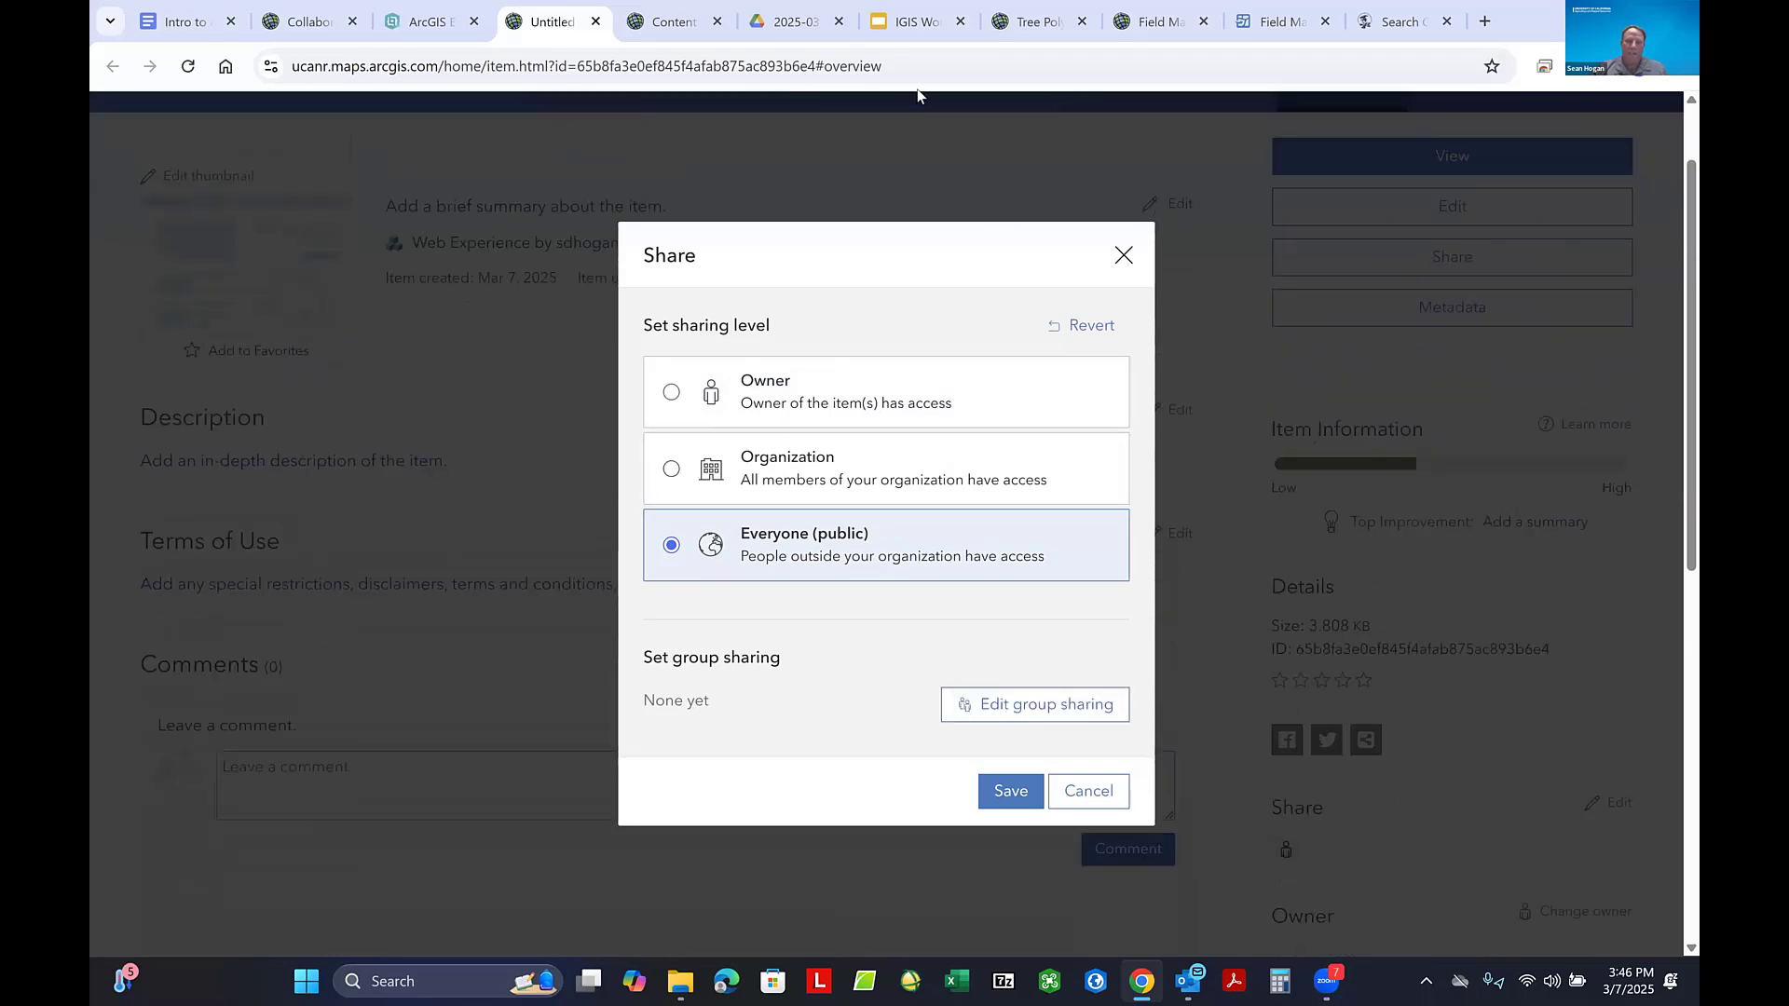
pyautogui.click(1003, 803)
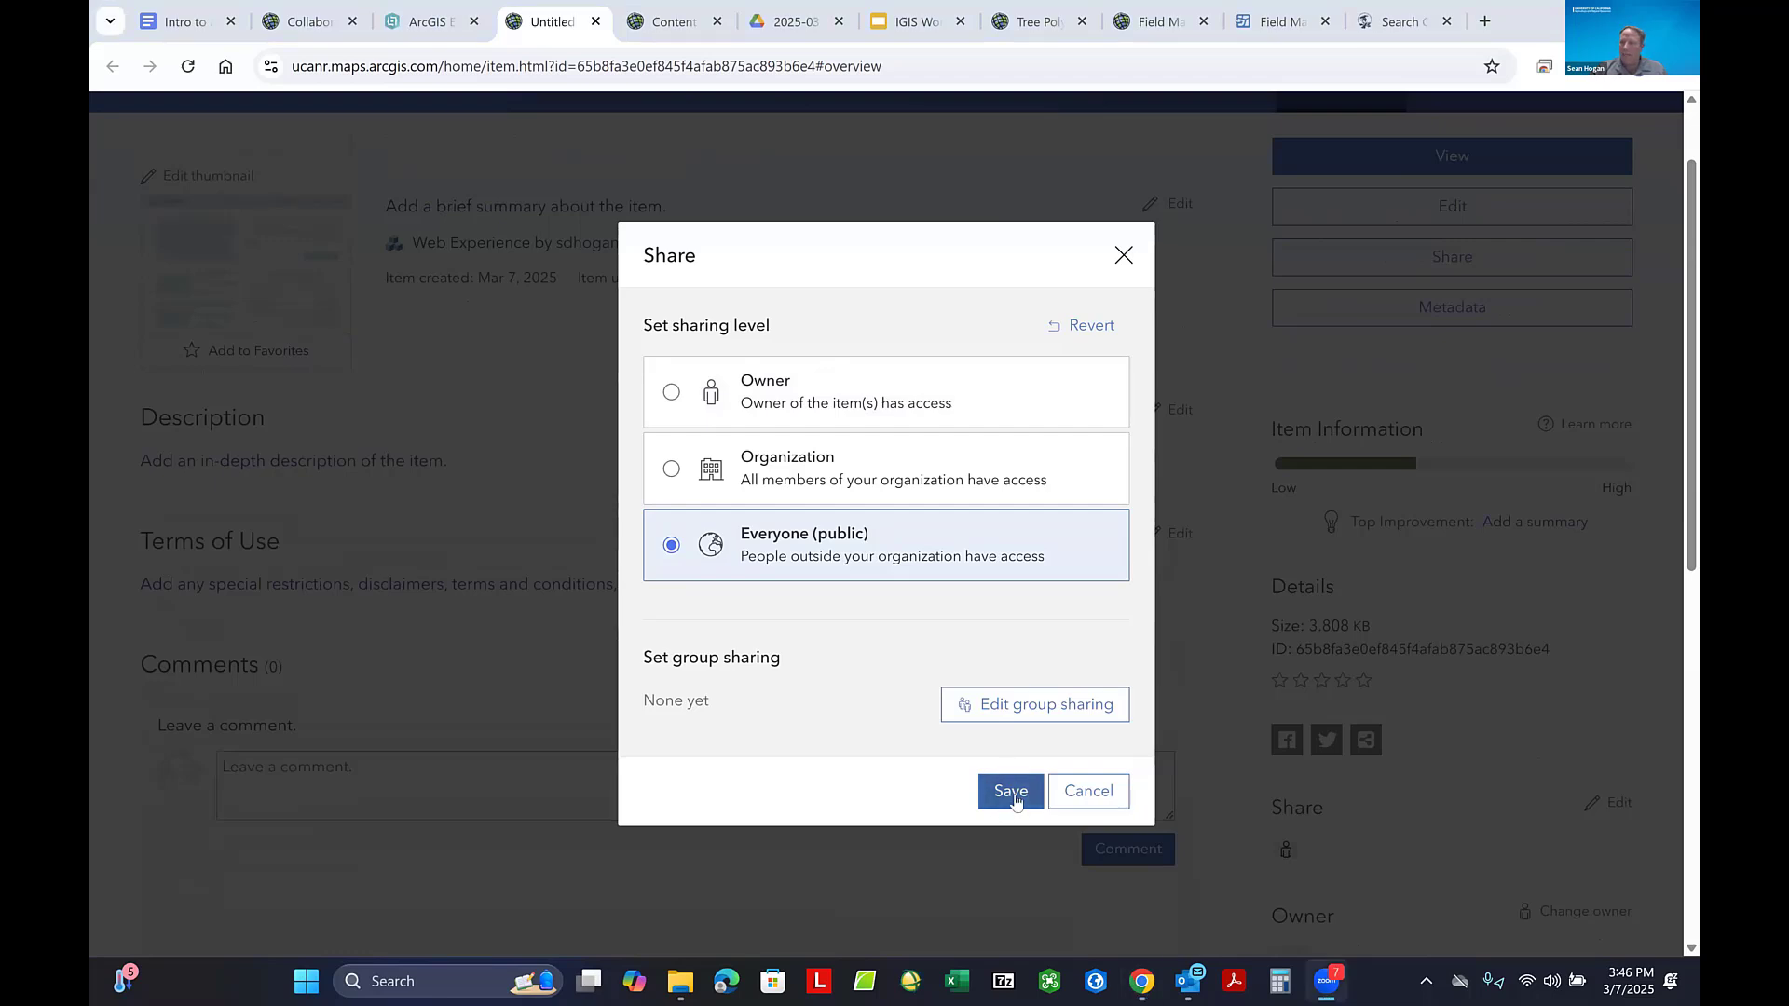
pyautogui.click(1010, 793)
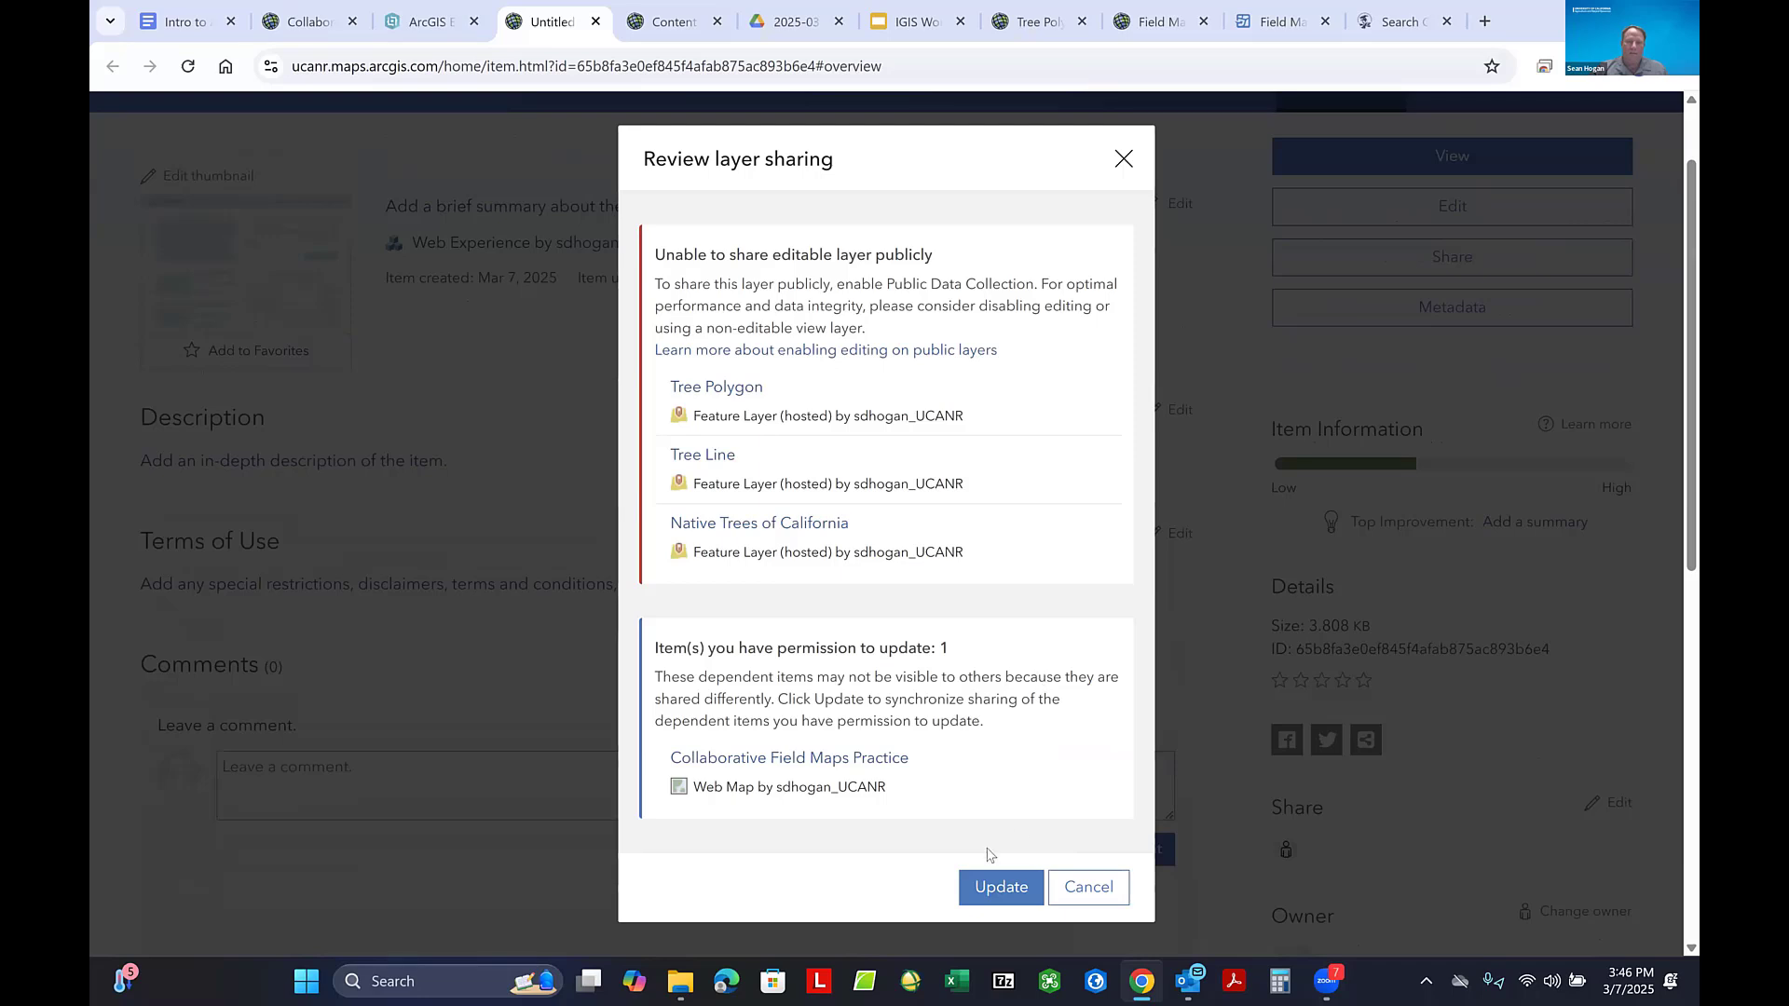
pyautogui.click(1002, 887)
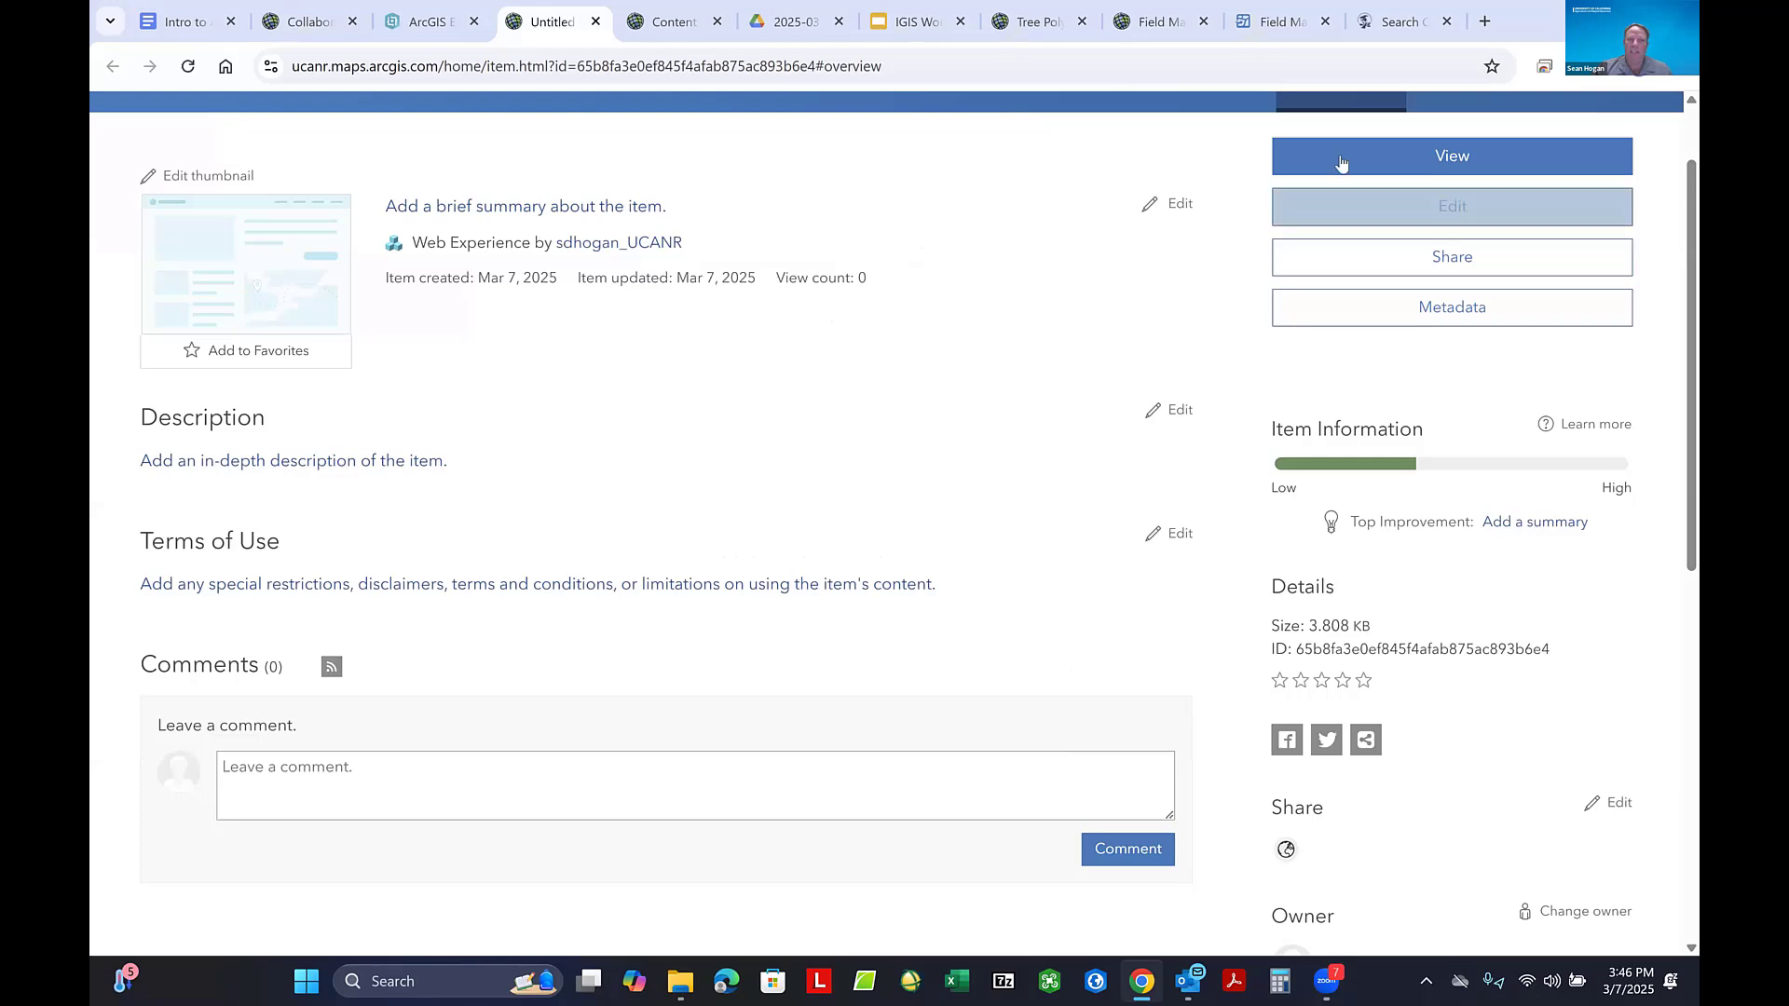
pyautogui.scroll(2, 1081, 164)
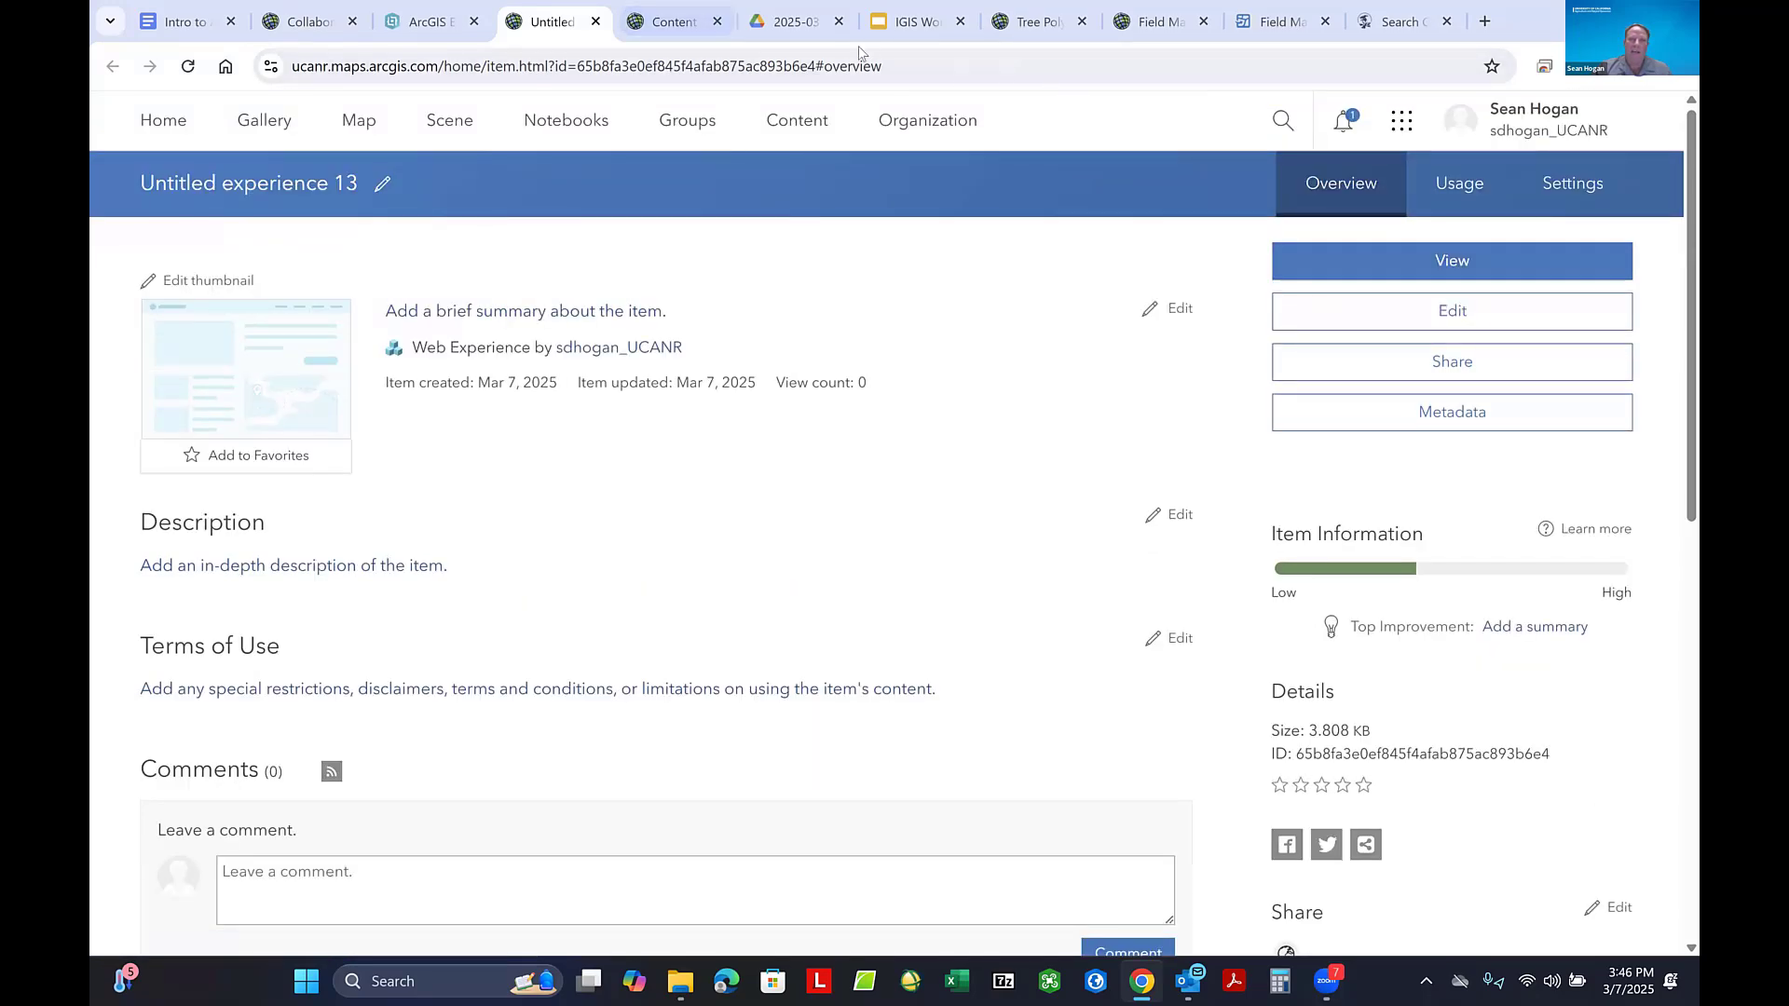
pyautogui.click(431, 22)
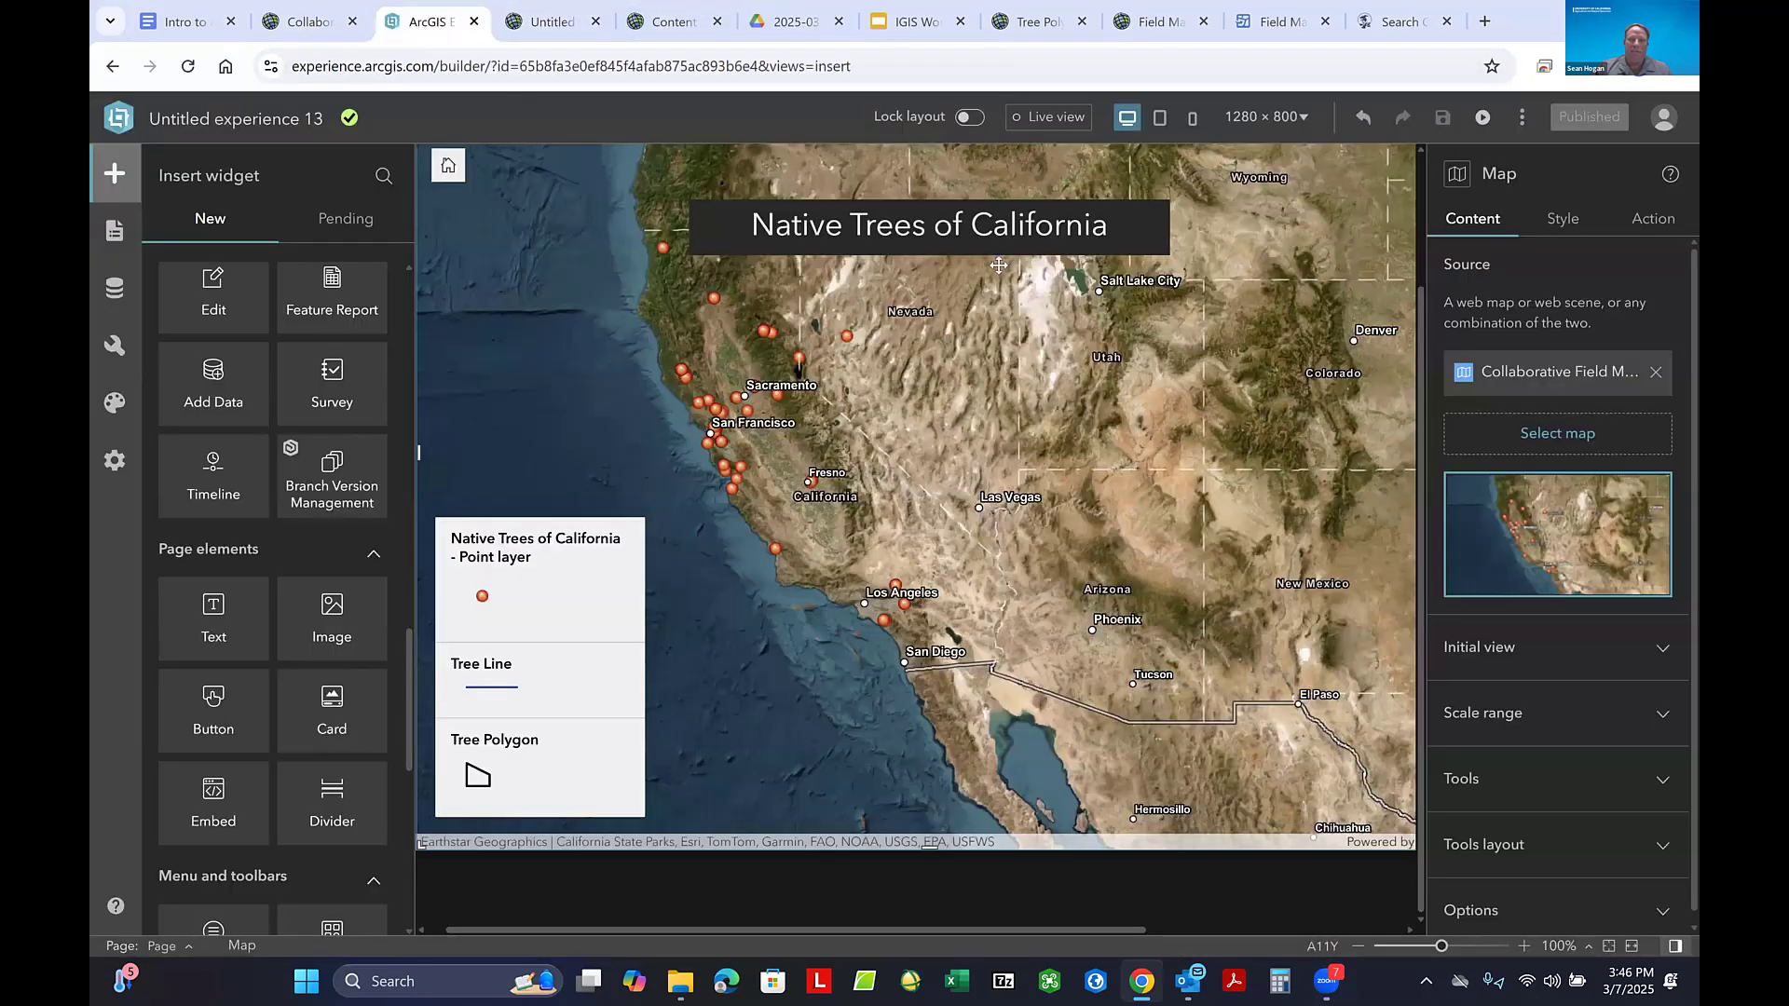
# - Preview the experience draft in its own tab and compare its layout with the builder canvas
pyautogui.click(1483, 121)
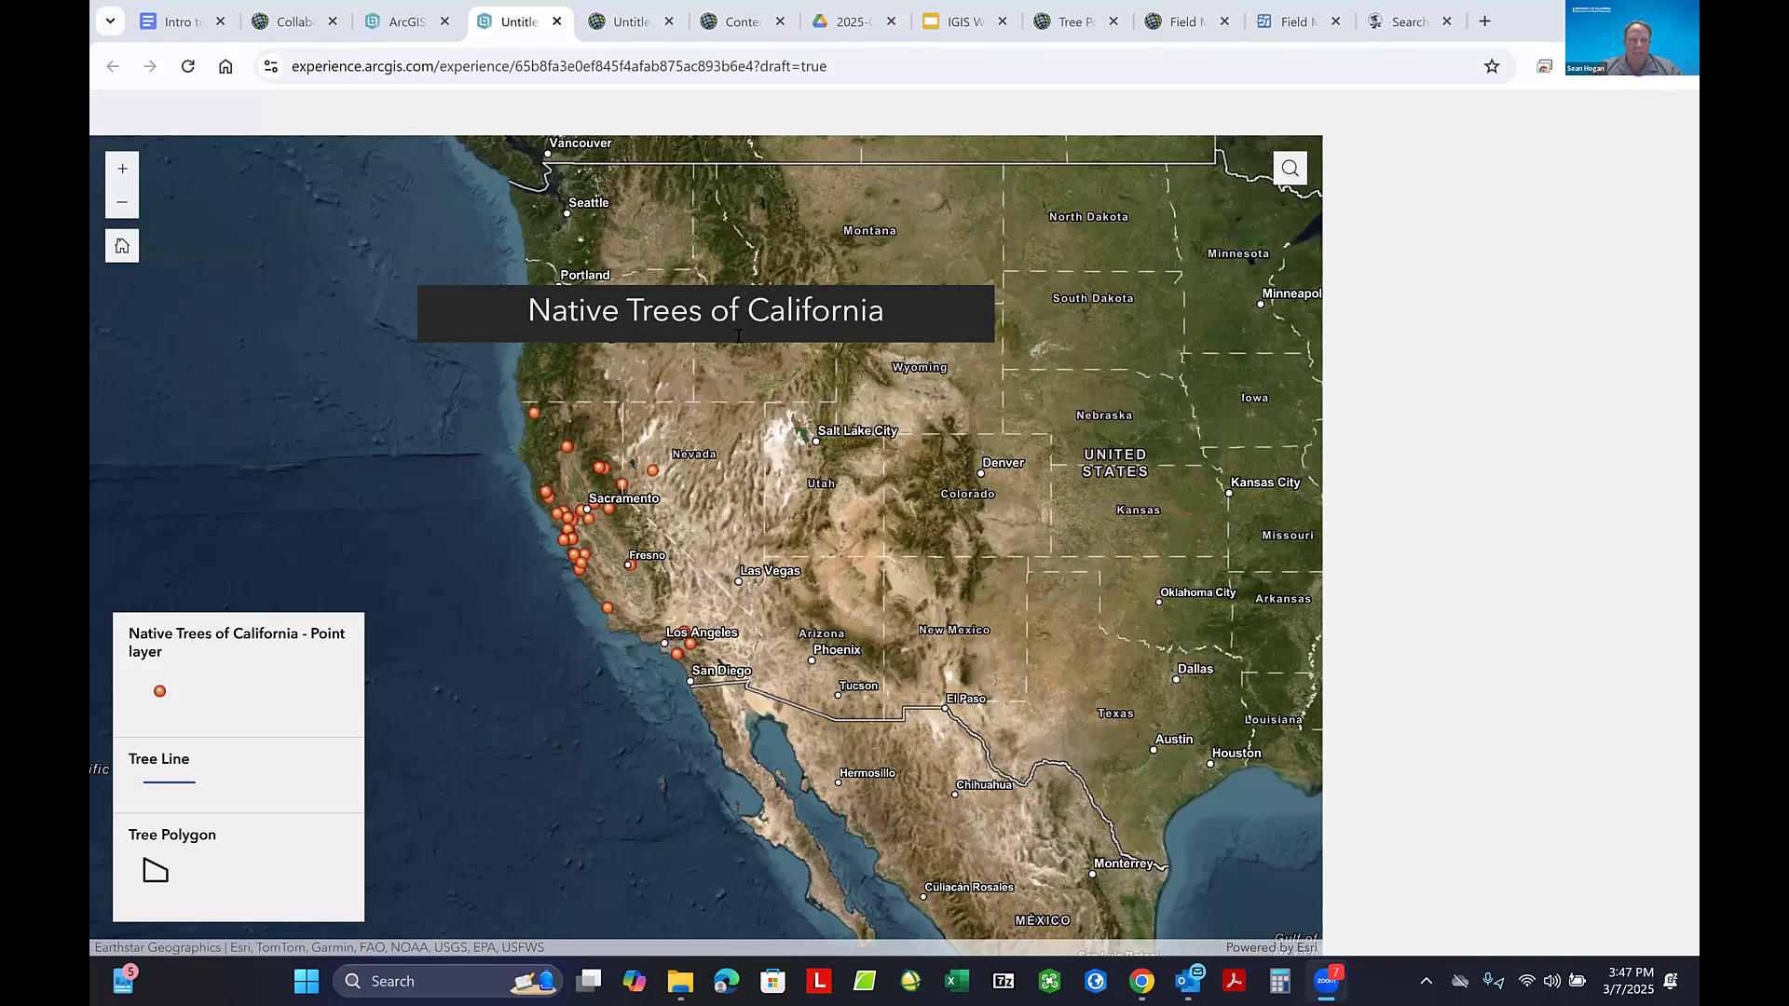
pyautogui.click(405, 22)
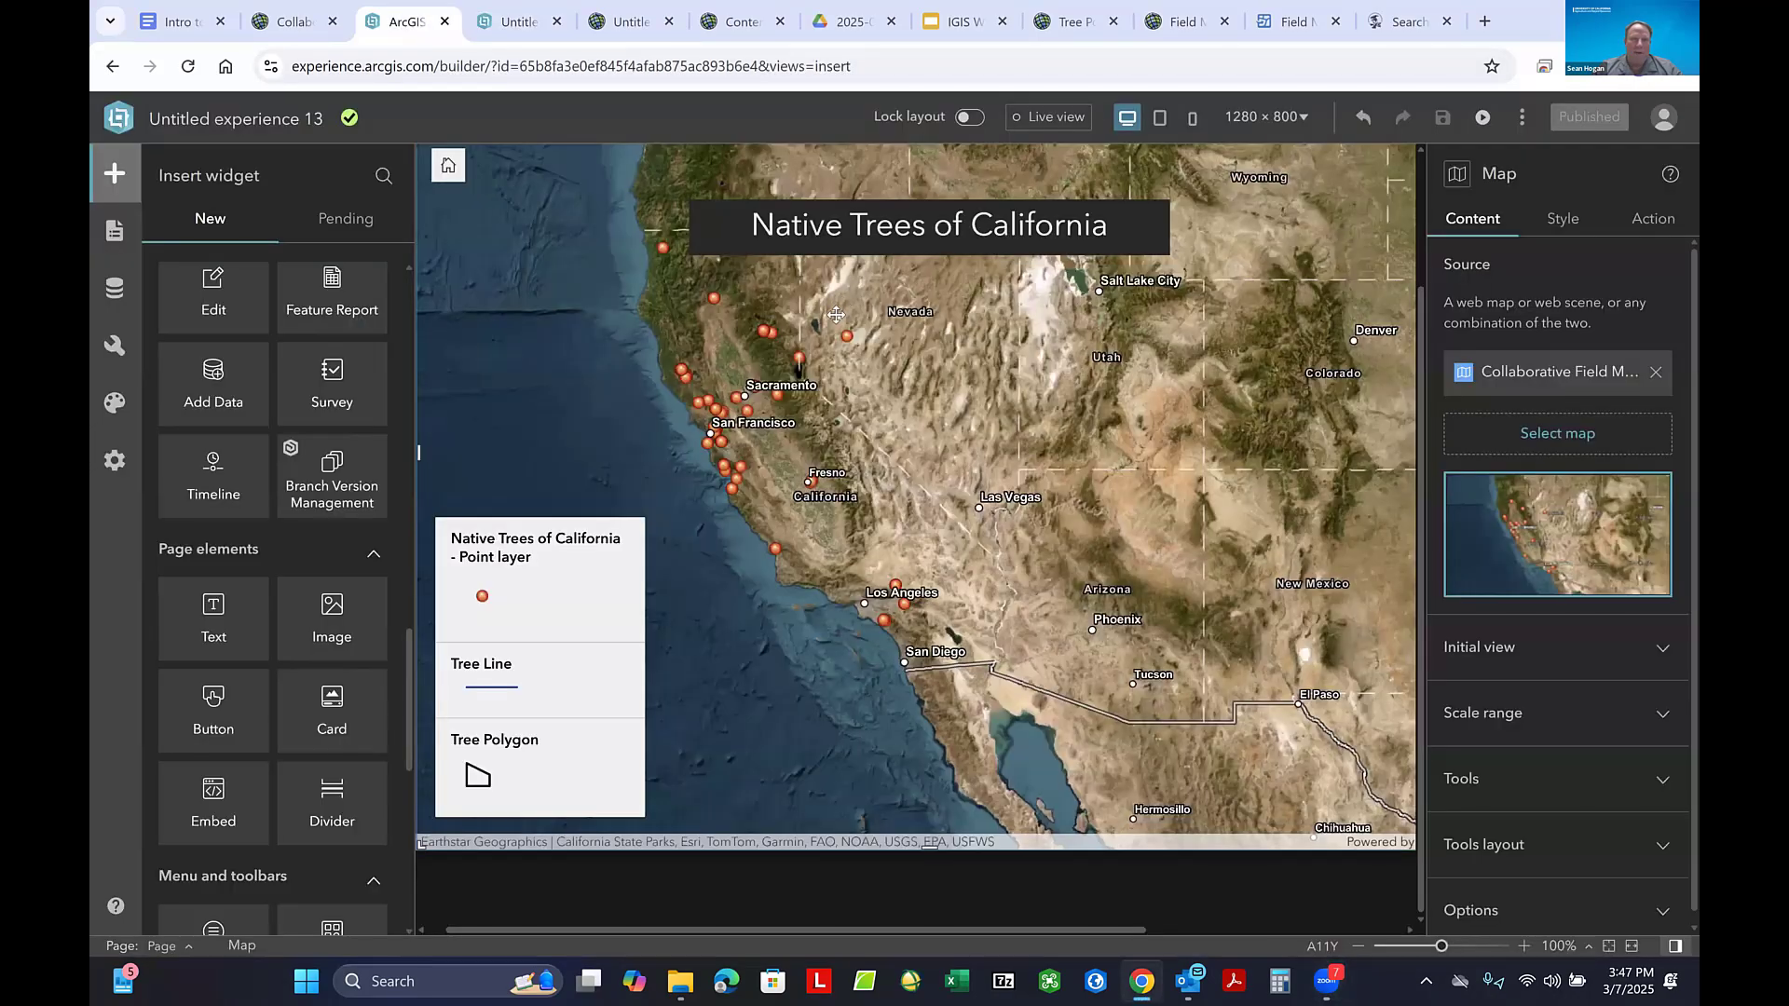
pyautogui.moveTo(835, 314)
pyautogui.mouseDown()
pyautogui.moveTo(802, 128)
pyautogui.moveTo(835, 228)
pyautogui.moveTo(829, 284)
pyautogui.mouseUp()
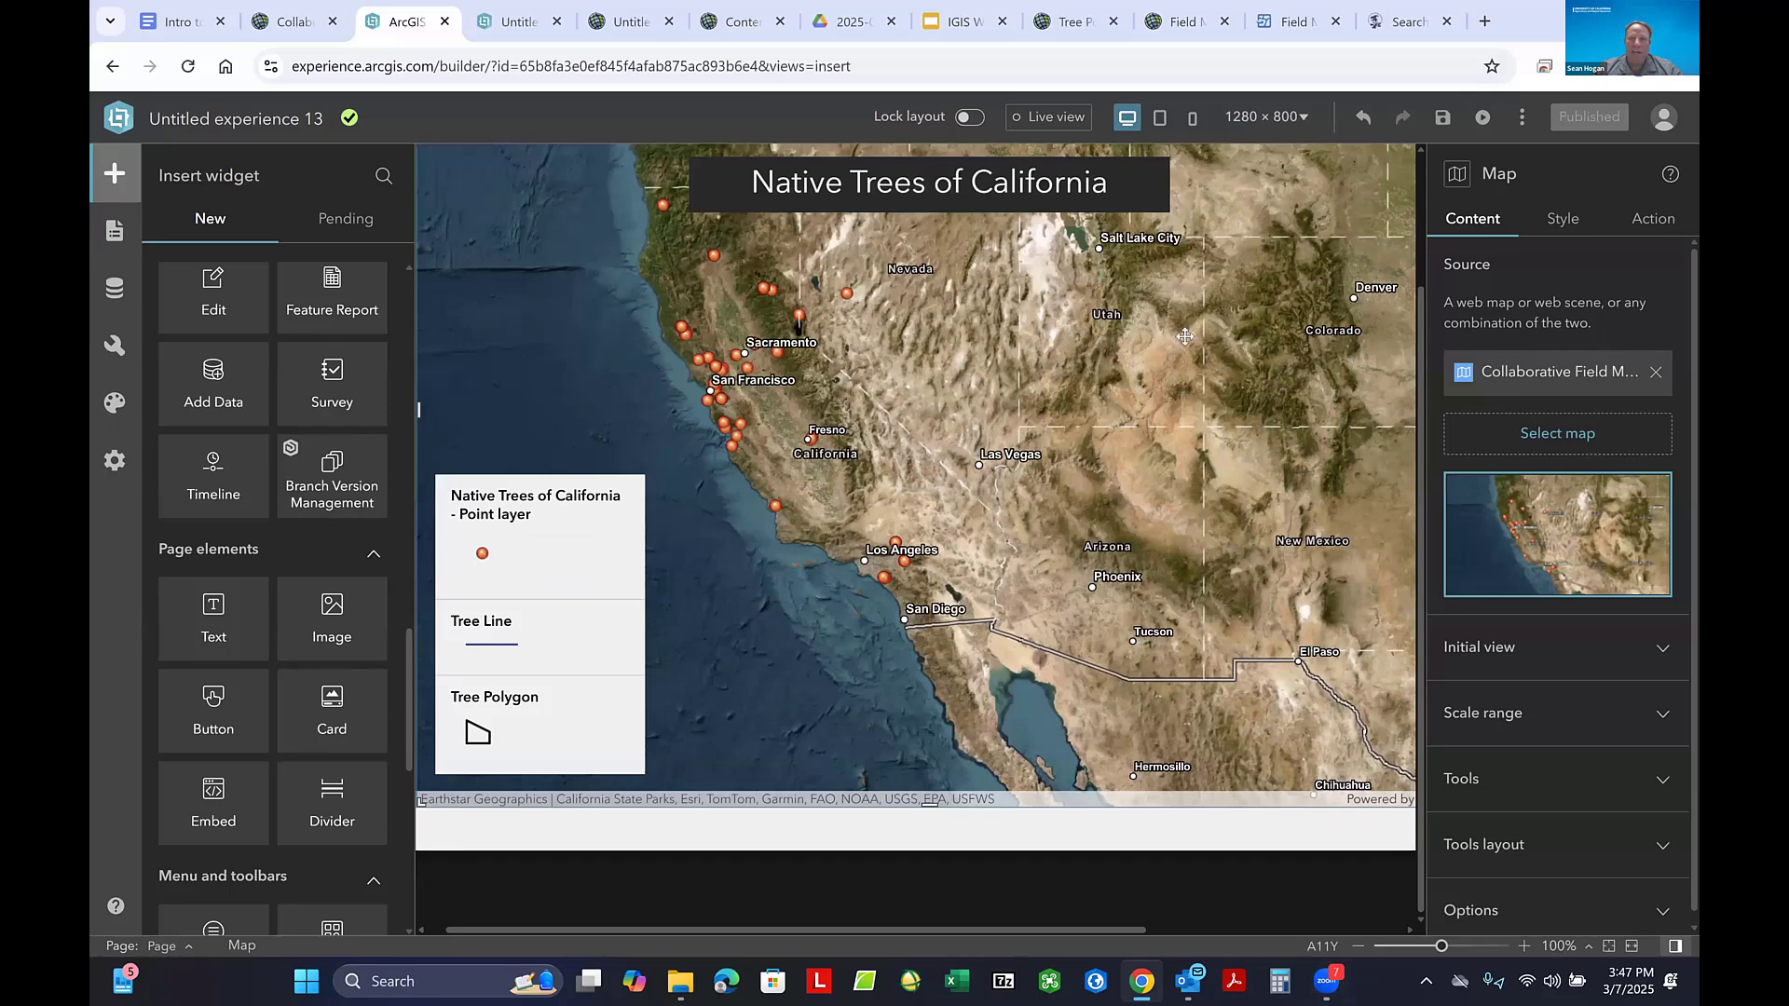
pyautogui.scroll(1, 998, 321)
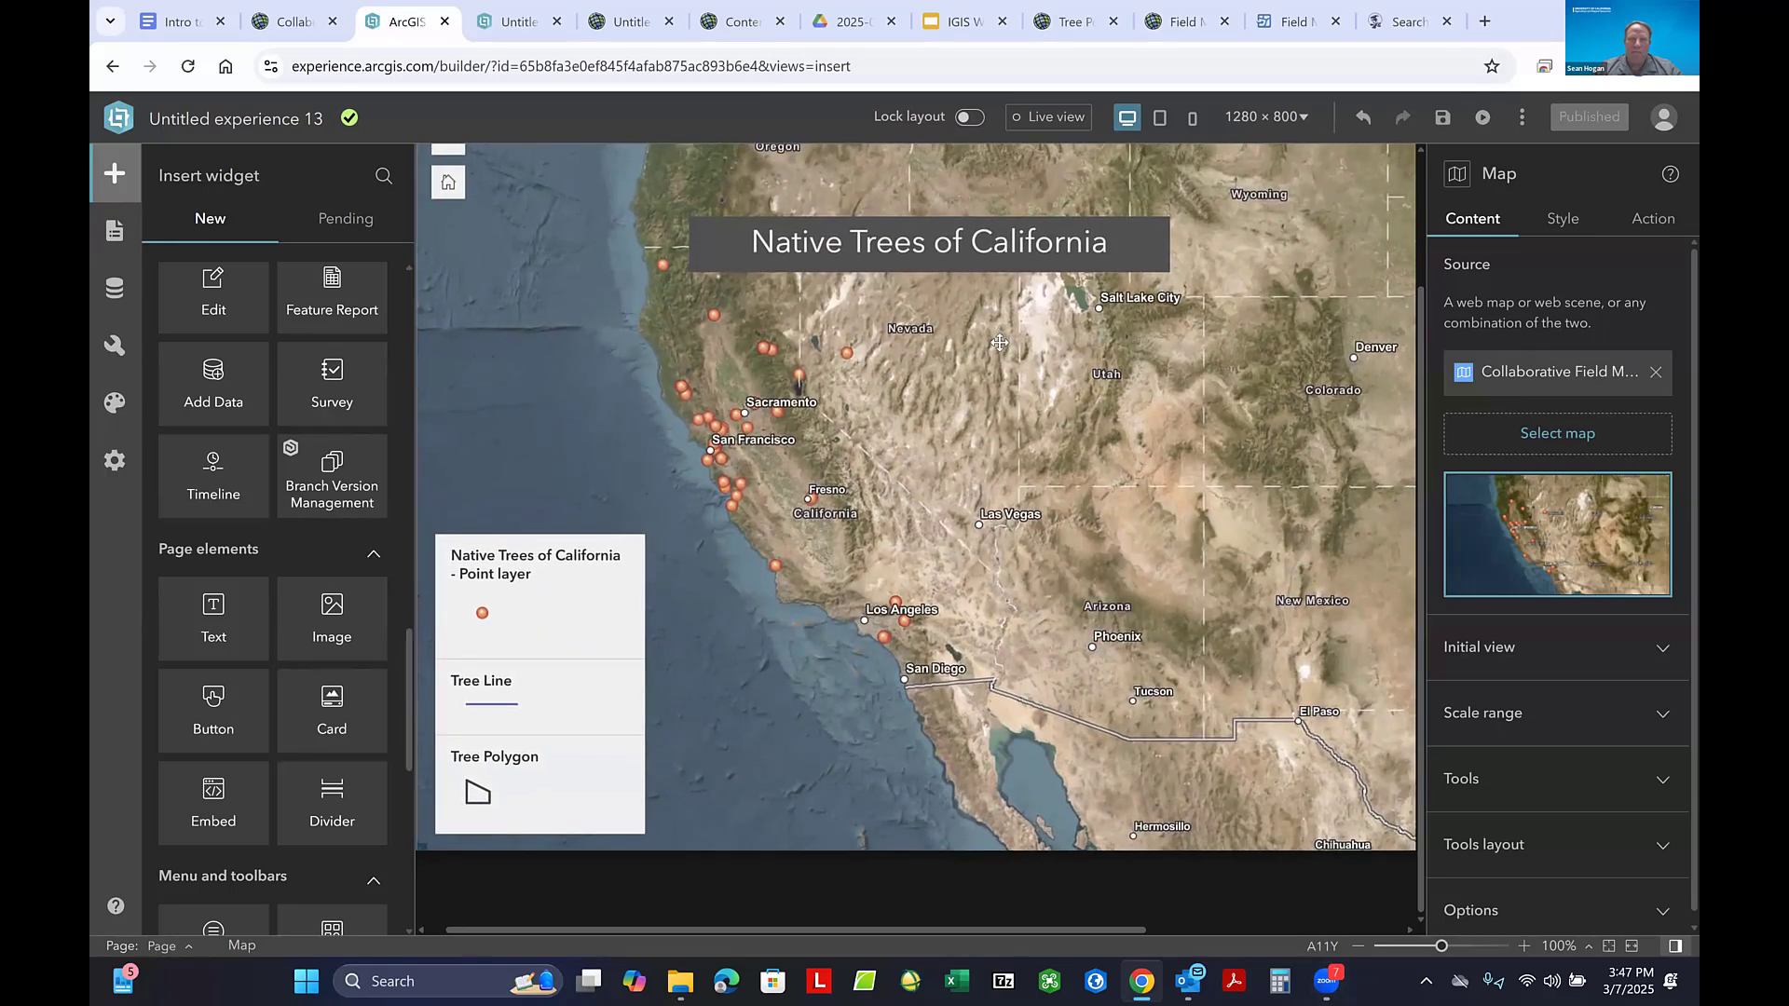
pyautogui.scroll(-1, 999, 343)
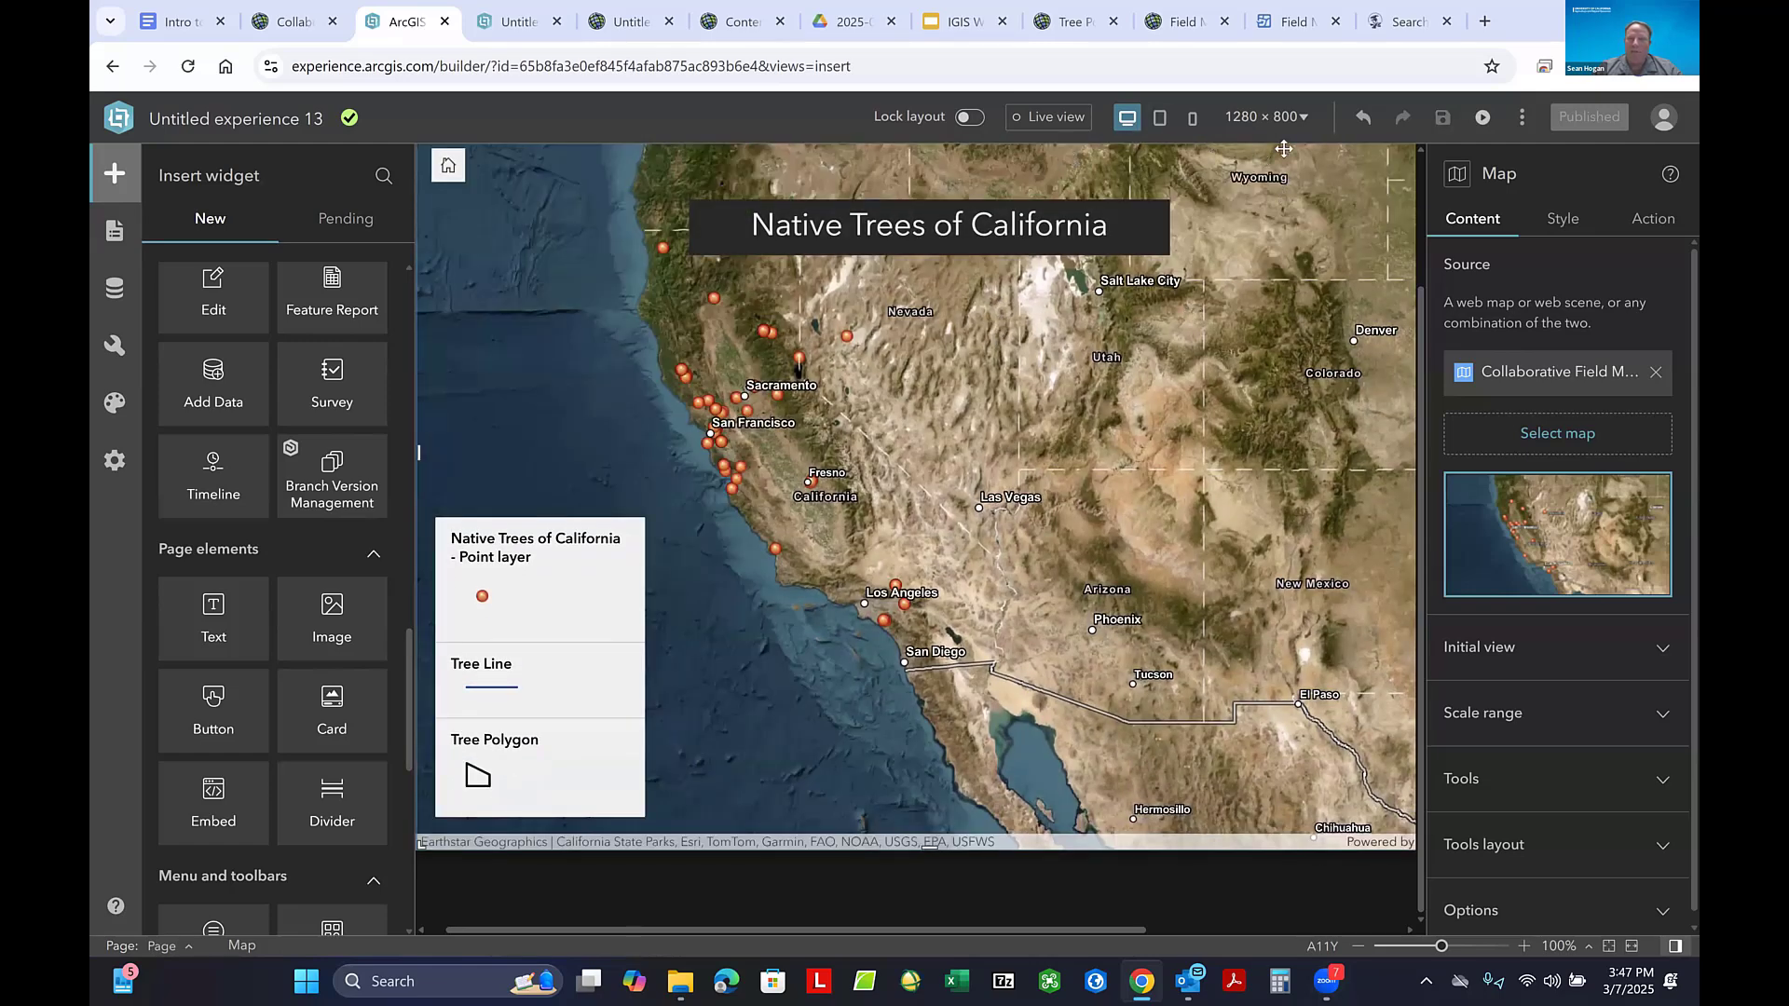
pyautogui.click(520, 21)
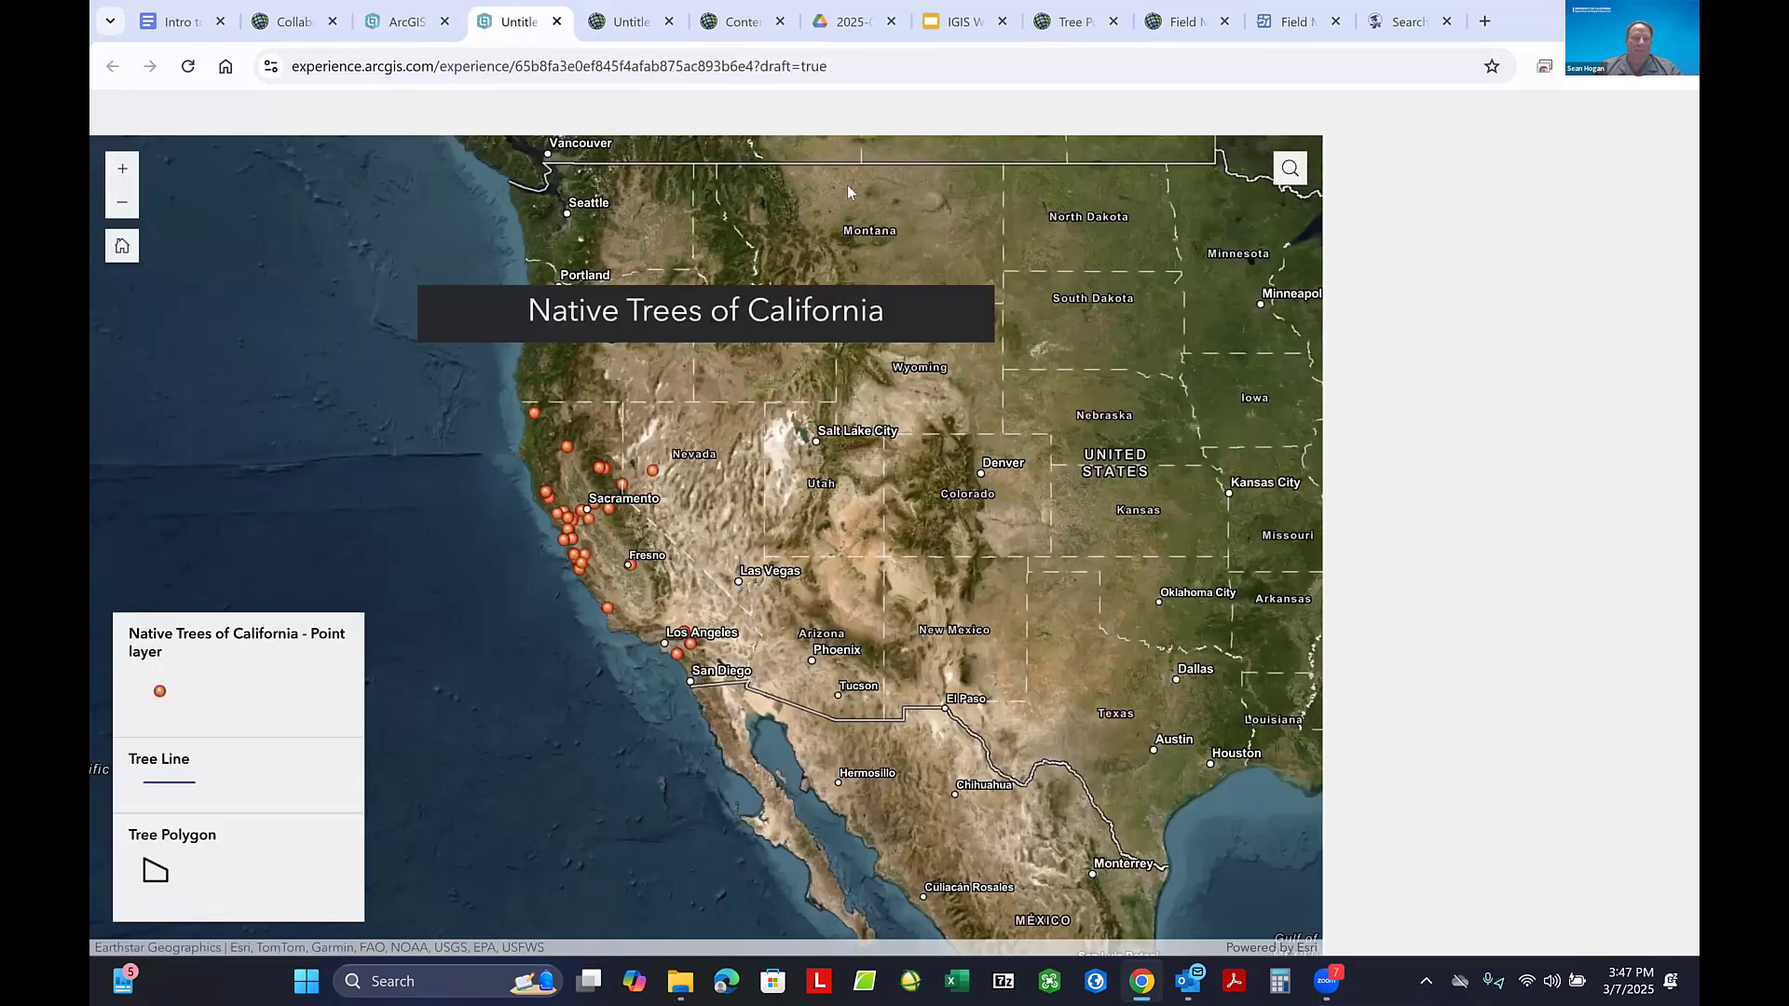
pyautogui.click(558, 62)
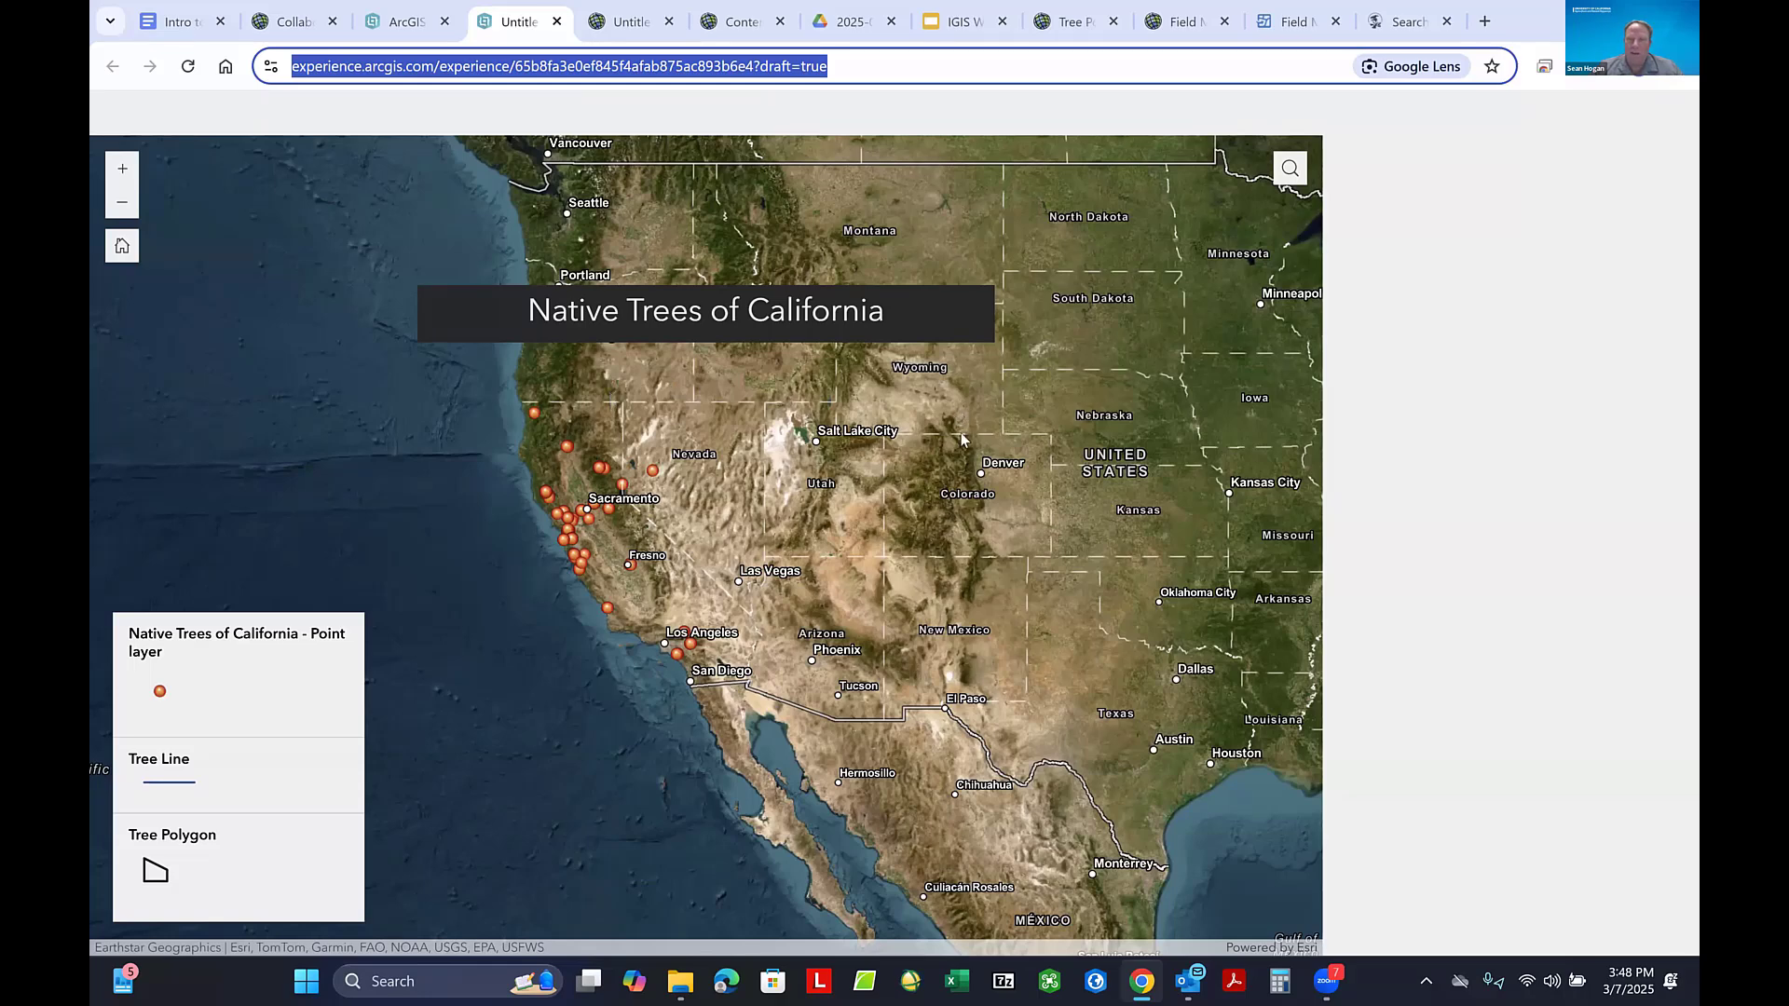
pyautogui.click(1081, 433)
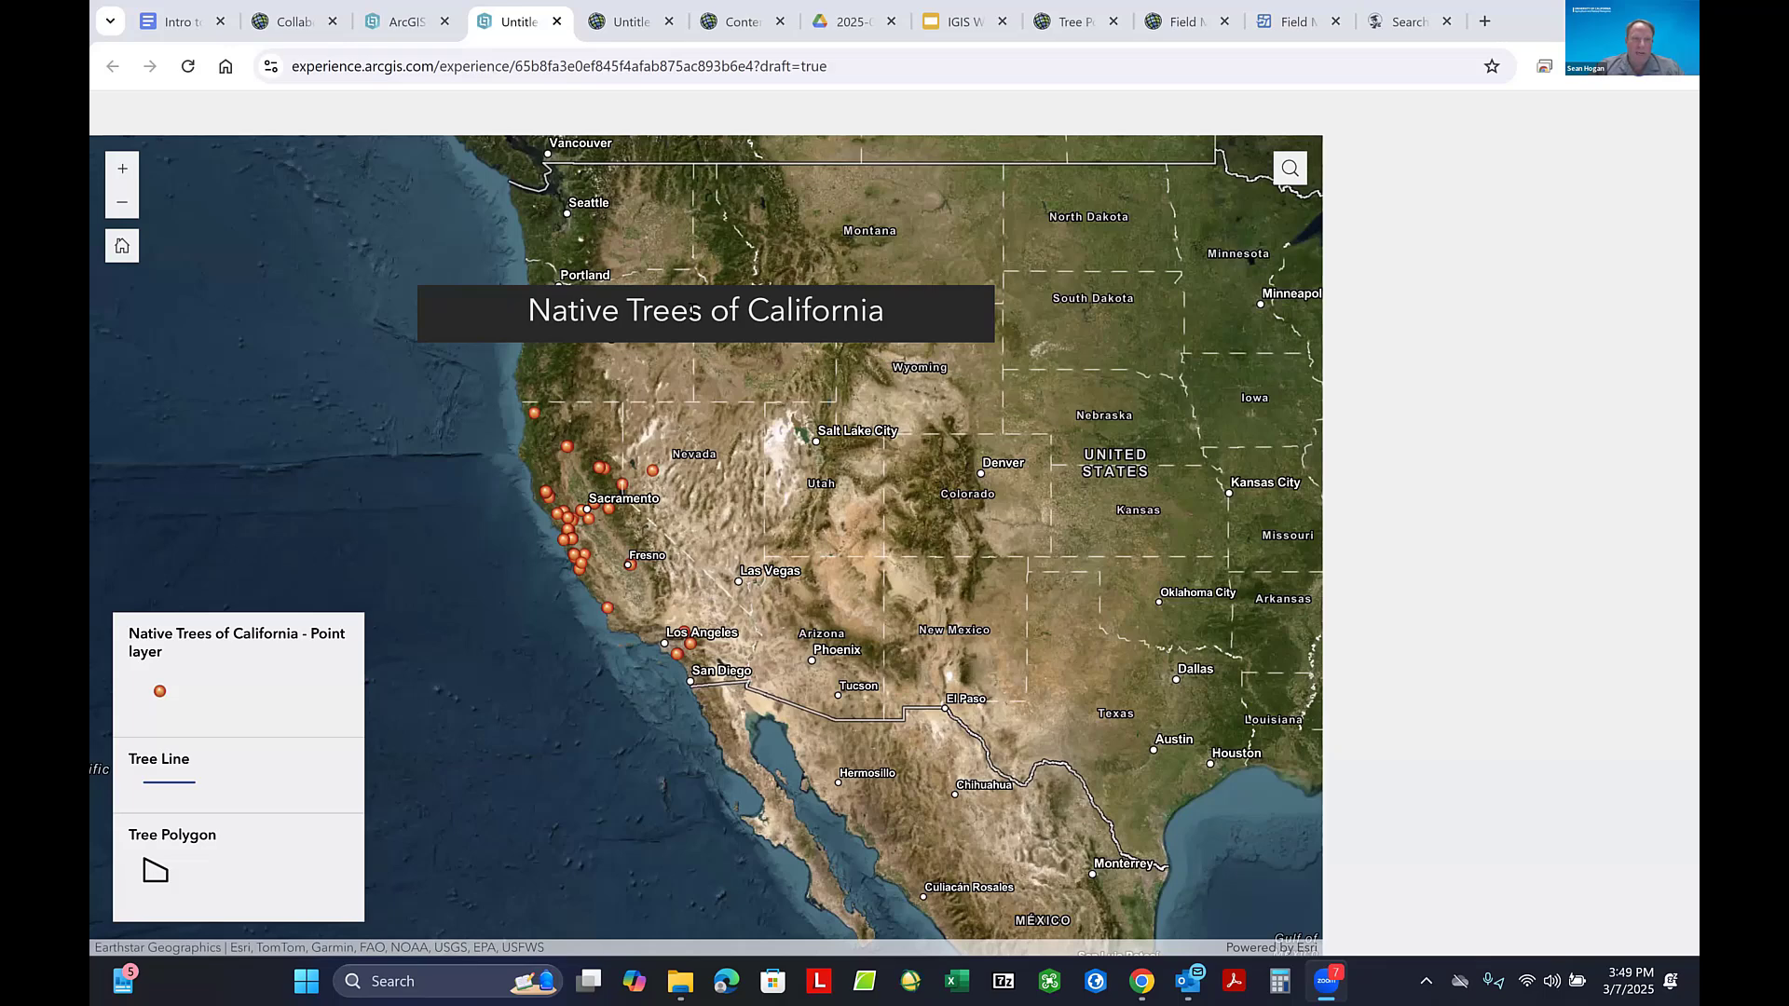
# - Return to the experience builder and move the "Native Trees of California" title higher up on the map
pyautogui.click(384, 22)
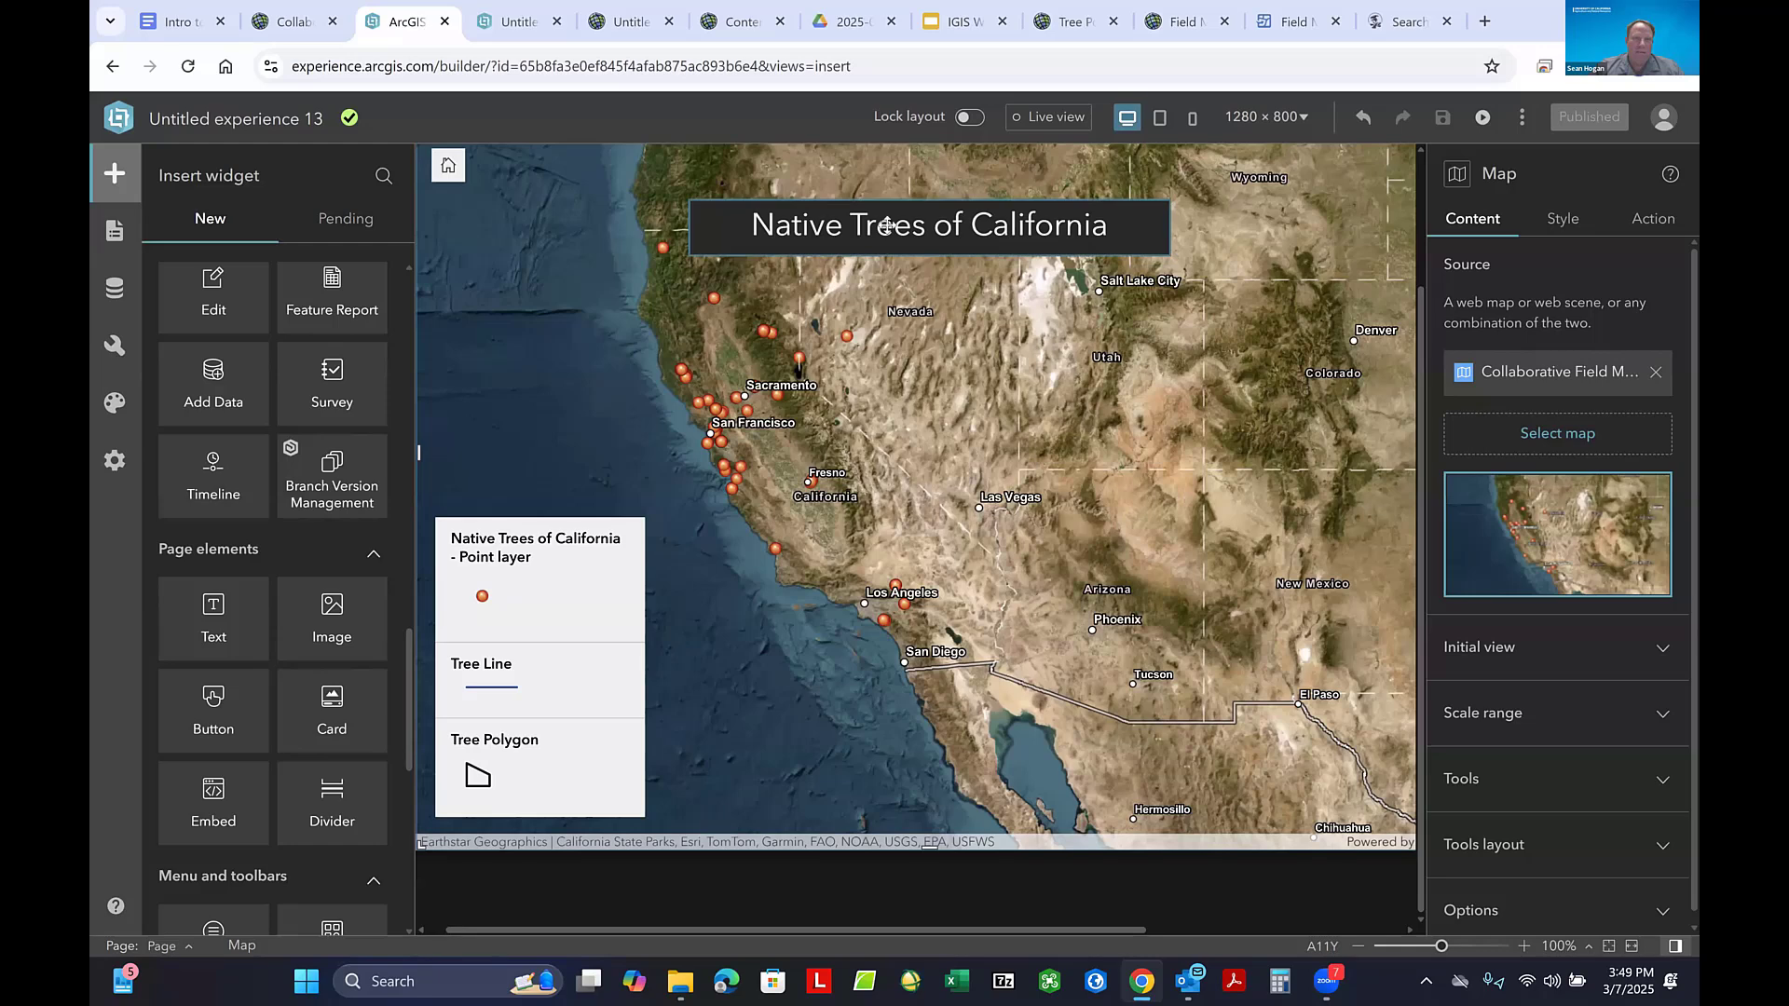
pyautogui.click(918, 229)
pyautogui.moveTo(918, 232); pyautogui.dragTo(946, 180)
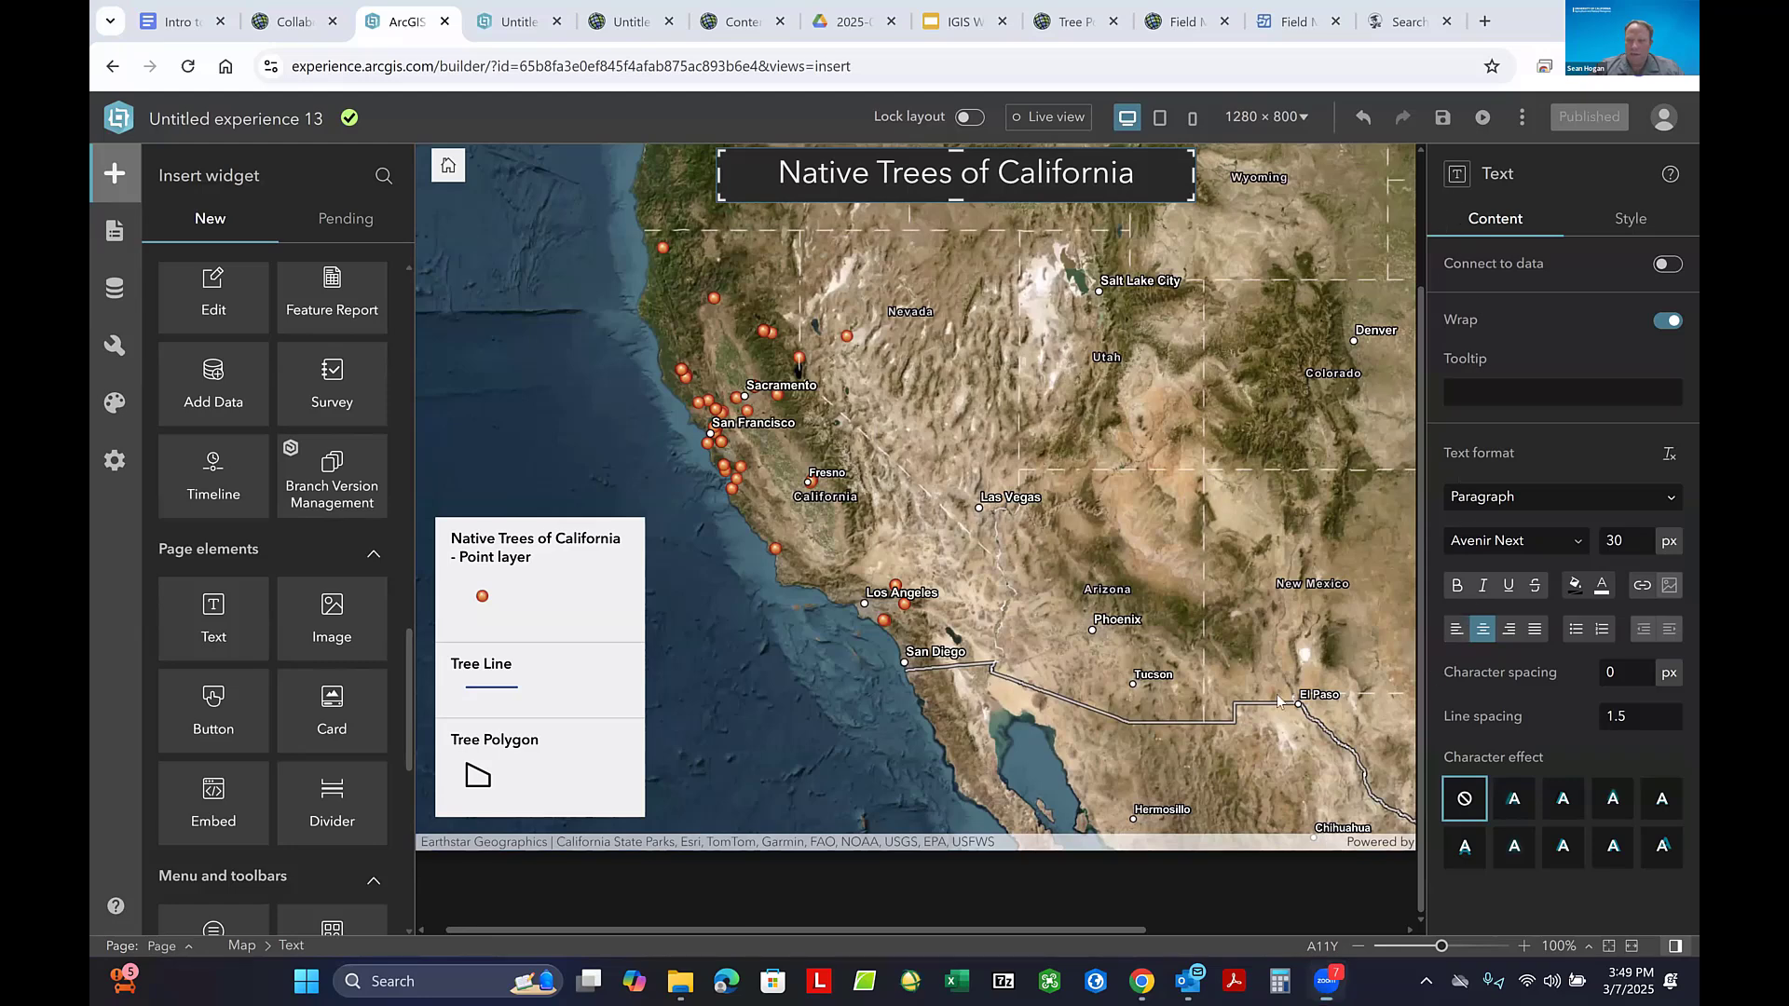
# - Enlarge the map widget to reach the page's right edge and its upper left corner, filling the blank margins
pyautogui.moveTo(1126, 933); pyautogui.dragTo(1444, 920)
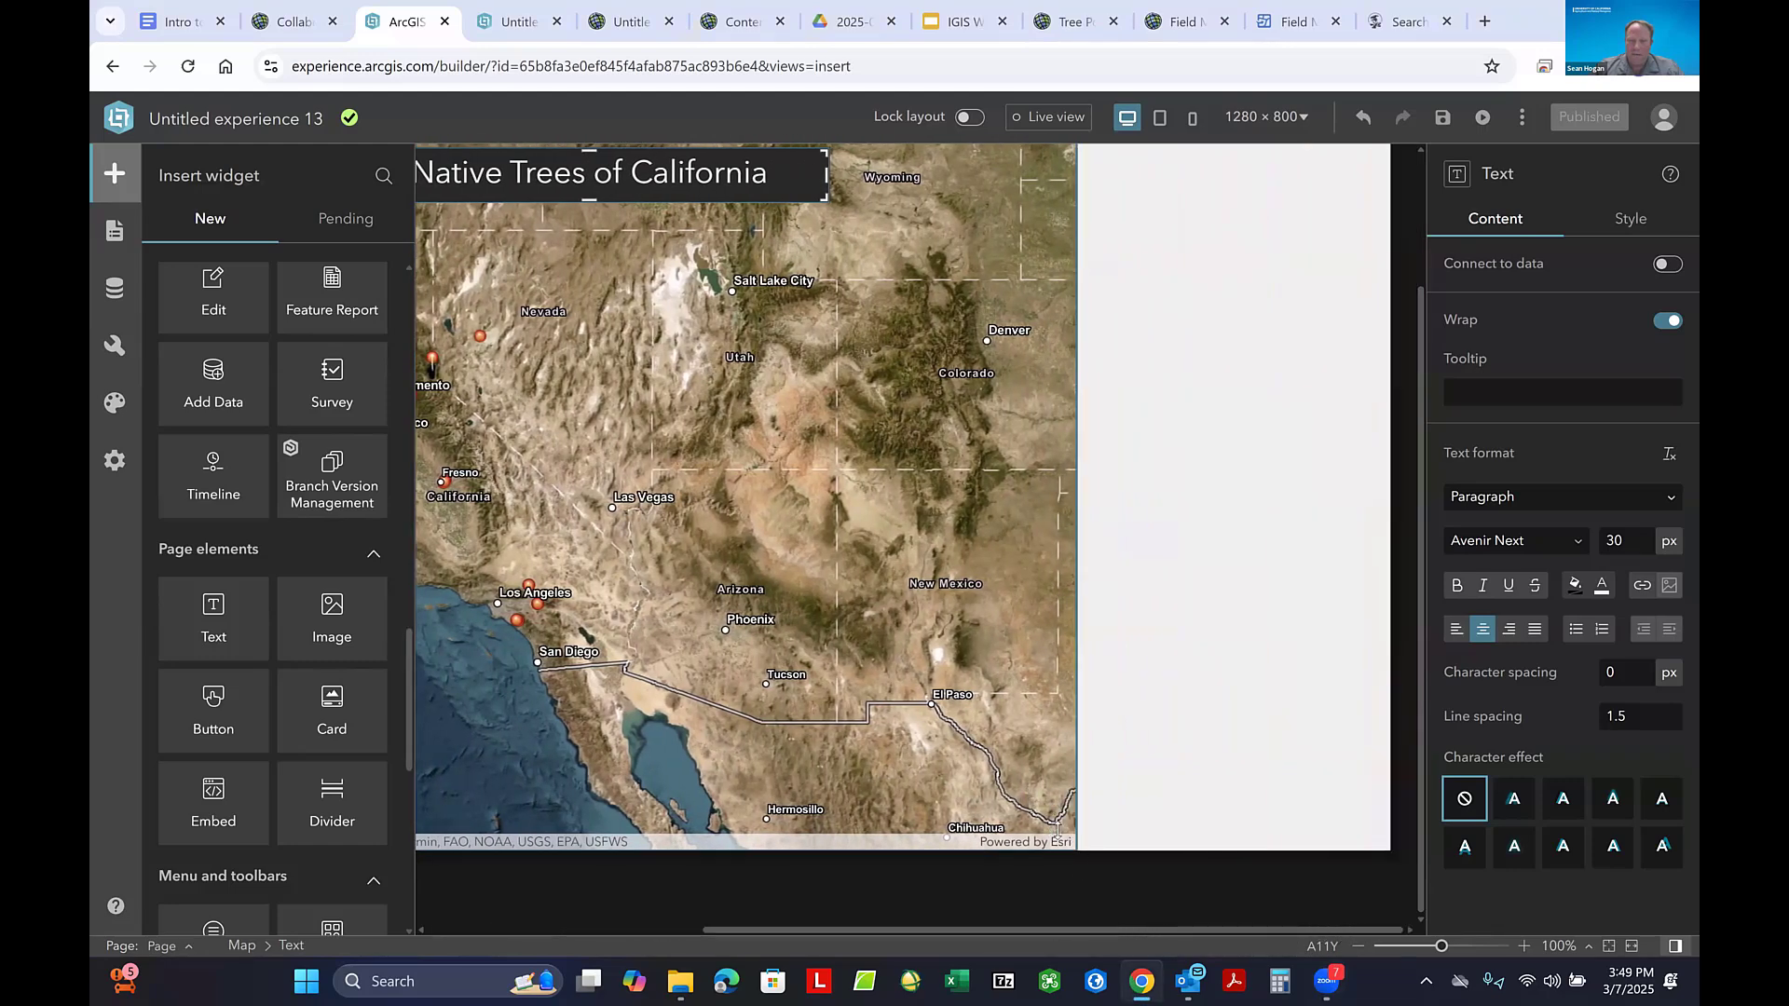
pyautogui.click(1058, 824)
pyautogui.moveTo(1074, 848); pyautogui.dragTo(1390, 857)
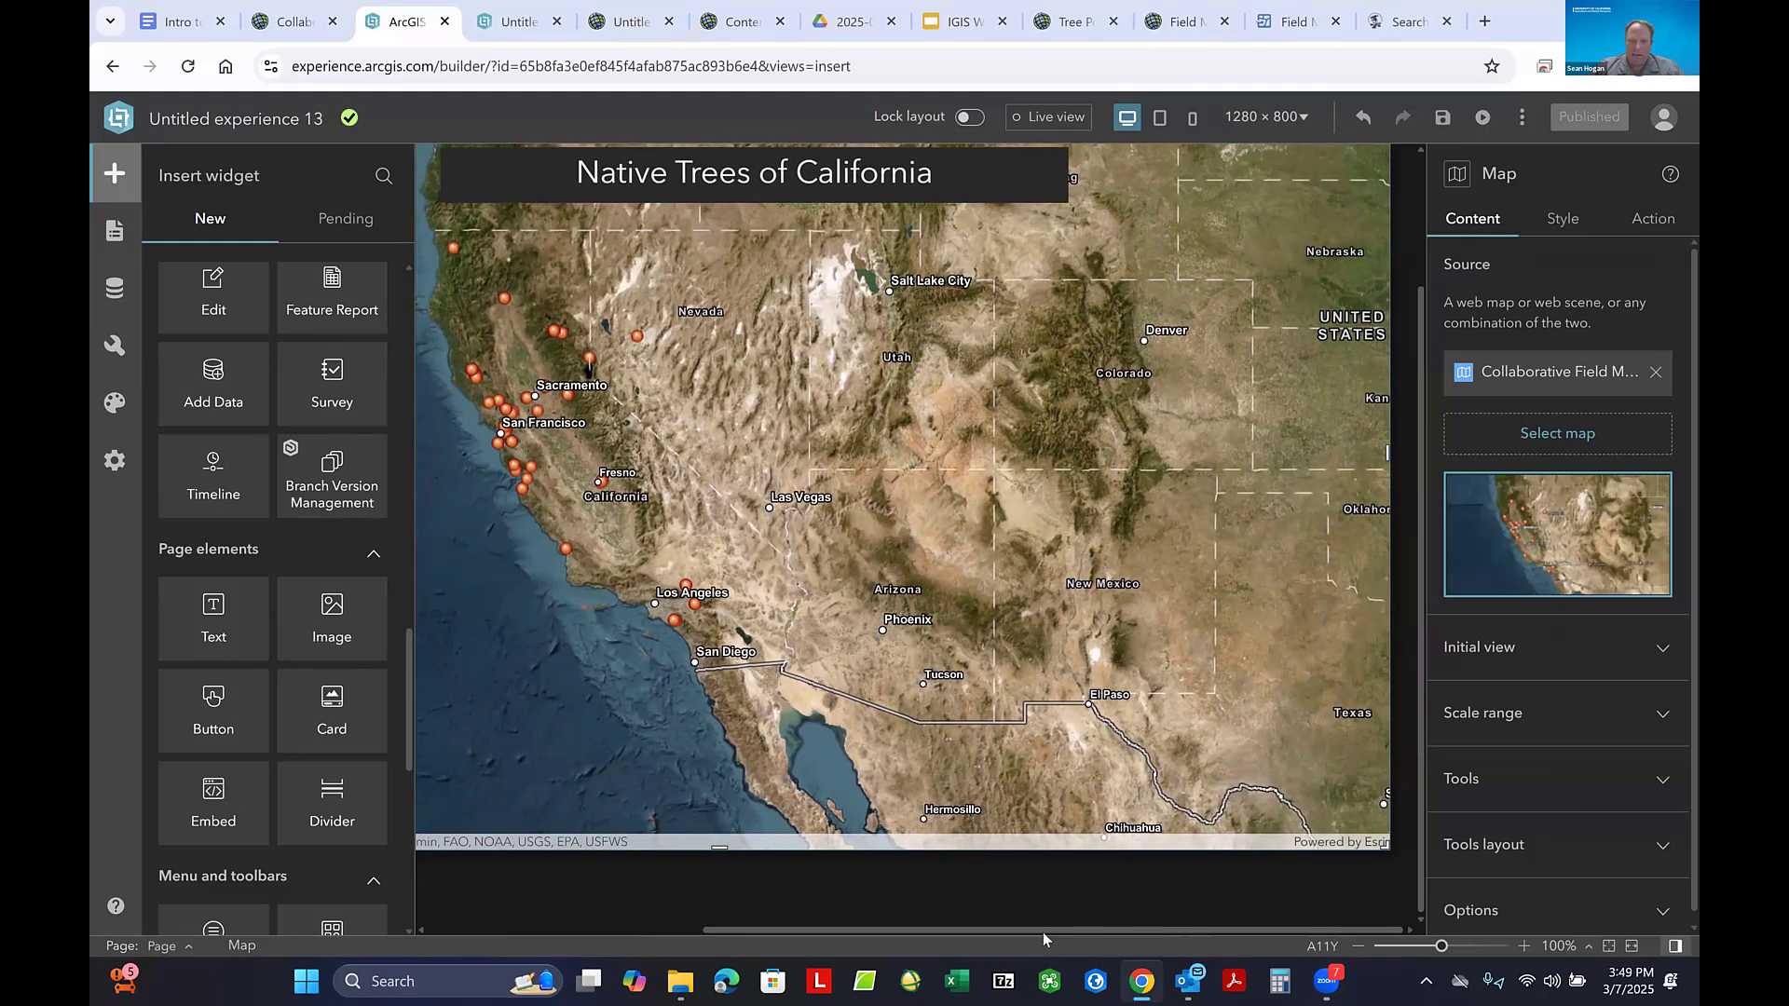
pyautogui.moveTo(1043, 931); pyautogui.dragTo(619, 943)
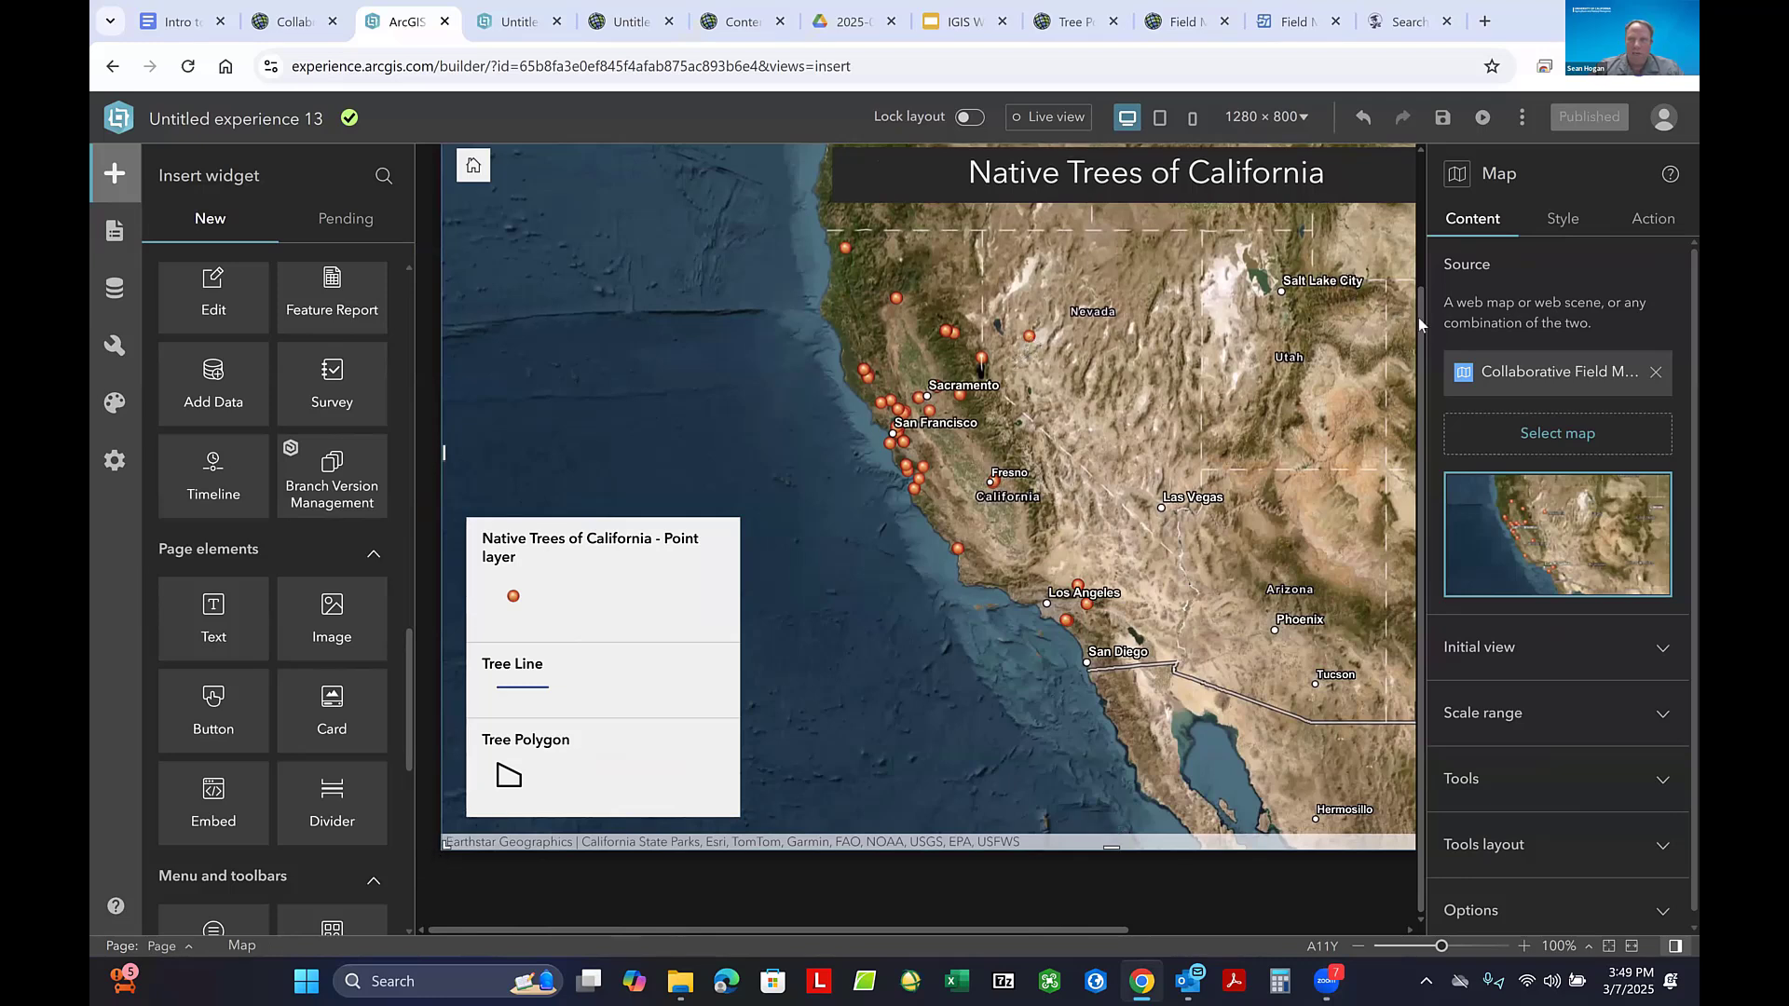
pyautogui.moveTo(1426, 268); pyautogui.dragTo(1410, 175)
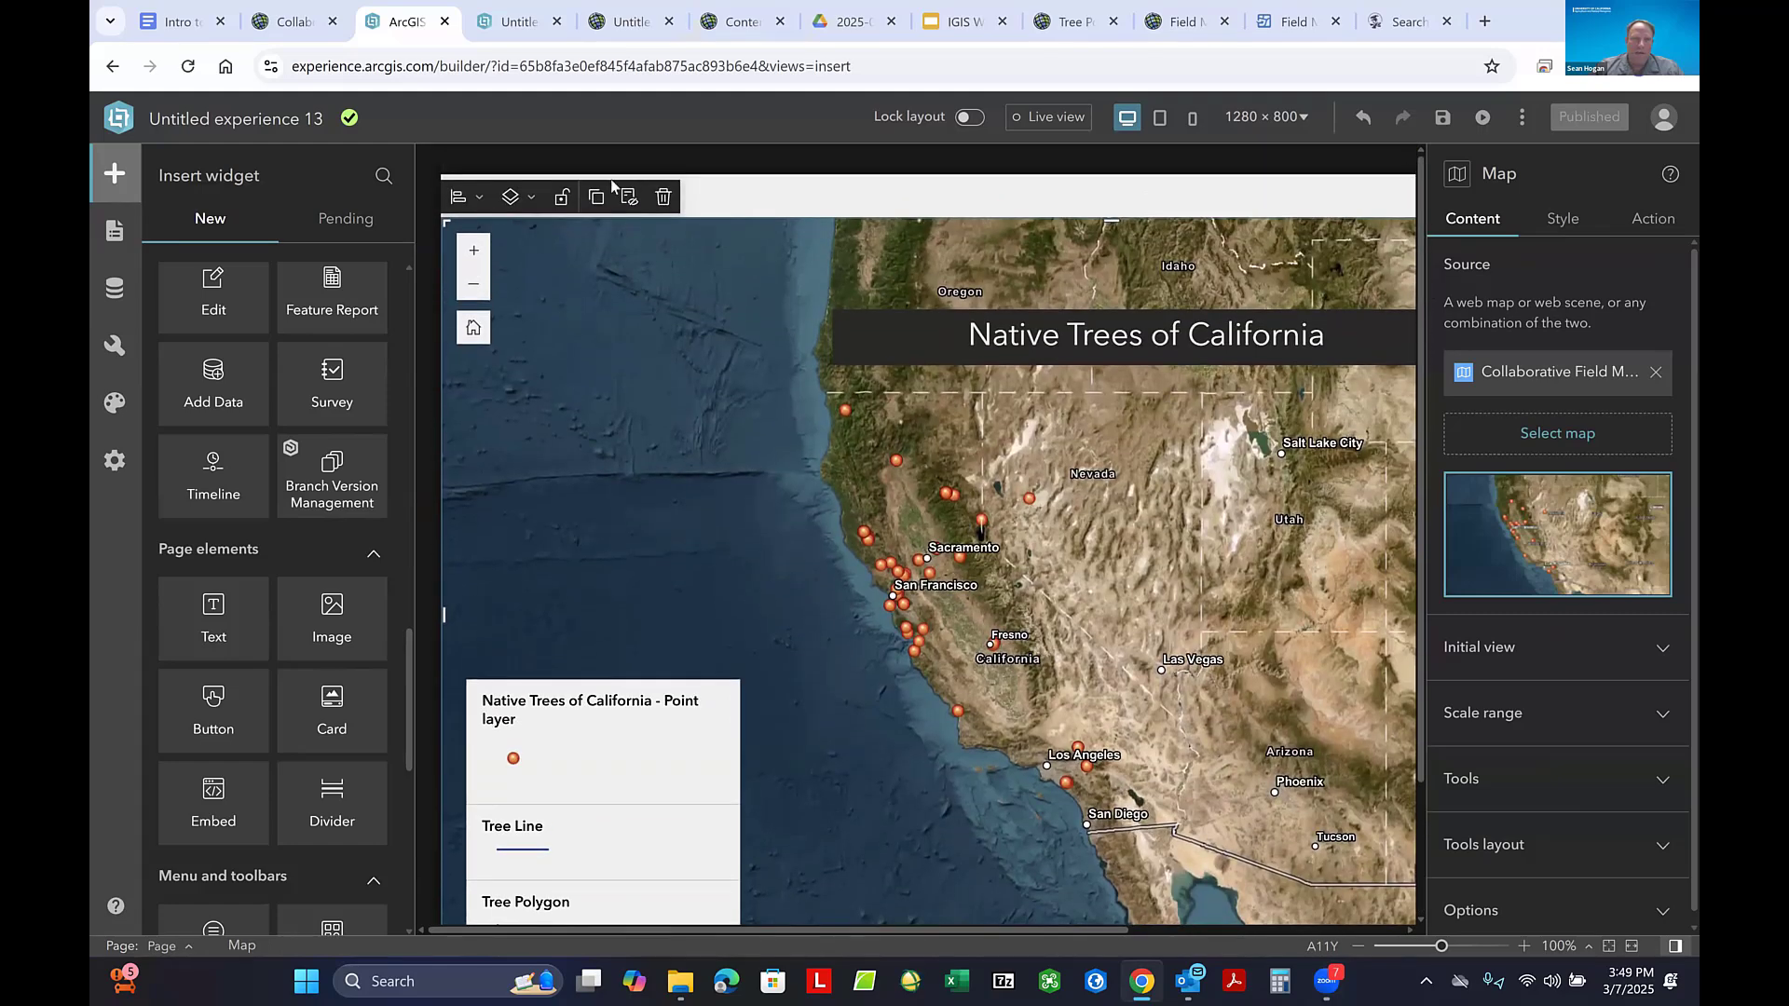
pyautogui.moveTo(445, 222); pyautogui.dragTo(436, 159)
# - Move the "Native Trees of California" title closer to the upper edge of the enlarged map and save the experience
pyautogui.click(1144, 298)
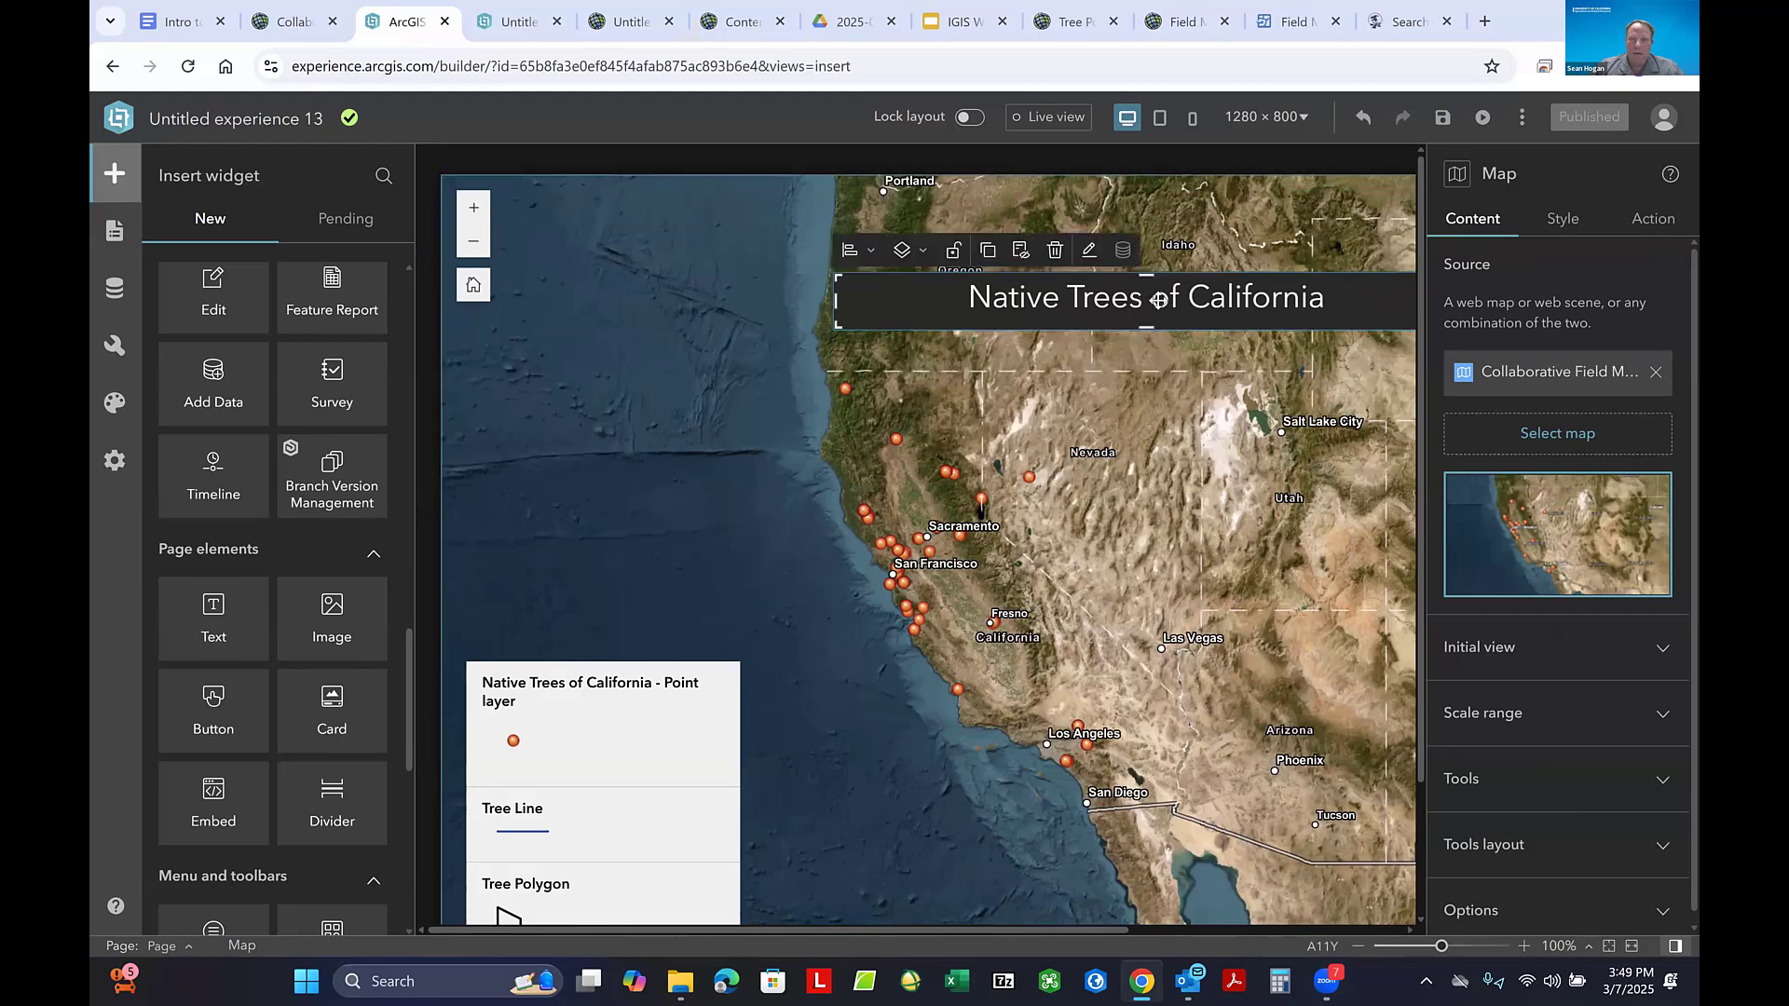
pyautogui.moveTo(1158, 300); pyautogui.dragTo(1134, 251)
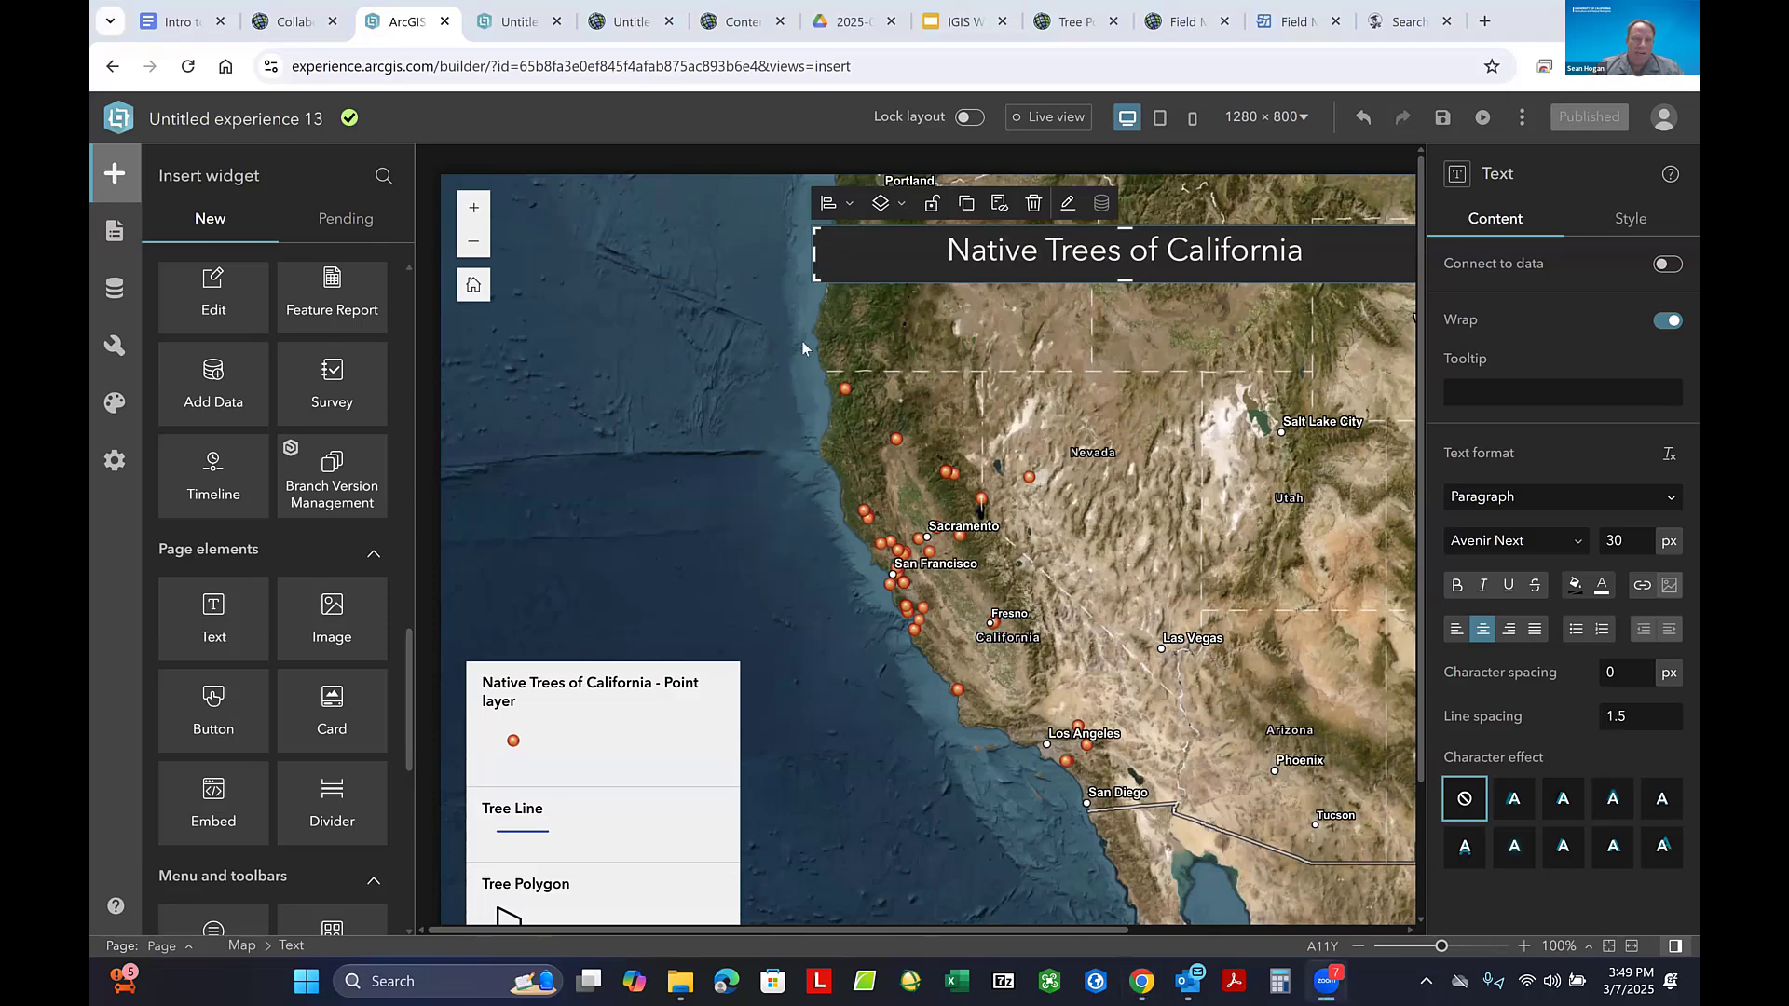
pyautogui.click(1444, 119)
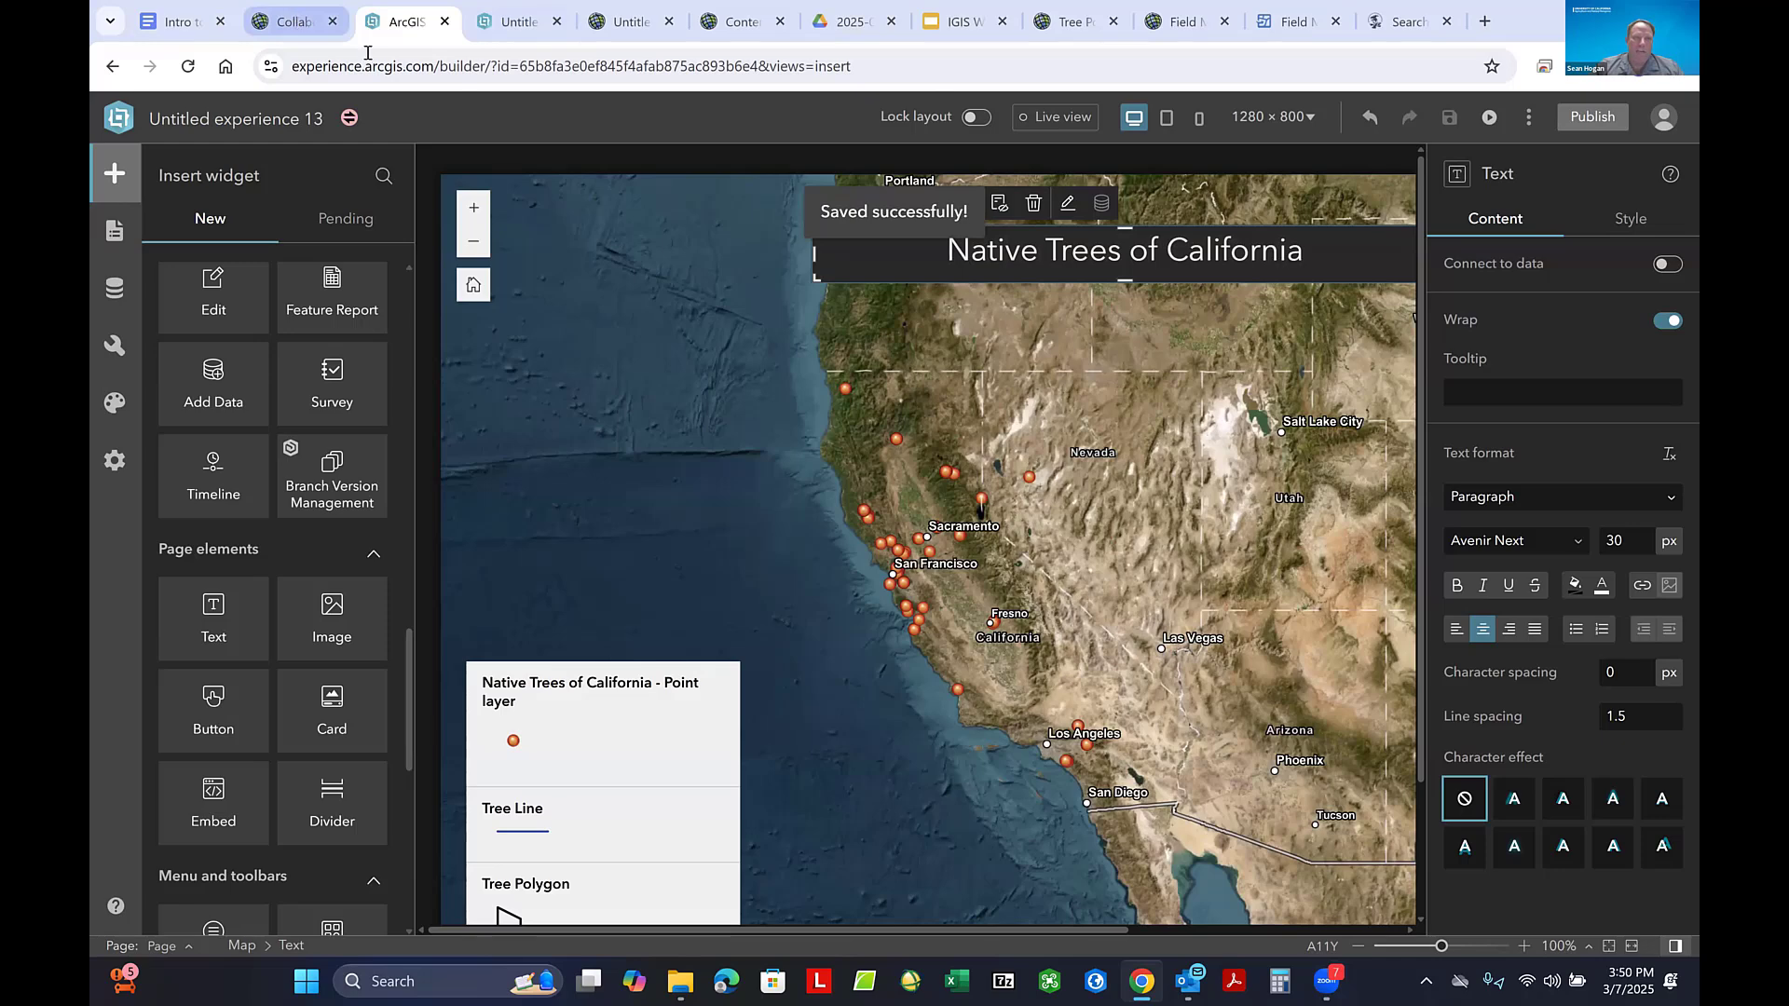
# - Go back to the experience preview and reload it to check the saved layout
pyautogui.click(296, 24)
pyautogui.click(519, 23)
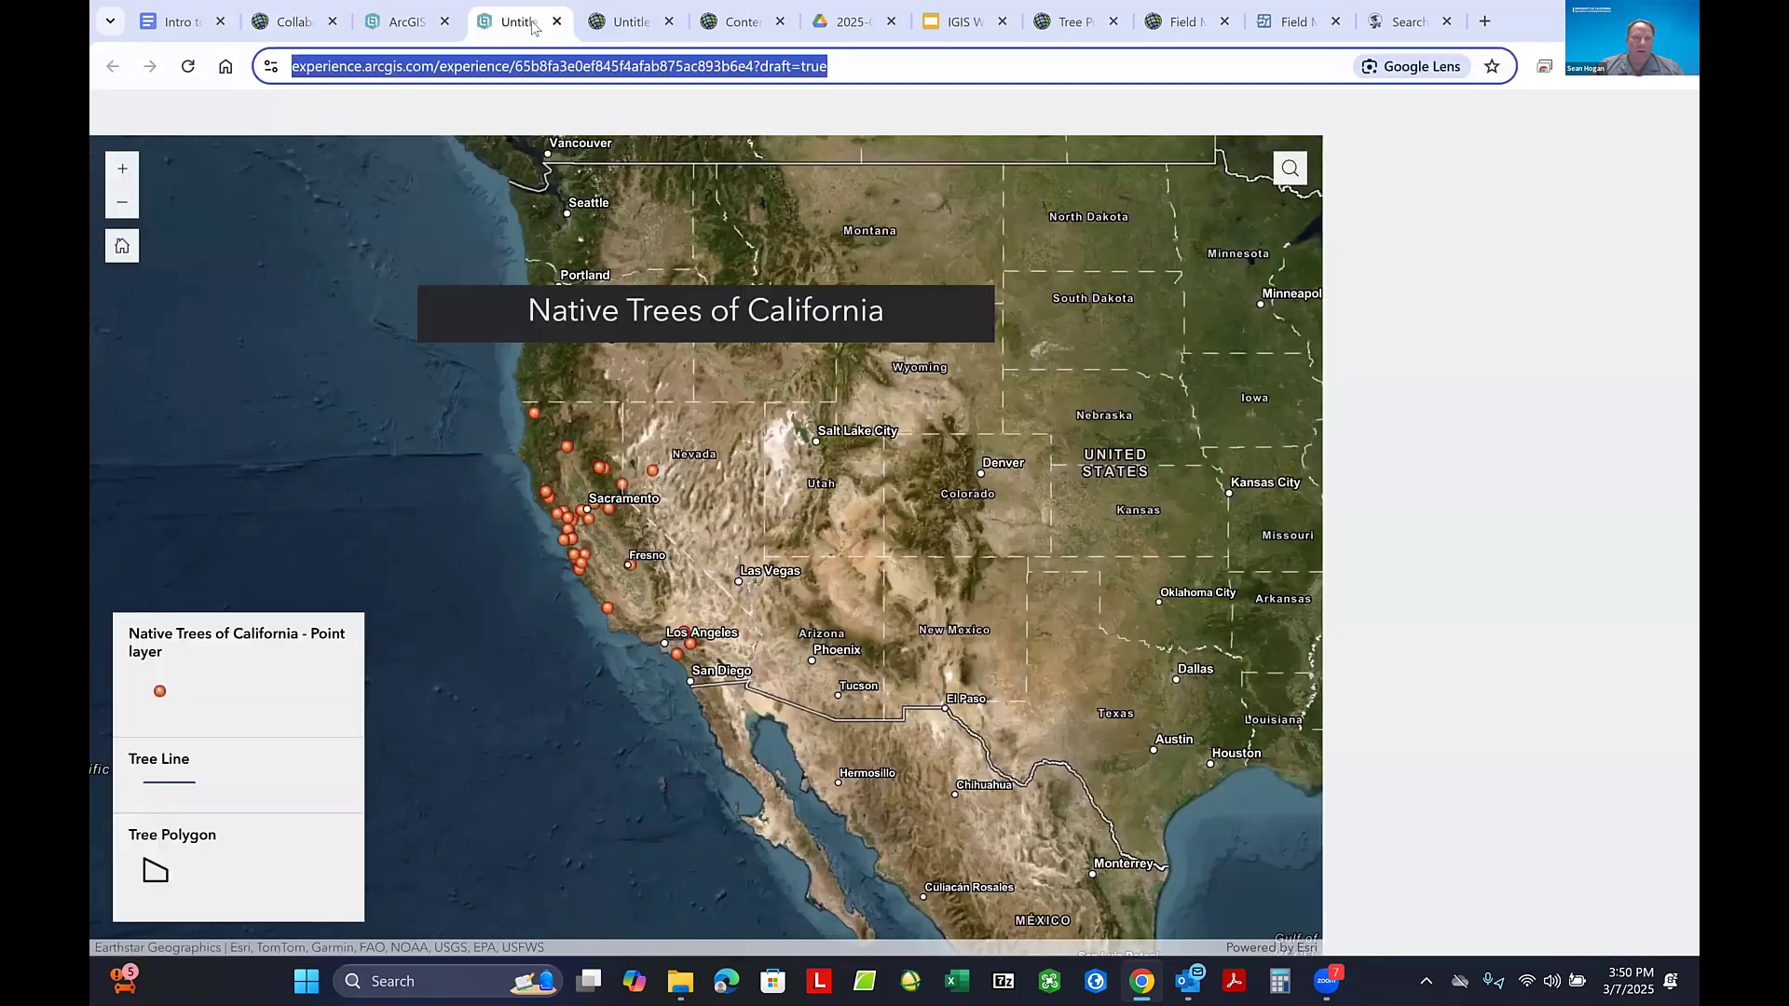
pyautogui.click(187, 66)
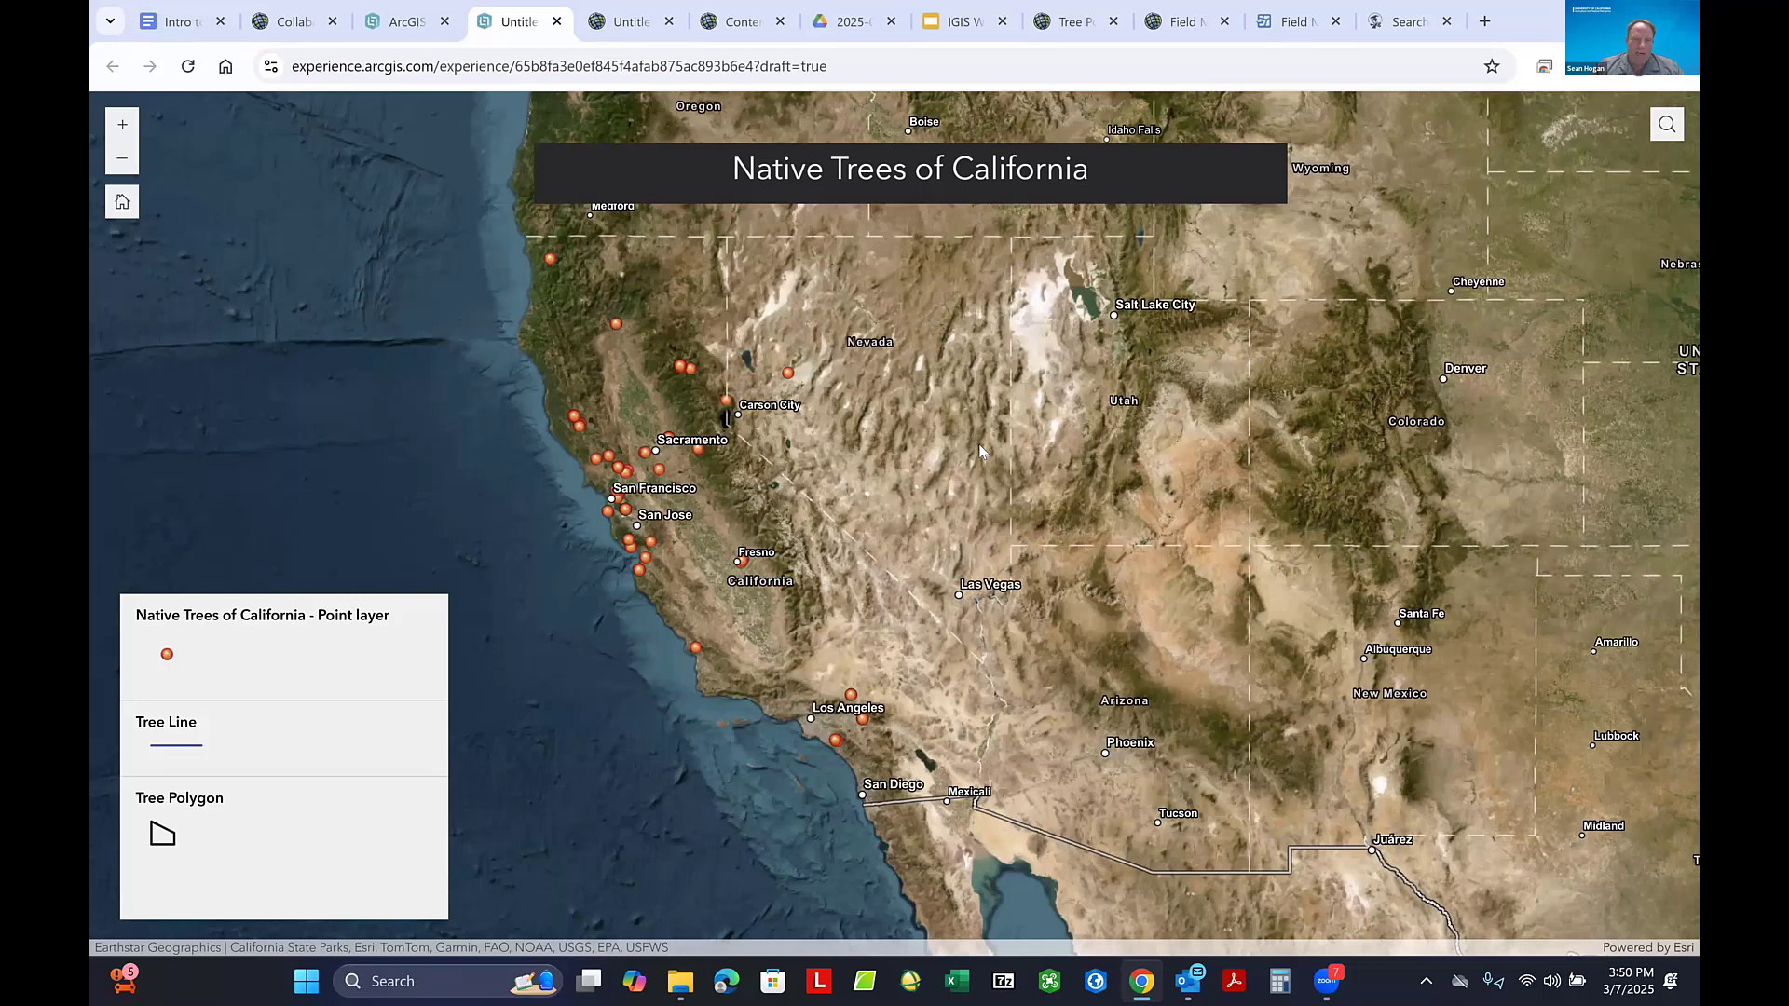
# - Open the pop-up of the tree point near Fresno, review its description and photo, and close it
pyautogui.click(741, 561)
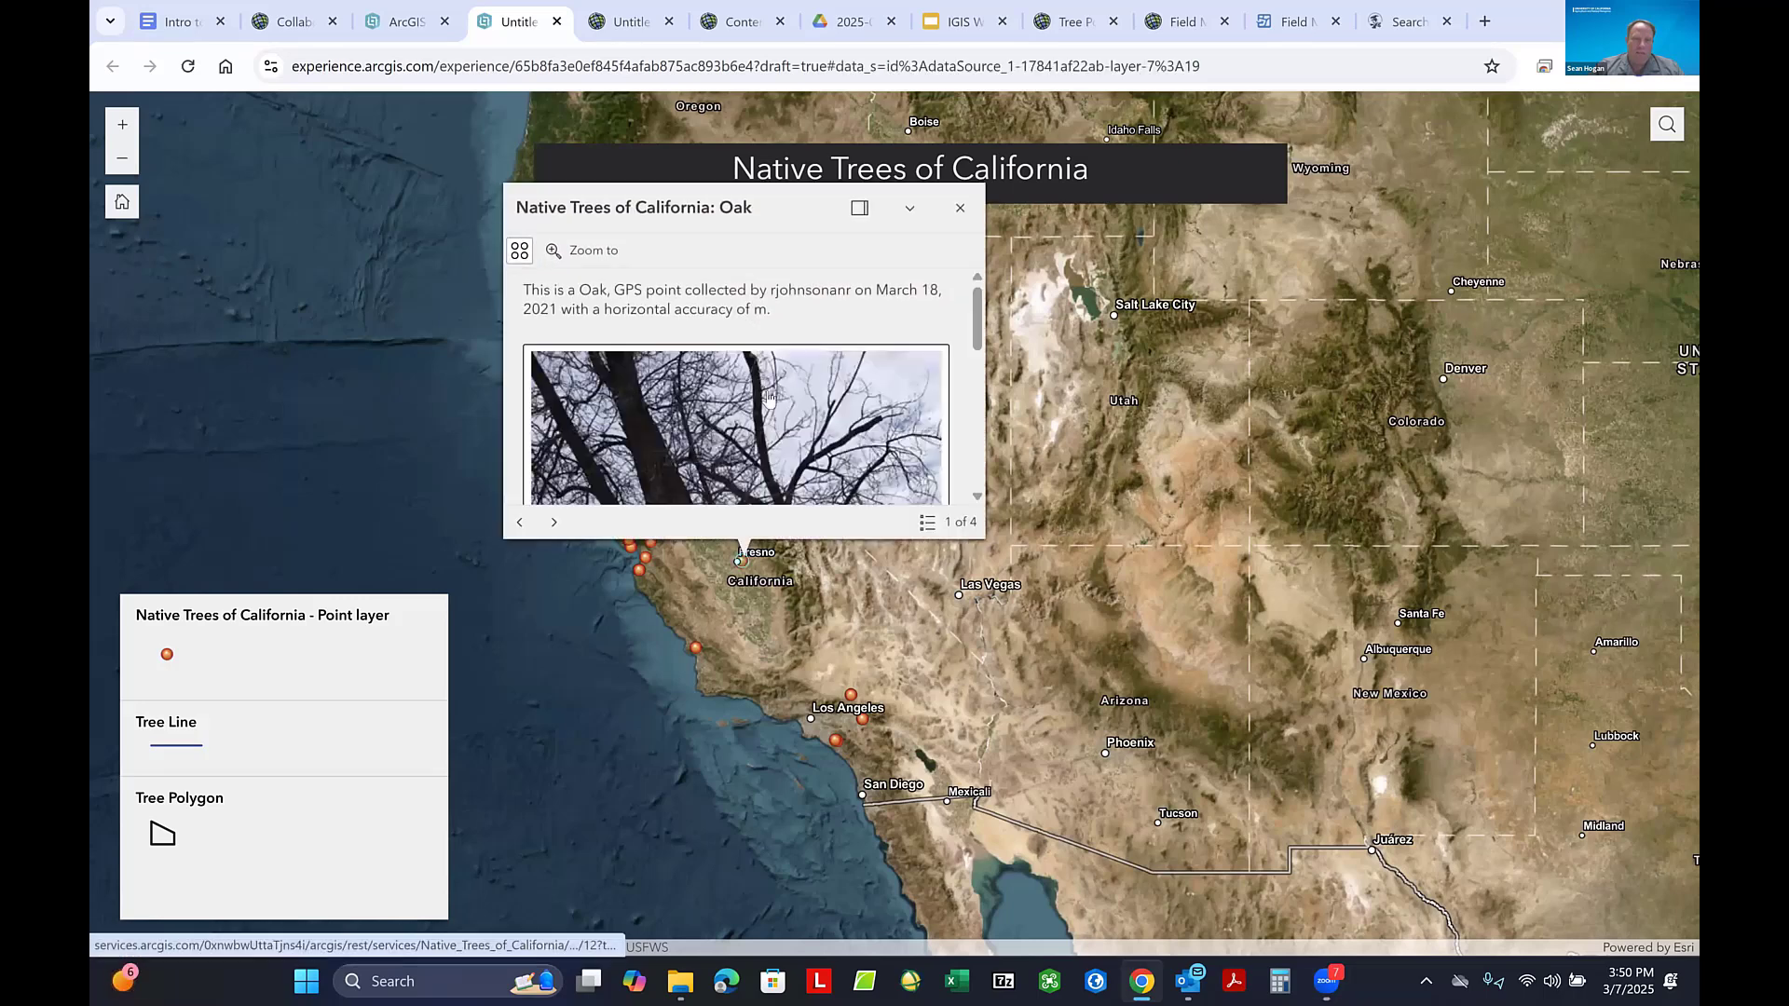
pyautogui.scroll(-4, 820, 397)
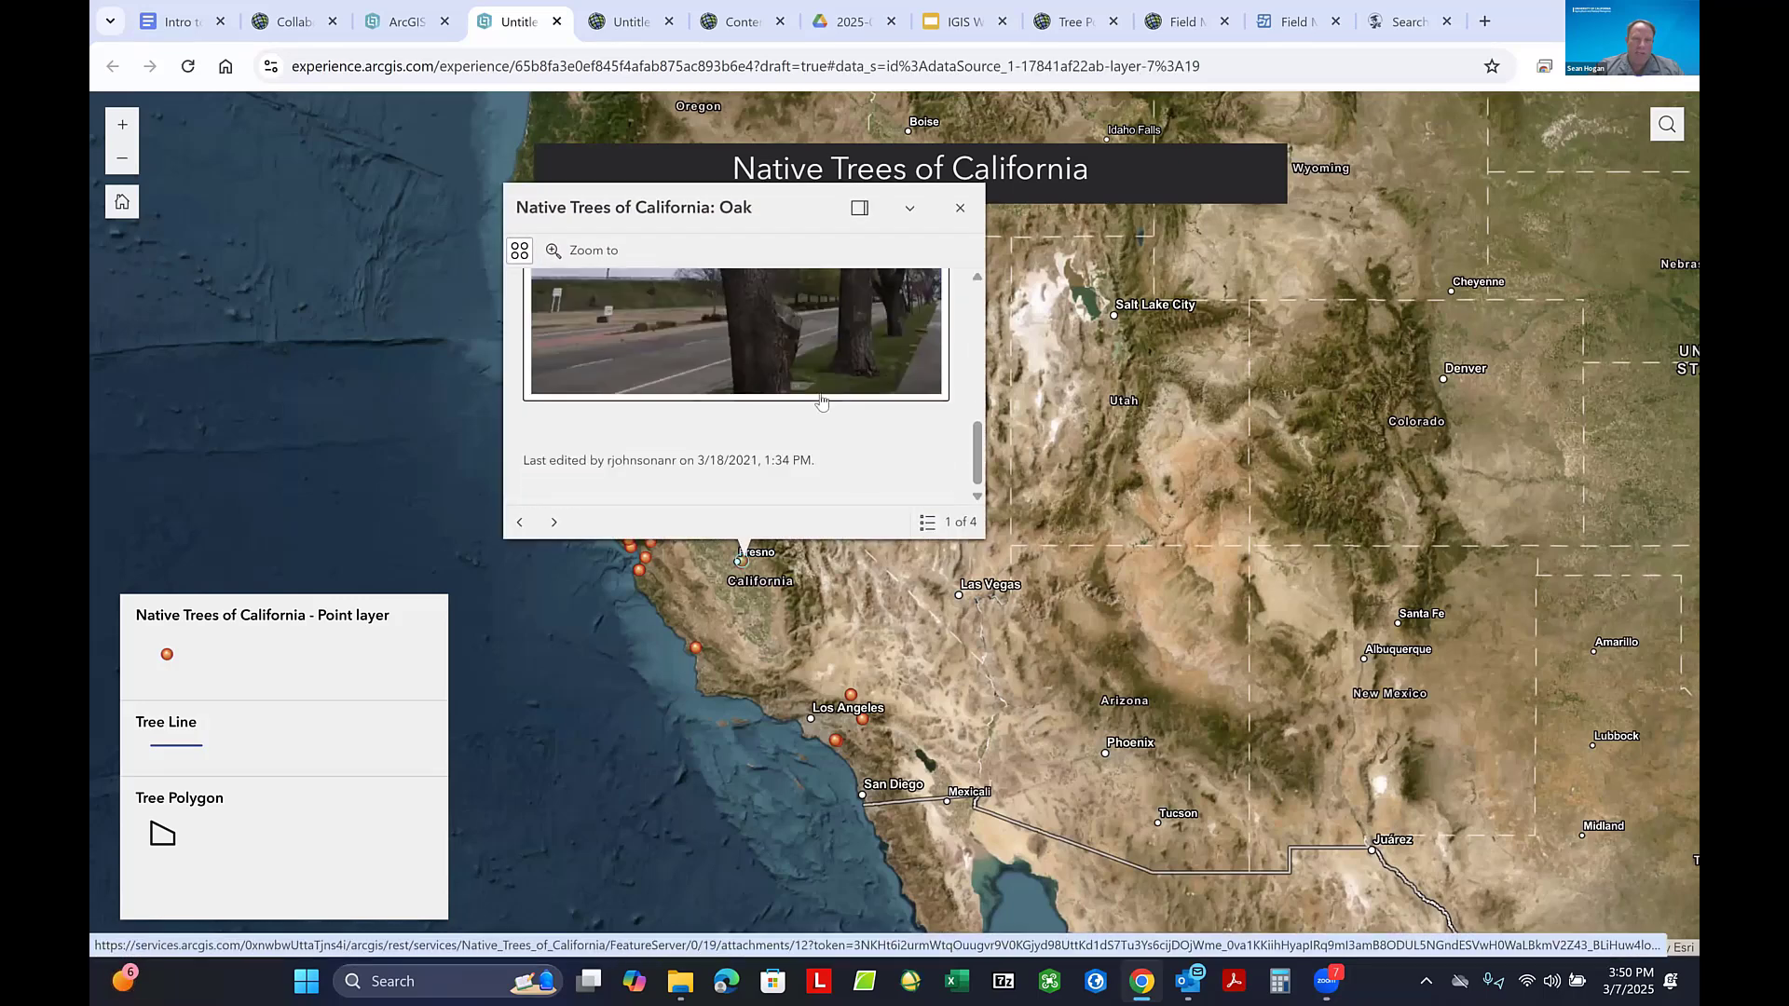
pyautogui.scroll(4, 820, 400)
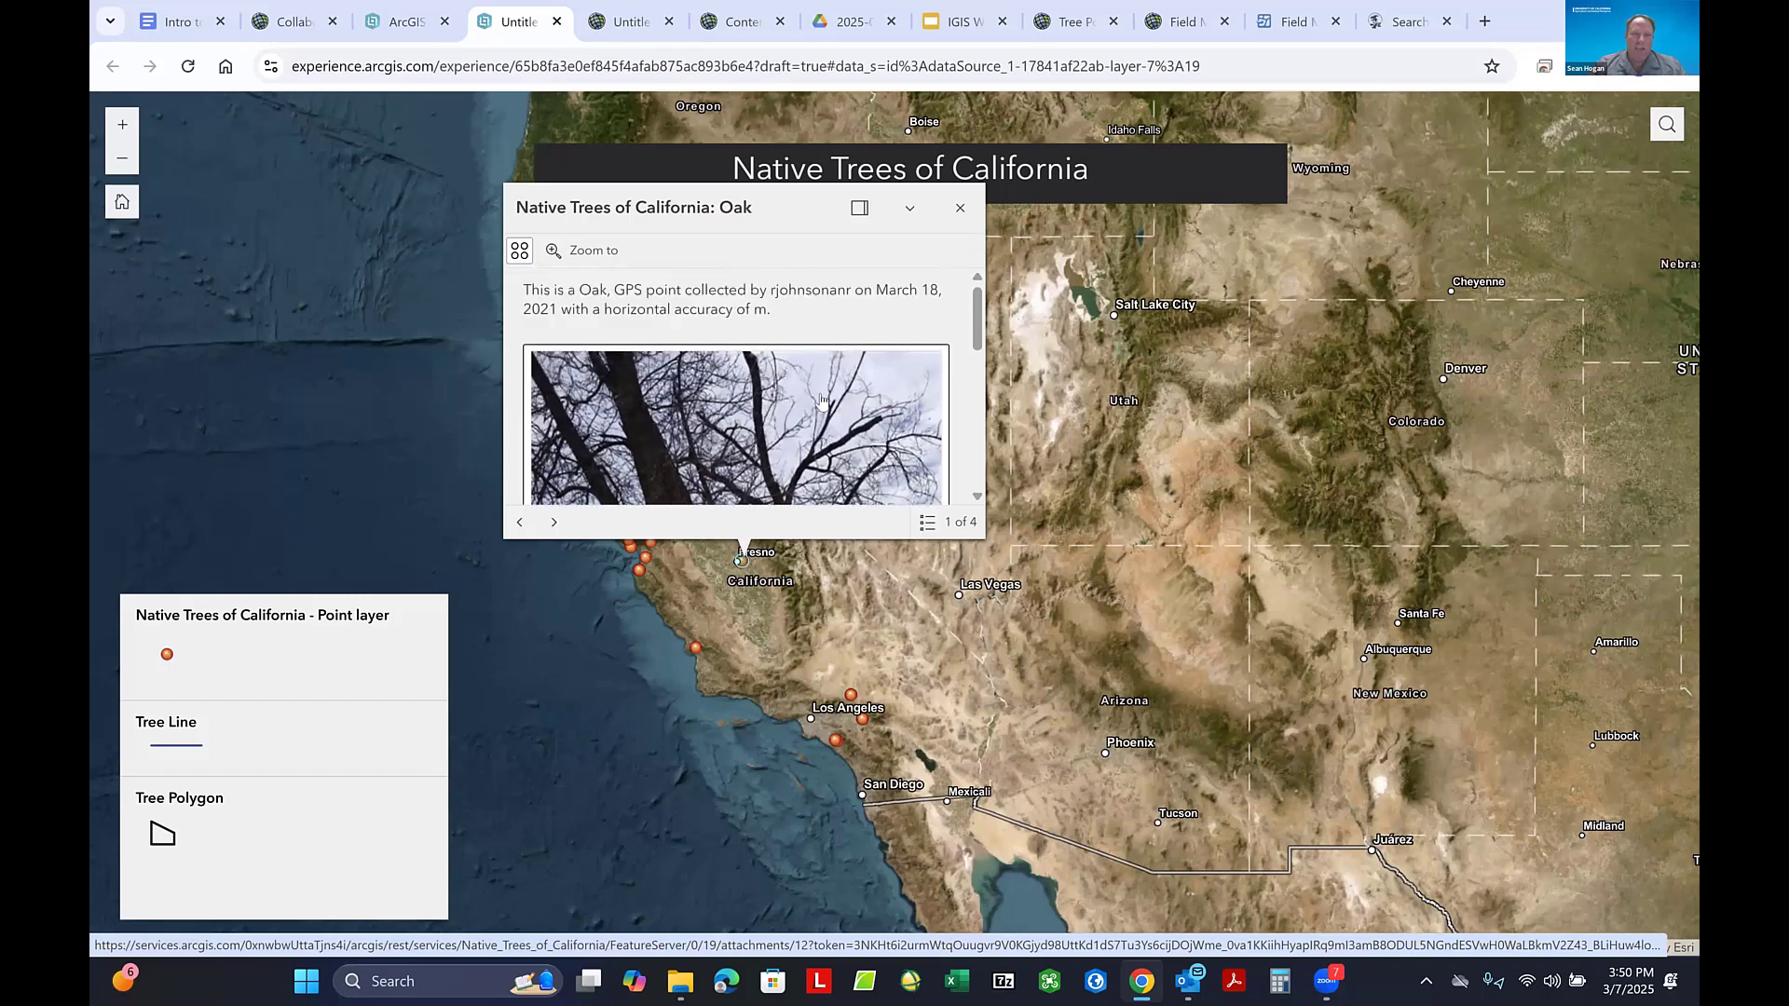
pyautogui.click(959, 206)
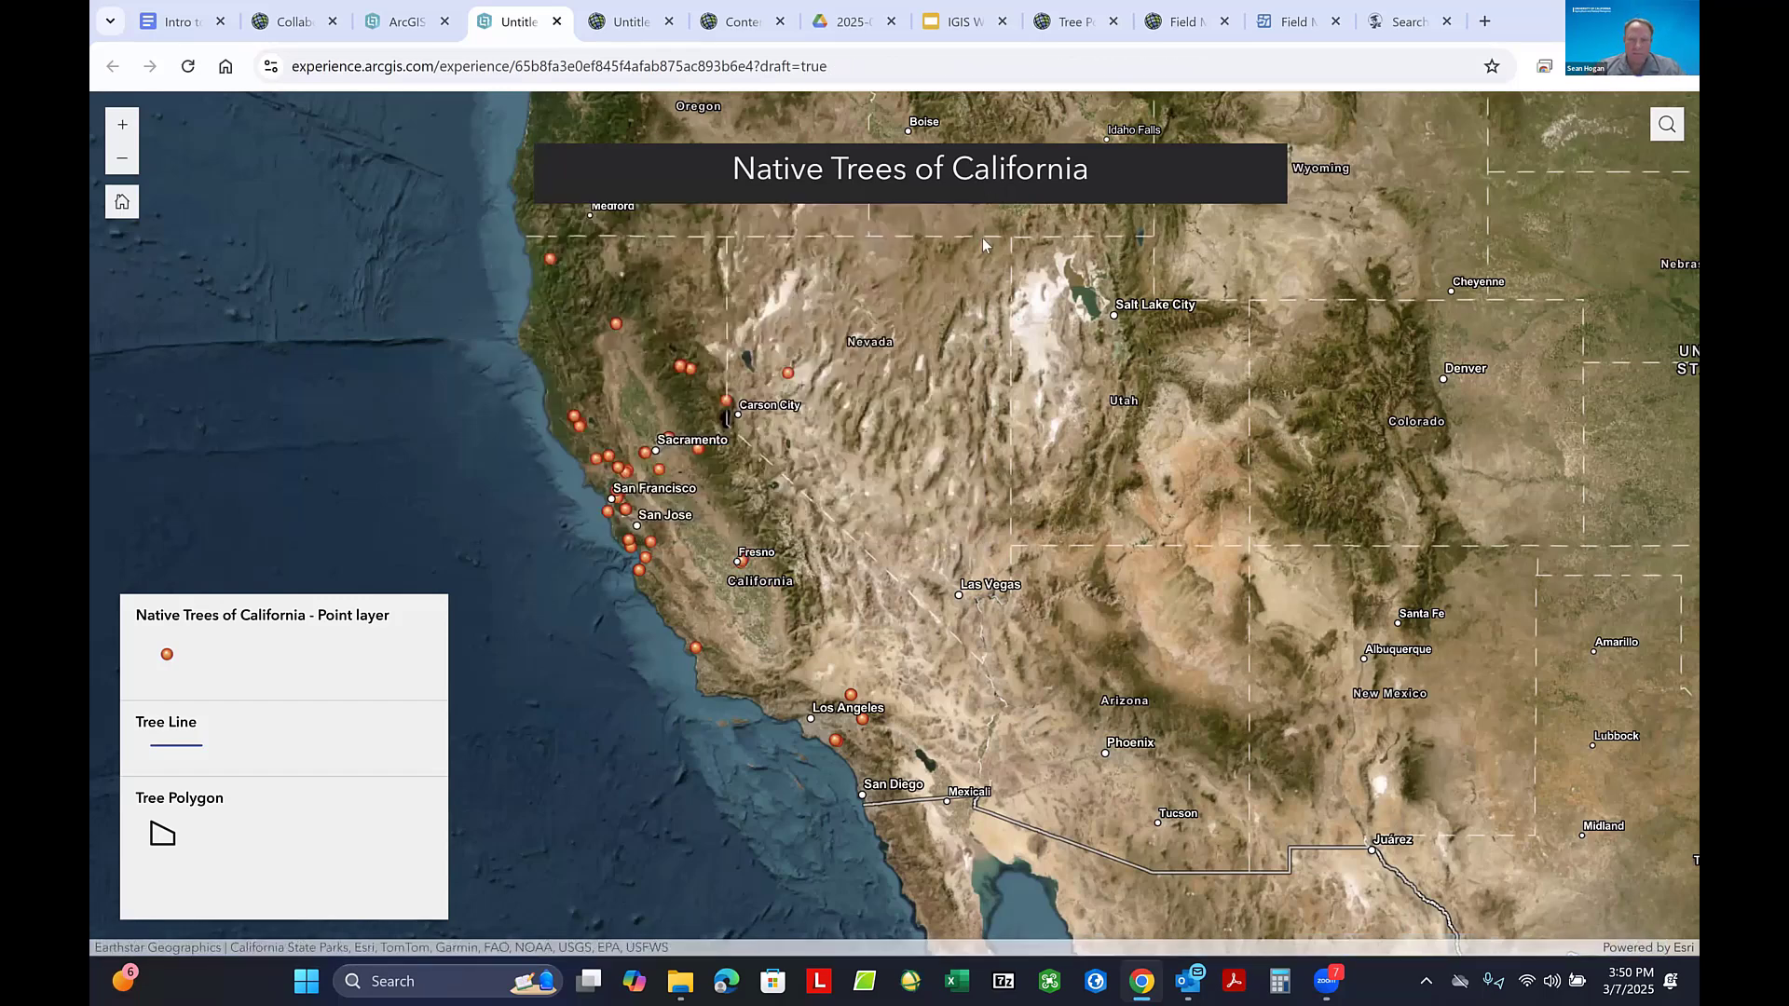
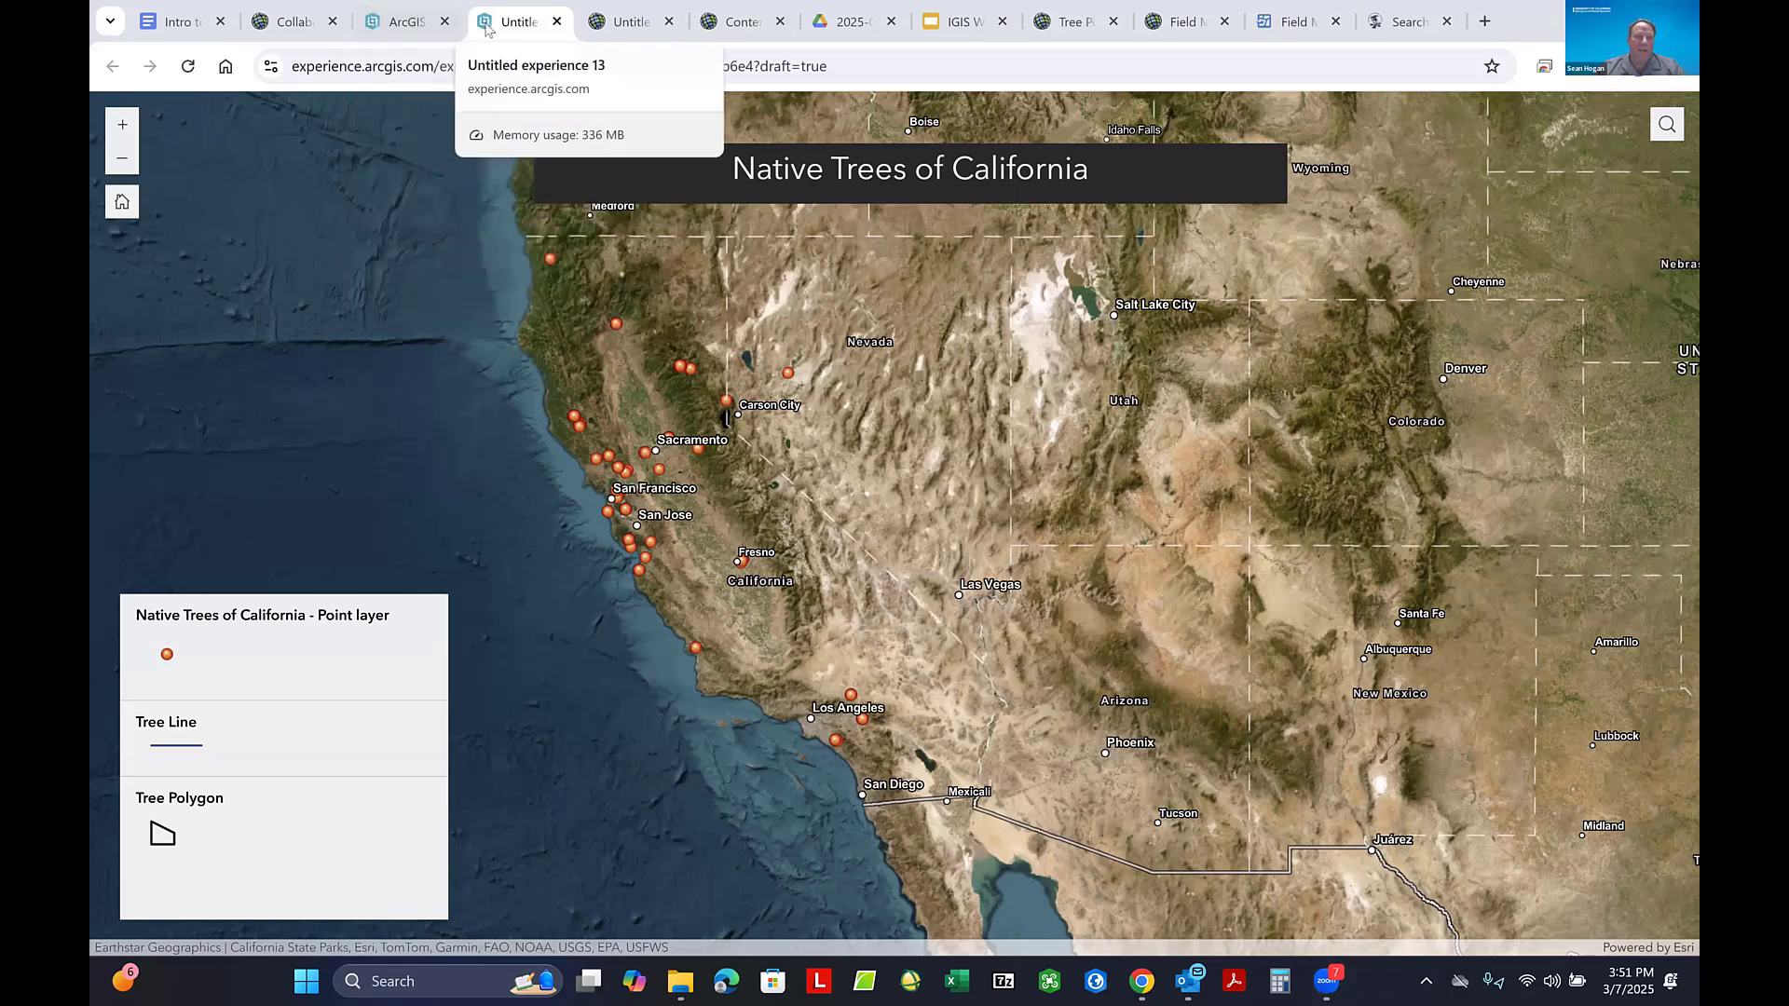
# - Return to the experience editor, switch the map widget's initial view to Custom, and open that view for modification
pyautogui.click(403, 21)
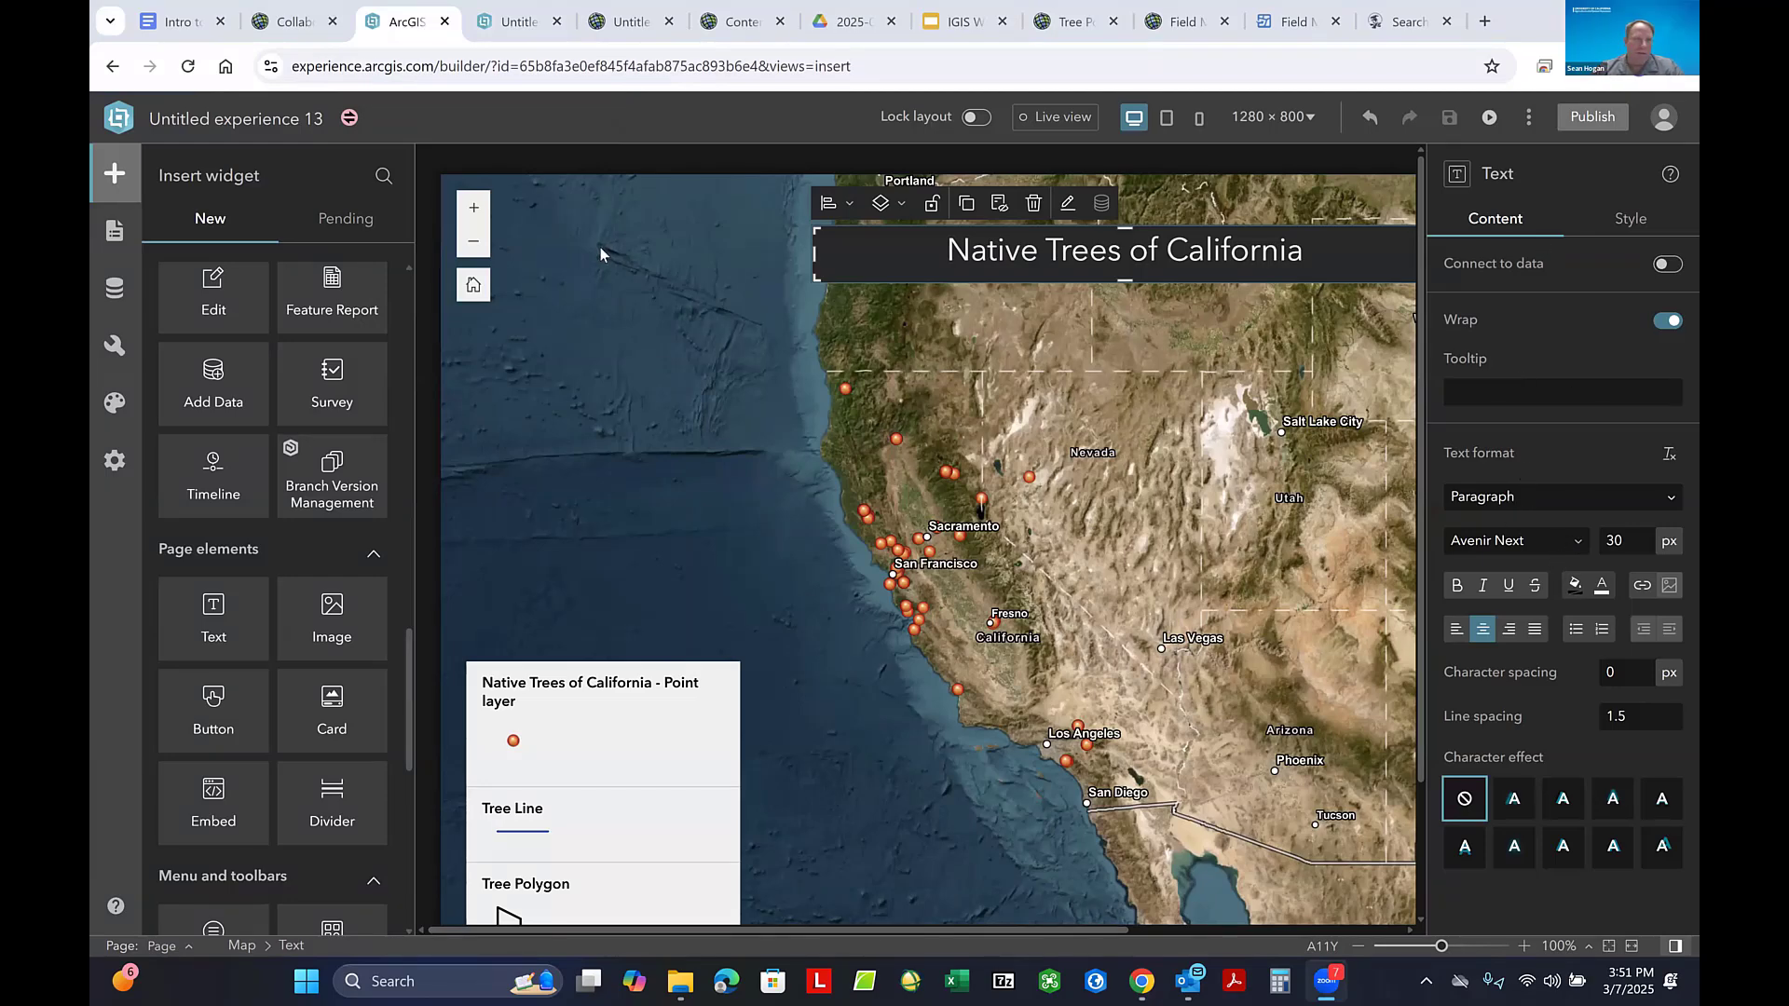
pyautogui.click(678, 410)
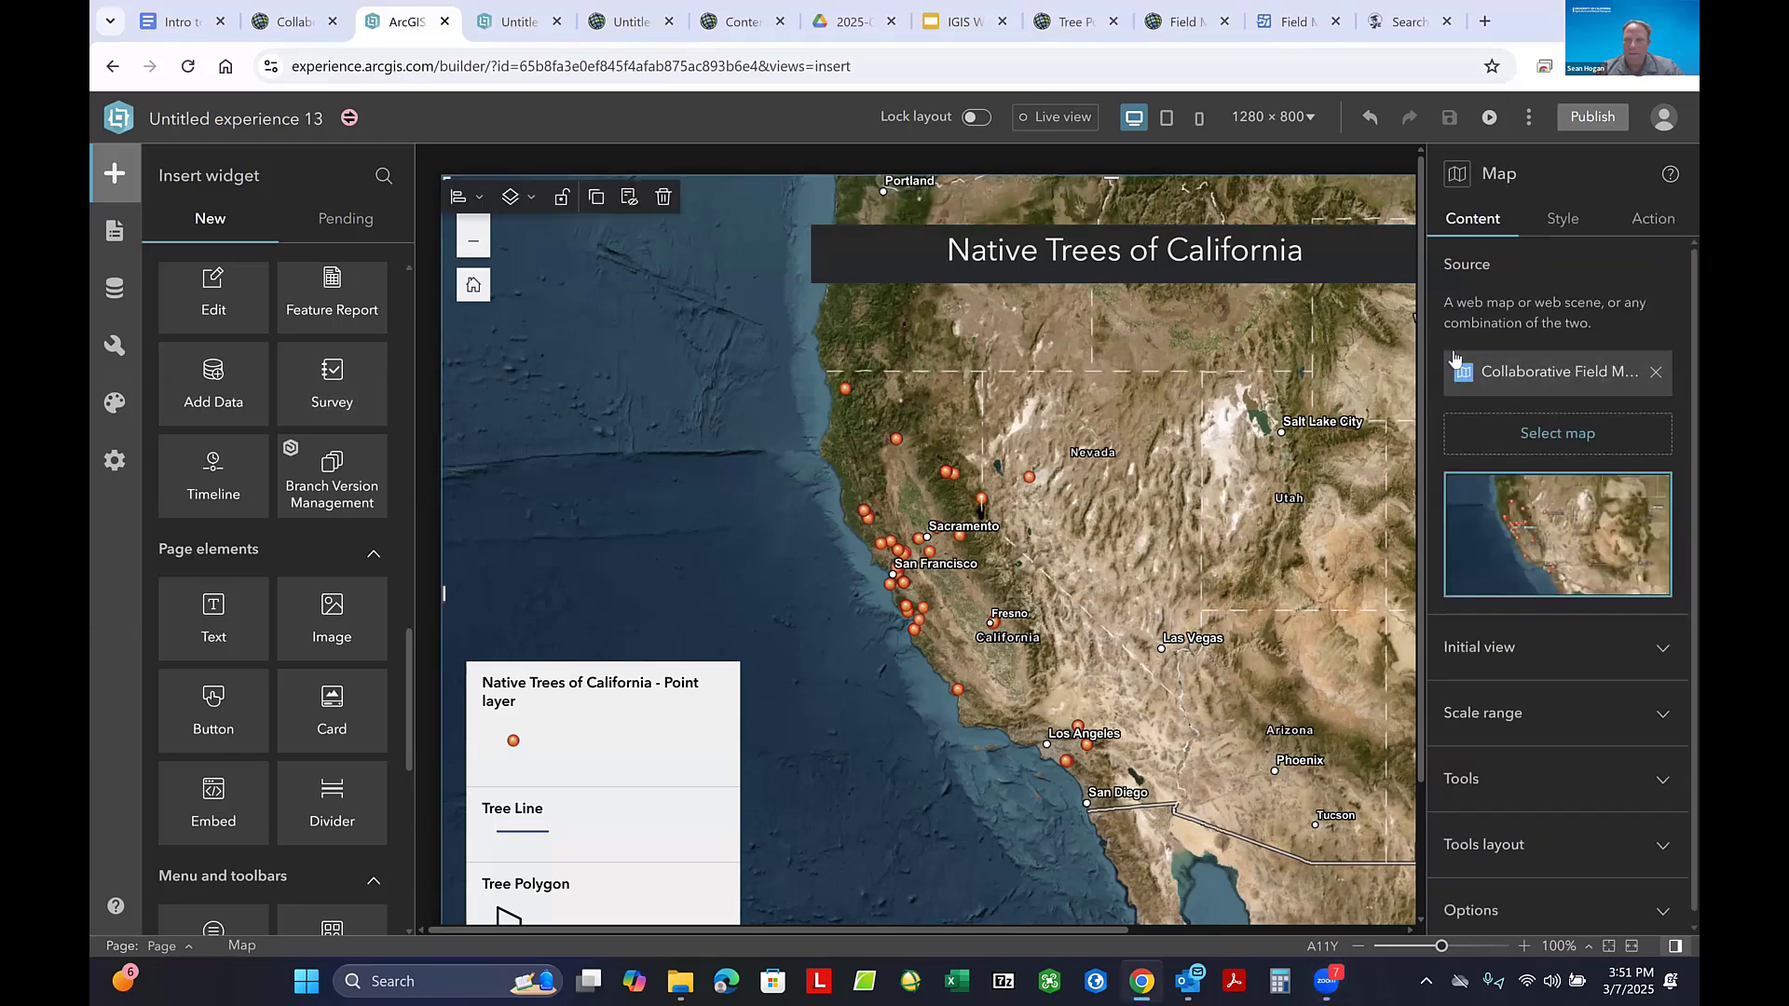
pyautogui.click(1524, 648)
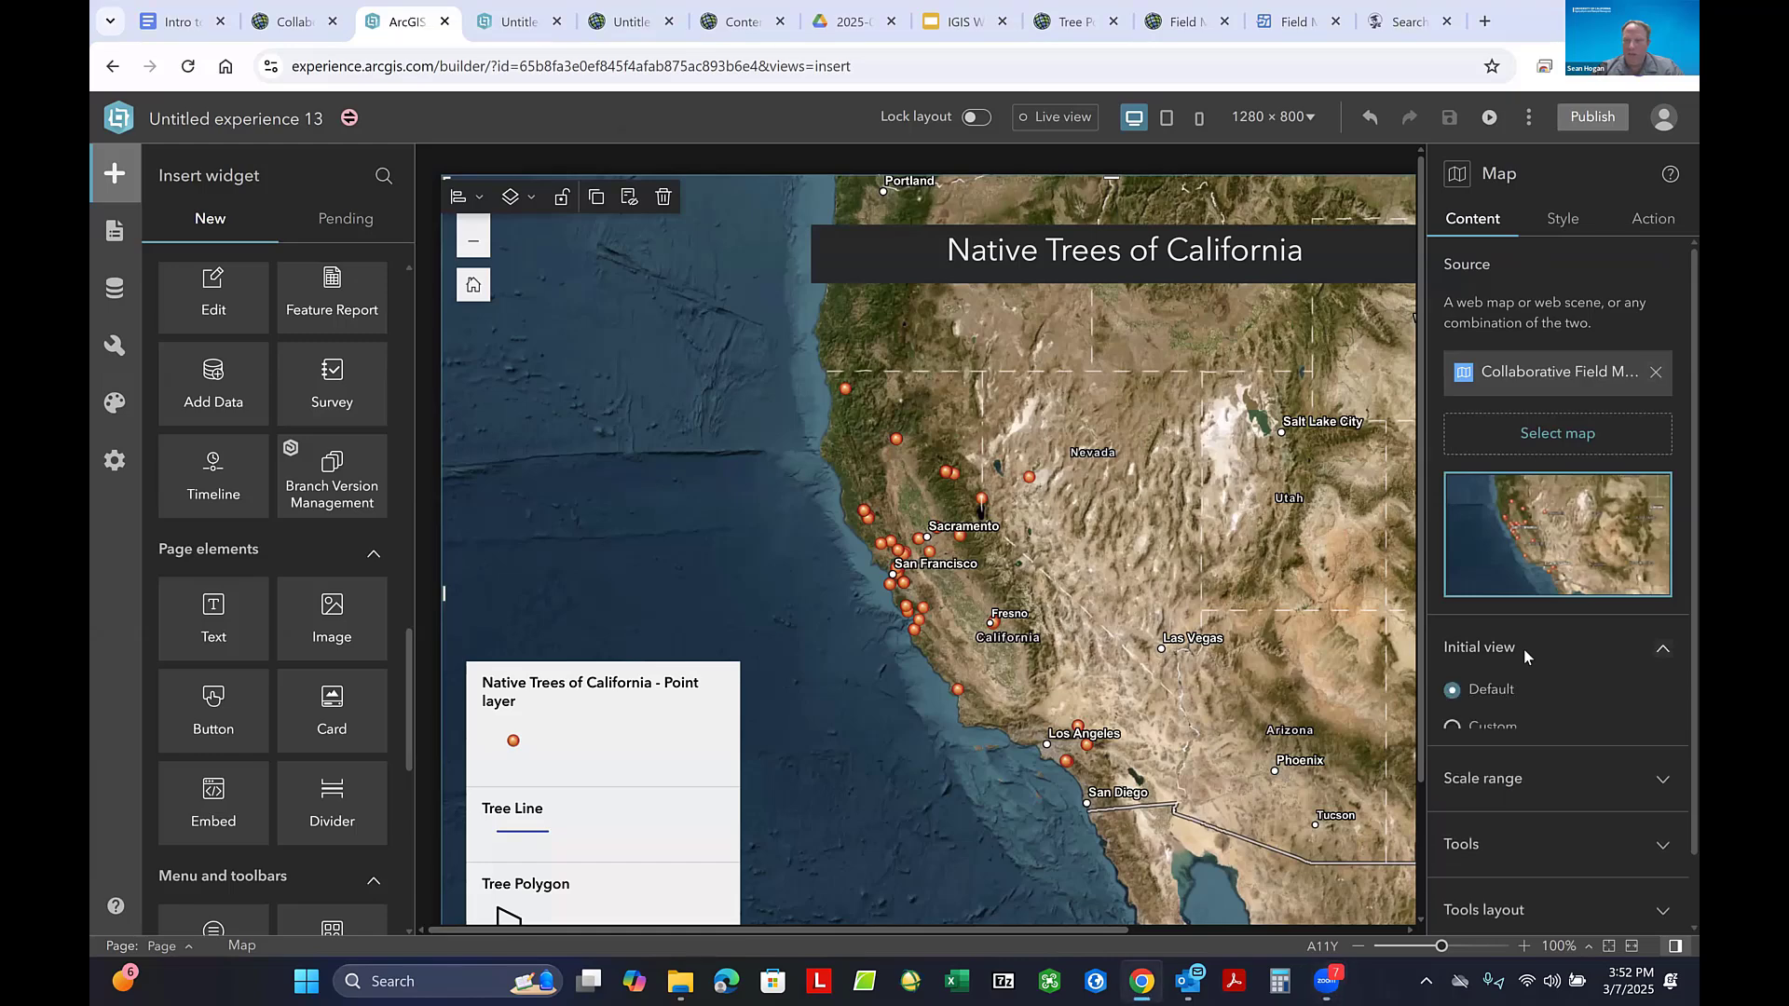
pyautogui.click(1454, 730)
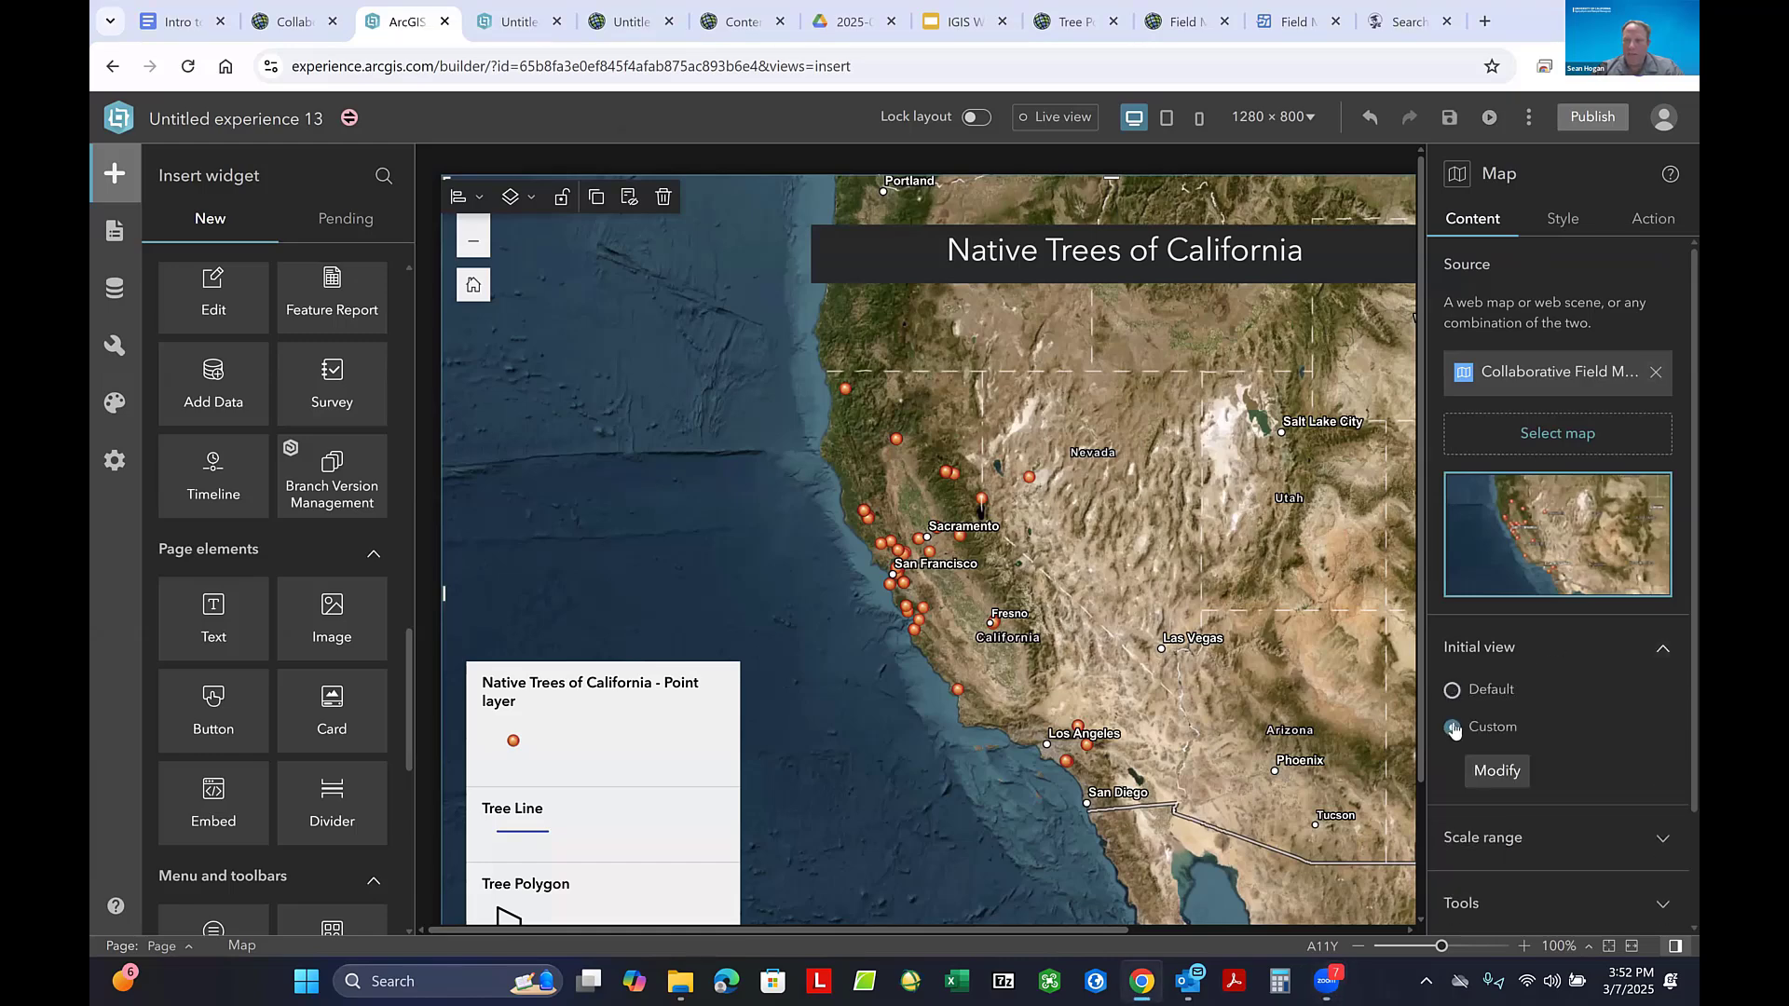
pyautogui.scroll(-1, 1602, 691)
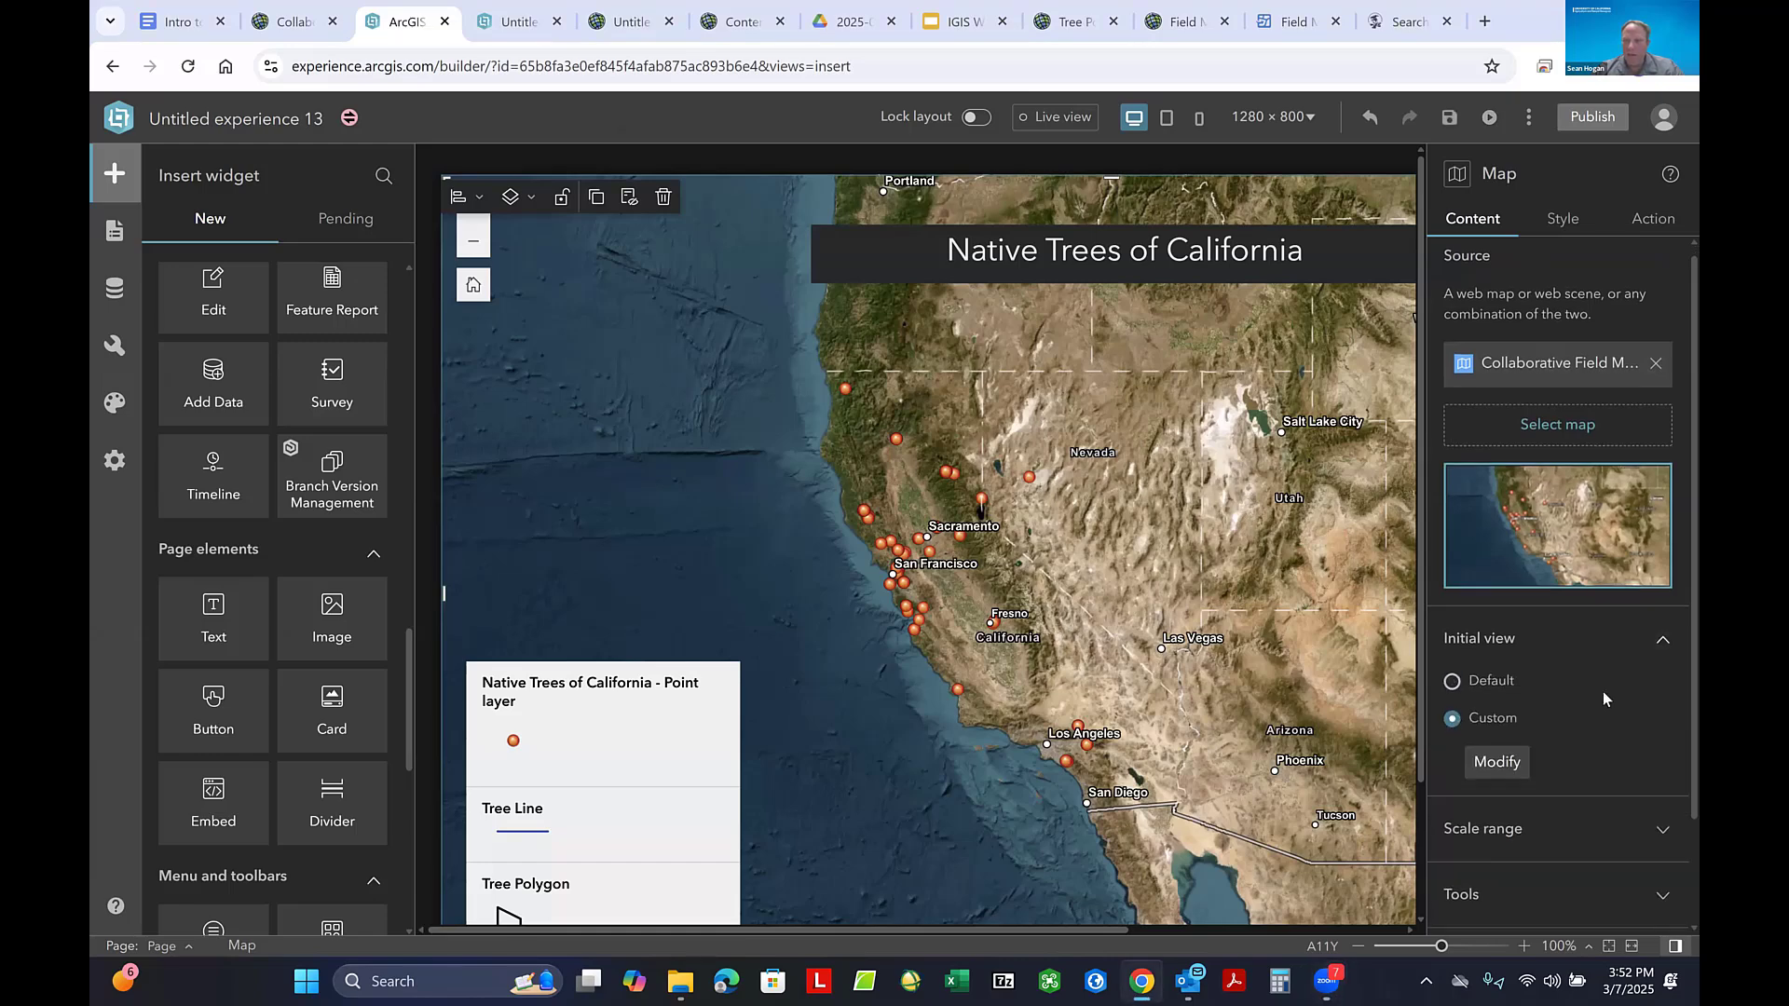
pyautogui.click(1497, 740)
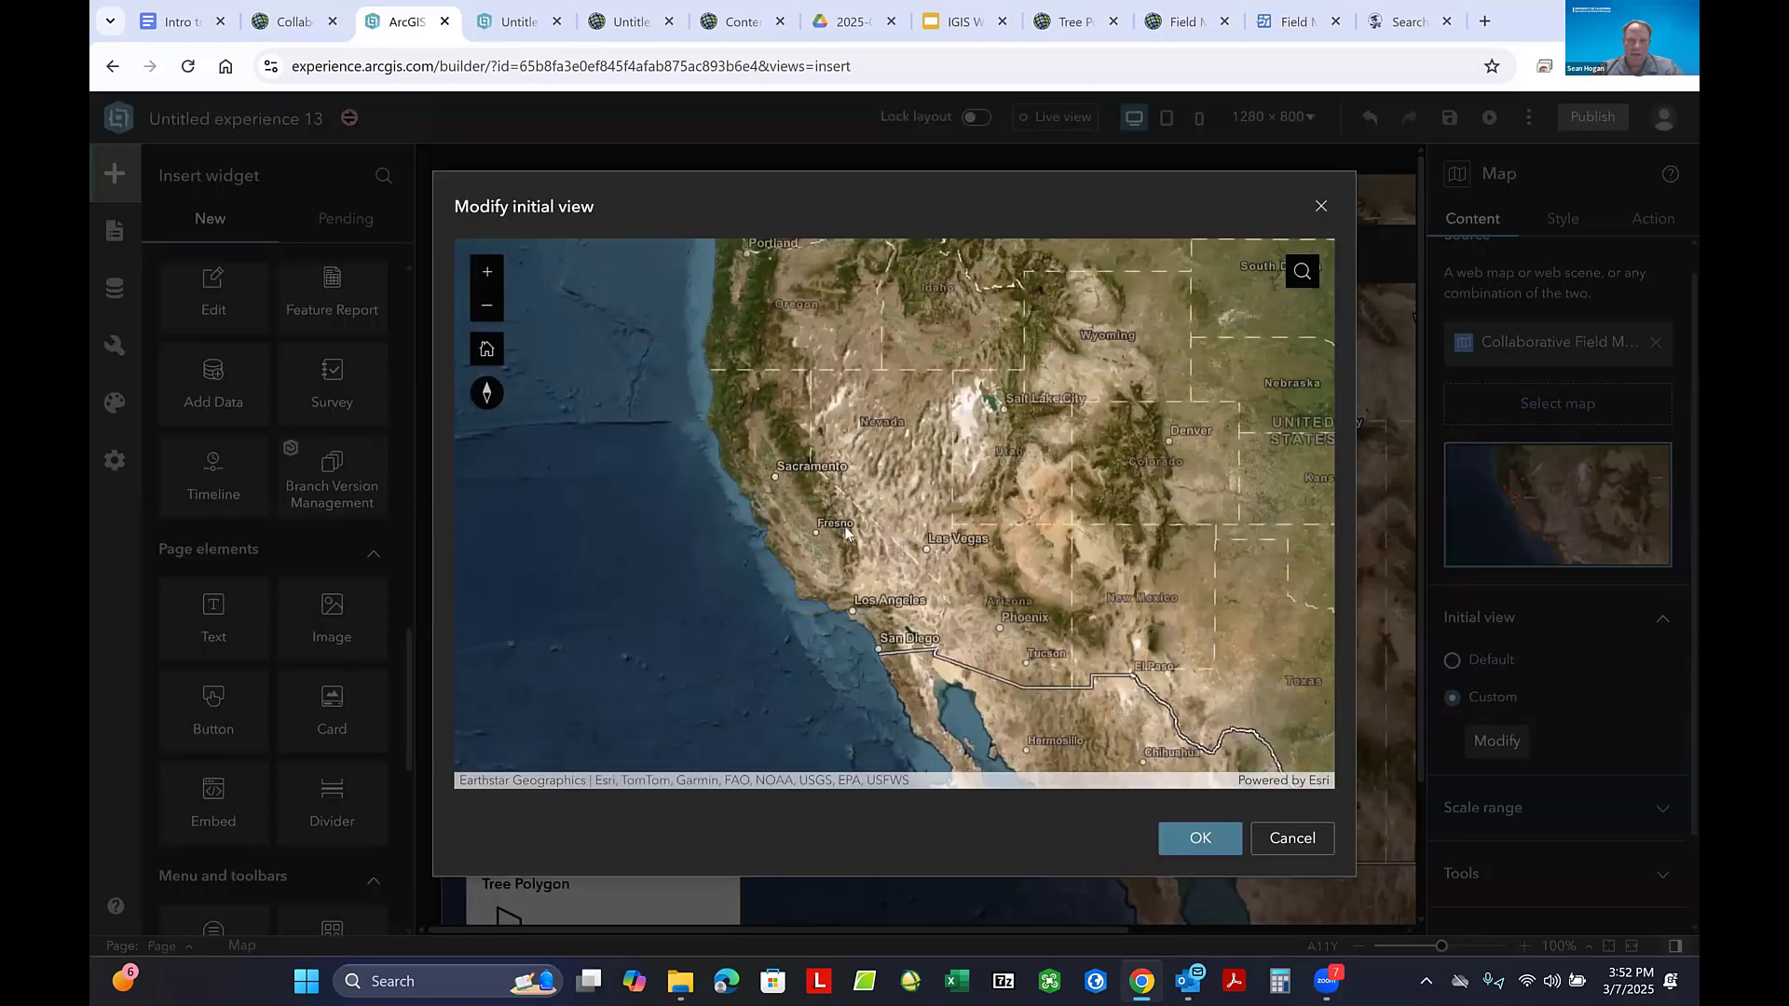
# - Frame the map widget's custom initial view on the city of Davis and apply it
pyautogui.scroll(5, 804, 352)
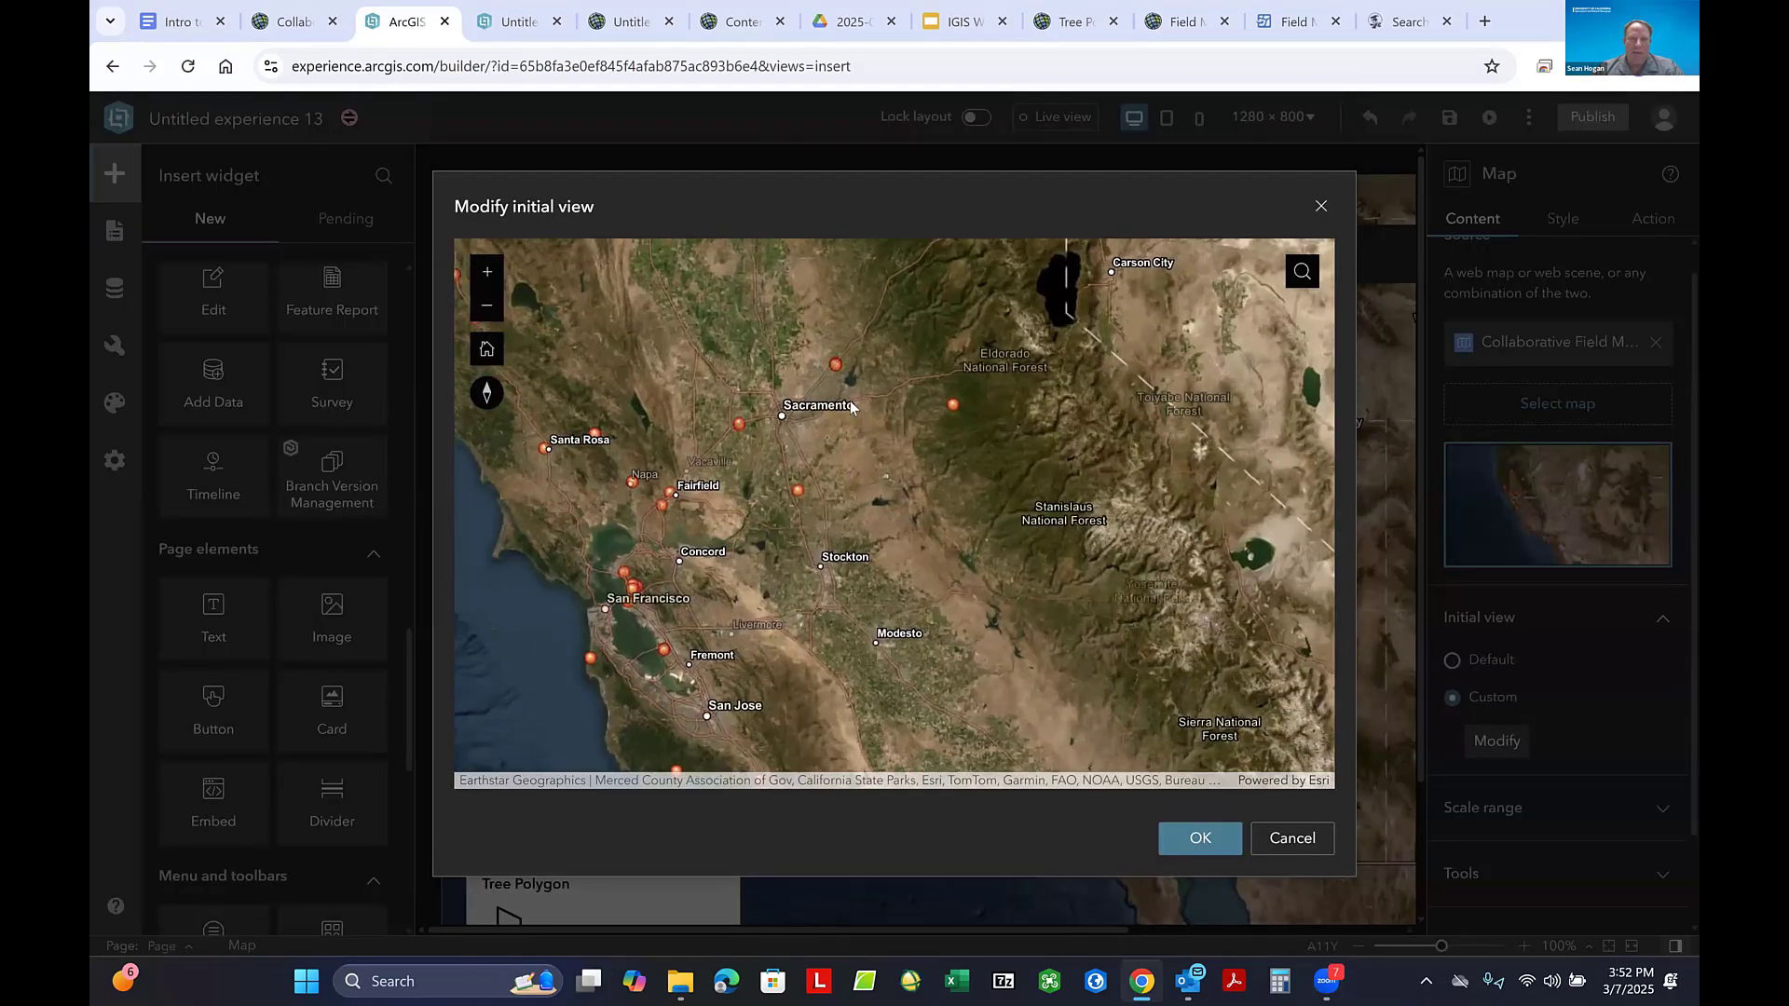
pyautogui.scroll(-1, 792, 351)
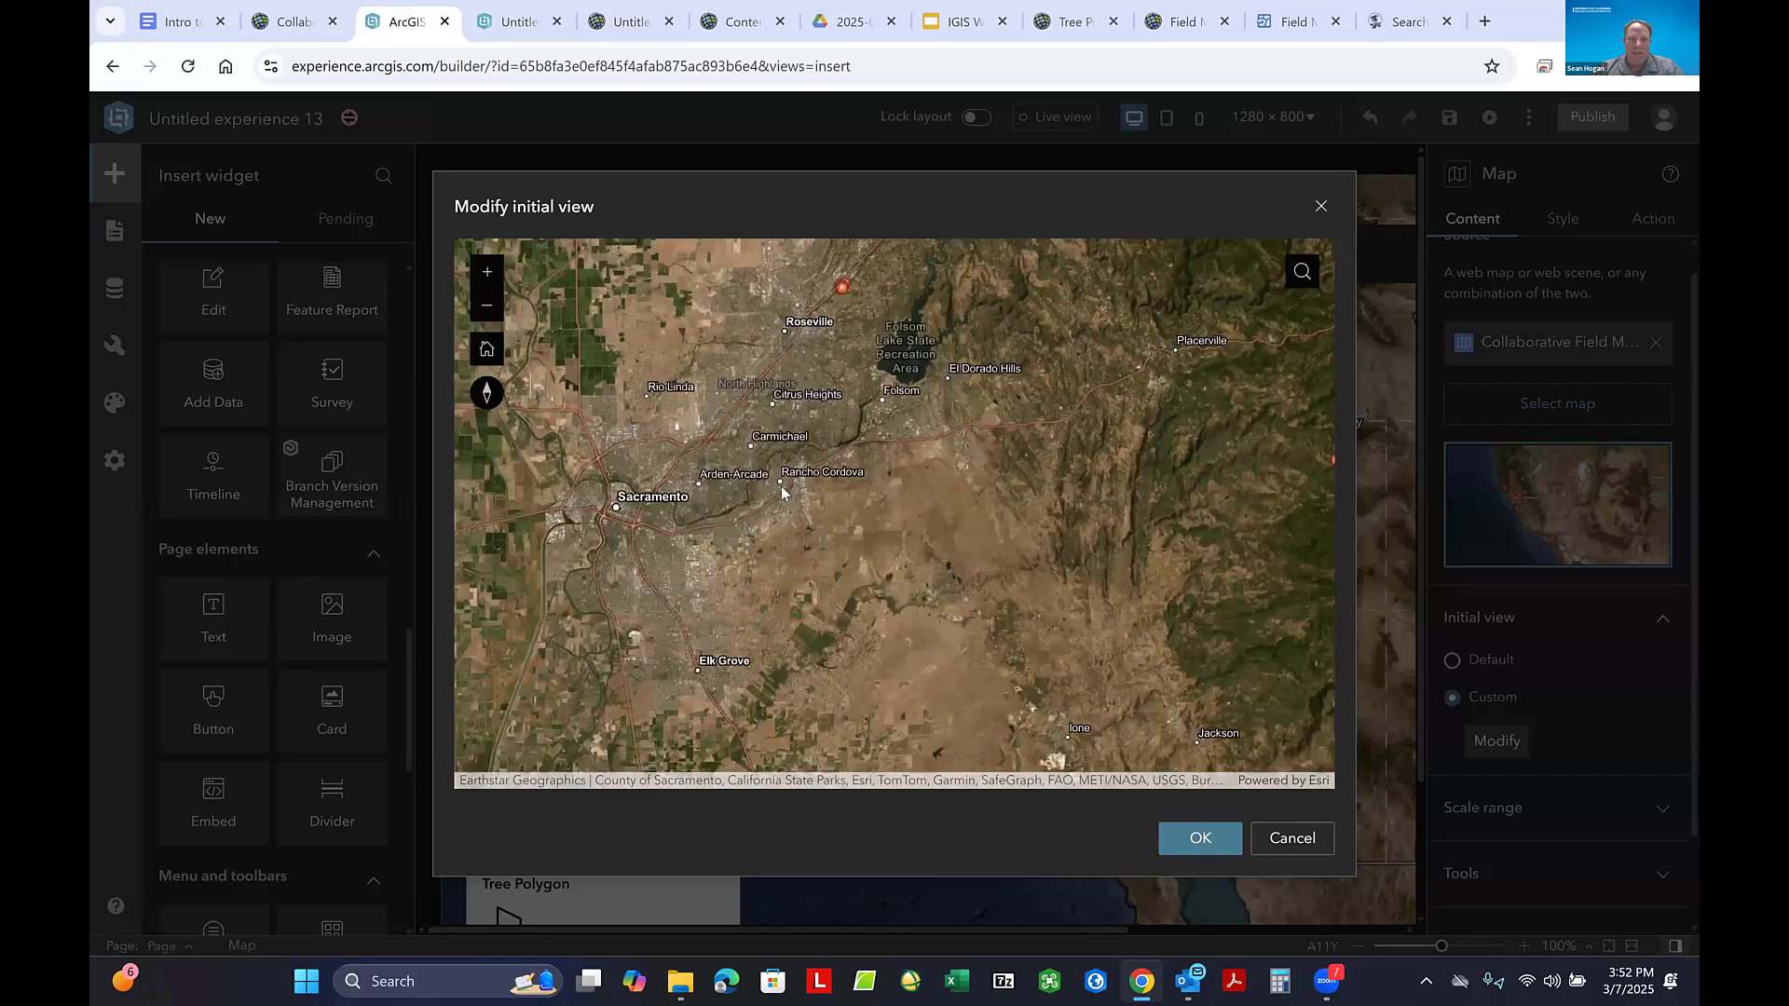
pyautogui.scroll(2, 774, 490)
pyautogui.moveTo(1028, 466); pyautogui.dragTo(1181, 472)
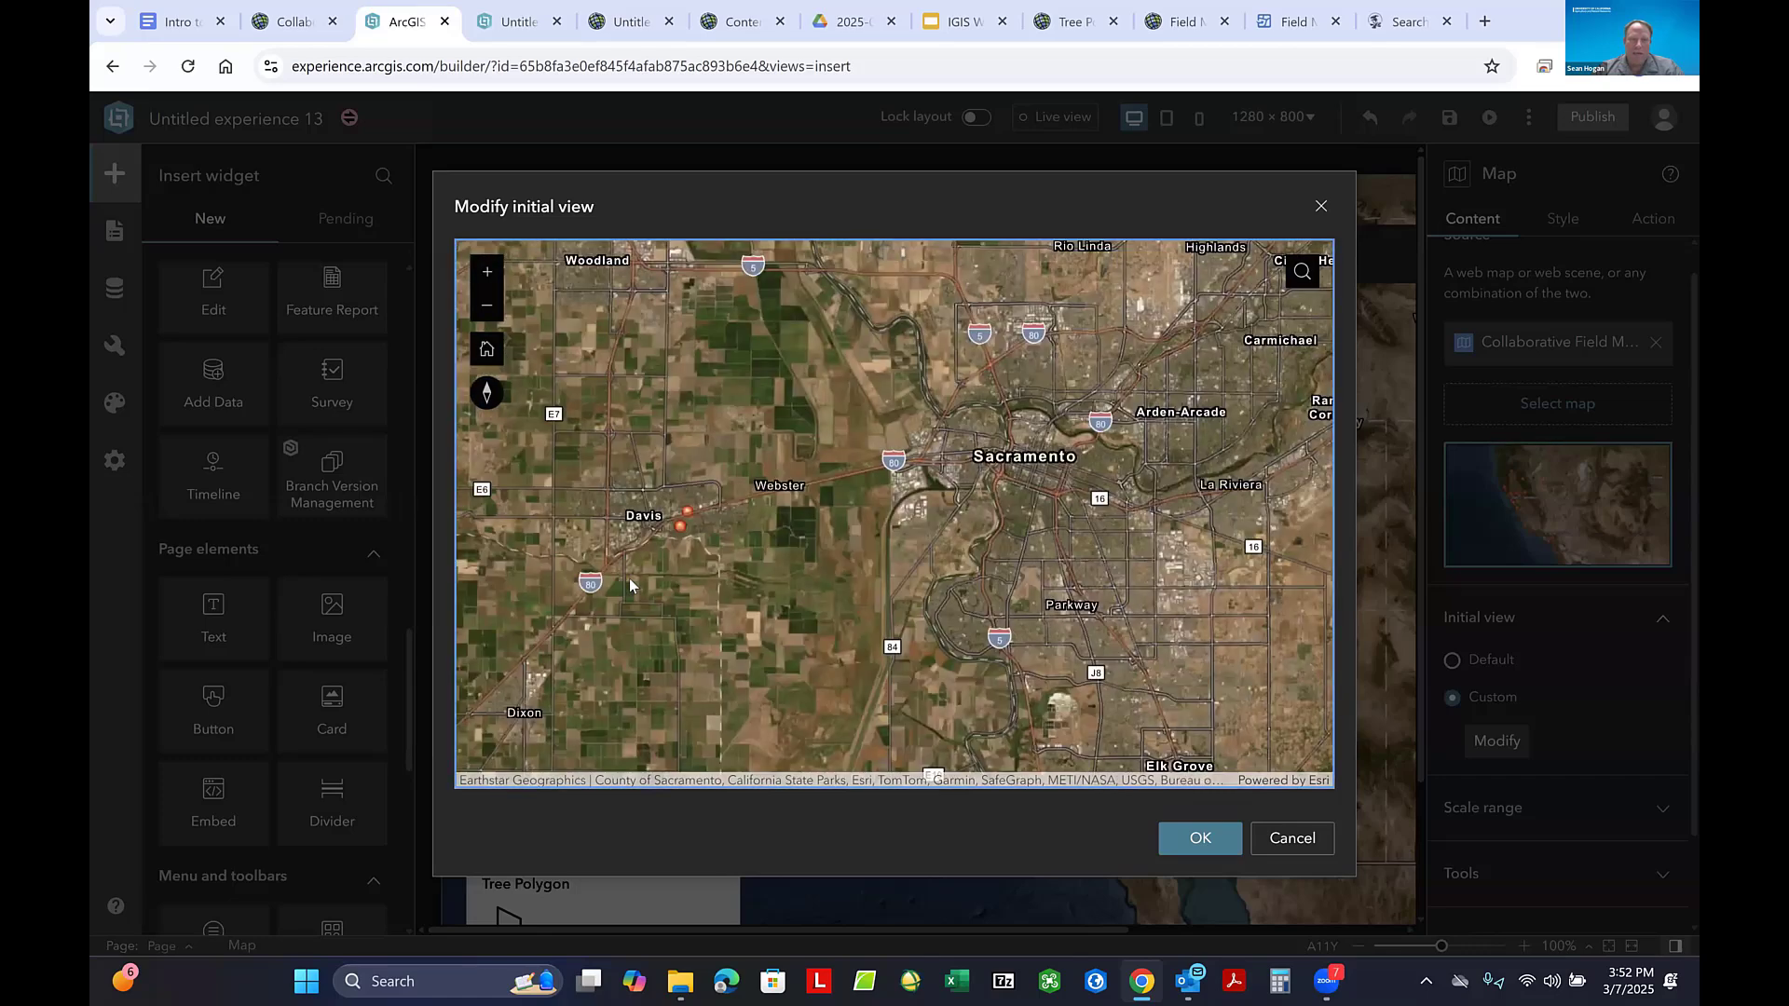
pyautogui.moveTo(629, 577); pyautogui.dragTo(776, 548)
pyautogui.scroll(2, 781, 474)
pyautogui.scroll(3, 675, 503)
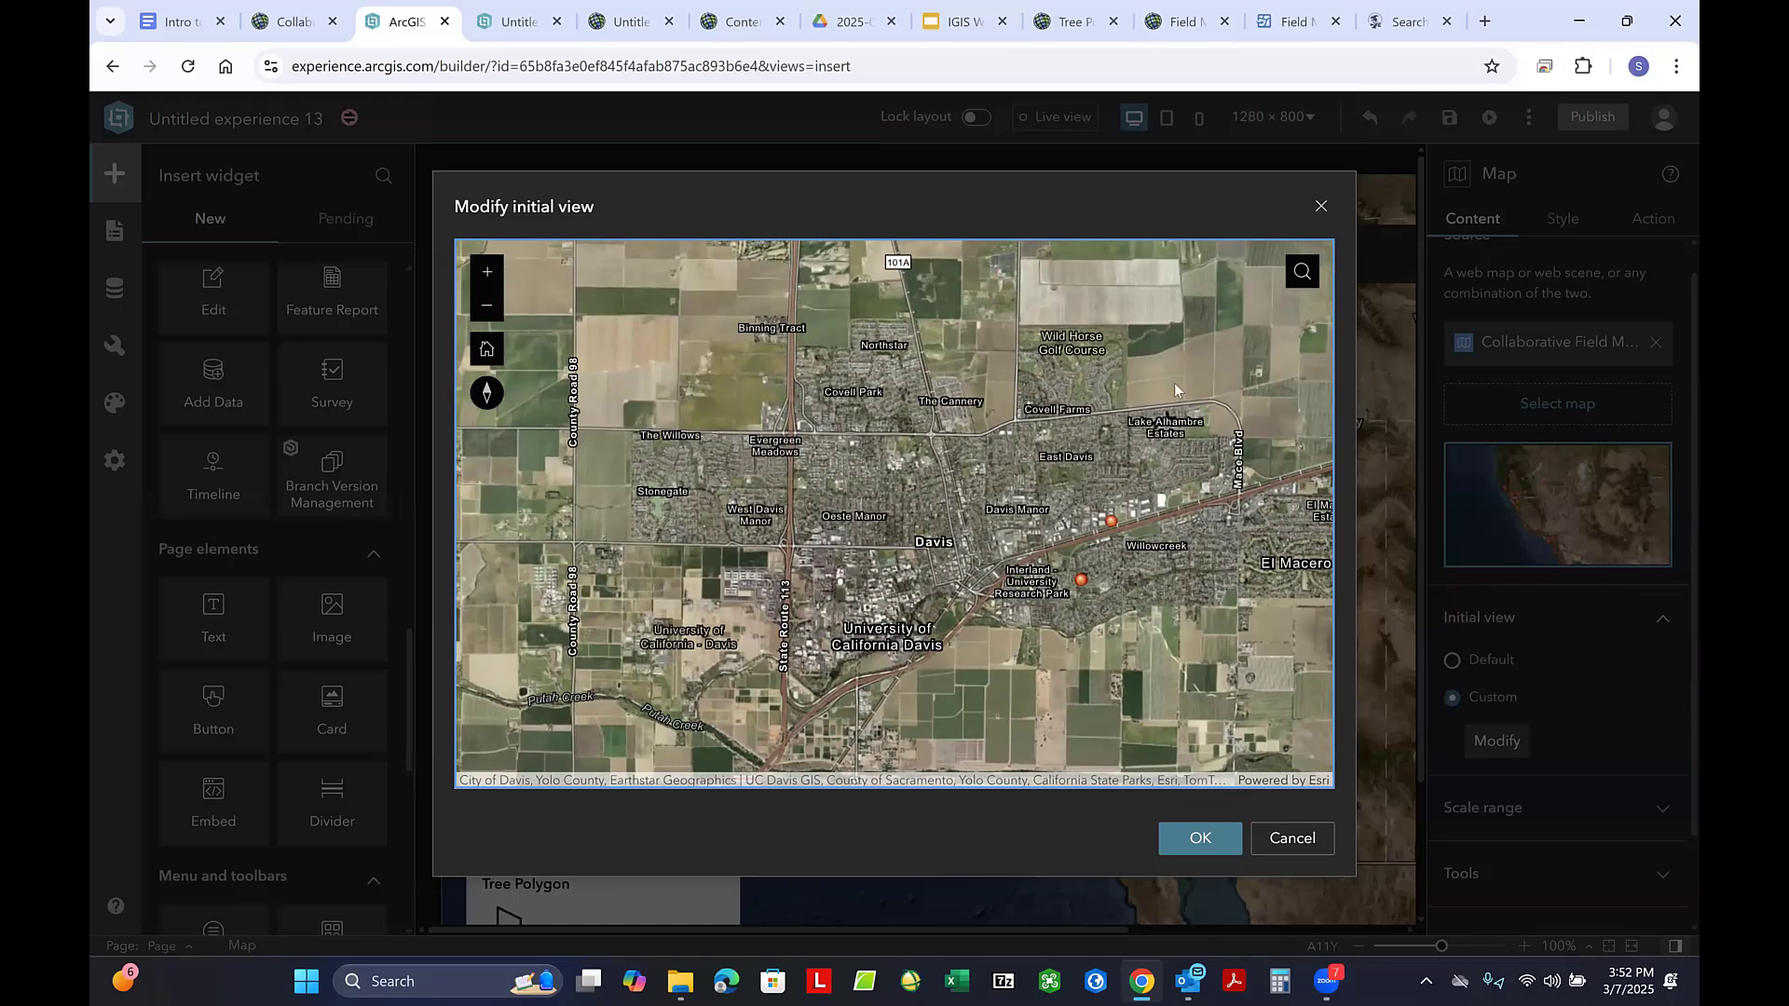
pyautogui.click(1182, 835)
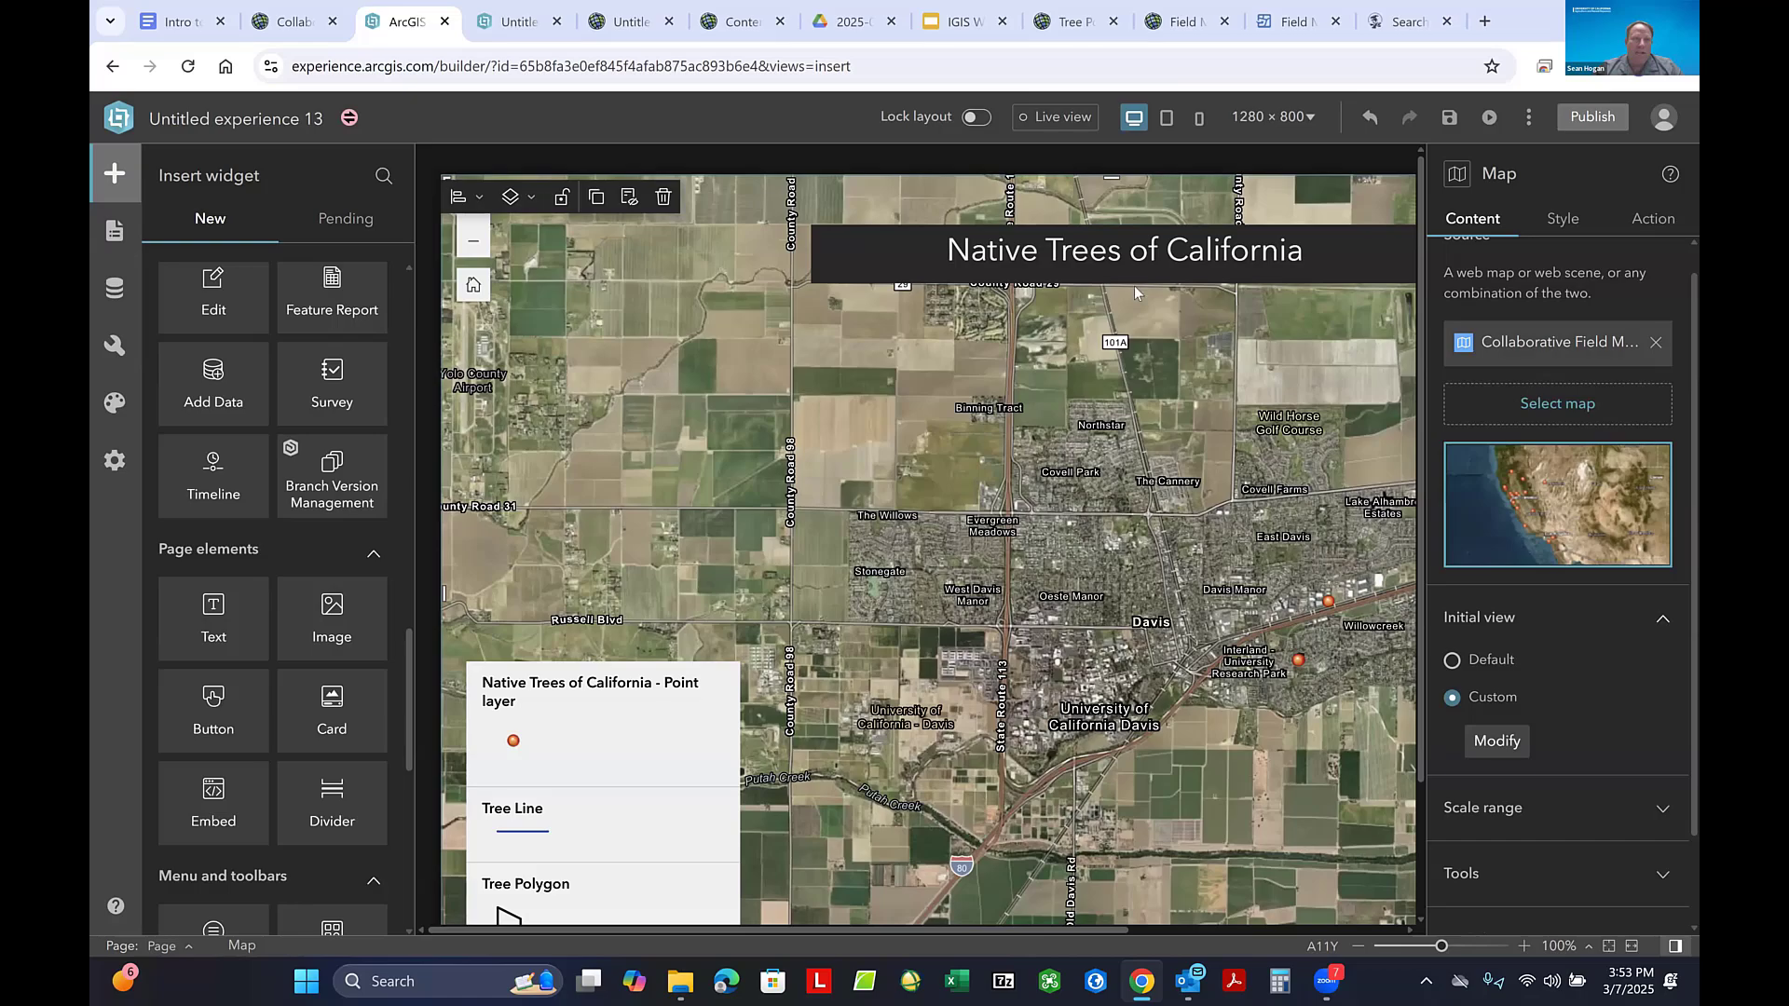
# - Examine the tree points around Rocklin and across California in the Collaborative Field Maps Practice web map
pyautogui.click(289, 21)
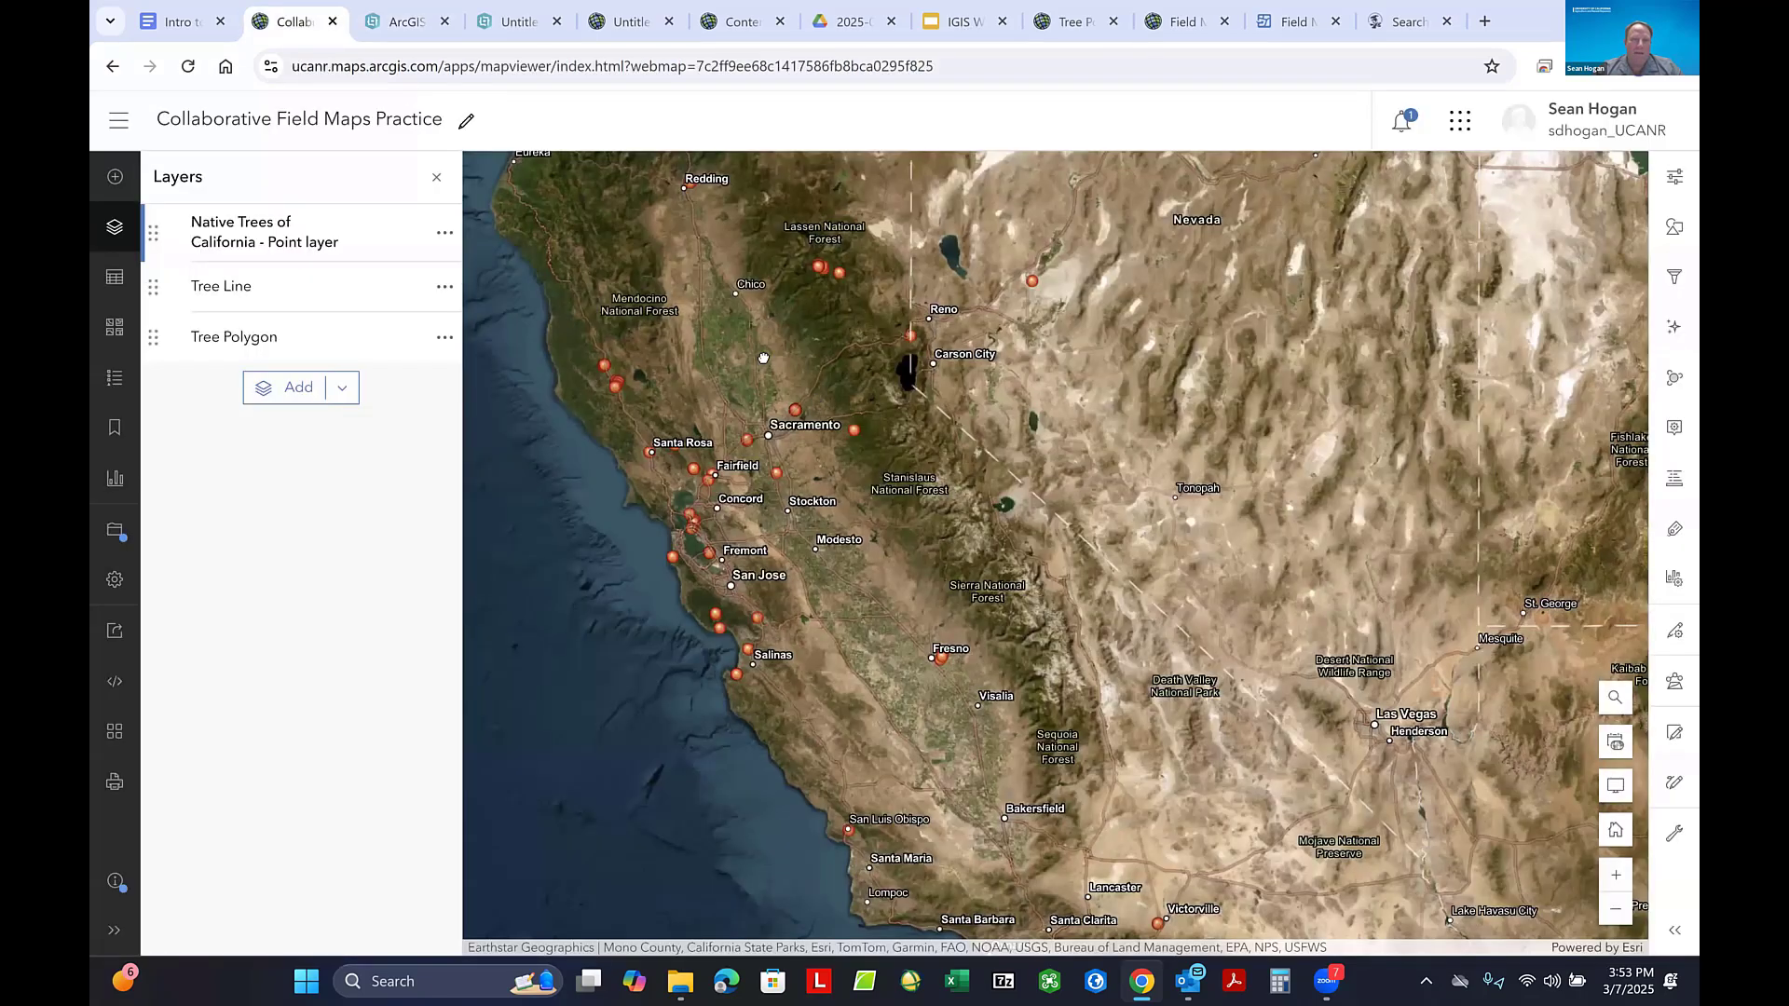
pyautogui.scroll(10, 812, 453)
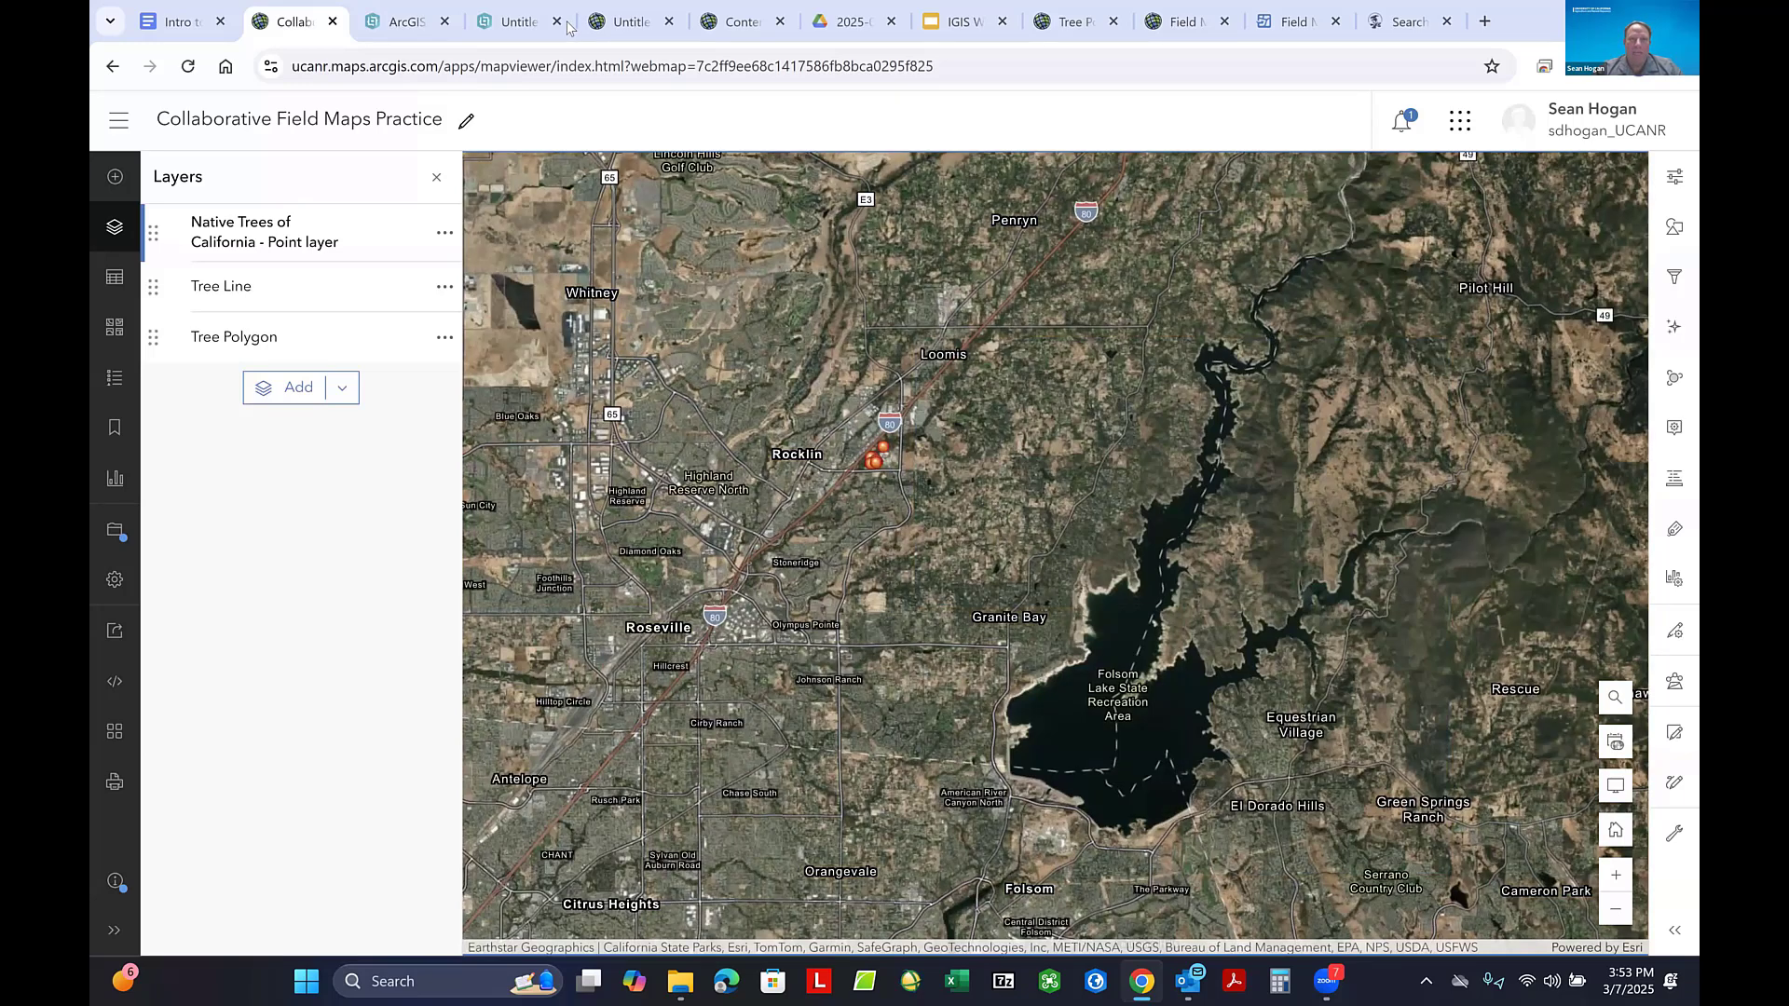
pyautogui.click(400, 23)
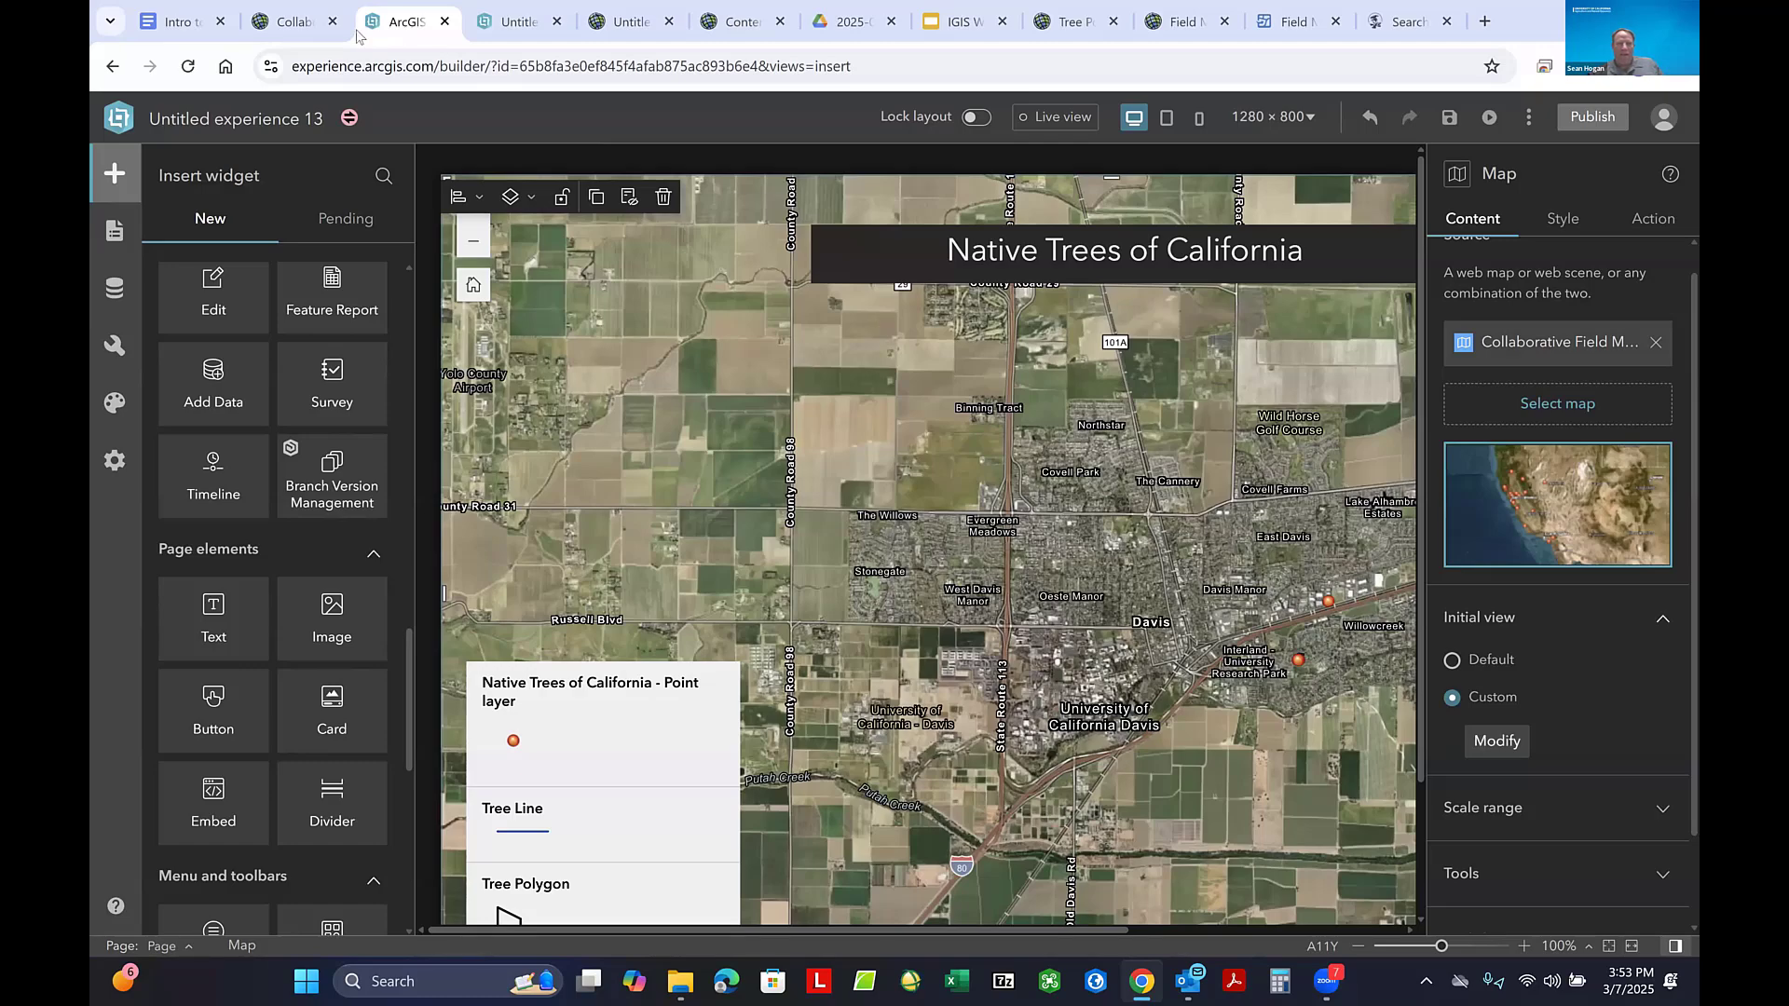
pyautogui.click(280, 23)
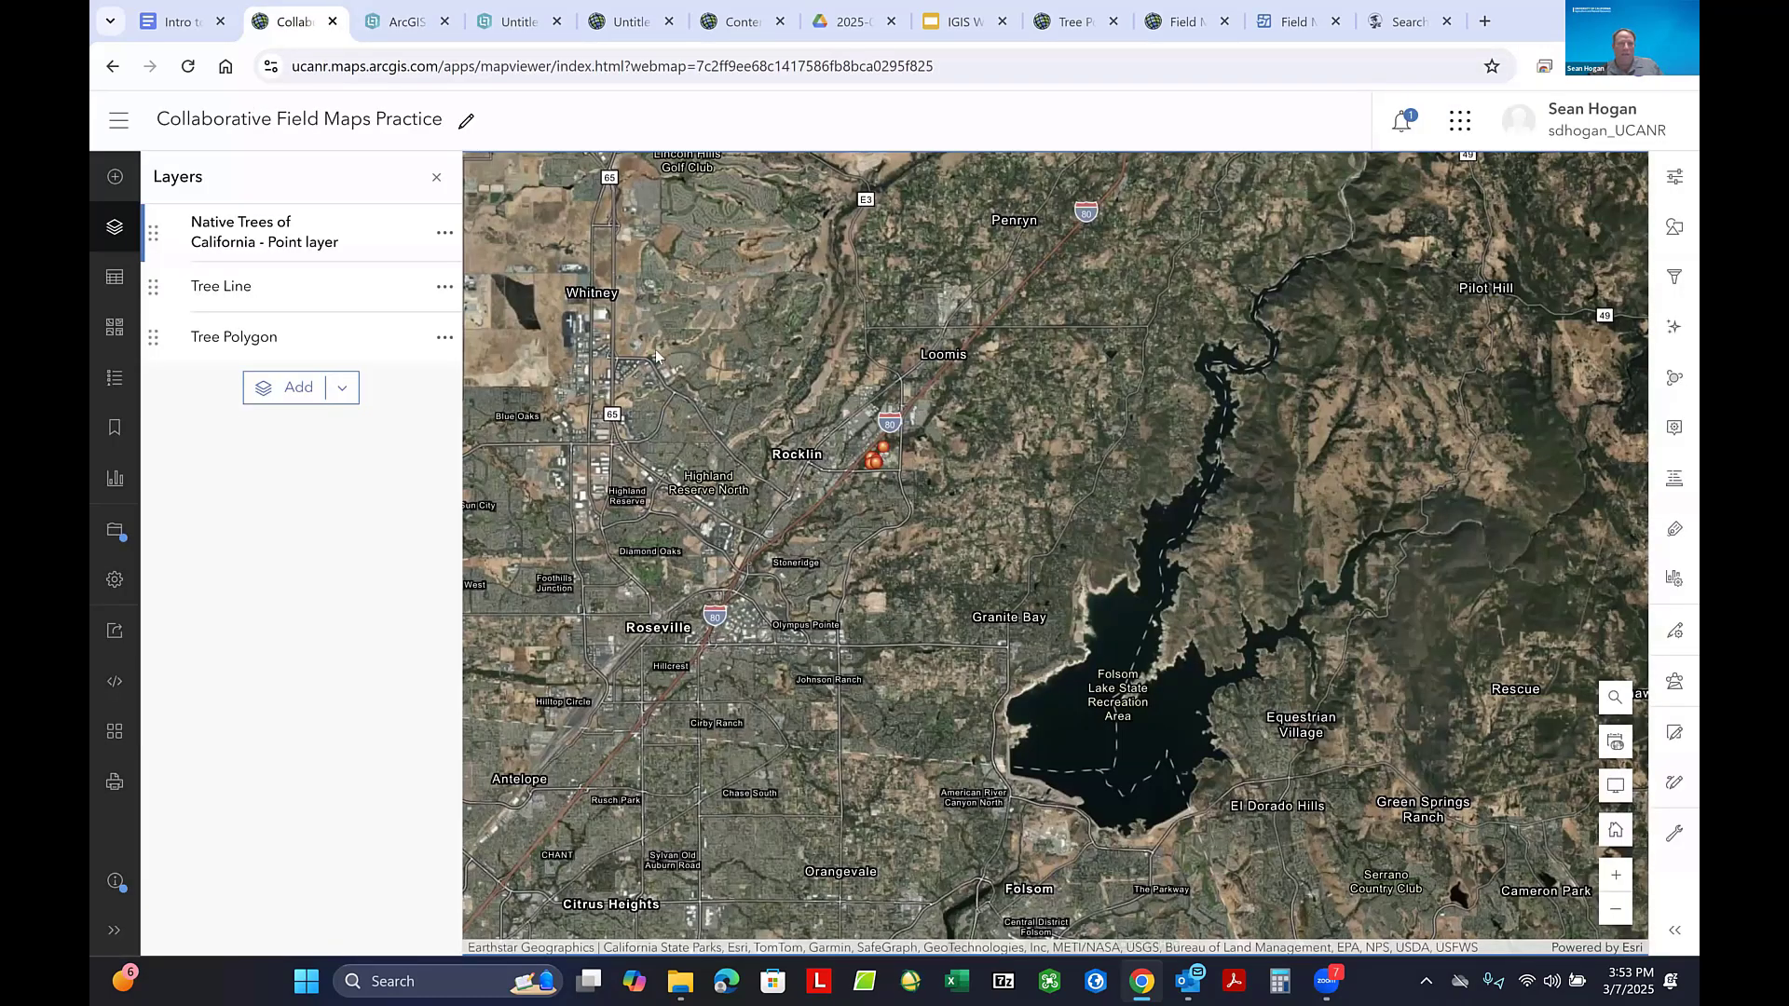
pyautogui.scroll(-5, 958, 549)
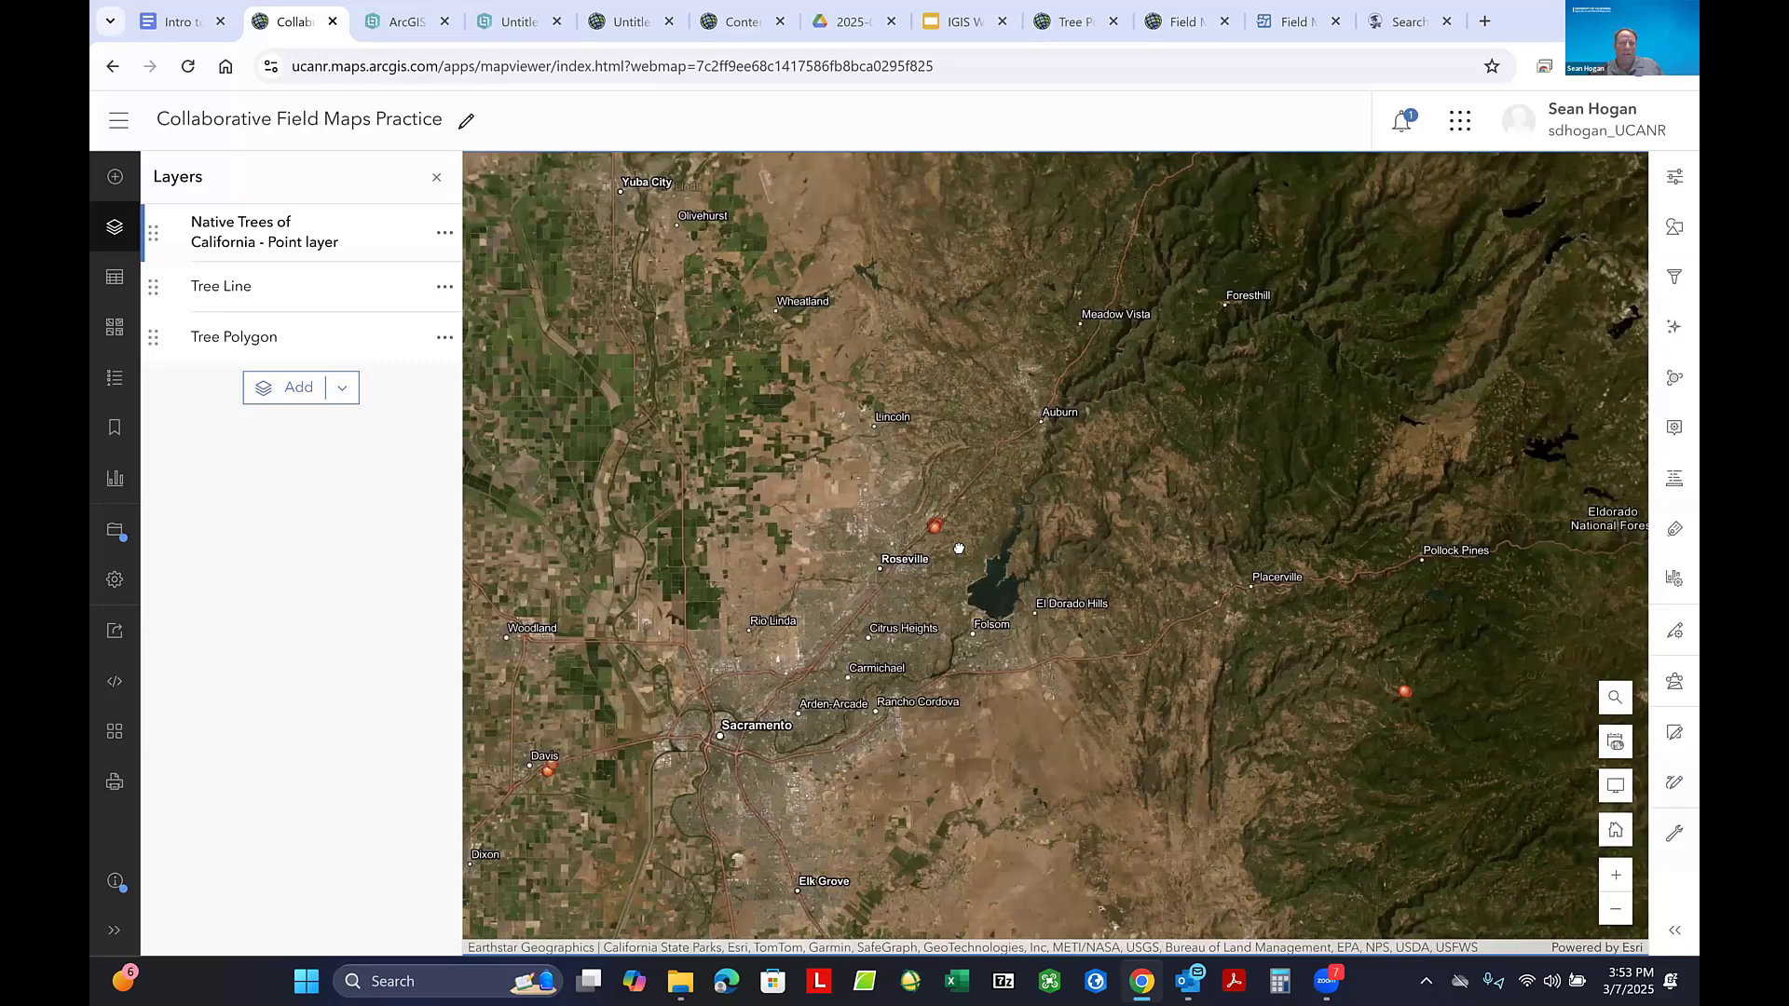
pyautogui.scroll(-3, 959, 548)
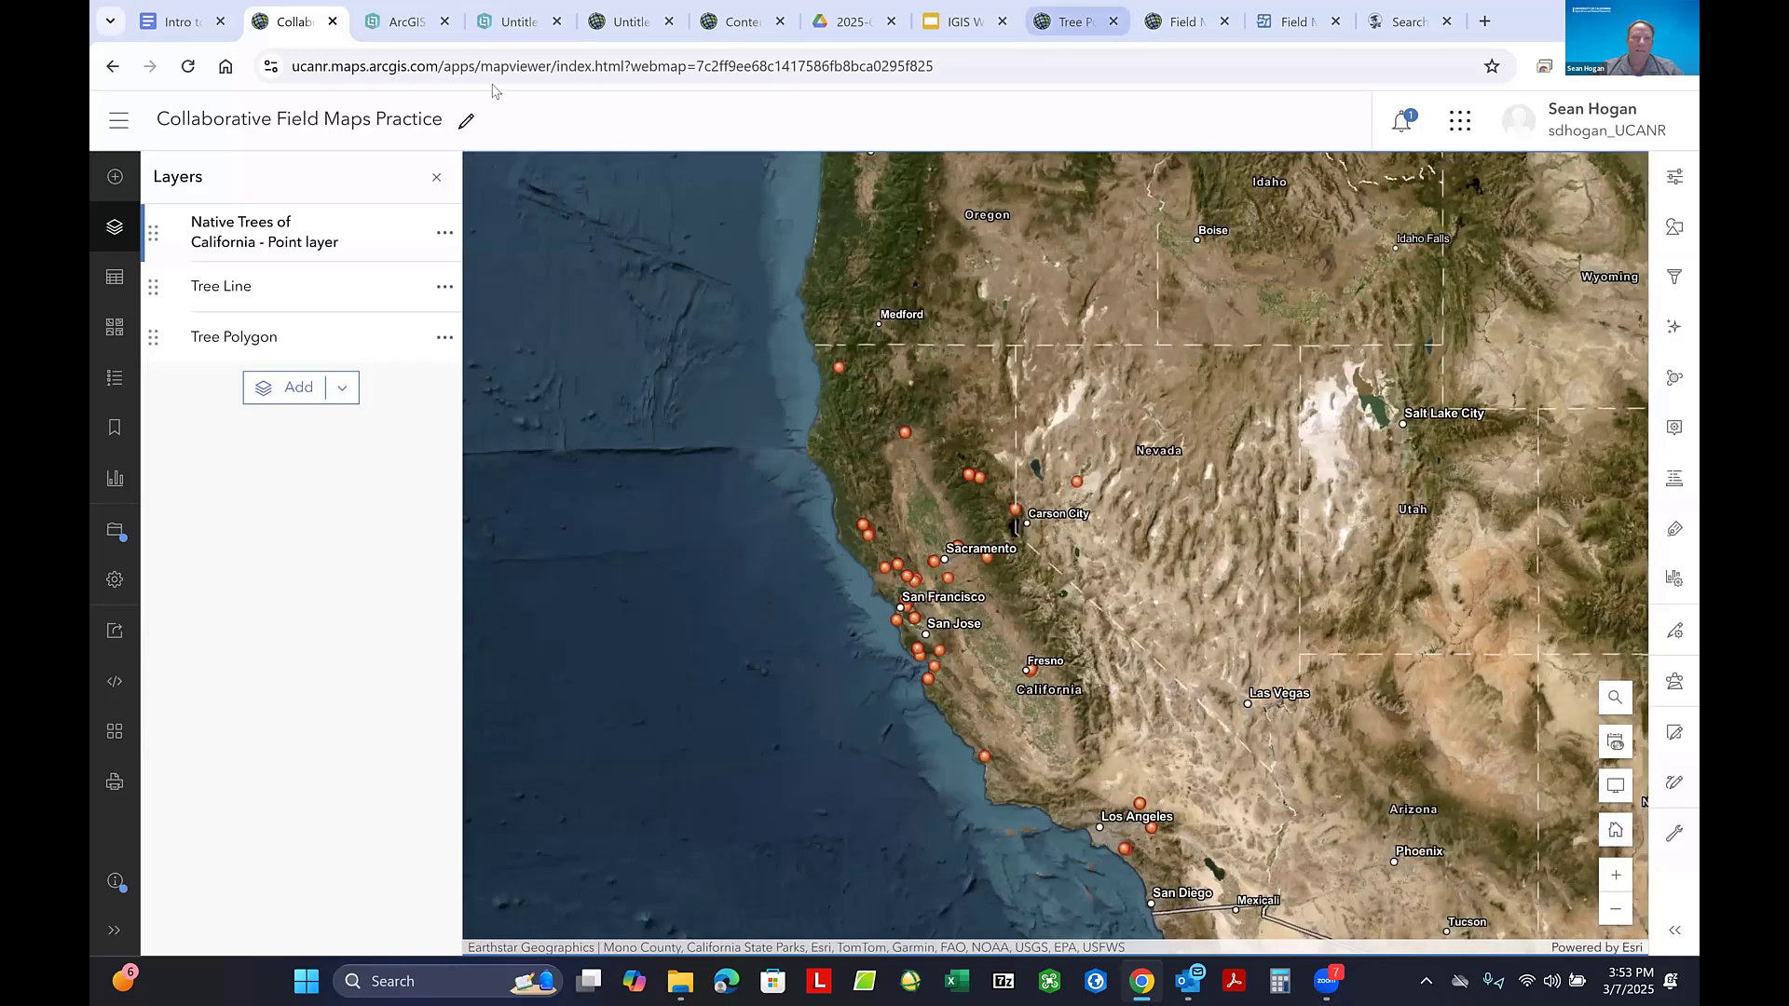
# - Return to the experience editor and restore the map widget's initial view to Default
pyautogui.click(398, 28)
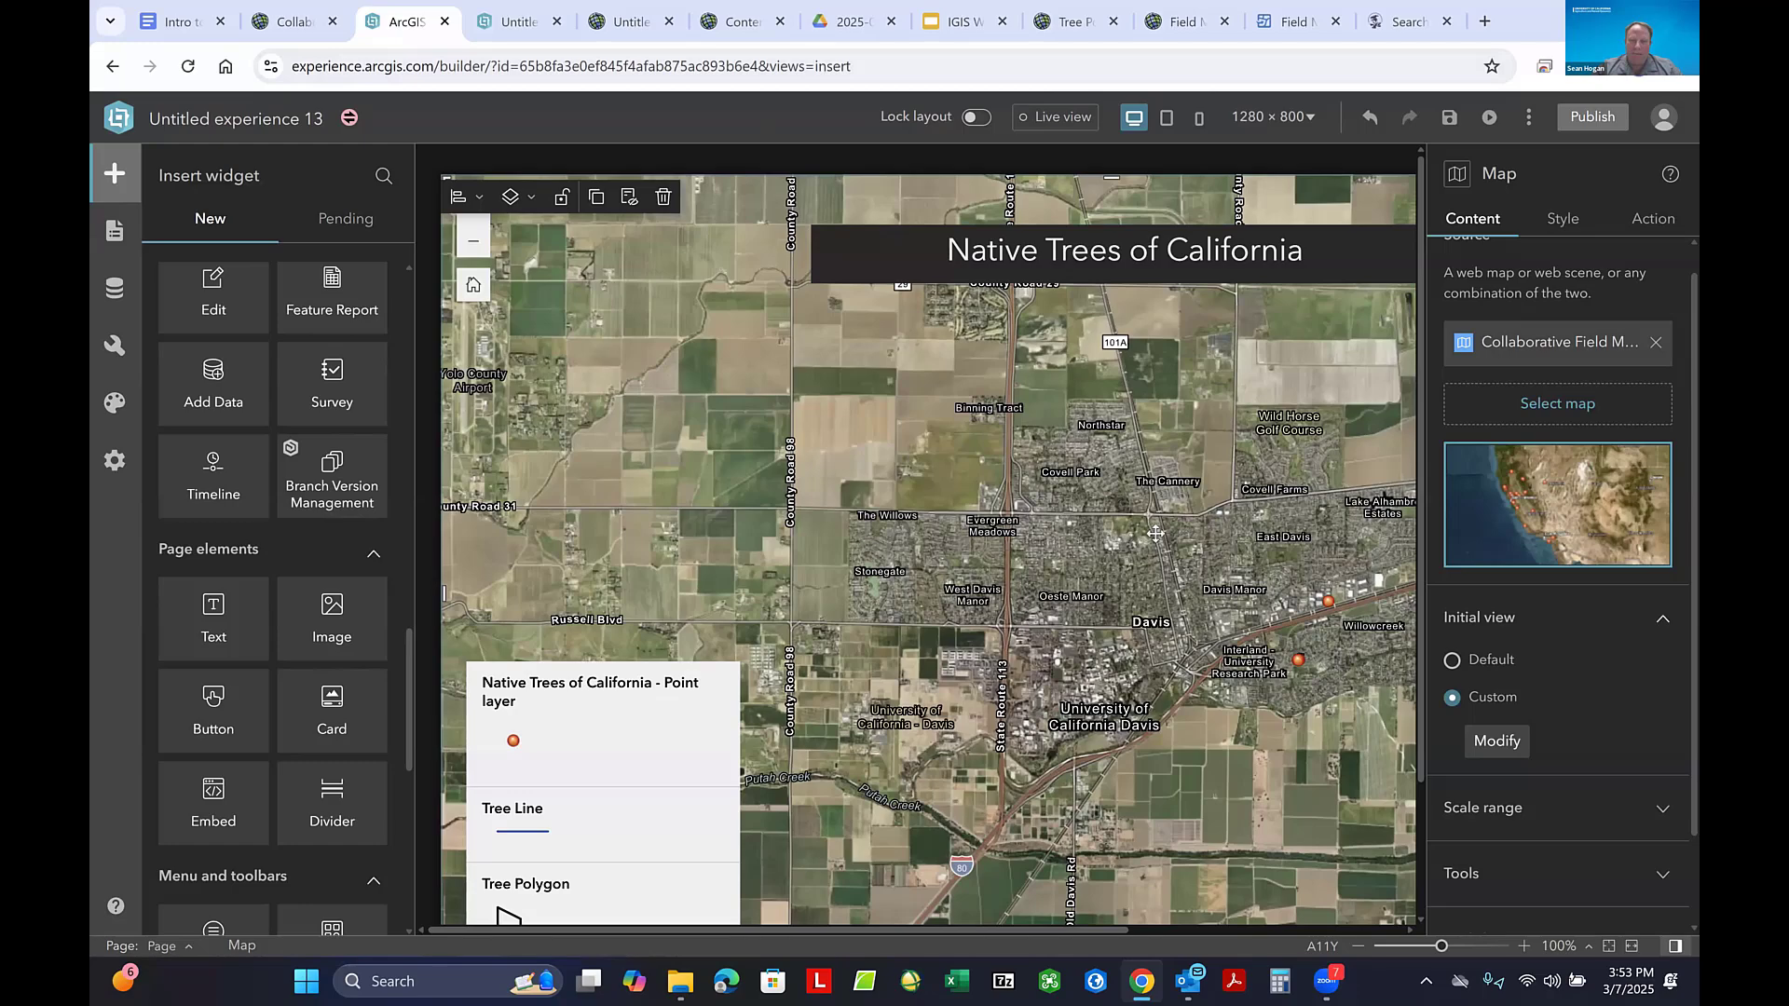
pyautogui.scroll(-2, 1034, 573)
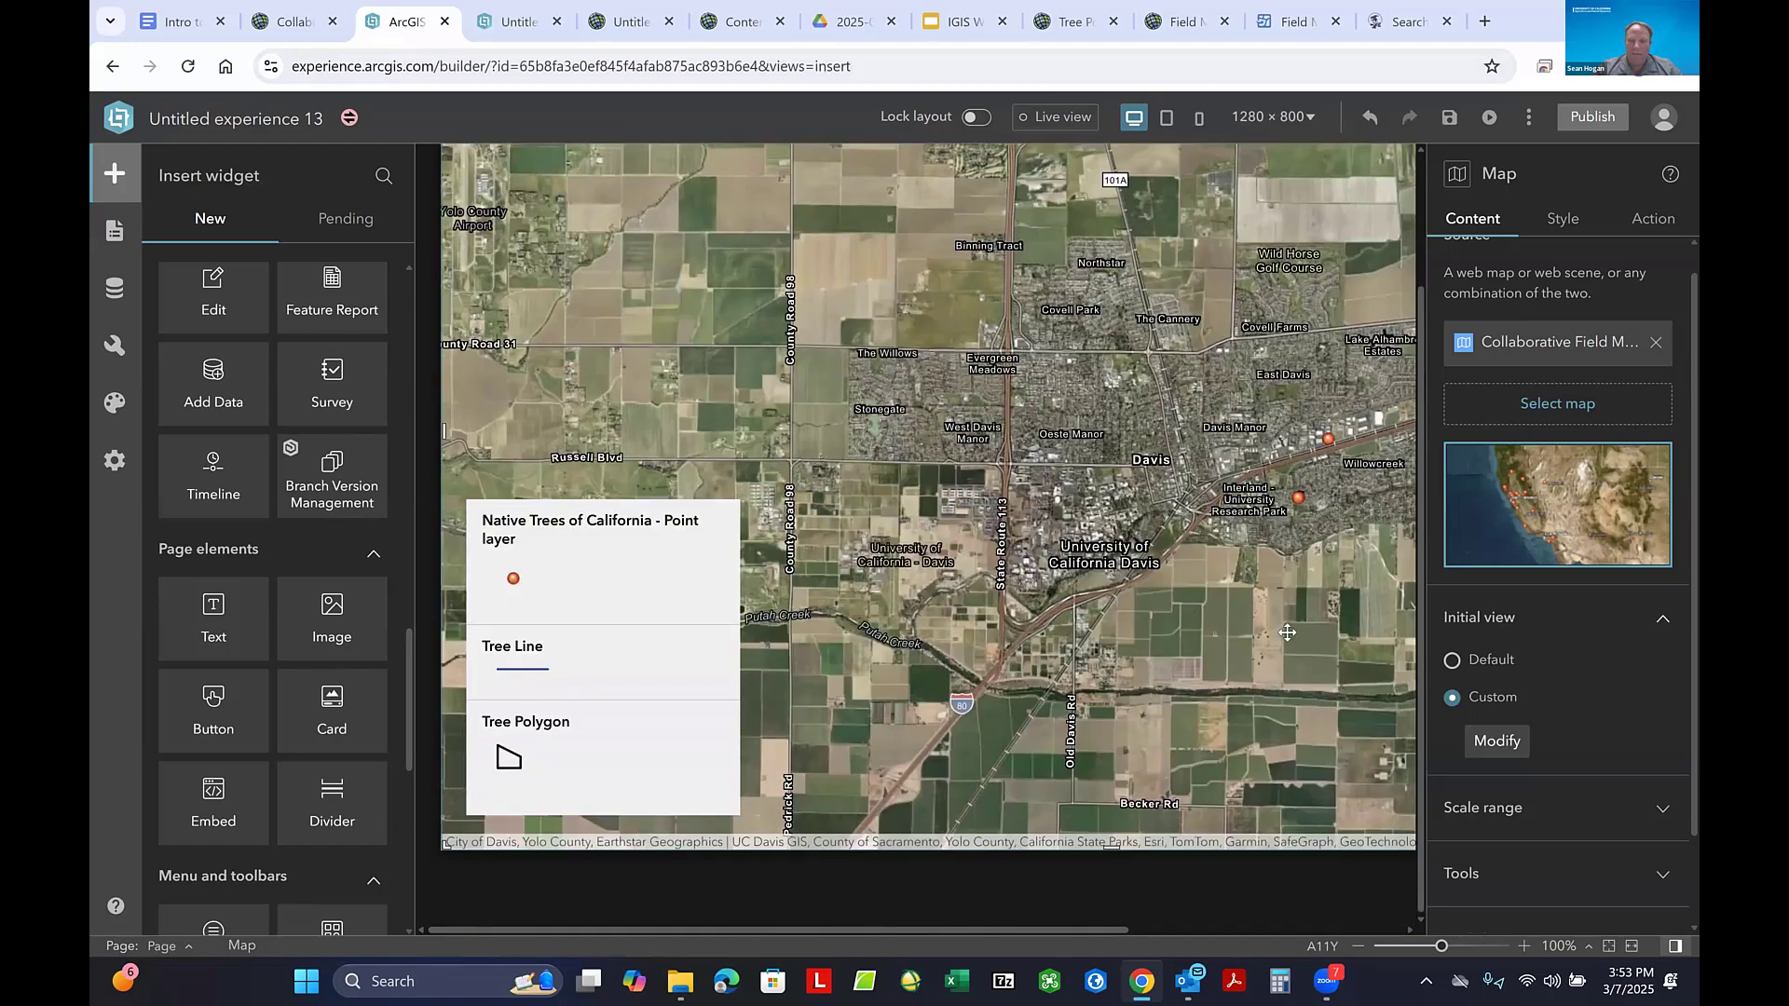
pyautogui.click(1451, 661)
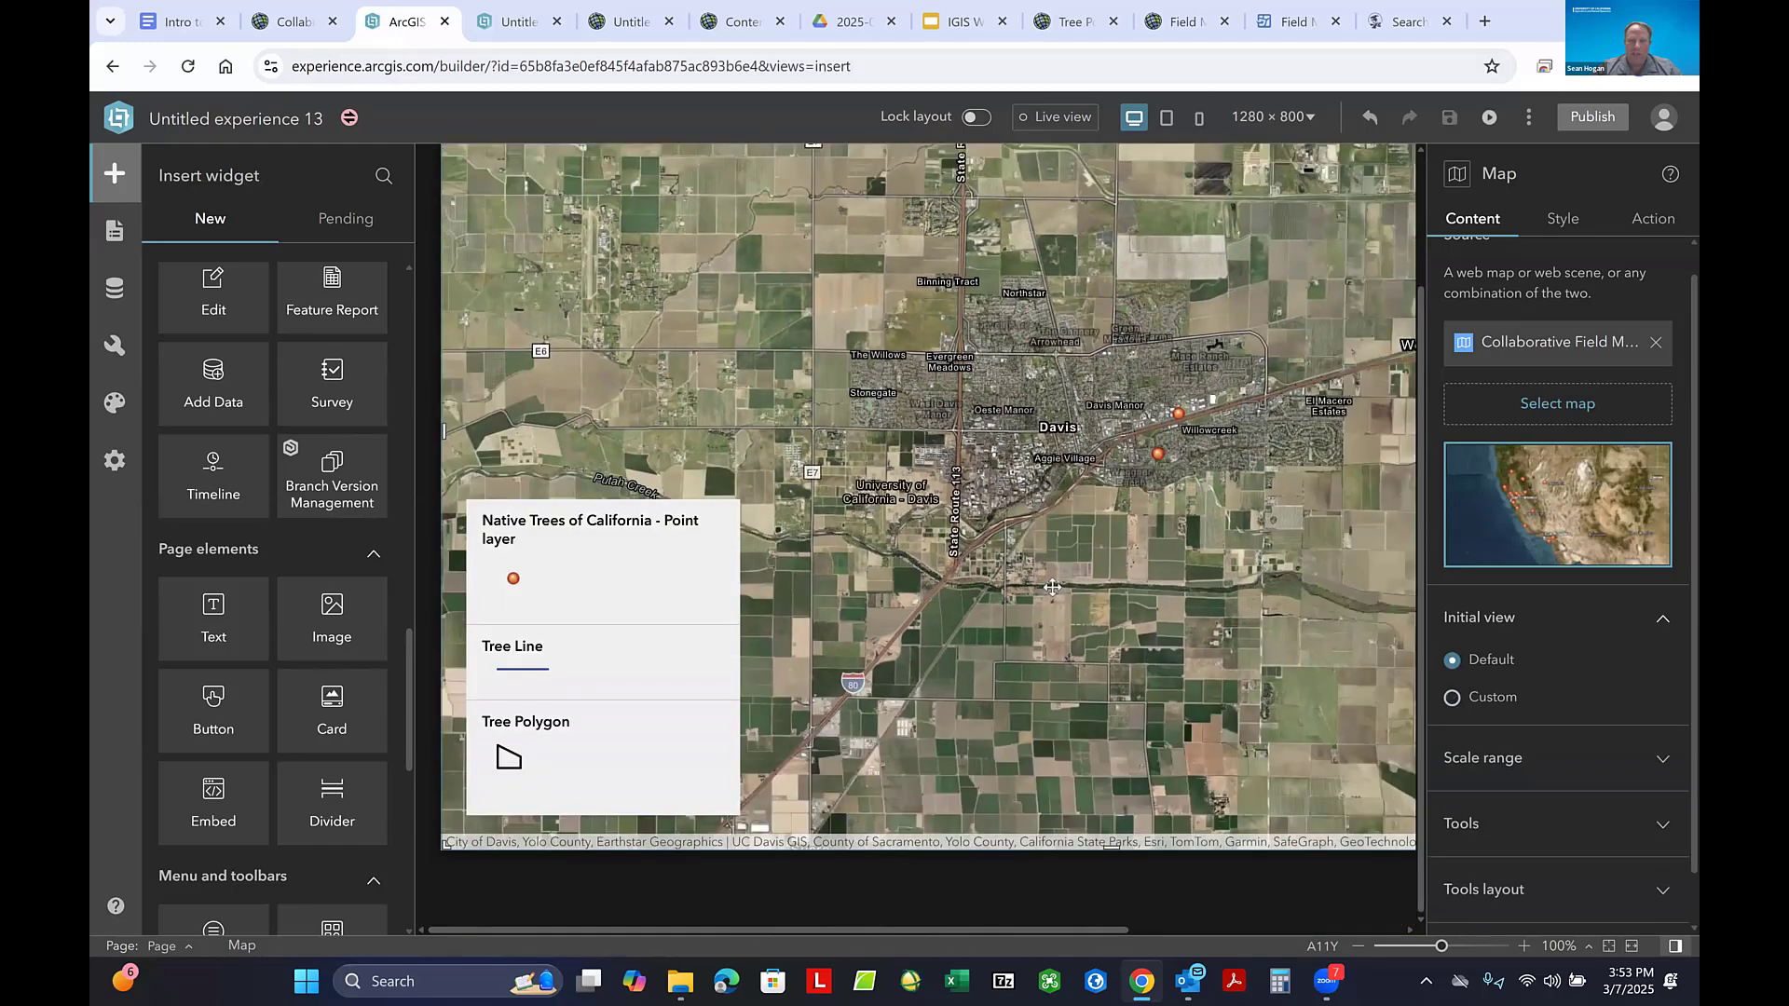
pyautogui.scroll(2, 1070, 672)
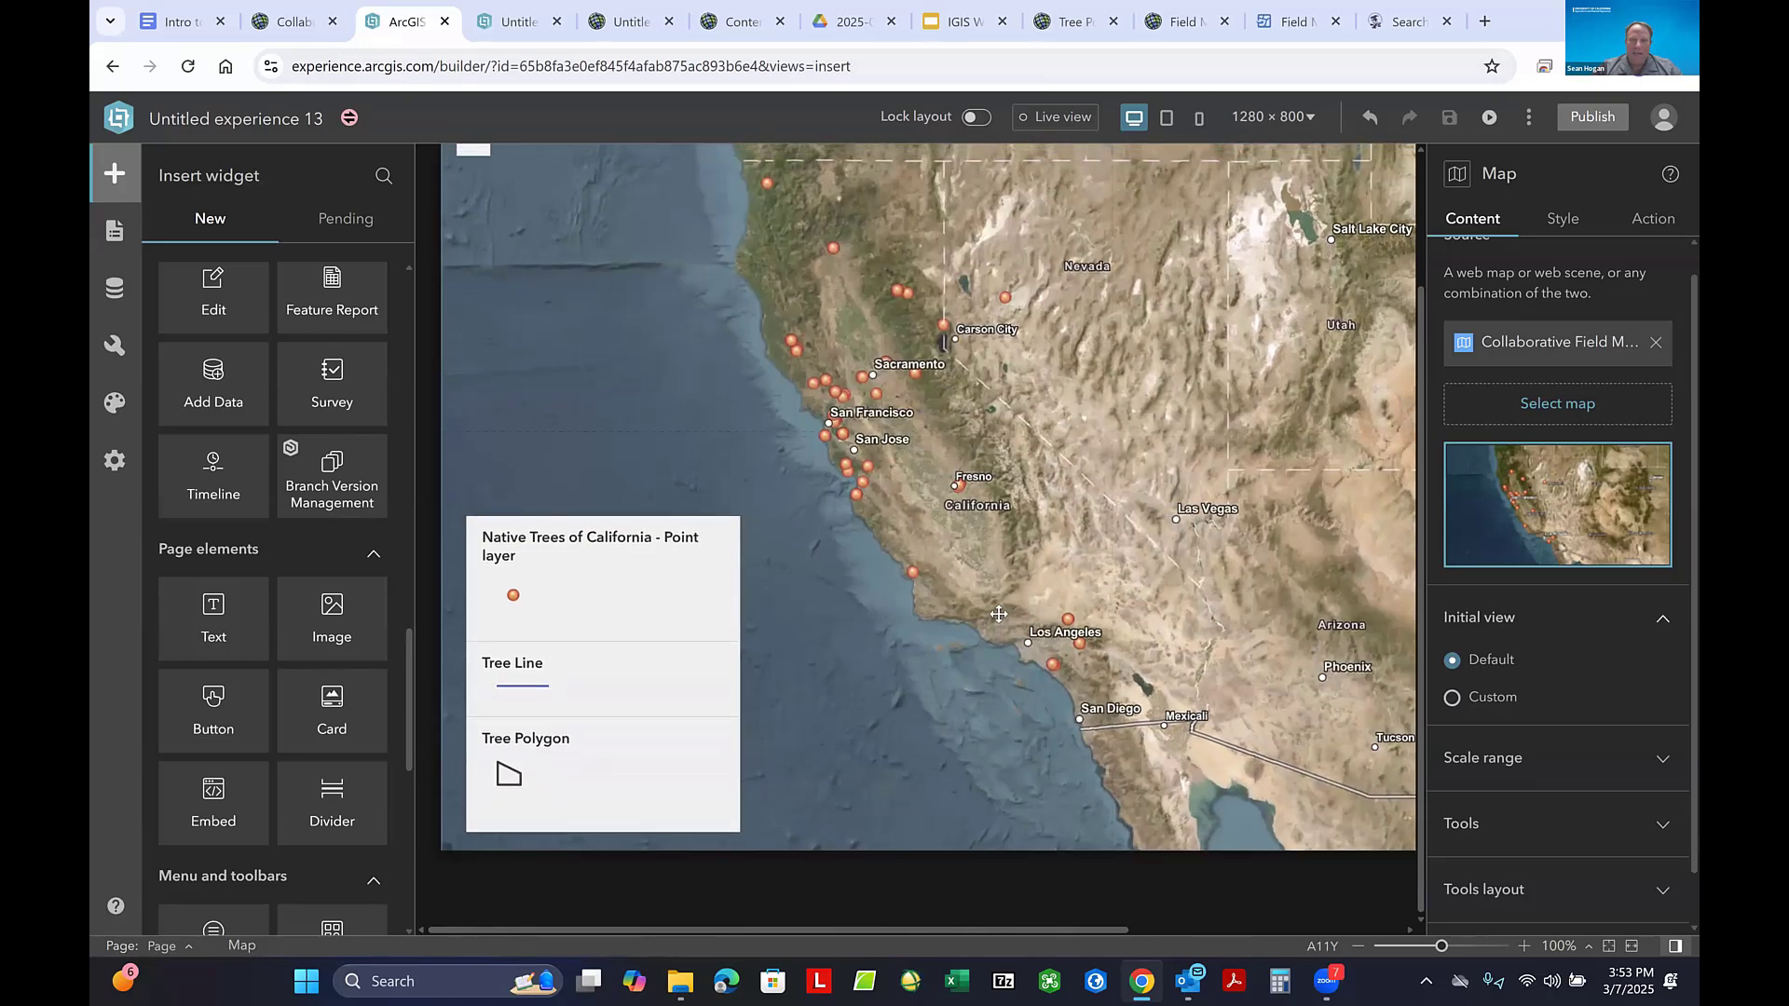
pyautogui.scroll(-1, 933, 541)
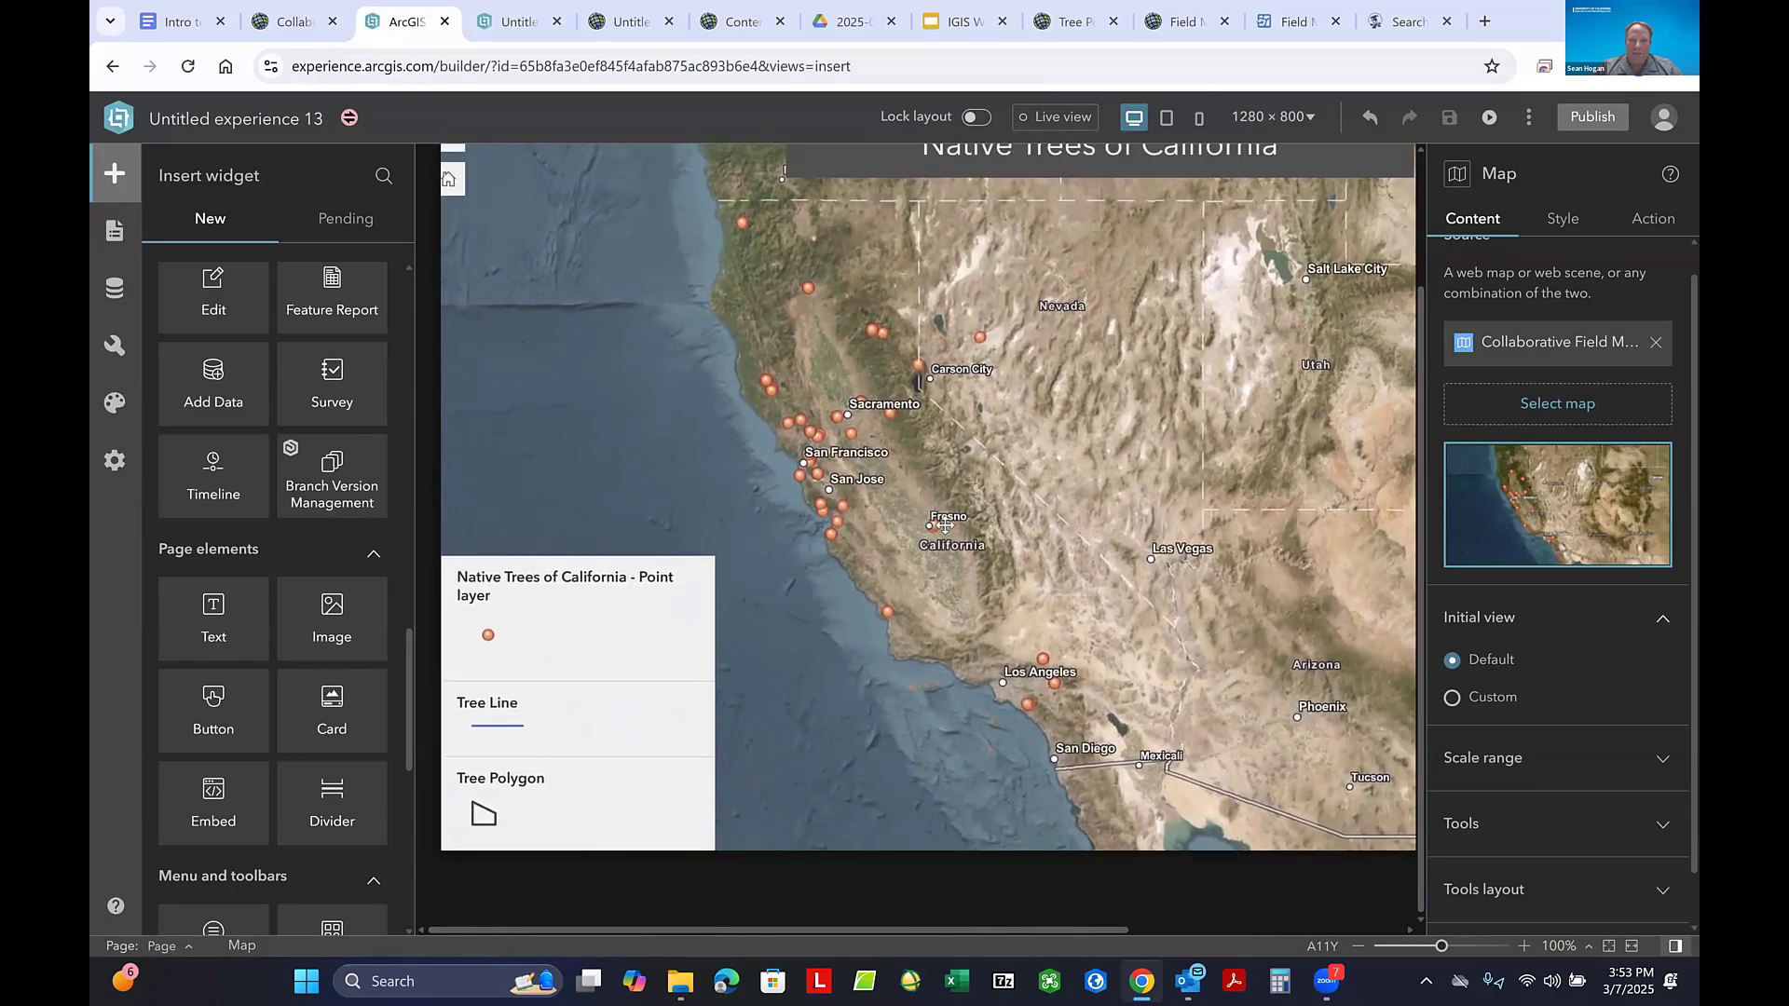
pyautogui.scroll(-1, 937, 527)
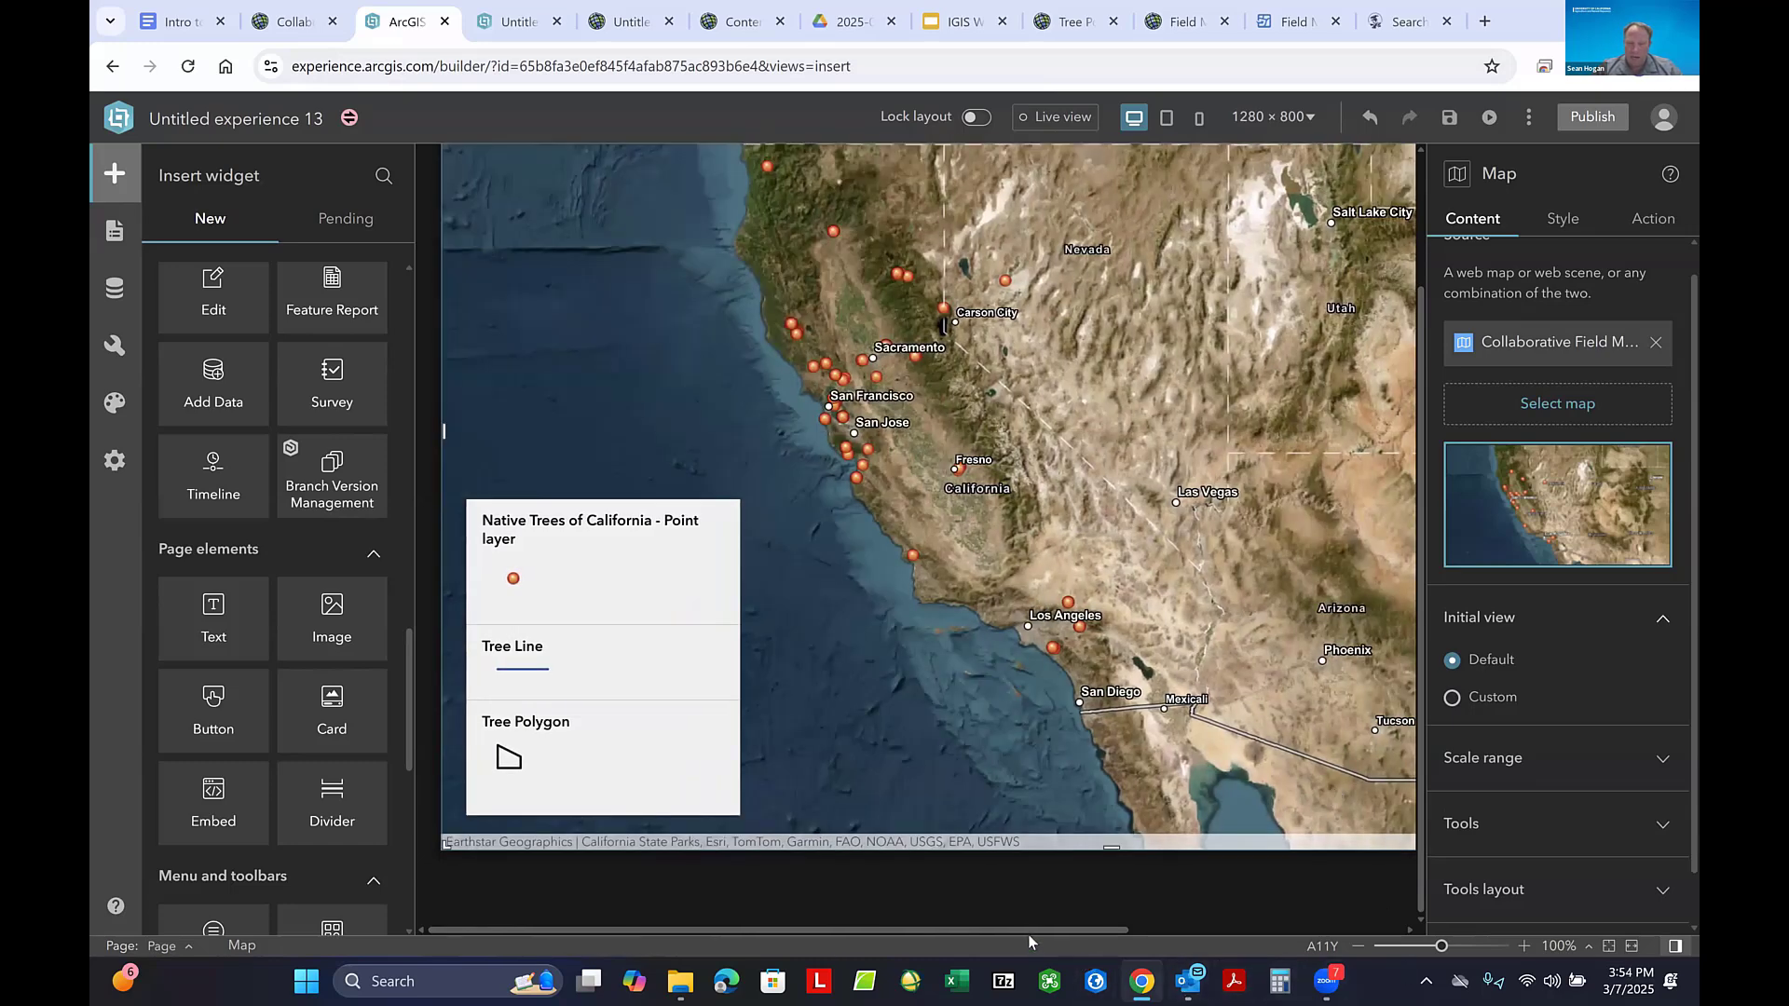
# - Switch to ArcGIS Pro, start a new project from the Map template, and set its location to C:\0_Trash
pyautogui.click(1096, 983)
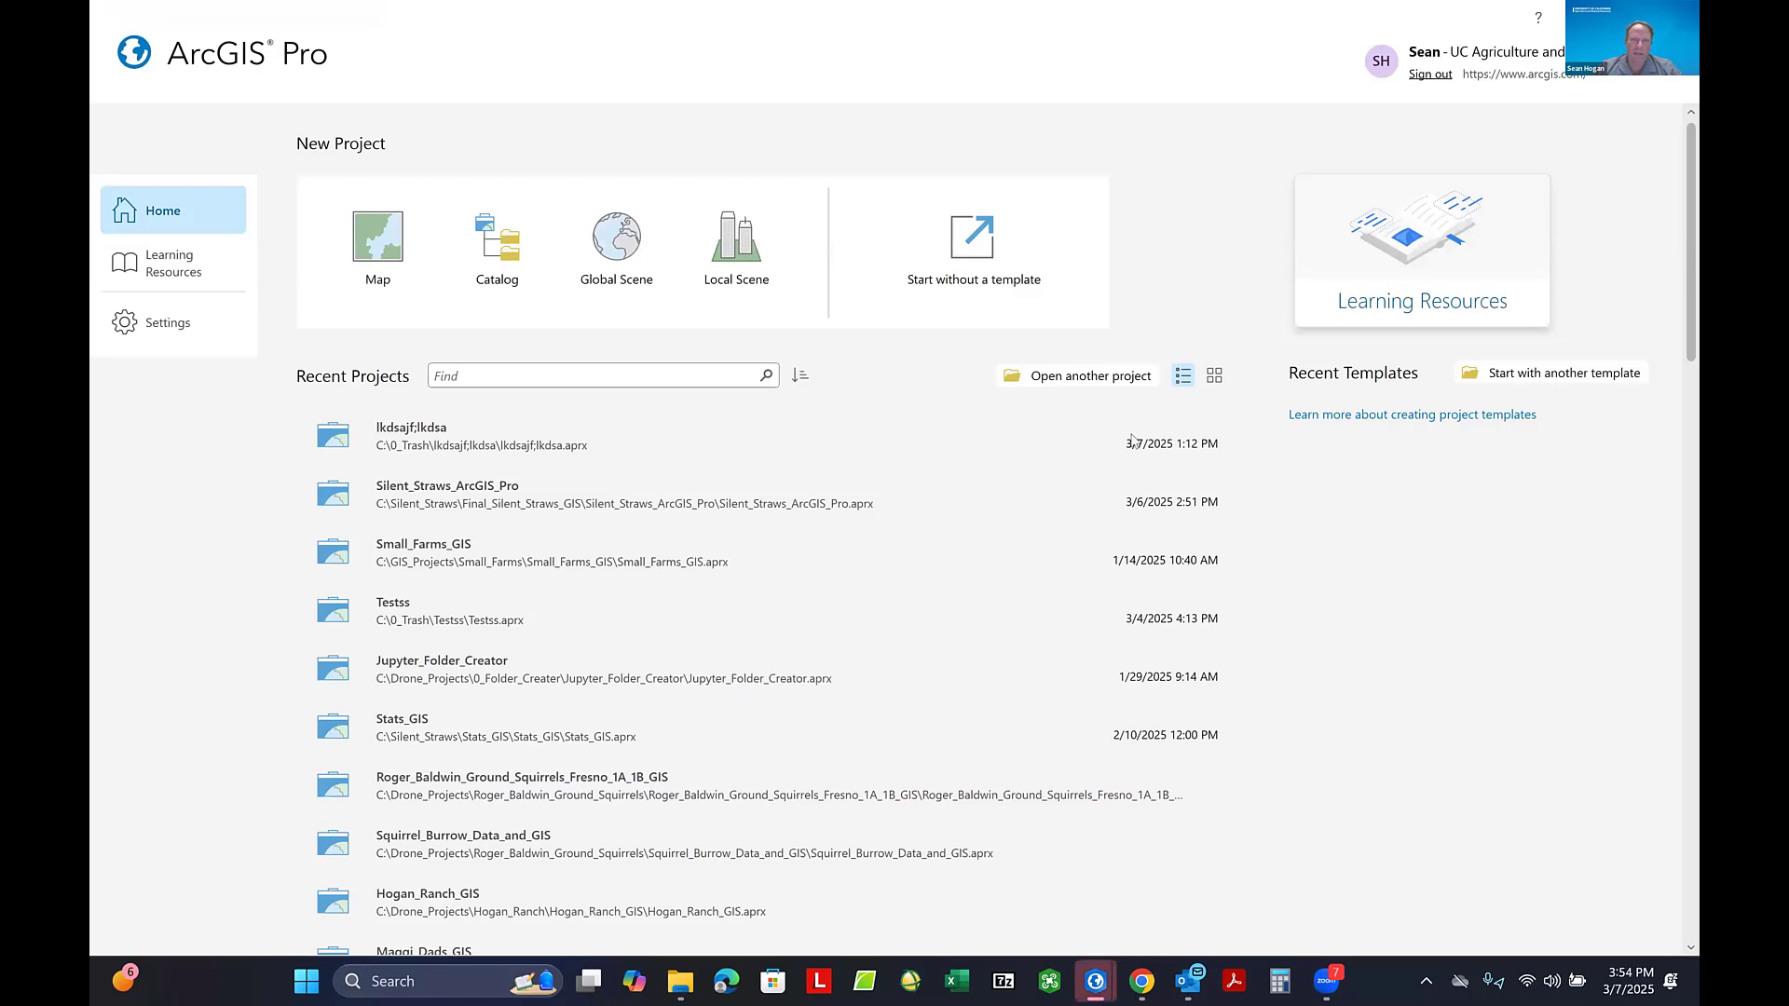
pyautogui.click(371, 243)
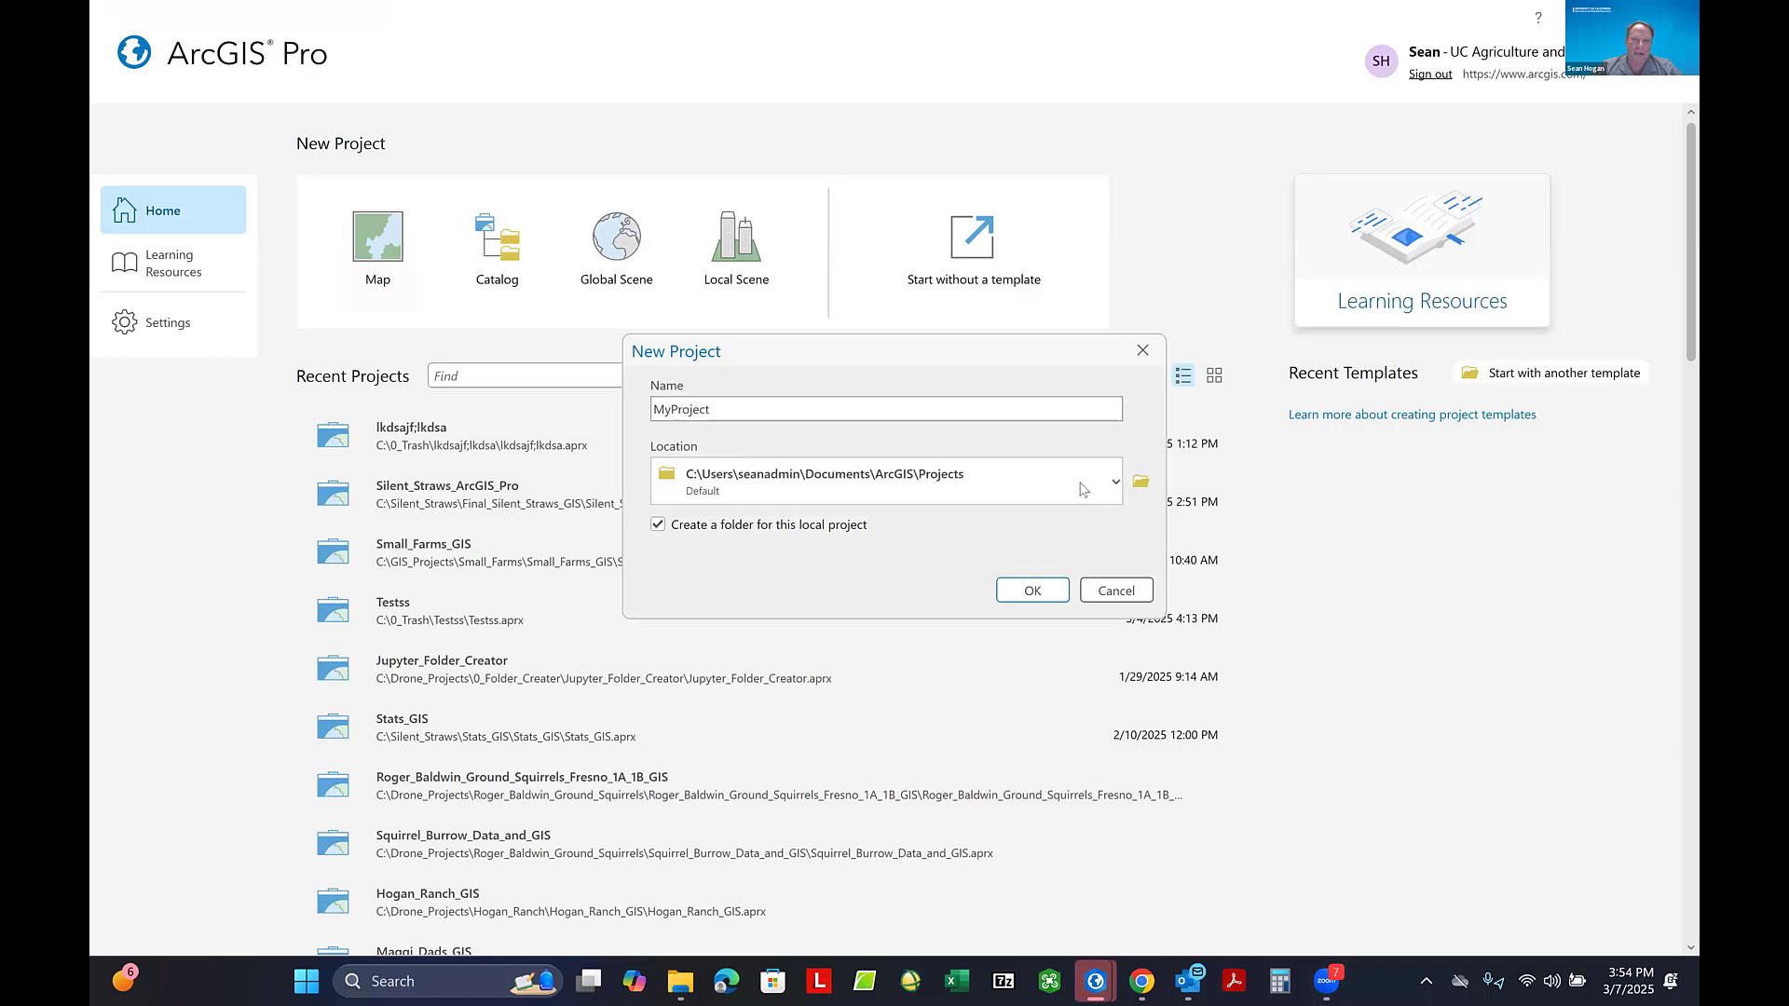
pyautogui.click(1141, 480)
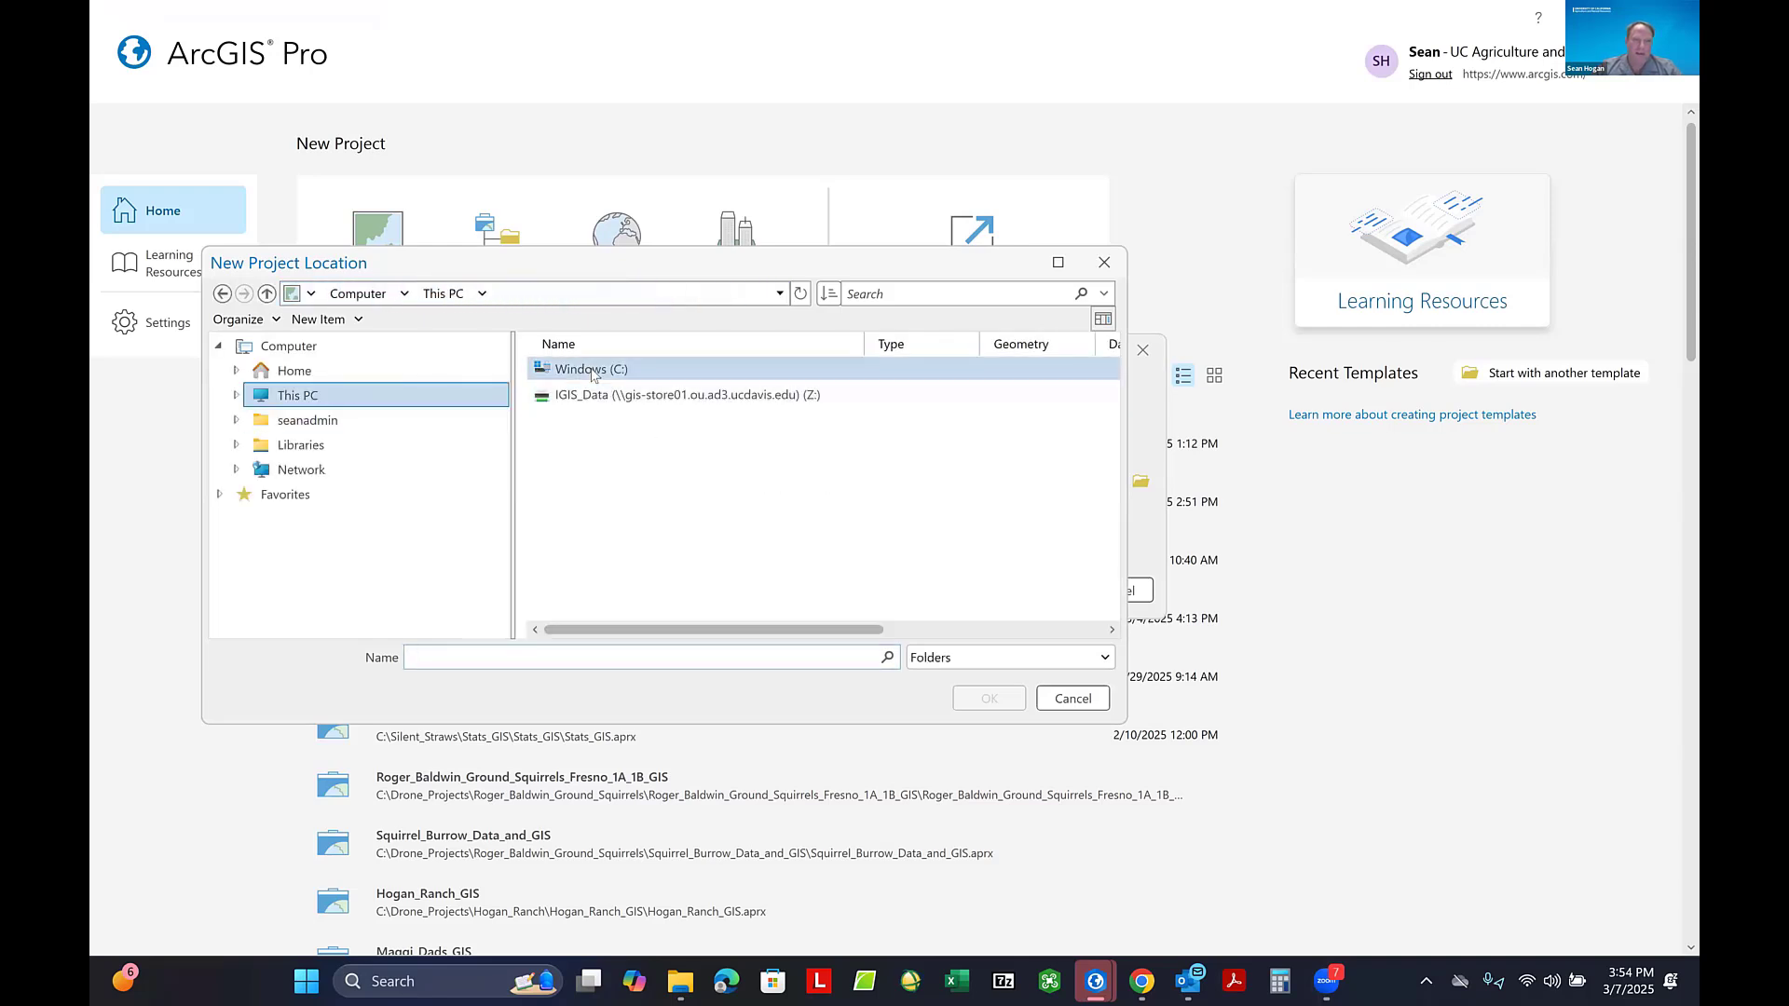
pyautogui.doubleClick(628, 373)
pyautogui.click(578, 370)
pyautogui.doubleClick(579, 371)
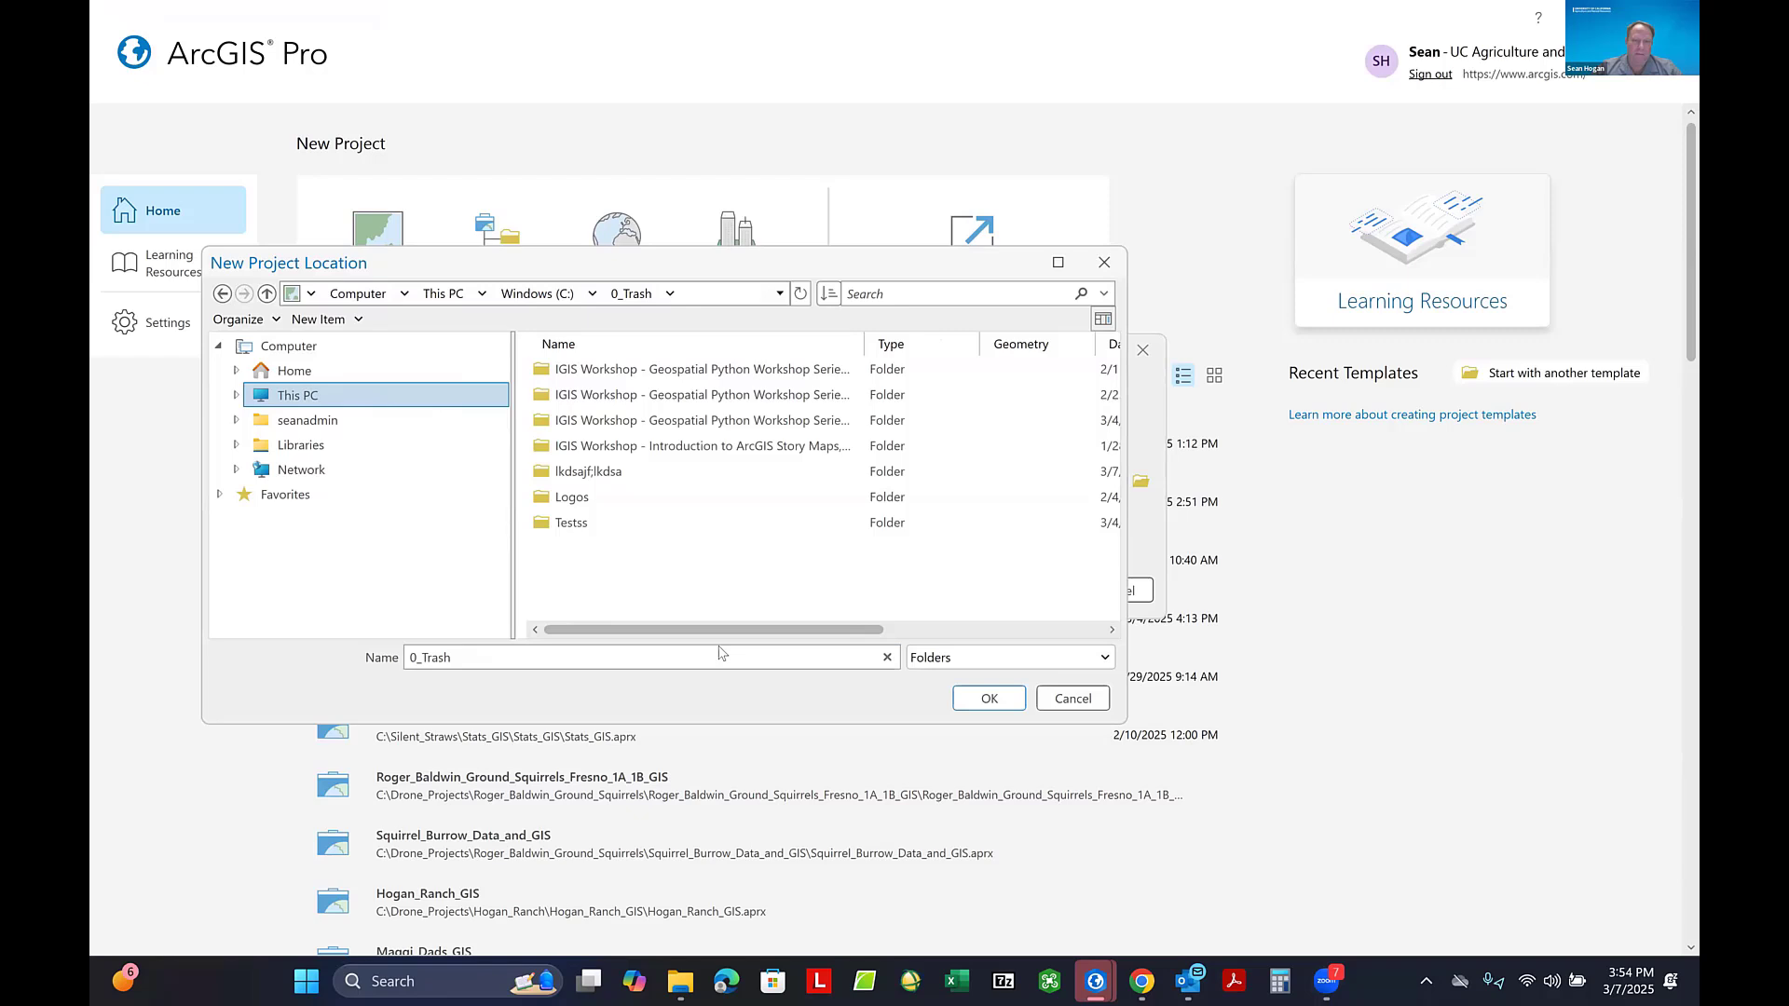
pyautogui.click(989, 699)
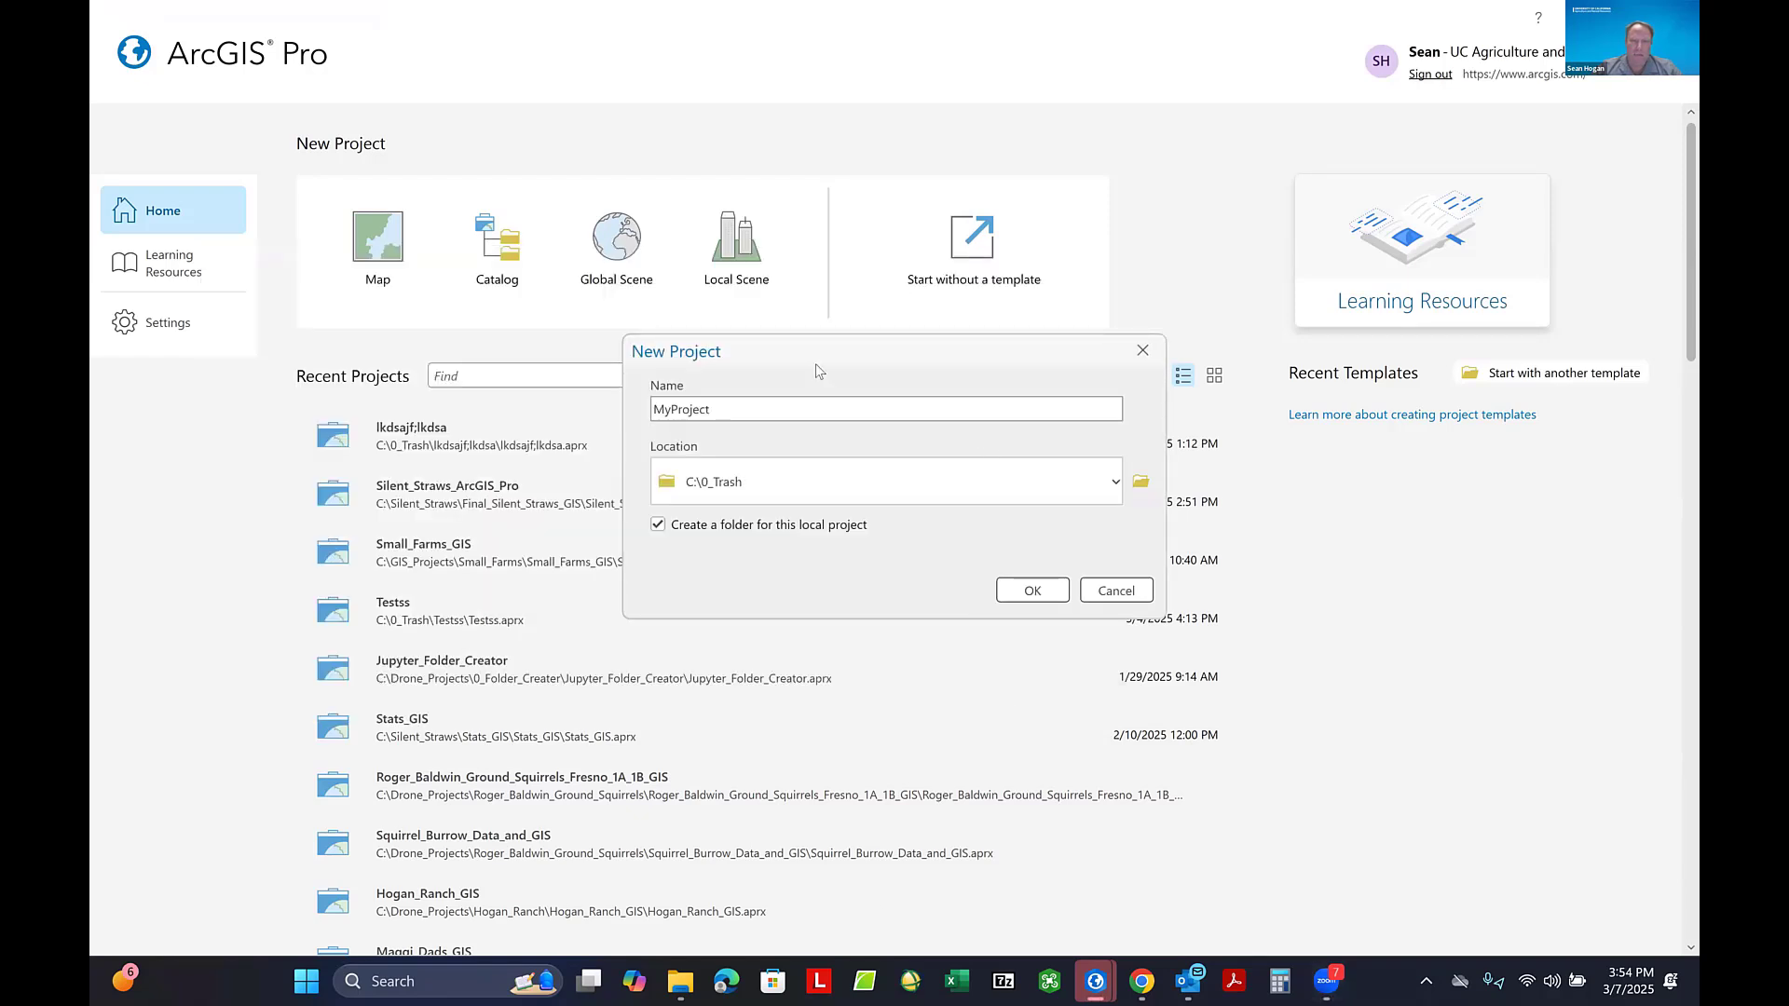
# - Name the new project Example and create it
pyautogui.moveTo(730, 412); pyautogui.dragTo(633, 406)
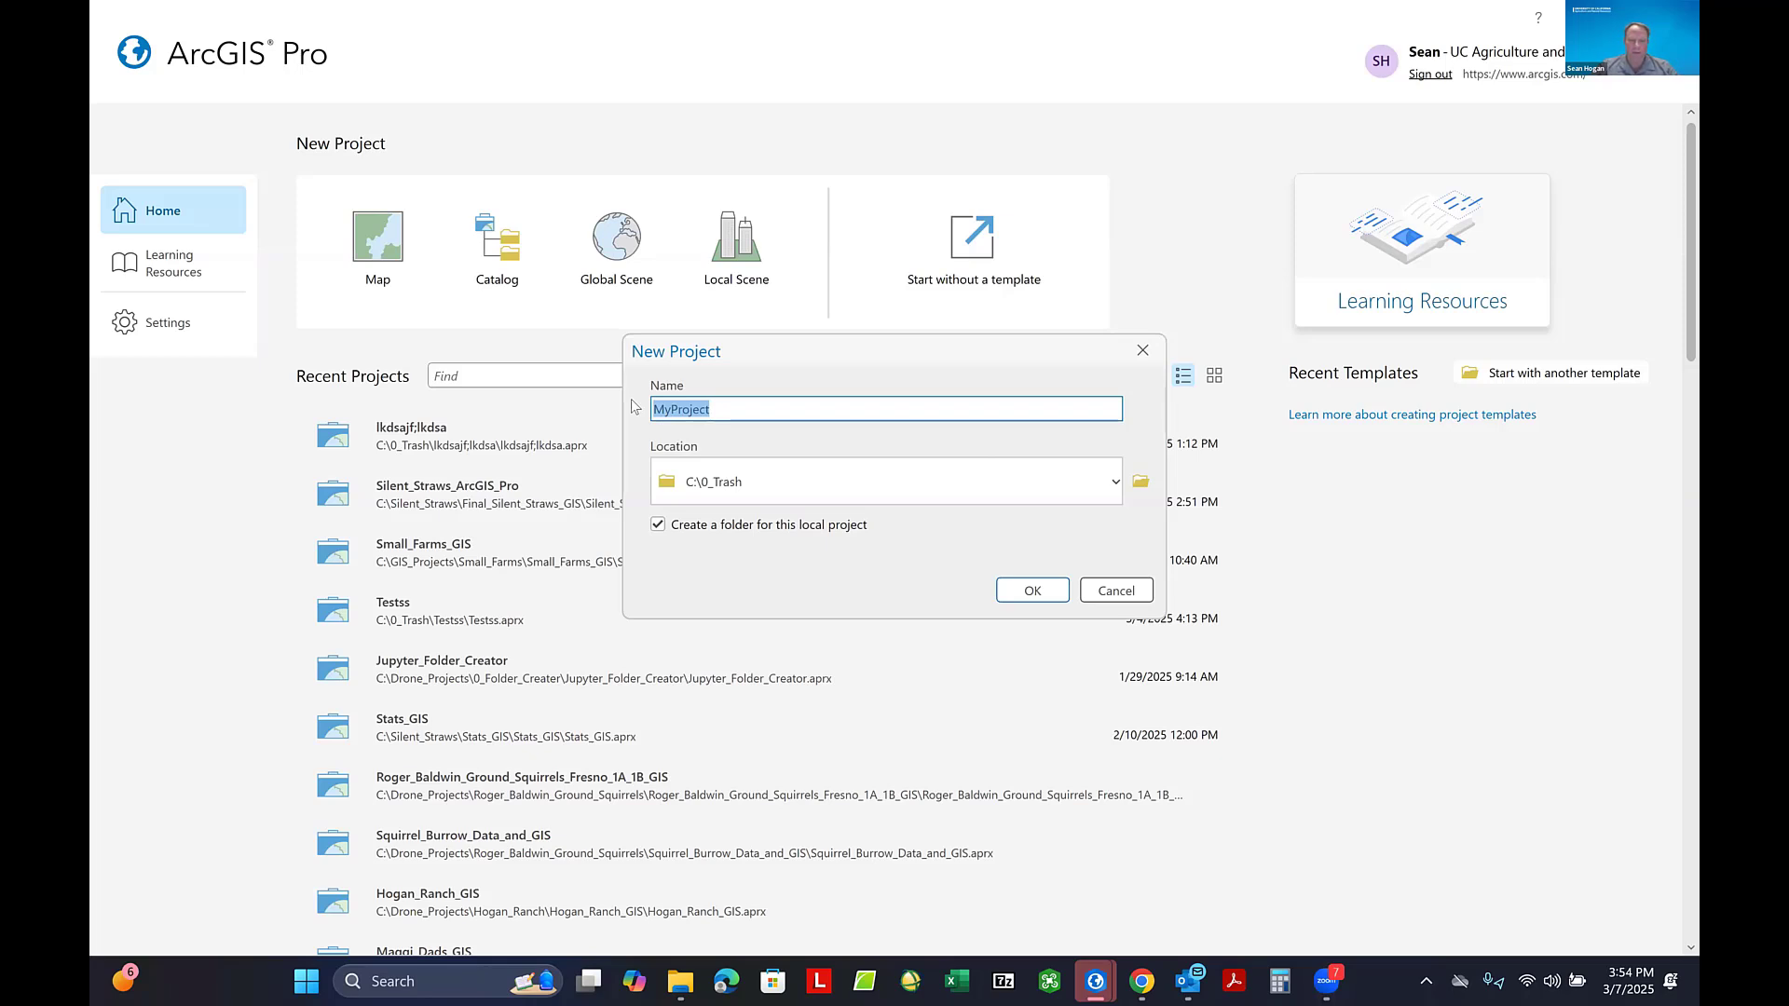
pyautogui.write('Example')
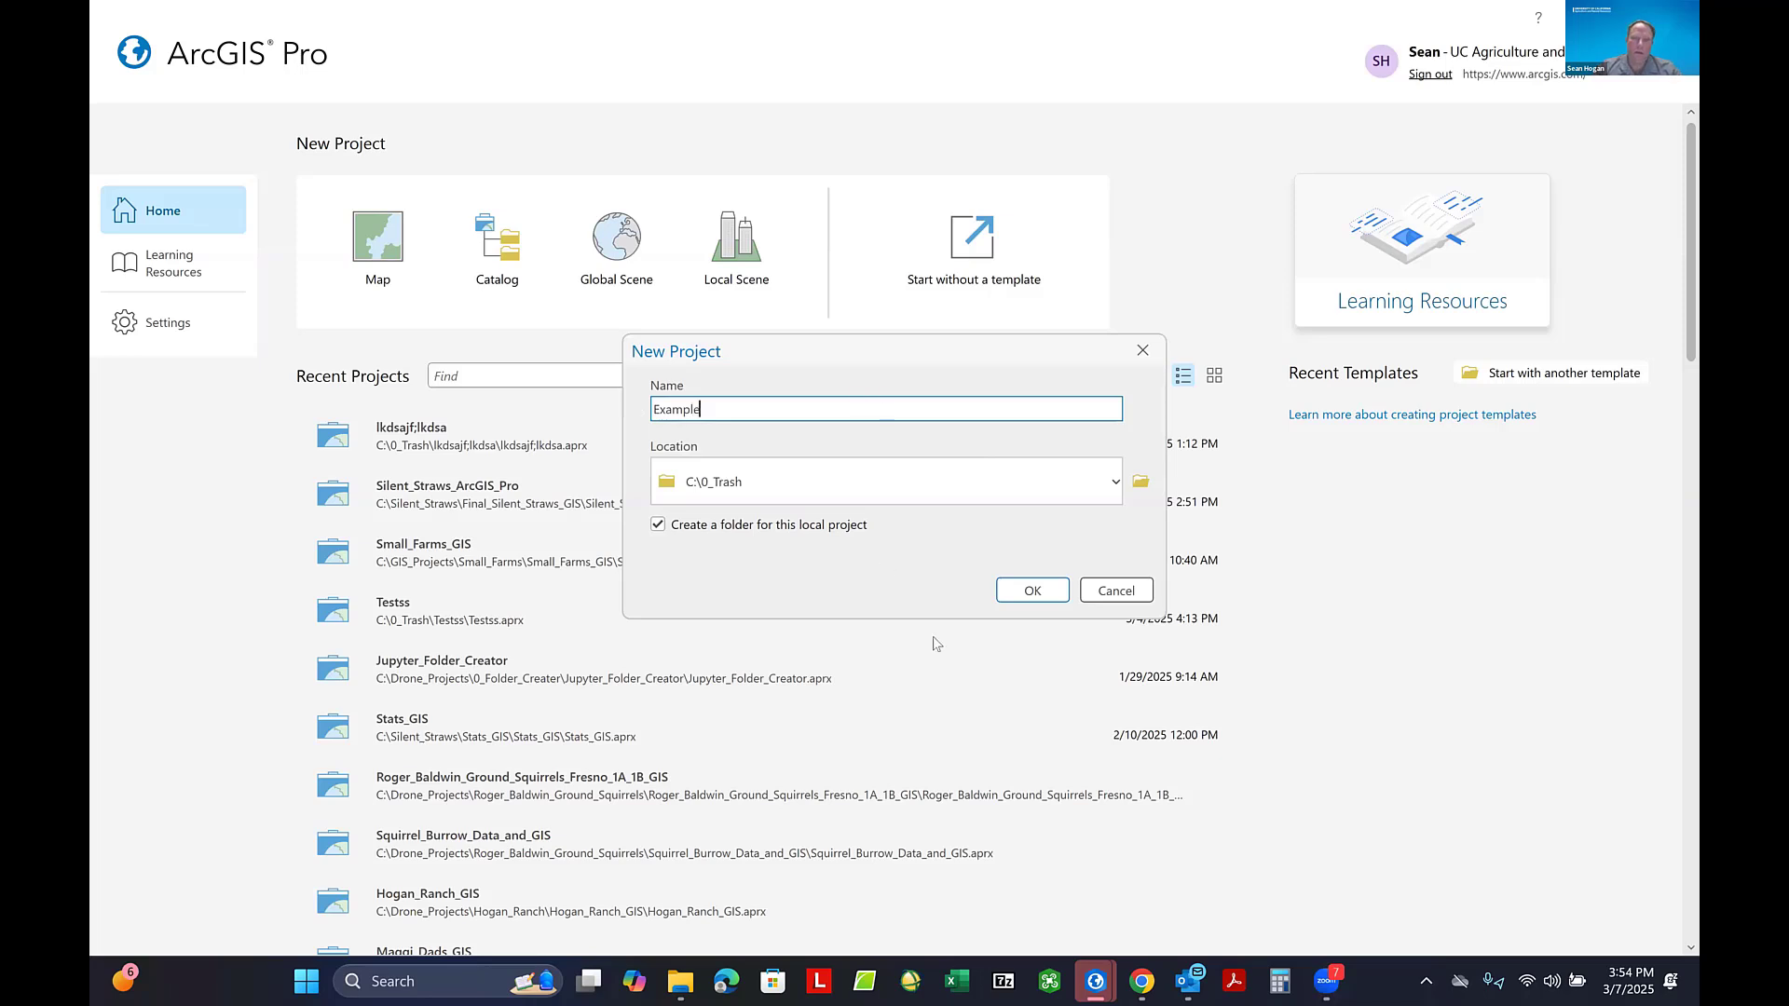
pyautogui.click(1038, 588)
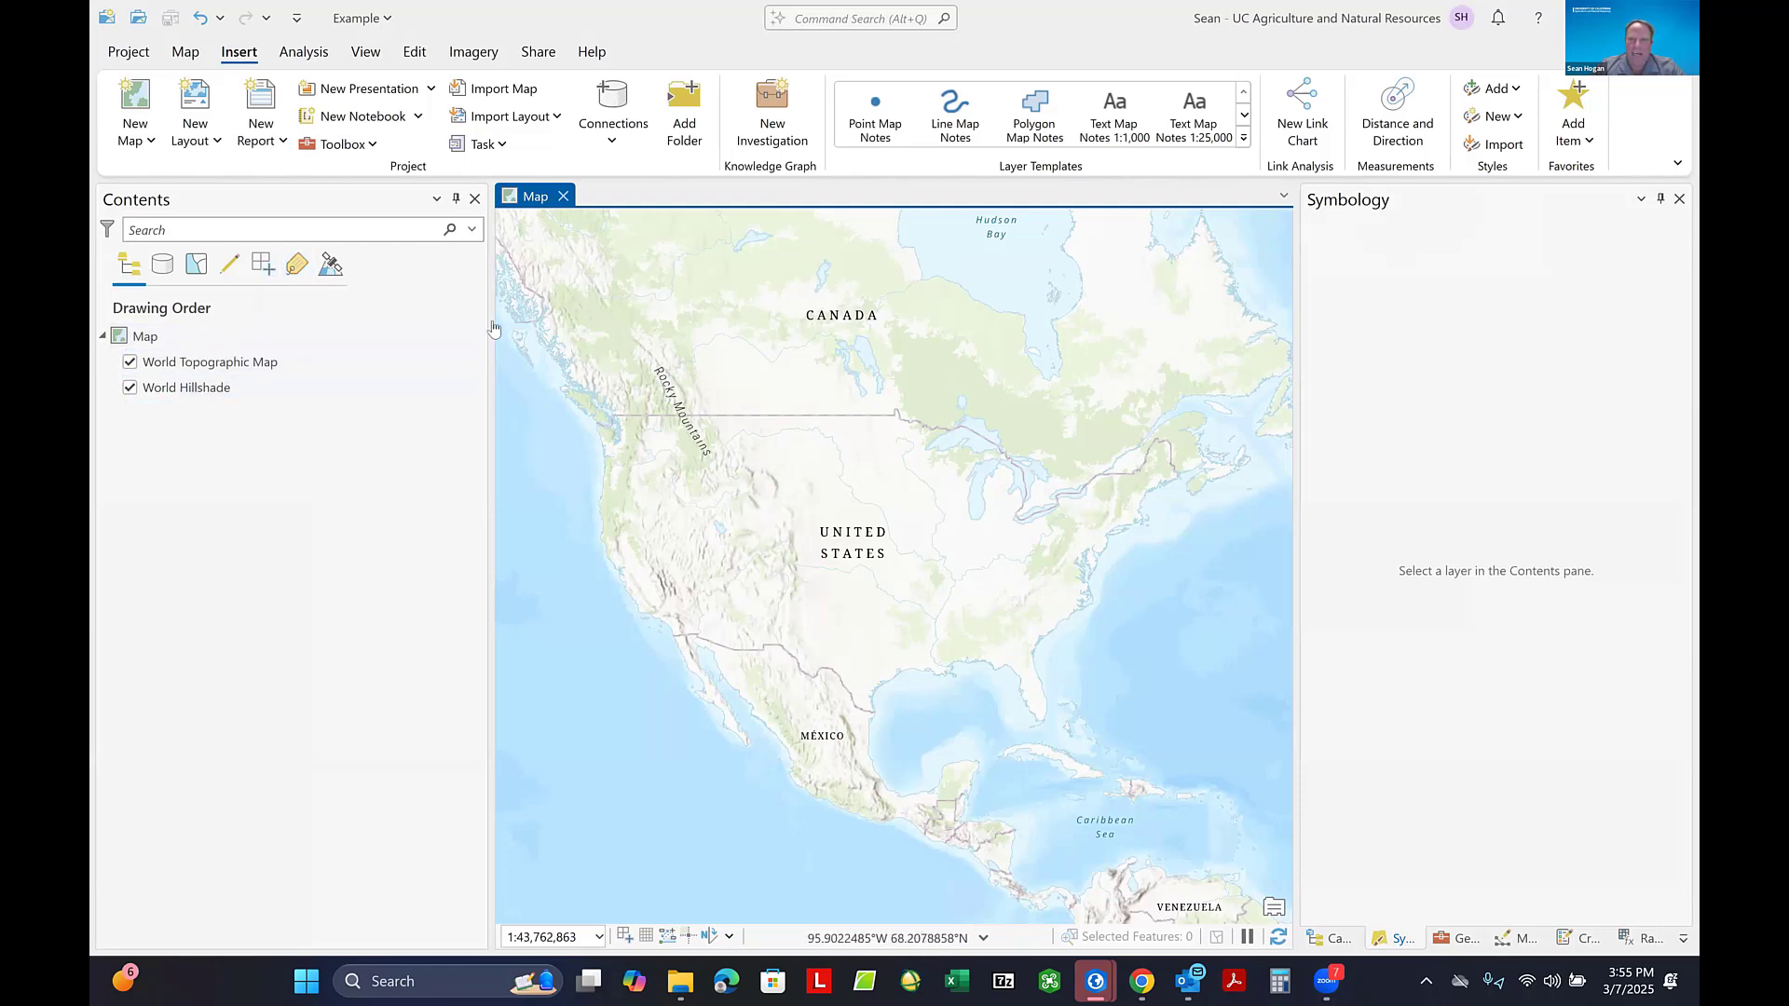
# - Show the Catalog pane and browse the My Content folders of the portal
pyautogui.click(657, 204)
pyautogui.click(362, 53)
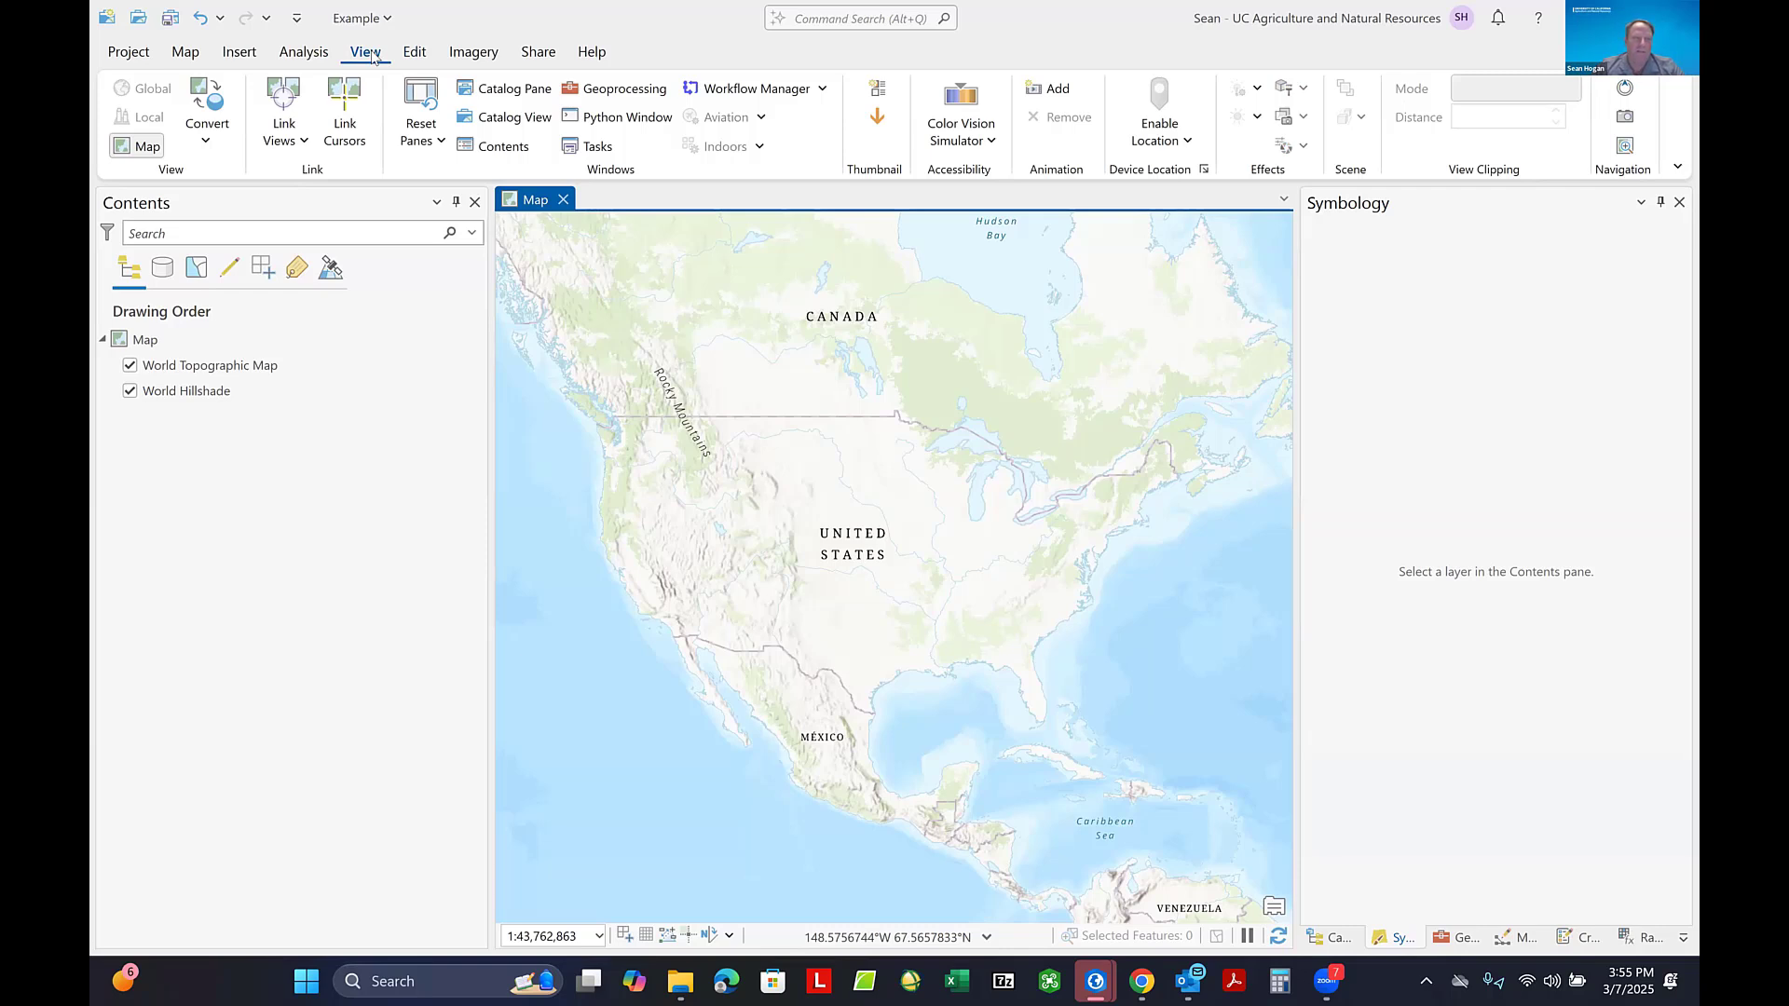
pyautogui.click(499, 88)
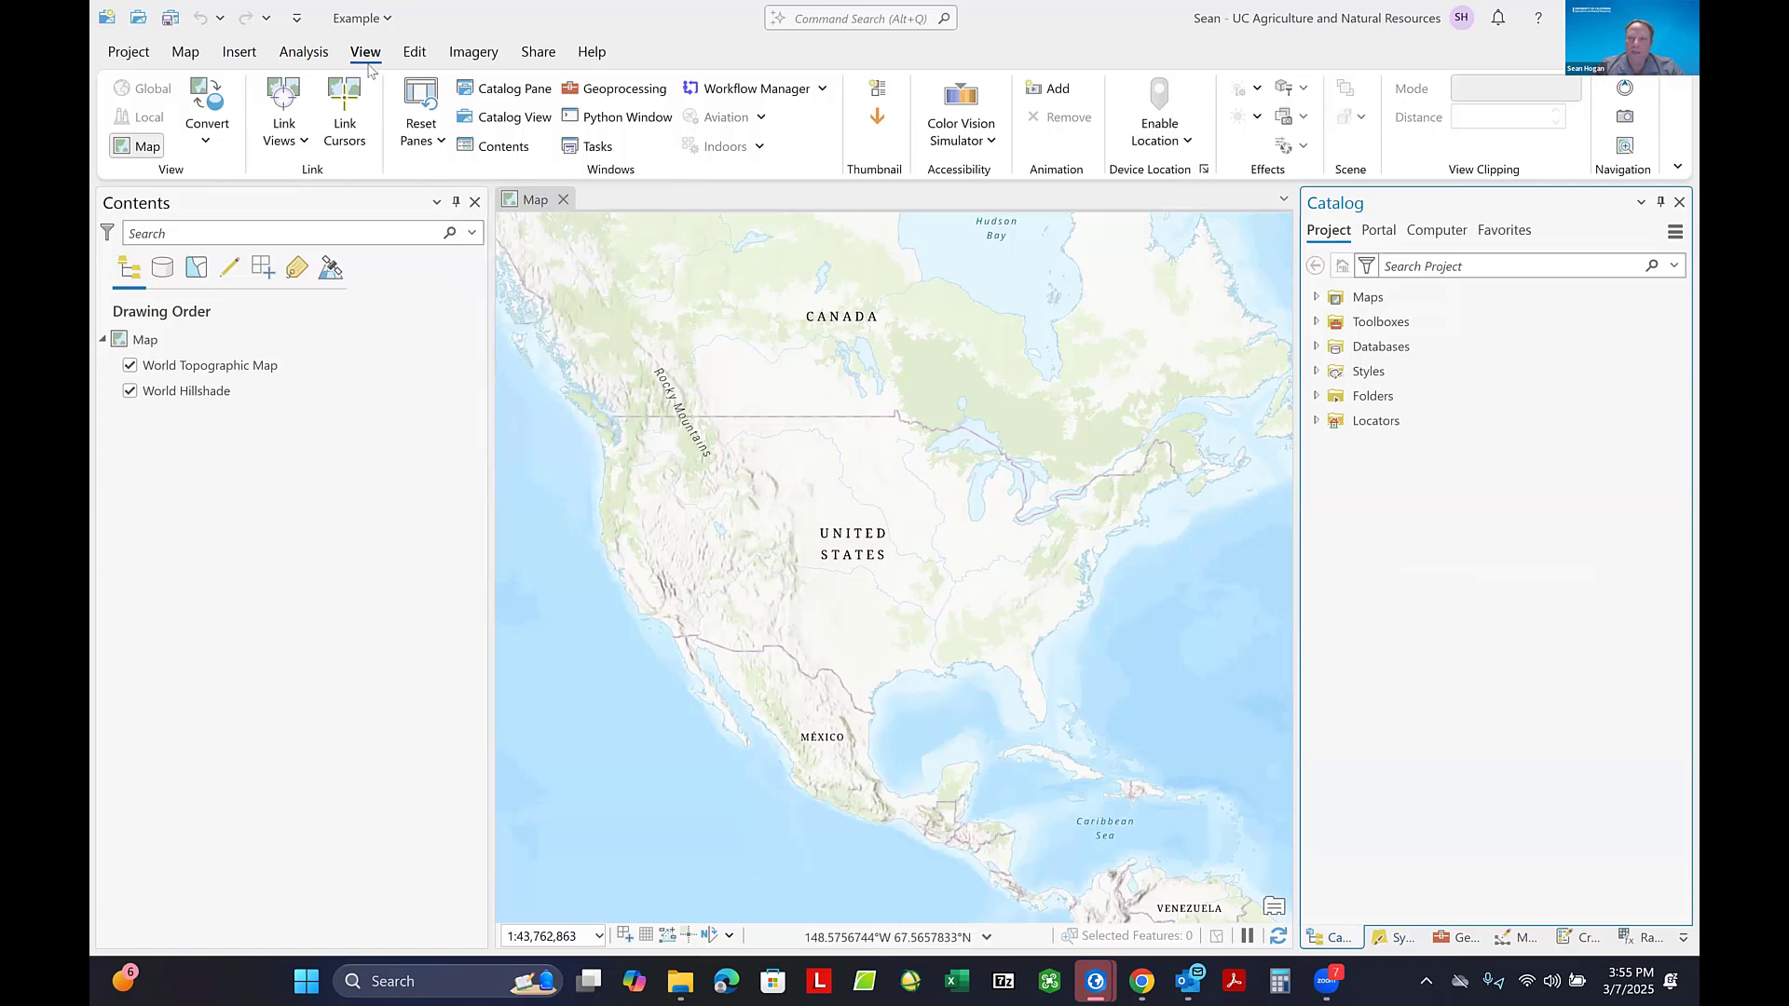
pyautogui.click(1376, 233)
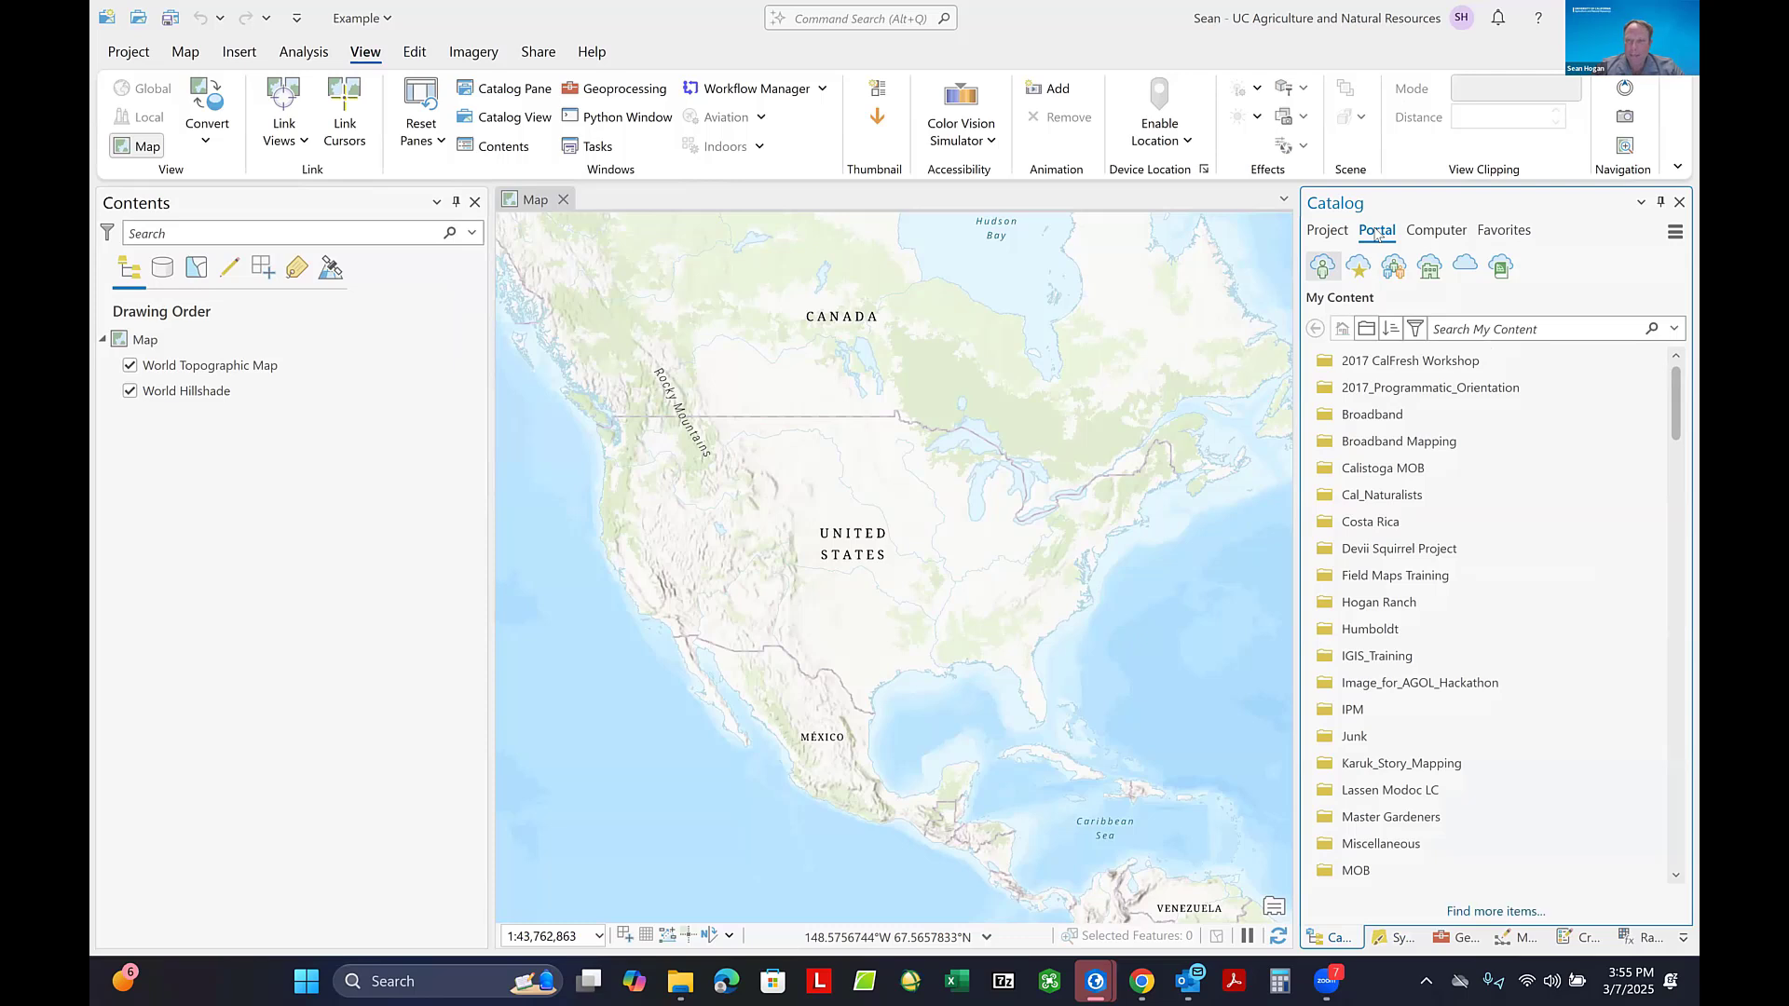
pyautogui.click(1470, 384)
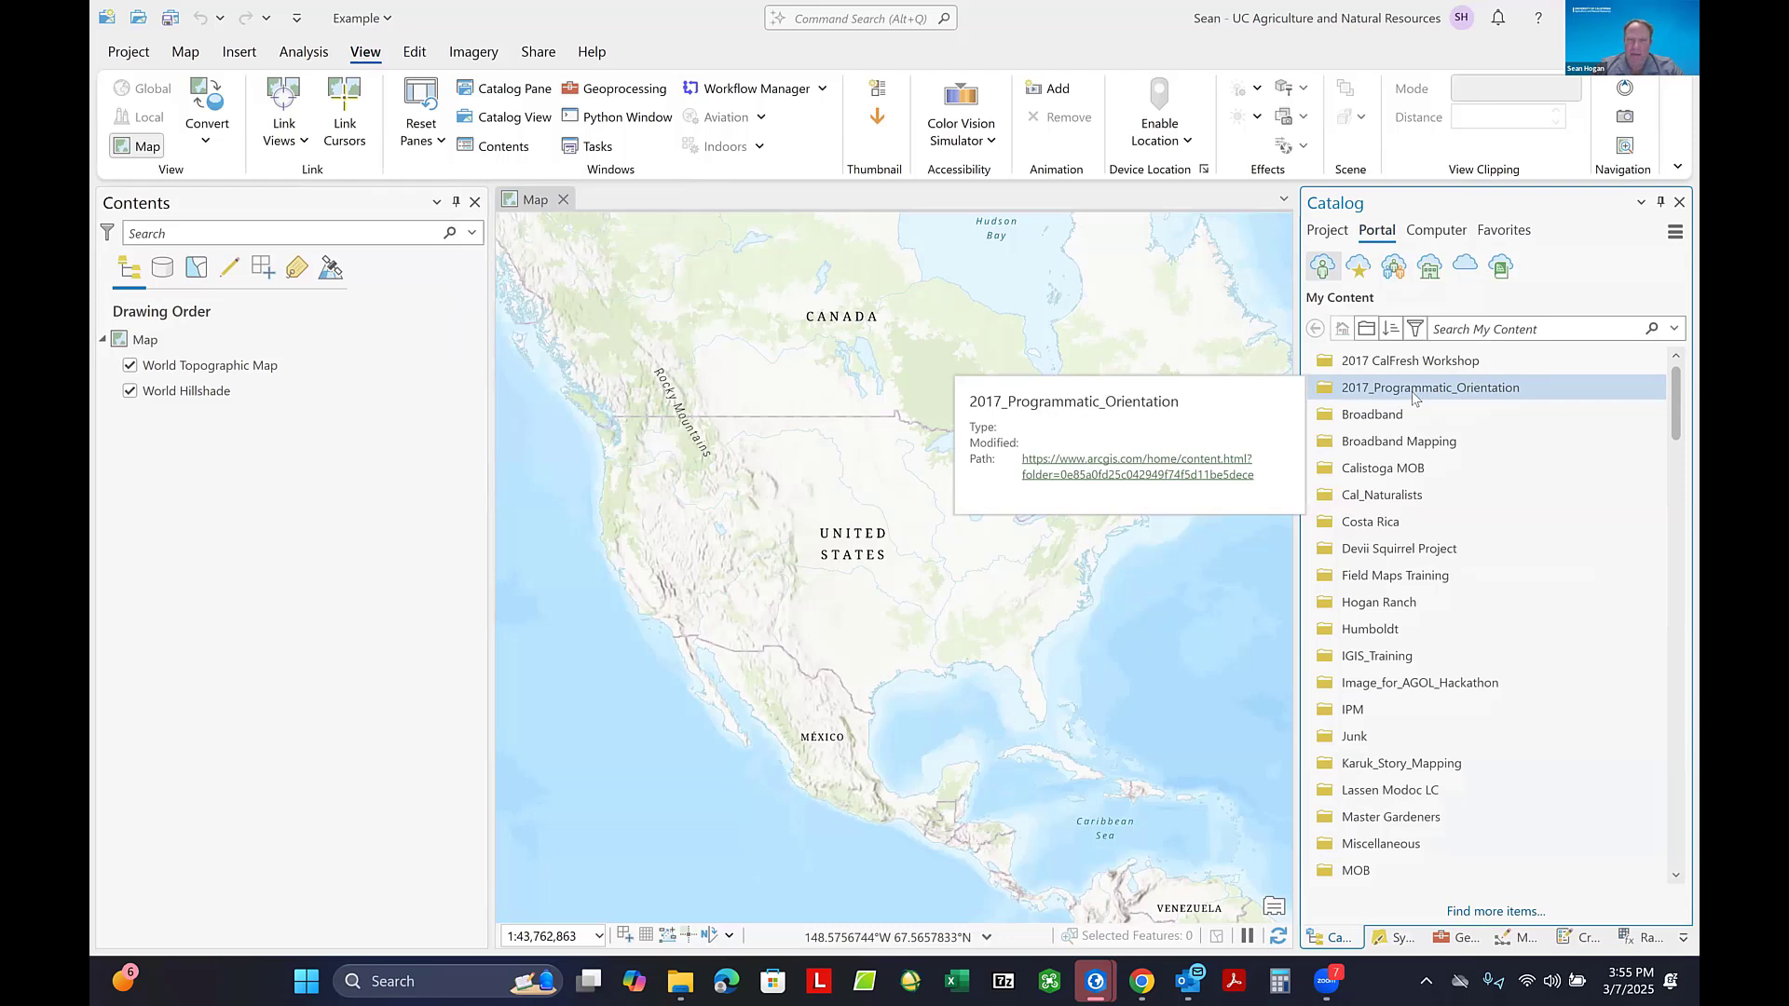
# - Search the portal's My Content for "Native trees of California"
pyautogui.click(1461, 417)
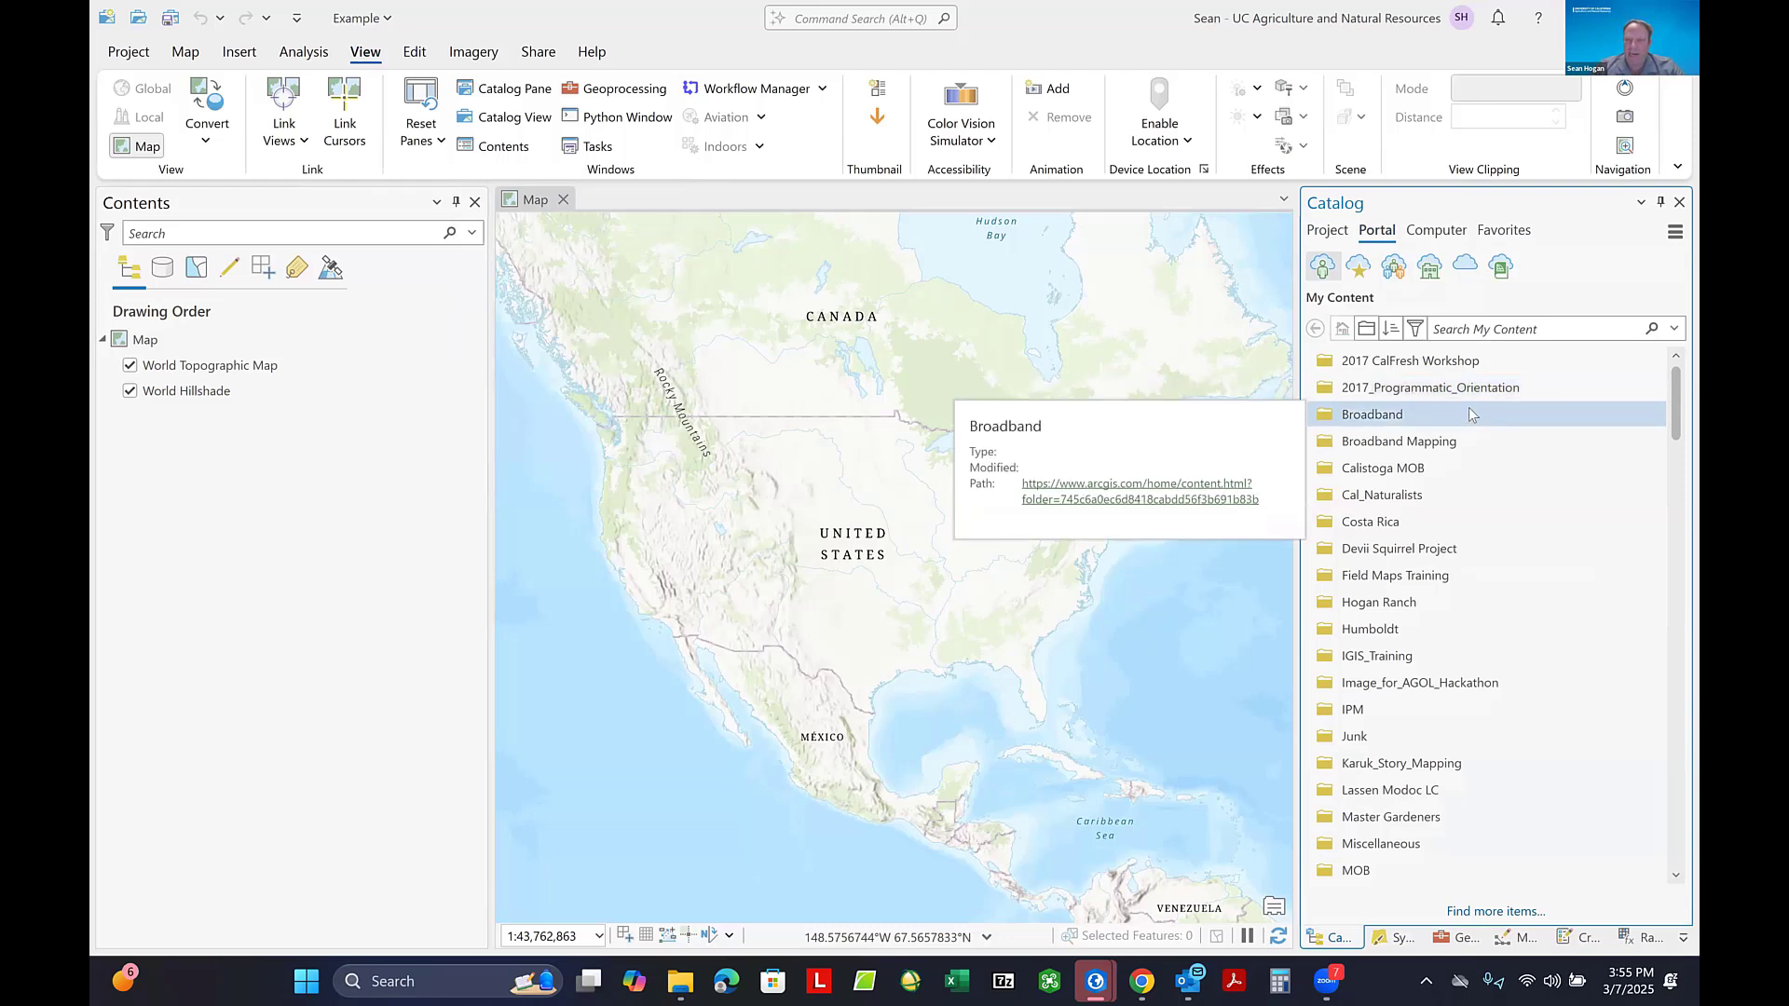
pyautogui.click(1528, 465)
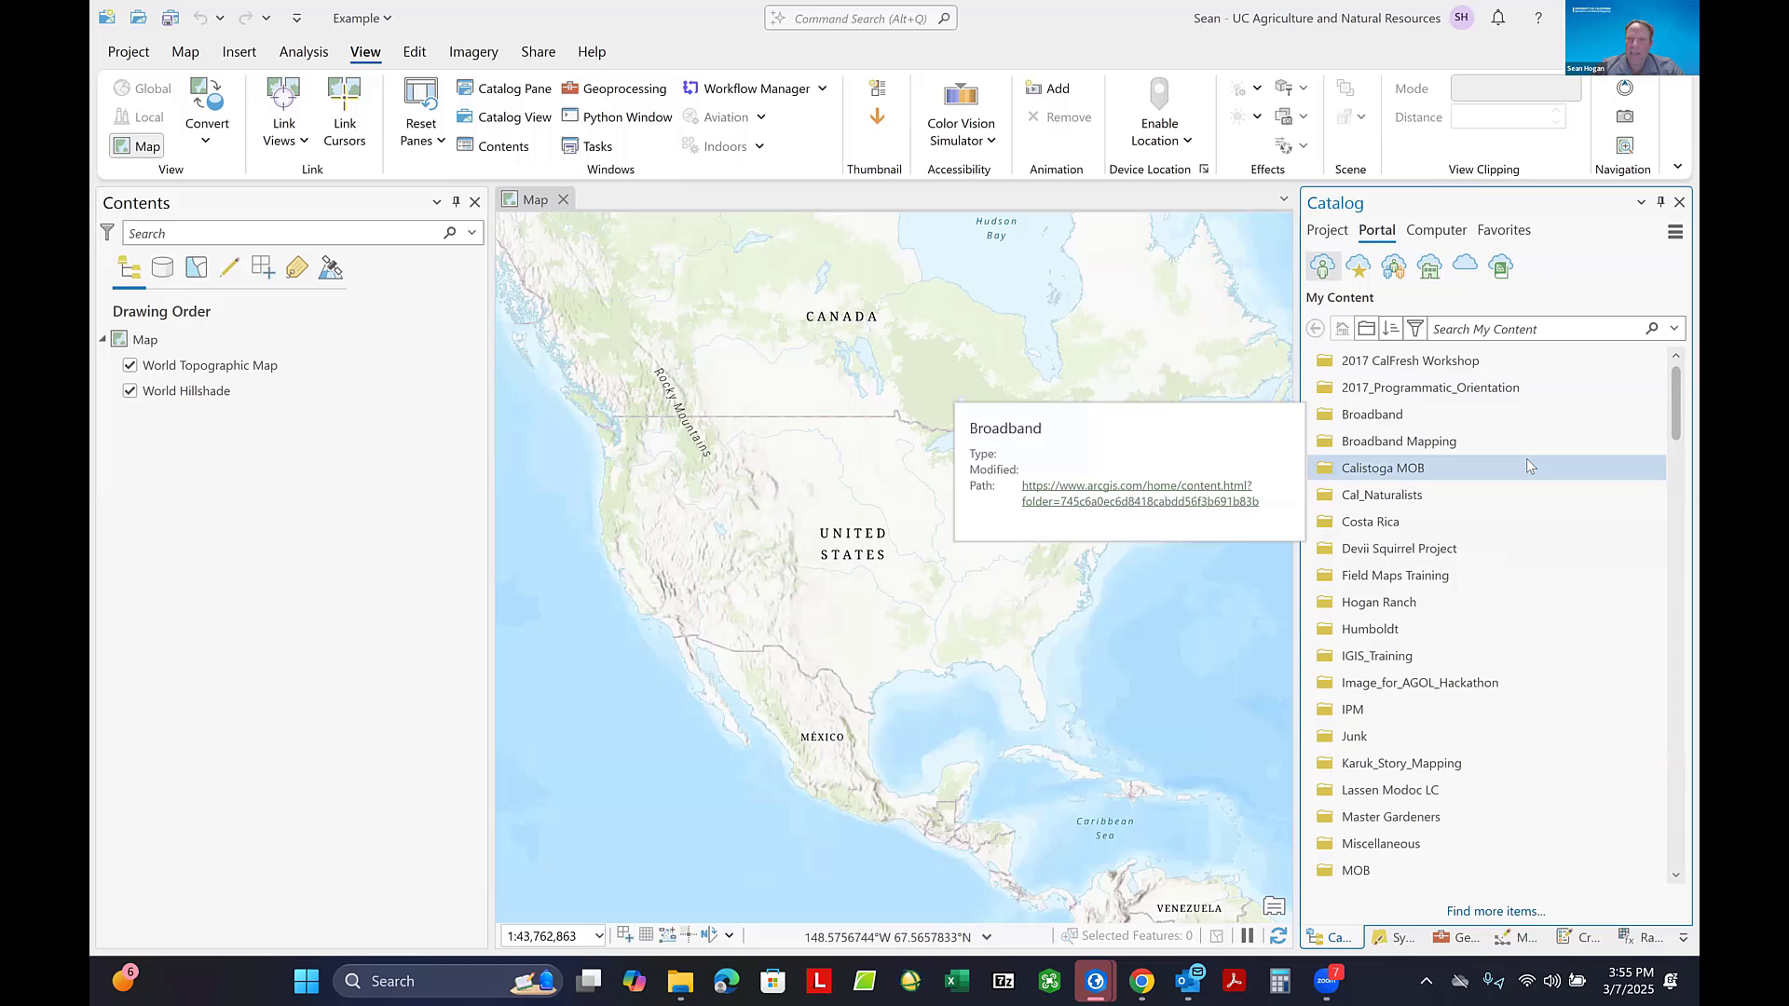
pyautogui.click(1480, 329)
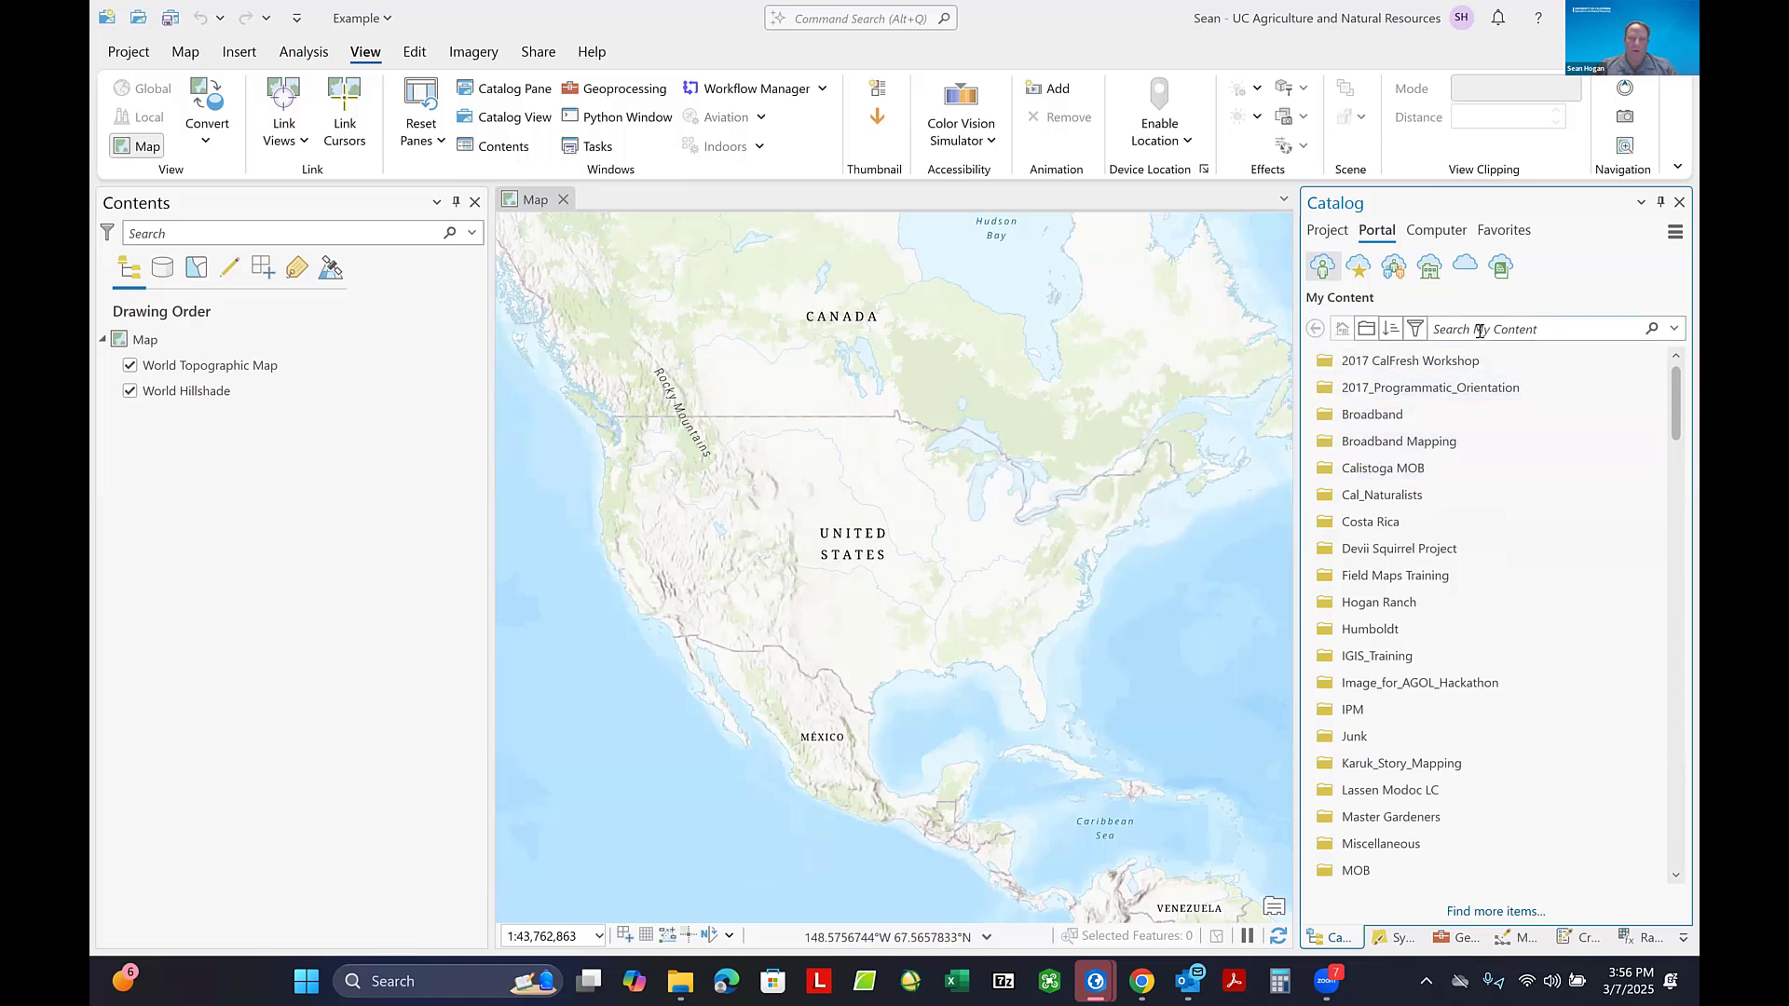
pyautogui.write('Native trees of California')
pyautogui.press('Return')
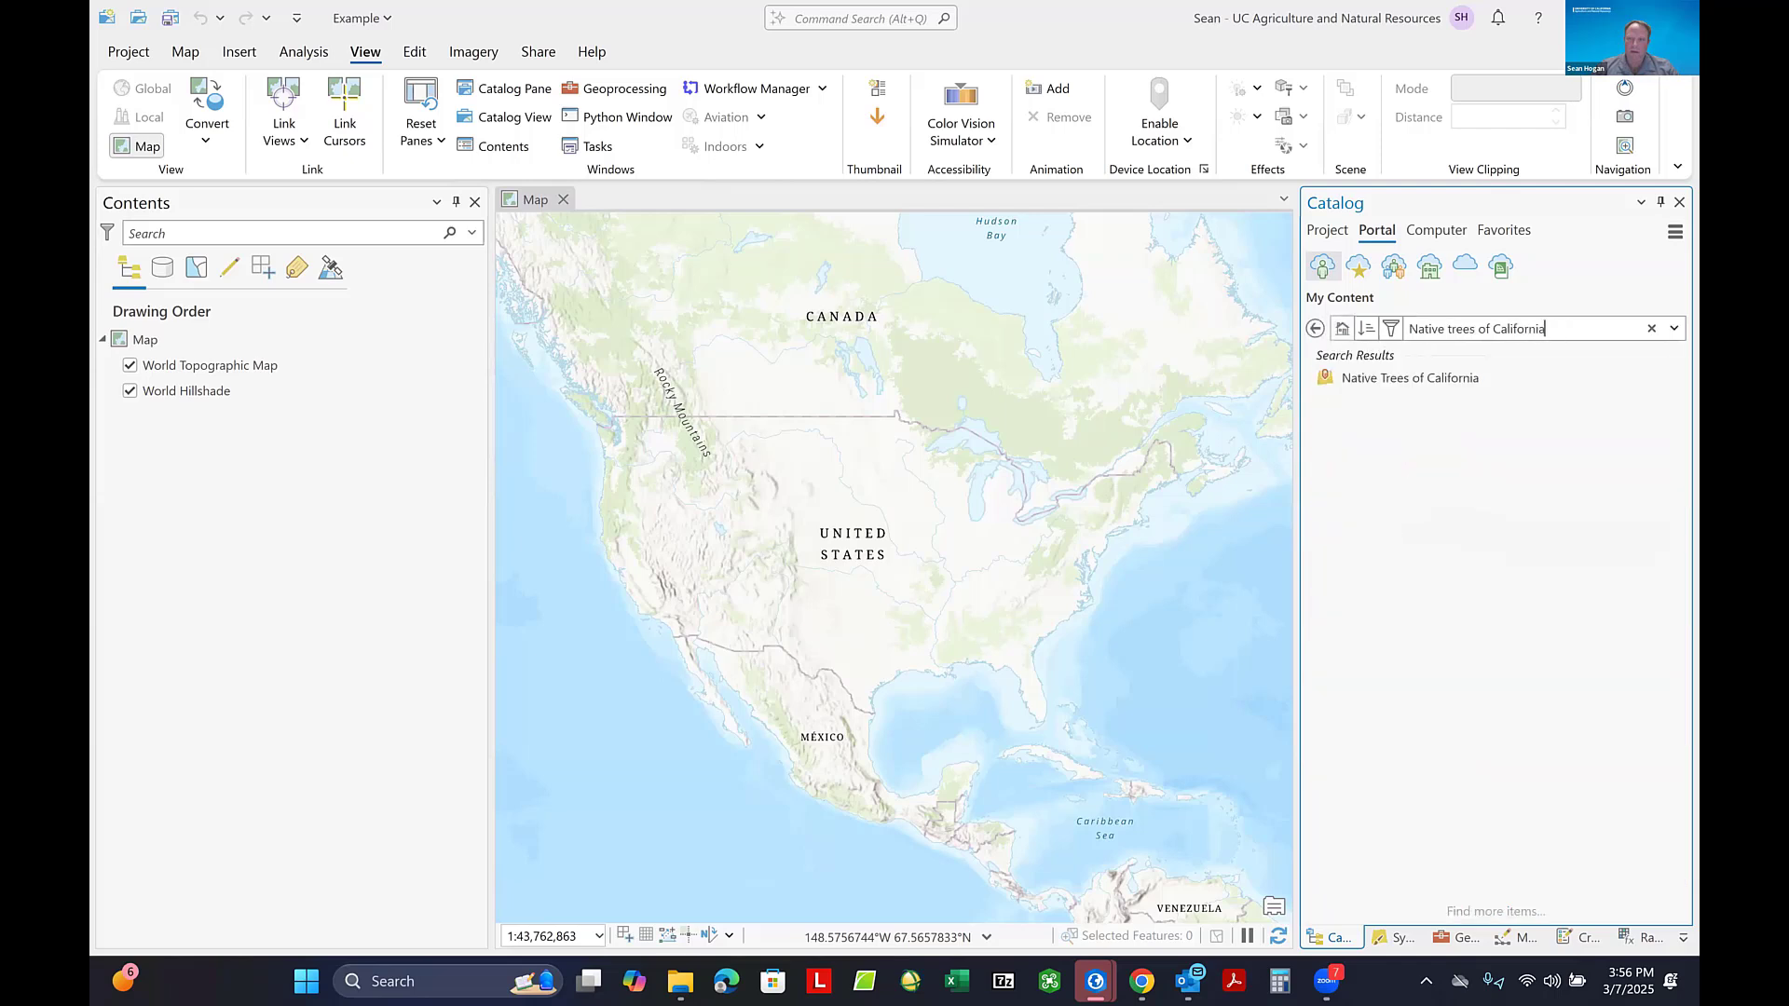
# - Add the Native Trees of California portal item to the current map and focus on its points in California
pyautogui.rightClick(1416, 378)
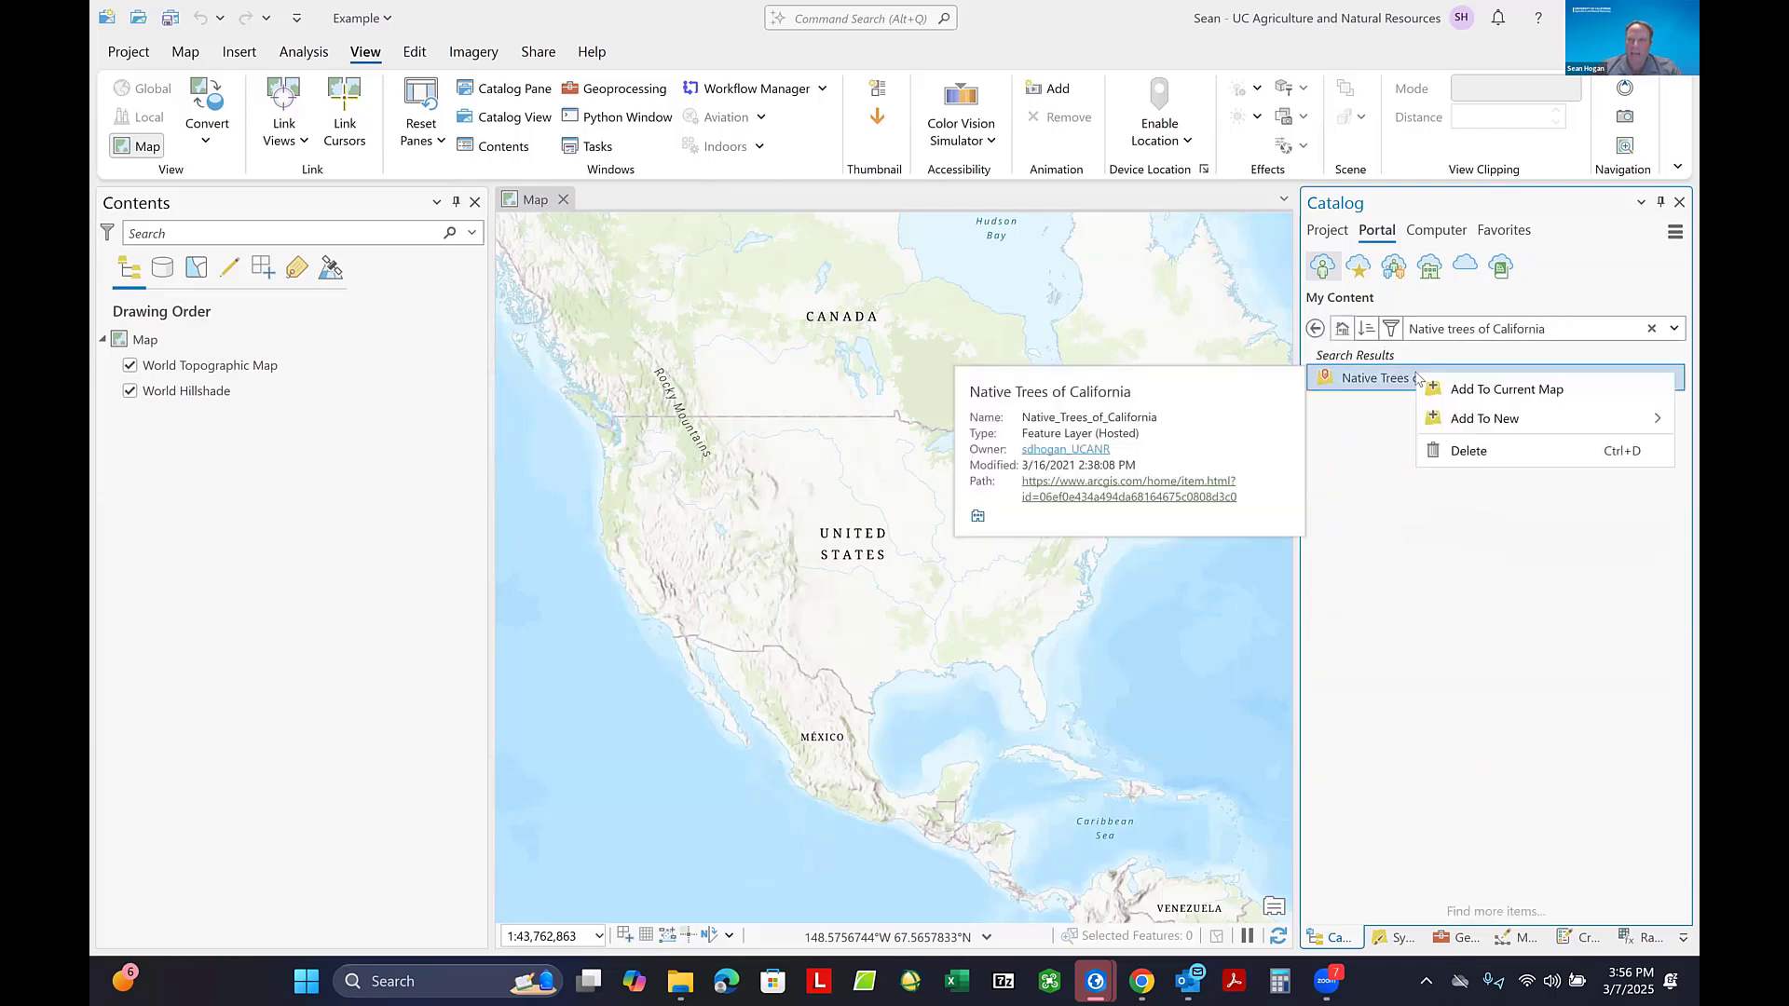
pyautogui.click(1474, 390)
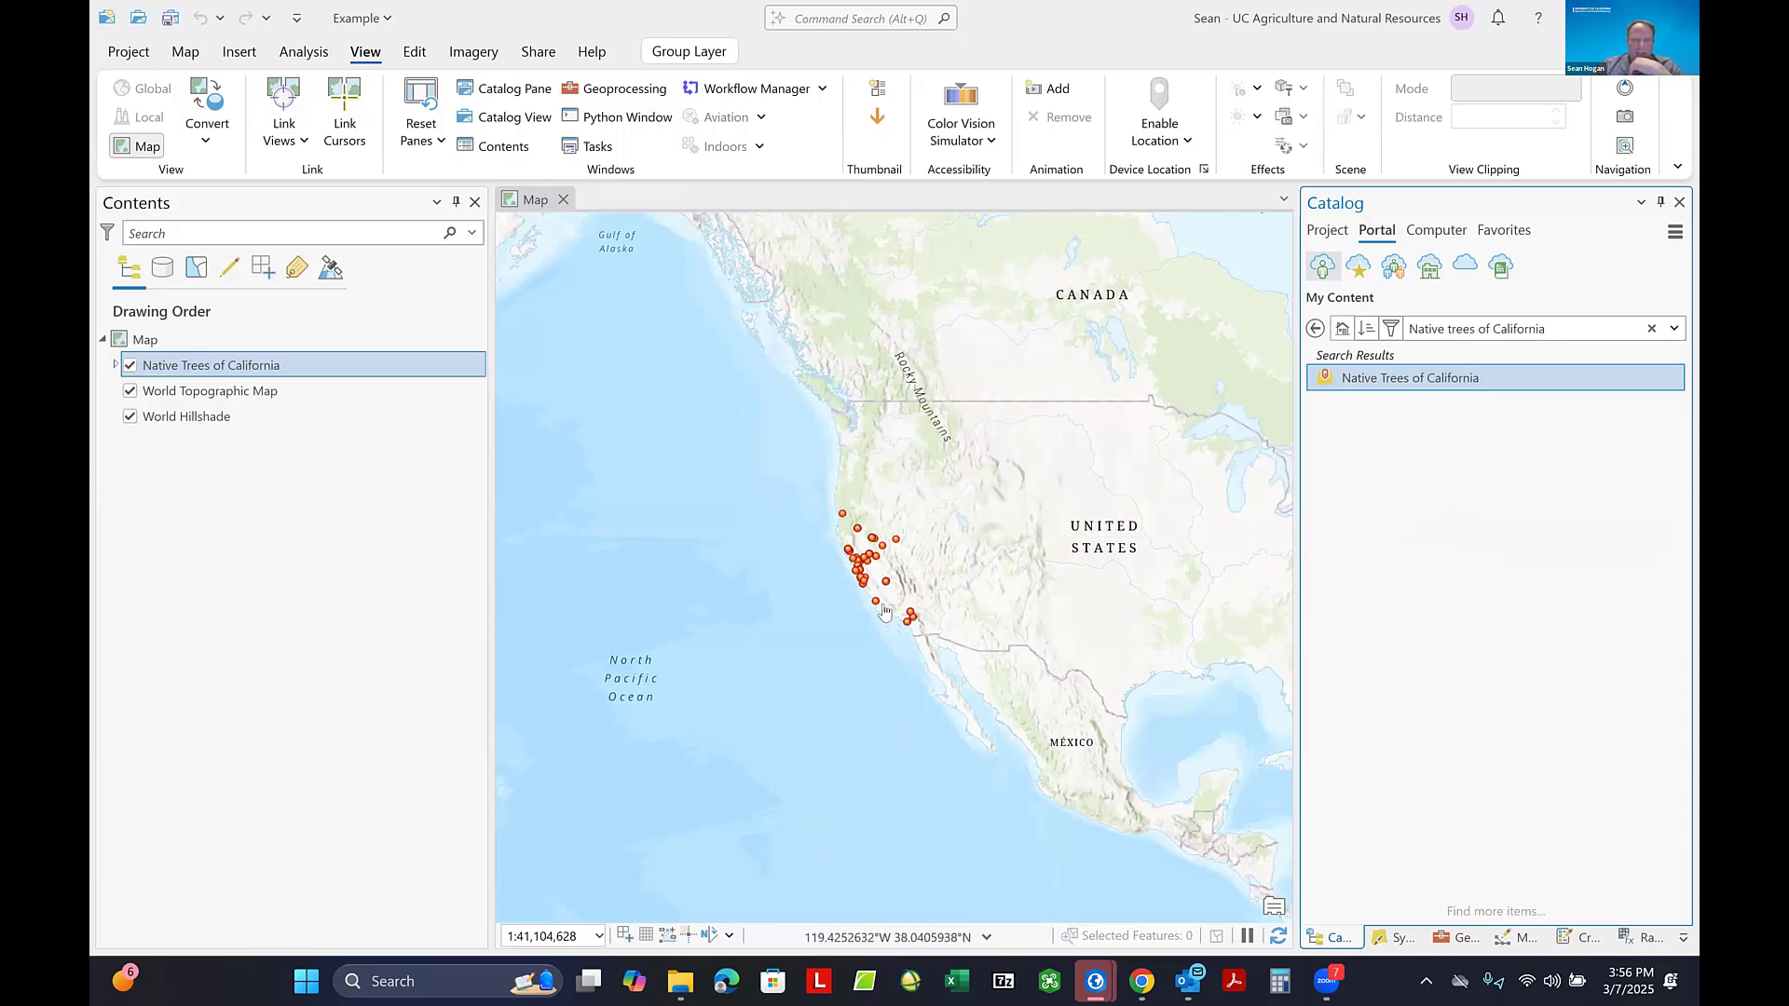
pyautogui.scroll(2, 885, 563)
pyautogui.scroll(1, 885, 563)
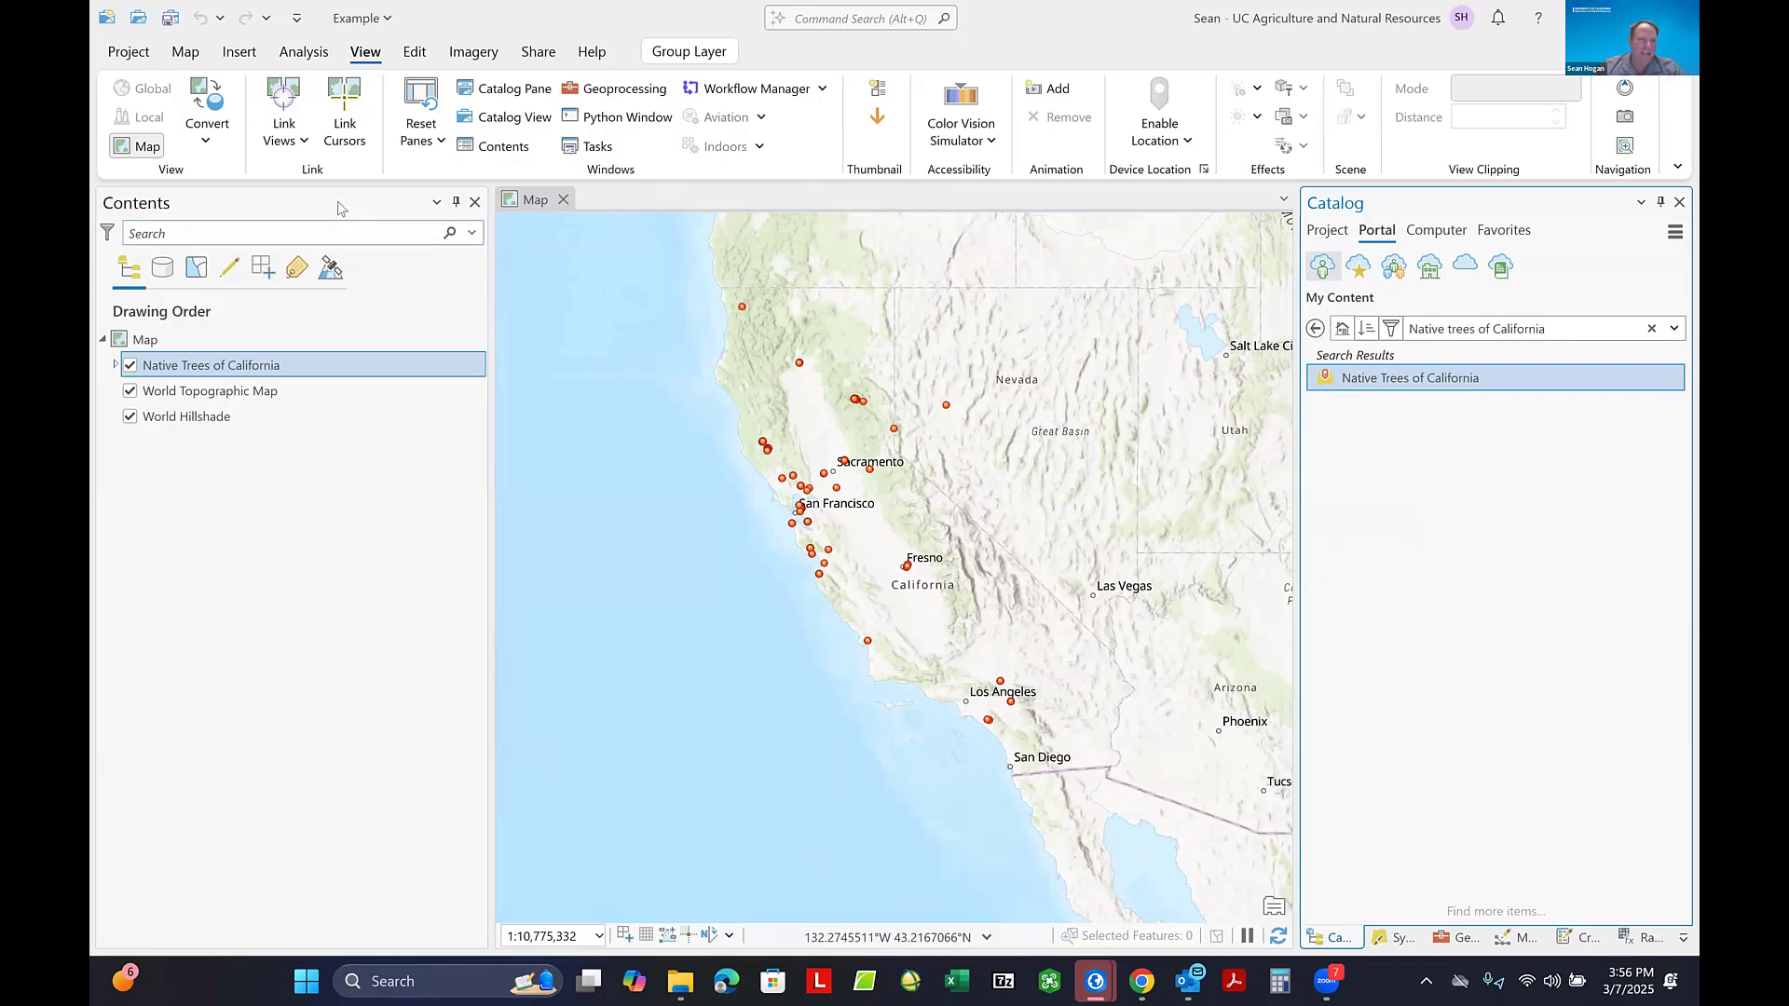
# - Change the basemap to World Imagery with the Hybrid Reference Layer, and place Native Trees of California above the reference layer
pyautogui.click(186, 54)
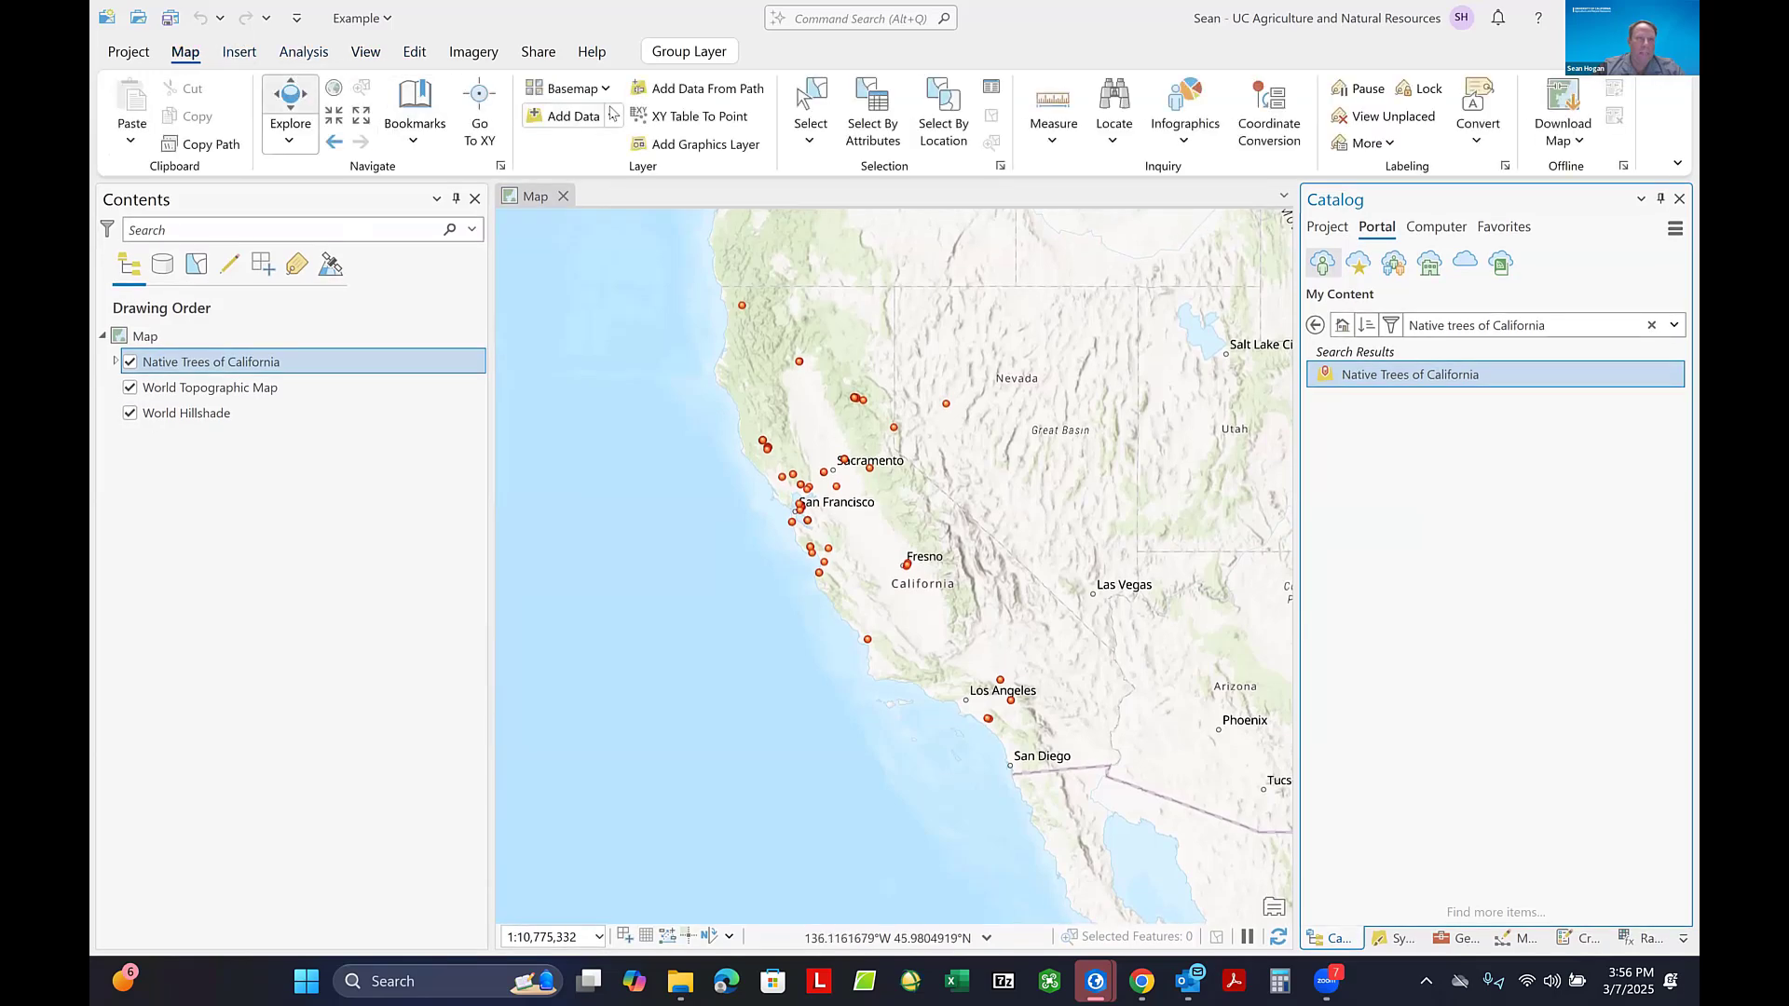
pyautogui.click(595, 90)
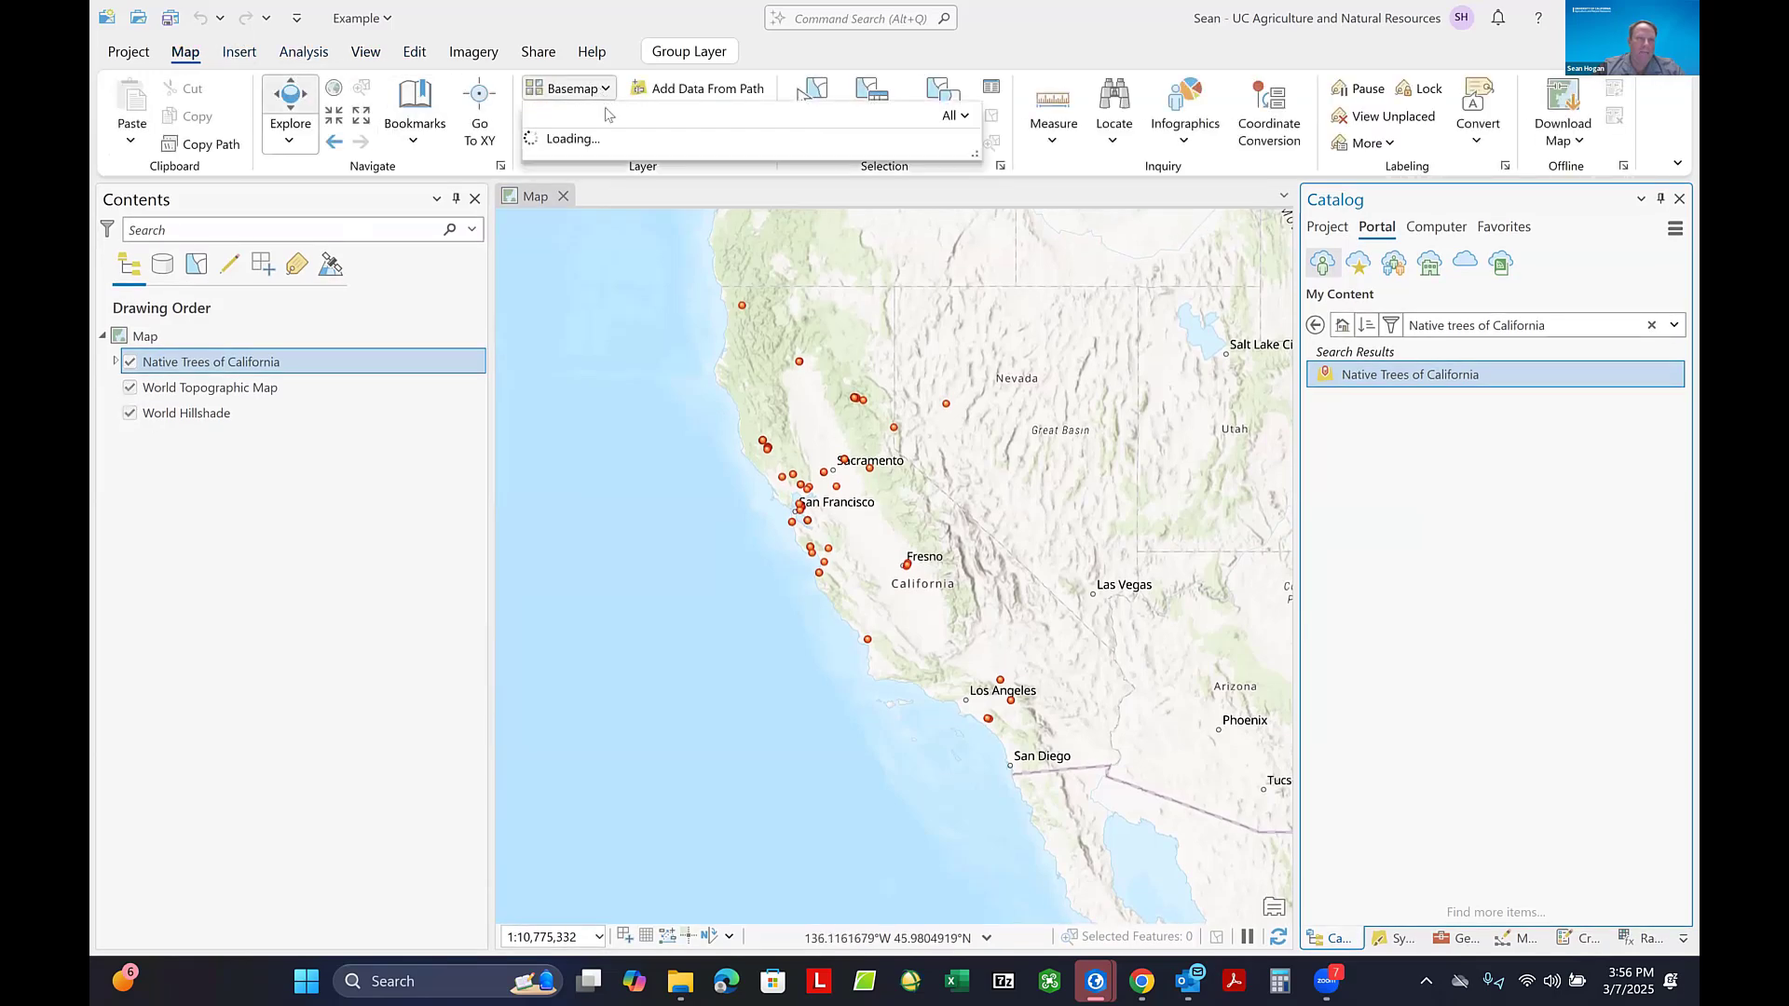
pyautogui.click(745, 217)
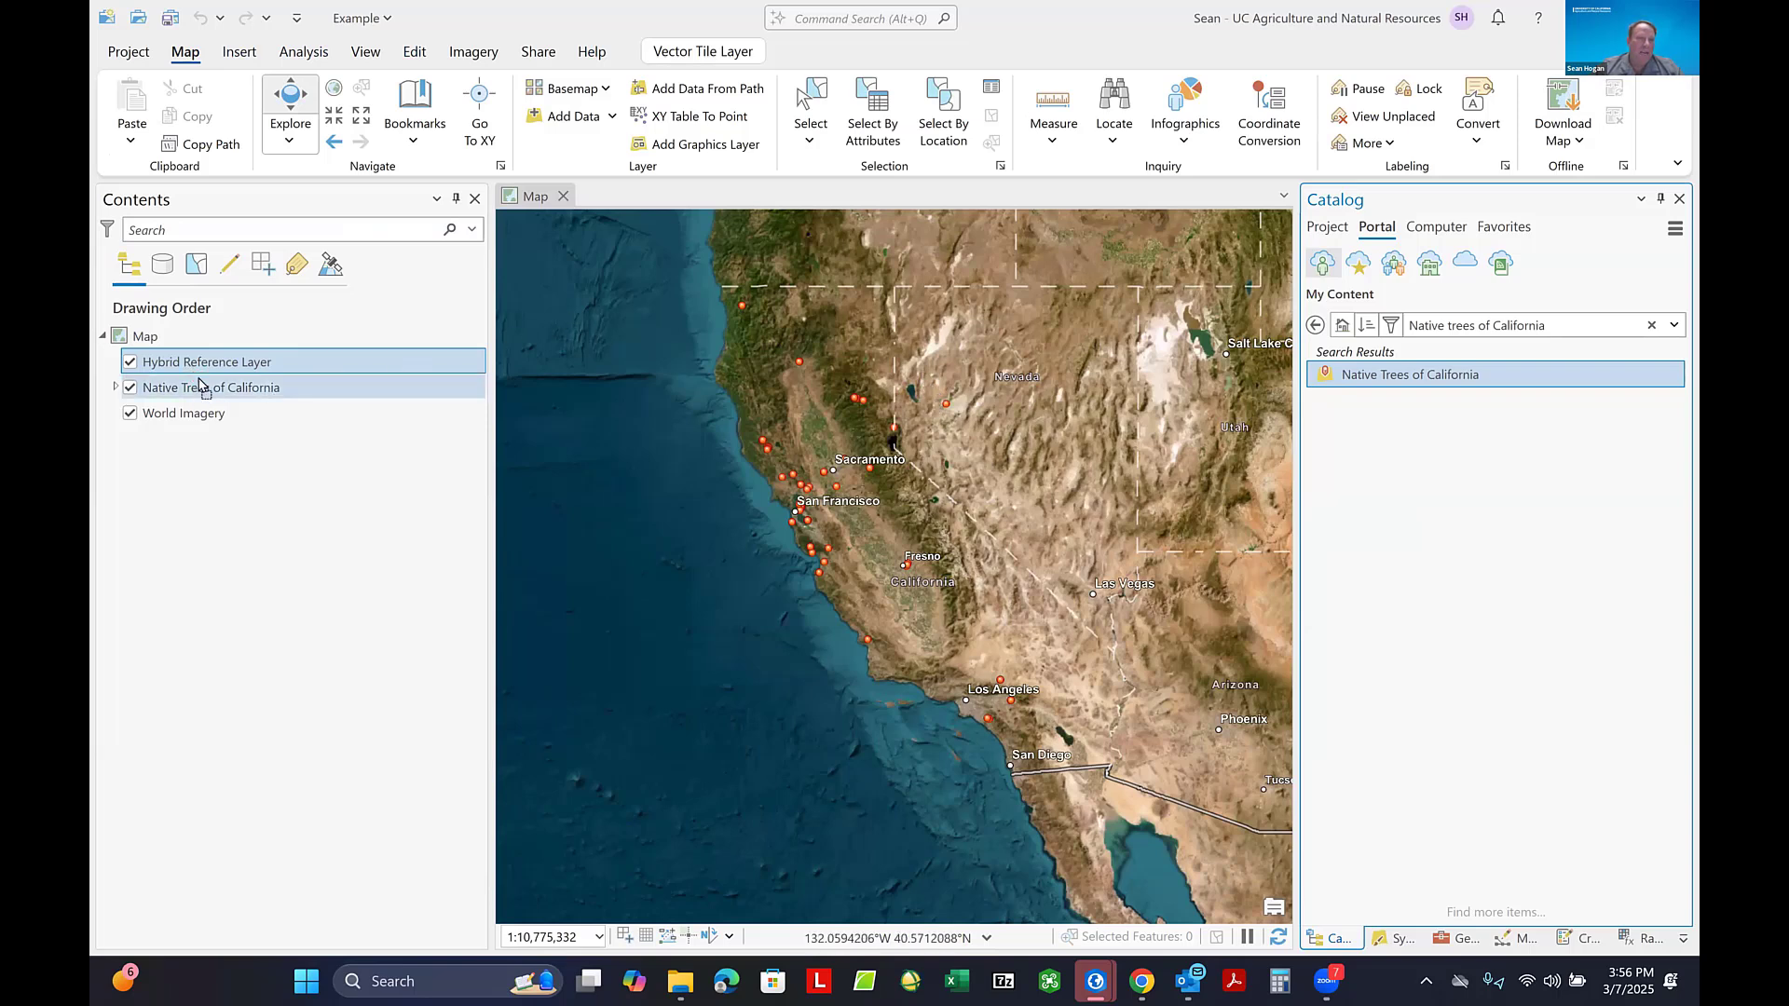
pyautogui.moveTo(198, 390); pyautogui.dragTo(209, 354)
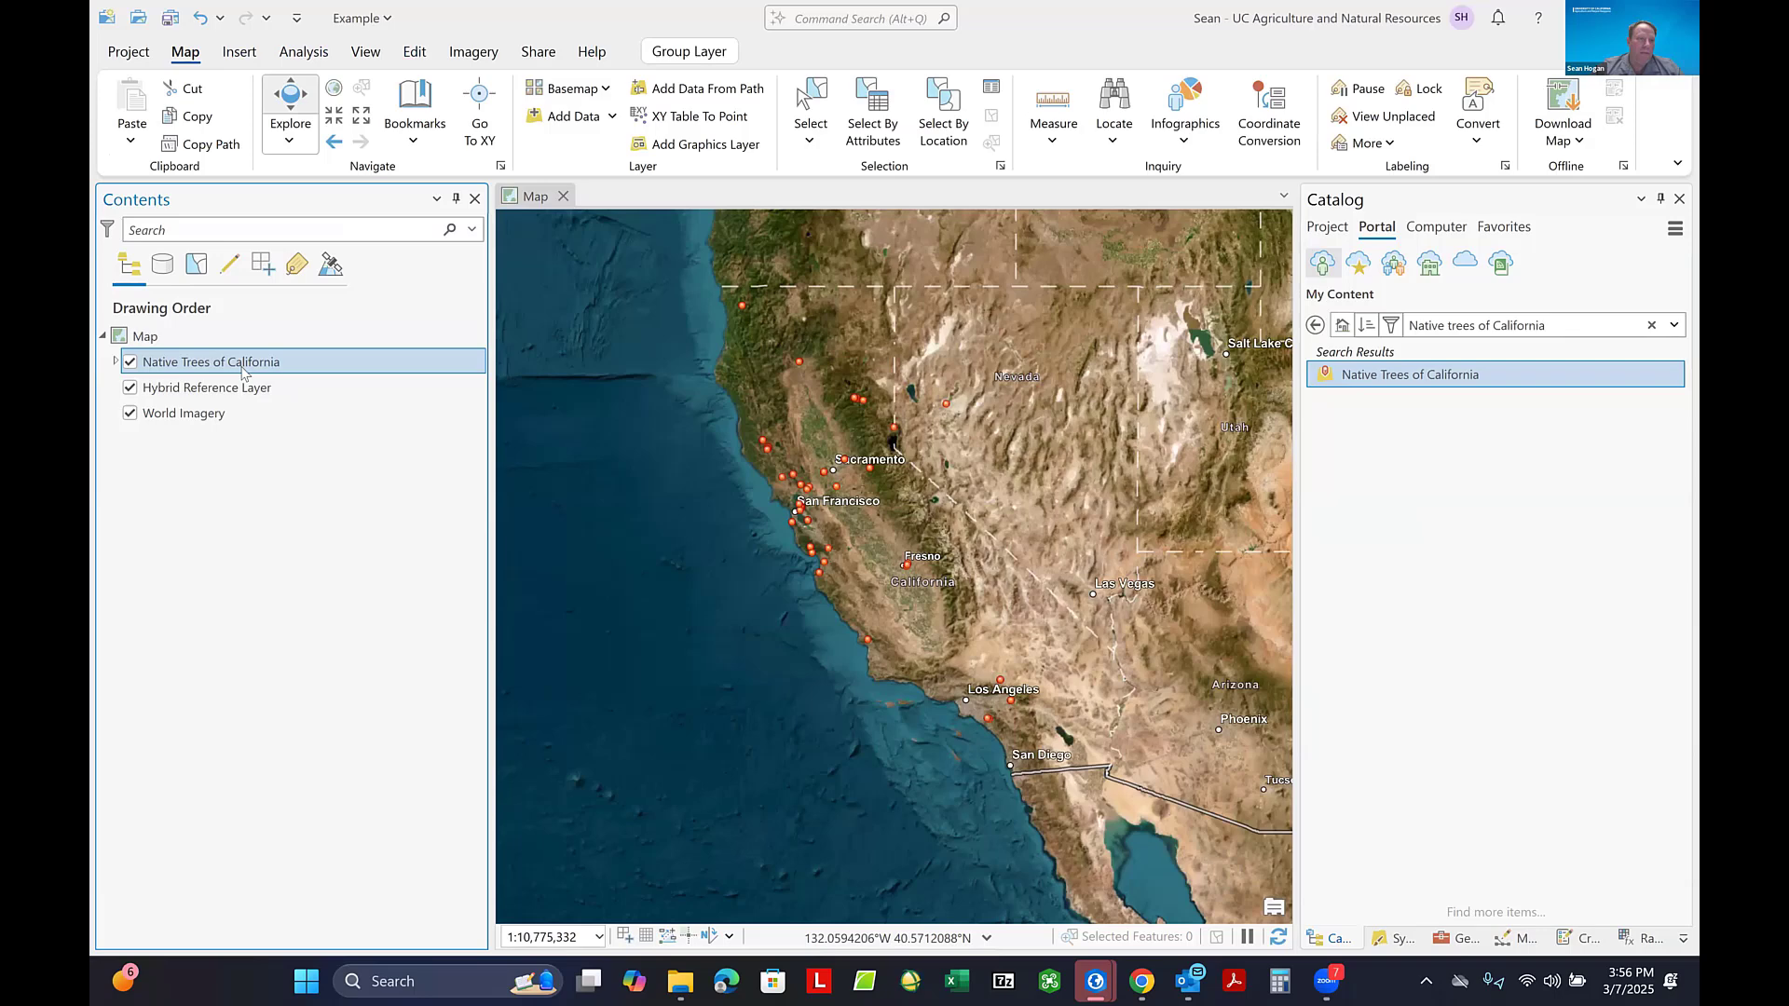
# - Set the cache option of the Point layer in Native Trees of California to "Don't cache any data locally"
pyautogui.click(115, 362)
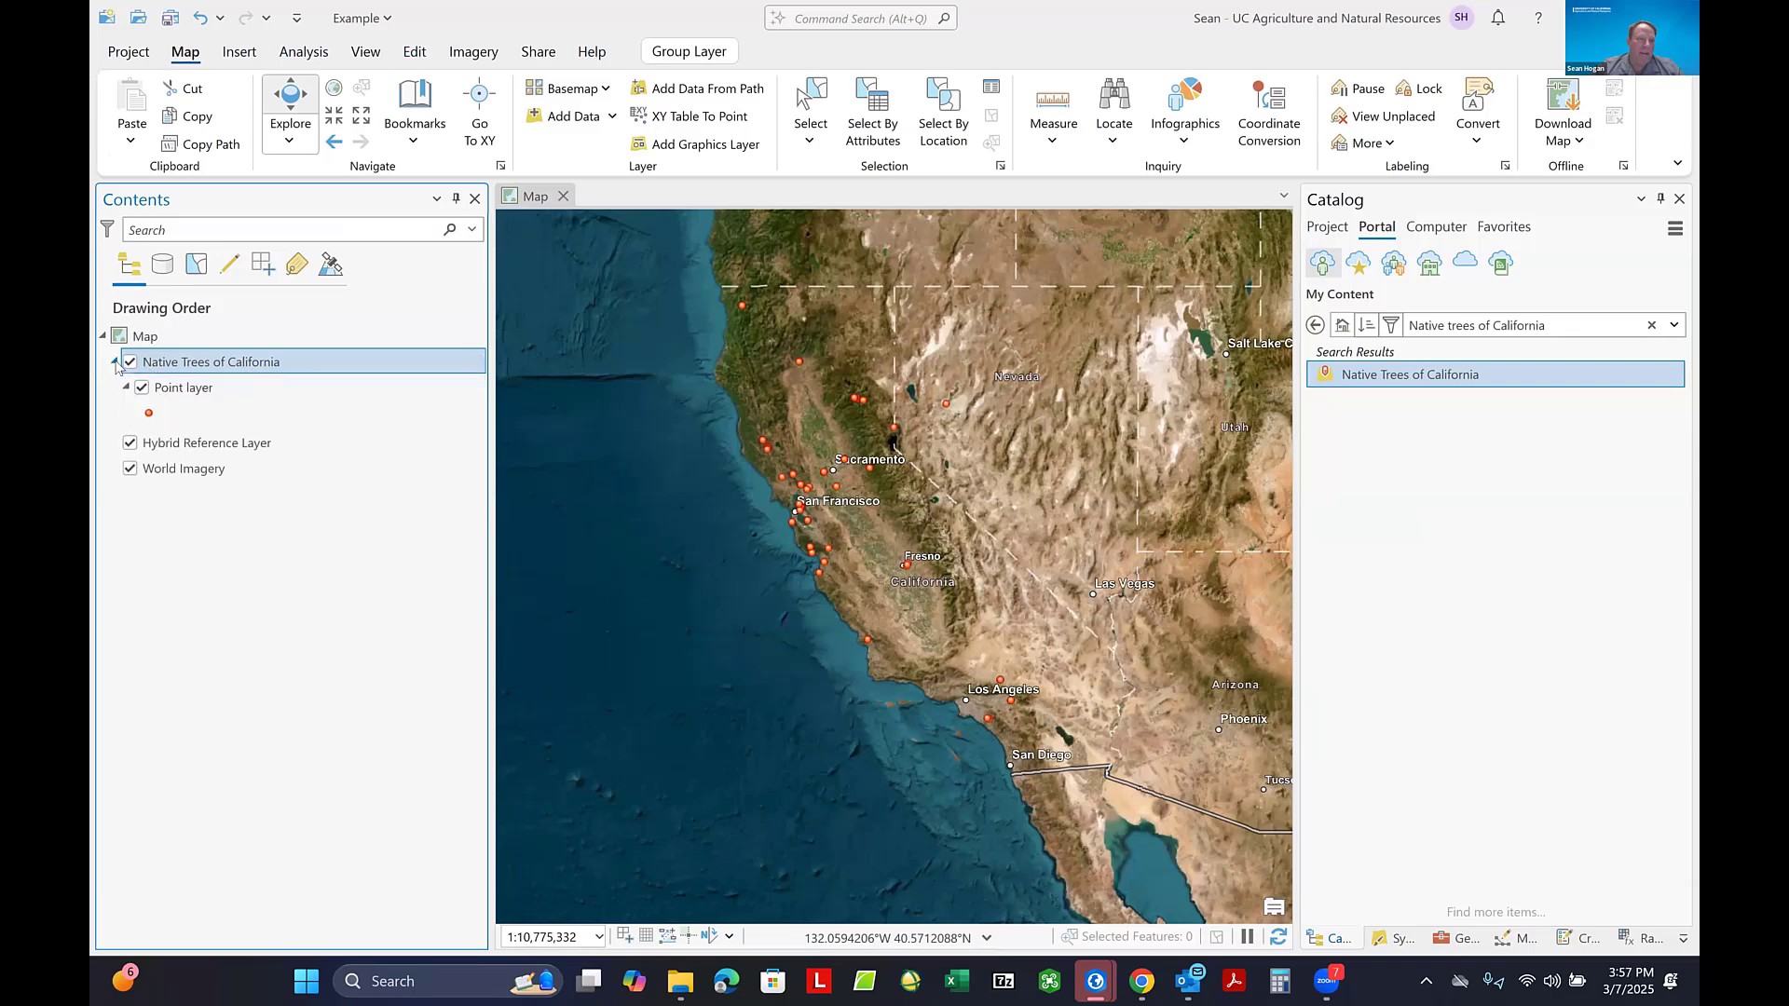
pyautogui.rightClick(190, 389)
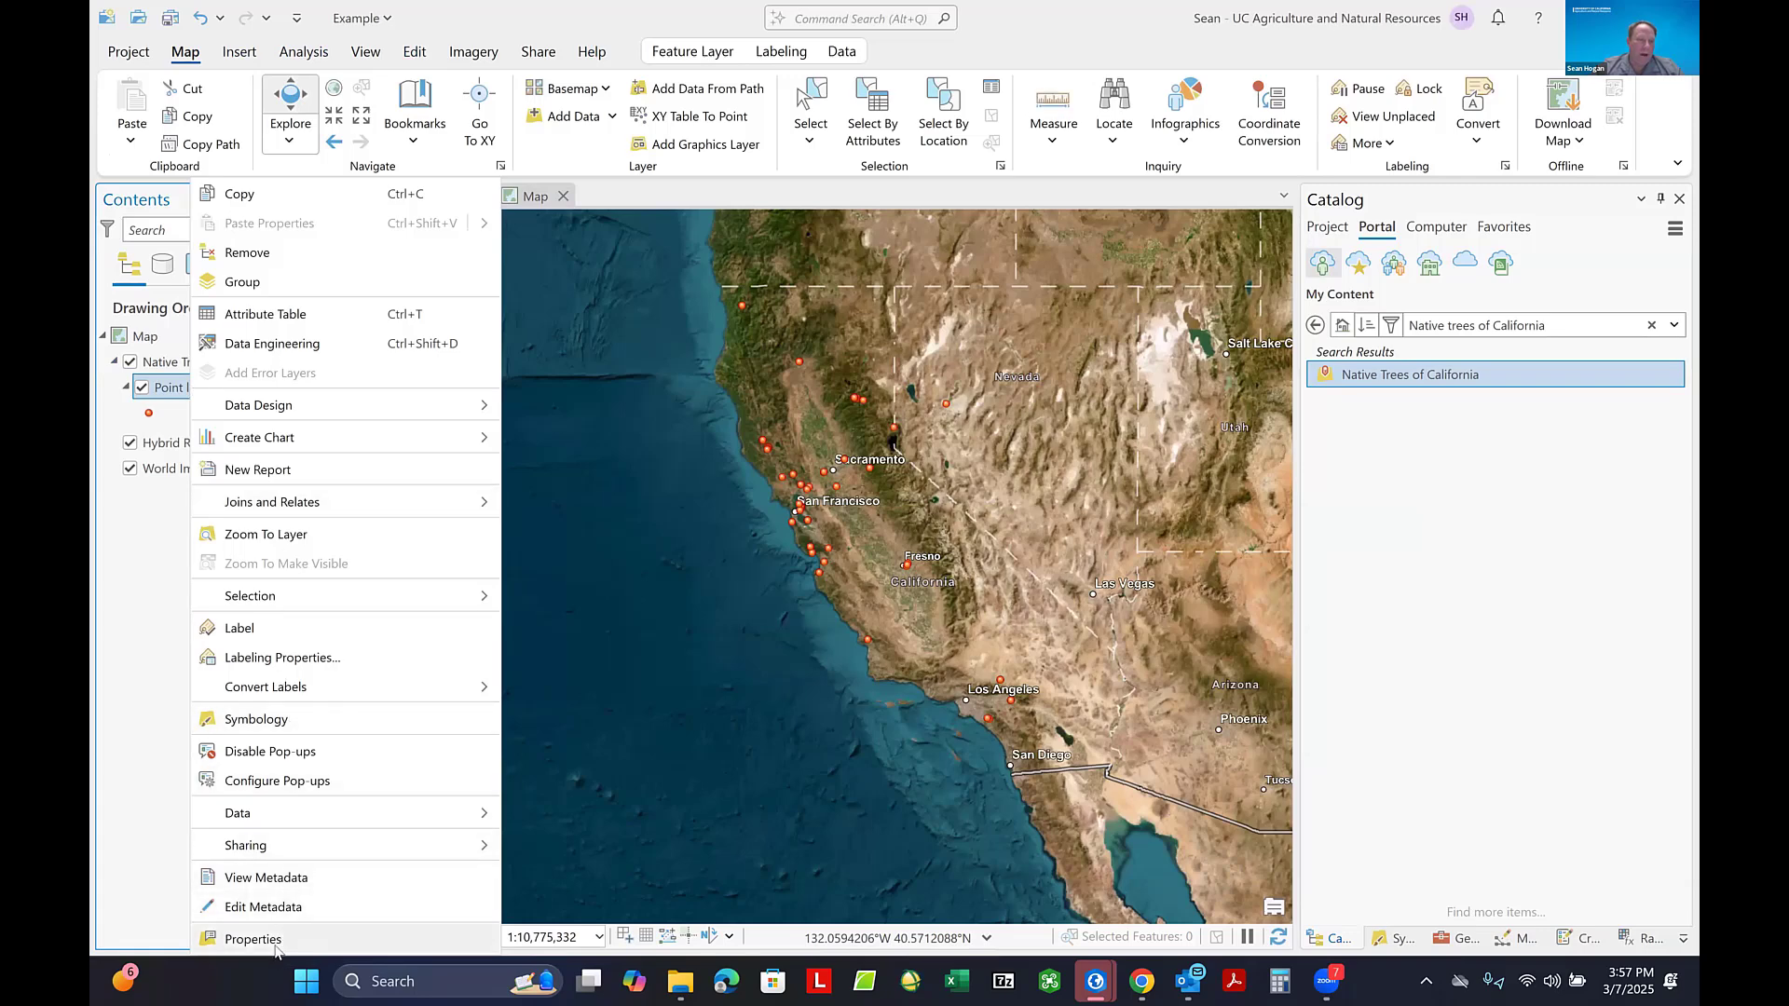
pyautogui.click(252, 939)
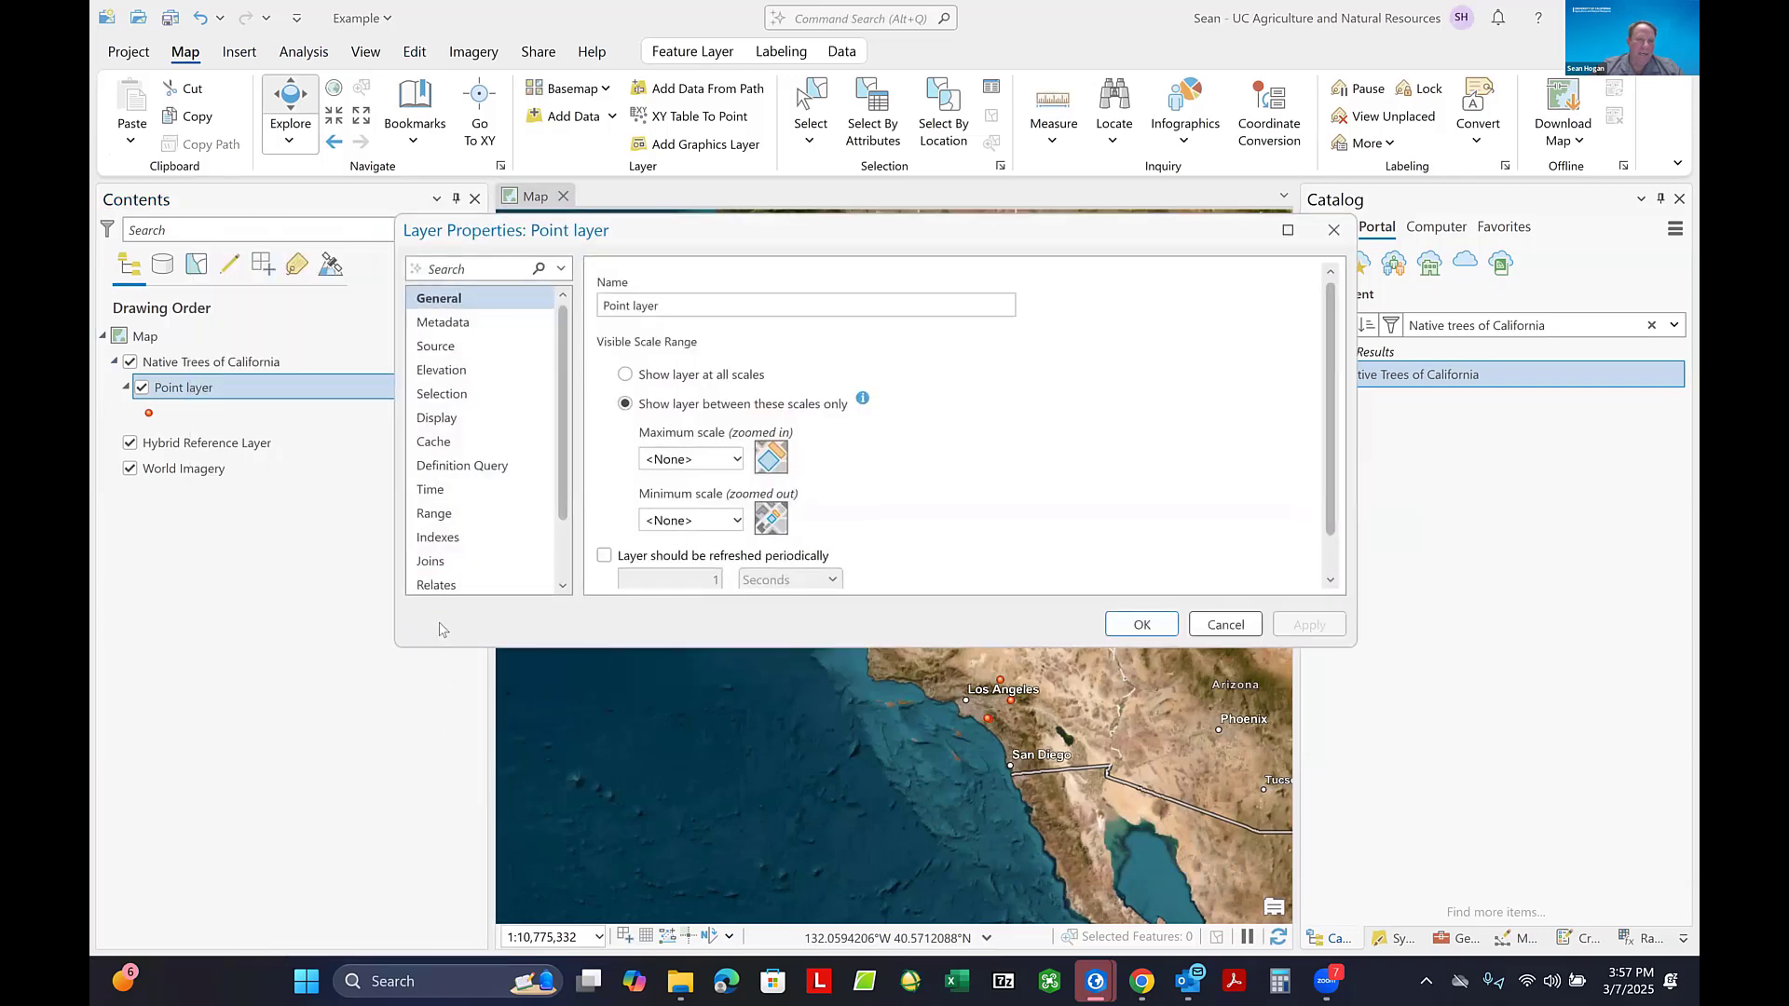
pyautogui.click(435, 443)
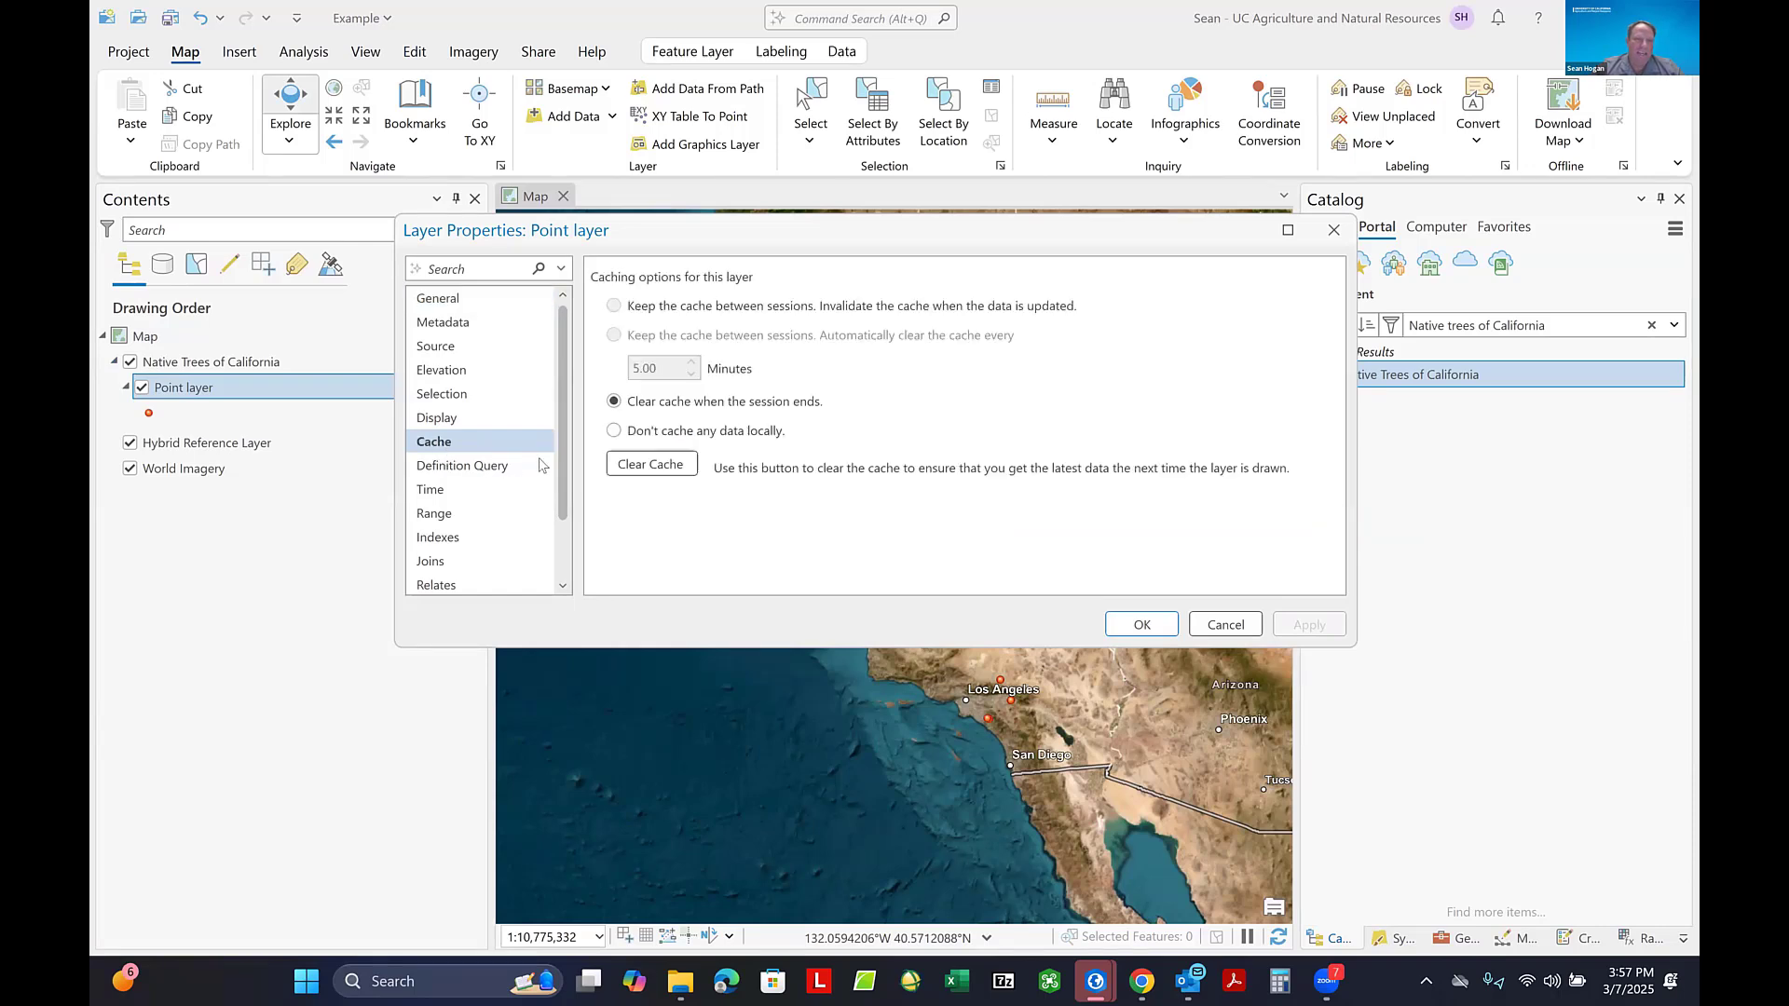
pyautogui.click(614, 432)
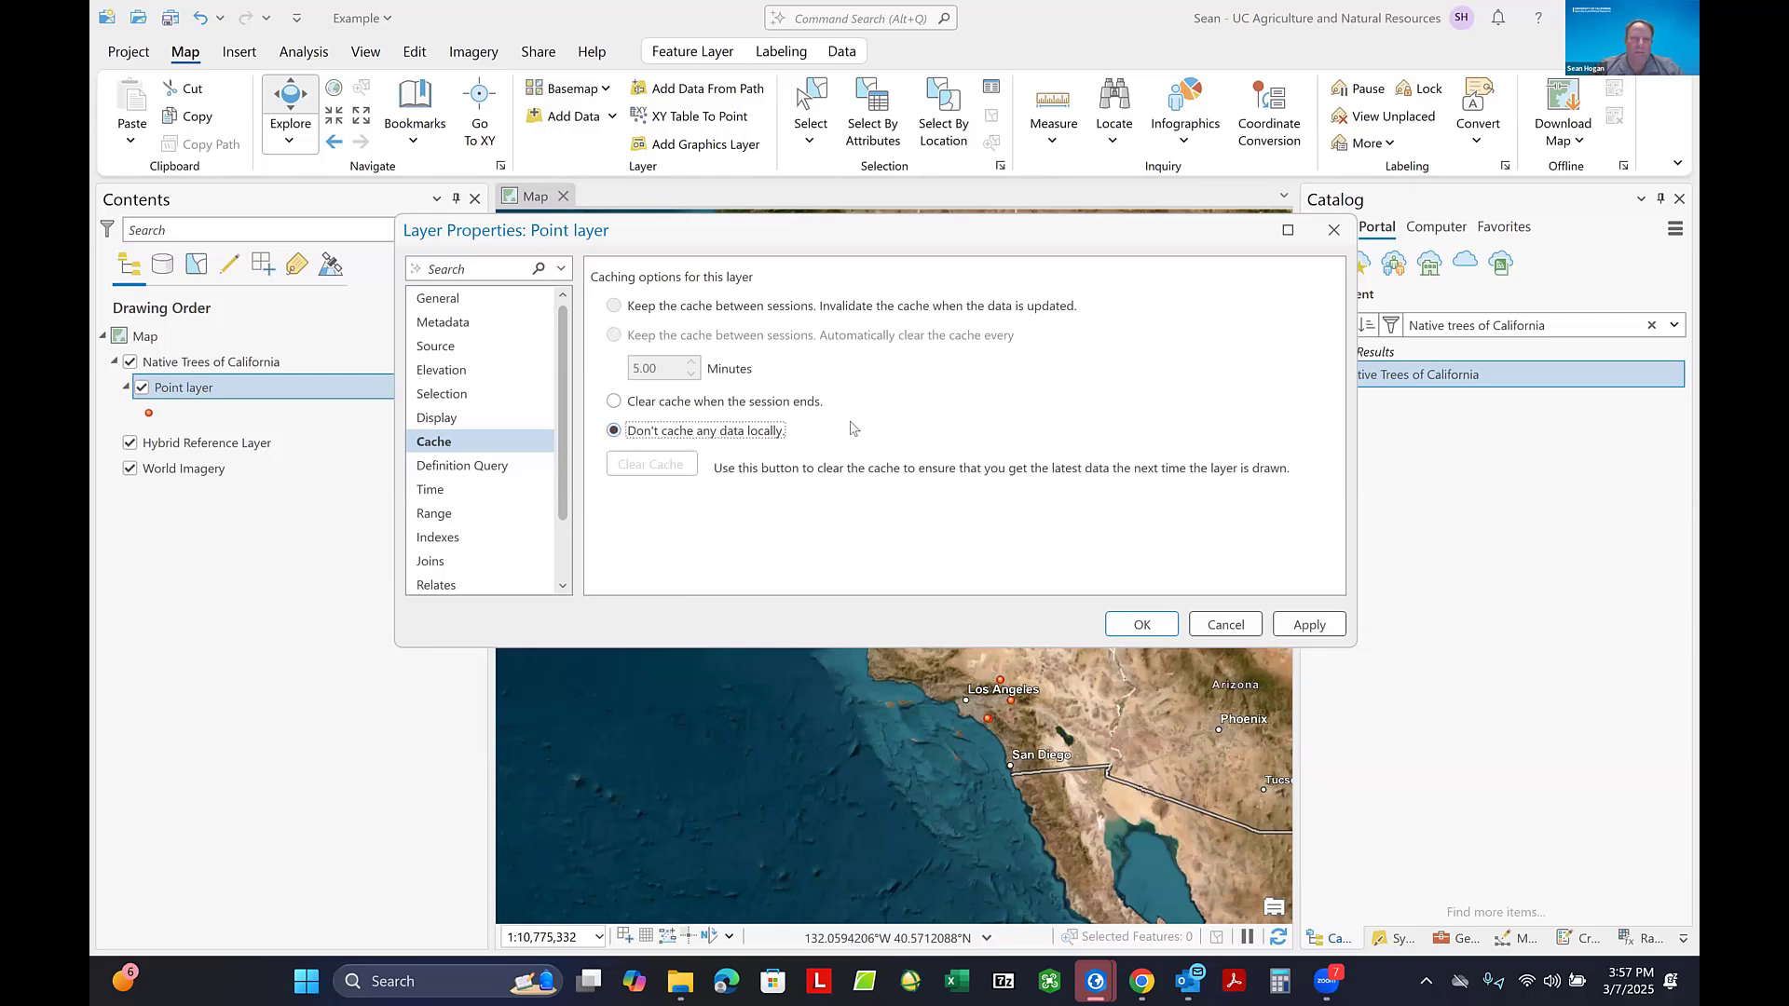
pyautogui.click(1146, 626)
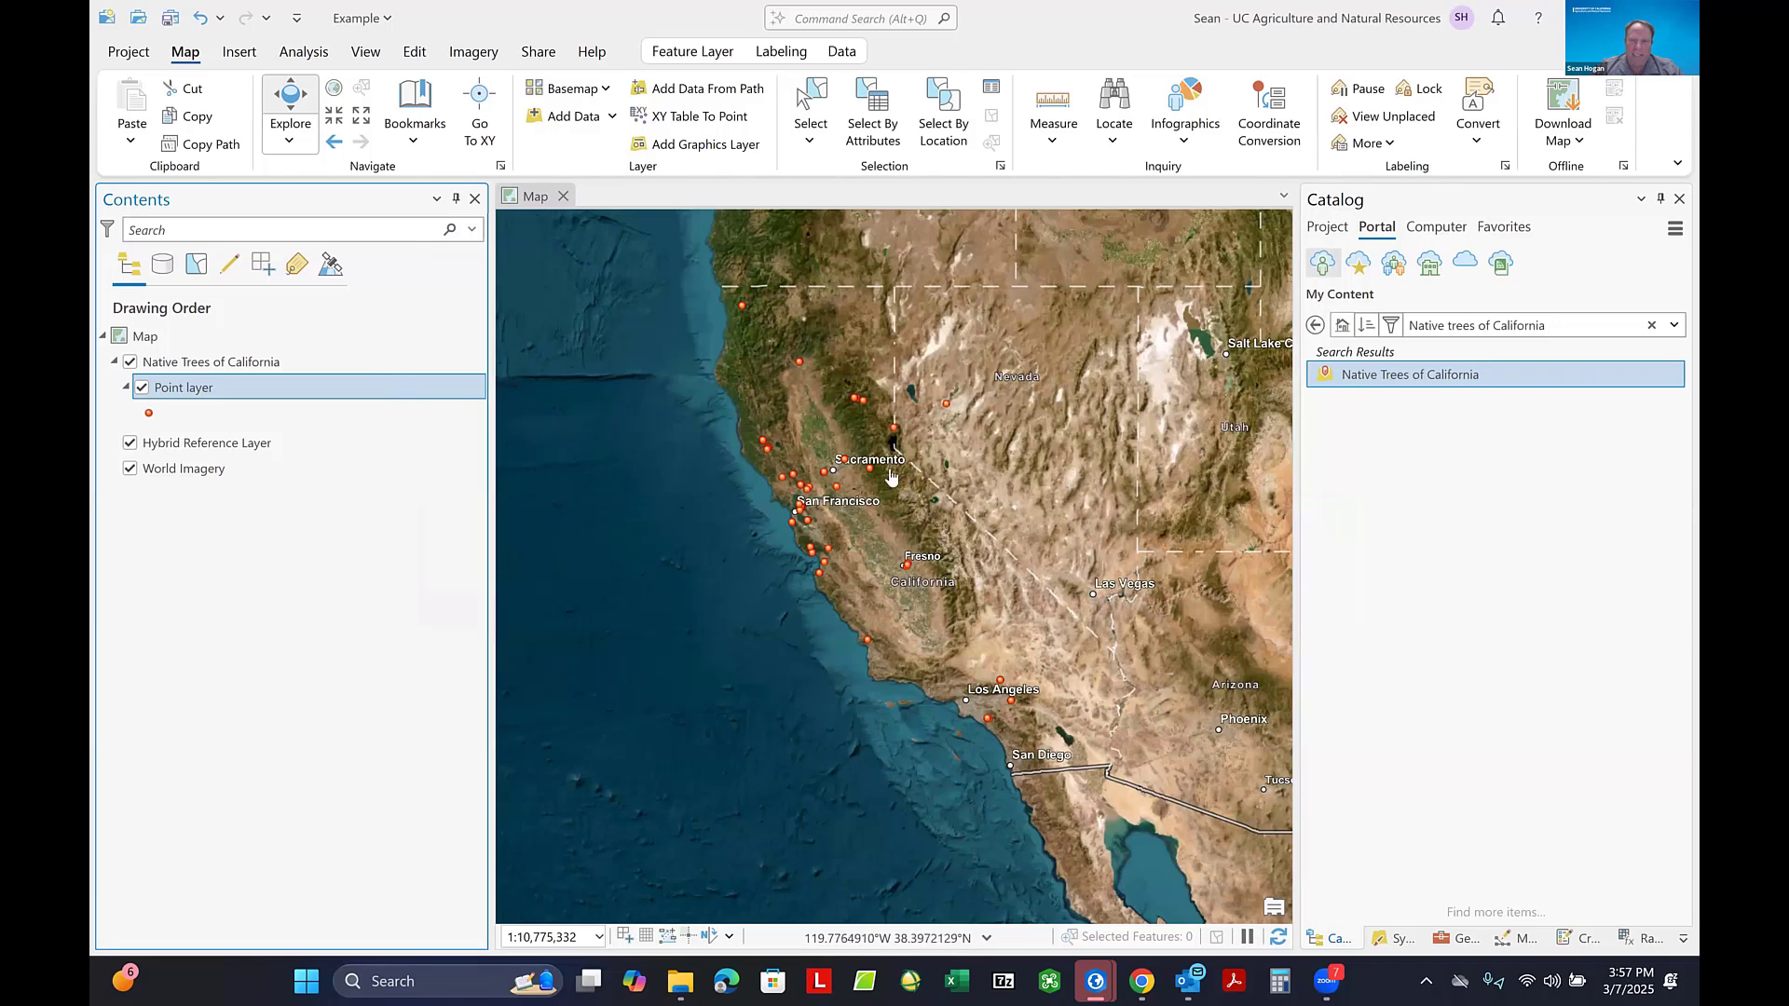
# - Inspect the attributes of the tree point in the foothills southeast of Sacramento and of the Nevada point northeast of Reno
pyautogui.scroll(5, 879, 488)
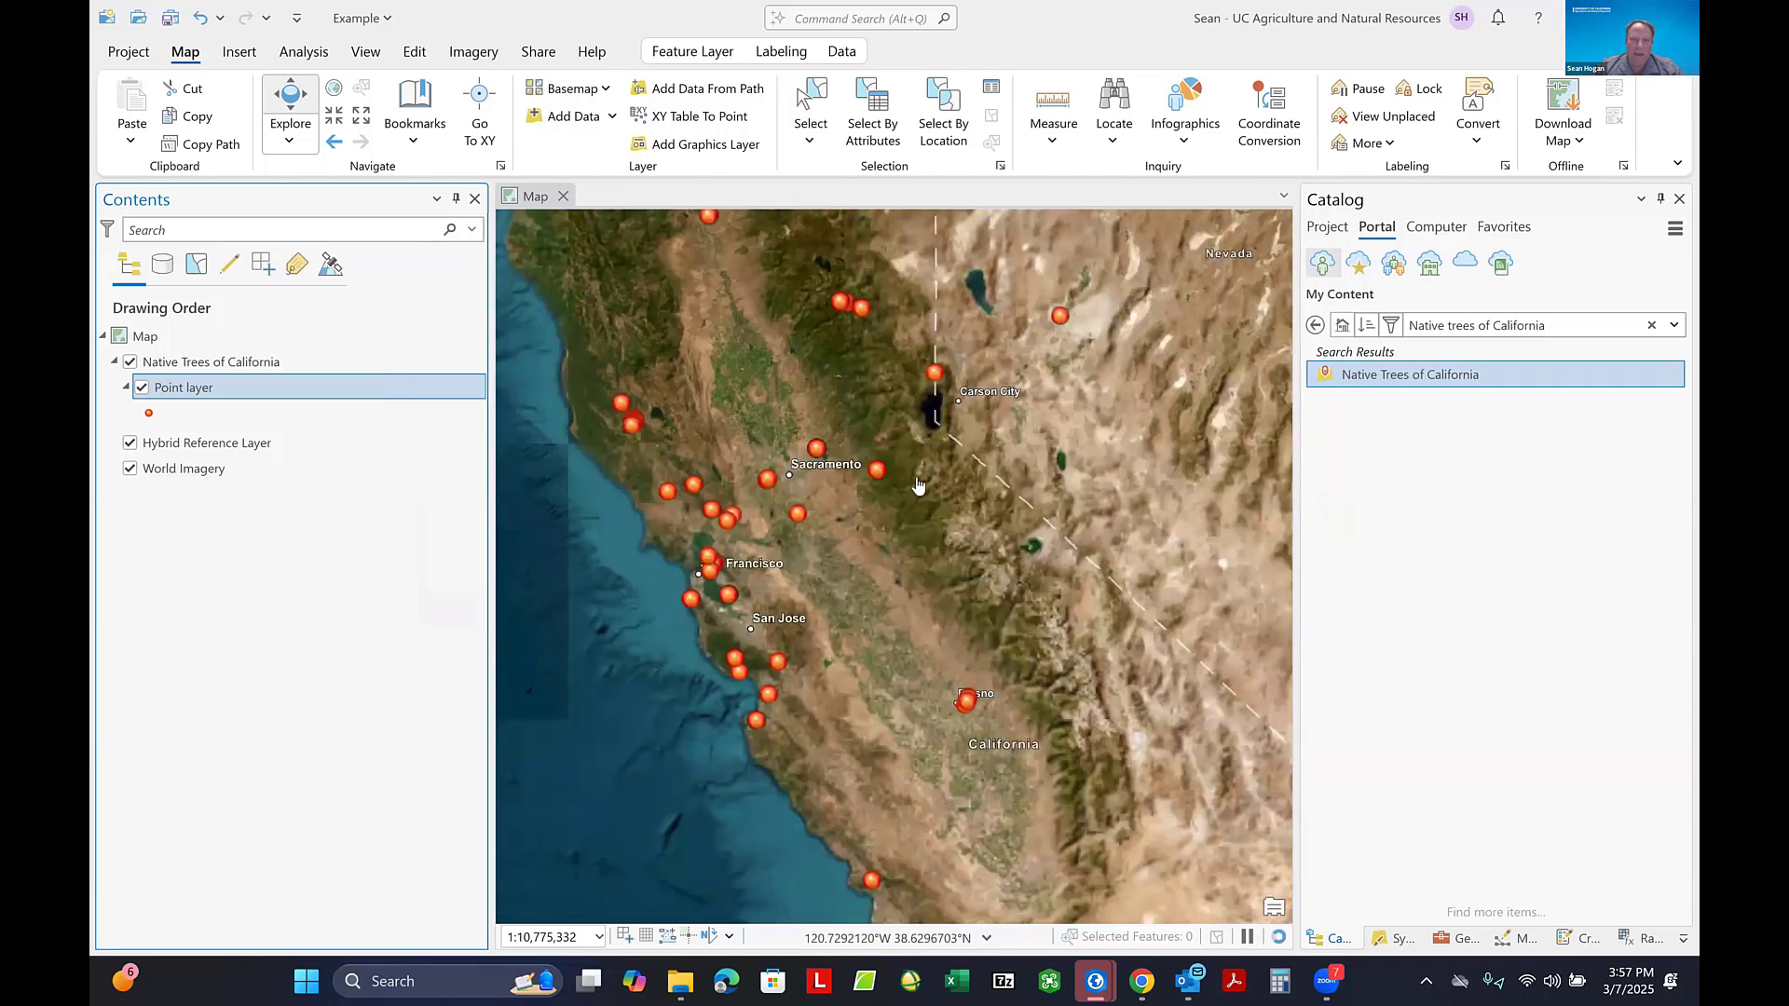
pyautogui.scroll(3, 928, 499)
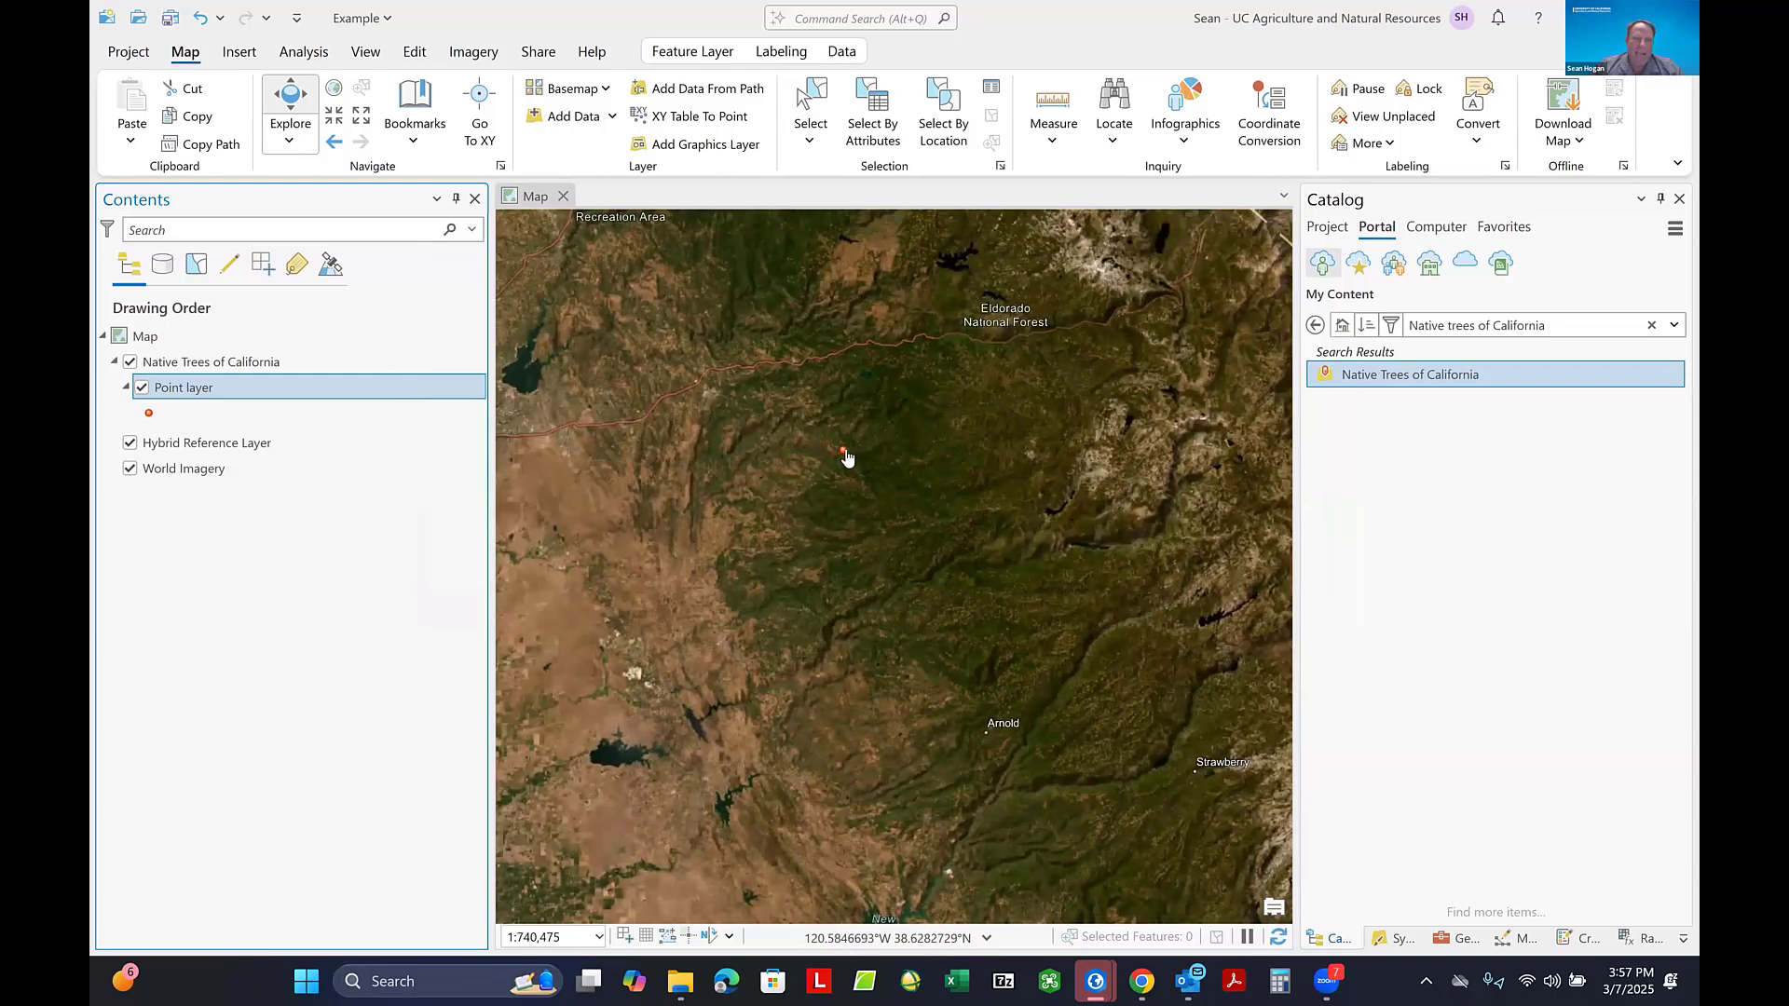
pyautogui.click(844, 455)
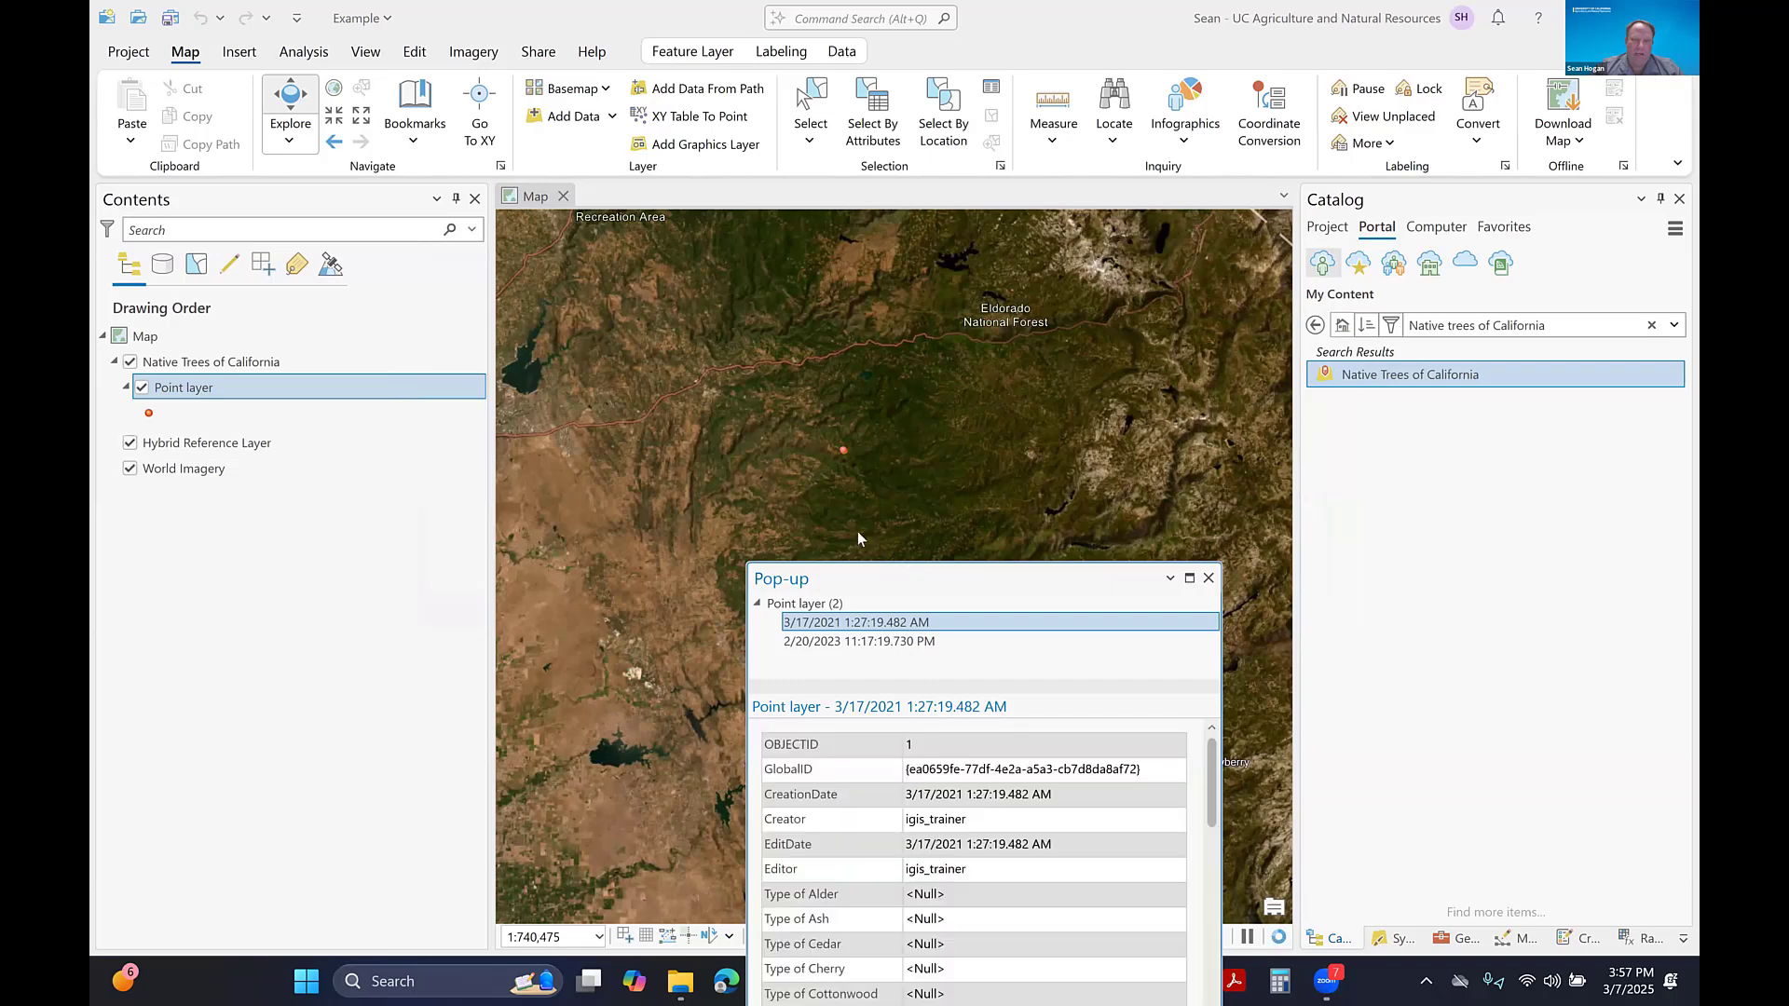
pyautogui.scroll(-5, 857, 538)
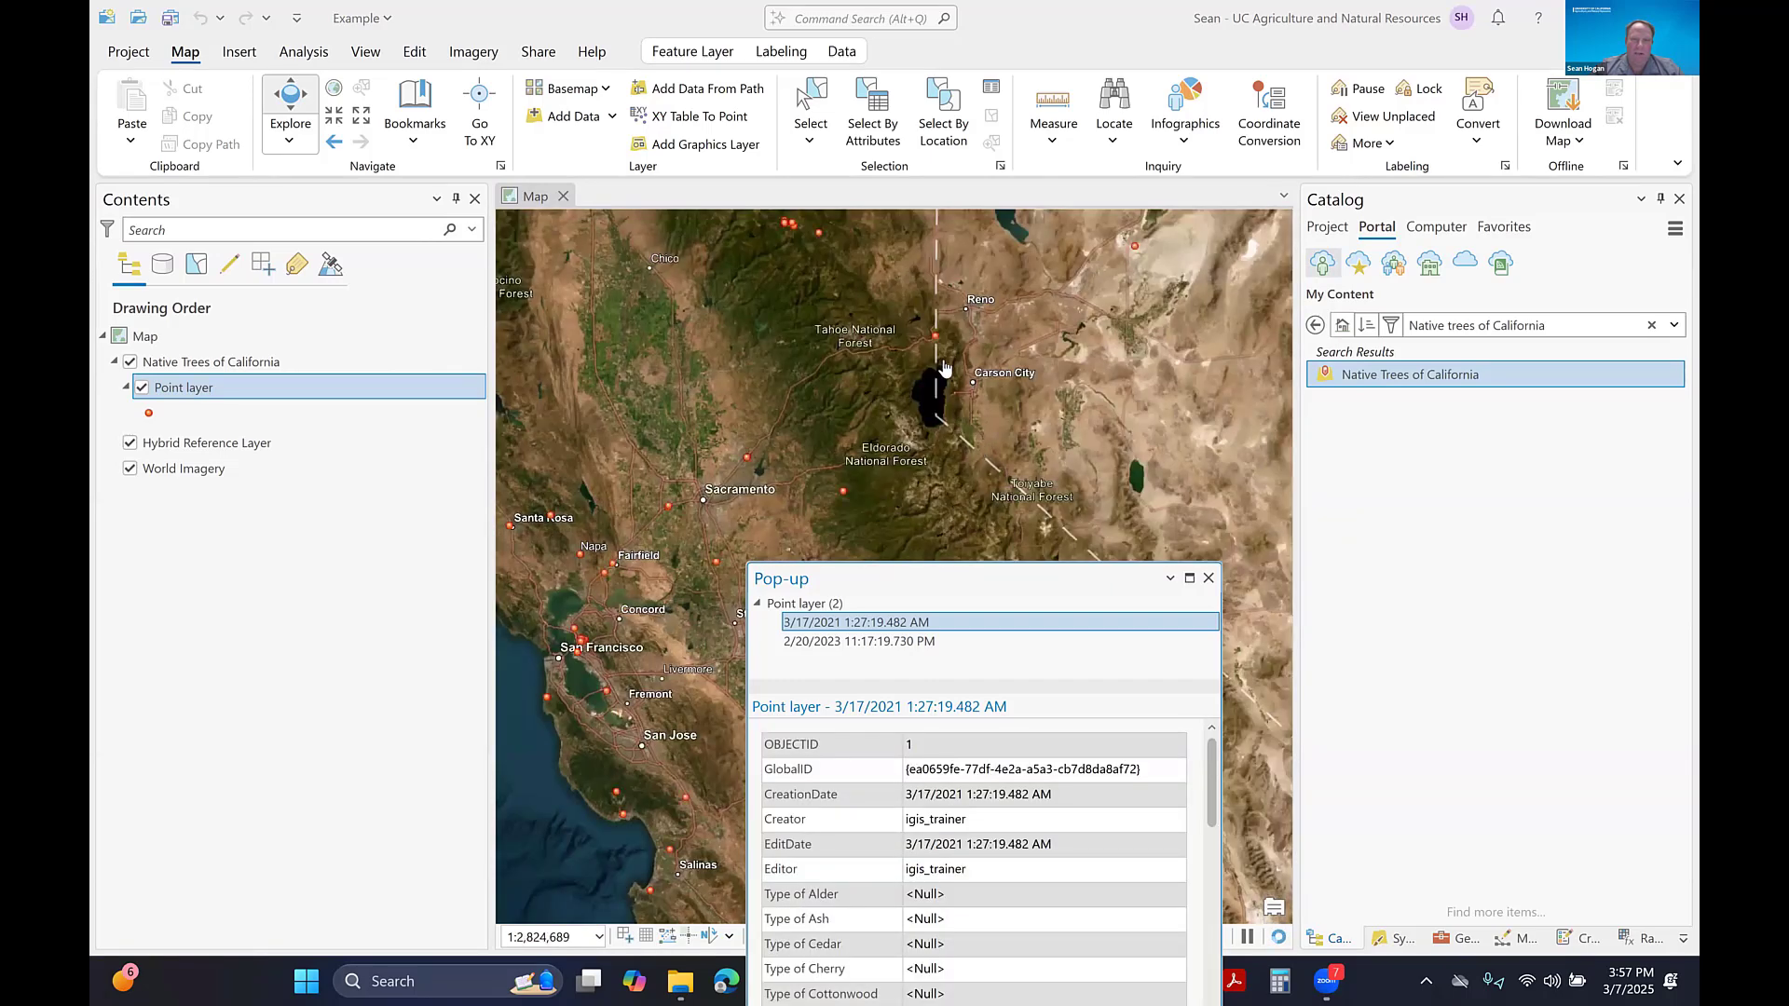
pyautogui.scroll(-1, 1023, 374)
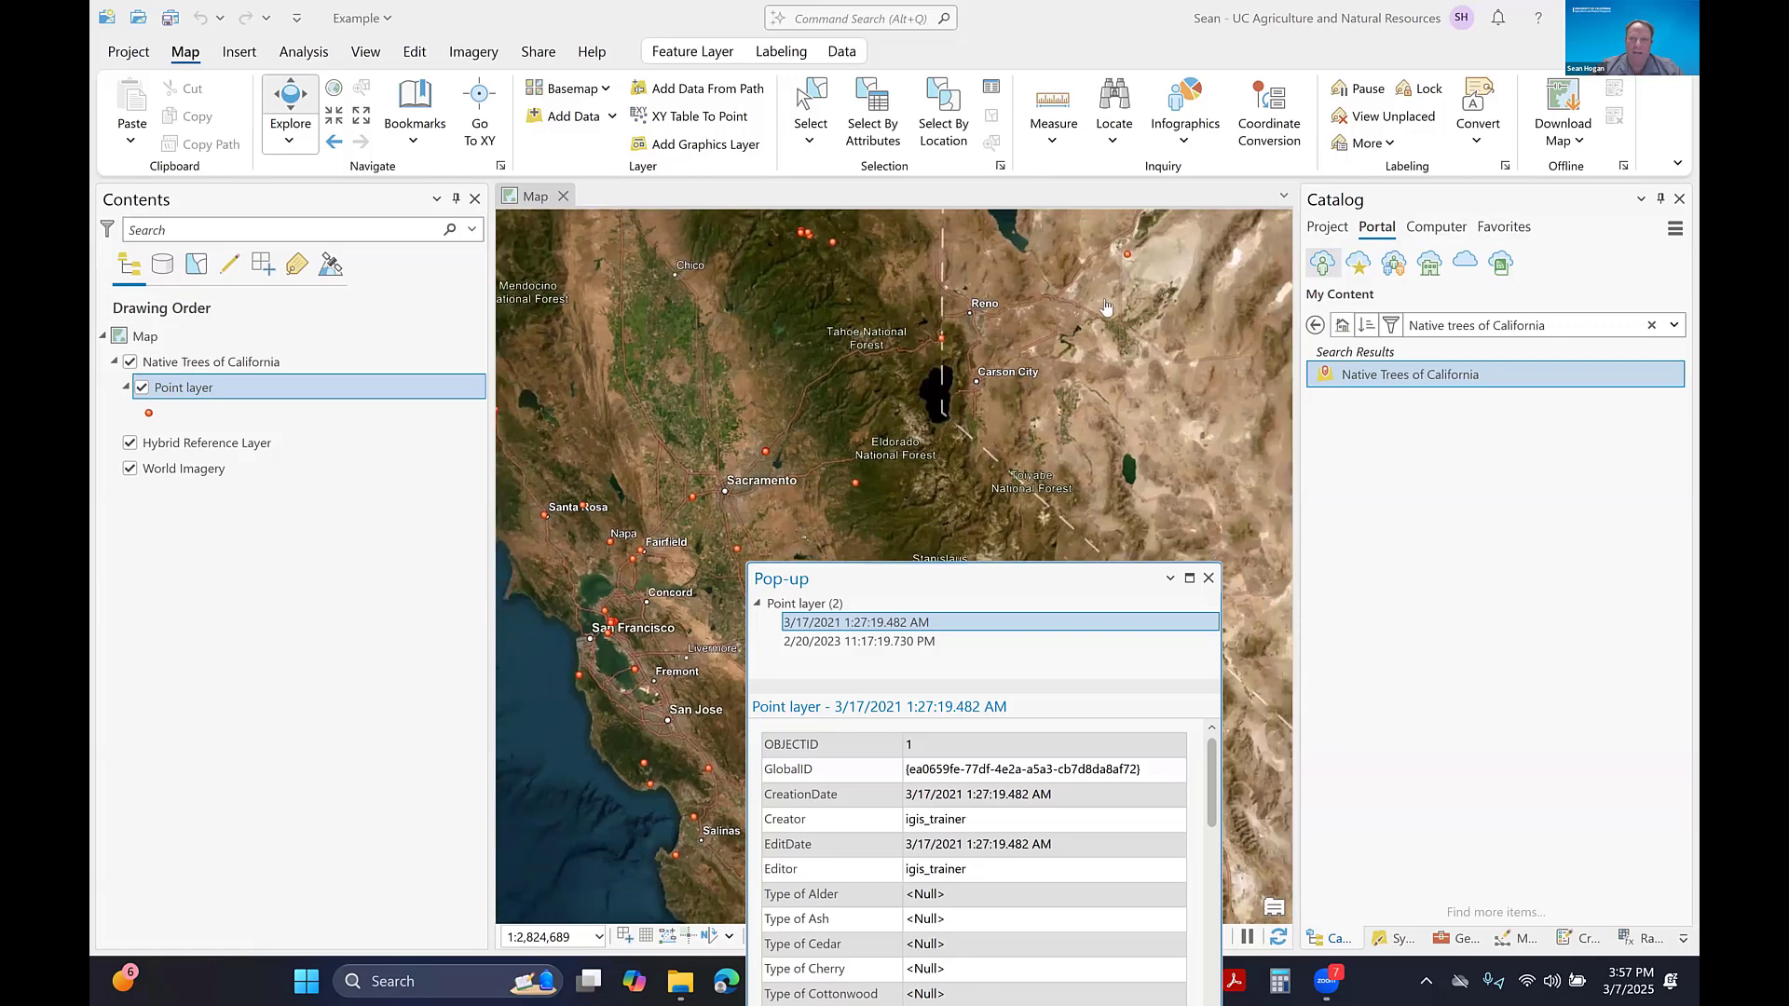
pyautogui.scroll(-3, 1106, 308)
pyautogui.scroll(4, 1136, 270)
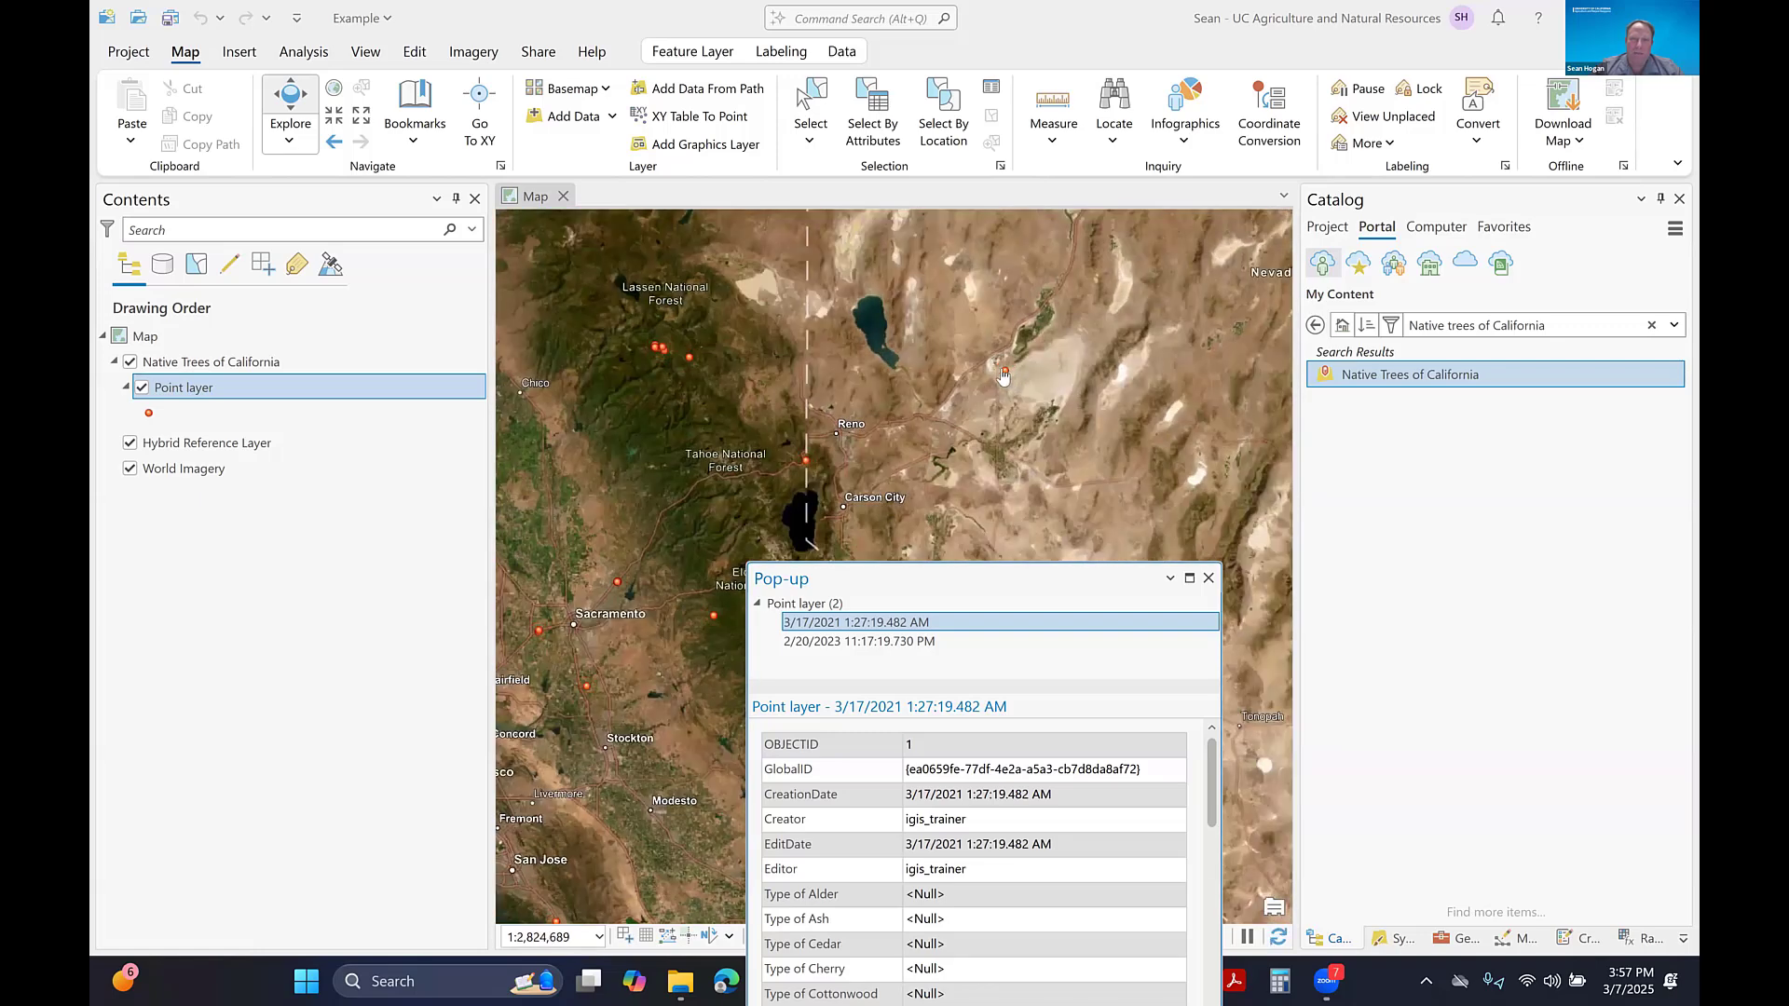
pyautogui.click(1006, 375)
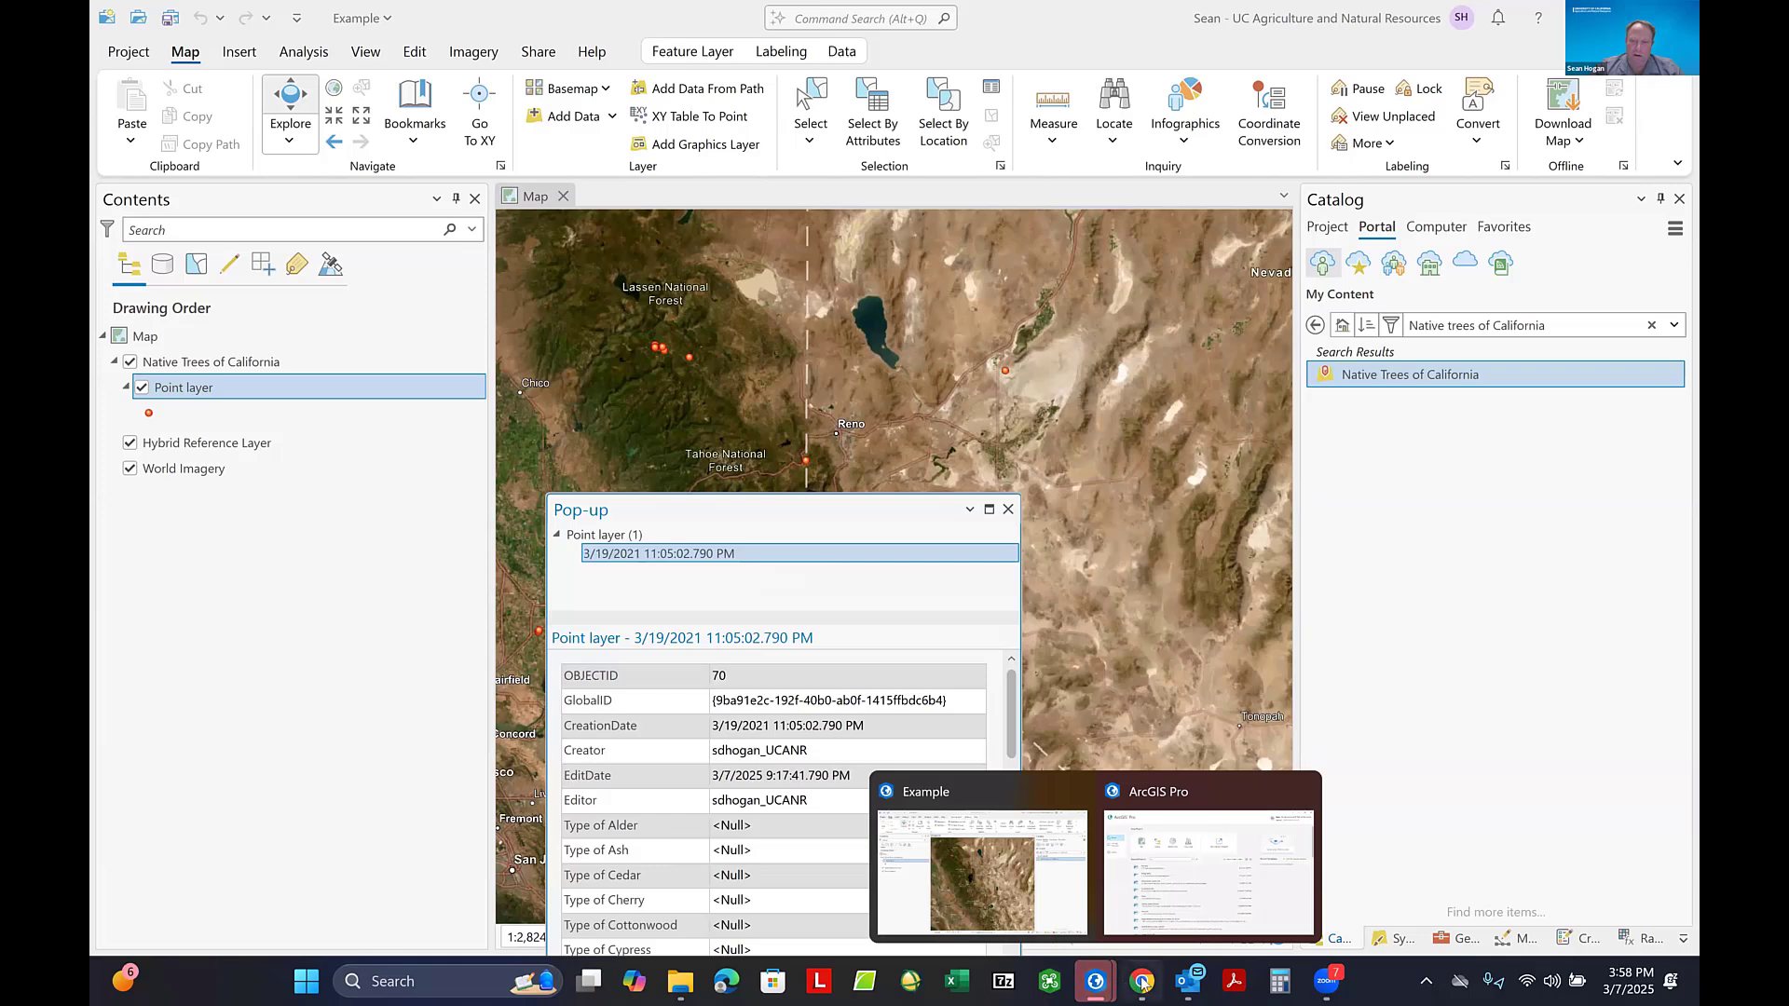
# - Switch to the Collaborative Field Maps Practice web map in Chrome, move the Nevada tree point near Las Vegas, and save the feature update
pyautogui.click(1135, 975)
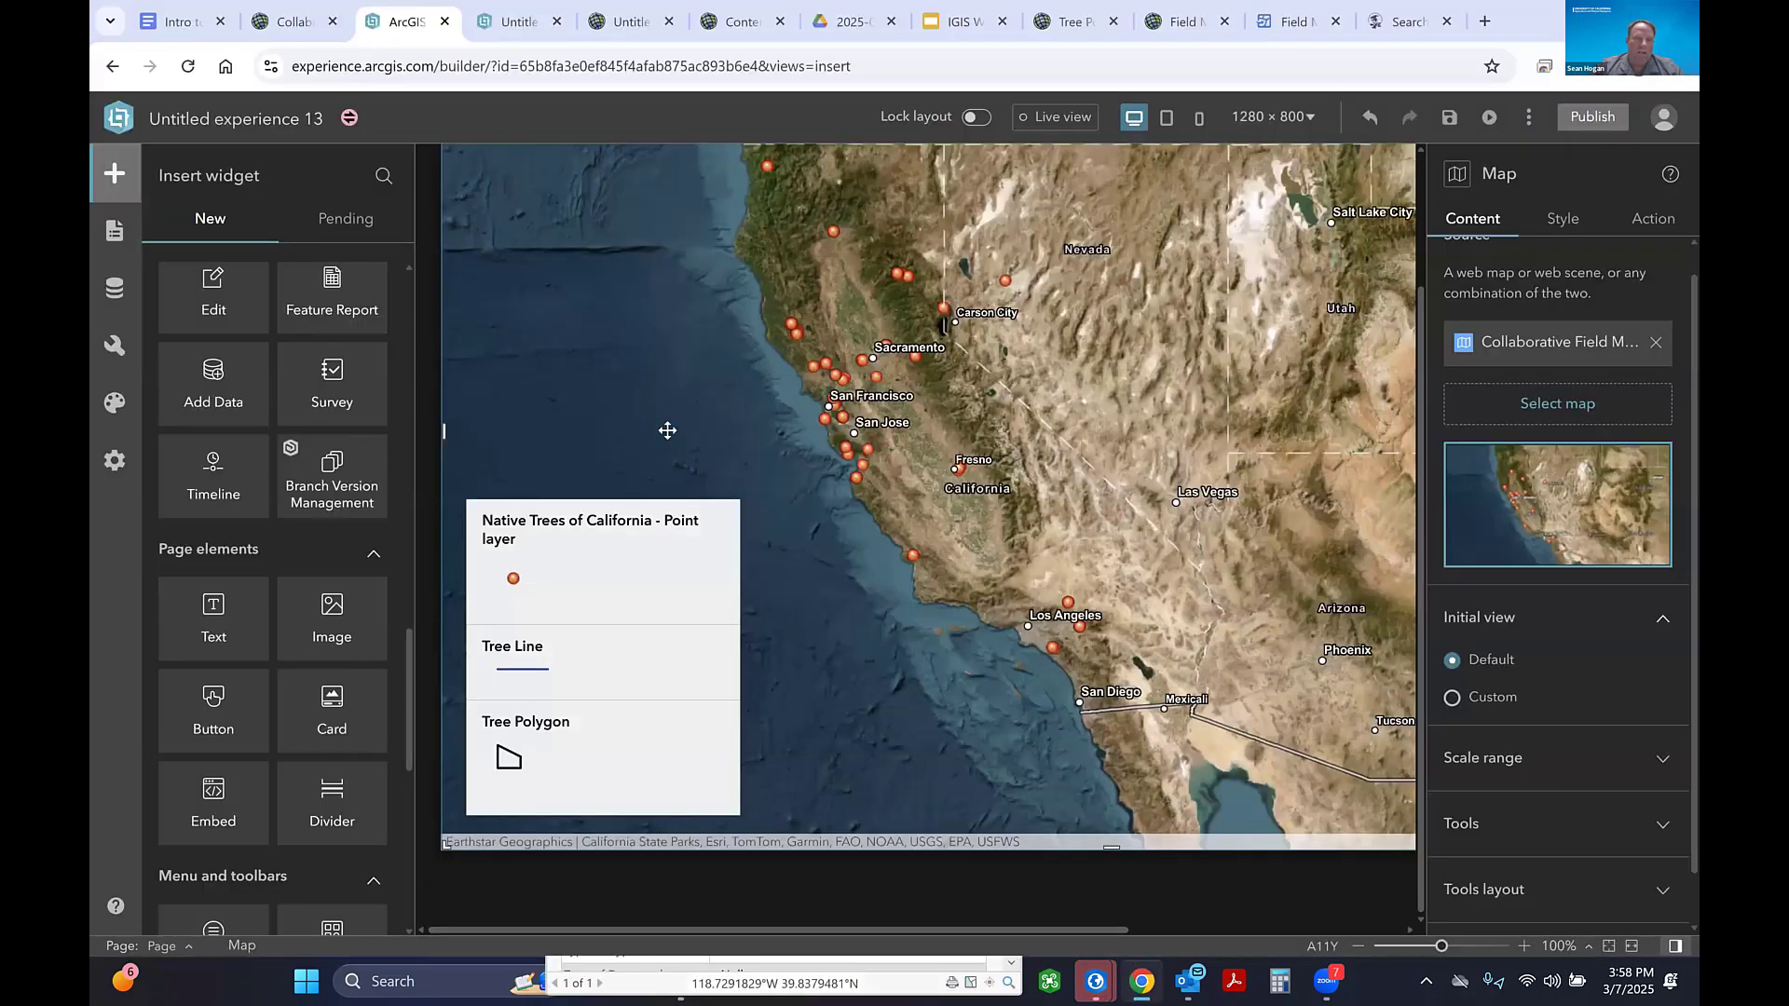
pyautogui.click(290, 22)
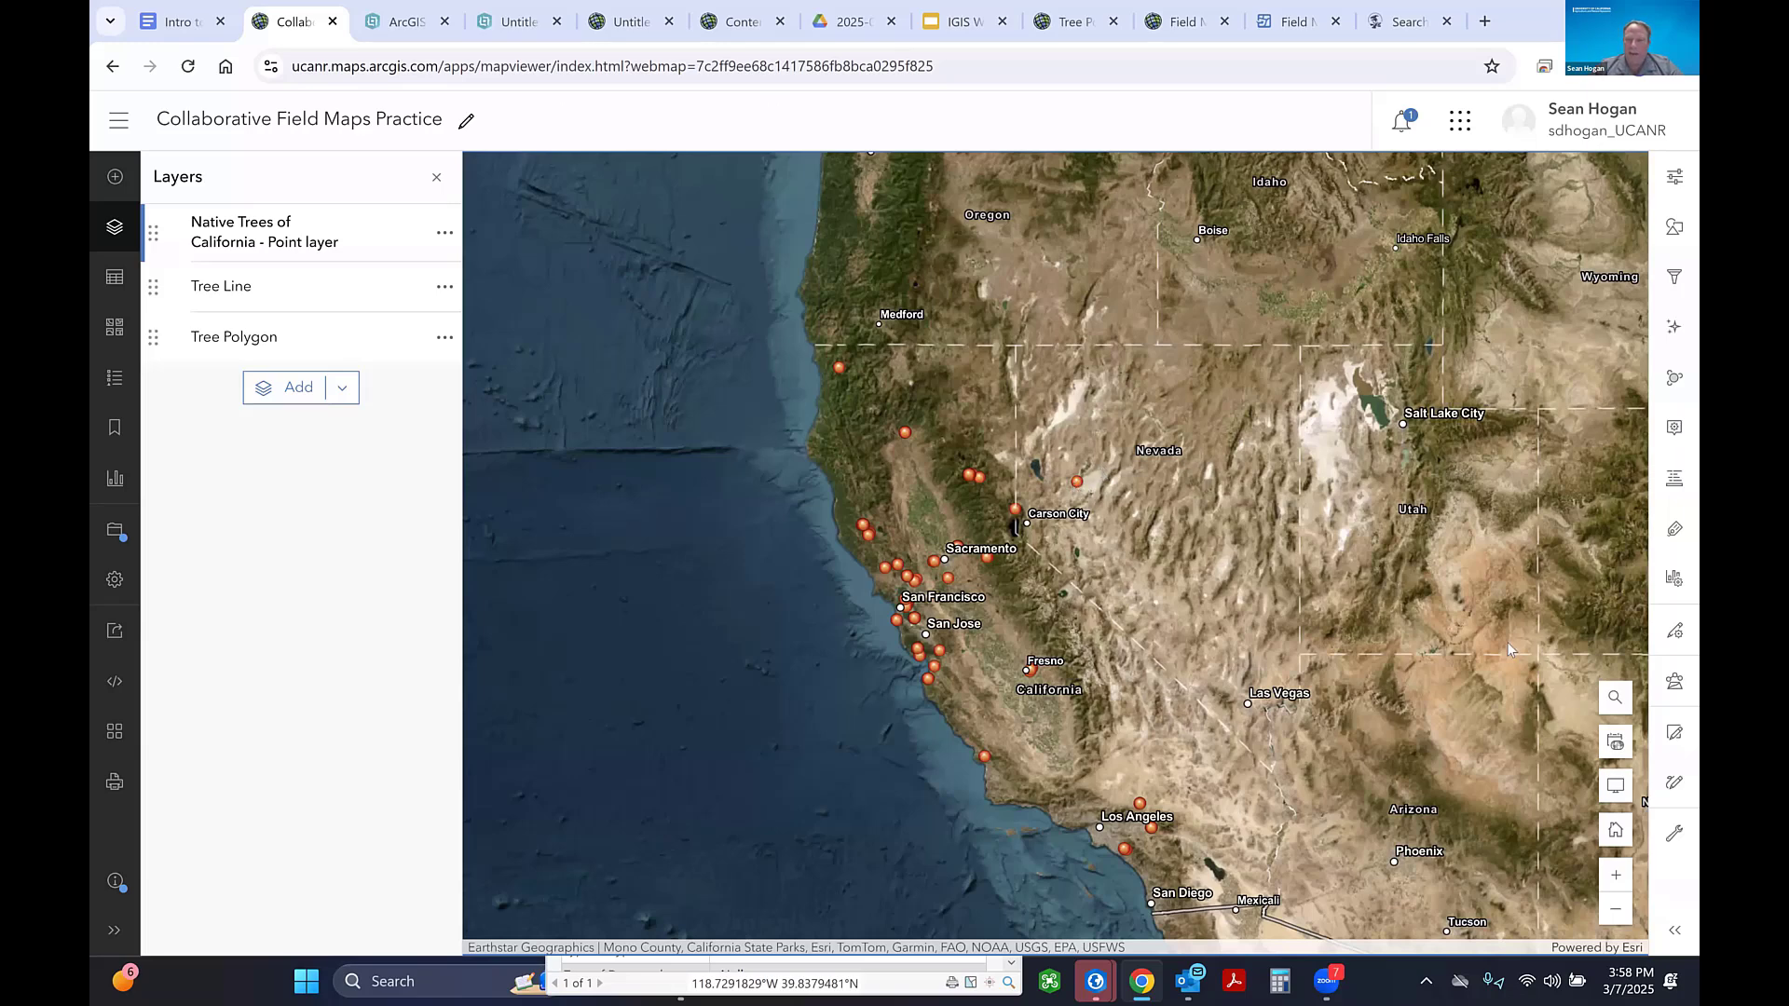
pyautogui.click(1675, 736)
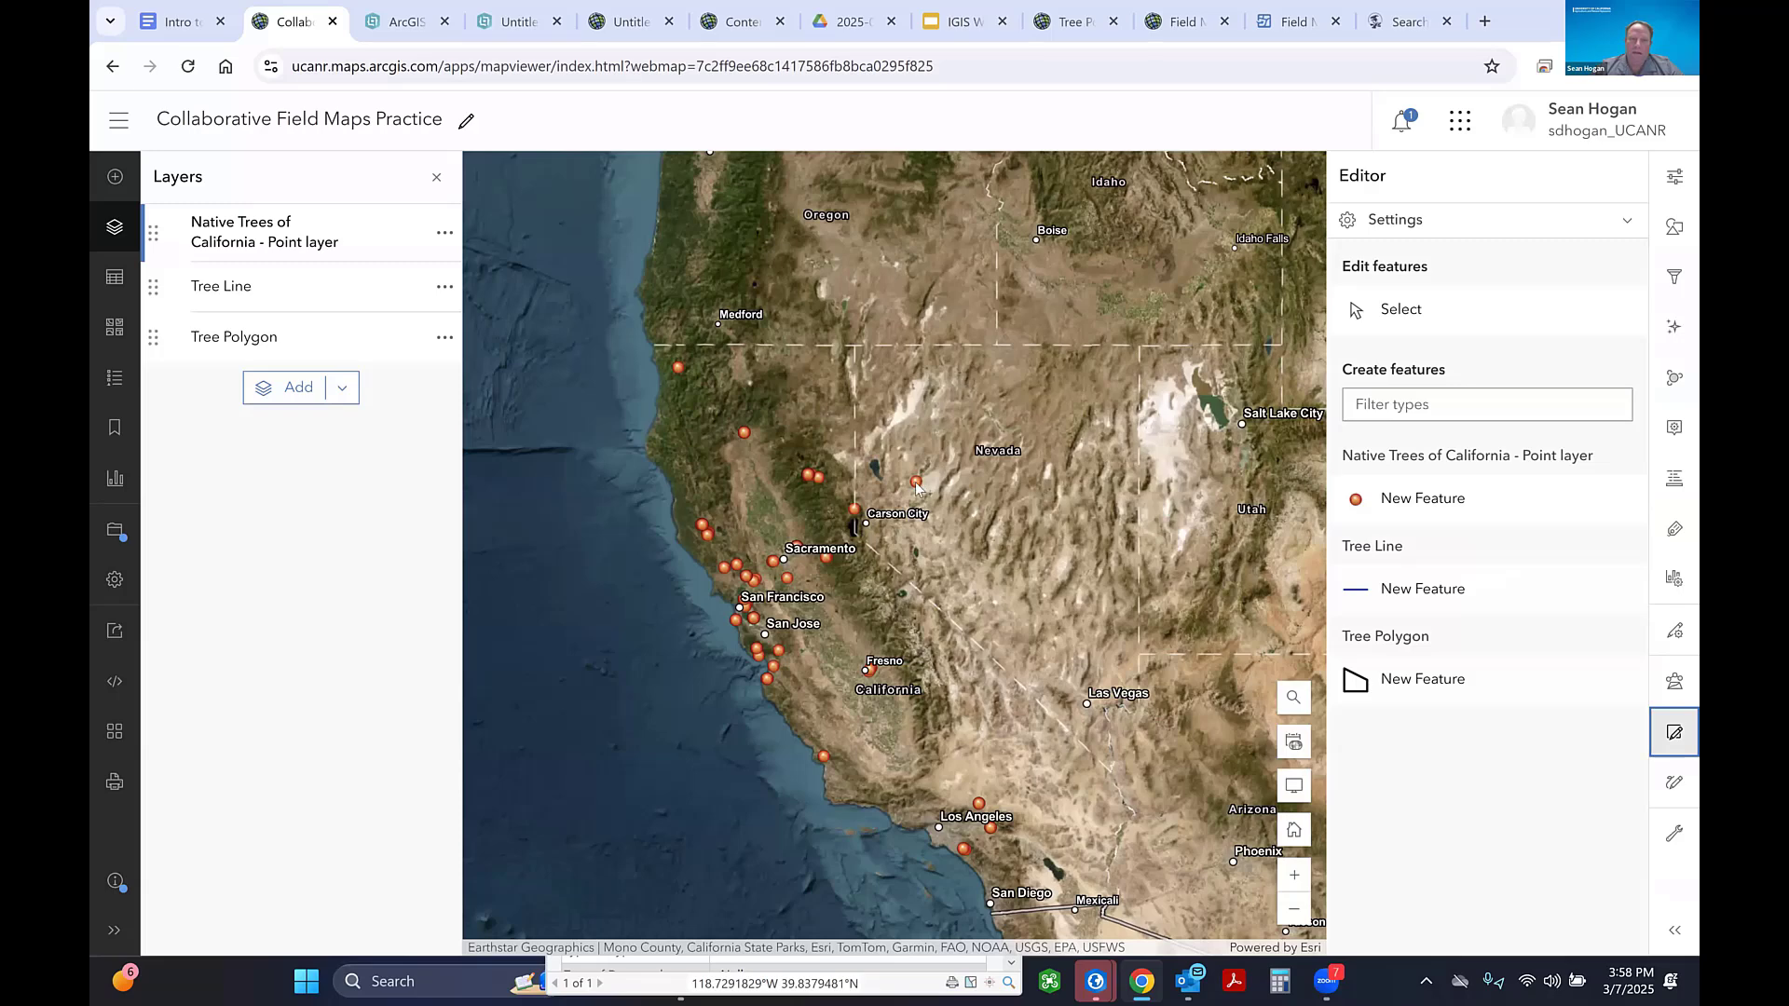
pyautogui.click(1401, 311)
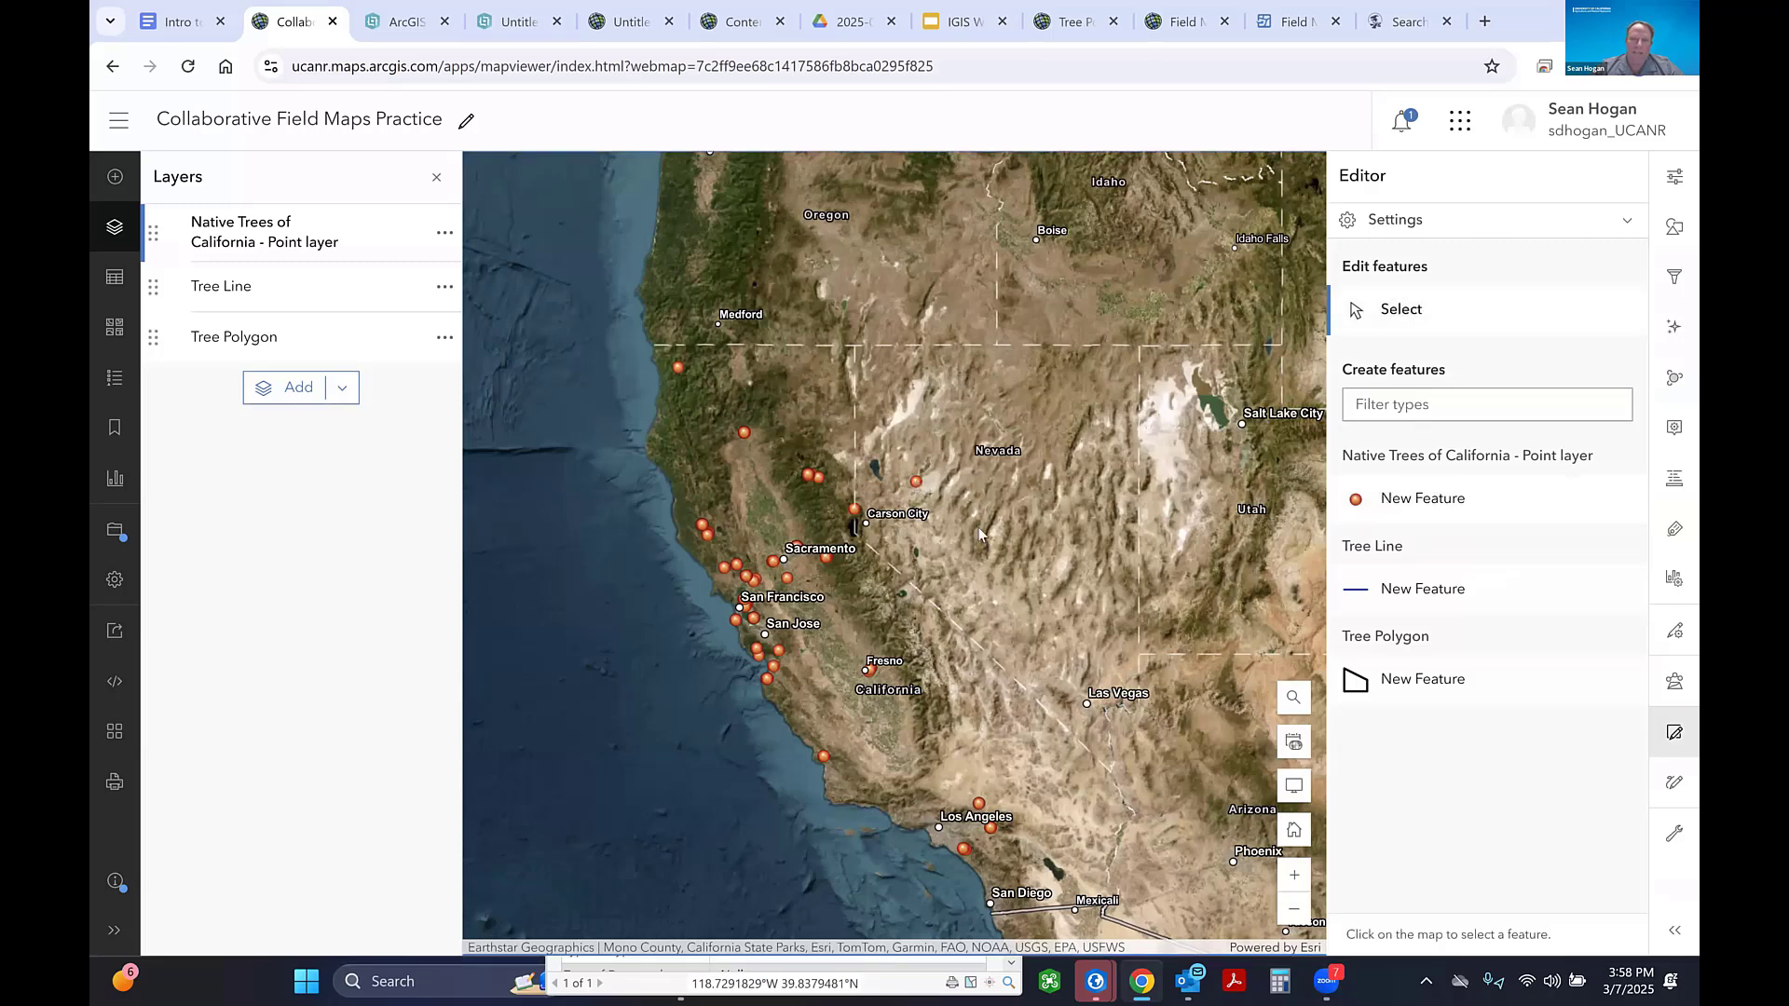
pyautogui.click(916, 483)
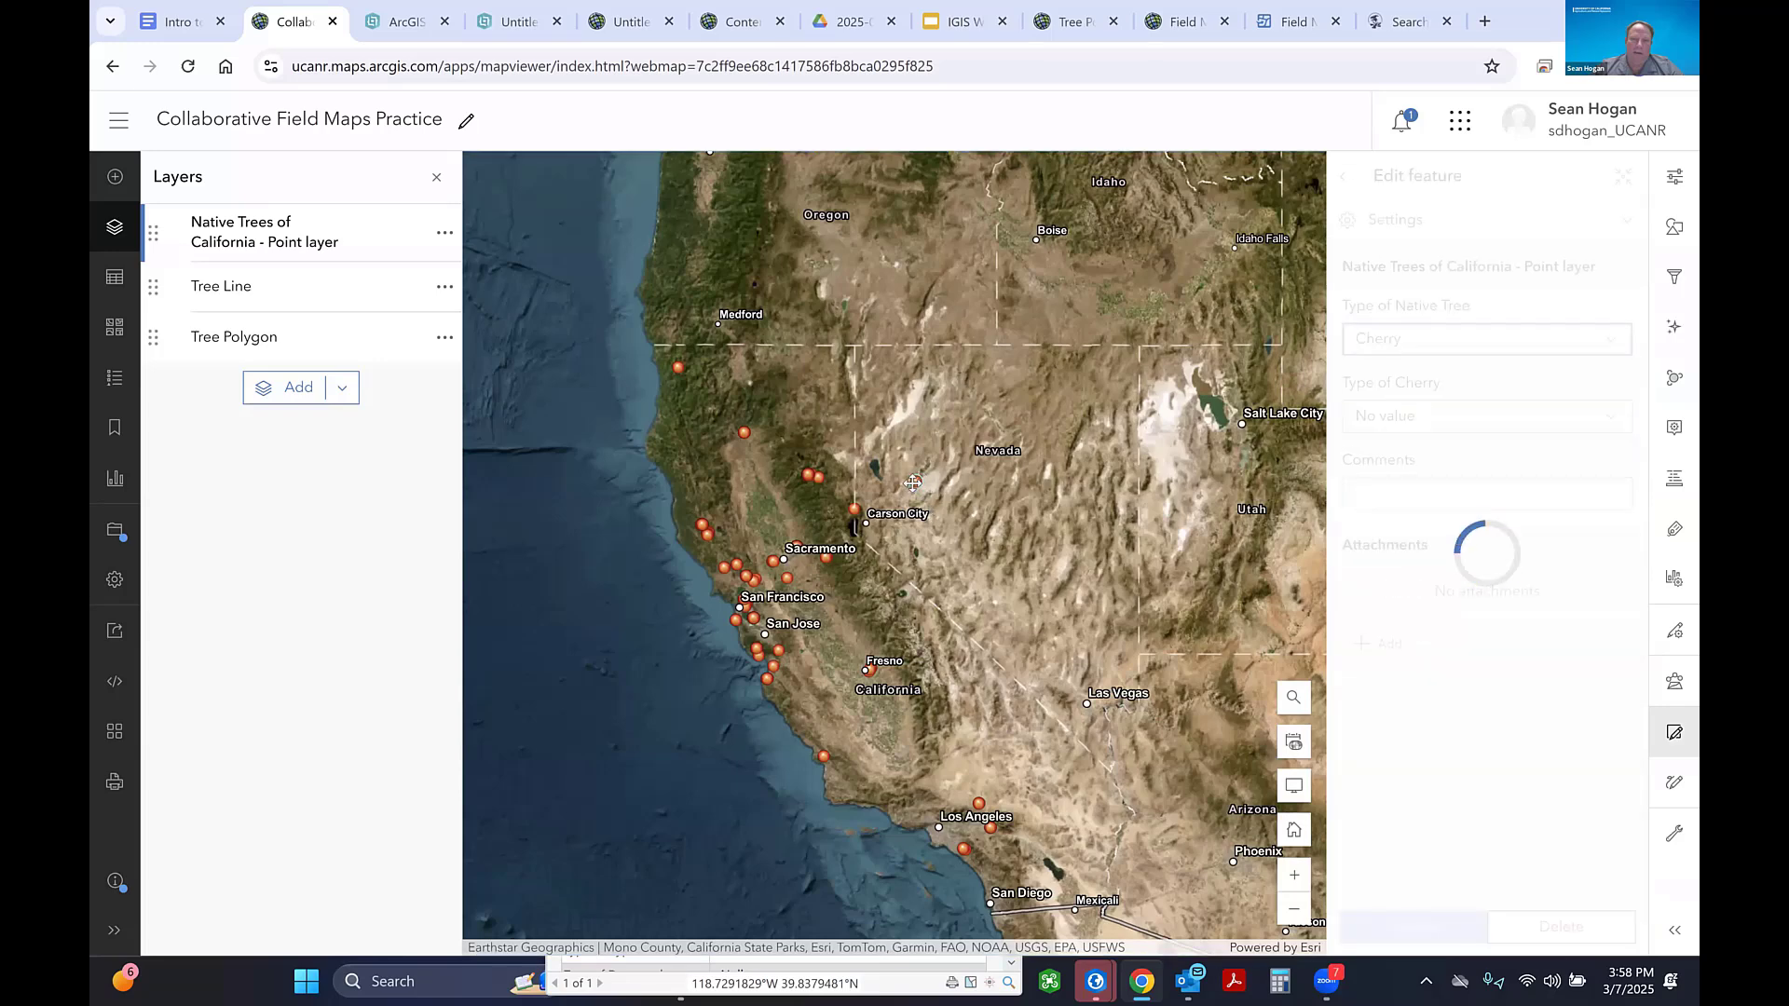
pyautogui.moveTo(914, 483); pyautogui.dragTo(1101, 687)
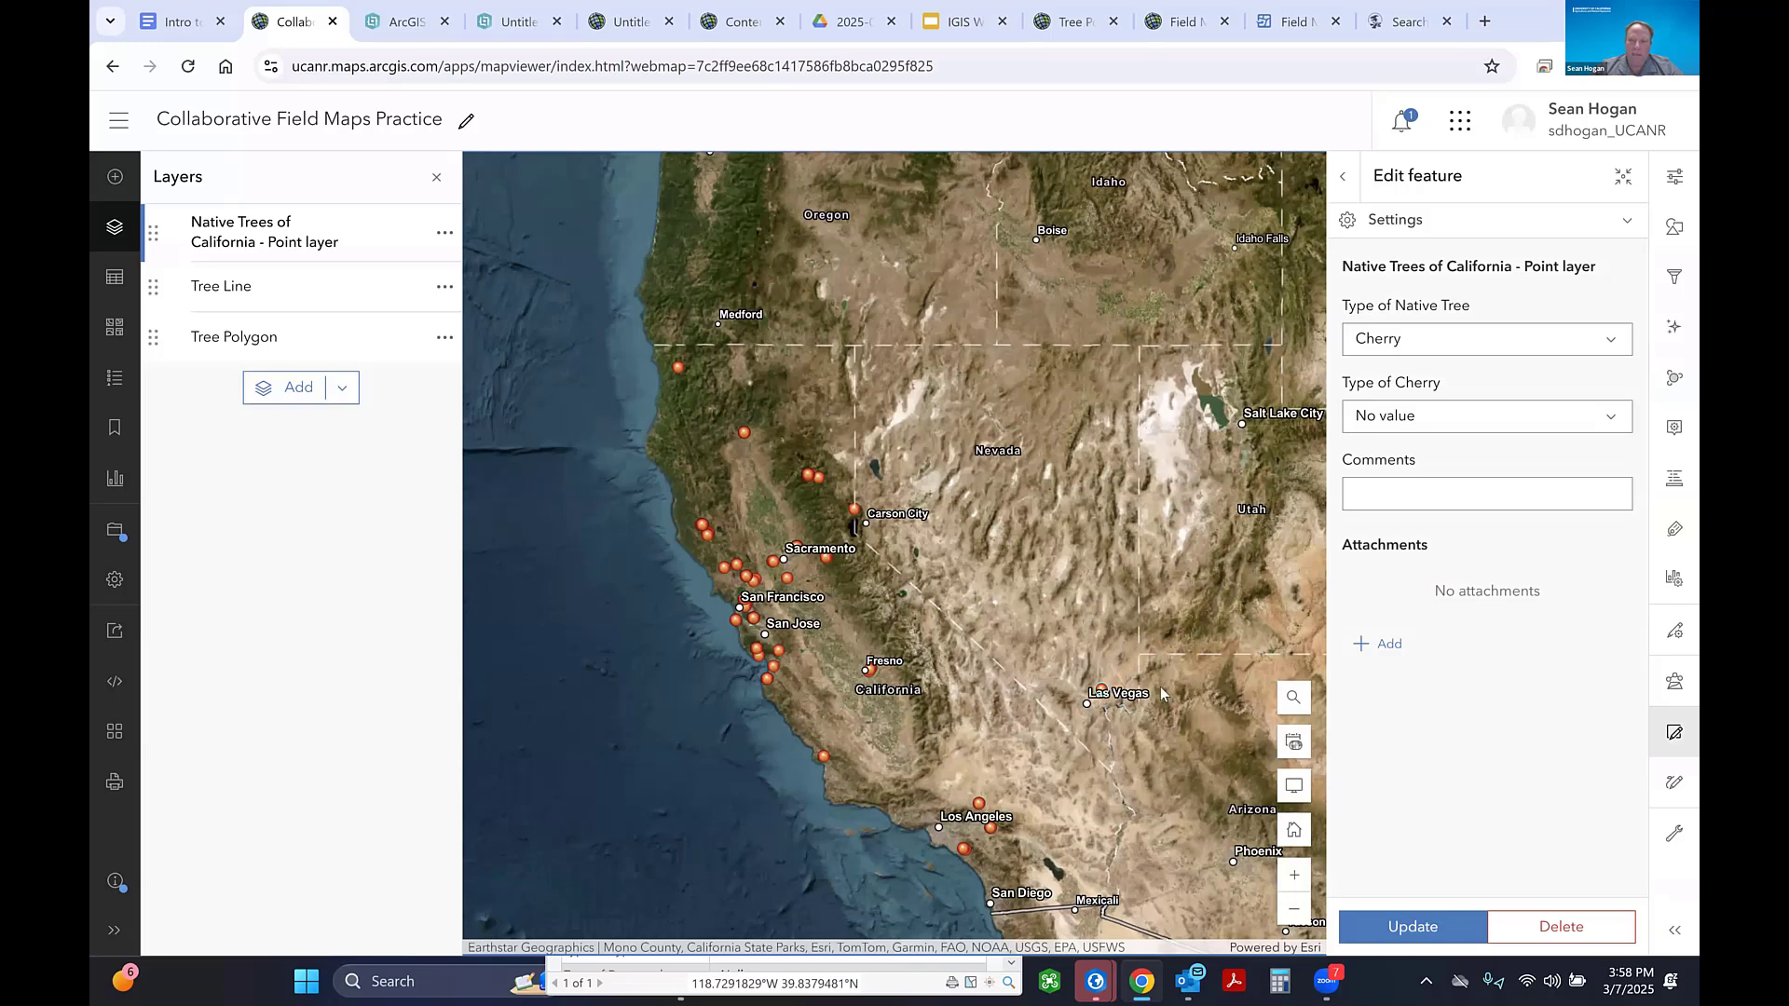
pyautogui.click(1405, 927)
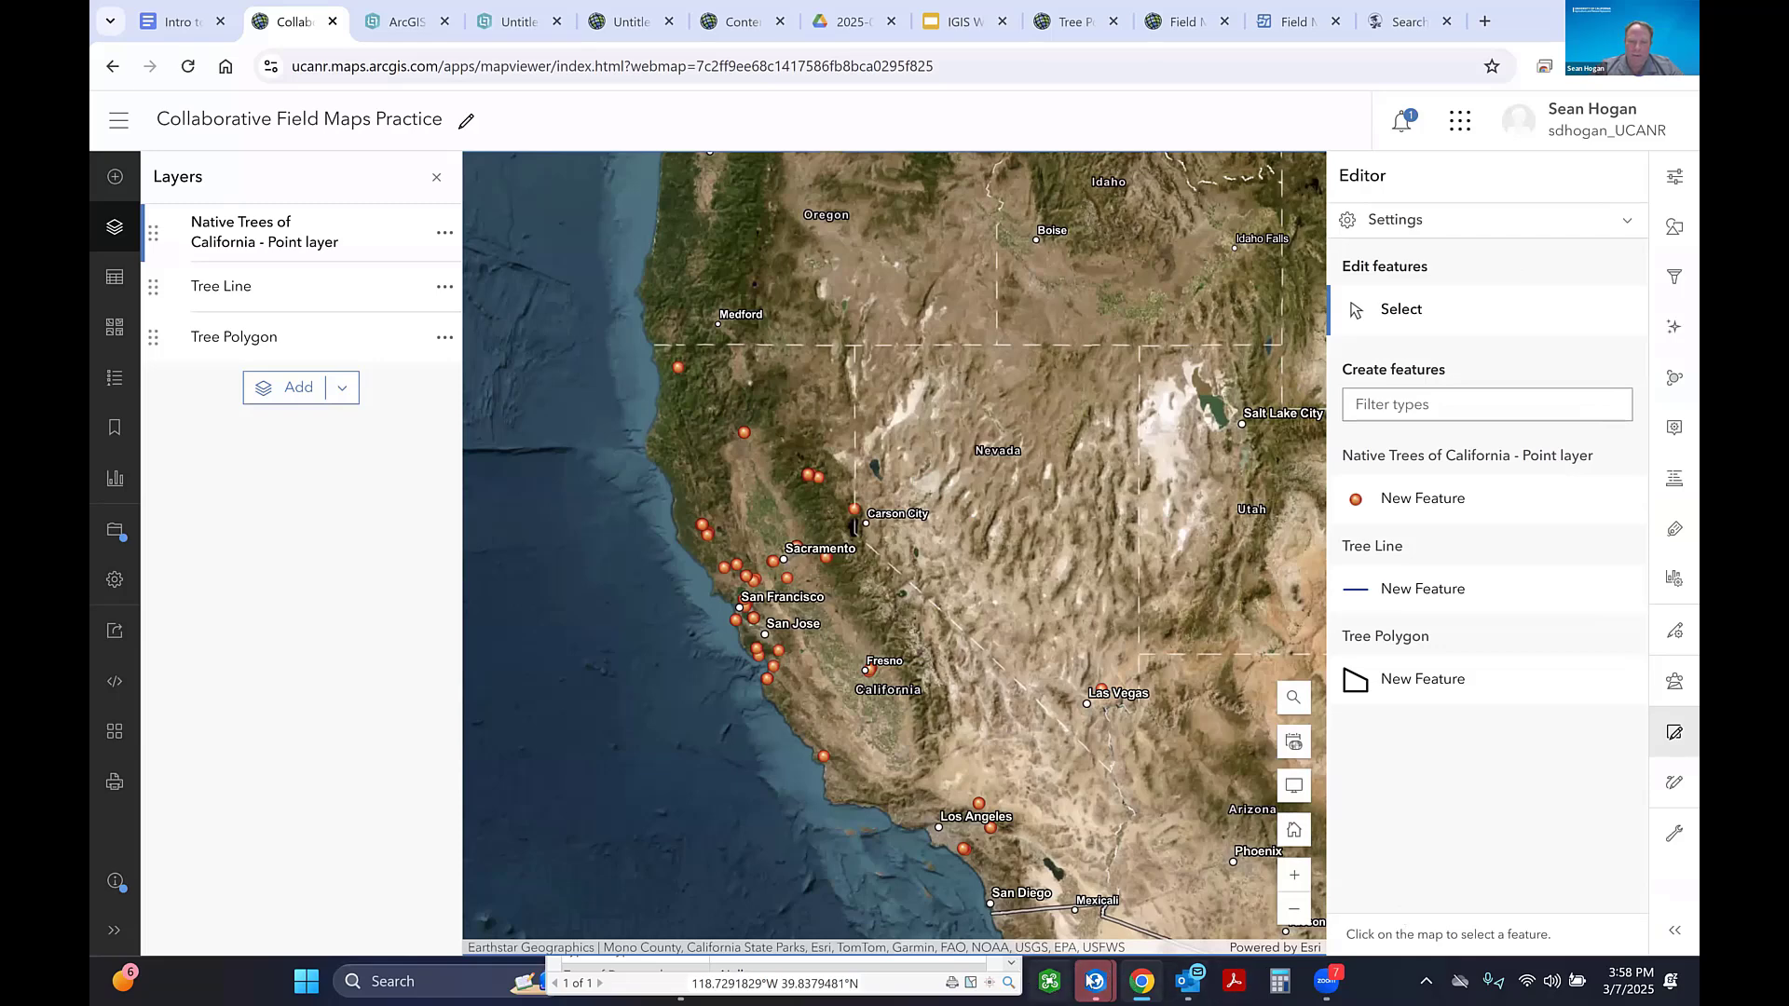
# - Close the extra ArcGIS Pro start window, return to the Example project, and move the pop-up window clear of the Nevada map area
pyautogui.moveTo(1096, 981)
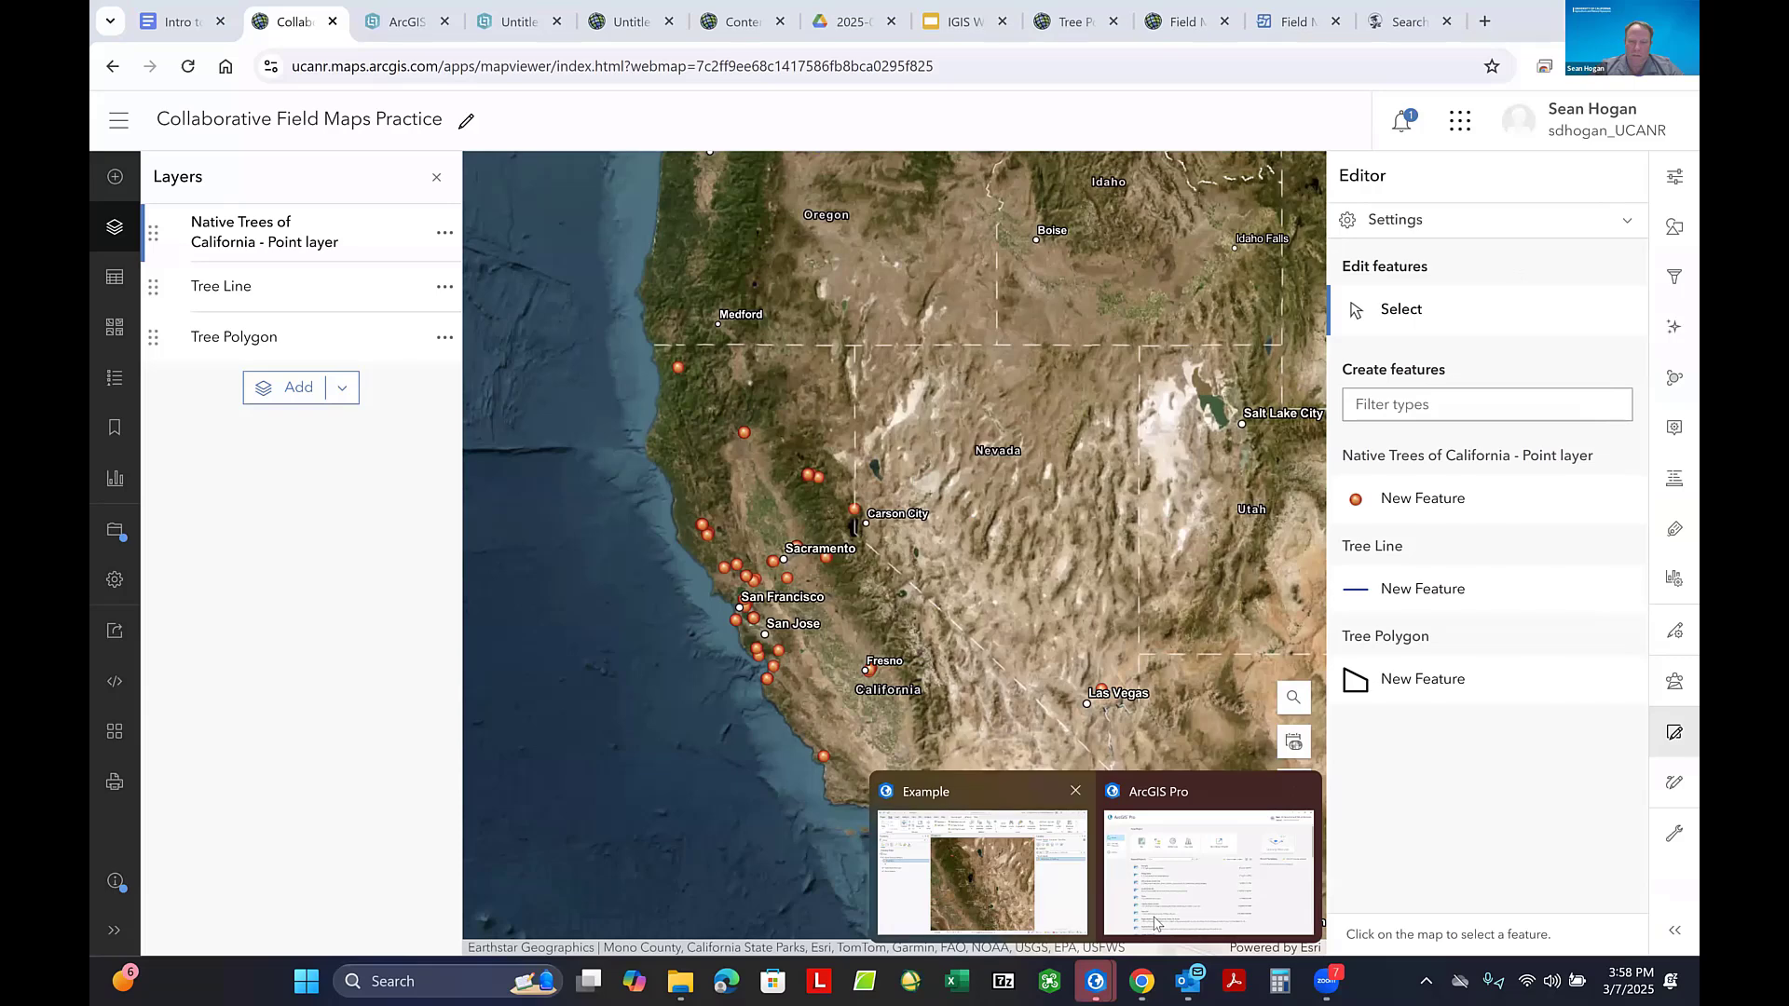
pyautogui.click(1288, 807)
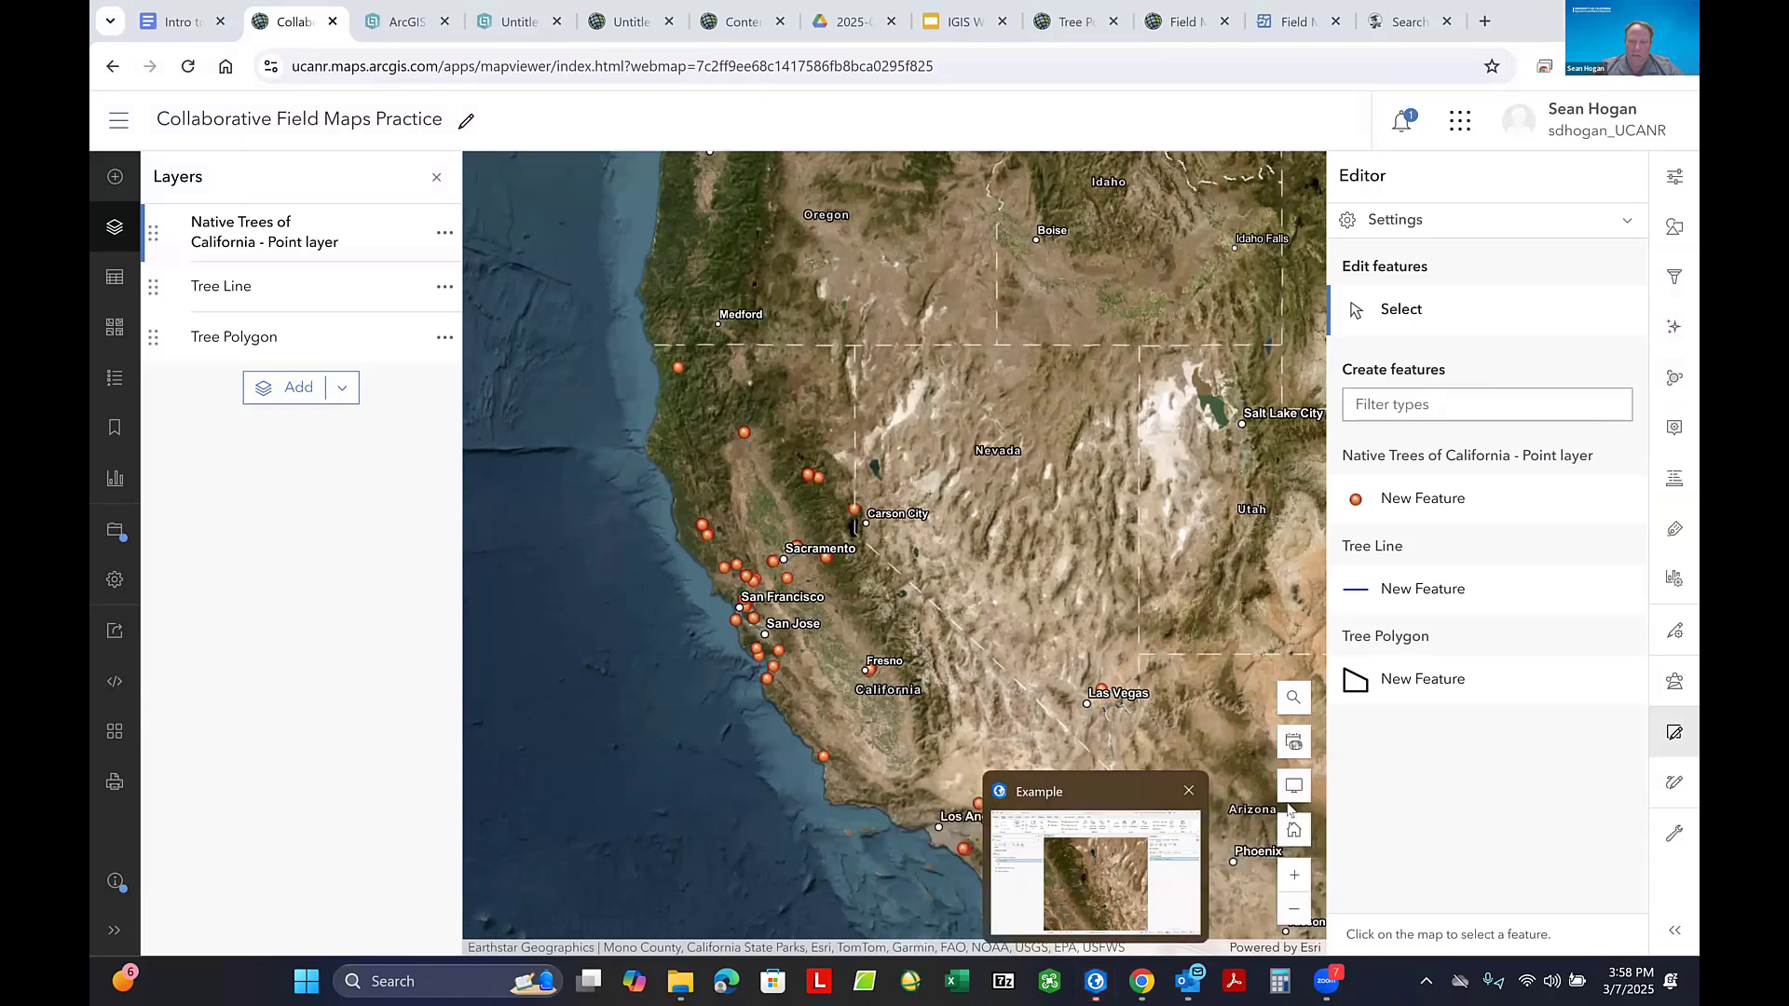
pyautogui.click(1156, 876)
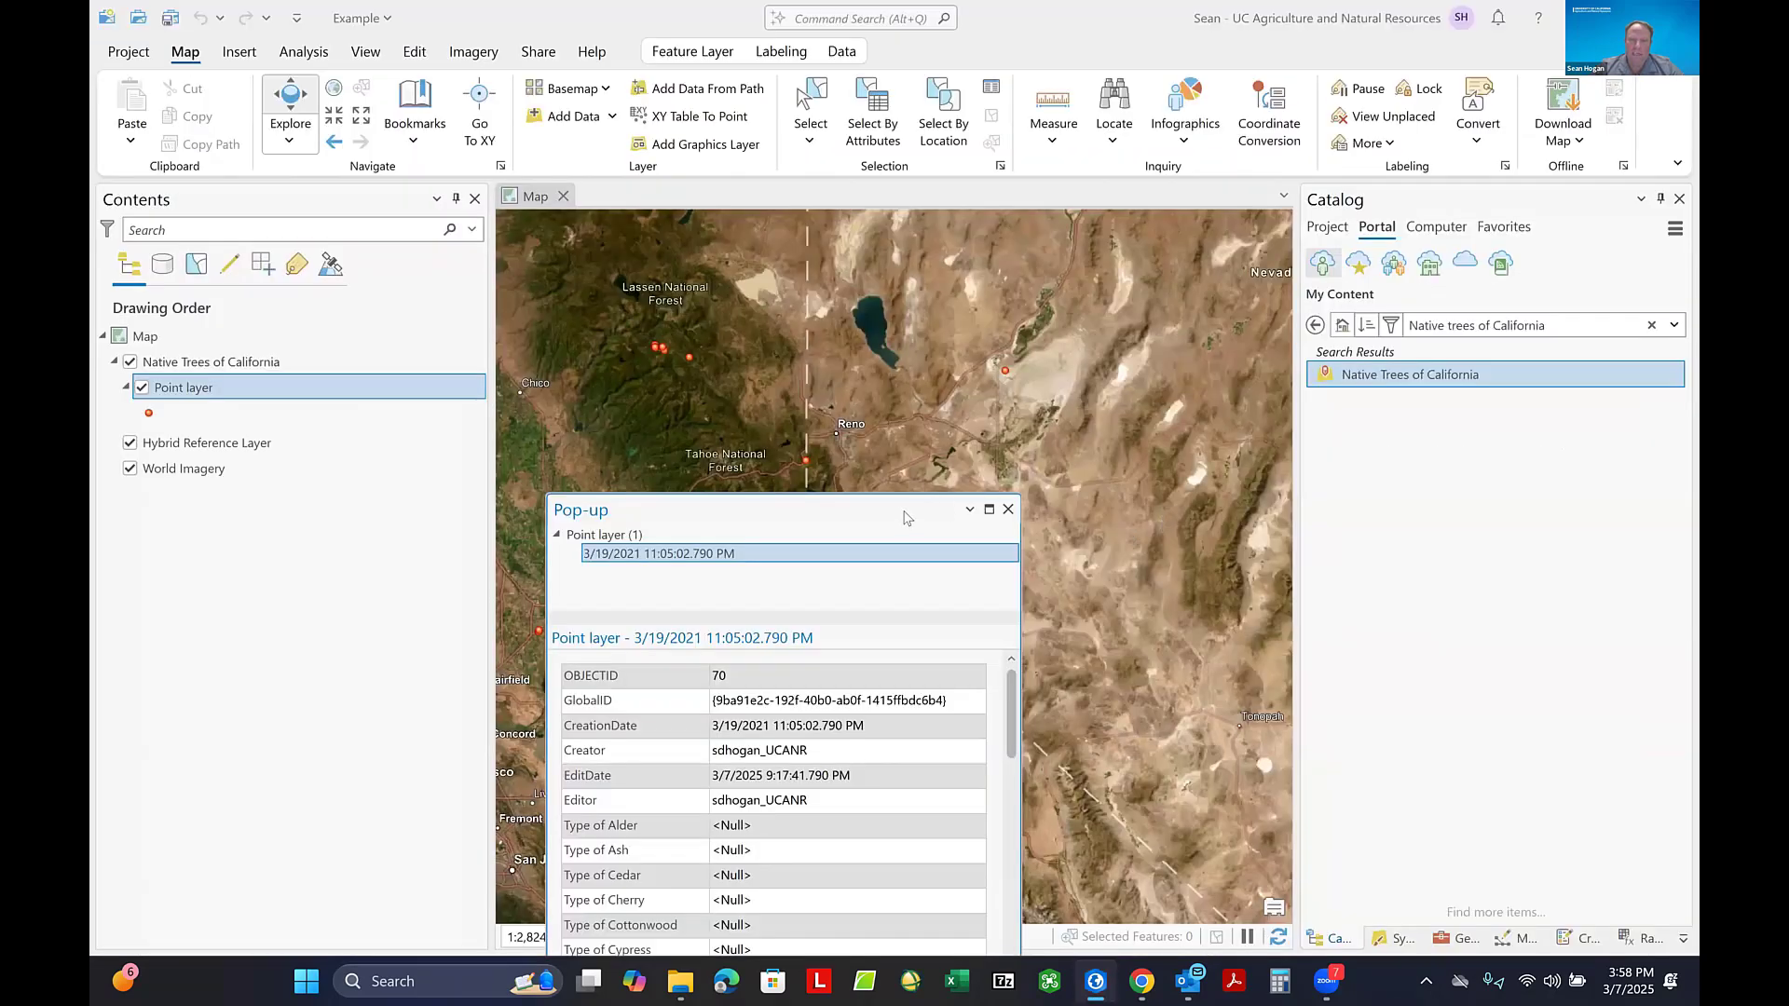
pyautogui.moveTo(904, 515); pyautogui.dragTo(555, 372)
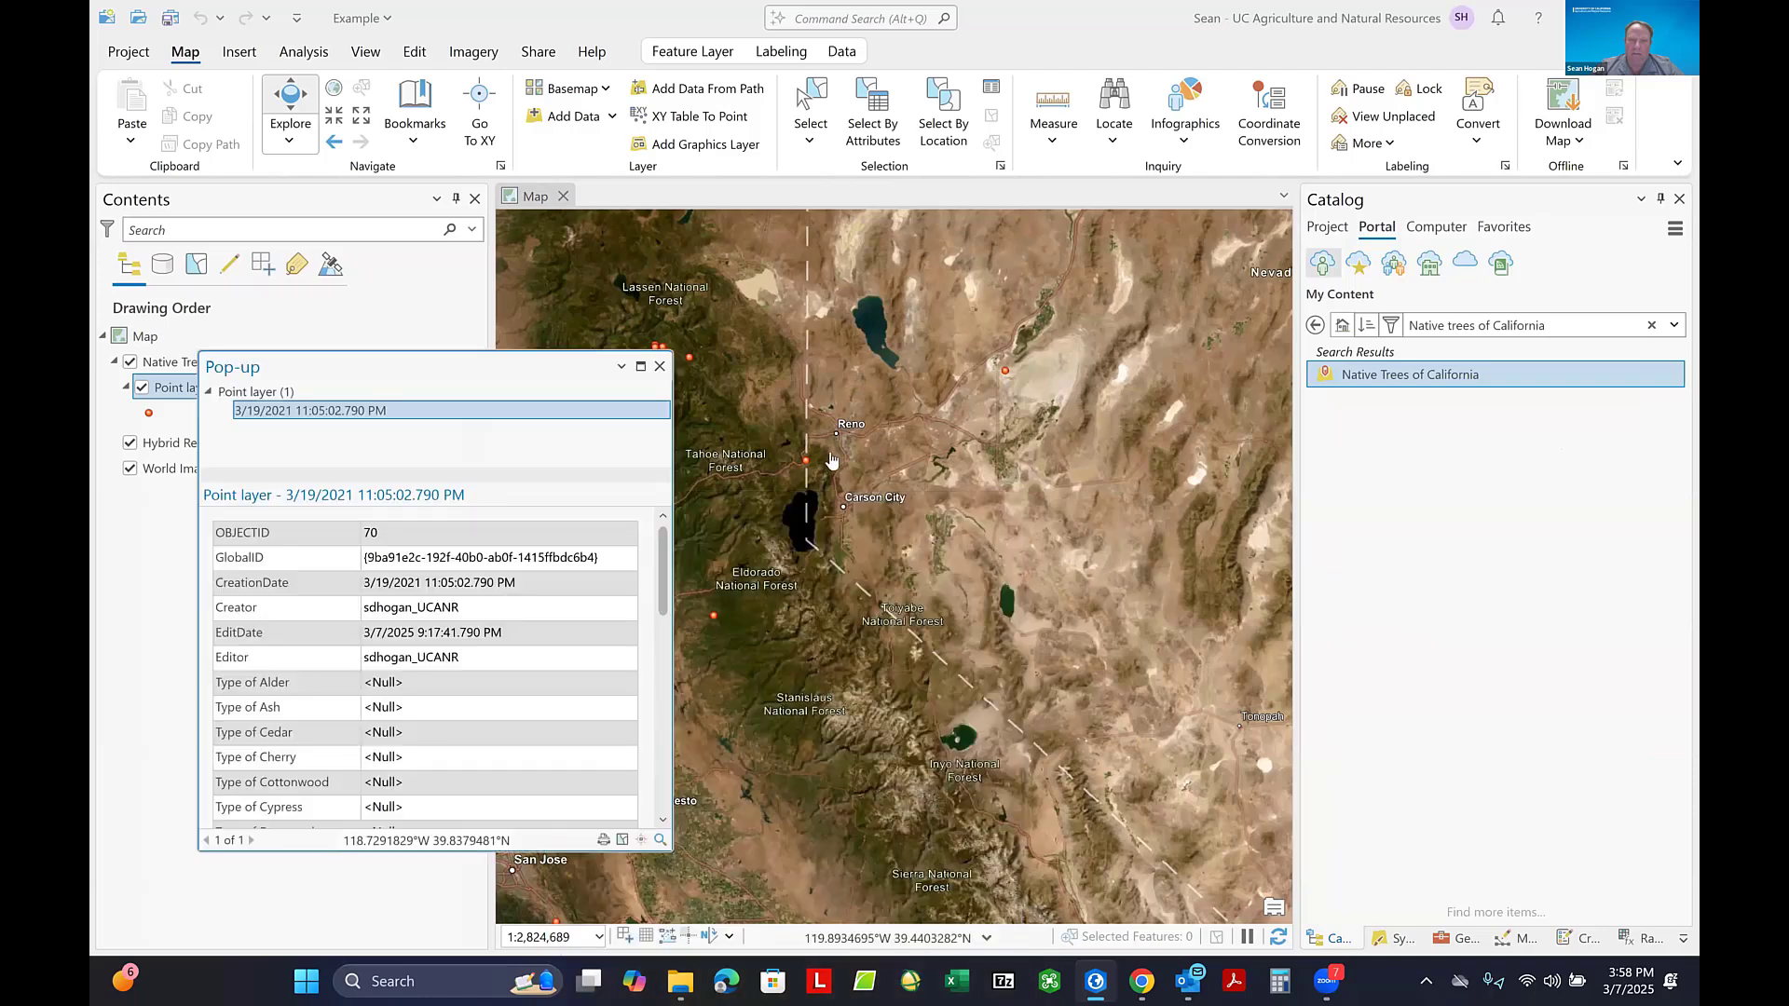
# - Start the Move tool and select the tree point northeast of Las Vegas for editing
pyautogui.scroll(-3, 829, 459)
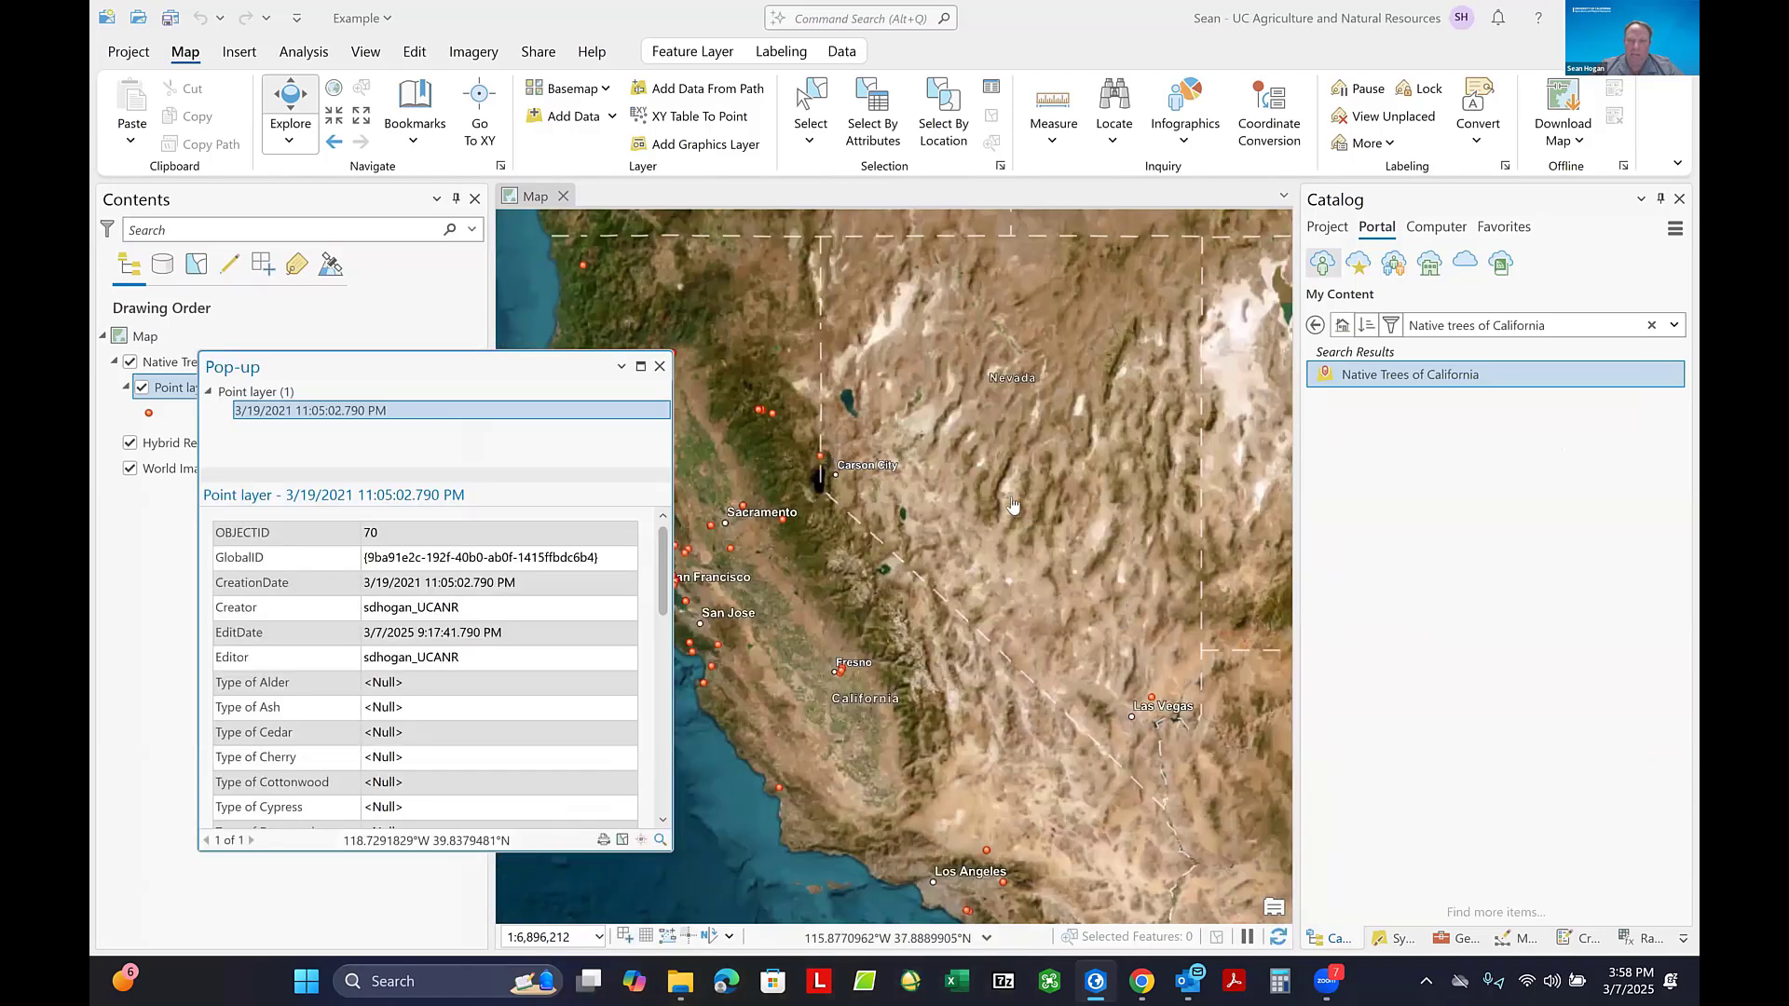
pyautogui.scroll(3, 1155, 714)
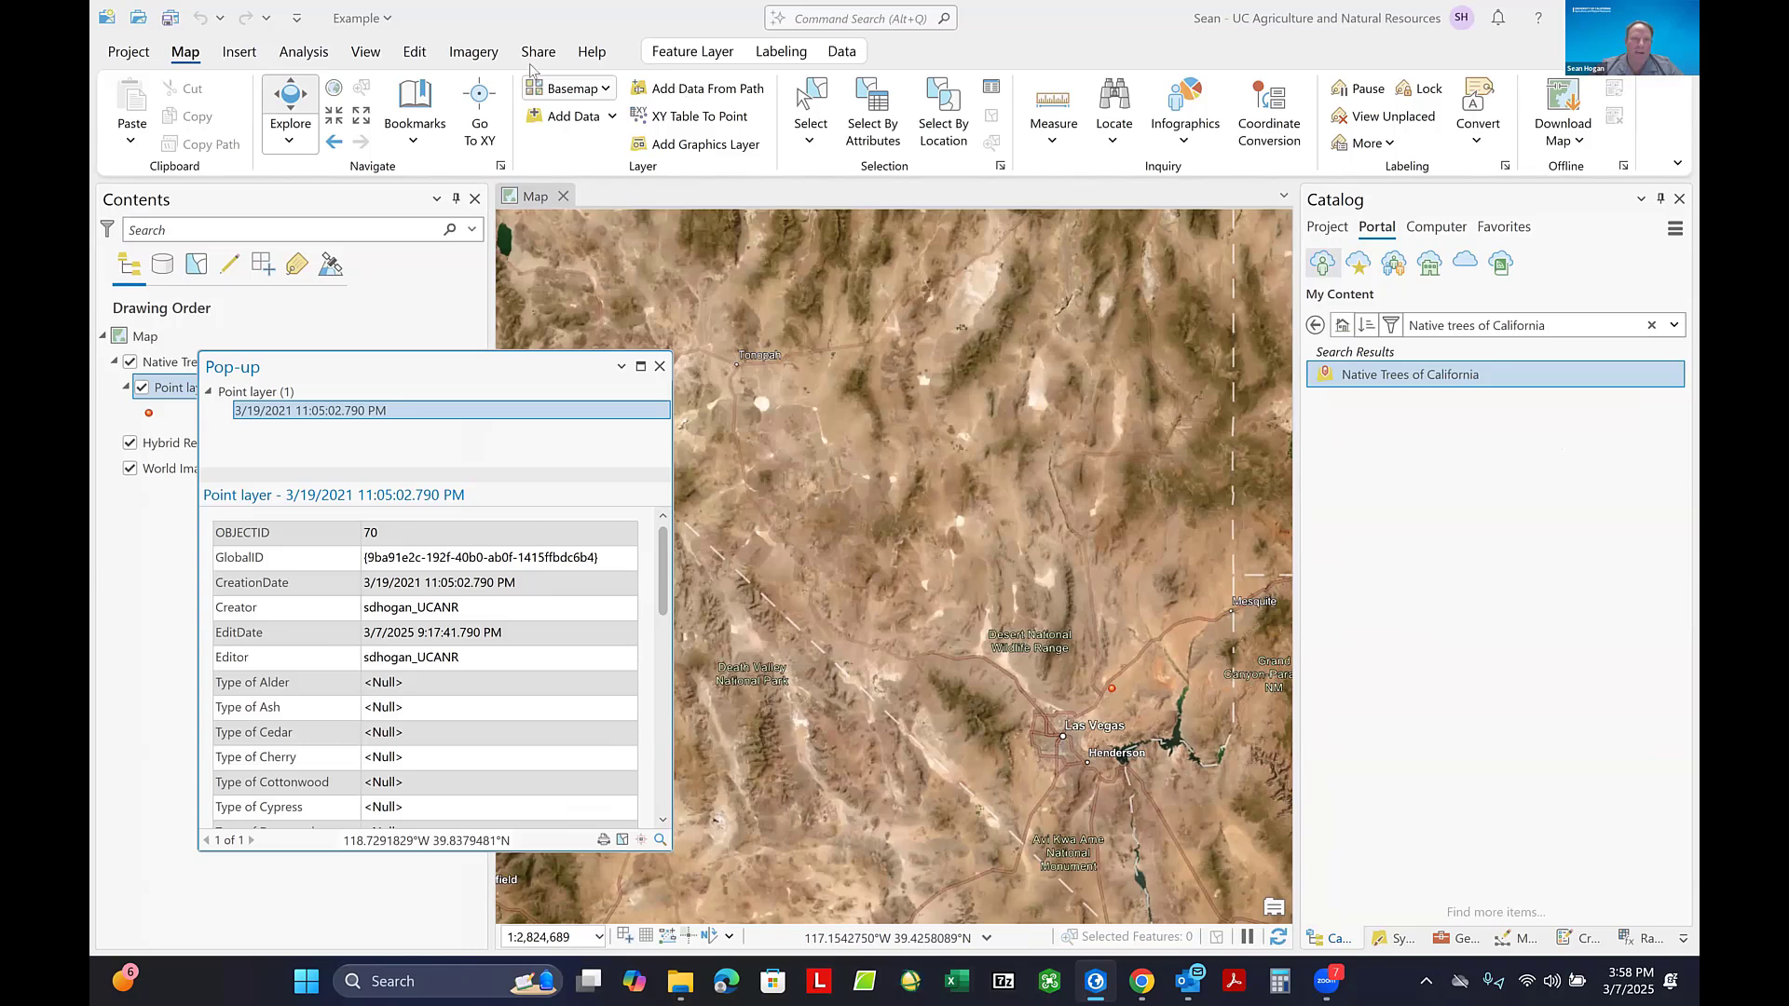
pyautogui.click(410, 54)
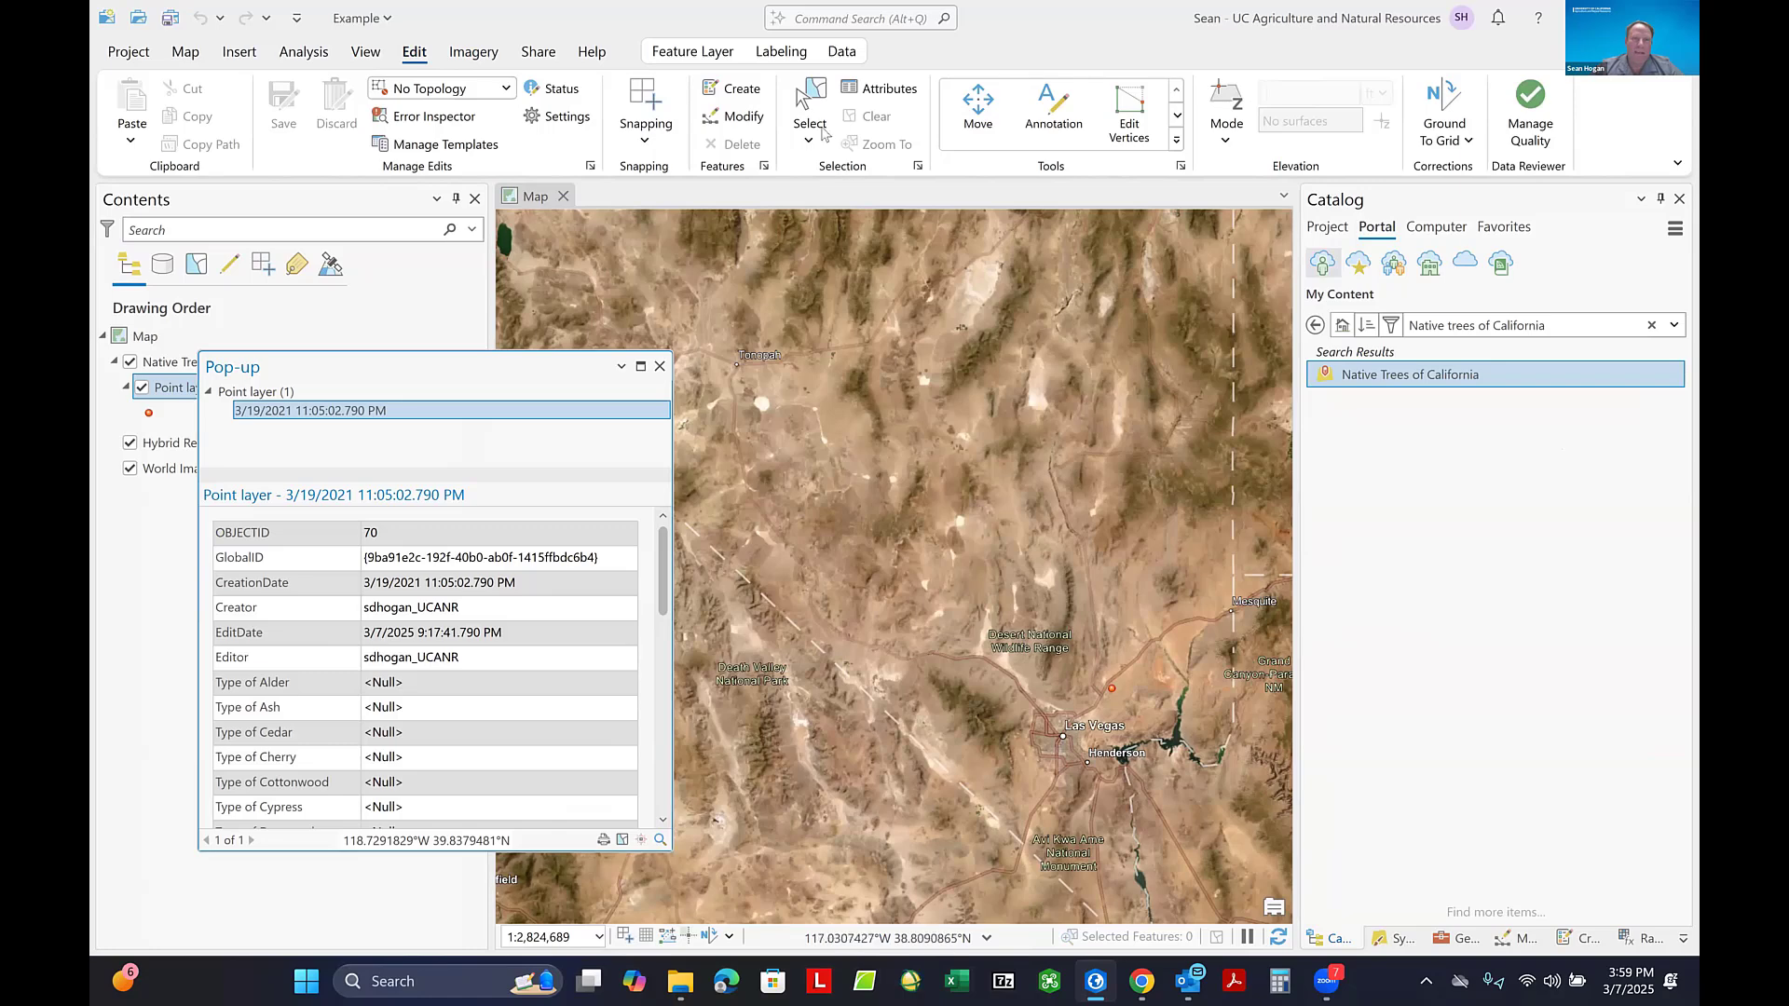
pyautogui.click(980, 103)
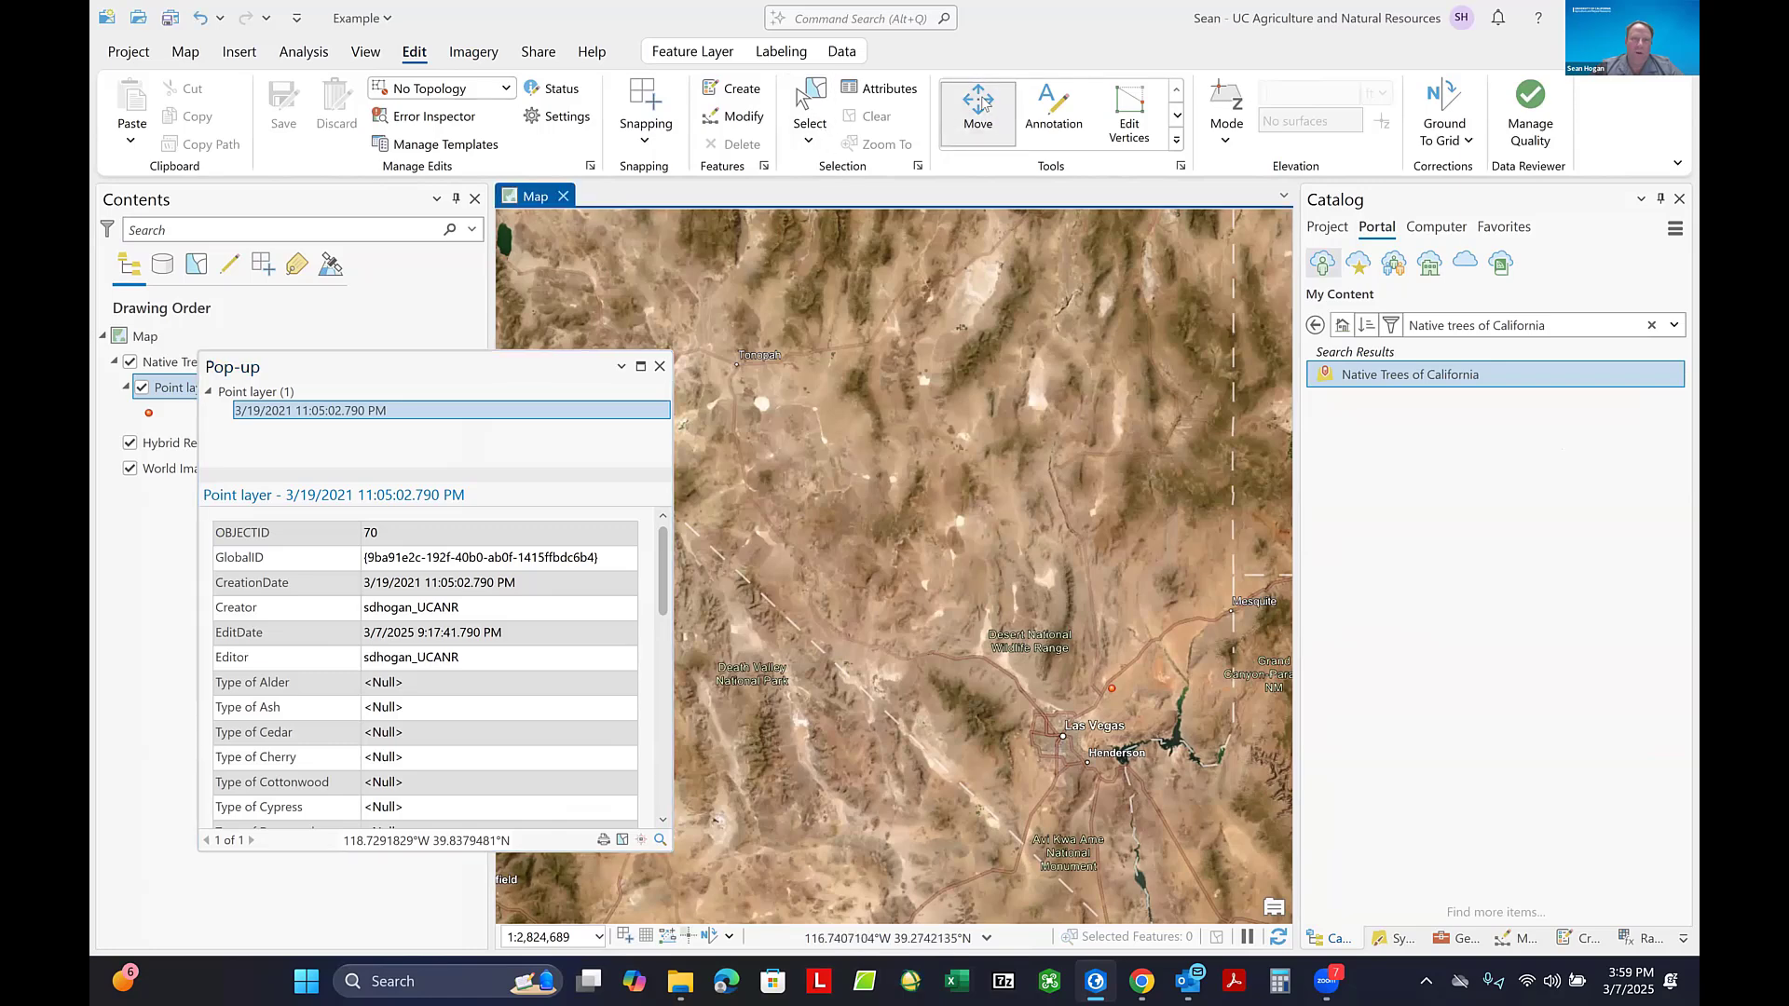
pyautogui.click(1111, 690)
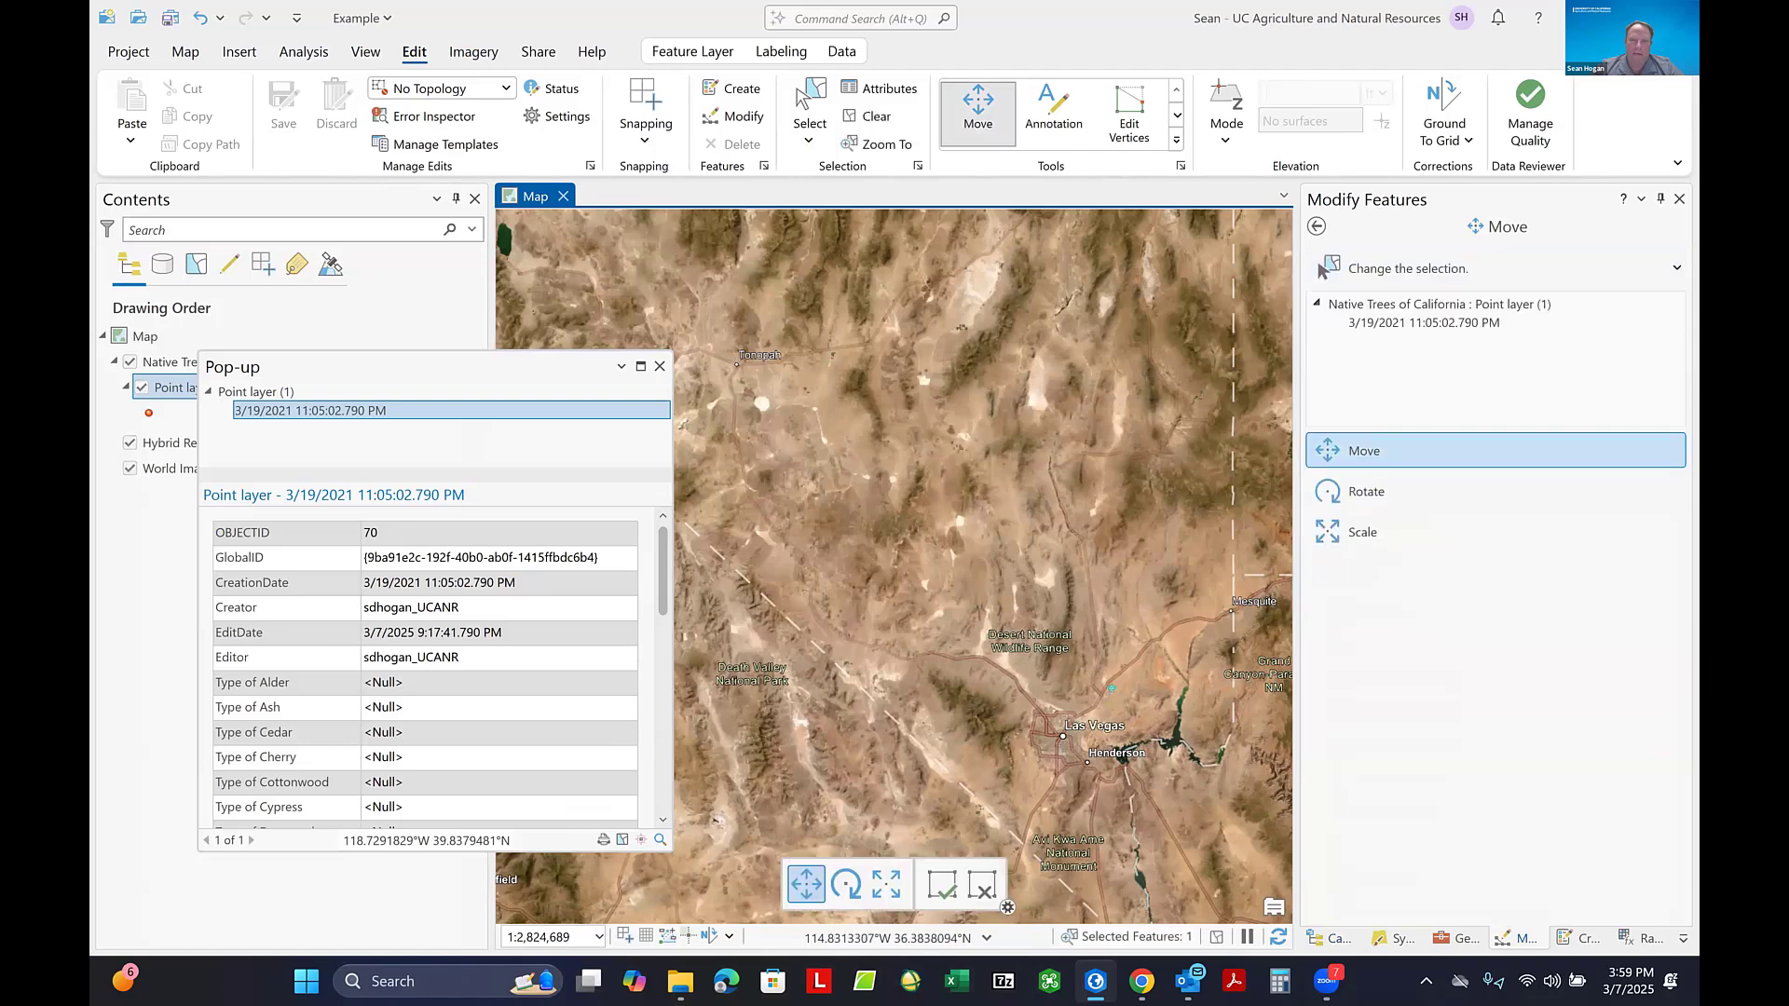
# - Try to reposition the selected tree point near Las Vegas
pyautogui.moveTo(1112, 690)
pyautogui.mouseDown()
pyautogui.moveTo(857, 557)
pyautogui.moveTo(1006, 598)
pyautogui.moveTo(1111, 690)
pyautogui.mouseUp()
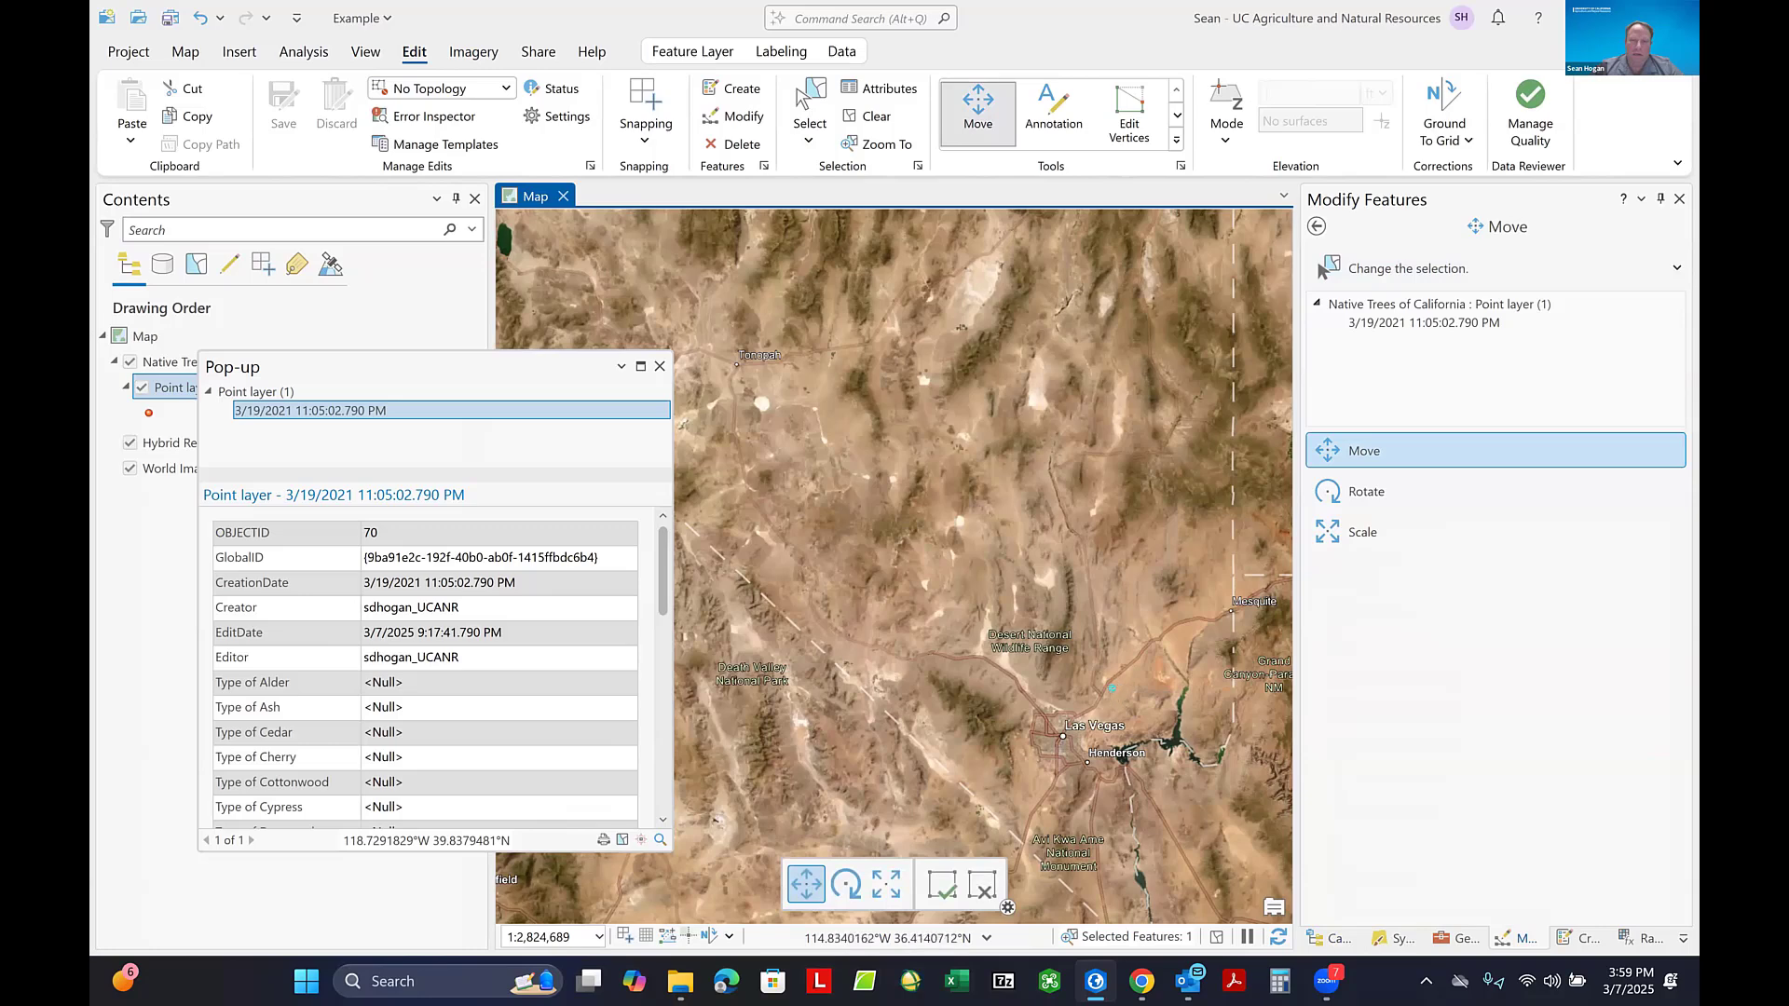
pyautogui.click(1112, 690)
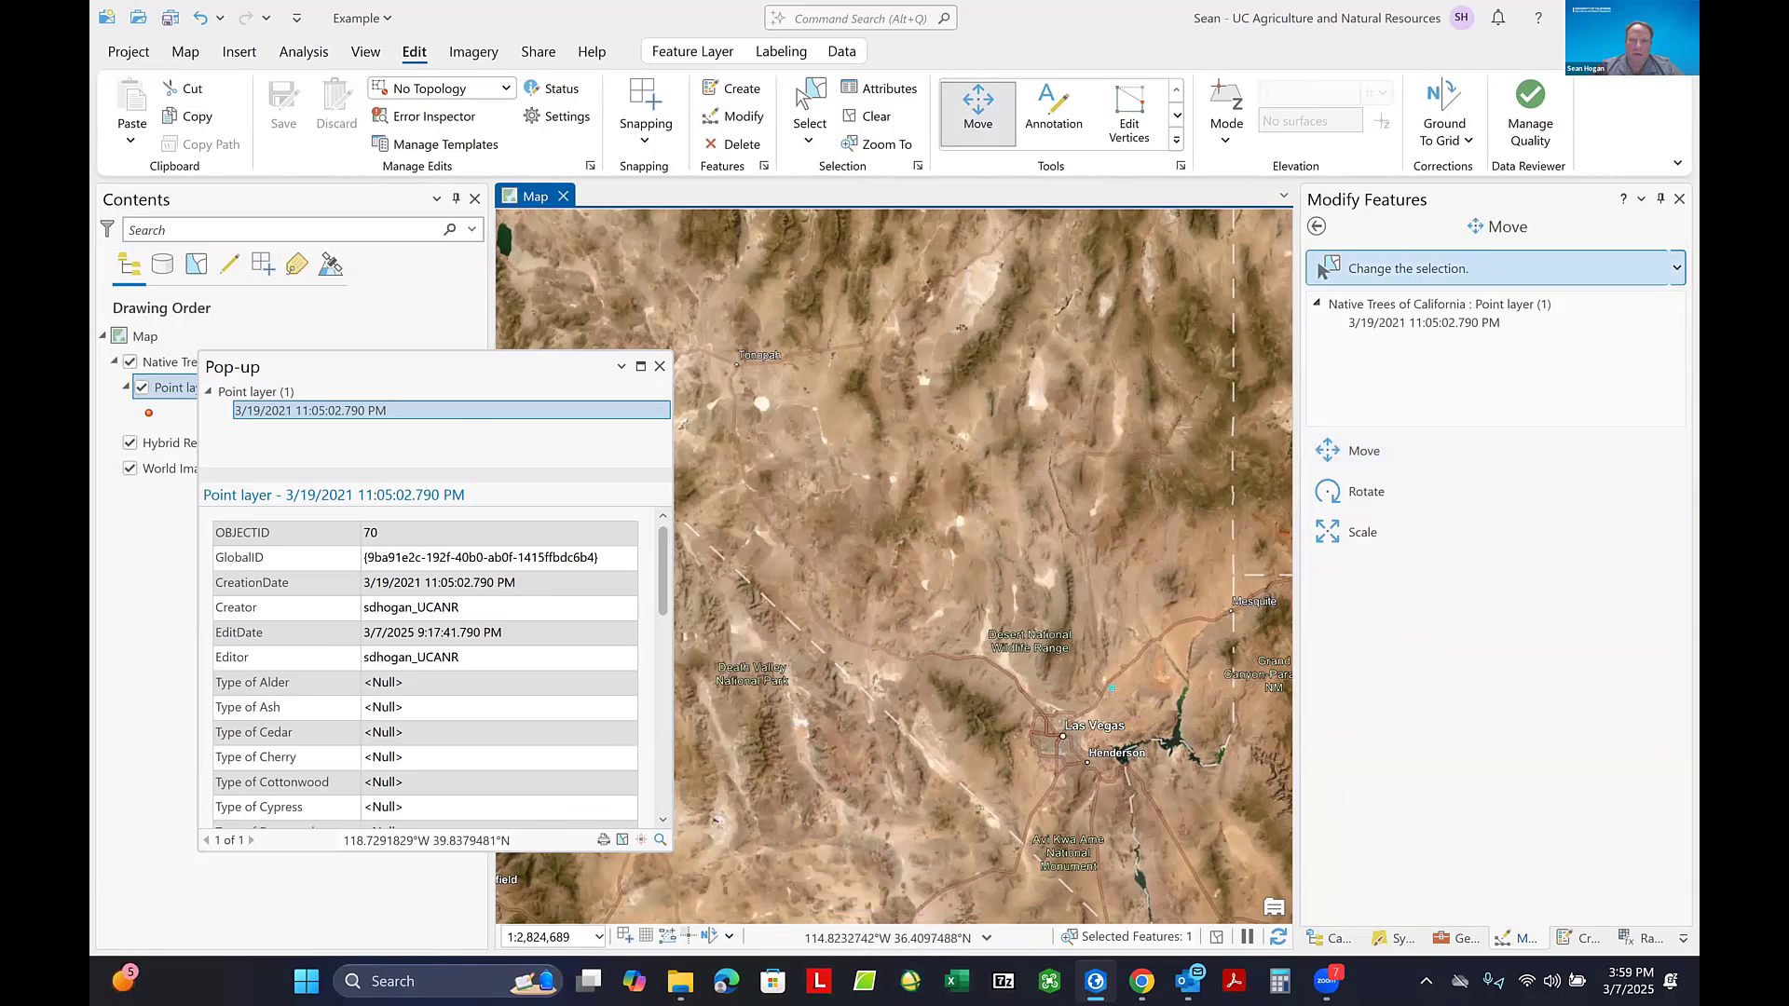
pyautogui.click(1113, 691)
pyautogui.moveTo(1112, 690); pyautogui.dragTo(1111, 690)
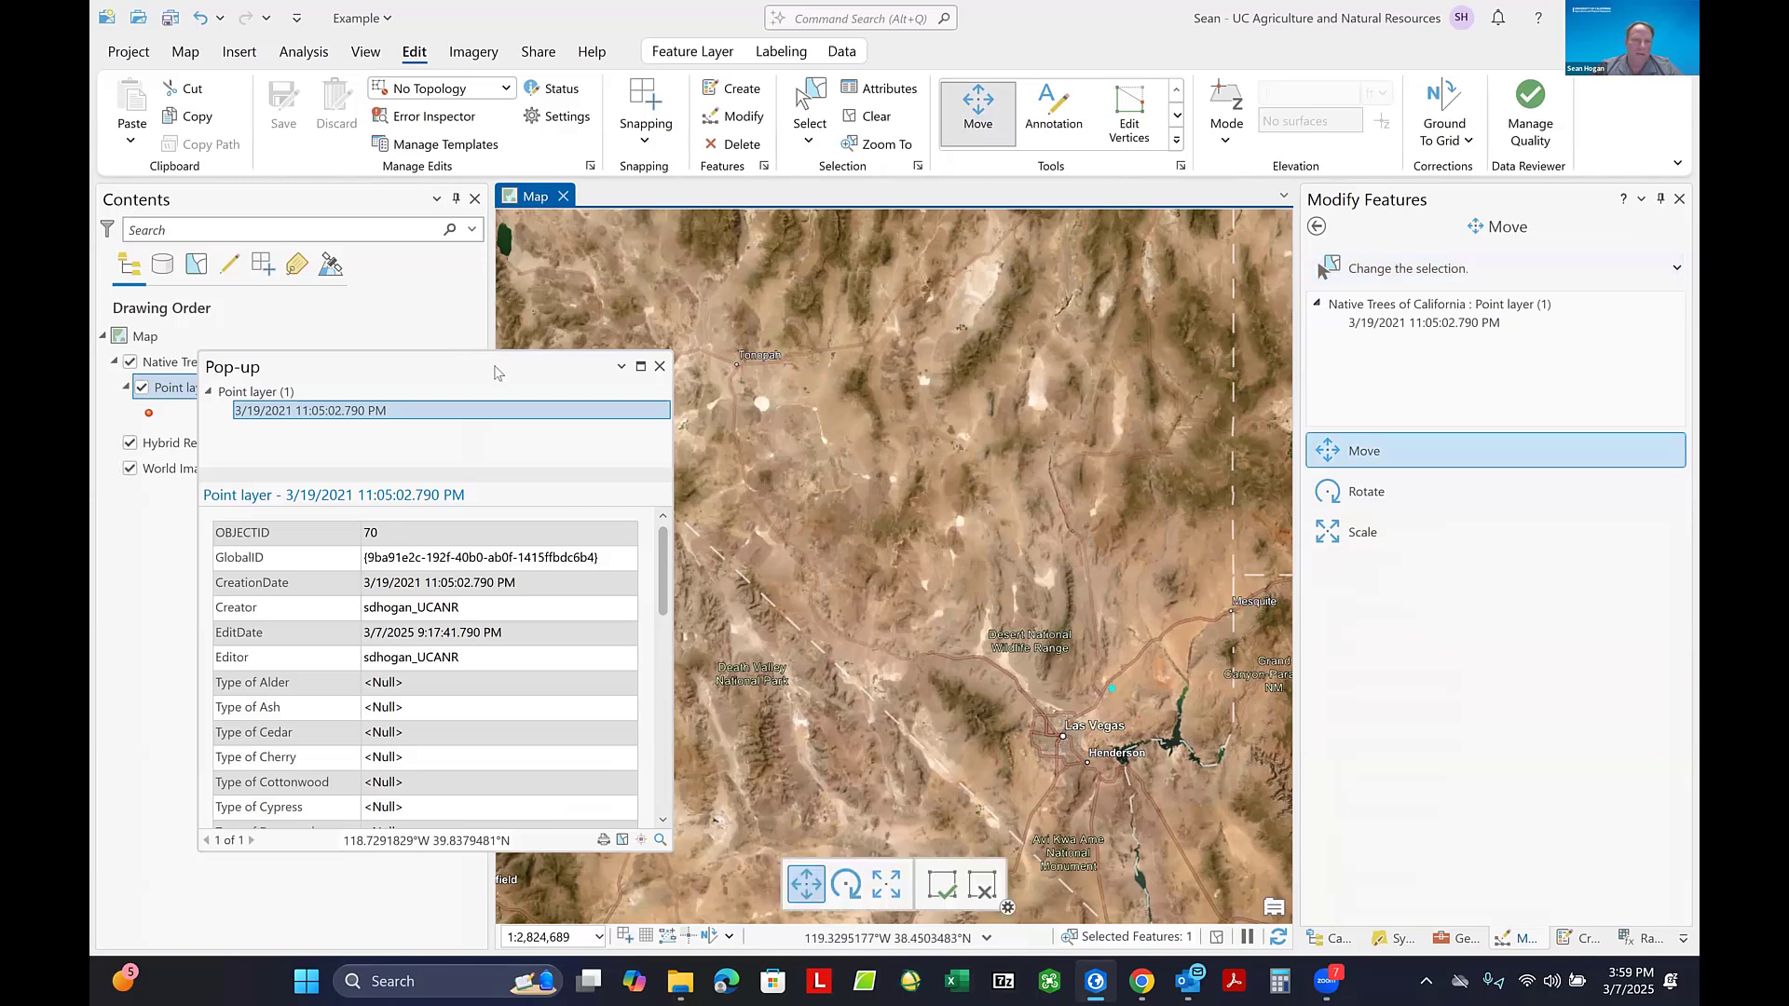
# - Retry moving the Las Vegas tree point northwest and close the pop-up window covering the map
pyautogui.moveTo(495, 372); pyautogui.dragTo(649, 400)
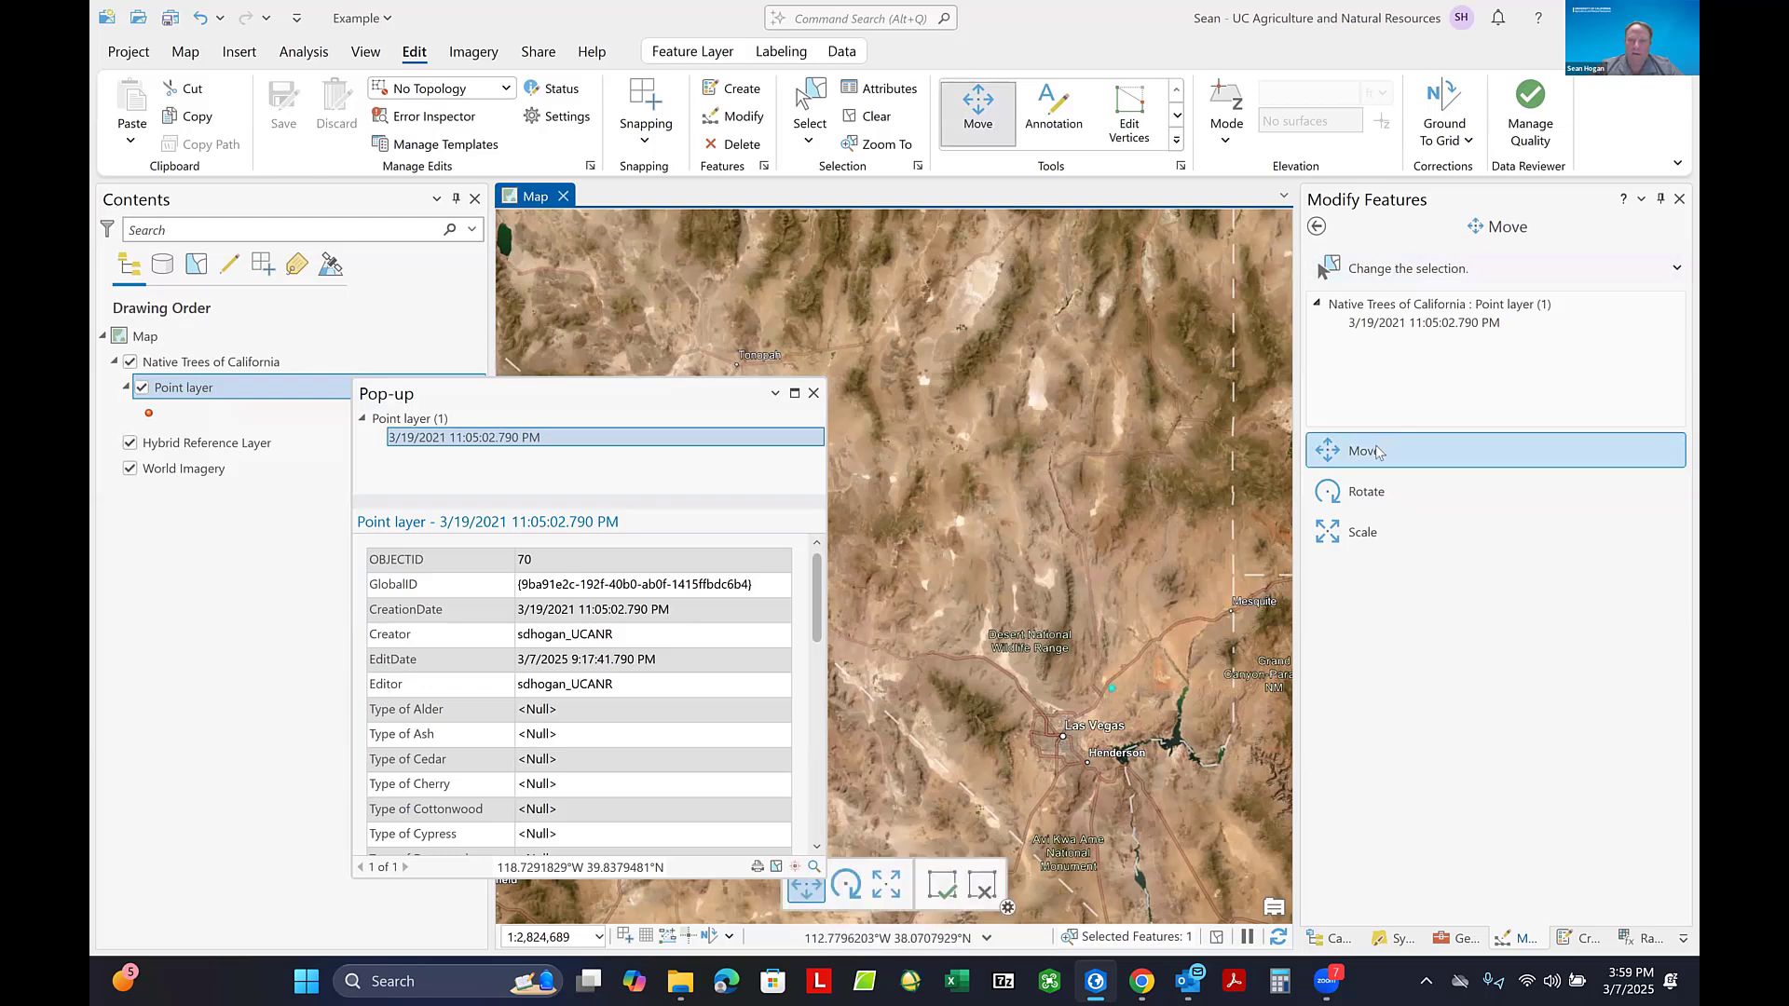
pyautogui.moveTo(1112, 688); pyautogui.dragTo(1065, 569)
pyautogui.click(1116, 692)
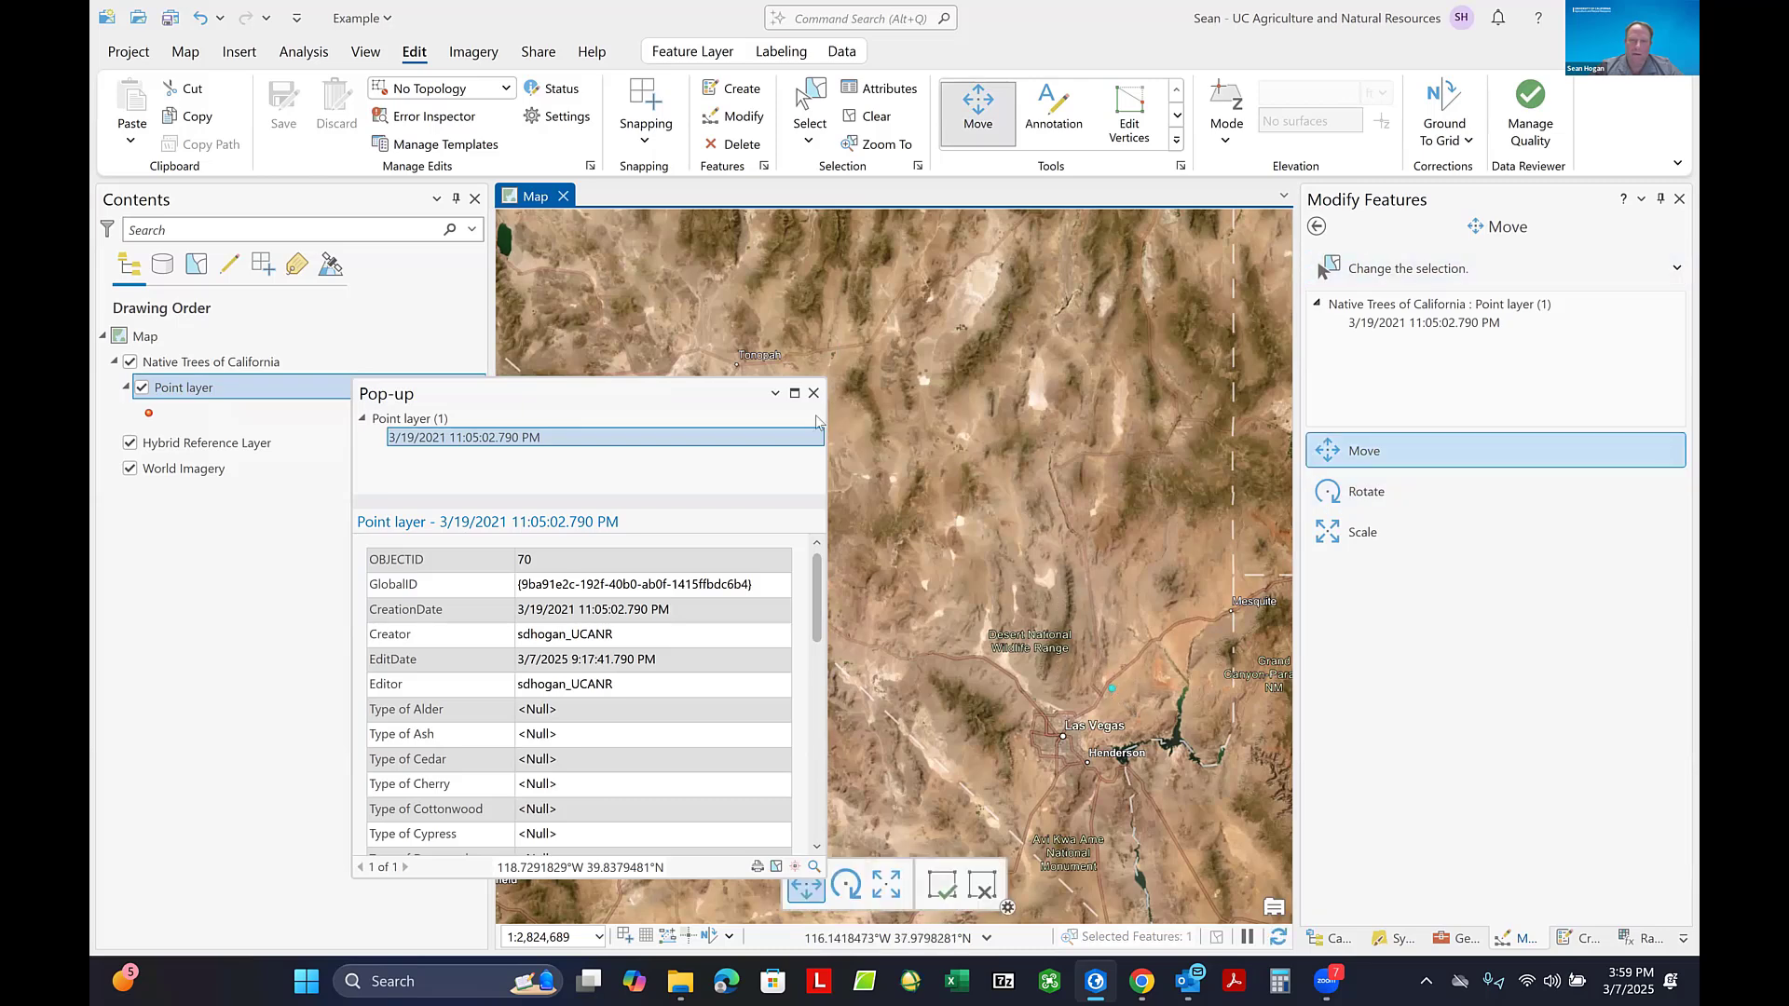
pyautogui.click(813, 393)
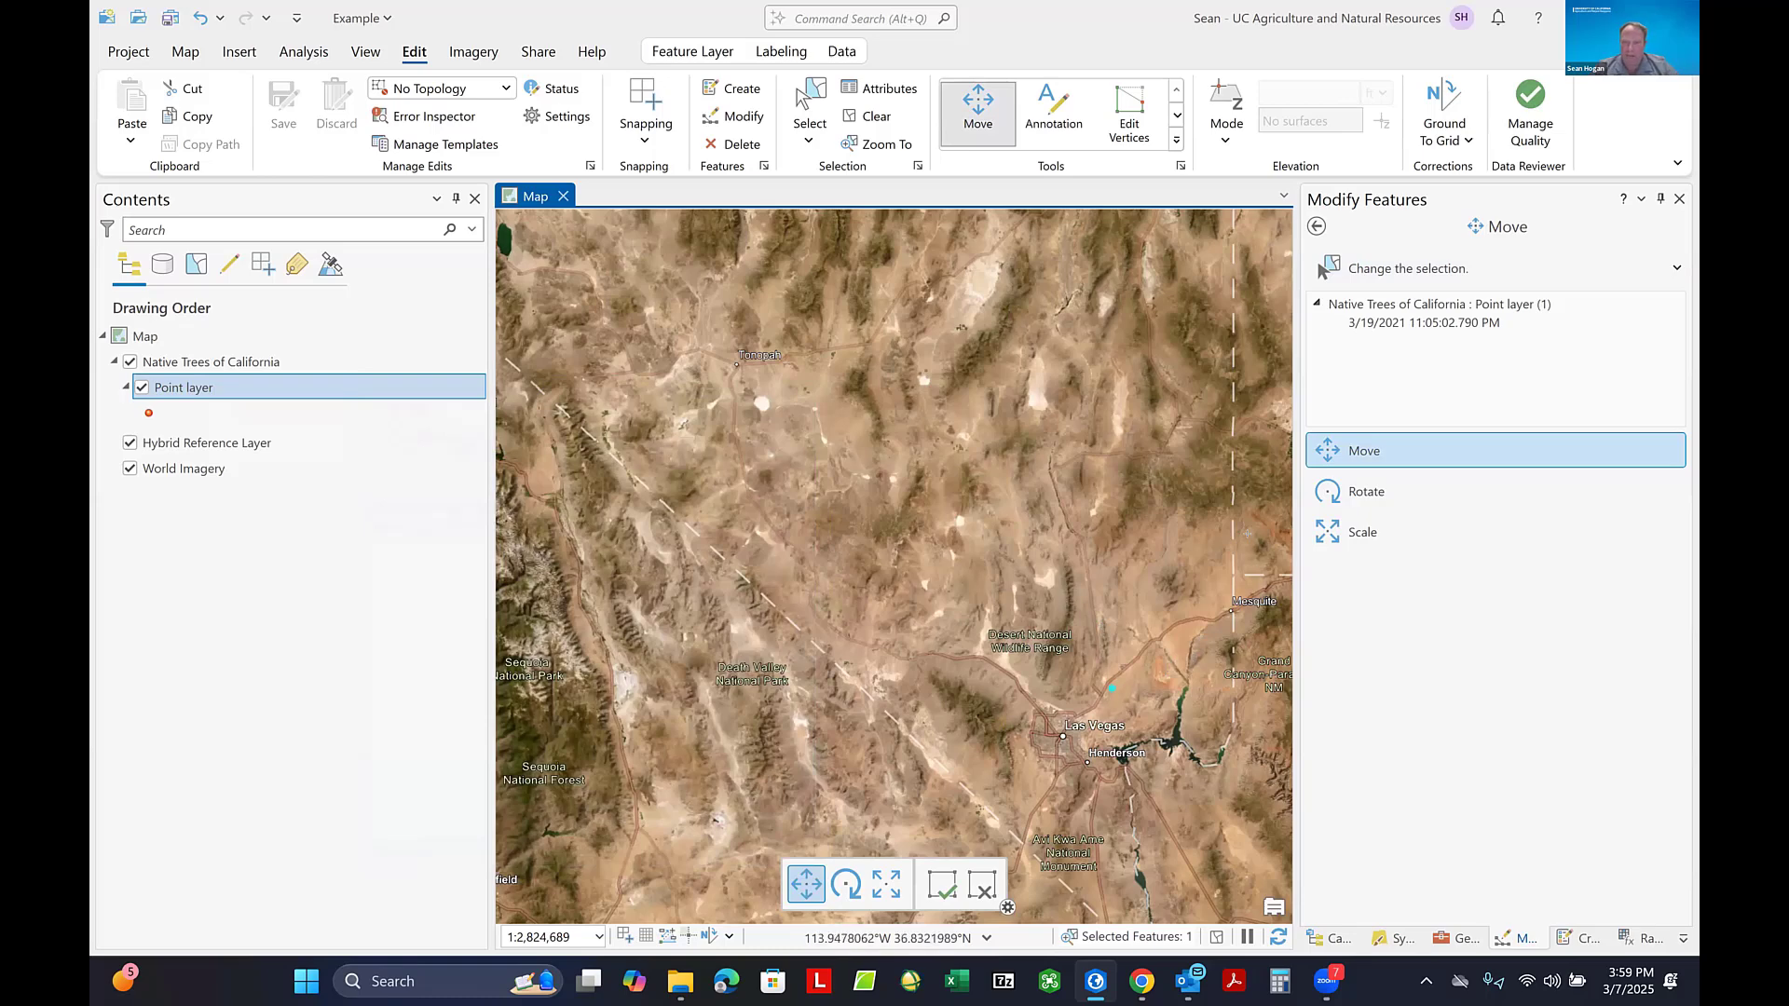
pyautogui.press('shift')
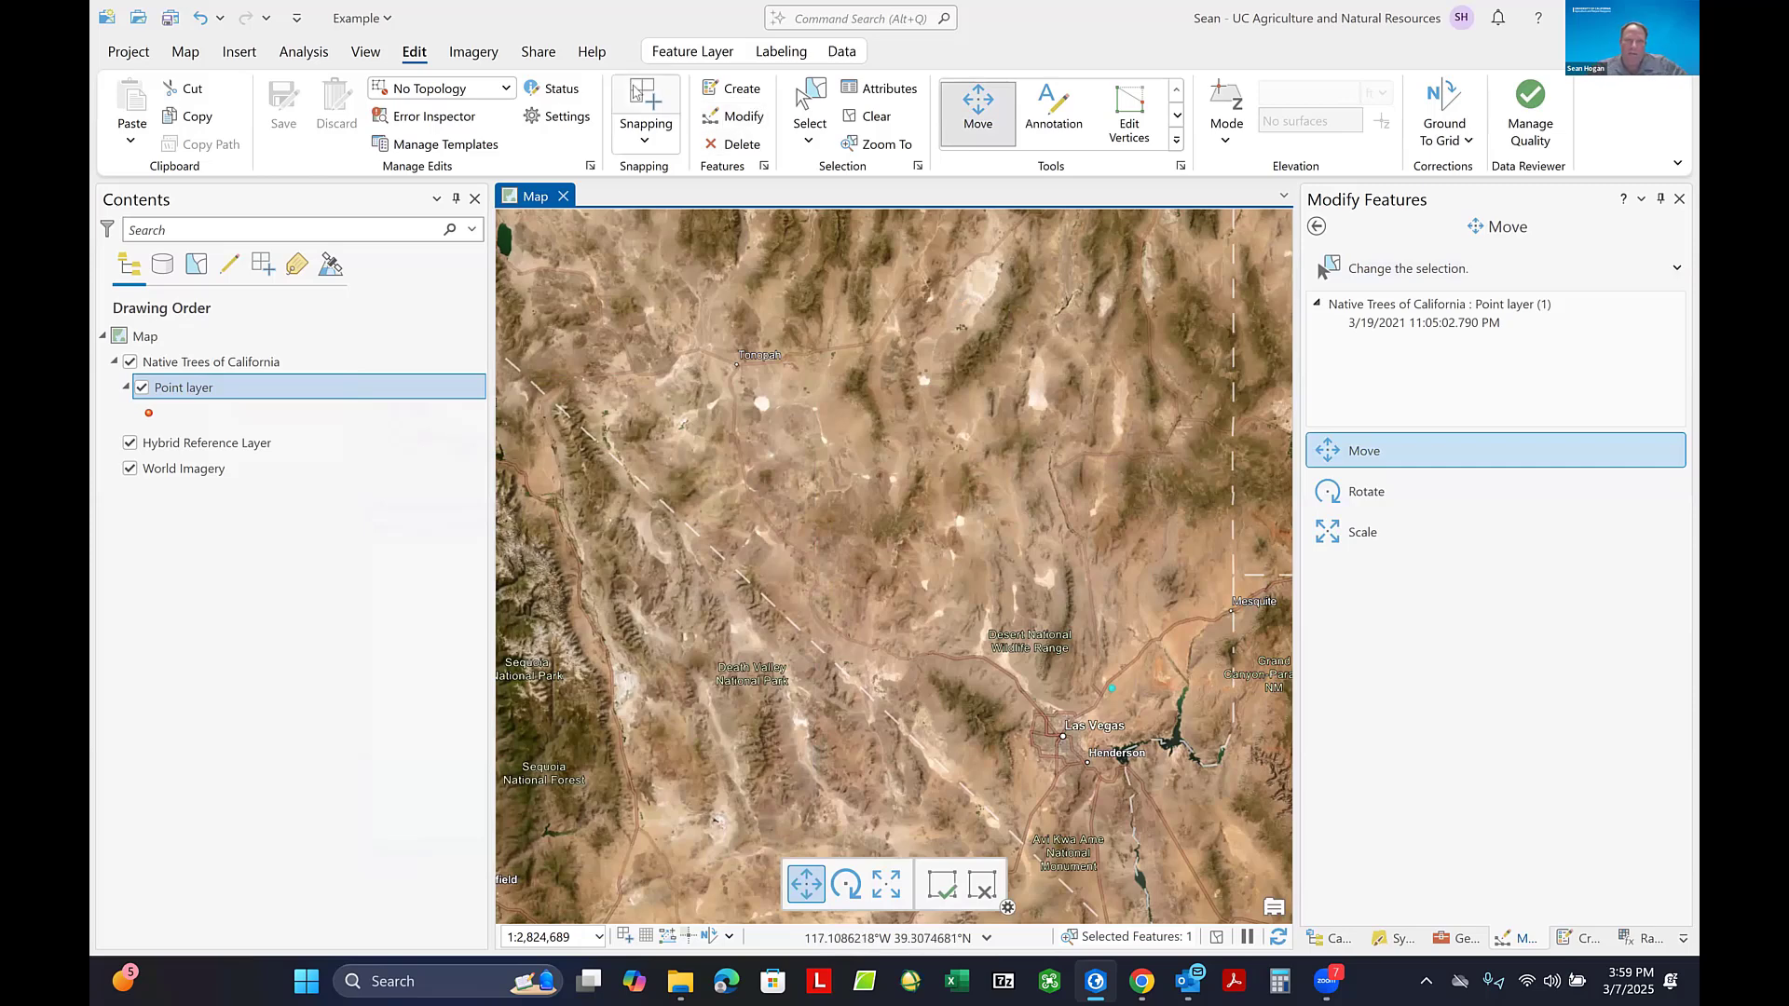
# - Restart the Move tool from the Modify Features tools and try to shift the Las Vegas tree point northwest
pyautogui.click(734, 118)
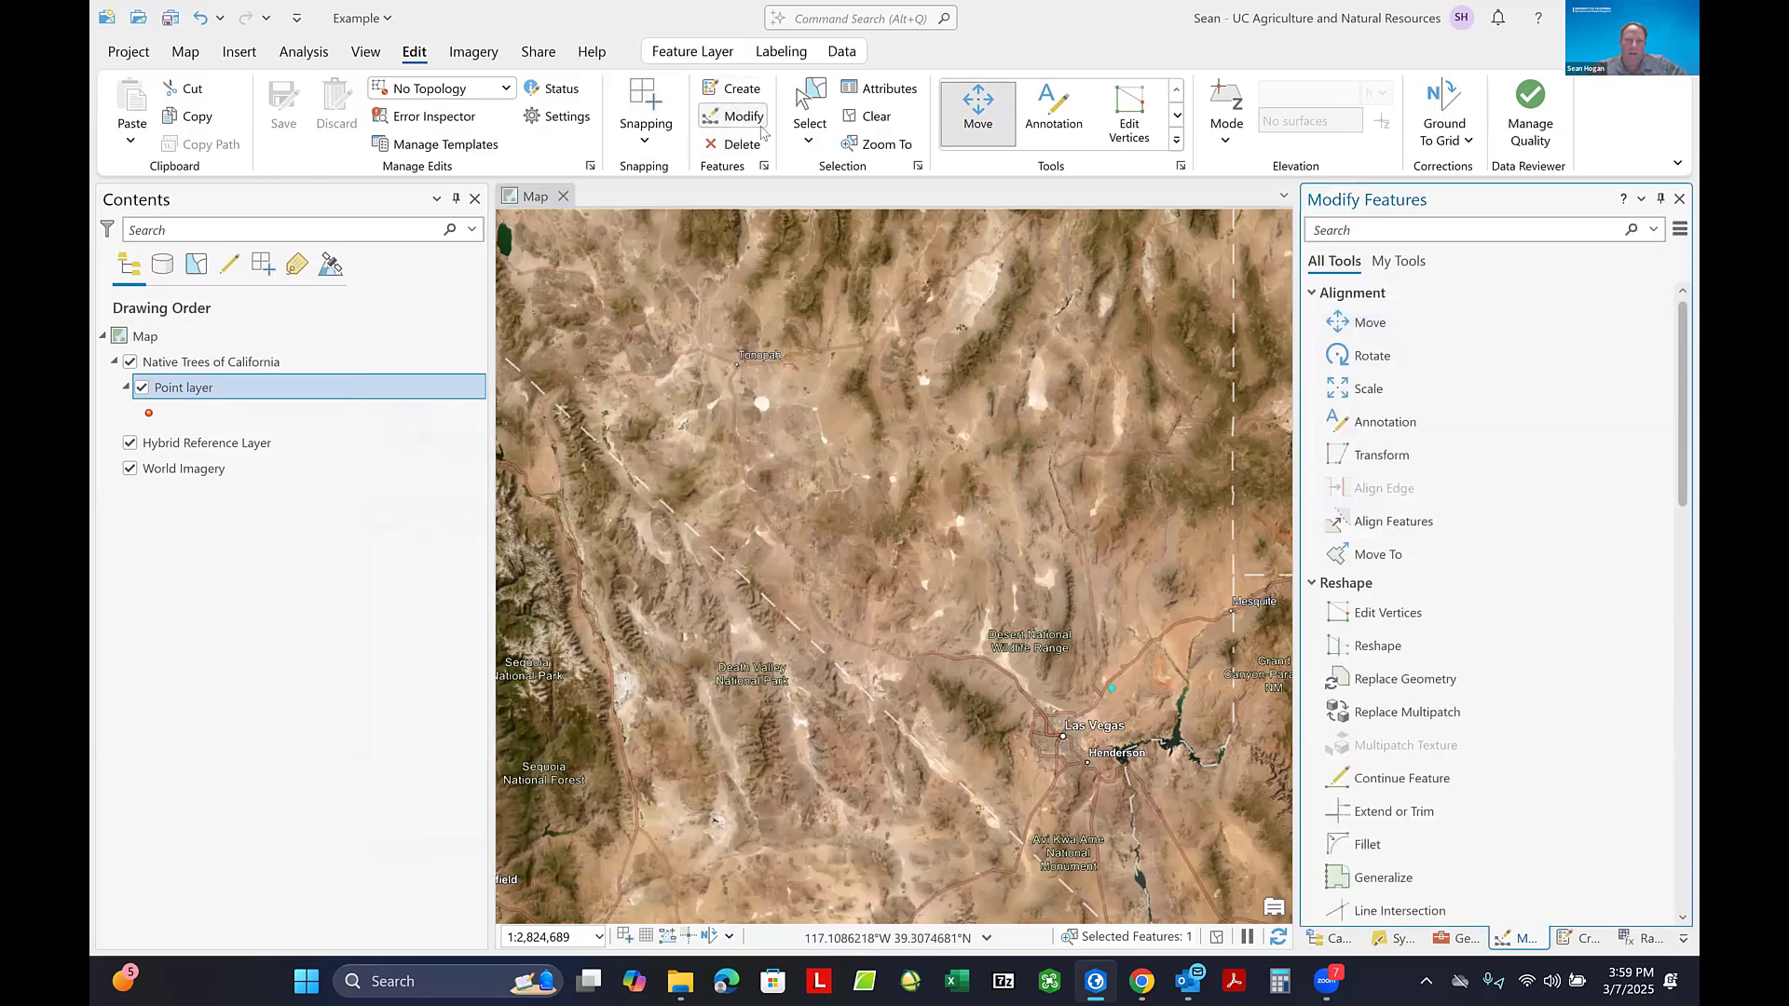
pyautogui.click(981, 103)
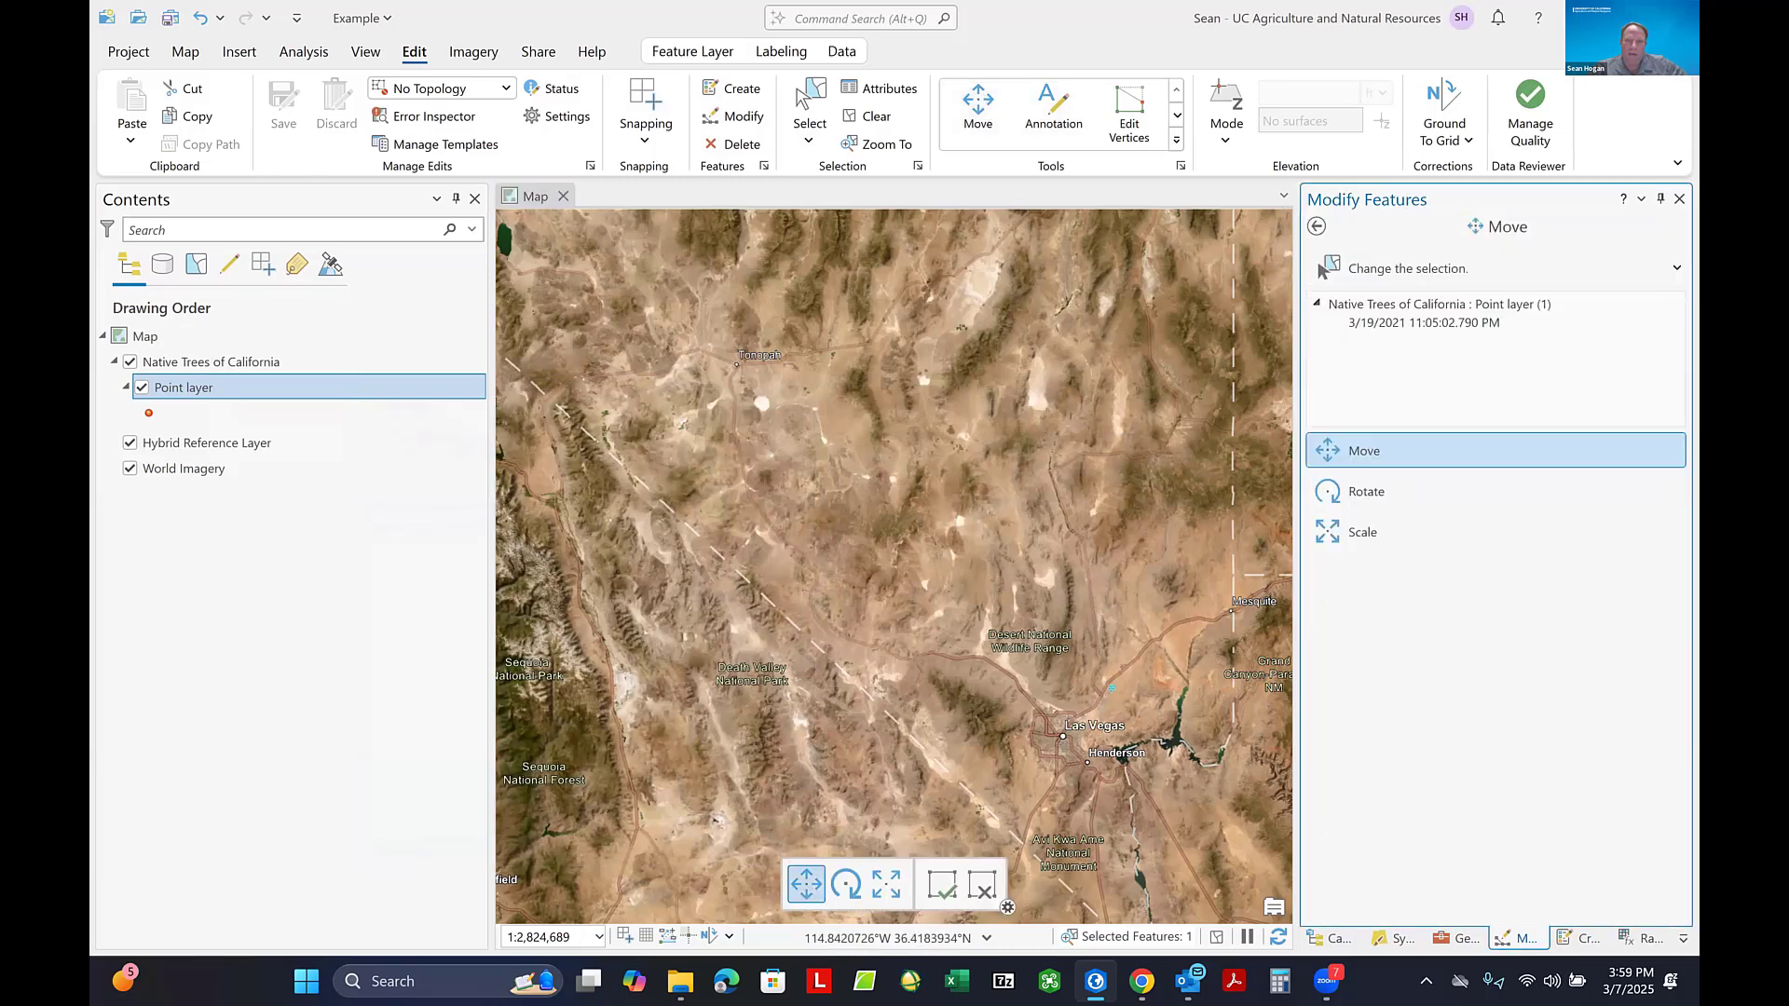
pyautogui.moveTo(1111, 685); pyautogui.dragTo(1046, 610)
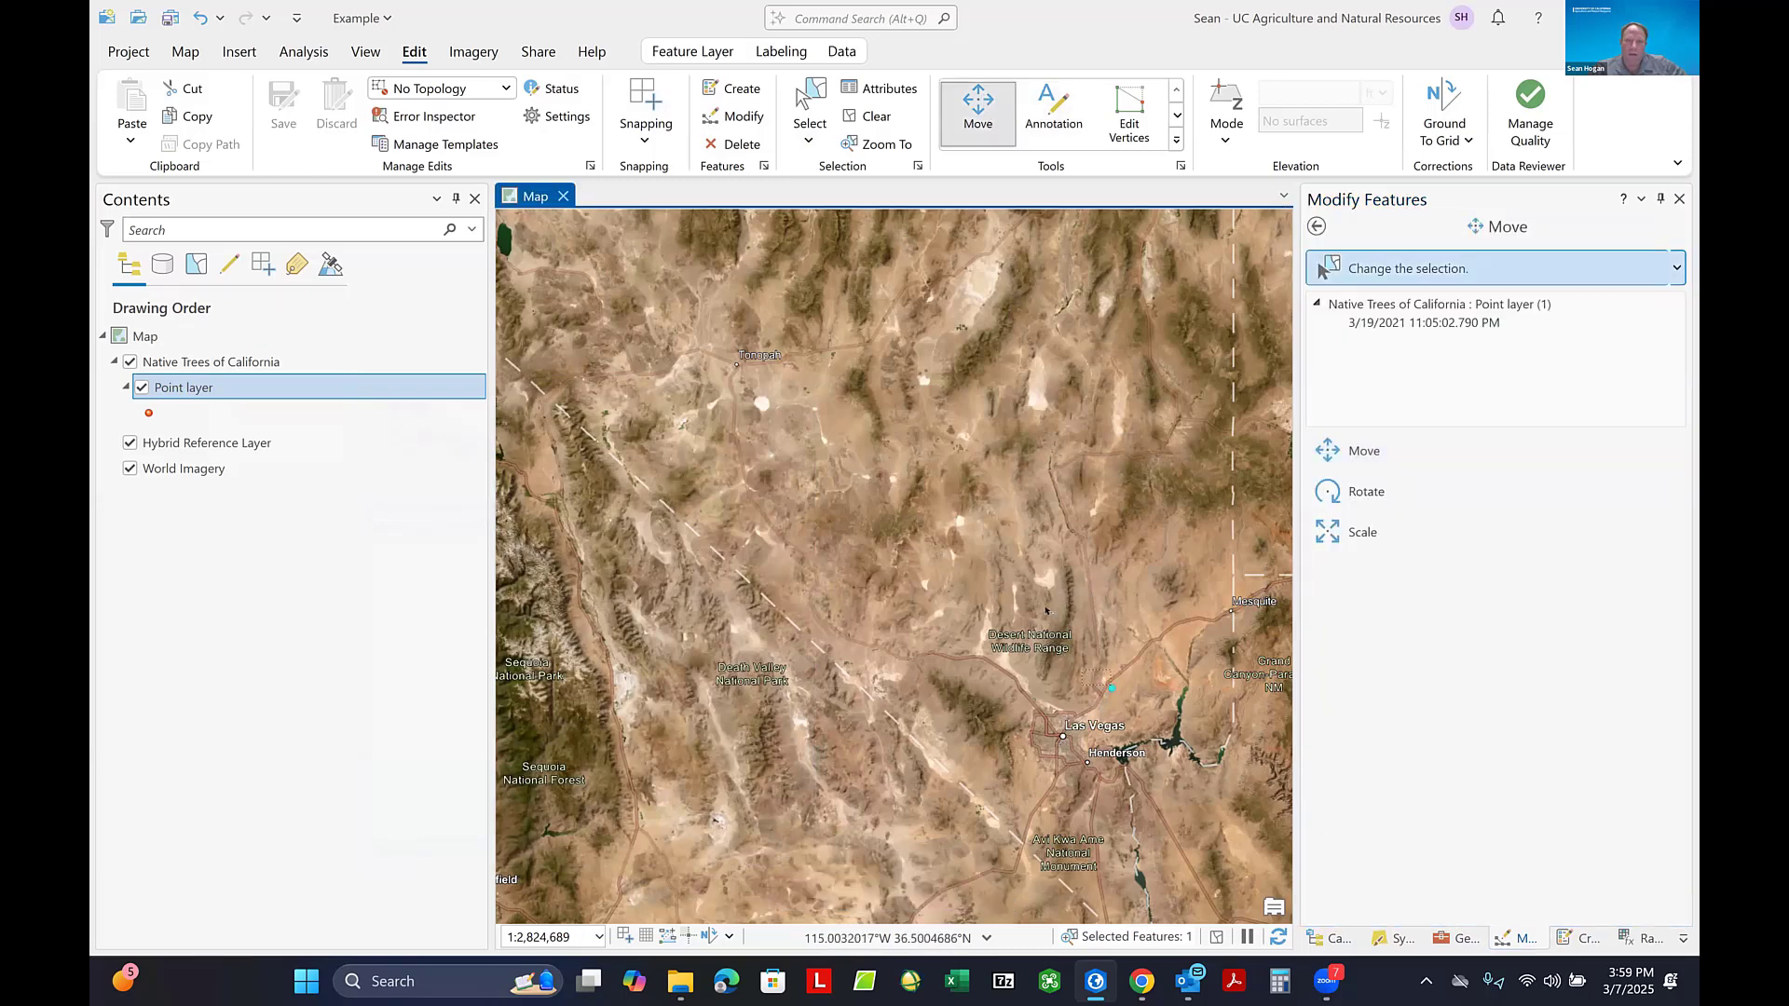
pyautogui.click(1110, 687)
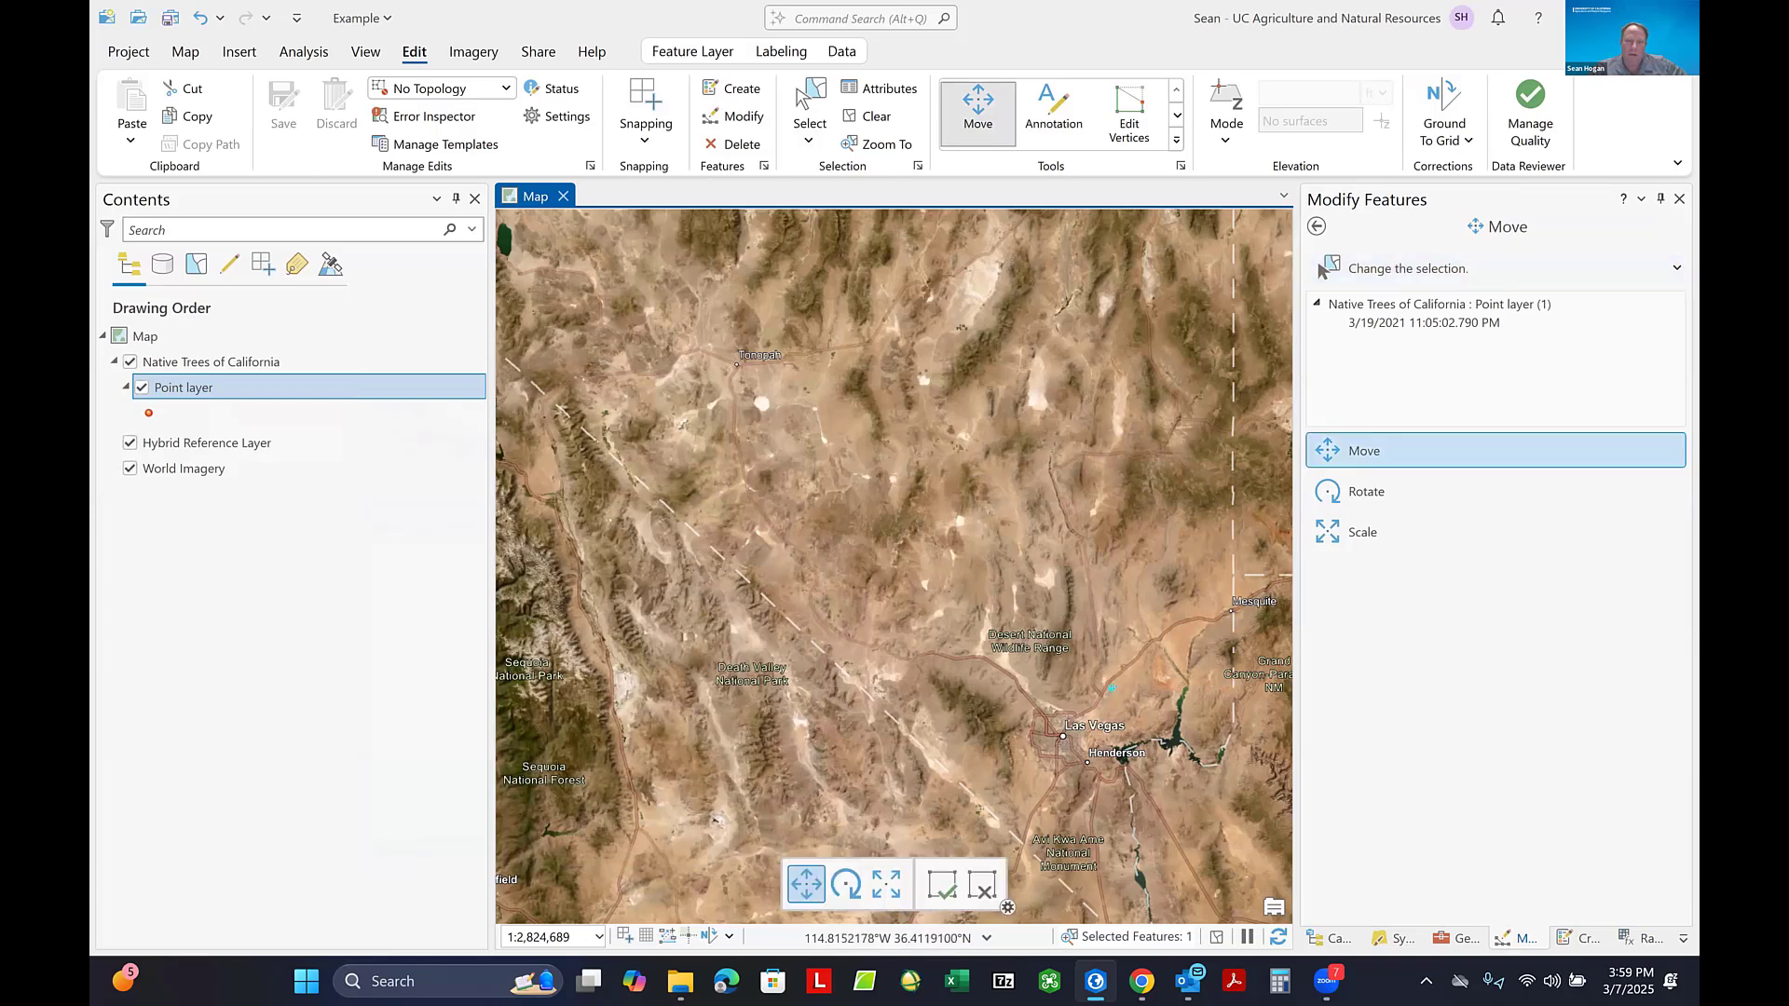
pyautogui.click(1111, 689)
pyautogui.moveTo(1108, 687); pyautogui.dragTo(1077, 658)
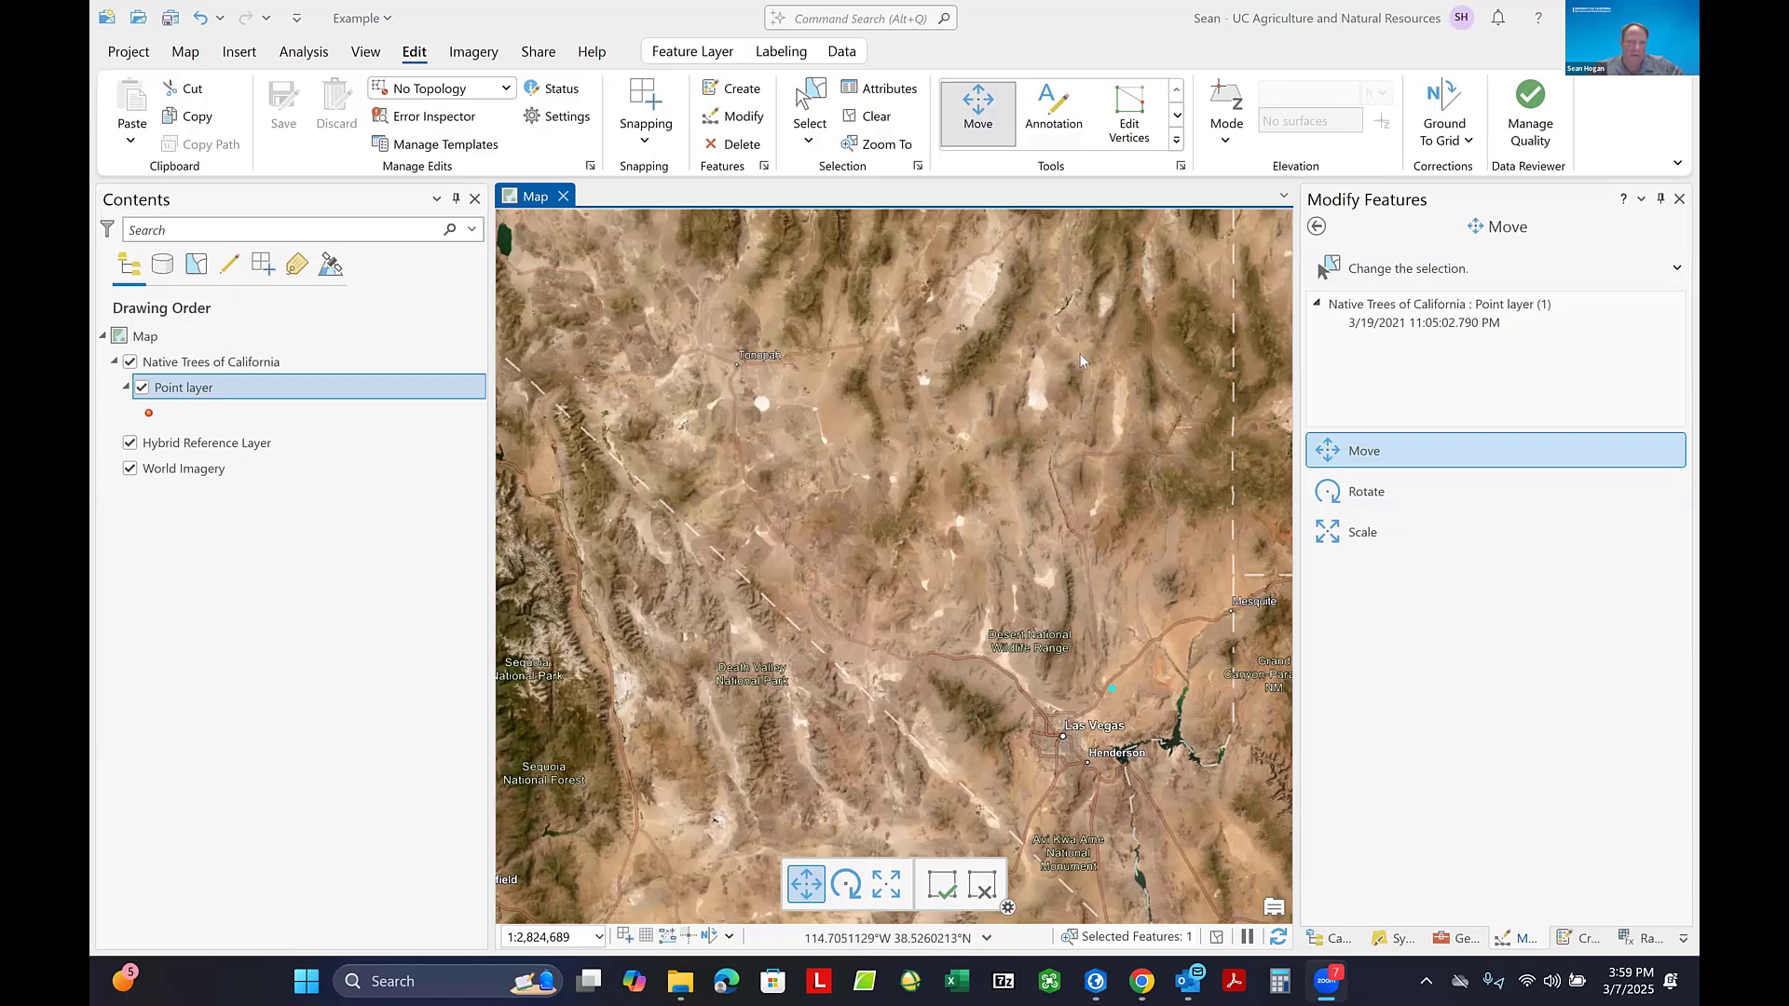
# - Move the selected tree point from Las Vegas to the Sierra Nevada north of Fresno and save the edits
pyautogui.scroll(-3, 965, 433)
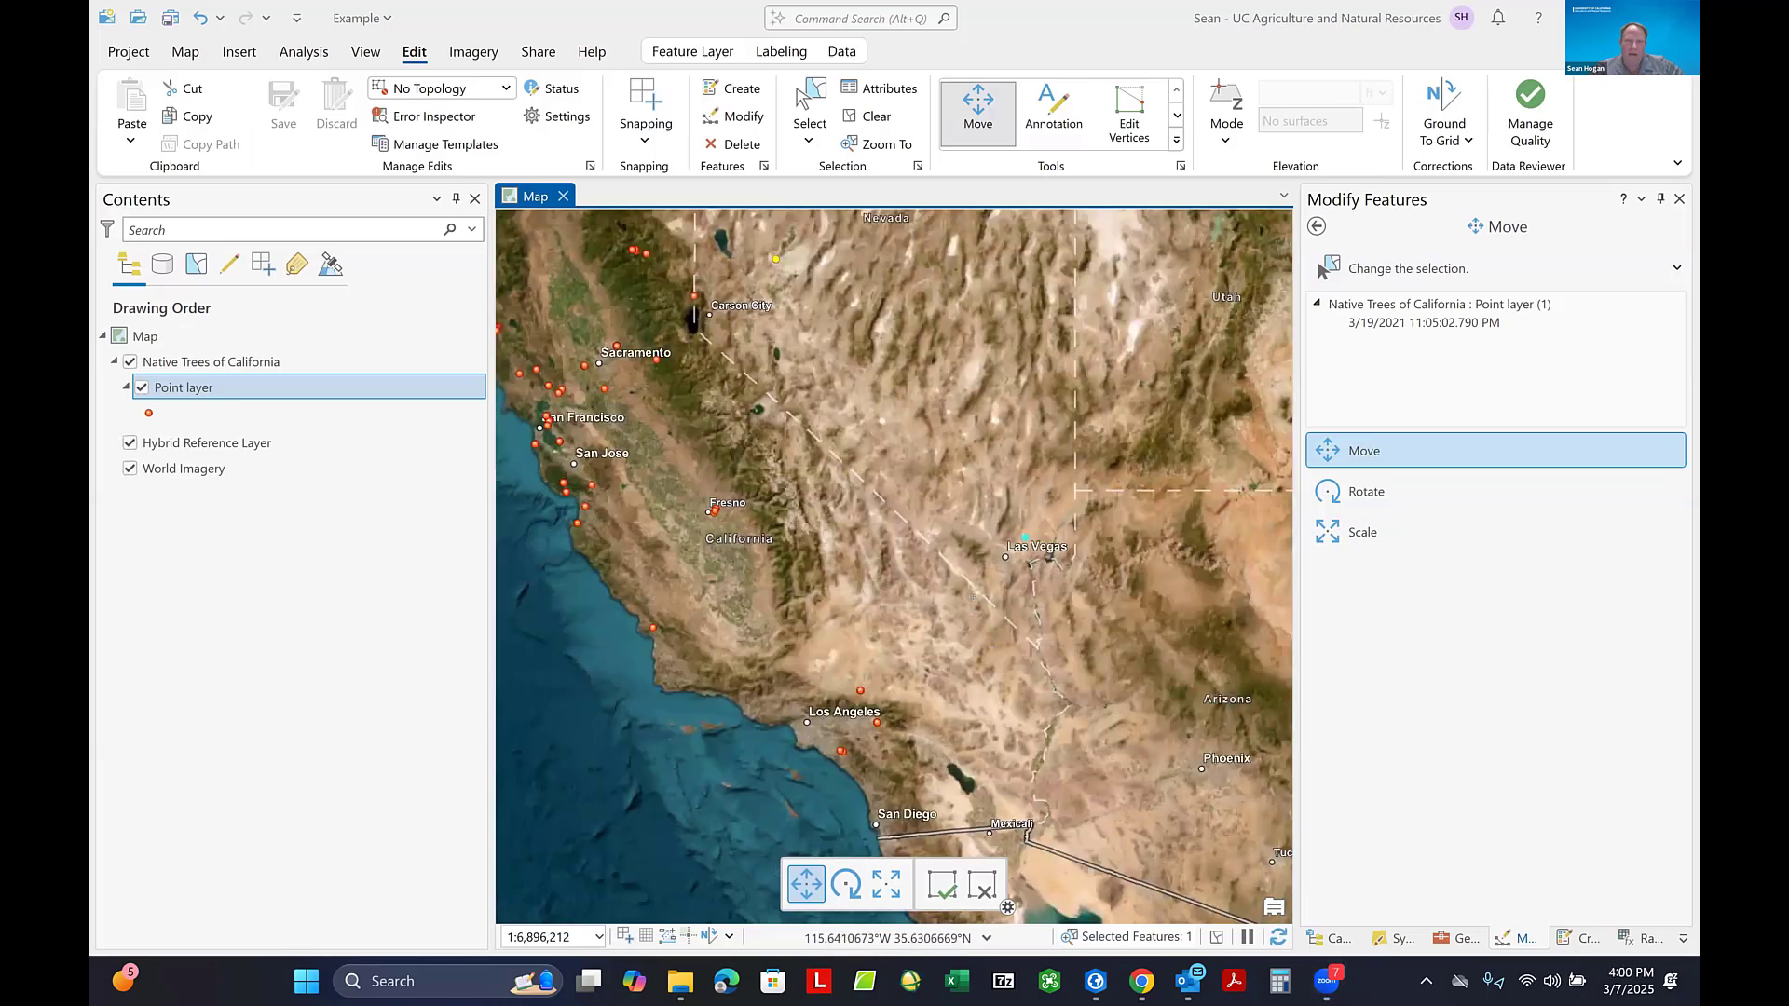
pyautogui.scroll(-2, 956, 453)
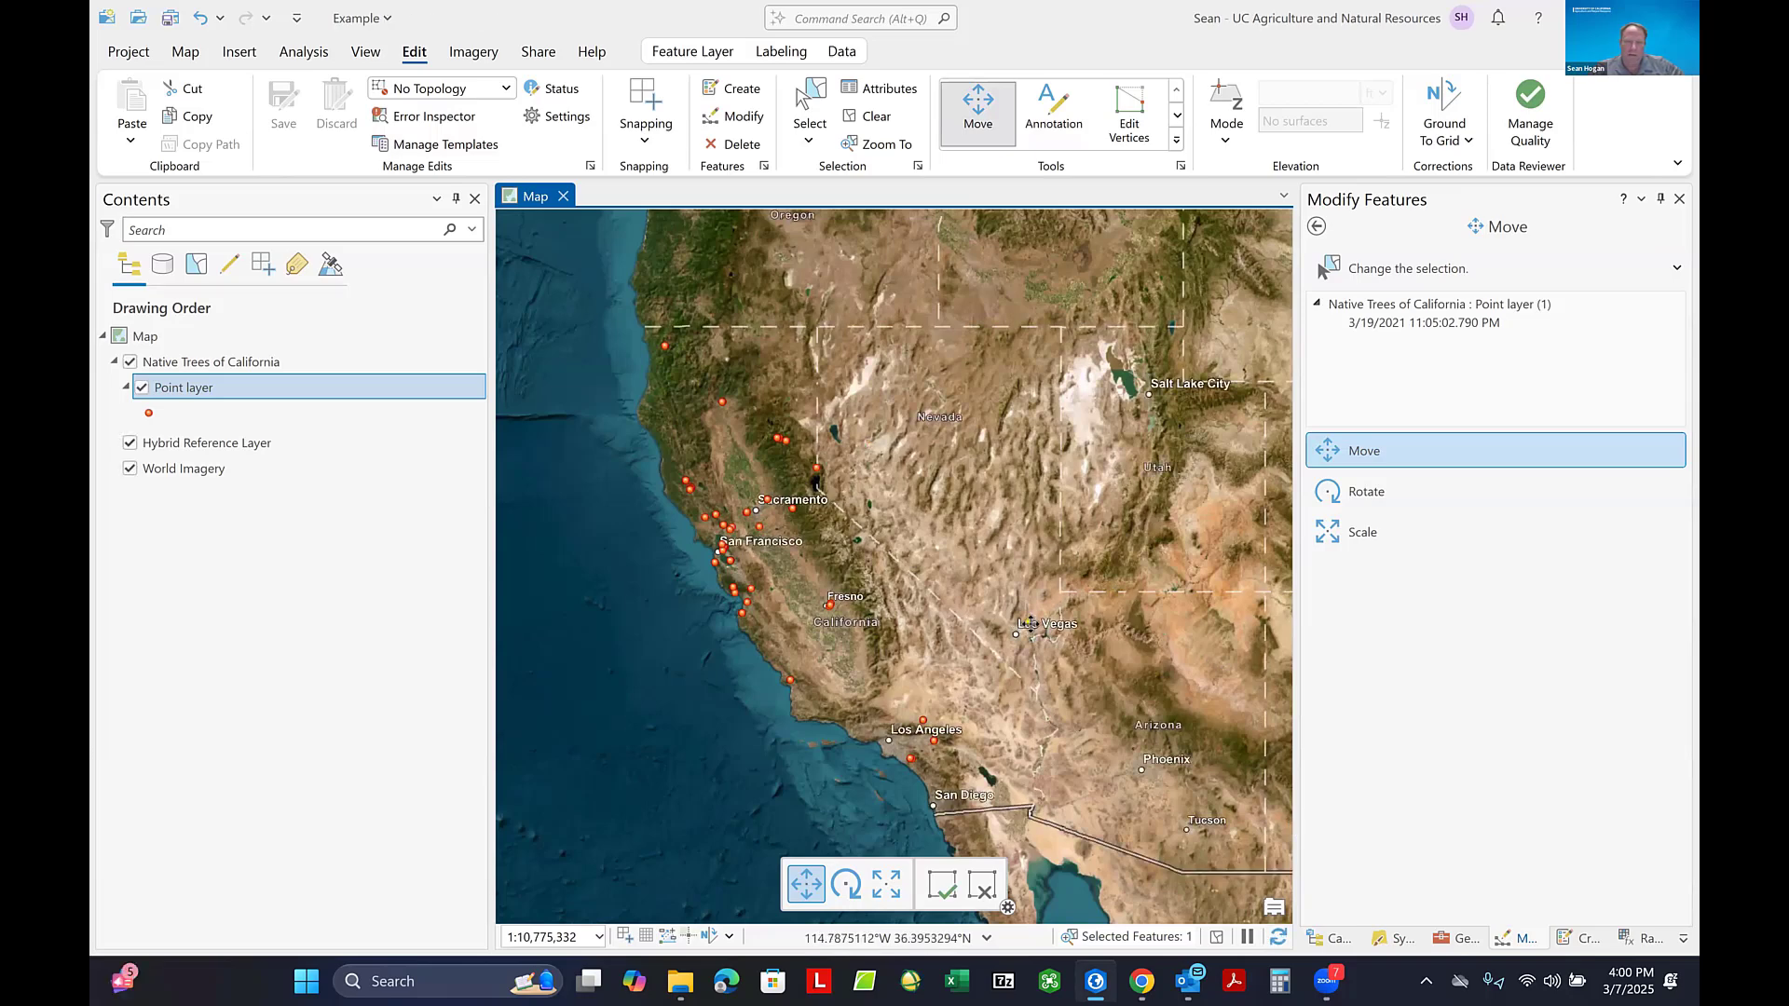
pyautogui.moveTo(1029, 623); pyautogui.dragTo(831, 541)
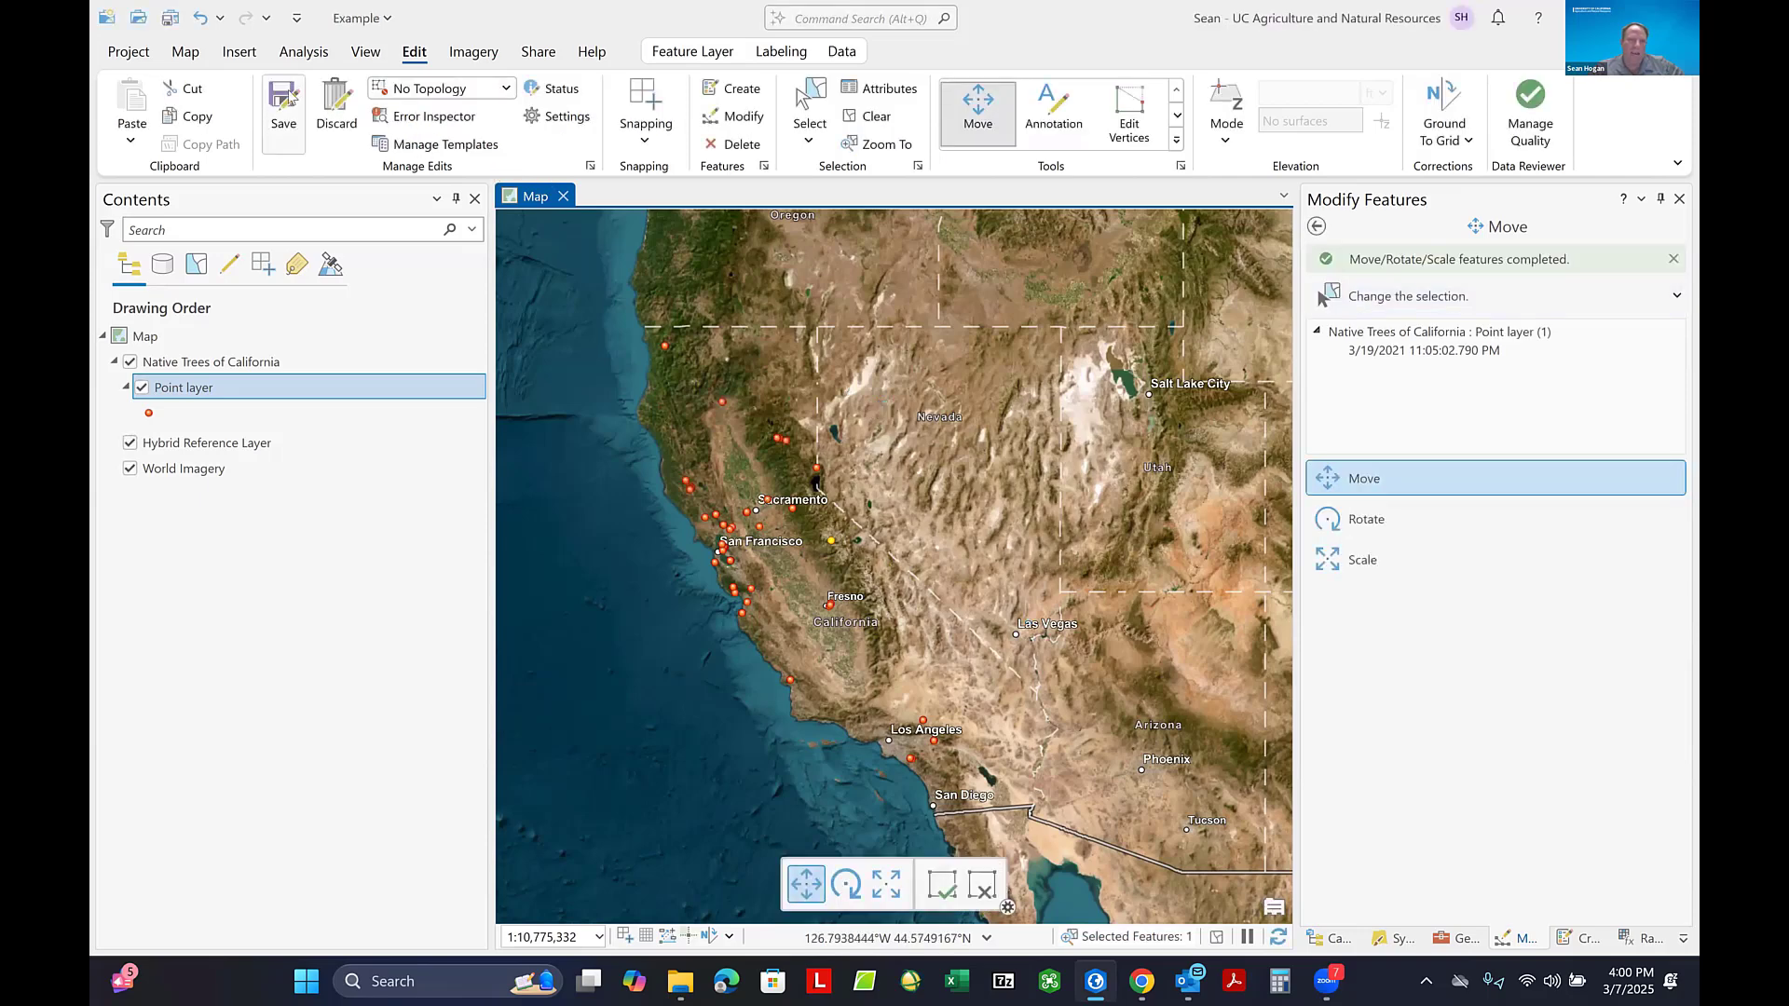
pyautogui.click(284, 103)
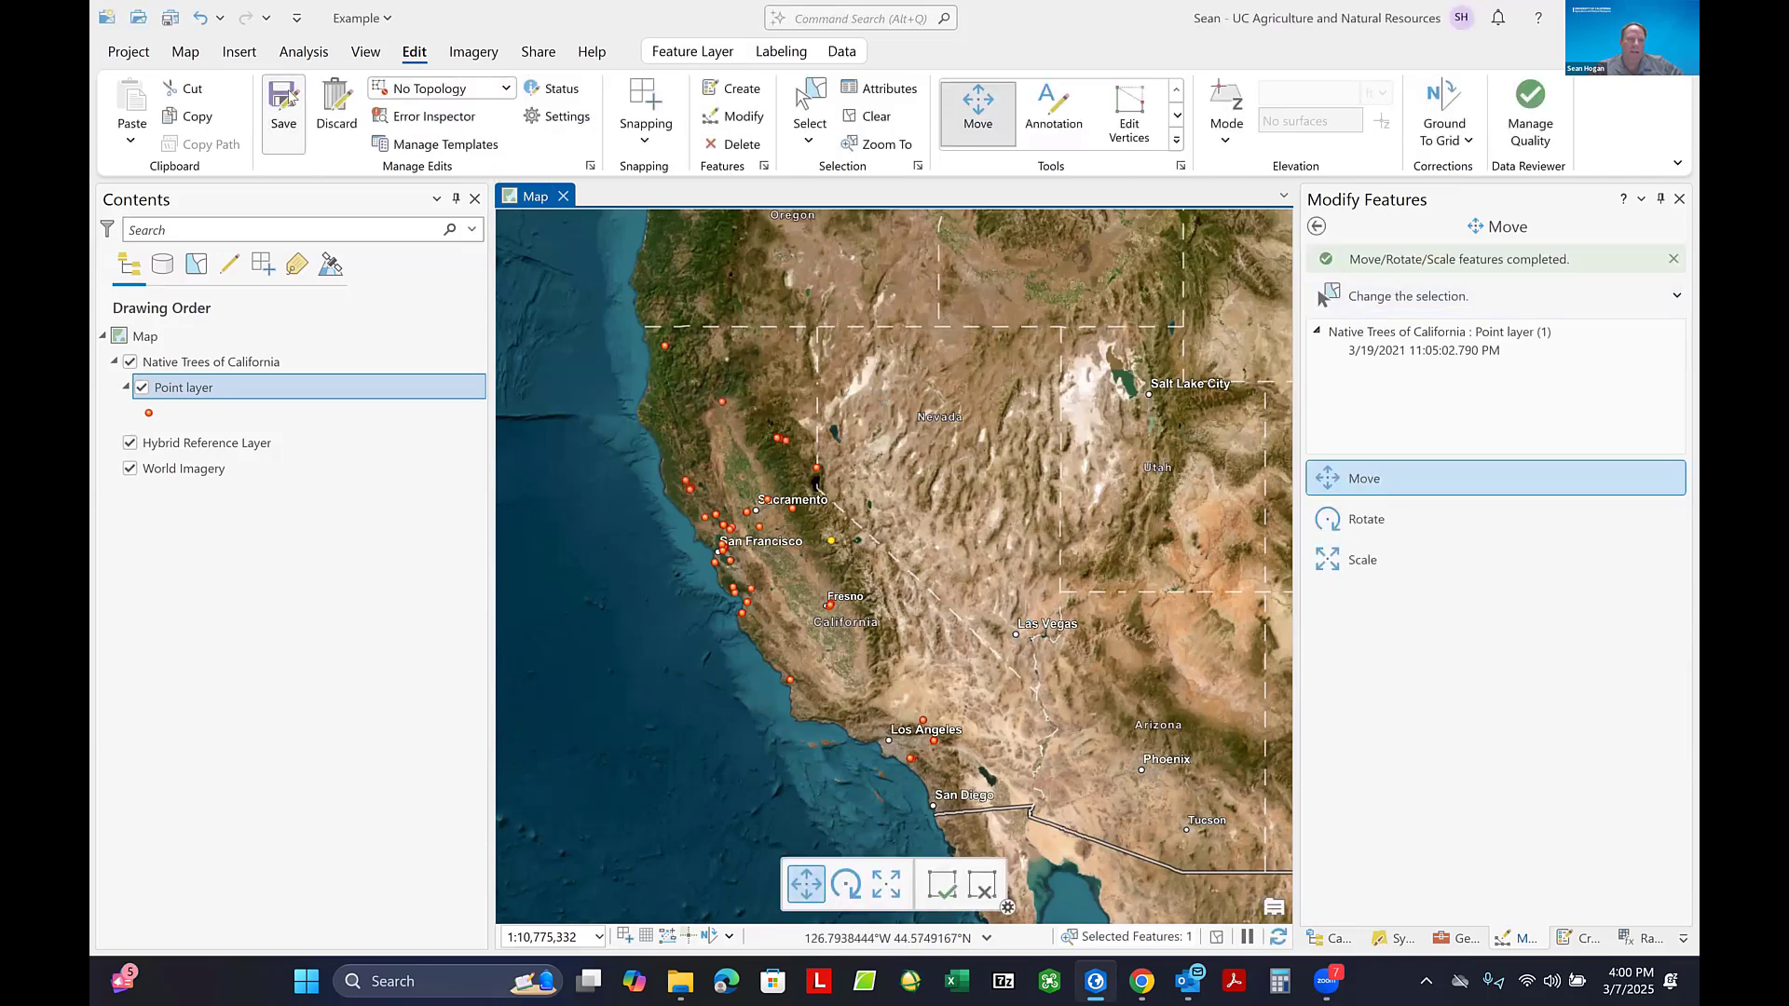
# - Switch to Chrome, reload the Collaborative Field Maps Practice web map, and check the moved tree point's location in California
pyautogui.click(1145, 986)
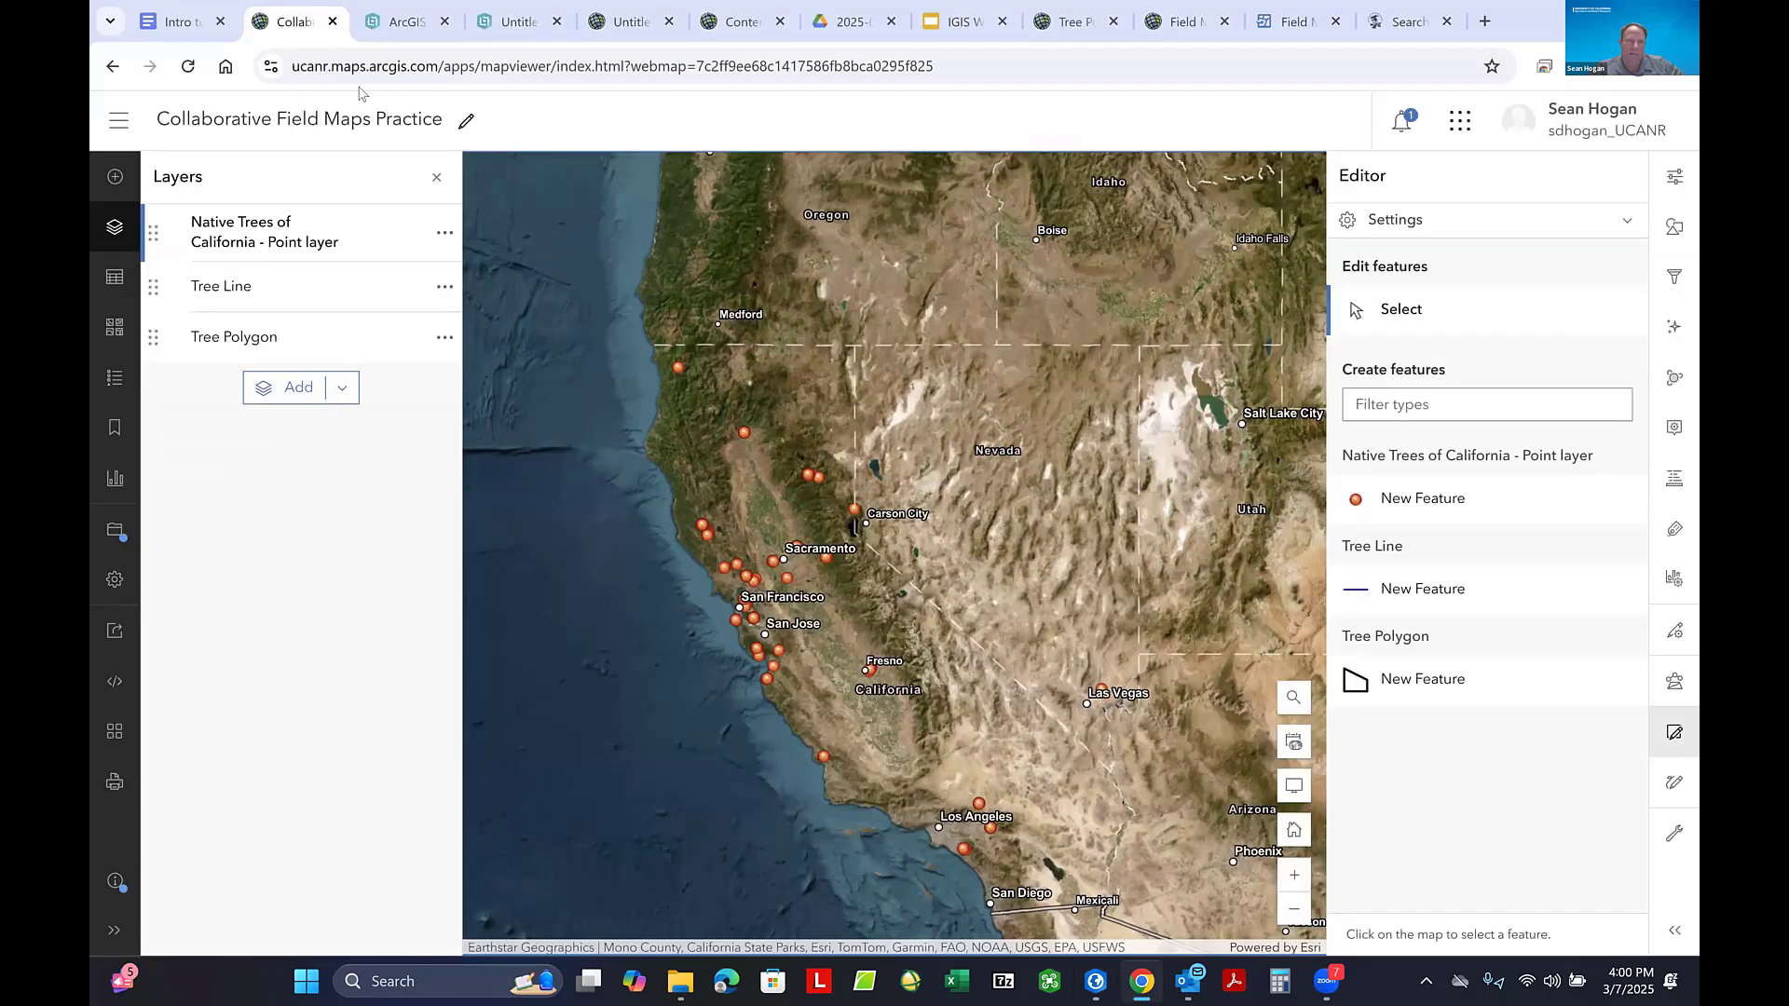
pyautogui.click(190, 66)
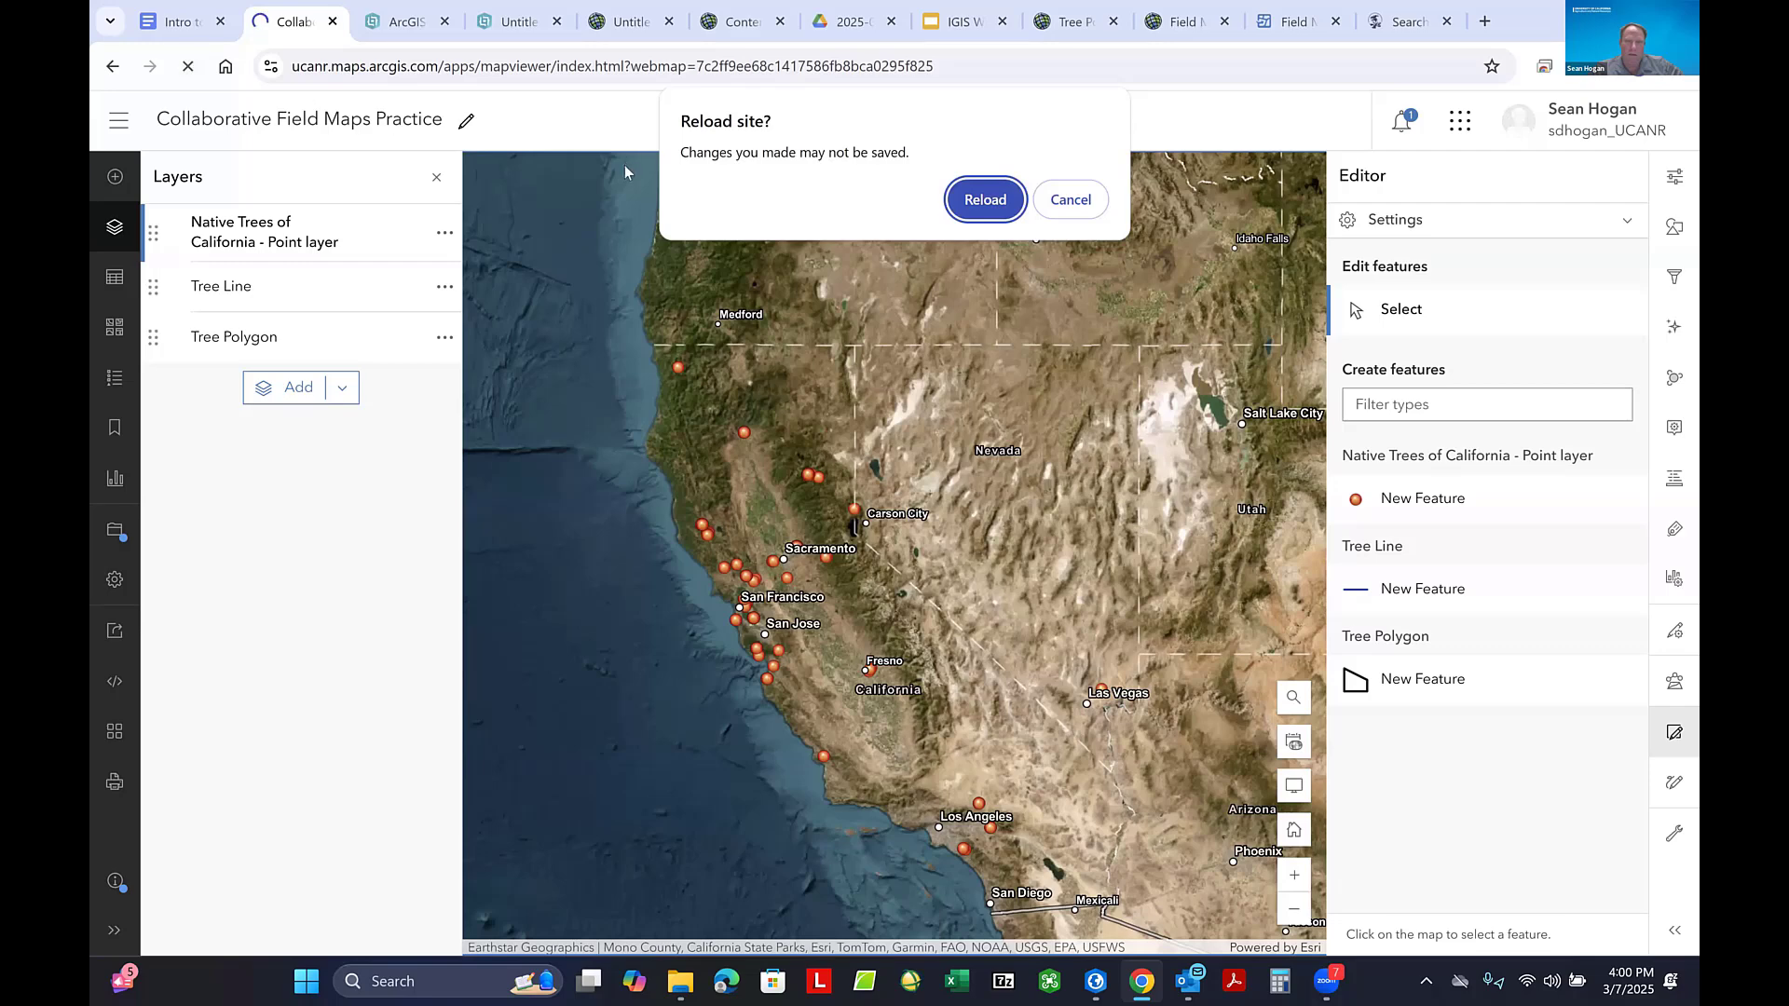
pyautogui.click(983, 199)
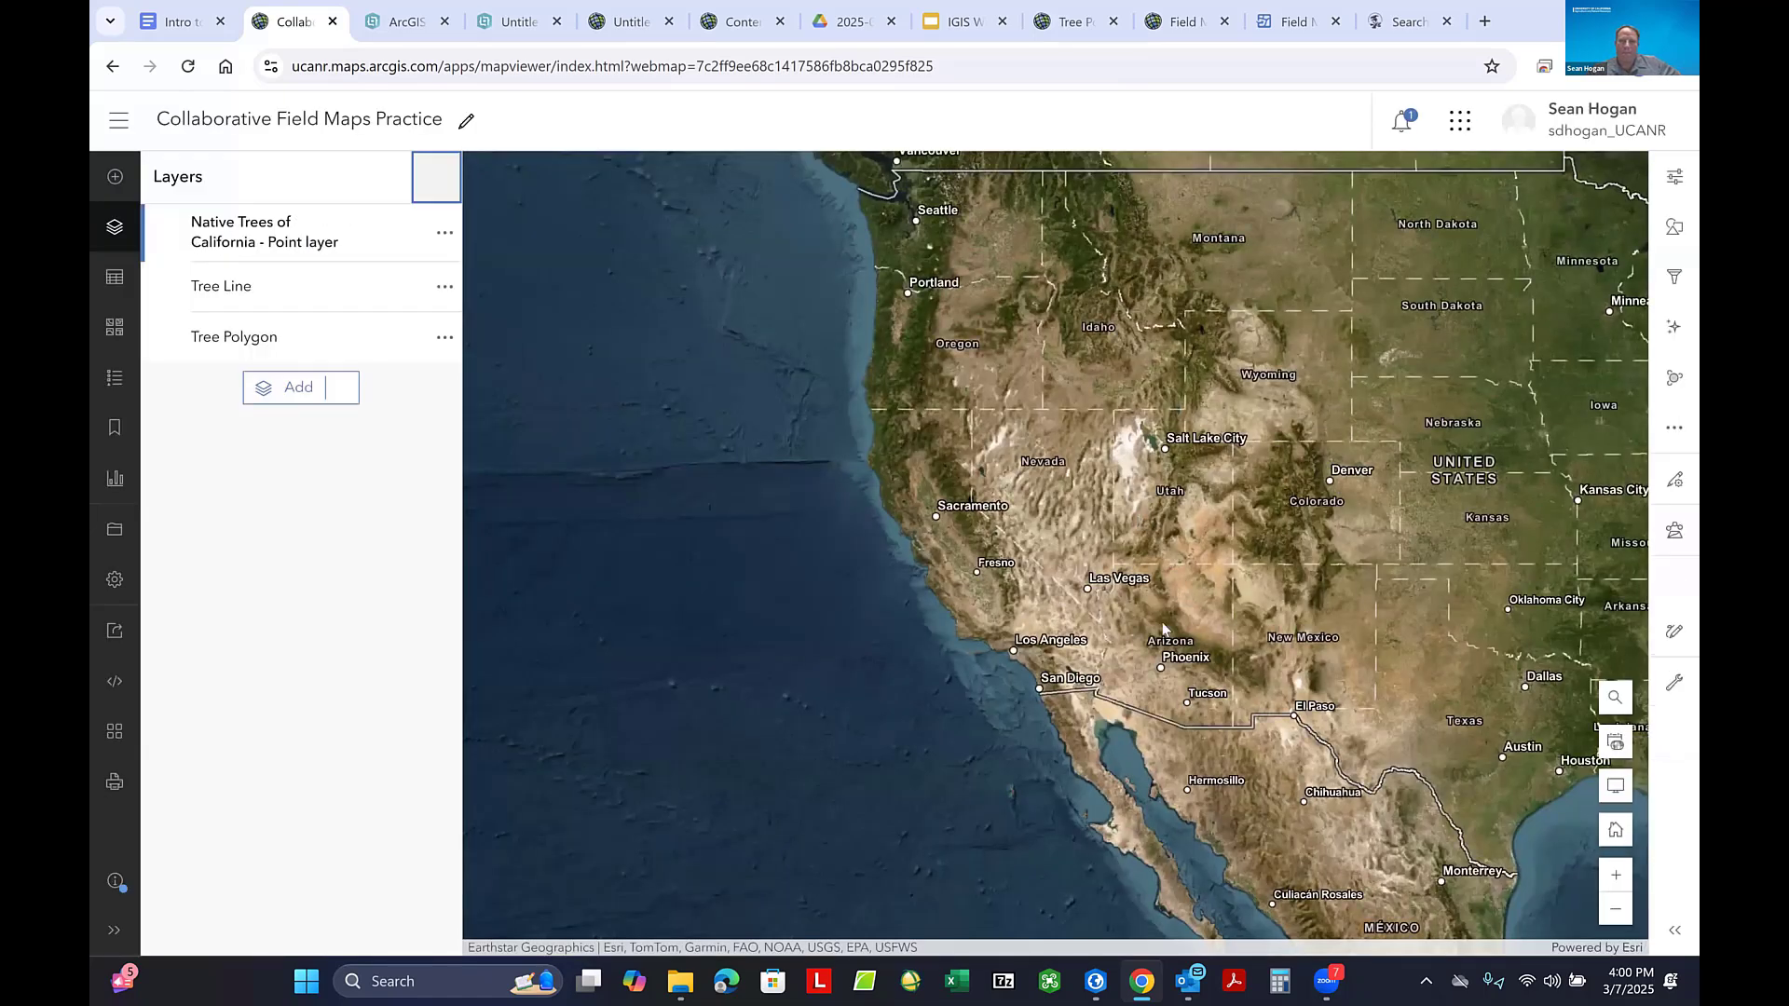
pyautogui.scroll(1, 1005, 559)
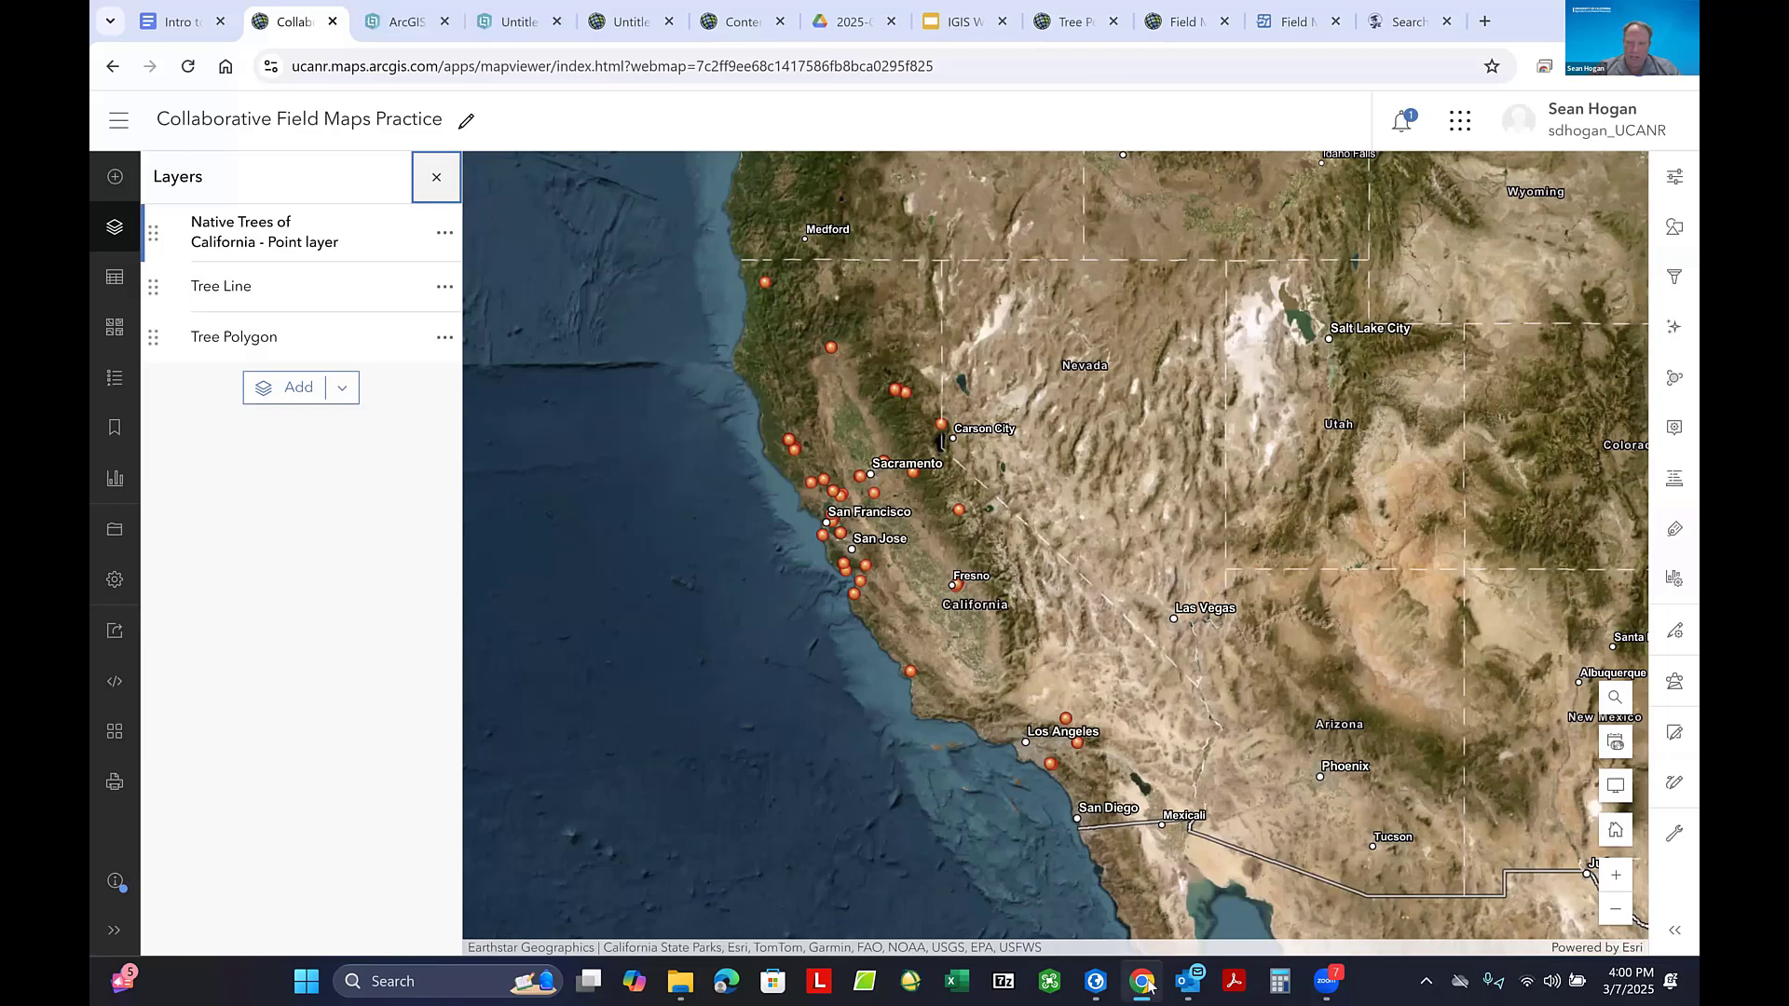
# - Switch back to the Example project in ArcGIS Pro
pyautogui.click(1095, 981)
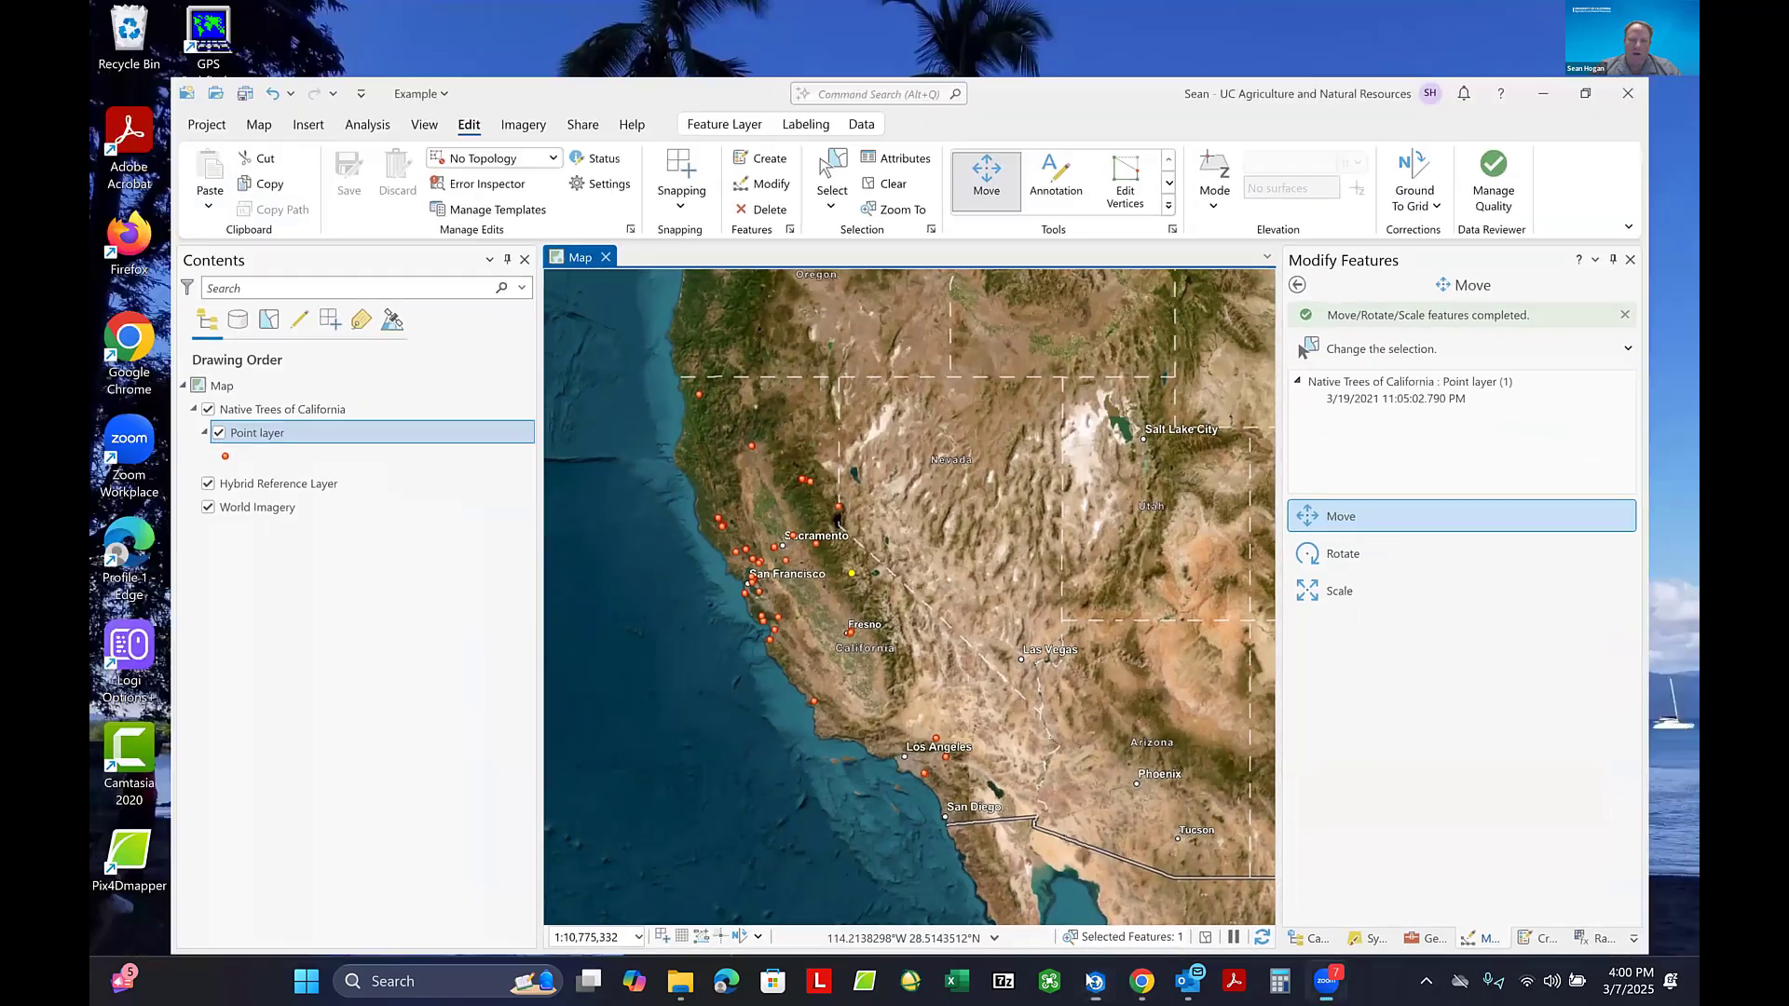
pyautogui.click(1096, 981)
pyautogui.click(1095, 981)
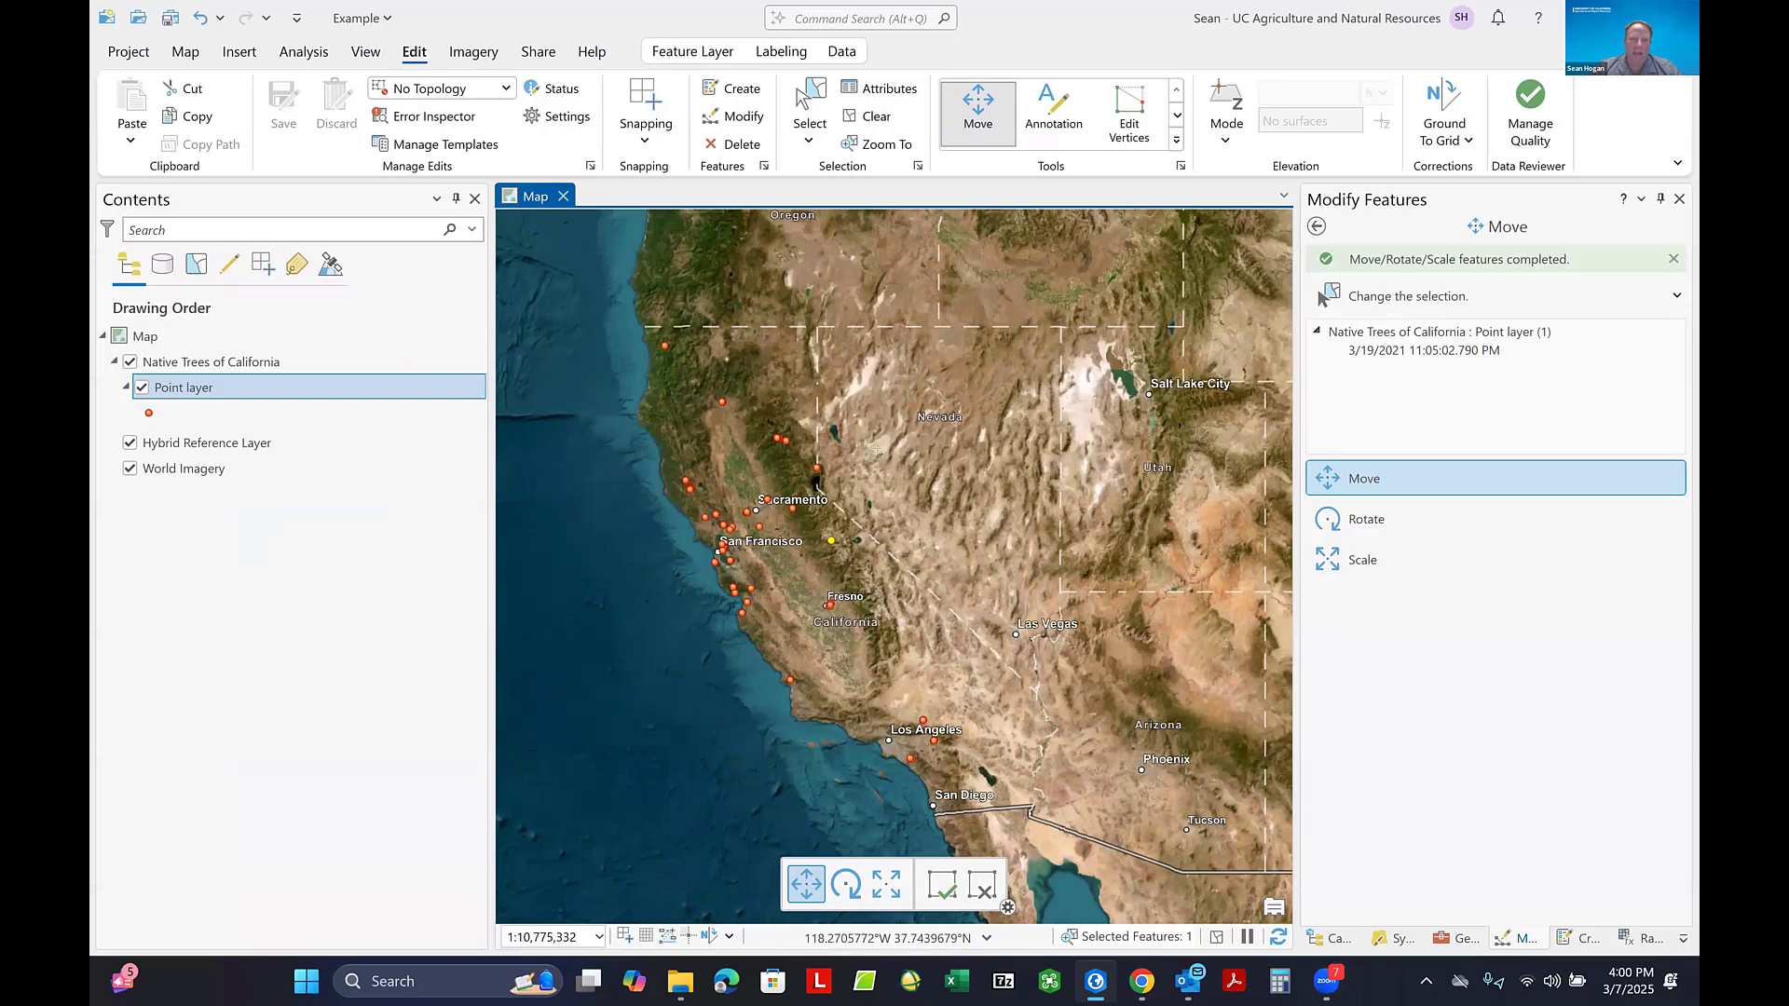